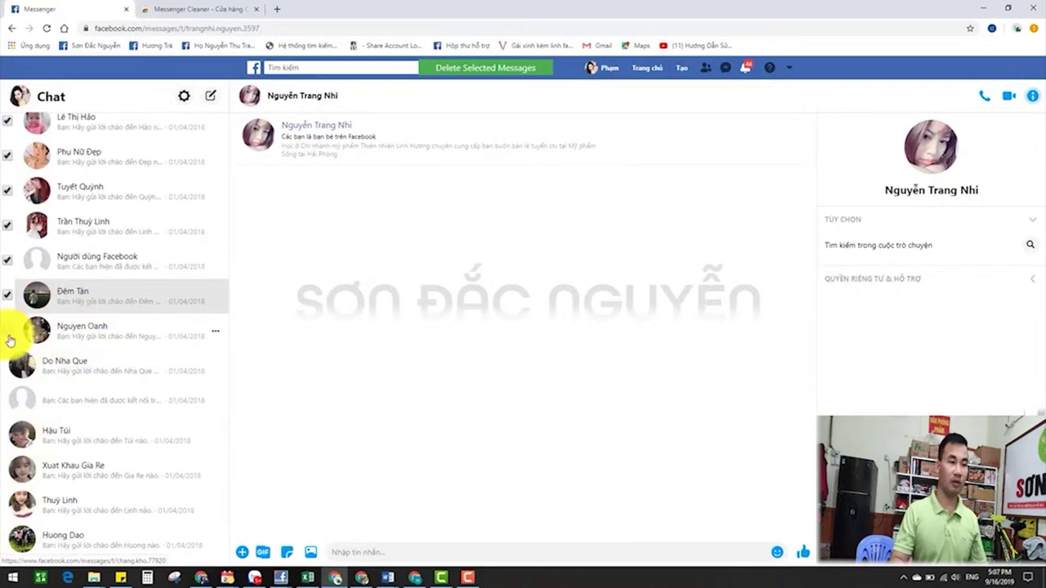
Use Messenger Cleaner's Choose & Delete to tick five conversations and delete them.
click(993, 30)
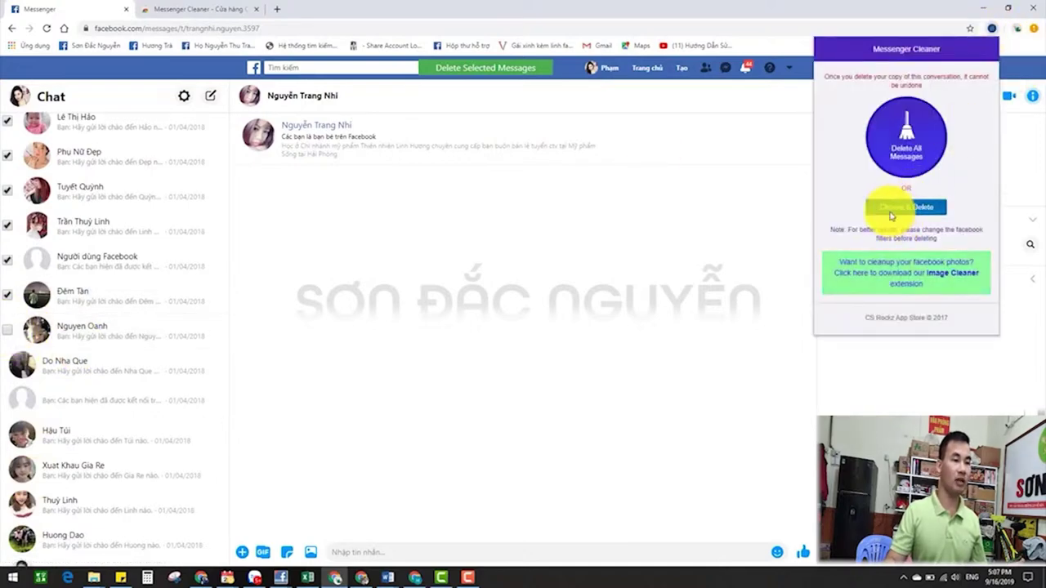
click(897, 209)
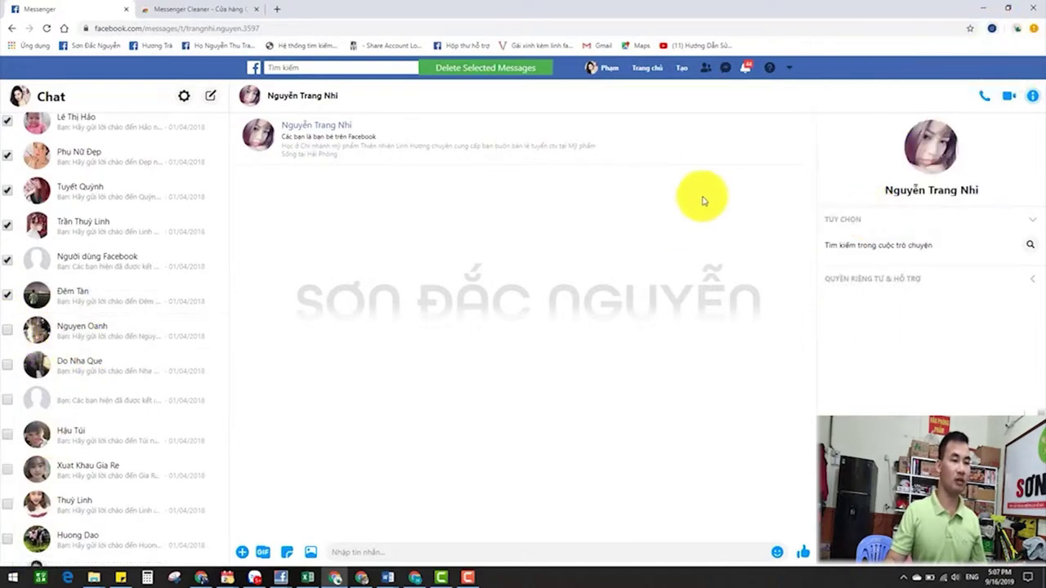
click(7, 331)
click(8, 365)
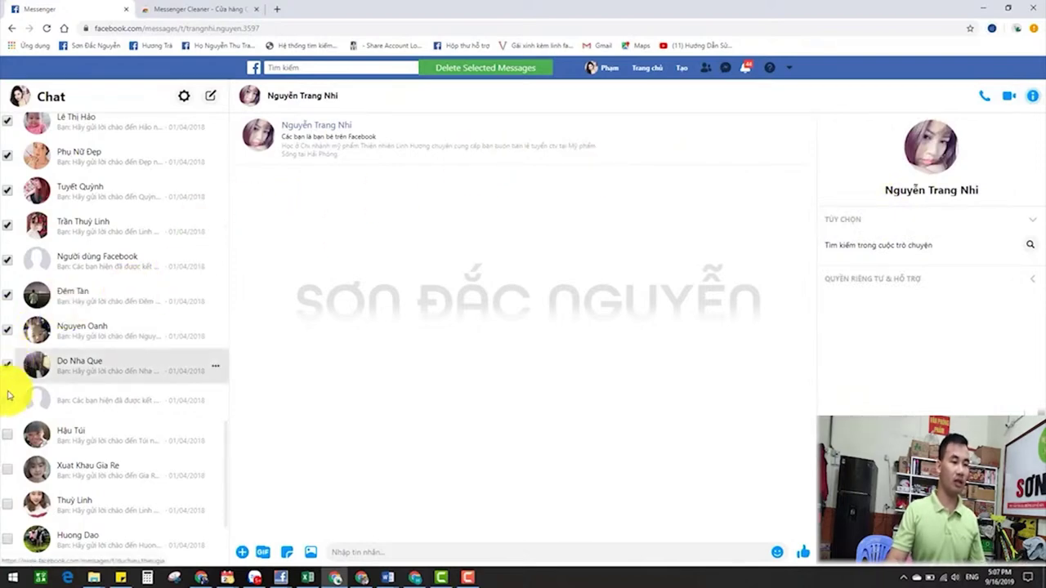
click(8, 401)
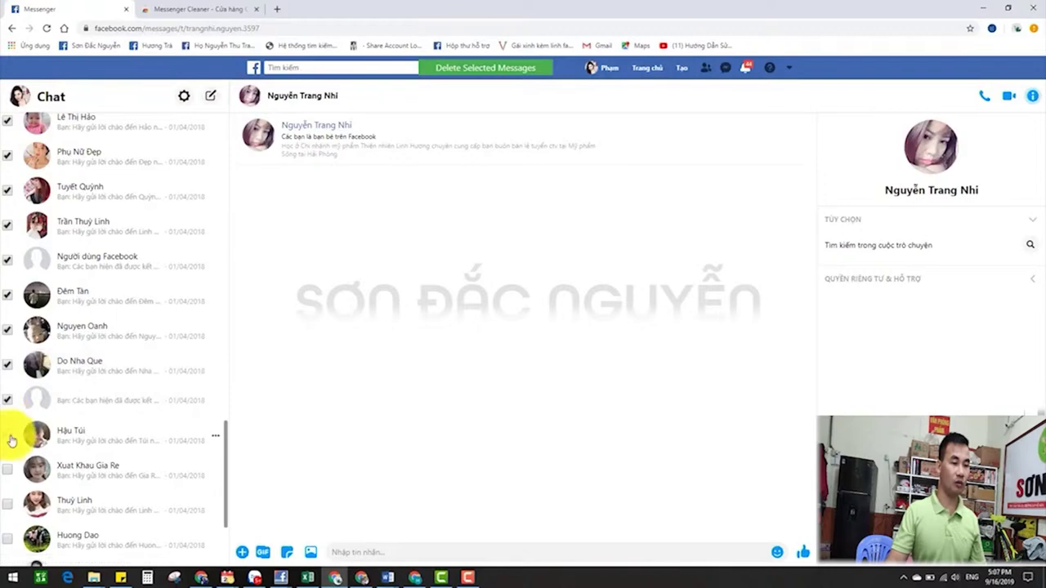
click(7, 469)
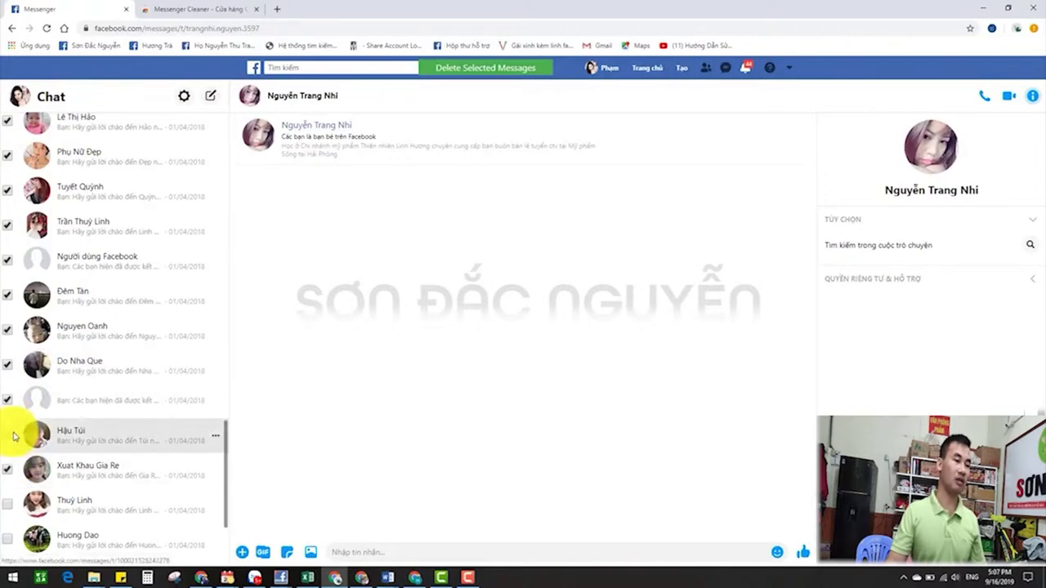
click(10, 438)
click(494, 68)
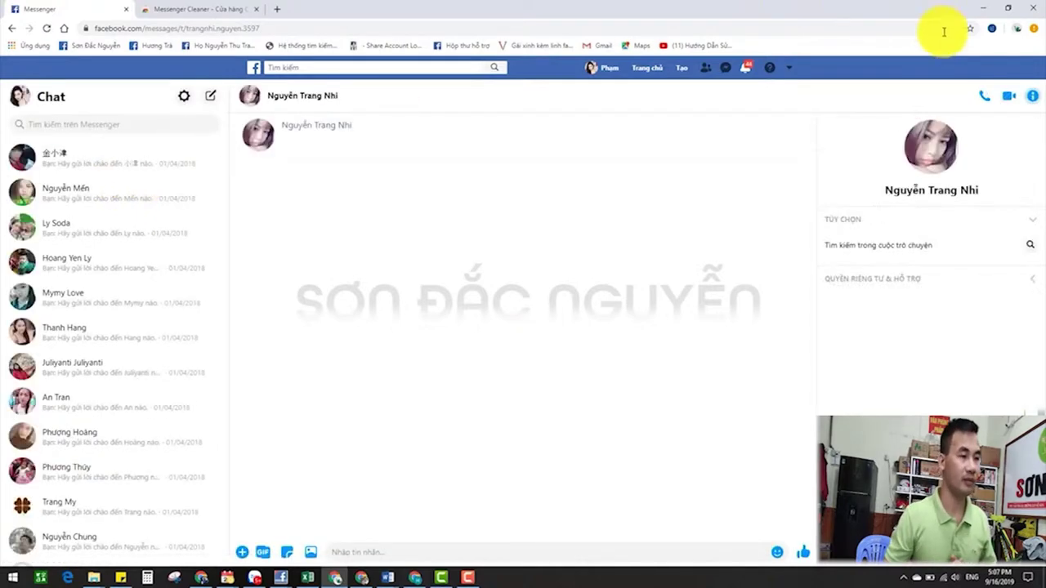
Select all conversations in Messenger Cleaner, delete them, and run the cleaner again on the rest.
click(992, 29)
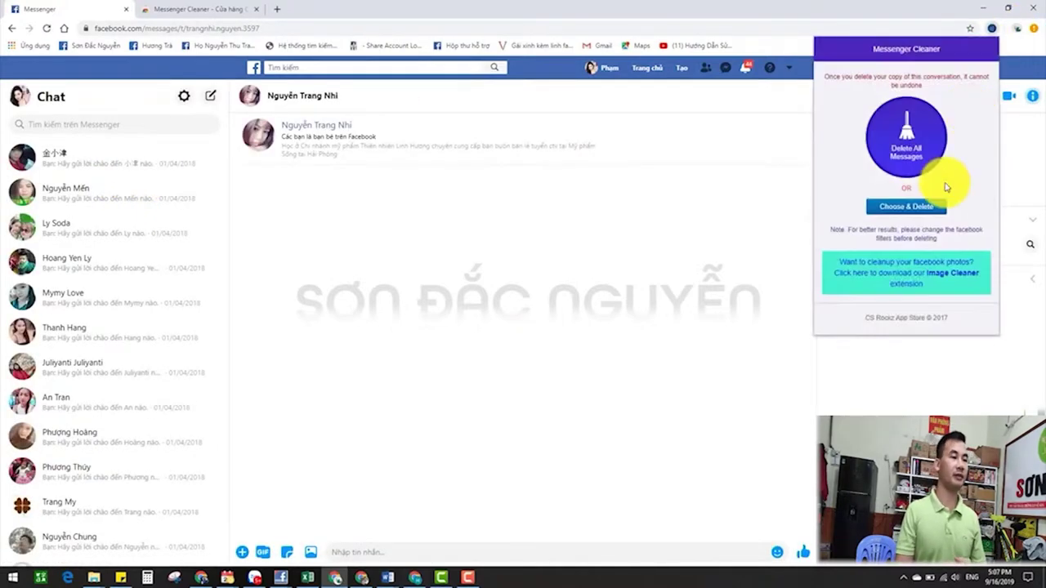
click(926, 208)
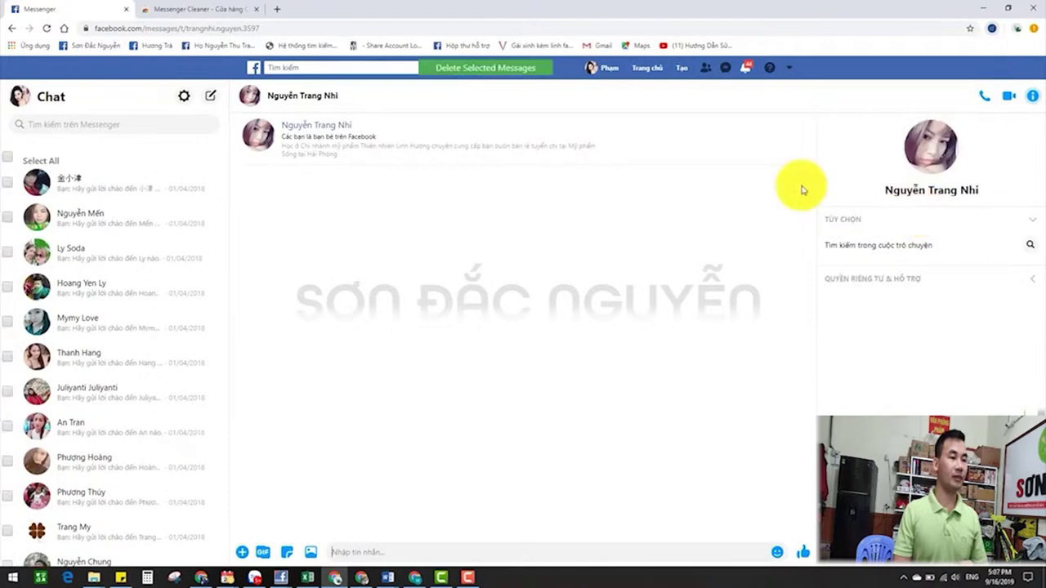
click(12, 162)
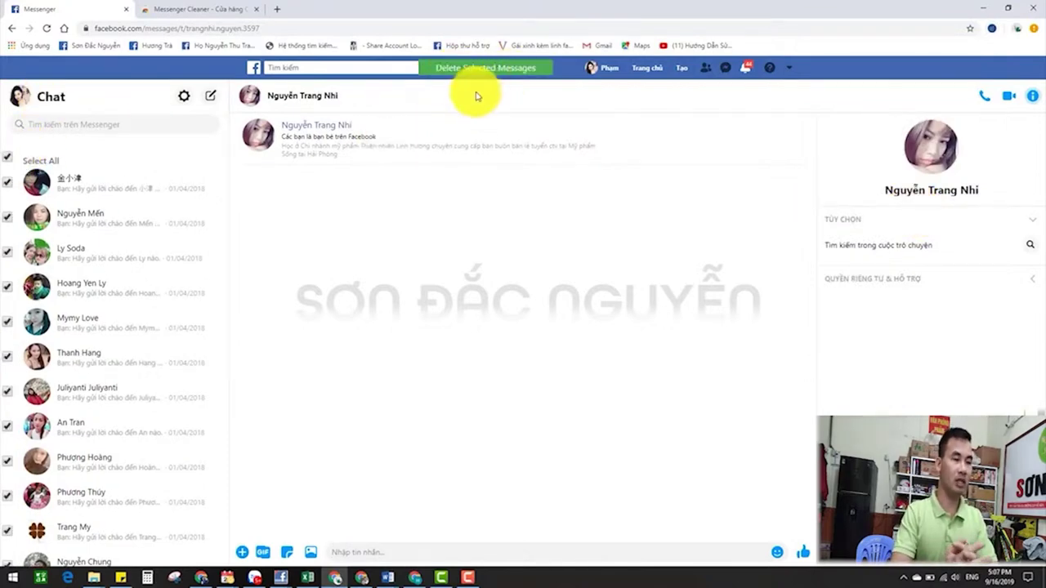
click(470, 69)
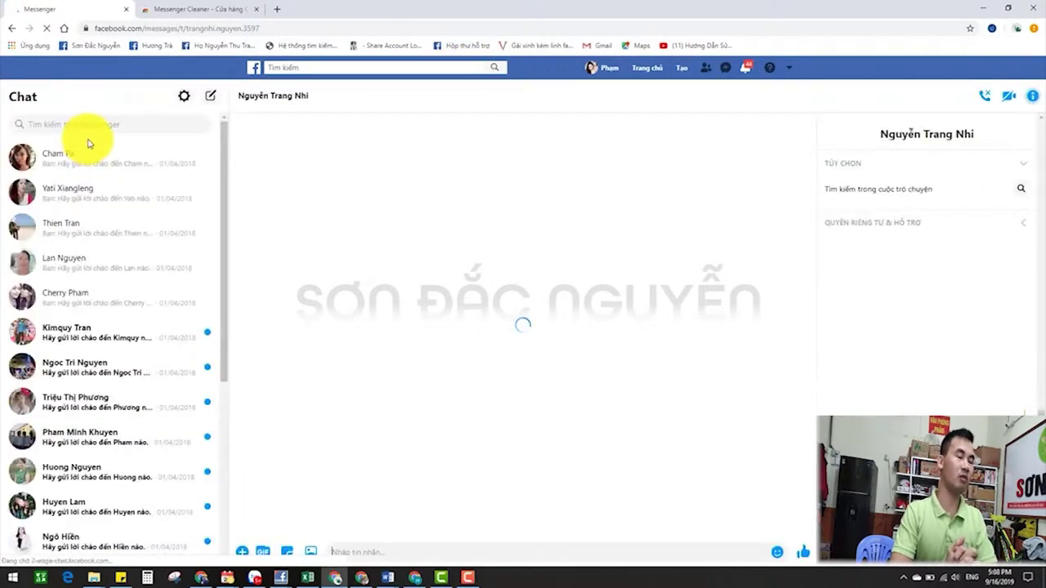
click(1015, 32)
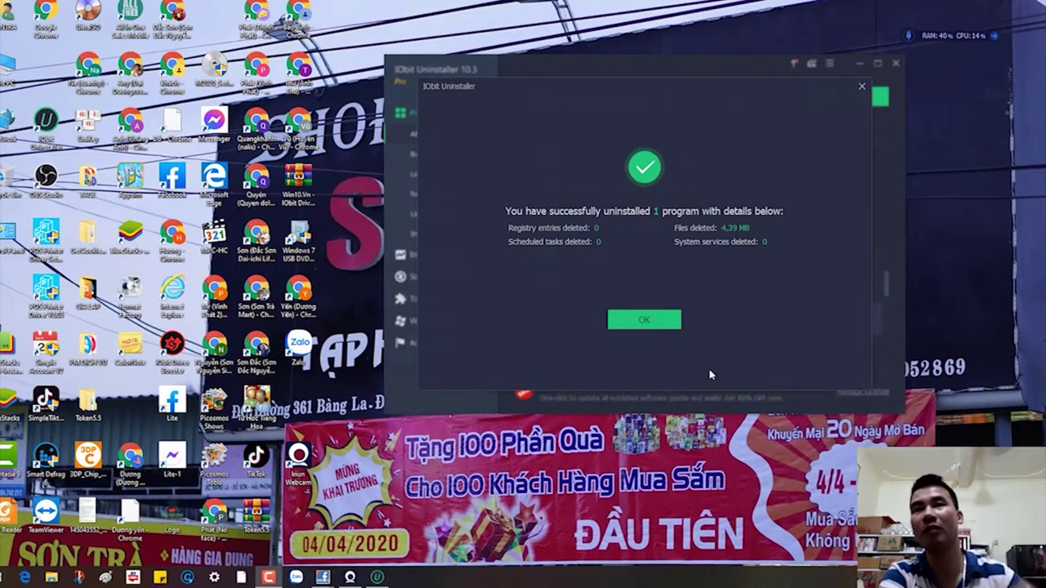
Dismiss the uninstall result, open This PC with Win+E, and bring up its Computer ribbon options.
click(644, 320)
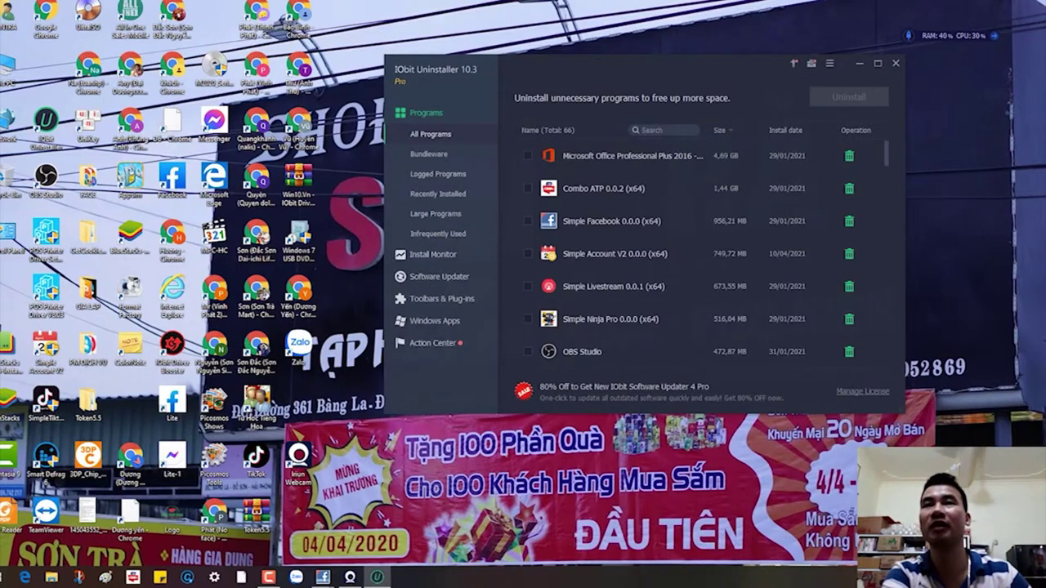
key(super+e)
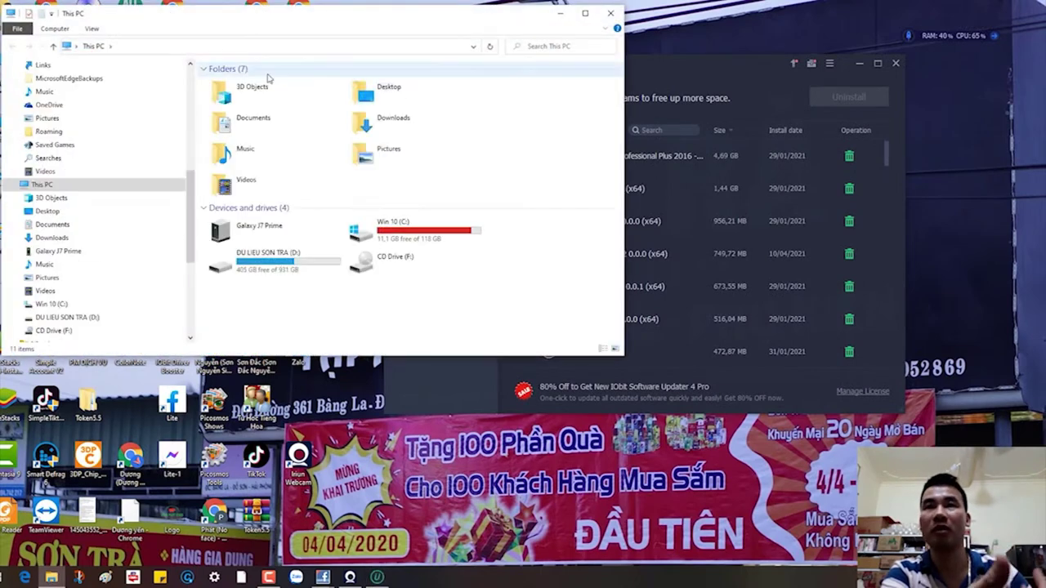
click(91, 30)
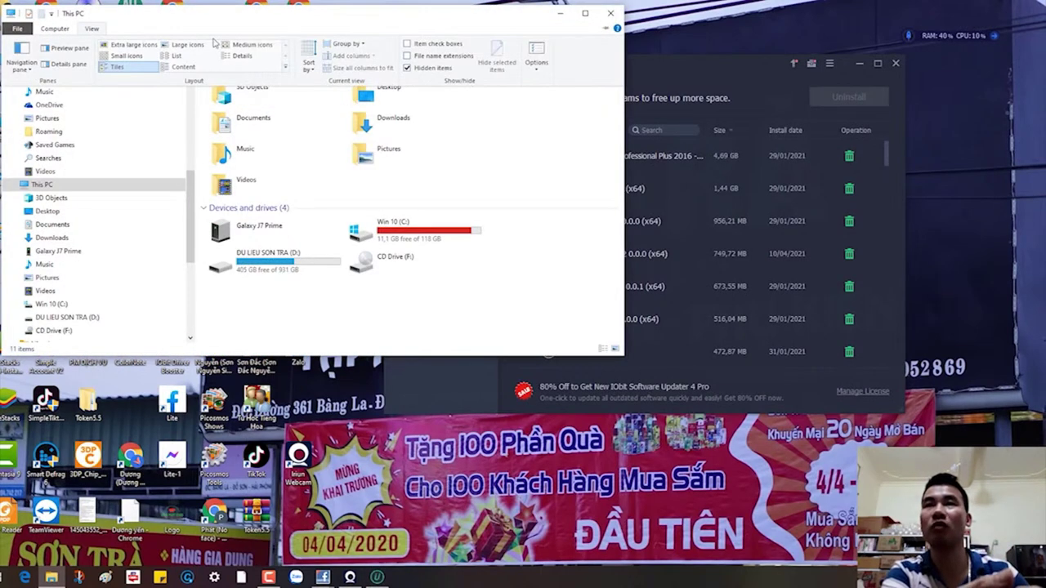
click(63, 29)
click(65, 29)
click(63, 29)
click(62, 29)
Uninstall 3D Viewer from Apps & features, then minimize the Settings window.
click(272, 40)
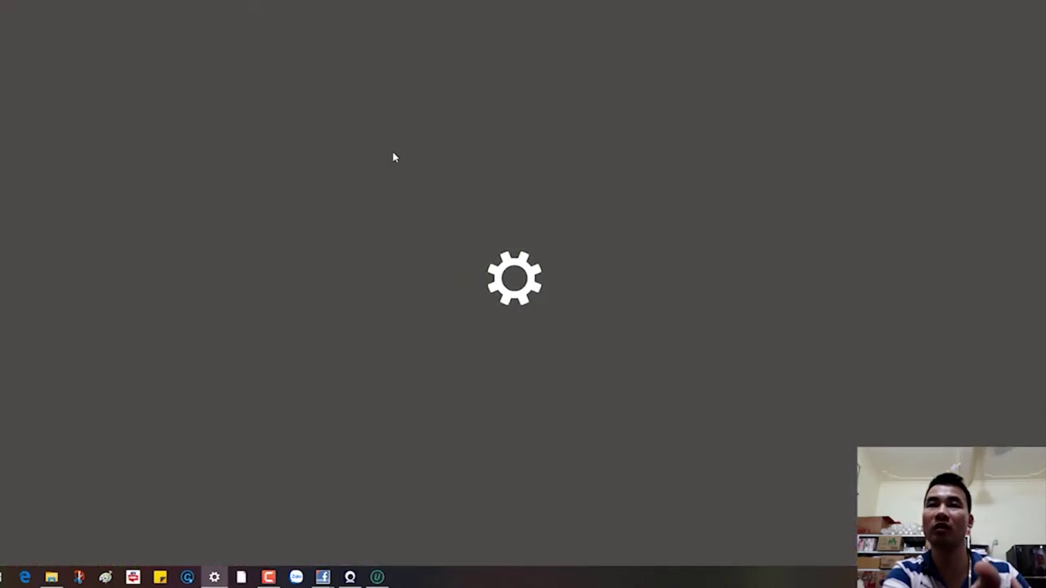
scroll(322, 199, down, 5)
scroll(370, 213, up, 5)
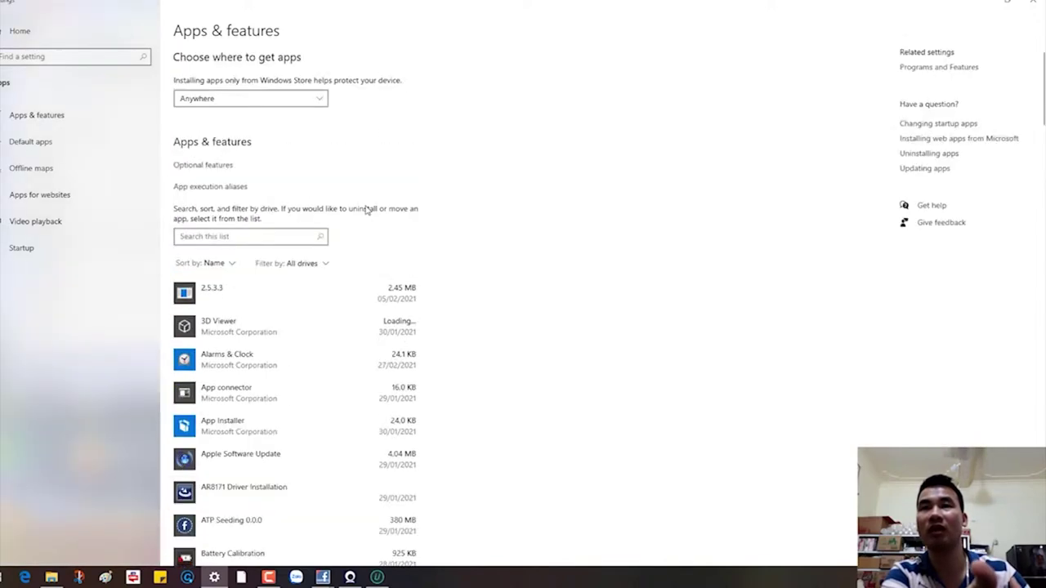
scroll(369, 206, down, 5)
scroll(381, 233, up, 4)
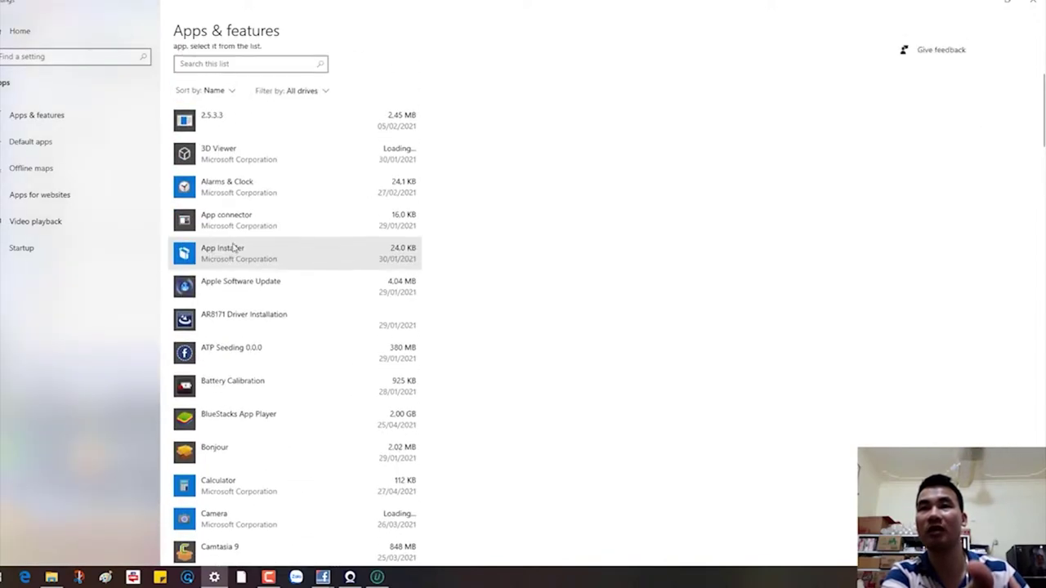
click(311, 153)
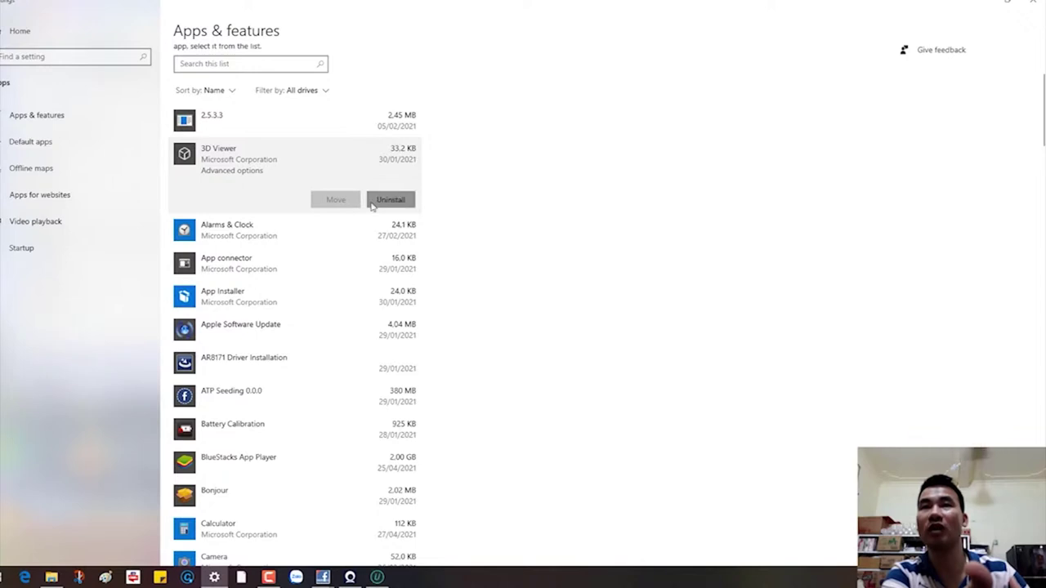
click(394, 199)
click(441, 173)
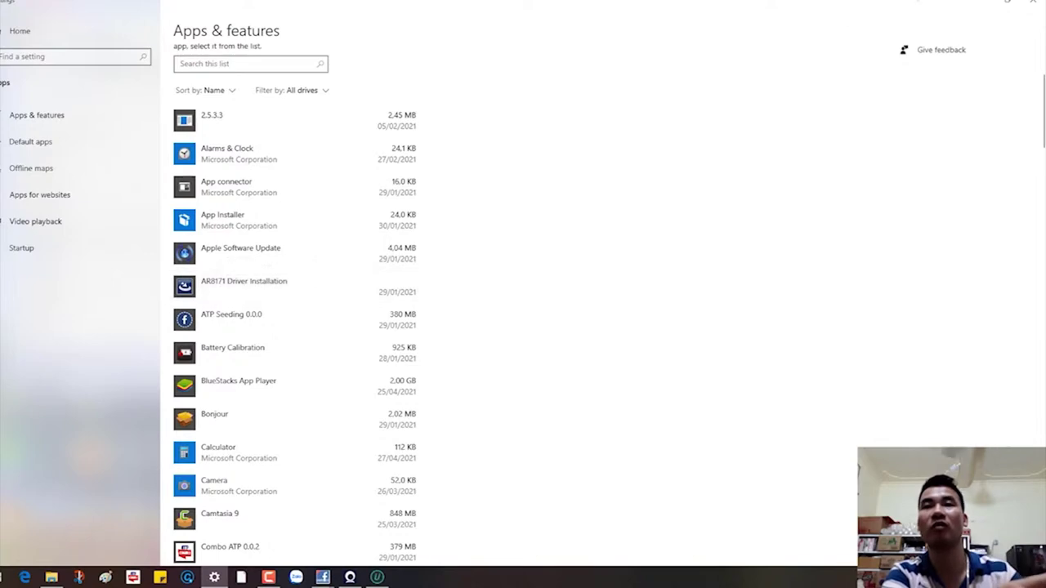
click(982, 2)
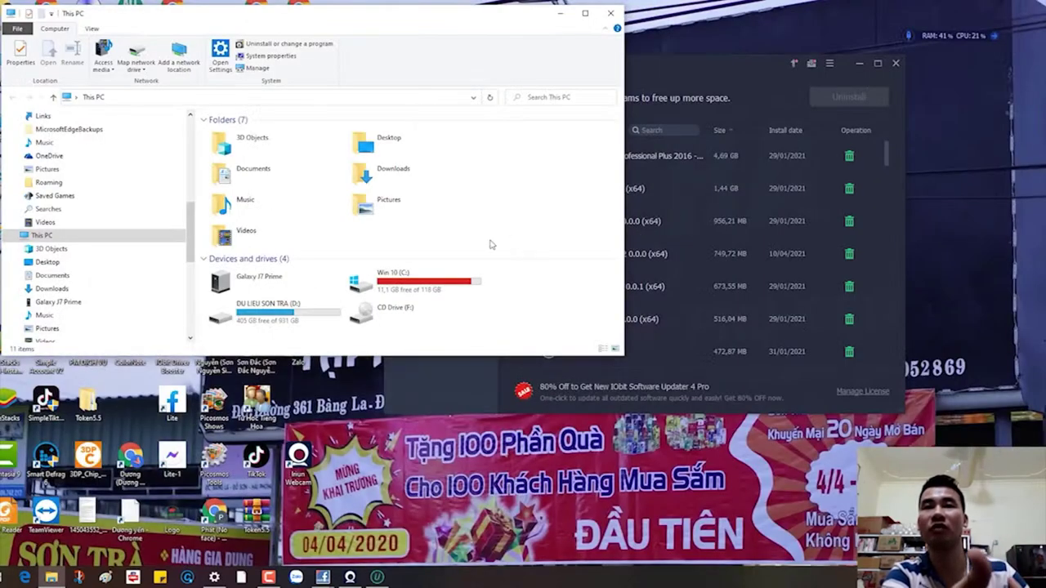
Close This PC, minimize IObit Uninstaller, and launch Chrome from a desktop profile shortcut.
click(610, 13)
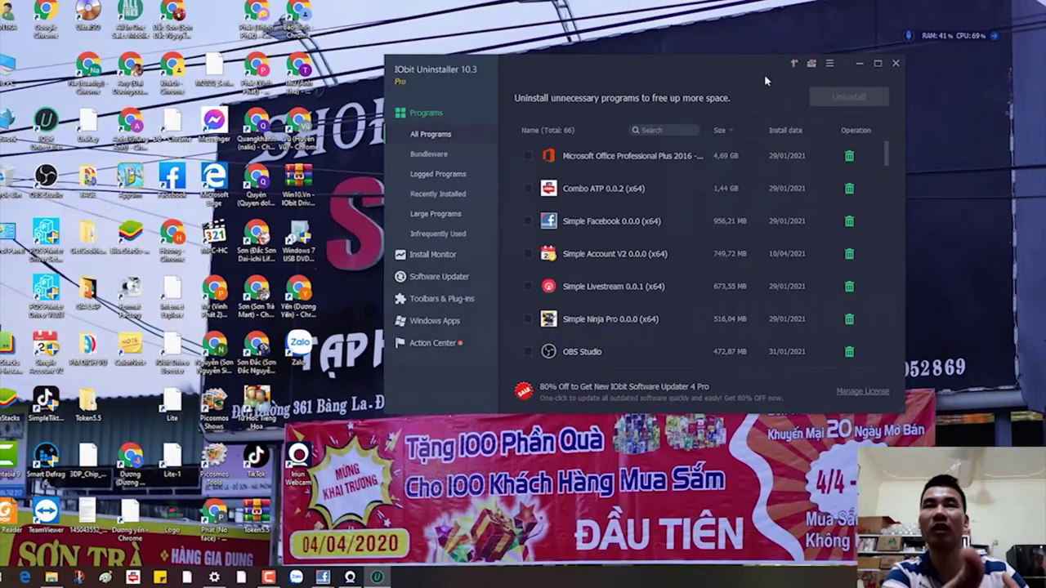
click(861, 64)
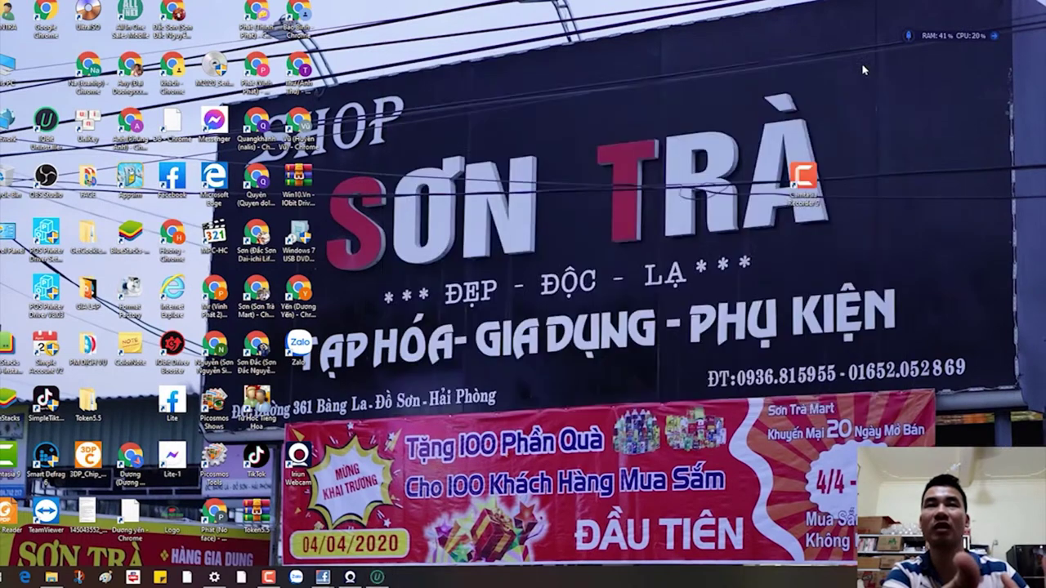
click(46, 123)
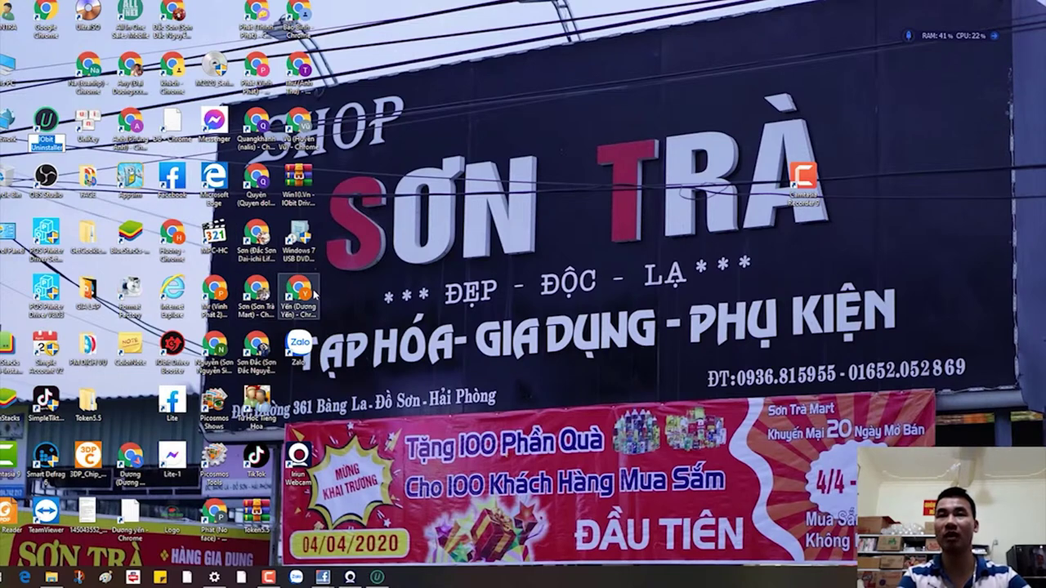
click(314, 295)
double_click(314, 292)
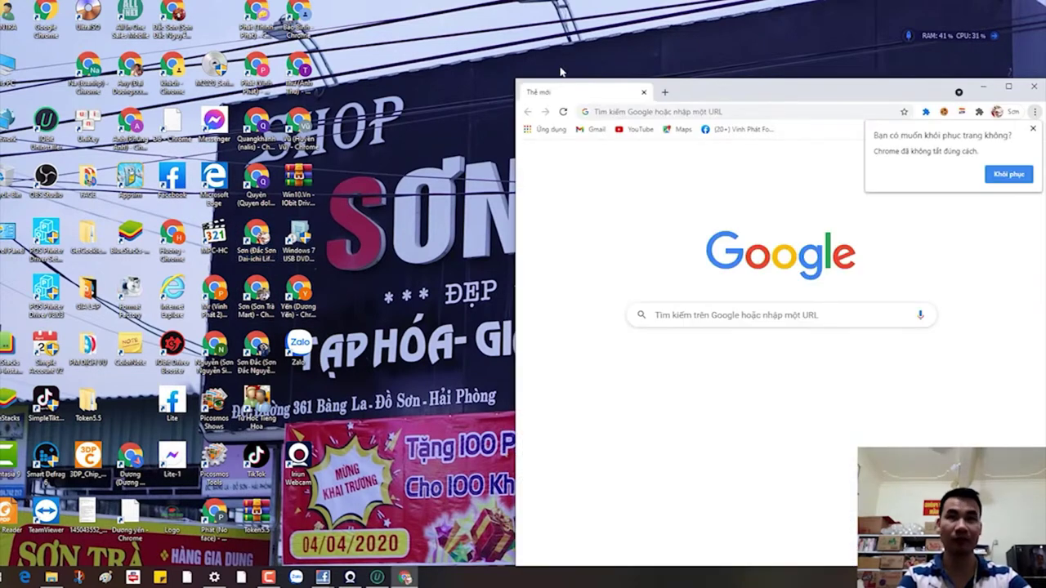
Search for 'IObit Uninstaller', open the iobit.com result, and click its Free Download.
click(621, 112)
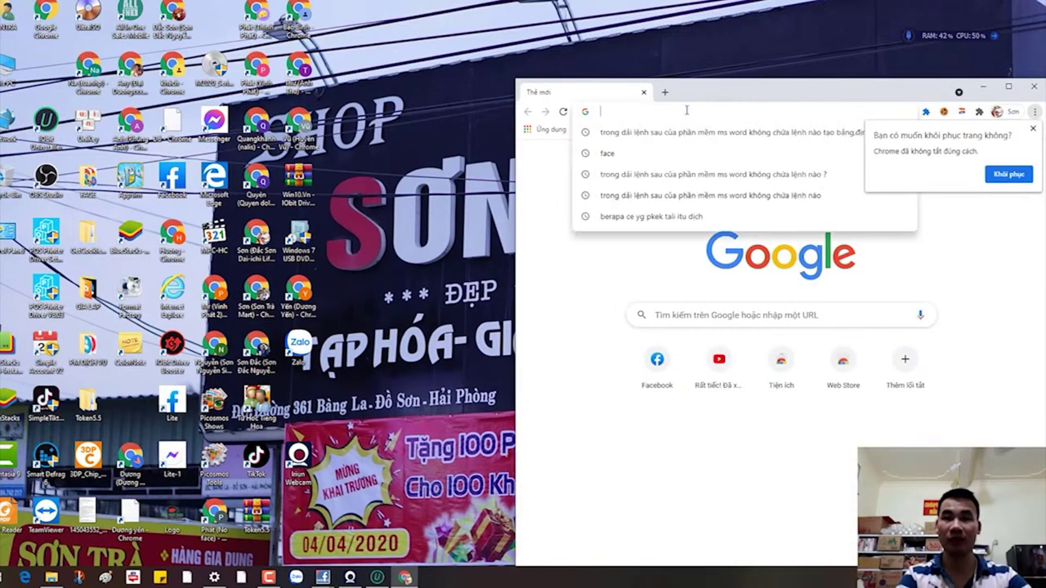
text(IObit Uninstaller)
key(Return)
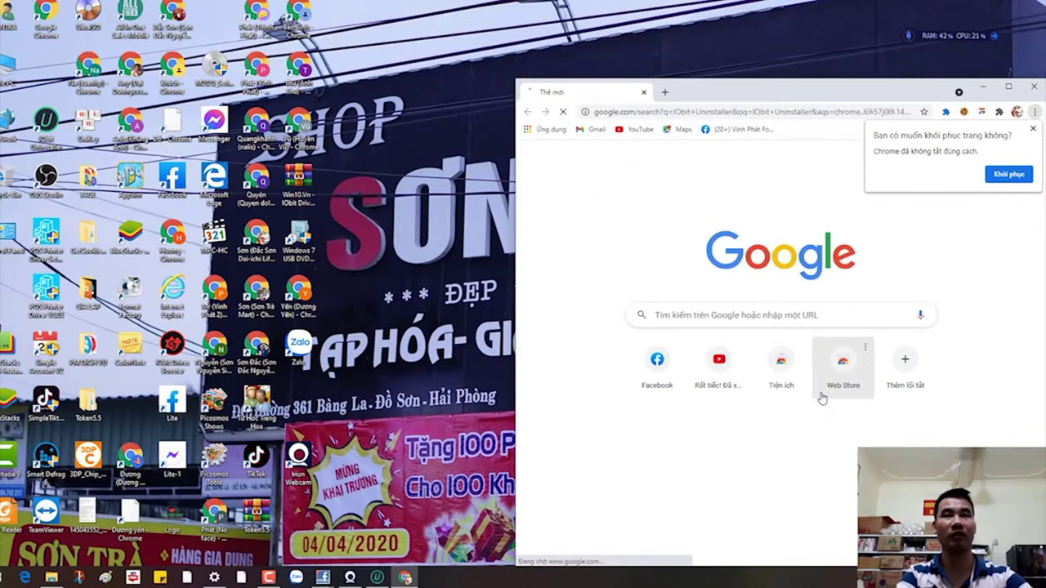
click(670, 262)
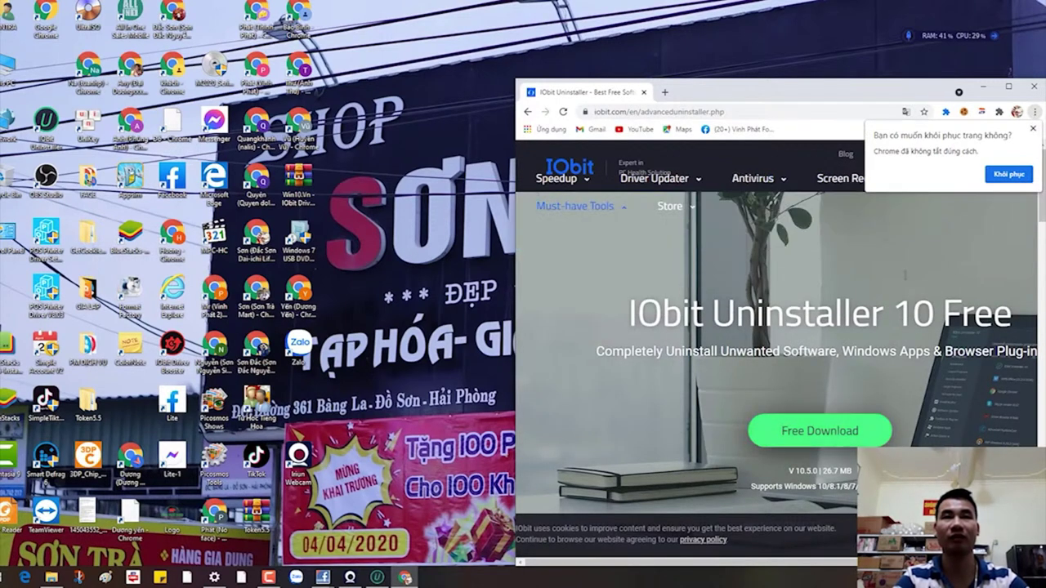
click(1033, 129)
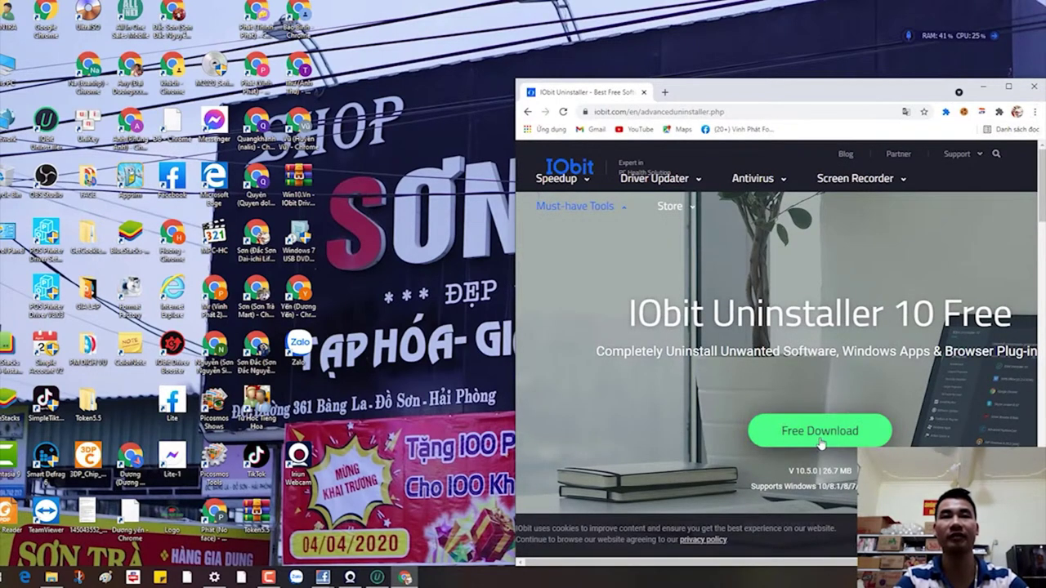
click(821, 434)
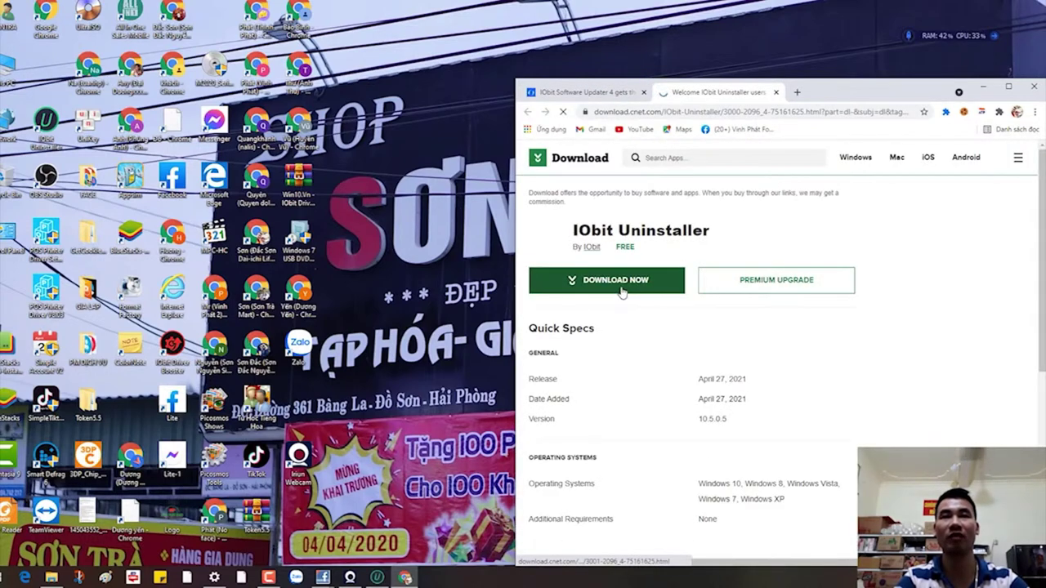
Start the IObit Uninstaller download on Download.com, maximize Chrome, and go back with Alt+Left.
click(619, 282)
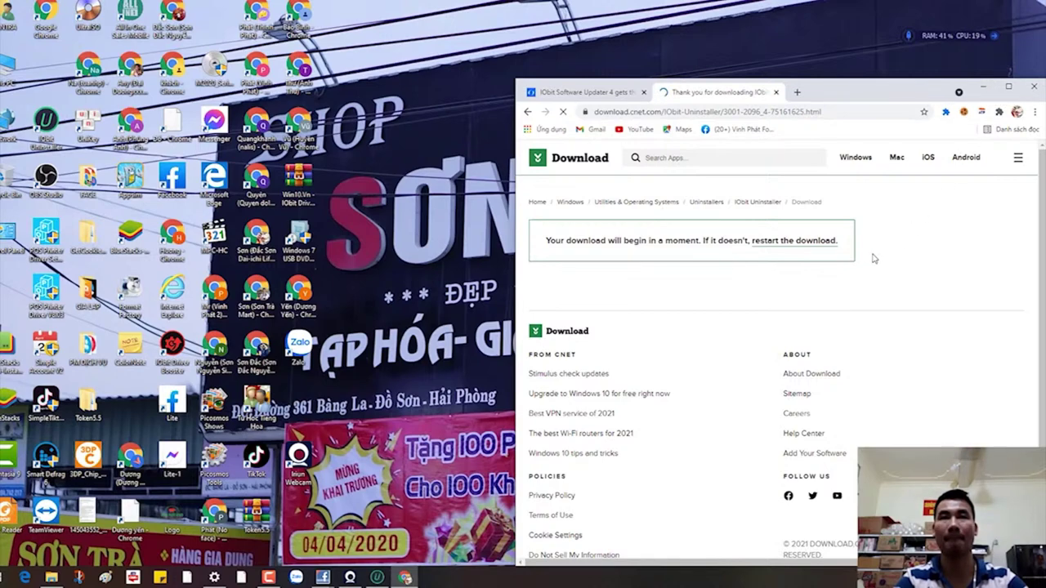
click(1009, 86)
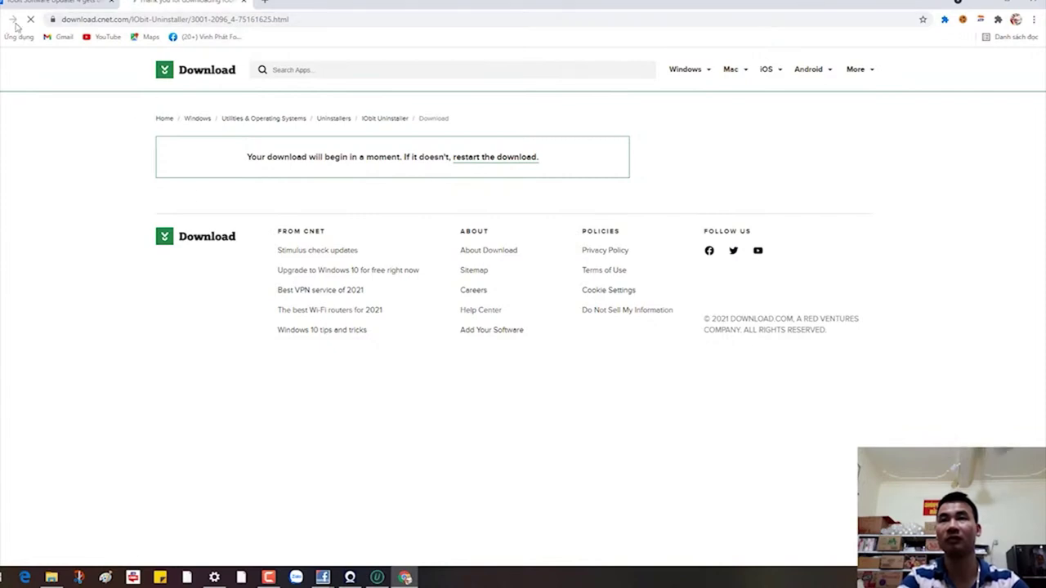
key(alt+Left)
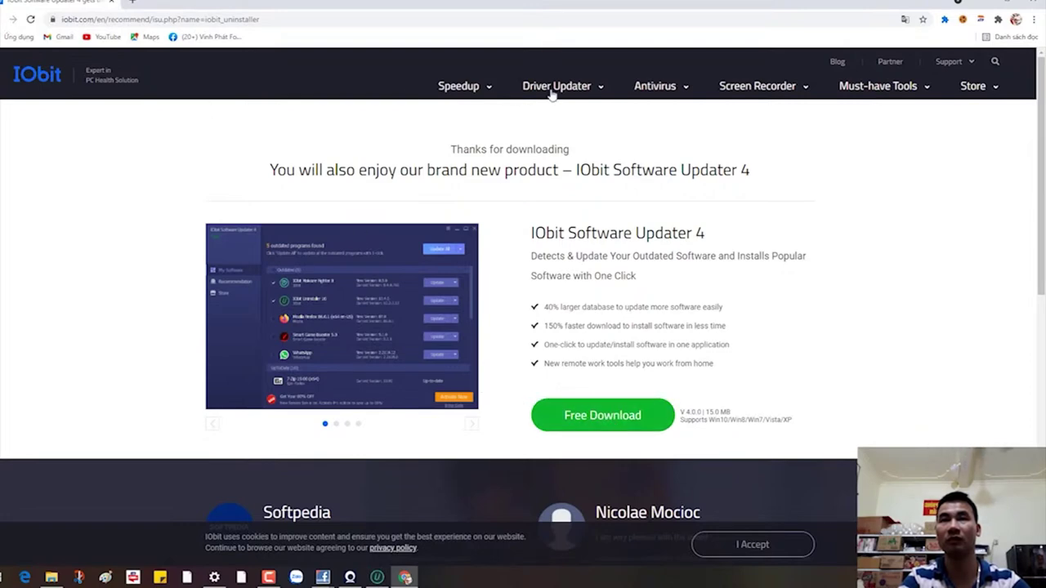
Download the IObit Software Updater 4 setup, show it in the Downloads folder, then close Chrome.
mouse_move(546, 85)
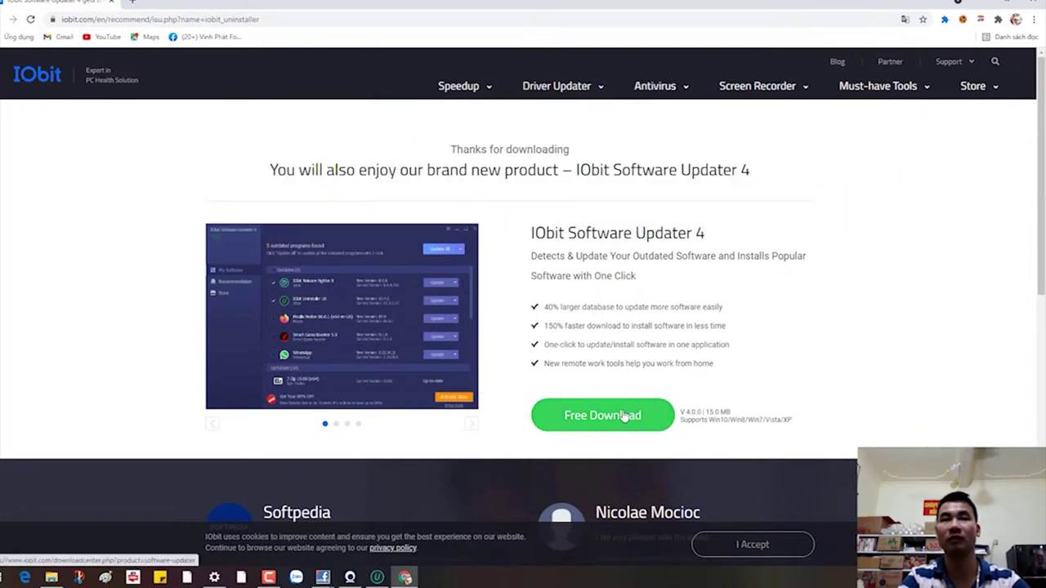
click(626, 416)
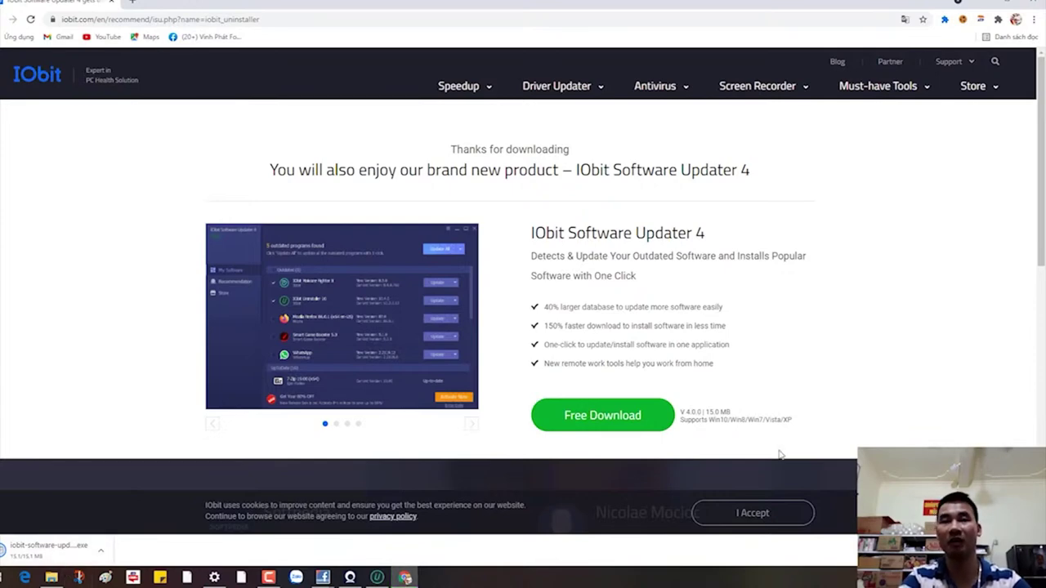
right_click(59, 549)
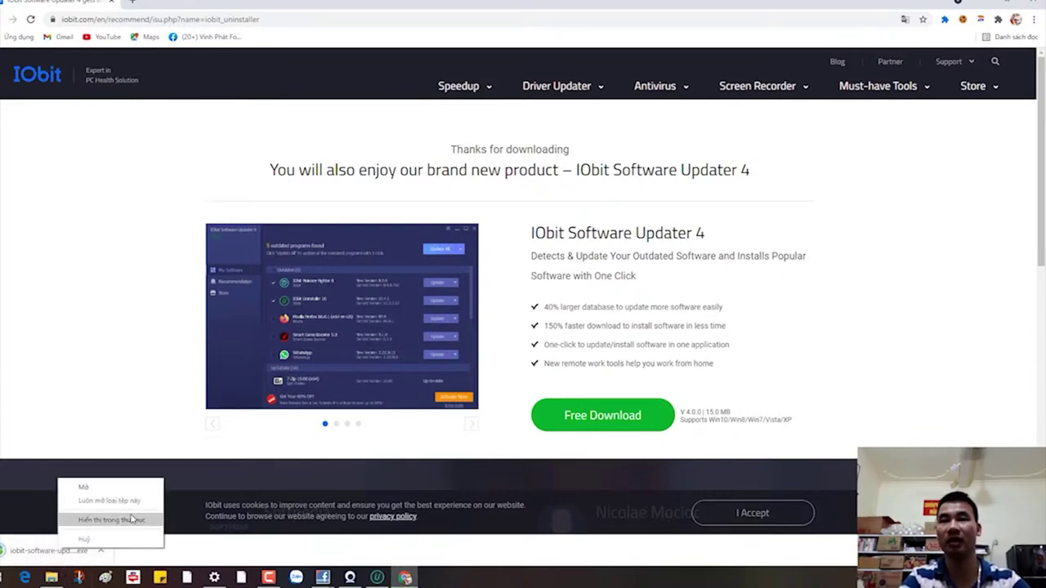
click(117, 523)
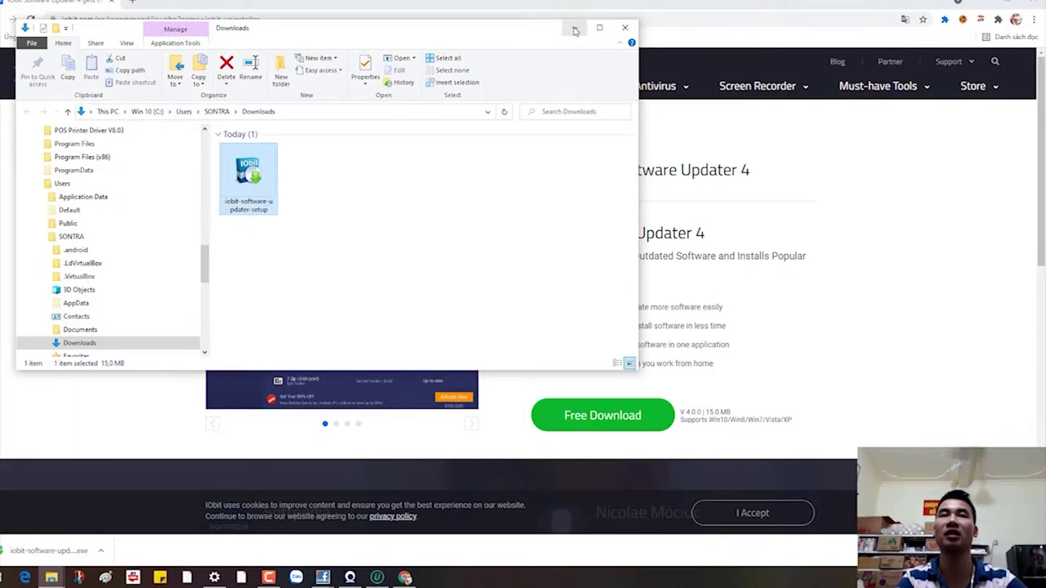
click(574, 27)
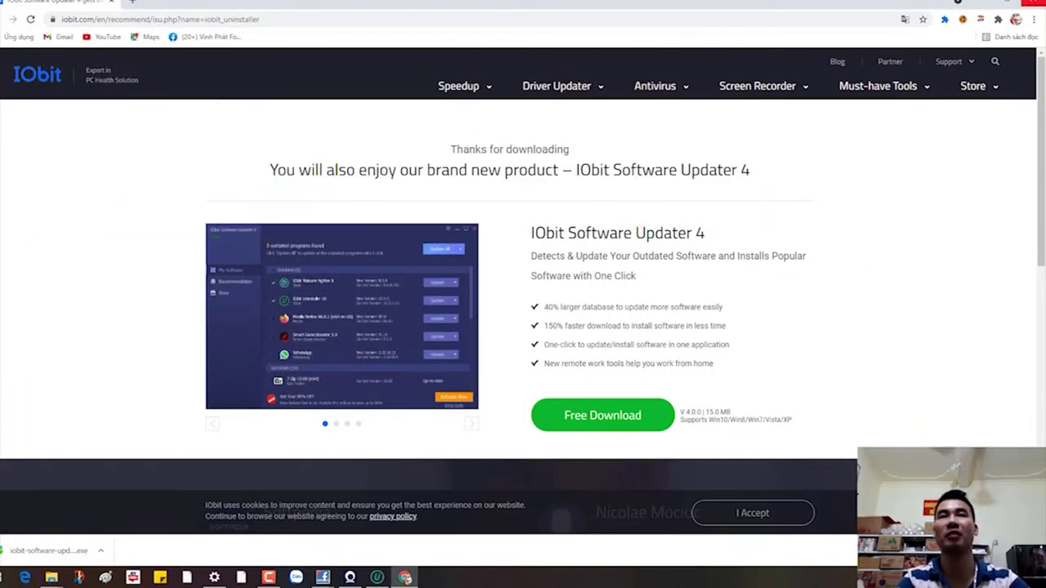
click(1033, 3)
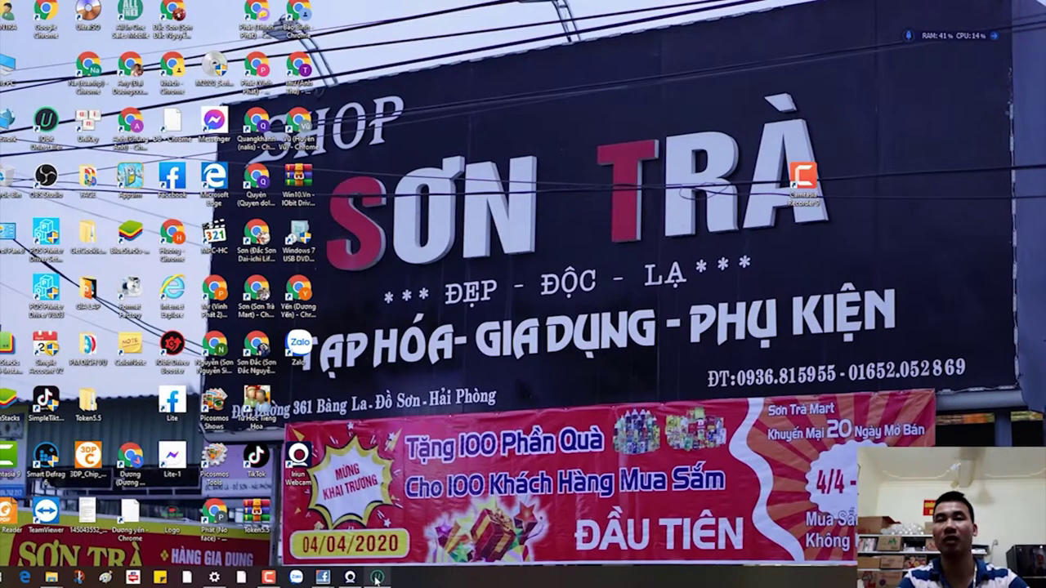
Maximize IObit Uninstaller and scroll down its program list.
click(878, 64)
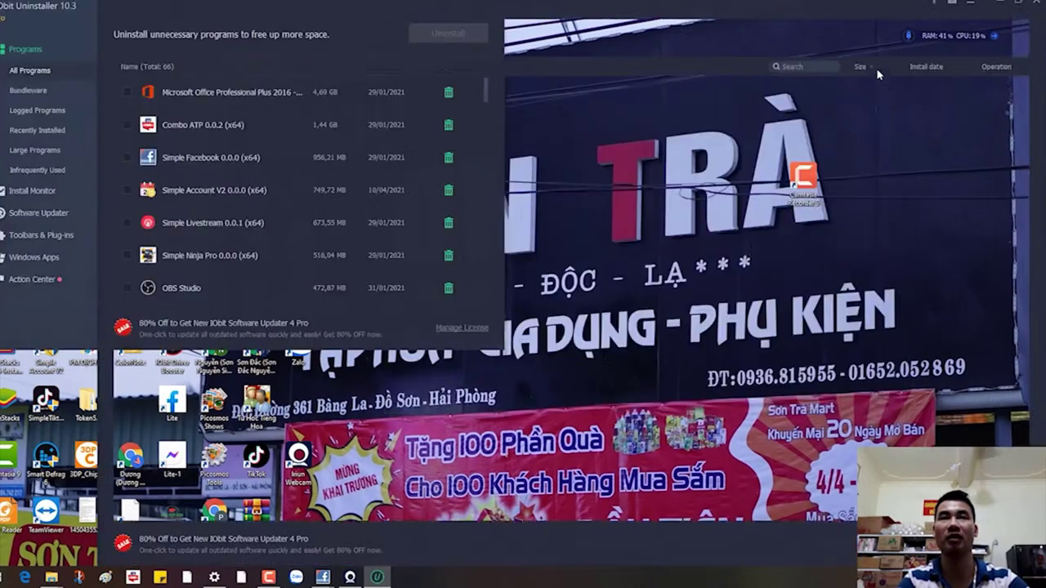
scroll(283, 327, down, 3)
scroll(311, 320, down, 12)
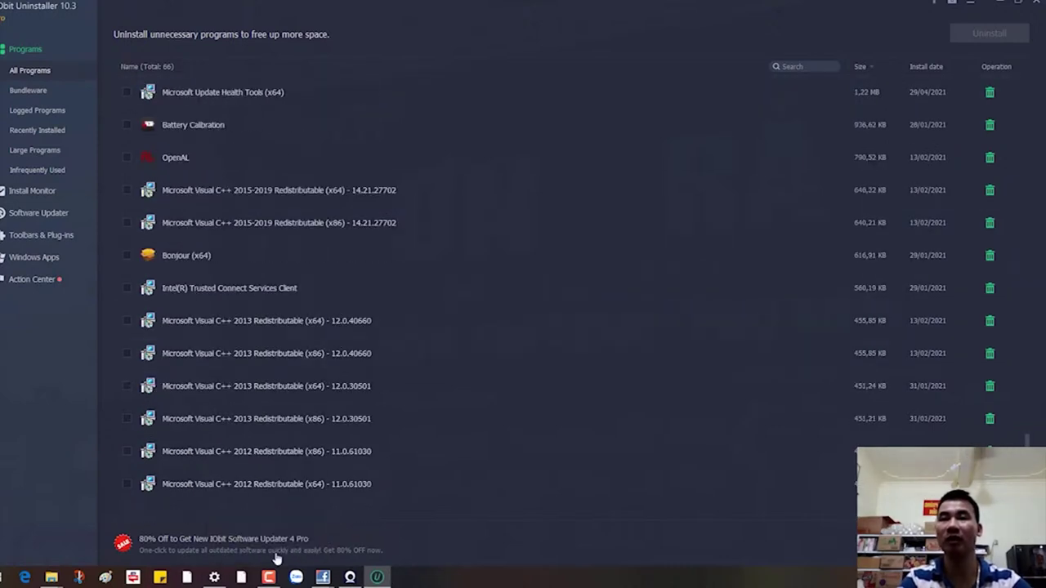
Open Apps & features from This PC, close both windows, and scroll back to the list top.
mouse_move(52, 581)
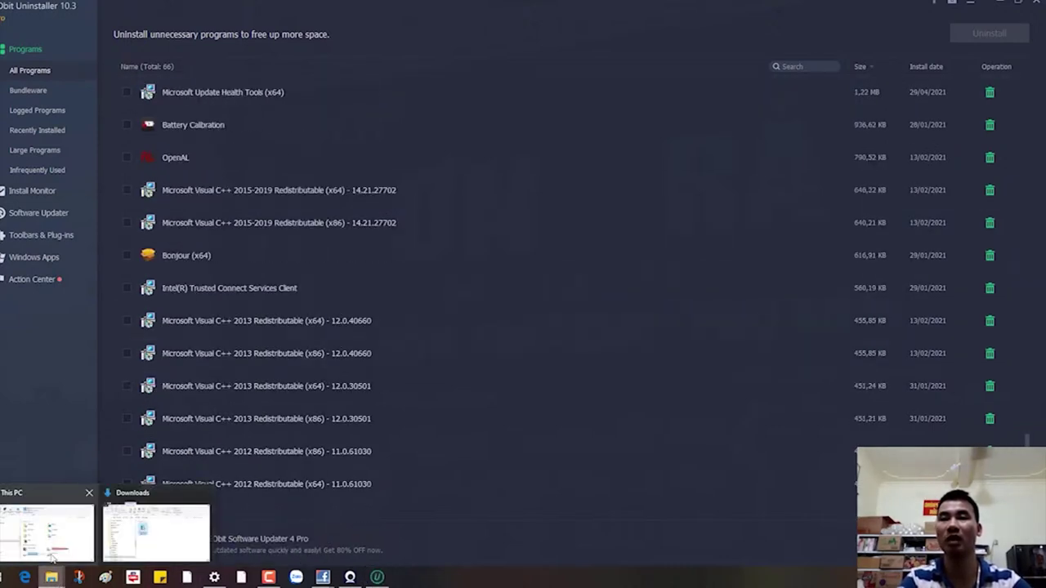
click(72, 527)
click(290, 44)
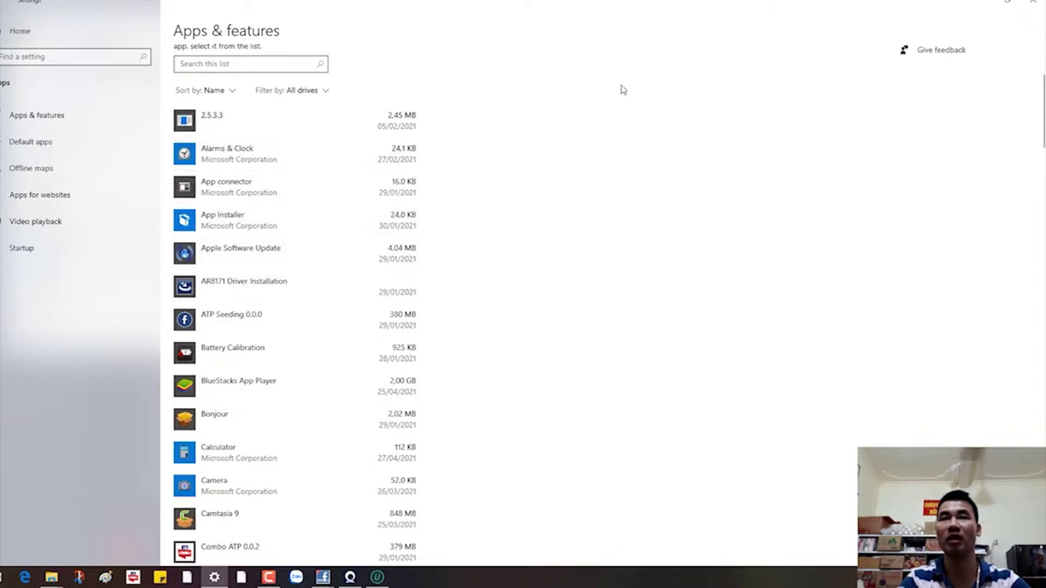
click(983, 4)
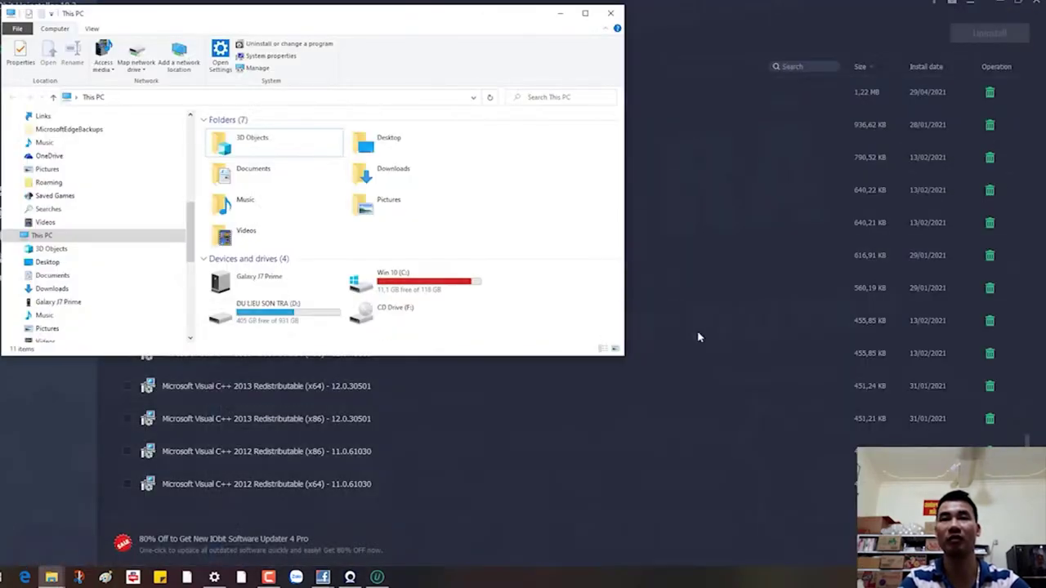
click(610, 13)
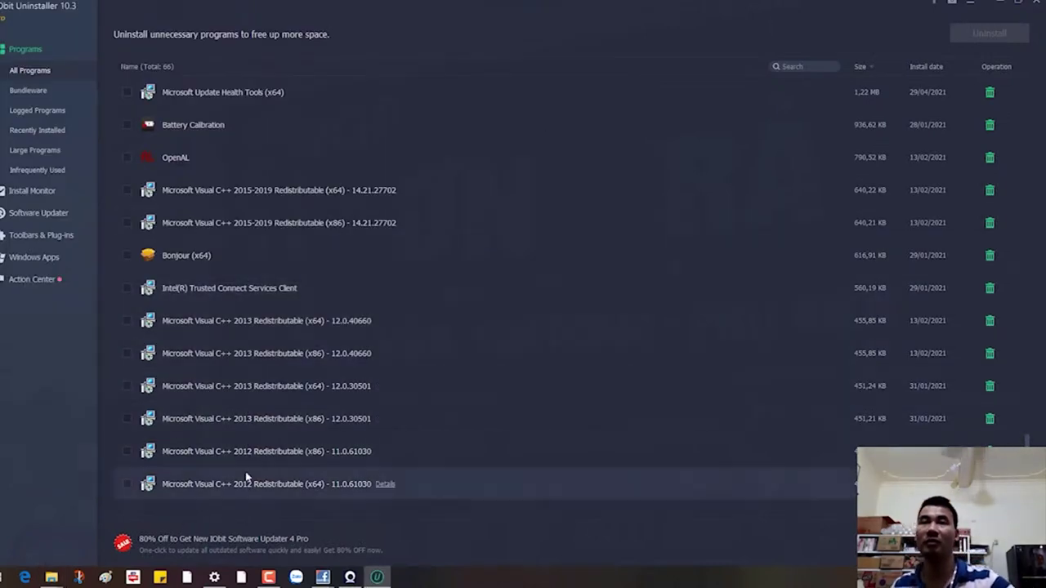
scroll(375, 140, up, 3)
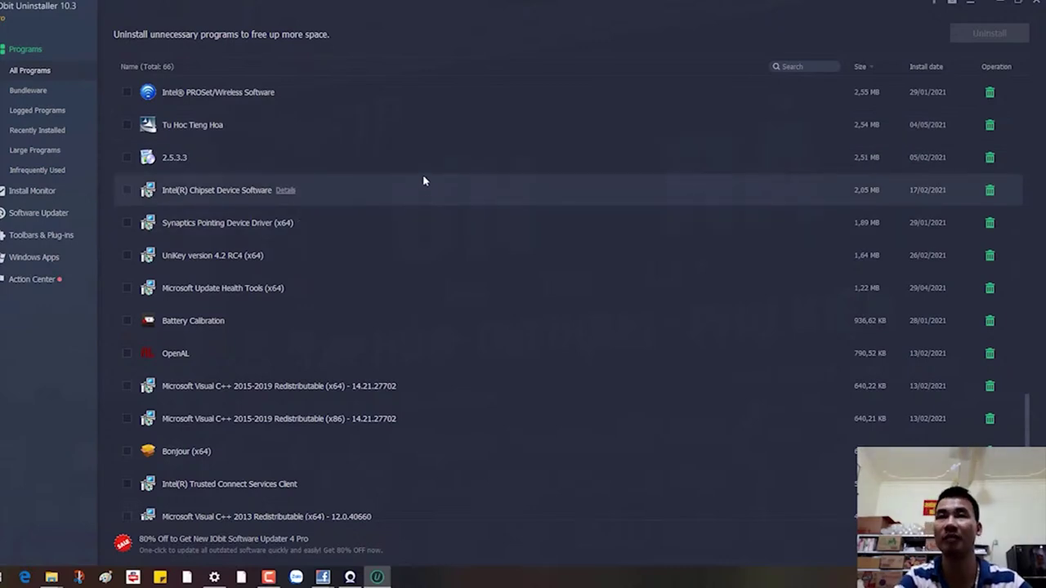
scroll(426, 171, up, 2)
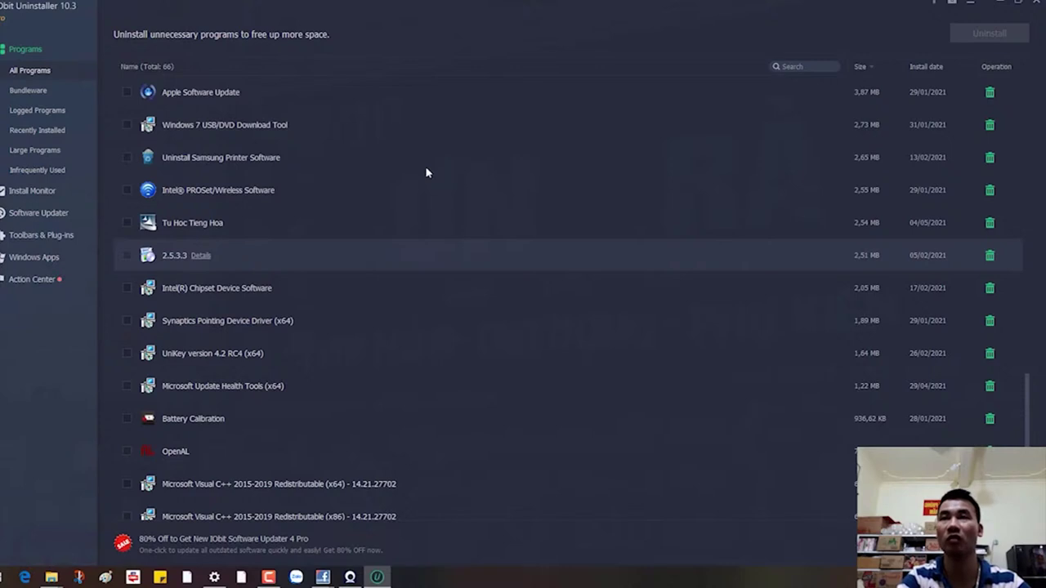
scroll(426, 171, up, 2)
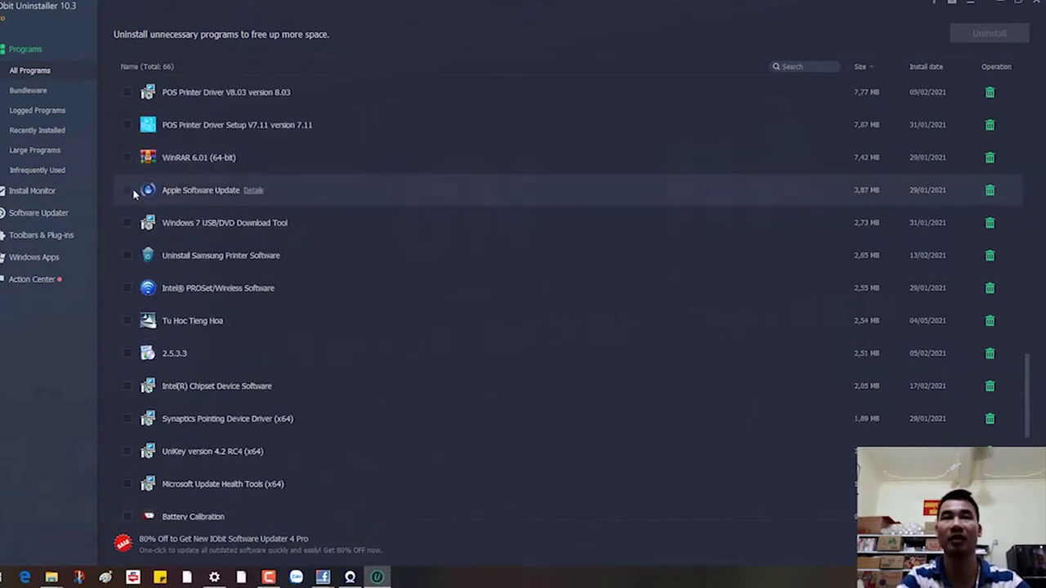
Tick Apple Software Update, uninstall and confirm, then dismiss the 3.87 MB removal summary.
click(133, 191)
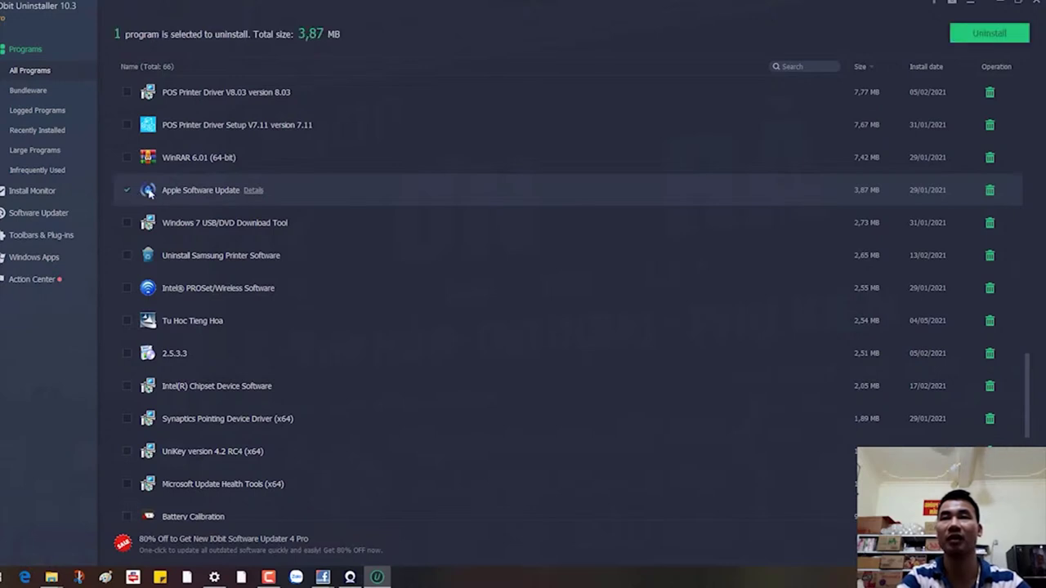
click(989, 33)
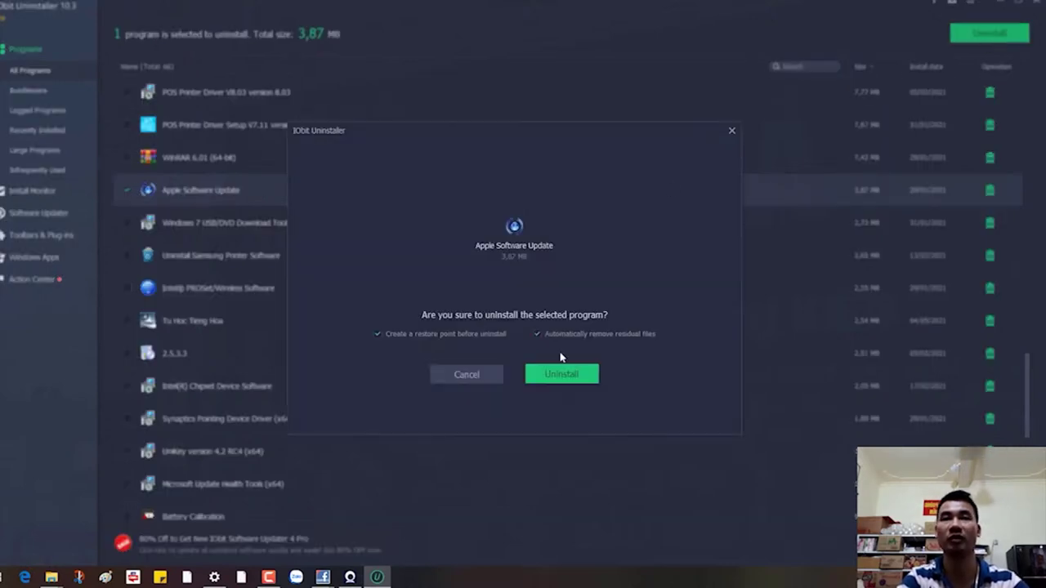
click(559, 375)
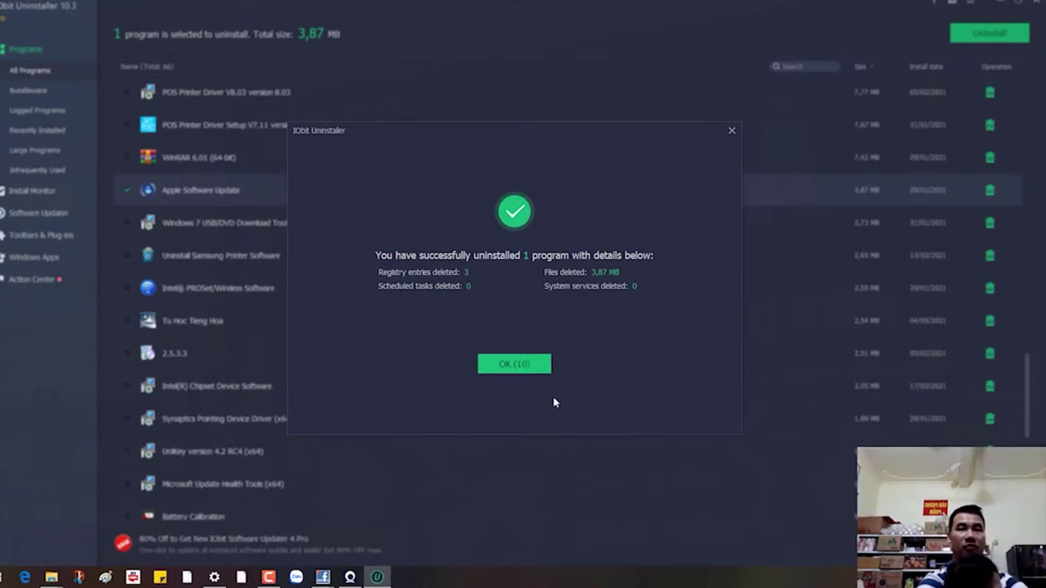
click(531, 368)
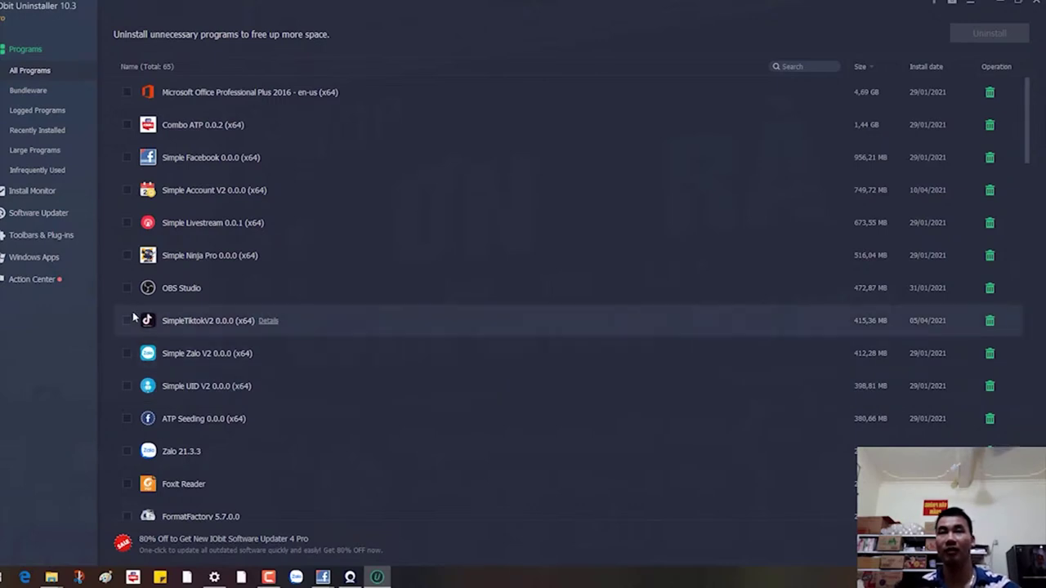
Uninstall SimpleTiktokV2 0.0.0 (x64), deleting 2 registry entries and 428.80 MB of files.
click(123, 324)
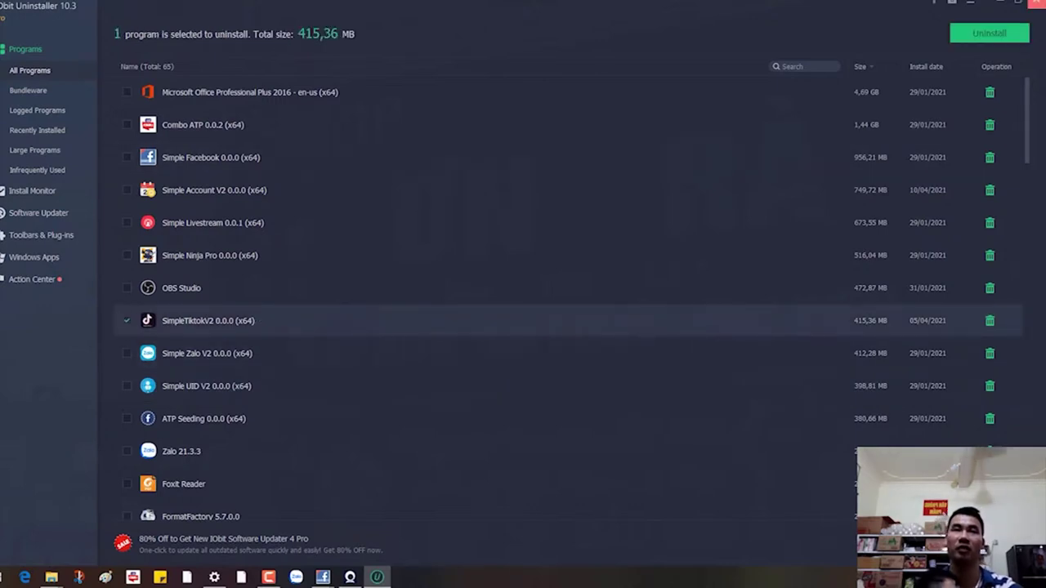
click(954, 41)
click(564, 375)
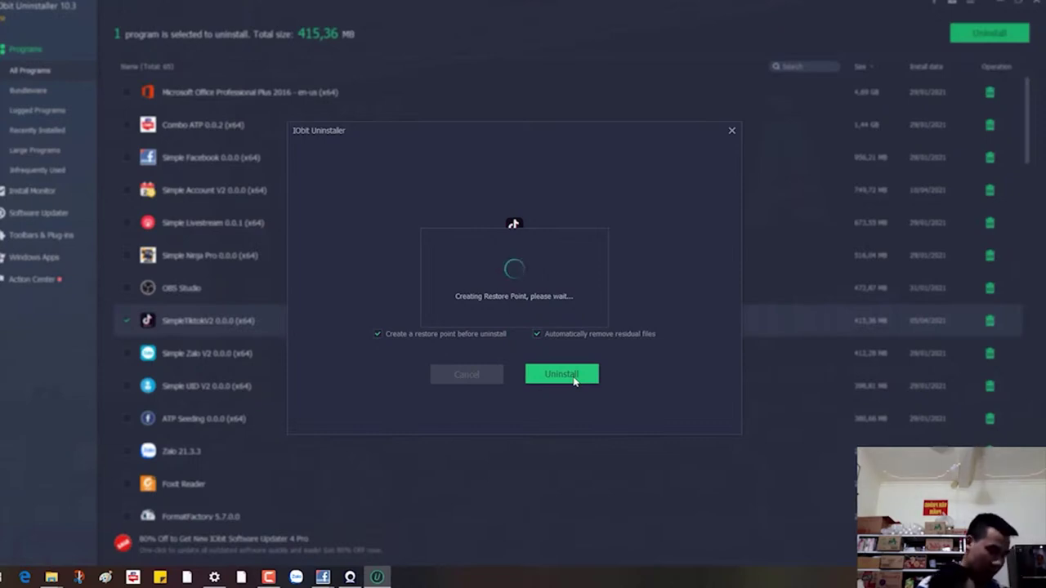
click(572, 378)
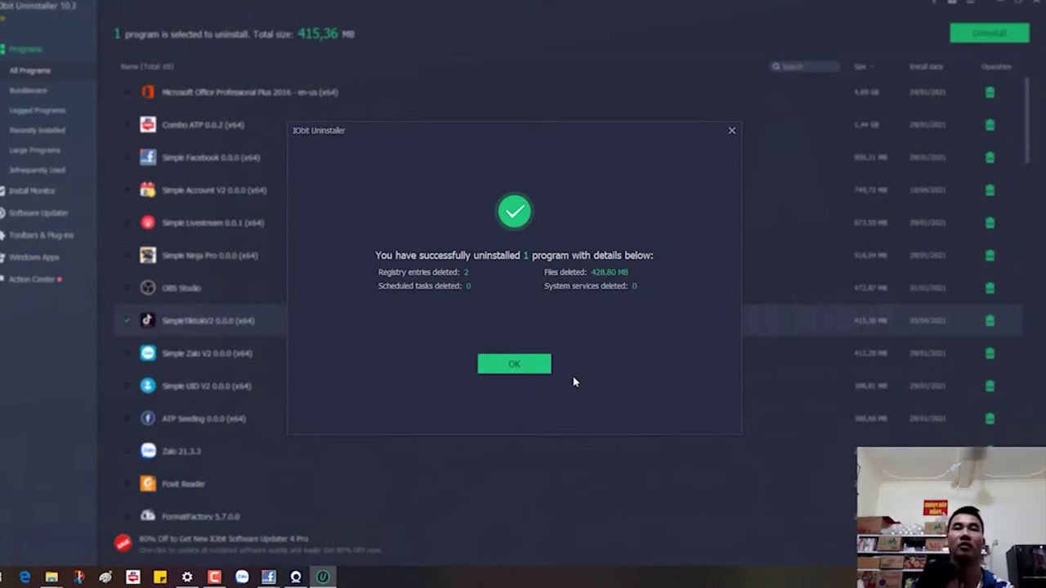
click(514, 369)
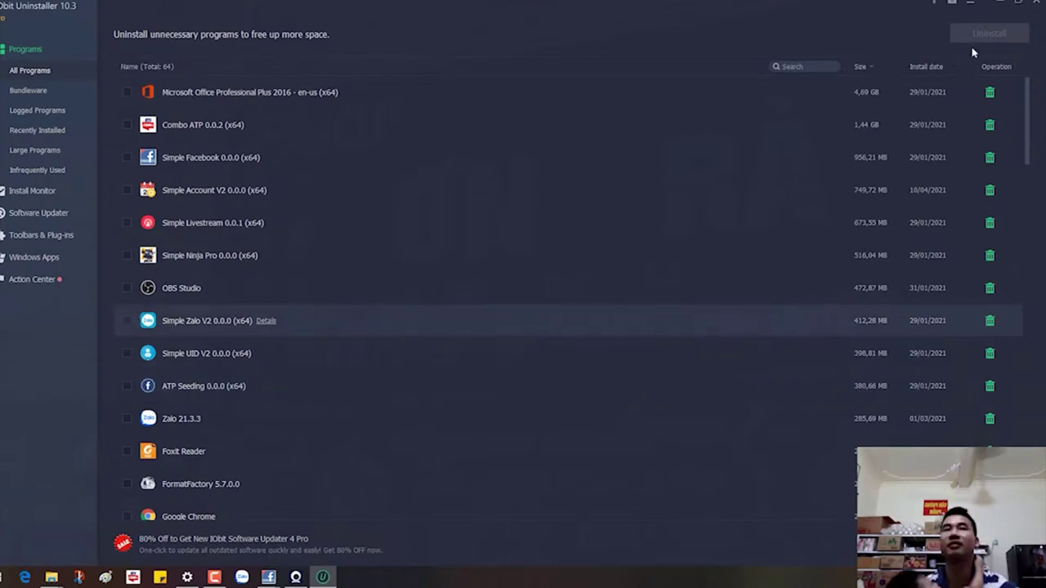
Uninstall Simple Zalo V2 0.0.0 (x64), removing 1 registry entry and 412.29 MB of files.
click(988, 33)
click(593, 373)
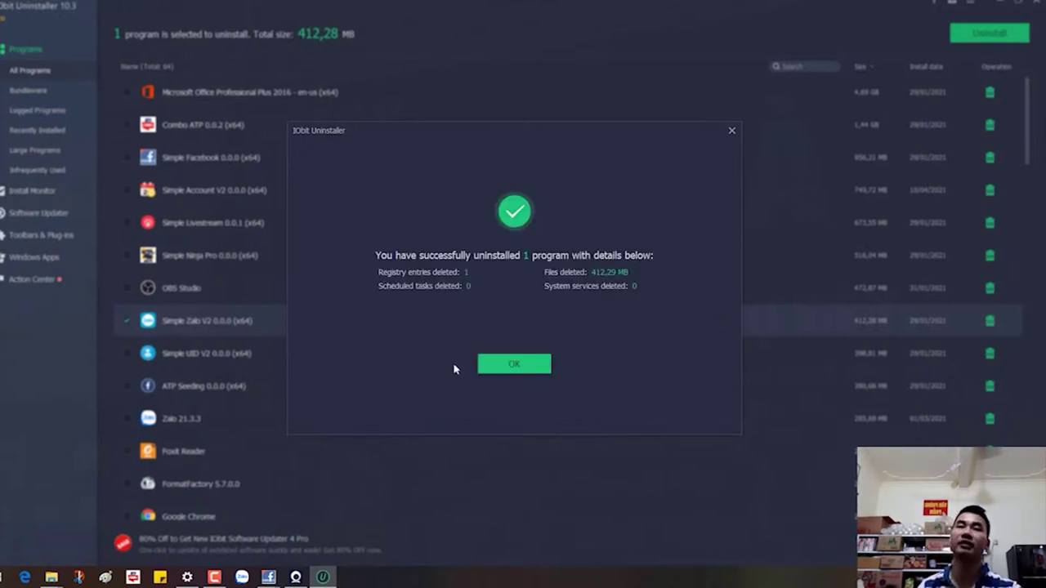
click(482, 365)
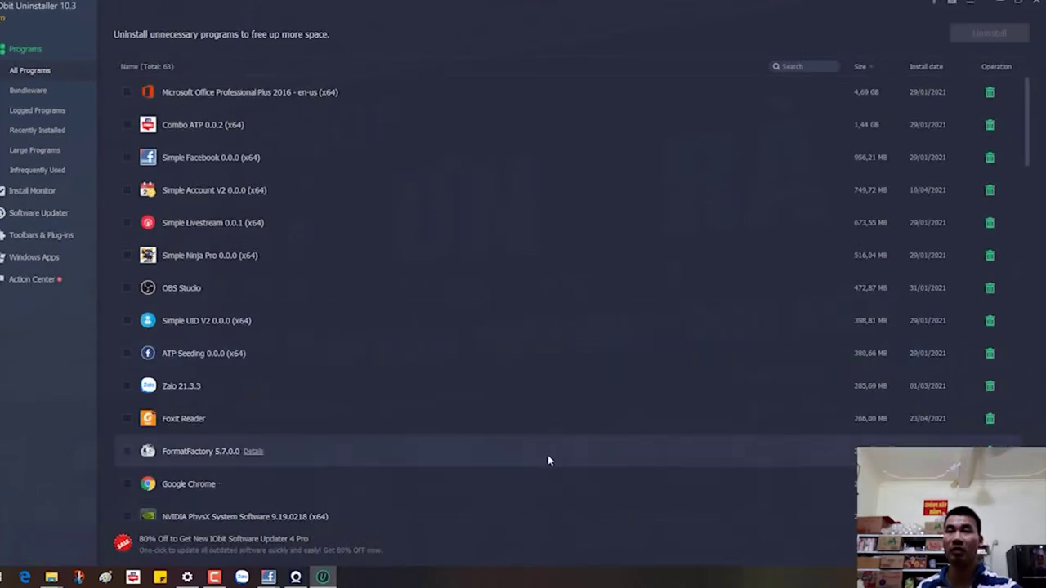
Mark IObit Driver Booster 8.2.0.314 in the program list and confirm uninstalling it.
scroll(543, 481, down, 2)
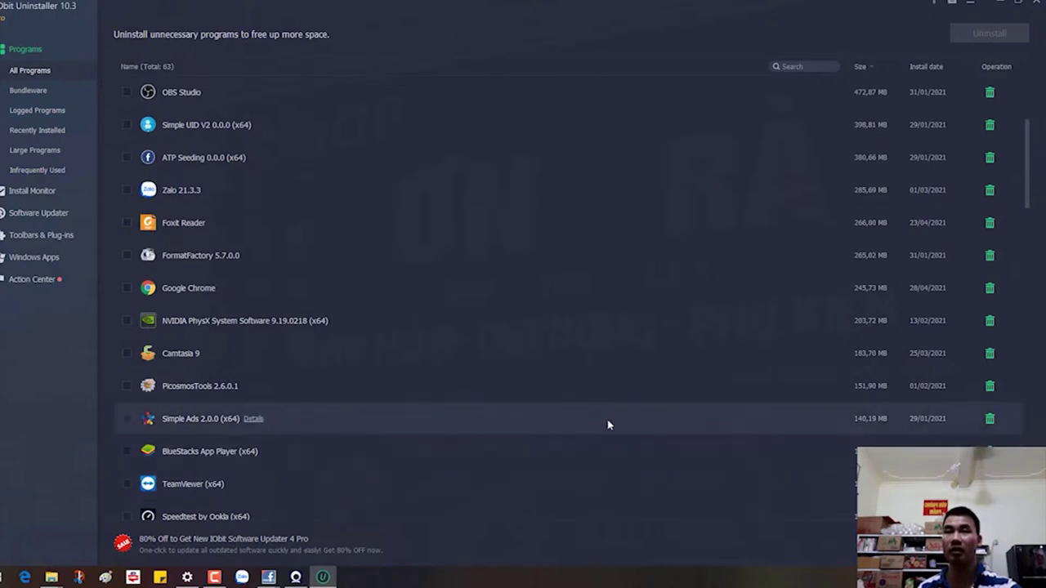
scroll(603, 416, down, 2)
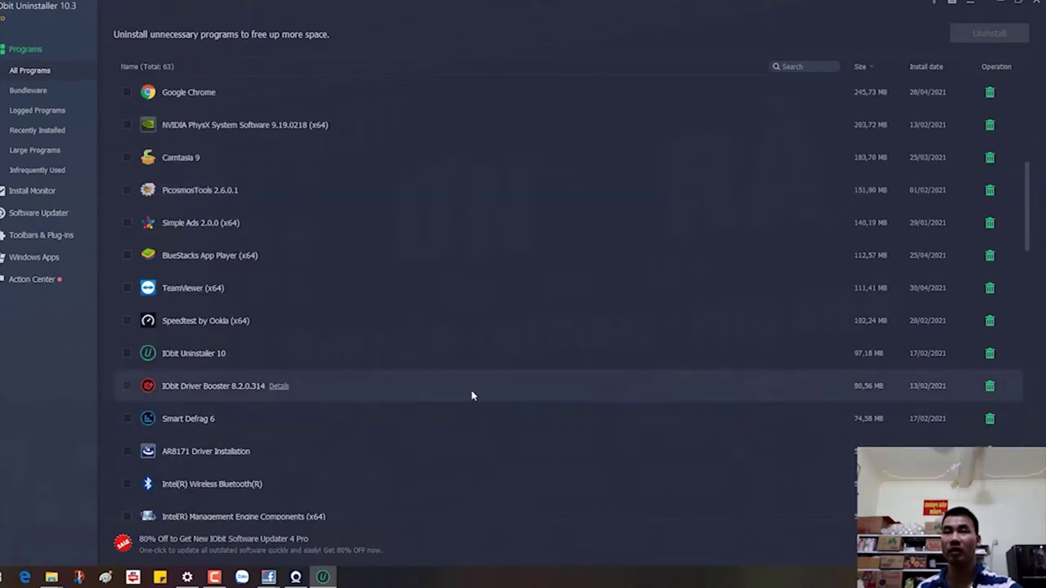
click(128, 389)
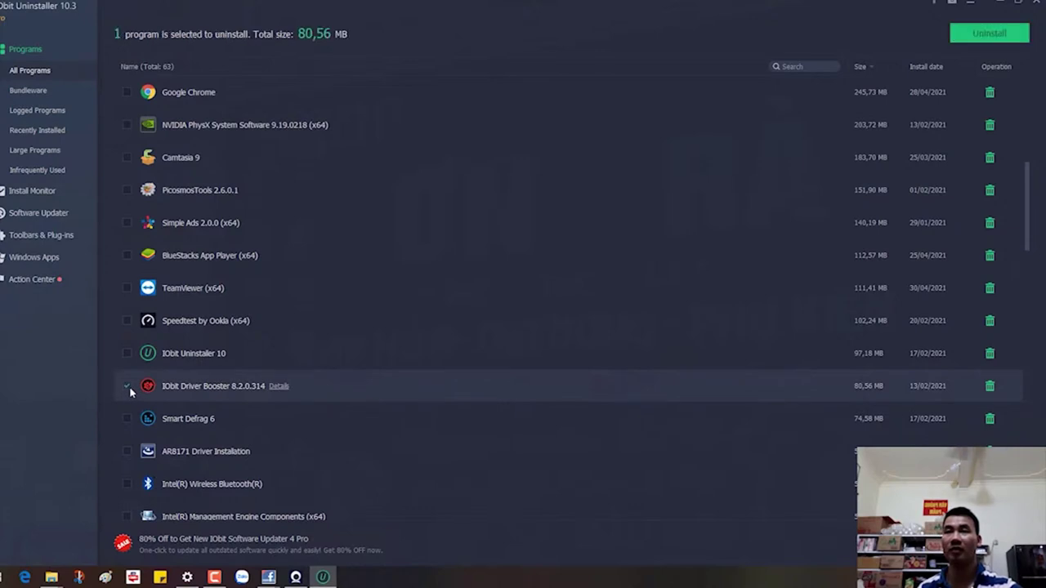
click(985, 32)
click(555, 374)
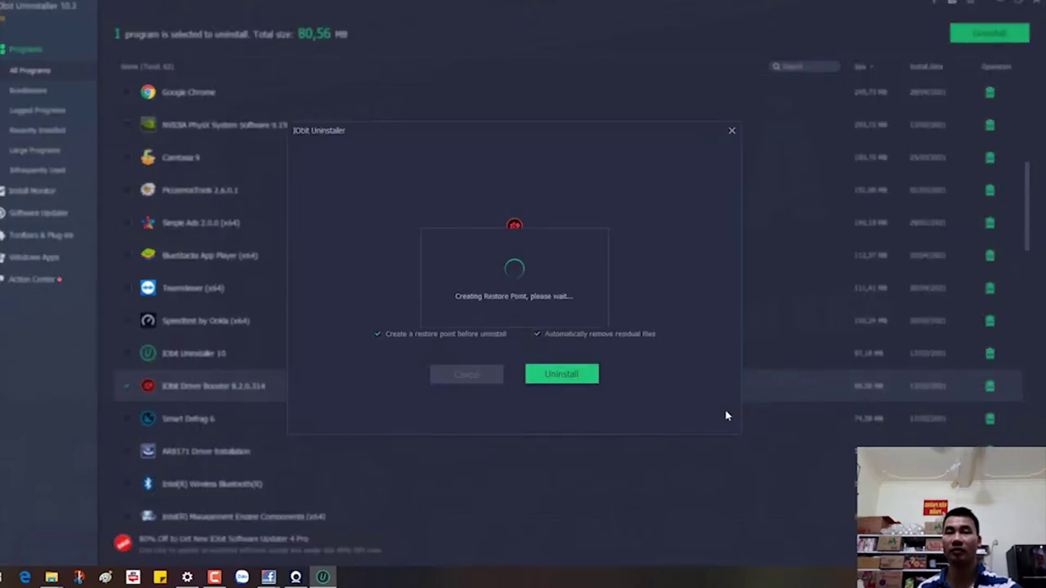
Return to the uninstaller and approve complete removal of IObit Driver Booster.
click(215, 577)
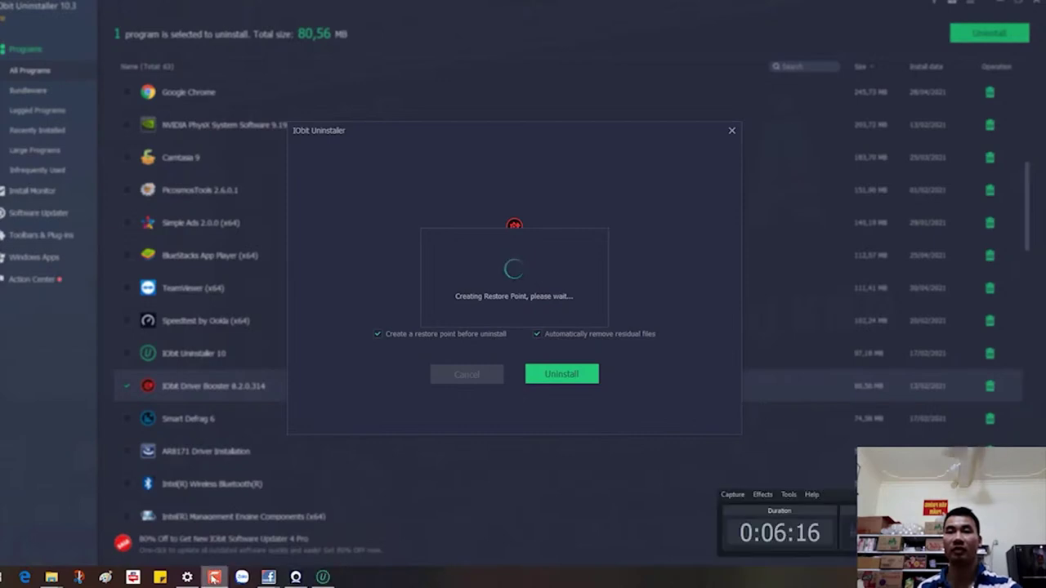
click(622, 387)
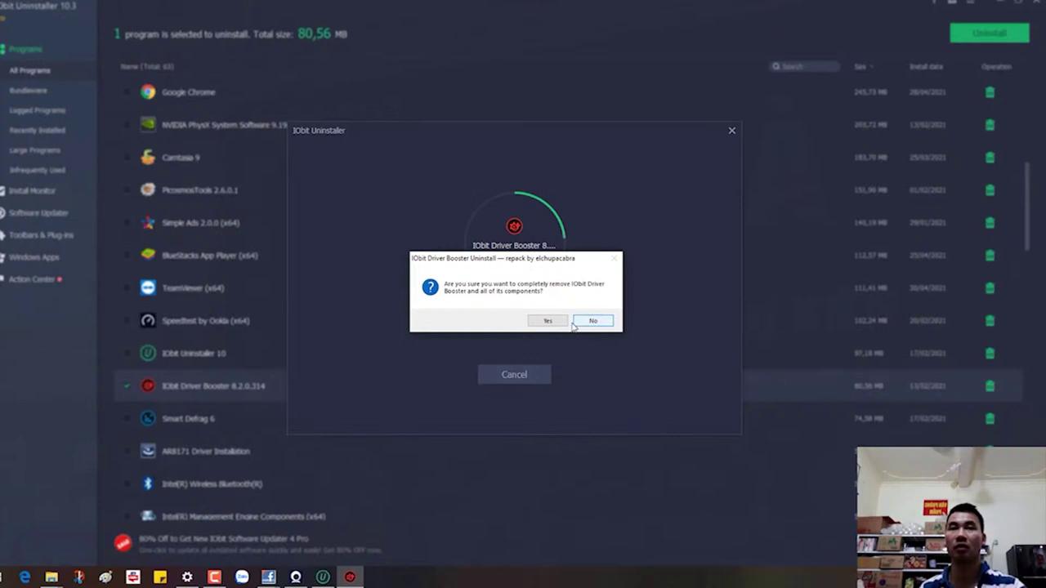
click(543, 321)
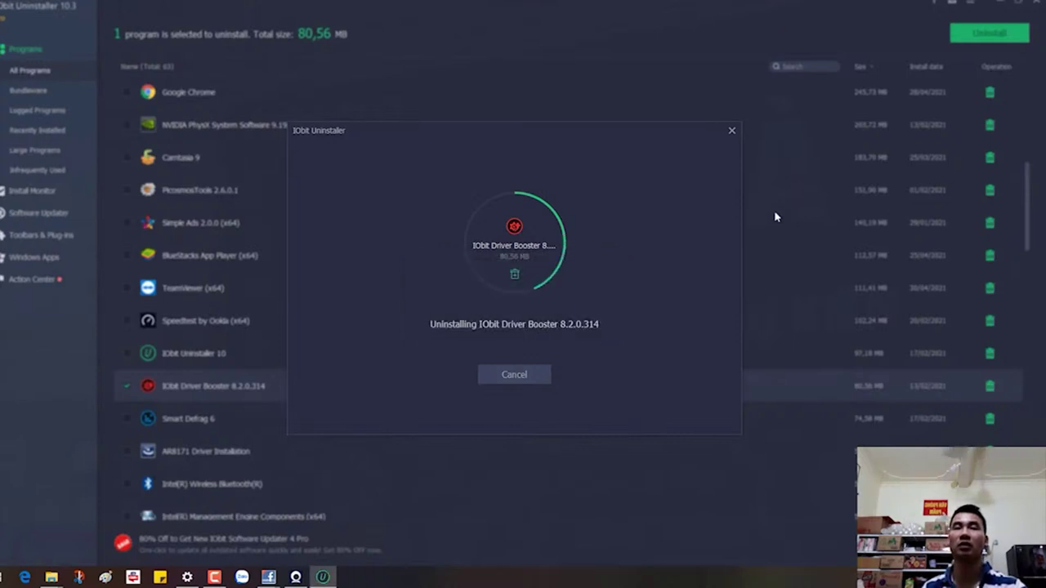
mouse_move(271, 579)
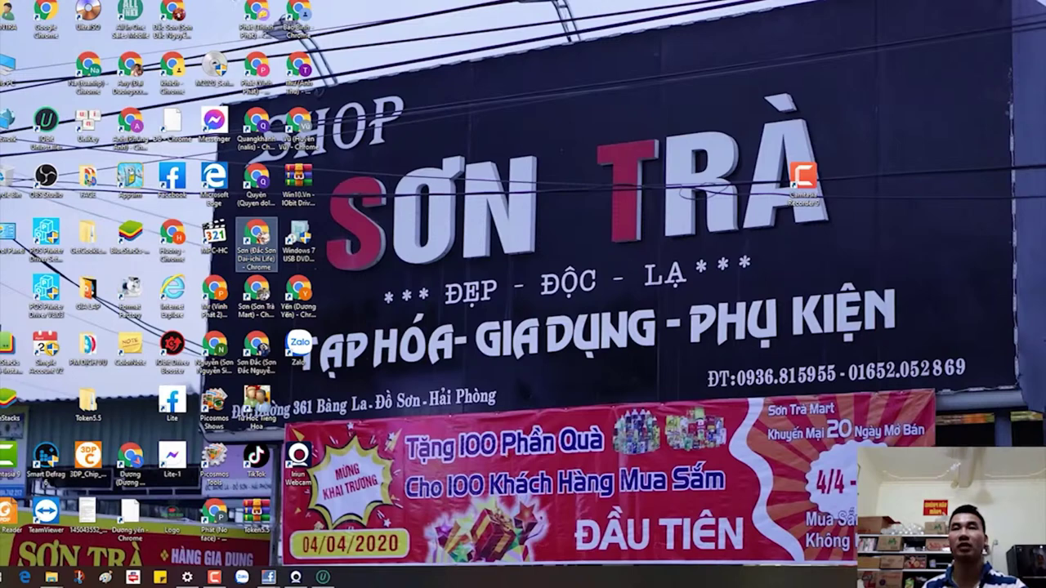
double_click(185, 20)
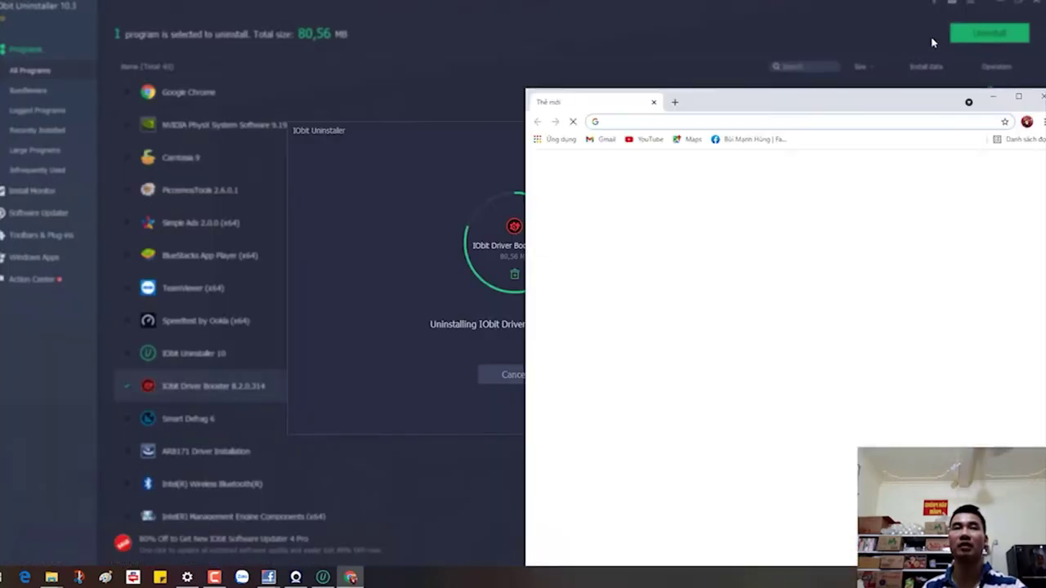
click(1018, 96)
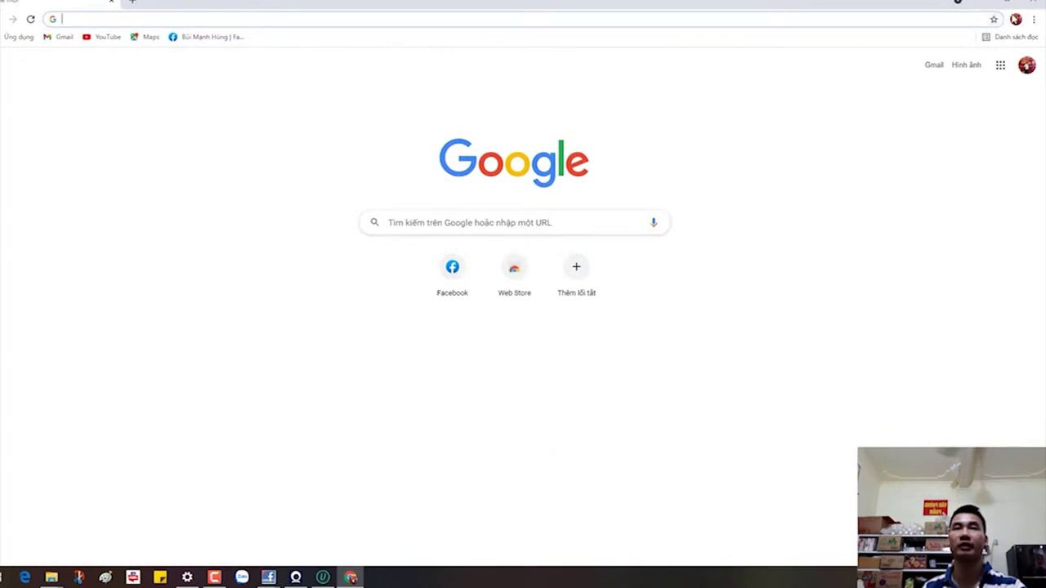
click(1016, 19)
scroll(941, 341, down, 1)
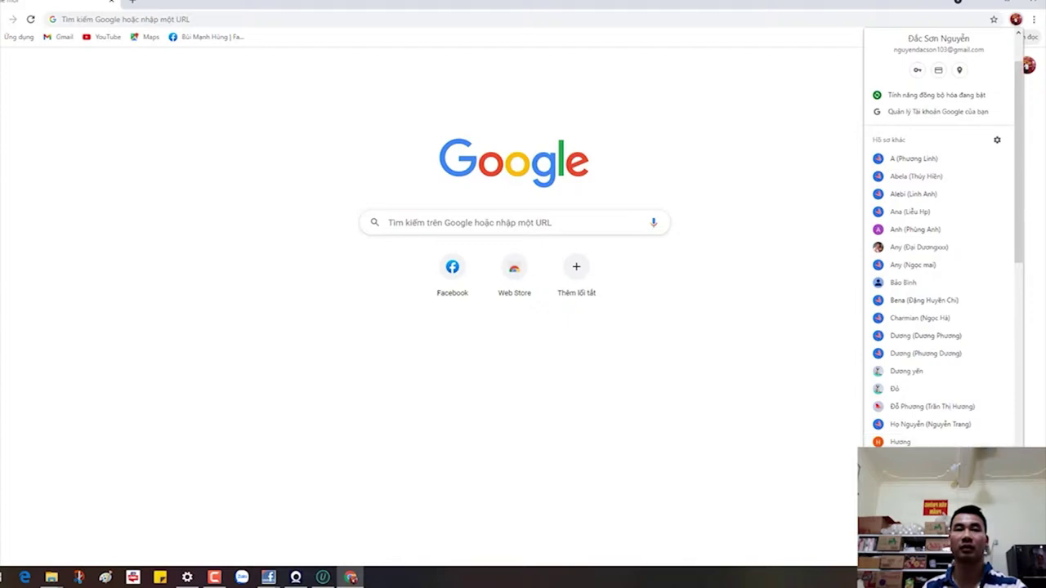
scroll(944, 237, down, 1)
scroll(923, 414, down, 3)
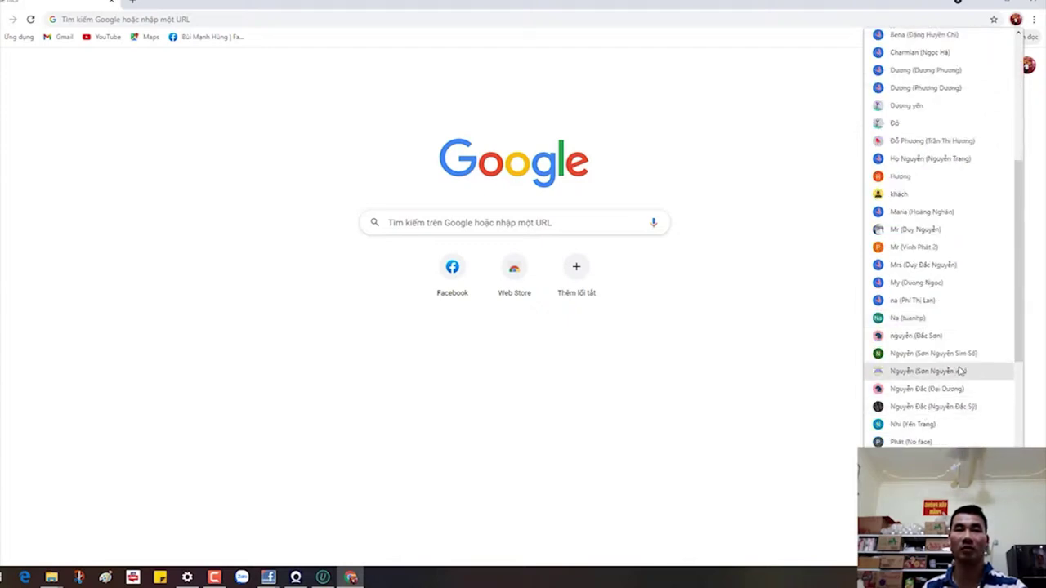
scroll(960, 351, down, 1)
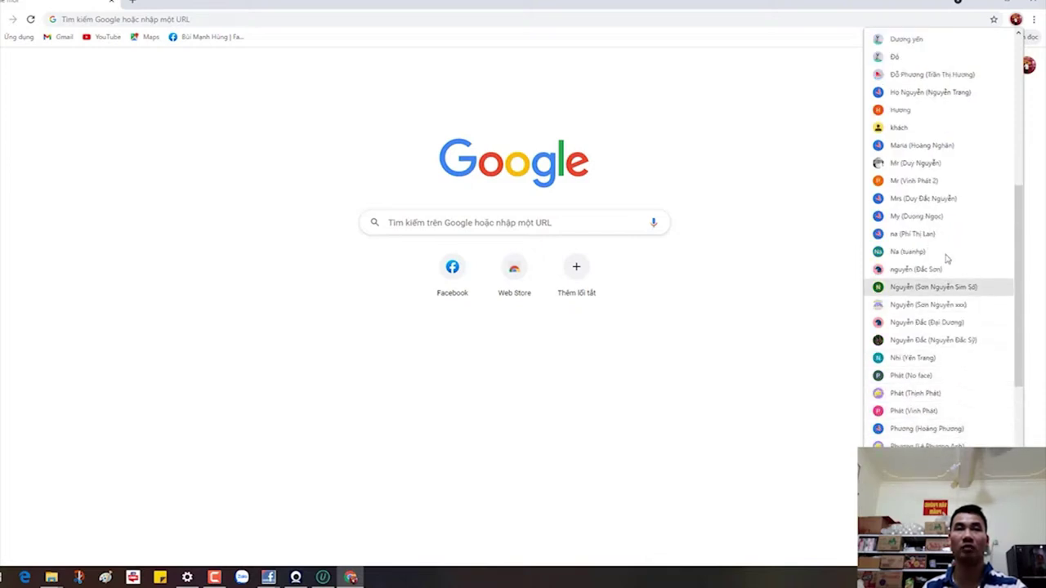
scroll(949, 308, down, 4)
click(929, 429)
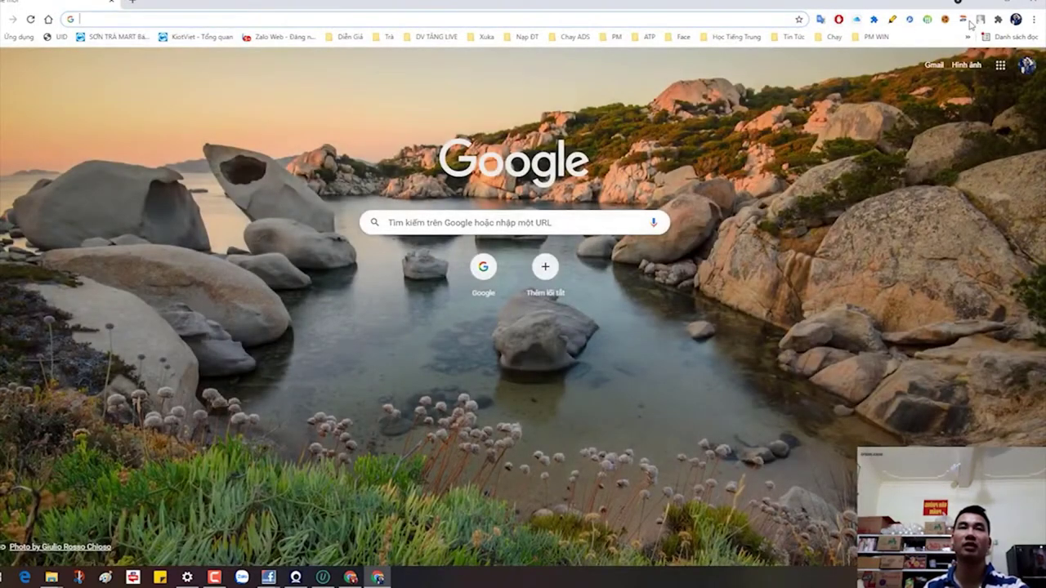
click(977, 3)
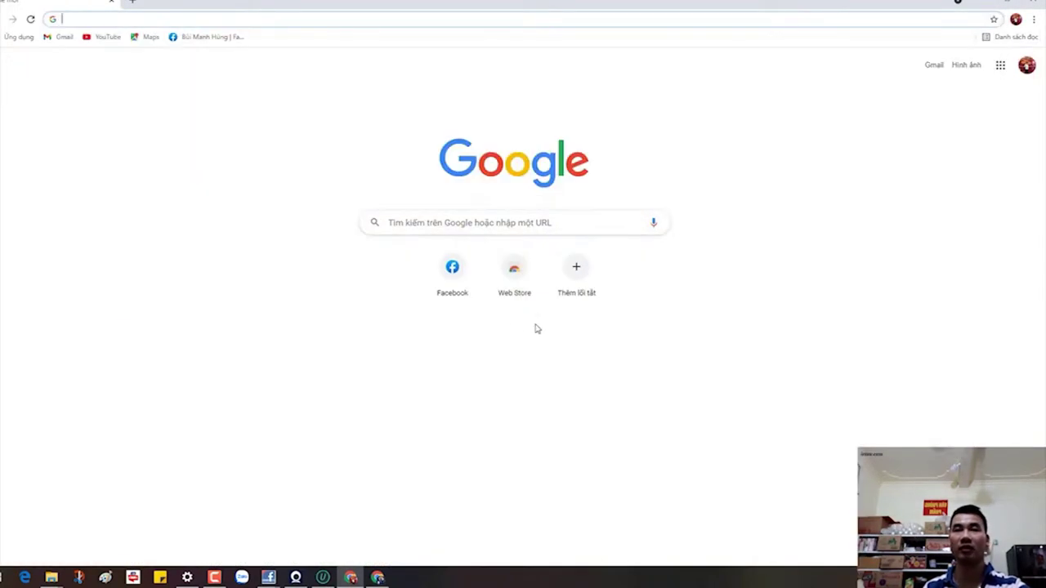
click(1034, 3)
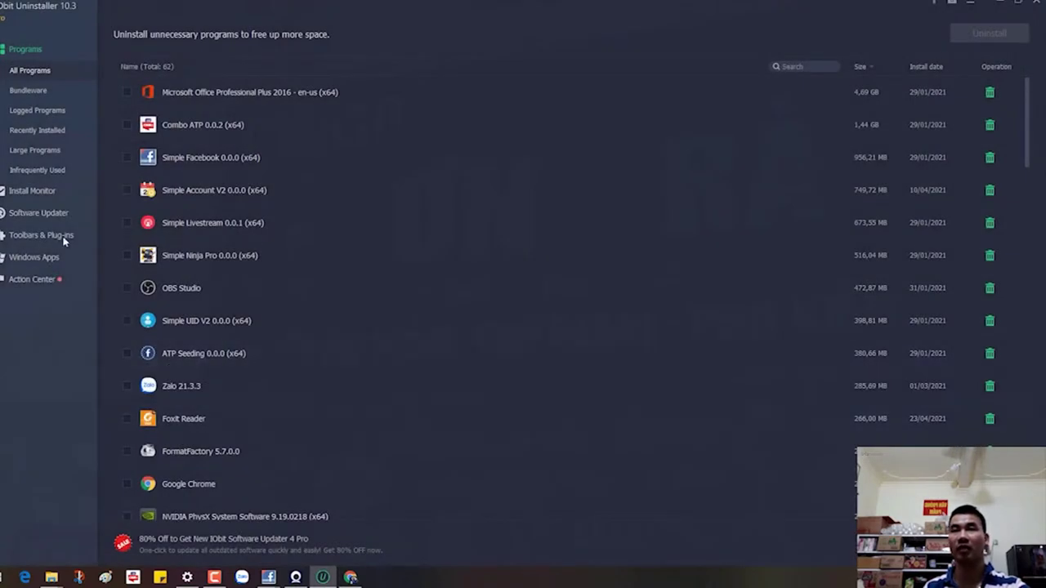
click(41, 151)
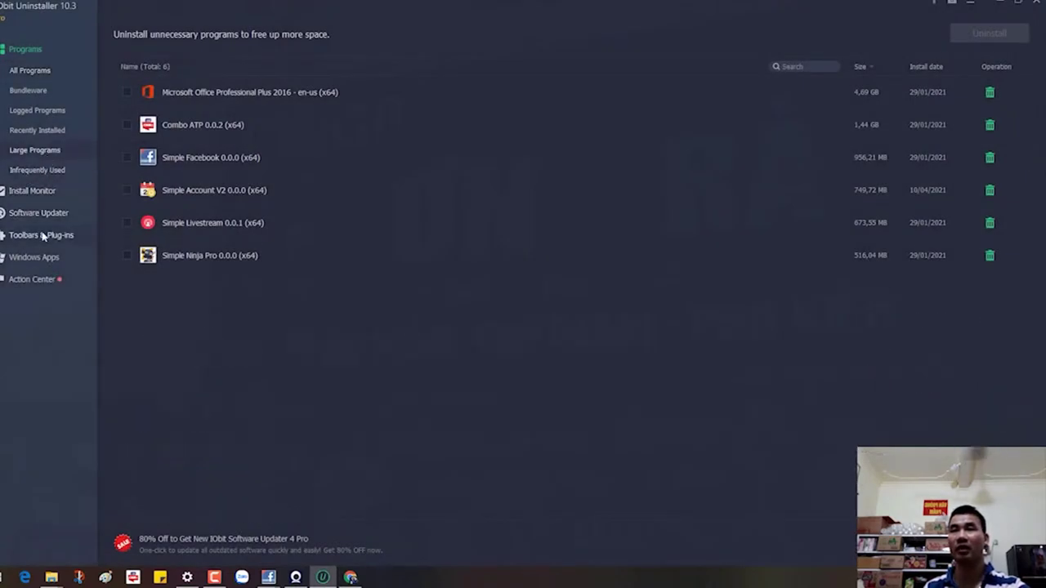
click(42, 234)
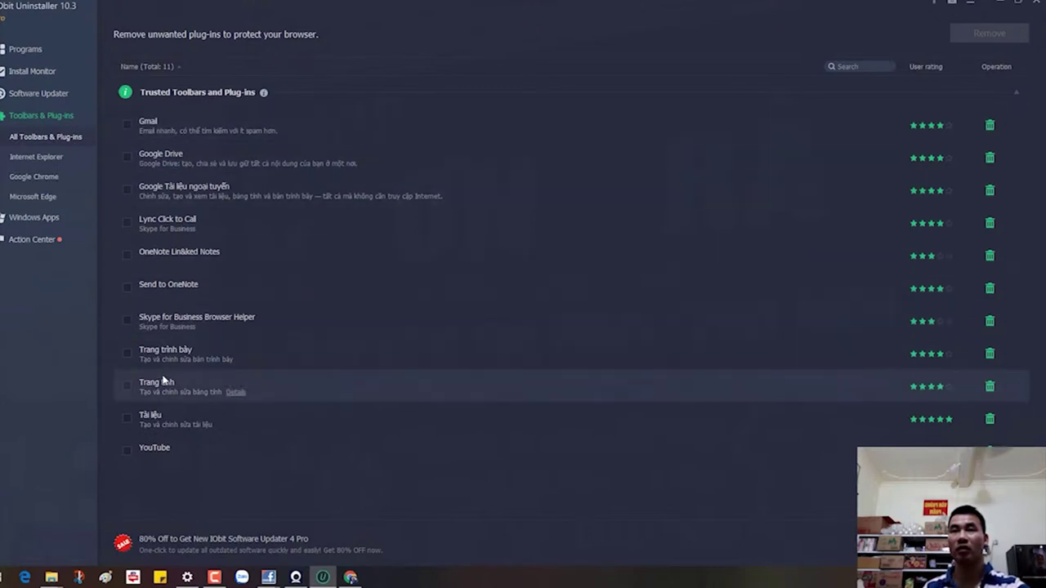
click(25, 157)
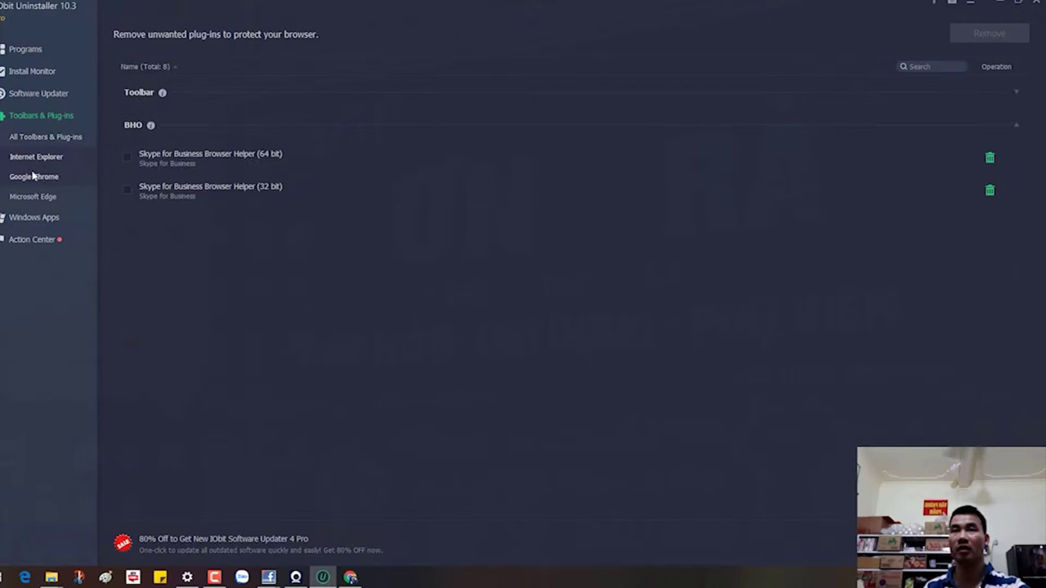
click(33, 175)
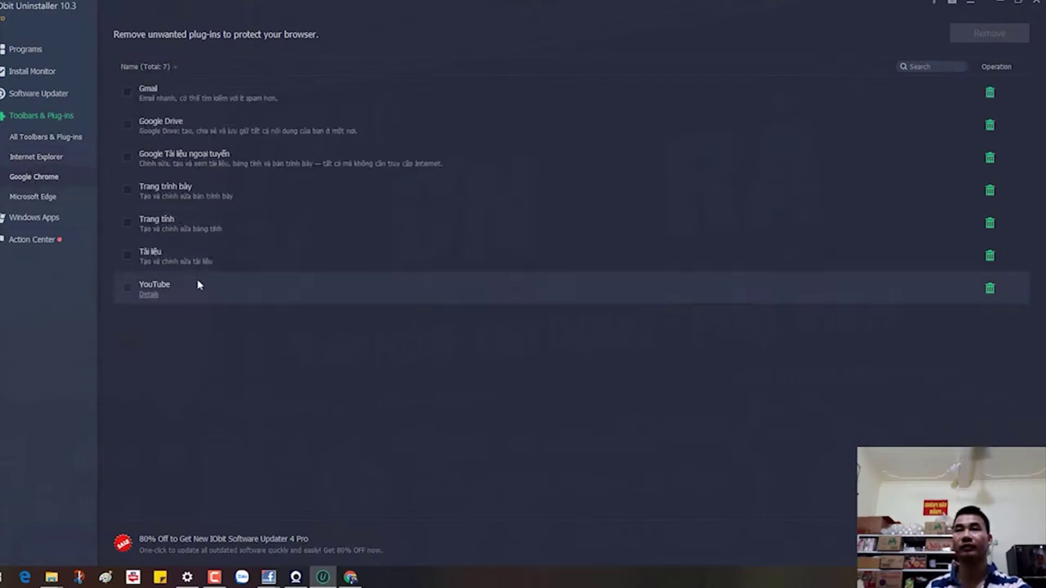
click(29, 219)
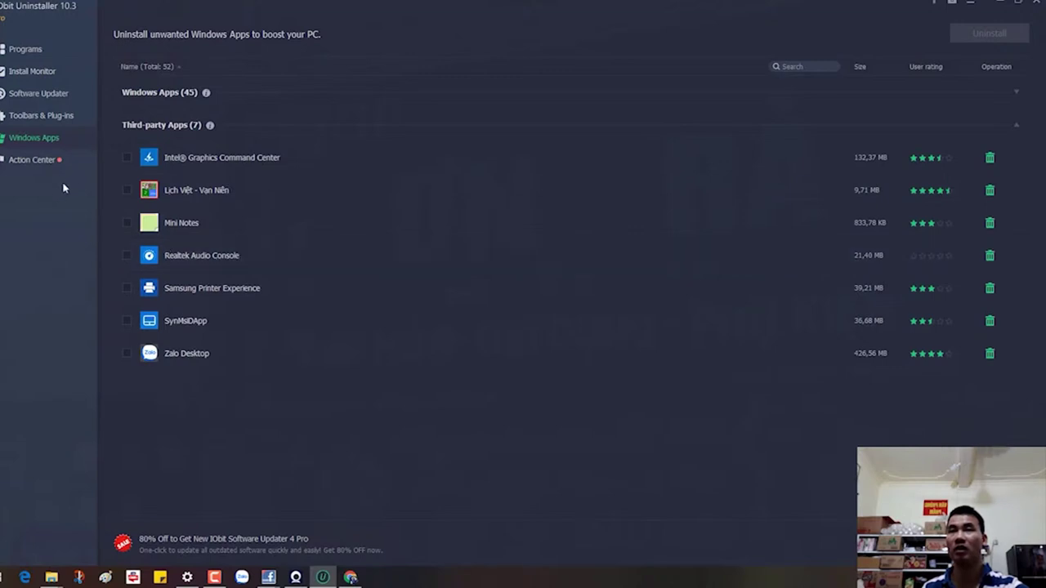
click(12, 165)
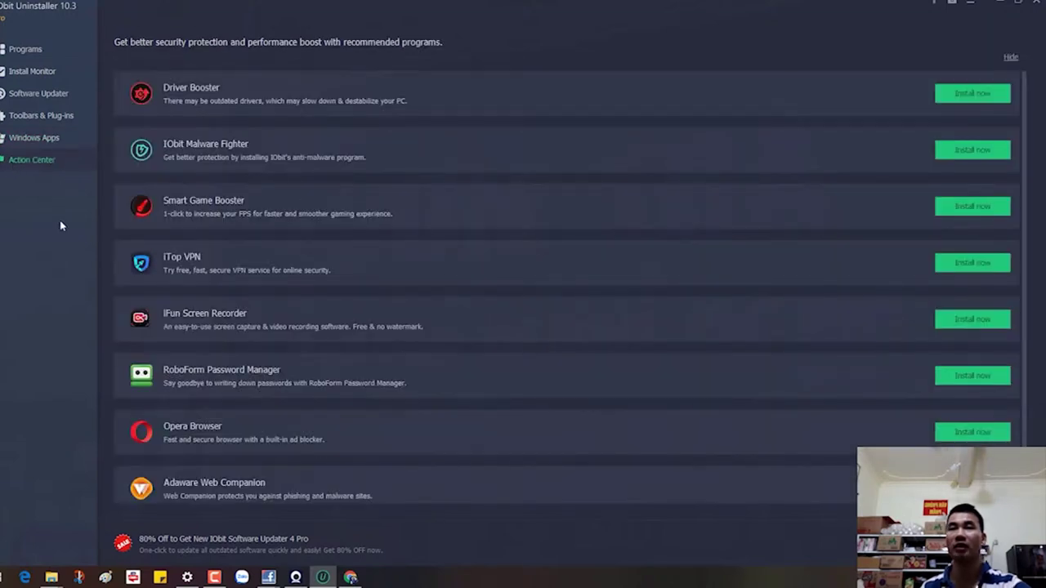
click(29, 72)
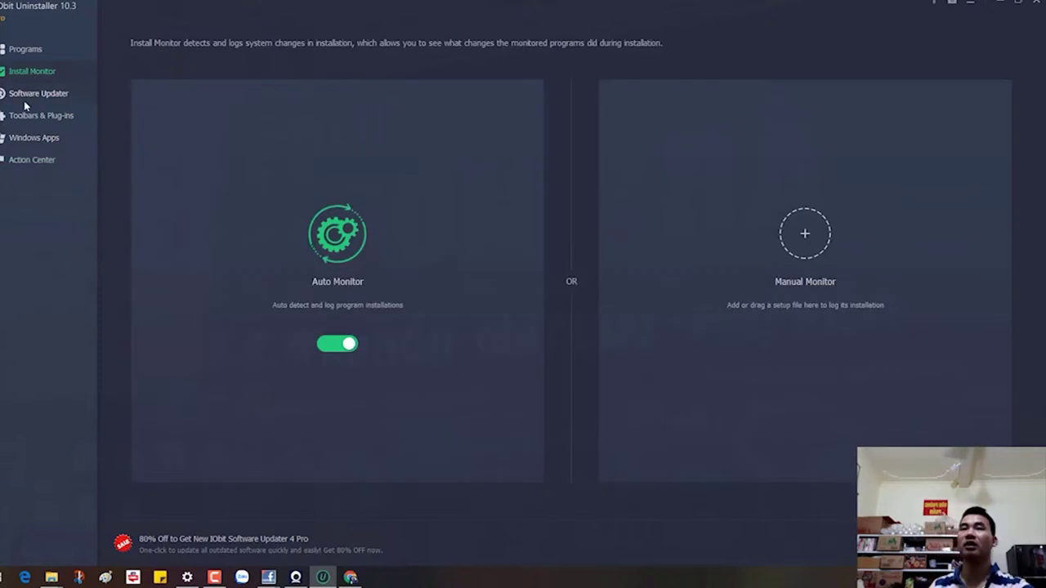
click(25, 96)
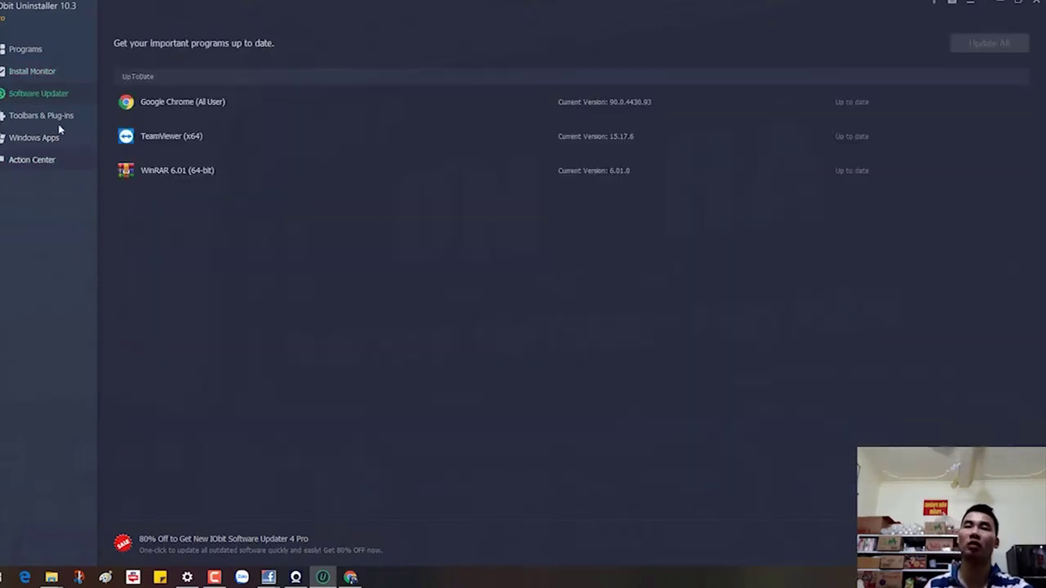
click(25, 49)
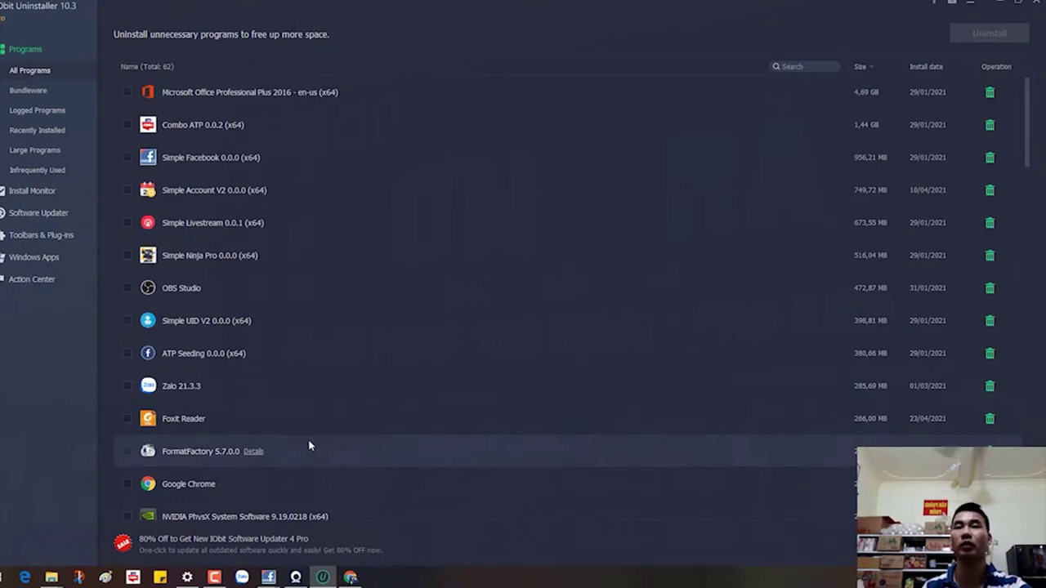
Browse down the 62-program All Programs list, then scroll back up toward ATP Seeding.
scroll(327, 433, down, 2)
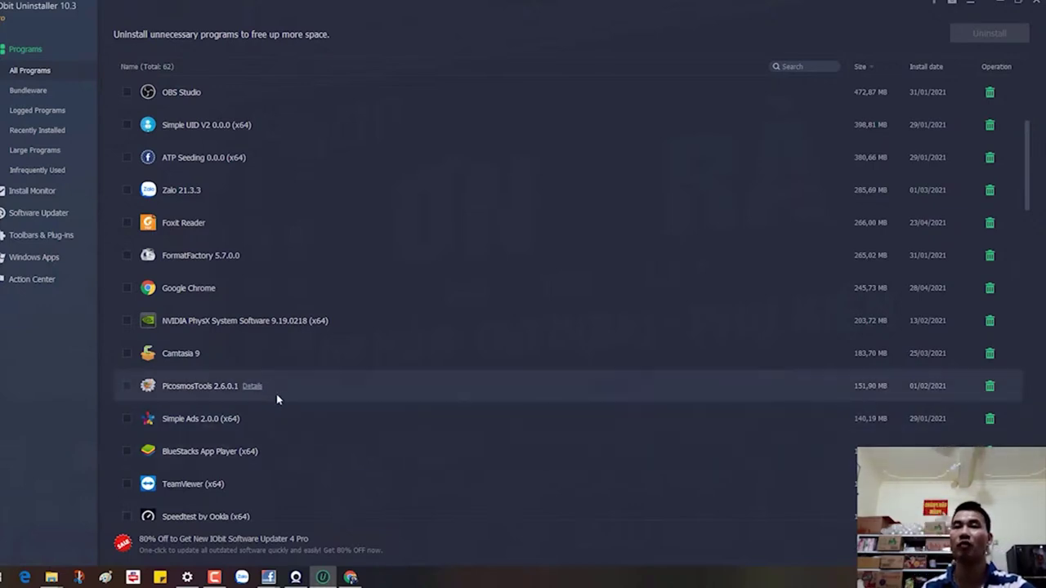
scroll(249, 462, down, 2)
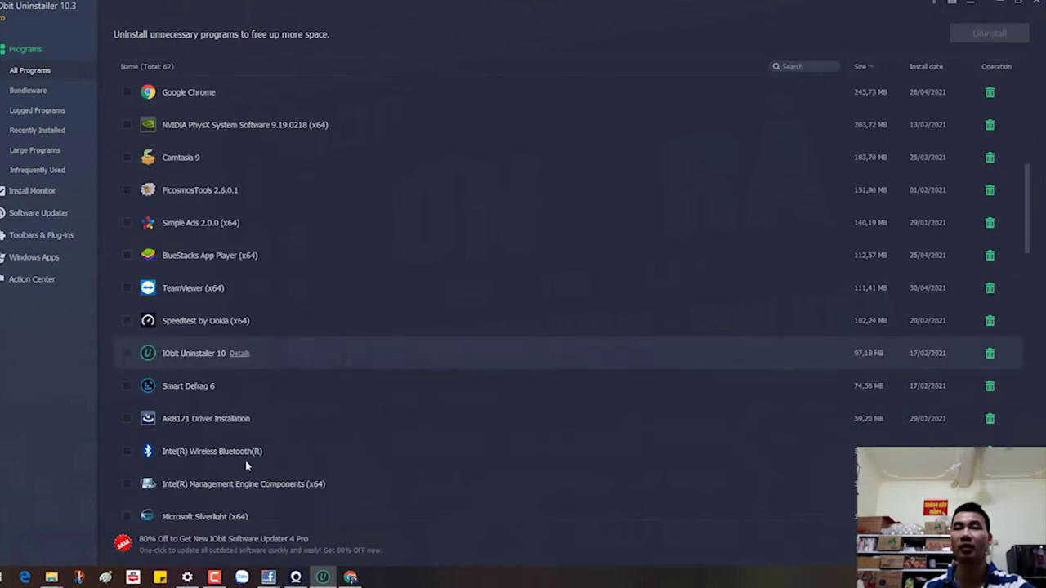
scroll(245, 462, down, 1)
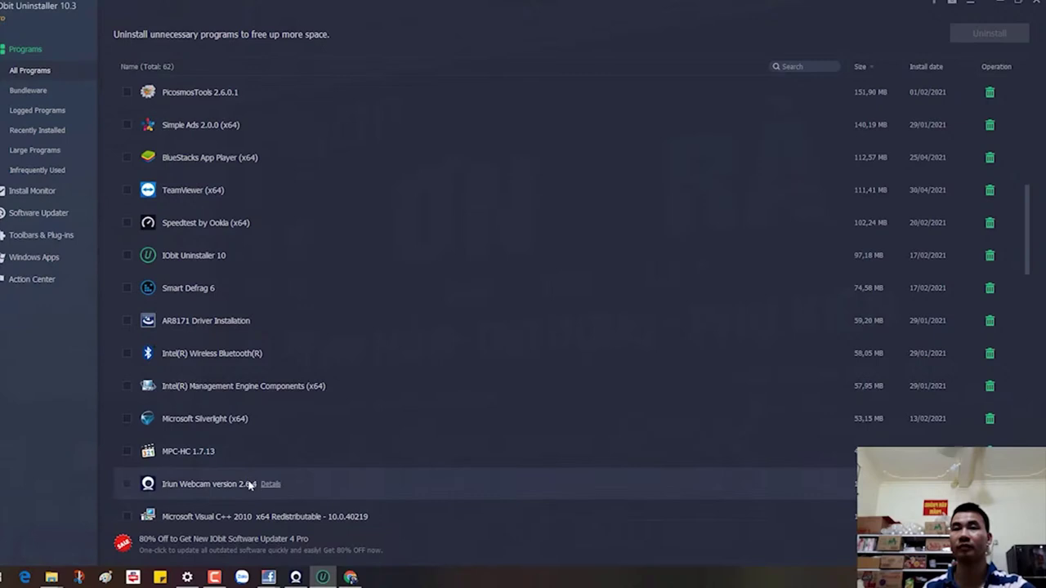
scroll(249, 484, down, 1)
scroll(249, 486, down, 4)
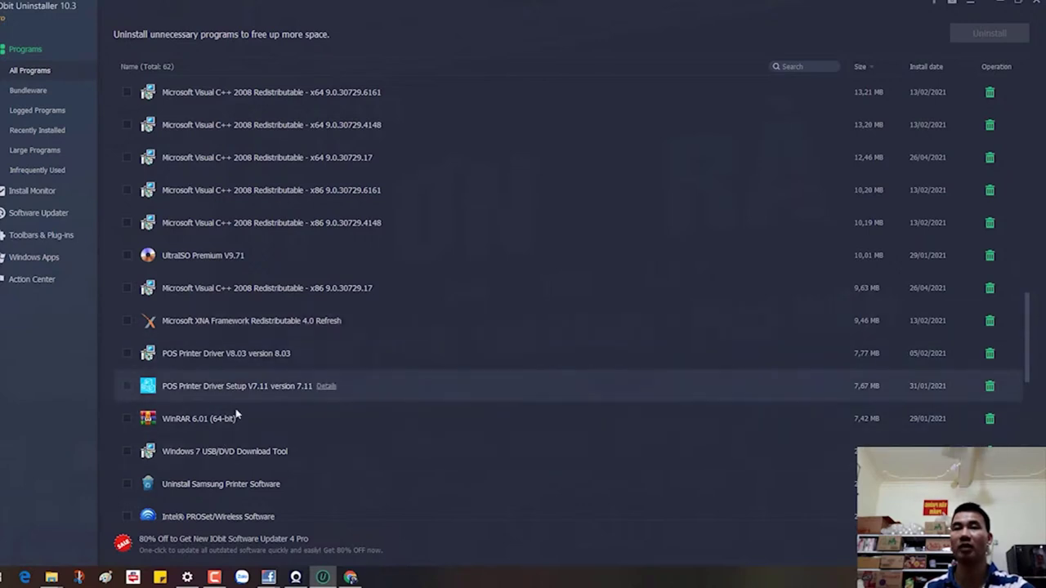
scroll(237, 417, down, 1)
scroll(247, 478, down, 3)
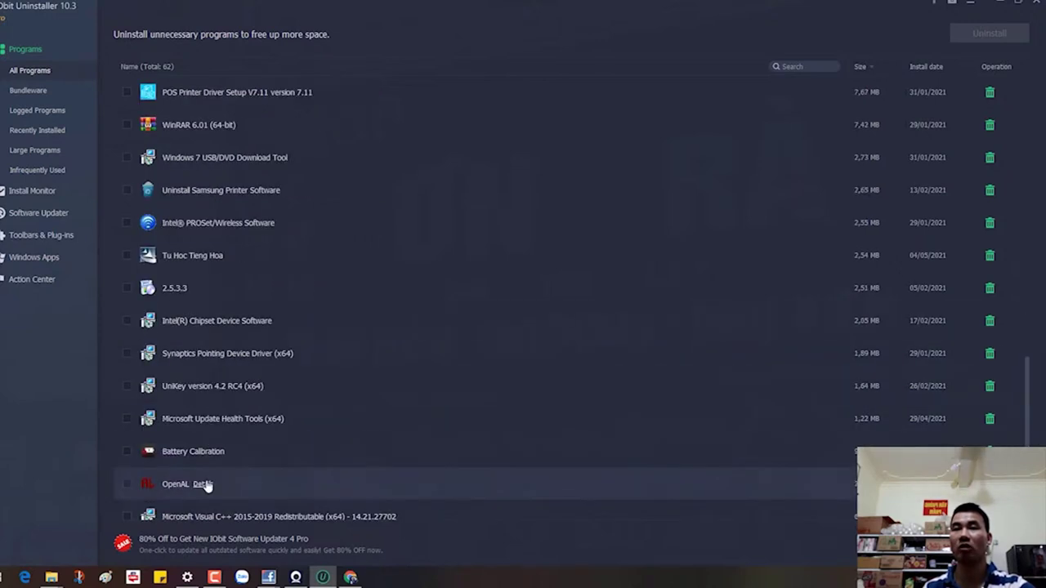
scroll(269, 441, down, 2)
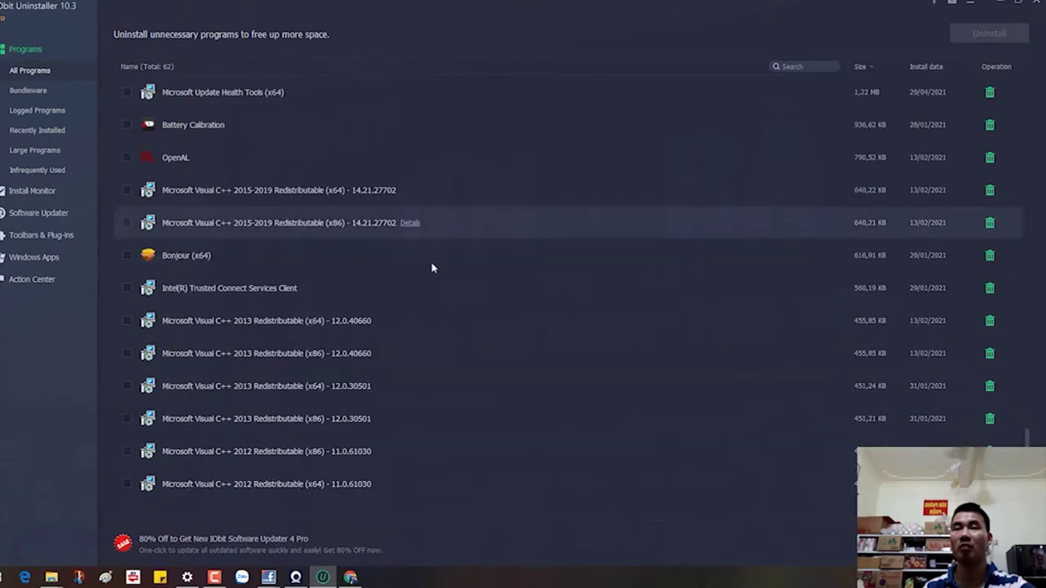
scroll(265, 320, up, 4)
scroll(264, 320, up, 15)
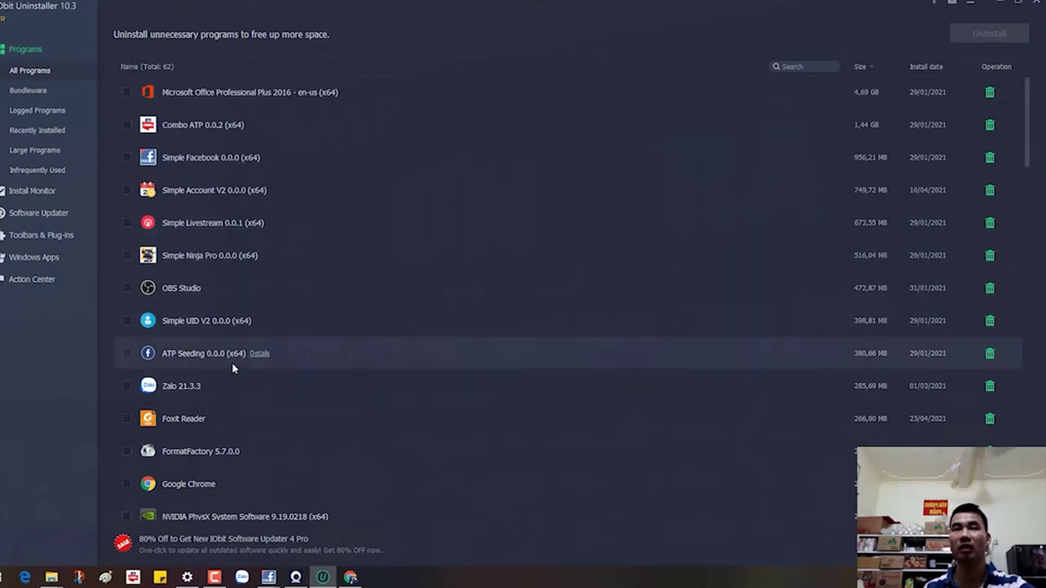
Start uninstalling ATP Seeding 0.0.0 (380,66 MB), then switch to the This PC window.
click(125, 354)
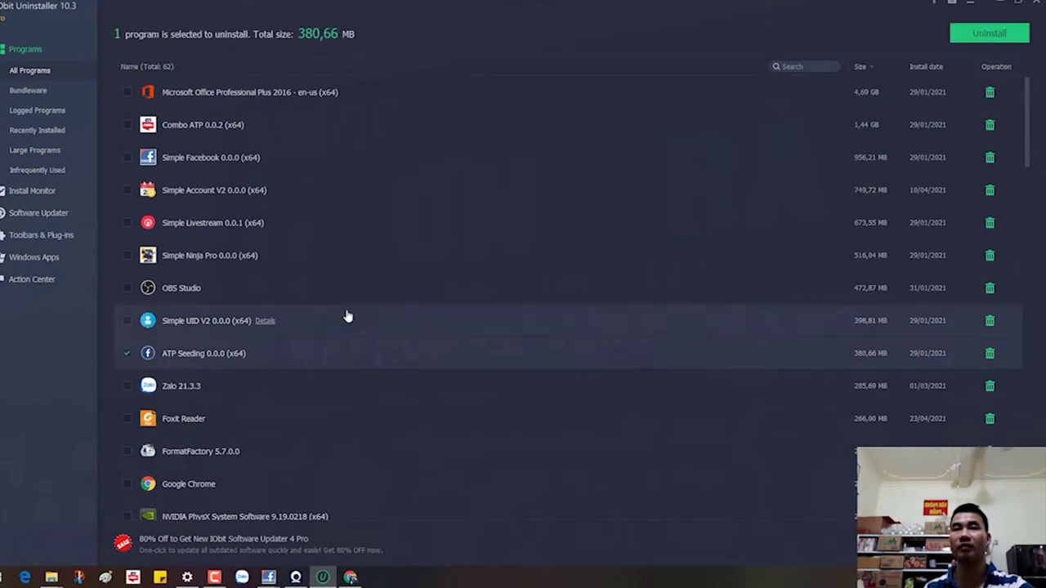
click(1003, 37)
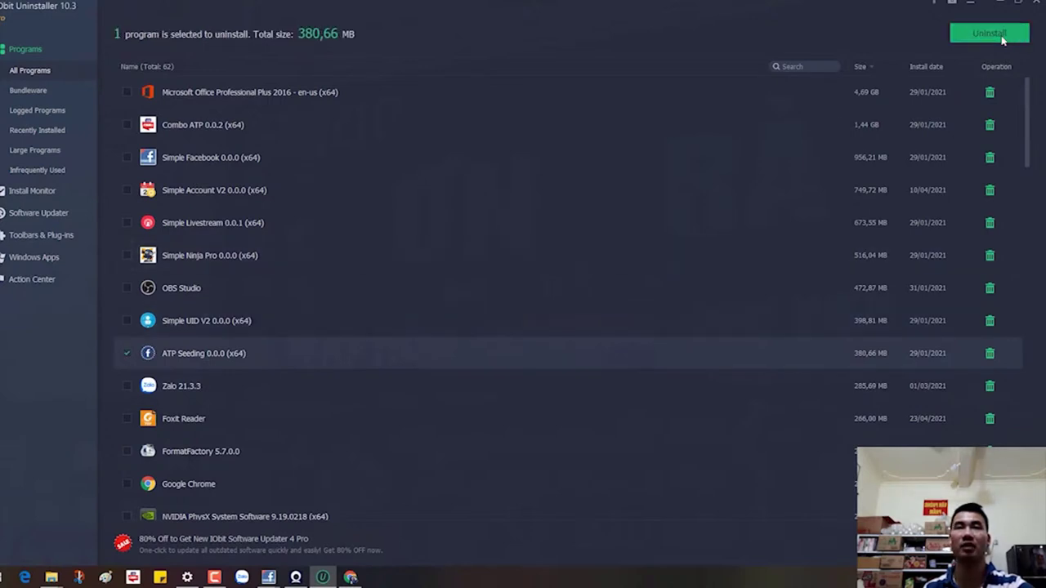
click(574, 377)
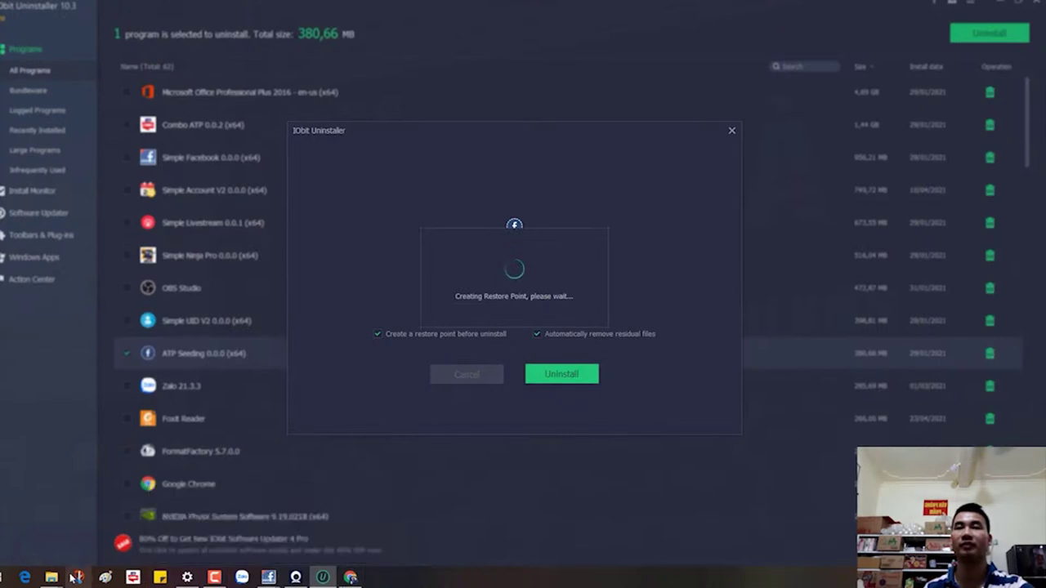
mouse_move(51, 577)
click(48, 540)
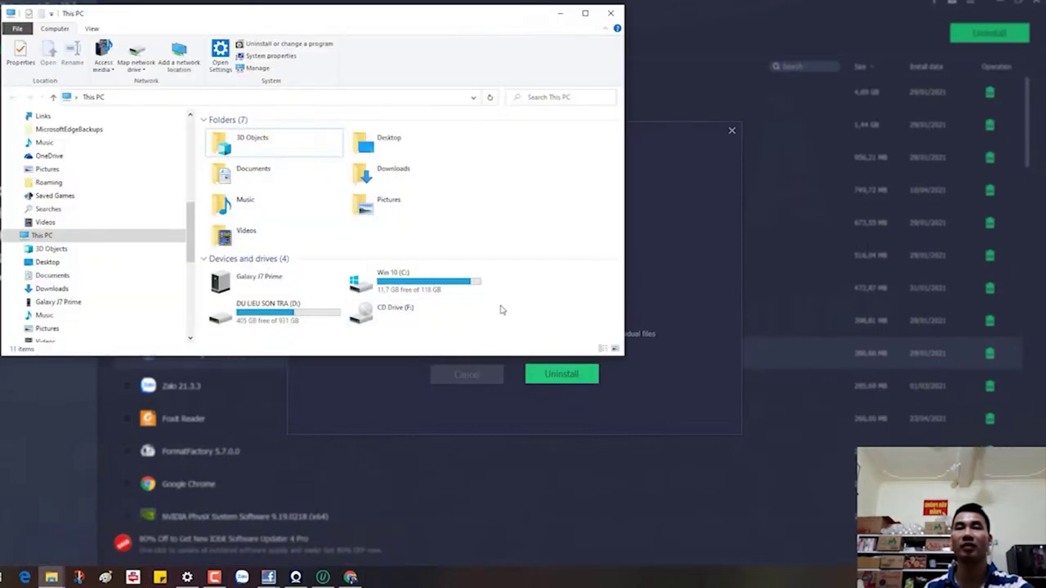
Refresh and maximize This PC, then run Disk Cleanup on Win 10 (C:) including system files.
right_click(499, 306)
click(530, 351)
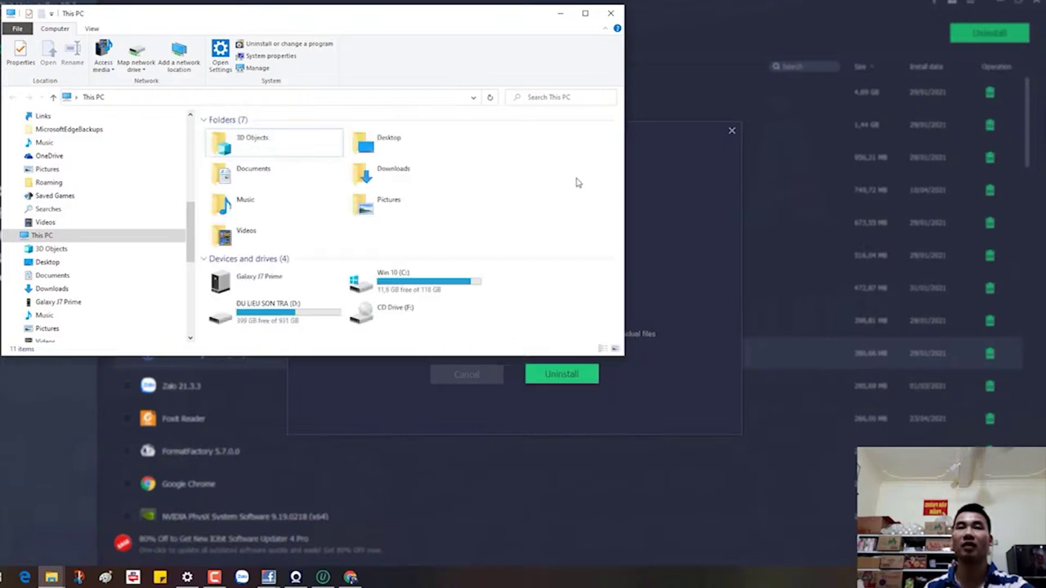
click(585, 15)
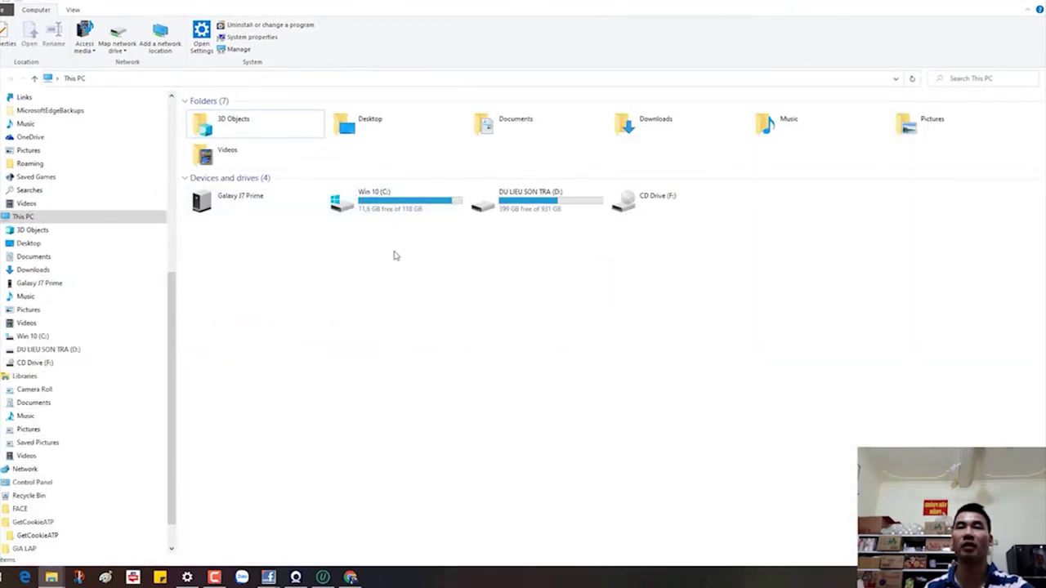
click(384, 199)
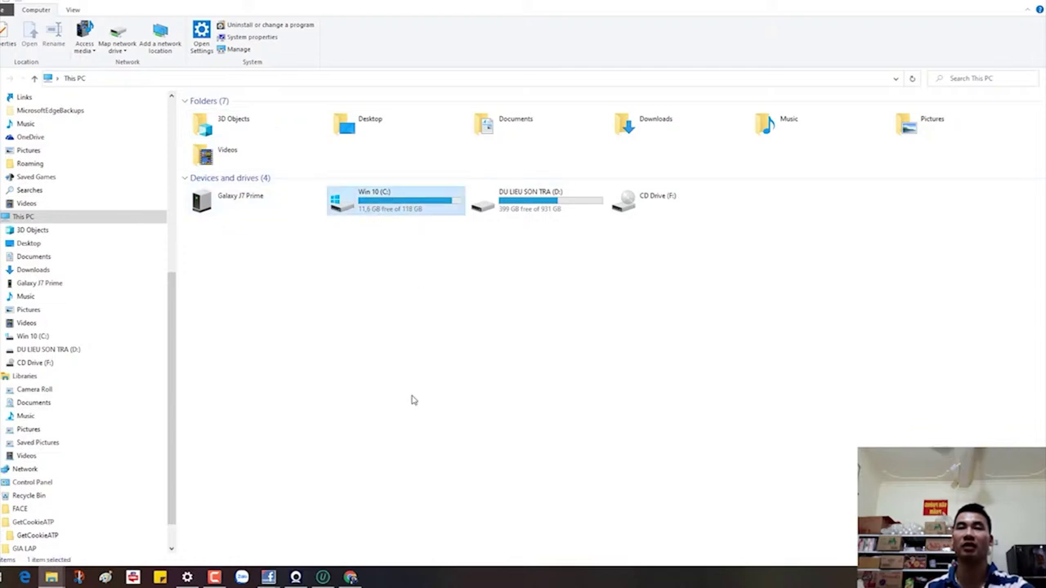
key(shift+F10)
click(473, 477)
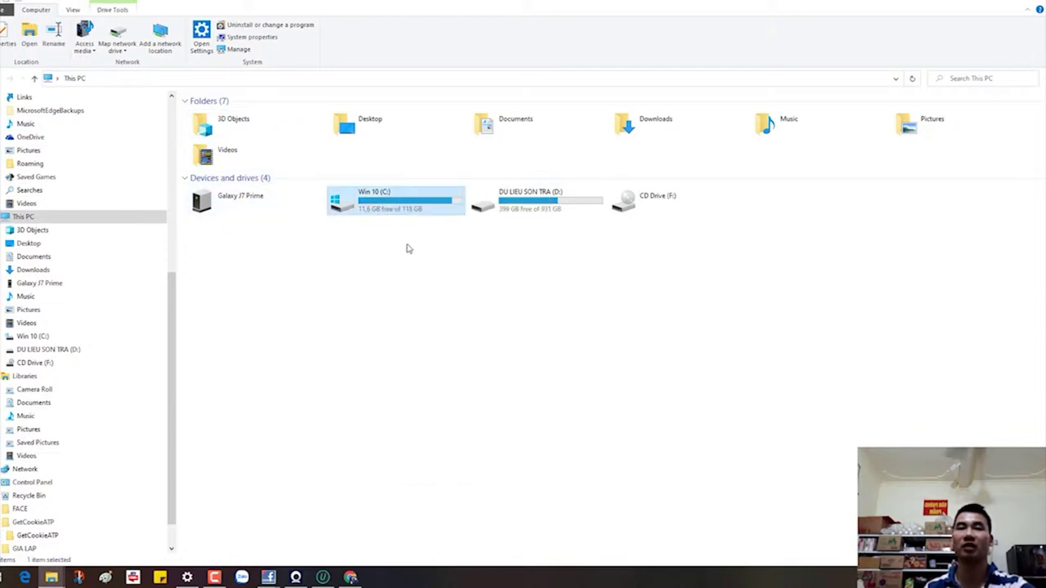
click(553, 385)
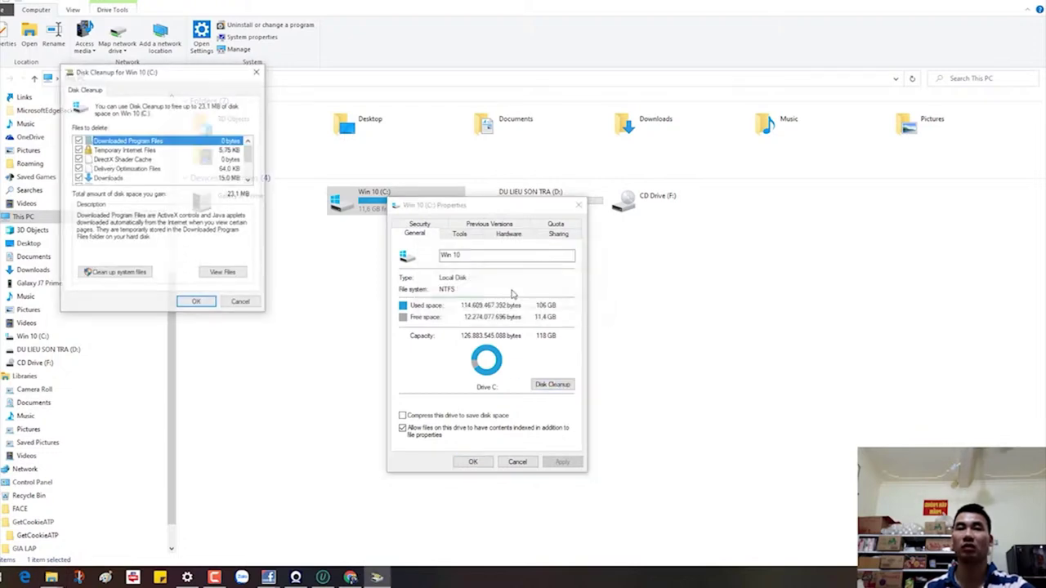
click(115, 273)
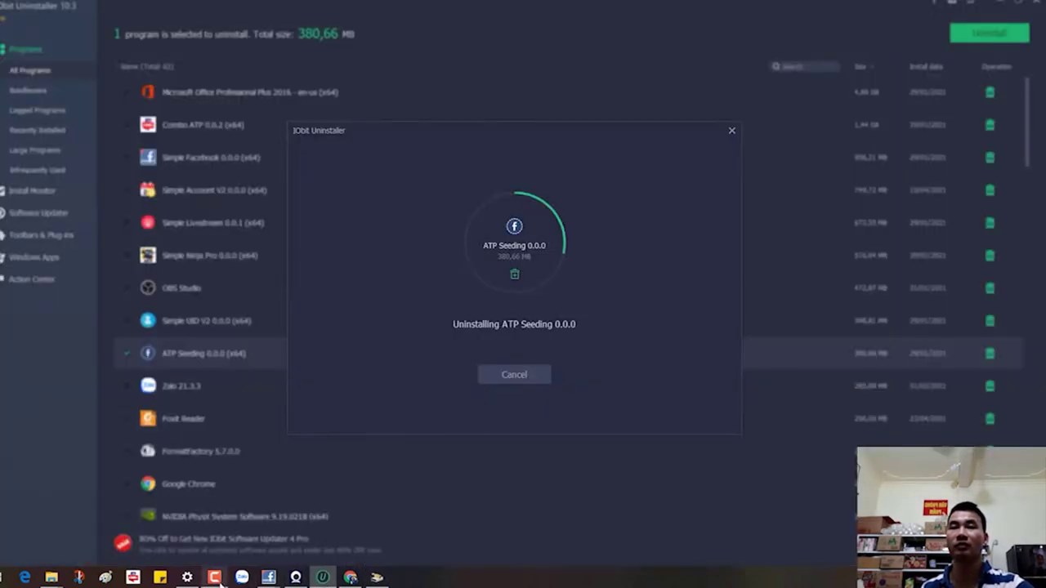
Delete all but the latest restore point and permanently delete the selected junk files on C:.
click(214, 577)
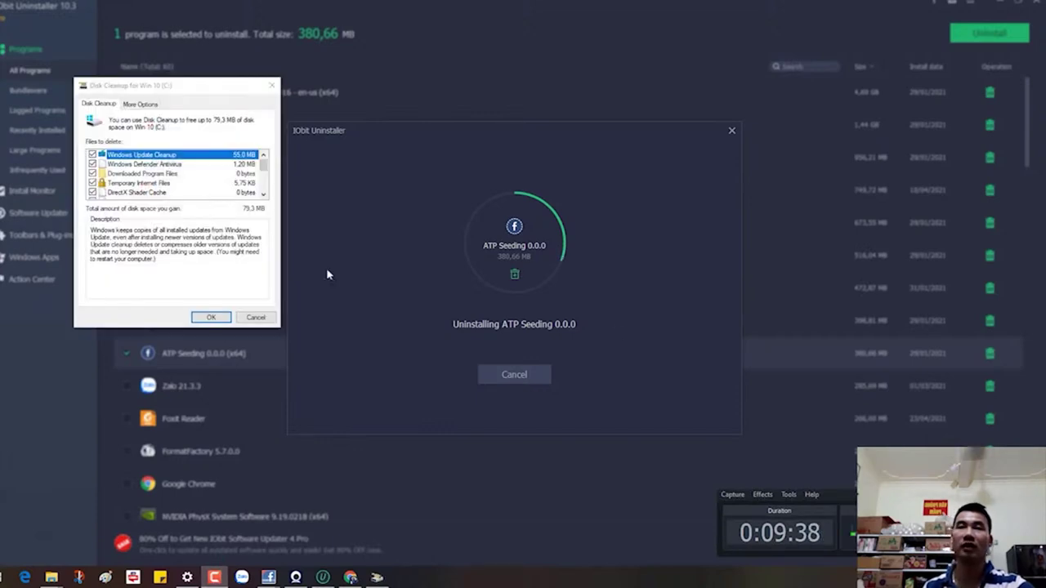
click(137, 105)
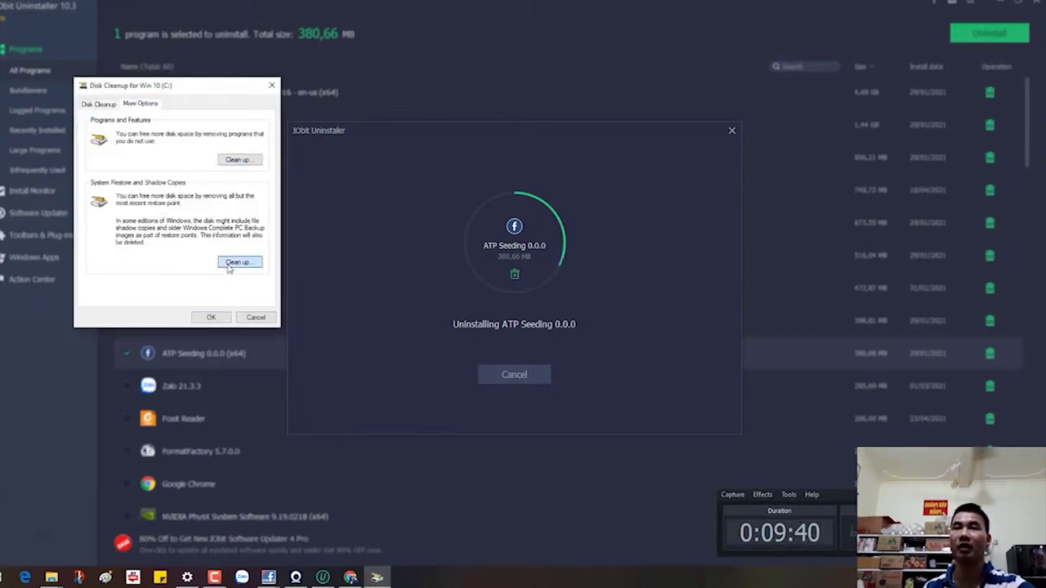
click(228, 267)
click(536, 300)
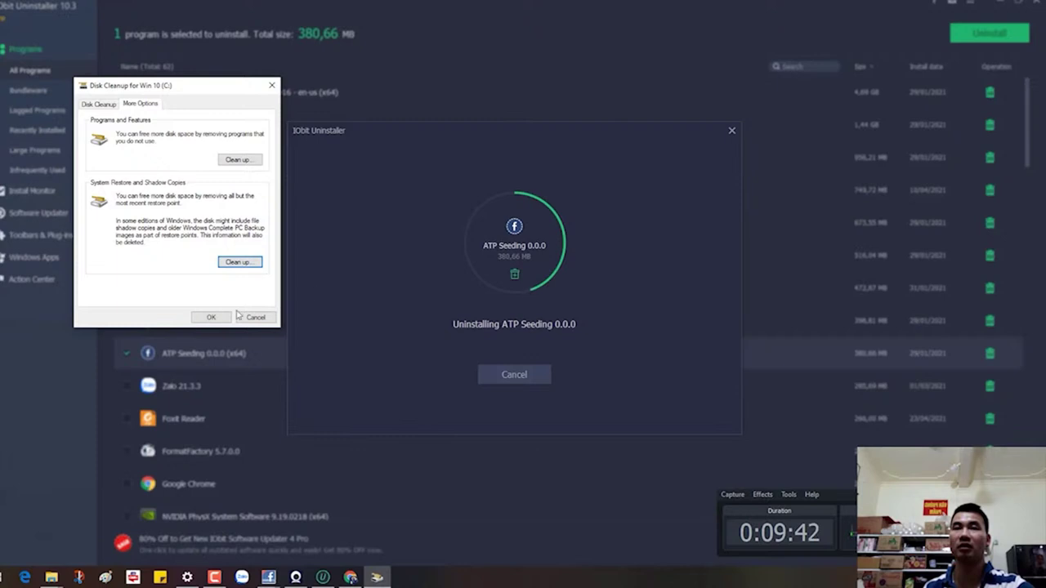
click(211, 317)
click(532, 290)
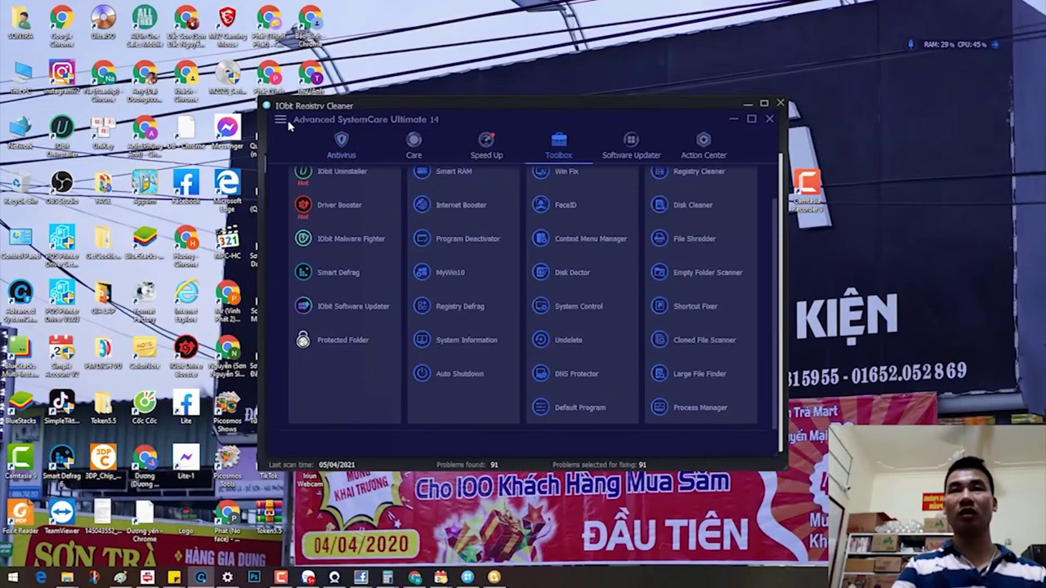
Set the Advanced SystemCare interface language to Tiếng Việt and close the settings panel.
click(283, 121)
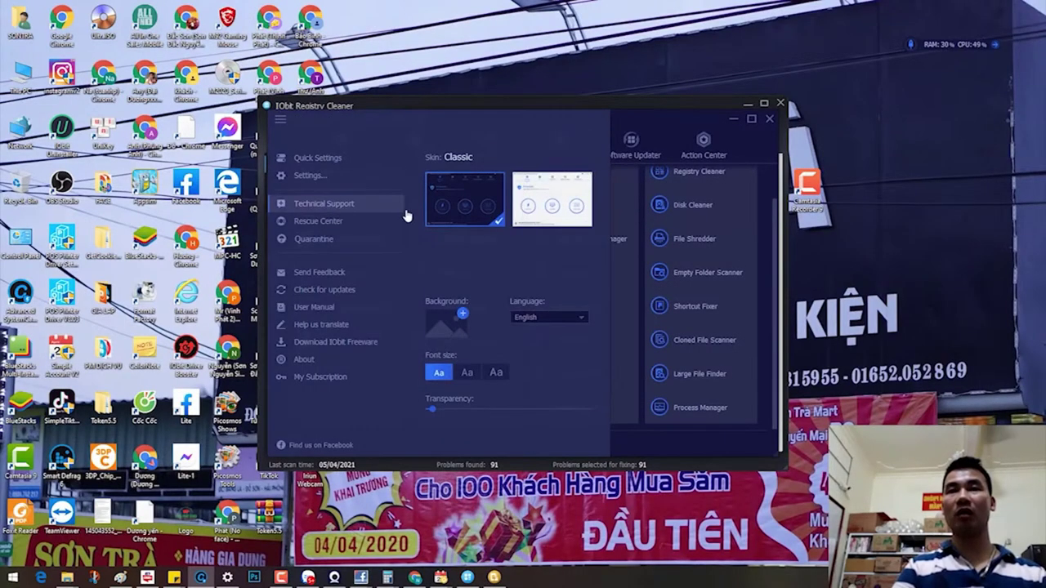
click(564, 317)
scroll(572, 376, down, 5)
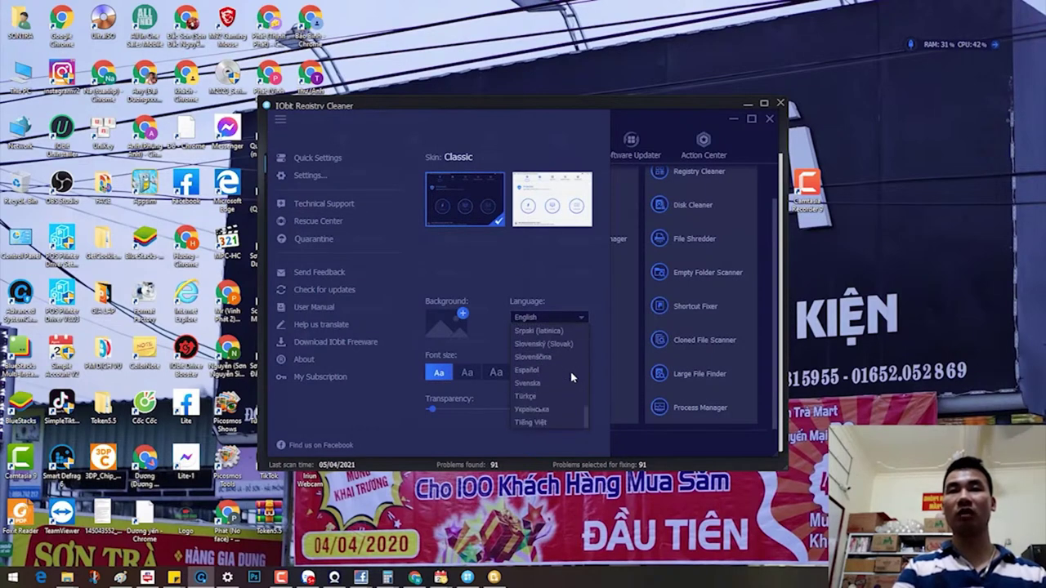
click(532, 421)
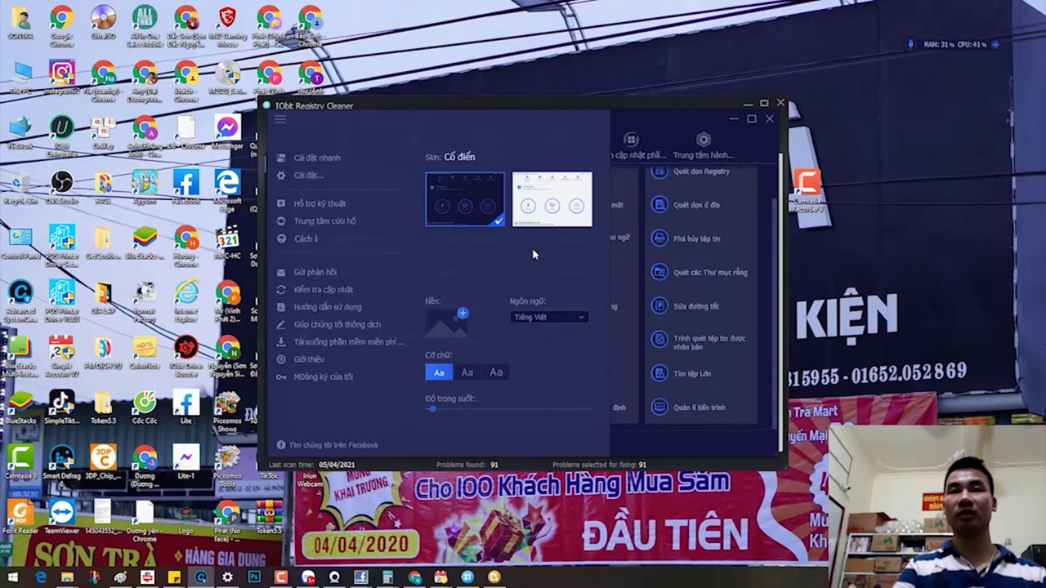
click(659, 123)
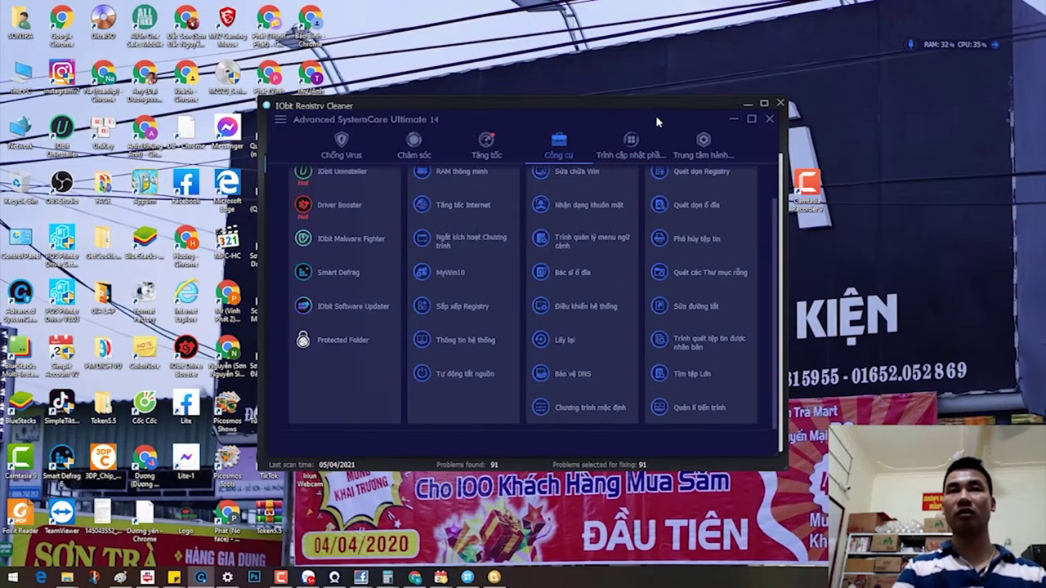
scroll(524, 260, up, 1)
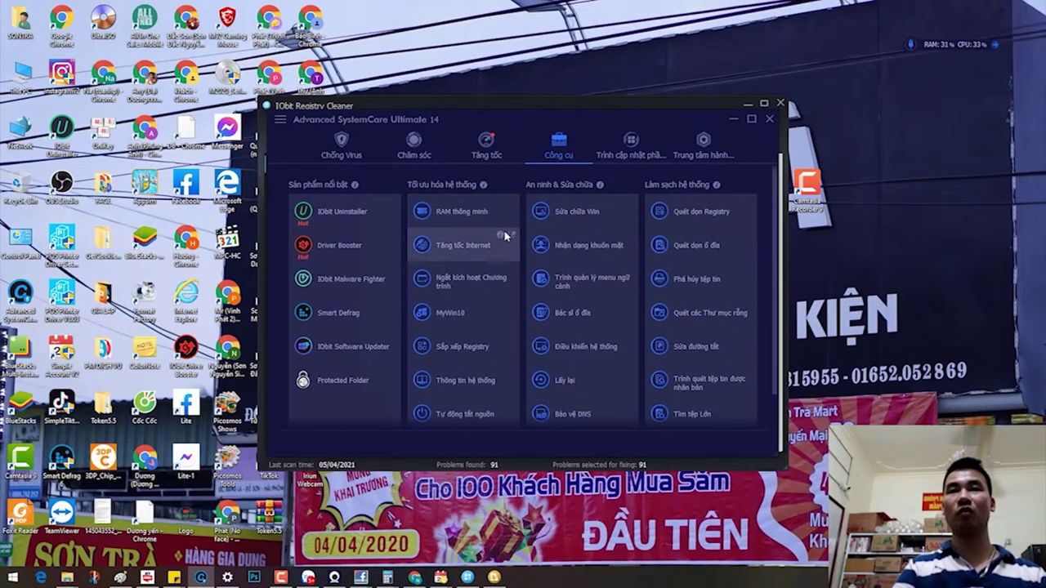
Permanently delete 1408 junk files (269.44 MB) with Disk Cleaner, then launch IObit Undelete.
click(683, 256)
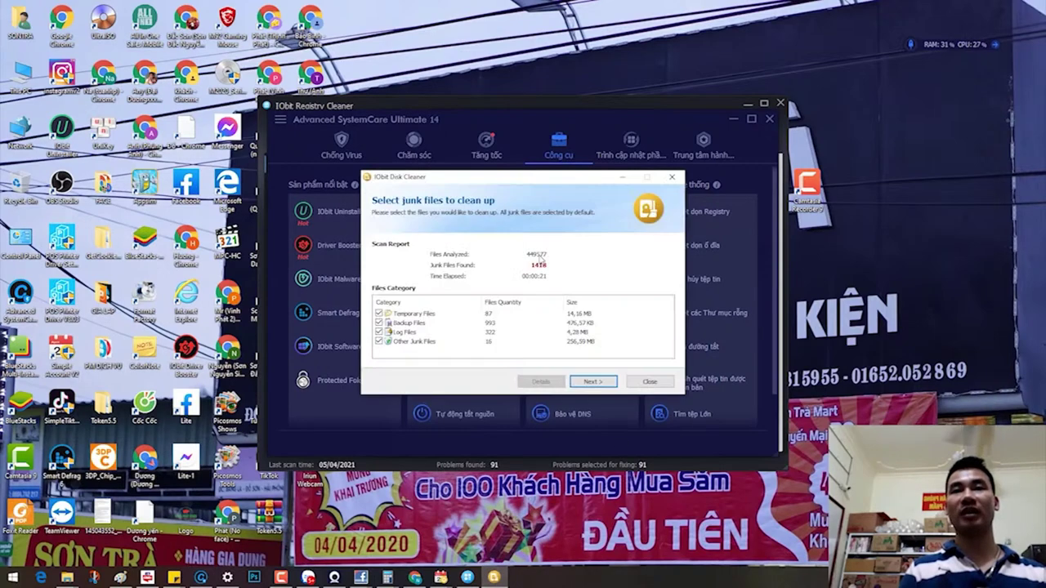
click(589, 383)
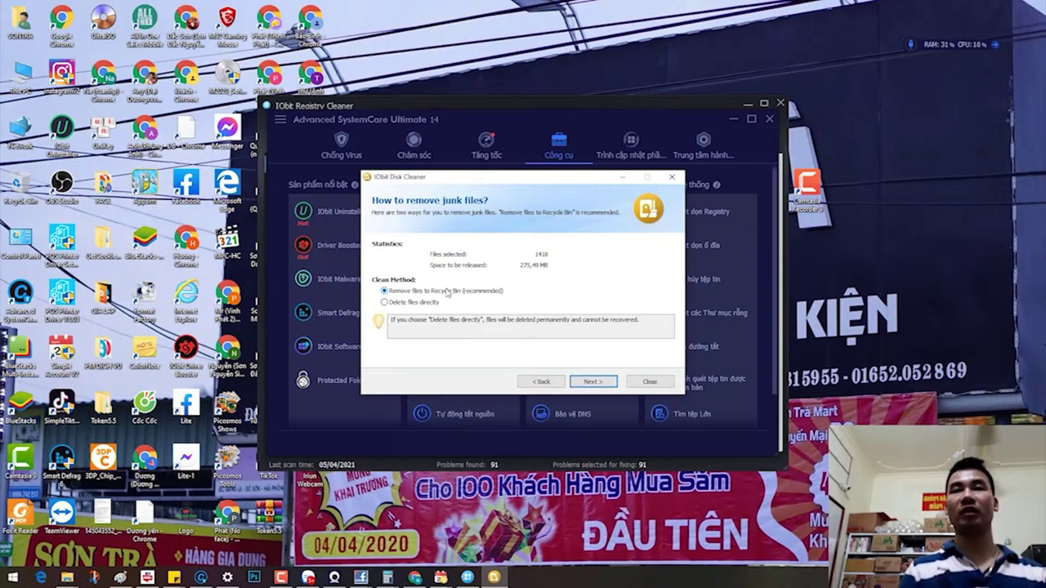
click(415, 302)
click(594, 381)
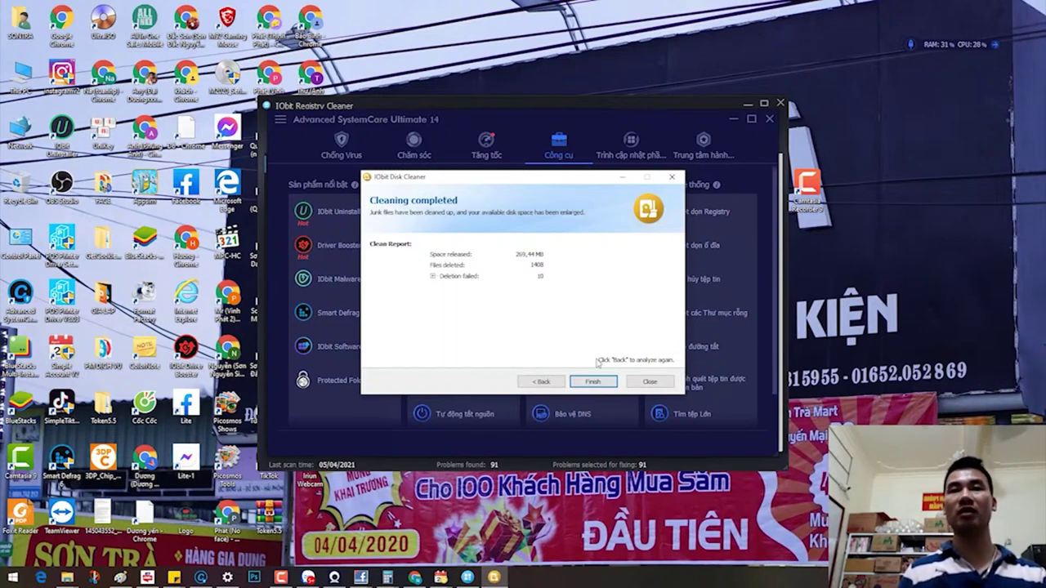
click(594, 381)
click(591, 382)
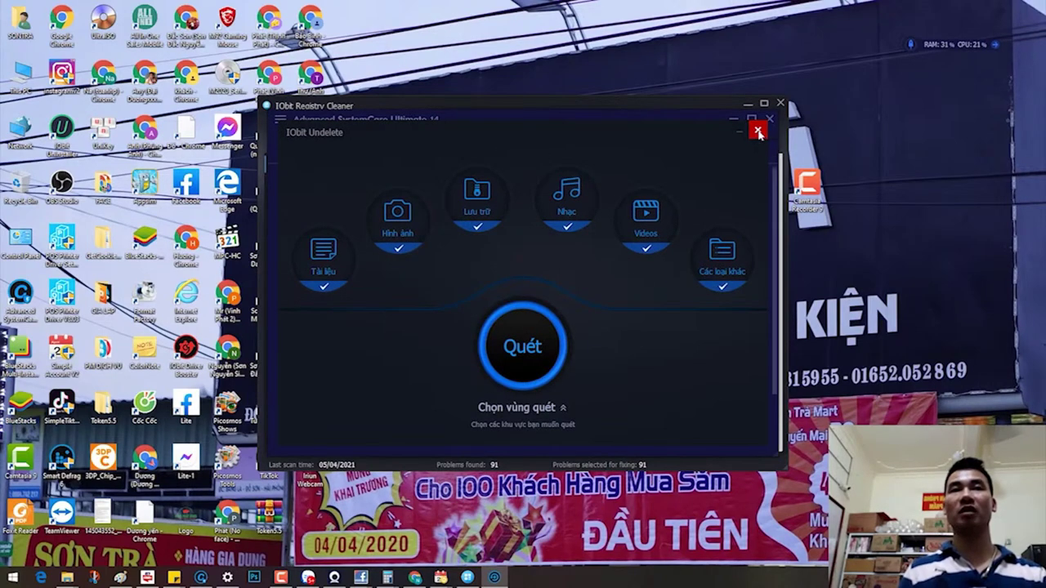
Close Undelete, scan drives C: and D: for broken shortcuts, and view Registry Cleaner's 91 problems.
click(758, 131)
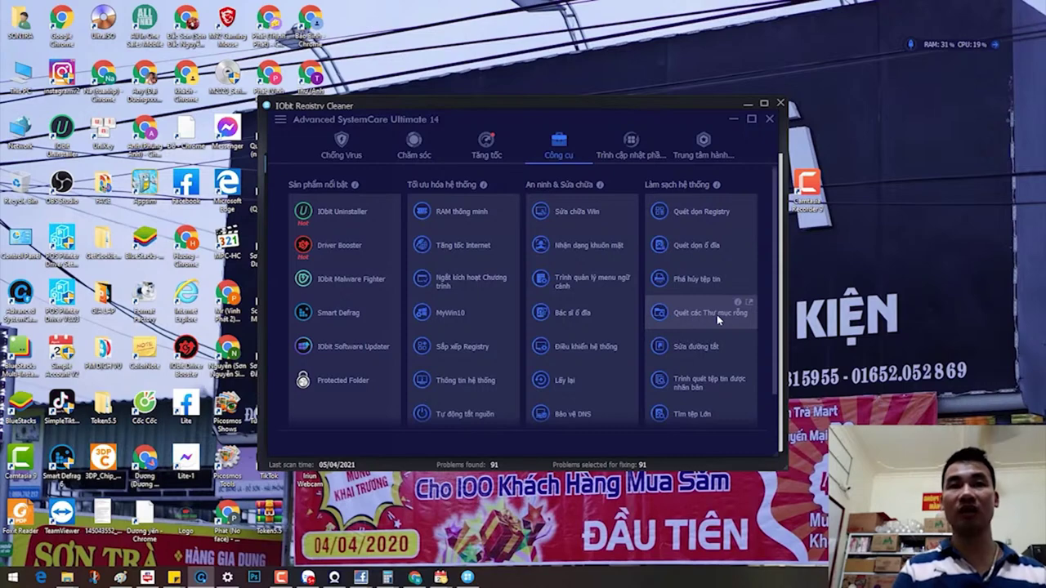
click(699, 347)
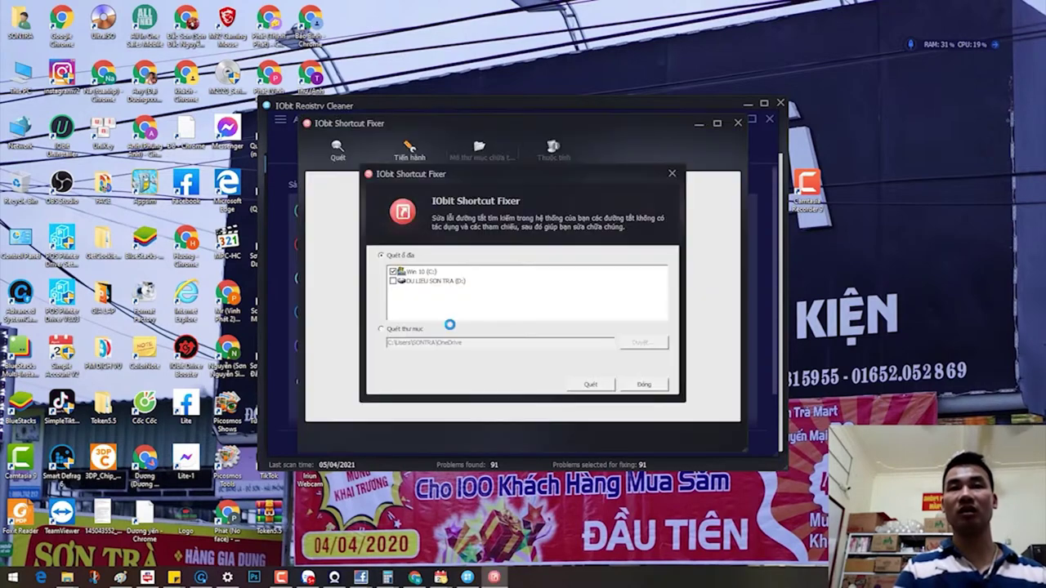
click(586, 383)
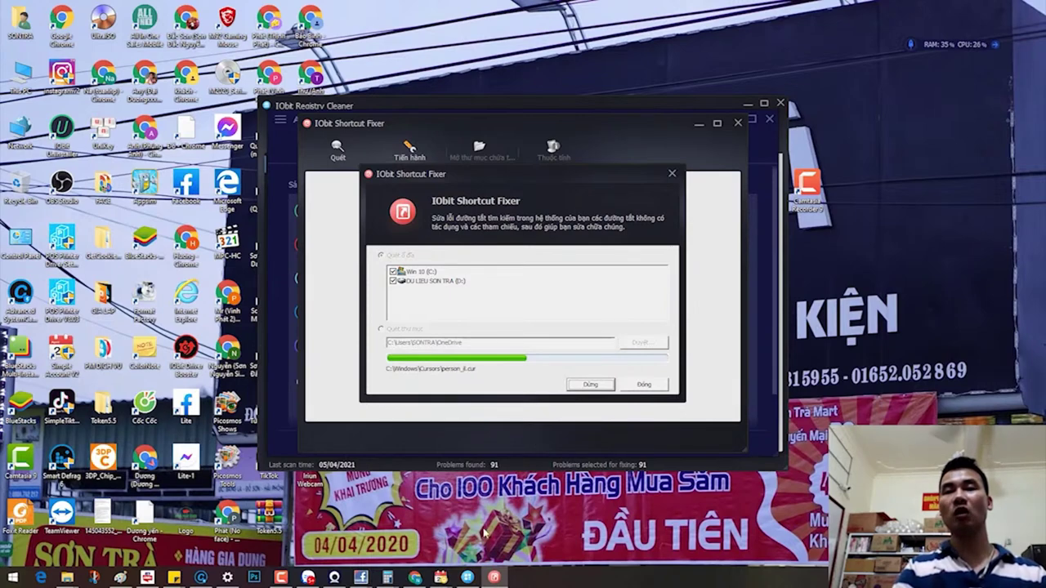
mouse_move(467, 579)
click(468, 555)
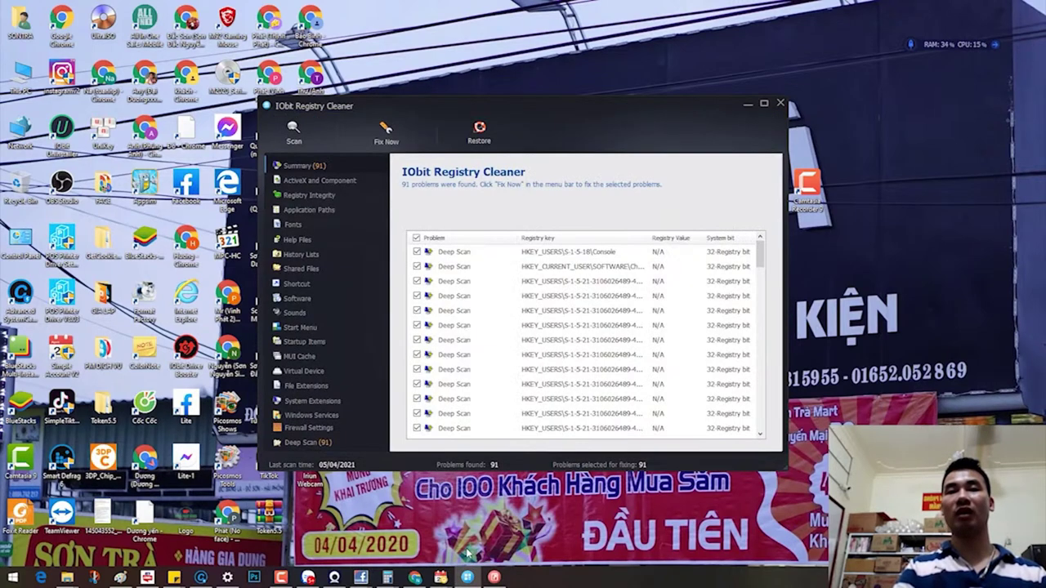
Fix all 91 registry problems in IObit Registry Cleaner, then close the cleaner.
click(387, 135)
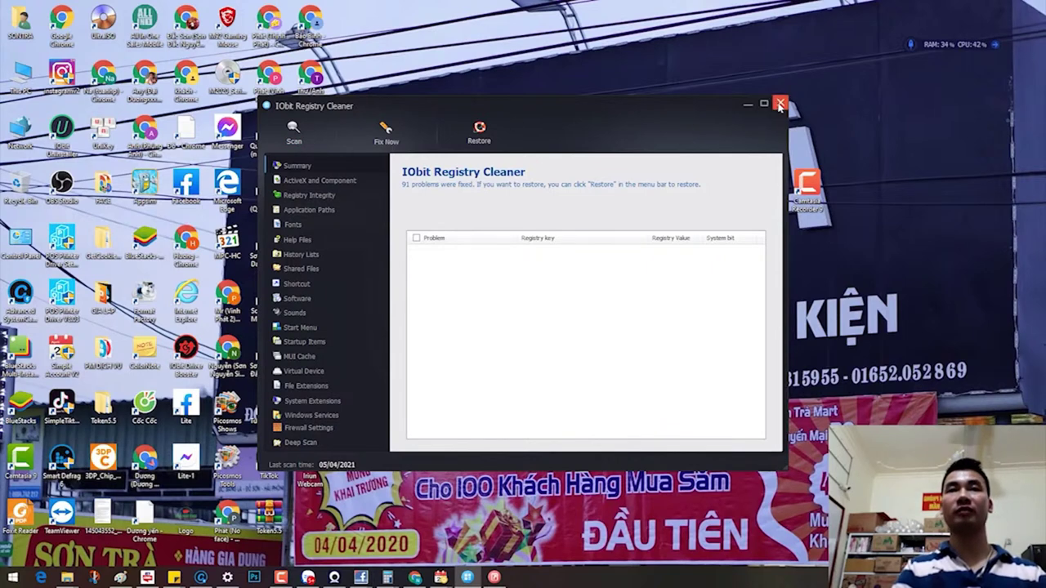
click(780, 103)
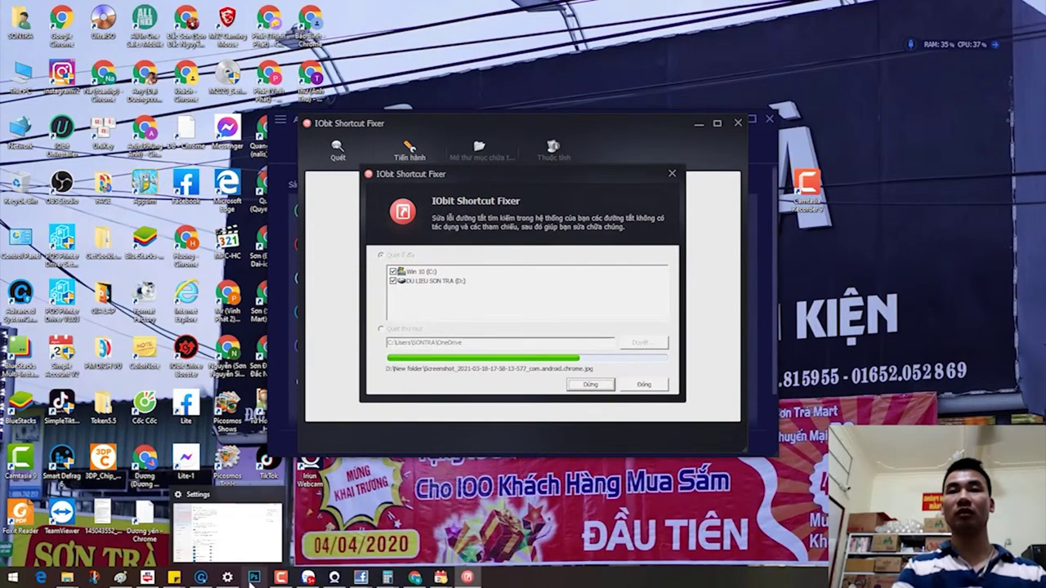
Bring Advanced SystemCare forward, browse its Update, Action Center, Speed Up, Care and Protect pages, ending on Công cụ (Toolbox).
click(200, 577)
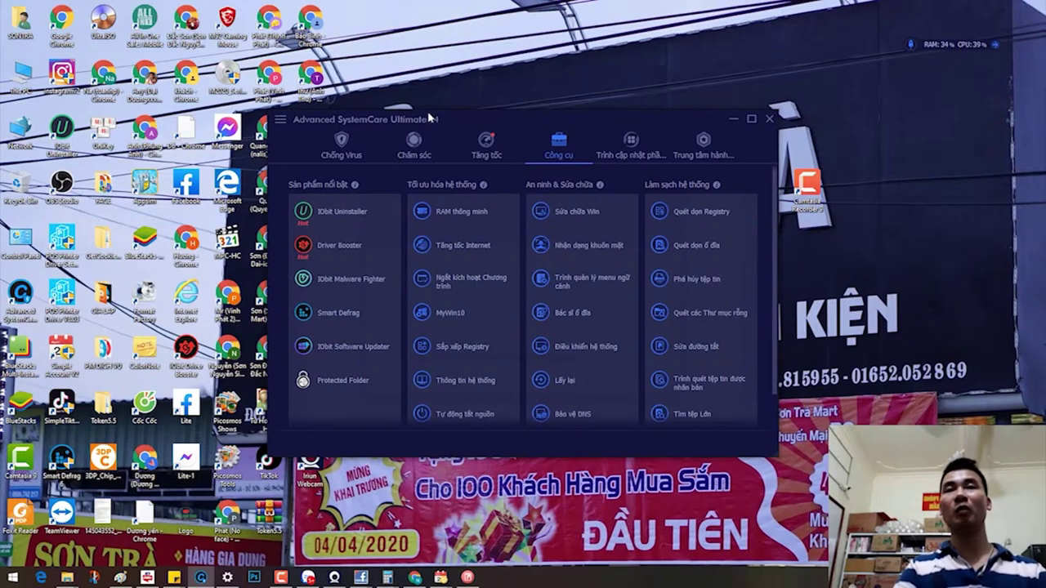
click(637, 147)
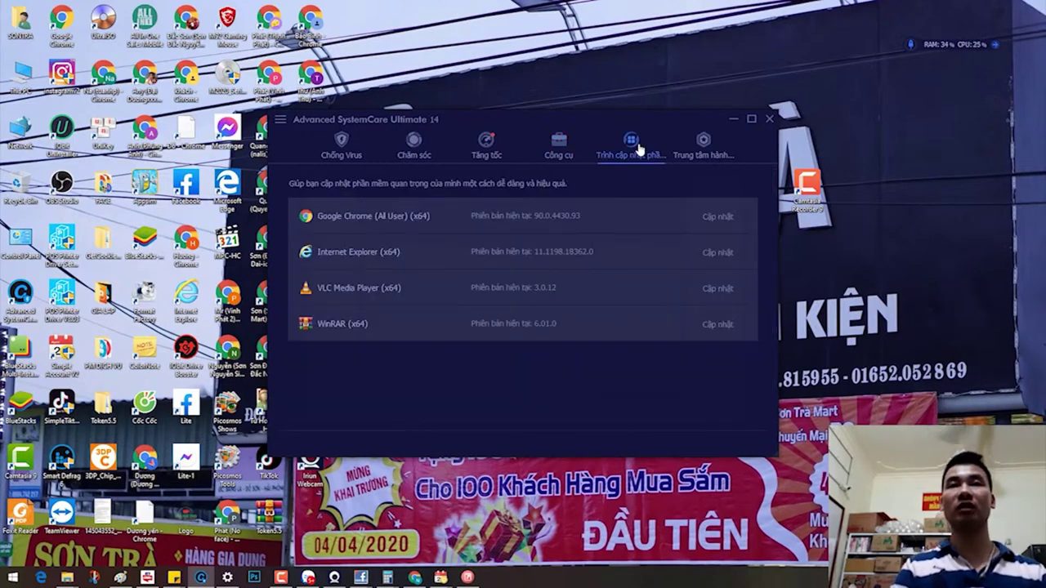
click(696, 152)
click(493, 148)
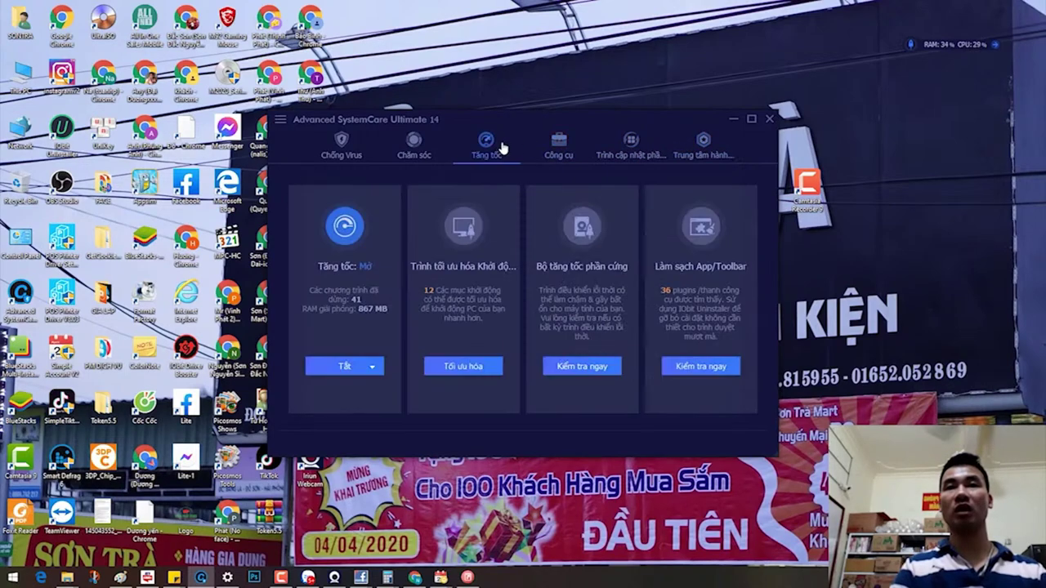
click(360, 366)
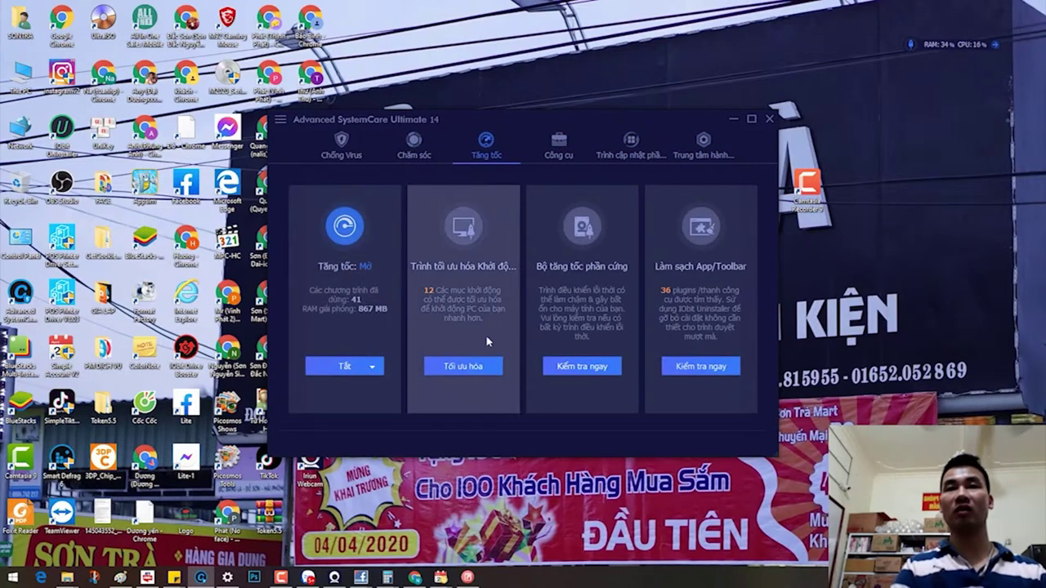
click(426, 152)
click(350, 143)
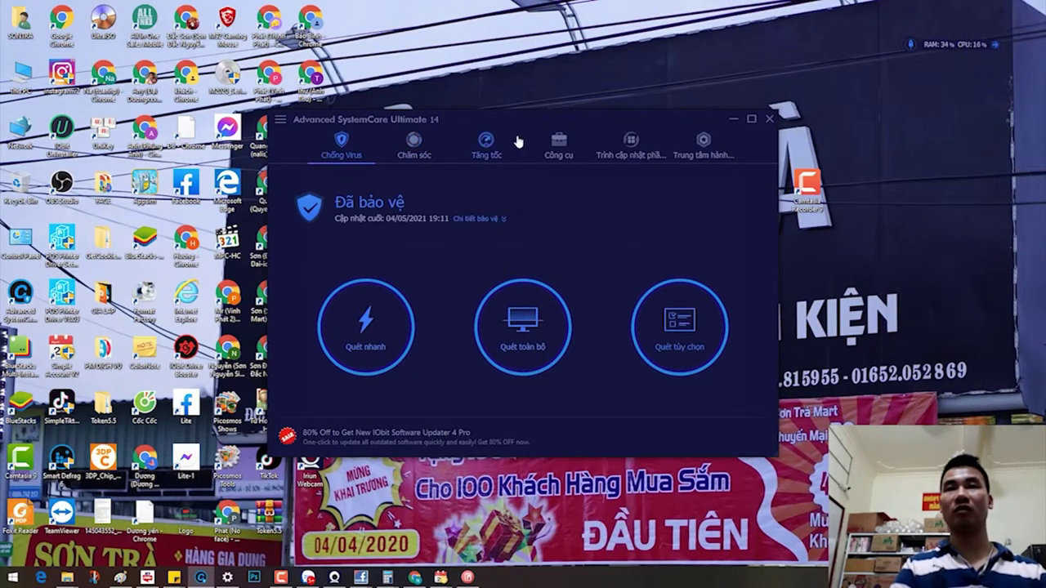
click(557, 148)
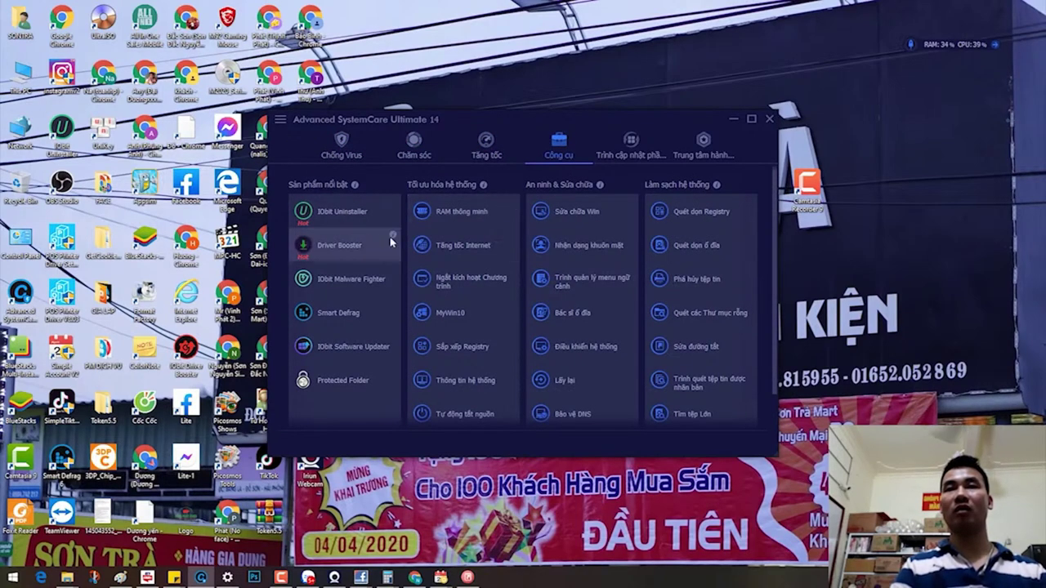
Launch IObit Uninstaller from the toolbox, close Advanced SystemCare, and hide Shortcut Fixer.
click(354, 221)
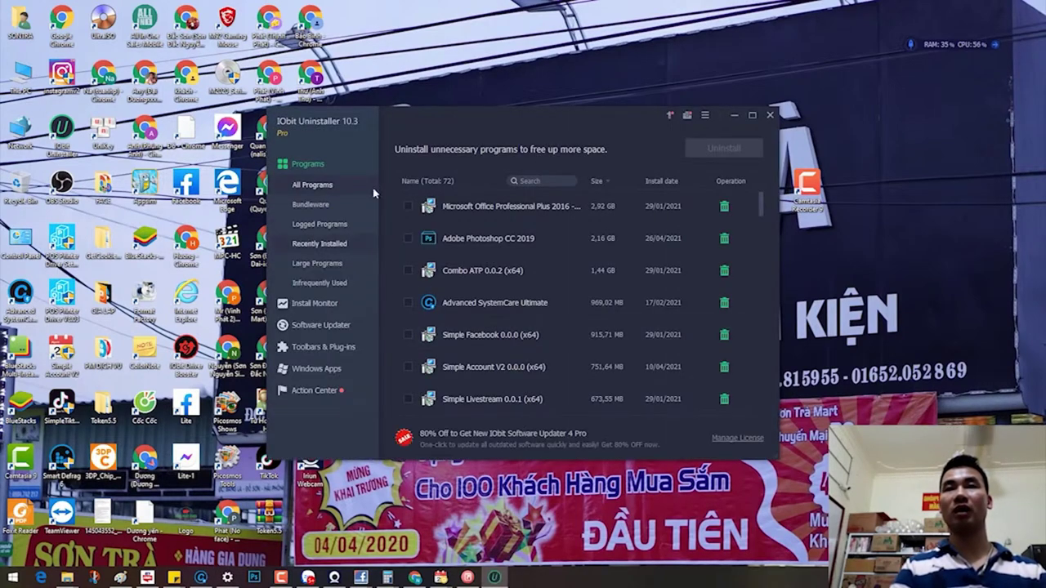
drag(483, 124, 308, 59)
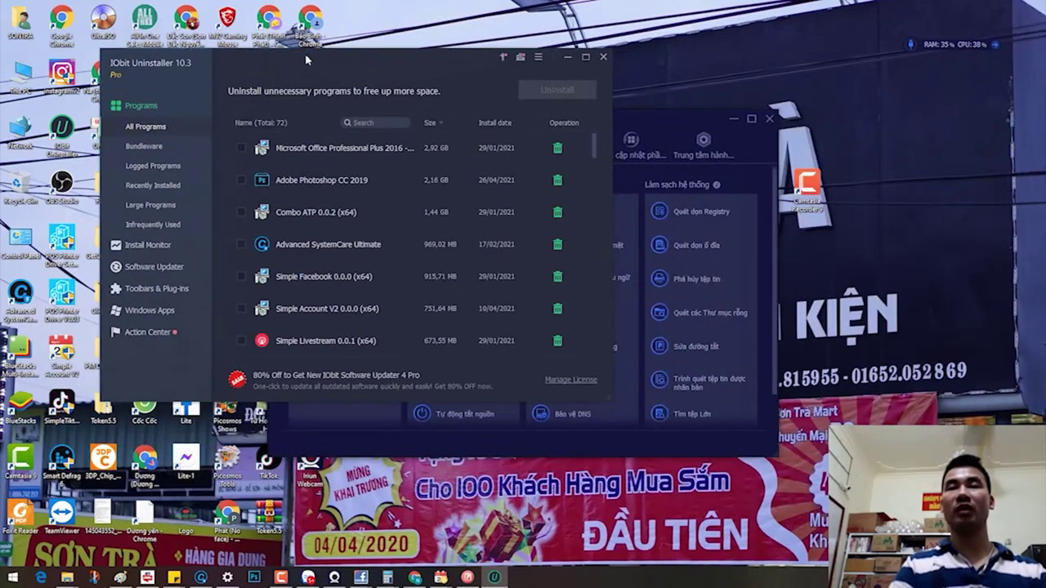
click(769, 121)
click(669, 305)
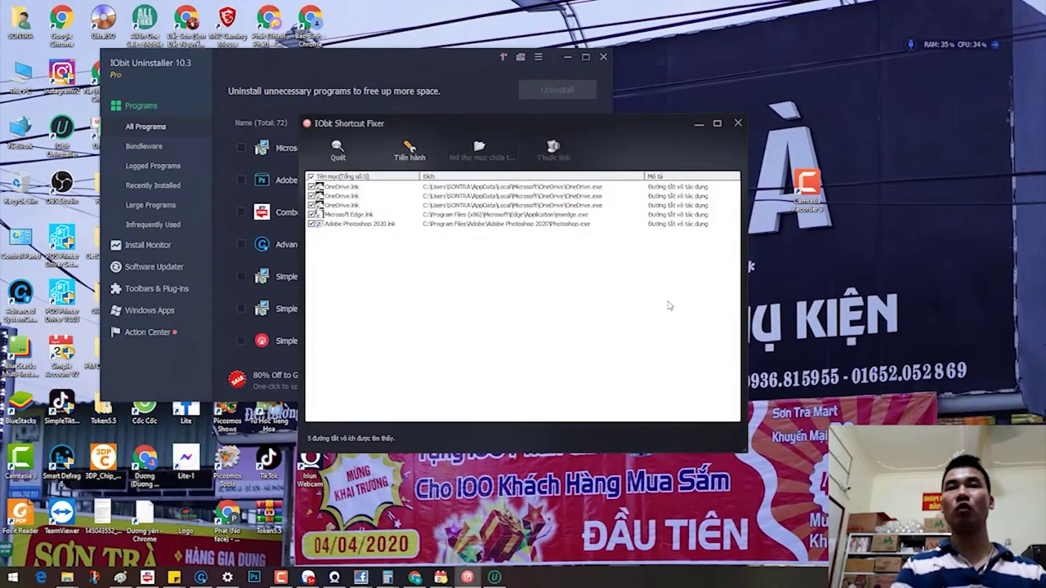
click(698, 123)
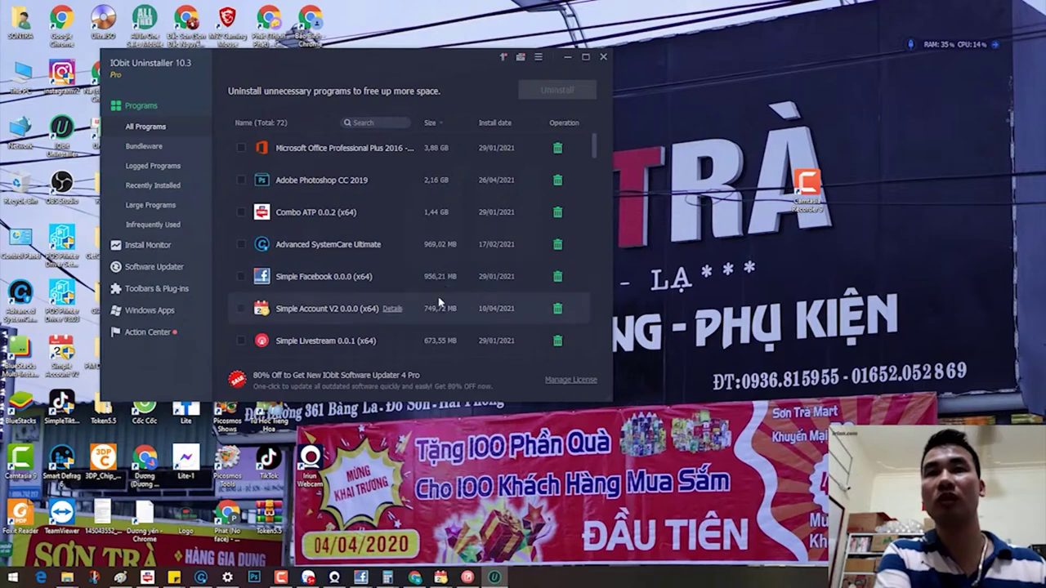
Scroll through the 72 installed programs, then open This PC with Win+E.
scroll(446, 306, down, 5)
scroll(441, 309, down, 6)
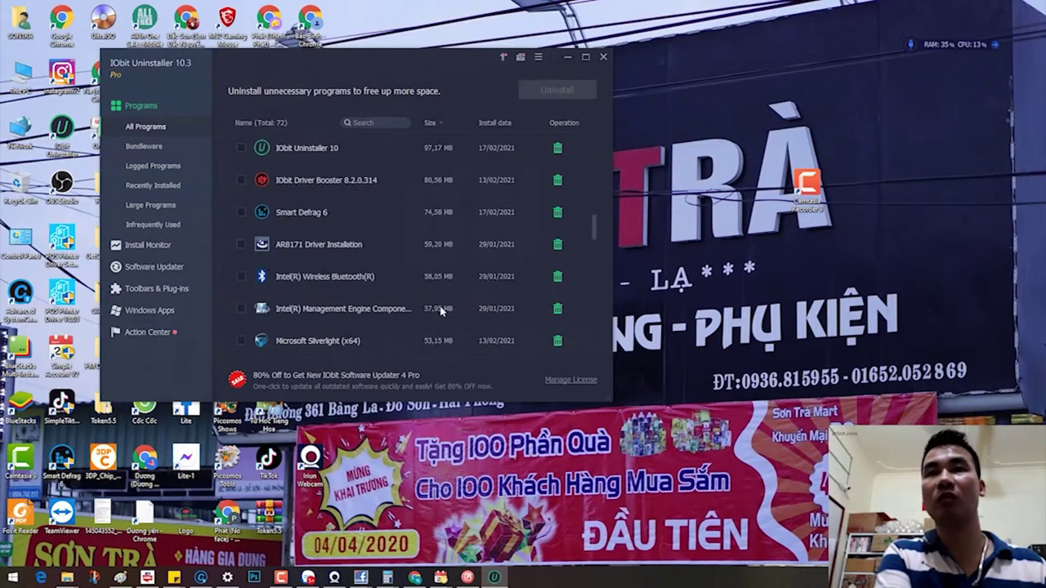
scroll(442, 310, down, 3)
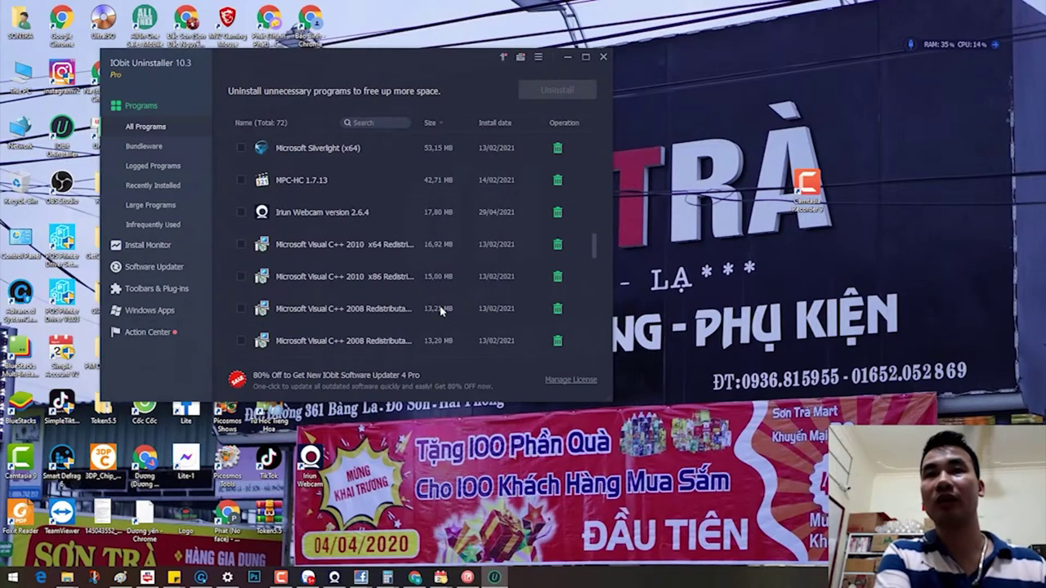
scroll(442, 309, down, 2)
key(super+e)
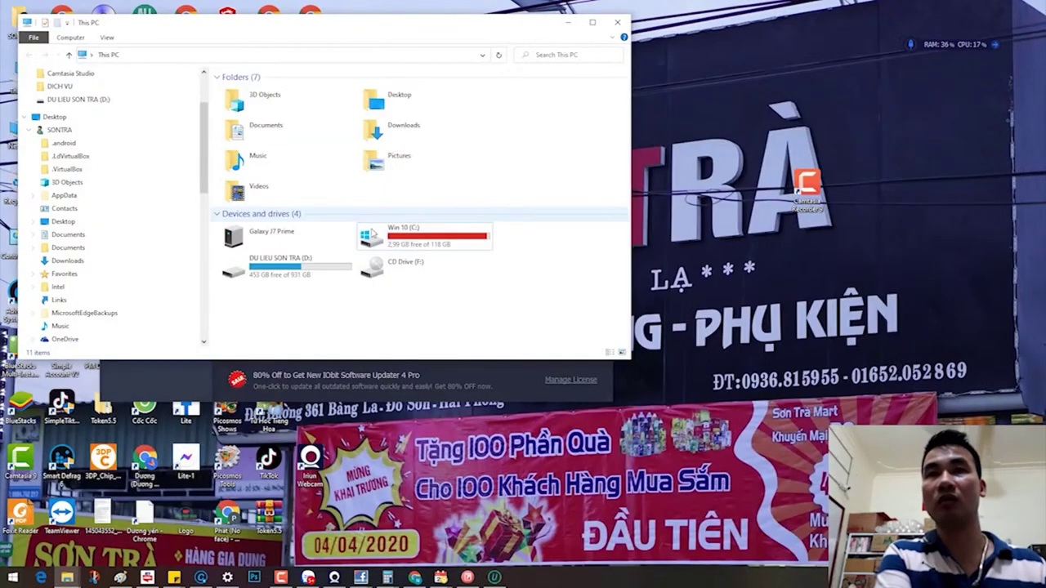
View the CD Drive (F:) properties and close them.
click(489, 276)
right_click(492, 274)
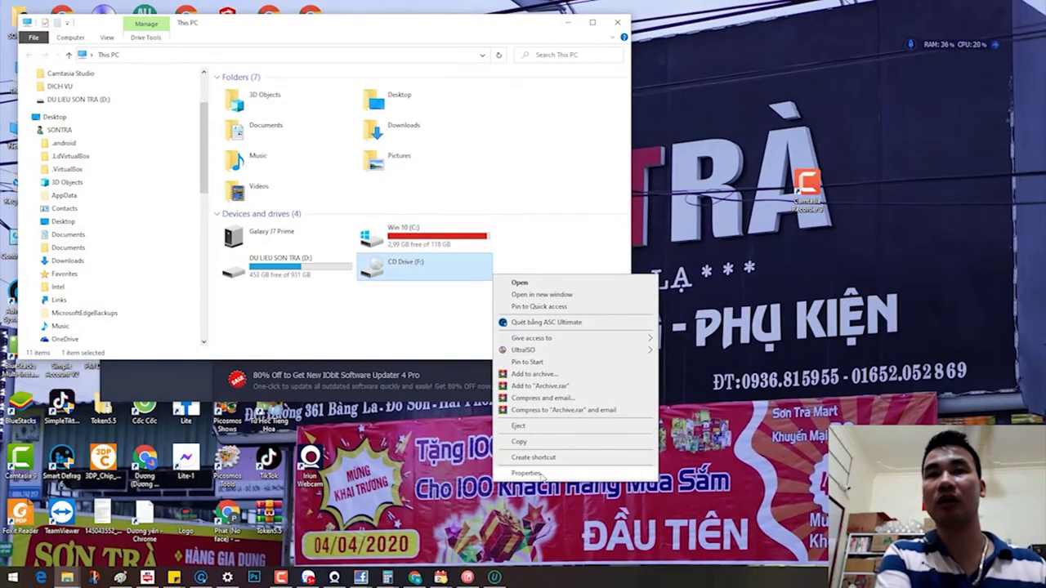
click(543, 476)
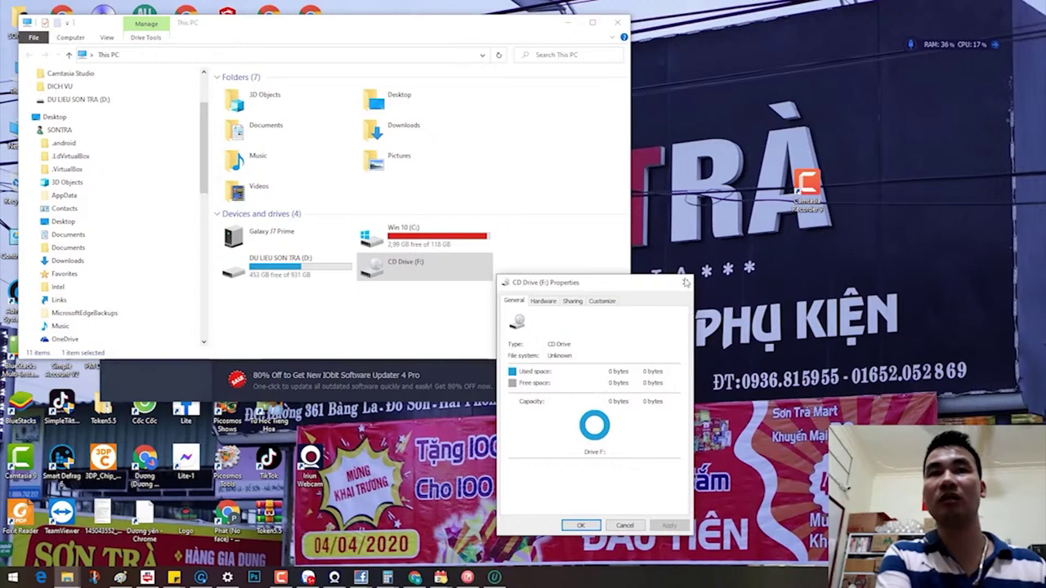
click(685, 283)
Run Disk Cleanup on Win 10 (C:), including system files.
right_click(418, 236)
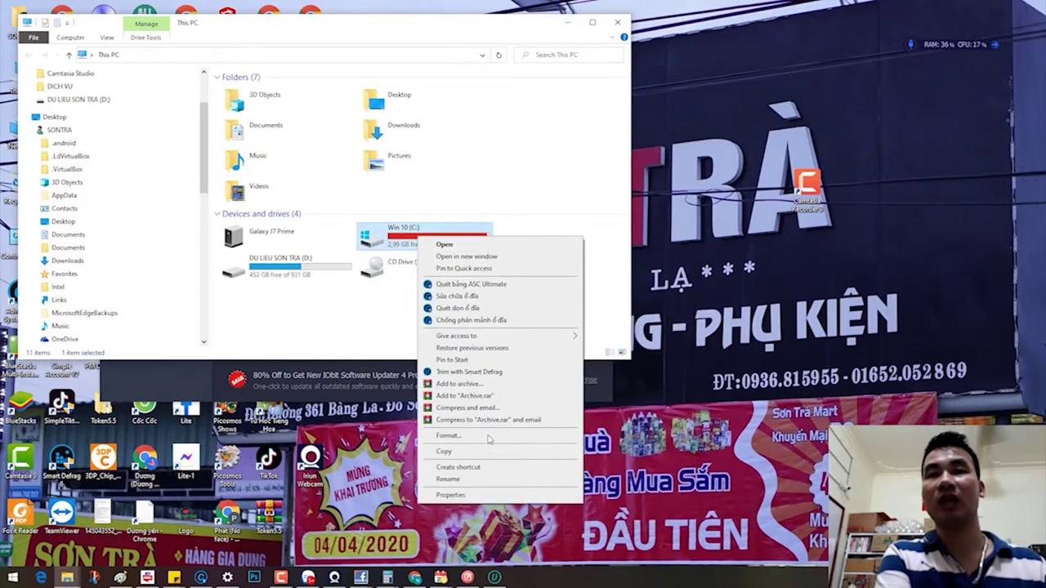
click(451, 496)
click(572, 421)
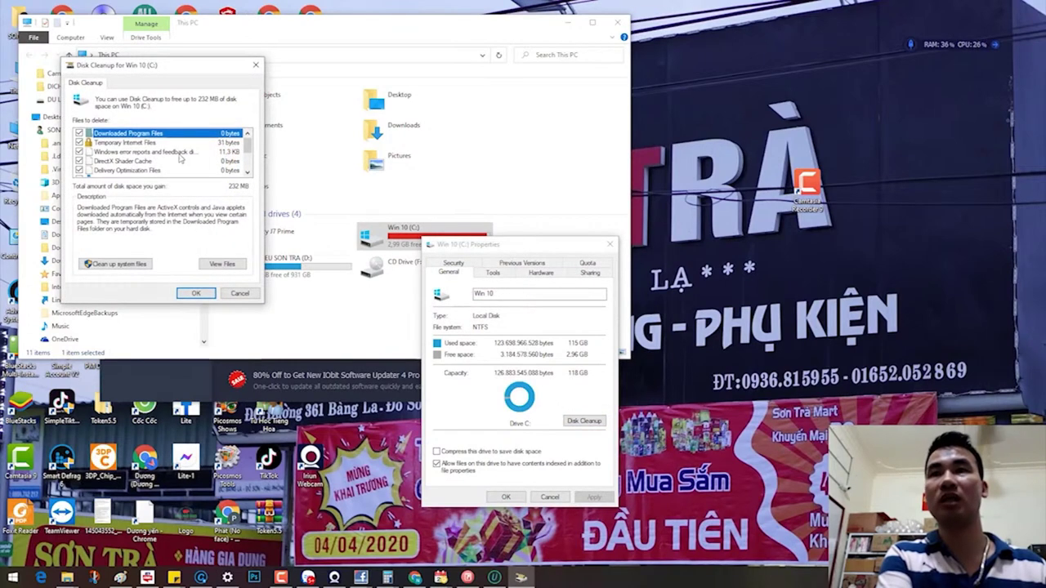
scroll(172, 159, down, 2)
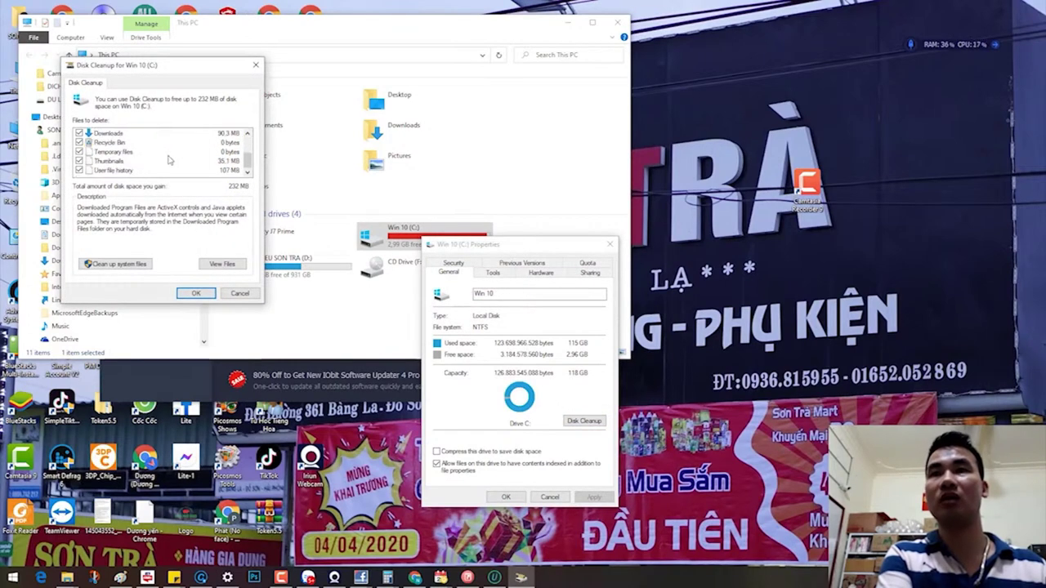
click(116, 264)
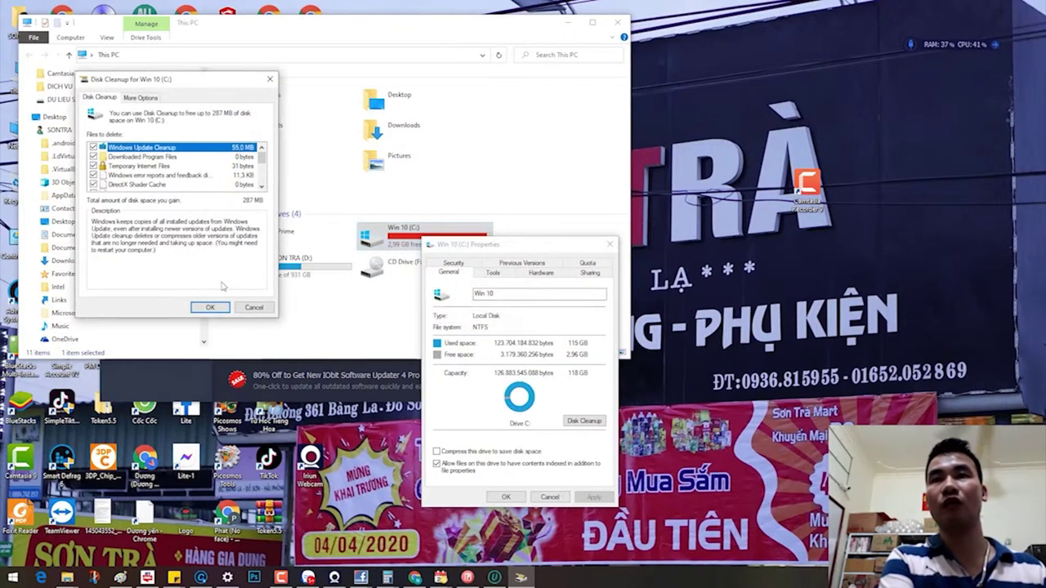
Delete all but the latest restore point and permanently delete the selected files.
click(141, 97)
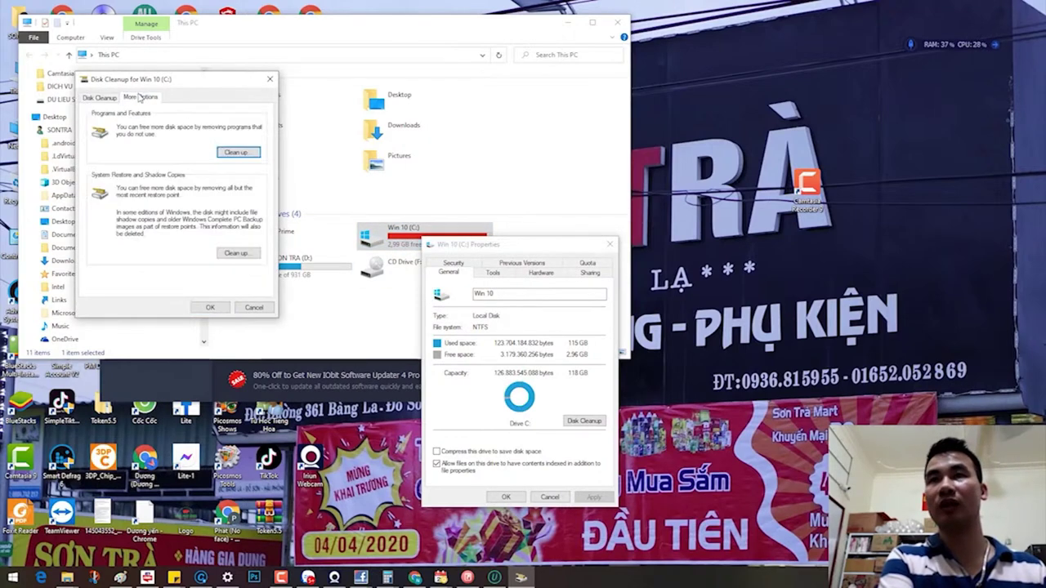
click(235, 255)
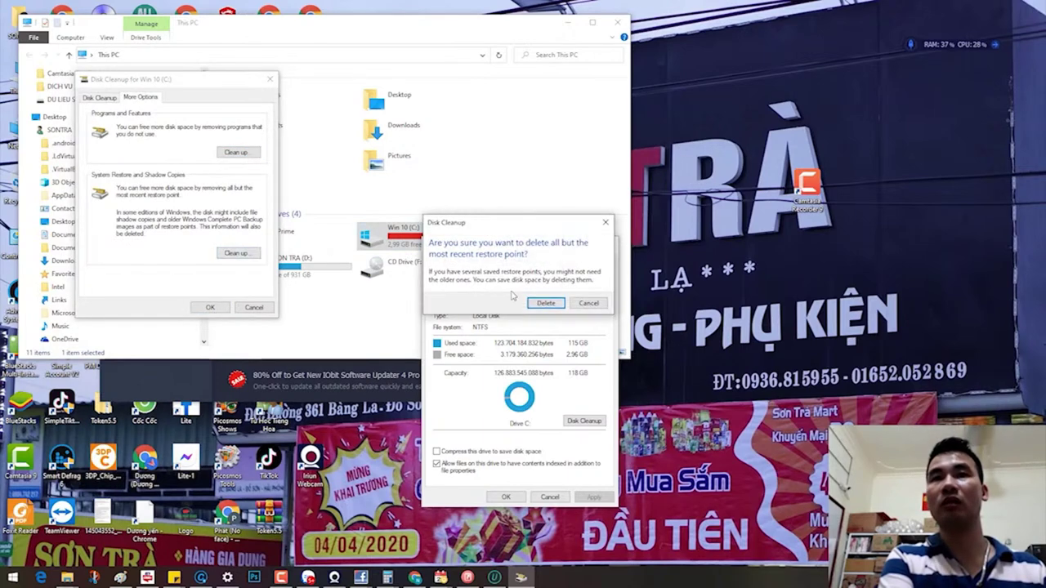
click(544, 303)
click(210, 308)
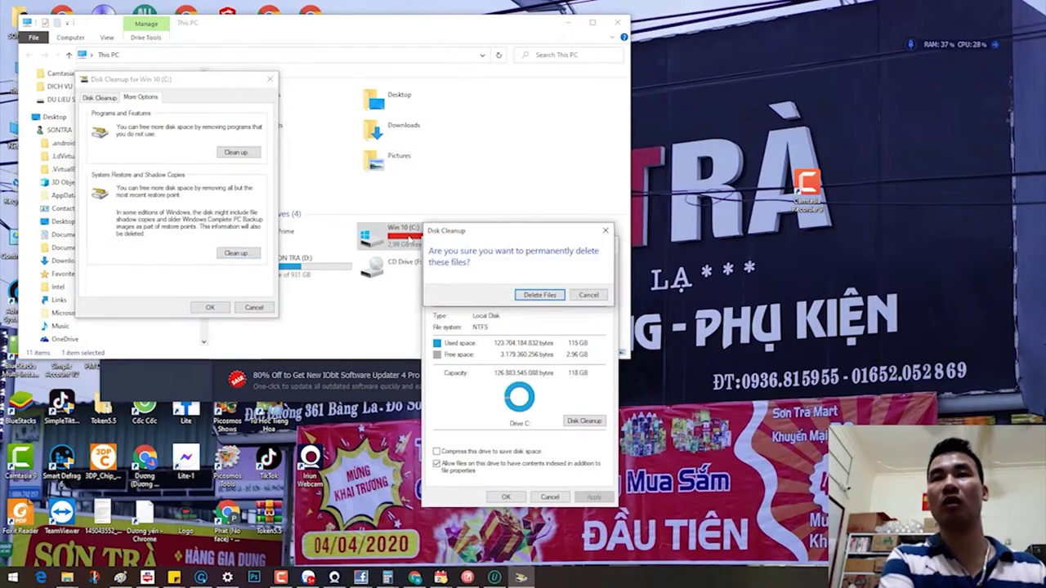
click(559, 294)
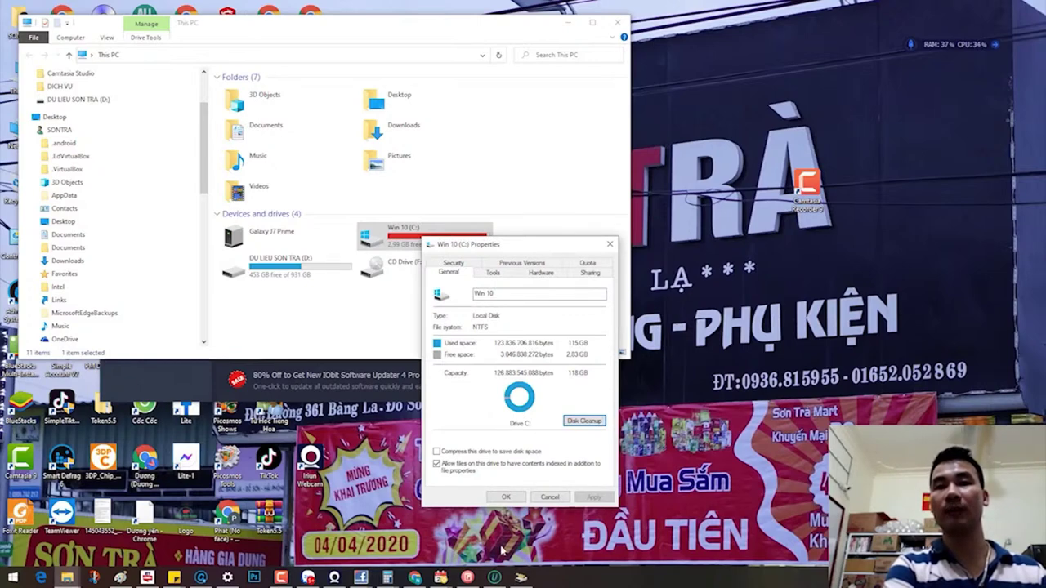
Bring IObit Uninstaller forward and browse Bundleware, Logged Programs, then the Recently Installed list.
click(494, 578)
scroll(362, 271, up, 5)
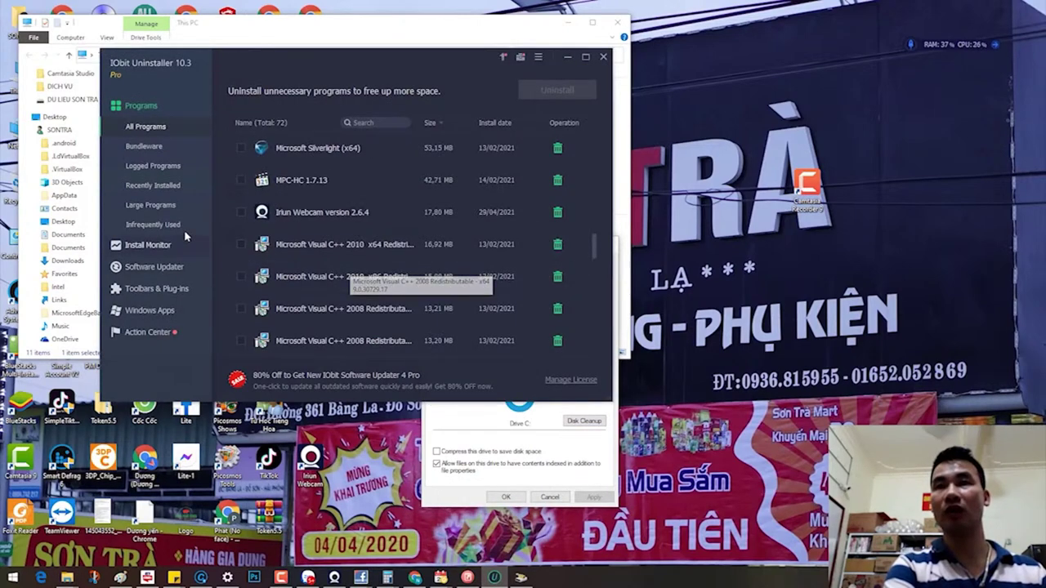
click(144, 145)
click(148, 168)
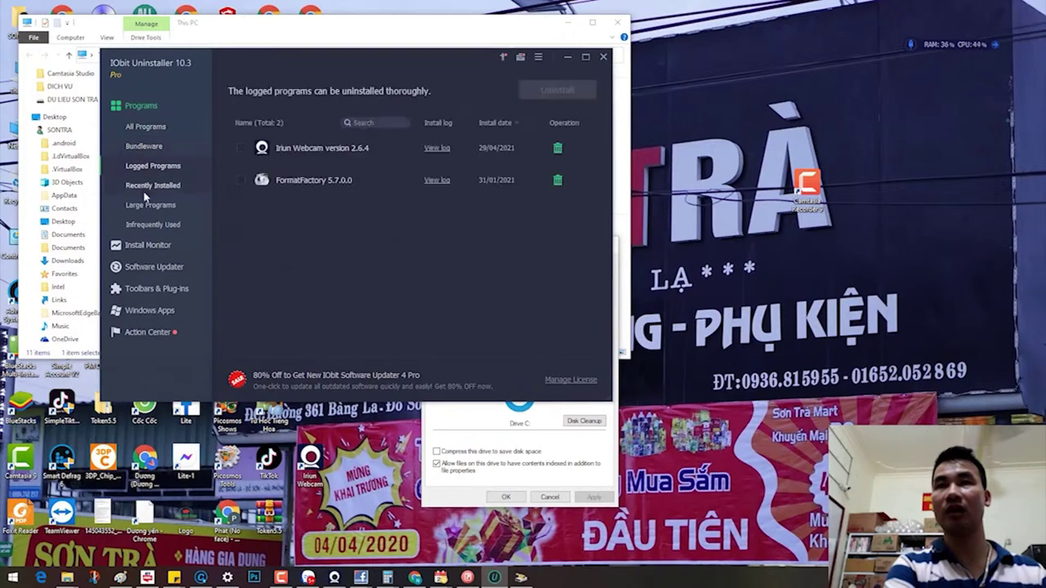
click(137, 195)
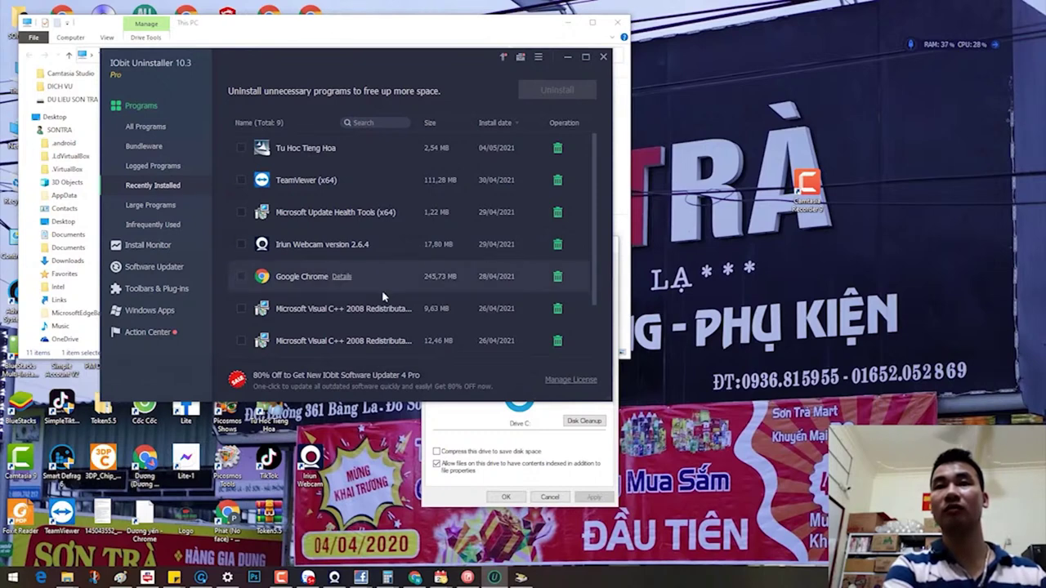
scroll(382, 290, down, 2)
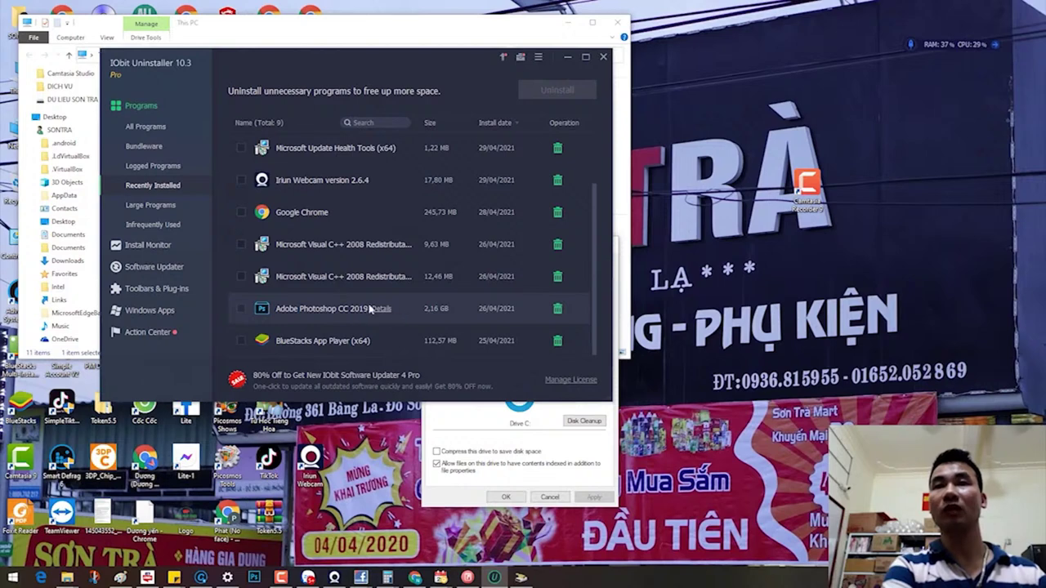
scroll(370, 308, up, 2)
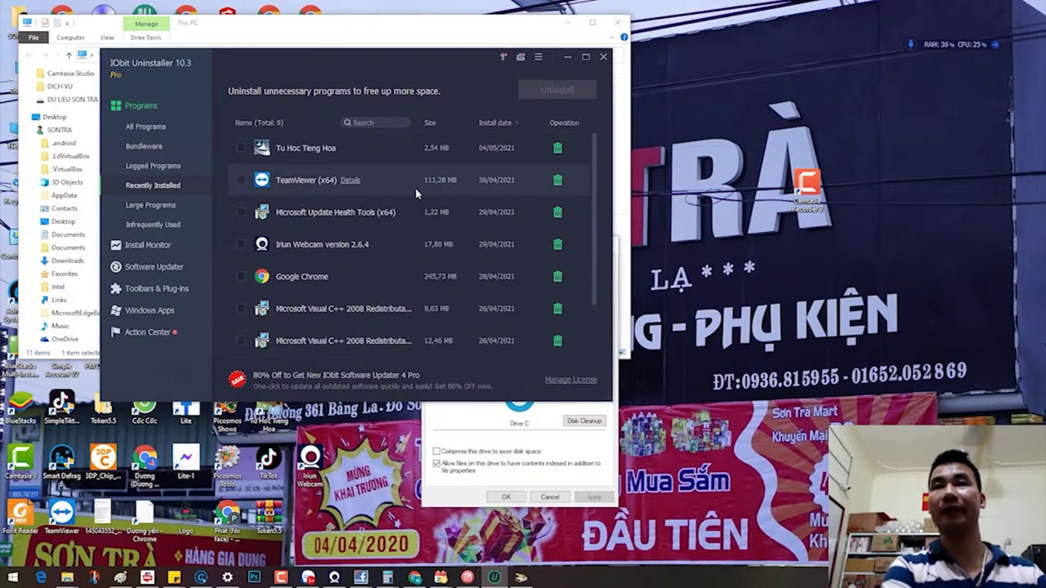
scroll(431, 206, down, 2)
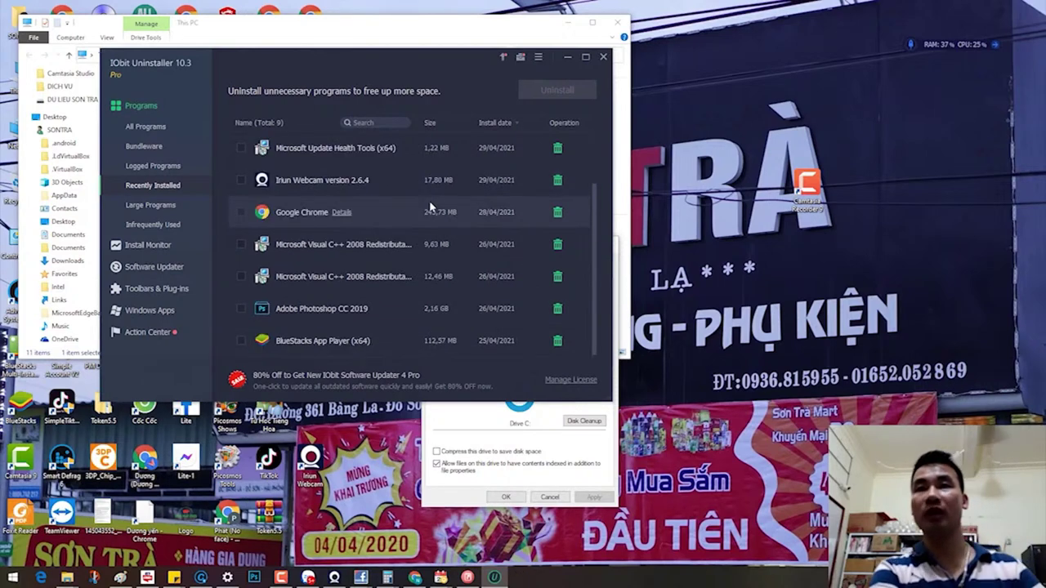
Tick Adobe Photoshop CC 2019 and confirm its uninstall.
click(242, 310)
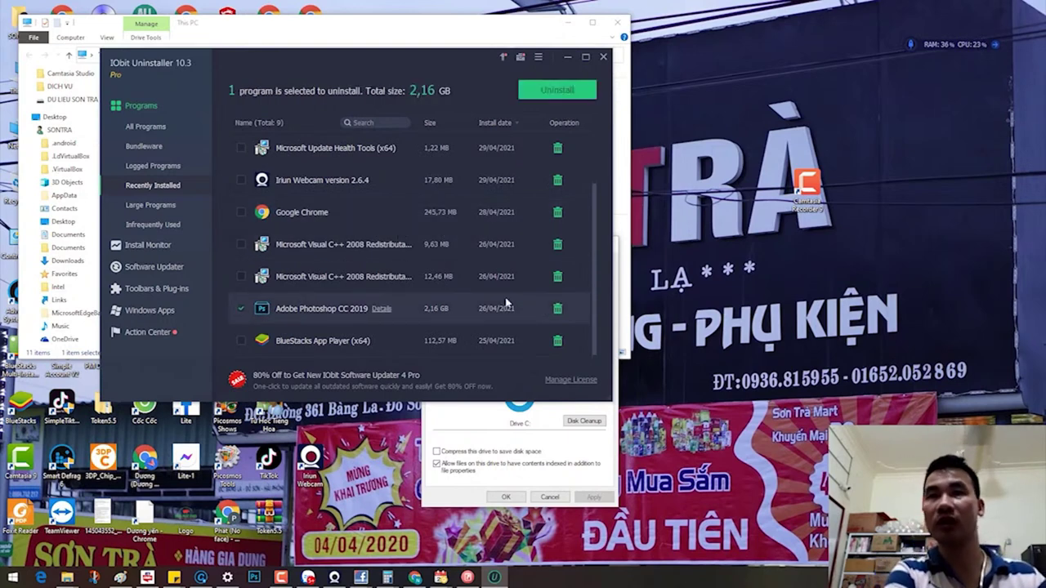
click(559, 308)
click(436, 319)
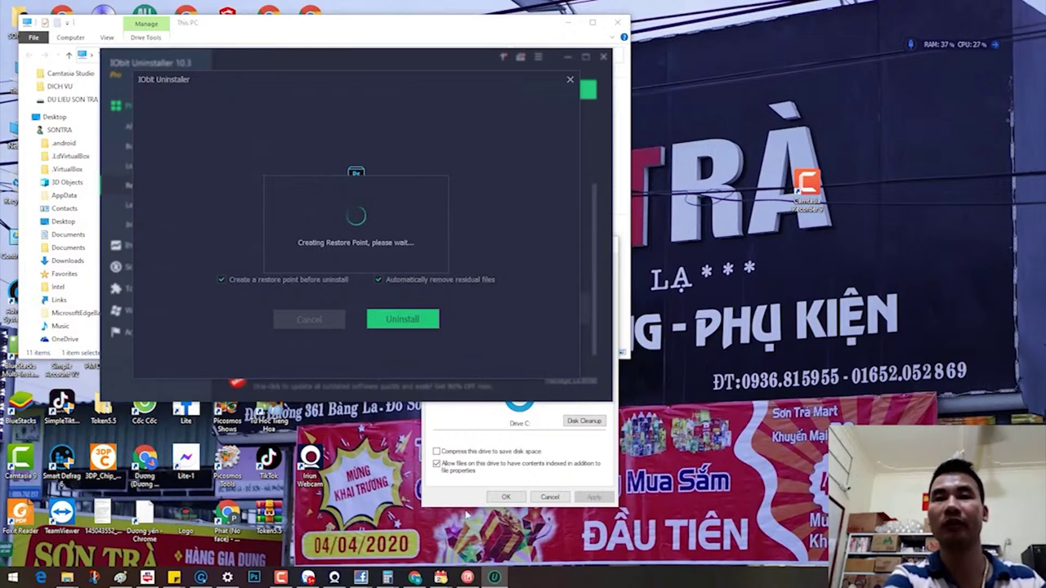
Close the leftover Win 10 (C:) Properties window with OK.
mouse_move(470, 582)
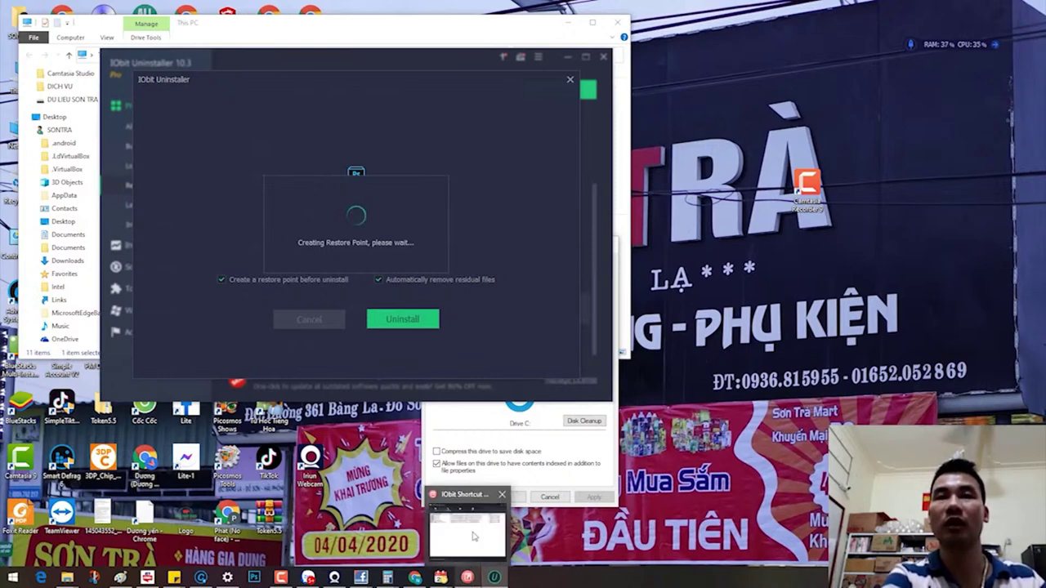
click(474, 439)
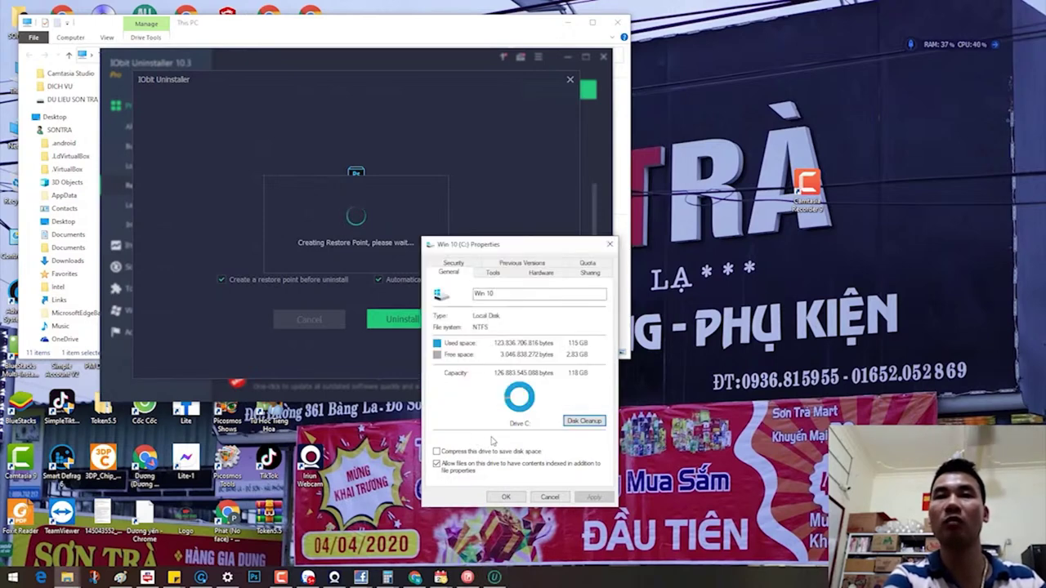
click(502, 498)
Delete the selected broken shortcuts in Shortcut Fixer, then close it.
click(467, 578)
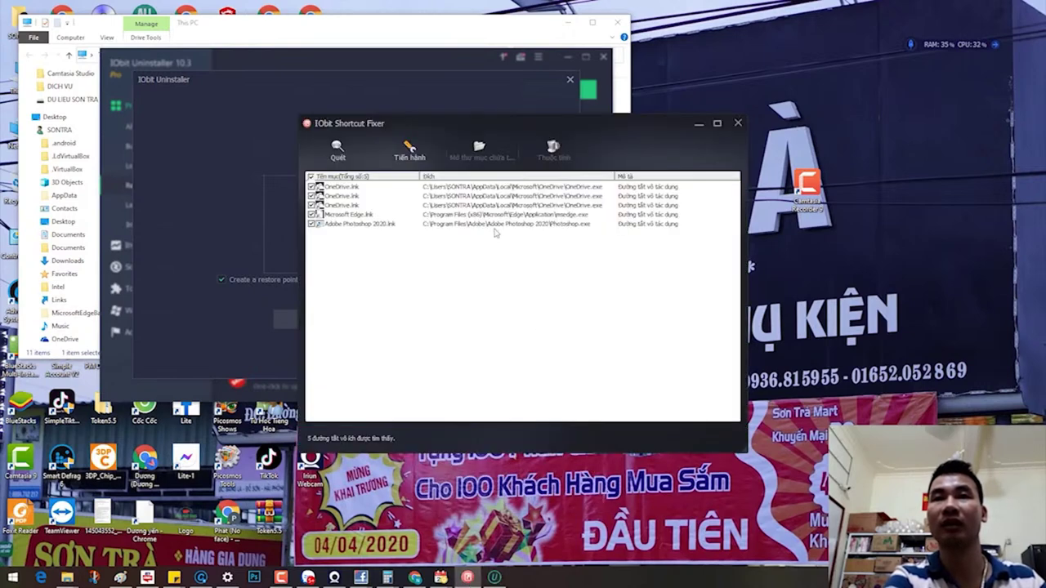
click(409, 159)
click(533, 320)
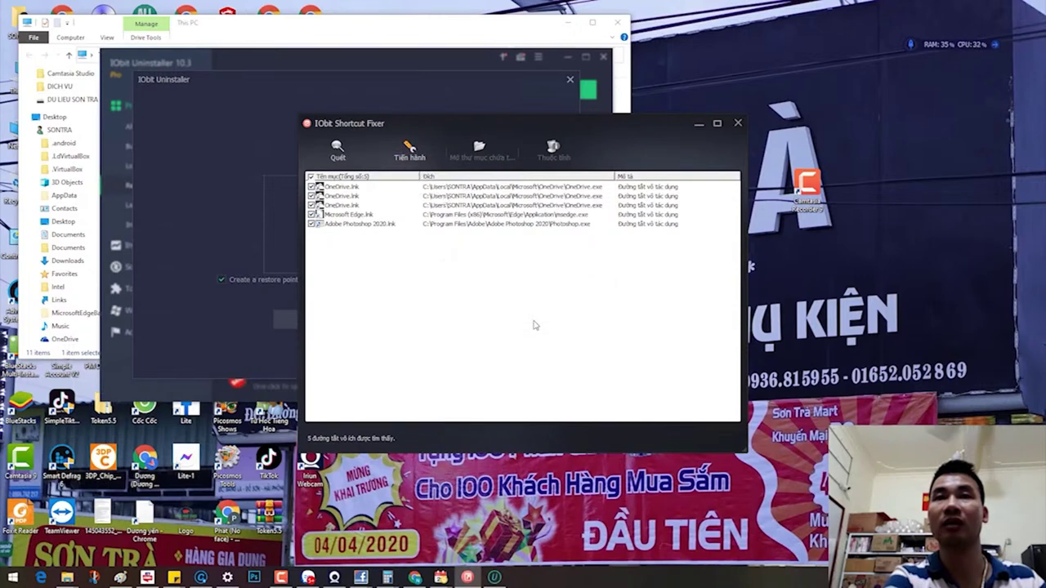
click(738, 123)
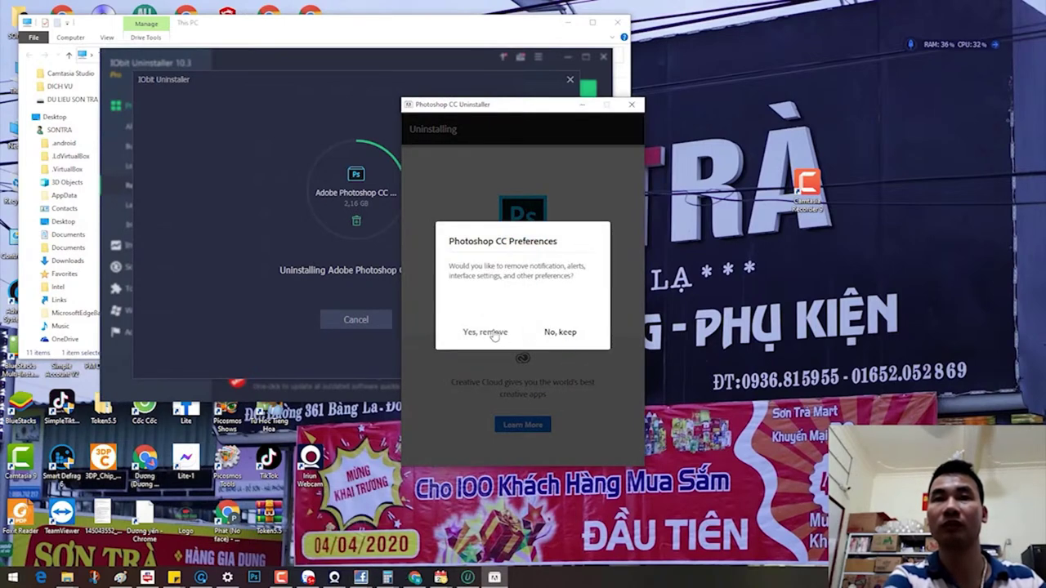
Remove Photoshop's preferences too, let its uninstaller finish, and close it.
click(499, 333)
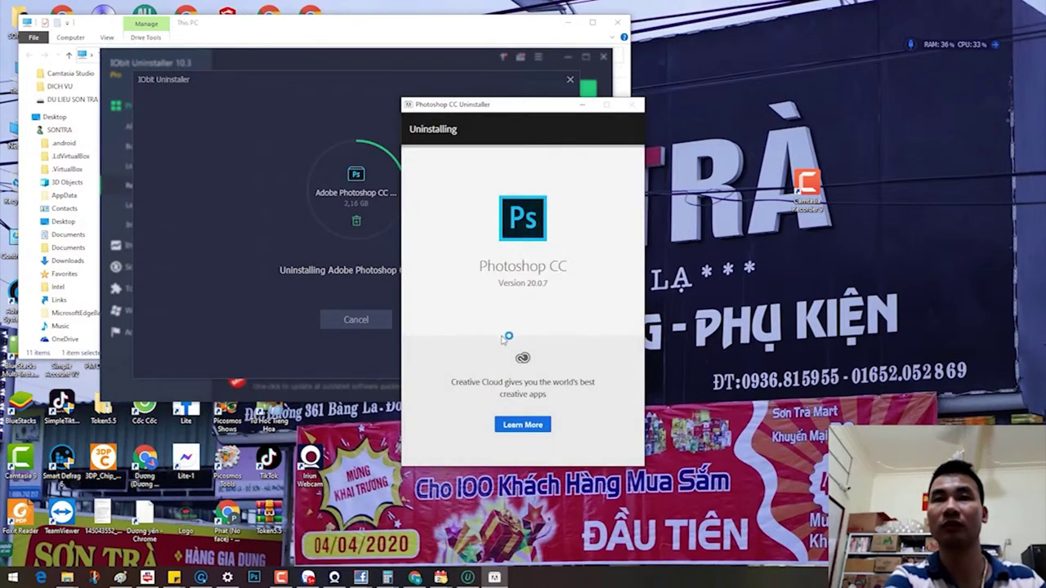
click(468, 577)
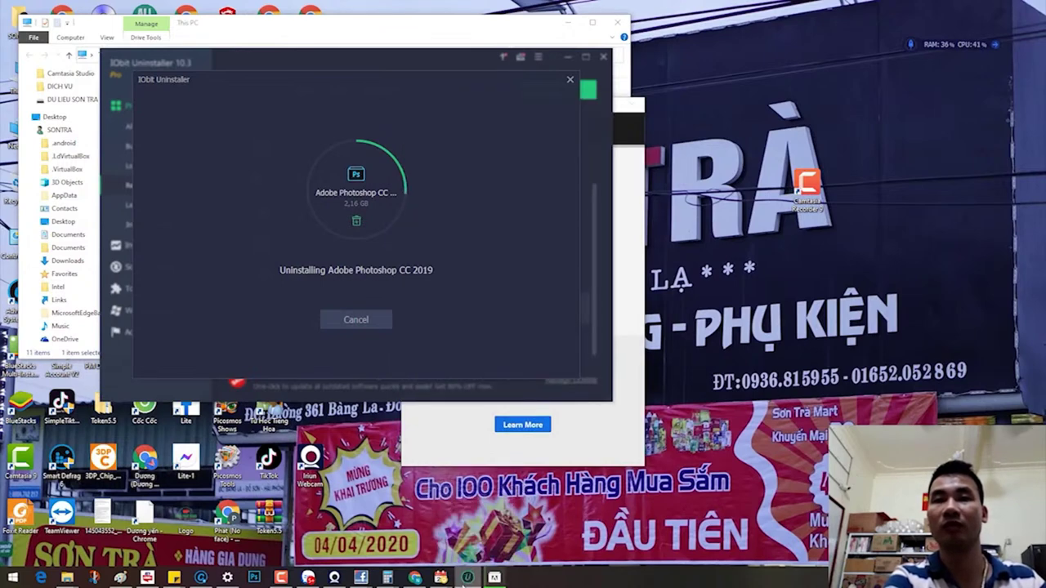
mouse_move(468, 577)
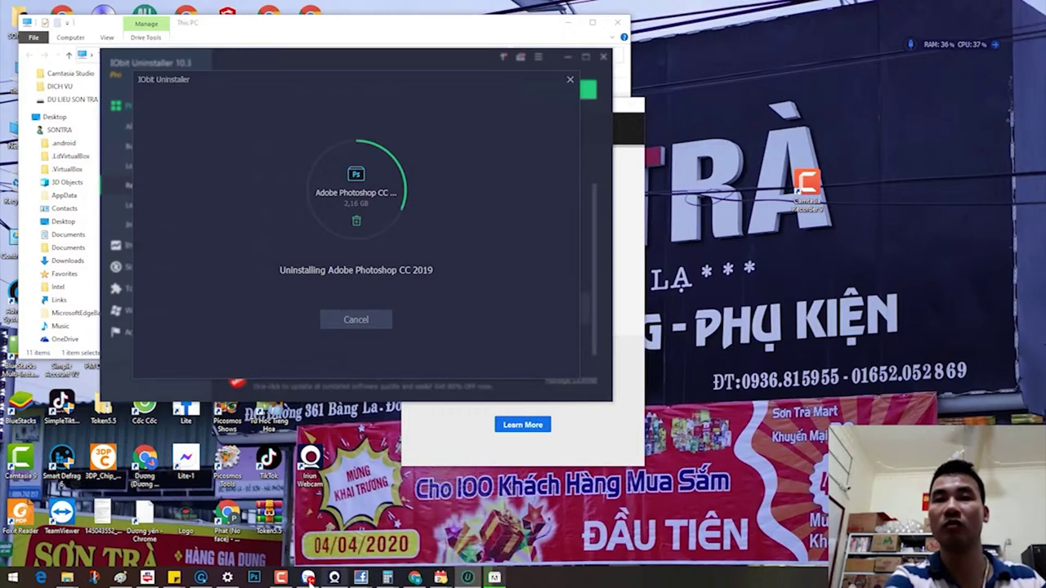
click(281, 577)
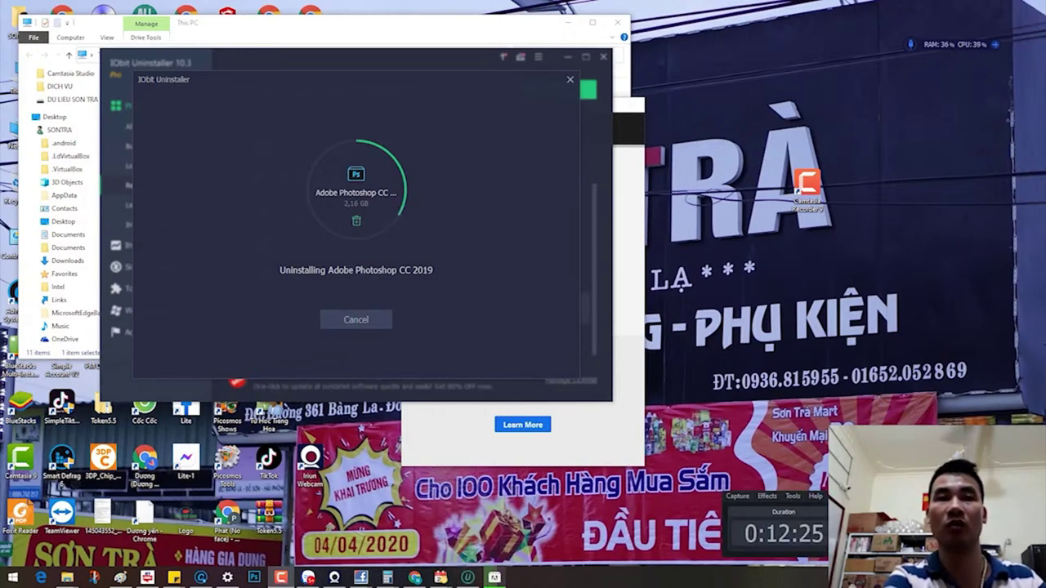
click(280, 577)
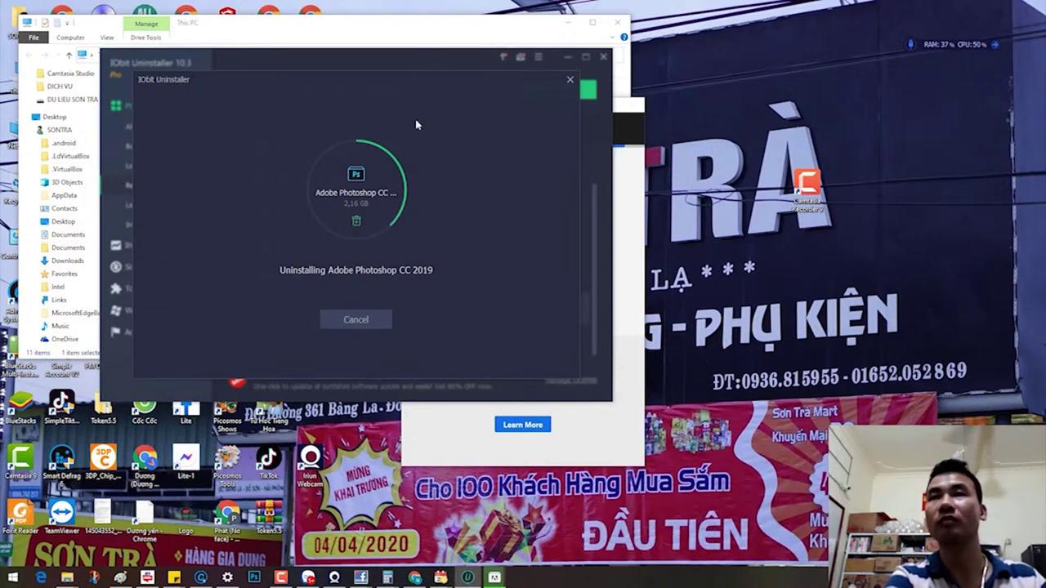
click(484, 445)
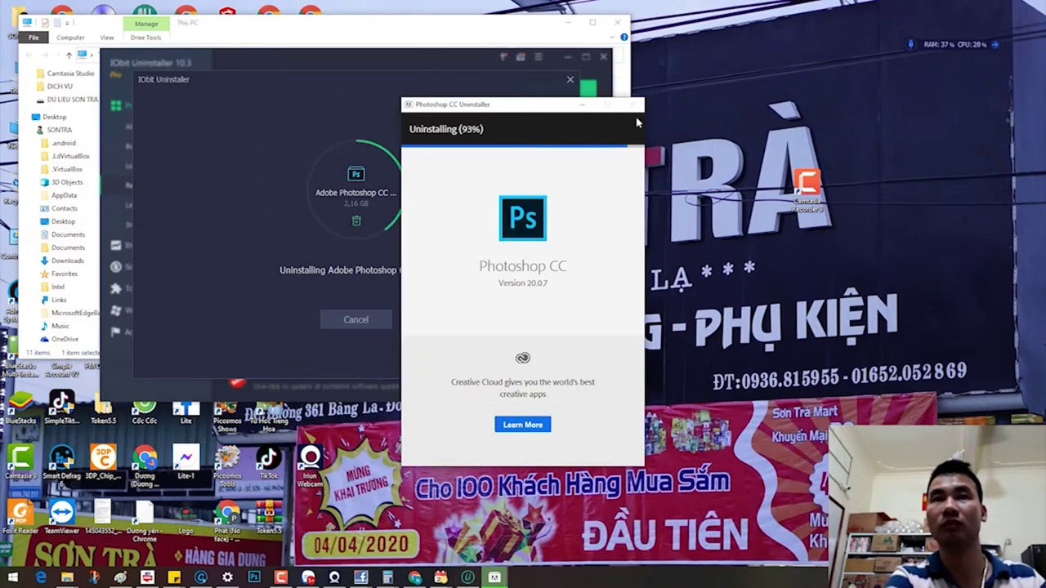
click(523, 333)
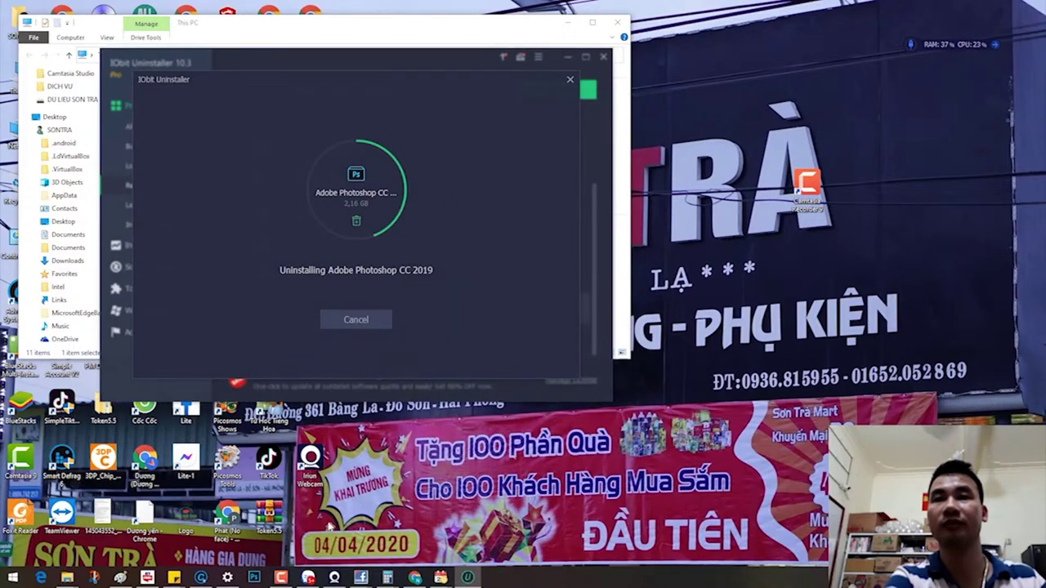
Refresh This PC to update drive free space, then minimize File Explorer.
mouse_move(67, 578)
click(196, 527)
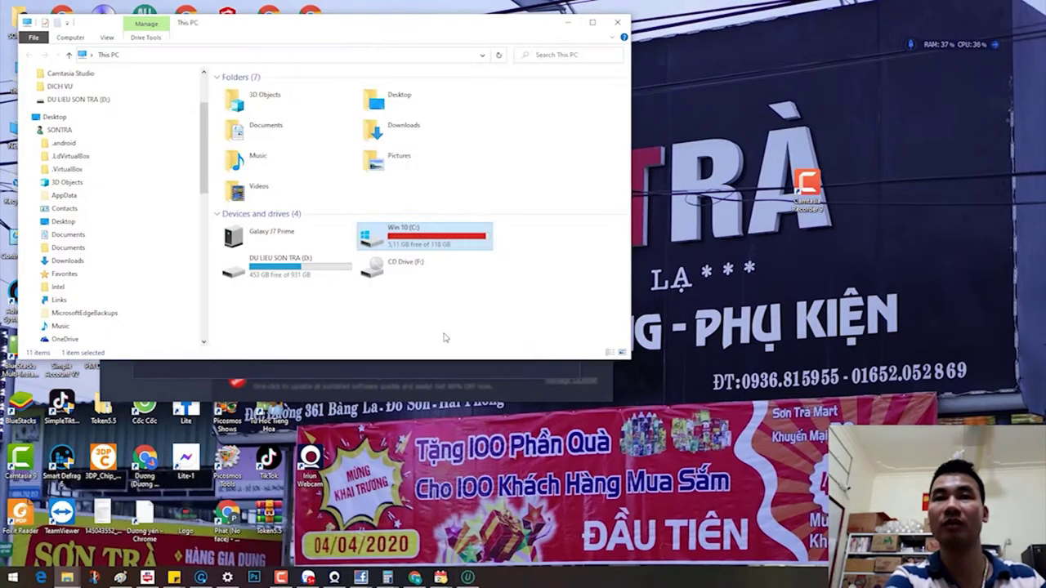
right_click(471, 327)
click(484, 366)
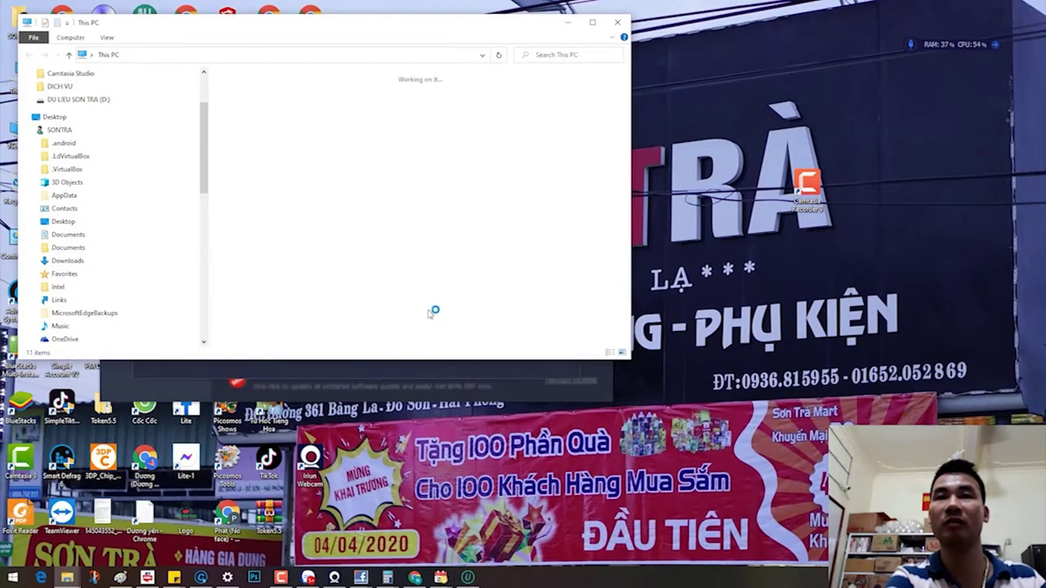
click(570, 25)
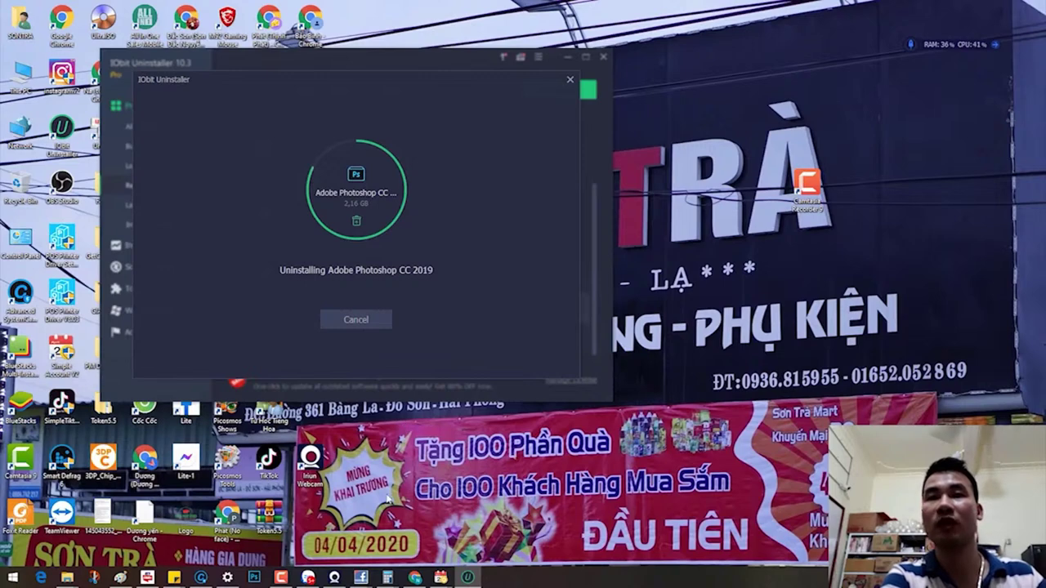
Return to IObit Uninstaller and dismiss the successful Photoshop uninstall summary.
mouse_move(465, 581)
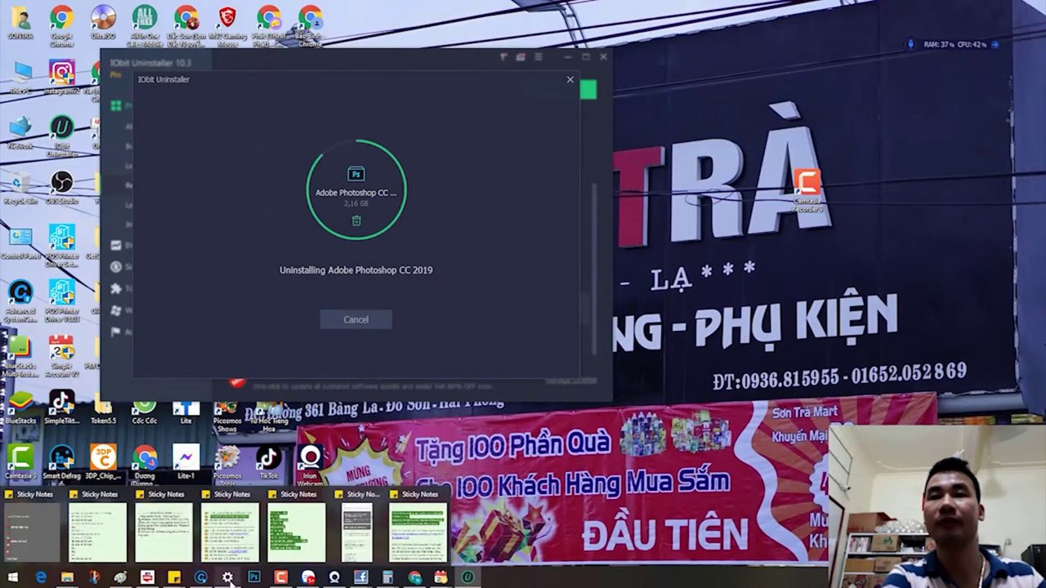
click(219, 510)
click(468, 578)
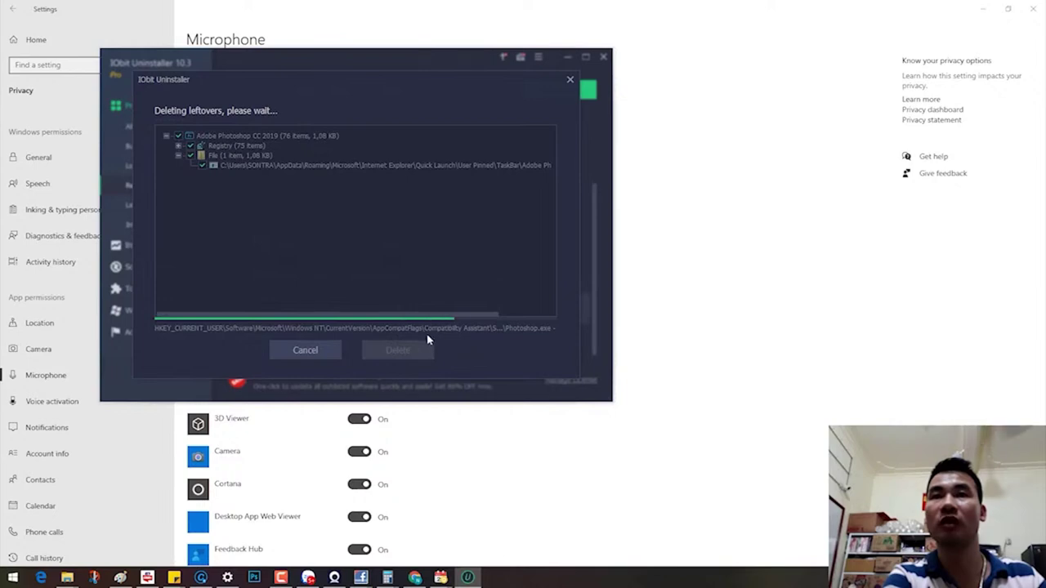
click(335, 307)
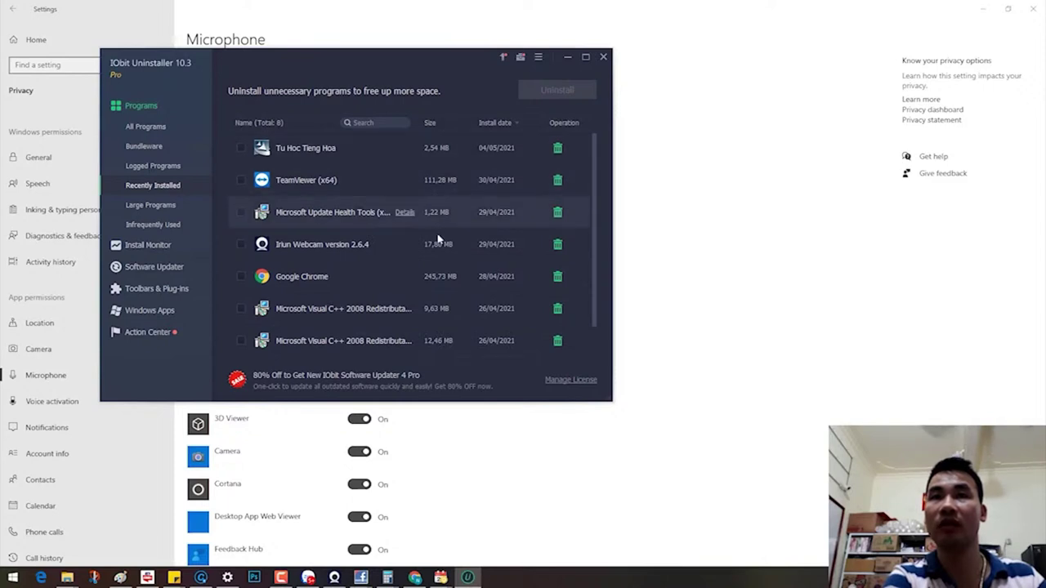
Sort All Programs (71) by size, largest first, and begin removing Cốc Cốc (462,82 MB).
click(433, 123)
click(433, 122)
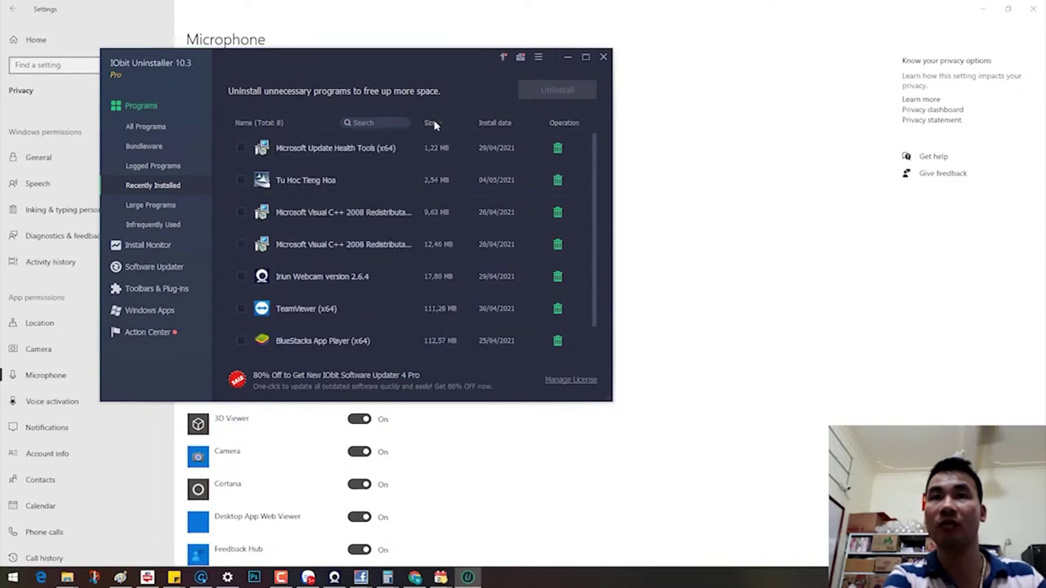
click(439, 123)
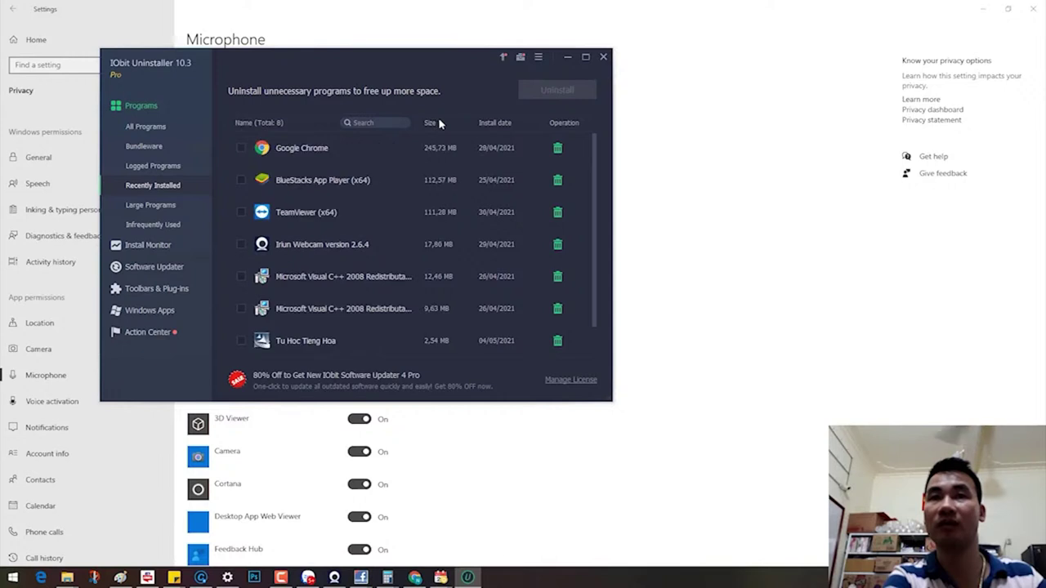
click(146, 147)
click(165, 127)
click(436, 122)
click(434, 123)
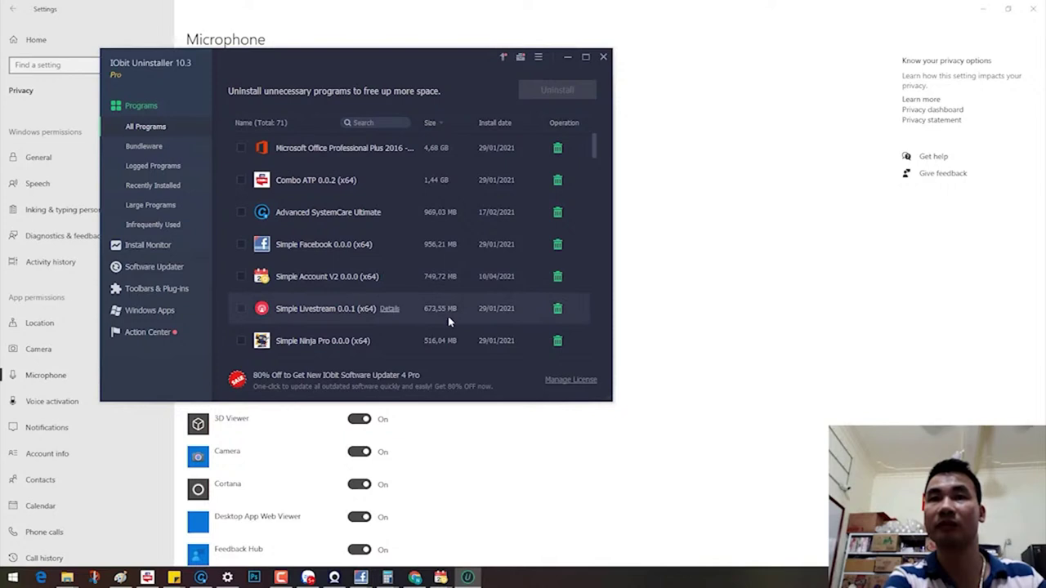
scroll(450, 323, down, 1)
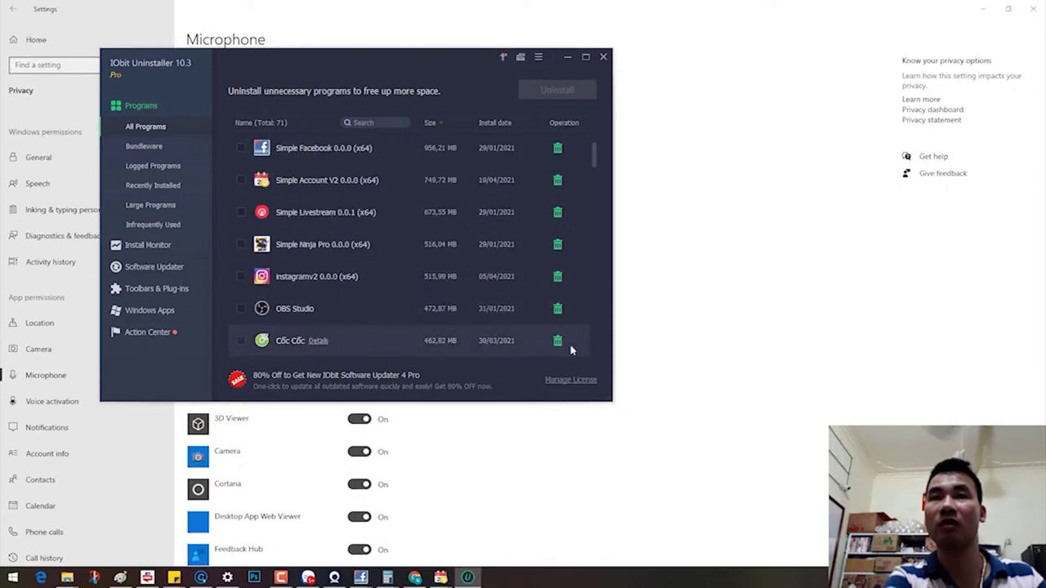
click(557, 343)
Confirm uninstalling Cốc Cốc, then close the Settings window.
click(424, 325)
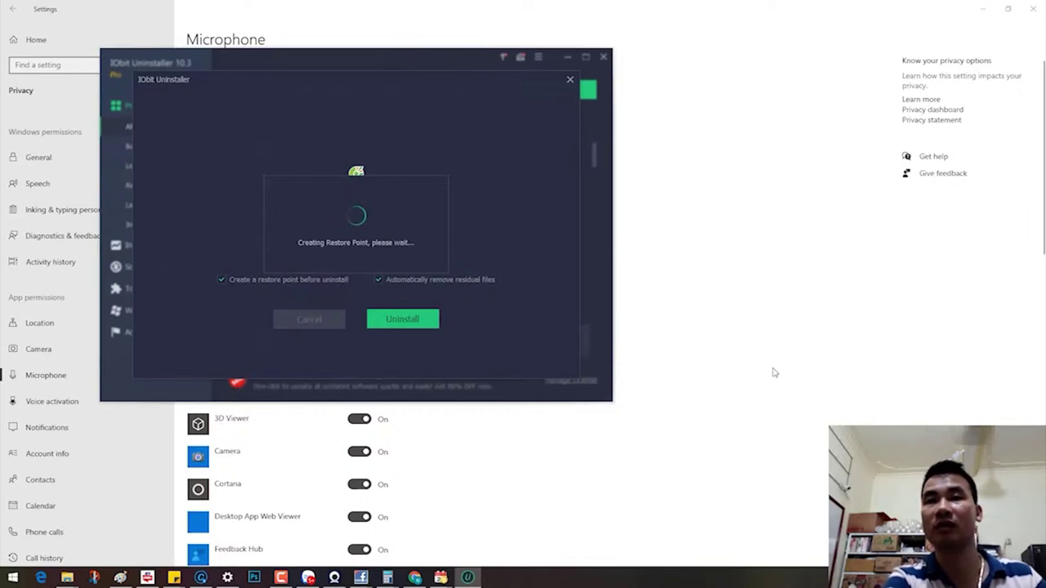
click(877, 278)
click(1033, 8)
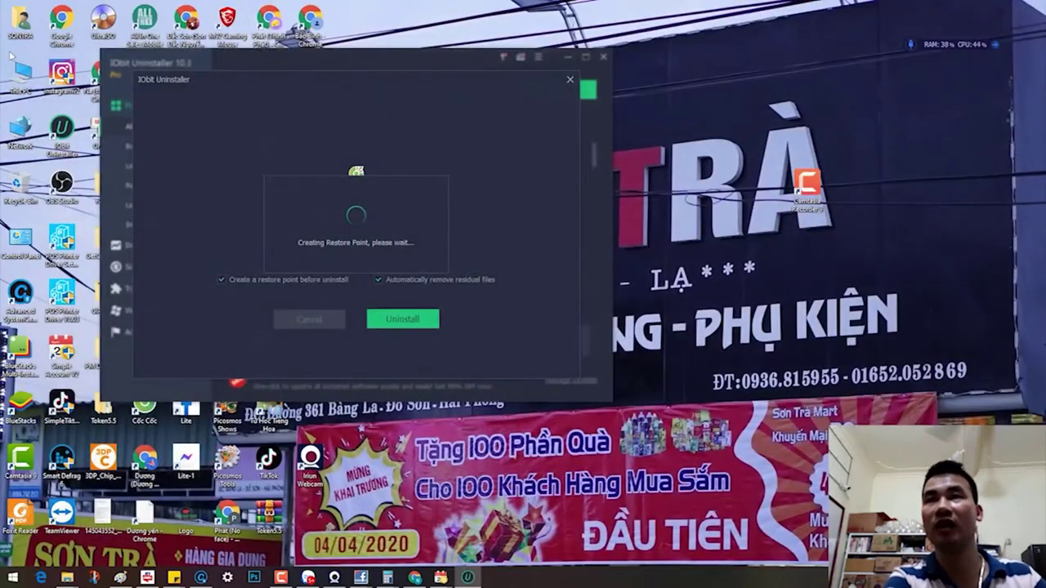
Open This PC and refresh its drive view.
double_click(21, 75)
right_click(477, 275)
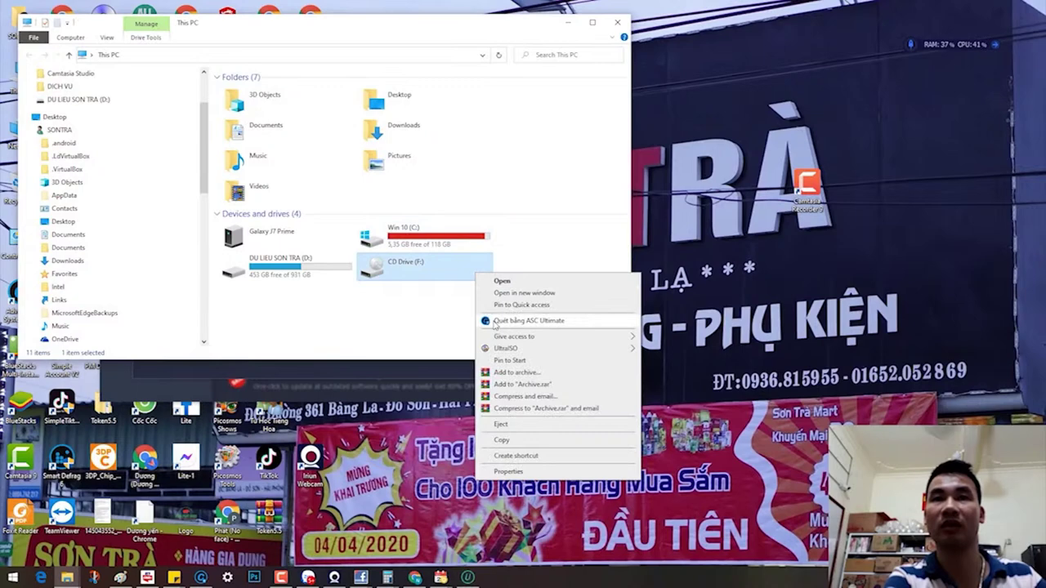
mouse_move(505, 349)
click(432, 326)
right_click(416, 336)
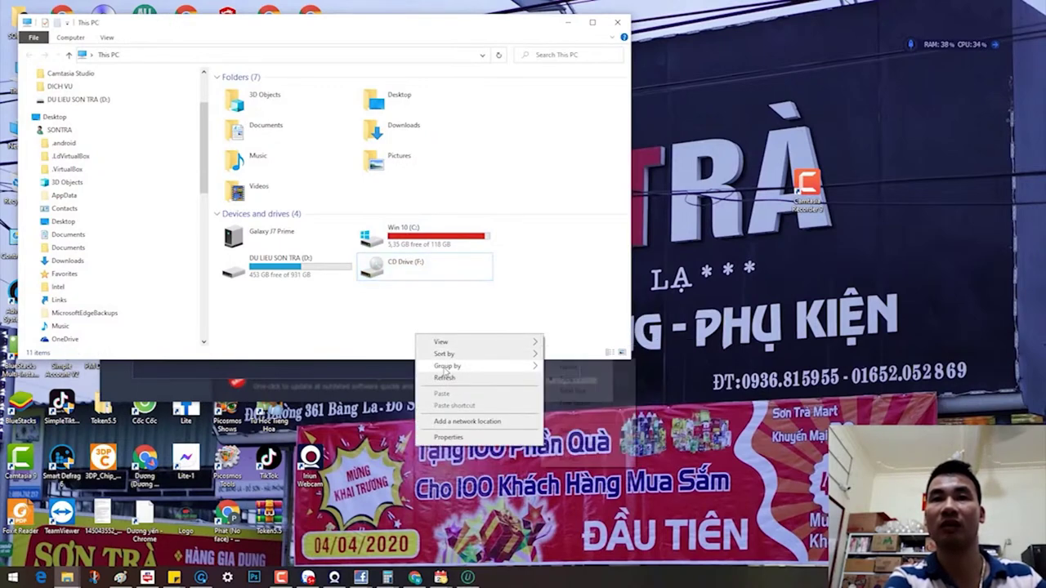
click(444, 379)
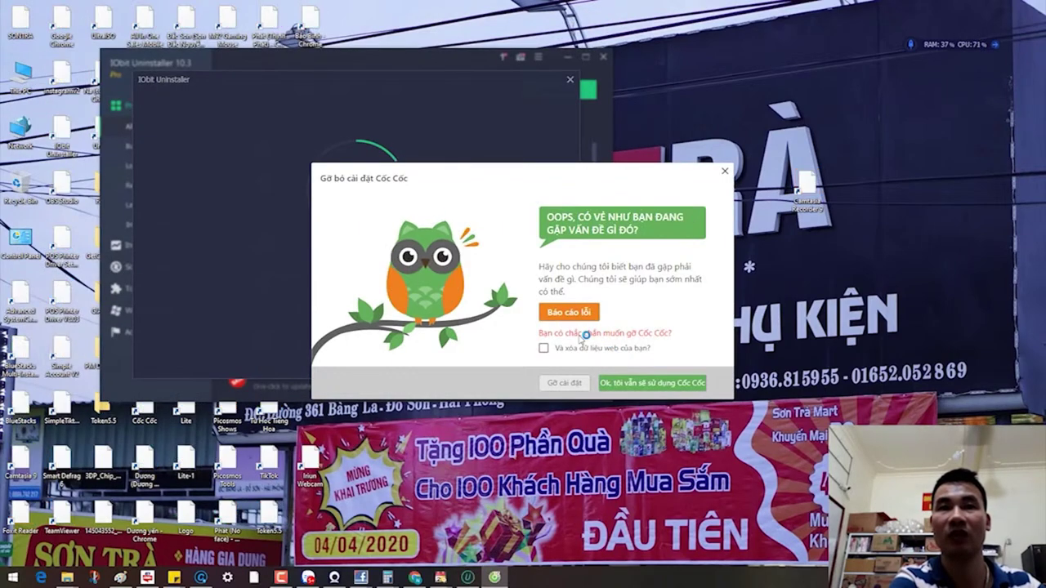
In Cốc Cốc's dialog, tick 'Và xóa dữ liệu web' and confirm 'Gỡ cài đặt'.
click(545, 348)
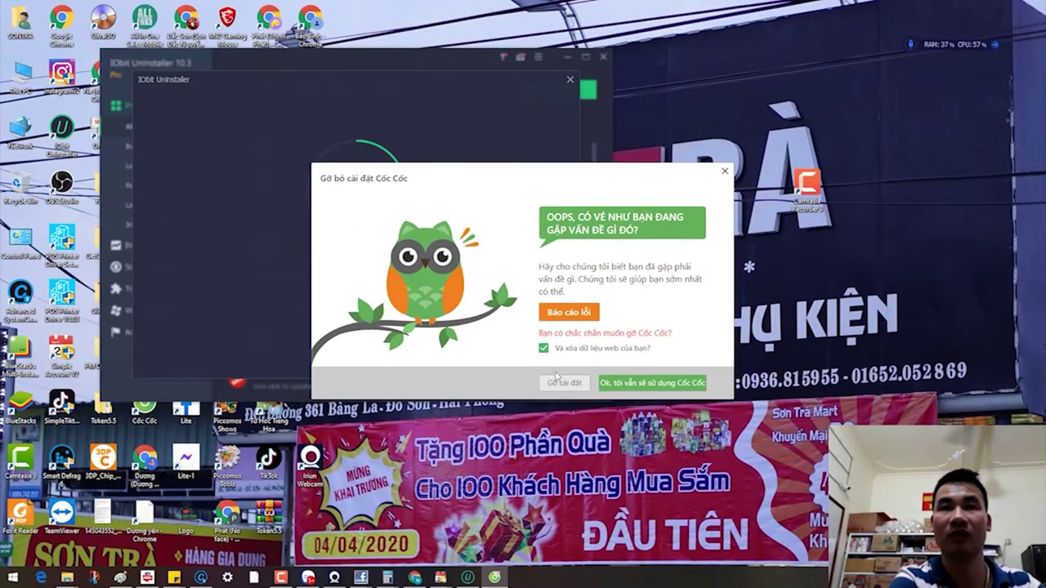
click(563, 382)
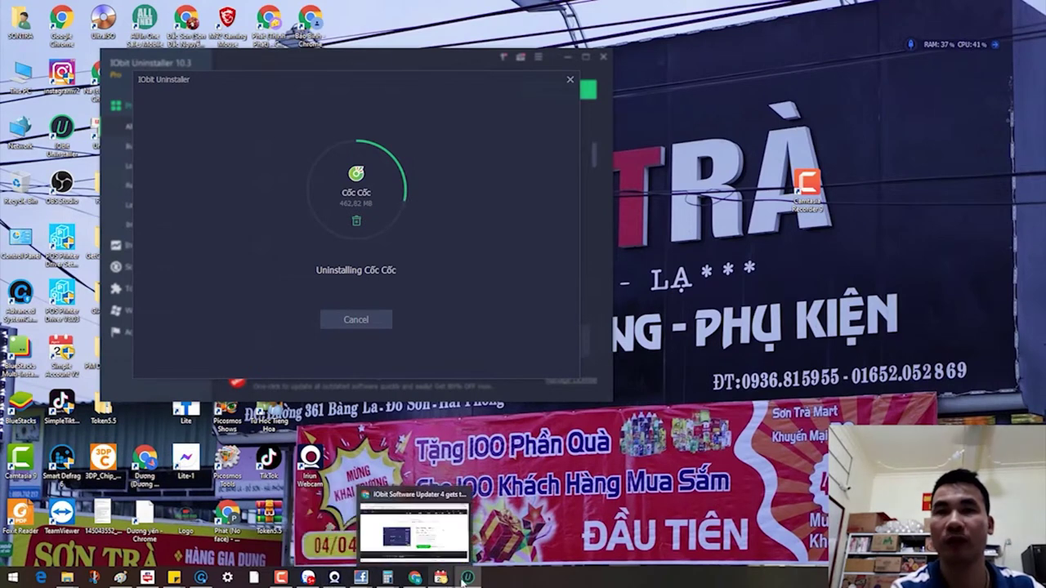
mouse_move(468, 579)
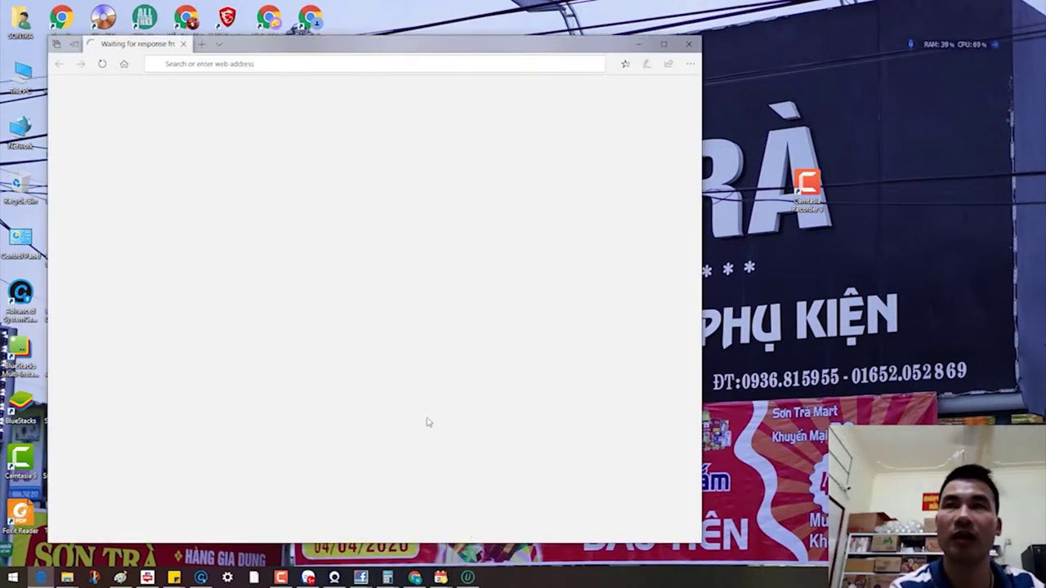
Close the Microsoft Edge window and bring Advanced SystemCare Ultimate 14 forward.
click(689, 43)
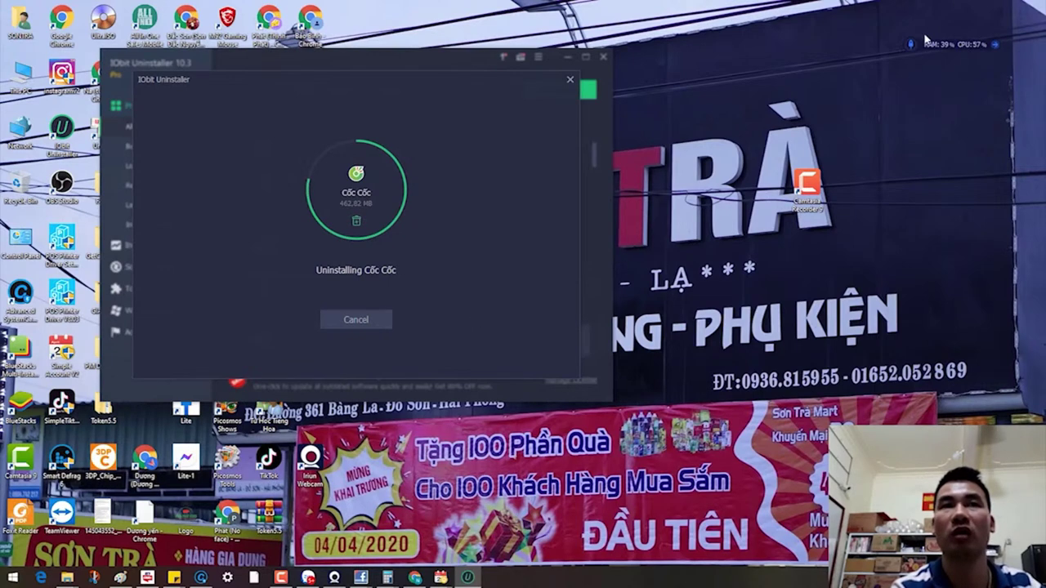
click(202, 578)
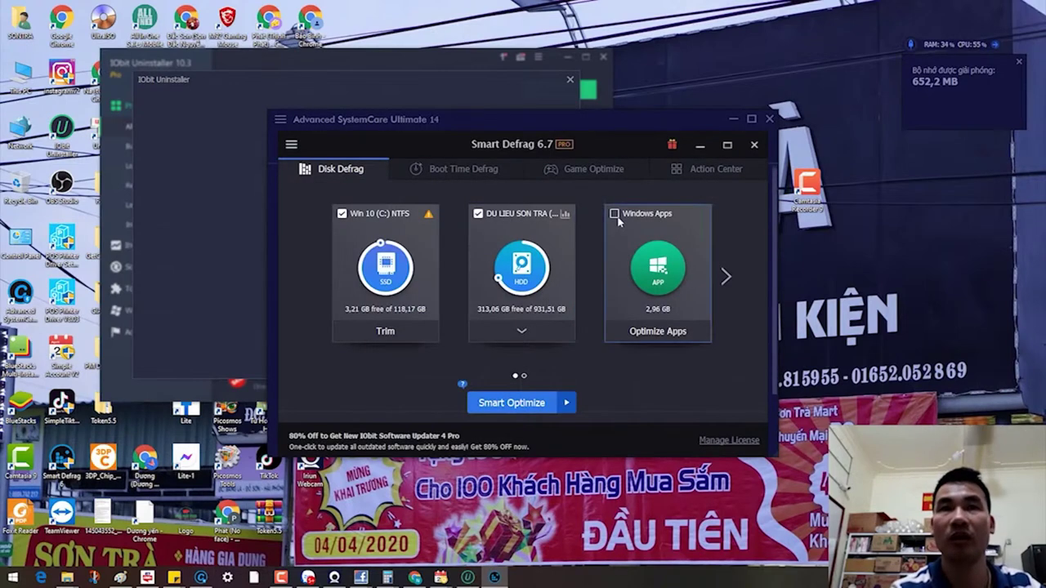
Choose a defrag method from the Smart Optimize dropdown and start defragmenting the C: and D: drives.
click(568, 403)
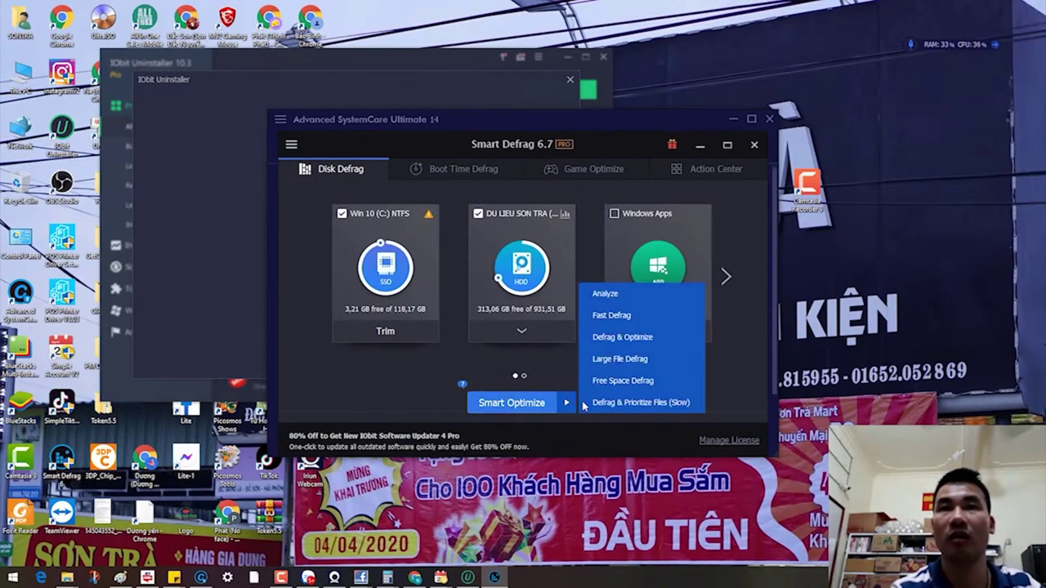
click(281, 120)
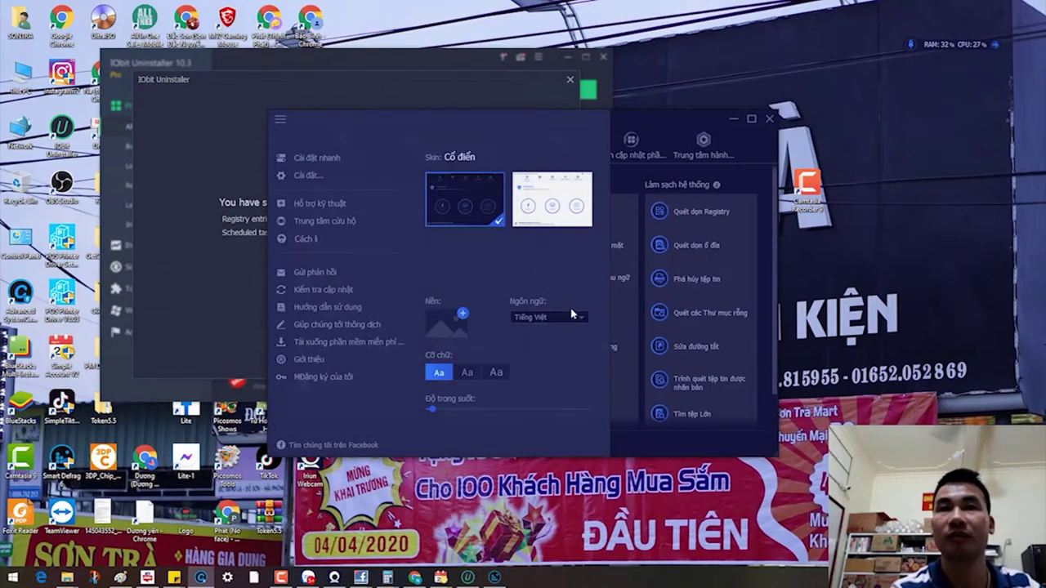
click(733, 120)
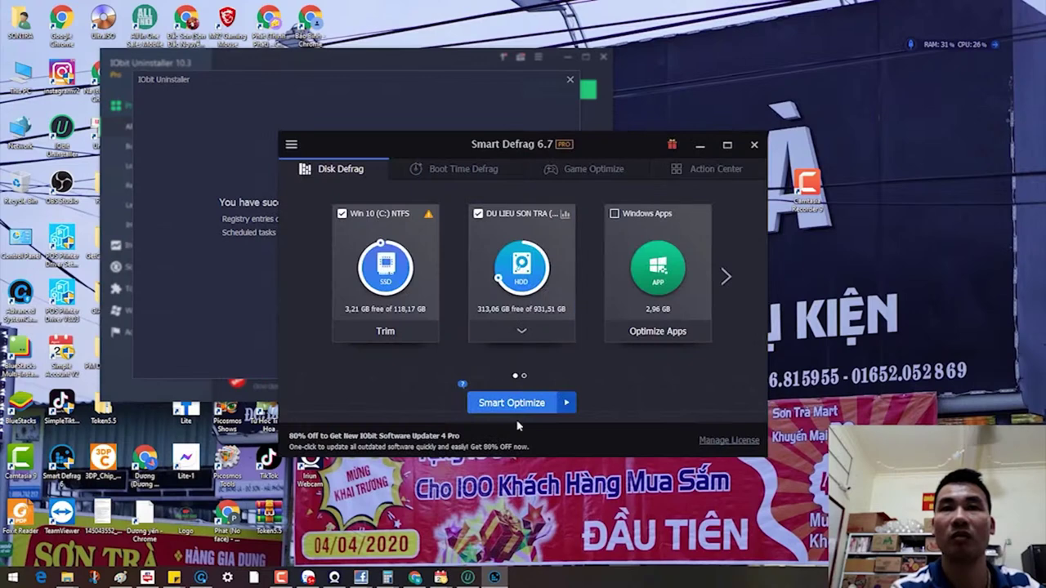
mouse_move(567, 404)
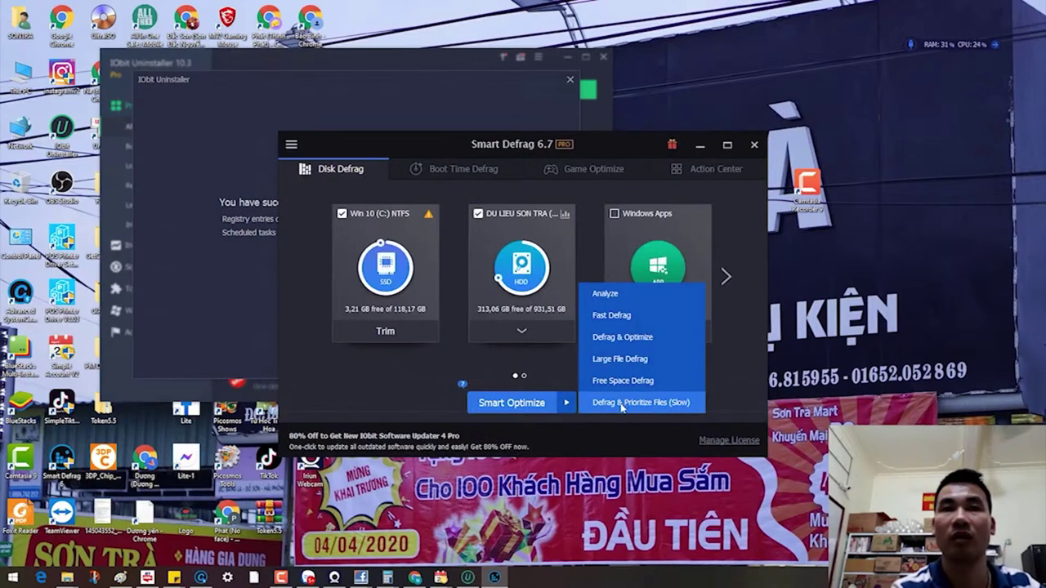
click(621, 403)
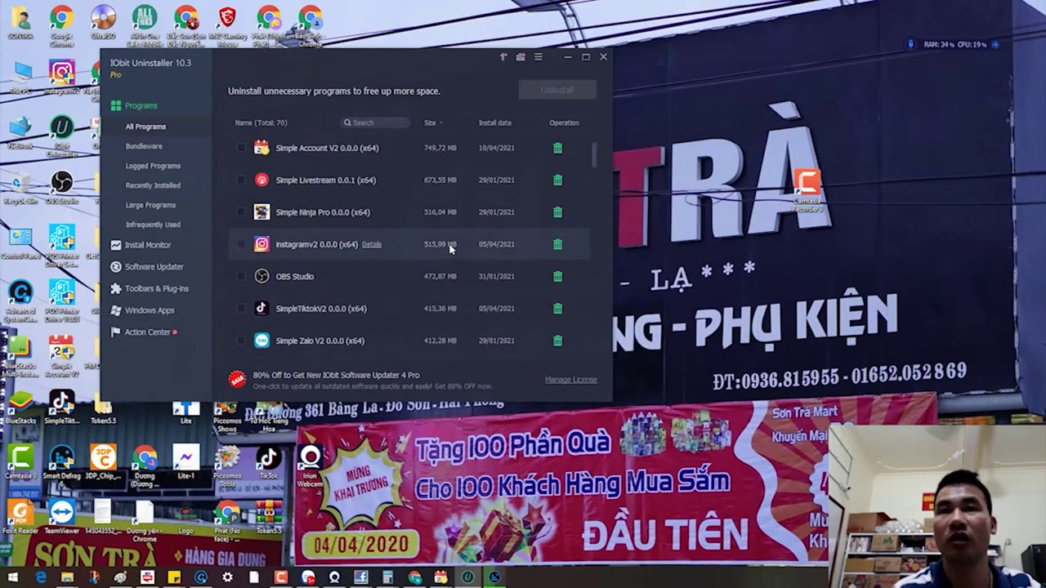
Uninstall instagramv2 0.0.0 with a restore point, and close the Camtasia Studio folder window.
click(558, 251)
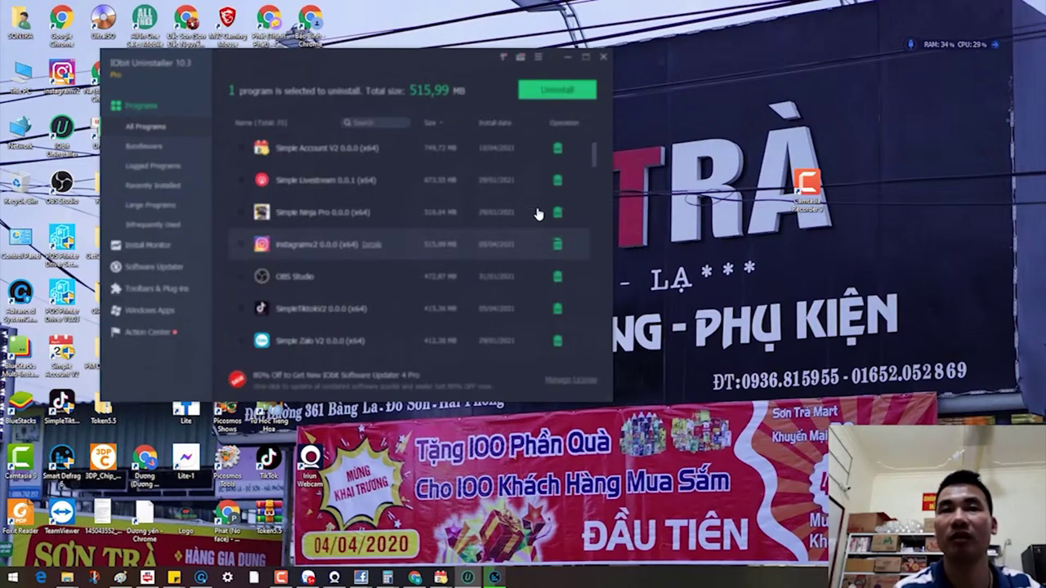
click(423, 319)
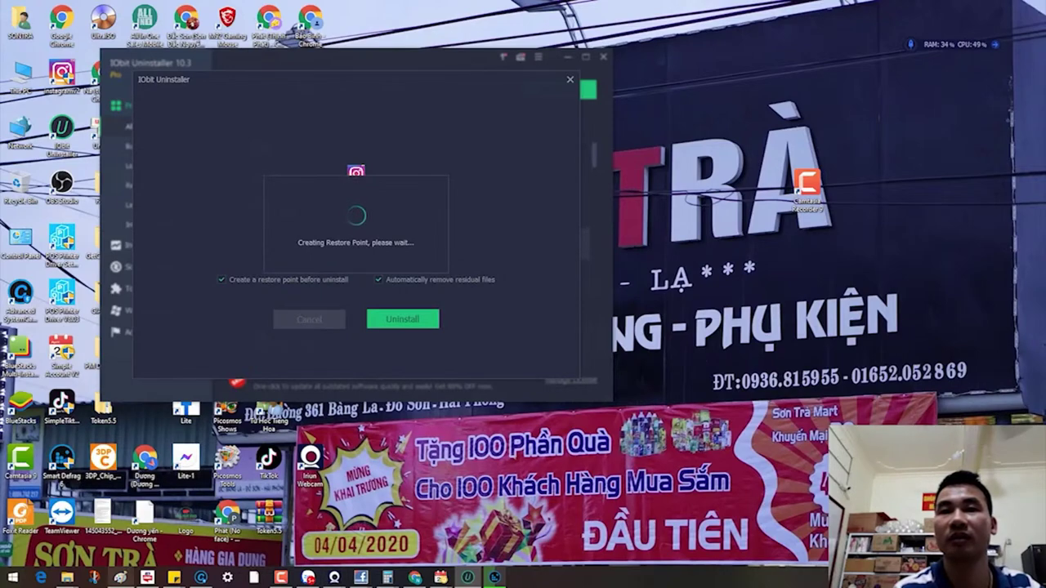
mouse_move(71, 582)
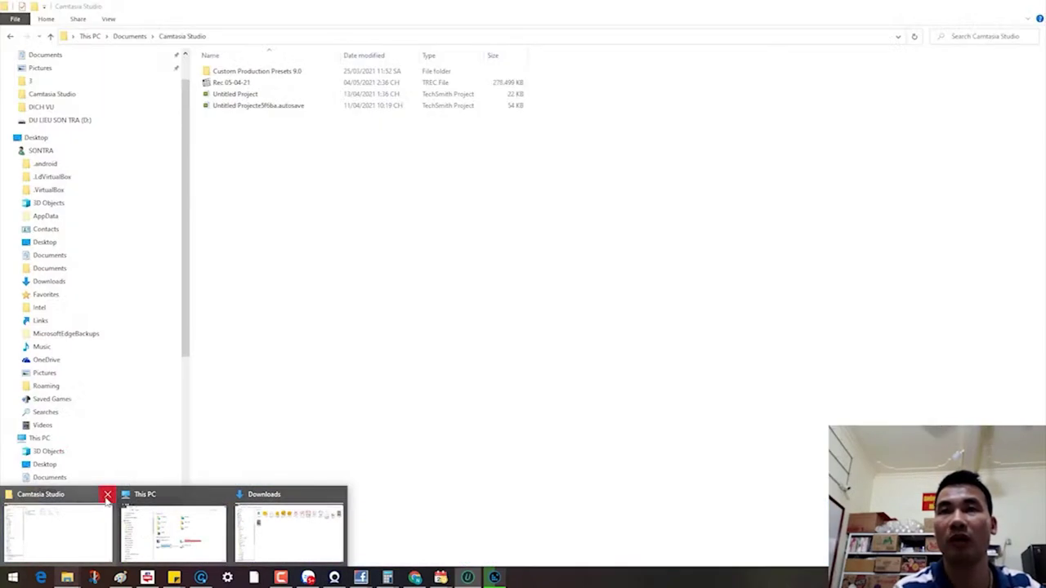
click(107, 495)
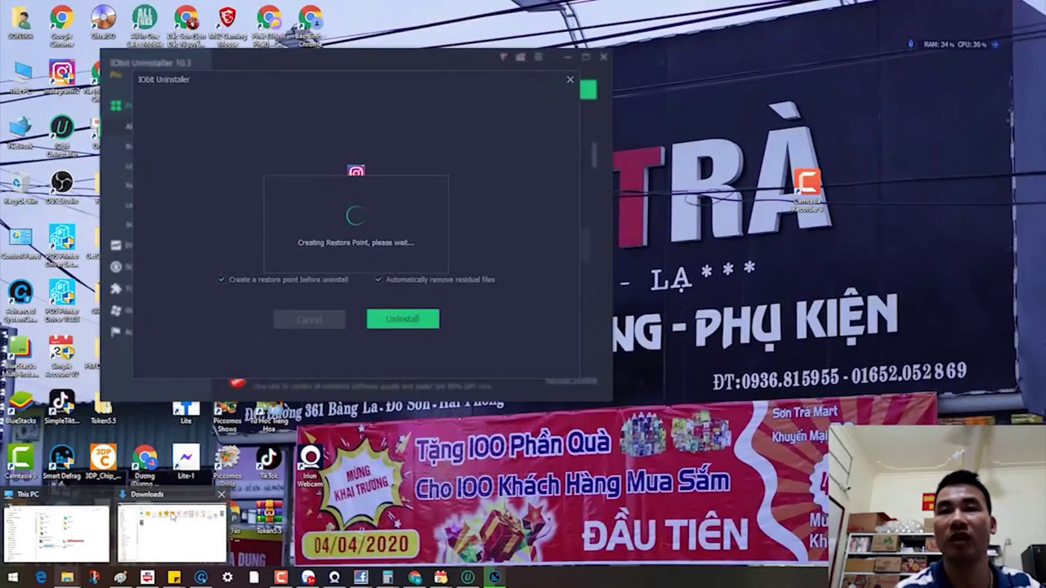
Open and close the Downloads folder, then bring Smart Defrag's progress to the front.
mouse_move(196, 532)
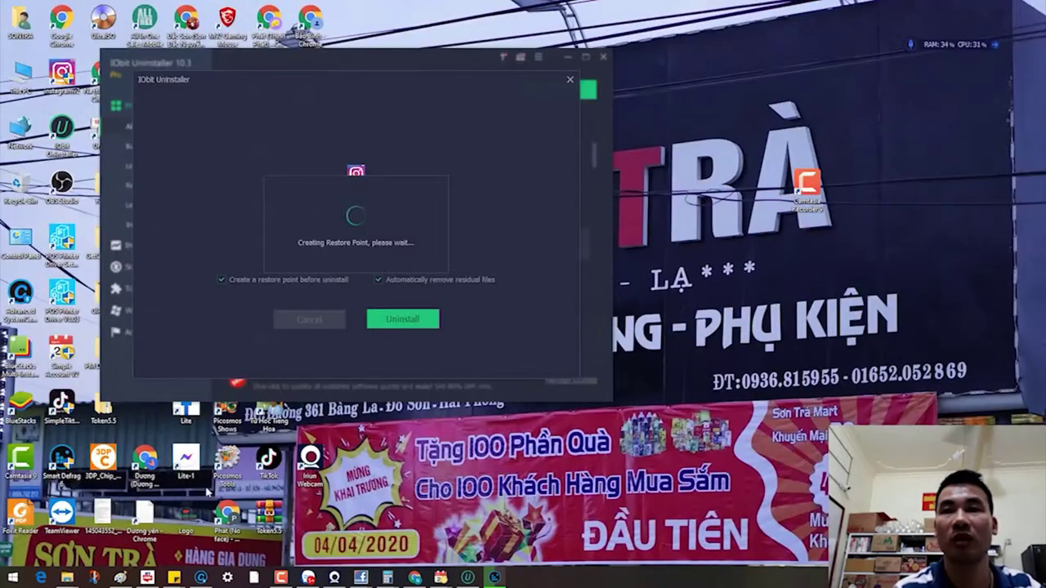
mouse_move(67, 578)
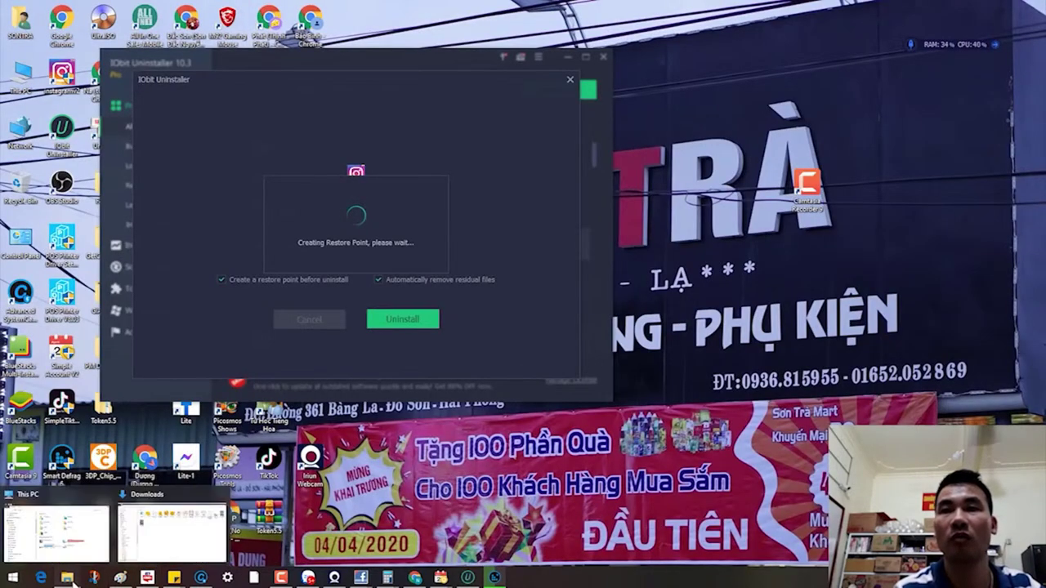
click(181, 527)
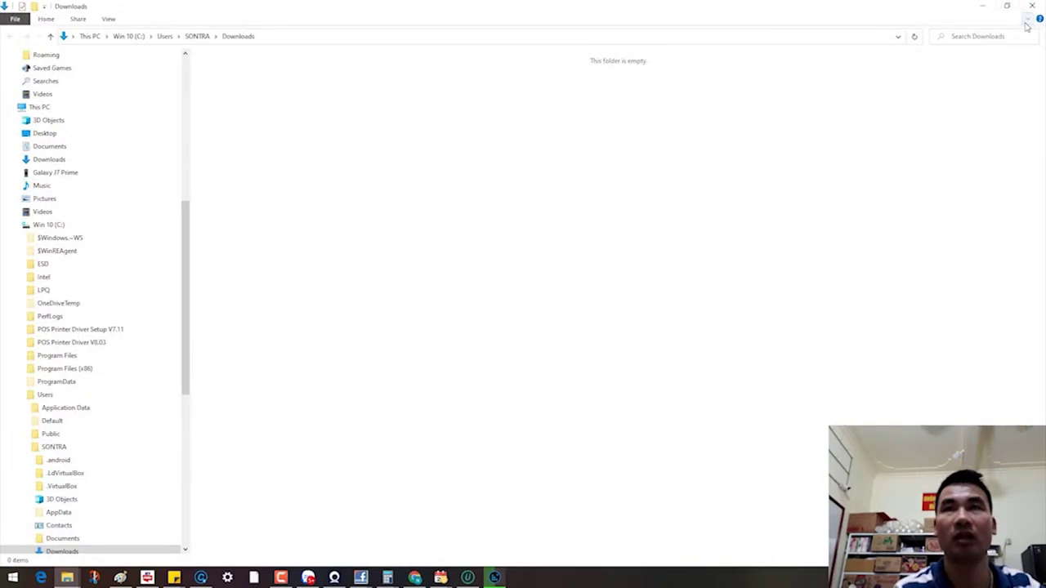
click(1032, 6)
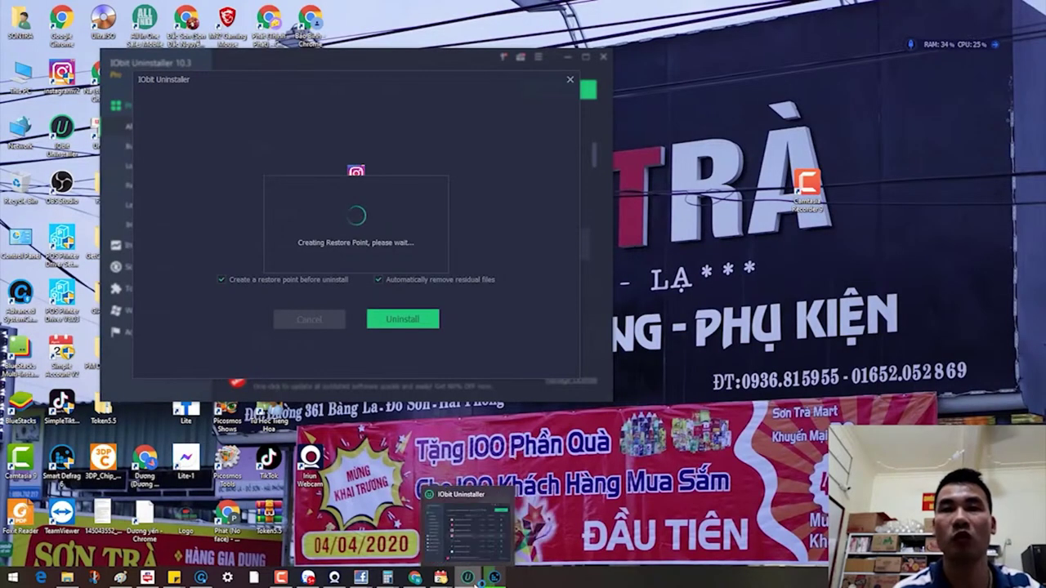
click(494, 578)
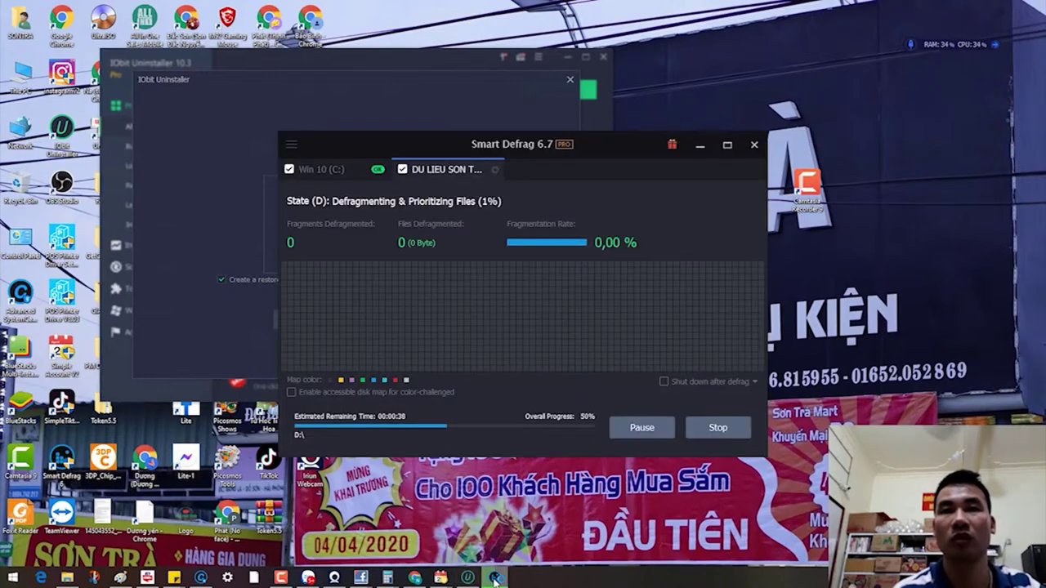
Close the Chrome download page, return to the uninstaller's restore-point dialog and minimize Simple Account.
mouse_move(442, 578)
click(481, 552)
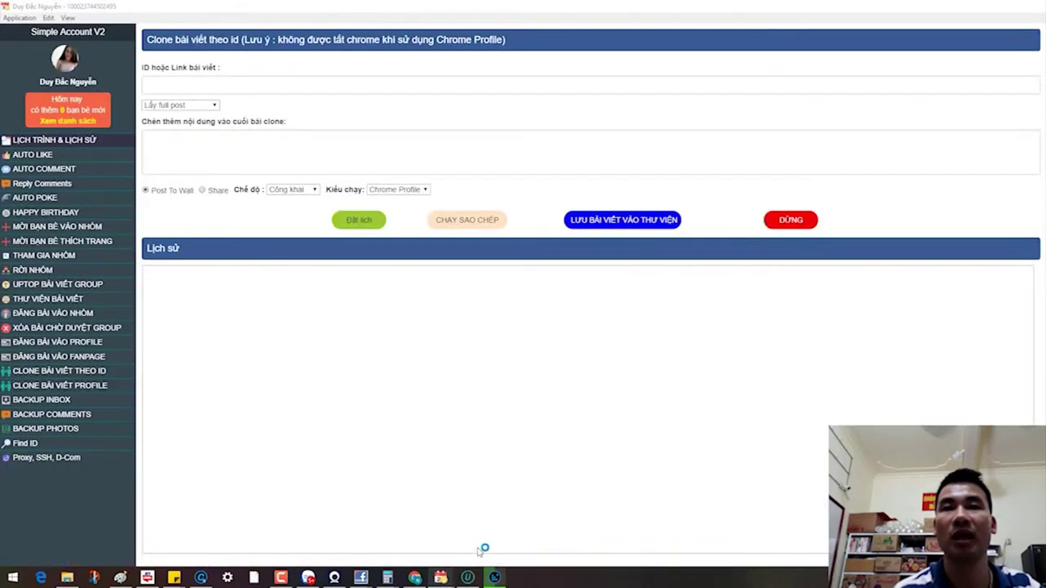
click(415, 579)
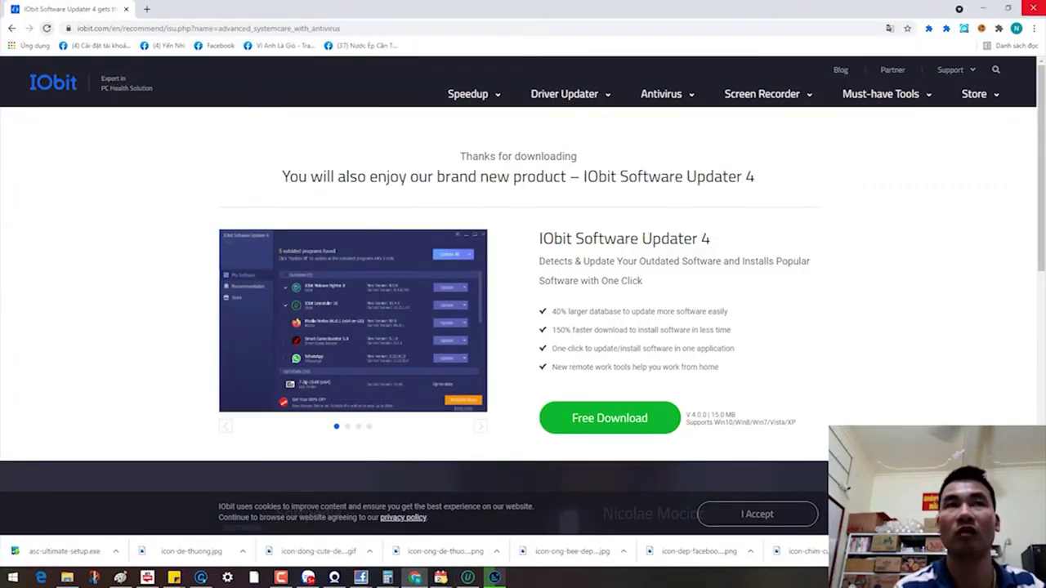
click(1033, 7)
click(441, 578)
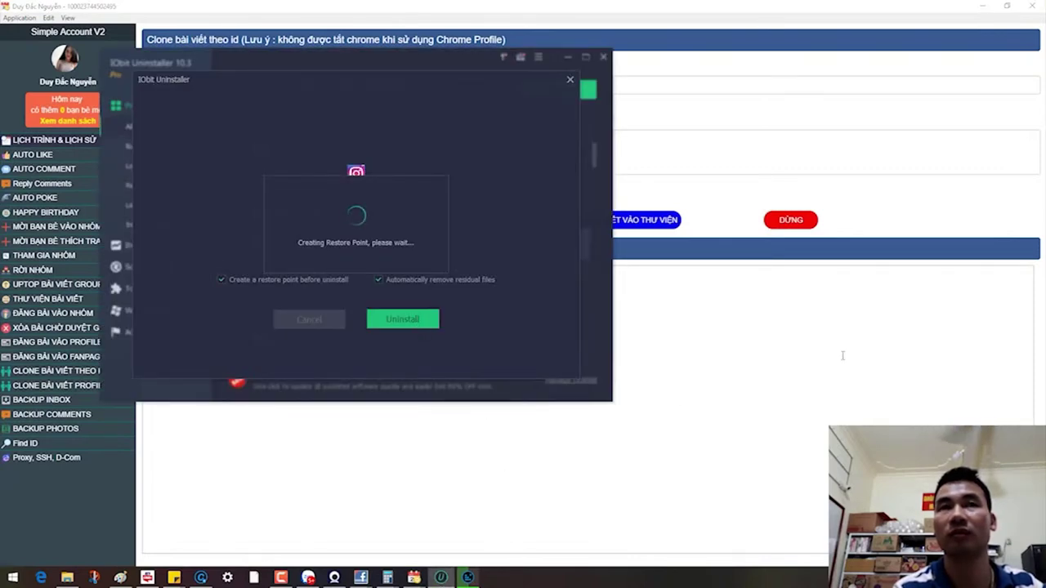
click(992, 6)
mouse_move(422, 581)
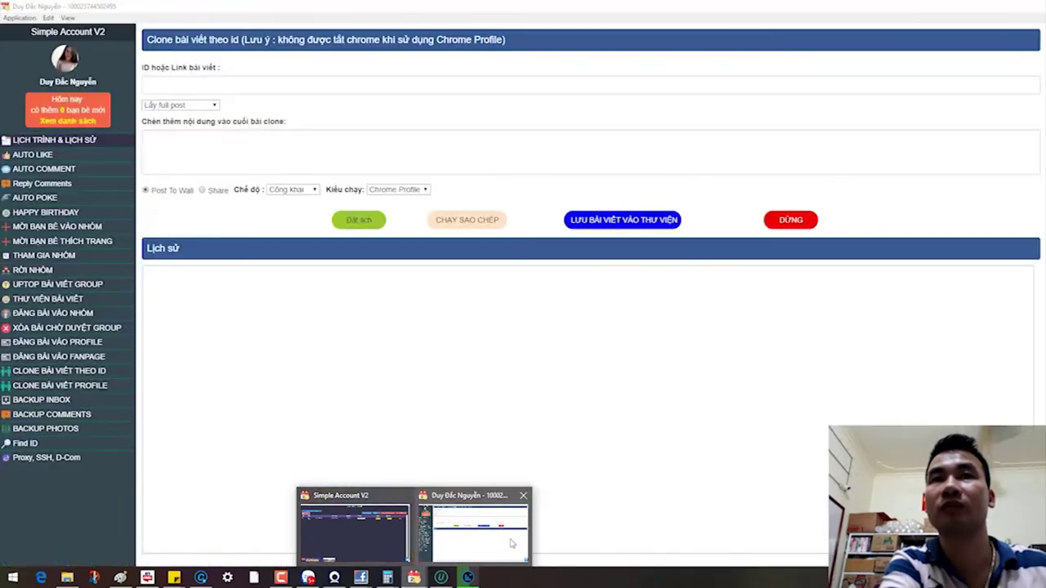
Open This PC from the desktop, refresh its view, then minimize it.
mouse_move(511, 541)
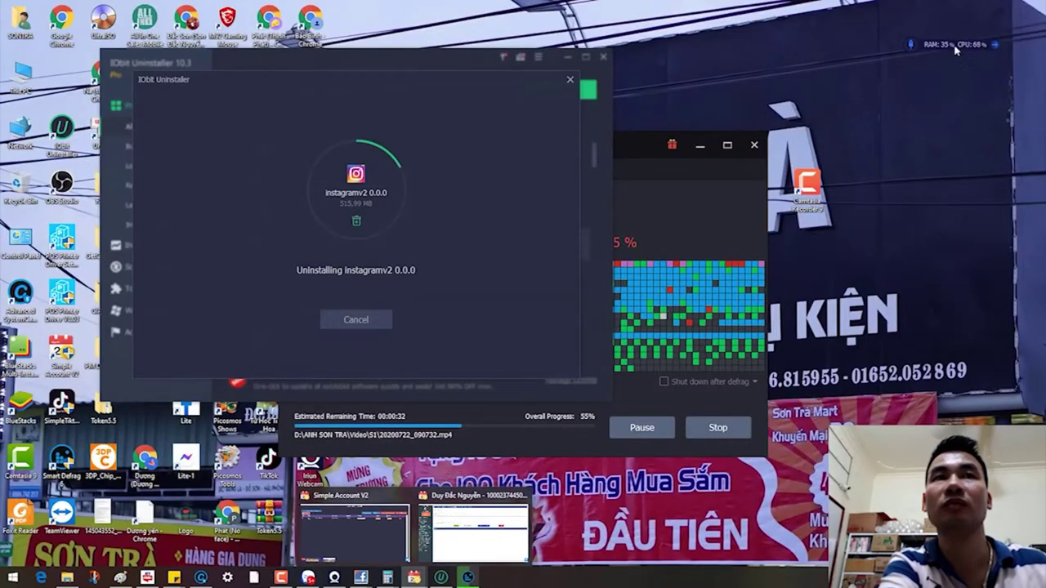
double_click(20, 78)
right_click(455, 290)
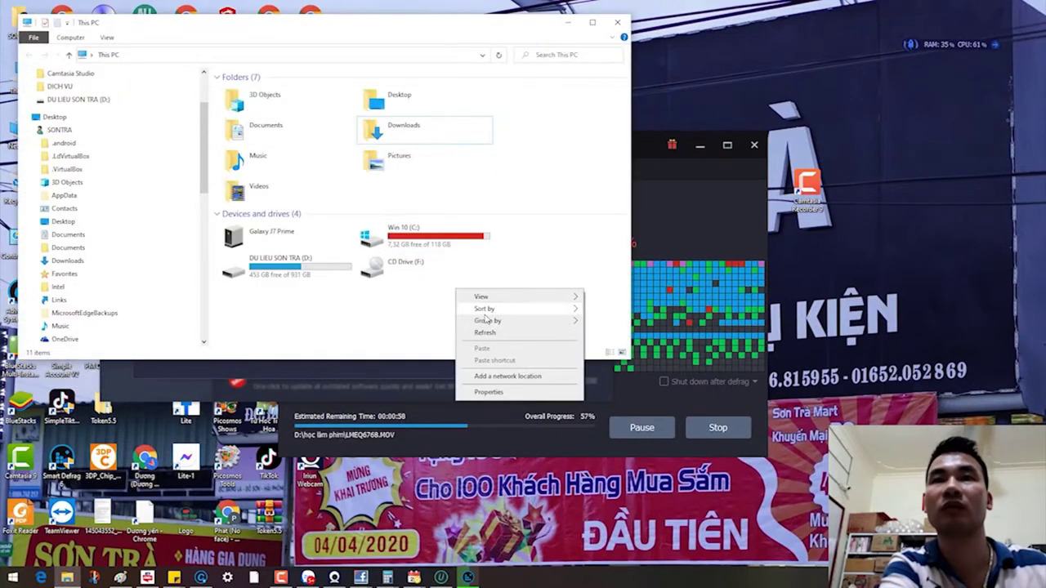
click(485, 333)
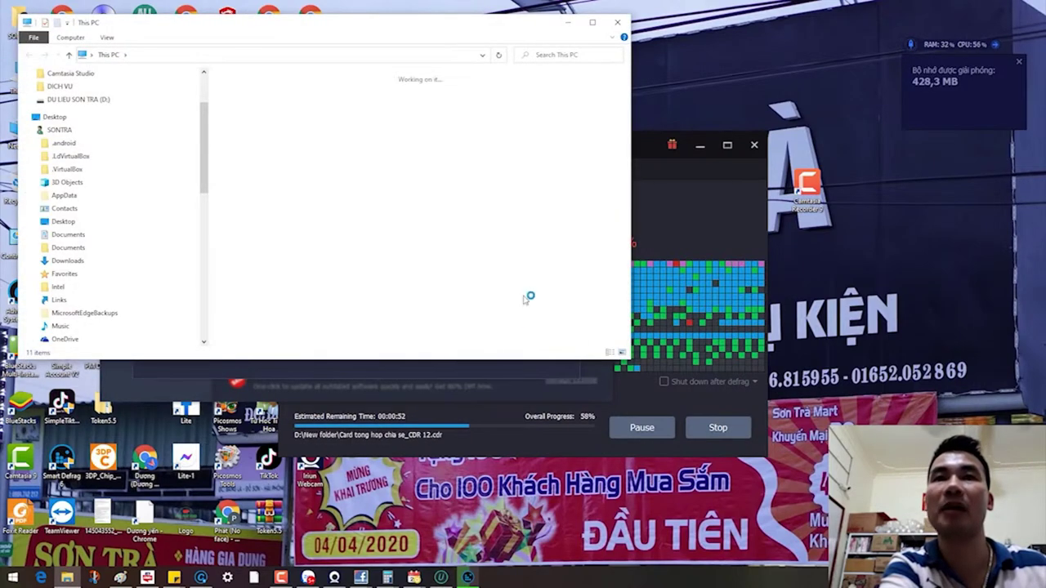
click(573, 27)
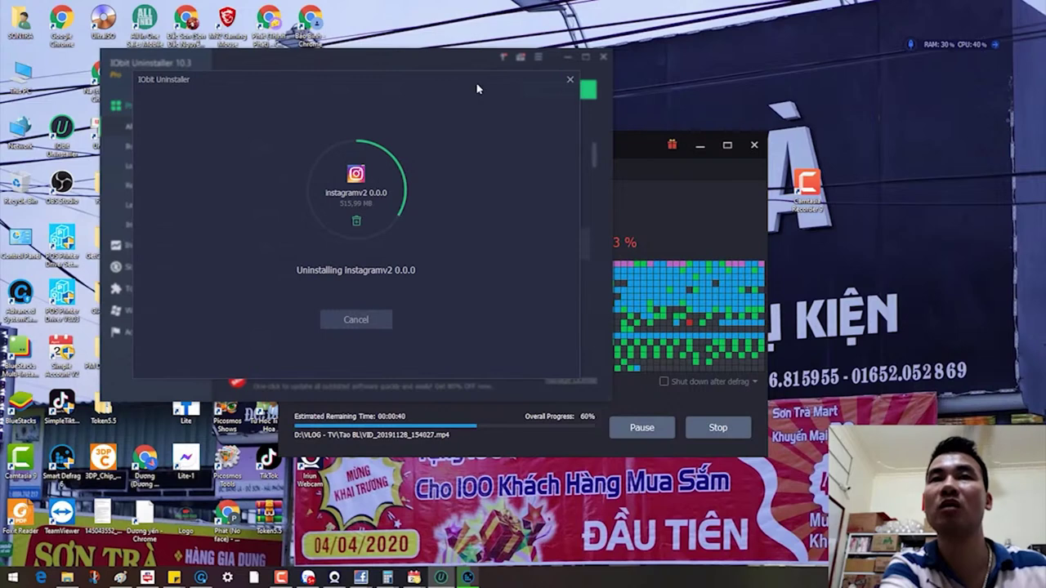
Move the uninstall progress dialog aside and back while checking Smart Defrag's progress.
drag(467, 82, 864, 68)
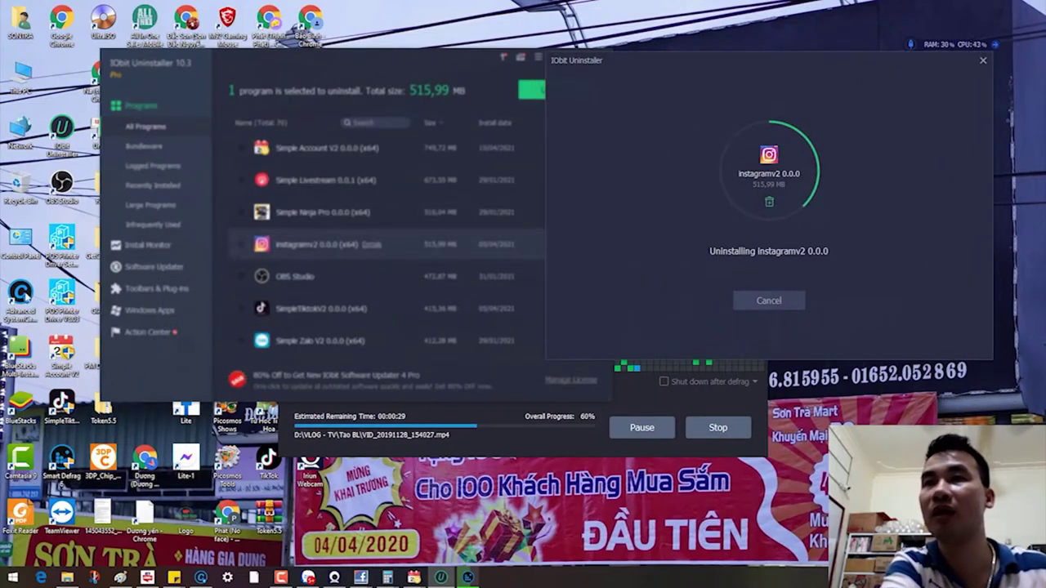
click(24, 296)
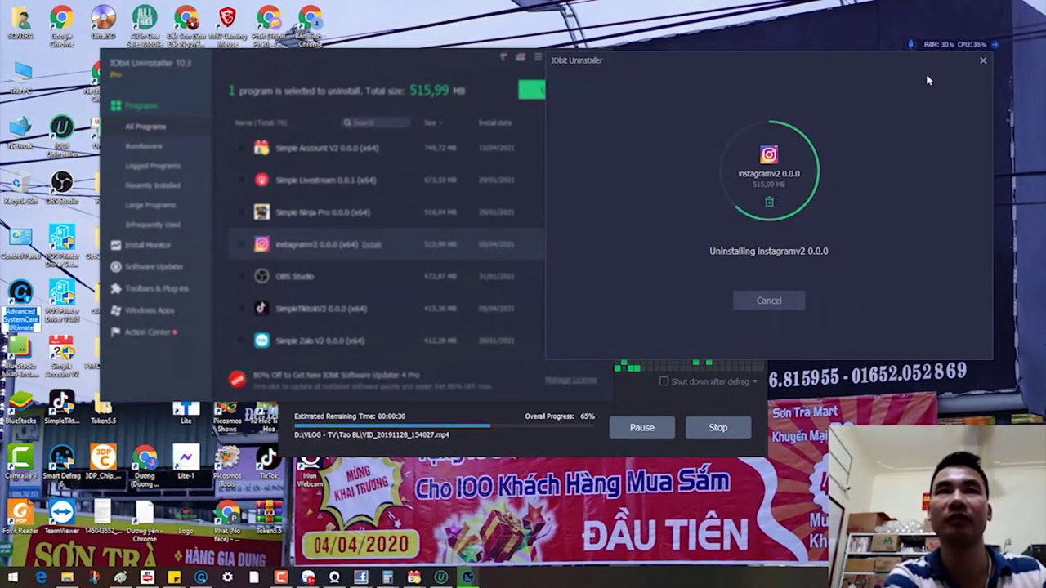
drag(723, 65, 504, 76)
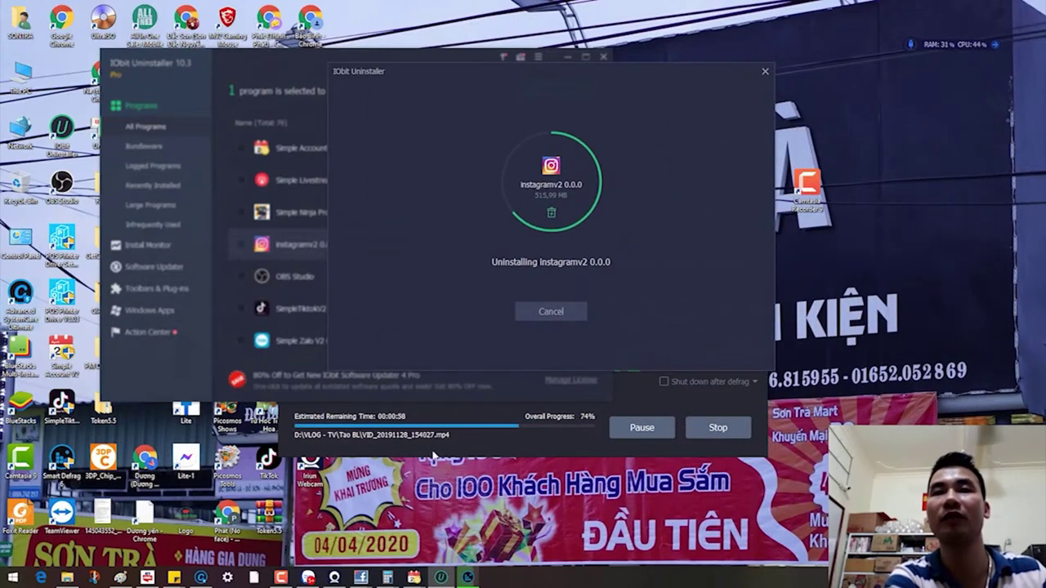
mouse_move(441, 578)
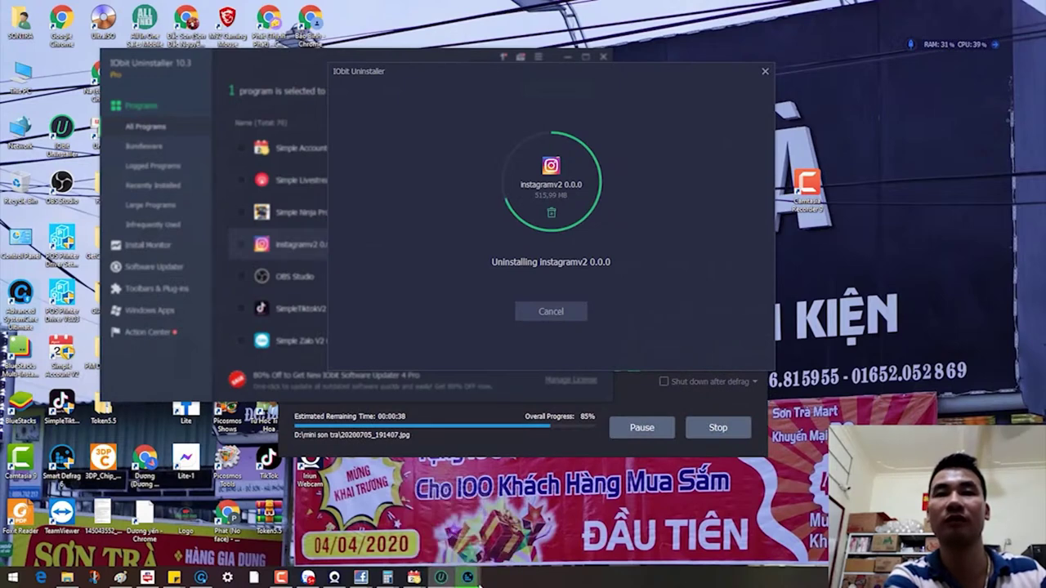
click(468, 577)
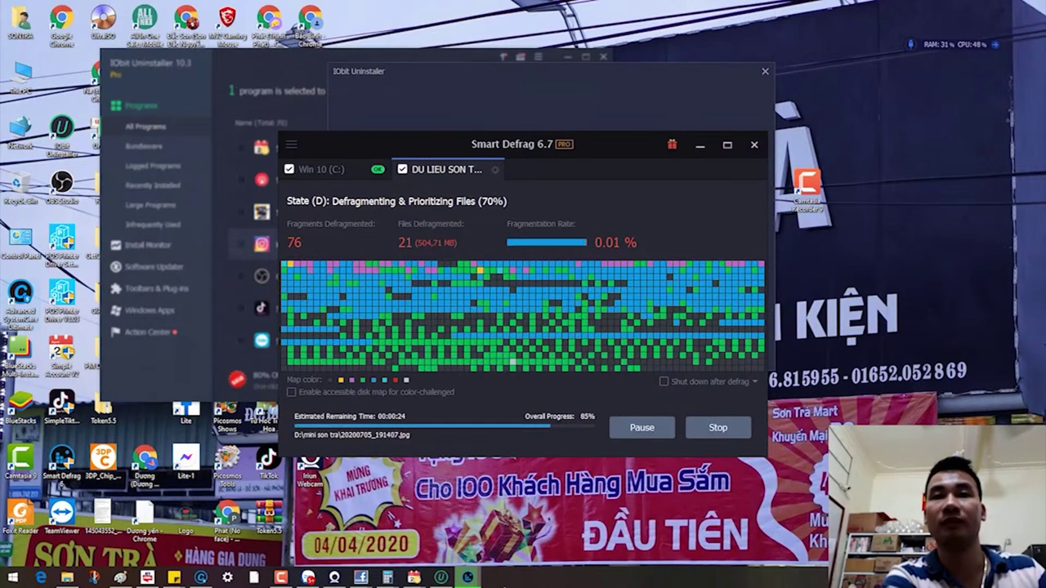
click(441, 577)
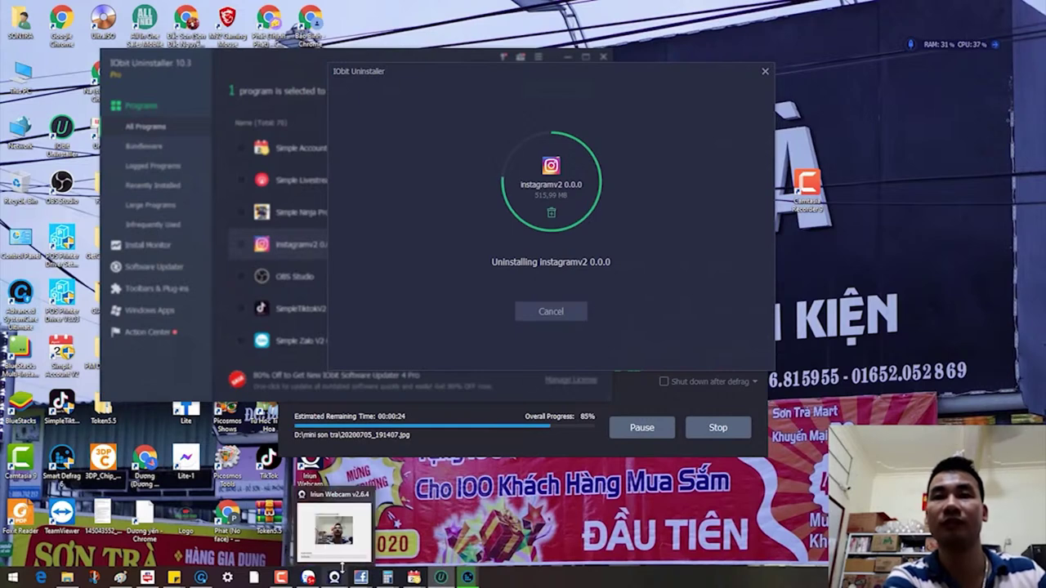
Switch between taskbar windows and reposition the progress dialog until instagramv2's leftovers are deleted.
mouse_move(374, 580)
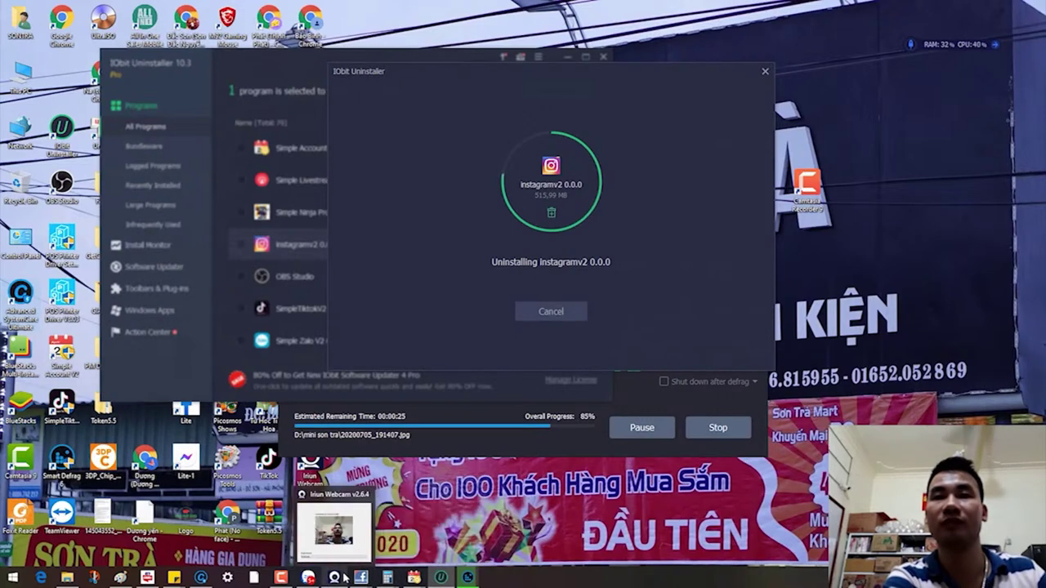
click(281, 578)
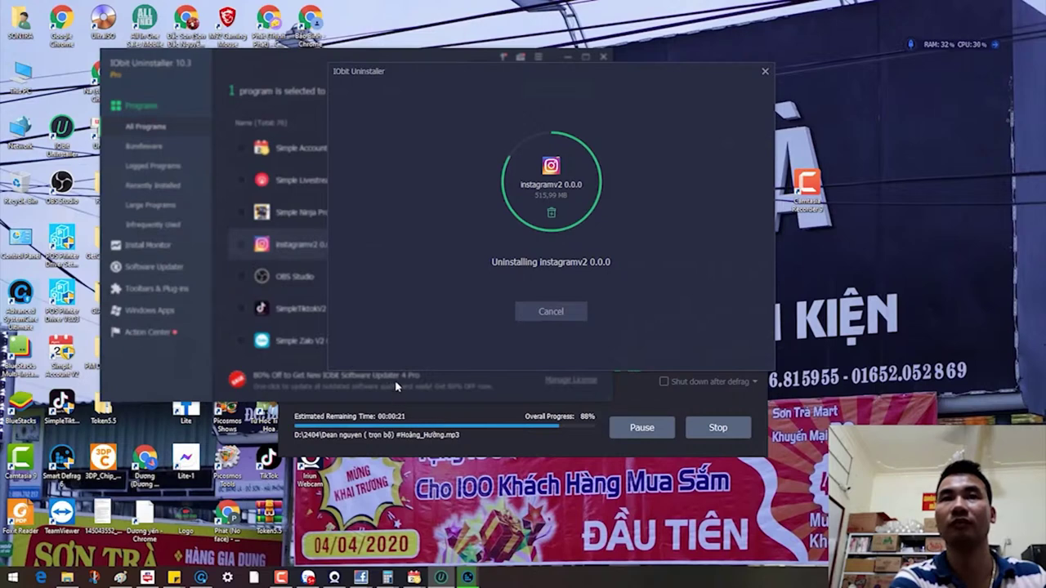
mouse_move(441, 582)
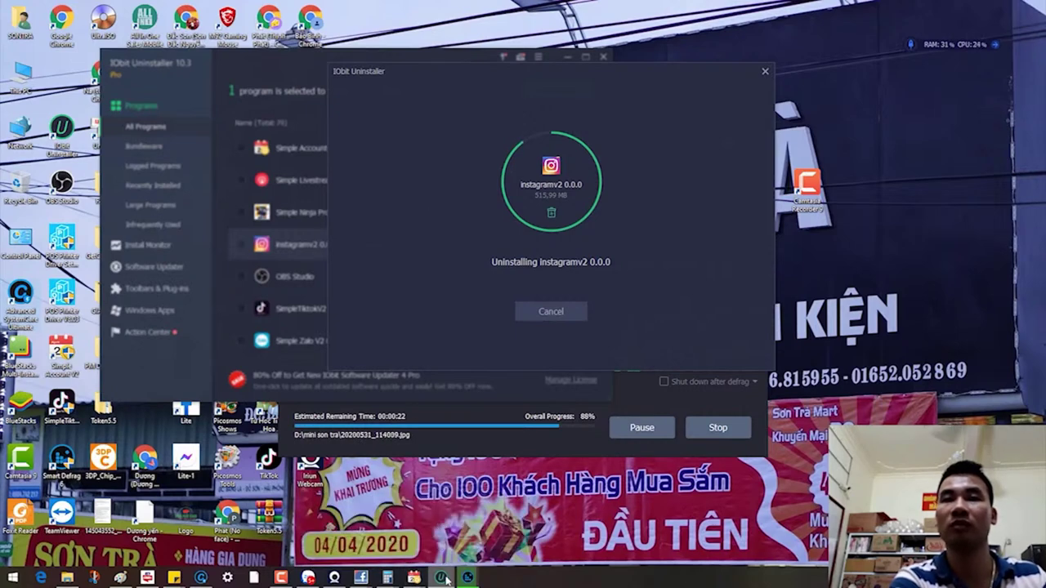
mouse_move(286, 580)
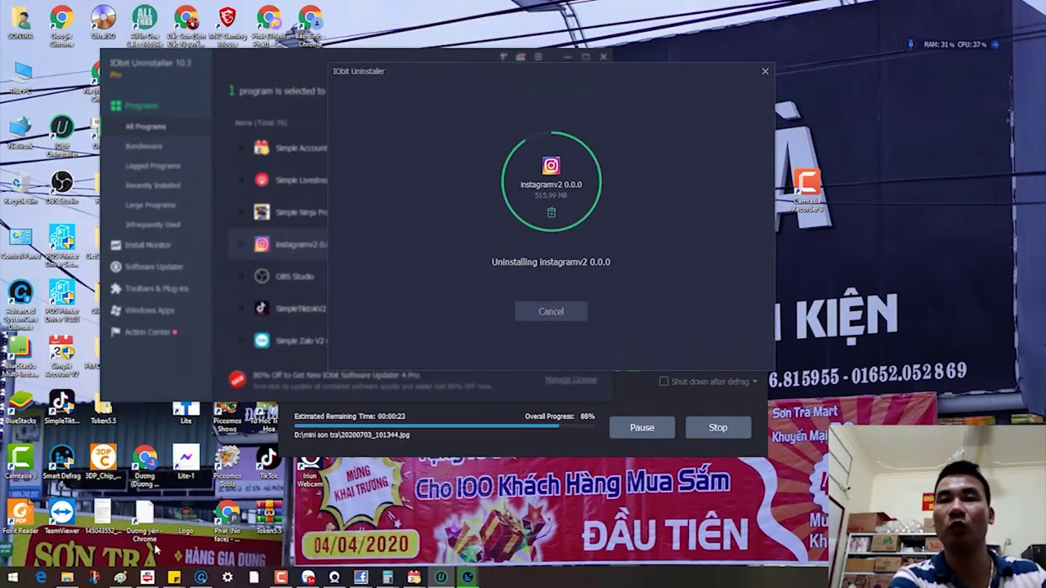
click(65, 581)
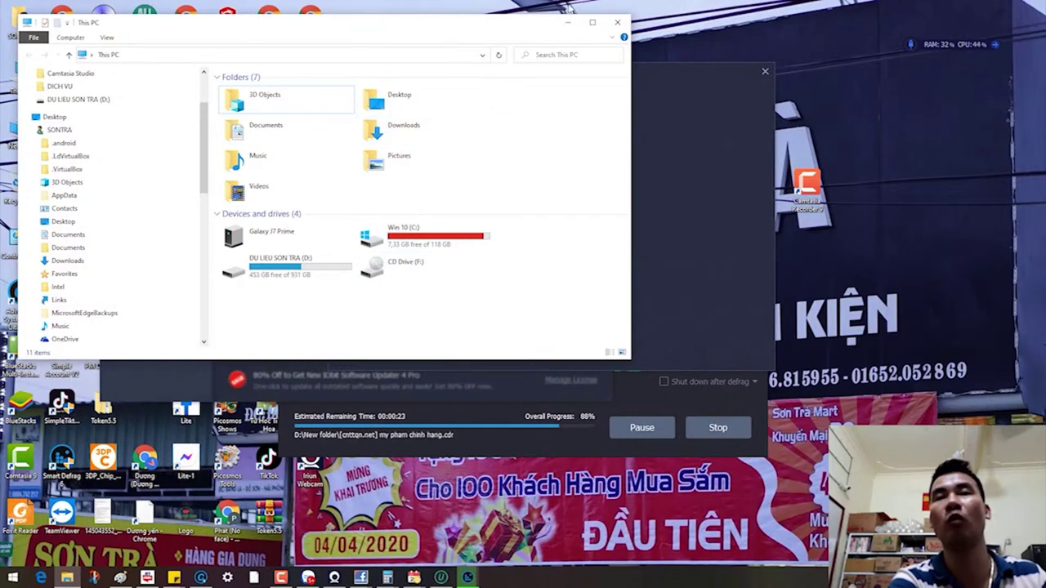
click(569, 25)
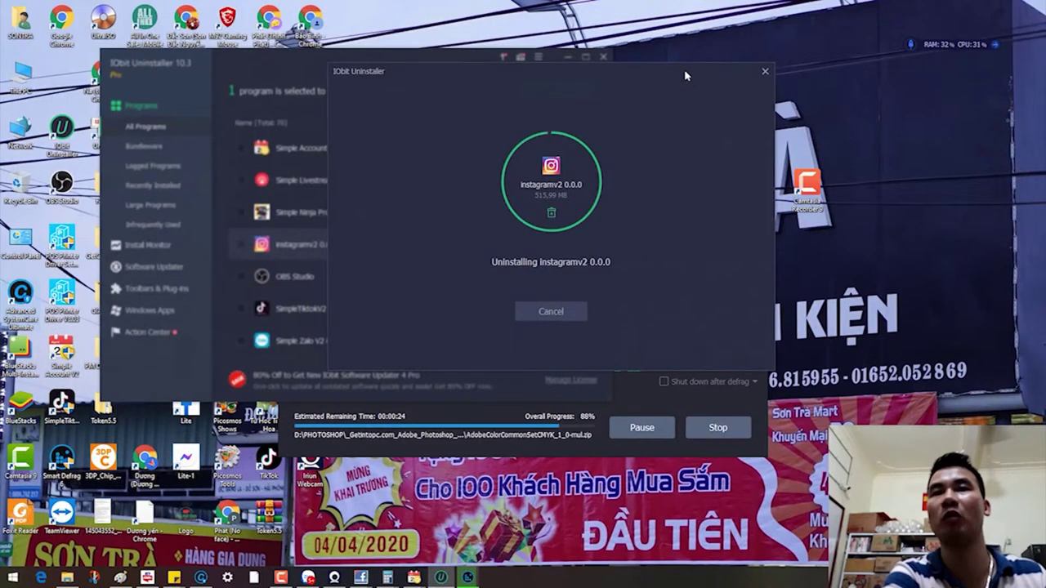
drag(621, 72, 549, 36)
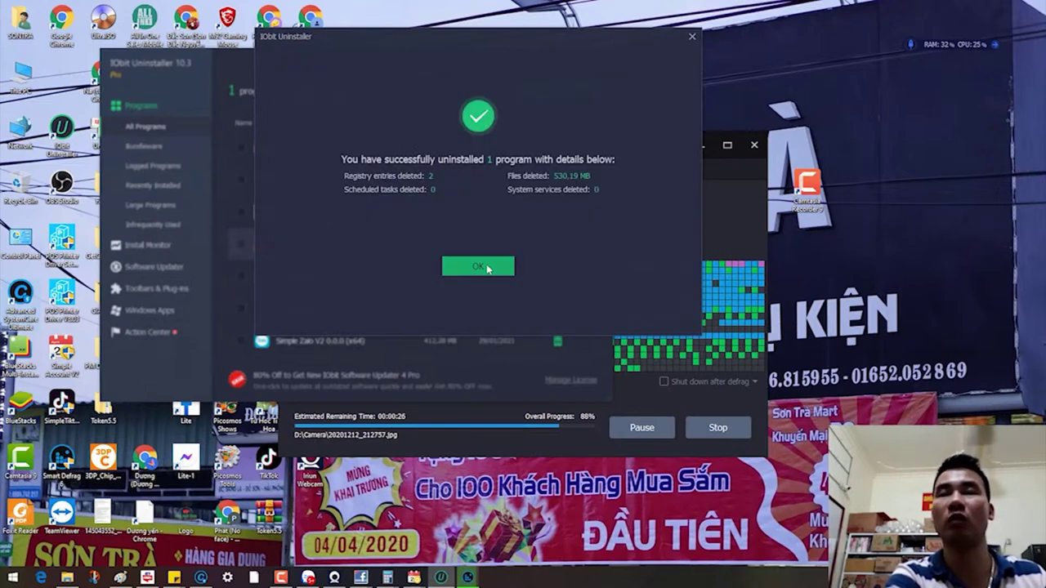
Dismiss the instagramv2 uninstall summary and close IObit Uninstaller to reveal Smart Defrag.
click(466, 267)
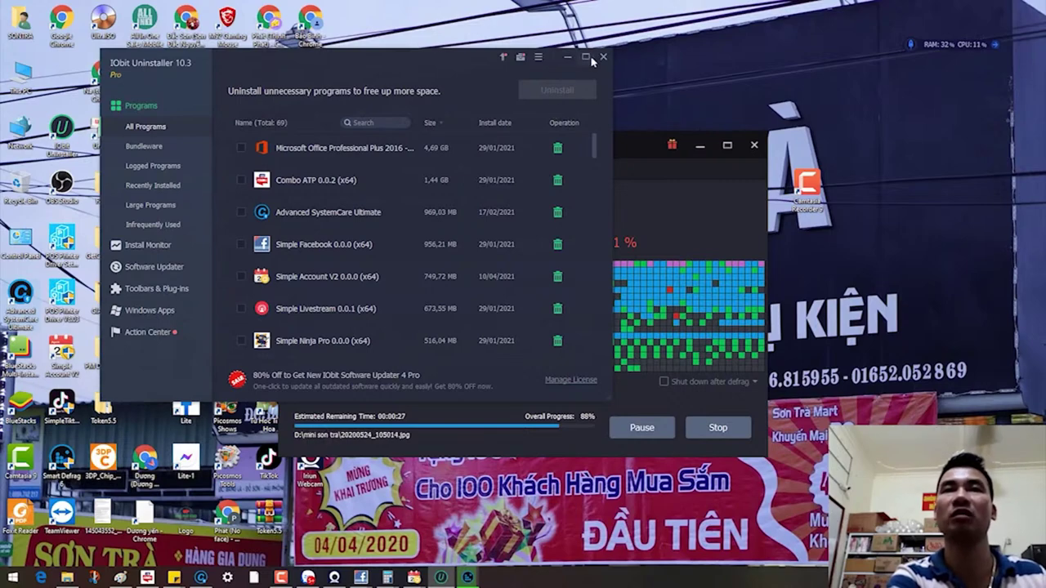
click(603, 58)
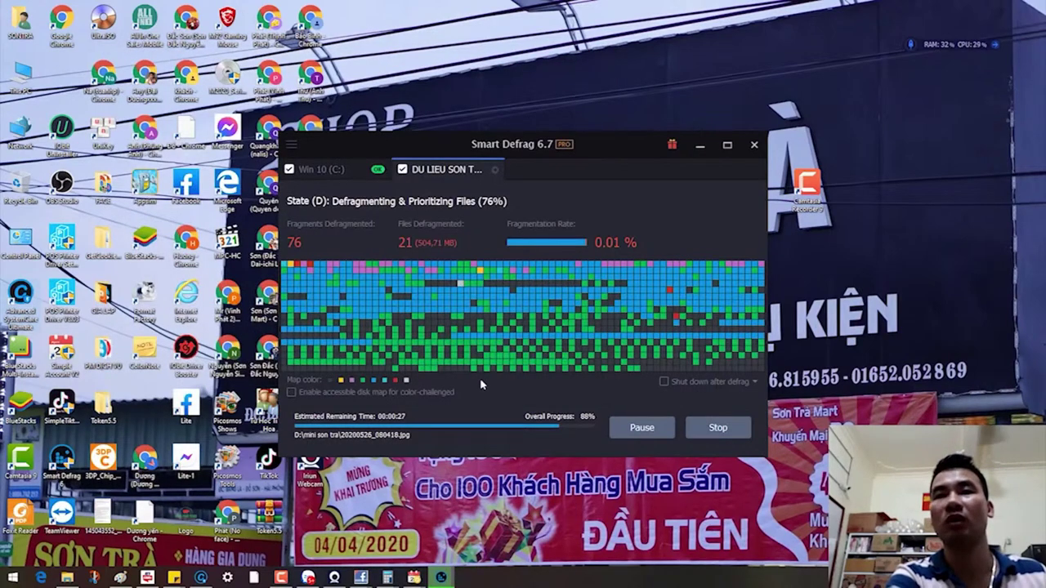
click(287, 580)
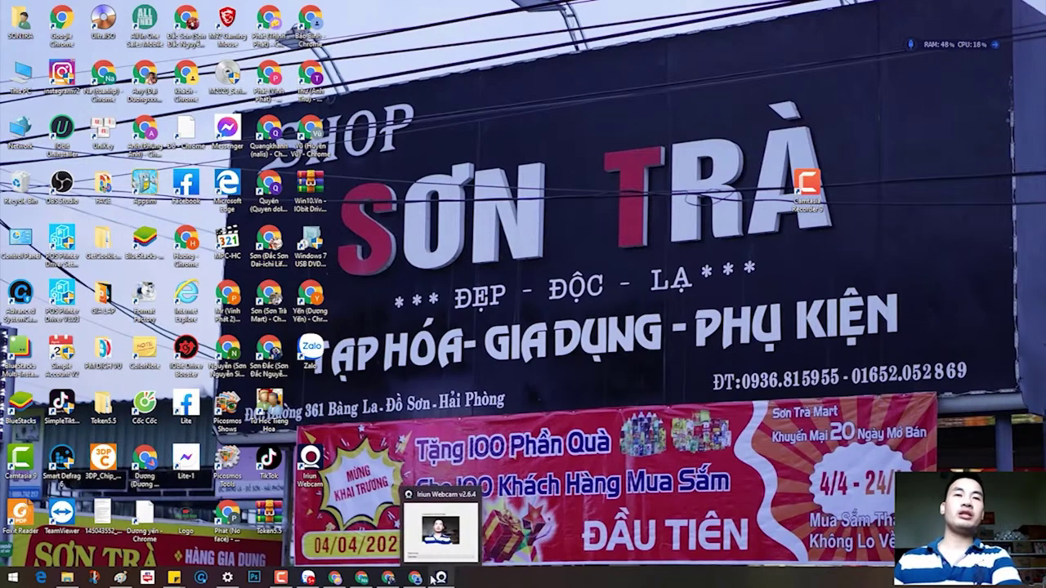
Open facebook.com in a new Chrome tab and dismiss the remember-password prompt.
mouse_move(419, 579)
click(418, 523)
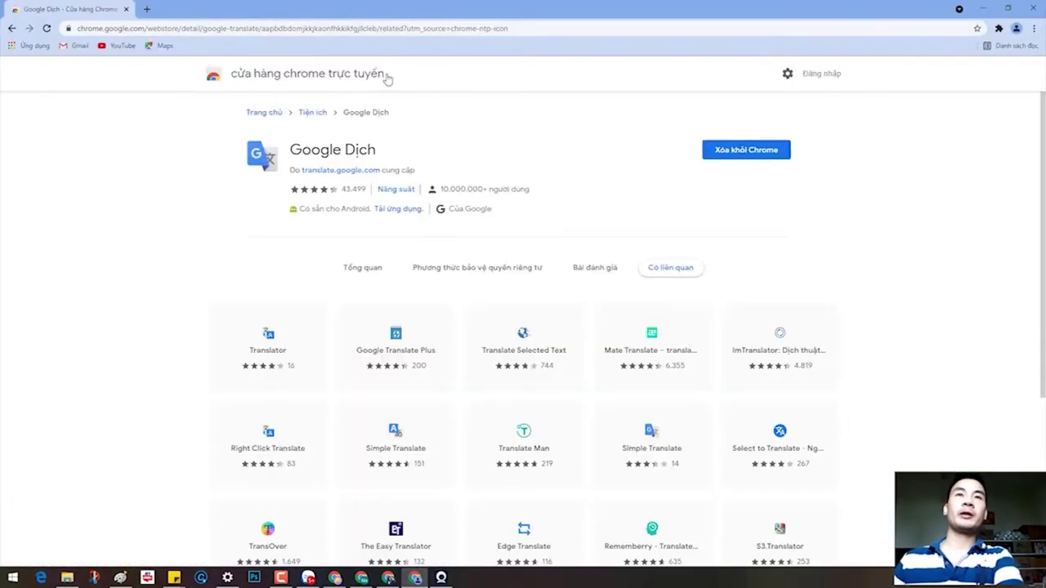
click(148, 11)
text(facebook)
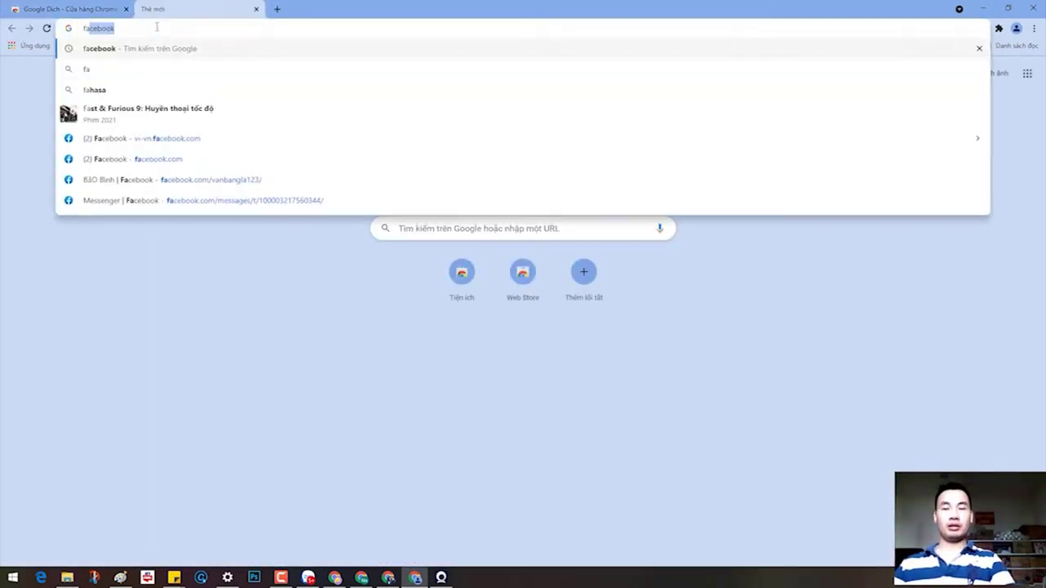
key(Return)
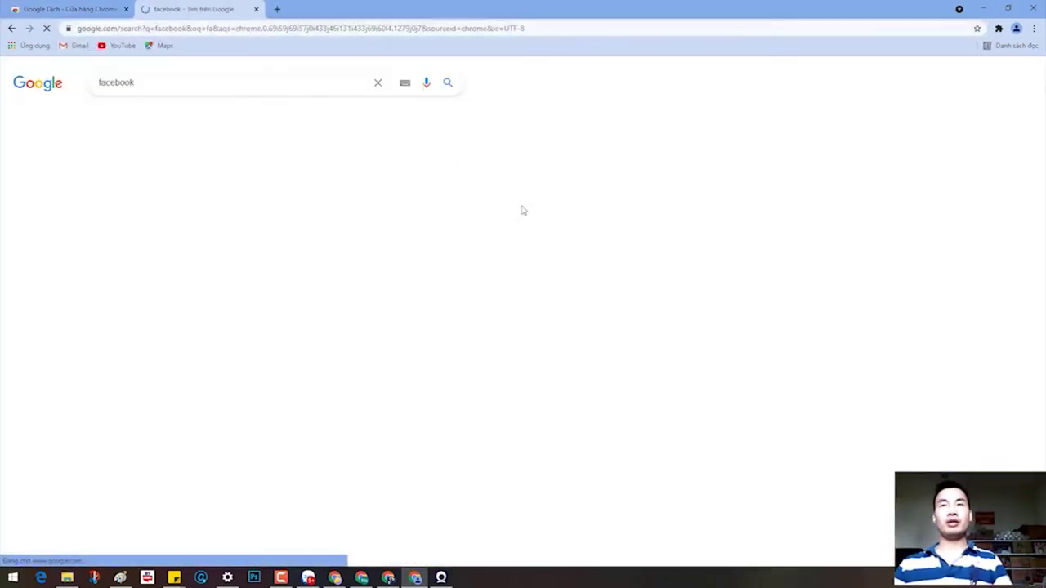
click(148, 177)
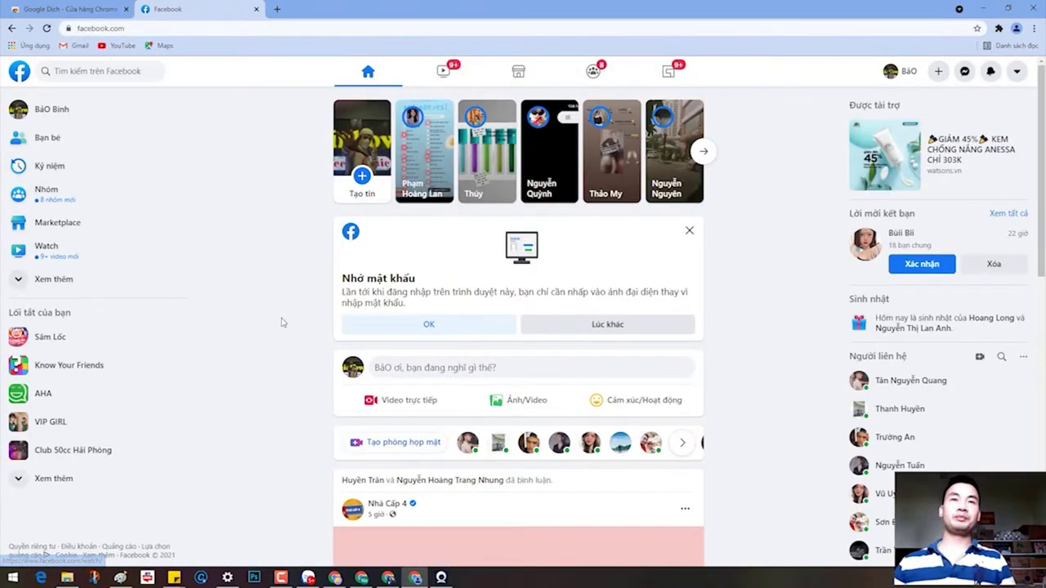
click(428, 324)
Pin Google Dịch to the toolbar, enable developer mode and remove the Tampermonkey extension.
click(999, 28)
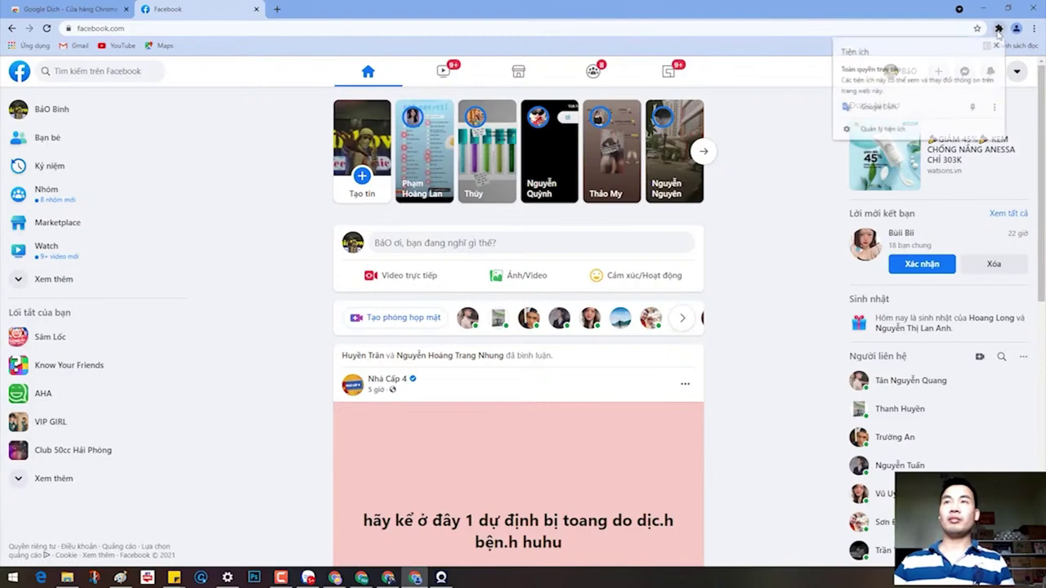
click(974, 107)
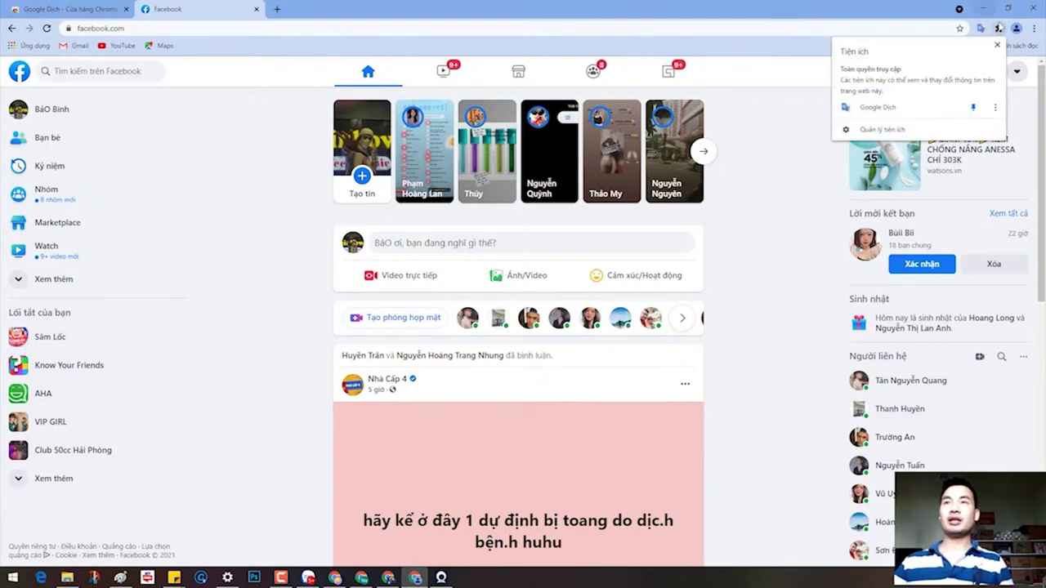
click(881, 129)
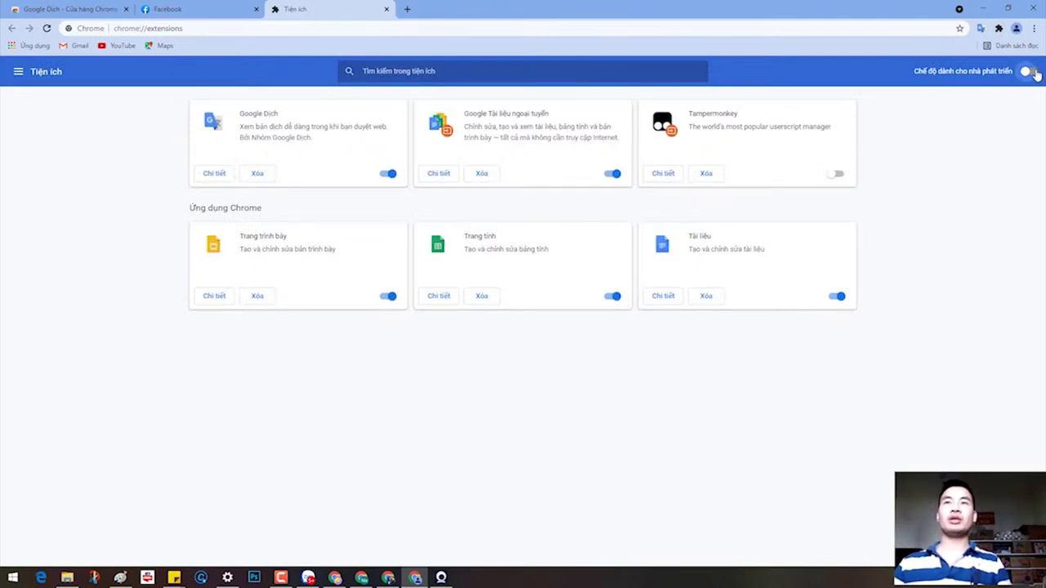
click(1032, 72)
click(708, 230)
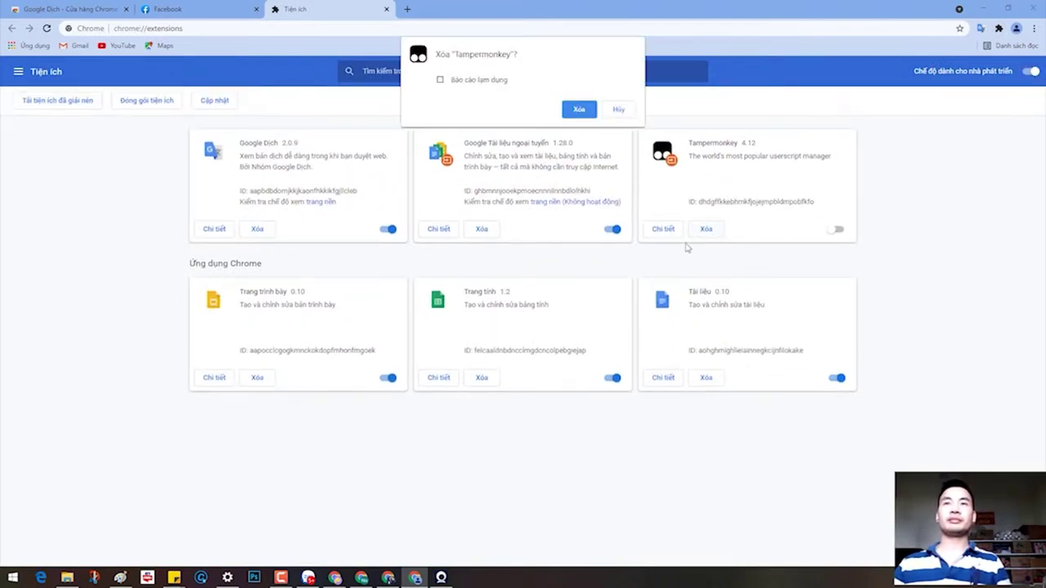
click(580, 109)
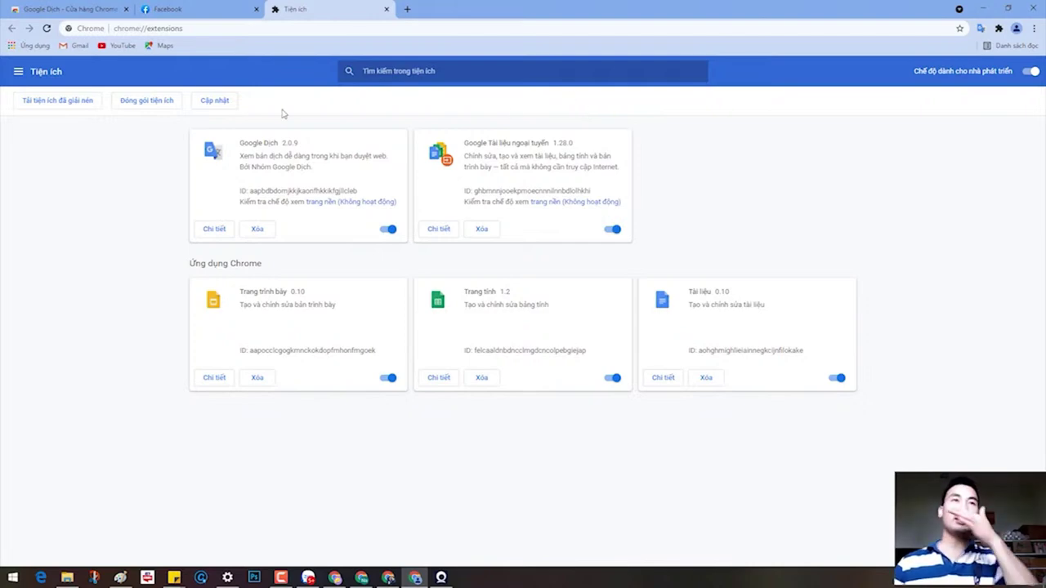
Start loading an unpacked extension and browse the D: drive in the enlarged folder picker.
click(41, 106)
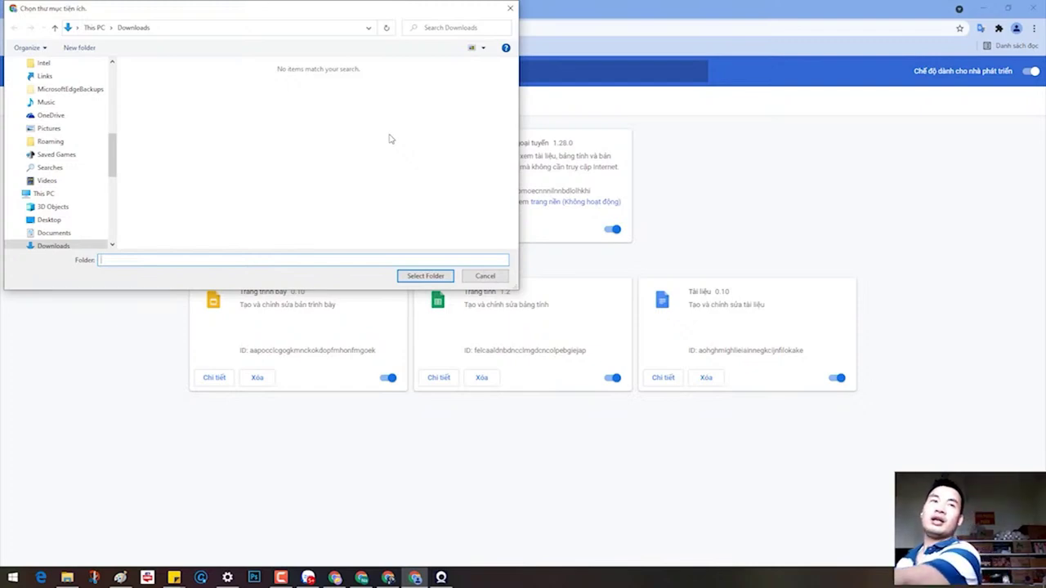
scroll(63, 212, down, 2)
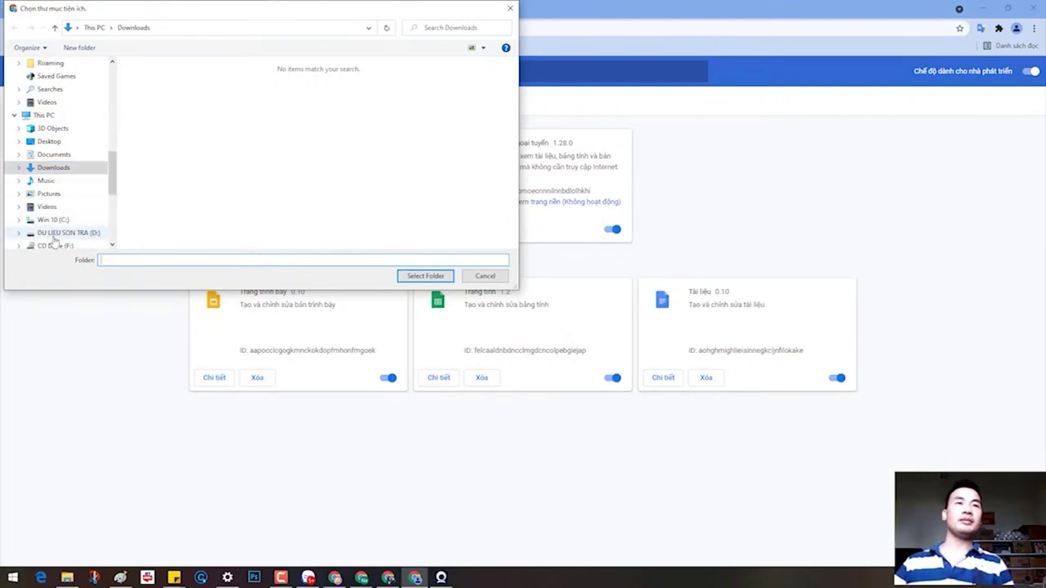
click(58, 235)
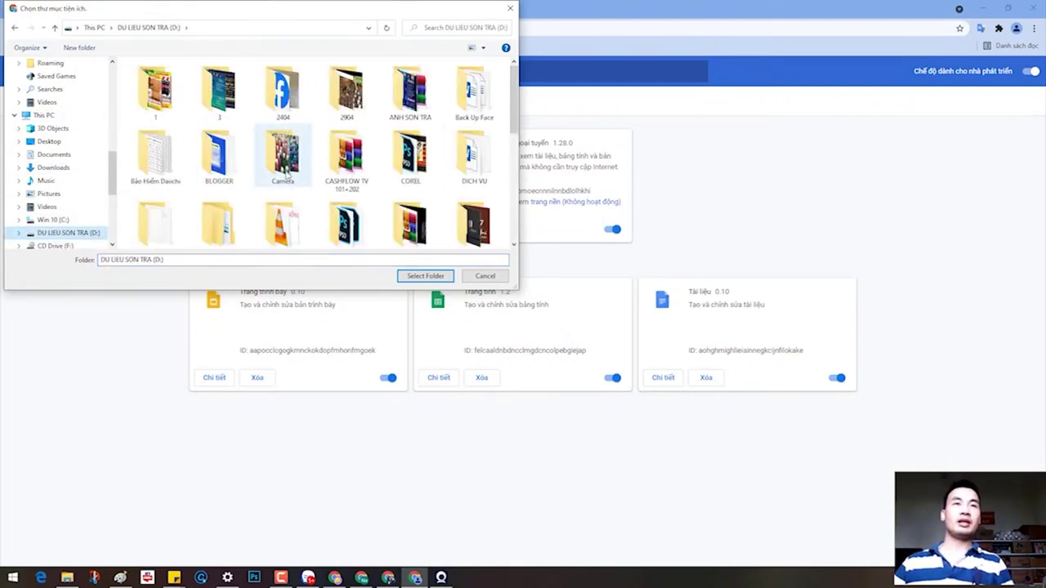
scroll(343, 204, down, 2)
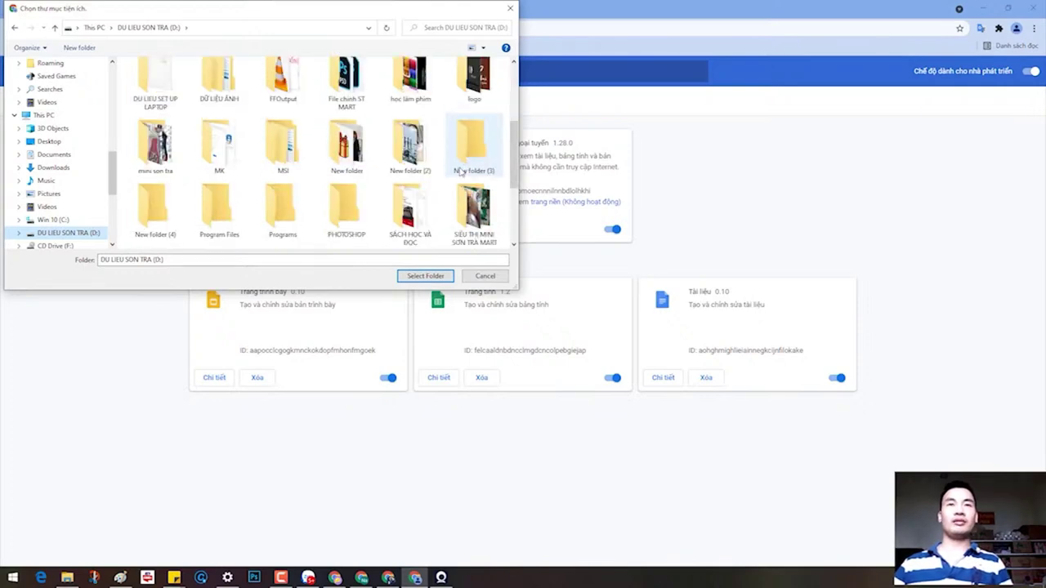
scroll(320, 219, down, 2)
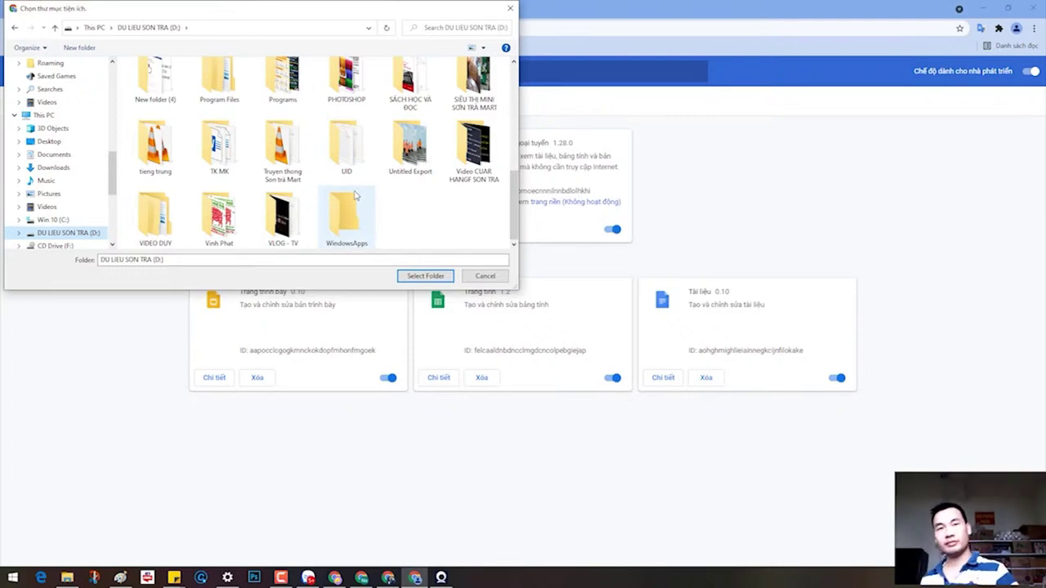
click(280, 578)
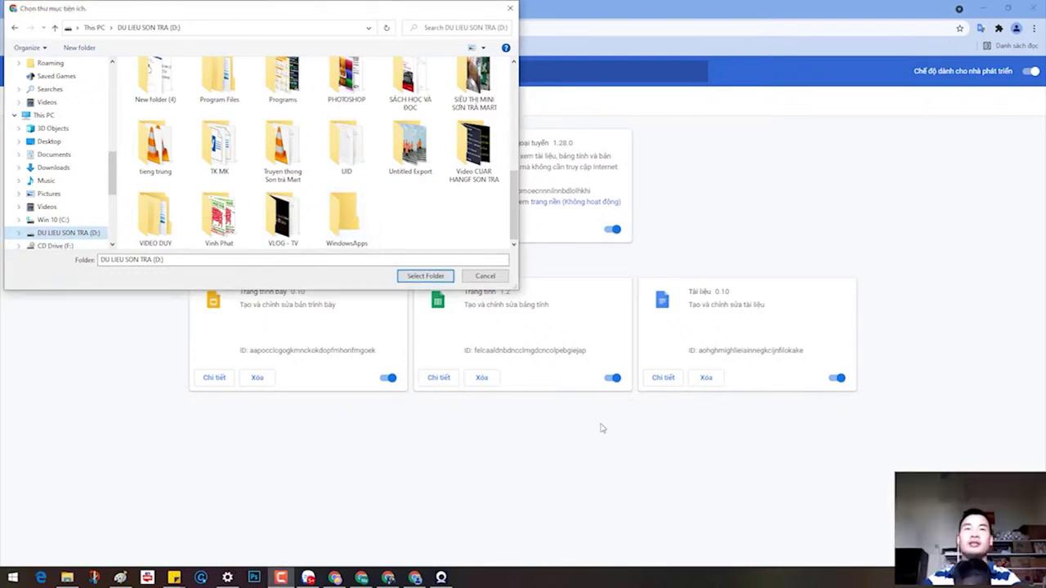
click(280, 577)
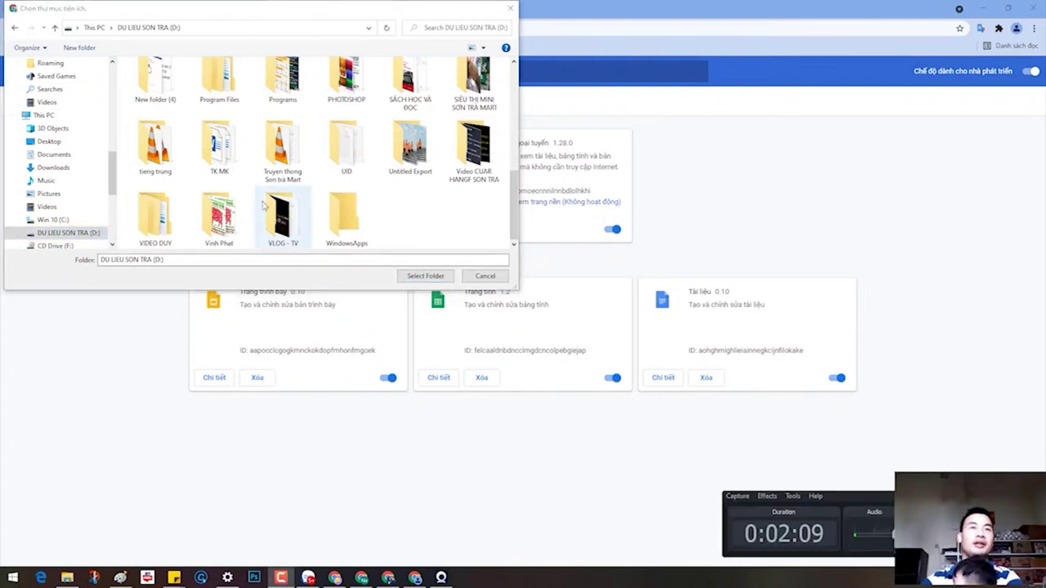
scroll(324, 215, up, 1)
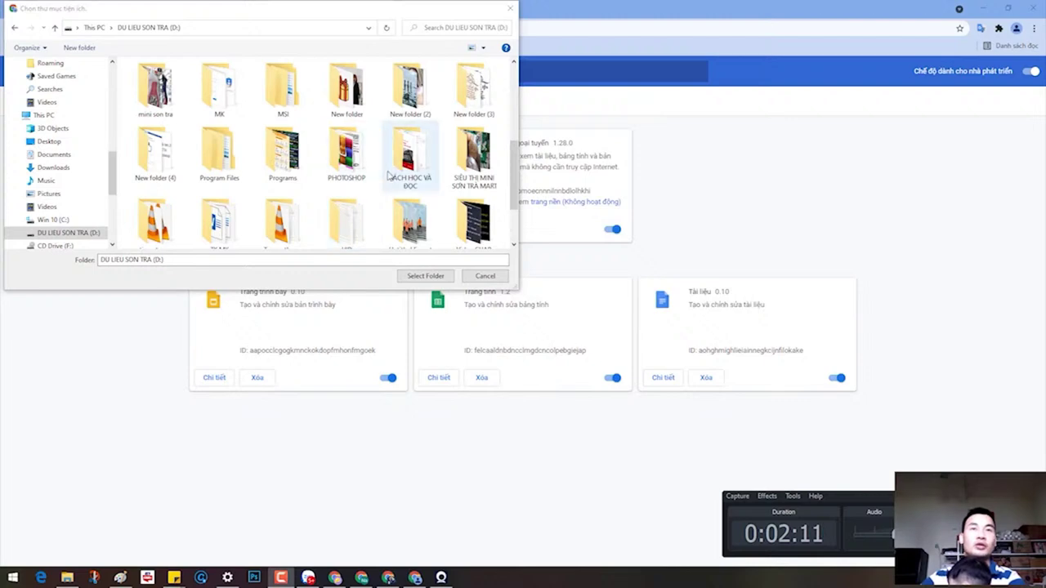
scroll(343, 180, up, 2)
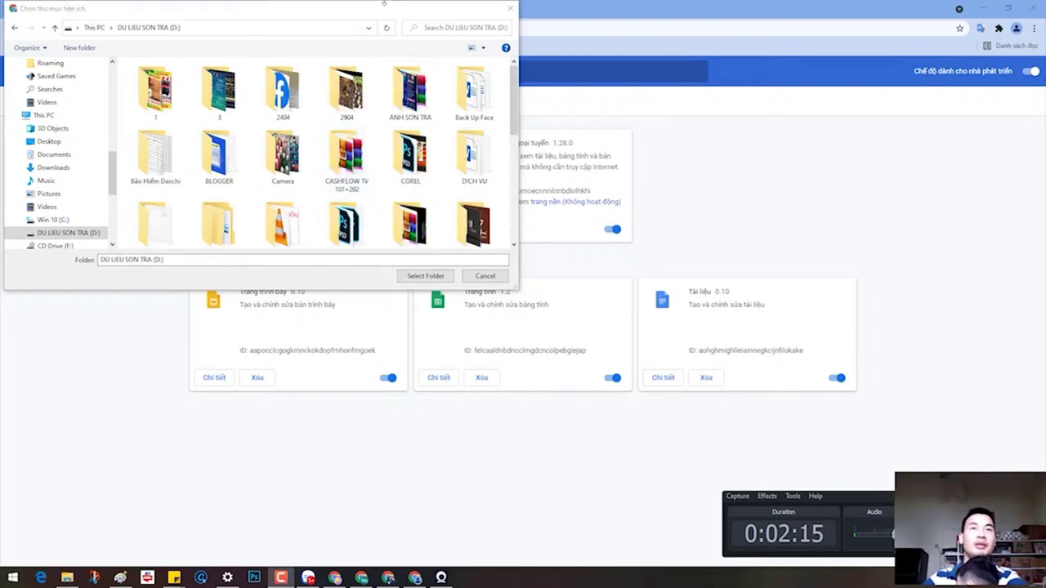
double_click(397, 10)
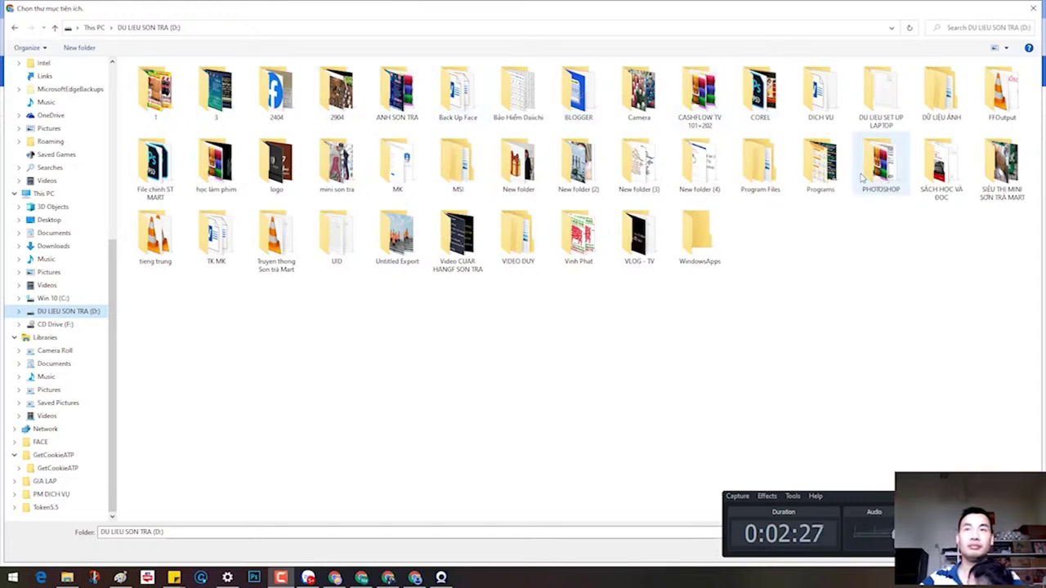
Select the Desktop > GetCookieATP > GetCookieATP folder as the unpacked extension.
double_click(759, 167)
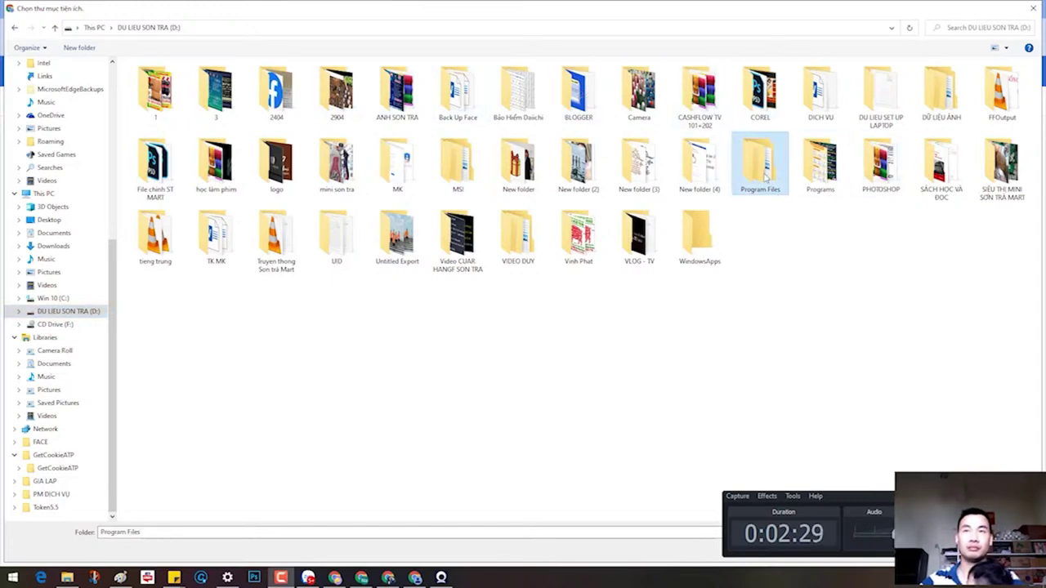
click(14, 27)
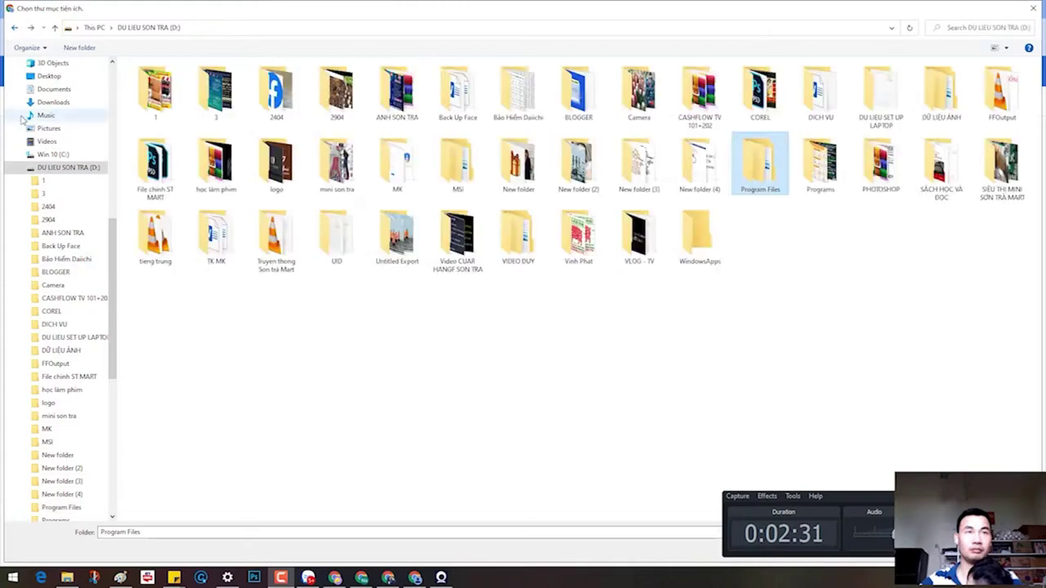
click(50, 89)
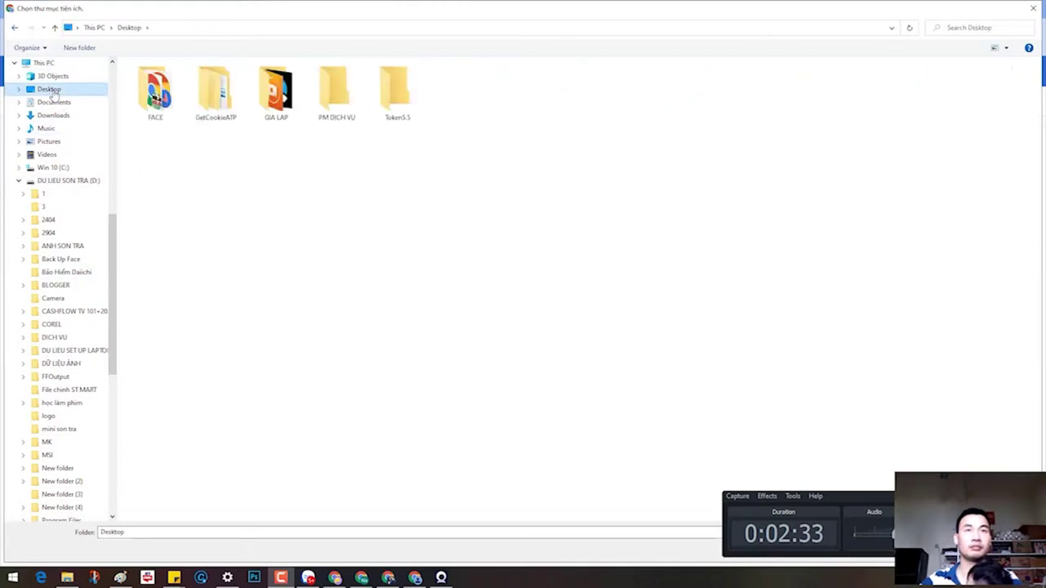
double_click(234, 104)
click(167, 79)
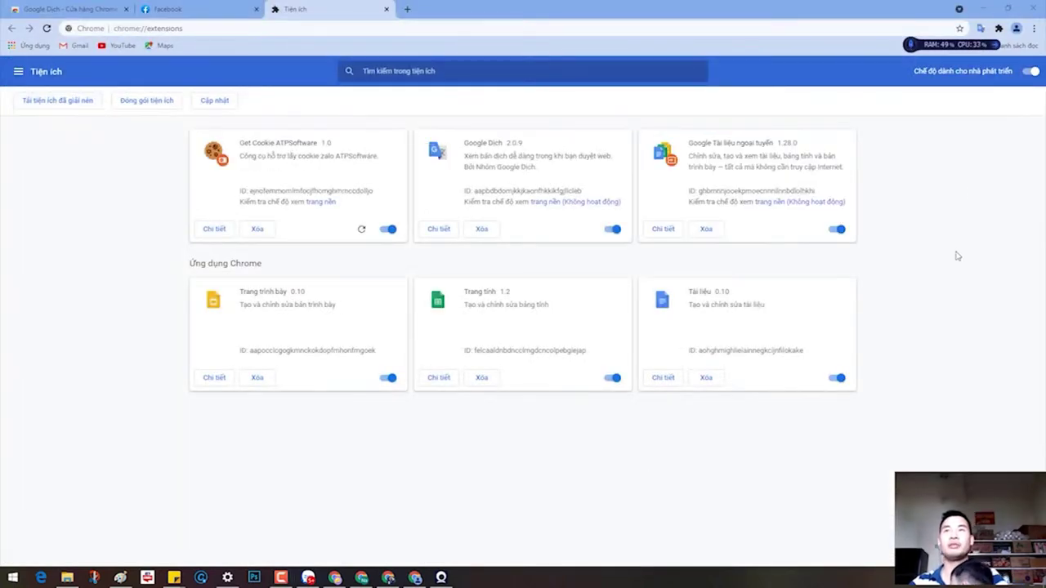
Pin Get Cookie ATPSoftware to Chrome's toolbar and switch to the Facebook tab.
click(999, 29)
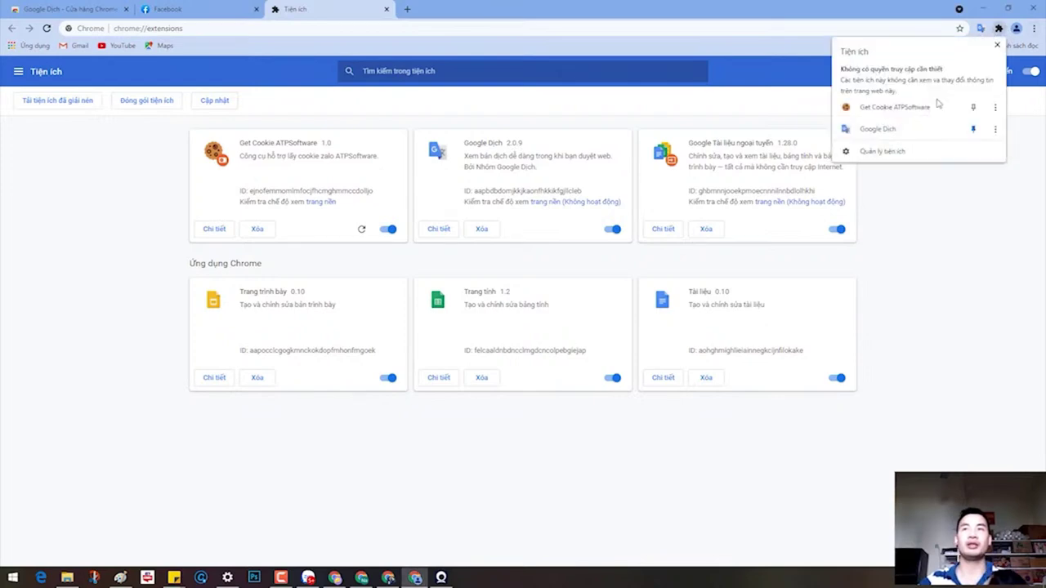
click(973, 107)
click(922, 219)
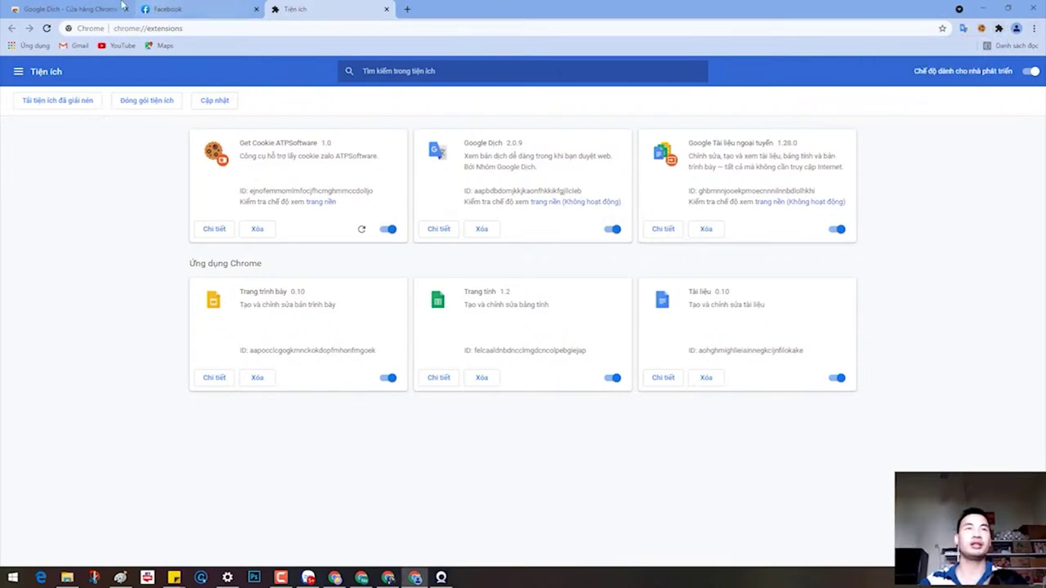
click(175, 9)
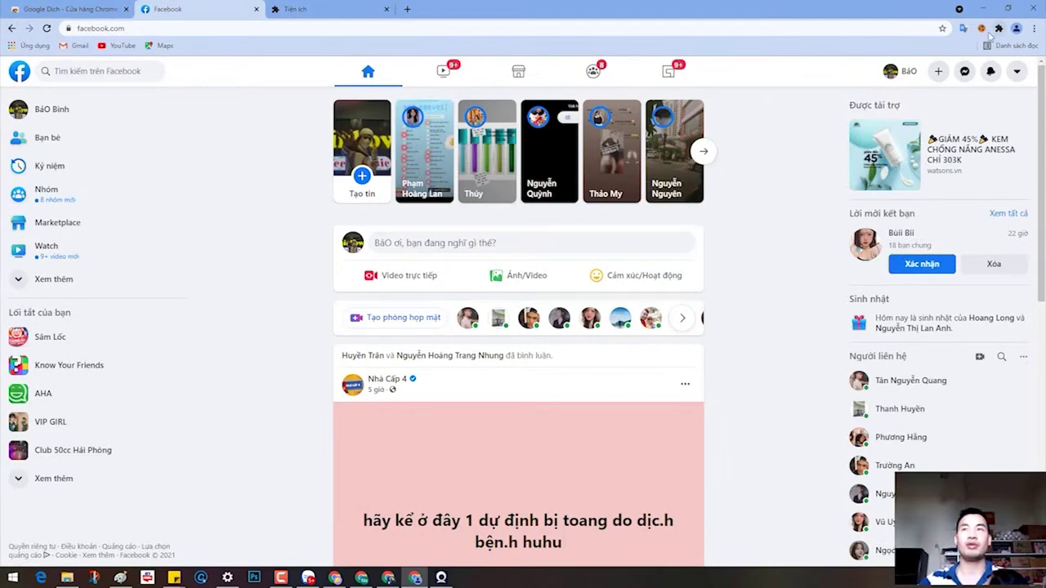
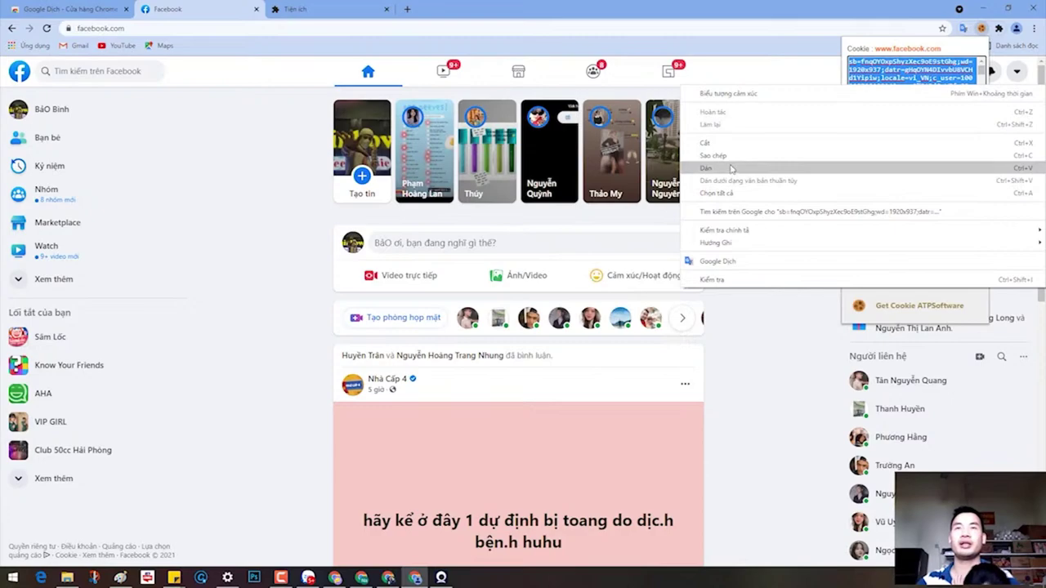
Copy the facebook.com cookie string from the Get Cookie ATPSoftware popup.
click(735, 155)
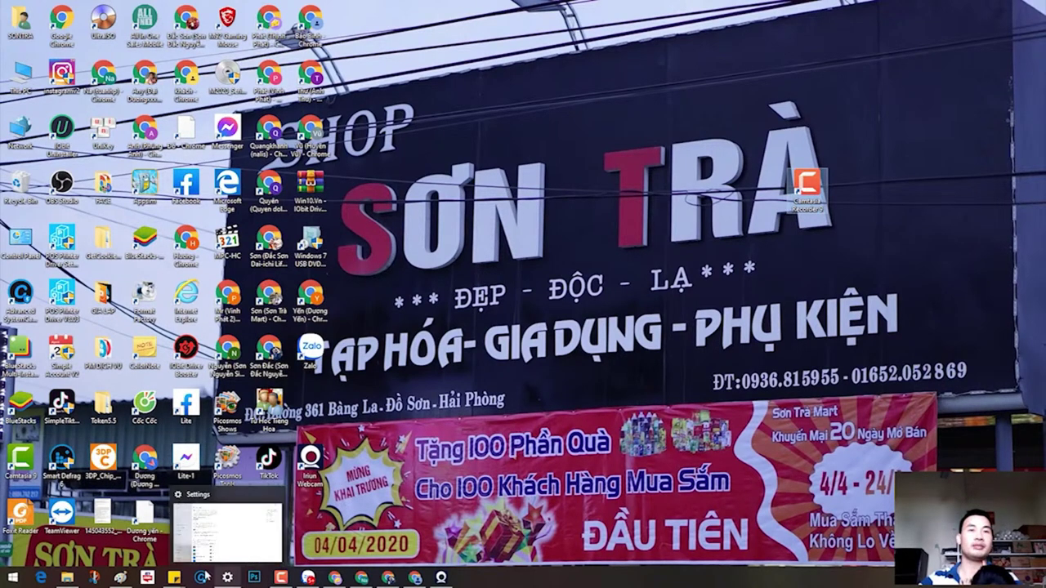
Start Combo ATP and let its Danh sách phần mềm product grid load.
mouse_move(123, 579)
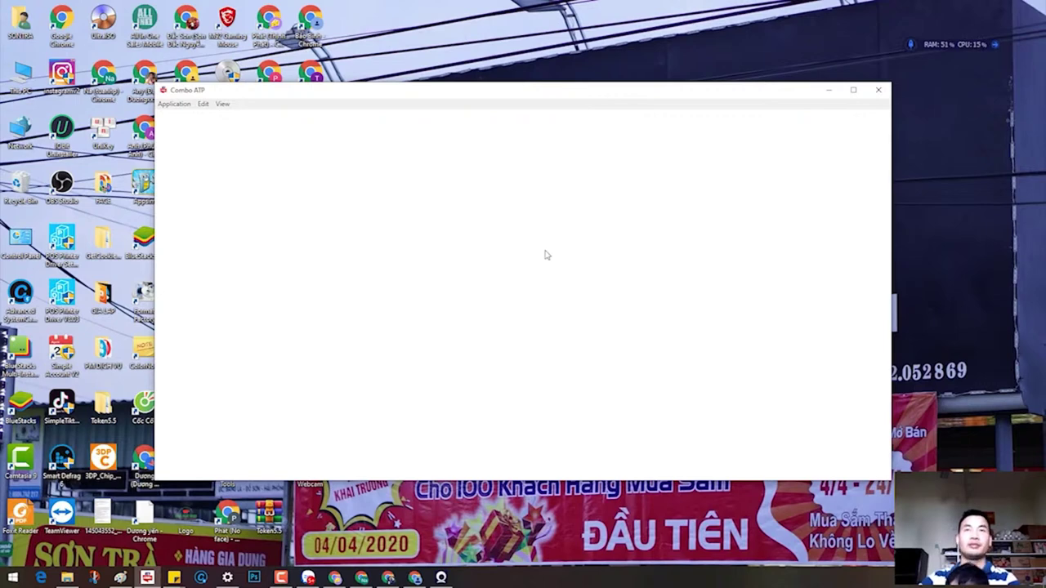
click(912, 44)
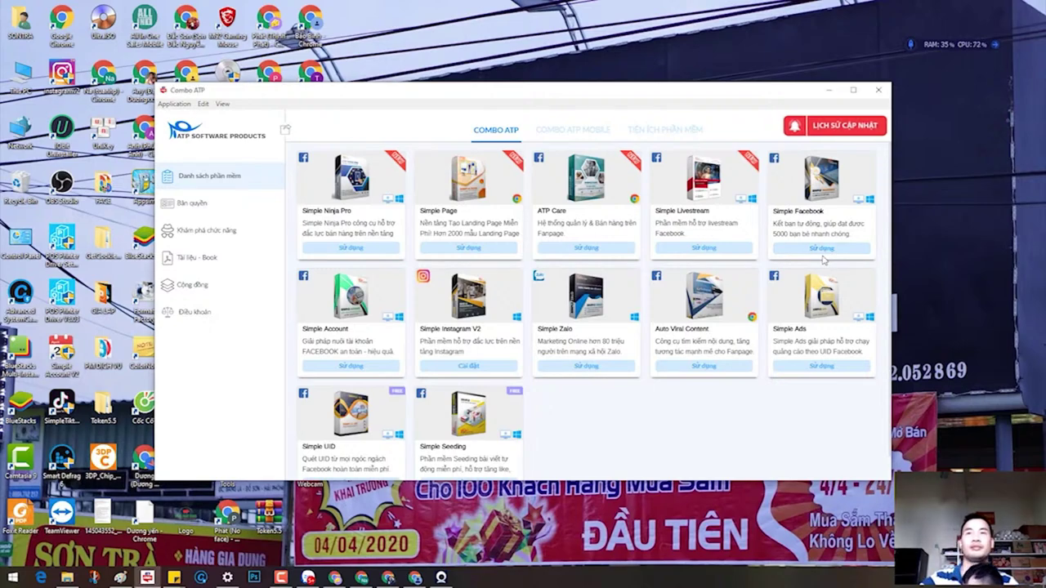
Launch Simple Facebook, dismiss both THÔNG BÁO errors, and open the Thêm tài khoản cookie form.
click(824, 249)
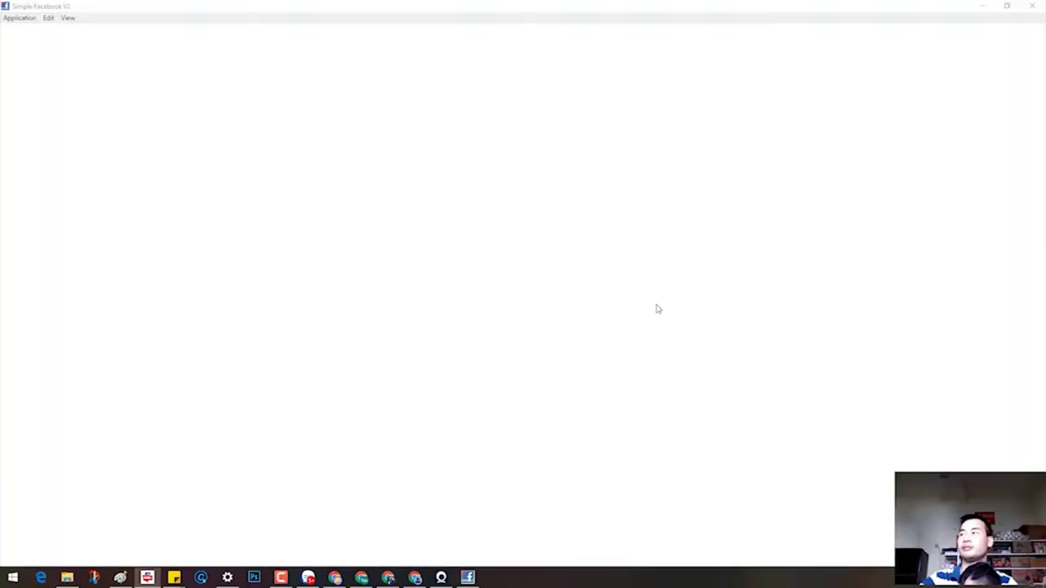
click(658, 309)
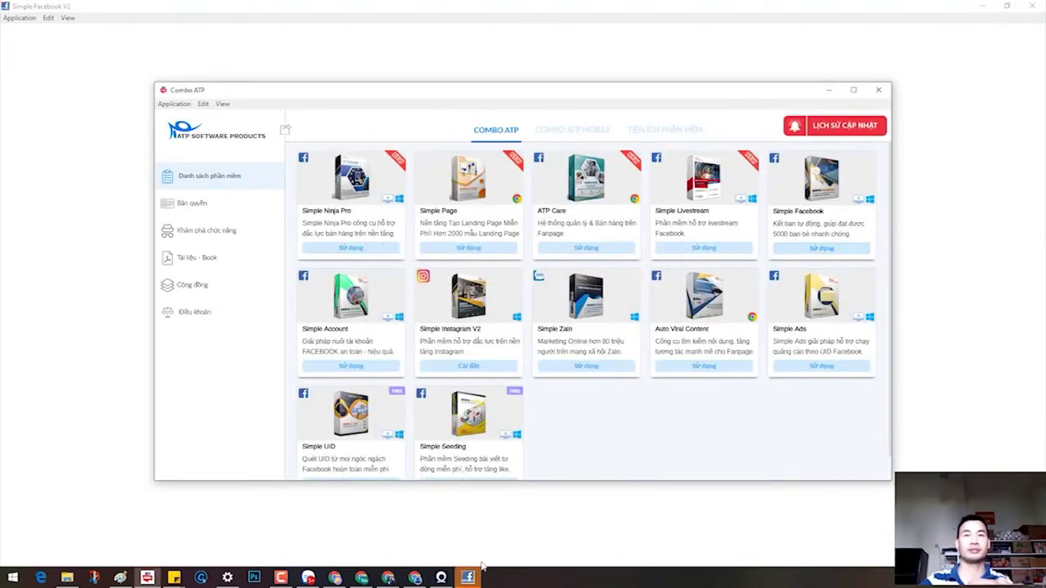
click(658, 309)
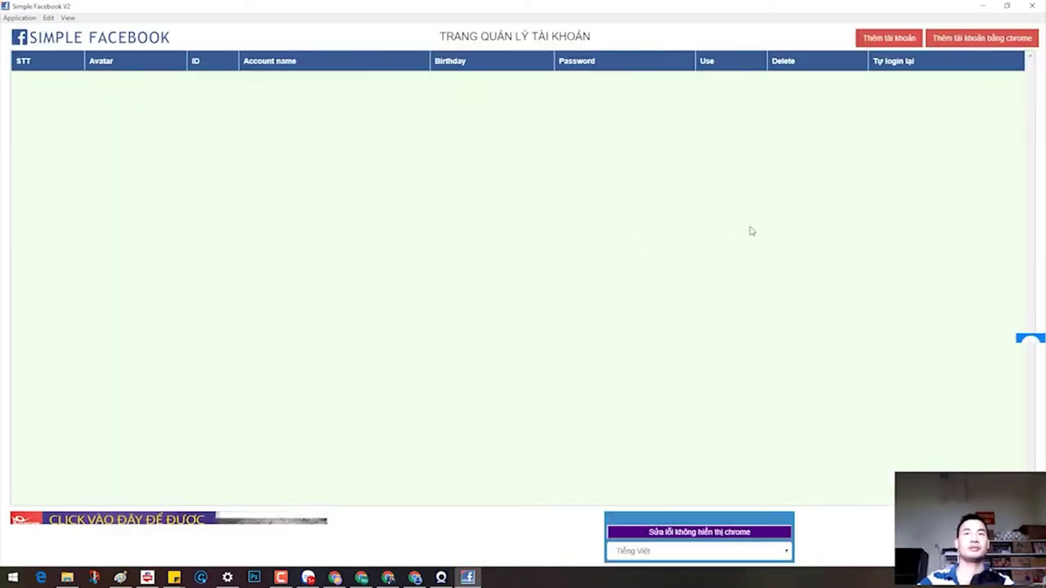
click(904, 41)
click(524, 156)
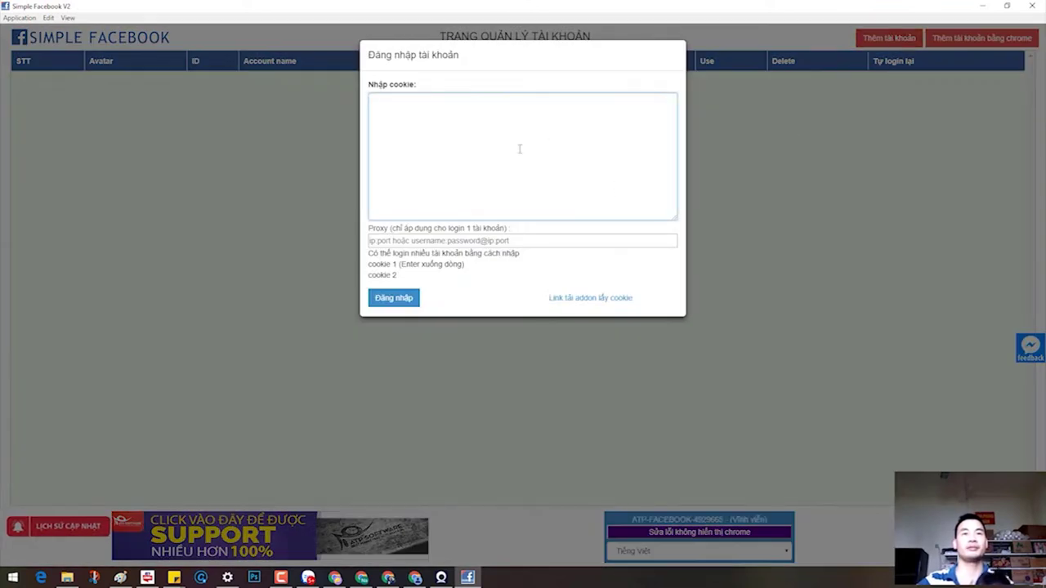
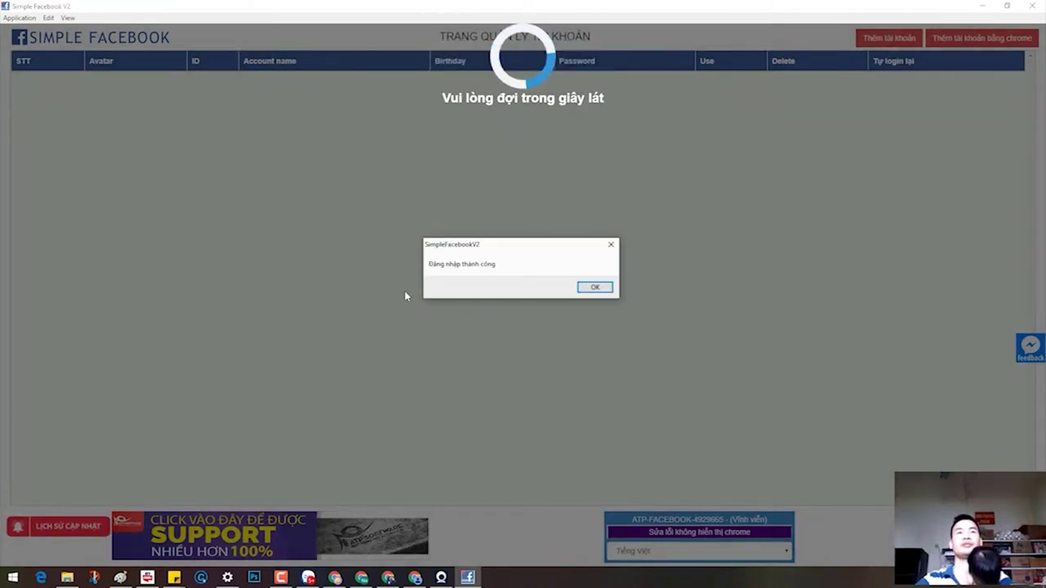
Dismiss the 'Đăng nhập thành công' message and open the saved account's friend-list workspace.
click(596, 289)
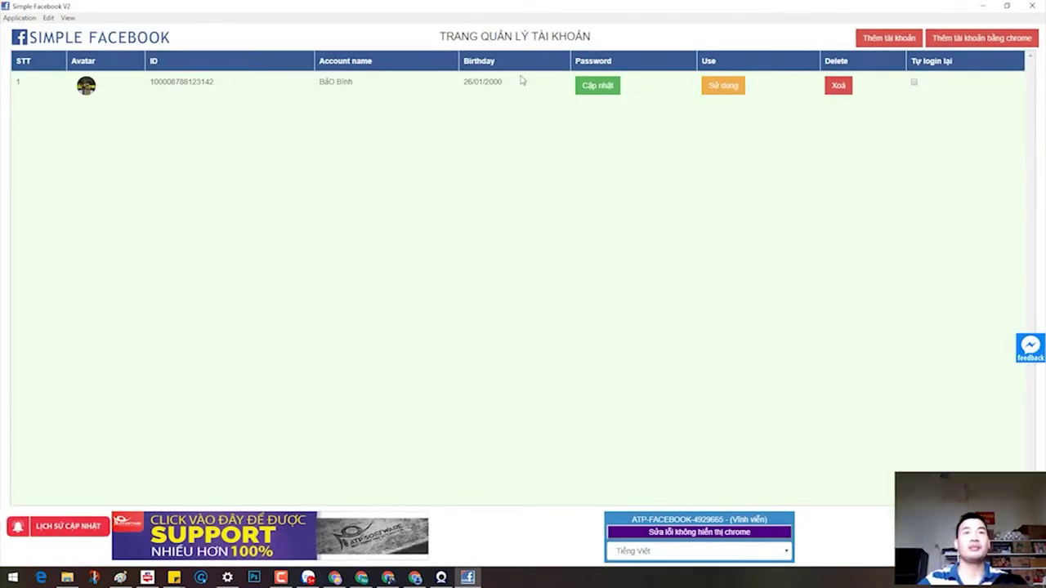
click(724, 87)
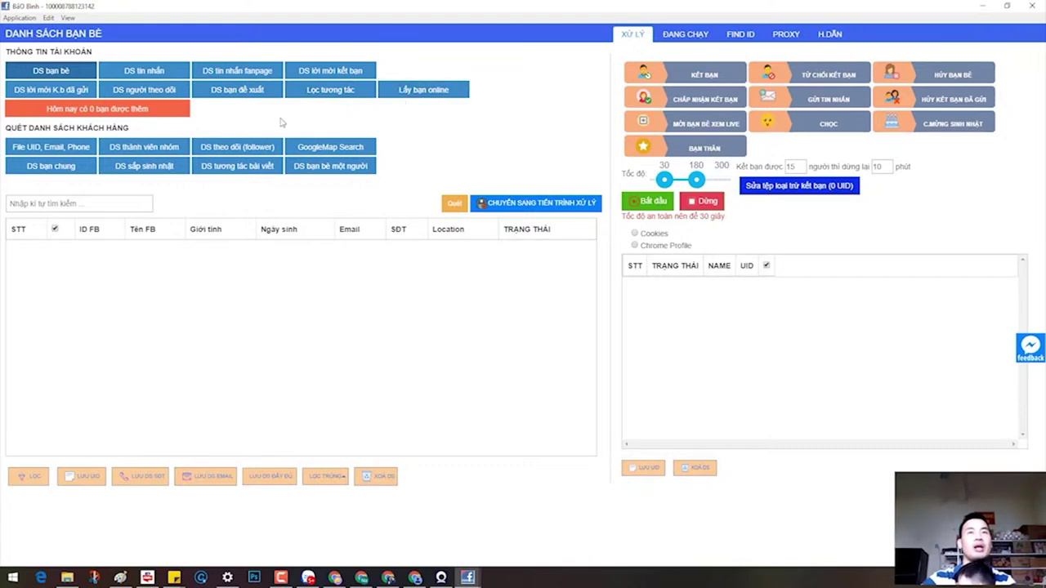
In Lọc tương tác, start a friend interaction scan covering '365 ngày (1 năm qua)'.
click(329, 92)
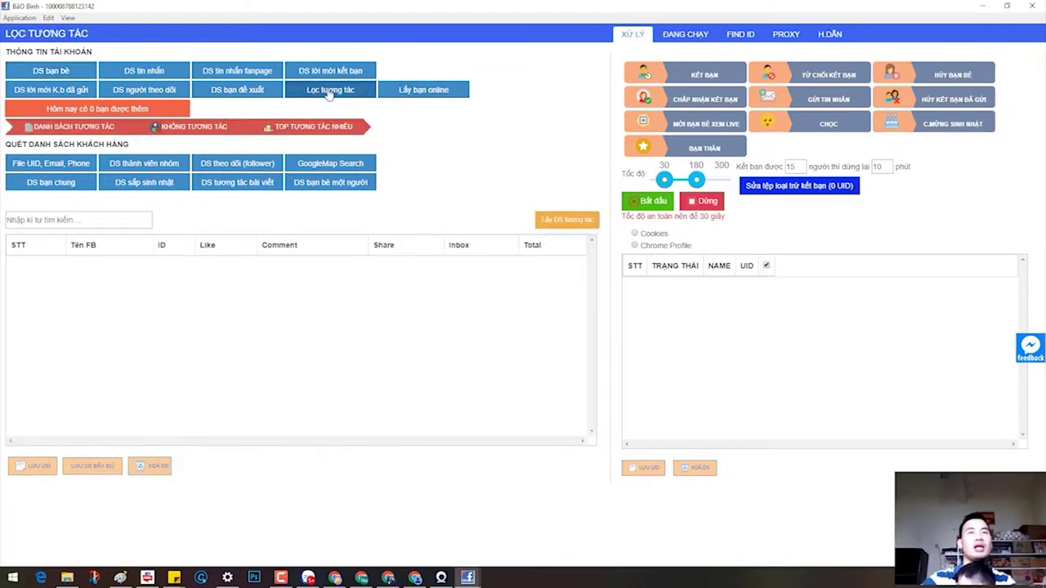
click(551, 222)
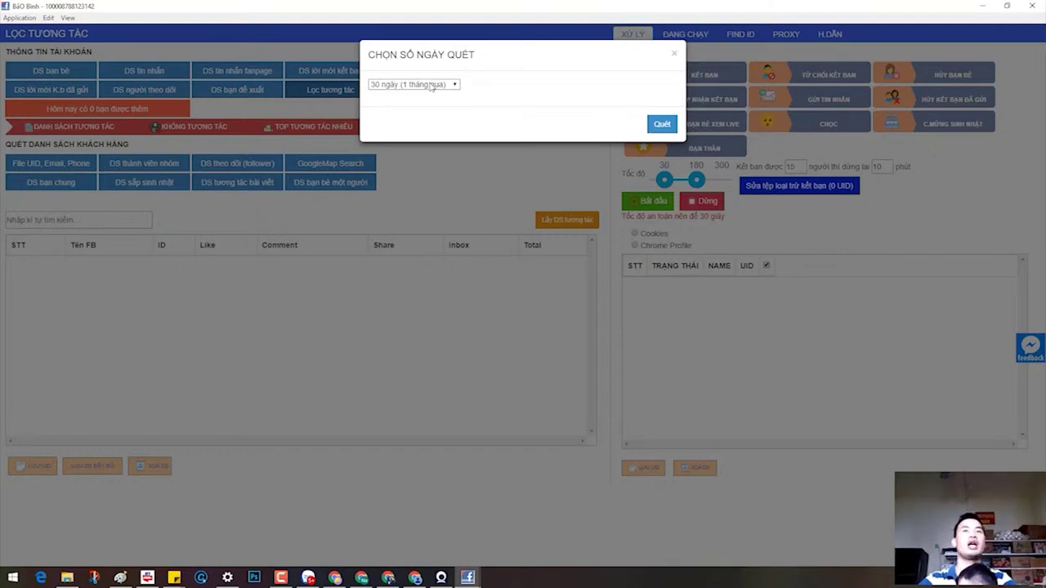
click(431, 85)
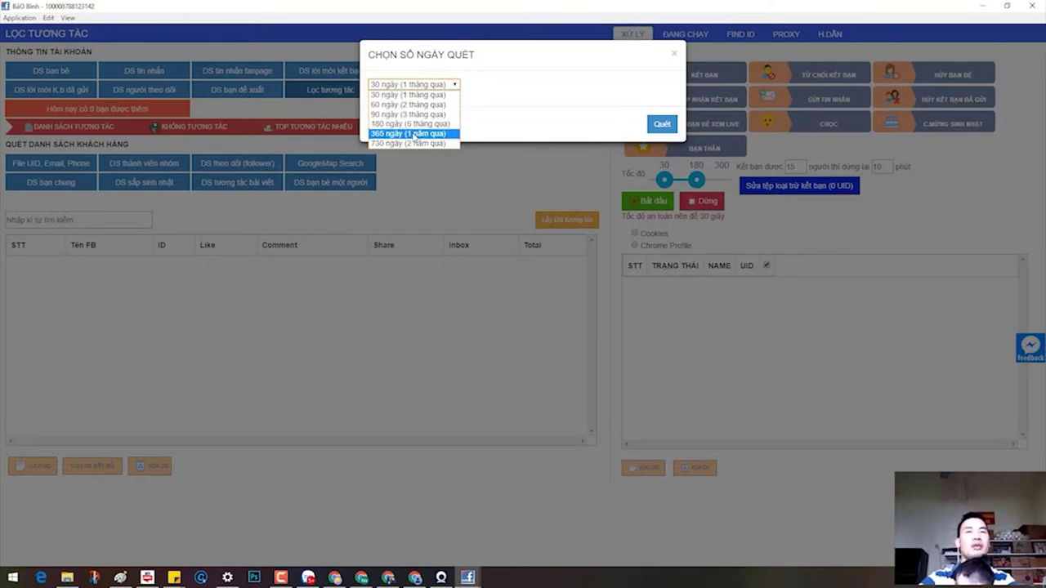
click(414, 134)
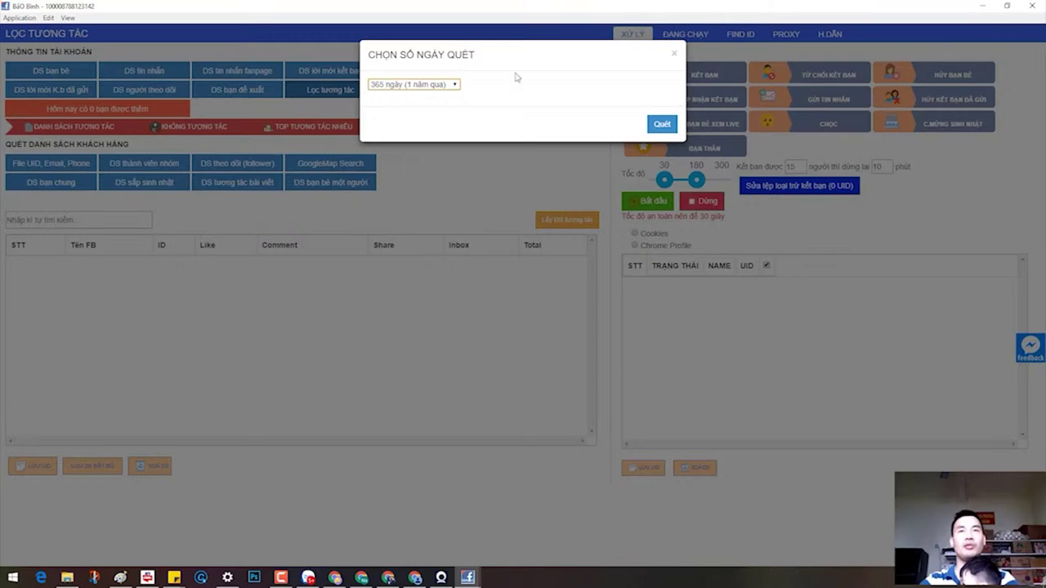
click(661, 125)
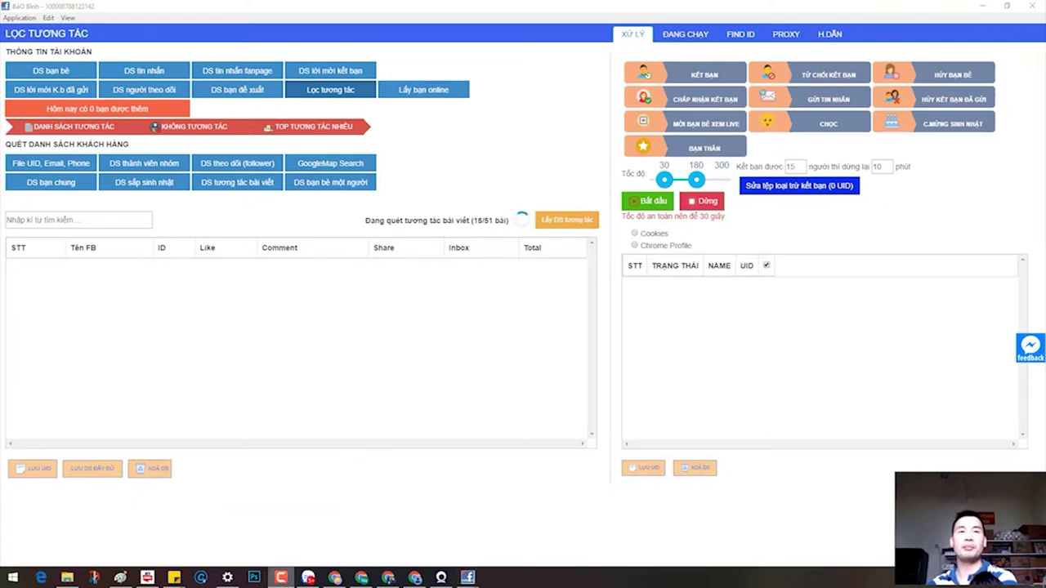
Toggle the recorder panel while the post interaction scan keeps running.
click(282, 577)
click(282, 577)
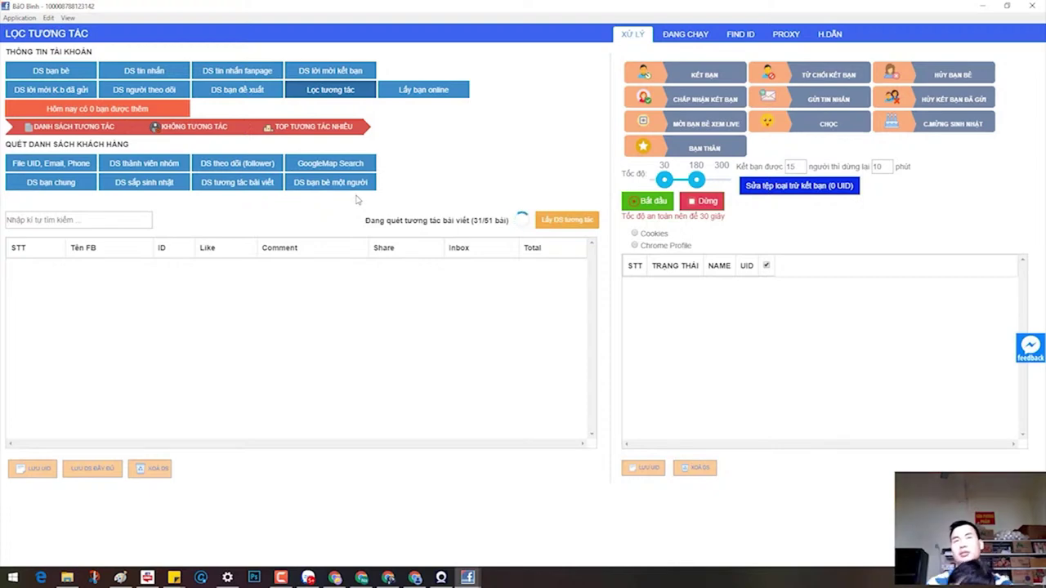
click(441, 577)
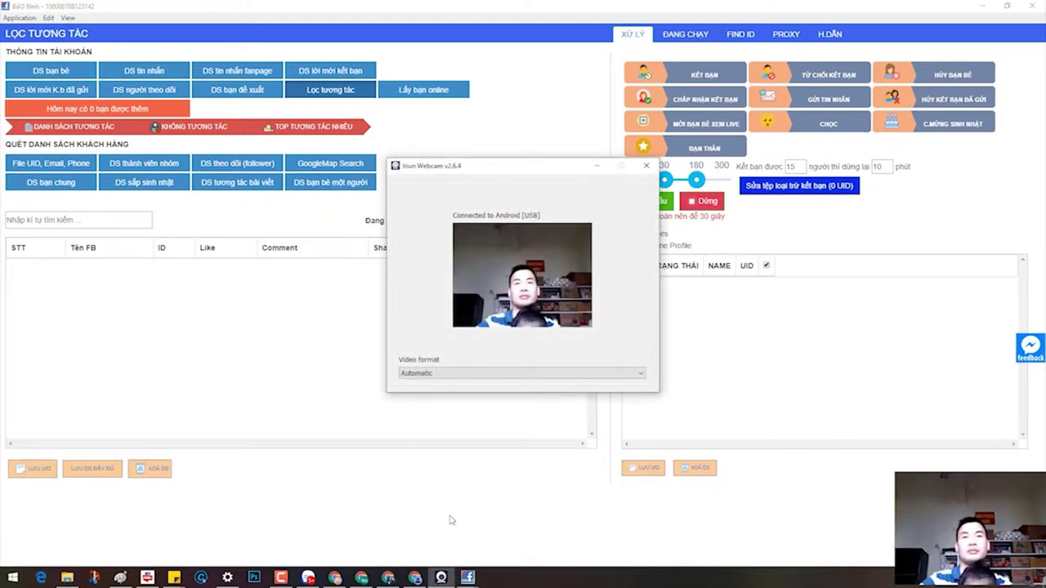
click(595, 167)
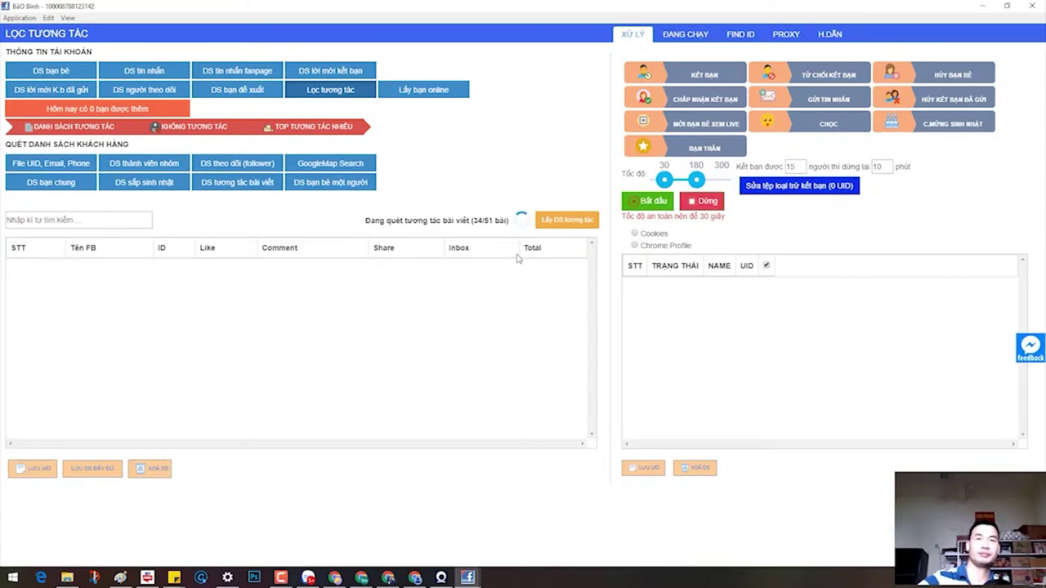
Check and hide the recorder panel, then bring Chrome forward and minimize it.
click(281, 577)
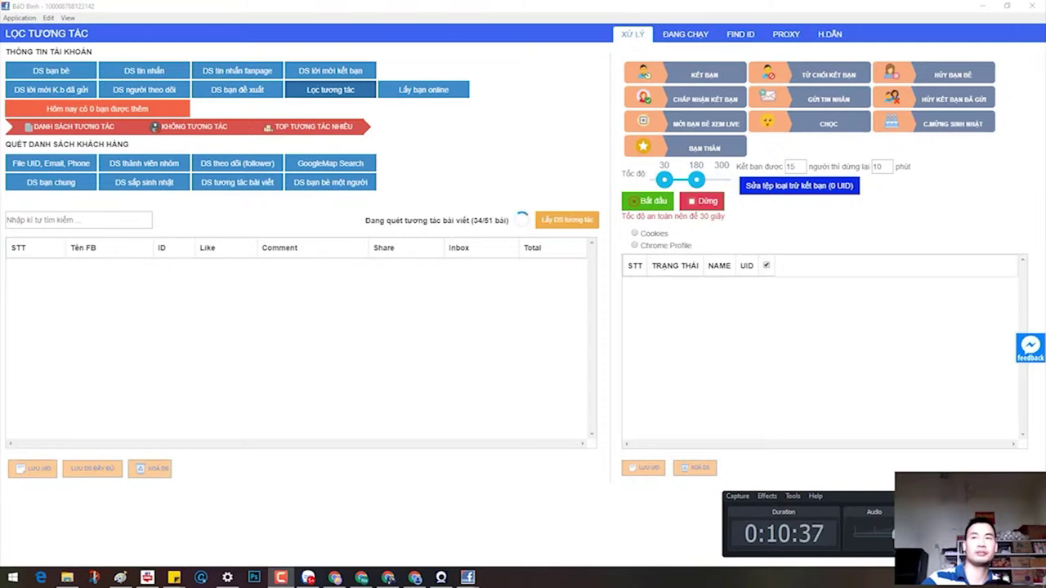
click(280, 577)
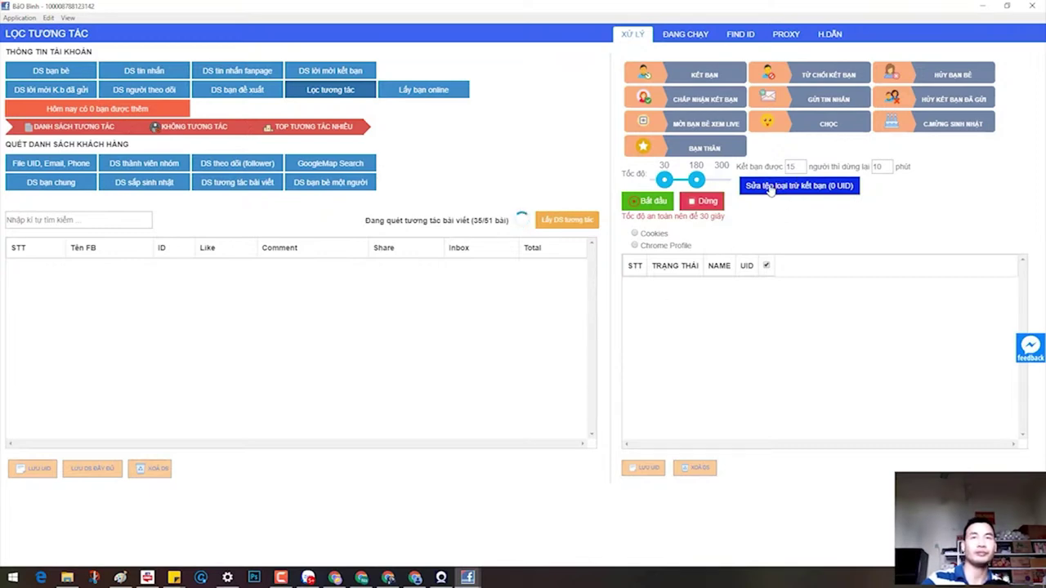
click(416, 579)
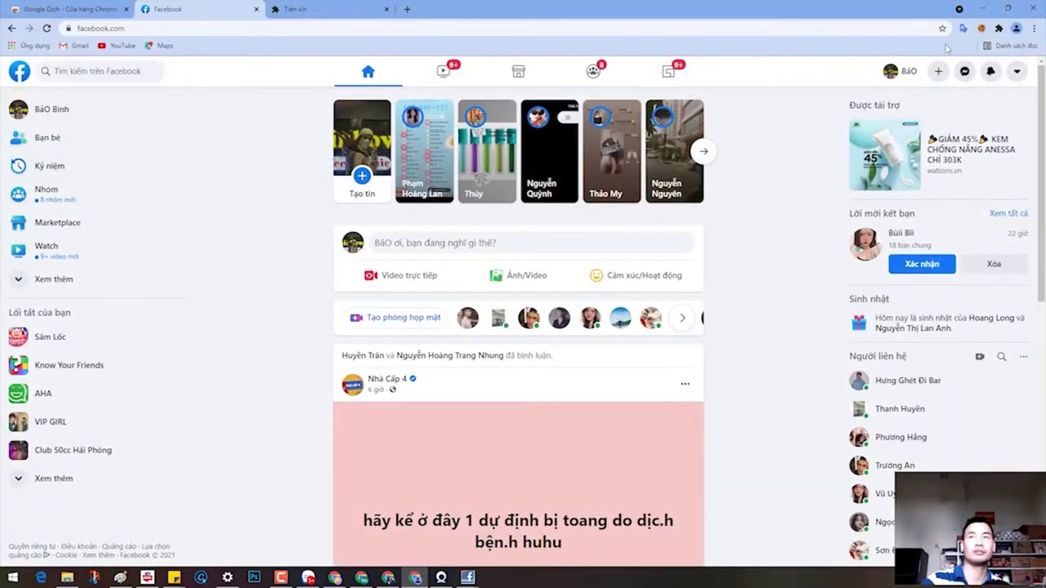
click(983, 8)
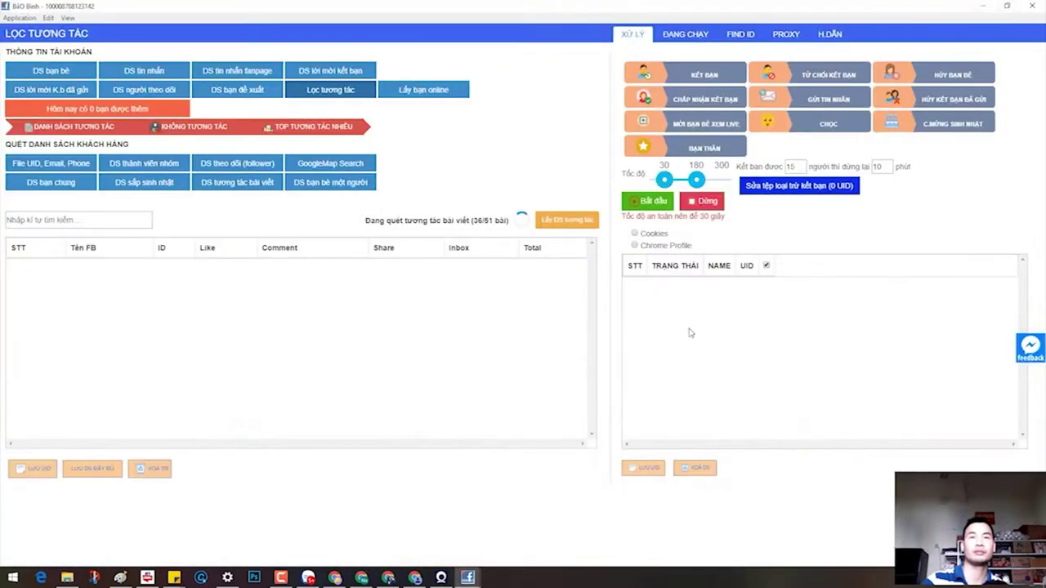
Try logging into Facebook using passwords from Chrome's saved-password list.
click(362, 578)
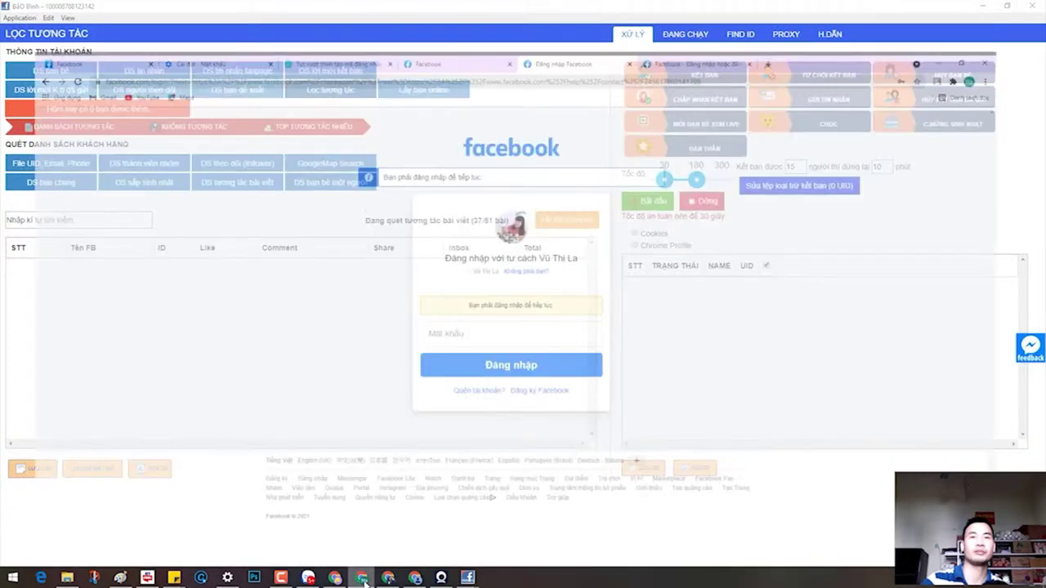
click(505, 304)
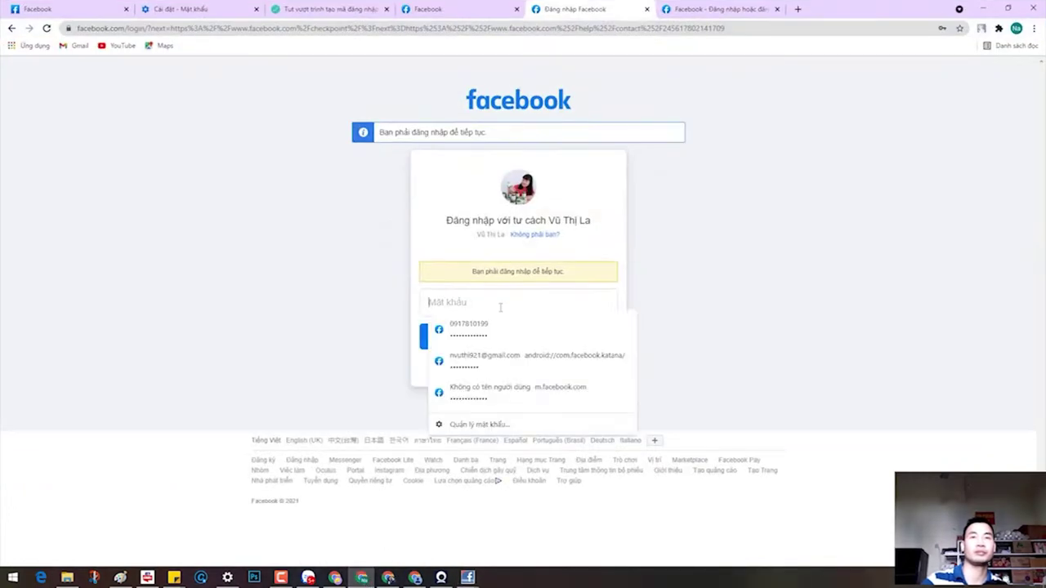
click(488, 329)
click(489, 346)
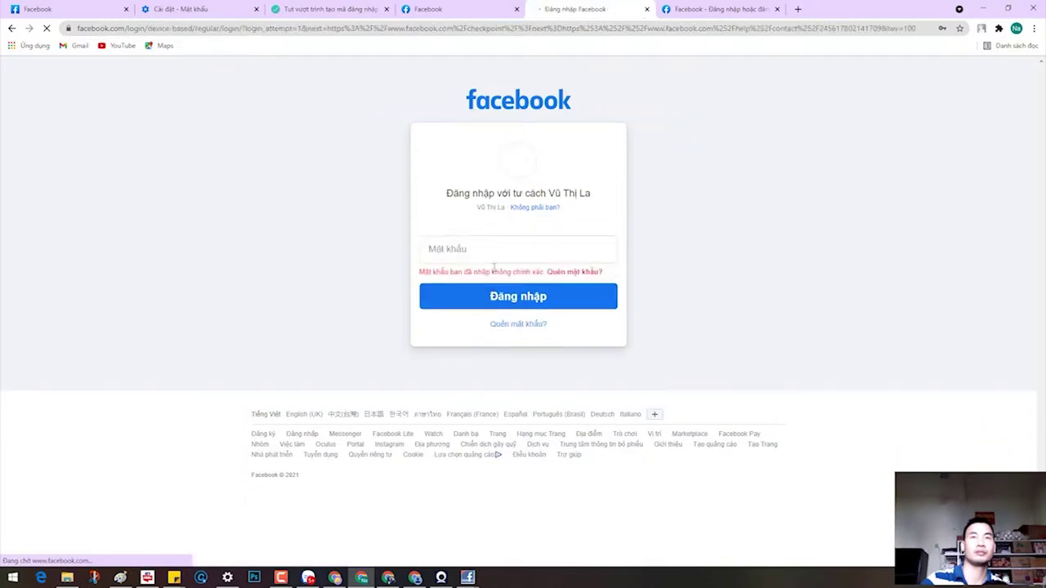
click(492, 252)
click(495, 337)
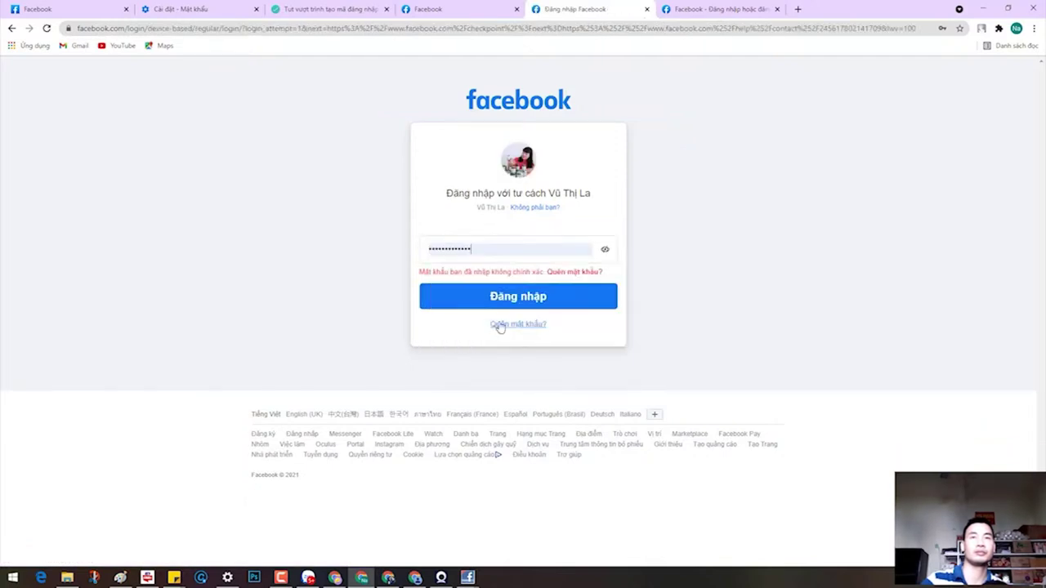
click(515, 305)
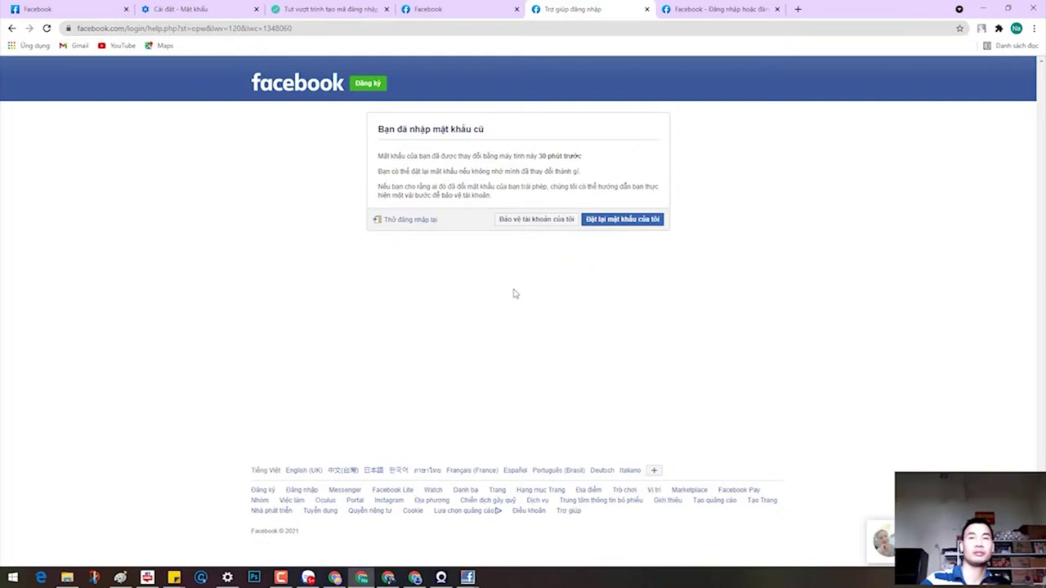
Return to the login page and log in with a newly typed password.
click(11, 28)
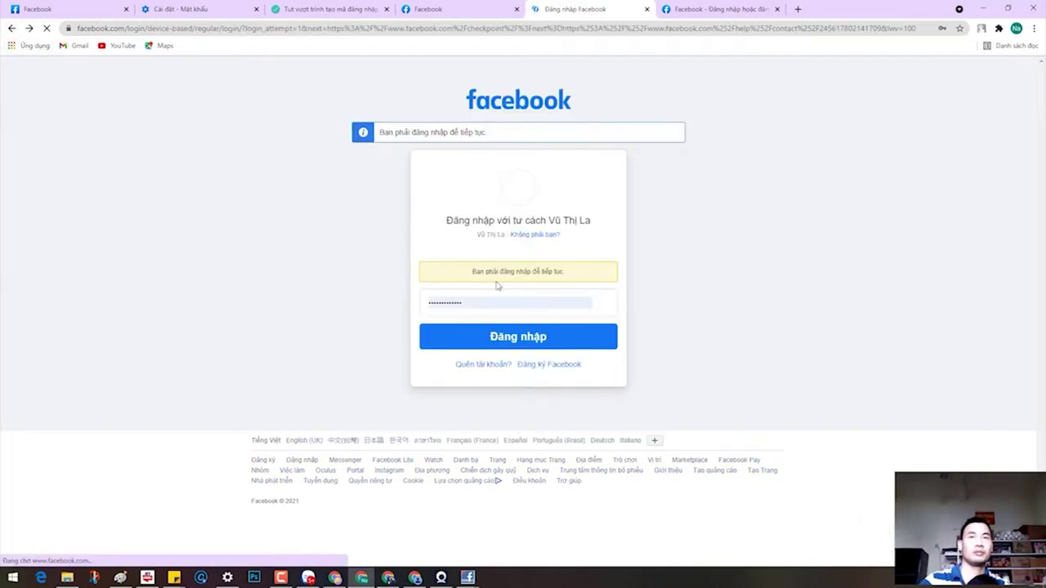
click(495, 303)
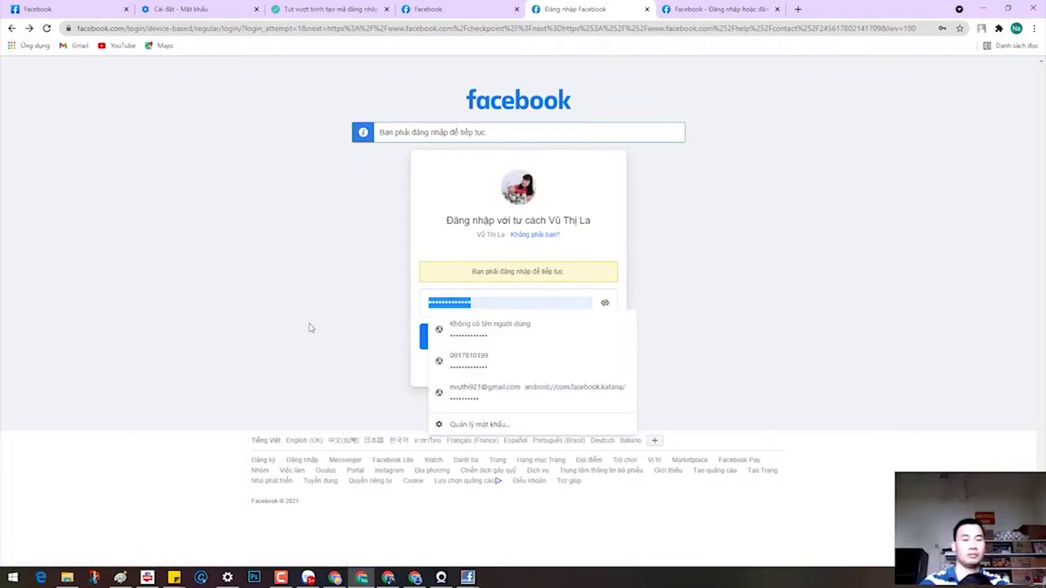
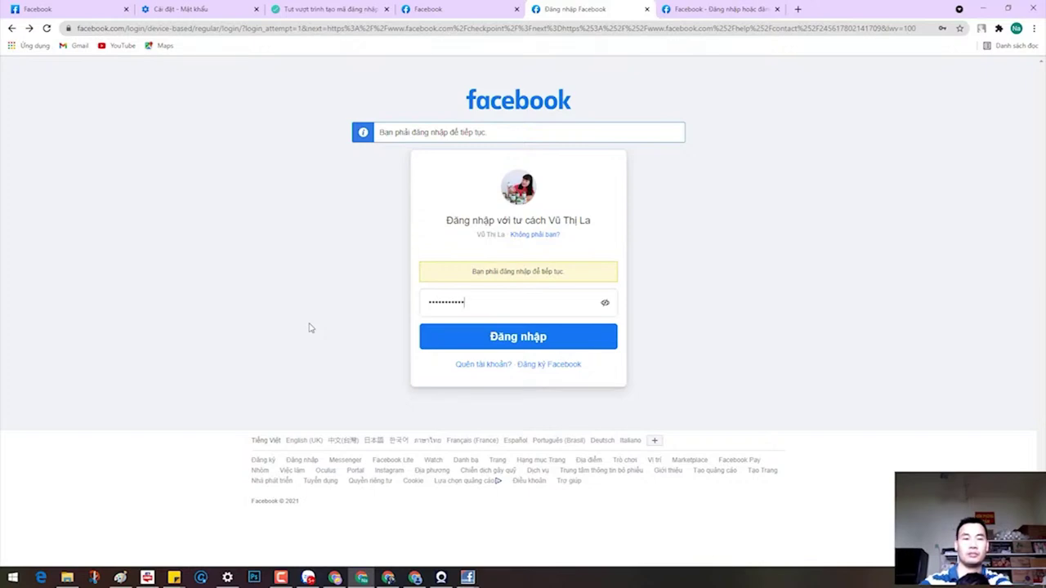
click(518, 342)
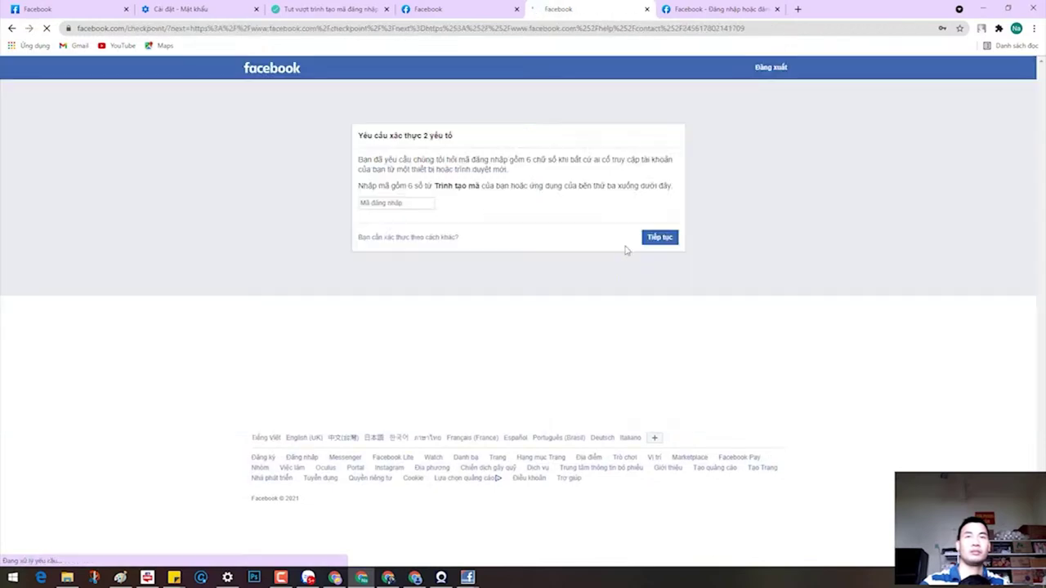
Correct the username in Chrome's bubble, update the saved password, and switch to the bypass article.
click(910, 154)
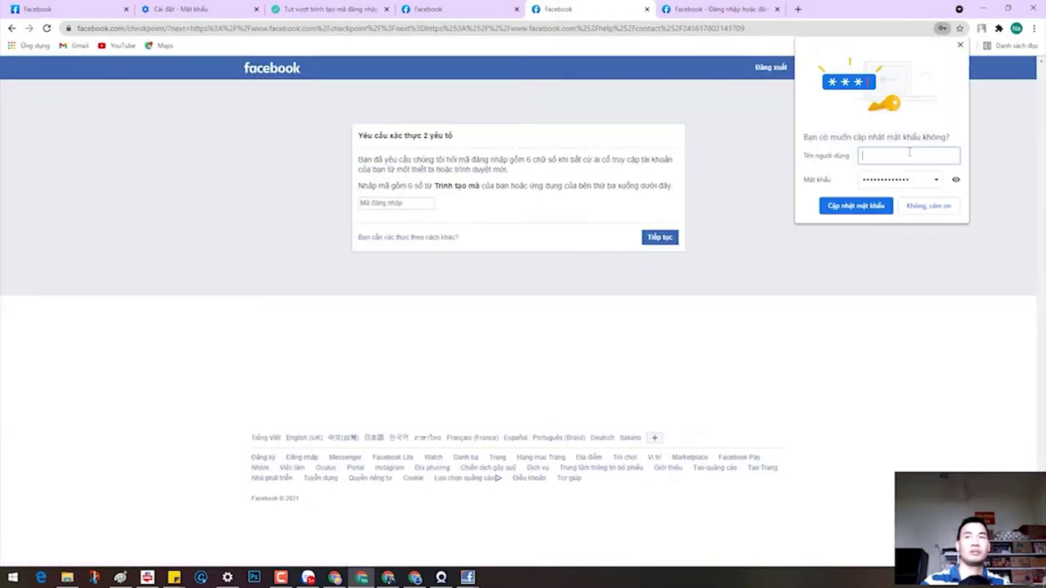
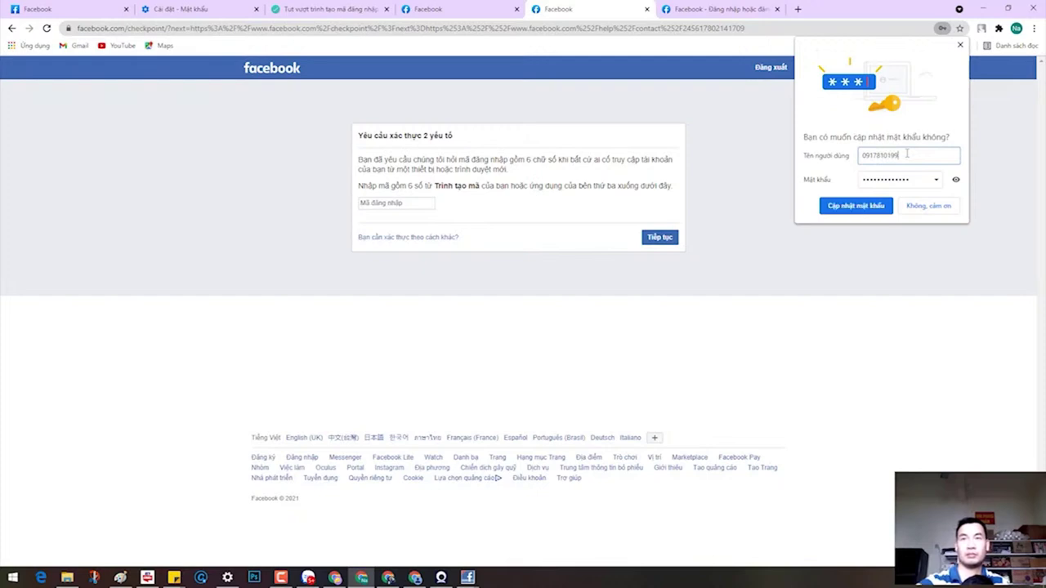
click(868, 203)
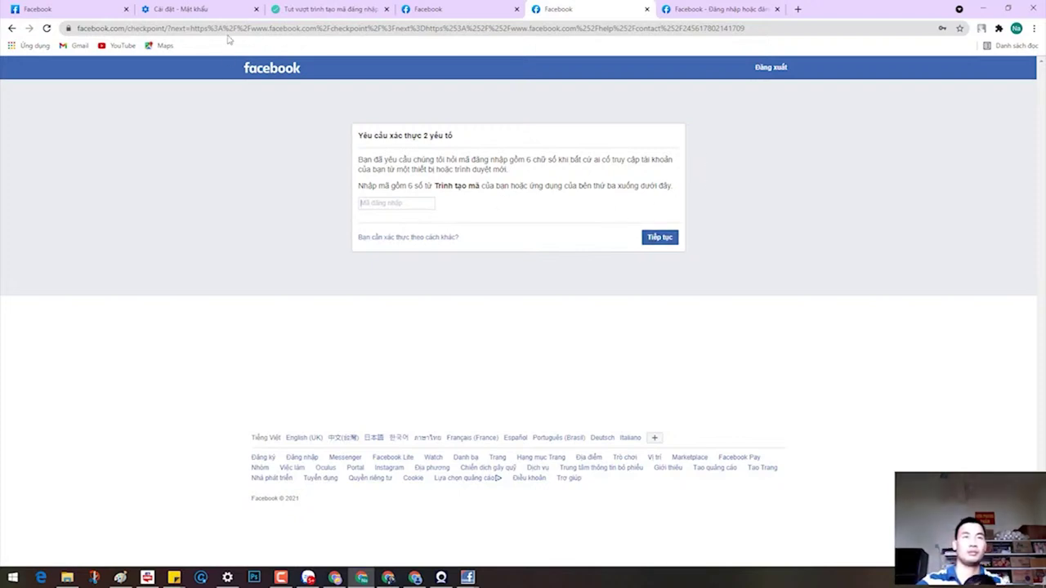
click(270, 28)
Glance at the login-code bypass article, then log out of the Facebook checkpoint page.
click(345, 8)
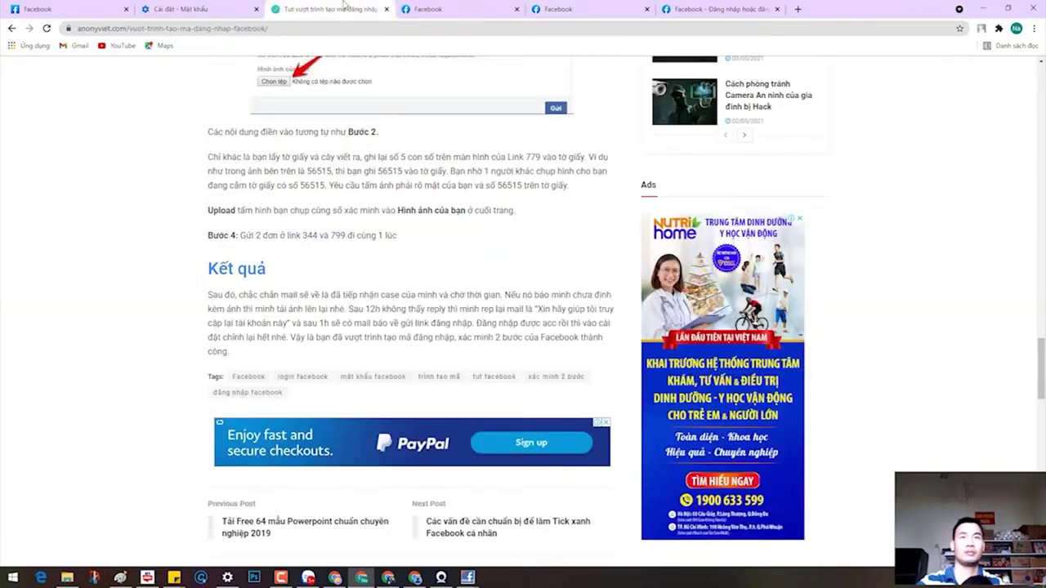
click(458, 9)
click(557, 215)
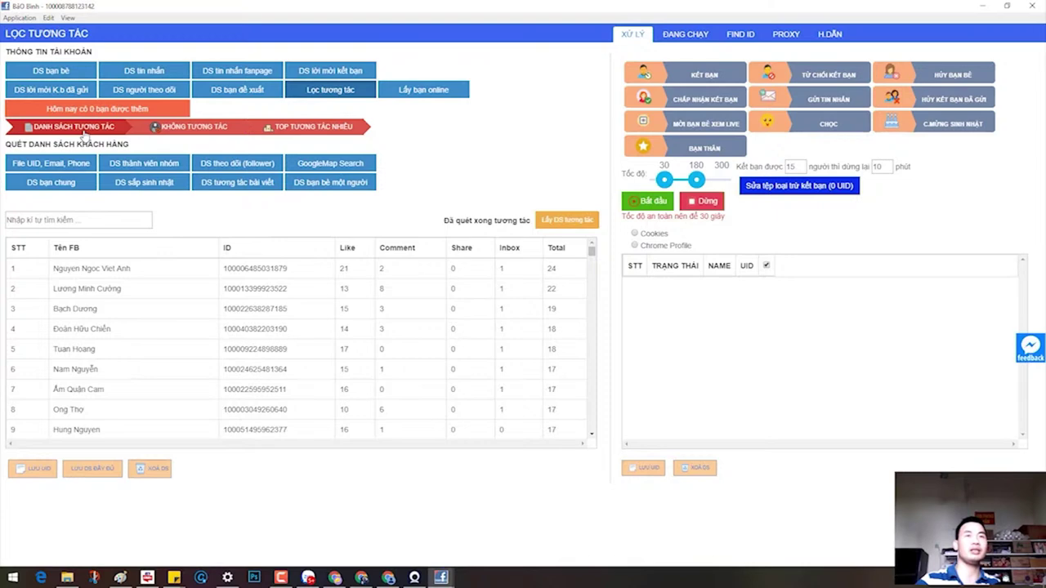
Compare KHÔNG TƯƠNG TÁC with TOP TƯƠNG TÁC NHIỀU, ending on the 663 non-interacting friends.
click(191, 129)
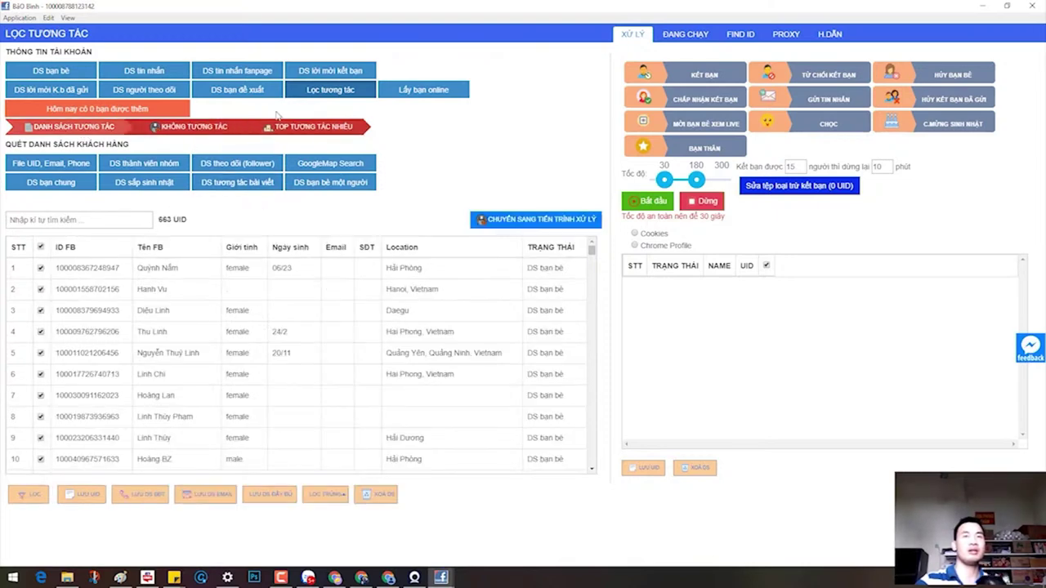
click(314, 127)
click(196, 133)
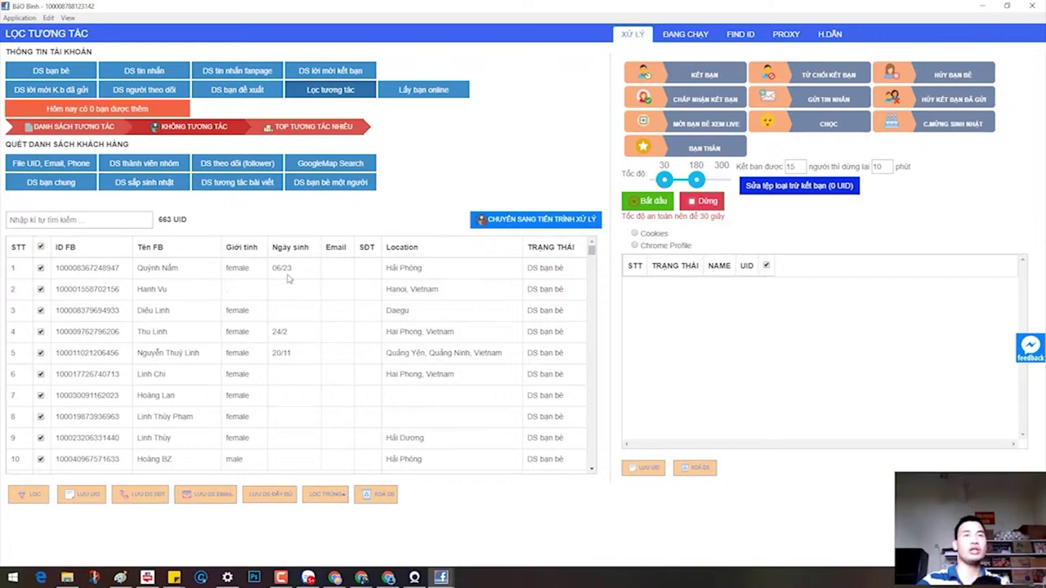
Scroll through the account's own Facebook profile in Chrome, then minimize the browser.
click(388, 577)
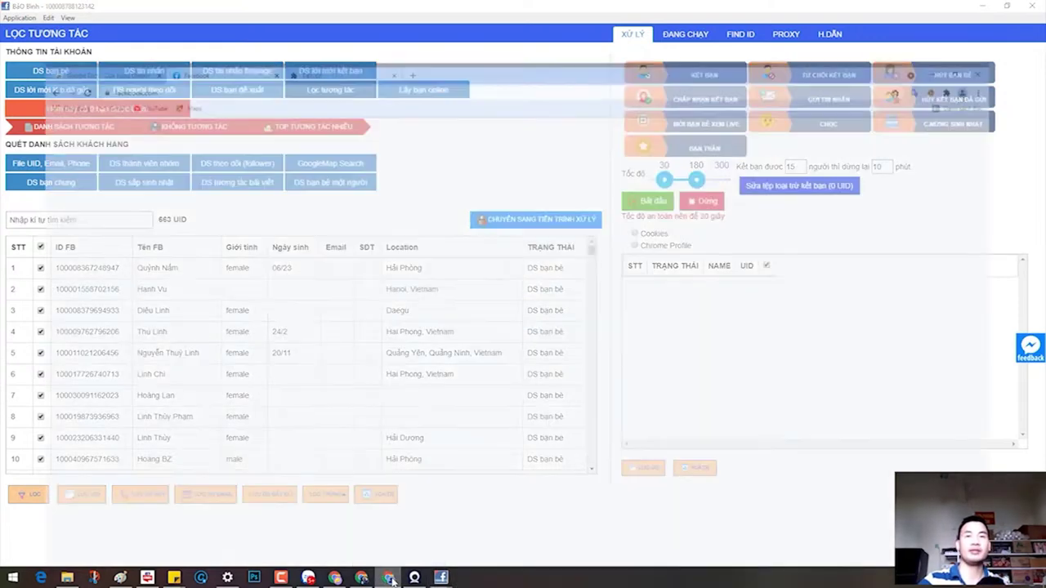
click(899, 71)
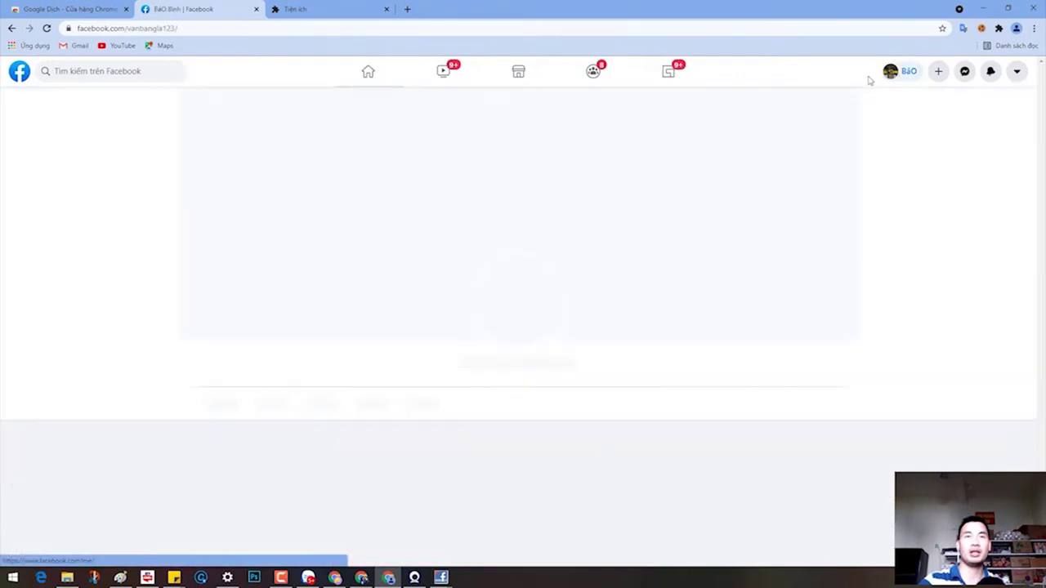
scroll(409, 360, down, 6)
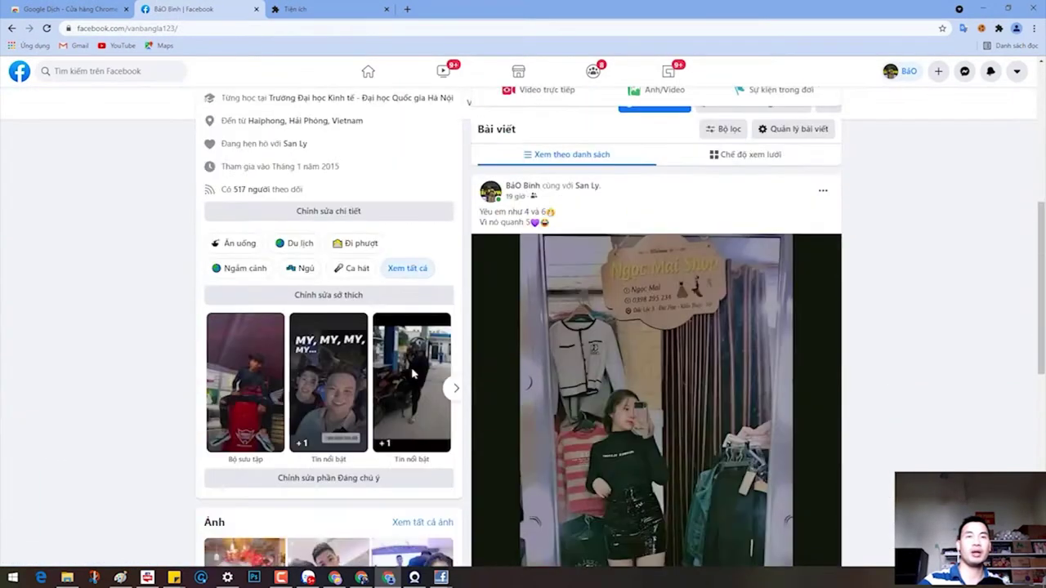
scroll(413, 374, down, 2)
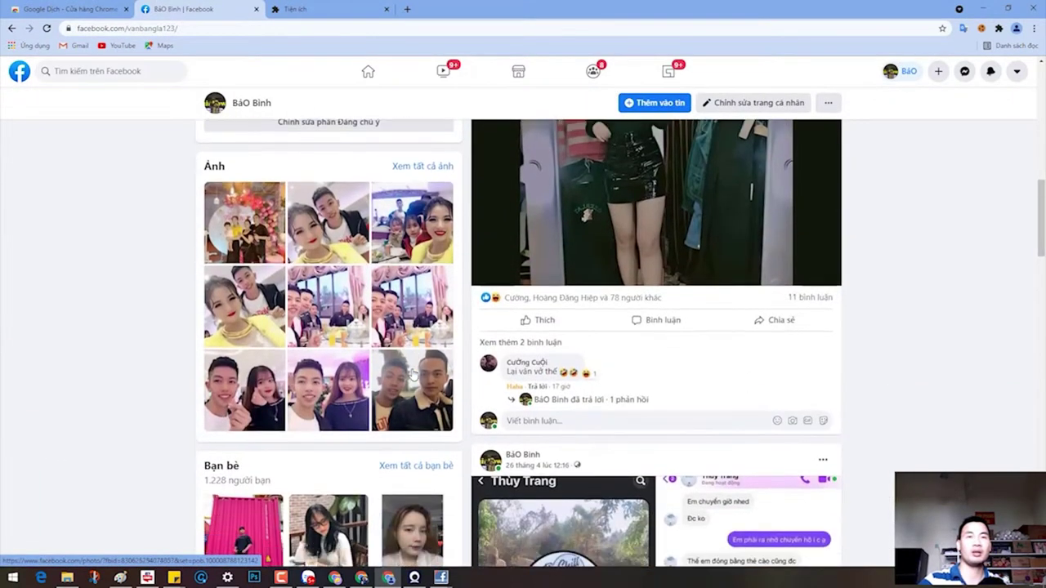
click(982, 9)
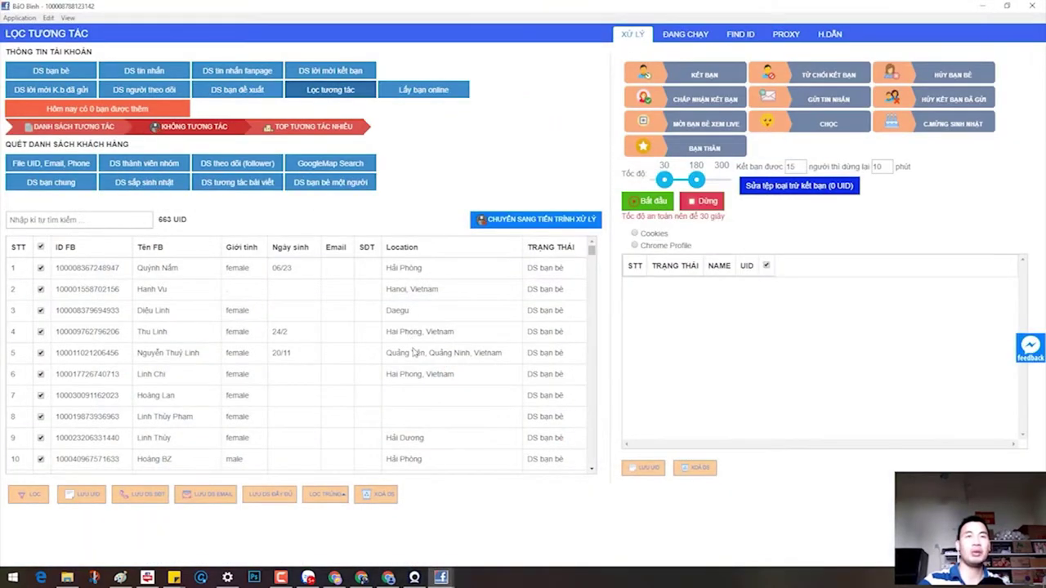
In the advanced filter, select all locations under 'Theo địa điểm'.
scroll(415, 352, down, 4)
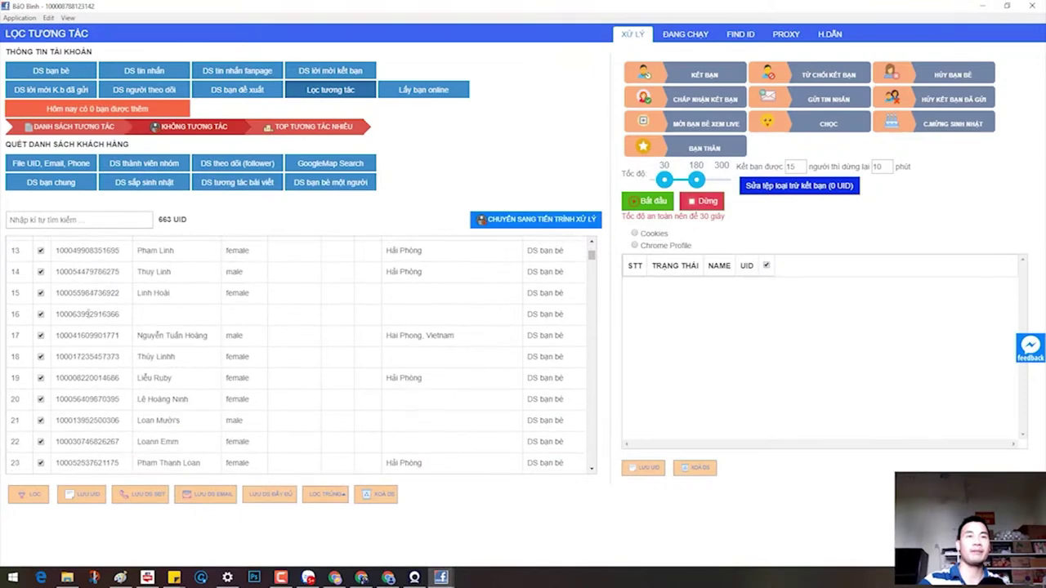
click(34, 494)
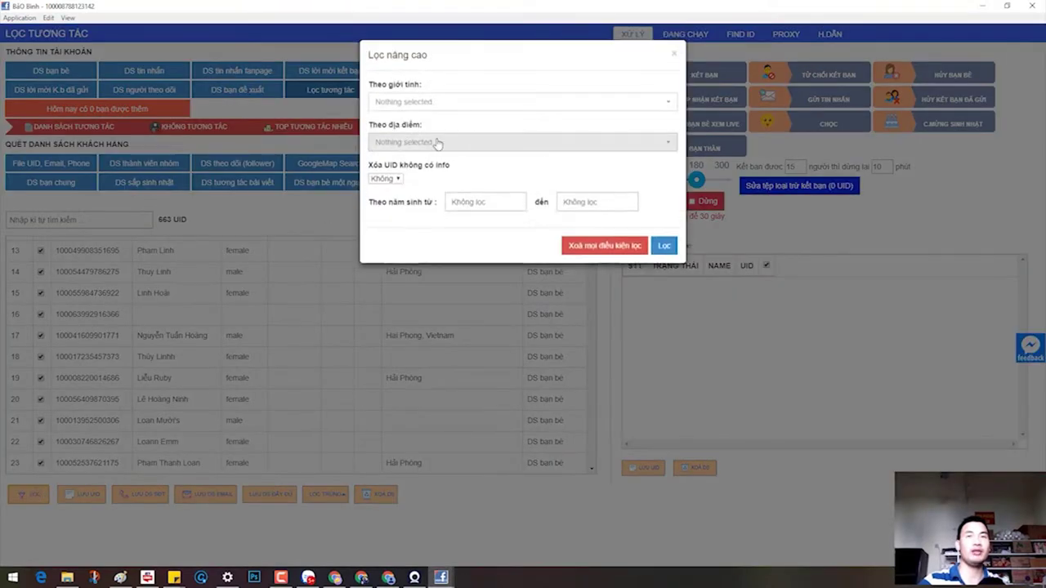
click(431, 104)
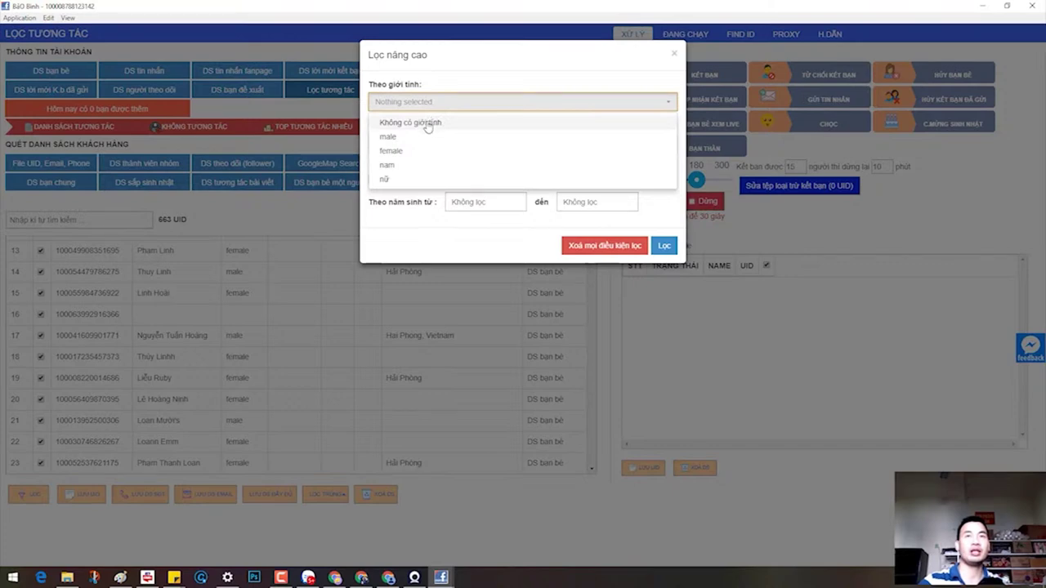
click(537, 64)
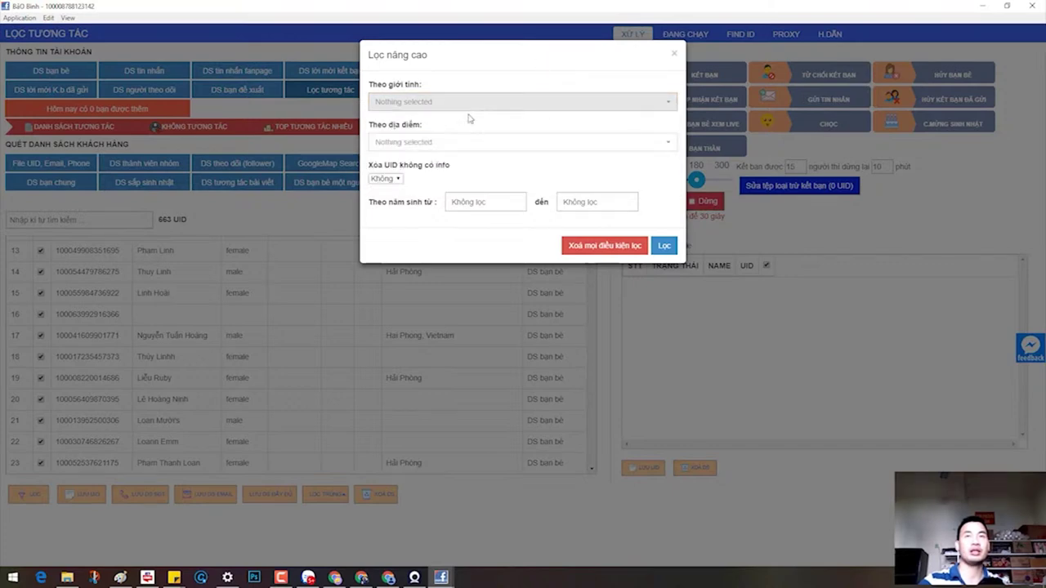
click(431, 144)
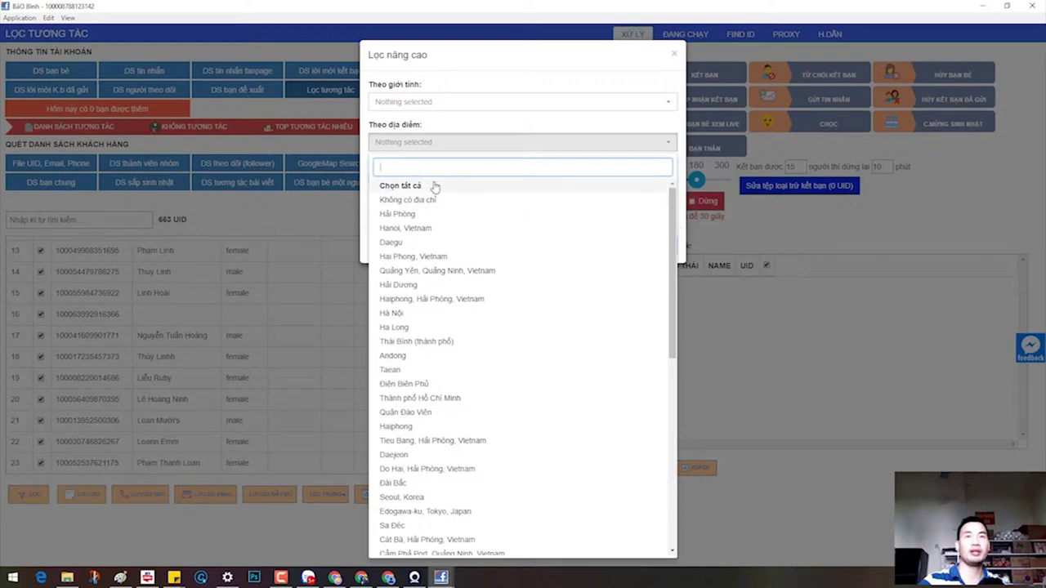
click(437, 187)
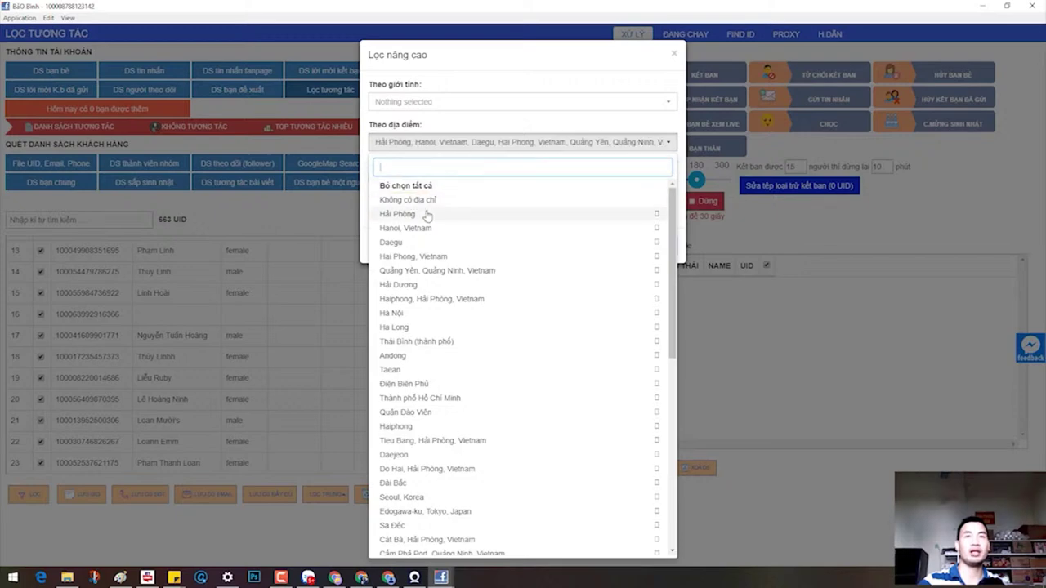
Untick the four Hải Phòng / Haiphong location entries and apply the filter.
click(427, 215)
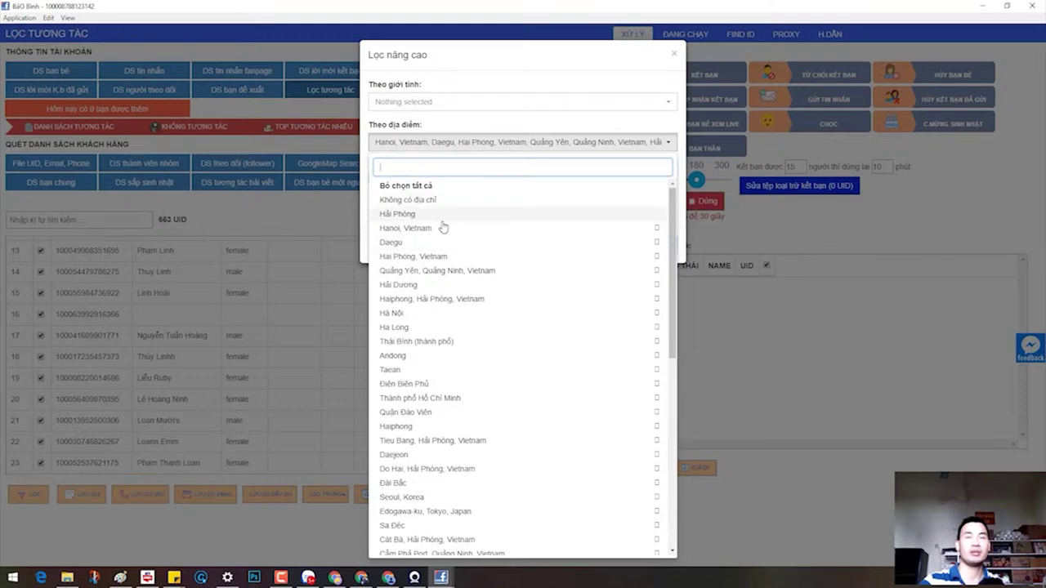
click(439, 257)
click(429, 298)
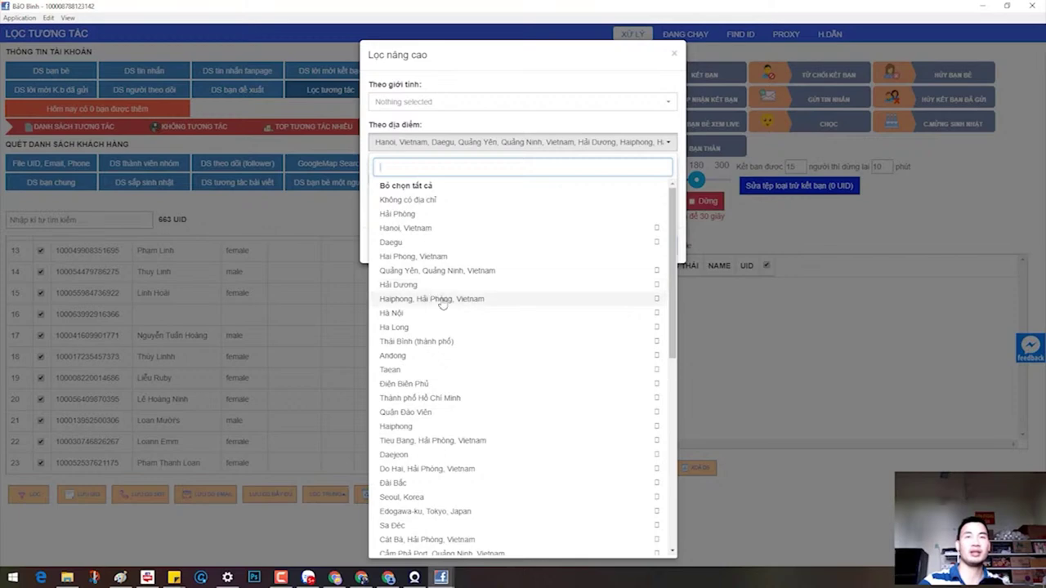
scroll(465, 413, down, 1)
click(450, 373)
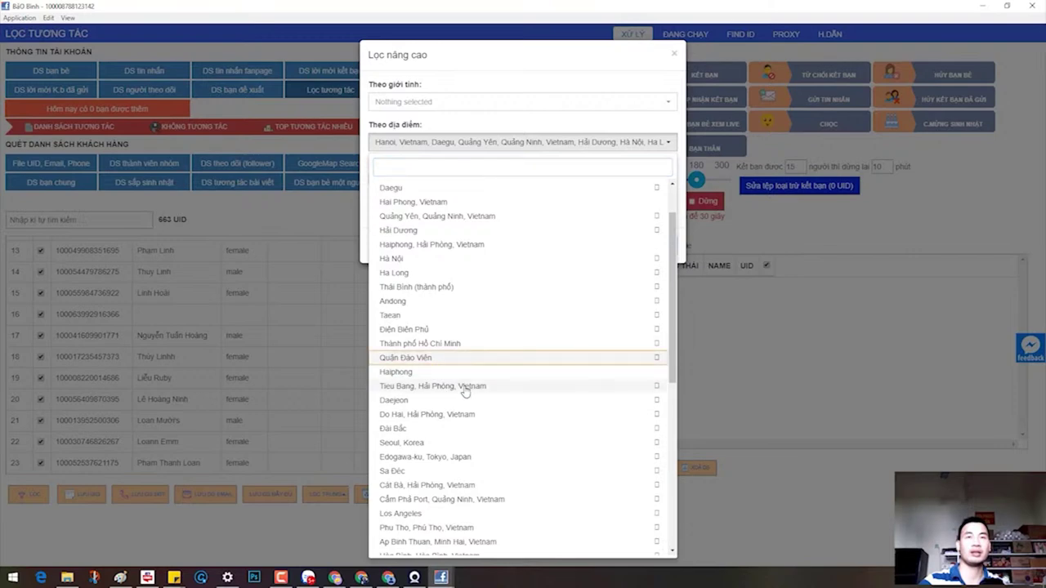
key(Escape)
click(664, 245)
scroll(263, 296, down, 3)
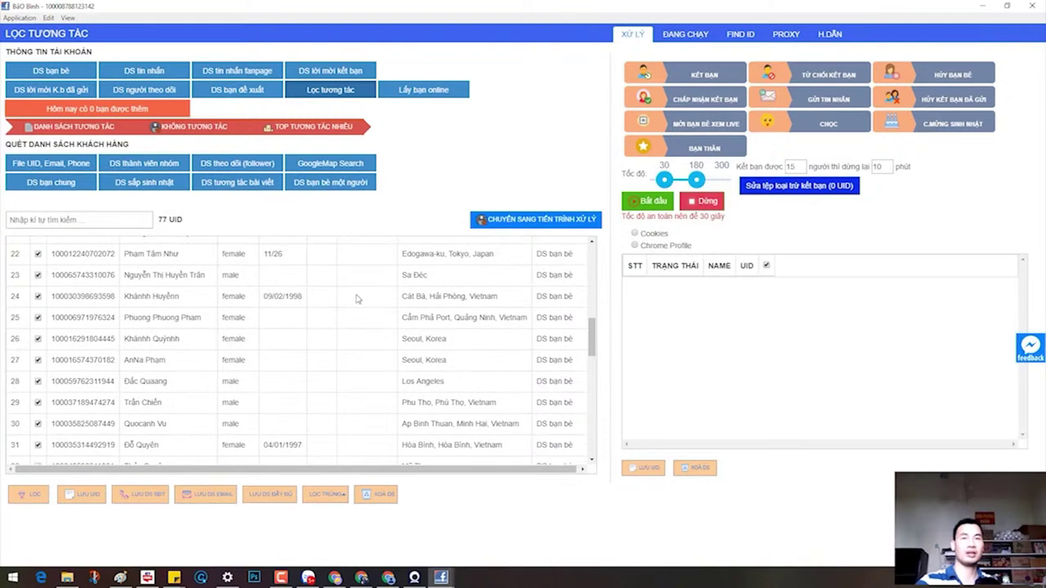
Re-tick 'Haiphong, Hải Phòng, Vietnam' and 'Hai Phong, Vietnam' in the location filter and reapply it.
scroll(362, 299, down, 3)
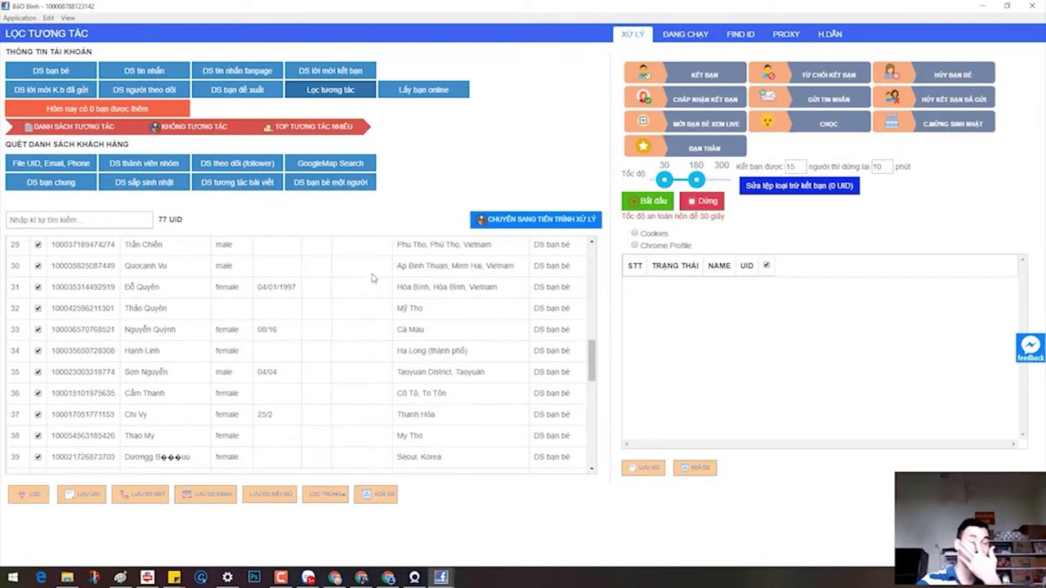
scroll(371, 278, down, 12)
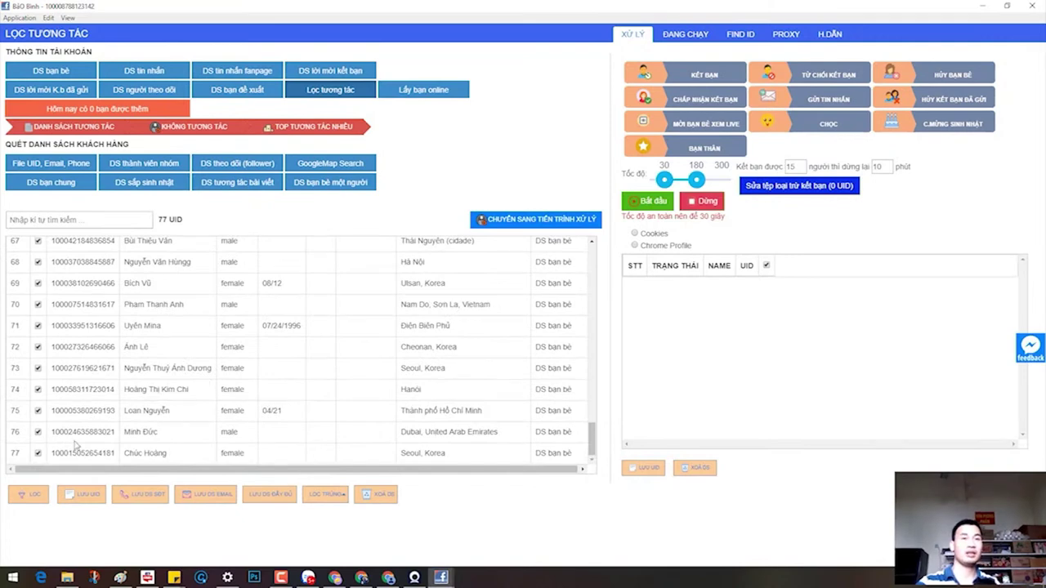
click(30, 494)
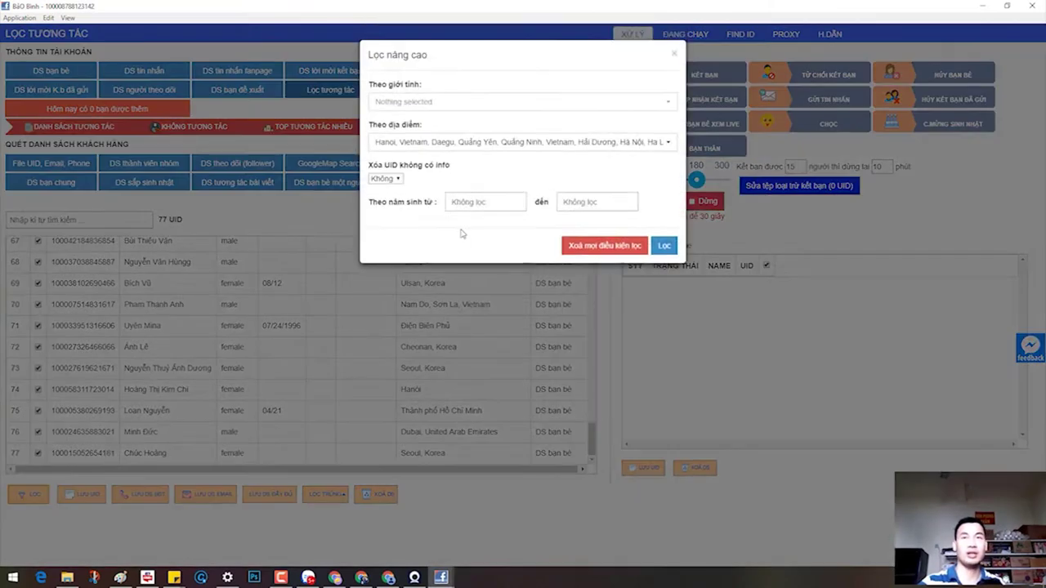
click(482, 142)
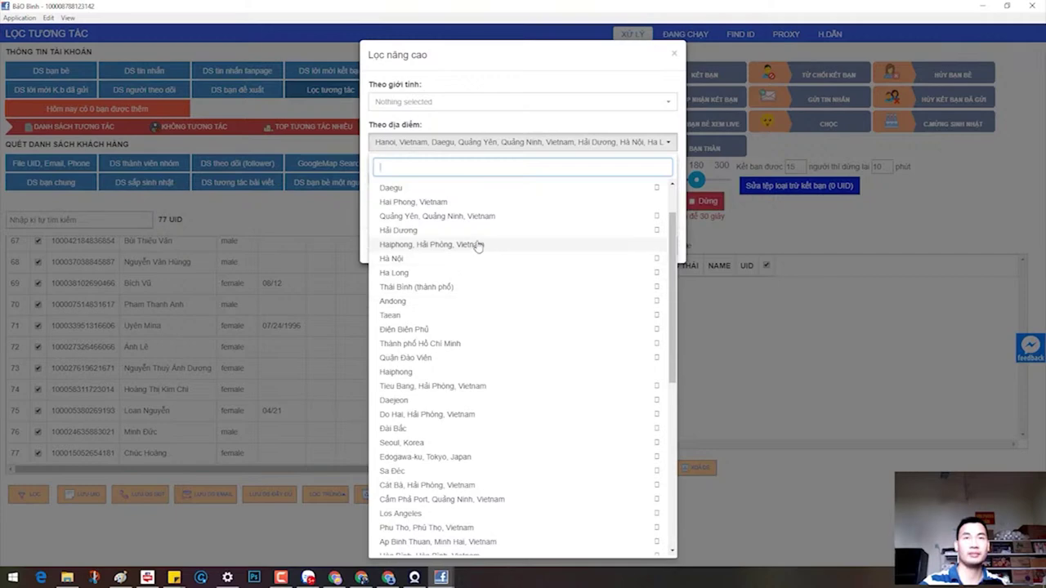
click(515, 244)
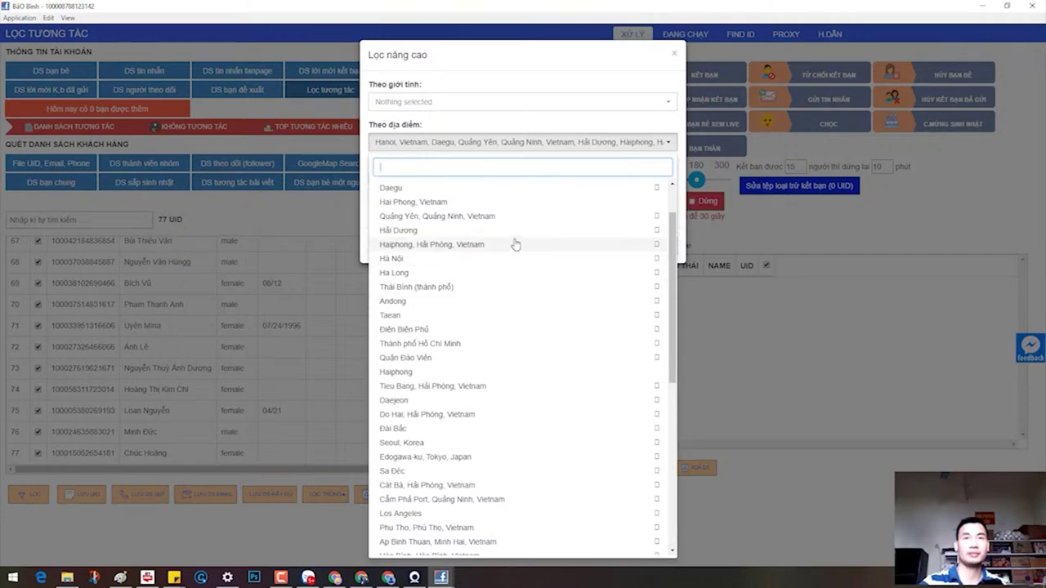
click(544, 204)
click(561, 51)
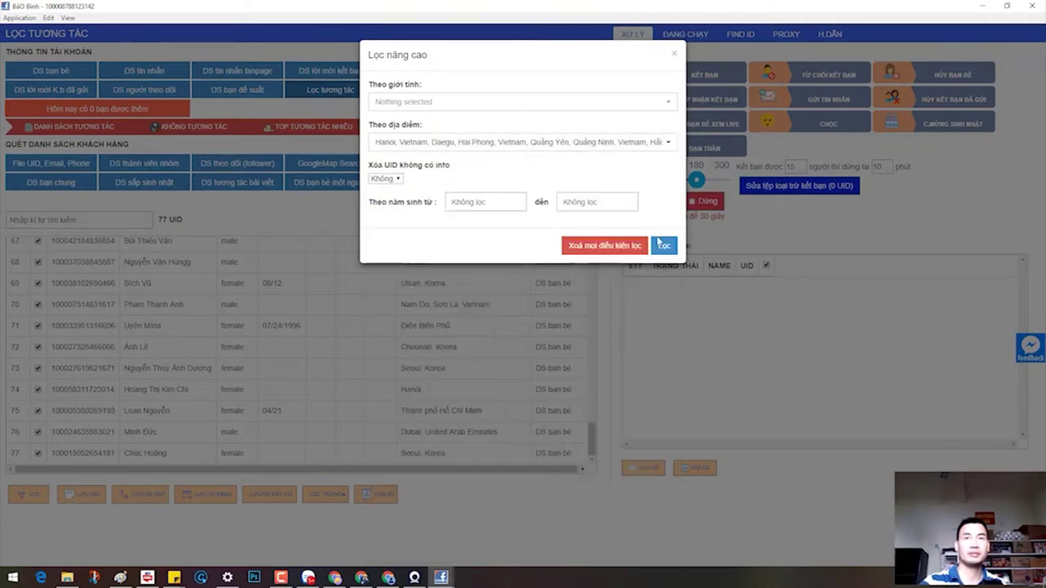
click(662, 244)
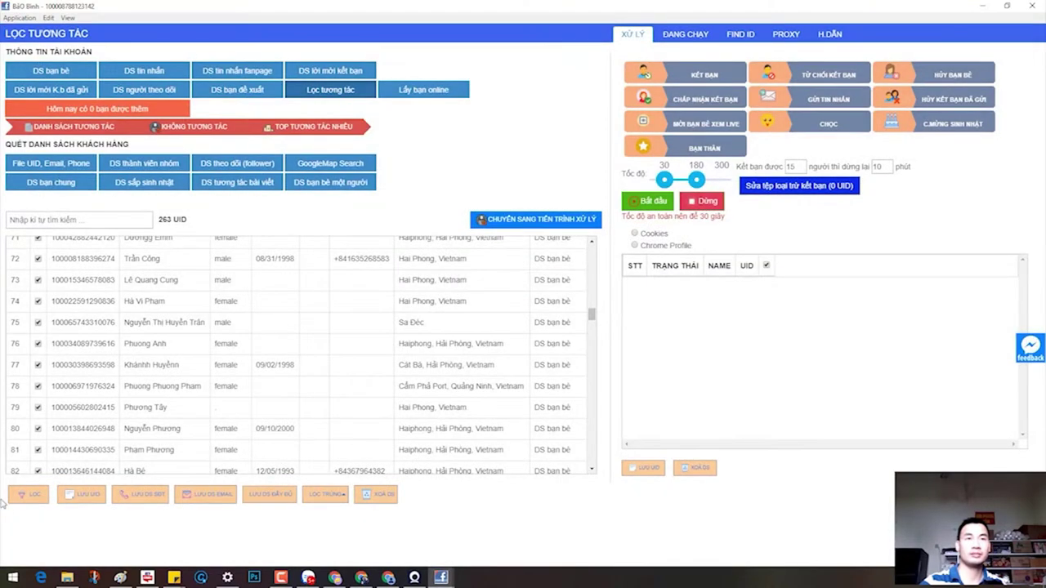
Toggle the Tieu Bang, Hải Phòng, Vietnam location in the advanced filter and apply it.
click(24, 496)
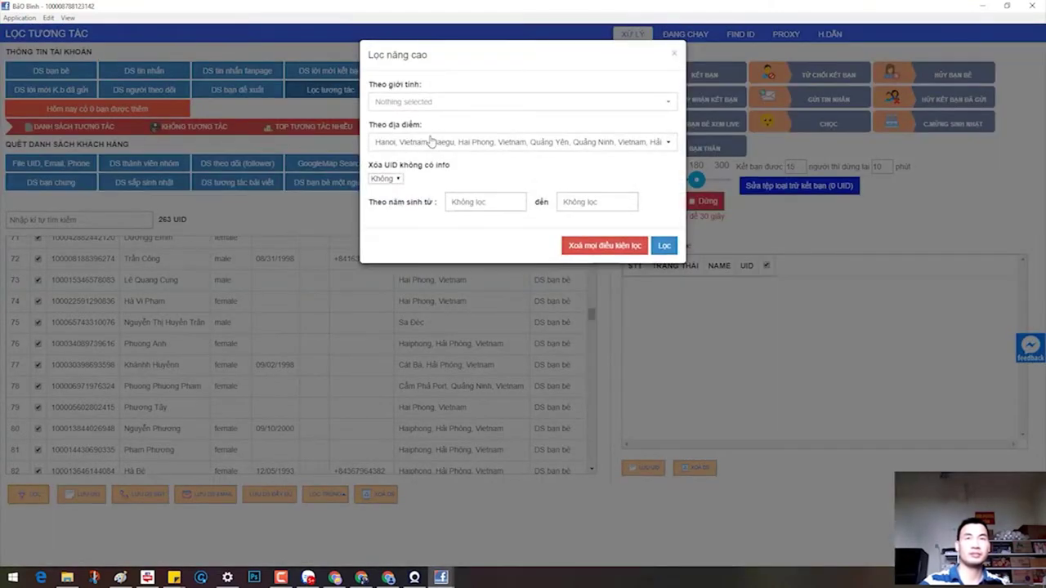
click(431, 141)
scroll(485, 368, down, 3)
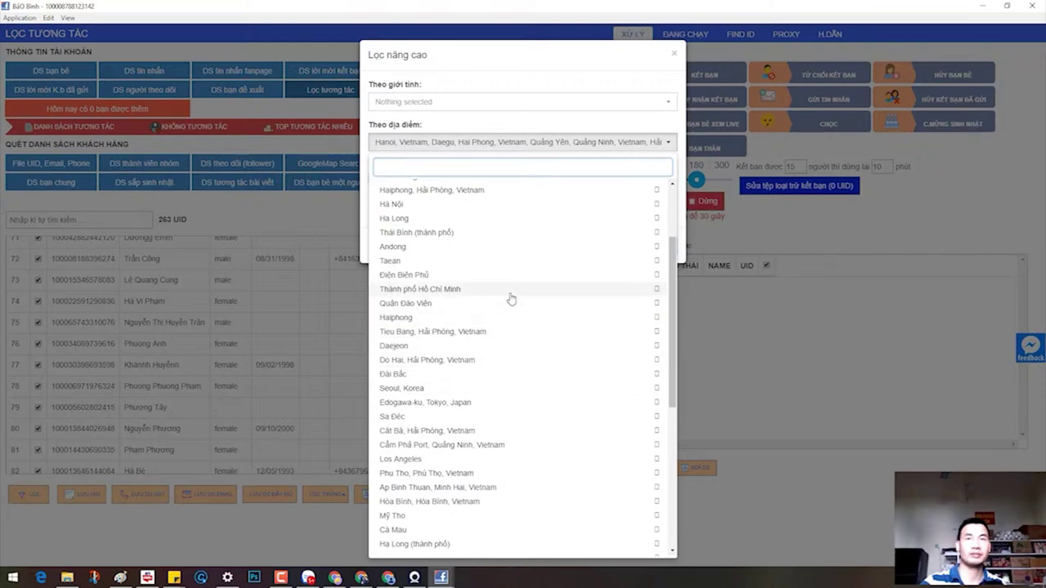
click(490, 335)
click(569, 58)
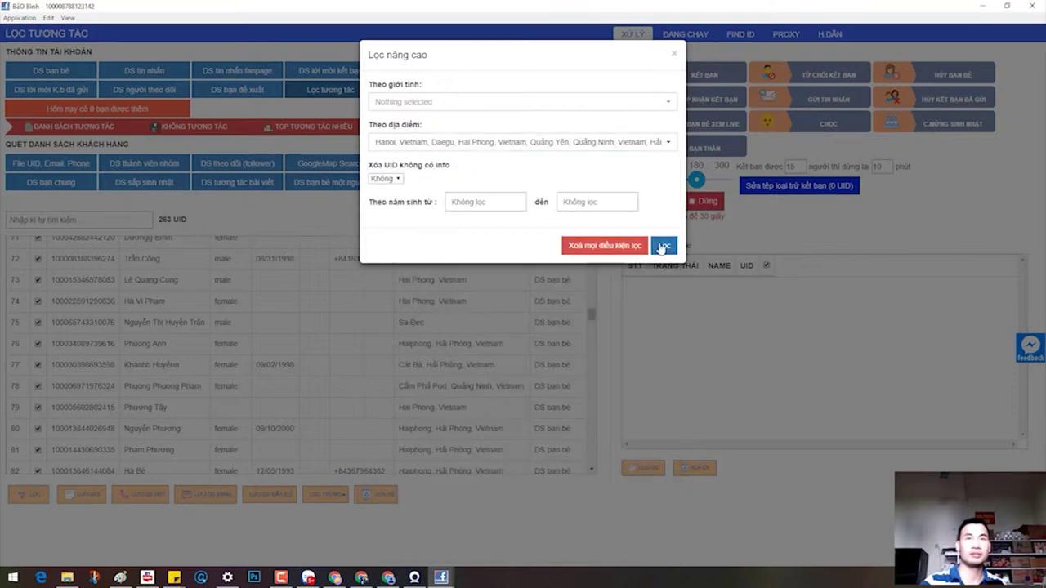
click(662, 242)
Add friends with no address (Không có địa chỉ) to the location filter and apply it.
click(45, 495)
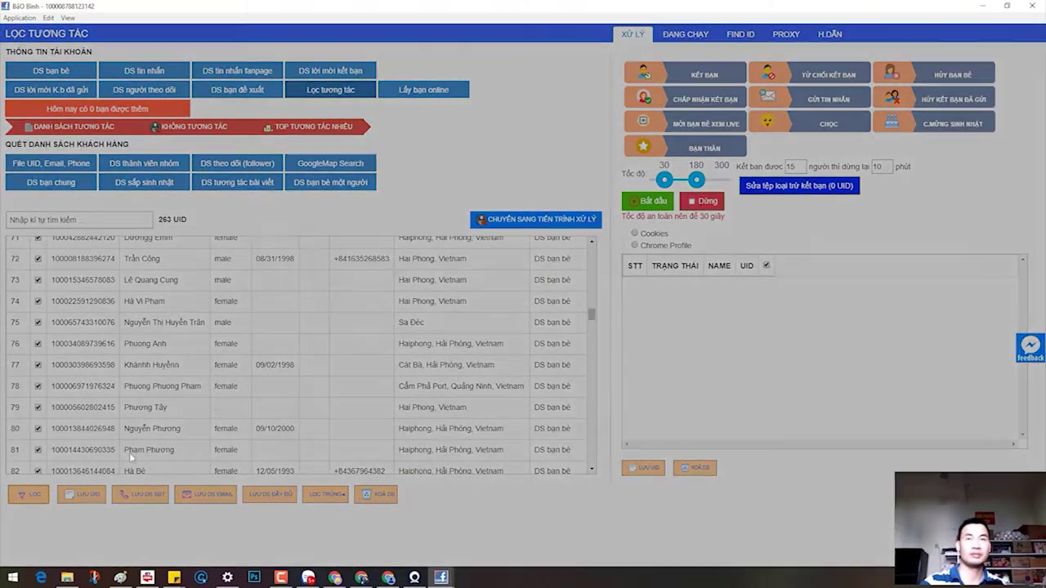
click(590, 146)
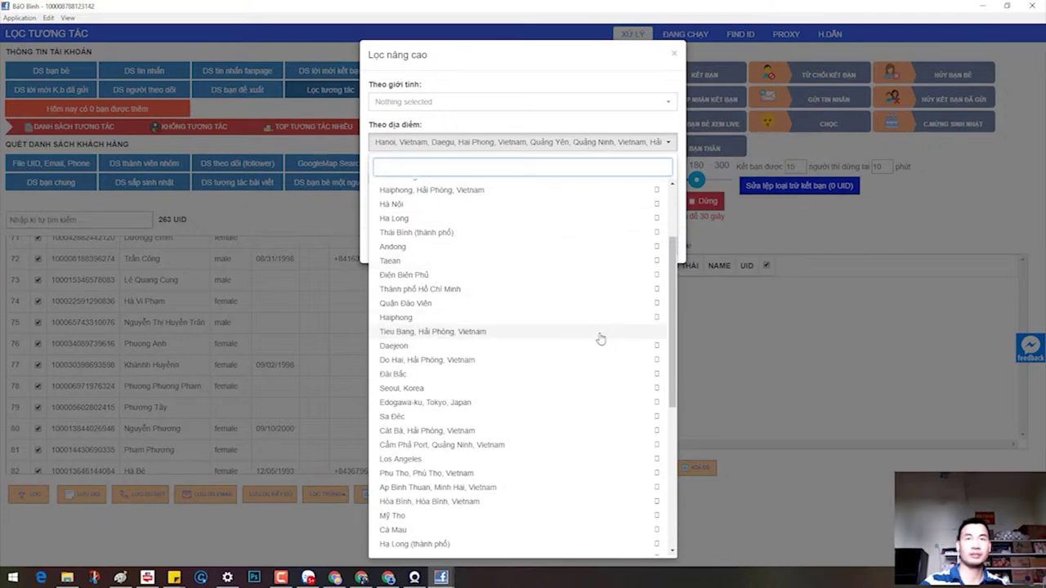
scroll(600, 340, up, 3)
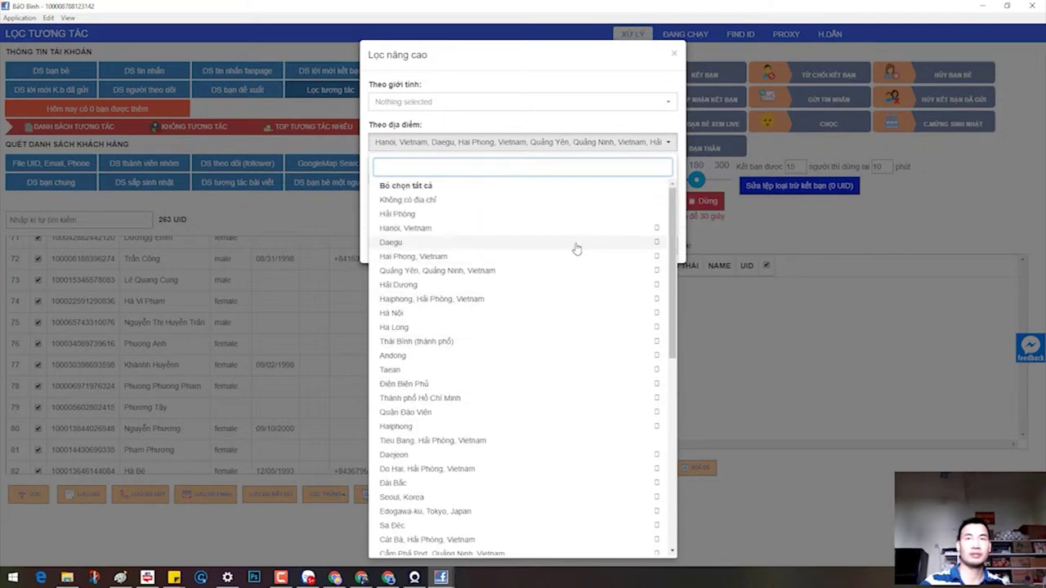
click(541, 200)
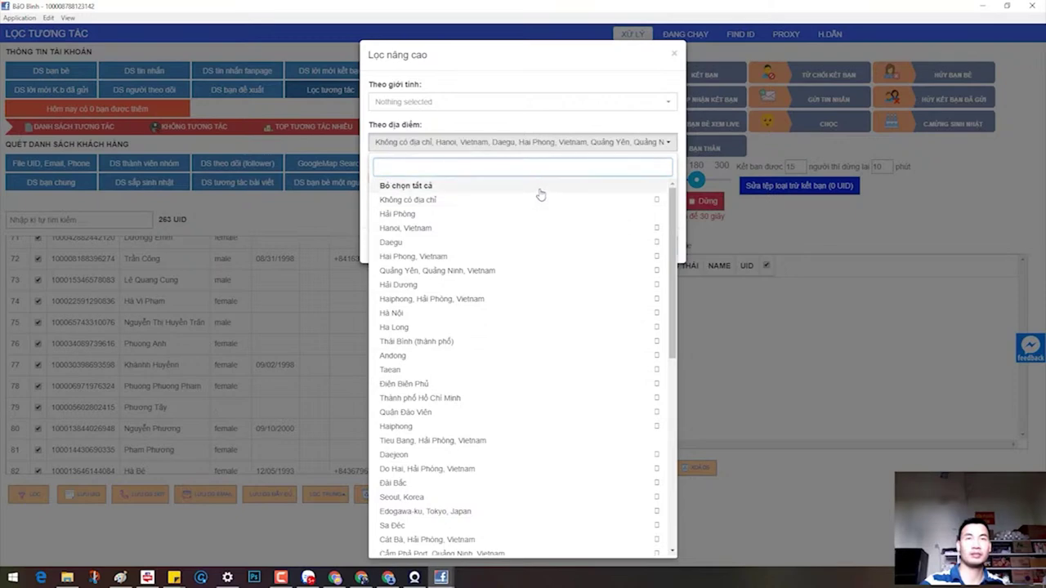
click(542, 63)
click(663, 245)
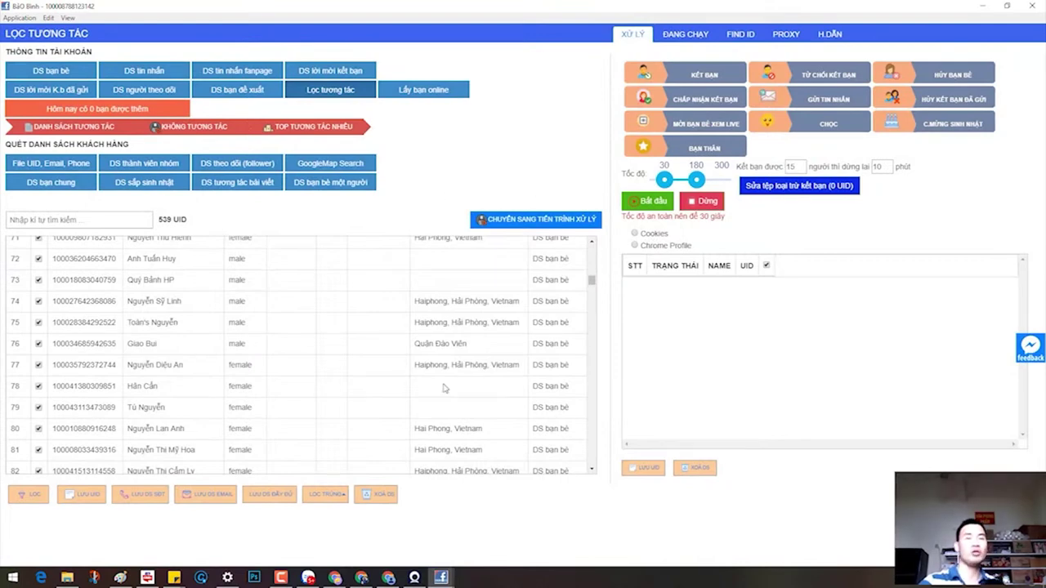
Send the filtered list to Huỷ bạn bè, set speed to about 32, and start unfriending.
click(545, 222)
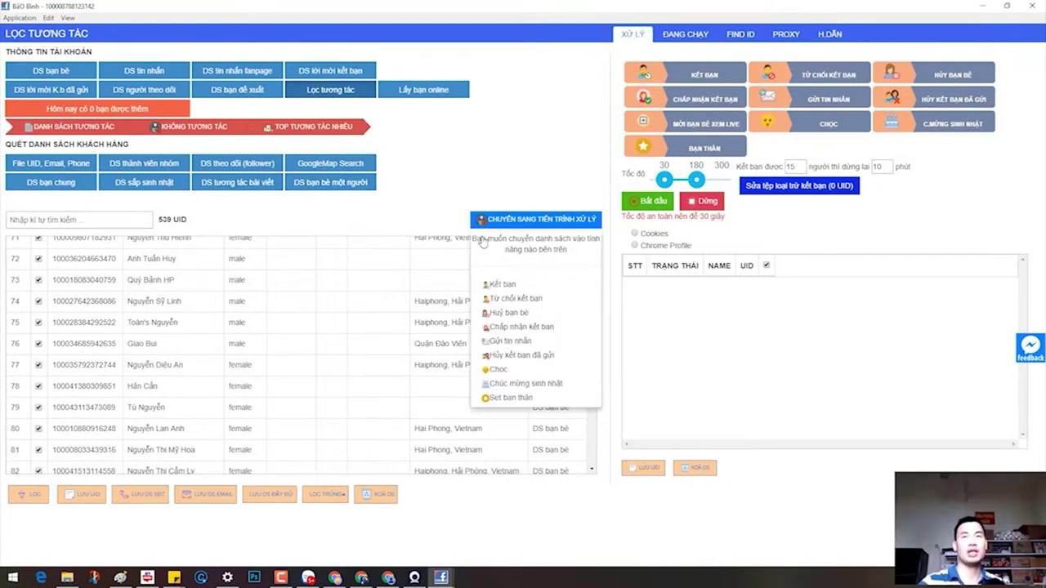
click(517, 314)
drag(665, 182, 666, 181)
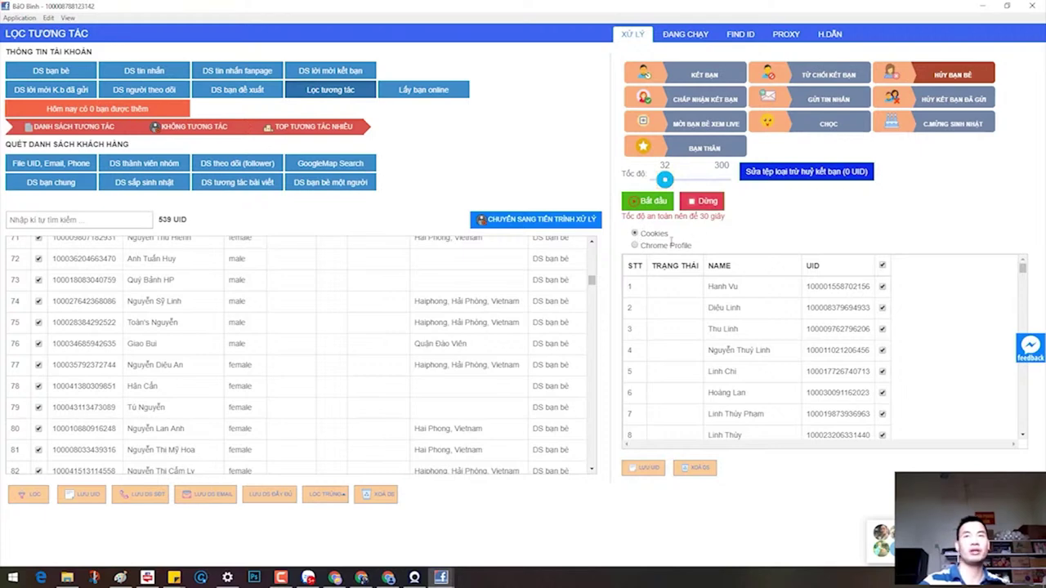
click(636, 205)
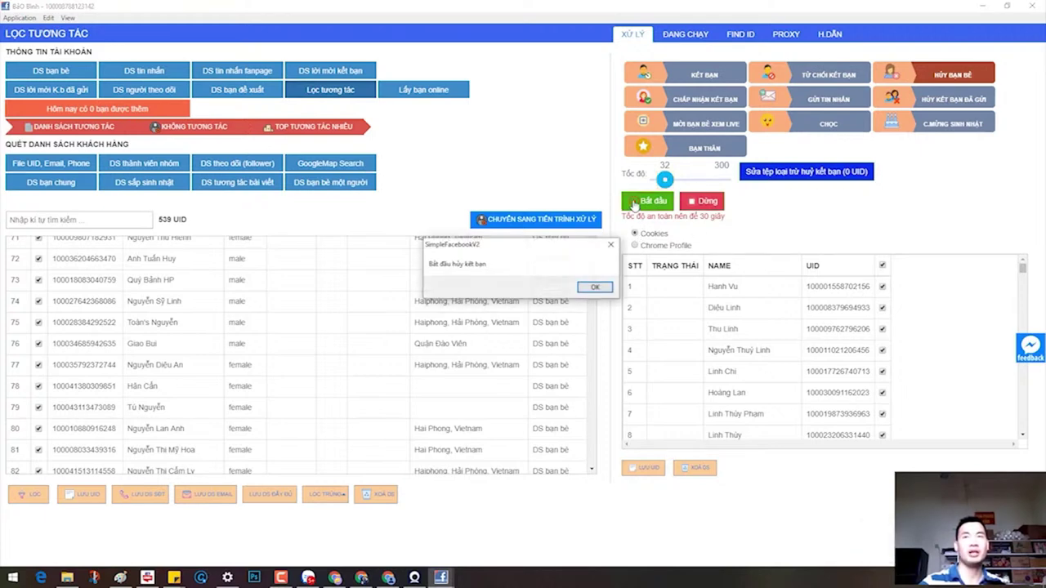
click(593, 287)
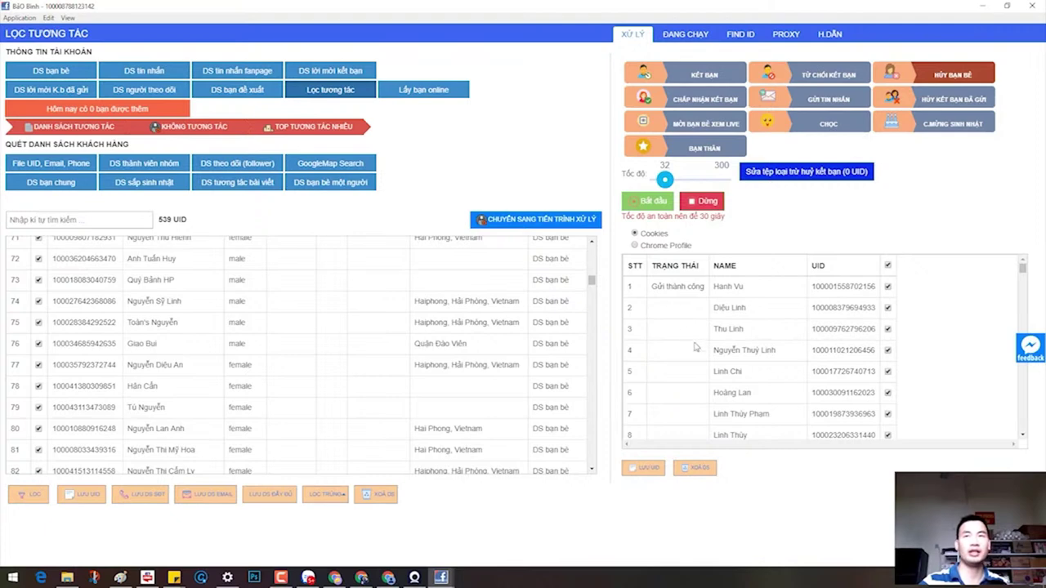
Reload the Facebook profile in Chrome and scroll to Bạn bè, now showing 1,227 friends.
click(389, 575)
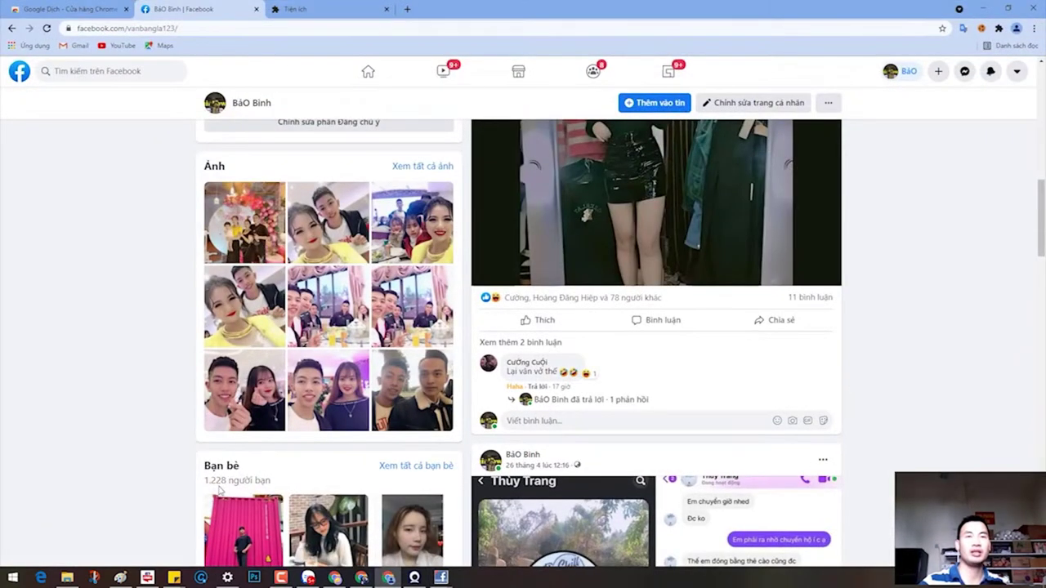
click(47, 28)
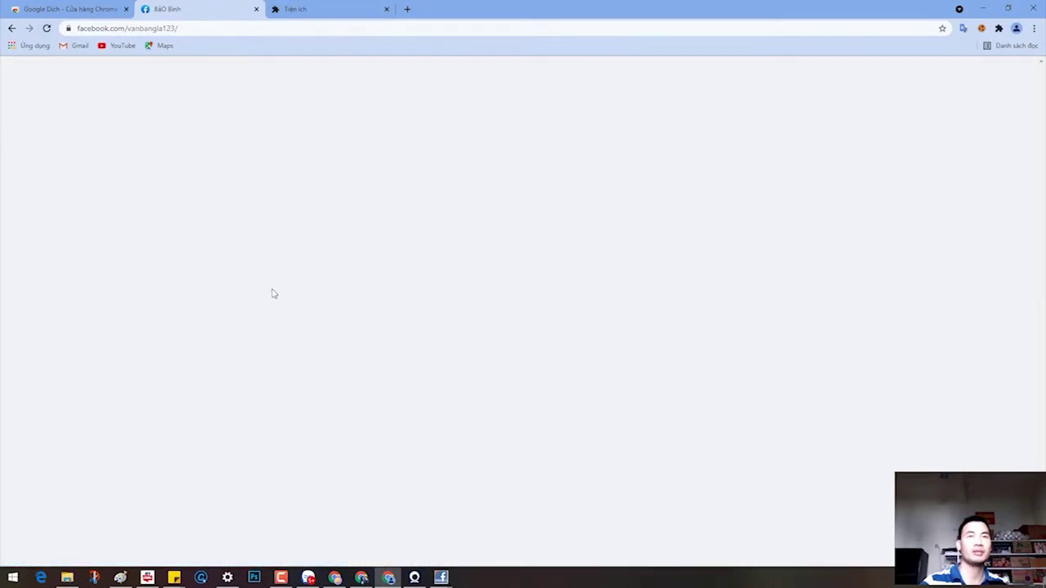
scroll(276, 310, down, 12)
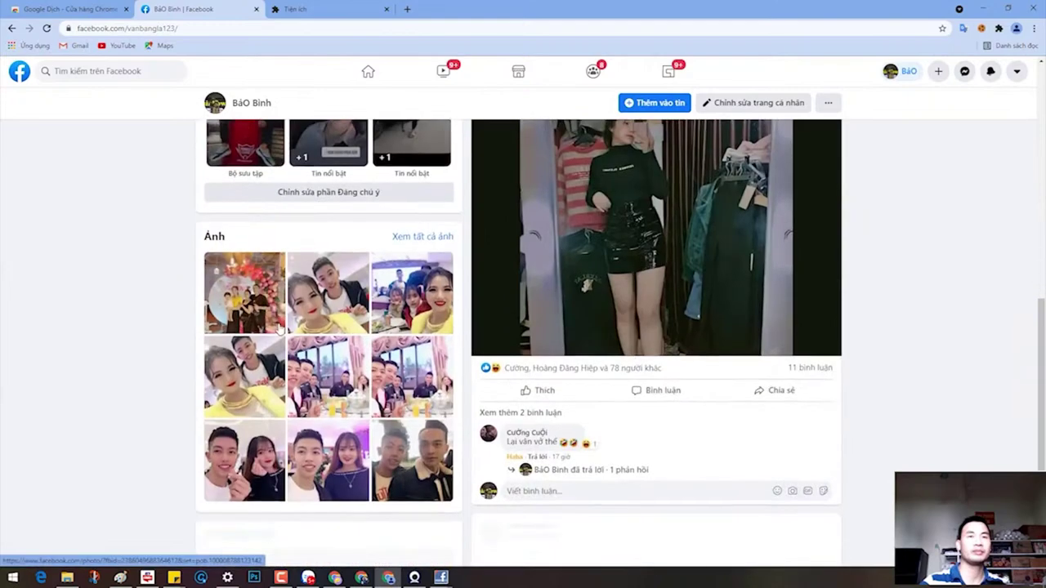
scroll(274, 343, down, 1)
mouse_move(239, 389)
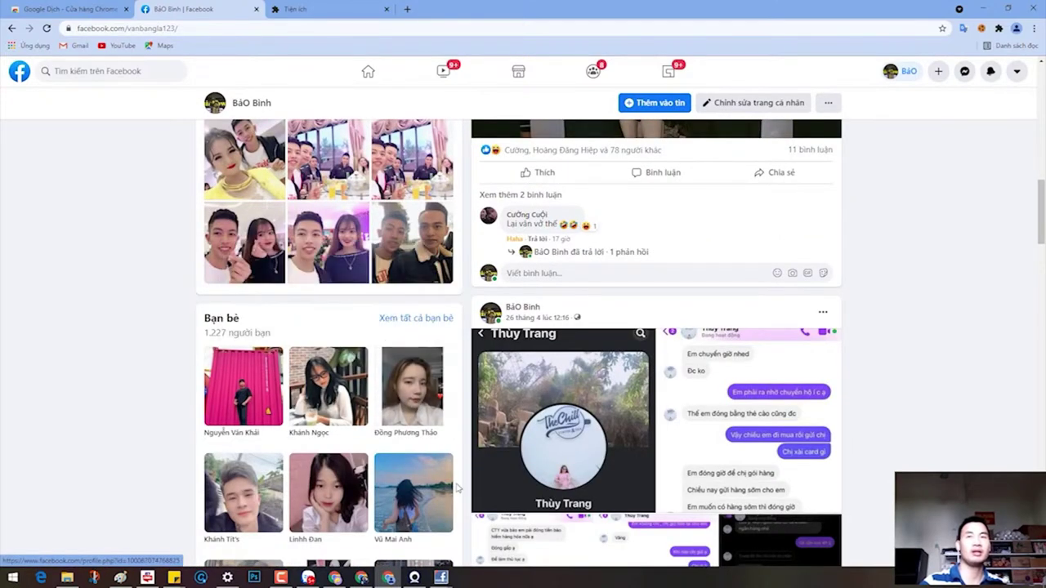
mouse_move(405, 474)
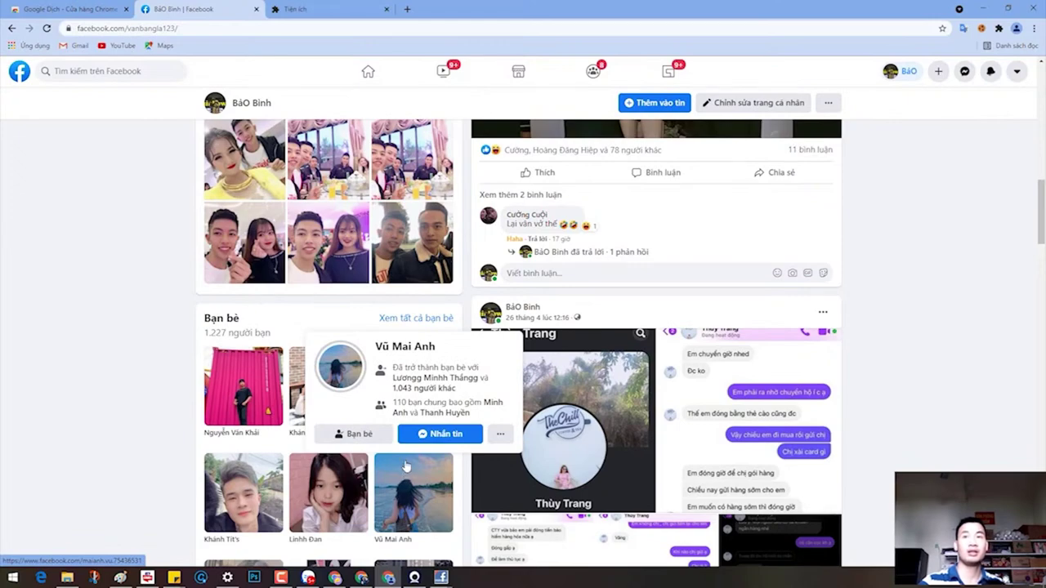
scroll(407, 462, down, 4)
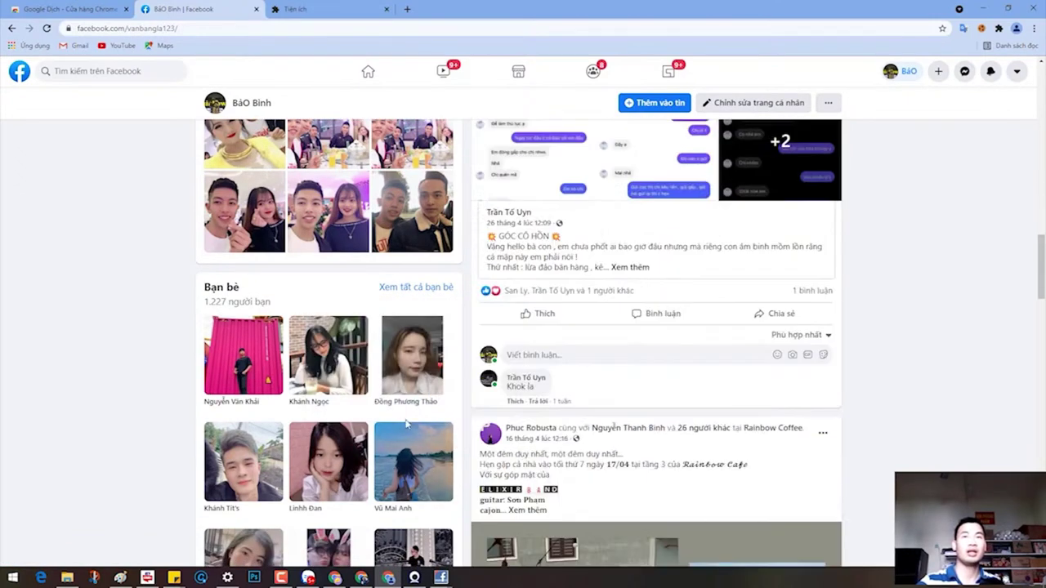
scroll(406, 424, down, 2)
Return to the Simple Facebook V2 unfriend queue, then bring up the screen recorder controls.
mouse_move(441, 578)
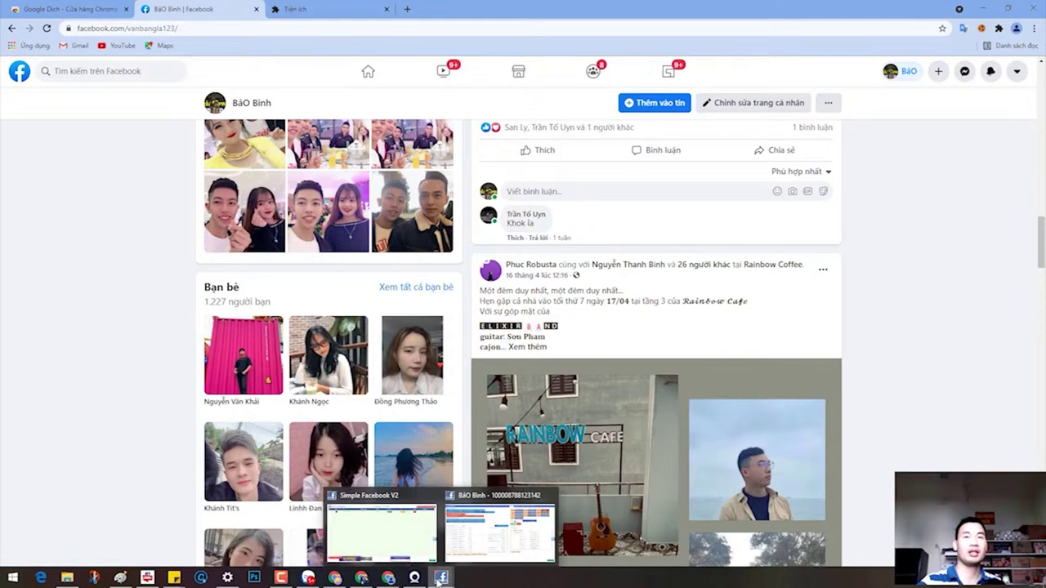
click(477, 525)
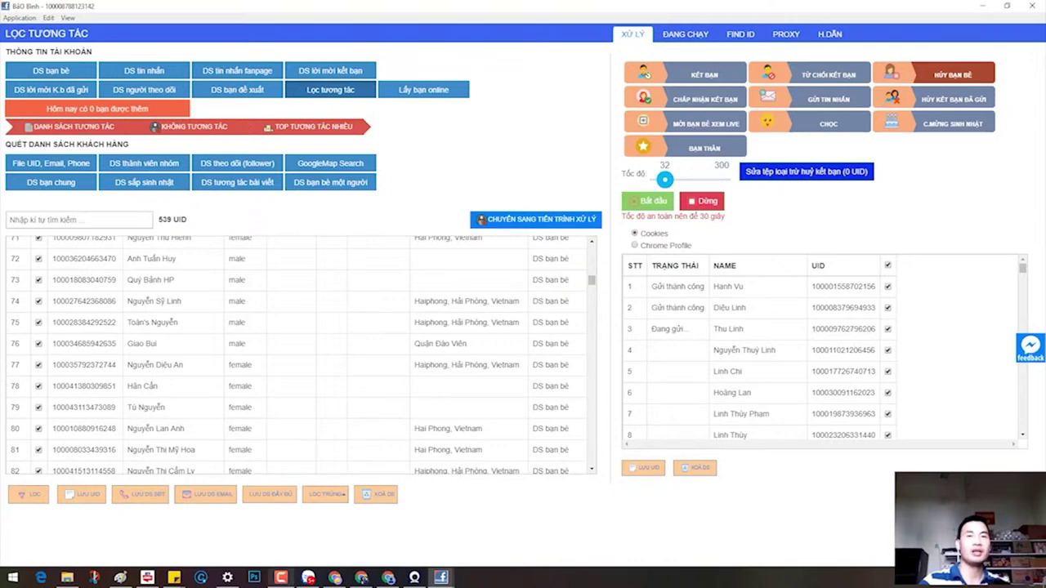
click(280, 578)
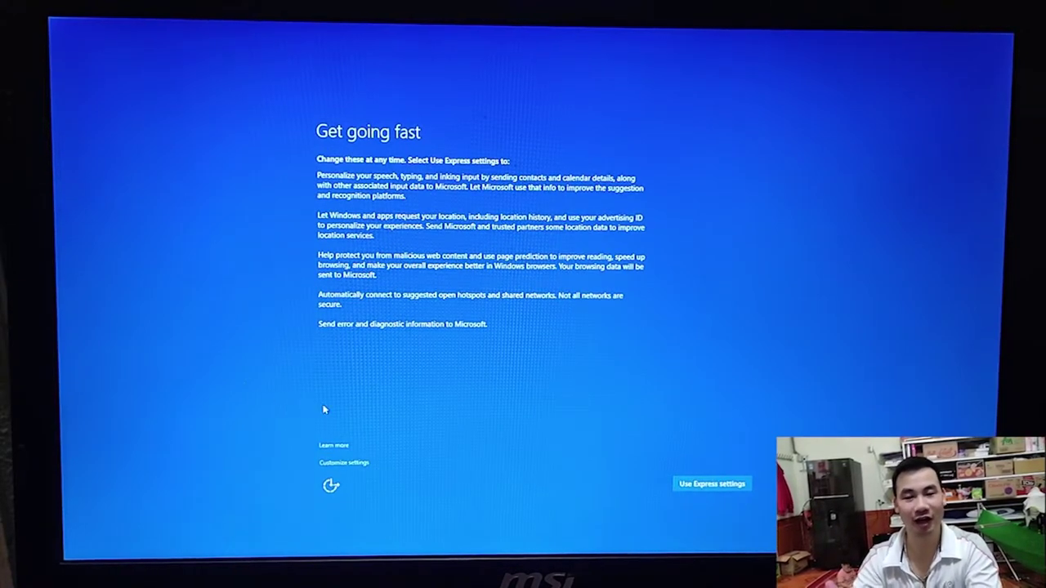
Accept the express settings to reach the 'Create an account for this PC' page.
click(695, 486)
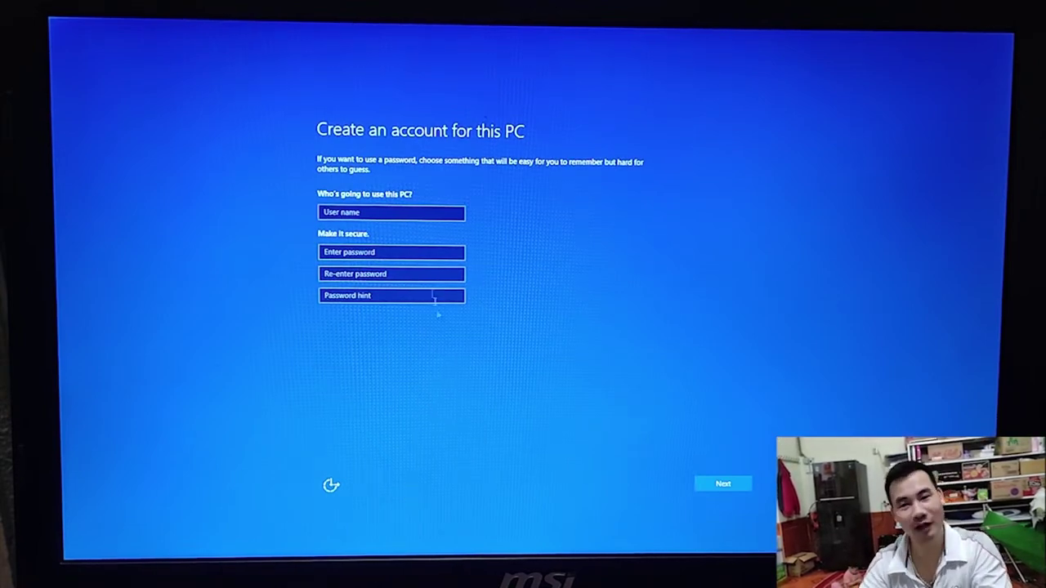
Enter the user's full name as the account name, leave the password blank, and continue.
click(380, 217)
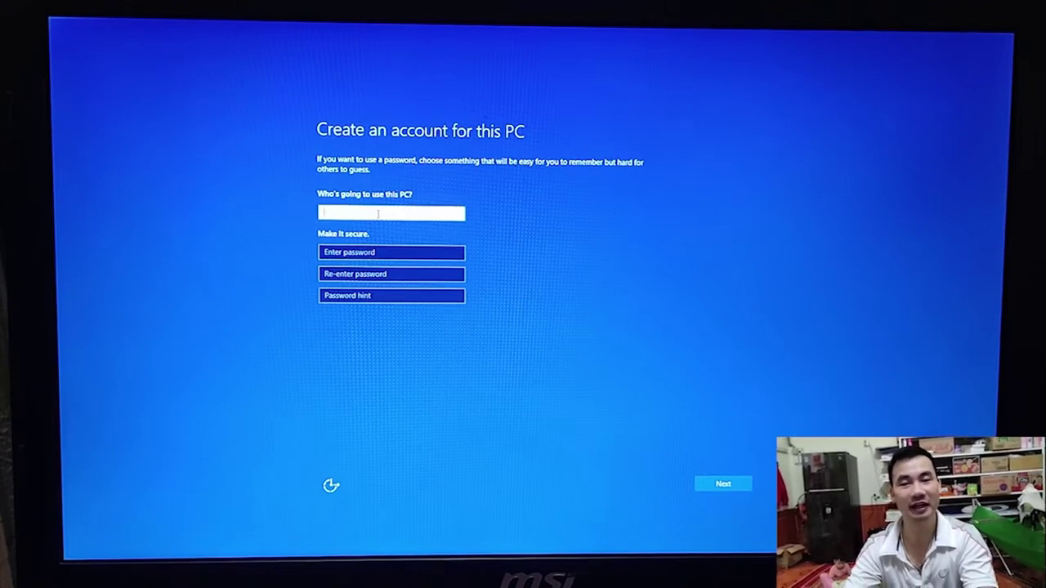
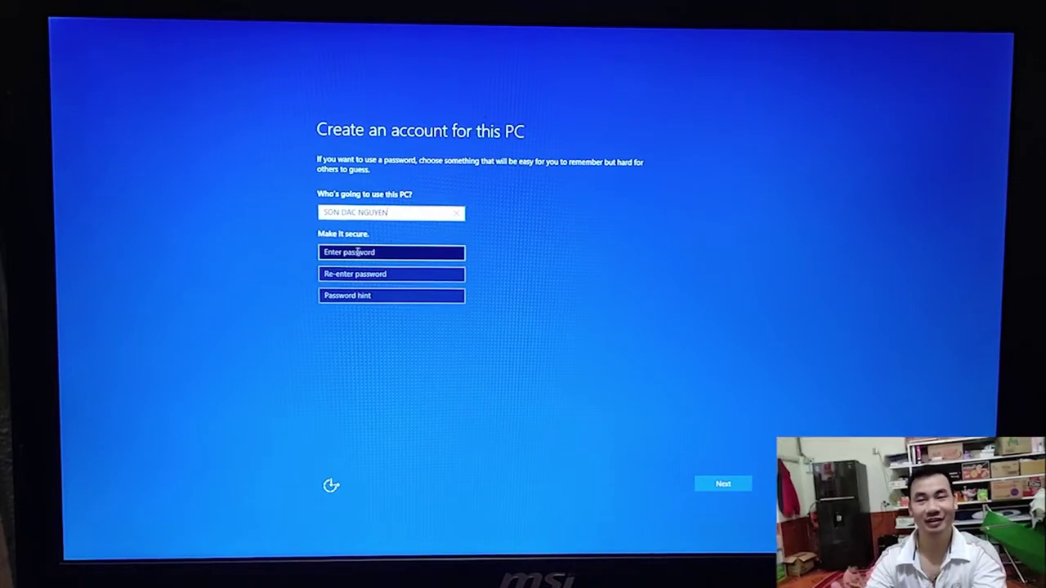
click(389, 254)
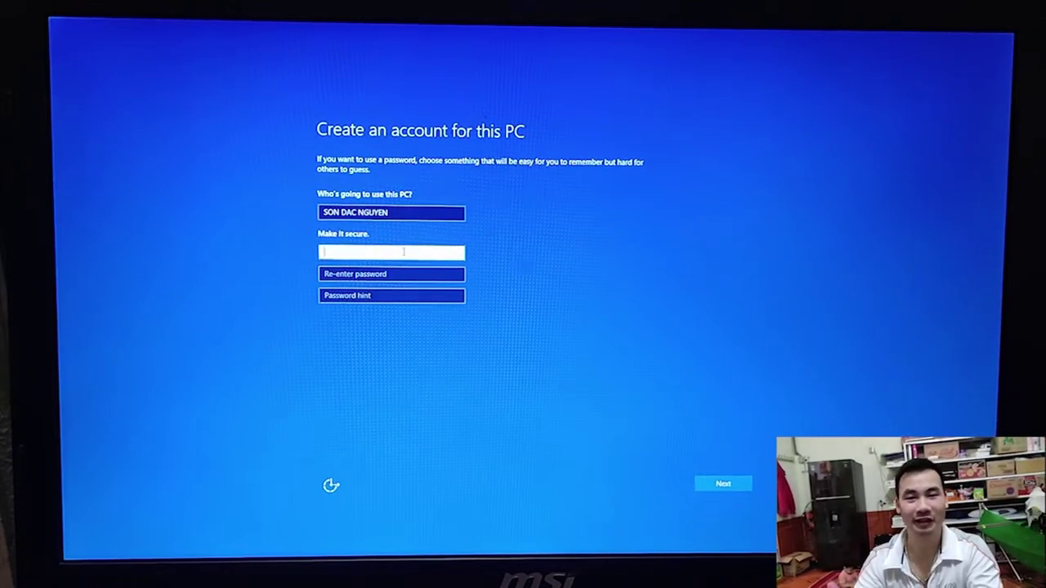
click(730, 484)
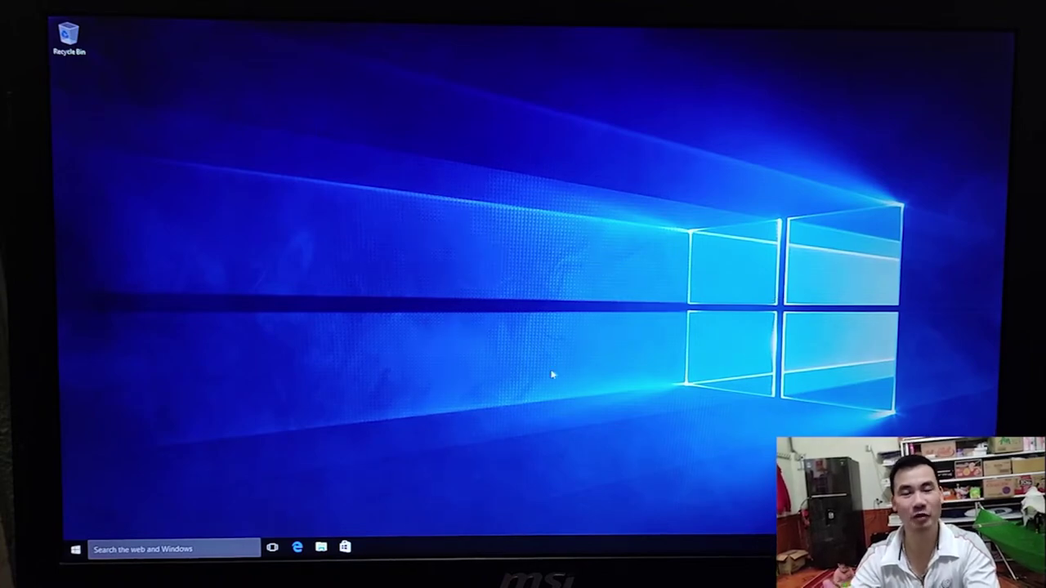
right_click(383, 159)
click(424, 191)
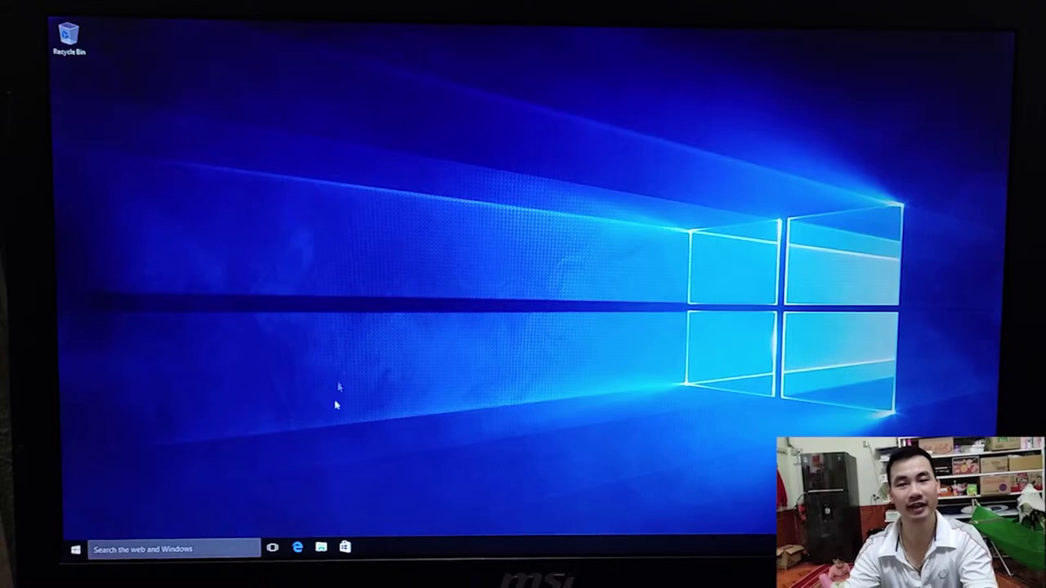
right_click(379, 207)
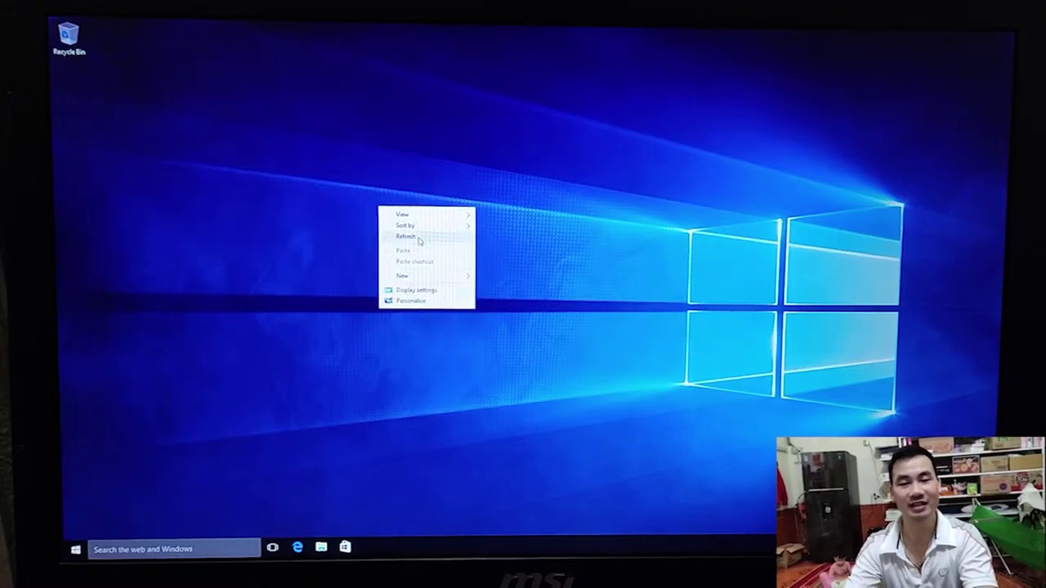
click(416, 242)
right_click(388, 173)
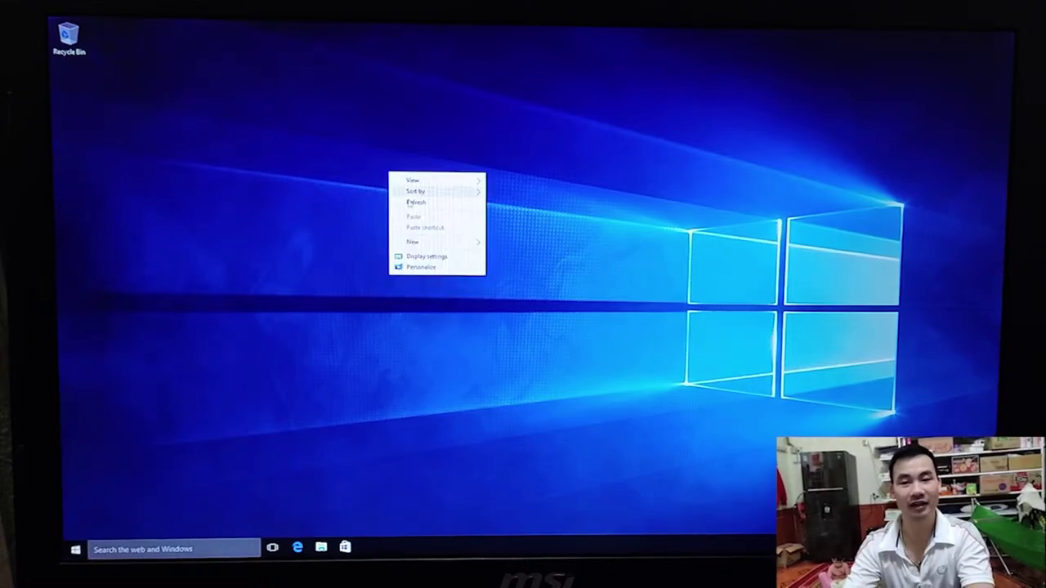
click(413, 202)
drag(153, 18, 64, 537)
drag(152, 21, 572, 282)
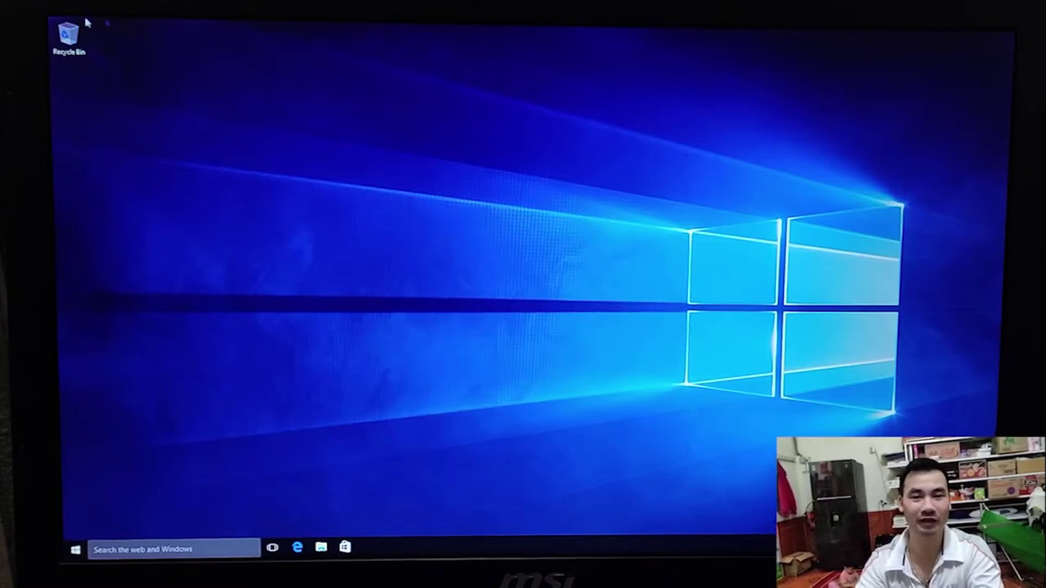
mouse_move(54, 34)
mouse_down()
mouse_move(163, 71)
mouse_move(129, 150)
mouse_move(59, 36)
mouse_up()
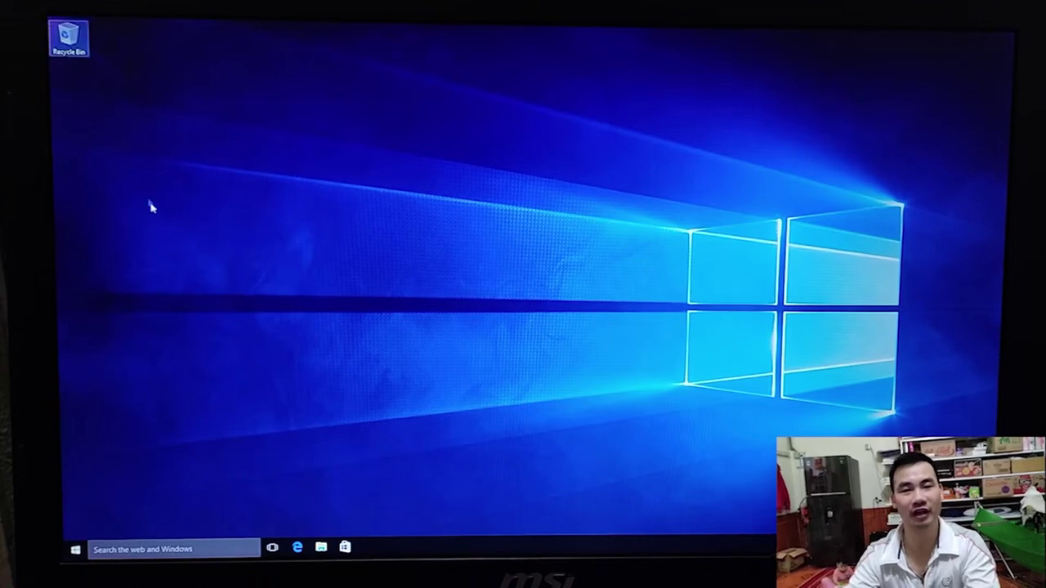
Launch File Explorer from the Start menu and show This PC with its drives.
click(74, 550)
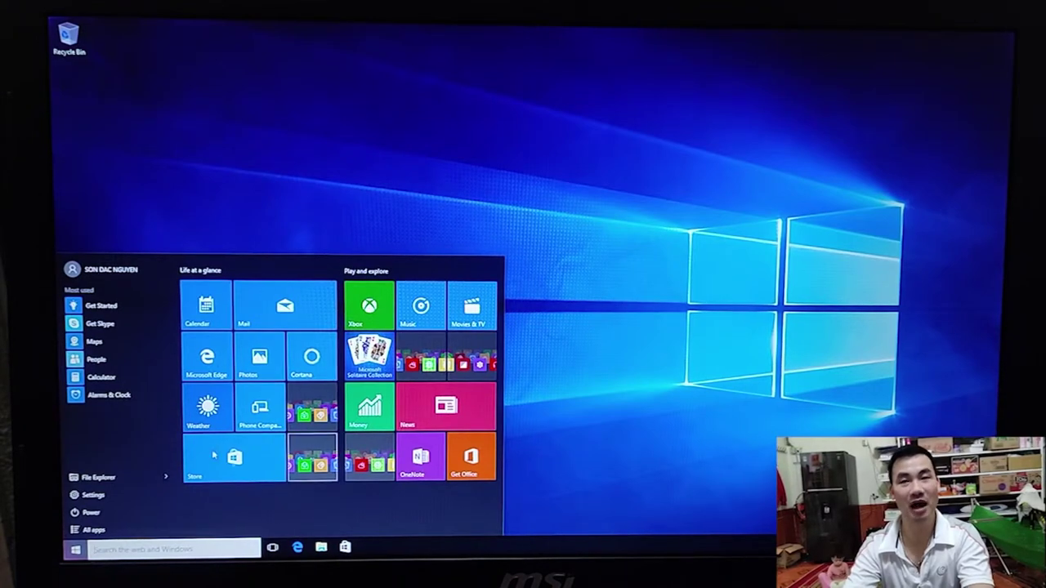
click(125, 482)
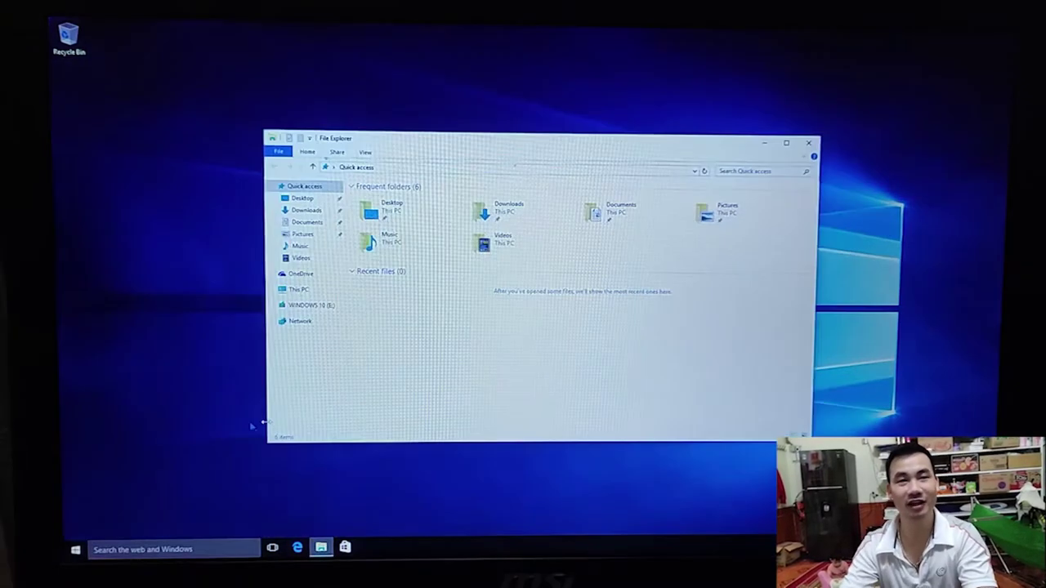
click(299, 290)
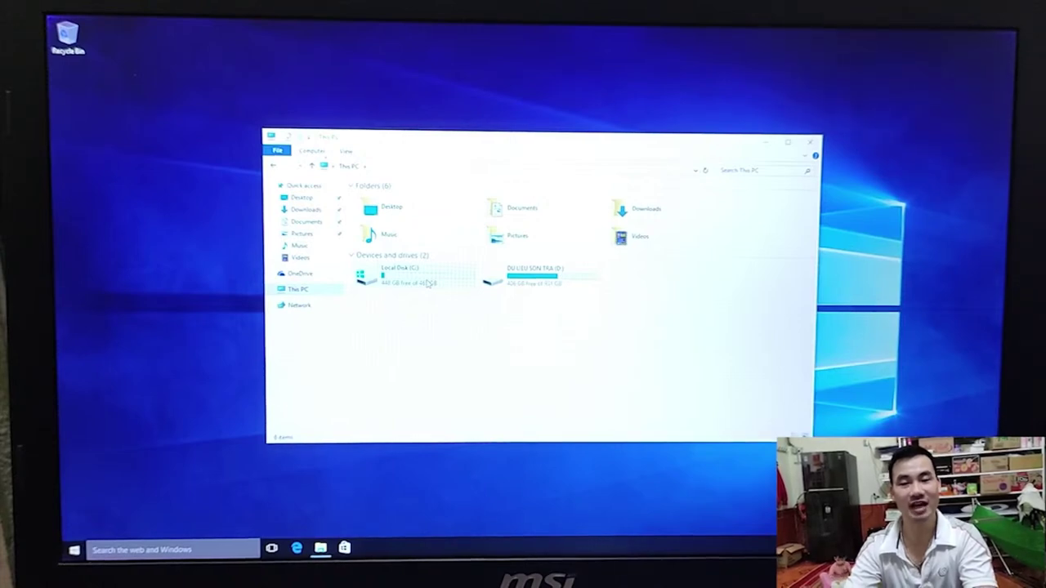
Rename Local Disk (C:) to 'Win 10 SSD', granting administrator permission.
click(405, 279)
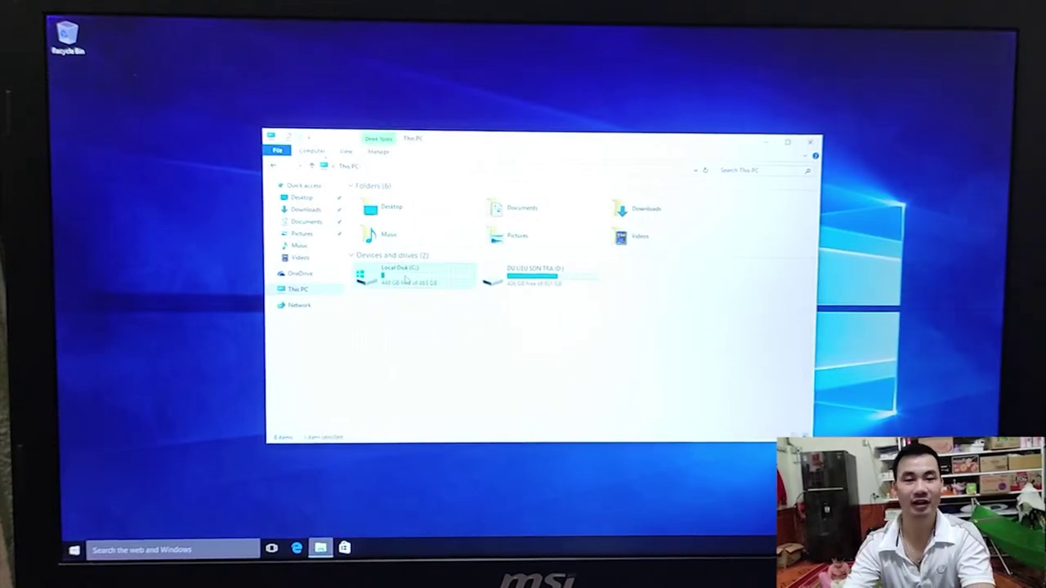
key(F2)
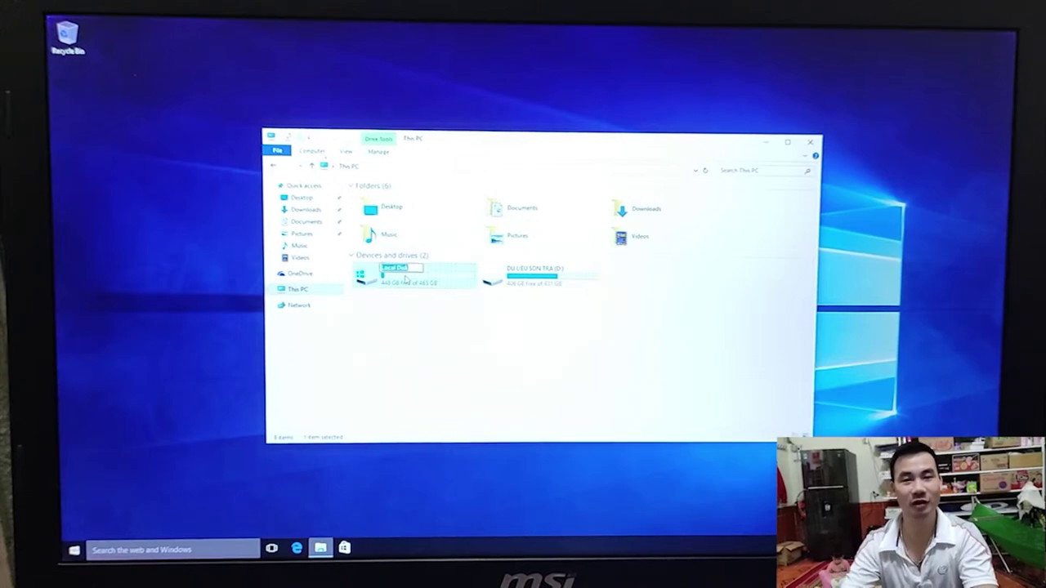
text(WIN 10)
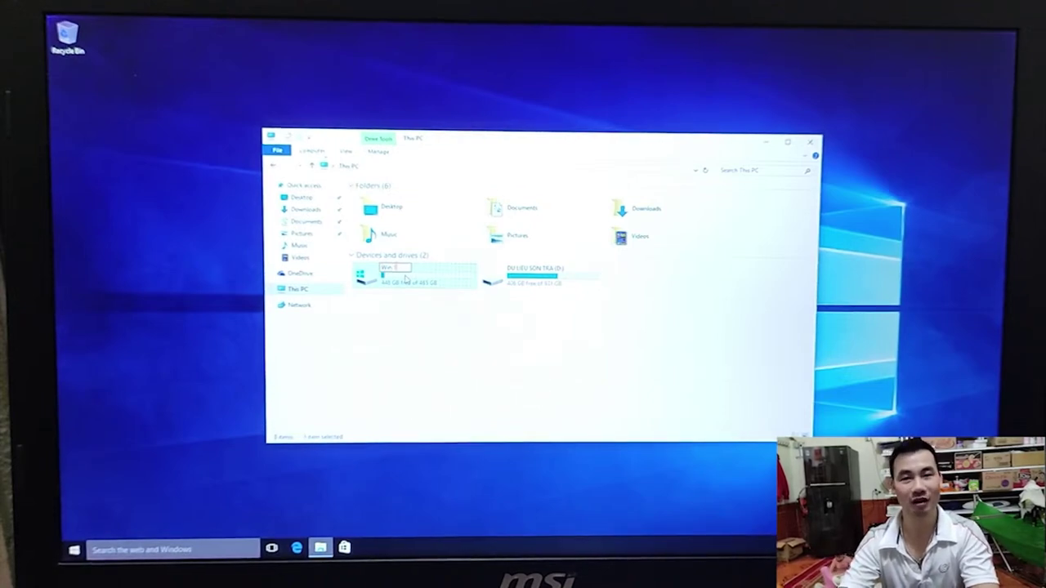
text( PS)
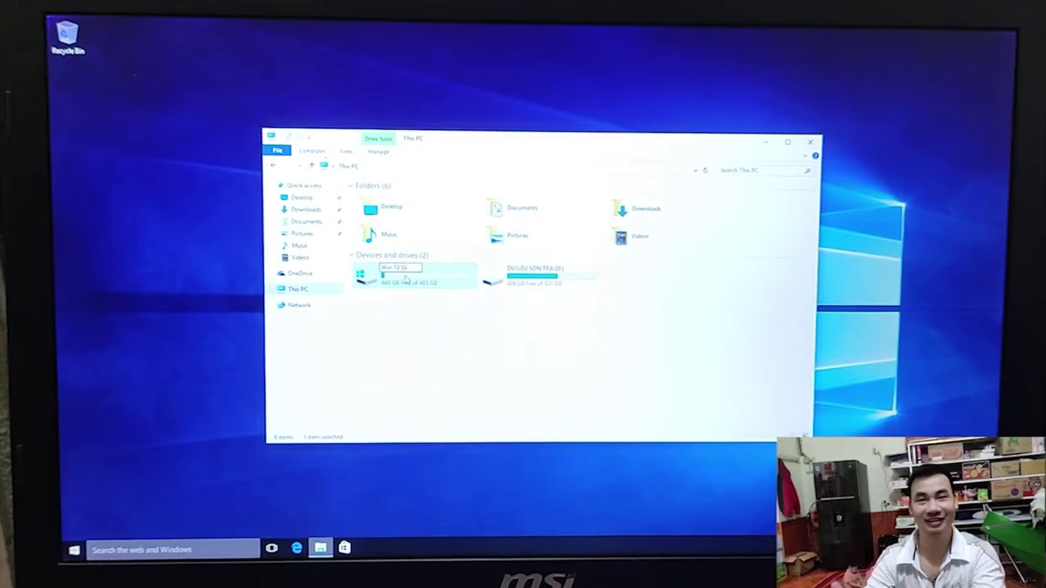
key(Return)
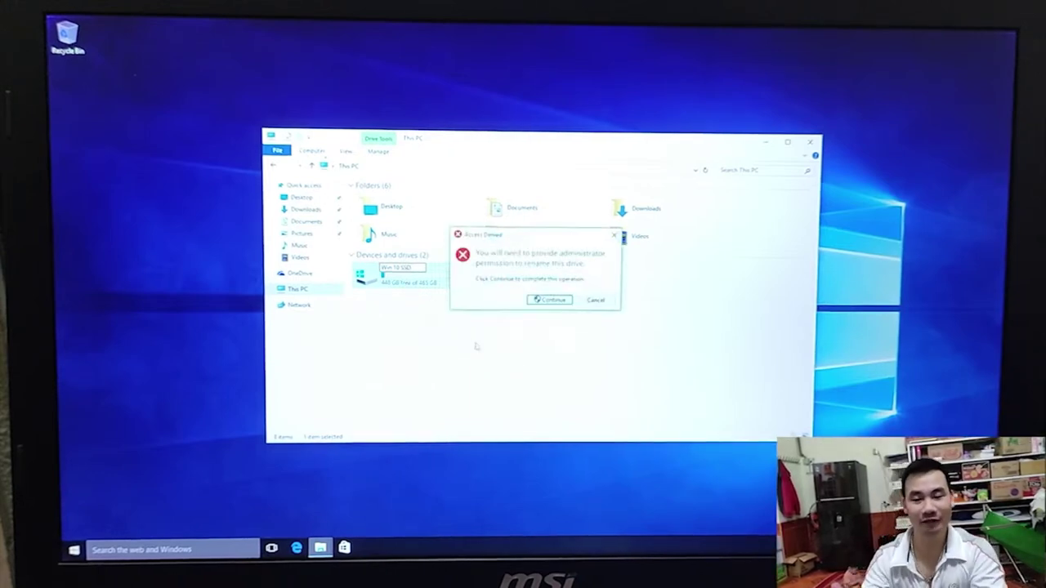
click(541, 300)
Open the Win 10 SSD (C:) drive's Properties, then close the This PC window.
right_click(516, 357)
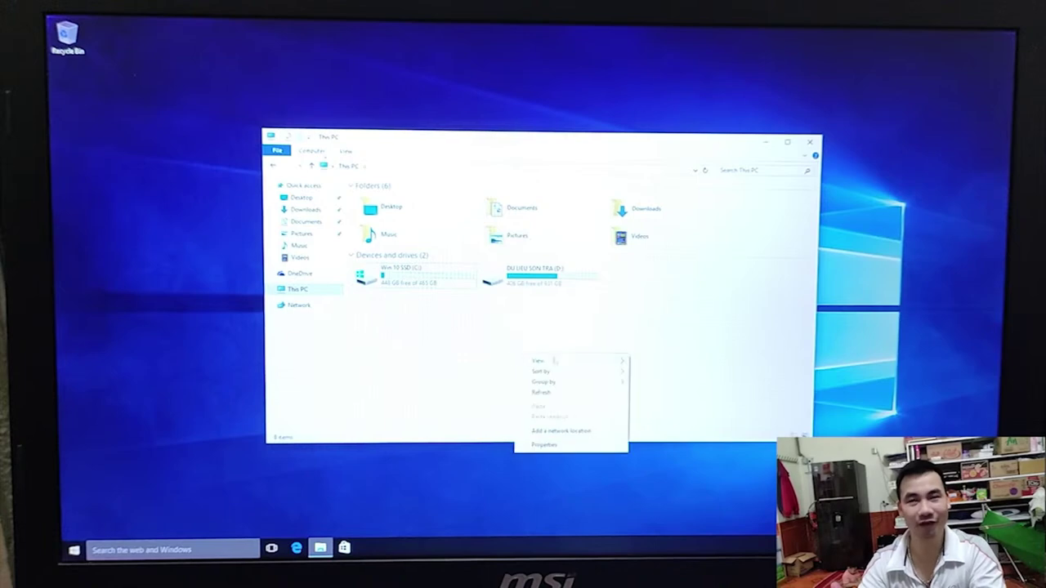
click(552, 400)
click(425, 278)
right_click(425, 278)
click(463, 405)
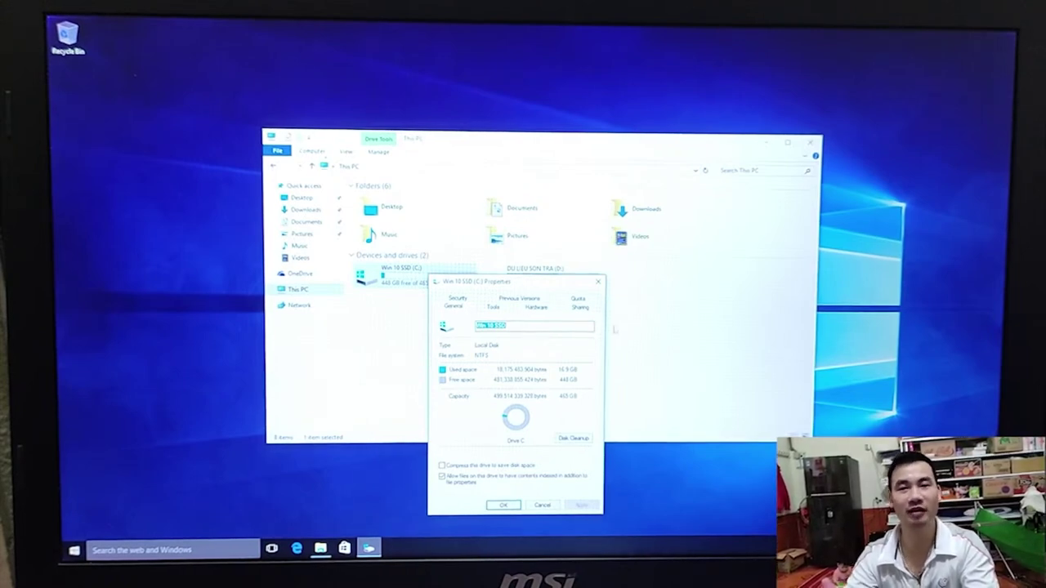
click(718, 313)
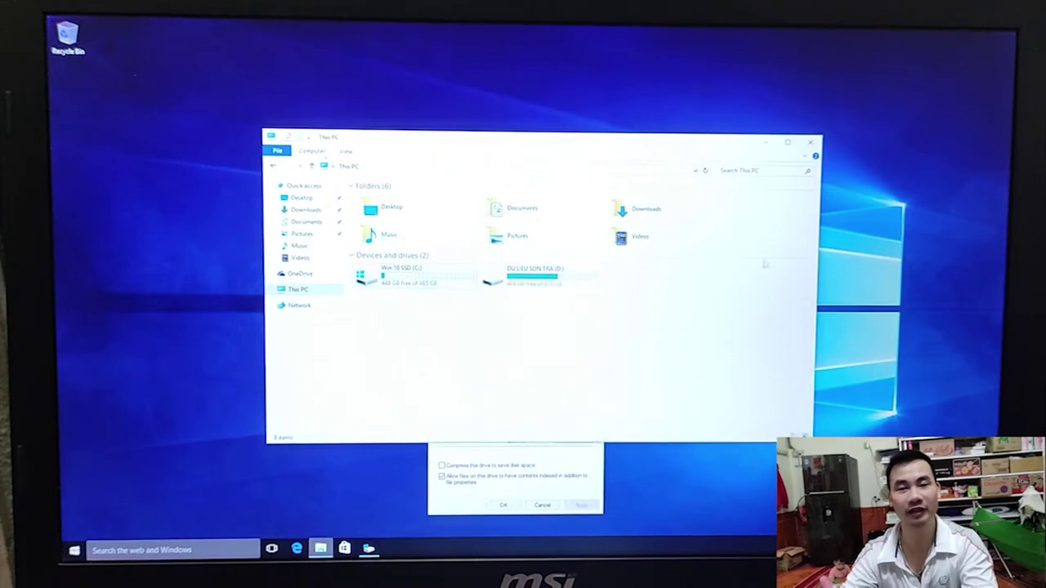
click(809, 142)
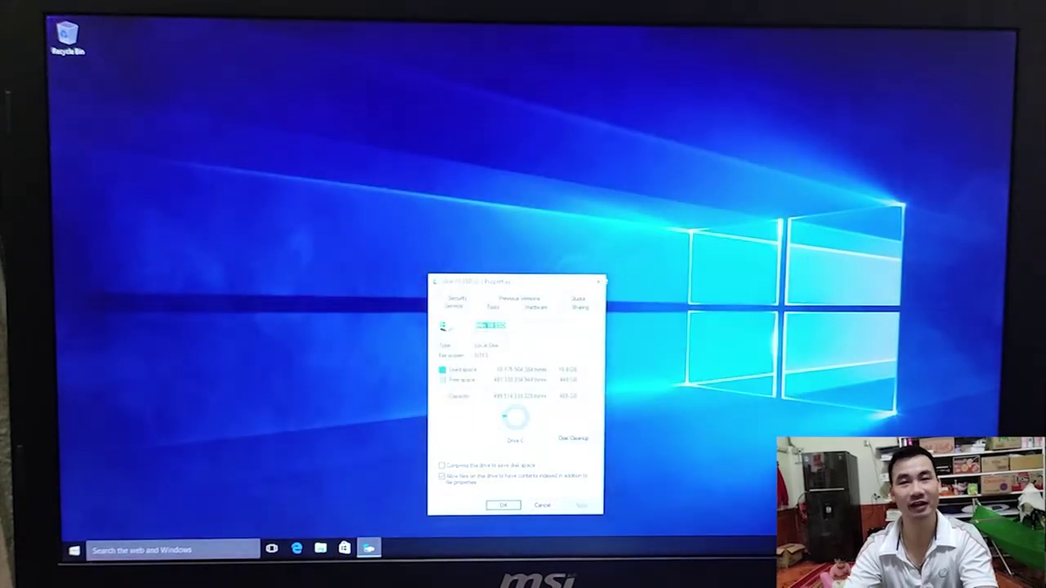
Open Display settings from the desktop and browse the Notifications, Apps, Multitasking and Tablet mode pages.
click(599, 281)
right_click(368, 109)
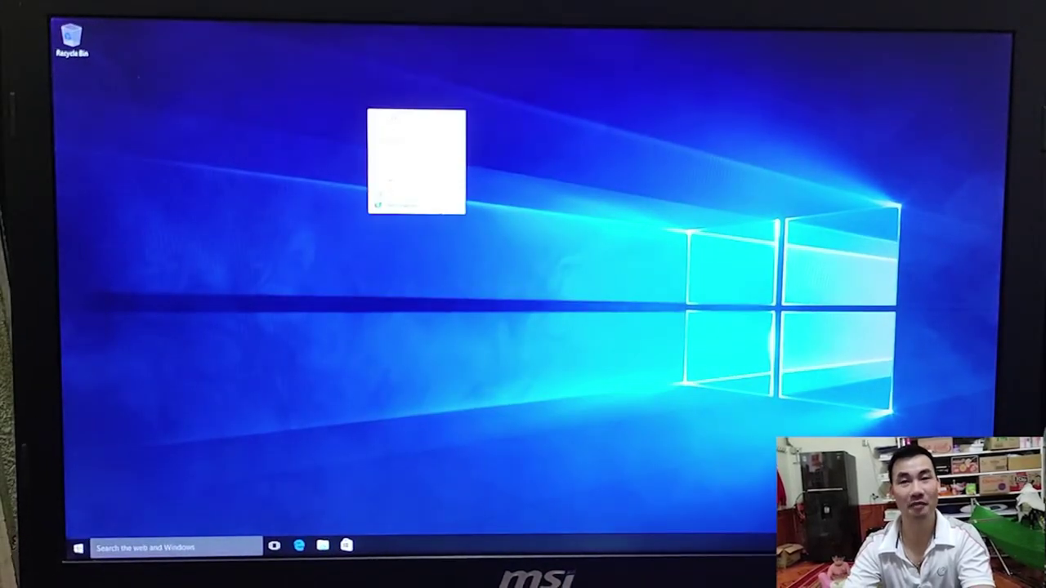
click(399, 196)
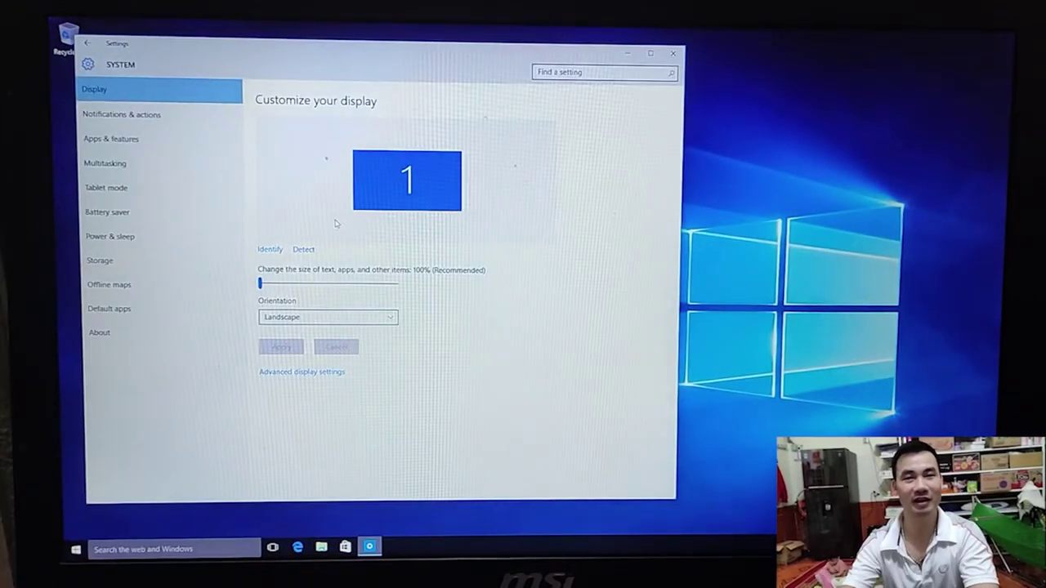
click(128, 118)
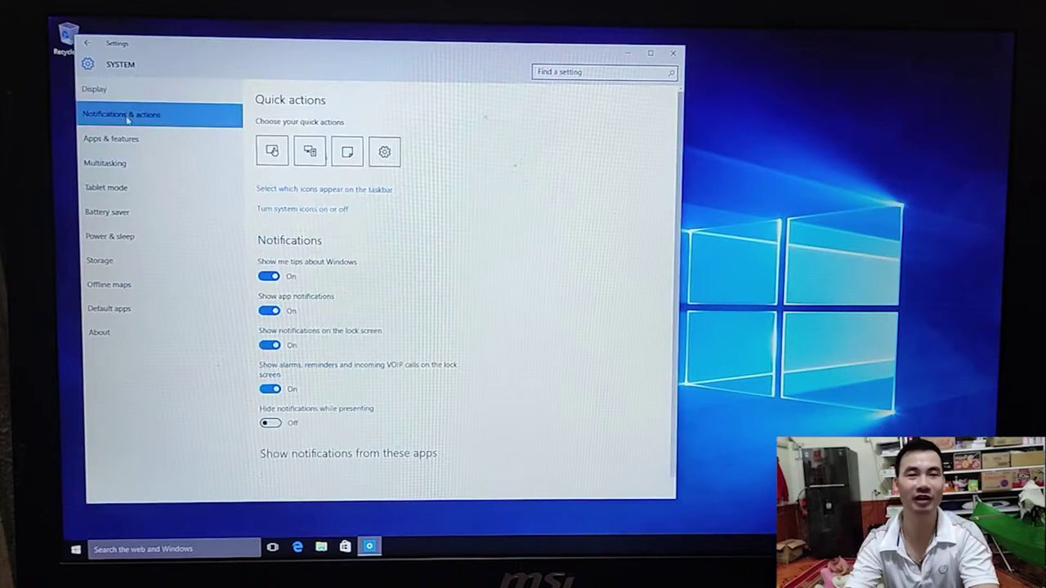
click(118, 141)
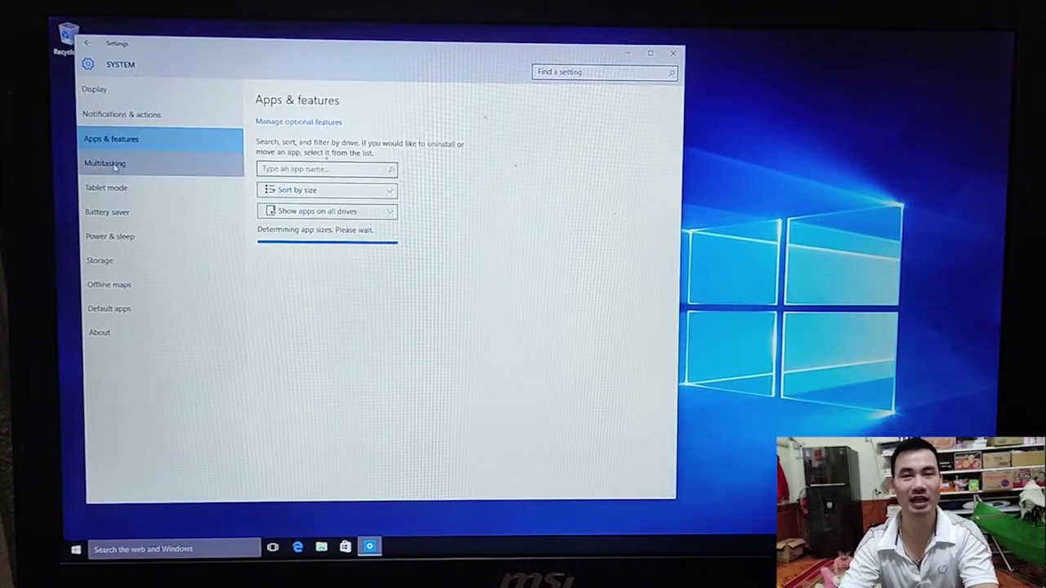
click(115, 166)
click(113, 192)
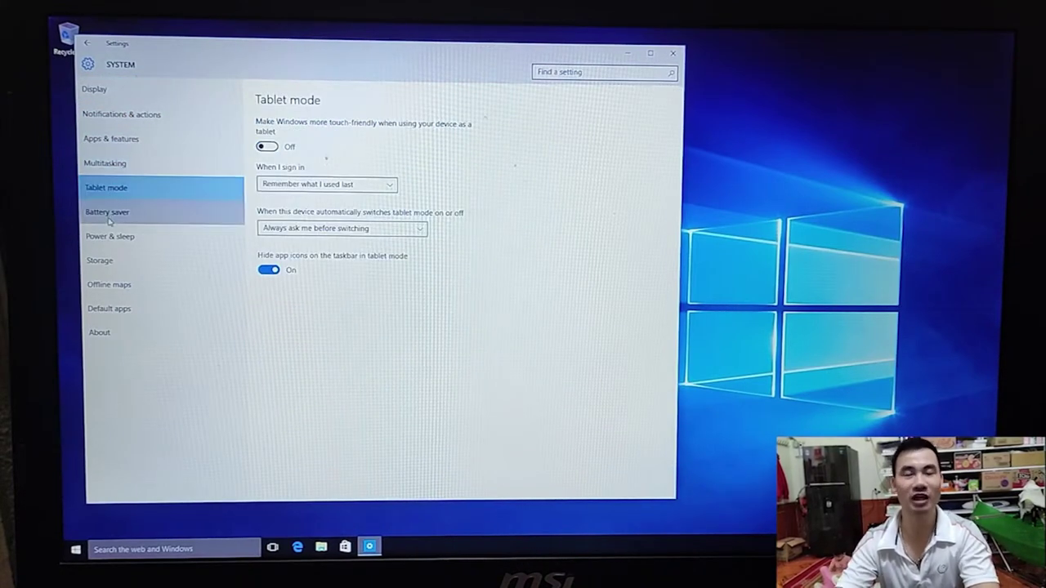
Review Battery saver through About (Windows 10 Home, 16 GB RAM), then minimize Settings.
click(109, 214)
click(108, 238)
click(105, 261)
click(107, 288)
click(108, 309)
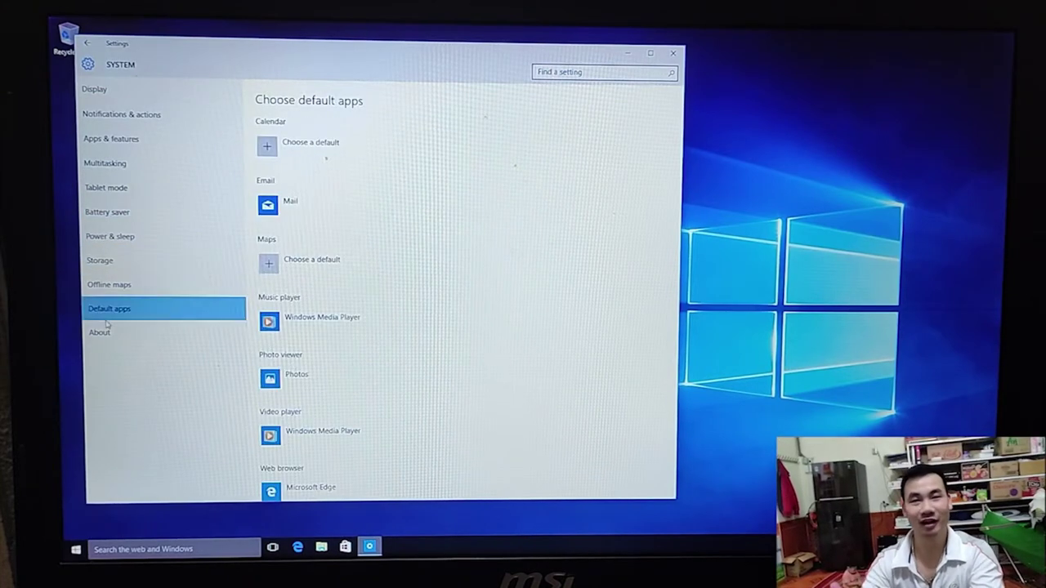
click(100, 334)
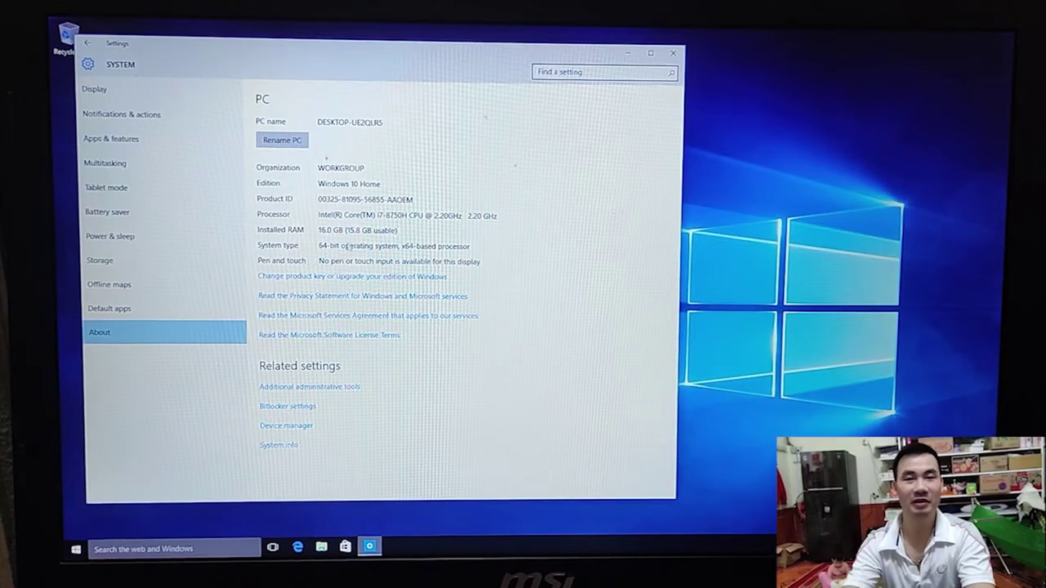
click(102, 89)
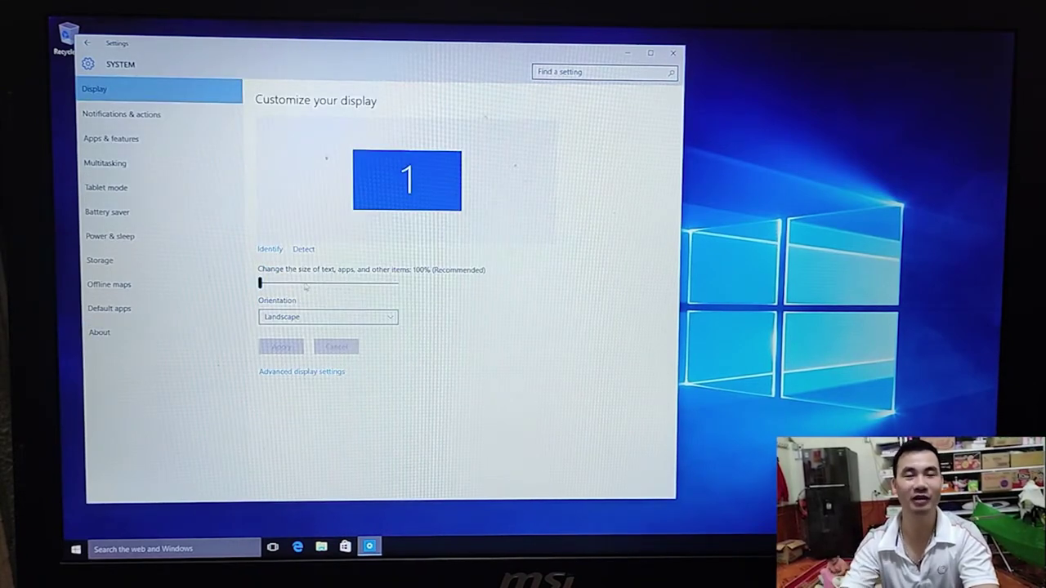
click(629, 55)
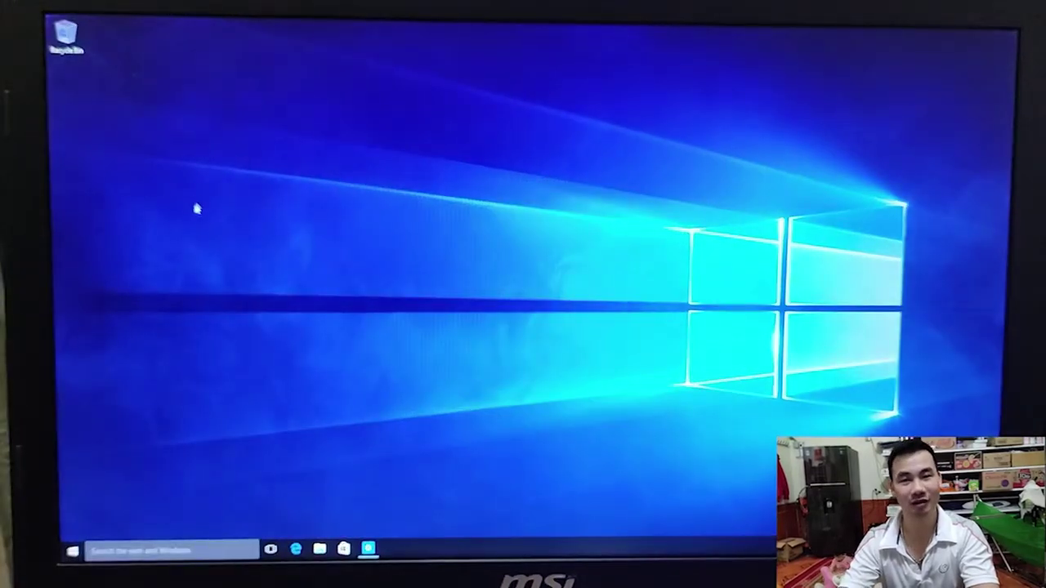
Set the desktop background to the beach picture from the Personalize settings.
right_click(295, 159)
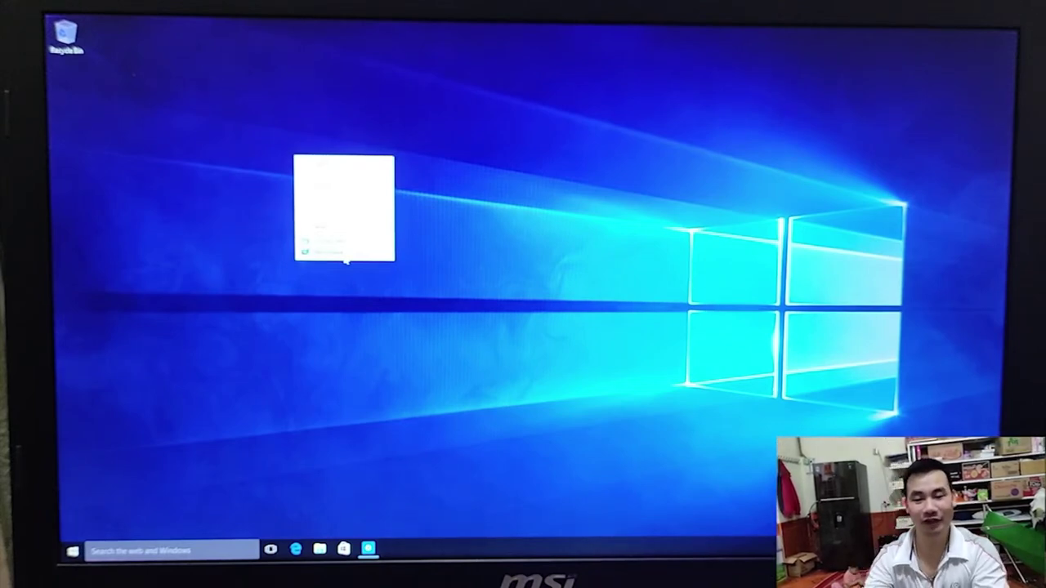
click(347, 253)
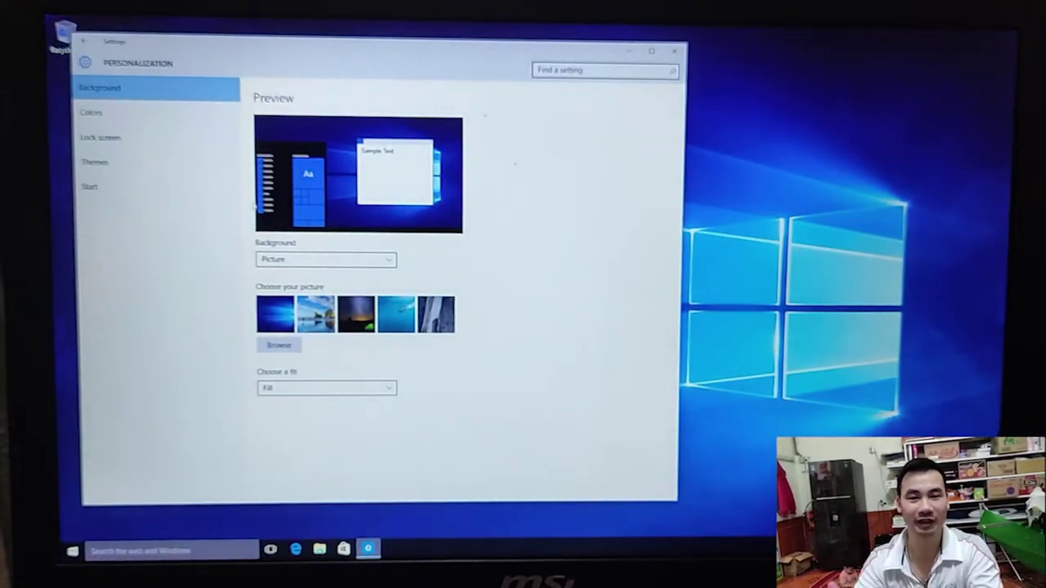
click(315, 315)
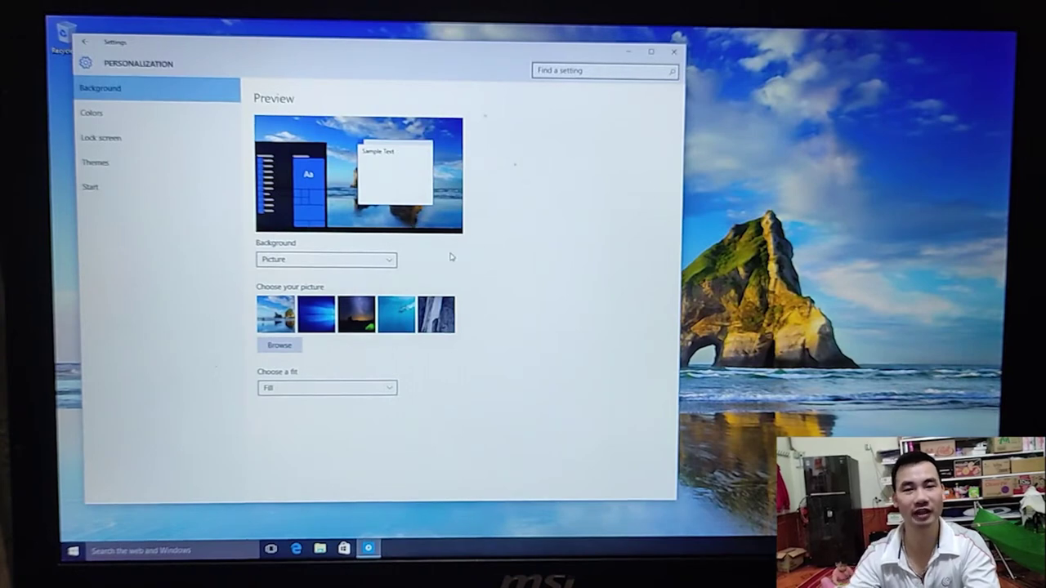
Try letting Windows pick the accent colour from the background, then turn that off.
click(112, 115)
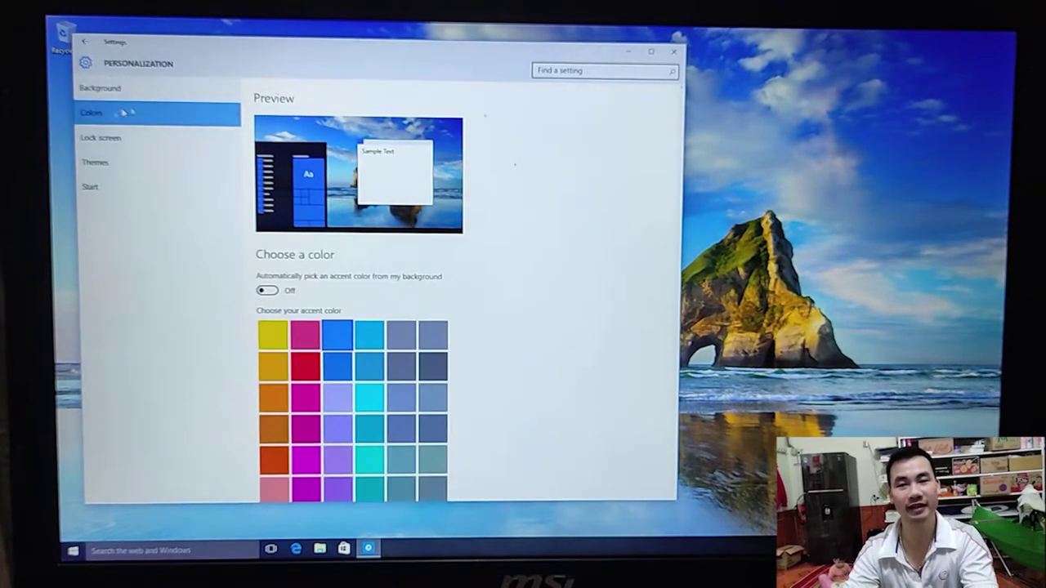
scroll(369, 316, down, 3)
click(268, 106)
click(269, 291)
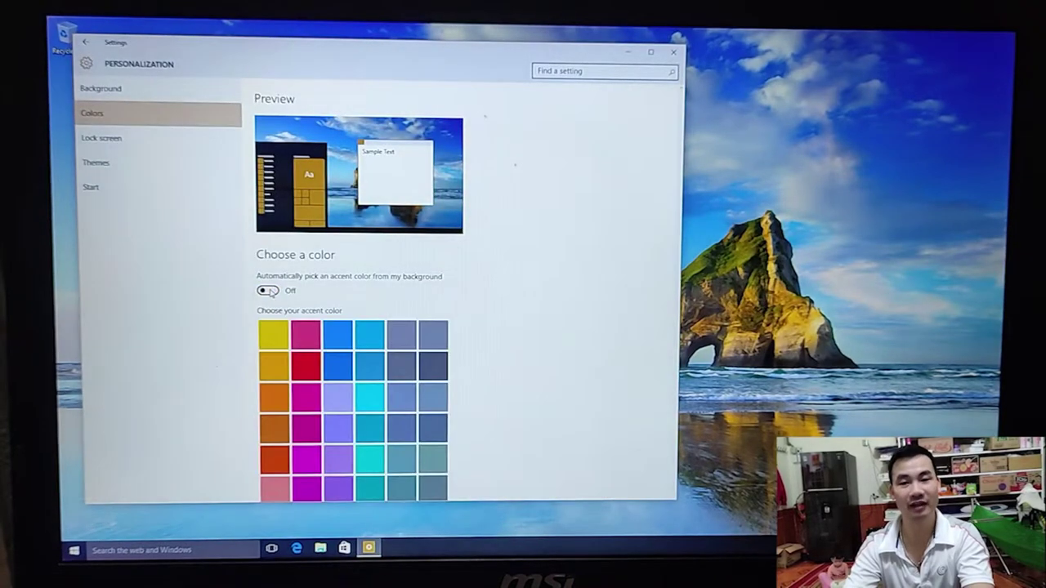
Preview magenta, blue, slate, lavender, teal, light blue and pink accent colours.
click(304, 340)
click(337, 335)
click(401, 336)
click(369, 365)
click(332, 407)
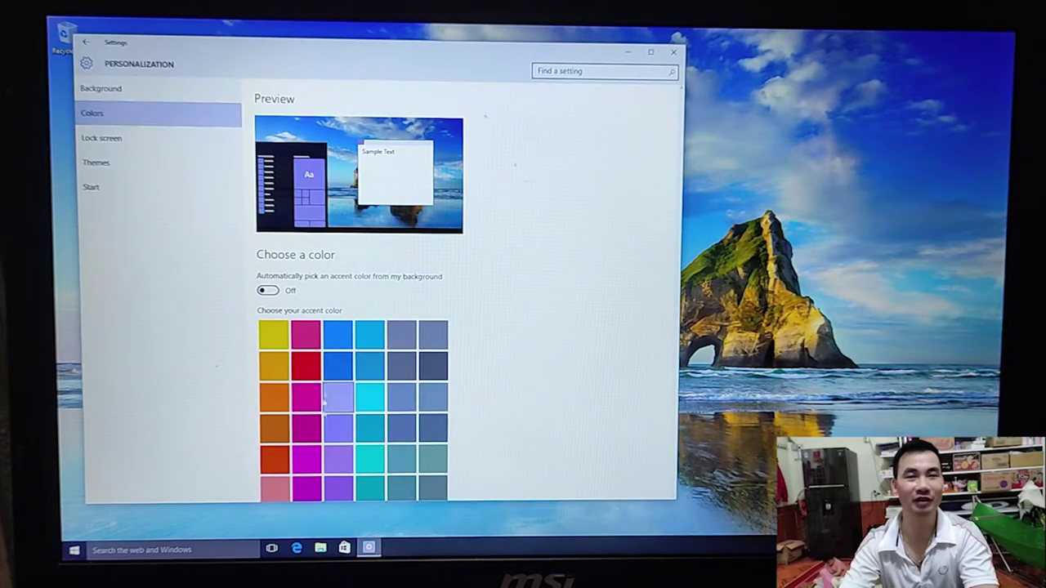
click(372, 461)
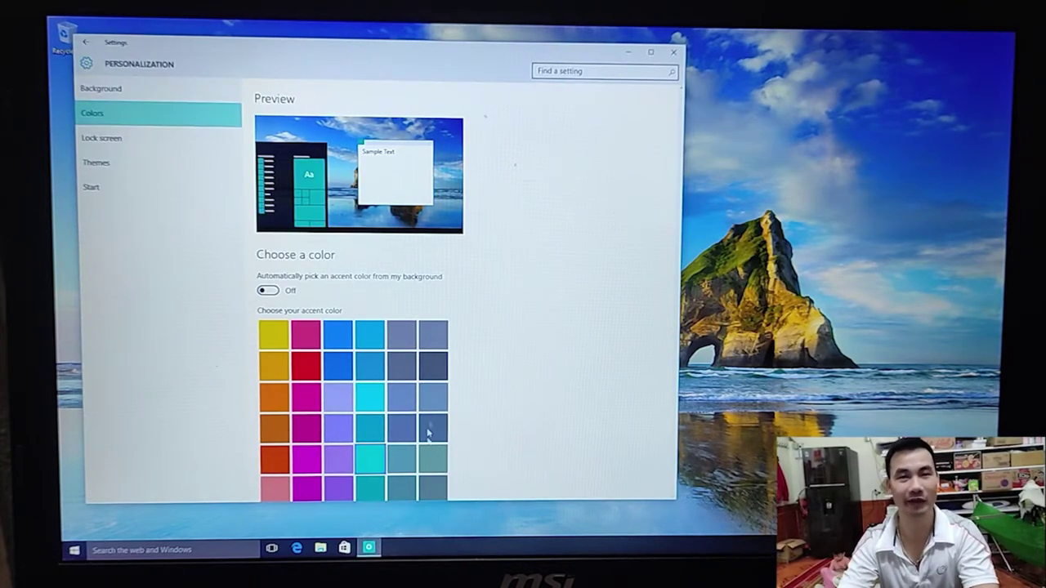
click(369, 335)
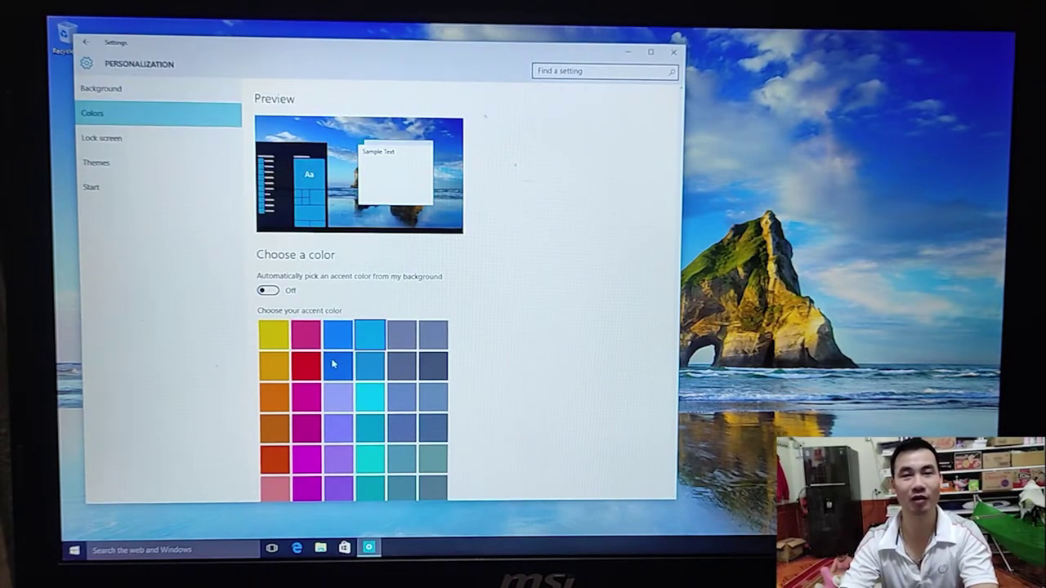
click(309, 402)
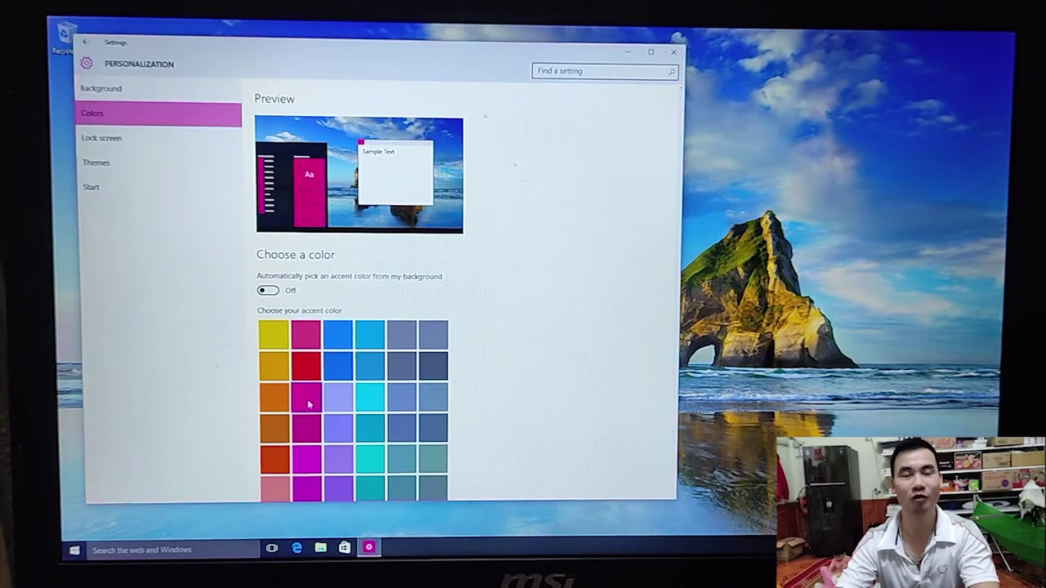
click(304, 335)
Apply the green accent colour.
scroll(303, 392, down, 3)
click(372, 357)
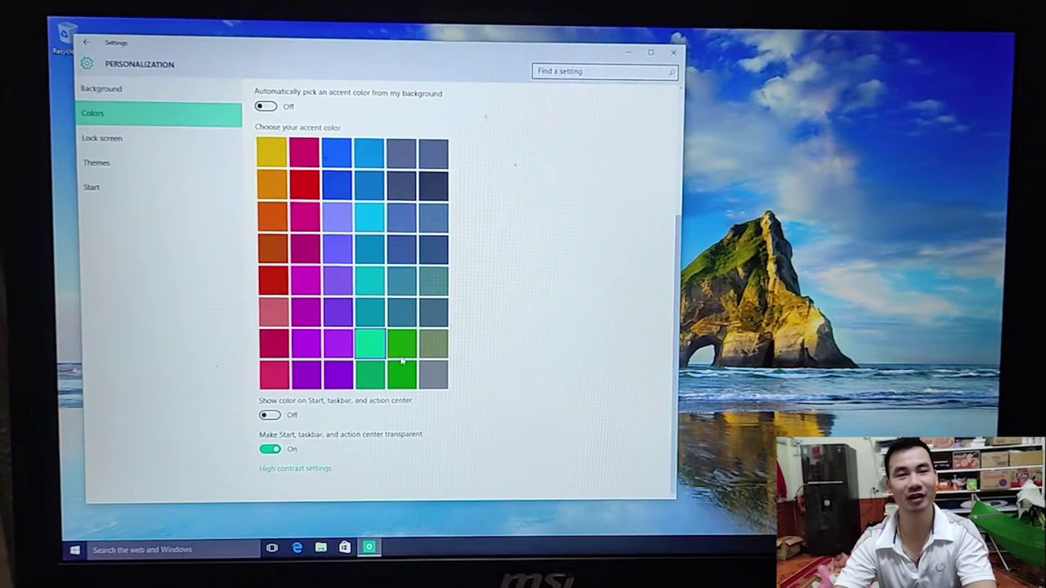
click(402, 361)
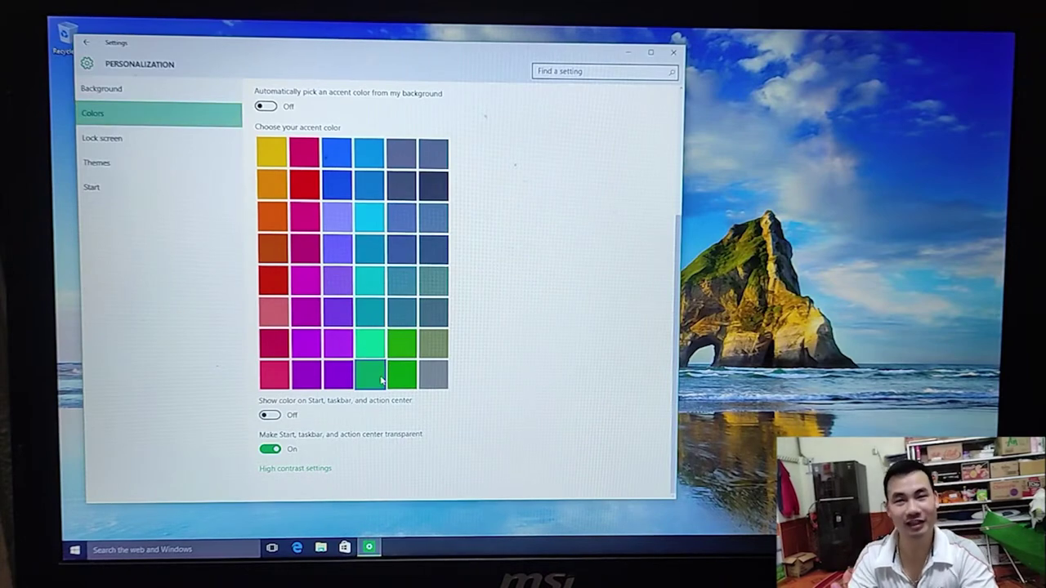
scroll(460, 276, up, 3)
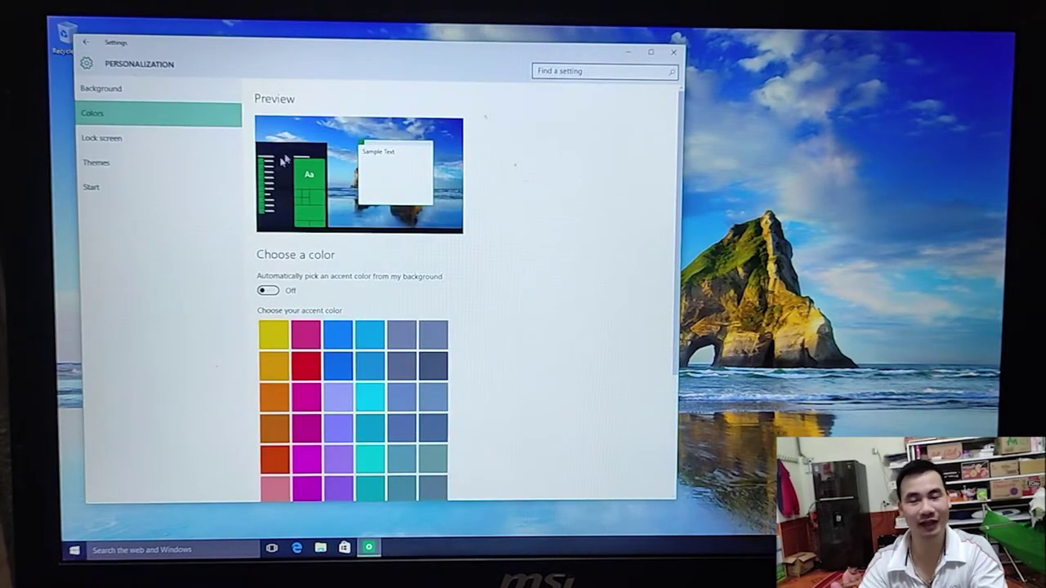
From the Themes page, open Desktop Icon Settings and place it beside the desktop.
click(101, 138)
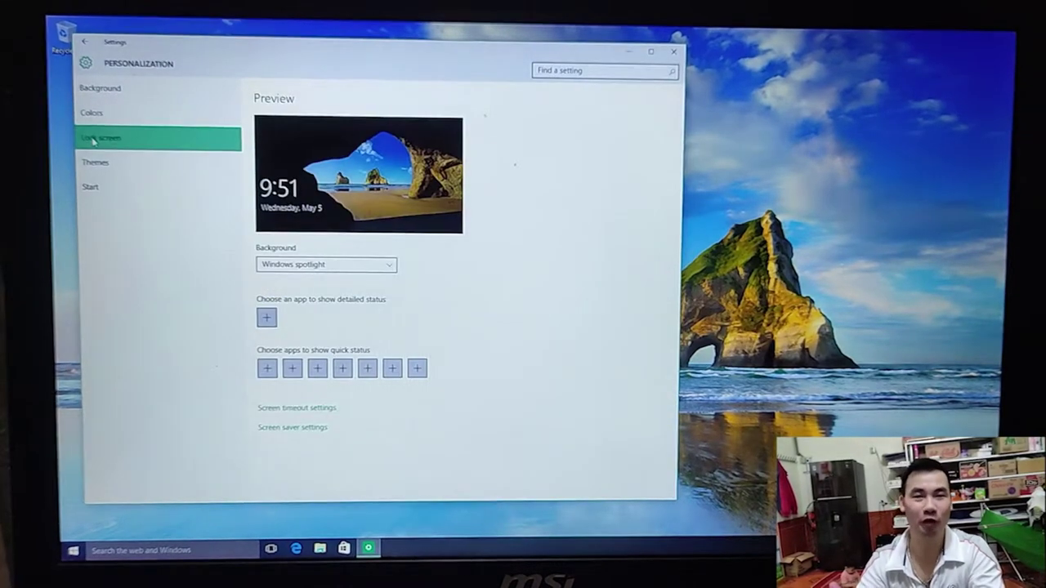
click(105, 165)
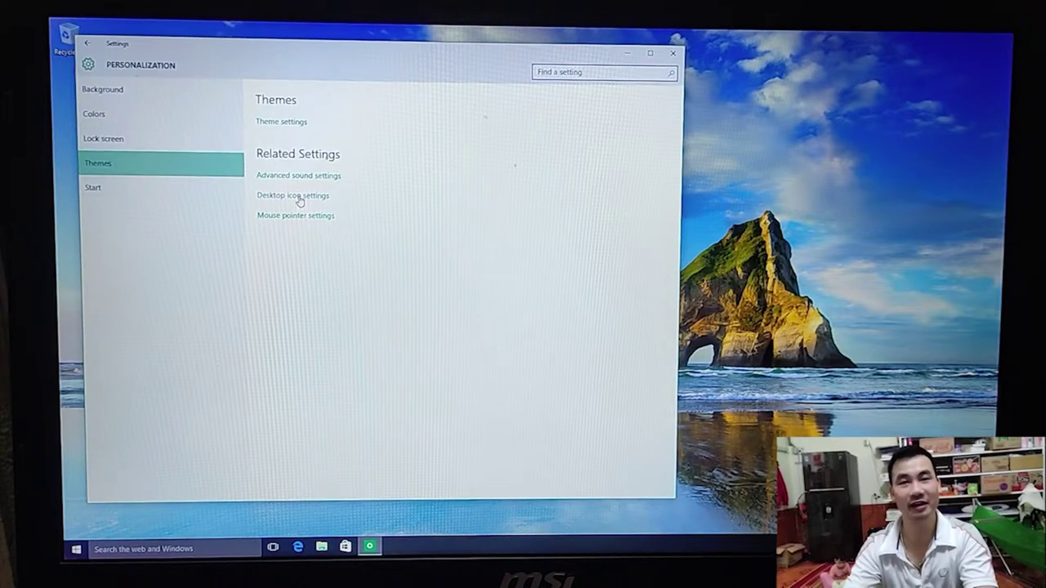
click(299, 196)
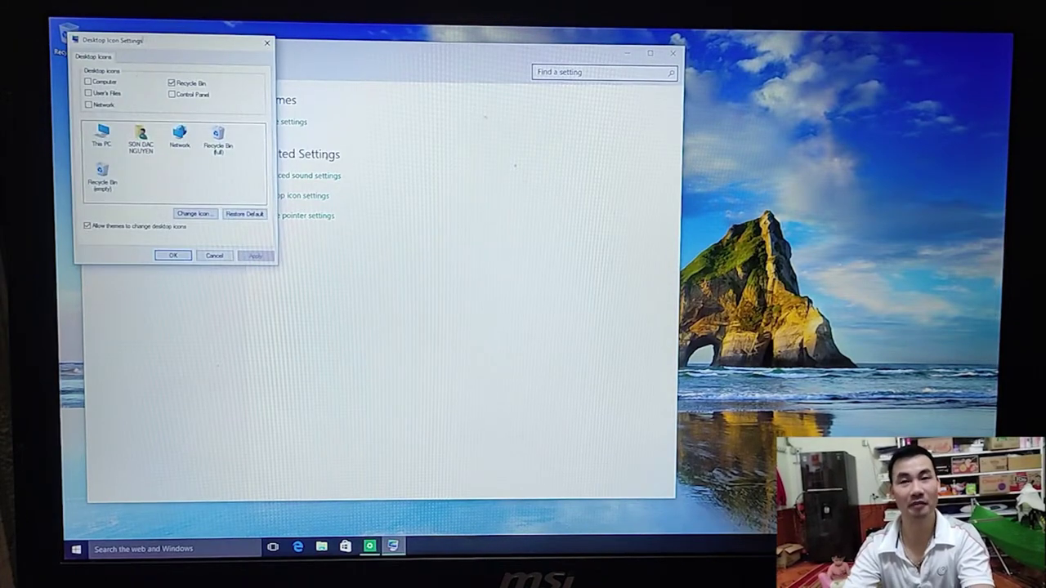
drag(158, 47, 755, 43)
click(626, 54)
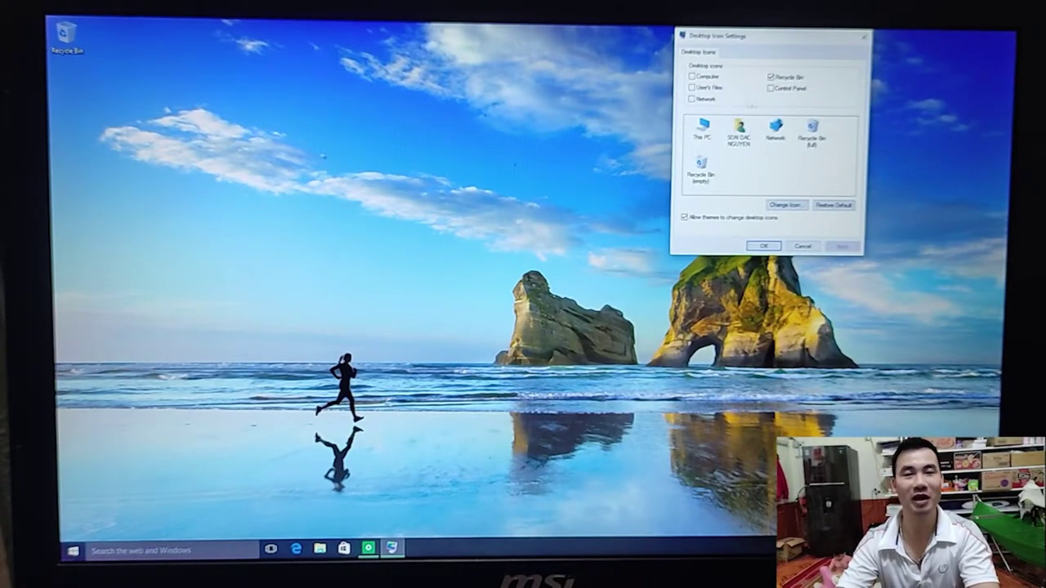
Enable the Computer and User's Files desktop icons and apply the change.
click(691, 76)
click(692, 87)
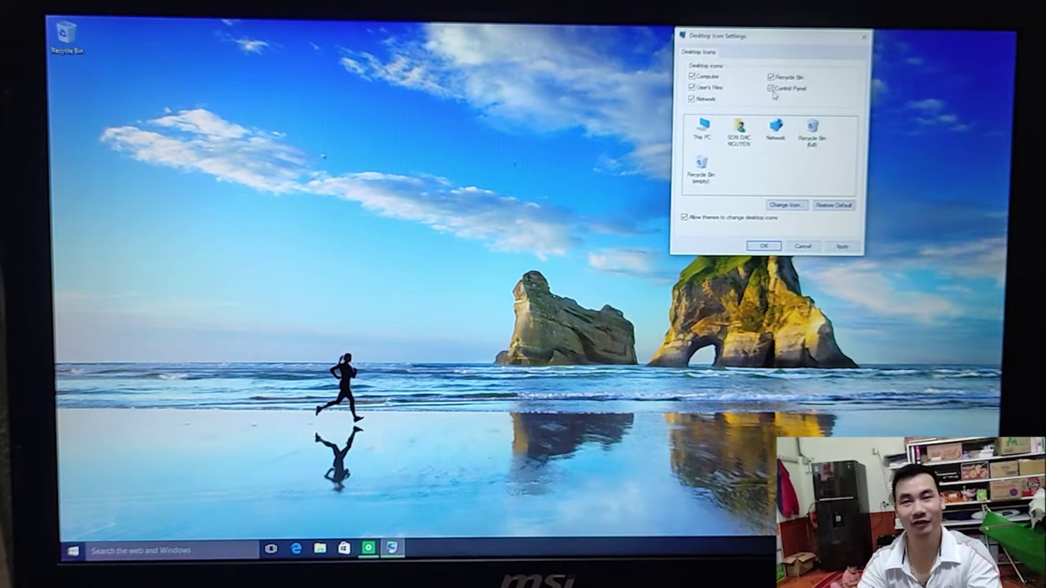
click(843, 247)
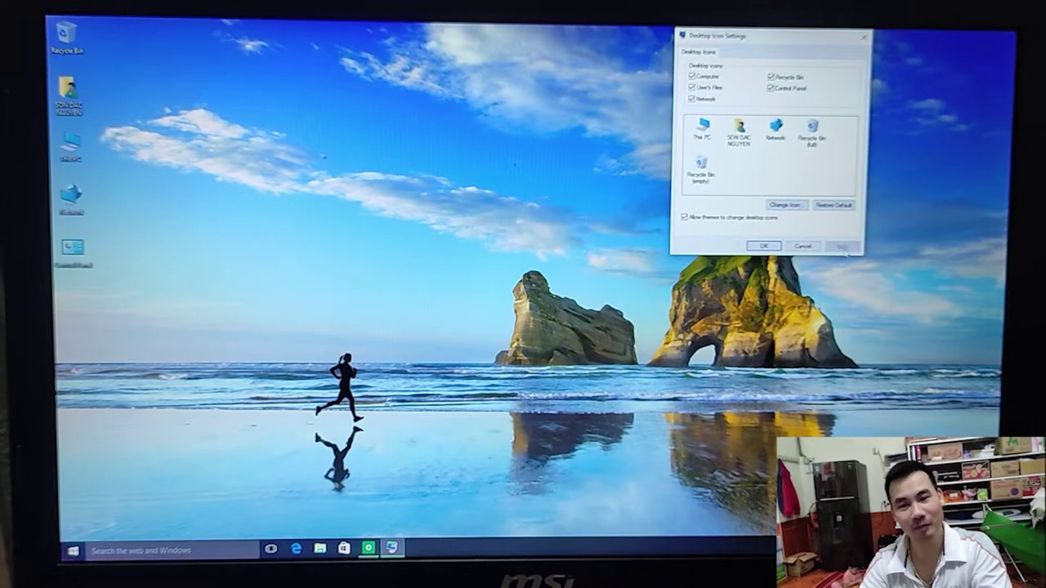
Confirm the desktop icon settings with OK and sort the desktop icons by name.
click(763, 246)
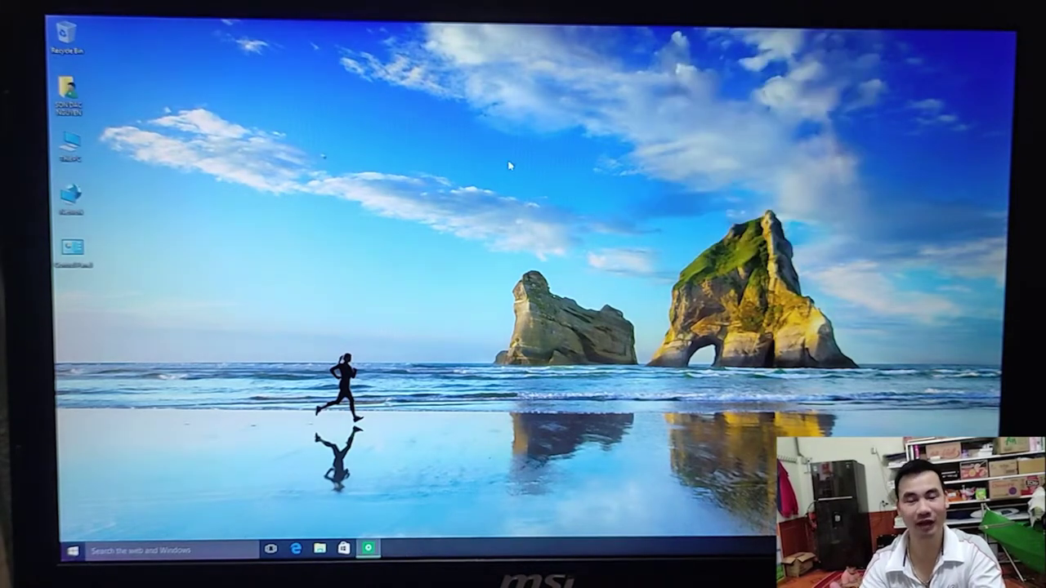
right_click(509, 162)
mouse_move(582, 170)
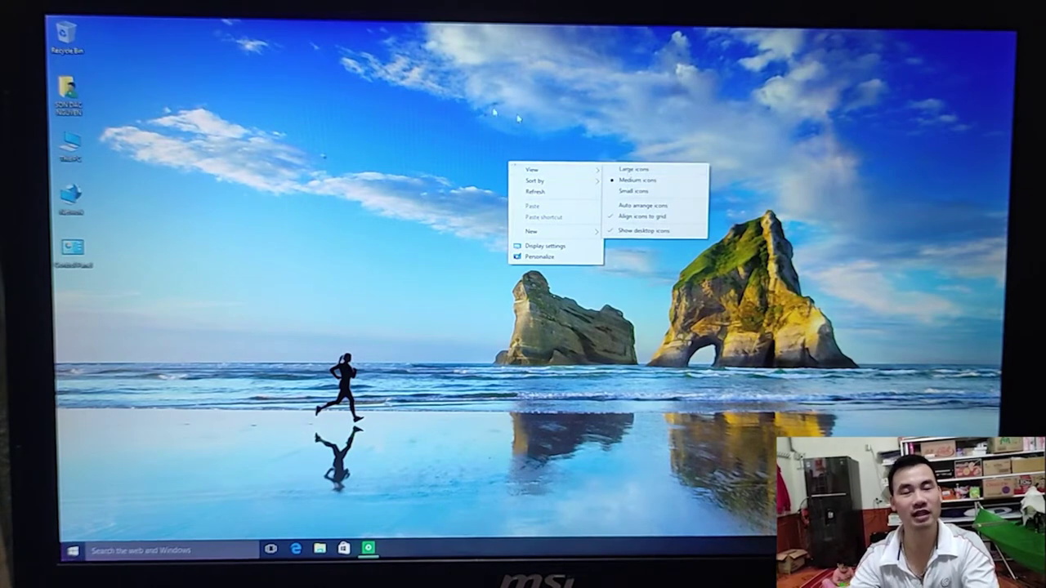
mouse_move(587, 182)
click(625, 185)
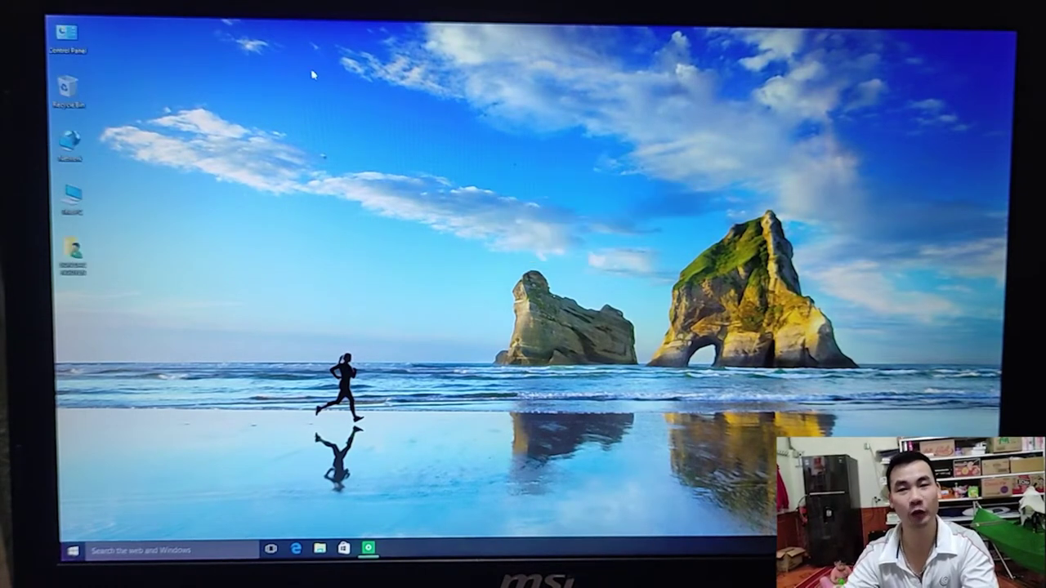
Sort the desktop icons by name once more, then open This PC in File Explorer.
right_click(311, 72)
mouse_move(364, 91)
click(432, 92)
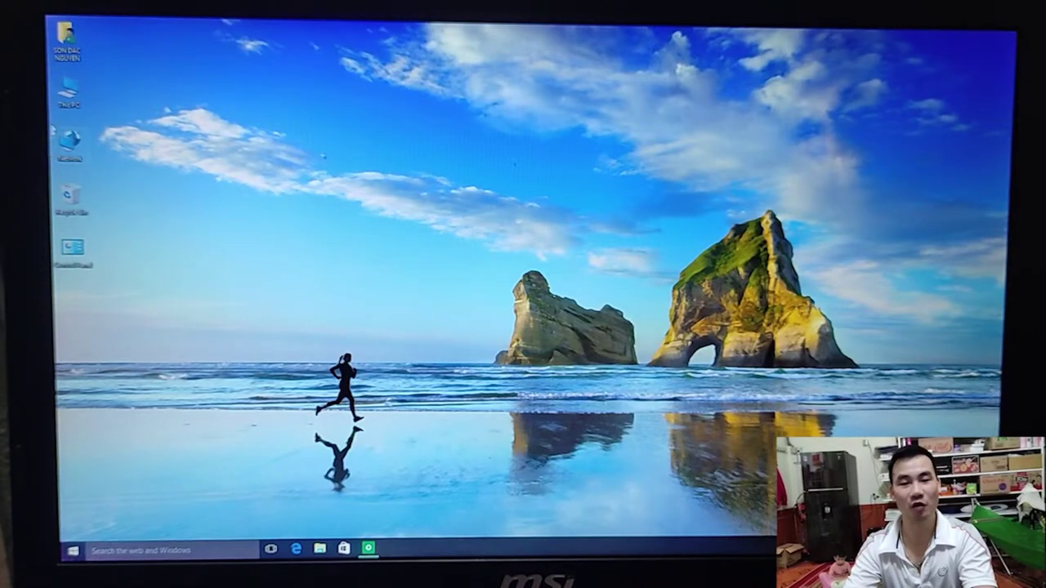
double_click(67, 96)
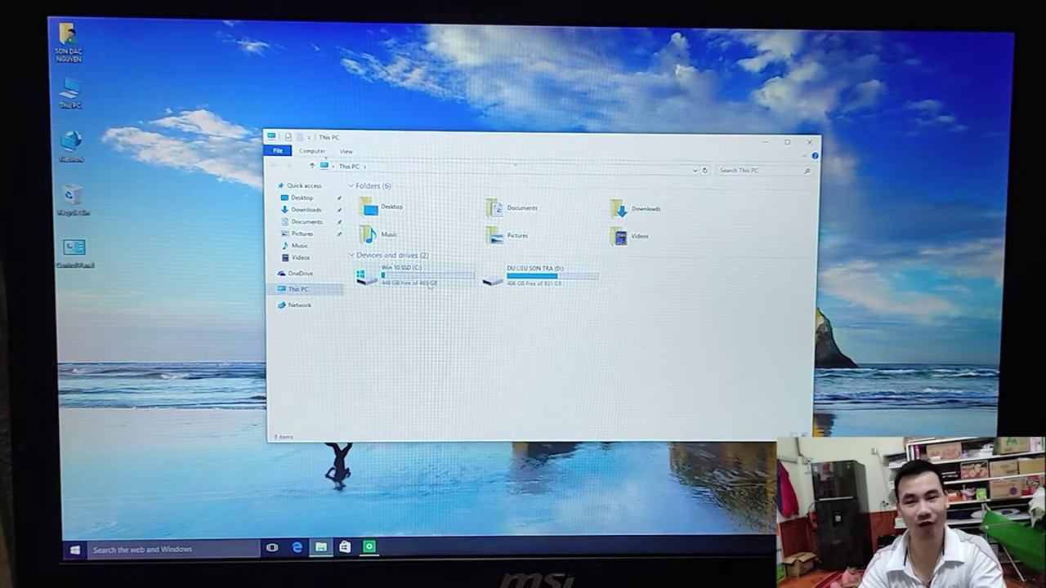
Look inside the Win 10 SSD (C:) drive, then close it, reopen This PC and close it.
double_click(430, 286)
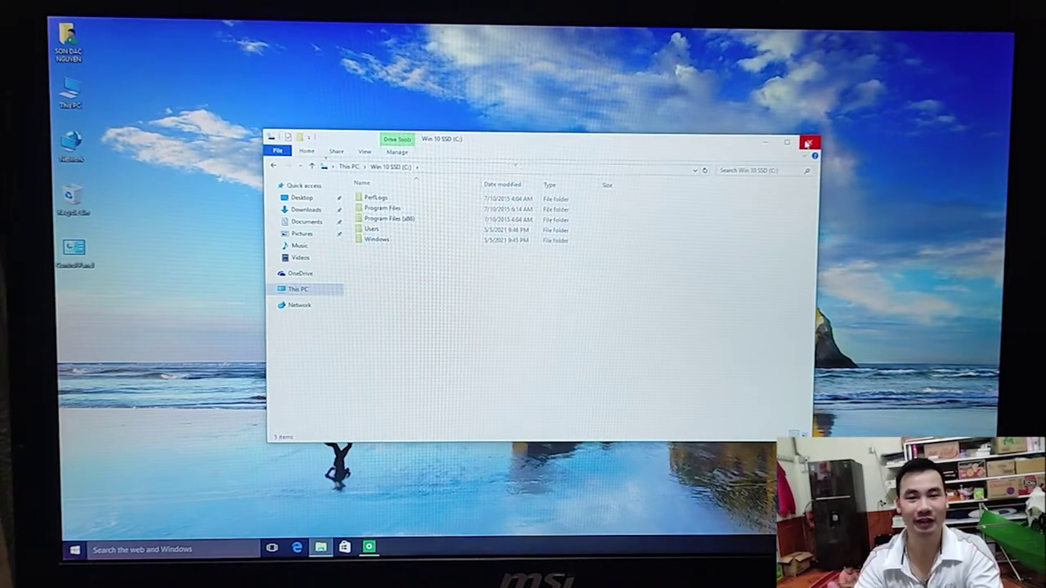
click(808, 143)
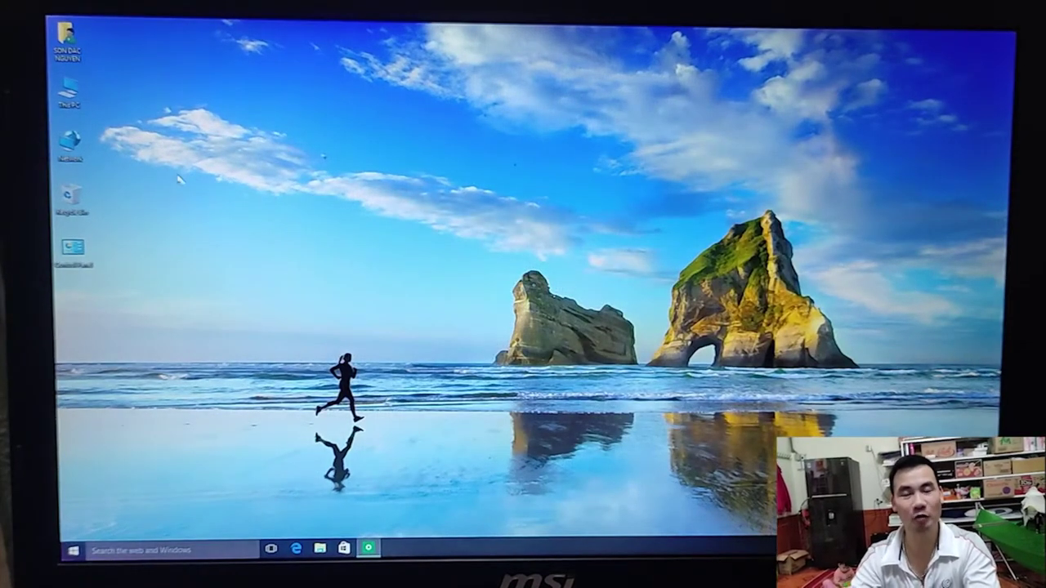
double_click(82, 106)
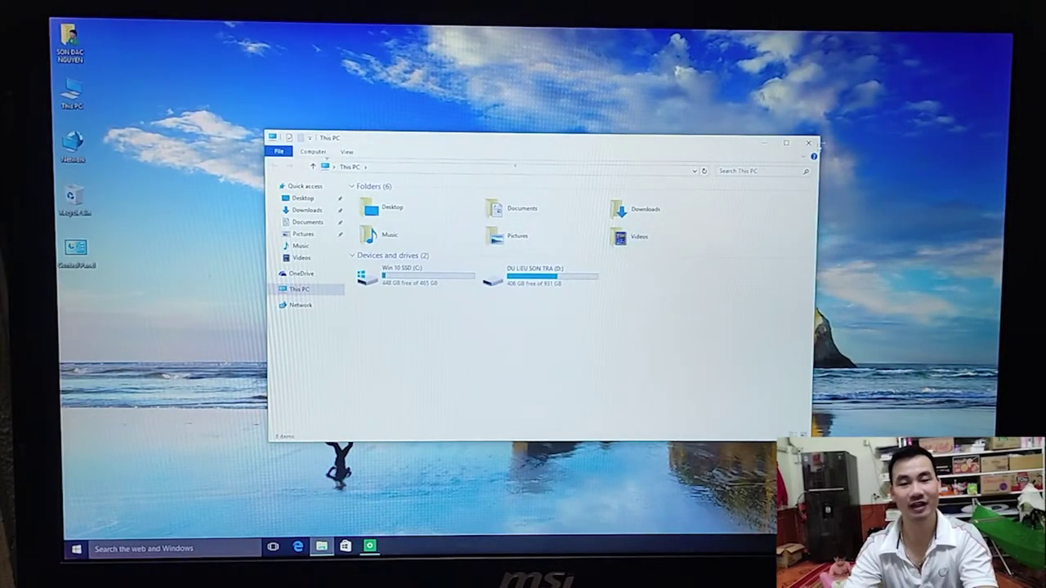
click(810, 143)
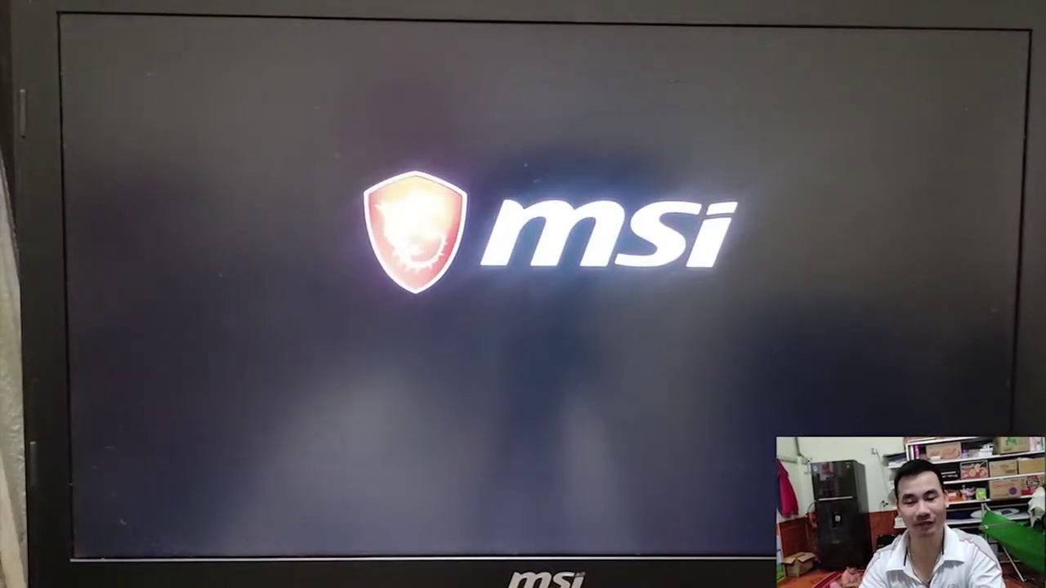
Enter the Aptio BIOS setup with the Delete key during startup.
key(Delete)
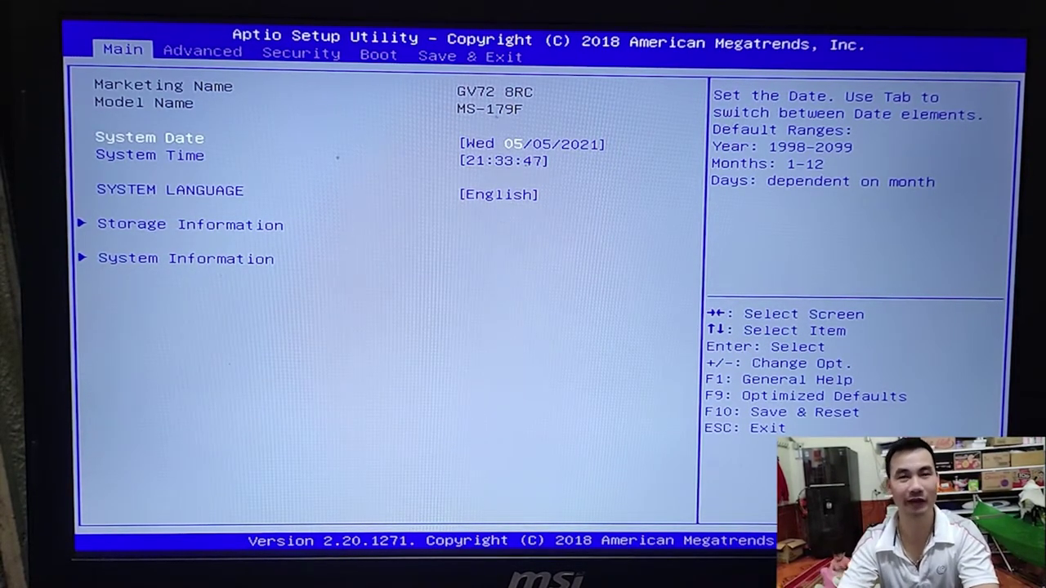
Browse the BIOS pages and view the Storage Information drive details on the Main page.
key(Right)
key(Right)
key(Right)
key(Right)
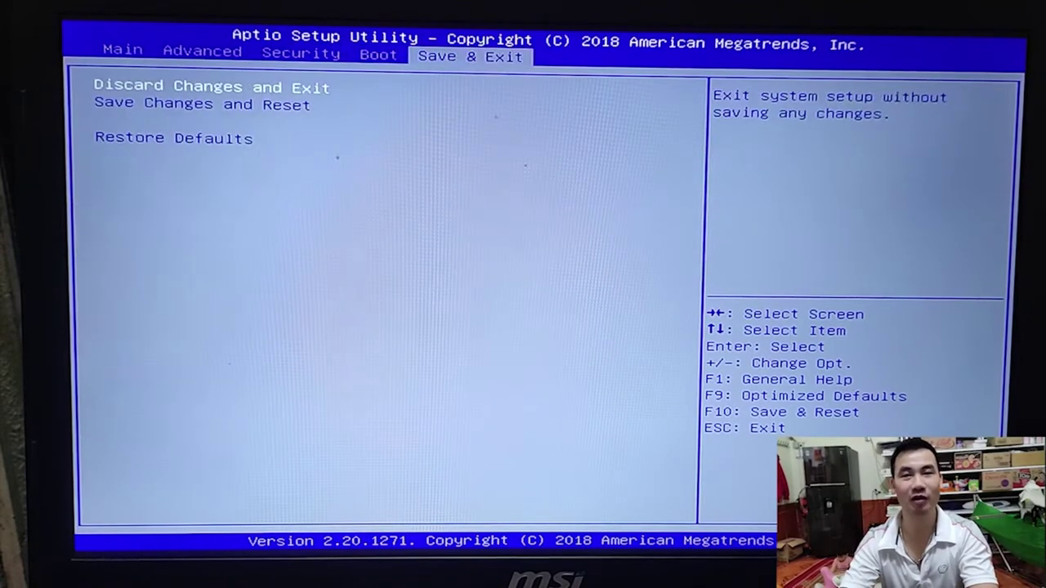
key(Left)
key(Left)
key(Left)
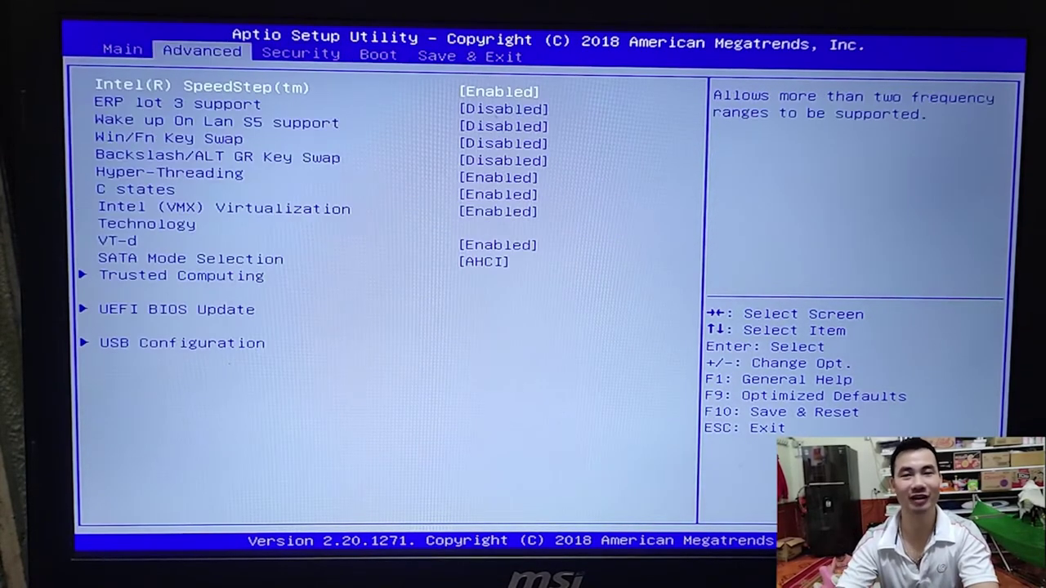
key(Left)
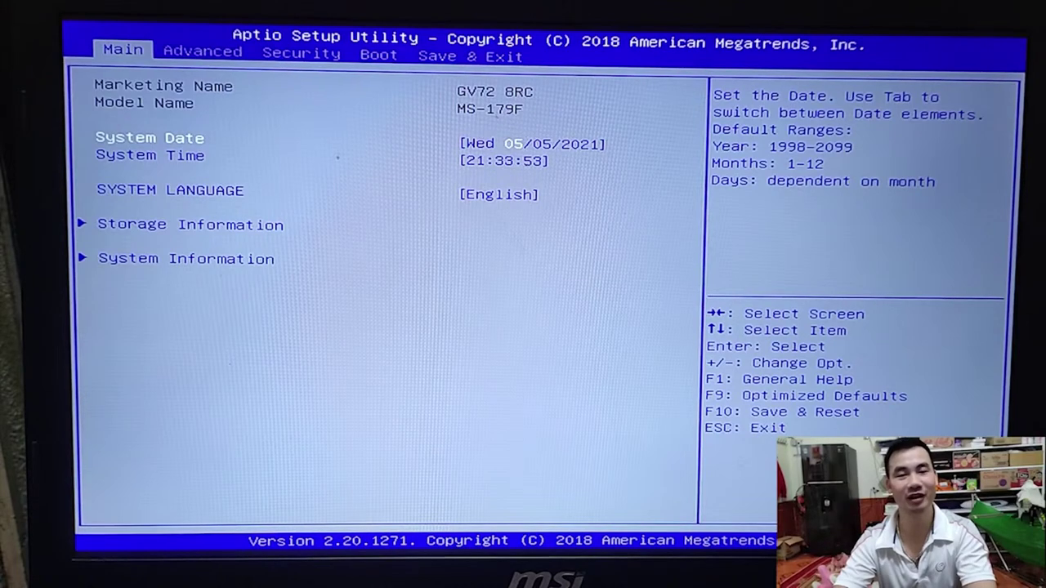
key(Down)
key(Down)
key(Down)
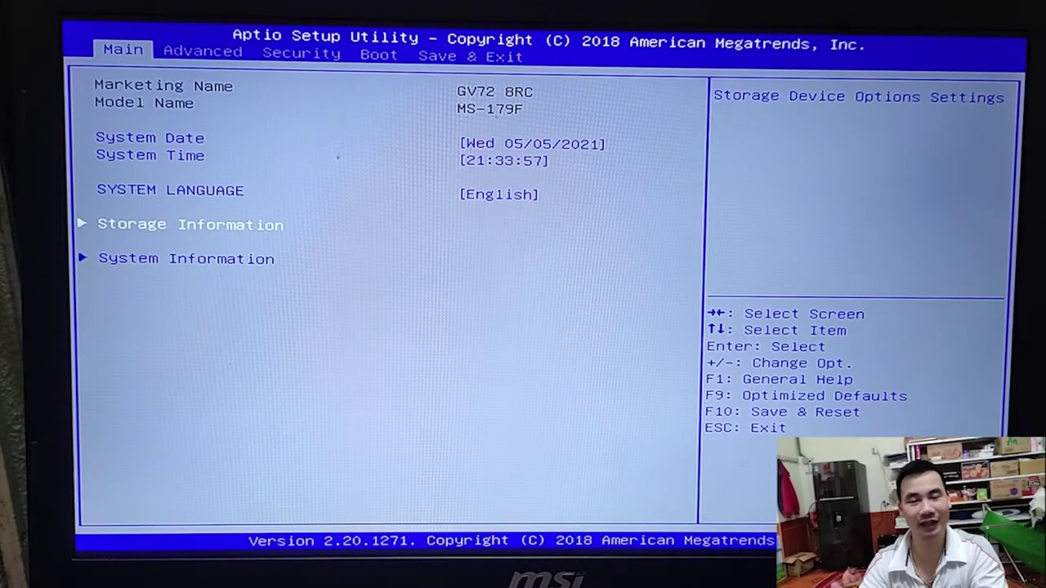
key(Return)
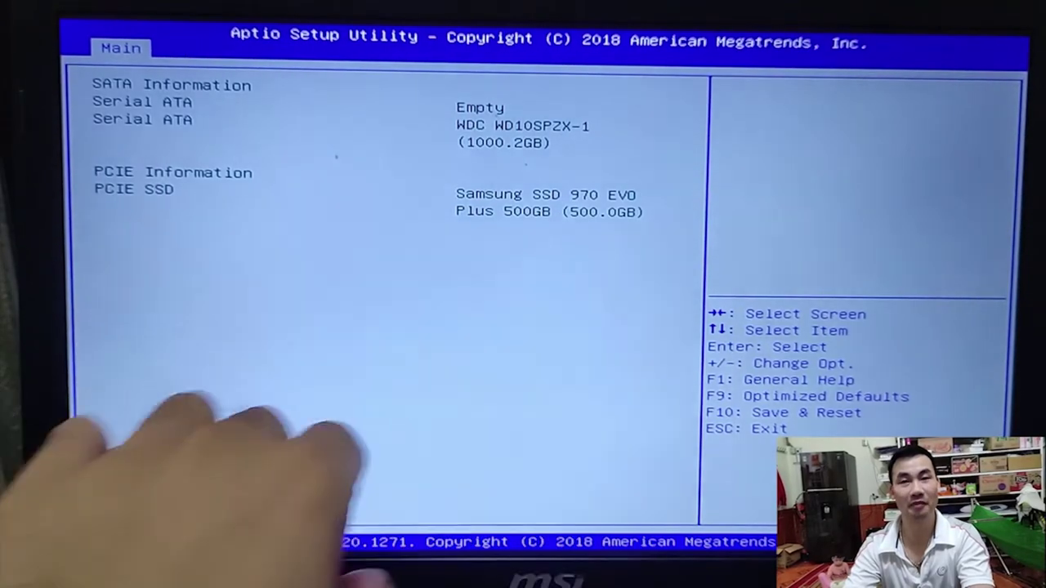
key(Escape)
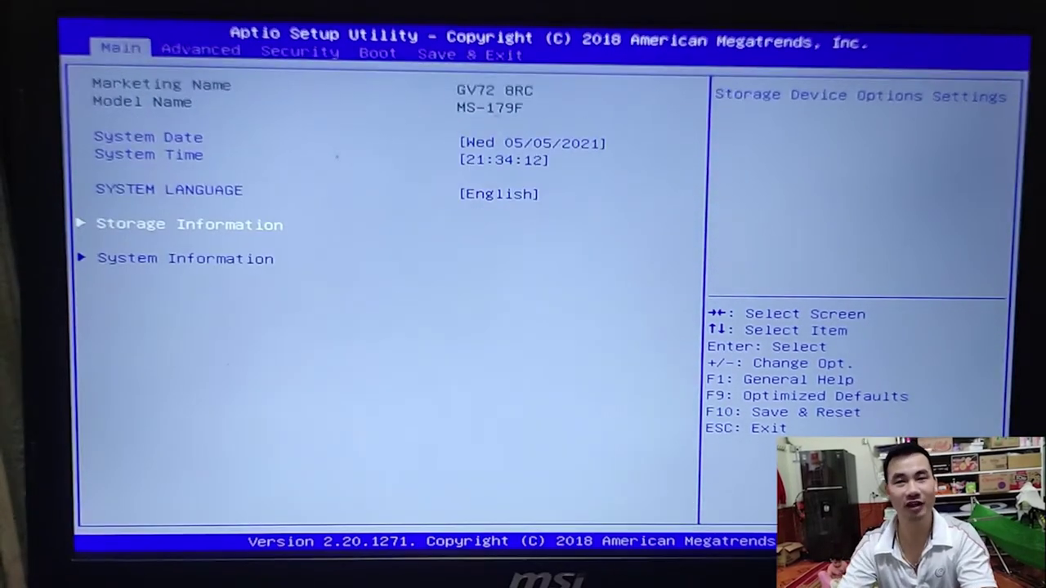
On the Boot page, leave Bootup NumLock State On and bring up the Boot Option #1 choices.
key(Right)
key(Right)
key(Right)
key(Return)
key(Escape)
key(Left)
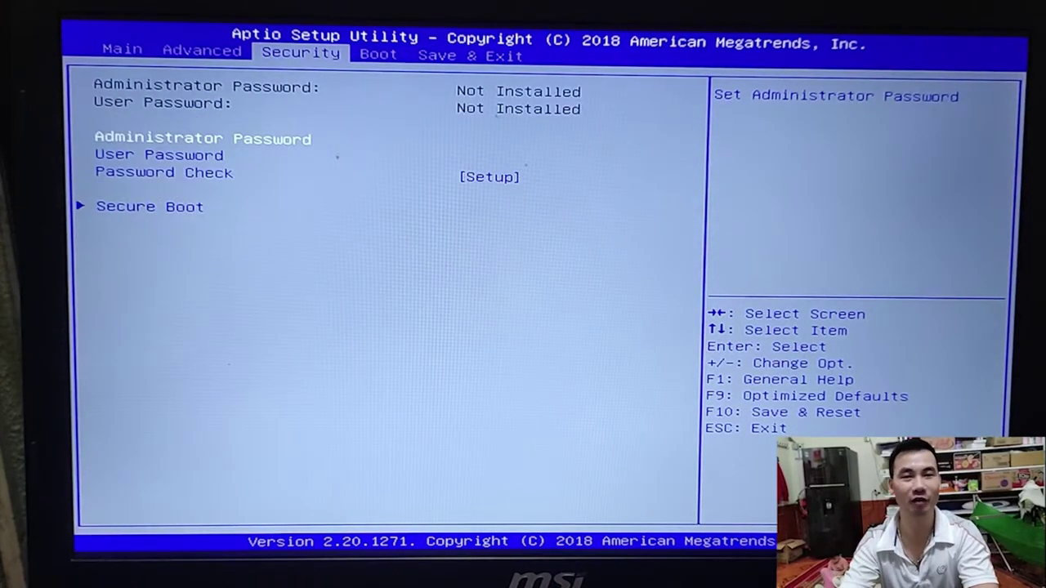
key(Right)
key(Down)
key(Down)
key(Down)
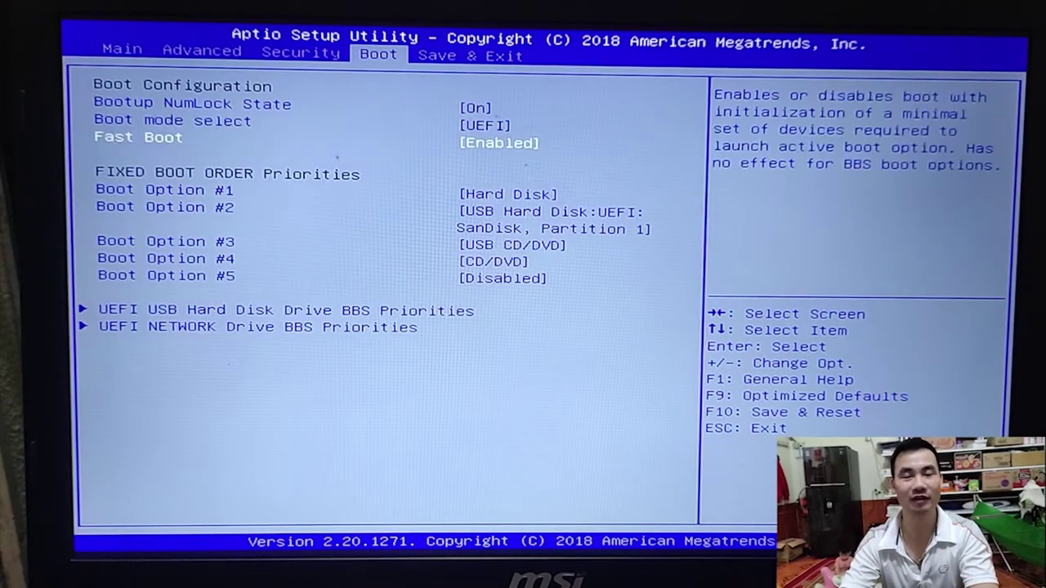
key(Return)
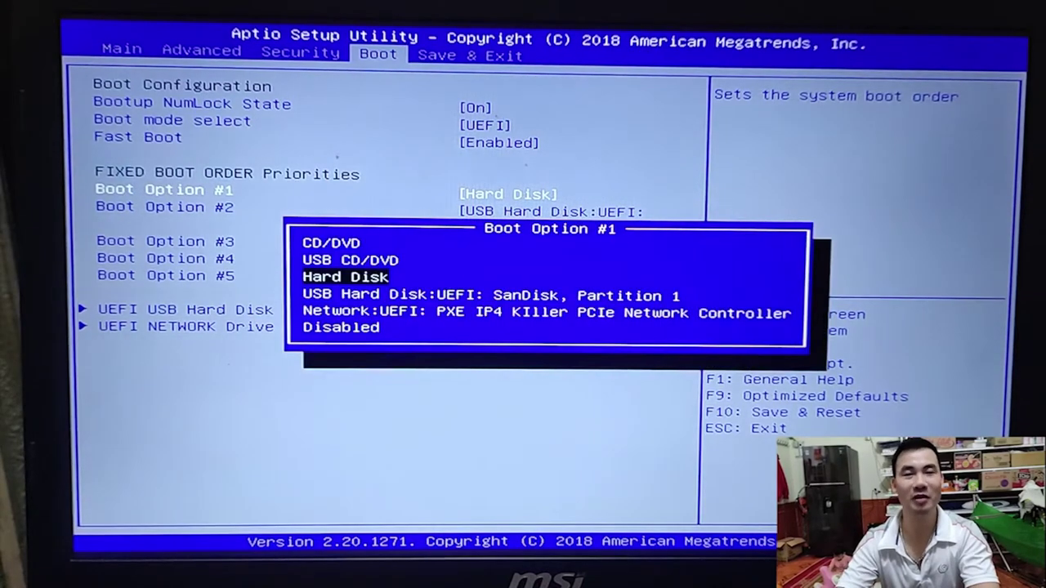
Keep Hard Disk as Boot Option #1 and move to the Save & Exit page.
key(Escape)
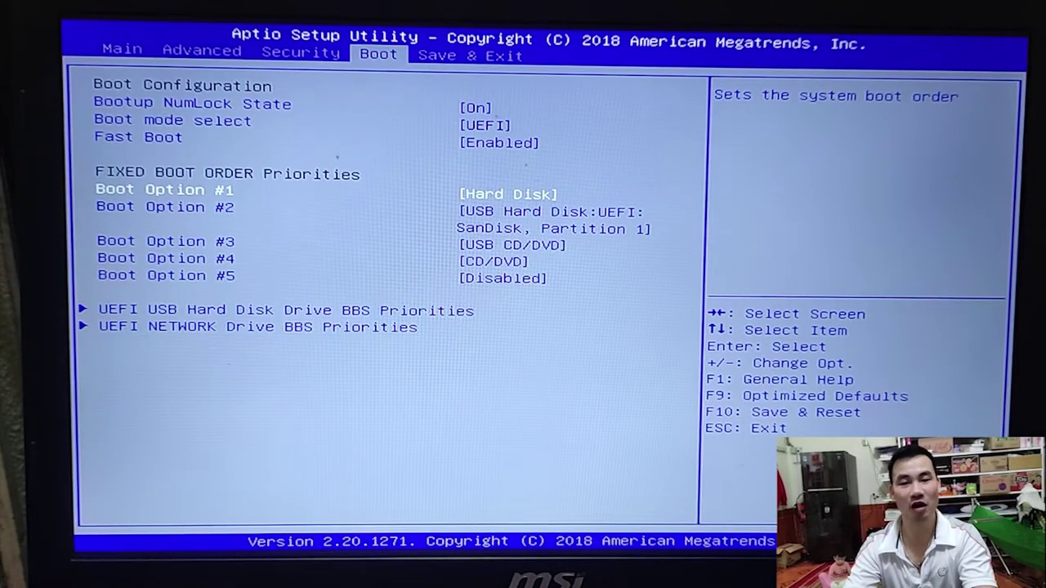
key(Right)
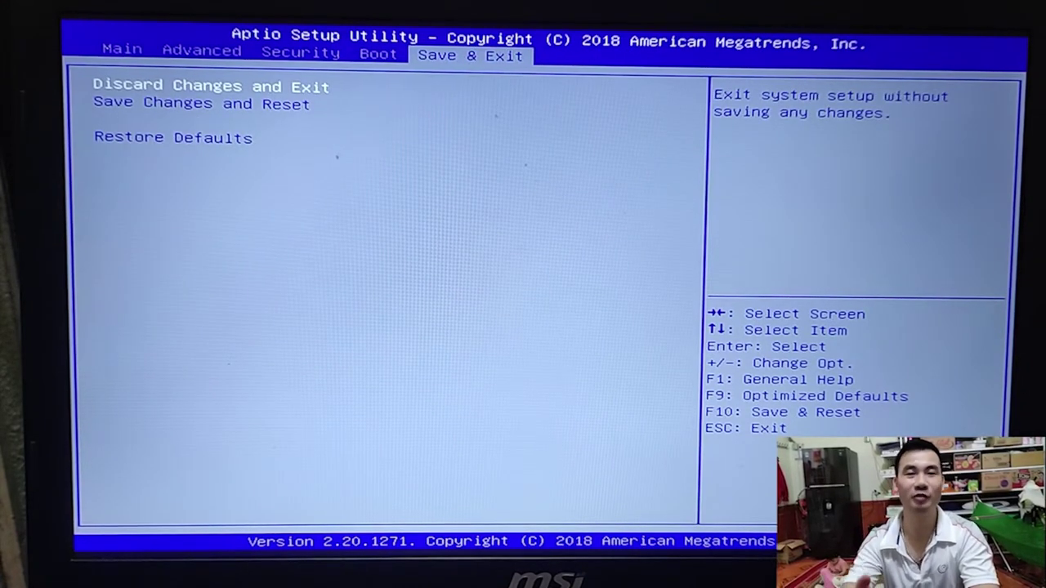
Save the BIOS configuration with F10 and confirm the reset.
key(F10)
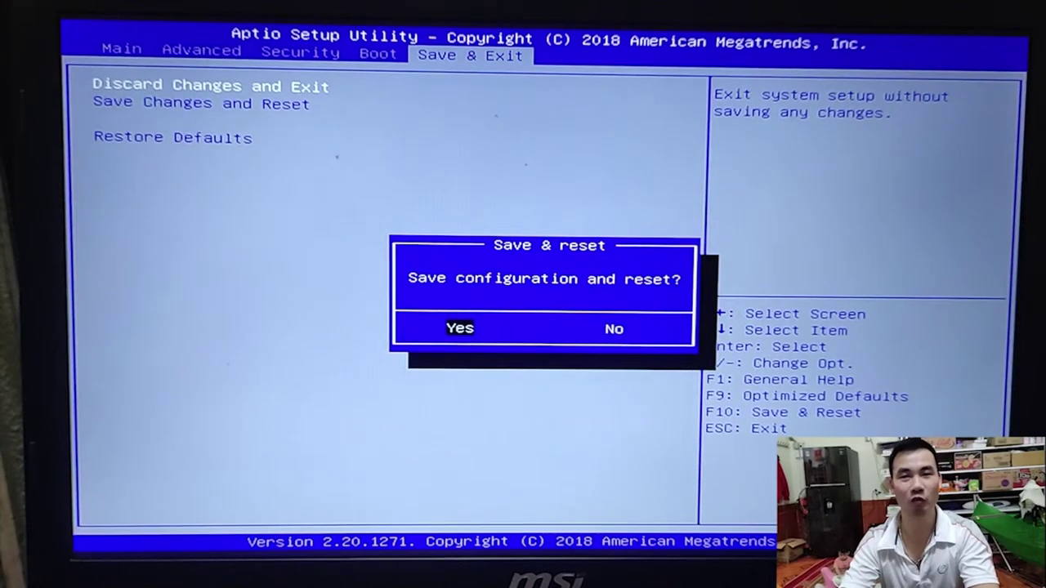
key(Return)
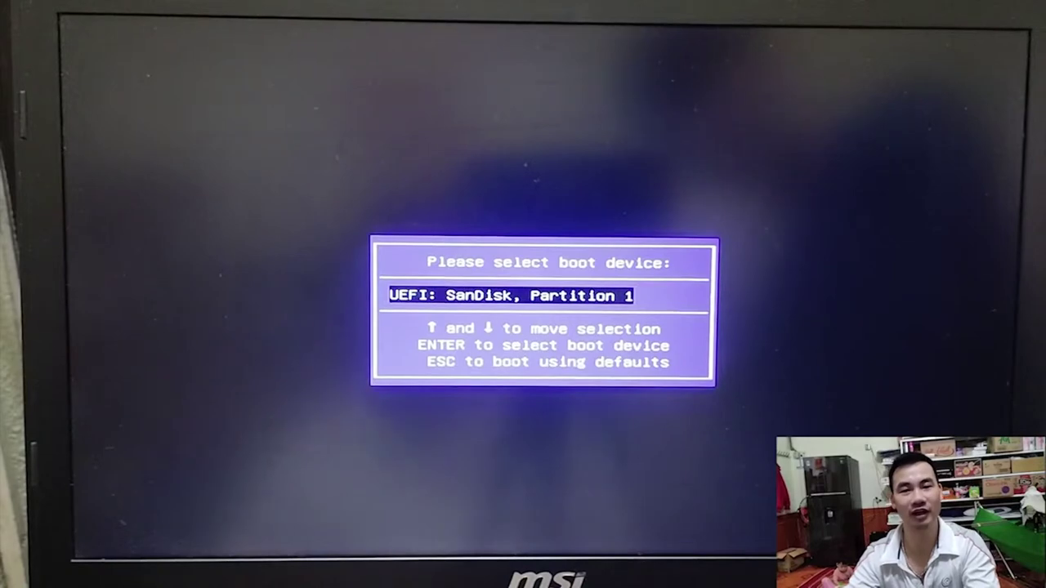
Boot from UEFI: SanDisk, Partition 1 and launch Windows 10 Setup (64-bit).
key(Return)
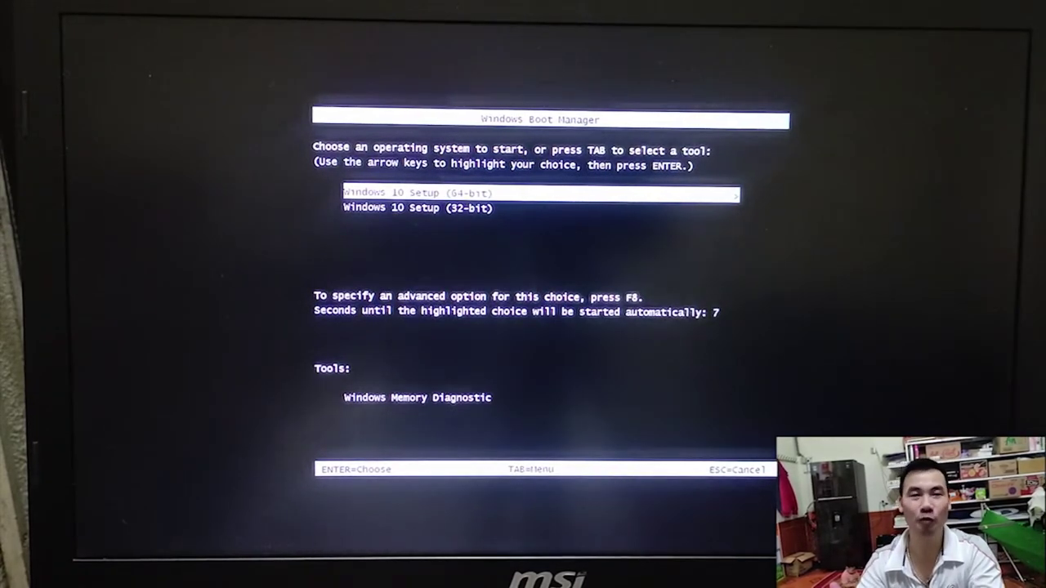
key(Down)
key(Up)
key(Return)
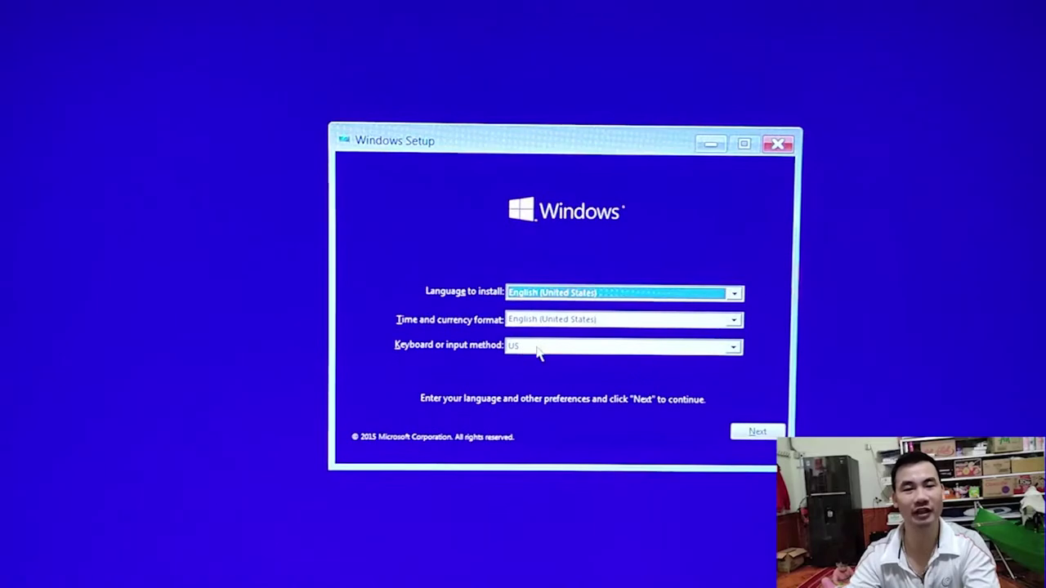
Keep English (United States), begin Install now, accept the licence terms and choose Custom installation.
click(759, 433)
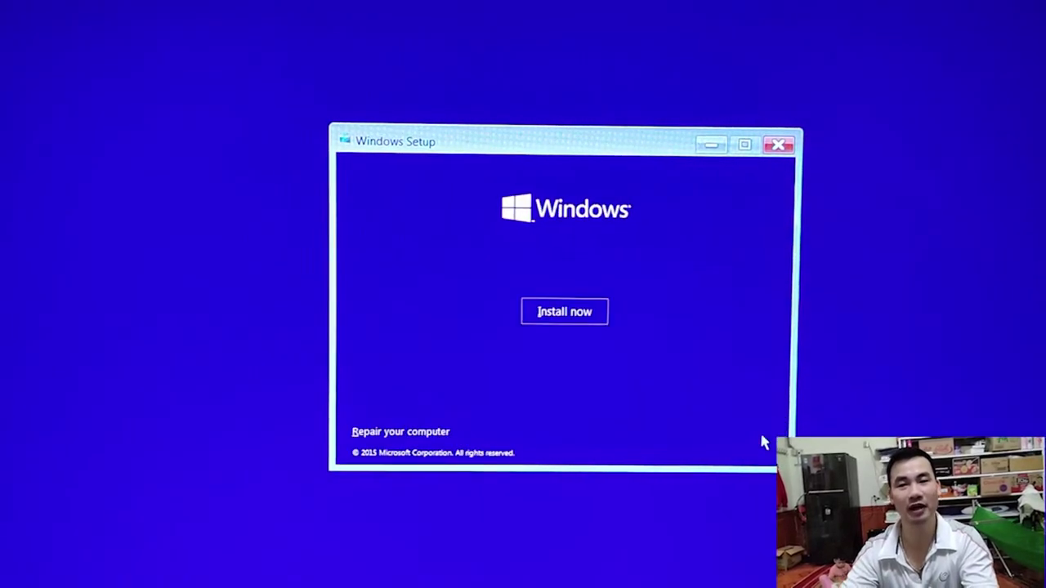
click(551, 312)
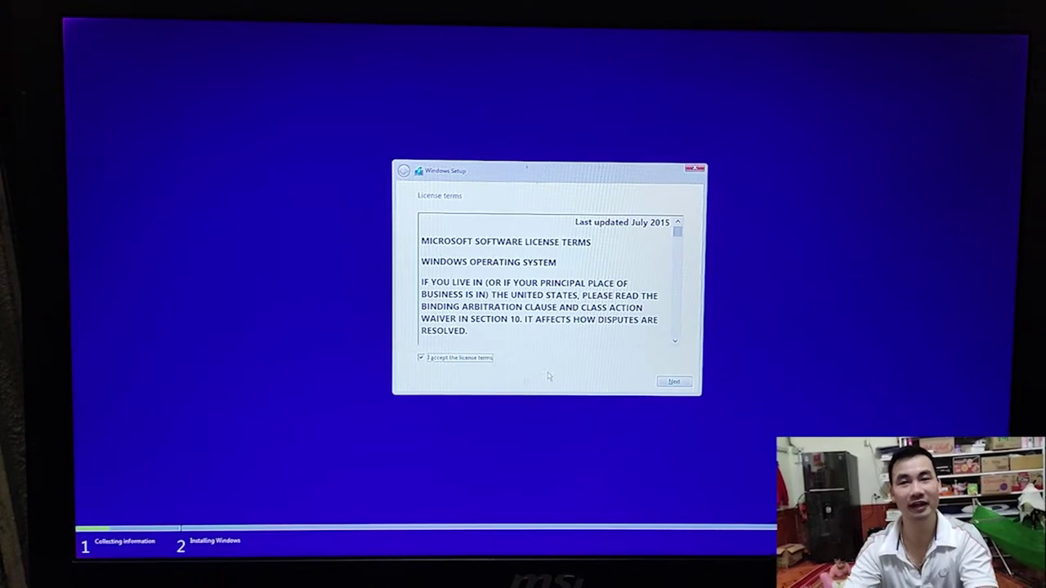
click(687, 385)
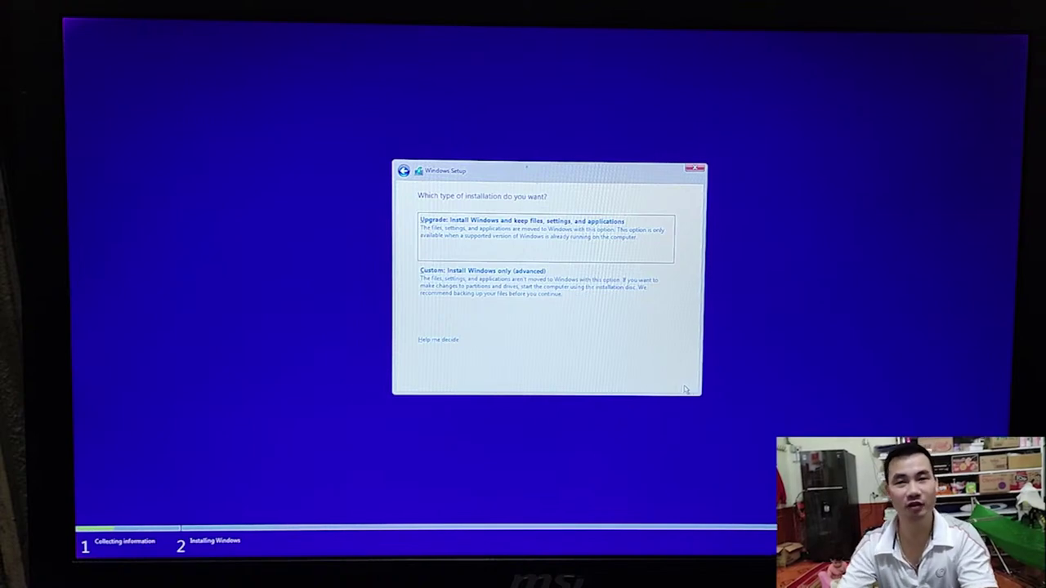
click(448, 298)
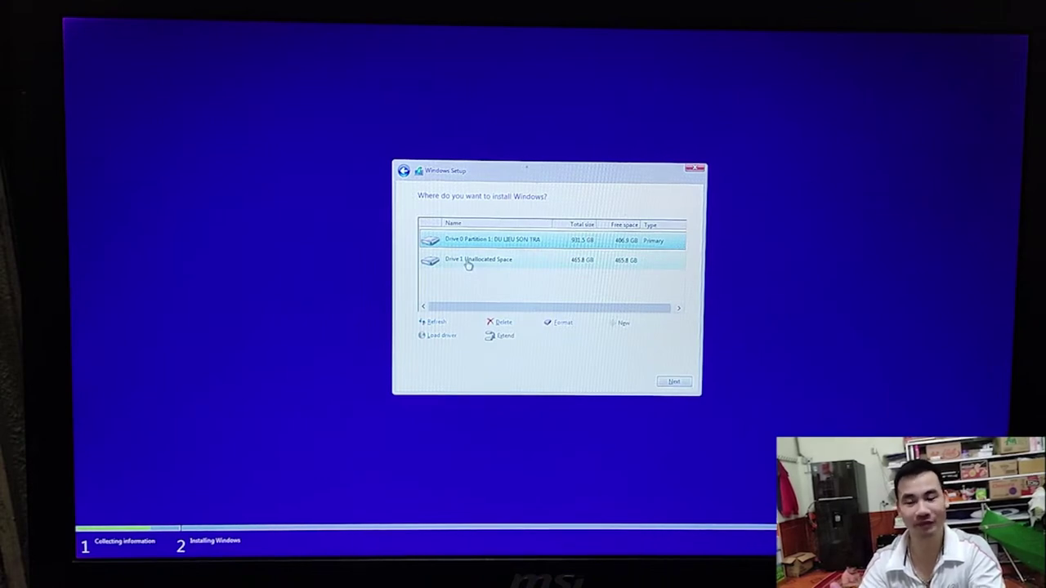
Create a new 476940 MB partition in Drive 1's unallocated space, allowing the additional system partitions.
click(469, 265)
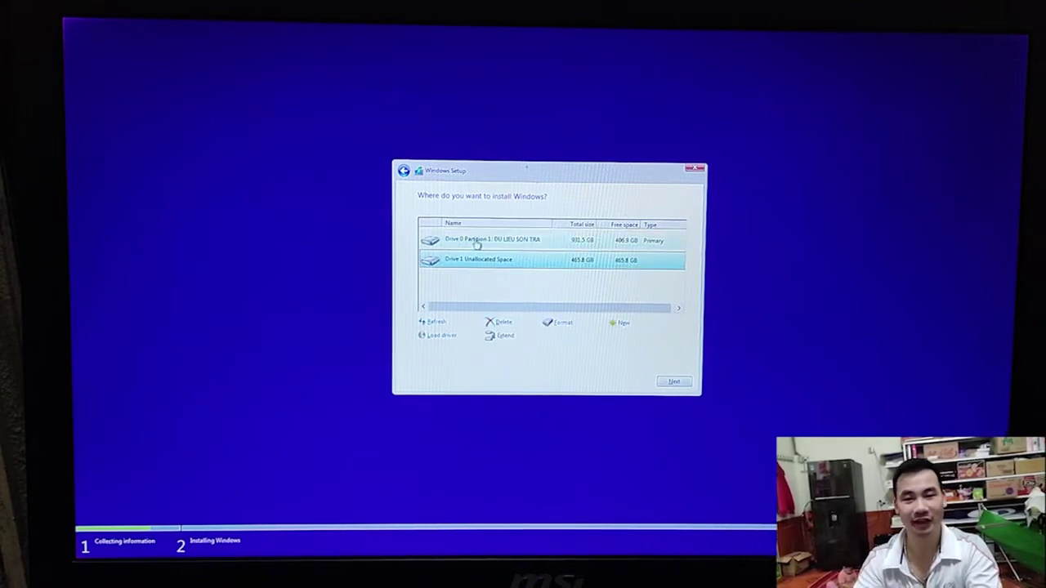
click(477, 244)
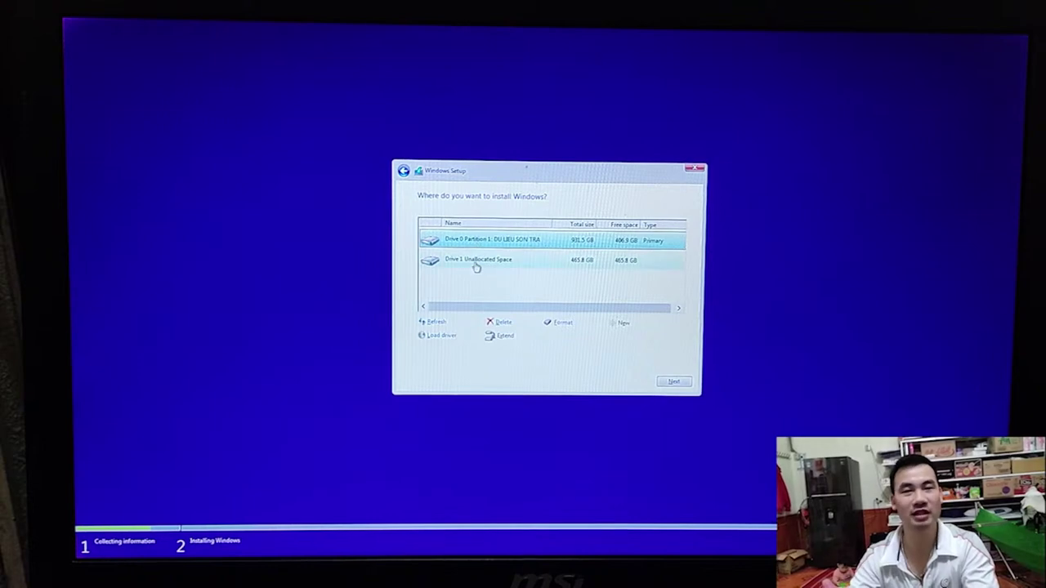
click(475, 264)
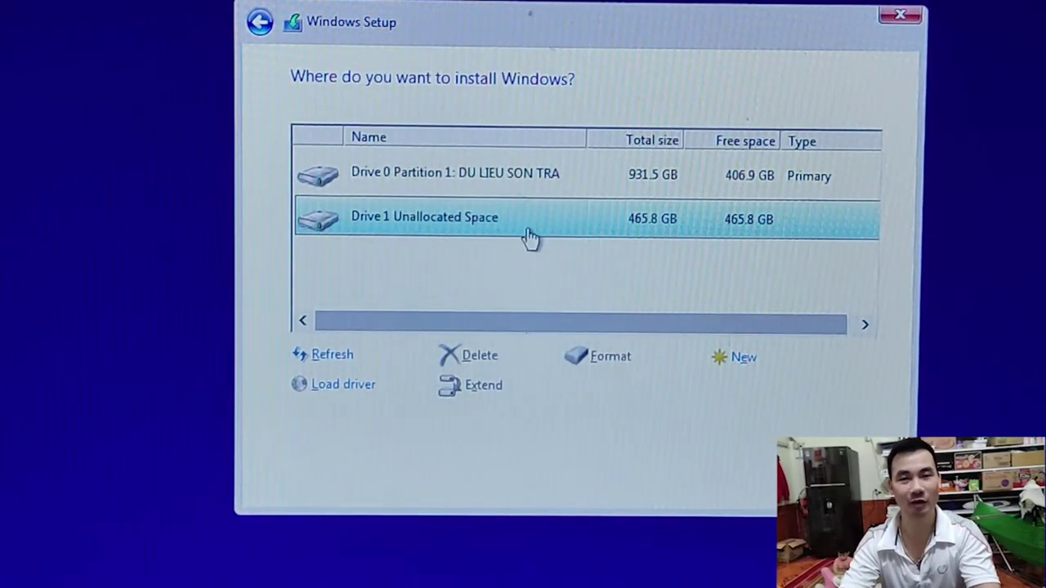
click(743, 359)
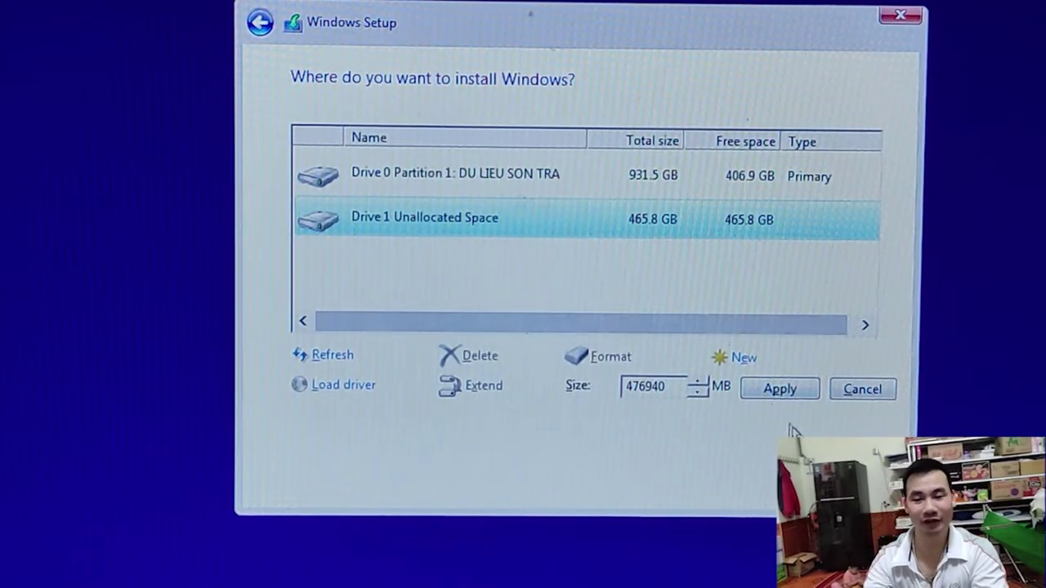
click(793, 390)
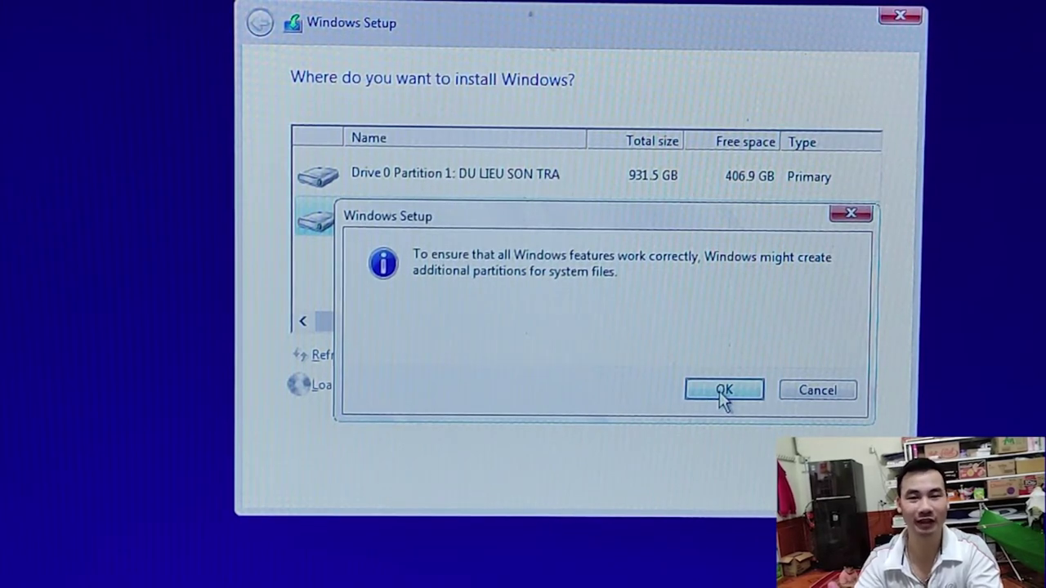
click(722, 390)
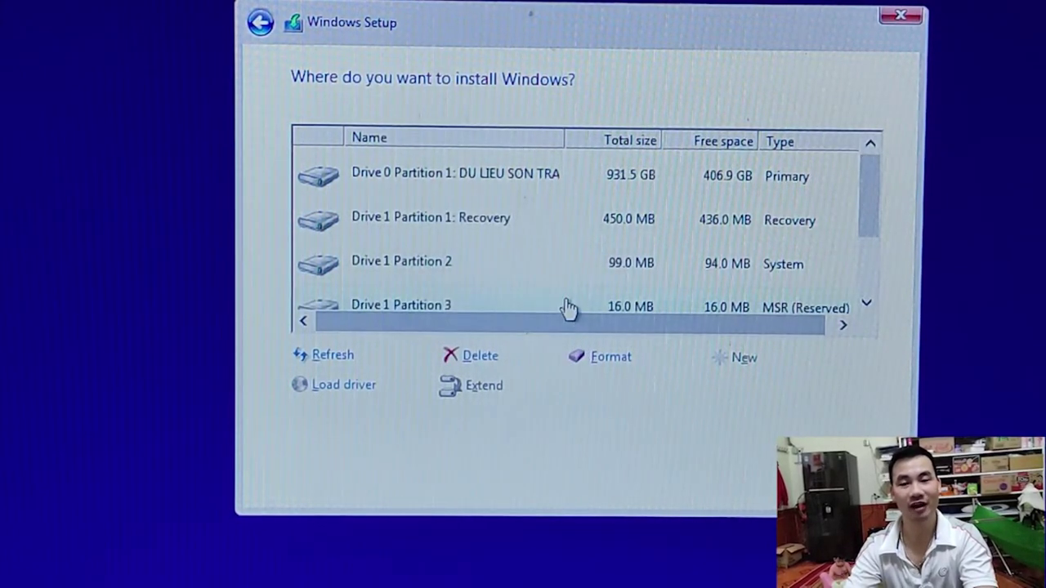
Format Drive 1 Partition 4, accepting the data-loss warning.
scroll(570, 304, down, 1)
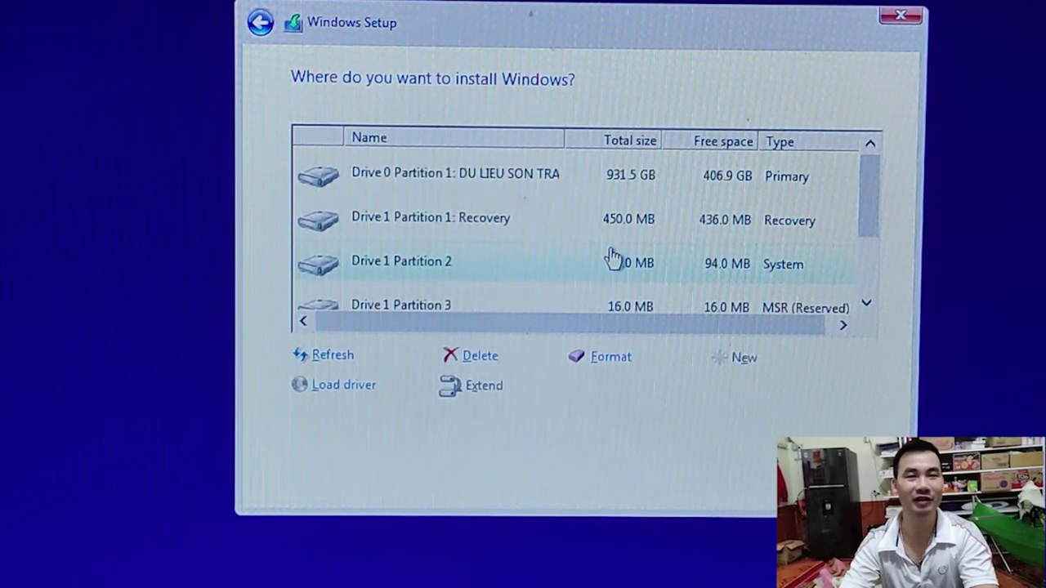
scroll(602, 291, down, 1)
click(604, 280)
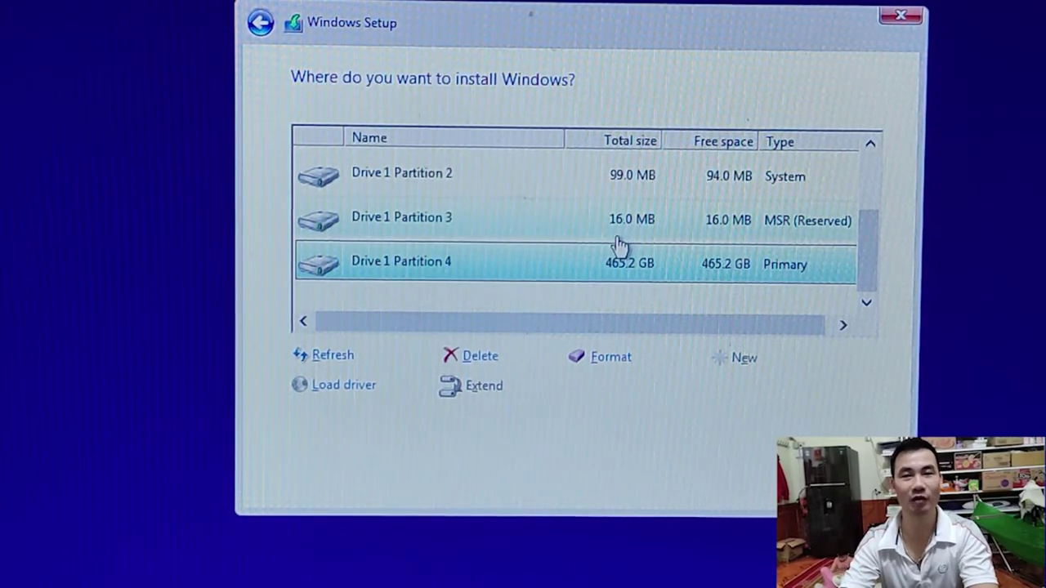
scroll(605, 282, up, 1)
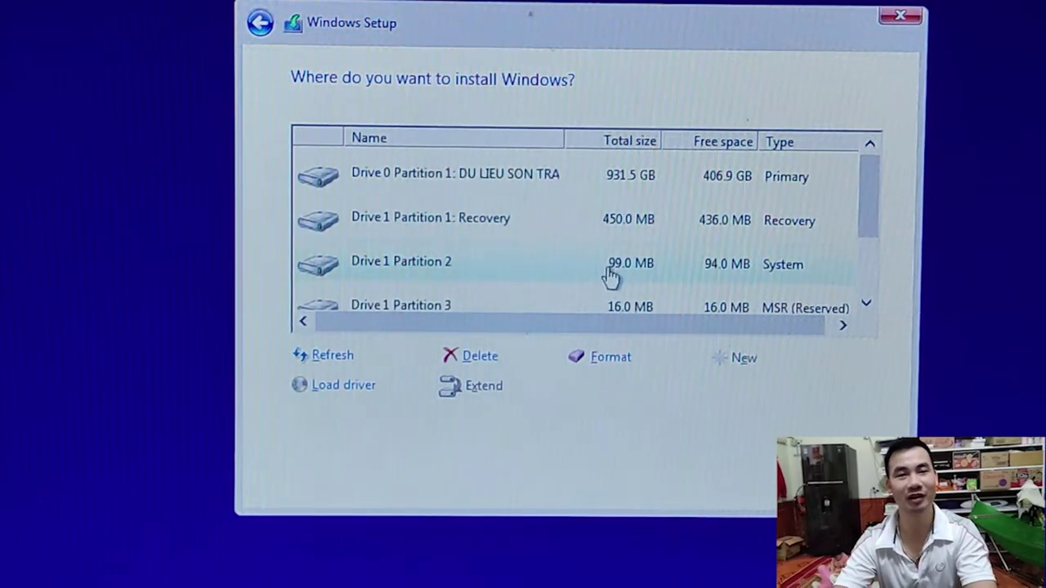
scroll(606, 278, down, 1)
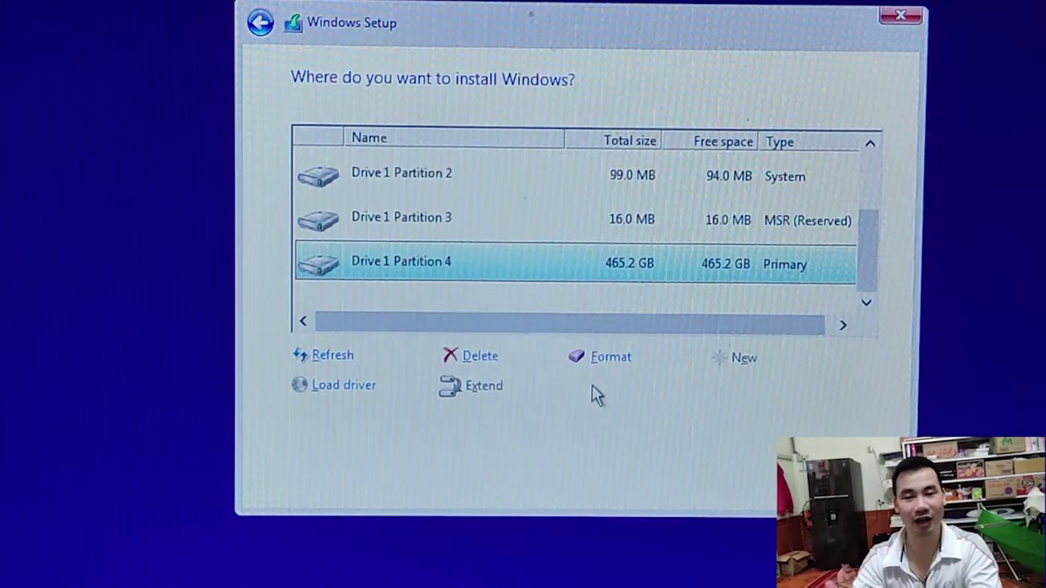
click(608, 357)
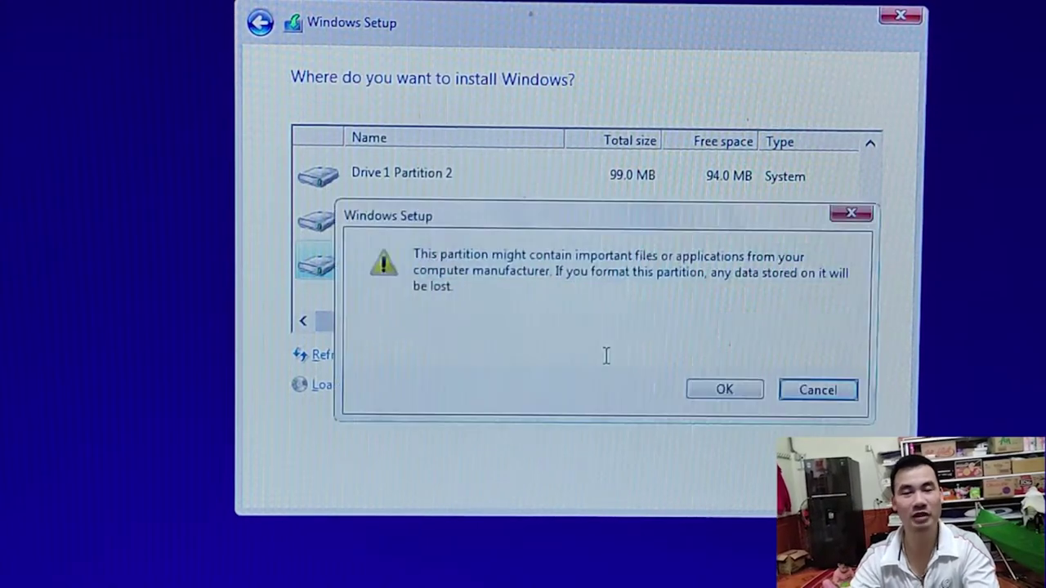
click(753, 394)
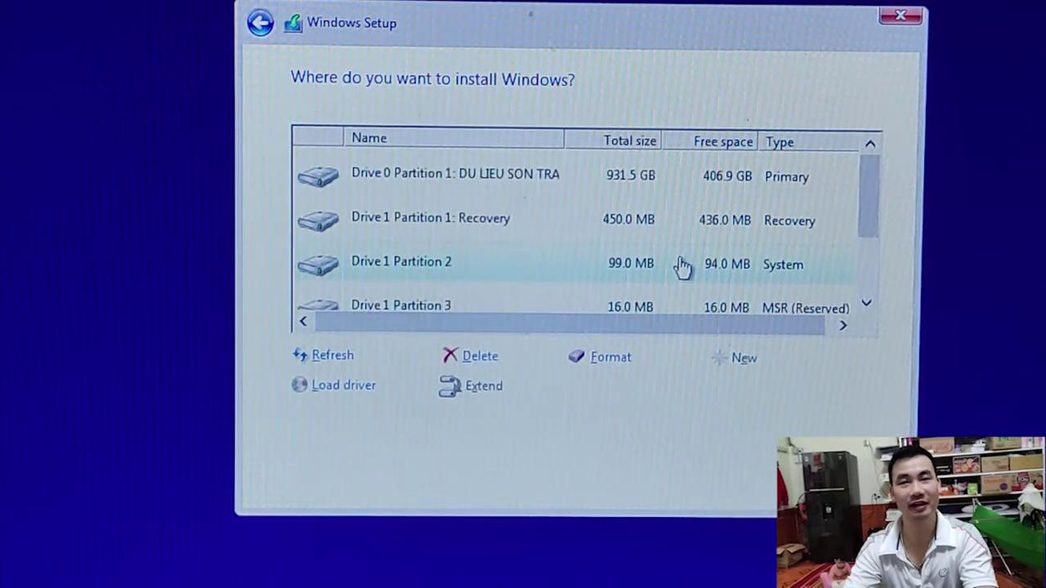
Choose Drive 1 Partition 4 as the install target and start installing Windows.
scroll(684, 266, down, 2)
click(684, 266)
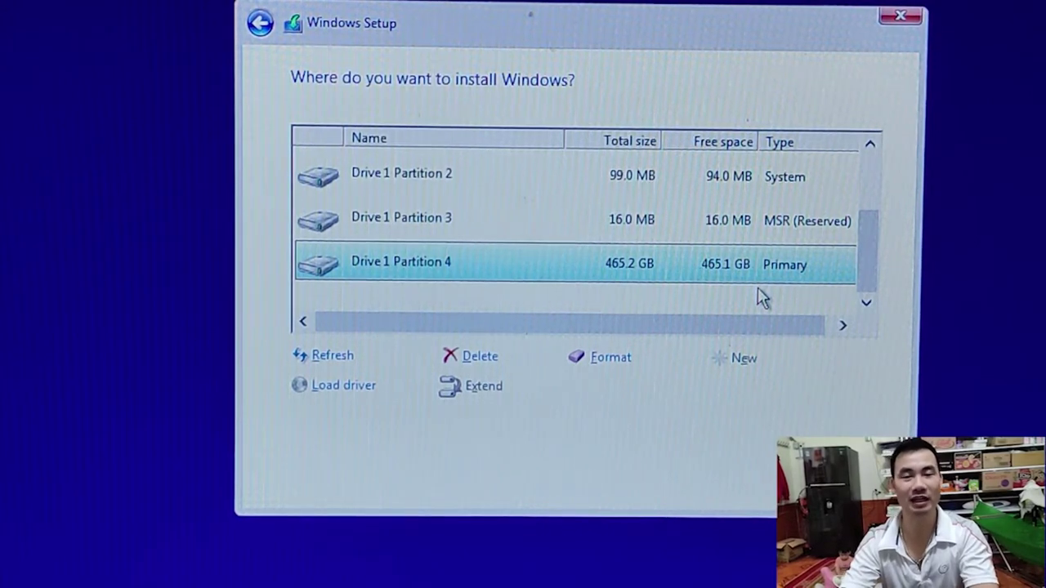
scroll(758, 294, up, 1)
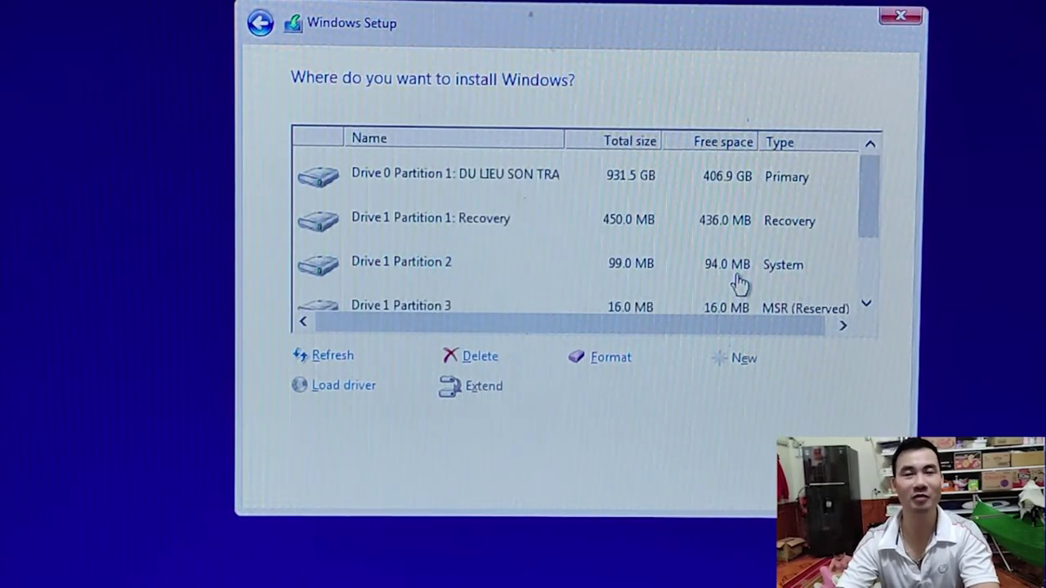
scroll(393, 263, down, 1)
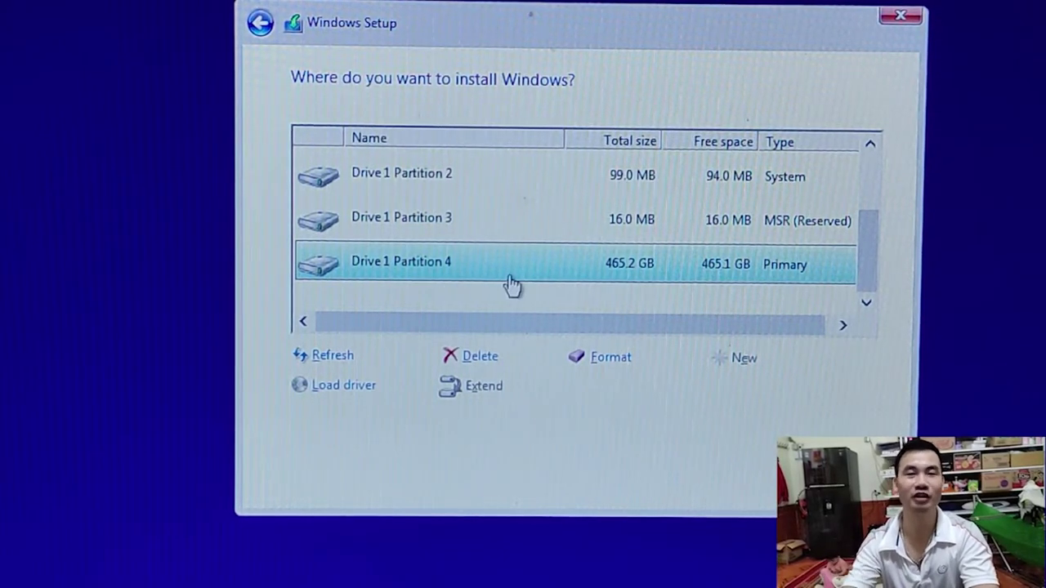
scroll(578, 217, up, 1)
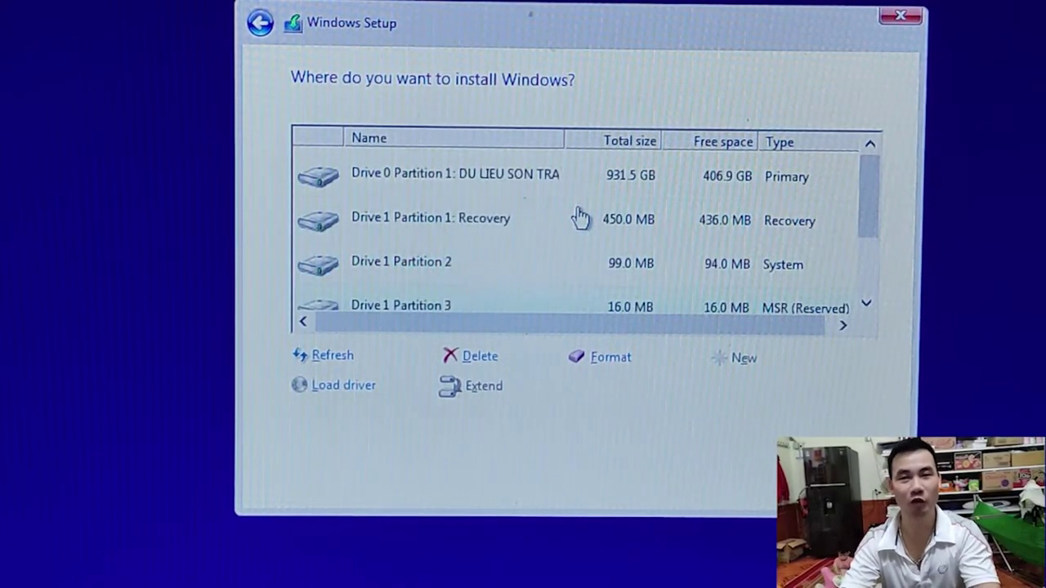
scroll(558, 269, down, 1)
click(558, 270)
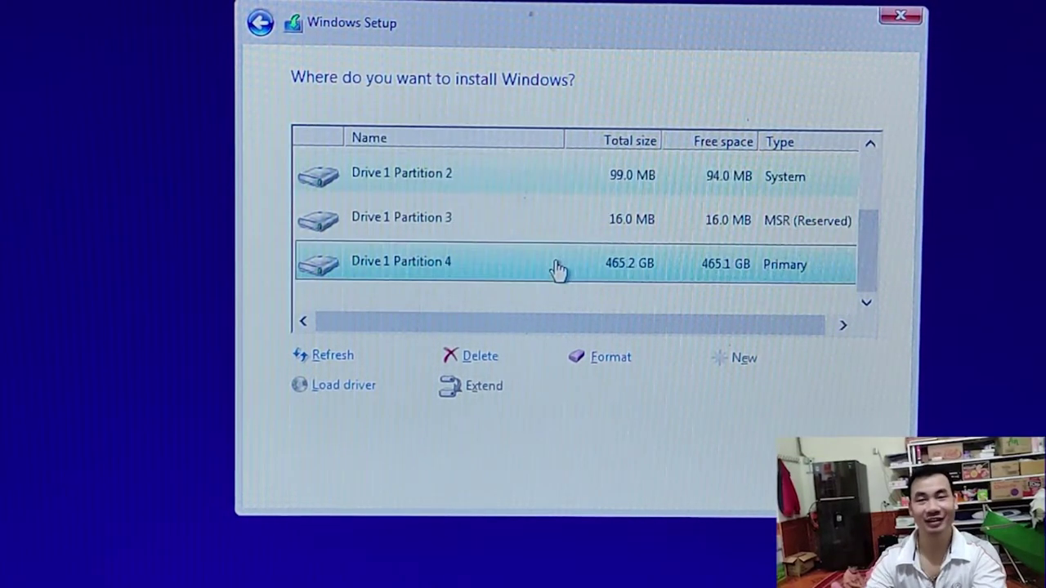
click(865, 490)
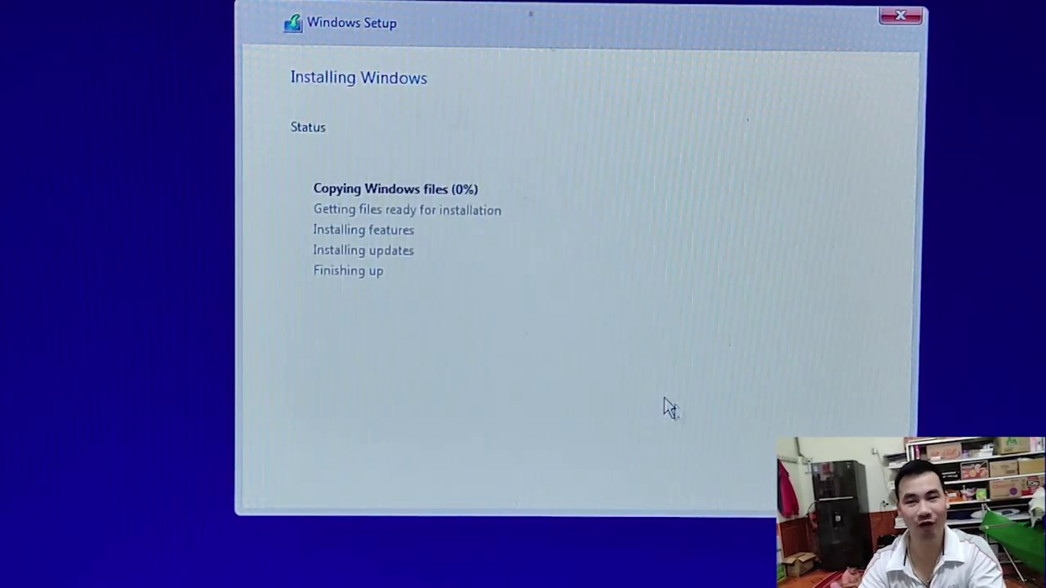
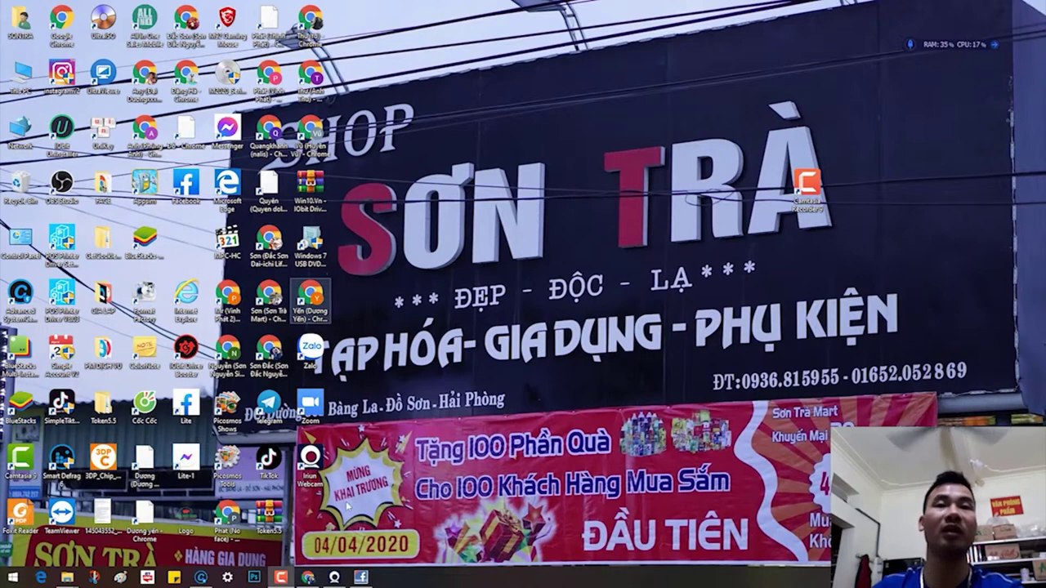
Restore Chrome and rerun the Google search for 'lấy uid facebook'.
click(309, 578)
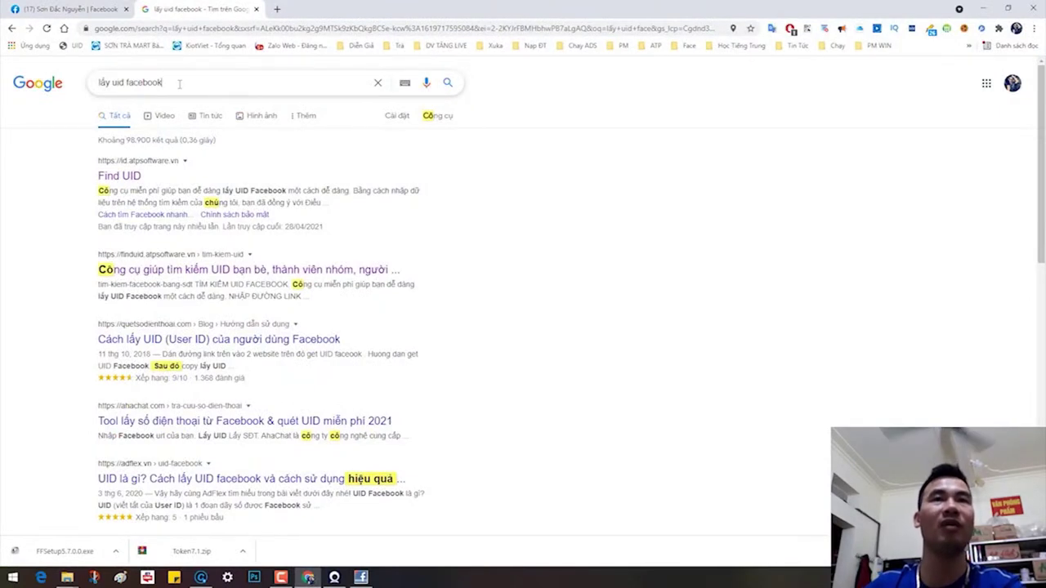
click(182, 84)
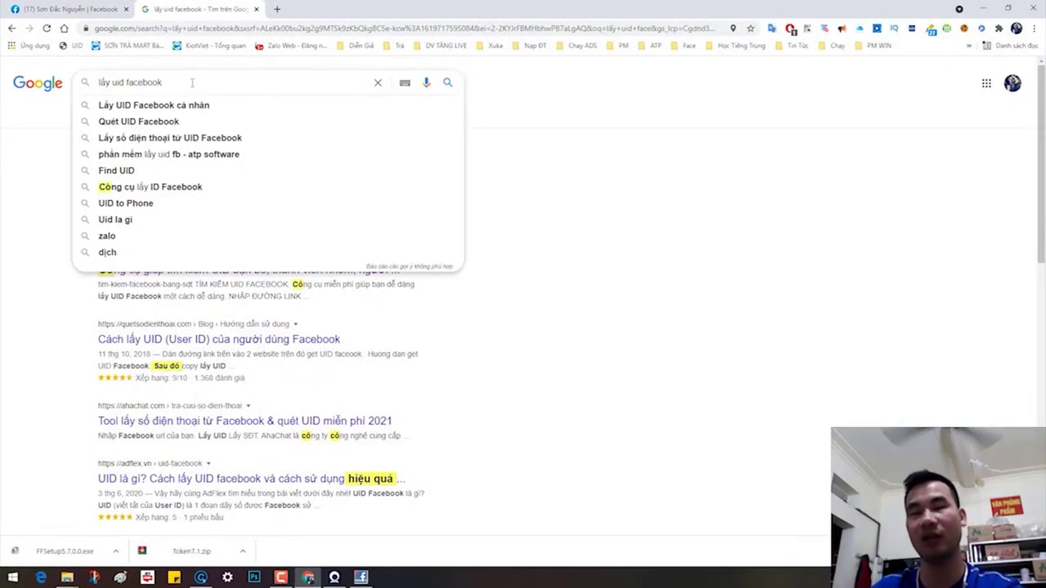
key(Return)
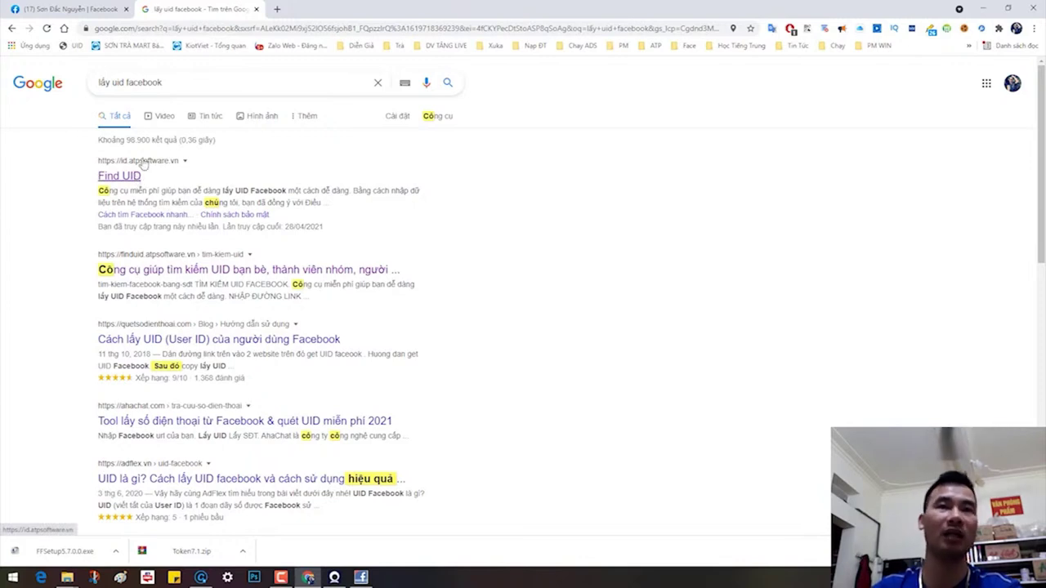
Open the Find UID result in a new tab and scroll through its lookup page.
right_click(142, 162)
click(174, 168)
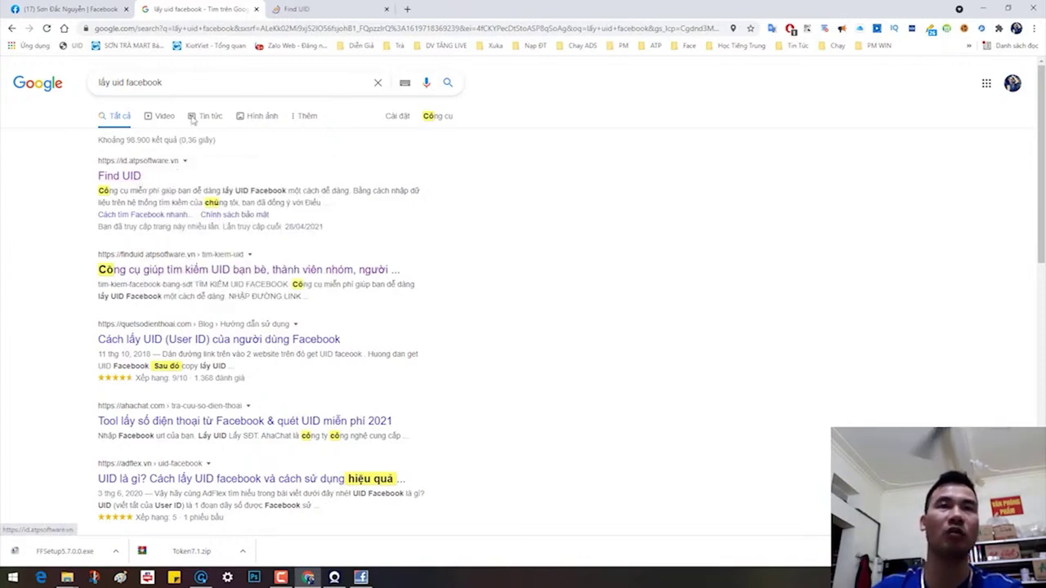
click(290, 9)
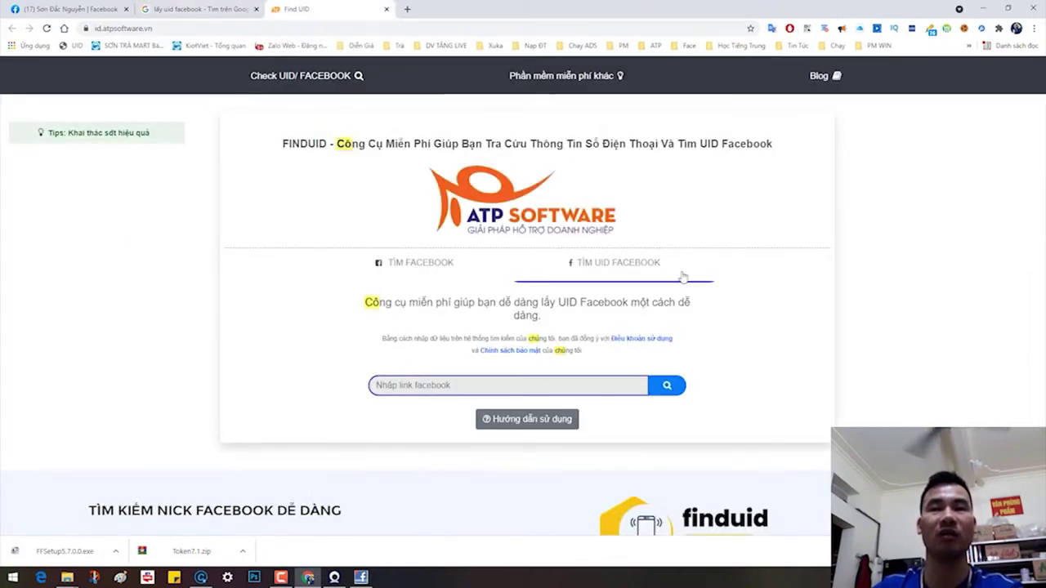
scroll(684, 276, down, 2)
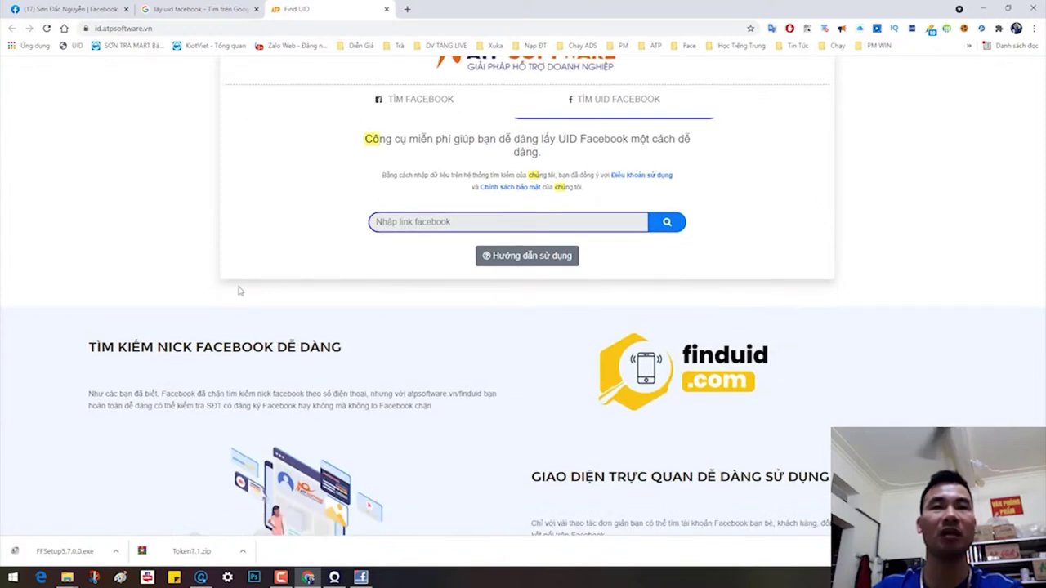
scroll(245, 291, down, 2)
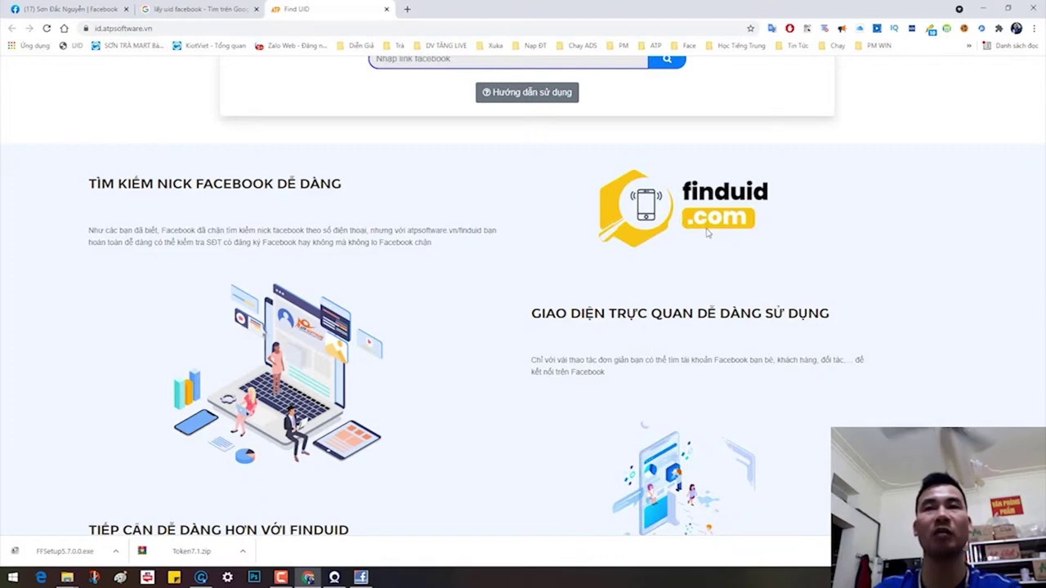
scroll(708, 234, down, 3)
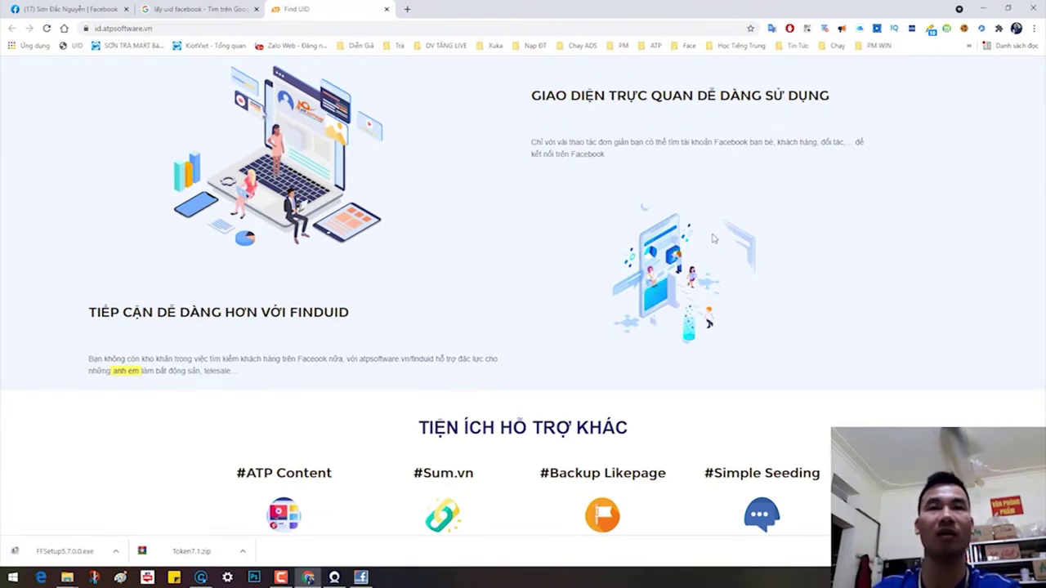
scroll(713, 238, up, 6)
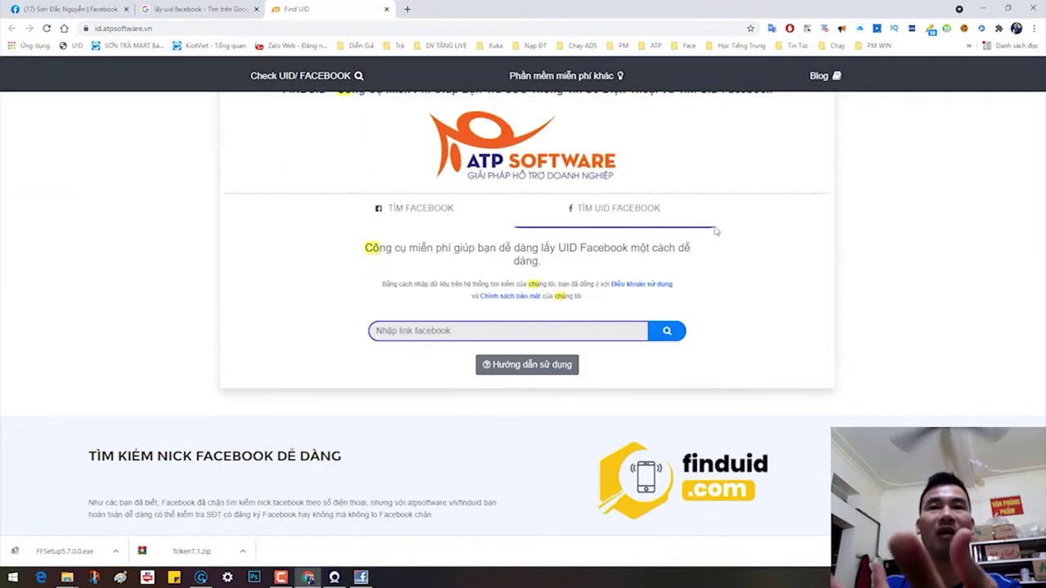
Open a friend's profile from Facebook's recent searches and select its profile link.
click(32, 9)
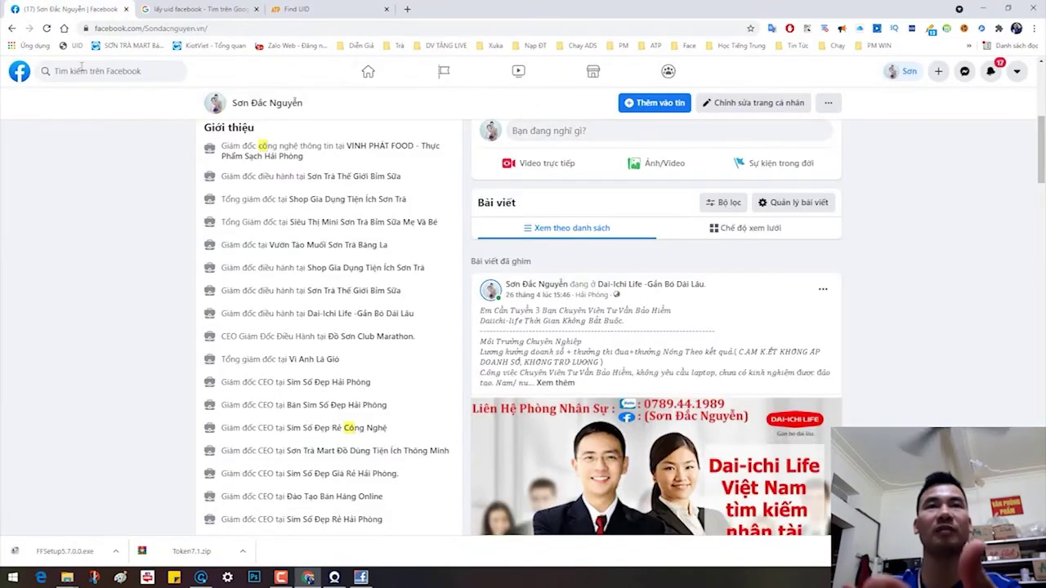
click(81, 70)
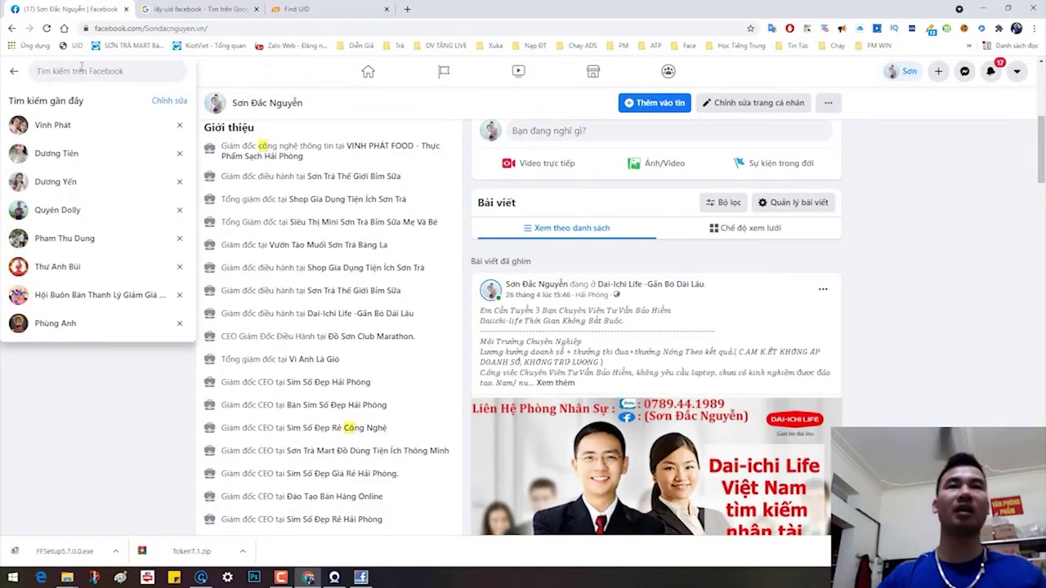
click(89, 156)
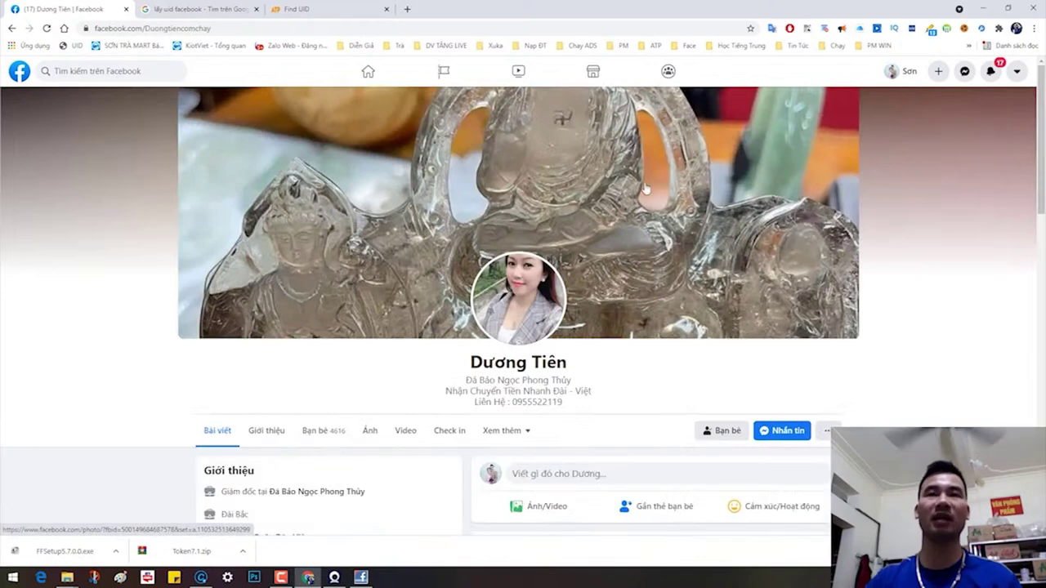
click(226, 29)
key(ctrl+c)
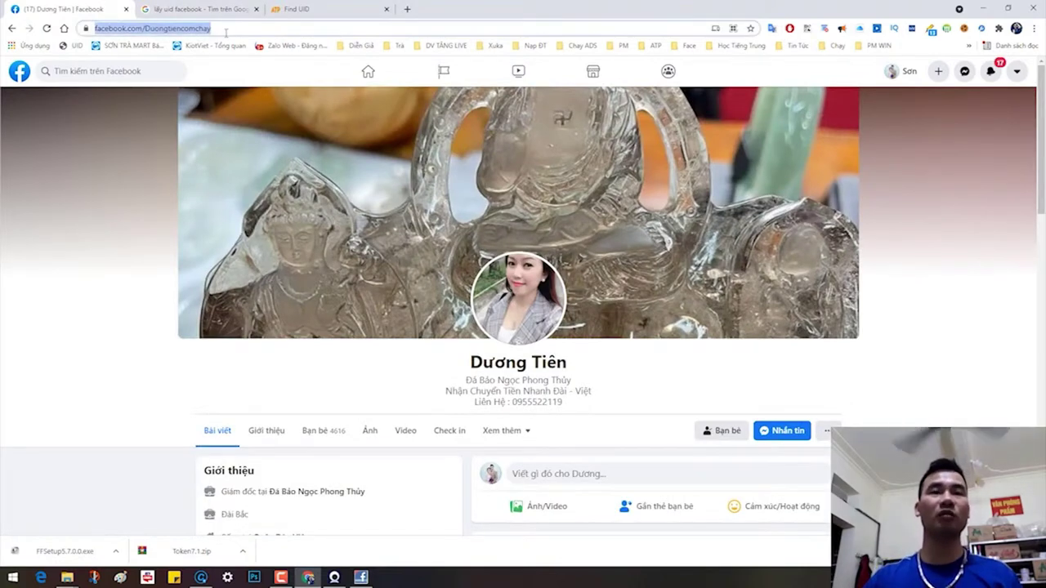
Paste the profile link into Find UID, look it up, and copy the returned UID.
click(303, 9)
click(496, 331)
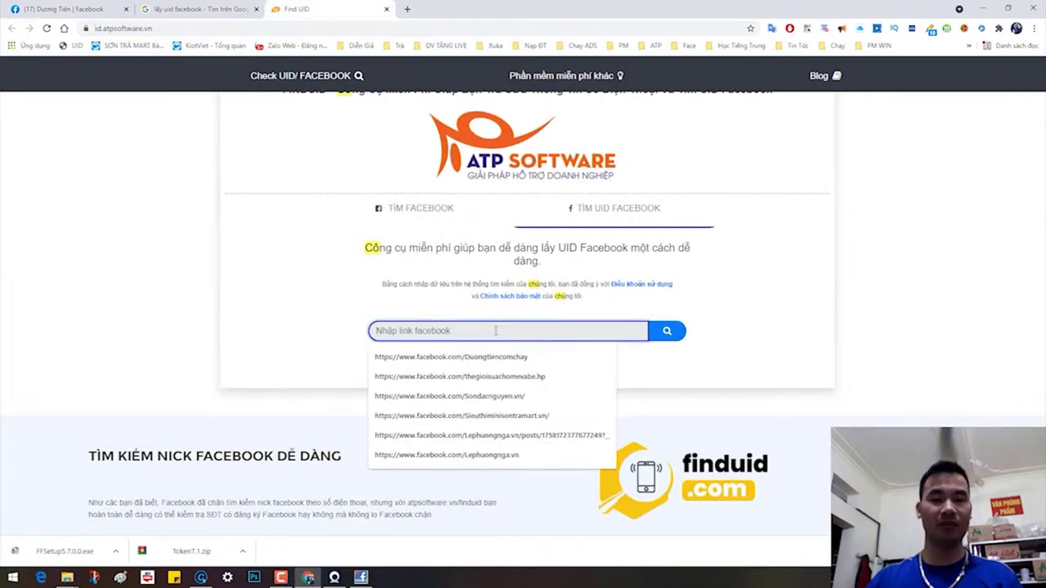
key(ctrl+v)
click(669, 335)
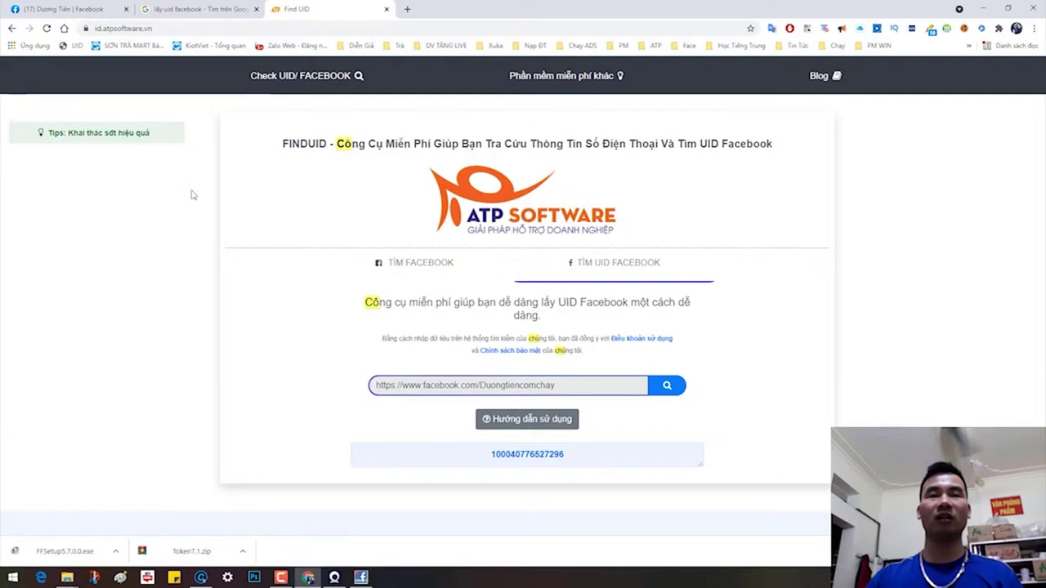
drag(489, 454, 573, 457)
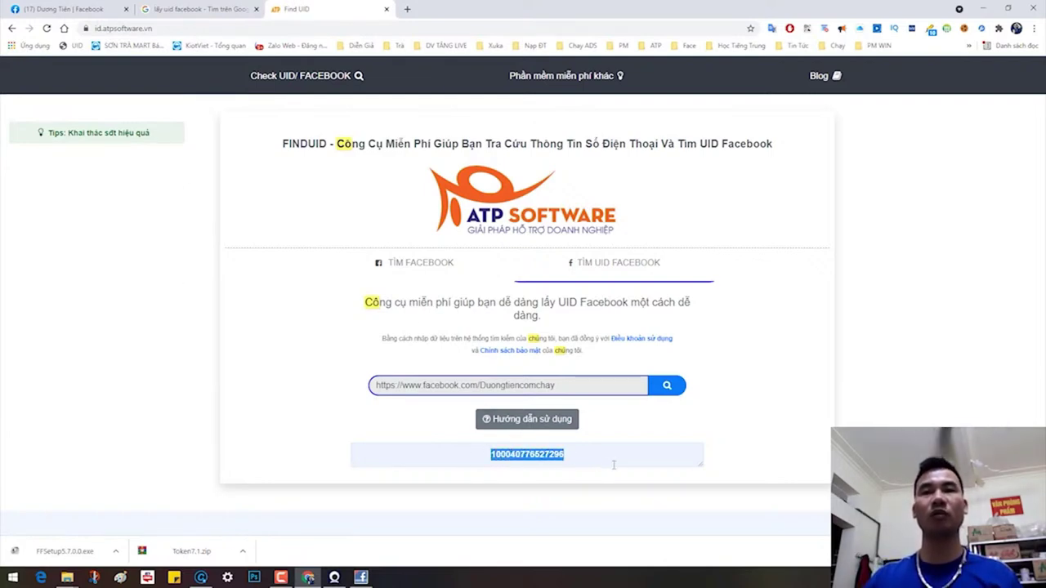
right_click(528, 460)
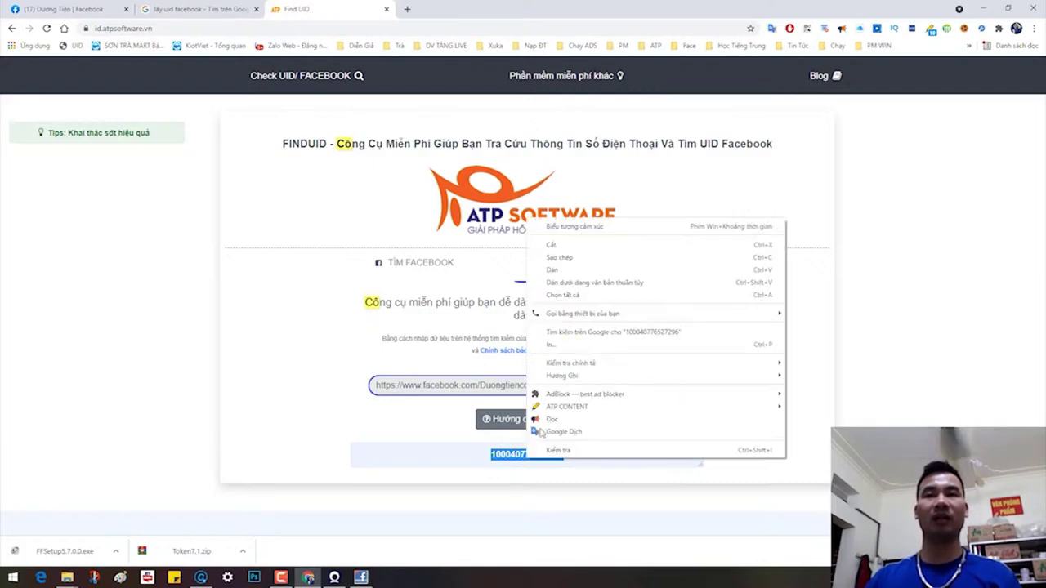
click(572, 260)
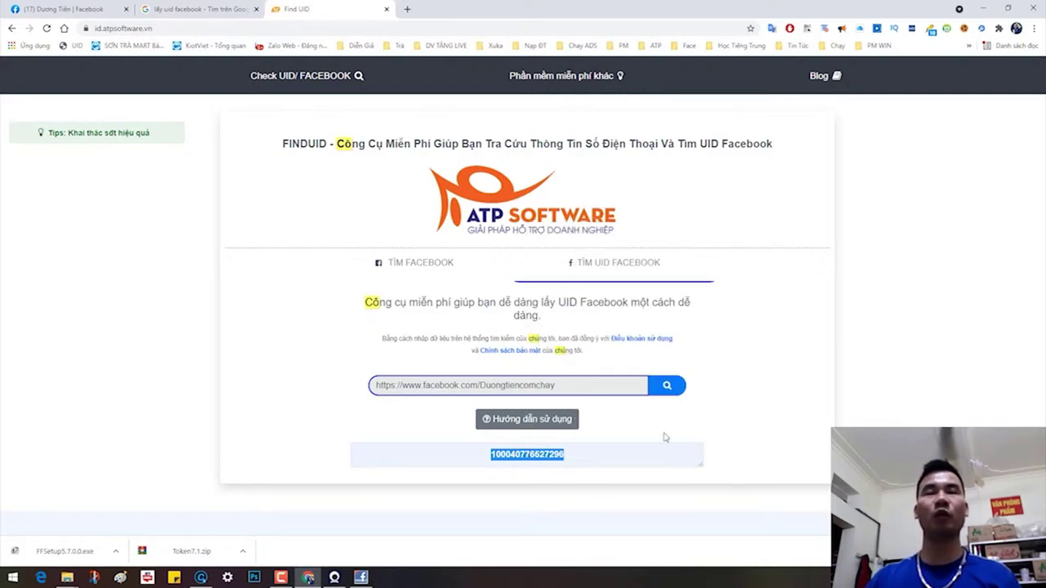
click(491, 455)
drag(491, 455, 594, 456)
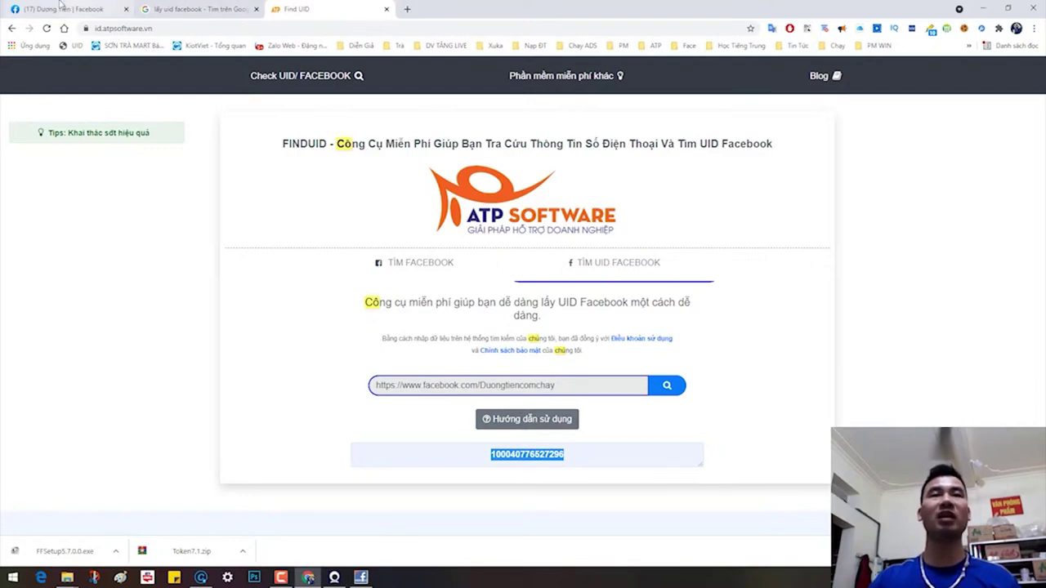
Open another friend's profile from Facebook recent searches and select its link.
key(ctrl+1)
scroll(196, 339, down, 1)
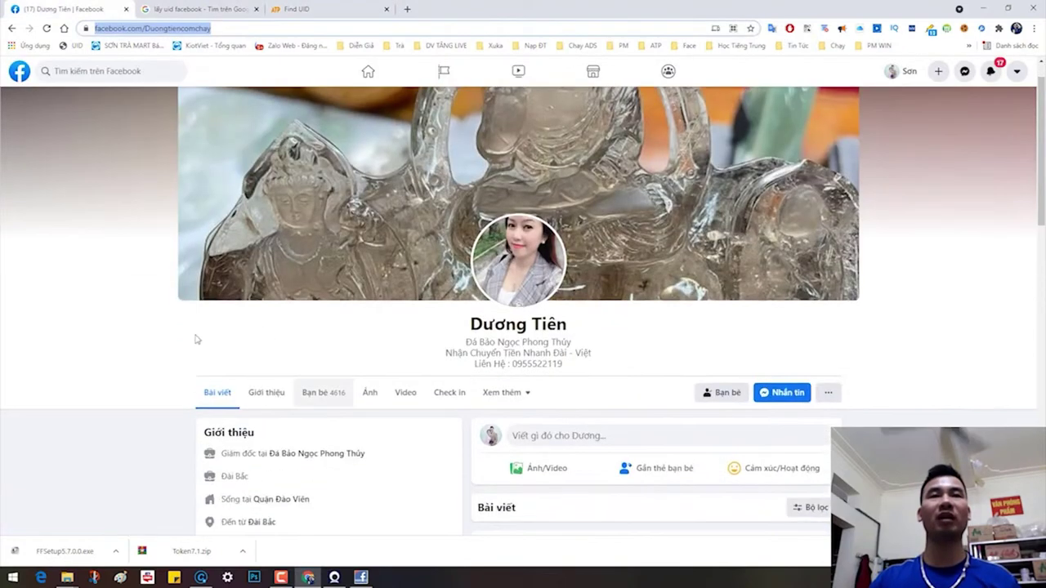
click(85, 71)
click(87, 216)
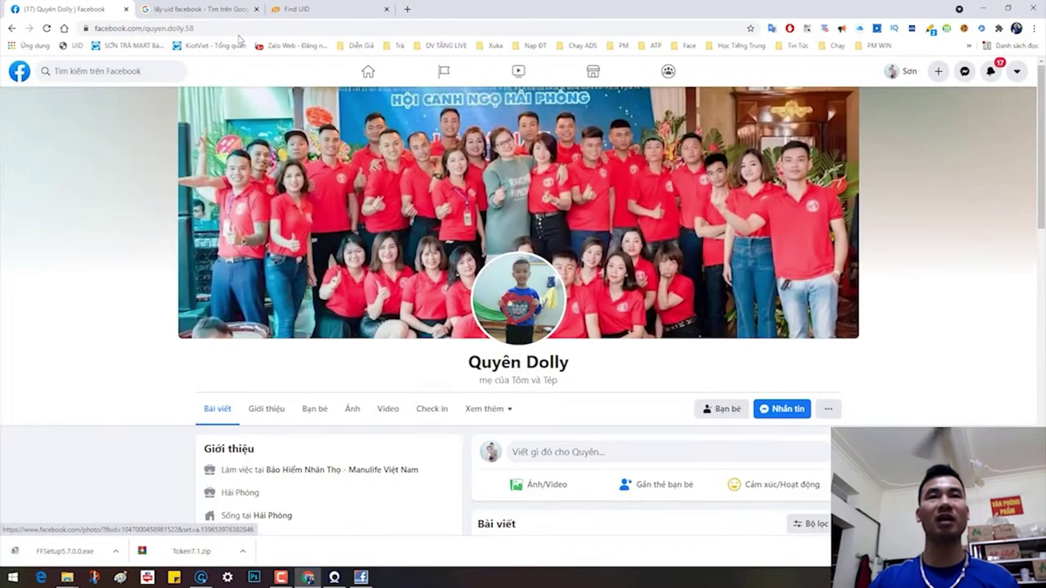
click(234, 31)
Replace the old link in Find UID with the new one and select the returned UID.
click(295, 8)
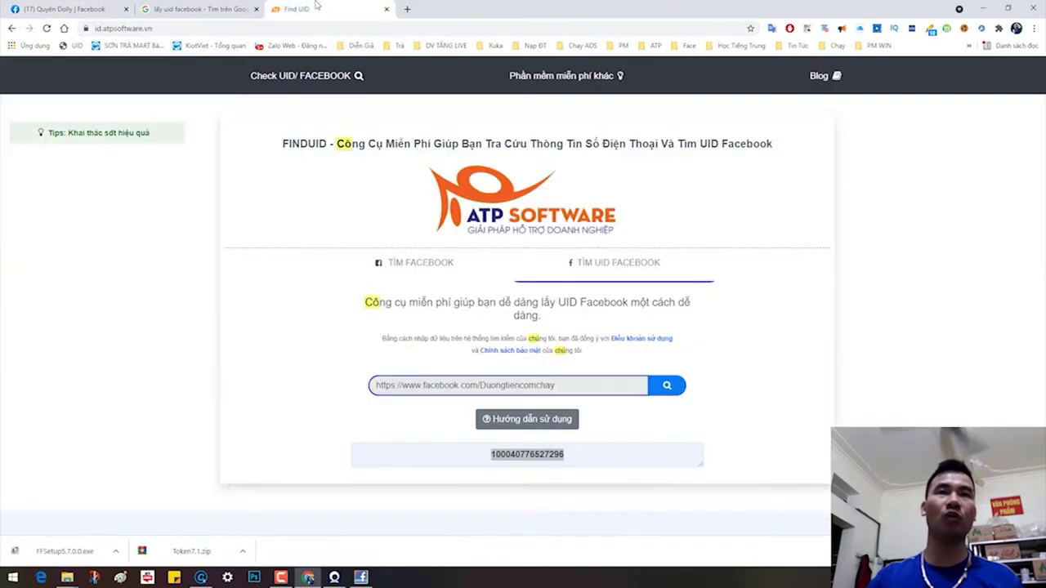
click(546, 385)
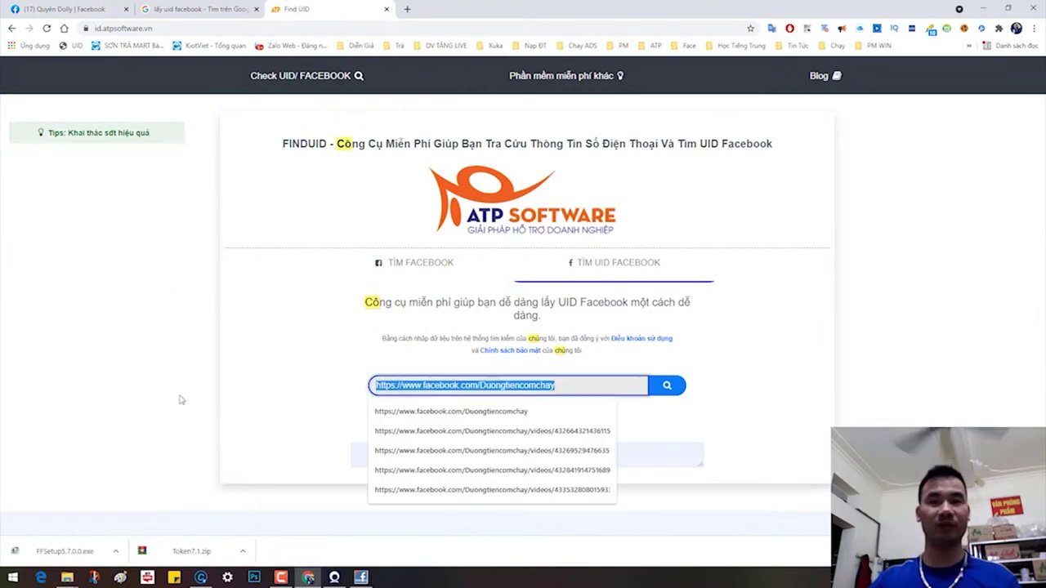
key(ctrl+v)
click(670, 385)
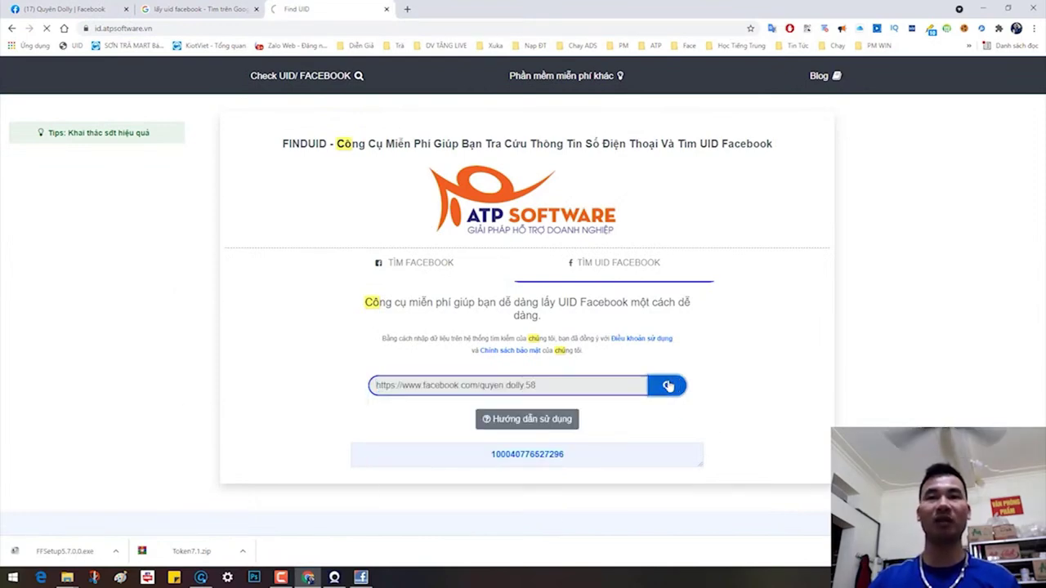
drag(465, 455, 586, 466)
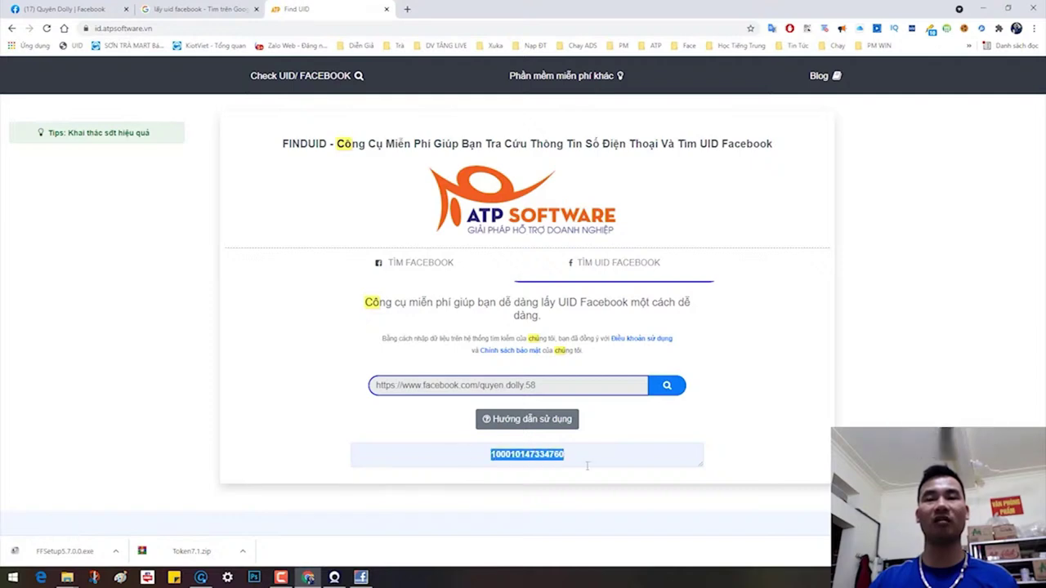
Return via the Facebook profile to the Google 'lấy uid facebook' results.
click(66, 9)
scroll(416, 307, down, 3)
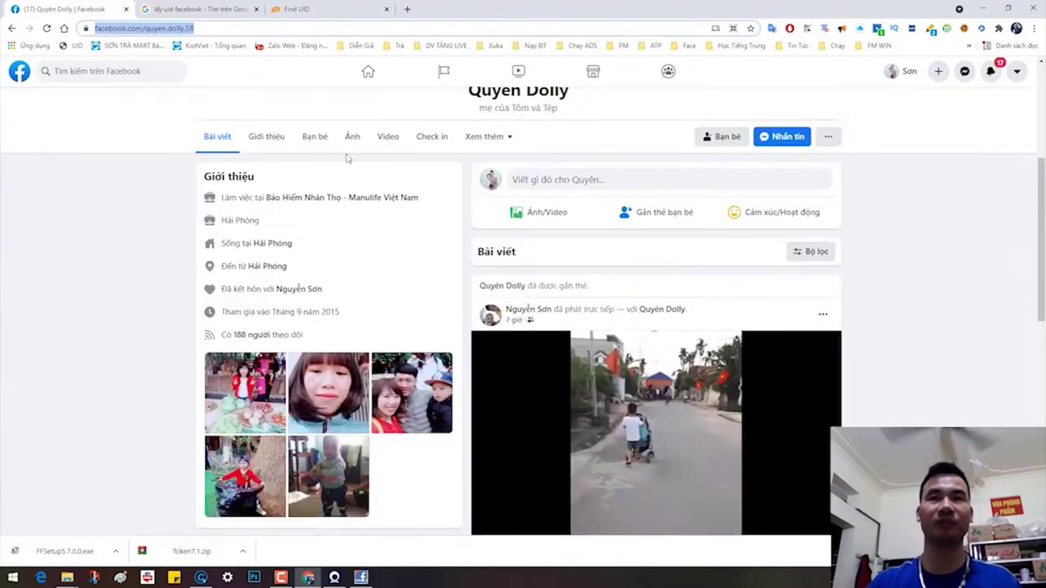
key(ctrl+Tab)
scroll(239, 290, down, 2)
scroll(240, 290, up, 3)
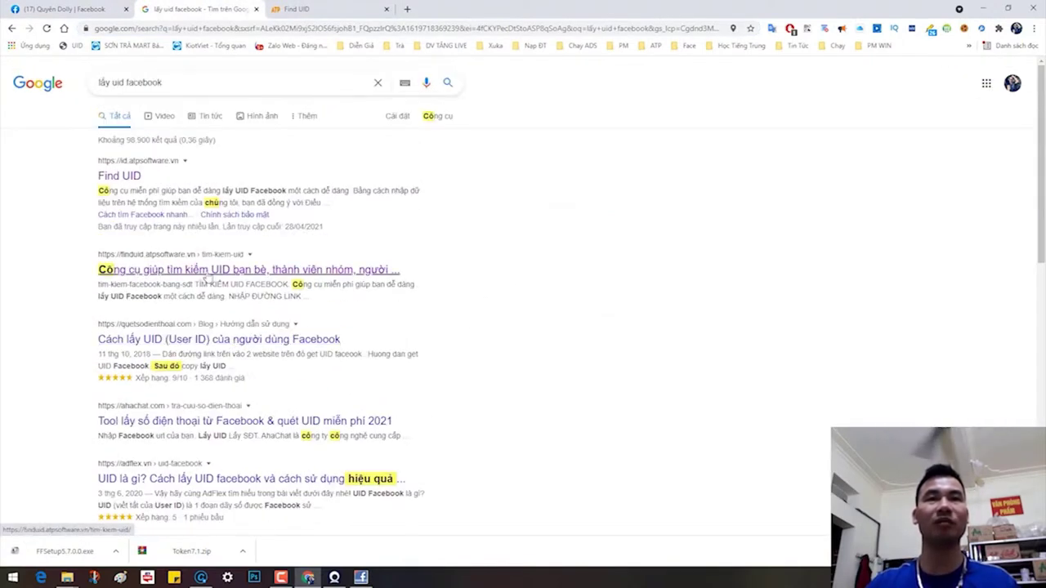
Open the second UID tool search result in a new tab.
right_click(205, 272)
click(311, 282)
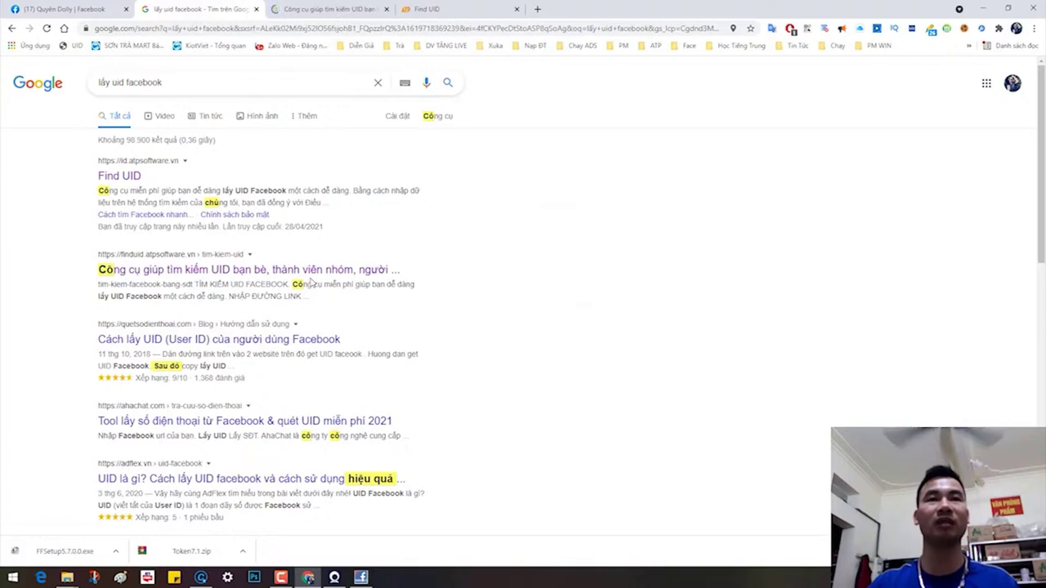
click(327, 9)
click(458, 6)
key(ctrl+shift+Tab)
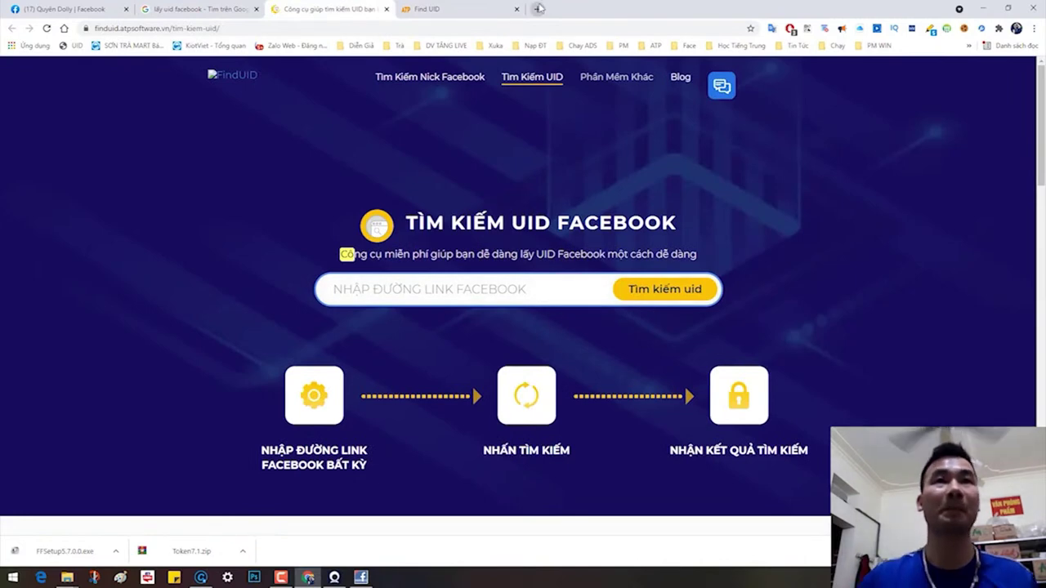
Paste the second profile's link into that UID tool and search for its UID.
click(508, 299)
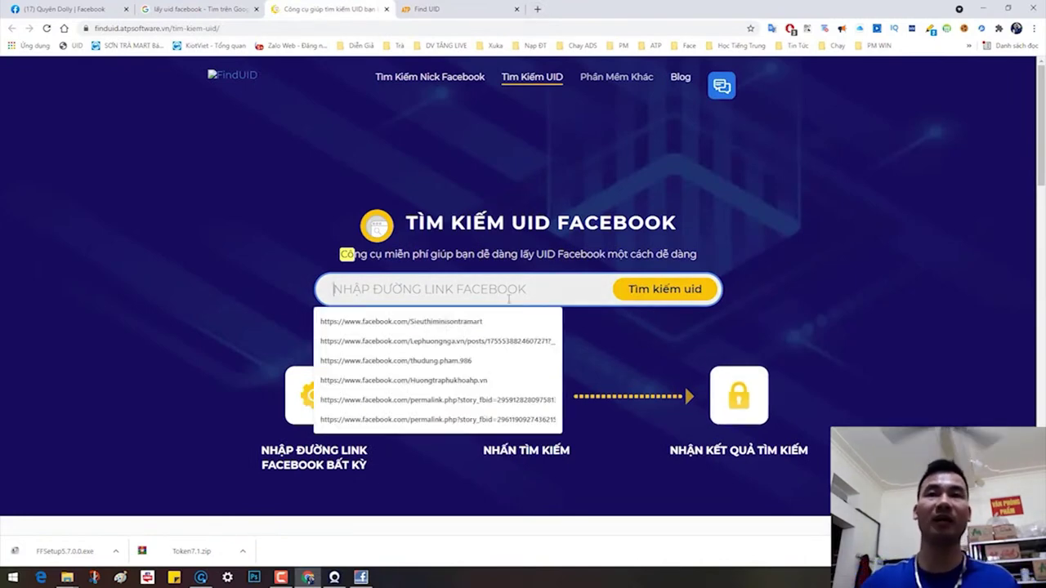
key(ctrl+v)
click(696, 290)
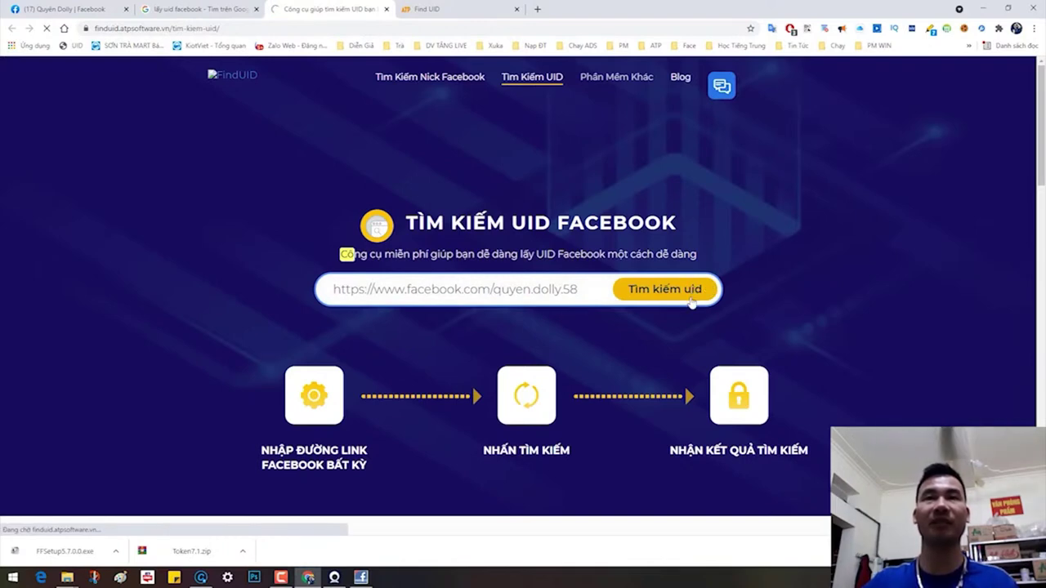
scroll(700, 356, down, 2)
scroll(700, 358, up, 2)
scroll(700, 358, down, 3)
scroll(701, 362, down, 2)
scroll(701, 363, up, 5)
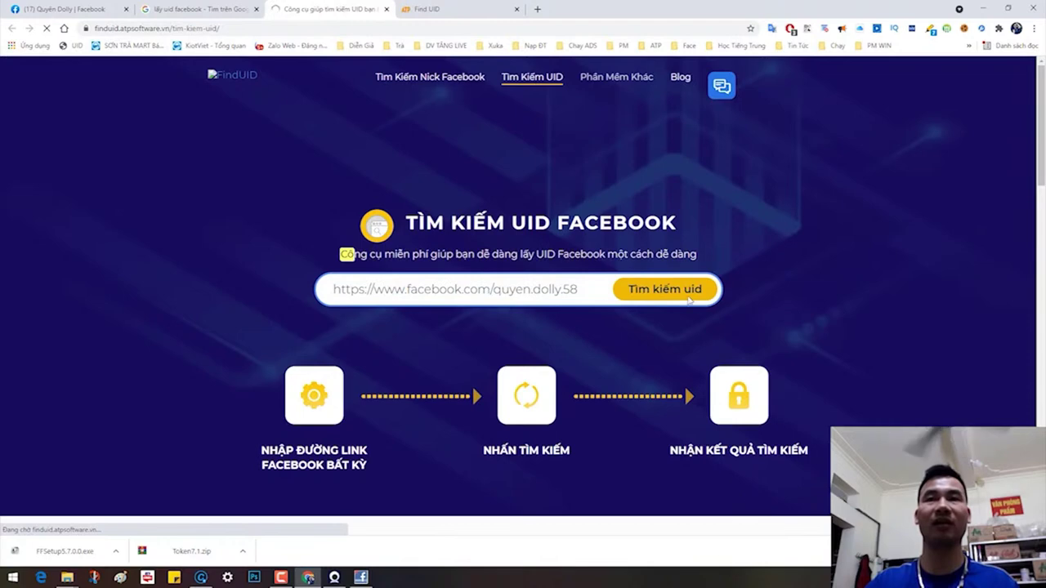
Close the stalled UID tabs, reopen Find UID, and look up the profile's UID there.
click(385, 9)
click(385, 9)
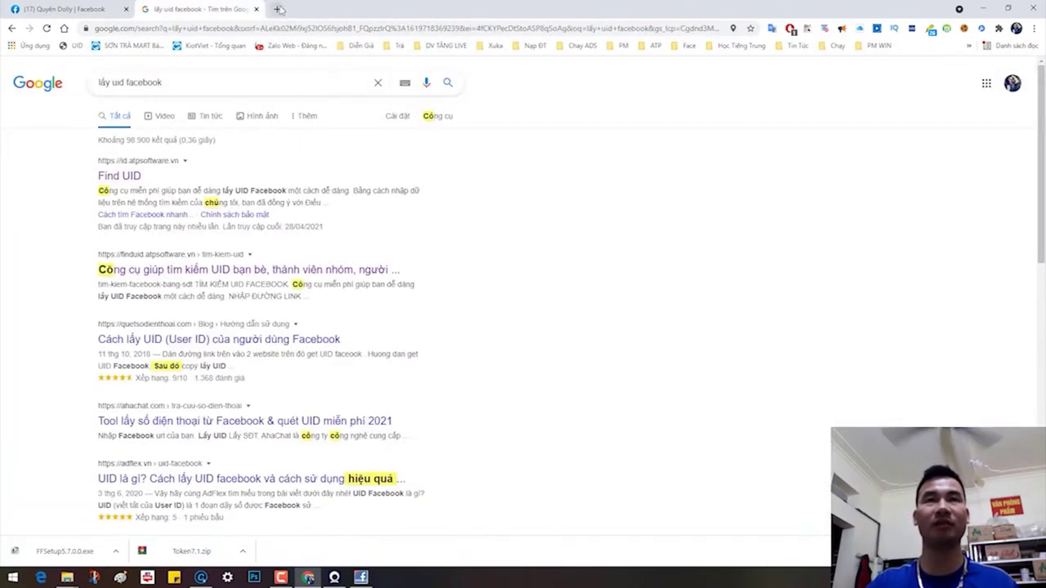
right_click(129, 182)
click(163, 189)
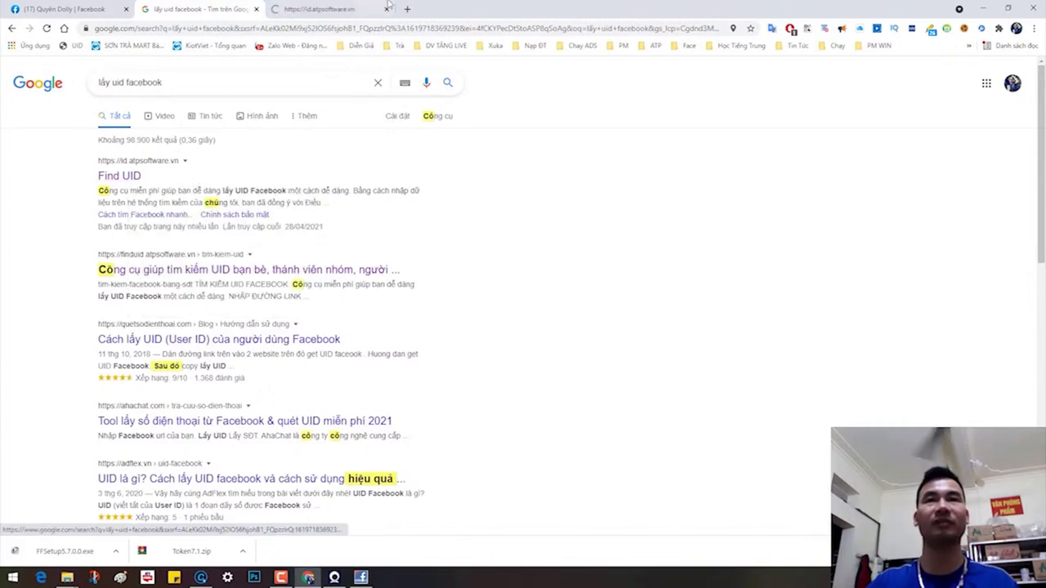
click(327, 9)
click(528, 386)
key(ctrl+v)
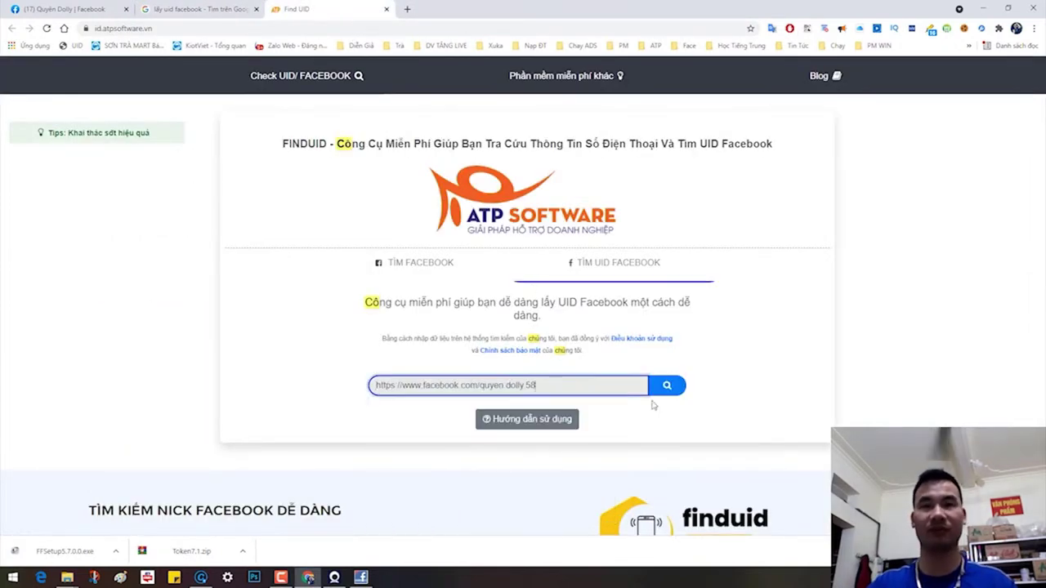
click(658, 394)
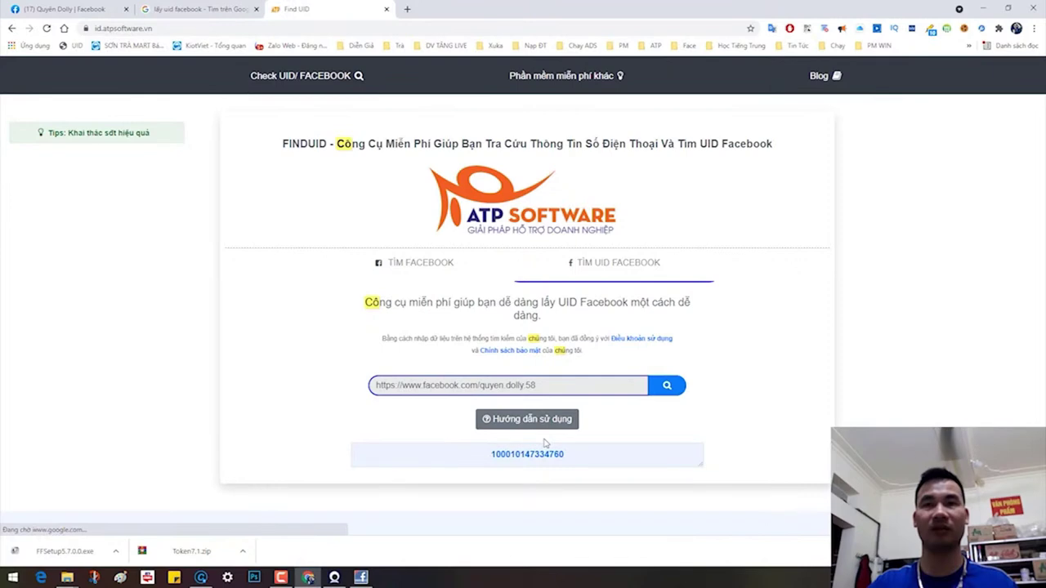
drag(609, 459, 341, 466)
click(174, 6)
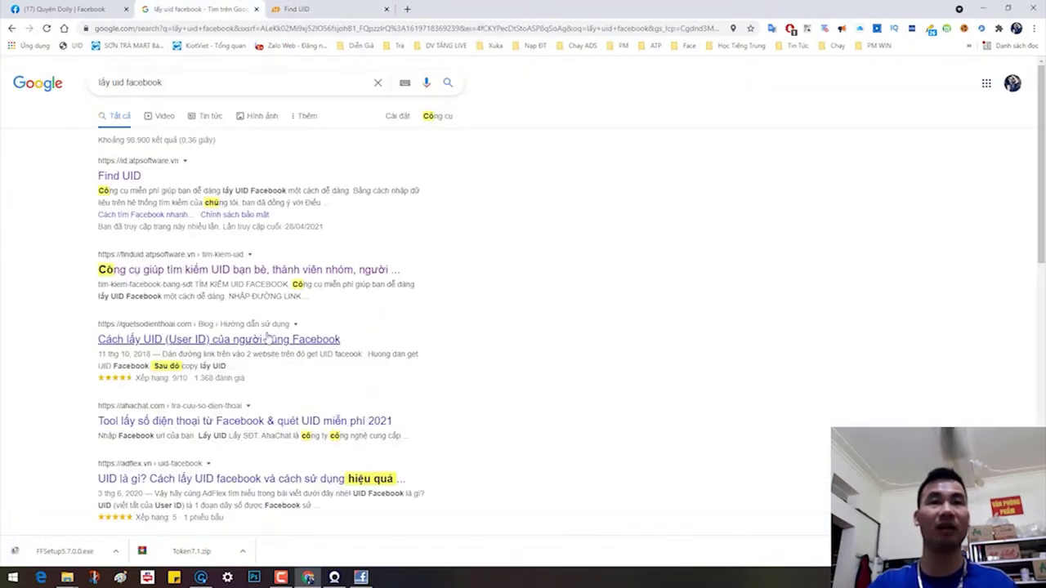
Drop 'lấy' from the query and search Google for 'uid facebook'.
double_click(110, 79)
key(BackSpace)
key(Return)
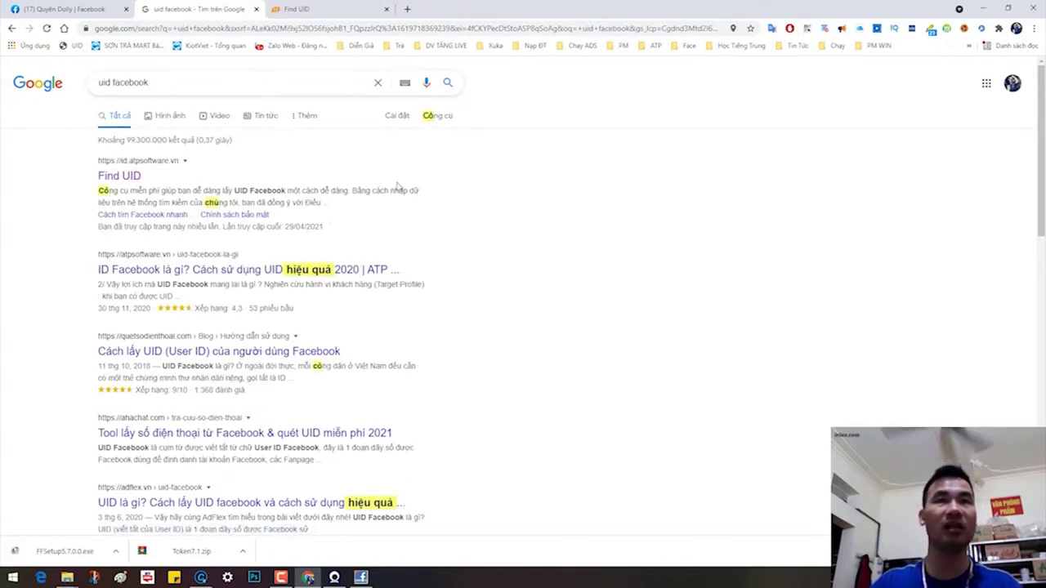
scroll(483, 303, down, 3)
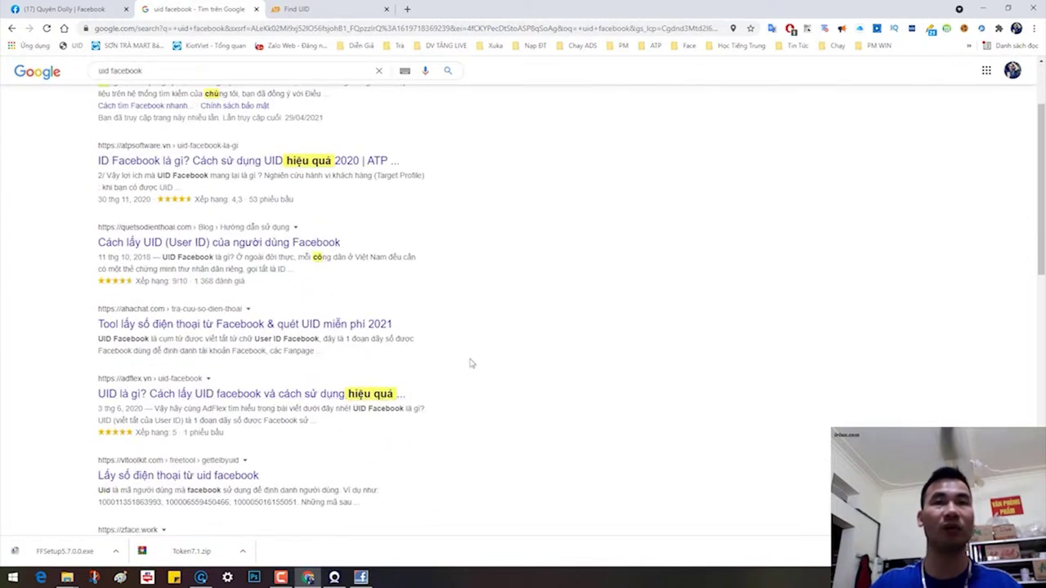
scroll(269, 258, up, 3)
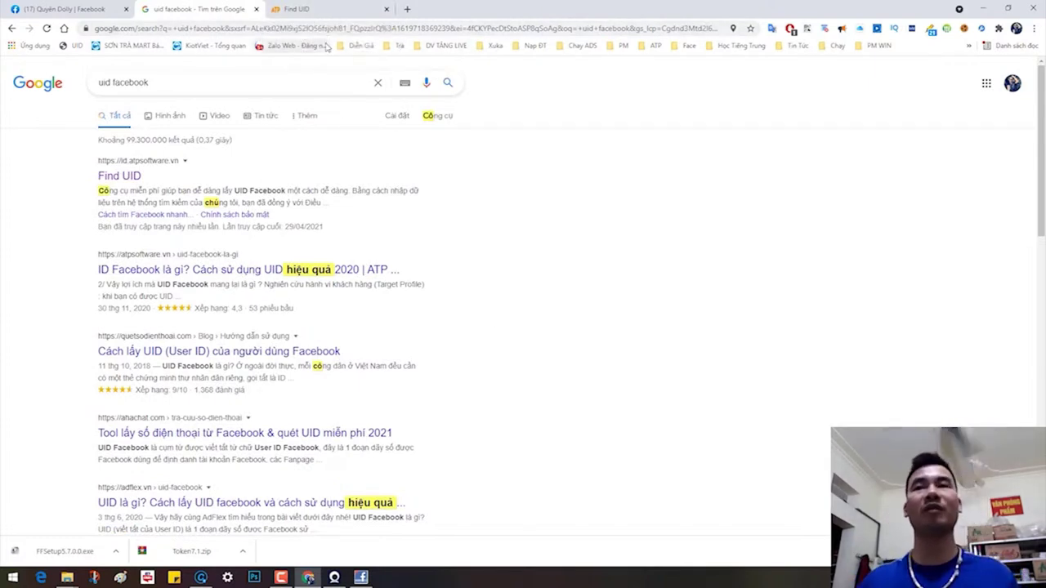
click(310, 10)
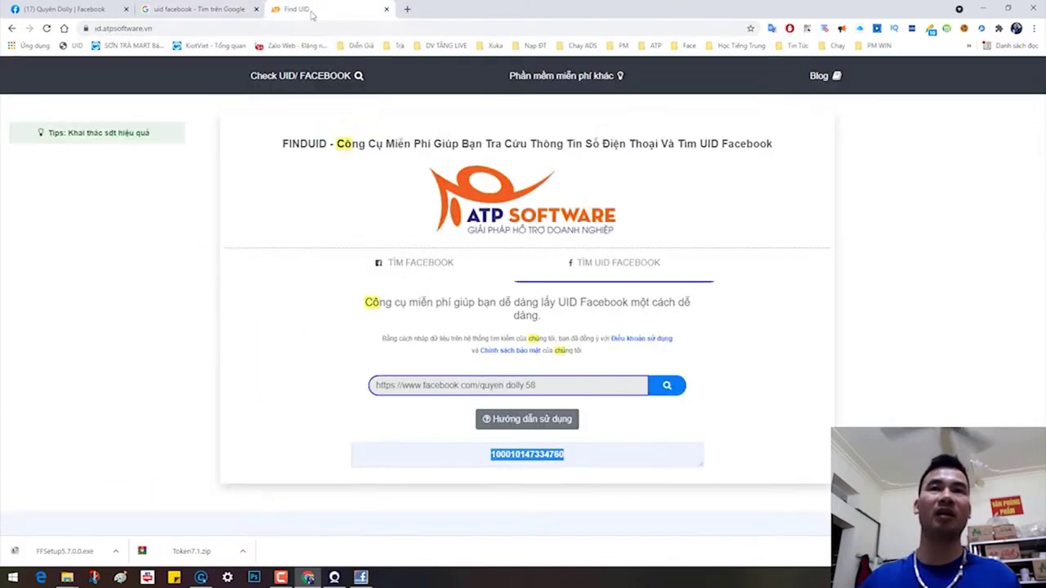
click(196, 9)
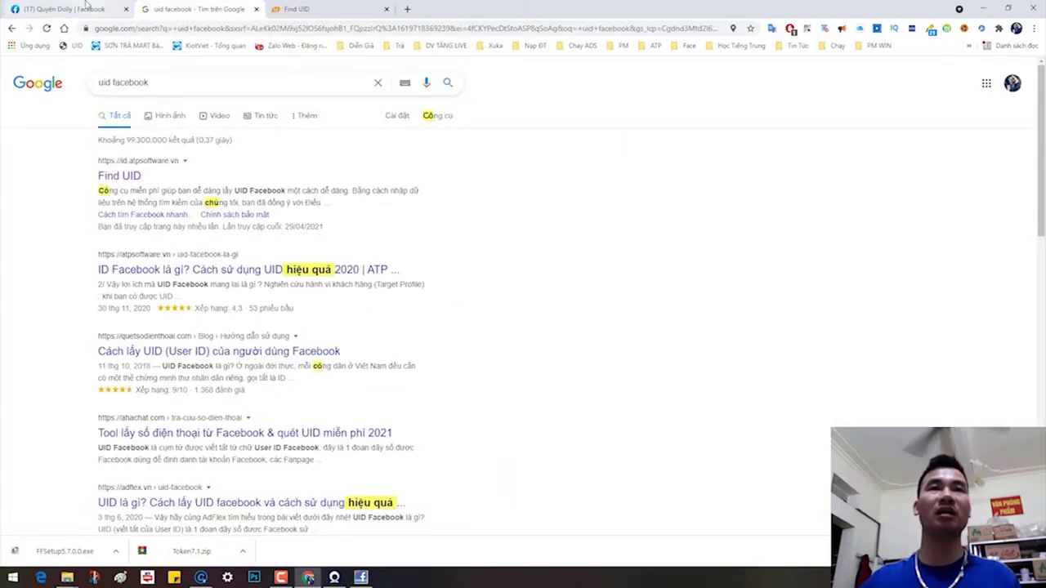
Try the UID bookmarklet, dismiss its error, and go to your own Facebook profile.
click(74, 46)
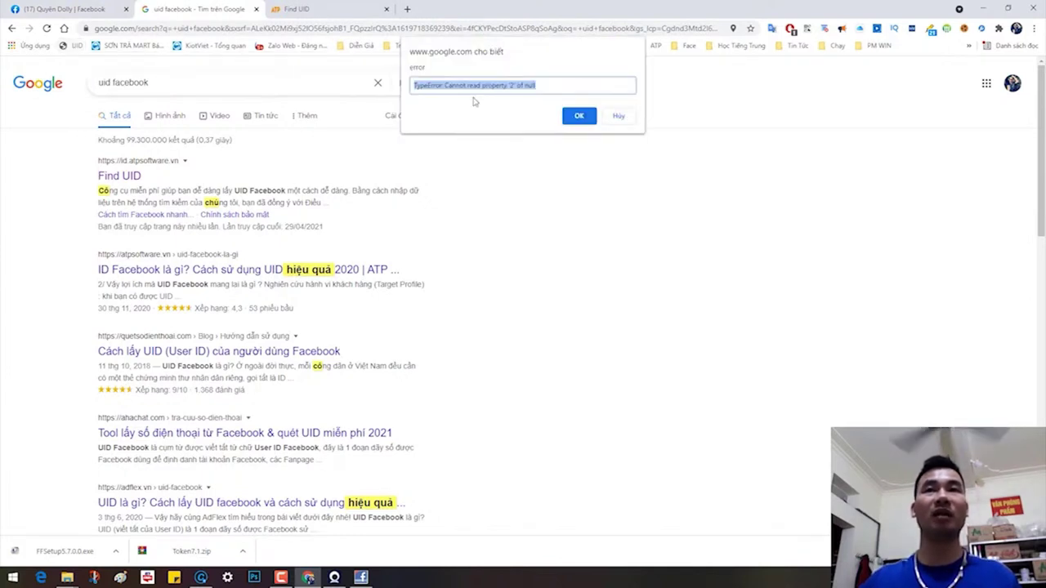
click(627, 117)
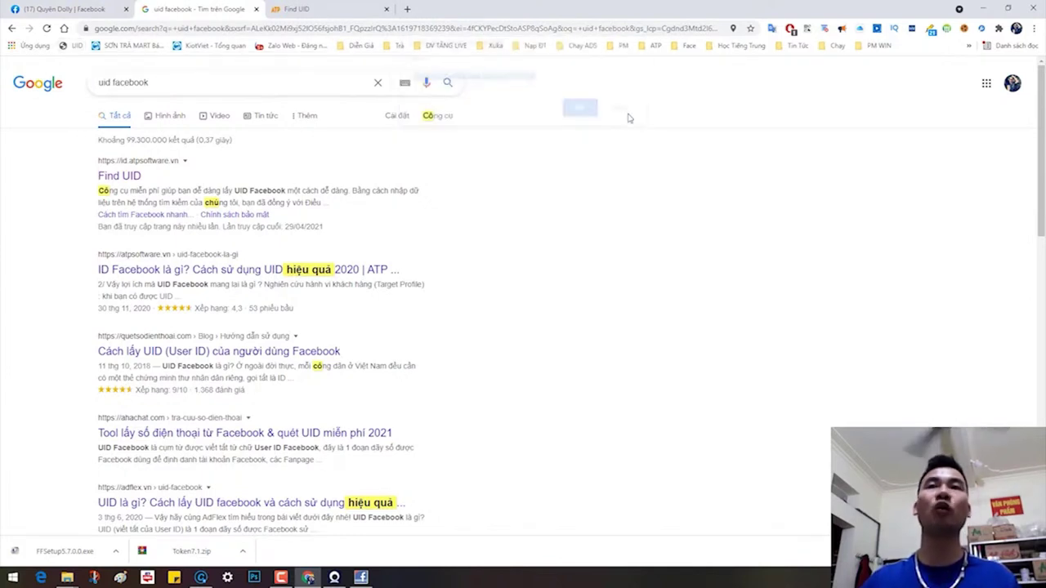
click(82, 8)
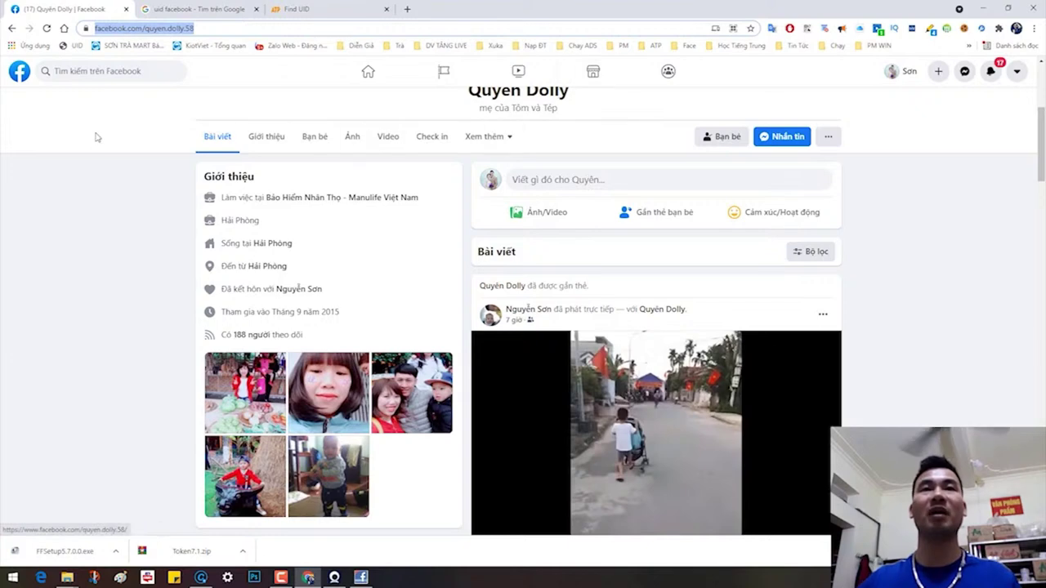
click(913, 71)
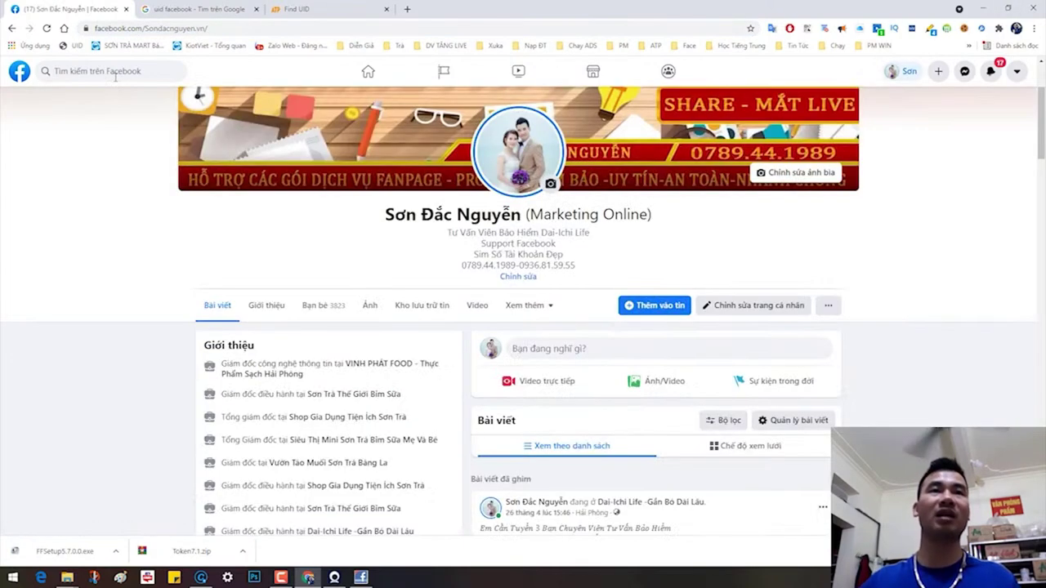
Open the Vinh Phát page from recent searches and copy its numeric page ID.
click(115, 72)
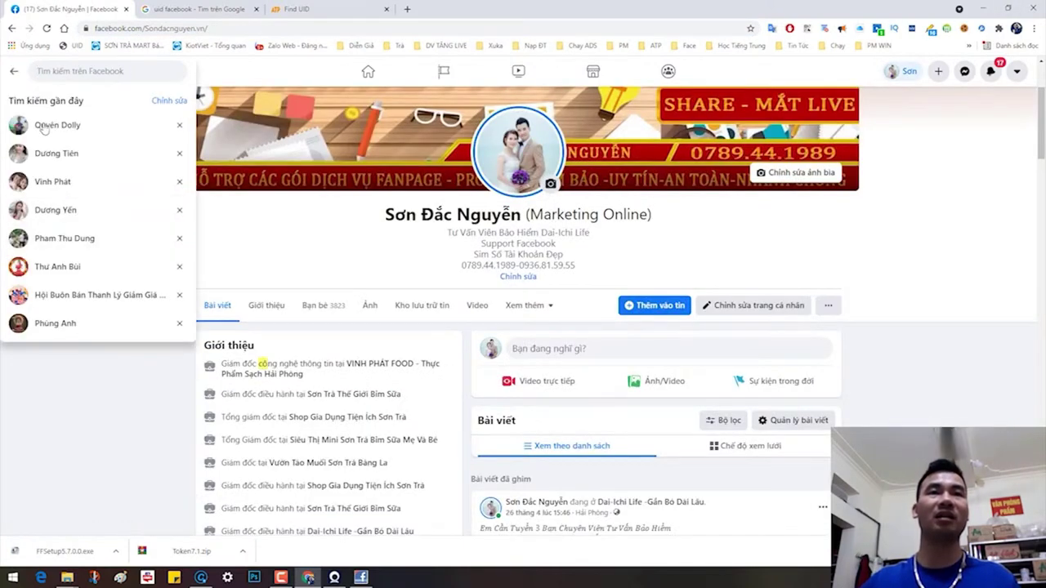
click(75, 191)
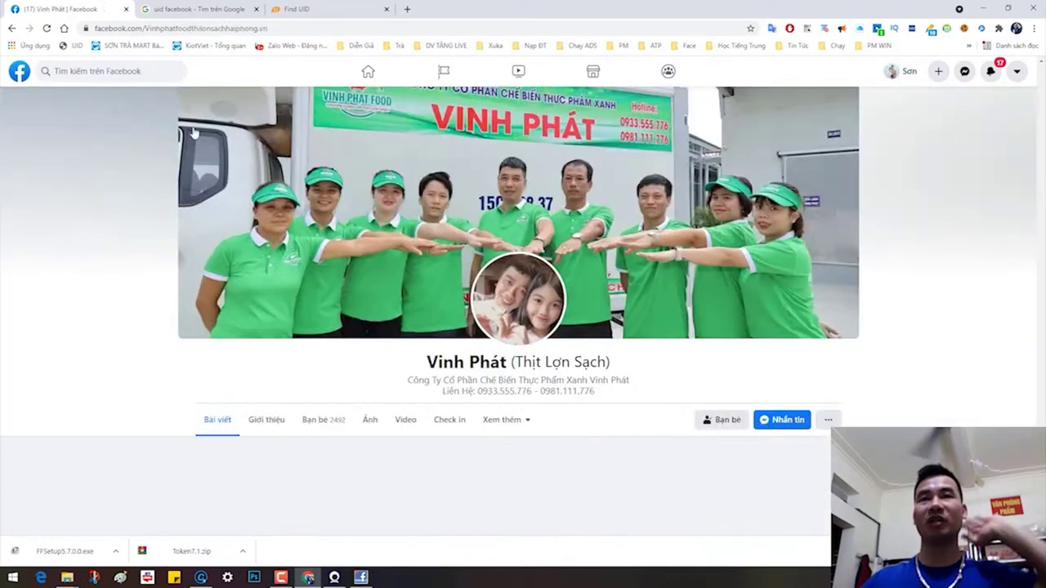
click(63, 49)
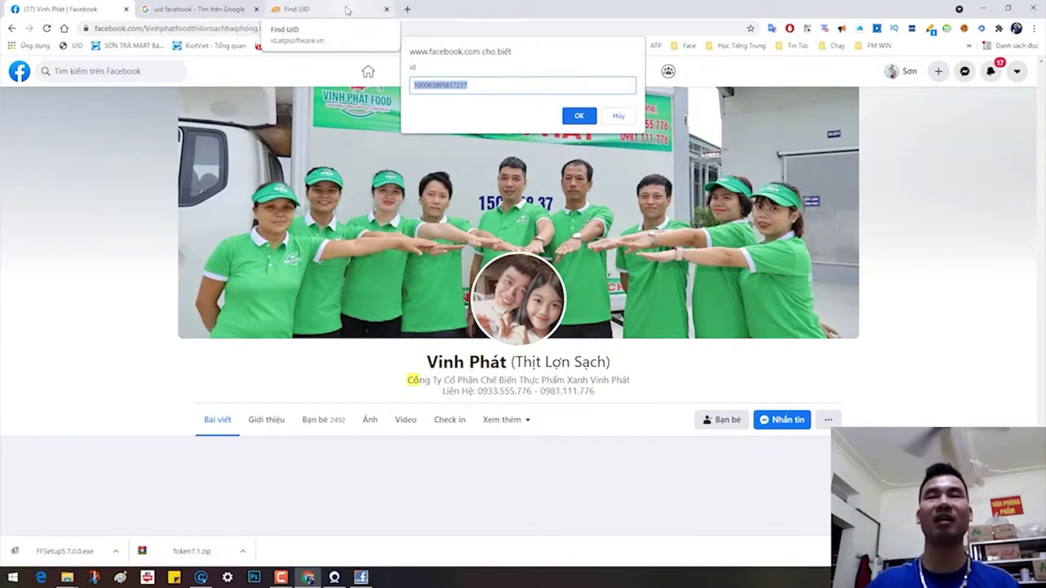
right_click(439, 85)
click(458, 144)
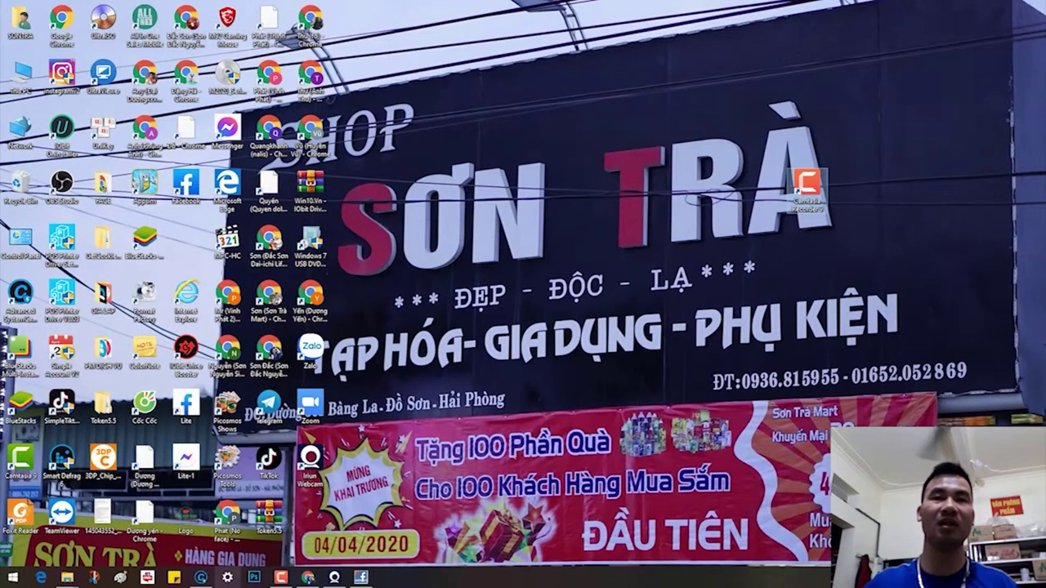
Minimize Simple Facebook V2, then open another Chrome profile's window with its saved Facebook bookmark.
mouse_move(369, 580)
click(369, 524)
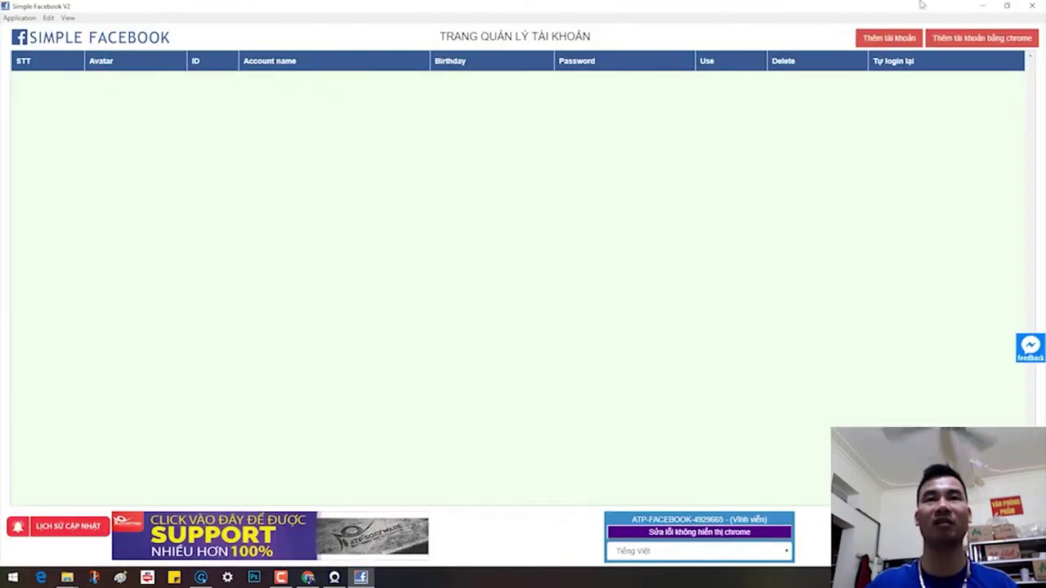
click(983, 6)
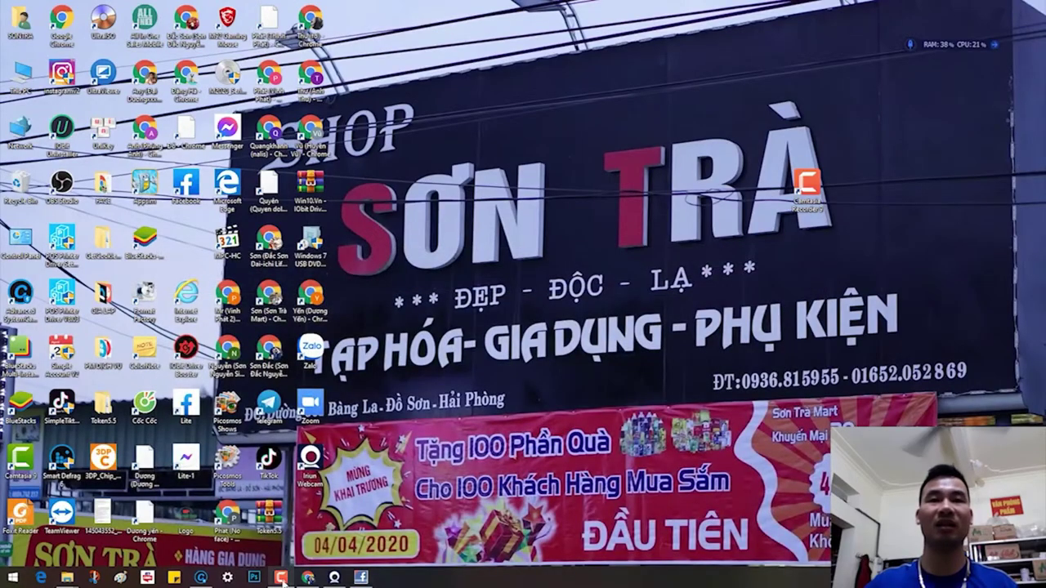
click(308, 578)
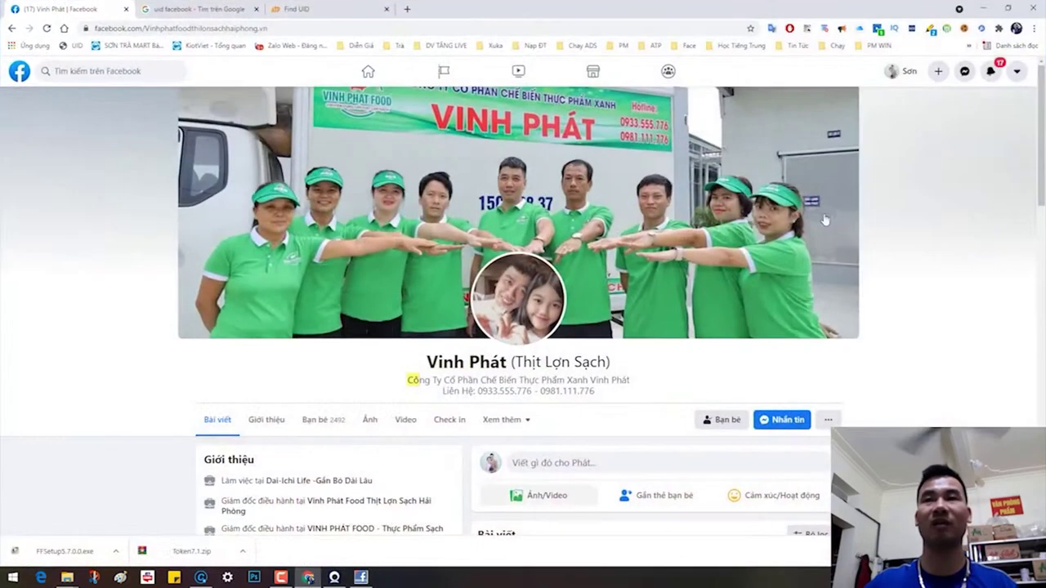
click(1033, 29)
click(1016, 28)
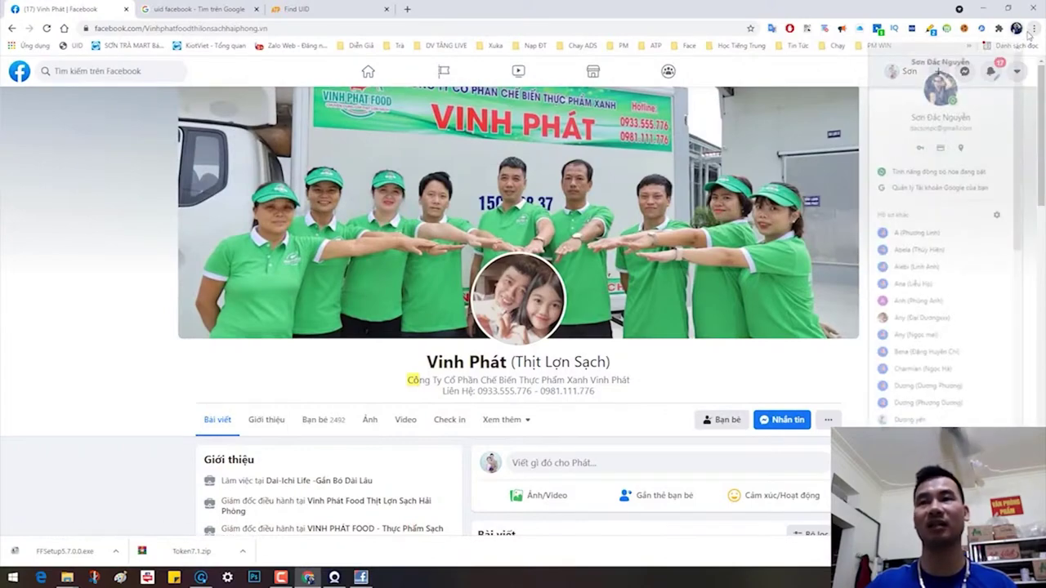
click(907, 227)
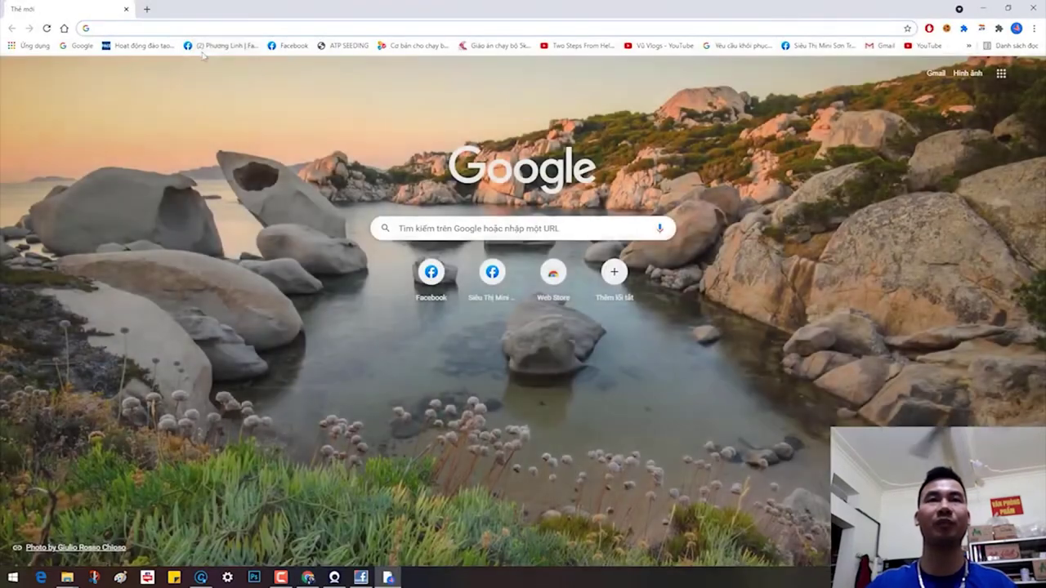
click(219, 45)
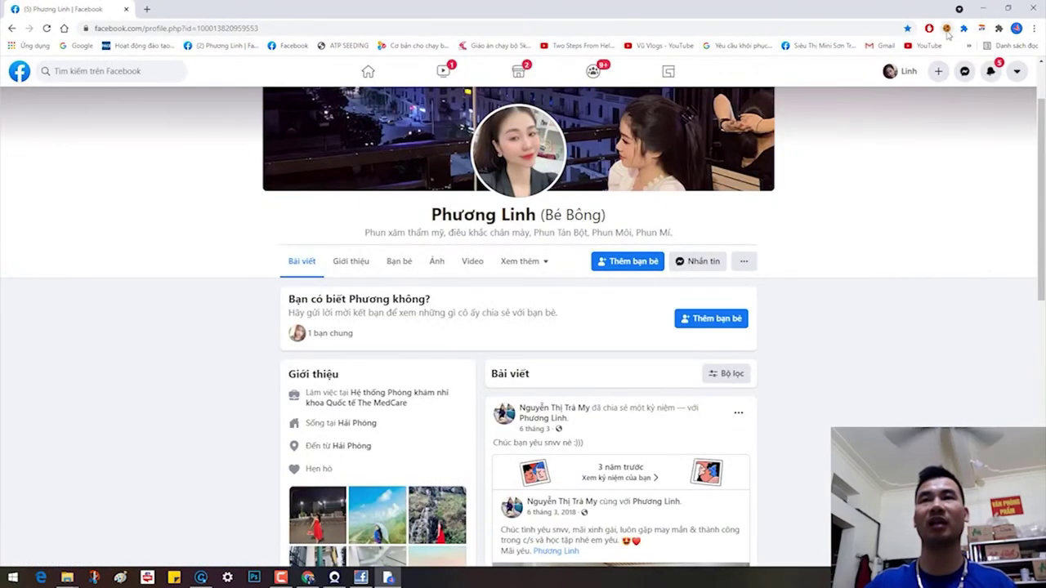
Grab the Facebook cookie with the extension and log the account into Simple Facebook V2 by cookie.
click(946, 28)
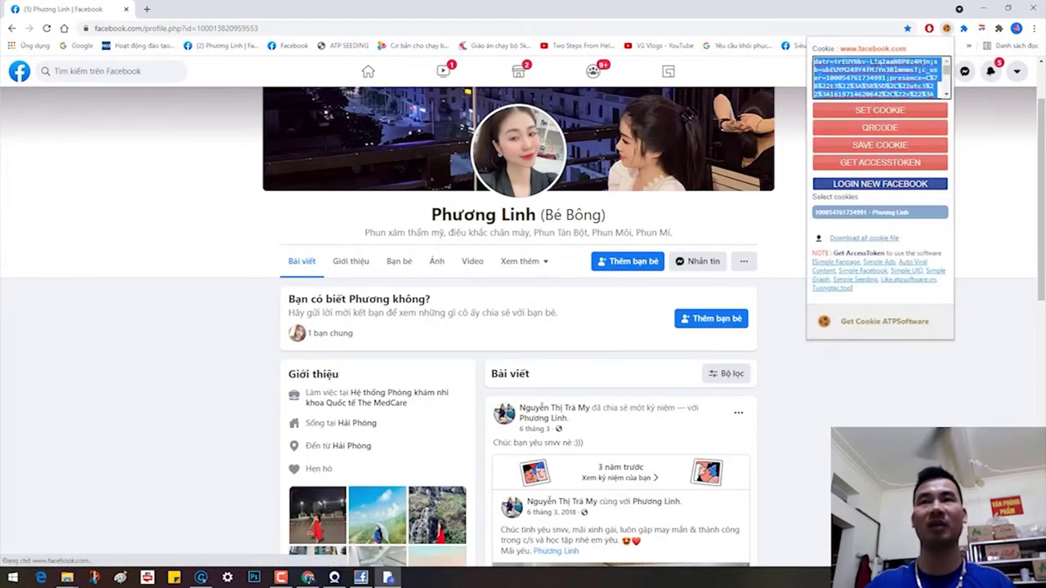
click(807, 364)
click(1033, 8)
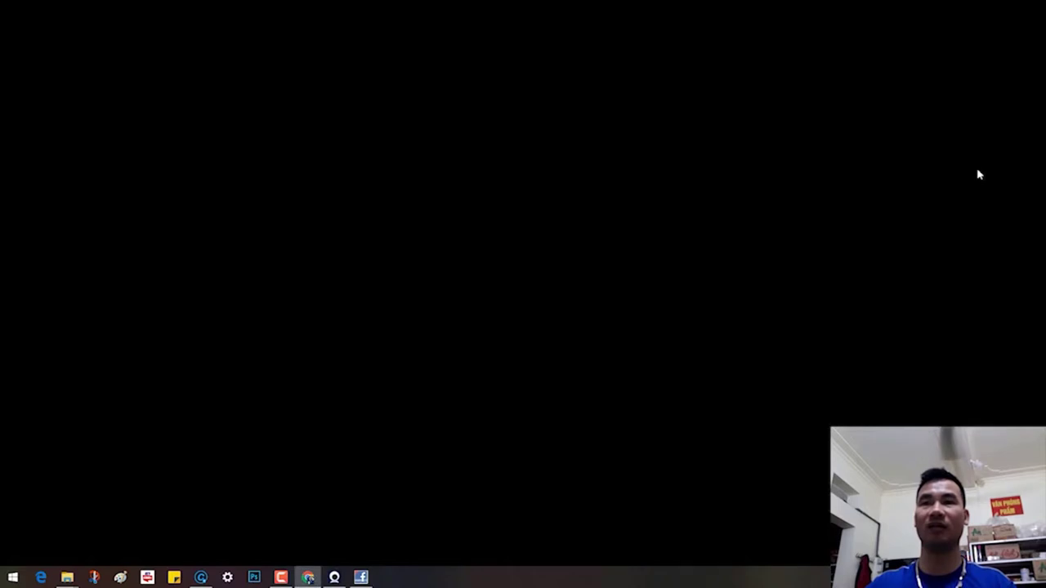
click(360, 578)
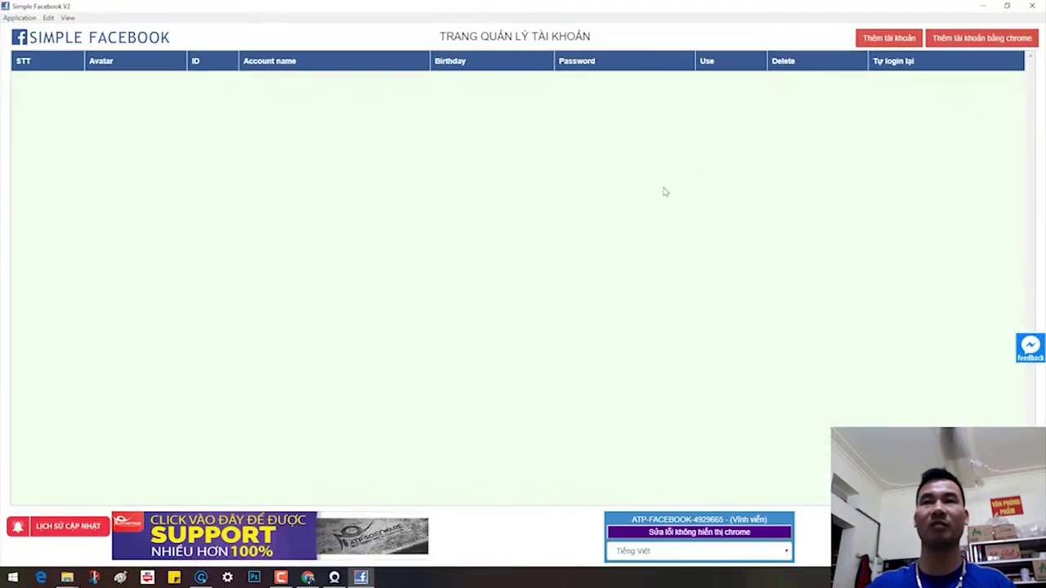
click(962, 39)
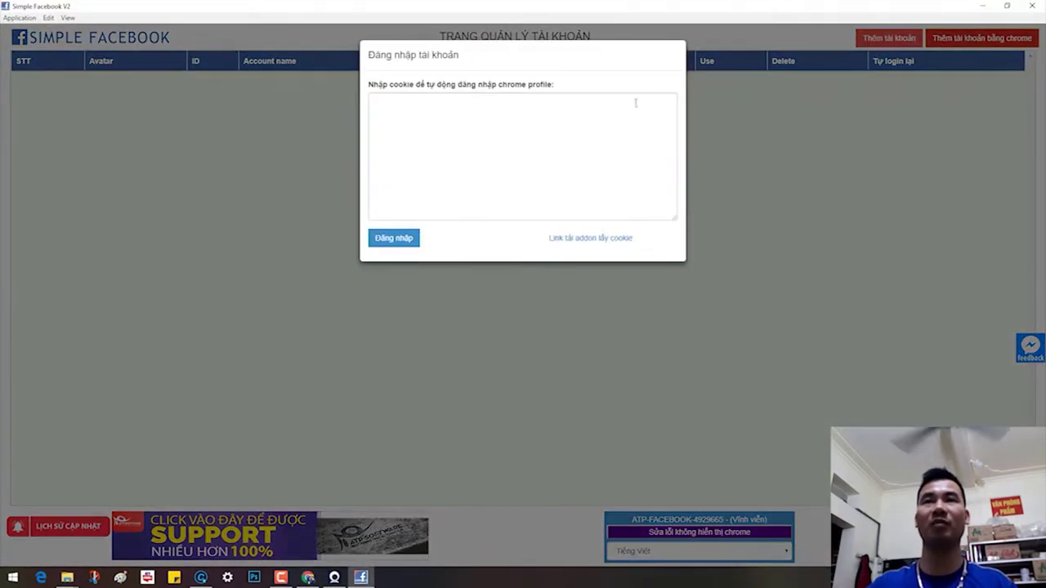
key(ctrl+v)
click(393, 238)
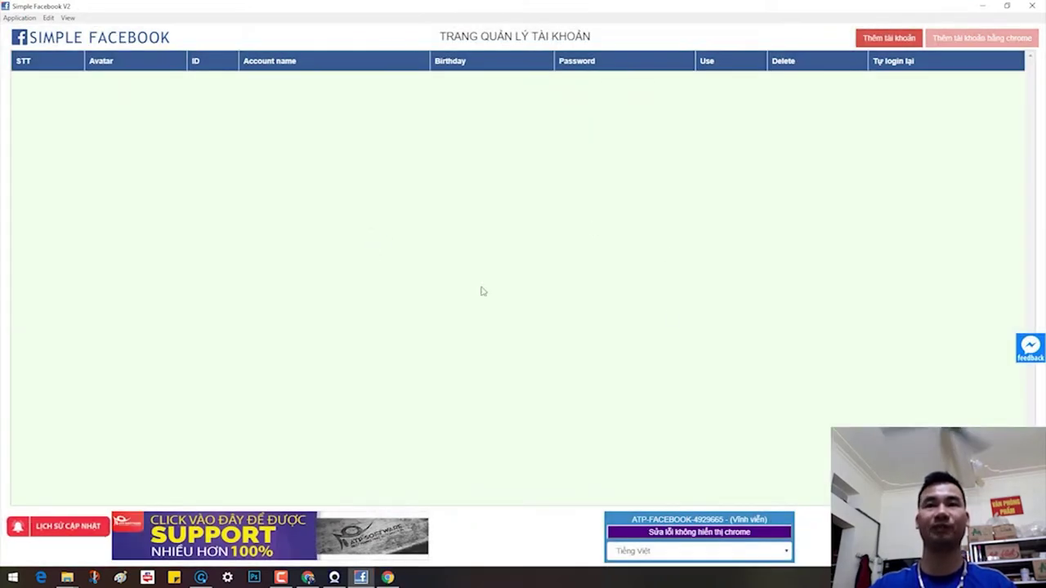
Check the automated Chrome window, then bring the Vinh Phát page back up.
click(389, 578)
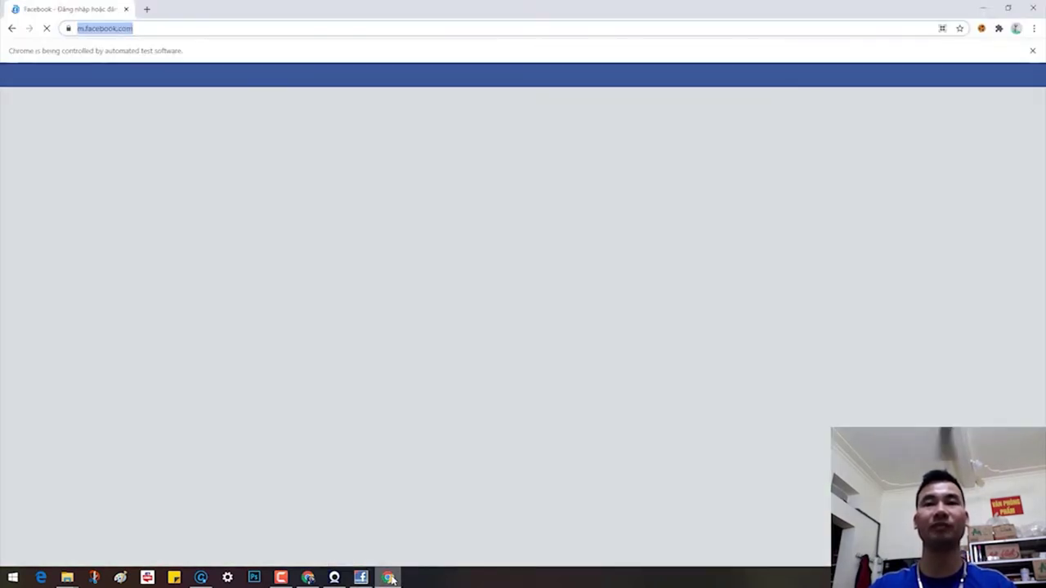
click(361, 577)
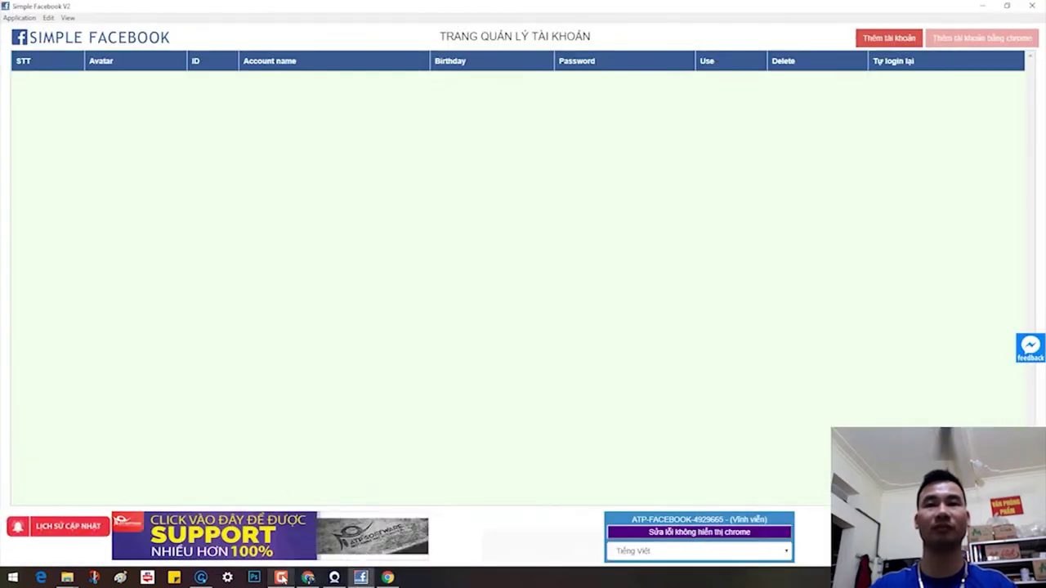
click(309, 579)
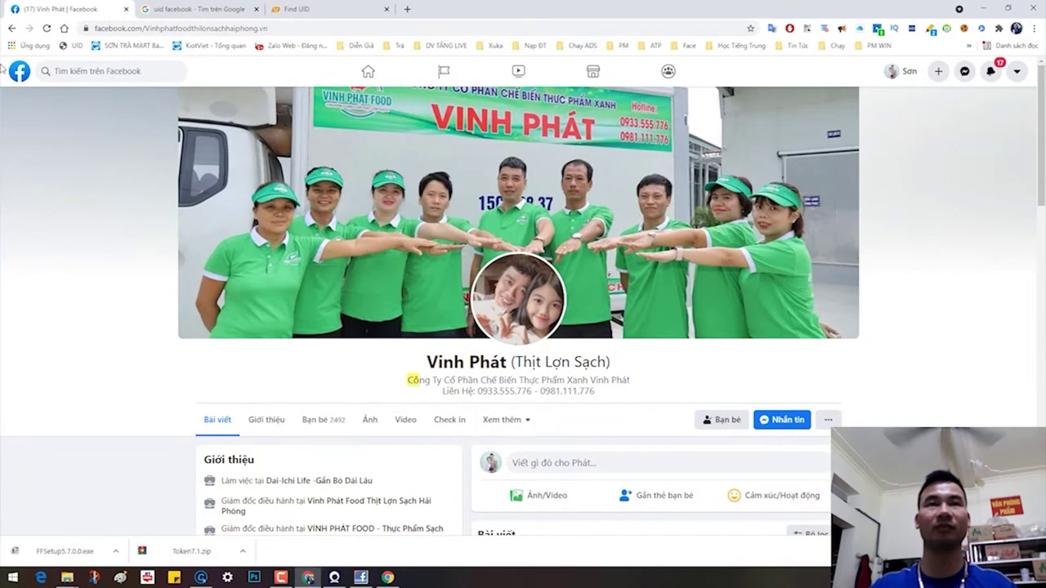
Copy the Vinh Phát page ID via the bookmarklet and launch the saved account with Sử dụng.
click(73, 46)
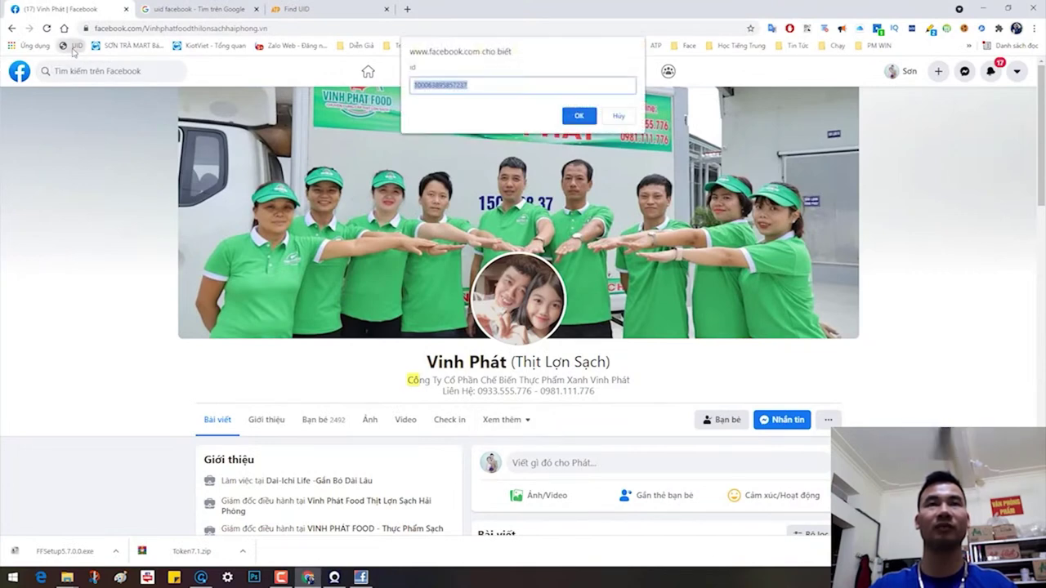
right_click(439, 90)
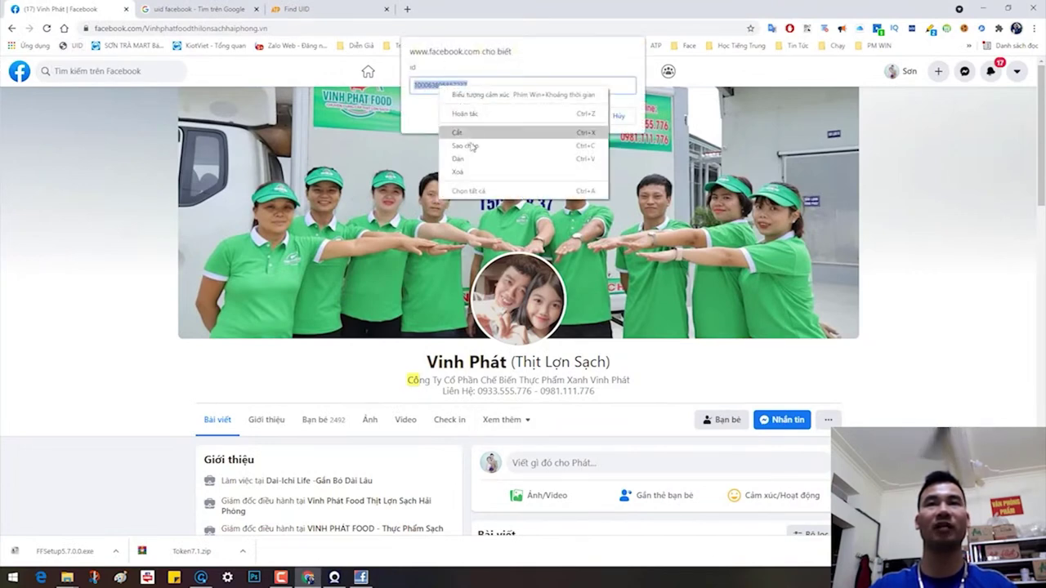
click(478, 131)
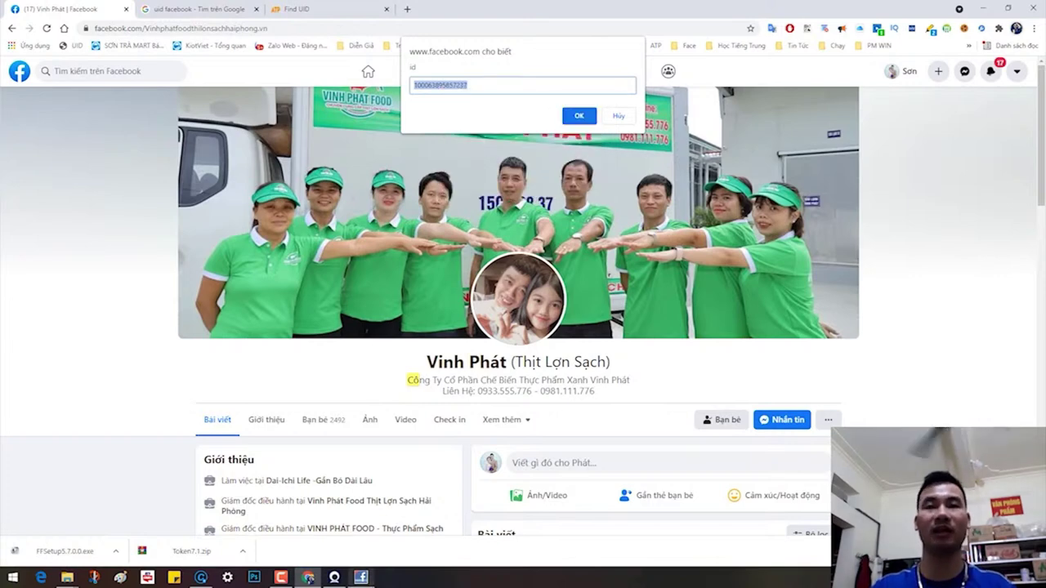
key(alt+Tab)
click(723, 85)
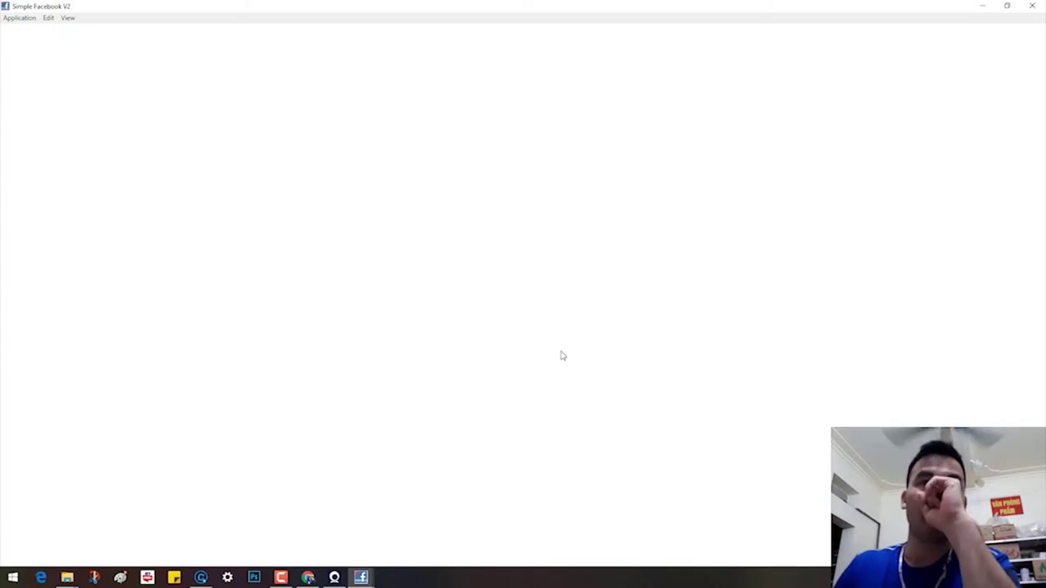
click(361, 578)
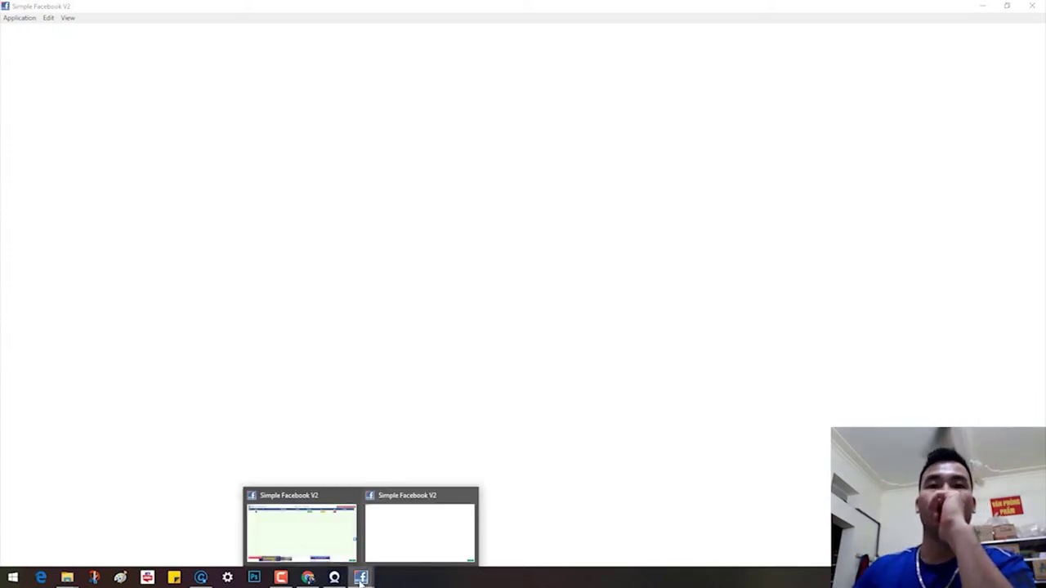
click(387, 545)
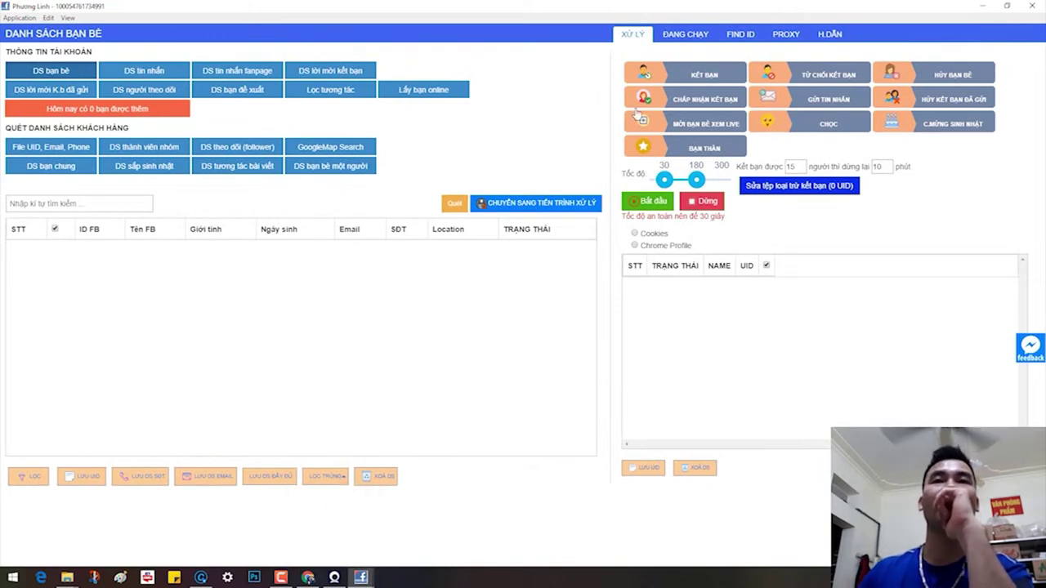
click(331, 167)
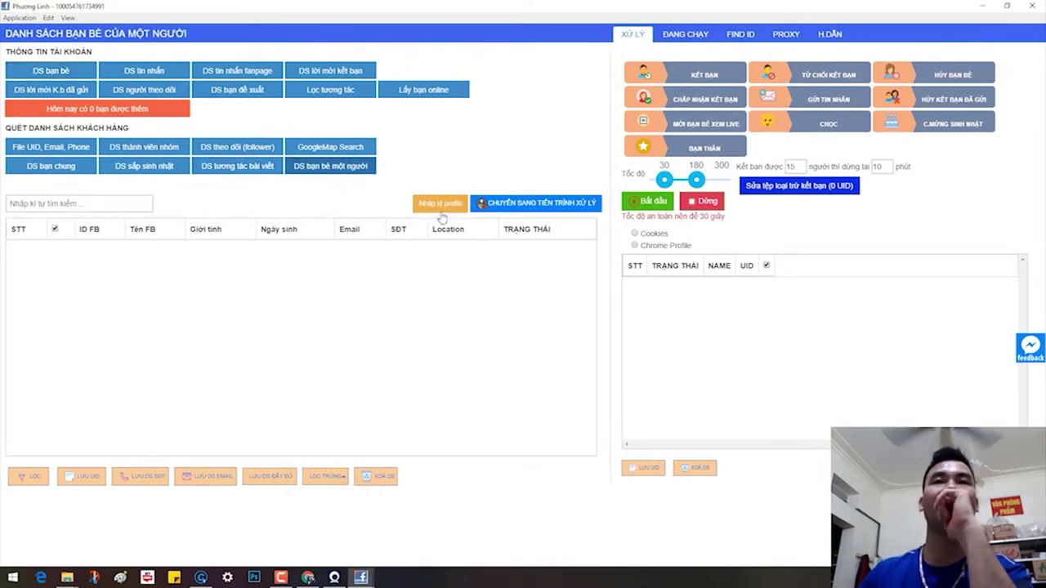
click(427, 204)
click(384, 98)
key(ctrl+v)
click(663, 189)
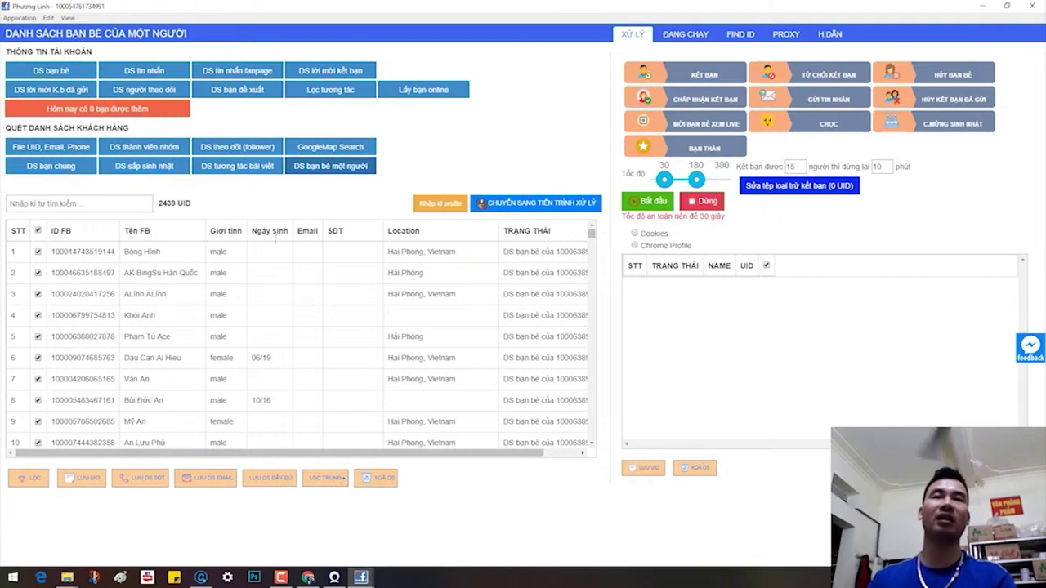
click(307, 577)
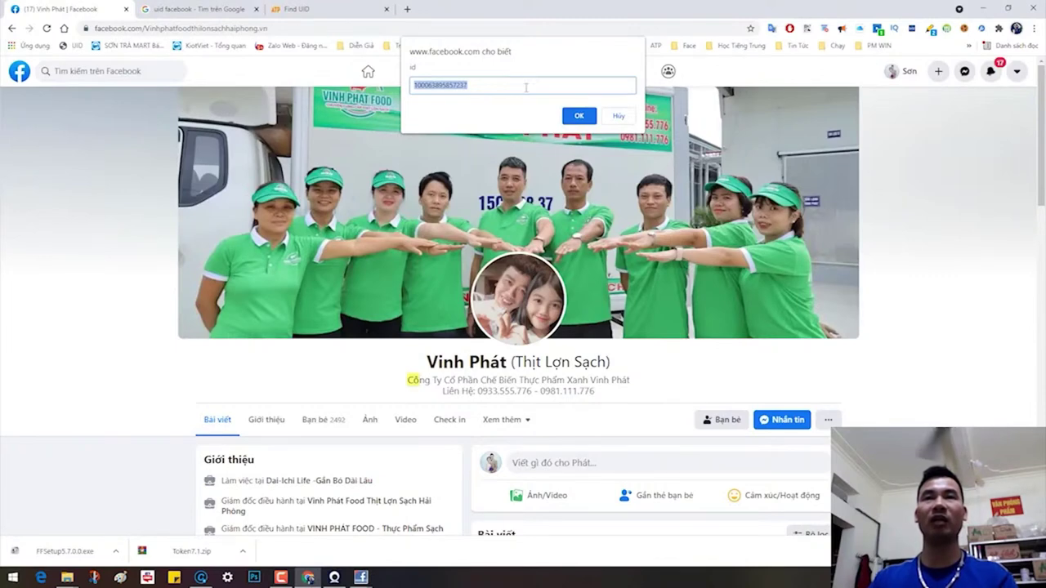
Reveal a recently searched Facebook profile's numeric ID with the UID bookmarklet, then return to the friend table.
click(577, 116)
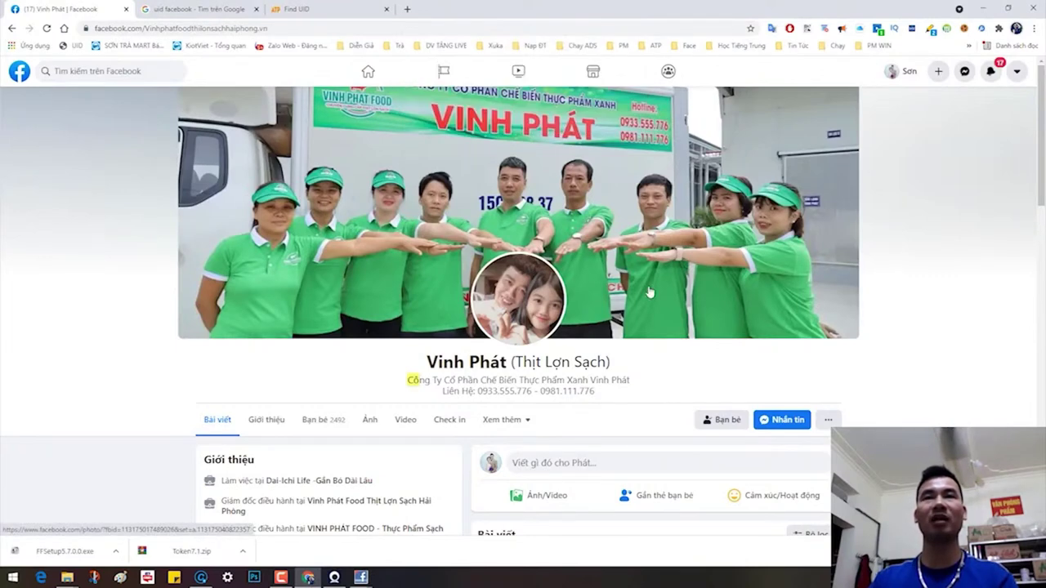
click(619, 116)
click(122, 72)
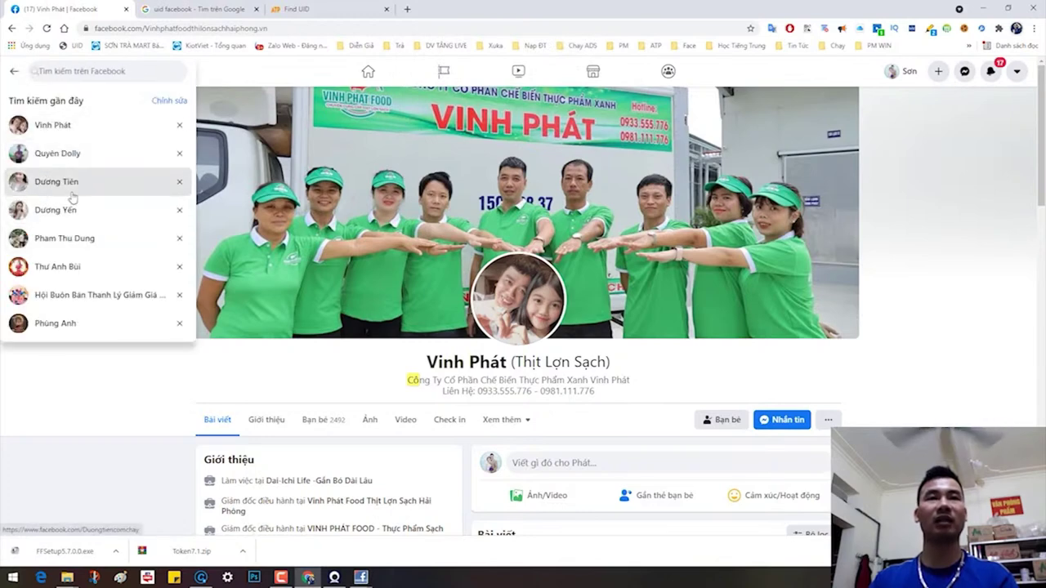
click(74, 180)
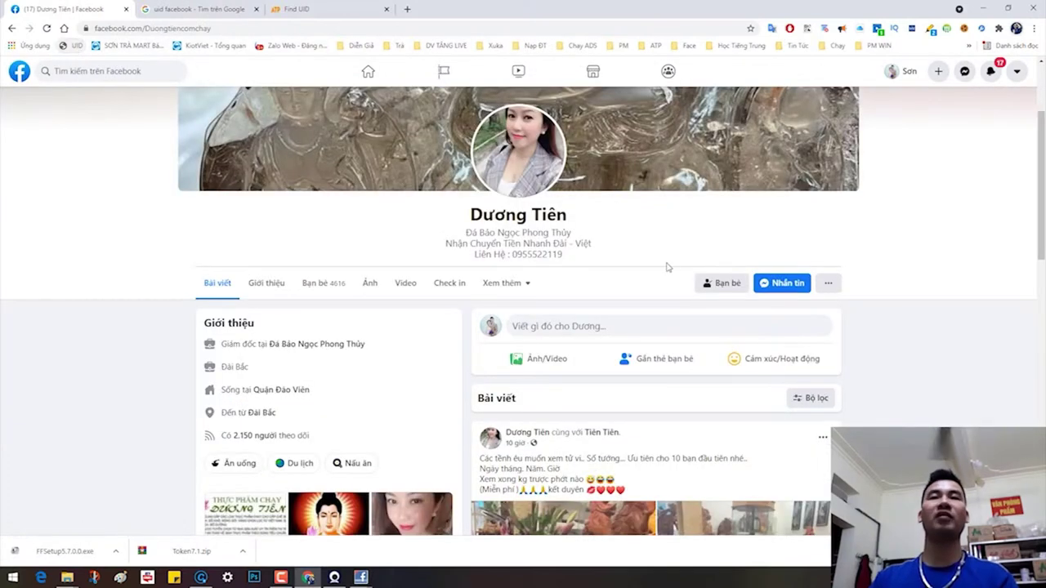
click(73, 45)
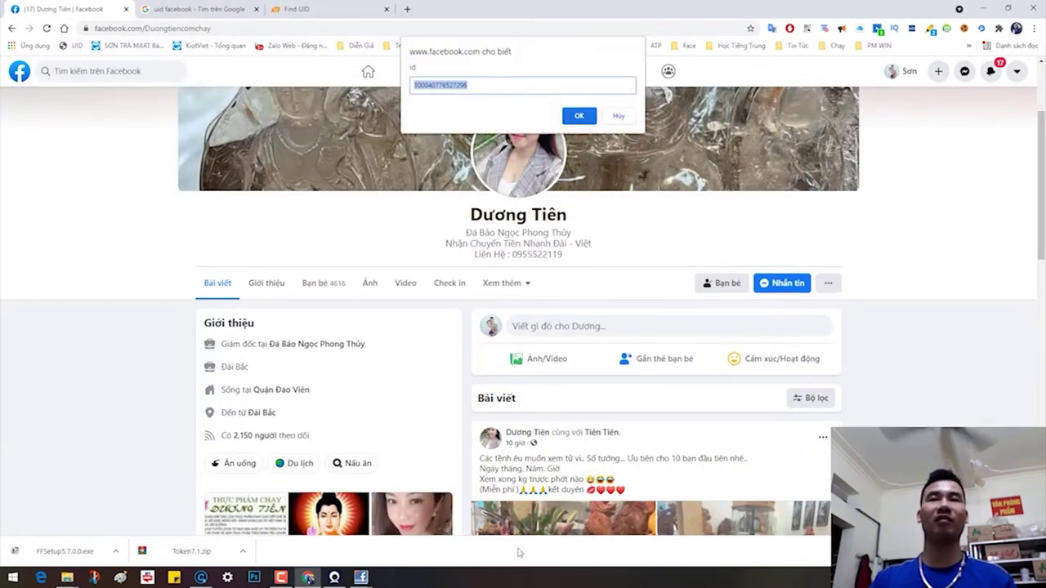
click(361, 578)
click(377, 543)
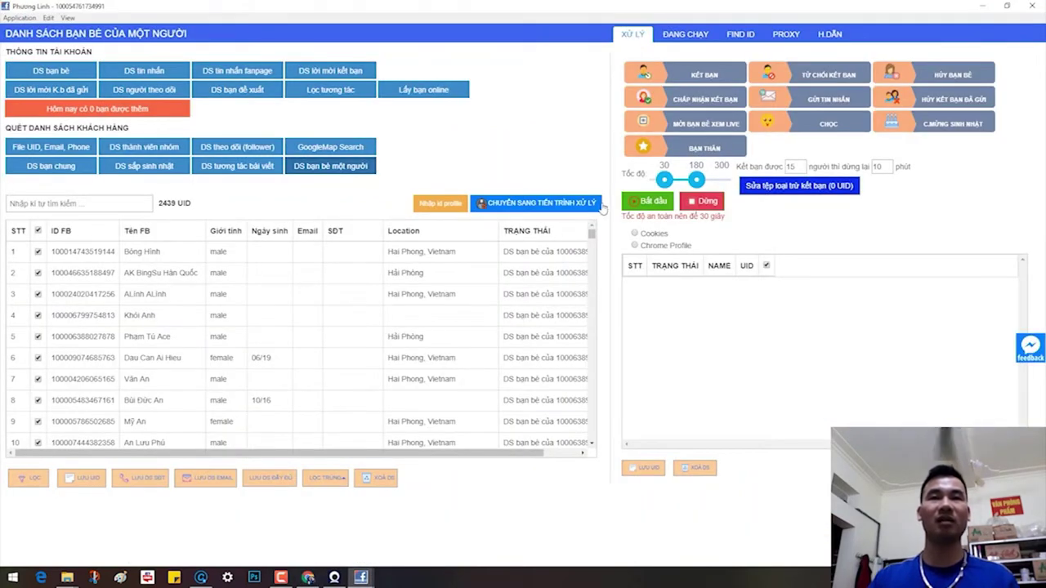
Filter the friend list by gender to female (nữ) profiles.
click(41, 484)
click(471, 102)
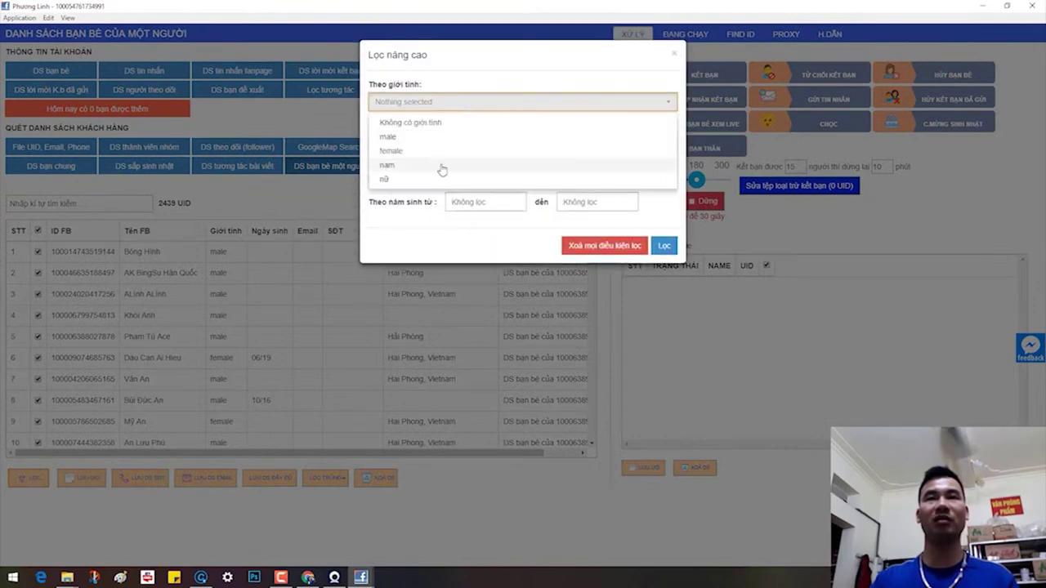
click(421, 151)
click(408, 179)
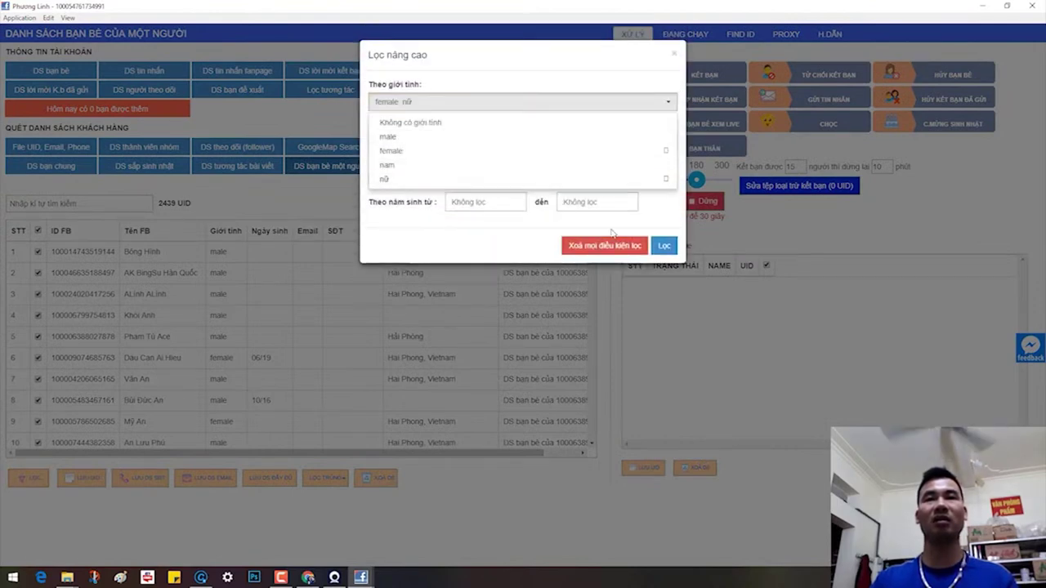
click(664, 246)
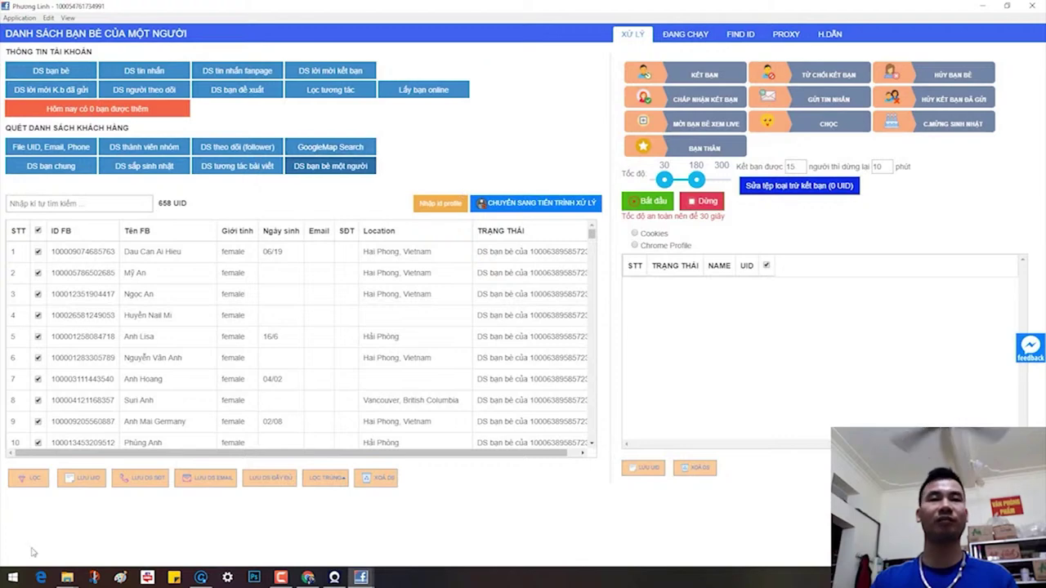
Add a location filter for Hai Phong, Vietnam and Hải Phòng.
click(28, 479)
click(489, 142)
click(439, 213)
click(437, 228)
scroll(491, 377, down, 3)
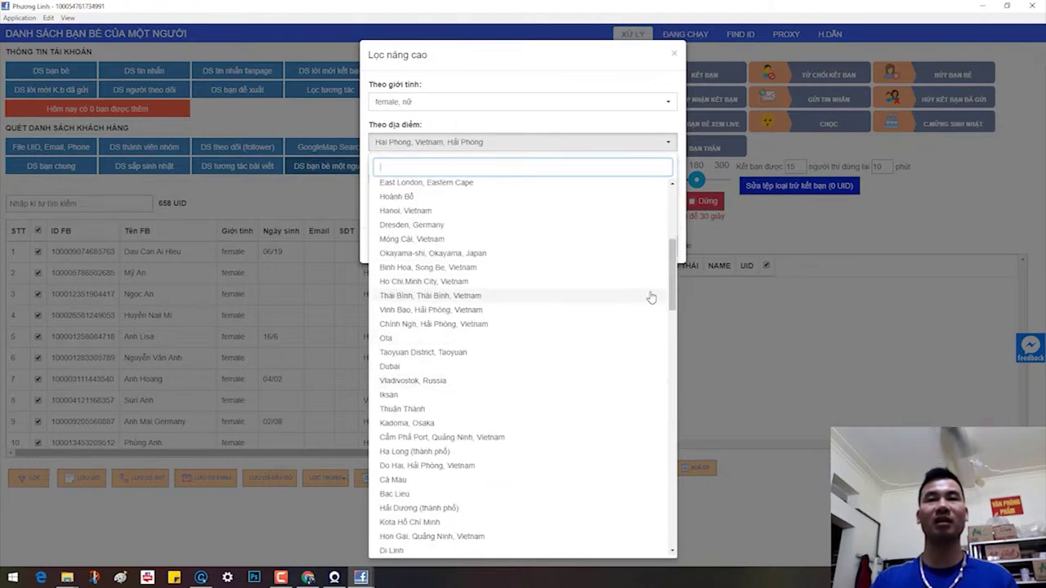
drag(672, 273, 668, 548)
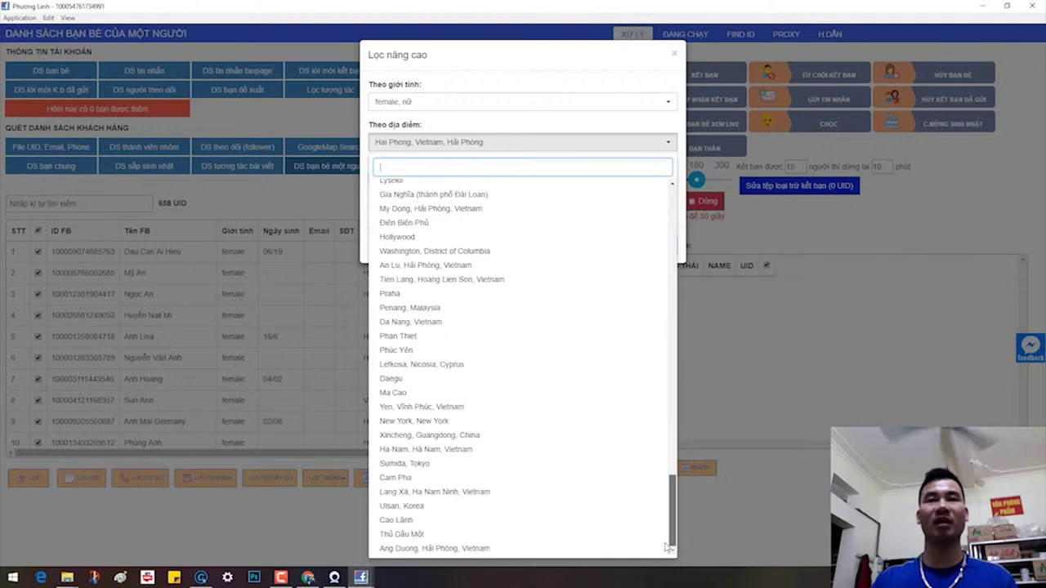
click(578, 77)
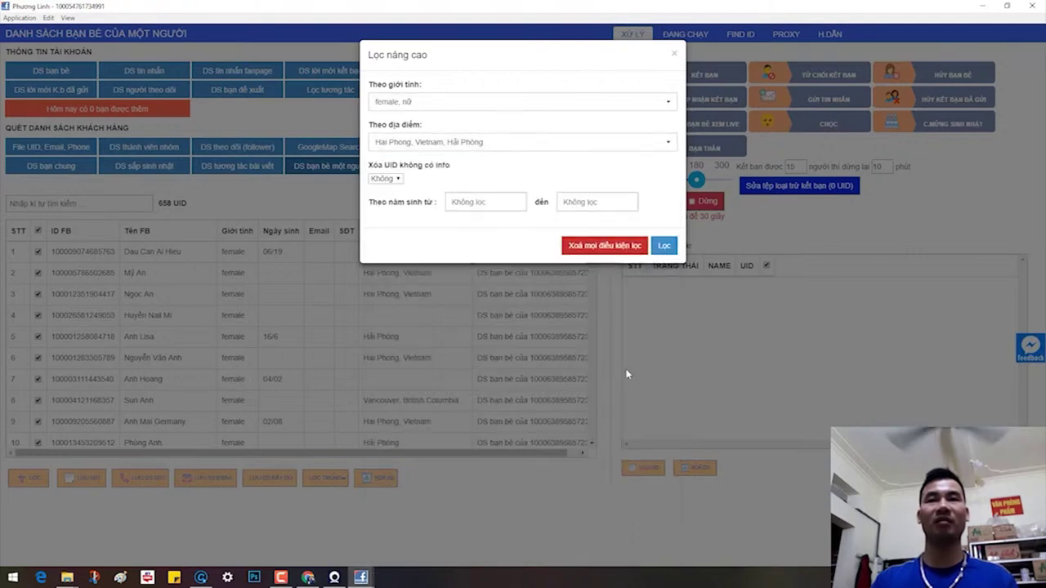
click(667, 246)
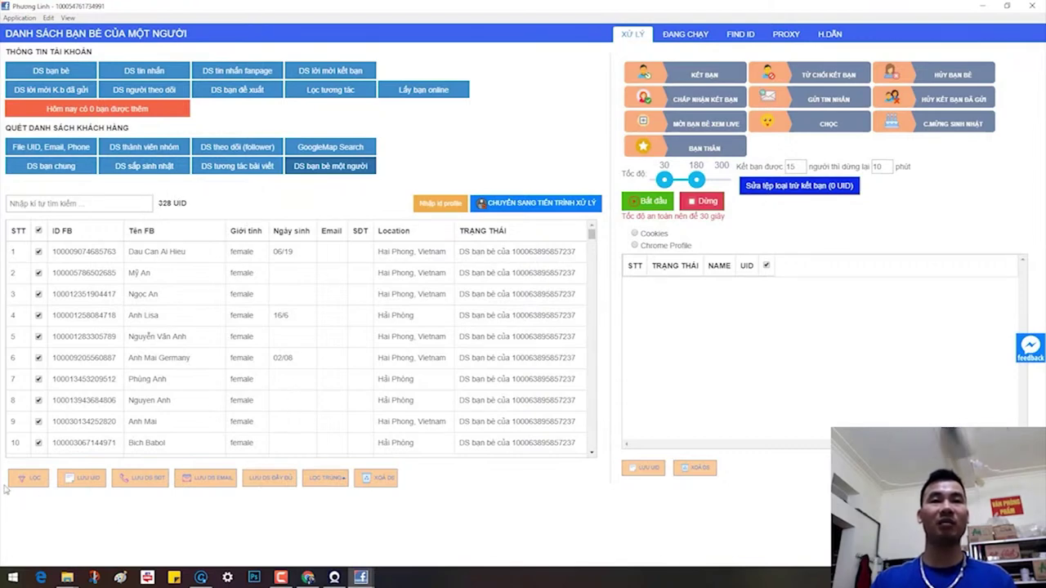
Limit birth dates from 04/01/1986 to 2005 and apply, leaving 11 UIDs.
click(18, 481)
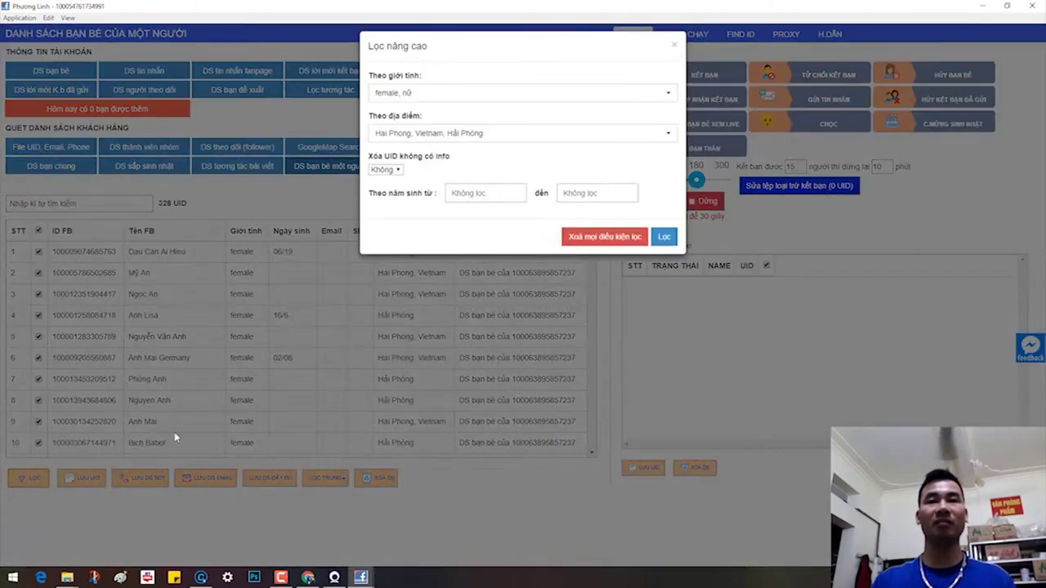
click(488, 202)
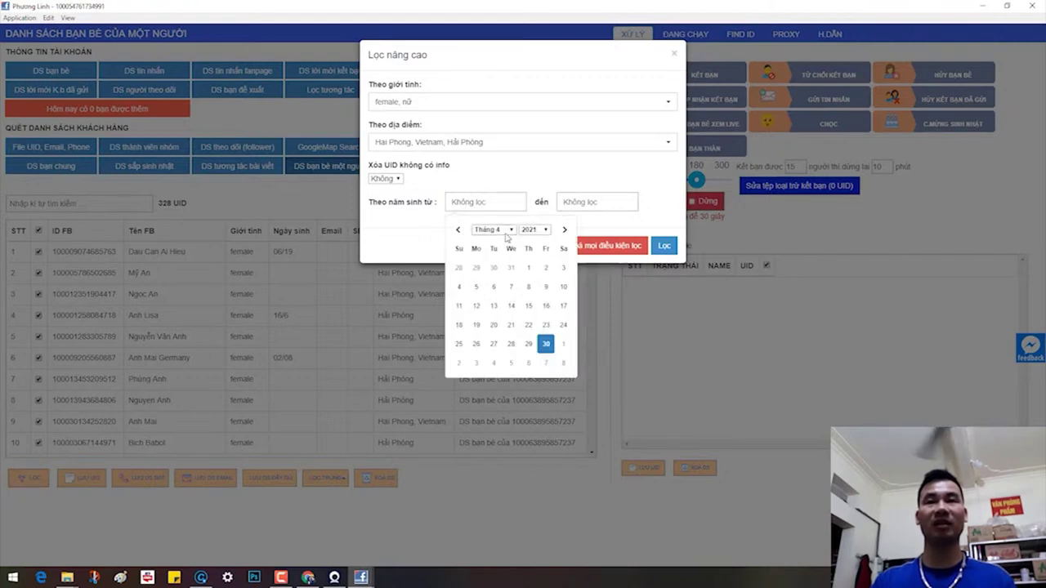
click(537, 231)
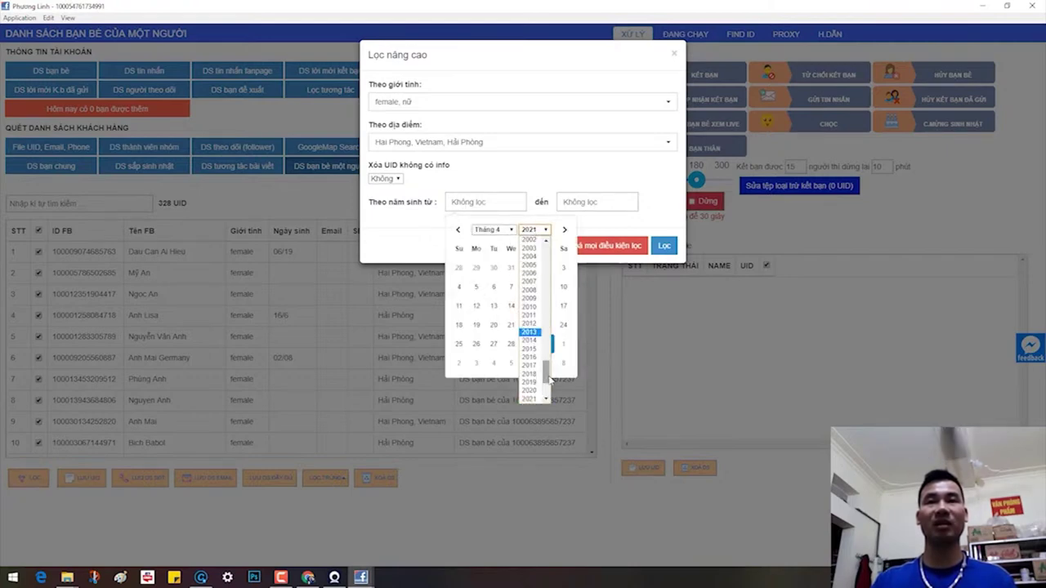
drag(548, 386, 548, 350)
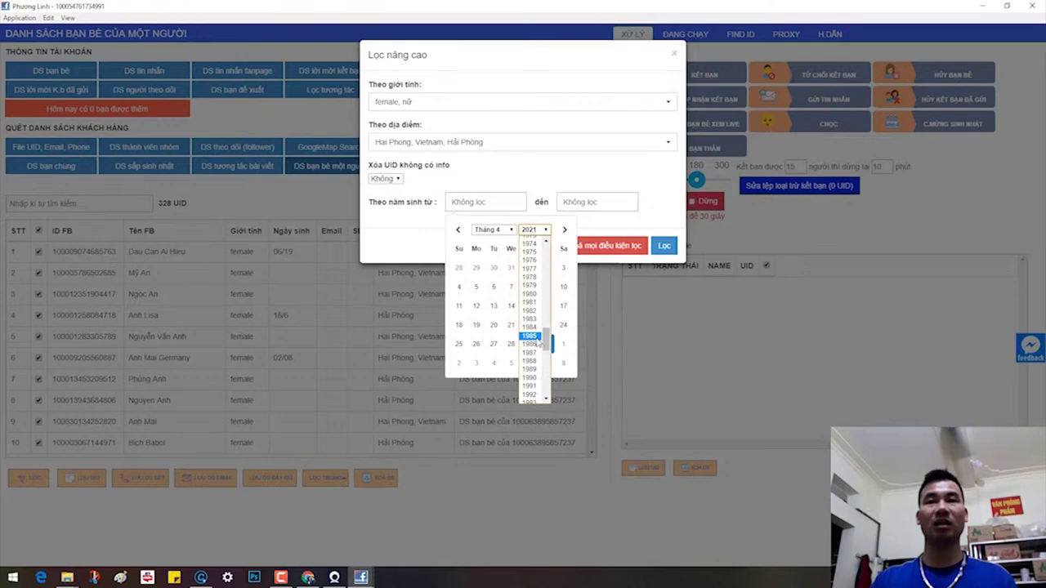
click(533, 344)
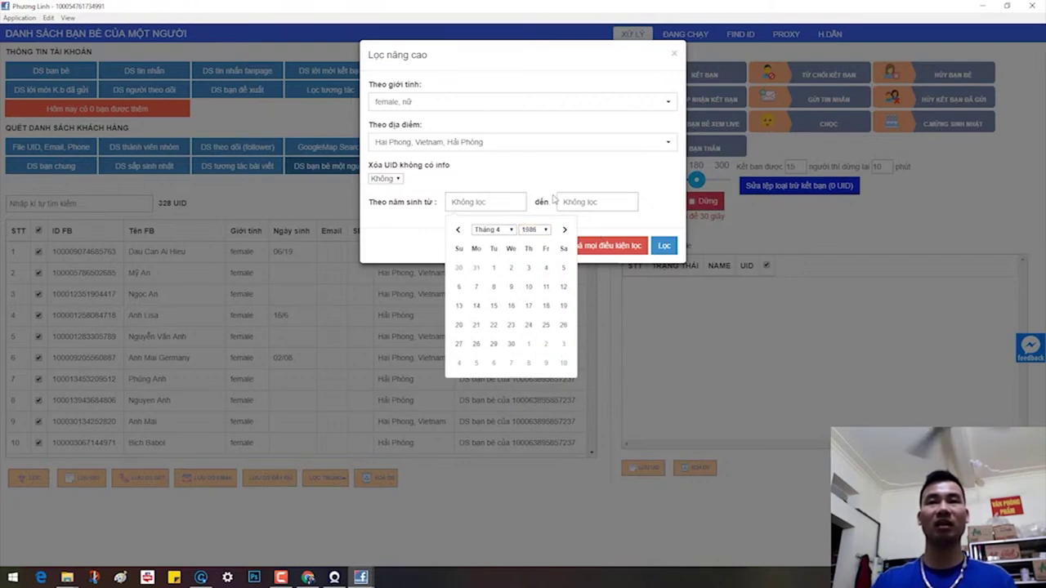
click(495, 267)
click(568, 205)
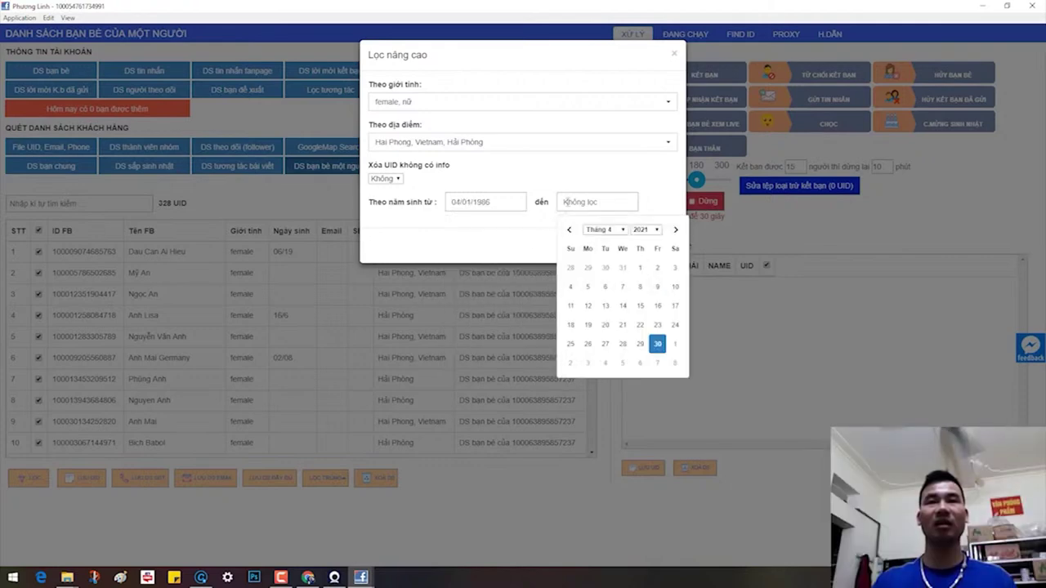
click(648, 230)
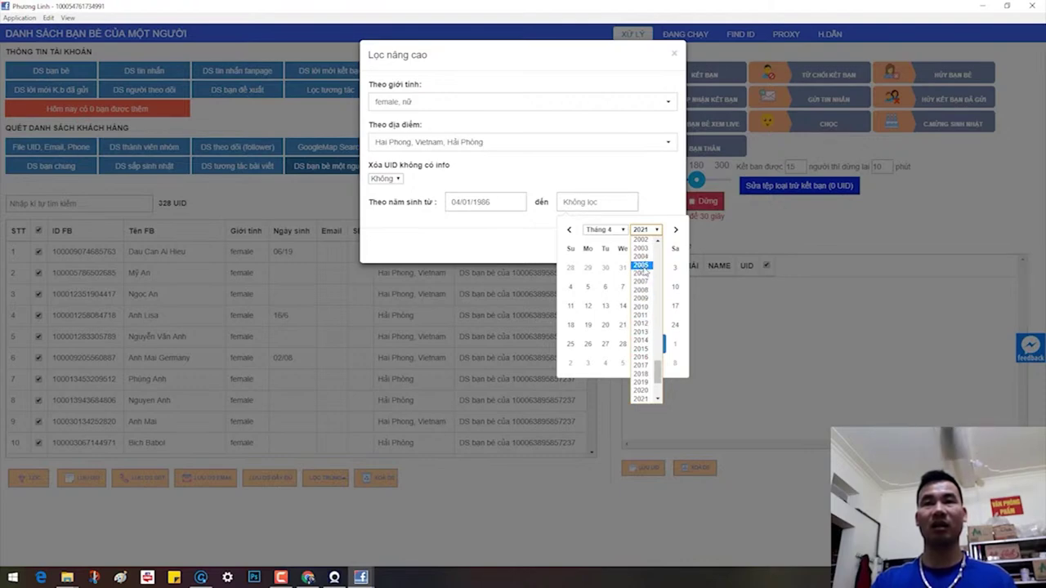
click(641, 266)
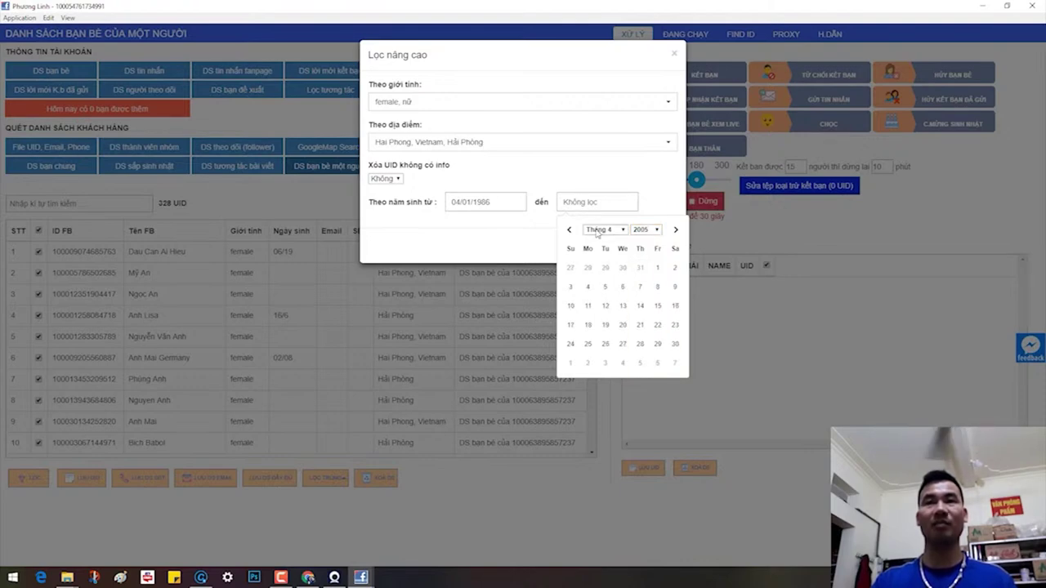
click(664, 276)
click(660, 245)
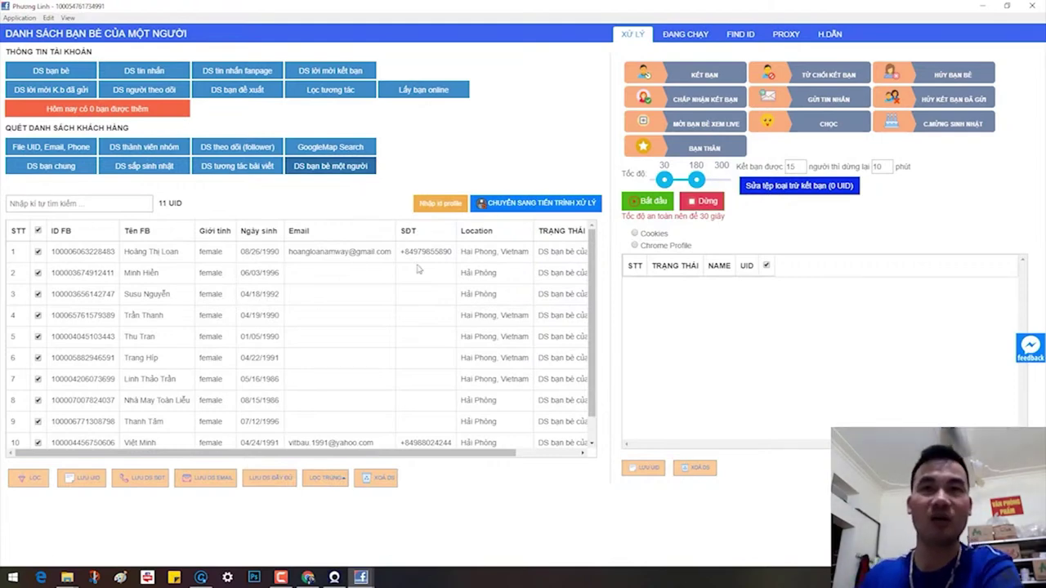
Send the 11 filtered UIDs to the Kết bạn process and start the friend requests.
scroll(417, 285, down, 1)
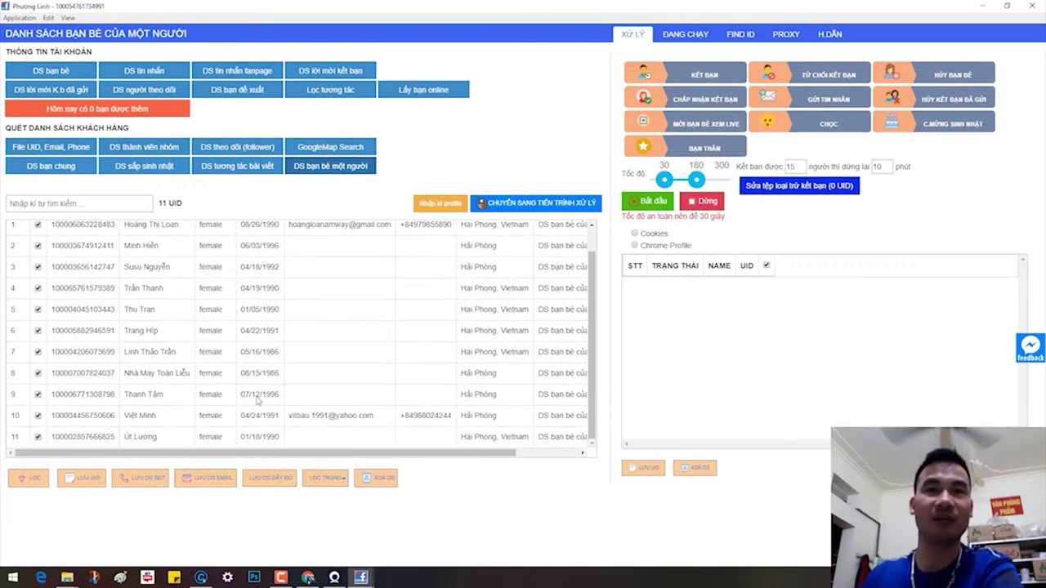
scroll(258, 366, up, 1)
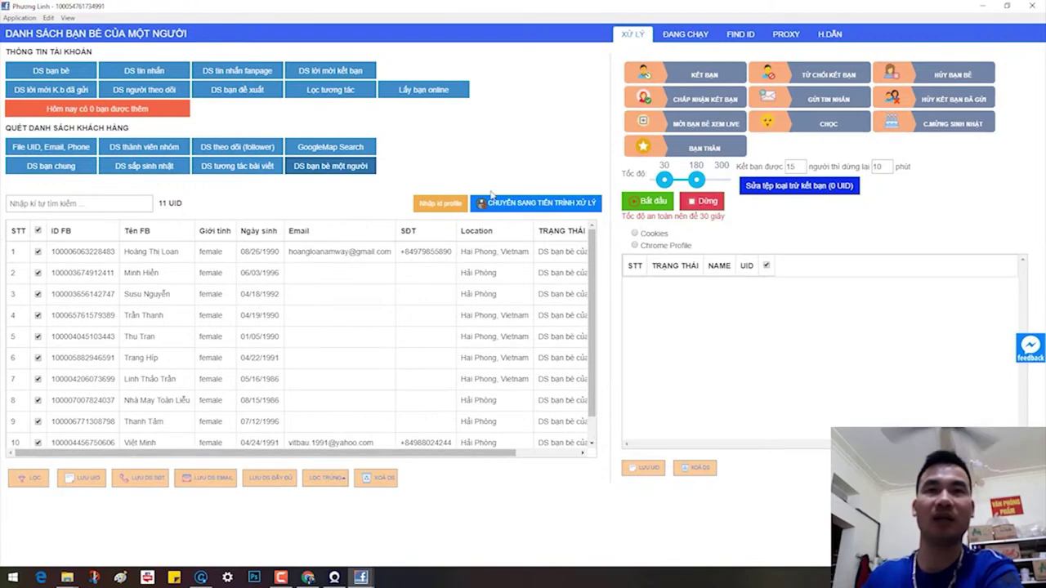
click(540, 205)
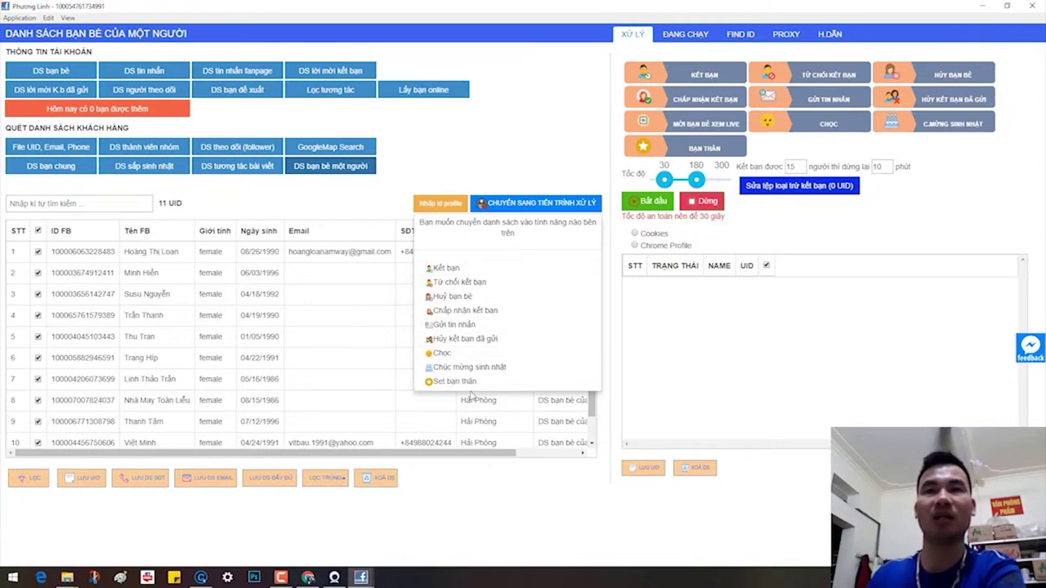
click(442, 269)
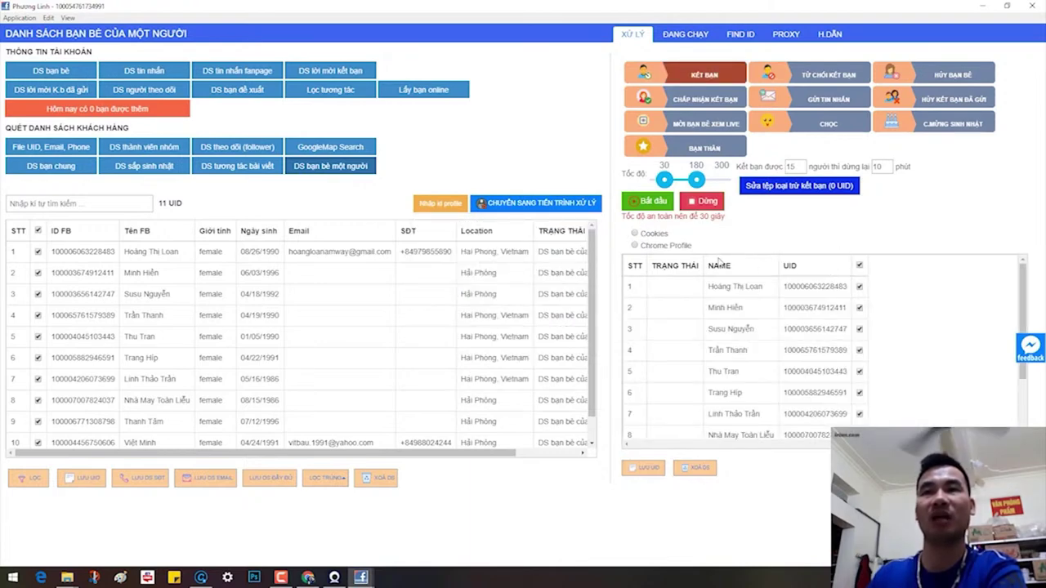
click(658, 203)
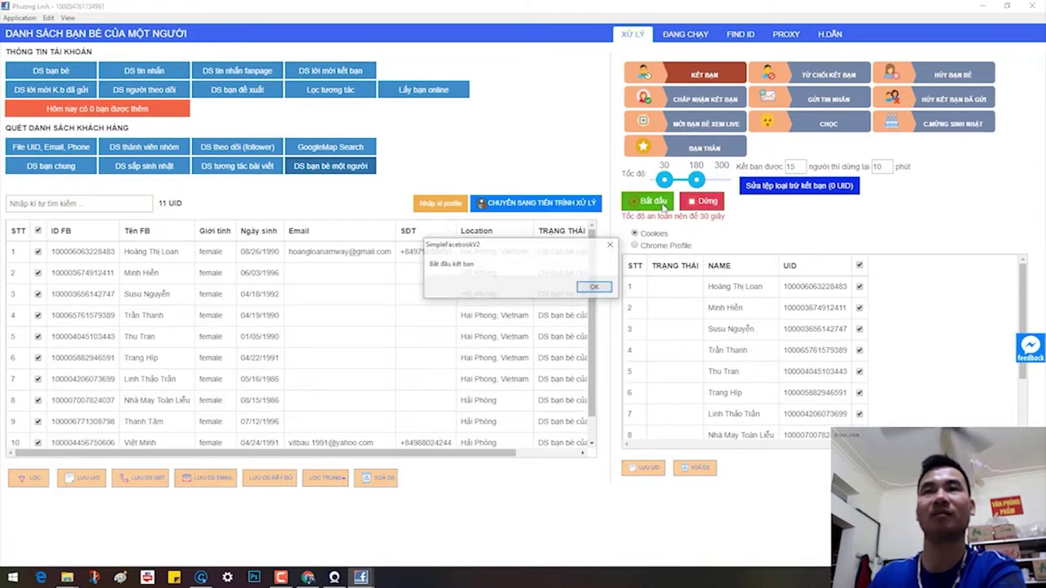
click(596, 287)
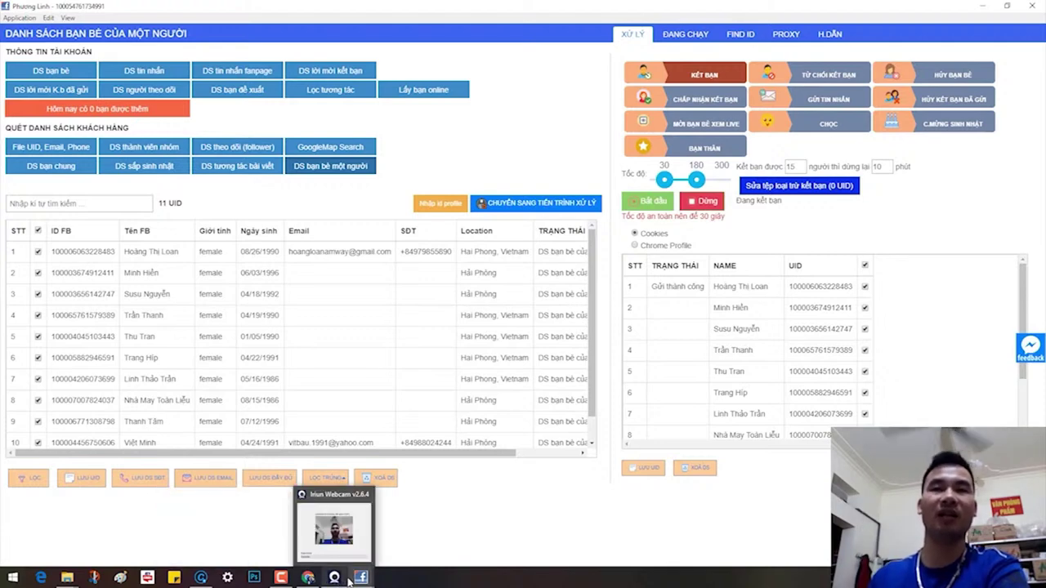
mouse_move(344, 579)
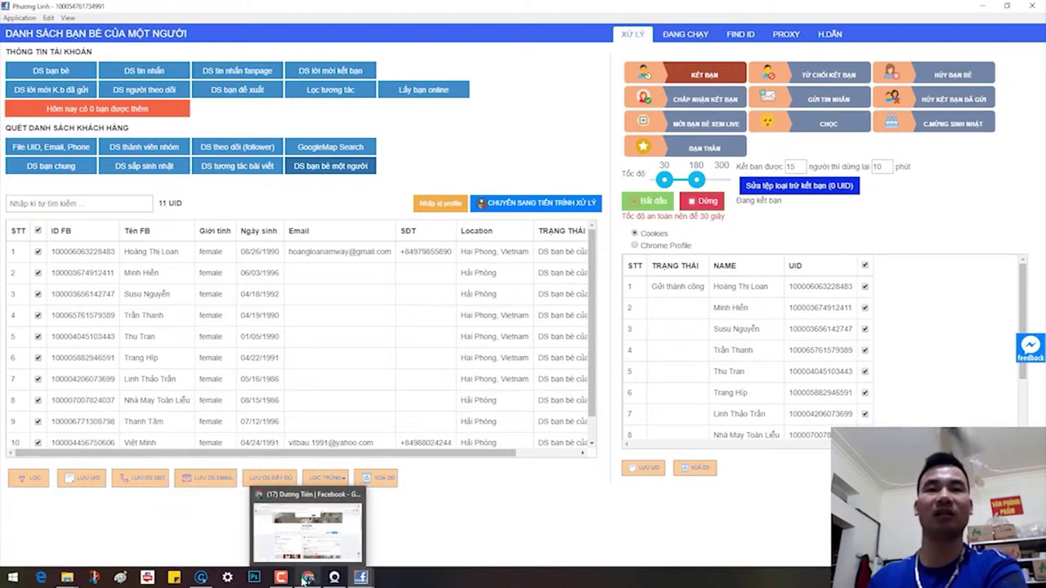
In Chrome, cancel the id prompt and reload the Facebook profile page.
click(304, 579)
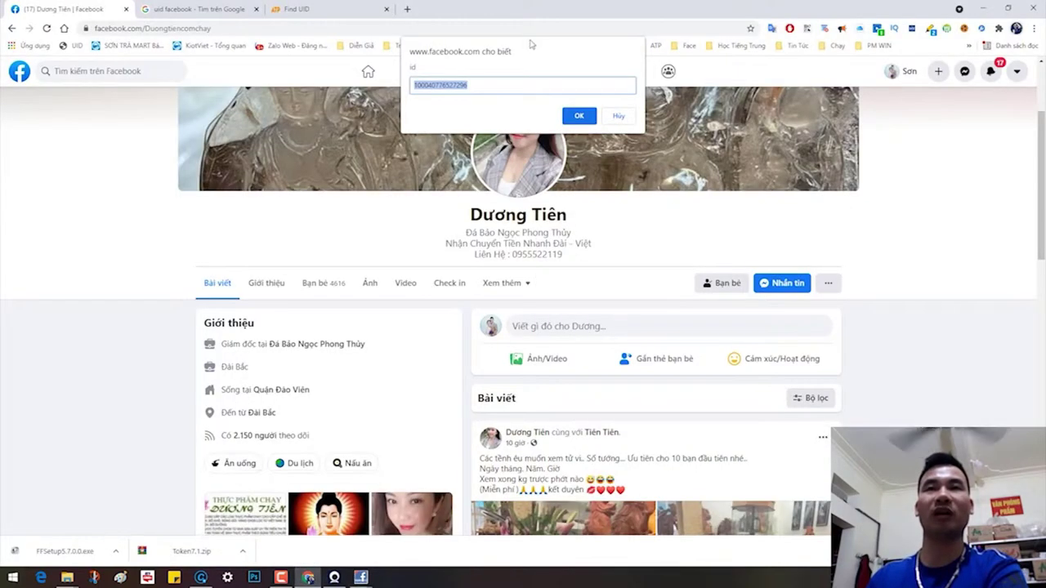
click(619, 117)
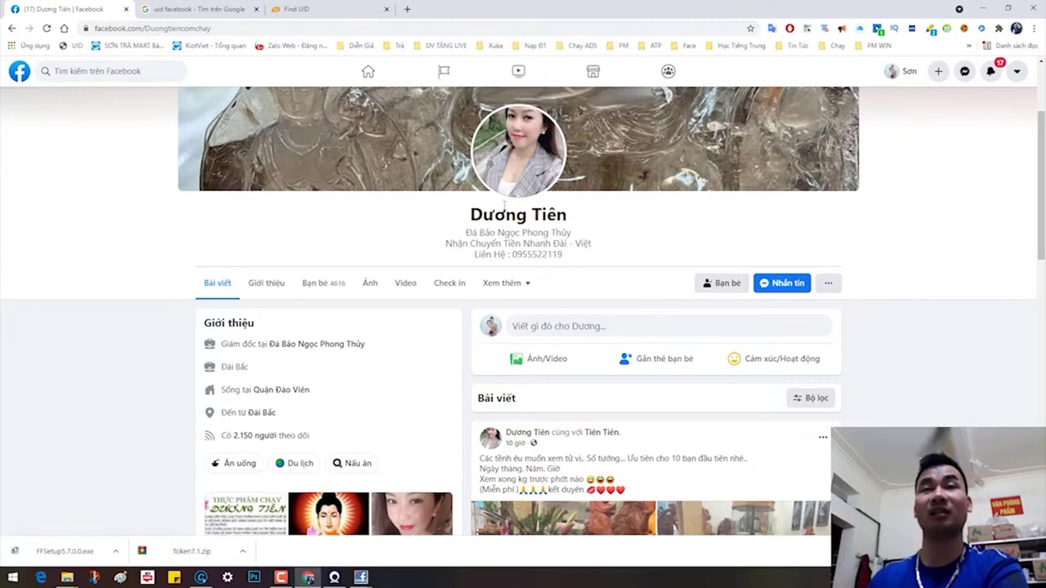
click(46, 28)
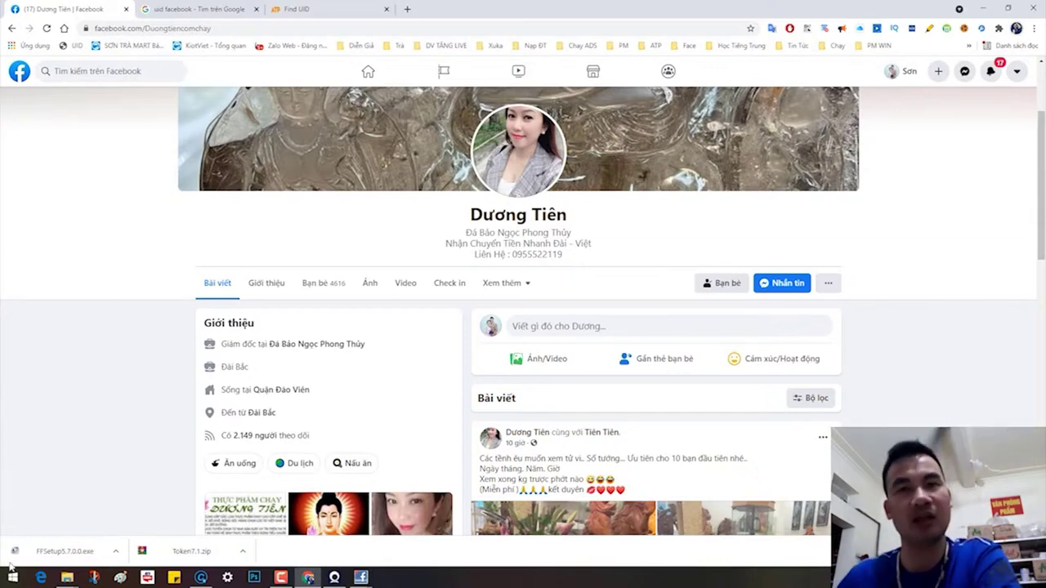
Minimise Chrome to glance at the friending tool, then restore the browser.
mouse_move(360, 578)
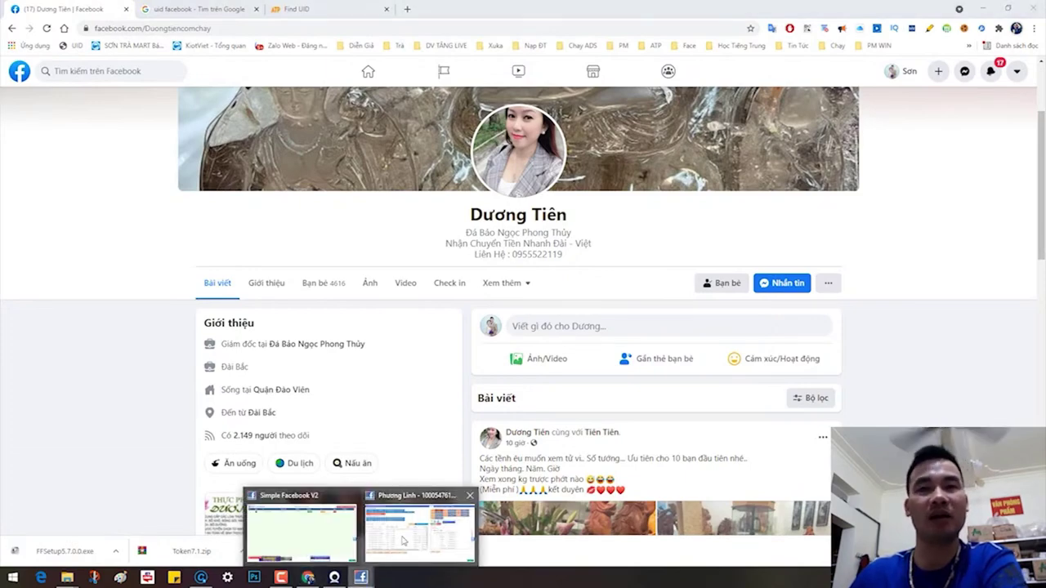
mouse_move(390, 544)
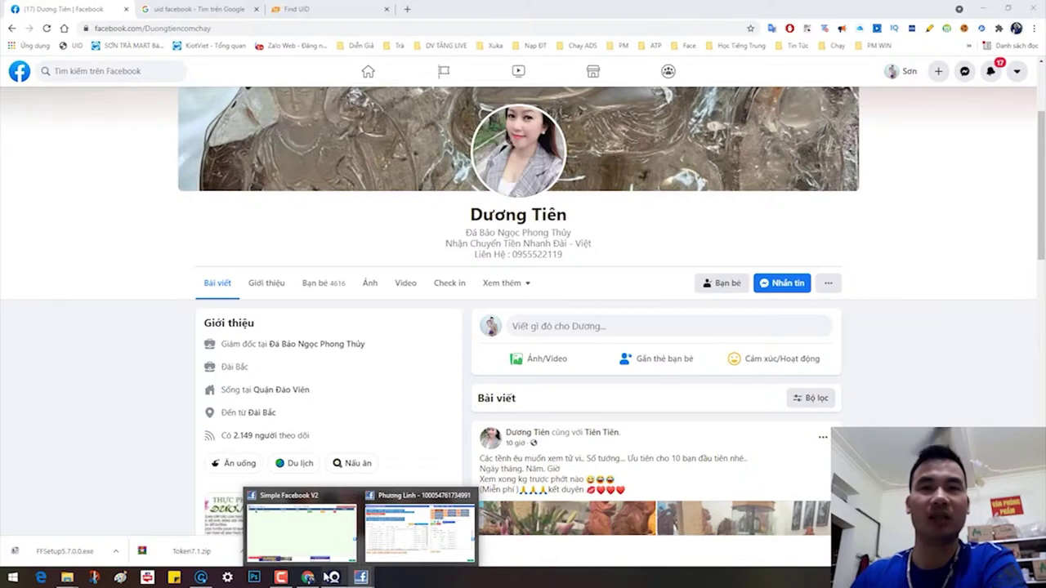
click(309, 578)
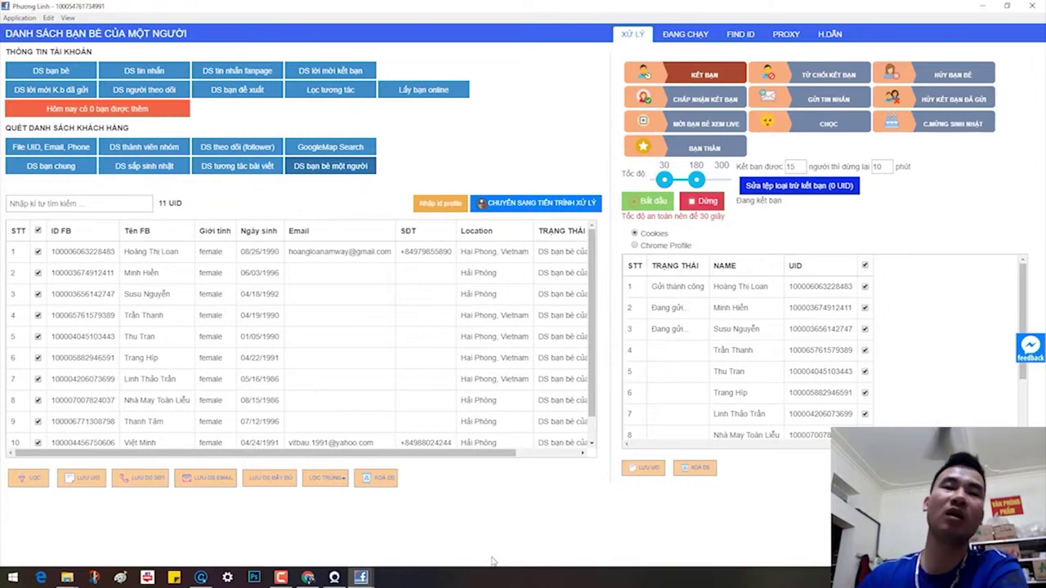
click(308, 577)
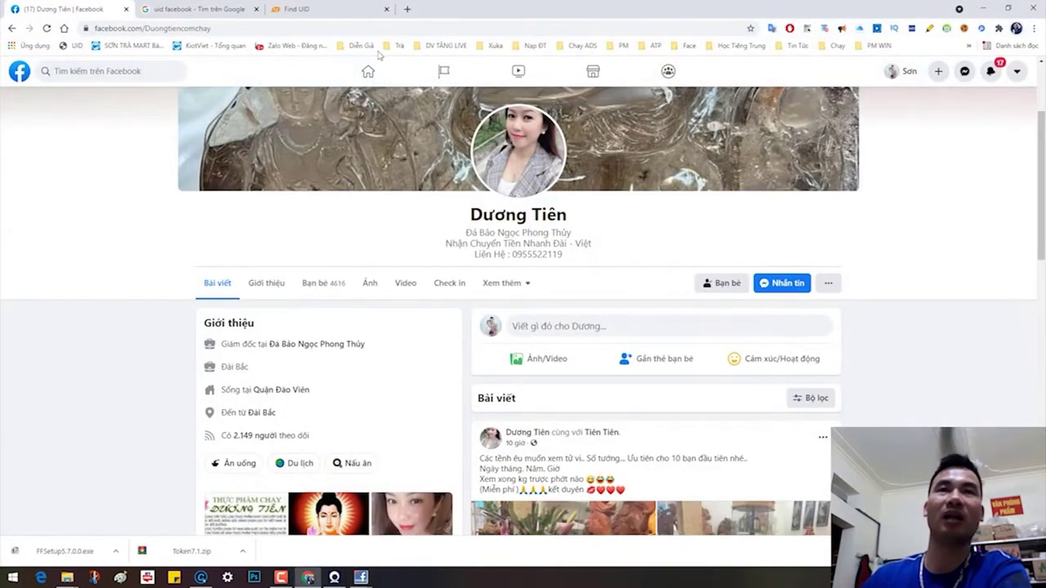
Look over the Google search results and the Find UID lookup page.
click(196, 8)
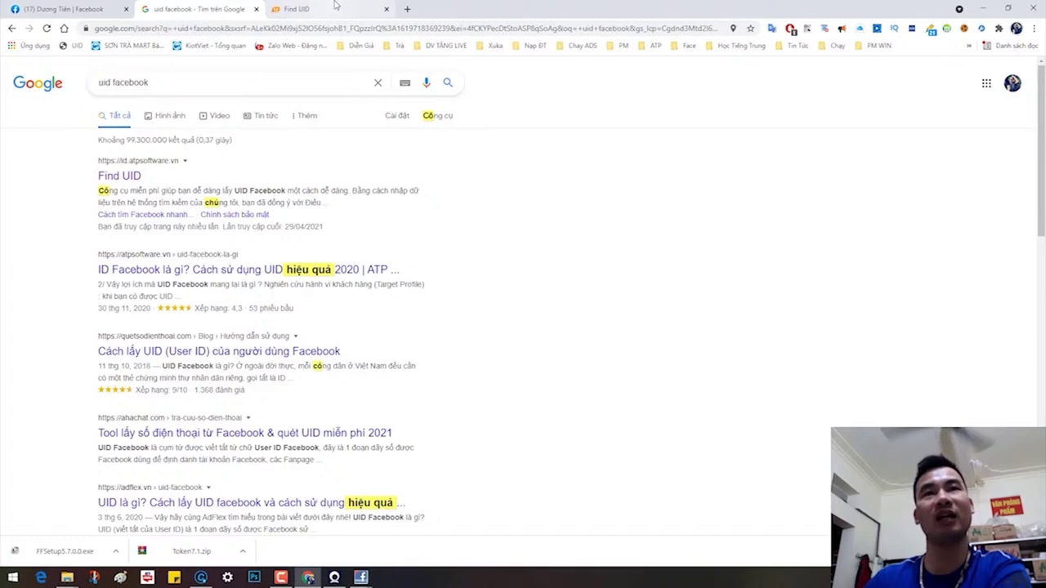
click(334, 6)
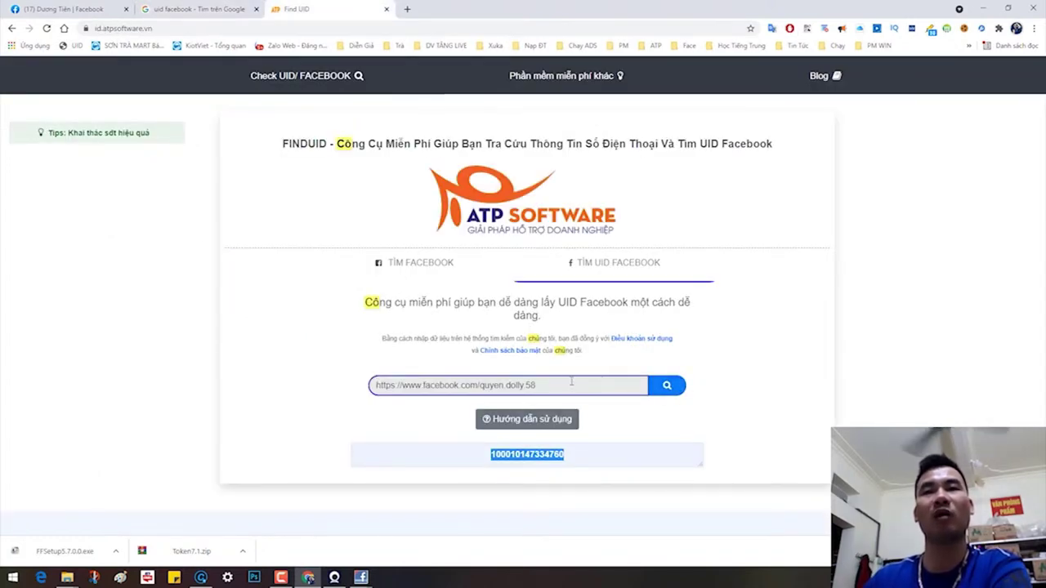
click(203, 8)
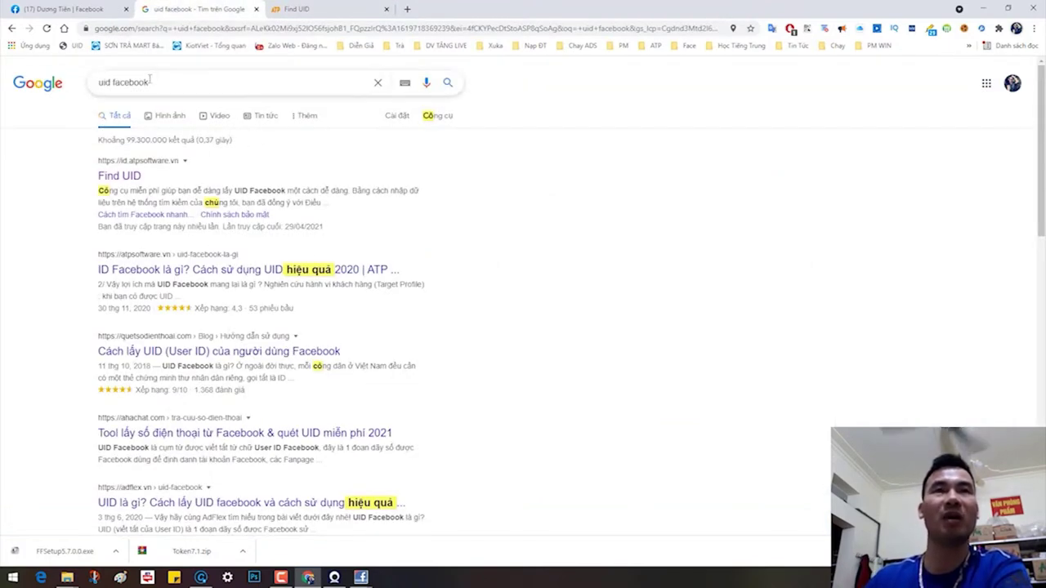
scroll(288, 387, down, 2)
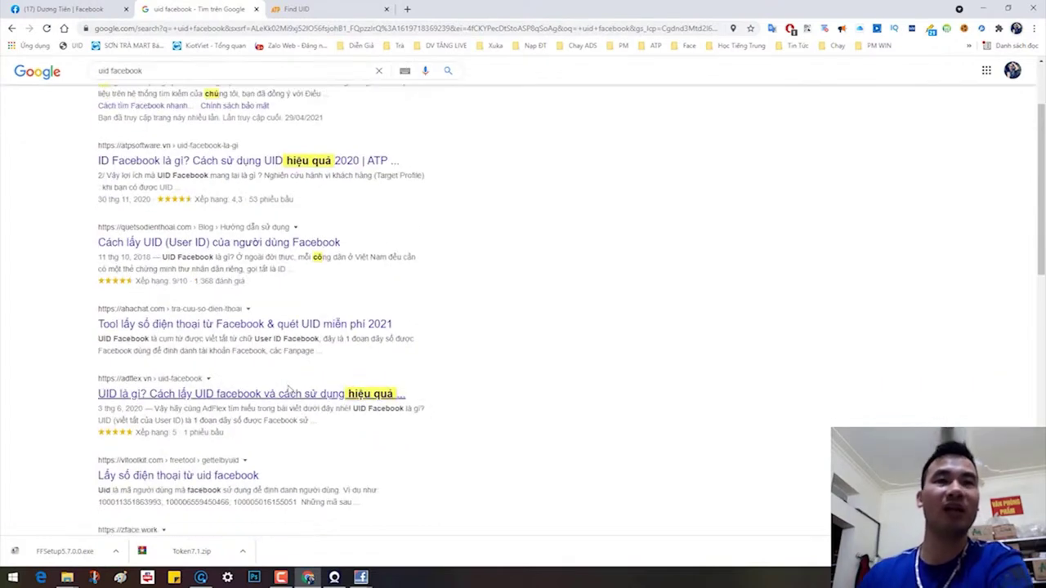
click(320, 12)
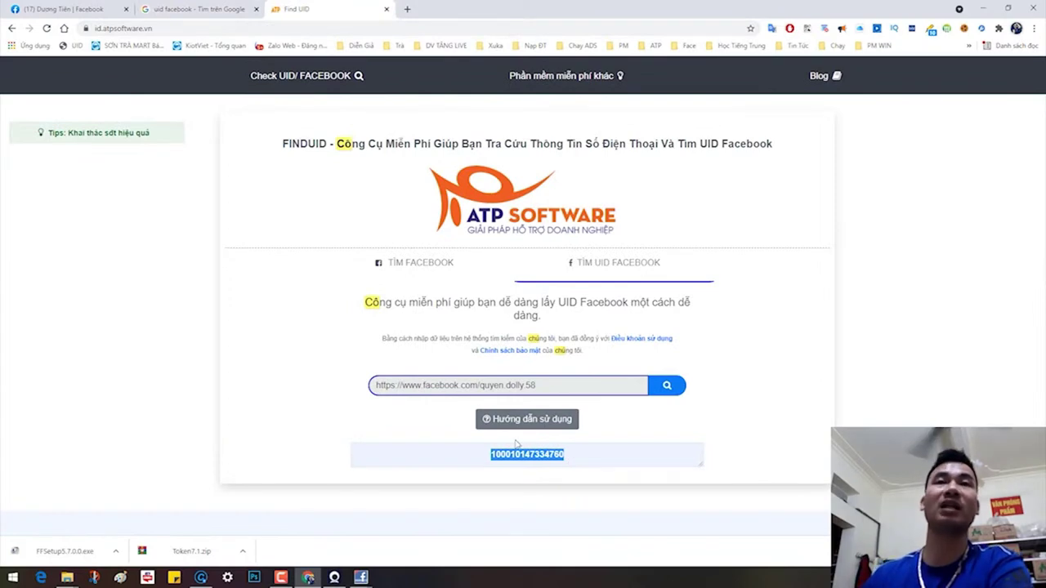
Bring Simple Facebook V2's friend-request queue back to the front.
click(288, 577)
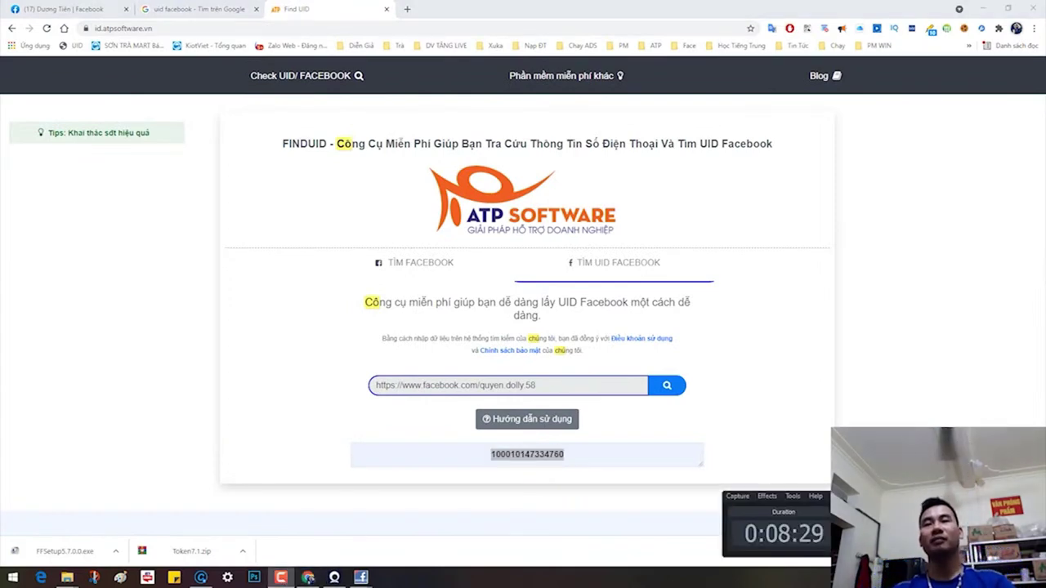
click(308, 577)
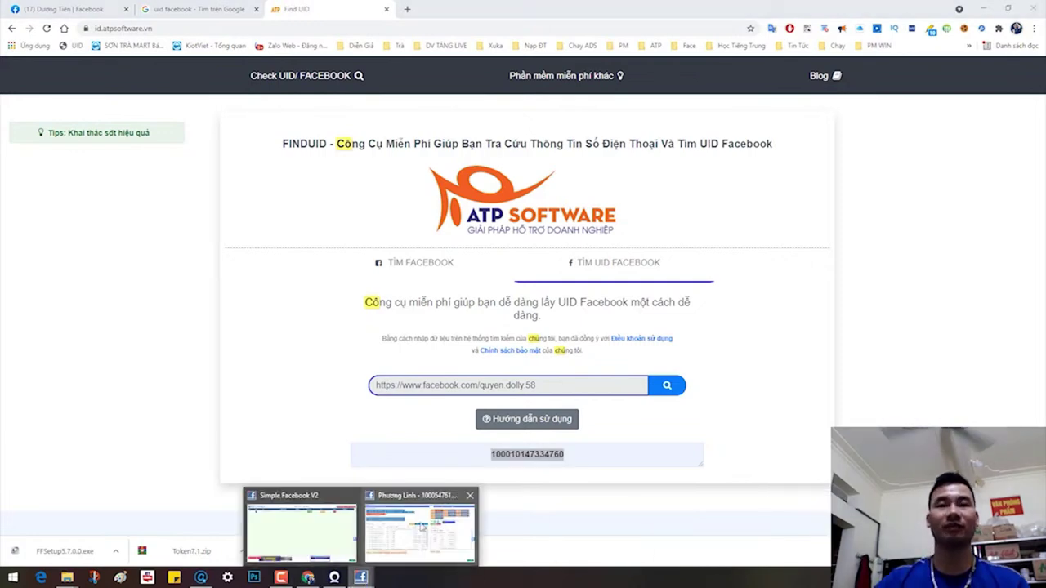
click(420, 527)
Minimise the friending tool window and Chrome, leaving the account manager visible.
scroll(470, 437, down, 1)
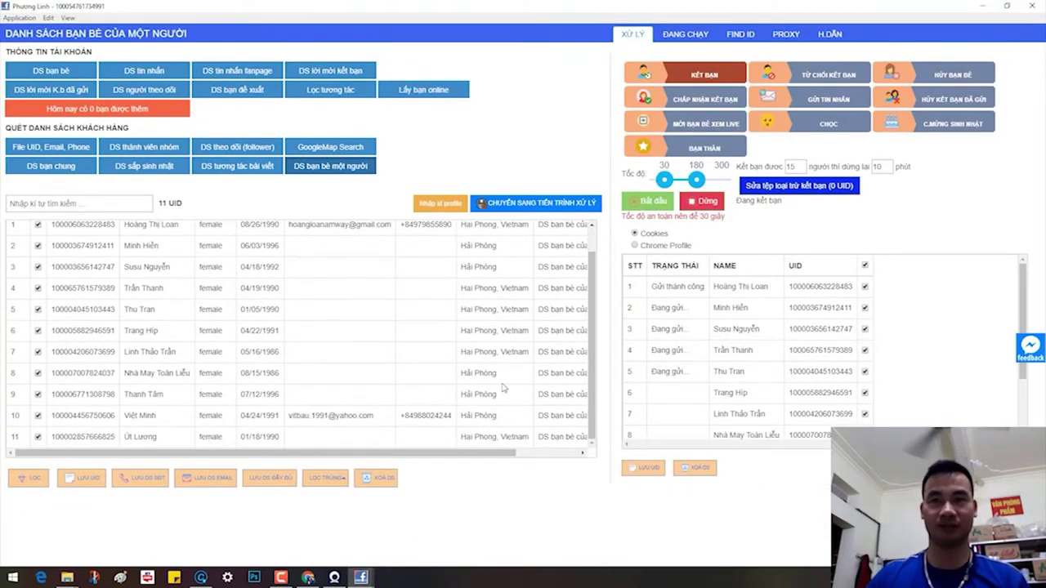
scroll(488, 389, up, 1)
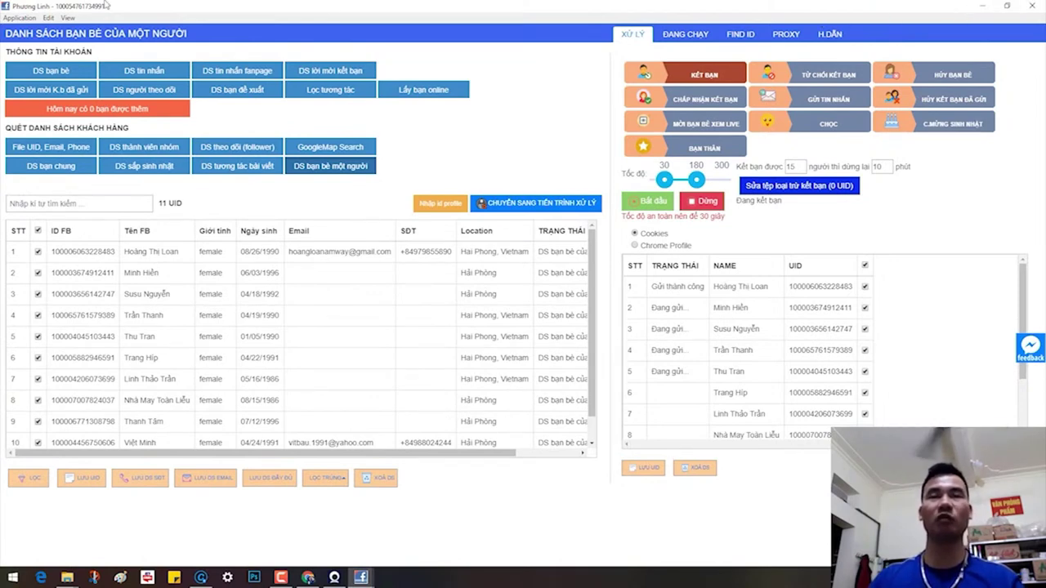
click(984, 6)
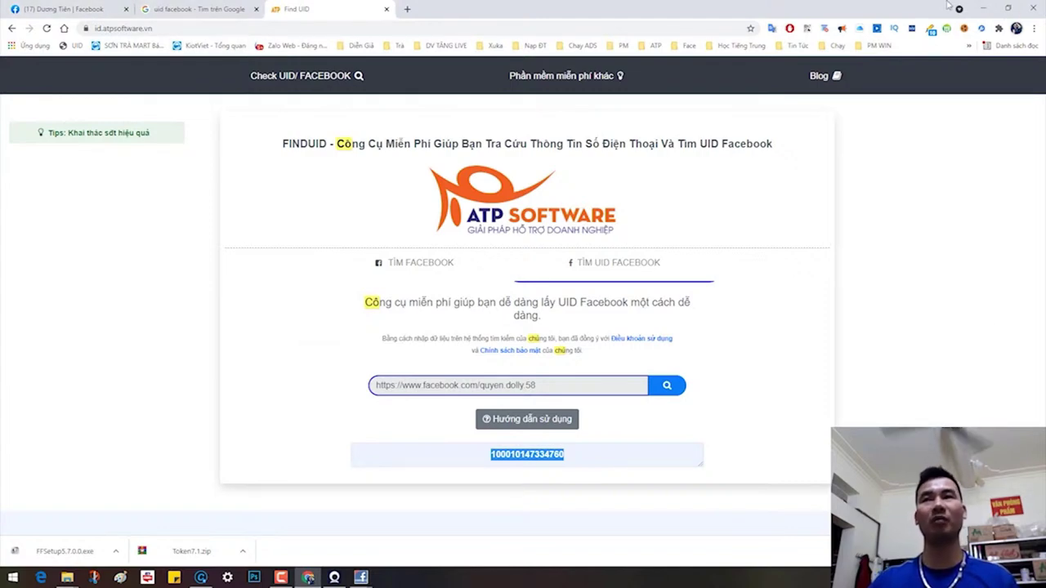
click(984, 7)
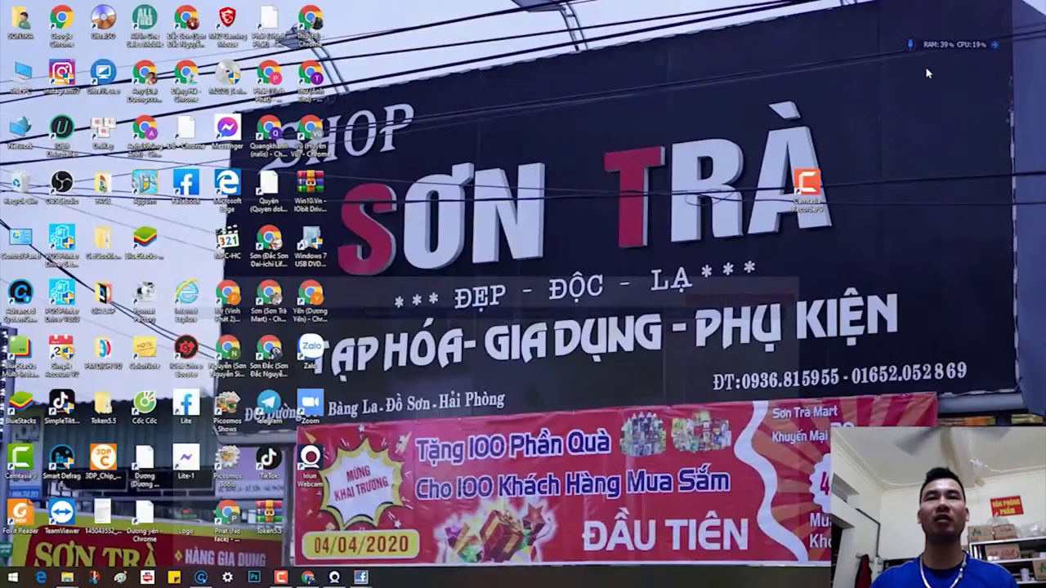
Minimise the Simple Facebook V2 account manager window.
click(982, 6)
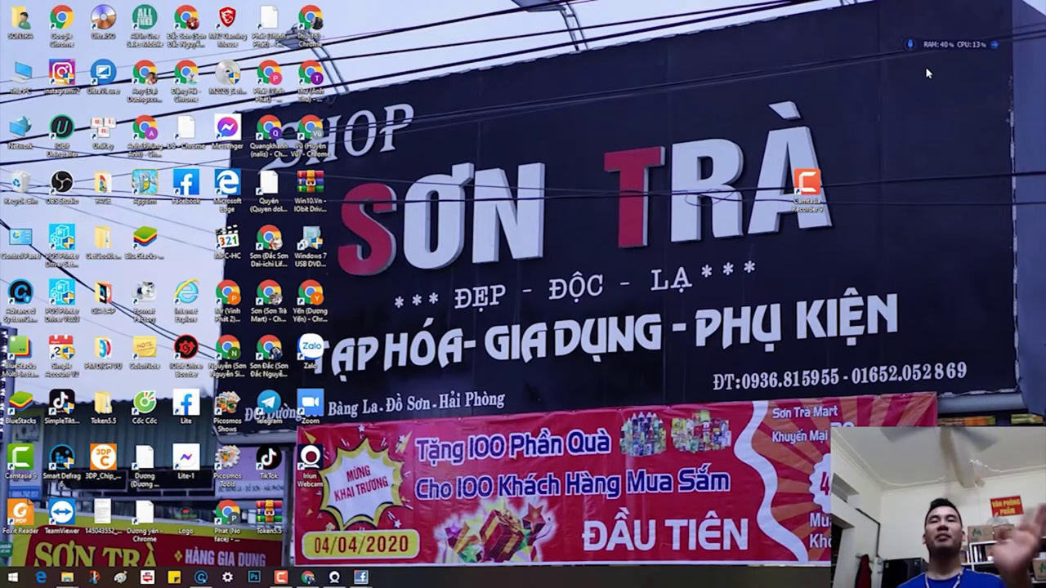
Render the recording in Camtasia as an MP4 named 'lấy face'.
click(281, 577)
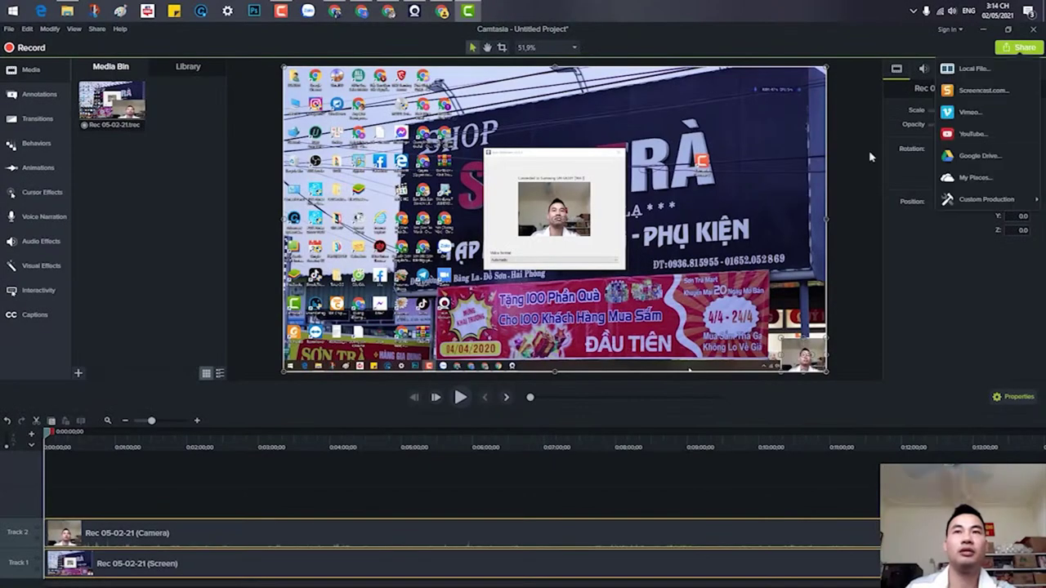
click(973, 68)
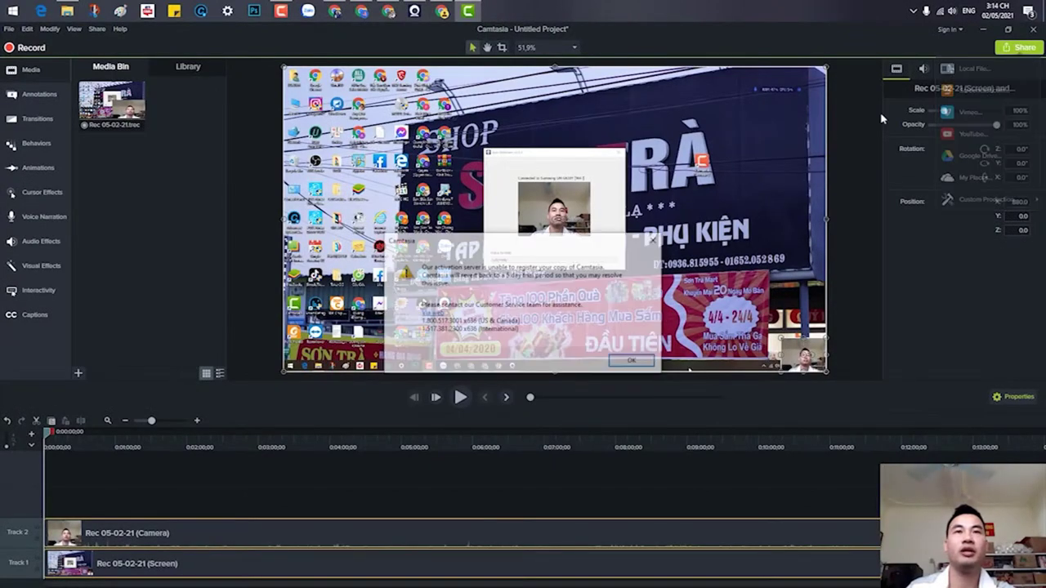
click(623, 362)
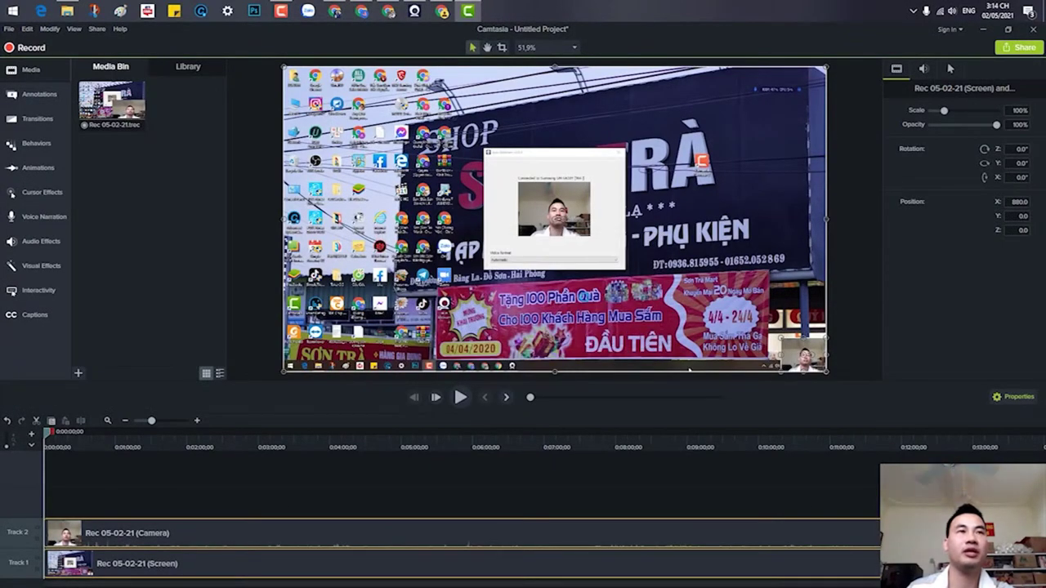
click(602, 458)
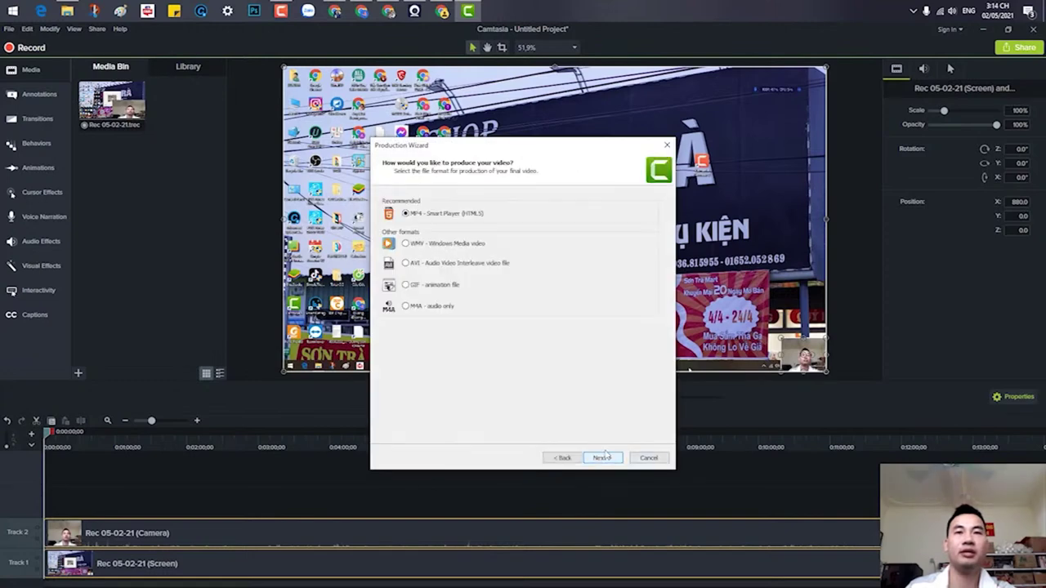
click(604, 459)
click(604, 458)
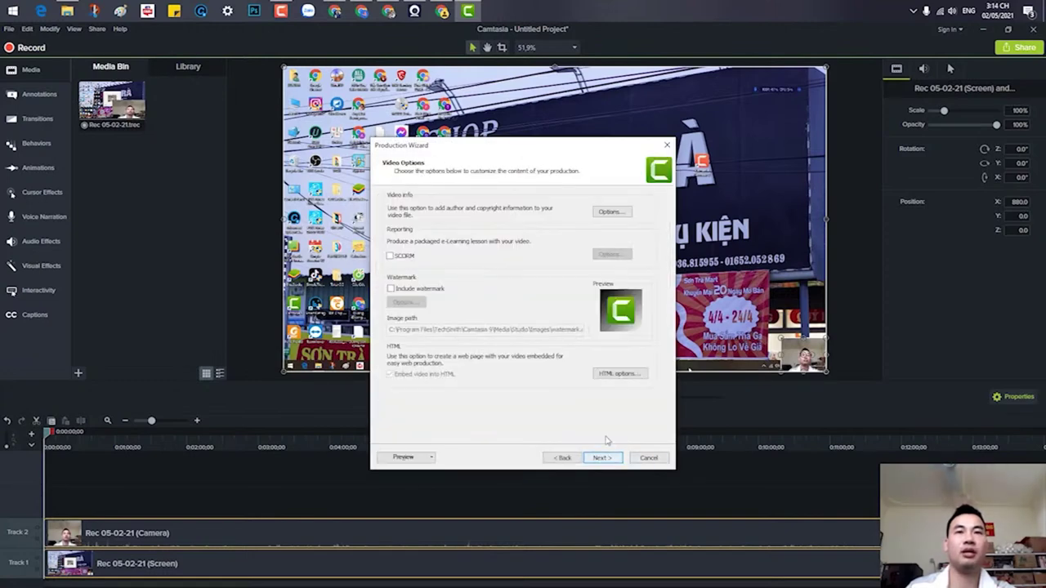
click(605, 459)
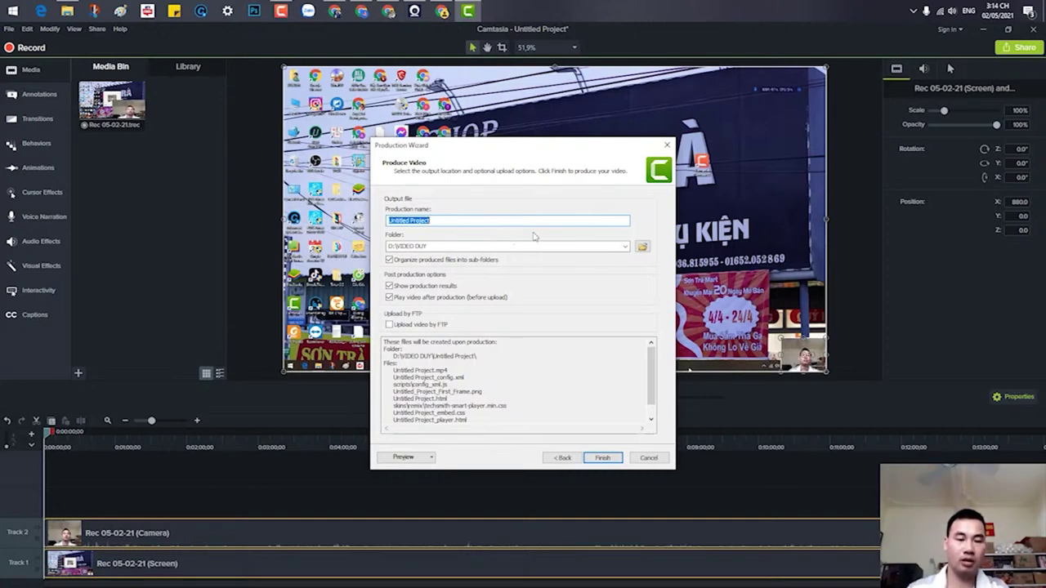
text(lấy face)
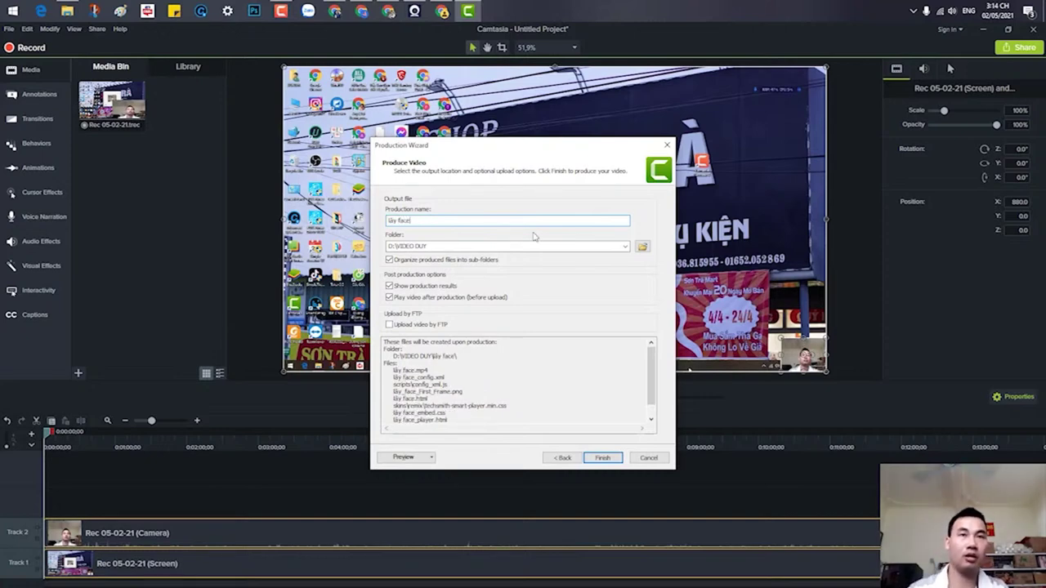
click(604, 458)
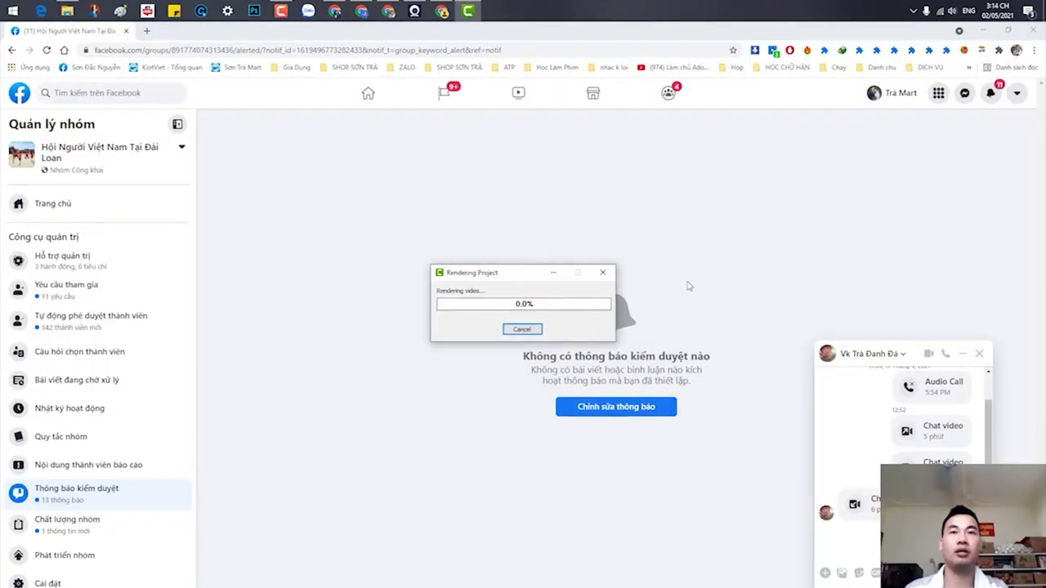
click(1016, 50)
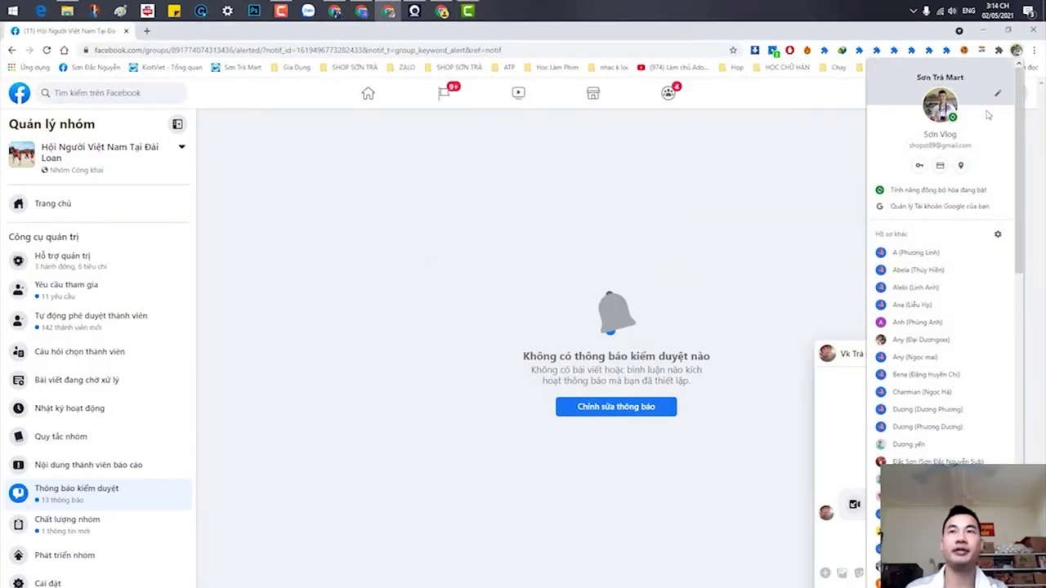
scroll(940, 286, down, 5)
scroll(940, 286, up, 5)
click(986, 29)
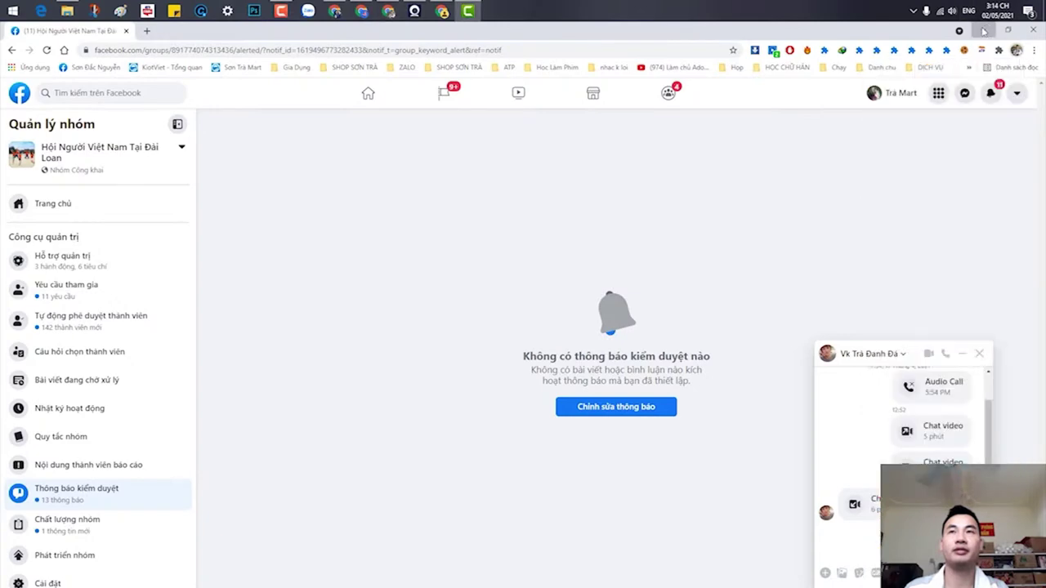
click(986, 29)
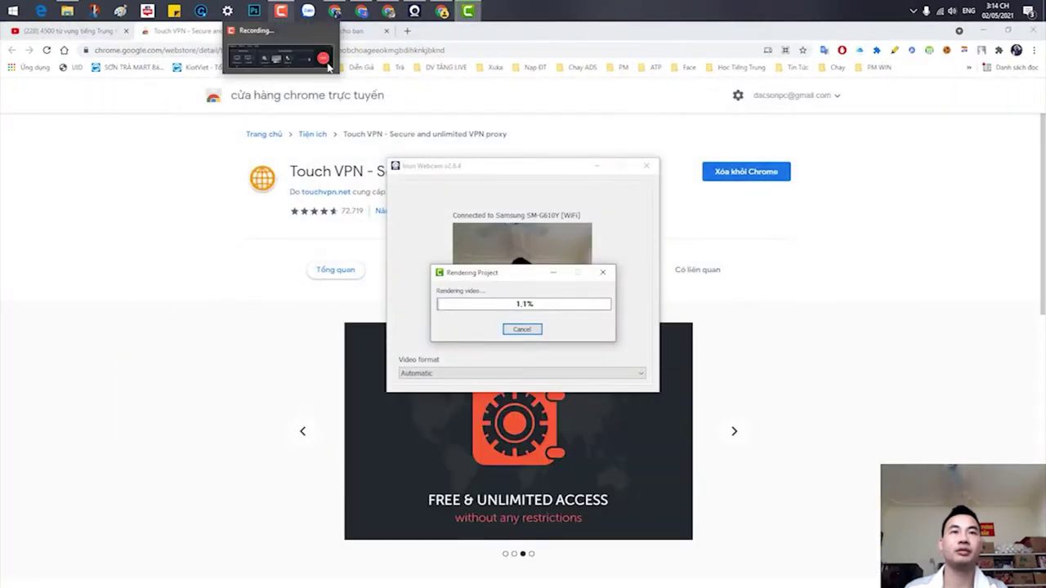
click(282, 12)
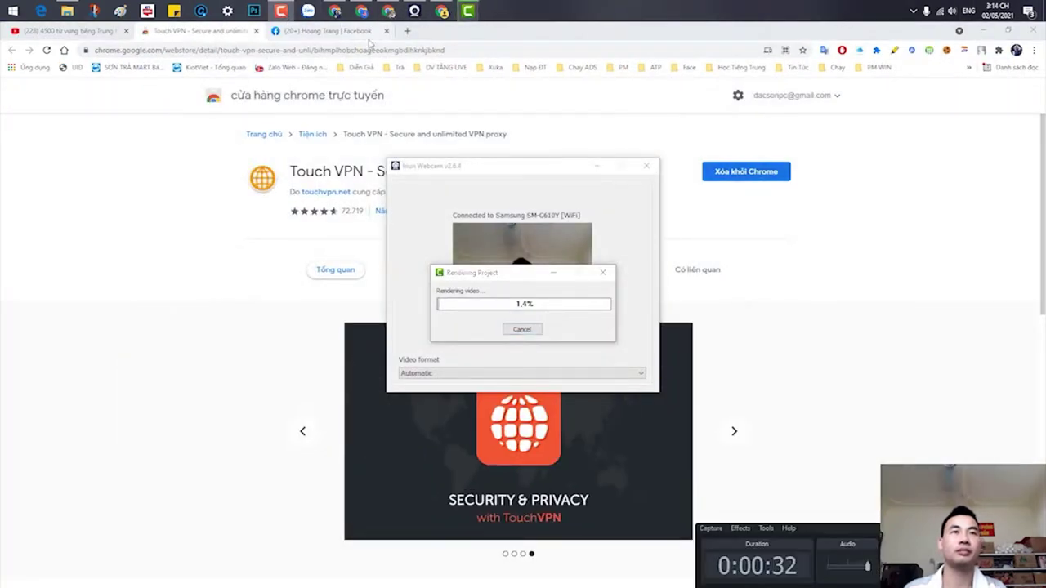
click(986, 30)
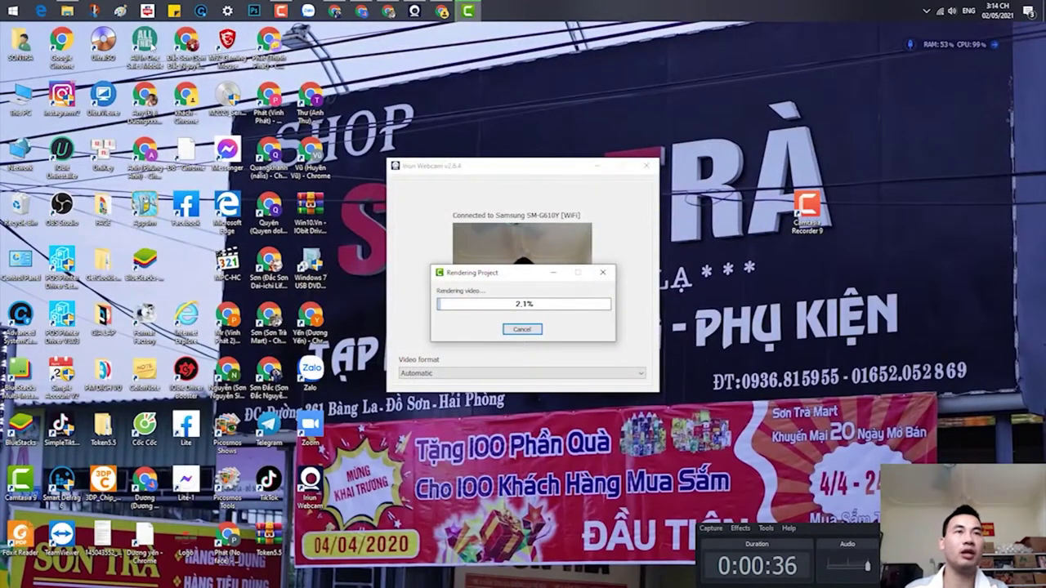
From the Touch VPN store page, start adding a new Chrome profile.
click(360, 11)
click(1013, 67)
scroll(940, 286, down, 3)
key(ctrl+l)
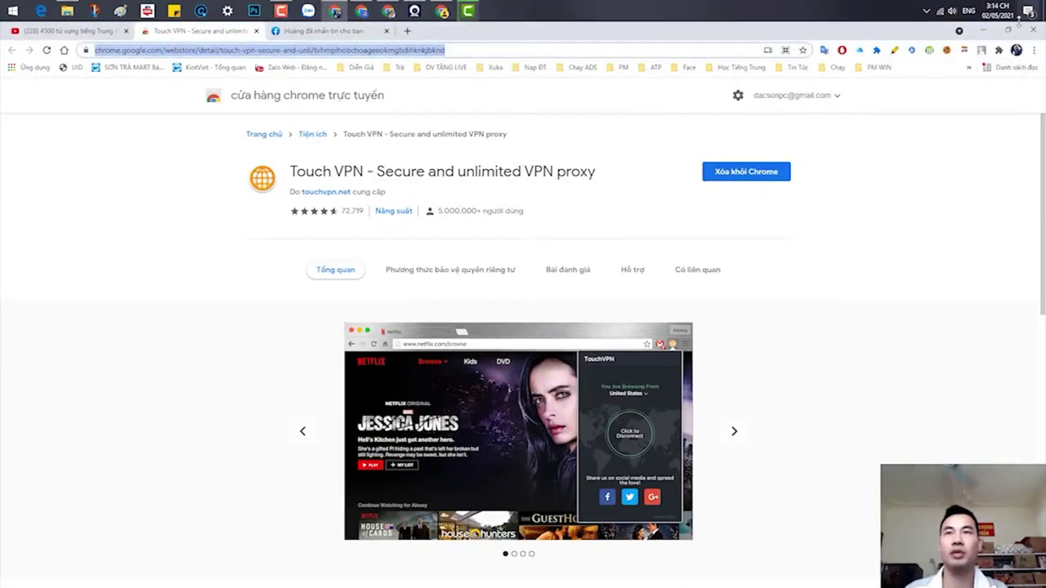
click(1016, 50)
click(907, 353)
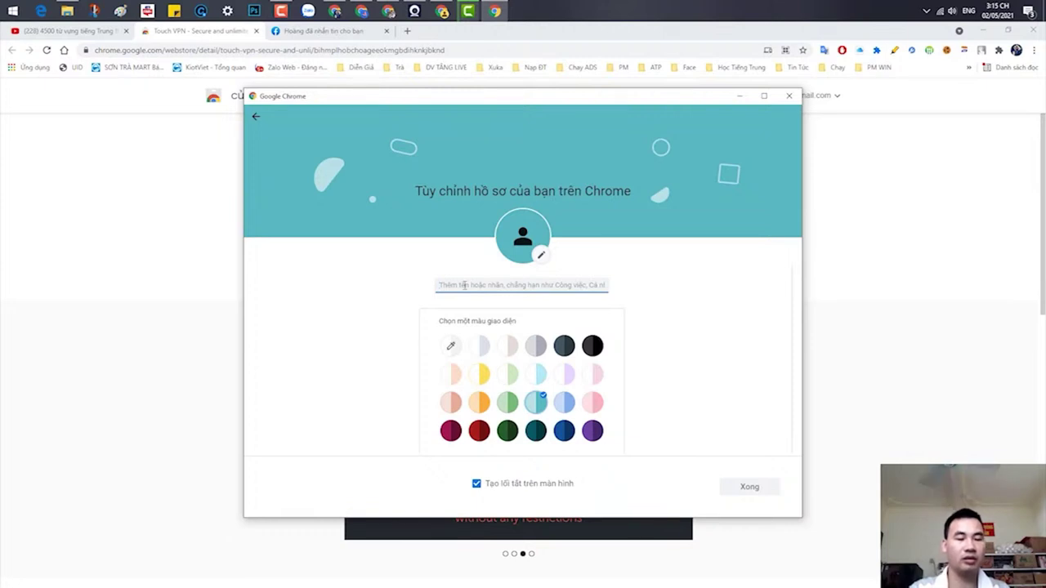
Enter a profile name, pick the dark green theme, and finish creating the profile.
text(Hương)
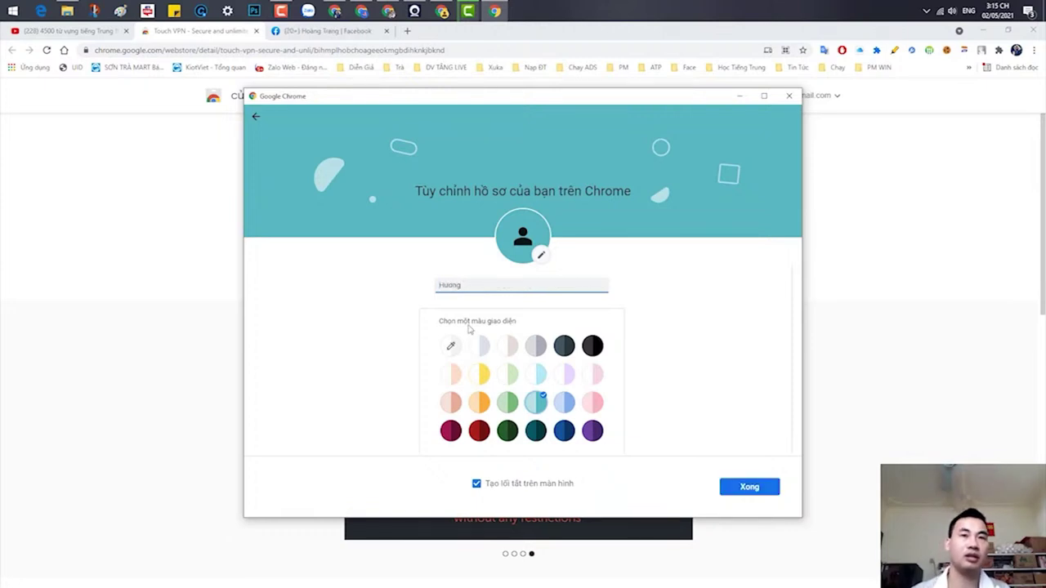
click(507, 431)
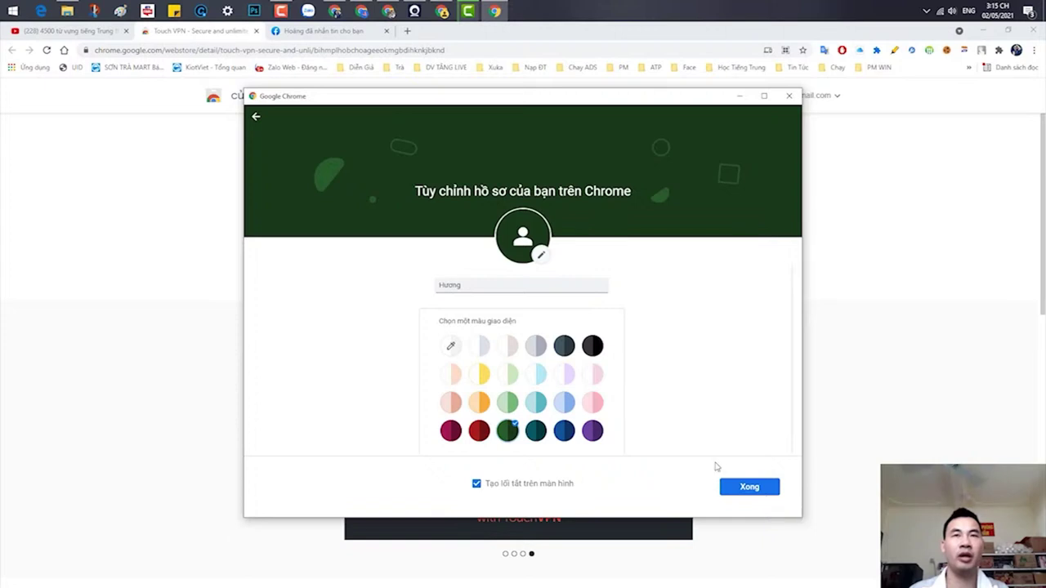
click(752, 488)
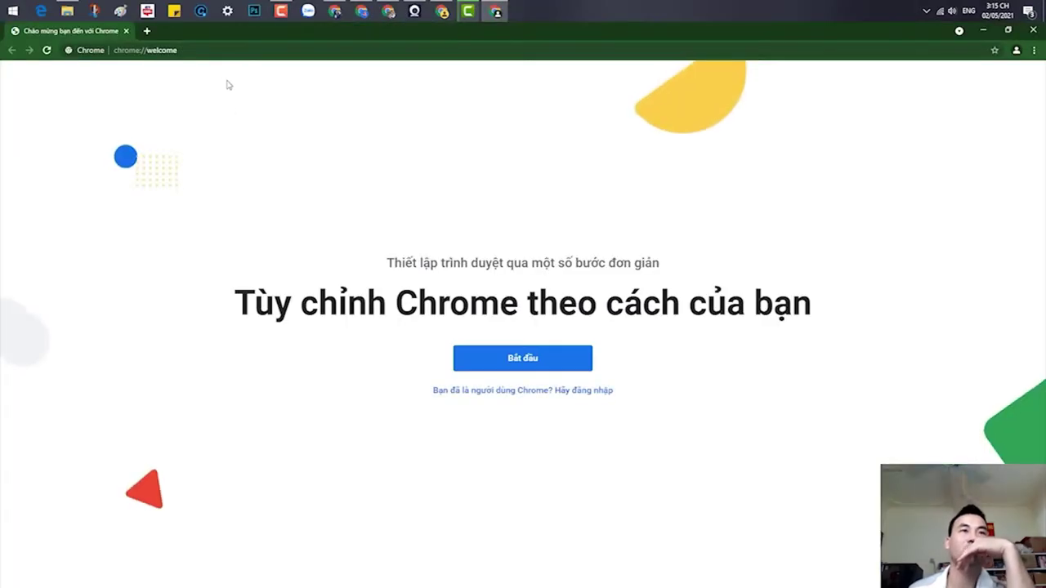
Go through the new profile's welcome screens, skipping the app bookmarks and background.
click(534, 362)
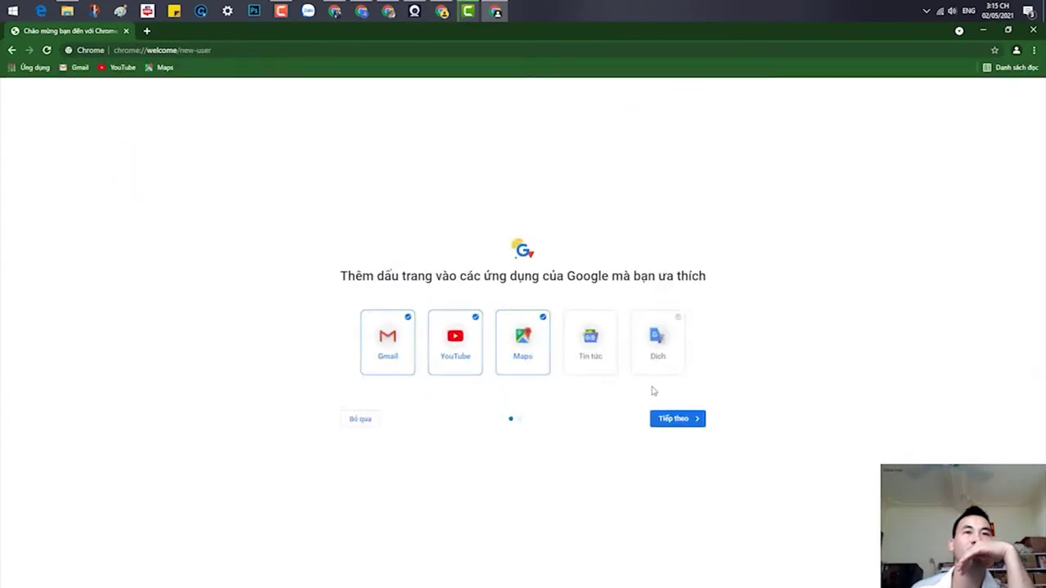
click(678, 419)
click(653, 489)
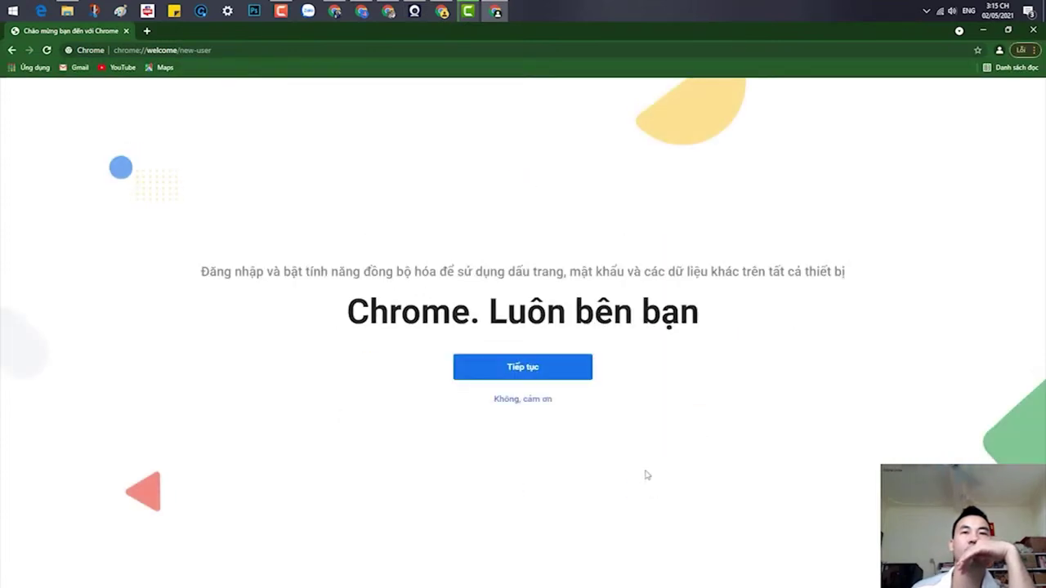
click(554, 371)
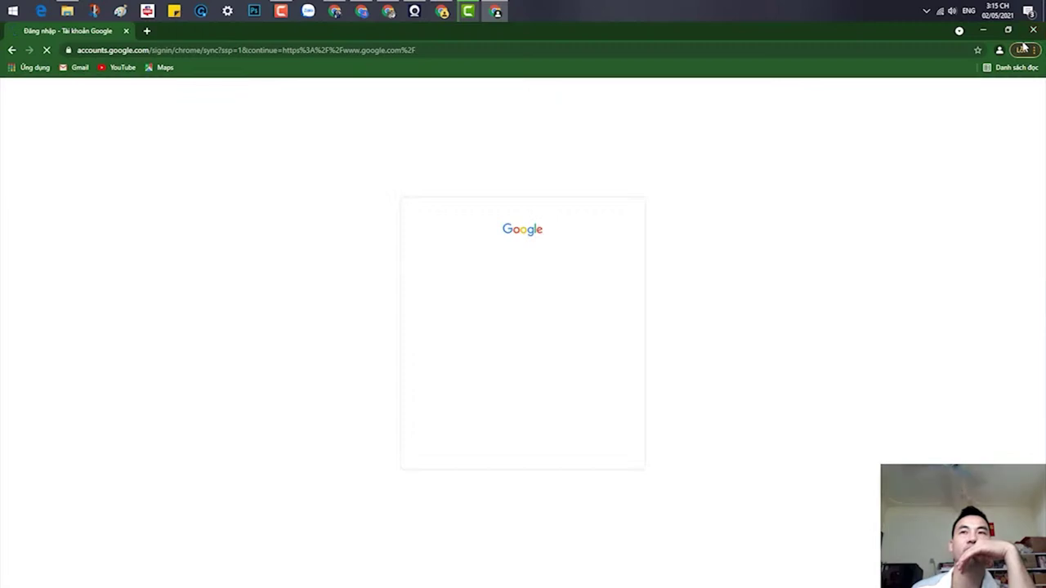
Choose to create a new Google account and focus the surname field.
click(1026, 50)
click(683, 320)
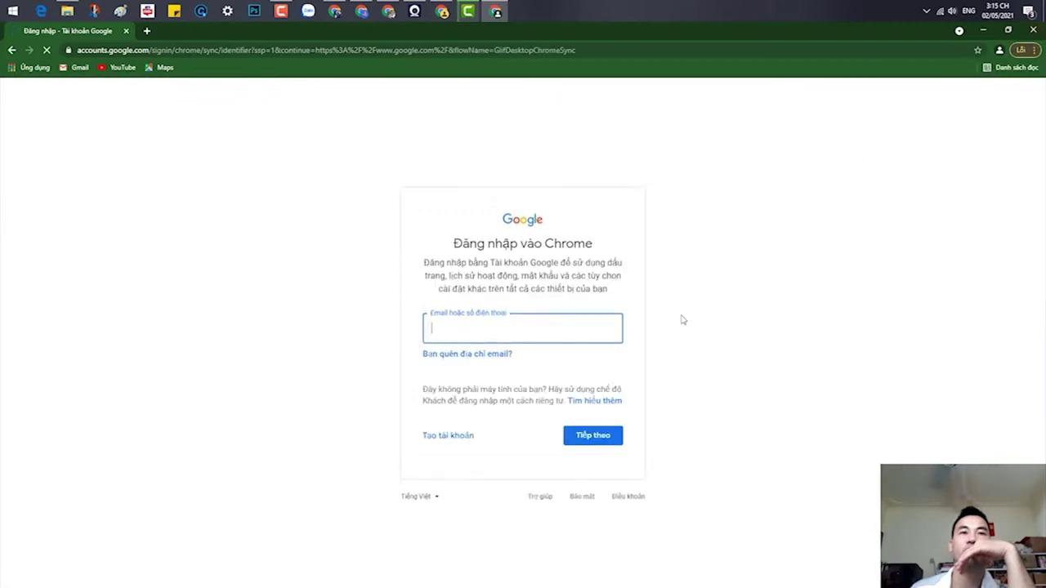
click(448, 435)
click(382, 261)
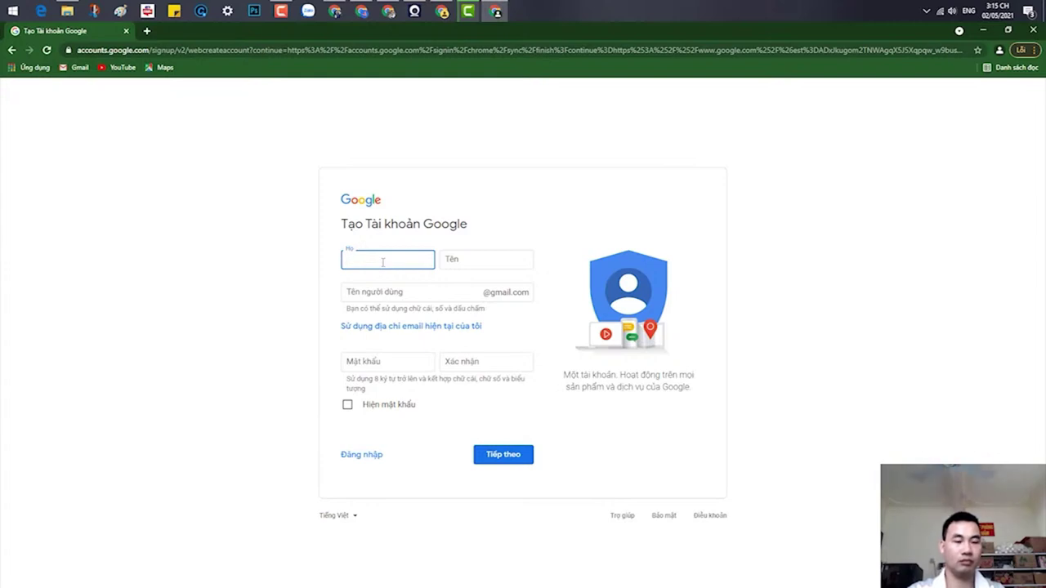
Enter the account holder's surname and first name, then pick an available Gmail username.
key(Tab)
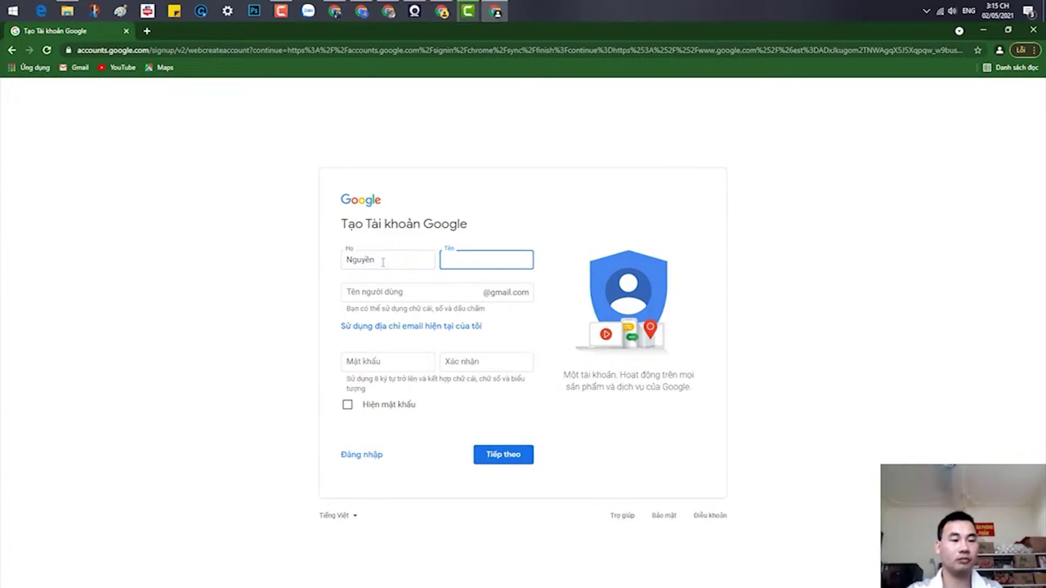
click(383, 261)
drag(383, 262, 365, 260)
text(ễn)
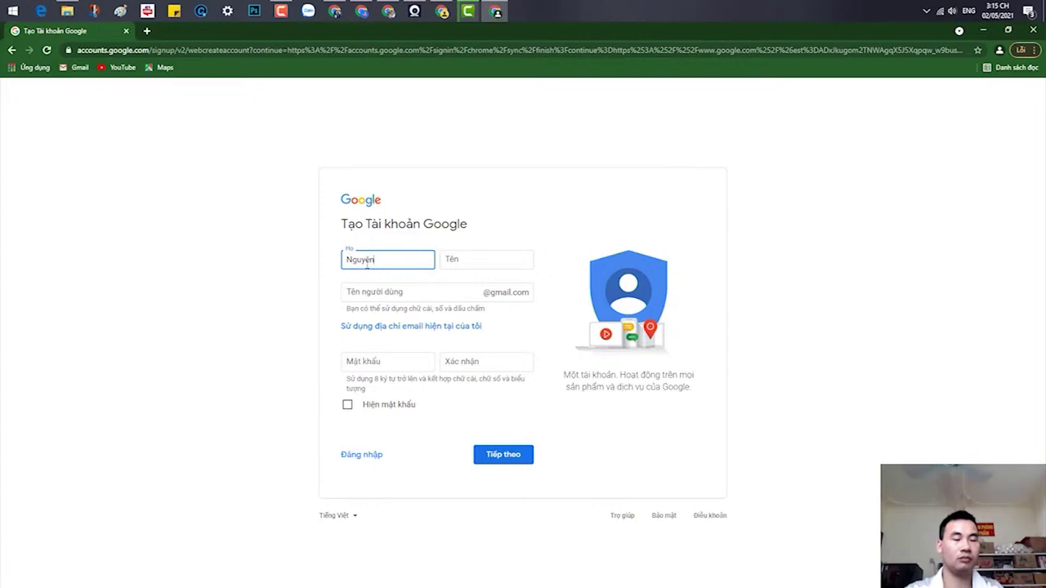
key(Tab)
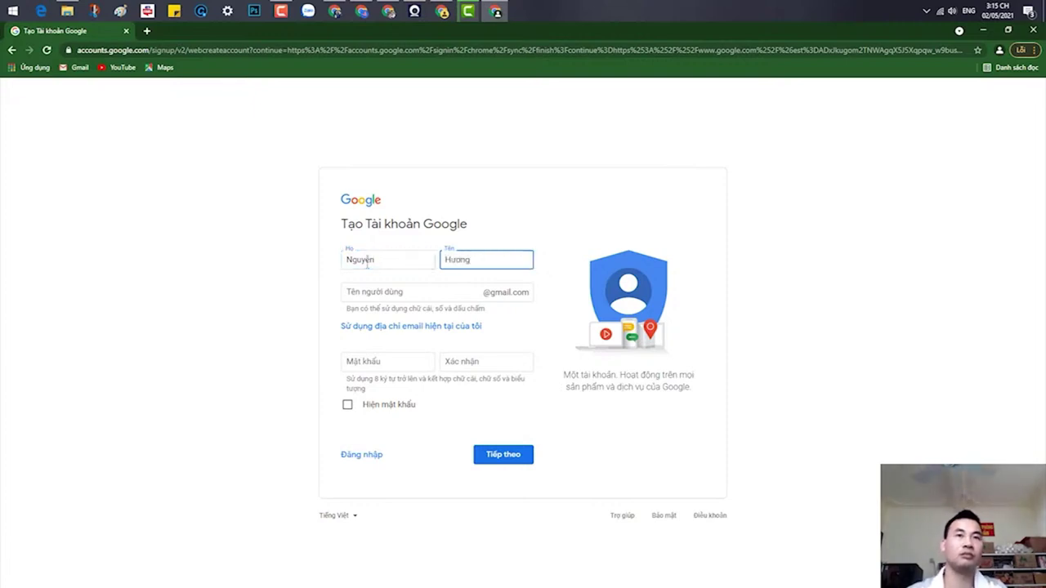
click(370, 292)
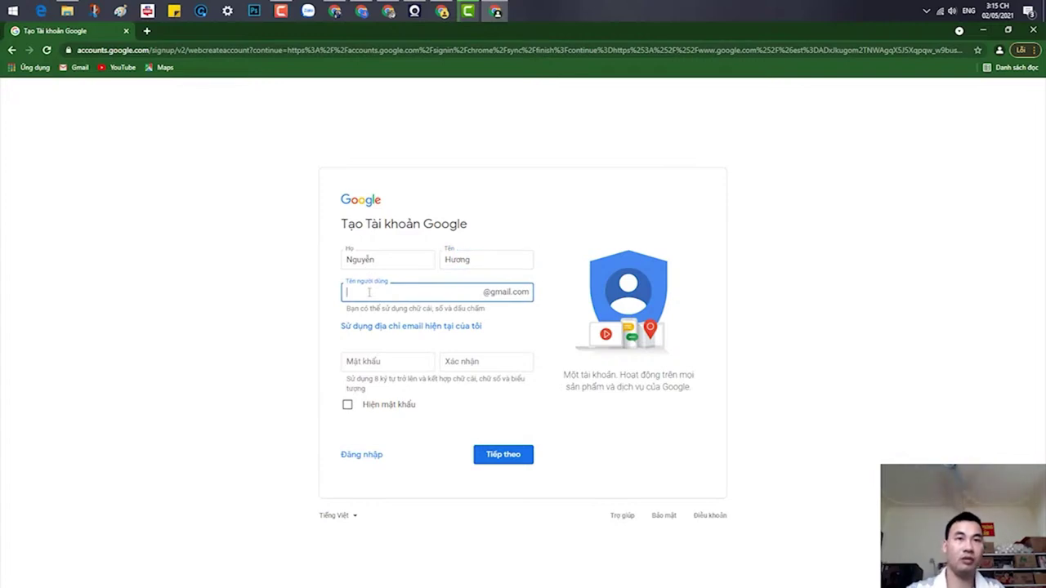
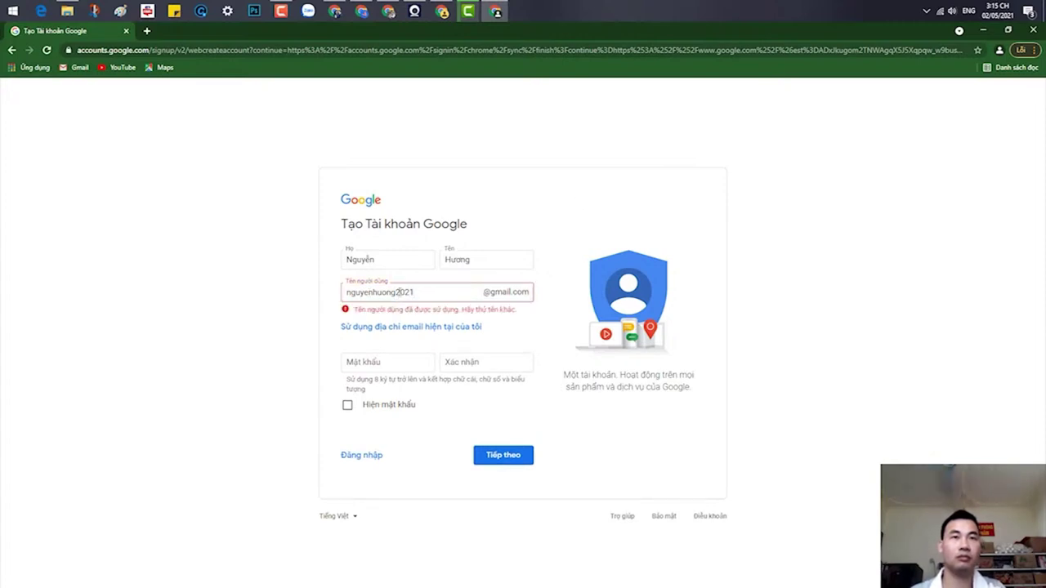
click(415, 292)
text(1990)
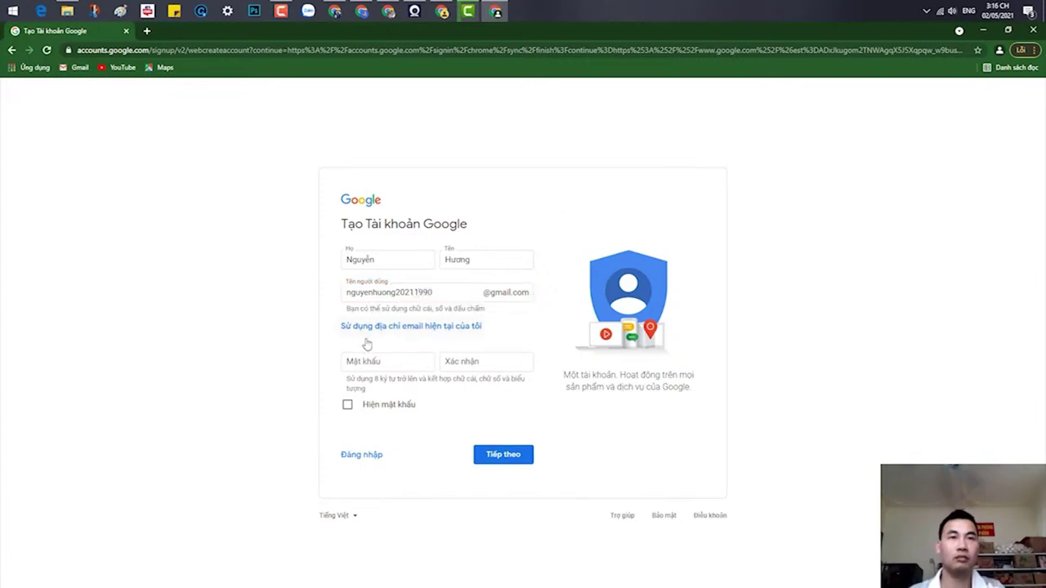
Set the account password and get a matching confirmation accepted.
click(361, 365)
text(••••••••••)
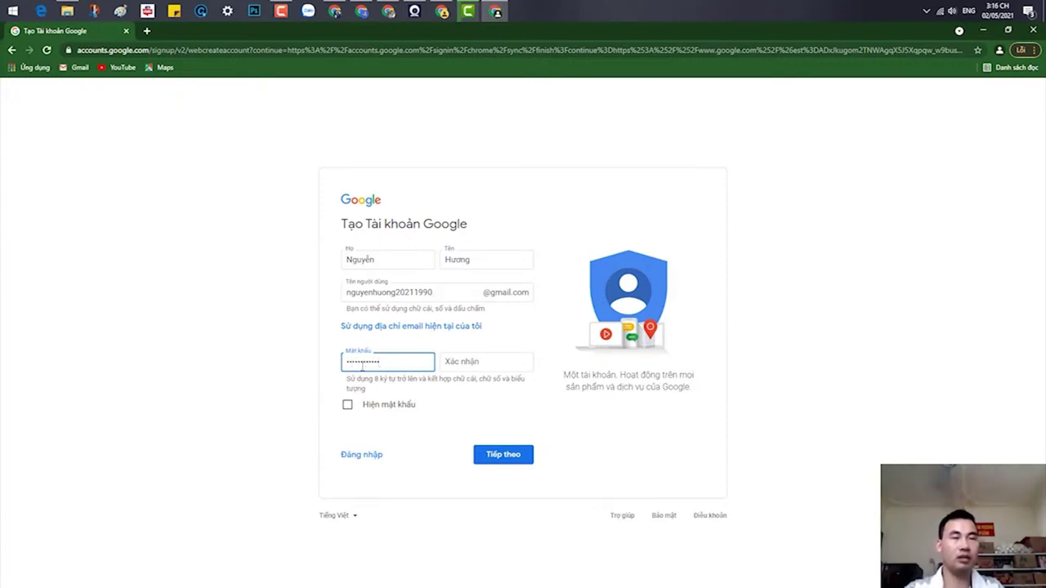
key(ctrl+a)
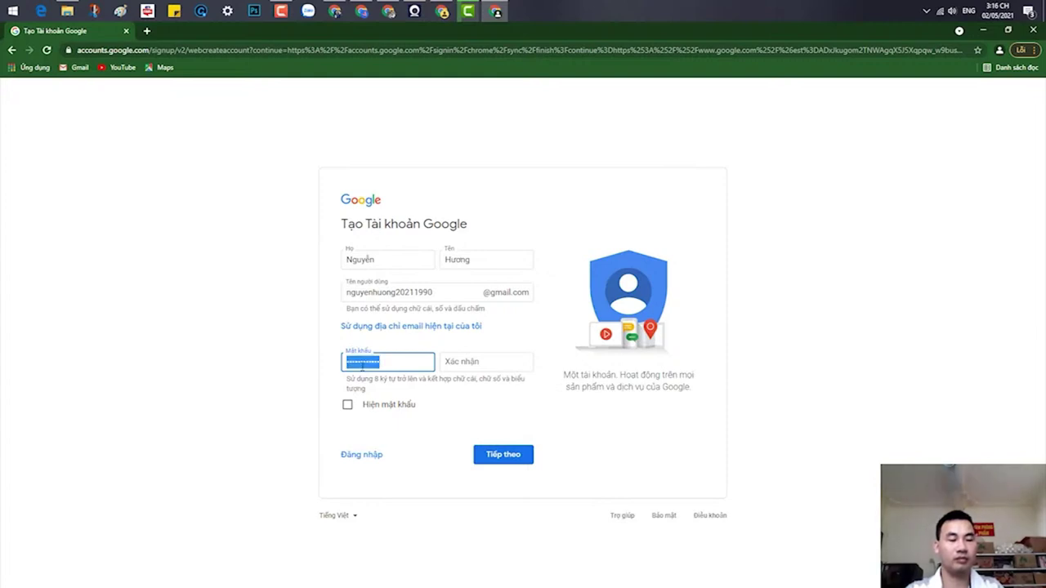
text(•••••••••••)
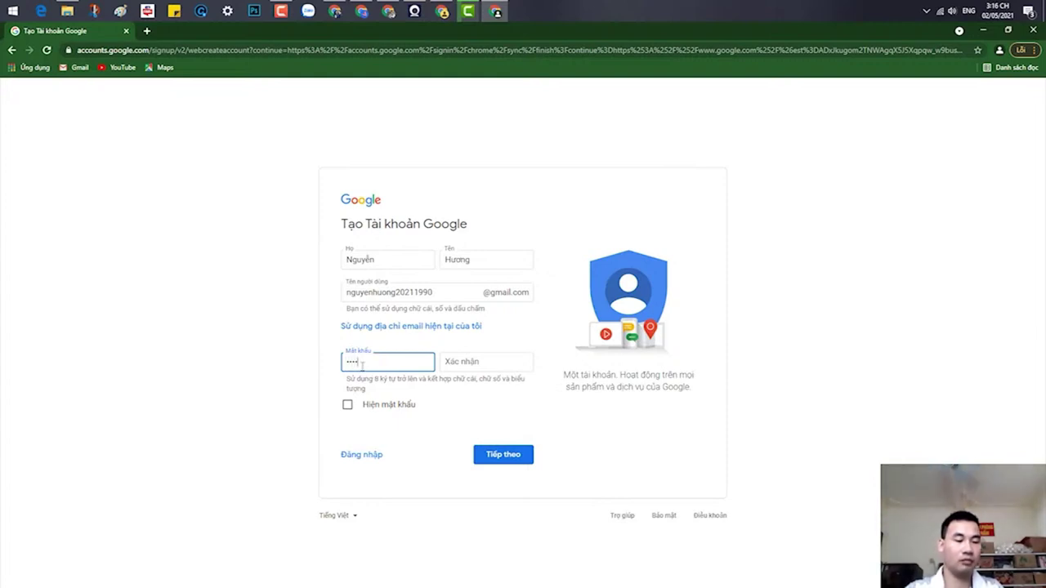
text(•••••)
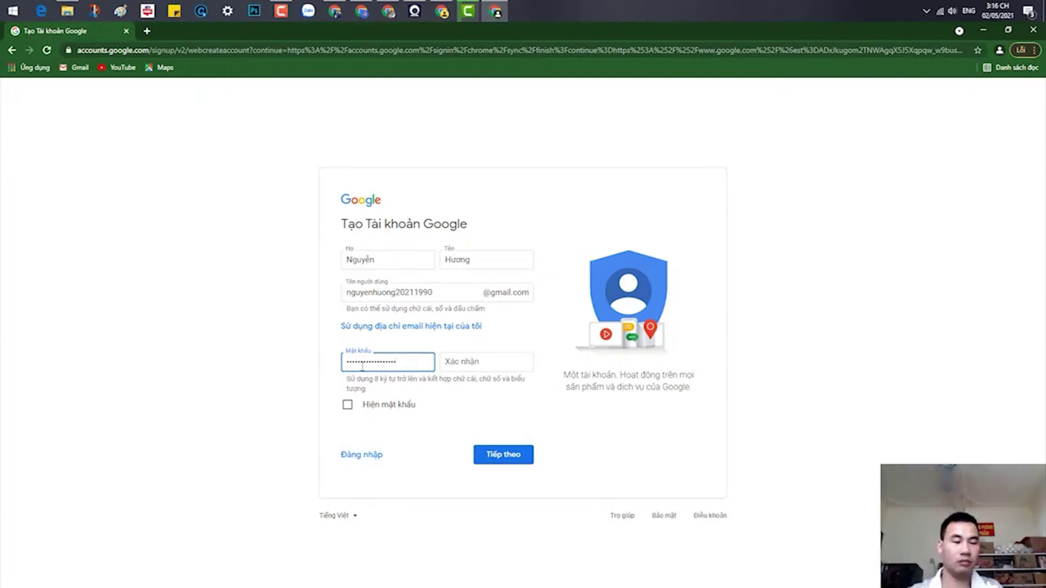
key(ctrl+a)
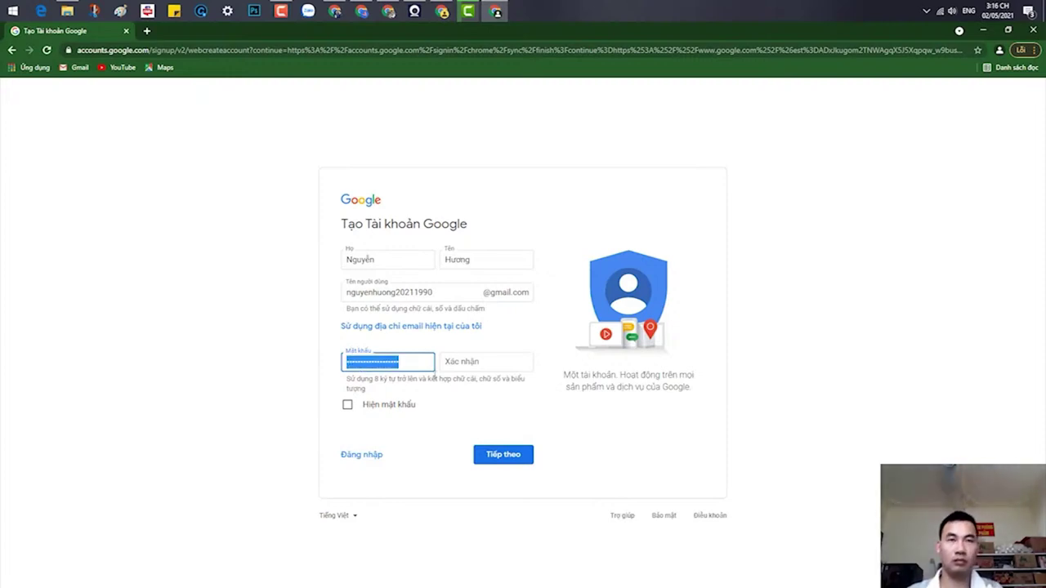
click(430, 361)
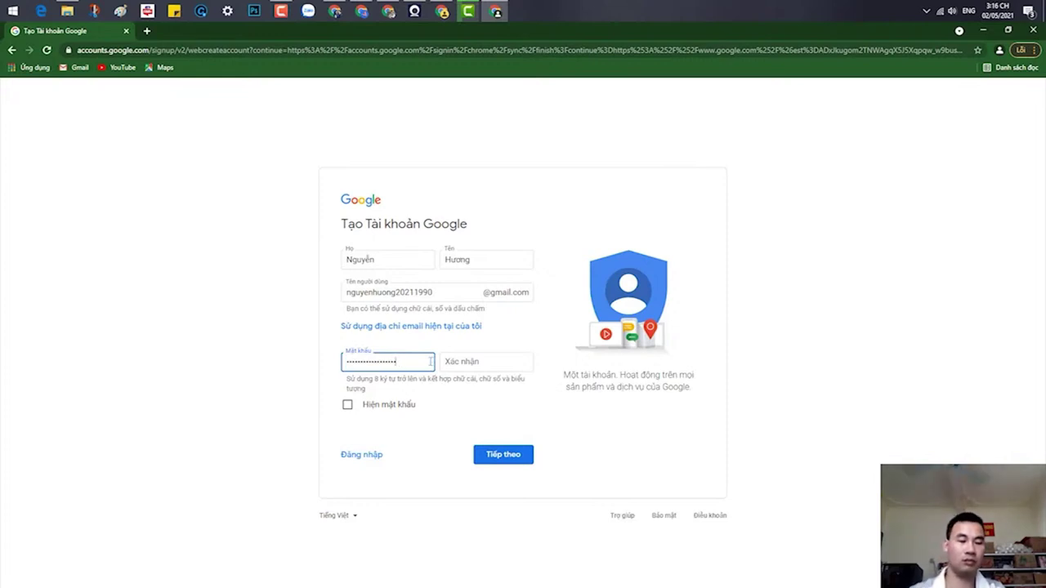
key(ctrl+a)
click(496, 361)
key(ctrl+v)
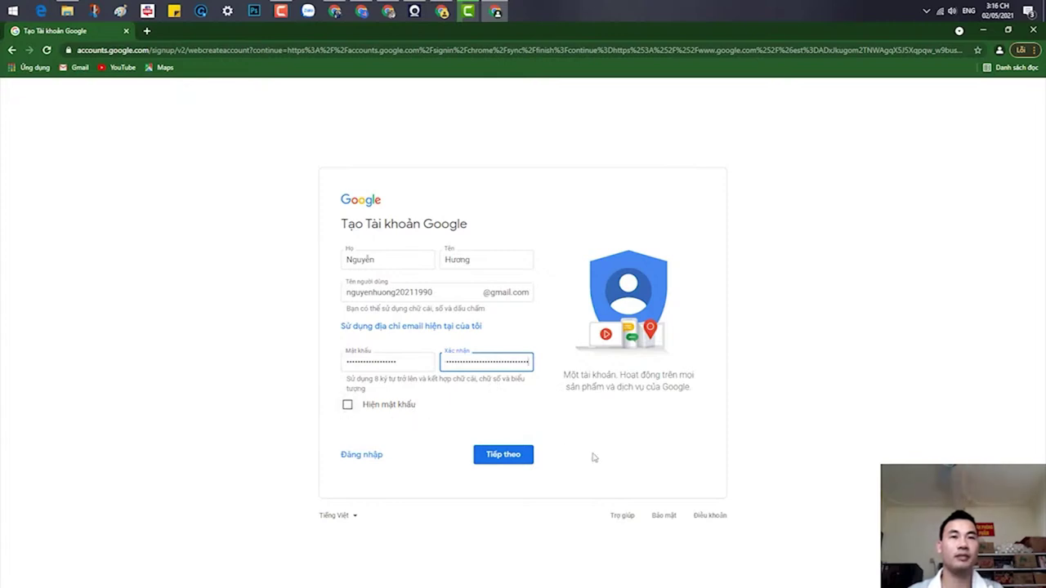
click(493, 459)
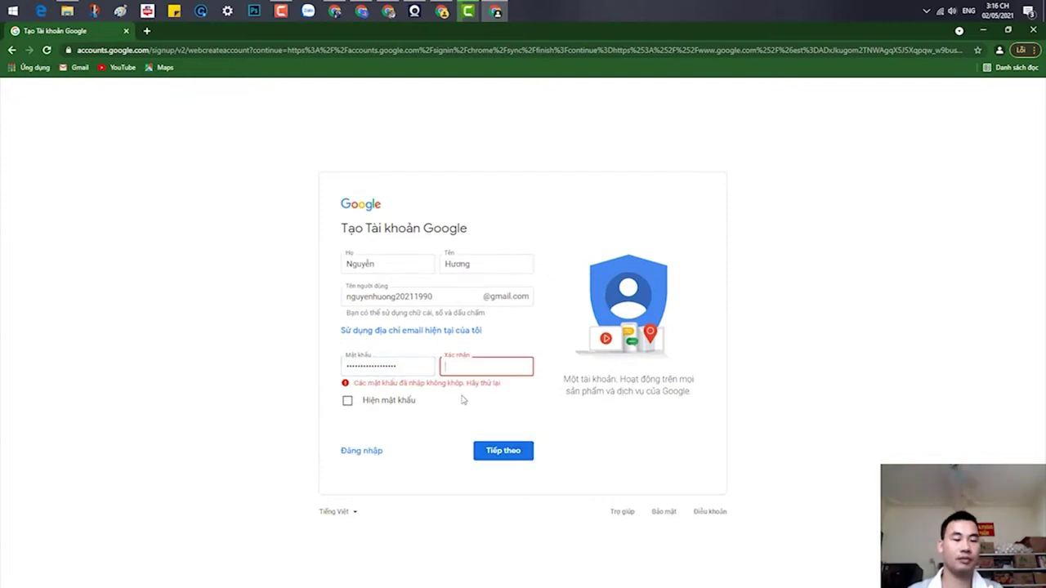
text(••••••••••••)
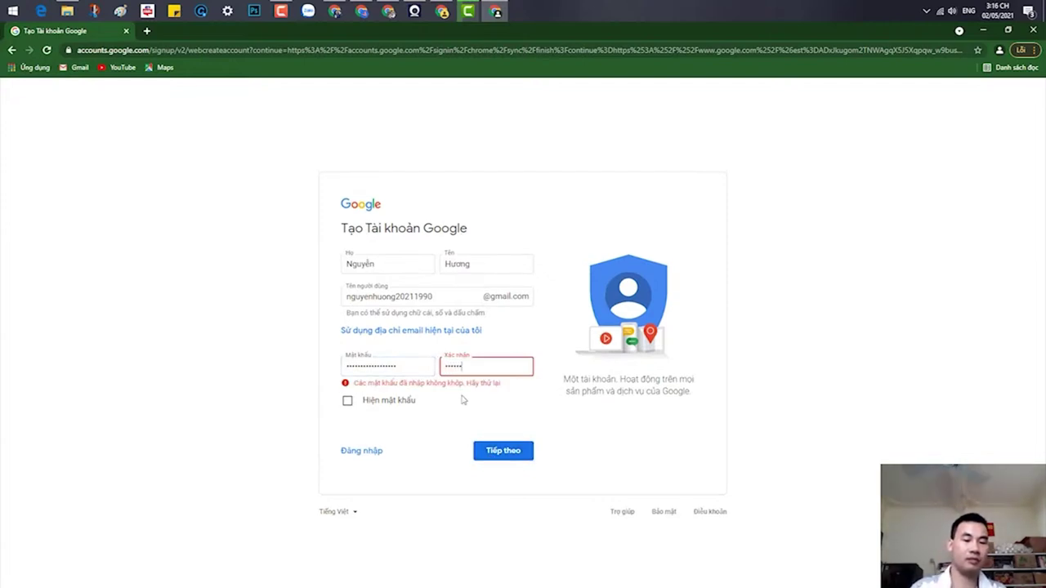
text(•••••)
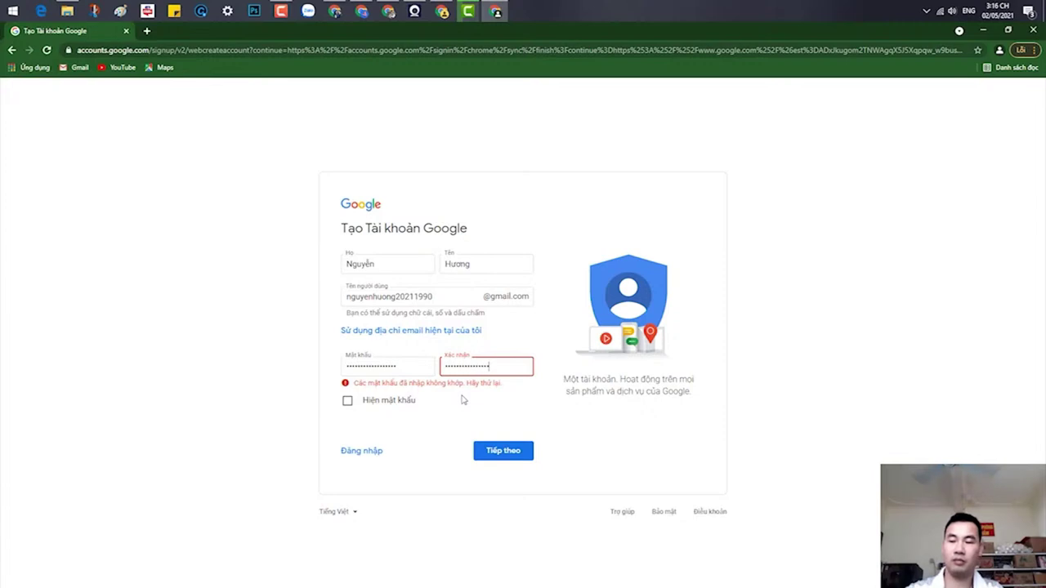
click(490, 455)
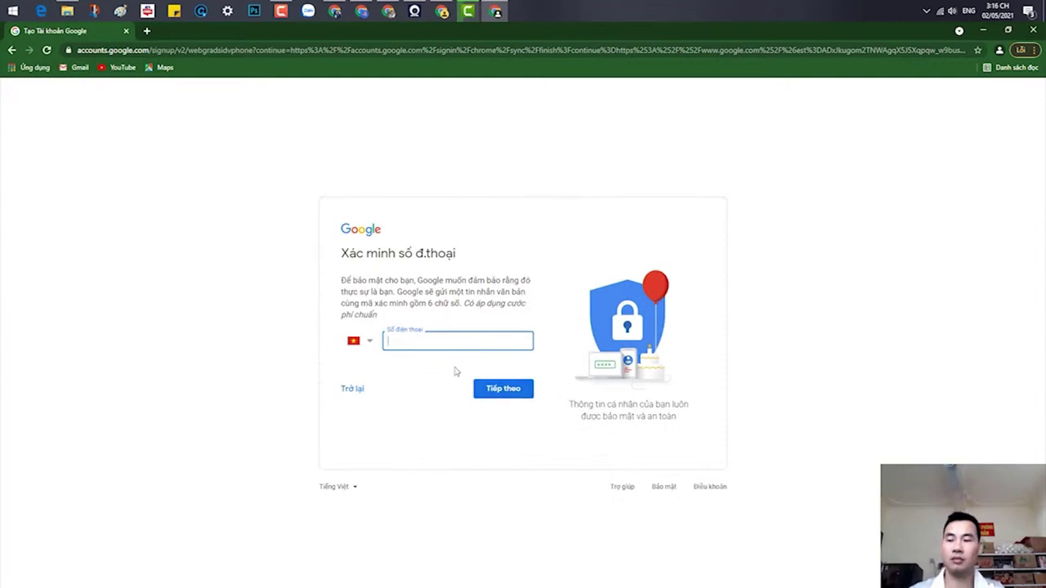
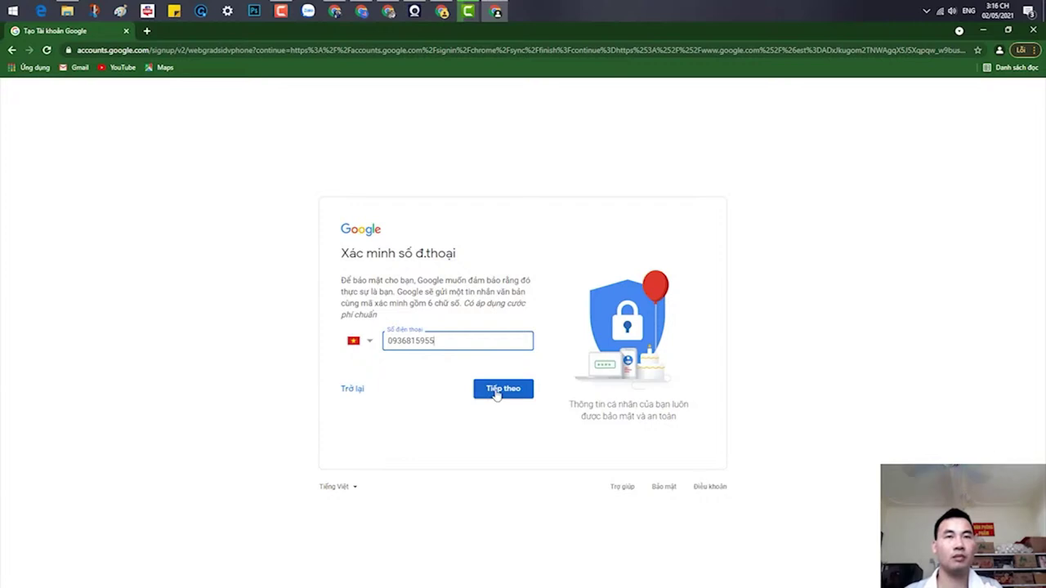
Submit the account holder's phone number for verification.
click(495, 392)
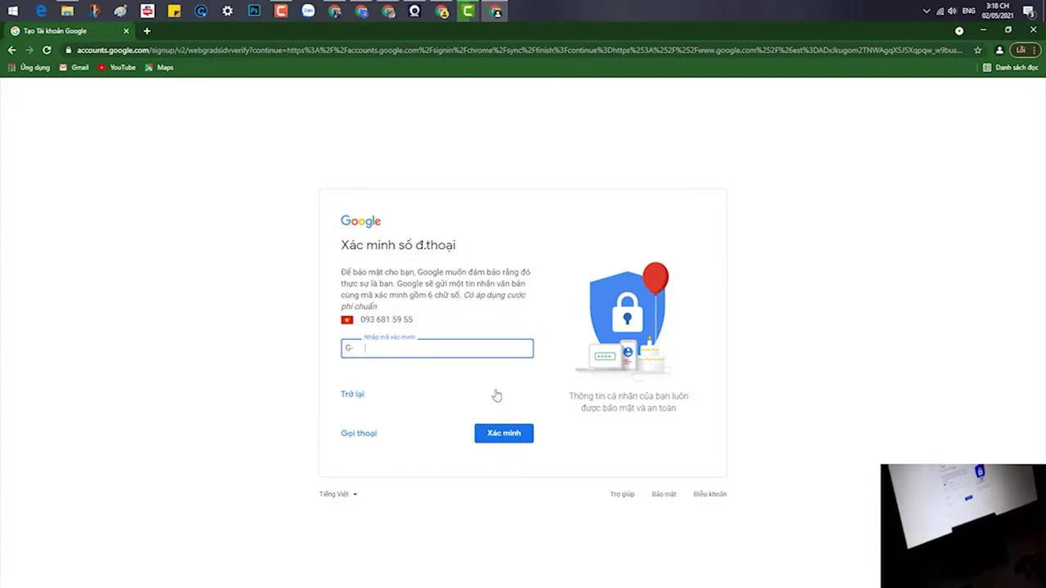
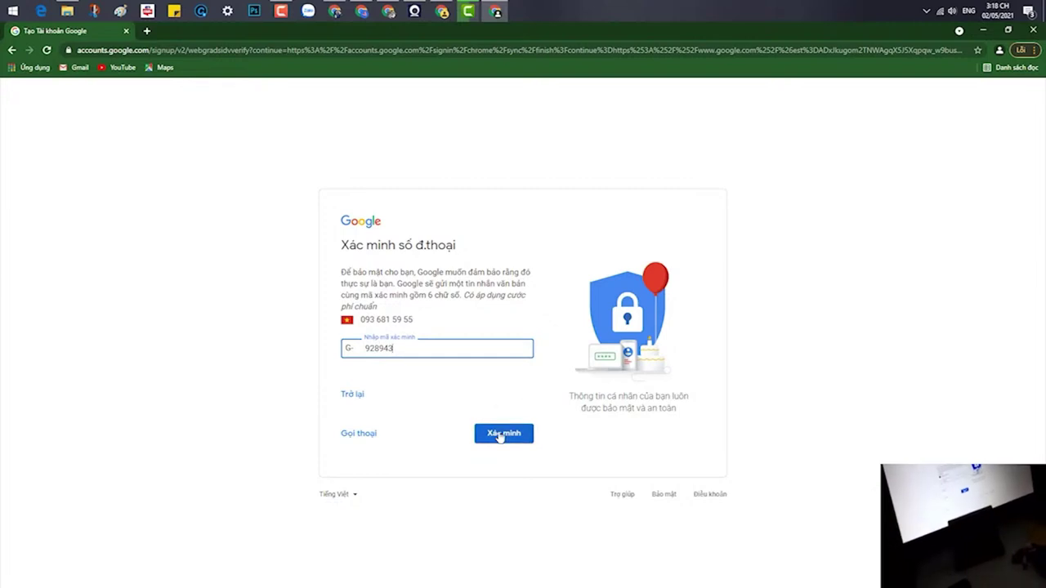
Verify the phone with the texted code, then enter a recovery e-mail address.
click(502, 434)
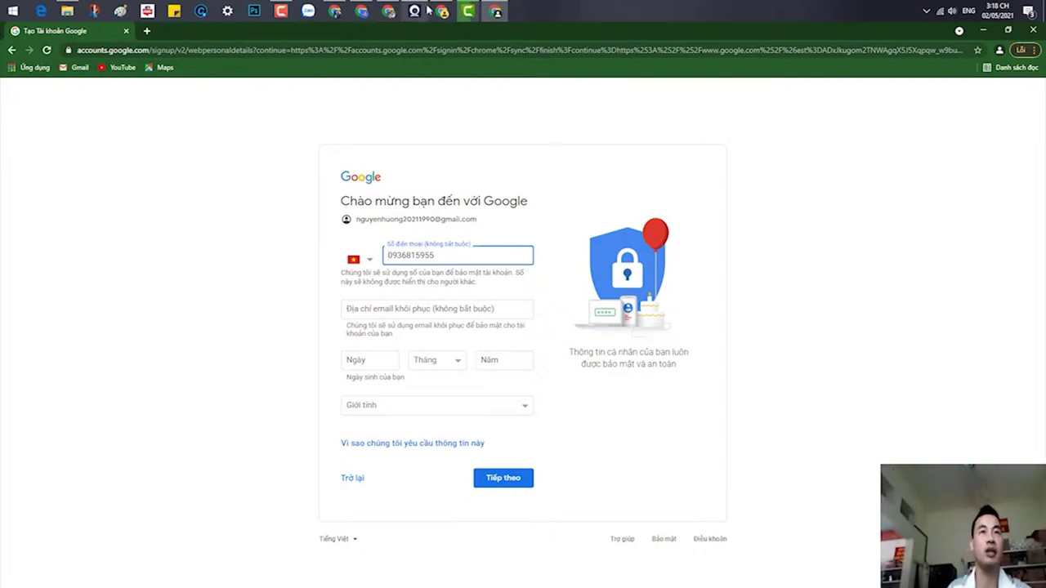
click(280, 10)
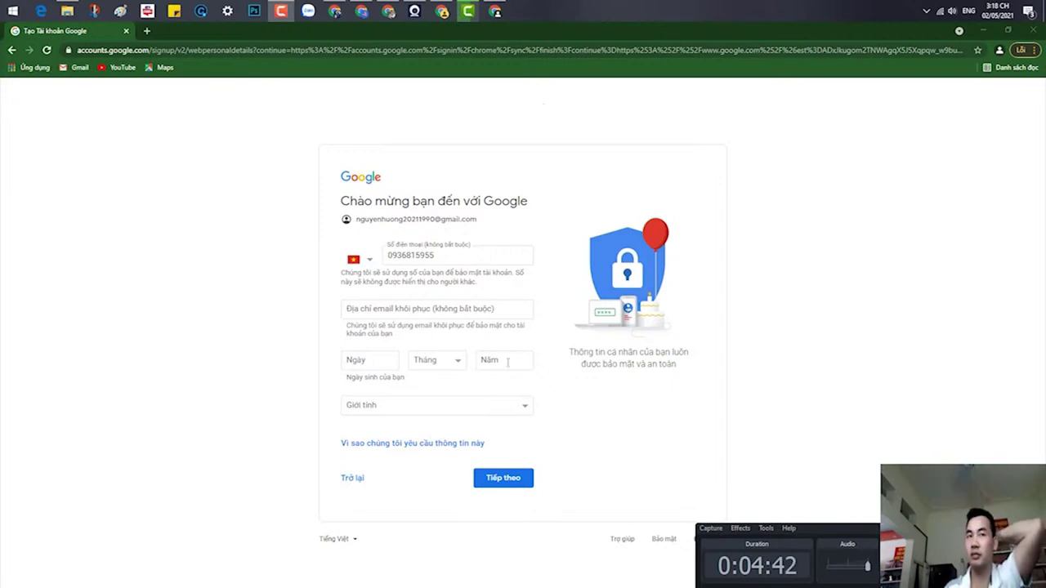
click(373, 316)
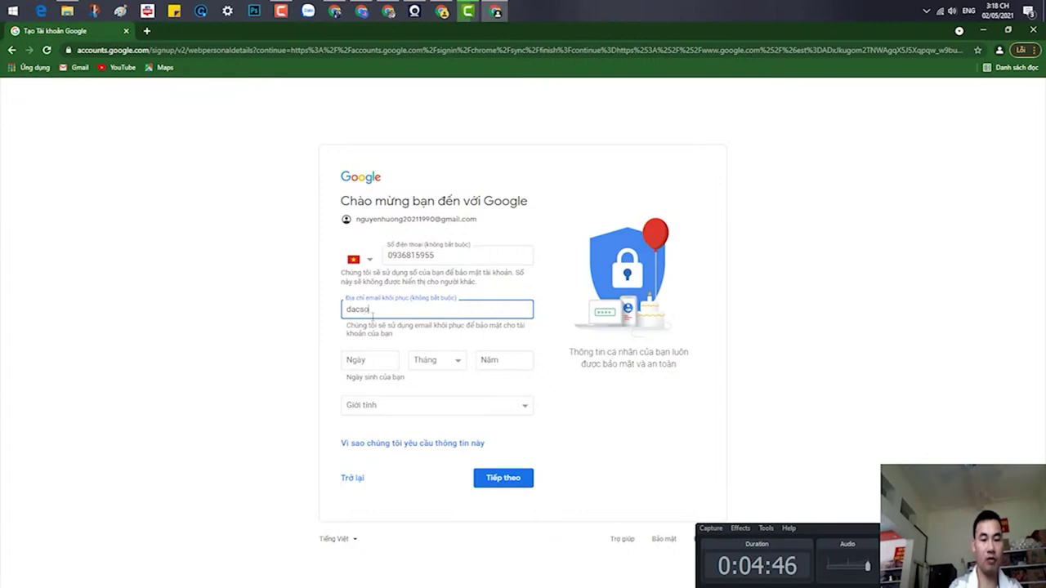
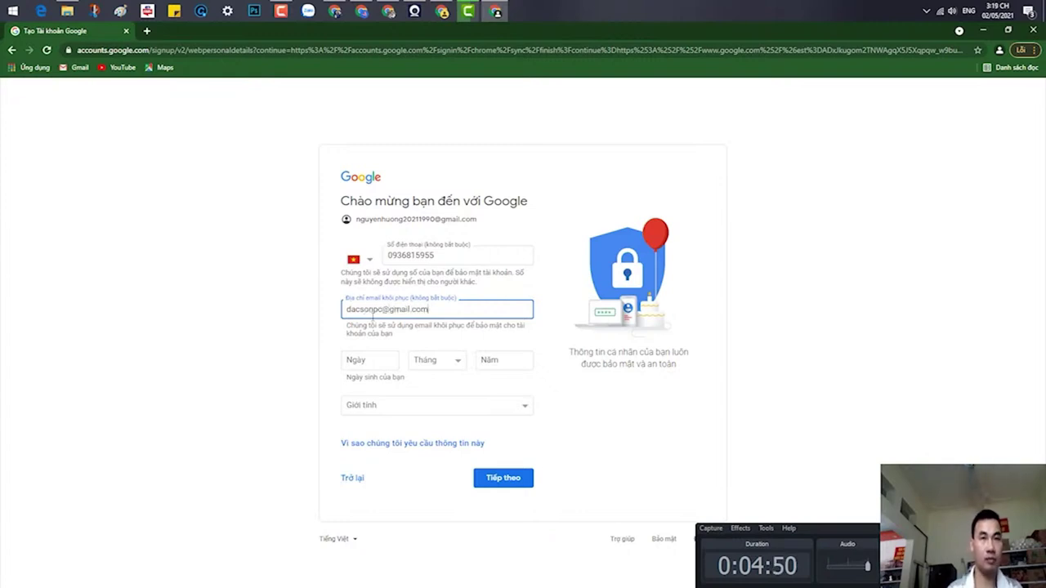
click(369, 361)
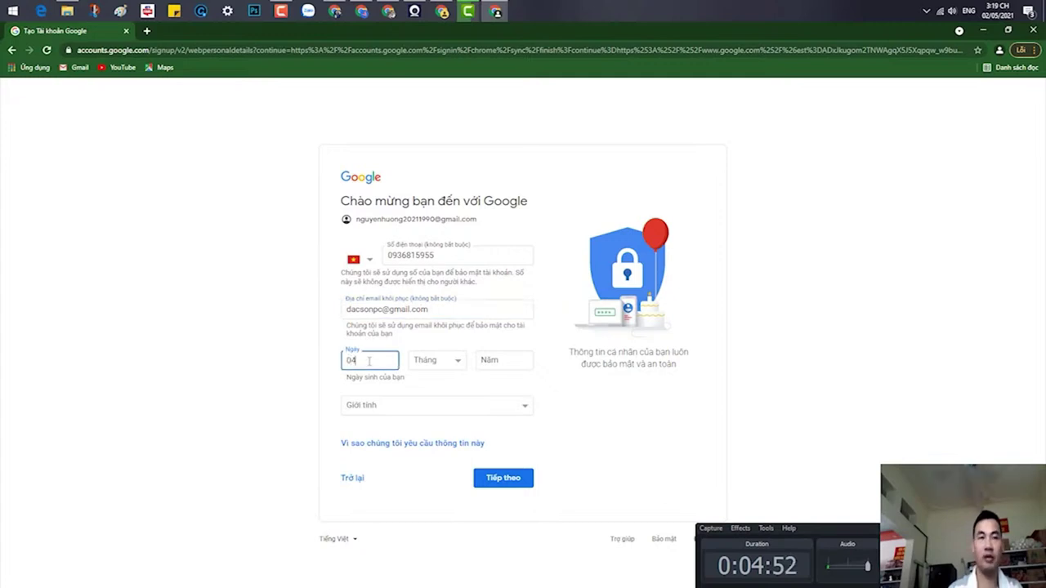
click(437, 360)
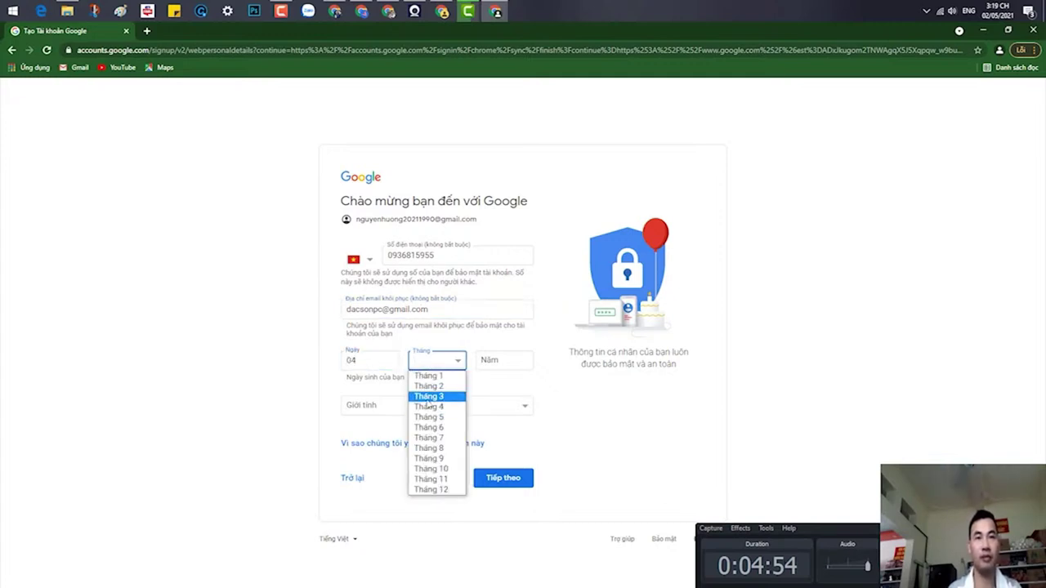
click(365, 360)
key(BackSpace)
key(BackSpace)
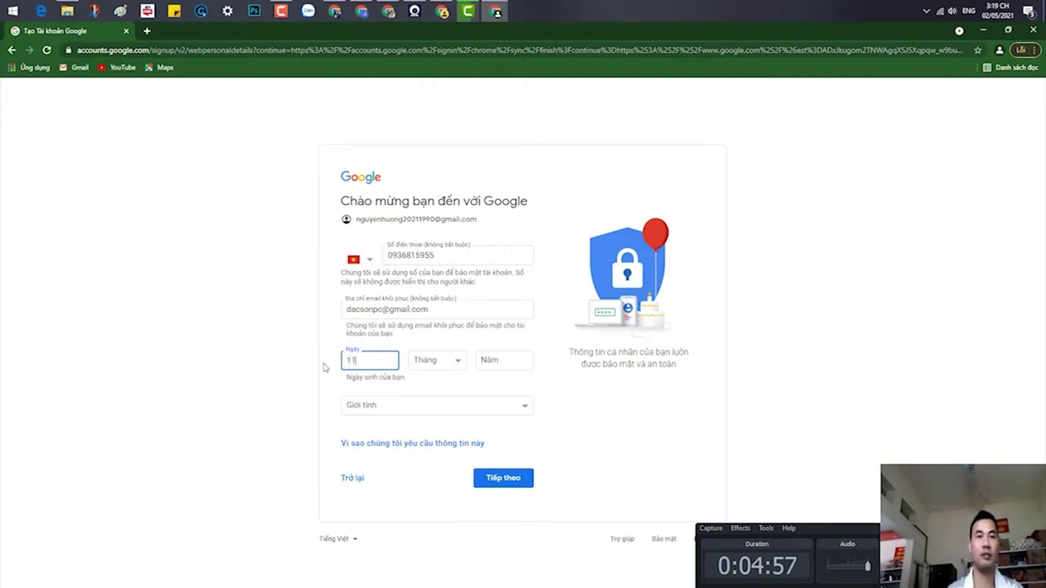
key(Tab)
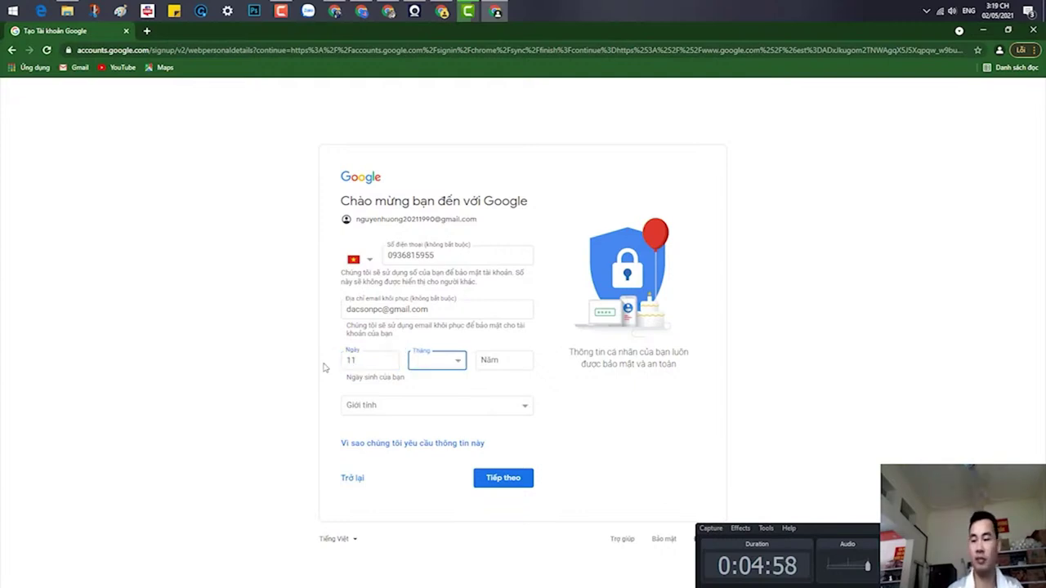
click(434, 367)
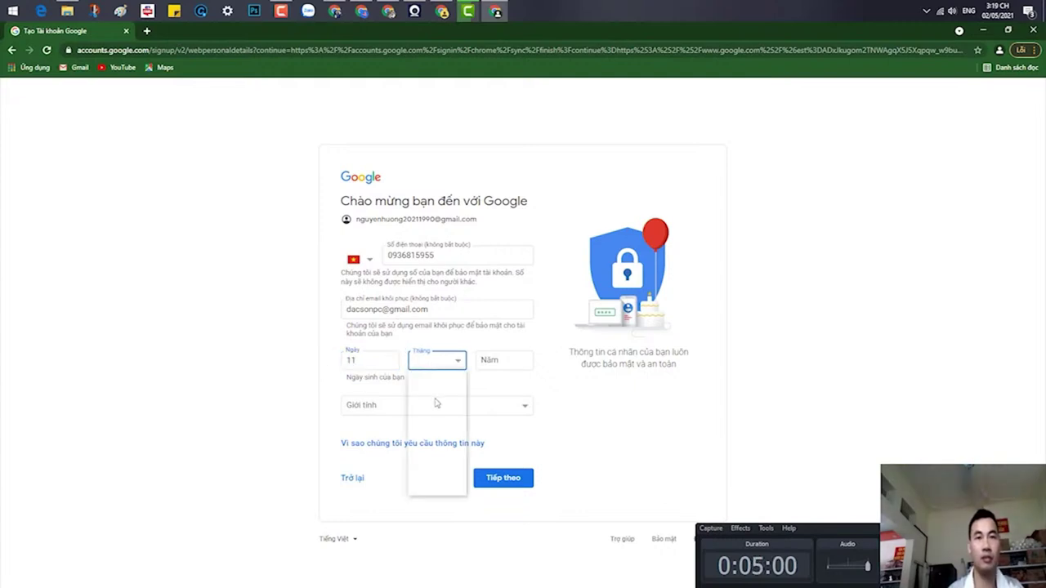
click(440, 398)
click(494, 363)
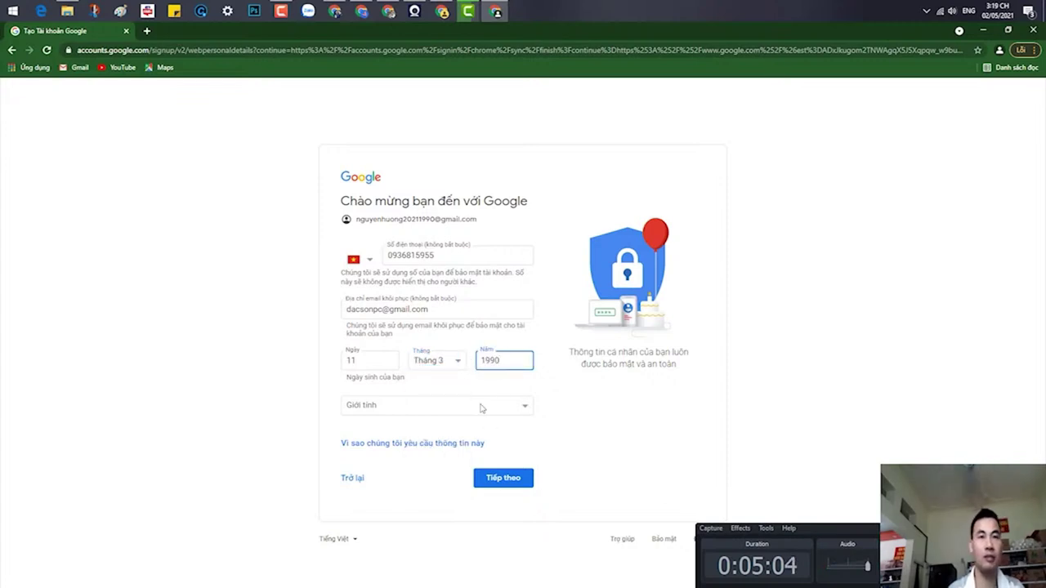
click(482, 406)
click(391, 422)
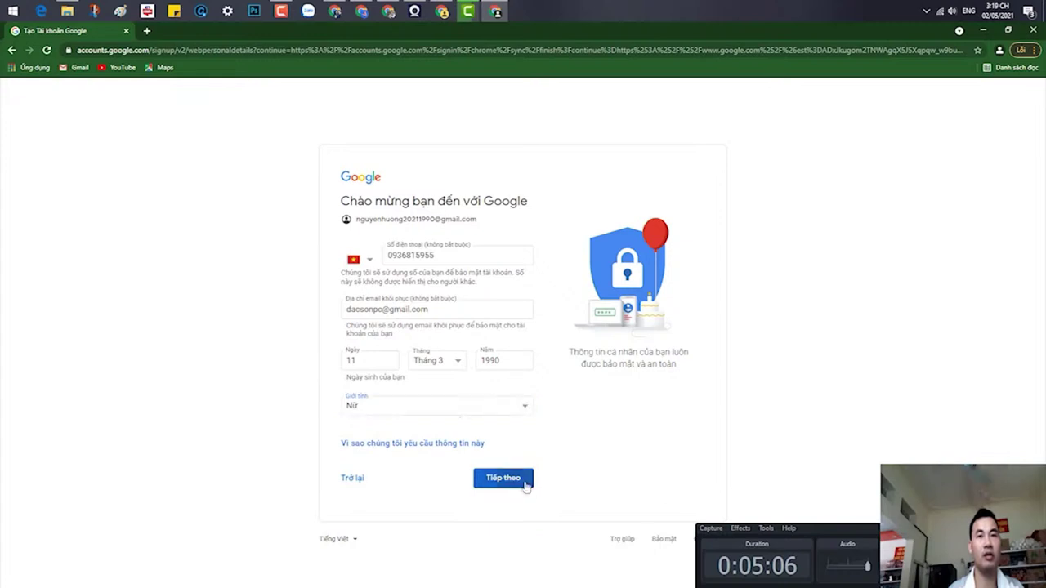
click(497, 479)
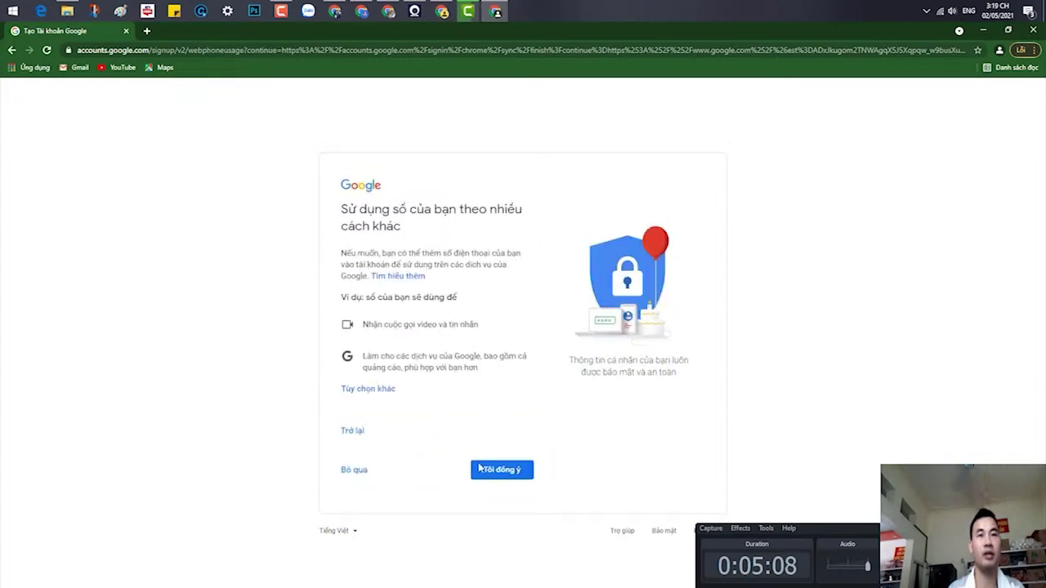
Agree to the extra phone-number uses, then accept the privacy policy and terms.
click(488, 469)
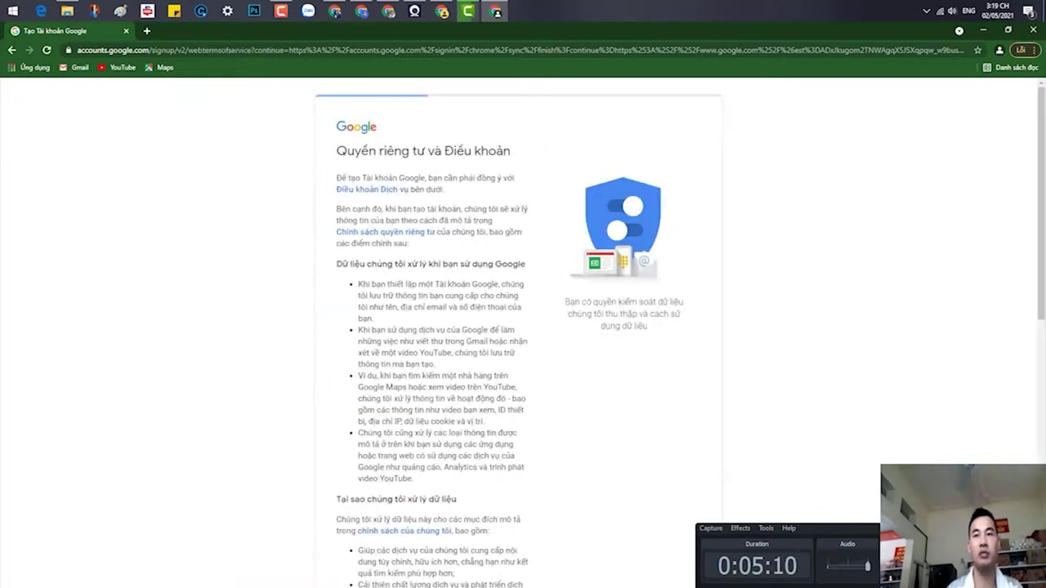
scroll(657, 408, down, 7)
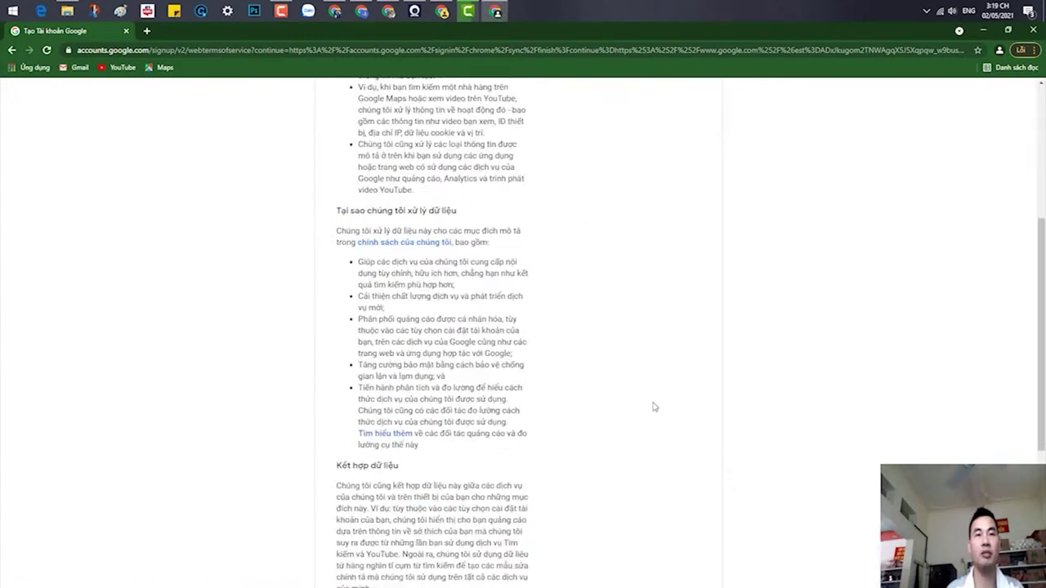
click(488, 508)
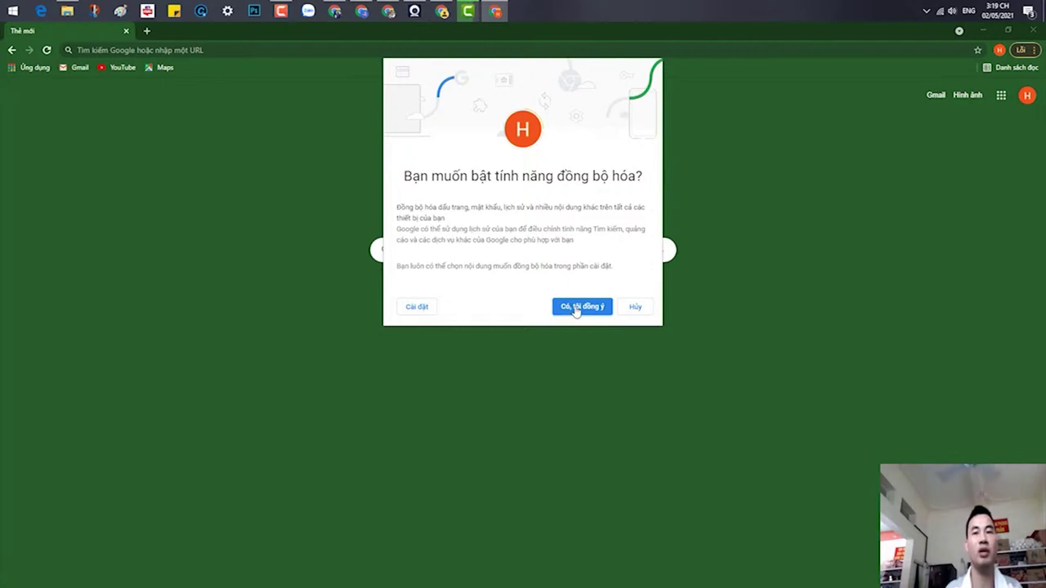
click(577, 308)
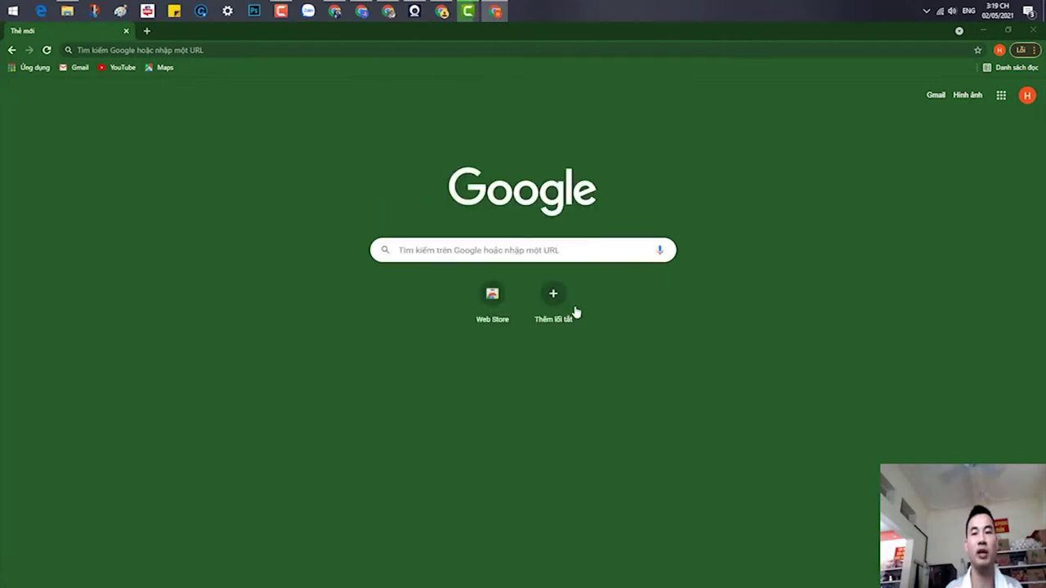
click(1023, 51)
click(929, 67)
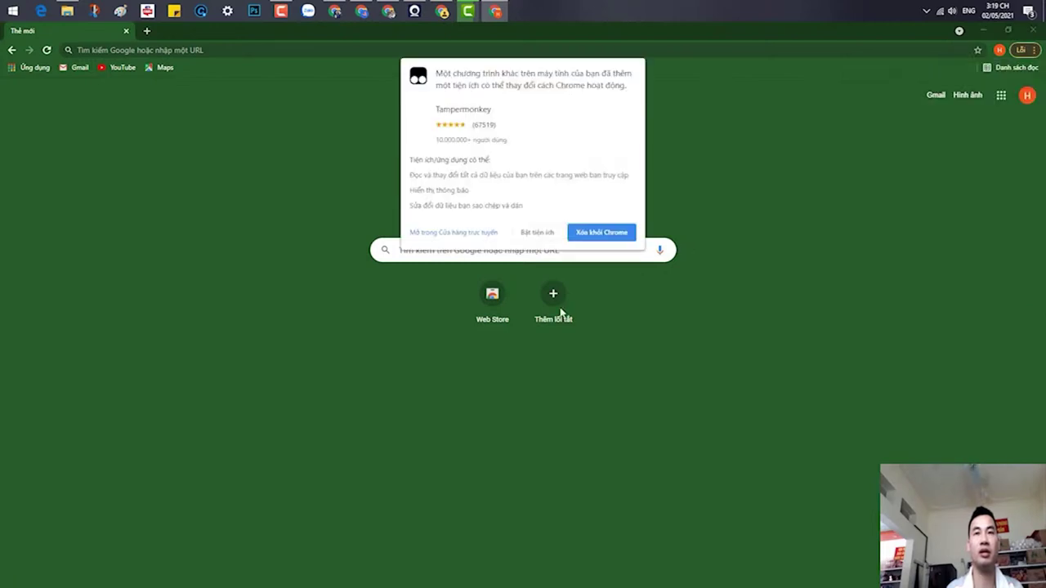
click(609, 233)
click(1016, 52)
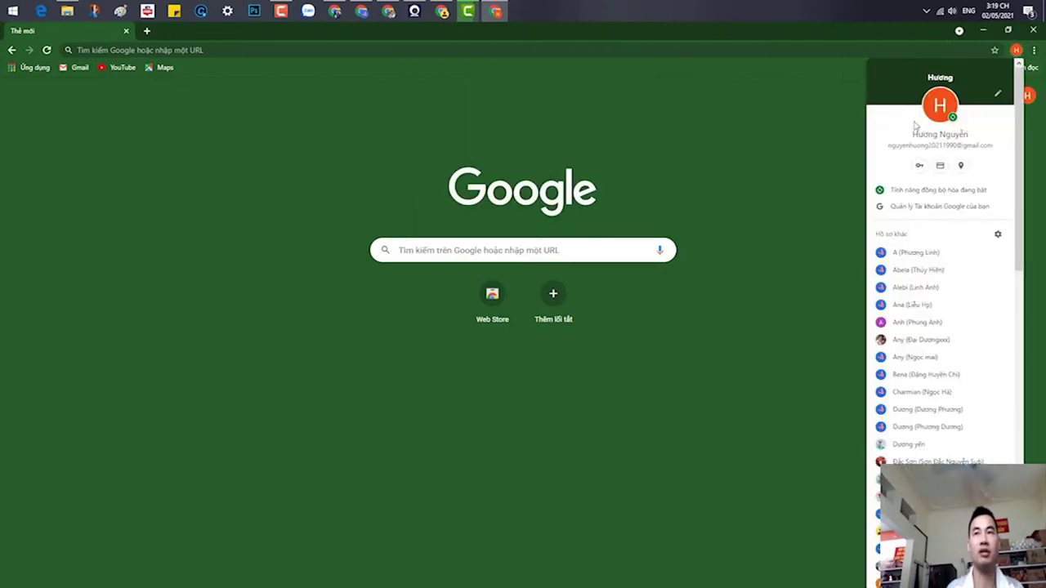
scroll(918, 346, down, 12)
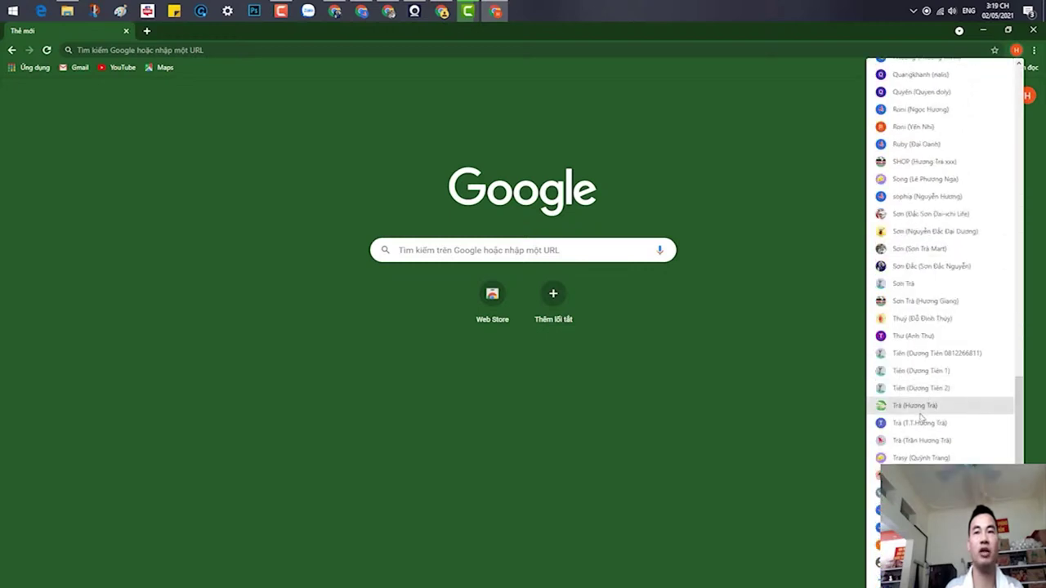
scroll(905, 215, up, 12)
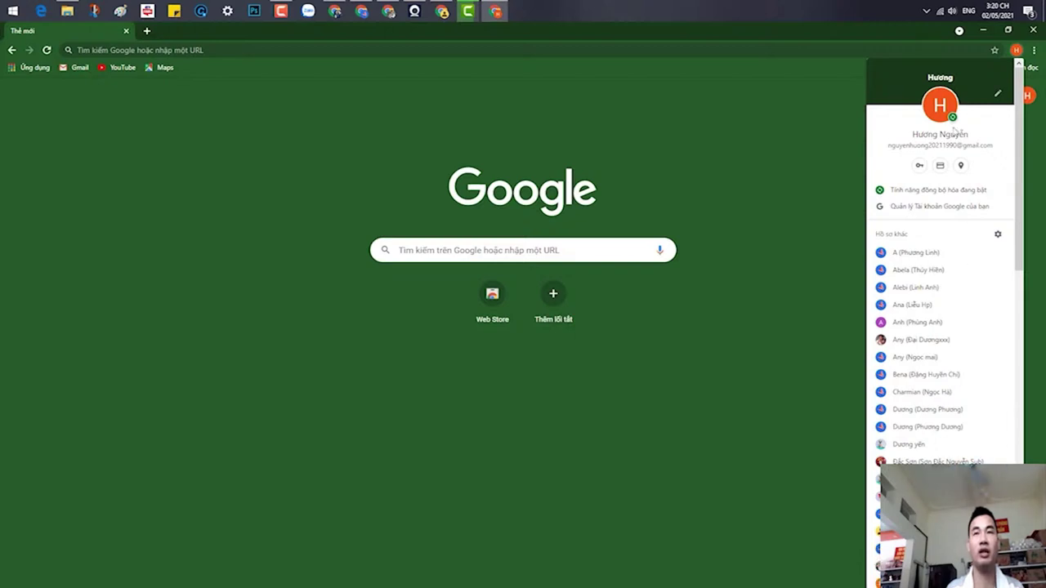
click(777, 148)
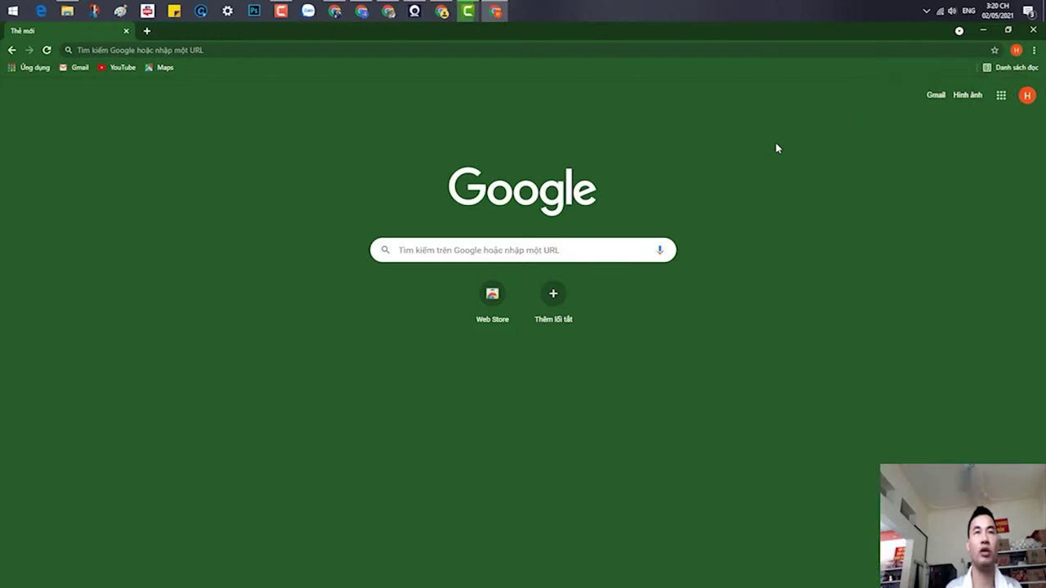
click(1016, 51)
scroll(983, 372, down, 10)
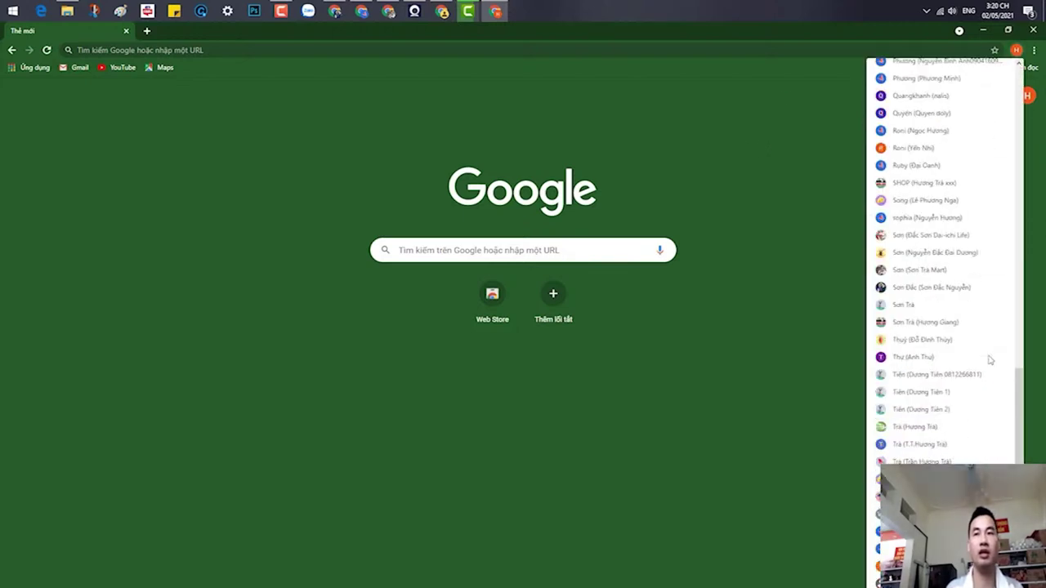
click(764, 109)
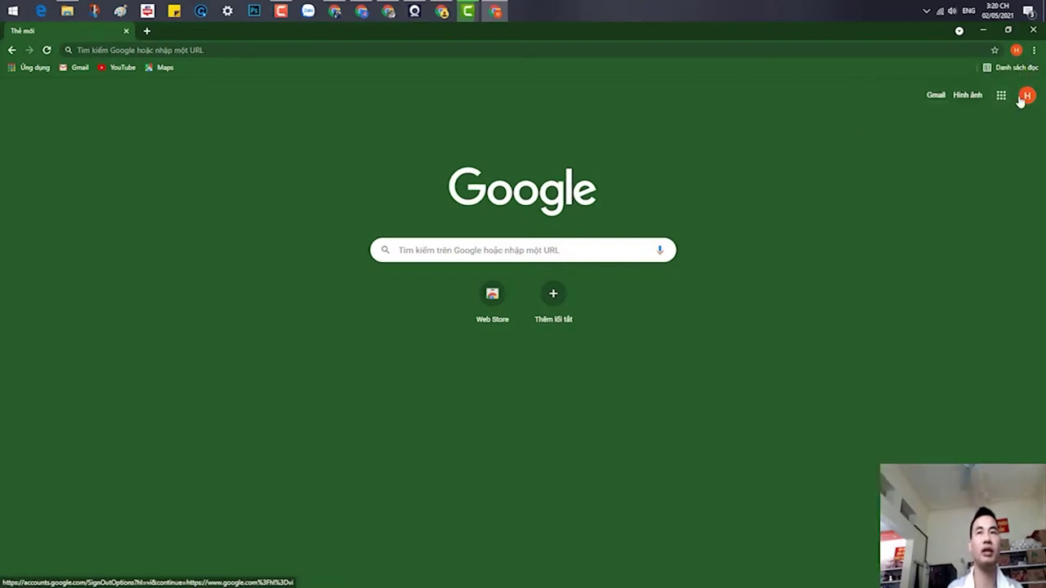
Open the welcome email in the new Gmail inbox and sign up for Google tips and news.
click(932, 99)
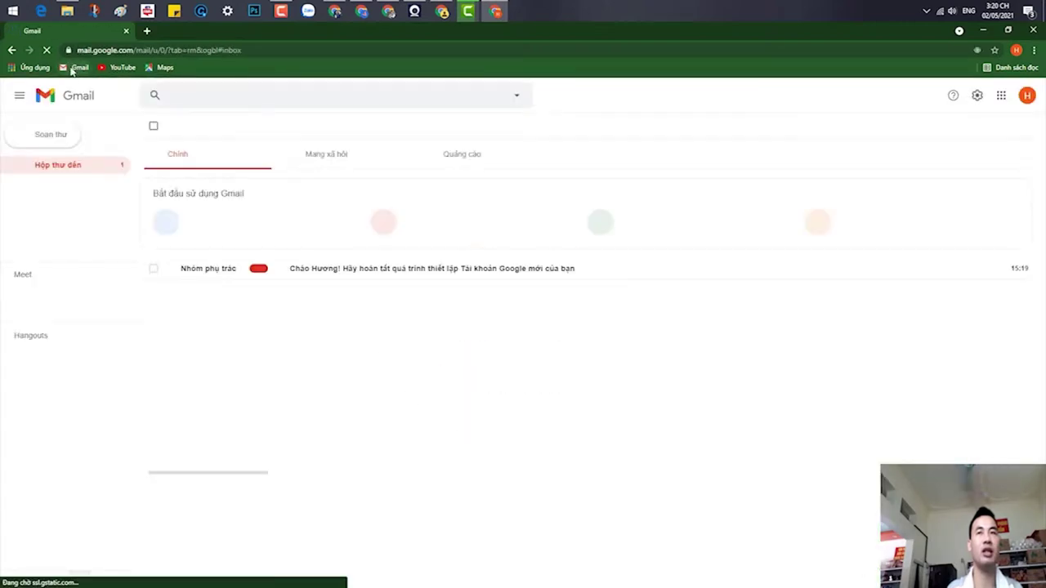
click(357, 272)
scroll(630, 365, down, 3)
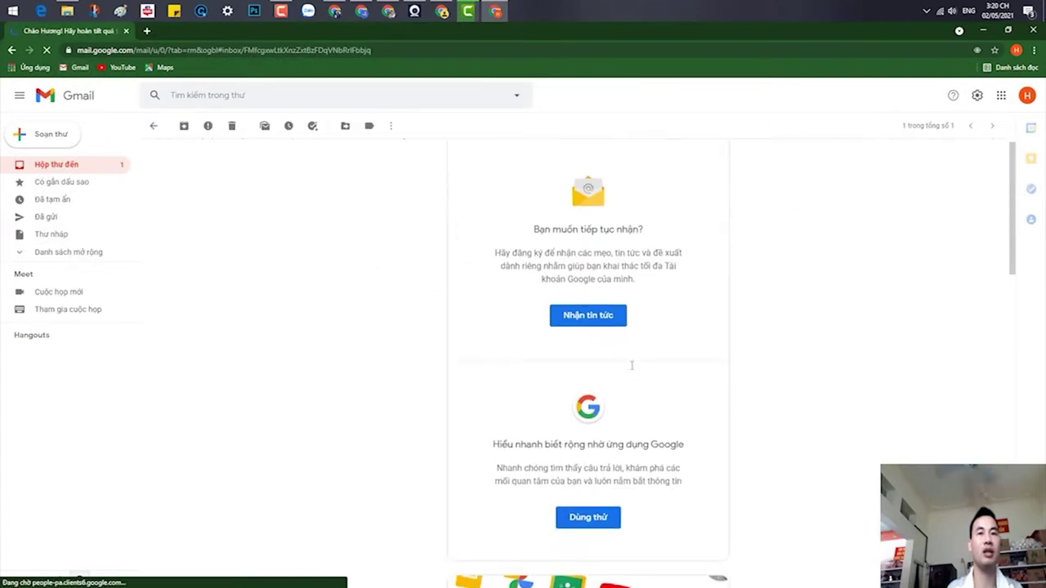
click(587, 310)
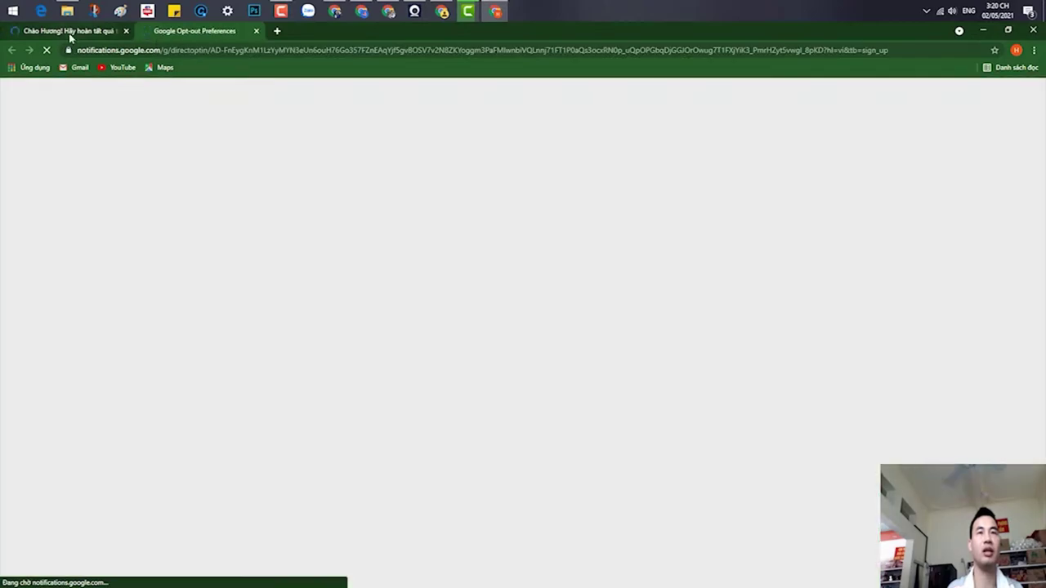
Confirm the Google updates subscription and open the Google Account page from the email.
click(72, 34)
scroll(491, 409, down, 3)
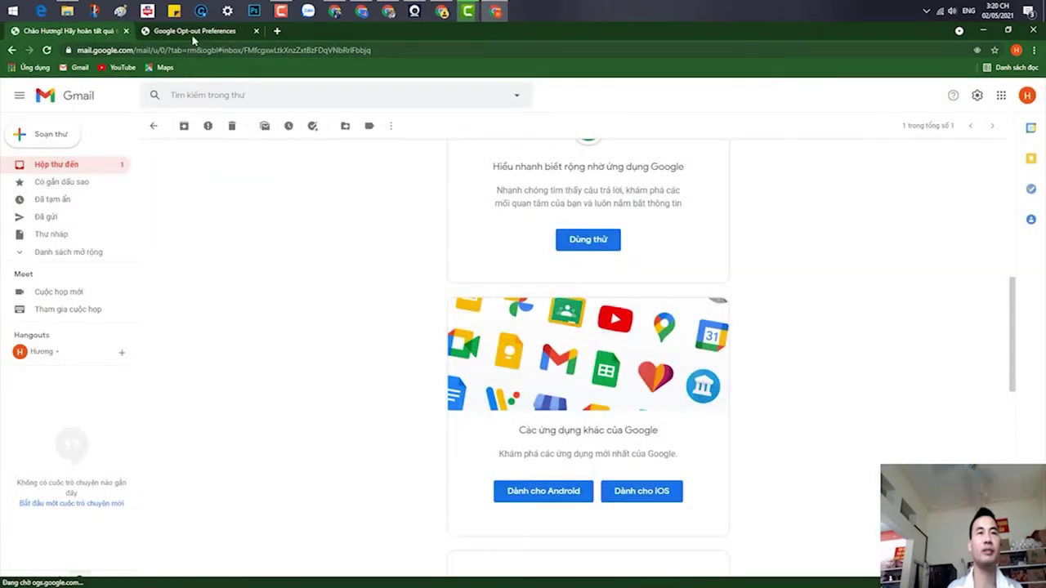
click(194, 31)
click(493, 235)
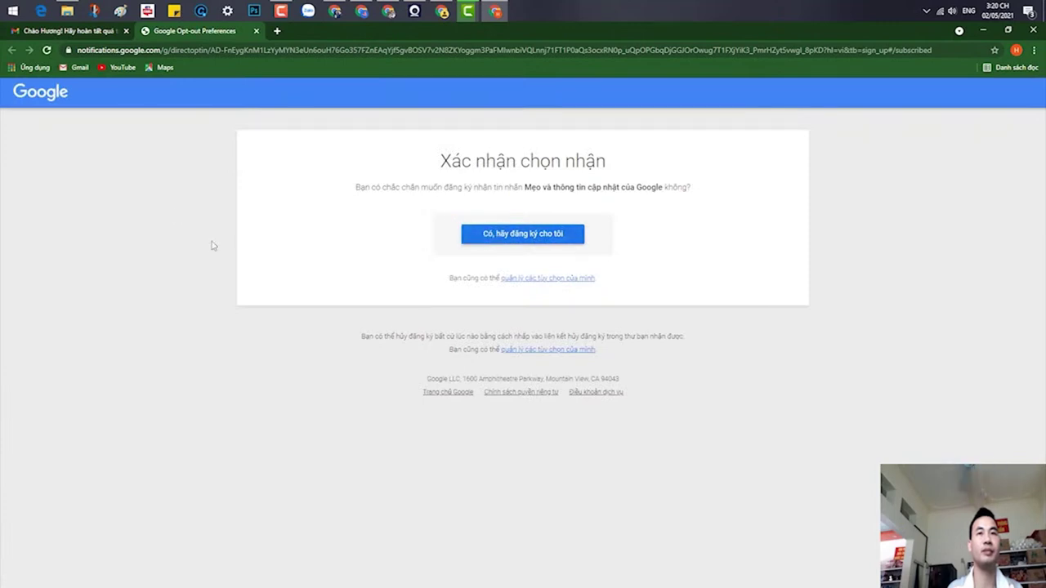
click(96, 31)
scroll(537, 292, down, 6)
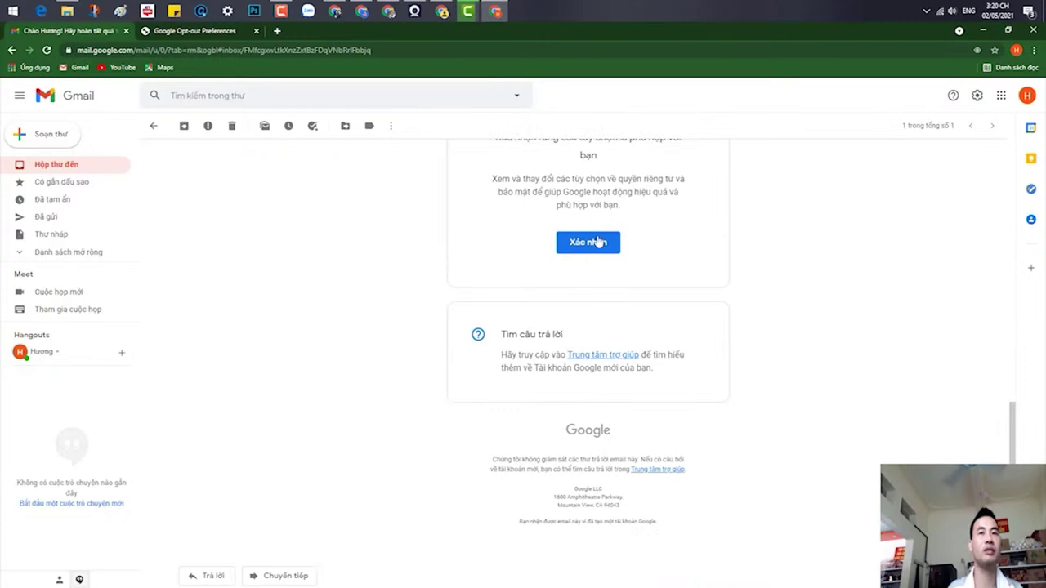
scroll(595, 246, up, 1)
click(589, 295)
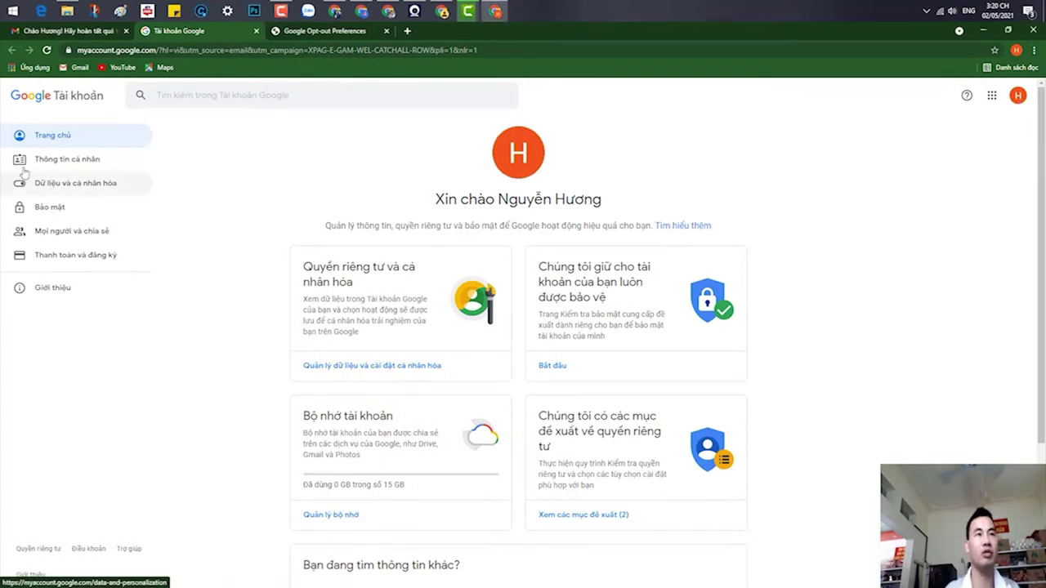
Go to Personal info and start changing the account's profile photo.
click(67, 157)
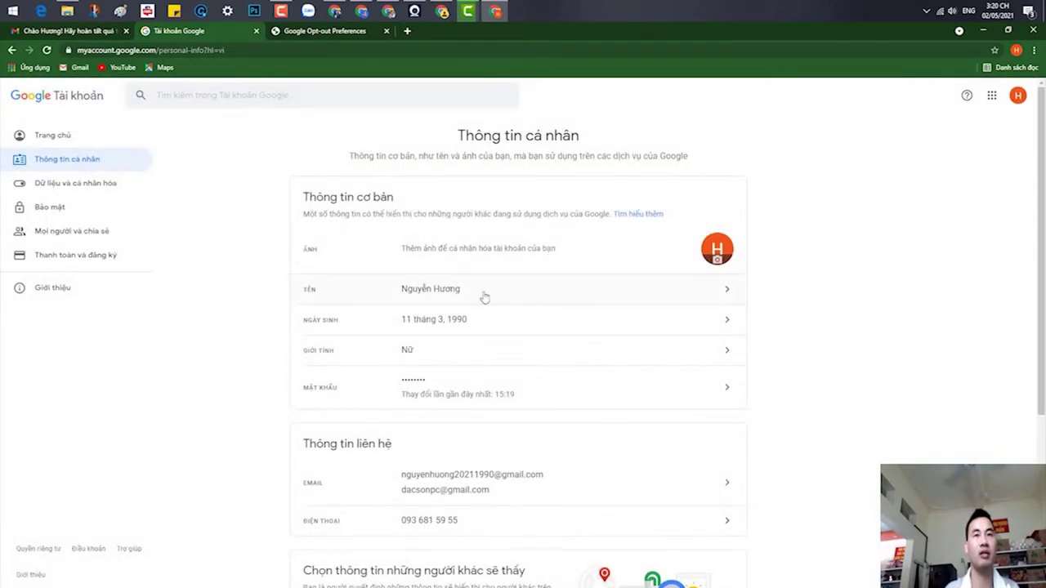
click(716, 260)
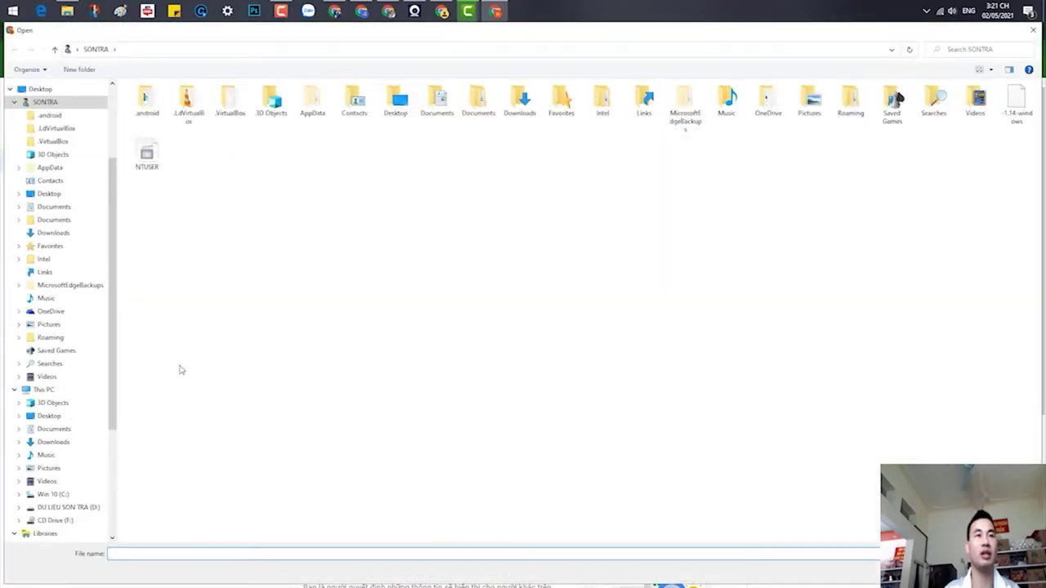
Browse This PC to folder 1 inside ANH SON TRA on drive DU LIEU SON TRA (D:).
click(43, 390)
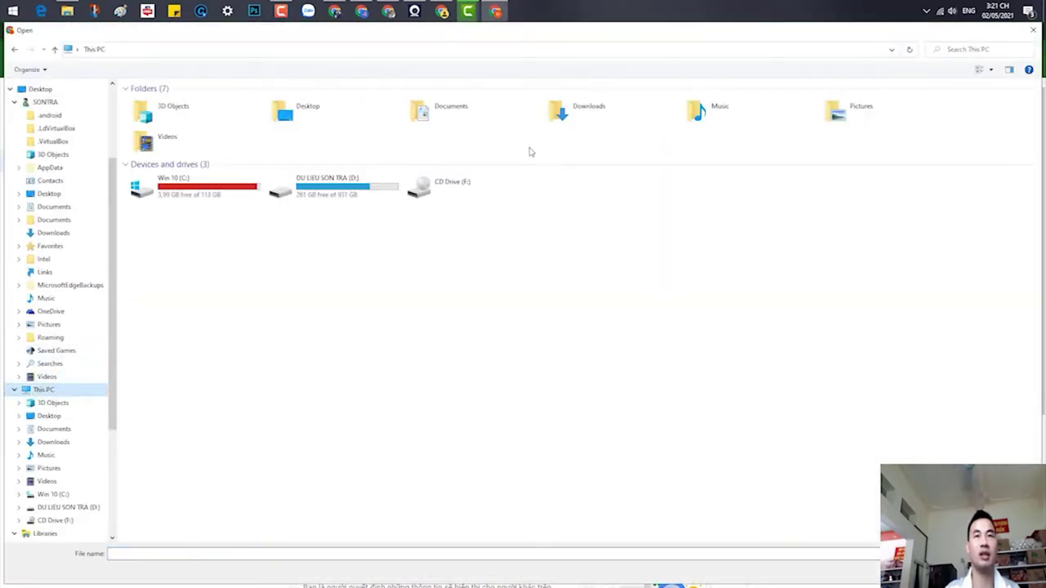
double_click(323, 186)
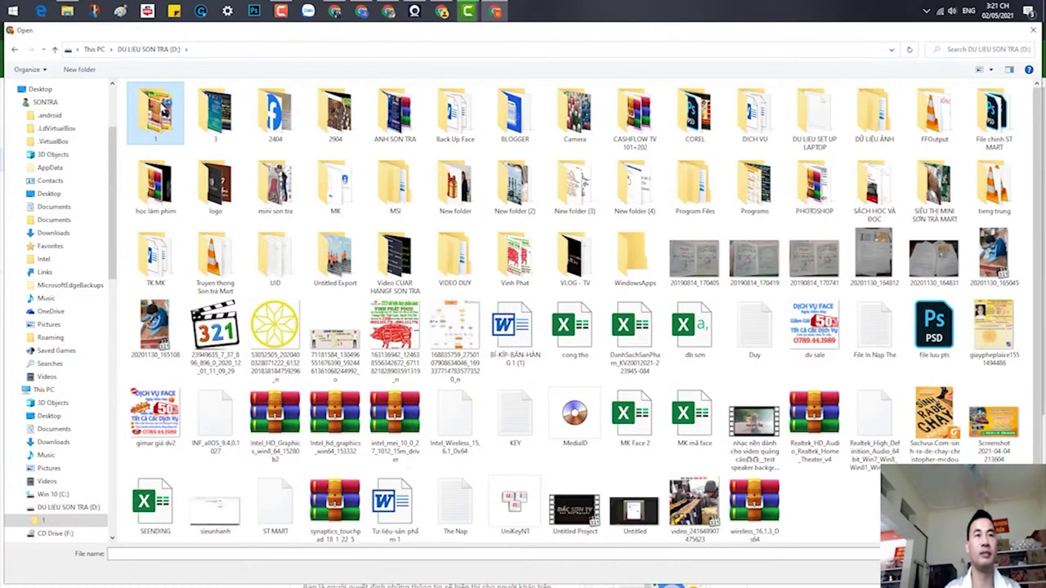
double_click(163, 104)
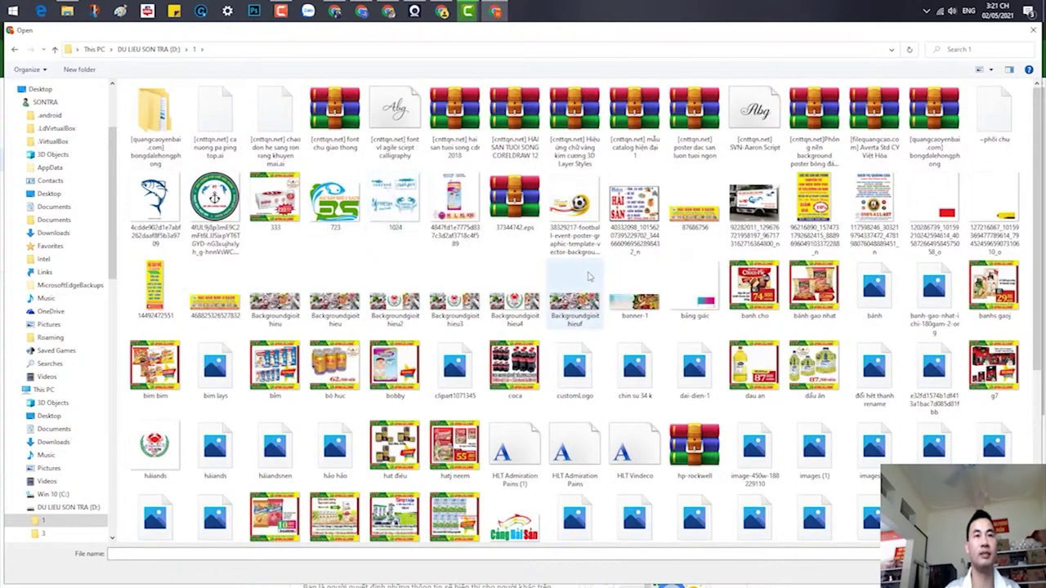
scroll(562, 270, down, 5)
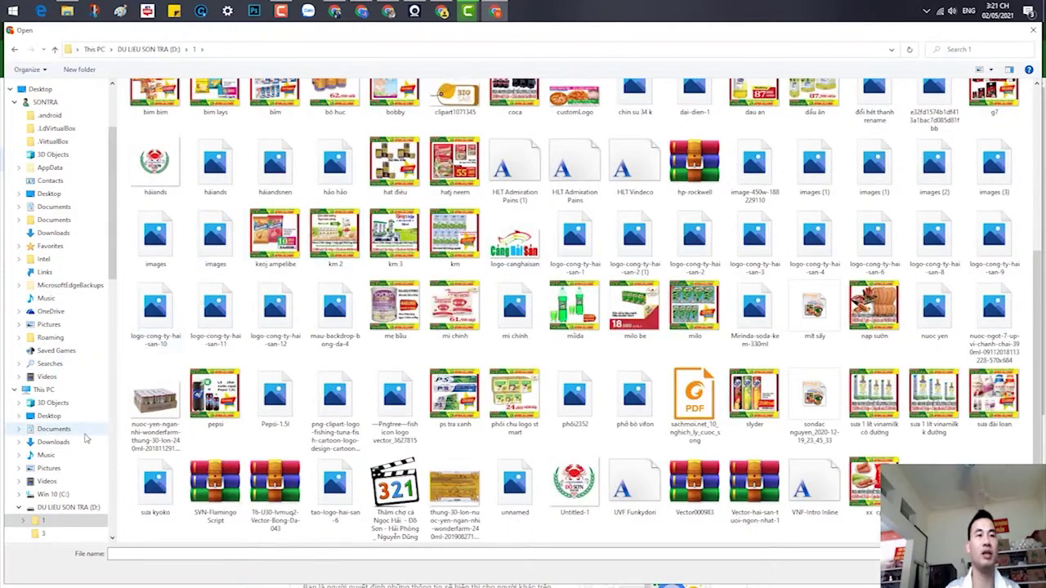
scroll(85, 439, down, 2)
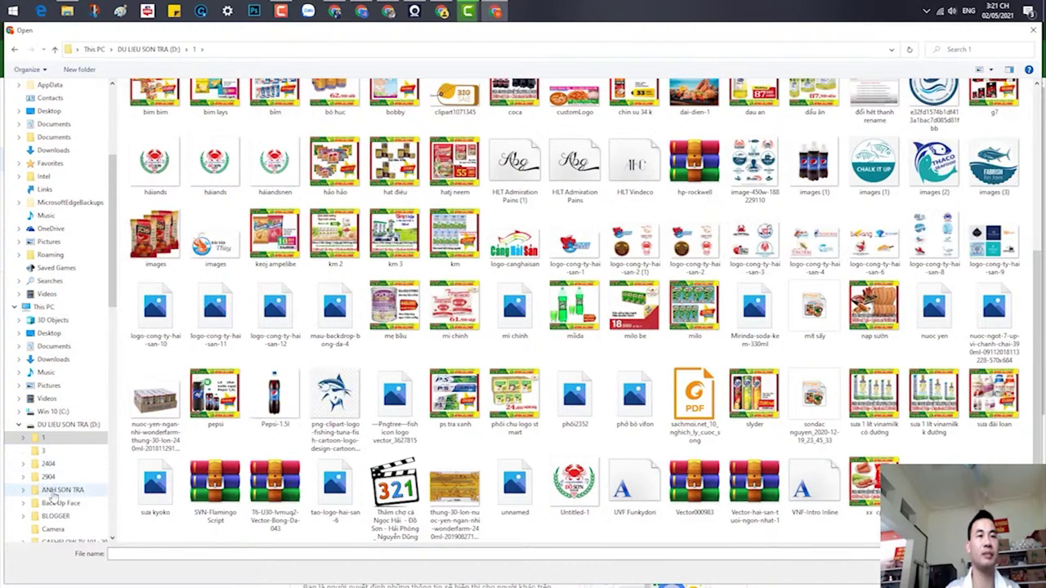
click(54, 491)
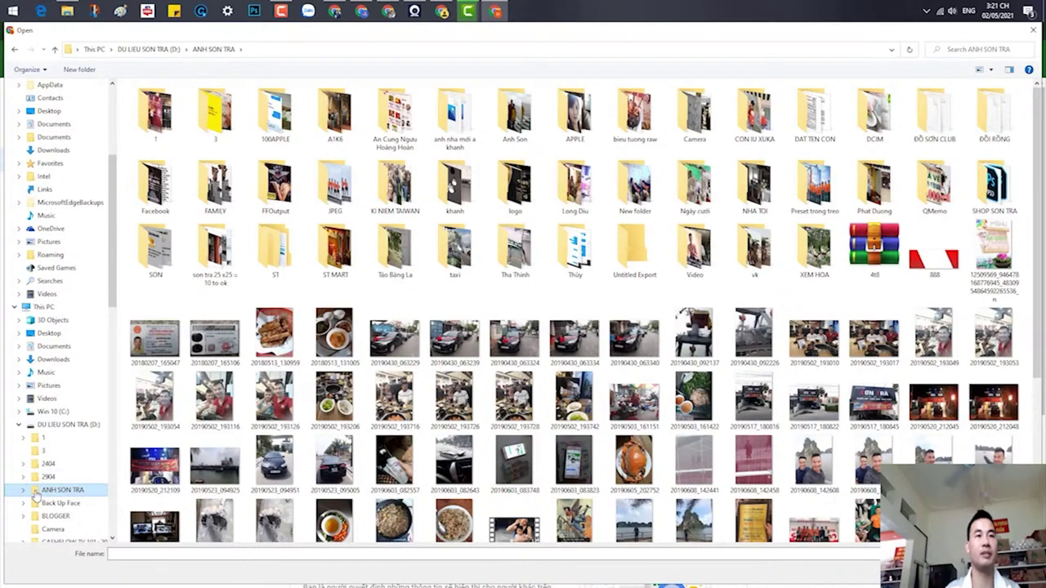
click(50, 477)
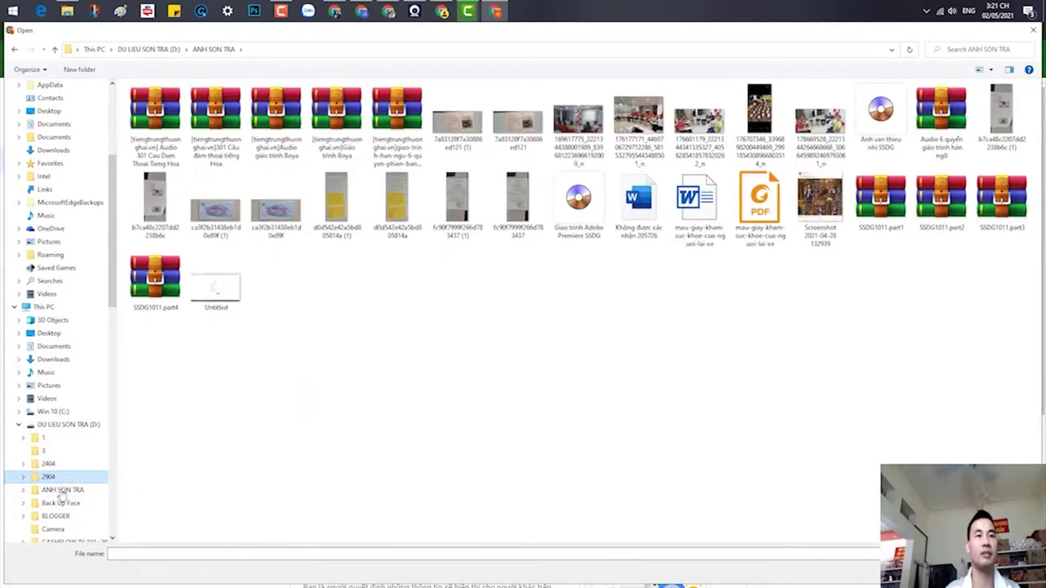
click(60, 491)
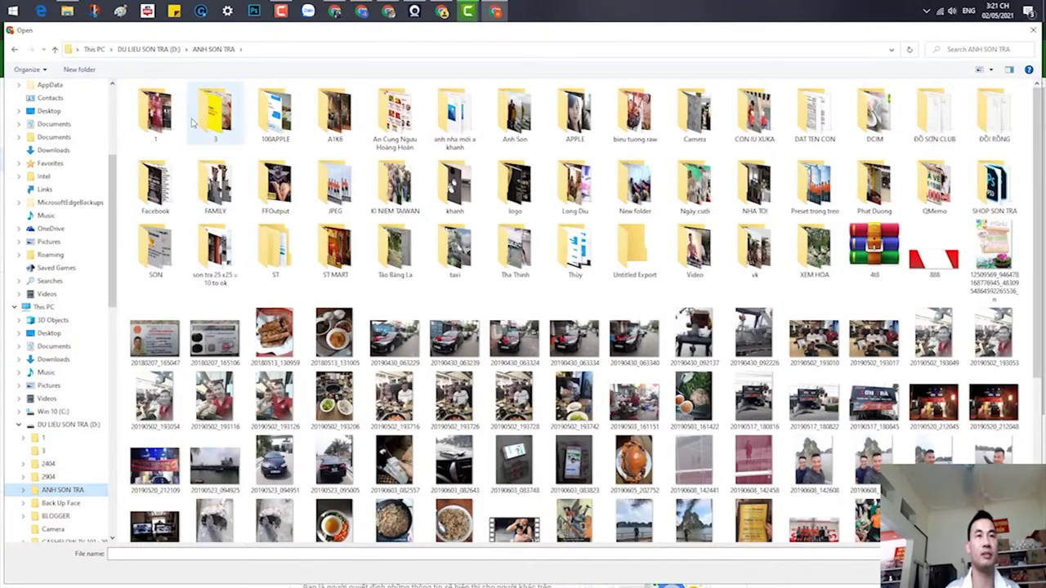
double_click(173, 129)
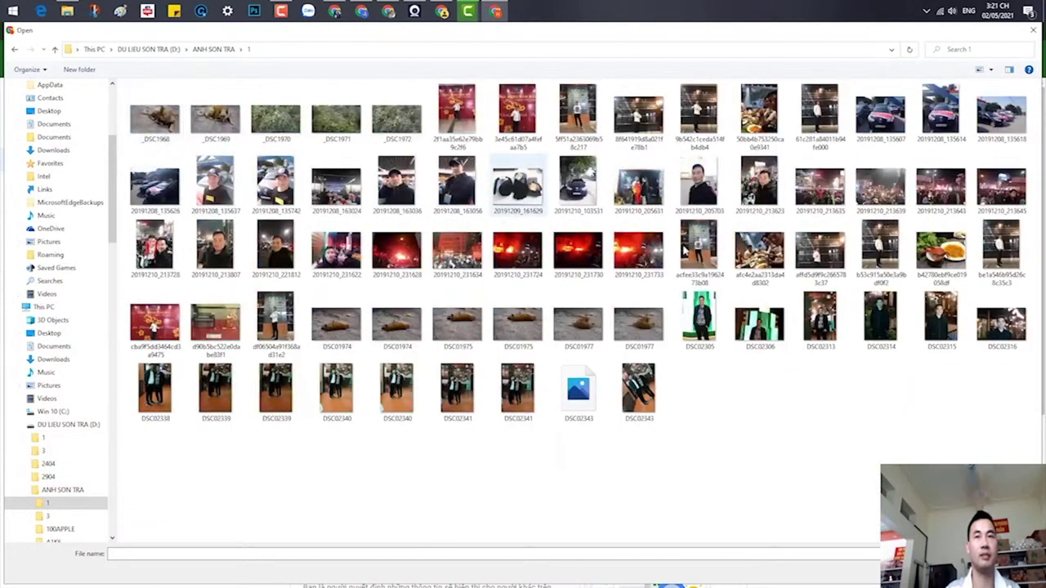
Pick the photo, shift its crop slightly down, and set it as the profile picture.
double_click(528, 111)
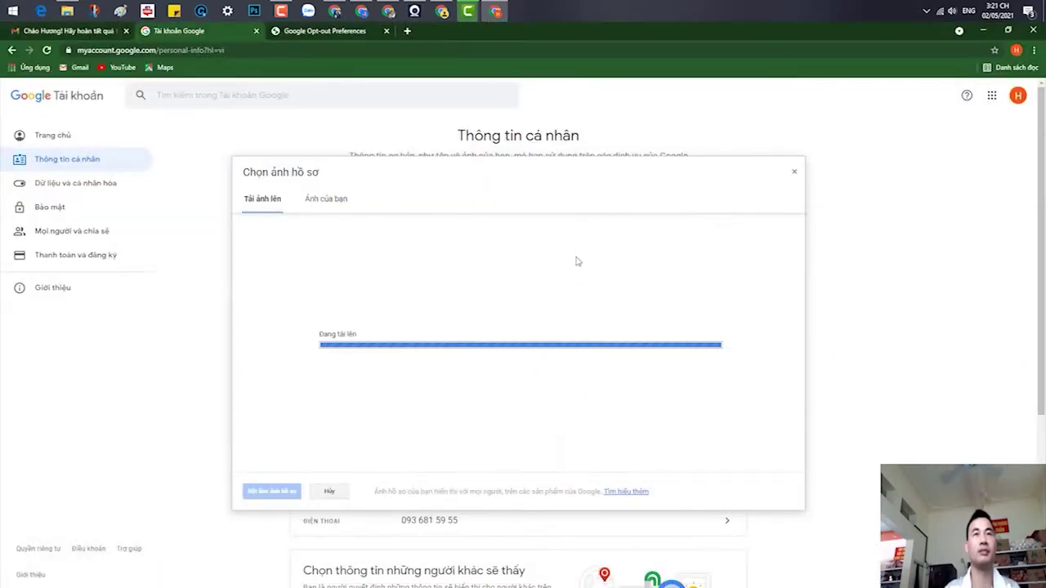
drag(535, 332, 535, 347)
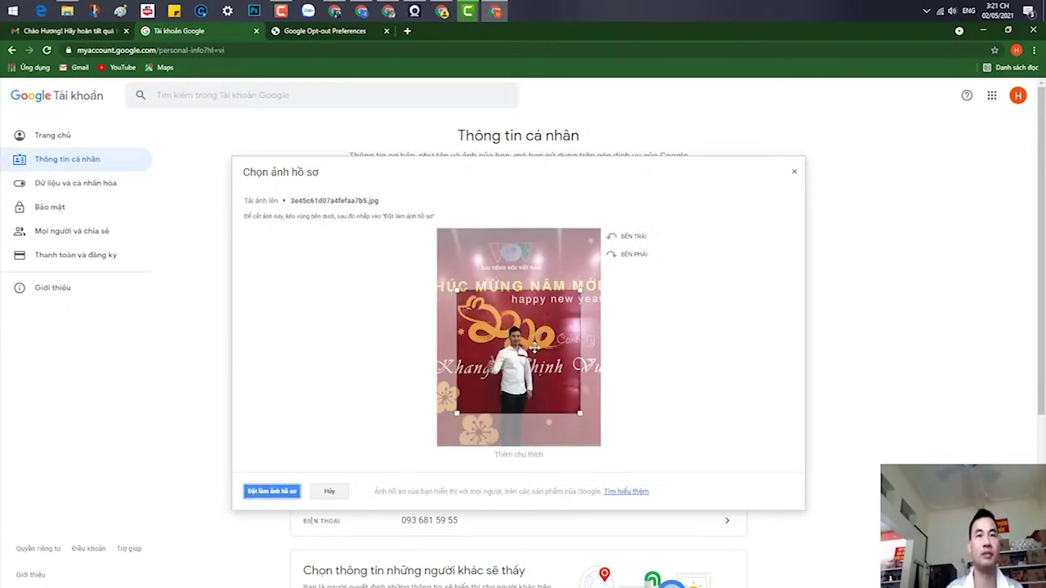
click(249, 492)
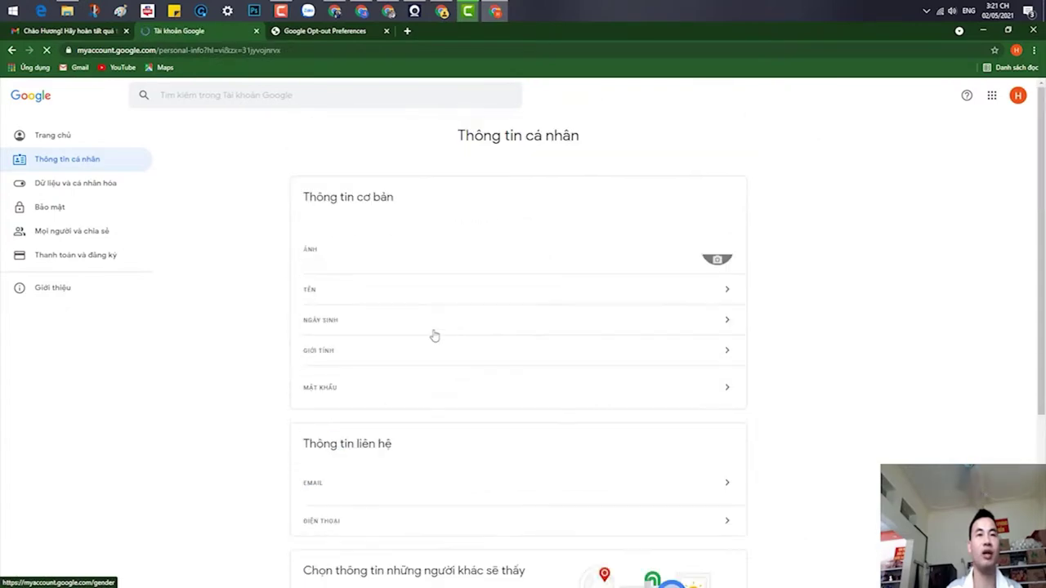
scroll(458, 270, down, 2)
scroll(482, 315, down, 1)
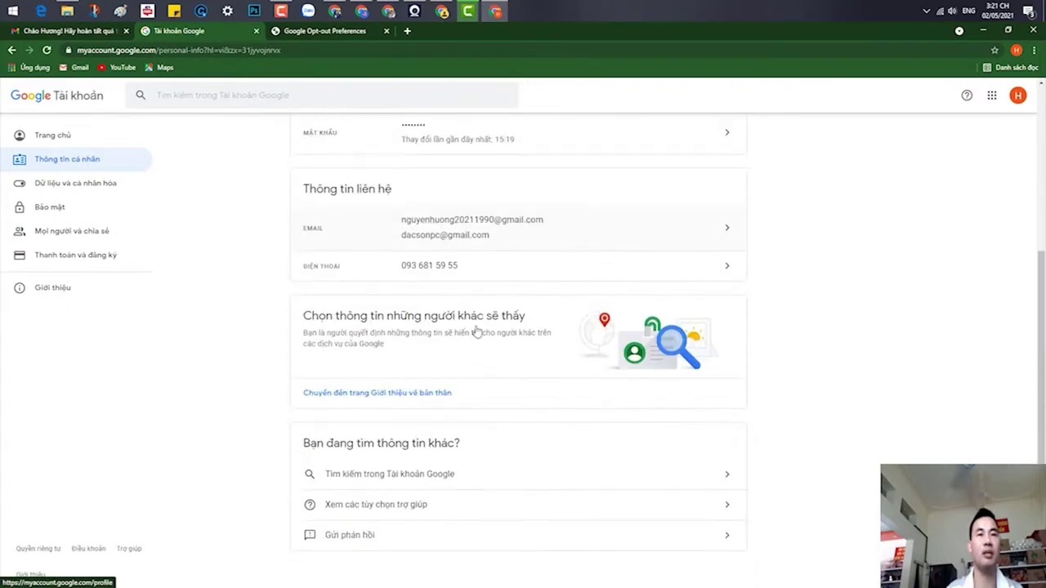
Look through the Data & personalisation and Security pages of the Google Account.
click(78, 186)
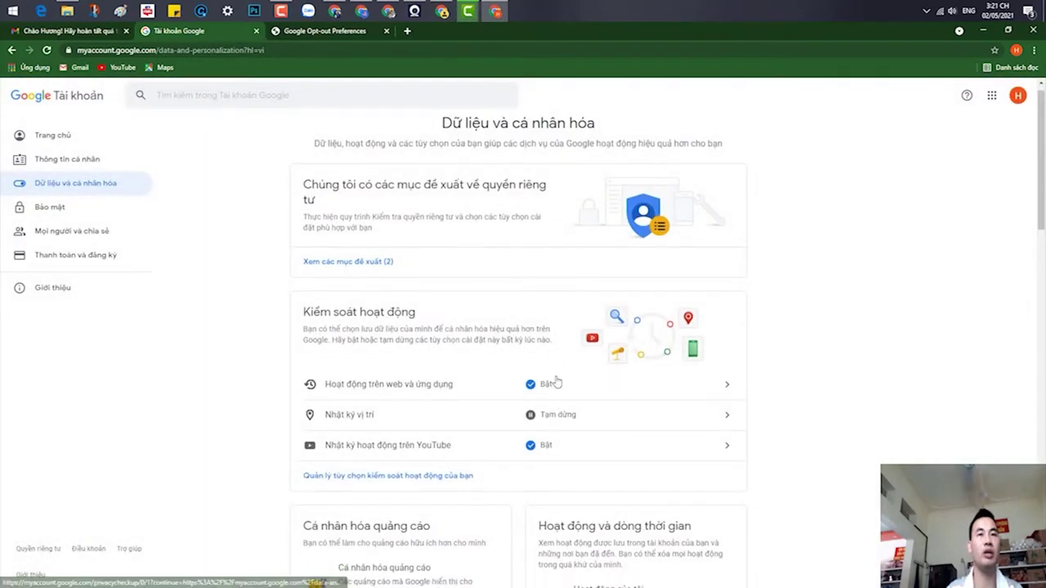
scroll(523, 360, down, 3)
scroll(488, 346, down, 8)
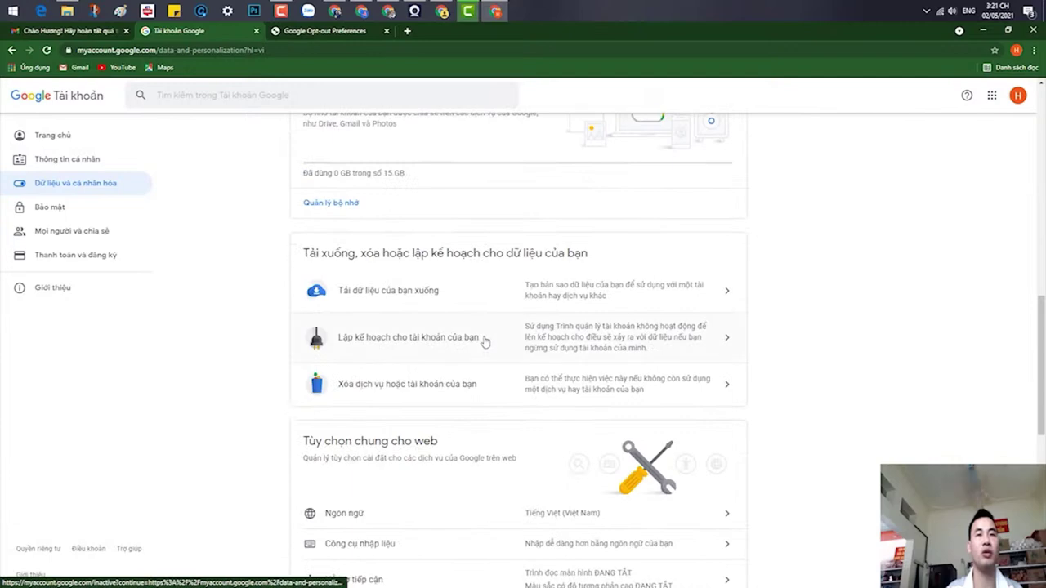
scroll(485, 342, down, 5)
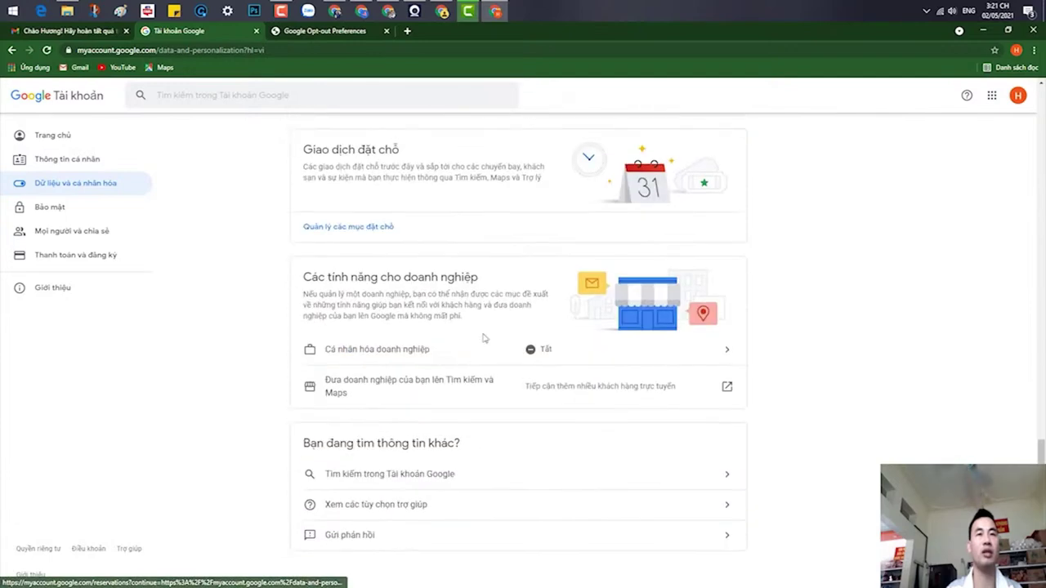
click(29, 207)
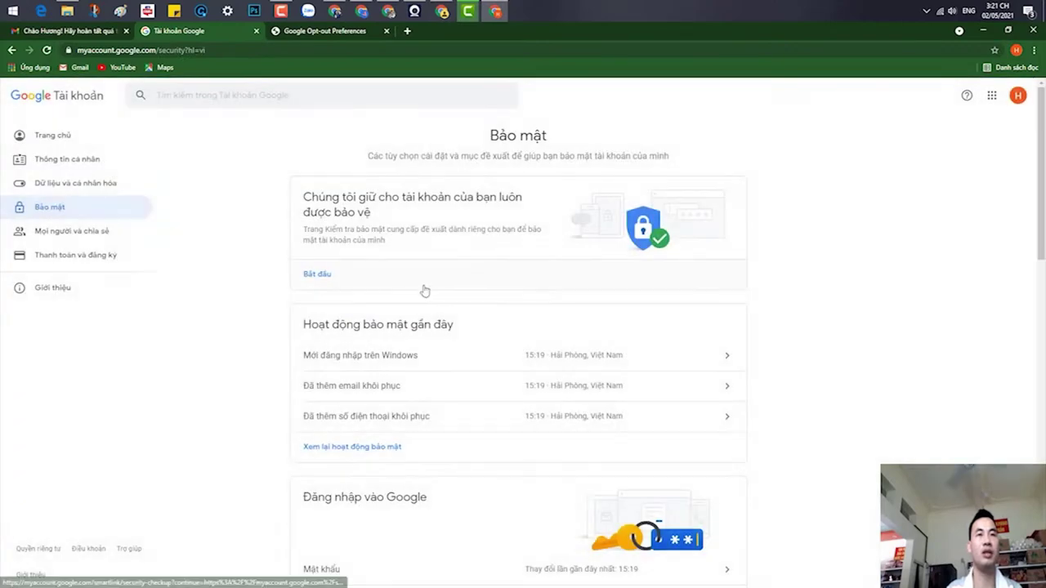
scroll(422, 288, down, 6)
scroll(427, 296, down, 3)
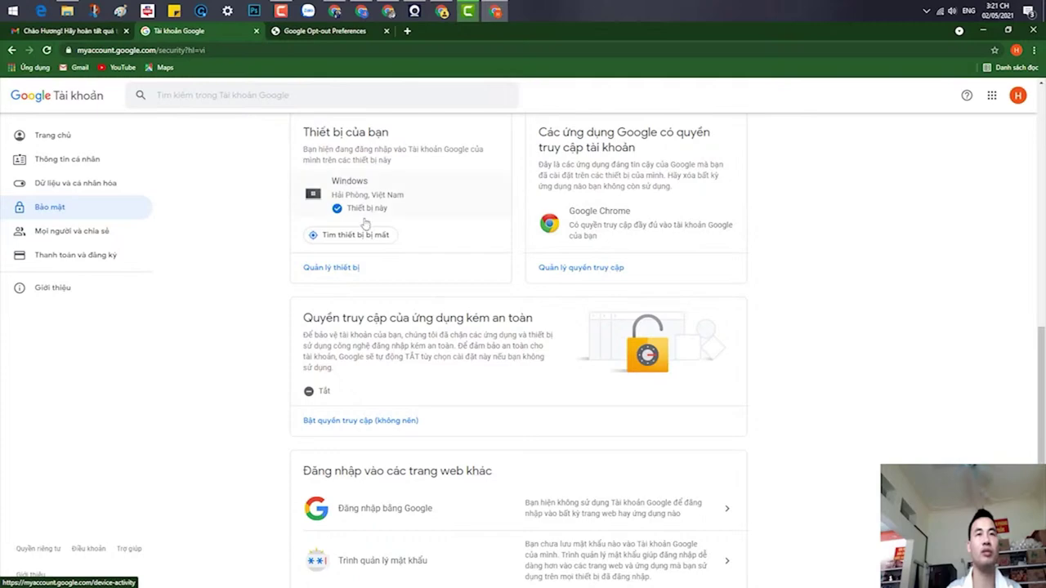
scroll(361, 286, down, 2)
scroll(361, 295, down, 2)
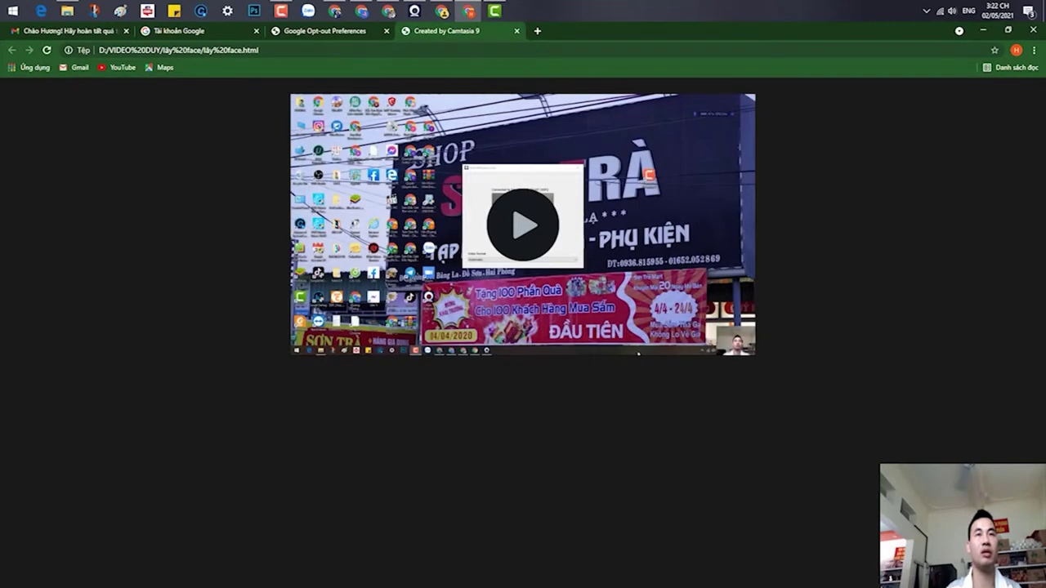
Close the Camtasia and opt-out tabs, browse People & sharing and Payments, then return Home.
click(517, 31)
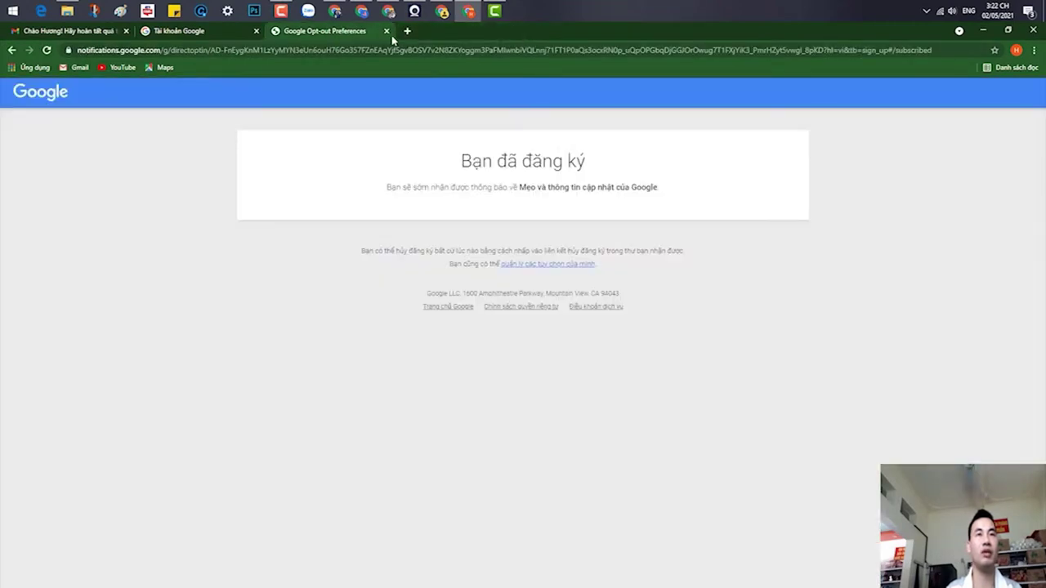
click(386, 31)
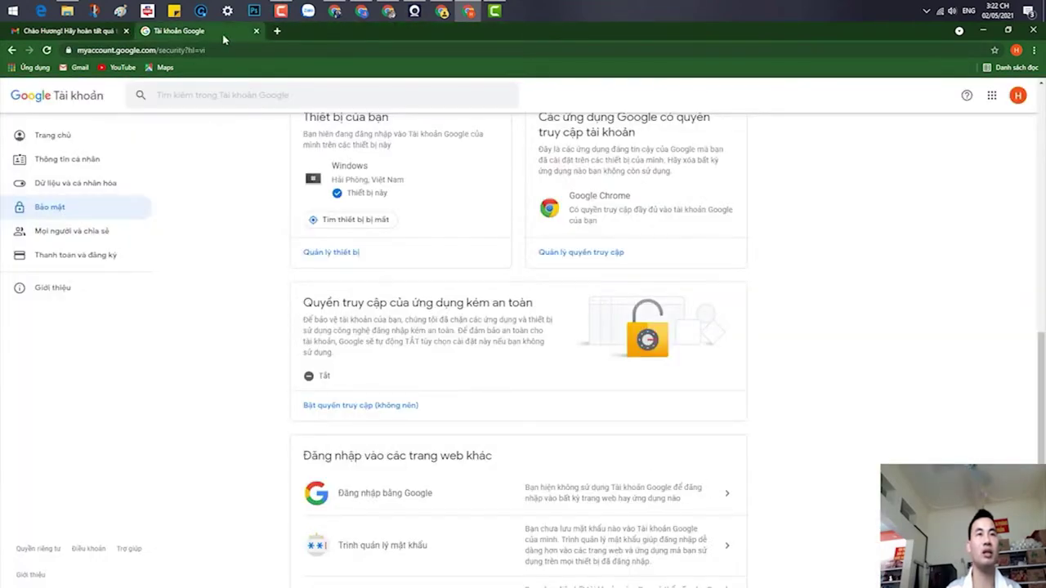
click(72, 231)
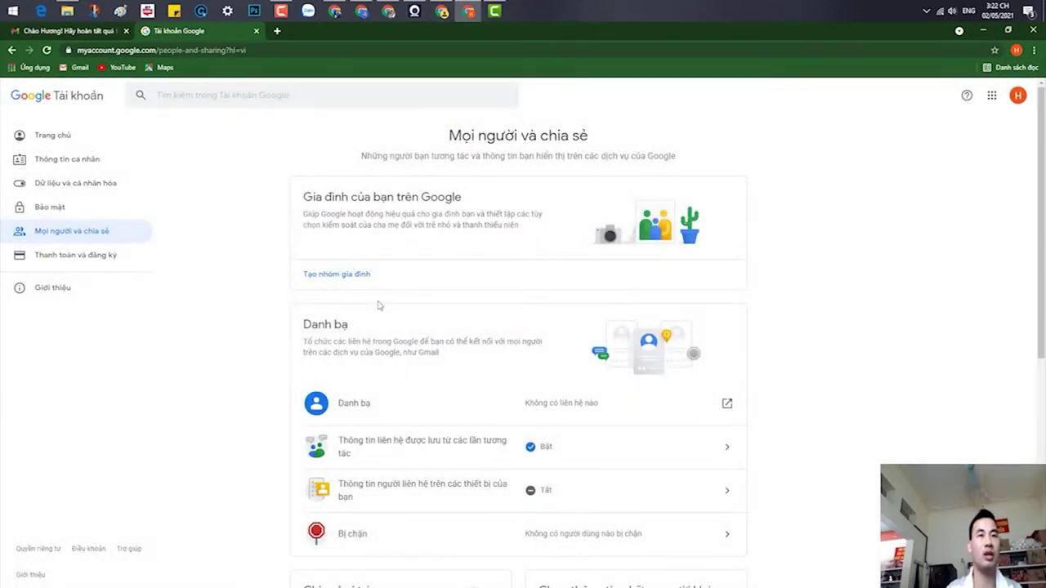
scroll(378, 306, down, 3)
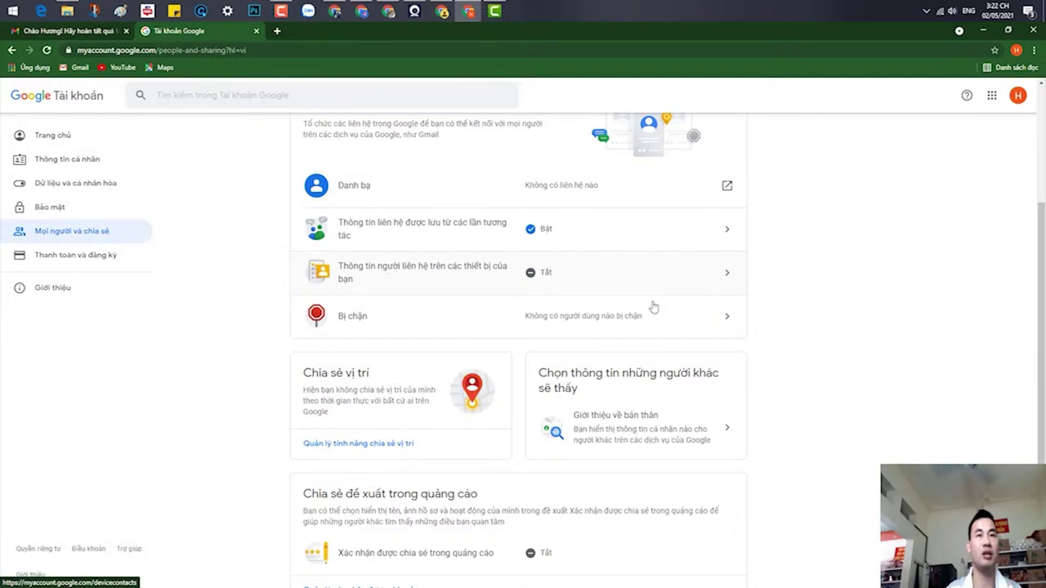
scroll(343, 432, down, 3)
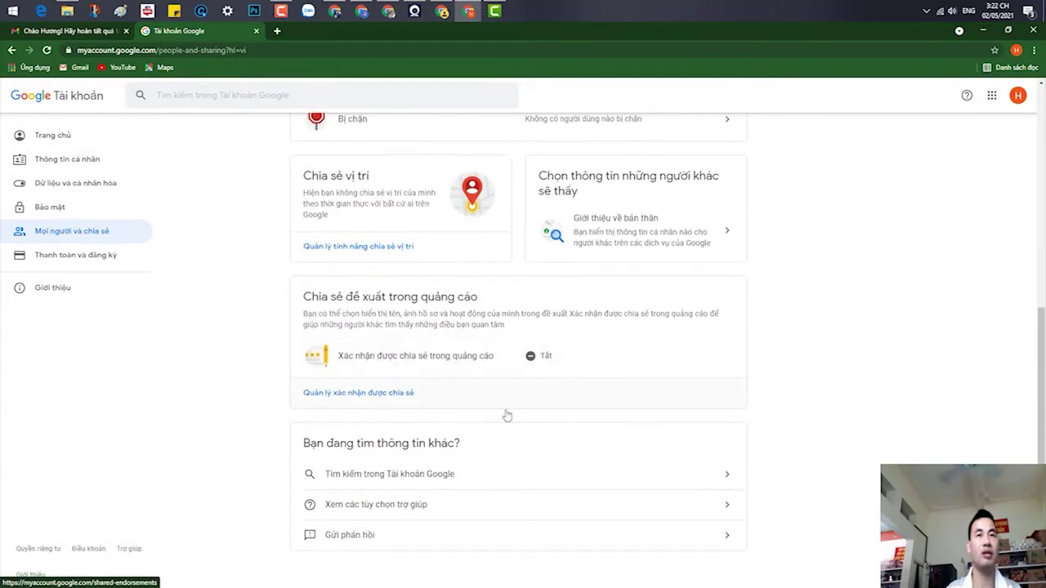
click(77, 259)
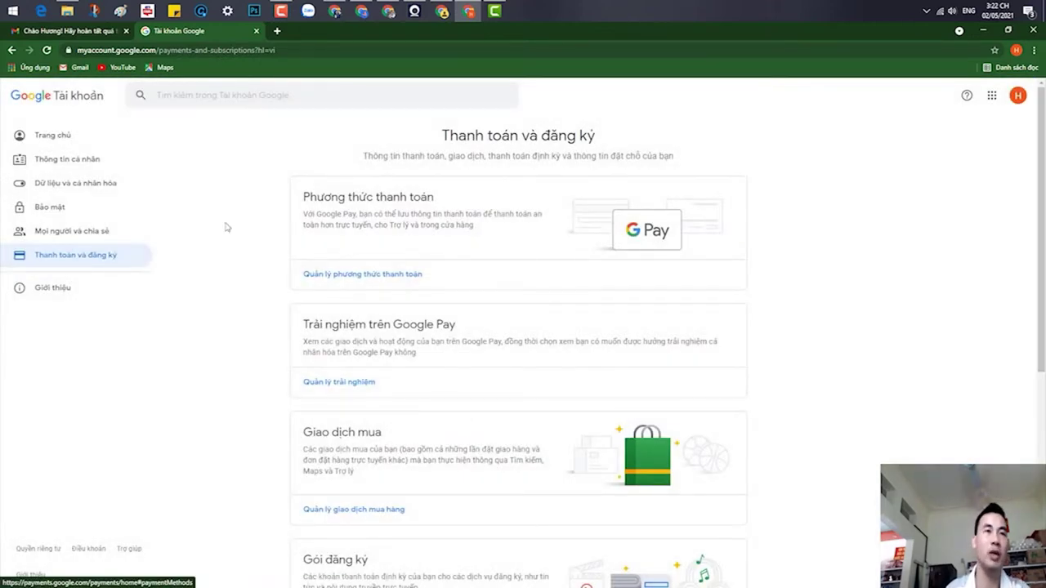
click(28, 135)
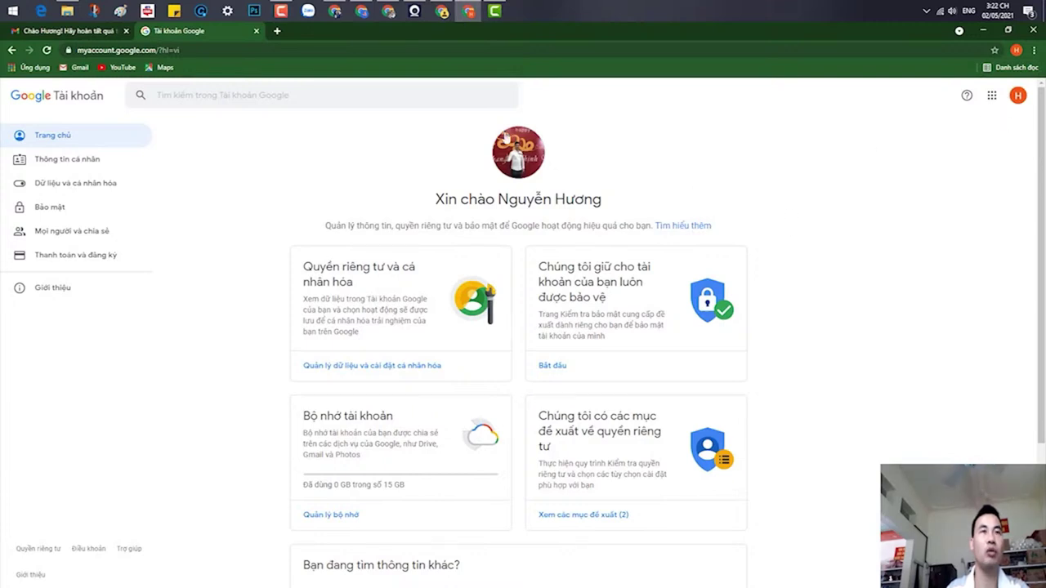
Check the Chrome profiles list, then reload the Google Account home page.
click(1017, 52)
scroll(978, 320, down, 10)
scroll(978, 320, up, 12)
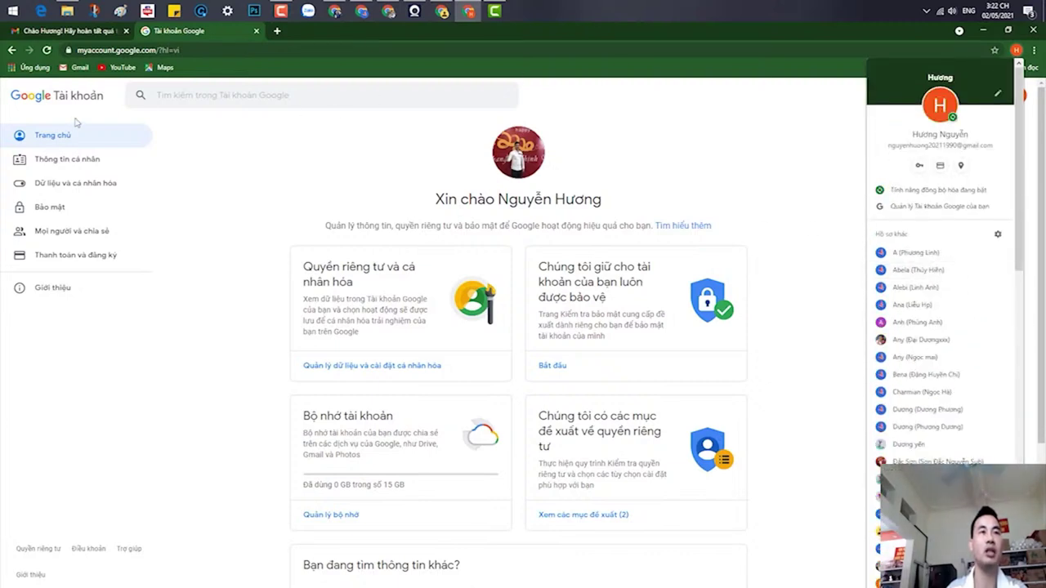
click(281, 9)
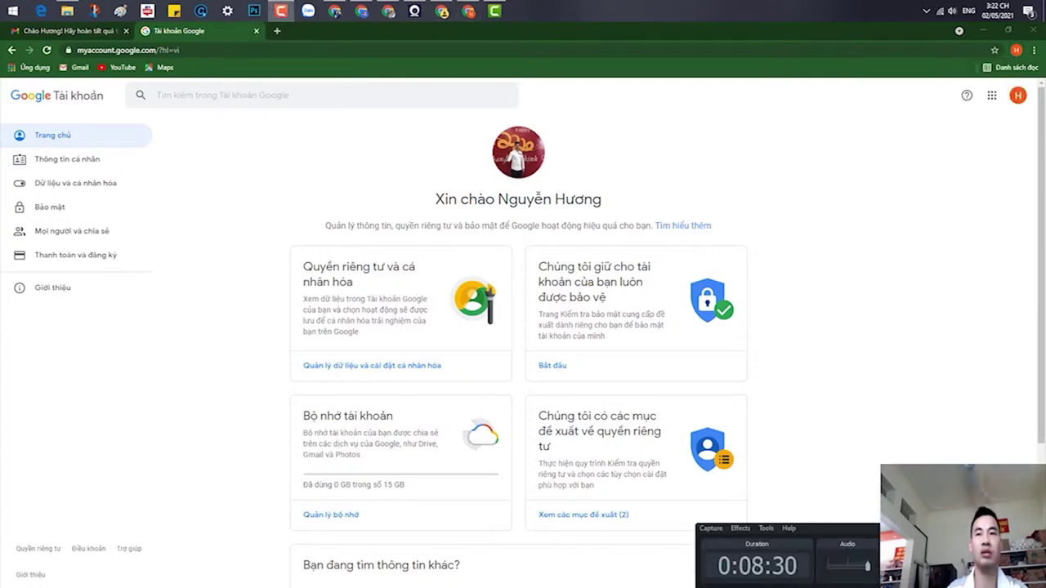
click(864, 331)
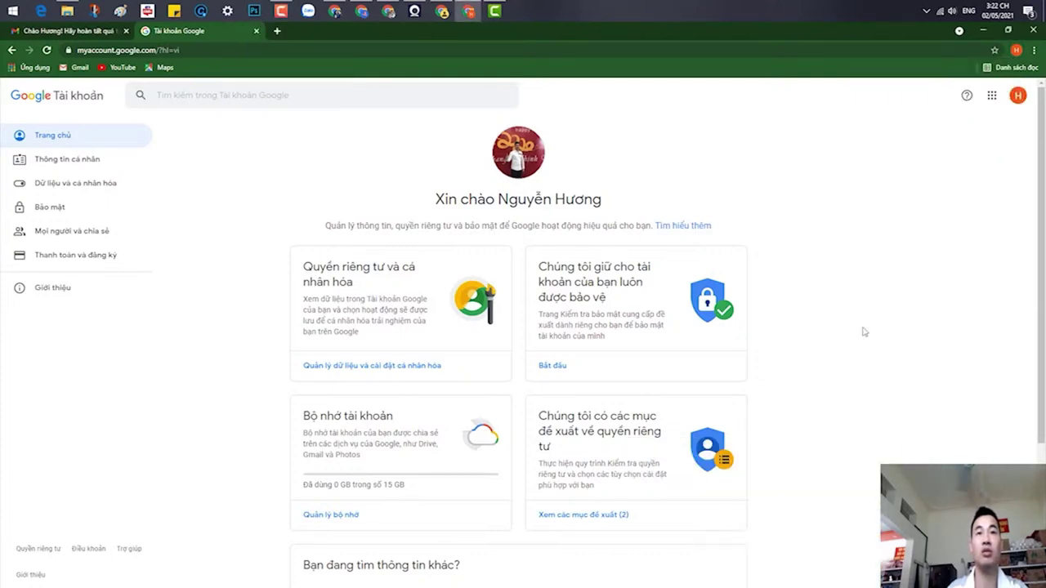
click(63, 138)
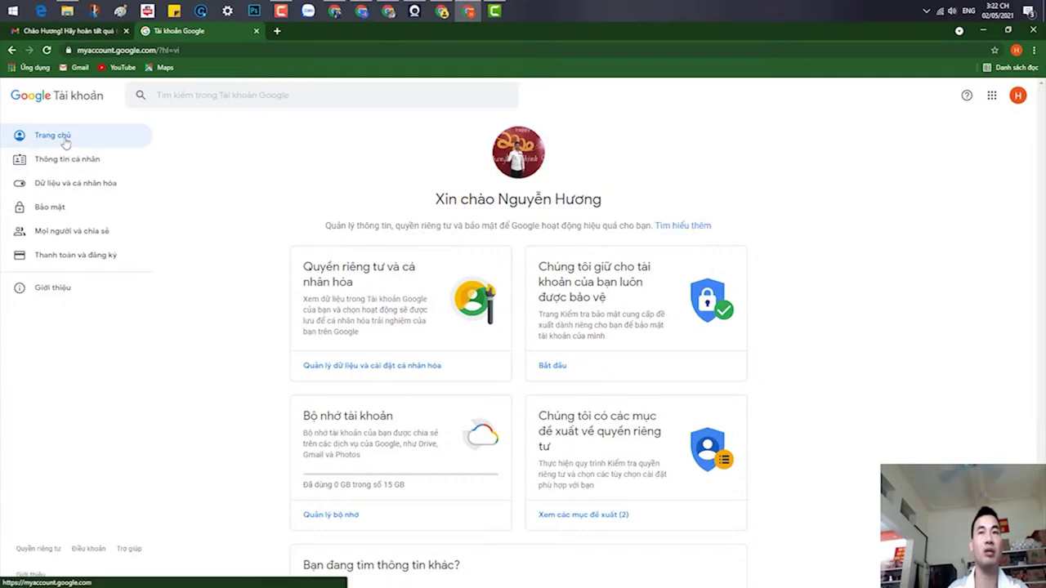
Look over the Personal info page's basic and contact details, then return Home.
click(1019, 97)
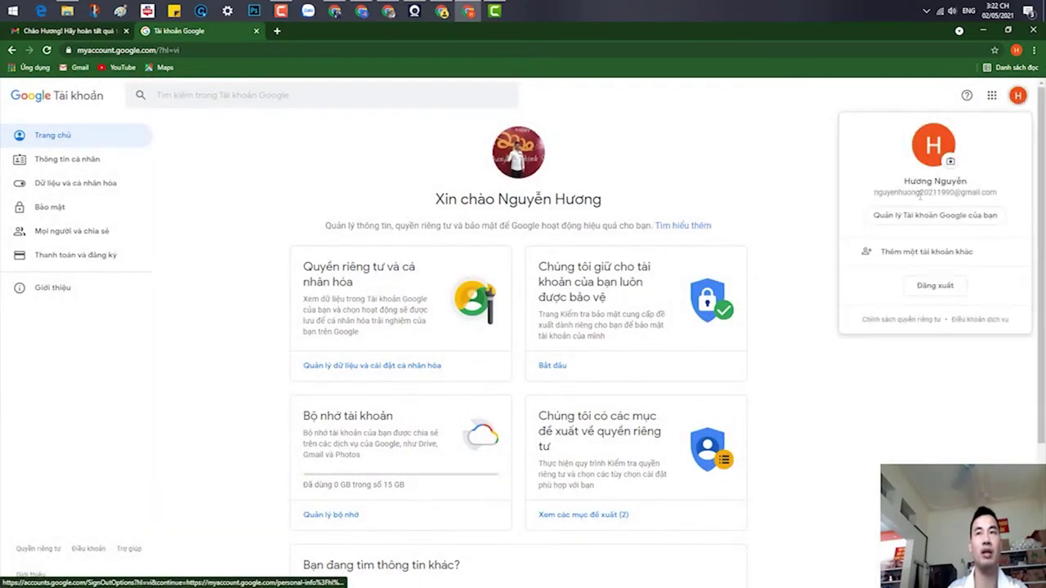
click(629, 128)
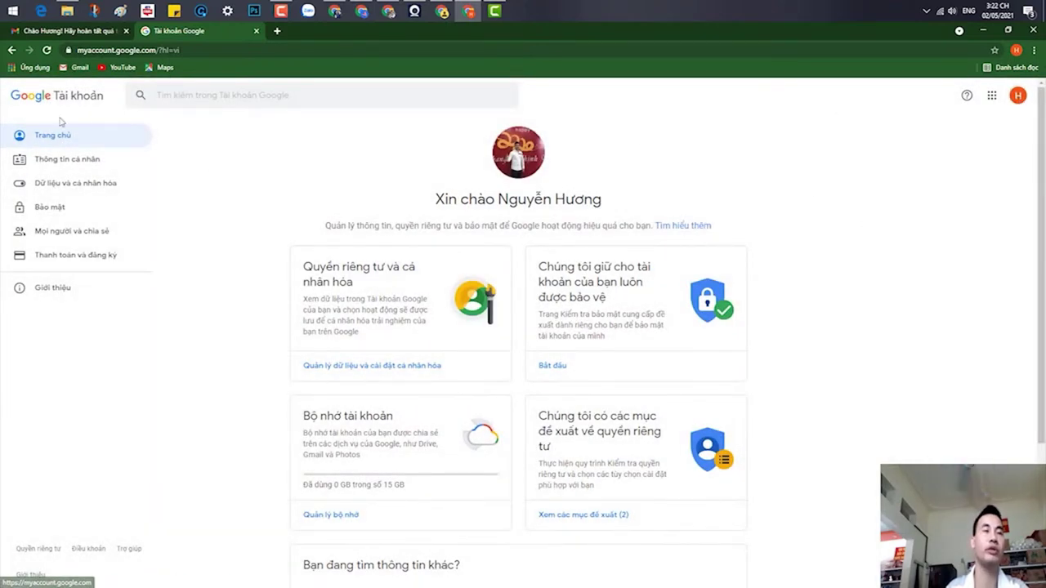
click(35, 168)
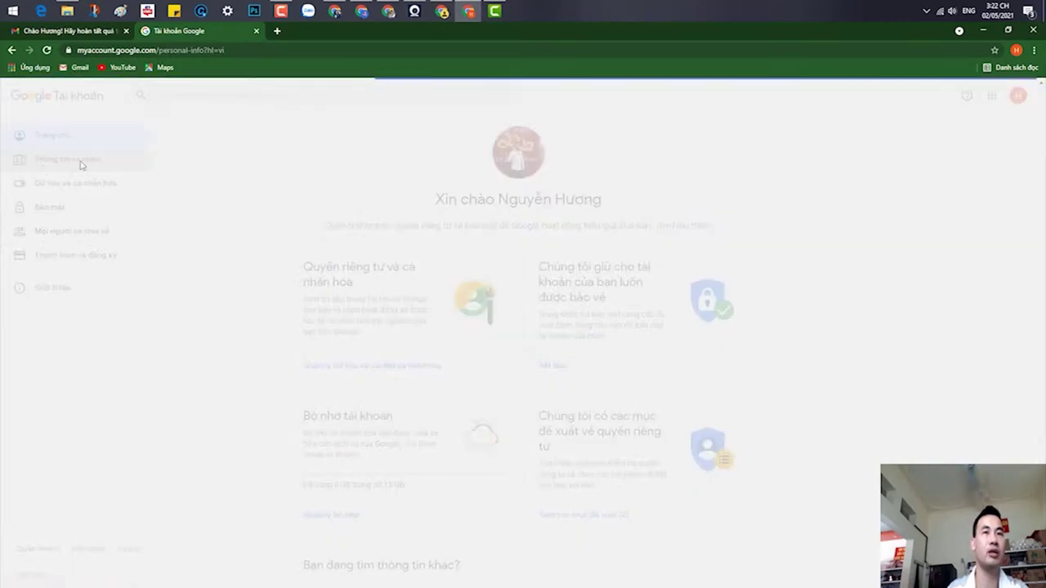
scroll(698, 285, down, 3)
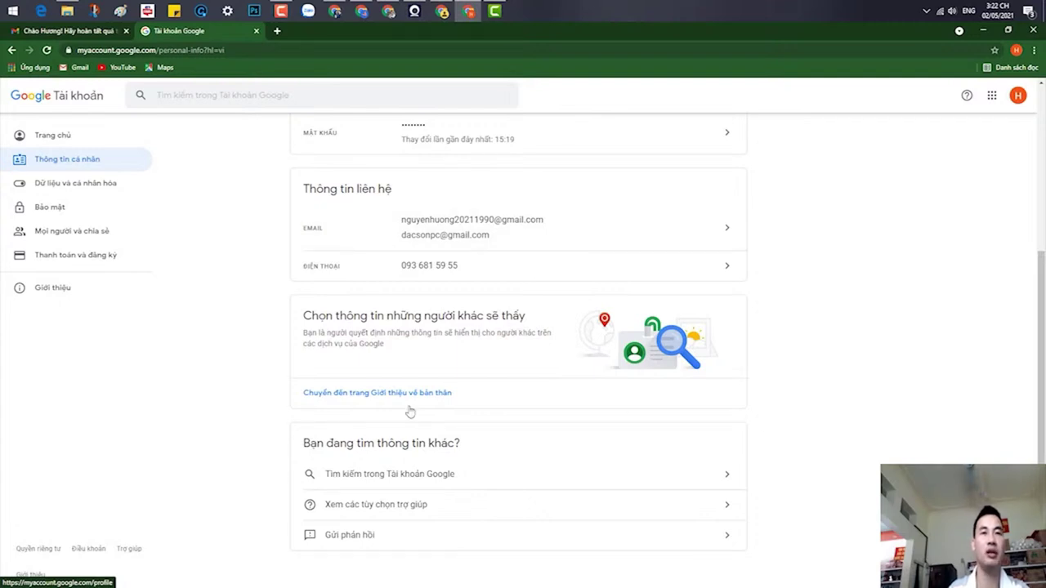
scroll(425, 375, up, 3)
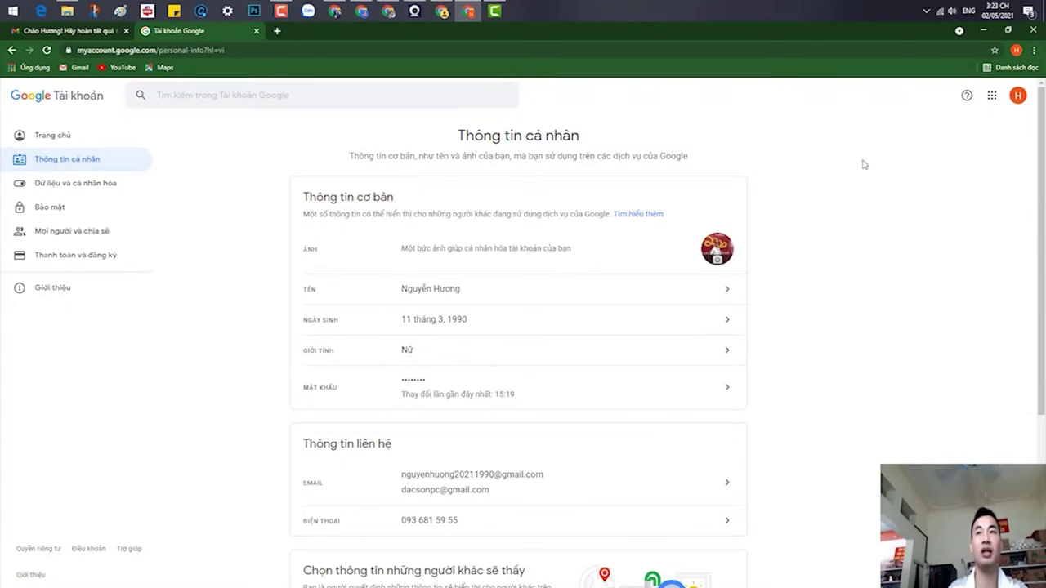
click(47, 137)
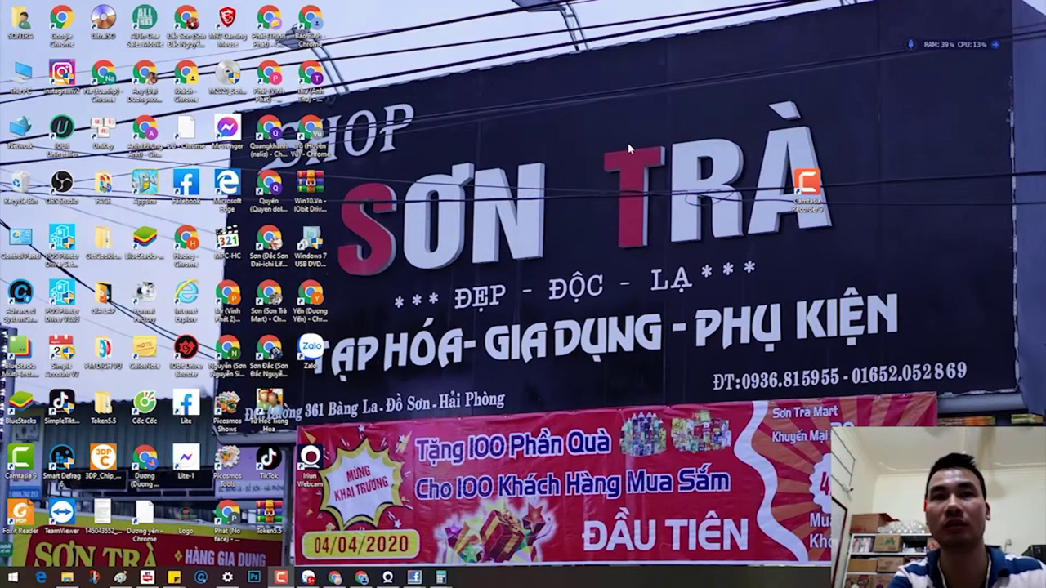
Refresh the Windows desktop three times from its right-click menu.
right_click(579, 79)
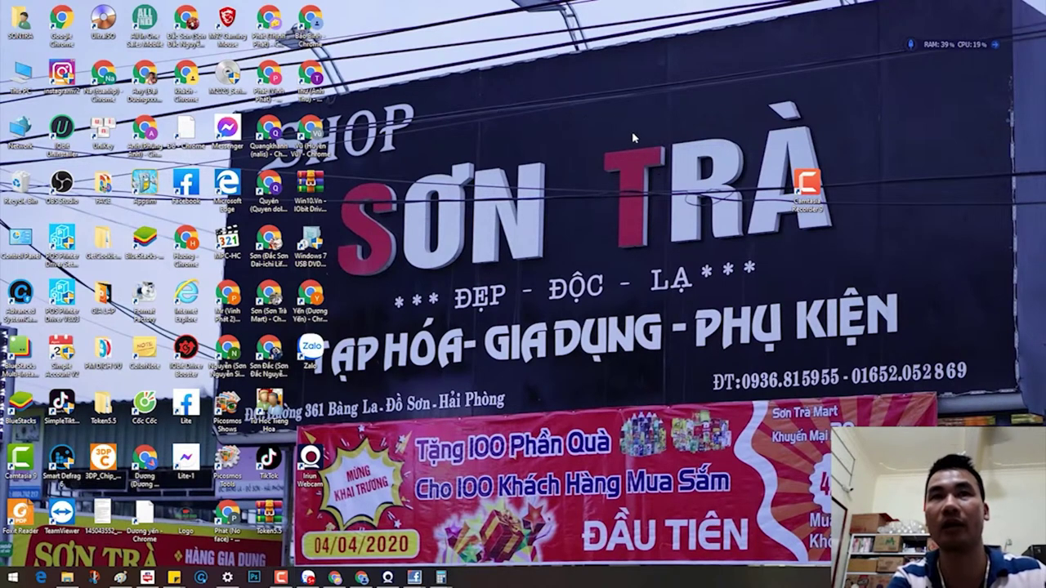
click(615, 111)
right_click(555, 86)
click(607, 120)
right_click(515, 87)
click(548, 120)
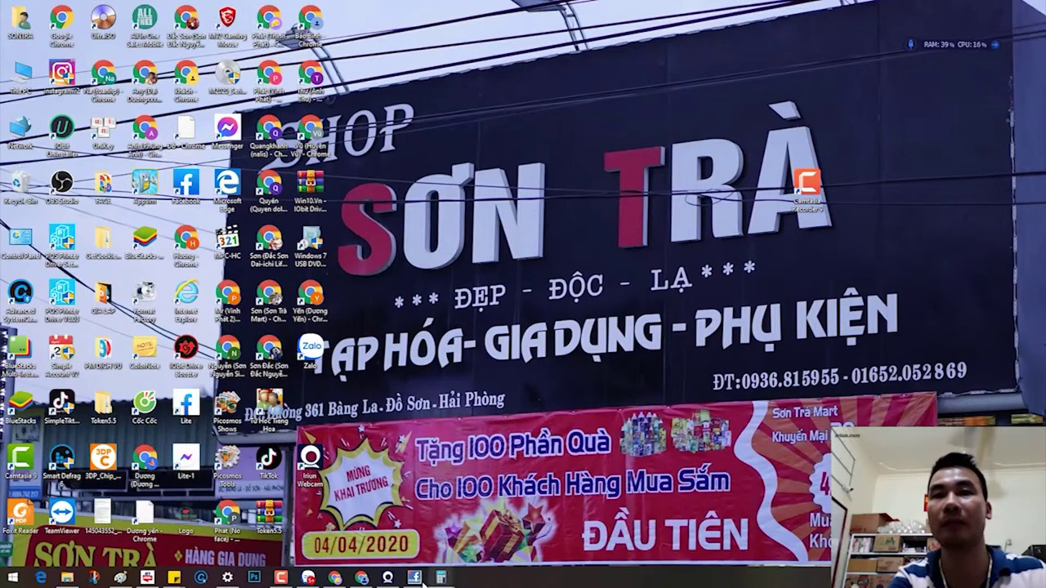
Close the Facebook window, switch to another saved Chrome profile, and open its Facebook bookmark.
click(362, 577)
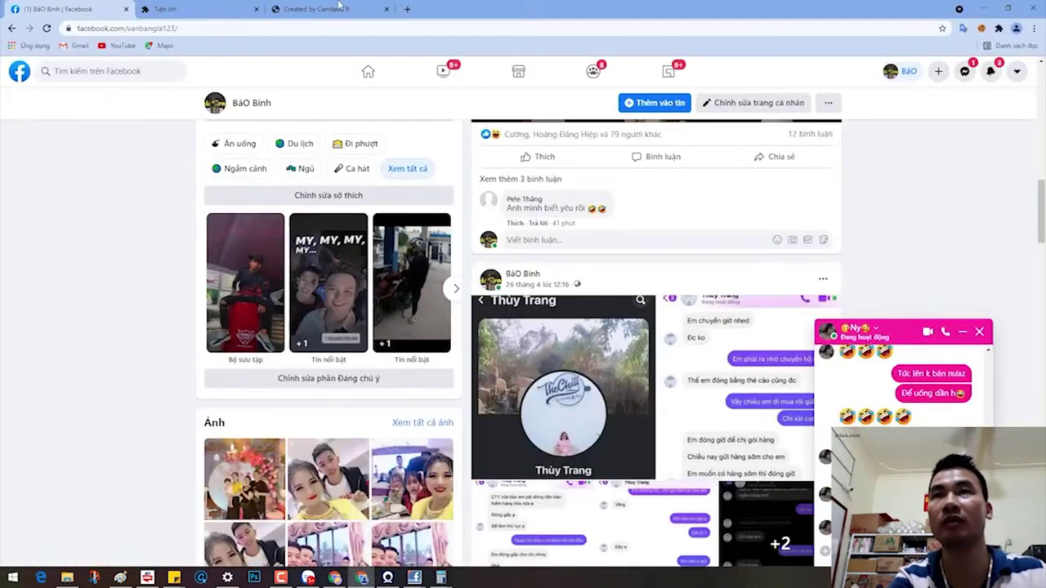
click(1032, 8)
click(334, 577)
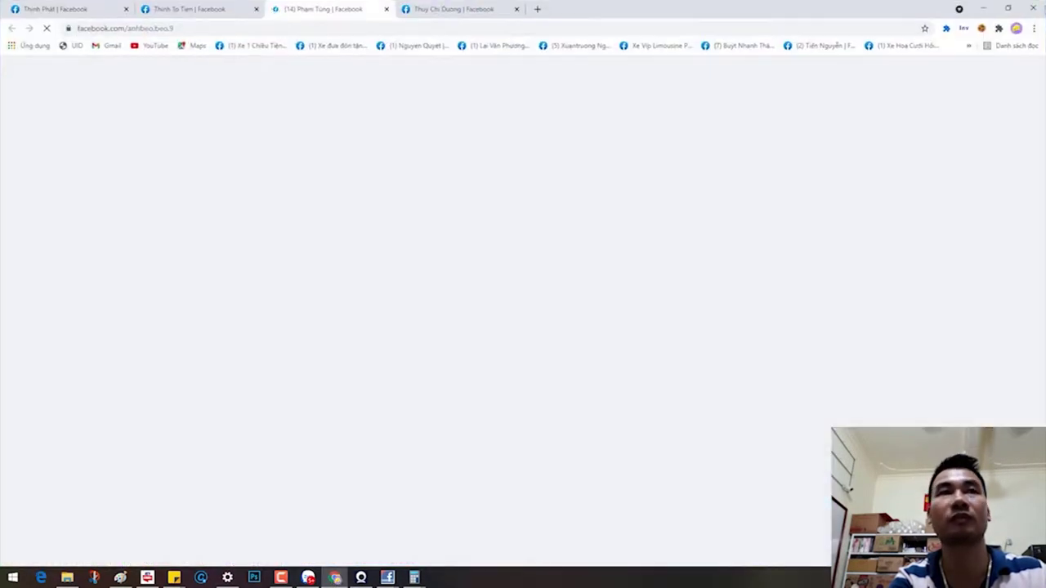
click(1017, 28)
scroll(973, 213, down, 10)
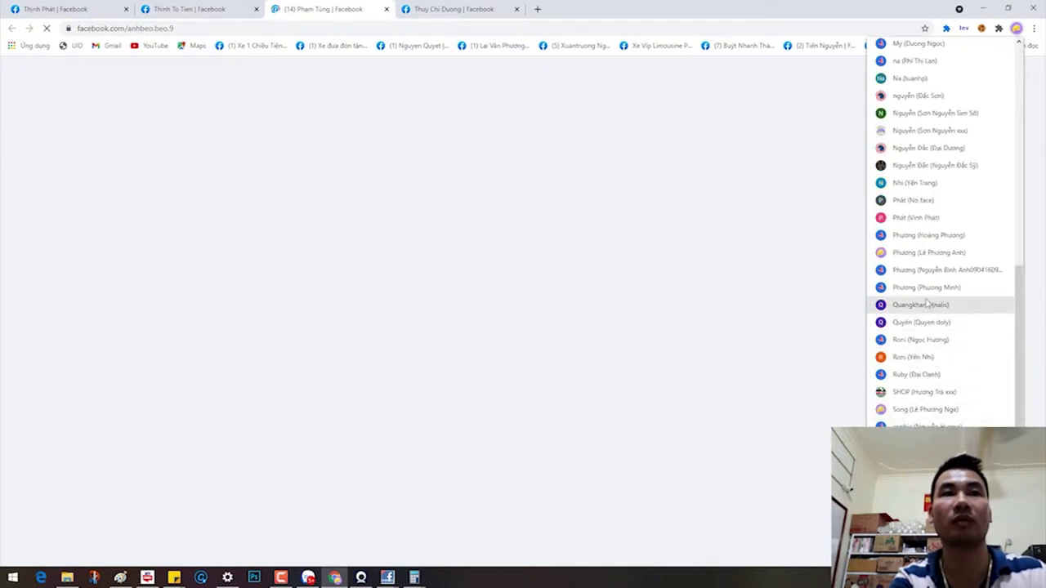
click(919, 186)
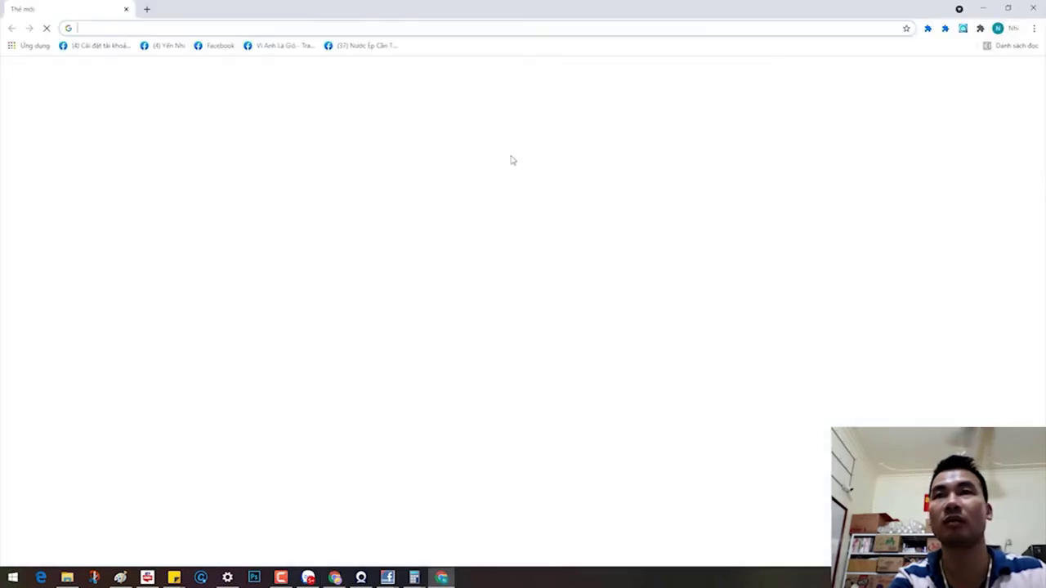
click(167, 46)
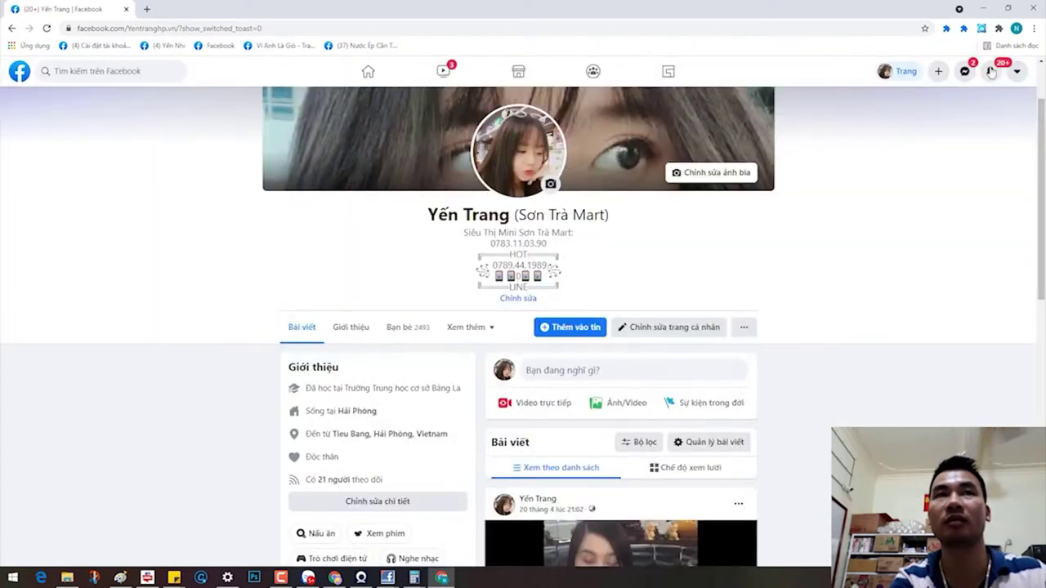
Check the Facebook notifications, then pin the Get Cookie ATPSoftware extension to the toolbar.
click(992, 72)
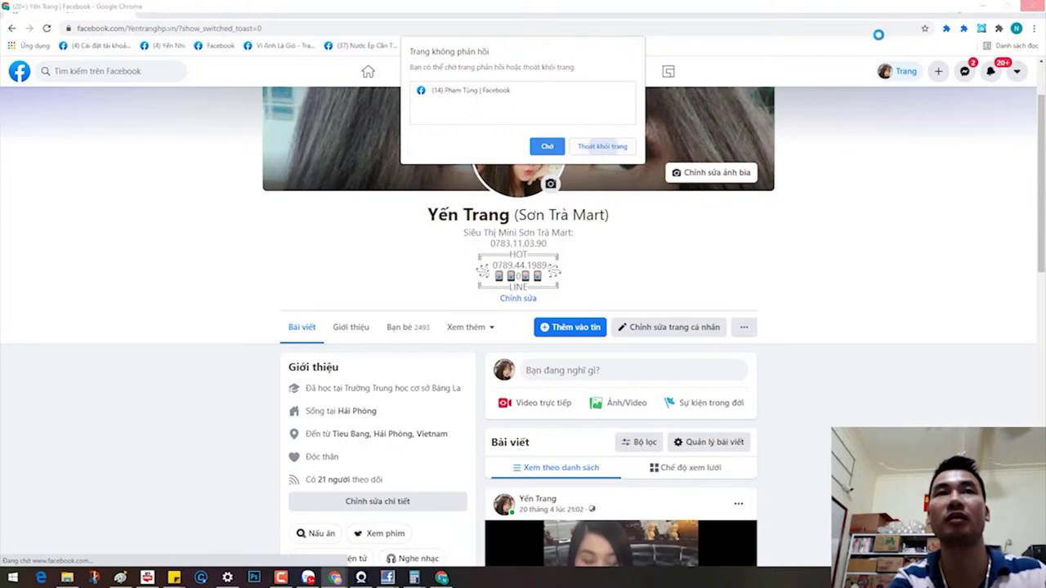
mouse_move(397, 580)
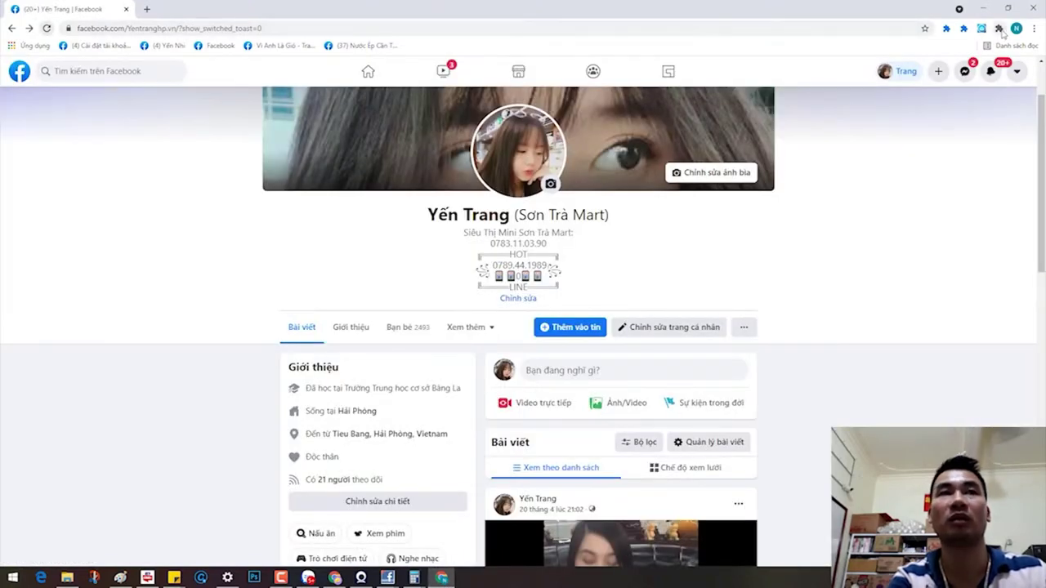
click(999, 29)
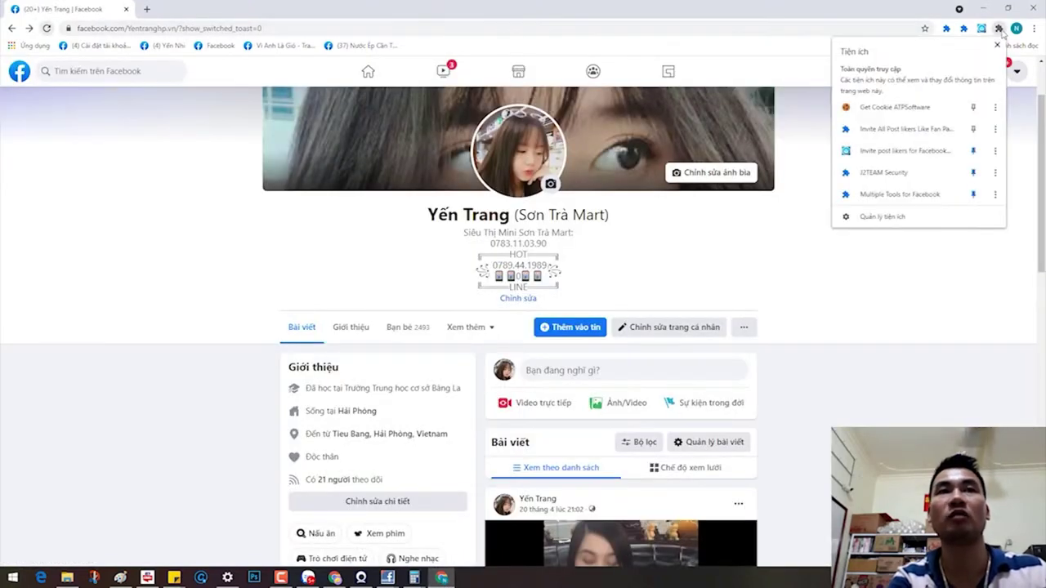
click(975, 109)
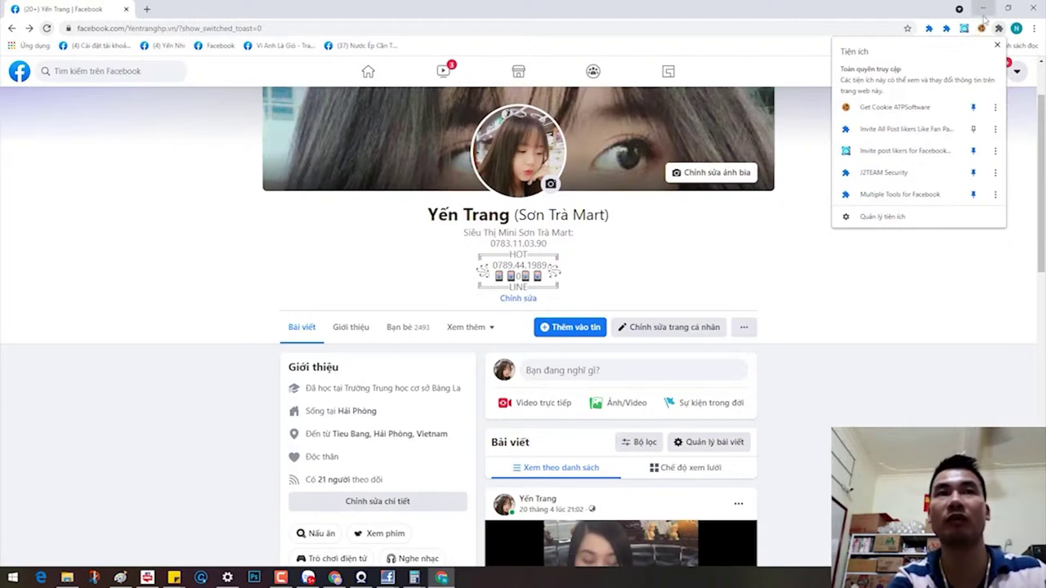
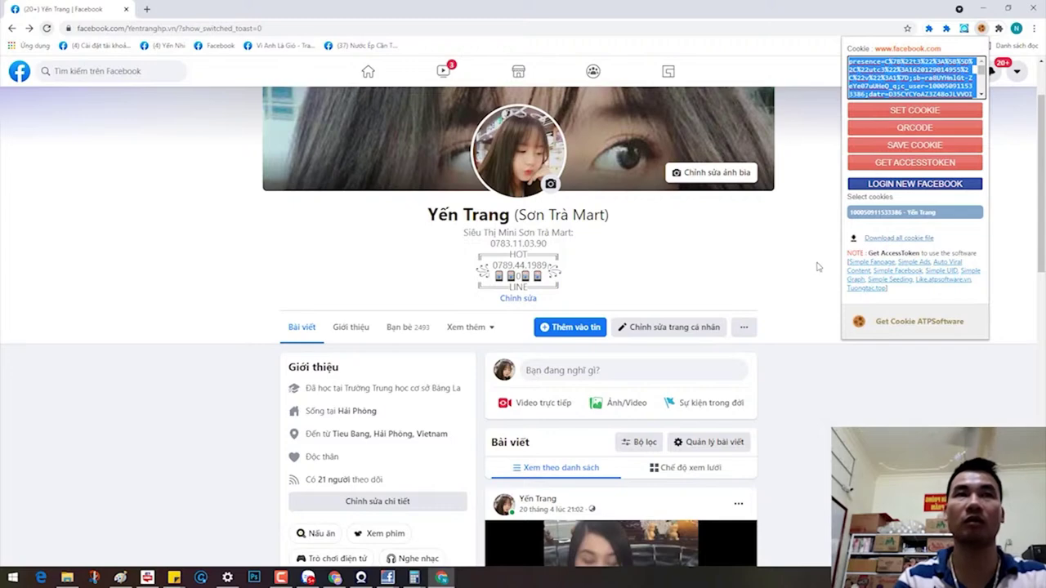
Dismiss the cookie popup, minimize the Facebook window and close the Chrome error-page window.
click(926, 400)
click(983, 8)
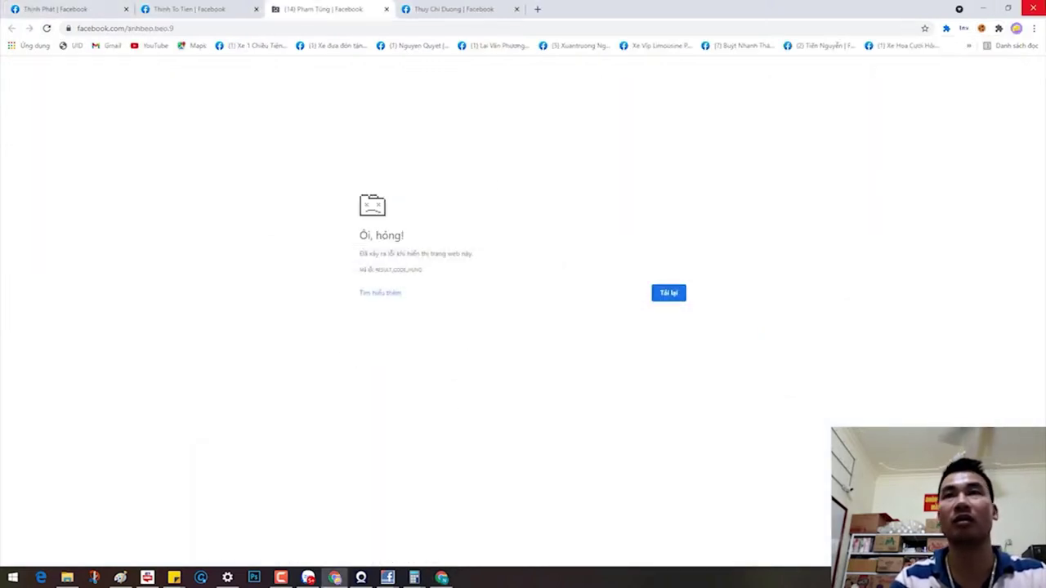
click(1033, 8)
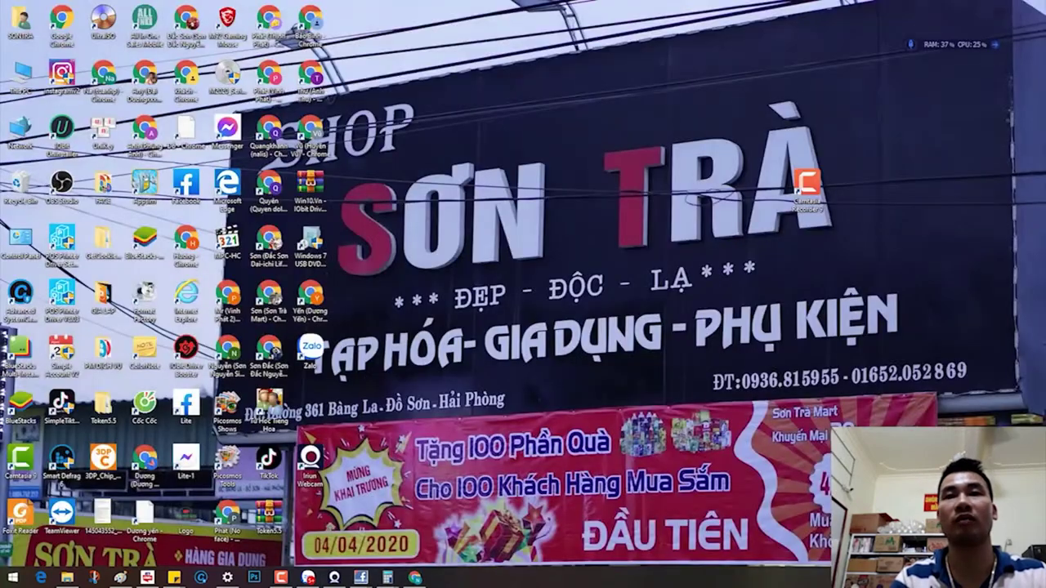
Bring Combo ATP back from the taskbar and choose 'Sử dụng' under Simple Account.
click(145, 578)
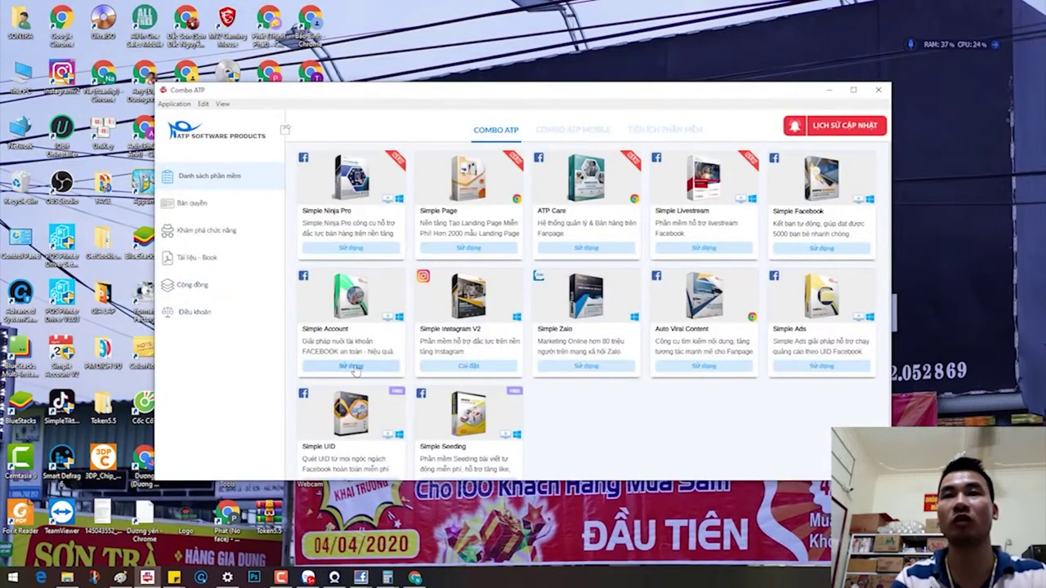
click(352, 367)
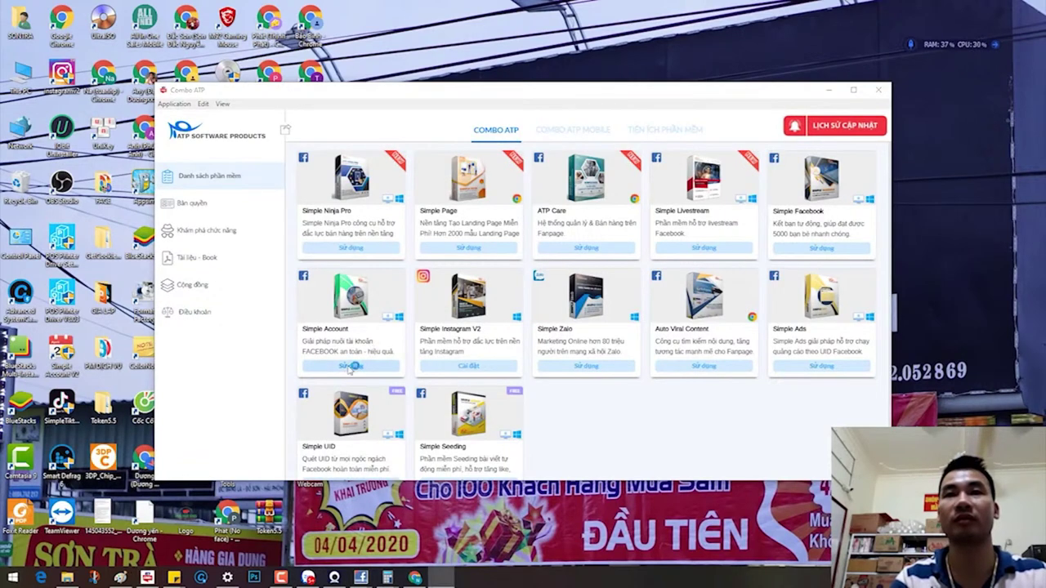
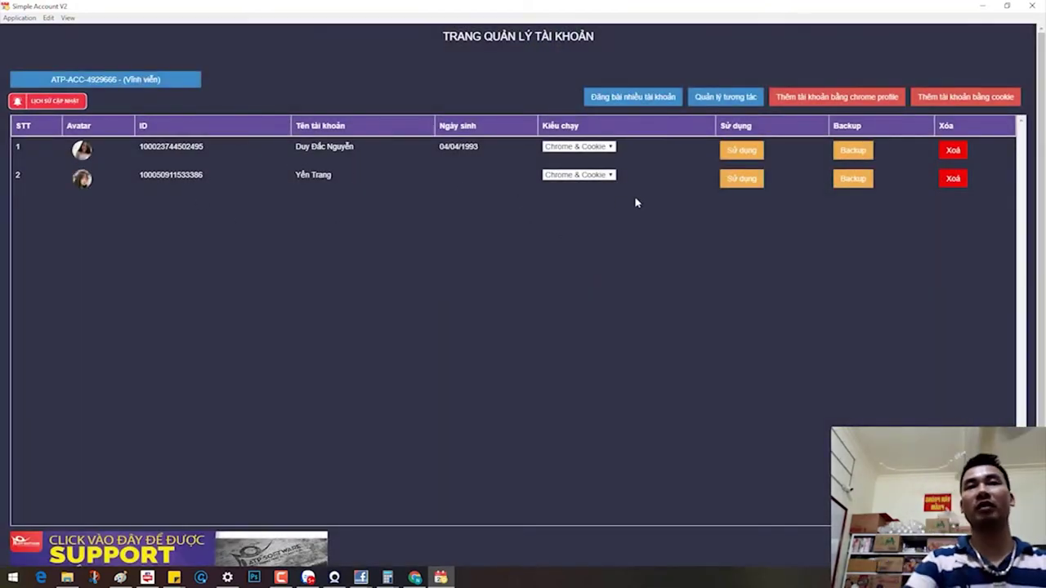
Start using the second account in the list and switch to its own Simple Account V2 window.
click(744, 179)
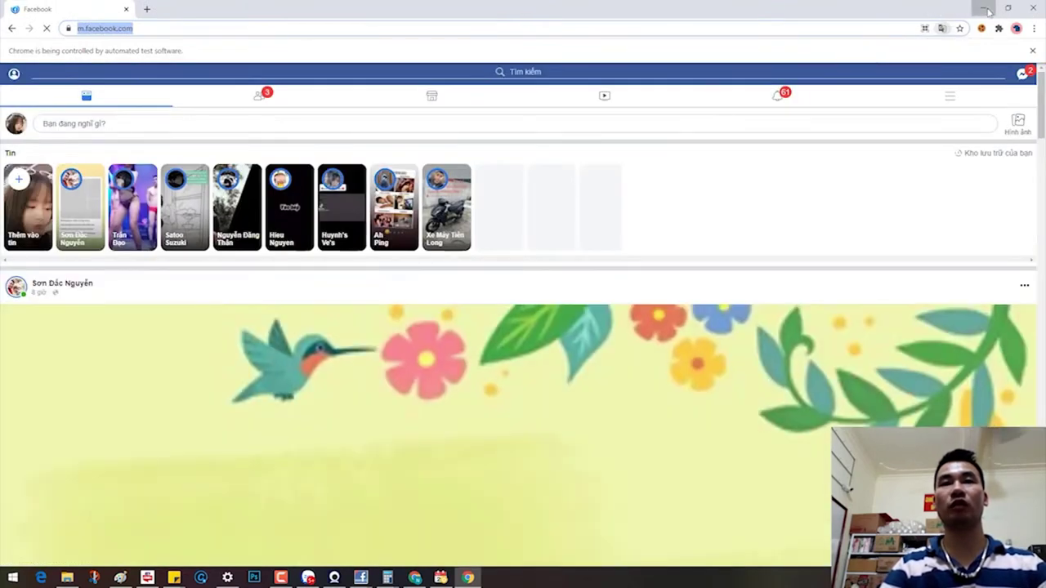
click(985, 9)
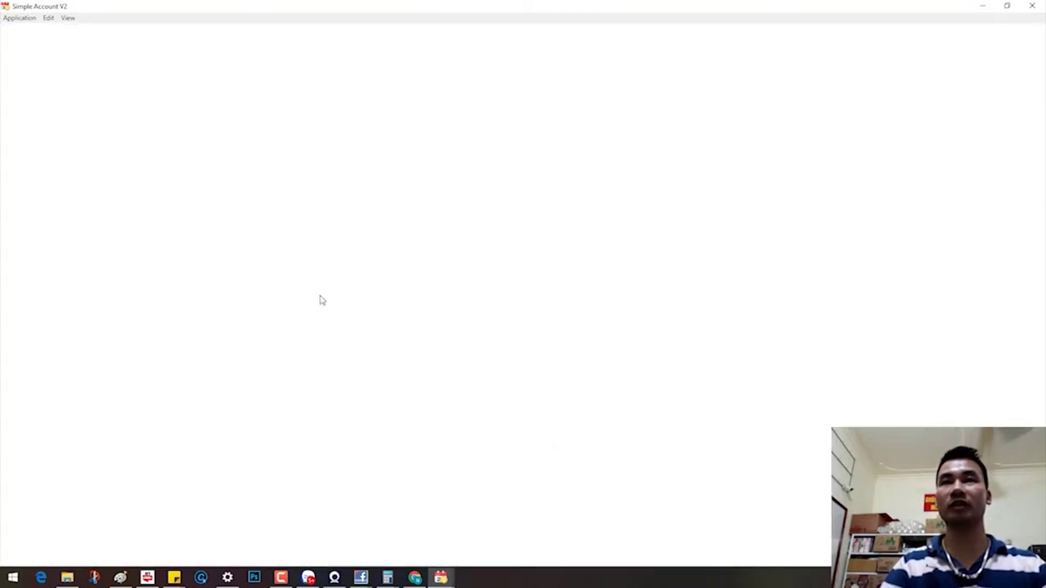
mouse_move(441, 577)
click(466, 530)
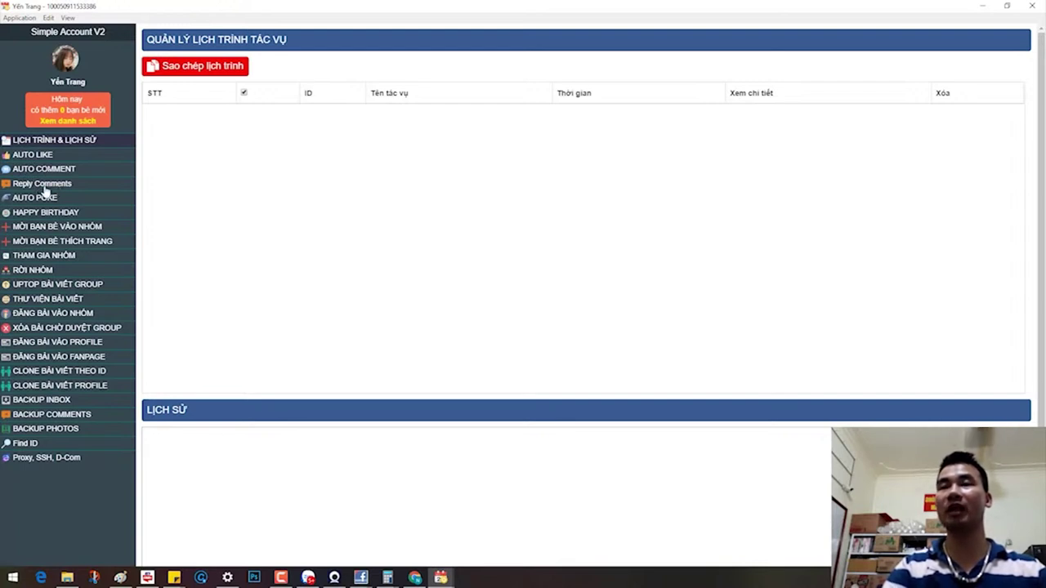
Choose Reply Comments in the Simple Account V2 sidebar.
click(42, 185)
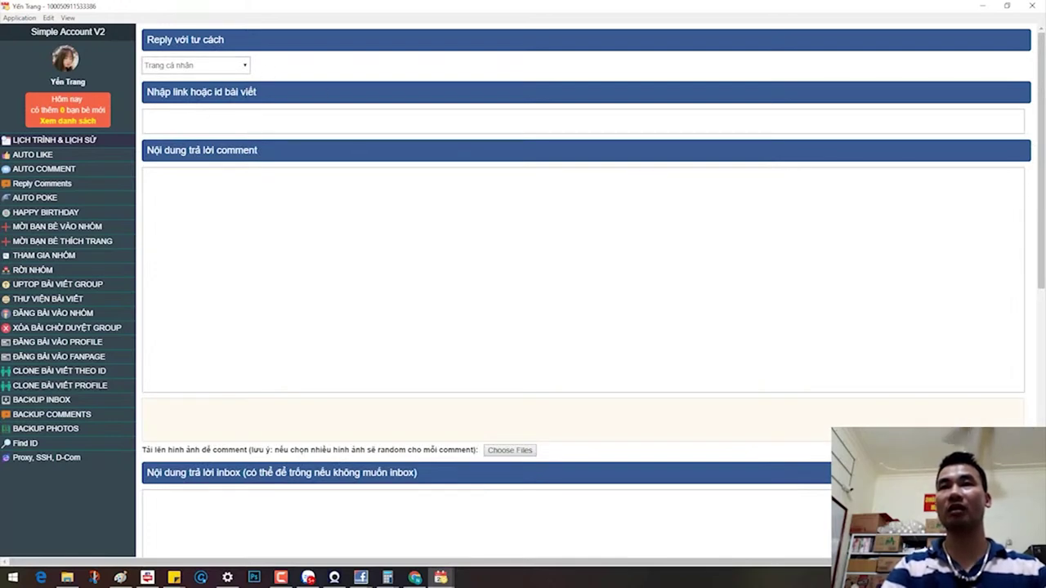
In the Facebook browser, open the profile of the friend who posted the 24/7 album.
click(415, 578)
scroll(706, 267, down, 10)
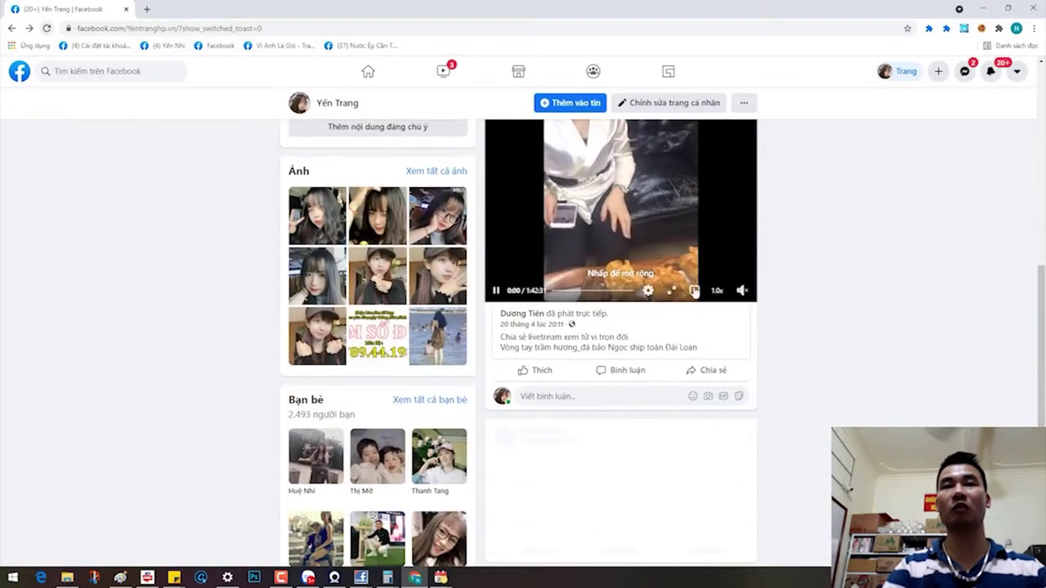
scroll(693, 292, down, 2)
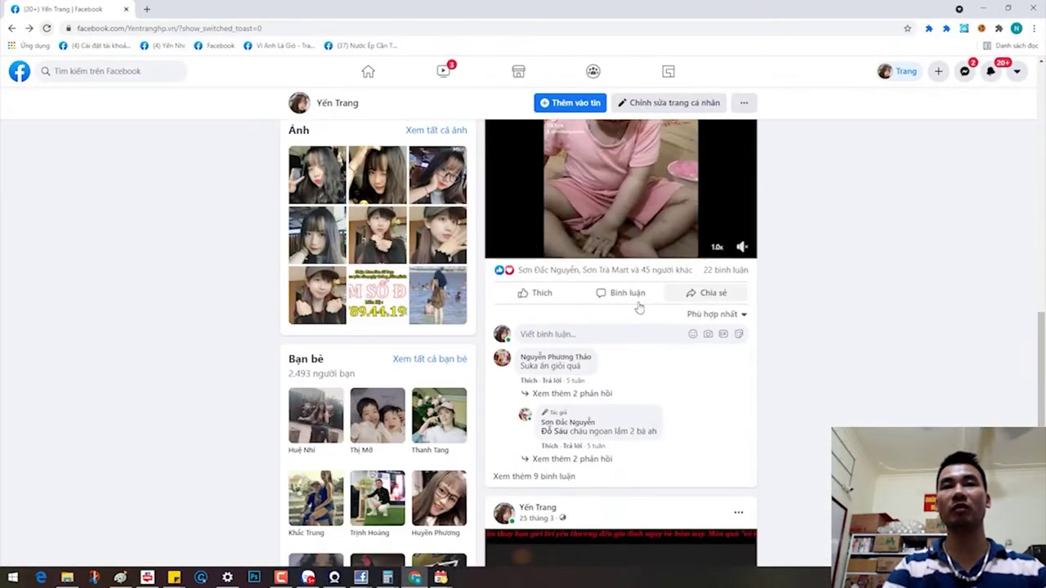
scroll(630, 306, up, 4)
scroll(648, 302, up, 1)
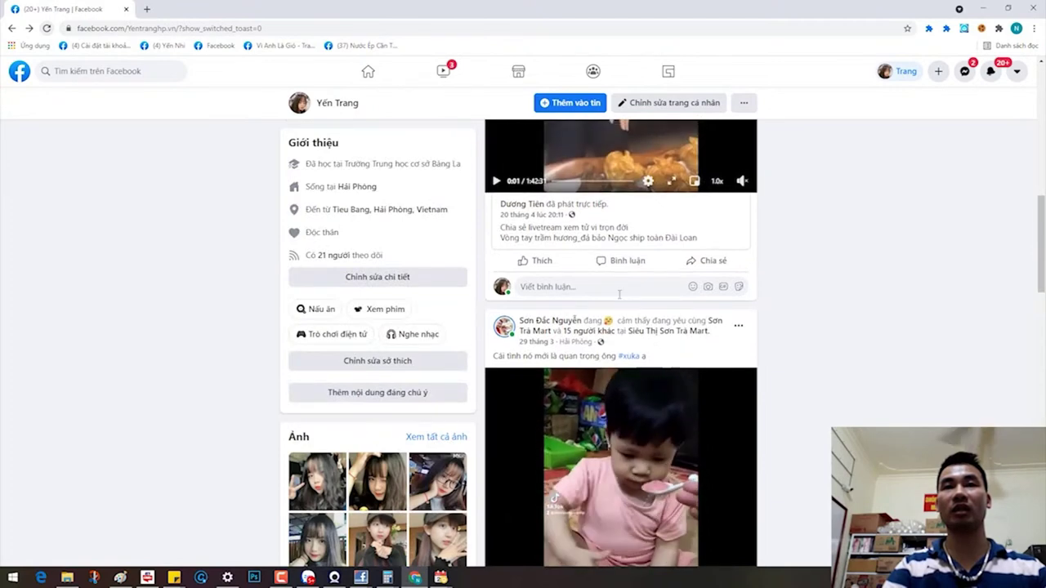
click(549, 322)
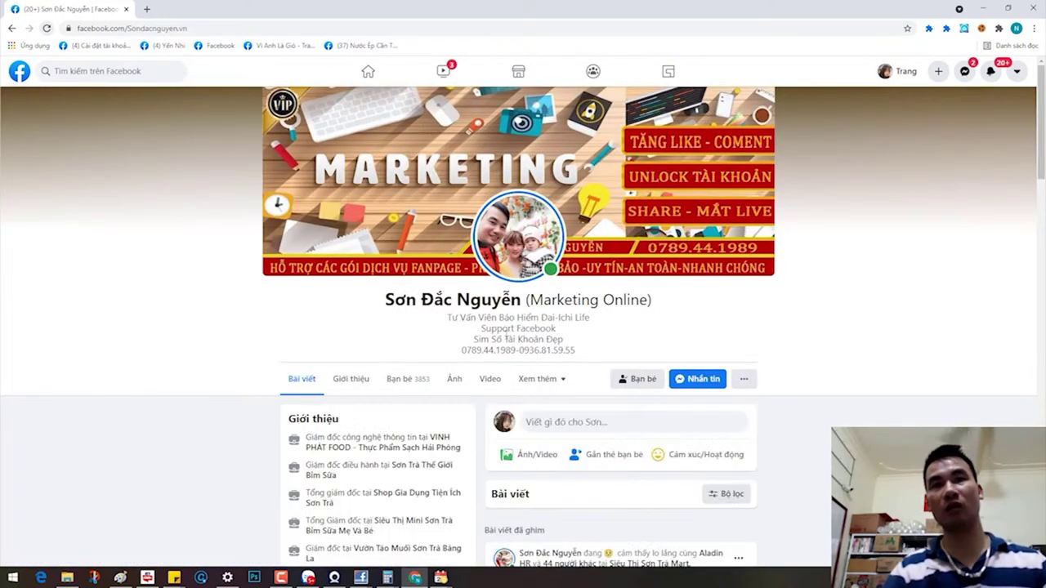
Copy the 24/7 money-transfer post's link from its timestamp and minimize the browser.
scroll(593, 382, down, 3)
scroll(594, 387, down, 10)
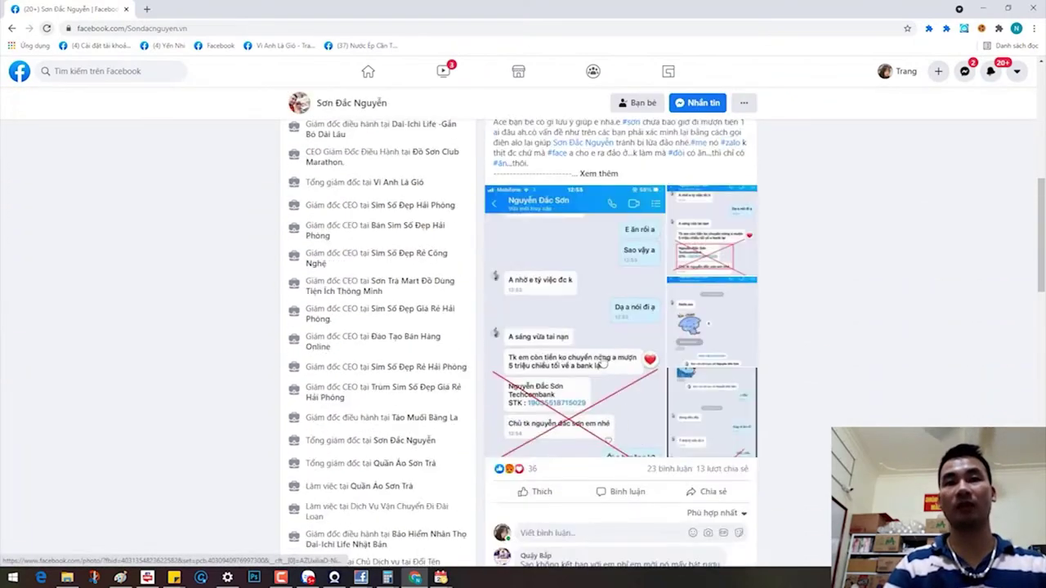
scroll(603, 353, down, 3)
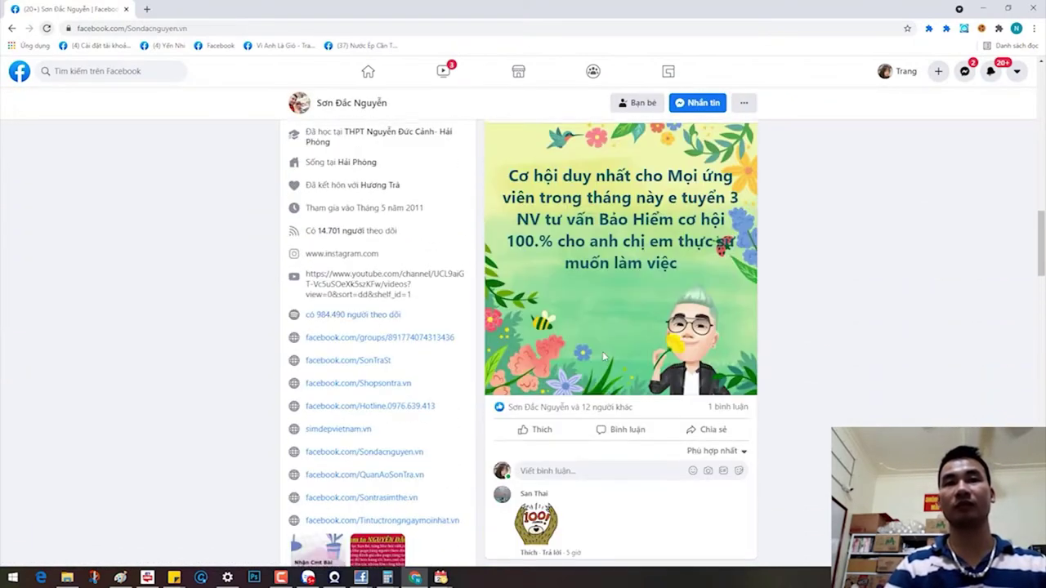
scroll(603, 353, up, 3)
scroll(570, 321, down, 3)
scroll(564, 315, up, 1)
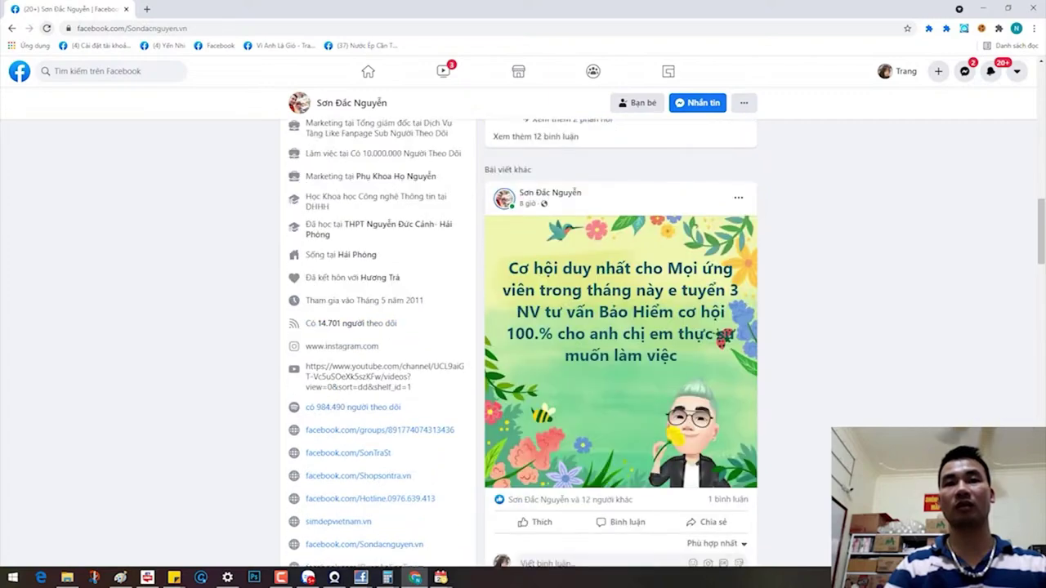
scroll(556, 303, down, 1)
scroll(550, 286, up, 3)
scroll(547, 288, down, 9)
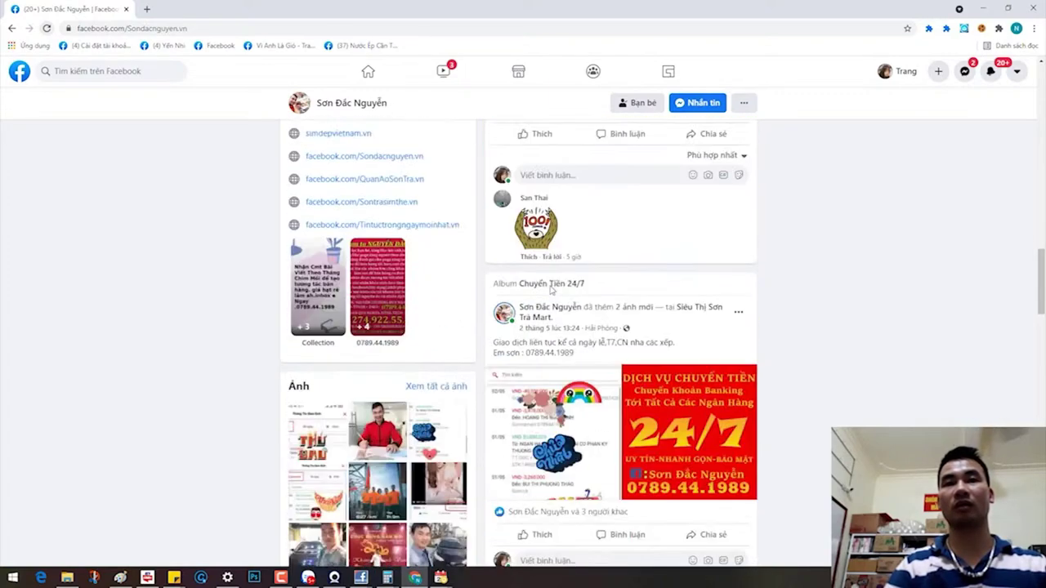
scroll(557, 295, down, 5)
scroll(592, 234, up, 2)
scroll(592, 235, up, 2)
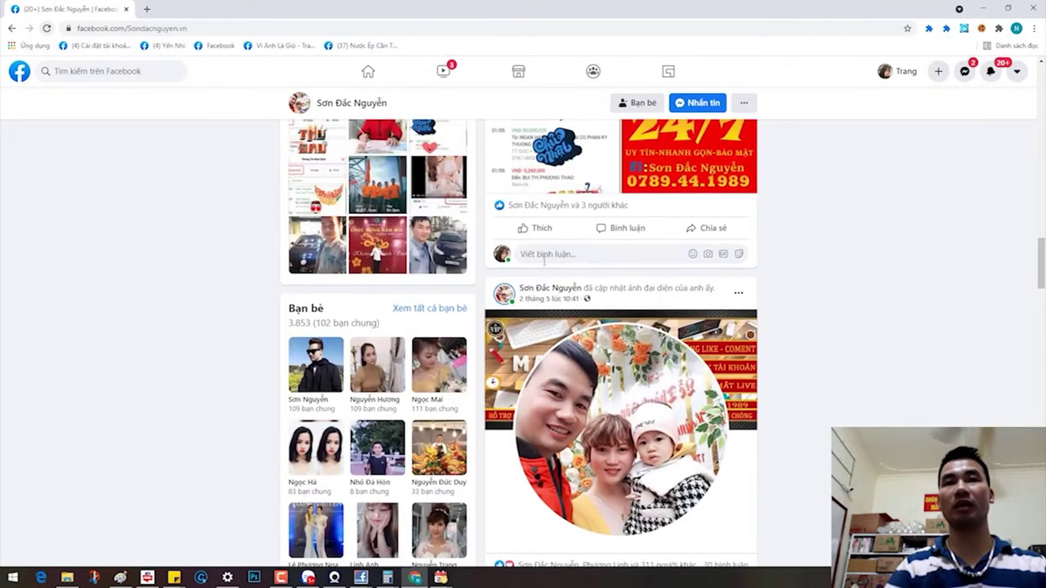
right_click(548, 300)
click(601, 367)
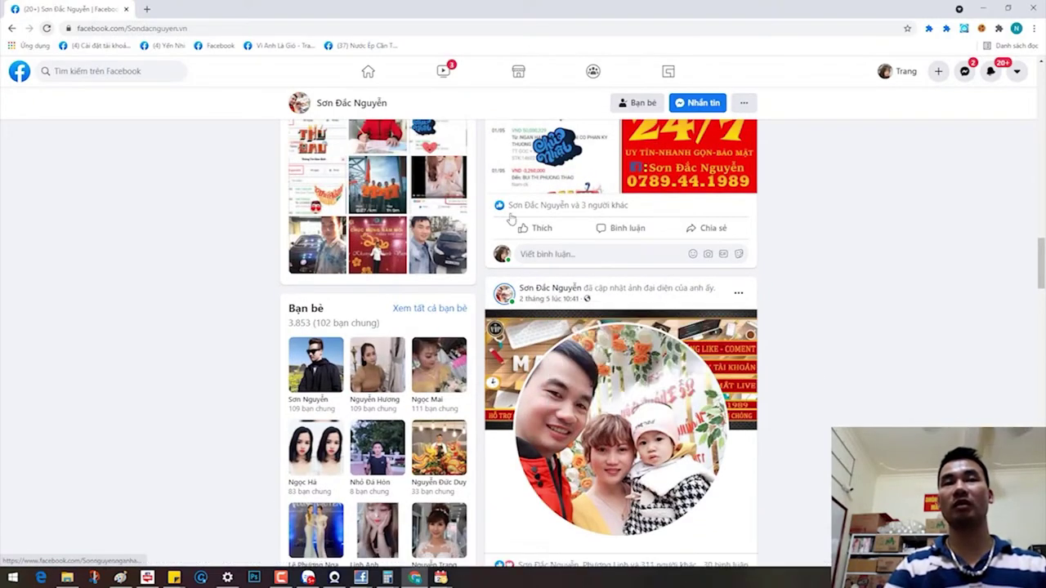
click(980, 6)
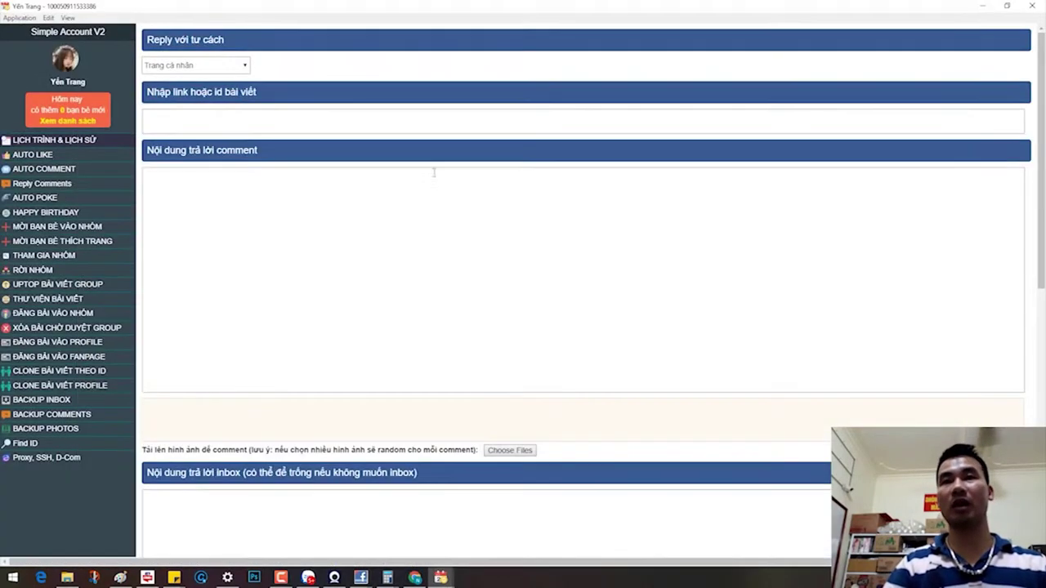
Paste the copied 24/7 post URL into the 'Nhập link hoặc id bài viết' field.
click(200, 119)
key(ctrl+v)
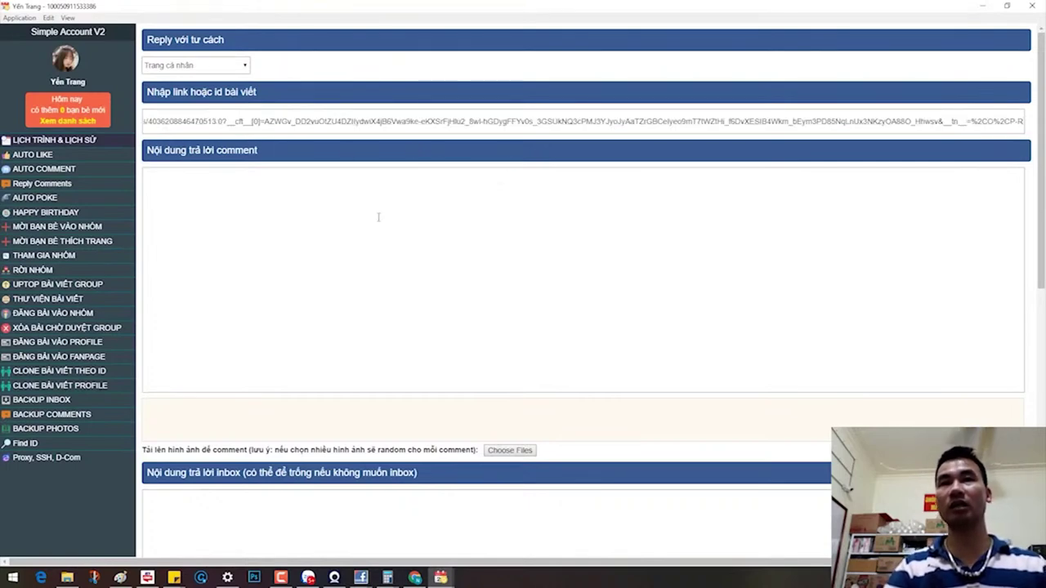
click(285, 241)
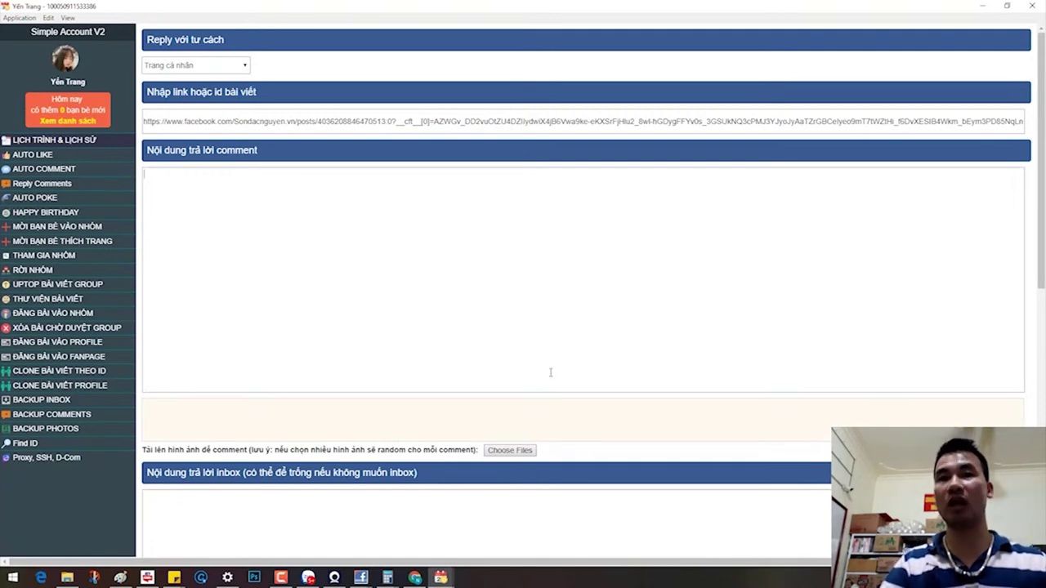
click(524, 450)
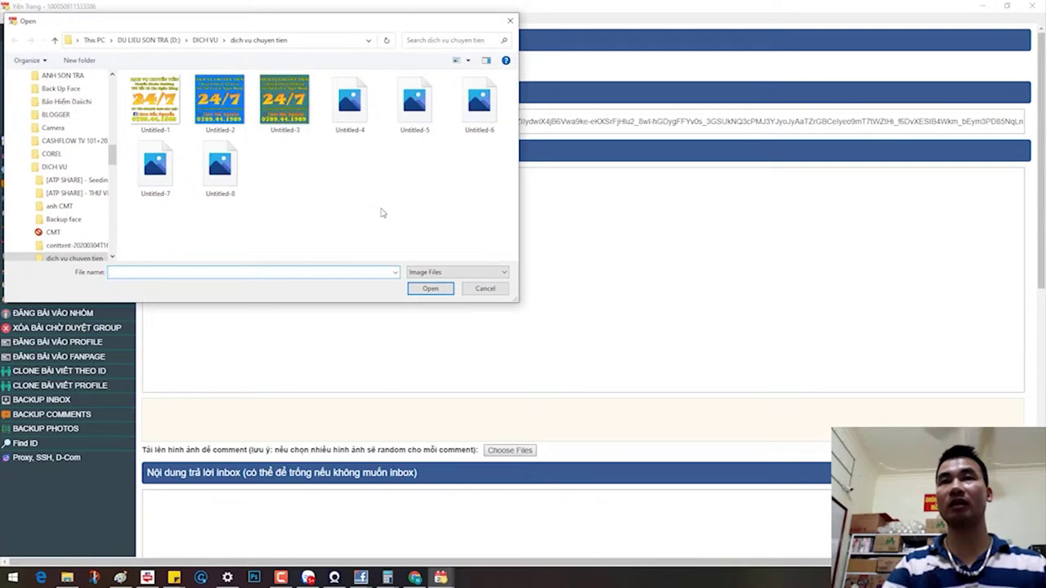
drag(495, 234, 129, 72)
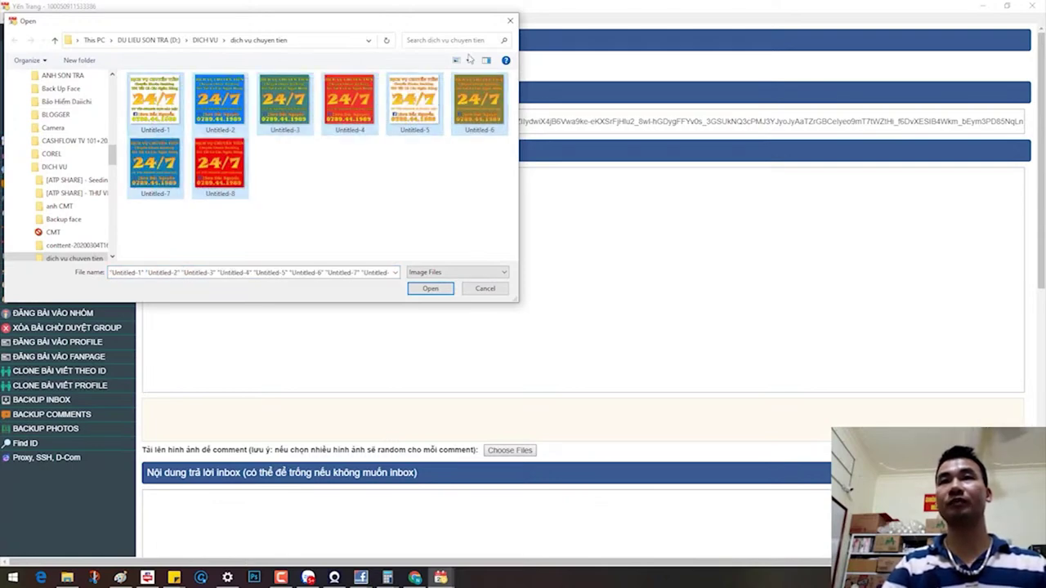
mouse_move(111, 150)
mouse_down()
mouse_move(111, 122)
mouse_move(115, 155)
mouse_up()
scroll(98, 164, up, 5)
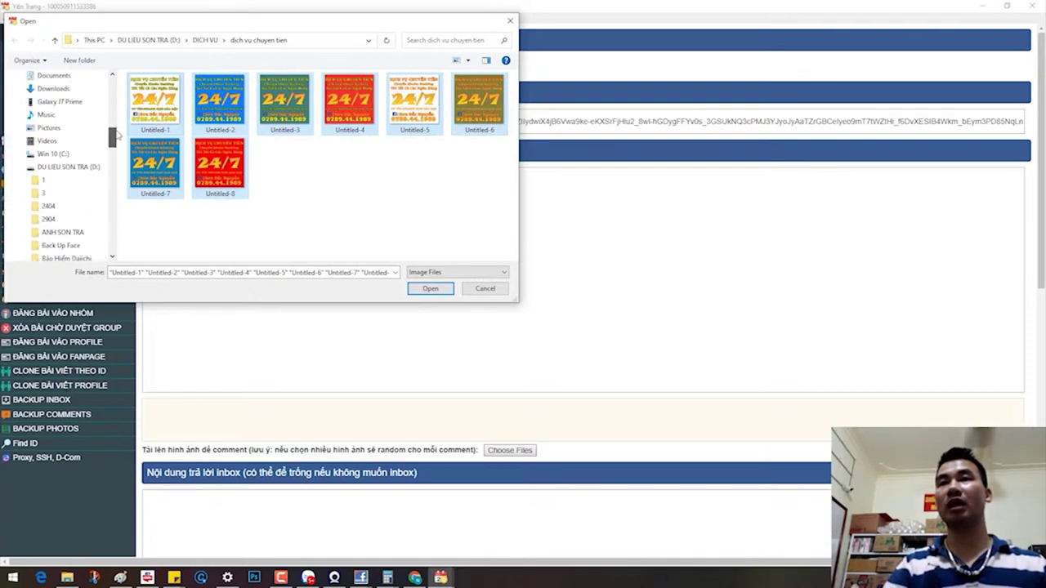
click(79, 169)
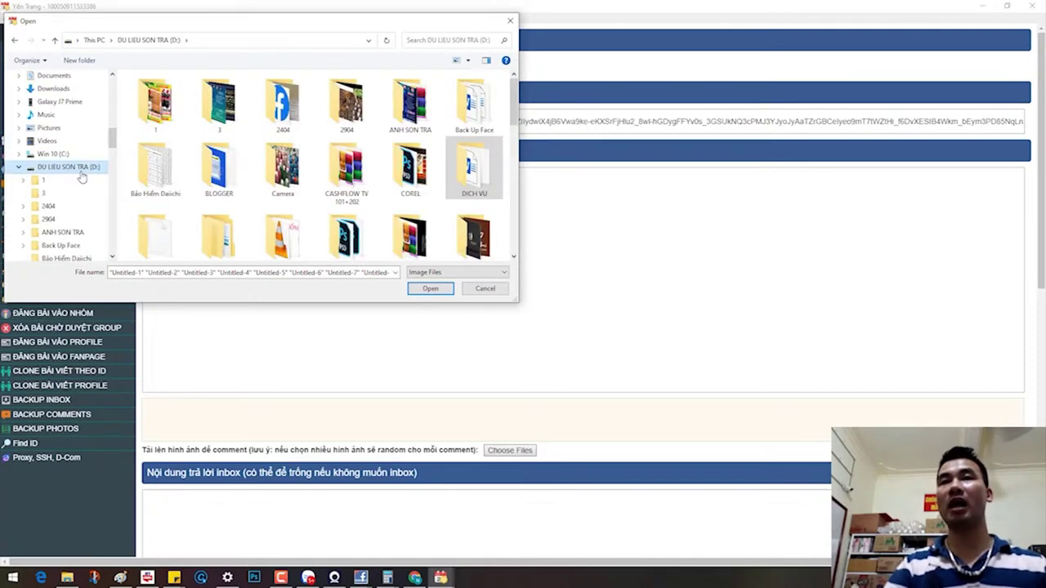
double_click(419, 28)
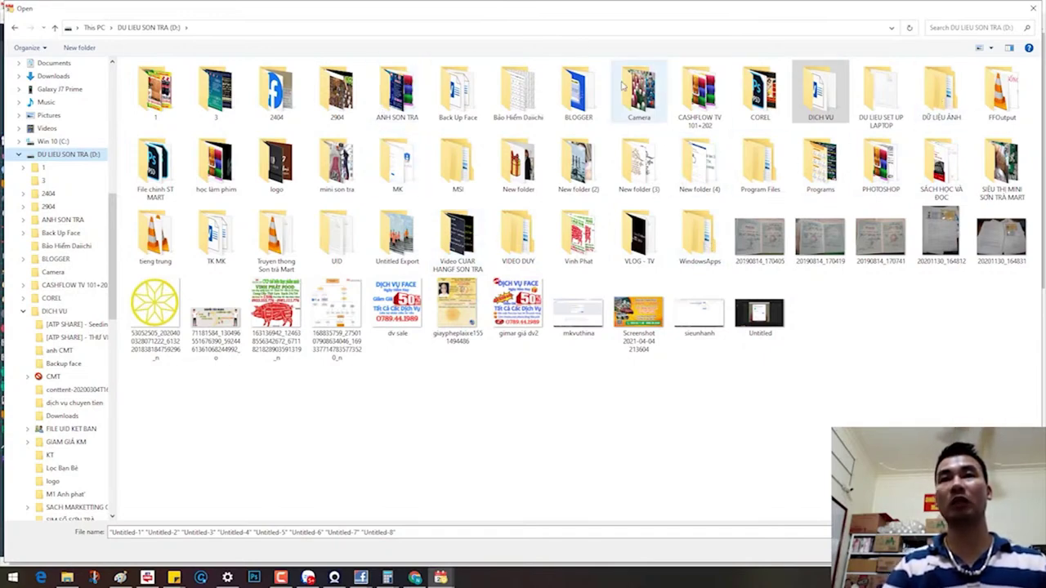
click(1034, 8)
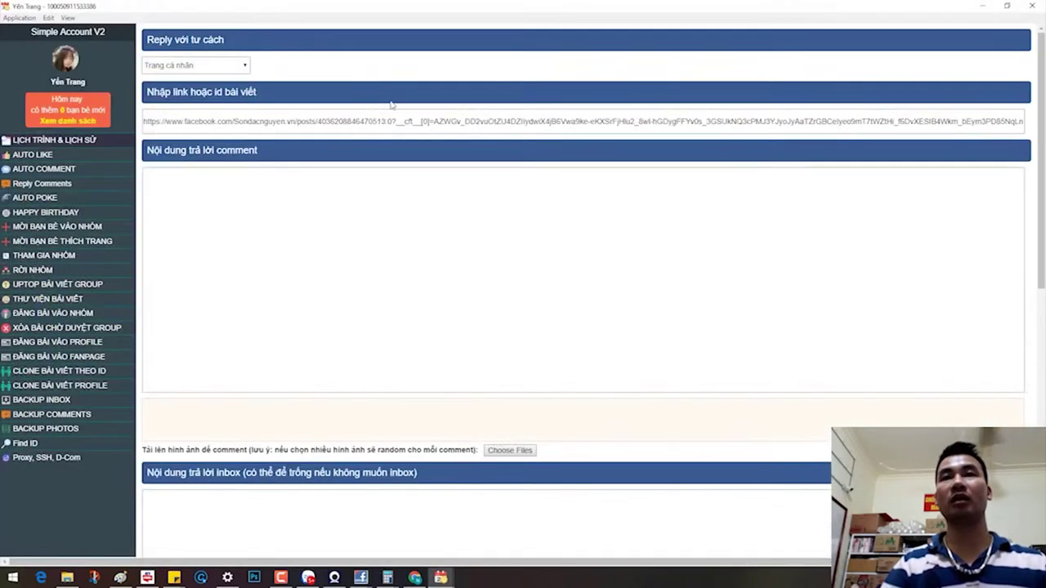
Search Google Images for 'hinh icon dễ thương' in a new tab.
click(415, 578)
click(148, 10)
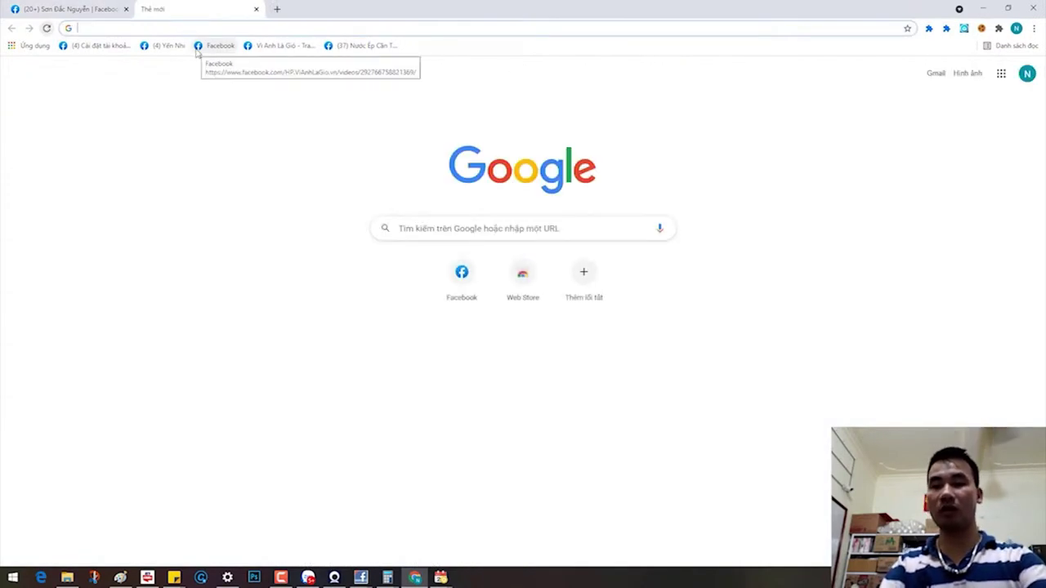
text(hinh icon)
key(Down)
key(Down)
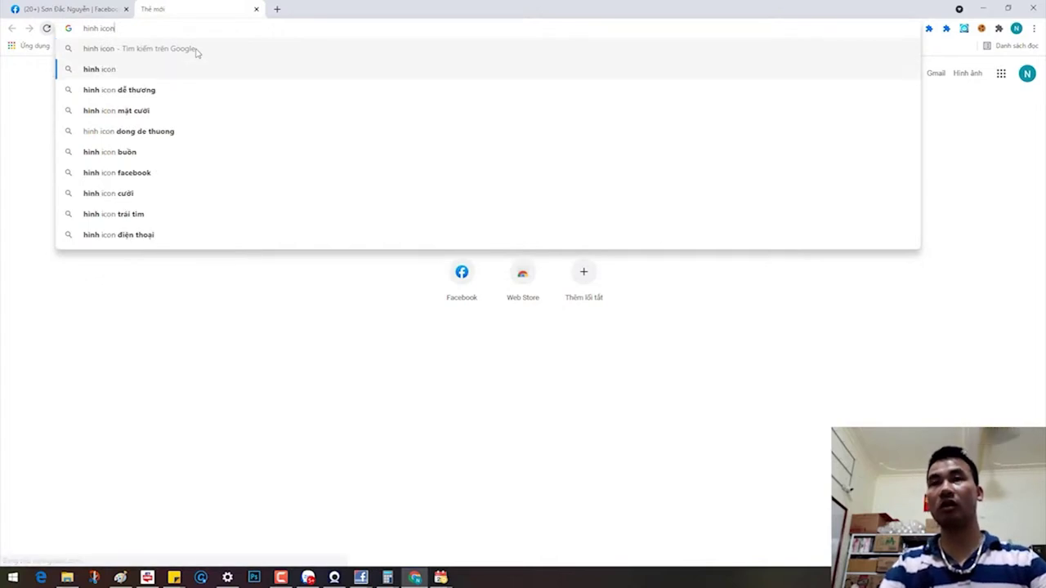
key(Return)
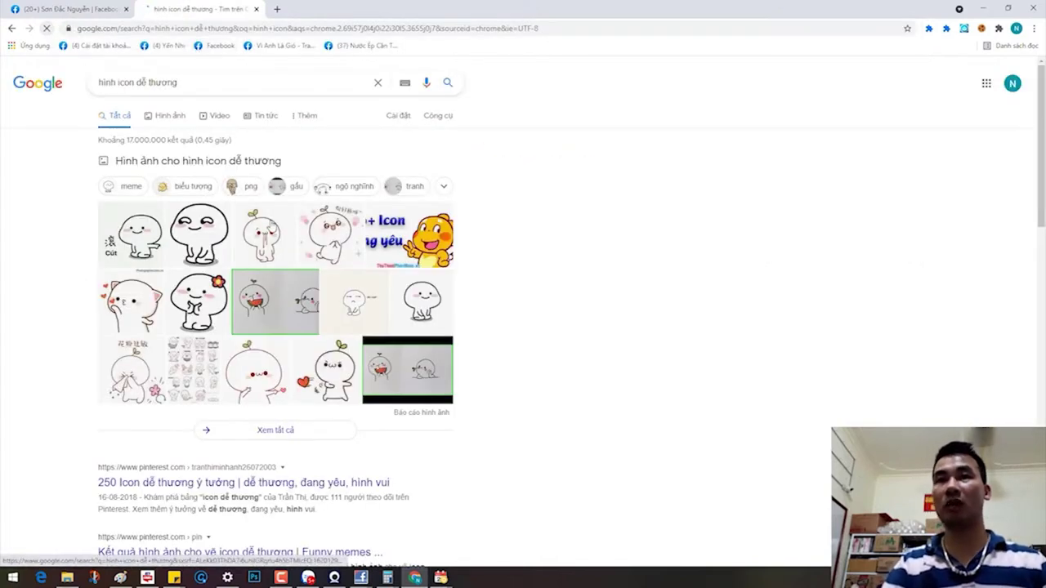
click(169, 118)
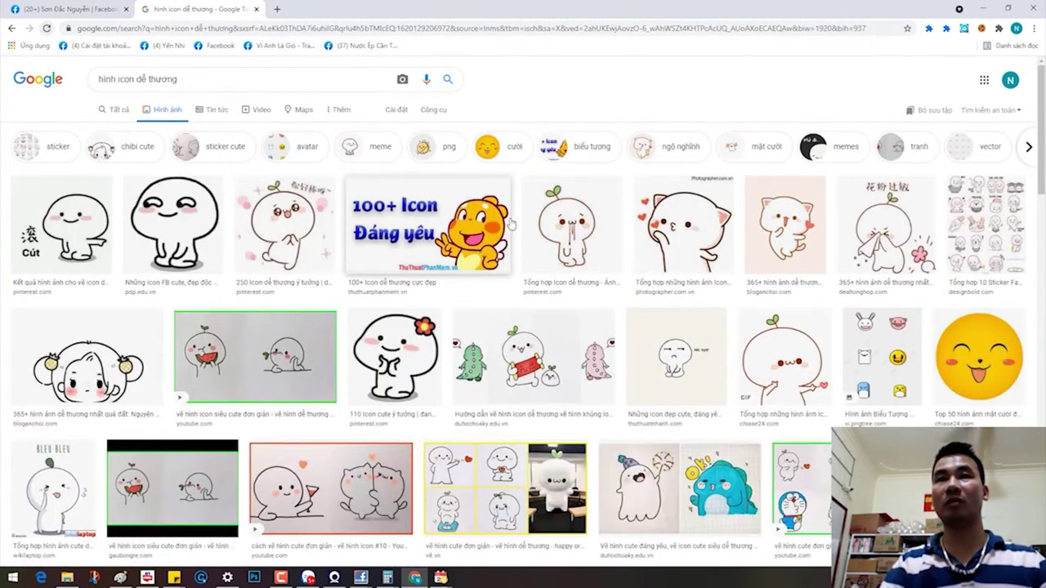
Save a related cute icon GIF from the image preview to the computer.
click(646, 224)
right_click(724, 214)
scroll(825, 309, down, 5)
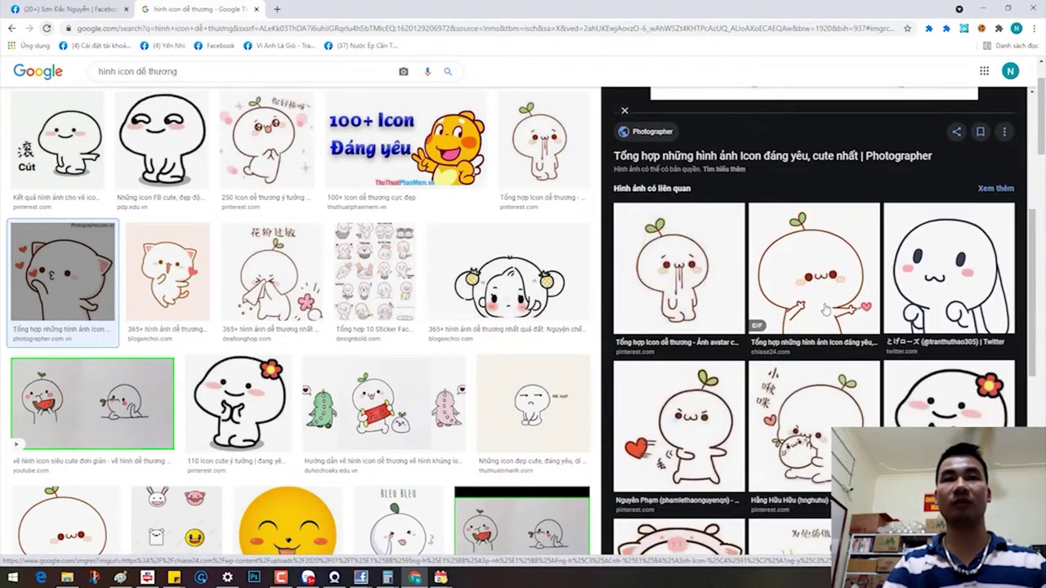
click(826, 309)
right_click(775, 237)
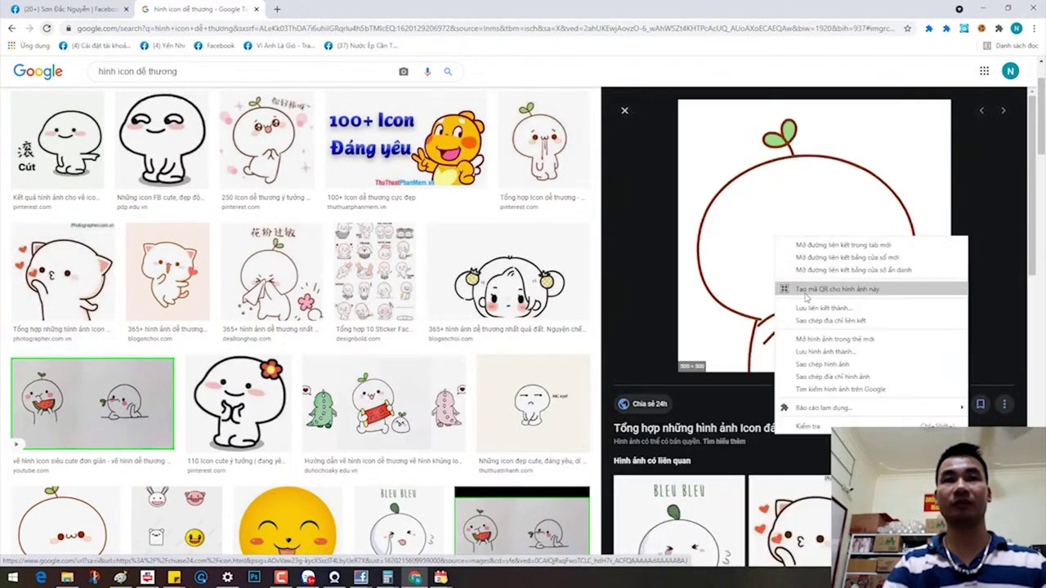
click(827, 352)
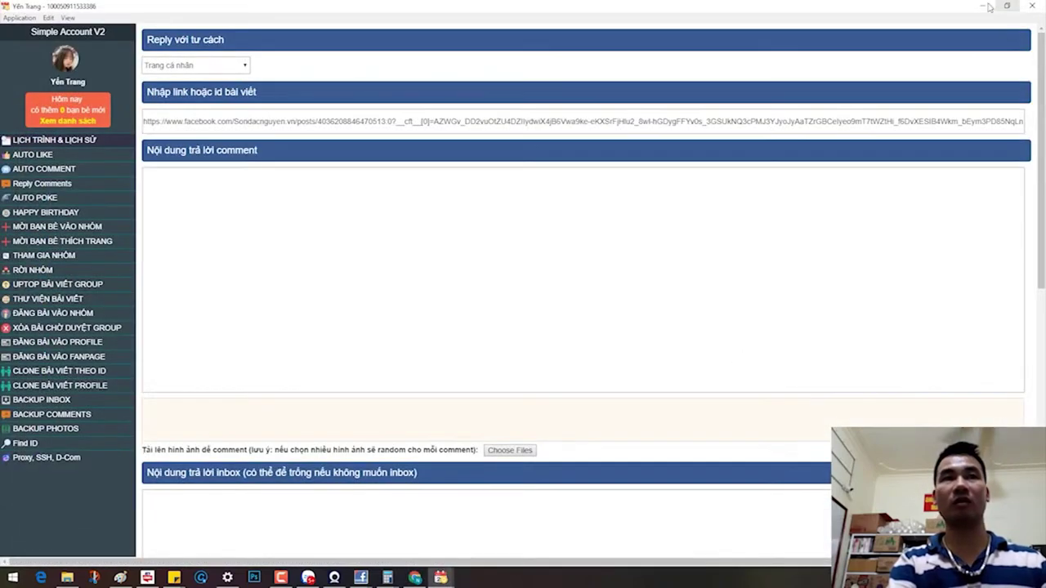
Open the smiling icon's pdp.edu.vn source article in a new tab.
click(984, 6)
scroll(817, 299, down, 3)
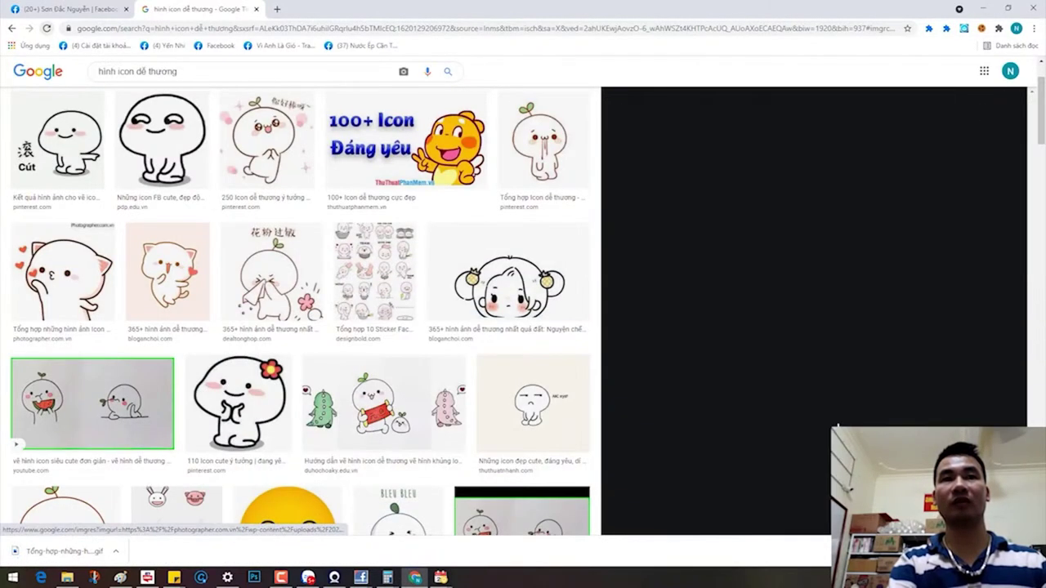
scroll(927, 385, down, 3)
click(954, 350)
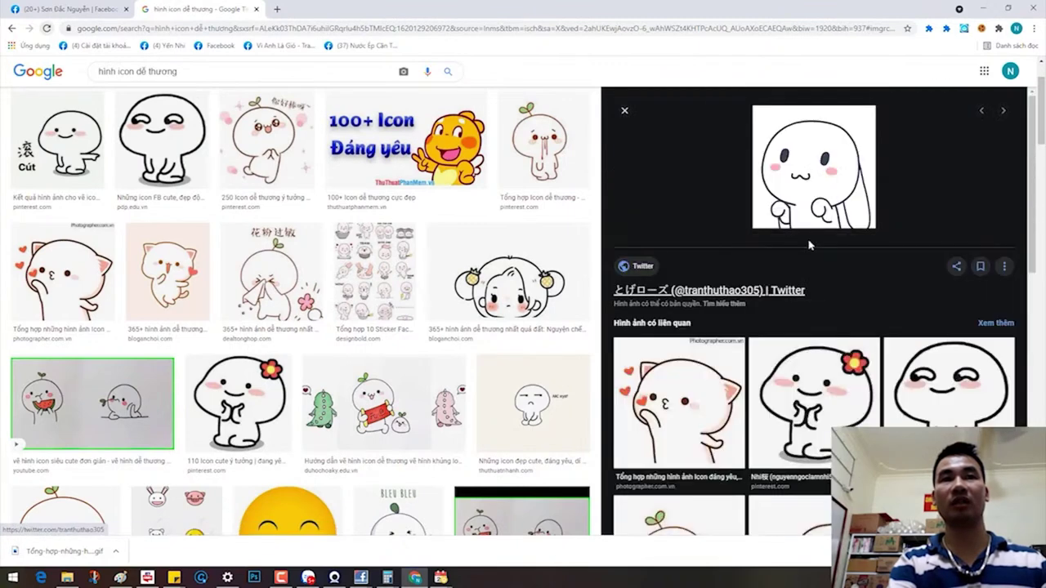
scroll(874, 366, down, 2)
click(940, 286)
right_click(811, 239)
click(863, 353)
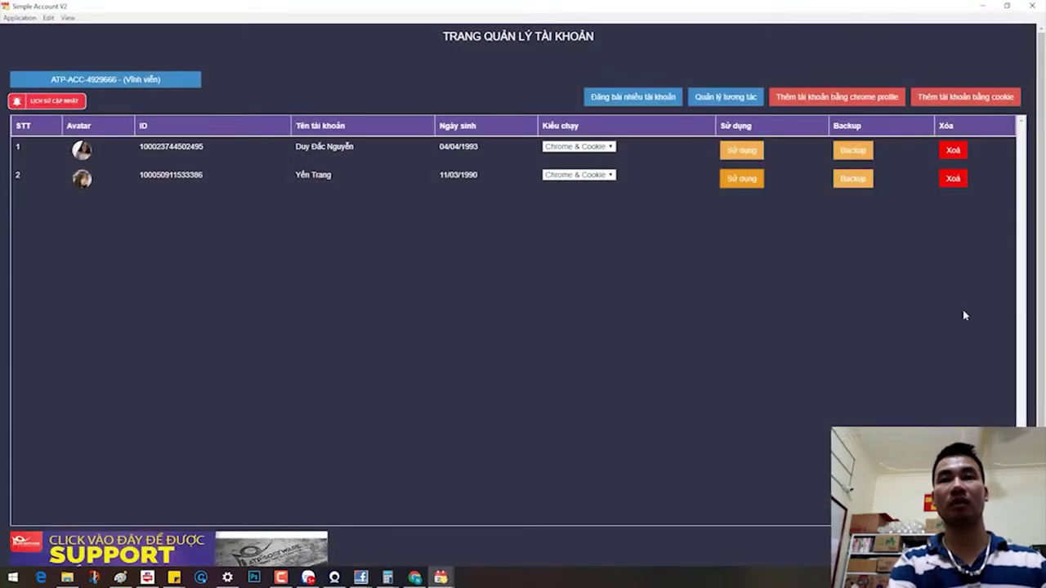
Save the lollipop cat and antlered scarf cat images to Downloads.
click(985, 6)
scroll(602, 343, down, 7)
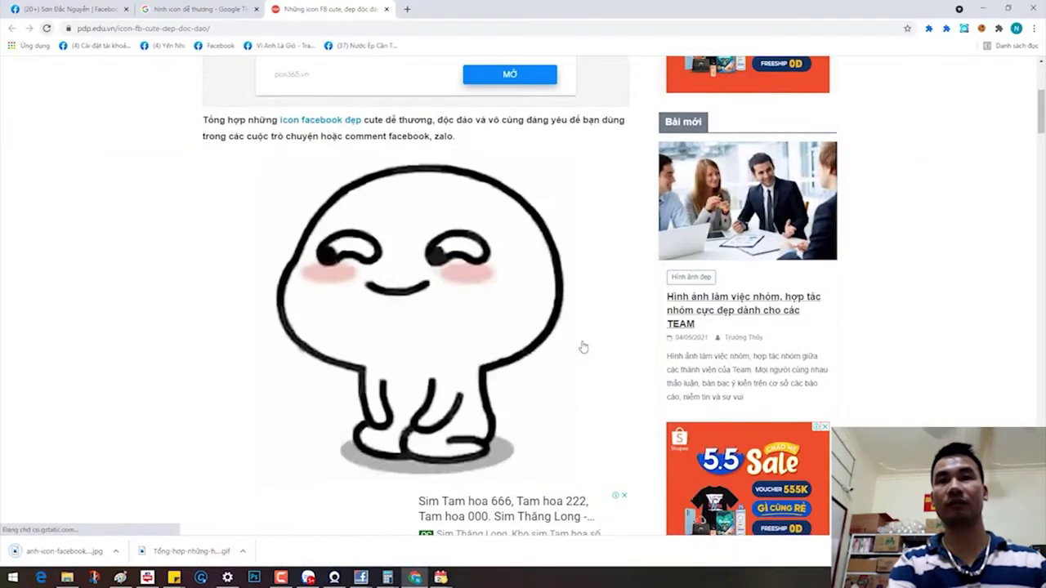
scroll(330, 249, down, 7)
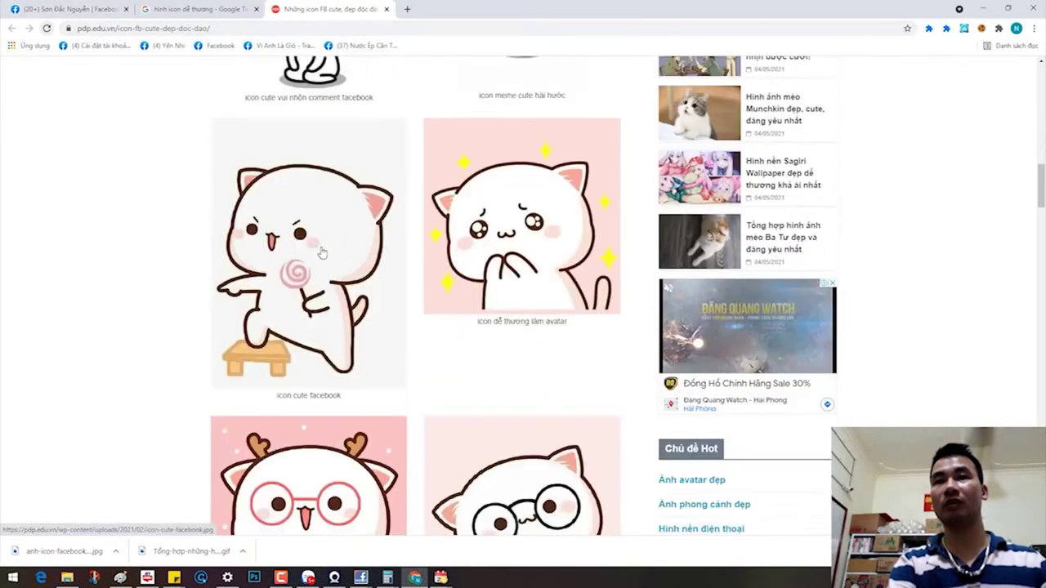
right_click(330, 250)
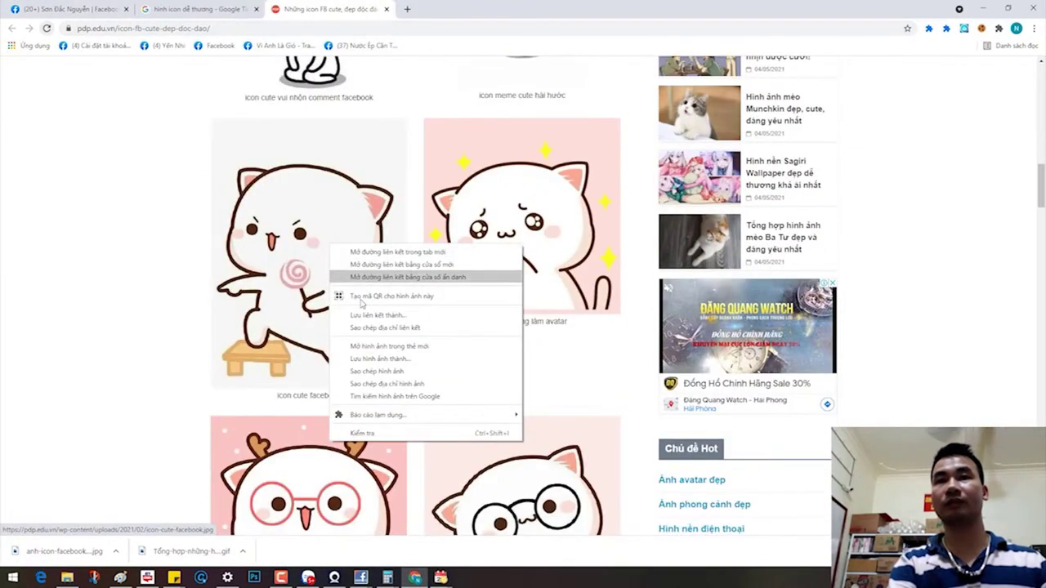
click(383, 367)
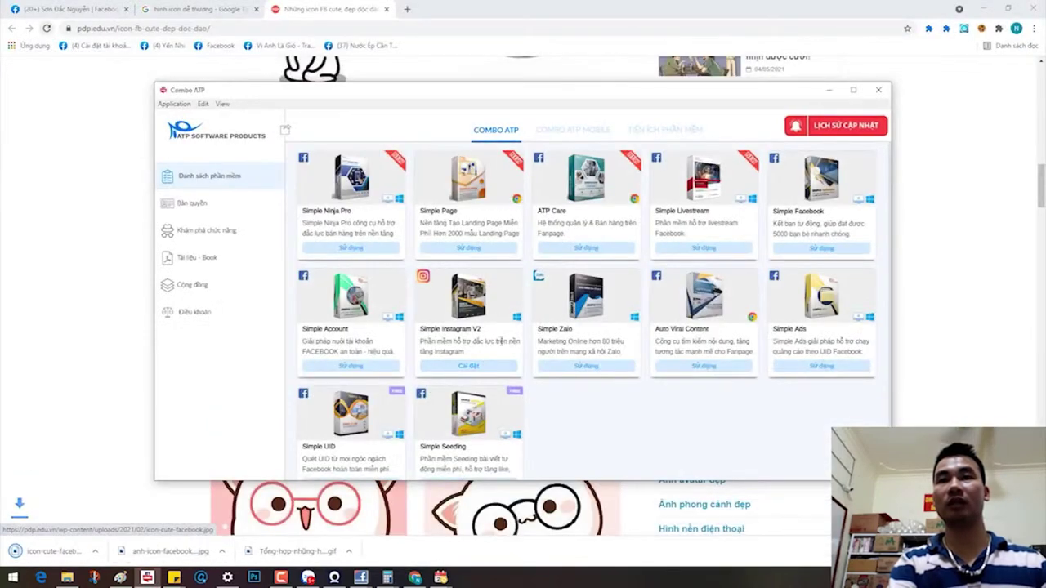
scroll(511, 384, down, 1)
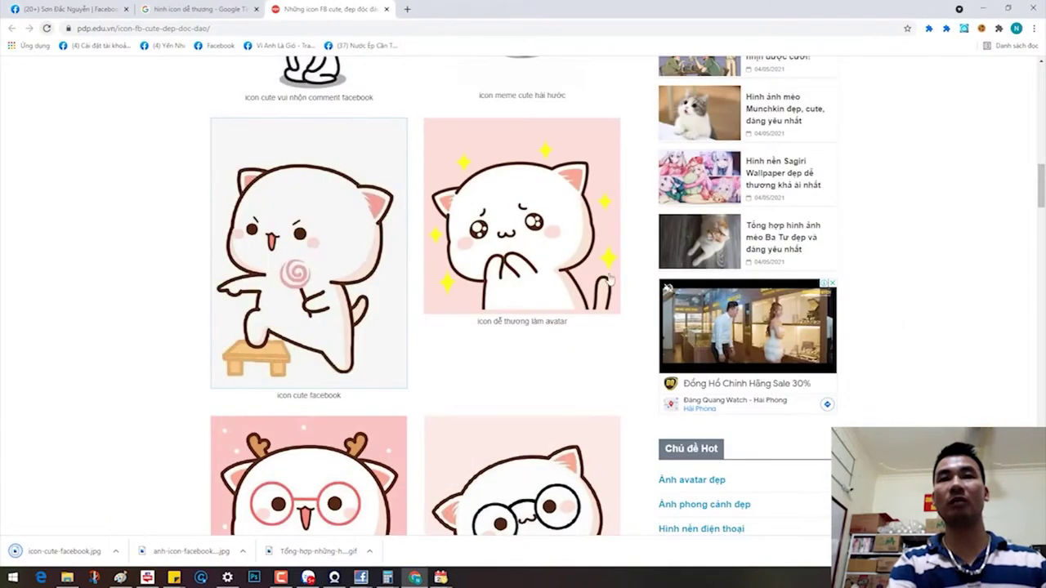
scroll(523, 302, down, 2)
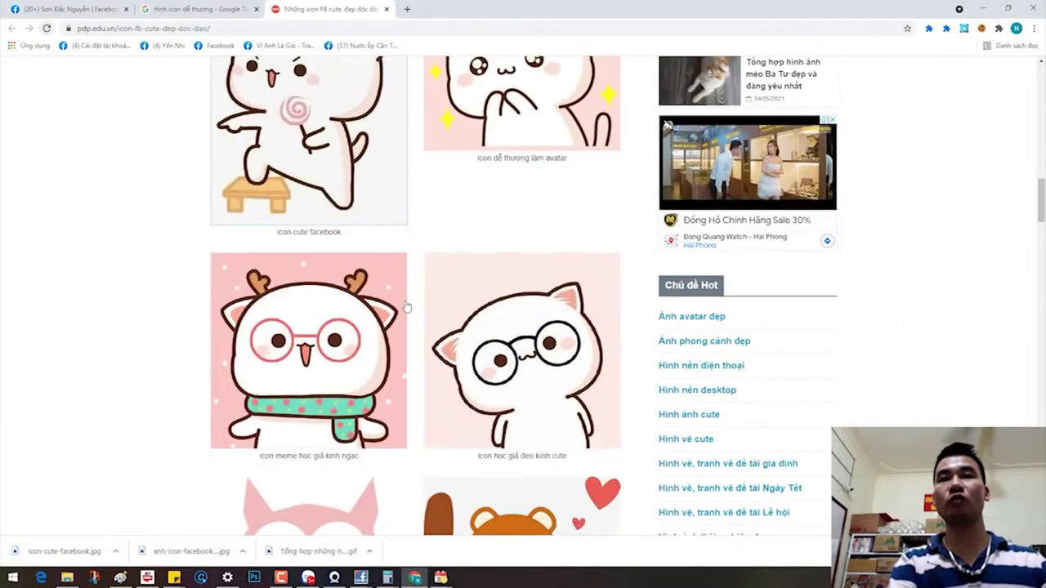
right_click(311, 312)
click(360, 423)
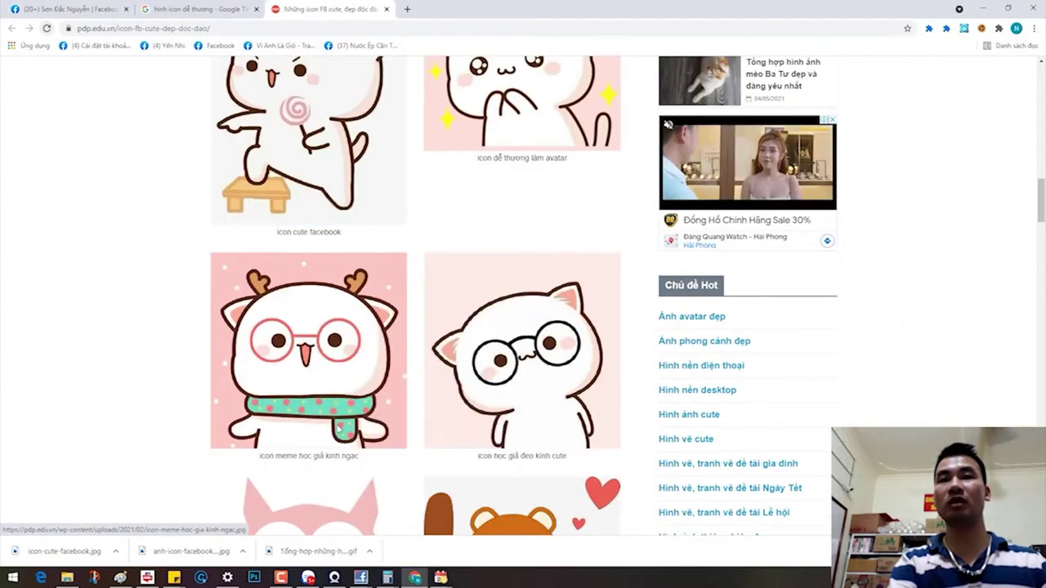
key(Return)
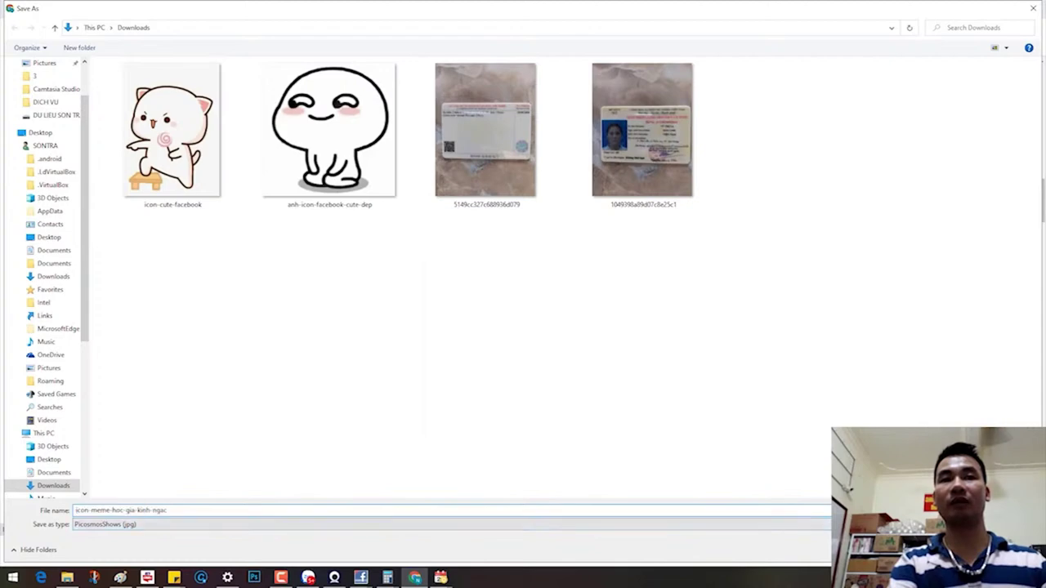
Save the glasses cat image and the owl image, then return to the article.
scroll(527, 331, down, 2)
right_click(528, 223)
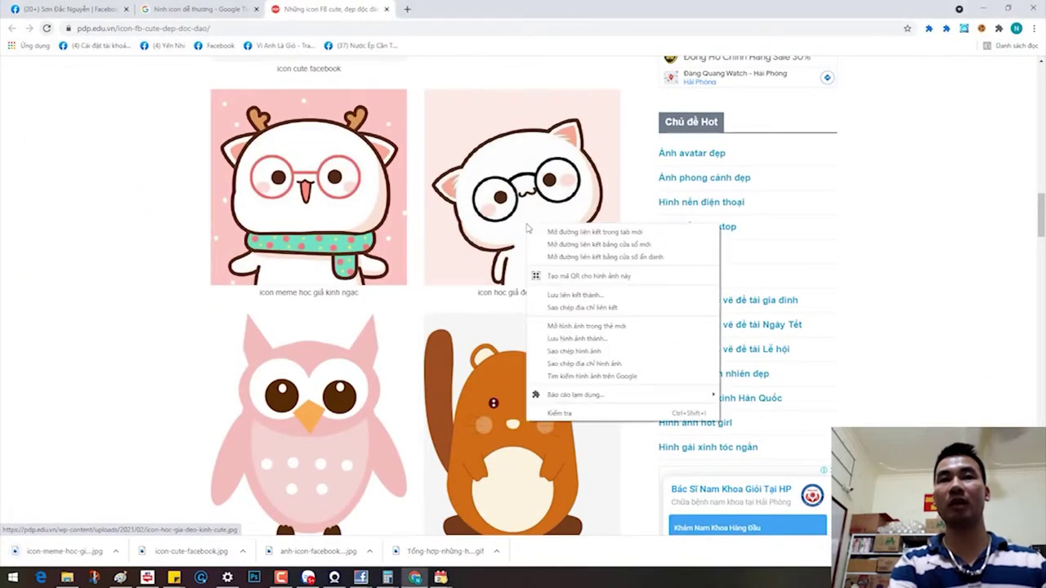
click(587, 338)
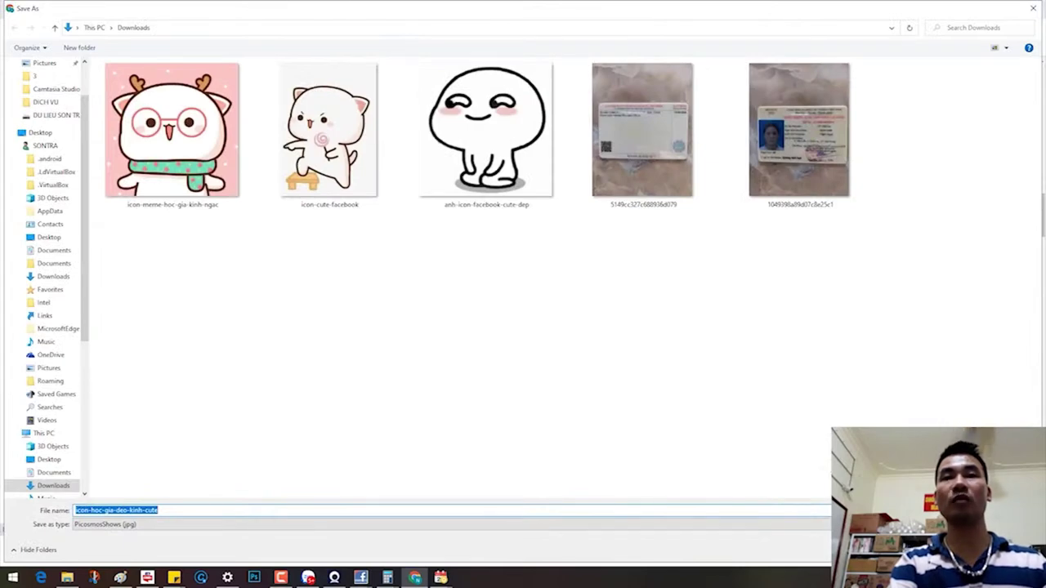
key(Return)
scroll(339, 245, down, 3)
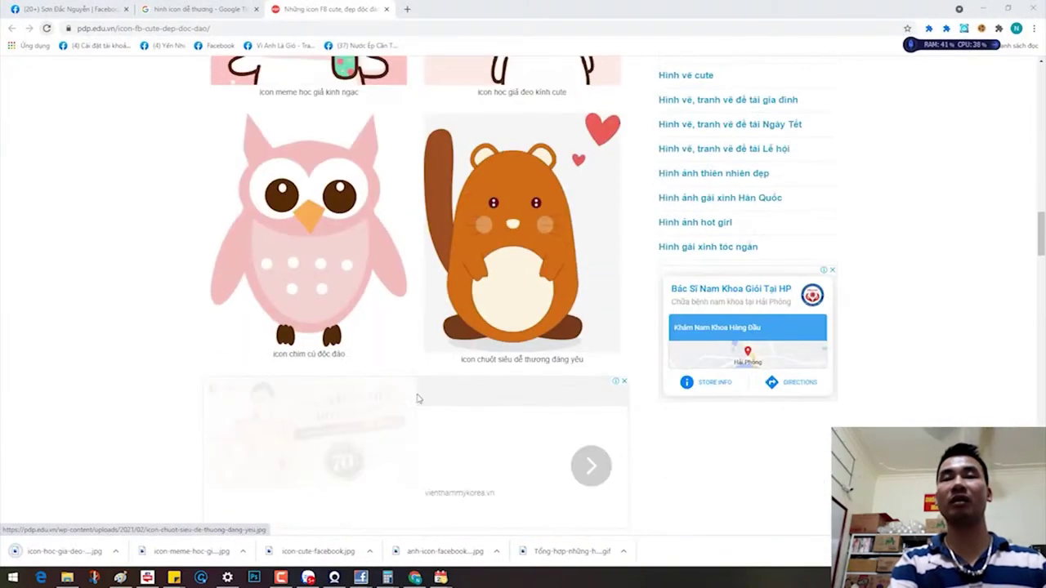
click(341, 244)
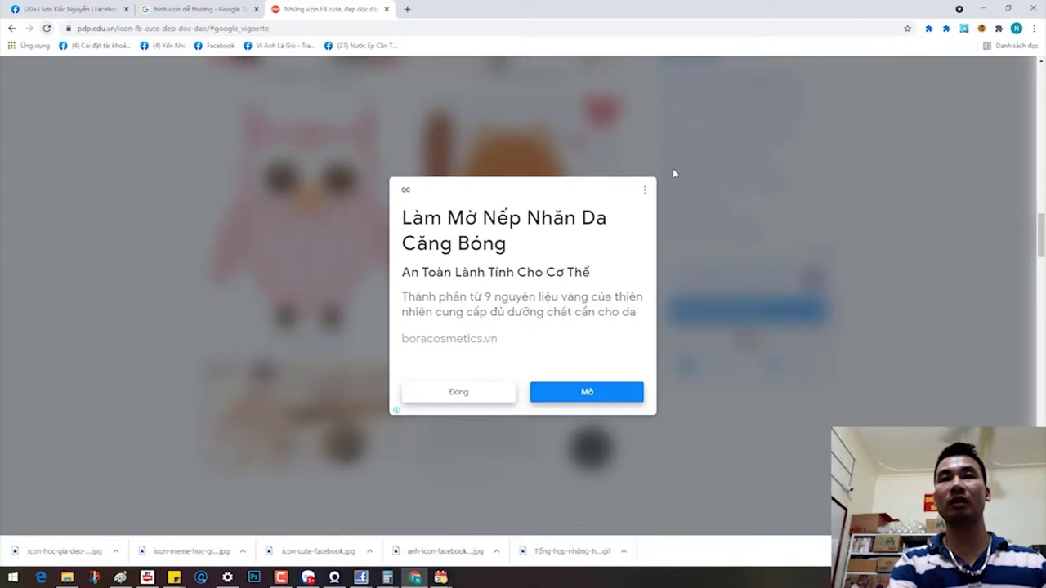
click(464, 397)
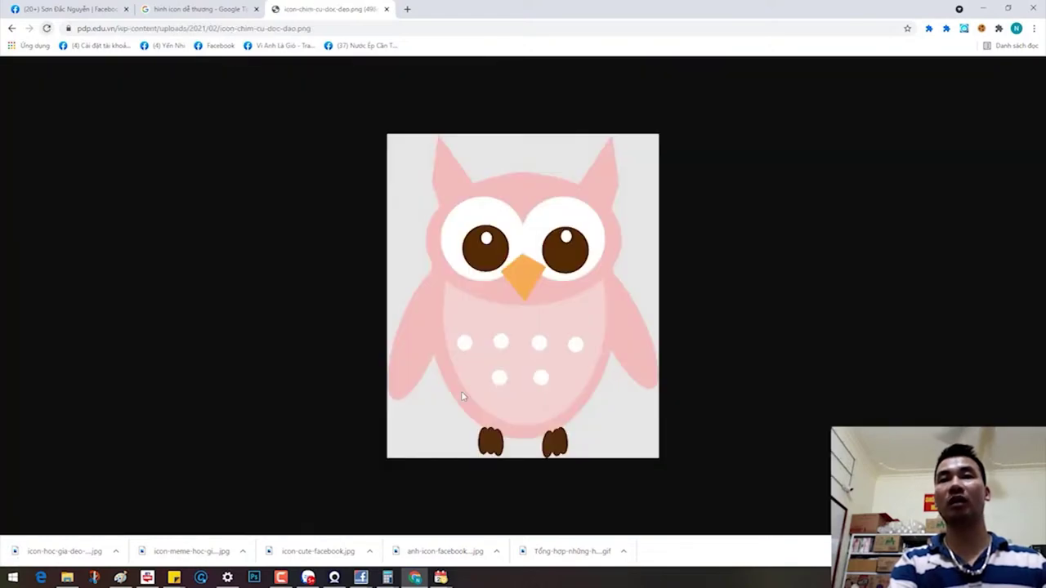
right_click(512, 288)
click(543, 309)
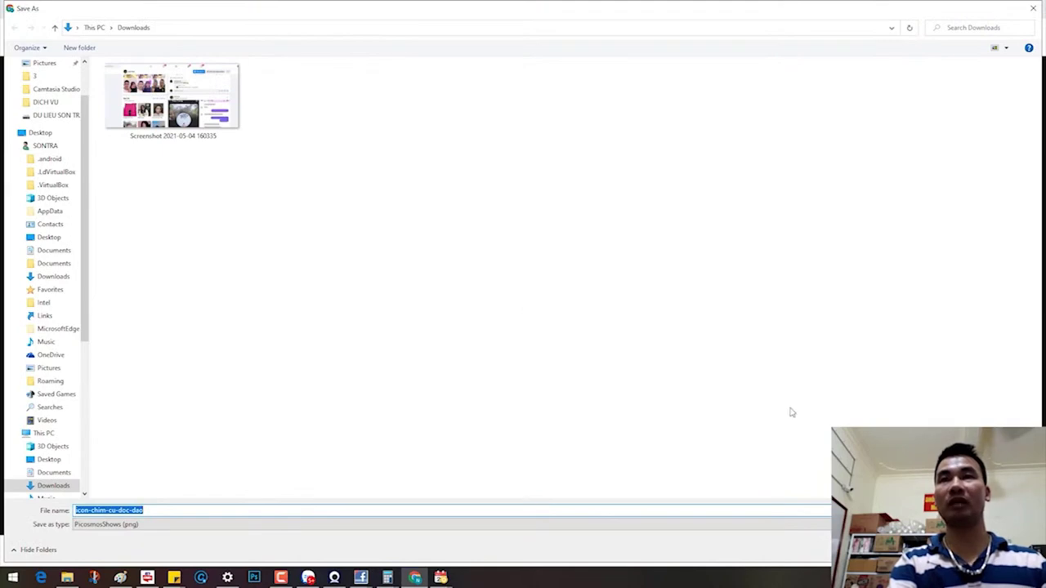
key(Return)
key(alt+Left)
Save the thinking, drooling and smiling bee icons to Downloads.
scroll(479, 325, down, 5)
right_click(510, 148)
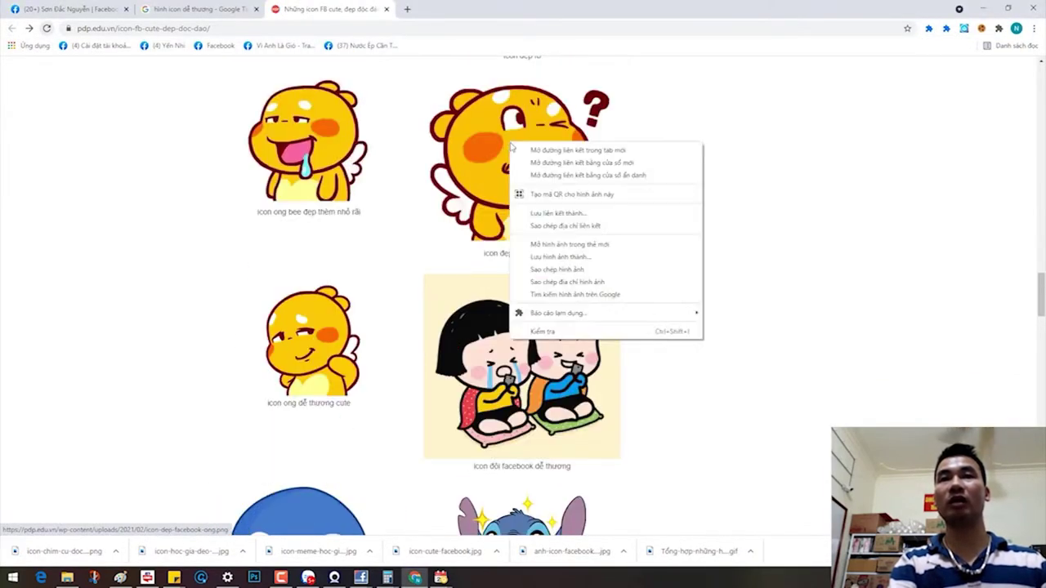
click(564, 256)
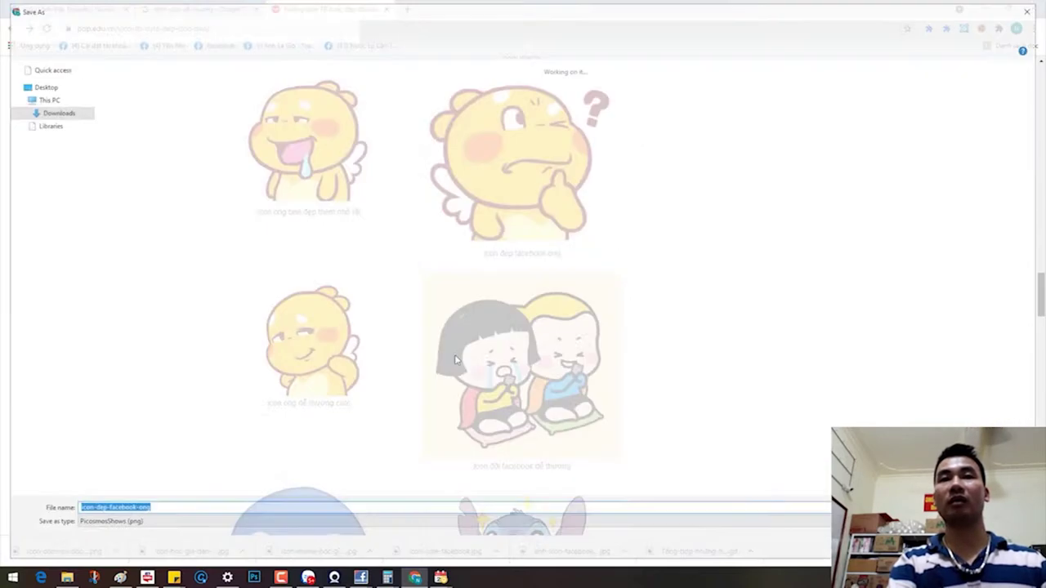
key(Return)
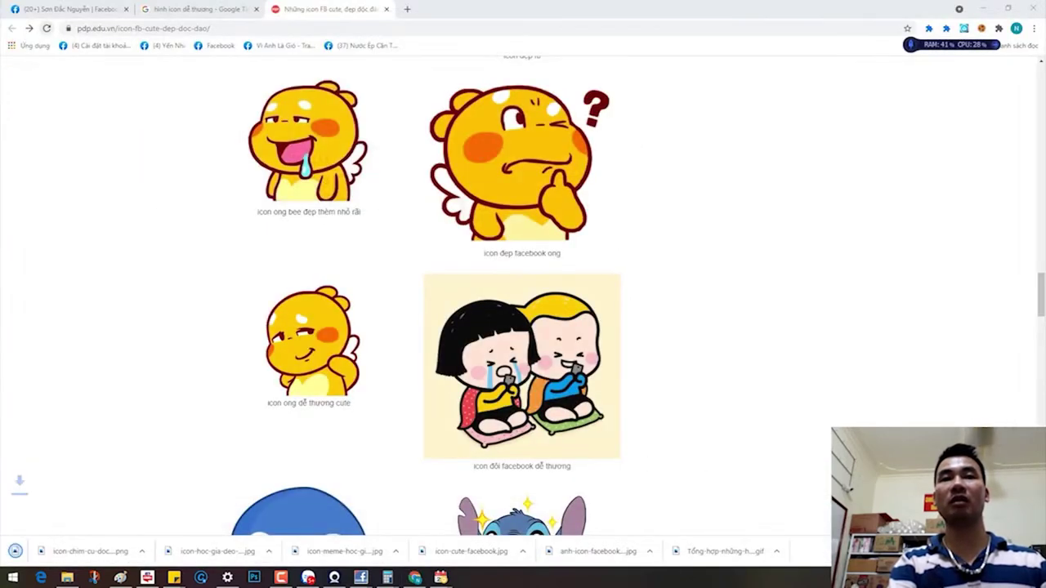
right_click(309, 142)
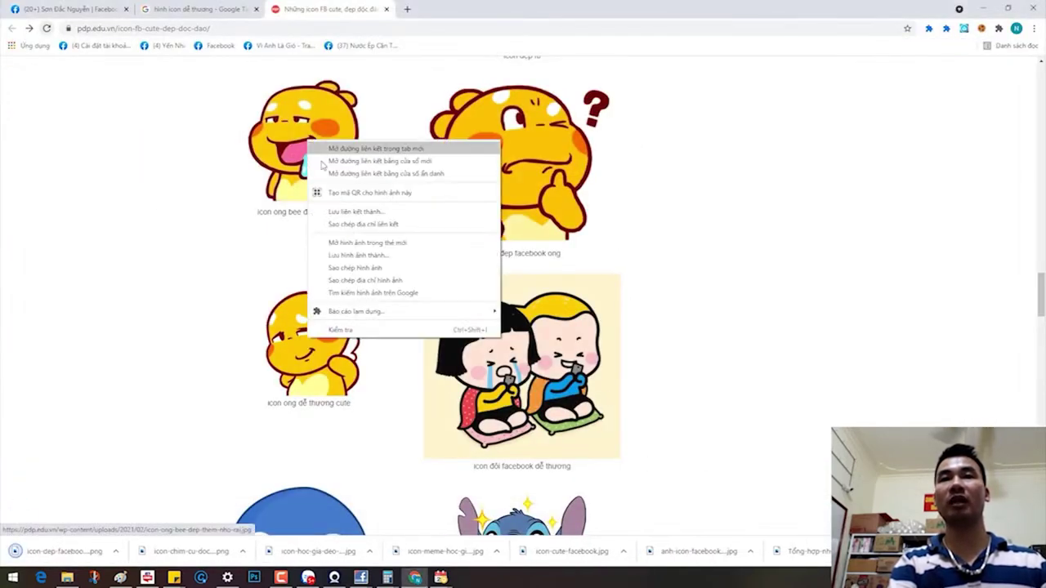
click(356, 255)
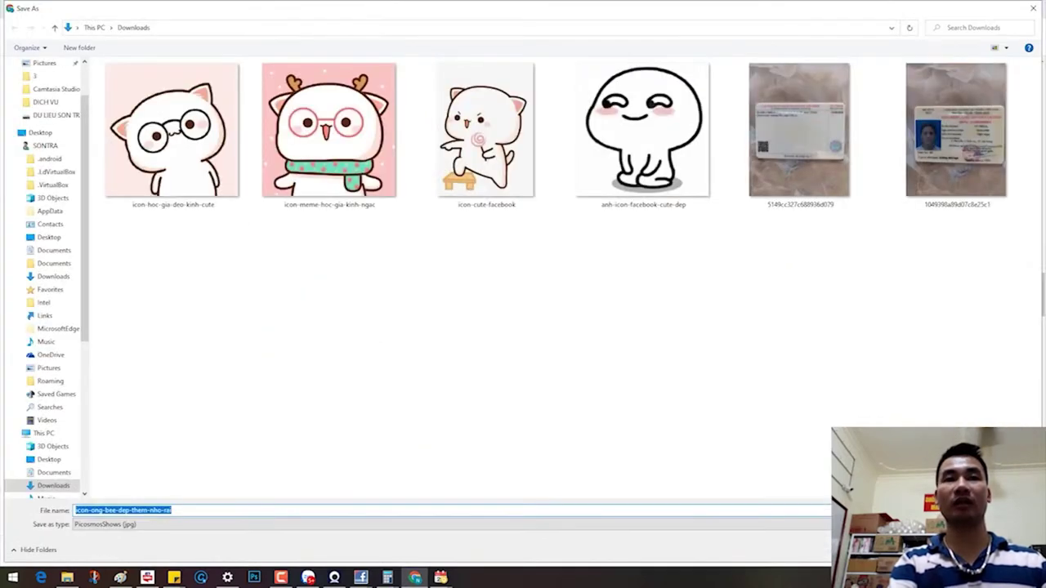
key(Return)
right_click(322, 304)
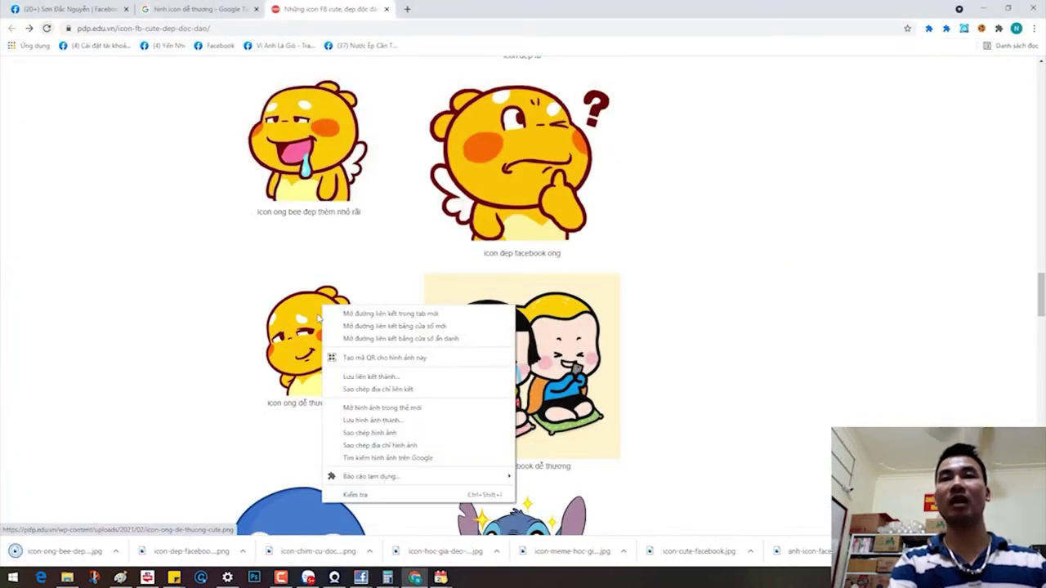
click(372, 420)
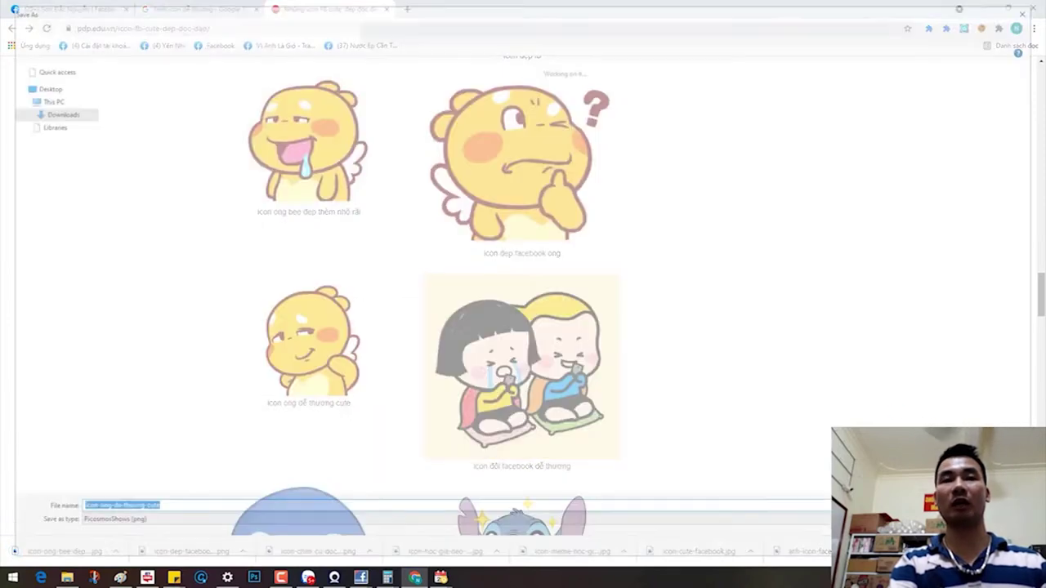
key(Return)
Save the winking cat GIF and the finger-heart emoji as icon-de-thuong.
scroll(646, 390, down, 7)
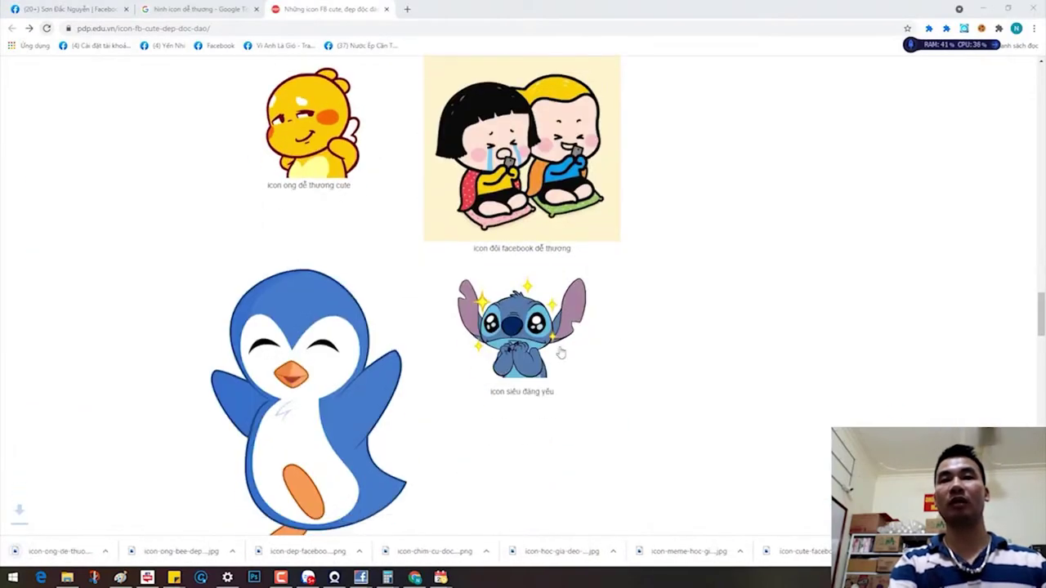
scroll(455, 314, down, 3)
scroll(456, 308, up, 1)
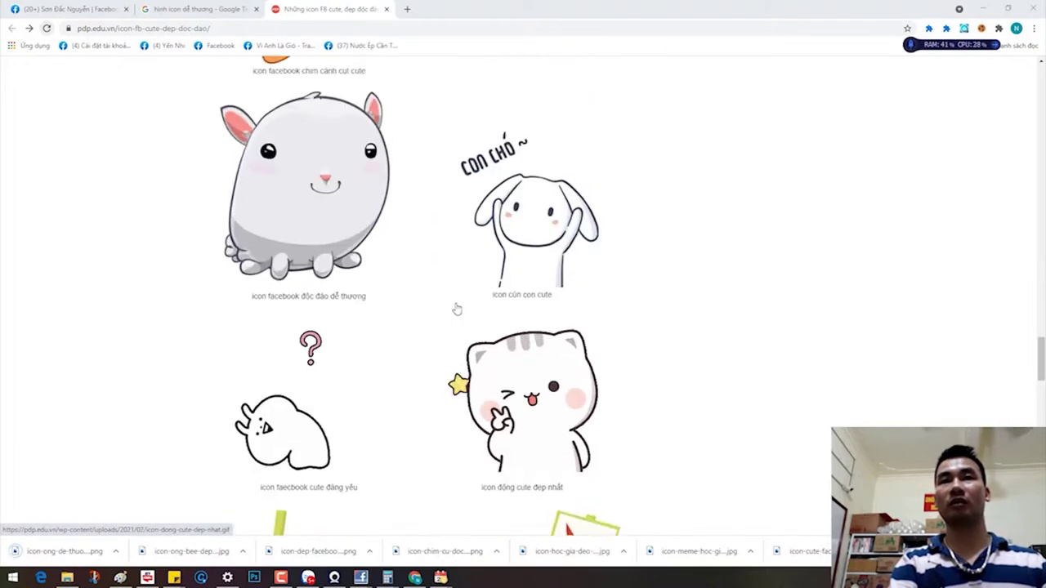
scroll(467, 308, down, 1)
right_click(529, 287)
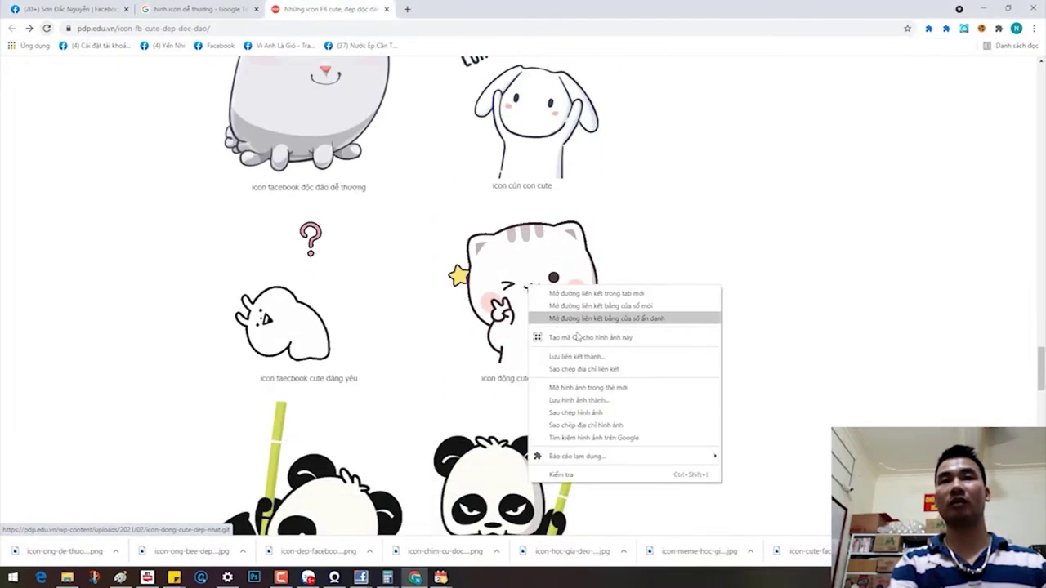
click(592, 401)
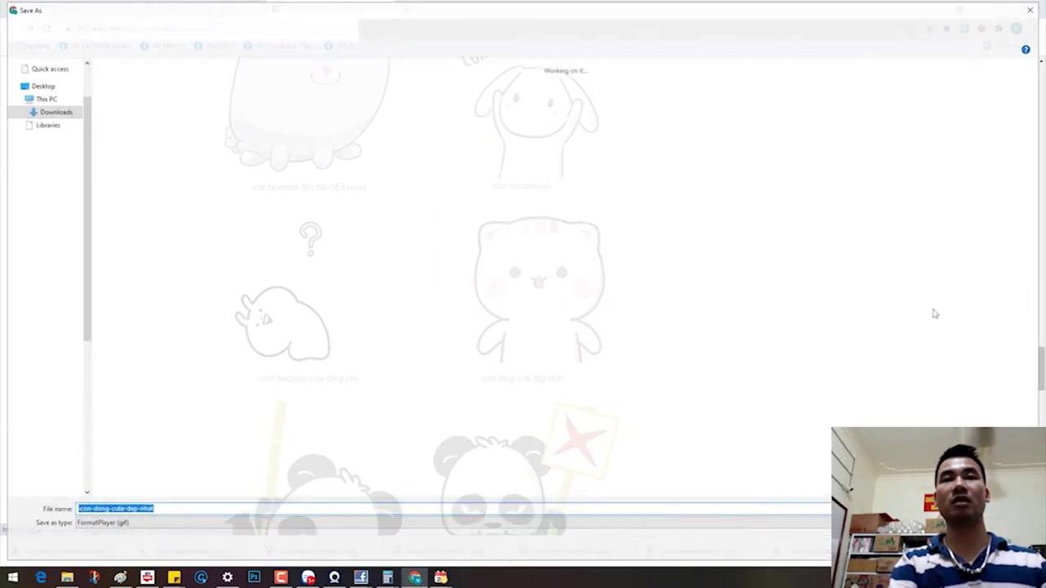
key(Return)
scroll(455, 373, down, 9)
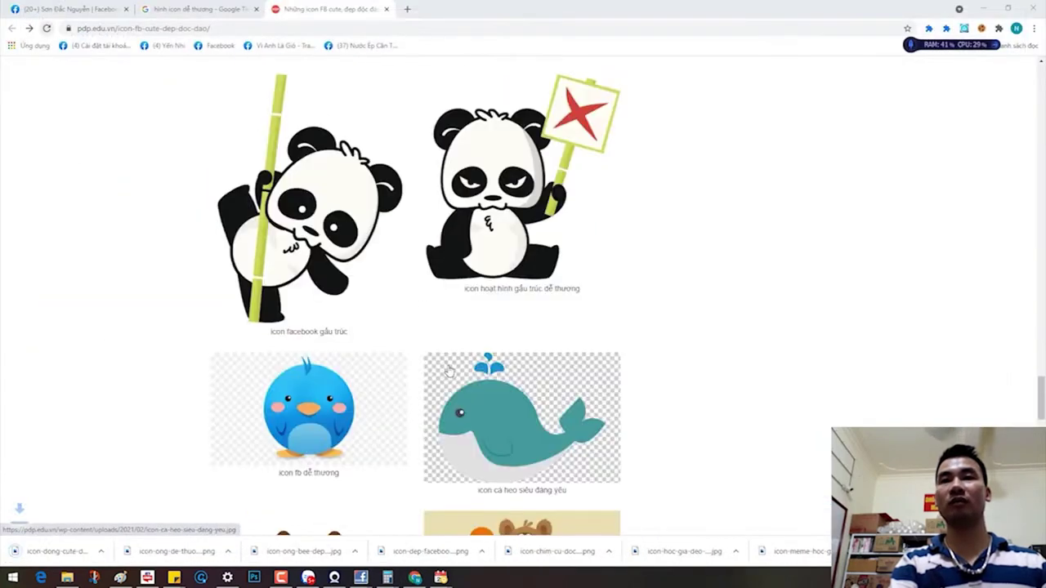
scroll(430, 346, down, 3)
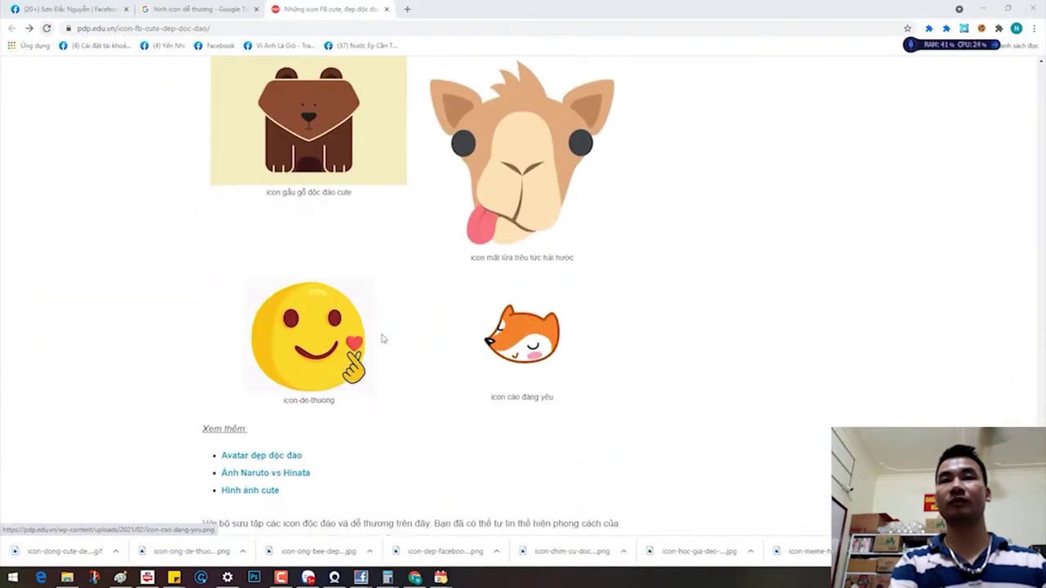
right_click(299, 326)
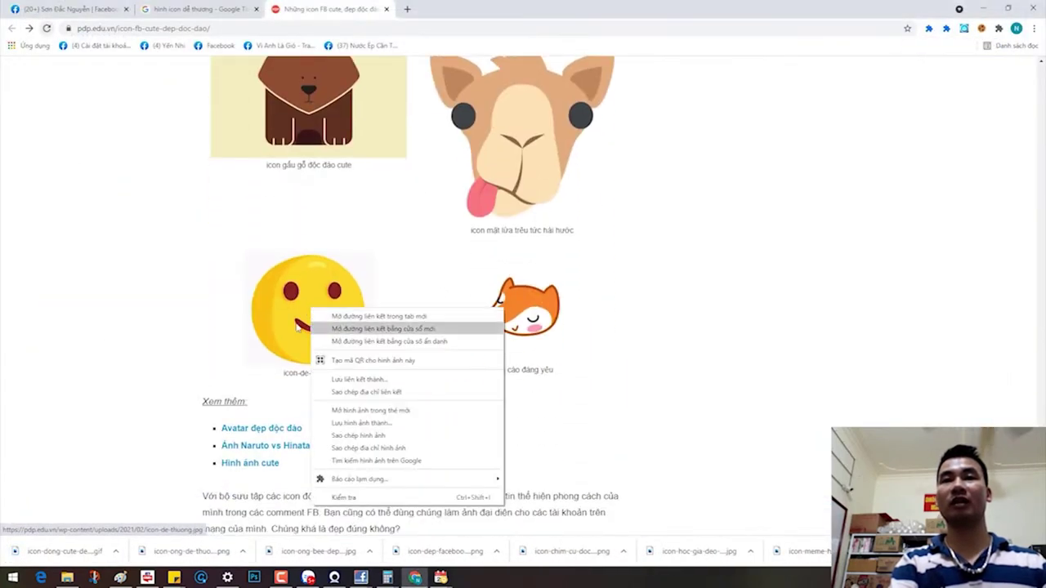
click(368, 422)
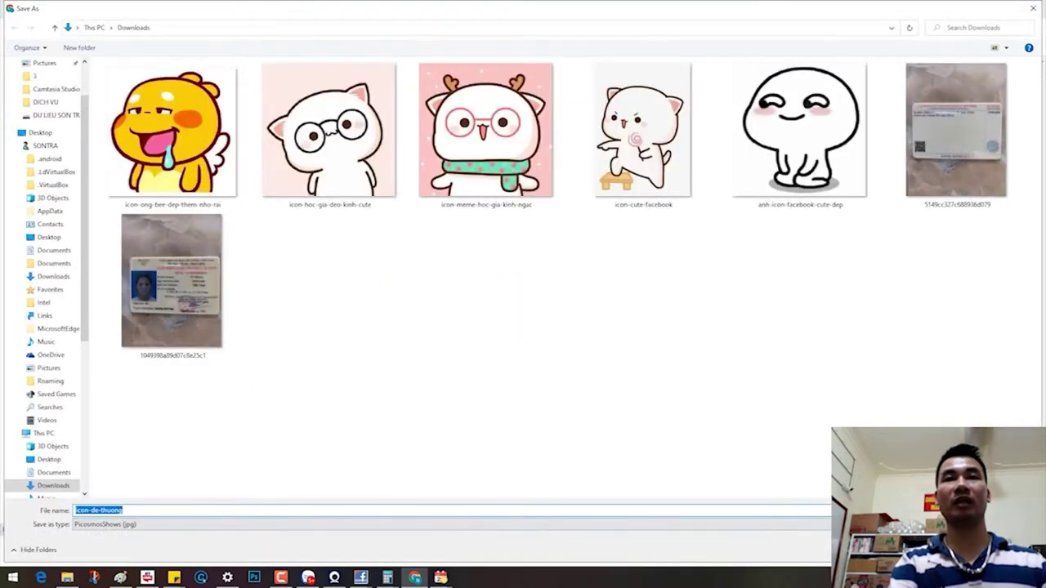
key(Return)
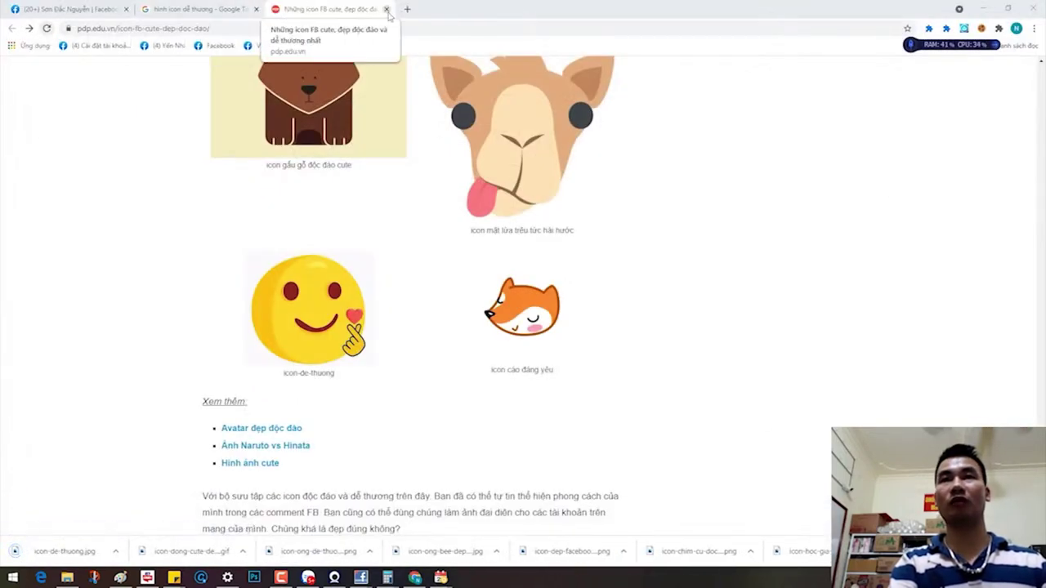
Close the icon article and Google image tabs and return to Simple Account V2.
click(386, 9)
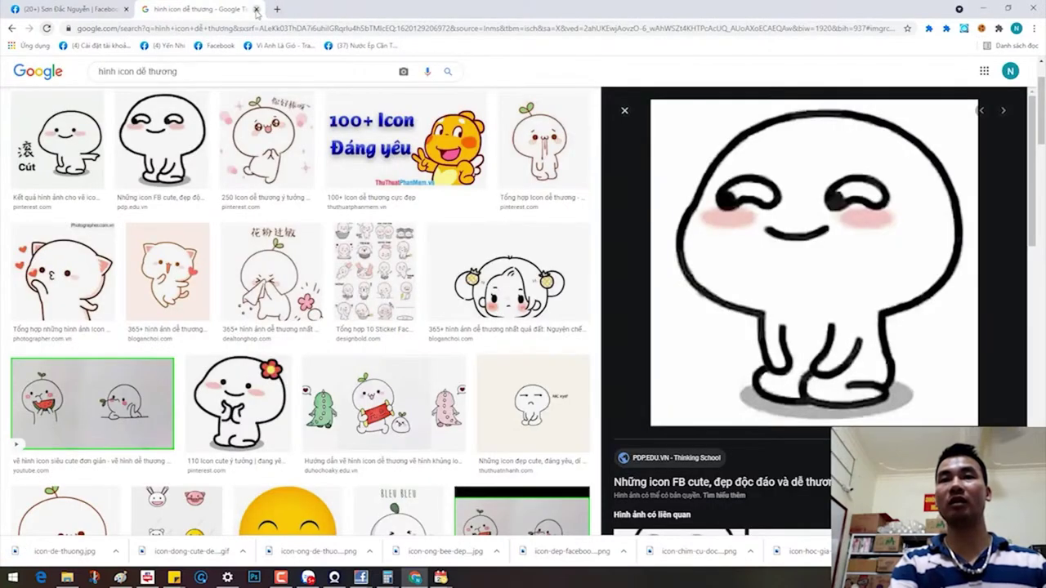
click(256, 9)
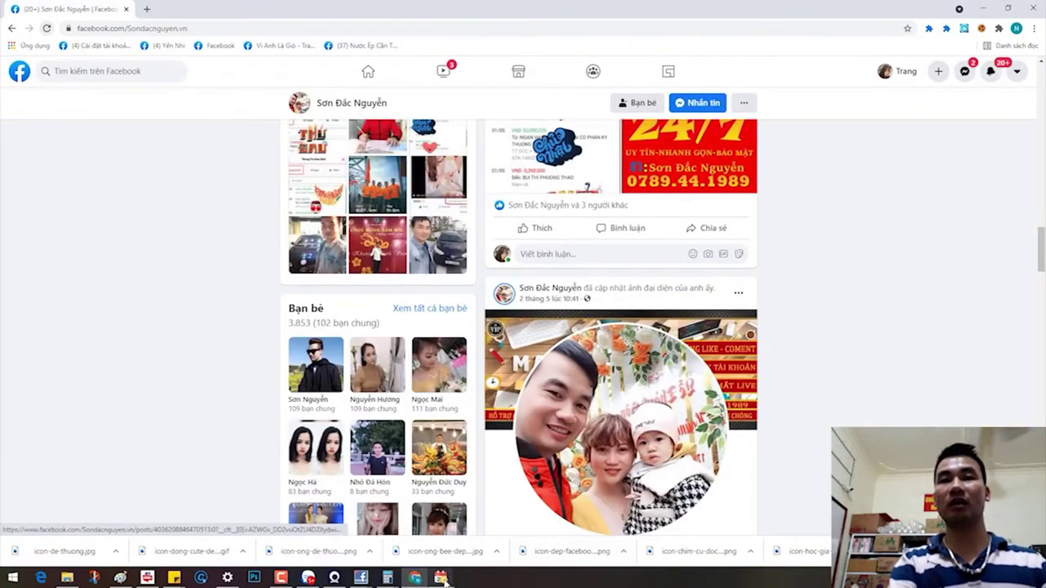
mouse_move(446, 579)
click(502, 528)
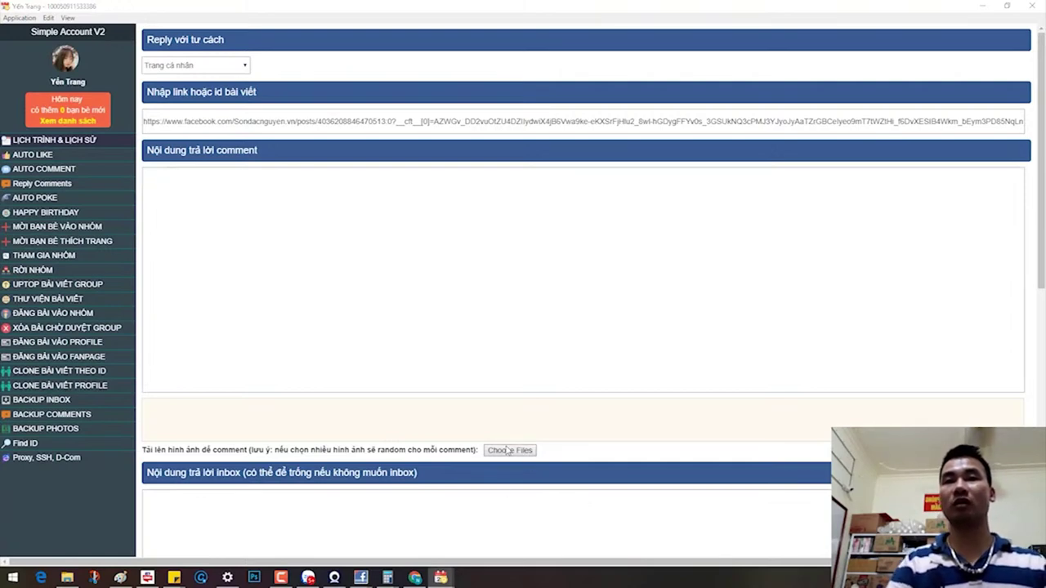
Attach the nine stickers plus the owl sticker from Downloads as reply images.
click(508, 450)
scroll(58, 148, up, 5)
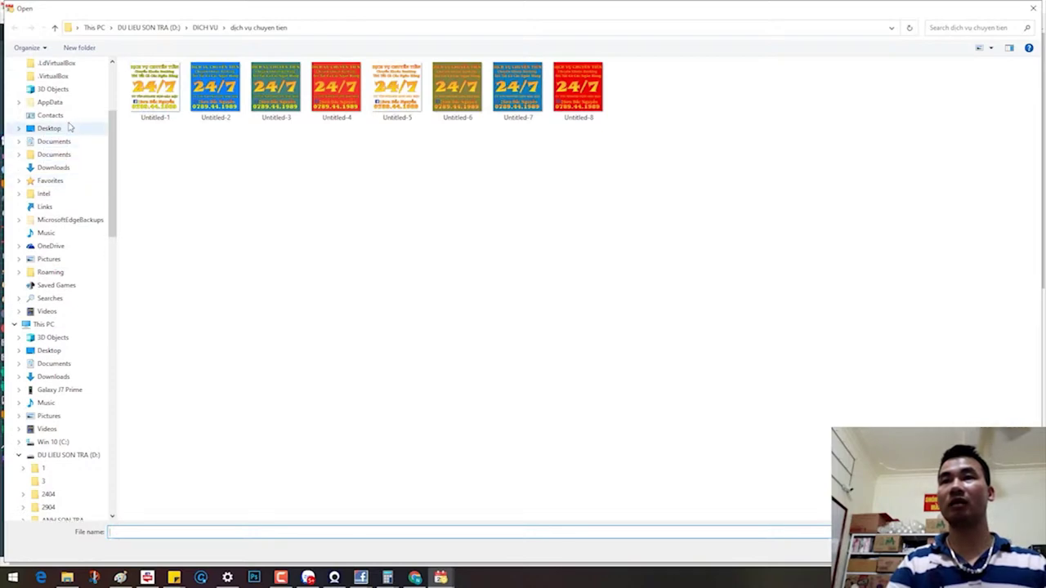
click(54, 167)
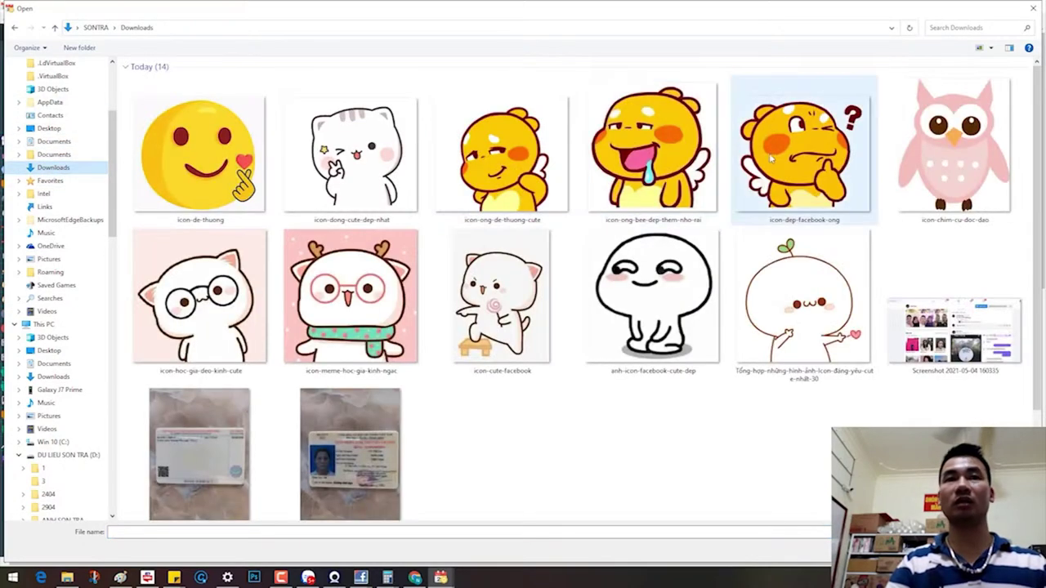
drag(120, 150, 757, 336)
ctrl+click(989, 160)
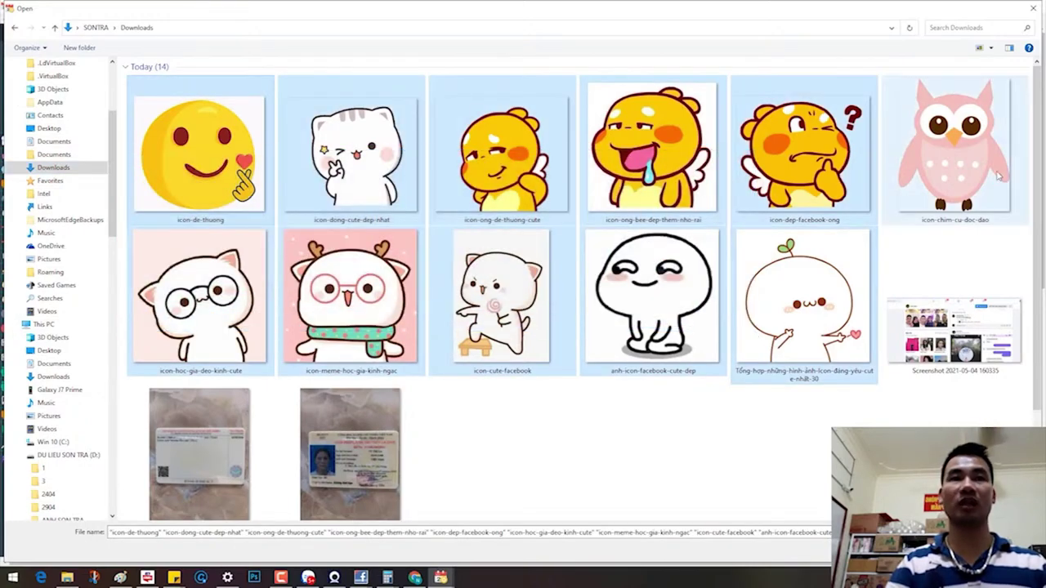
key(Return)
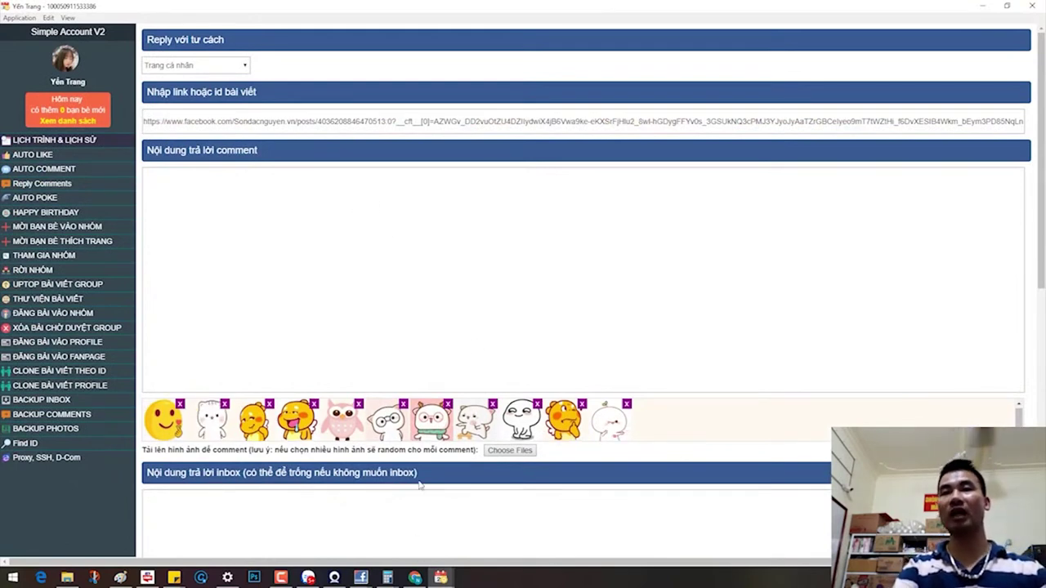
click(416, 578)
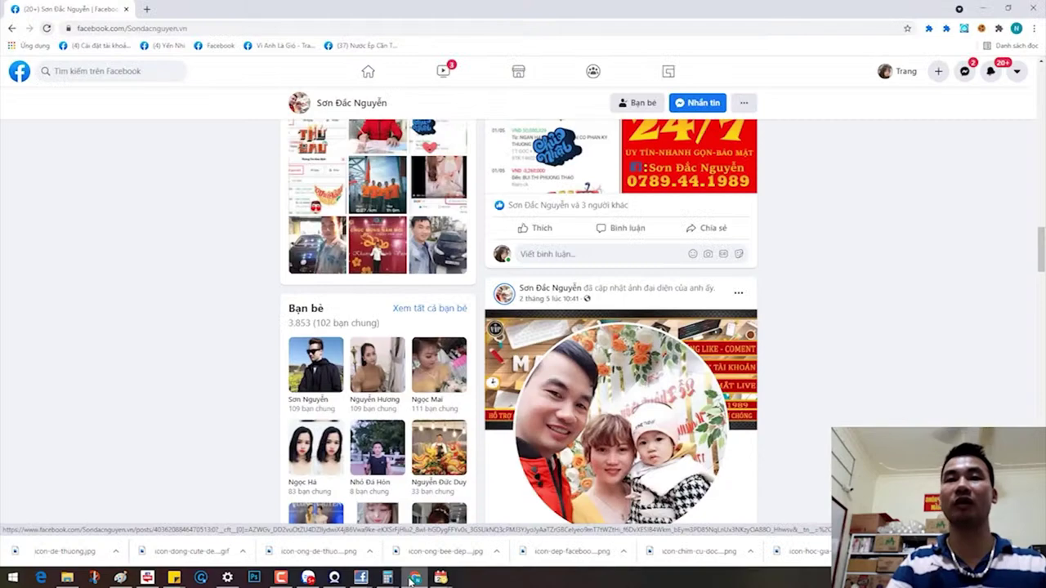
scroll(619, 392, down, 3)
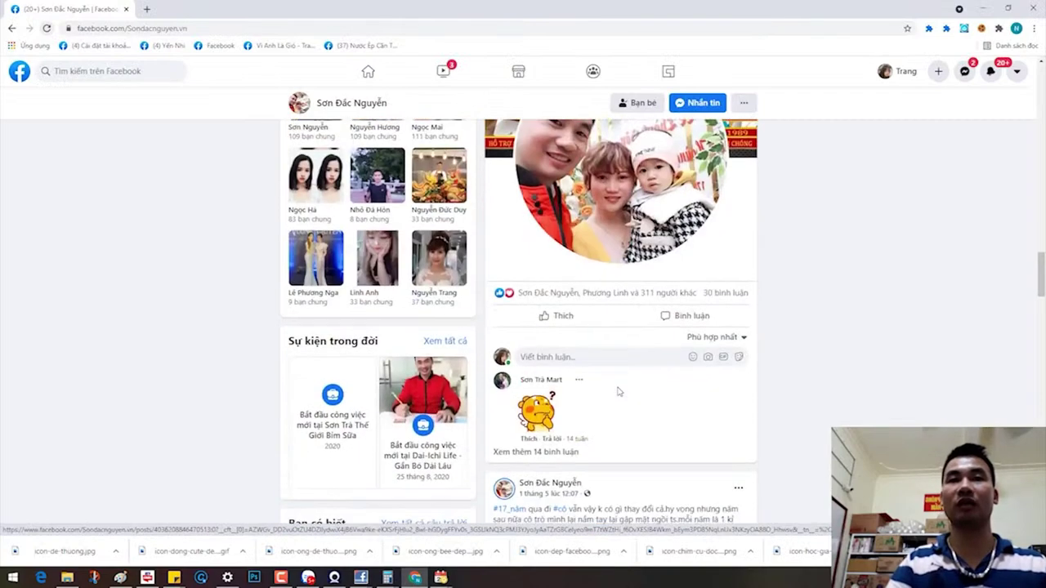
click(726, 293)
scroll(693, 288, down, 2)
scroll(693, 288, up, 2)
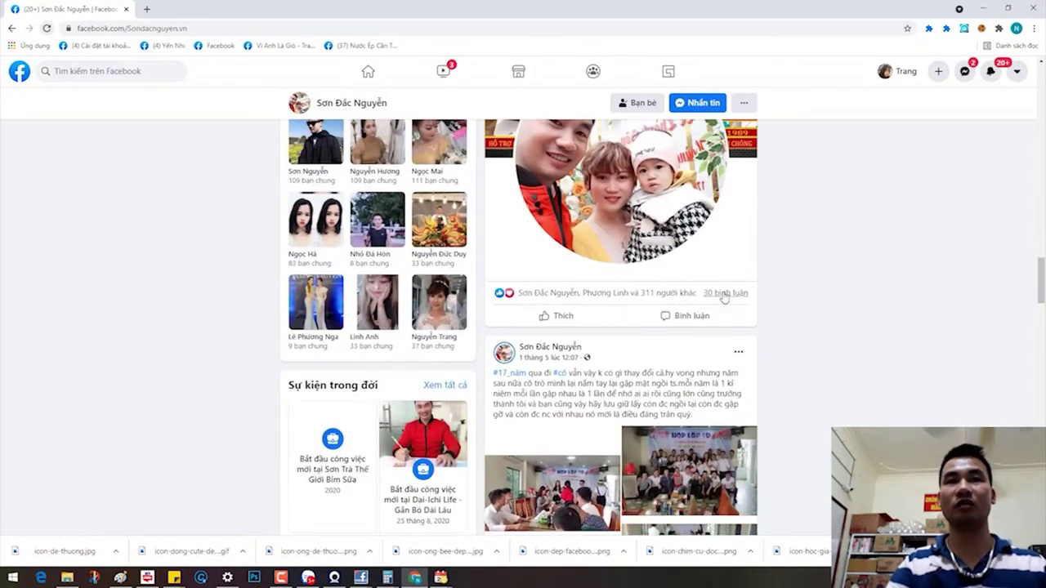
click(723, 294)
scroll(549, 331, down, 1)
scroll(549, 331, down, 1)
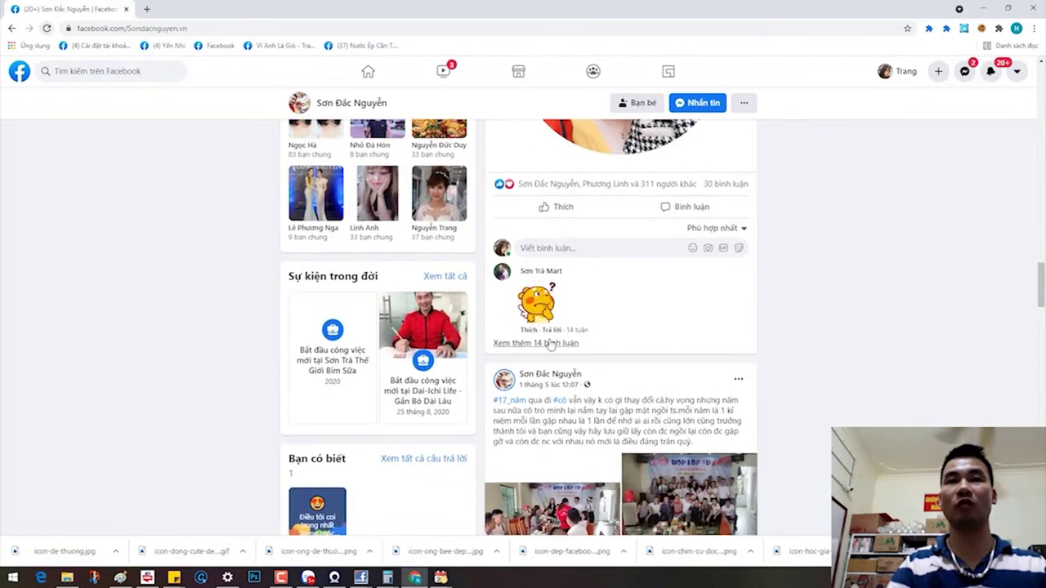
click(544, 344)
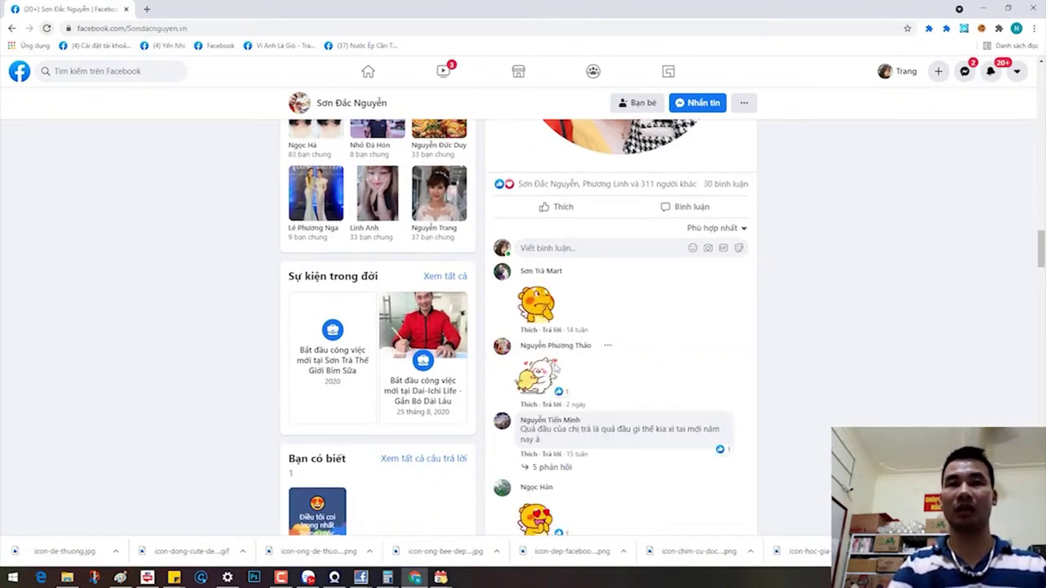
scroll(609, 466, down, 2)
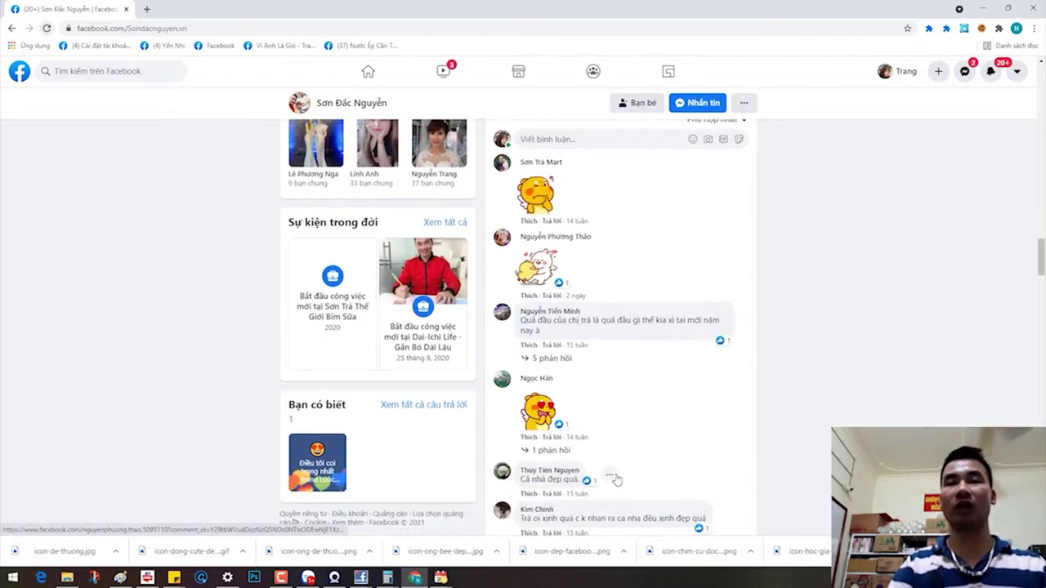
mouse_move(440, 579)
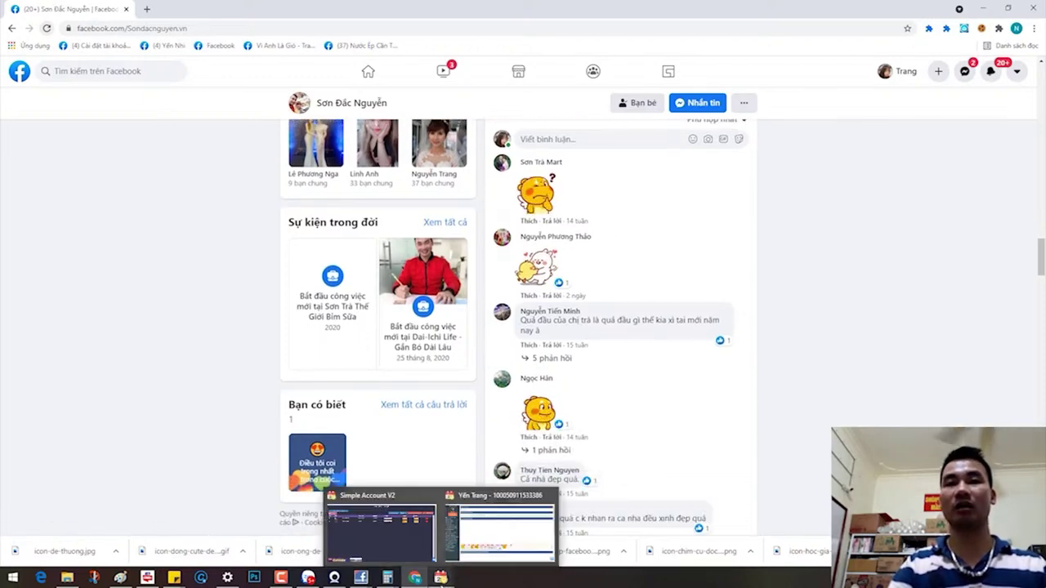
click(497, 533)
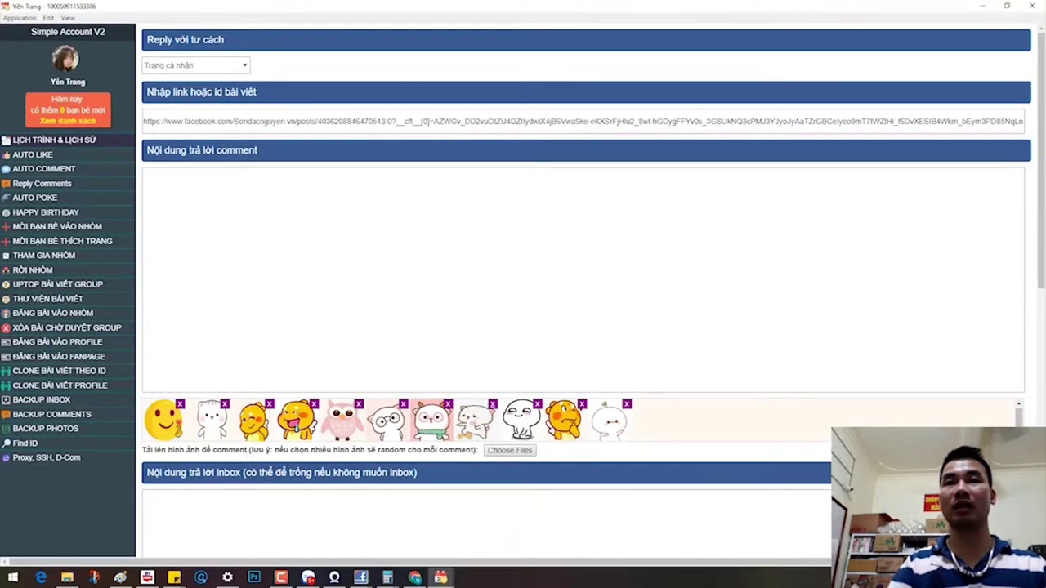
Turn on liking each comment with a Random reaction before replying.
scroll(700, 385, down, 5)
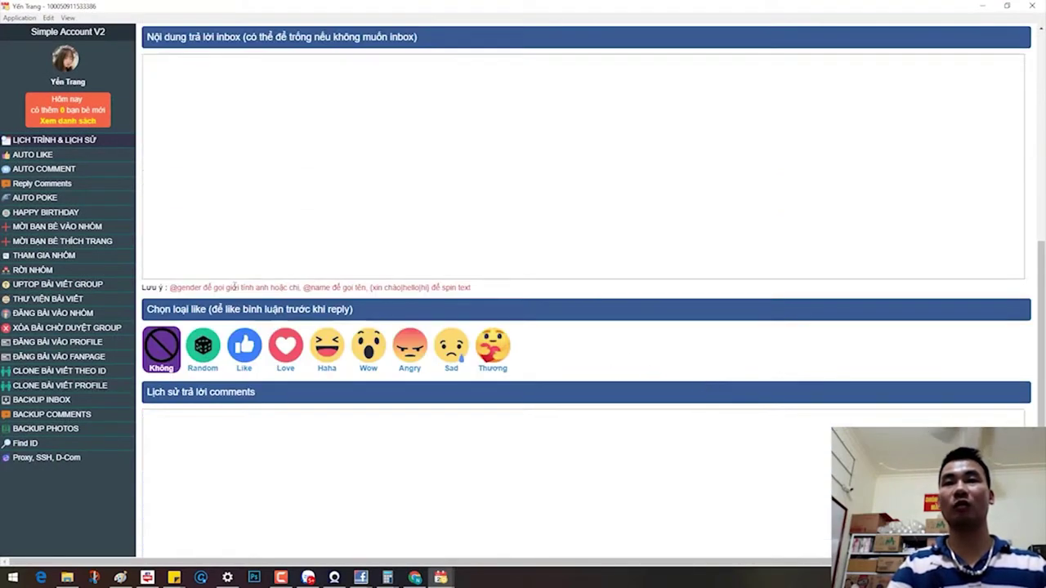
scroll(494, 260, up, 3)
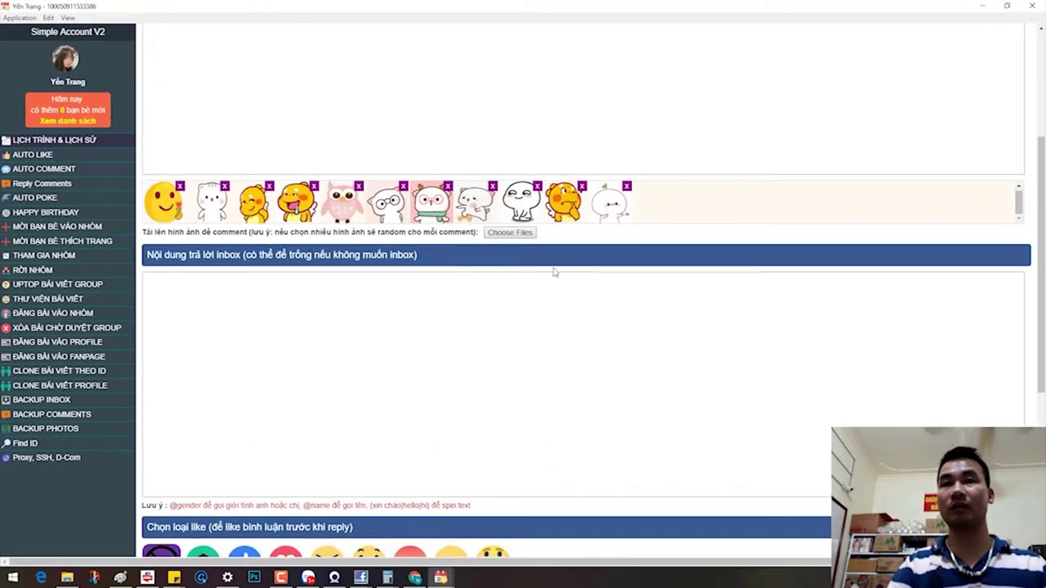
scroll(572, 278, down, 4)
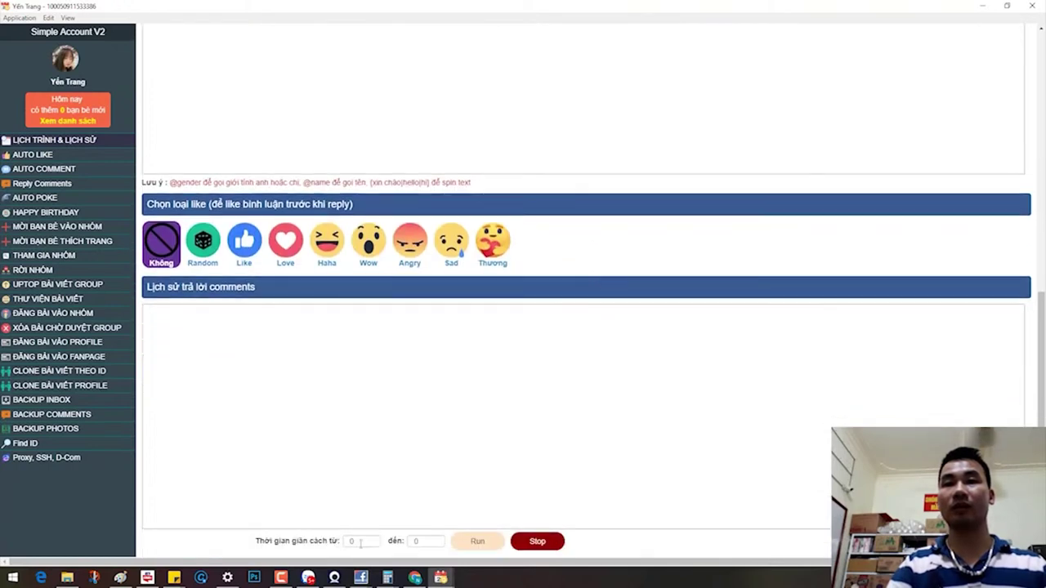
scroll(359, 411, up, 3)
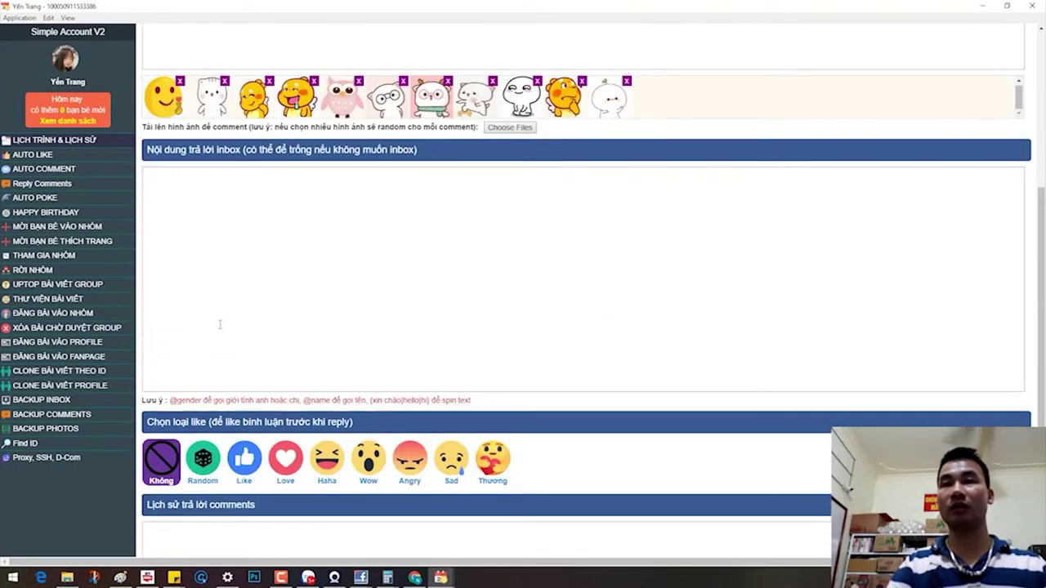
scroll(280, 356, up, 1)
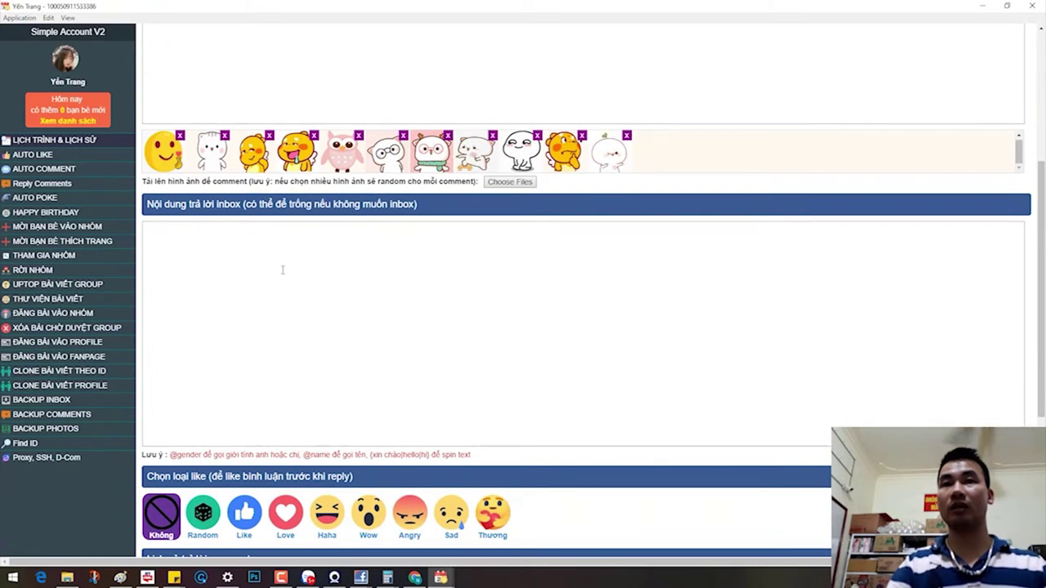
scroll(359, 287, down, 4)
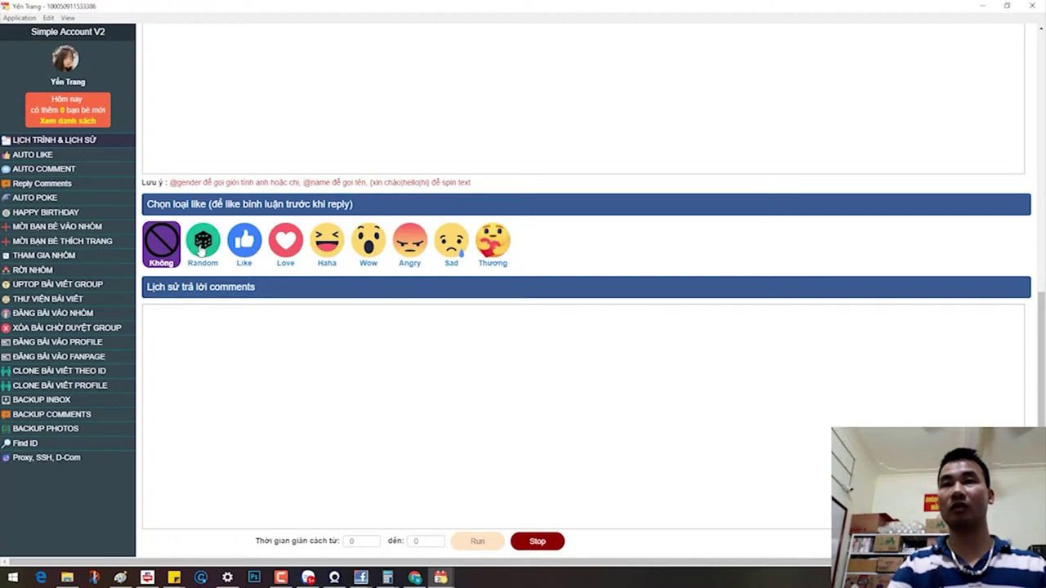
click(202, 245)
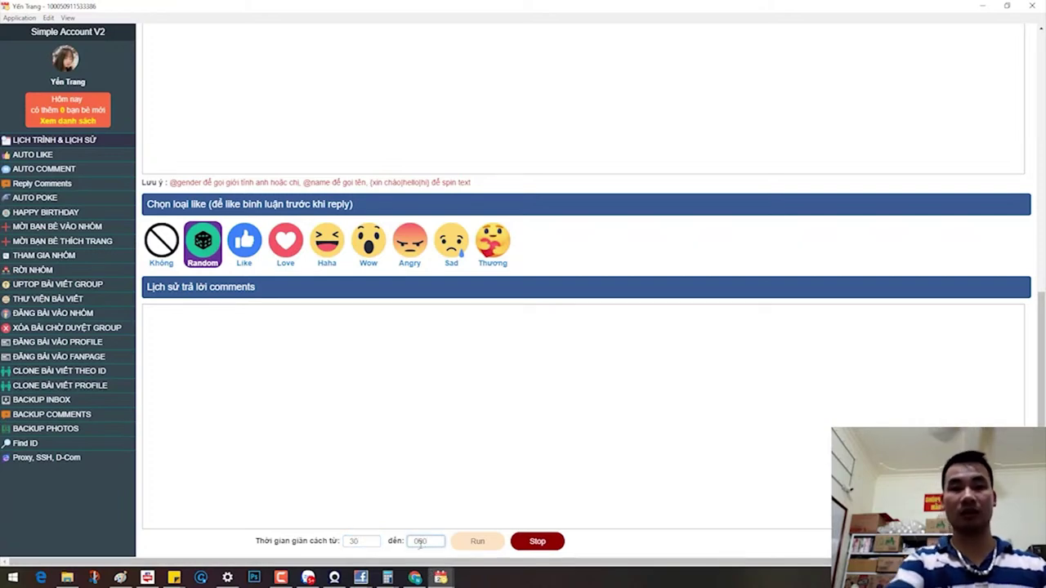
Start the automatic comment replies and select the first logged comment link in the history.
scroll(424, 517, up, 10)
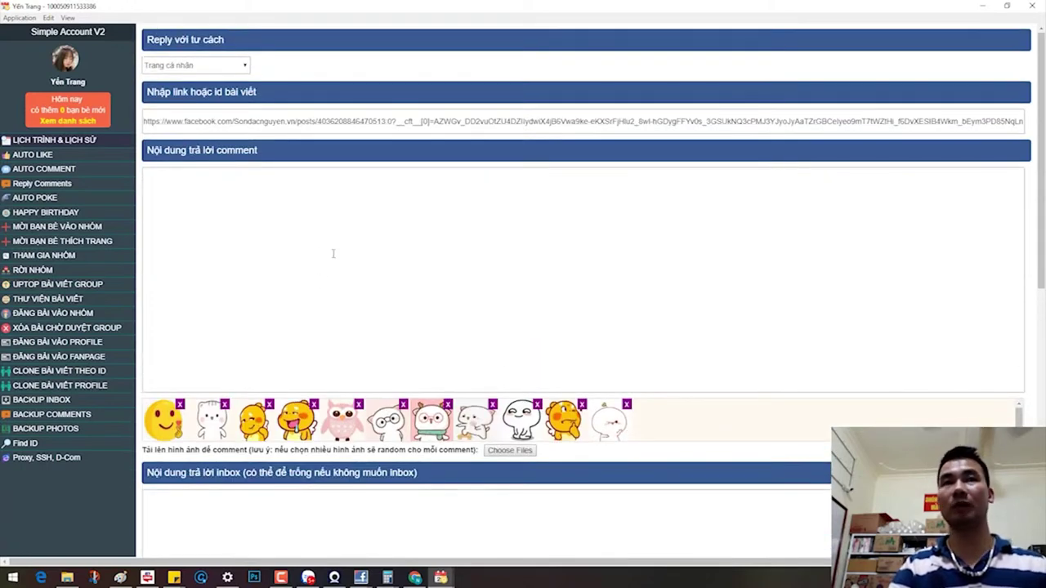
scroll(370, 256, down, 10)
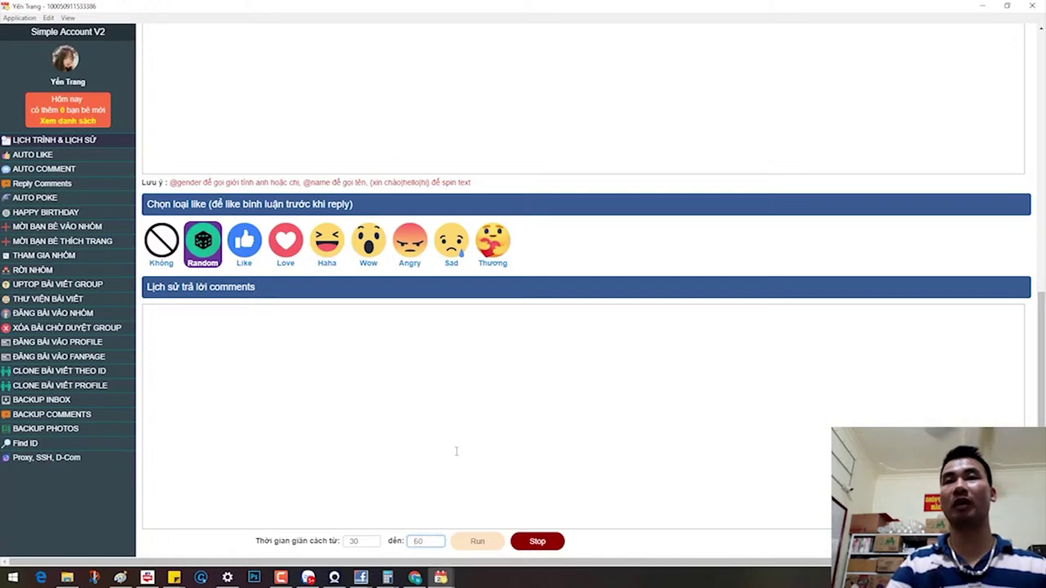
scroll(466, 463, up, 5)
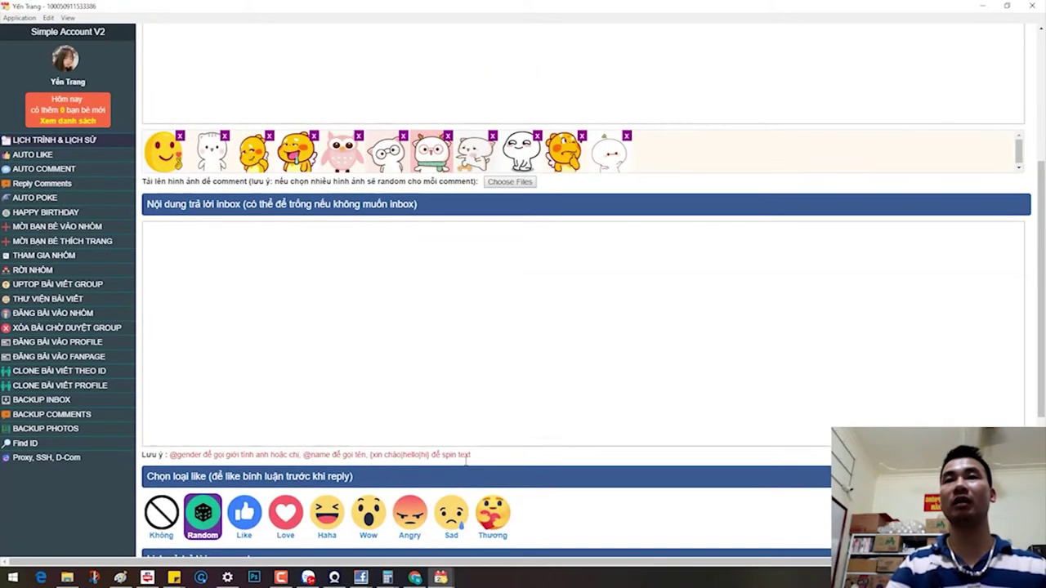
scroll(470, 462, down, 5)
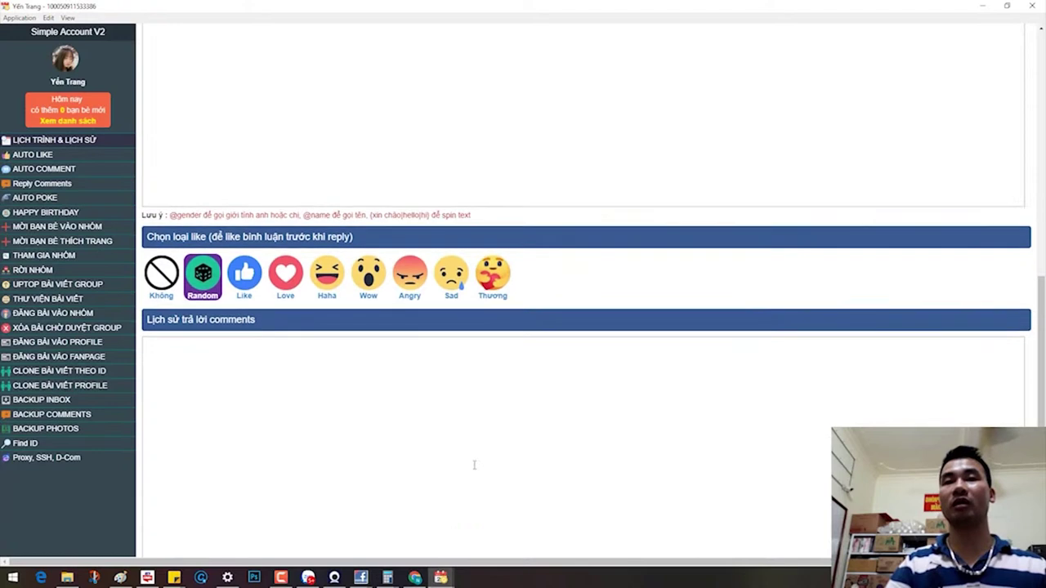
click(480, 545)
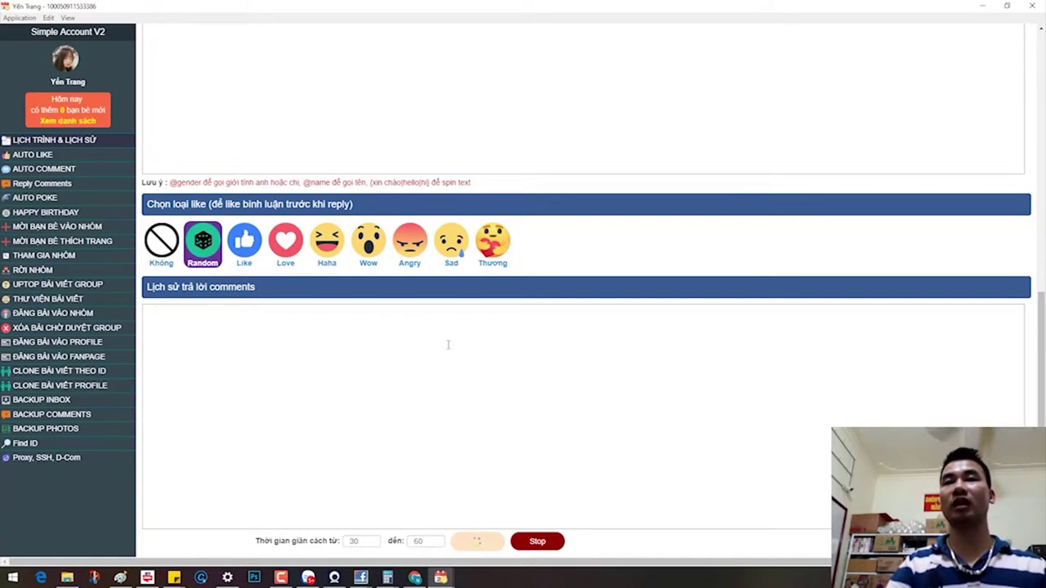
drag(539, 328, 365, 333)
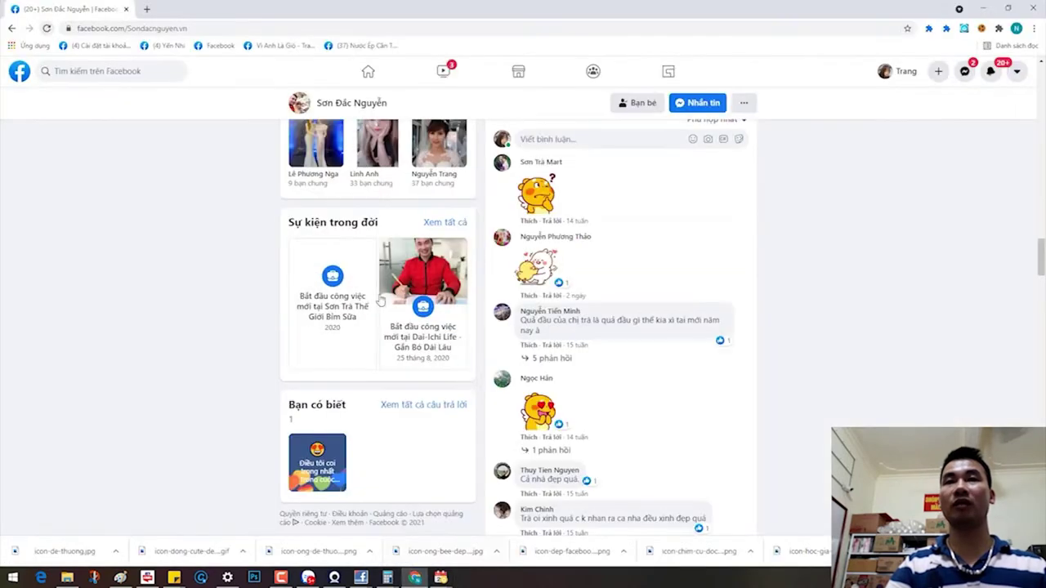
Open the copied comment link in the Facebook browser.
click(415, 578)
click(219, 30)
key(ctrl+v)
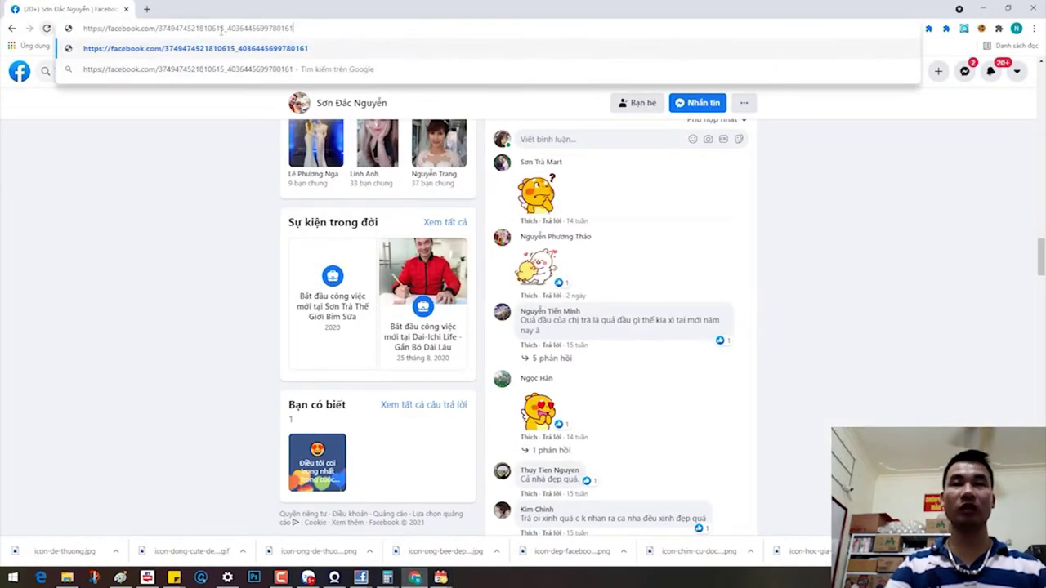
key(Return)
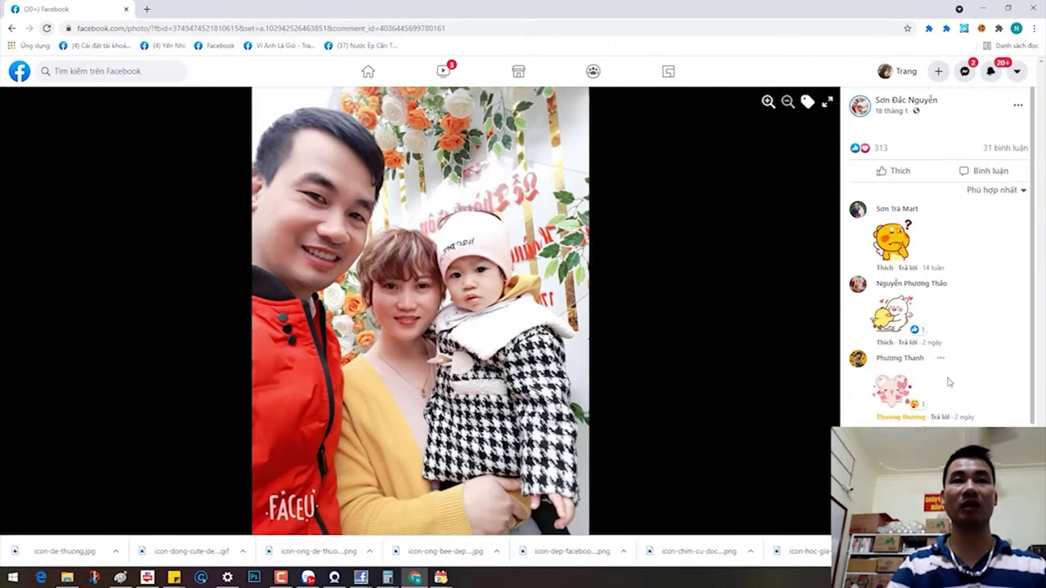
scroll(949, 382, down, 2)
scroll(940, 254, down, 3)
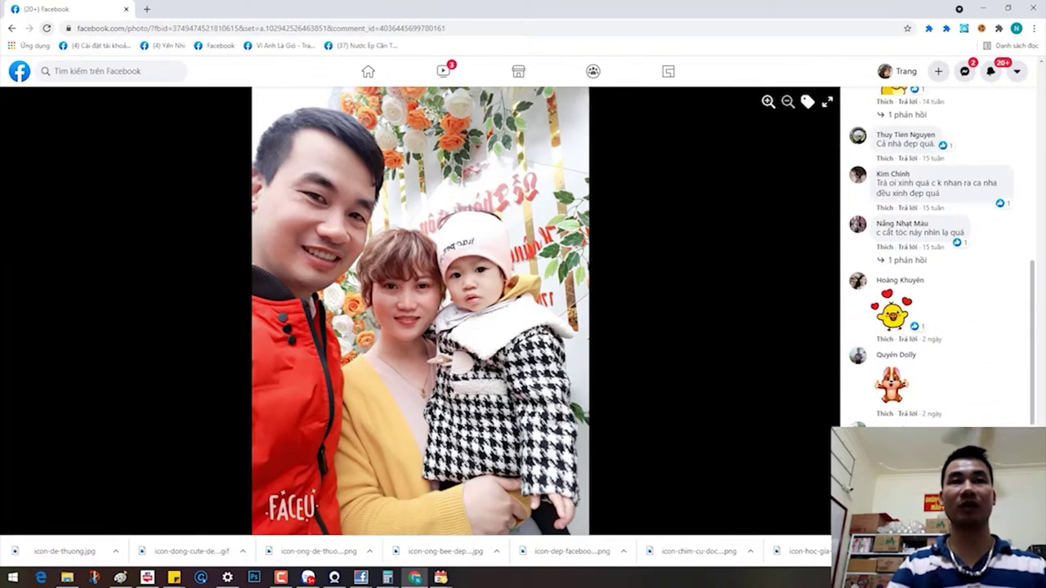
scroll(940, 253, down, 4)
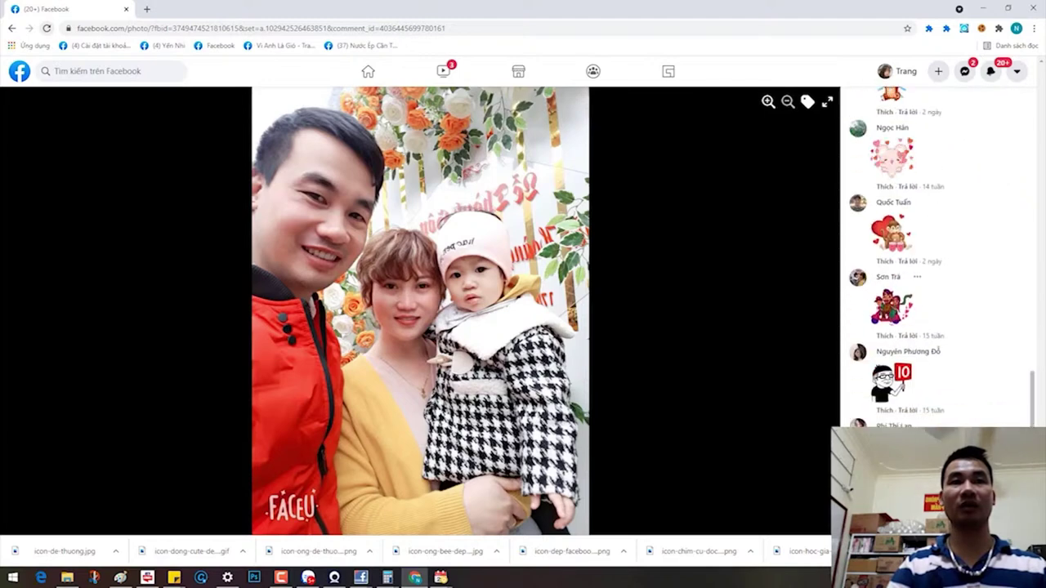
scroll(940, 253, up, 1)
scroll(953, 376, up, 3)
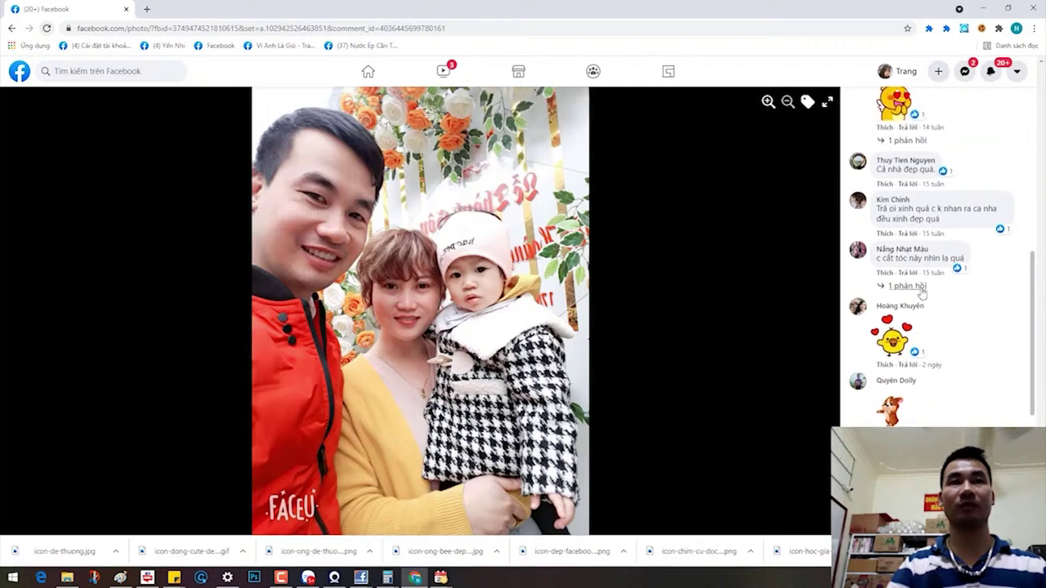
Reveal the hidden reply and sort the post's comments by Mới nhất.
click(922, 286)
scroll(971, 329, up, 2)
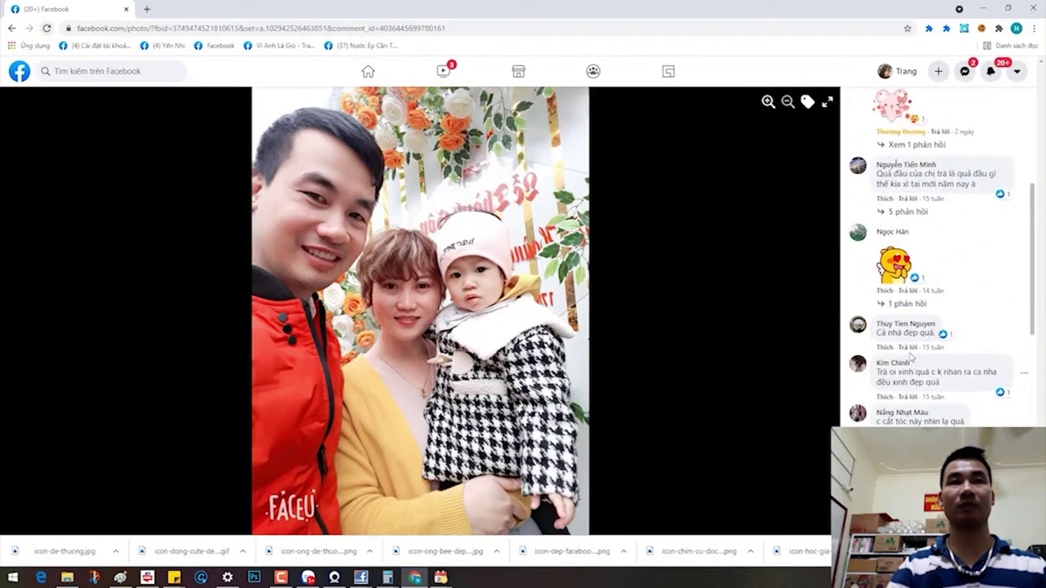
scroll(920, 321, up, 1)
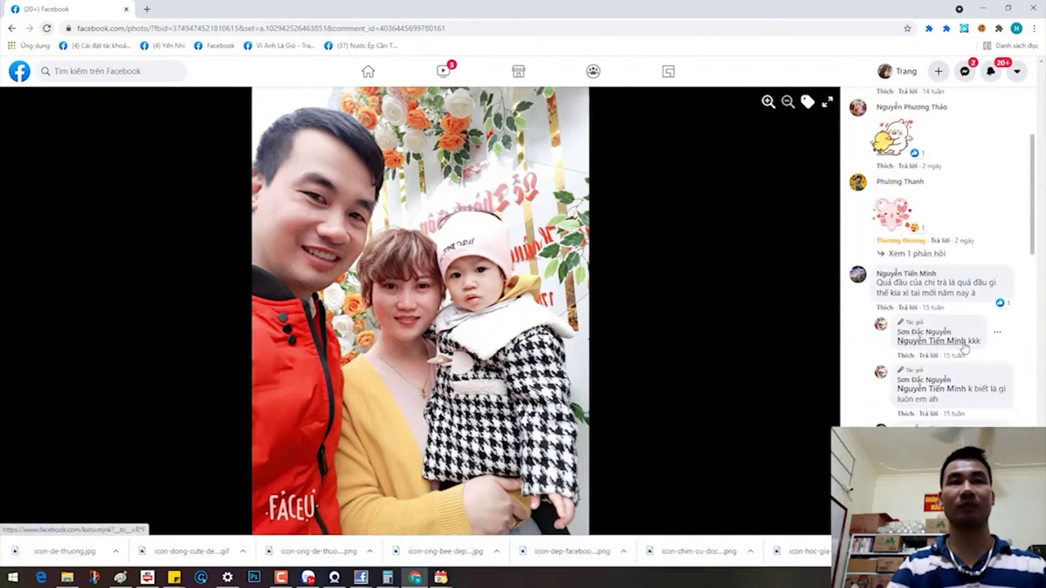
scroll(969, 357, down, 4)
scroll(969, 357, up, 5)
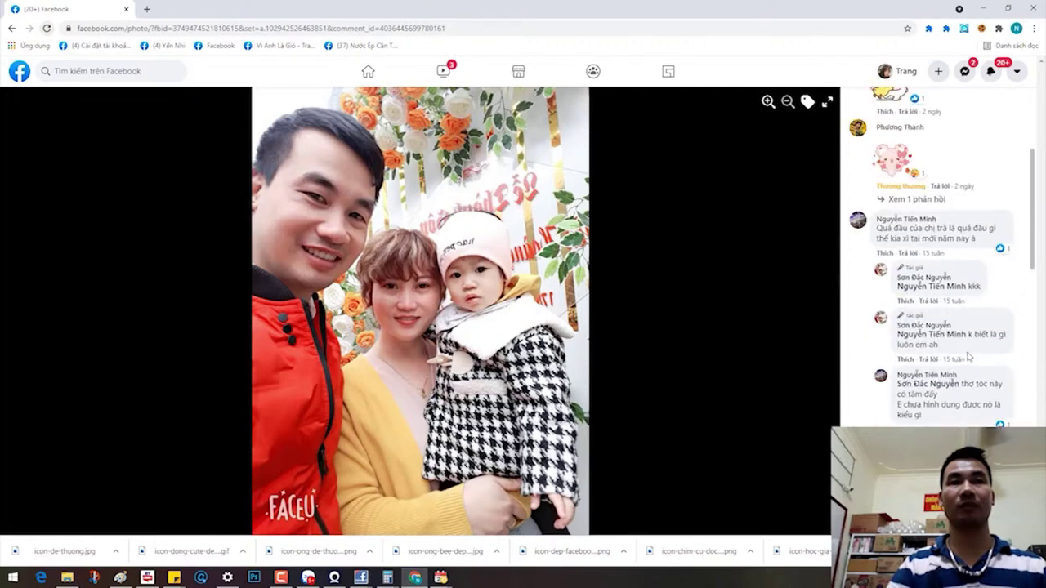
scroll(925, 279, up, 1)
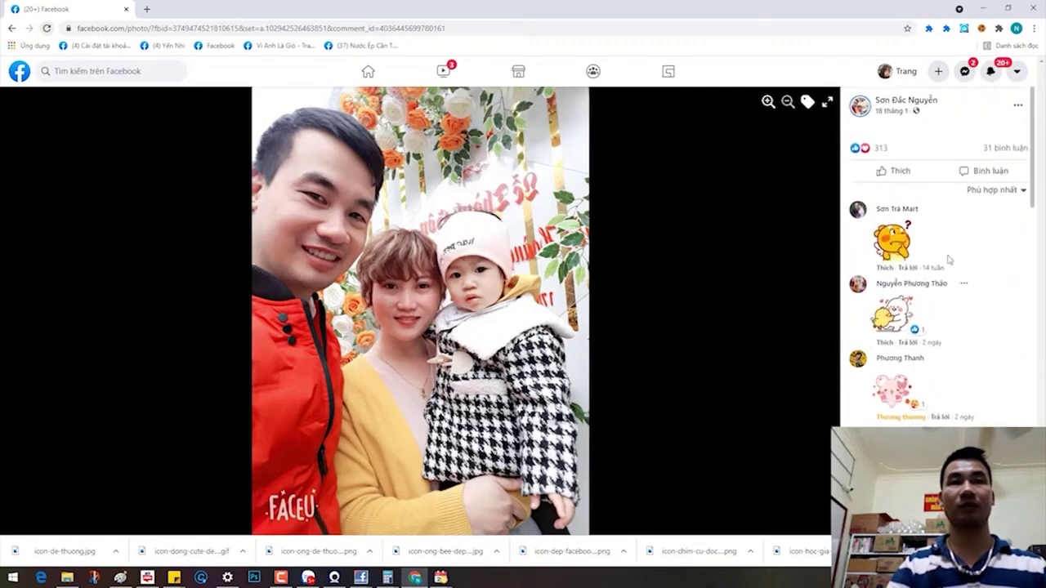
click(1018, 190)
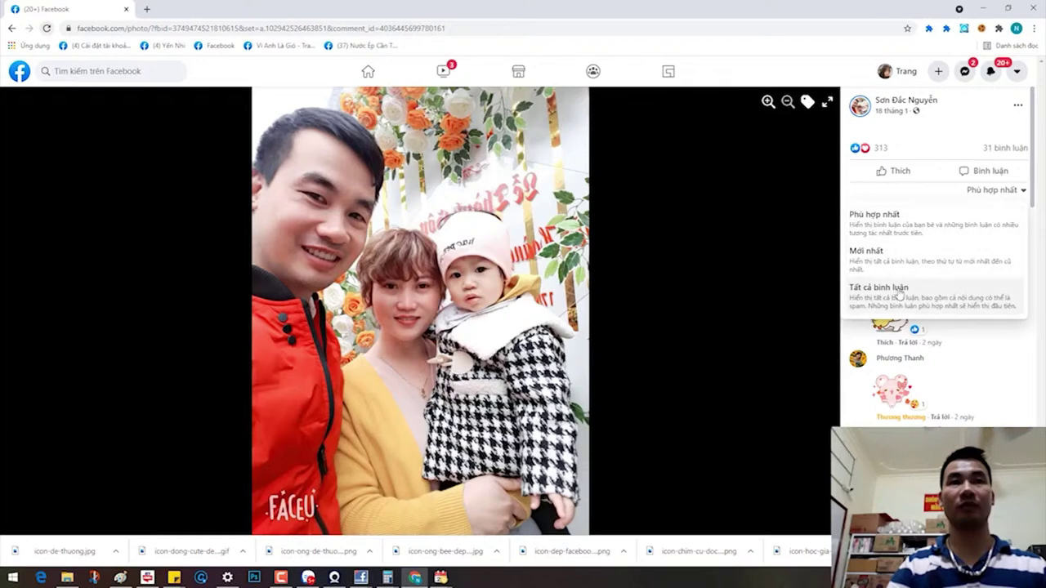
click(909, 262)
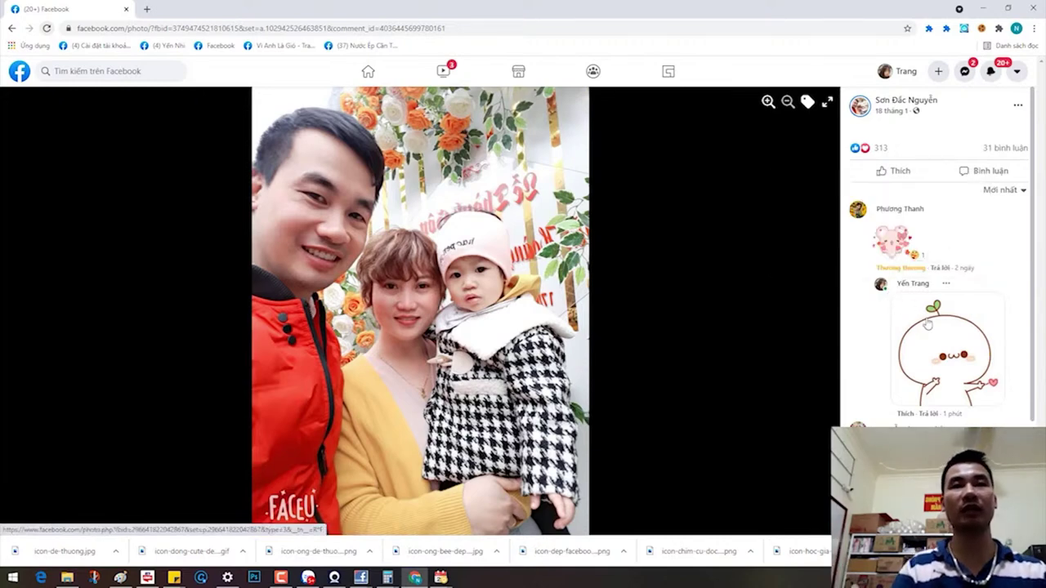
scroll(944, 370, down, 2)
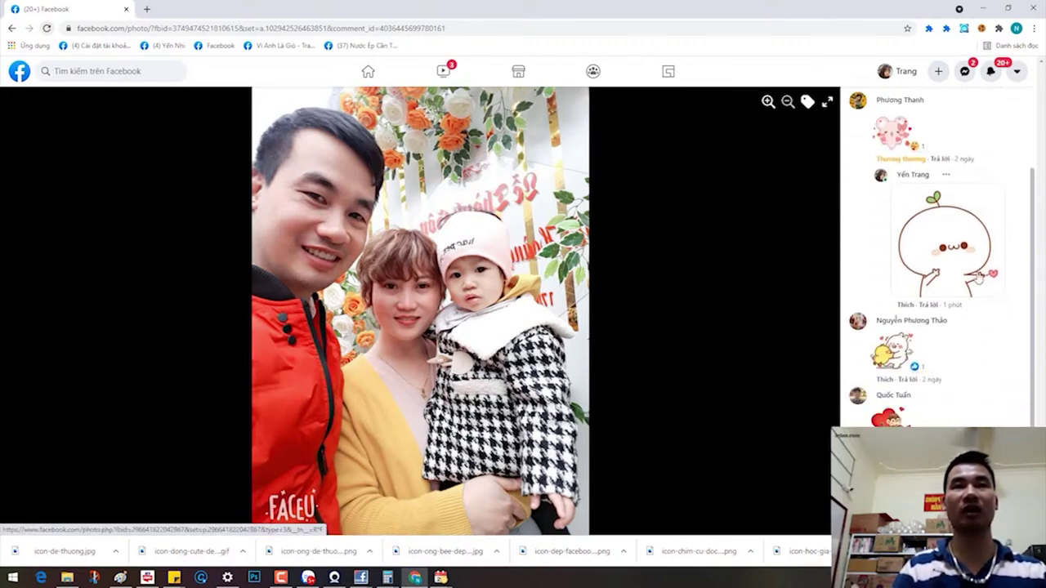
Select the second logged comment link in the reply history, glance at the post, then return.
mouse_move(440, 578)
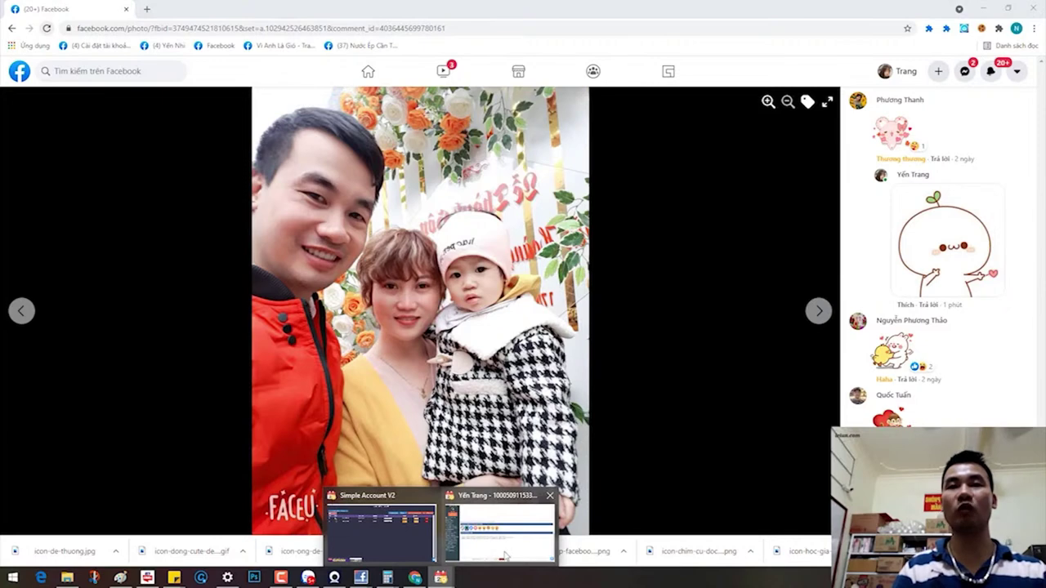
click(507, 550)
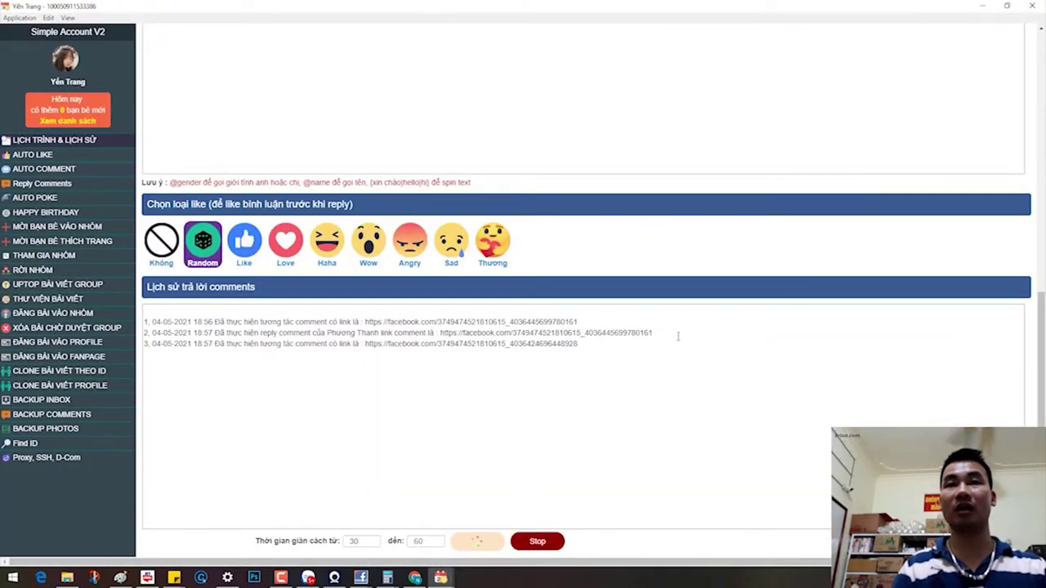
drag(653, 333, 441, 333)
key(ctrl+c)
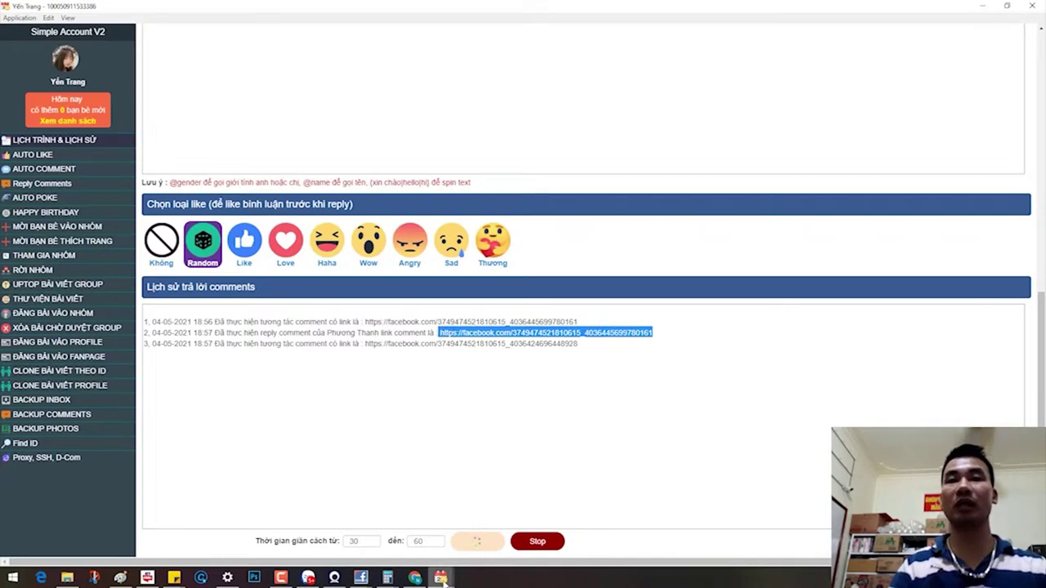
mouse_move(441, 578)
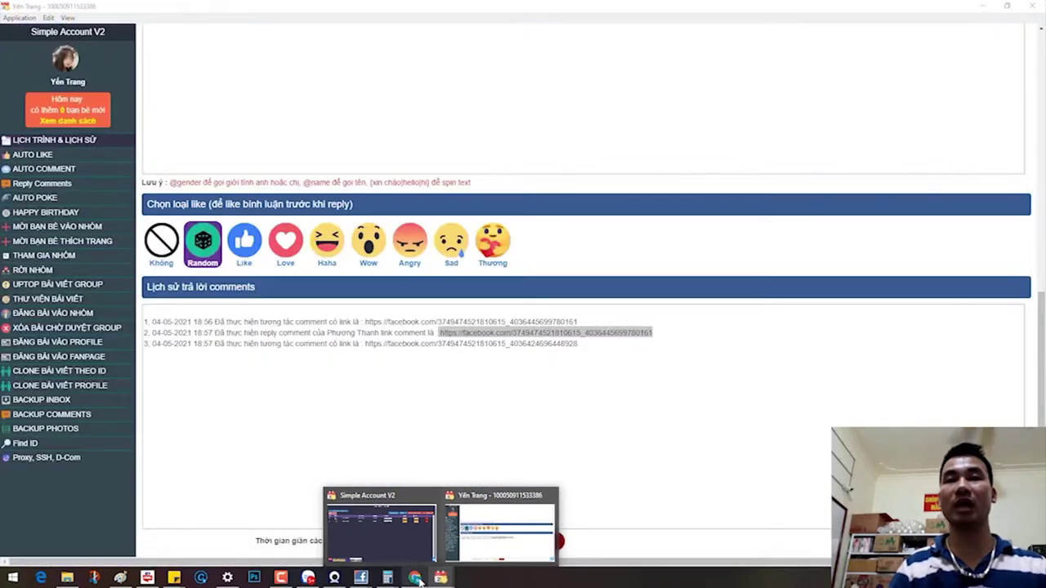
click(494, 514)
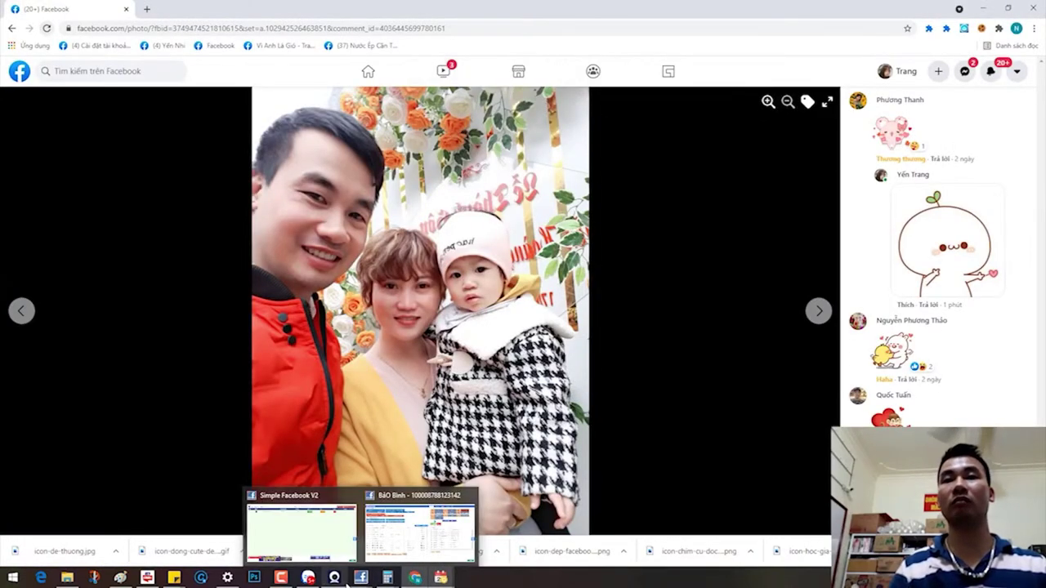
mouse_move(334, 577)
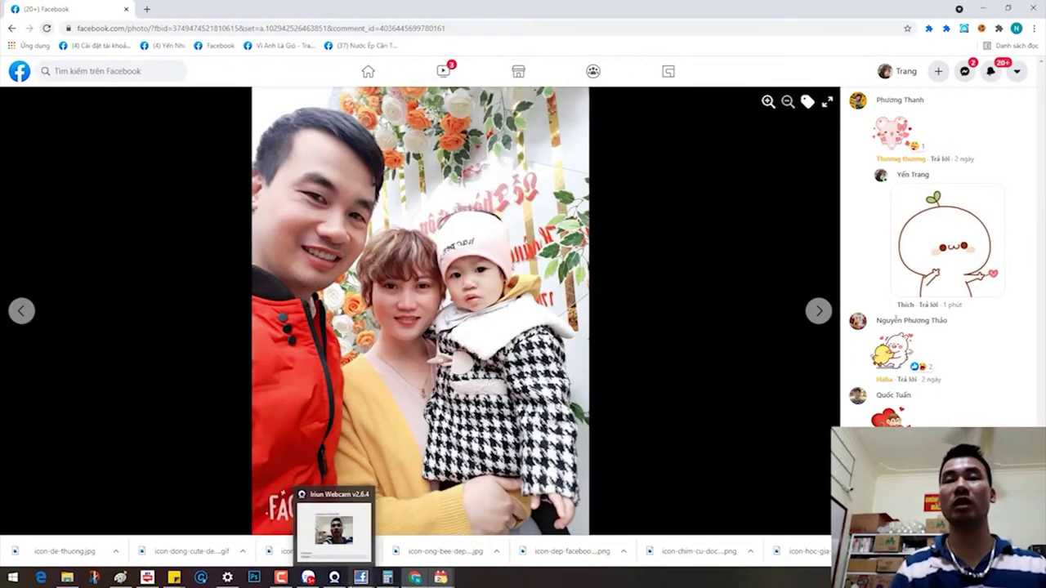
click(416, 579)
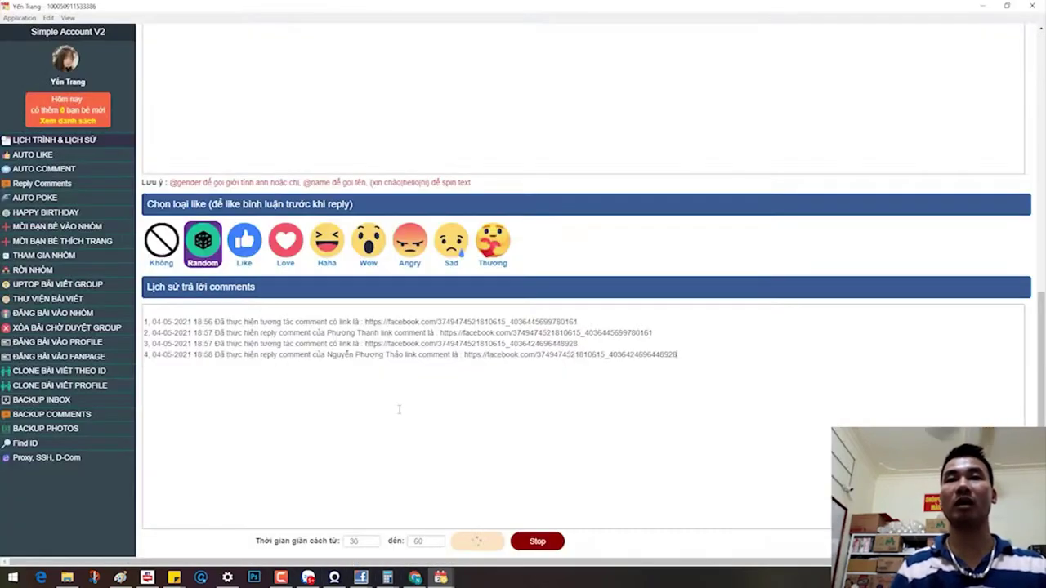
Bring Chrome back and load the copied comment link in the address bar.
click(982, 6)
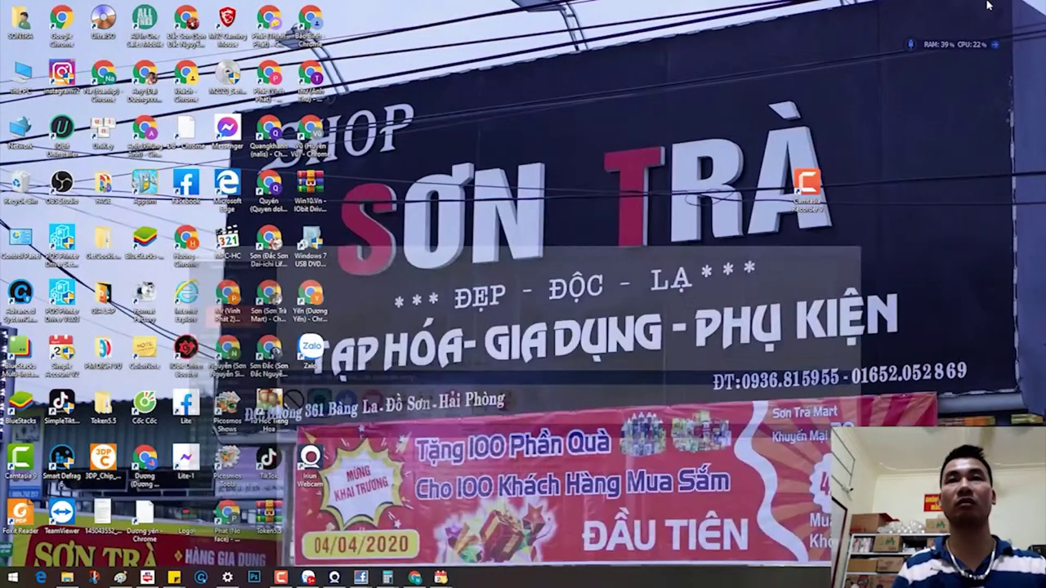
click(415, 578)
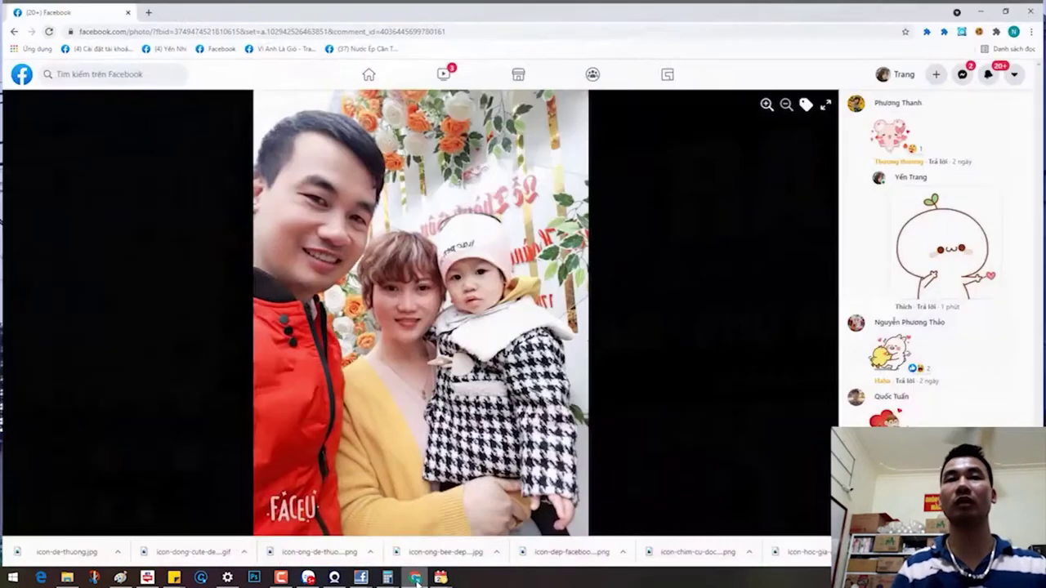
click(501, 29)
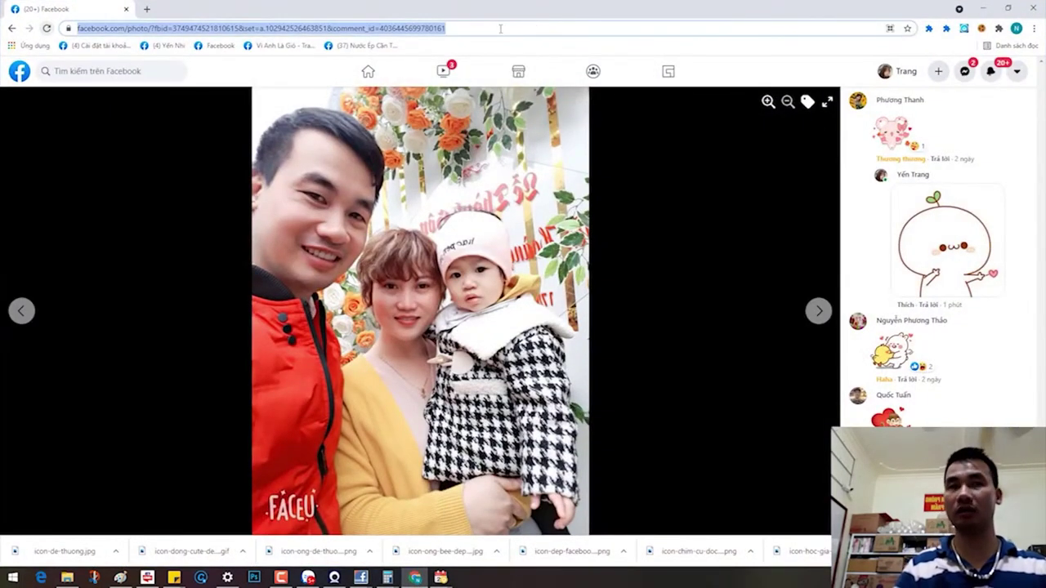
key(ctrl+v)
key(Return)
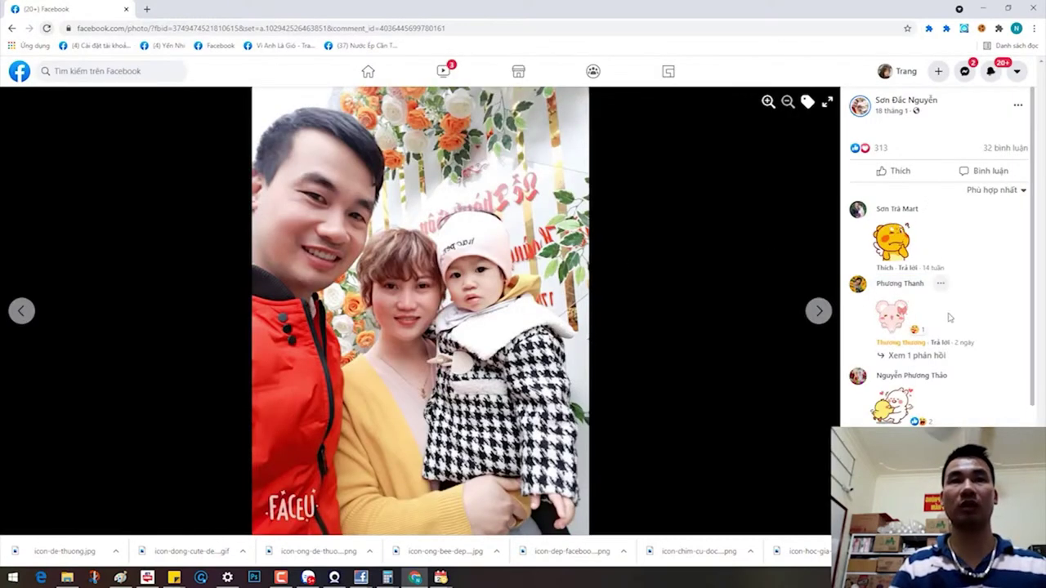
Scroll to the comments and expand '1 phản hồi' to reveal the antlered-cat sticker reply.
scroll(965, 341, down, 2)
scroll(965, 342, down, 1)
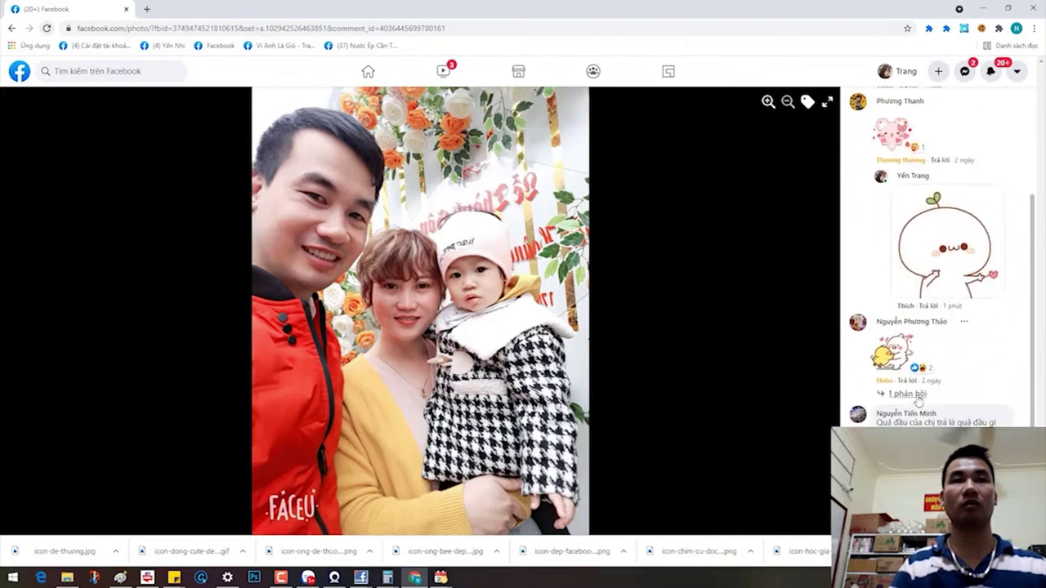
click(909, 394)
scroll(946, 303, down, 2)
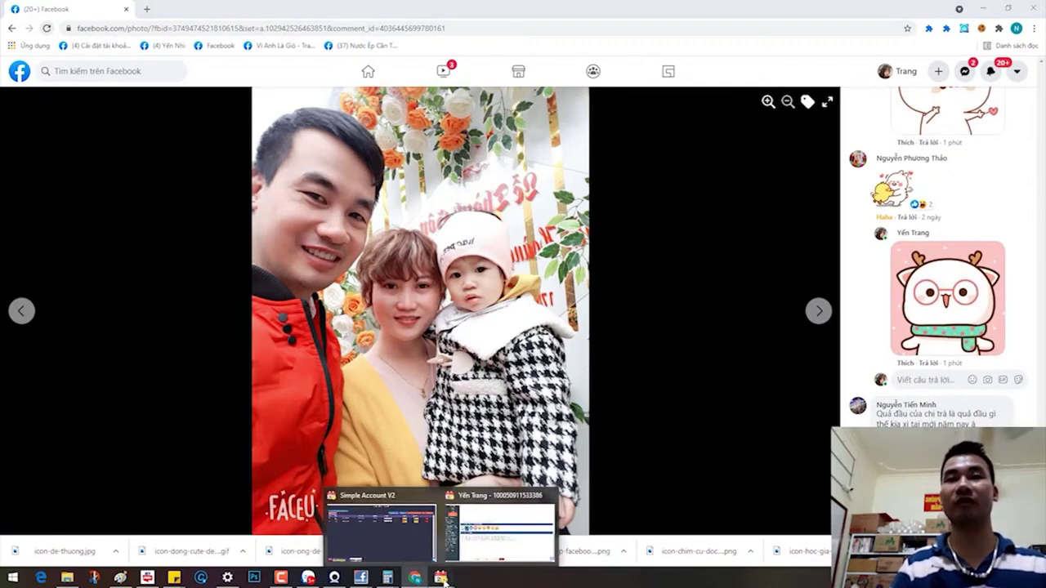
click(281, 578)
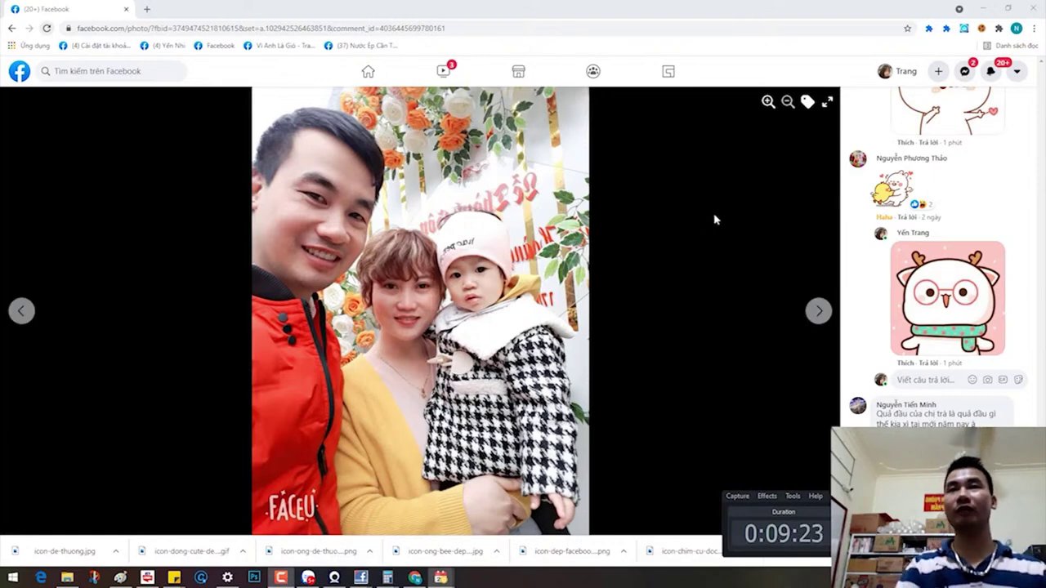
click(716, 242)
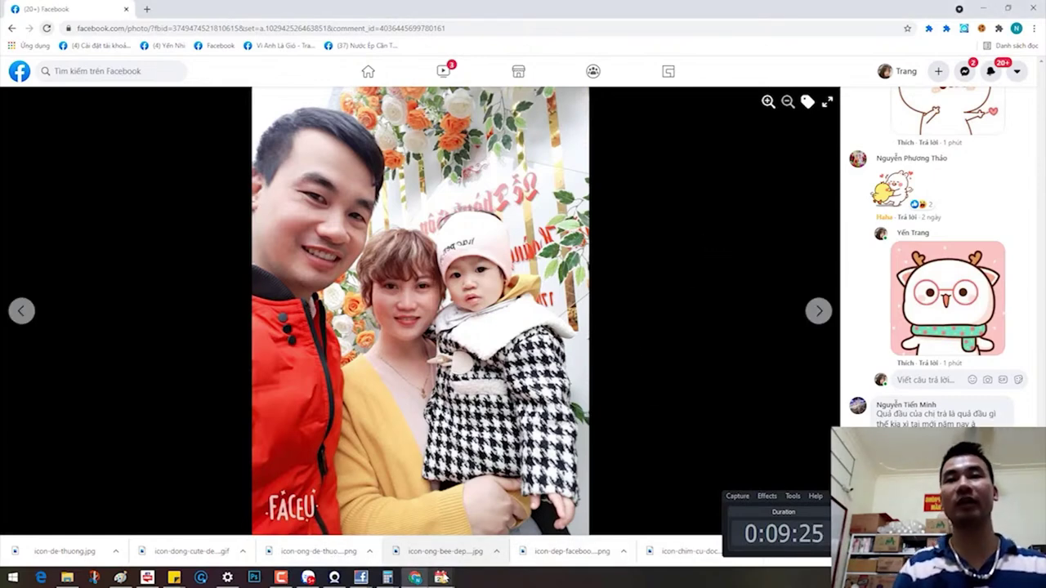
mouse_move(444, 579)
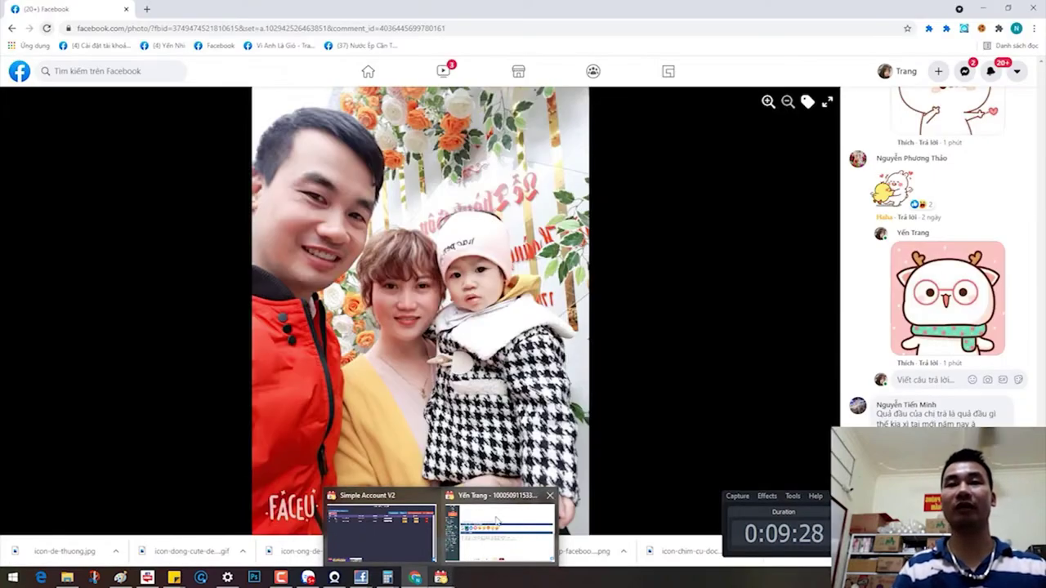
Switch to Simple Account V2 and halt the Reply Comments run with the red Stop button.
click(497, 521)
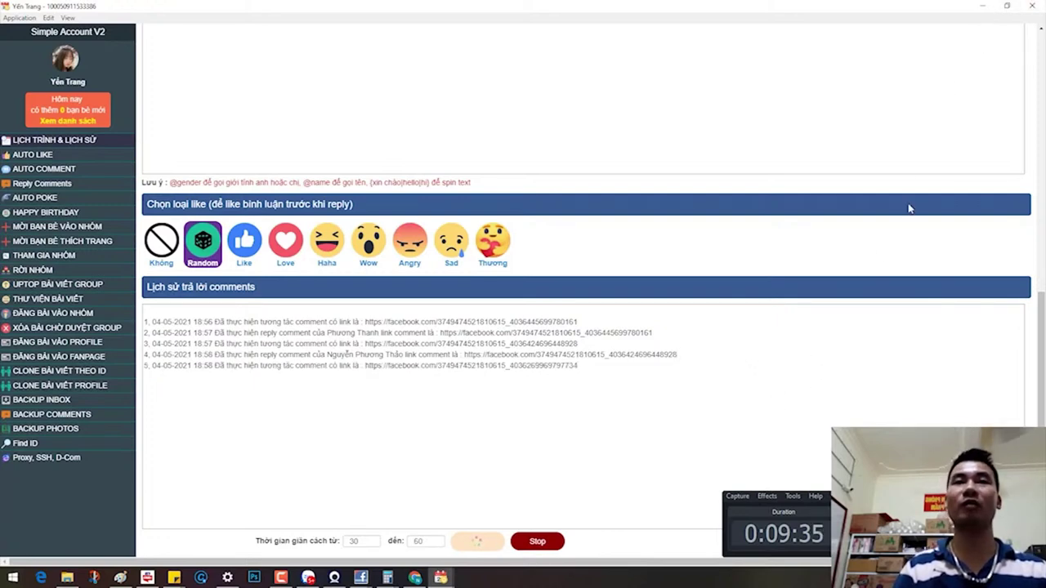
click(538, 543)
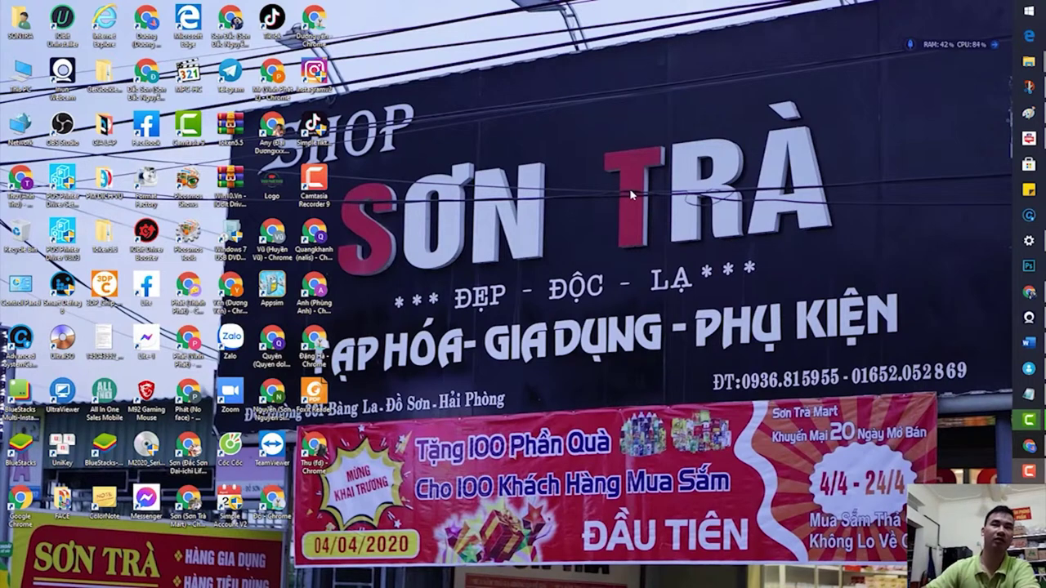
Open the extension's Chrome Web Store page and copy its name, 'Multiple Tools for Facebook'.
click(1029, 292)
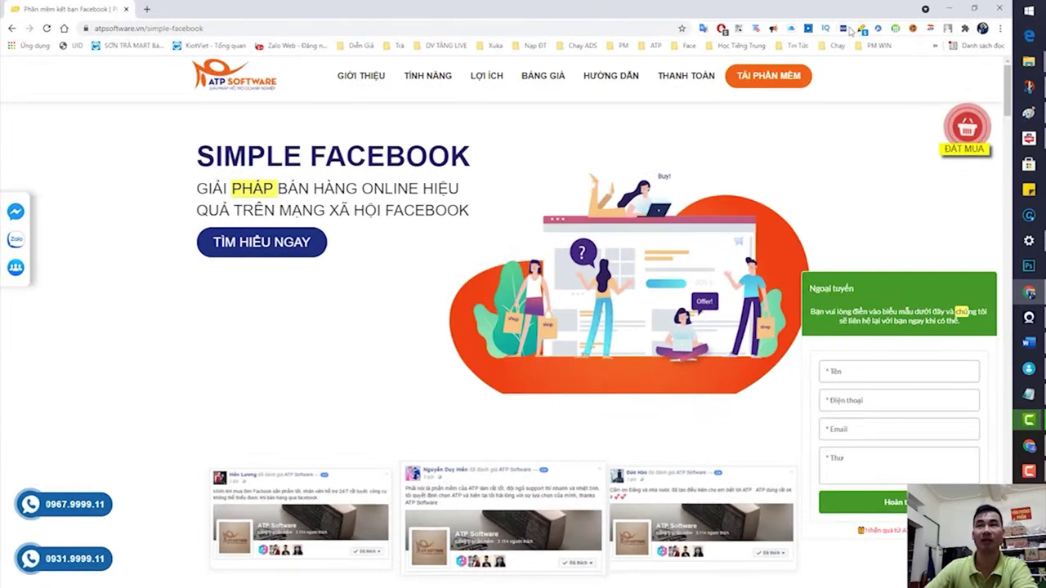
right_click(879, 30)
click(883, 45)
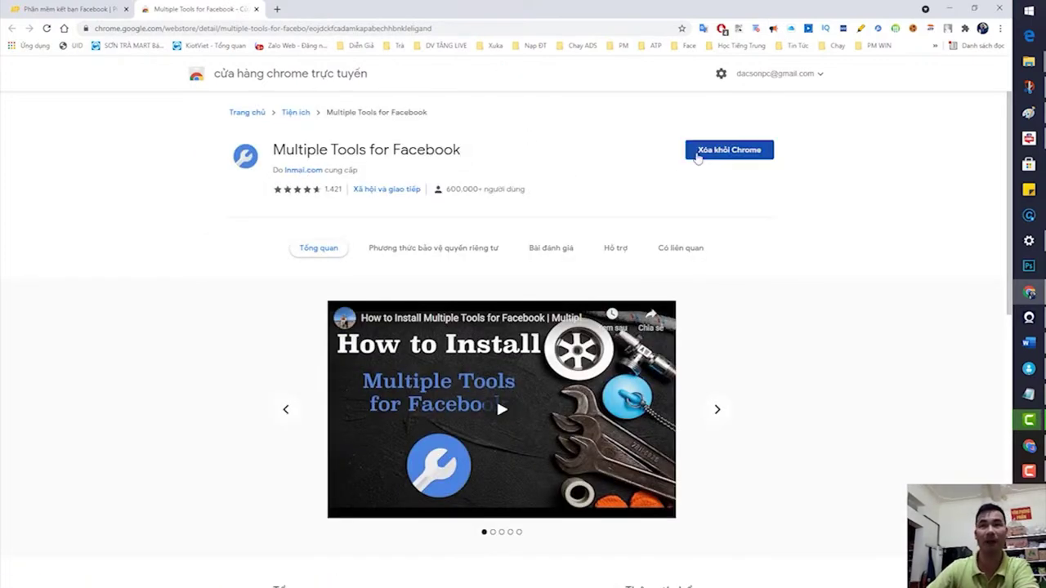
drag(497, 152, 272, 150)
right_click(299, 147)
click(384, 155)
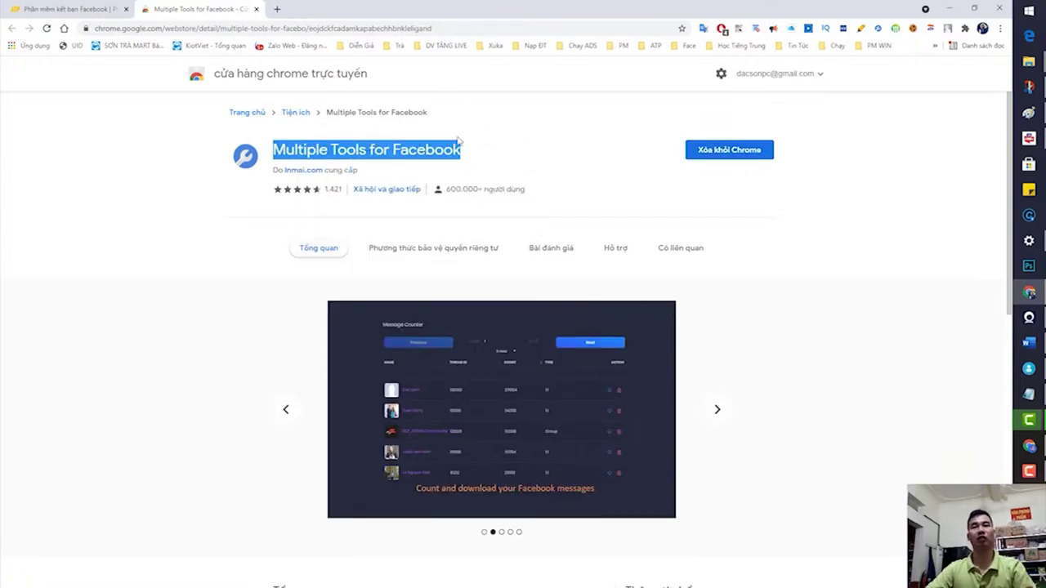
Search Google for the name, open the Web Store result, and confirm 'Xóa khỏi Chrome'.
click(277, 9)
key(ctrl+v)
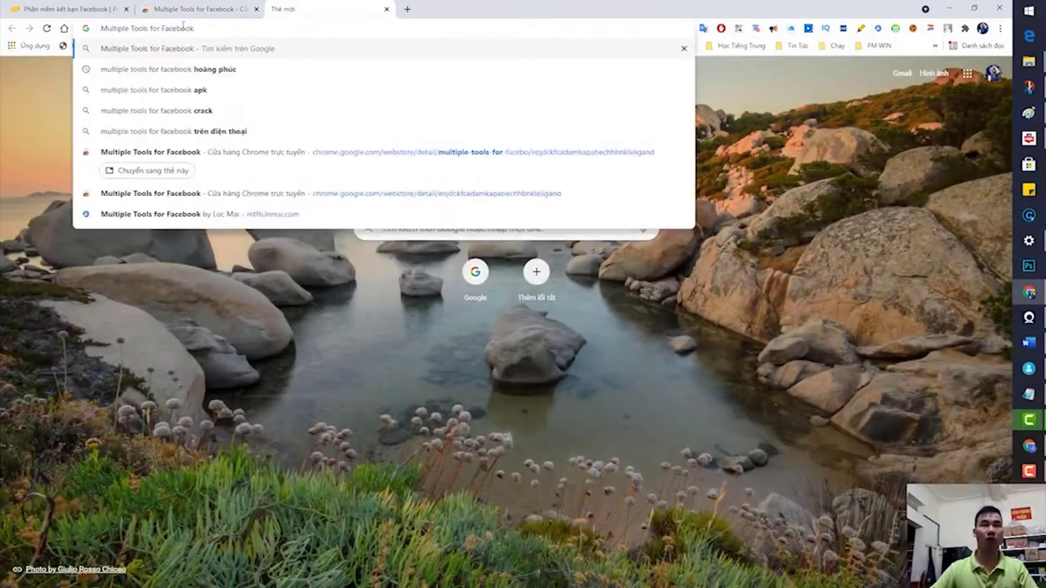
key(Return)
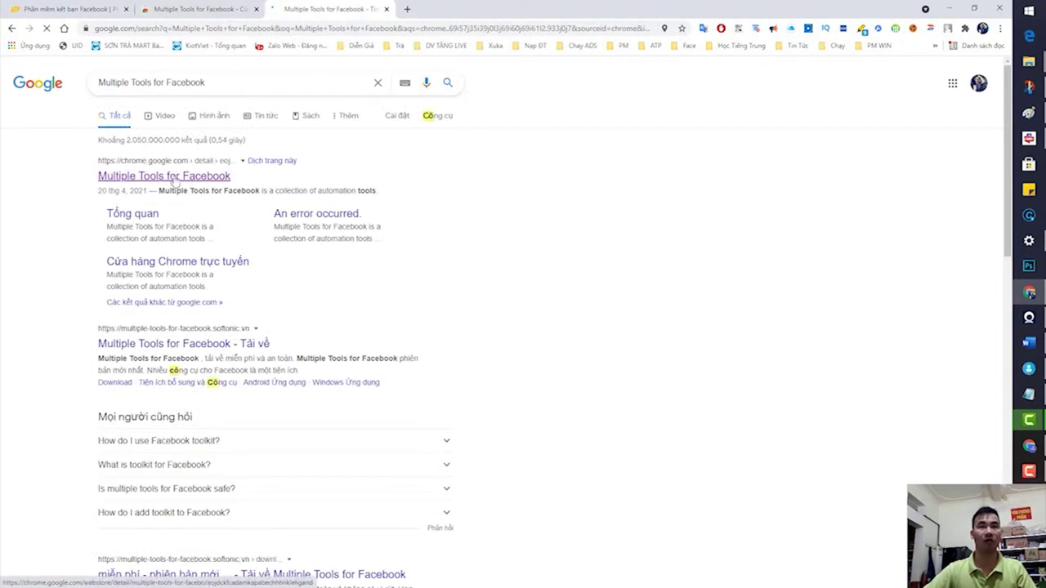
click(196, 176)
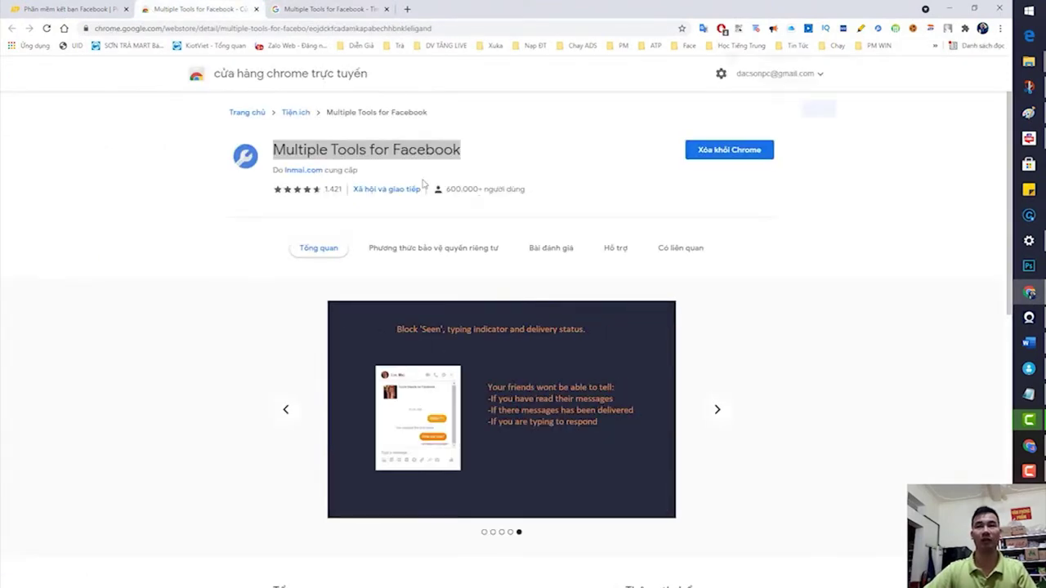
click(729, 150)
click(820, 110)
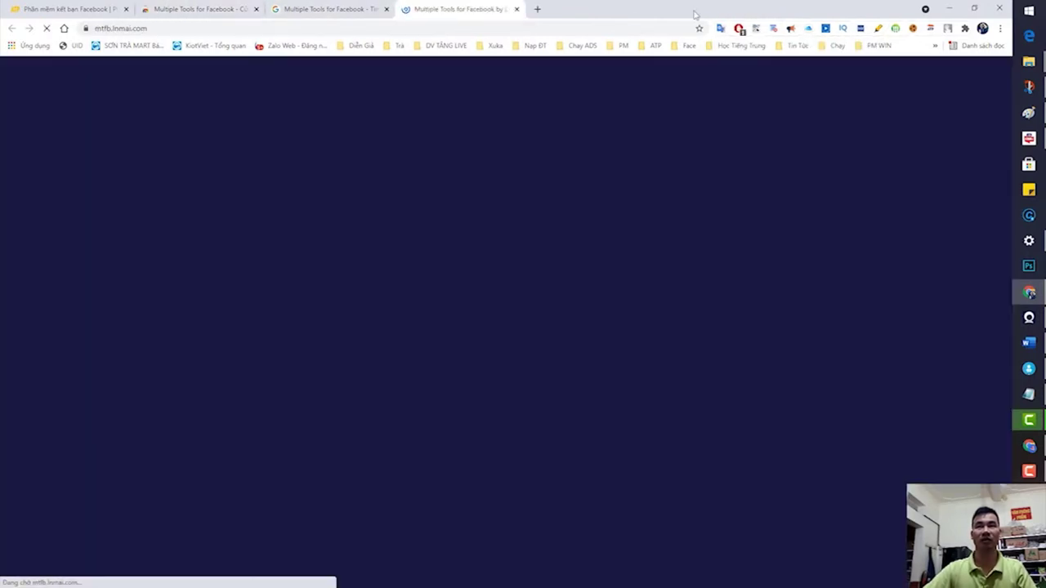
click(382, 13)
click(280, 81)
Open Chrome Web Store from Apps and search for 'Multiple Tools for Facebook'.
click(34, 45)
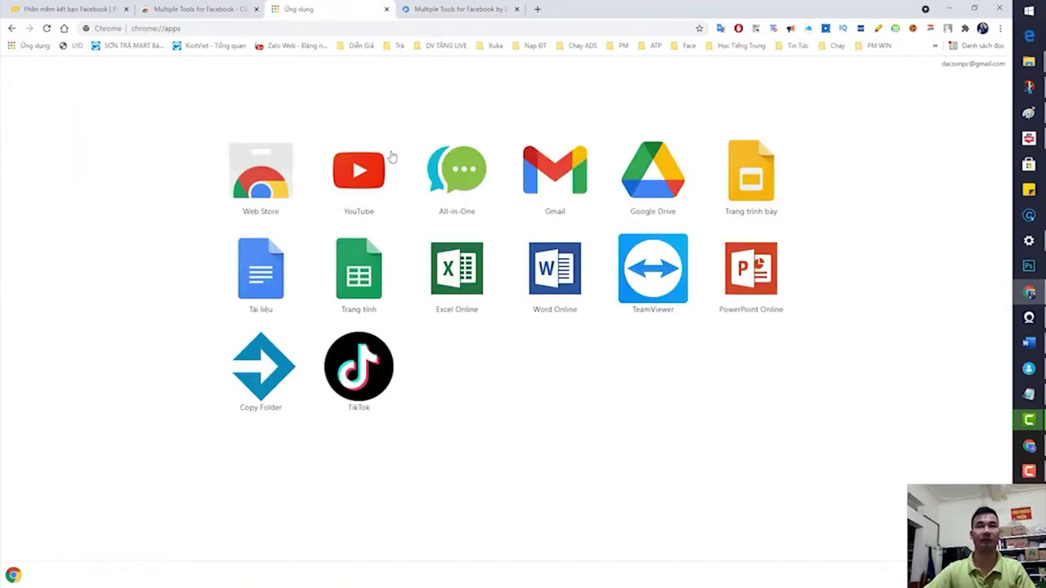
click(257, 169)
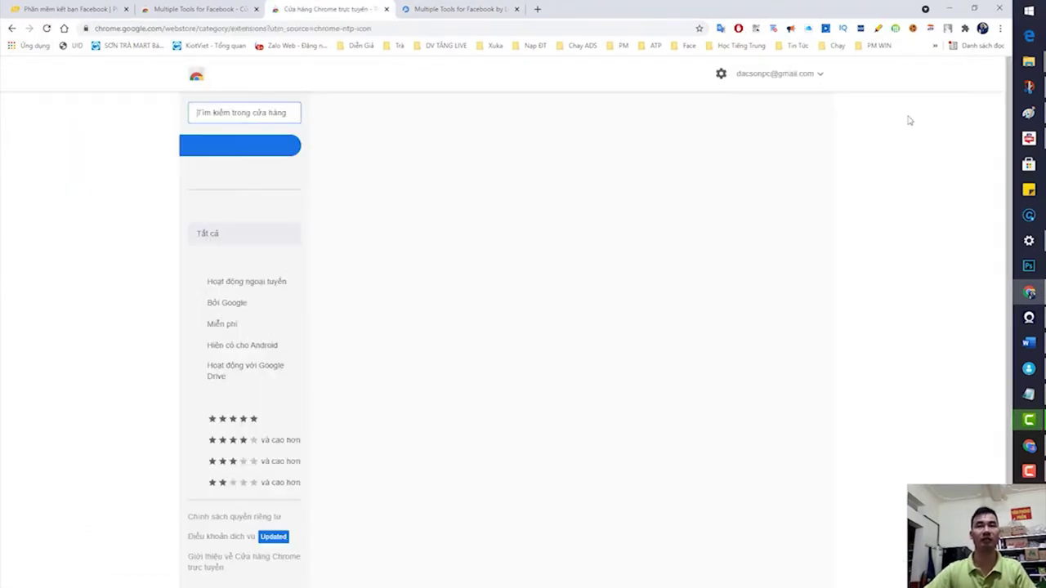
key(ctrl+v)
key(Return)
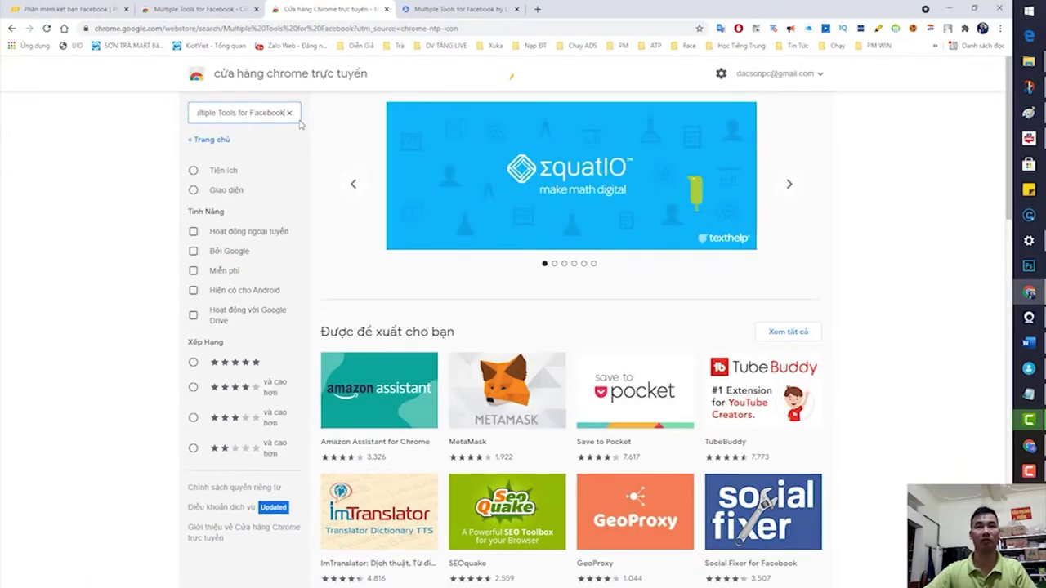
click(256, 113)
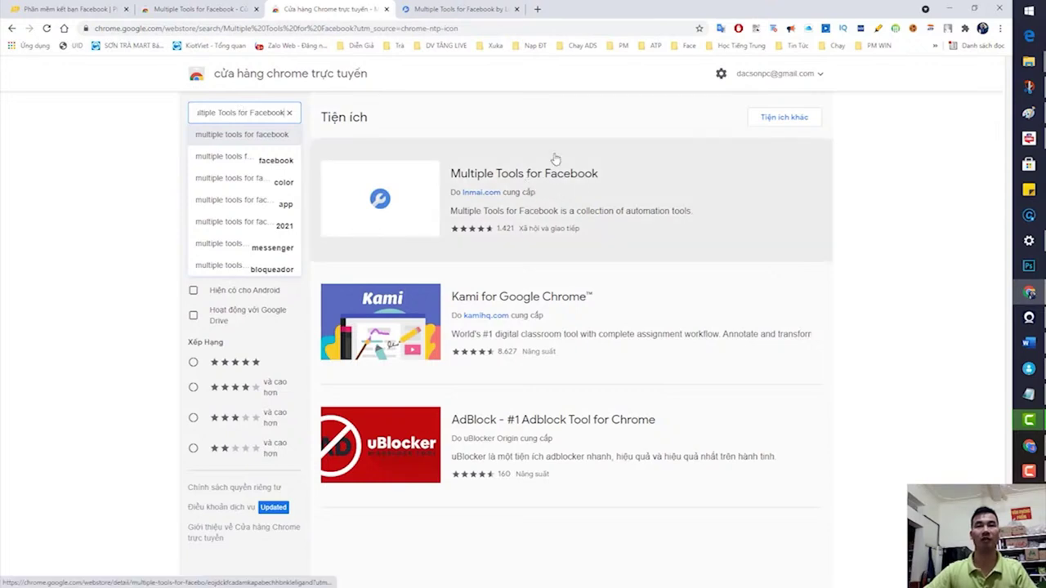
Open the Multiple Tools for Facebook listing and add it with 'Thêm vào Chrome', confirming 'Thêm tiện ích'.
click(471, 7)
click(364, 7)
click(427, 6)
click(325, 6)
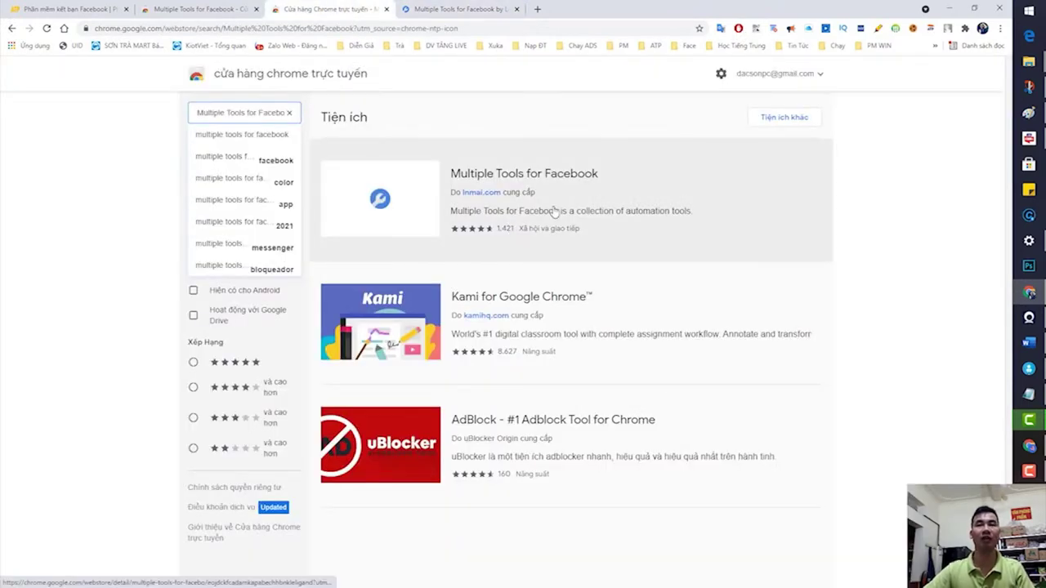
click(497, 169)
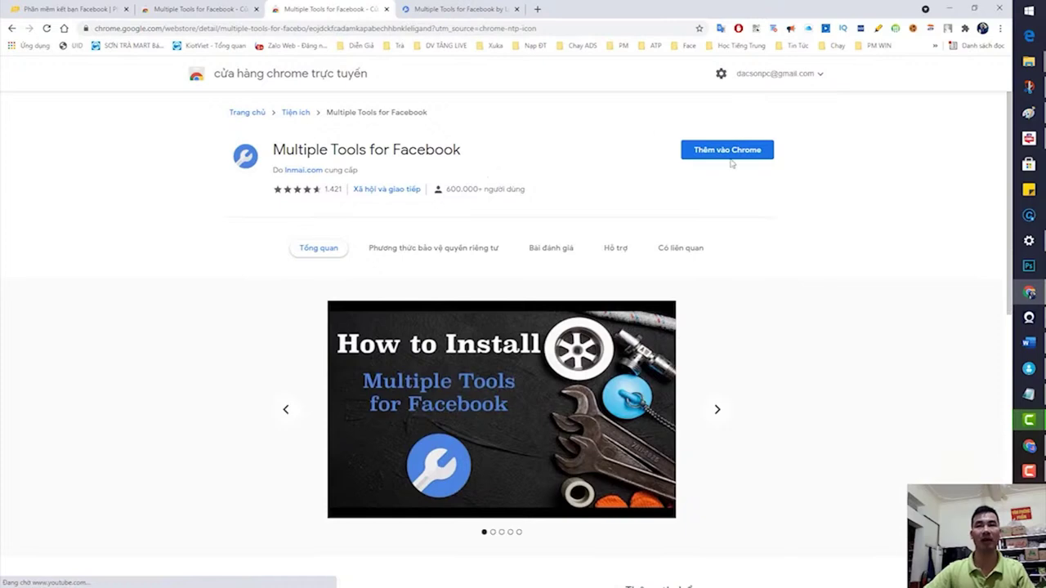
click(732, 152)
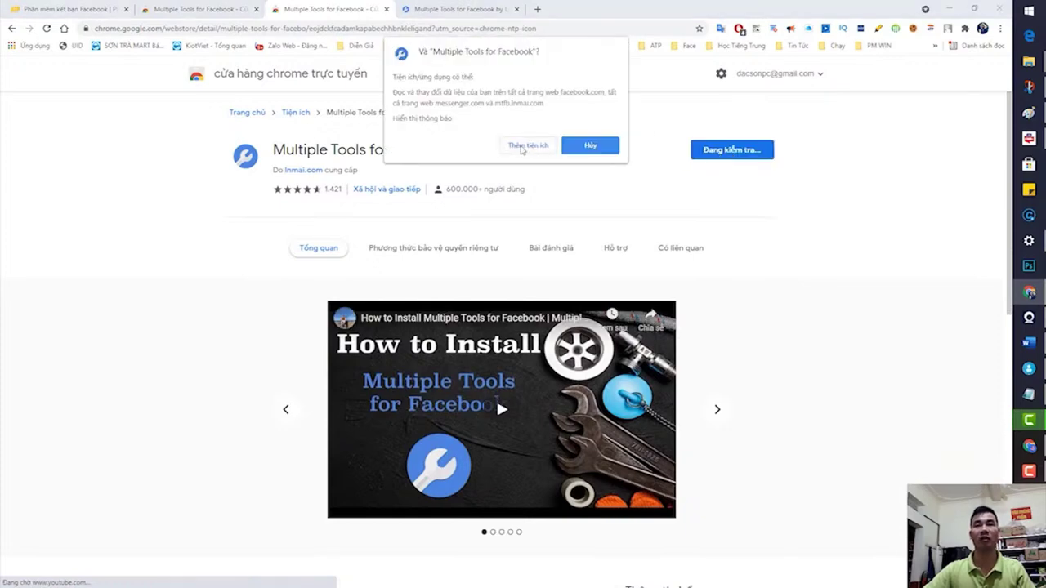
click(528, 146)
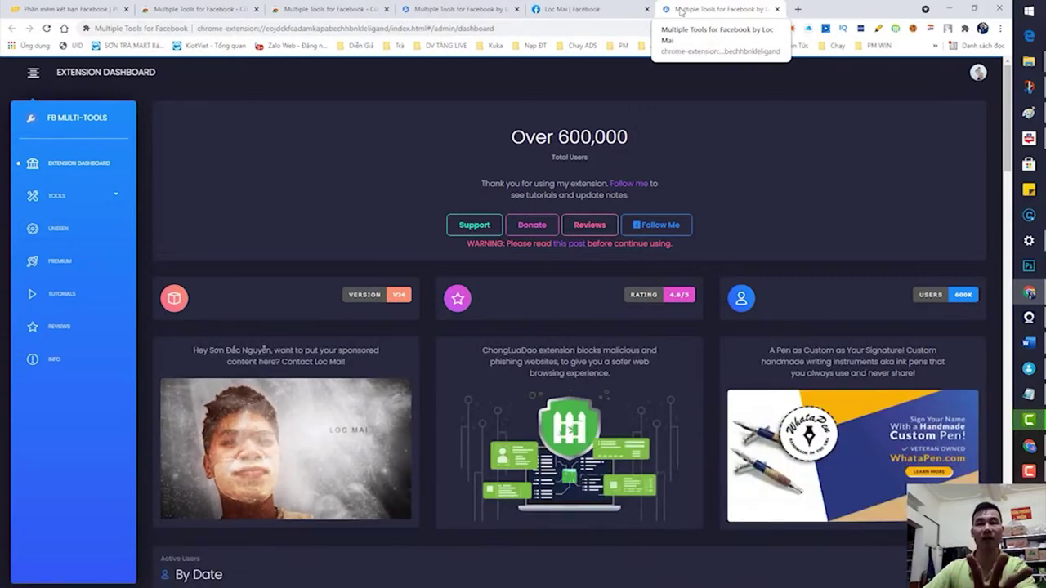
Close the developer profile, Camtasia player, extension dashboard, landing page and duplicate store tabs.
click(647, 11)
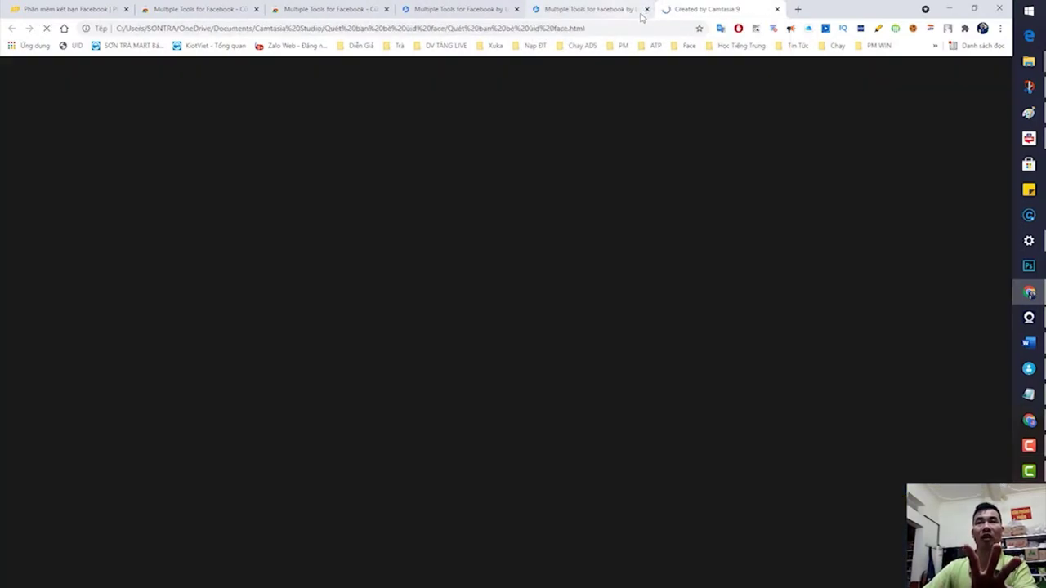
click(778, 10)
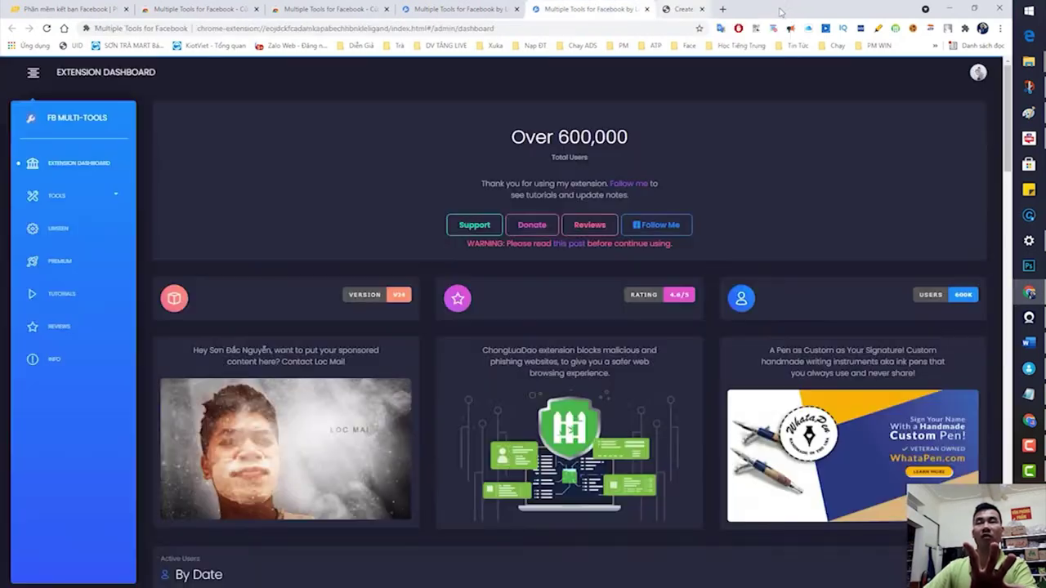
click(646, 9)
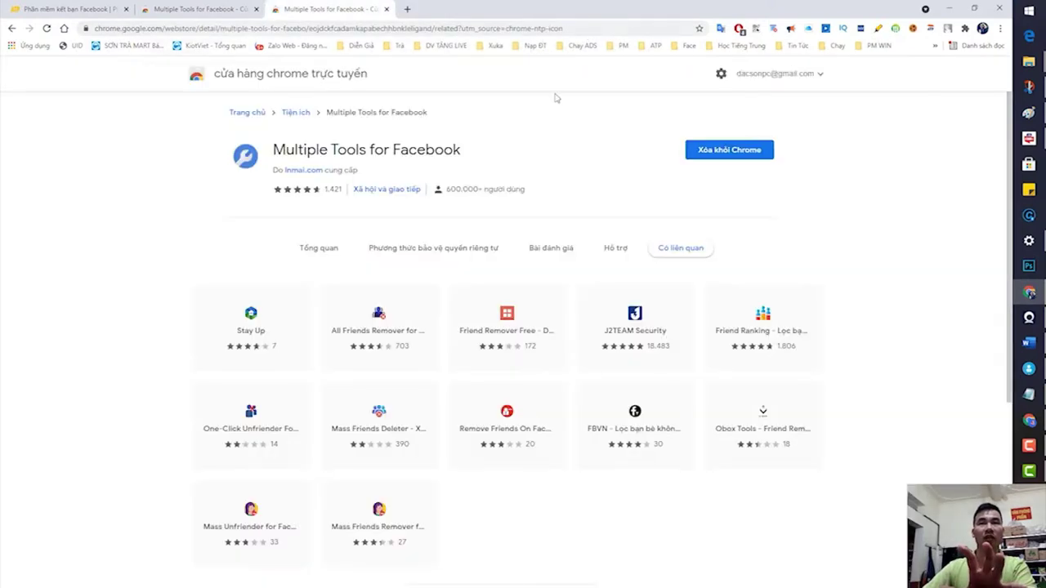
click(517, 9)
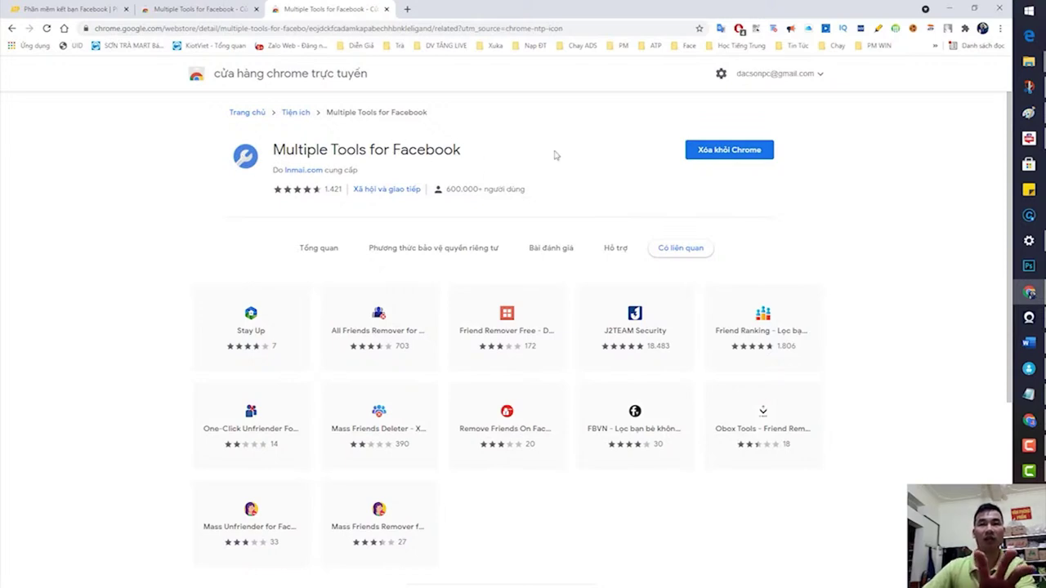
click(200, 9)
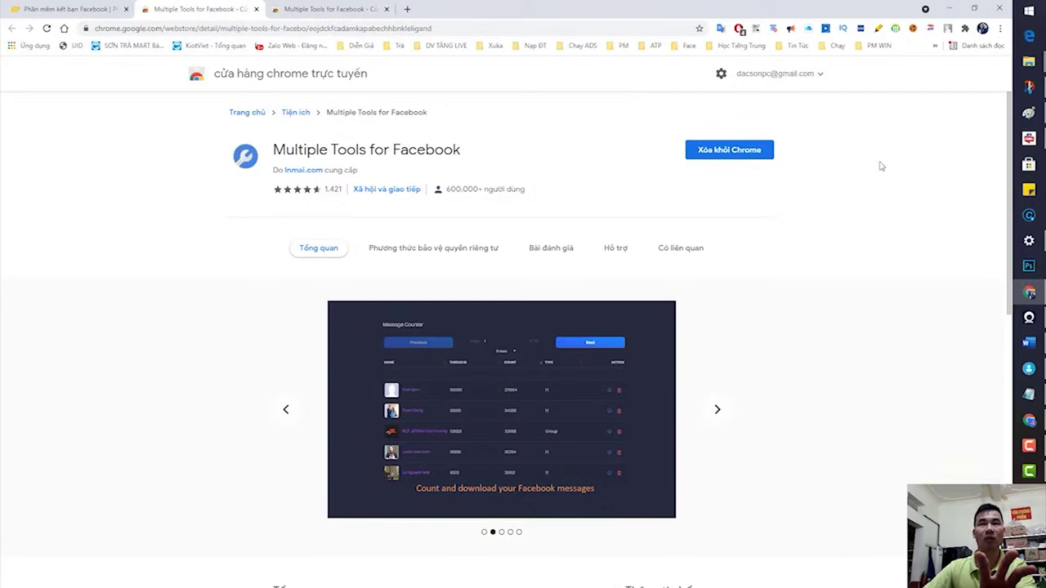
click(256, 9)
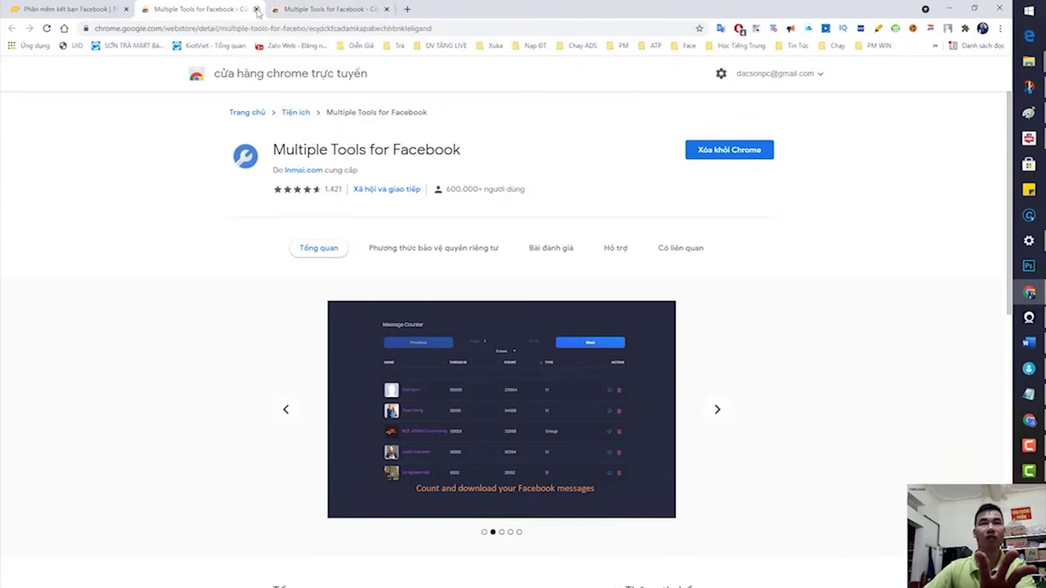
click(114, 9)
Load facebook.com in the first tab.
click(220, 27)
text(fa)
key(Return)
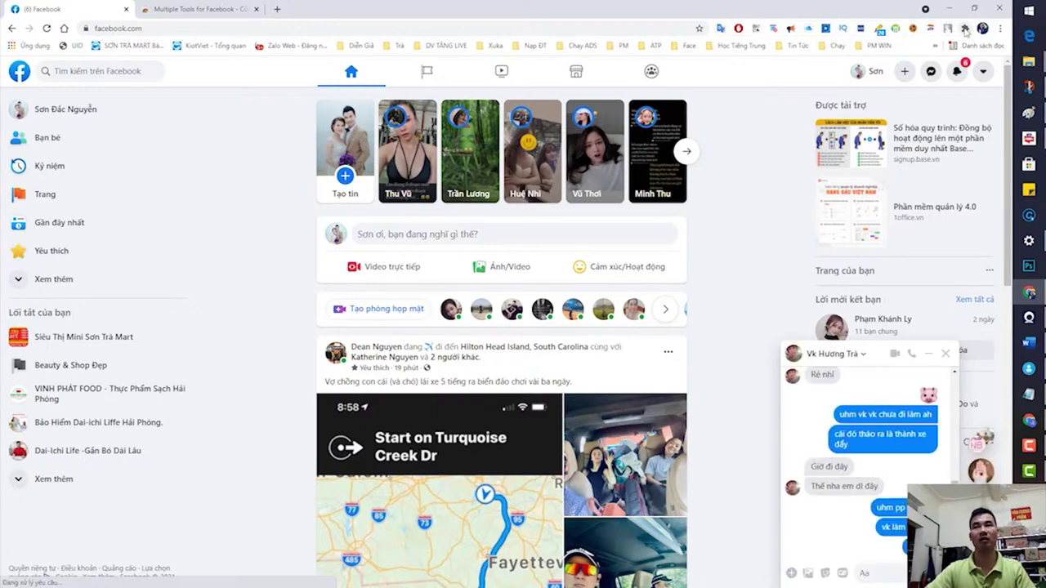
Close the Messenger chat and pin Multiple Tools for Facebook from the Extensions menu.
click(946, 357)
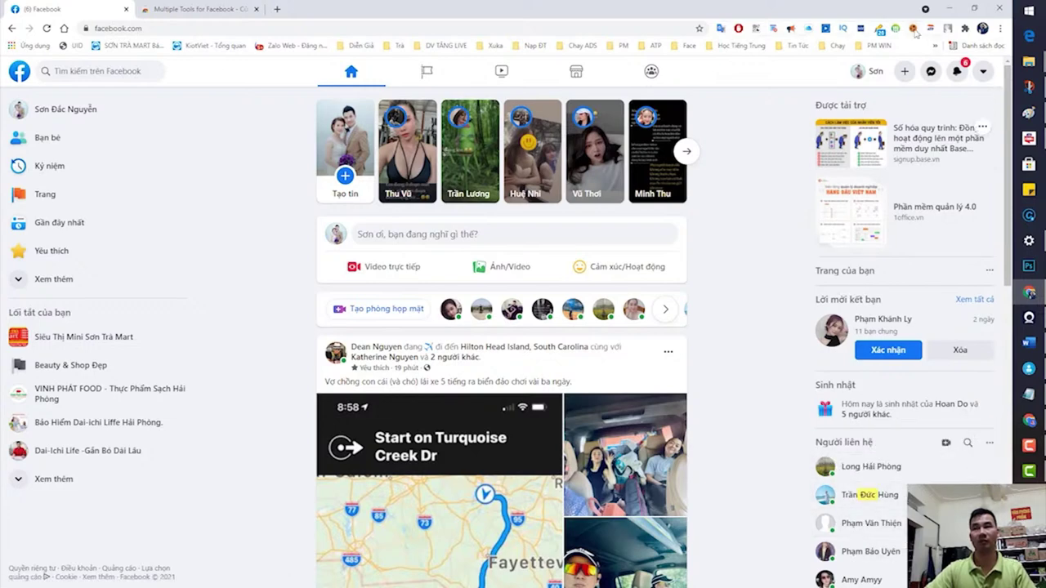
click(967, 28)
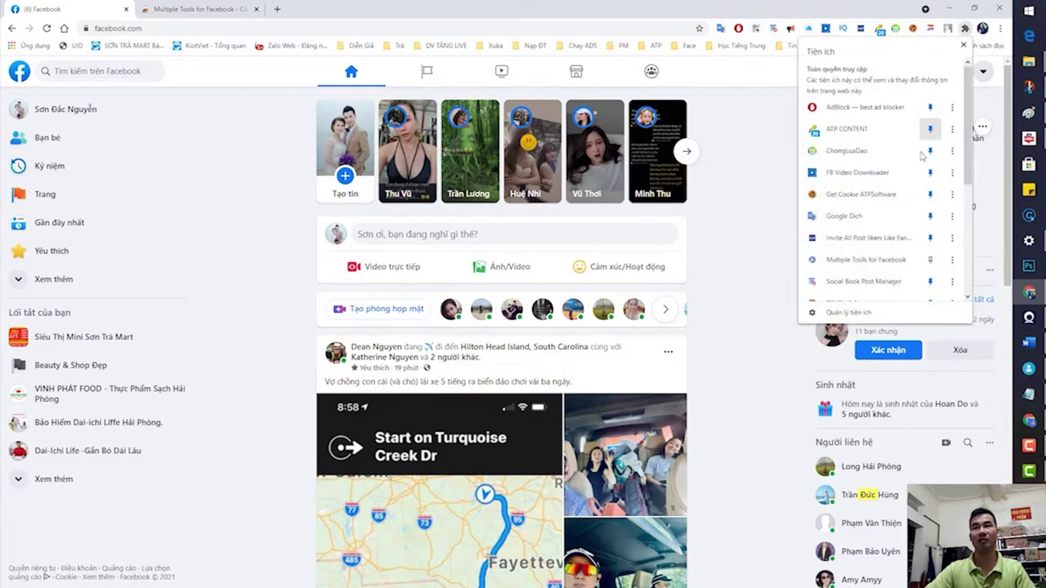
click(930, 196)
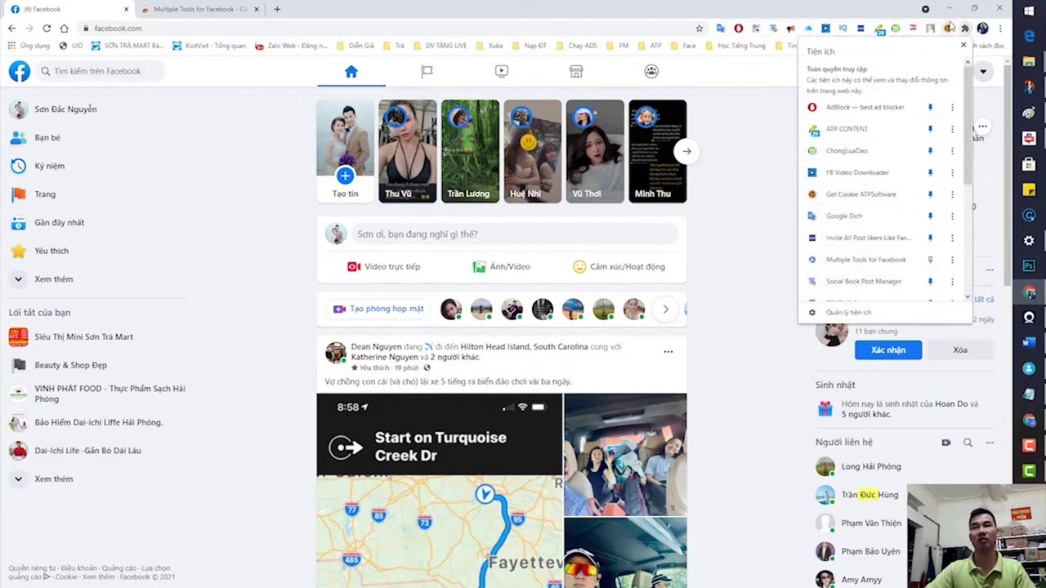
click(931, 260)
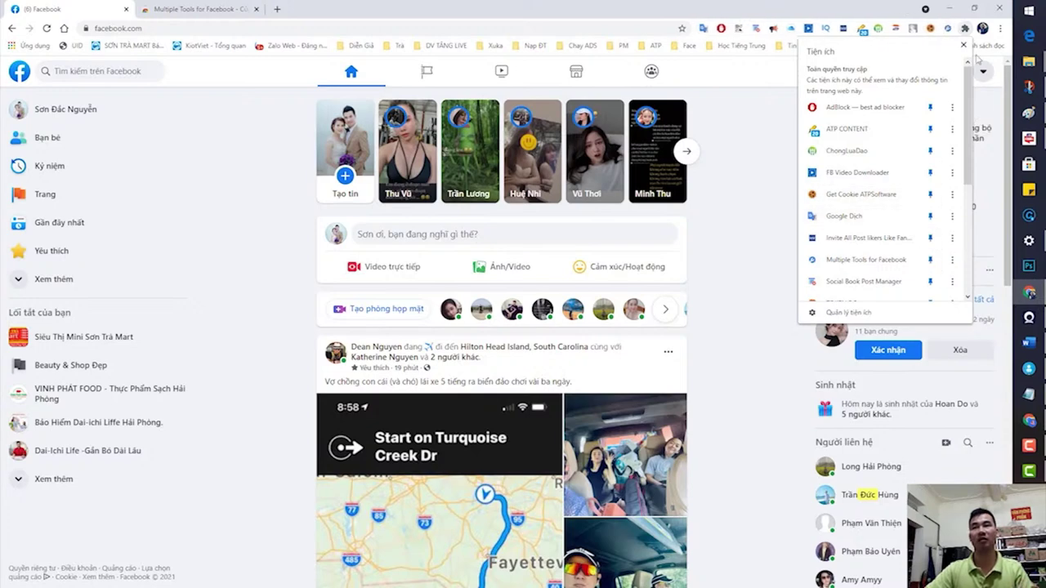
click(964, 46)
Open the extension dashboard, translate it to Vietnamese, and launch Bạn bè Remover under Công cụ.
click(949, 28)
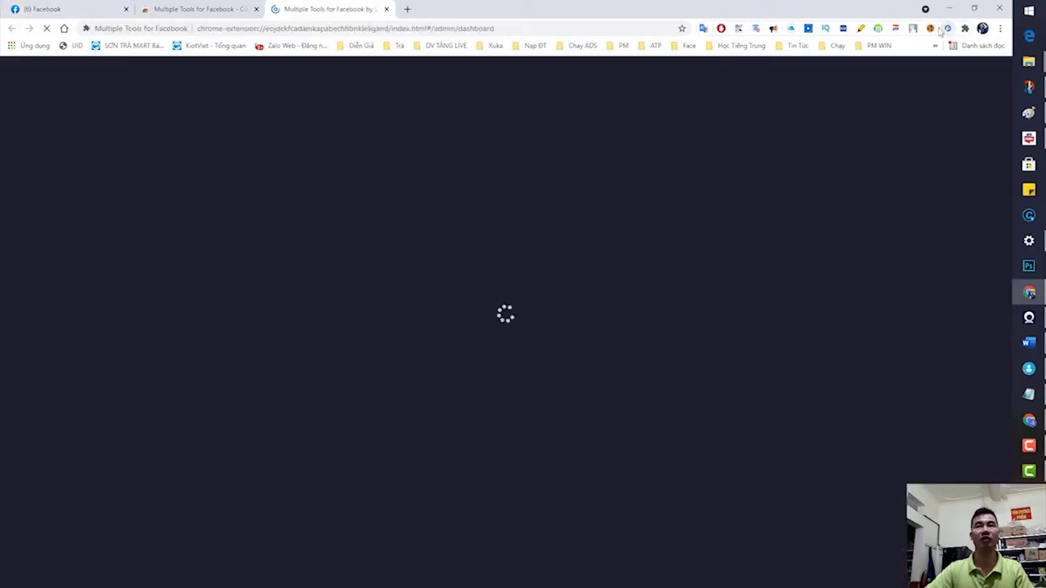
right_click(249, 130)
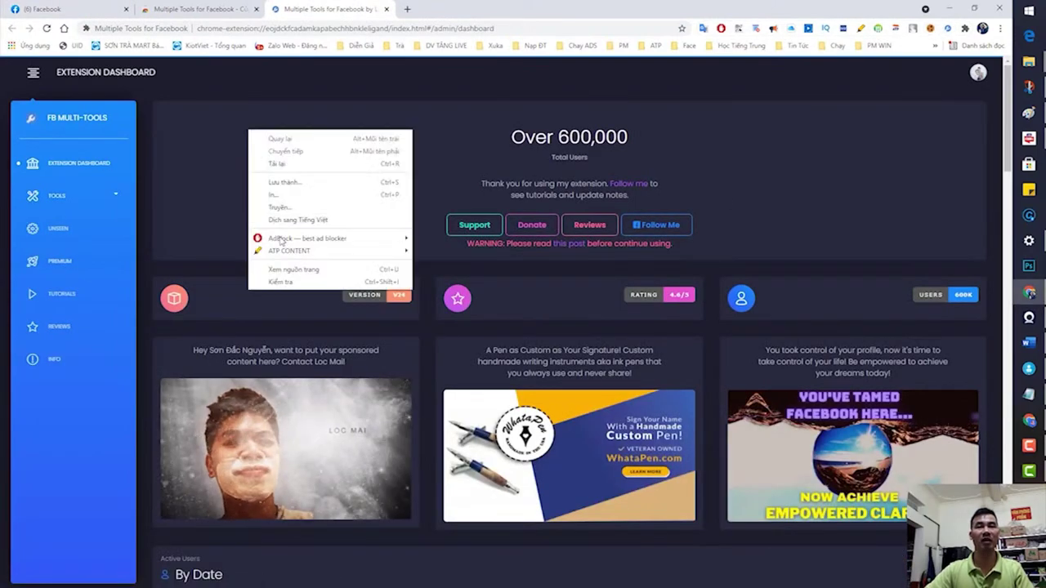
click(297, 220)
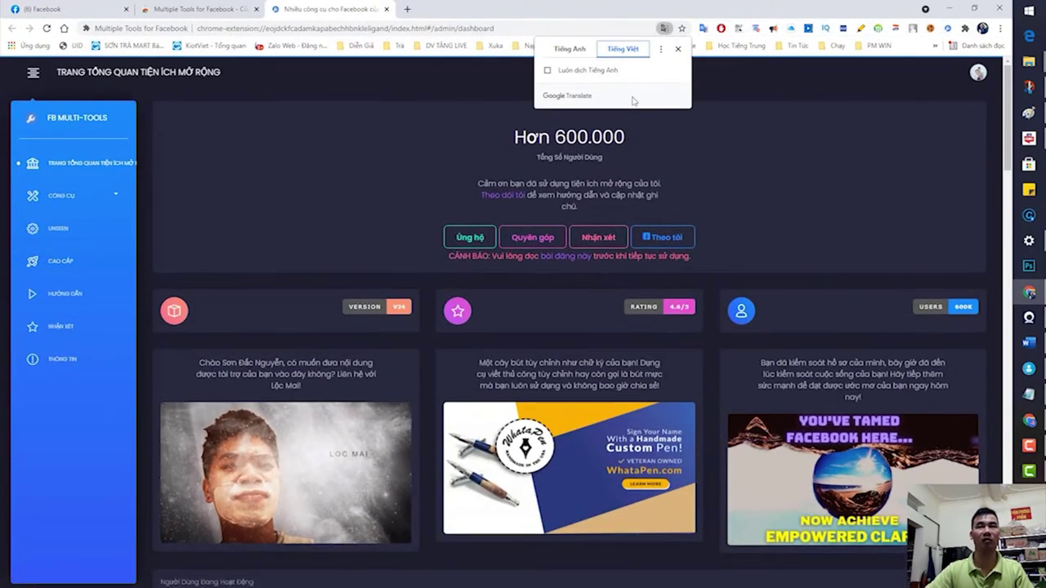
click(106, 200)
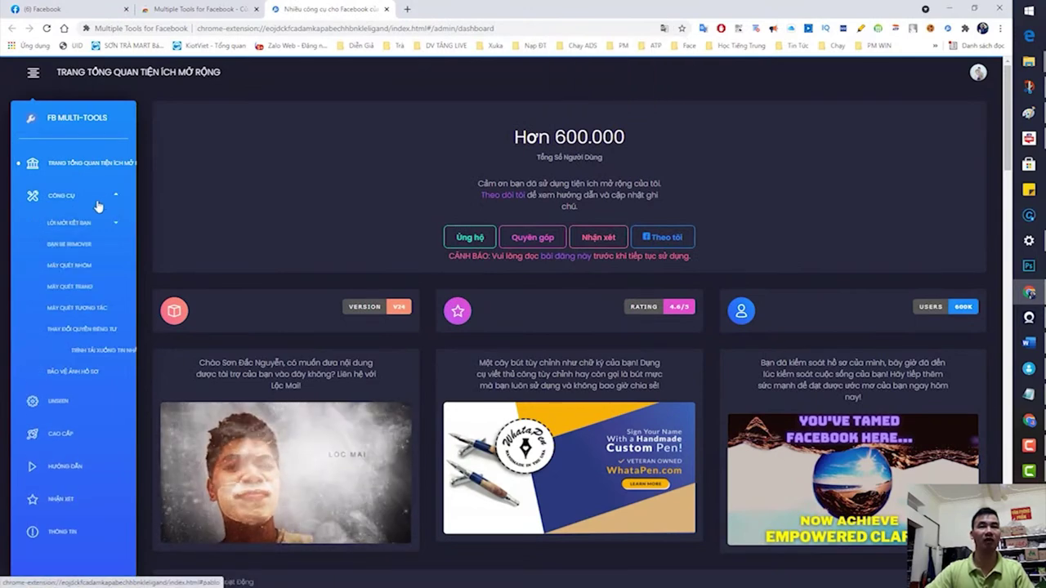
click(64, 251)
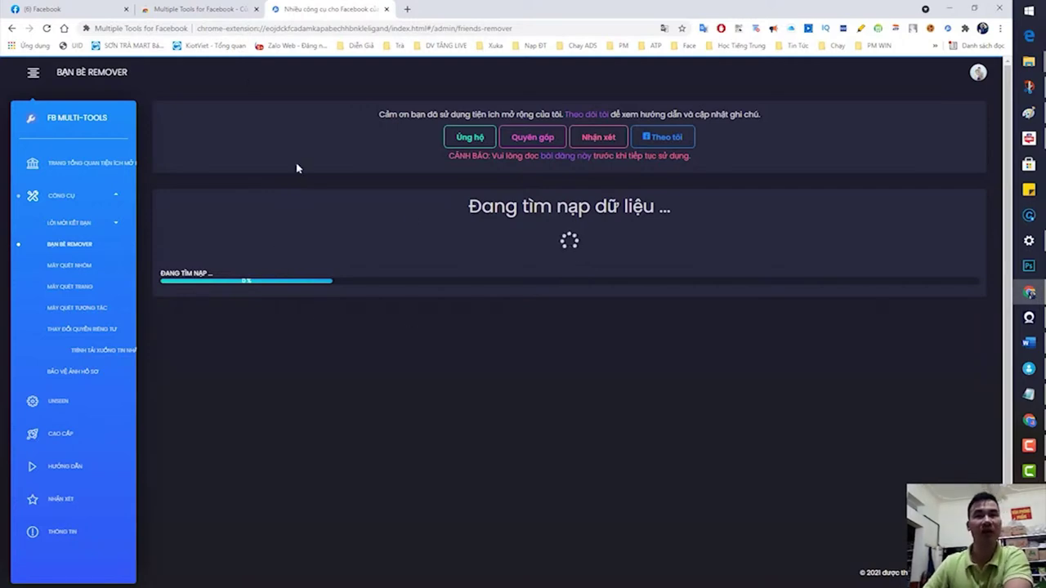
click(49, 9)
scroll(618, 275, down, 1)
scroll(502, 327, up, 1)
scroll(501, 327, down, 2)
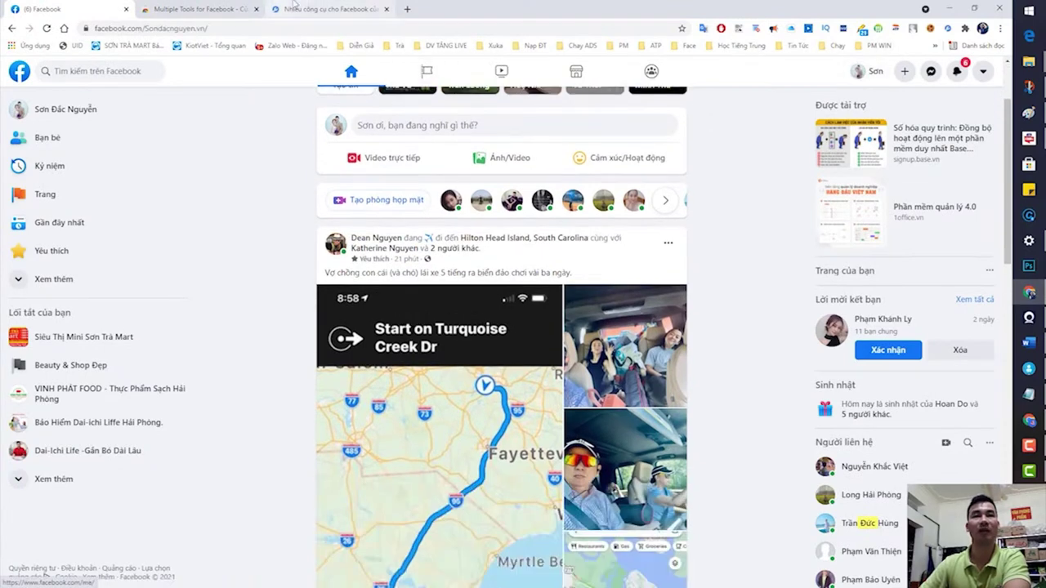
click(296, 6)
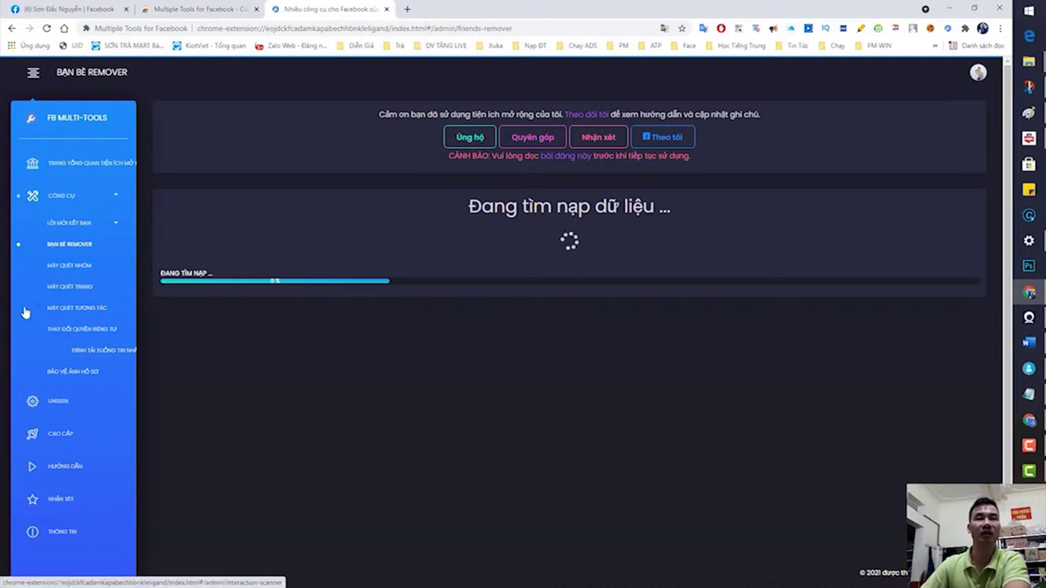
Activate Shield Up under Bảo vệ ảnh hồ sơ, accept with đồng ý, then switch to the Facebook tab.
click(80, 372)
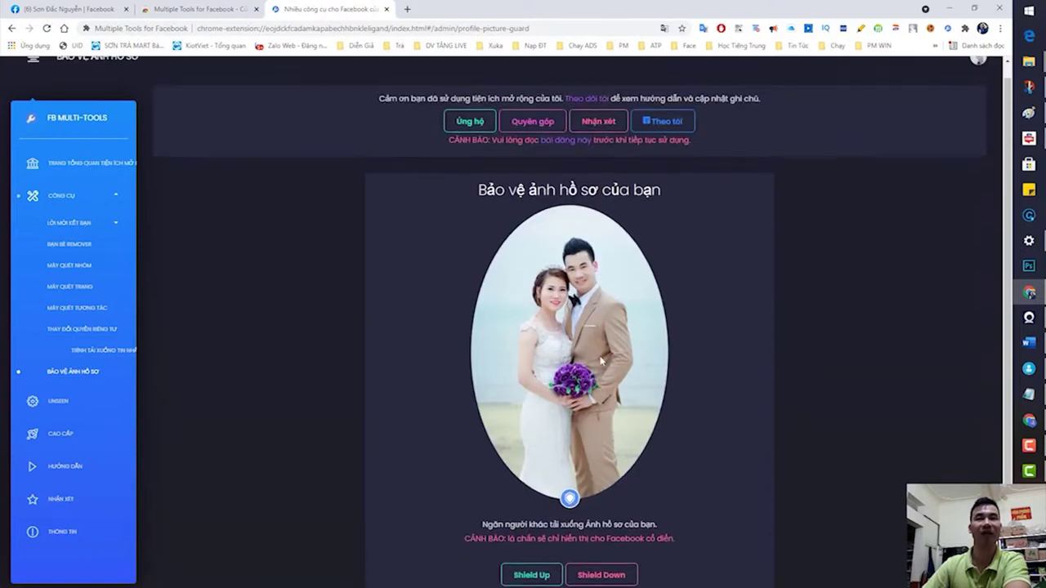
scroll(759, 327, down, 1)
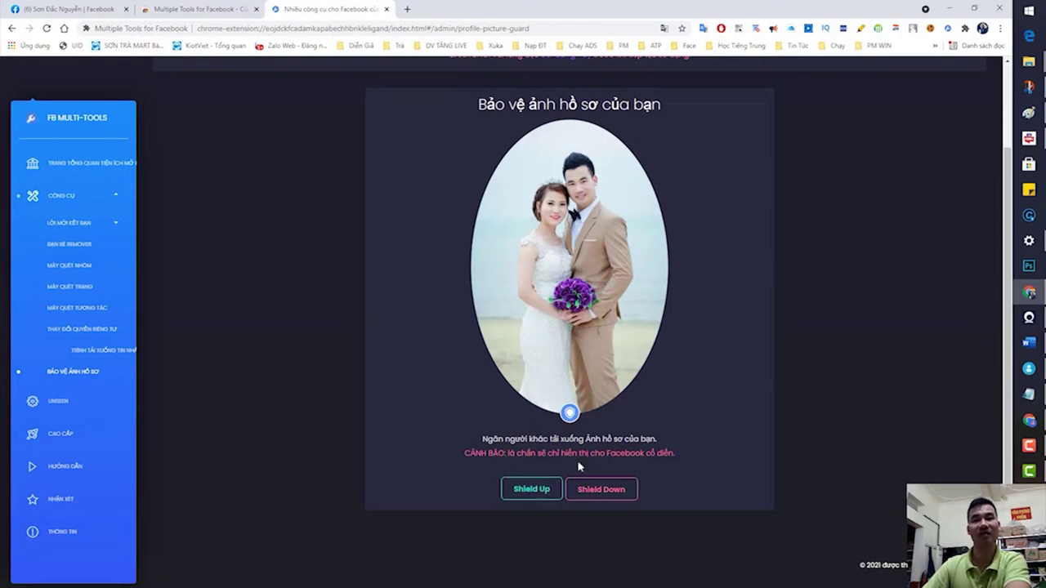
click(546, 489)
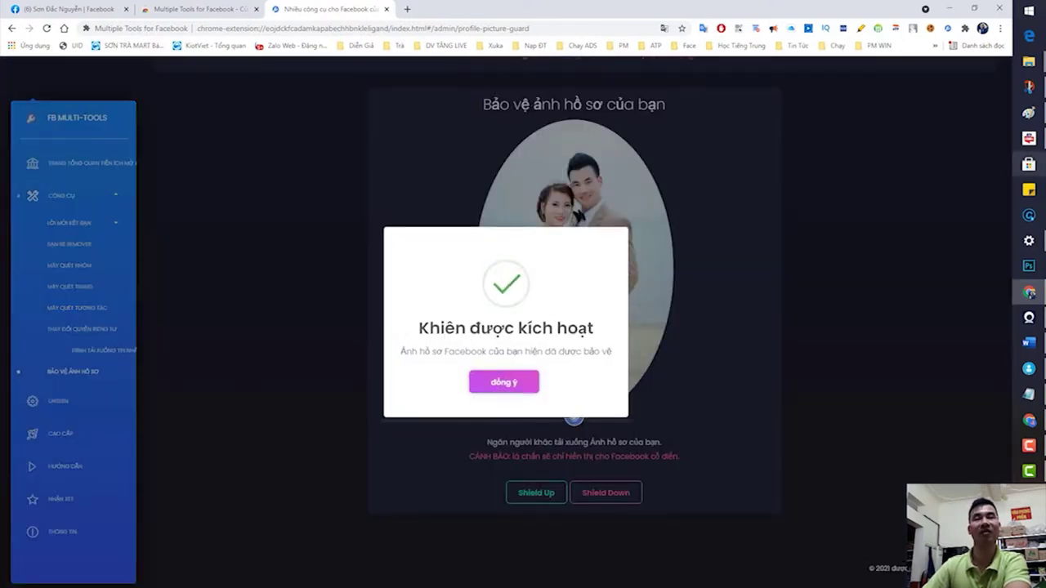
click(504, 382)
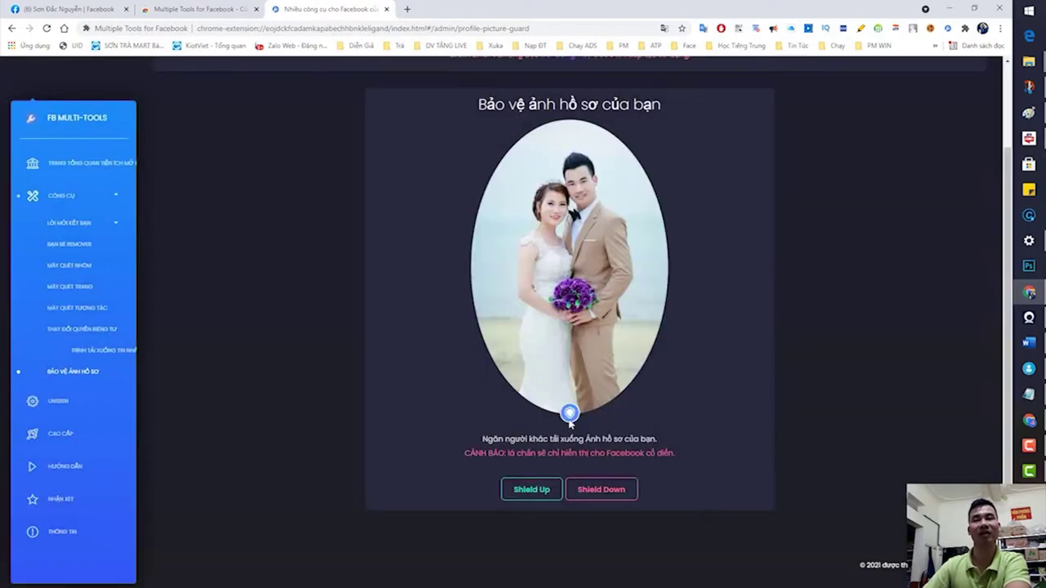
click(45, 8)
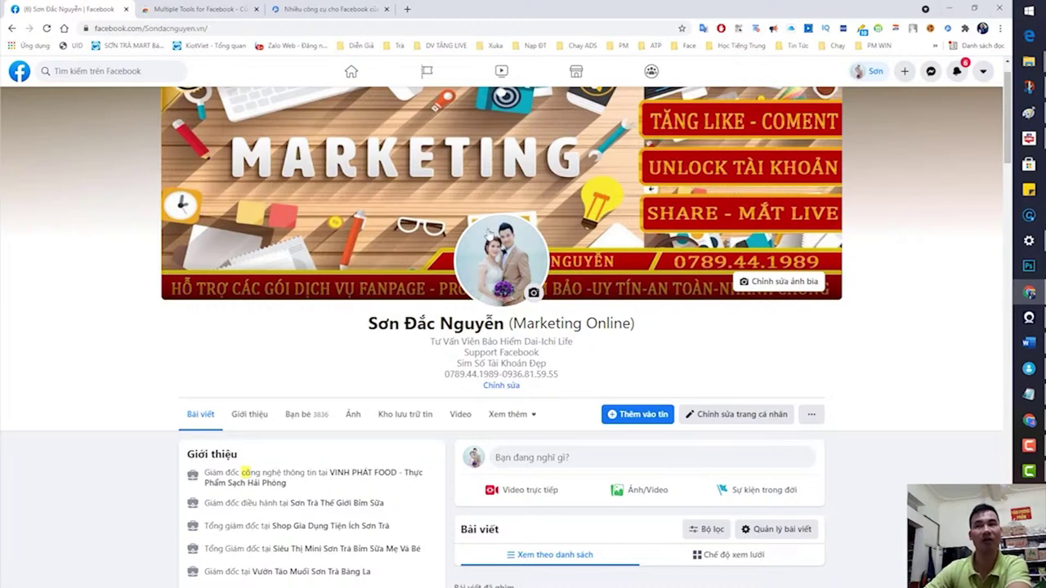
click(983, 28)
scroll(902, 390, down, 6)
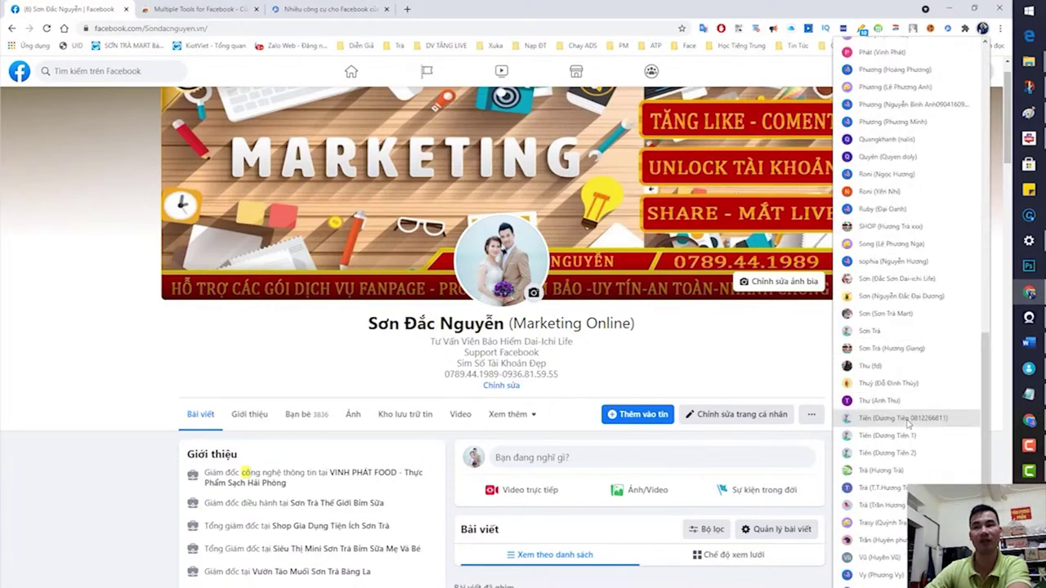
click(891, 323)
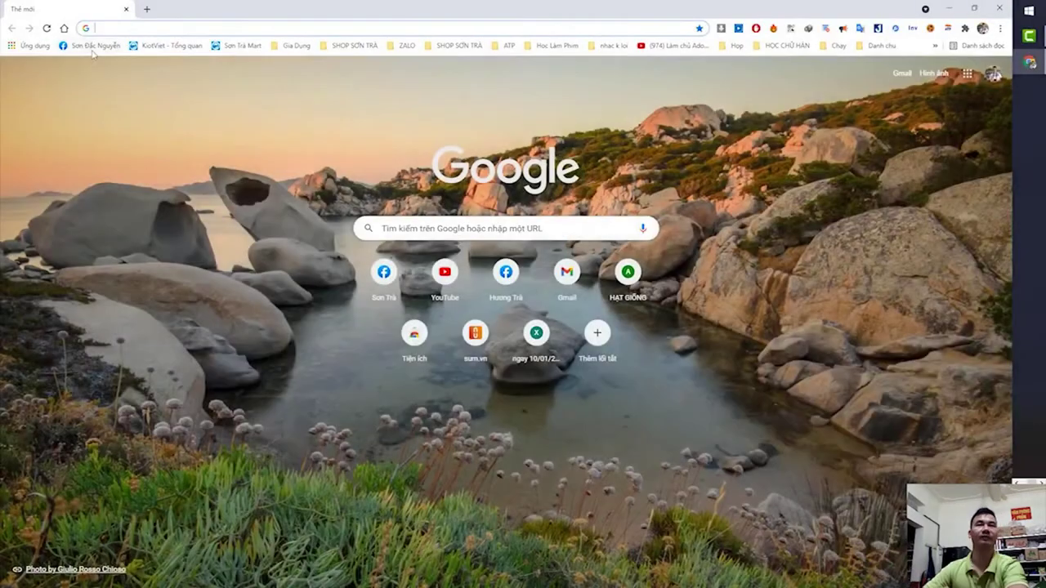
click(92, 45)
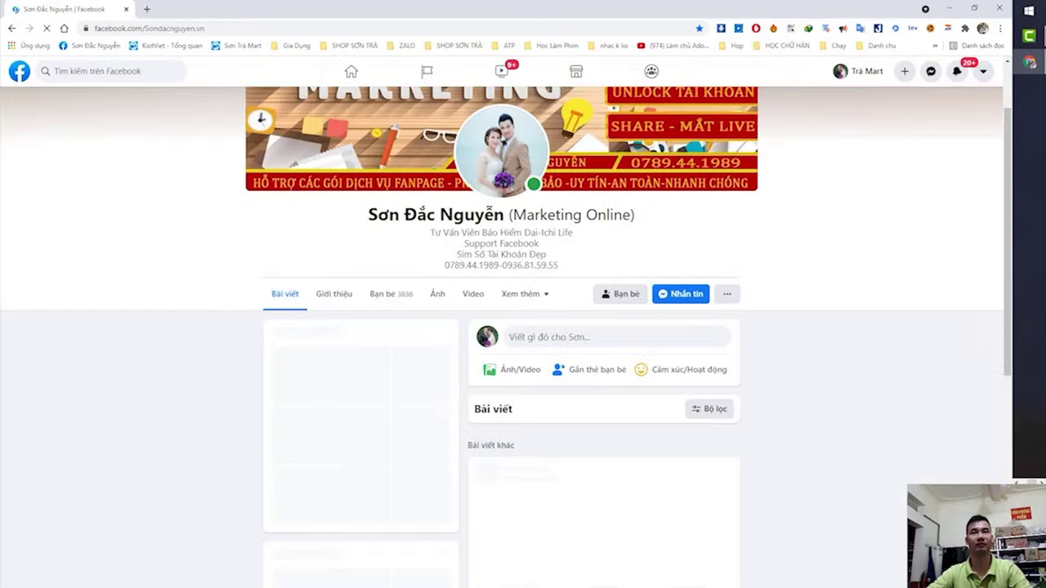
click(858, 71)
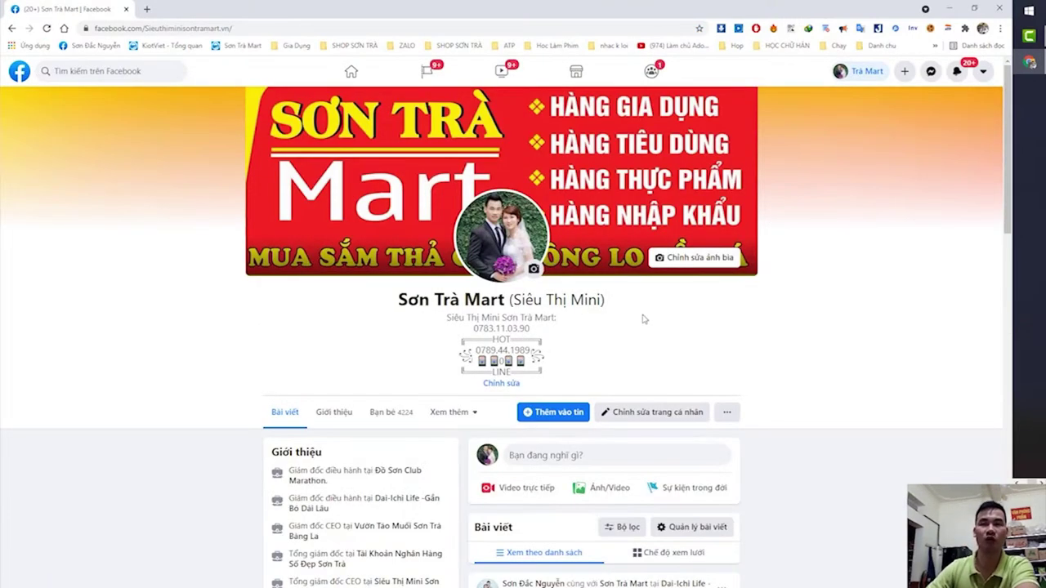
click(950, 8)
scroll(488, 249, down, 3)
scroll(488, 250, down, 3)
key(ctrl+3)
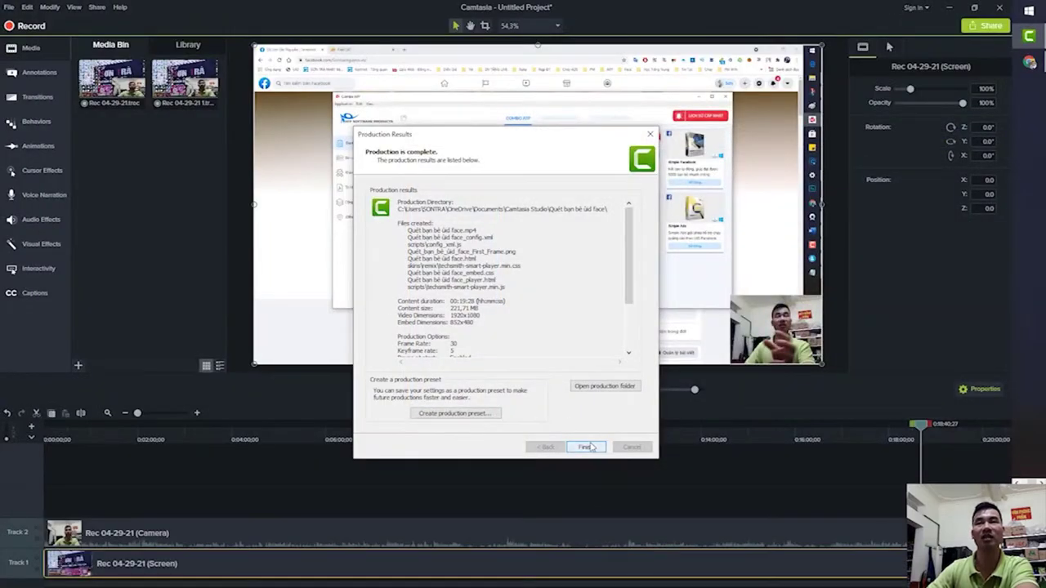
click(585, 447)
click(953, 8)
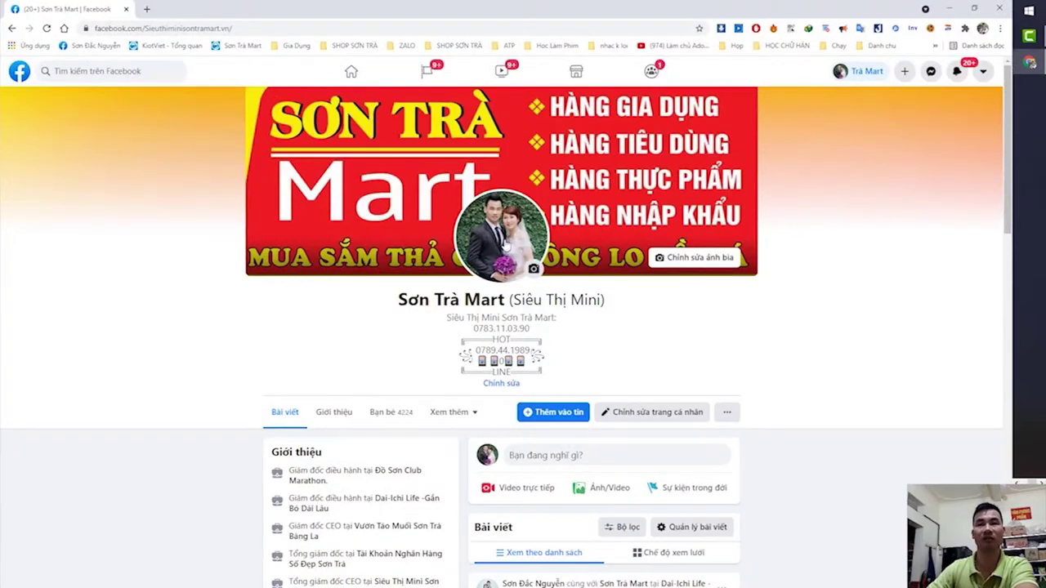
click(507, 244)
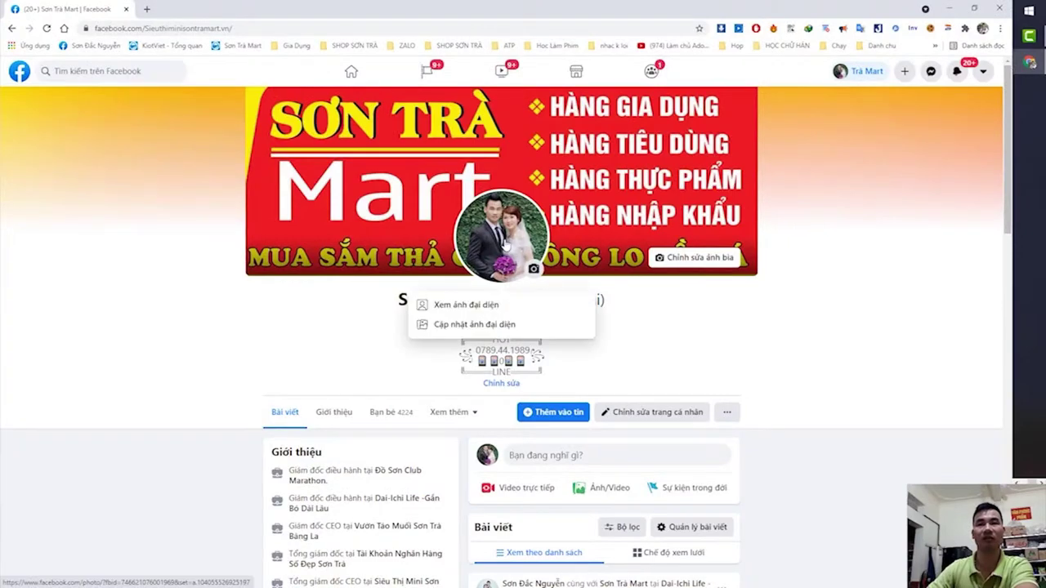
click(466, 306)
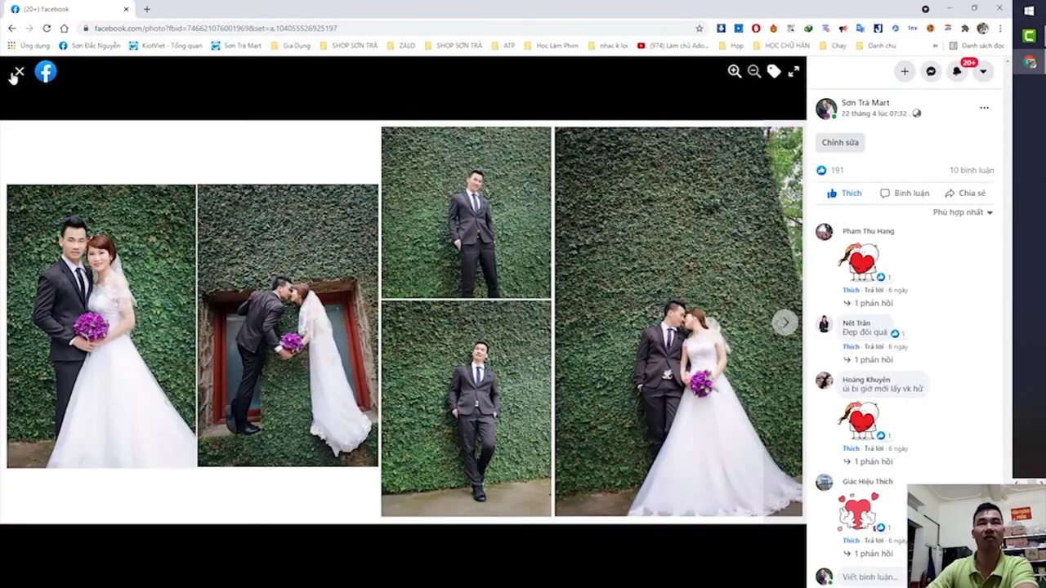
click(15, 73)
click(15, 73)
click(90, 45)
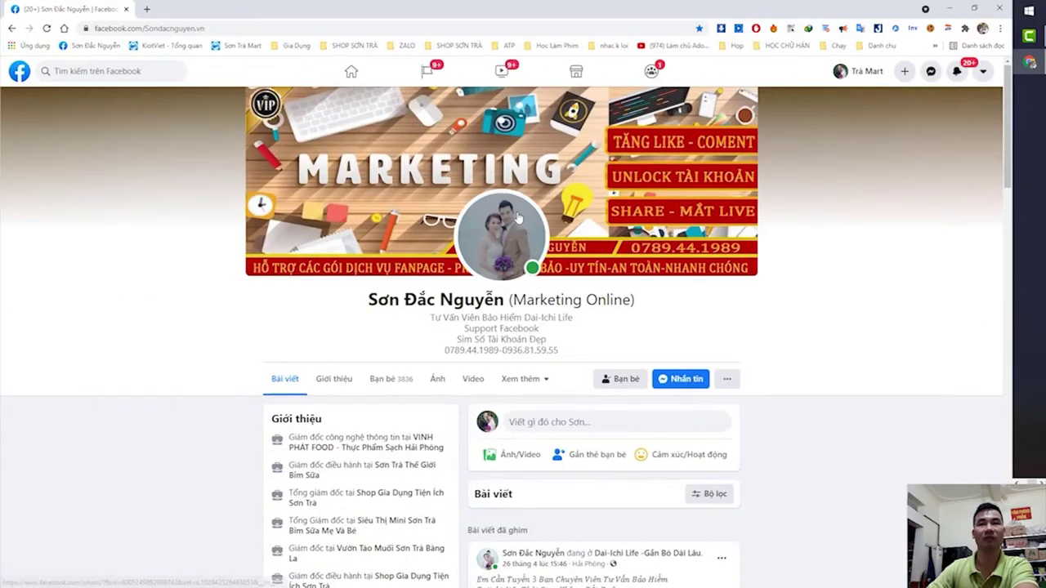
click(513, 248)
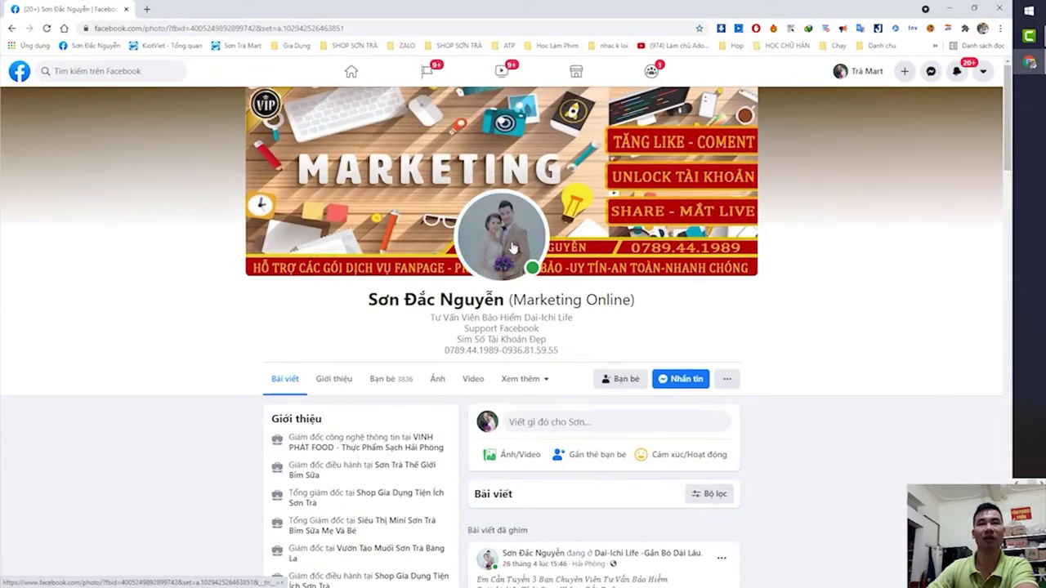
right_click(493, 197)
click(531, 230)
drag(504, 100, 510, 112)
right_click(482, 119)
click(533, 149)
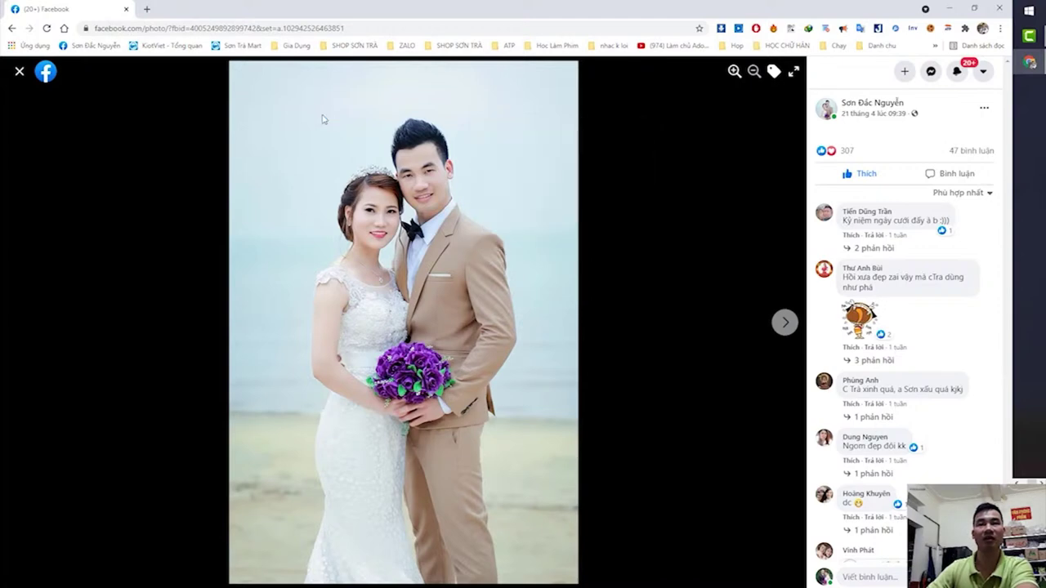
key(Return)
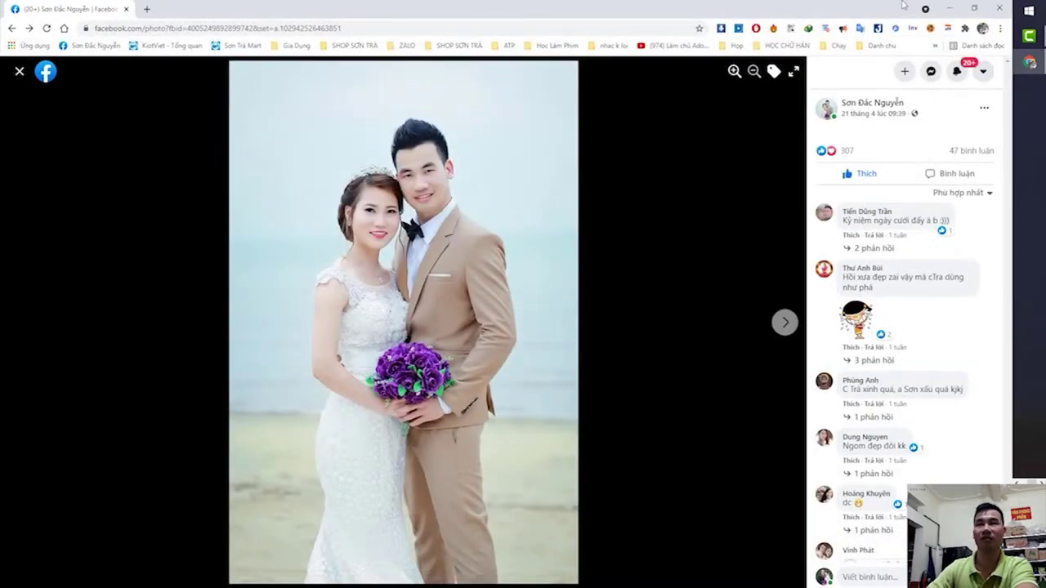
click(949, 7)
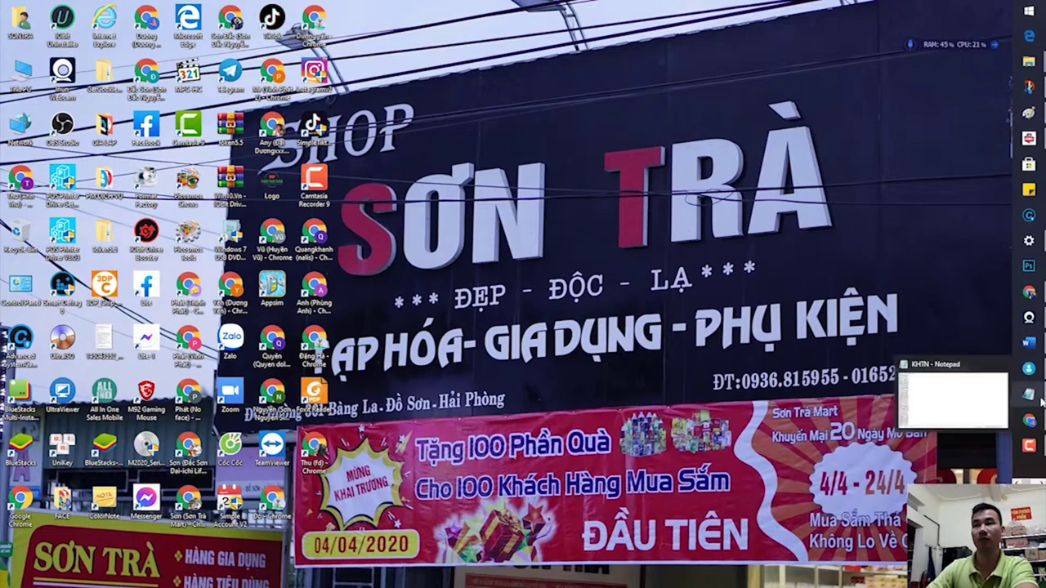
mouse_move(1029, 215)
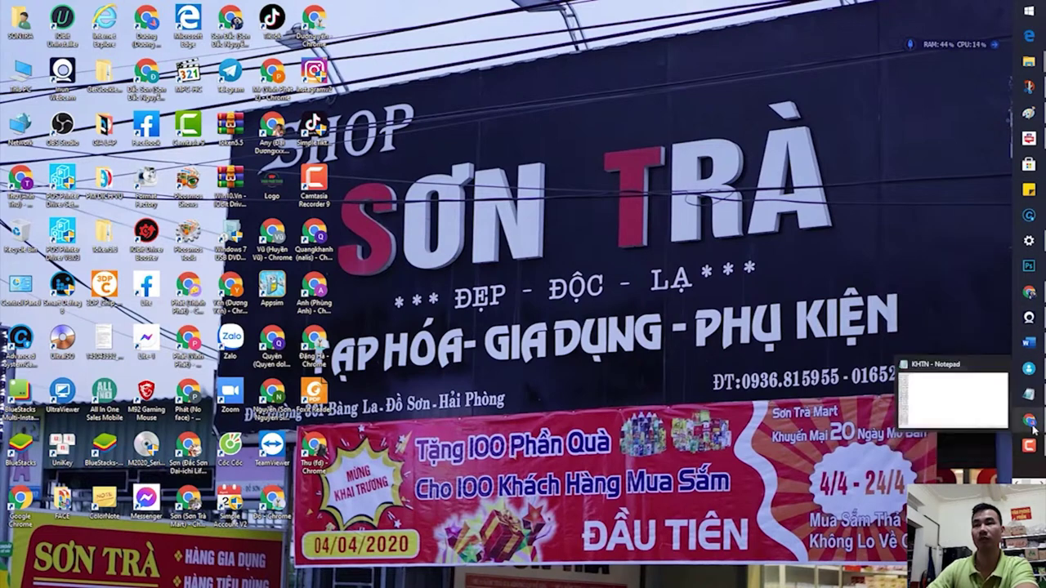
click(1023, 294)
click(524, 492)
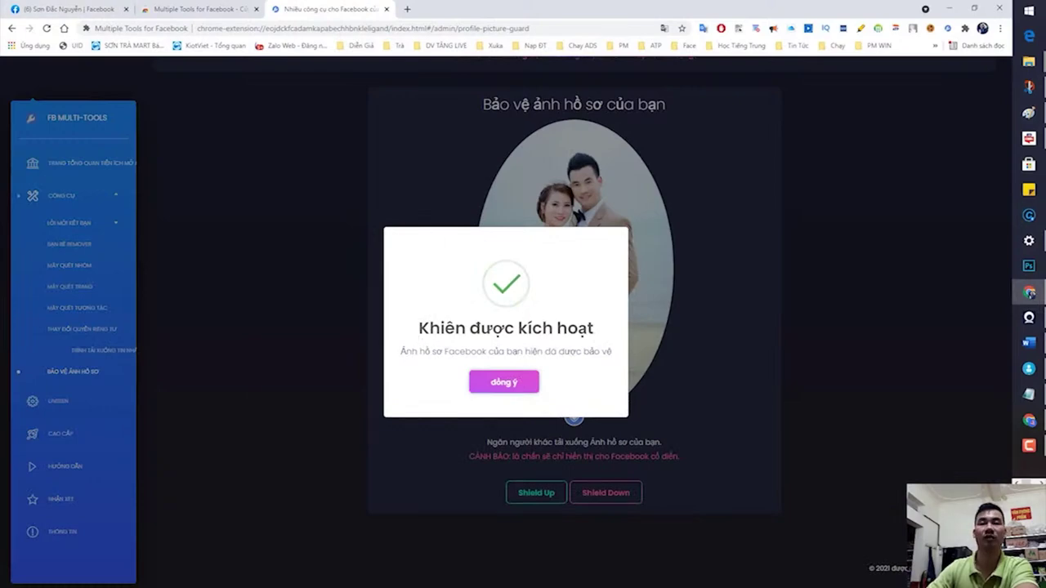
click(245, 28)
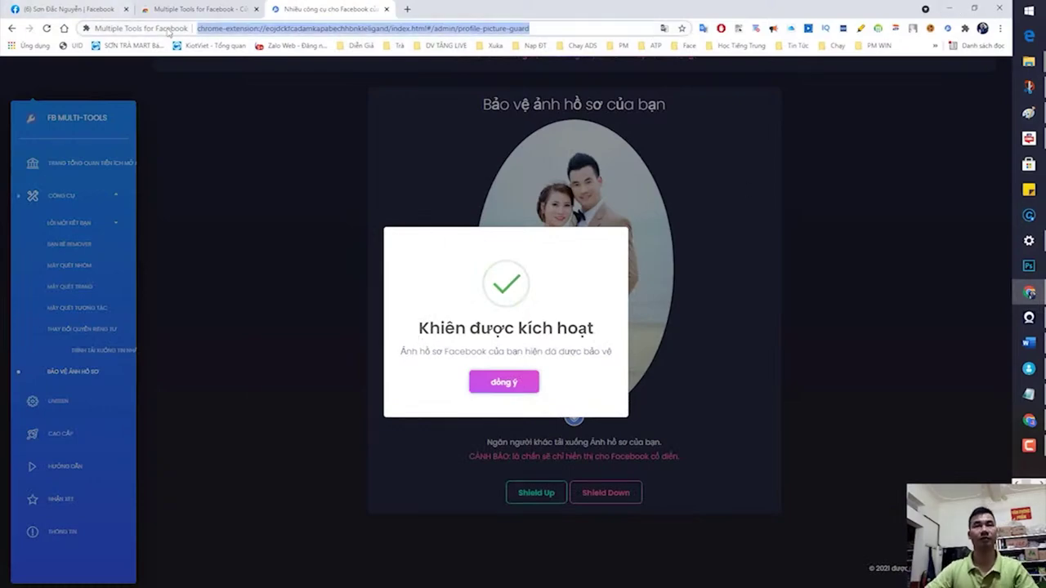
click(66, 9)
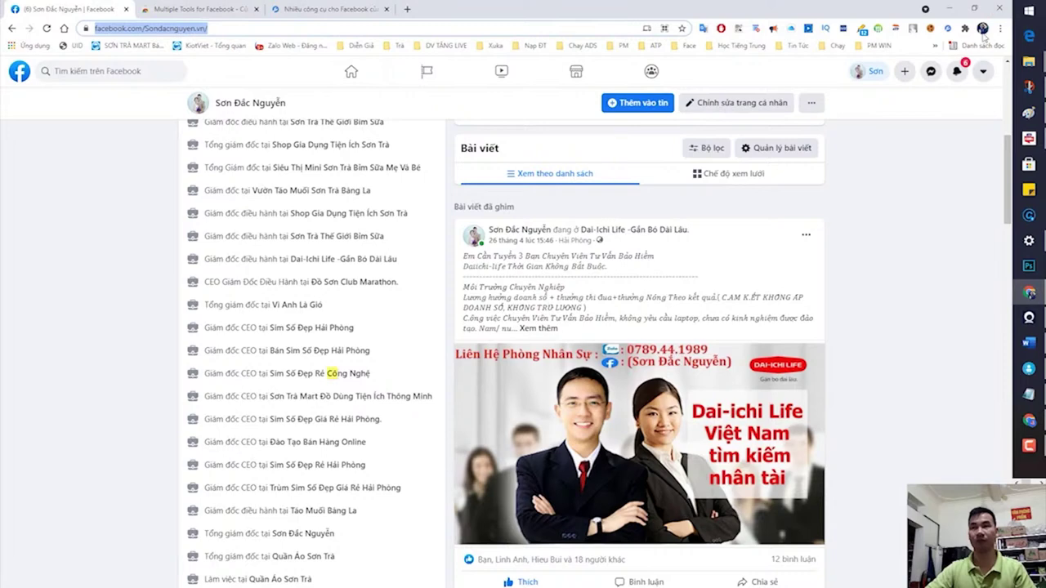
click(983, 28)
click(879, 230)
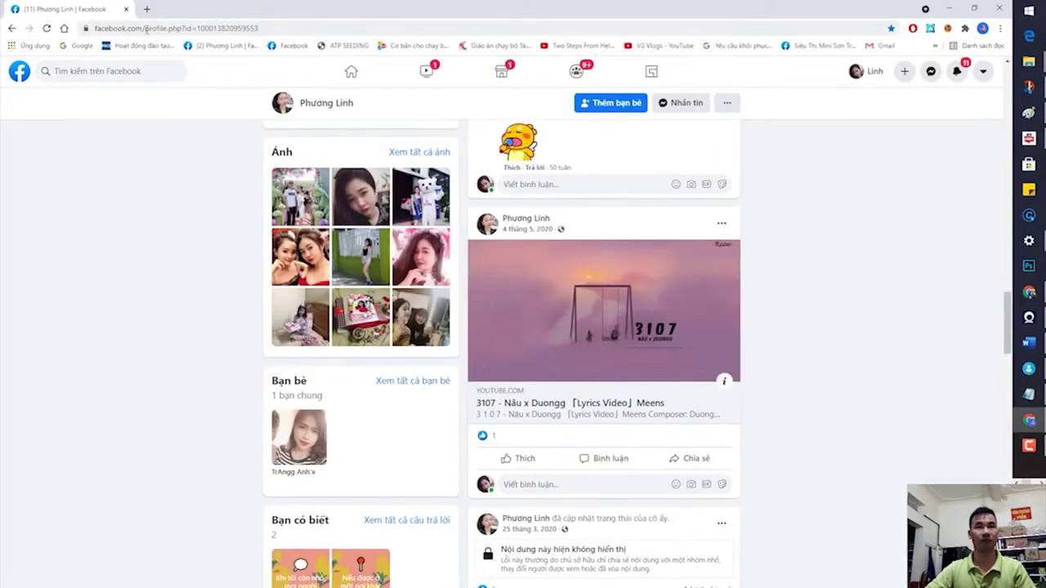
click(147, 28)
key(Return)
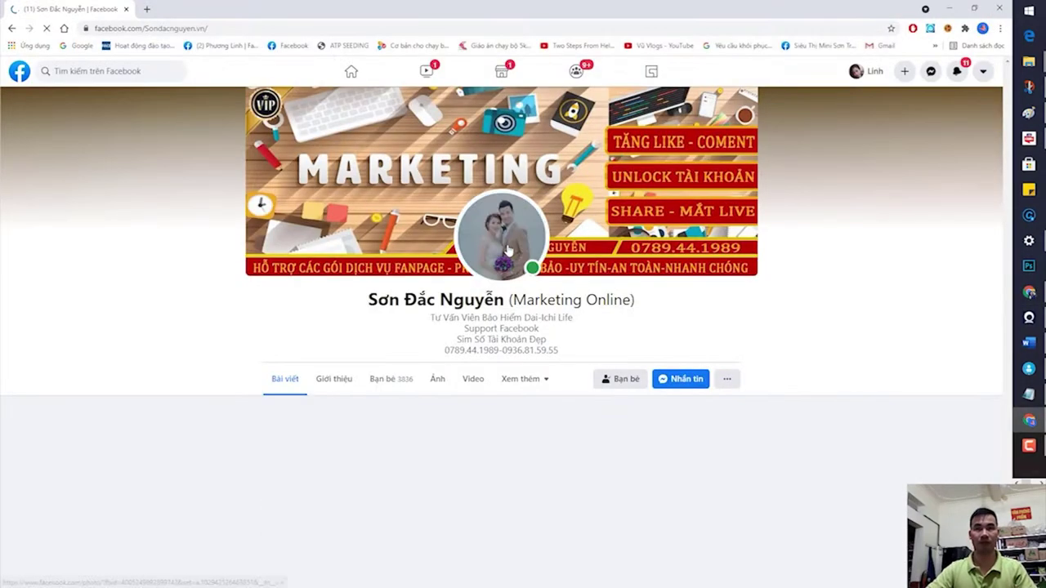
click(506, 250)
right_click(497, 251)
click(20, 72)
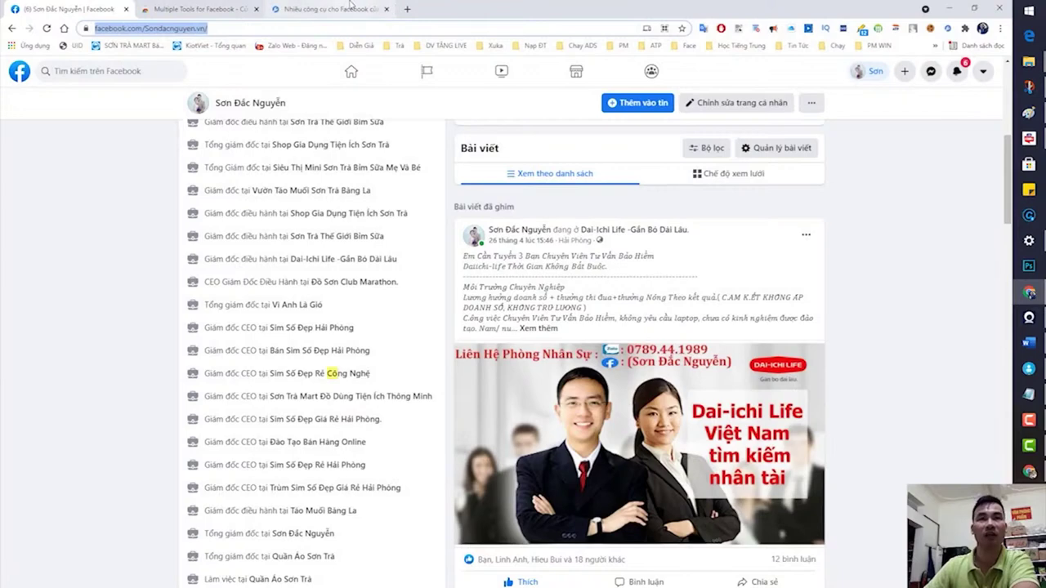
click(350, 8)
click(465, 391)
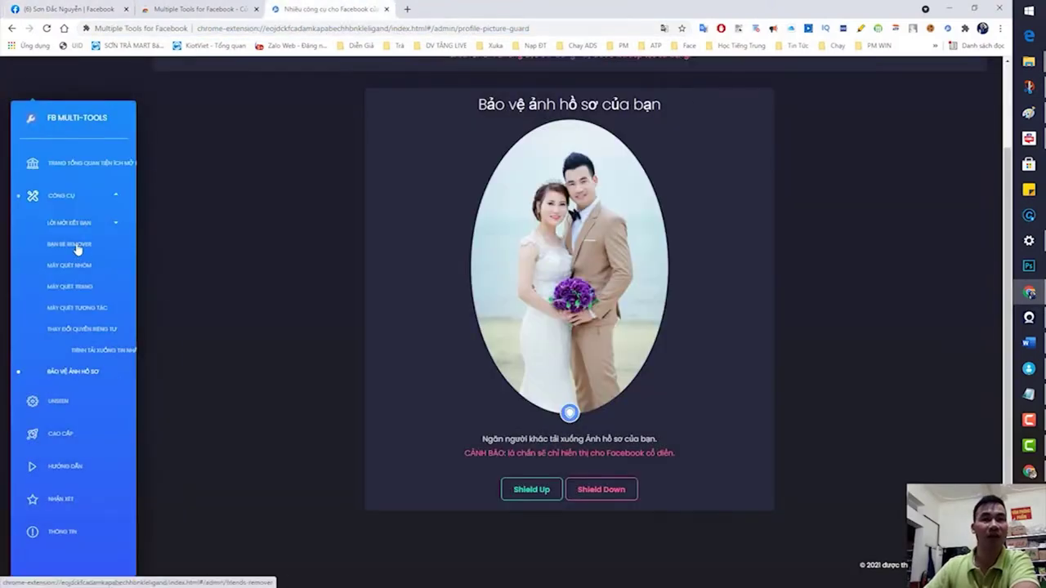
Launch 'Bạn bè remover' from the sidebar, then return to the Facebook profile tab.
click(72, 247)
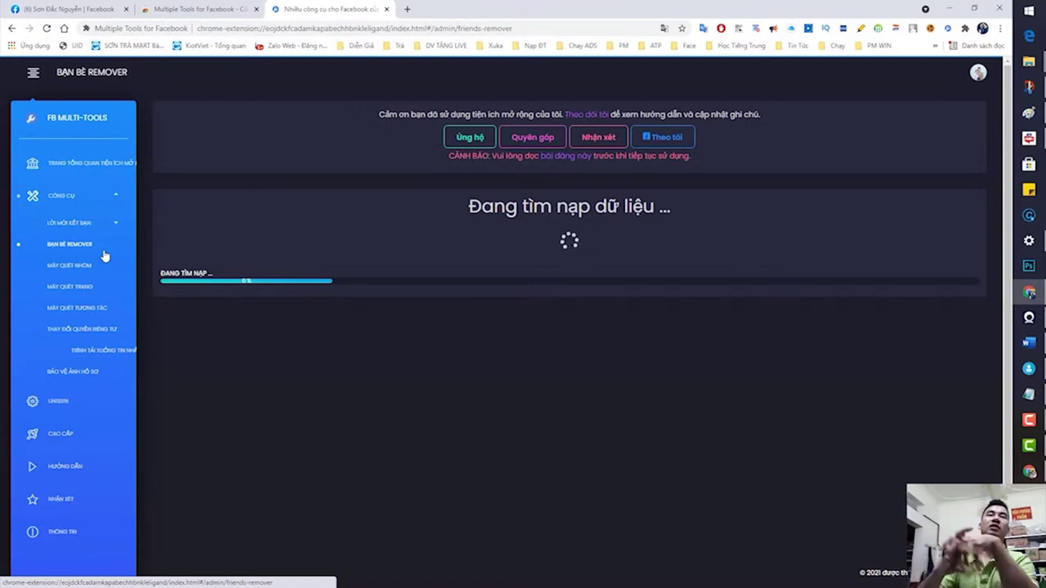
click(66, 9)
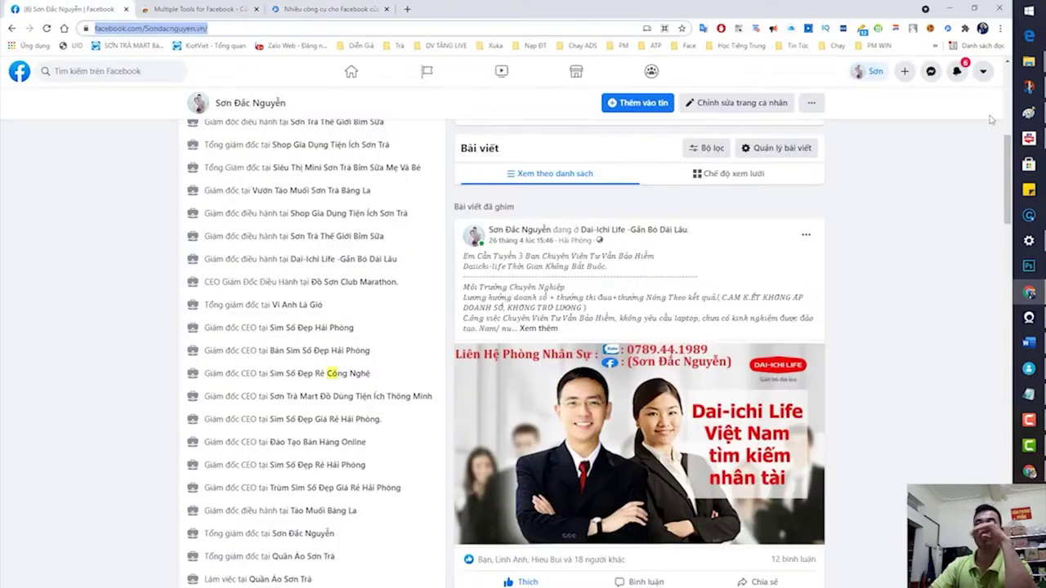
Reload the profile, scroll down past the 3,836 friends count, and minimize Chrome.
click(871, 72)
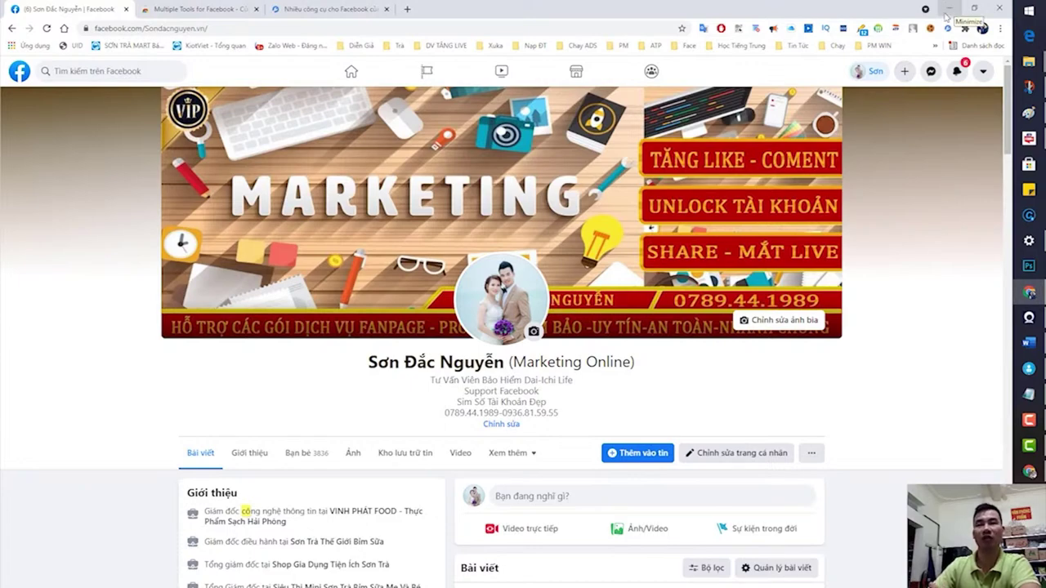
scroll(613, 368, down, 1)
scroll(613, 360, up, 1)
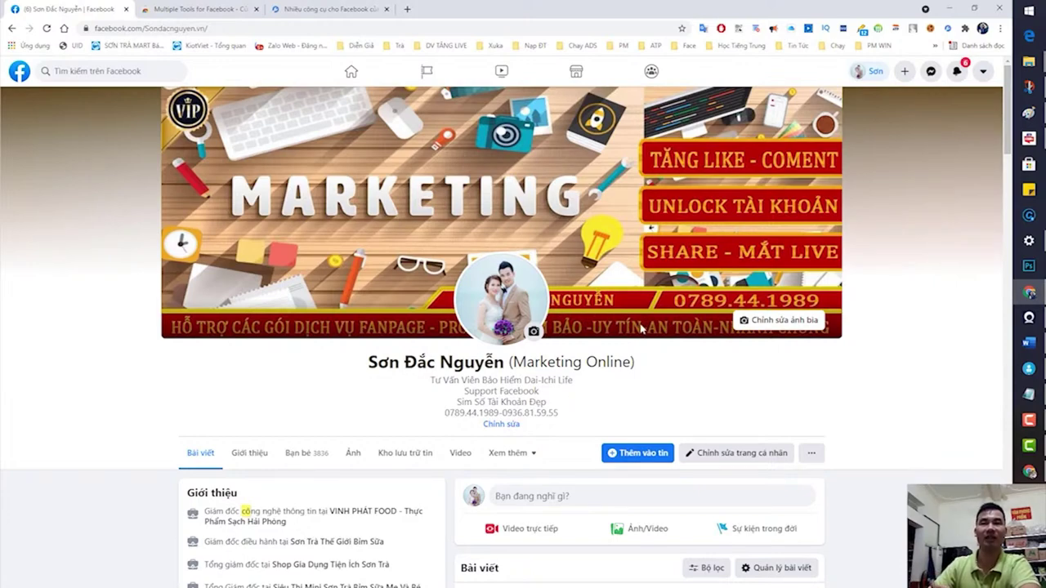
scroll(642, 328, down, 5)
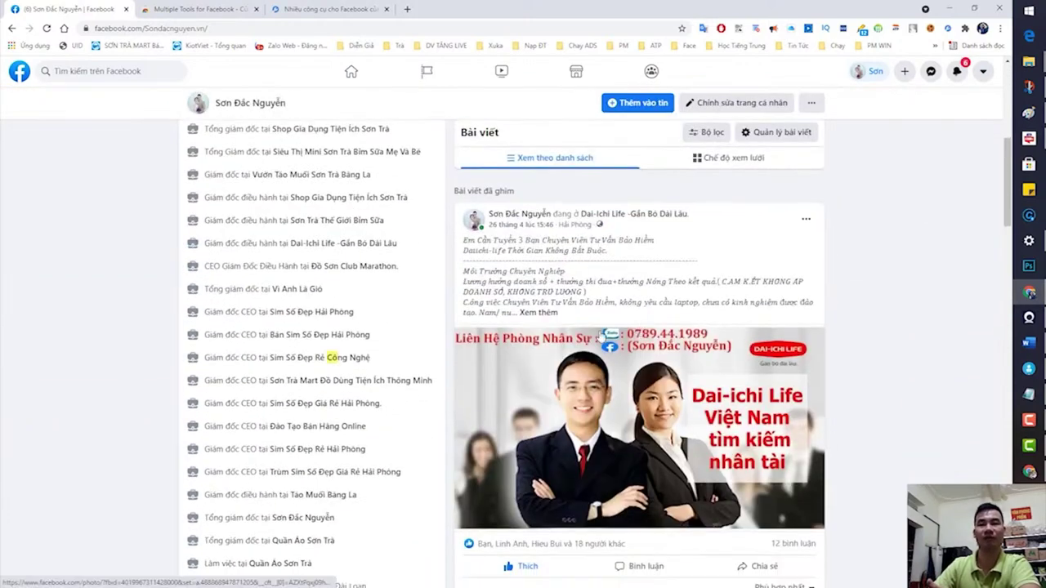
scroll(602, 336, down, 15)
scroll(607, 309, down, 10)
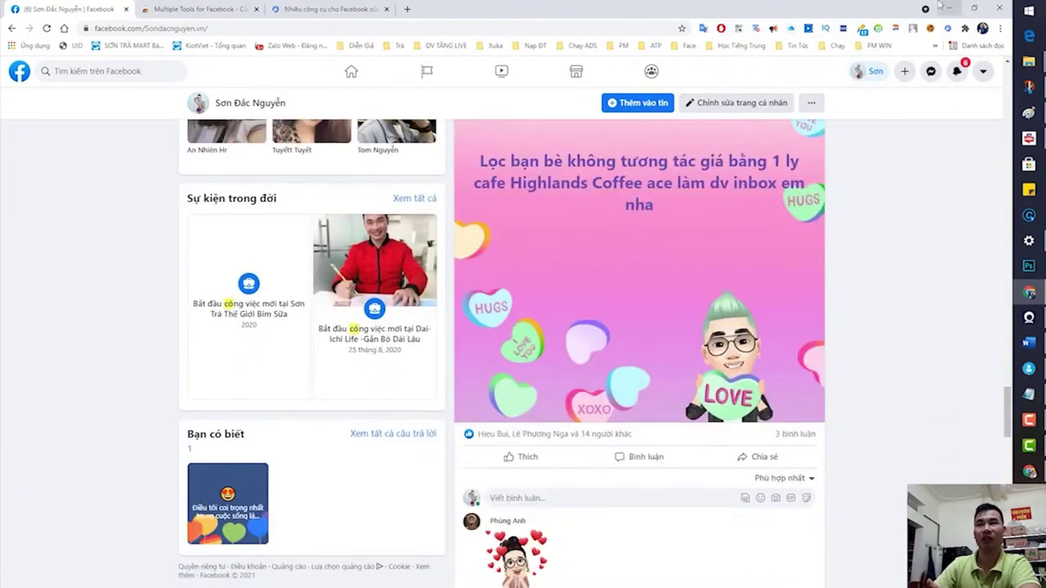
click(948, 8)
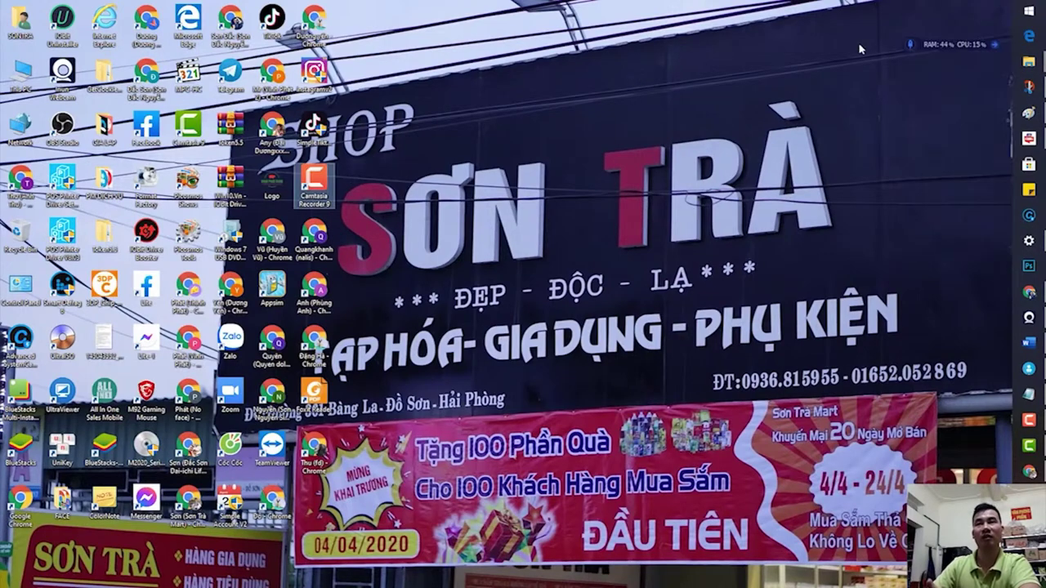
Bring Chrome back and return to the Bạn bè Remover tab, which is still fetching.
click(911, 51)
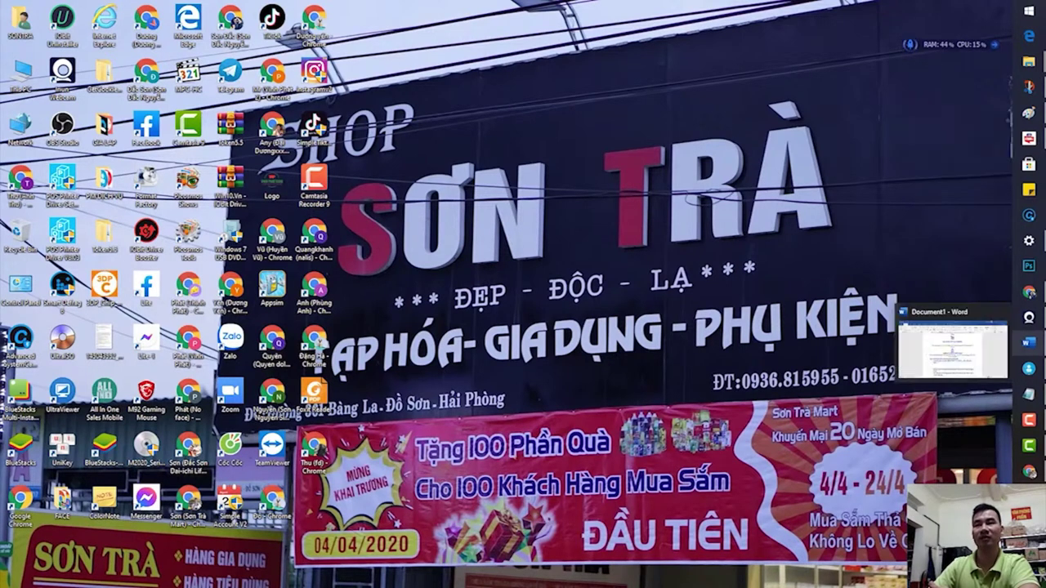
click(1028, 292)
click(311, 5)
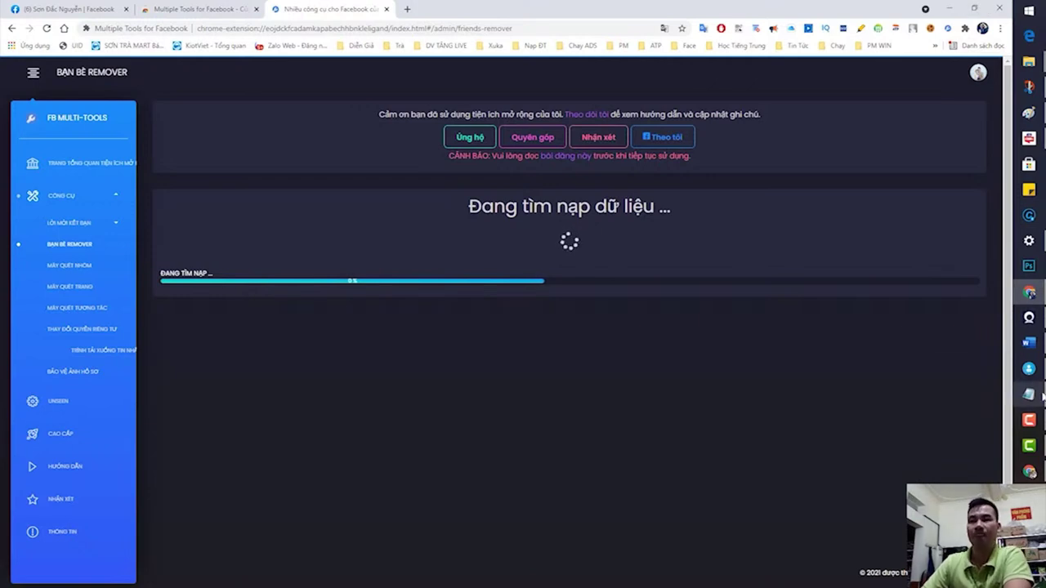
click(1040, 321)
click(618, 167)
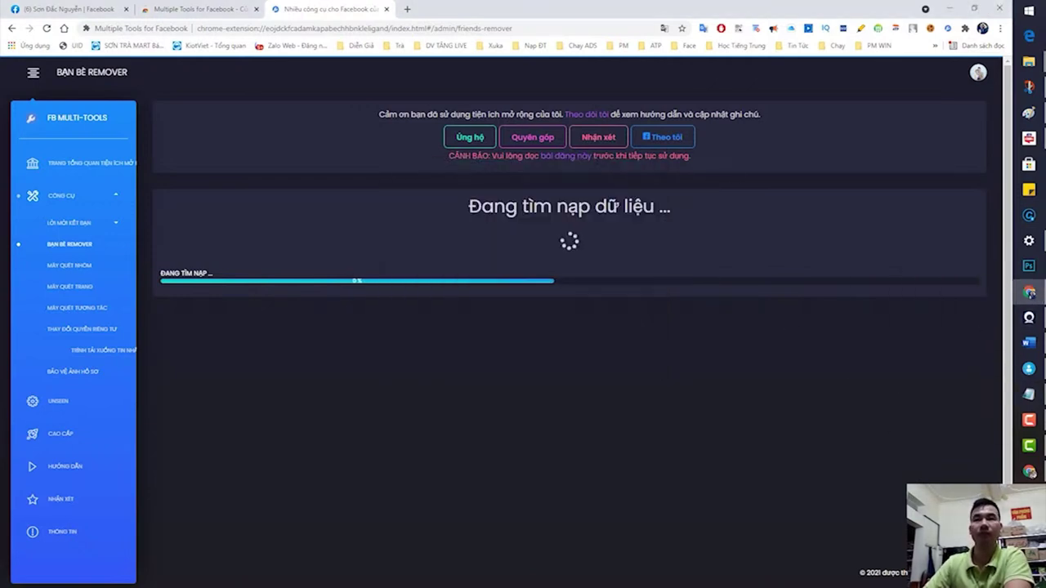
mouse_move(1027, 463)
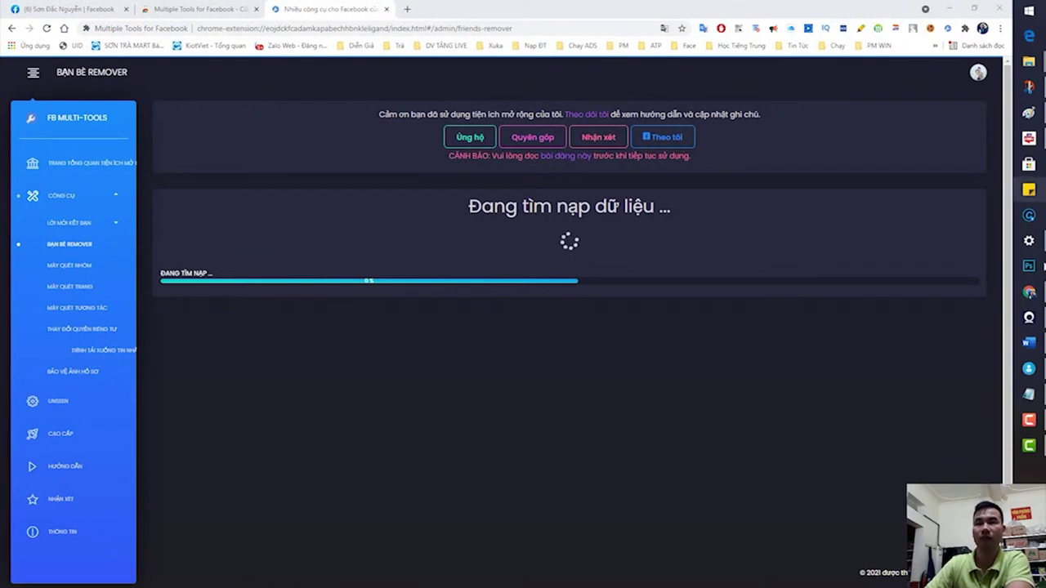
mouse_move(1033, 292)
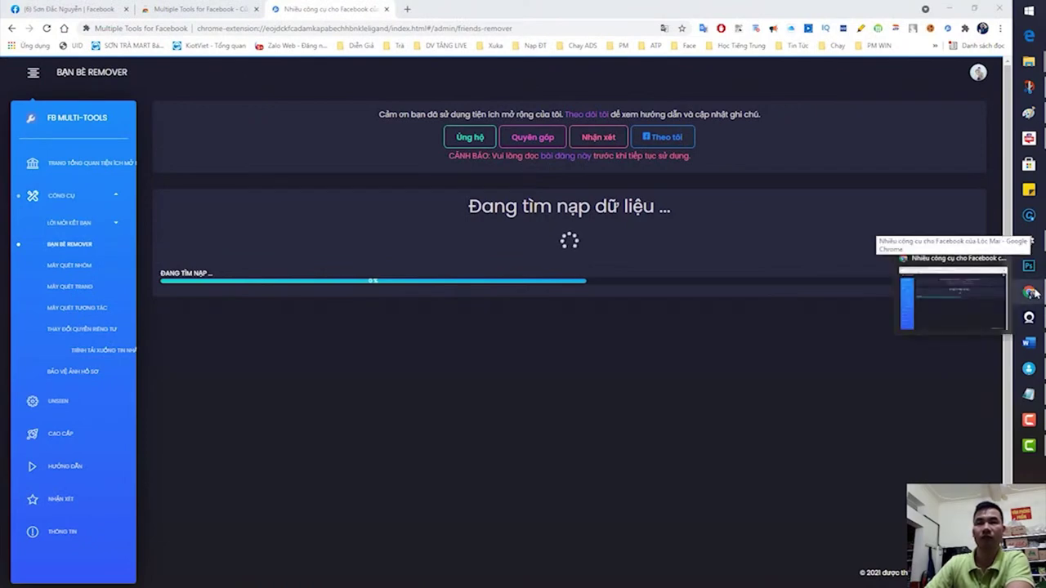
click(982, 28)
scroll(951, 449, down, 5)
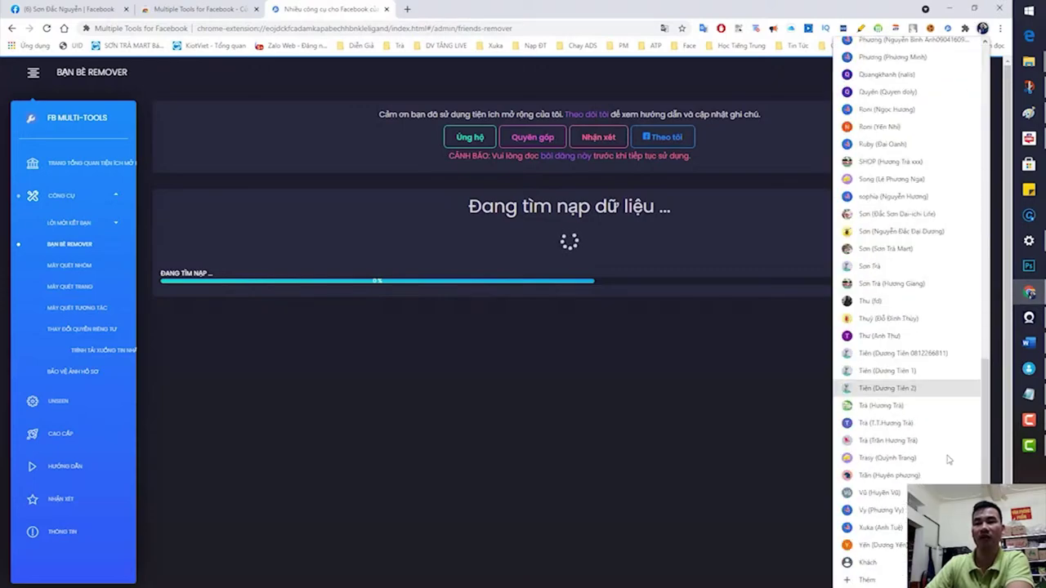
Open Facebook in another Chrome profile, launch Tools > Friends Remover there, and minimize that window.
click(916, 423)
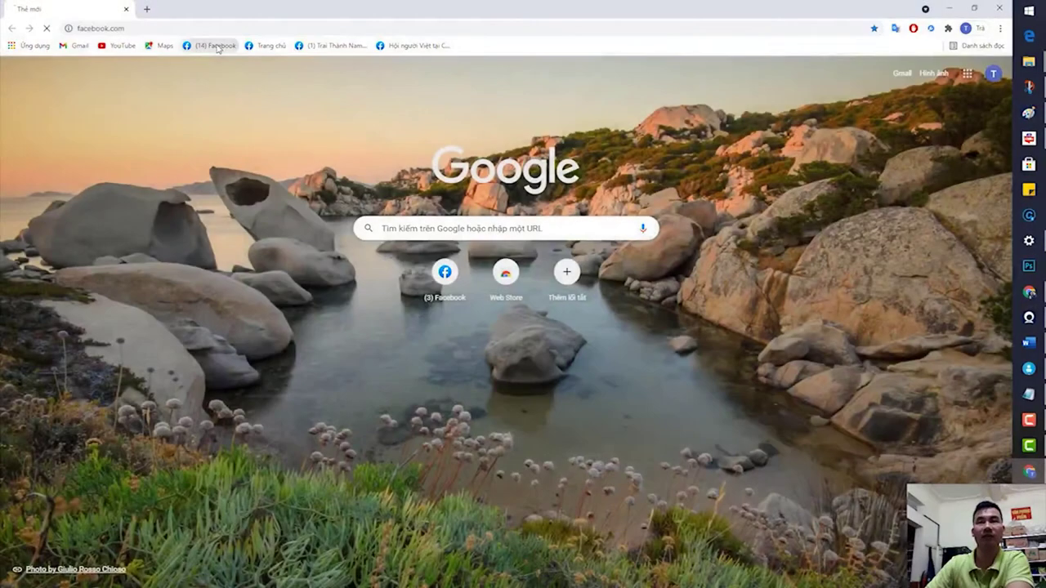
click(215, 45)
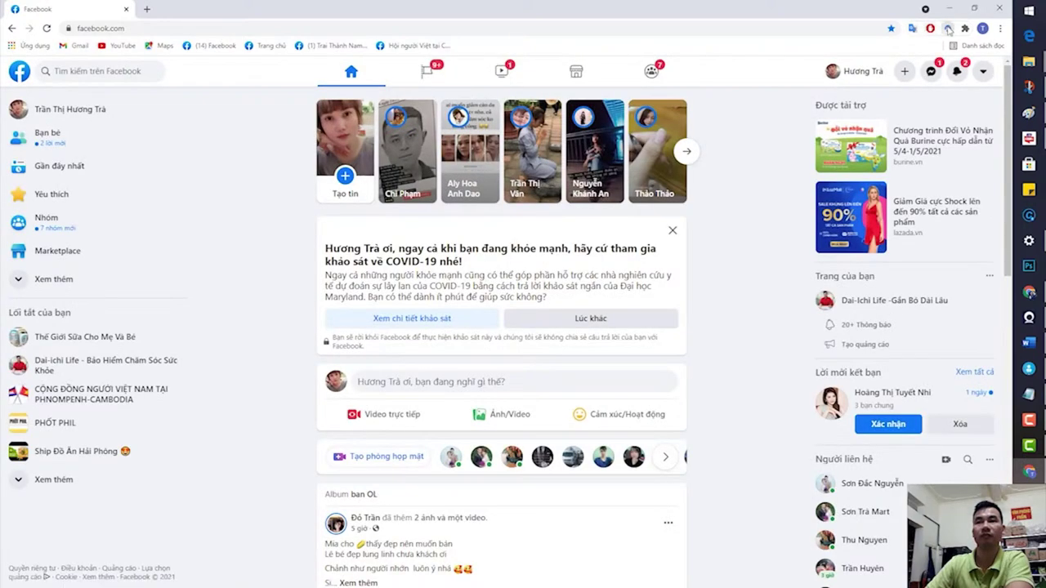
click(948, 28)
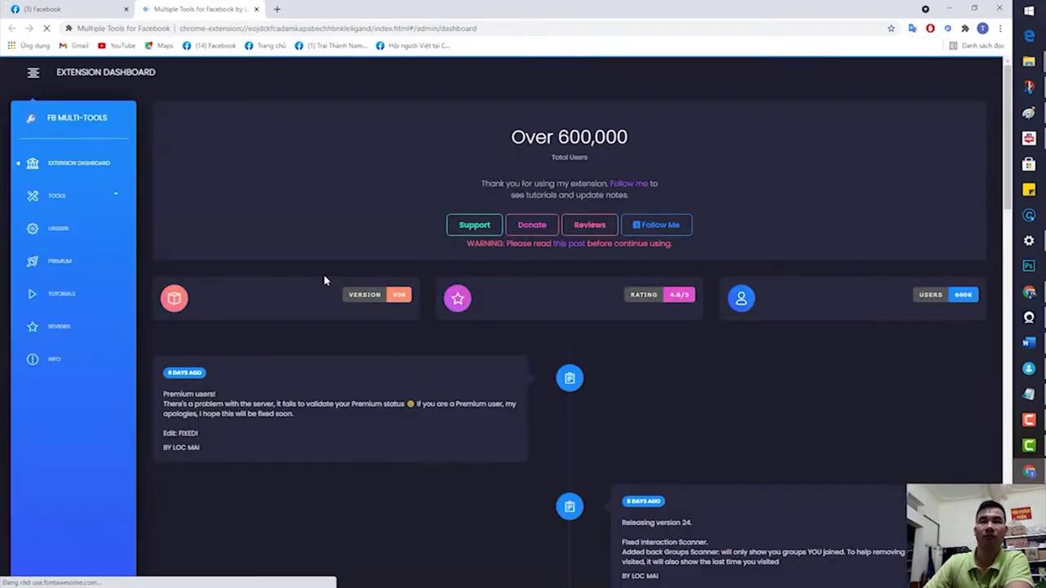
click(72, 198)
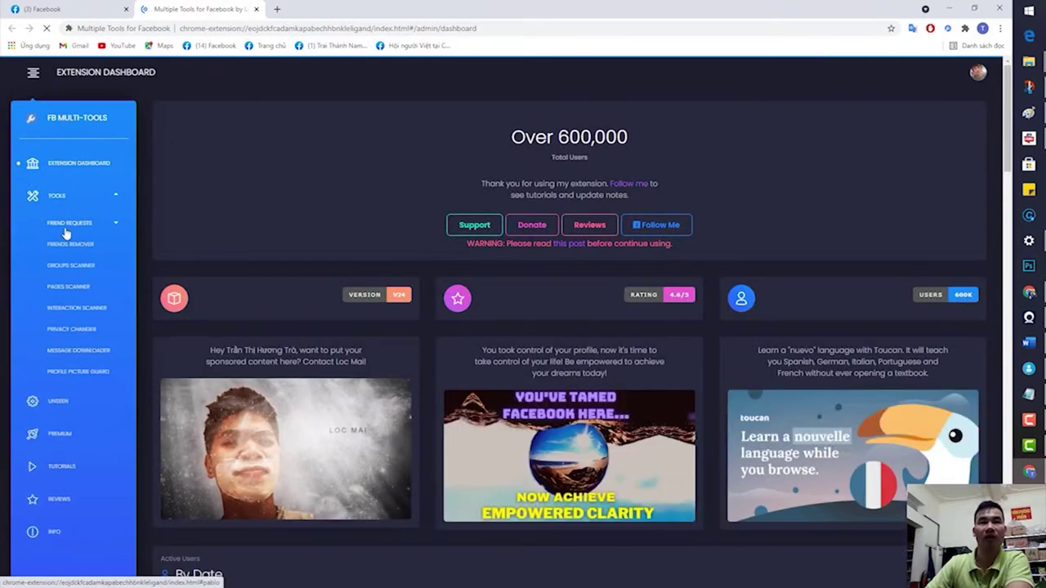
click(67, 243)
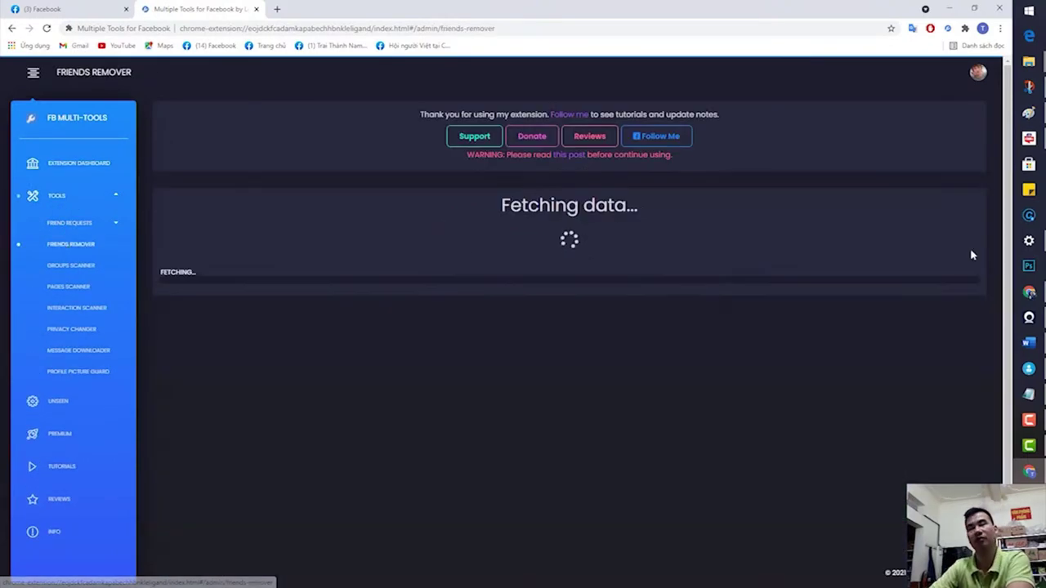
click(951, 11)
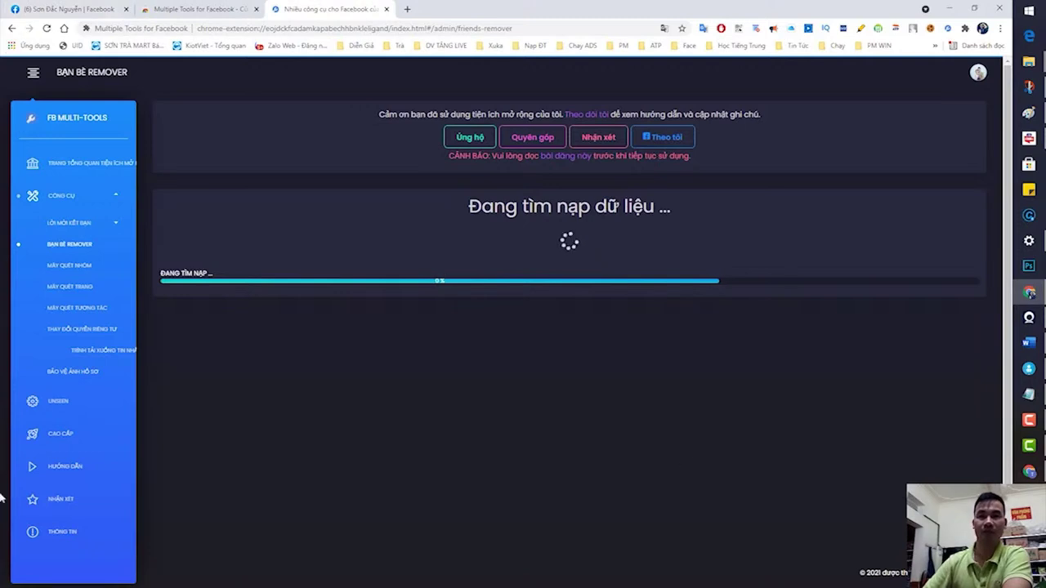
Check the second profile's Friends Remover window, minimize it, and restore the Combo ATP window.
mouse_move(1029, 472)
click(952, 473)
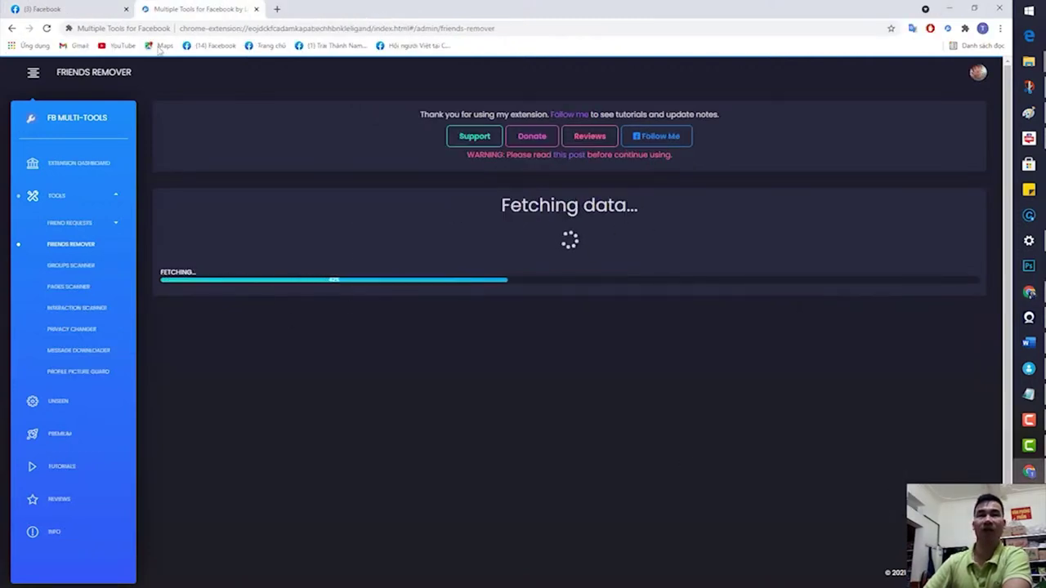
click(950, 7)
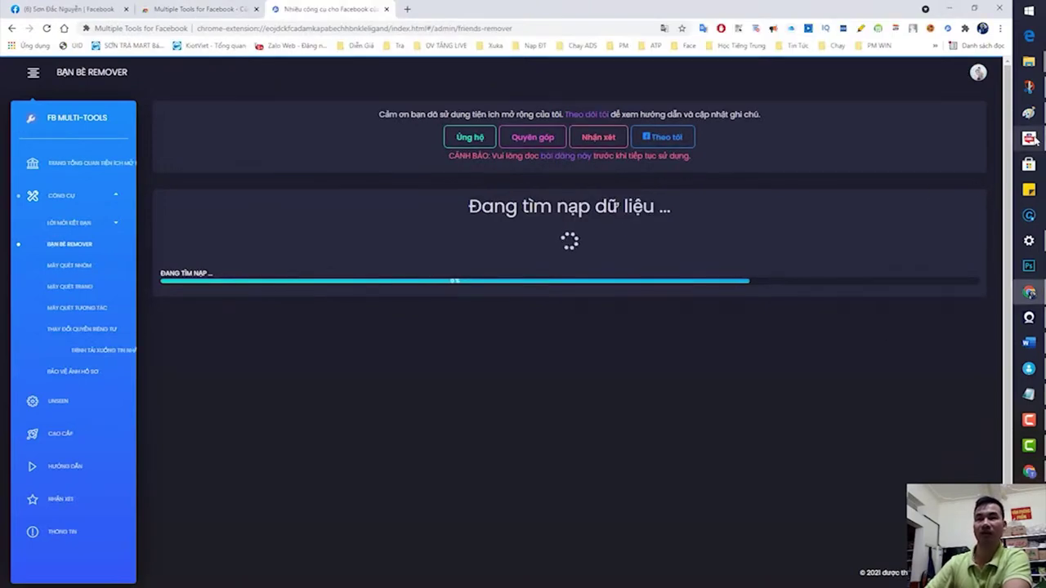
mouse_move(1032, 139)
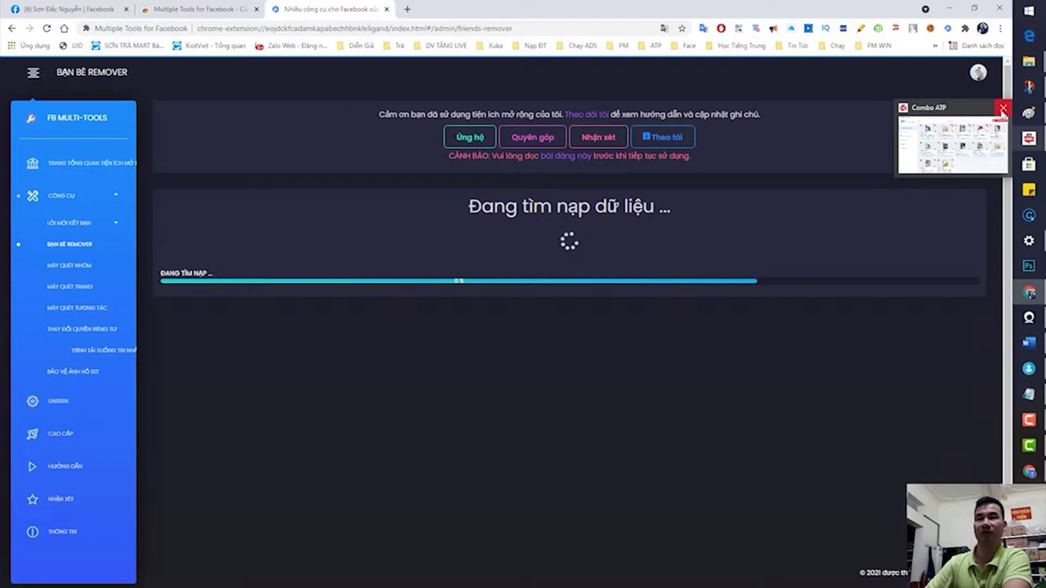
click(990, 130)
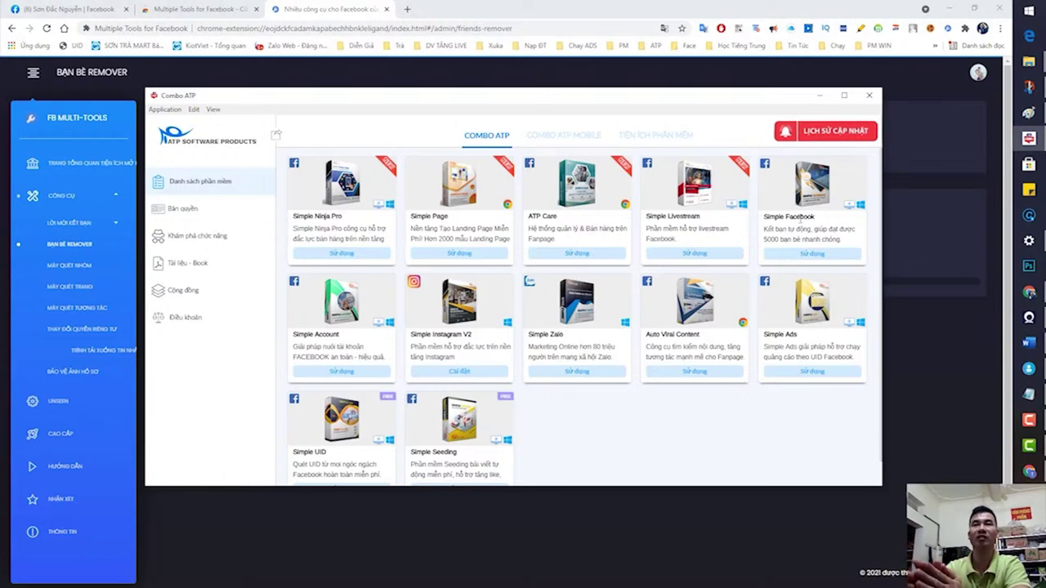
Minimize the Combo ATP software catalogue window.
click(821, 97)
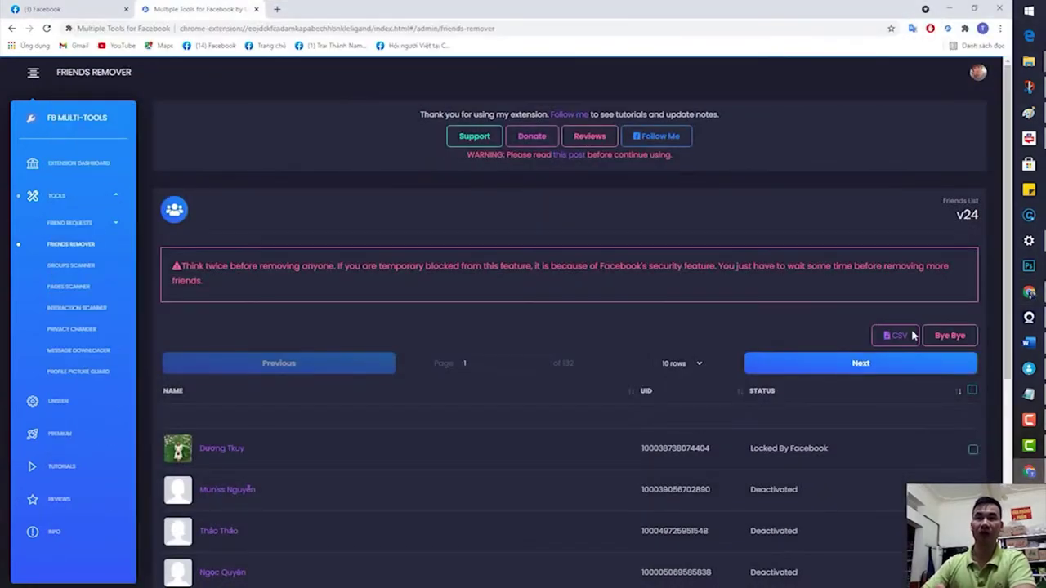
Translate the loaded friends table with Locked and Deactivated statuses into Tiếng Việt.
scroll(421, 285, down, 2)
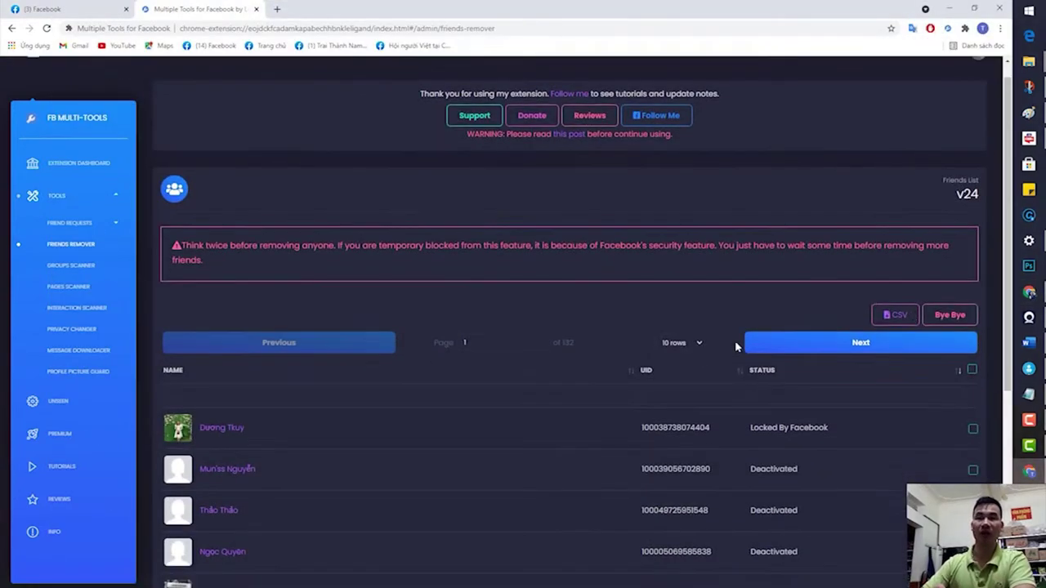
scroll(749, 384, down, 2)
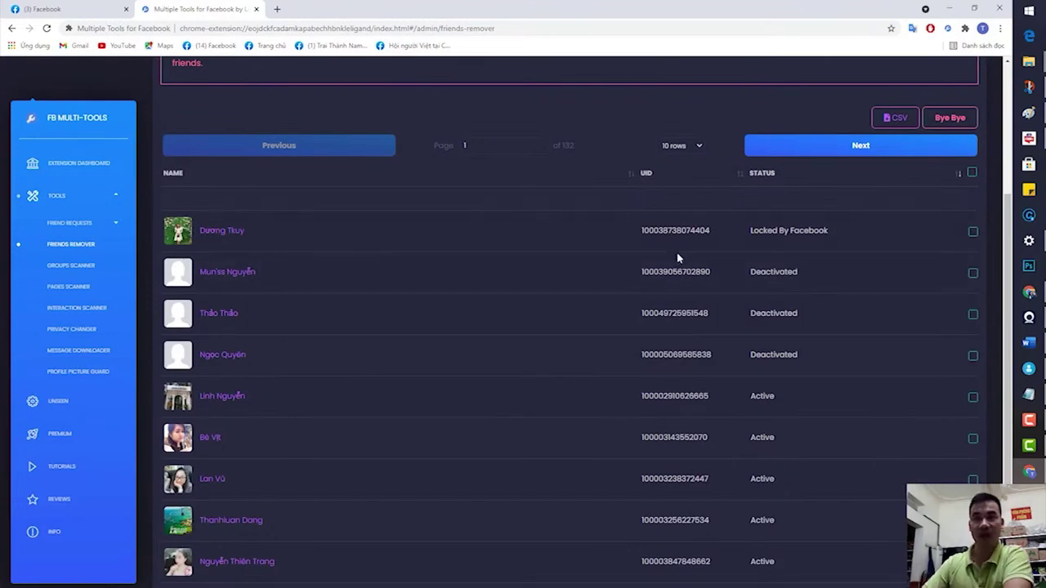
right_click(595, 114)
click(623, 193)
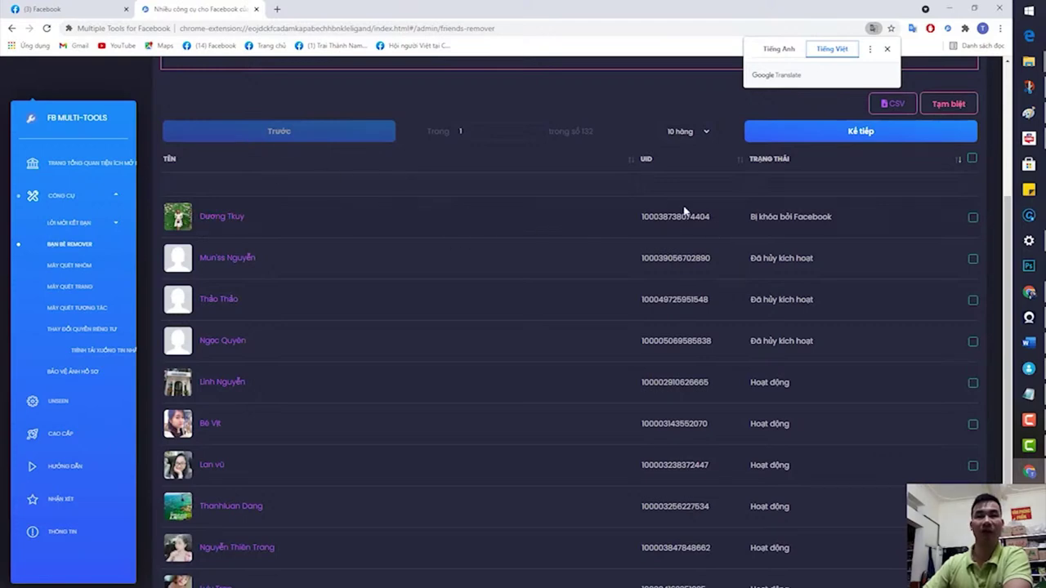
scroll(833, 248, up, 1)
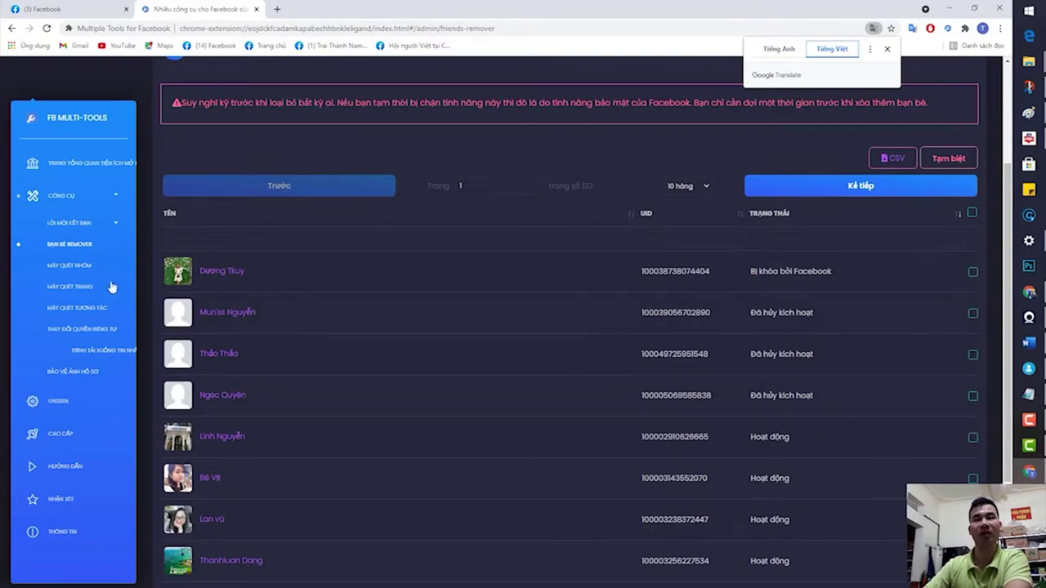
Tick four friends for removal: one Facebook-locked and three deactivated accounts.
click(973, 275)
click(972, 329)
click(971, 358)
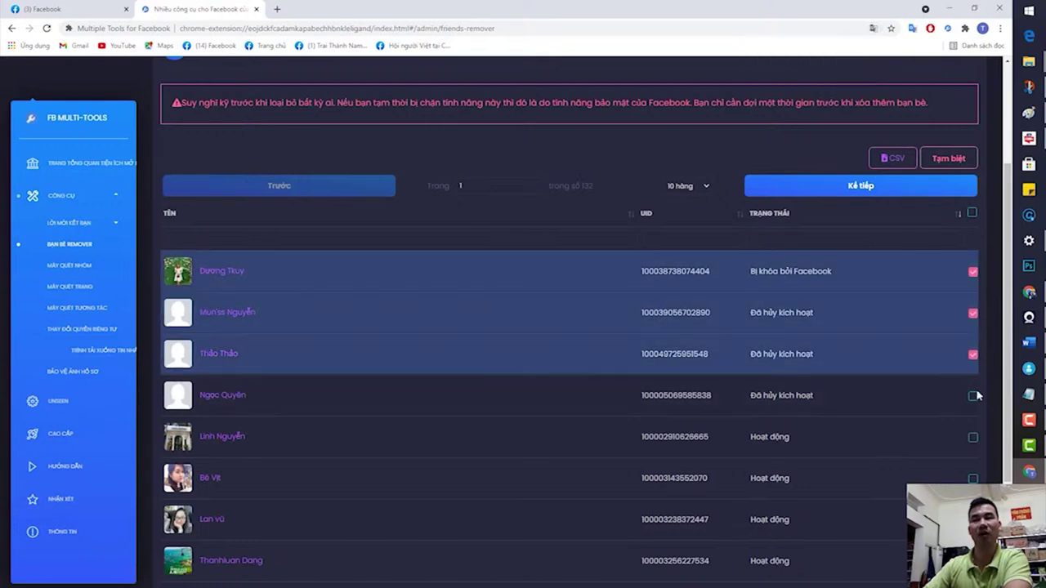
click(973, 397)
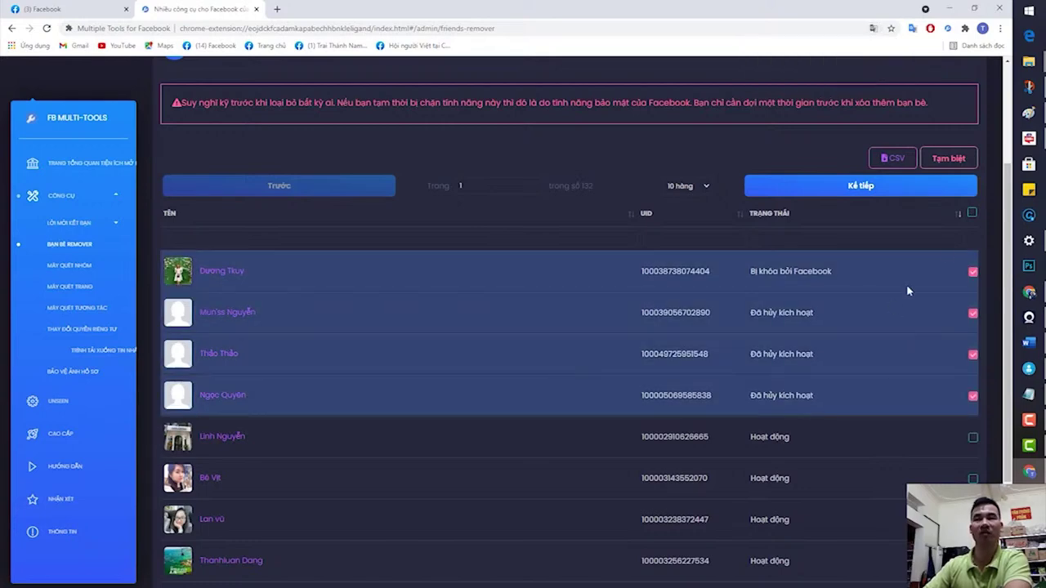
scroll(890, 424, down, 2)
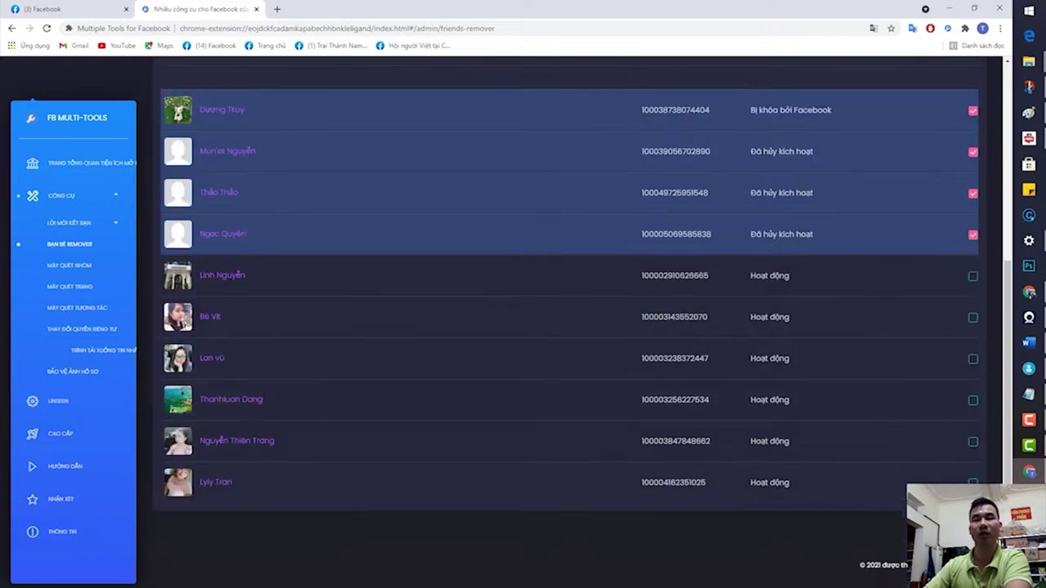
scroll(894, 325, up, 3)
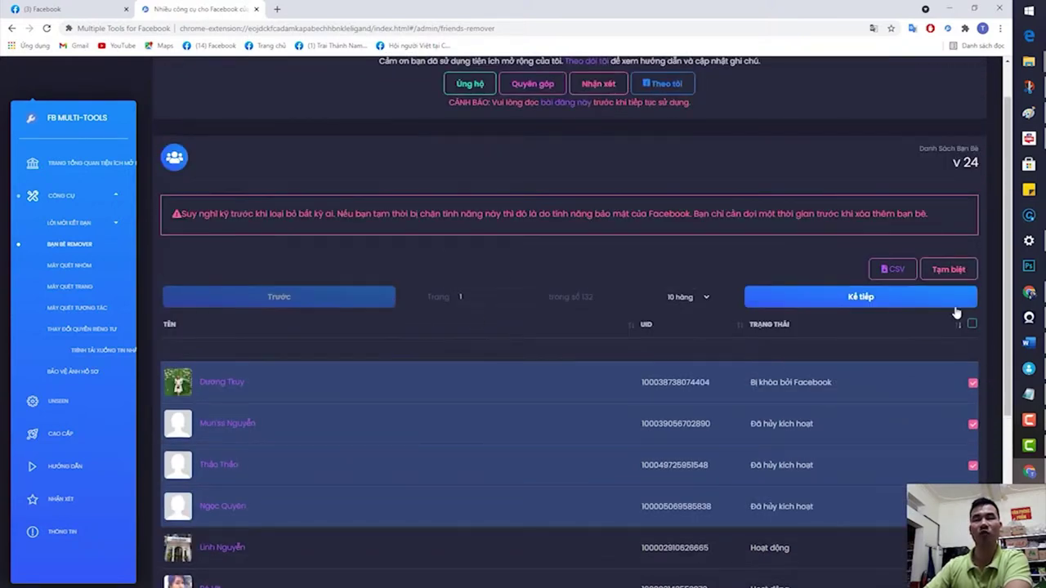
Unfriend them with Tạm biệt and Hủy kết bạn, dismiss the result, and close the tool's tab.
click(950, 272)
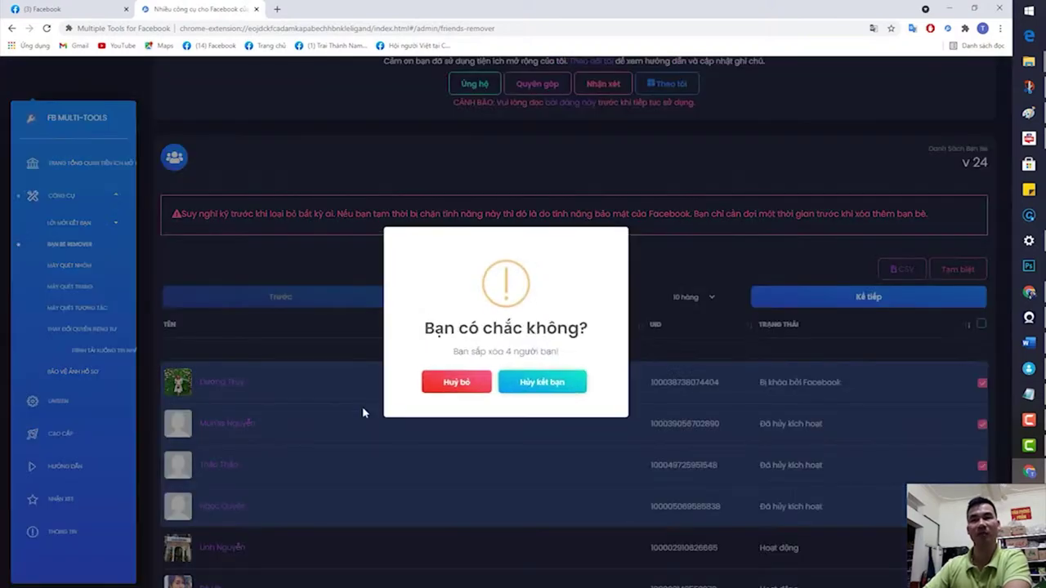
click(530, 386)
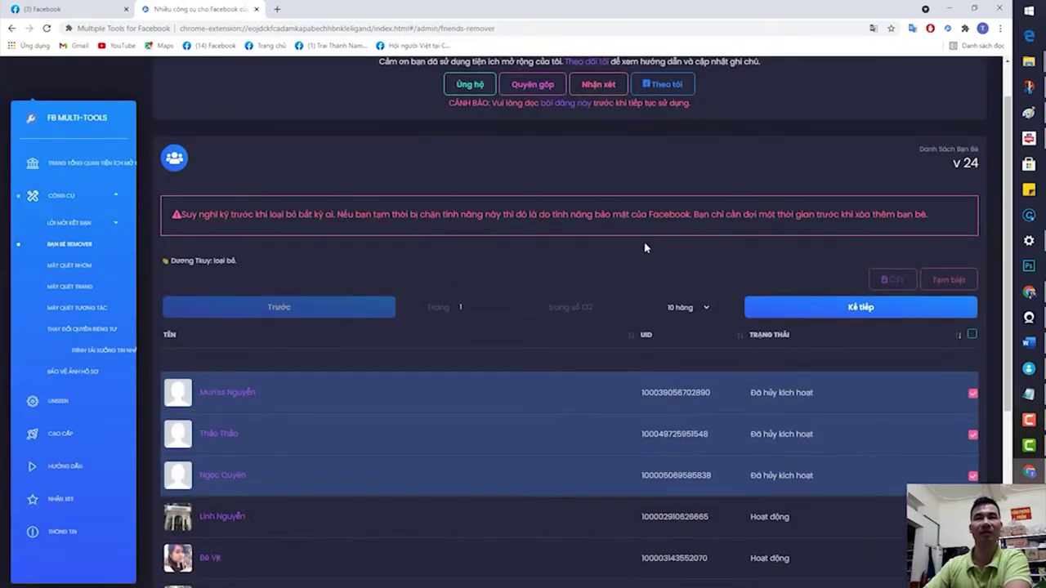
scroll(198, 327, up, 1)
scroll(307, 330, down, 1)
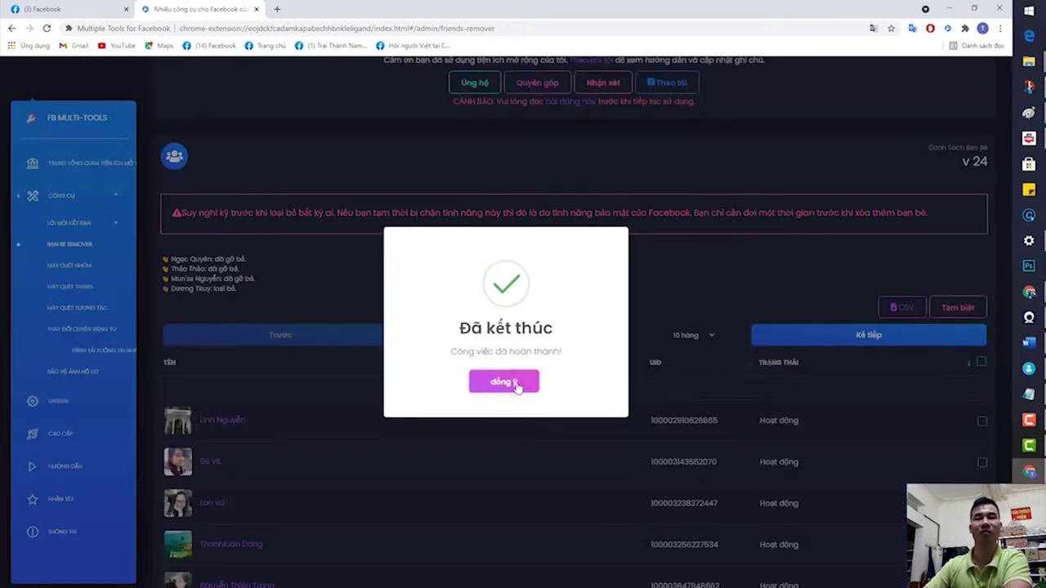
click(521, 384)
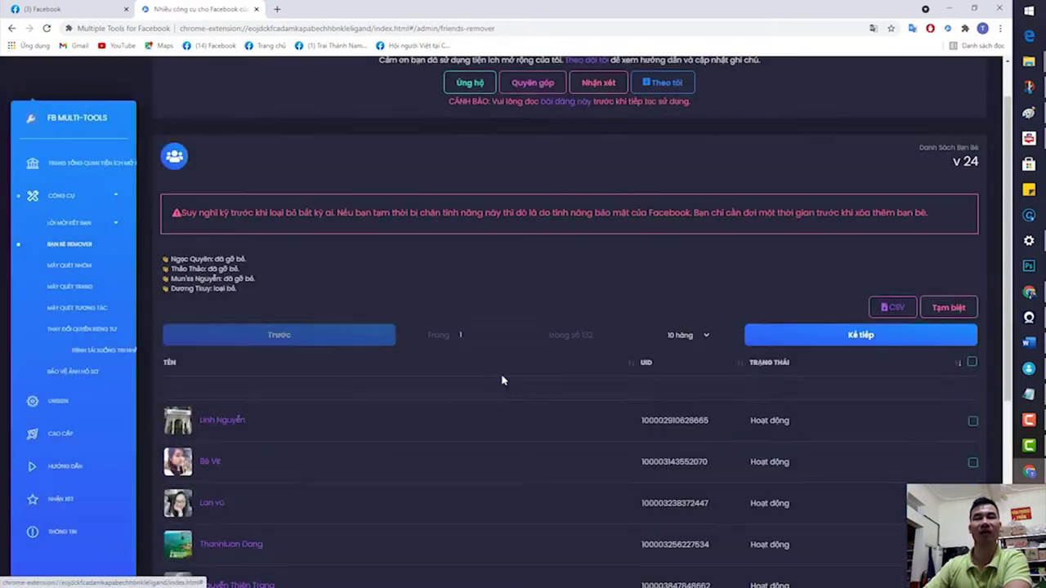
click(255, 9)
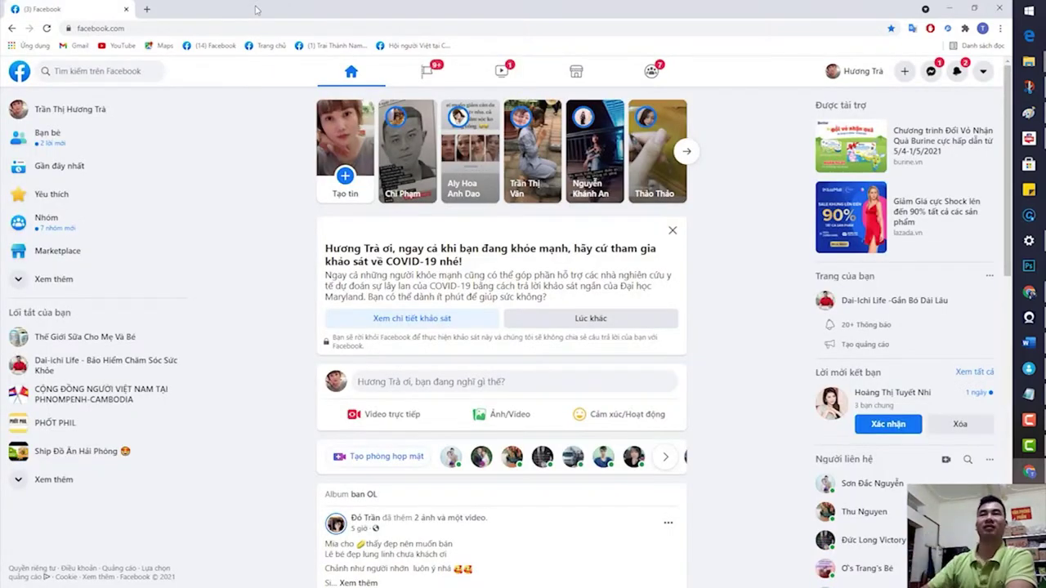
key(super)
click(370, 4)
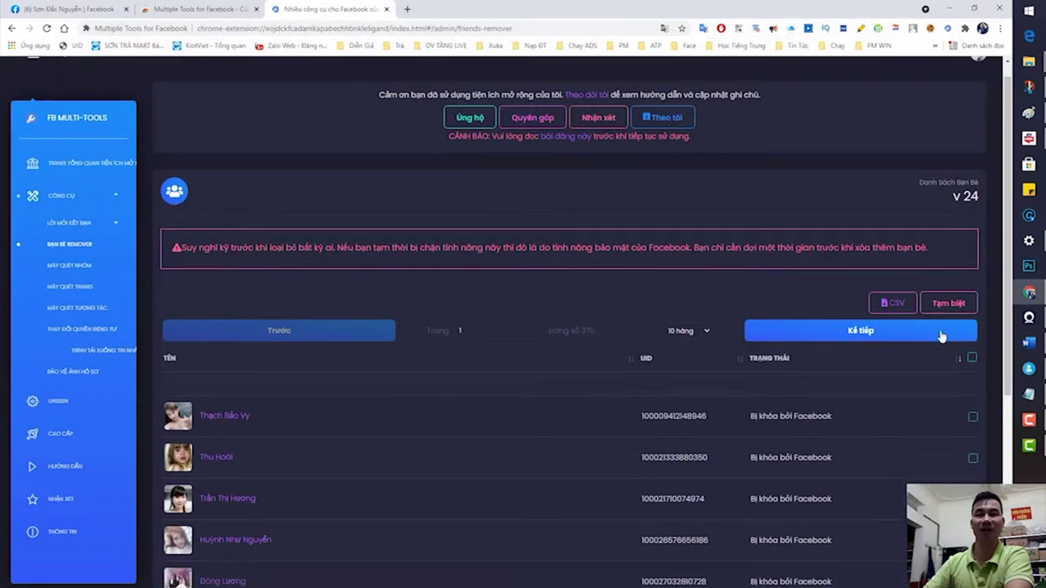
Tick the first Facebook-locked friend in the second profile's list for removal.
scroll(942, 337, down, 4)
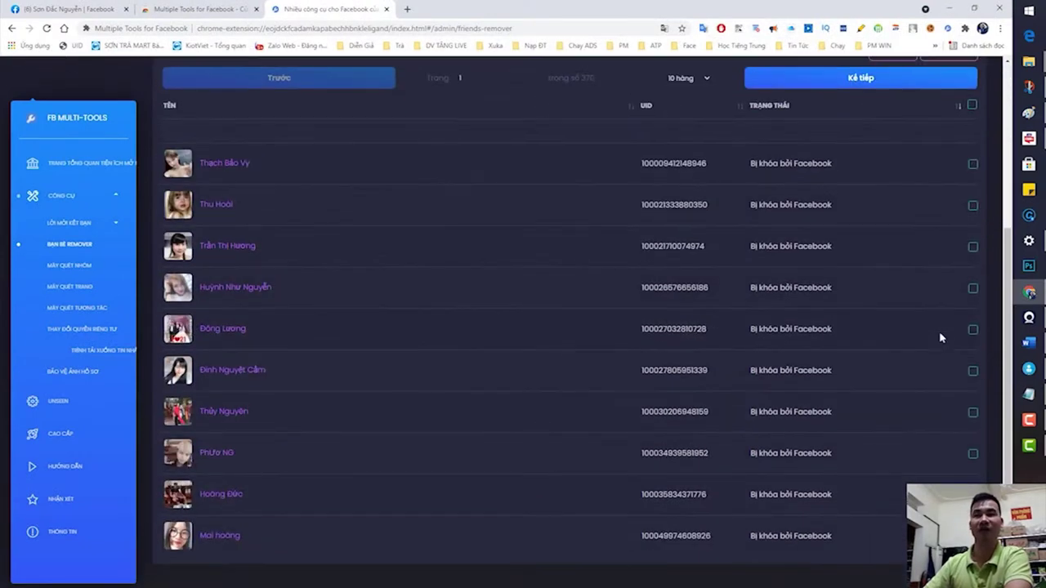
scroll(948, 261, up, 2)
scroll(950, 285, down, 2)
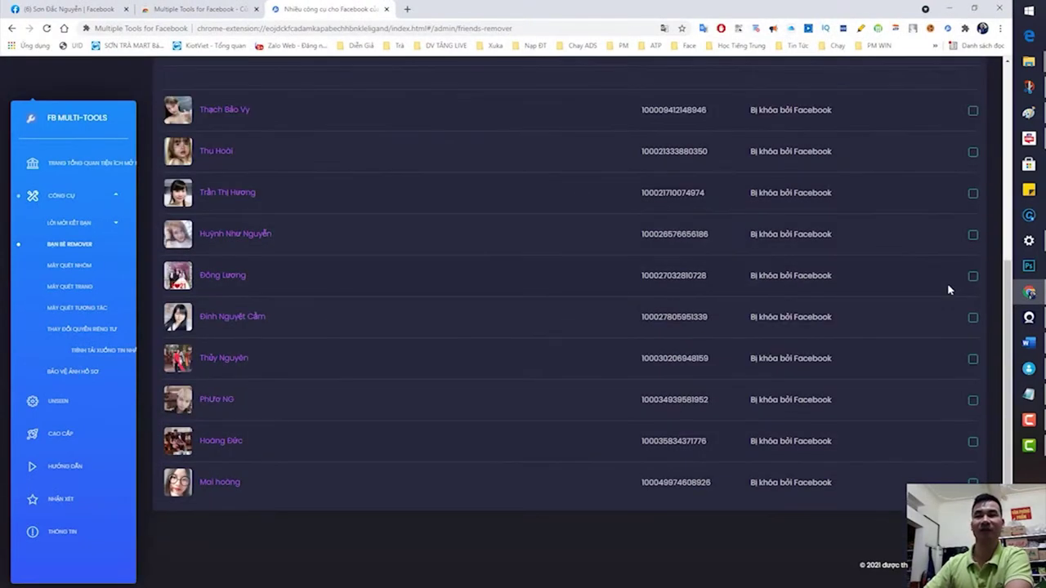
scroll(817, 270, up, 3)
click(681, 239)
click(675, 317)
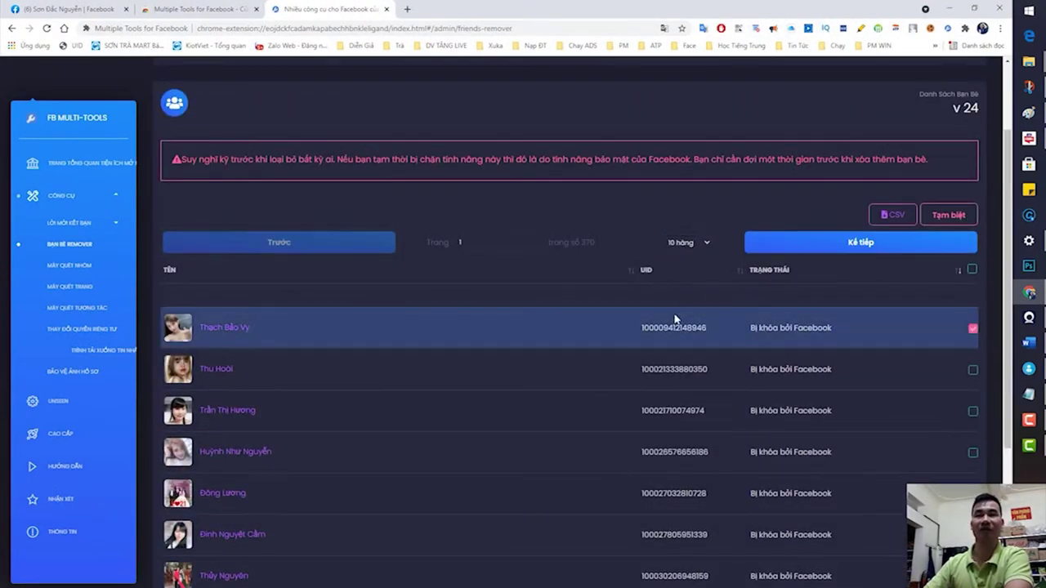
Set the list to 20 rows per page after trying 100 and 25, then open Chrome's profiles.
click(703, 242)
click(690, 311)
scroll(755, 271, down, 6)
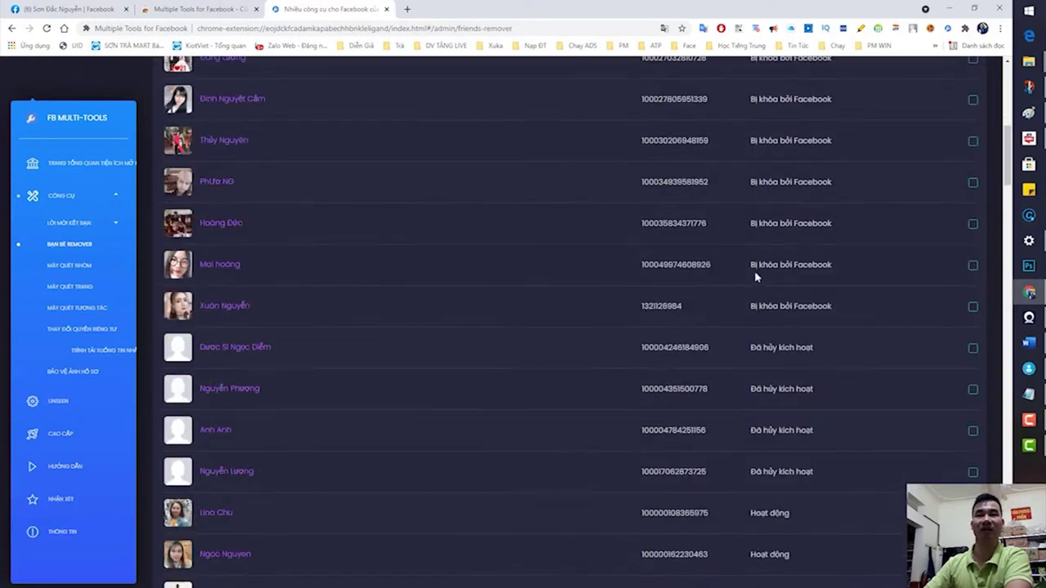
scroll(801, 286, down, 2)
scroll(825, 312, up, 8)
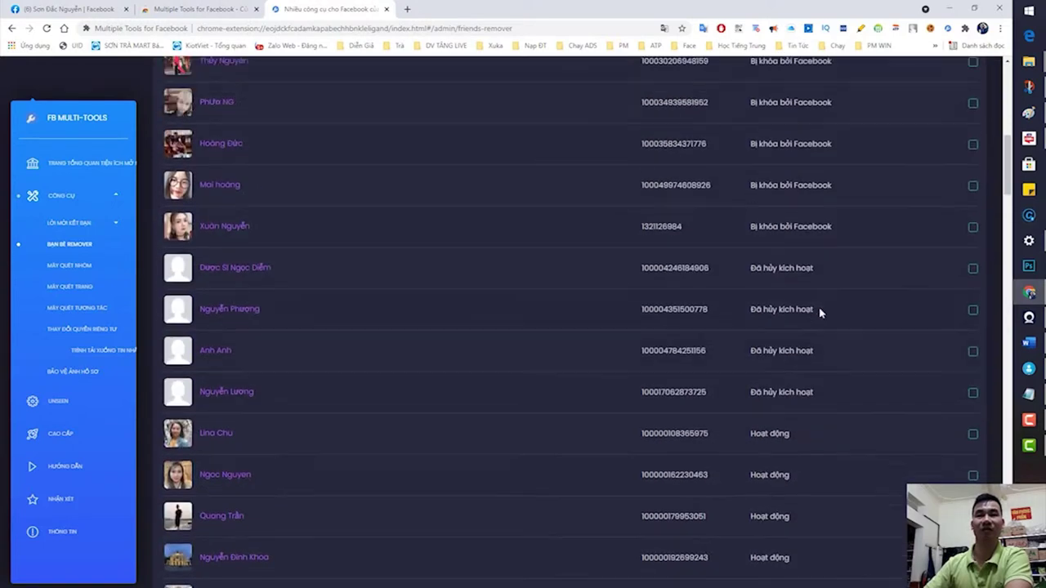
click(691, 352)
click(675, 396)
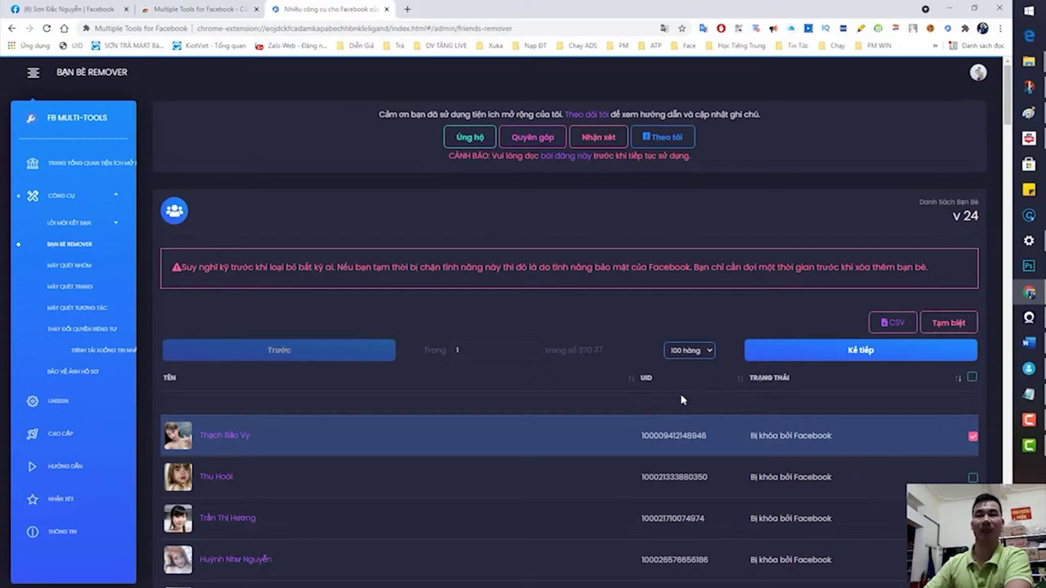
scroll(773, 346, down, 10)
scroll(730, 274, up, 5)
scroll(730, 274, up, 5)
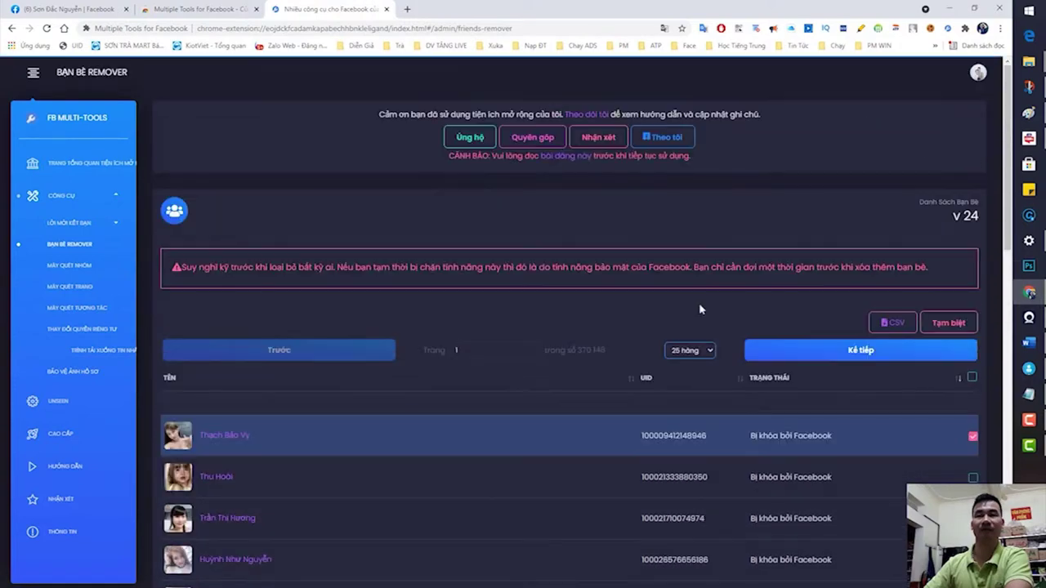
click(694, 352)
click(683, 385)
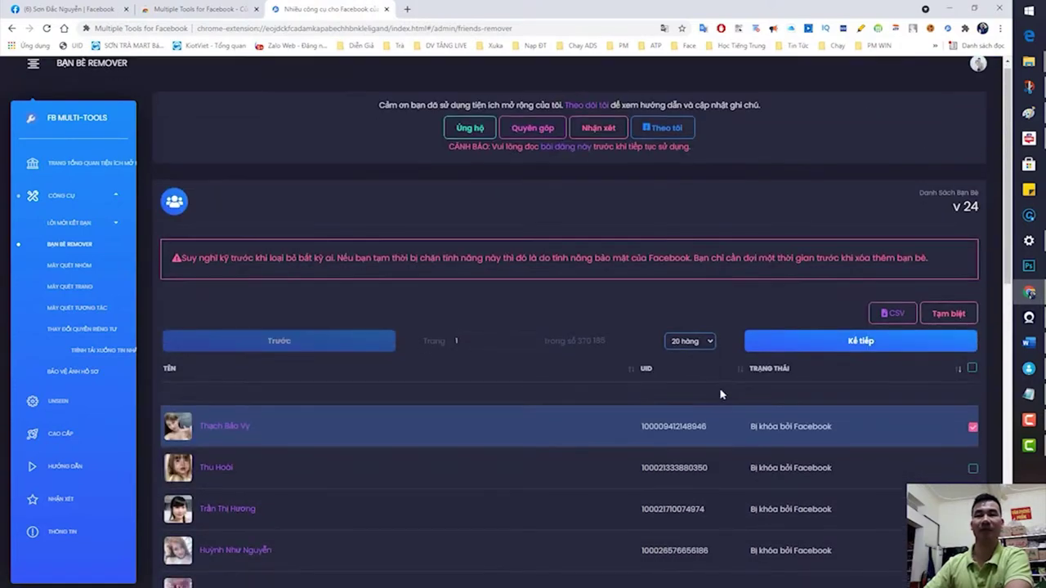
scroll(727, 388, down, 6)
scroll(741, 390, up, 1)
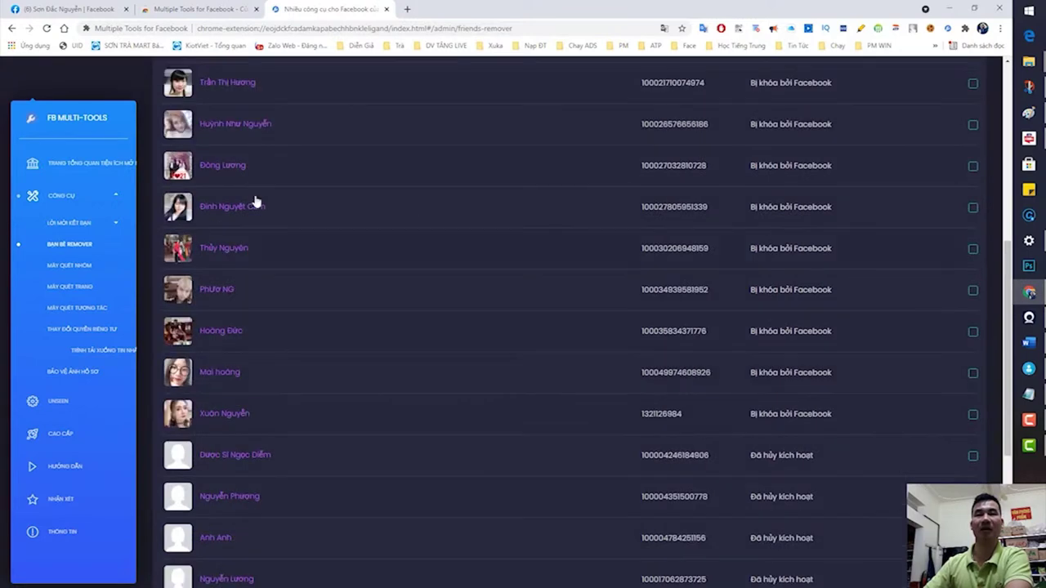
scroll(632, 297, up, 2)
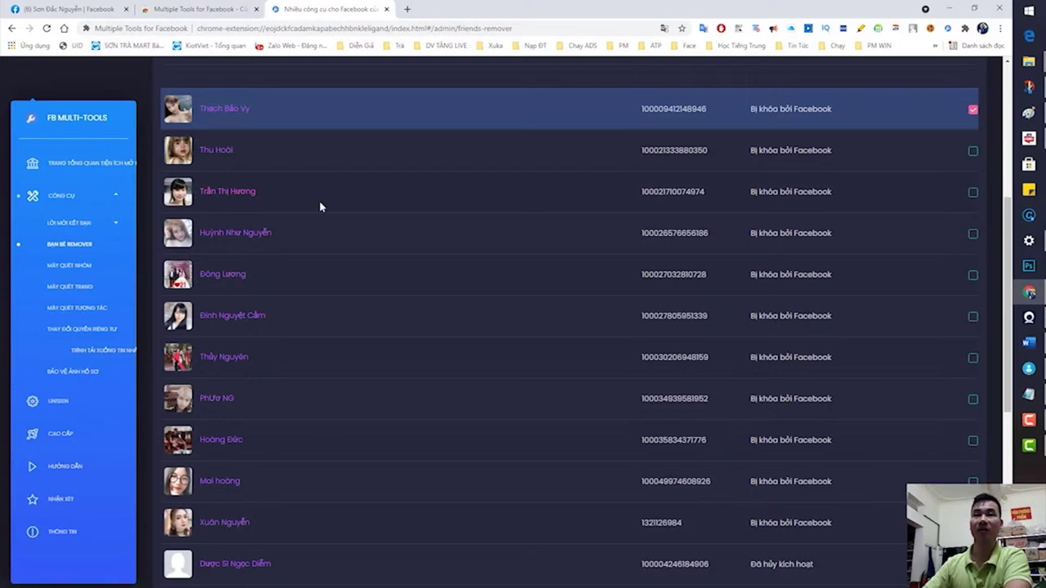
click(983, 28)
scroll(921, 479, down, 10)
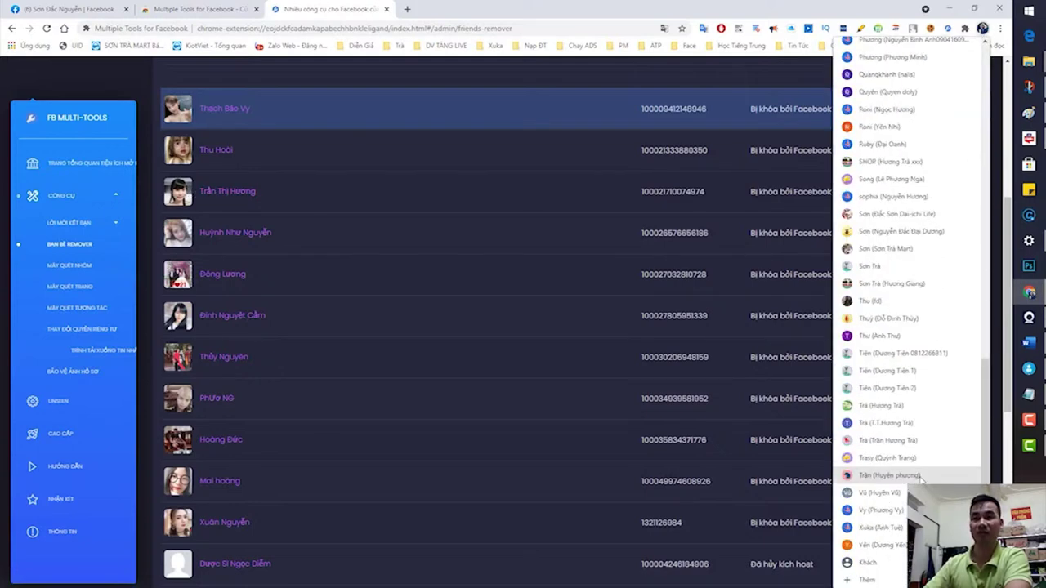
Check one profile's Facebook bookmark, close it, and open a window for a different profile.
click(912, 444)
click(242, 45)
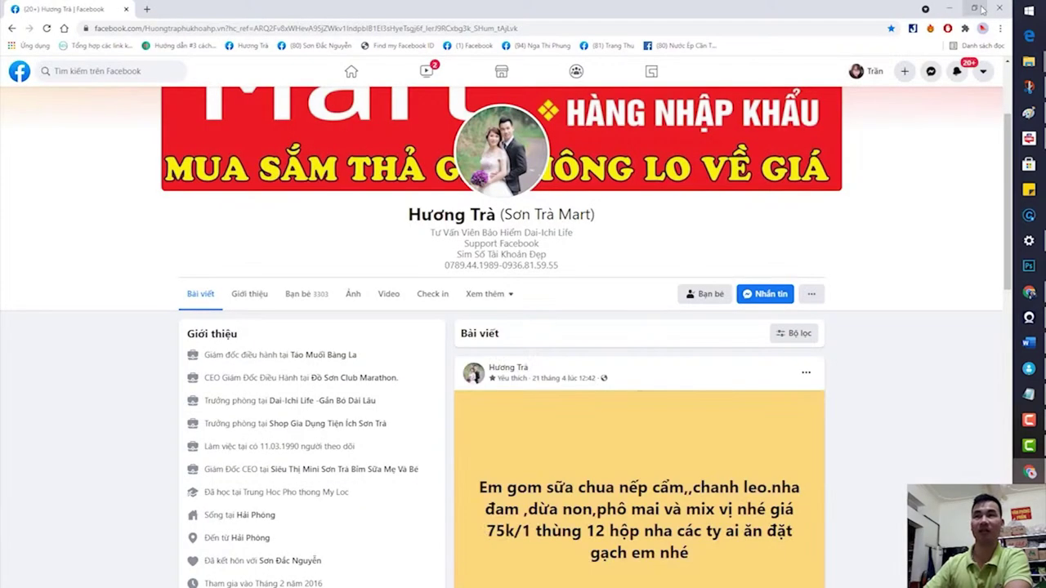
click(999, 8)
click(982, 28)
scroll(935, 393, down, 5)
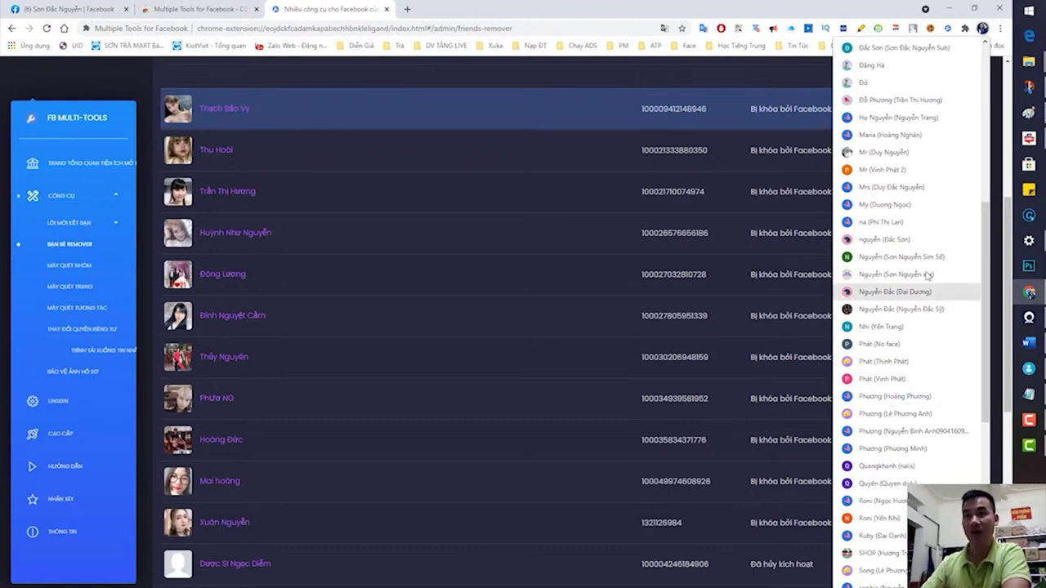
click(908, 100)
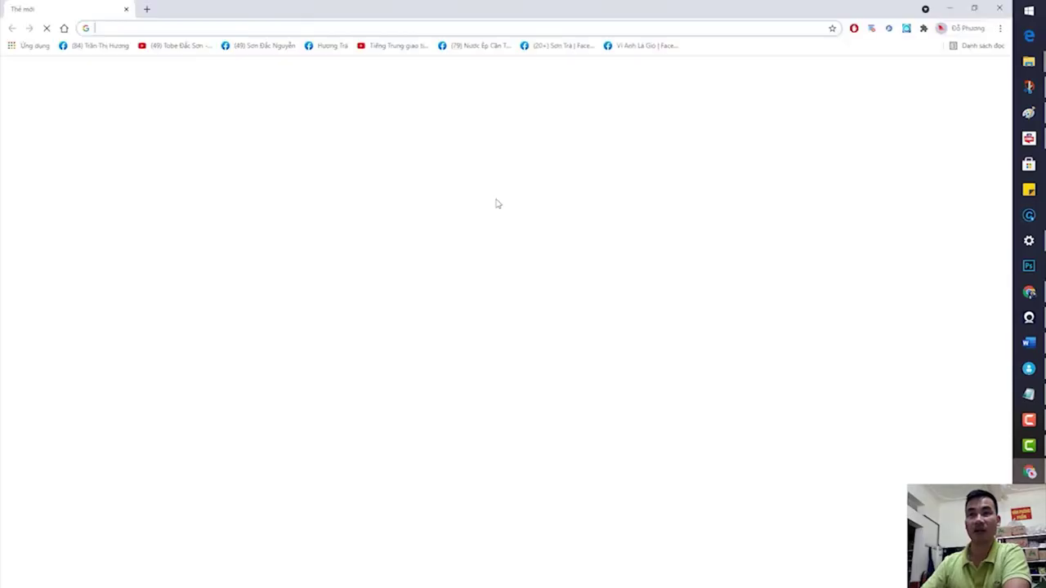
Unlock the locked Facebook account with a new password, update Chrome's saved password, then return to the remover.
click(257, 45)
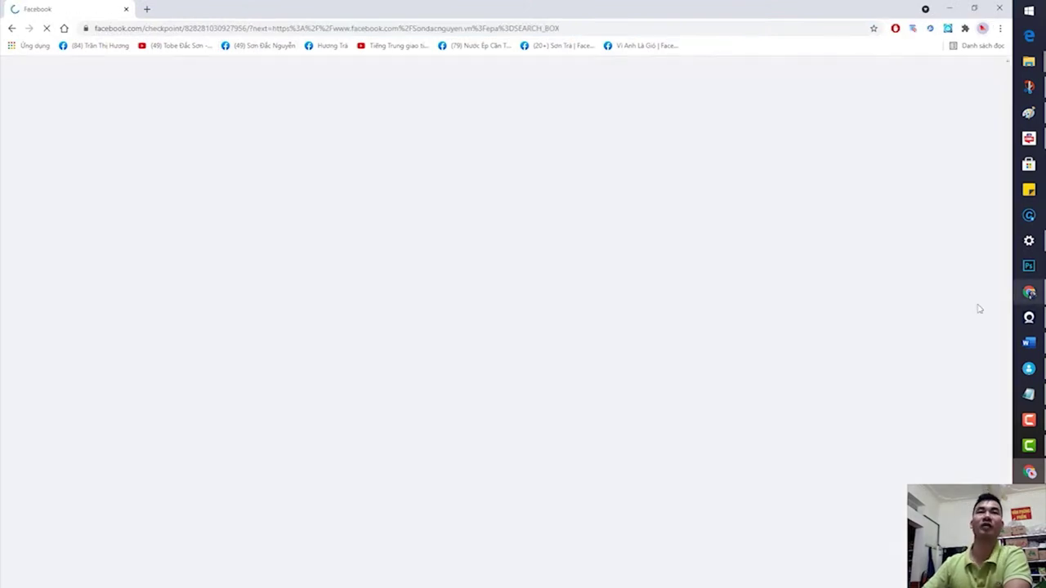
click(481, 358)
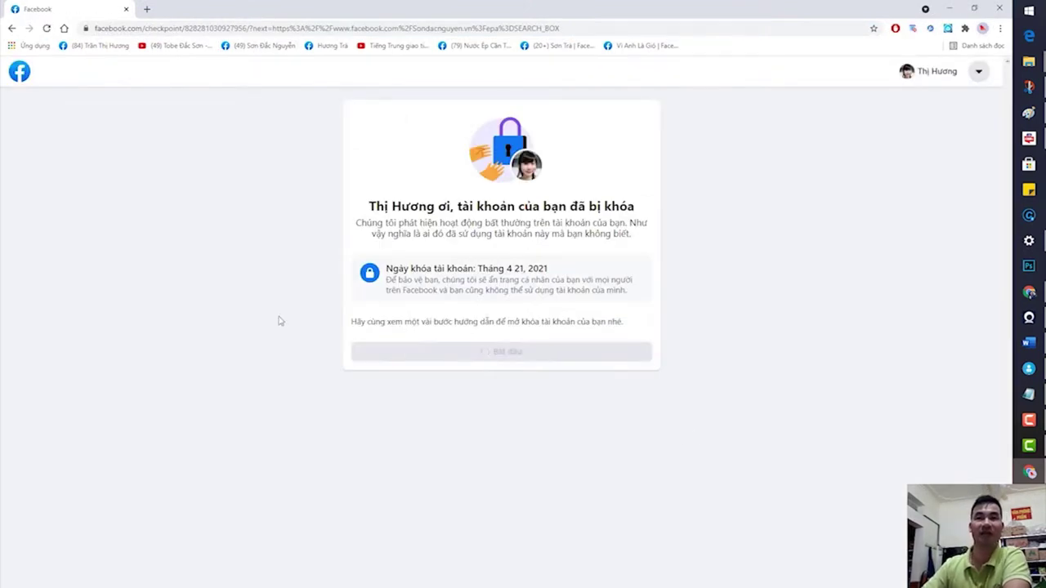
click(487, 332)
click(561, 273)
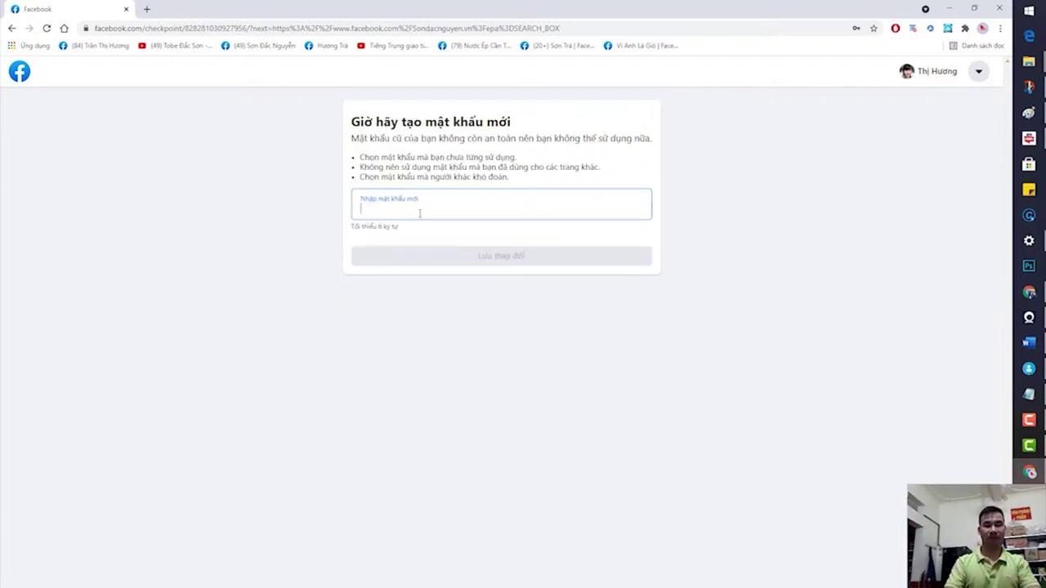
text(••••)
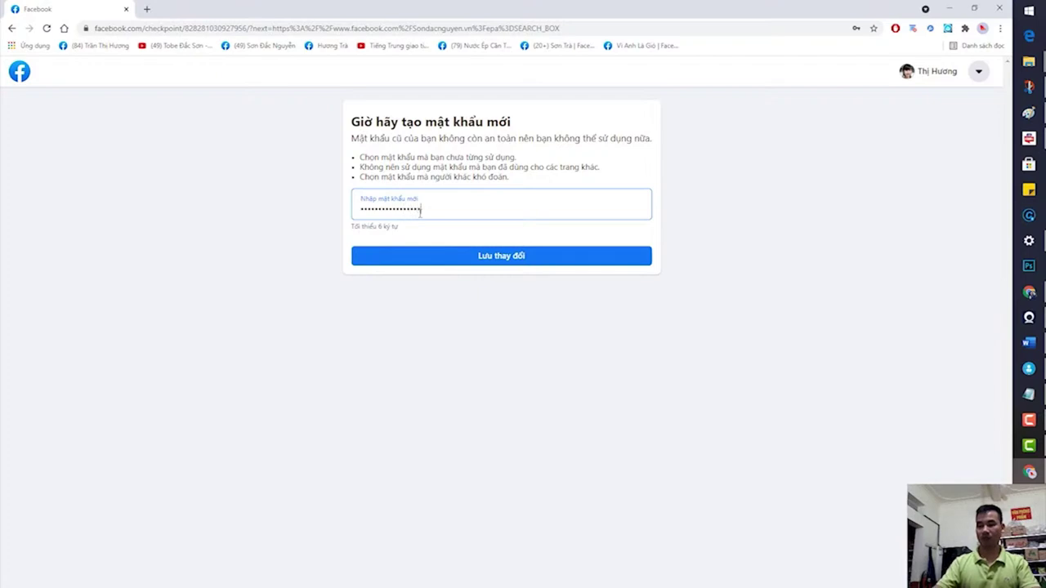
click(452, 256)
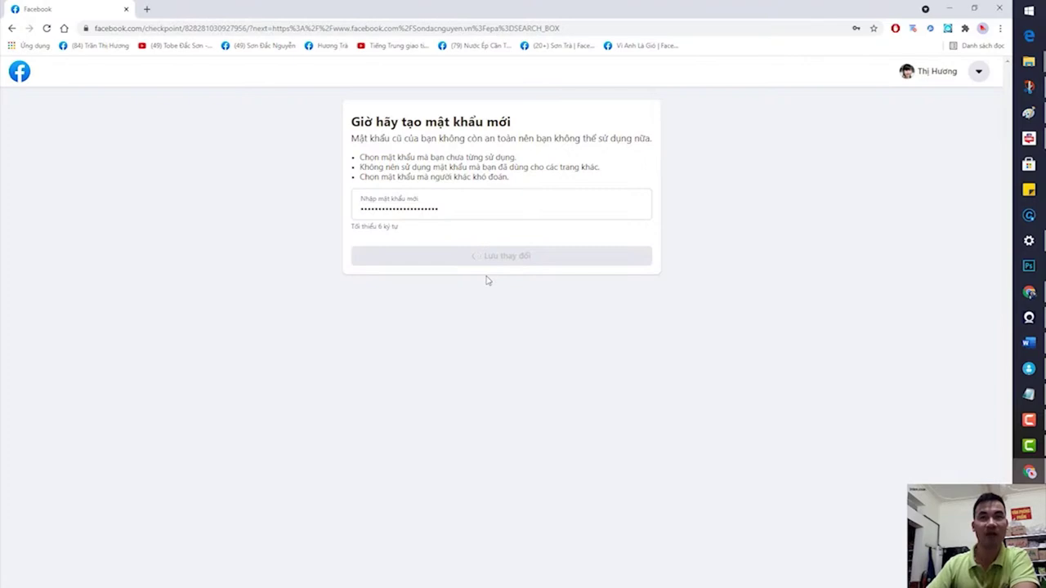
click(778, 211)
click(556, 229)
click(506, 356)
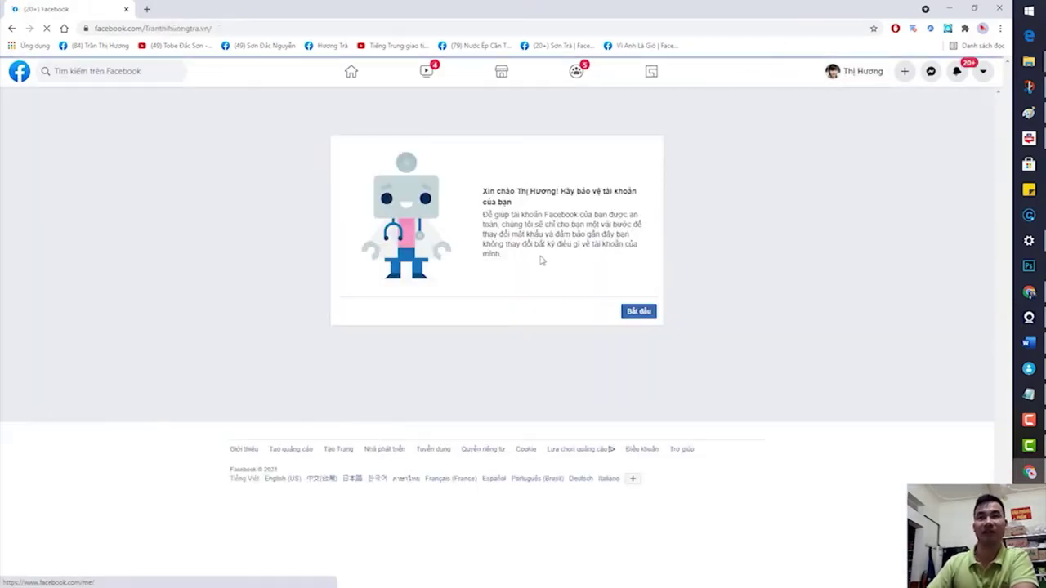
scroll(663, 301, down, 5)
scroll(664, 301, down, 3)
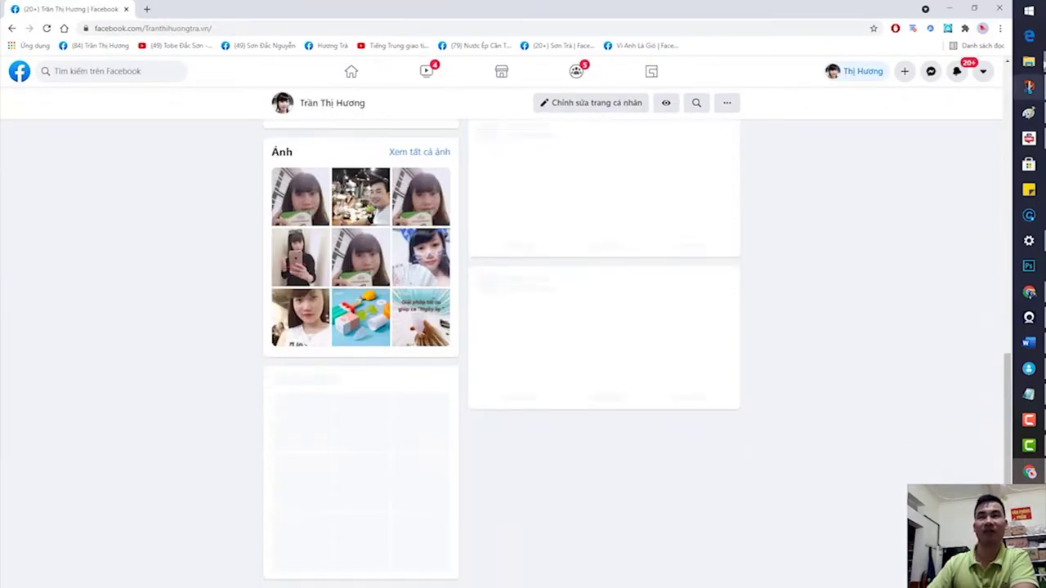
click(1030, 294)
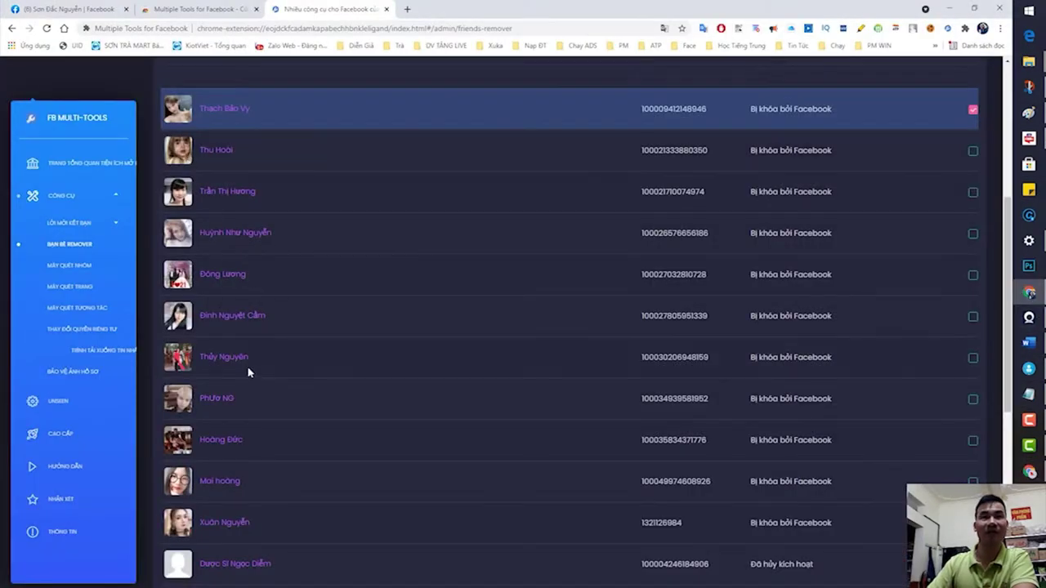
Tick nine more Facebook-locked friends down the Bạn bè Remover list.
scroll(245, 308, down, 3)
scroll(242, 261, up, 3)
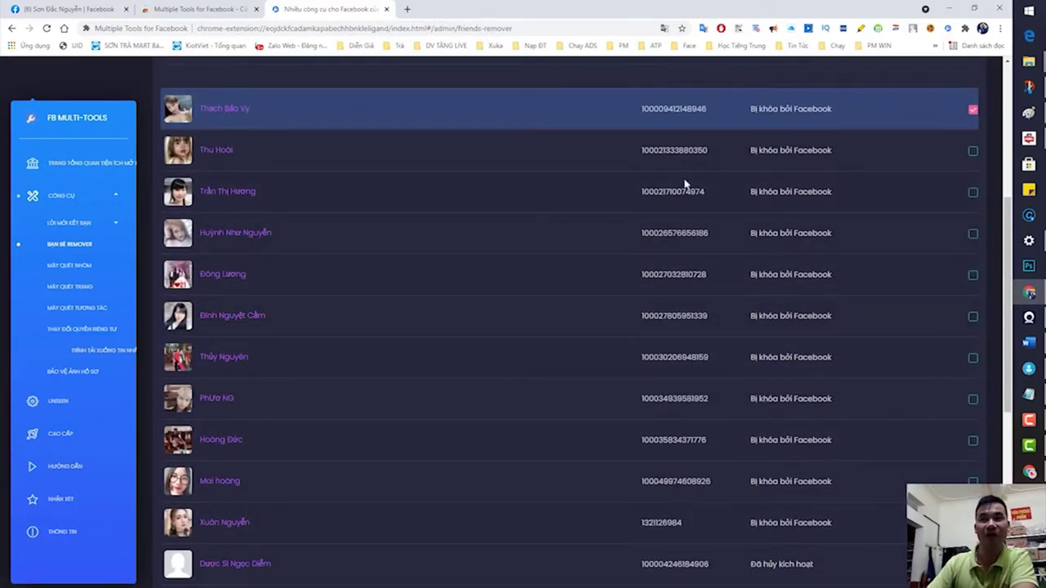
scroll(458, 205, up, 3)
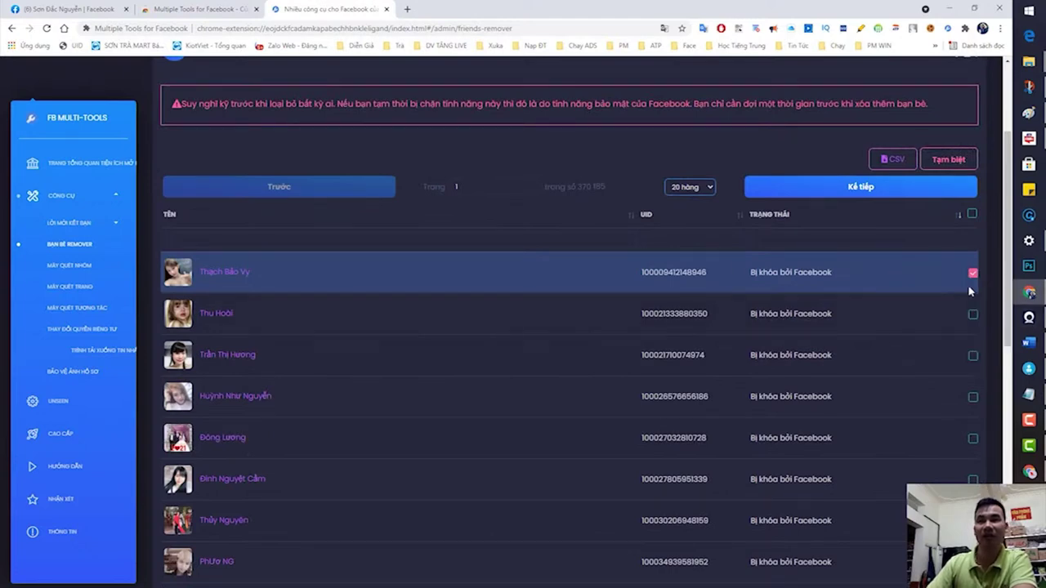
click(972, 315)
click(971, 398)
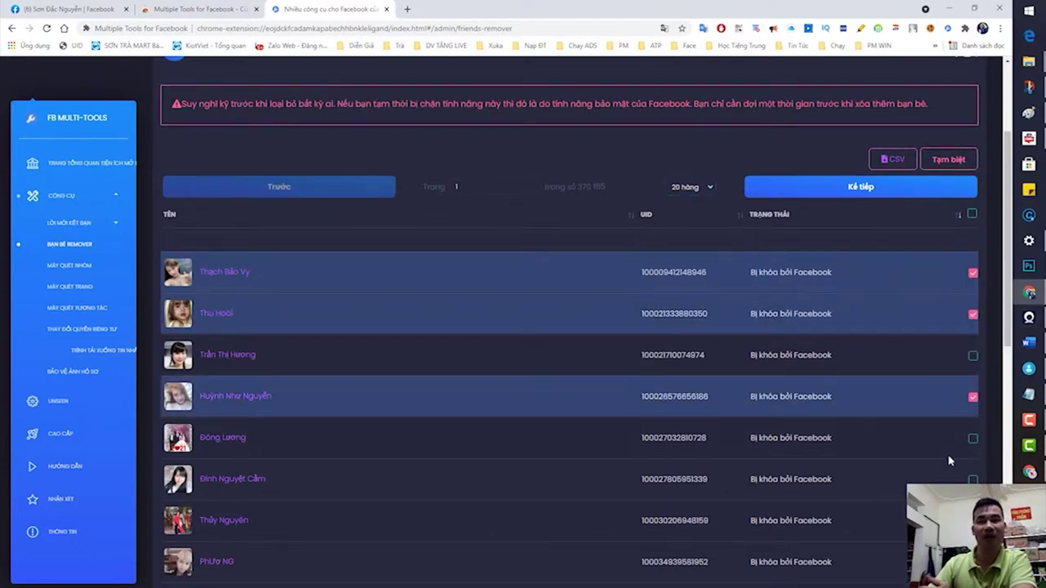
click(973, 439)
click(973, 480)
scroll(975, 457, down, 1)
click(972, 412)
click(973, 453)
click(972, 495)
scroll(969, 421, down, 2)
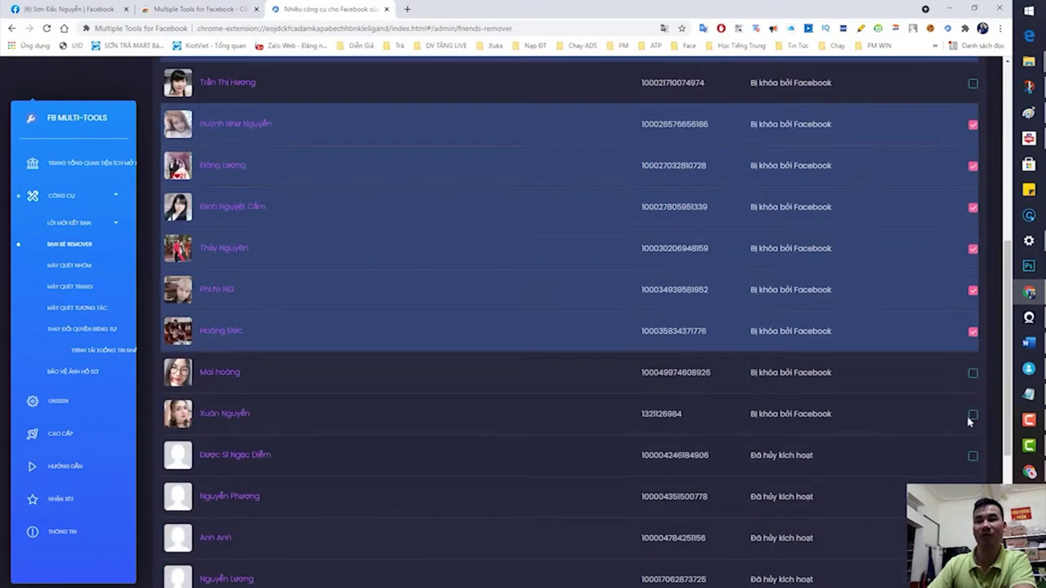
click(972, 374)
click(972, 414)
Tick the four deactivated friends and start unfriending all 14 with Tạm biệt.
click(973, 455)
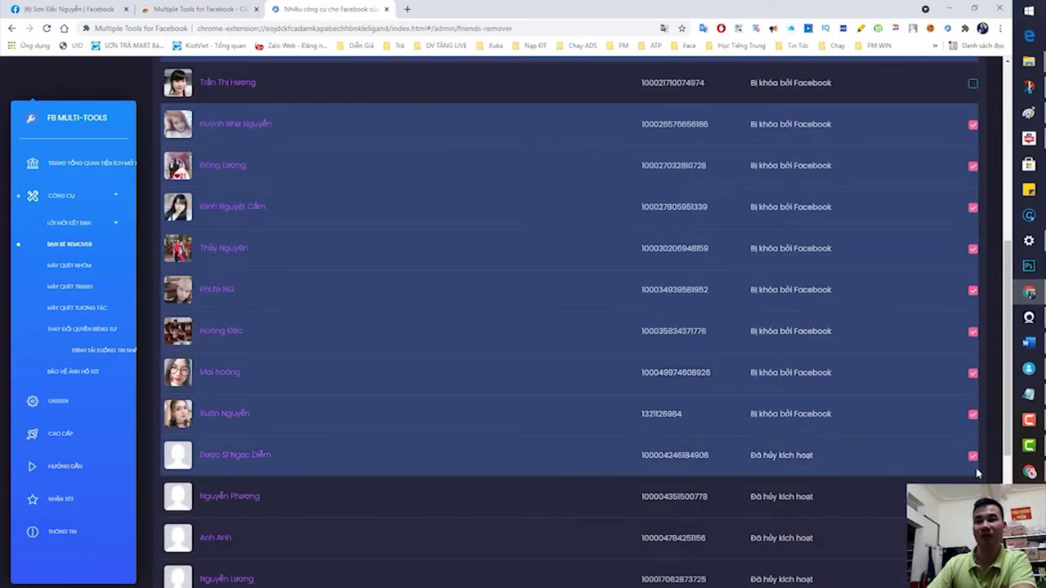
click(972, 496)
scroll(963, 411, down, 3)
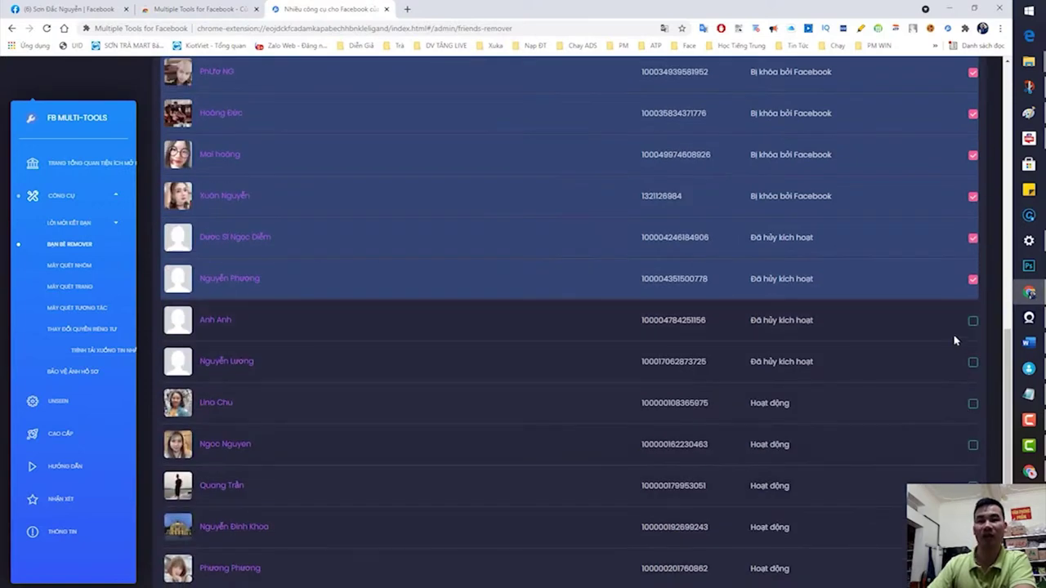
click(974, 327)
click(973, 372)
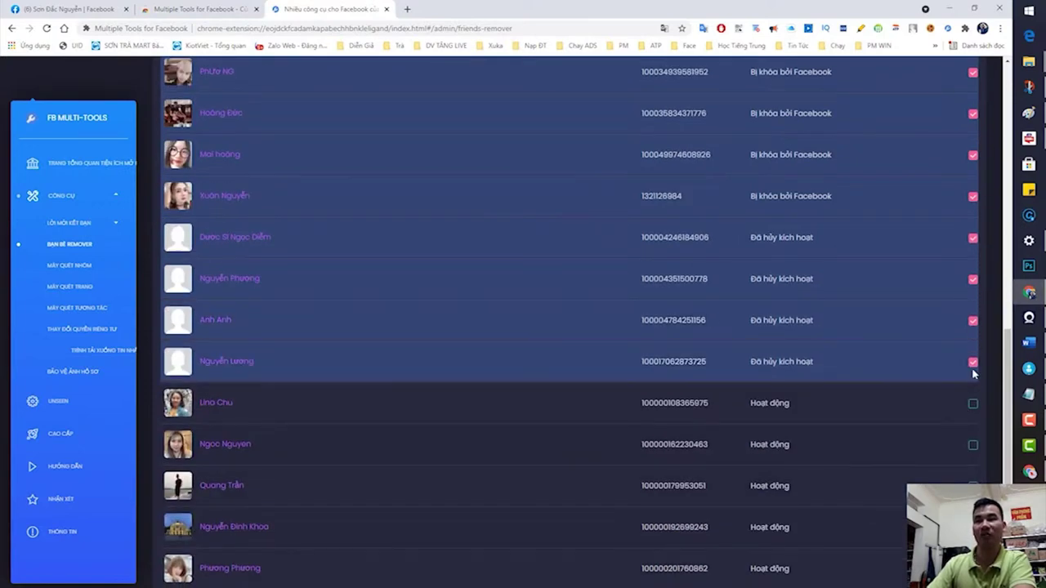
scroll(735, 296, up, 7)
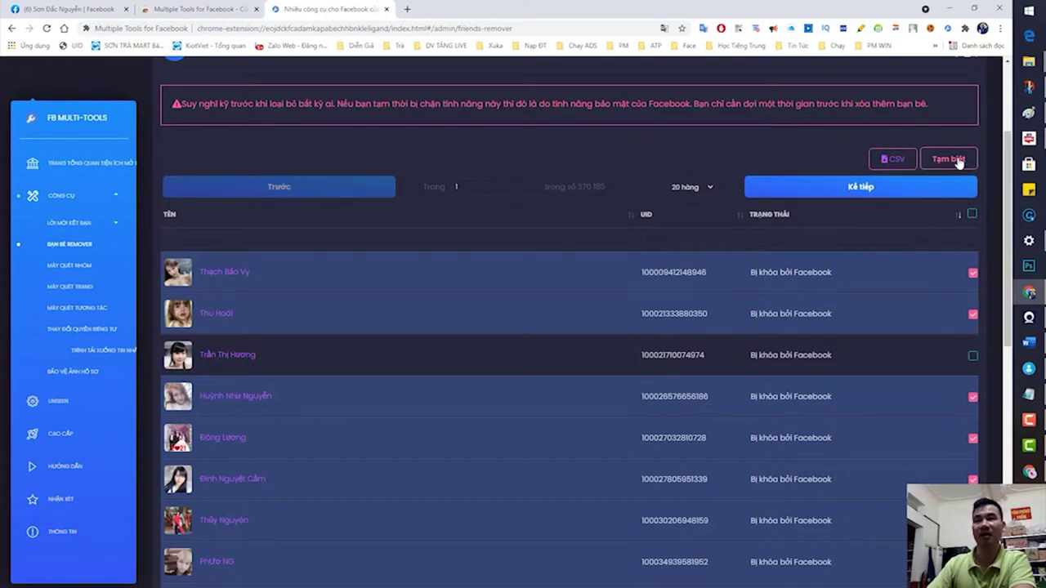
click(952, 159)
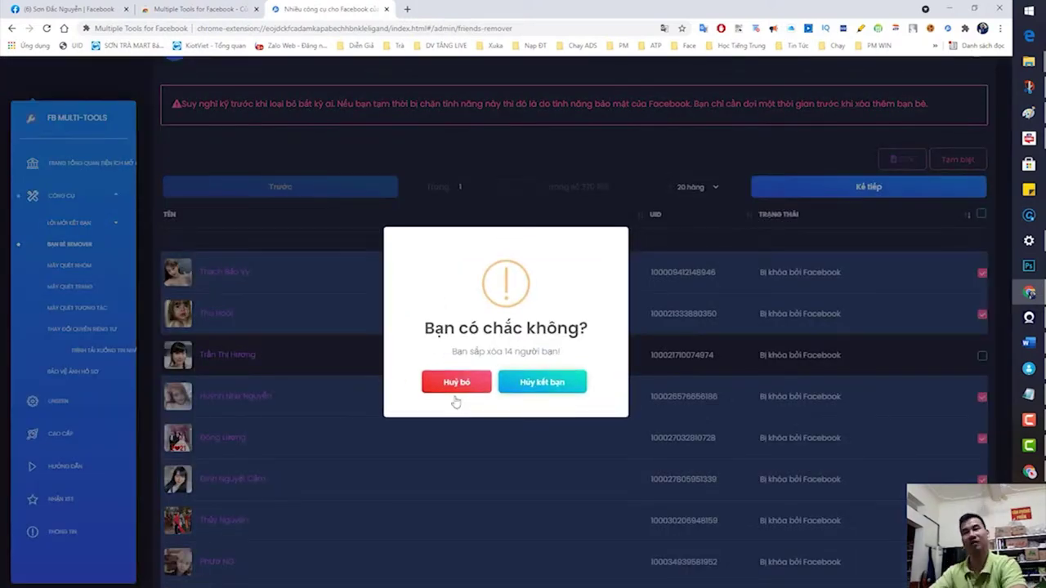
Confirm unfriending the 14 marked friends, dismiss the finished notice, and close the tool.
click(539, 384)
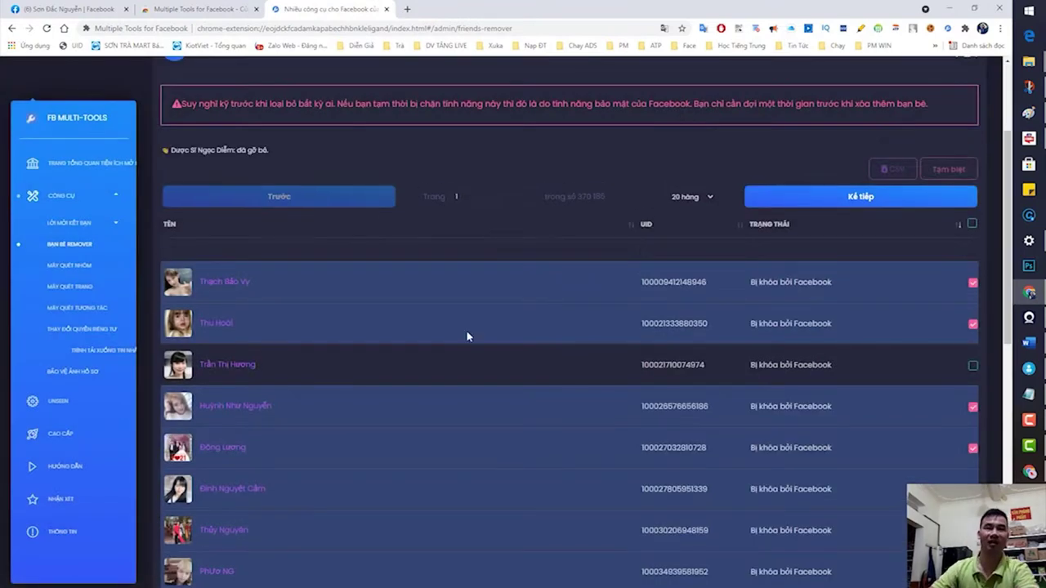
scroll(348, 282, up, 2)
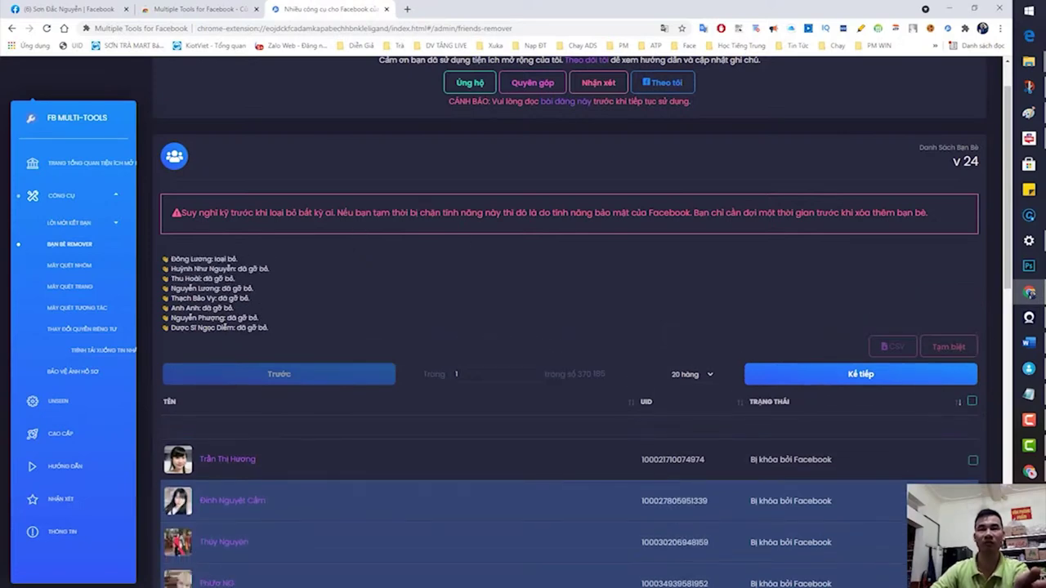
click(1019, 433)
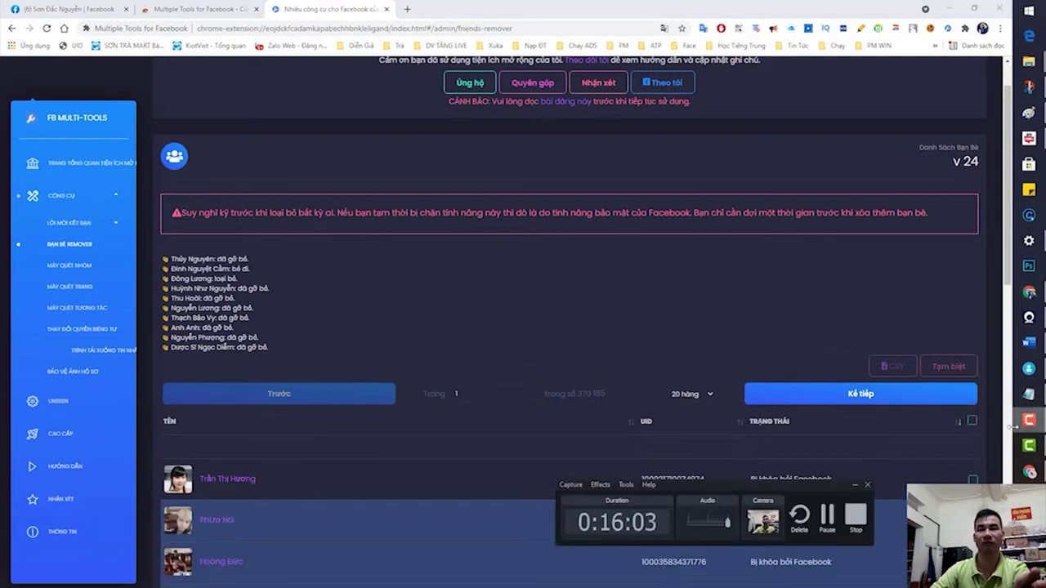
click(1019, 432)
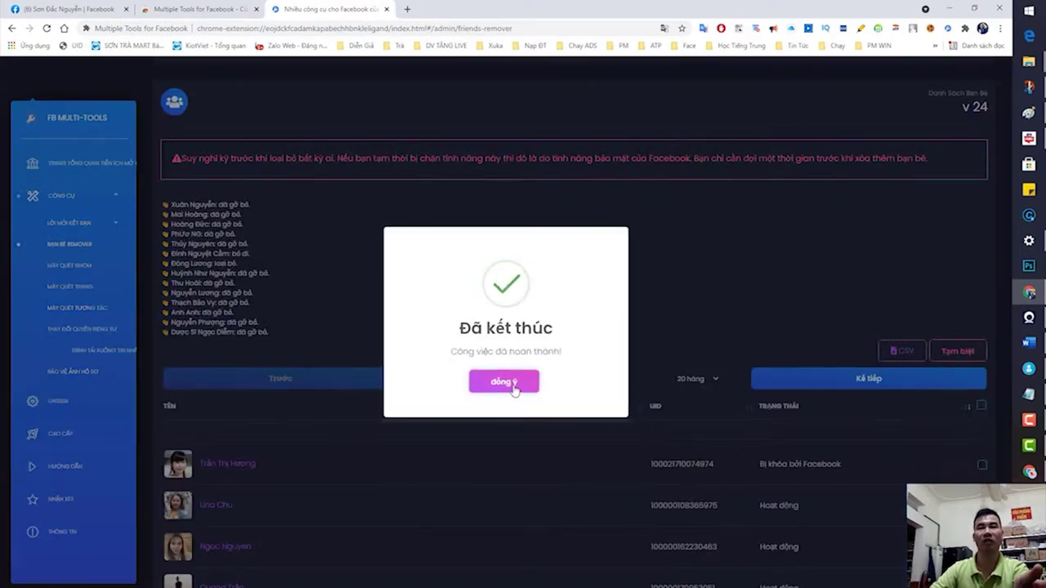
click(514, 391)
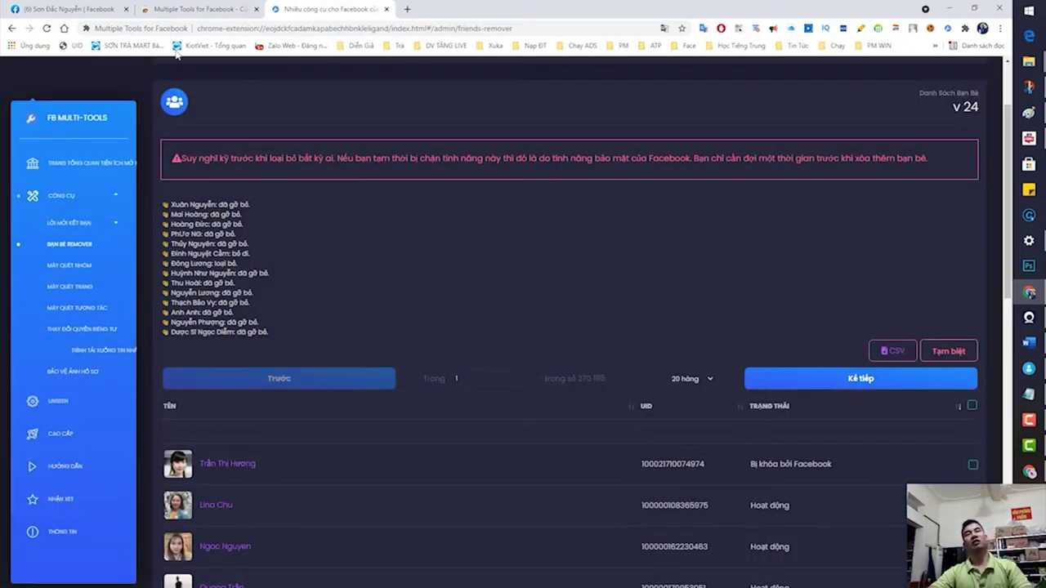
click(386, 9)
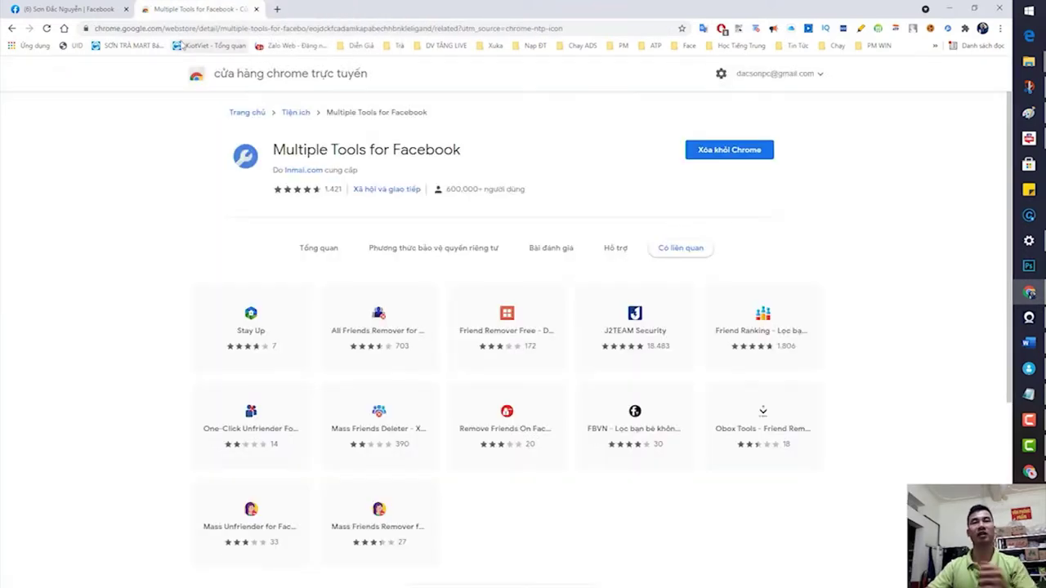
Close the store page, then like the photo post and comment with an avatar sticker.
click(256, 9)
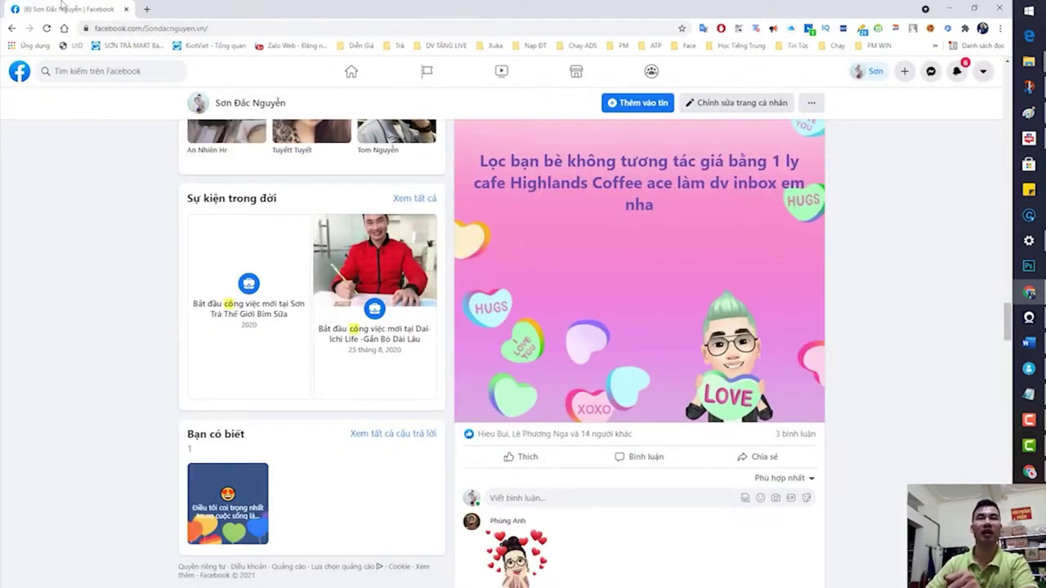
click(866, 71)
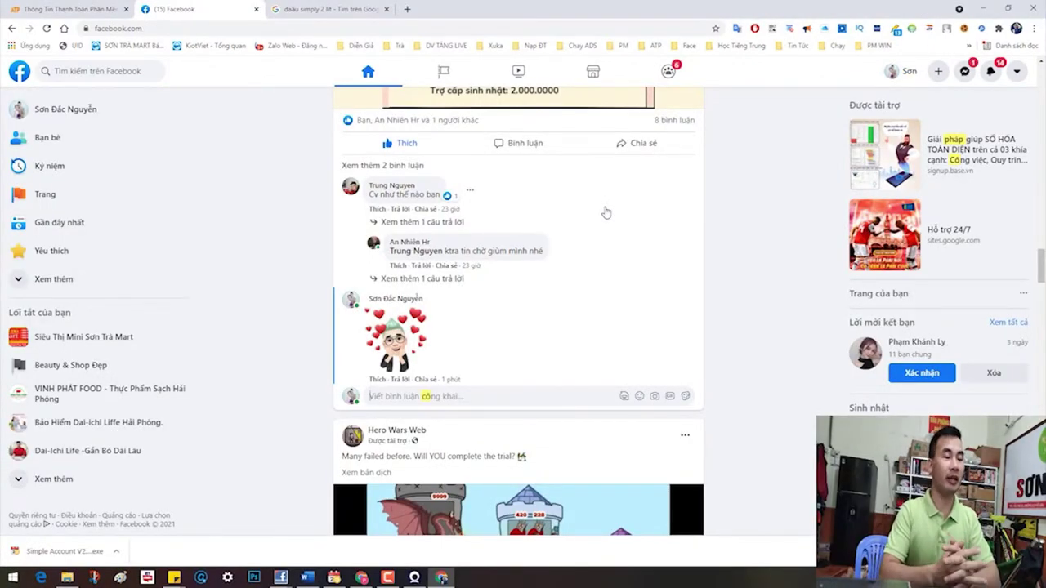
scroll(606, 212, down, 8)
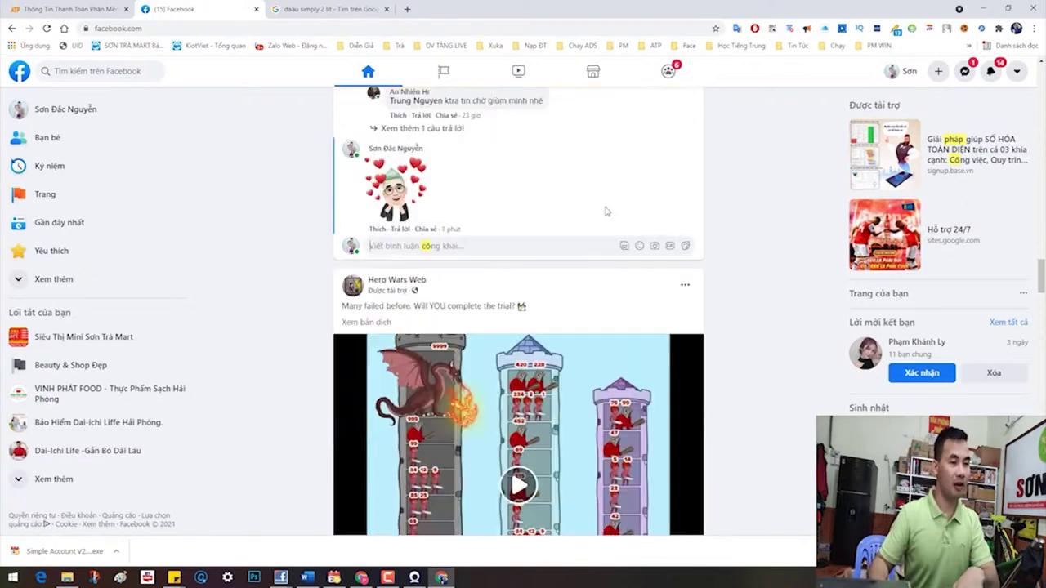
scroll(617, 222, down, 3)
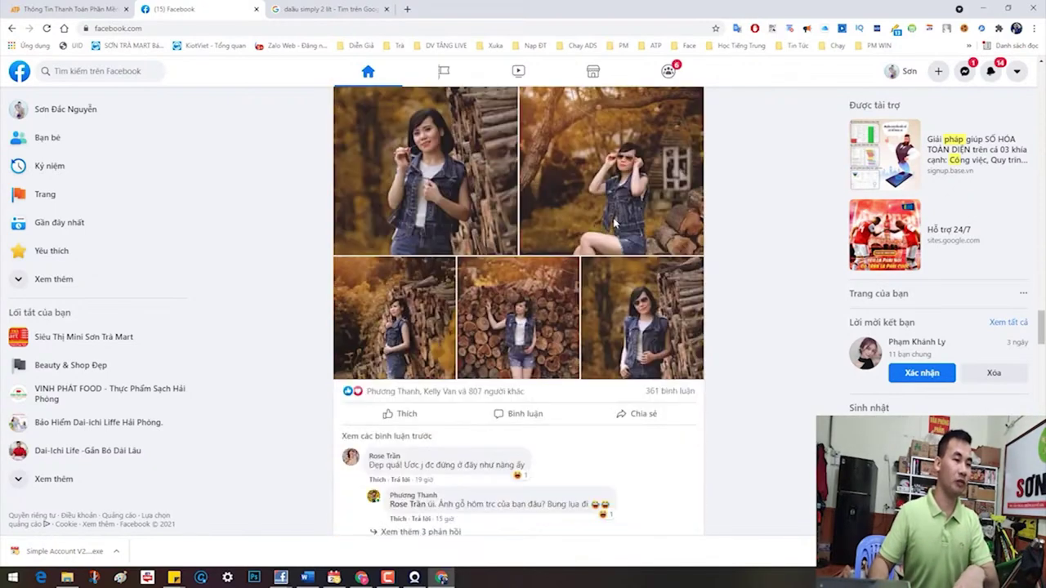
click(400, 415)
scroll(710, 391, down, 3)
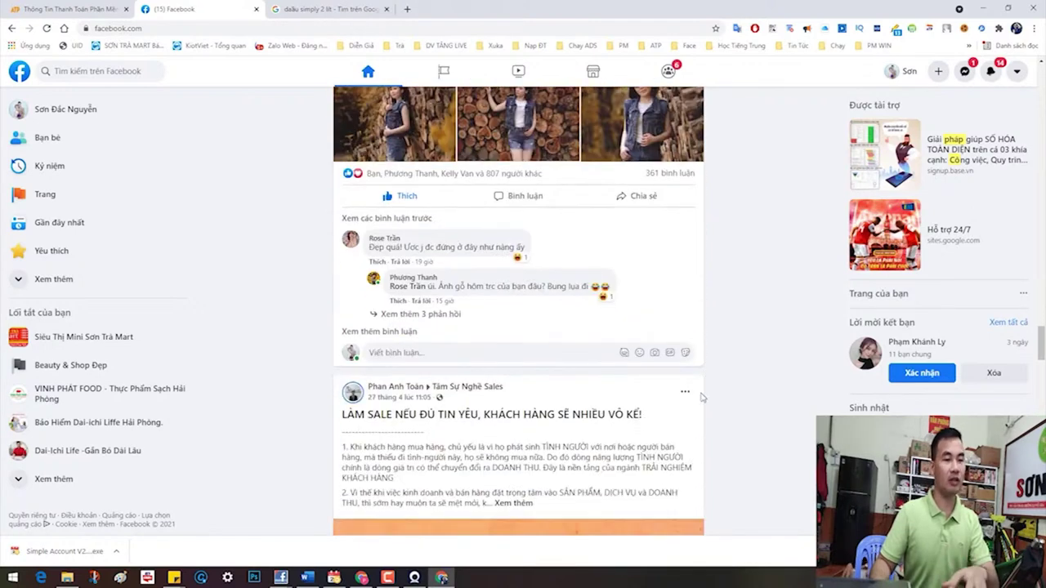
click(687, 354)
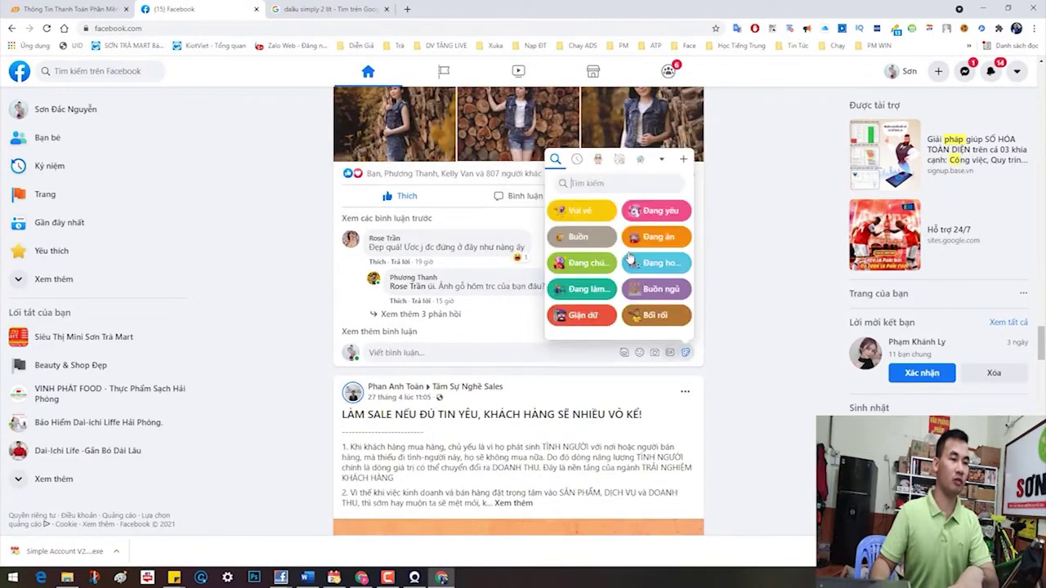
click(599, 160)
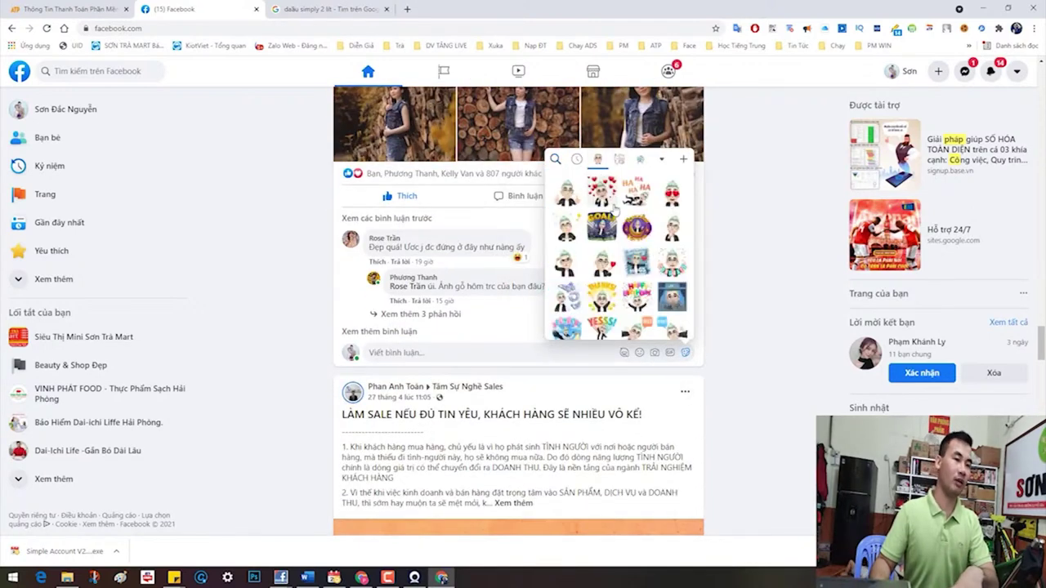
click(612, 202)
Comment on the next post with an avatar sticker.
scroll(590, 225, down, 6)
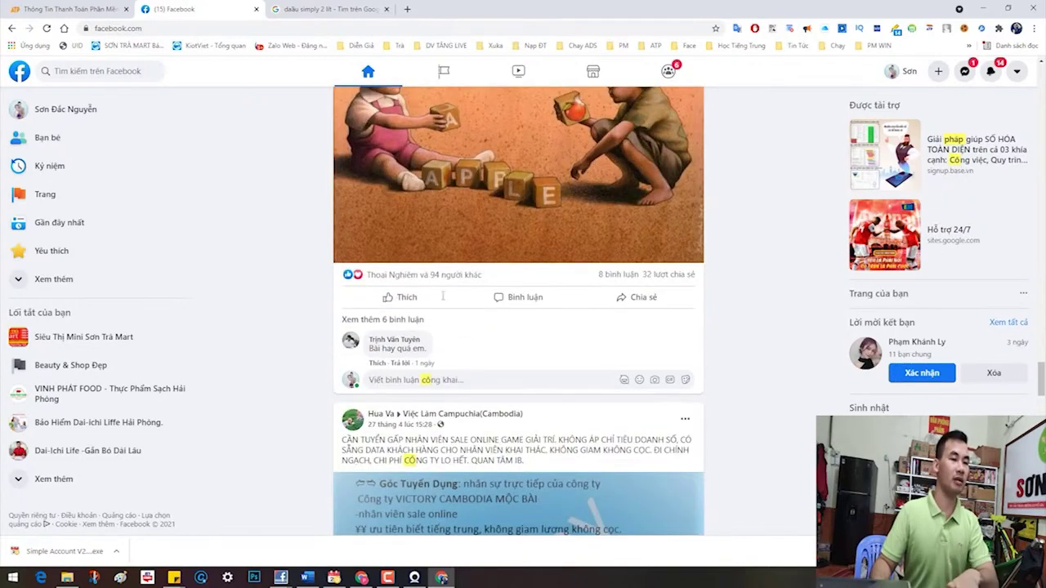
click(684, 381)
click(685, 382)
click(684, 381)
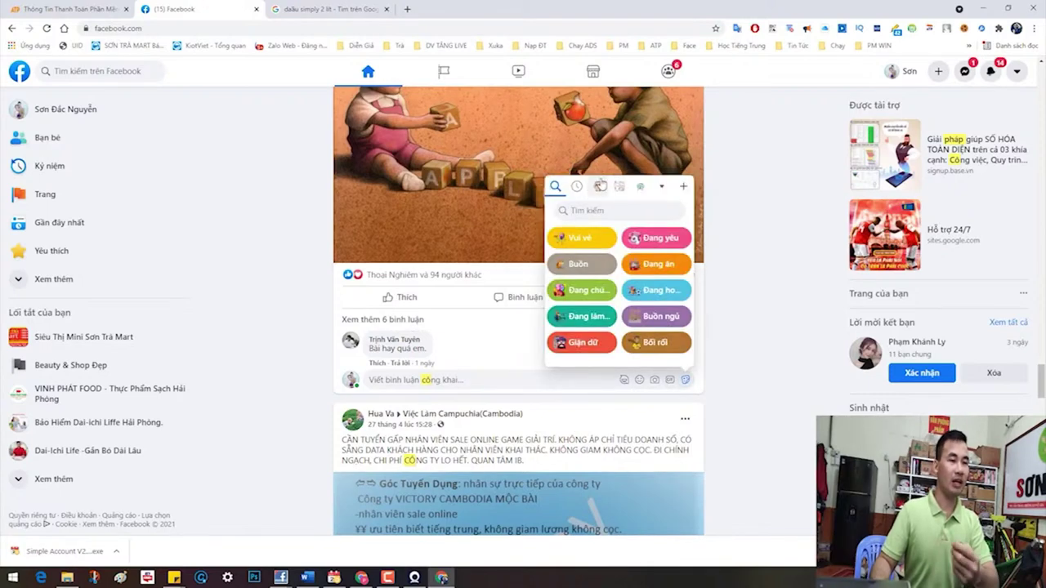
click(600, 186)
click(602, 222)
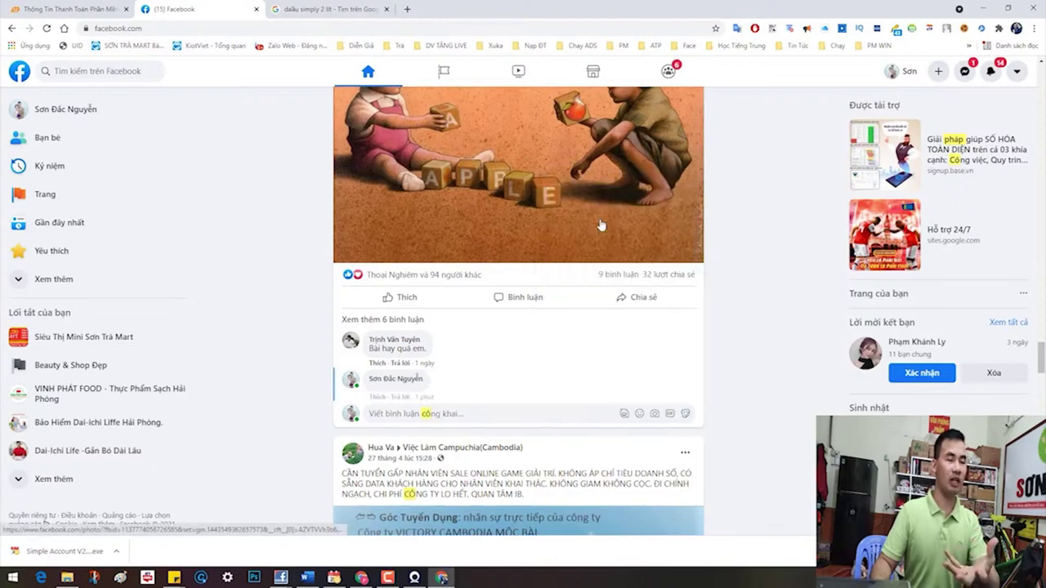
Like the job post and comment on it with an avatar sticker.
scroll(626, 277, down, 3)
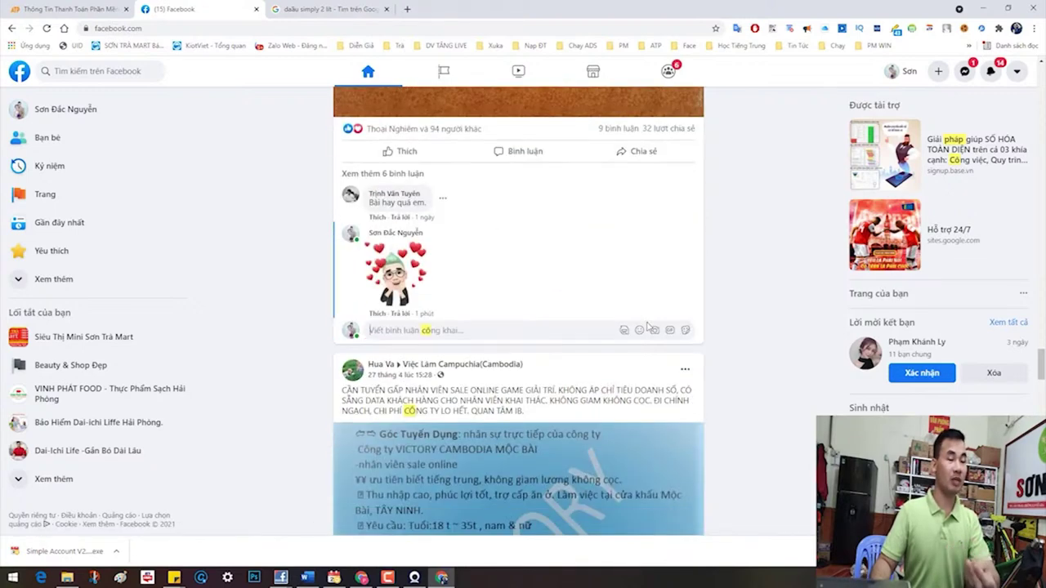
scroll(647, 323, down, 2)
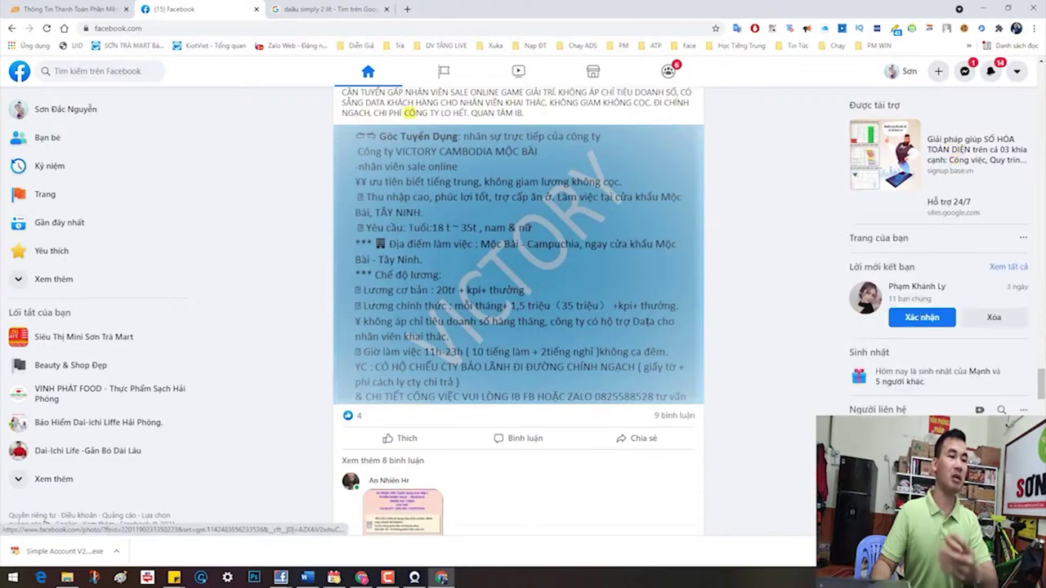
scroll(548, 337, down, 1)
click(417, 332)
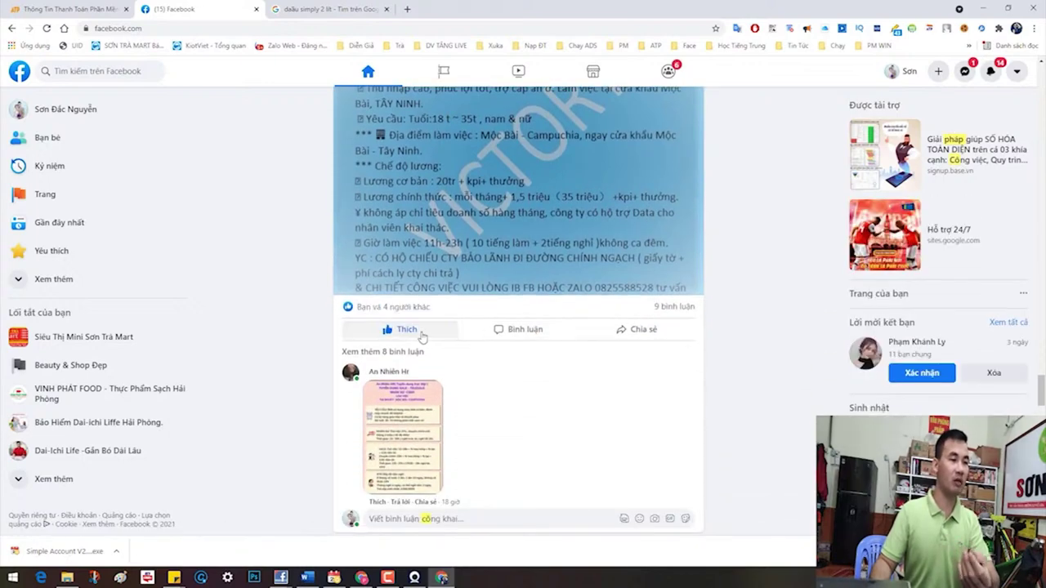
click(685, 518)
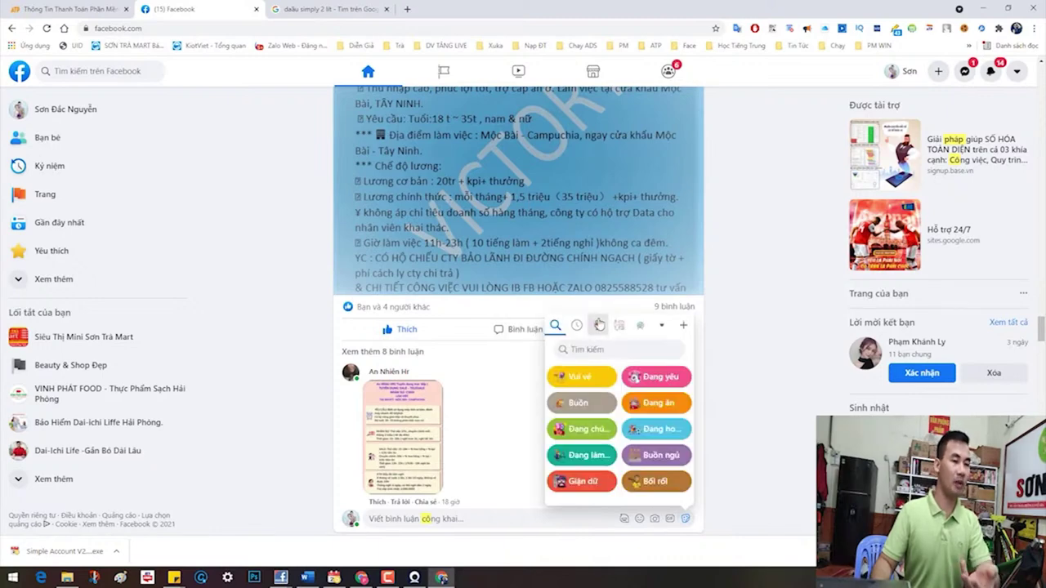
click(598, 325)
click(602, 360)
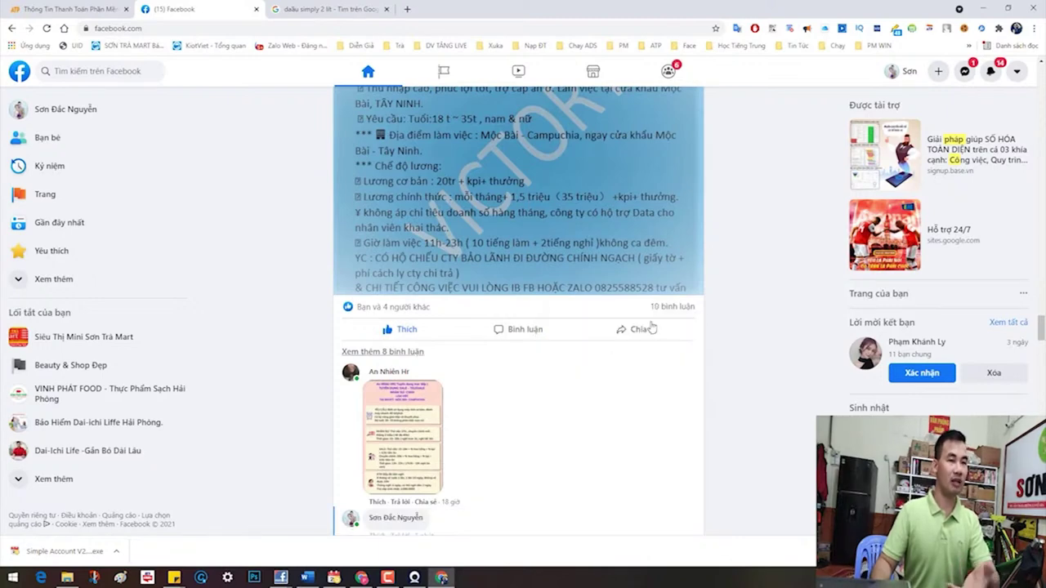
Like the next feed post, comment with the hearts sticker, and close the Google search tab.
scroll(540, 356, down, 3)
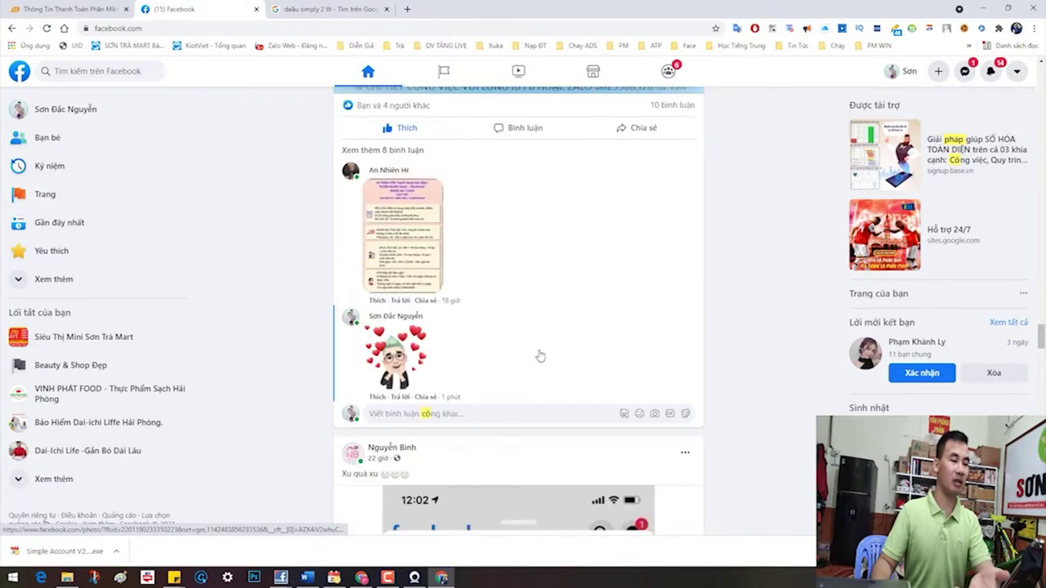
scroll(541, 357, down, 5)
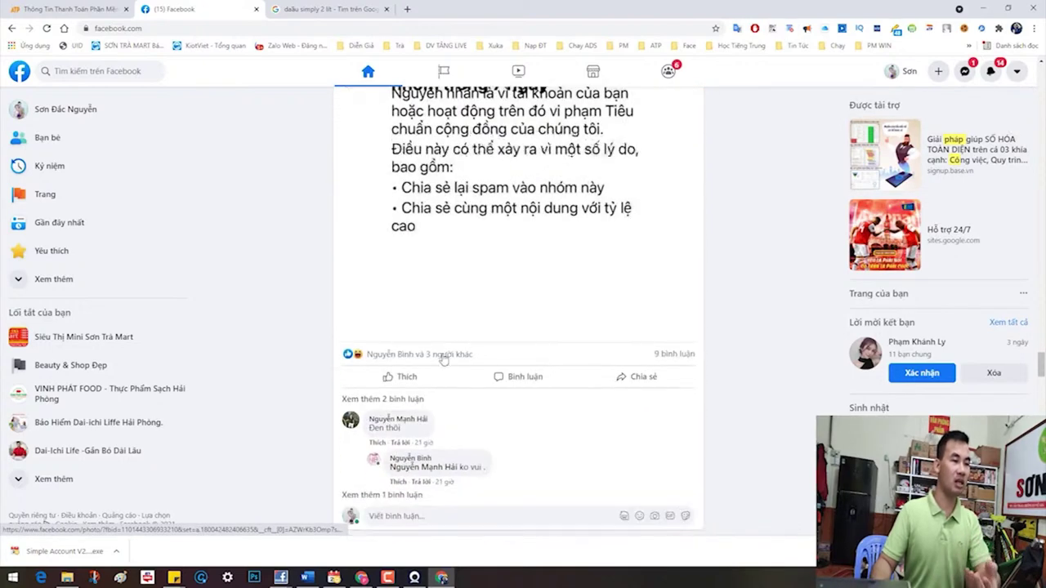
click(387, 368)
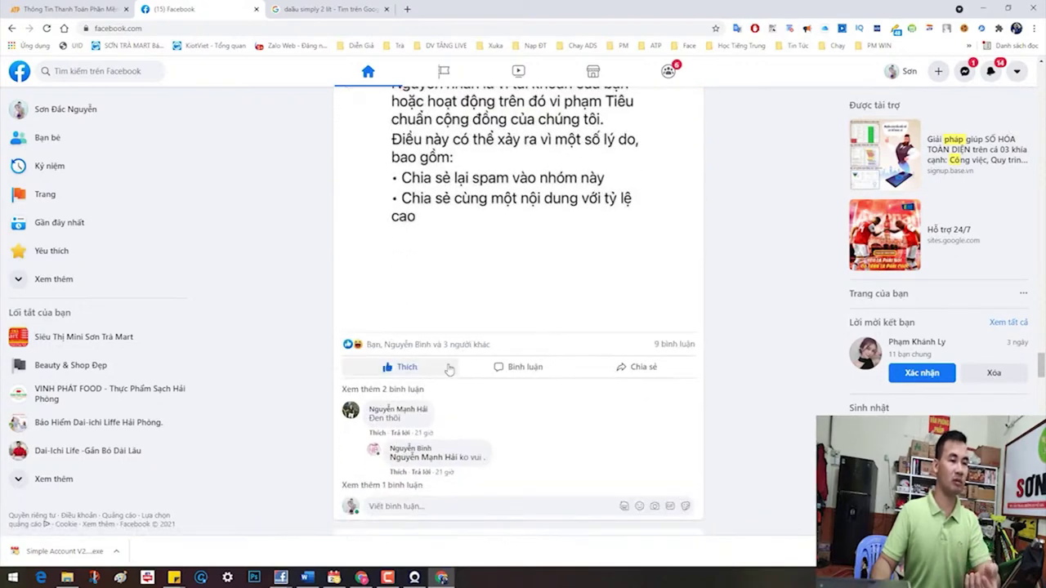
click(684, 506)
click(598, 312)
click(611, 350)
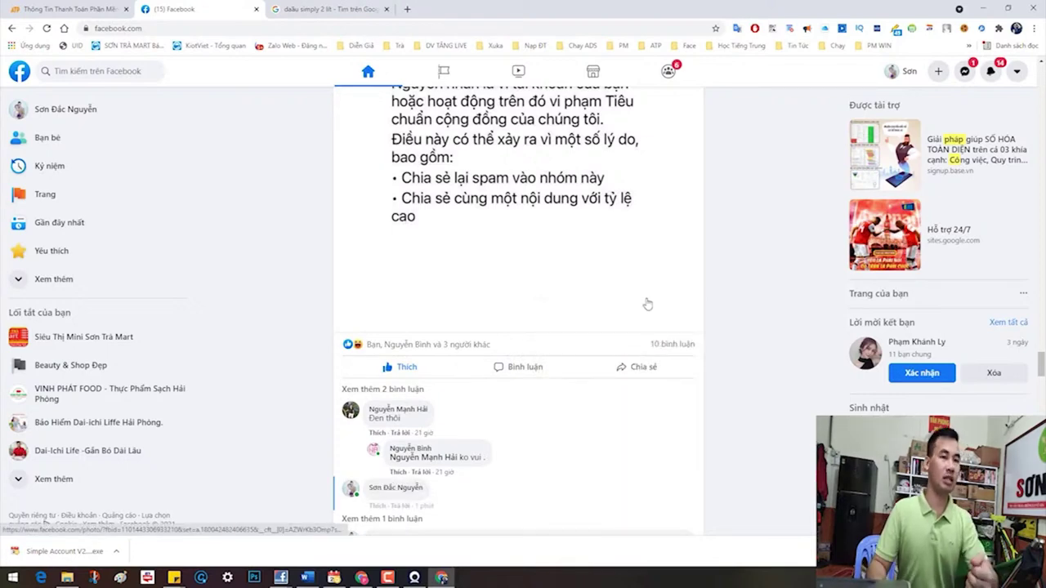
click(386, 9)
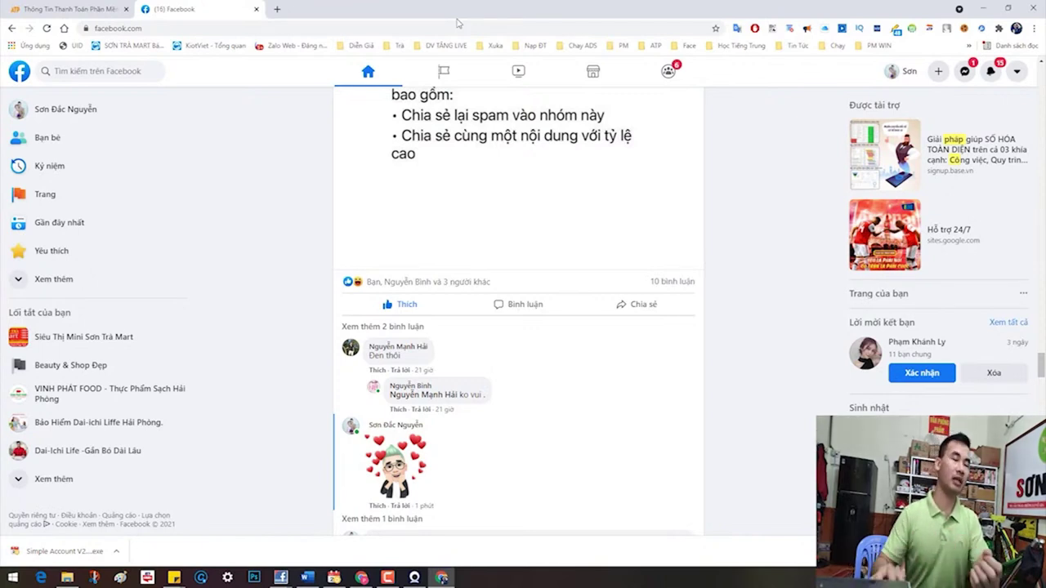
Open and scroll through your own Facebook profile, then open a new browser tab.
click(907, 72)
scroll(613, 261, down, 5)
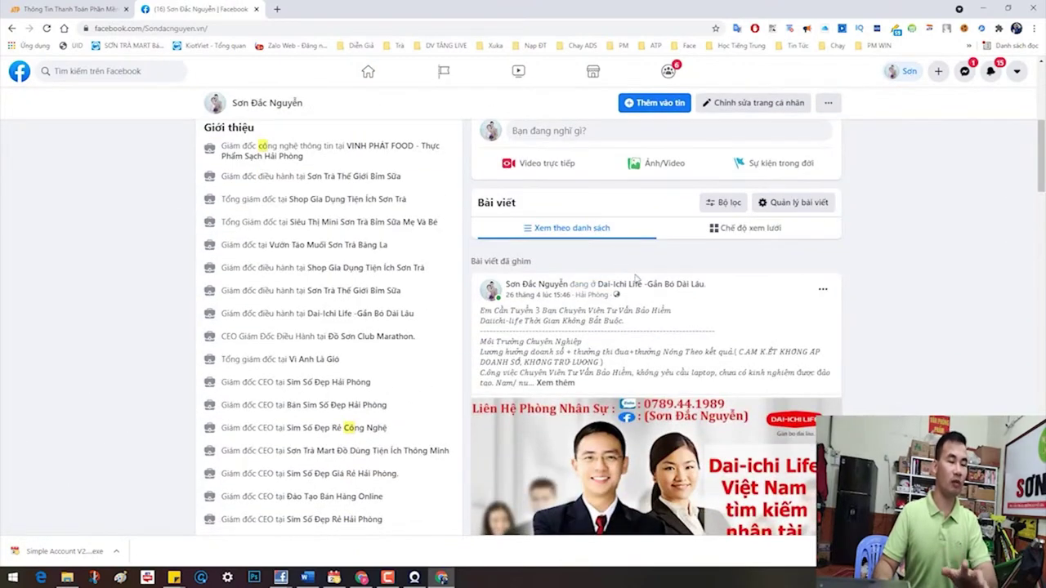
scroll(636, 278, down, 2)
mouse_move(404, 578)
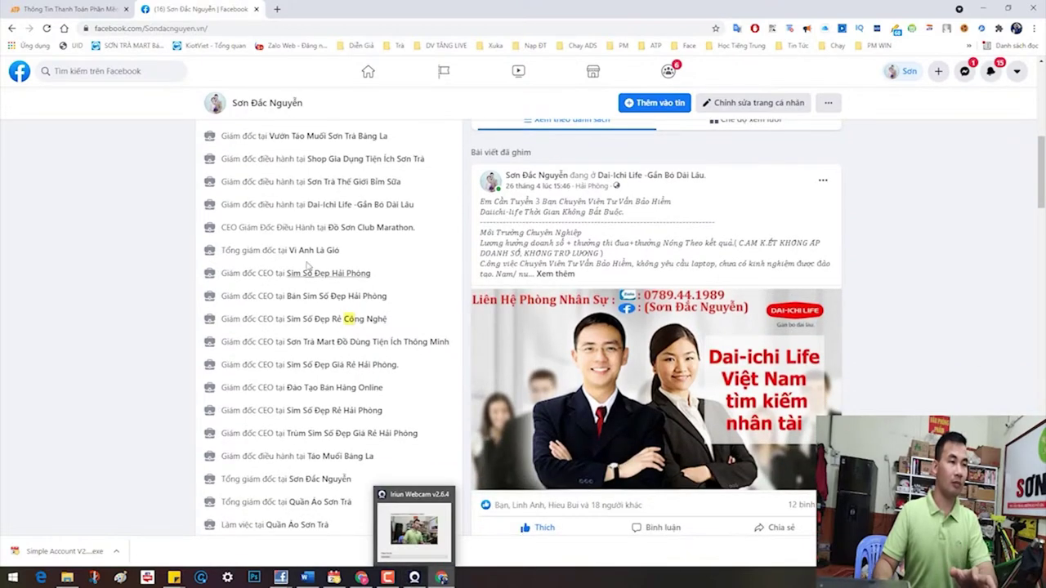
click(277, 9)
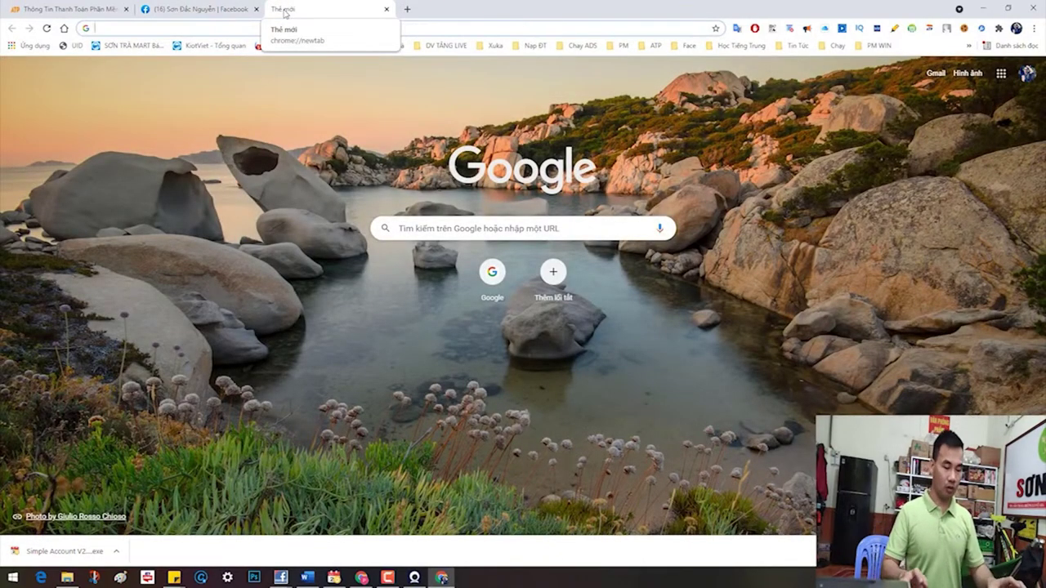
Search Google for 'simple ac', open ATP Software's Simple Account page, then close that tab.
text(sim)
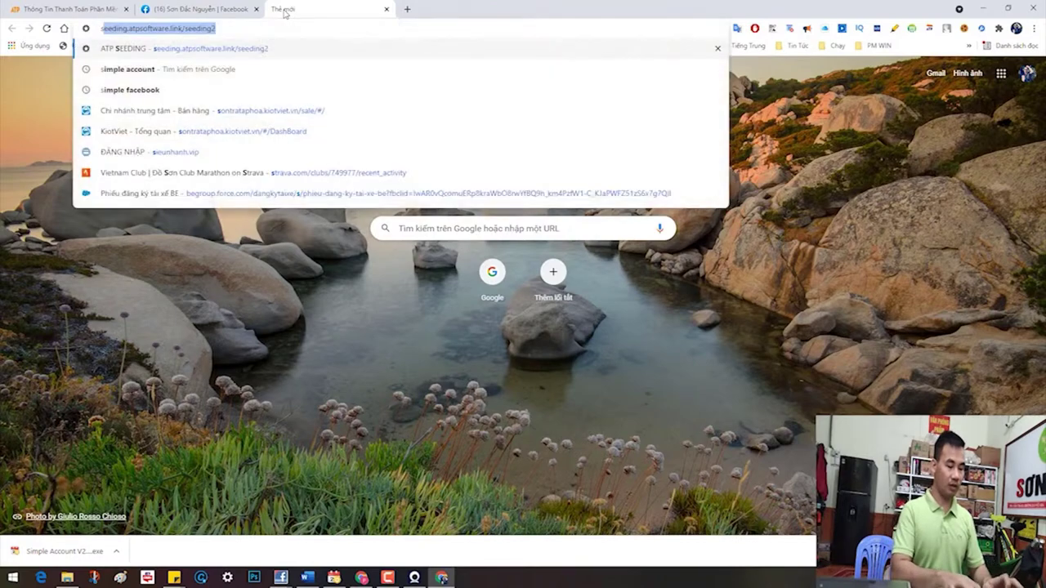
text(ple ac)
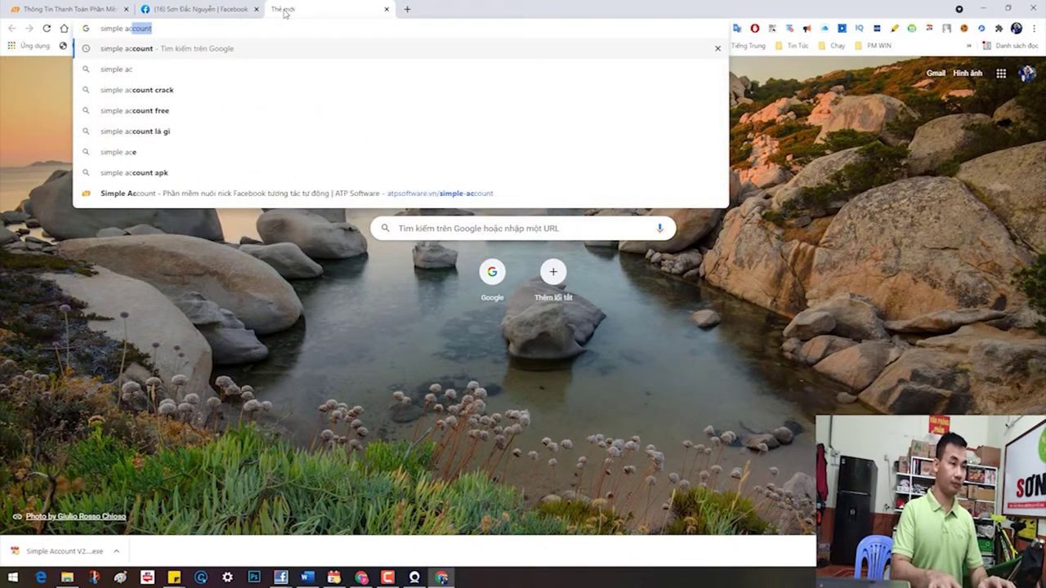
key(Return)
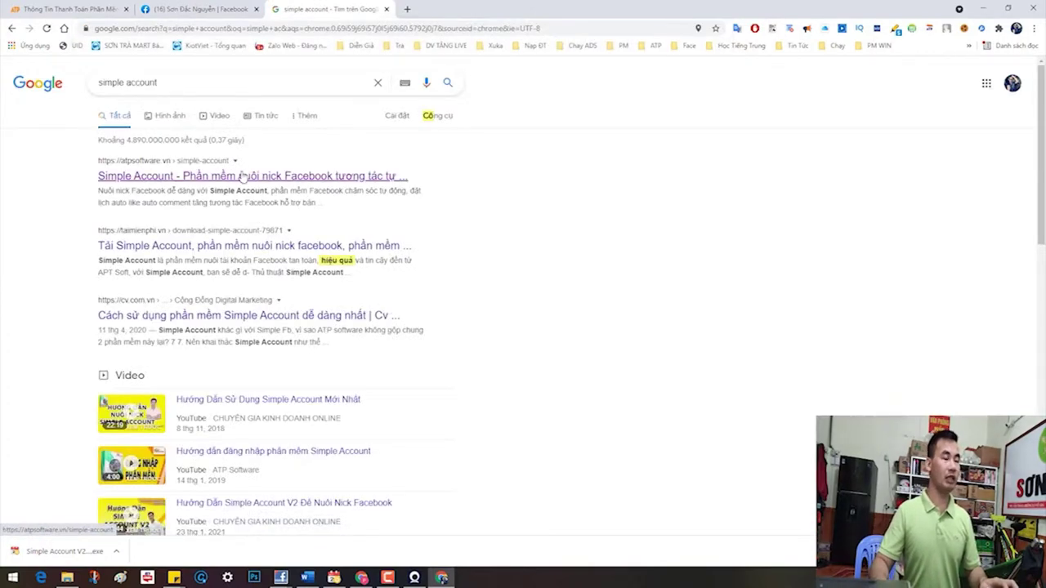
click(243, 176)
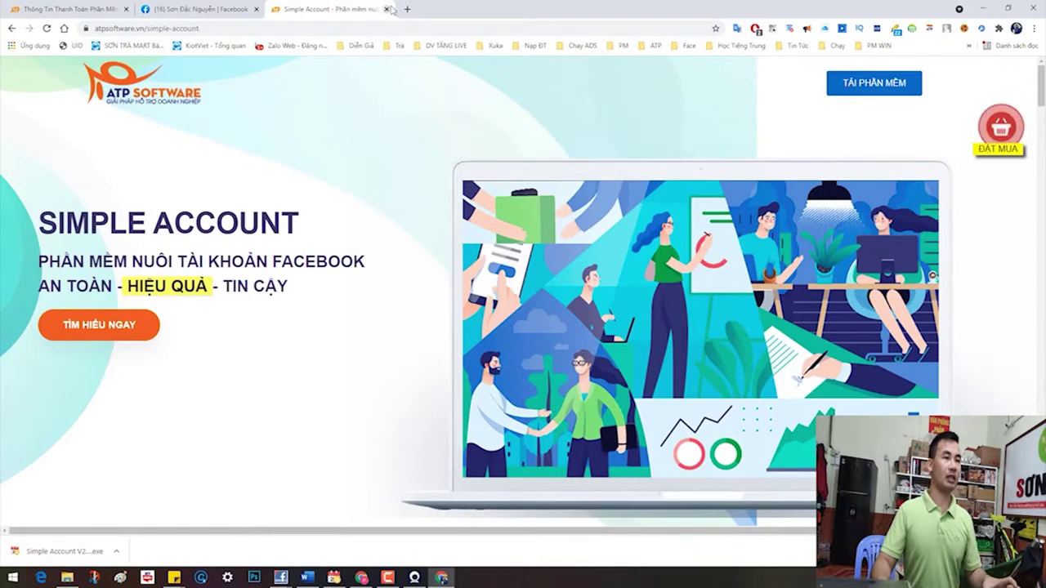
click(388, 10)
Minimize Chrome, check File Explorer's Downloads folder, then bring Simple Account V2 forward.
click(983, 8)
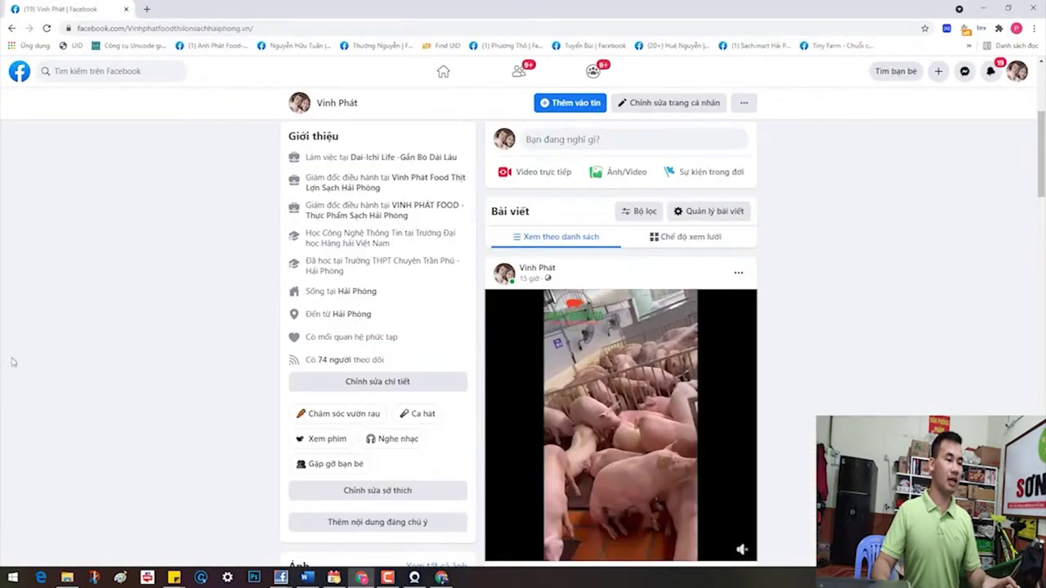
click(67, 578)
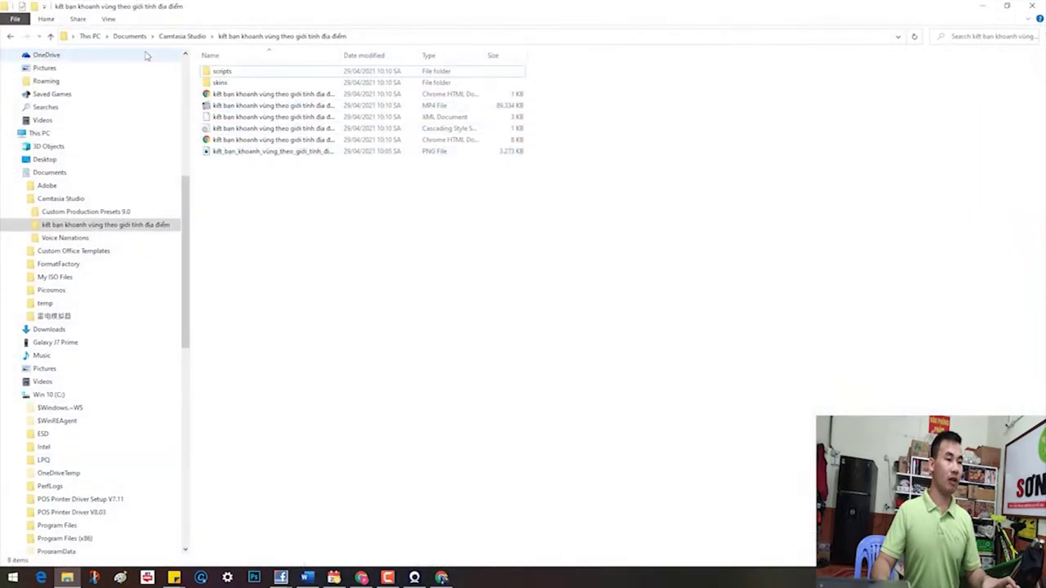
scroll(79, 138, up, 3)
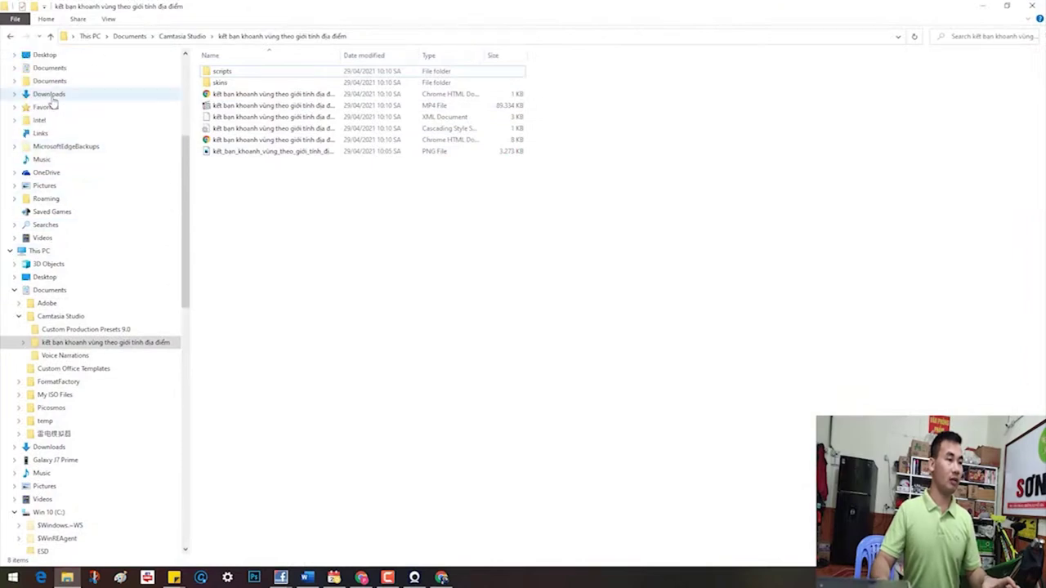
click(49, 94)
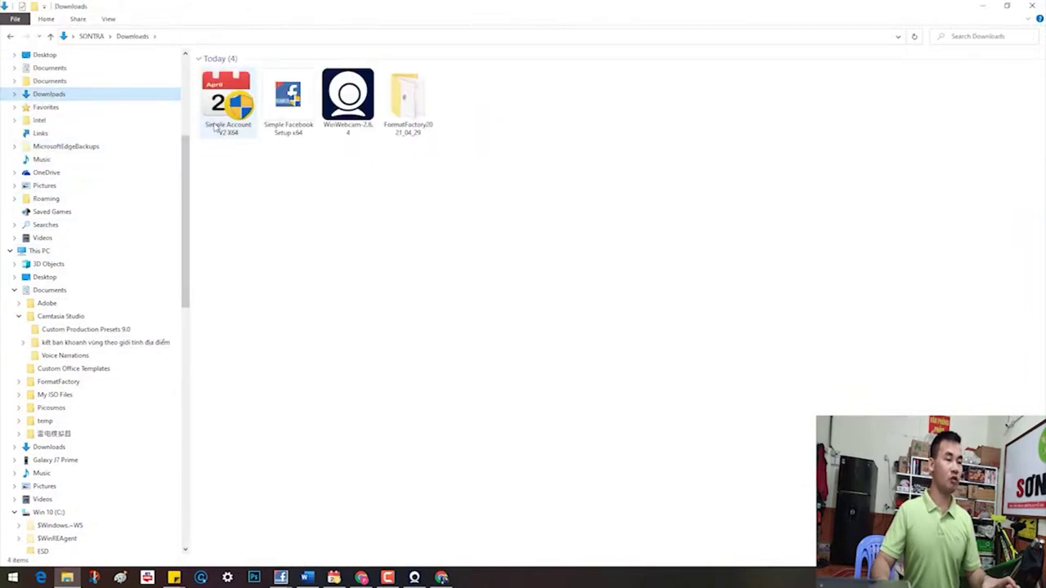
key(alt+Tab)
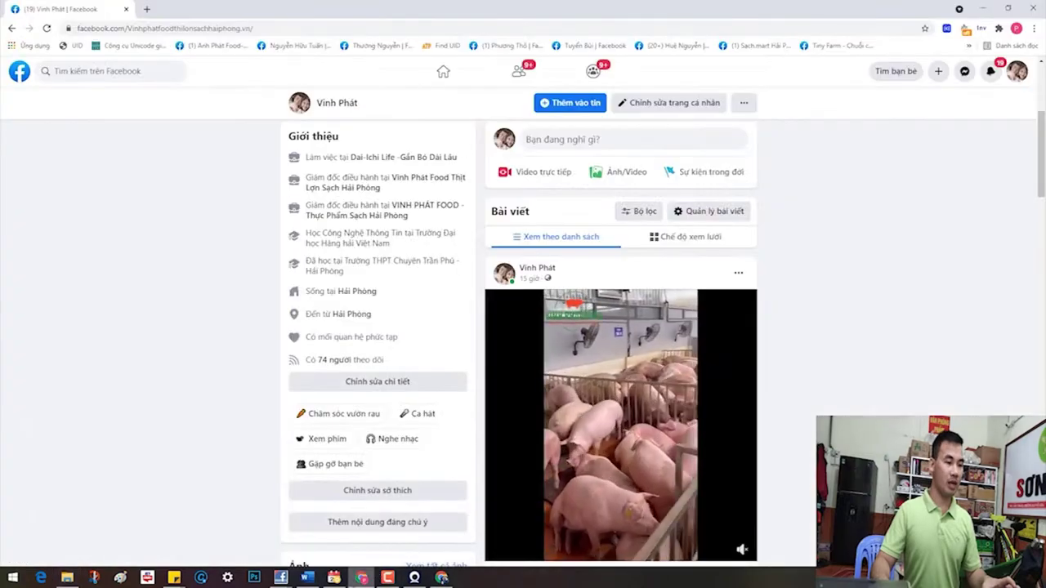
click(334, 578)
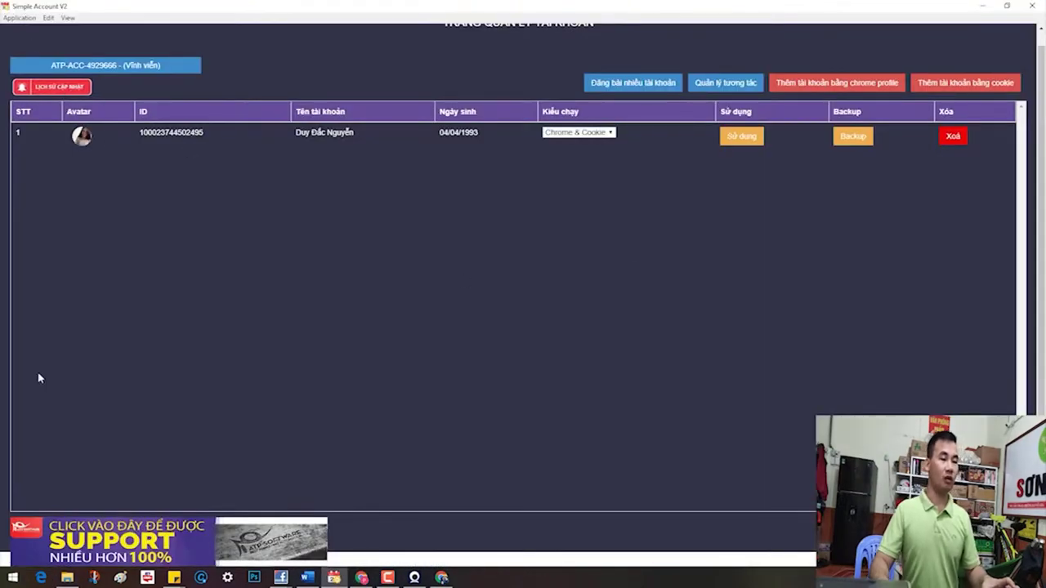
Start using the listed Facebook account in Simple Account V2 to reach its task dashboard.
click(281, 578)
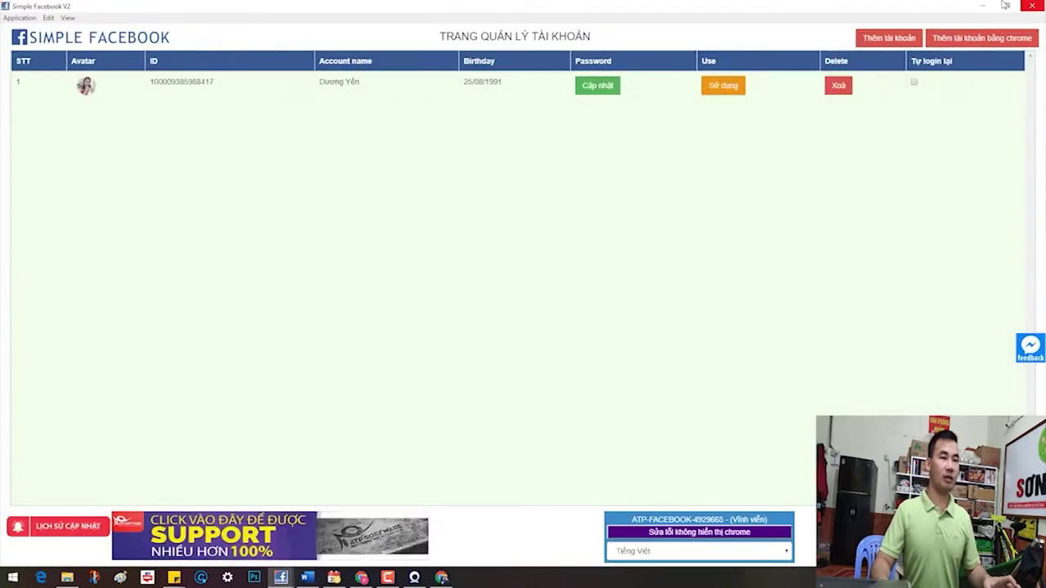
key(alt+Tab)
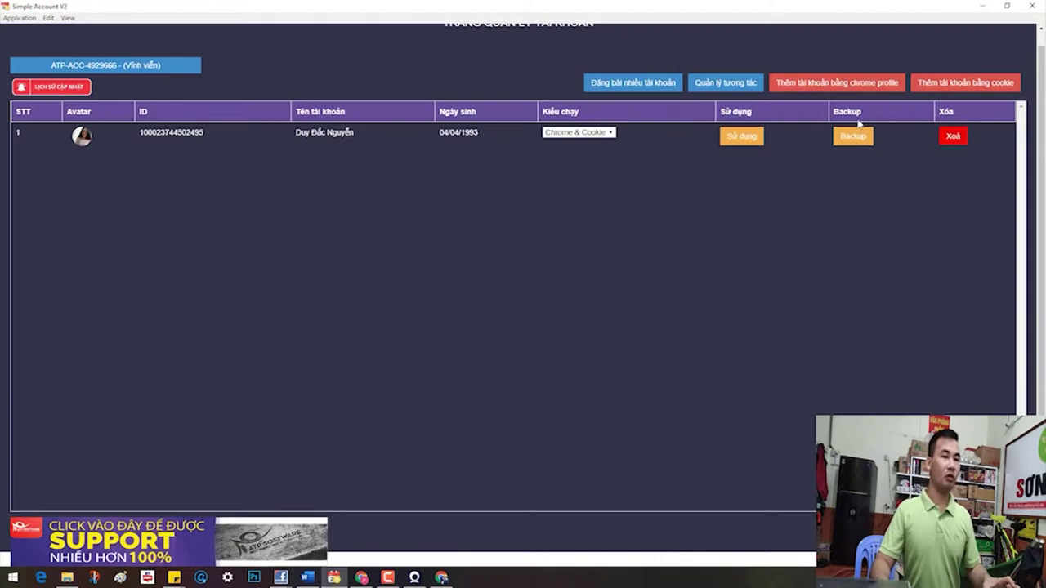
click(741, 140)
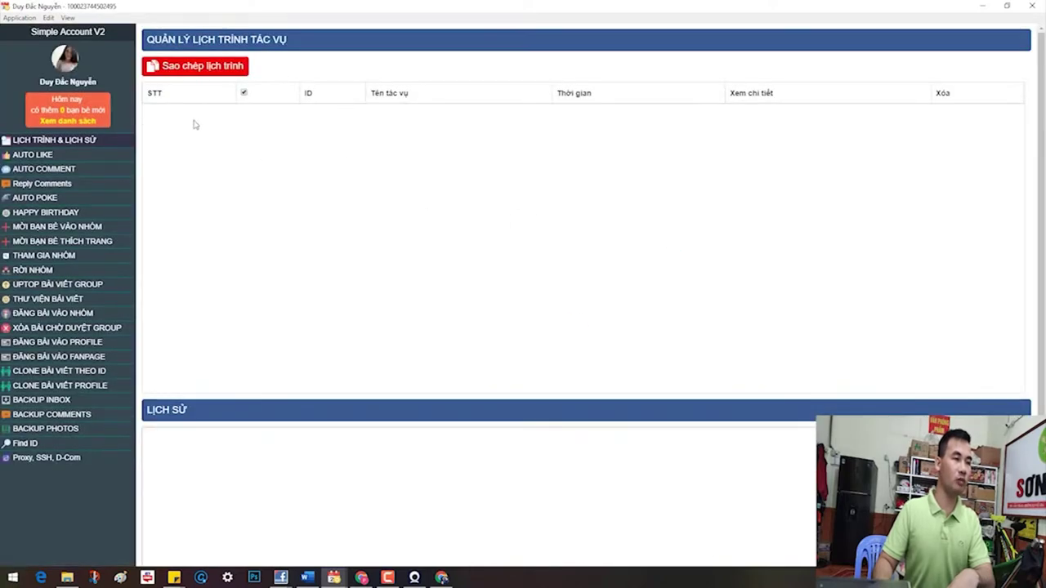
Clear the accidental text selection and go to the AUTO LIKE page from the sidebar.
drag(3, 73, 153, 470)
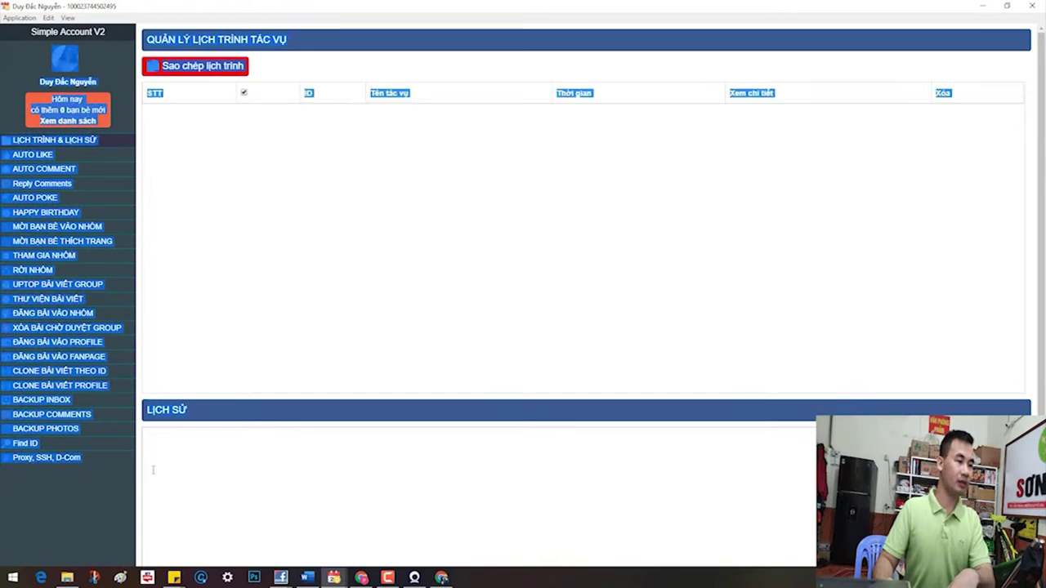
click(4, 57)
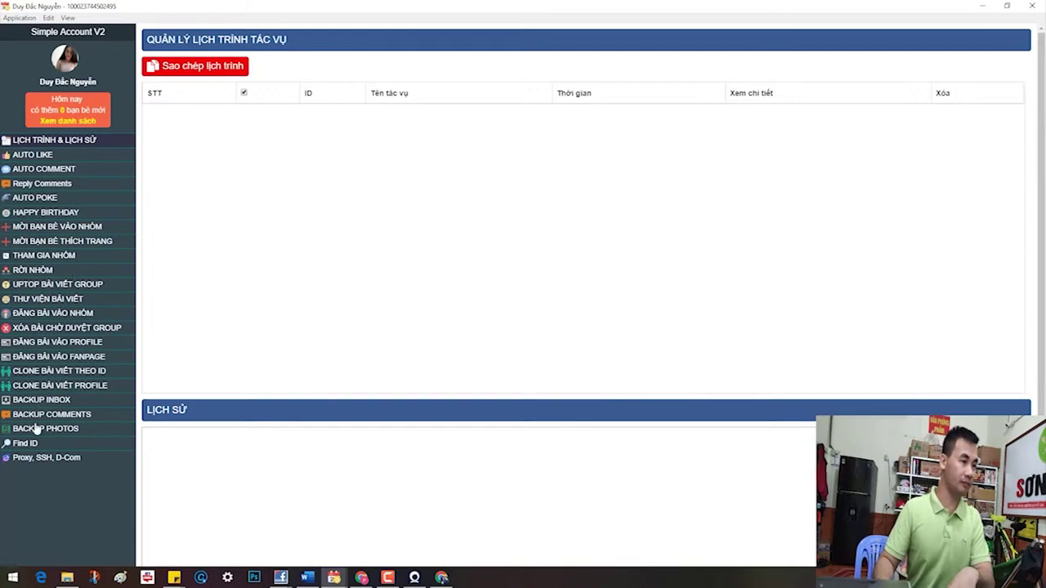
click(36, 155)
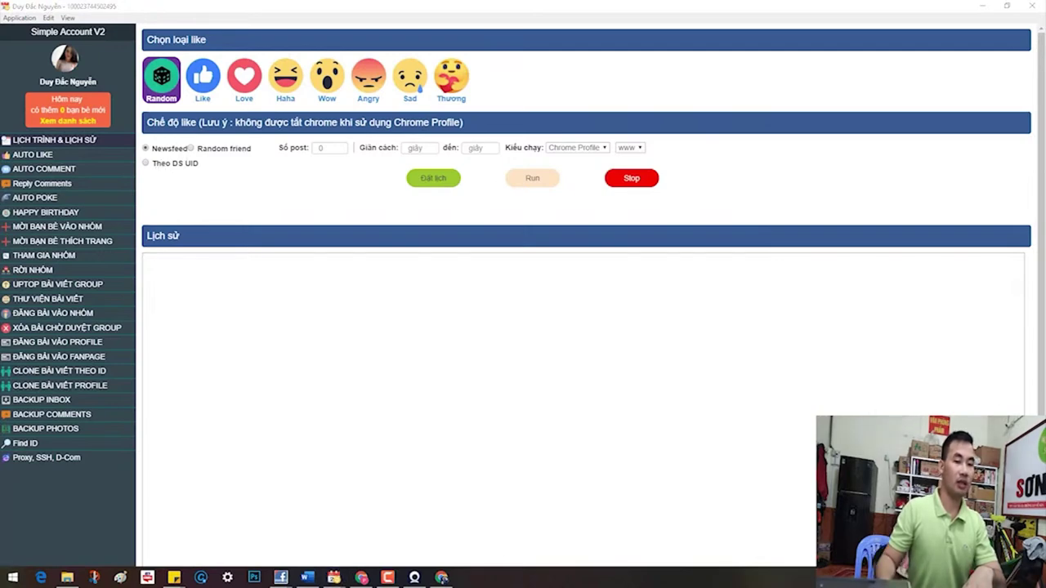
Set Auto Like to 5 posts with a 30–120 second delay, keeping Newsfeed and Random reaction.
click(309, 287)
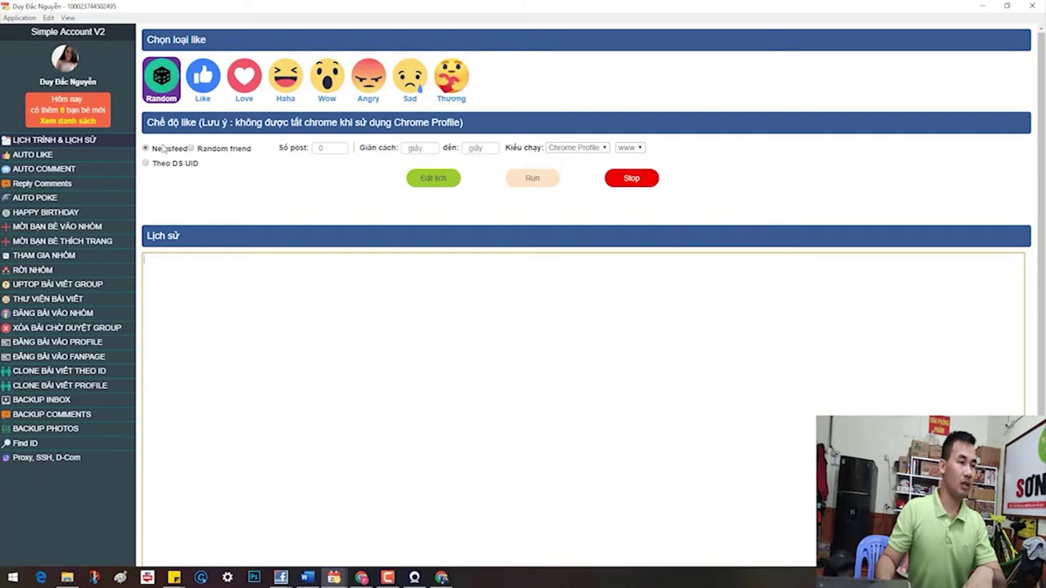
click(335, 147)
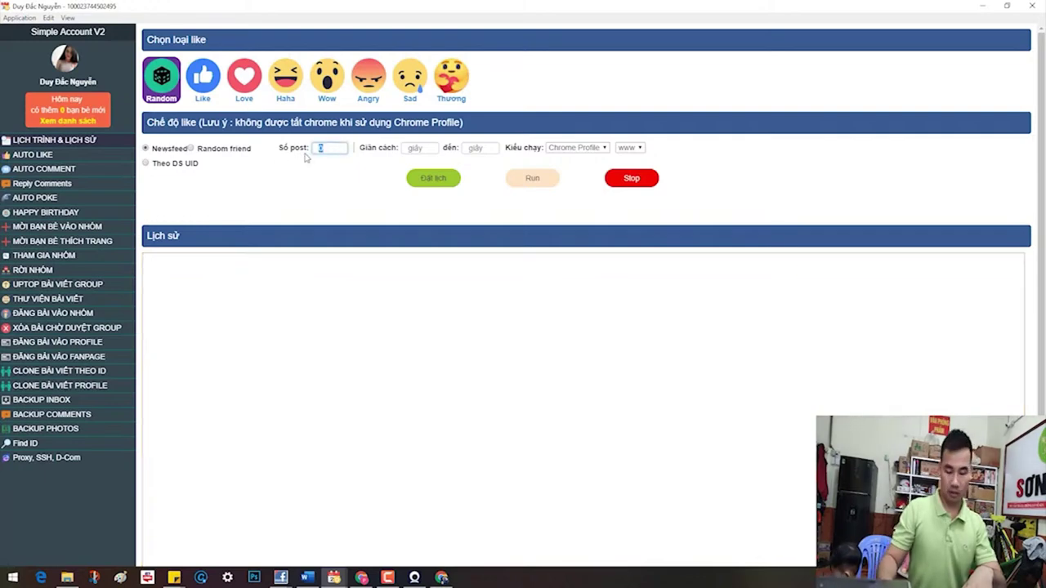
text(5)
click(426, 149)
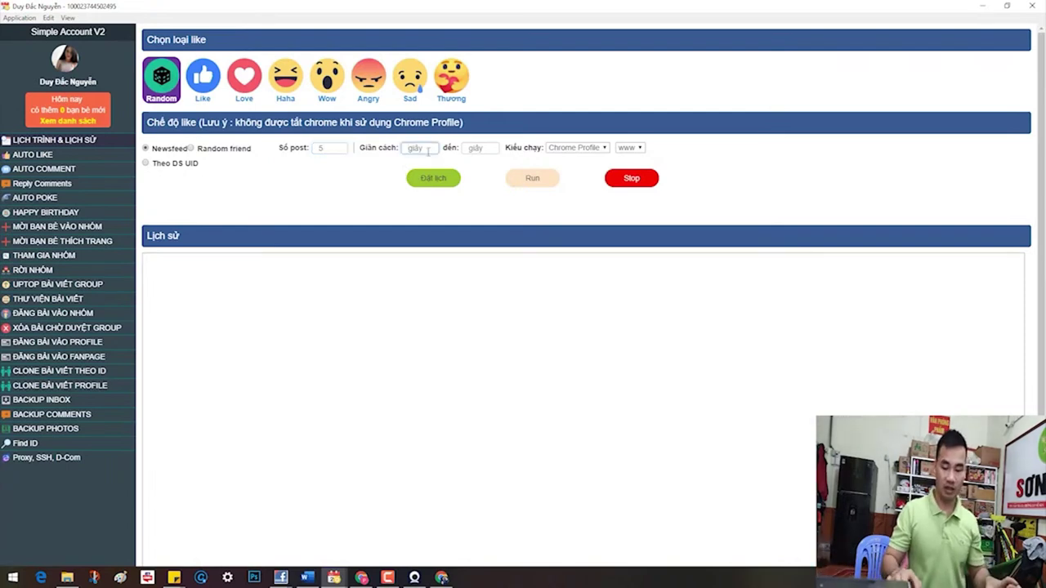
text(30)
key(Tab)
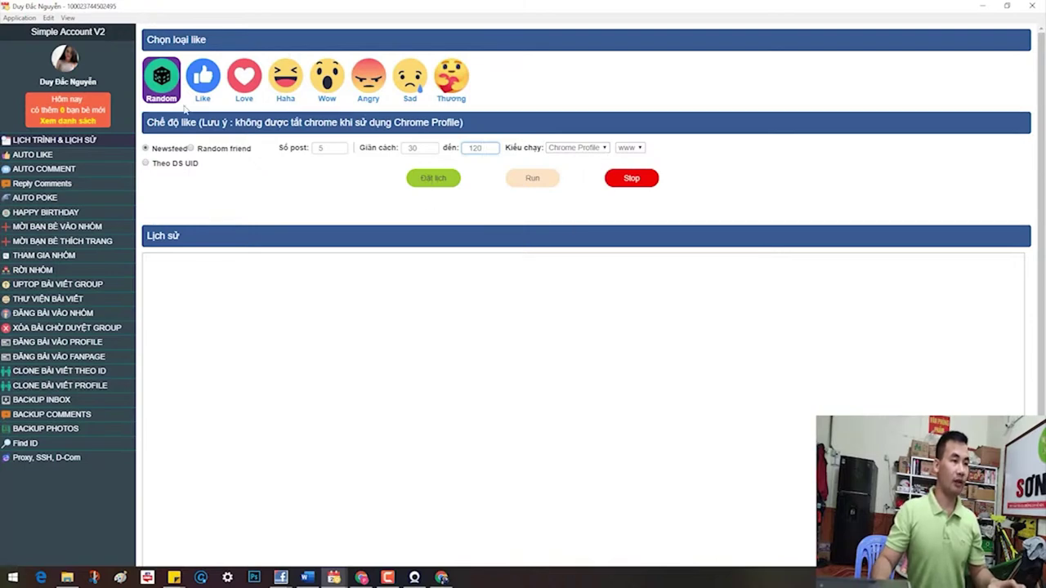
click(450, 176)
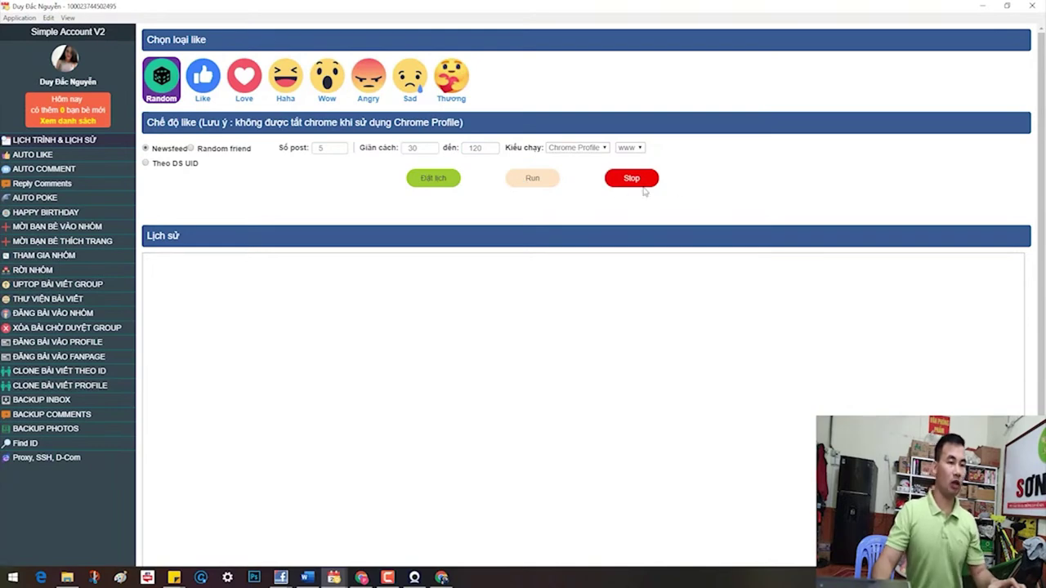
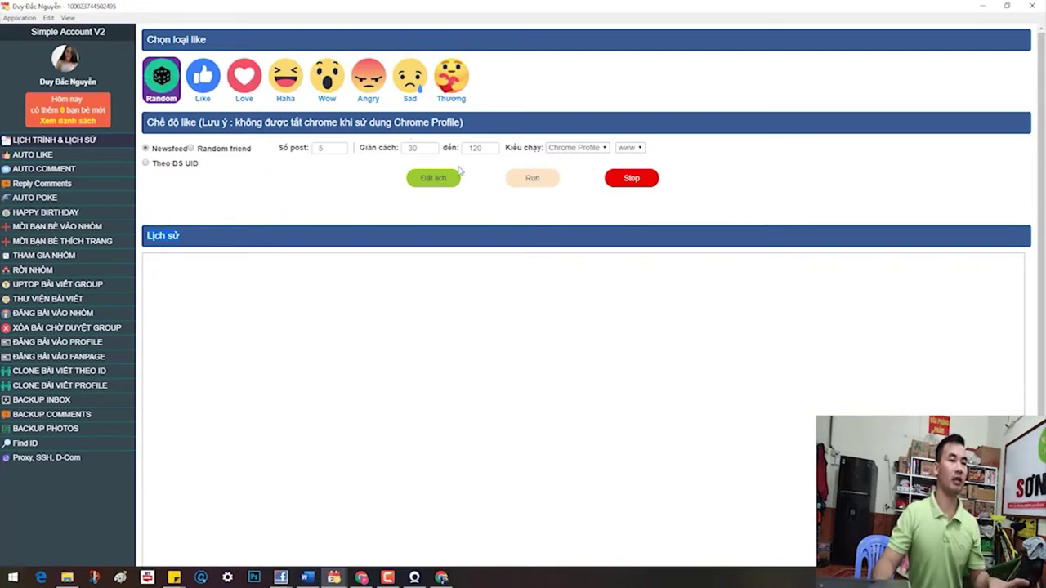
Start the auto-like run, clear Chrome's notification and remember-password prompts, and return to Simple Account V2.
click(529, 181)
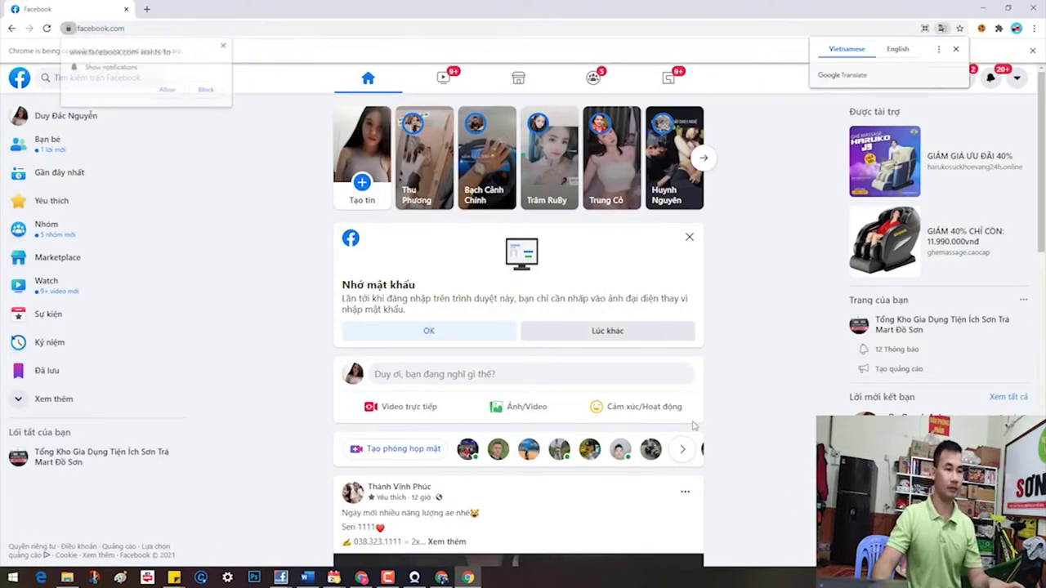
click(160, 87)
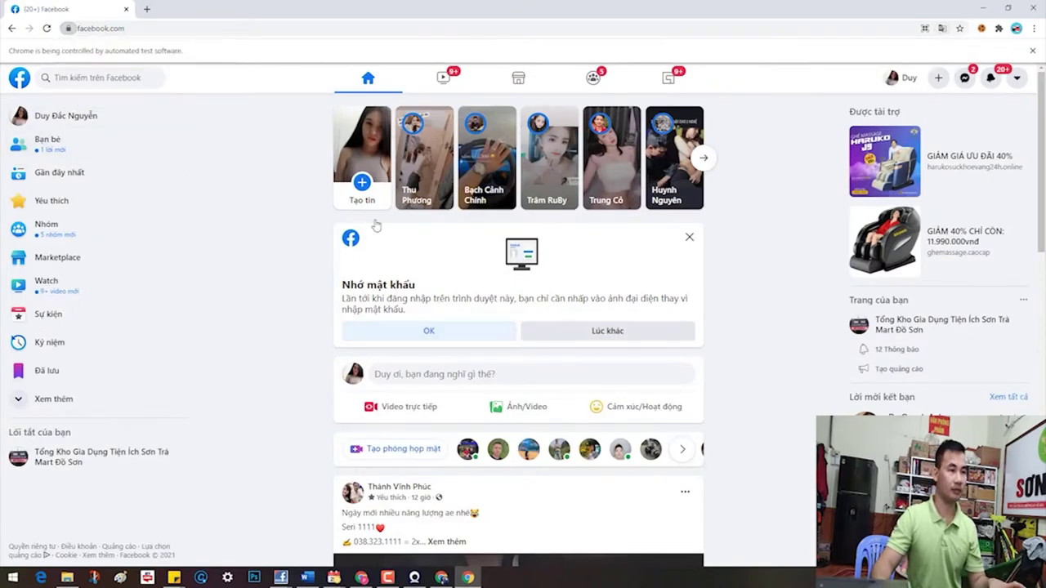
click(441, 331)
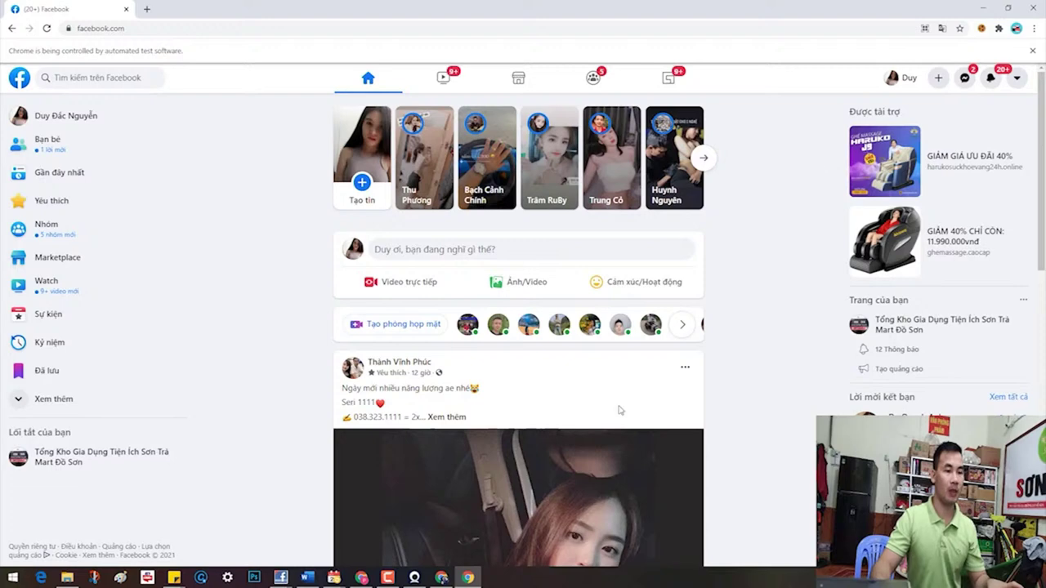
mouse_move(338, 578)
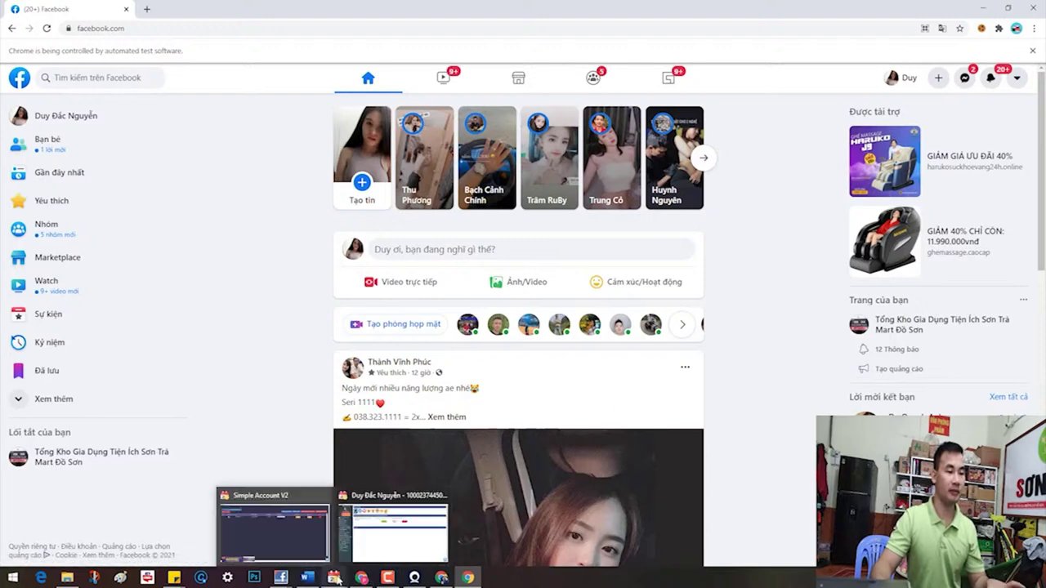
click(381, 536)
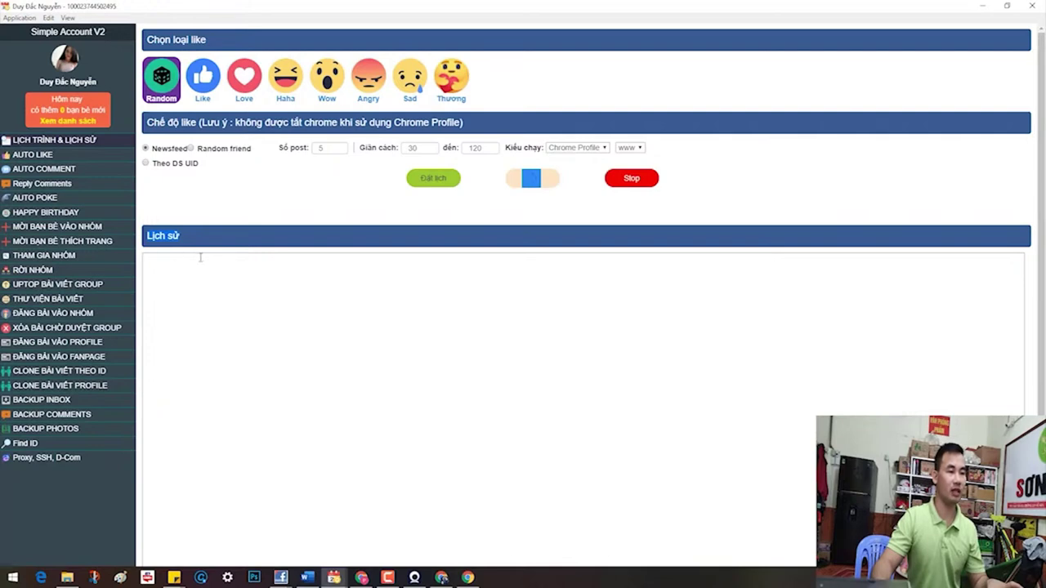
Copy the liked post's facebook.com link from the Lịch sử log and switch to Chrome.
drag(508, 276, 108, 267)
click(496, 270)
drag(495, 270, 361, 270)
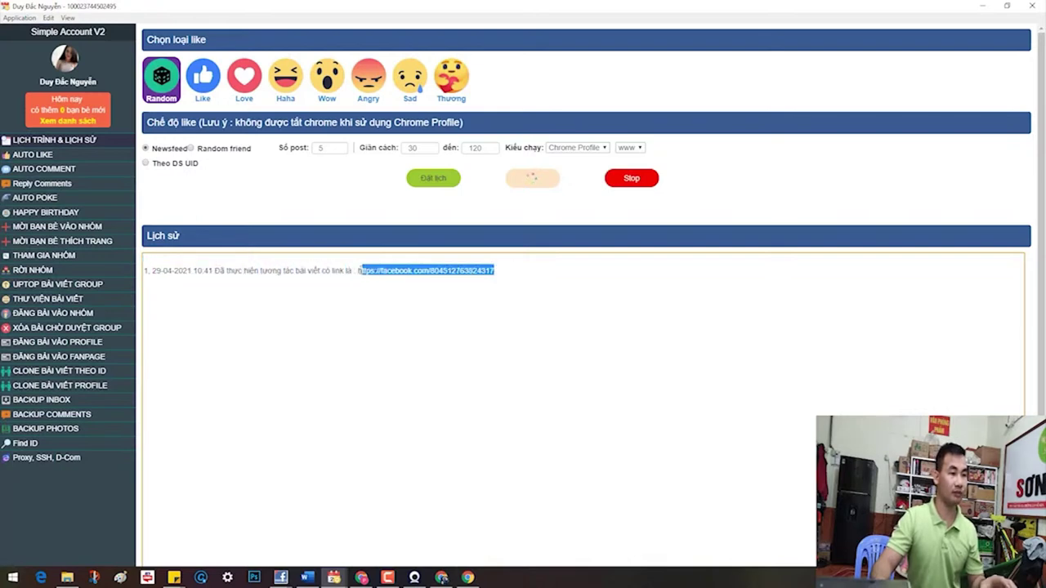
click(440, 578)
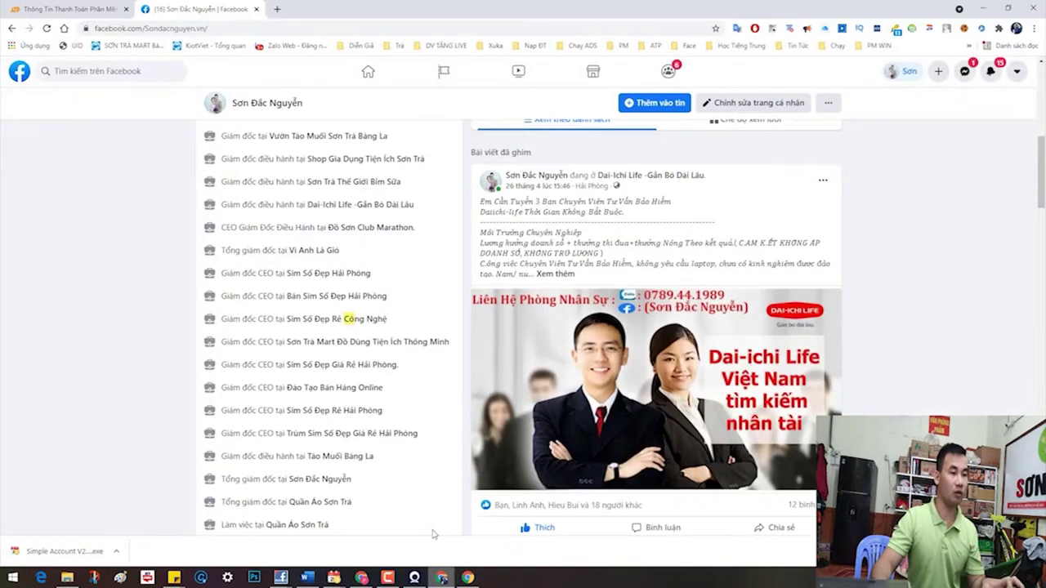
Open the copied post link, confirm its reactions show one Like and one Love, then minimize Chrome.
click(226, 26)
key(ctrl+v)
key(Return)
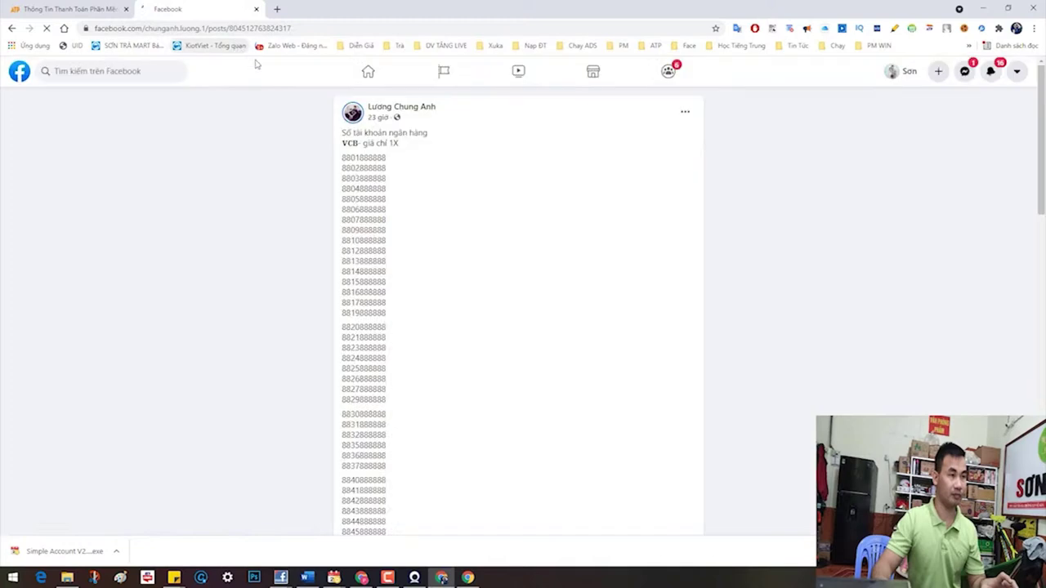
scroll(470, 322, down, 3)
scroll(470, 322, down, 10)
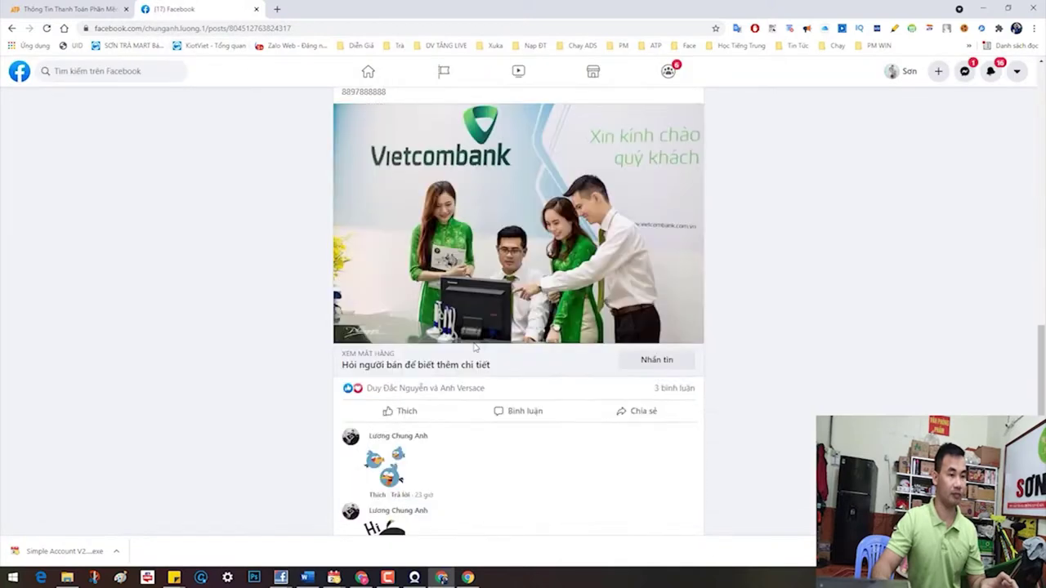
click(411, 243)
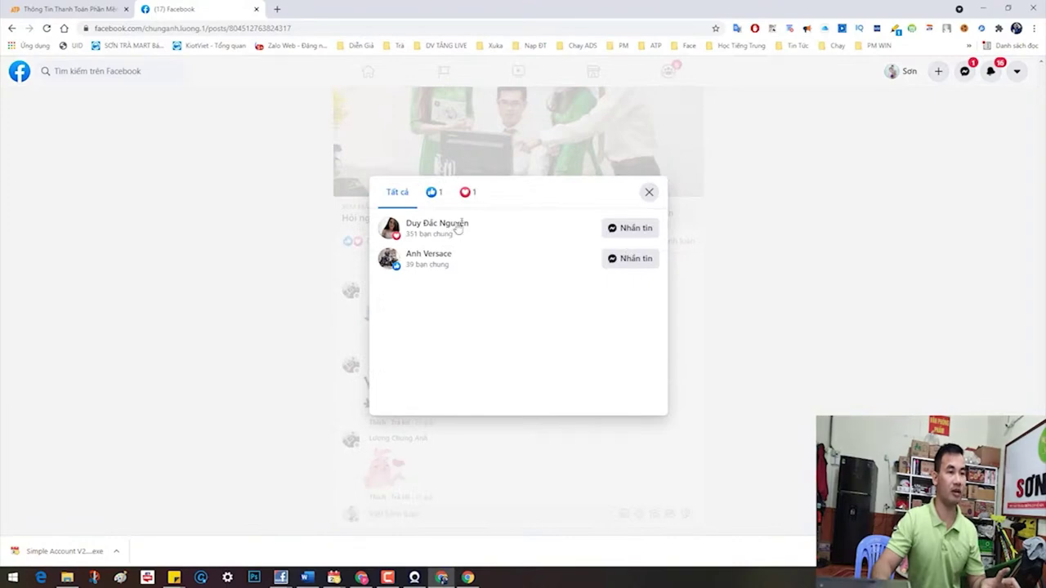
click(904, 233)
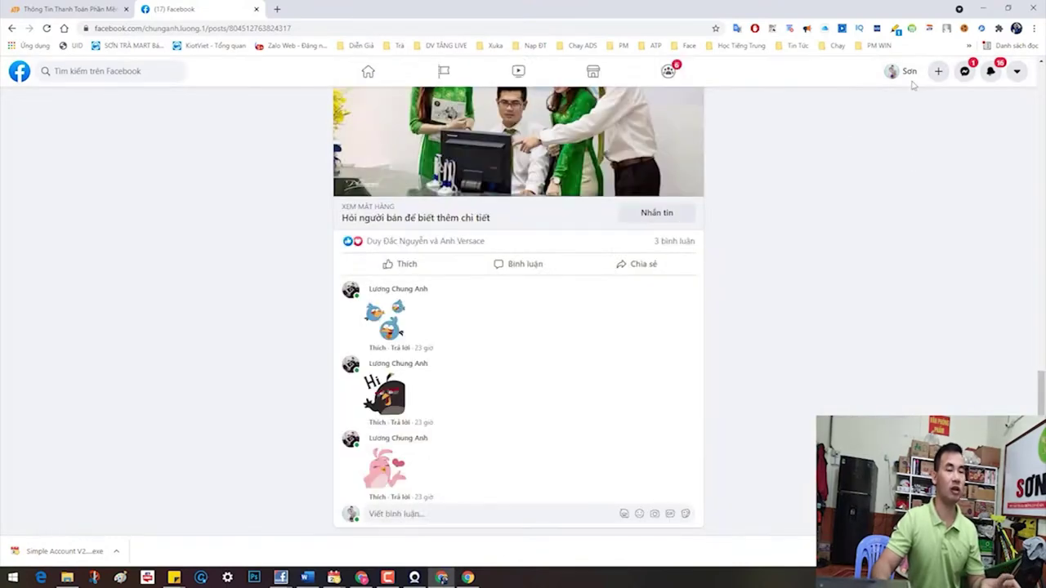
click(987, 9)
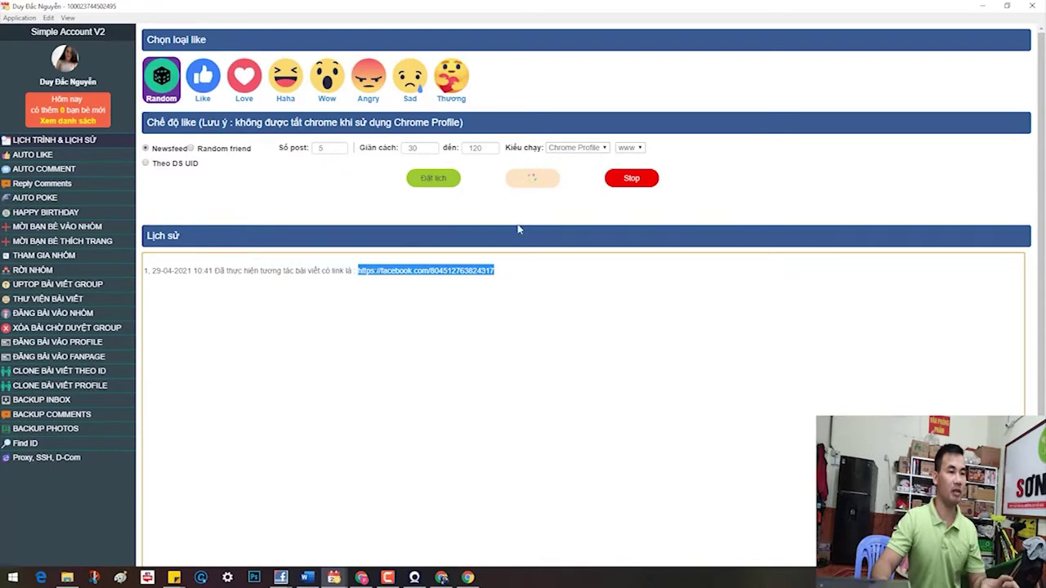
Stop the running auto-like job and go to the AUTO COMMENT page.
click(388, 578)
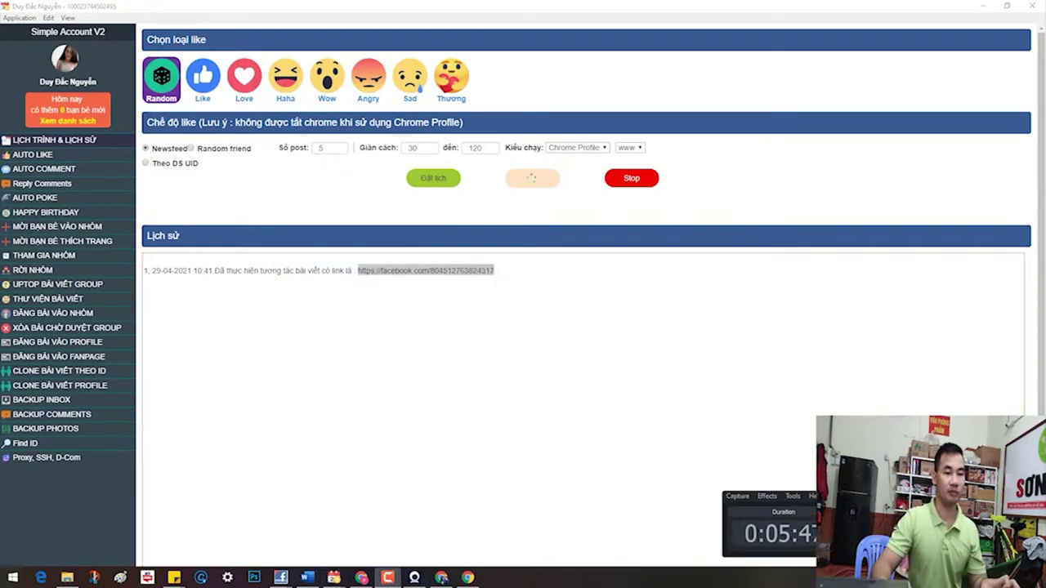
click(174, 212)
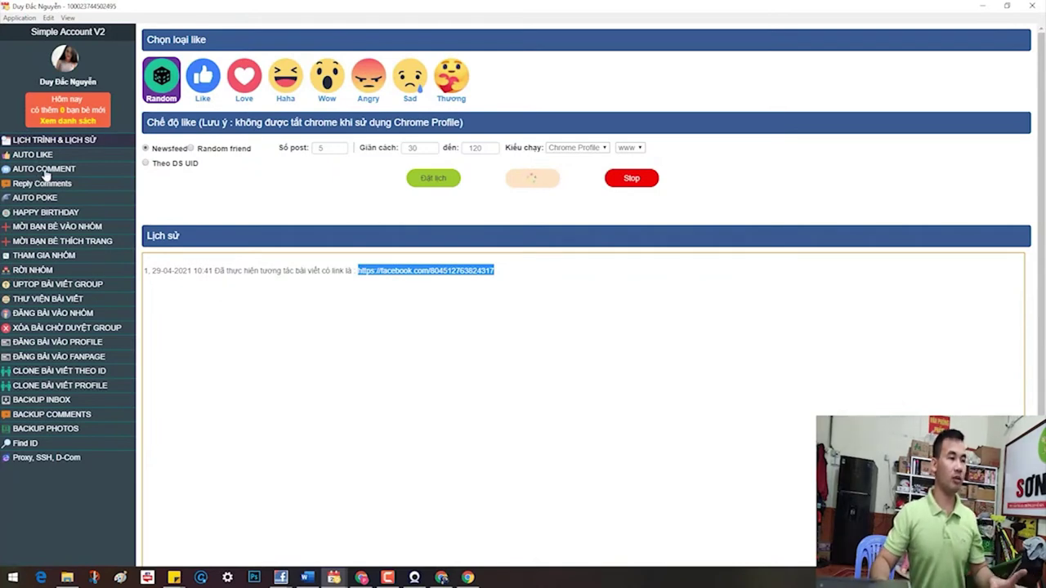
click(620, 182)
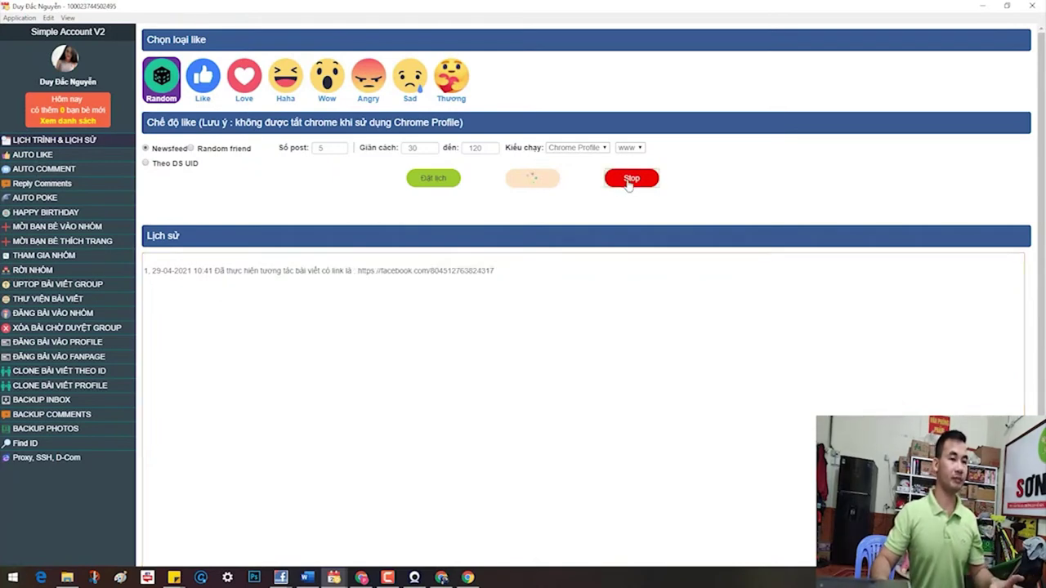
click(38, 171)
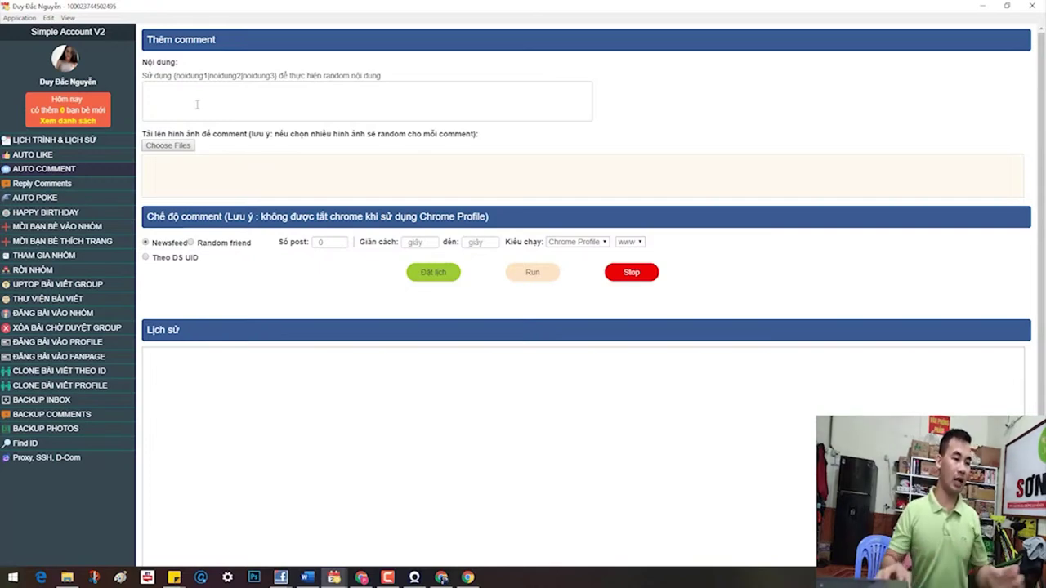
Copy the four bio lines from your Facebook profile and return to the Simple Account window.
click(441, 578)
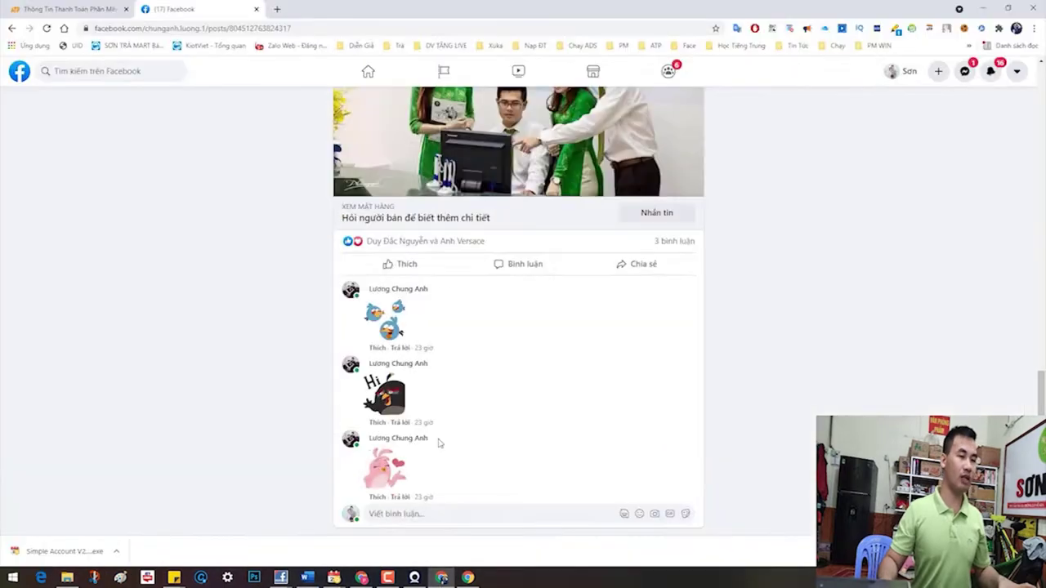
click(918, 80)
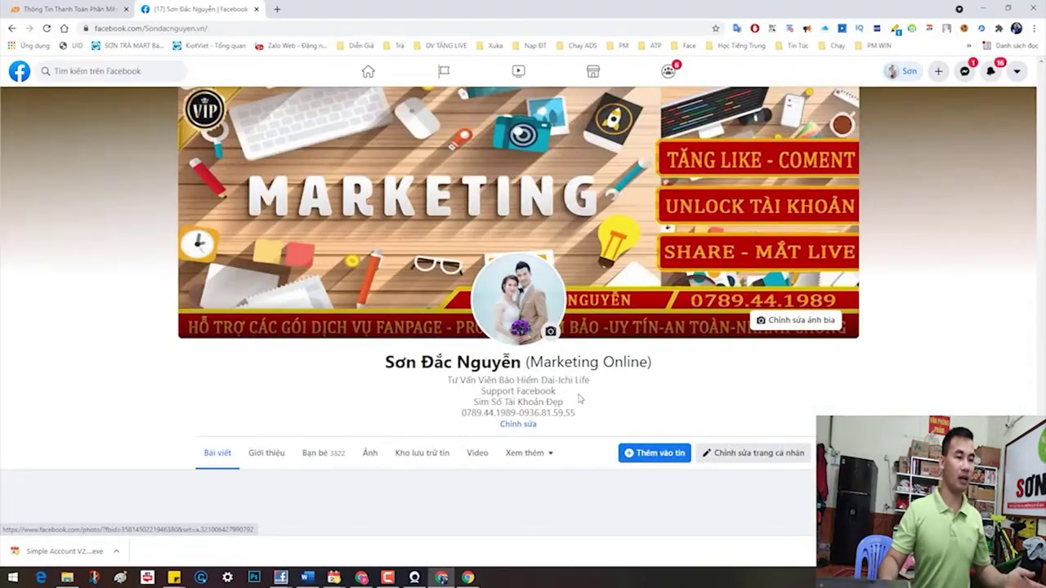
drag(445, 378, 594, 419)
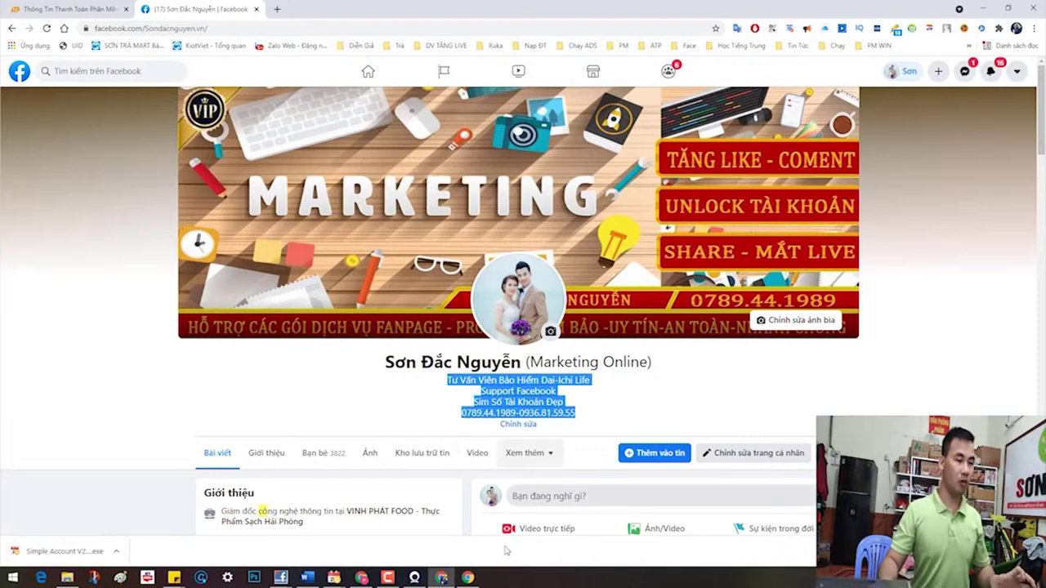
mouse_move(441, 579)
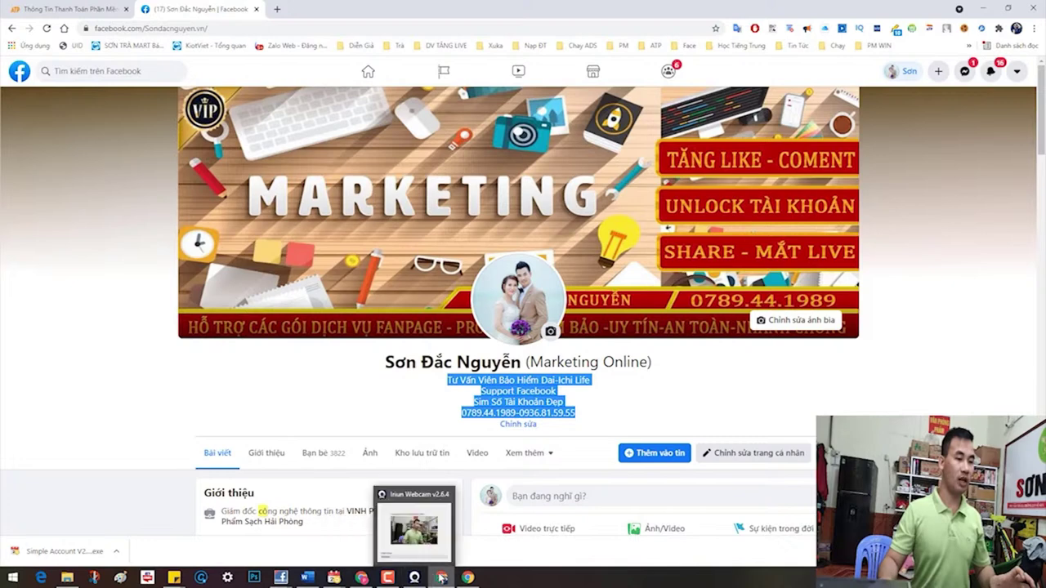
click(336, 572)
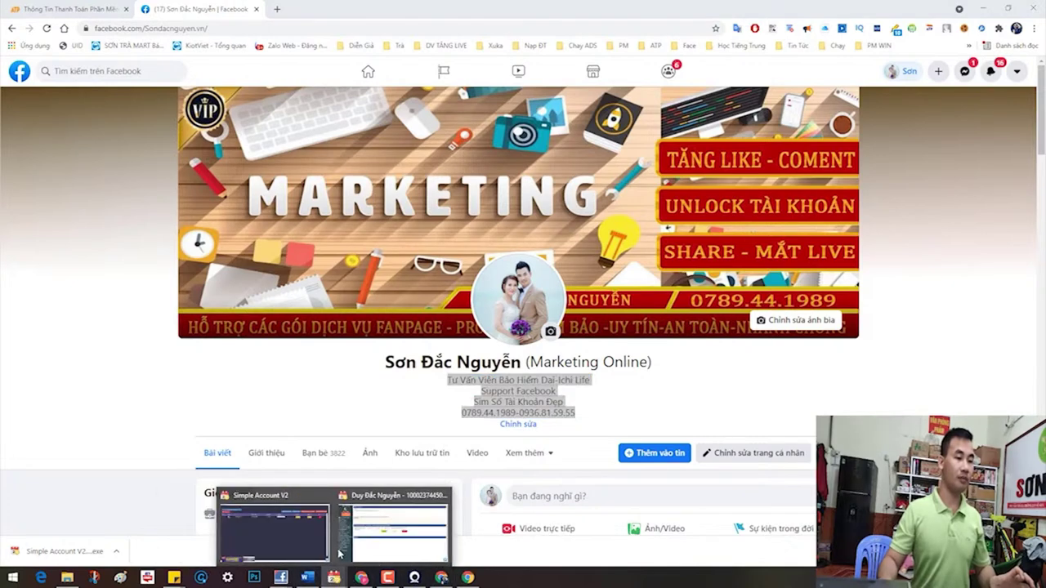
click(368, 535)
Paste the copied bio lines into the comment box, then clear it again.
click(183, 109)
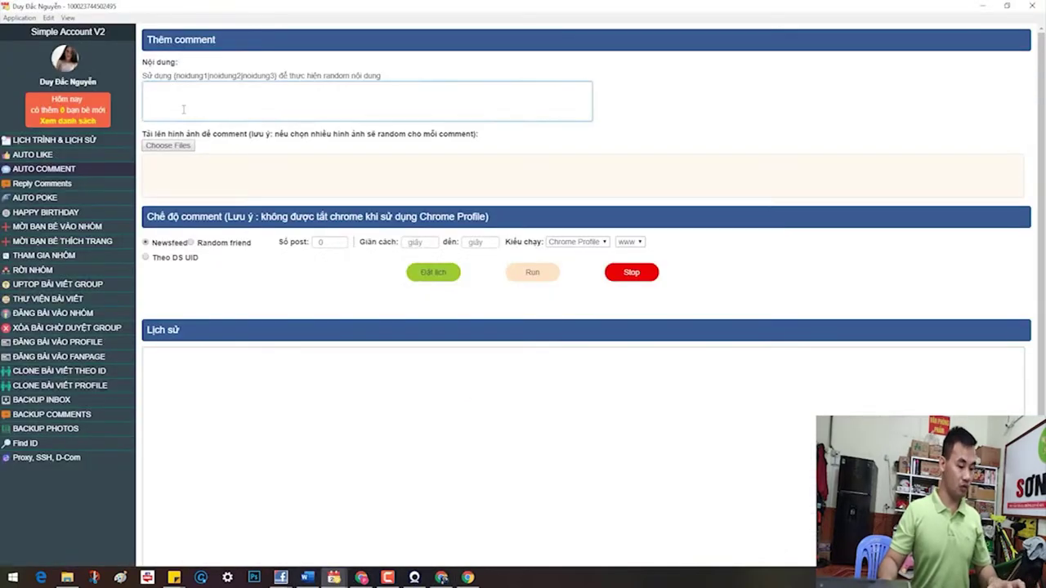
key(ctrl+v)
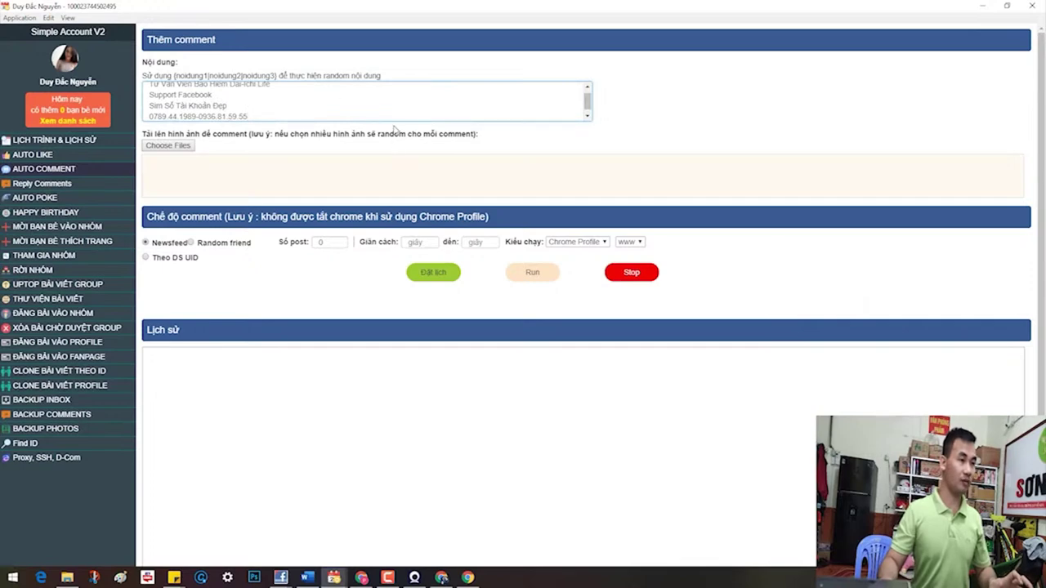
scroll(351, 111, up, 1)
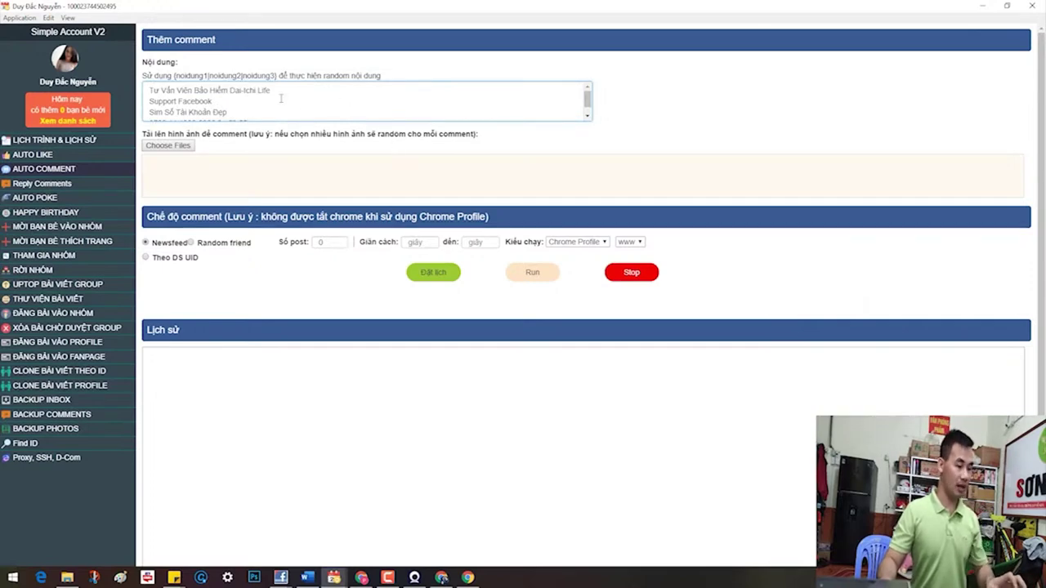
key(ctrl+a)
key(BackSpace)
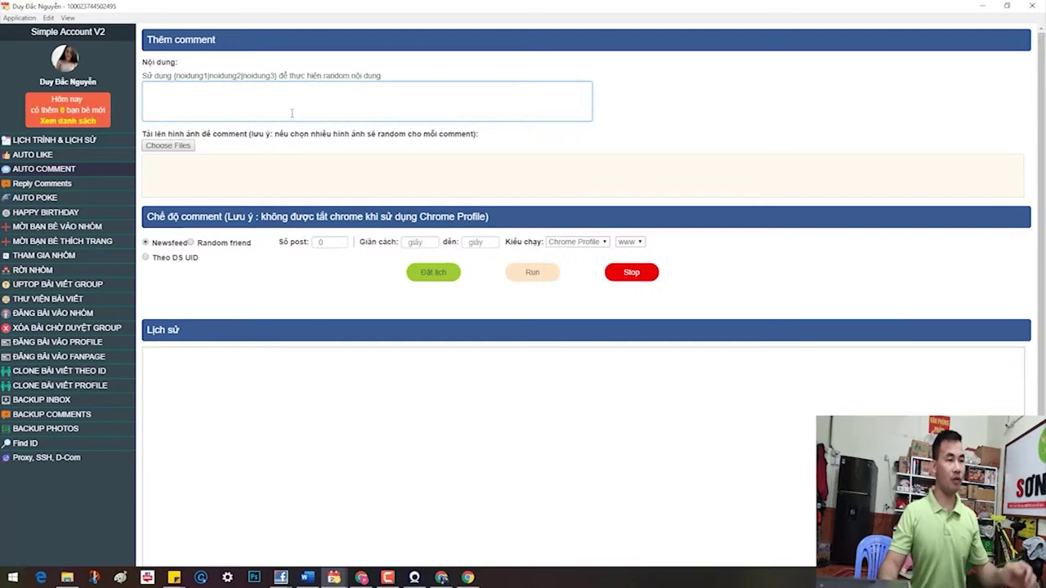
Attach all eight Untitled images from D:\DICH VU\dich vu chuyen tien as comment pictures.
click(160, 146)
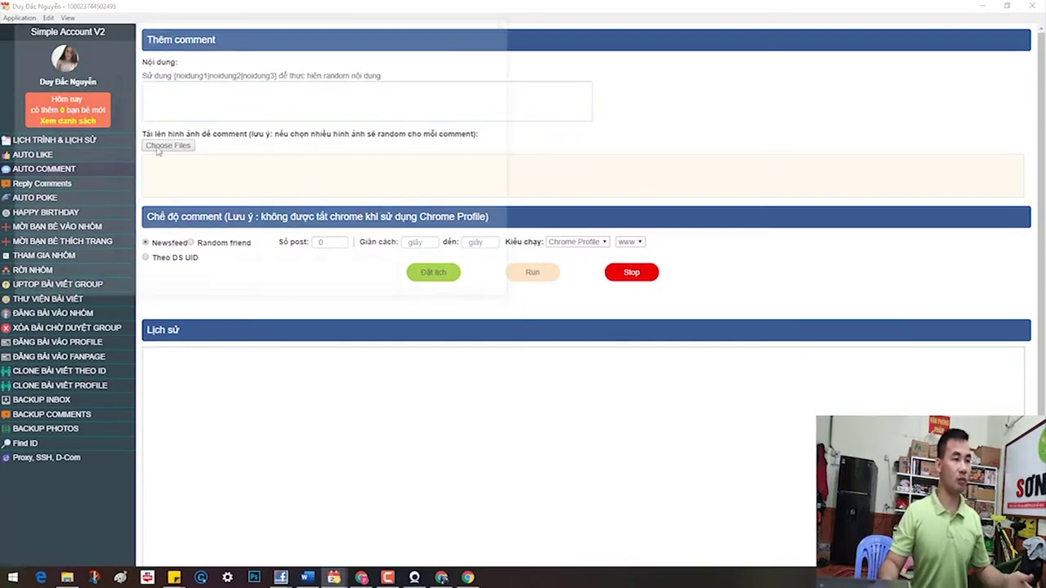
scroll(151, 201, down, 3)
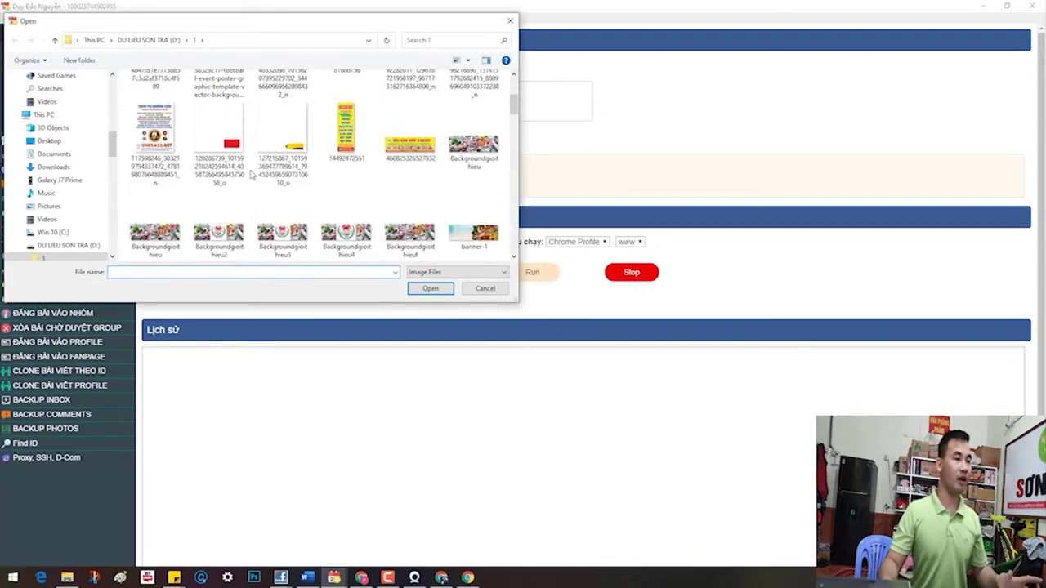
scroll(151, 200, down, 1)
scroll(103, 179, up, 1)
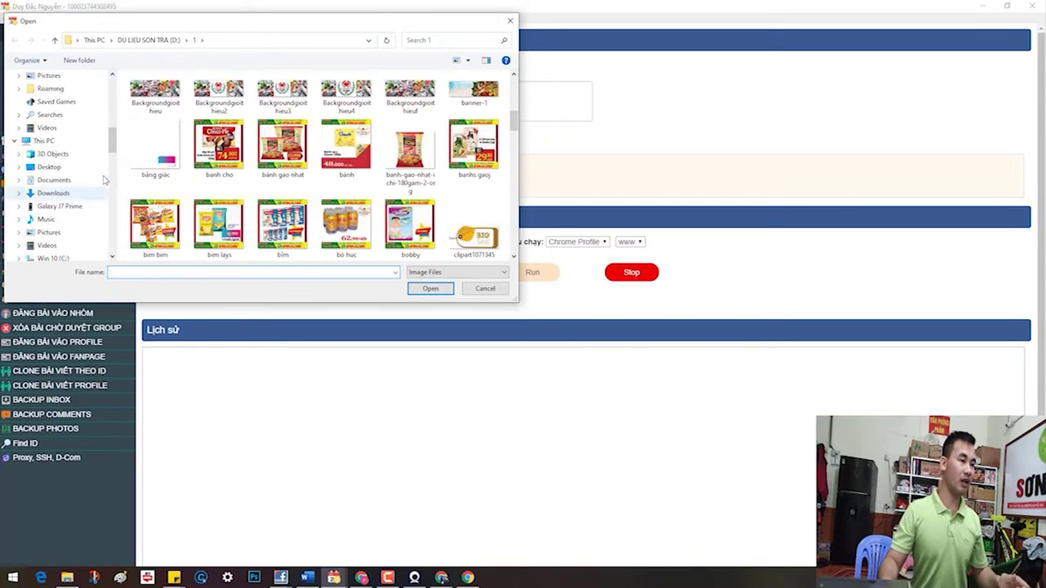
scroll(104, 180, up, 4)
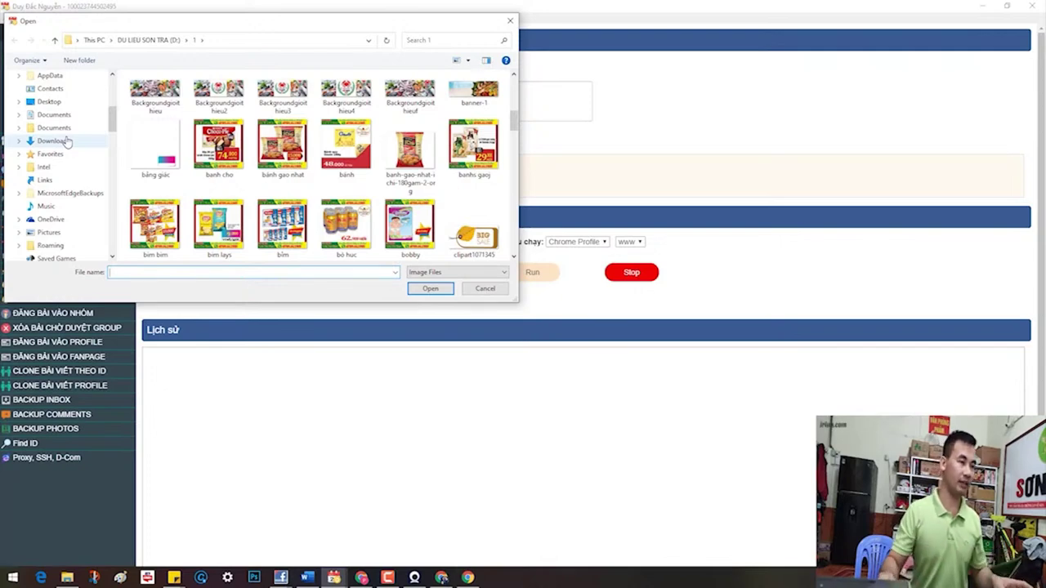
double_click(400, 23)
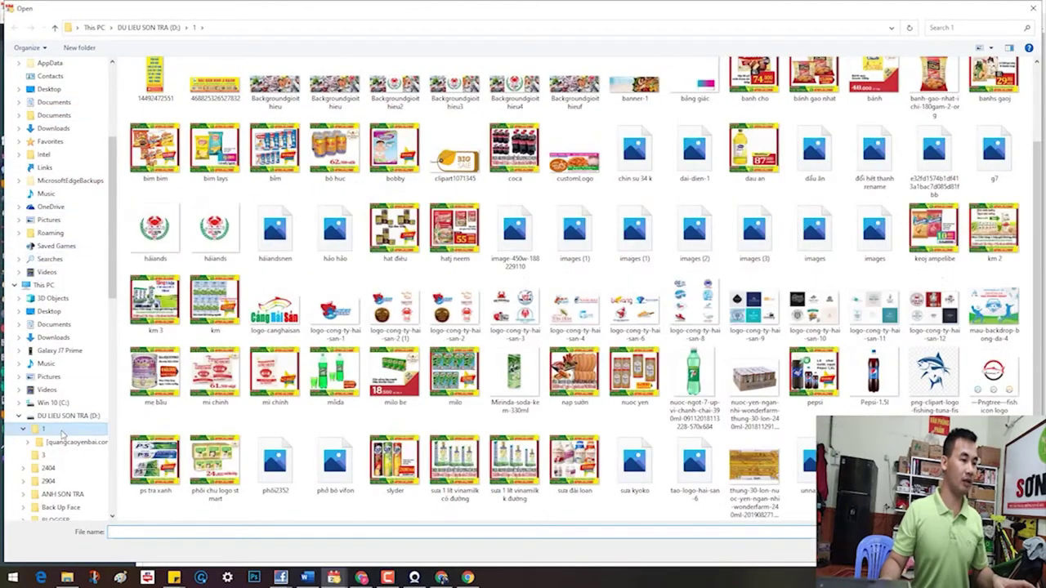
click(50, 455)
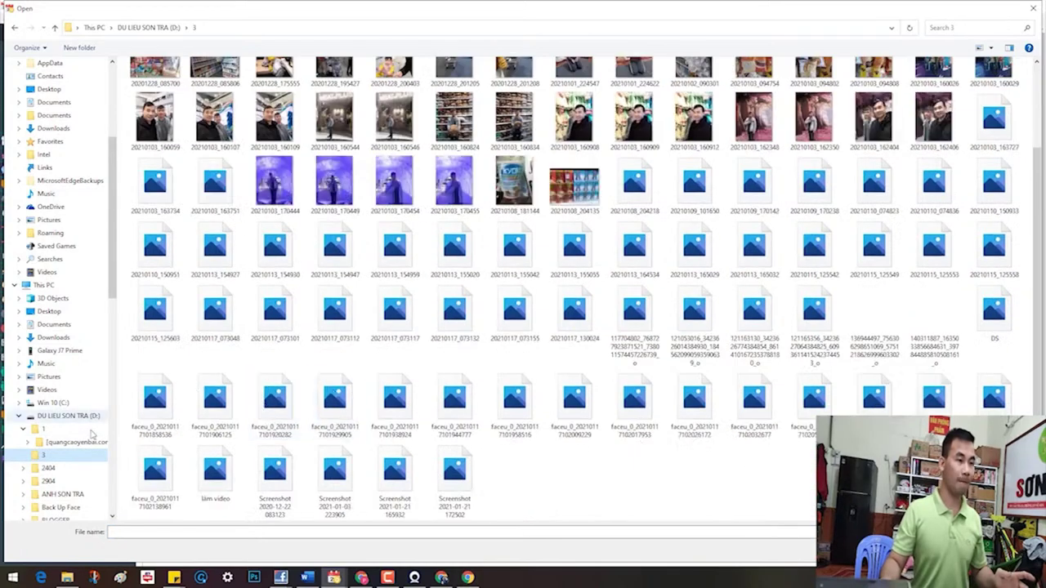
click(62, 416)
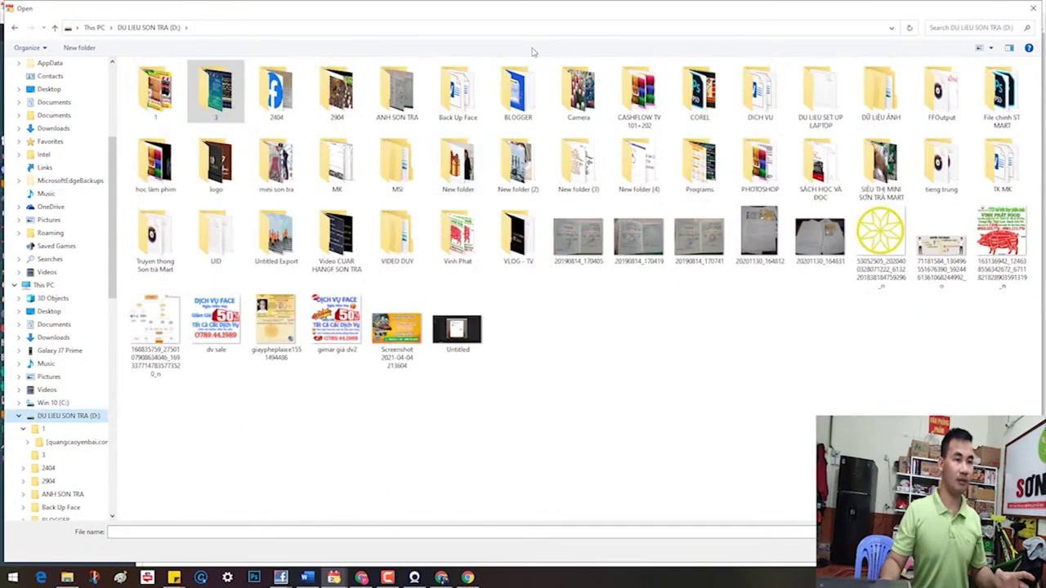
click(756, 94)
double_click(756, 94)
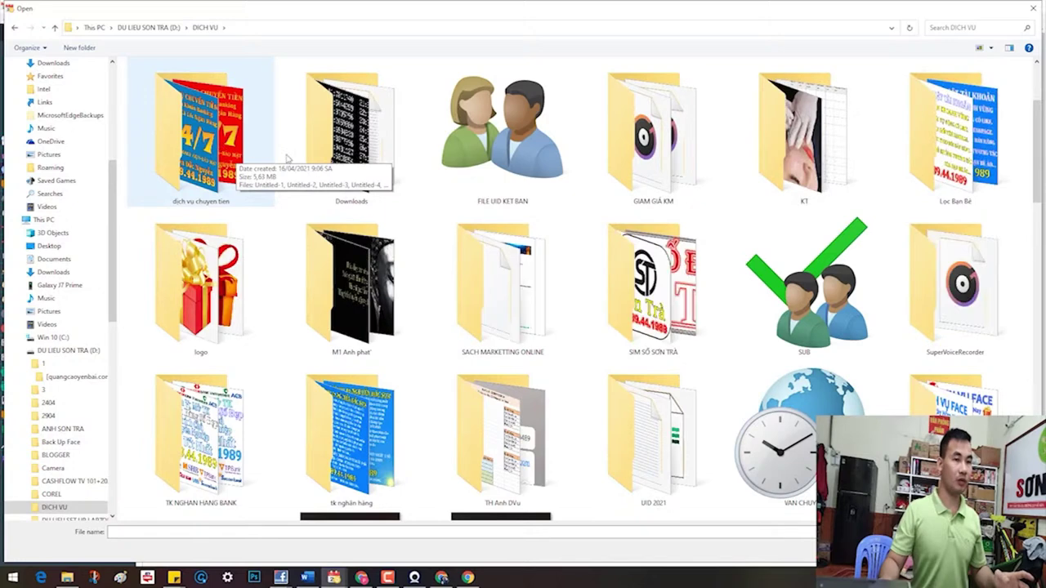
double_click(200, 131)
drag(696, 135, 83, 29)
key(Return)
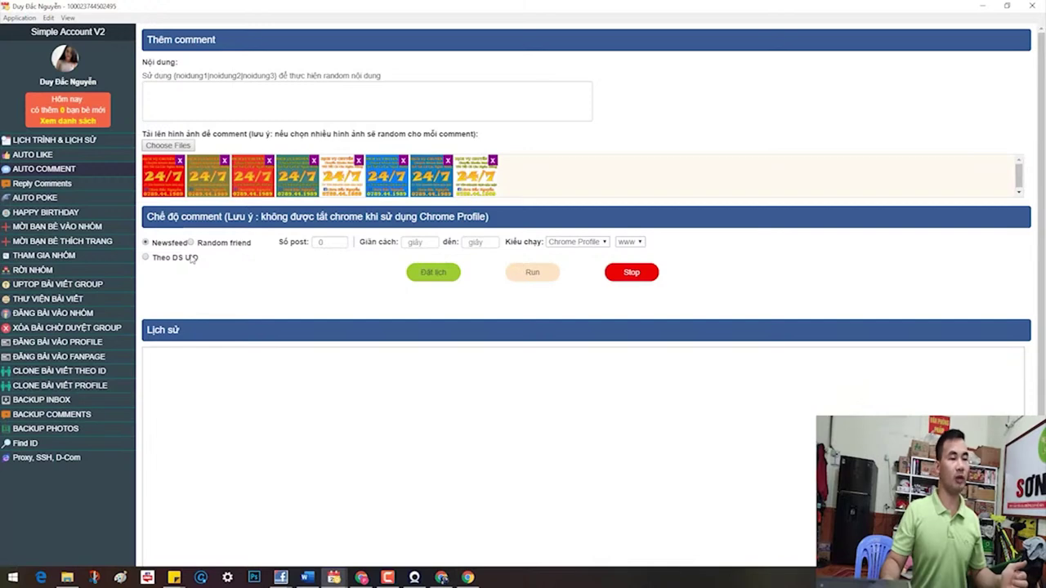
Set 5 posts with a 30–120 second gap and start the auto-comment run.
click(340, 242)
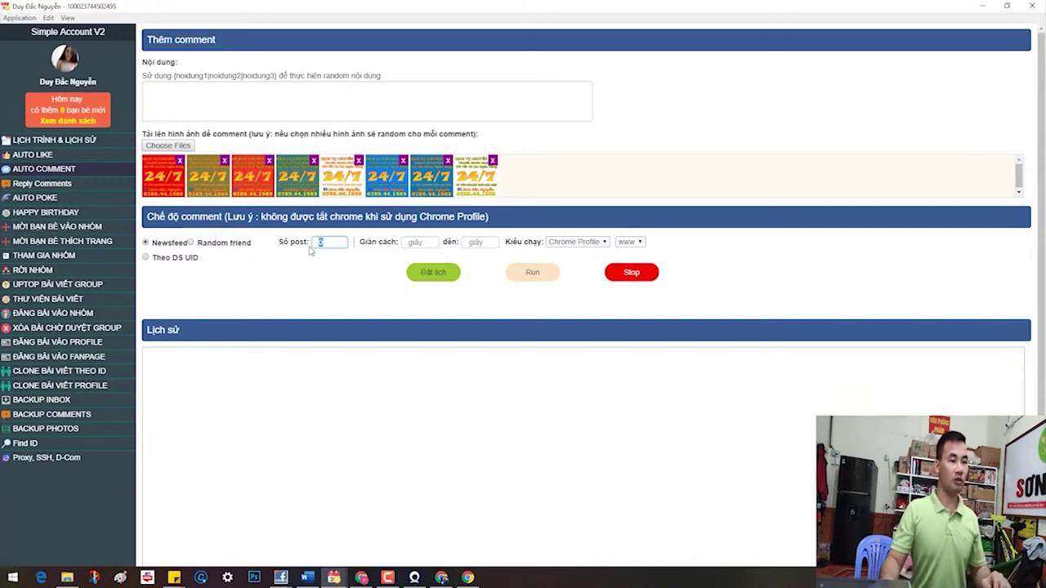
text(5)
click(433, 246)
text(30)
key(Tab)
text(1)
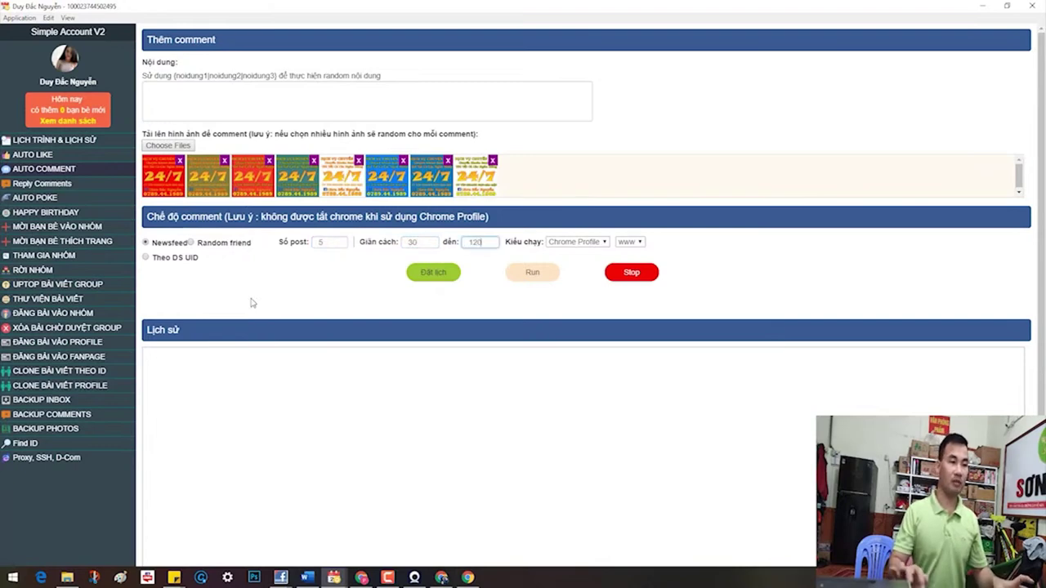
click(541, 276)
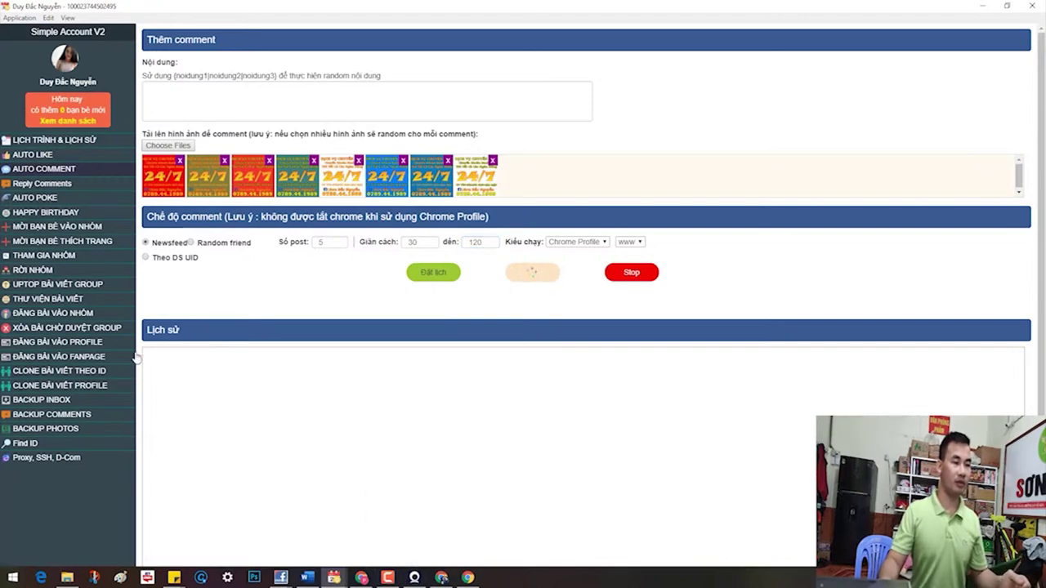
Select the first commented post's Facebook link in the Lịch sử log.
right_click(391, 578)
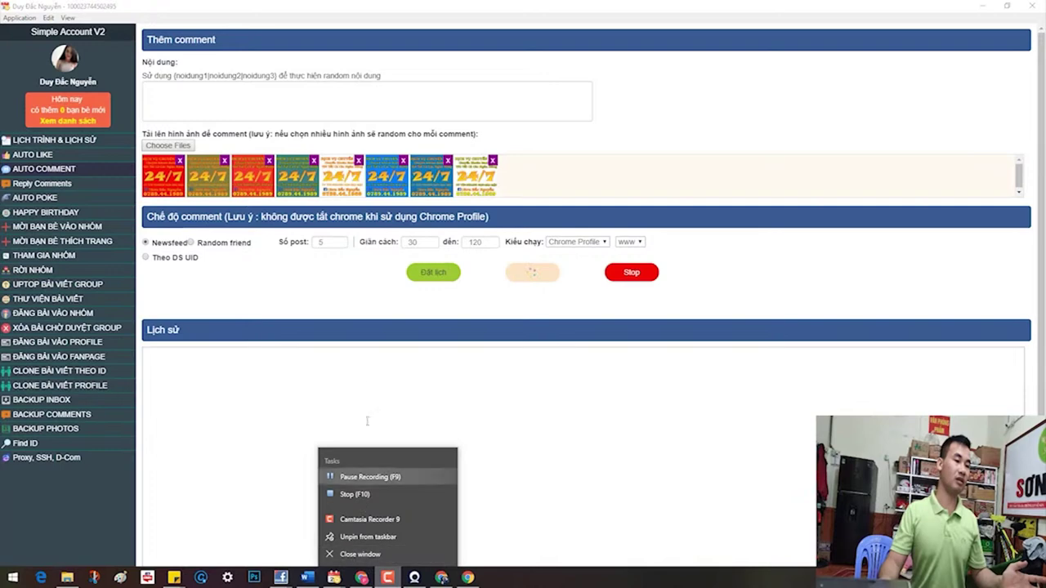
click(246, 408)
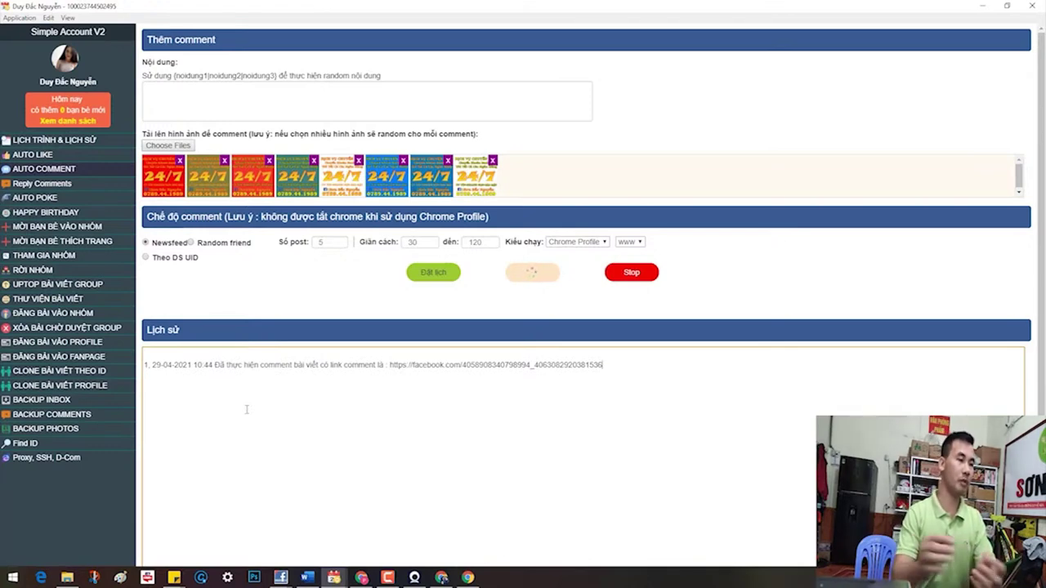
drag(675, 370, 392, 365)
key(ctrl+c)
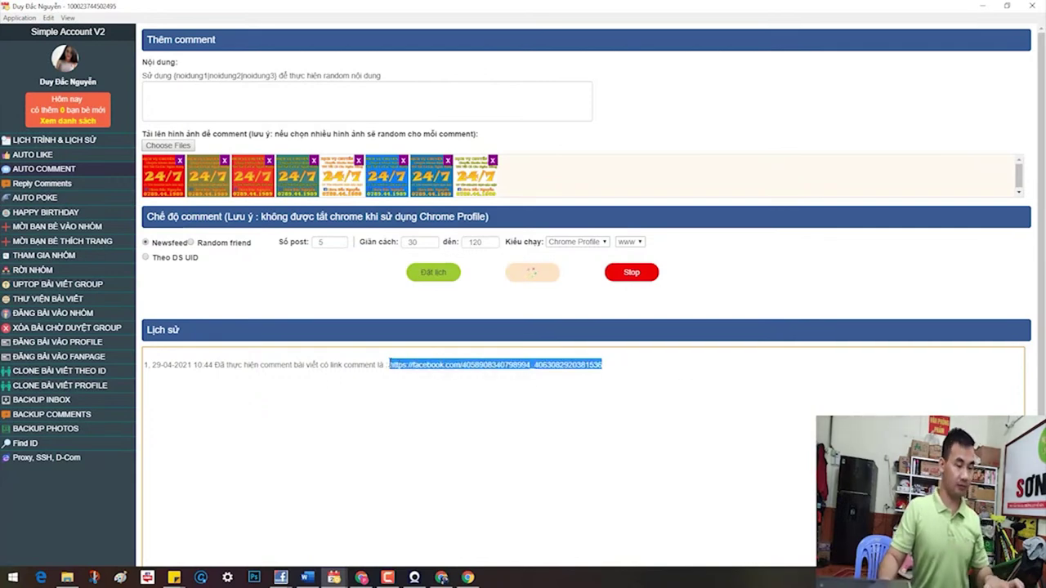
Paste and load the comment link in the Chrome window showing Facebook.
click(442, 577)
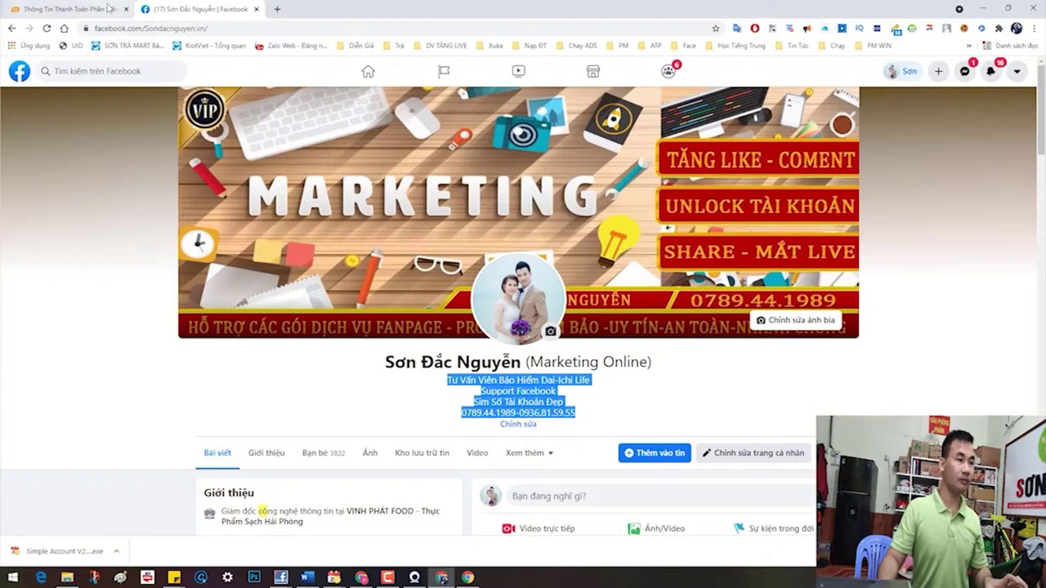
click(193, 28)
key(ctrl+v)
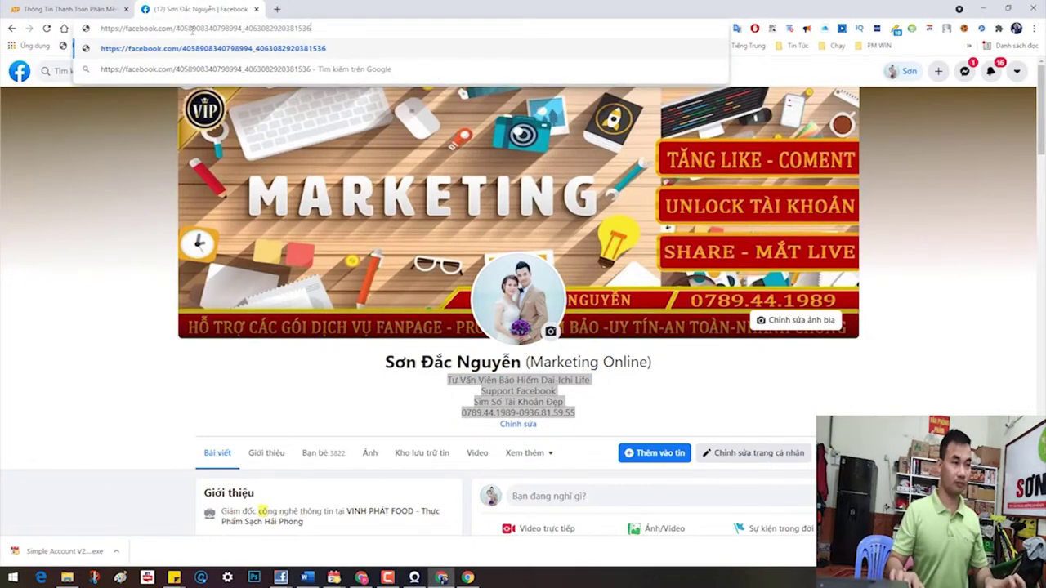
key(Return)
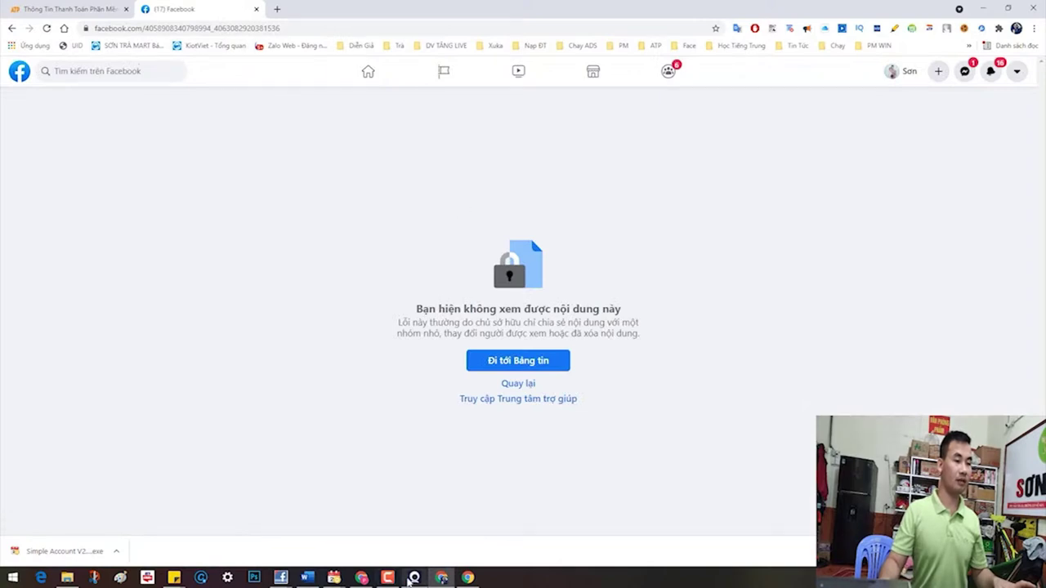
Load the comment link in the automated Chrome window and scroll down to the comment.
click(469, 578)
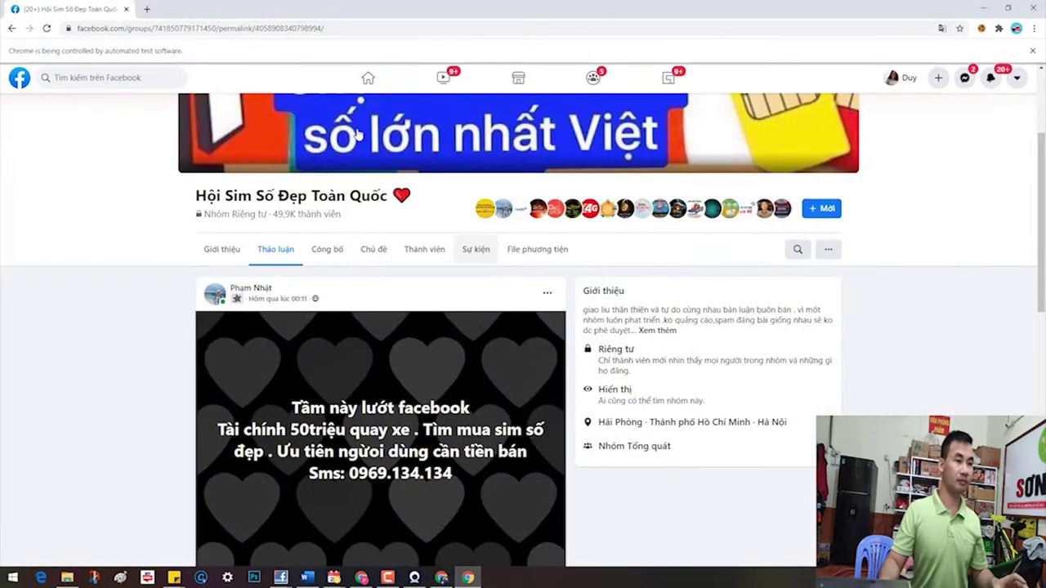
click(324, 27)
key(ctrl+v)
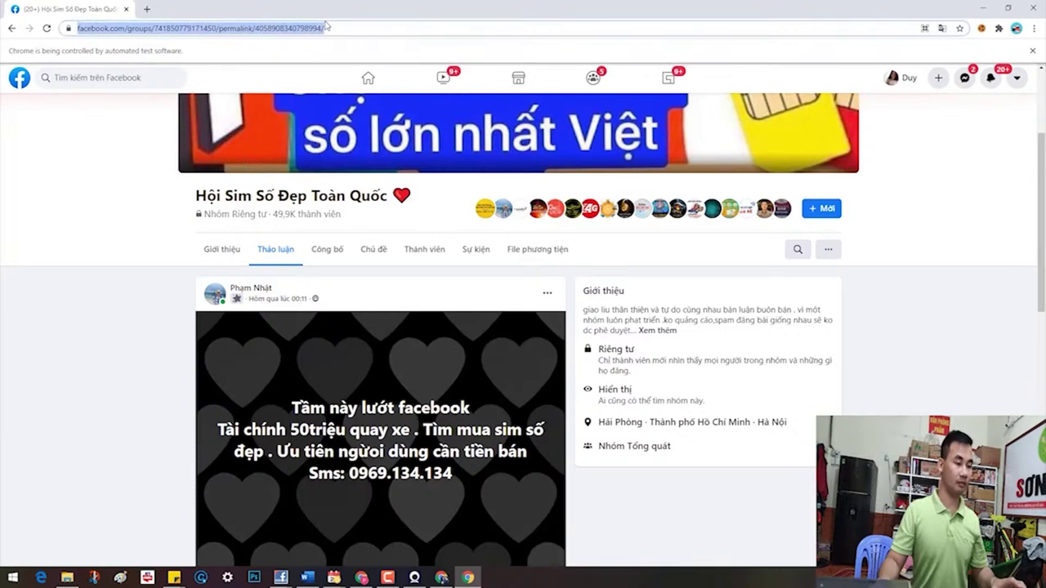
key(Return)
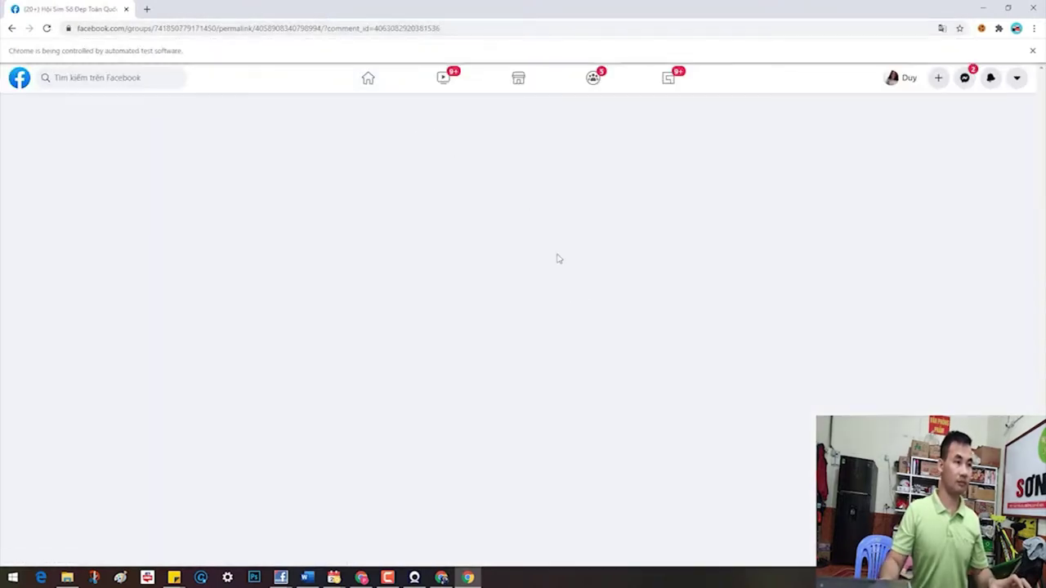
scroll(582, 275, down, 2)
scroll(582, 274, down, 15)
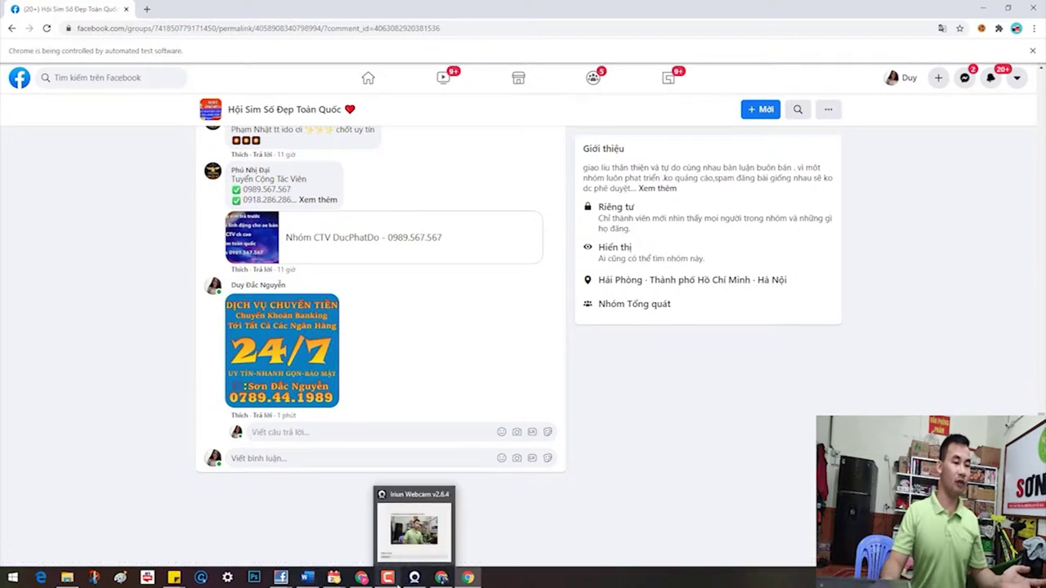
Minimize Simple Account V2 and scroll the group post to view the 24/7 image comment.
mouse_move(363, 578)
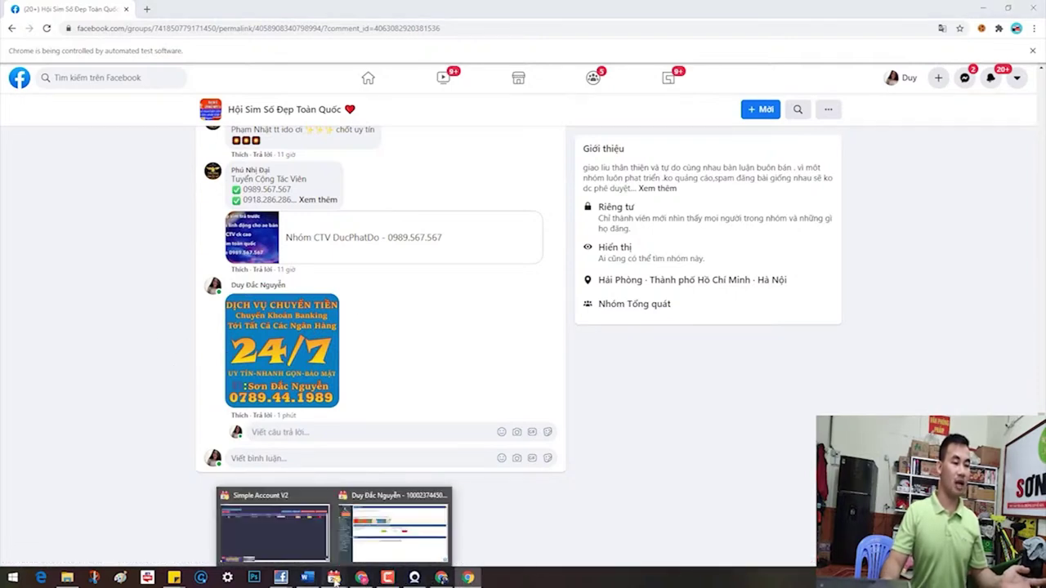
click(377, 531)
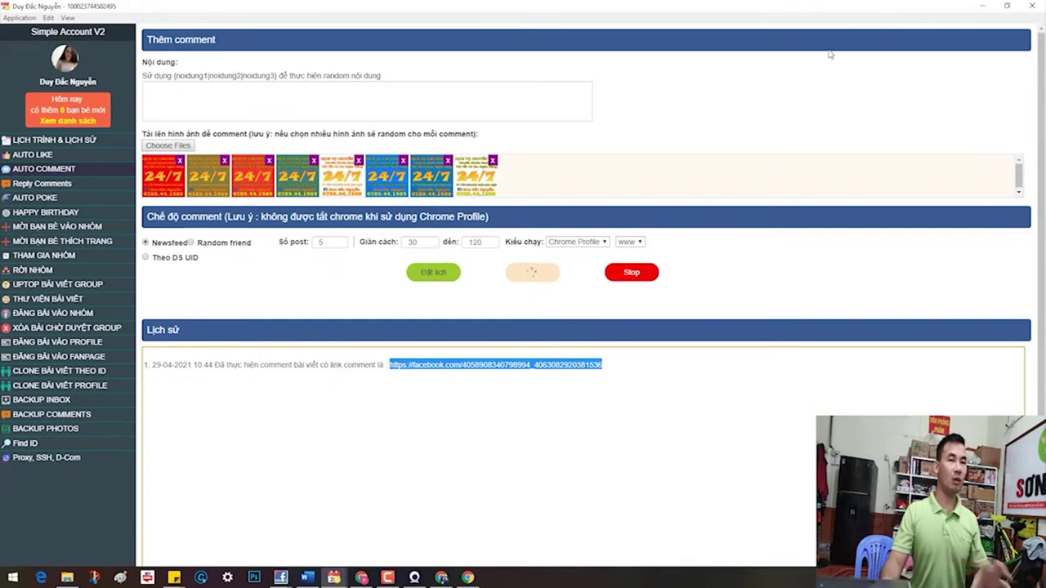
click(981, 6)
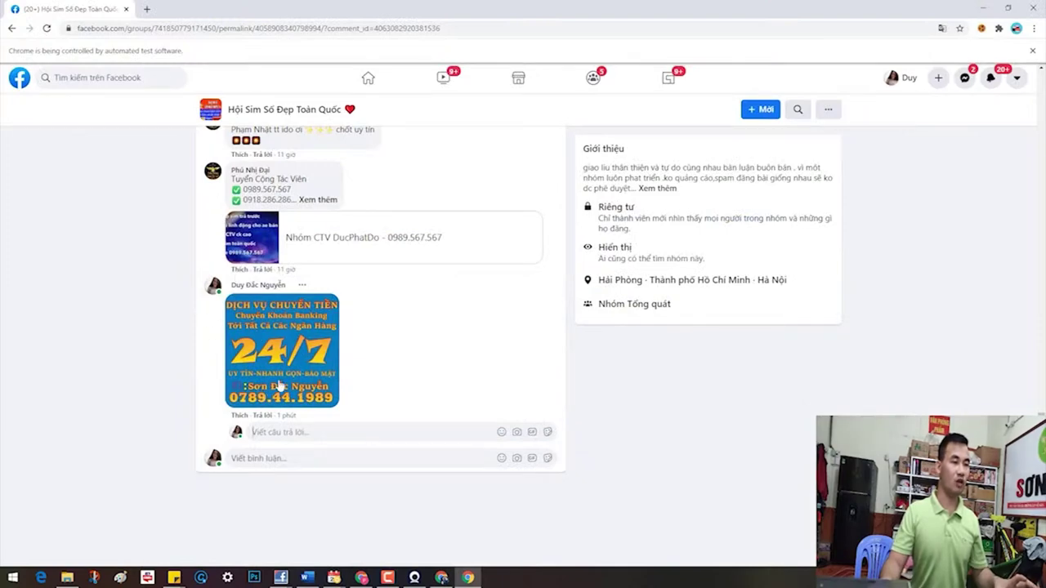
scroll(291, 416, up, 1)
scroll(290, 415, up, 15)
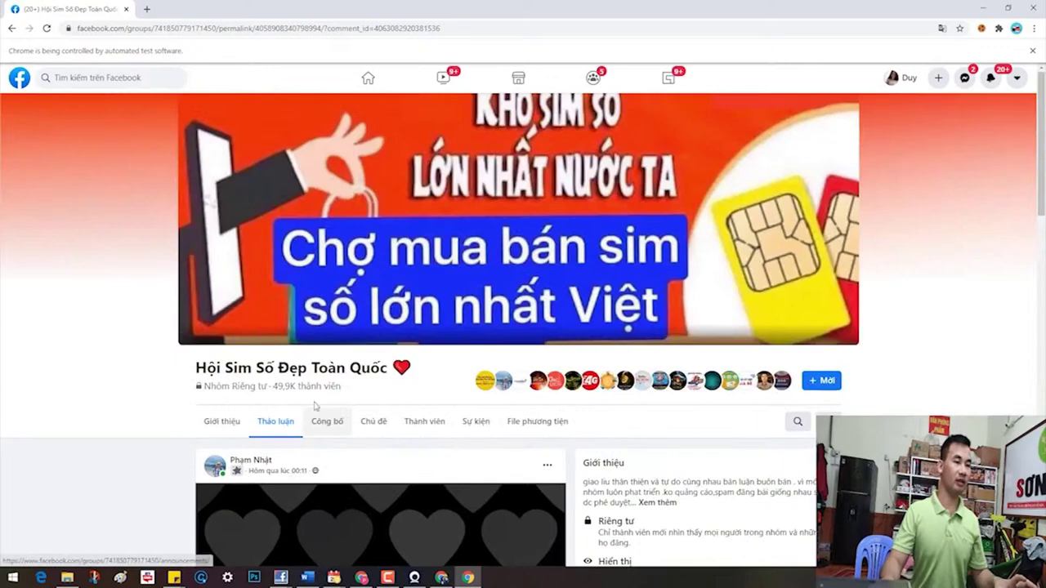
scroll(304, 415, down, 3)
mouse_move(389, 580)
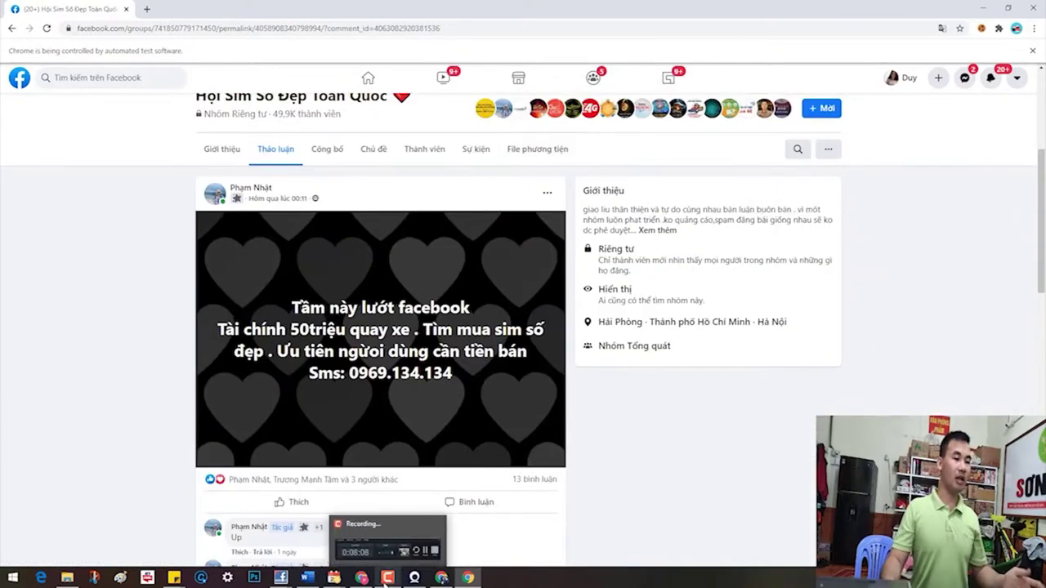
mouse_move(336, 579)
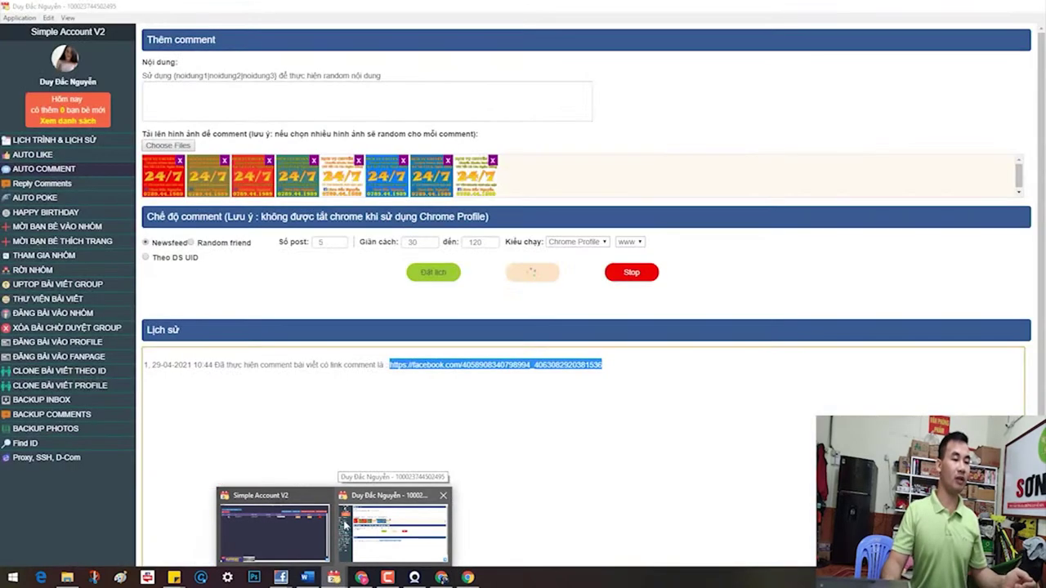
Activate the Simple Account V2 window from its taskbar preview.
click(363, 525)
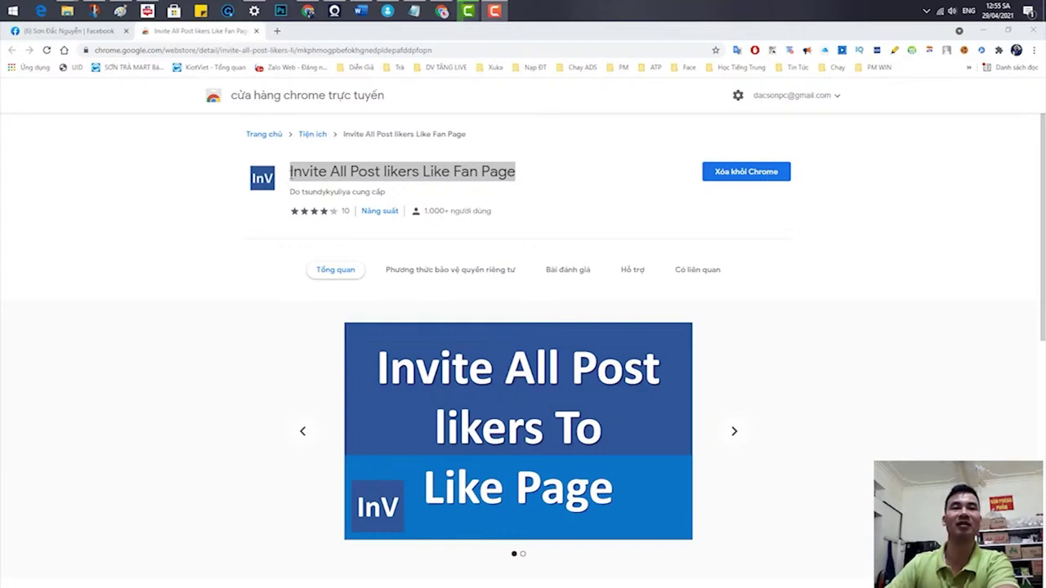
Copy the extension name 'Invite All Post likers Like Fan Page' from the page.
drag(290, 171, 325, 156)
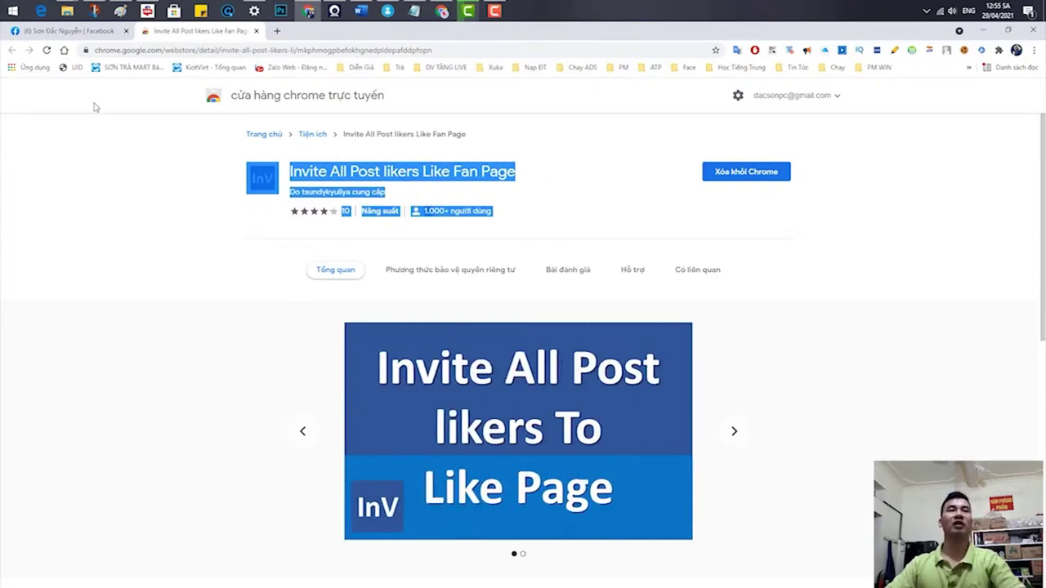
drag(522, 173, 291, 172)
right_click(292, 172)
click(314, 178)
click(499, 143)
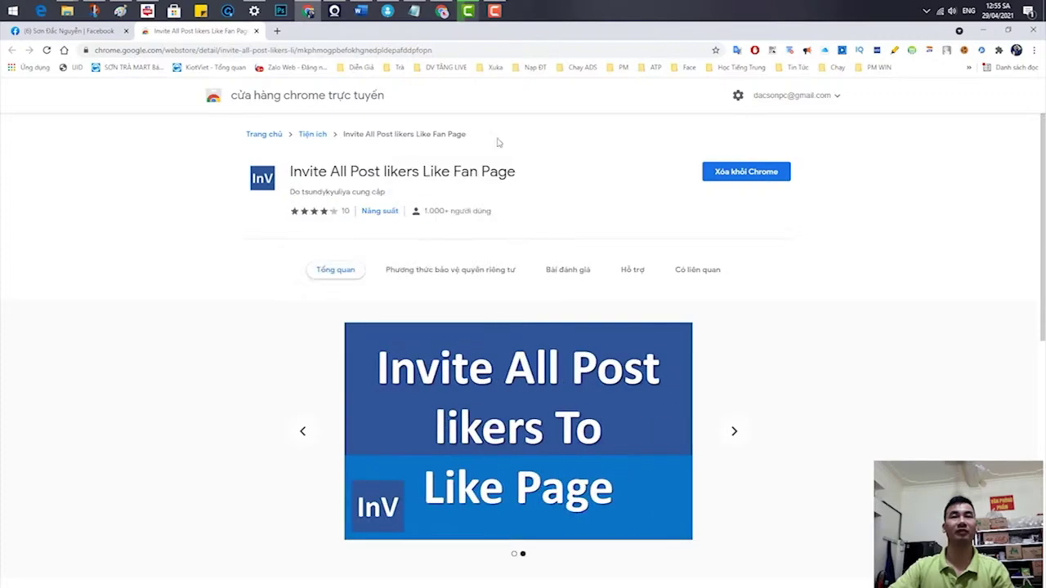
drag(499, 143, 345, 135)
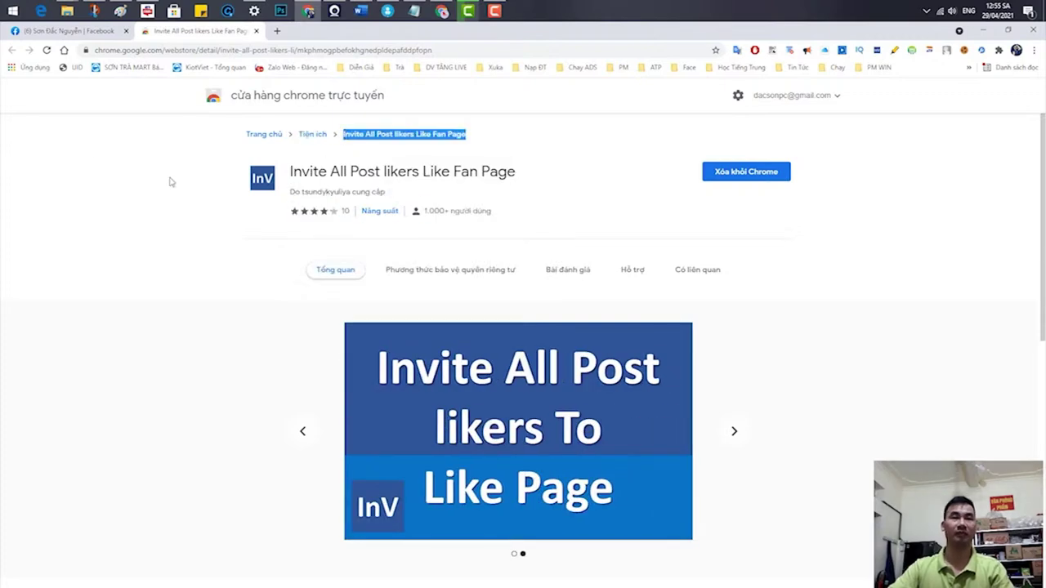
Search the Chrome Web Store for the copied extension name and open its store page.
click(31, 67)
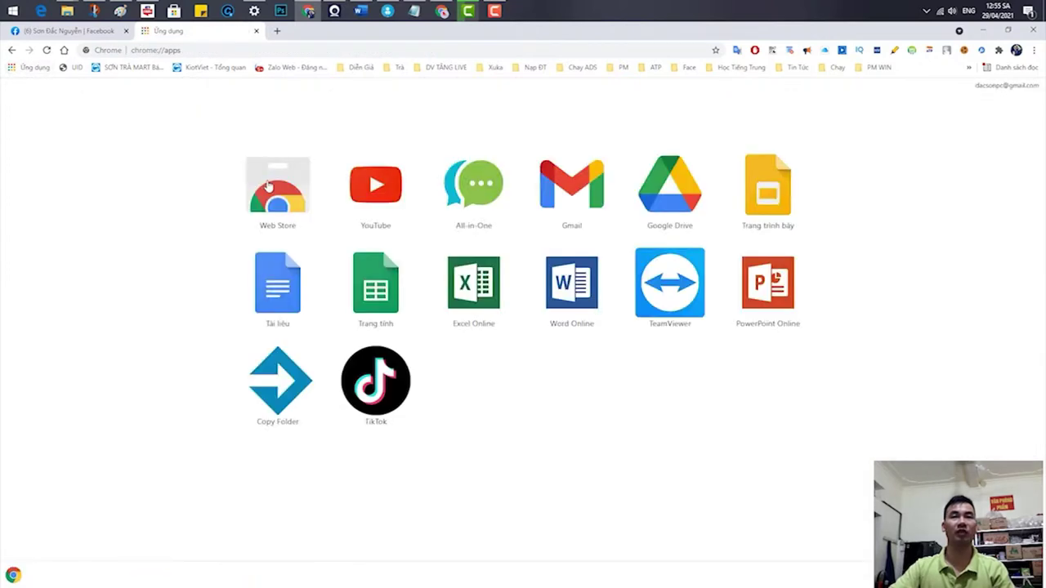
click(268, 187)
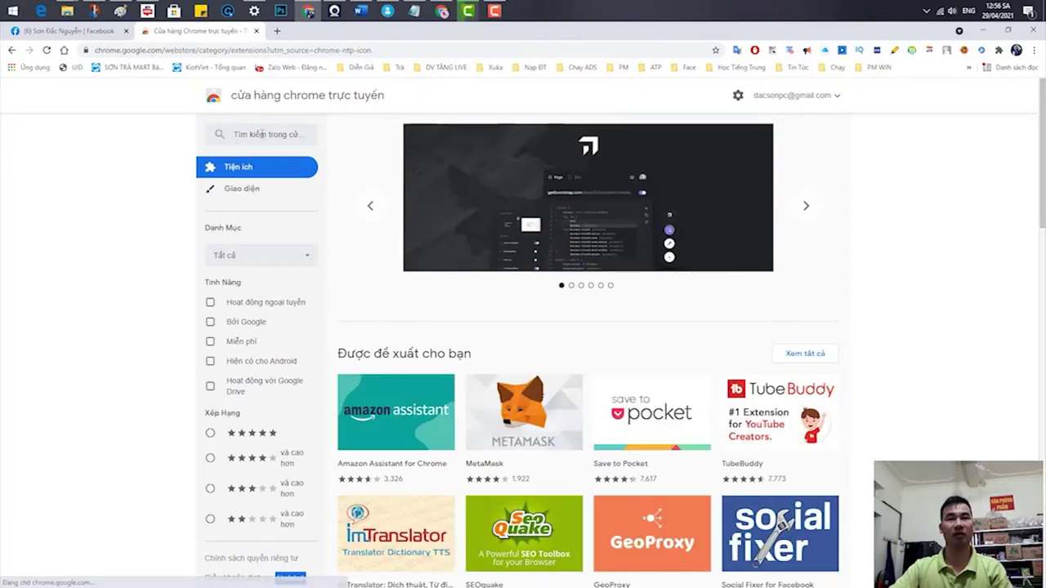
click(276, 134)
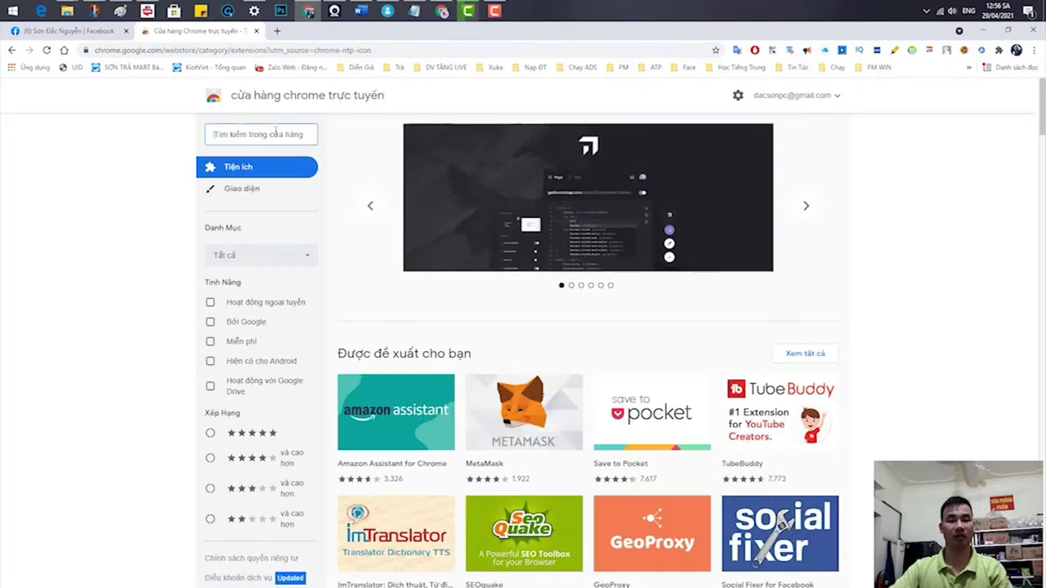
key(ctrl+v)
key(Return)
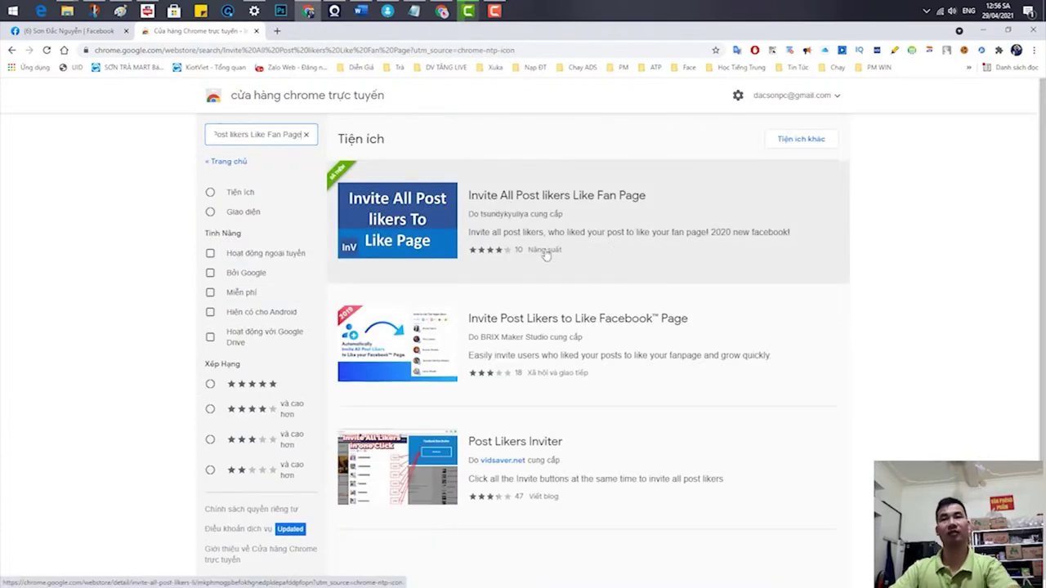
click(557, 194)
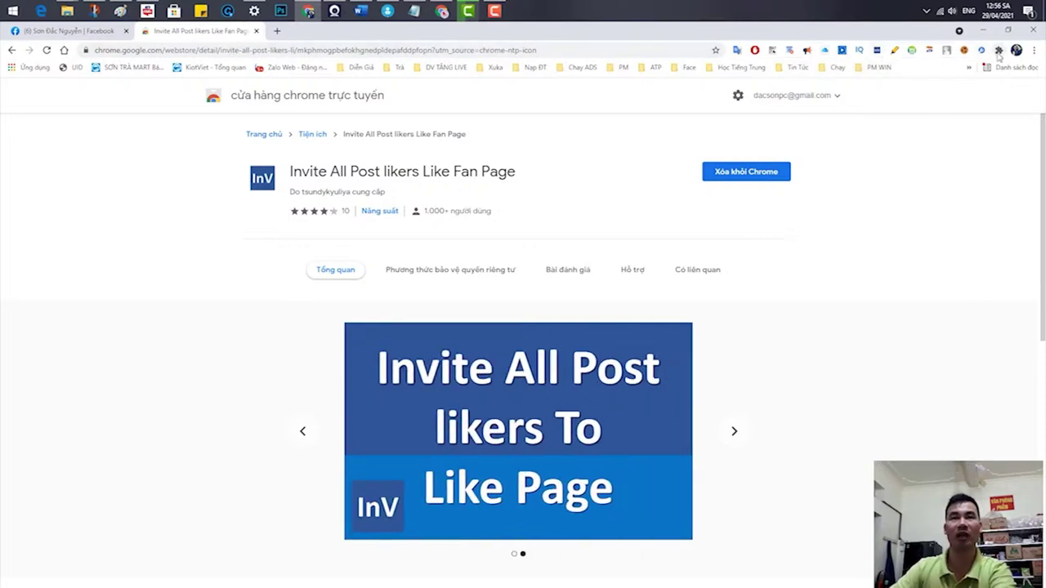
Minimize and restore Chrome, then close the extension's Web Store tab.
mouse_move(311, 21)
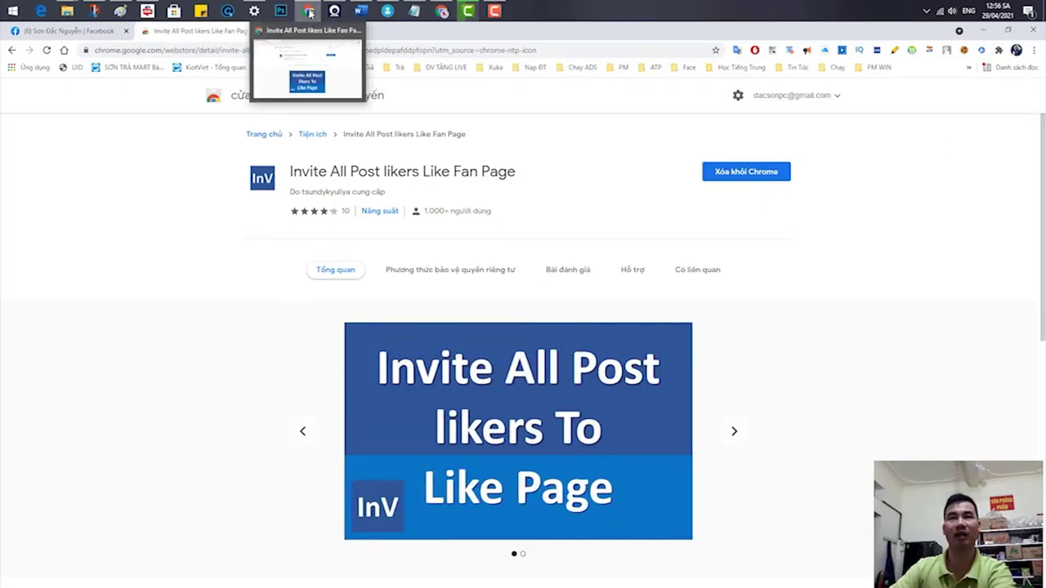
click(309, 13)
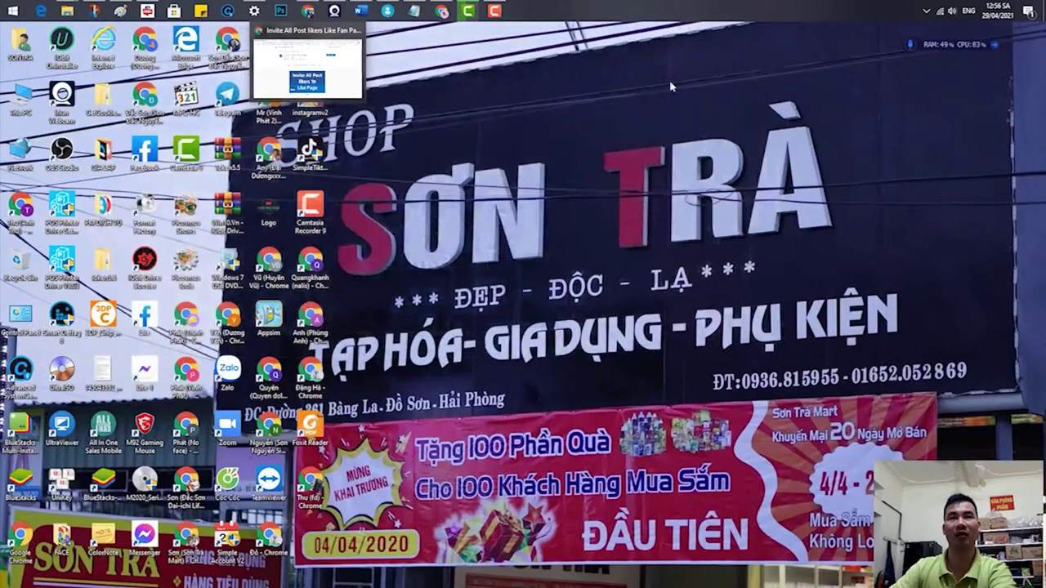
click(309, 10)
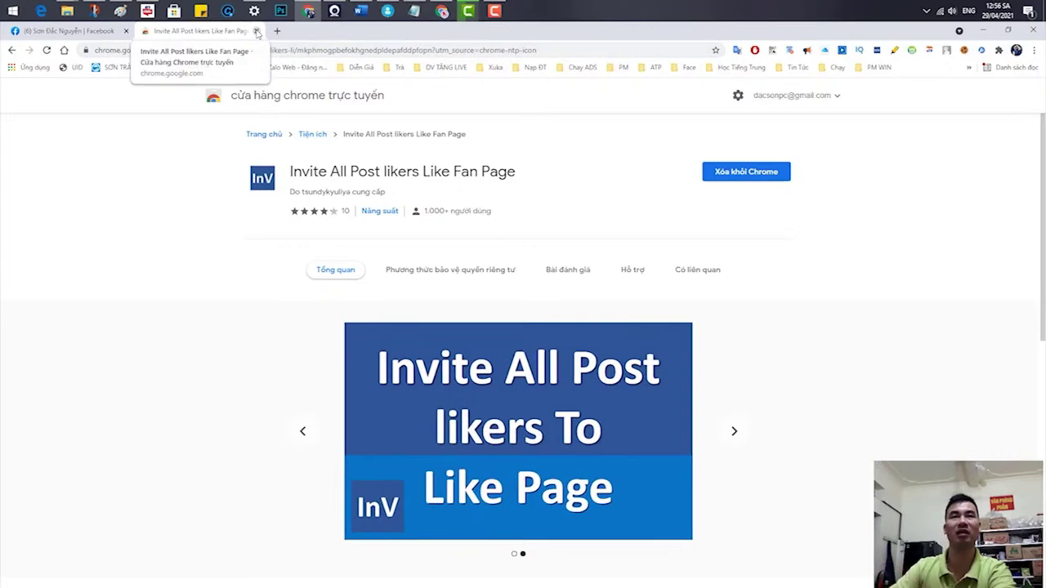
click(256, 31)
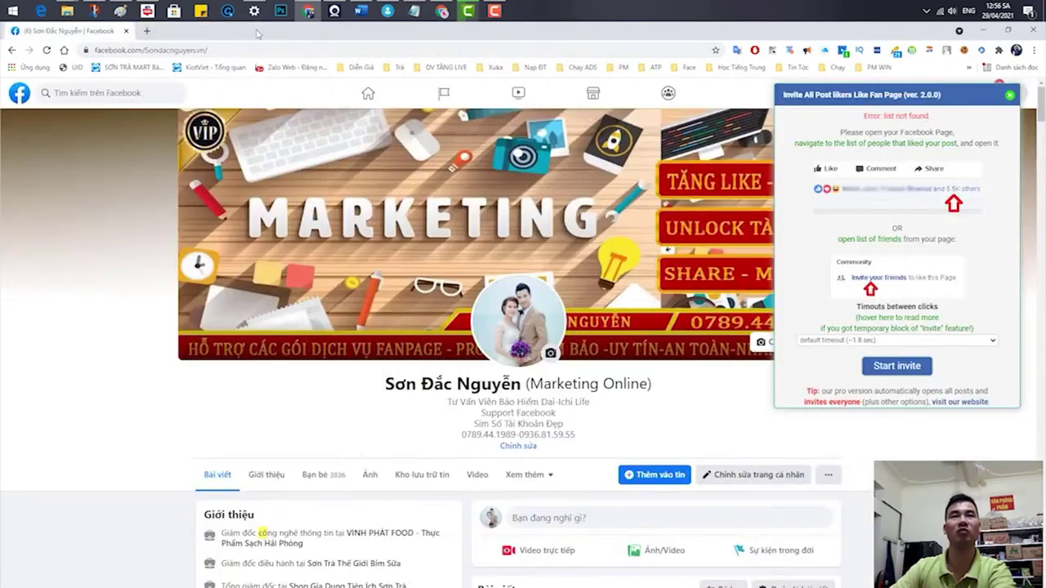
Dismiss the extension popup and open Vi Anh Là Gió from the Pages you manage.
click(1008, 97)
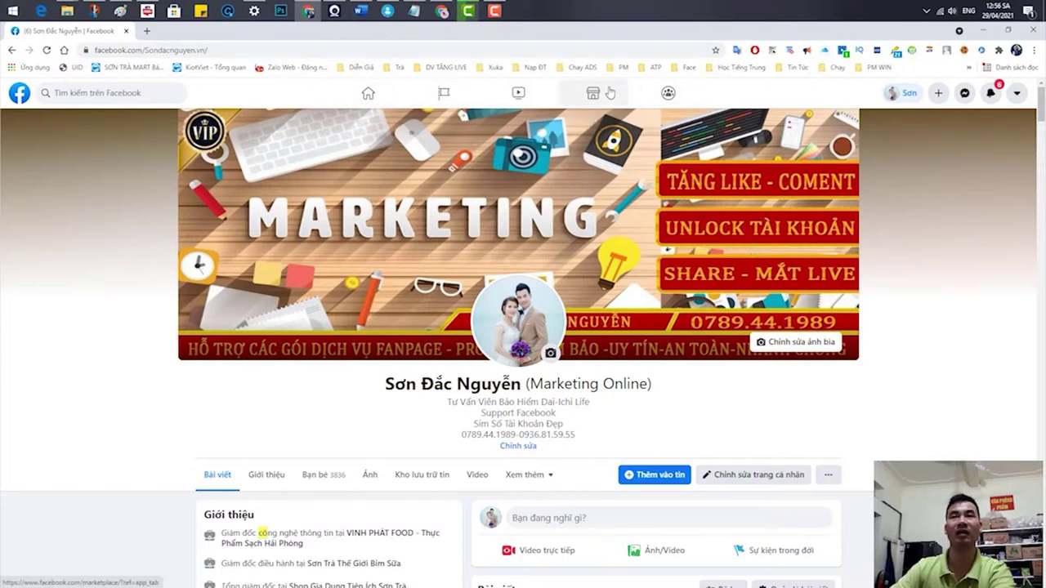
click(444, 93)
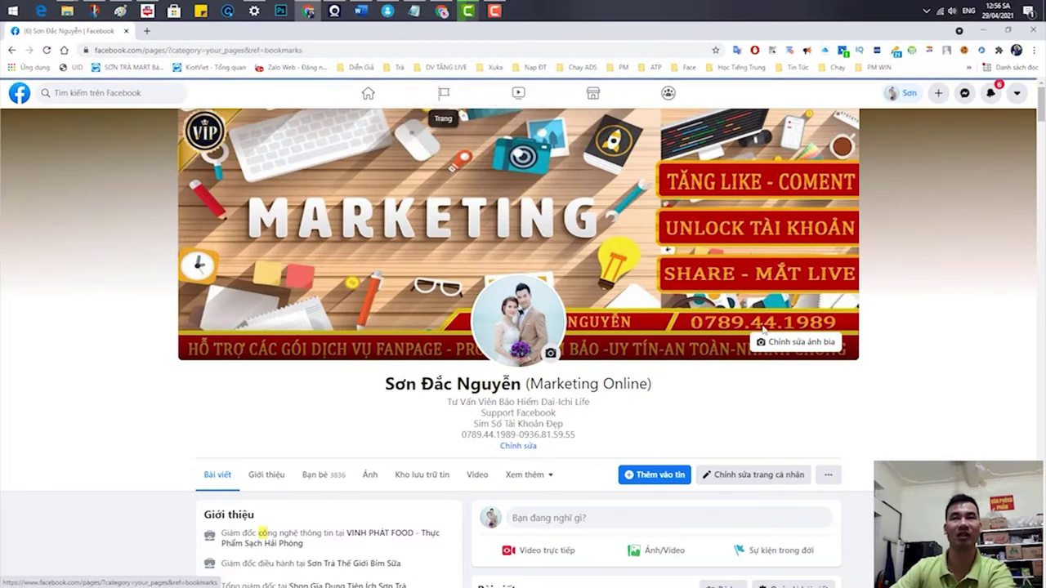
scroll(464, 319, down, 2)
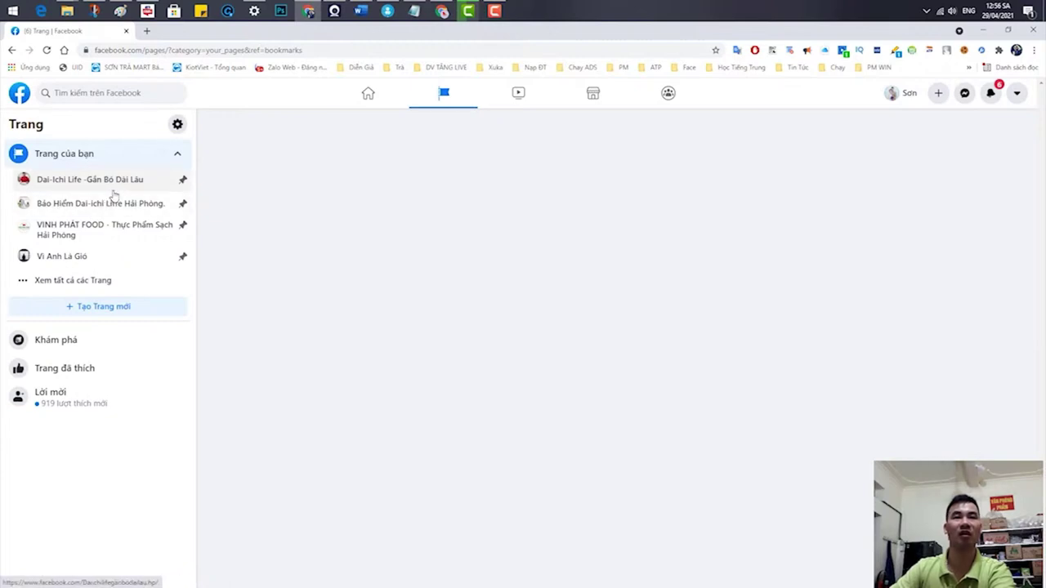
click(51, 258)
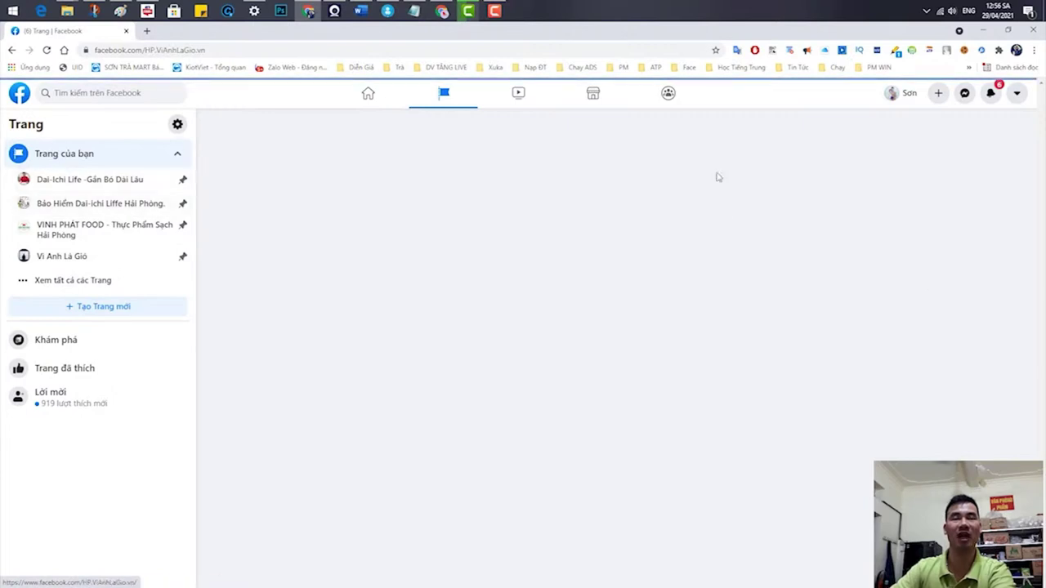
click(59, 259)
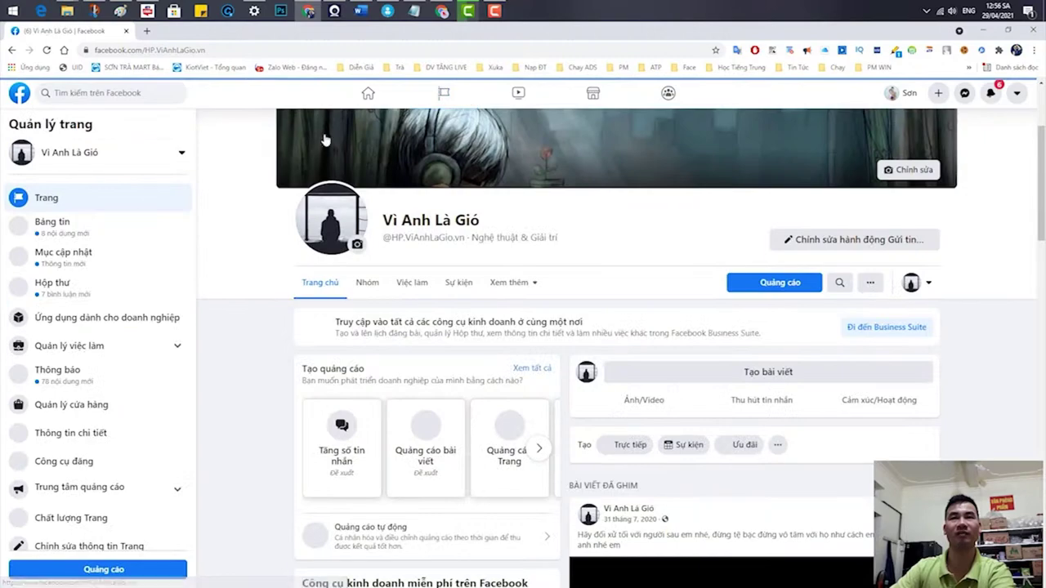
scroll(790, 193, down, 4)
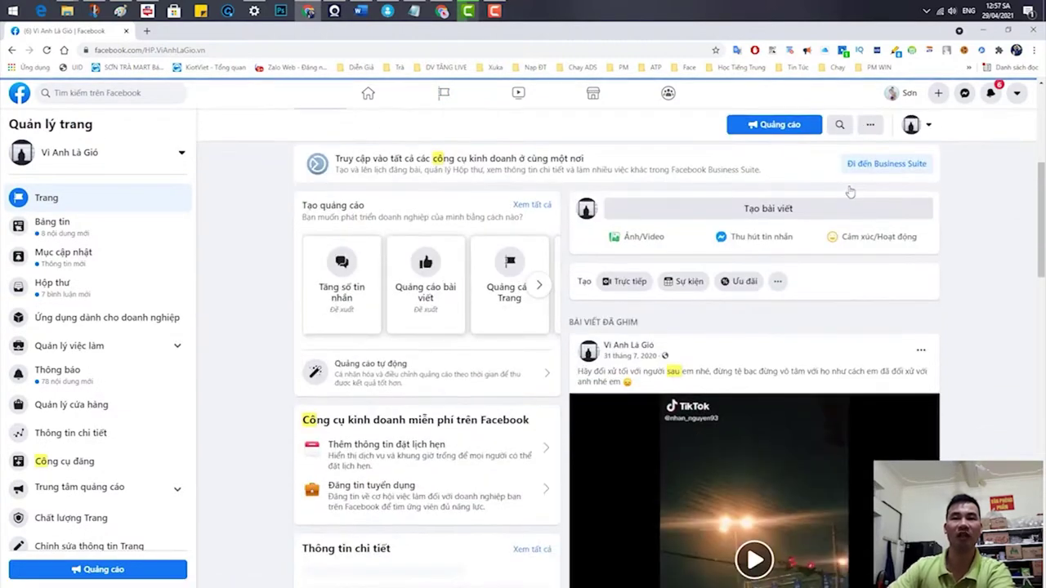
scroll(790, 193, down, 6)
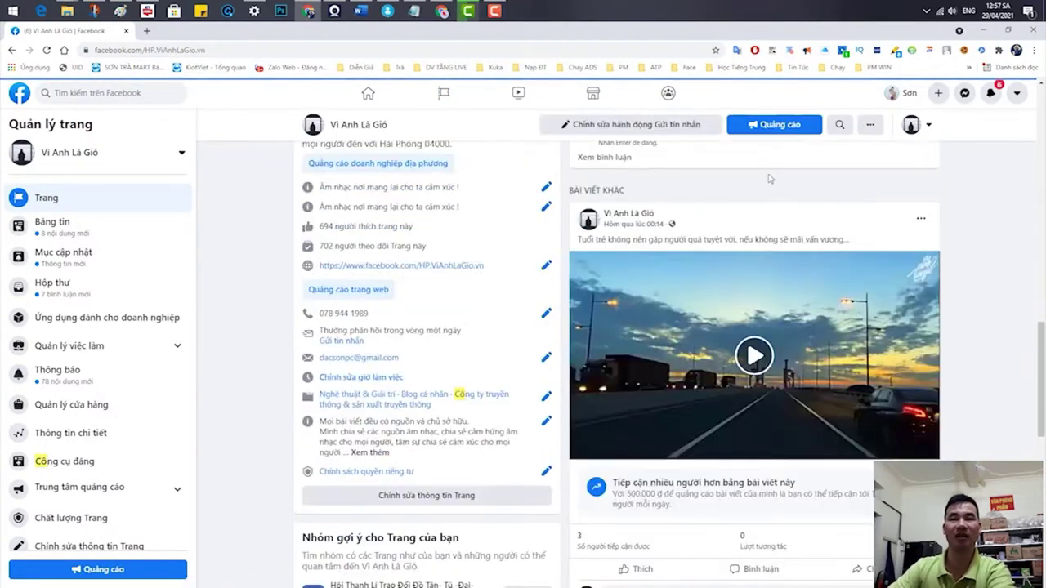
scroll(872, 155, down, 1)
scroll(875, 152, up, 2)
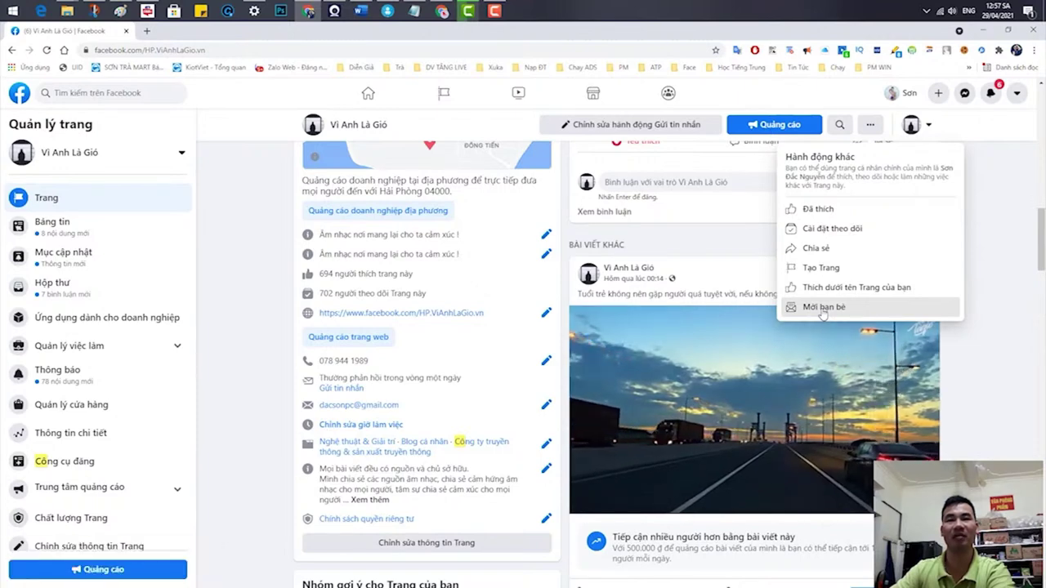
Briefly open and close the Page's invite-friends dialog, then browse the Vi Anh Là Gió Page.
click(823, 308)
scroll(469, 253, down, 1)
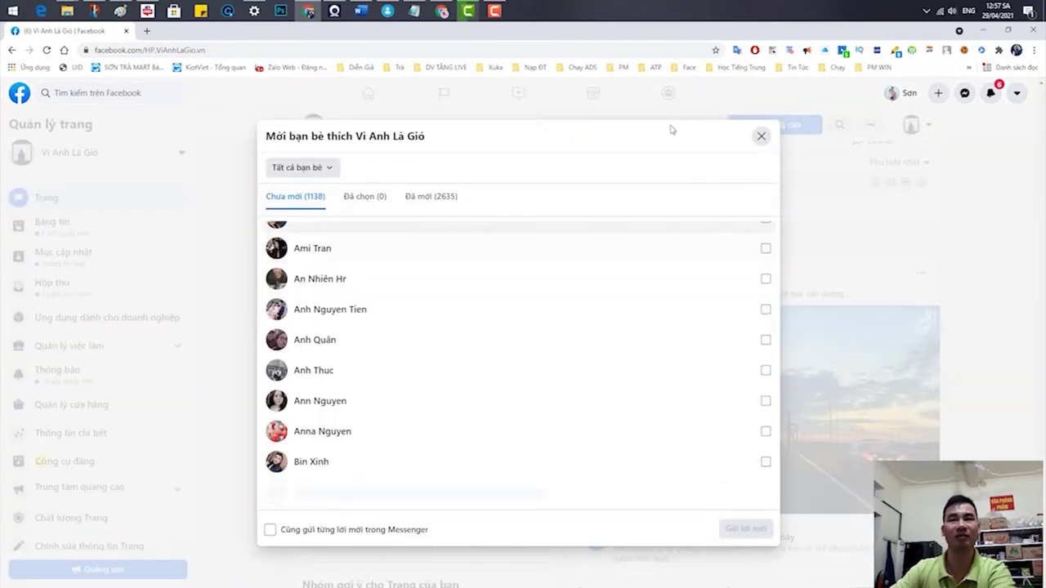
click(761, 135)
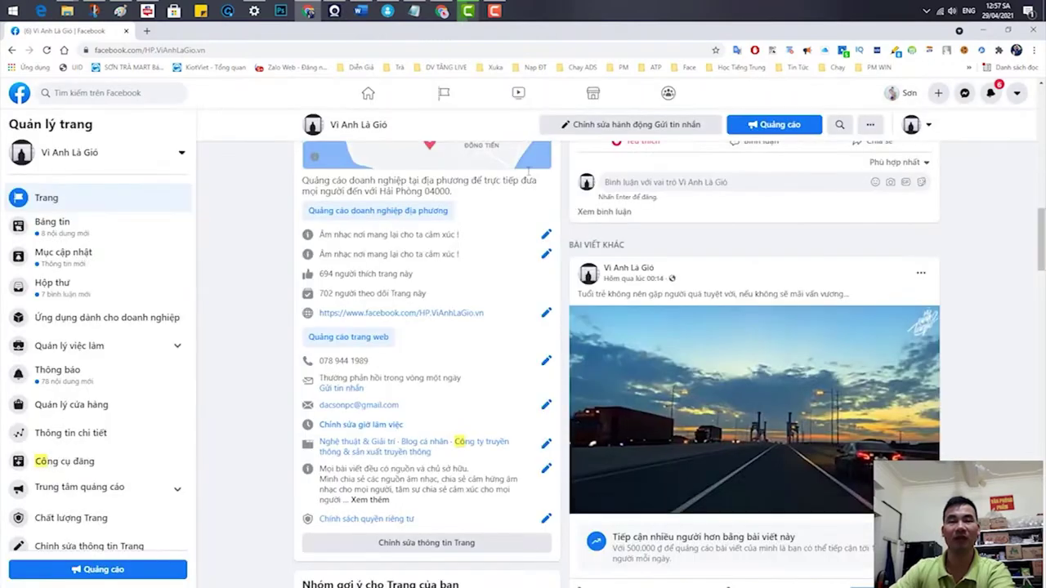
scroll(556, 184, down, 3)
scroll(556, 182, down, 1)
scroll(233, 280, up, 3)
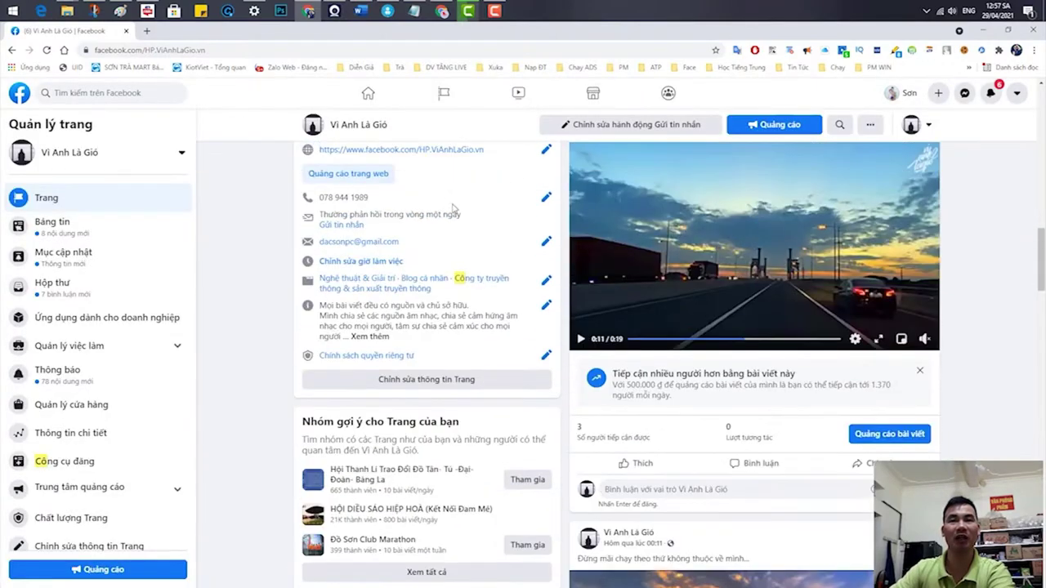
scroll(234, 279, down, 5)
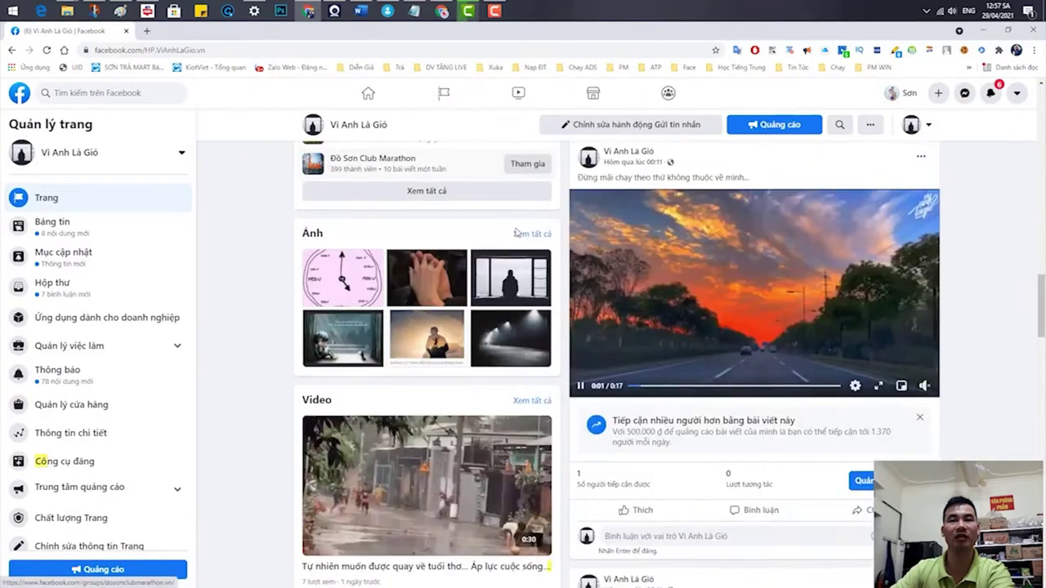
scroll(790, 196, up, 3)
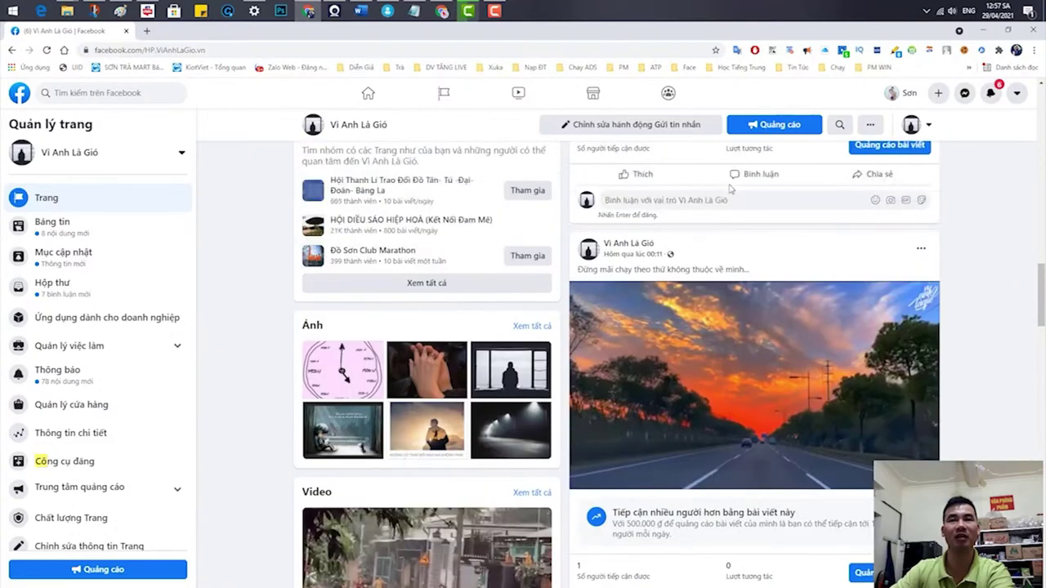
scroll(791, 196, up, 3)
Through Mời bạn bè, tick the first nine friends and send them Vi Anh Là Gió invites.
click(870, 124)
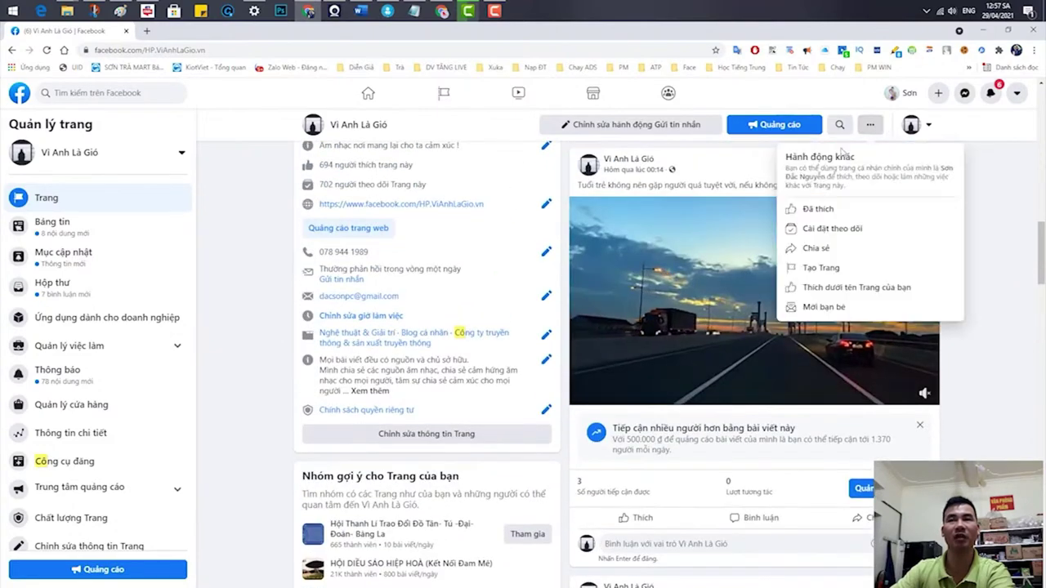
click(846, 306)
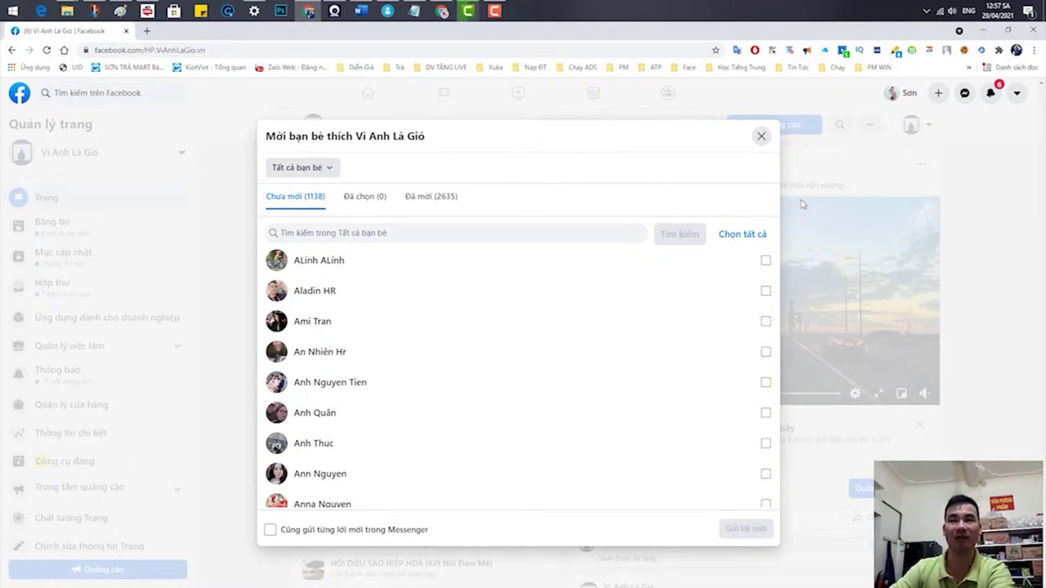
click(766, 260)
click(766, 291)
click(765, 322)
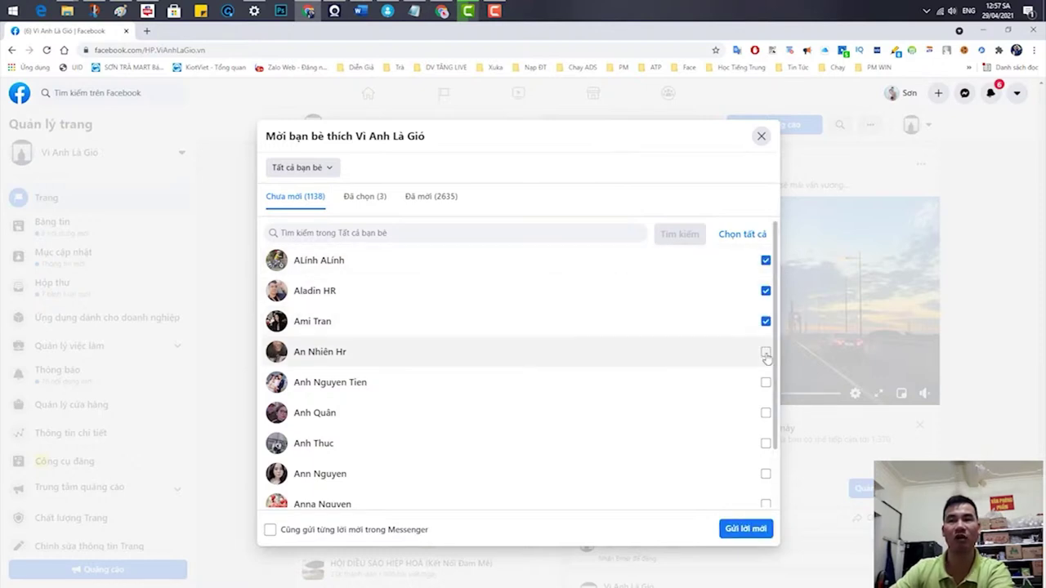
click(766, 351)
click(766, 382)
click(766, 413)
click(765, 443)
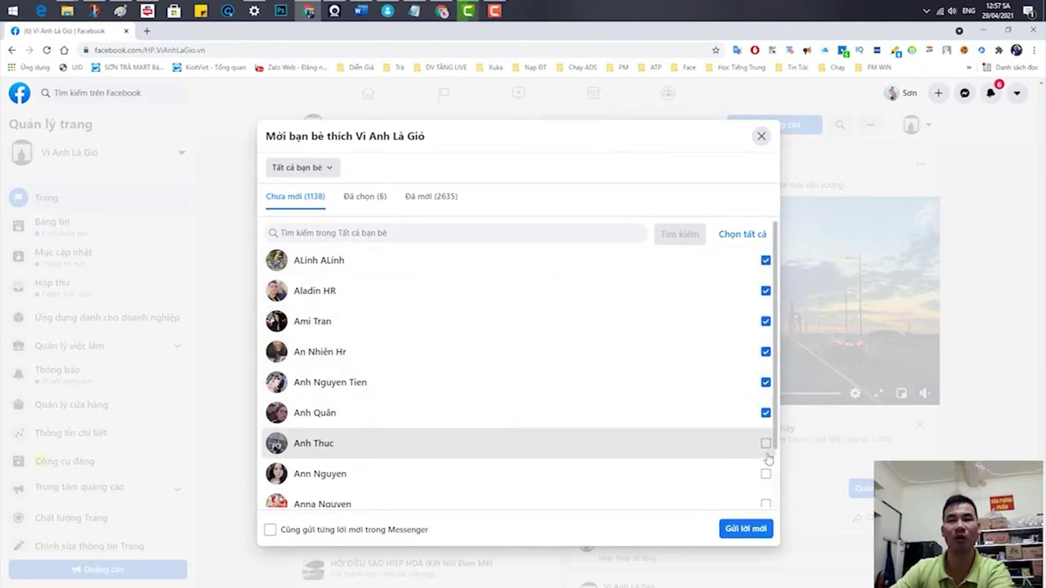
click(766, 475)
click(766, 504)
click(746, 529)
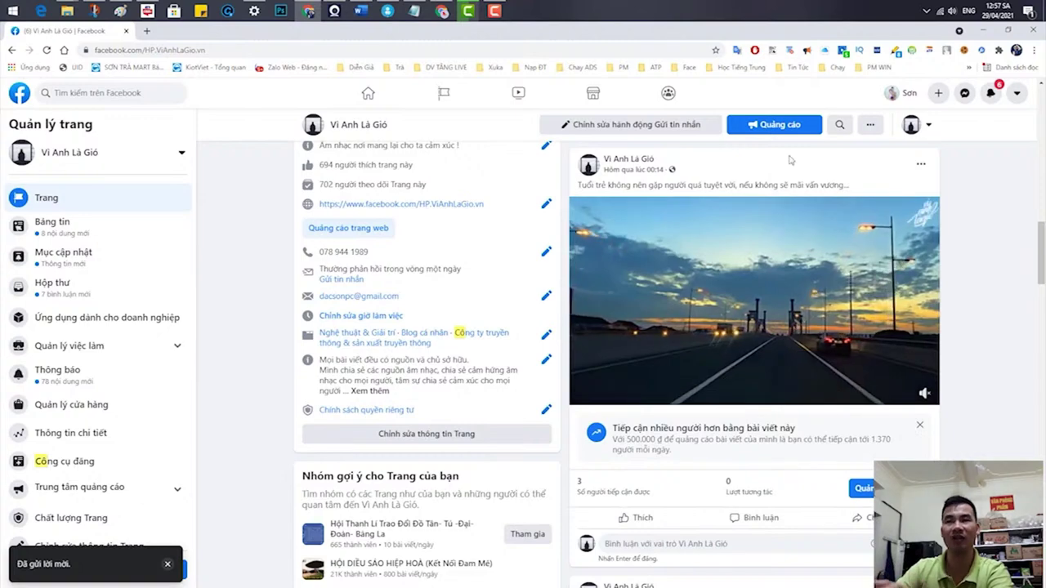
Auto-select about 60 friends with the invite extension, untick Messenger, and send the Page invites.
click(870, 126)
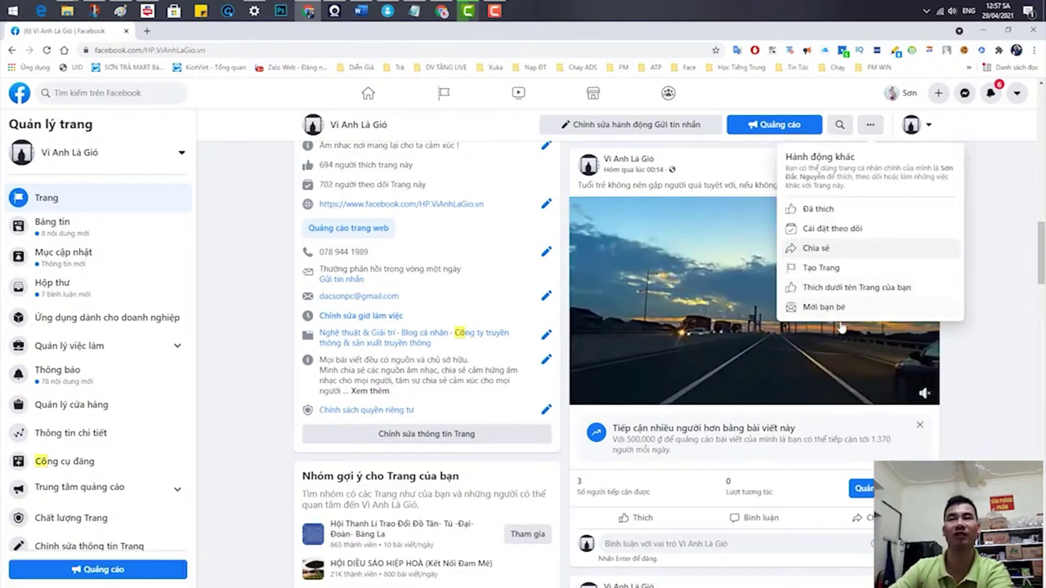
click(821, 307)
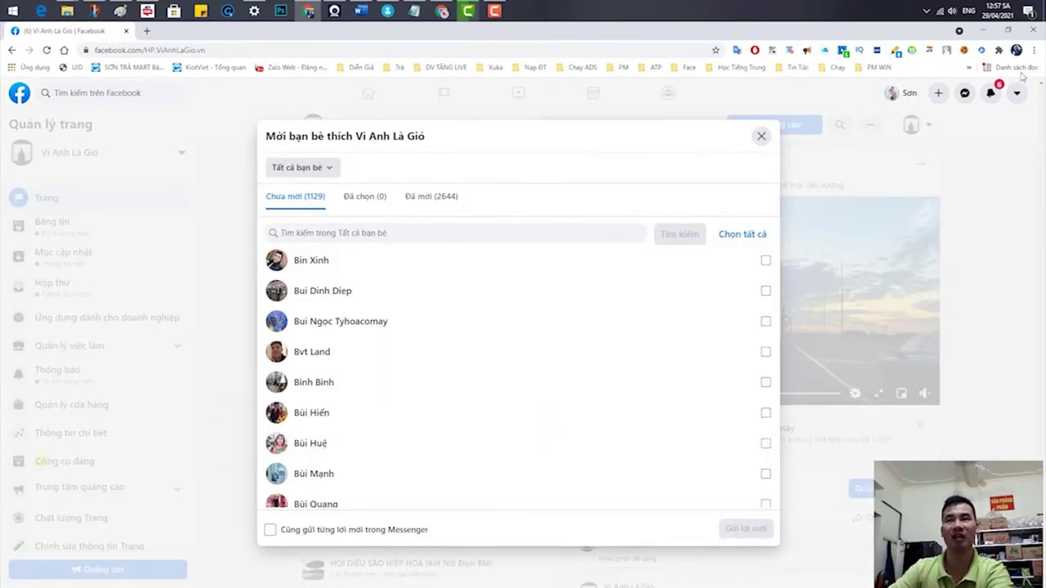
click(874, 52)
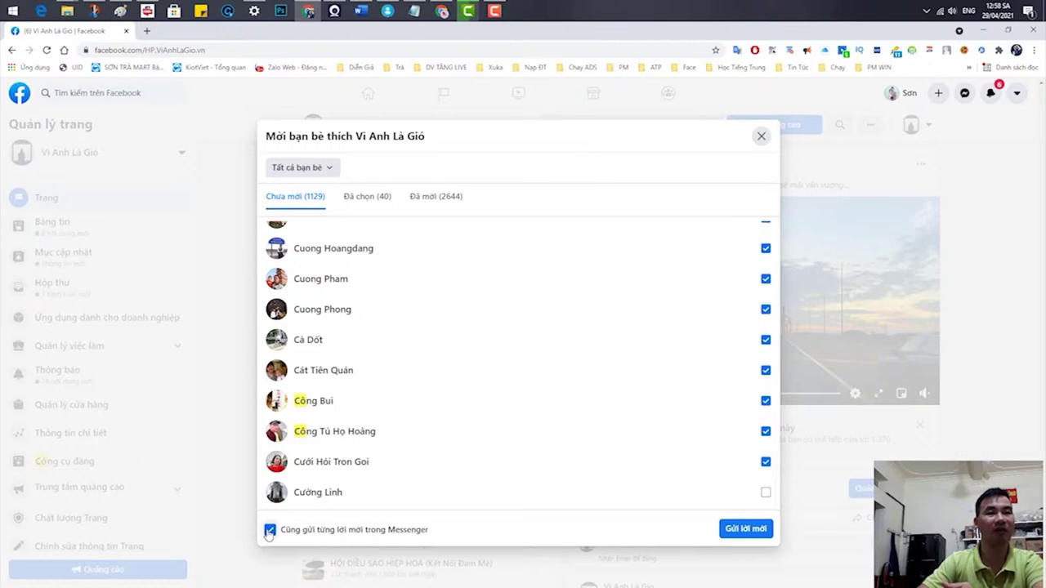
scroll(278, 523, down, 3)
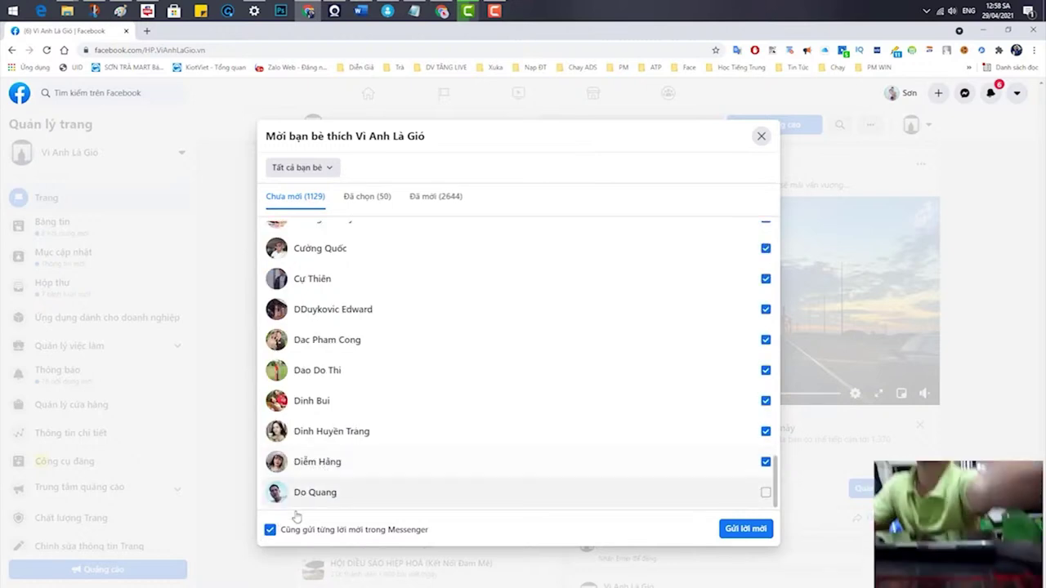
click(269, 529)
scroll(391, 491, down, 5)
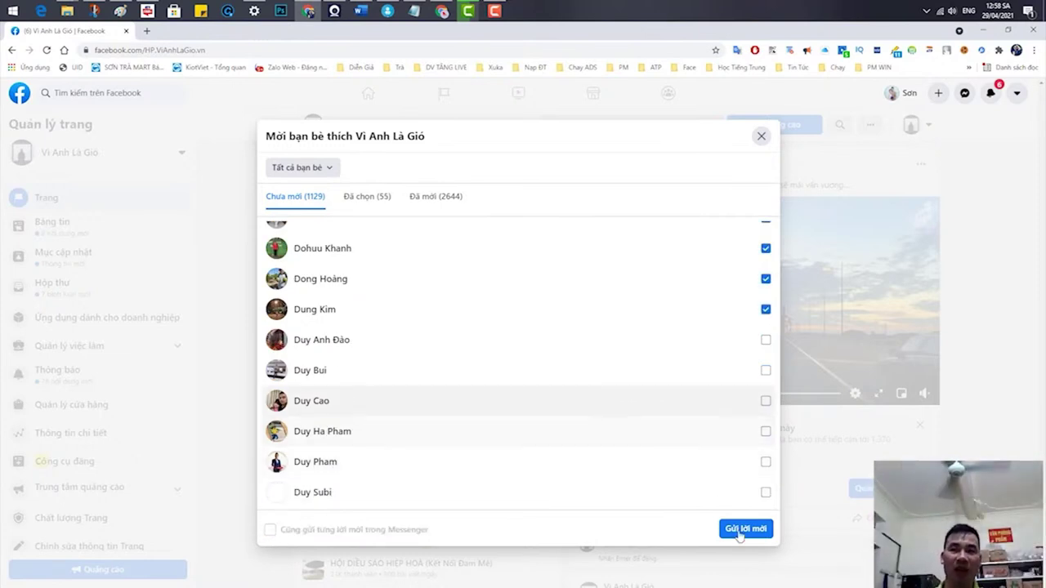
scroll(711, 482, down, 4)
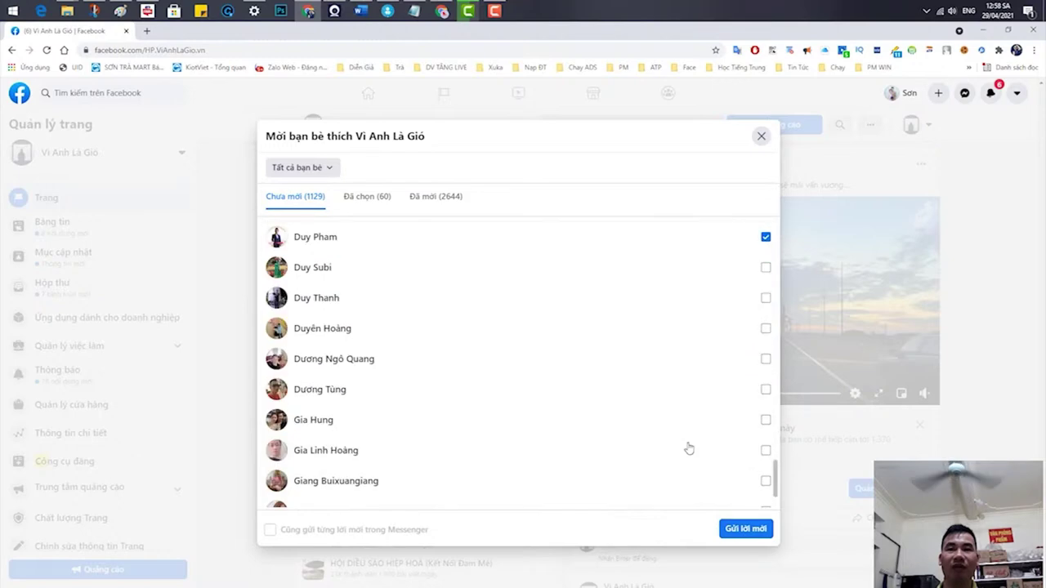
click(744, 530)
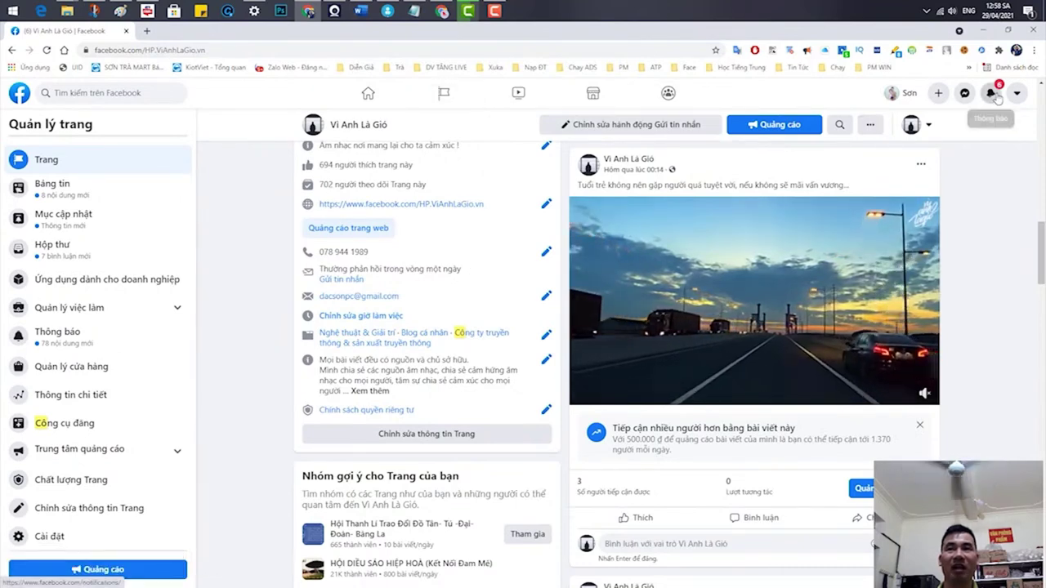
Dismiss the all-friends-selected alert and close the notifications panel.
click(993, 95)
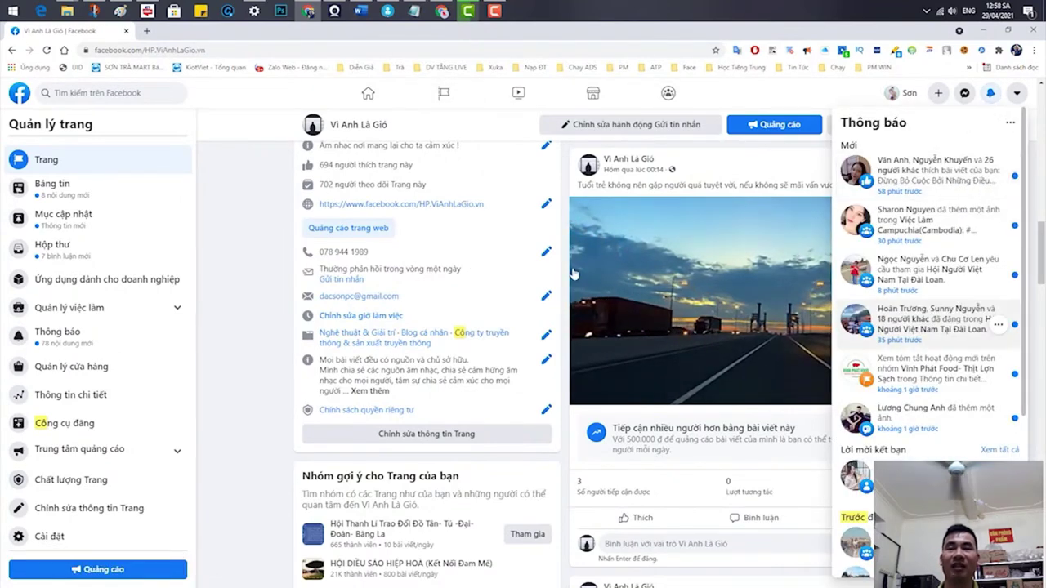
scroll(923, 310, down, 3)
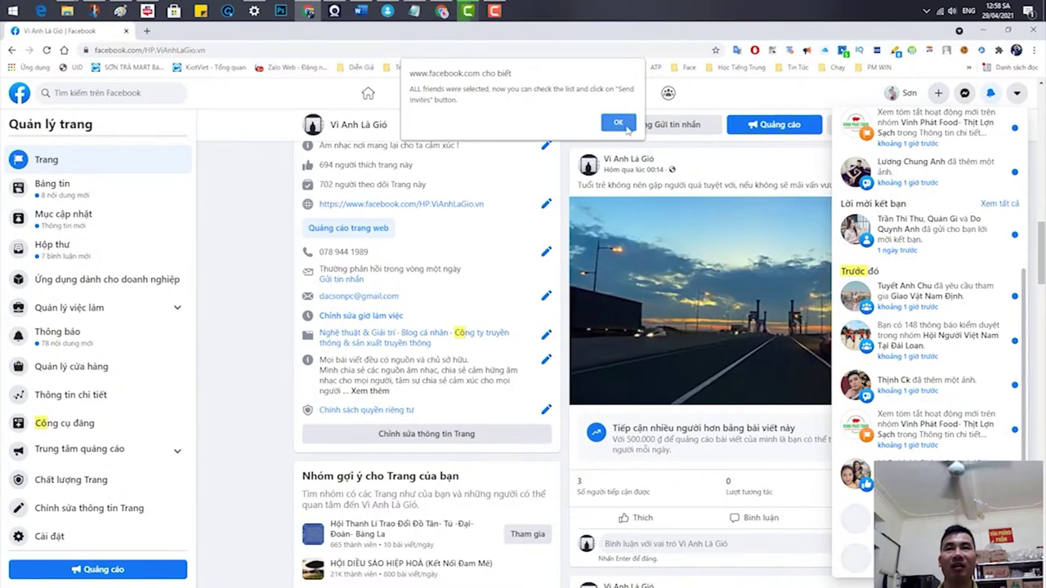
click(625, 125)
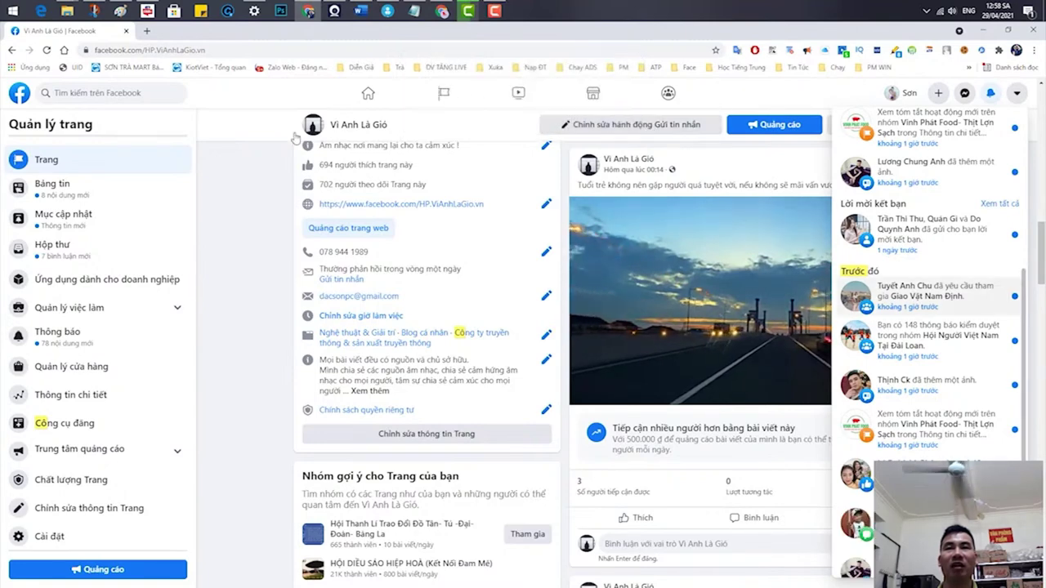
click(236, 164)
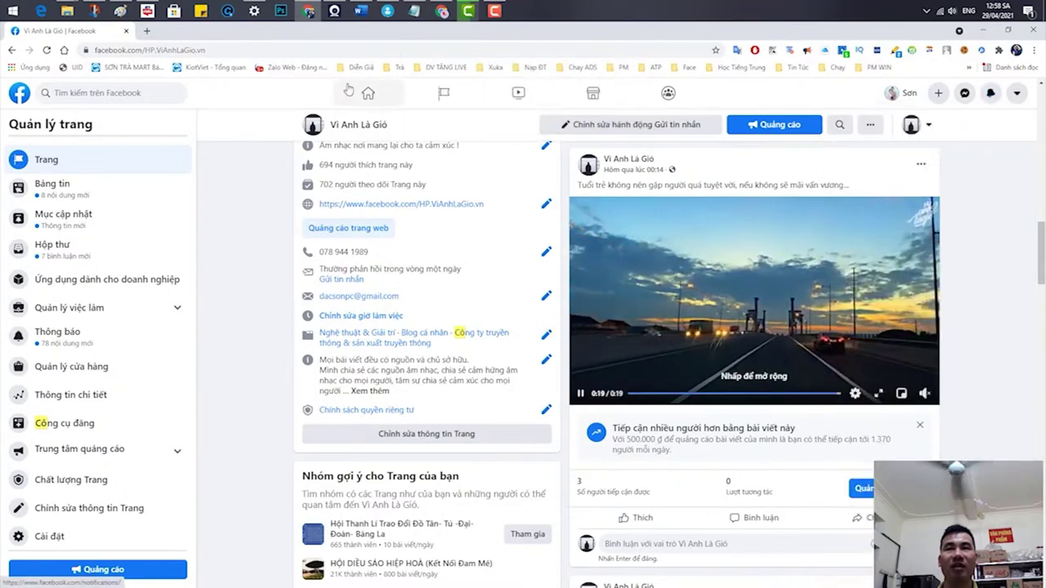
Return to the top of the Page and open your managed Pages list.
click(358, 125)
scroll(490, 196, down, 5)
scroll(527, 212, down, 10)
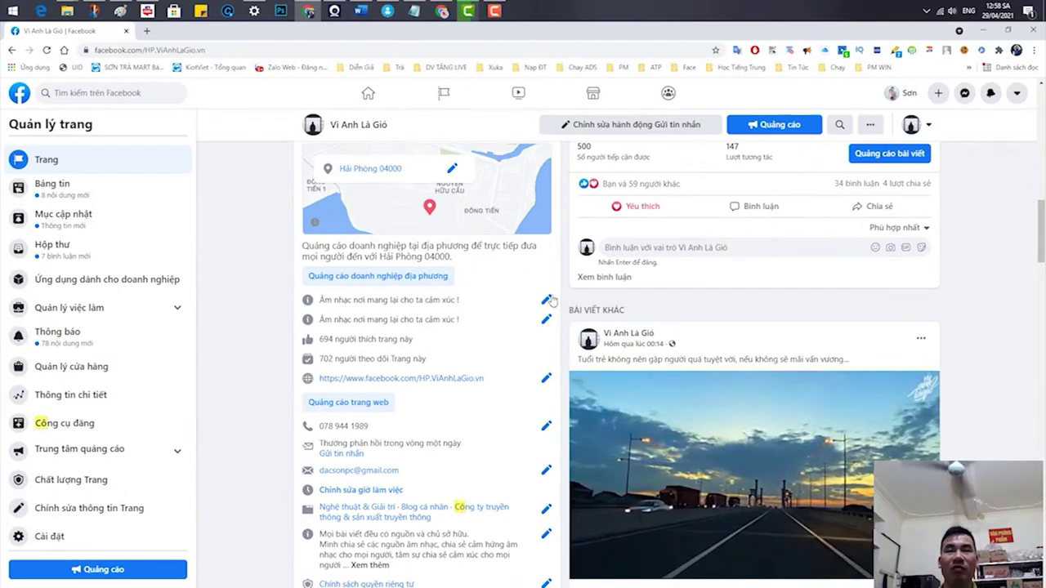
scroll(552, 301, up, 8)
scroll(581, 227, up, 4)
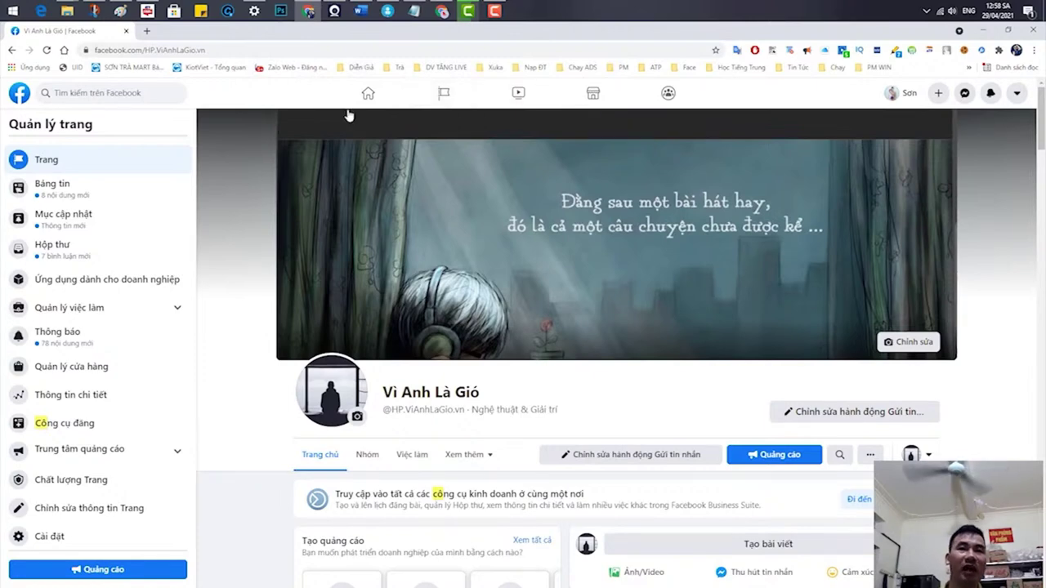
click(444, 93)
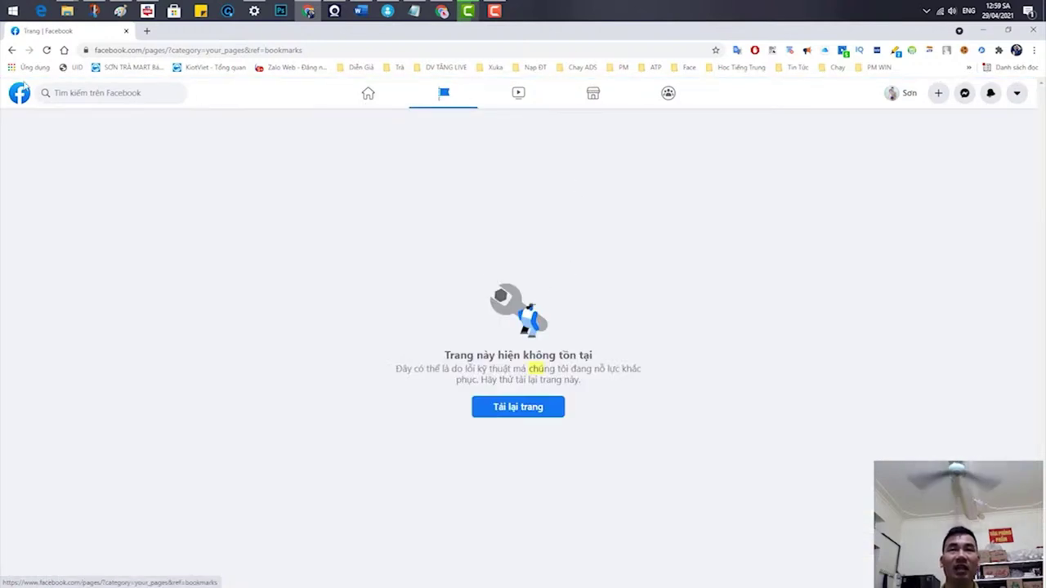
Reload the Pages list, open Mời bạn bè for Dai-Ichi Life, and tick six friends.
click(46, 50)
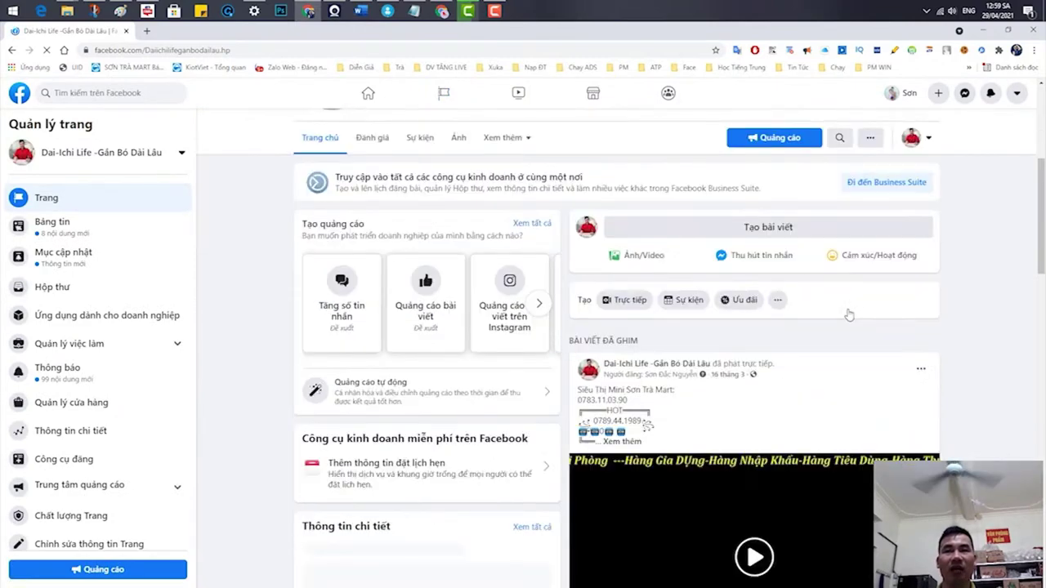
scroll(711, 272, down, 9)
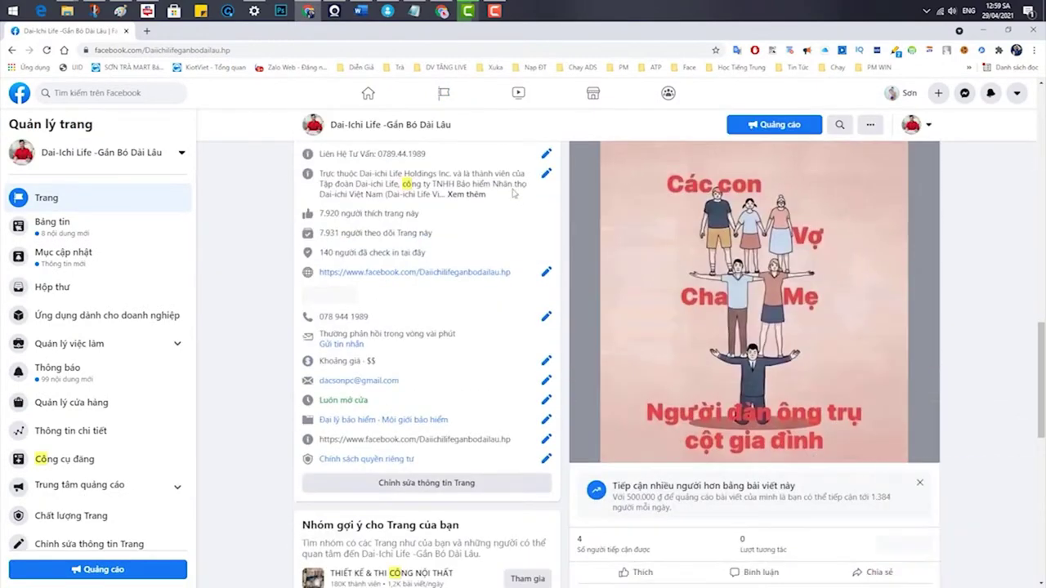
scroll(617, 327, down, 3)
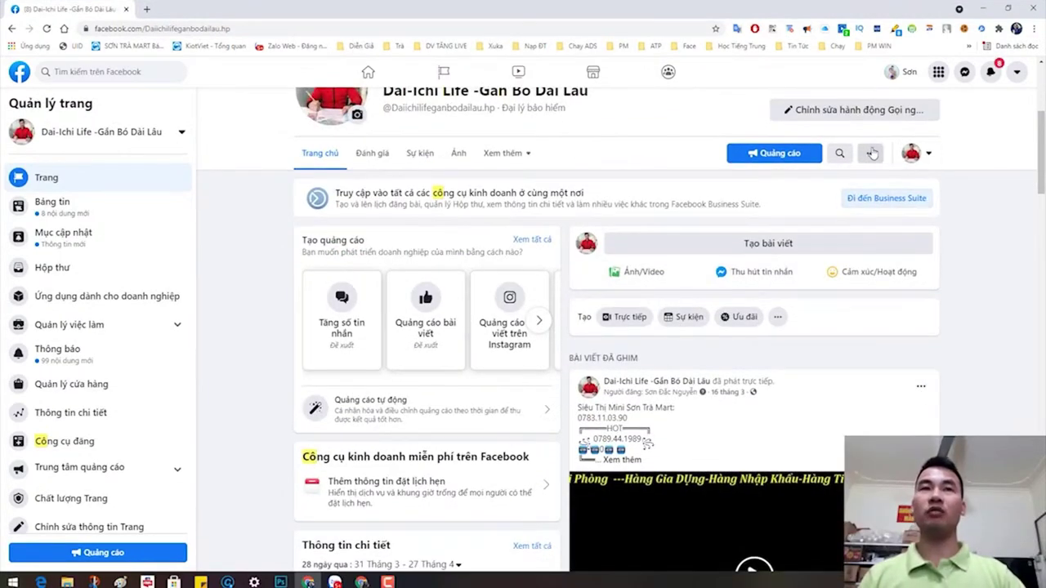
click(873, 154)
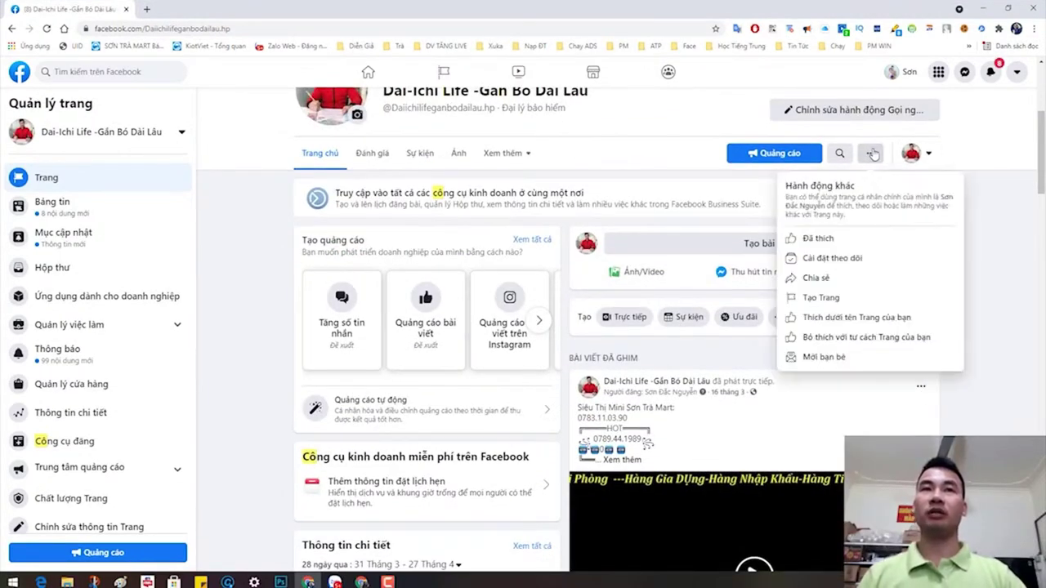
click(825, 356)
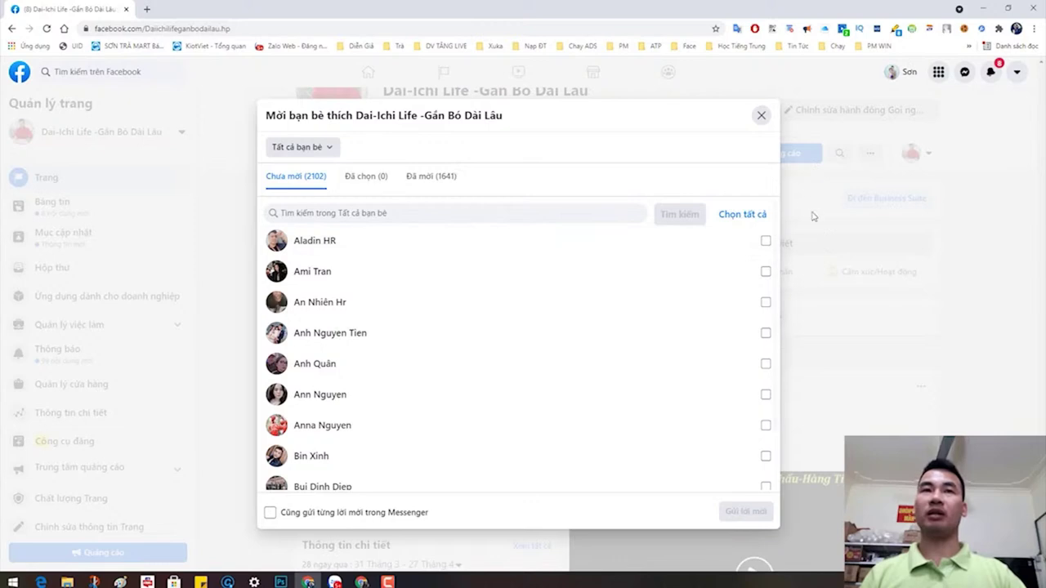
click(766, 240)
click(766, 271)
click(766, 303)
click(766, 333)
click(765, 364)
click(766, 395)
Auto-select all friends with the extension, untick Messenger, send the invites, and dismiss the notice.
scroll(768, 406, down, 1)
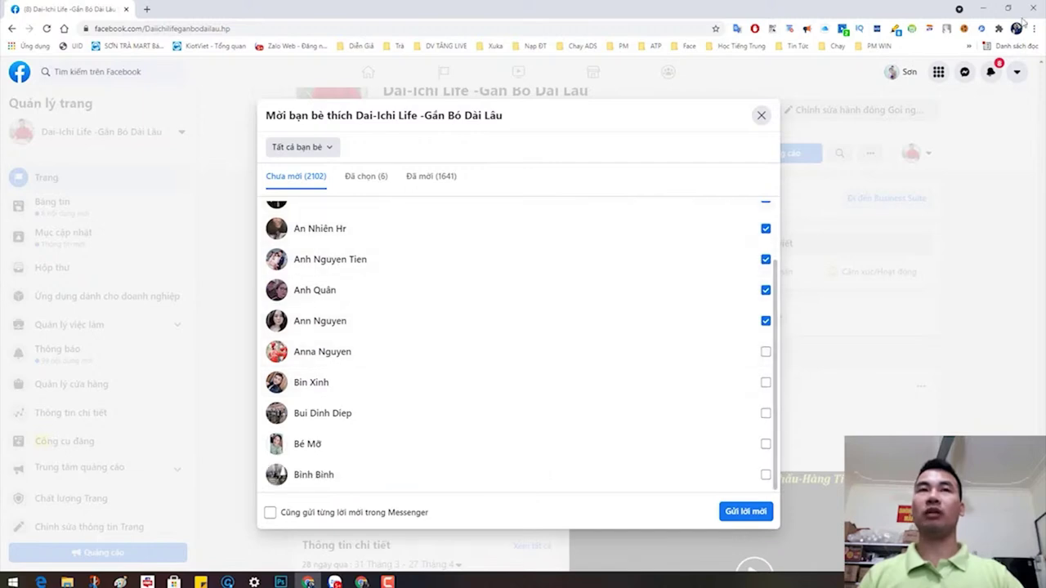
click(877, 31)
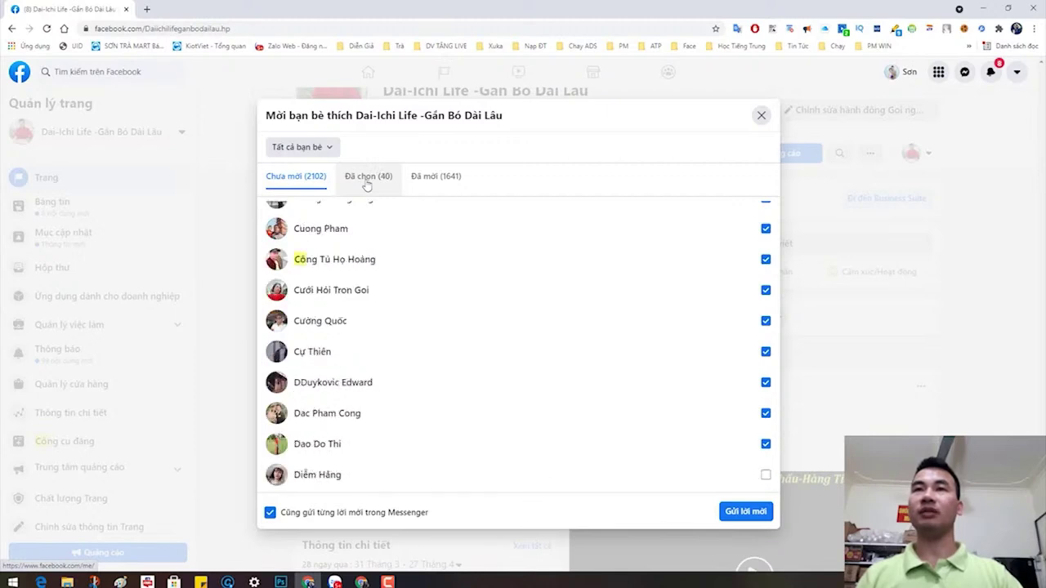
click(270, 513)
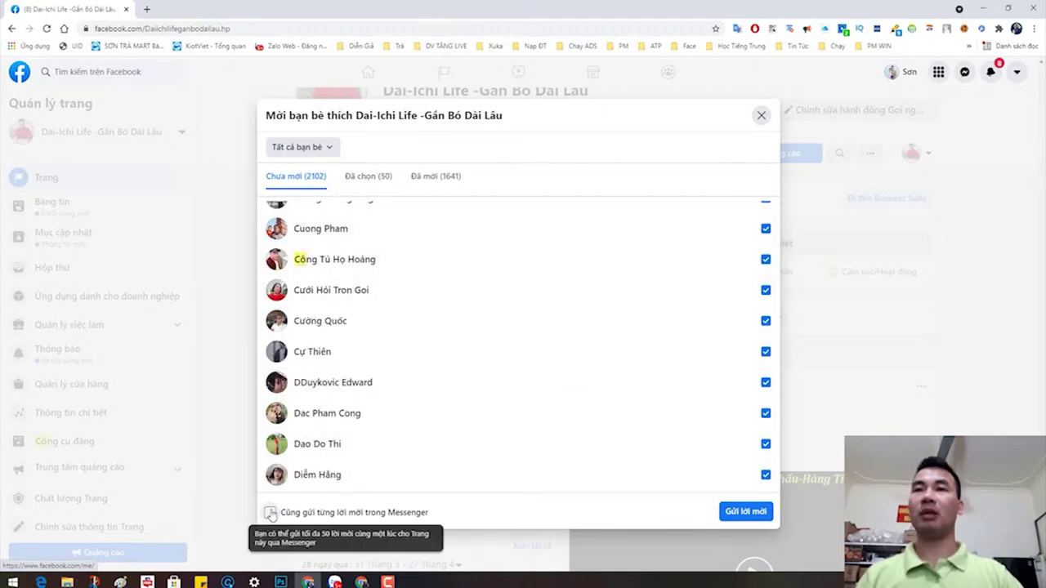
click(738, 513)
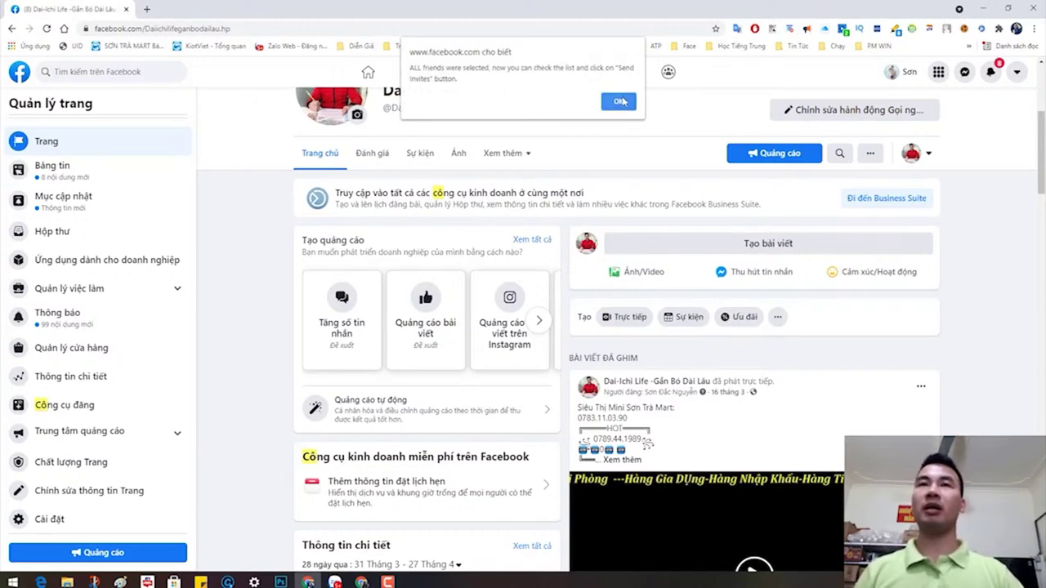
click(620, 101)
Scroll back up to the top of the Dai-Ichi Life -Gắn Bó Dài Lâu page.
scroll(877, 235, up, 4)
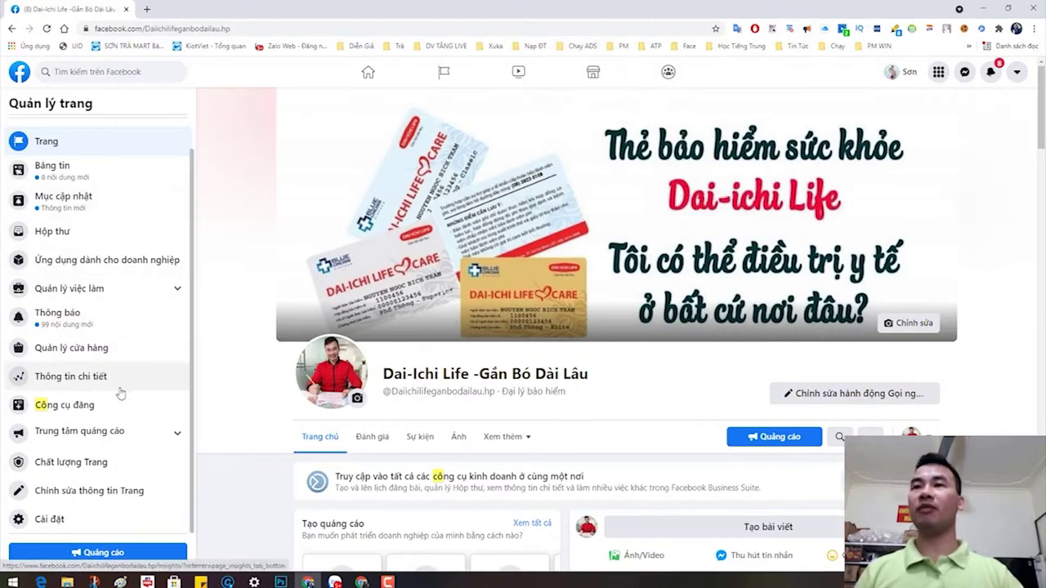
From Home, go to Groups and open Vinh Phát Food- Thịt Lợn Sạch.
click(368, 74)
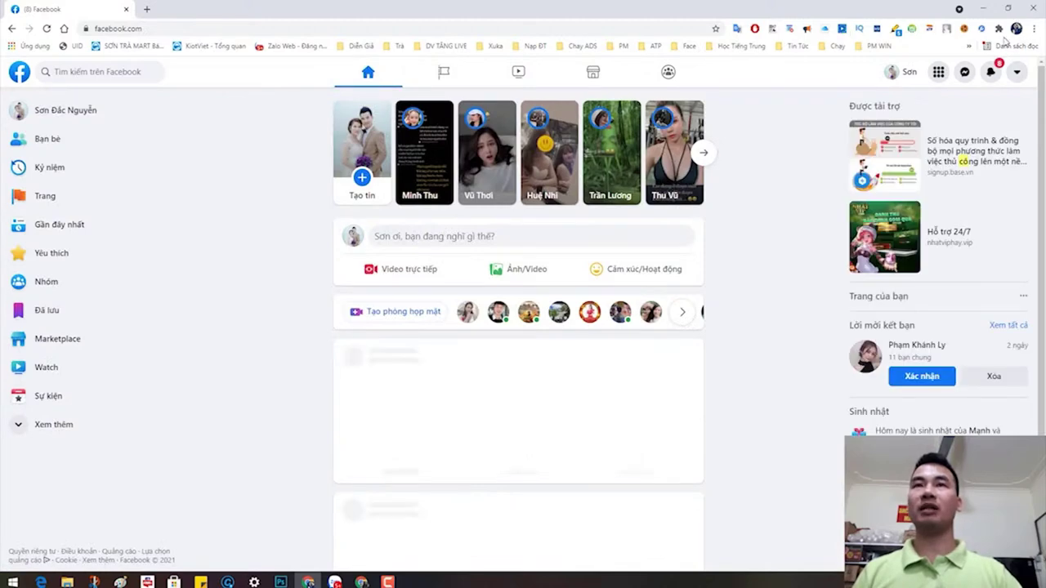
scroll(711, 316, down, 1)
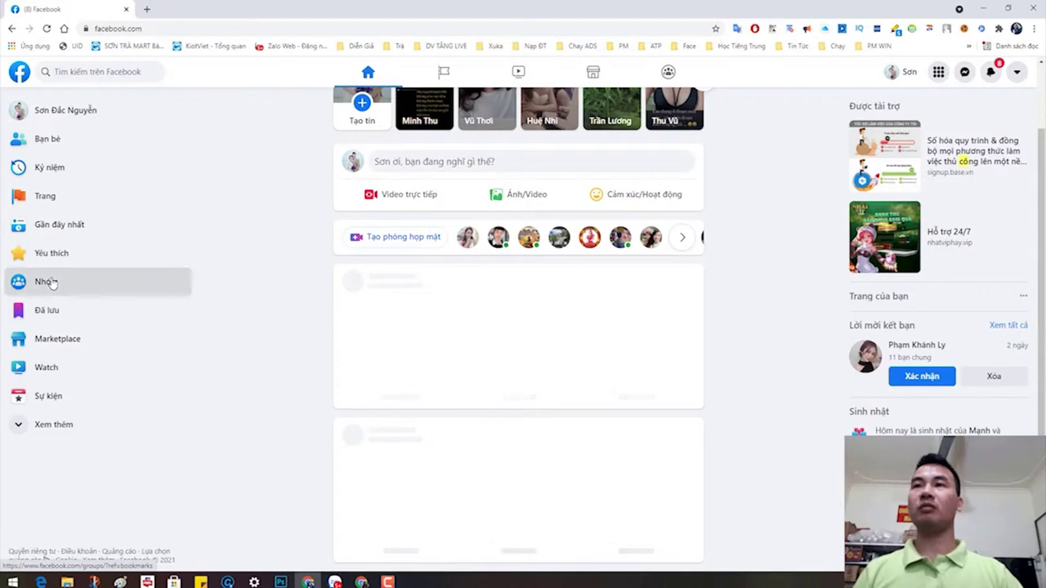
click(50, 282)
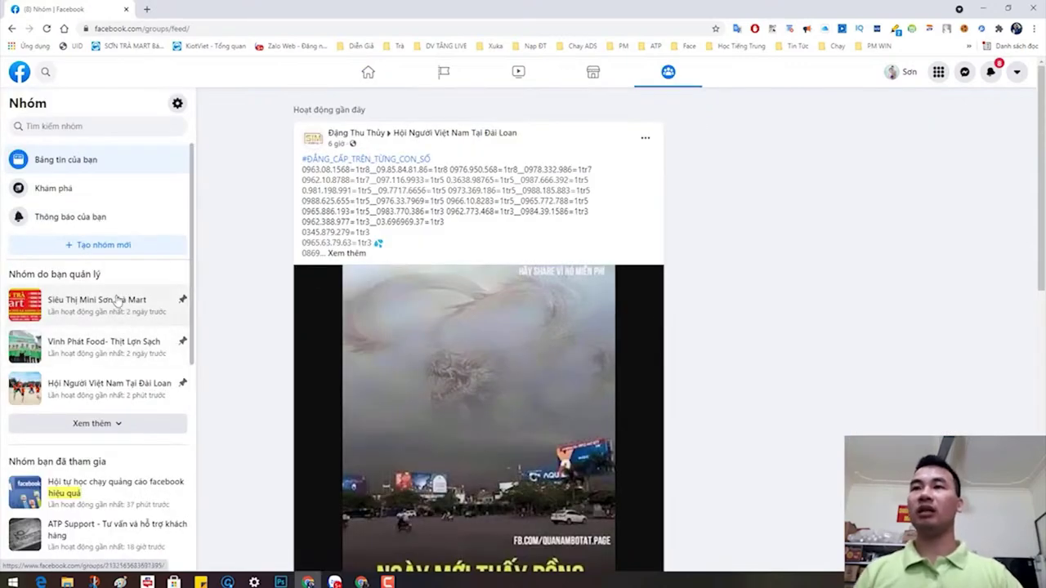
click(71, 316)
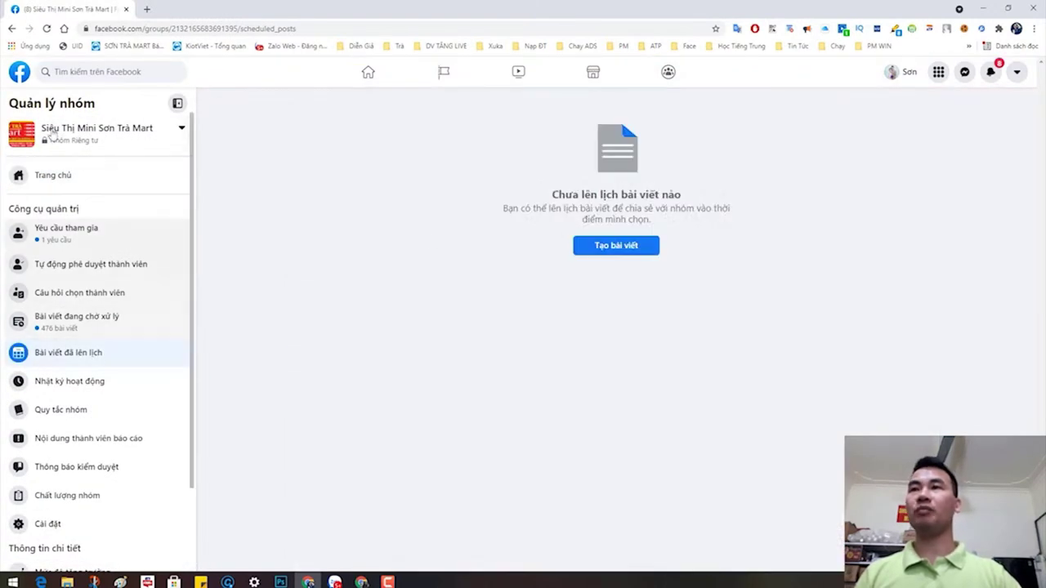
click(12, 29)
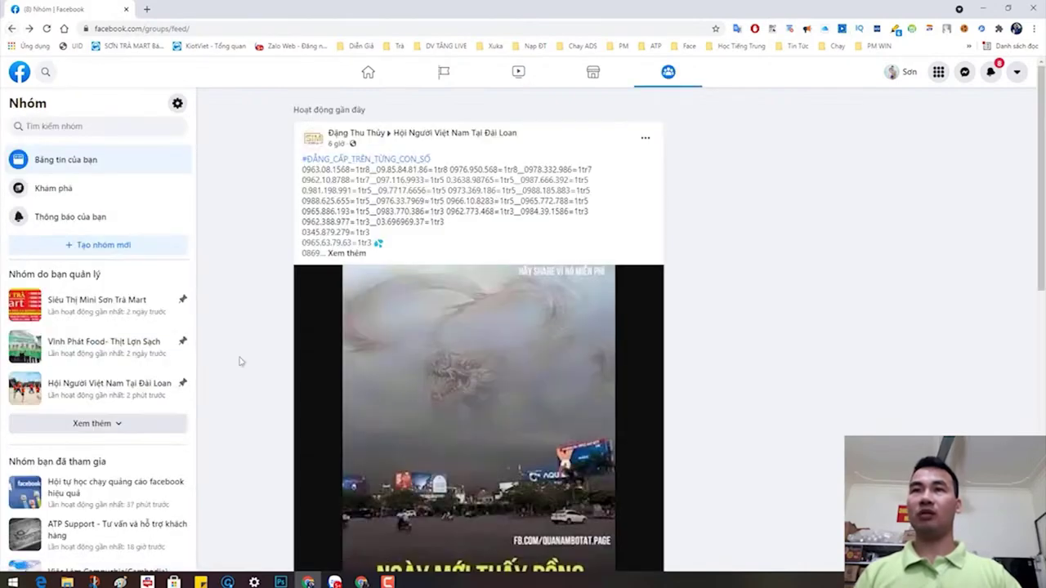
click(51, 353)
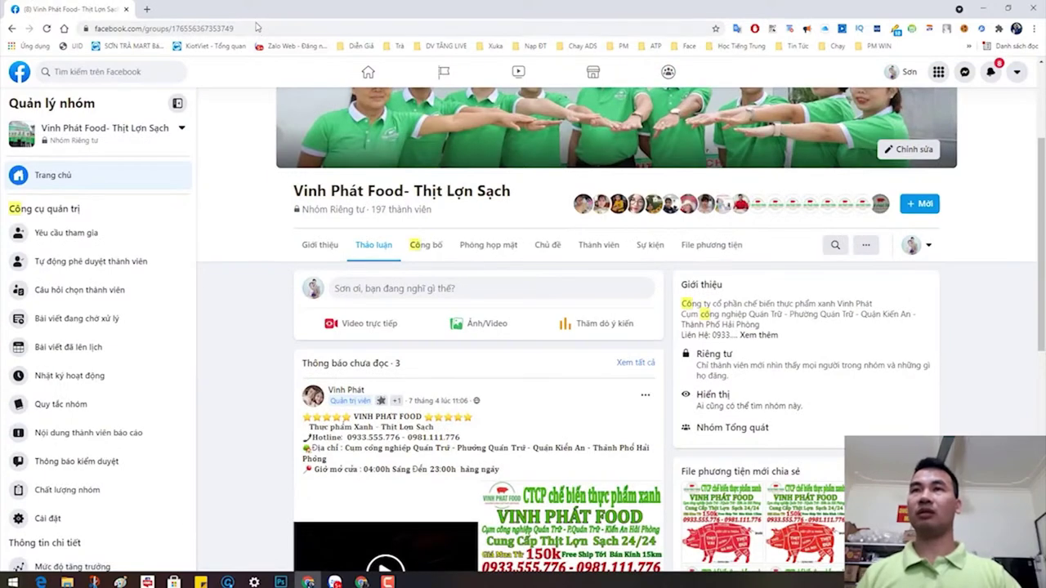
Copy the Vinh Phát Food group link and load it in another Chrome profile's window.
click(256, 27)
key(ctrl+c)
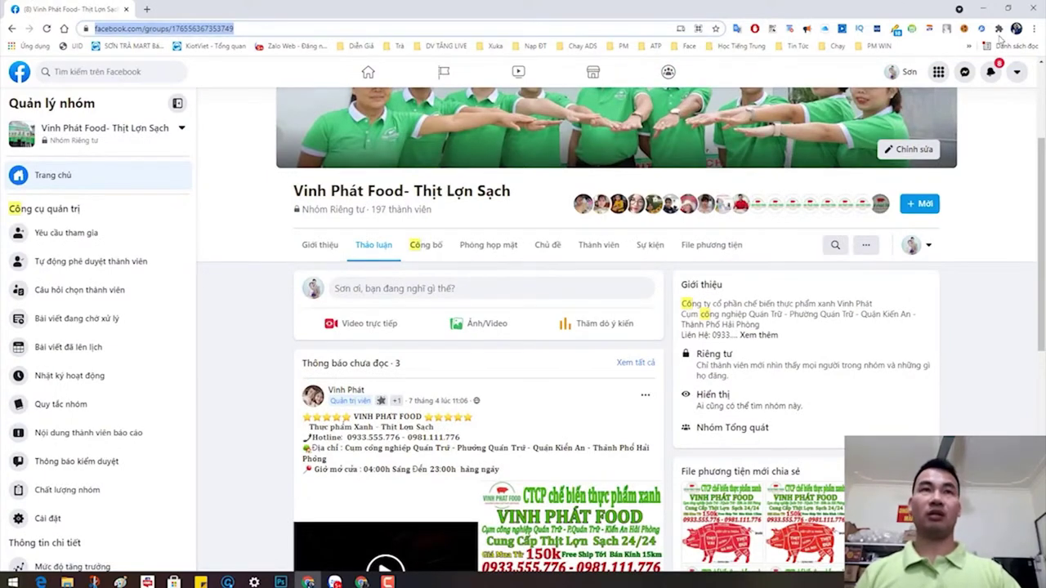
click(1018, 30)
scroll(940, 245, down, 5)
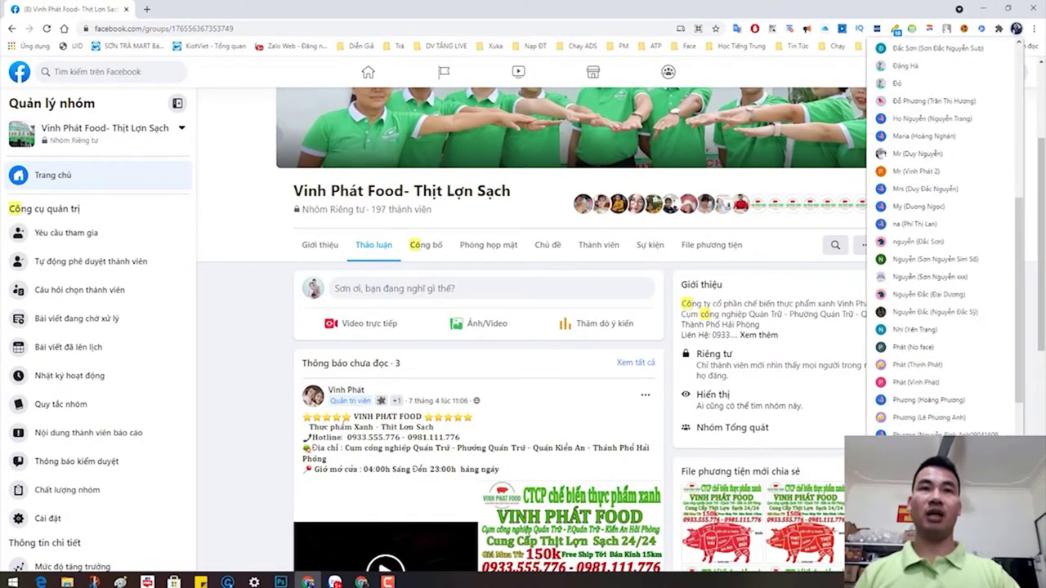
scroll(962, 368, down, 5)
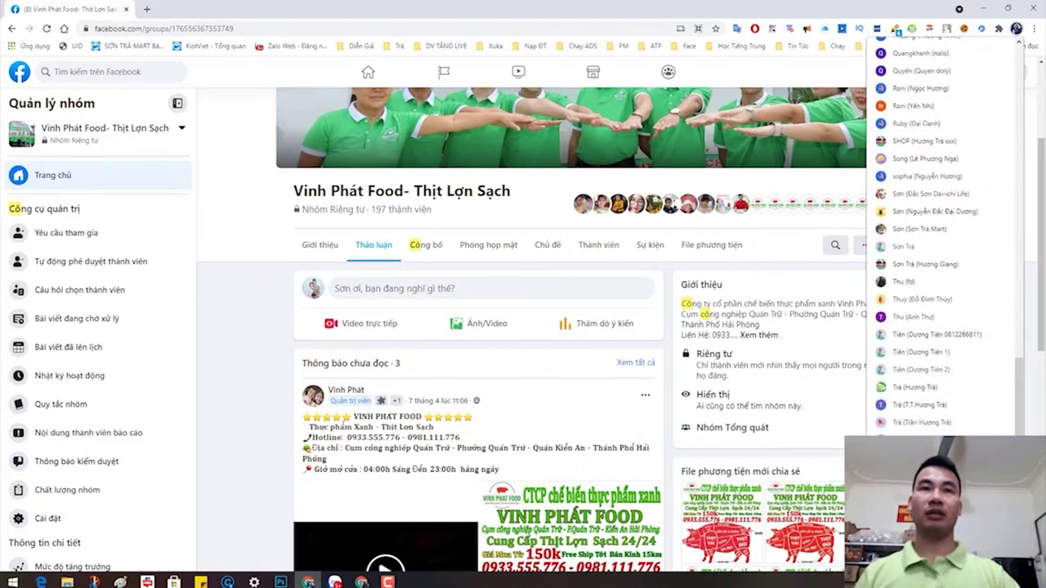
scroll(928, 208, up, 4)
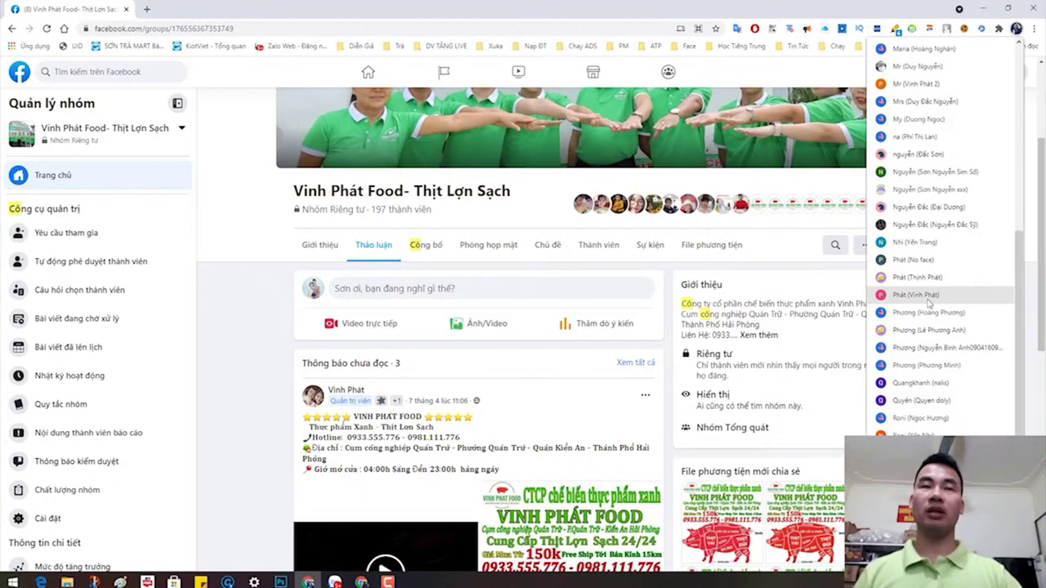
click(928, 300)
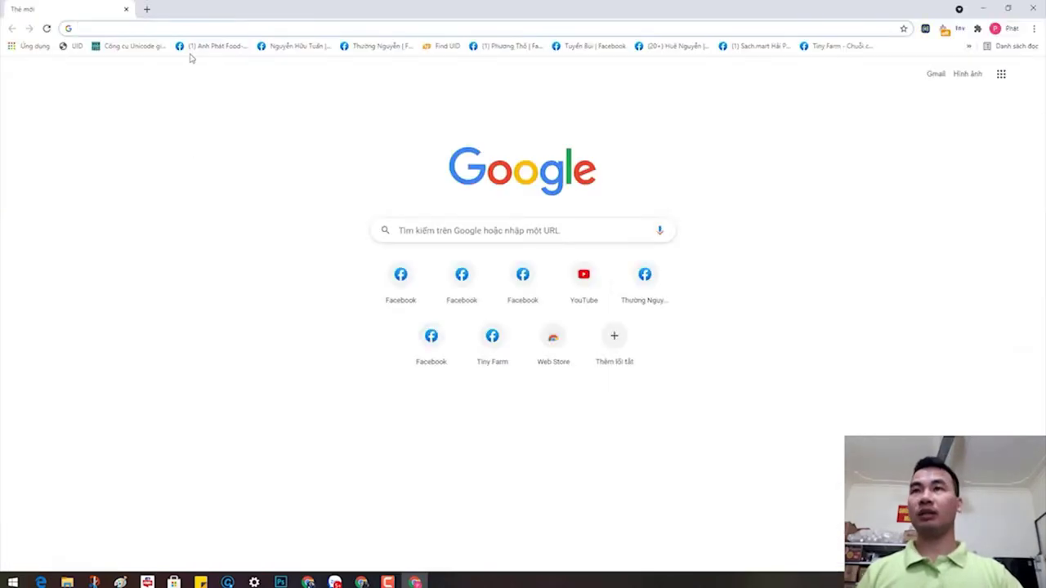
key(ctrl+v)
key(Return)
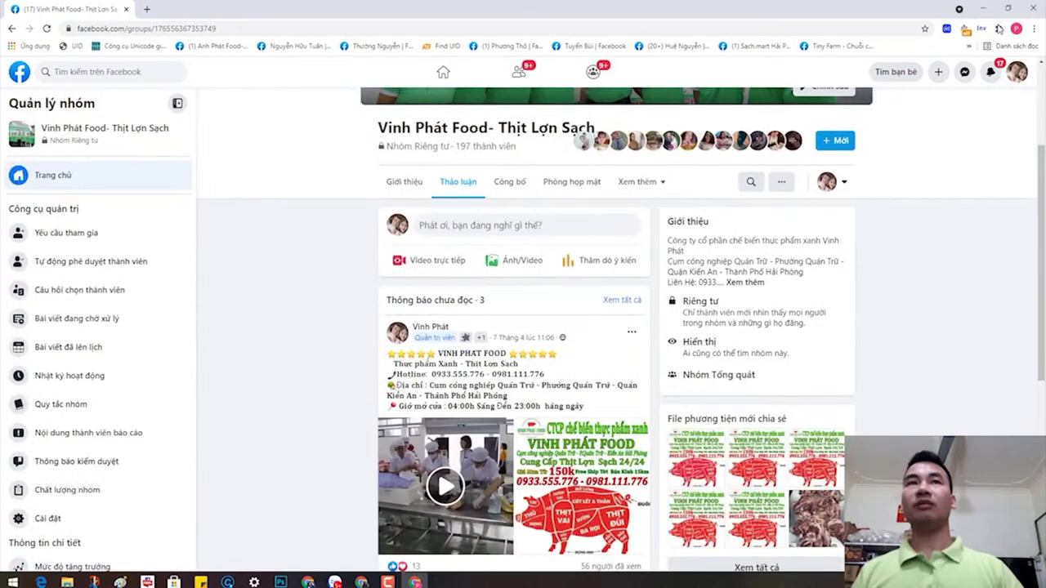
Under + Mời, tick nine suggested friends, extend the selection to 40, and dismiss the notice.
click(833, 143)
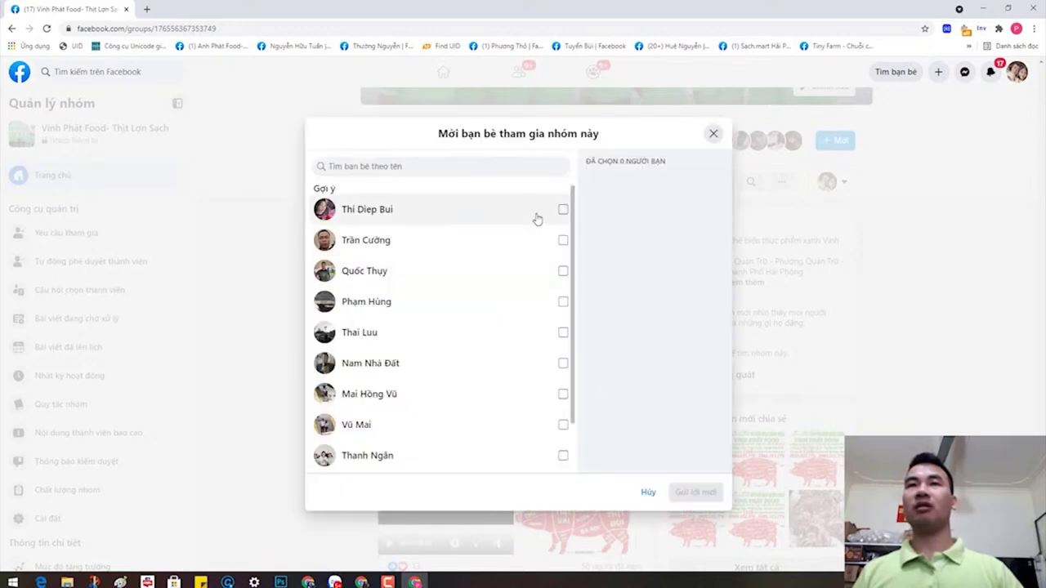
click(563, 210)
click(563, 241)
click(563, 271)
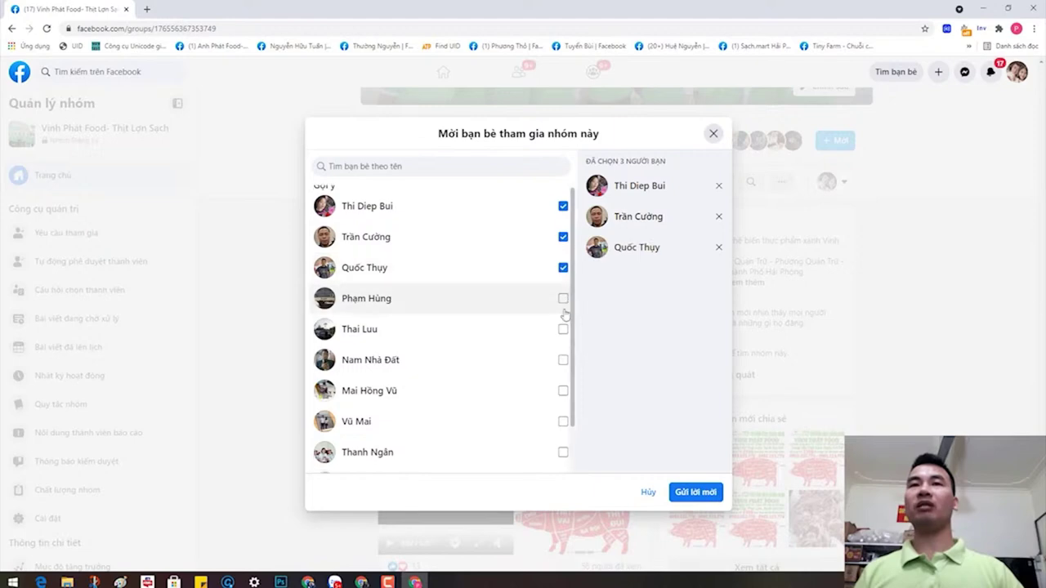
click(563, 298)
click(563, 330)
click(563, 360)
click(564, 390)
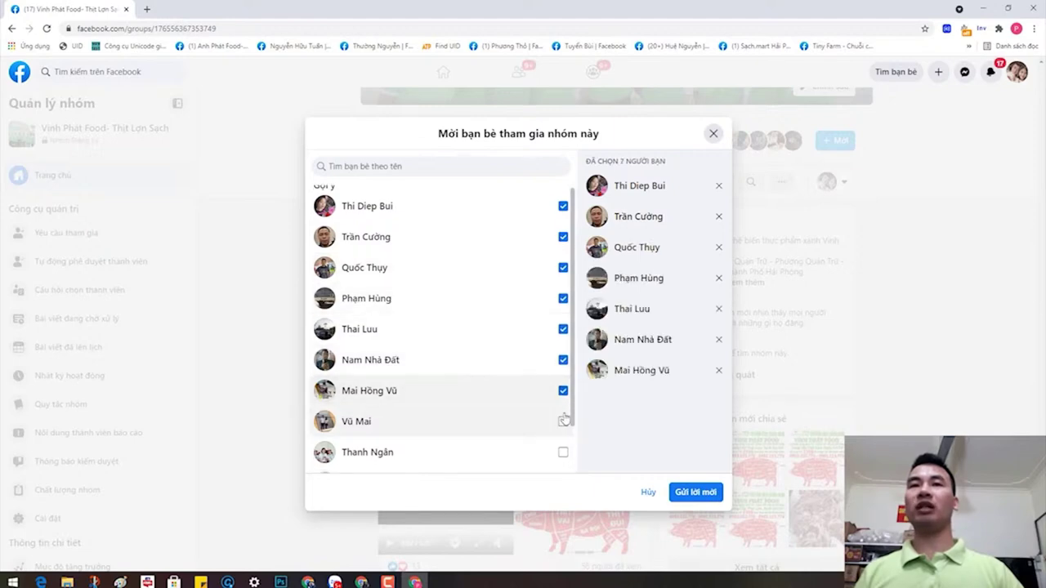
click(563, 421)
click(563, 452)
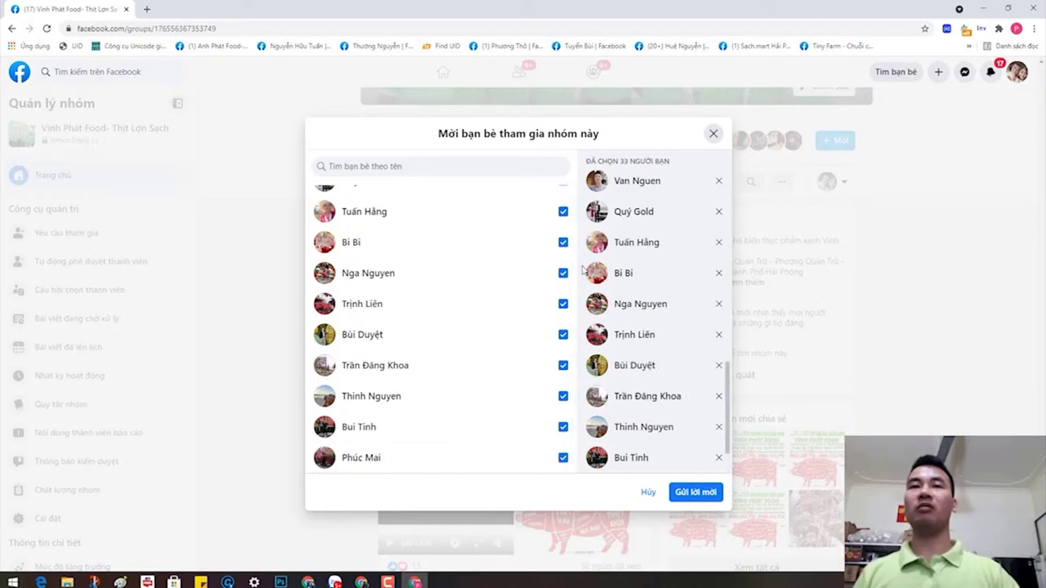
scroll(599, 316, down, 2)
scroll(605, 307, down, 2)
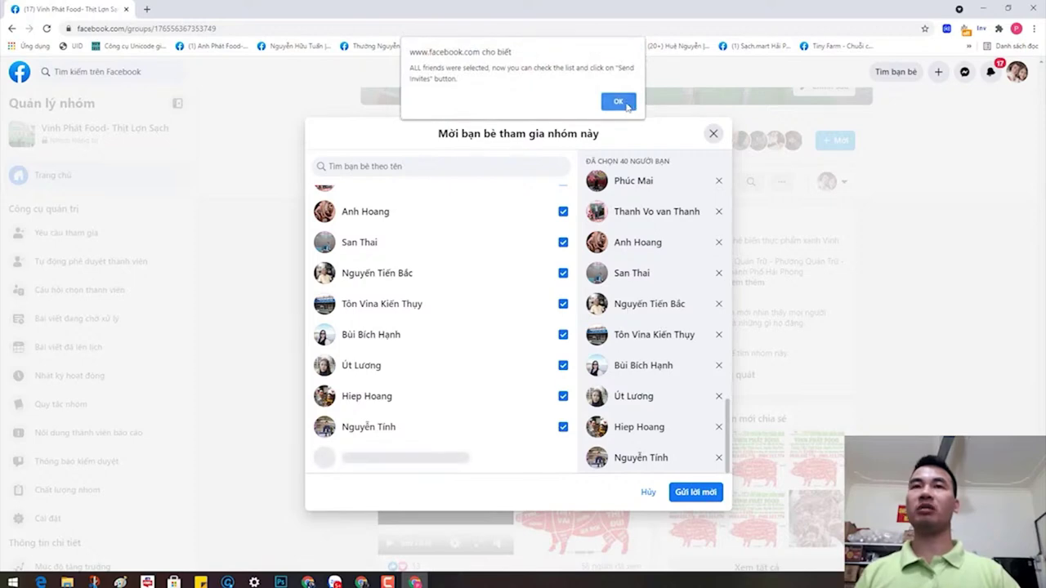
click(623, 103)
Send group invitations to the 40 selected friends and close the account-restriction message.
click(696, 492)
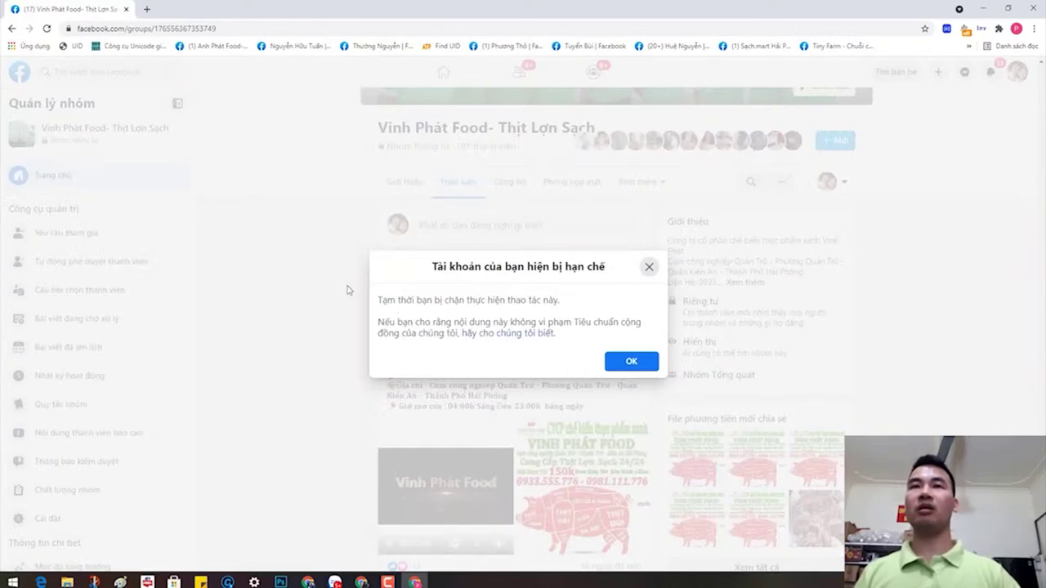
drag(407, 279, 685, 355)
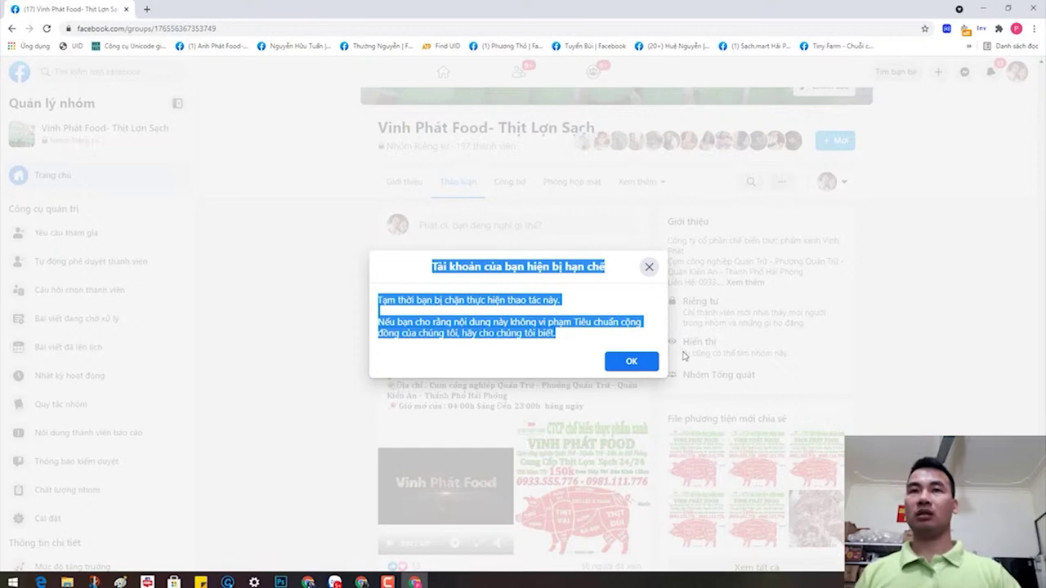
click(679, 353)
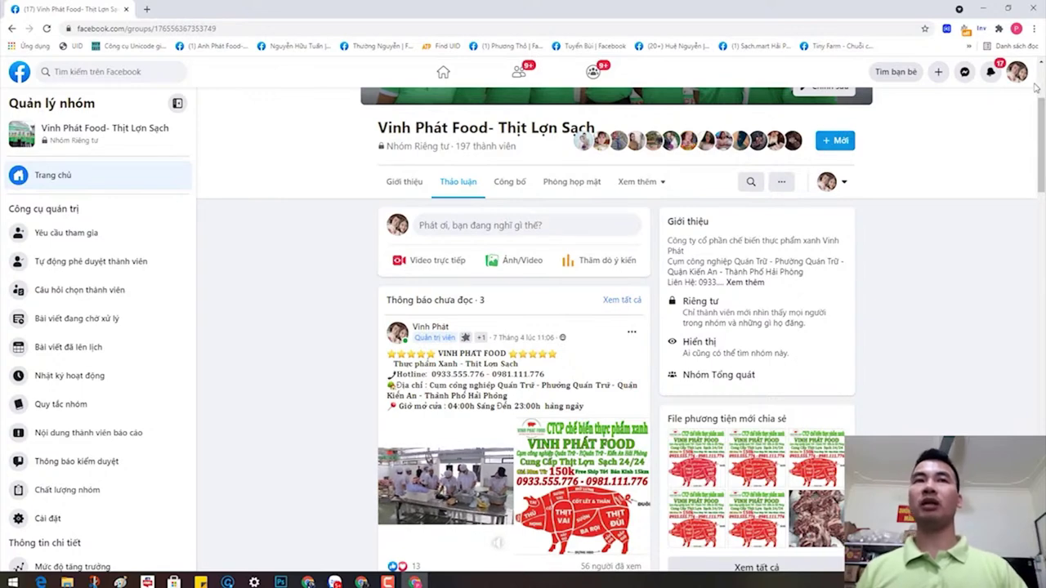
Go to the Vinh Phát personal profile from the account menu and scroll through it.
click(1017, 73)
click(932, 119)
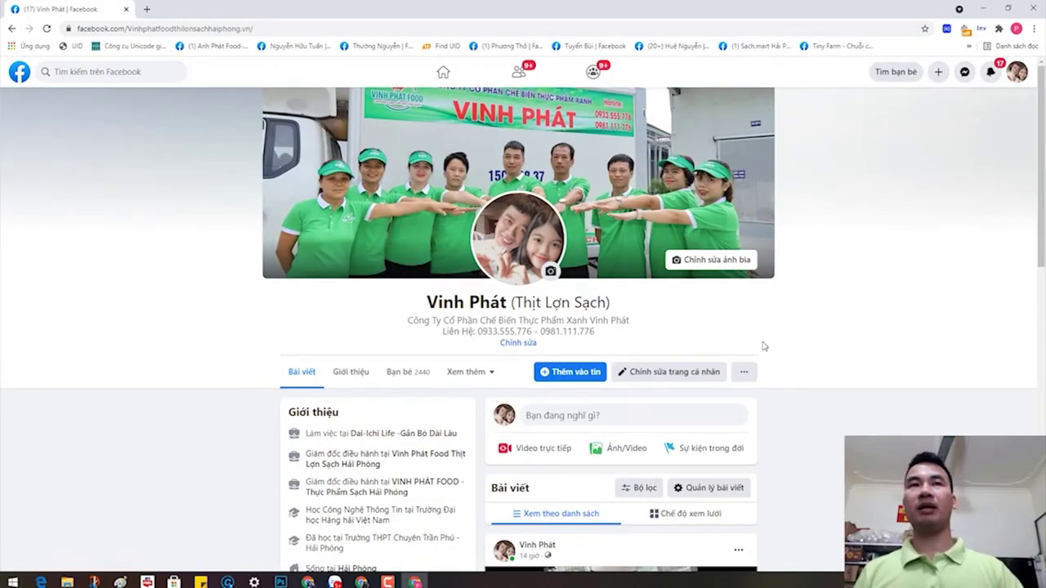
scroll(661, 343, down, 9)
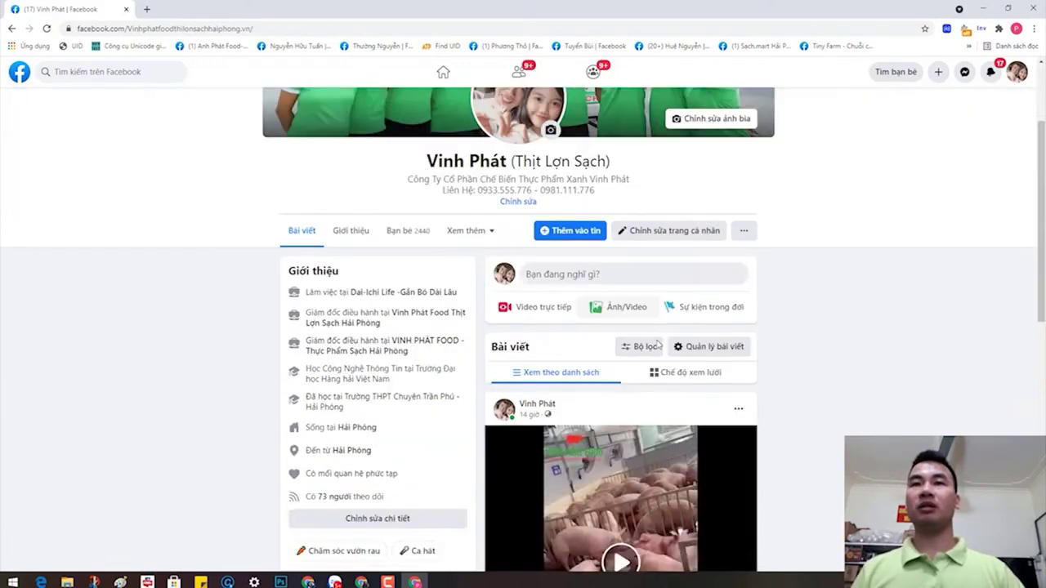
scroll(408, 311, up, 3)
scroll(409, 312, up, 4)
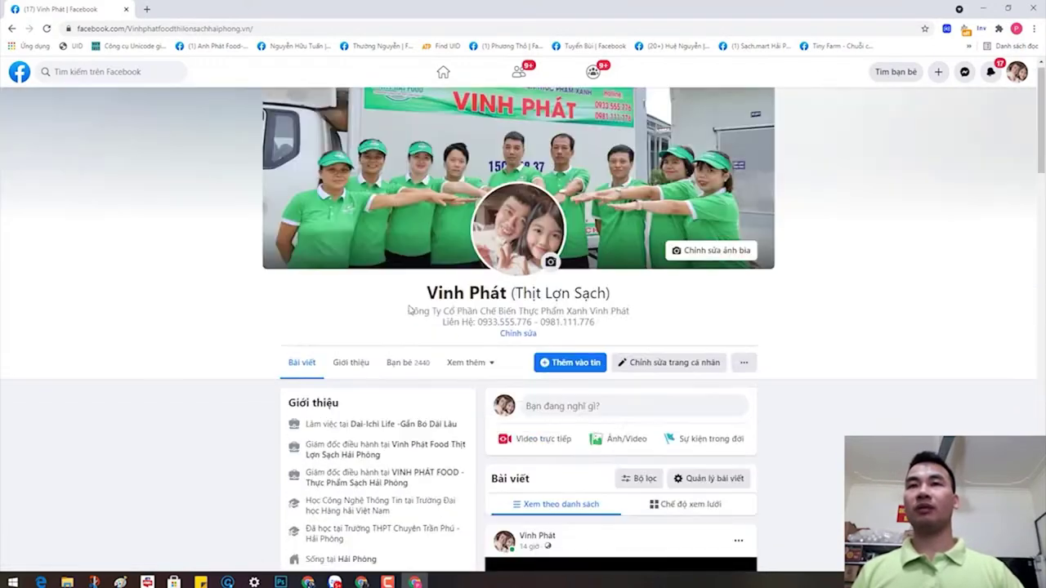
scroll(408, 311, down, 1)
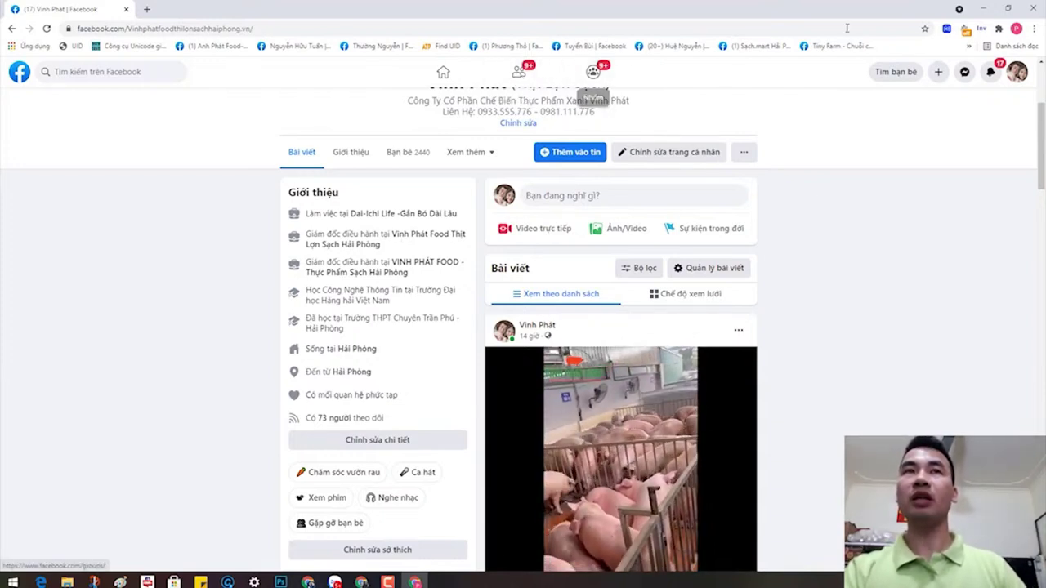
Switch to the group window, view your own profile with 2440 friends, then minimise Chrome.
click(983, 8)
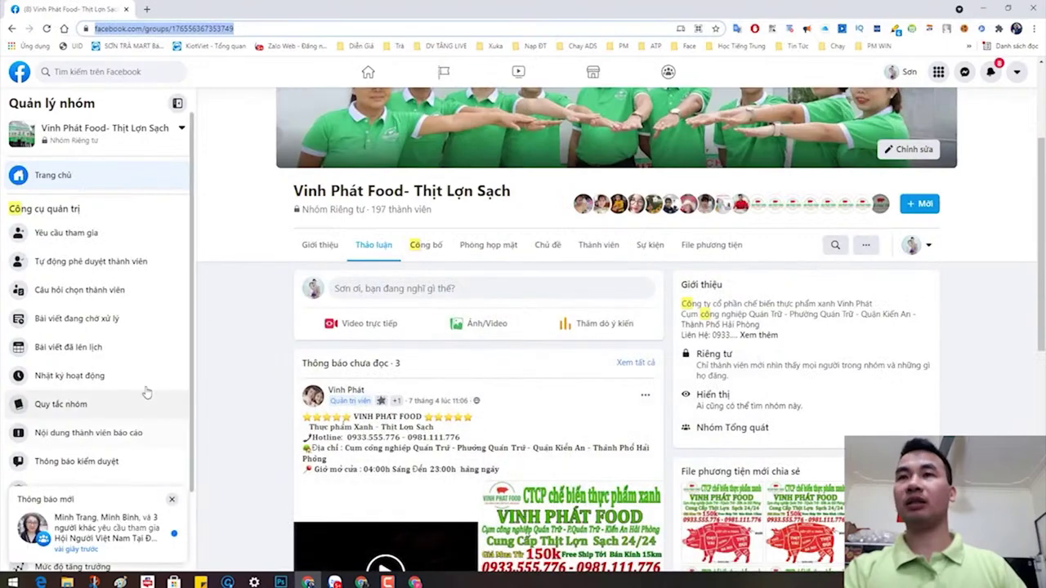
scroll(273, 374, down, 4)
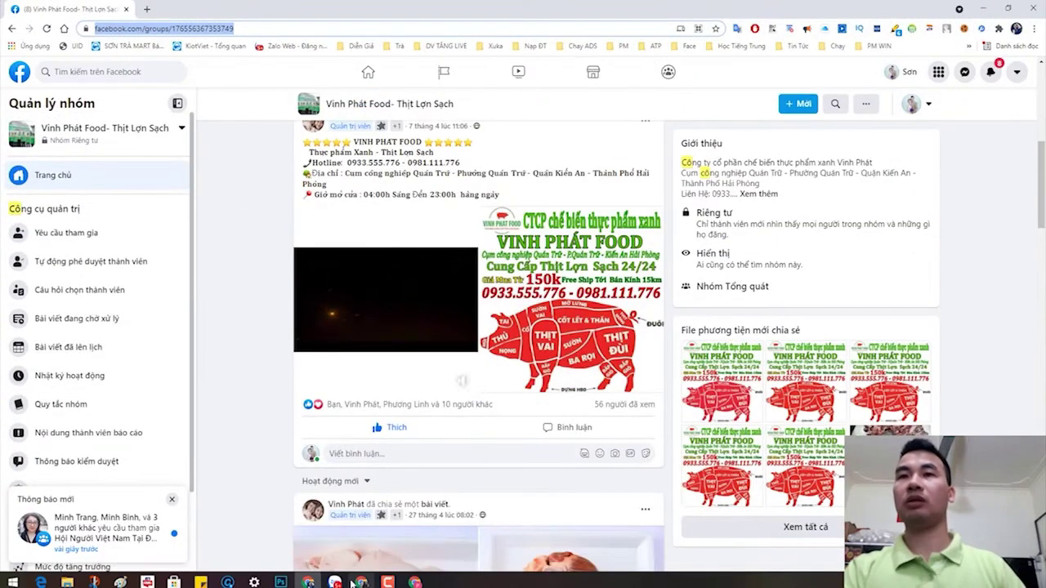
mouse_move(417, 582)
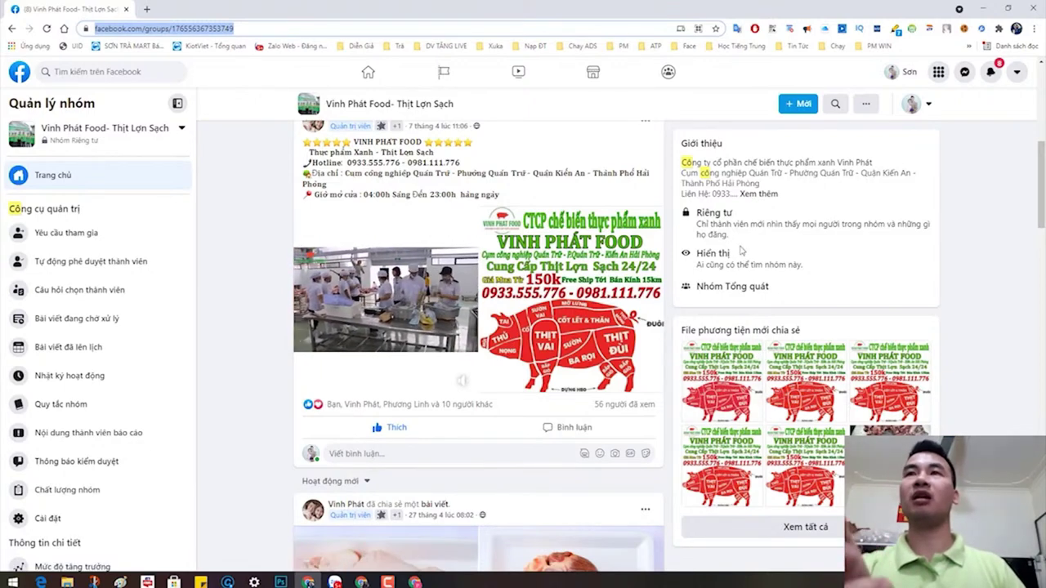
click(899, 71)
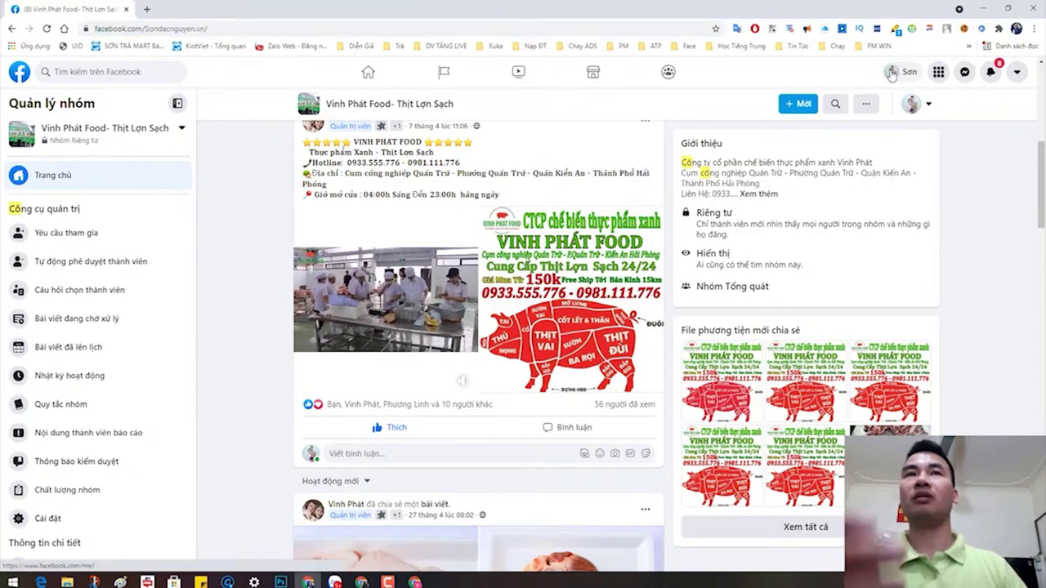
scroll(689, 228, up, 2)
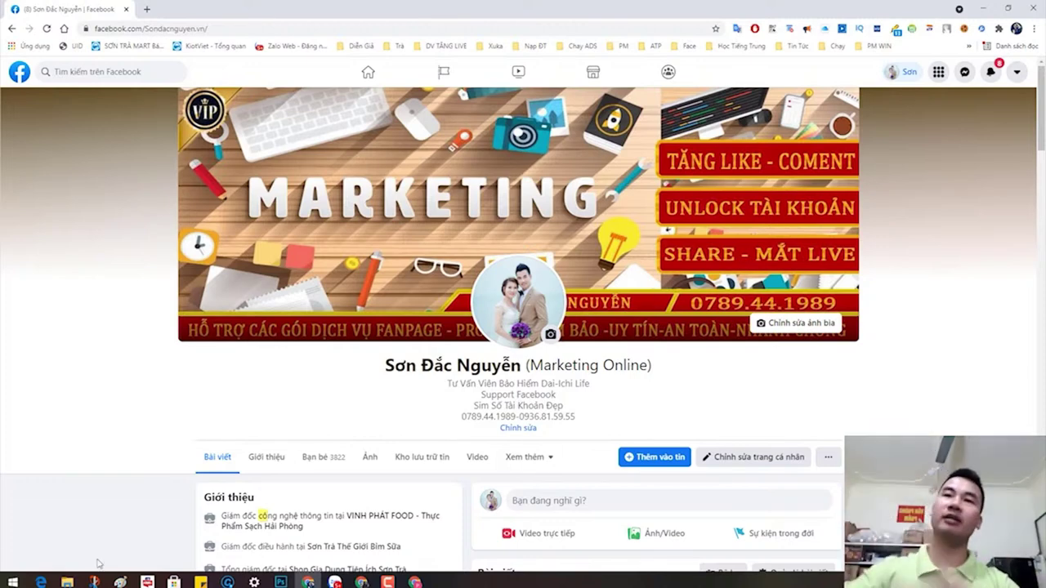
click(387, 582)
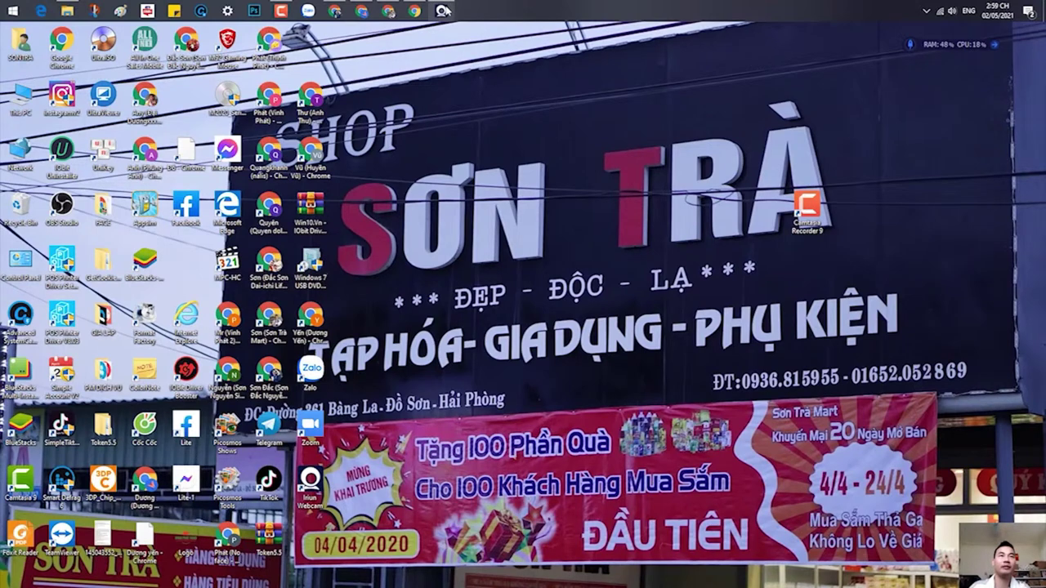
Create a new Chrome profile, maximise it, and go through the Bắt đầu and Tiếp theo setup screens.
click(419, 13)
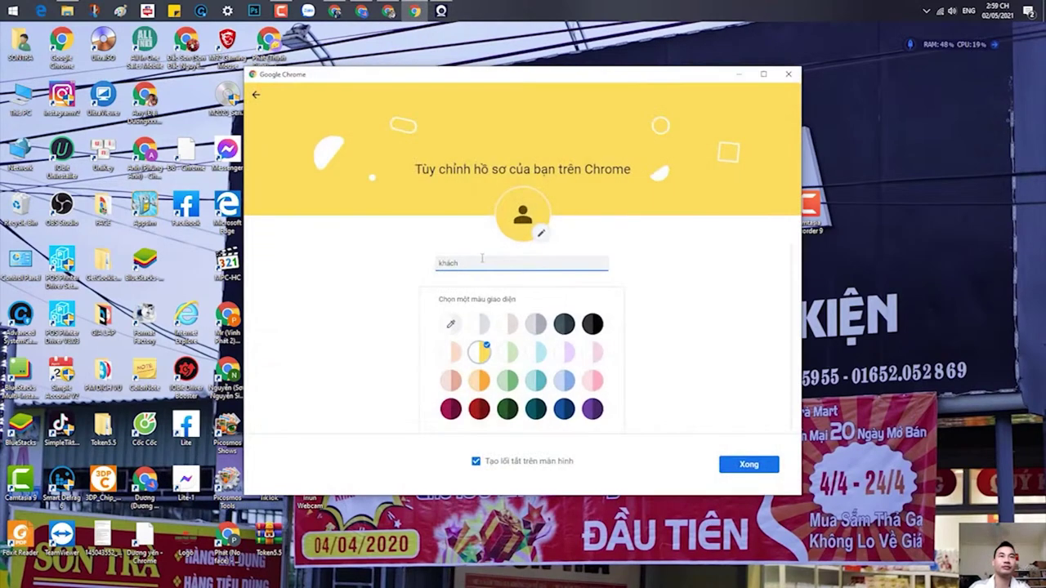
click(747, 463)
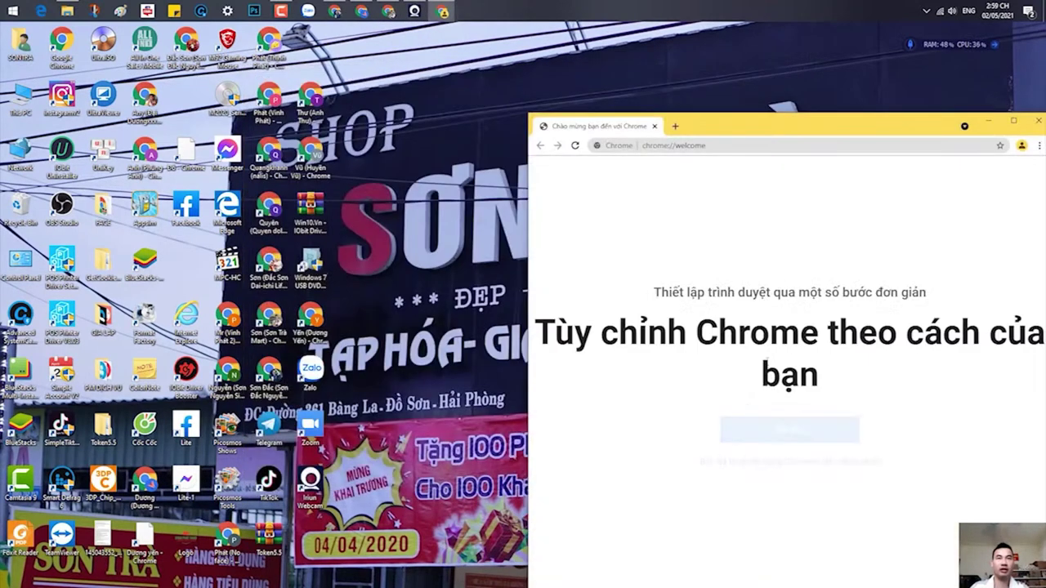
click(1014, 121)
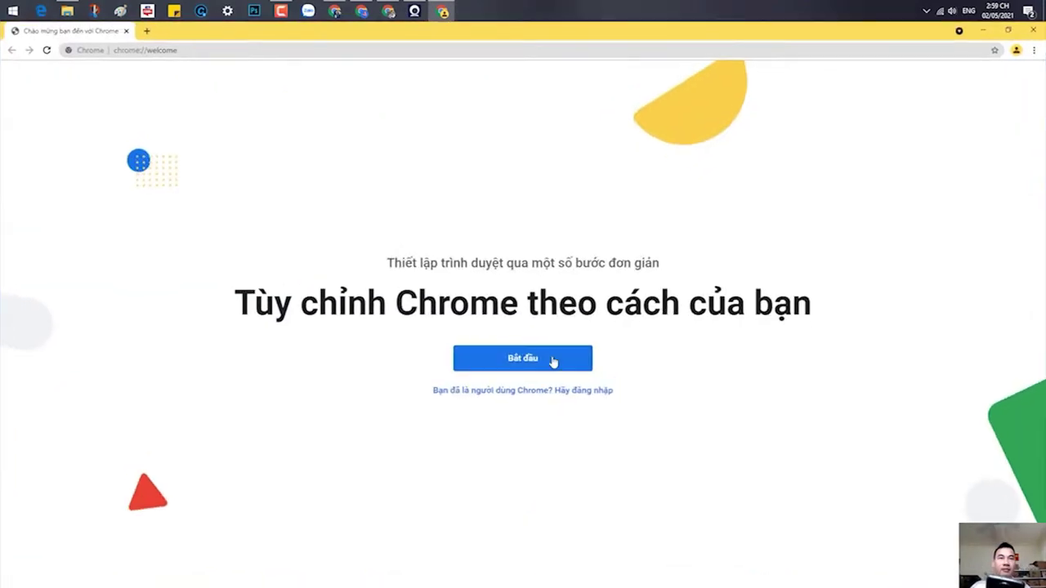
click(568, 372)
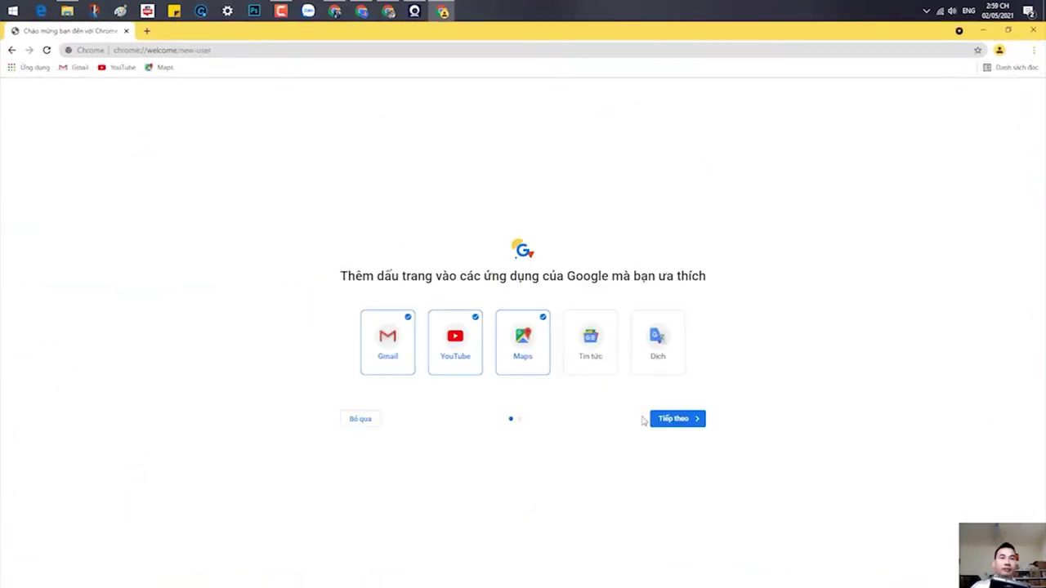
click(674, 421)
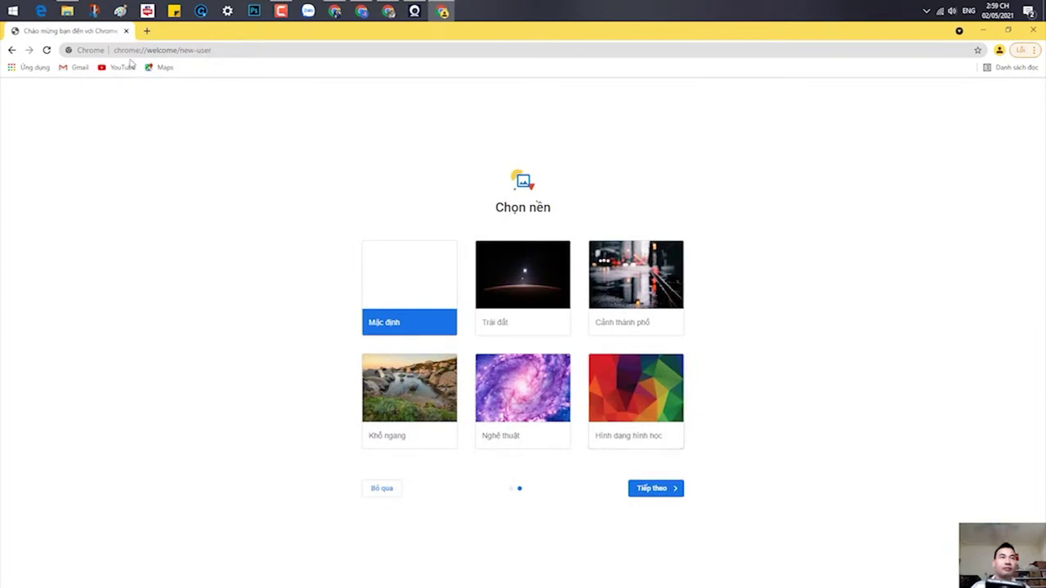
Search 'facebook' from the address bar and open Facebook's site from the results.
click(176, 50)
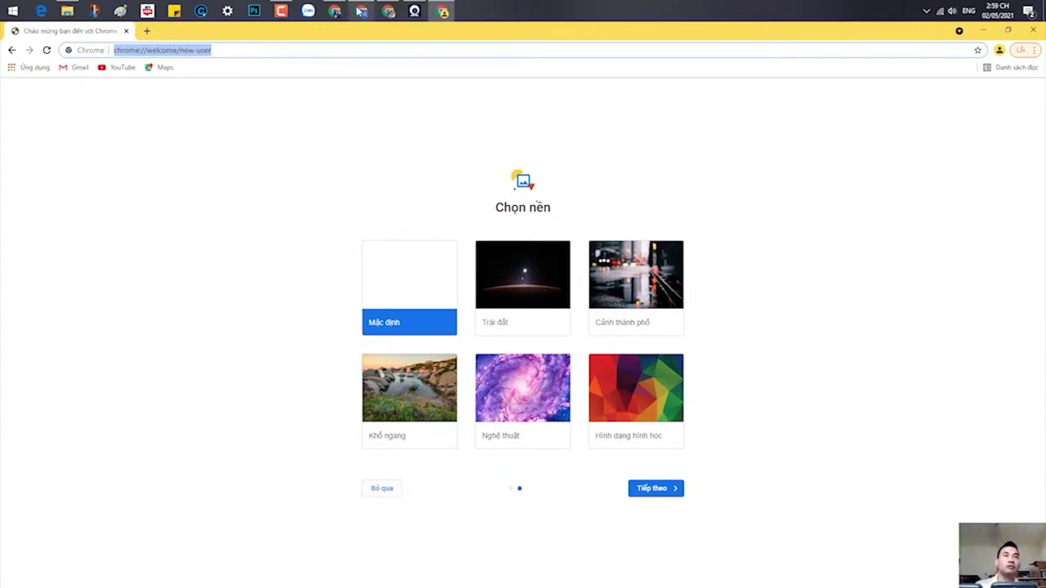
click(416, 12)
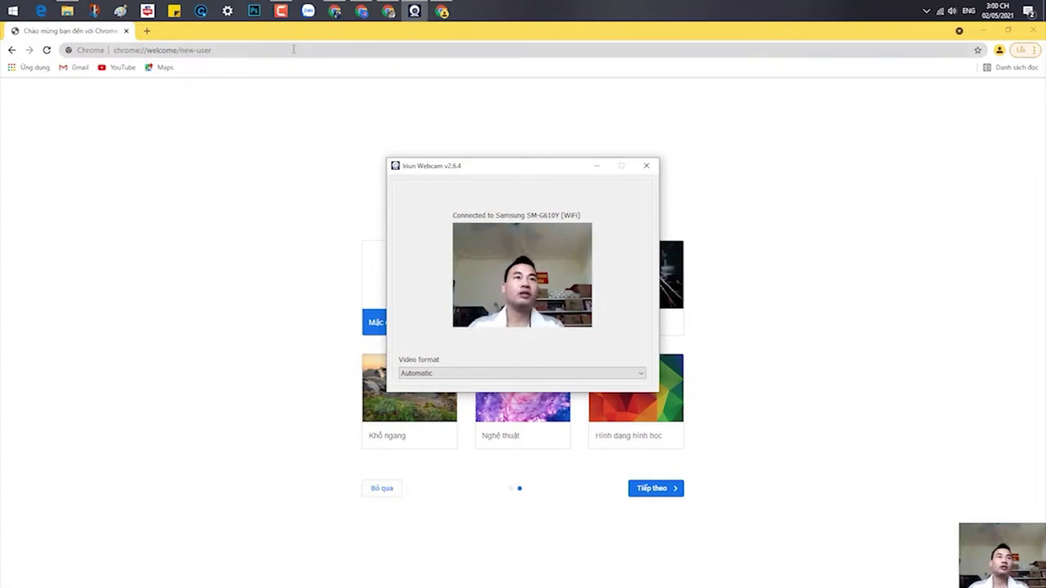
click(597, 166)
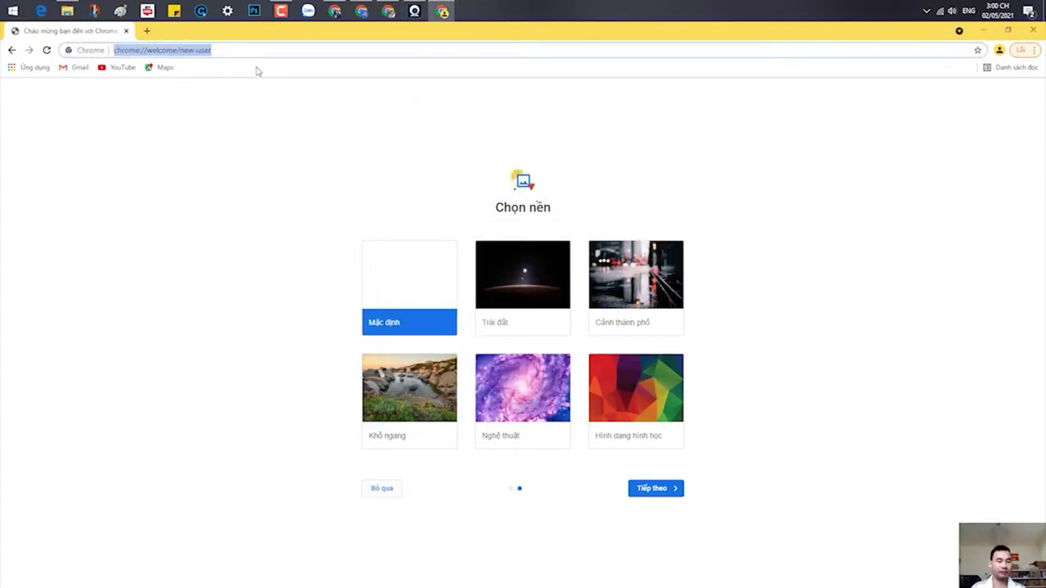
text(face)
key(Down)
key(Down)
key(Up)
key(Return)
click(245, 200)
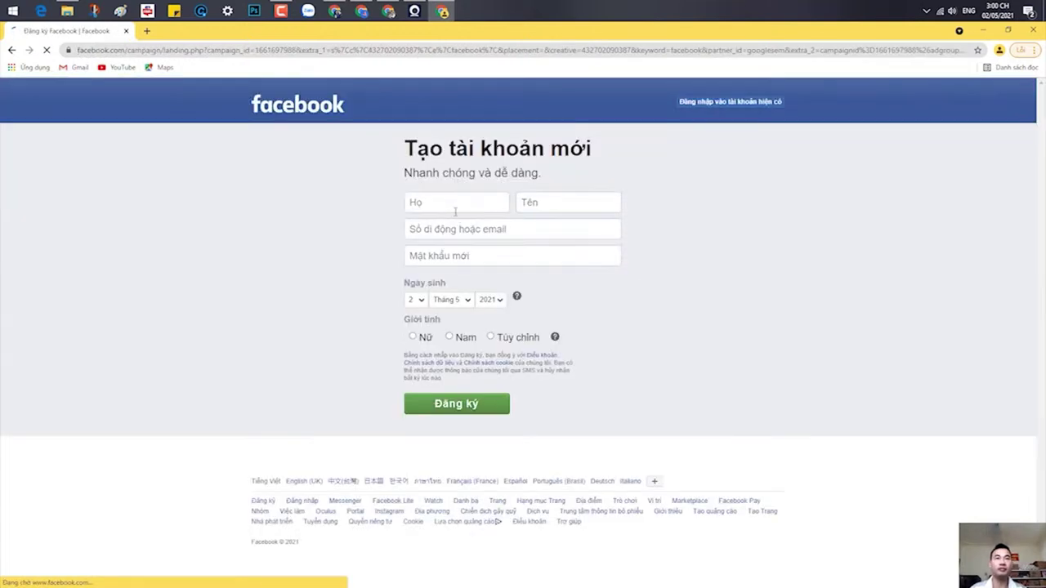
Reveal the existing-account login form and submit the account's phone number and password.
click(723, 101)
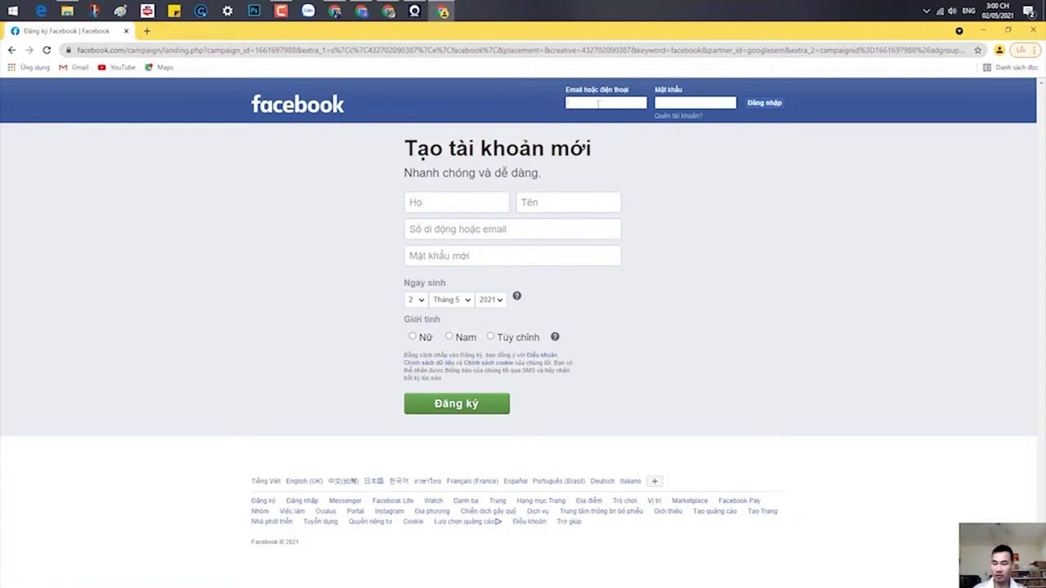
click(599, 104)
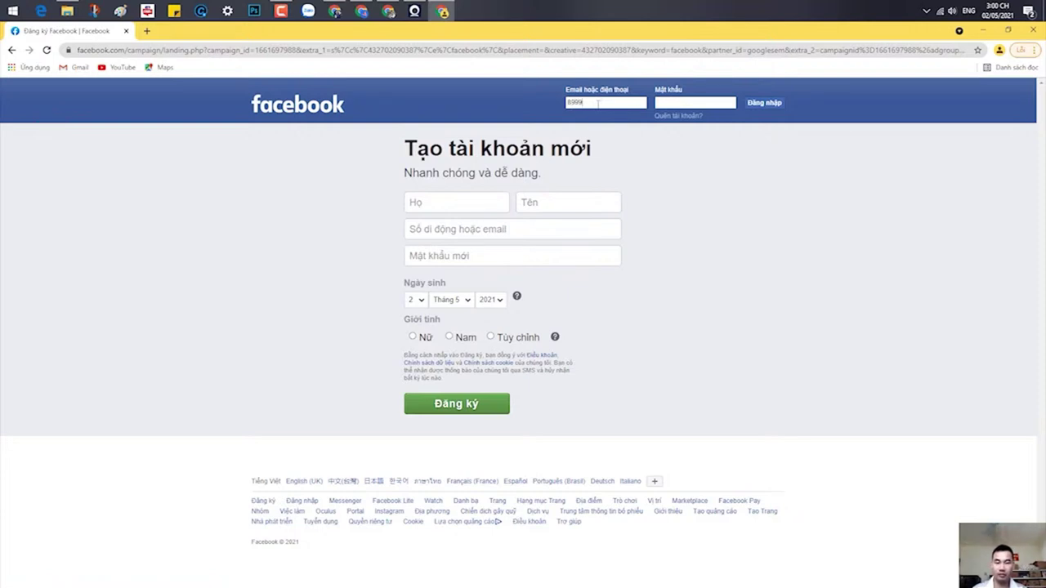
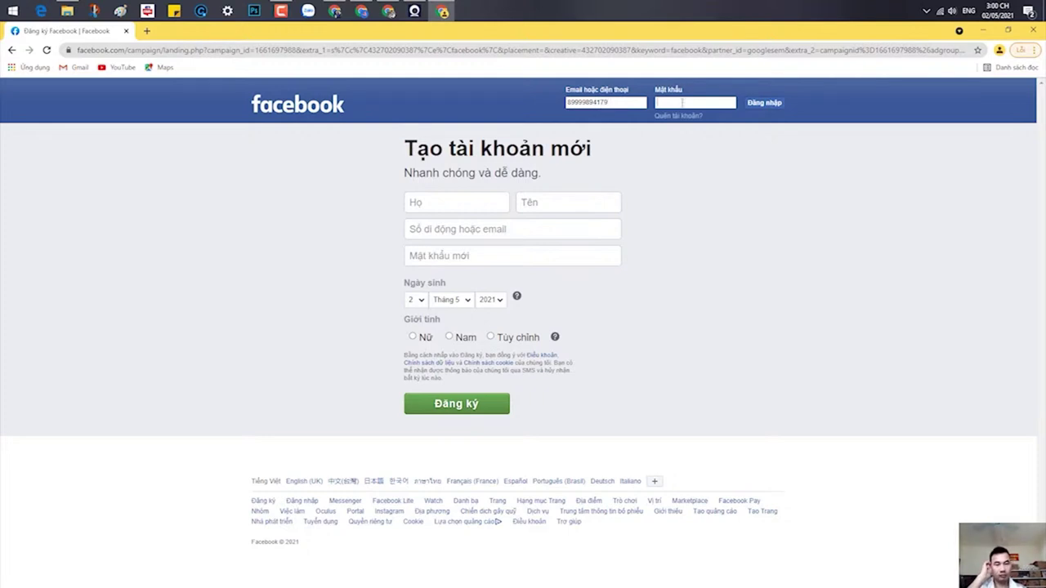
text(****)
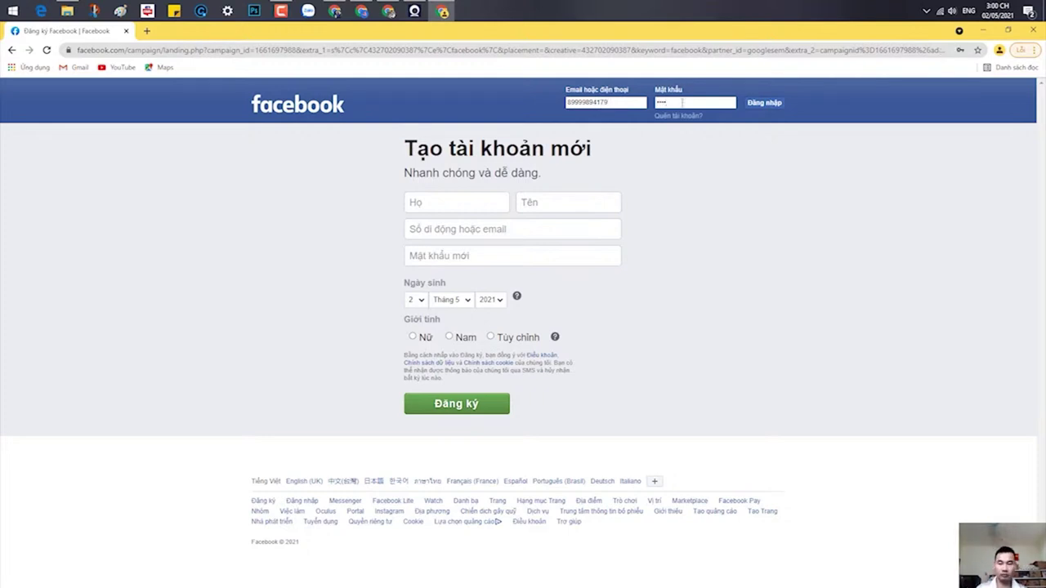
text(****)
key(Return)
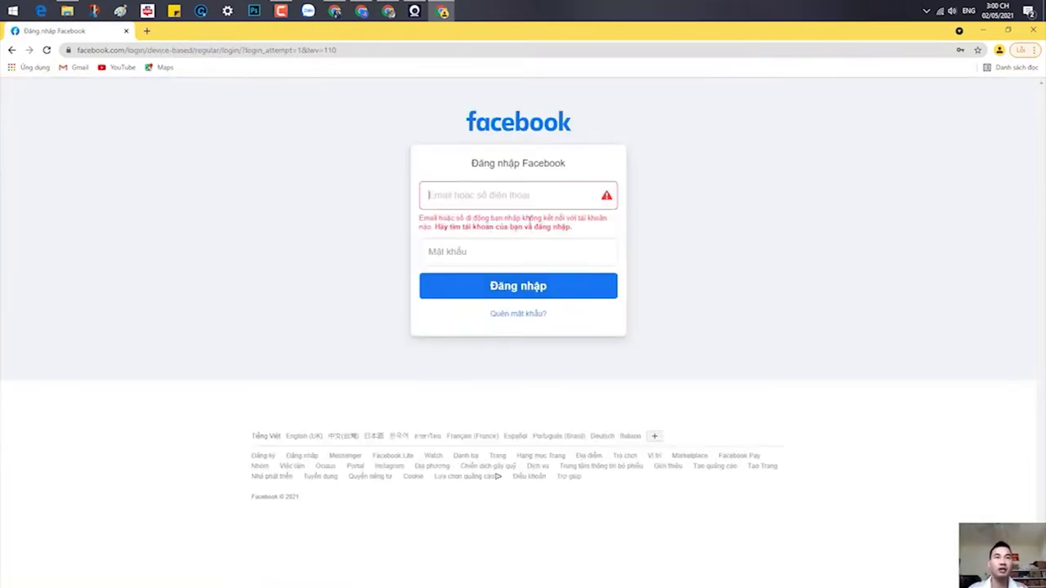
After the not-linked error, correct the saved phone number (add leading 0, drop stray 8) and retype the password.
click(523, 194)
click(454, 227)
click(429, 195)
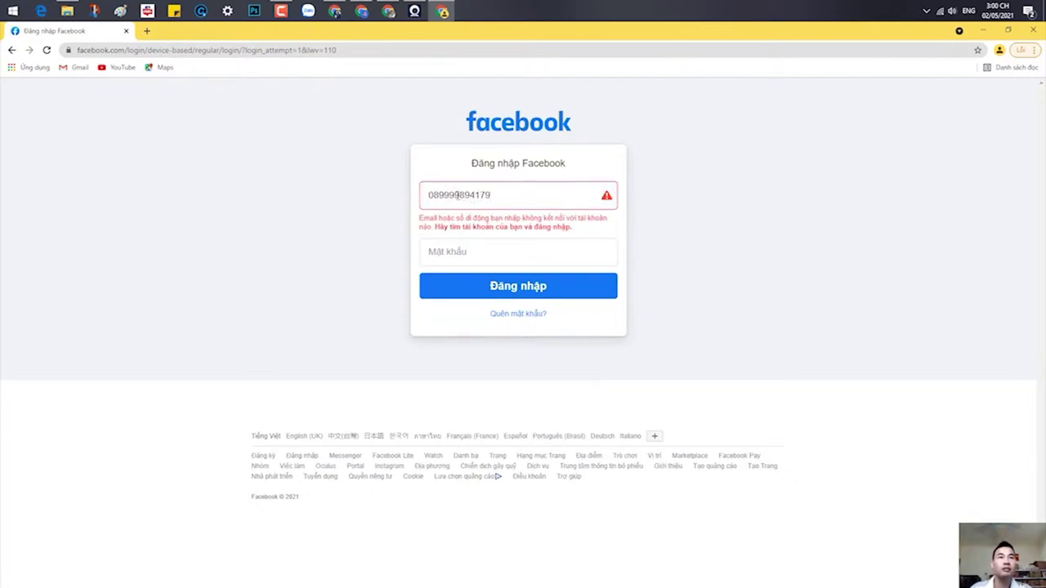
click(440, 195)
key(BackSpace)
click(512, 254)
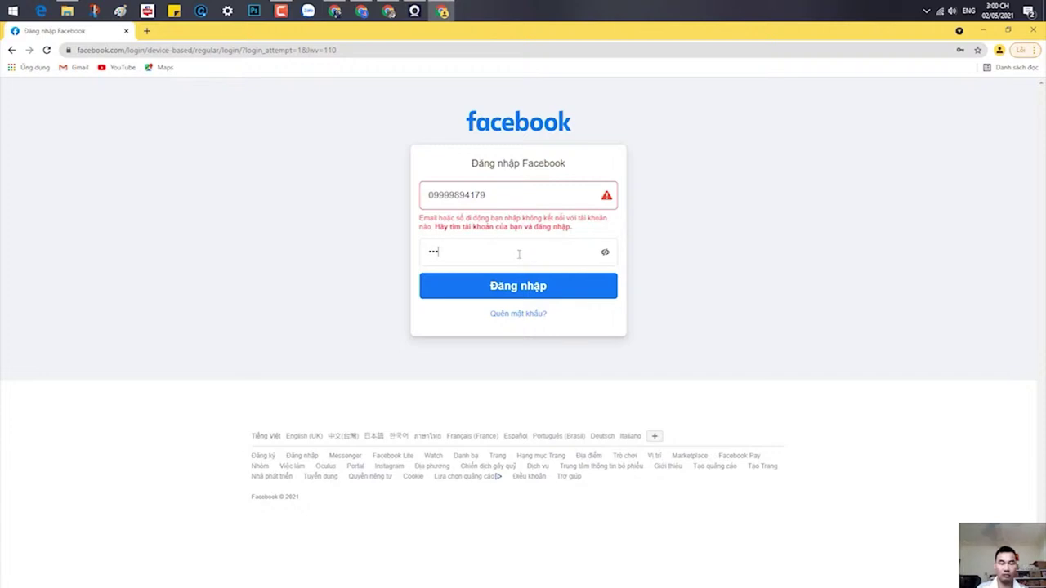
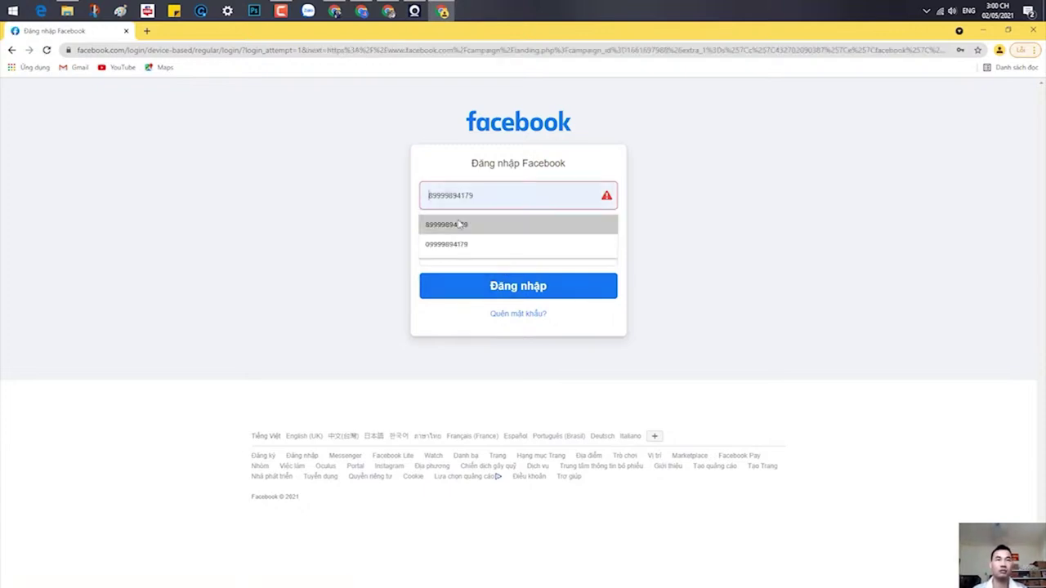
Log in with the saved phone number, its second digit changed to 8, plus the password.
click(456, 243)
drag(433, 195, 439, 194)
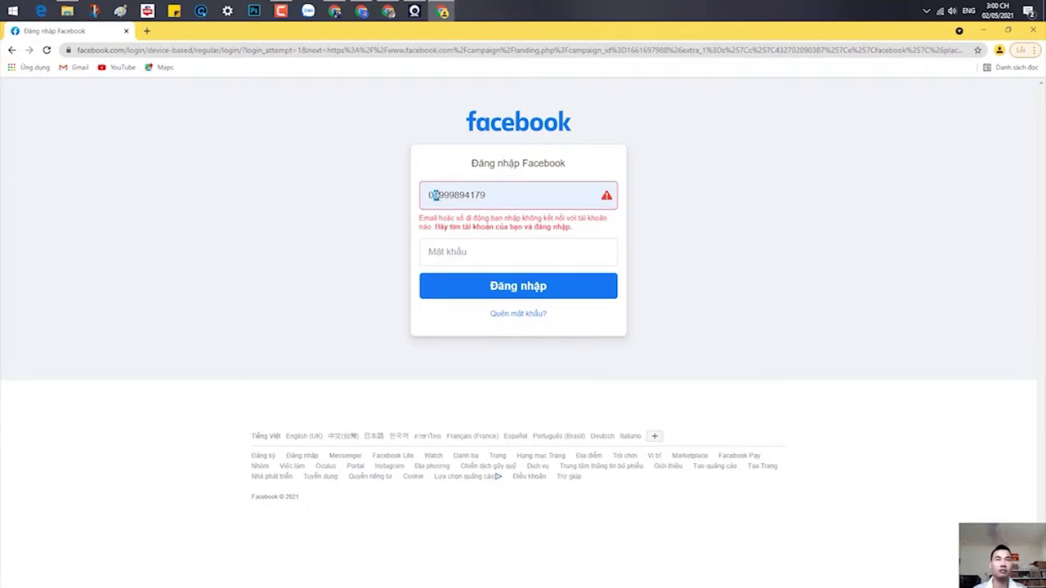
text(8)
click(491, 250)
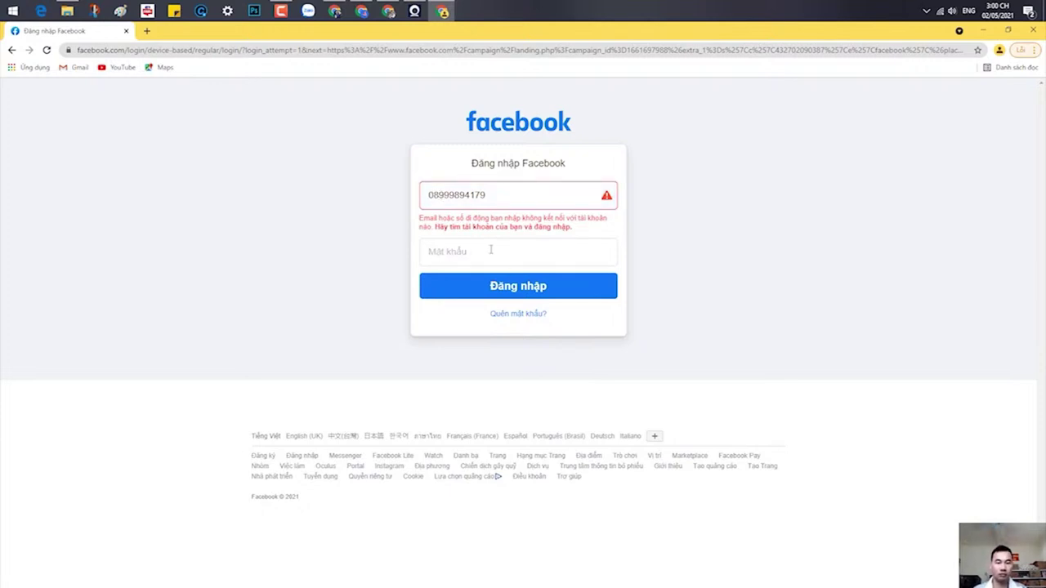
text(••••••)
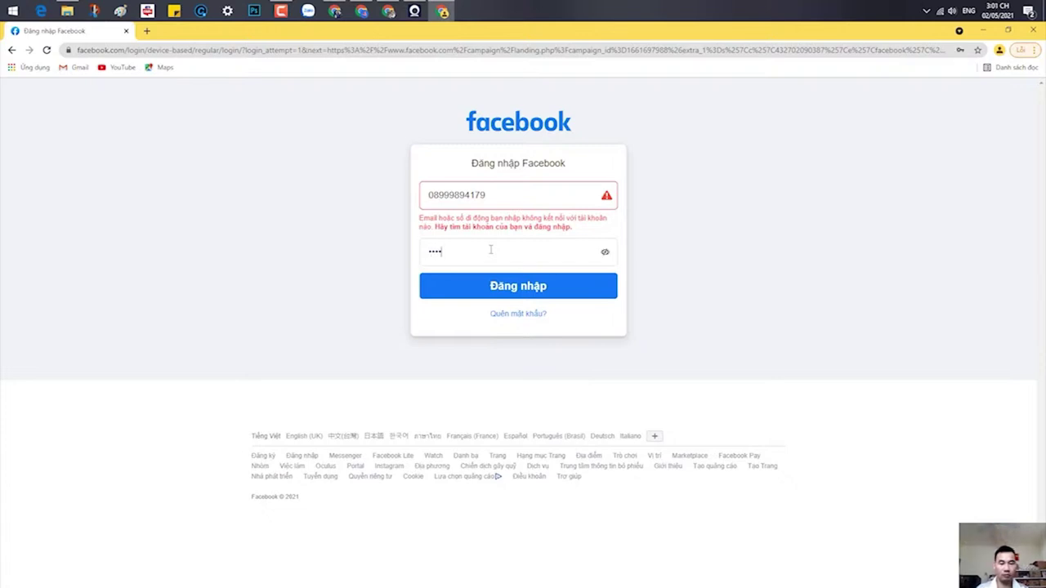
text(••)
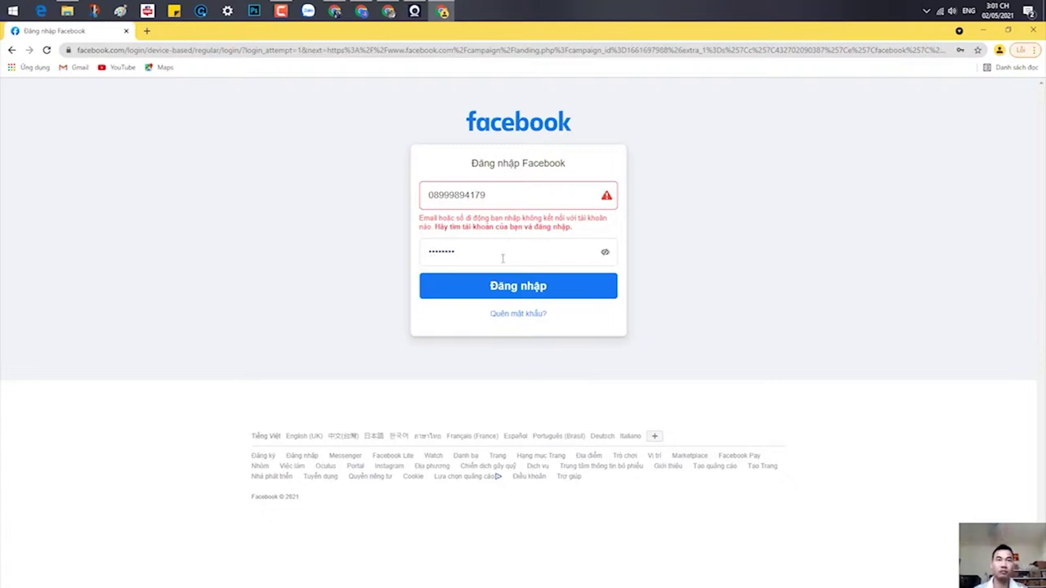
click(501, 292)
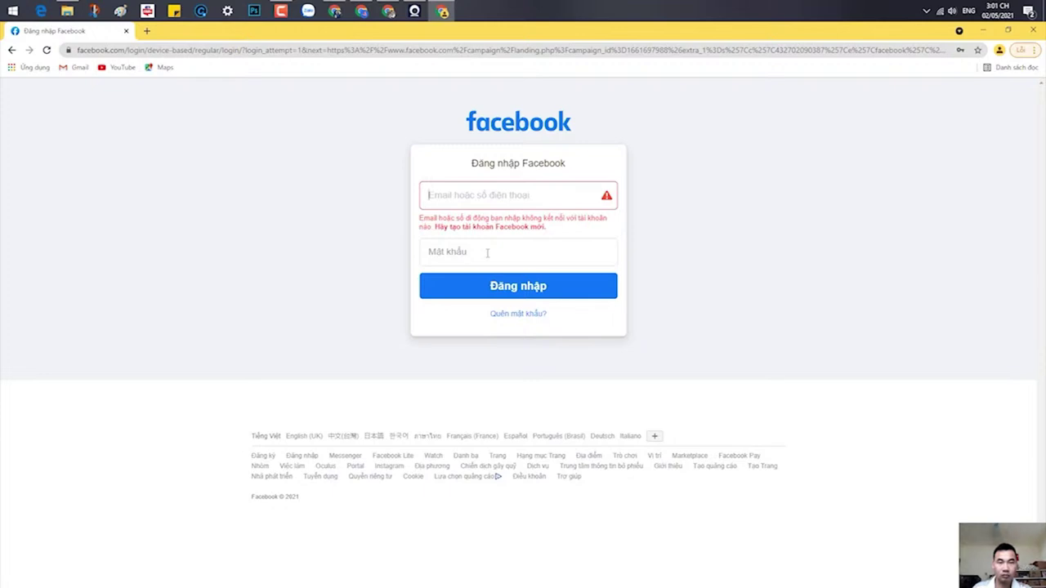
Re-enter the phone number with a +7 country prefix, add the account password and submit.
text(07)
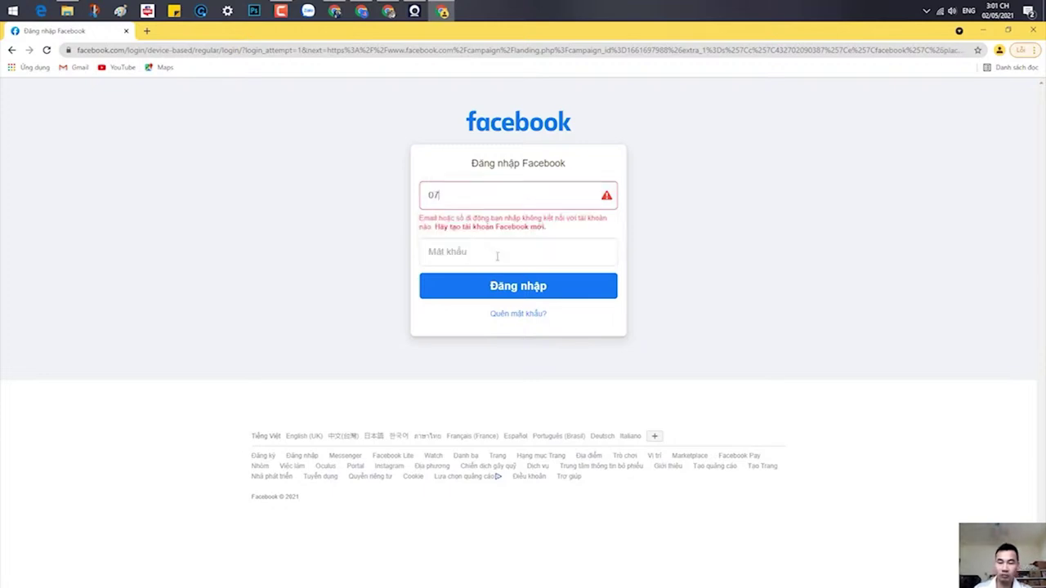
text(99)
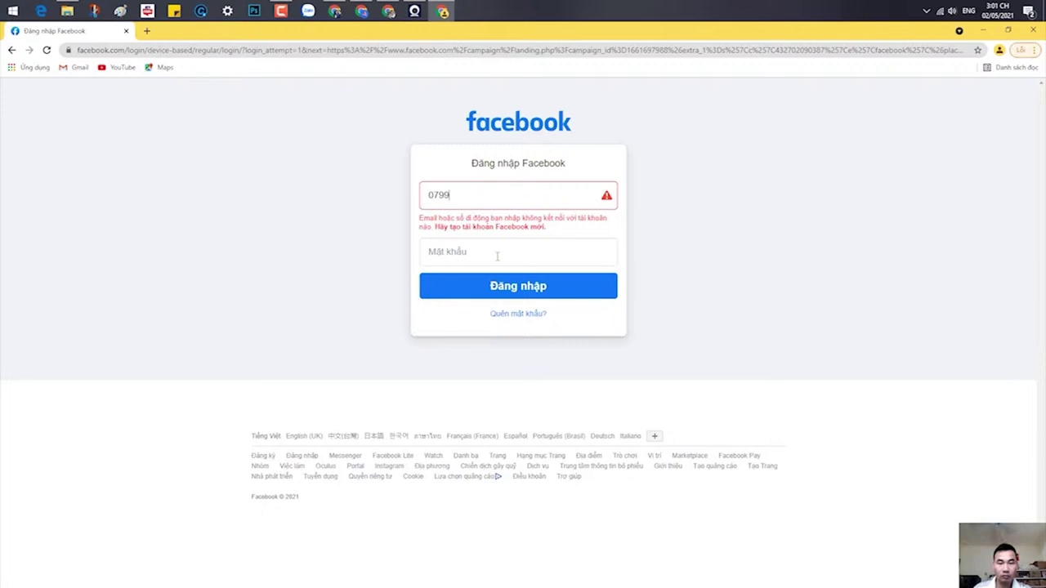
text(9)
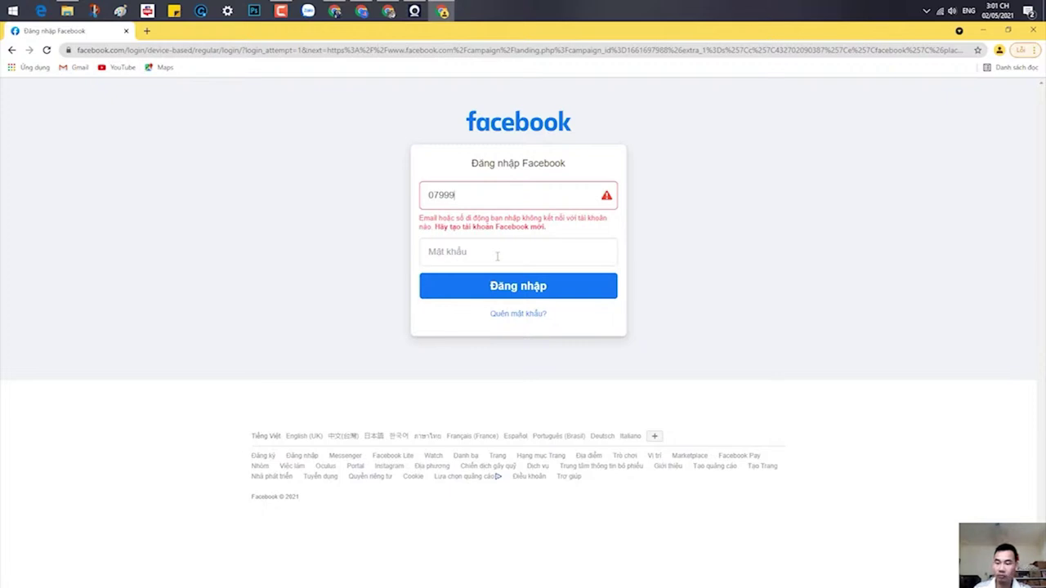
text(89)
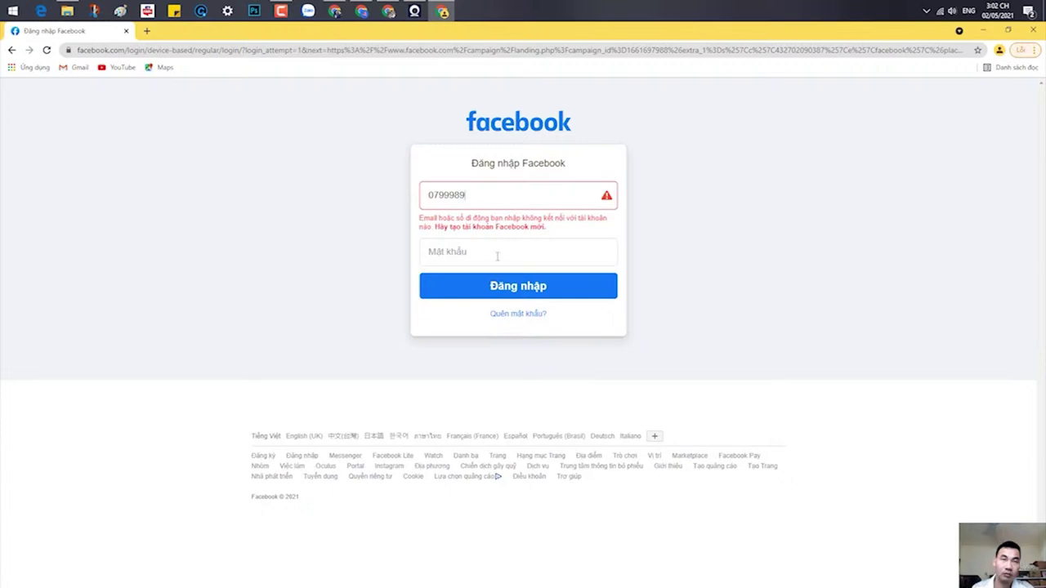
drag(466, 195, 386, 195)
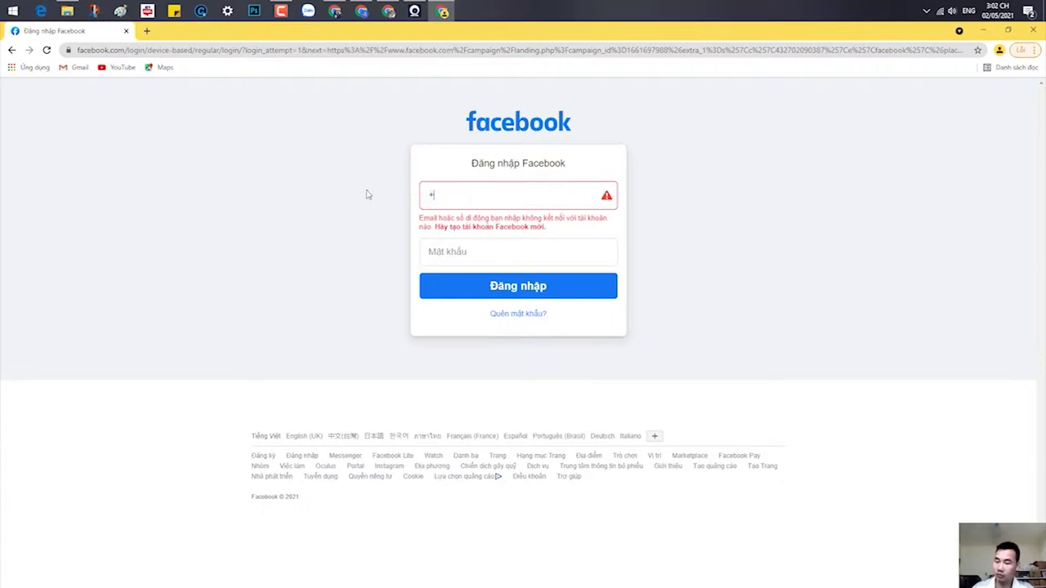
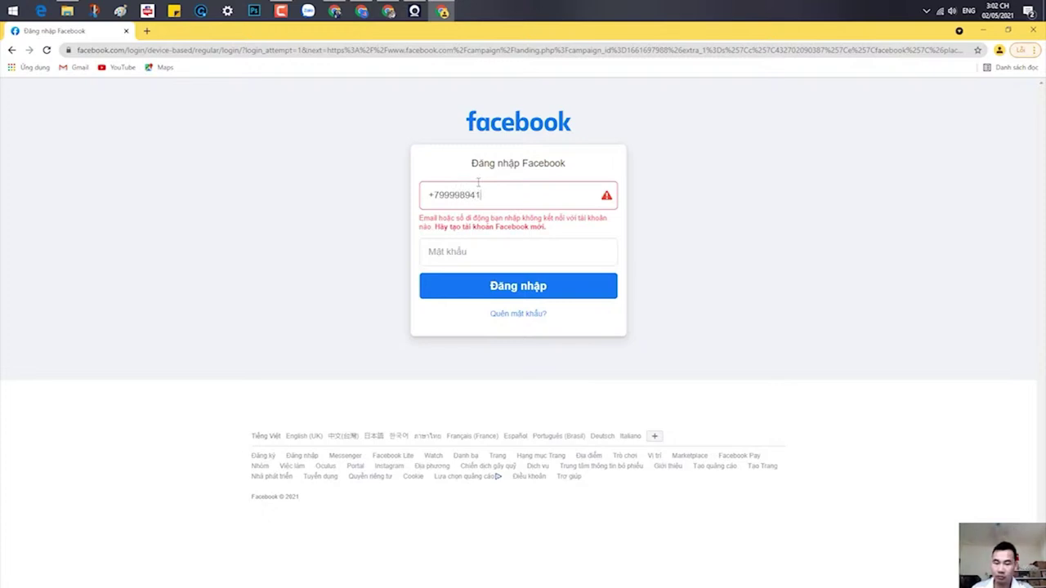
click(472, 253)
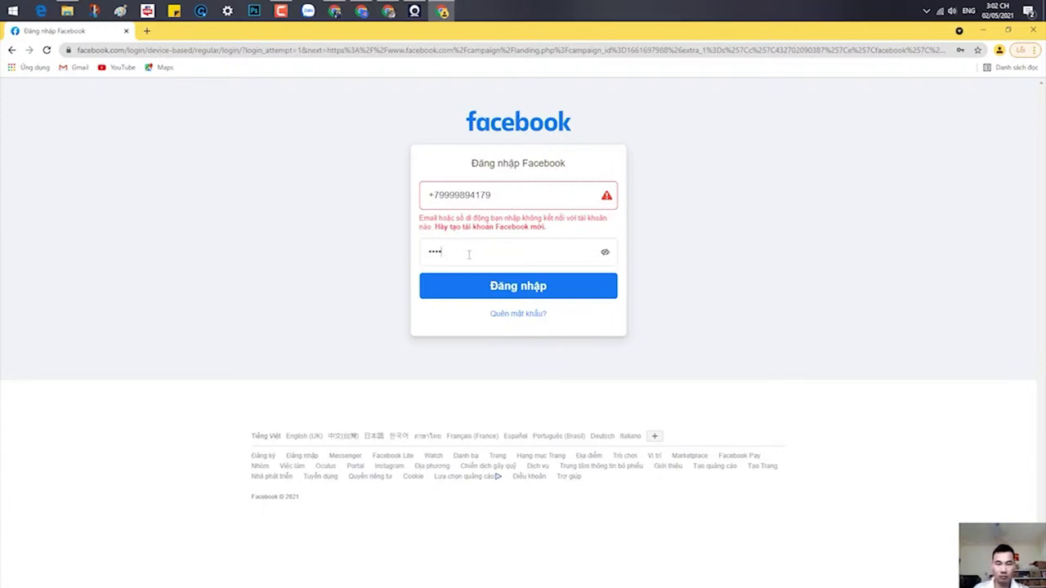
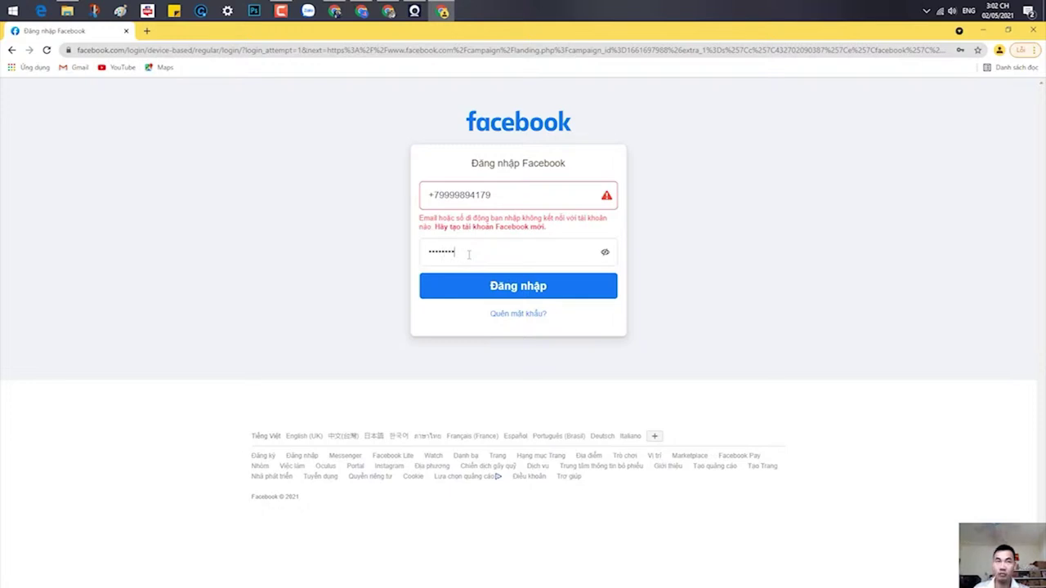
key(Return)
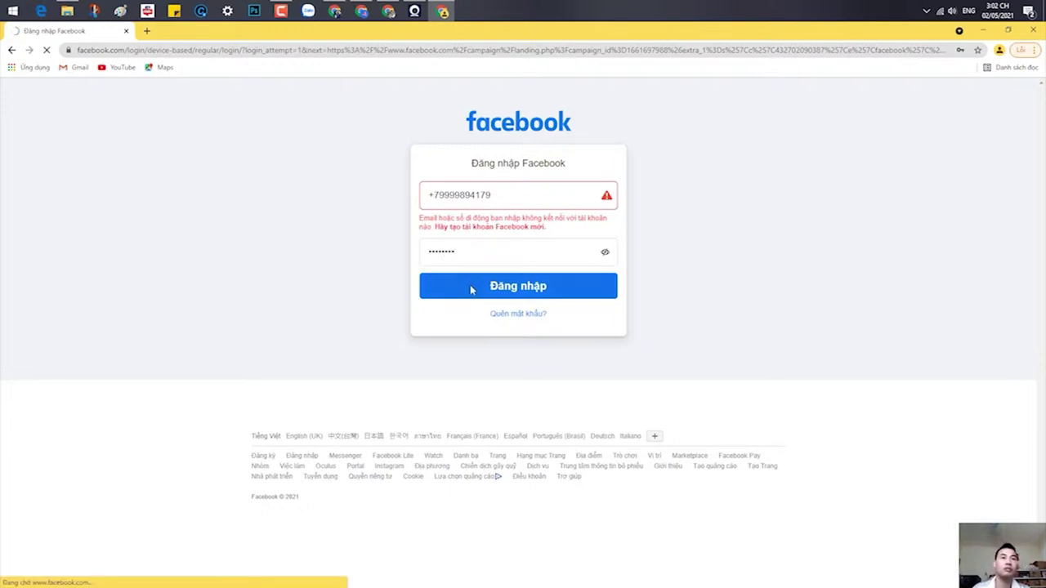
Save the password in Chrome, then choose 'Tìm thêm sự giúp đỡ' under 'Các tùy chọn khác'.
click(891, 227)
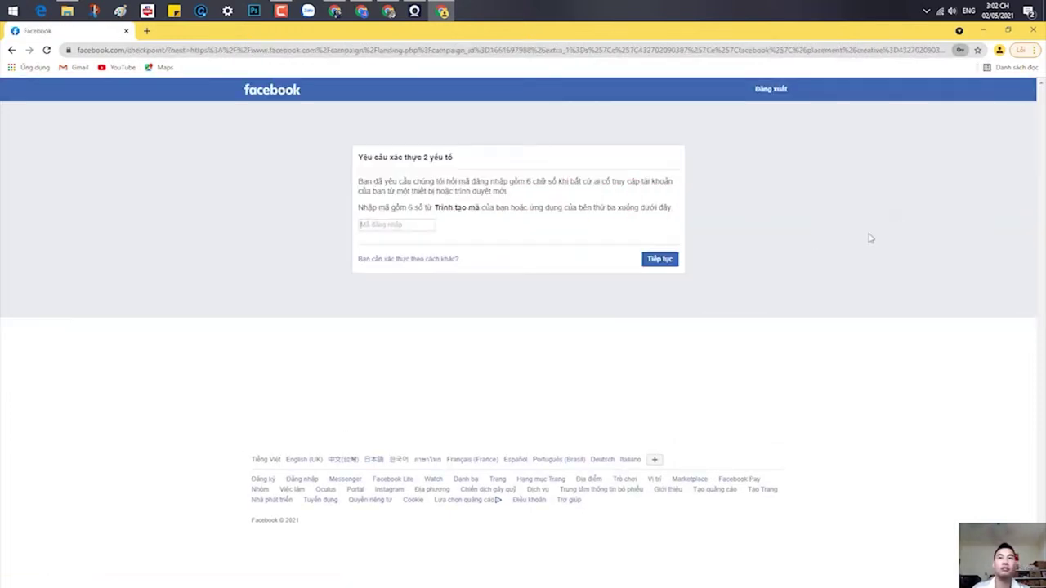
click(412, 260)
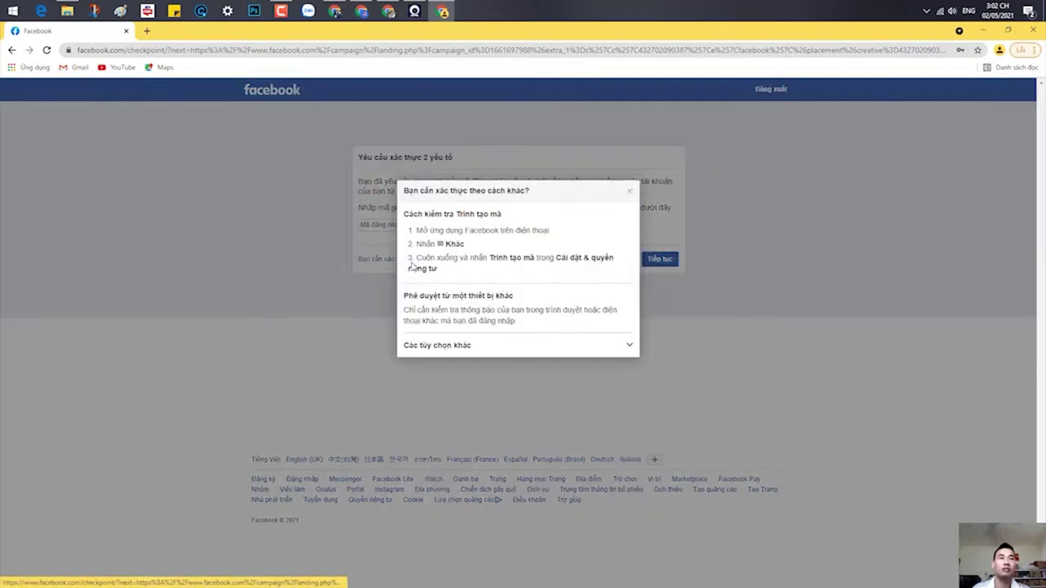
click(664, 276)
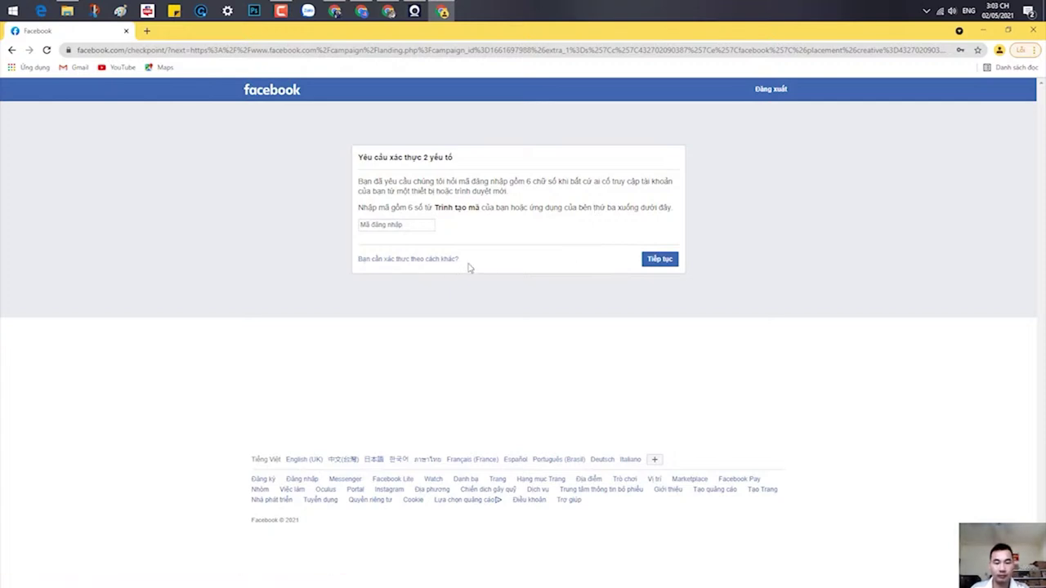
click(405, 262)
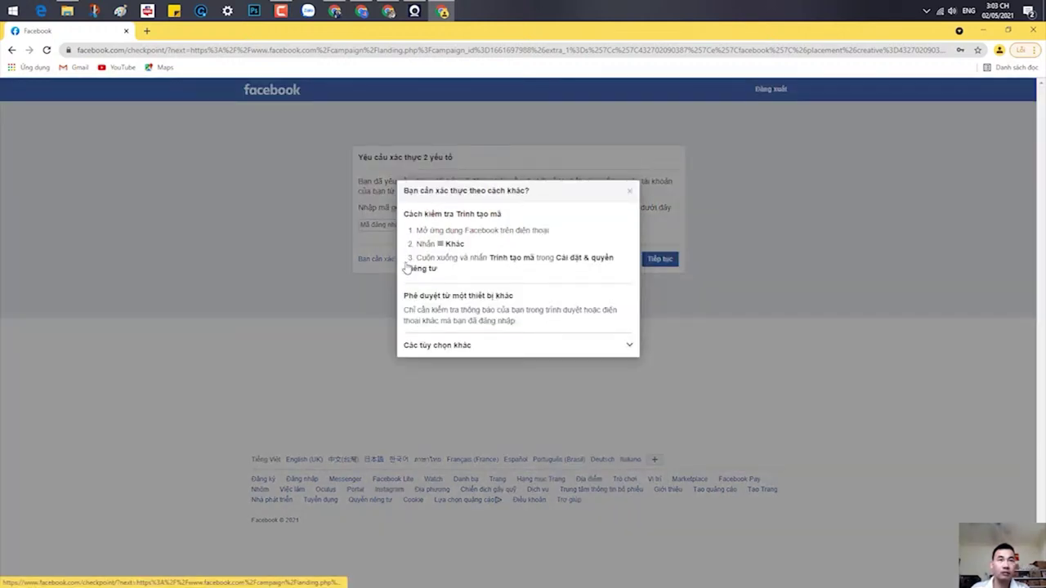
click(455, 346)
click(452, 390)
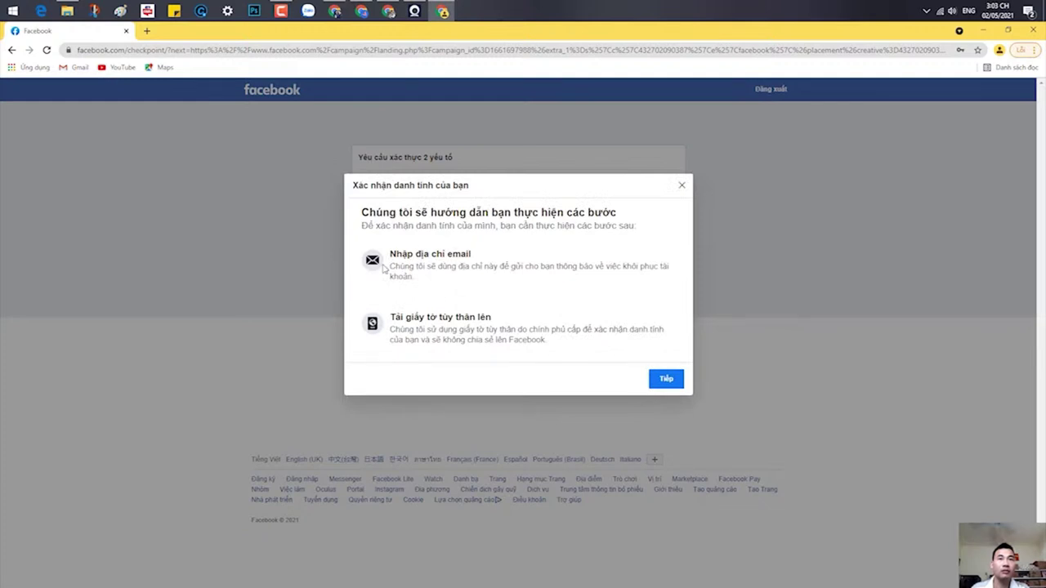
Enter the contact e-mail address (a yahoo.com address) in the e-mail step.
click(669, 381)
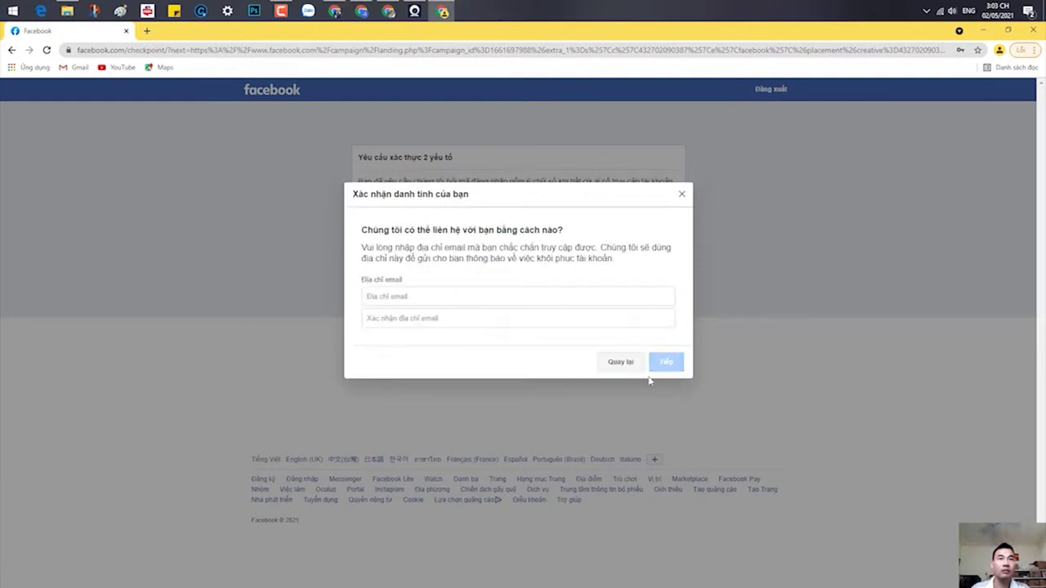
click(436, 298)
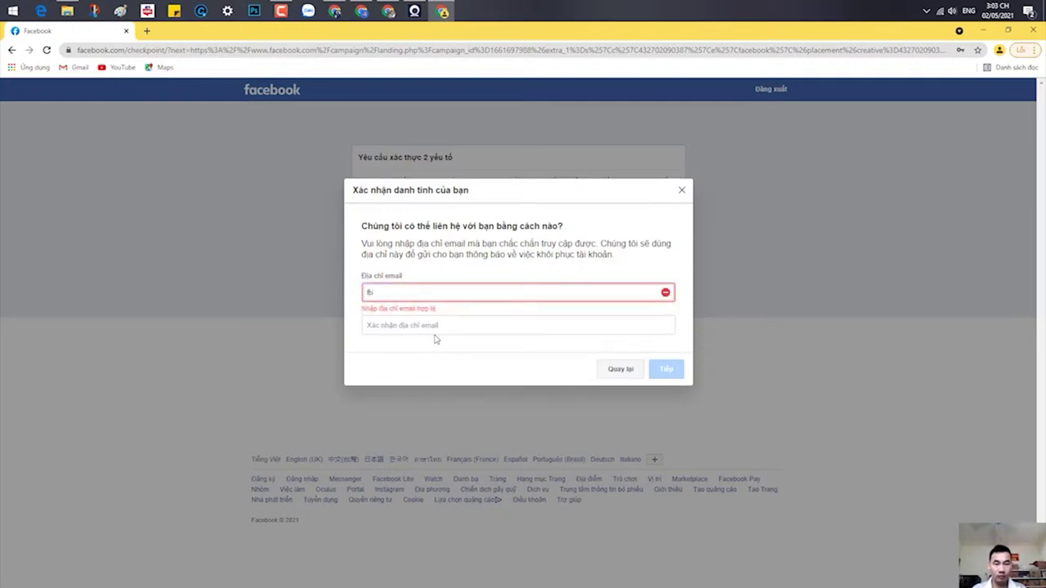
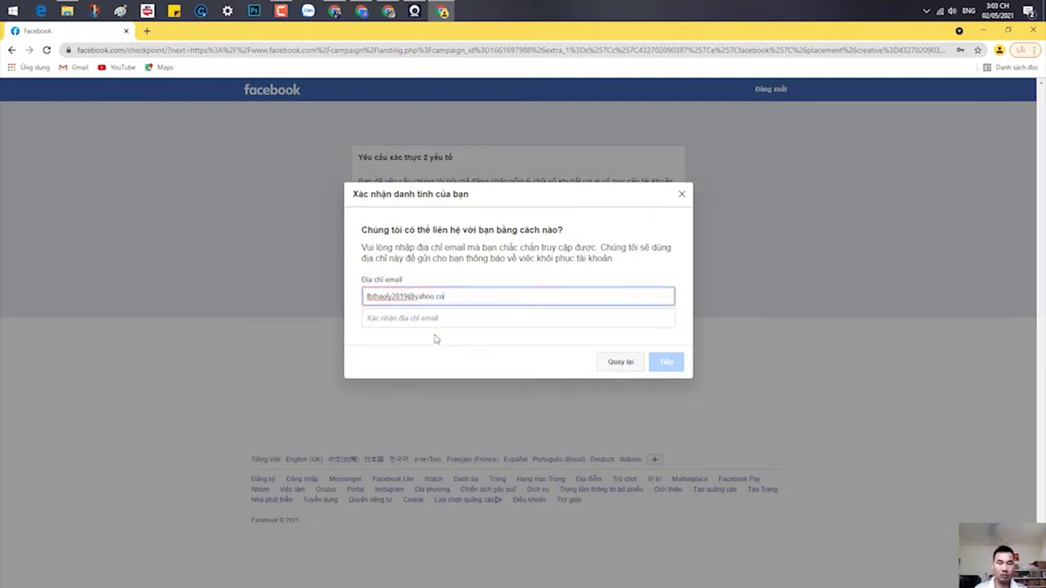
Paste the same e-mail into the confirmation field and continue with Tiếp.
click(430, 318)
drag(467, 295, 353, 300)
key(ctrl+c)
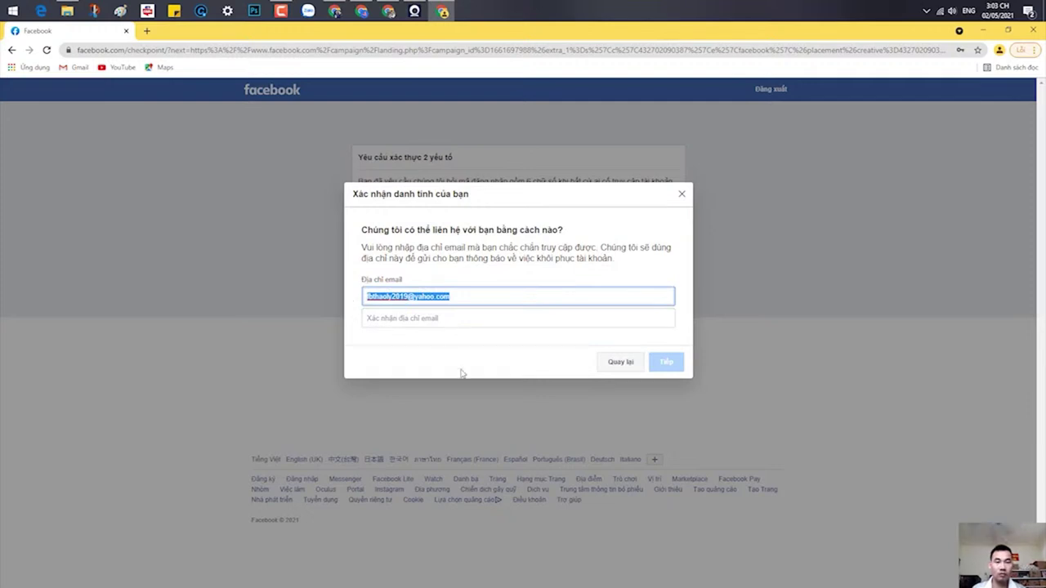
click(414, 319)
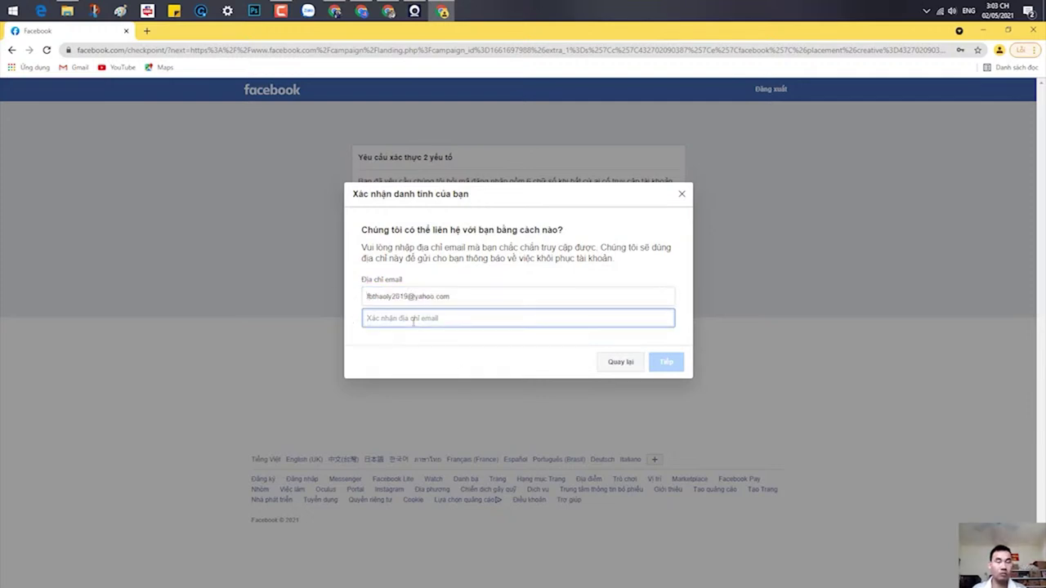
key(ctrl+v)
click(666, 361)
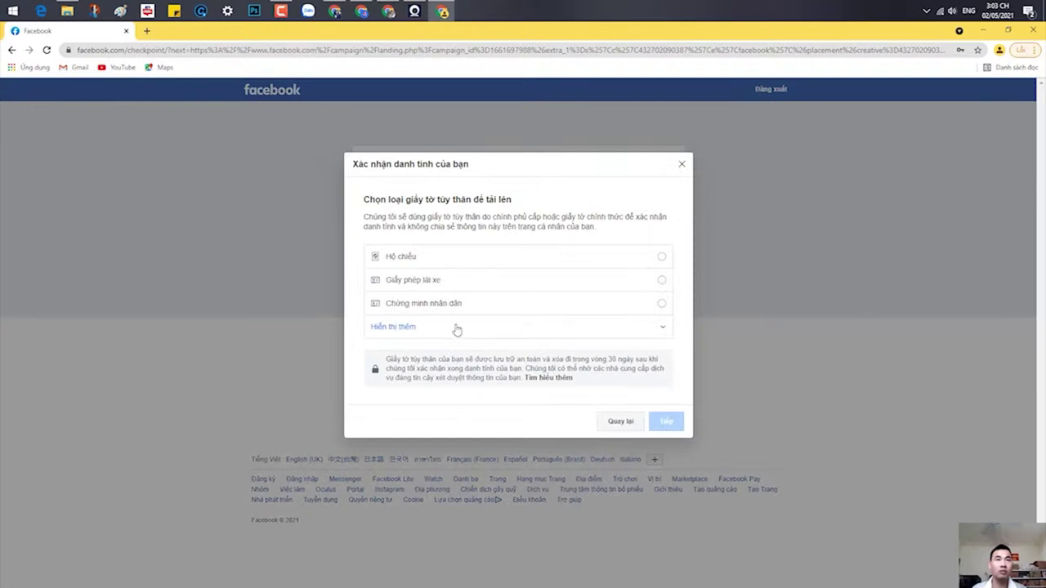
Choose Chứng minh nhân dân and expand Hiển thị thêm to list all ID types.
click(628, 307)
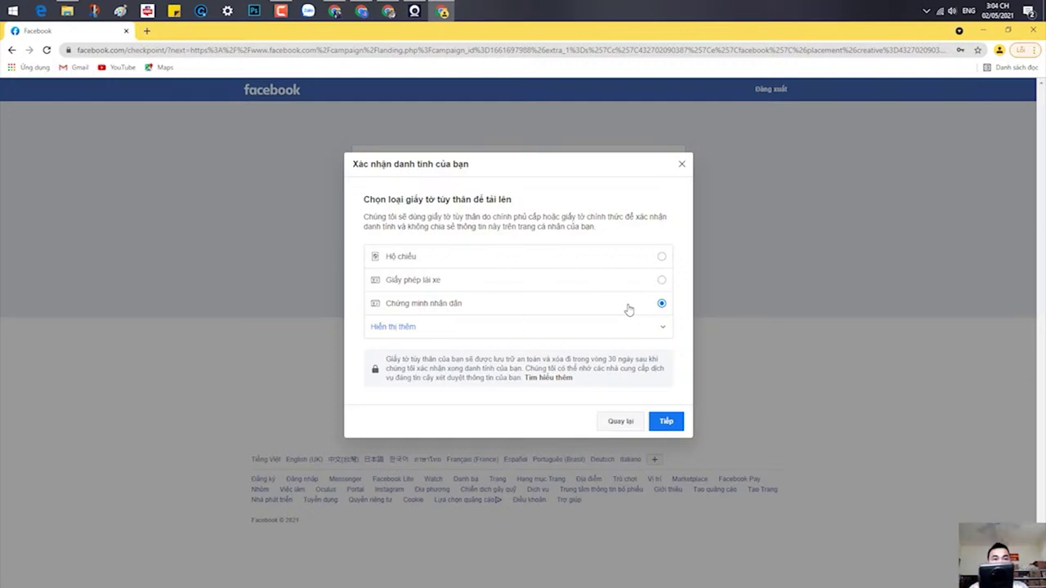
click(662, 332)
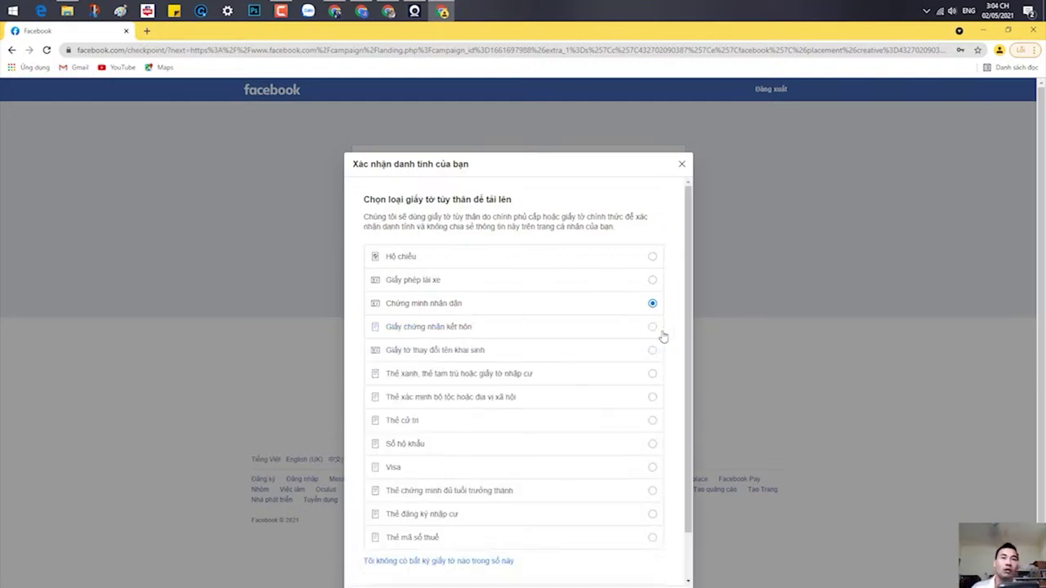
scroll(663, 336, down, 1)
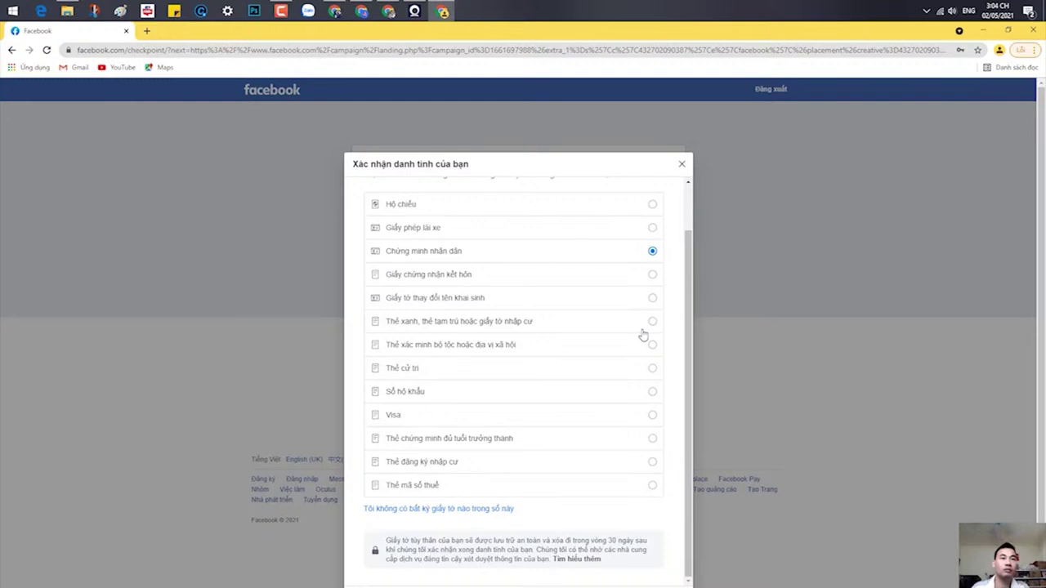
scroll(644, 335, down, 1)
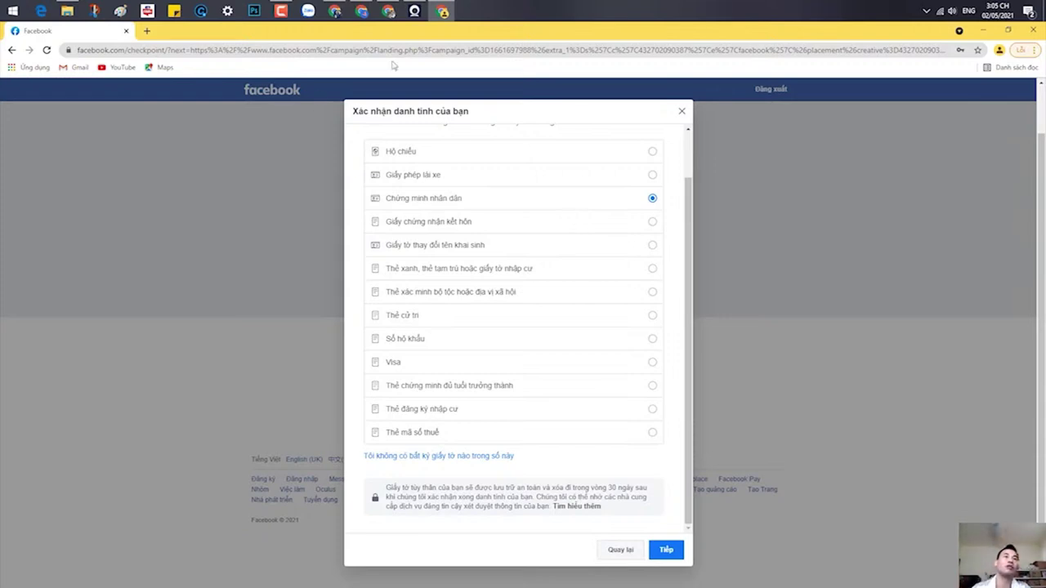
Go through the ID photo and webcam steps, allowing the camera, then quit verification.
click(683, 112)
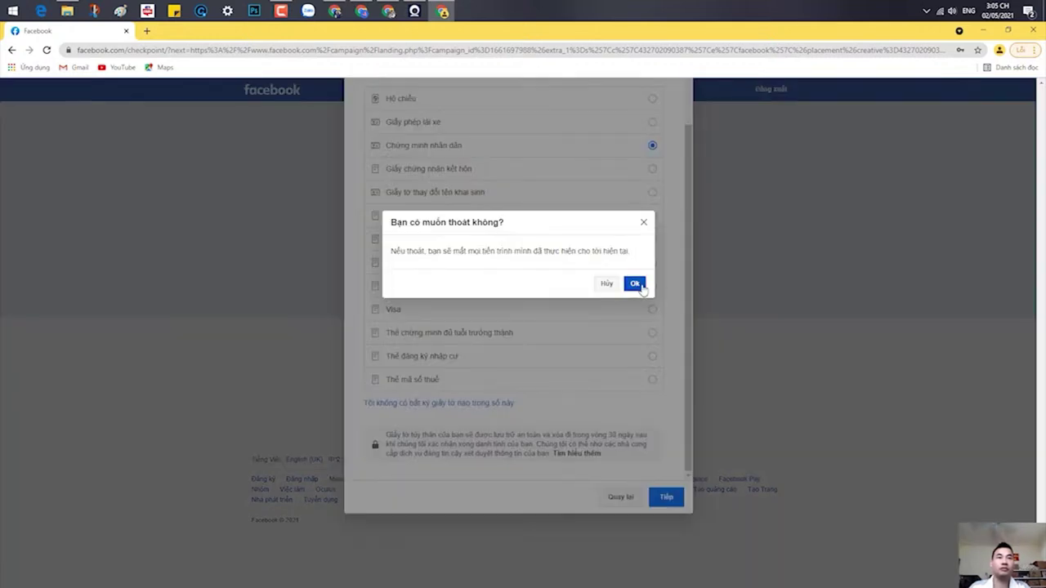
click(635, 284)
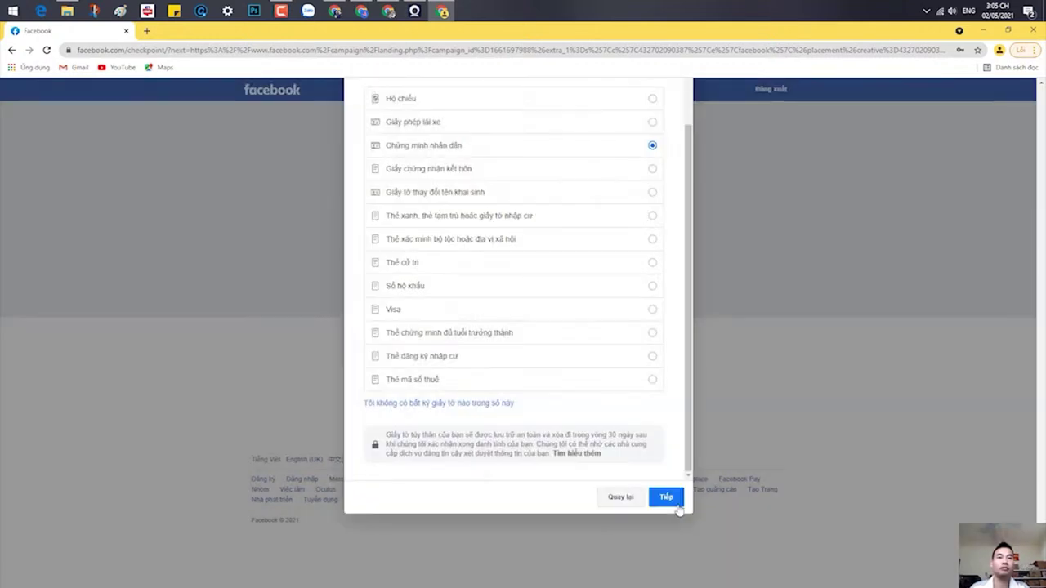
click(667, 553)
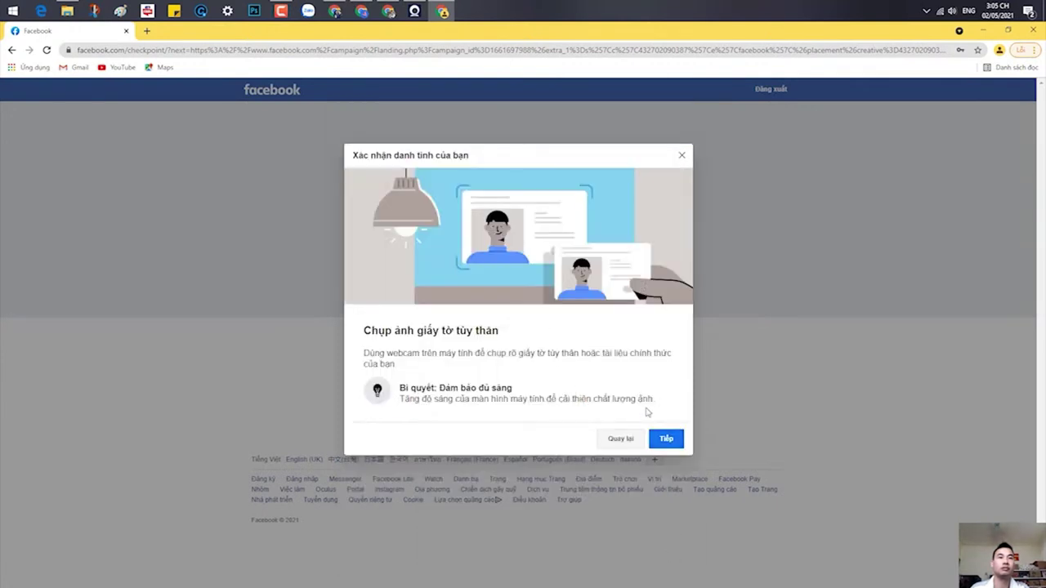
click(667, 440)
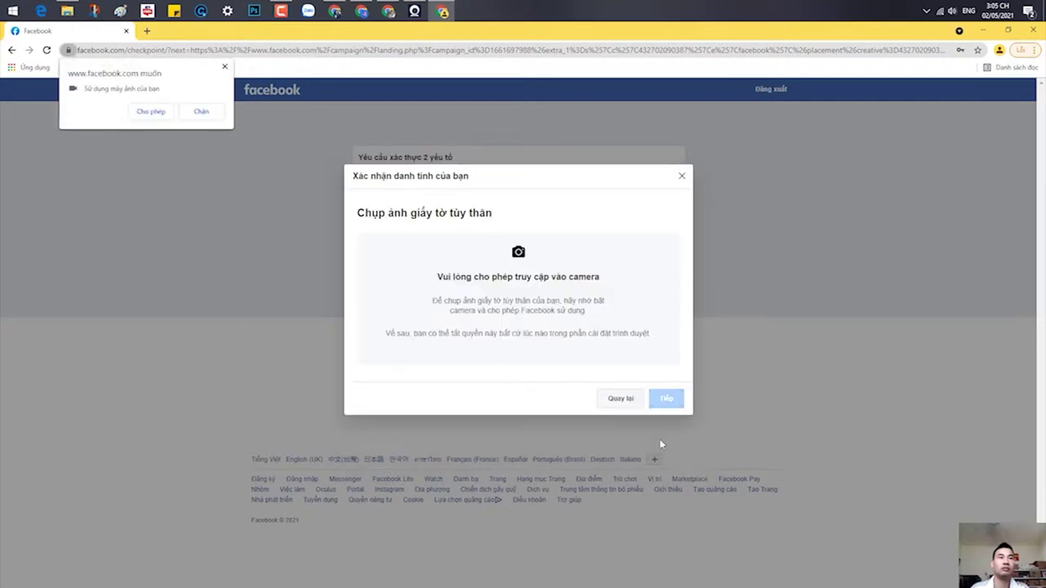
click(151, 111)
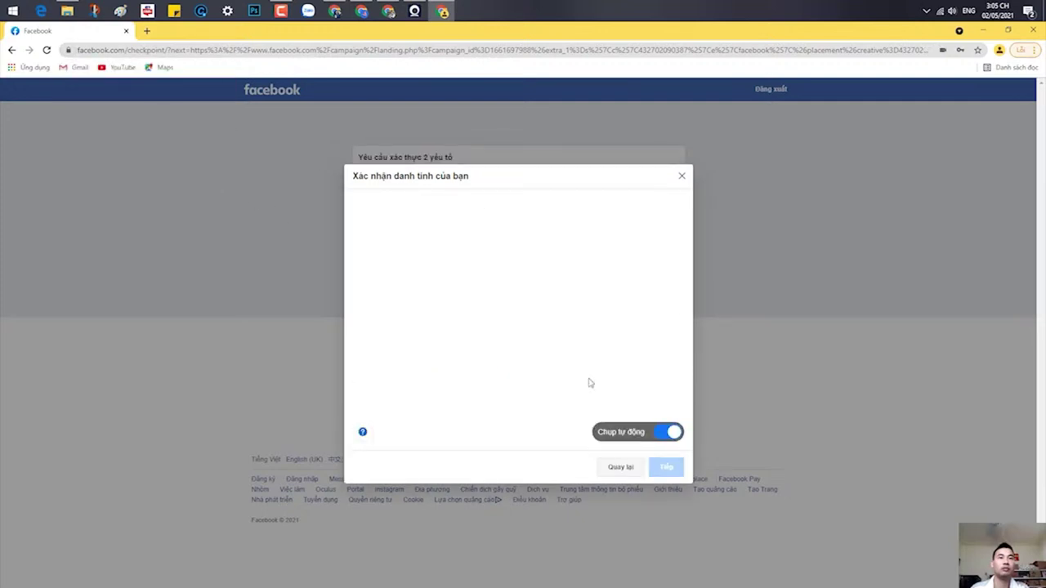
click(665, 440)
click(682, 177)
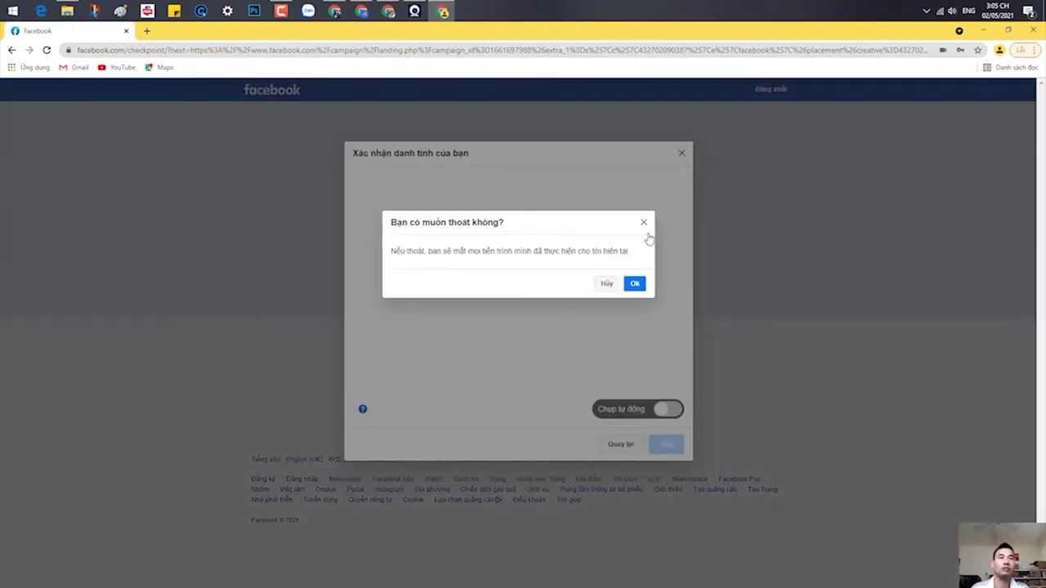
click(631, 283)
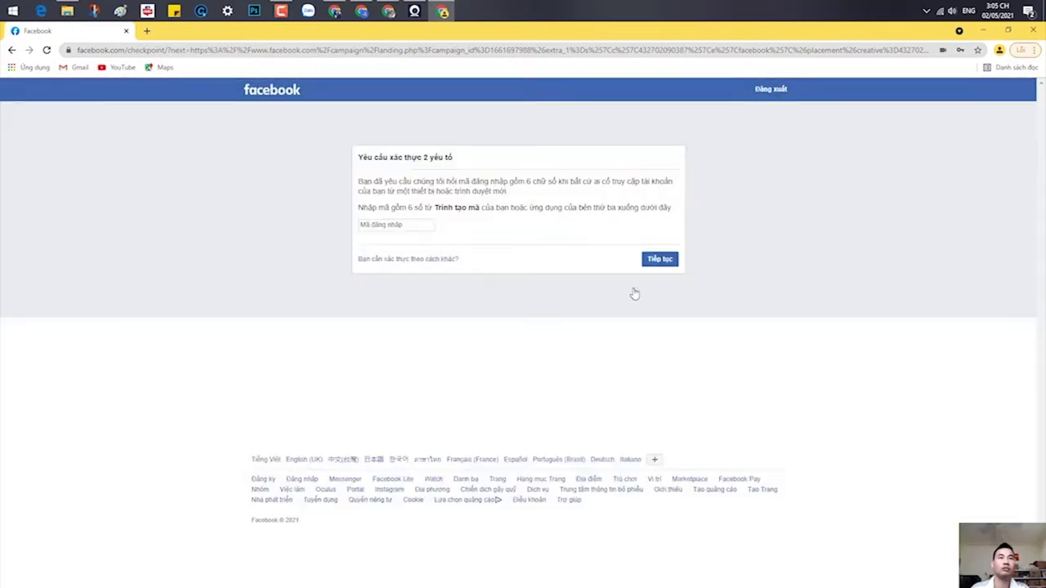
Reopen 'Tìm thêm sự giúp đỡ', then close it to return to the two-factor page.
click(407, 259)
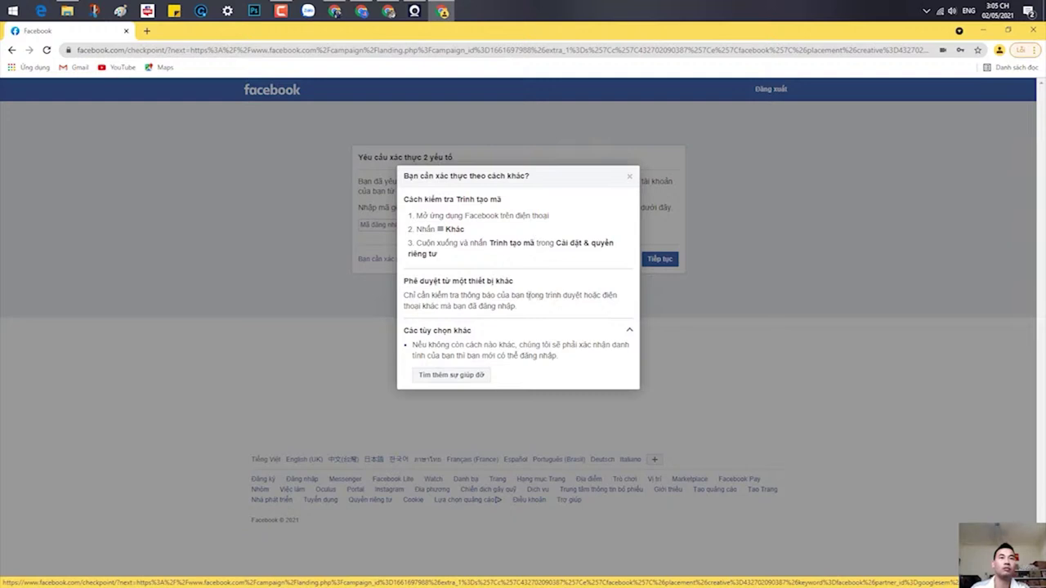
click(470, 377)
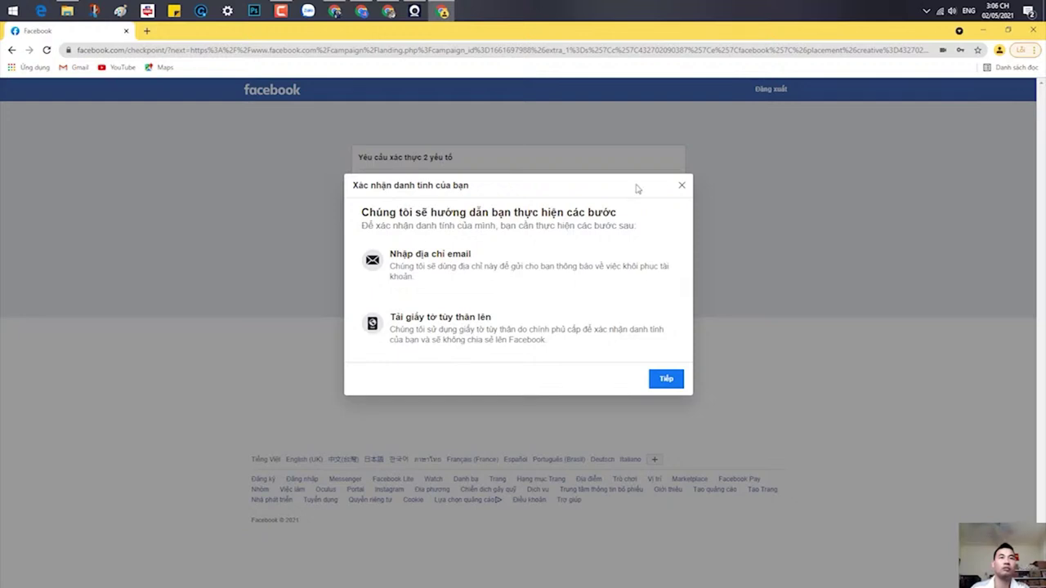
click(683, 185)
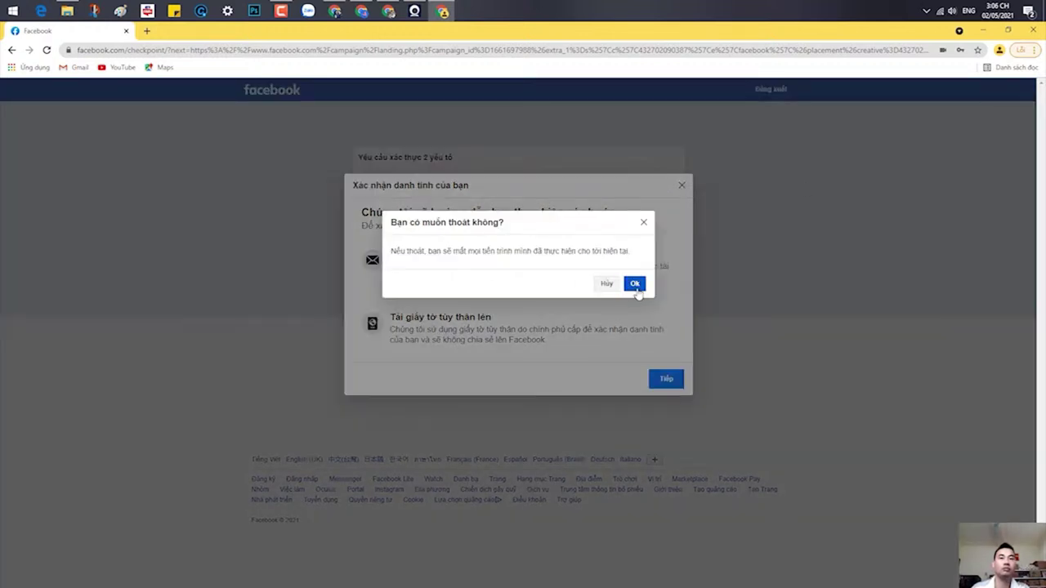
click(637, 287)
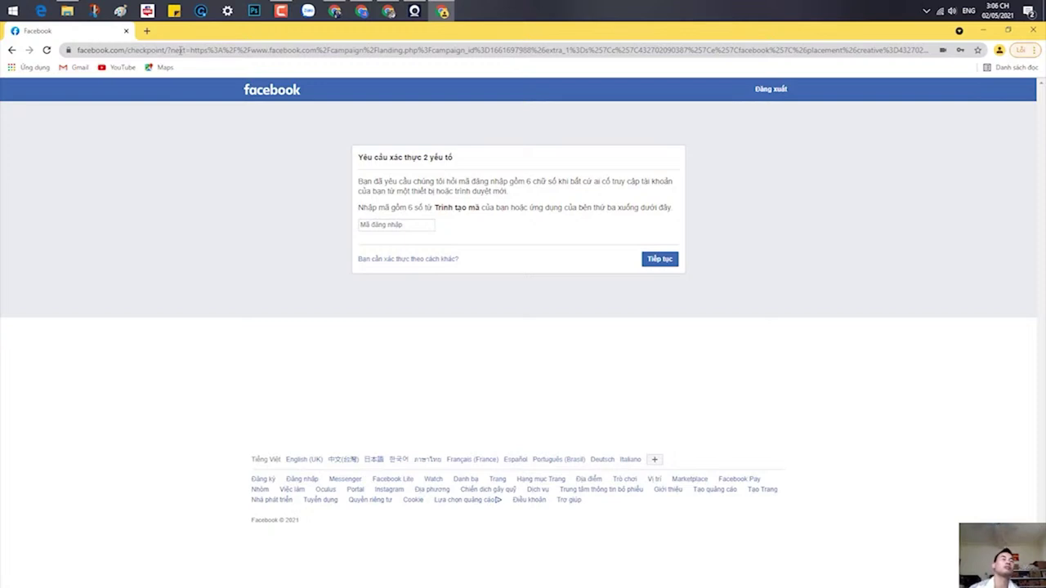
mouse_move(374, 11)
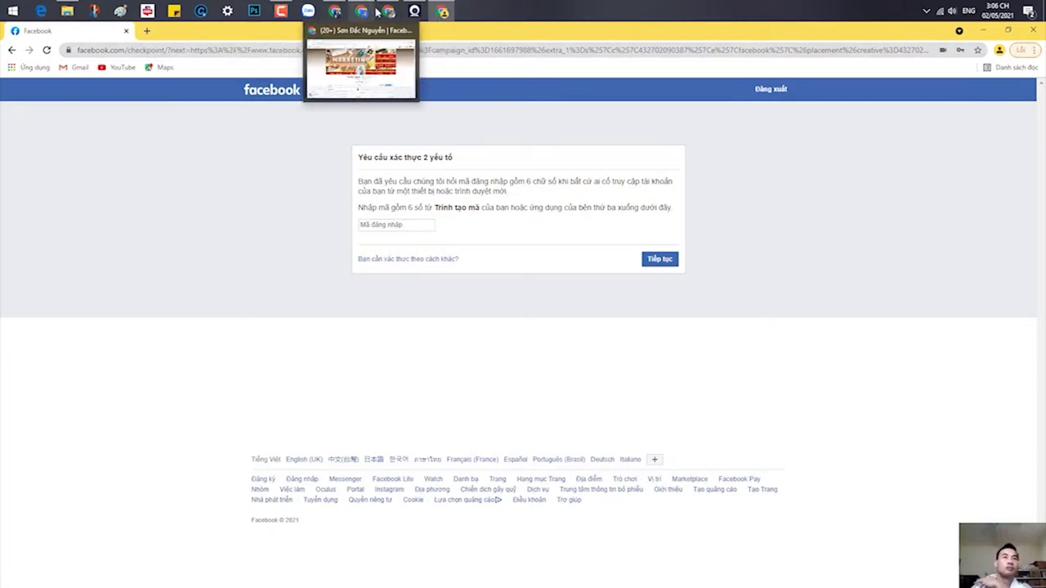
mouse_move(442, 11)
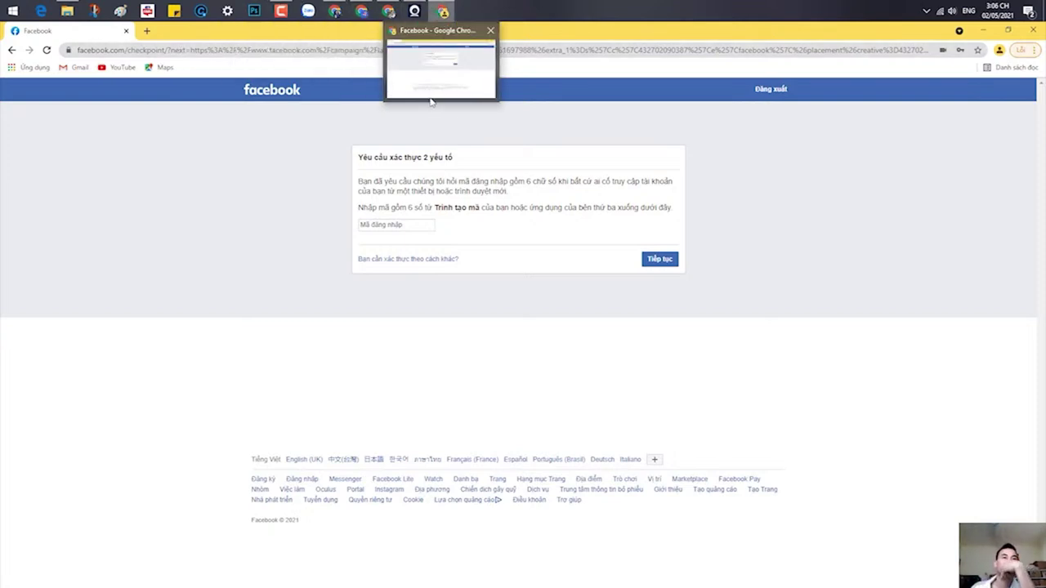
Log out of Facebook and open the Chrome Web Store and the Touch VPN store page.
click(772, 89)
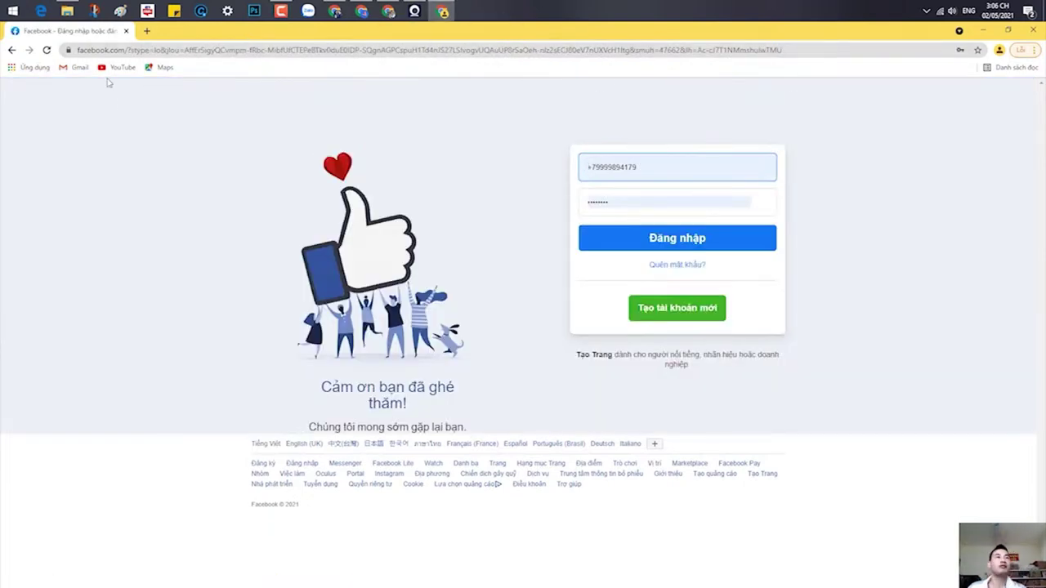
click(14, 69)
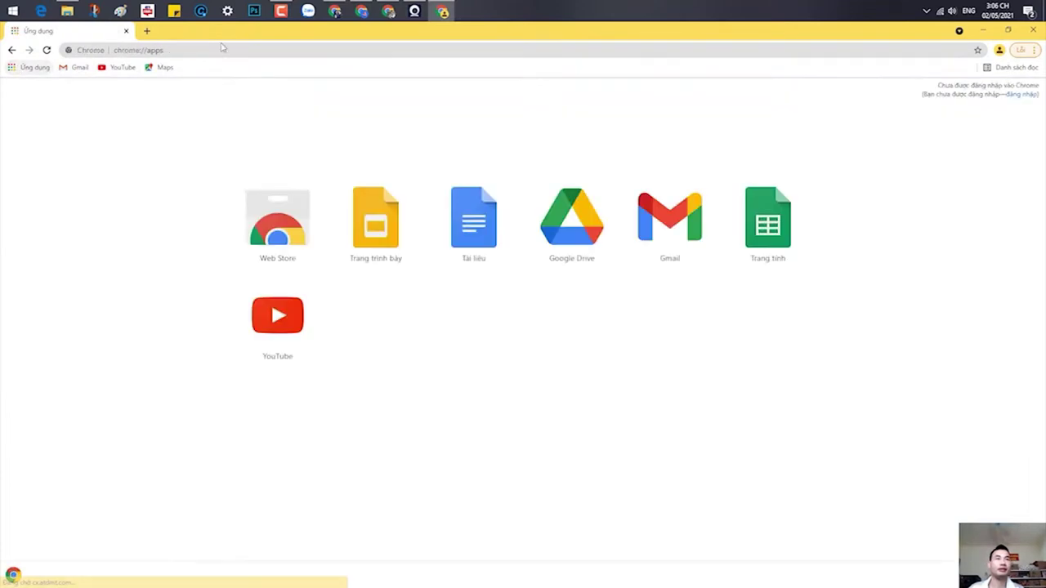
click(269, 201)
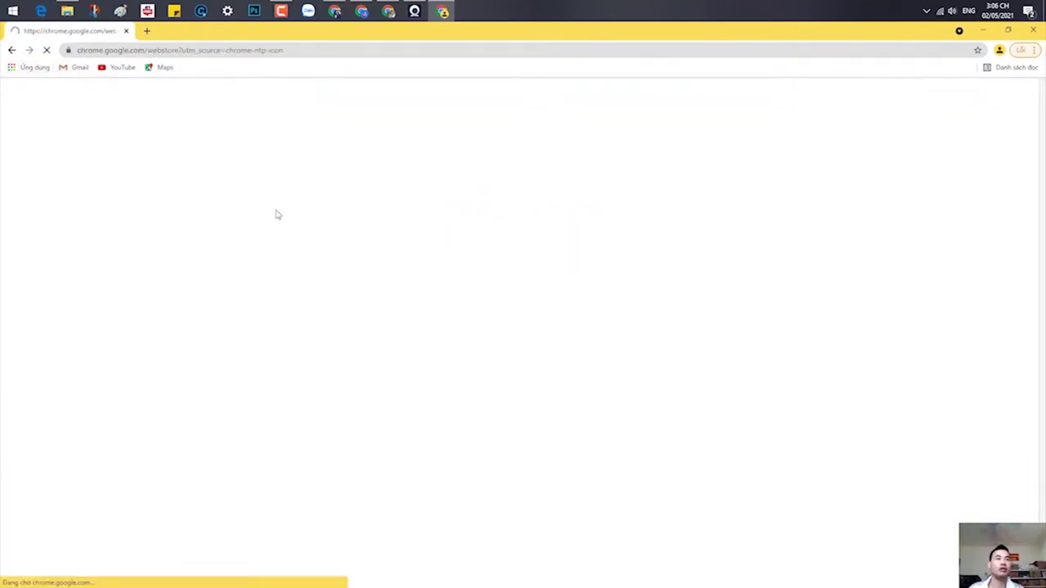
mouse_move(335, 11)
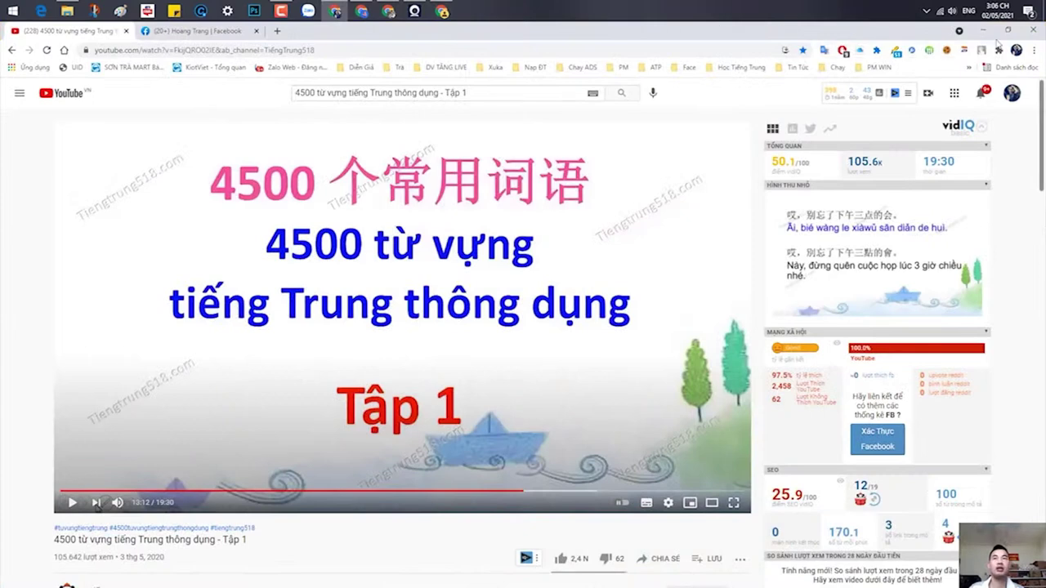
right_click(984, 51)
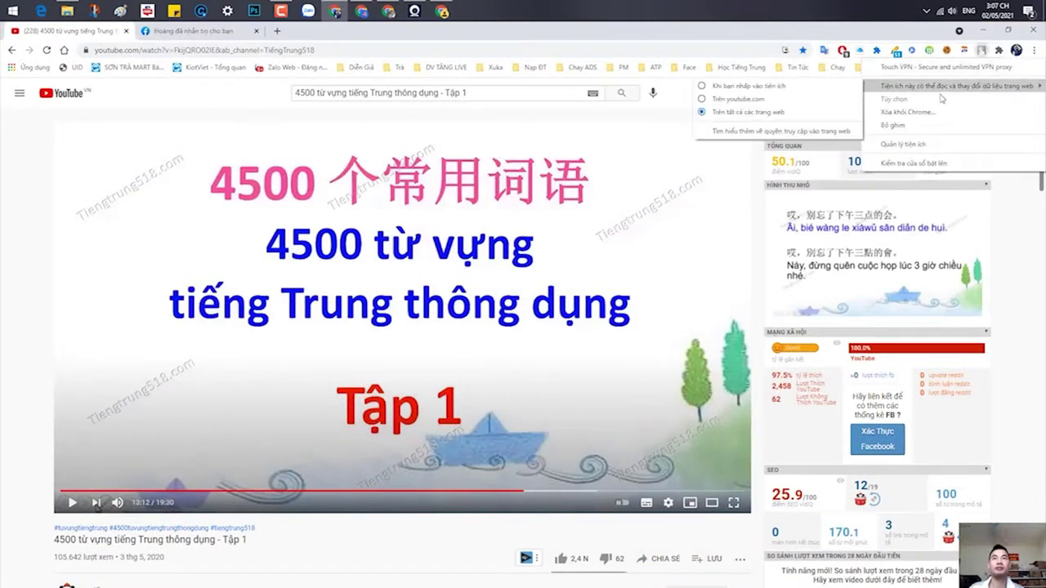
click(956, 68)
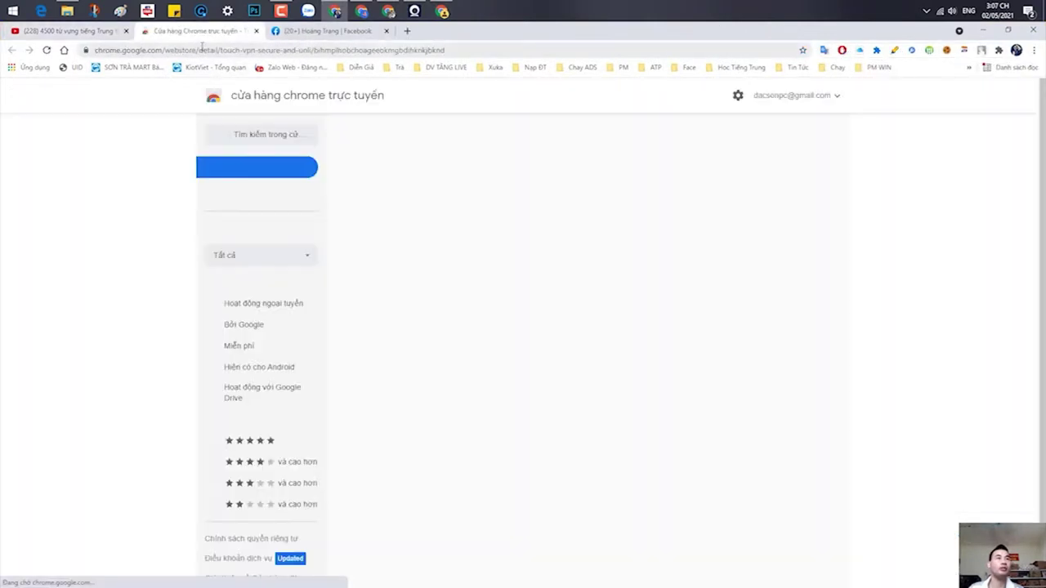
Load the Touch VPN page in the Web Store window and add the extension to Chrome.
click(203, 50)
key(ctrl+c)
click(442, 12)
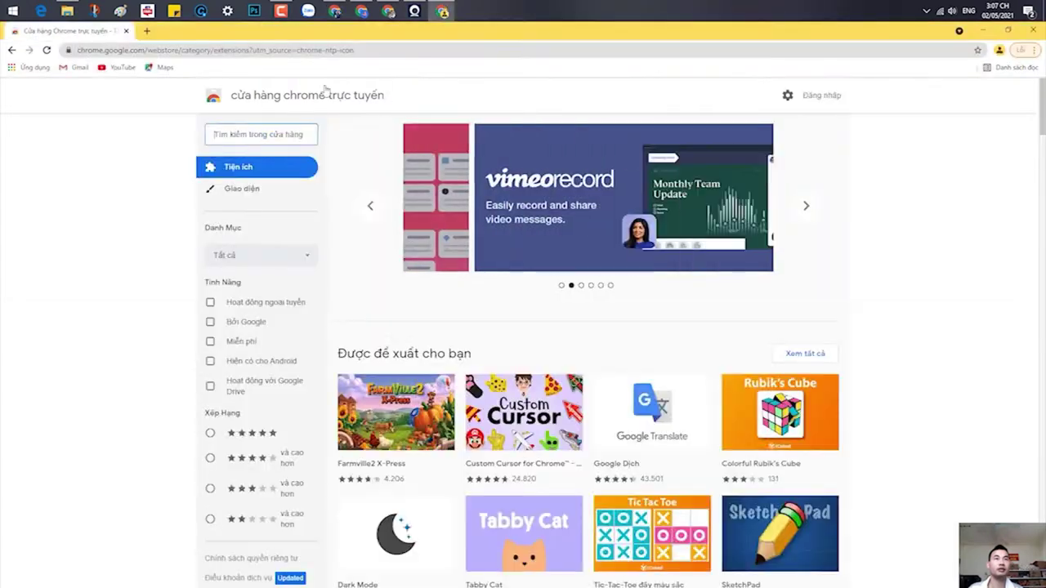
click(265, 50)
key(ctrl+v)
key(Return)
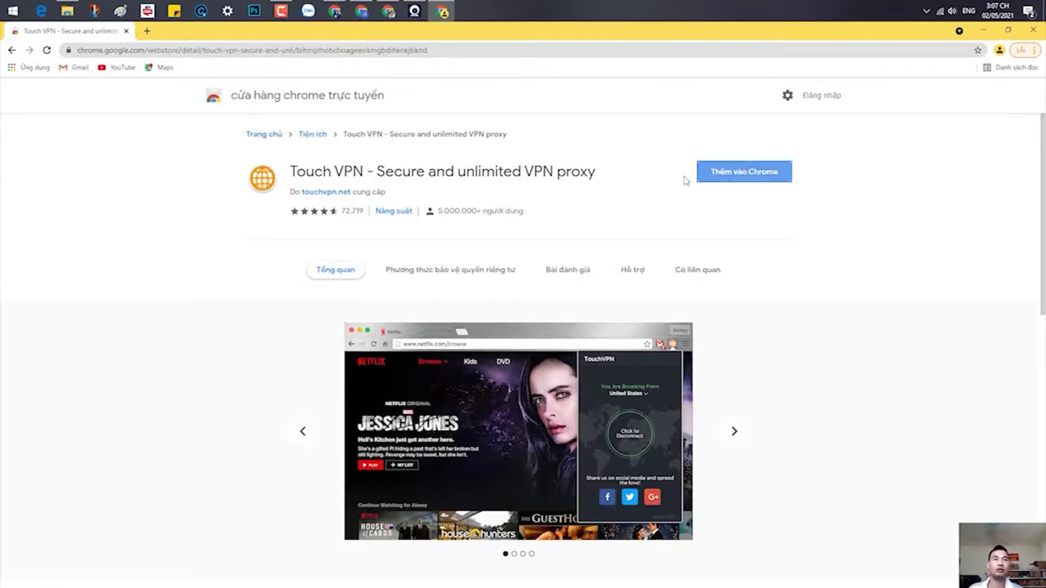
click(719, 176)
click(547, 173)
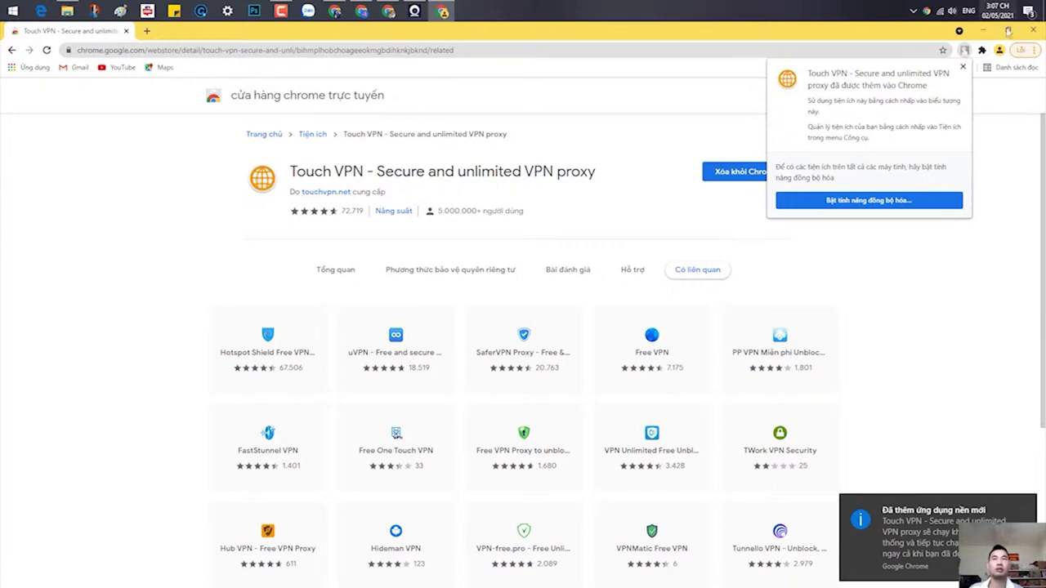
Connect to a United Kingdom location on the touchvpn.net site.
click(963, 66)
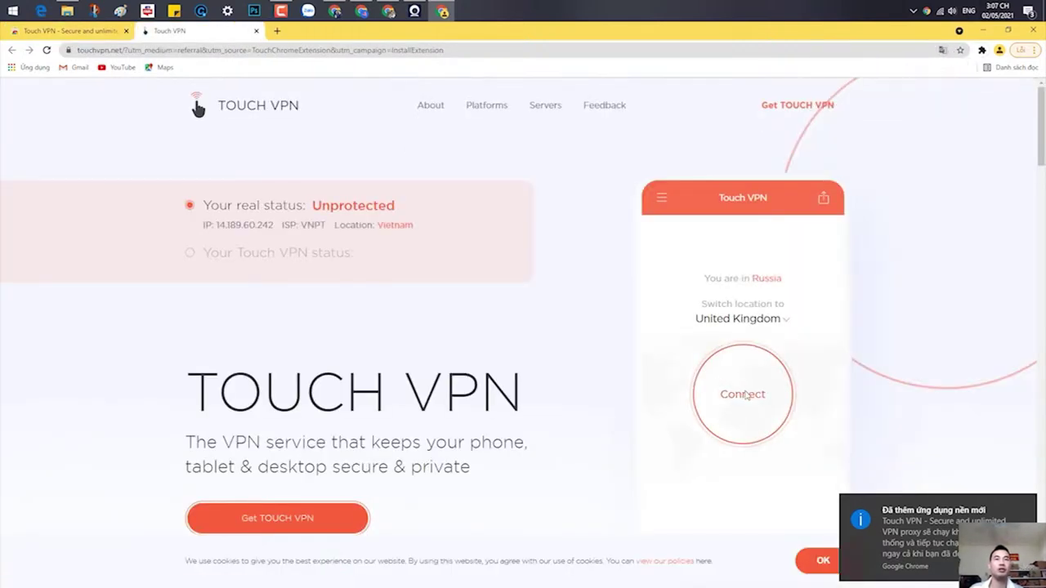
click(738, 380)
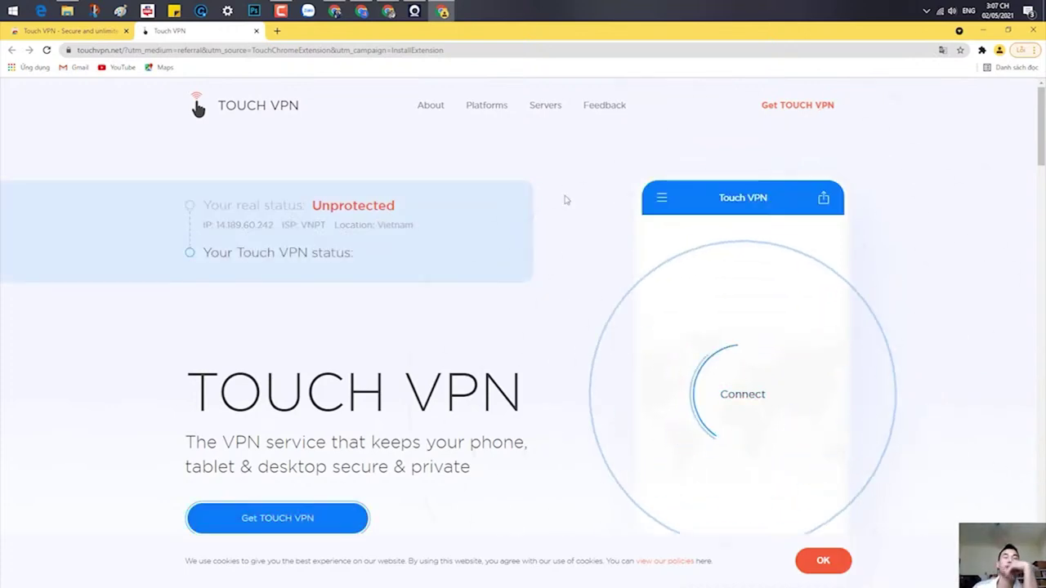
click(286, 12)
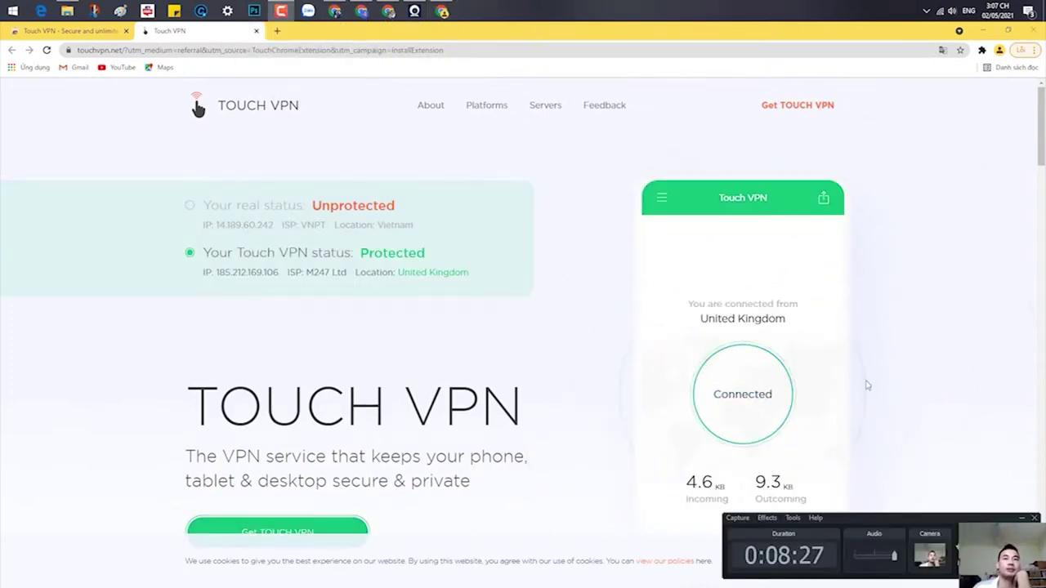
click(1023, 519)
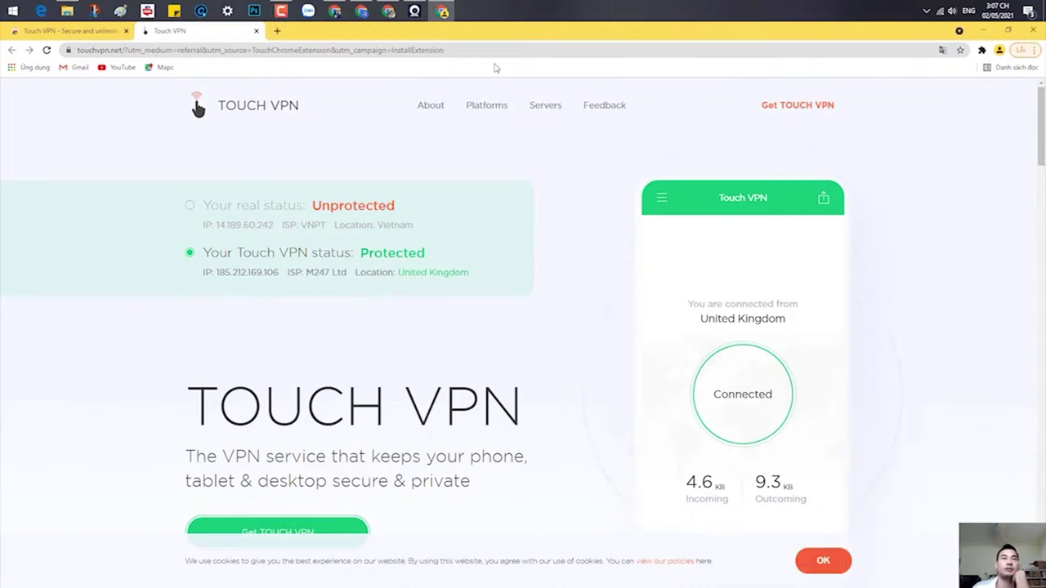
click(442, 12)
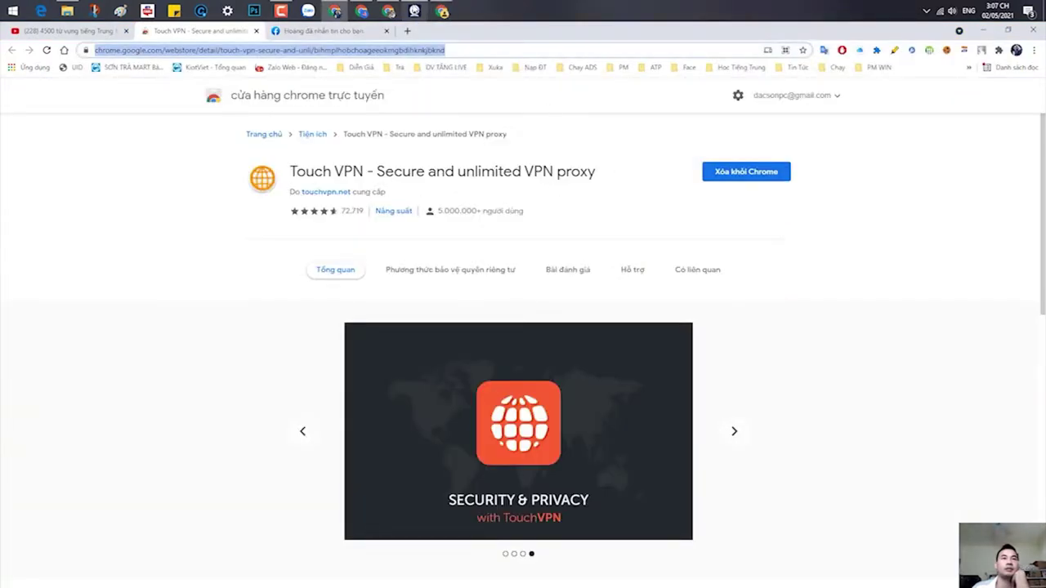
click(445, 11)
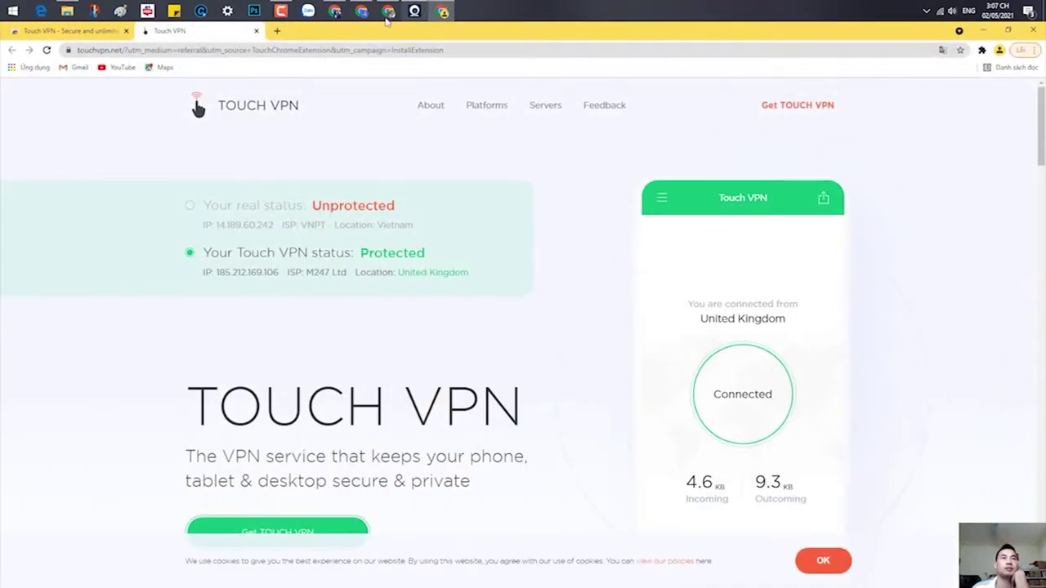
mouse_move(390, 13)
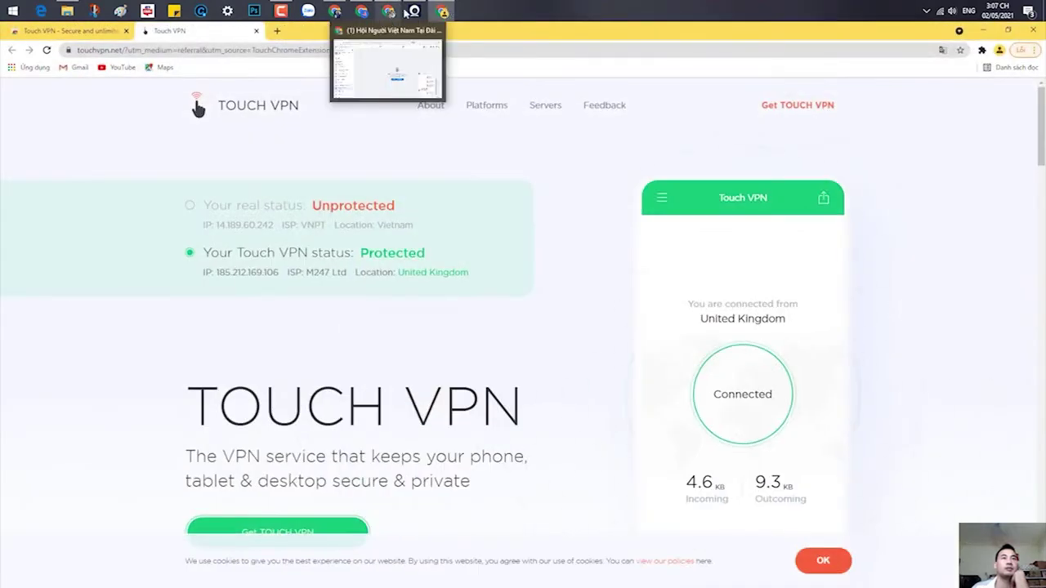
click(442, 12)
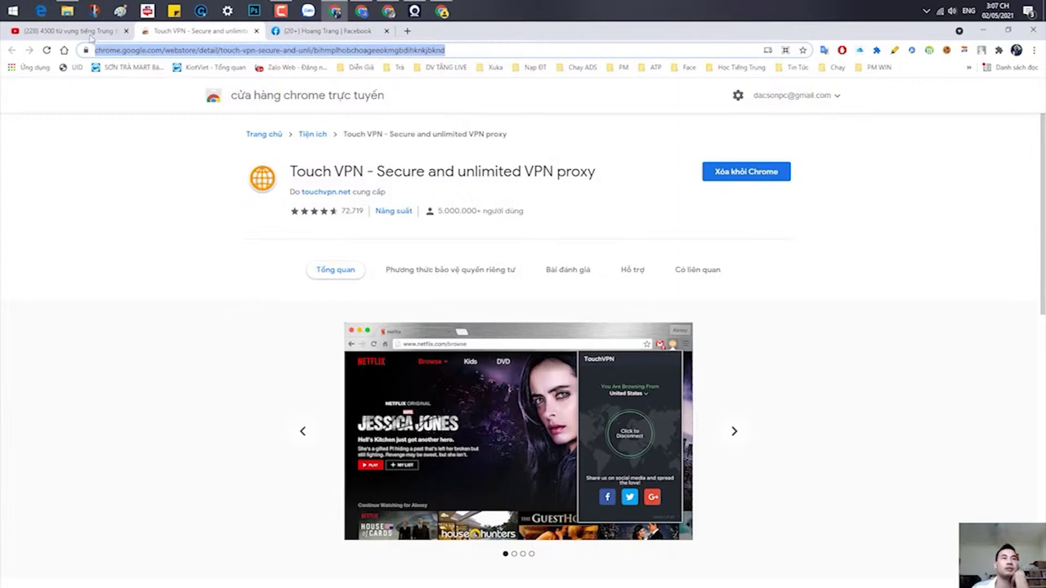
click(281, 15)
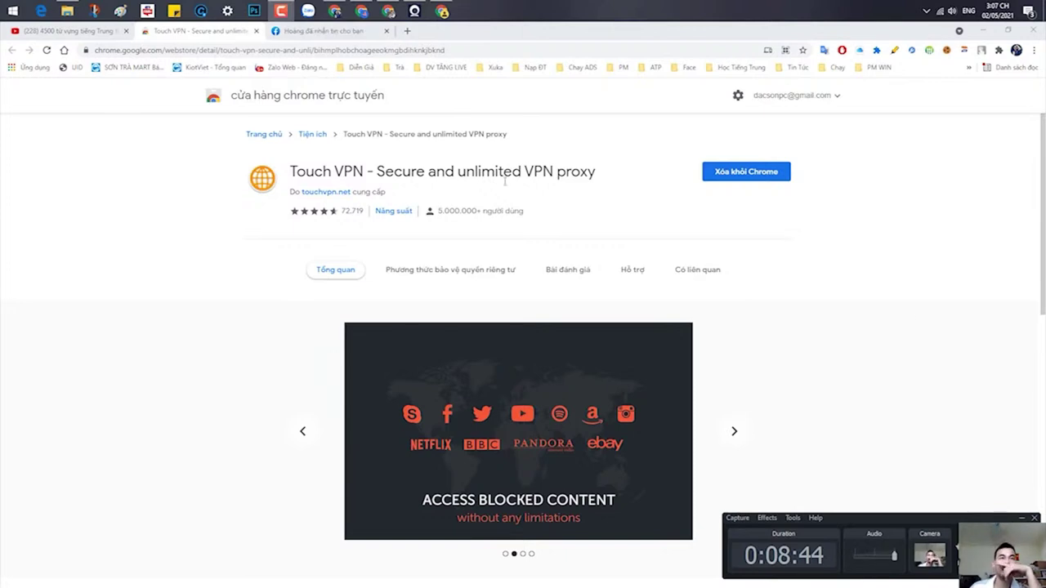
click(443, 11)
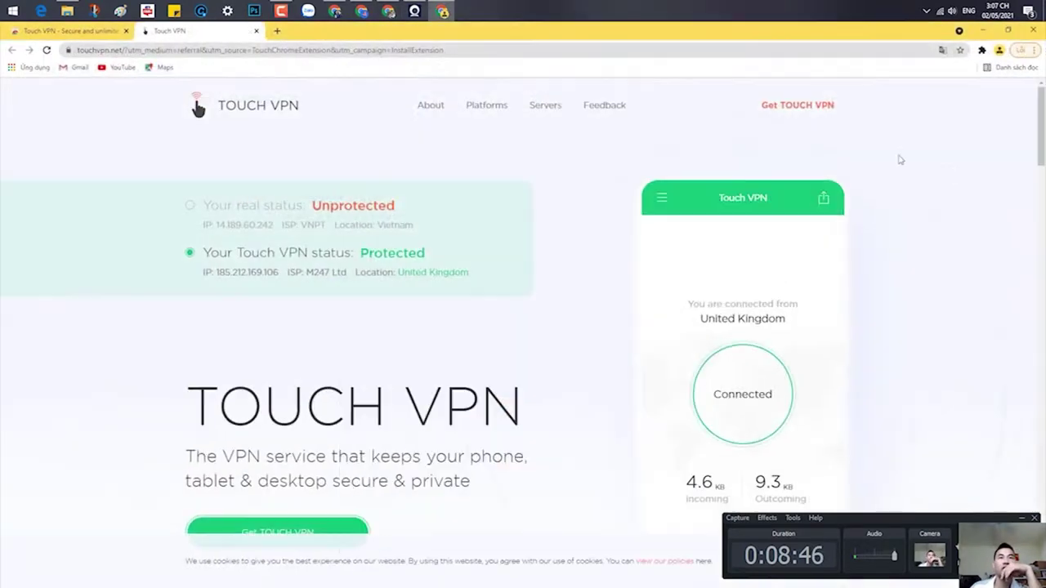
Pin Touch VPN to the Chrome toolbar and start the connection from its popup.
click(982, 50)
click(956, 128)
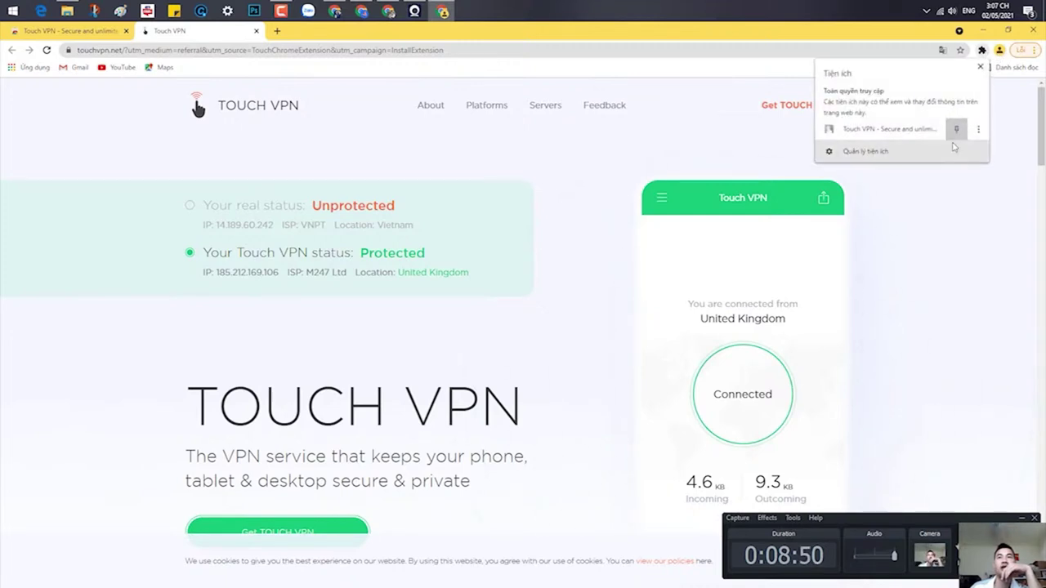
click(965, 51)
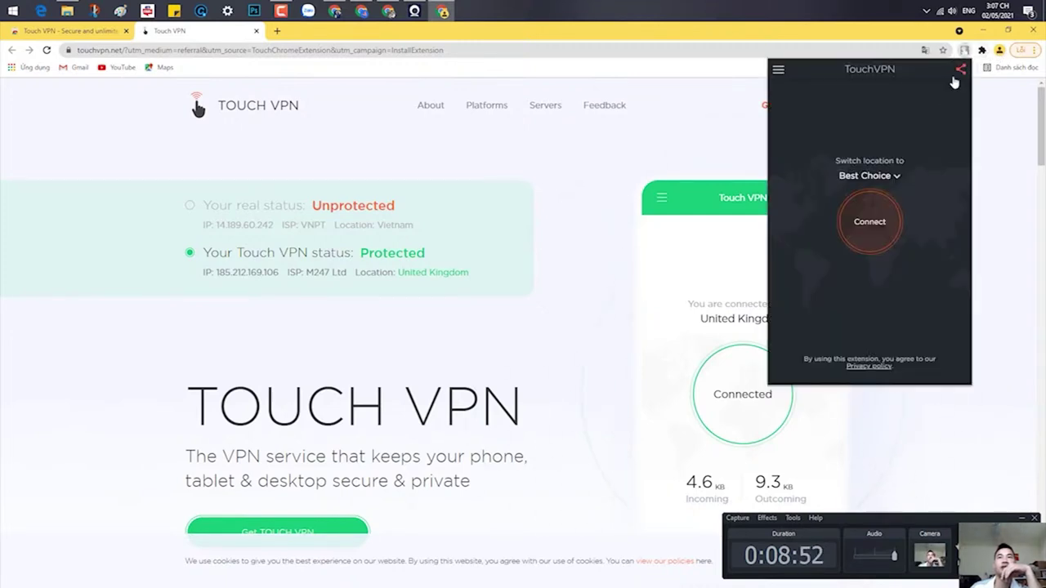
click(870, 232)
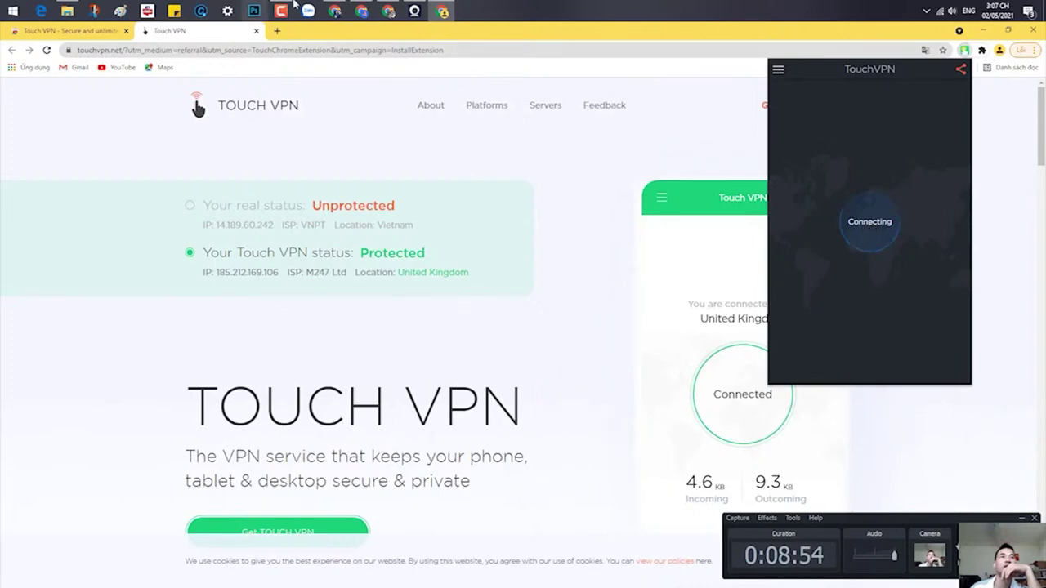
click(82, 50)
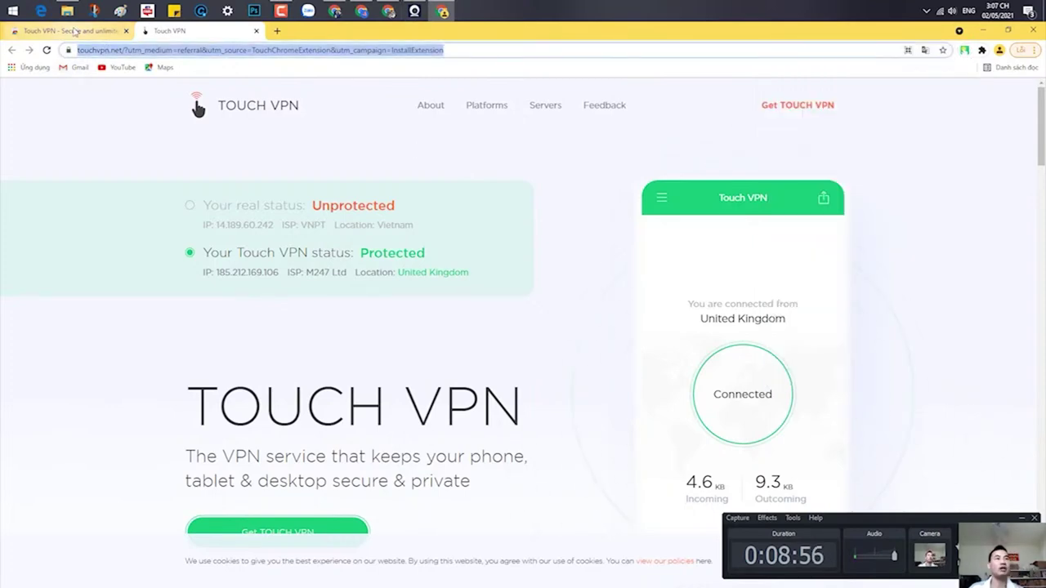
Search Google for 'face' and open the French Facebook login page, accepting cookies.
text(face)
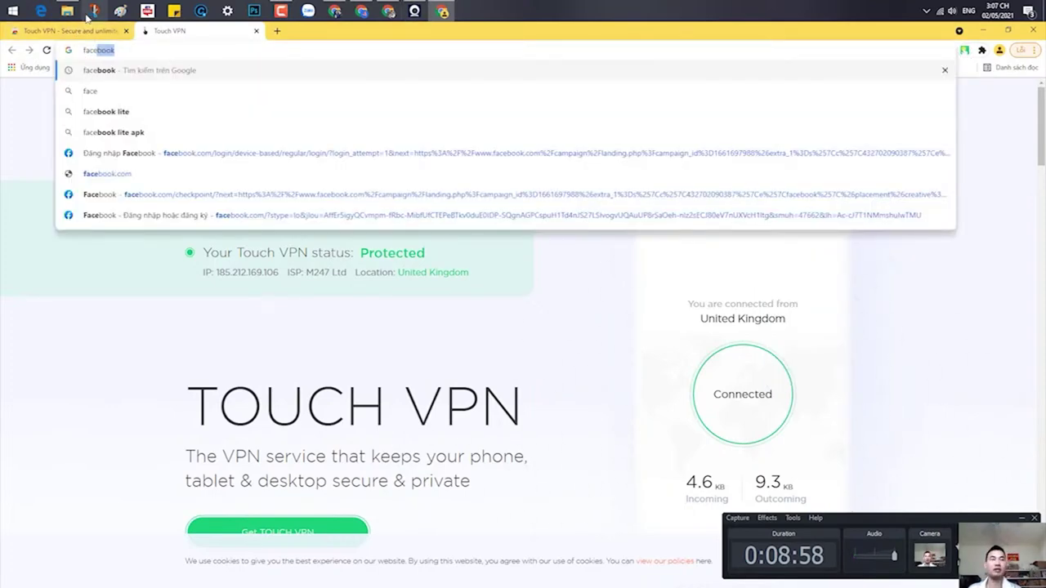
key(Return)
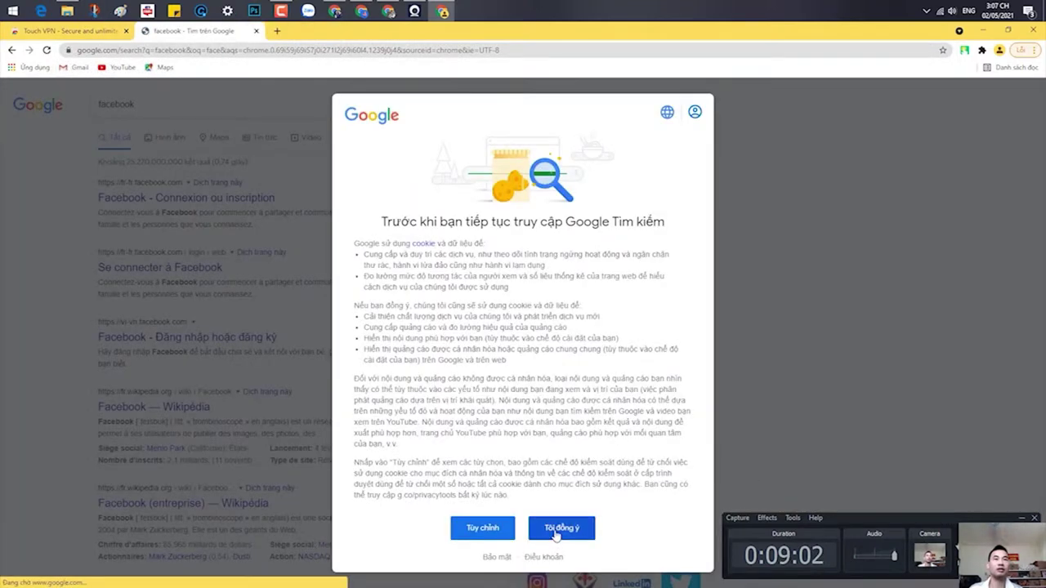
click(561, 529)
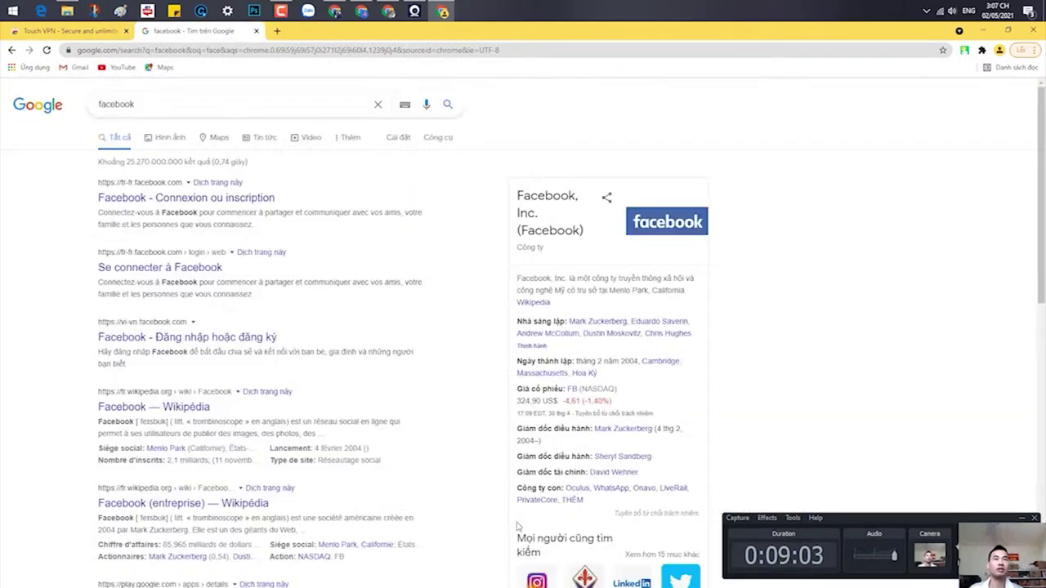
click(208, 200)
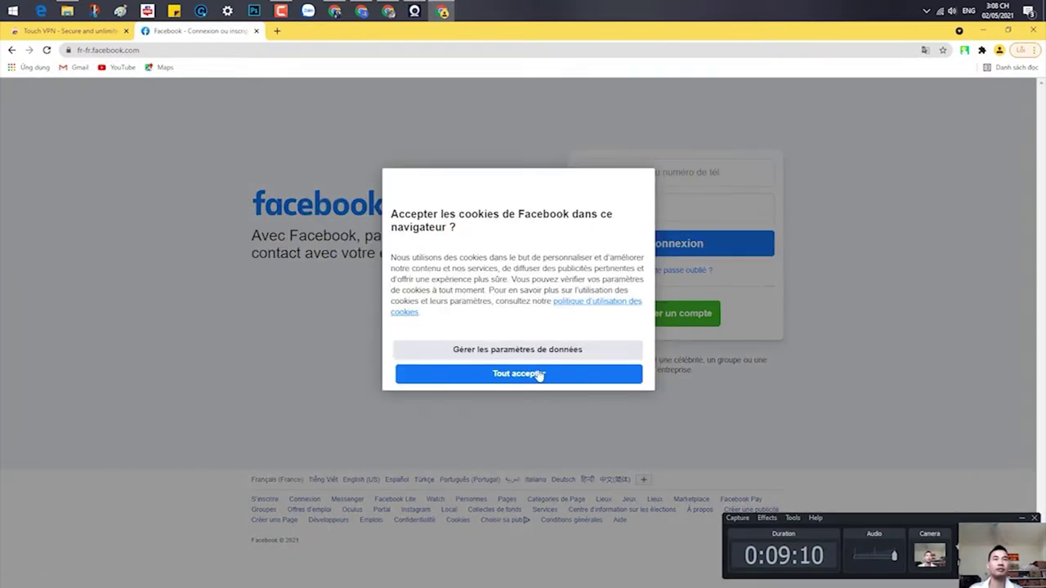
right_click(773, 405)
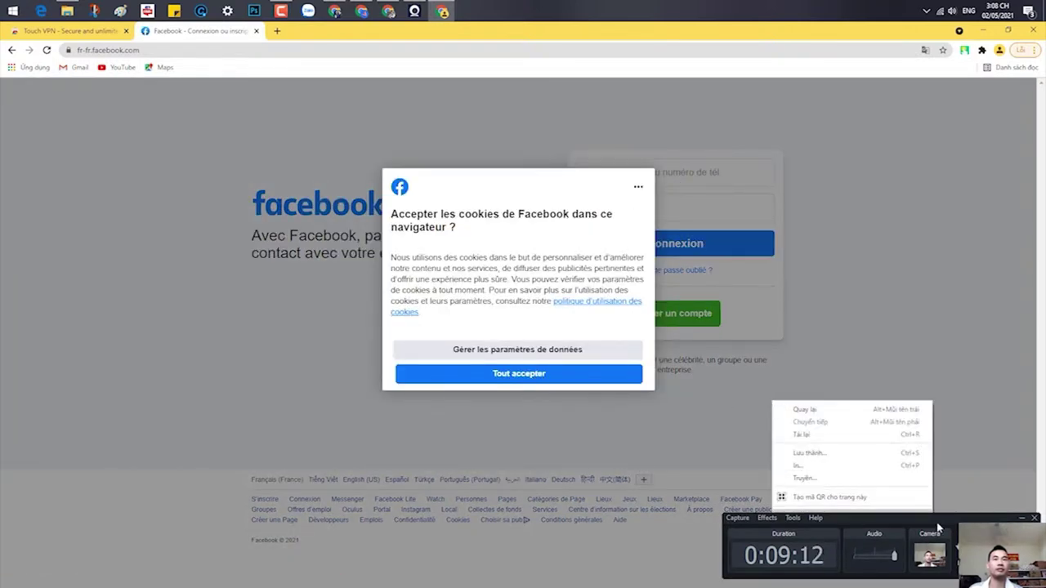
key(Escape)
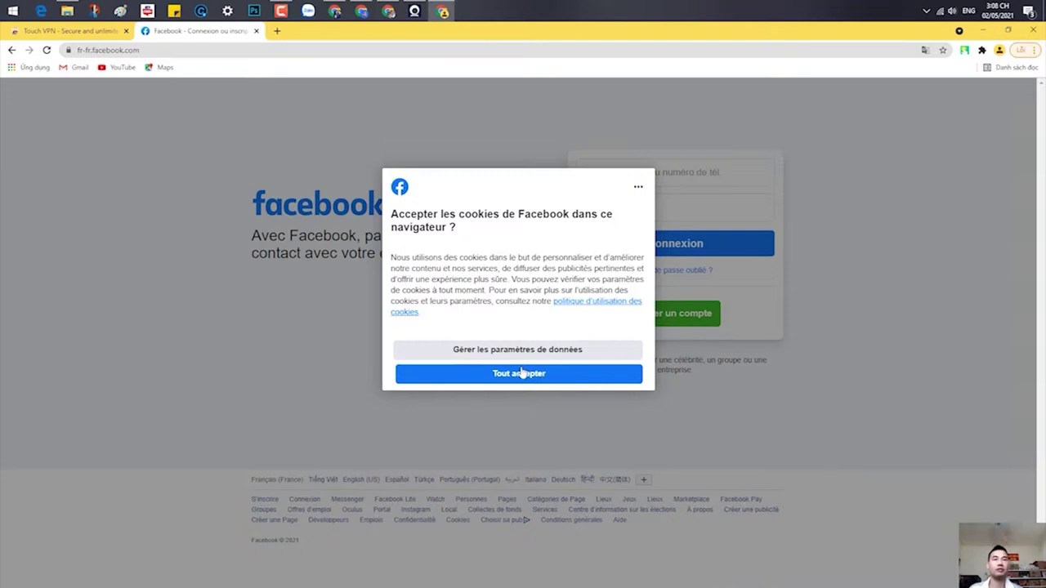
click(513, 375)
Log in with the autofilled saved account, then choose 'Mot de passe oublié ?'.
click(665, 170)
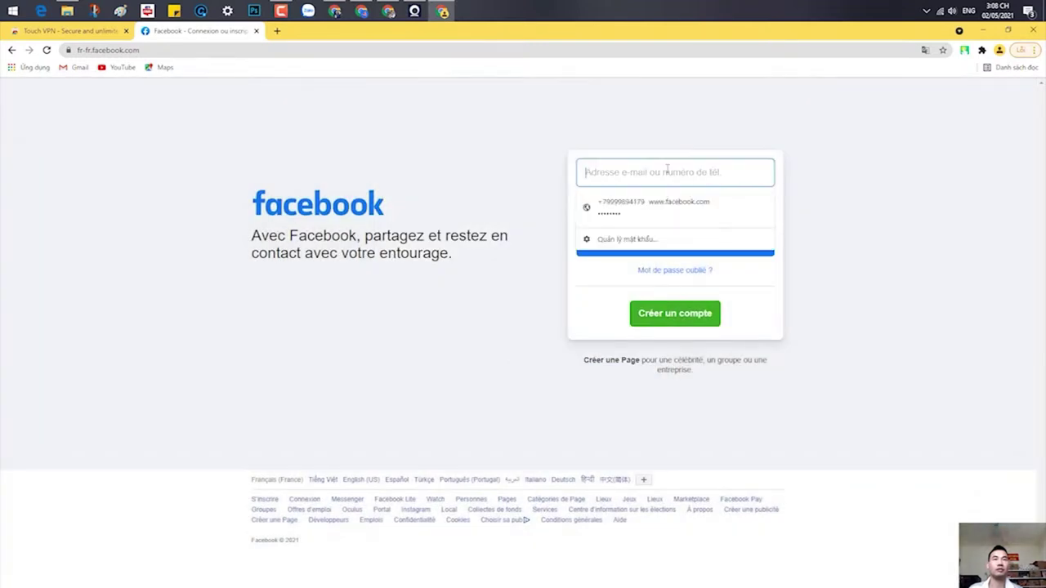
click(639, 208)
click(648, 242)
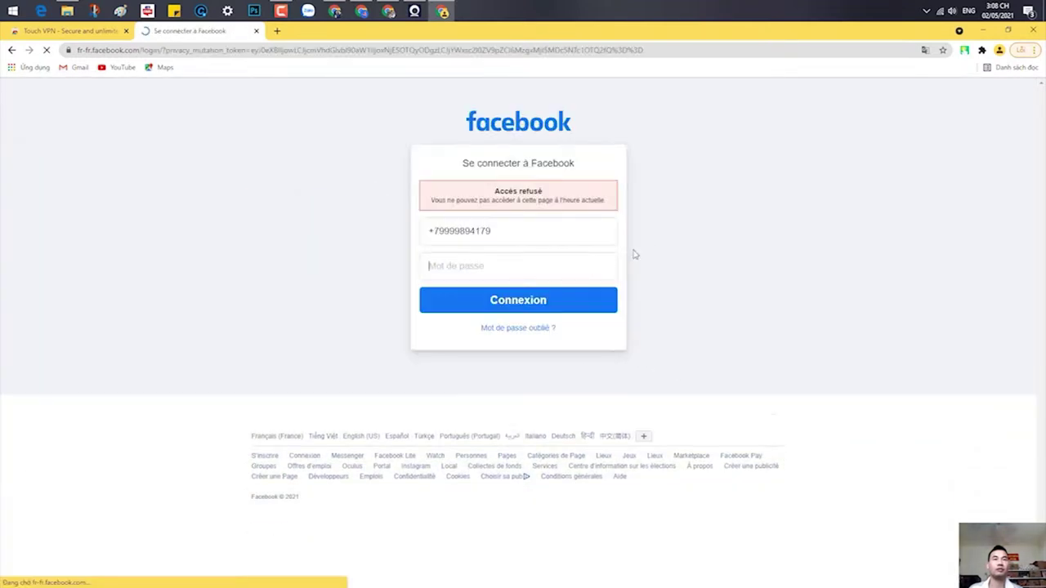
click(502, 267)
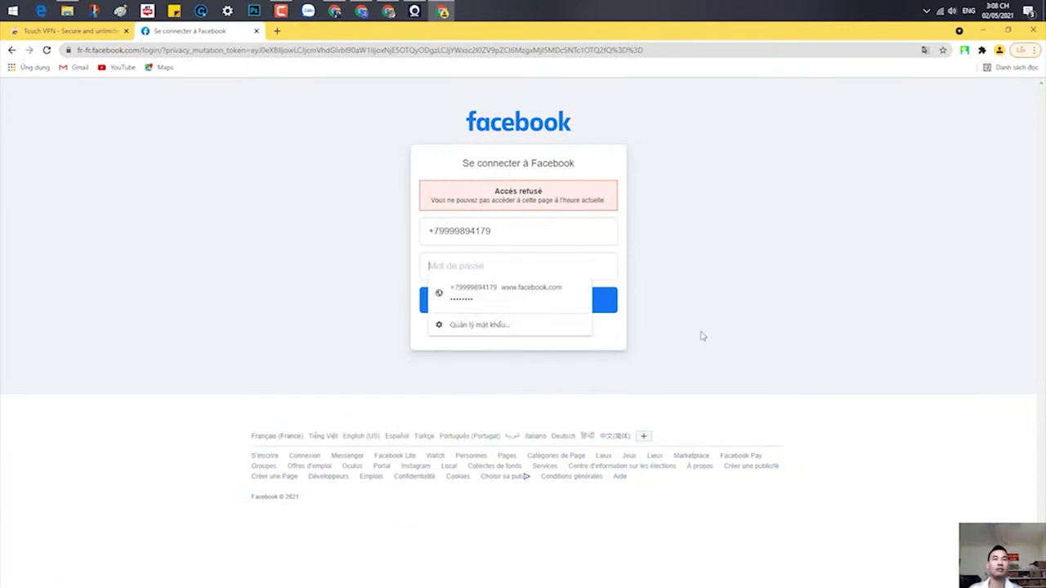
click(513, 330)
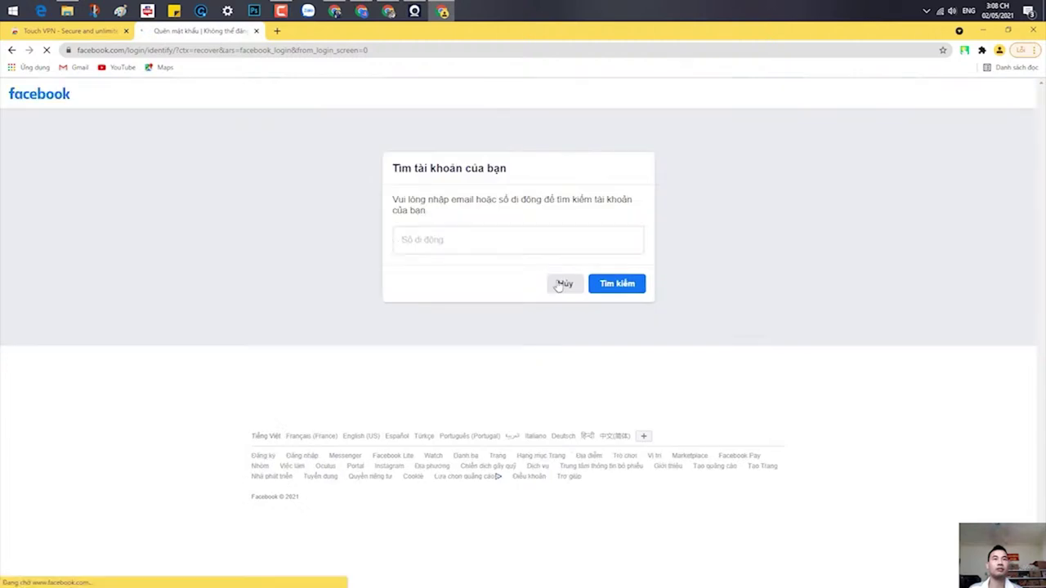
Search accounts by the saved phone number, open find-your-account in a new tab, retry login.
click(445, 250)
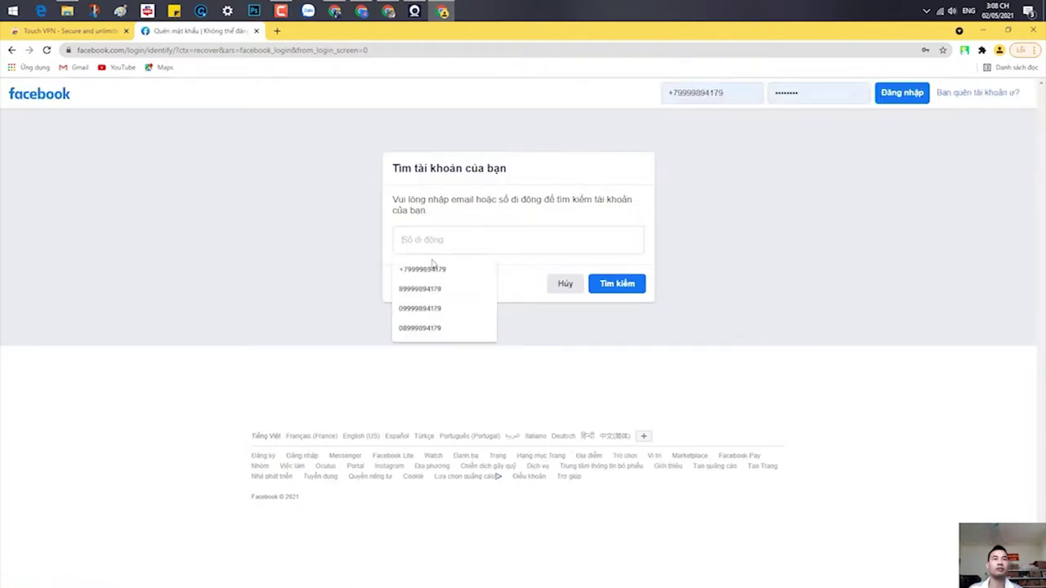
click(434, 268)
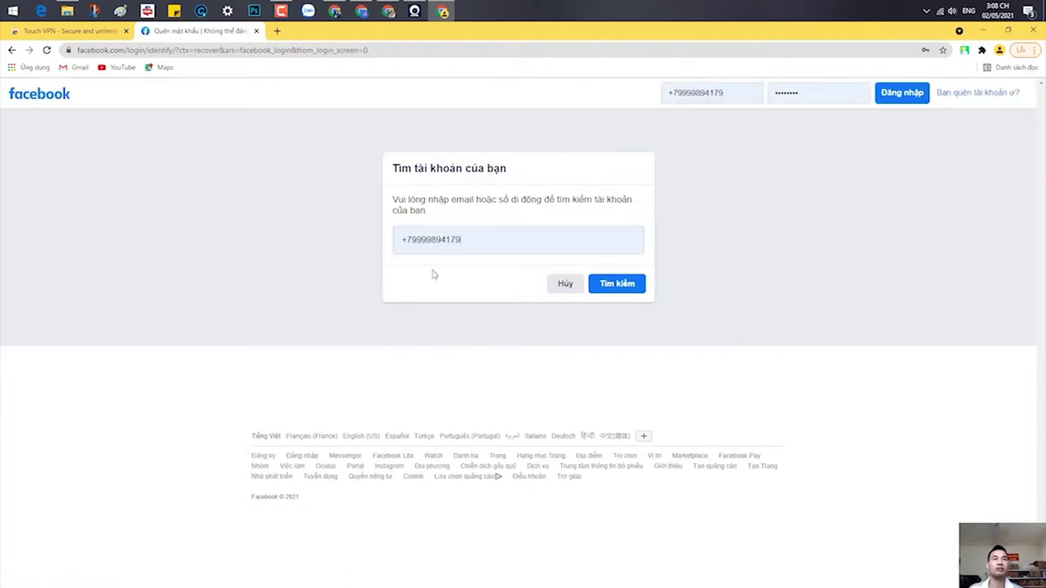
click(617, 286)
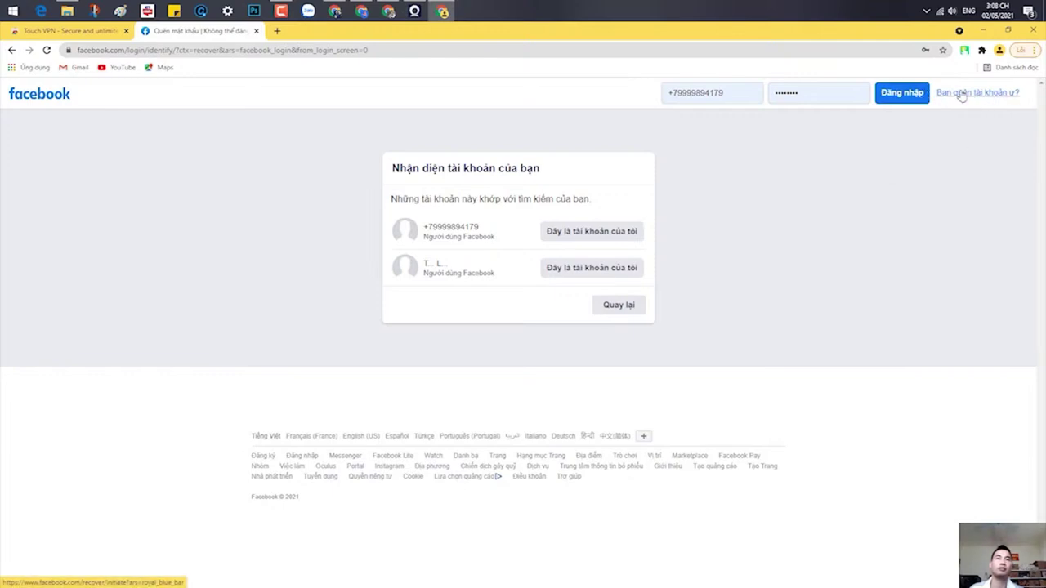
click(963, 94)
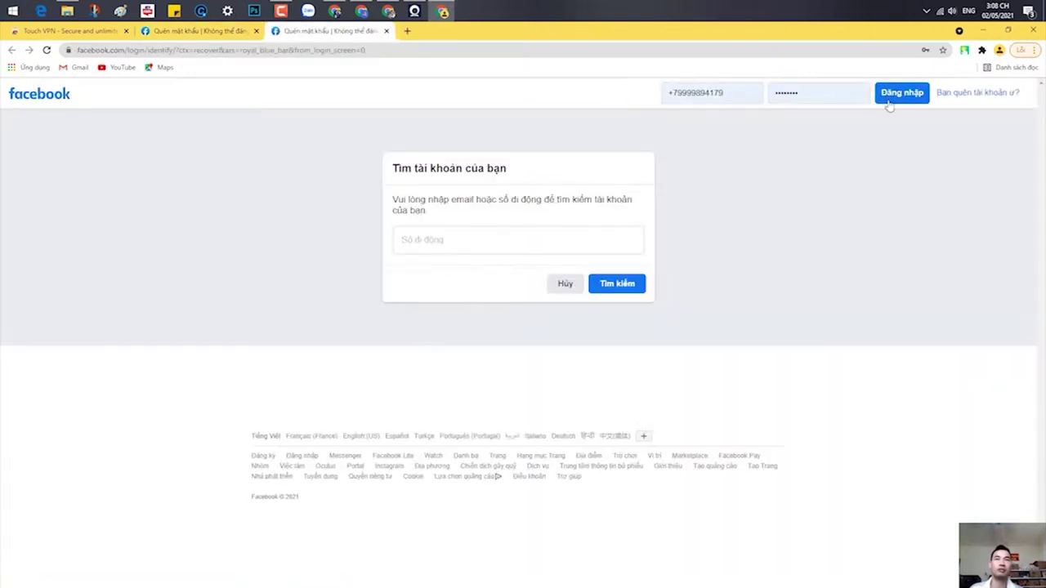
click(889, 101)
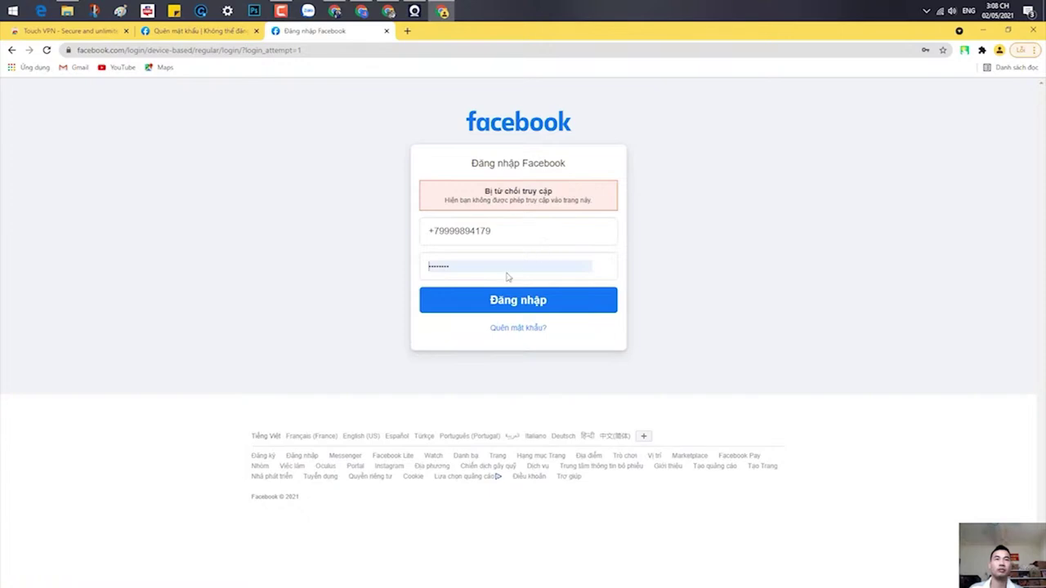
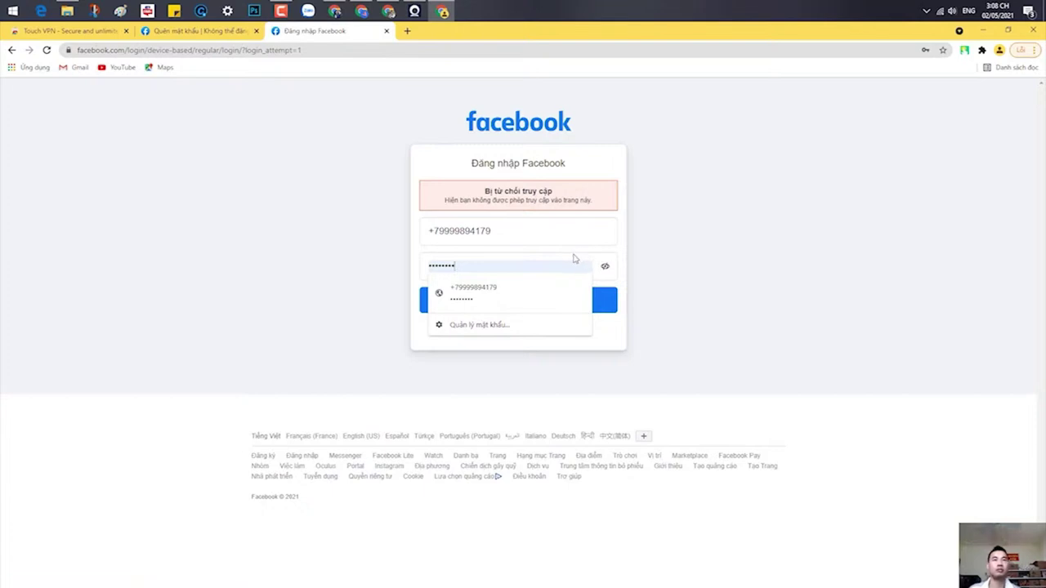
Dismiss the saved-login suggestions and log in to Facebook with the stored phone number and password.
click(572, 260)
click(540, 301)
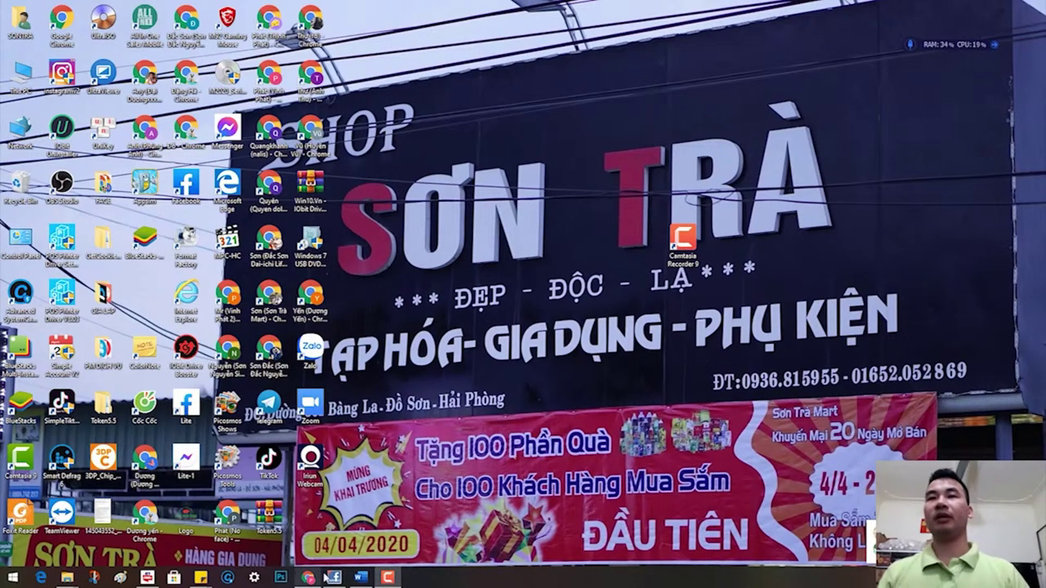
Bring up the Word notes on Simple Facebook's uses maximized, then close the old Chrome window.
click(360, 577)
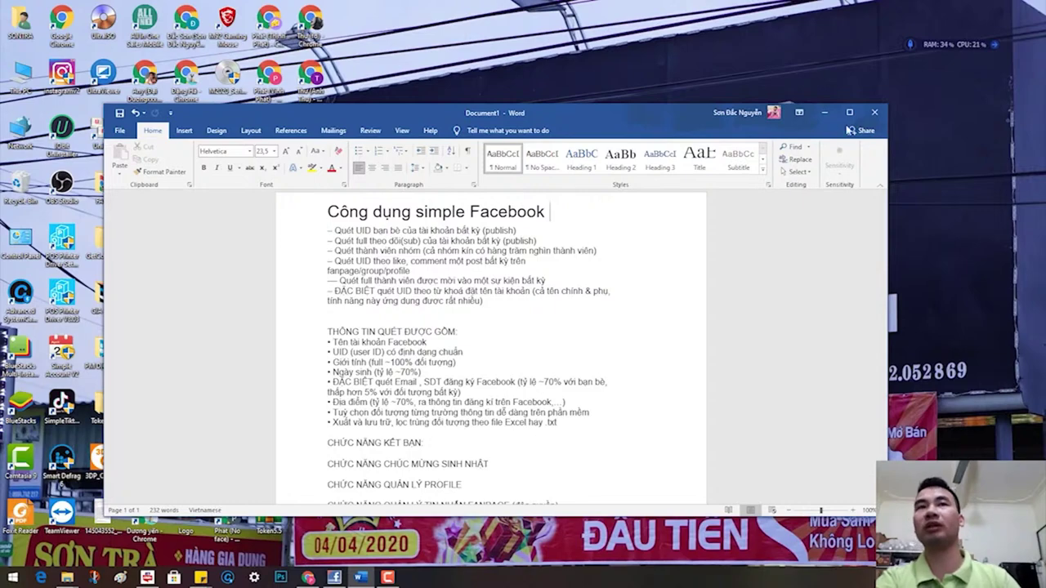
click(849, 112)
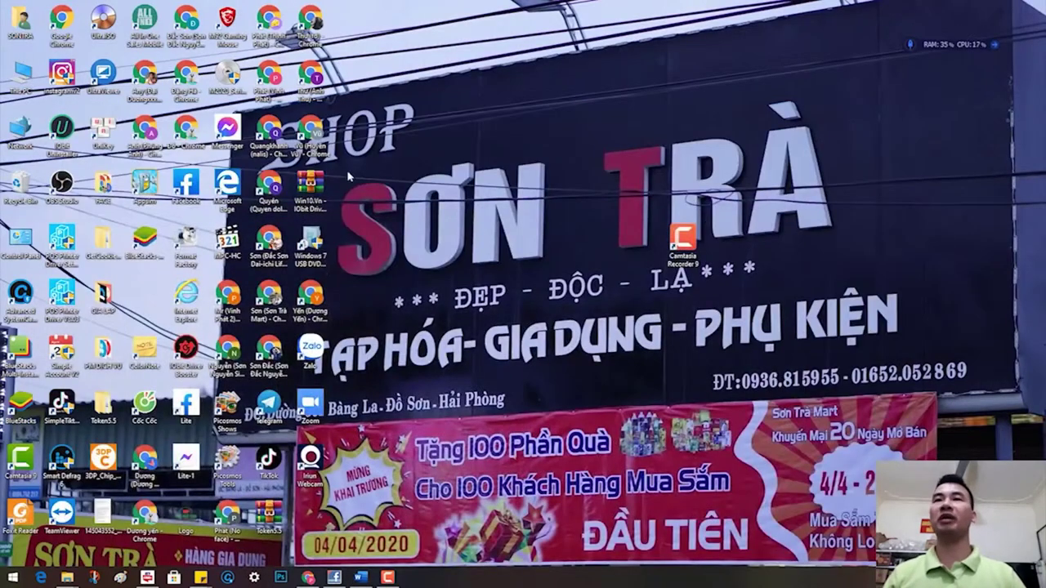
mouse_move(317, 581)
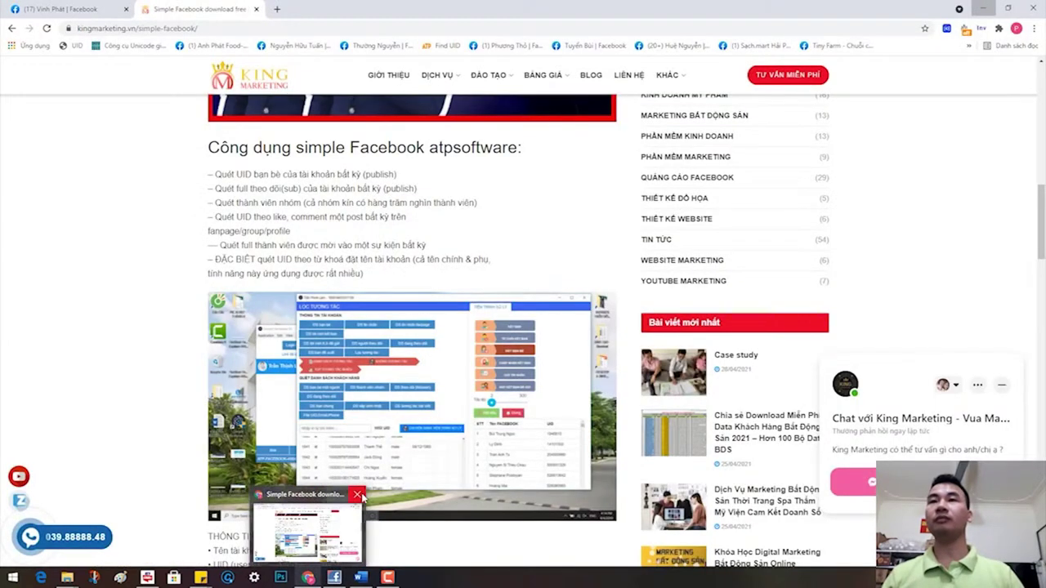
click(358, 493)
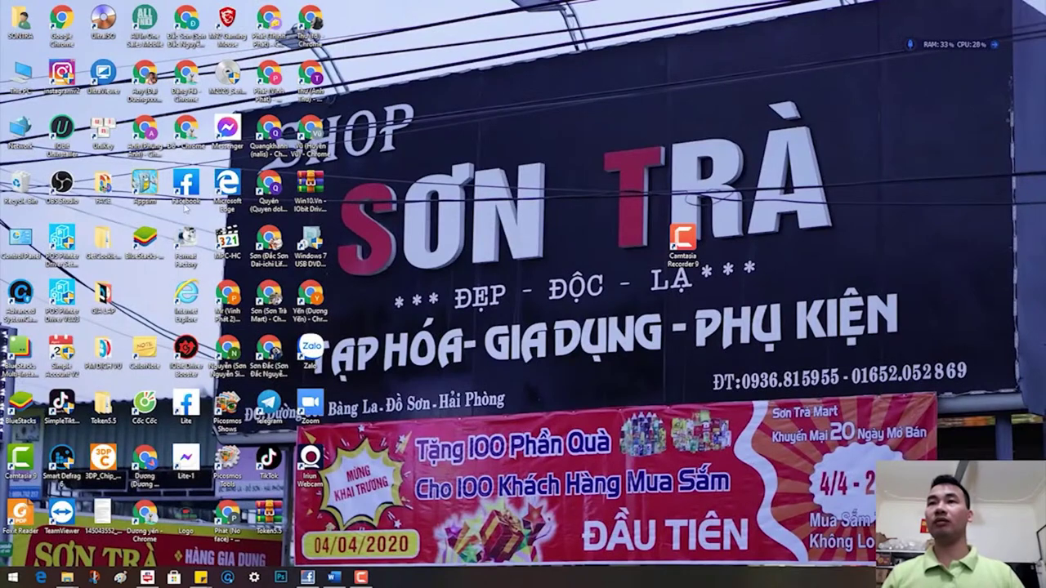
In a new Chrome profile window, Google 'simple facebook' and open the ATP Software page.
double_click(277, 356)
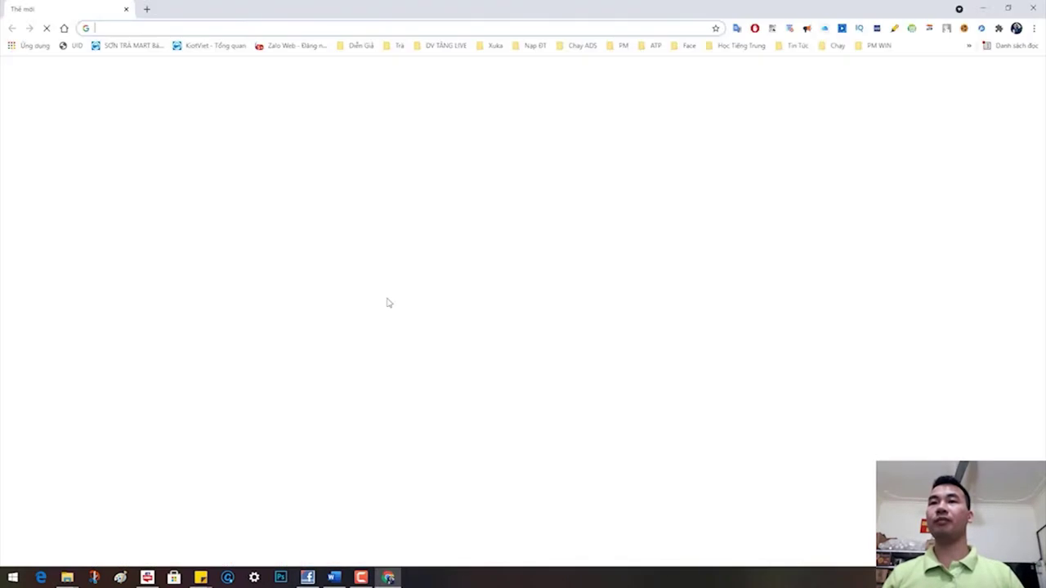
click(209, 31)
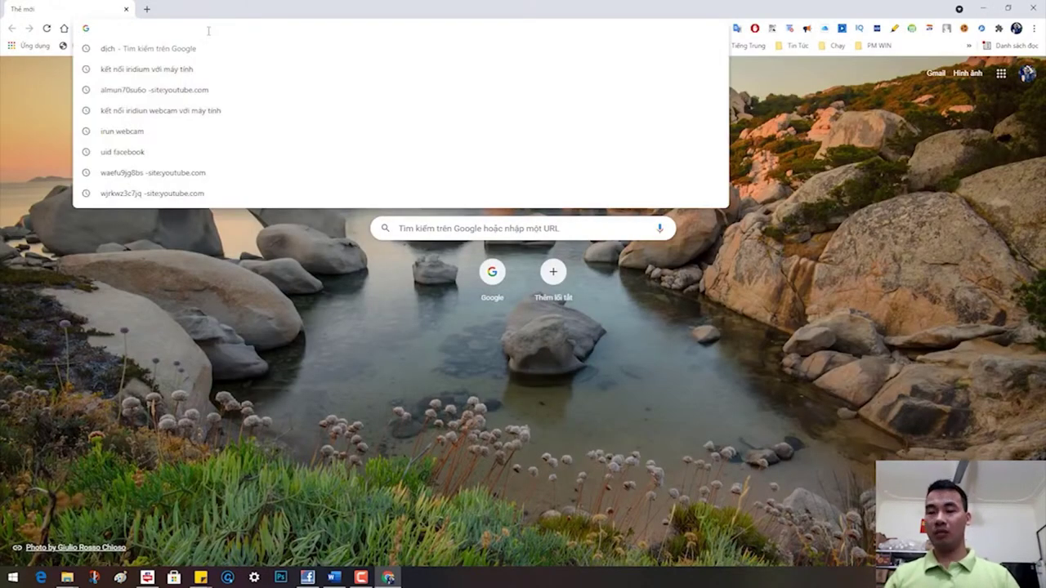
text(sim pa)
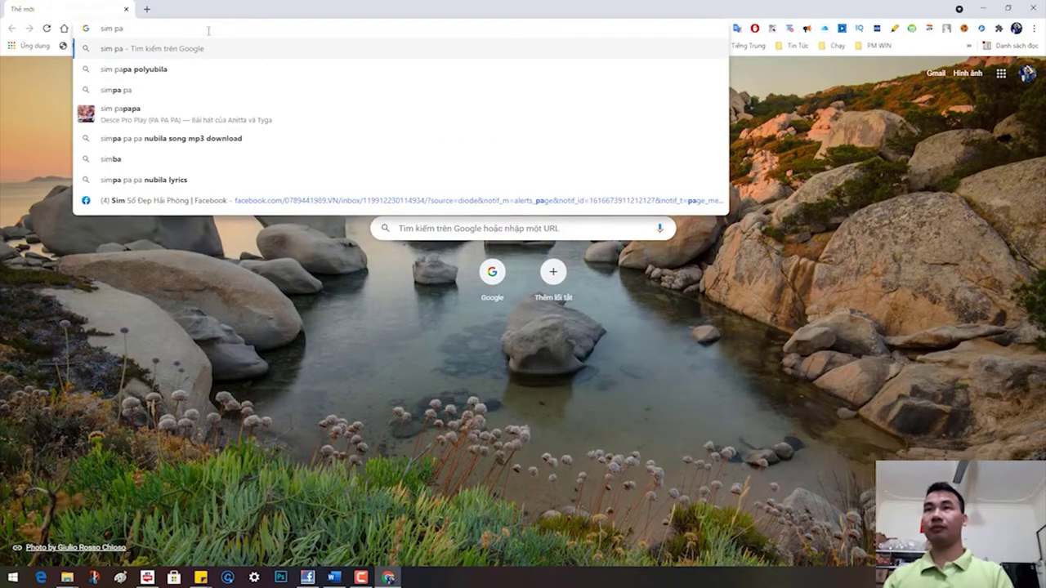
key(BackSpace)
key(BackSpace)
key(BackSpace)
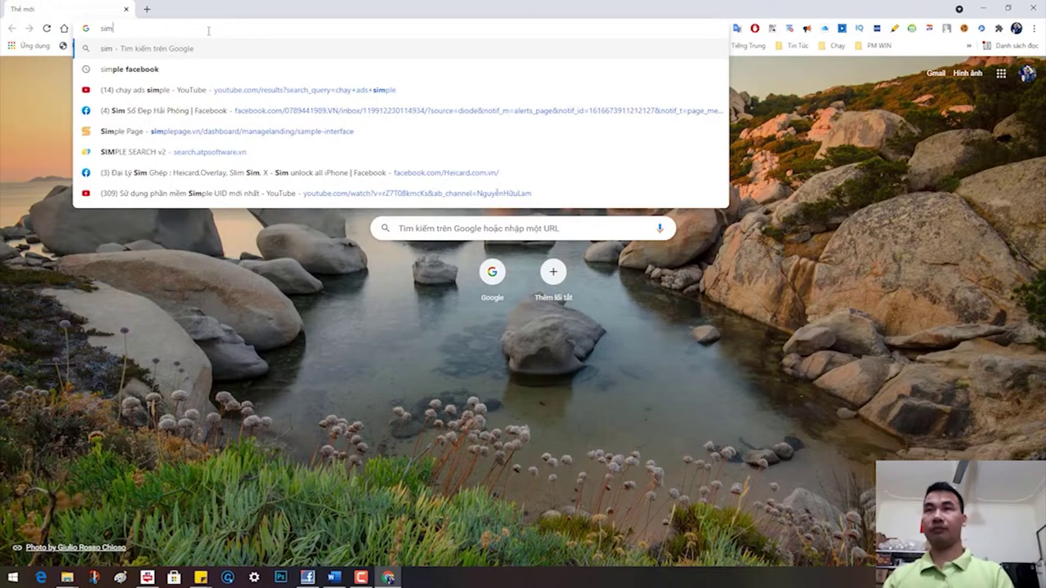
key(Down)
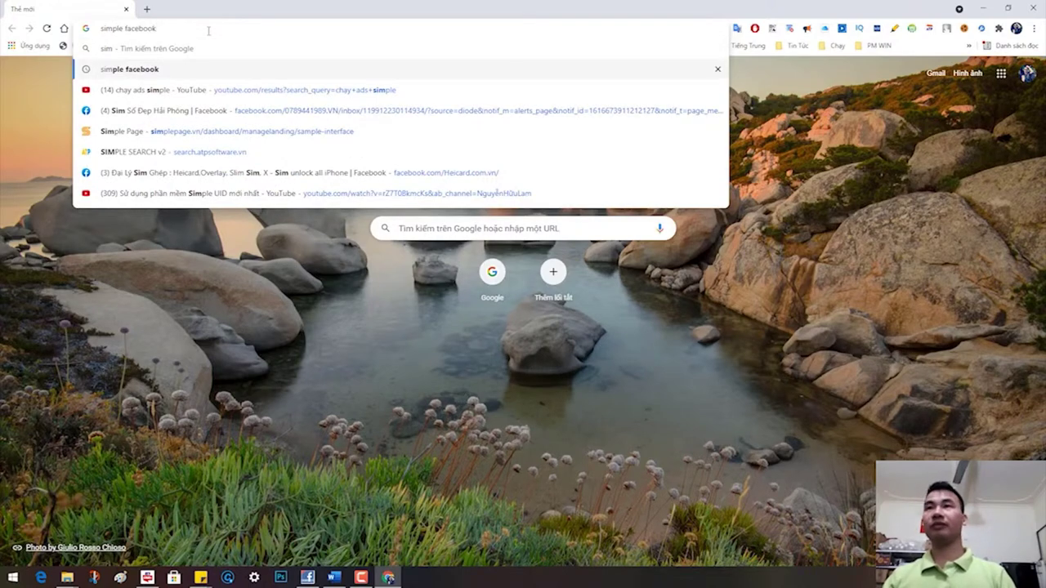
key(Return)
click(208, 187)
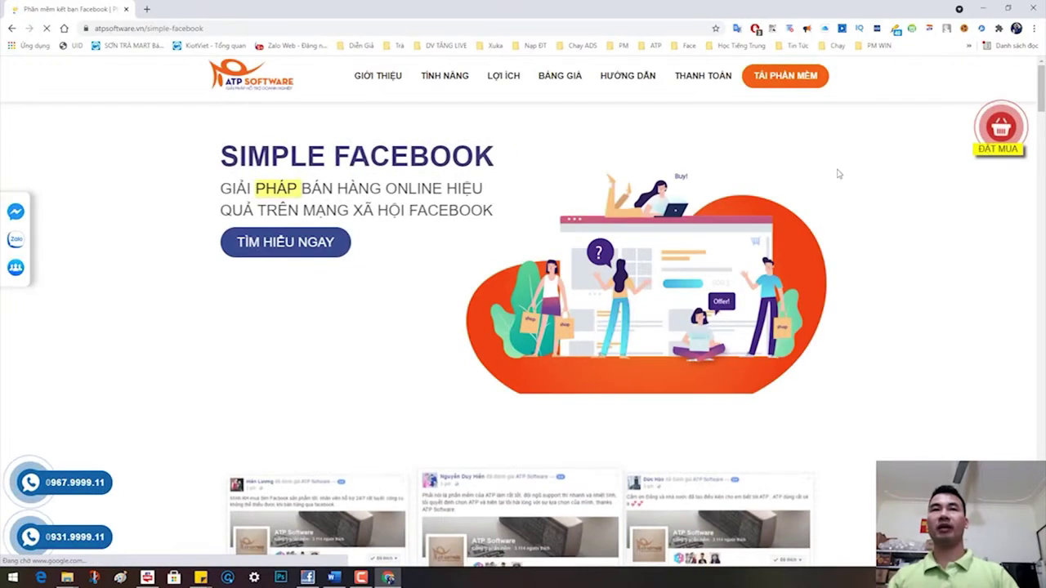
Download the Simple Facebook Setup x64 installer to Downloads and minimize the browser.
click(765, 77)
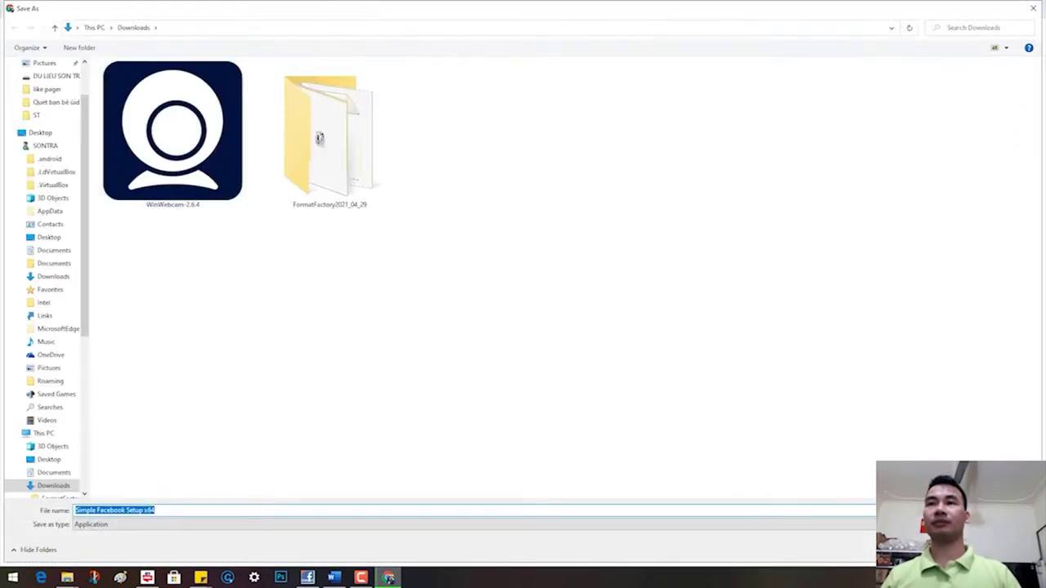
key(Return)
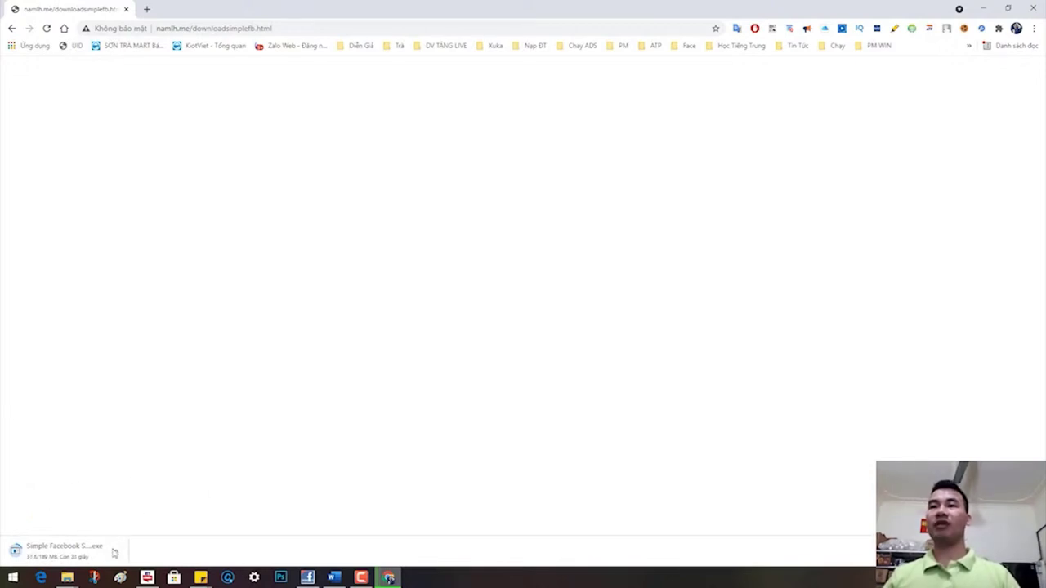
click(984, 8)
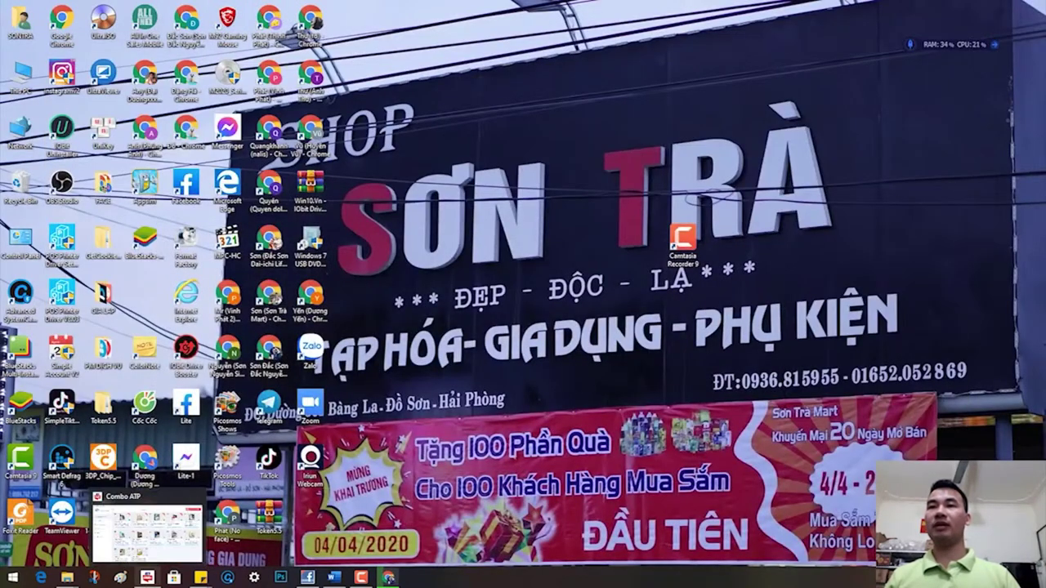
Launch Simple Facebook V2 from the Combo ATP launcher, dismiss the error, and view its account manager.
click(147, 578)
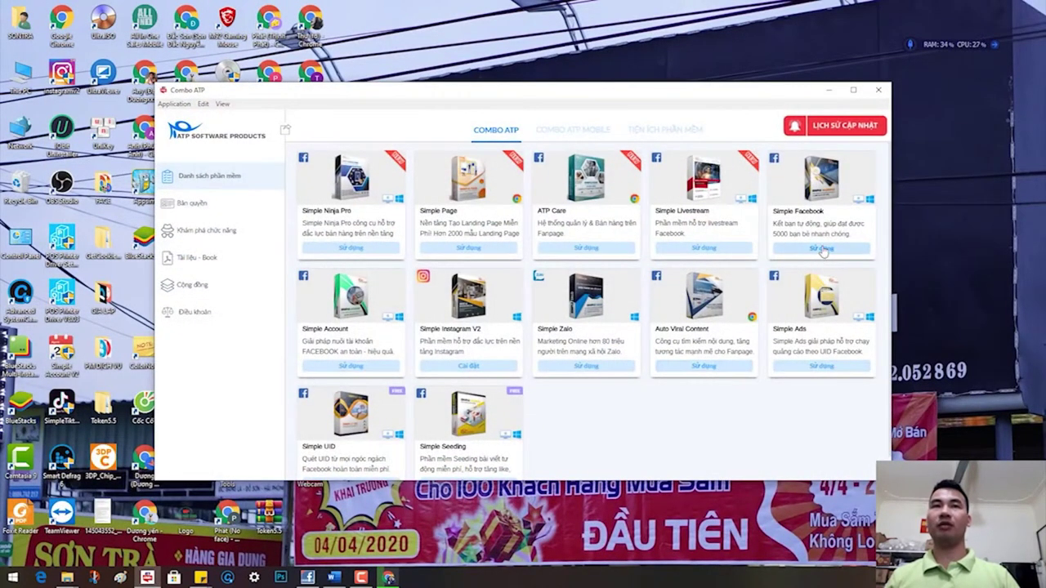
click(821, 248)
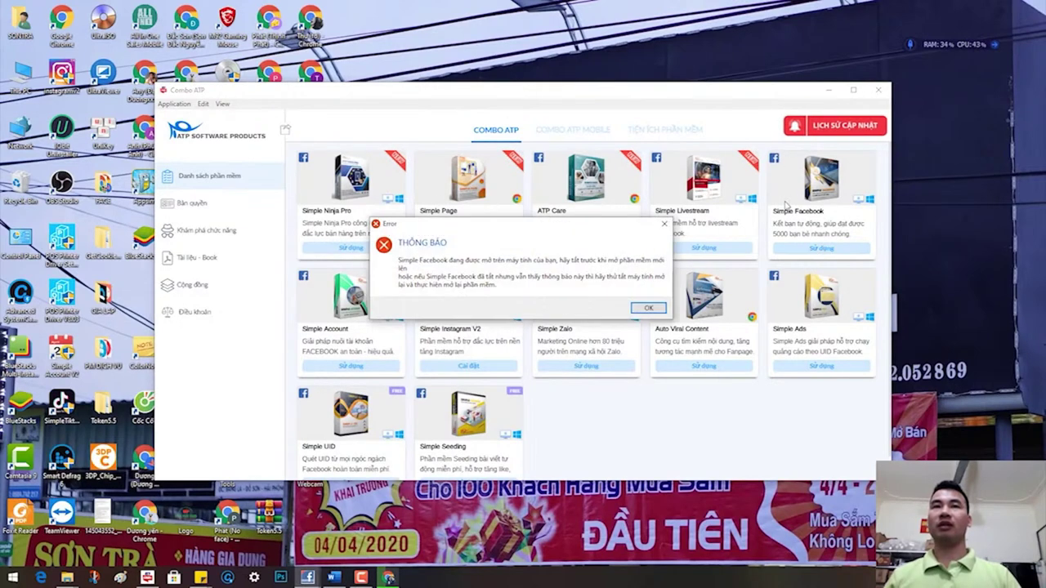
click(648, 309)
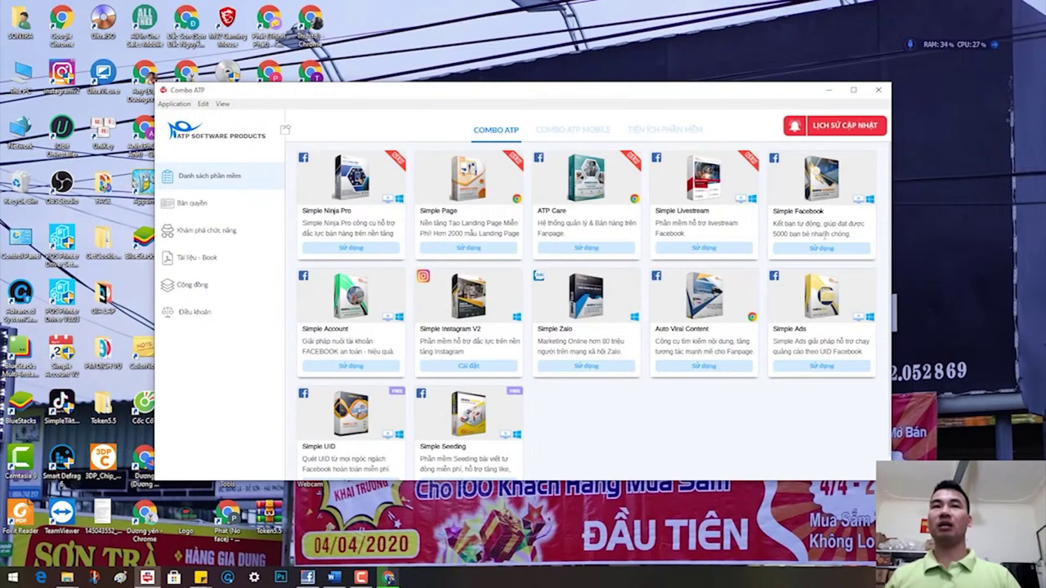
click(828, 90)
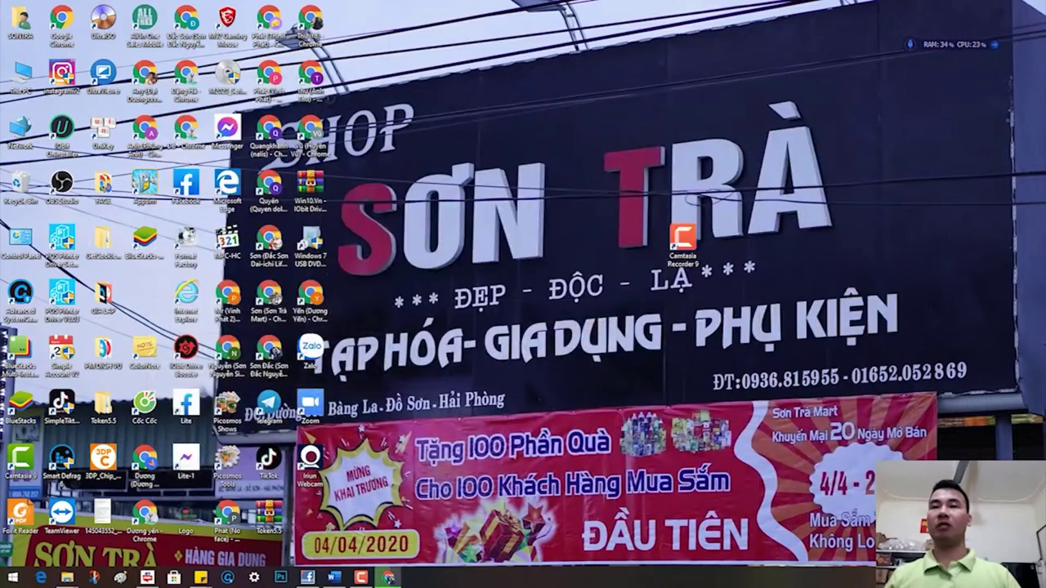
click(309, 579)
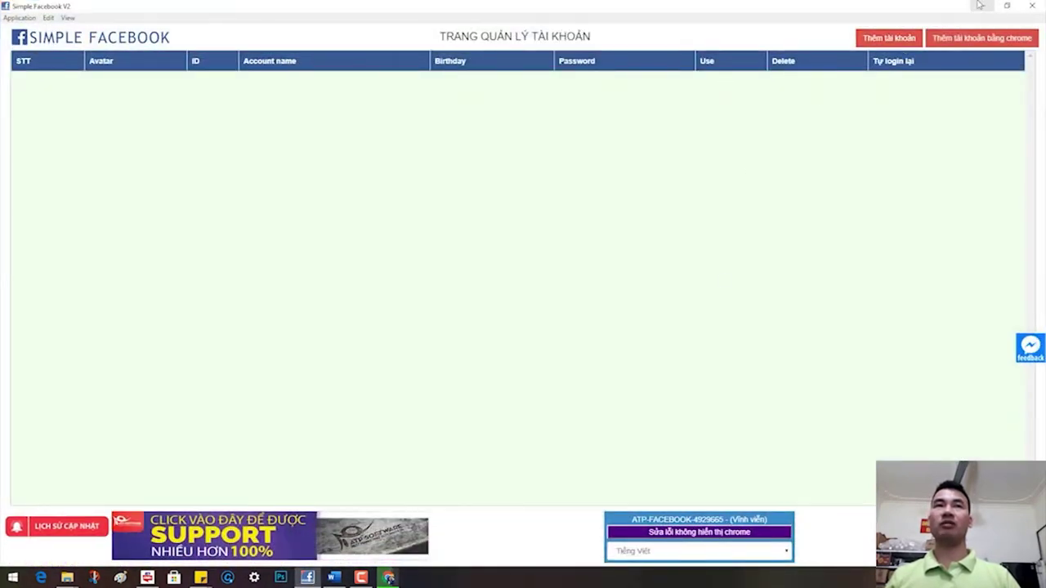
click(980, 7)
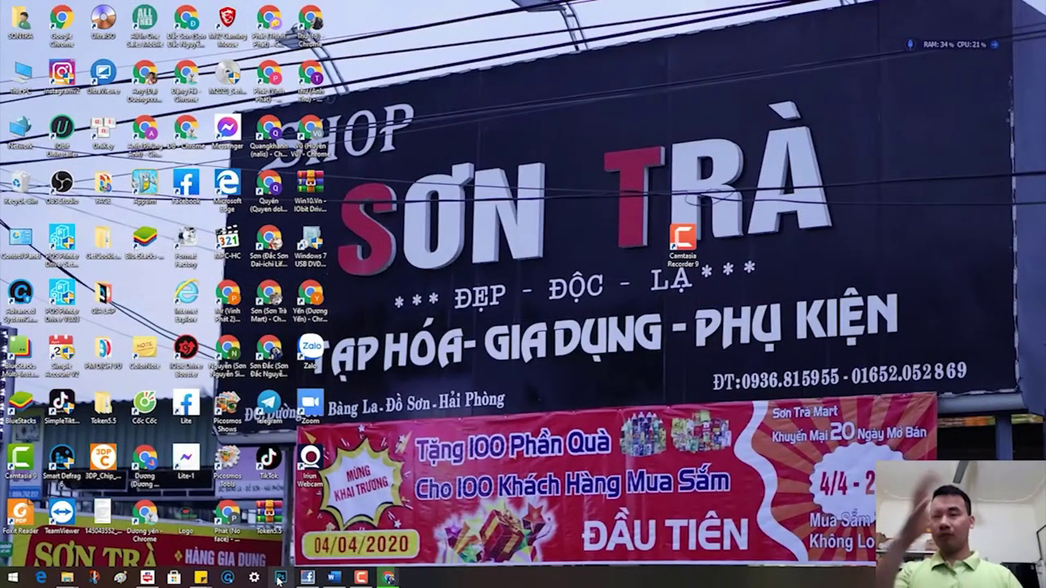
Open the VIDEO DUY folder, then show the Simple Facebook setup file in its Downloads folder.
mouse_move(67, 578)
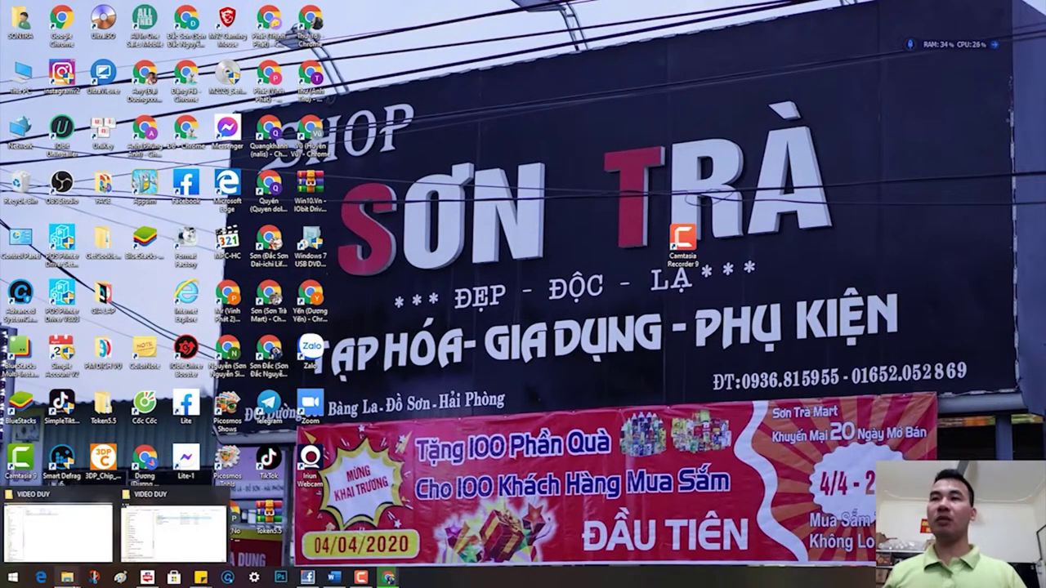
click(57, 531)
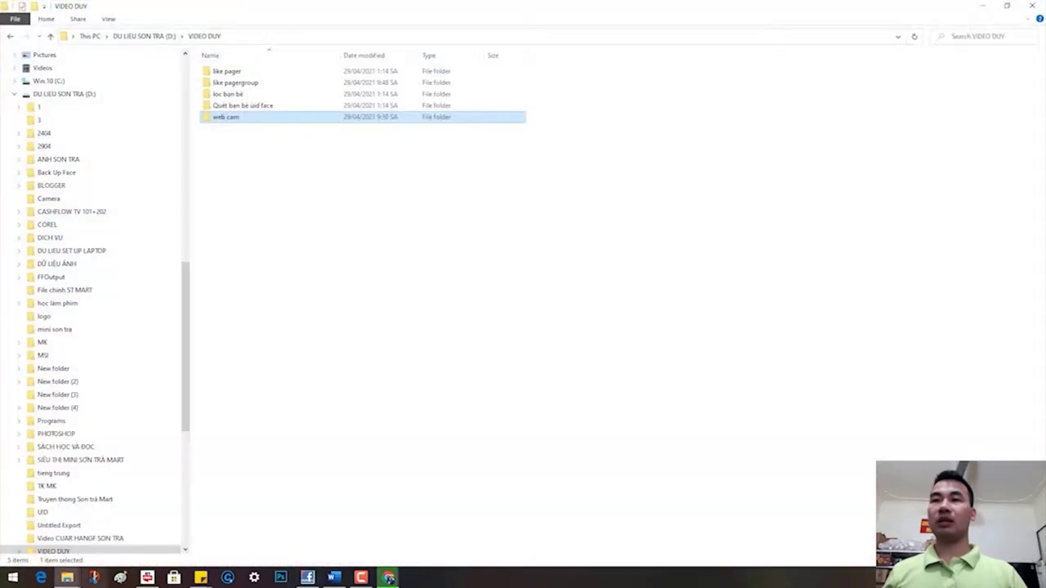
click(982, 6)
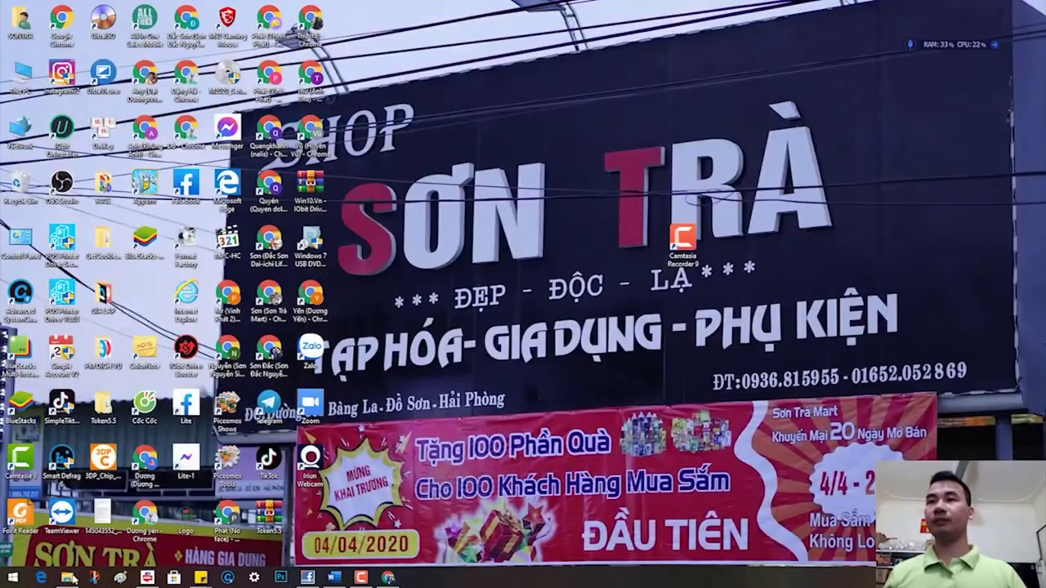
click(67, 578)
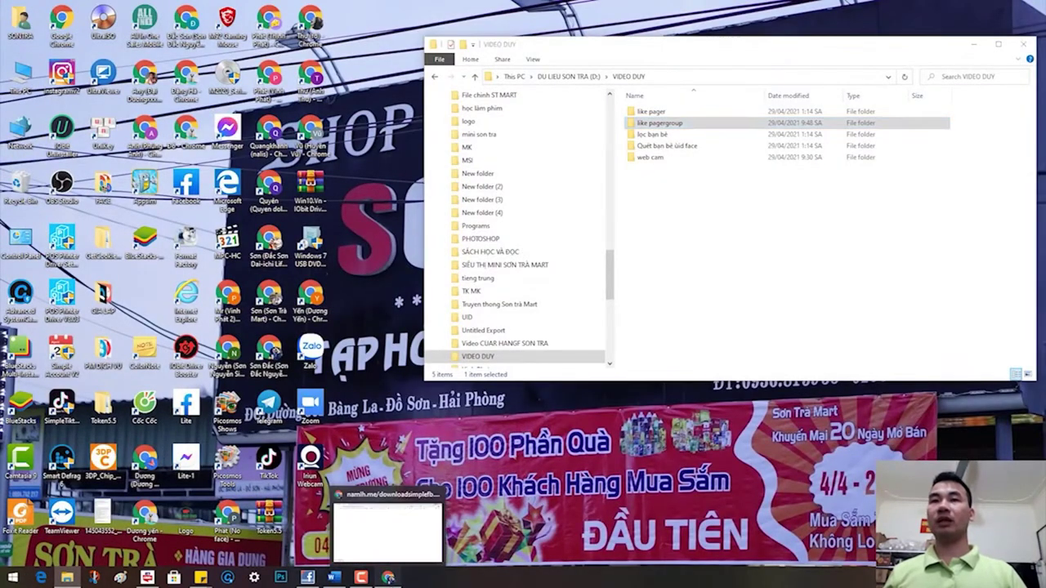
click(388, 523)
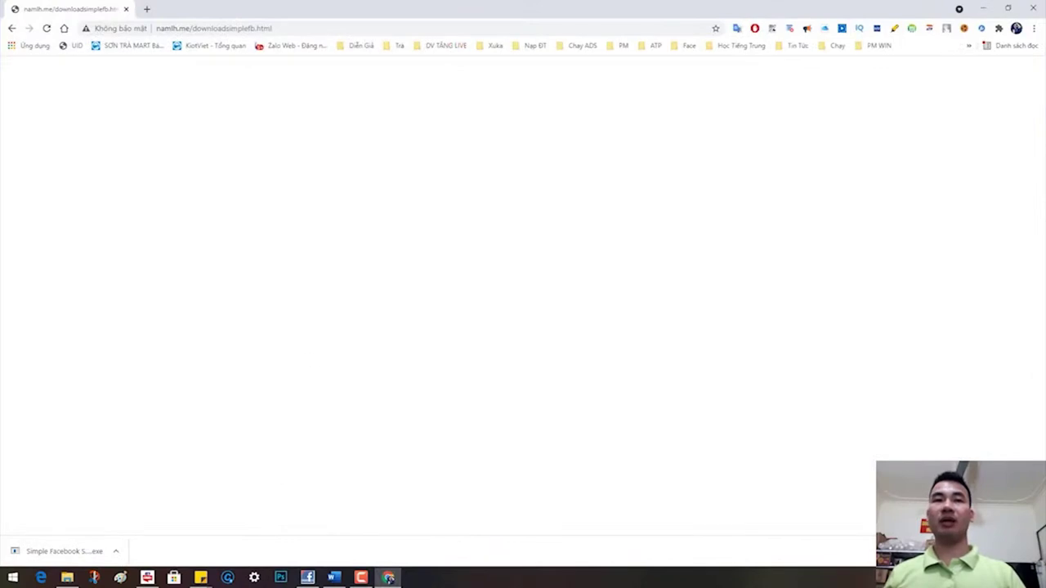
key(ctrl+j)
click(425, 176)
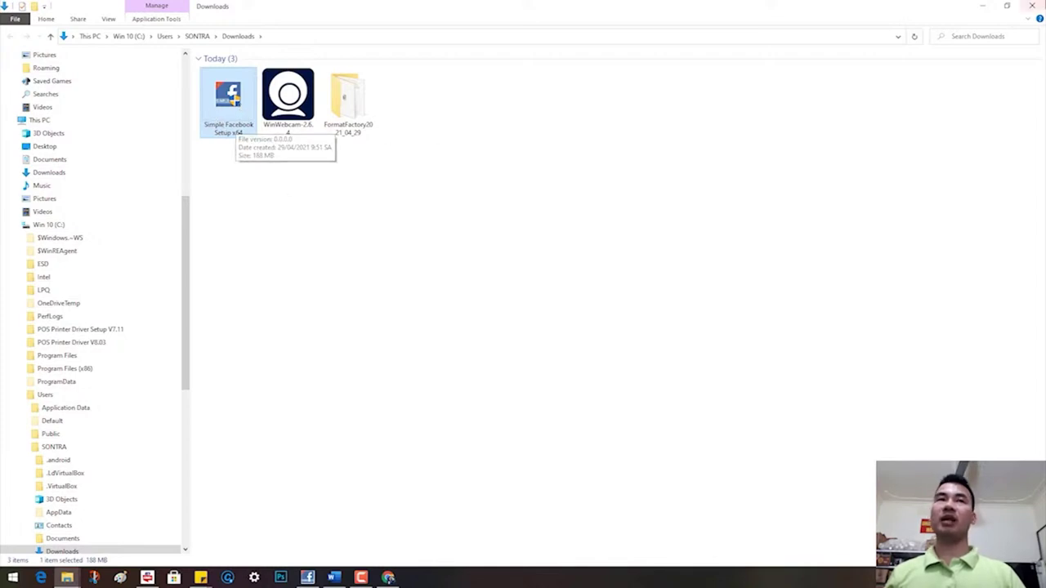
click(986, 6)
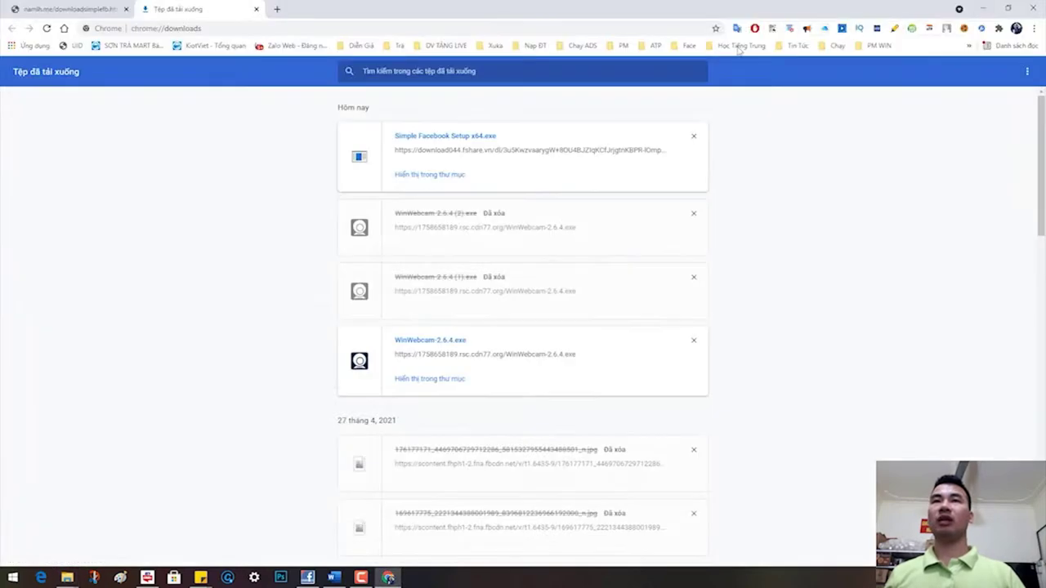
Clear Chrome's downloads list, close the VIDEO DUY folder, and move the Camtasia Recorder icon.
click(1027, 72)
click(981, 77)
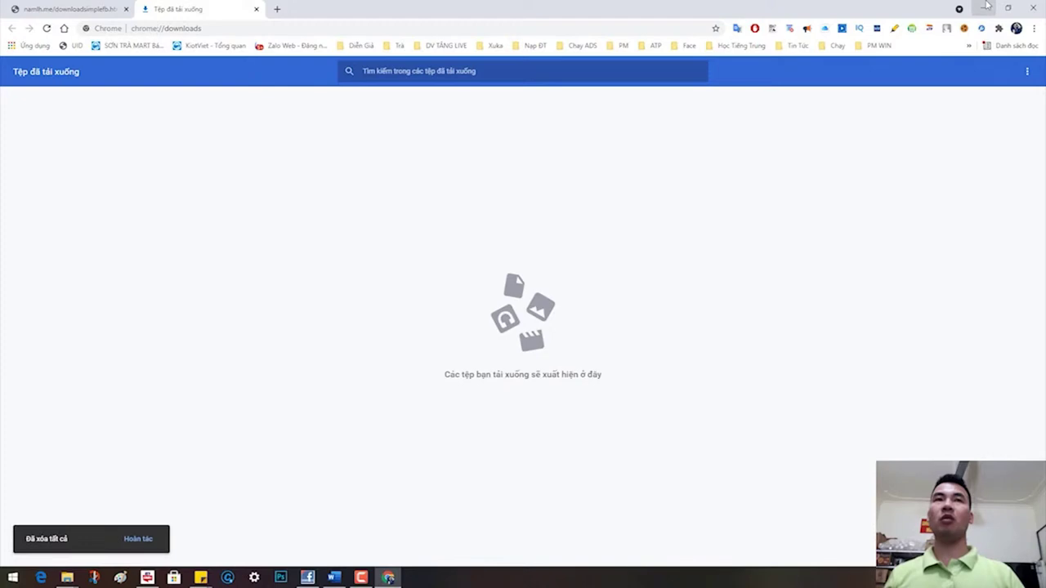
click(985, 6)
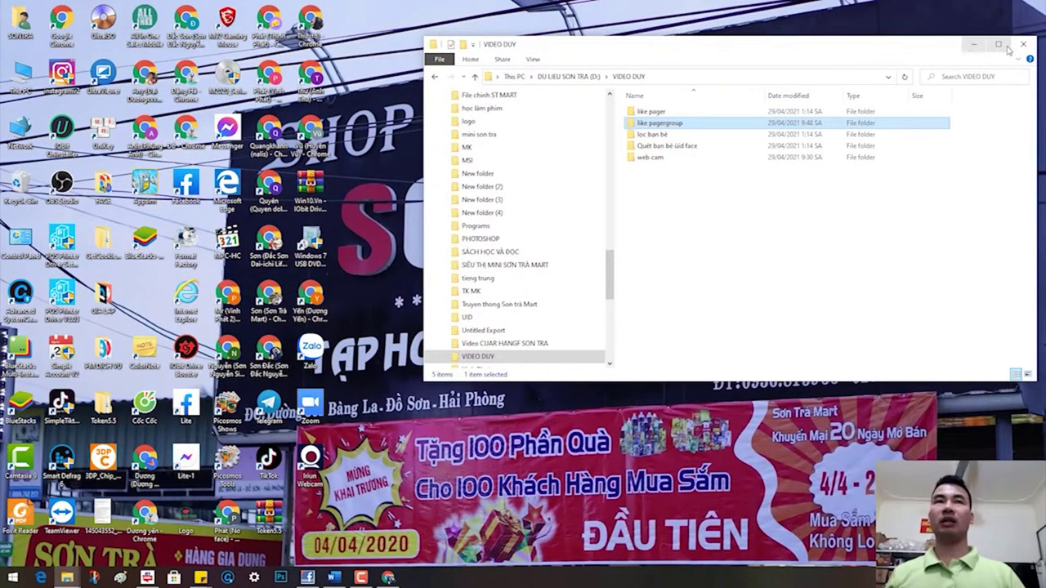
click(1021, 46)
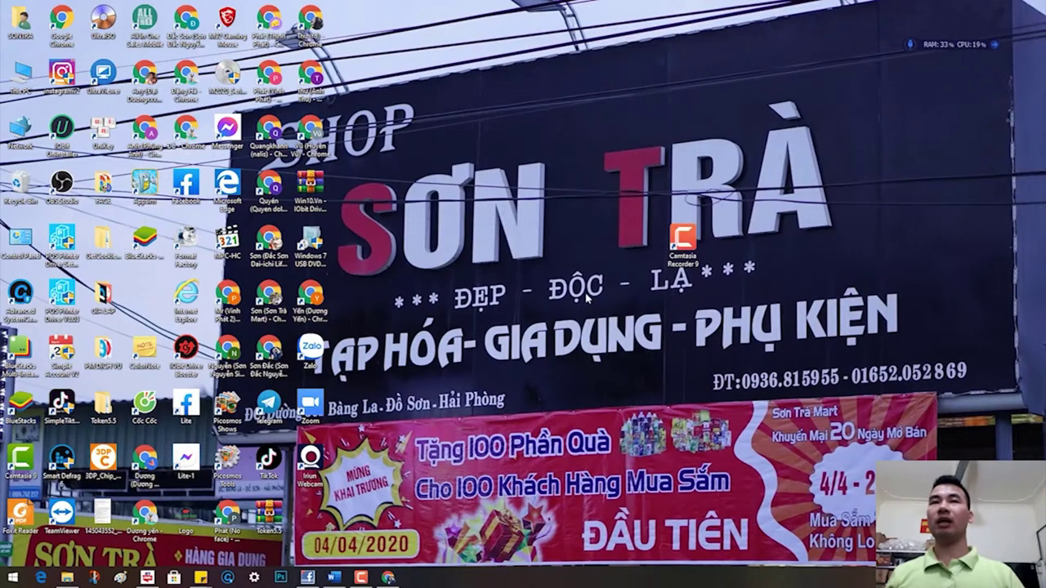
drag(685, 241, 819, 208)
mouse_move(389, 577)
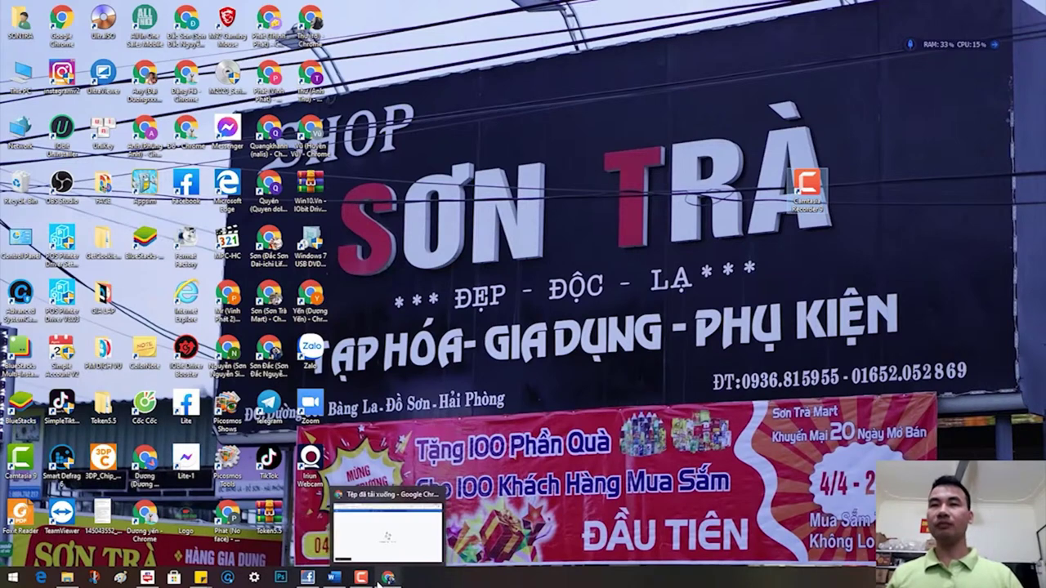
click(308, 578)
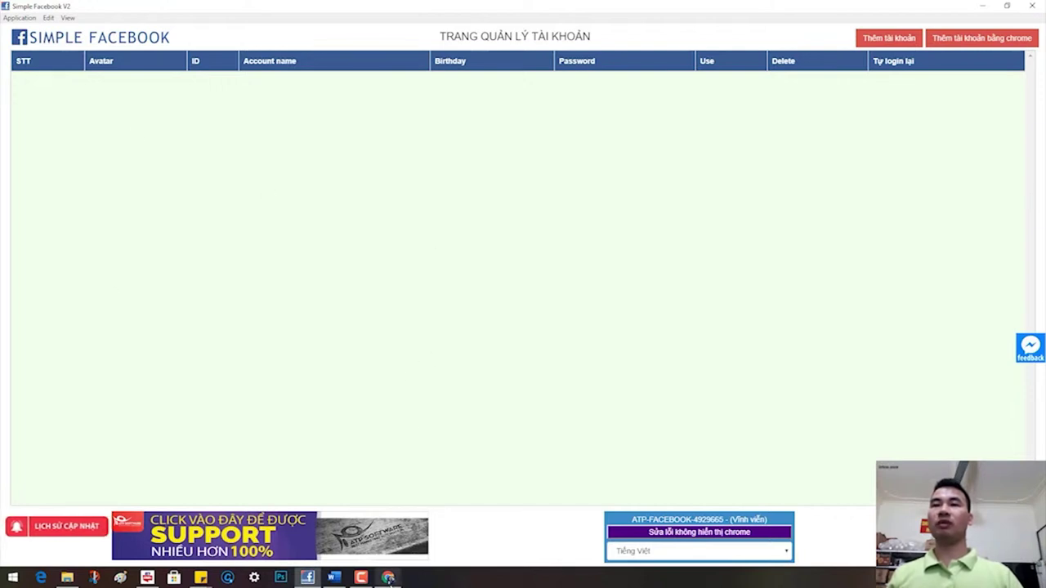
click(389, 578)
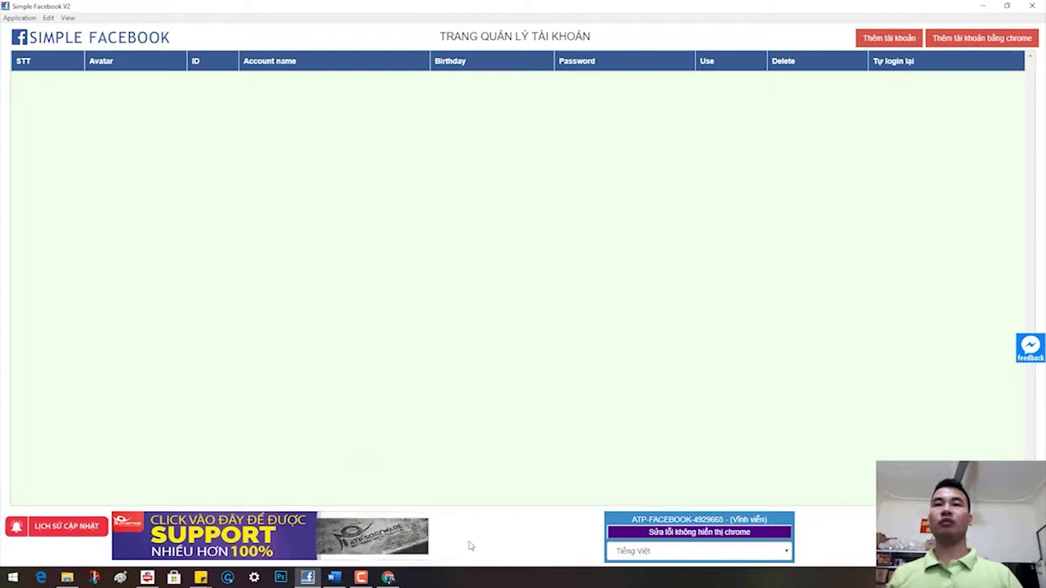
click(1016, 28)
scroll(940, 367, down, 5)
scroll(940, 368, down, 3)
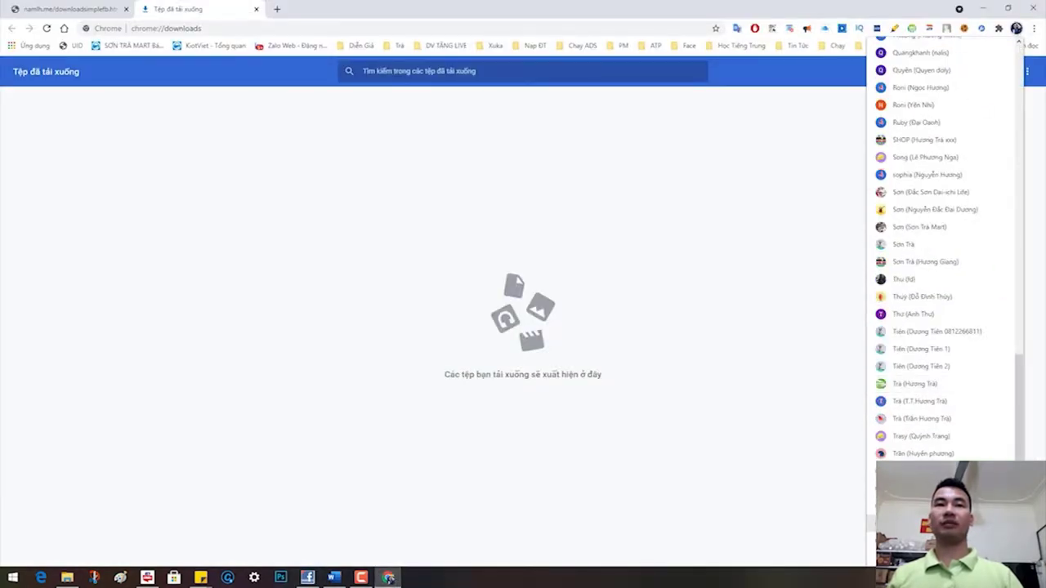
Open another Chrome profile on the bookmarked Facebook profile page and pin the Get Cookie ATPSoftware extension.
click(913, 105)
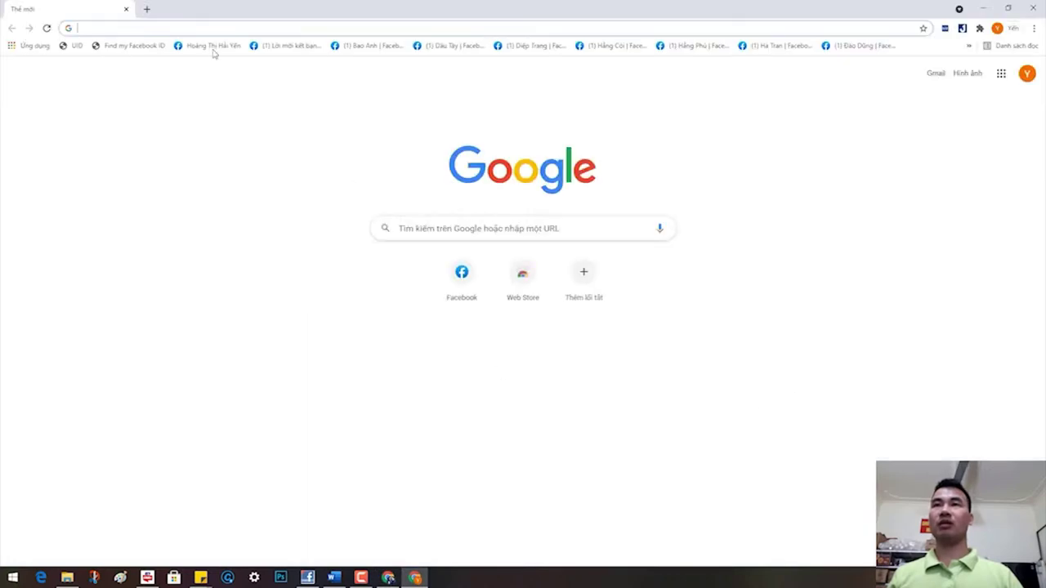
click(214, 46)
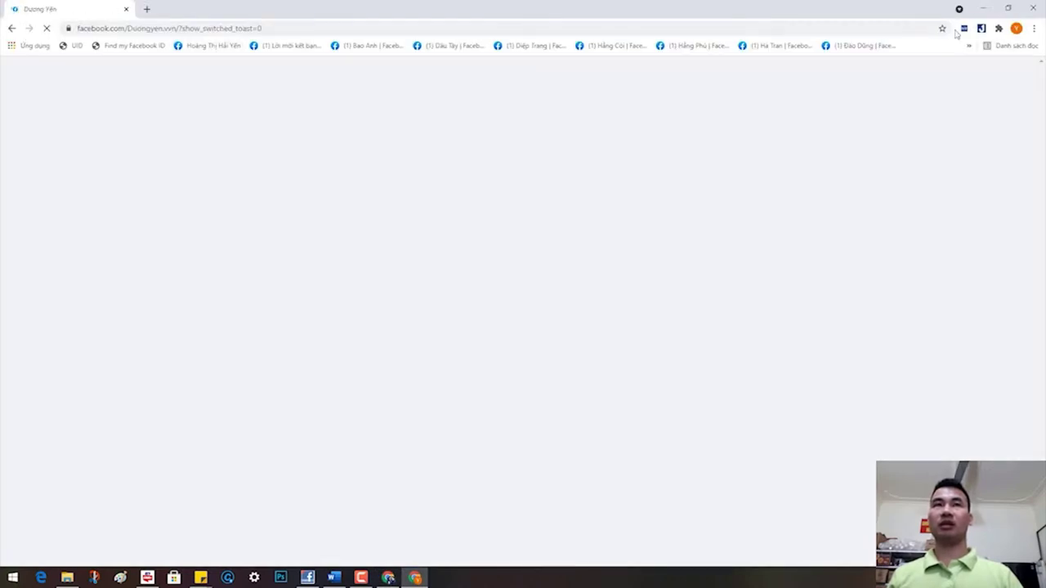
click(998, 29)
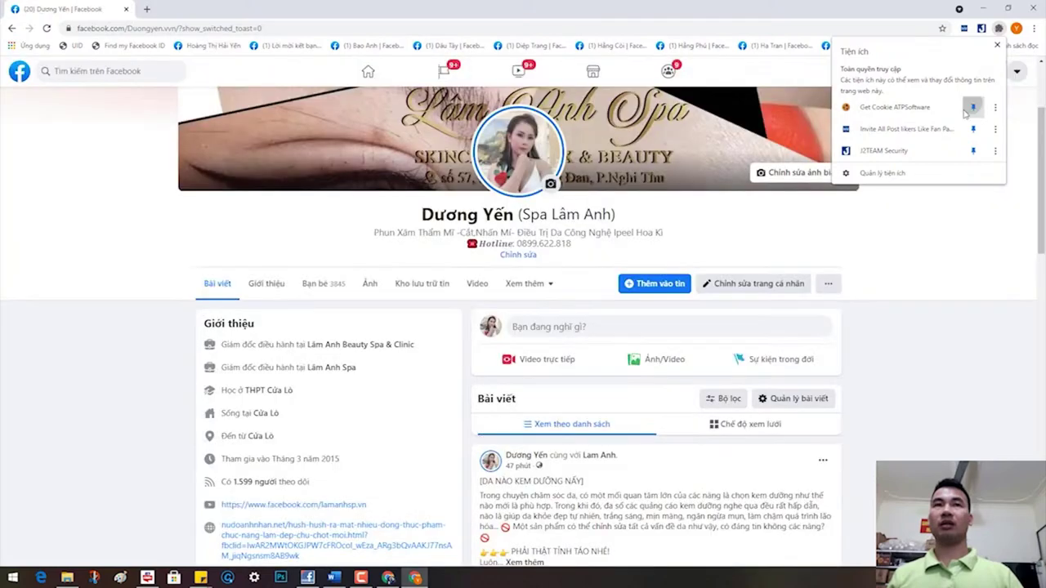
click(973, 107)
click(966, 287)
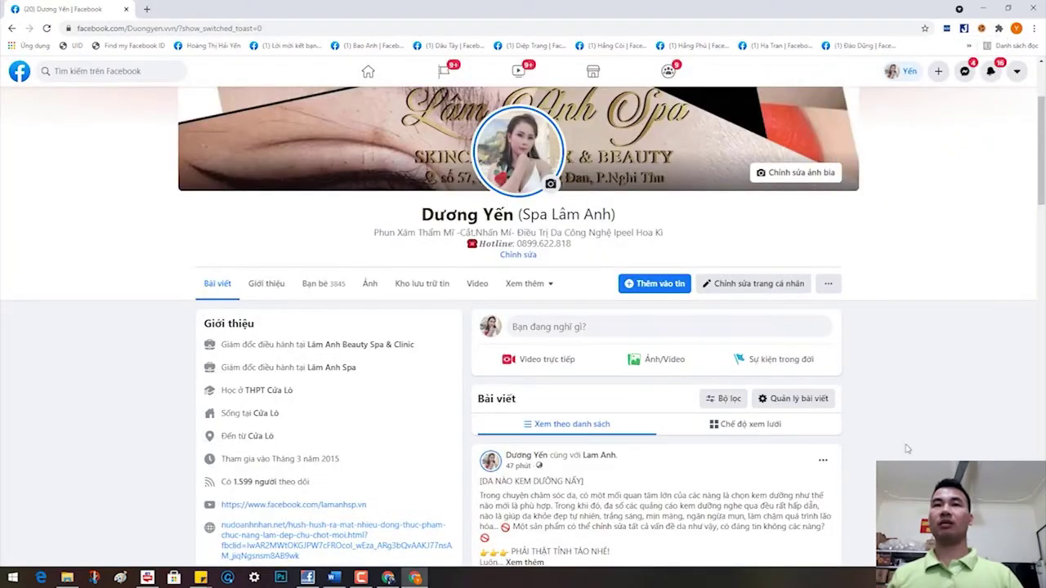
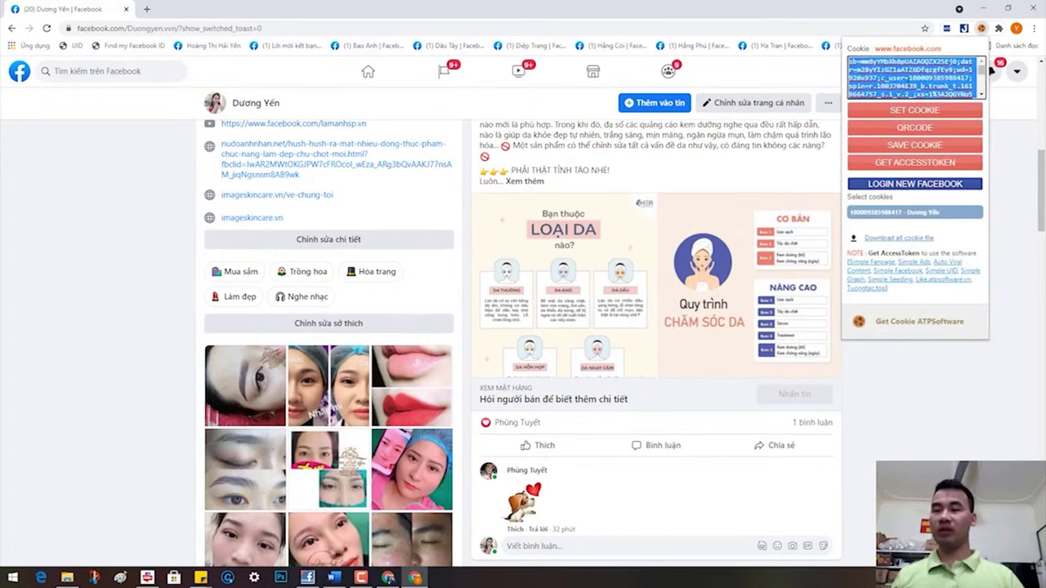
Minimize the Facebook Chrome window and close the Downloads window to uncover Simple Facebook.
click(984, 7)
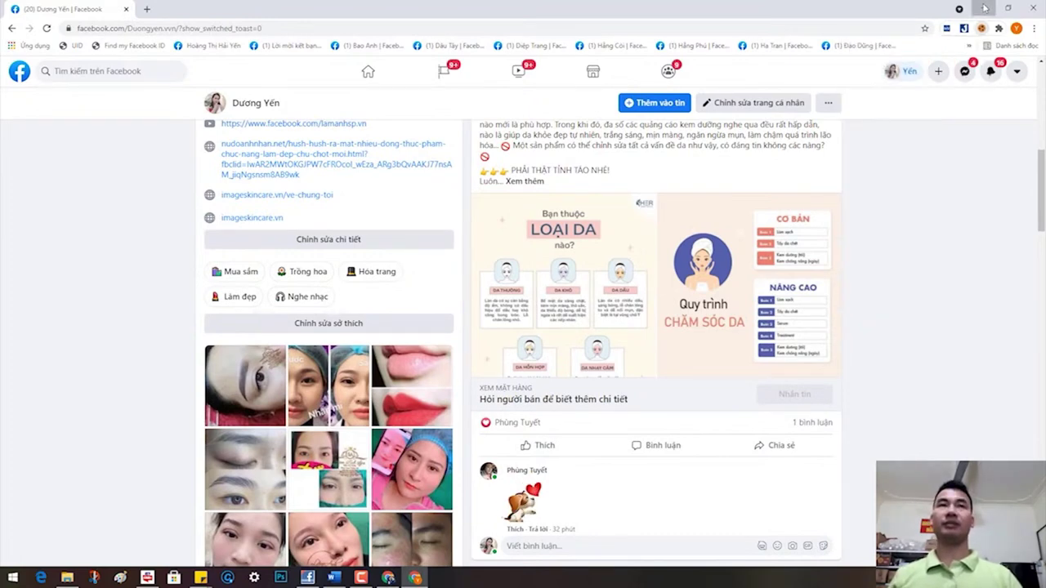
click(1033, 7)
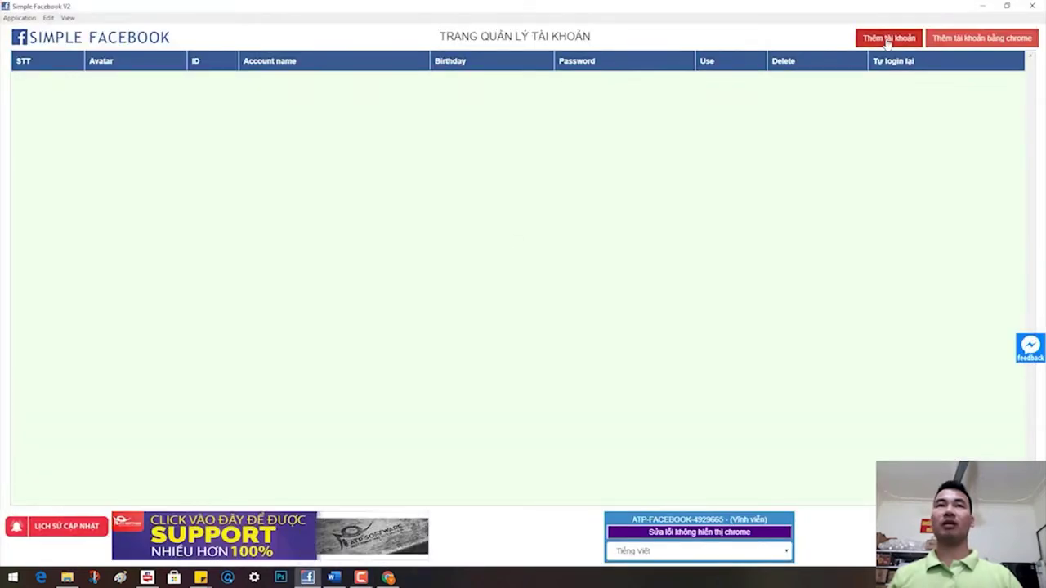
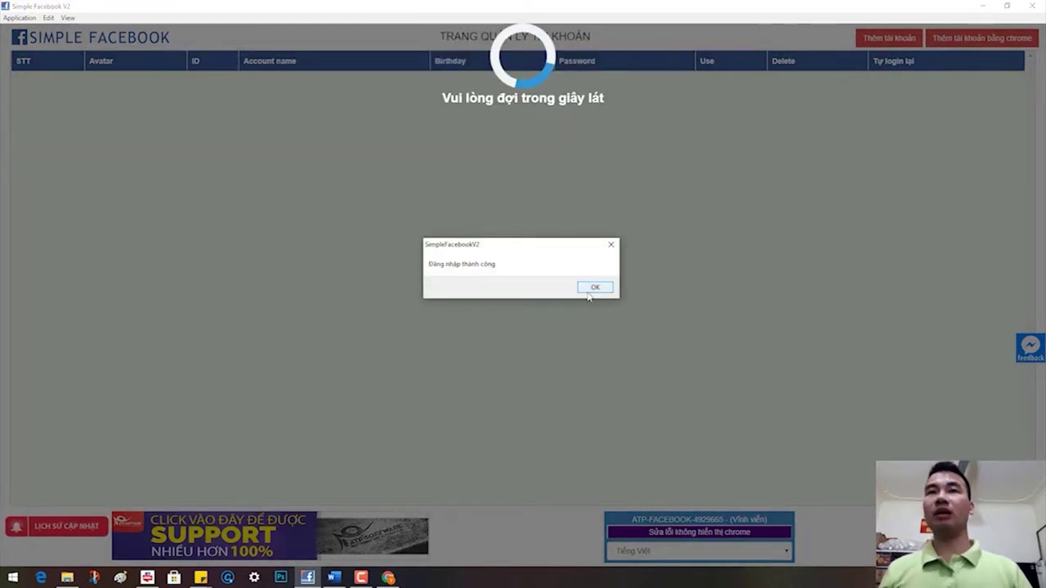
Dismiss the login-success message and start using the newly logged-in account with 'Sử dụng'.
click(587, 291)
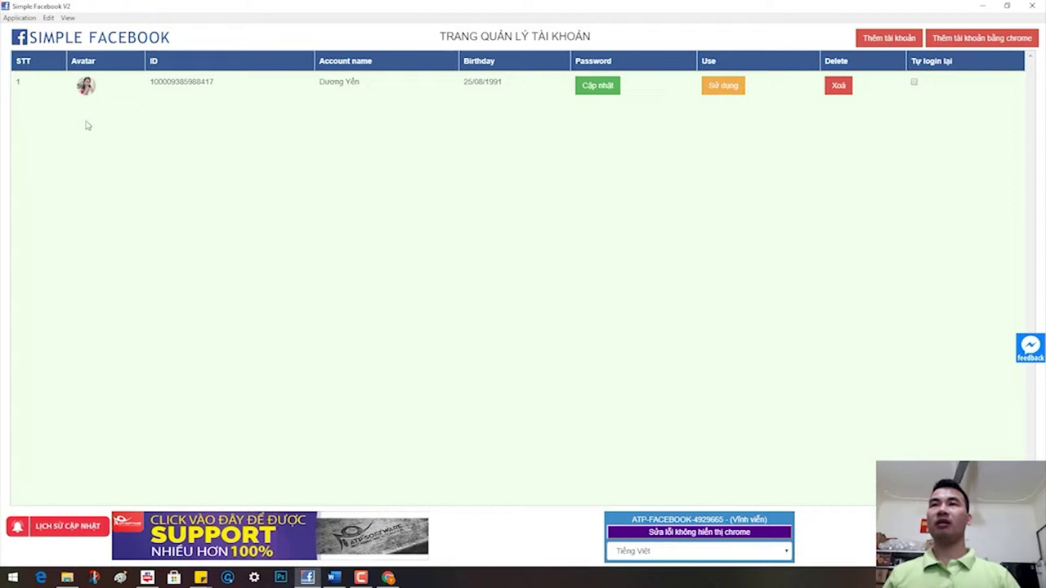
click(722, 92)
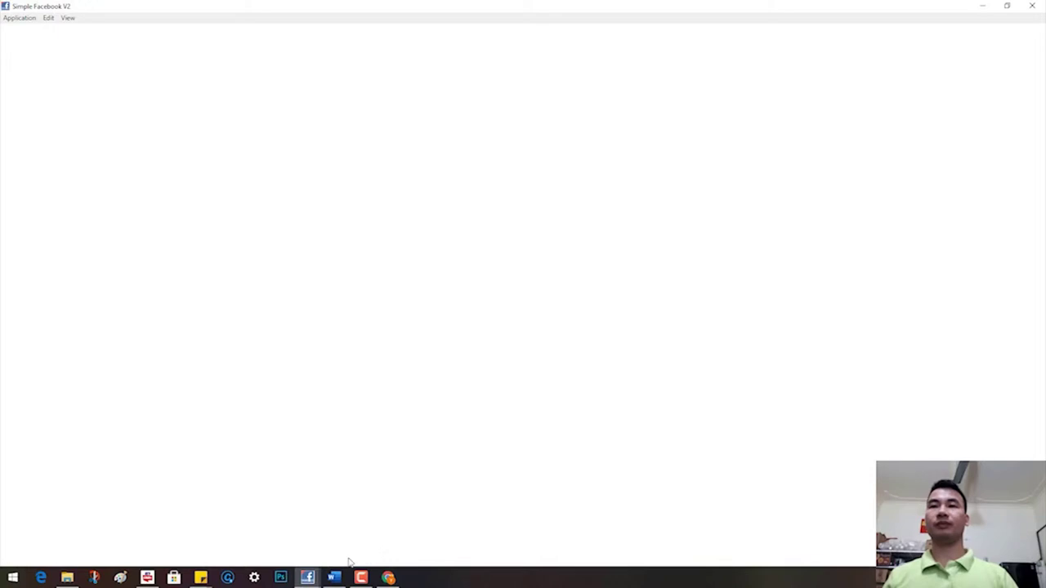
Close the congratulation popup and switch to the 'DS bạn bè một người' friend-list scan page.
mouse_move(317, 579)
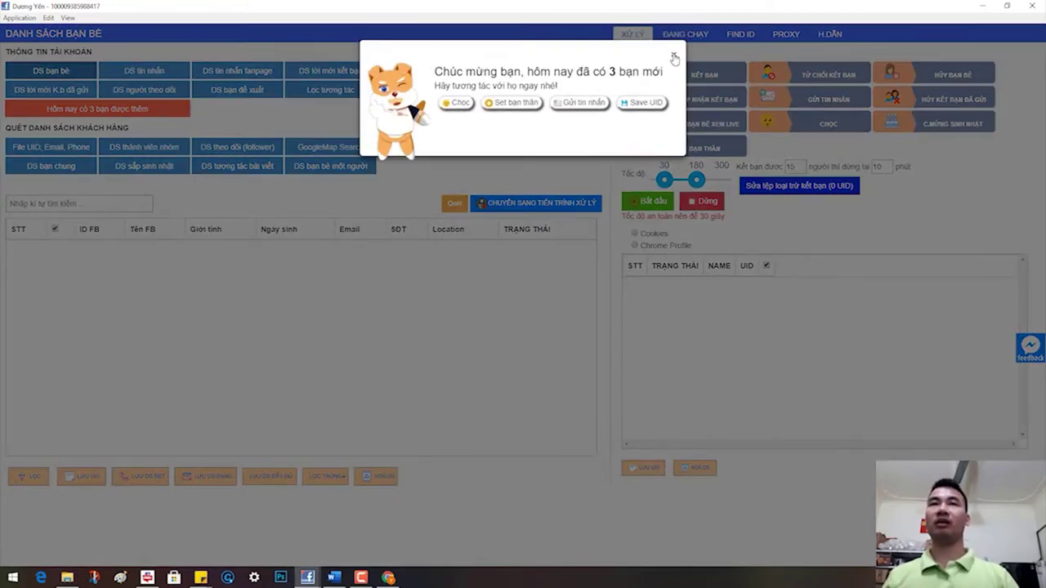
click(674, 57)
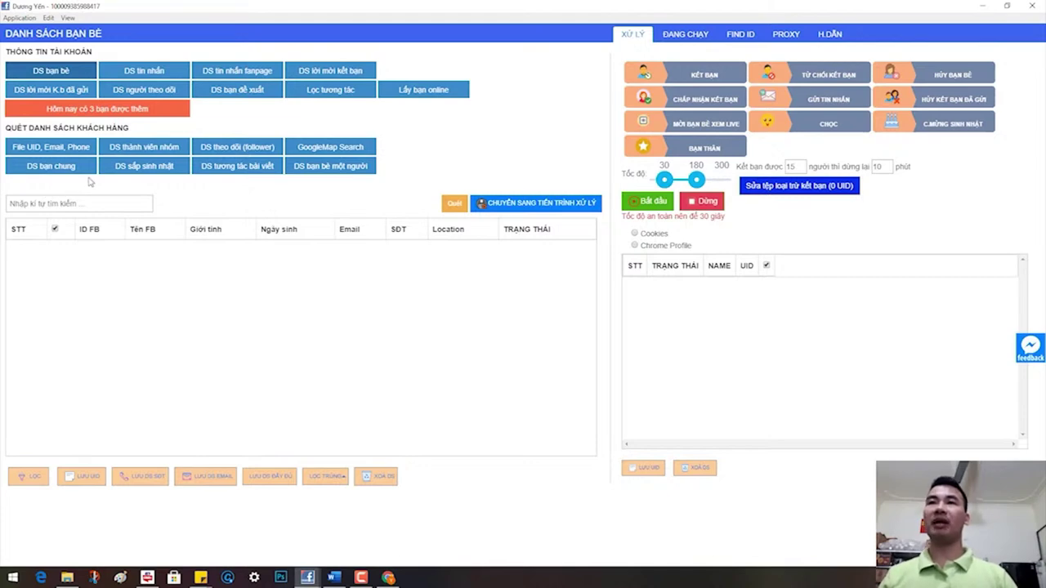
click(351, 170)
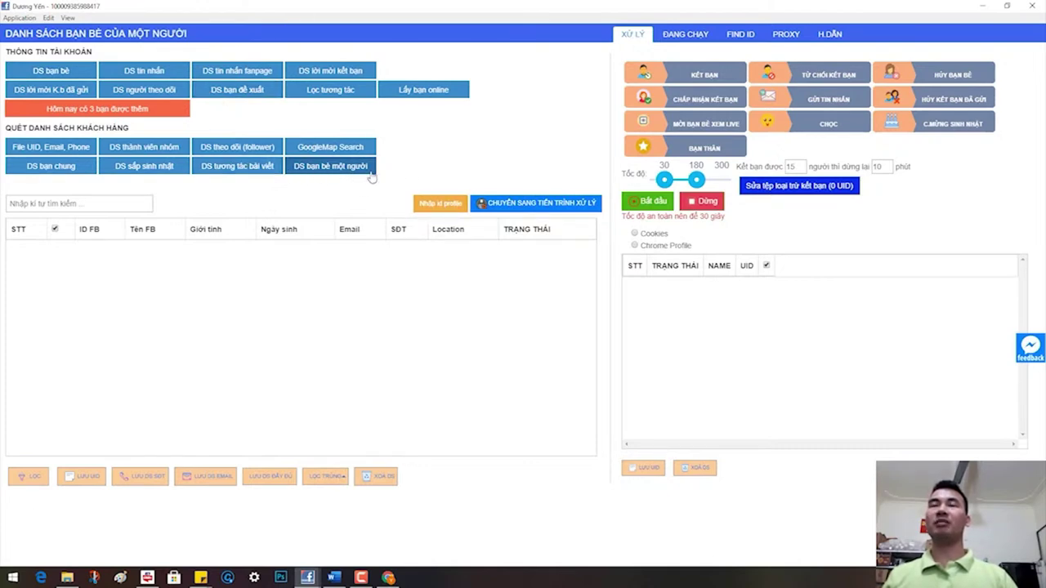
Show the Facebook profile's full friends list filtered by 'Tỉnh/Thành phố hiện tại'.
click(390, 578)
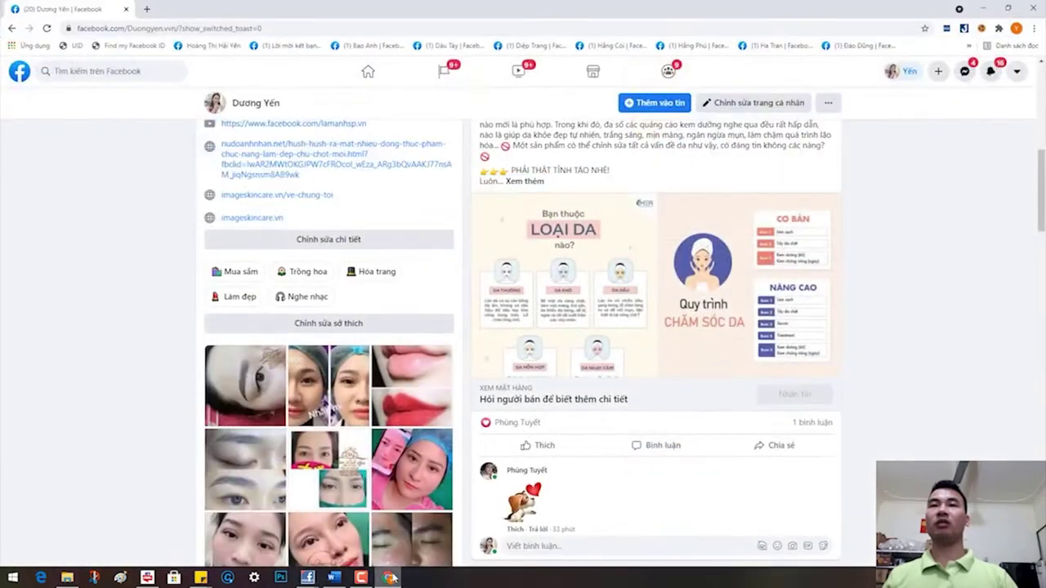
scroll(380, 327, down, 4)
scroll(380, 327, down, 4)
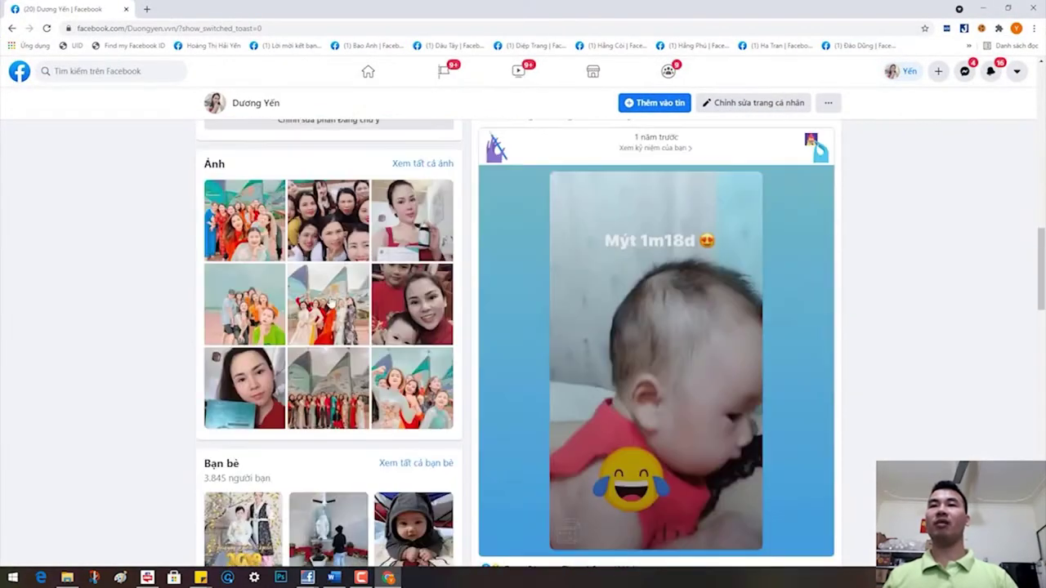
scroll(403, 255, down, 3)
click(402, 253)
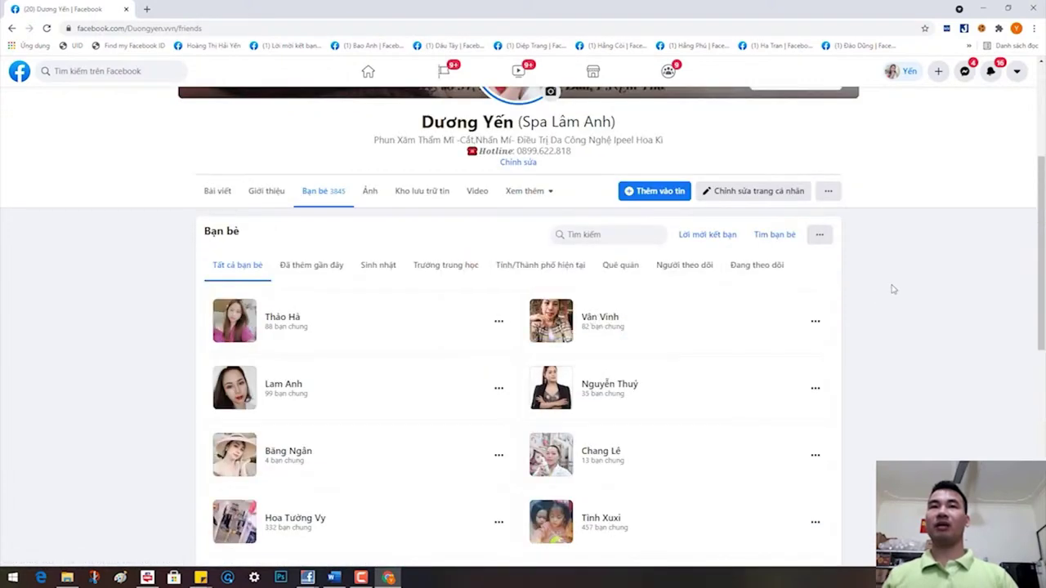
click(556, 275)
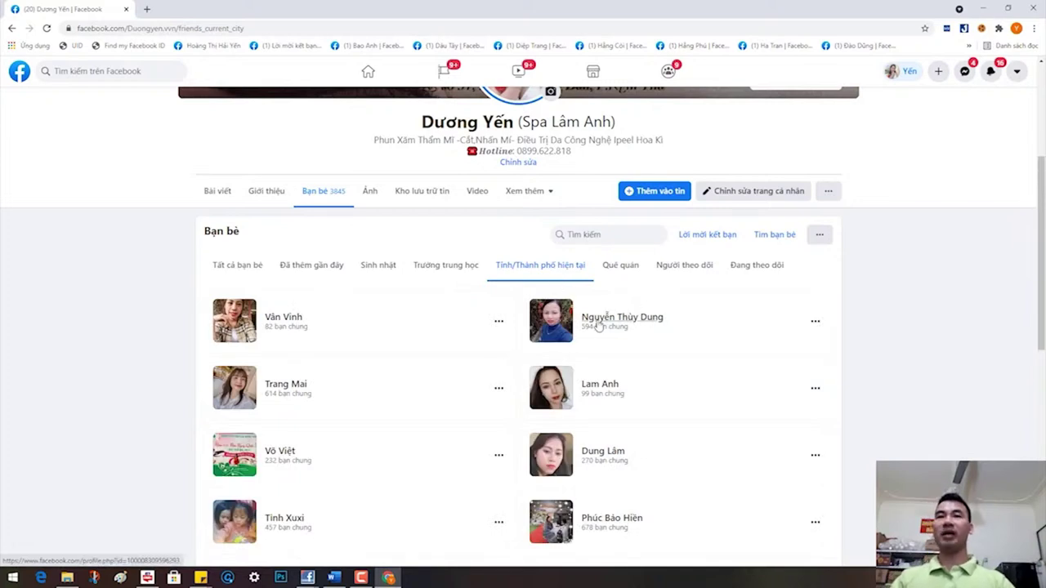
scroll(491, 338, down, 1)
scroll(529, 335, down, 2)
scroll(548, 342, down, 1)
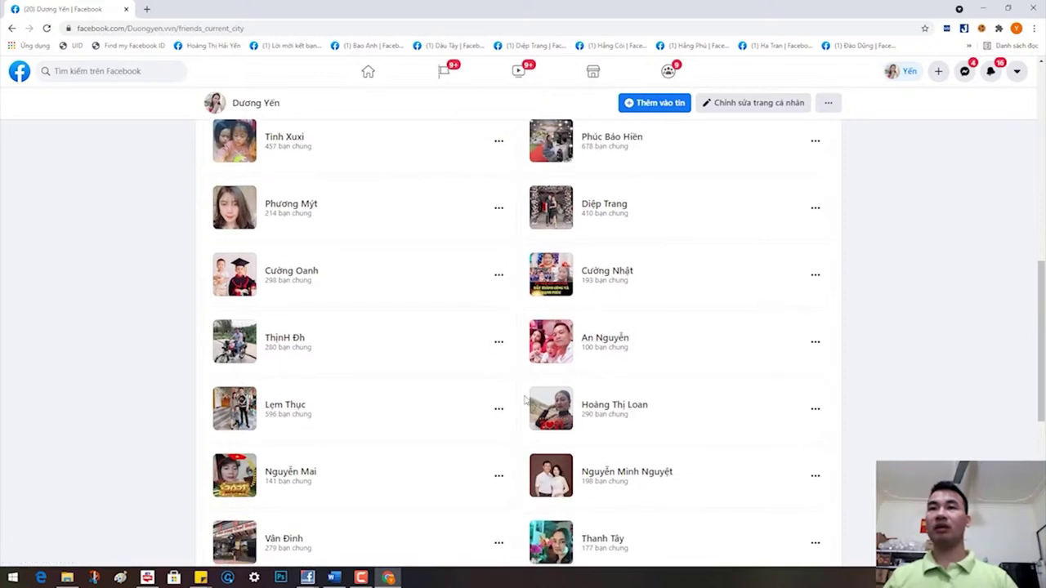
Open the bookmarked Cửa Lò friend's profile and copy its numeric ID with the UID bookmarklet.
click(384, 48)
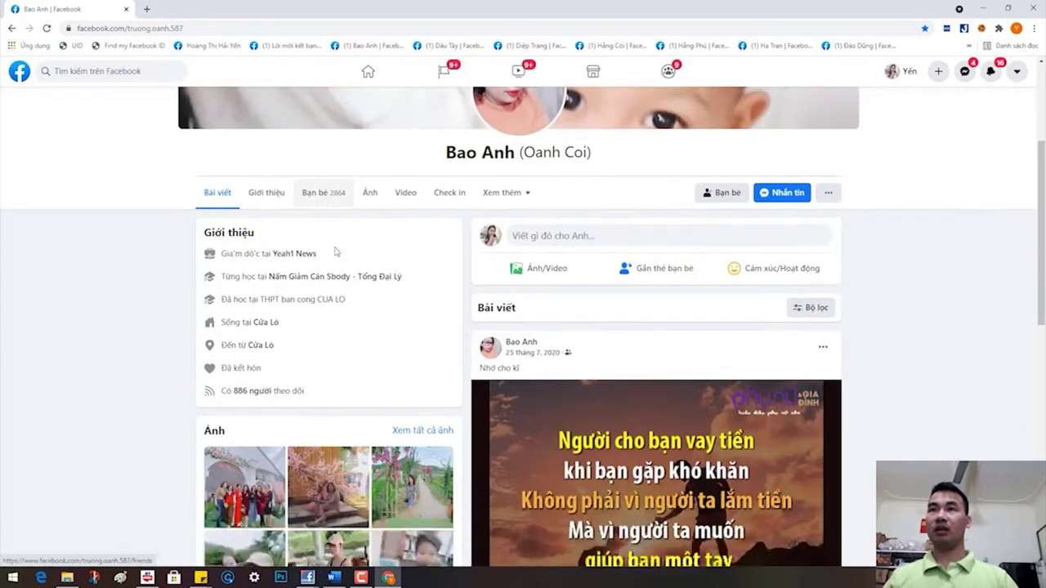
scroll(335, 250, down, 5)
scroll(358, 232, up, 2)
scroll(358, 232, down, 3)
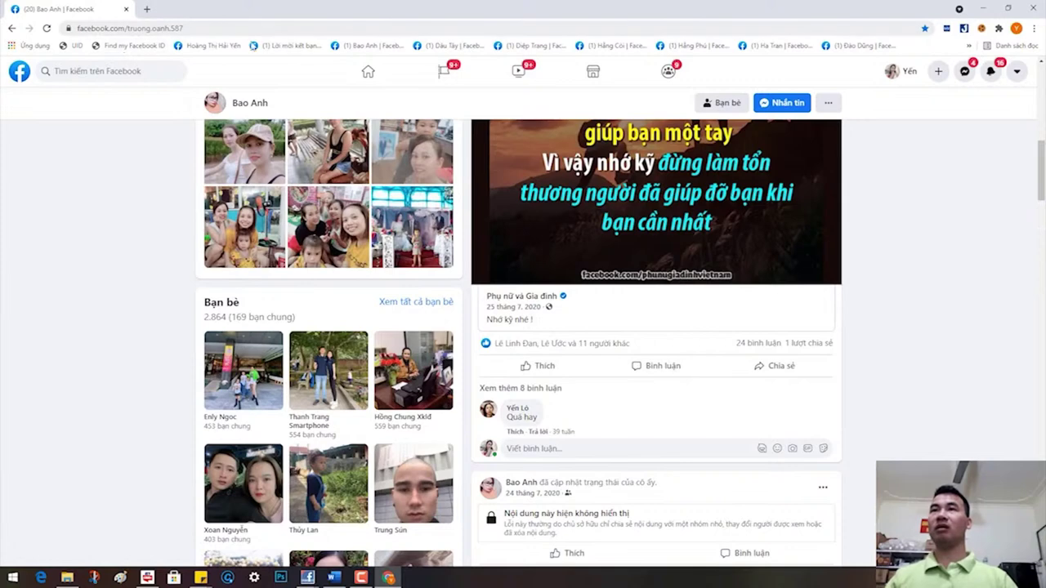
click(75, 46)
key(ctrl+c)
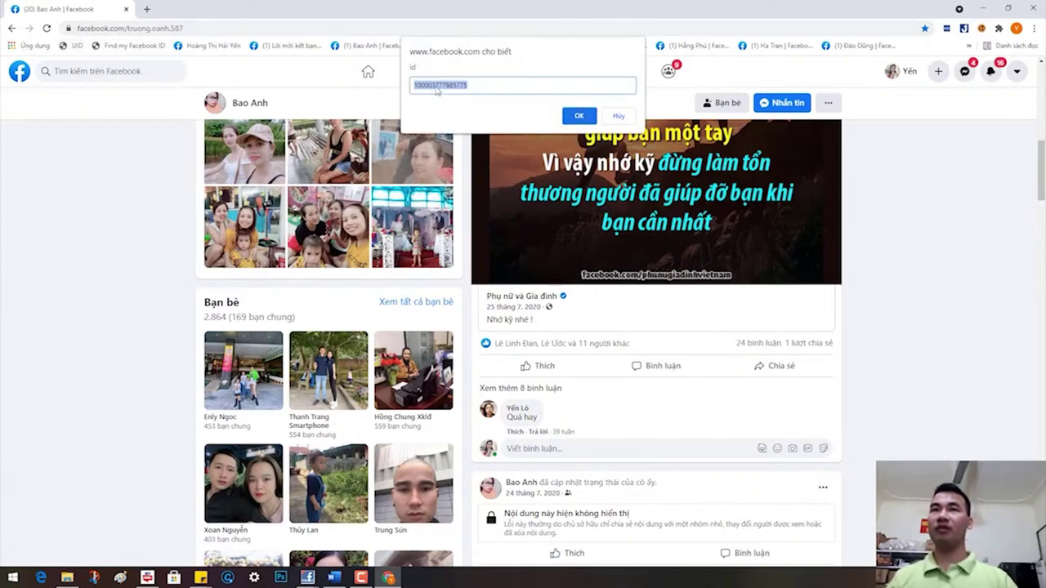
right_click(464, 87)
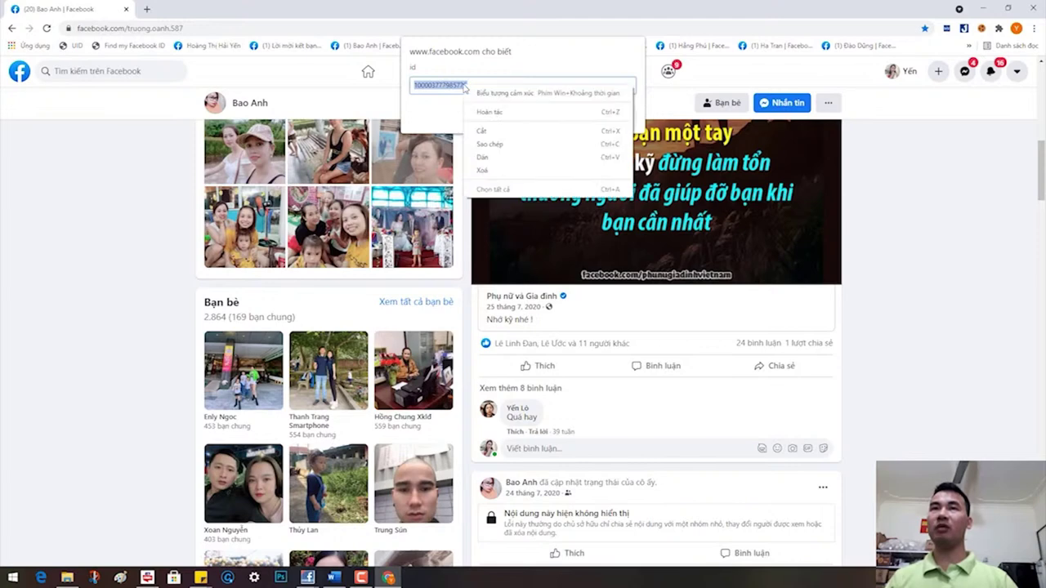
click(516, 143)
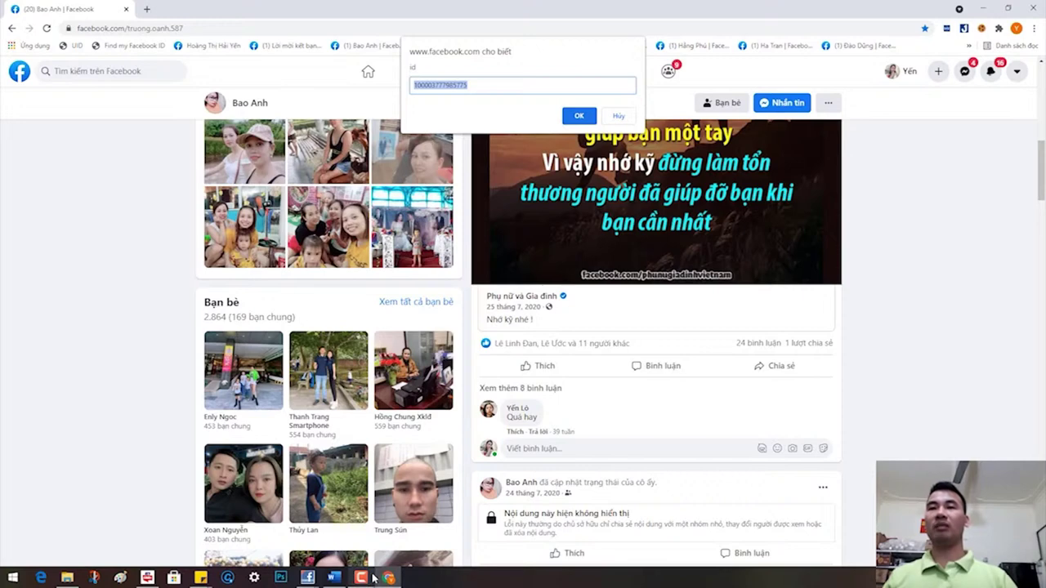
Dismiss the ID prompt and switch back to Simple Facebook V2.
mouse_move(367, 580)
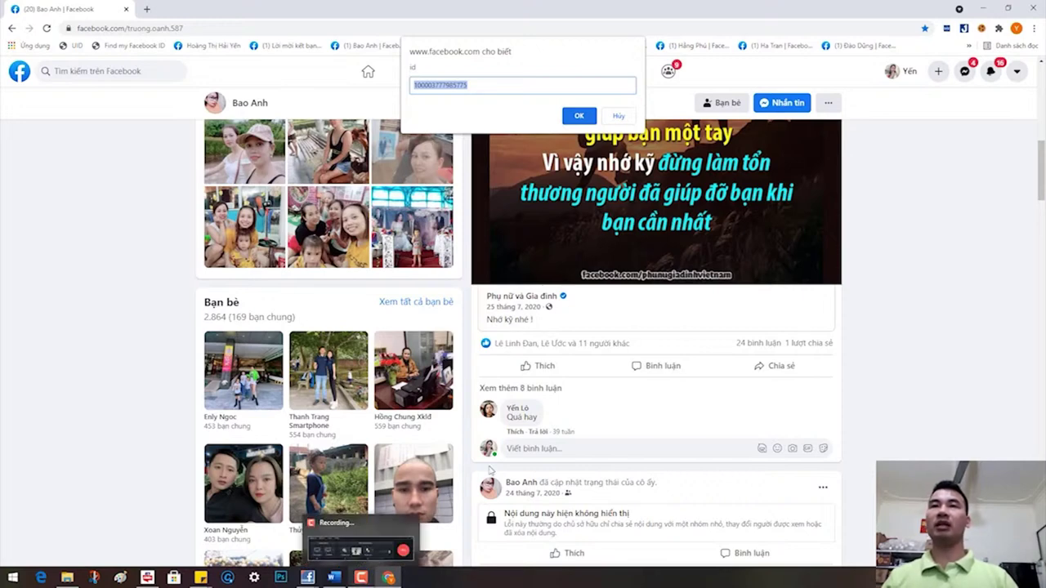
click(626, 120)
mouse_move(372, 582)
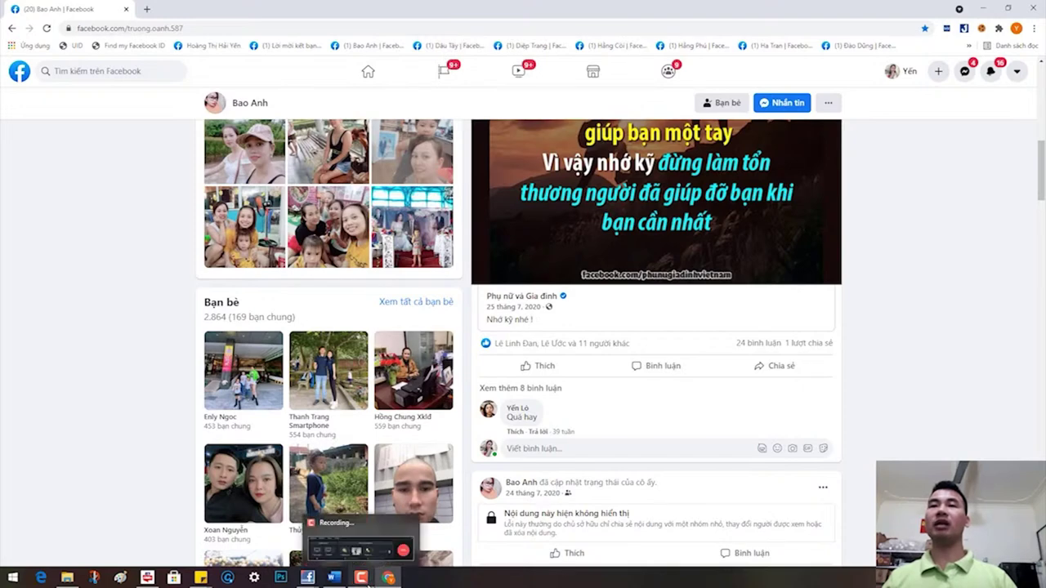
click(364, 578)
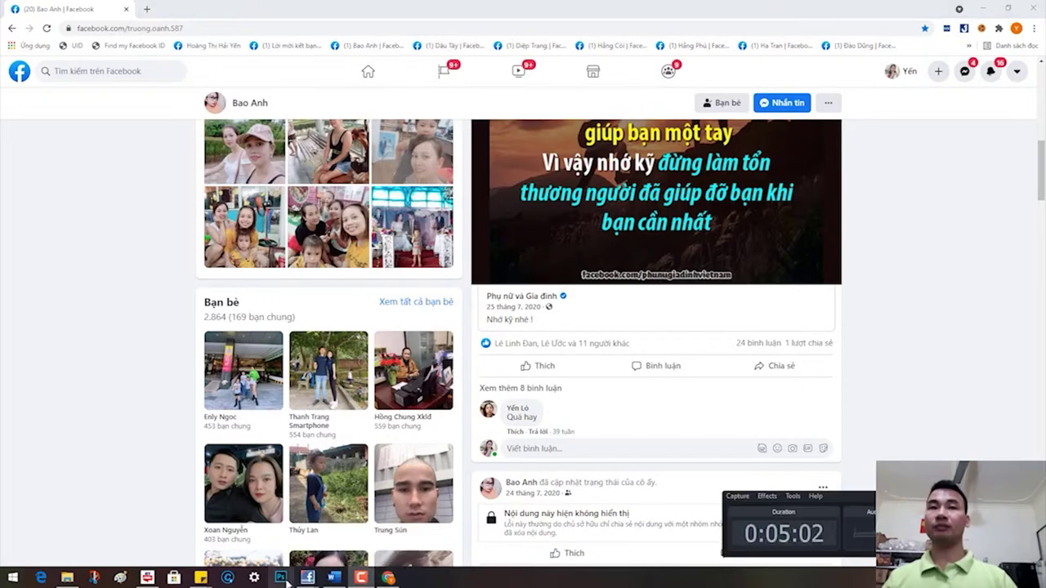
mouse_move(301, 580)
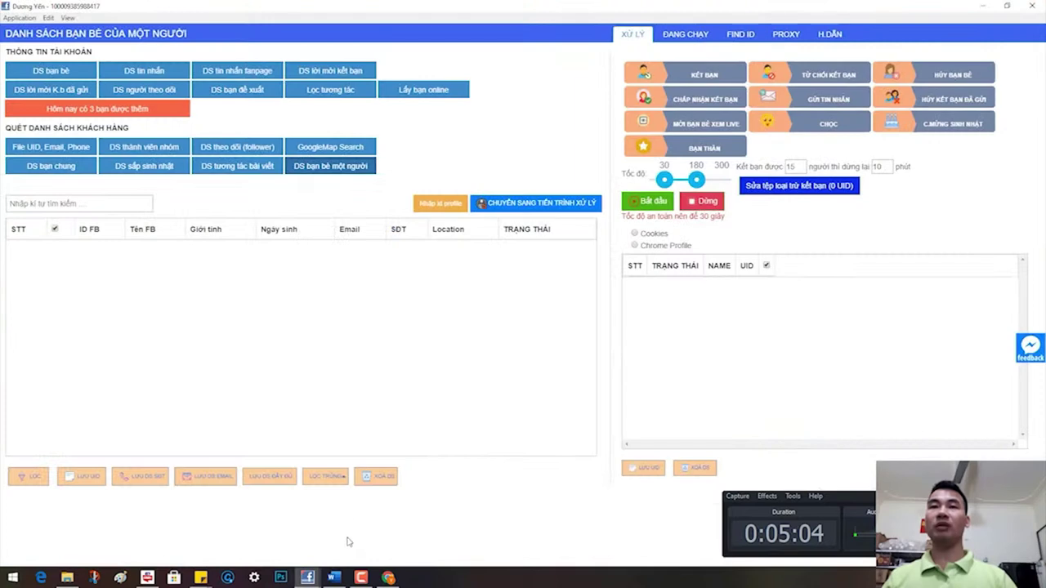
click(349, 544)
Paste the copied profile ID and scan its friend list, loading 2414 UIDs.
click(442, 205)
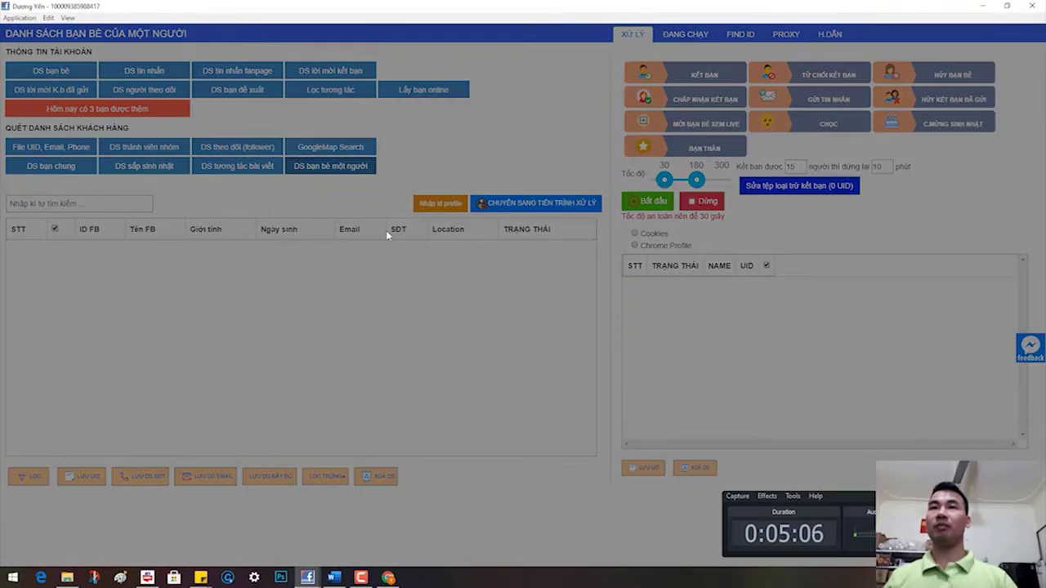
key(ctrl+v)
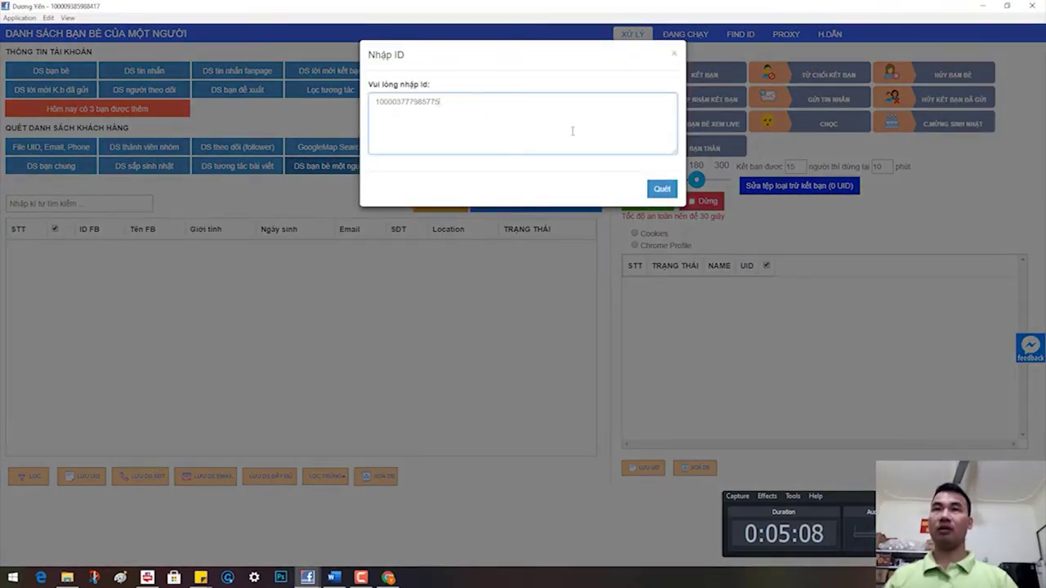
click(662, 189)
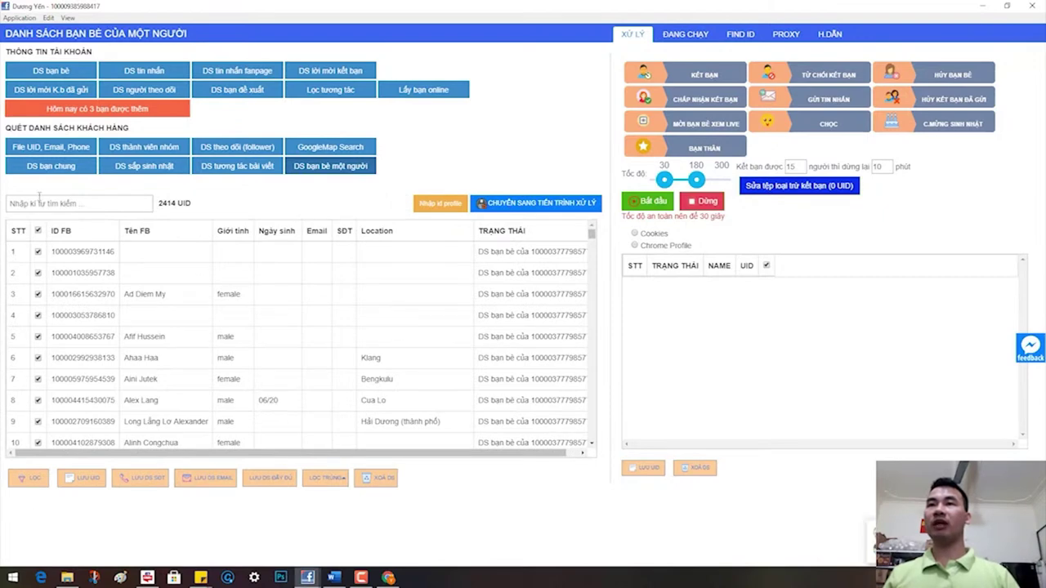
drag(155, 207, 229, 214)
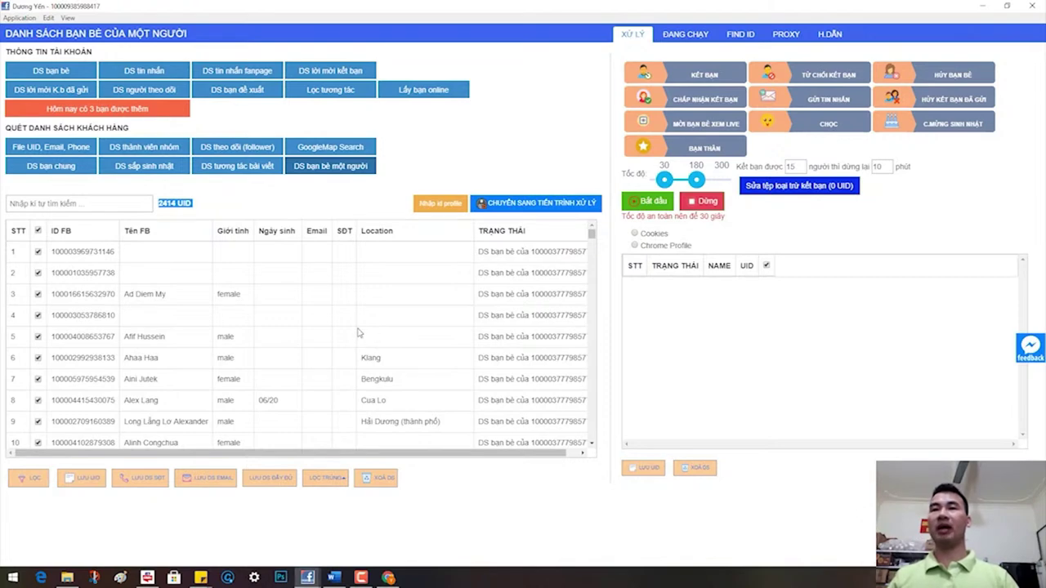
scroll(376, 327, down, 2)
scroll(384, 321, up, 1)
scroll(386, 319, up, 1)
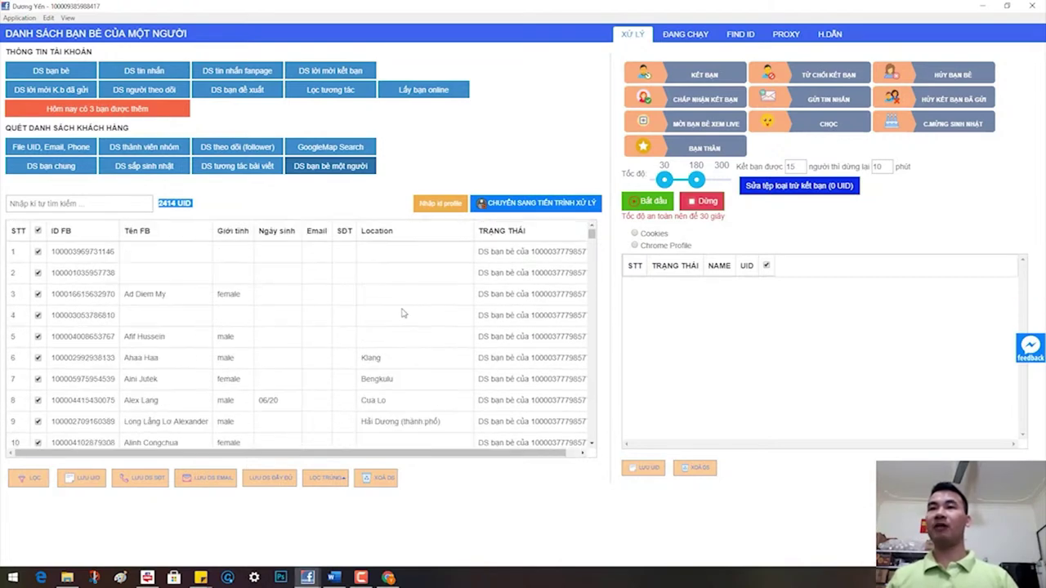
Open the advanced filter's 'Theo giới tính' choices, then bring the Facebook profile forward.
click(32, 481)
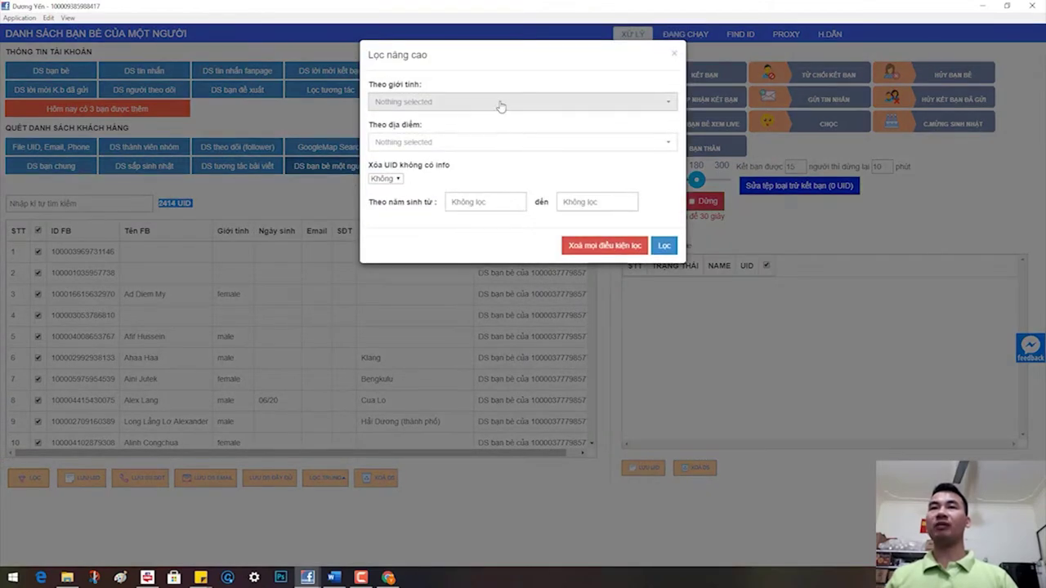
click(498, 103)
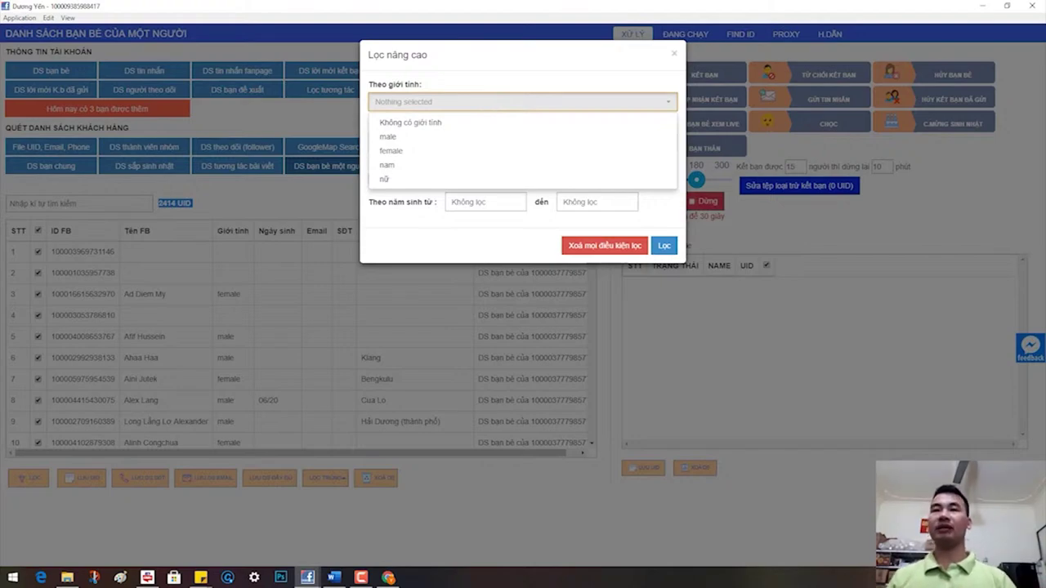
click(388, 578)
scroll(842, 222, up, 5)
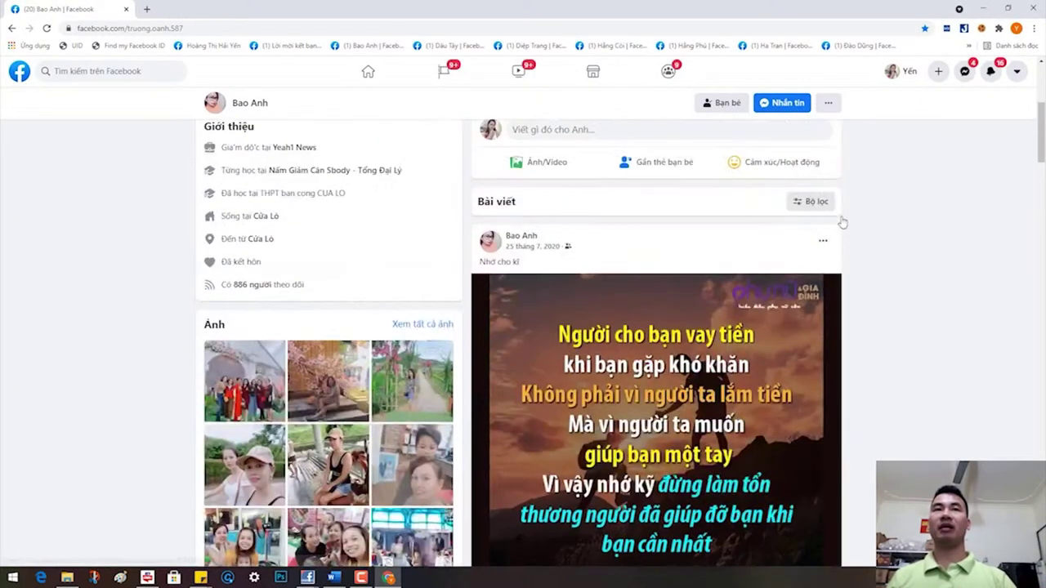
Highlight the 'Sống tại Cửa Lò' line in the profile's Giới thiệu section.
scroll(842, 223, up, 5)
click(907, 72)
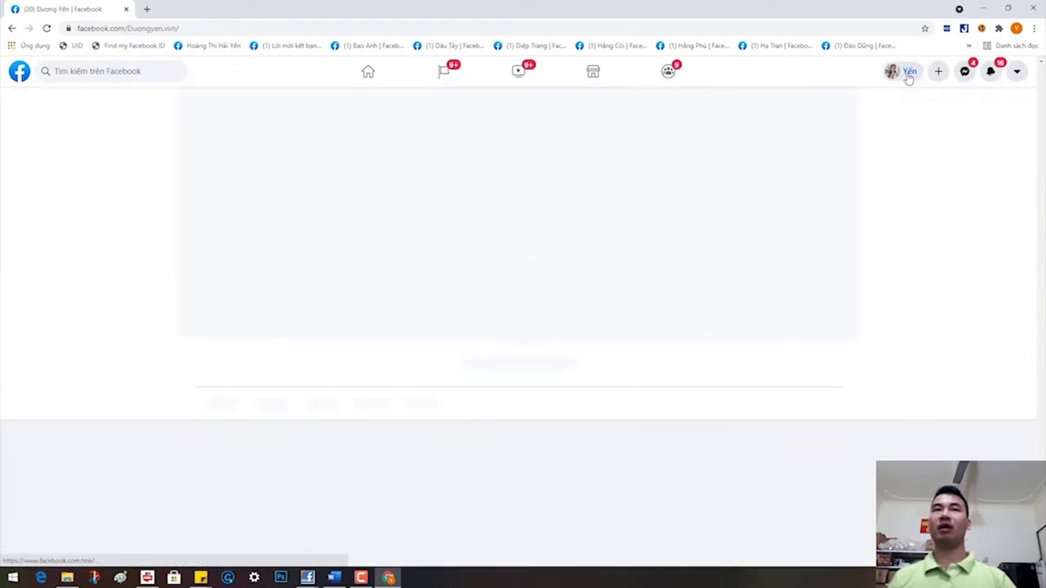
scroll(769, 306, down, 5)
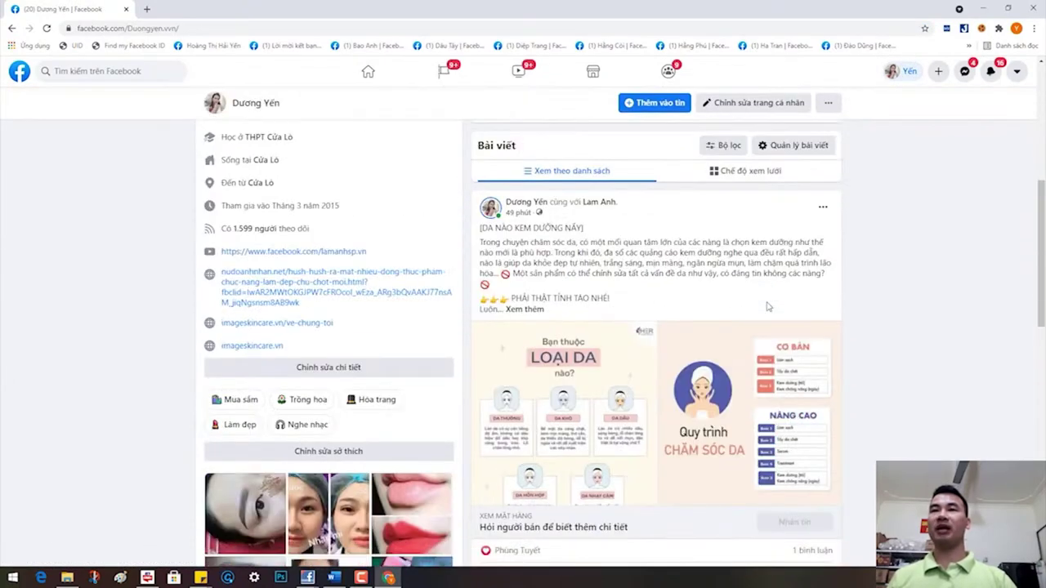
scroll(768, 307, down, 2)
scroll(309, 313, up, 5)
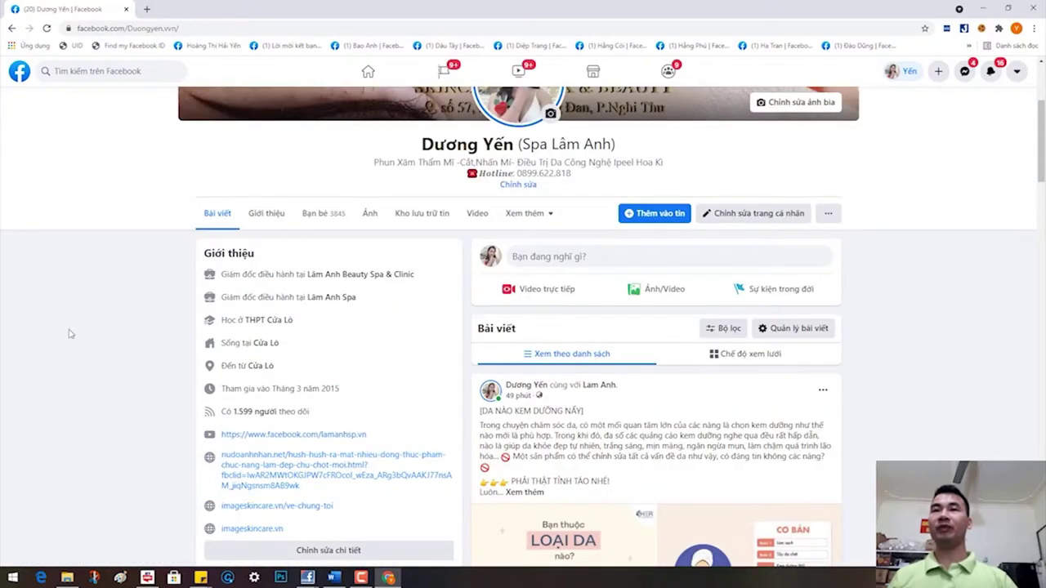
triple_click(209, 348)
click(210, 349)
triple_click(209, 349)
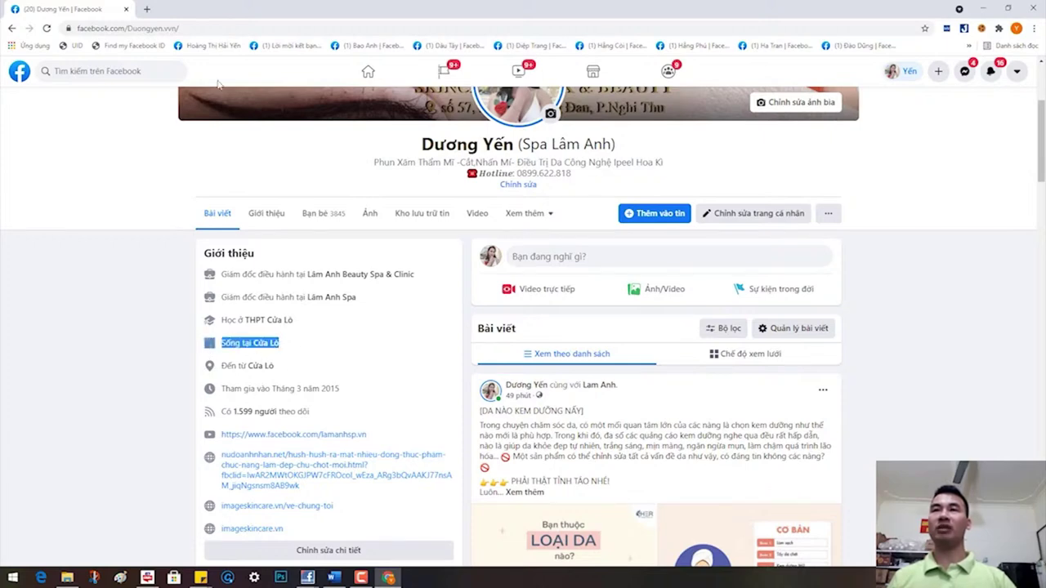
mouse_move(389, 578)
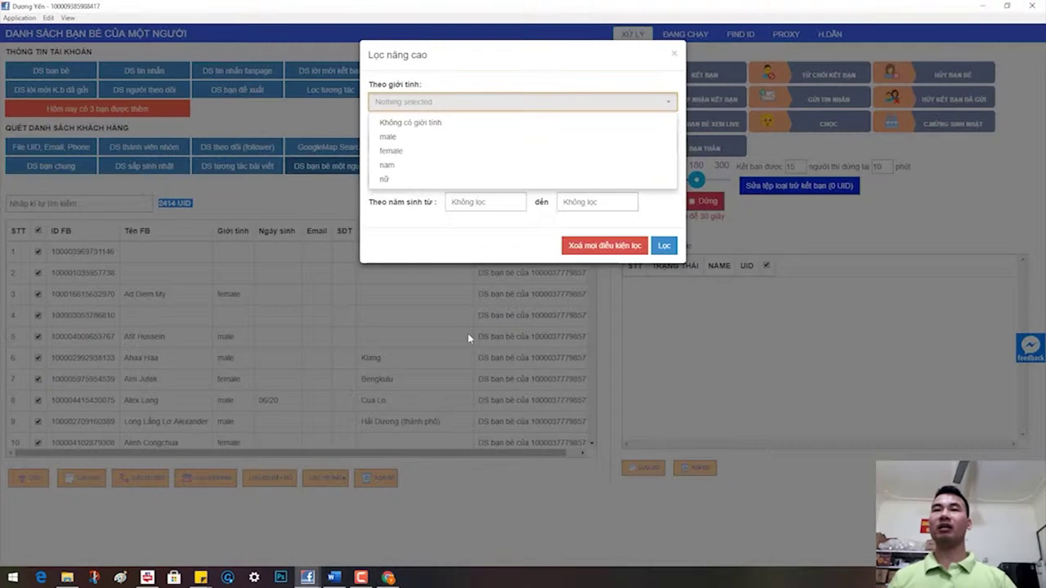
Tick female in the gender filter and apply it, cutting 2414 UIDs down to 990.
click(421, 152)
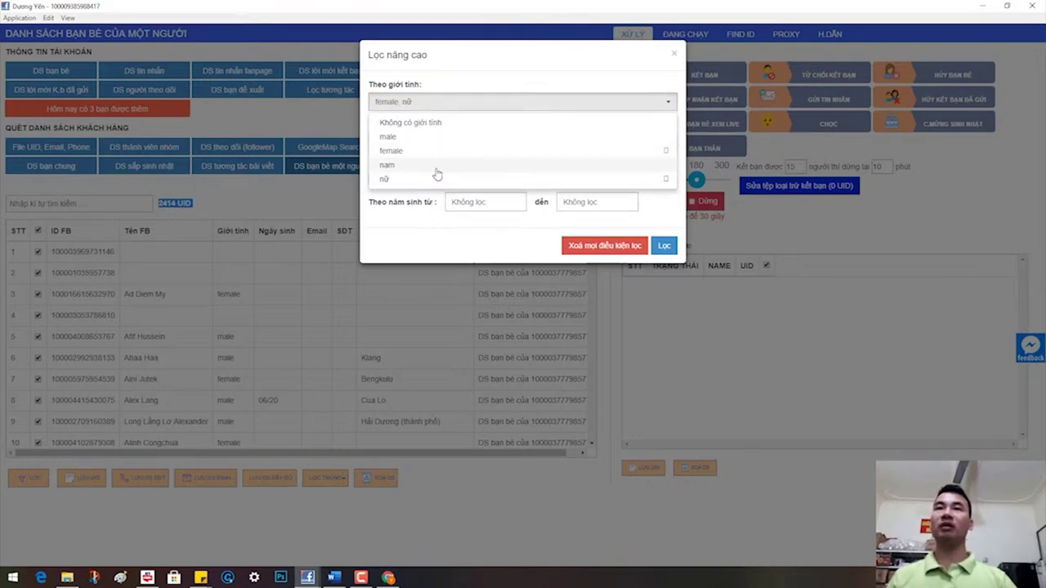
click(590, 57)
click(662, 246)
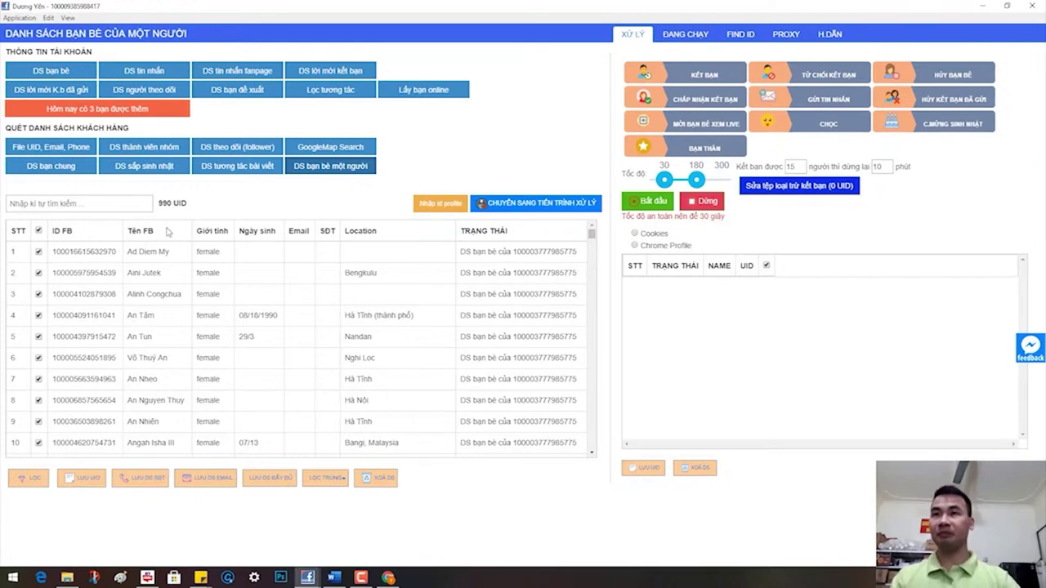
Return to the friend-list tool and reopen the advanced filter dialog.
click(361, 577)
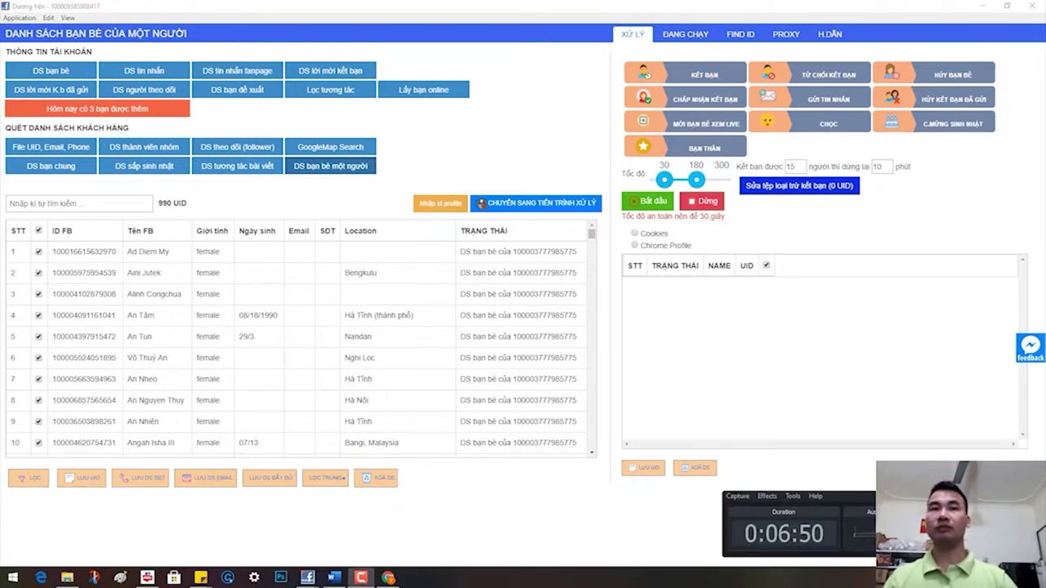
click(360, 577)
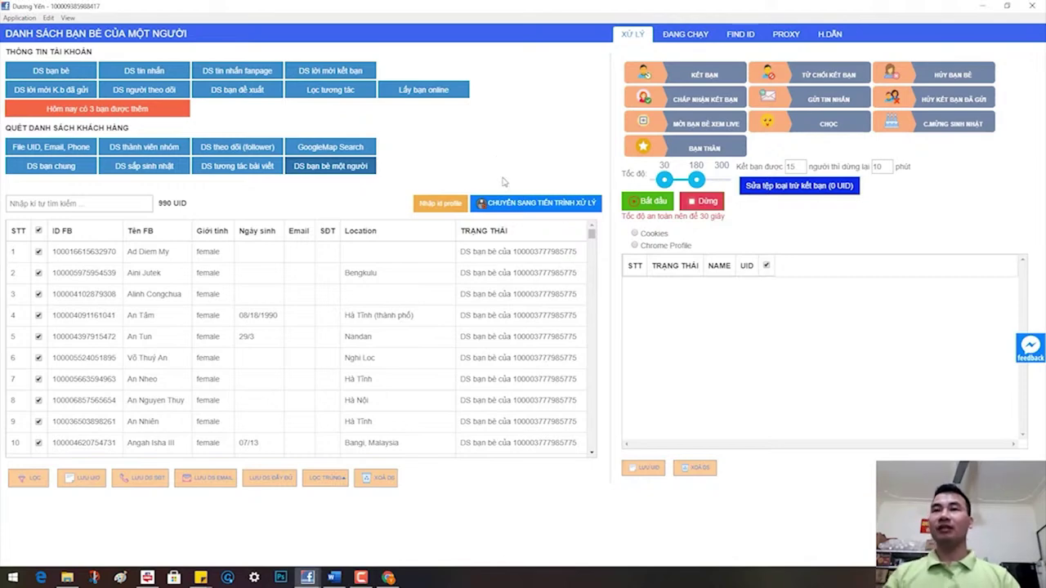
scroll(261, 286, down, 2)
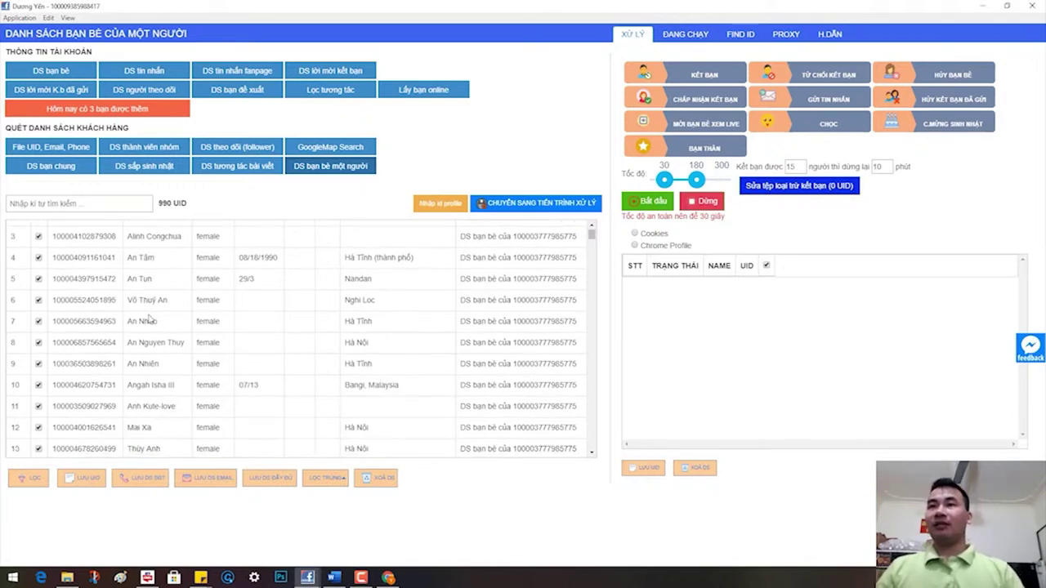
scroll(245, 303, up, 2)
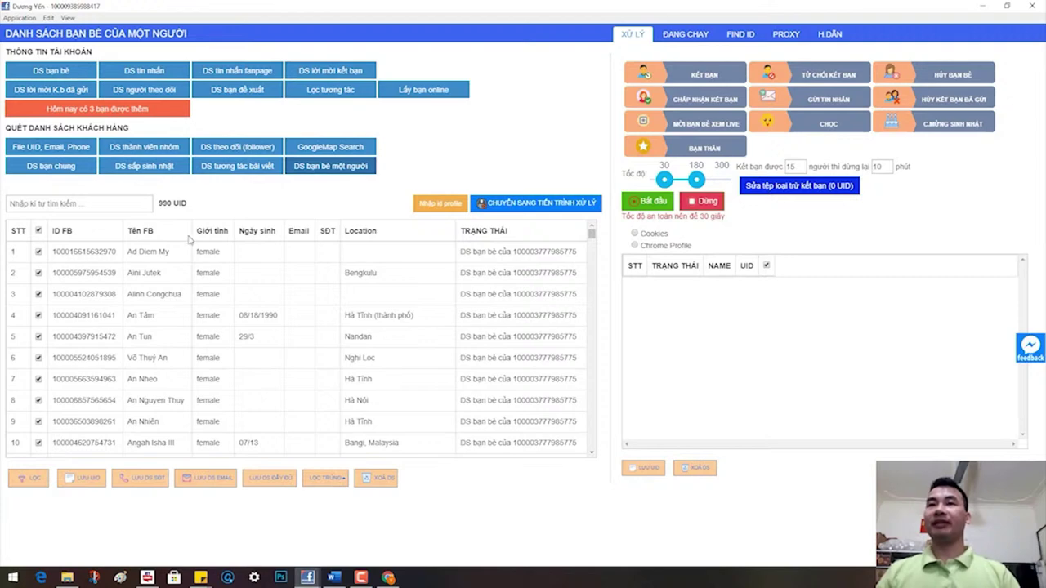
click(31, 478)
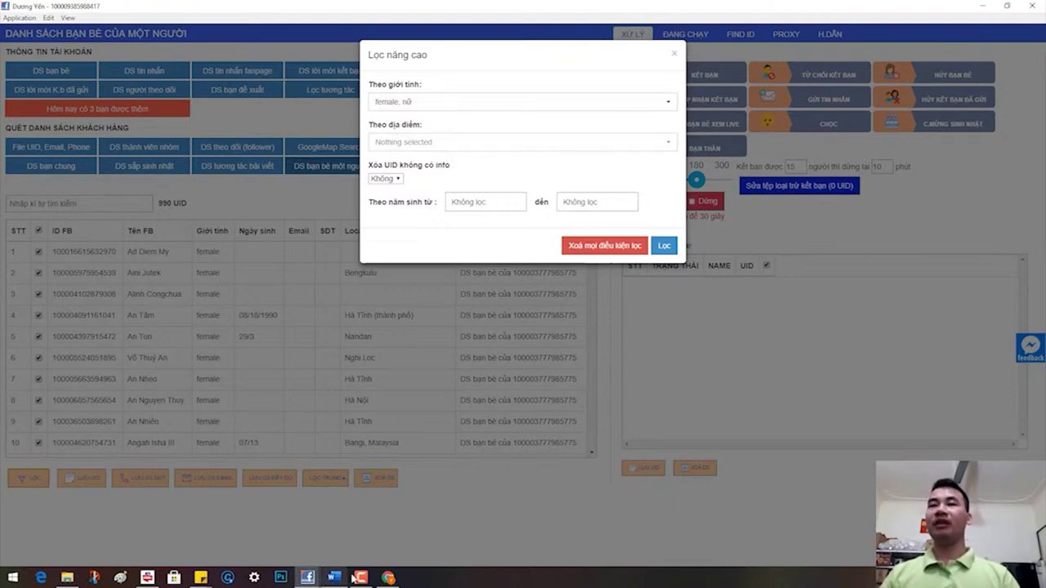
click(380, 579)
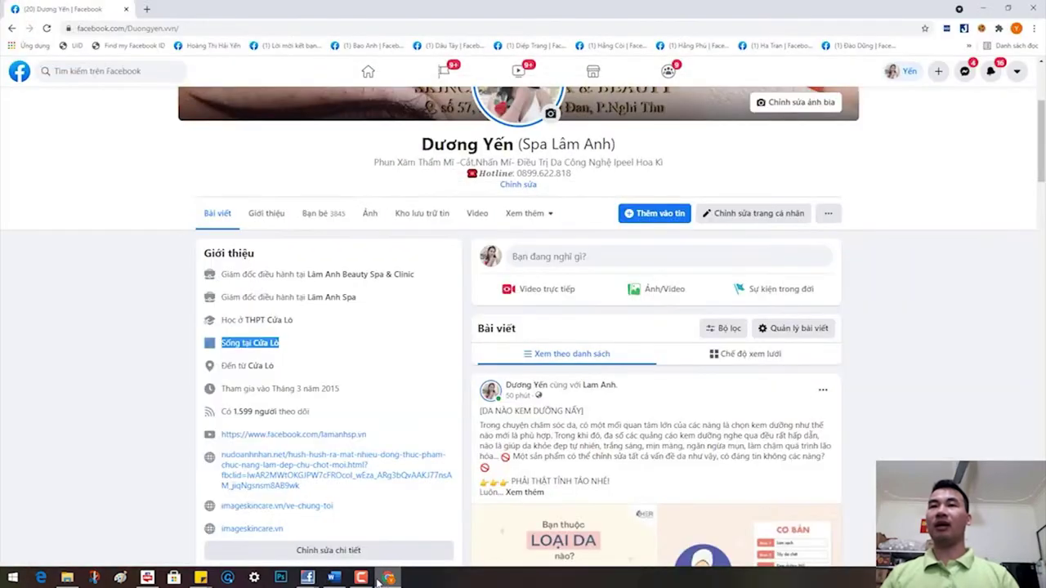
click(983, 8)
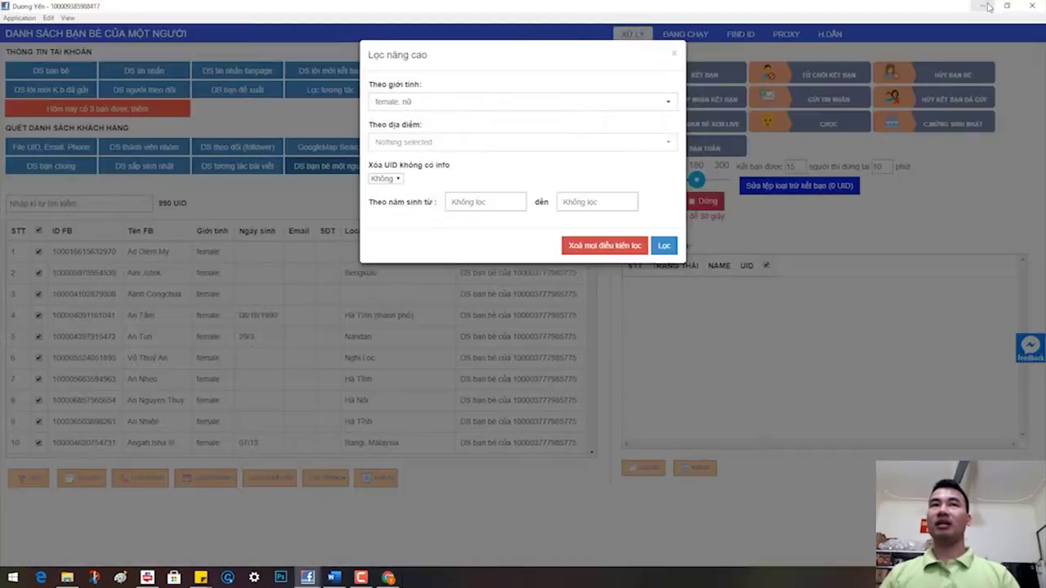
Add Cua Lo, Hà Tĩnh (thành phố) and Vinh to the location filter.
click(540, 146)
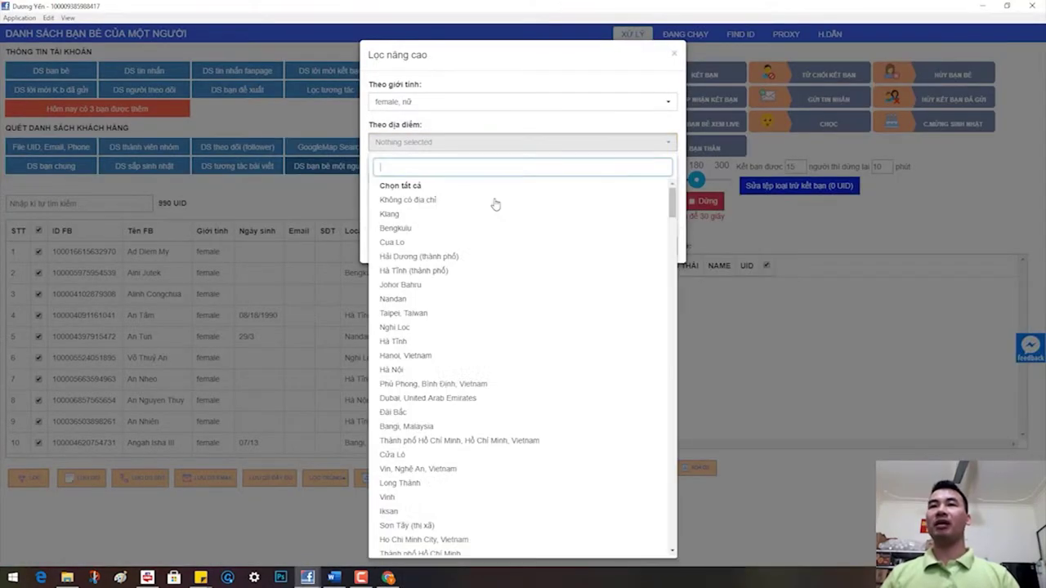
click(460, 242)
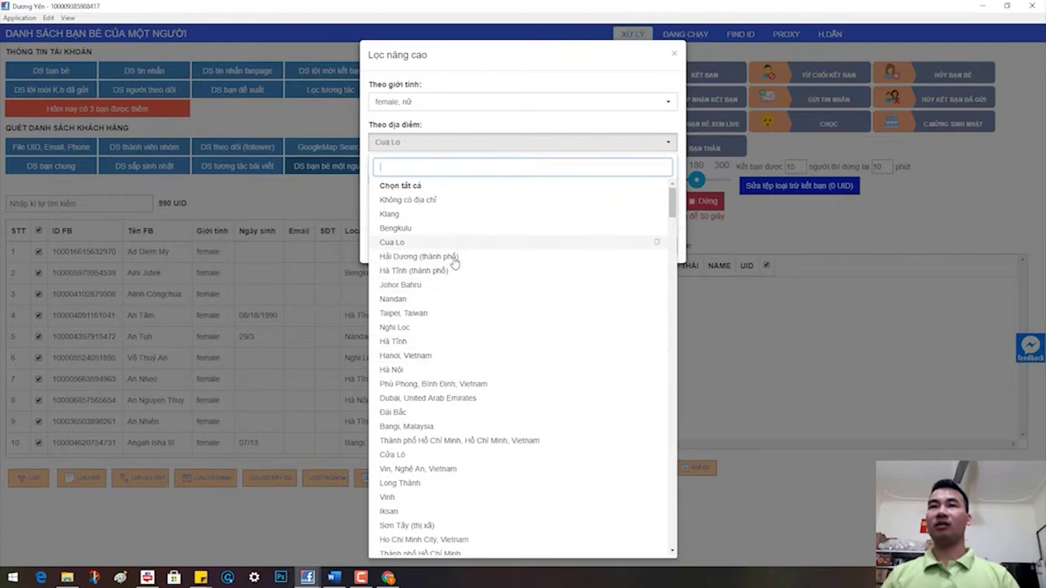
click(463, 272)
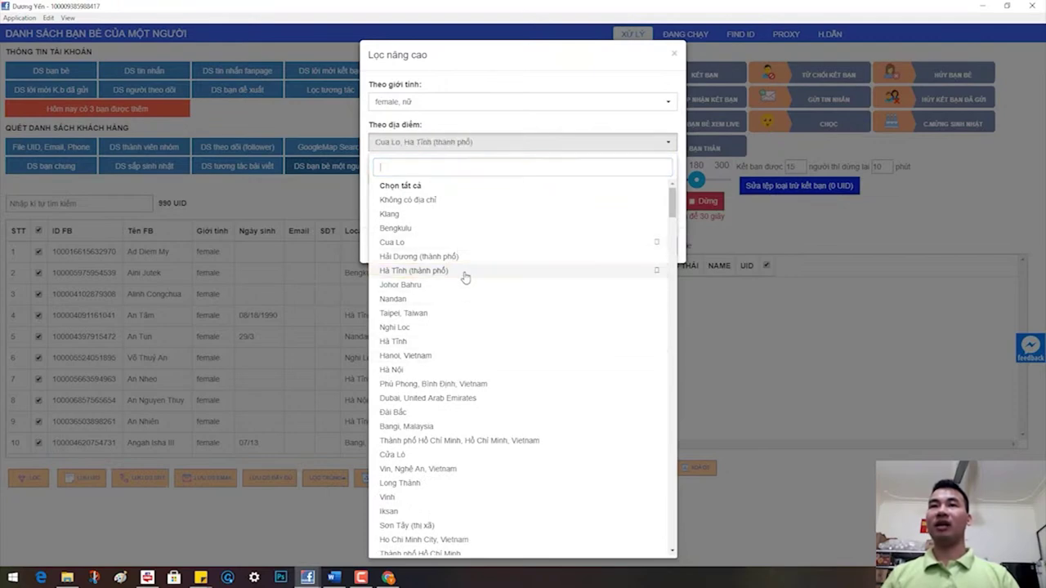
scroll(430, 436, down, 1)
click(423, 444)
Also add Hà Tĩnh and Nghi Loc to the location filter and close the list.
scroll(460, 376, down, 3)
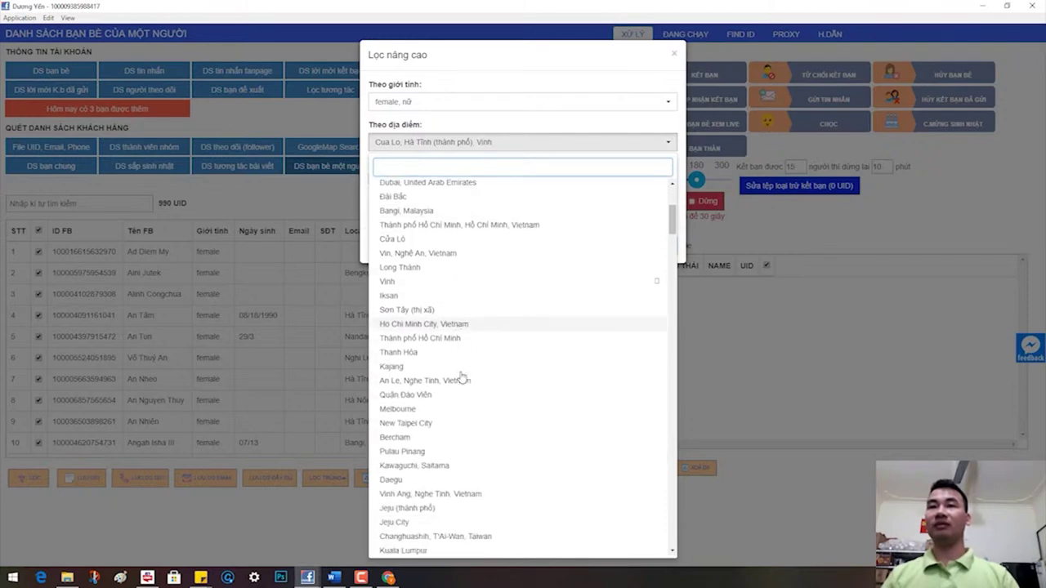
scroll(441, 433, down, 4)
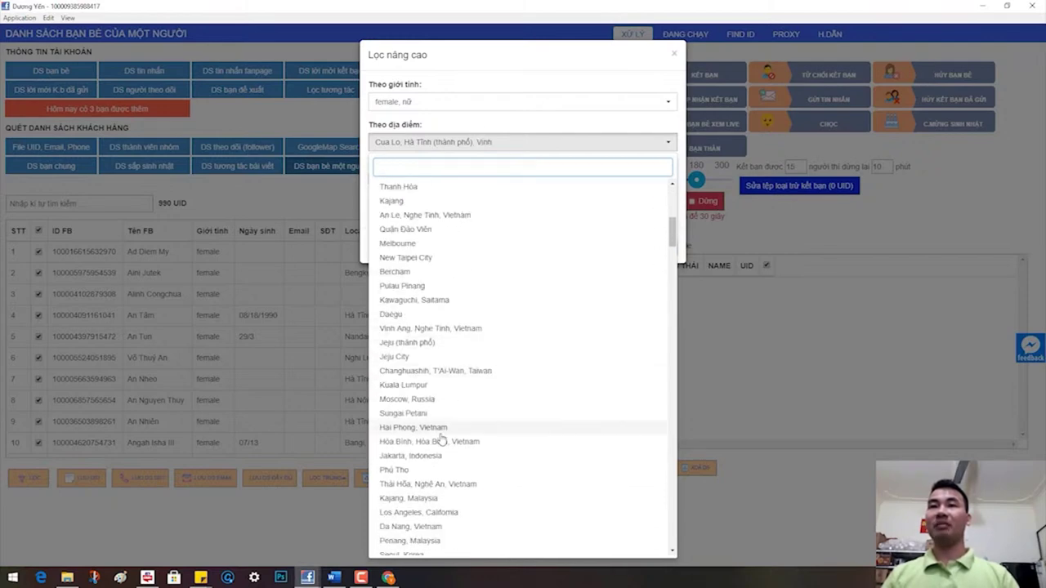
scroll(441, 440, down, 8)
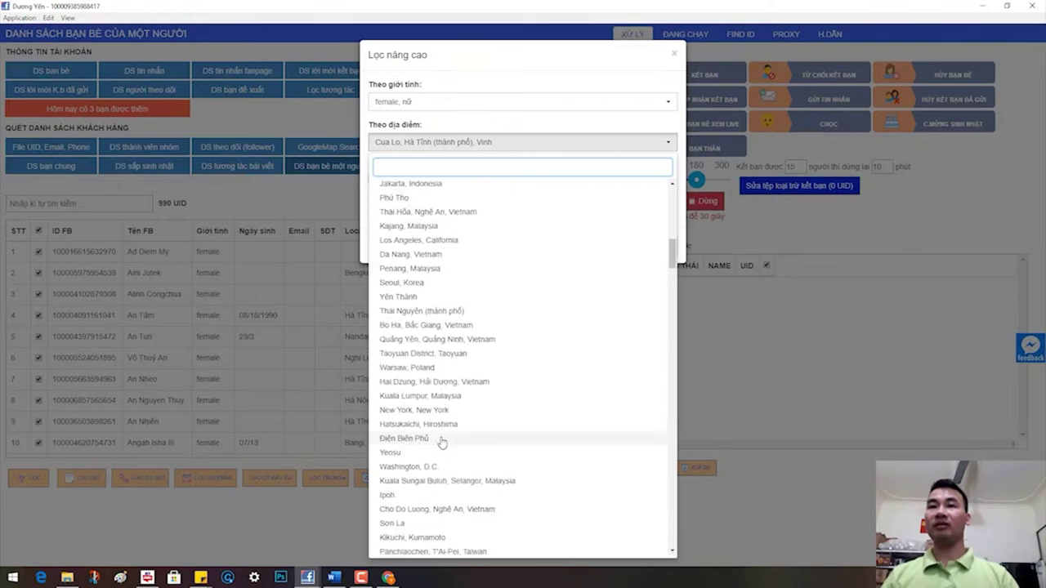
scroll(441, 442, down, 12)
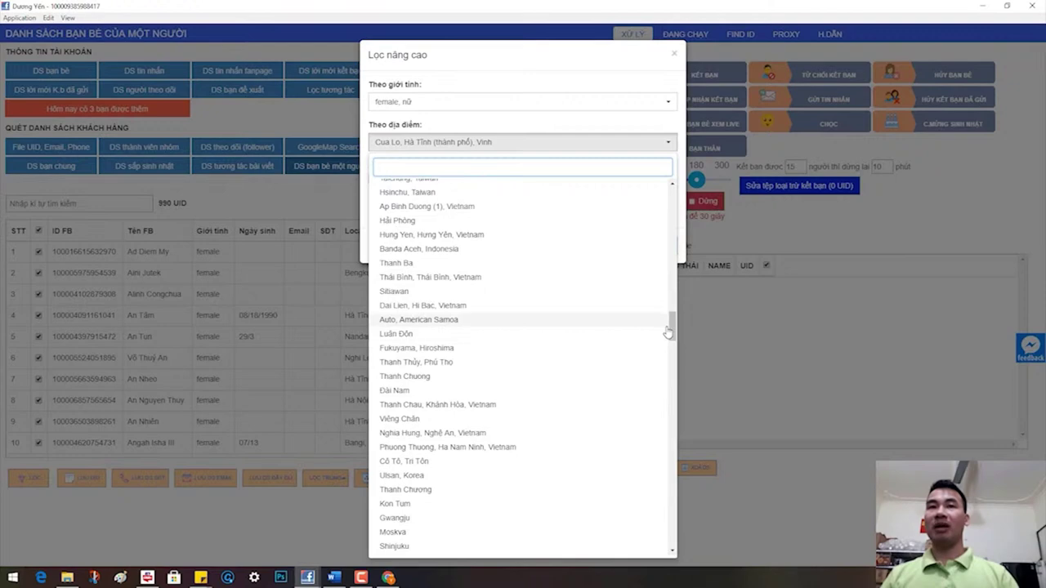
drag(672, 338, 659, 556)
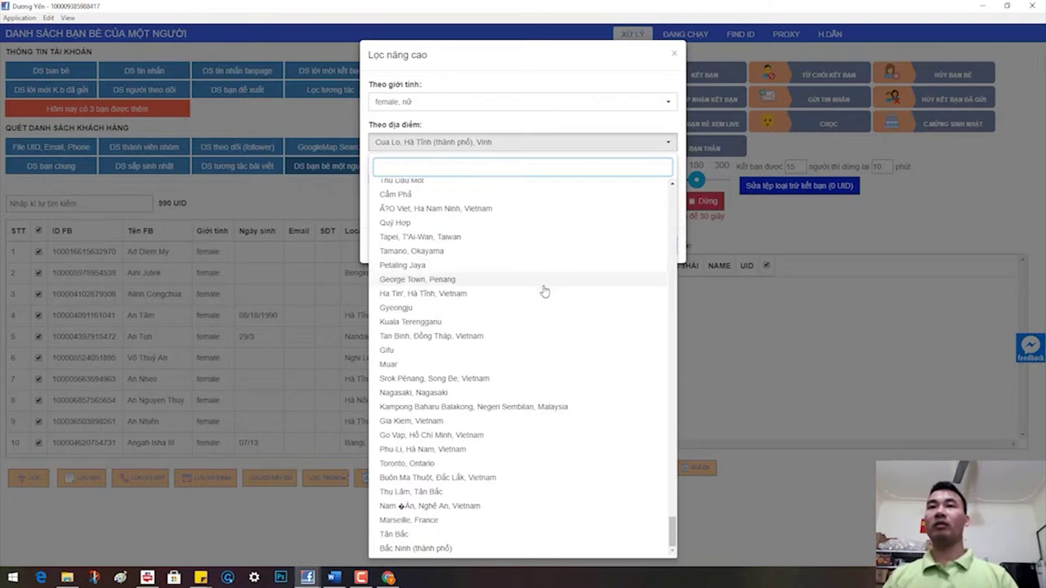
scroll(544, 292, up, 5)
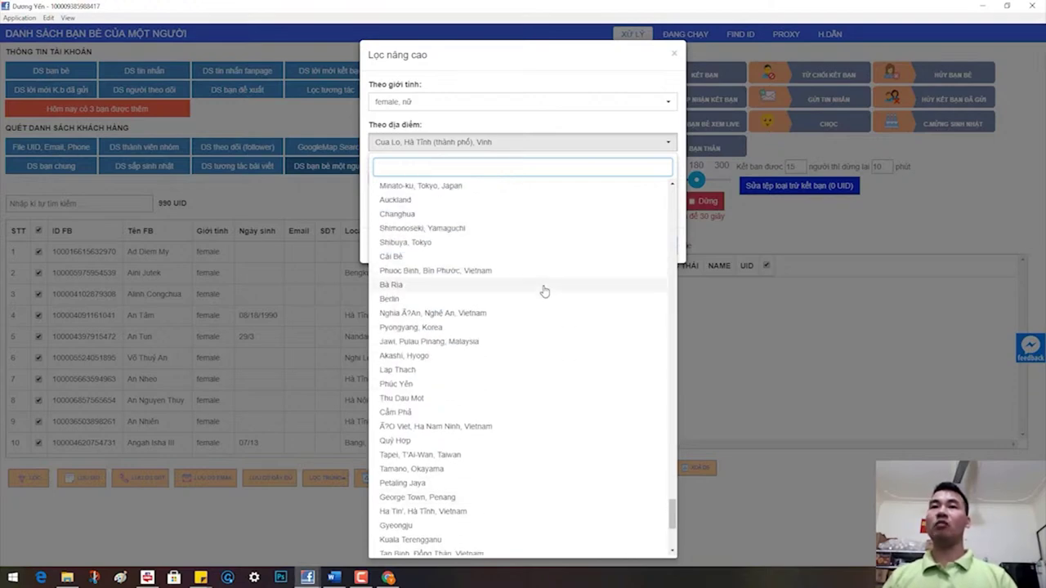
scroll(544, 292, up, 3)
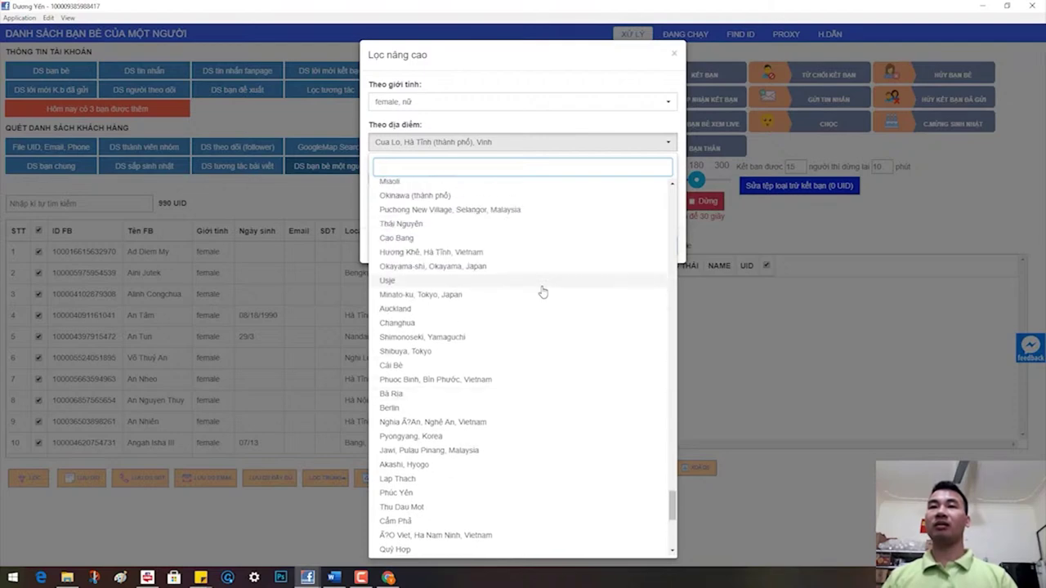
scroll(538, 292, up, 6)
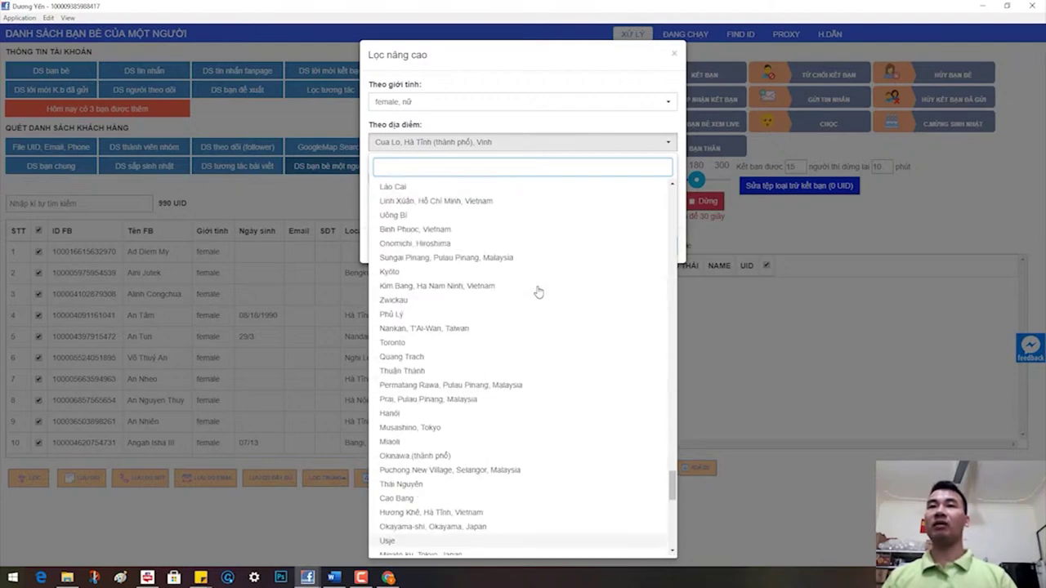
scroll(539, 291, up, 10)
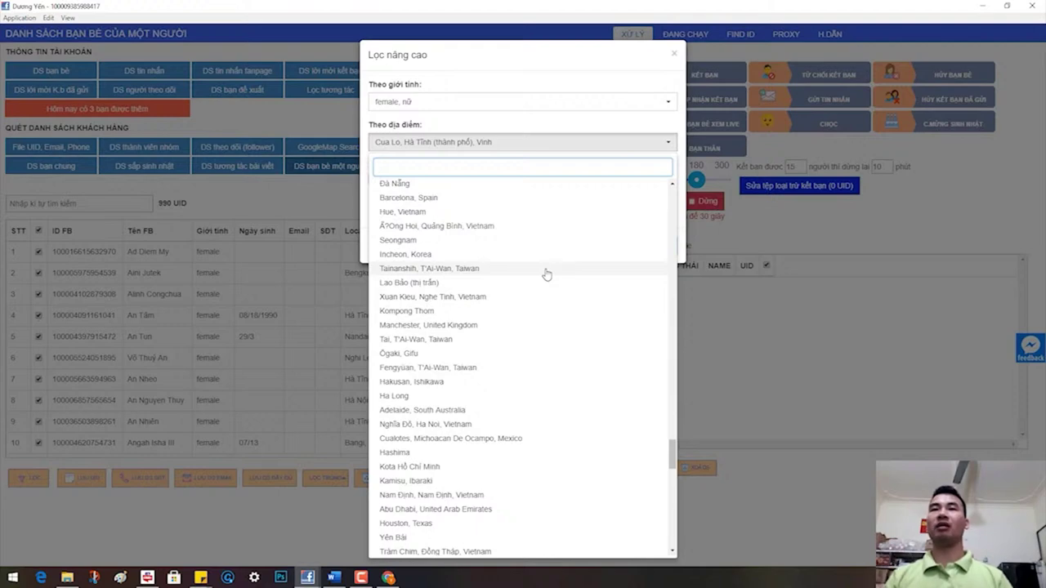
scroll(608, 269, up, 3)
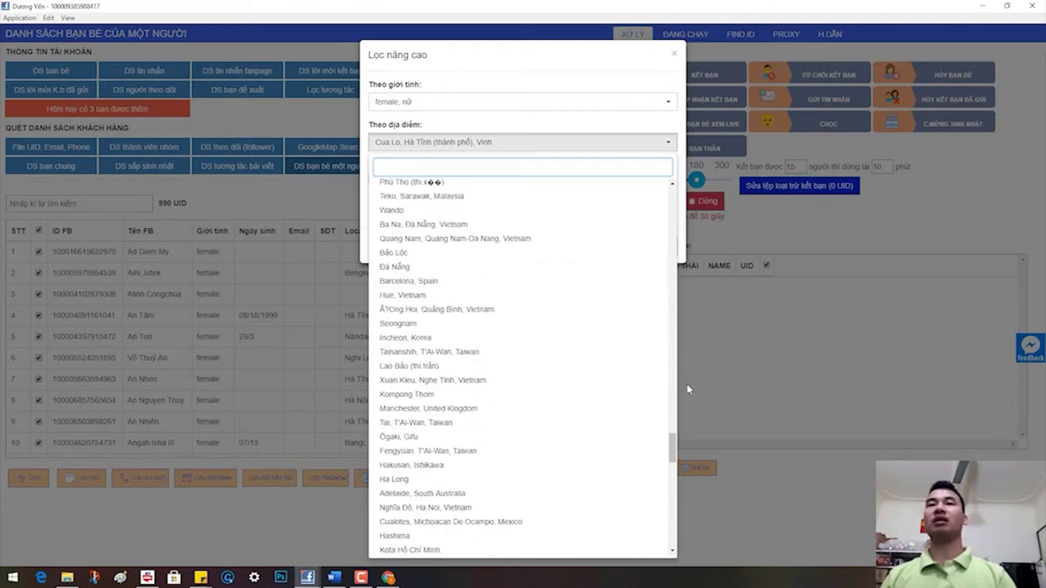
drag(680, 448, 697, 185)
click(439, 340)
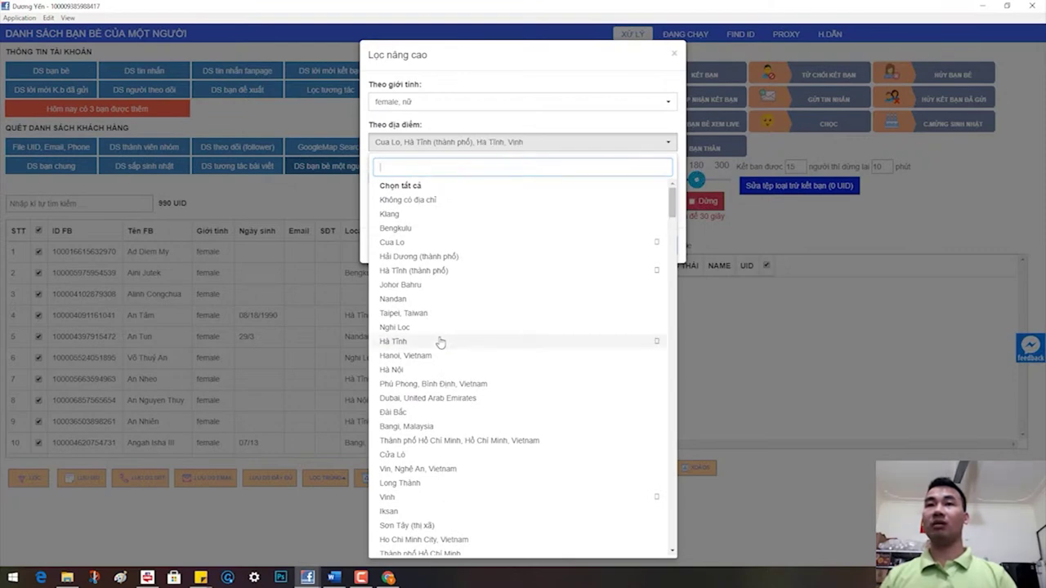
click(441, 329)
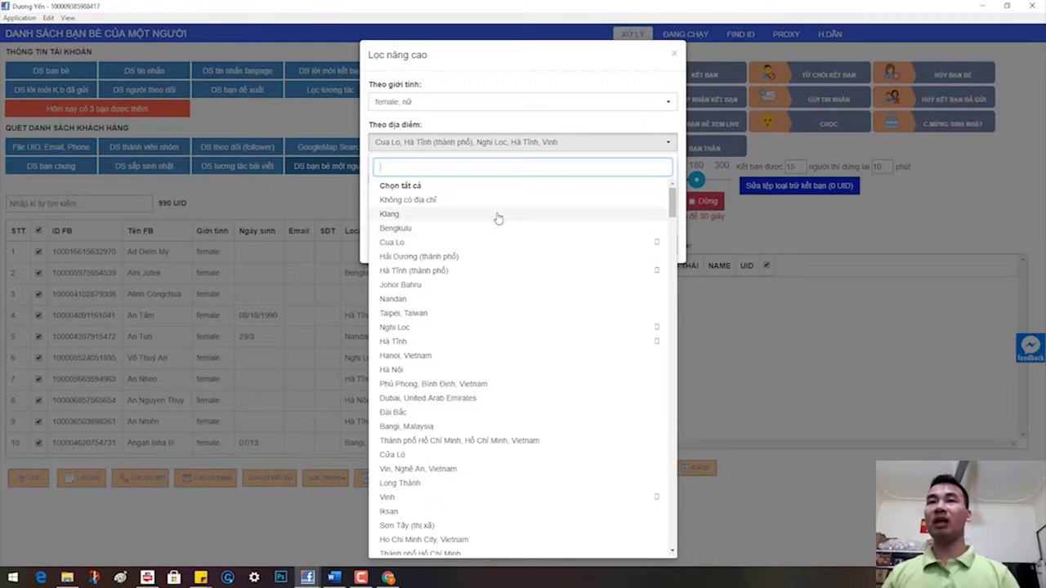
click(503, 53)
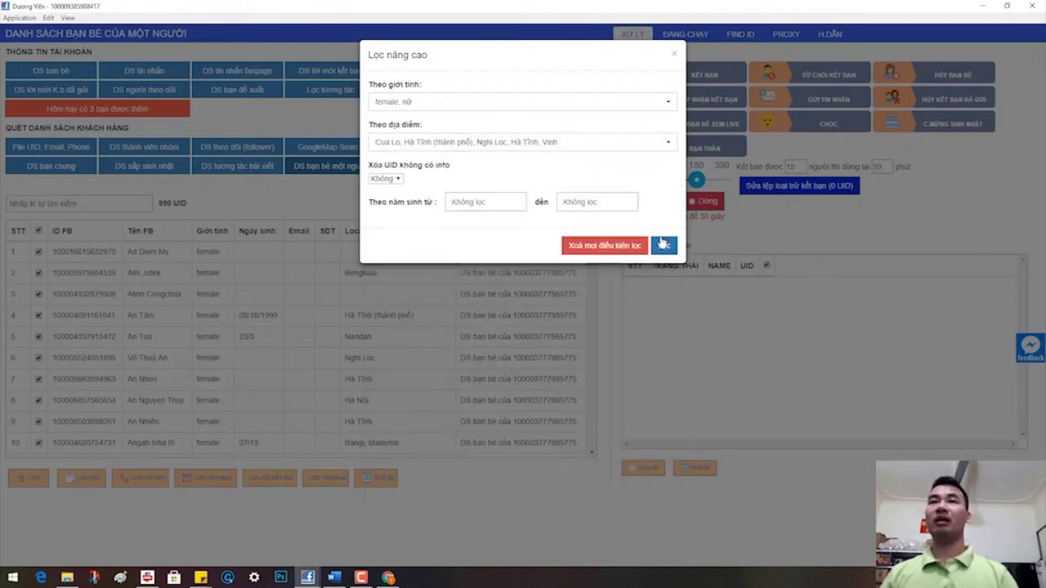
click(665, 247)
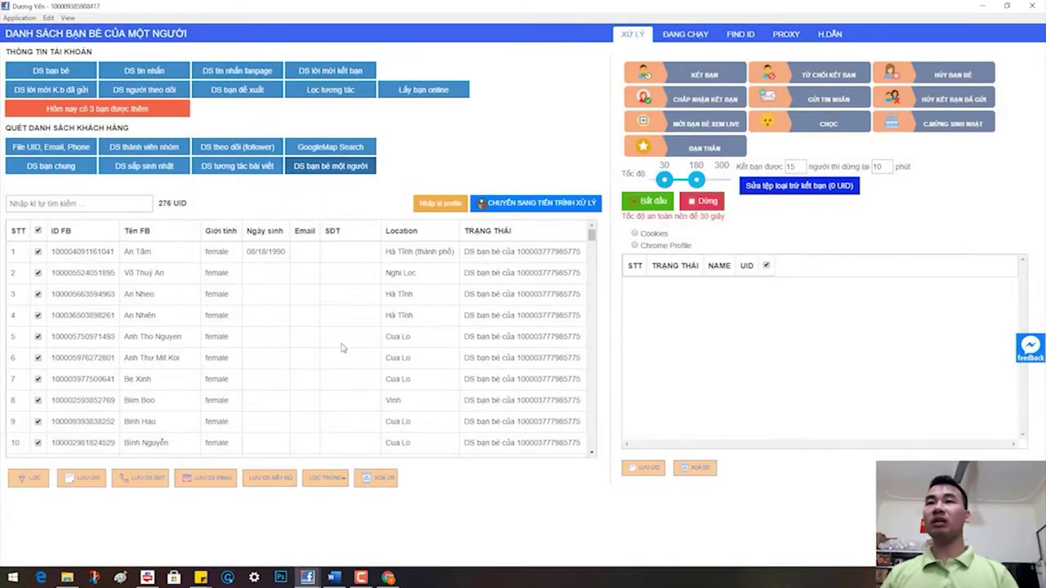
scroll(342, 336, down, 4)
scroll(342, 337, down, 11)
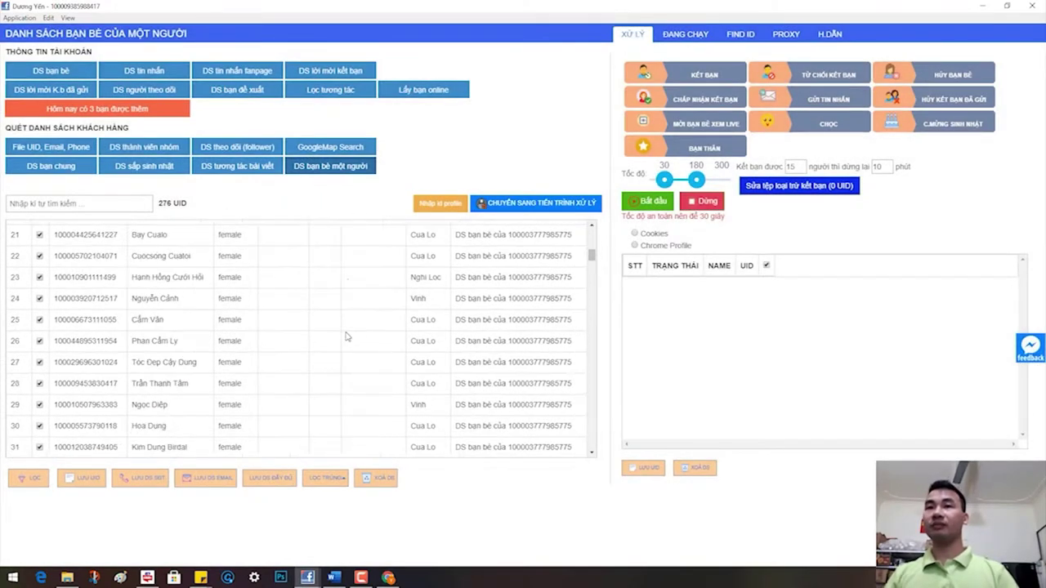
scroll(422, 324, down, 19)
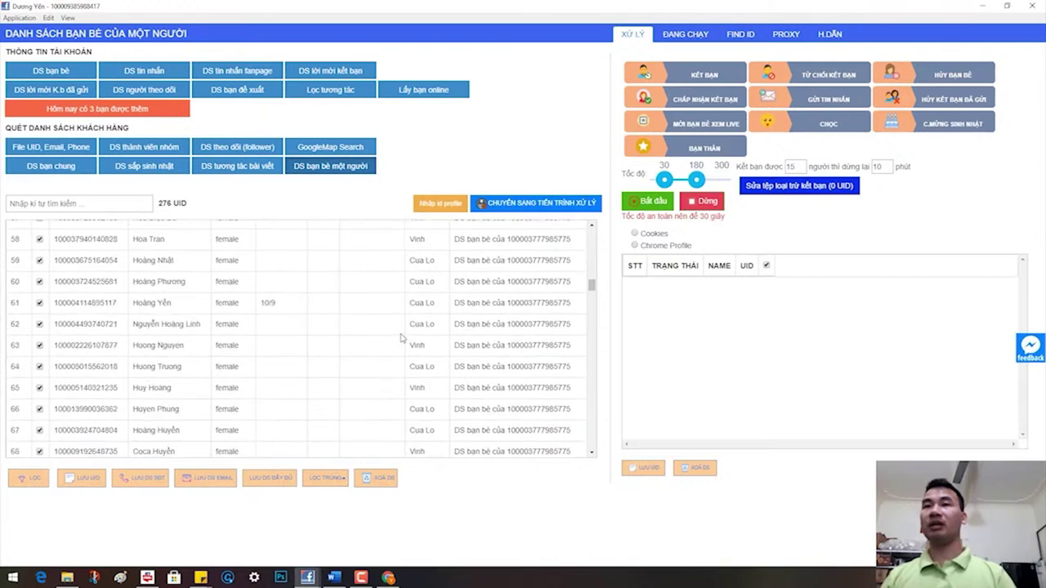
scroll(425, 335, up, 20)
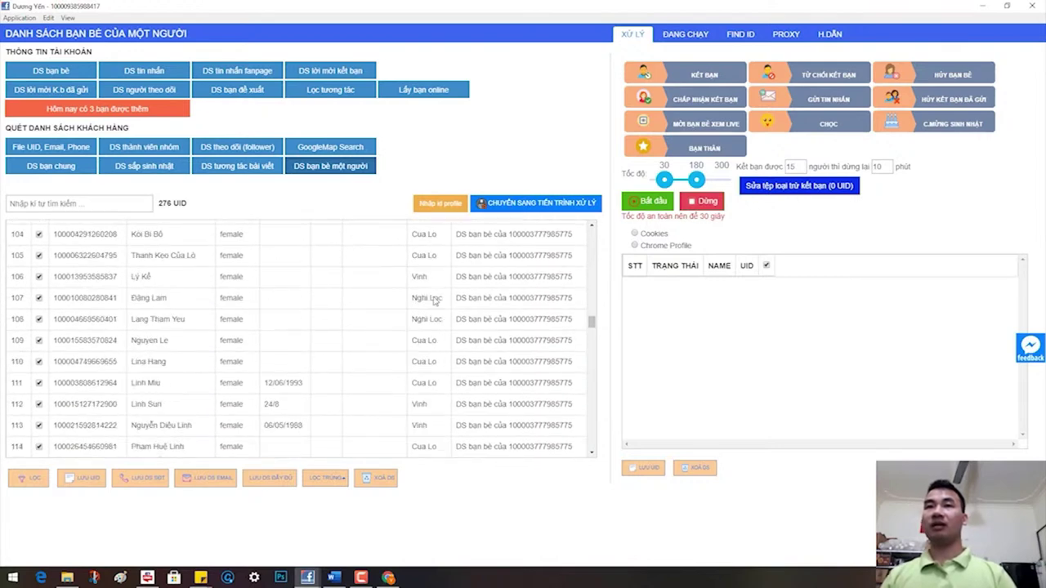
scroll(444, 311, up, 4)
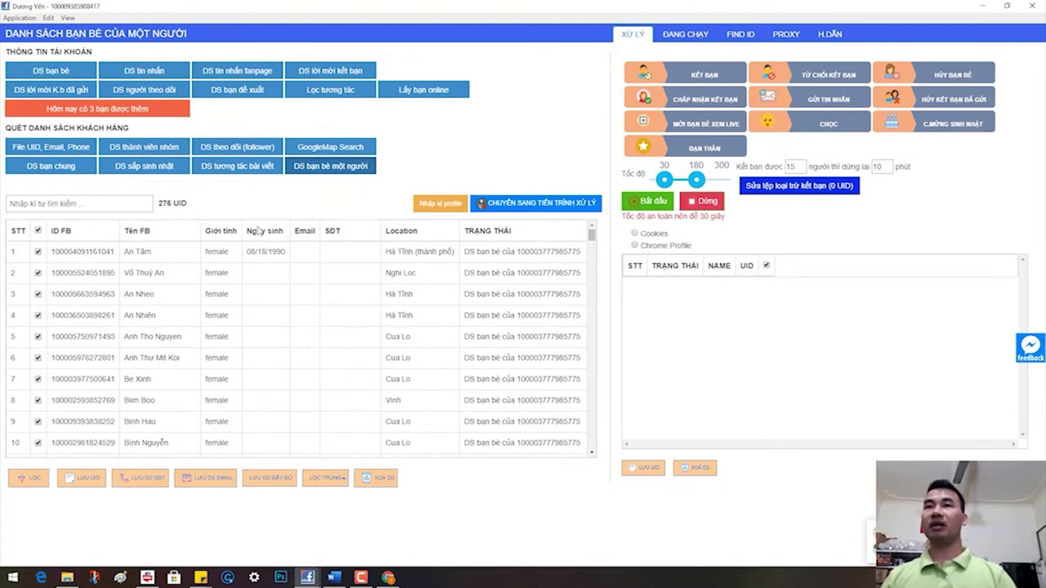
drag(591, 236, 582, 207)
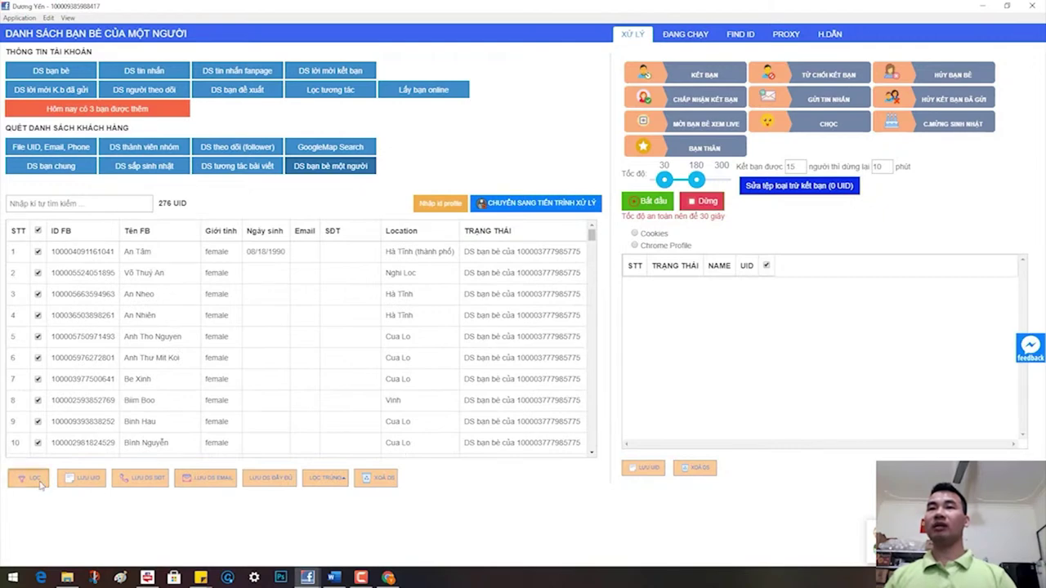
Uncheck Hà Tĩnh (thành phố), Hà Tĩnh, Vinh and Nghi Loc, keeping only Cua Lo, and apply.
click(42, 484)
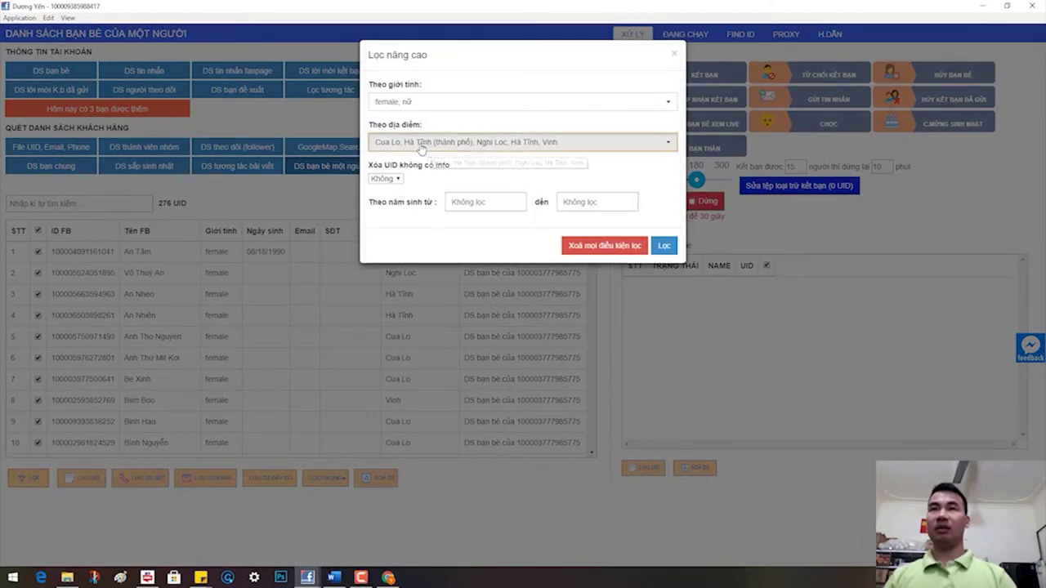
click(422, 144)
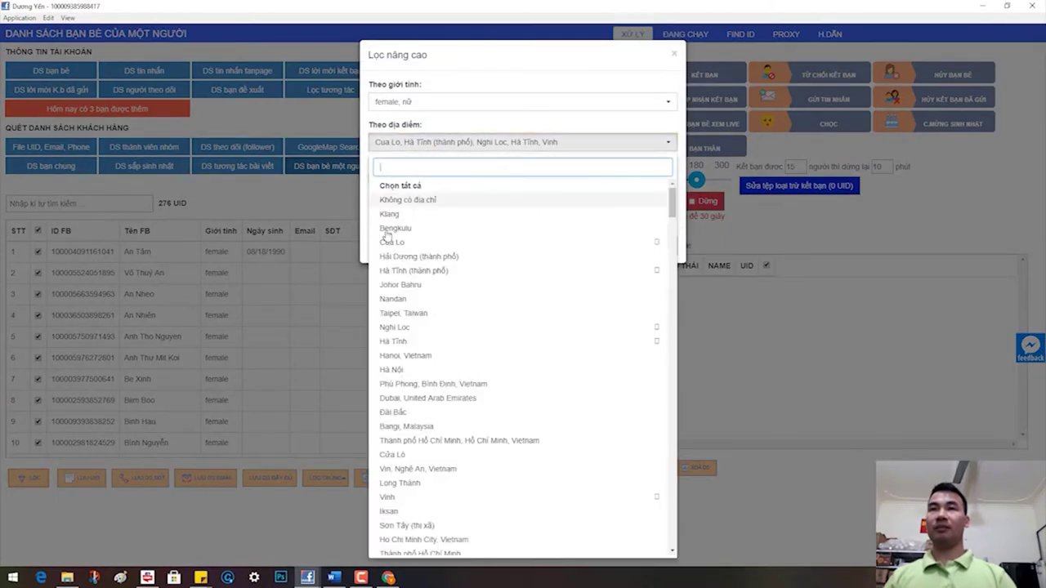
click(419, 271)
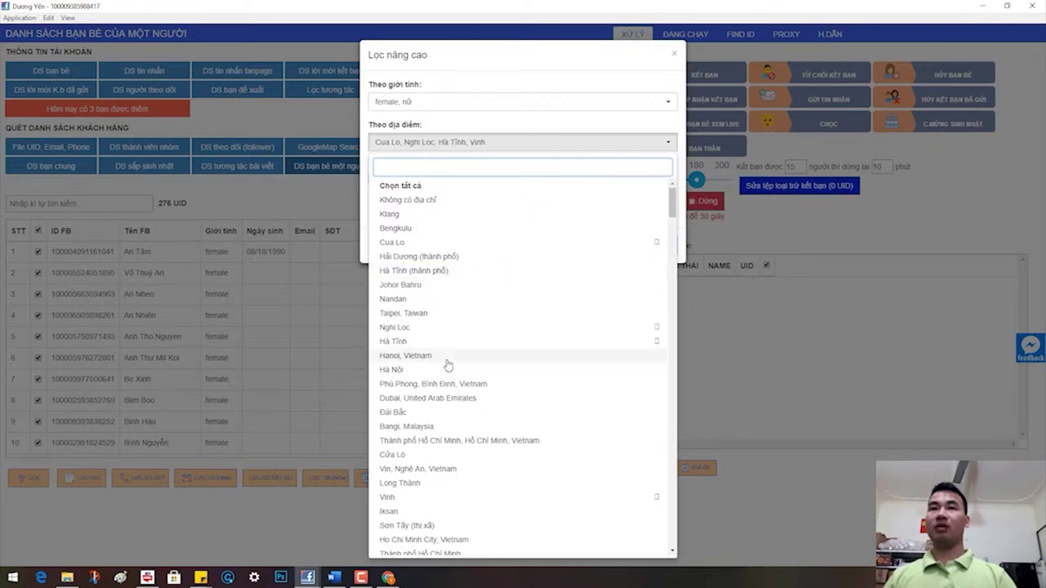
click(478, 343)
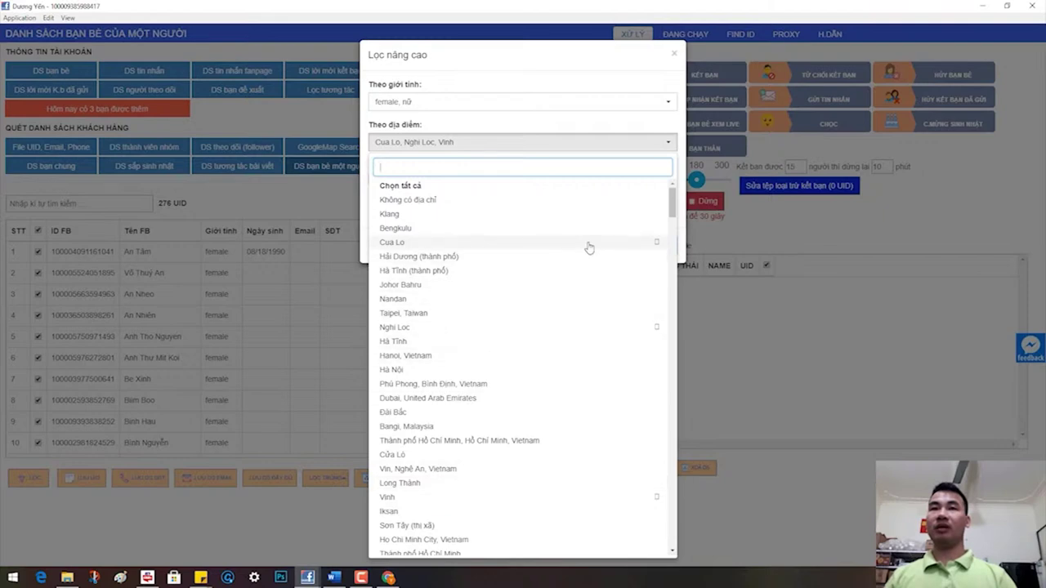
click(645, 500)
click(657, 328)
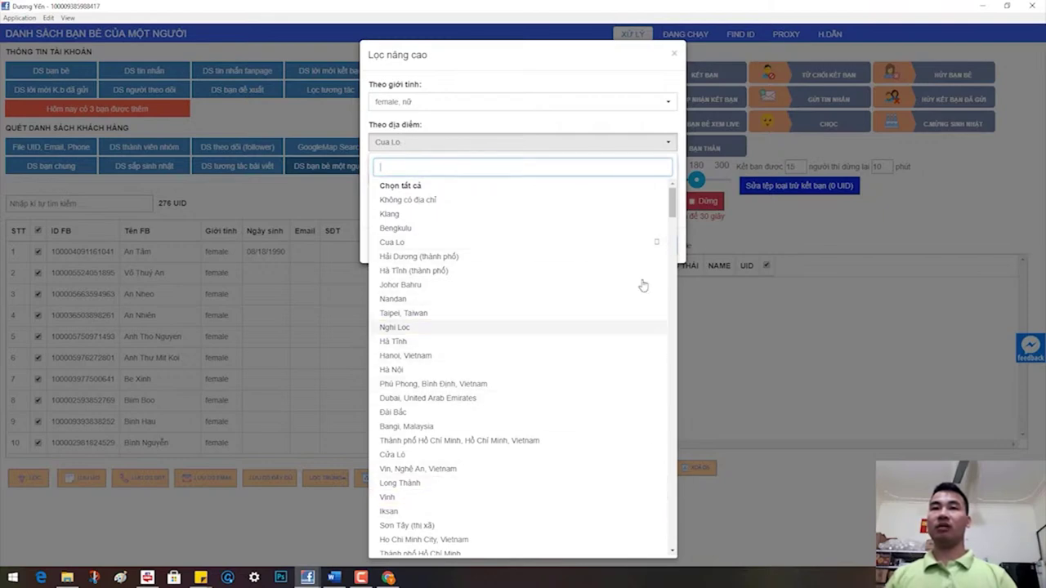
click(507, 56)
click(668, 248)
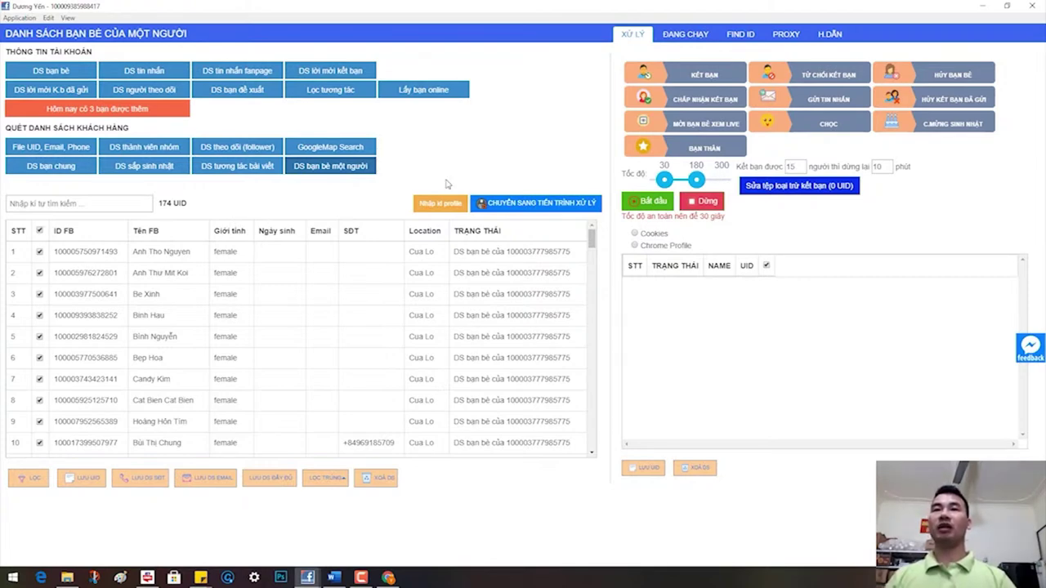
Send the 174 Cua Lo female UIDs to the Kết bạn queue, keeping only the first 100.
click(537, 204)
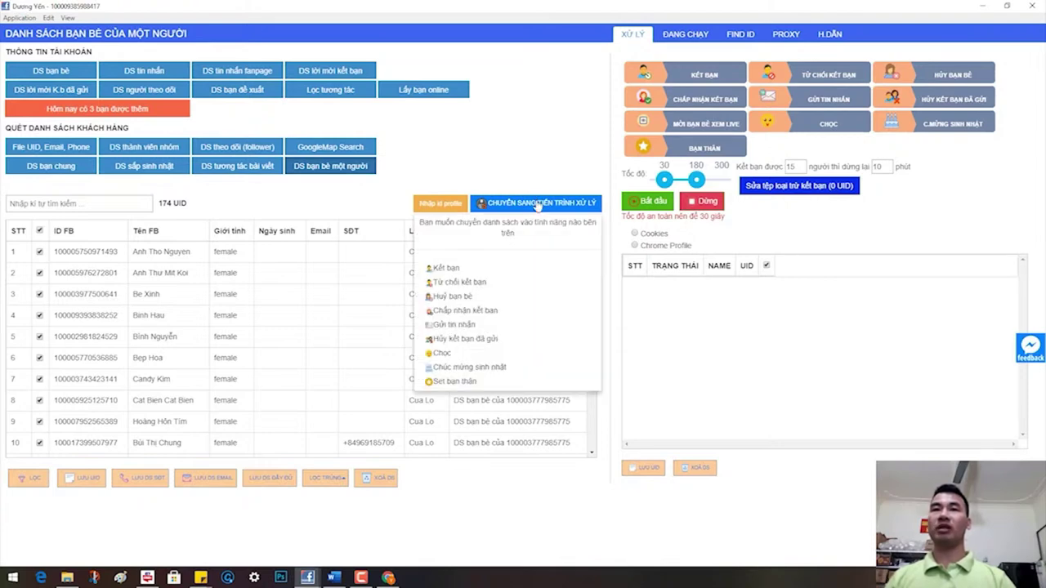
click(452, 268)
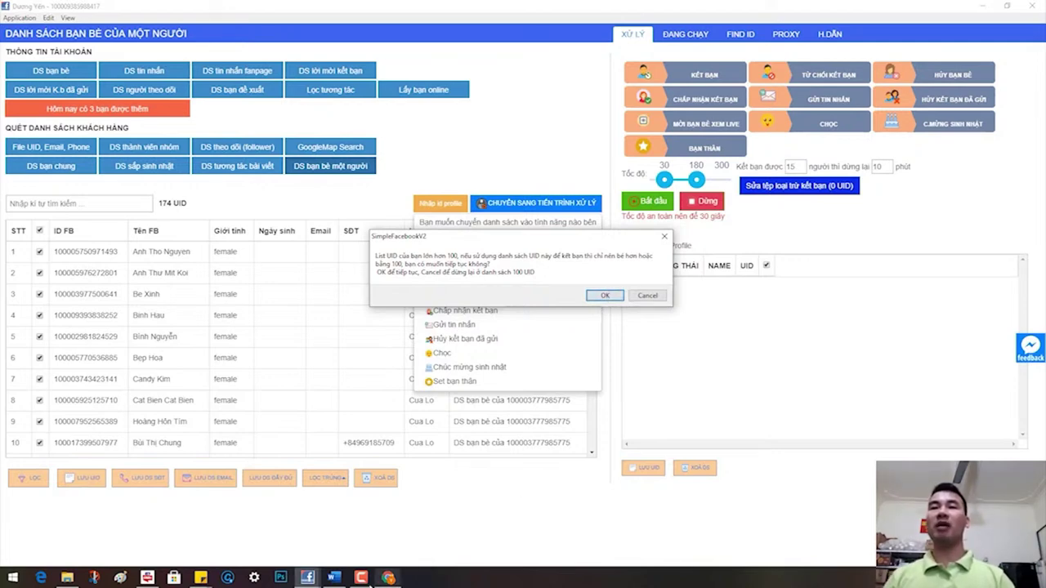
click(365, 578)
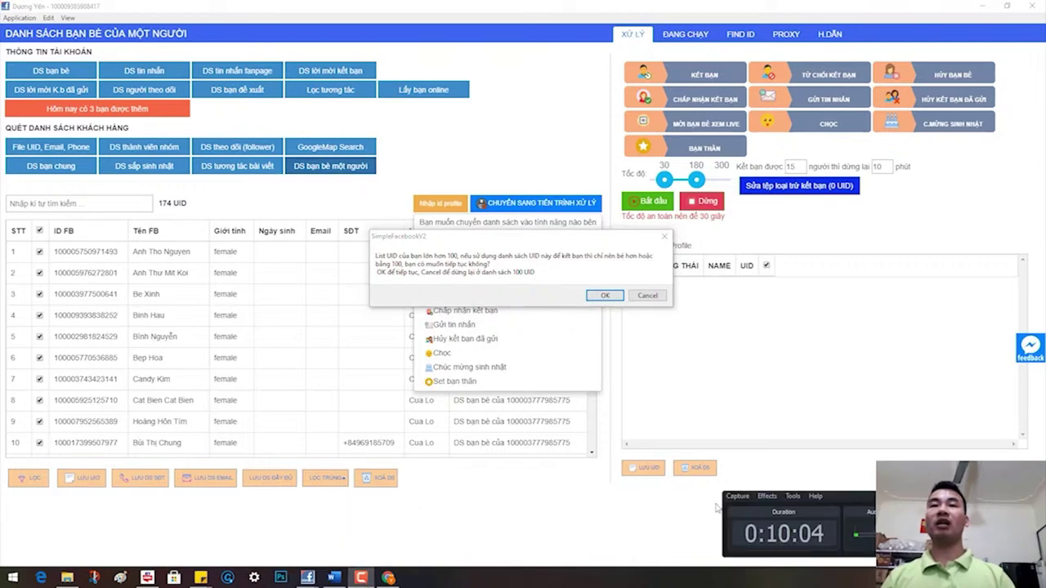
click(647, 325)
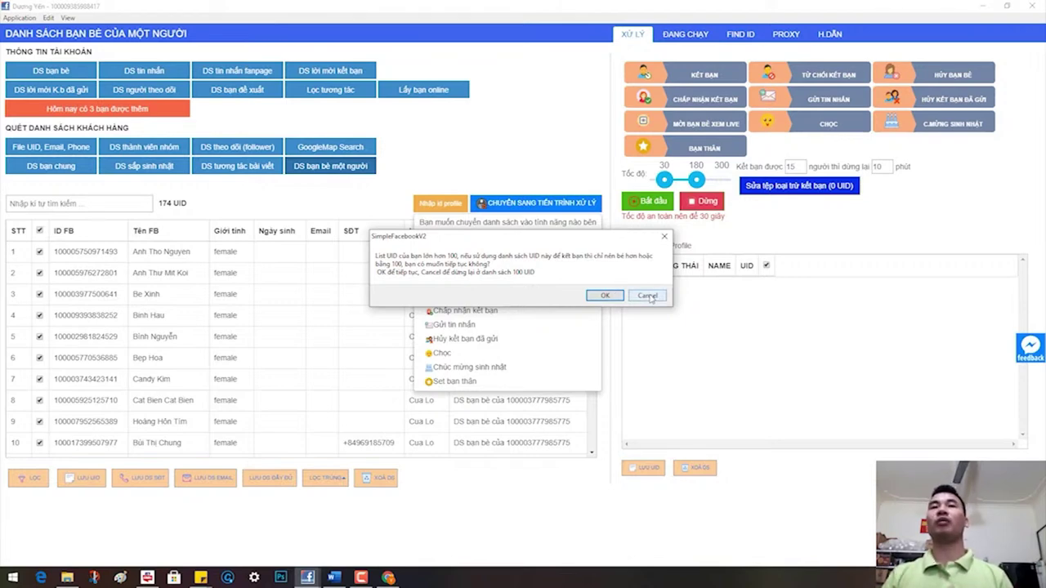
click(648, 295)
Choose Cookies as the login source for the Cua Lo female add-friend queue.
scroll(752, 335, down, 2)
scroll(1026, 298, down, 4)
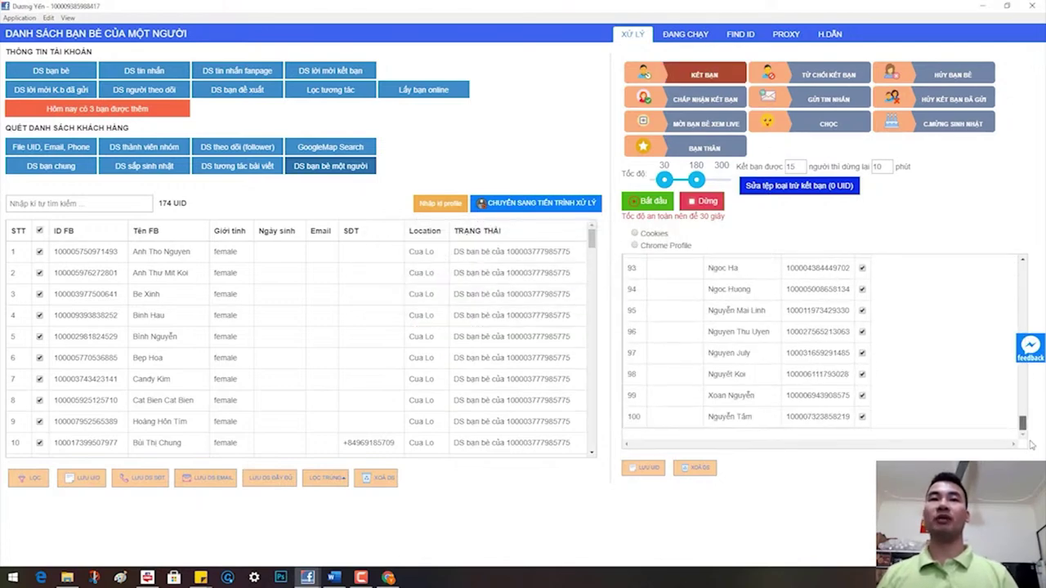
scroll(1022, 343, up, 6)
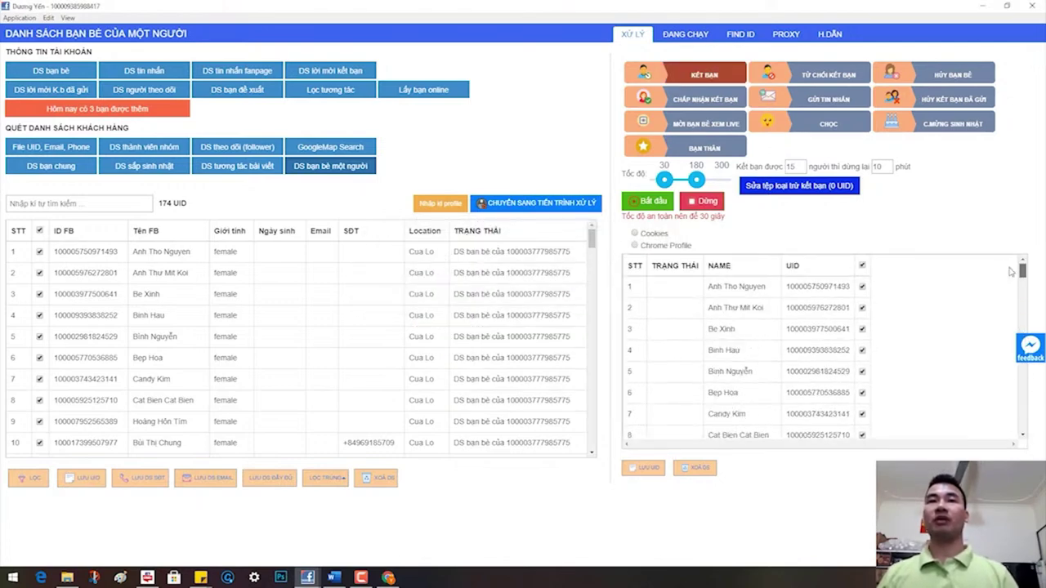
click(635, 233)
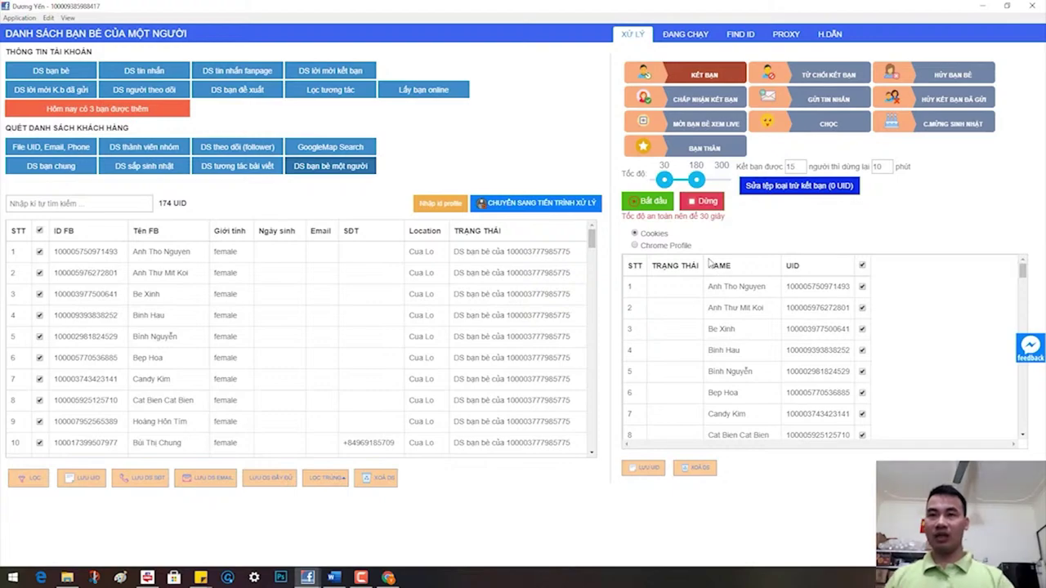
Start the add-friend run with Bắt đầu and confirm; the first UID shows 'Gửi thành công'.
click(390, 578)
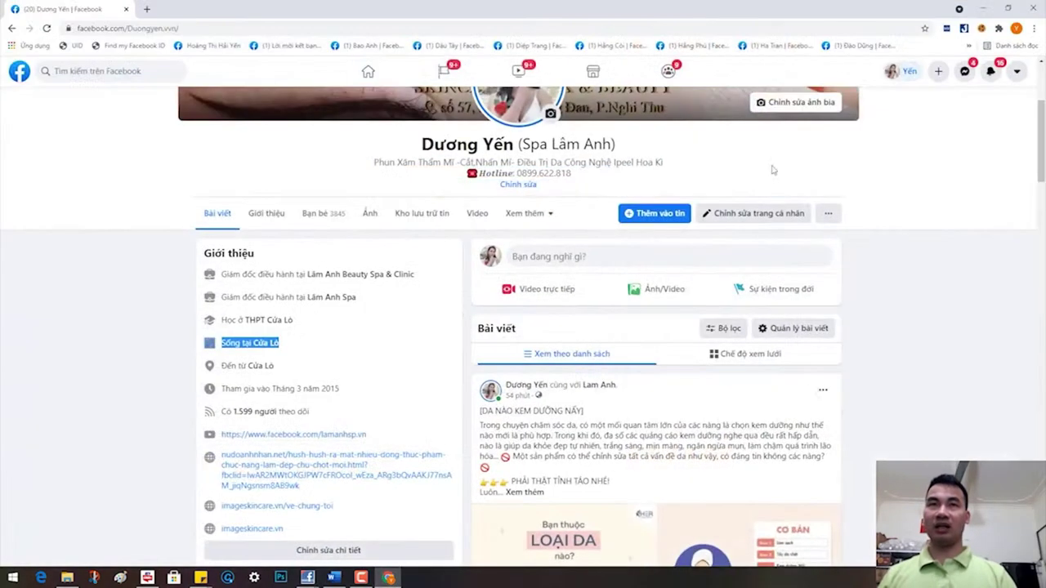
click(990, 7)
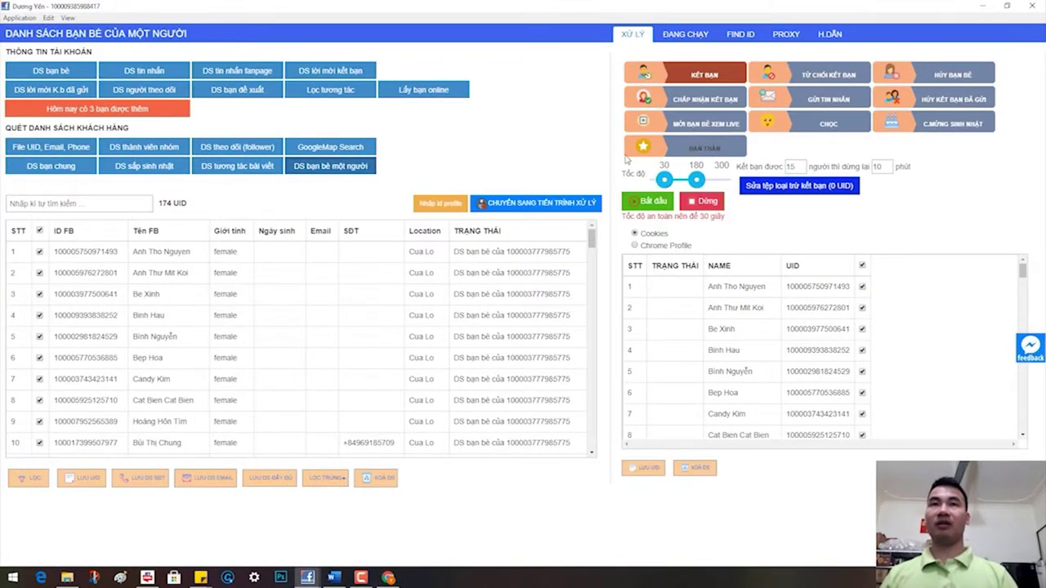
click(659, 201)
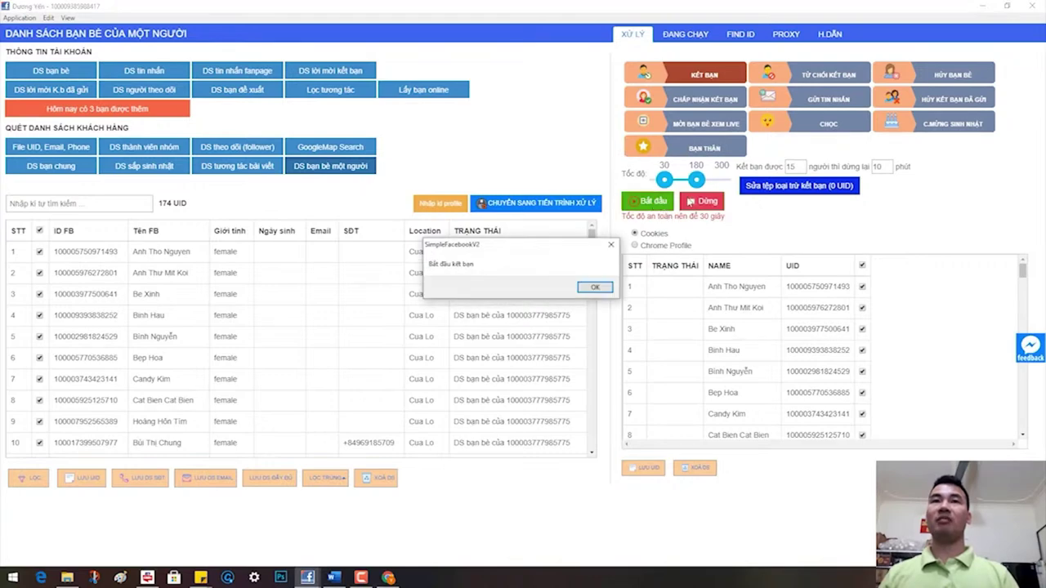
click(595, 288)
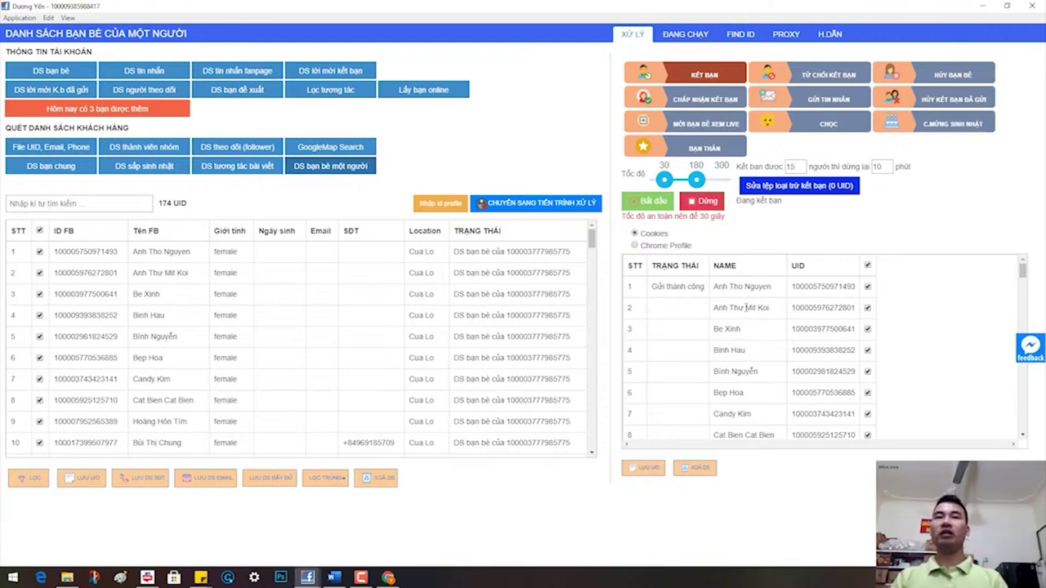
scroll(826, 319, down, 1)
drag(1024, 280, 1038, 258)
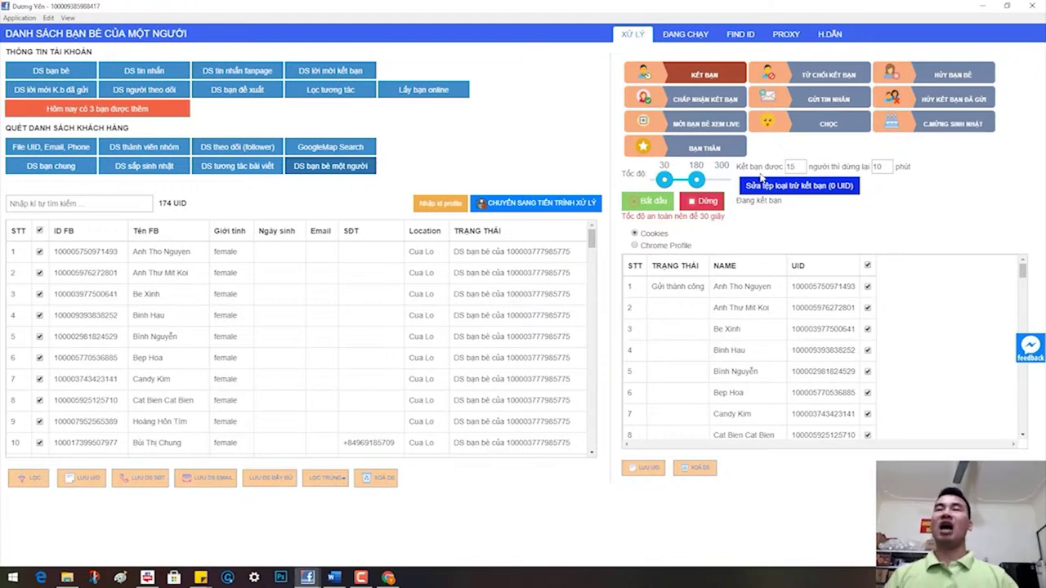
Minimise the friend-list window and the Simple Facebook V2 account window.
click(984, 6)
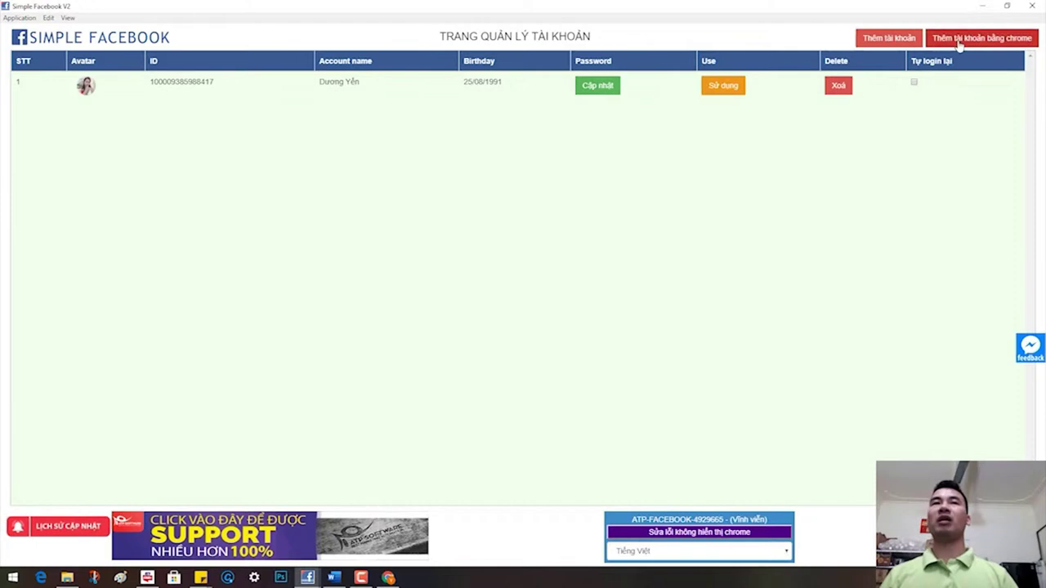
click(982, 6)
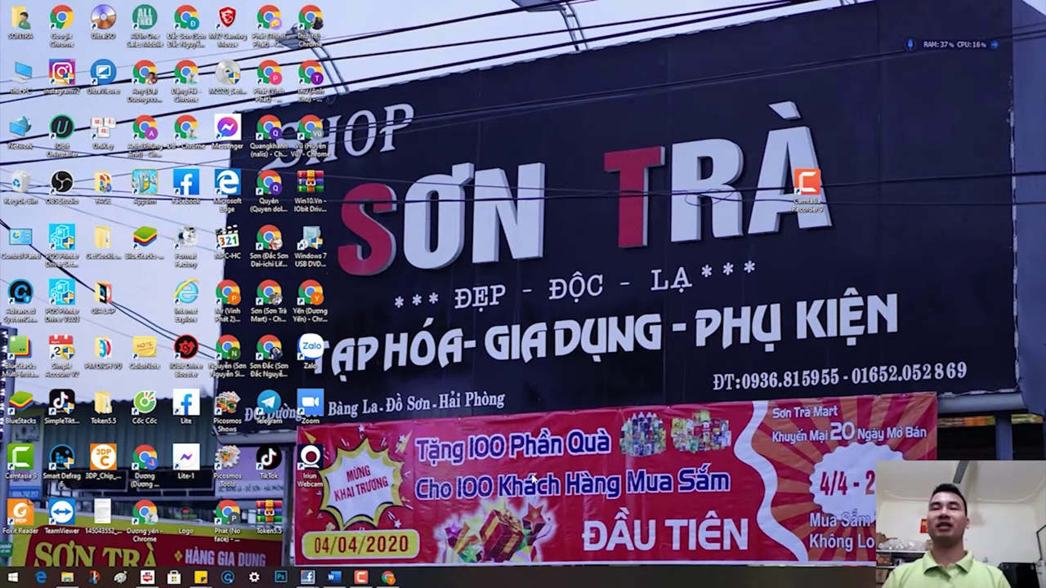
click(361, 577)
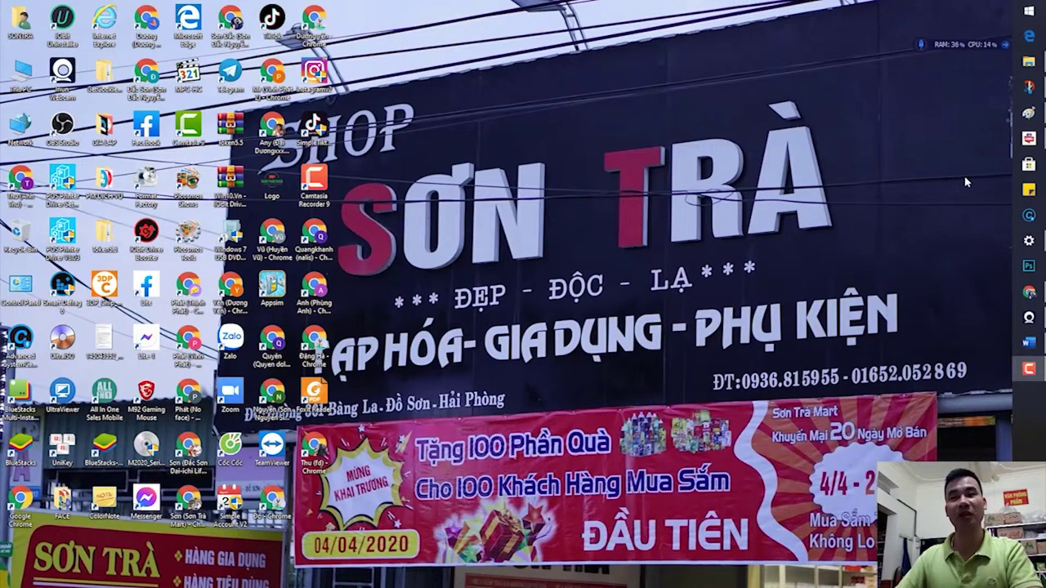
Review the free Facebook tool promo text in Word's Document1, then minimise Word.
click(1029, 346)
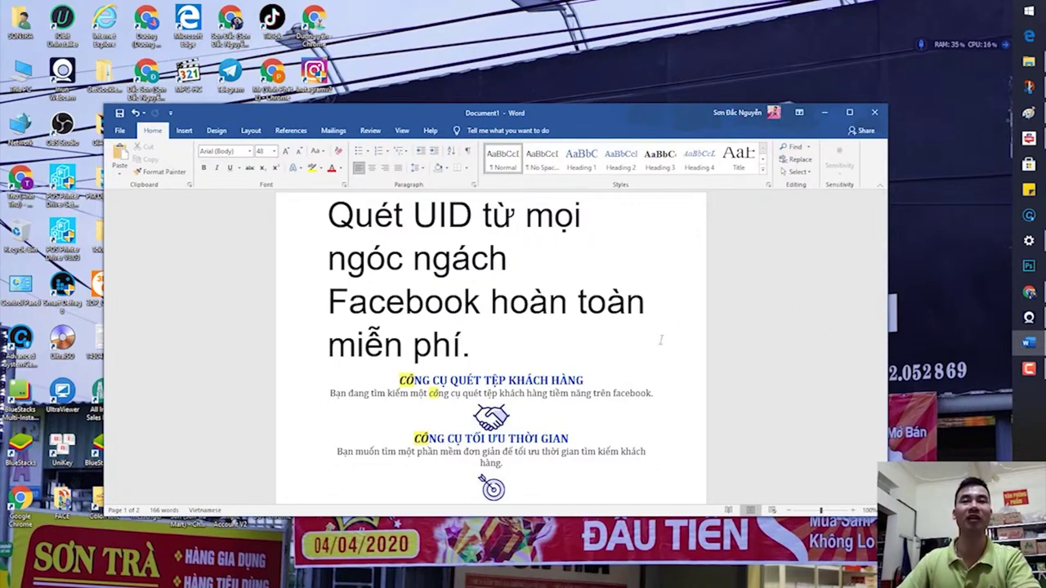
scroll(685, 318, down, 3)
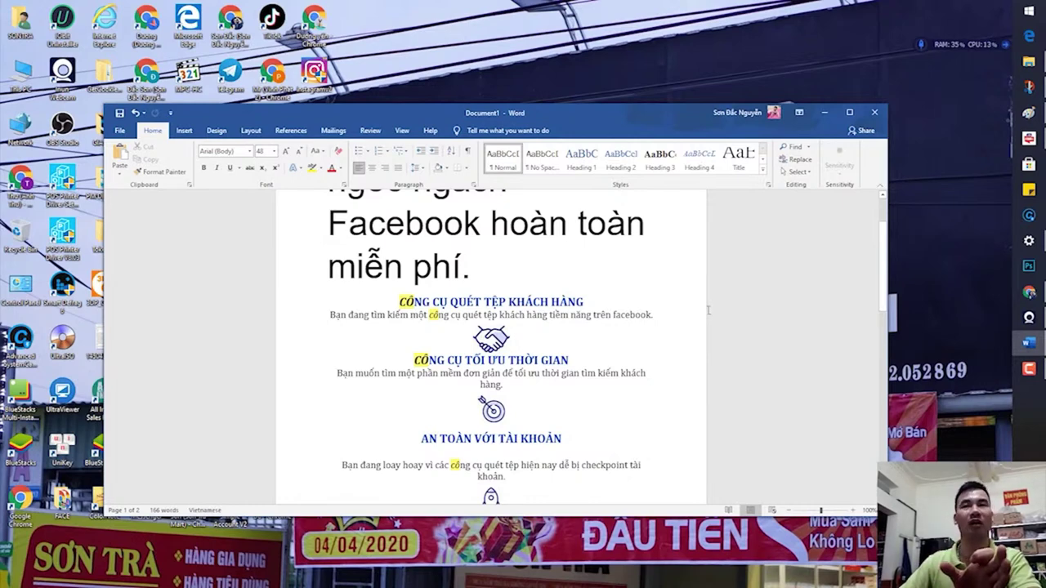
scroll(708, 310, down, 2)
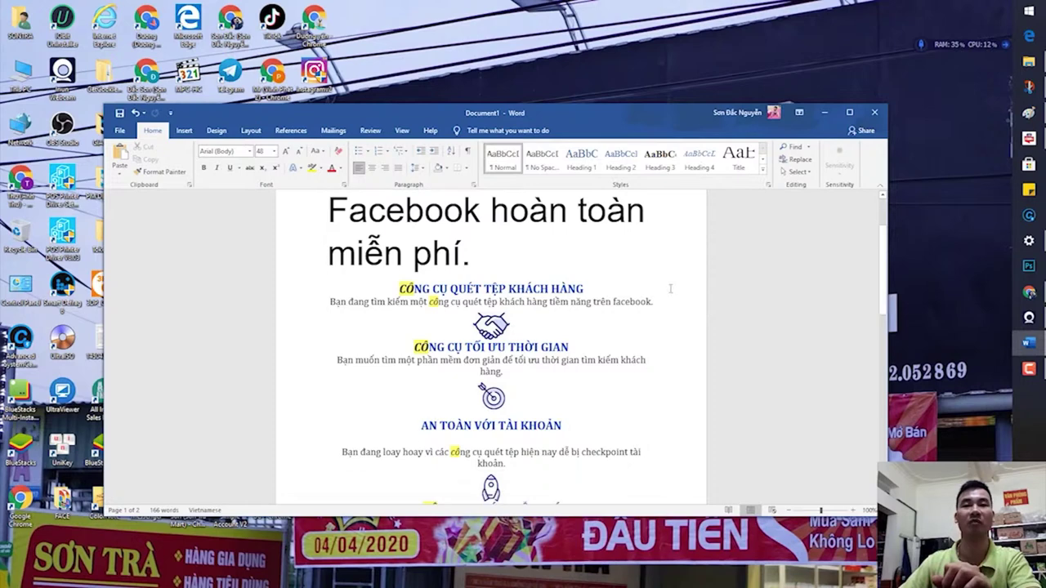
scroll(666, 238, up, 5)
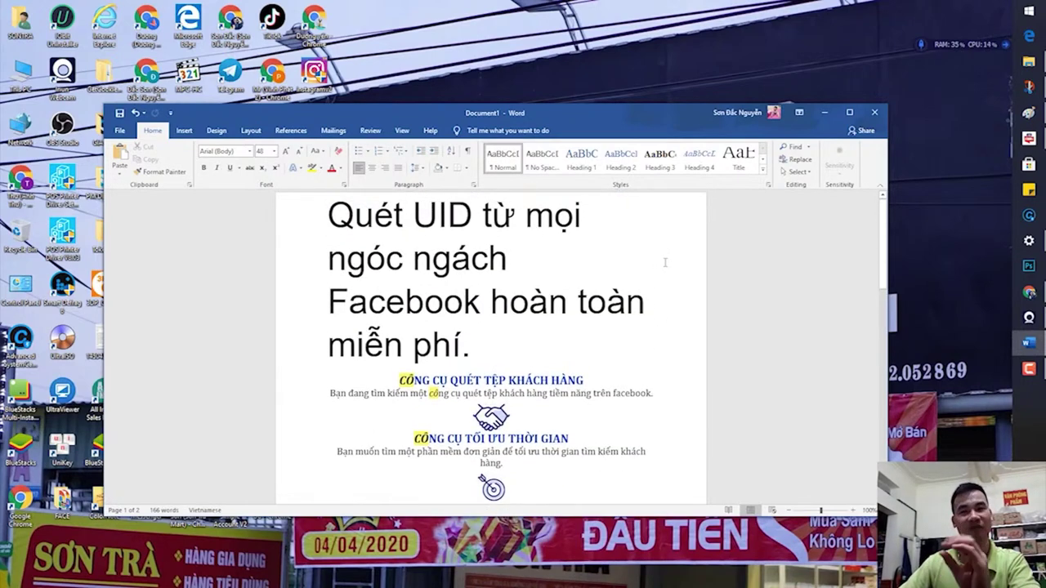
scroll(667, 278, down, 9)
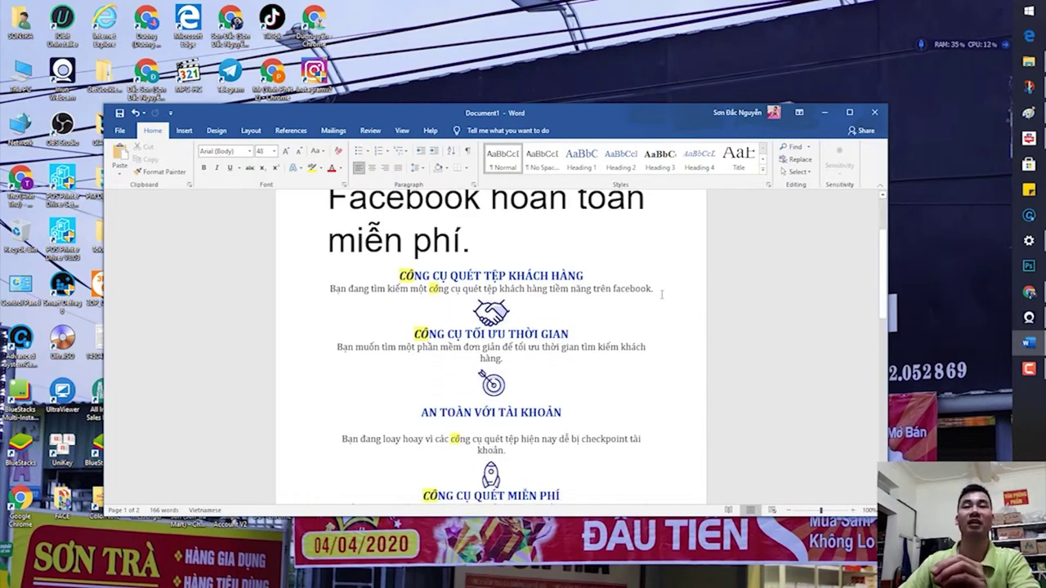
scroll(670, 283, down, 1)
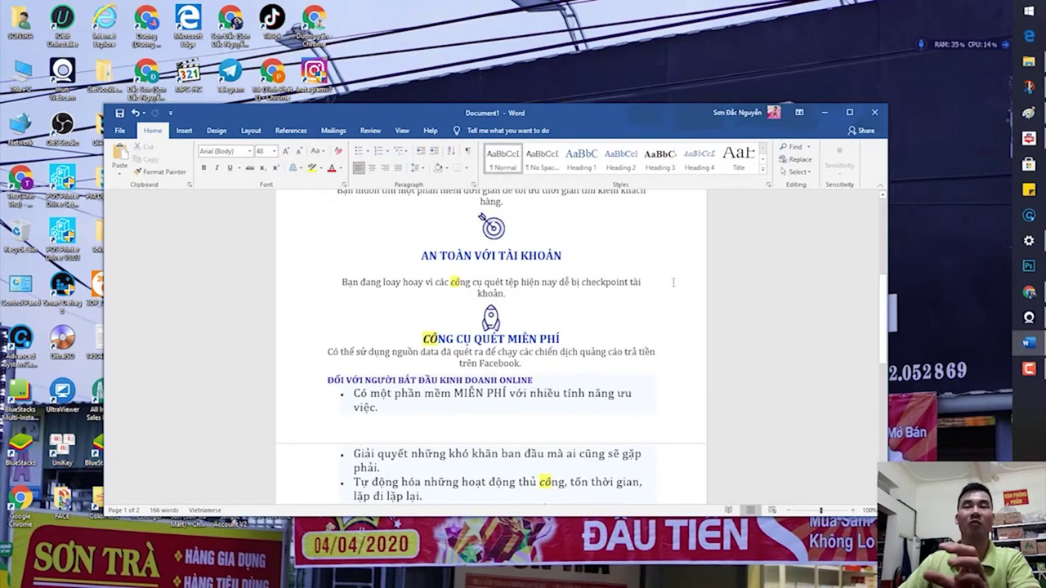
click(826, 114)
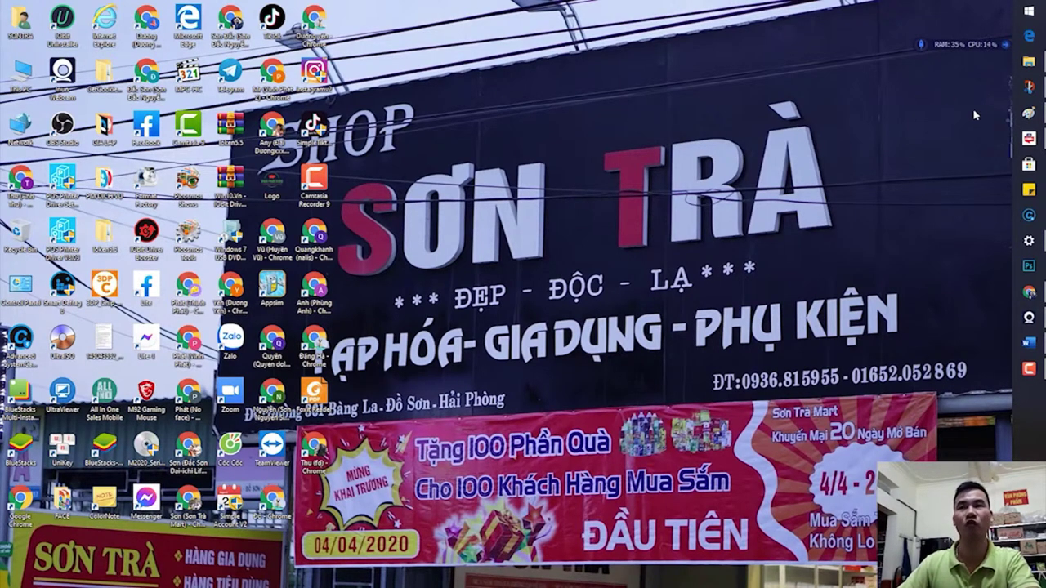
Launch Simple UID from its 'Sử dụng' card in the Combo ATP software list.
click(1028, 139)
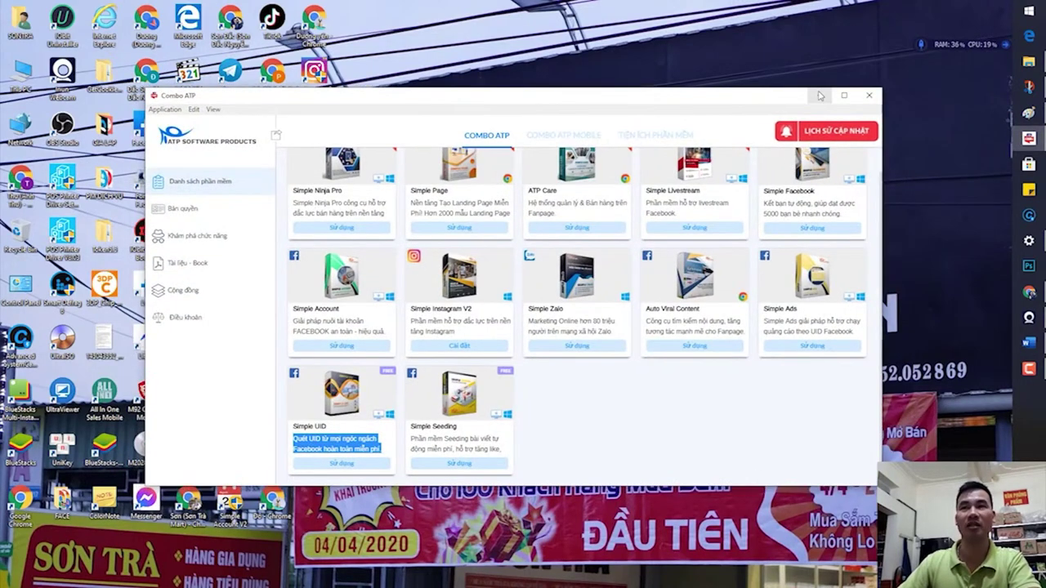
click(820, 96)
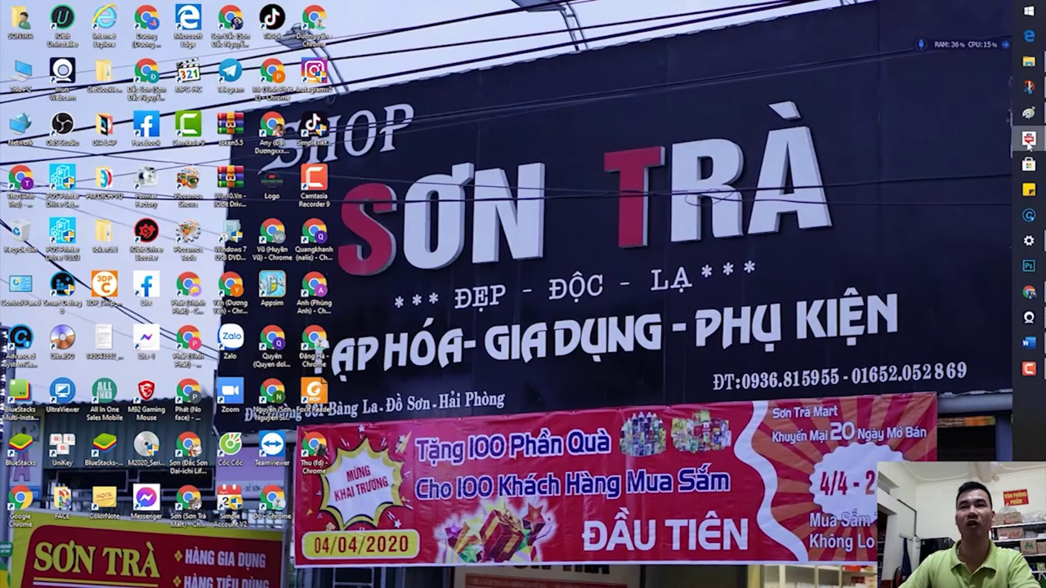
click(1032, 143)
drag(382, 451, 291, 438)
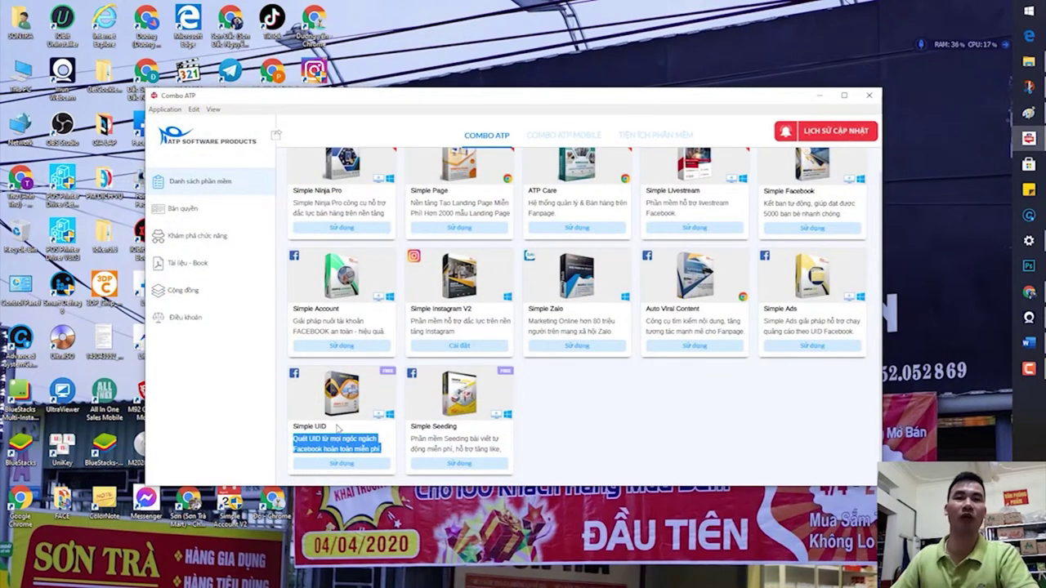
click(338, 454)
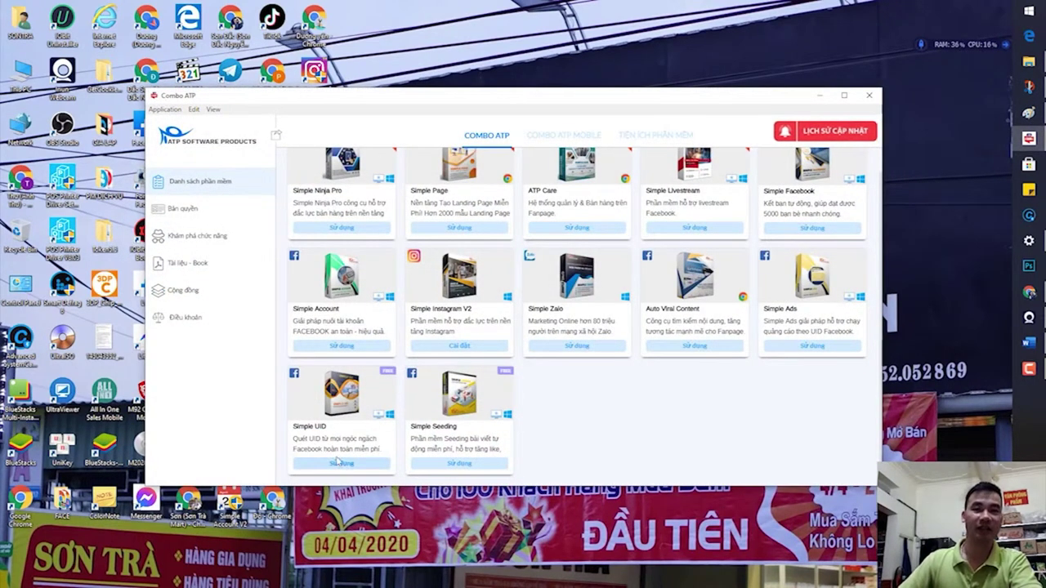
click(338, 463)
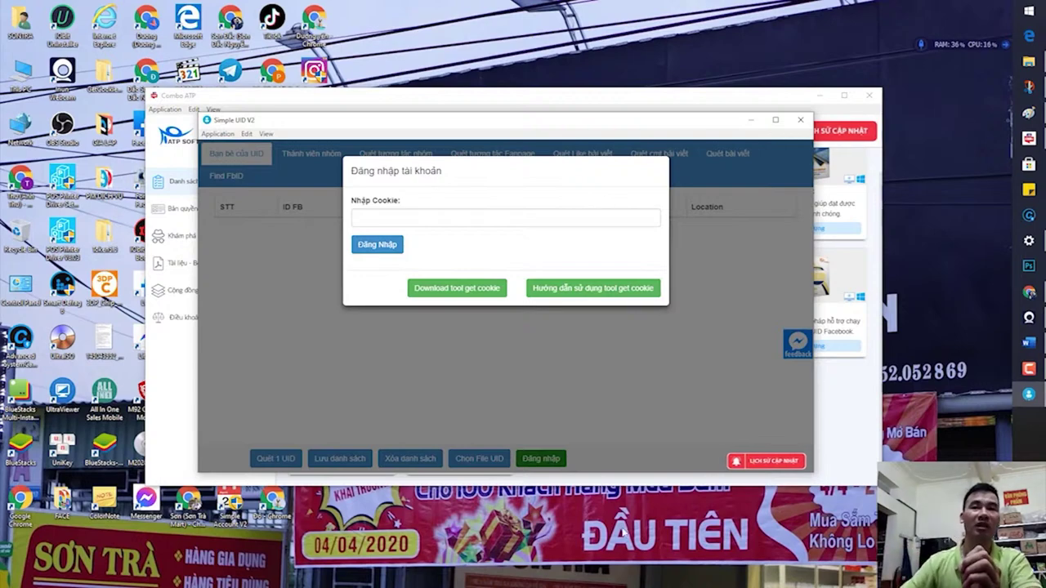
Close Simple UID V2, minimise Combo ATP, and return to the Facebook profile in Chrome.
click(1033, 292)
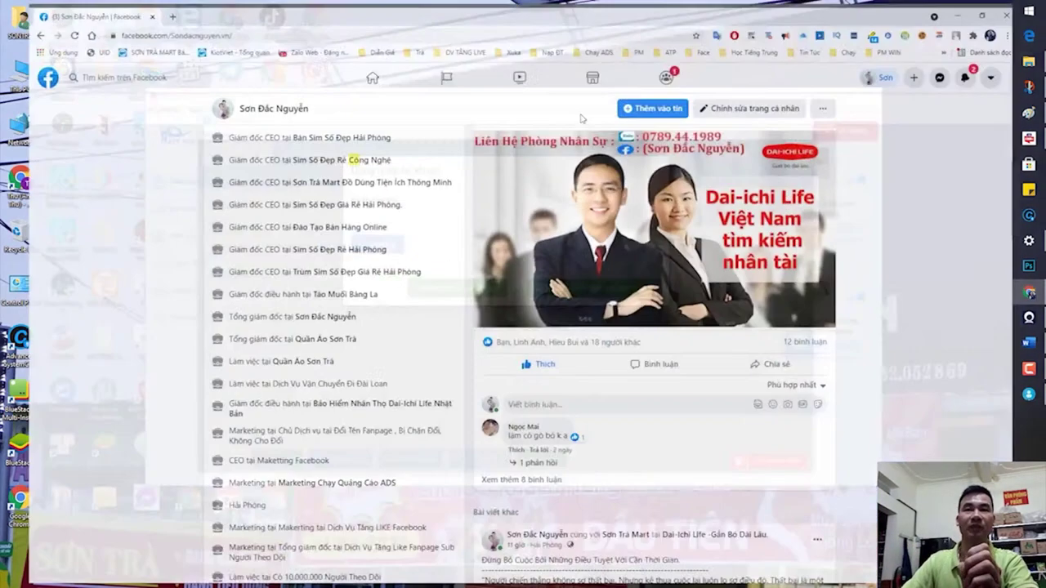
click(949, 8)
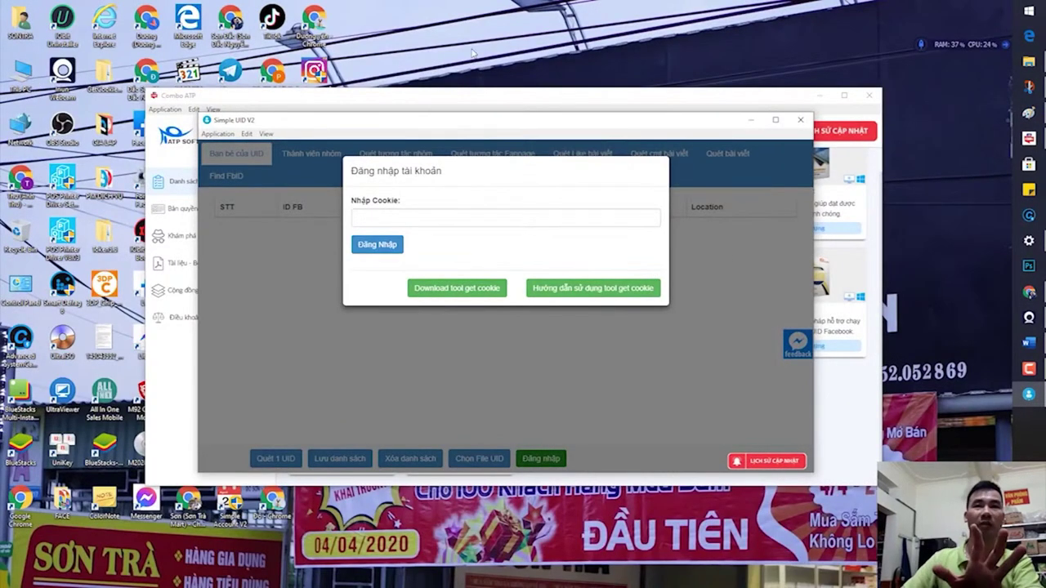
click(801, 121)
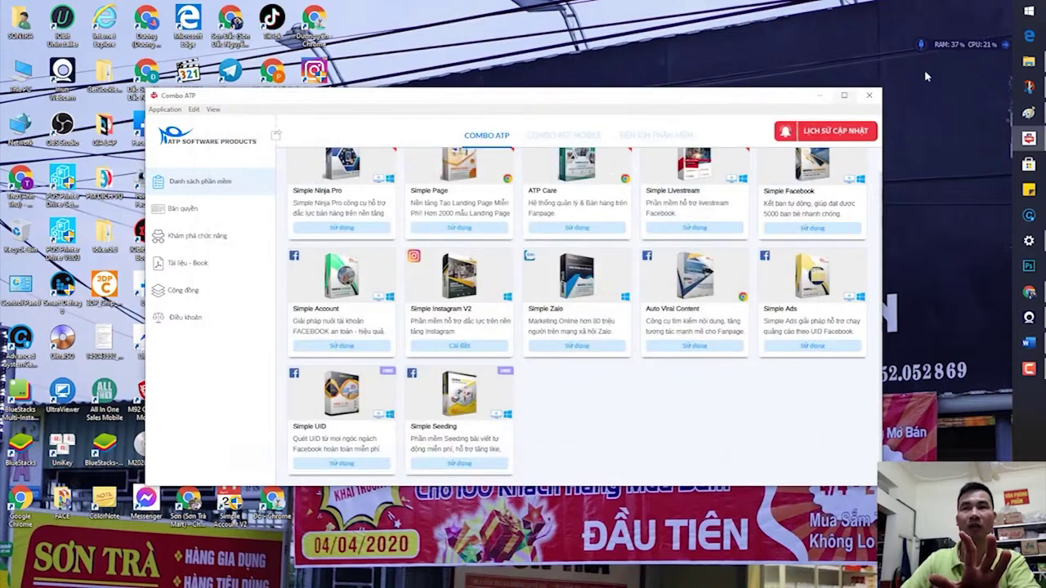
click(821, 96)
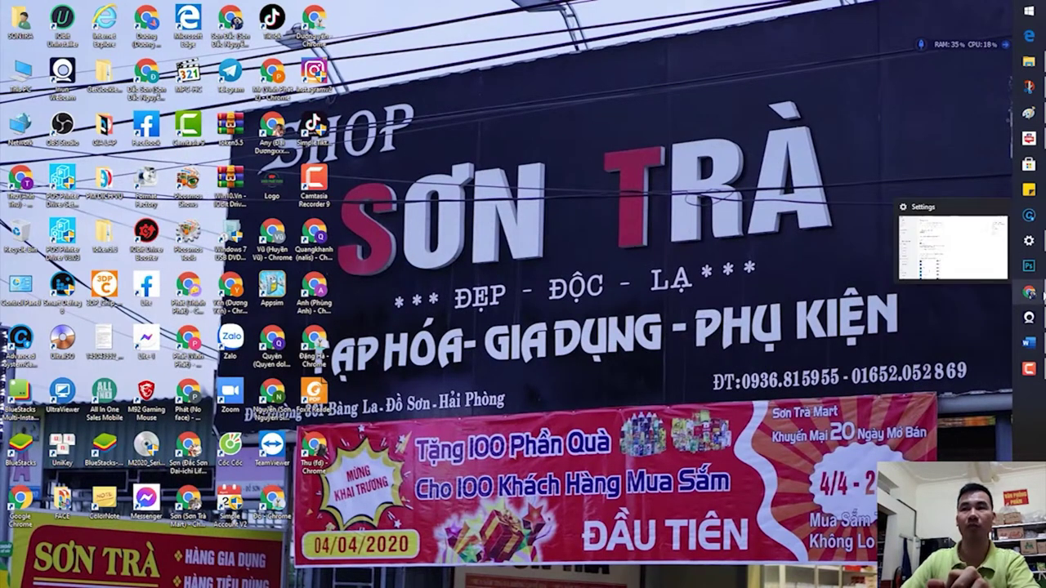
click(1029, 291)
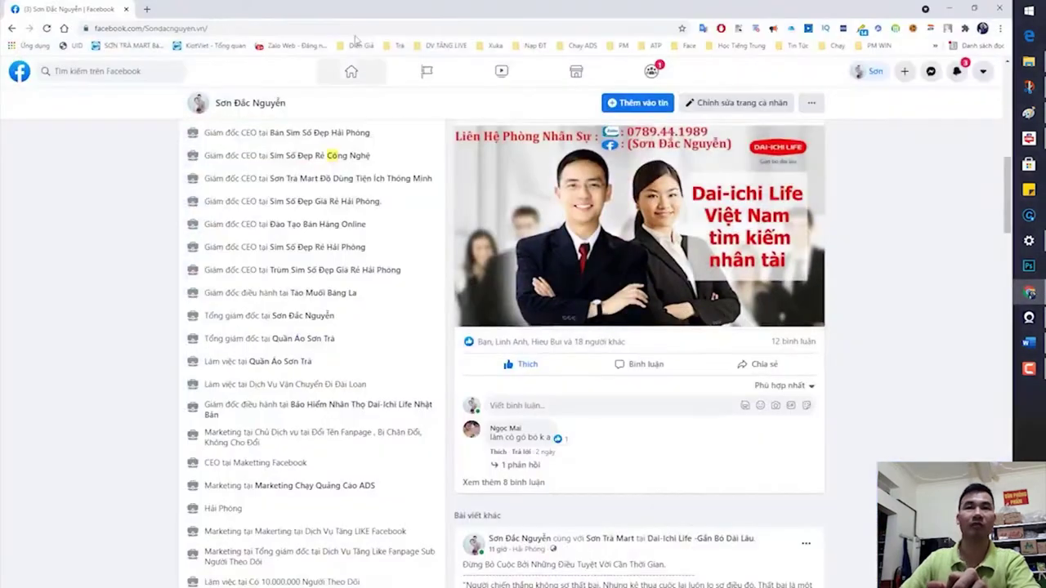
Search Google for 'phẩm uid atp' in a new Chrome tab.
click(147, 9)
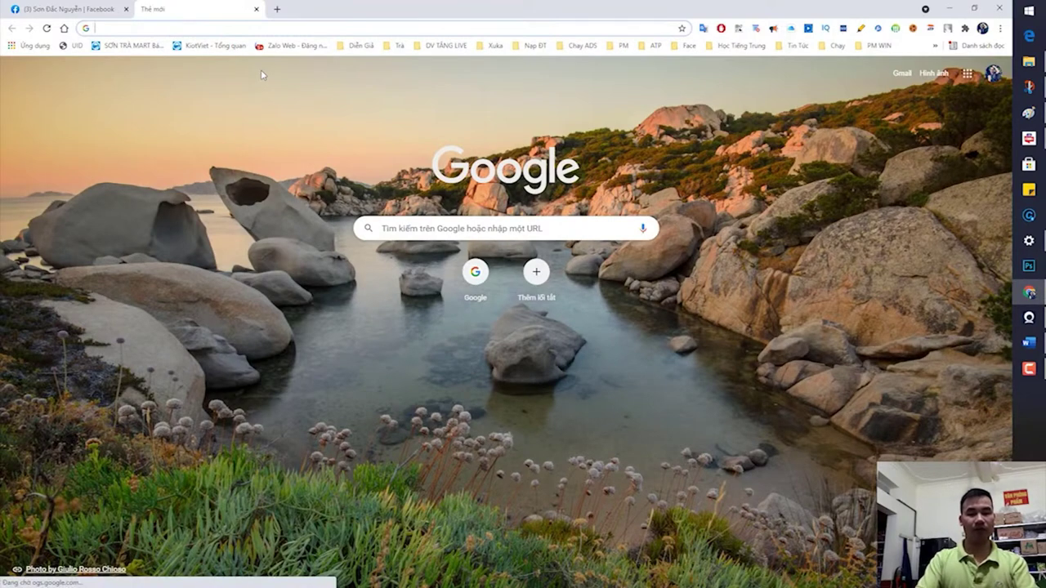
text(phẩm)
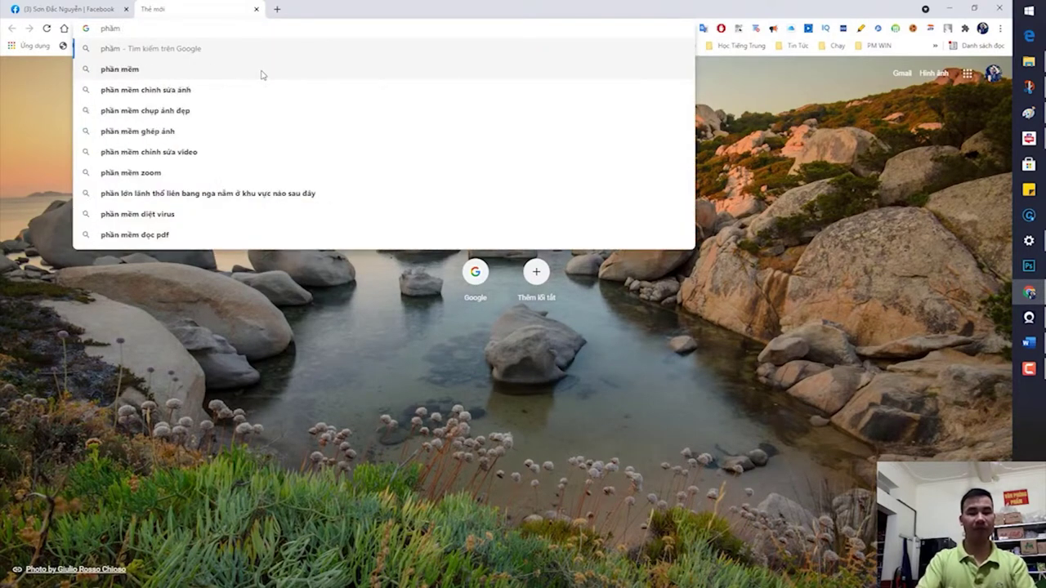
text( uid)
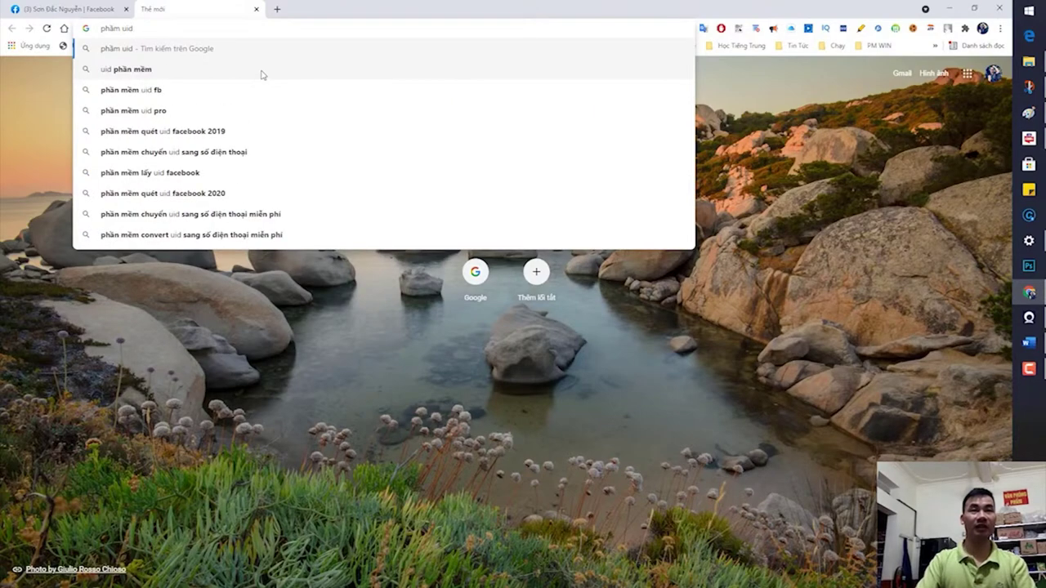
text( a)
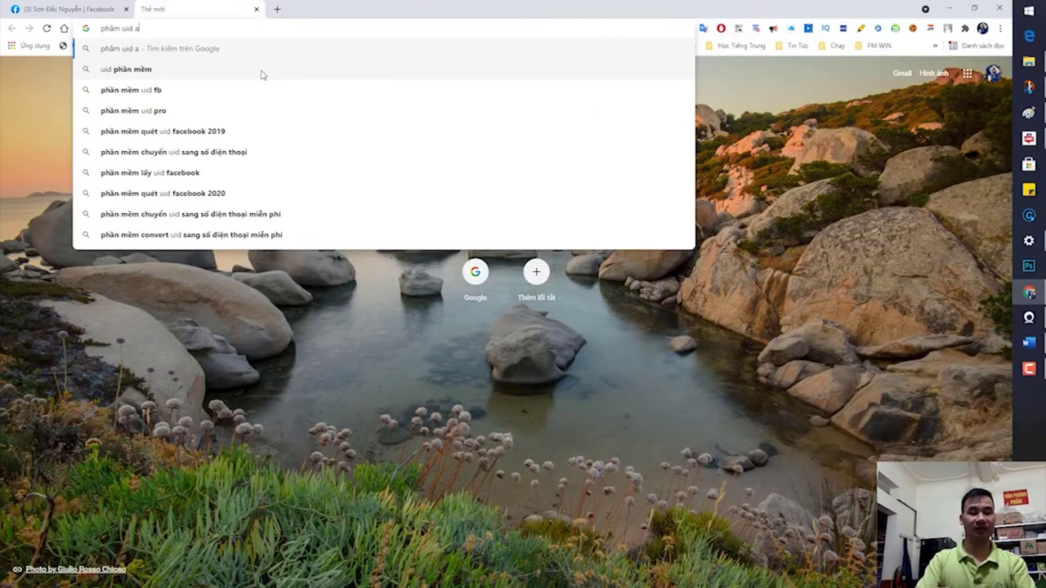
text(tp)
key(Return)
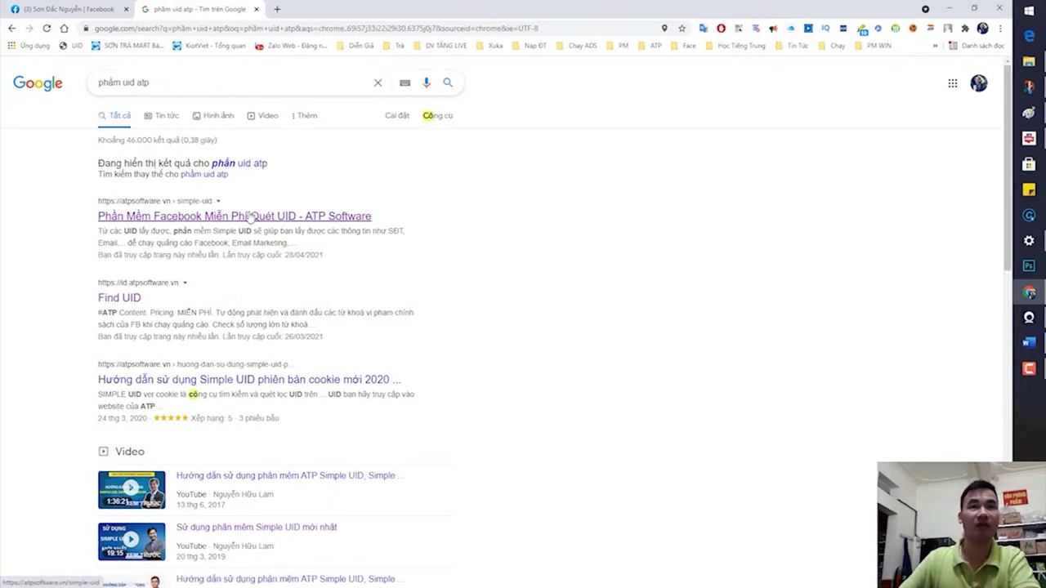
Open and scroll ATP Software's Simple UID page, then close that tab.
click(248, 216)
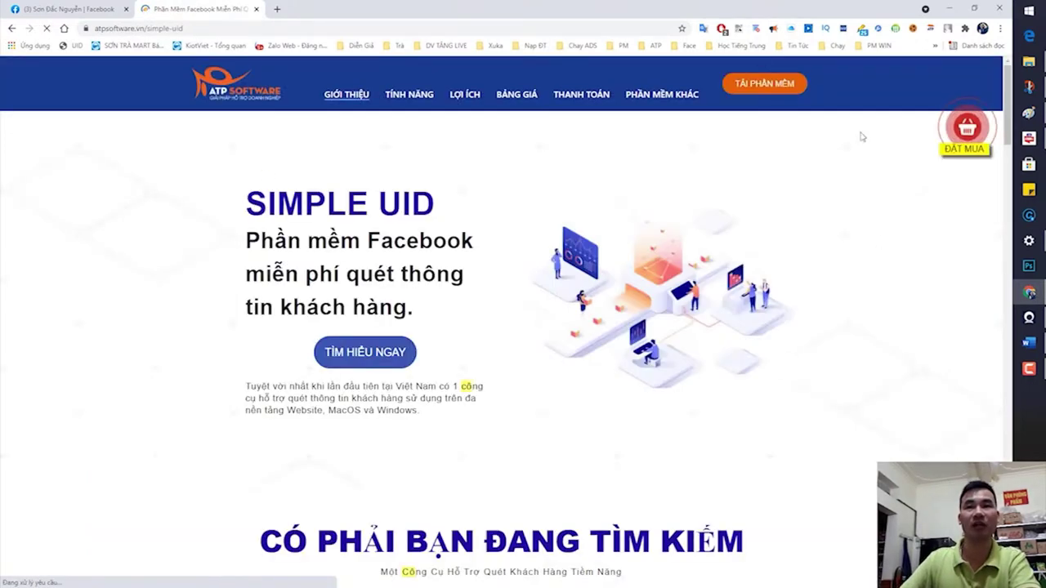
scroll(790, 191, down, 3)
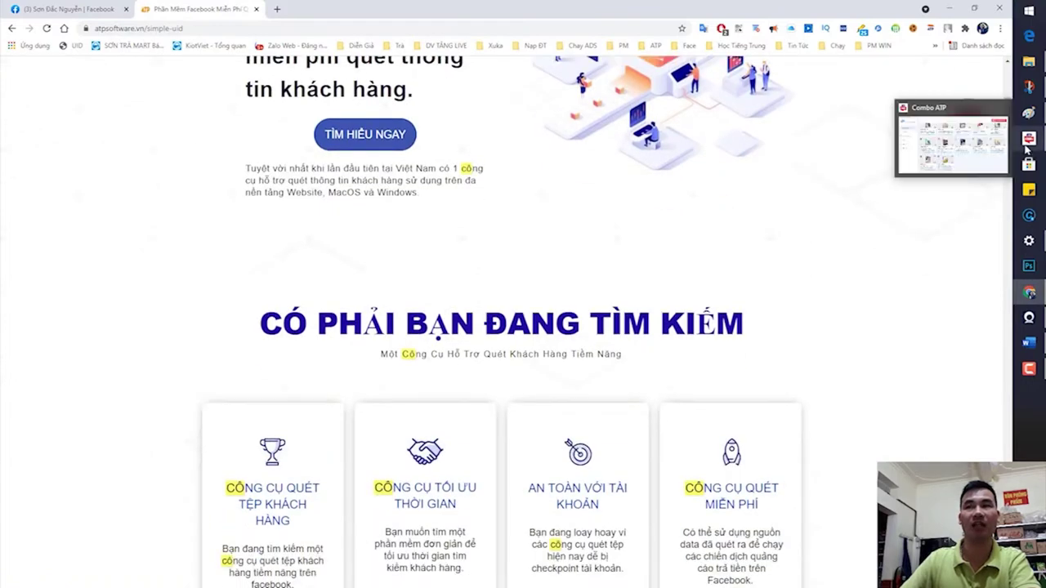
click(1029, 138)
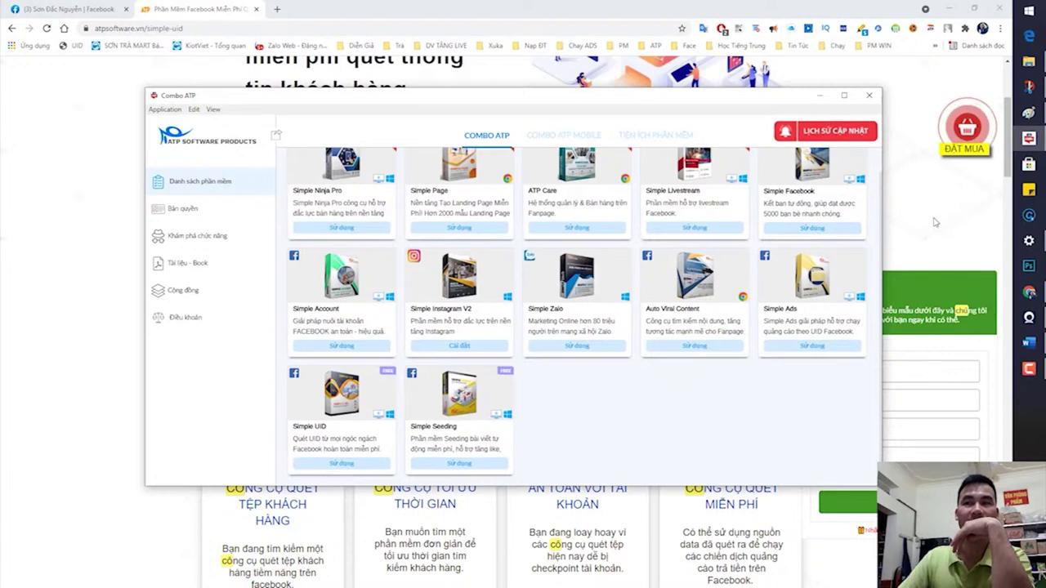
click(261, 15)
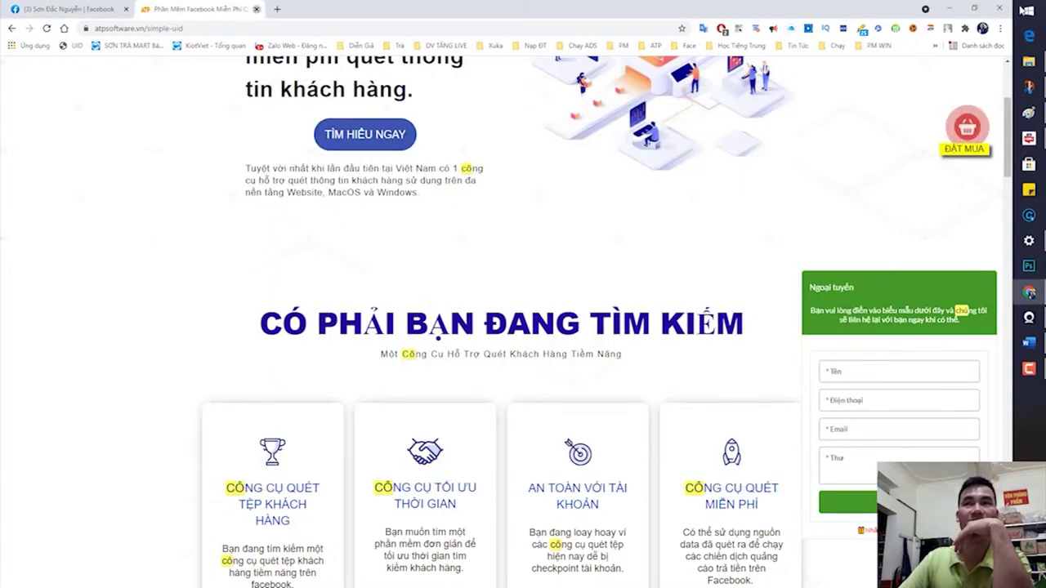
click(257, 10)
scroll(487, 478, down, 1)
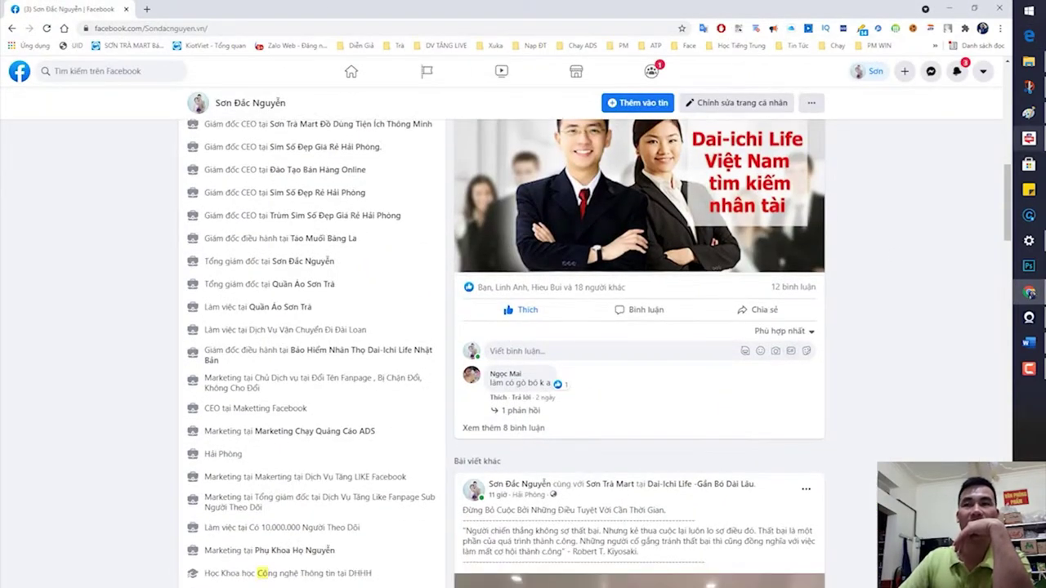
Start Simple UID again from its 'Sử dụng' card in Combo ATP.
click(1029, 139)
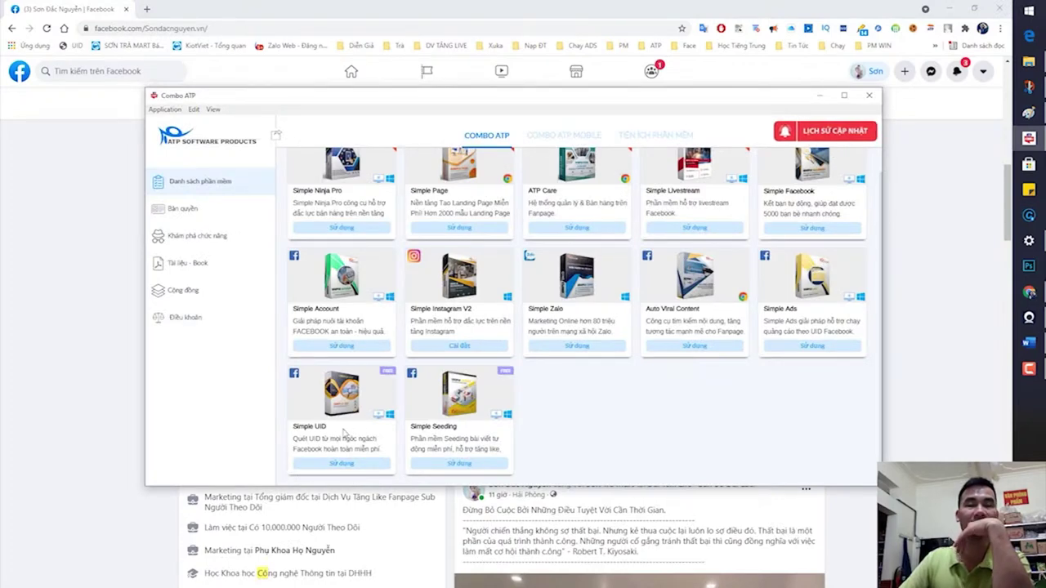
click(327, 462)
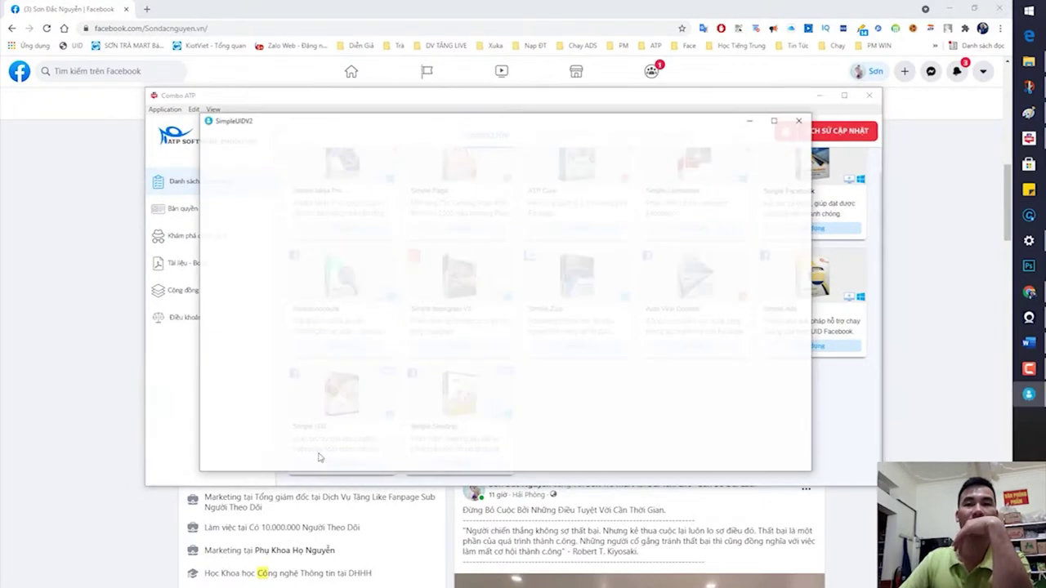
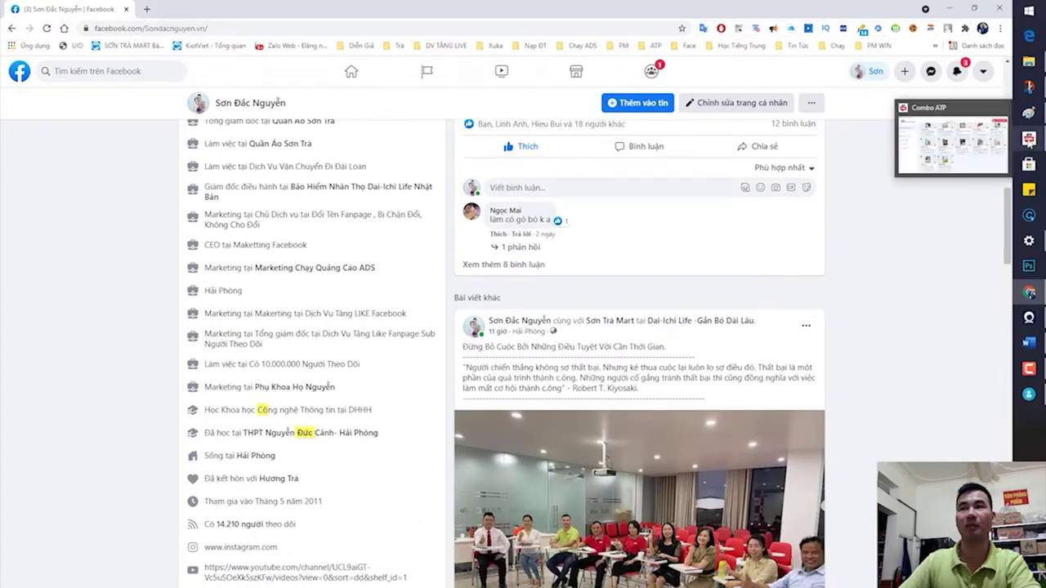
Launch Simple UID V2 from the ATP software collection and reposition its window.
click(1029, 140)
click(343, 463)
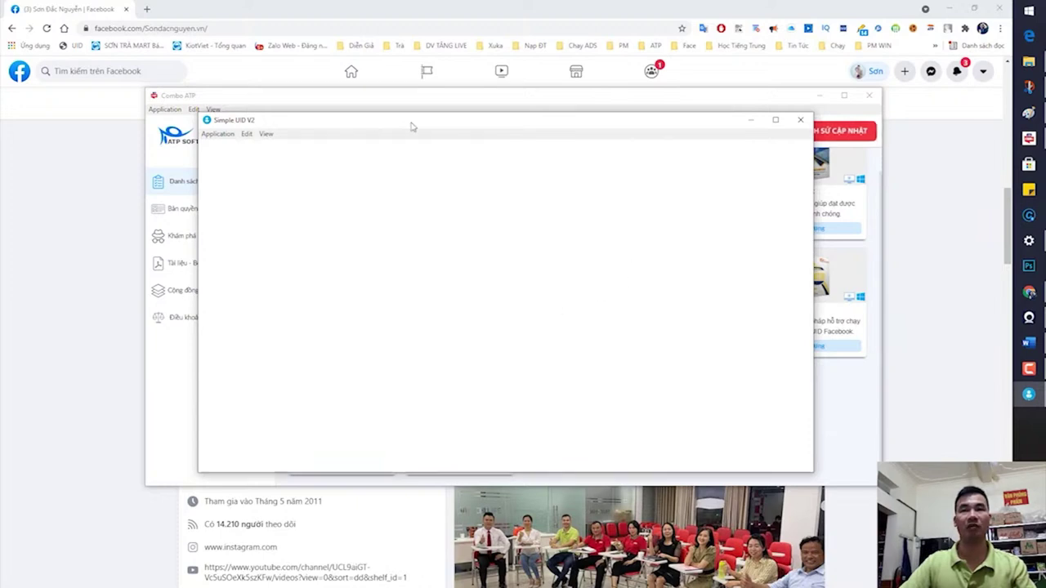
drag(487, 132, 566, 73)
mouse_move(1028, 396)
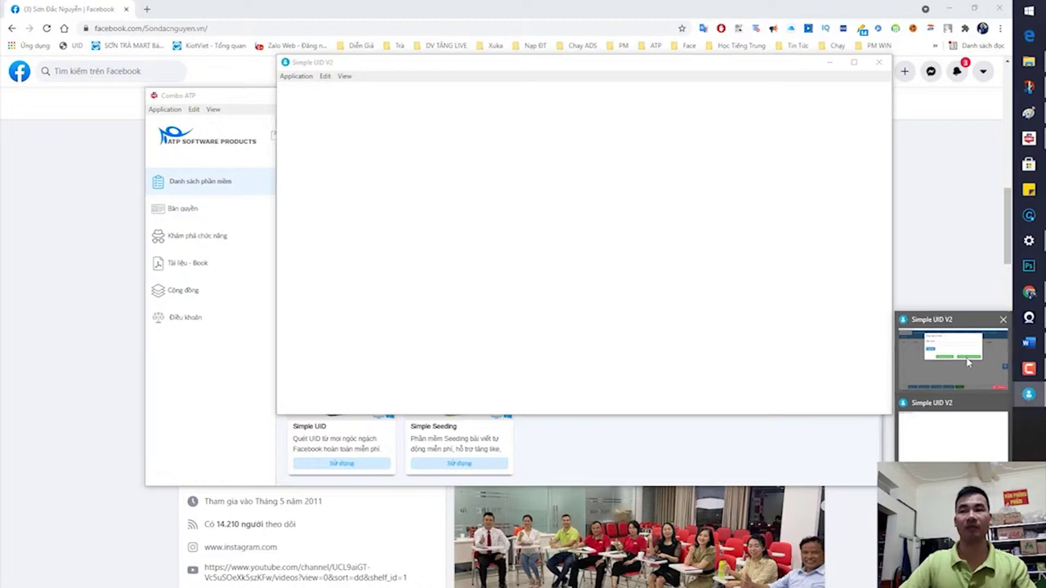
click(953, 356)
Paste the Facebook cookie into Nhập Cookie, log in, and return to the Facebook profile.
click(372, 216)
key(ctrl+v)
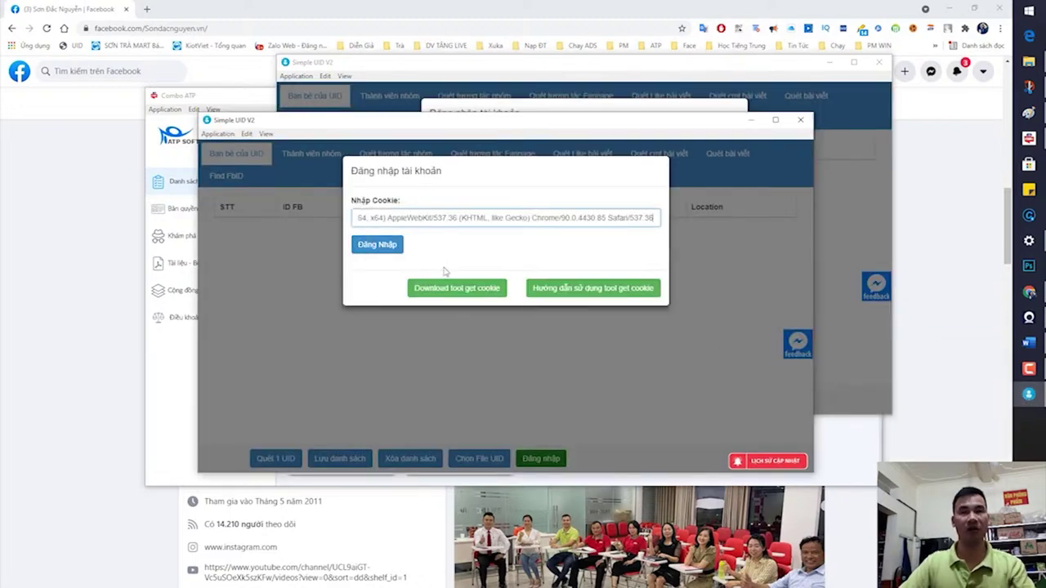
click(377, 245)
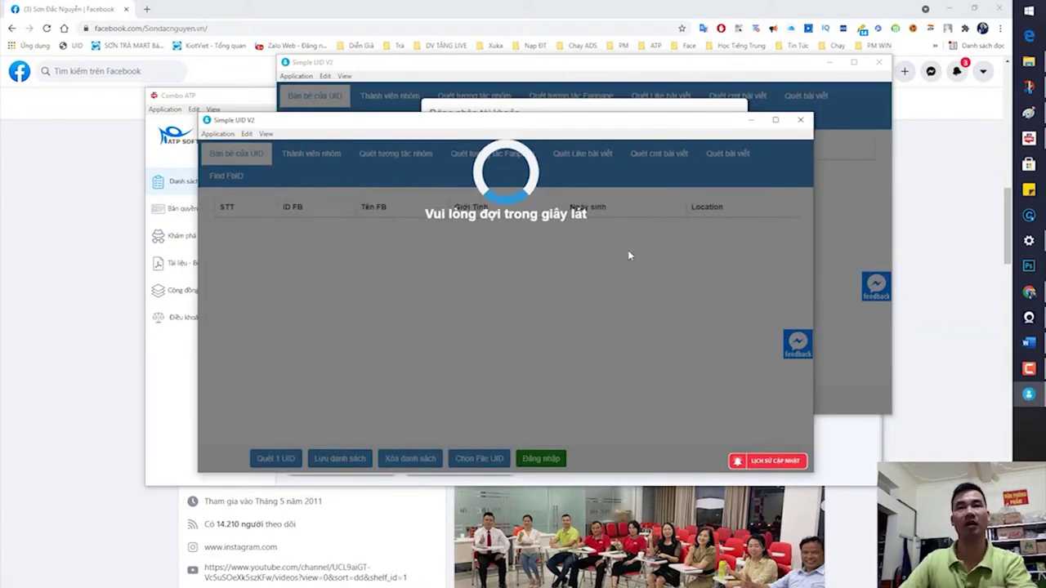
click(946, 134)
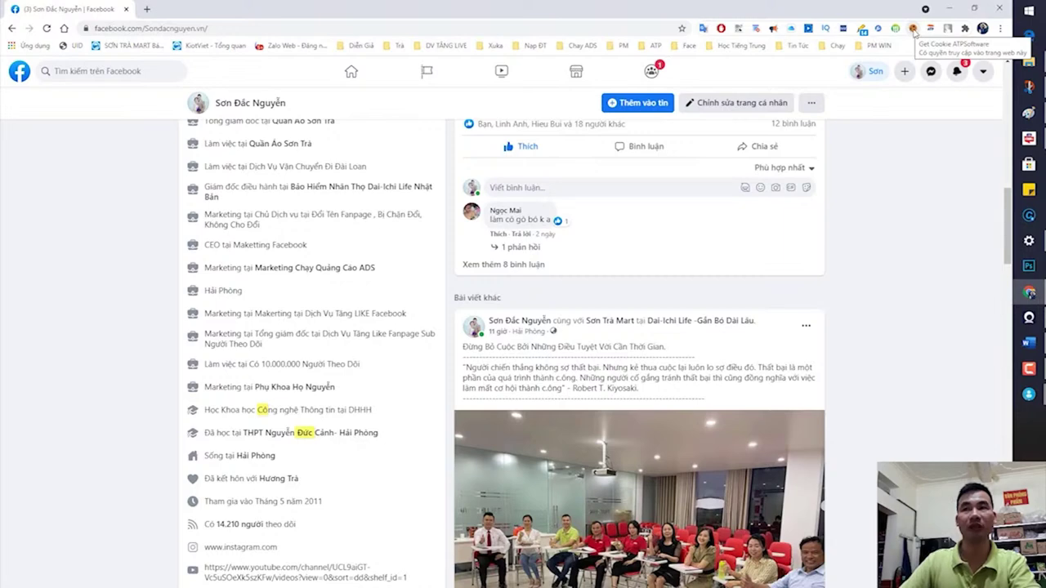
Open the ATP COOKIE site in a new tab via a 'cookie atp' search, then return to Facebook.
click(147, 9)
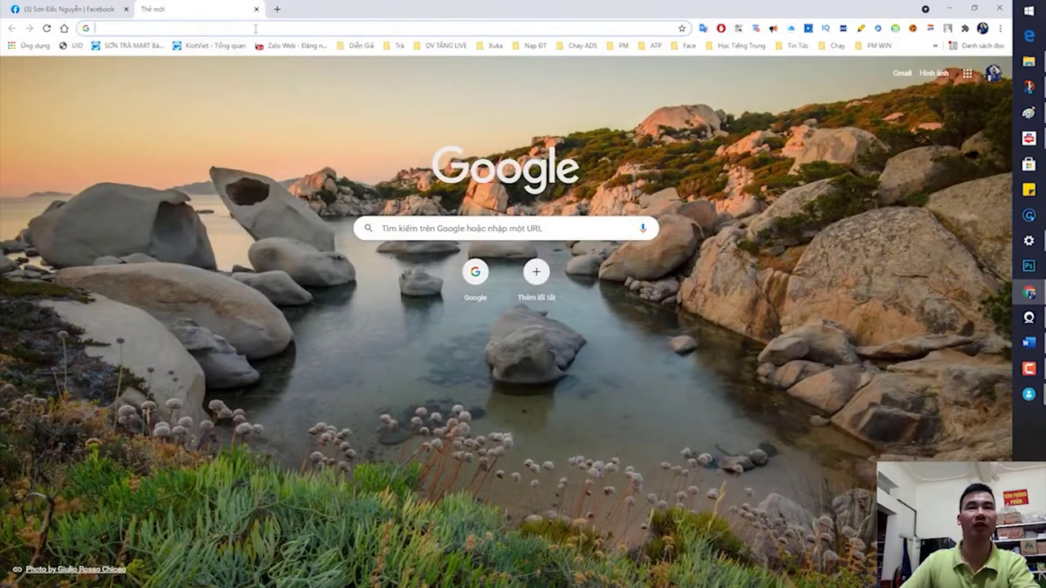
click(255, 29)
text(co)
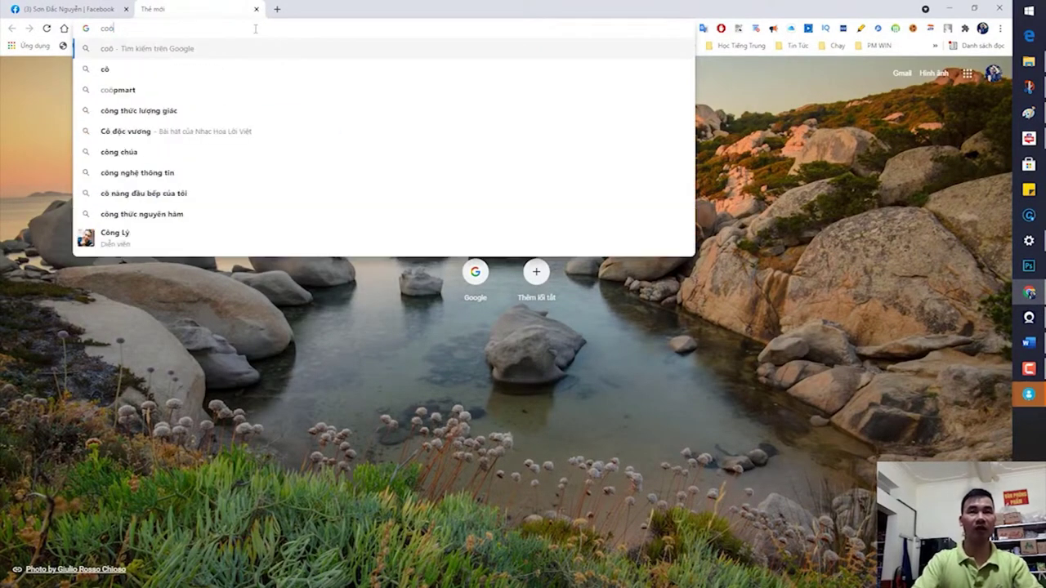
text(o)
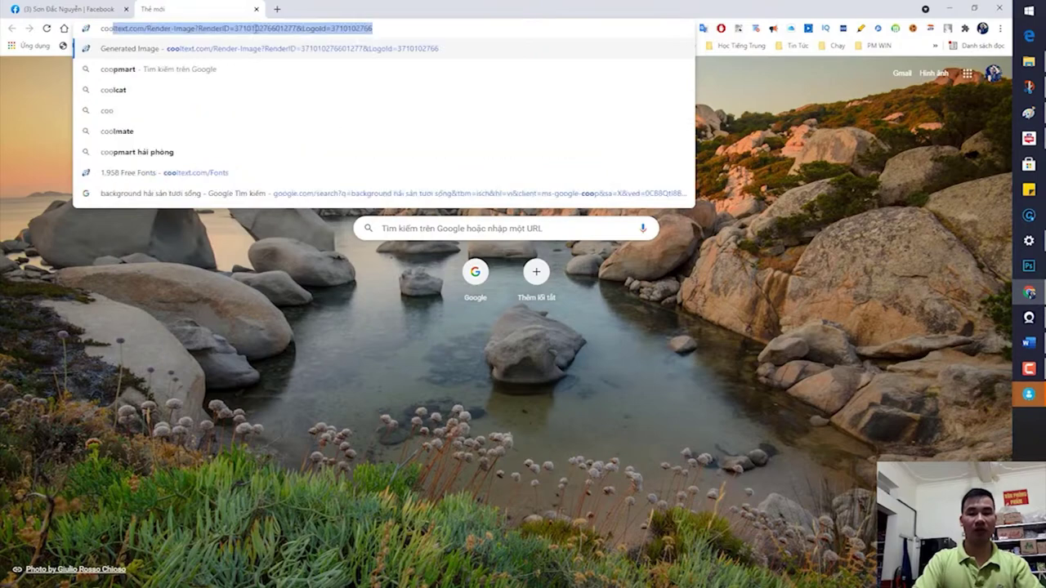
text(kie)
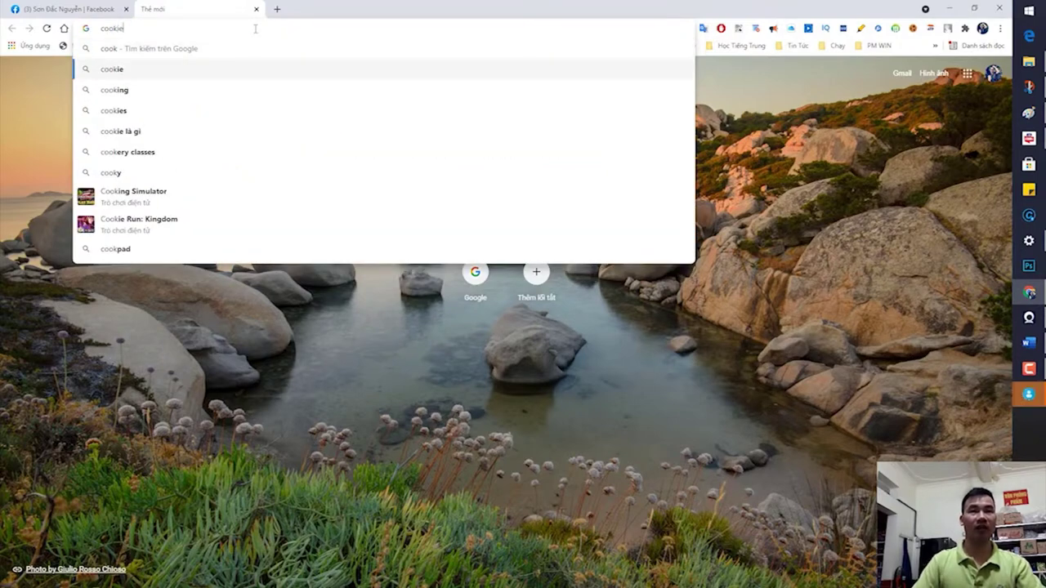
text( atp)
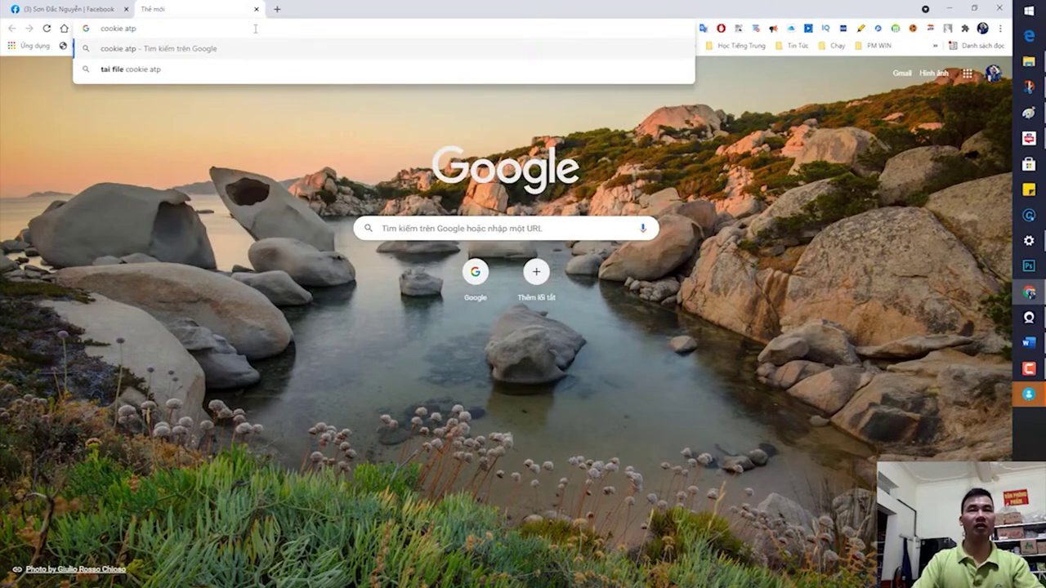
key(Return)
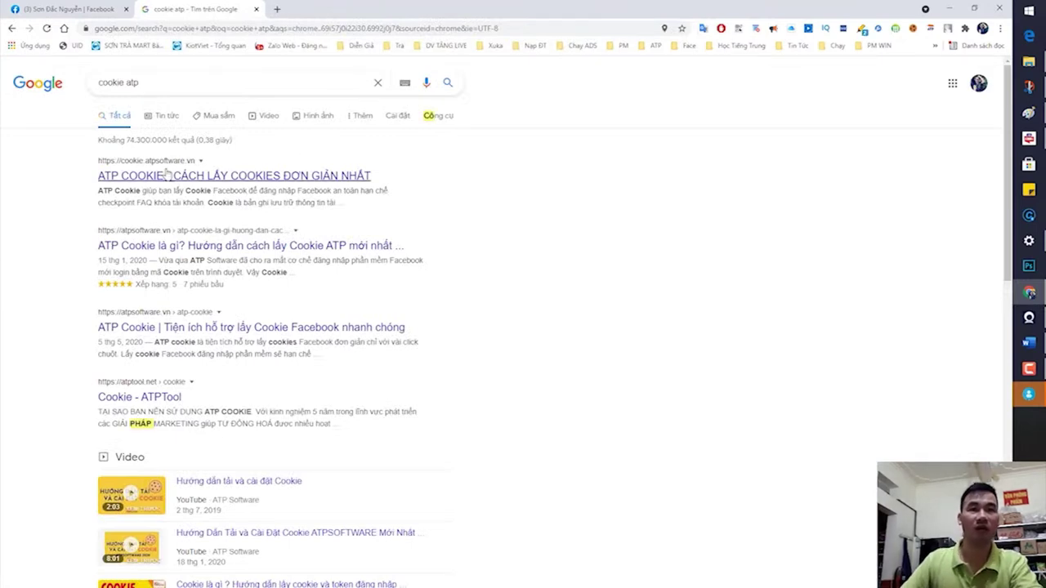
click(117, 178)
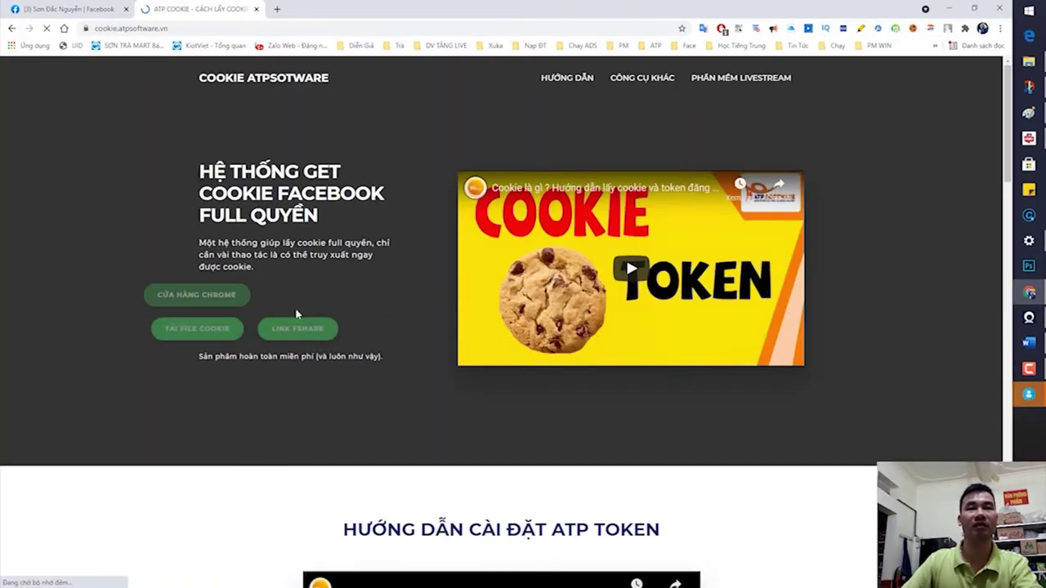
click(50, 8)
scroll(523, 327, down, 3)
Bring Simple UID V2 forward and dismiss its 'Đăng nhập thành công' login message.
mouse_move(1029, 296)
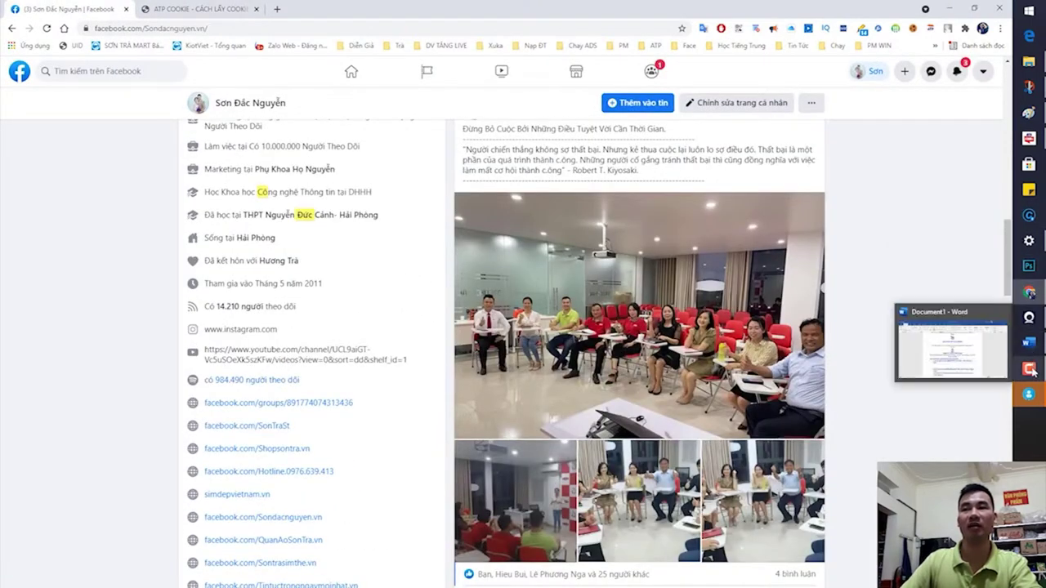
mouse_move(1029, 395)
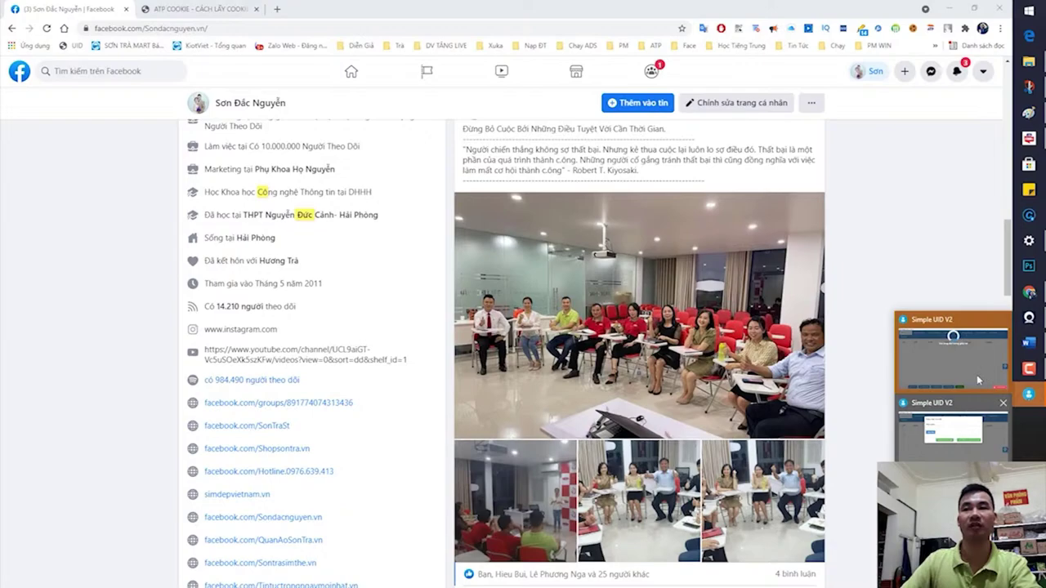
mouse_move(1001, 409)
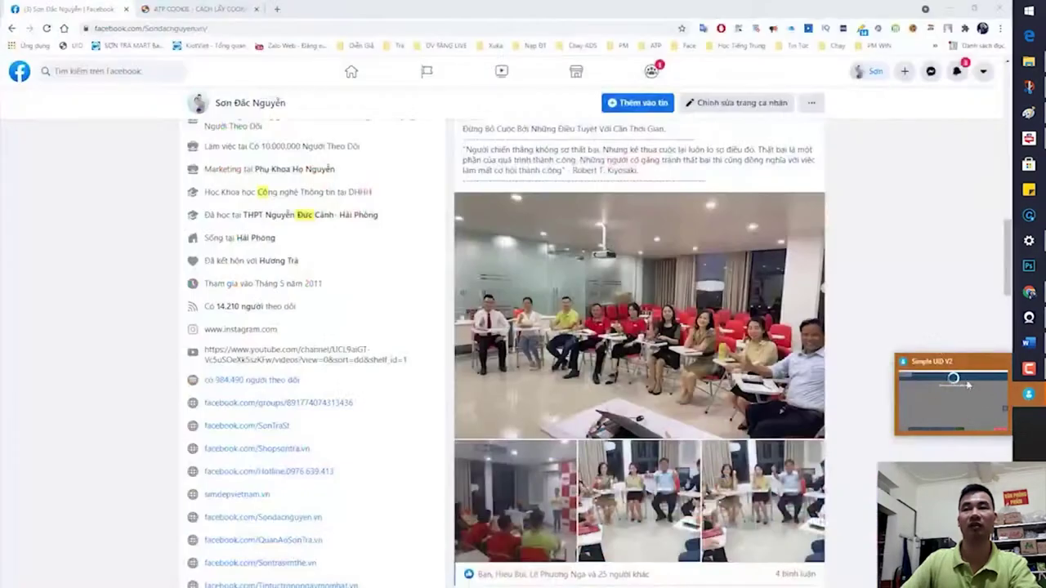
click(952, 360)
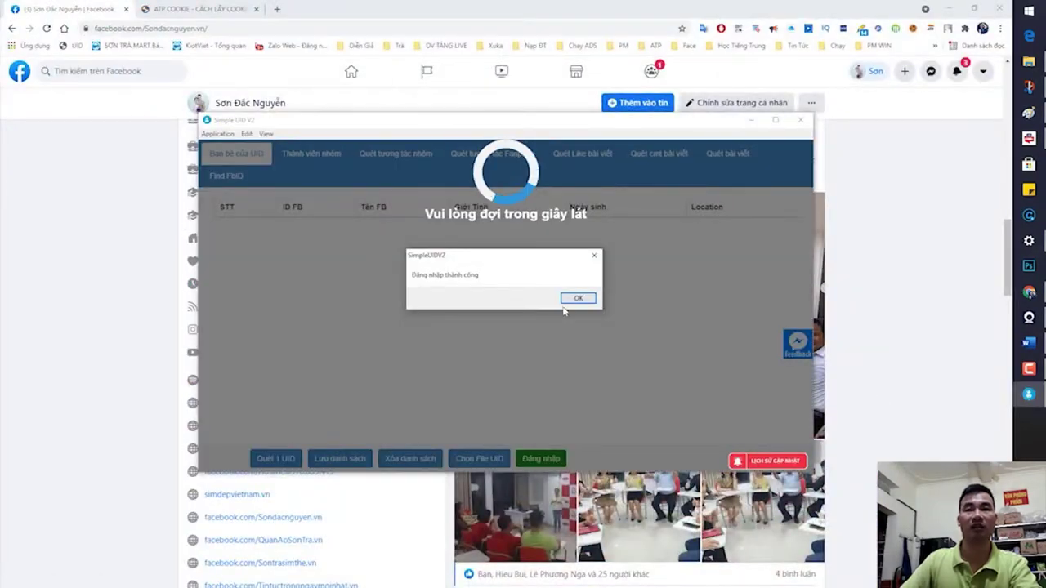
click(578, 299)
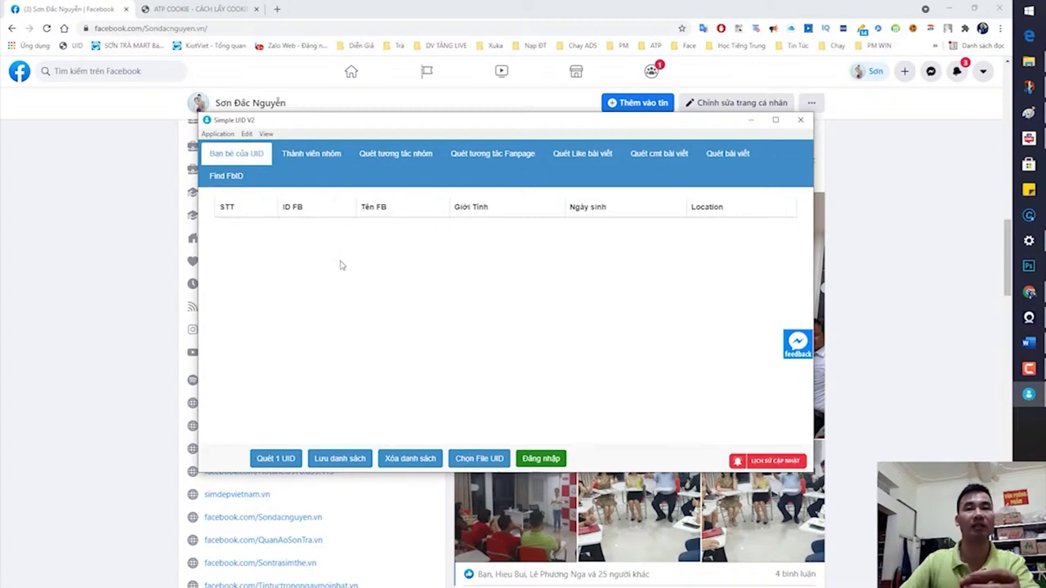
click(903, 172)
Browse the profile's Bạn bè list, including friends under Tỉnh/Thành phố hiện tại.
scroll(454, 255, down, 1)
scroll(454, 255, down, 15)
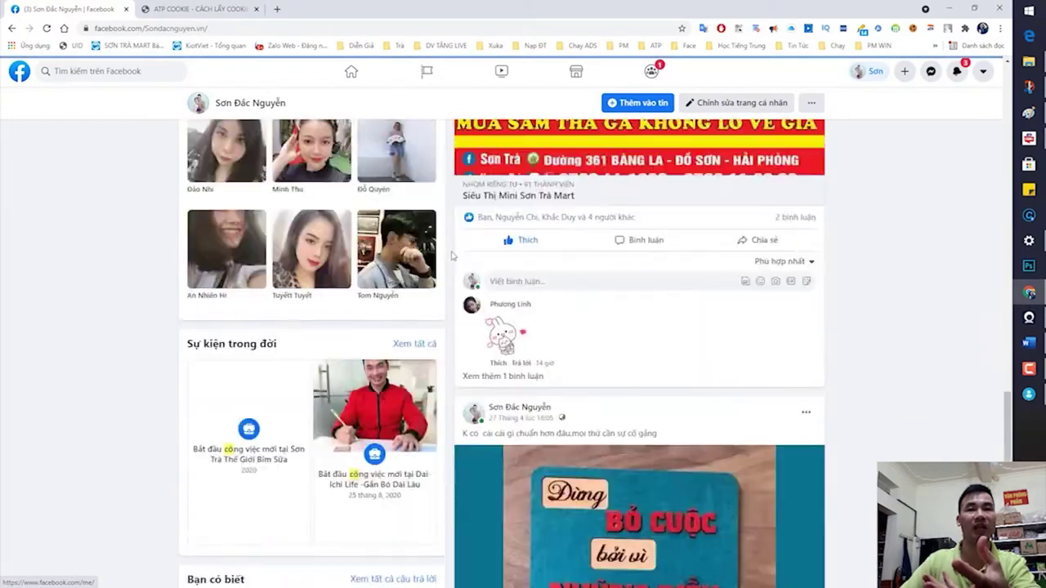
scroll(454, 255, up, 4)
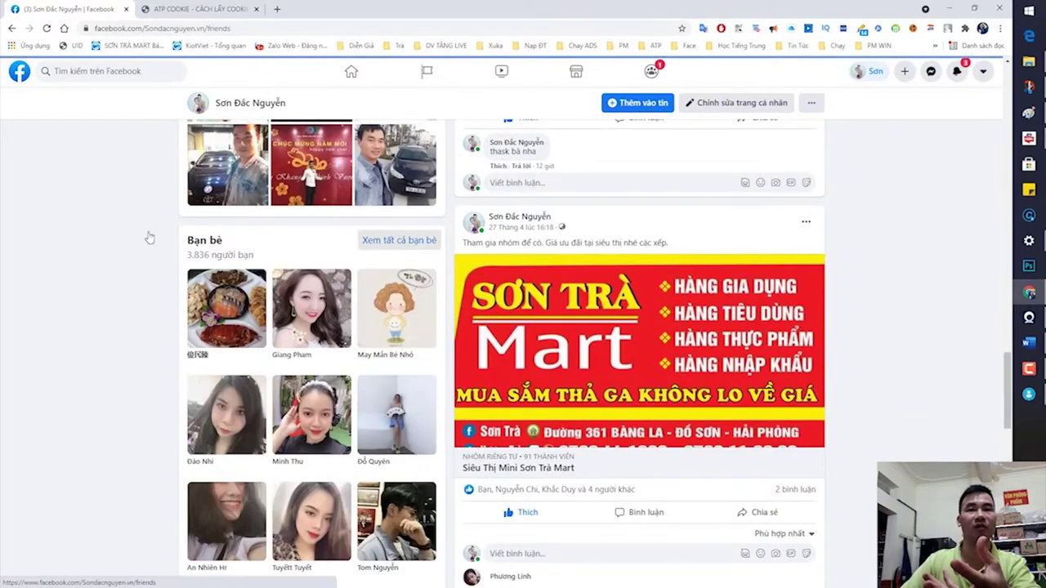
click(150, 237)
scroll(625, 229, down, 3)
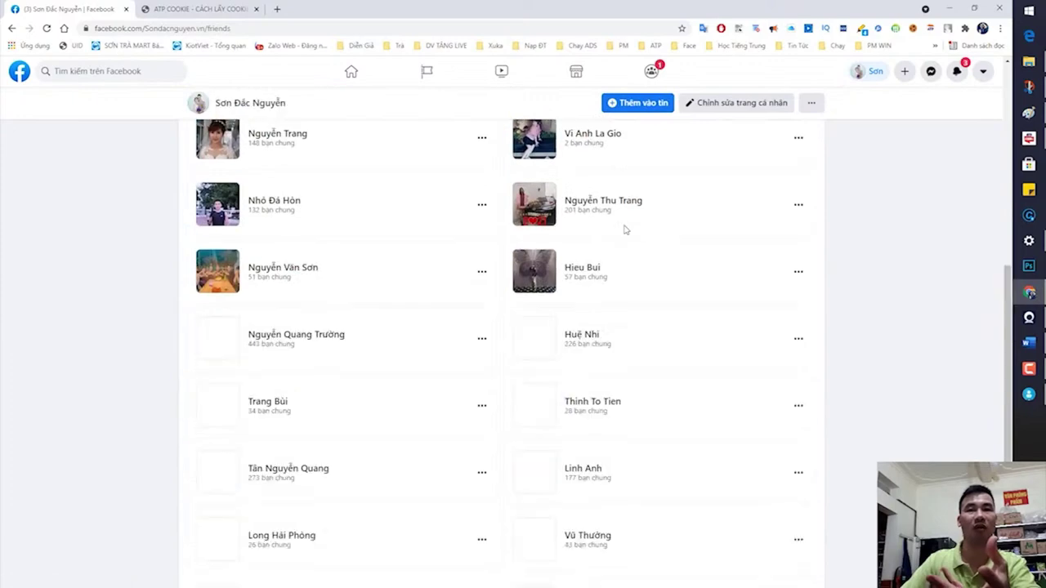
scroll(625, 229, up, 3)
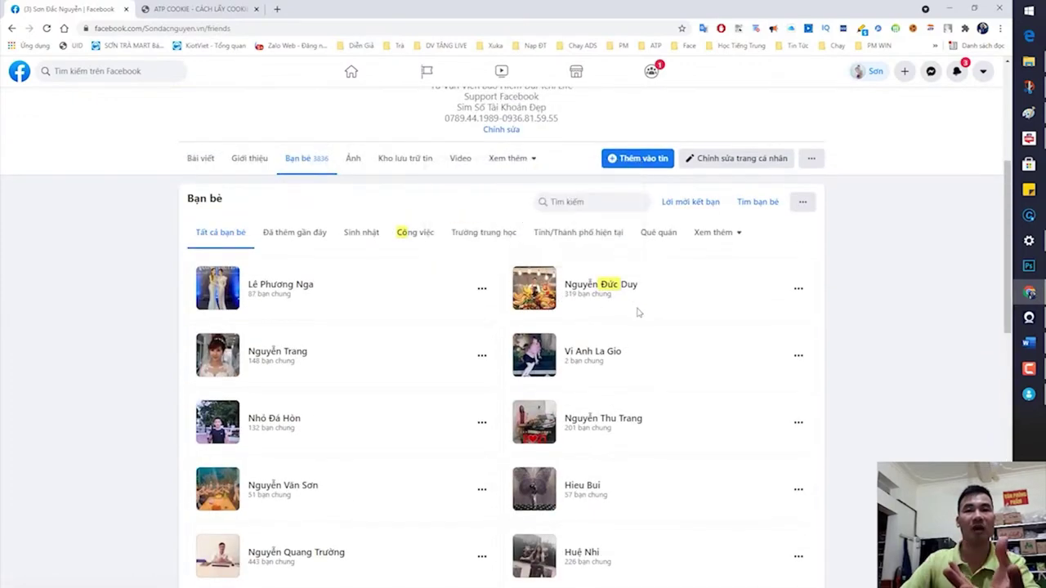
scroll(646, 316, down, 3)
scroll(736, 335, up, 3)
scroll(721, 329, down, 1)
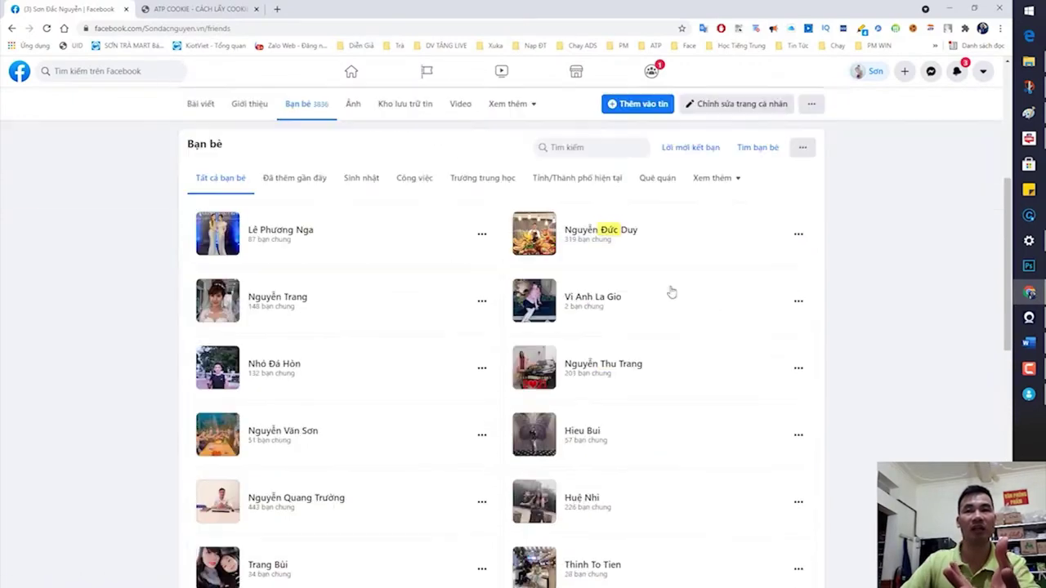
click(577, 181)
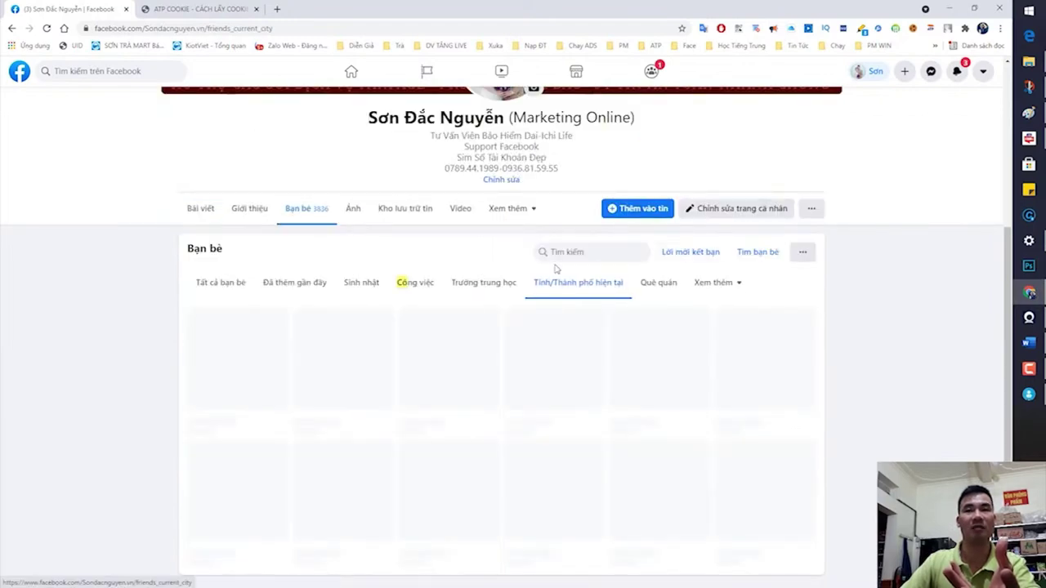
scroll(694, 319, down, 2)
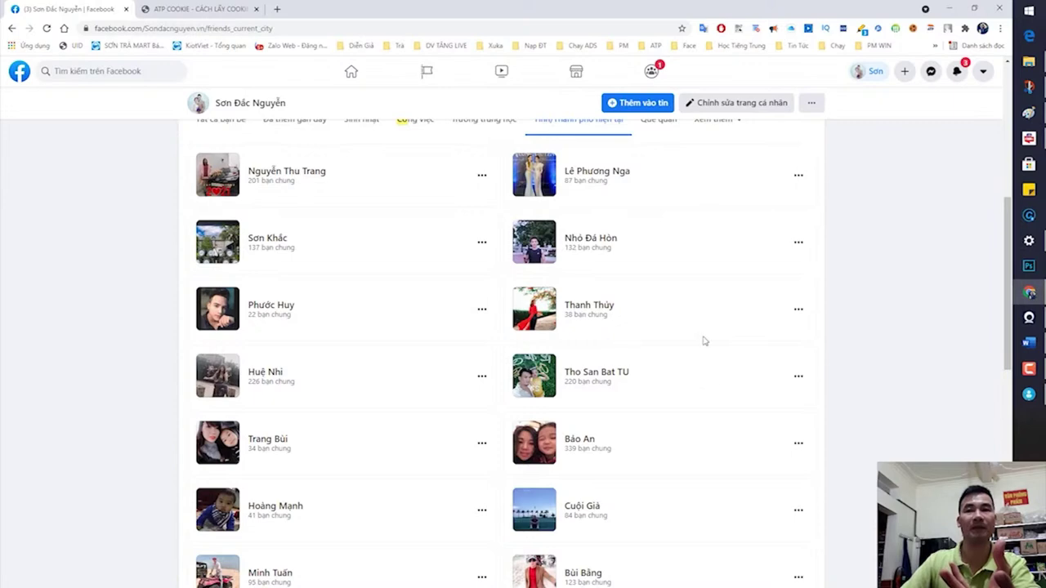
scroll(704, 341, down, 2)
scroll(536, 308, up, 3)
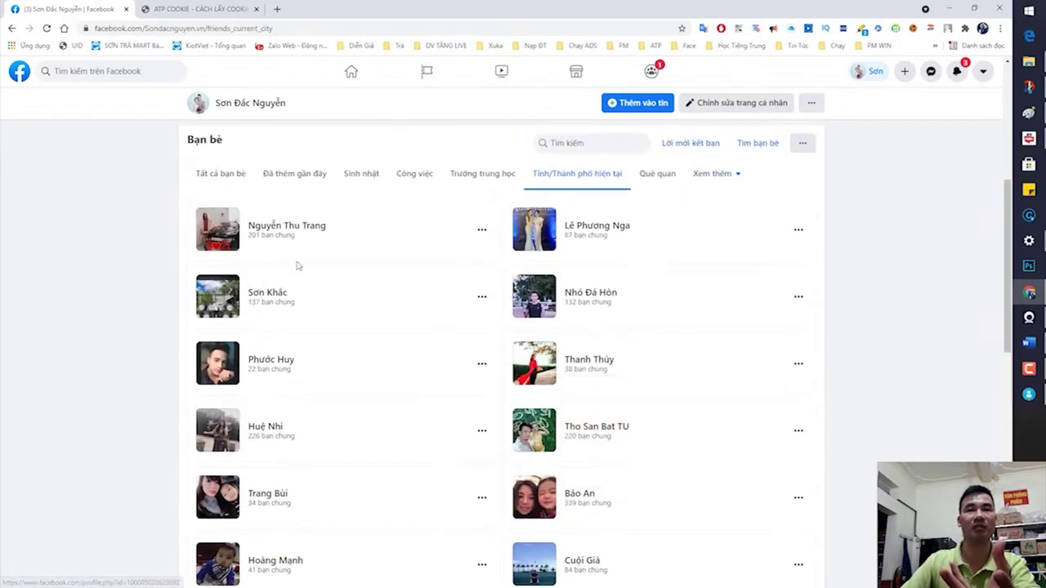
scroll(297, 266, up, 3)
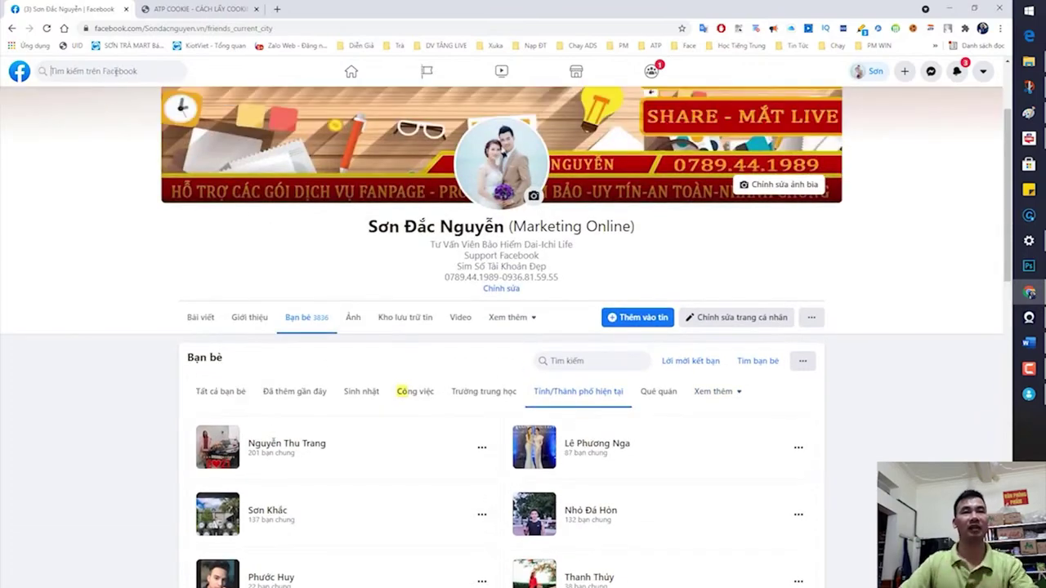
Open another person's profile from recent searches, select its URL, and open a new tab.
click(127, 71)
click(114, 124)
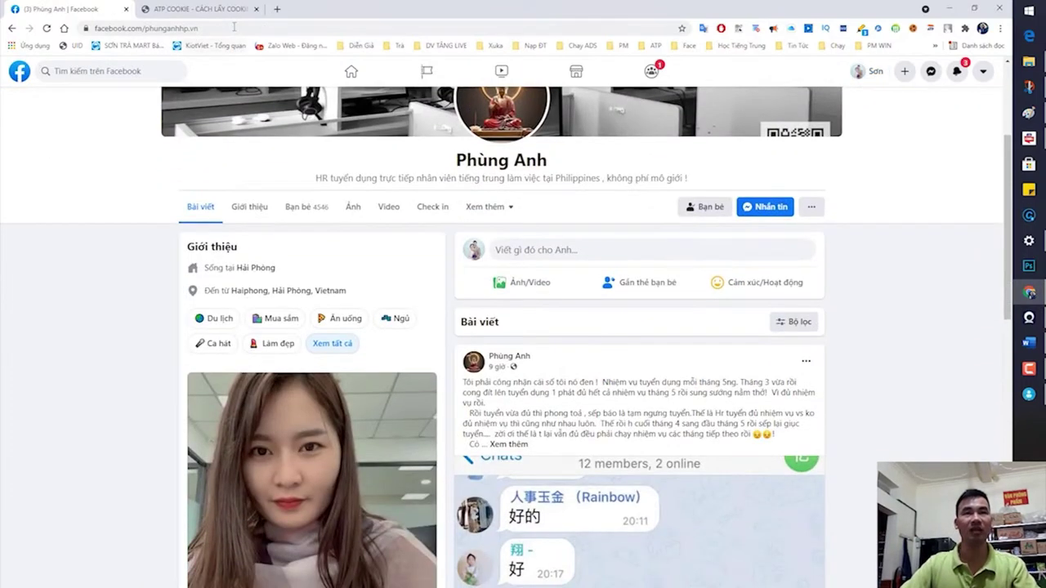
click(227, 28)
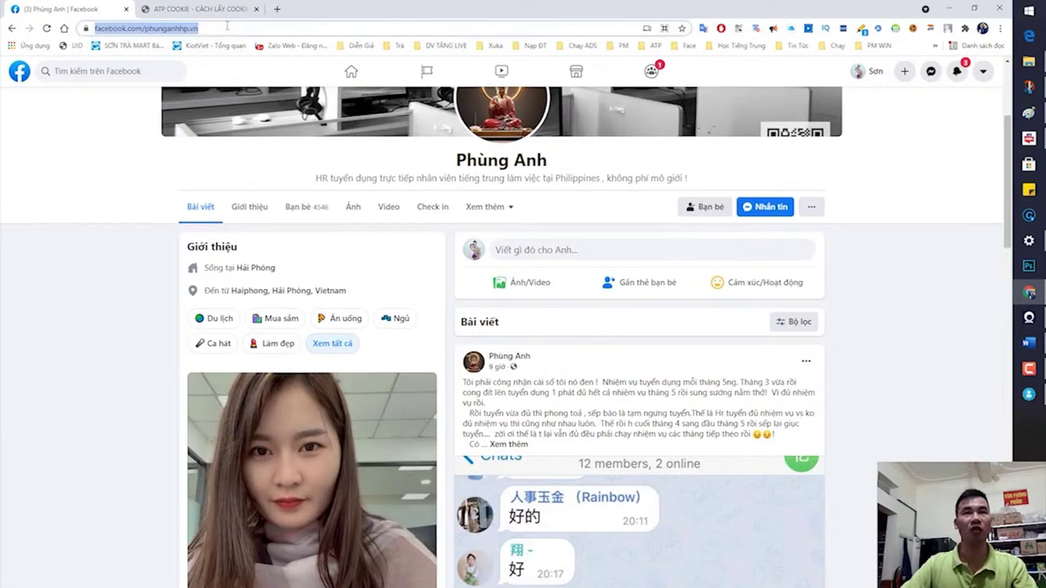
click(276, 8)
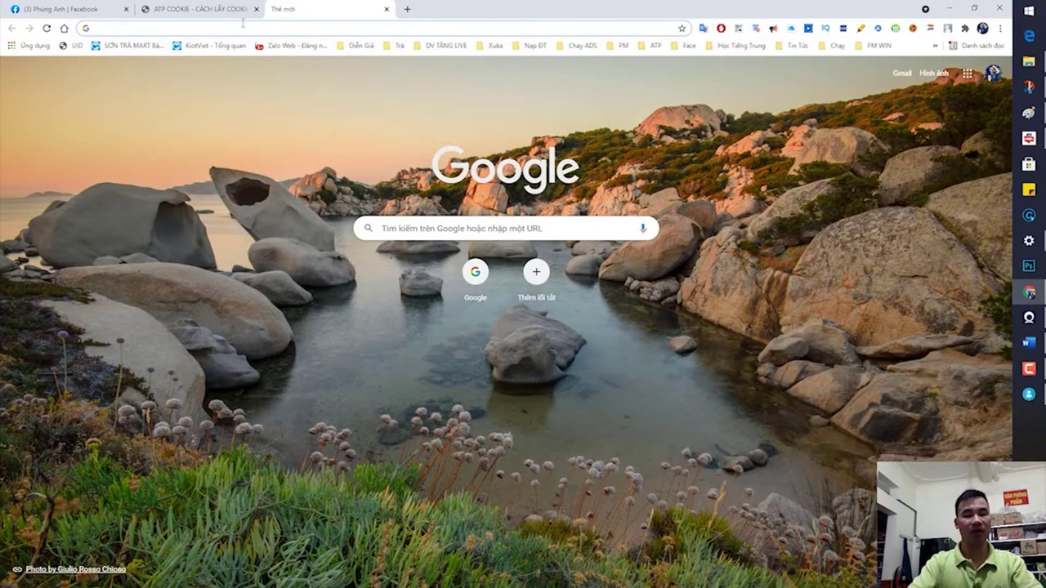
Search Google for 'uid facebook' and open the Find UID site.
text(uid)
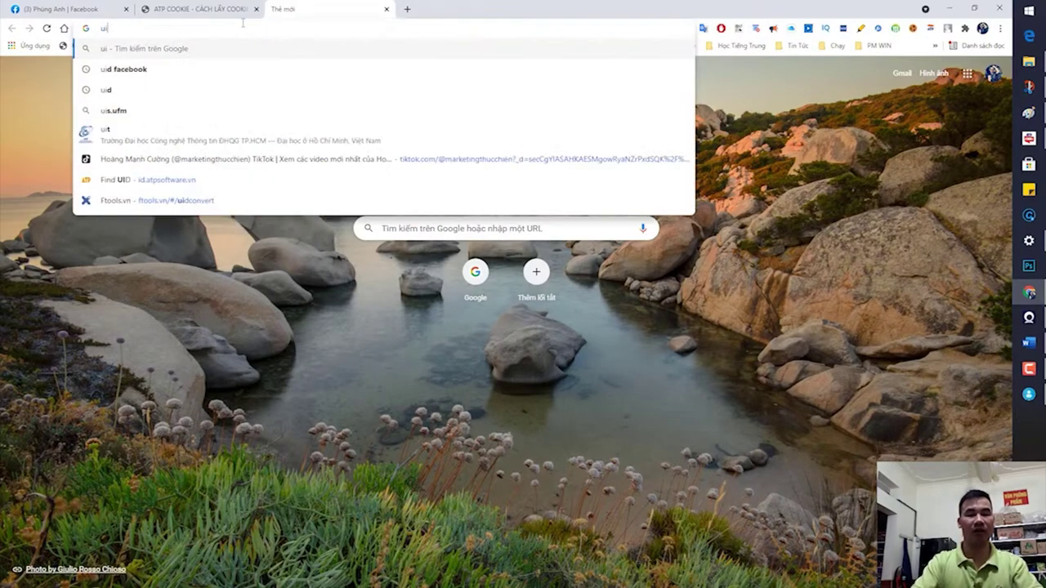
key(Down)
key(Down)
key(Up)
key(Return)
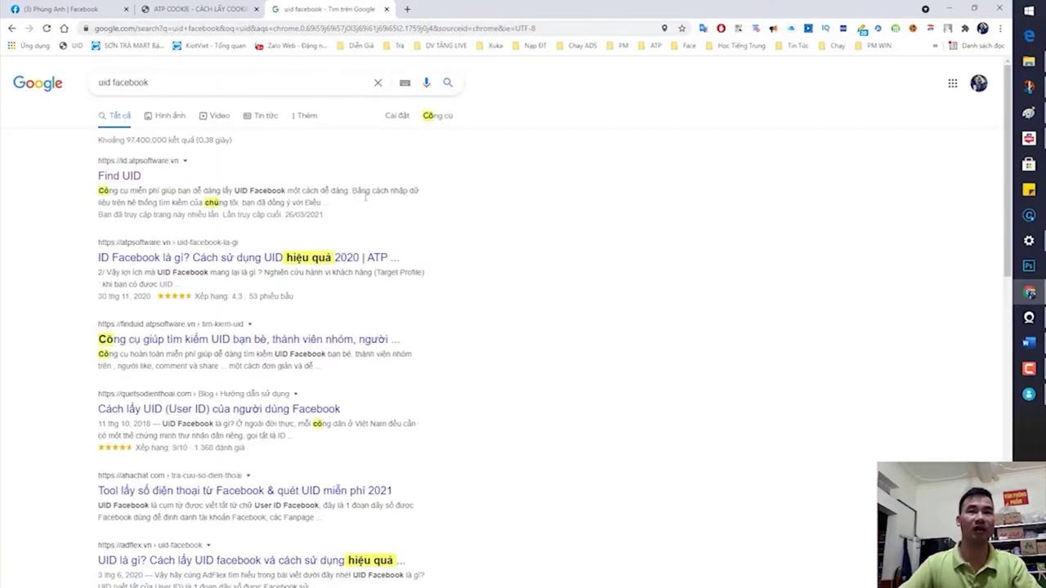
click(121, 177)
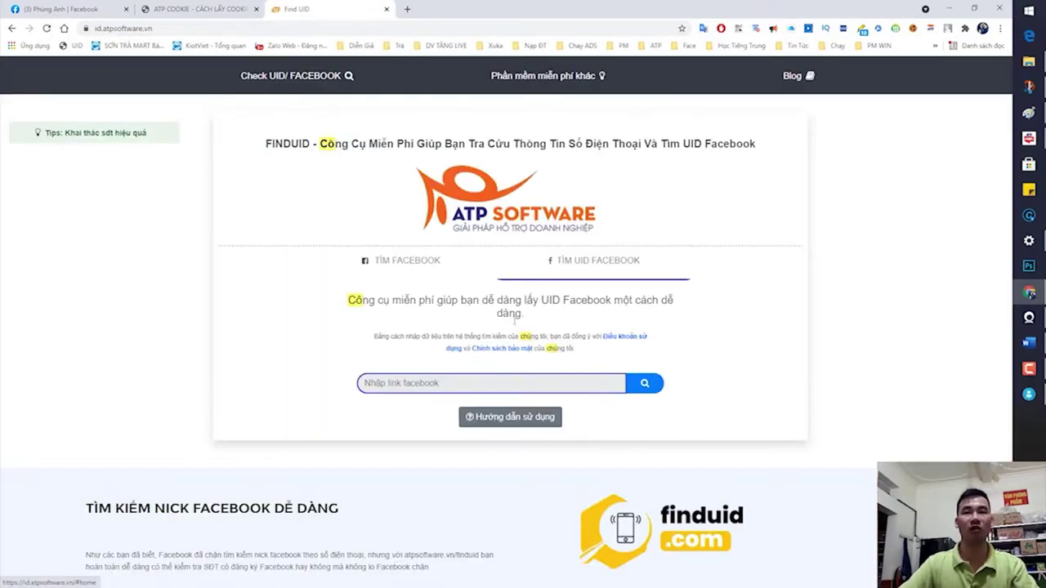
Look up the profile link's numeric UID and select the returned number.
click(475, 383)
click(663, 385)
scroll(634, 417, down, 1)
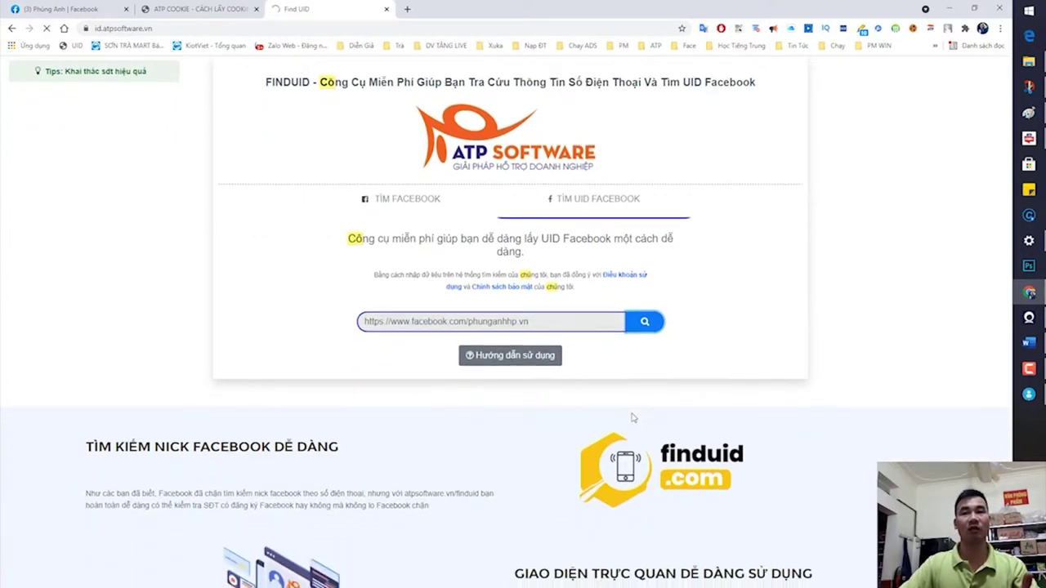
scroll(548, 400, down, 1)
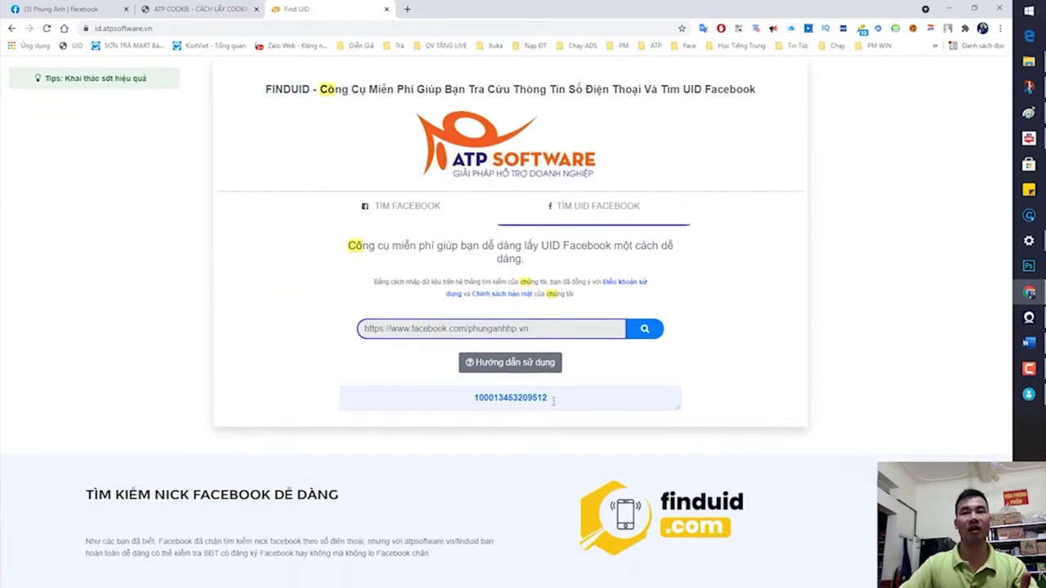
drag(555, 400, 456, 401)
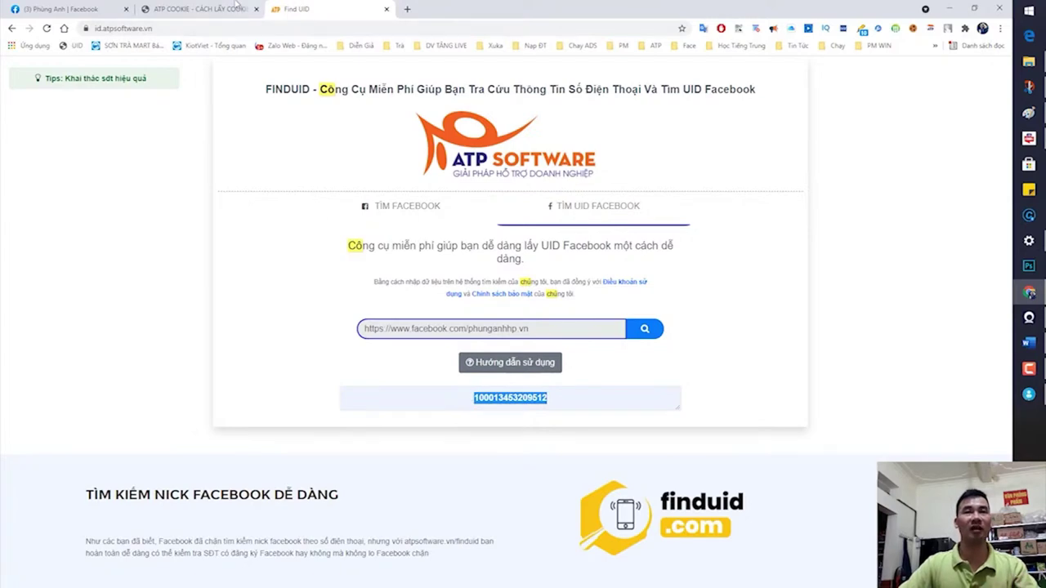
click(62, 7)
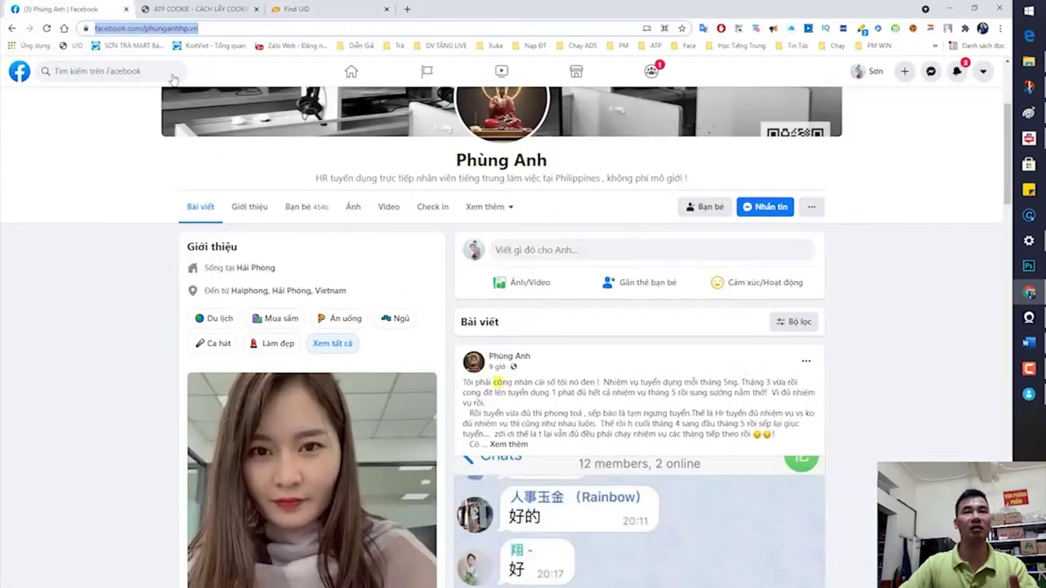
Check the profile's id, then bring Simple UID V2 to the front.
click(74, 45)
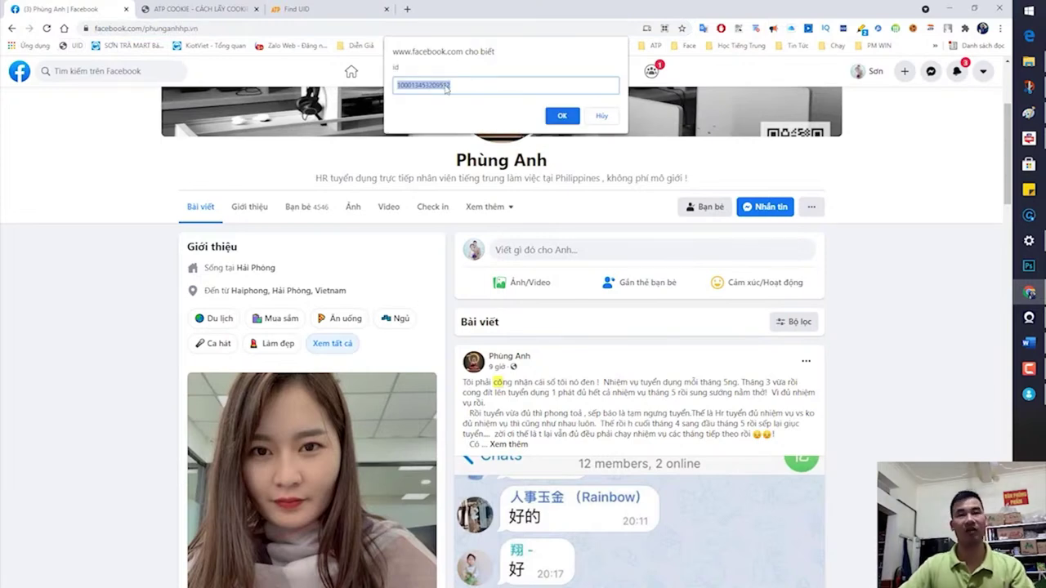
click(219, 6)
scroll(467, 508, down, 1)
scroll(467, 507, down, 5)
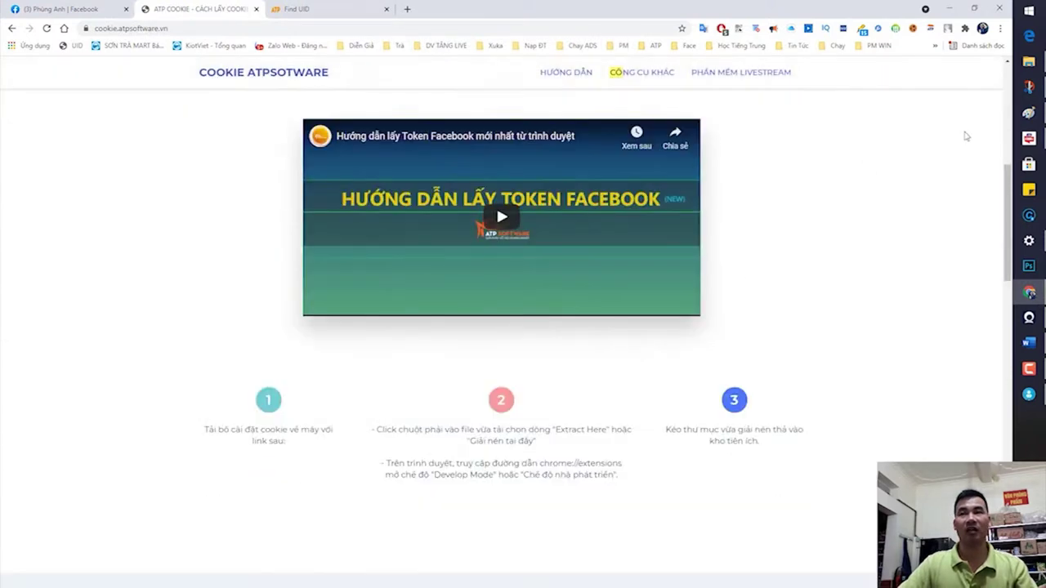
click(1028, 395)
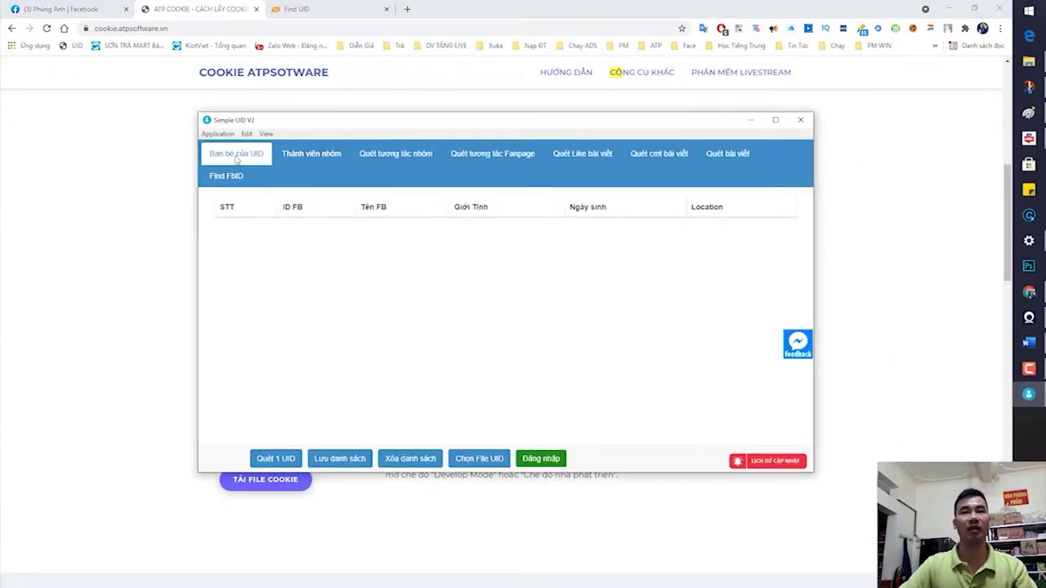
Enter the profile's UID in the 'Quét 1 UID' prompt and submit it to scan friends.
click(282, 460)
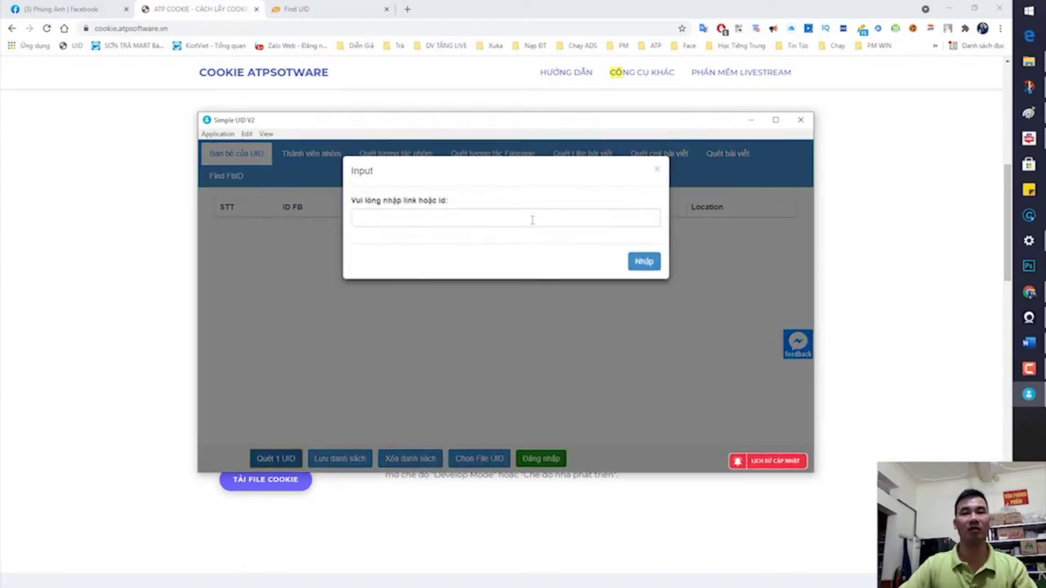
click(433, 220)
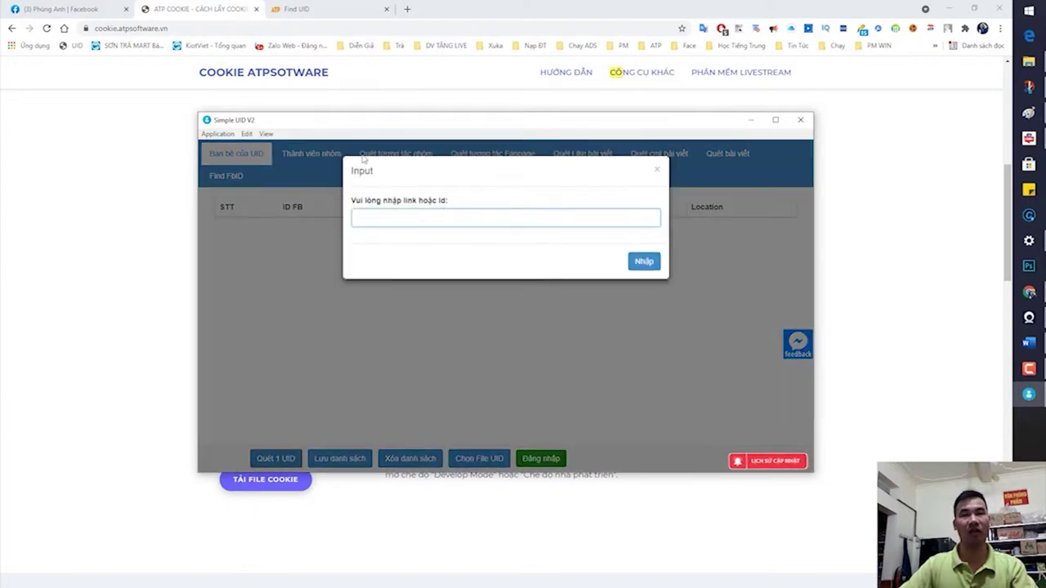
click(51, 7)
click(197, 28)
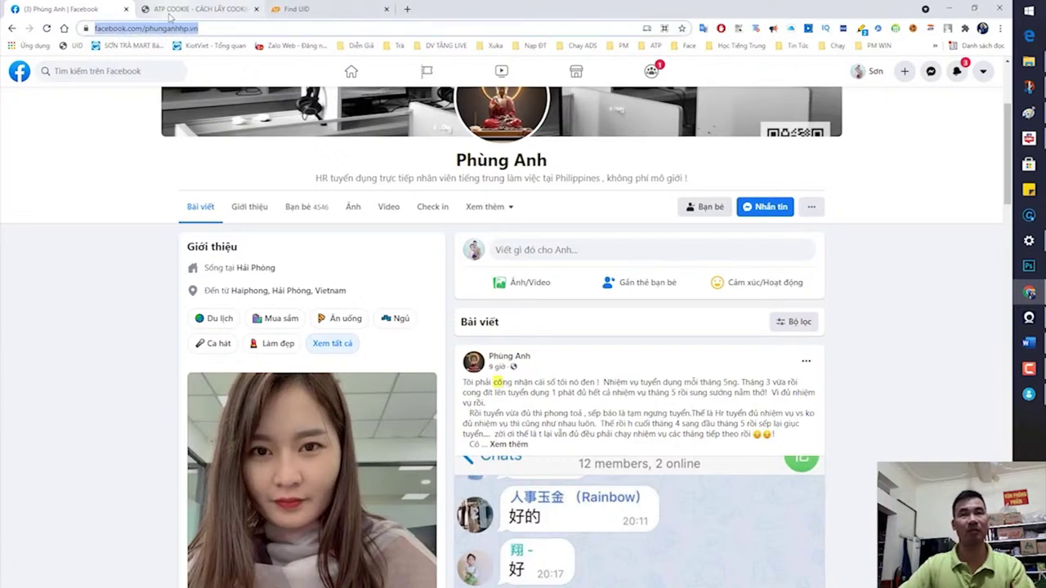
click(173, 8)
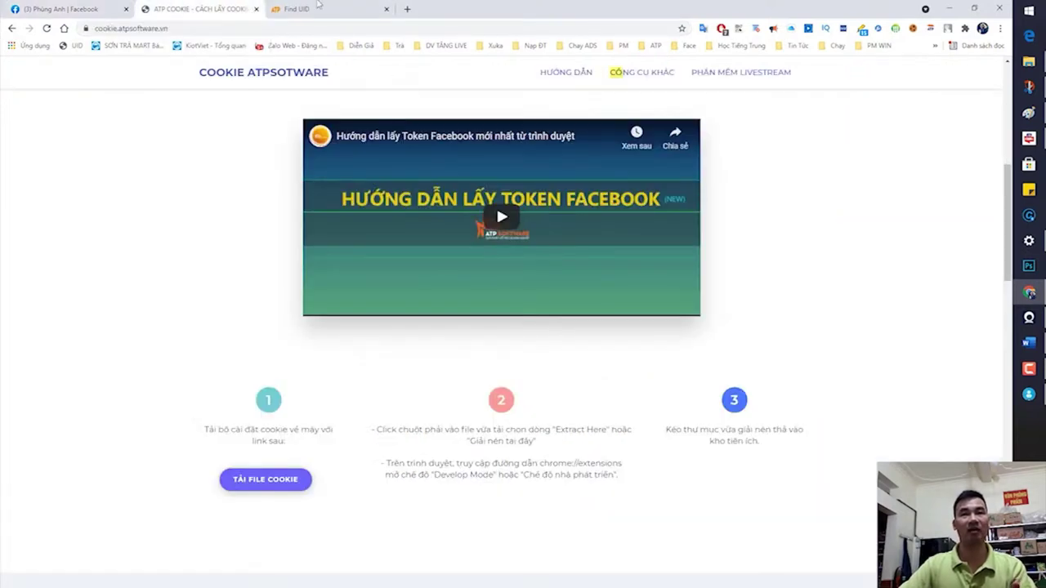
click(282, 9)
click(256, 9)
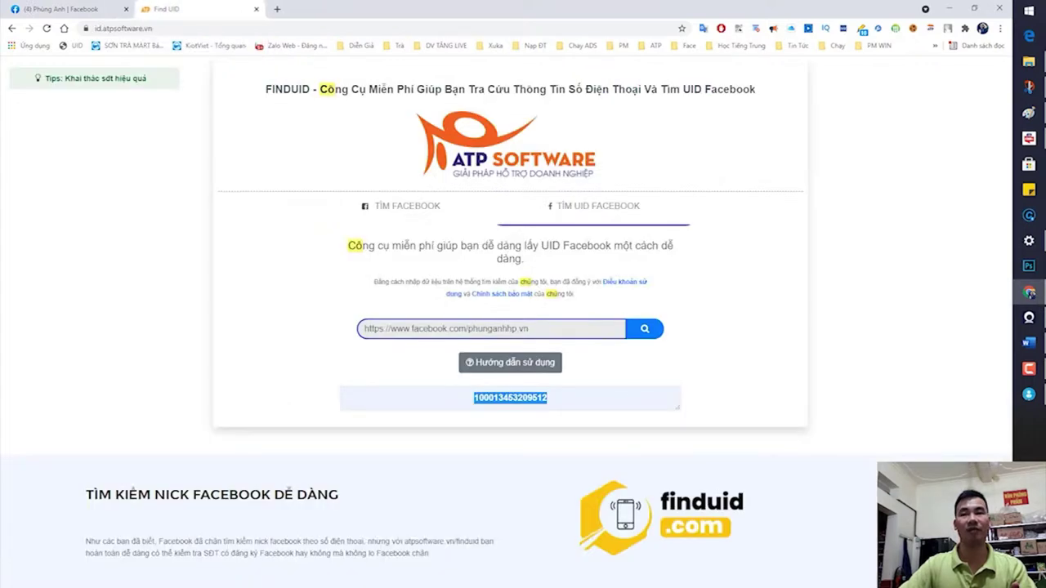
click(1029, 394)
click(644, 260)
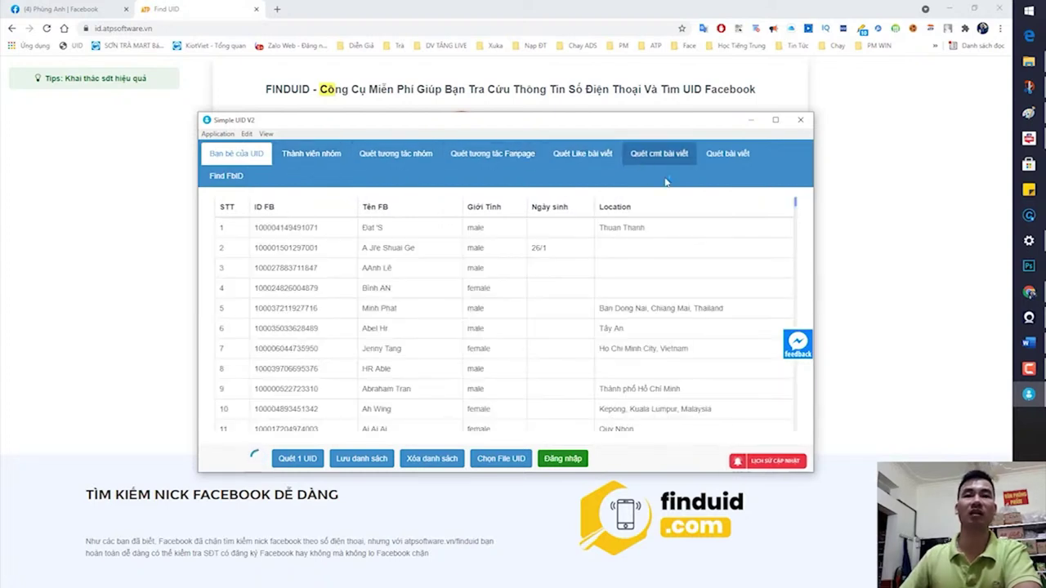
Dismiss the Done message for the 4224 scanned UIDs, review the table, and choose 'Lưu danh sách'.
scroll(656, 311, down, 4)
scroll(703, 278, down, 2)
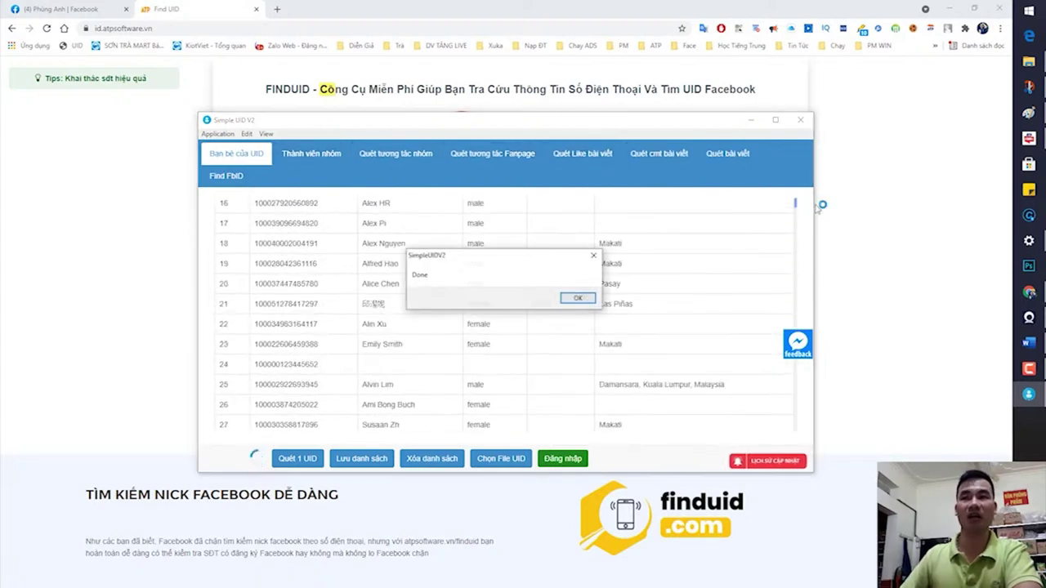
key(Return)
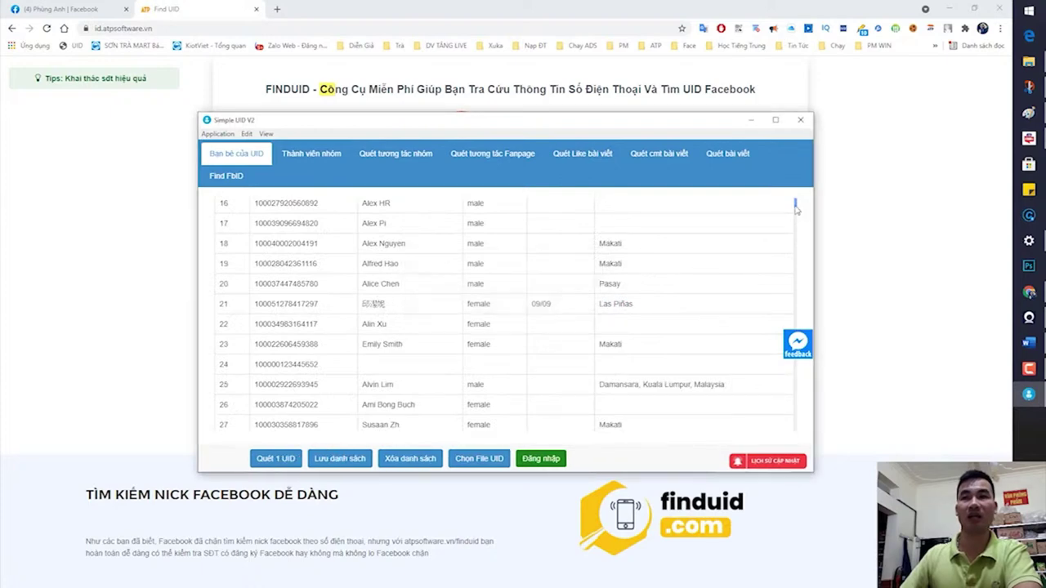
drag(796, 208, 807, 455)
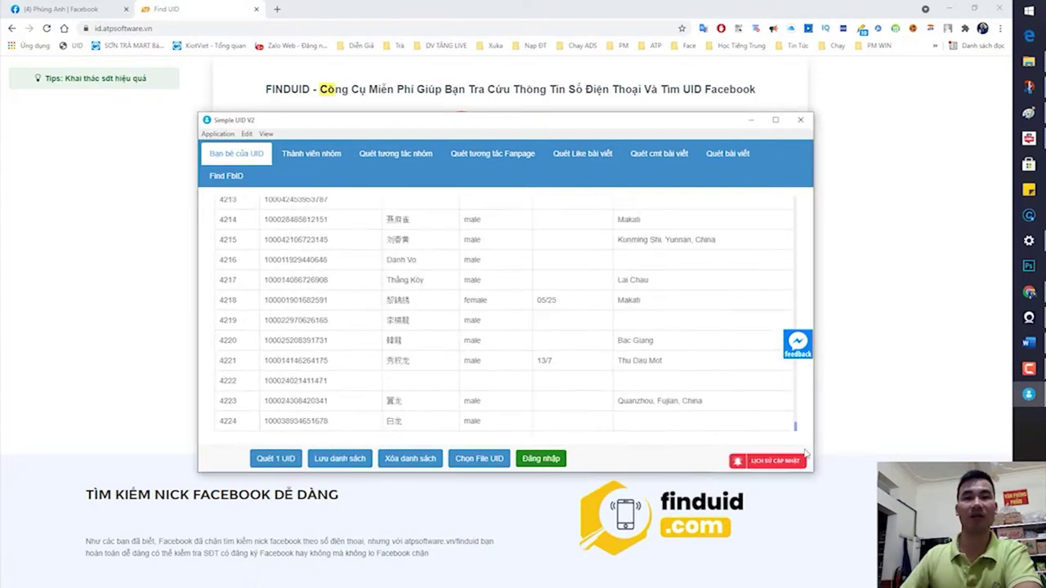
scroll(523, 381, up, 20)
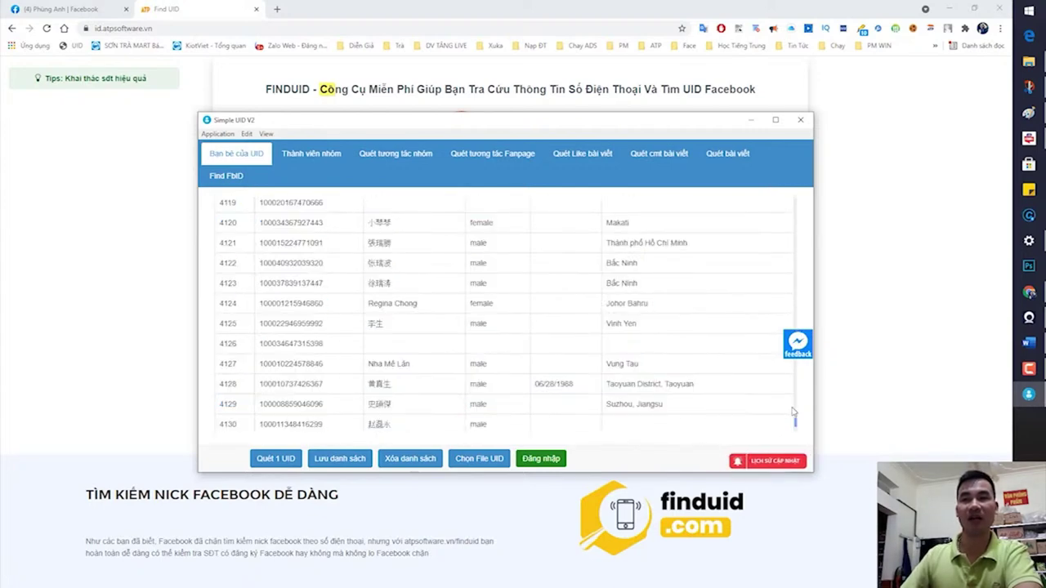
drag(797, 406, 792, 200)
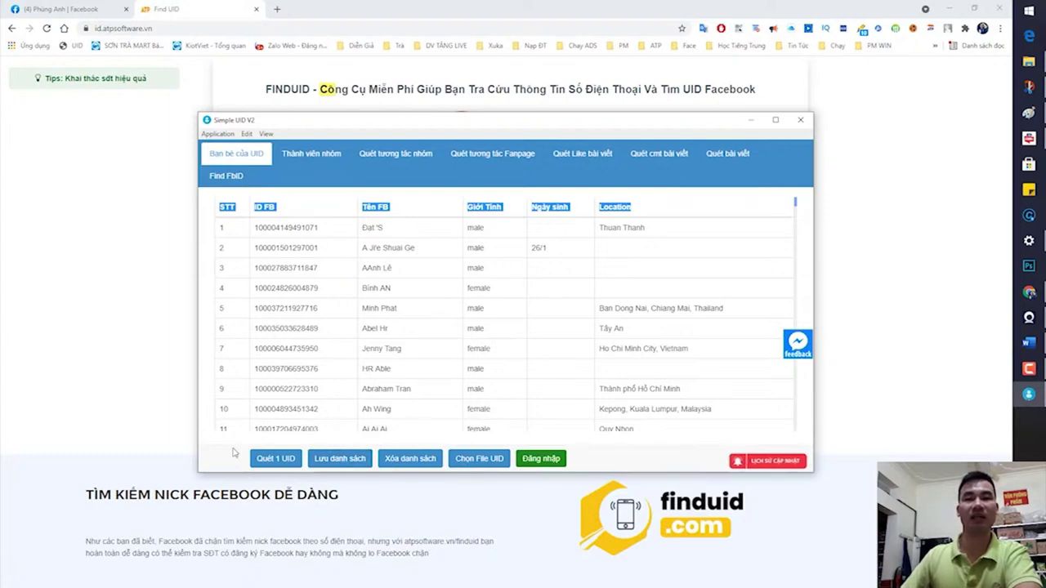
click(340, 458)
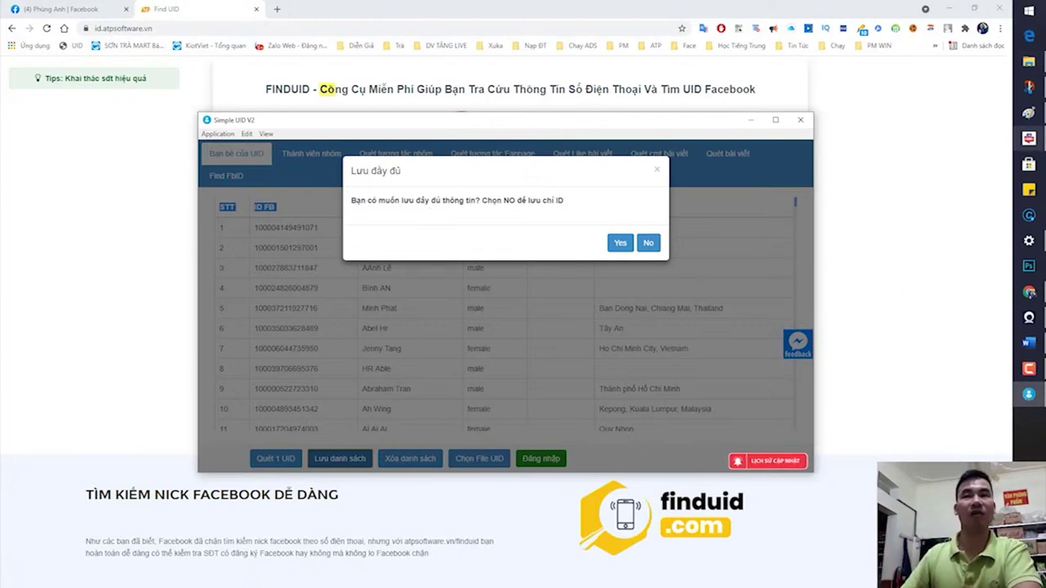
Save only the IDs as text file KHTN and acknowledge the success message.
mouse_move(1028, 113)
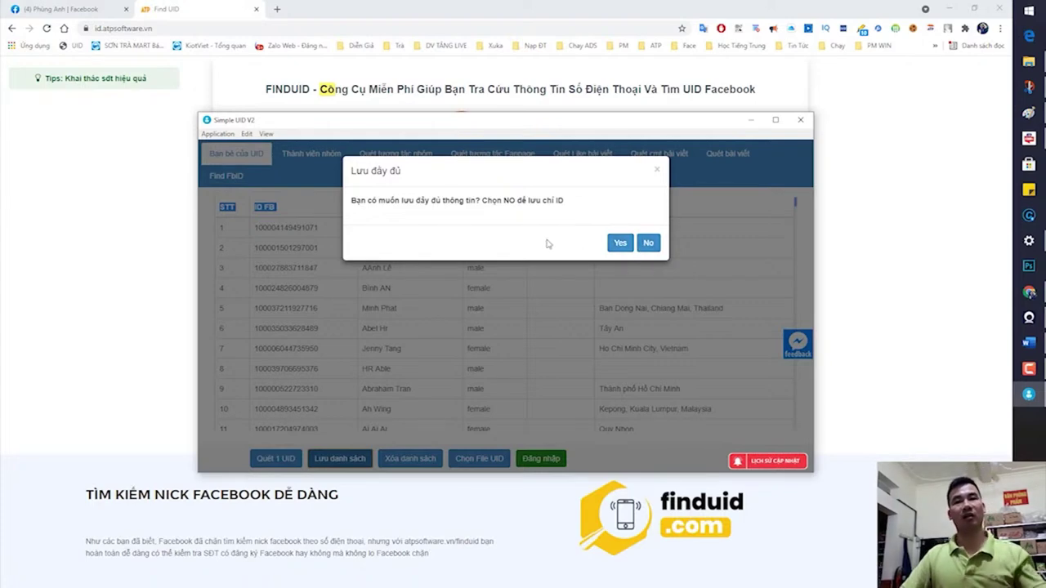
click(649, 244)
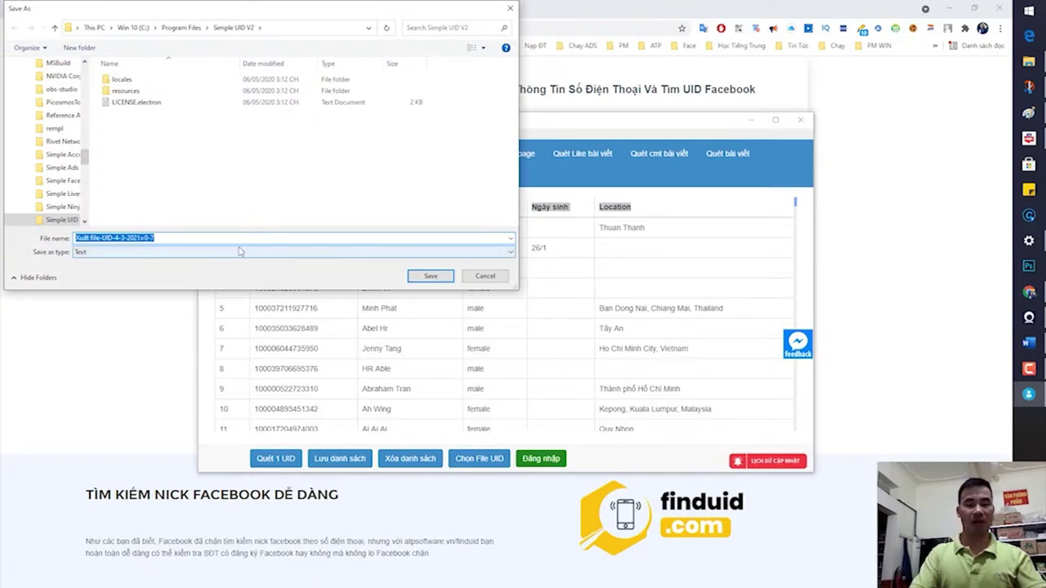
text(KHTN)
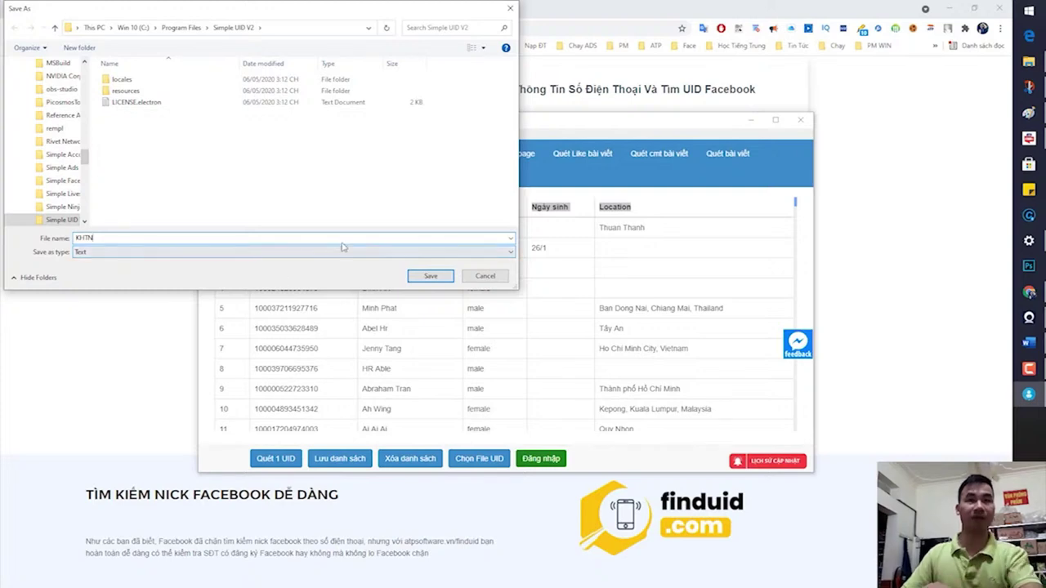
click(414, 276)
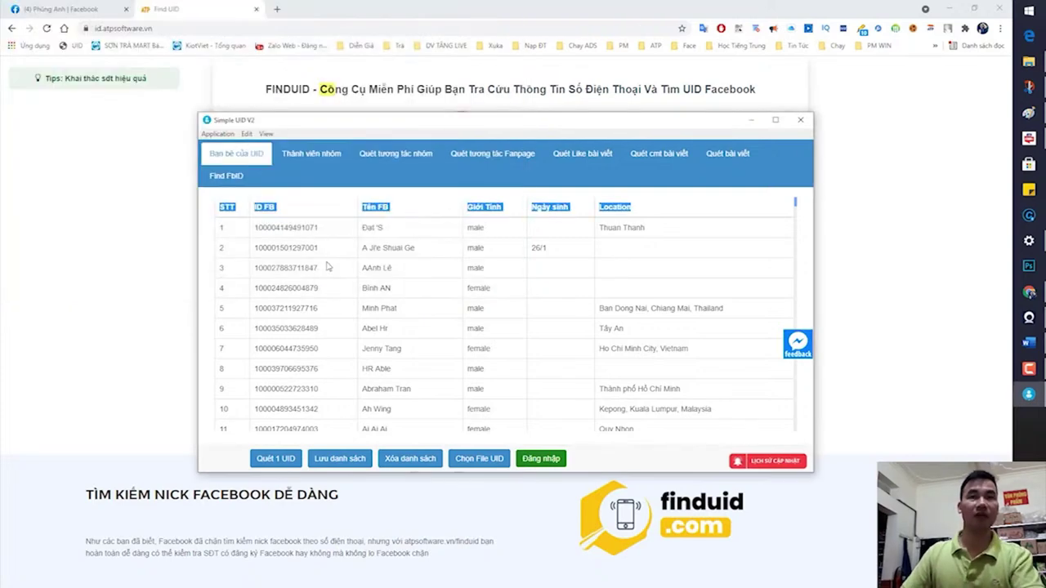
click(578, 297)
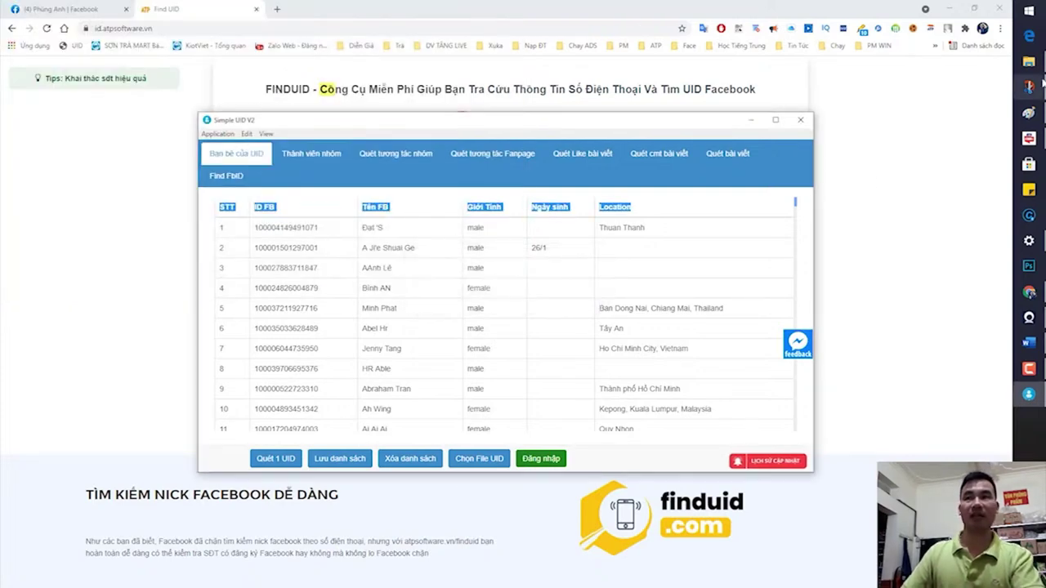
click(1031, 64)
Navigate File Explorer to C:\Program Files\Simple UID V2.
scroll(37, 237, down, 1)
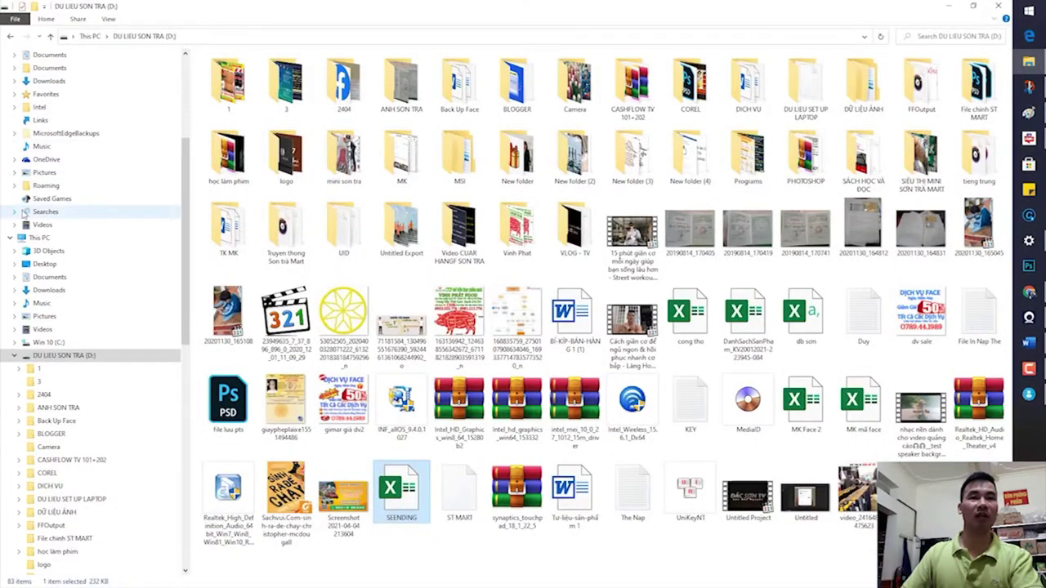
click(37, 236)
click(238, 160)
double_click(238, 160)
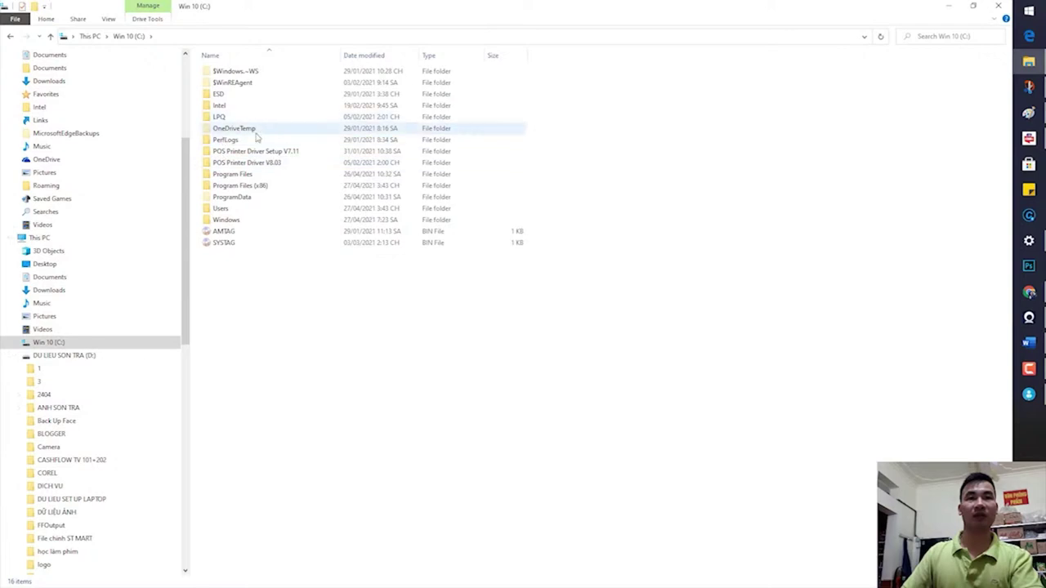
double_click(232, 174)
scroll(351, 245, down, 3)
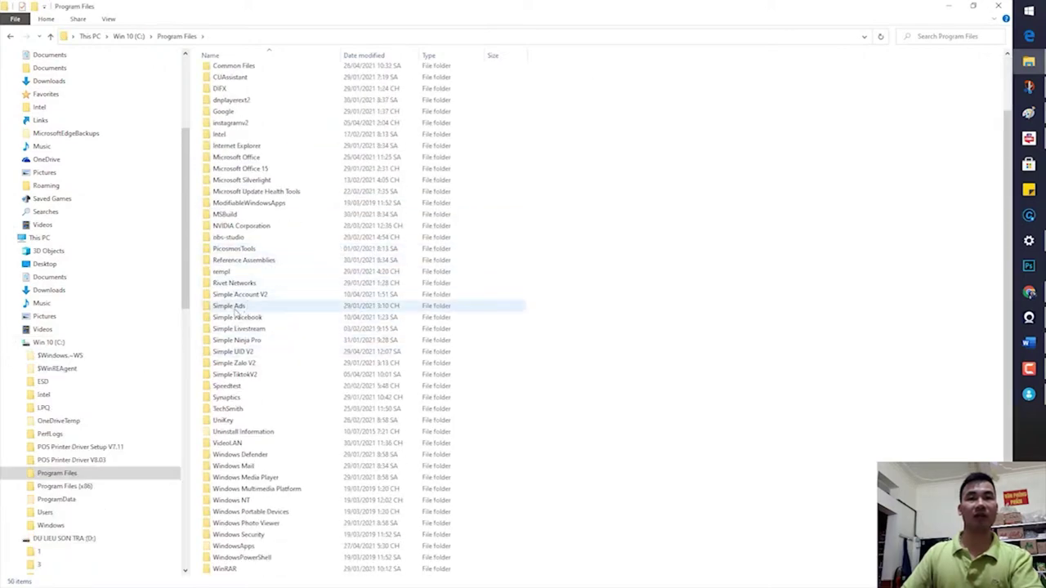
click(254, 353)
double_click(254, 352)
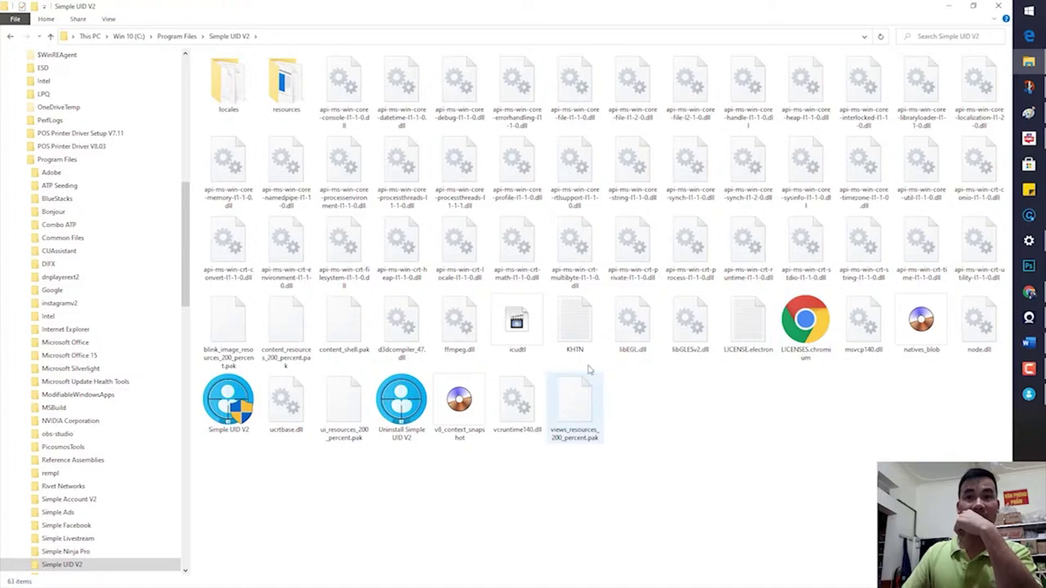
Open KHTN in Notepad to check the UIDs, then minimize Notepad and Explorer.
click(571, 329)
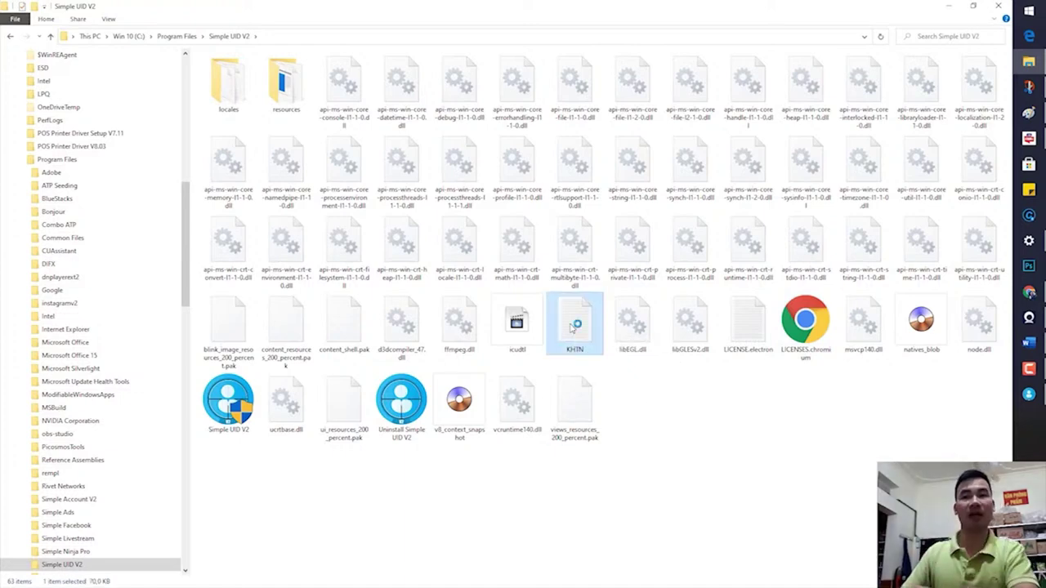
double_click(574, 327)
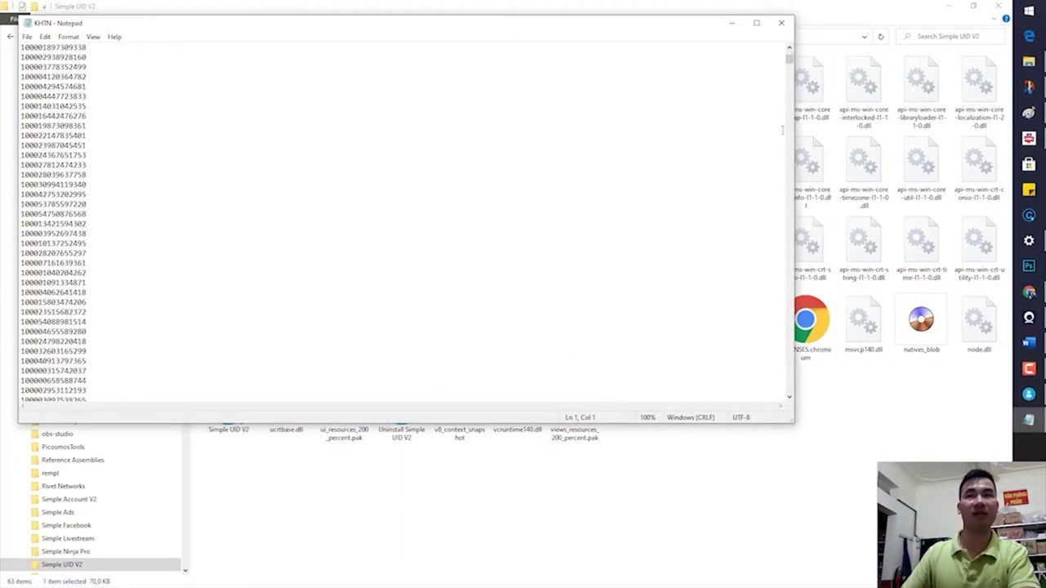
drag(789, 56, 755, 37)
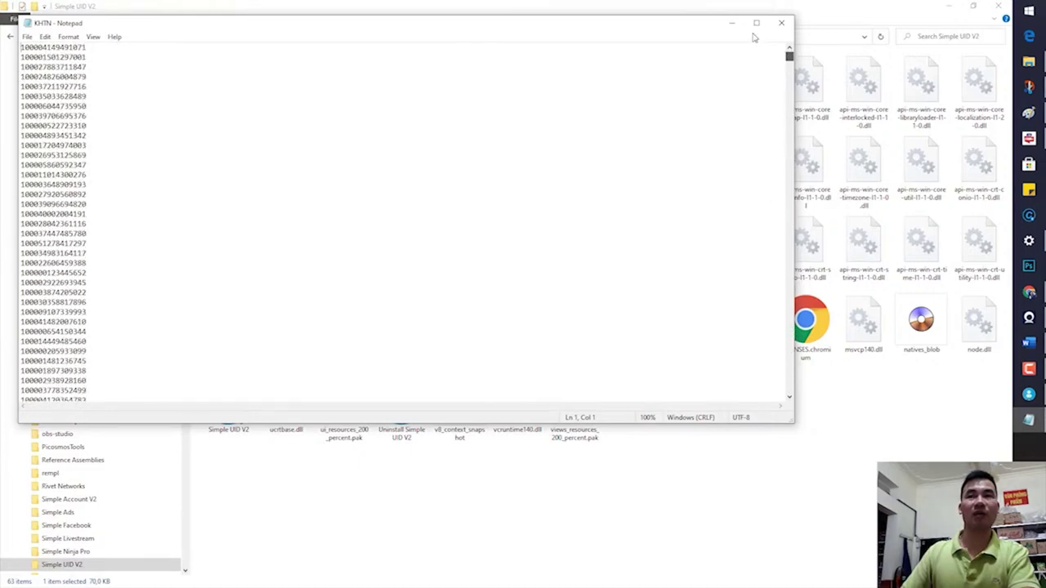
click(731, 23)
click(948, 7)
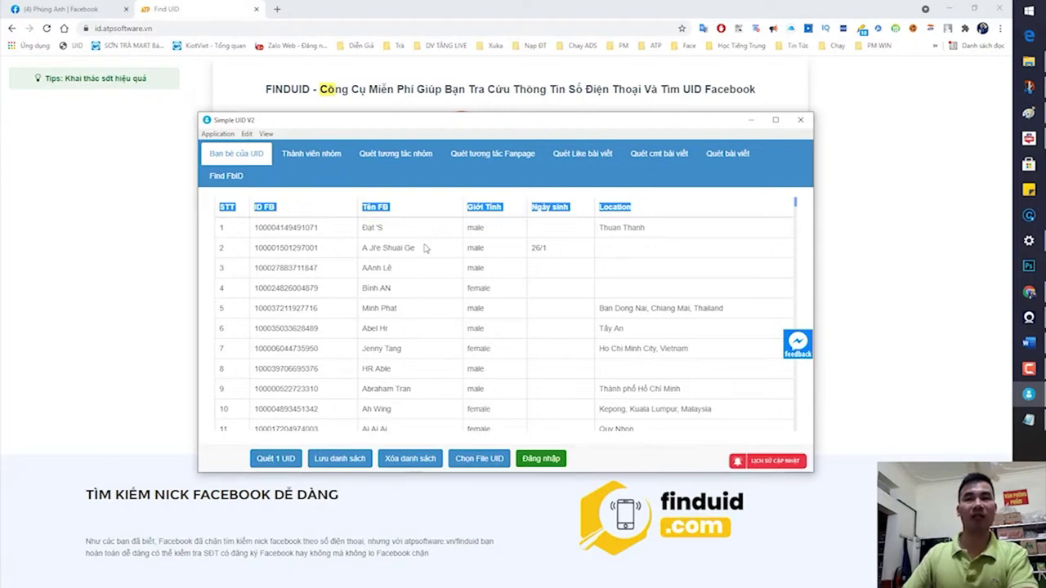
Switch to Chrome's Facebook profile tab and click into the Facebook search box.
scroll(503, 286, down, 1)
scroll(518, 287, up, 1)
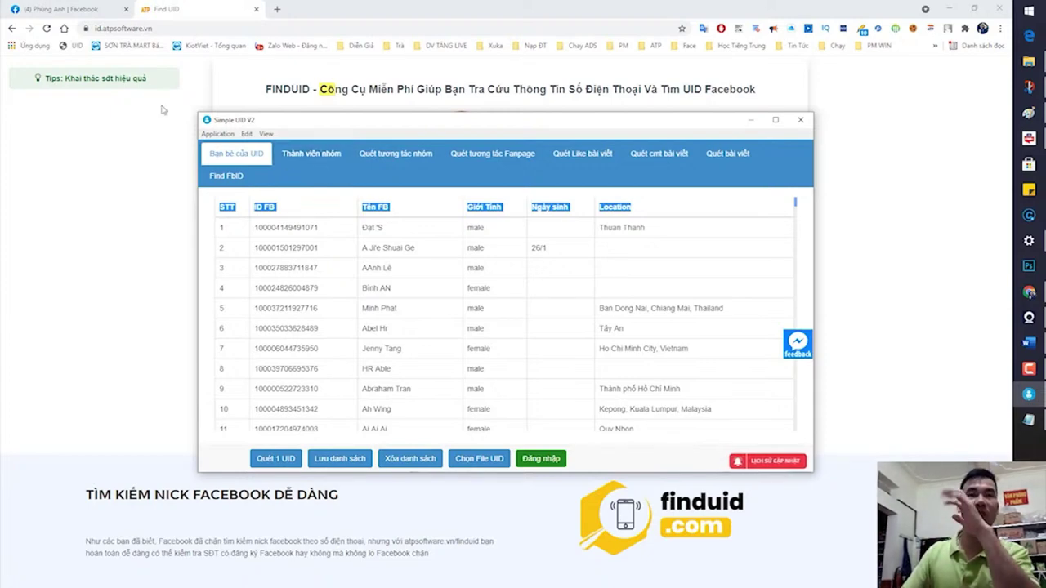
key(alt+Tab)
key(ctrl+shift+Tab)
click(150, 78)
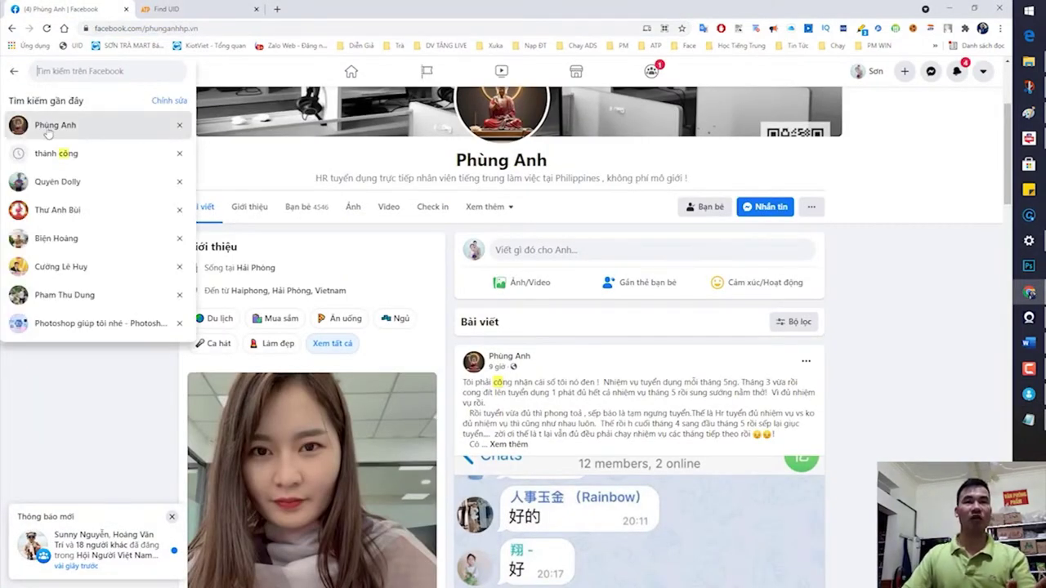
Scroll up and down through the Facebook profile page.
scroll(646, 413, down, 5)
scroll(645, 413, down, 15)
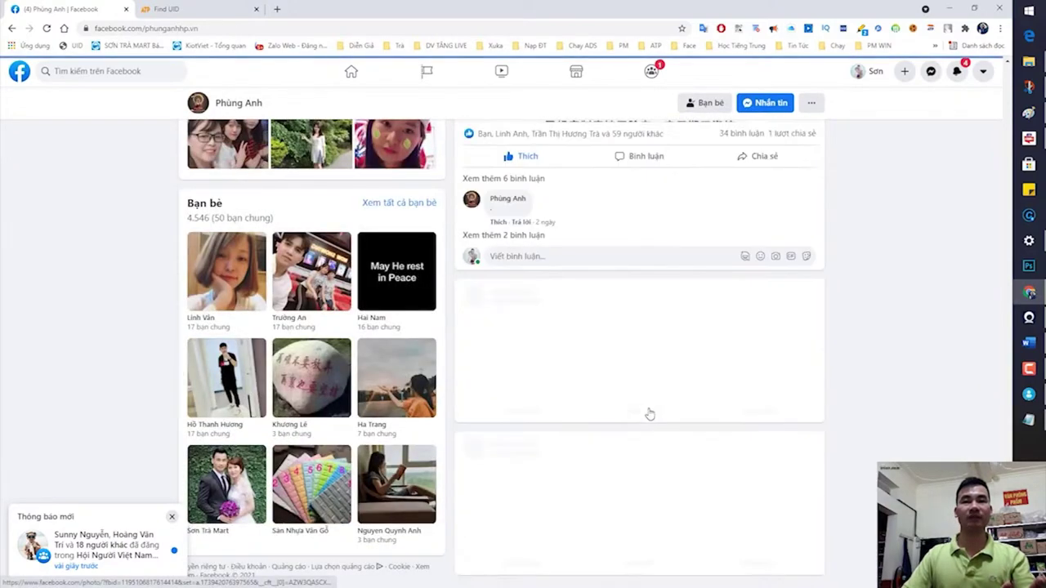
scroll(687, 417, up, 15)
scroll(725, 423, down, 6)
scroll(725, 425, down, 1)
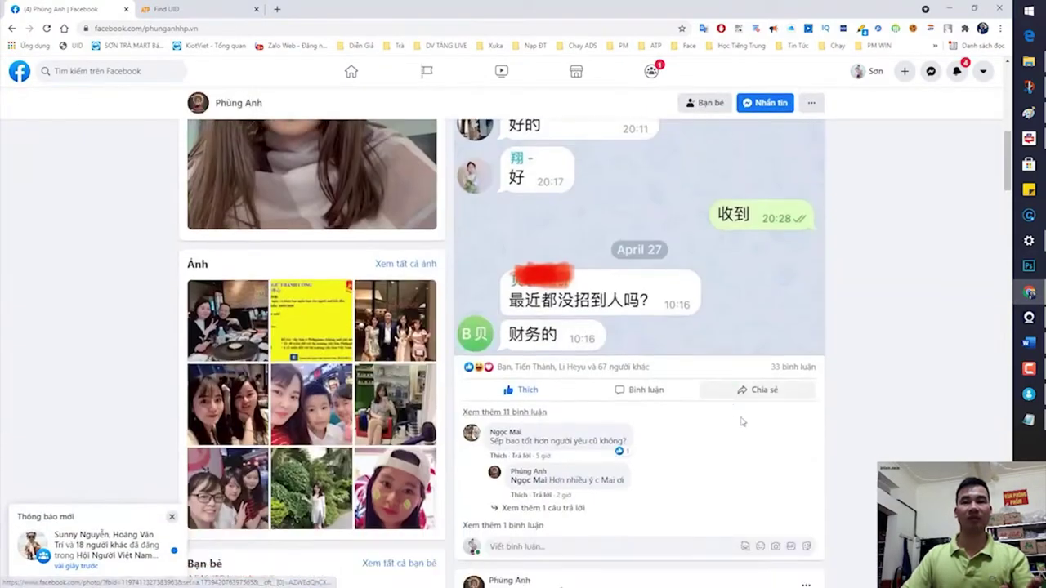
scroll(742, 420, up, 7)
scroll(746, 417, down, 1)
scroll(746, 418, down, 15)
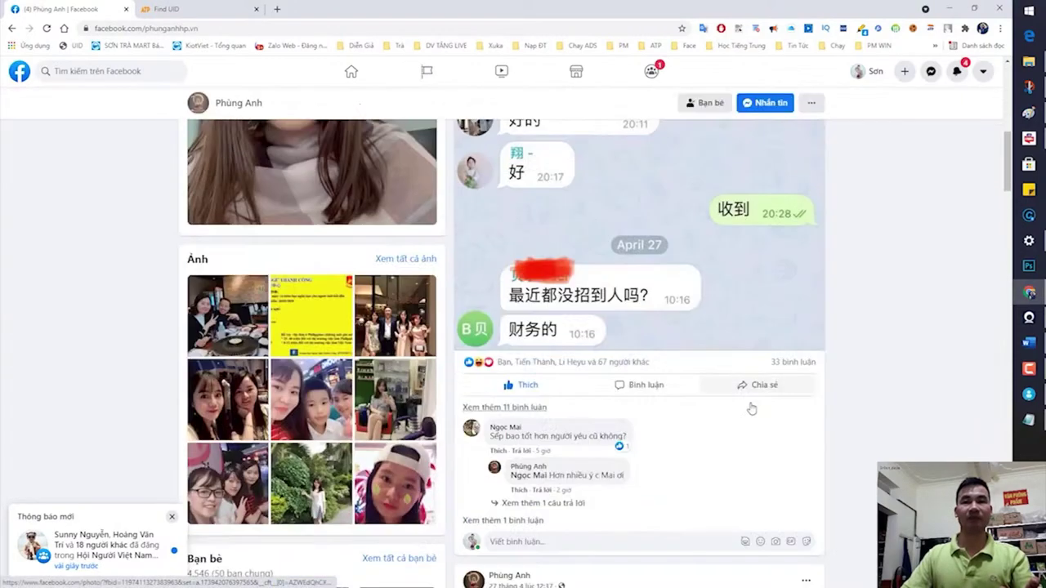
scroll(759, 403, down, 12)
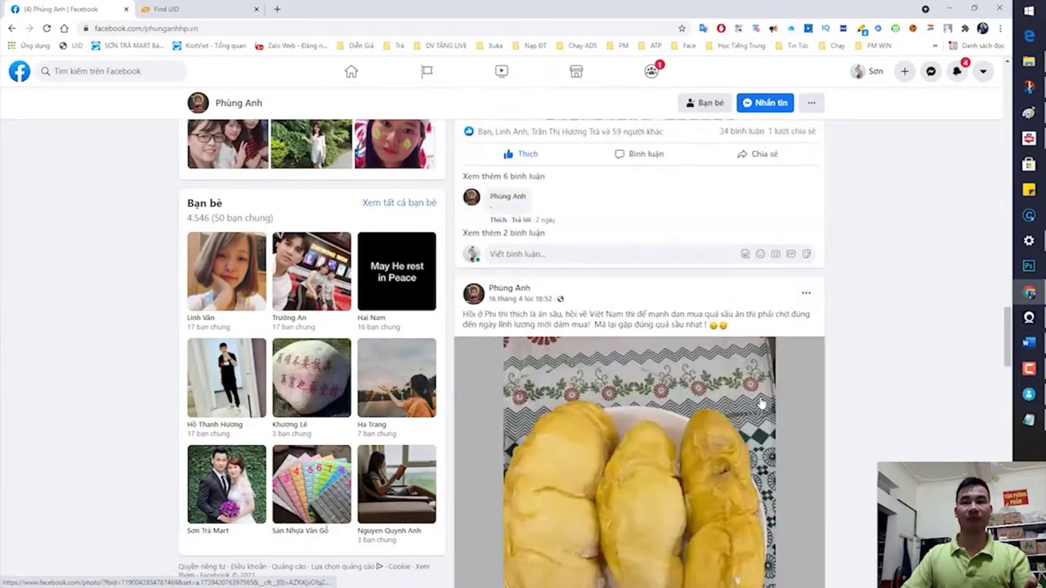
scroll(762, 400, down, 6)
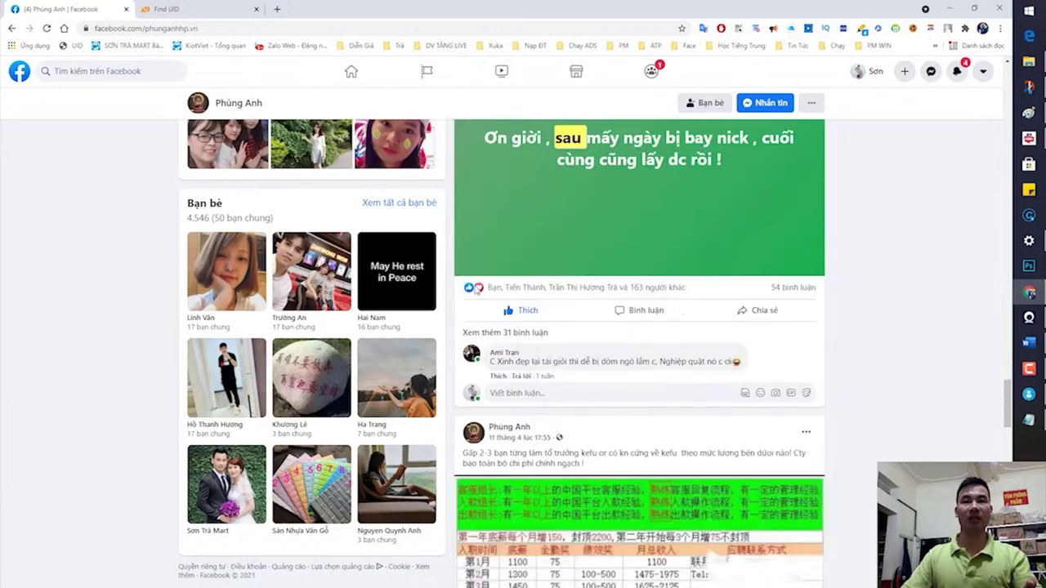
Search Facebook for 'hải phòng', then go to the Groups feed.
click(123, 71)
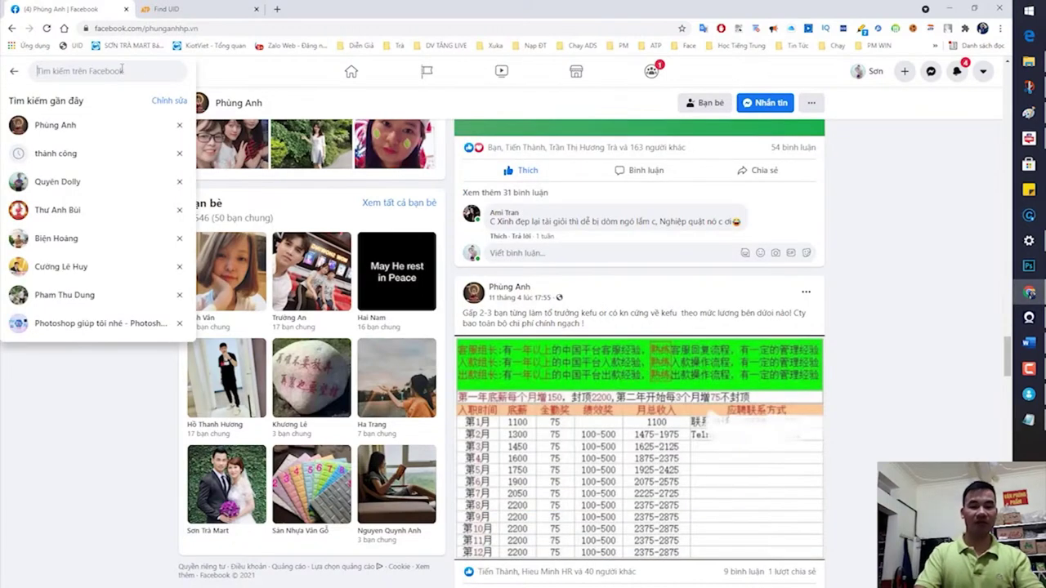
text(hải phòng)
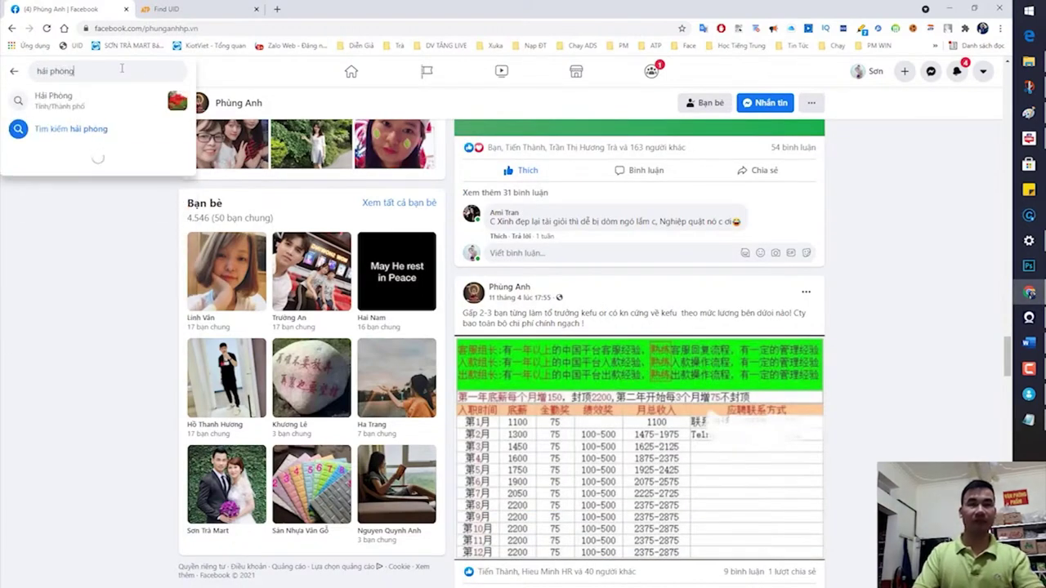
key(Return)
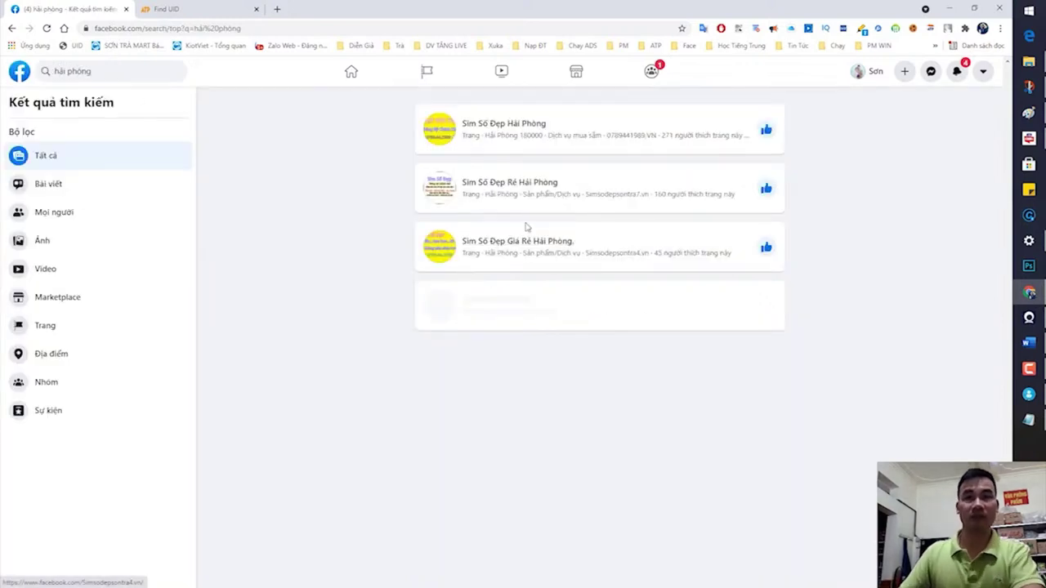
click(652, 72)
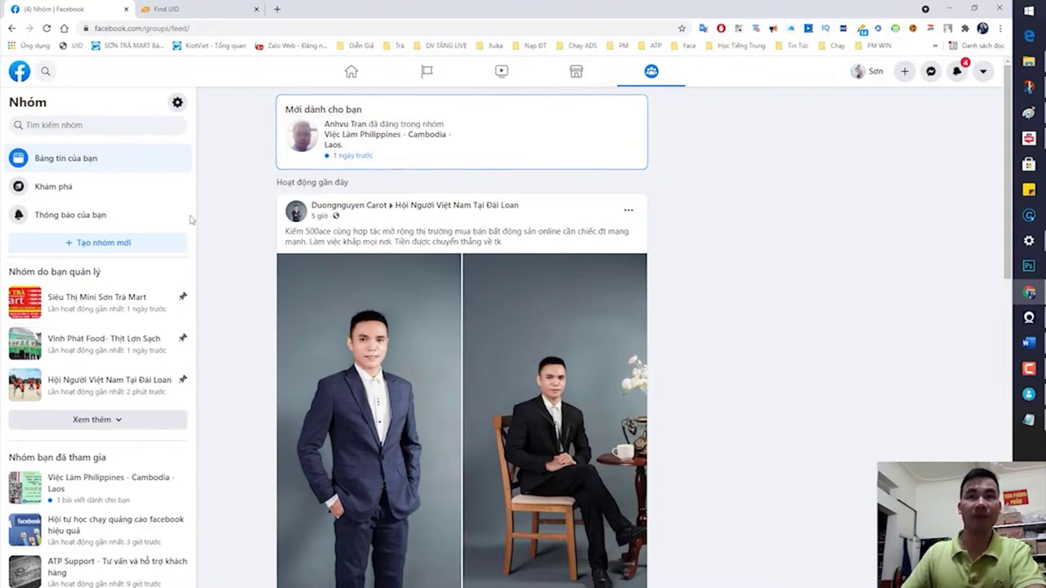
Search among groups for 'buôn bán hải phòng'.
scroll(376, 198, down, 3)
scroll(396, 204, up, 3)
click(101, 126)
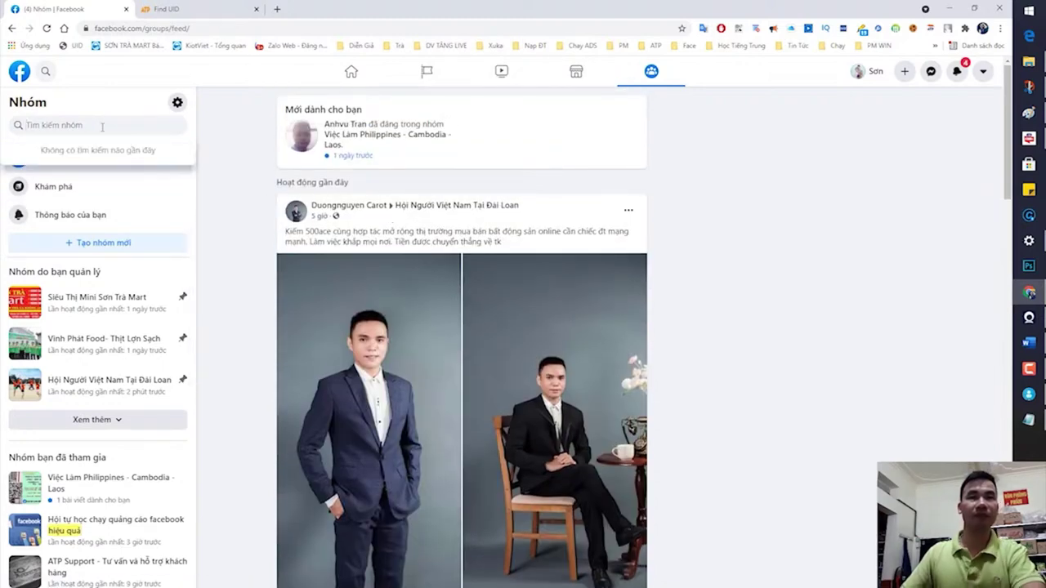
text(b)
key(BackSpace)
text(buon bán hải phon)
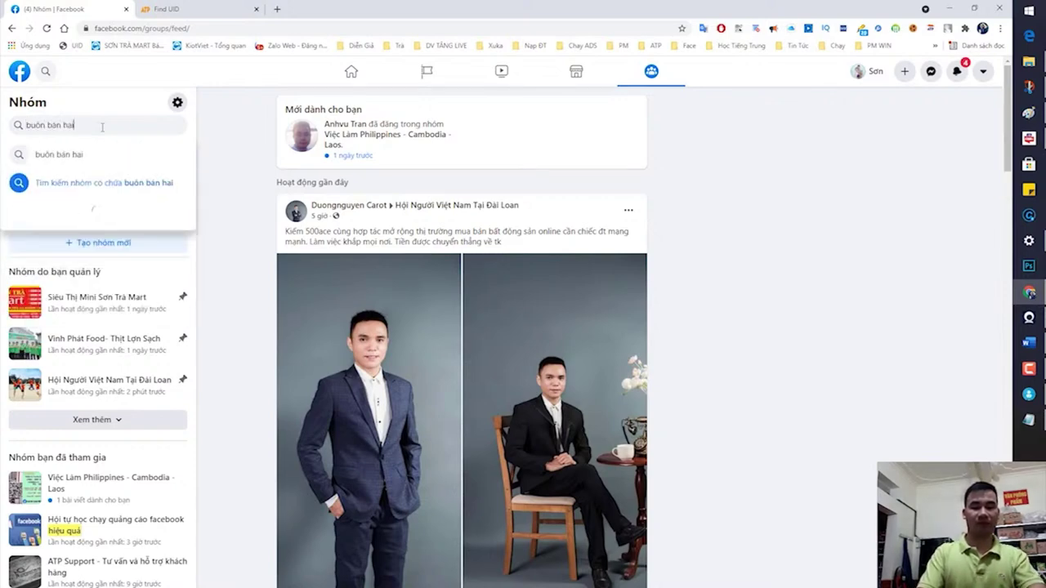
text(gf)
key(Return)
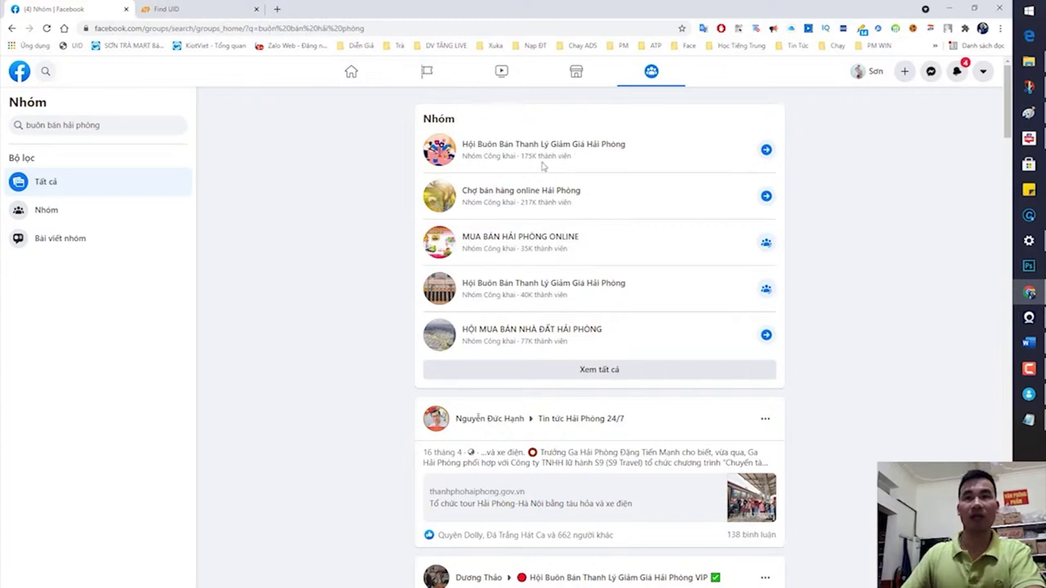
Open the Hội Buôn Bán Thanh Lý Giảm Giá Hải Phòng group and copy its web address.
click(597, 144)
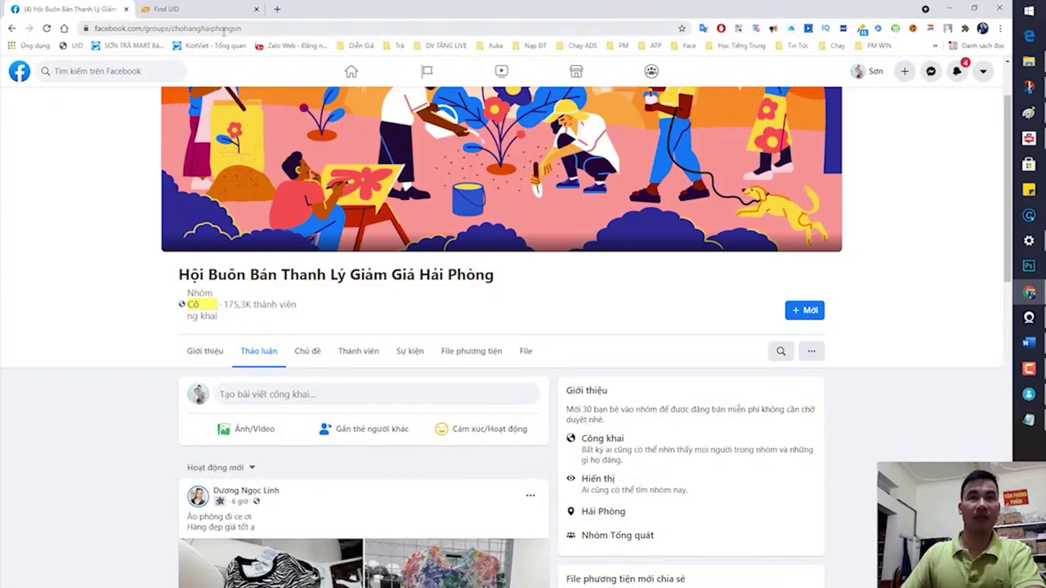
click(167, 28)
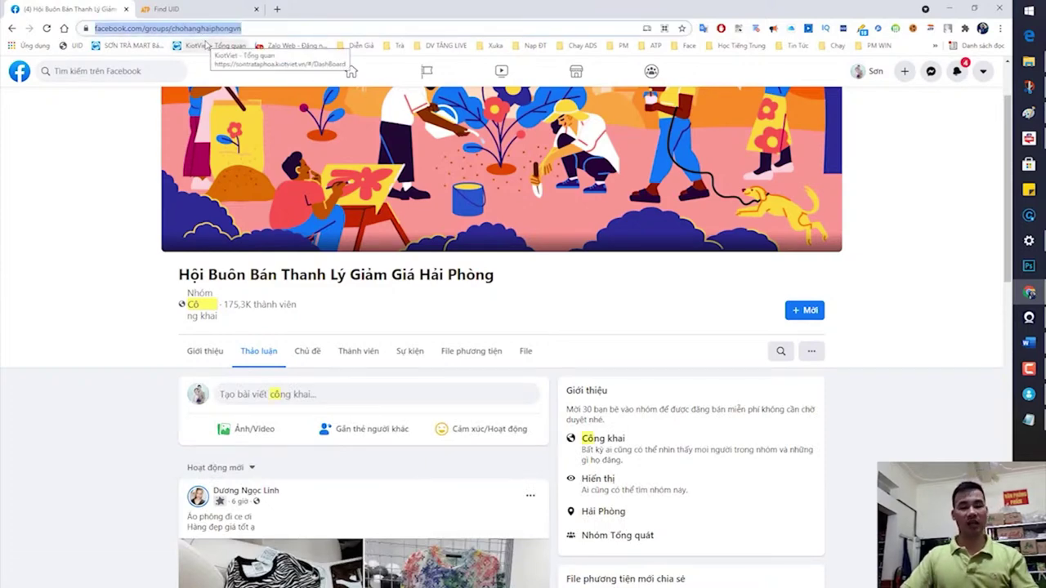
key(ctrl+v)
key(ctrl+z)
key(ctrl+c)
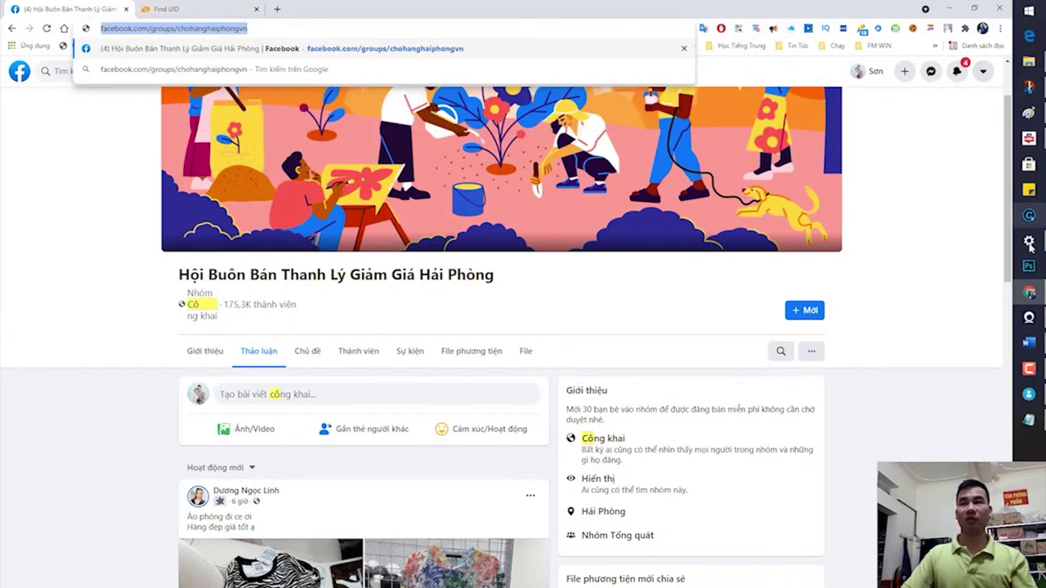
In Simple UID V2's Thành viên nhóm tab, scan one group from the pasted link facebook.com/groups/chohanghaiphongvn.
click(1029, 394)
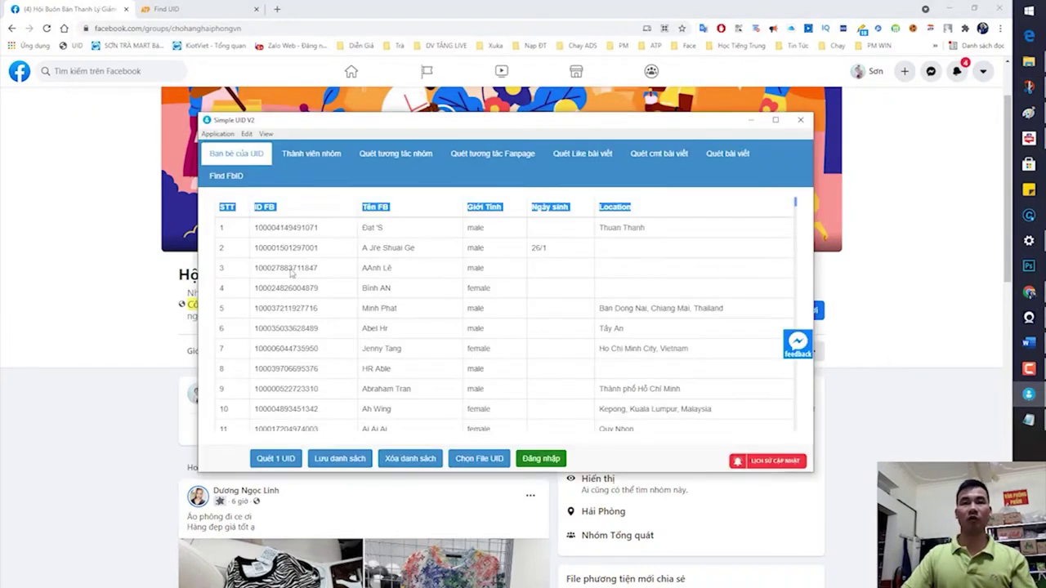
click(304, 156)
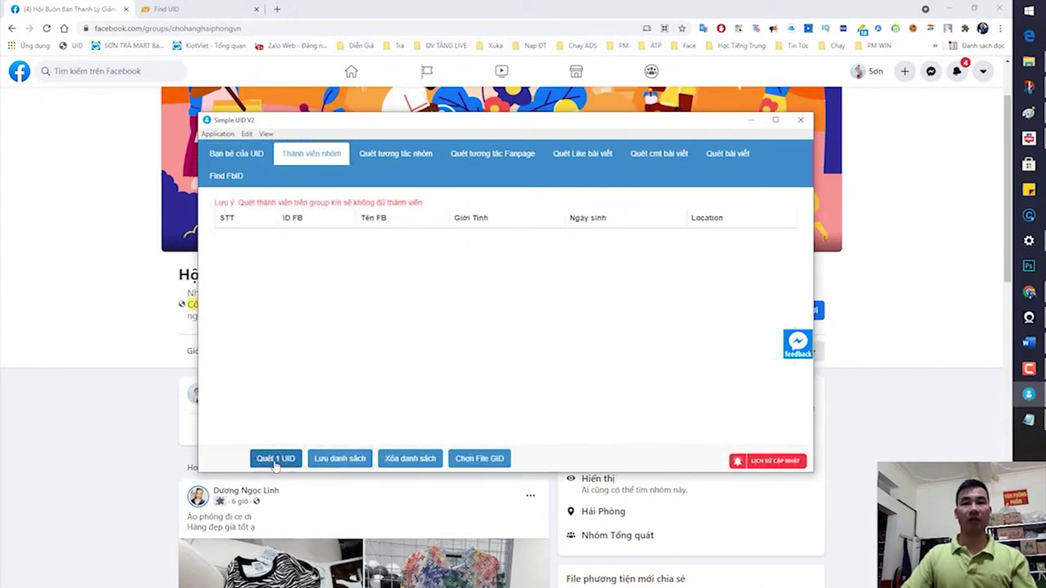
click(275, 459)
key(ctrl+v)
click(645, 264)
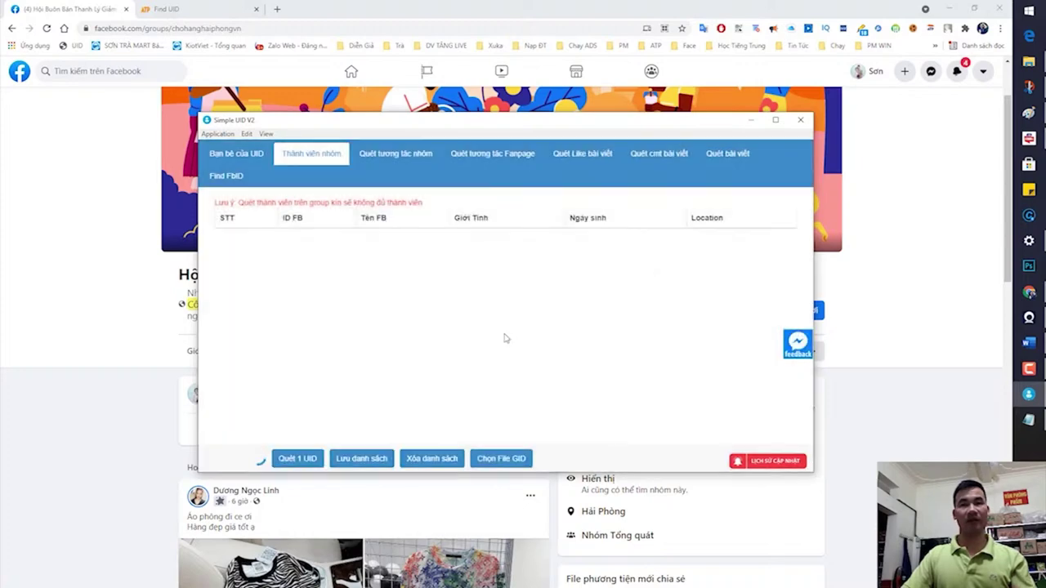
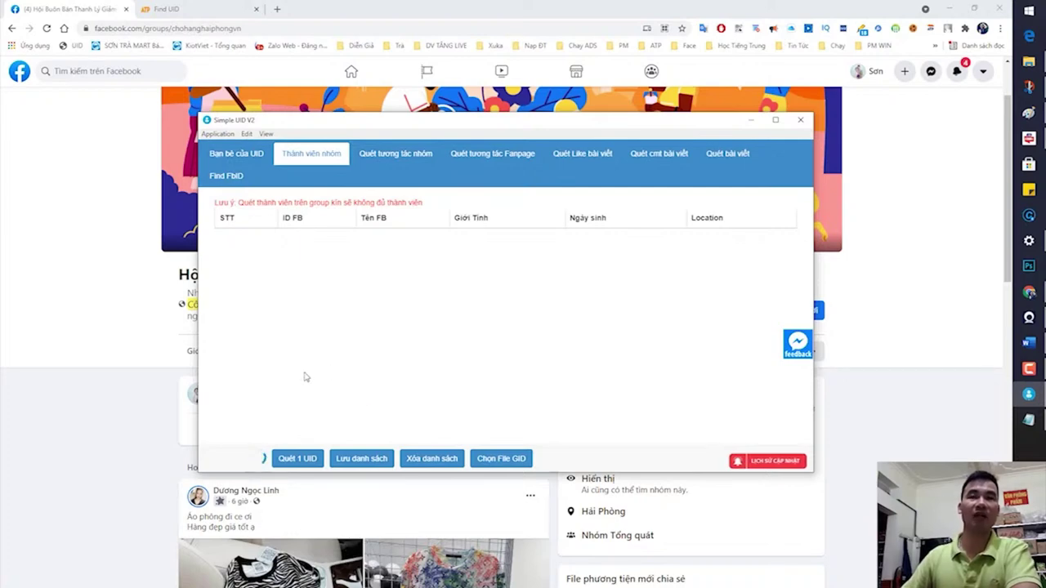
Start a group interaction scan of facebook.com/groups/chohanghaiphongvn with a 50-post limit.
click(399, 153)
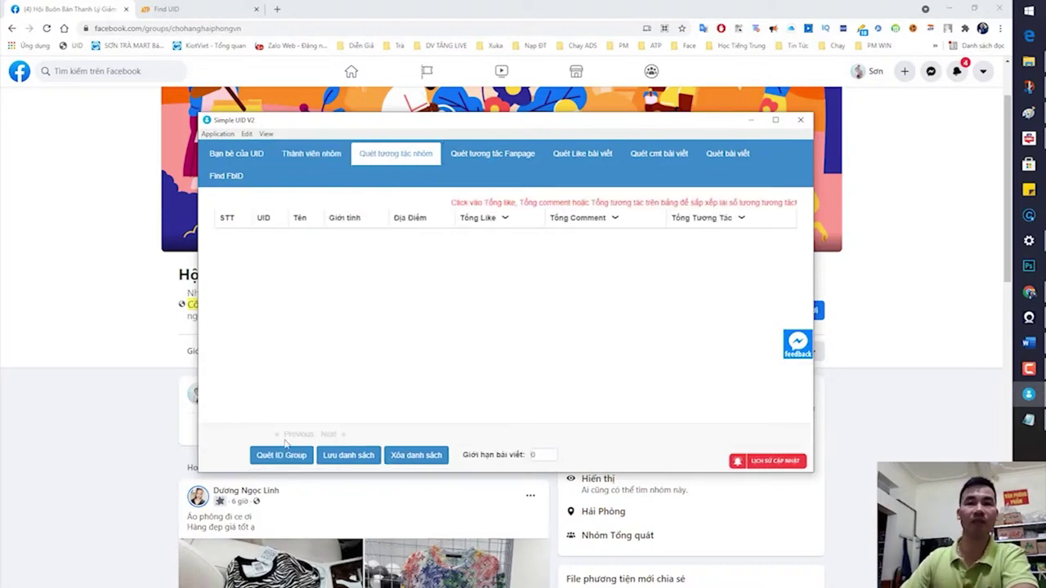
click(263, 460)
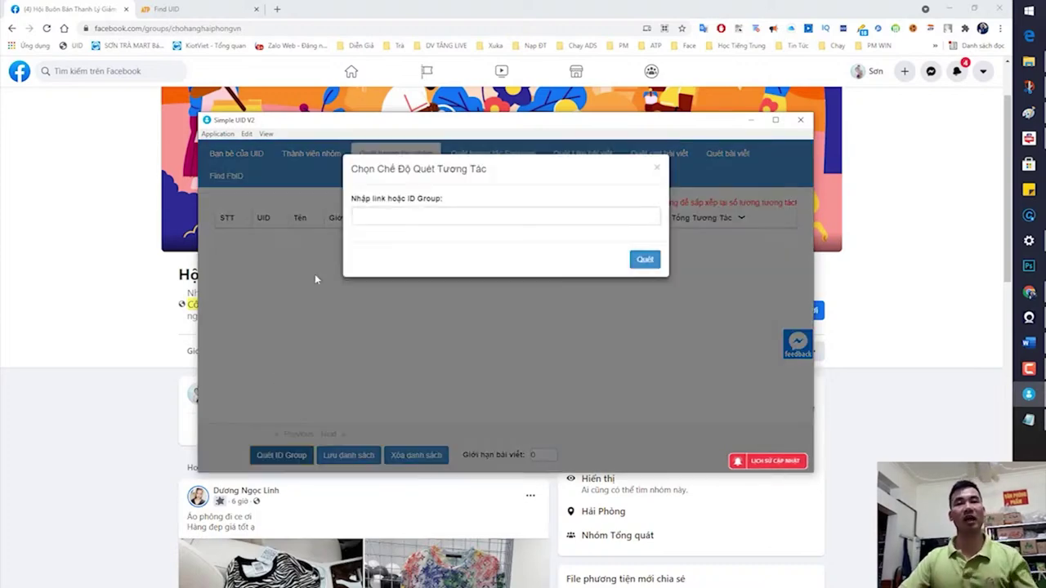
click(412, 216)
text(https://www.facebook.com/groups/chohanghaiphongvn)
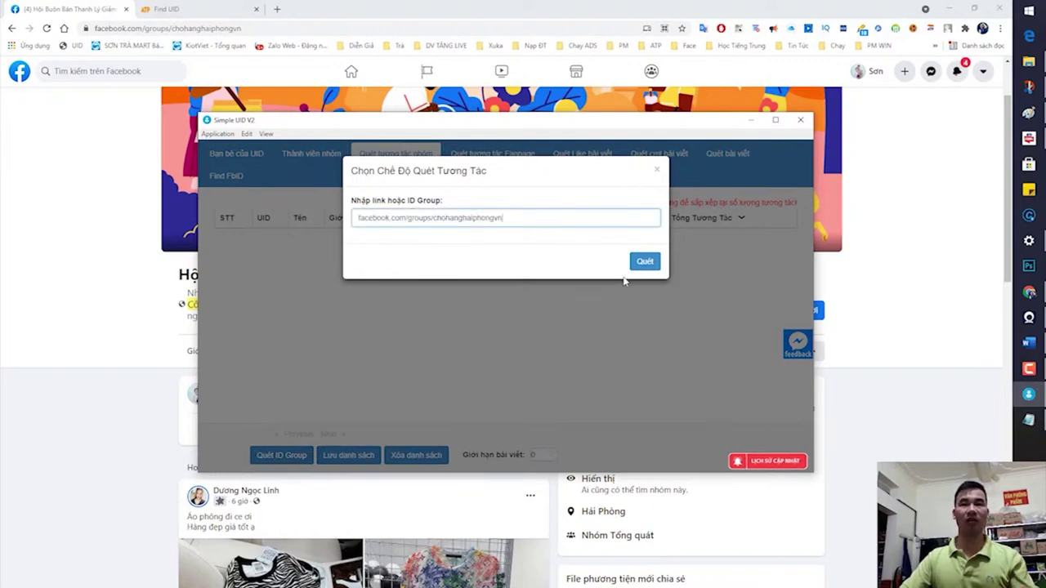
click(650, 266)
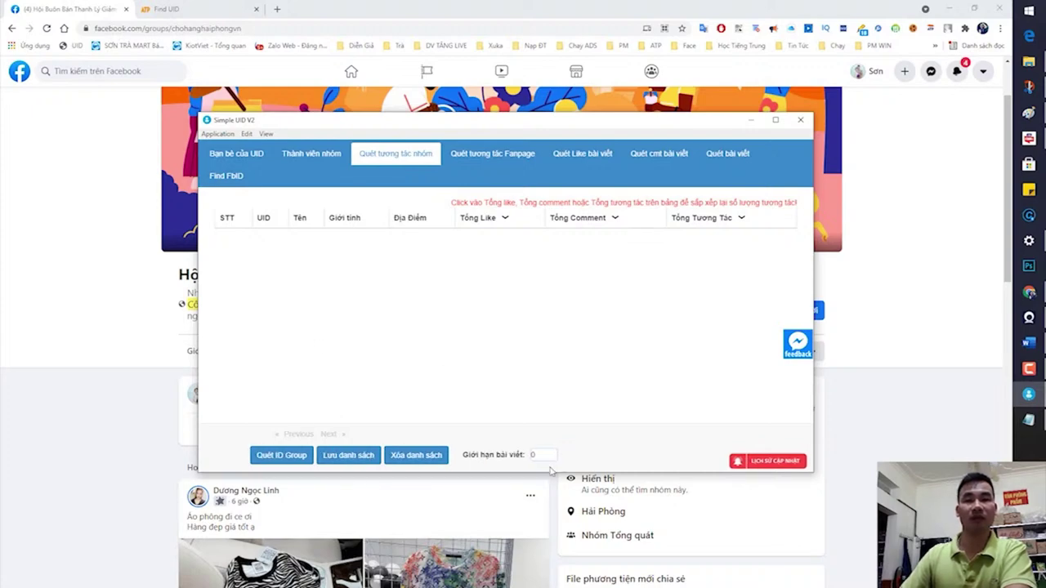
double_click(545, 456)
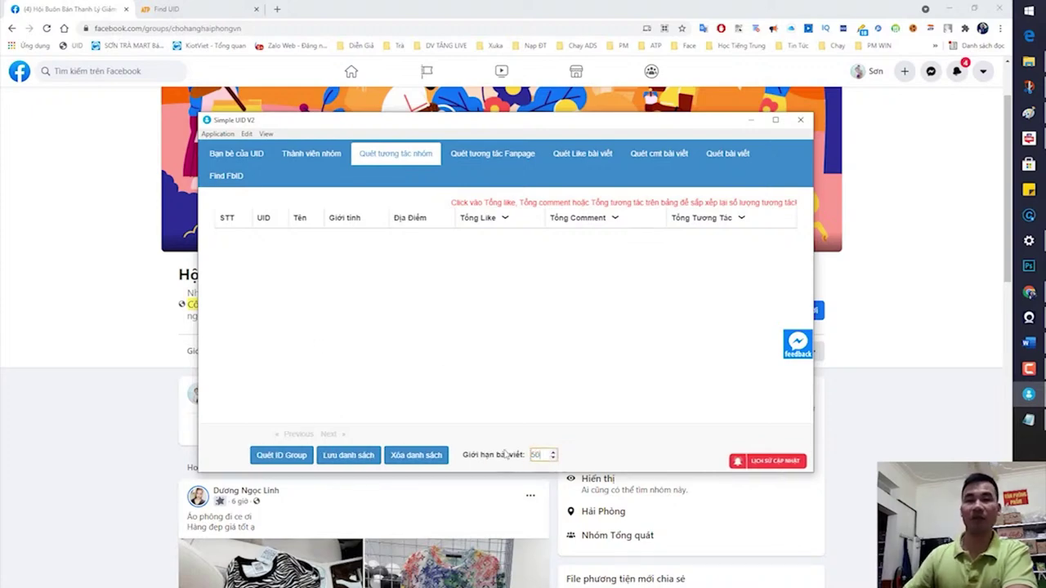
click(288, 456)
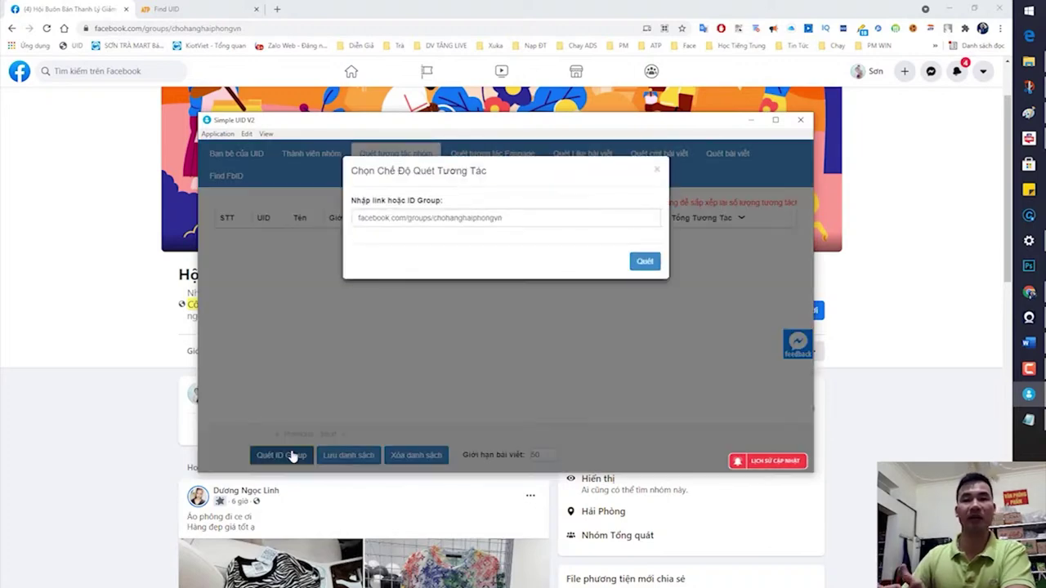
click(641, 261)
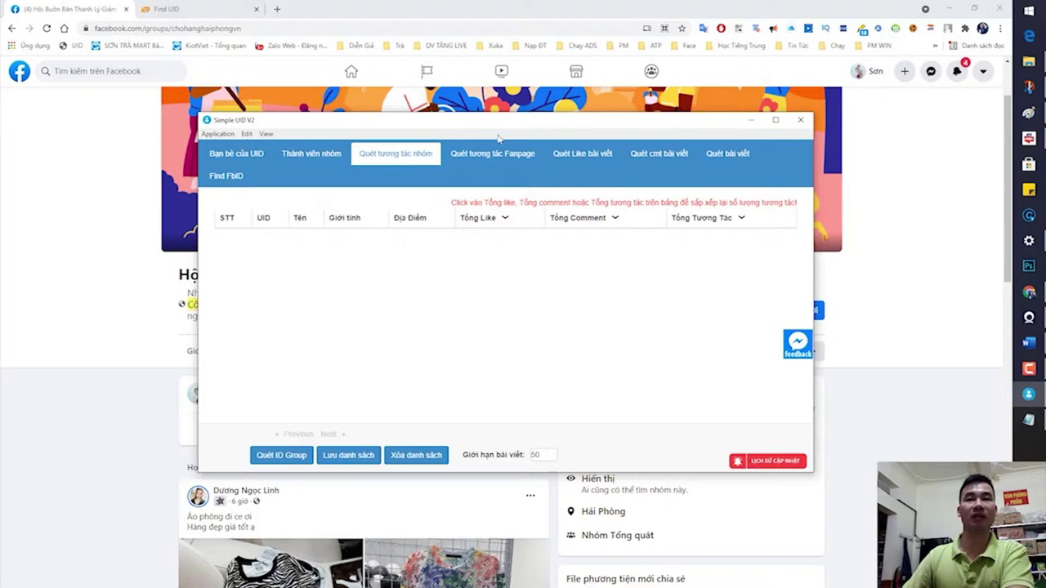
Check the Facebook group and Find UID pages, then switch Simple UID V2 to Fanpage interaction scanning.
click(69, 8)
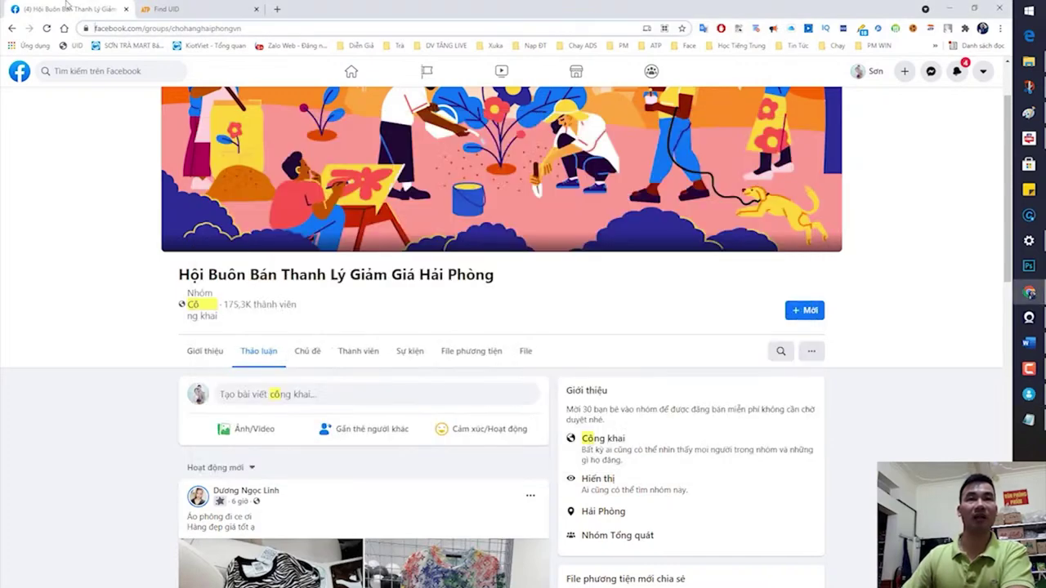
scroll(452, 327, down, 2)
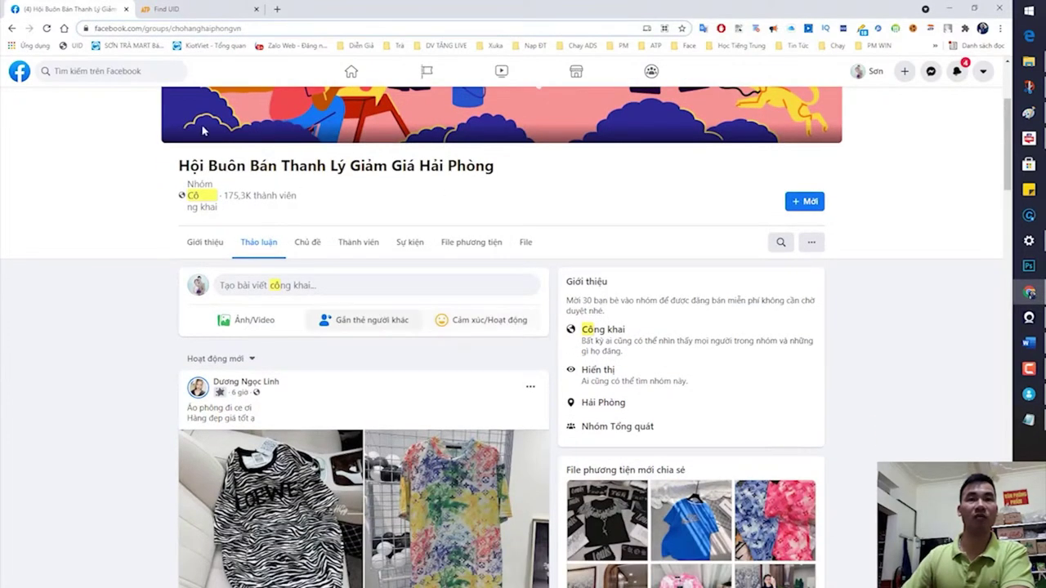
click(168, 8)
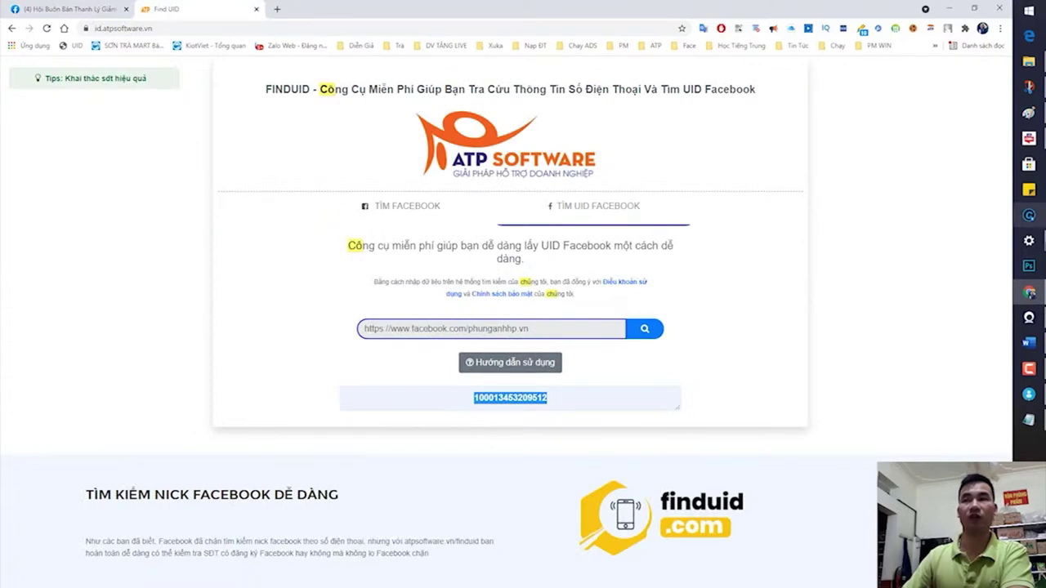
click(1029, 394)
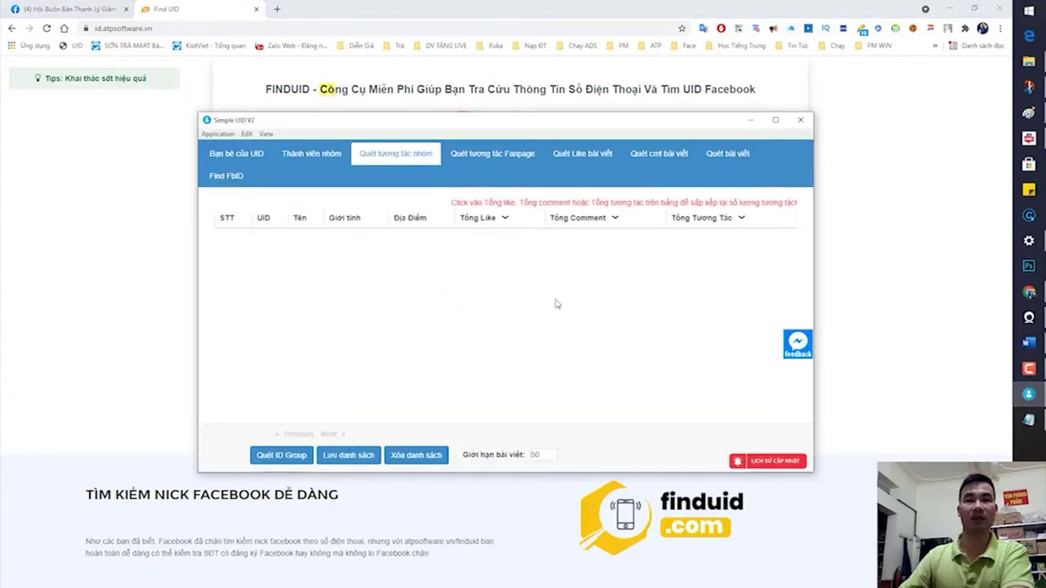
click(325, 157)
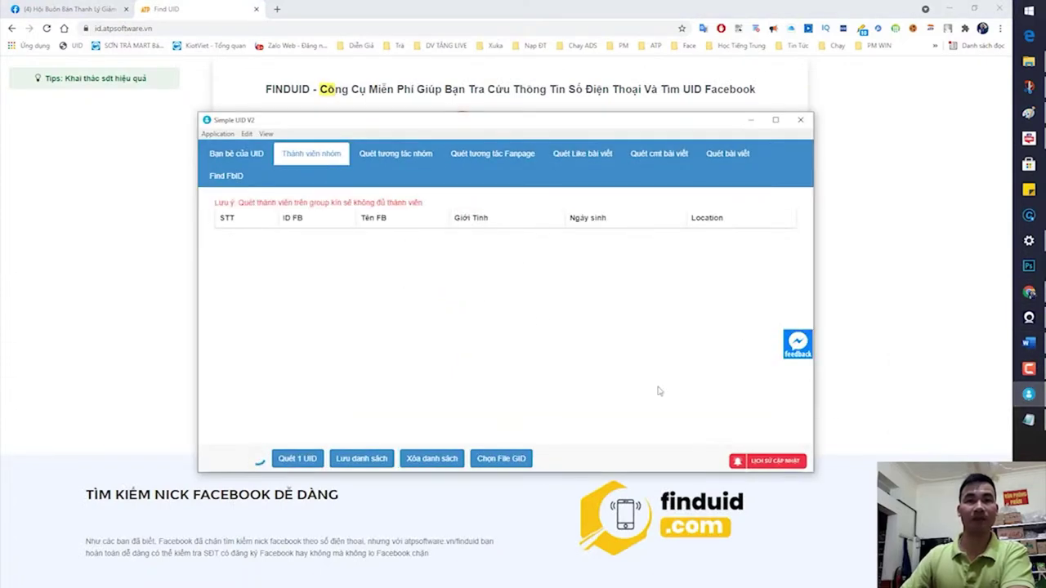
click(502, 160)
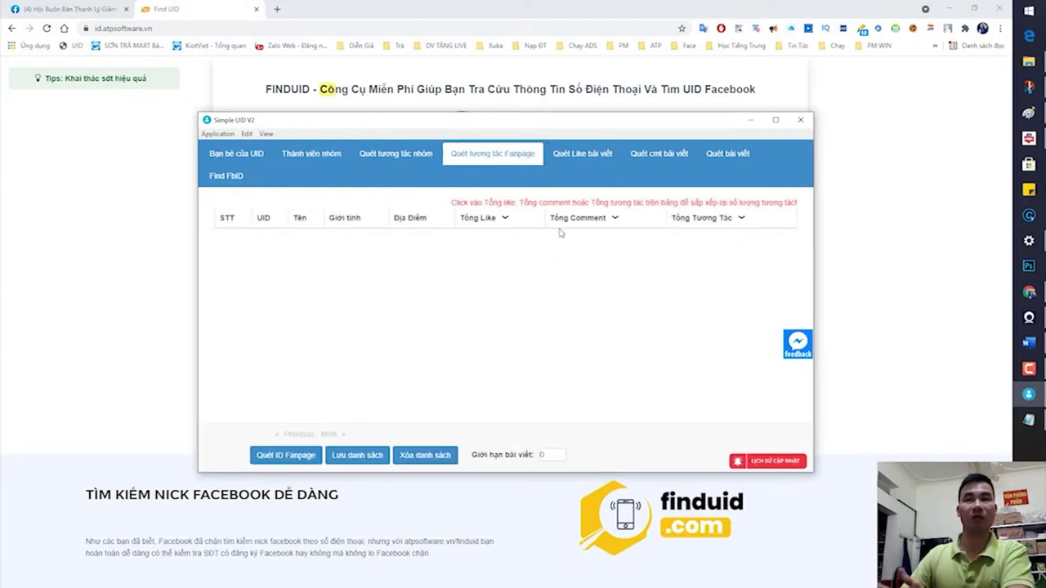
click(79, 6)
Search Facebook for 'hải phòng' and browse the Pages results.
click(114, 73)
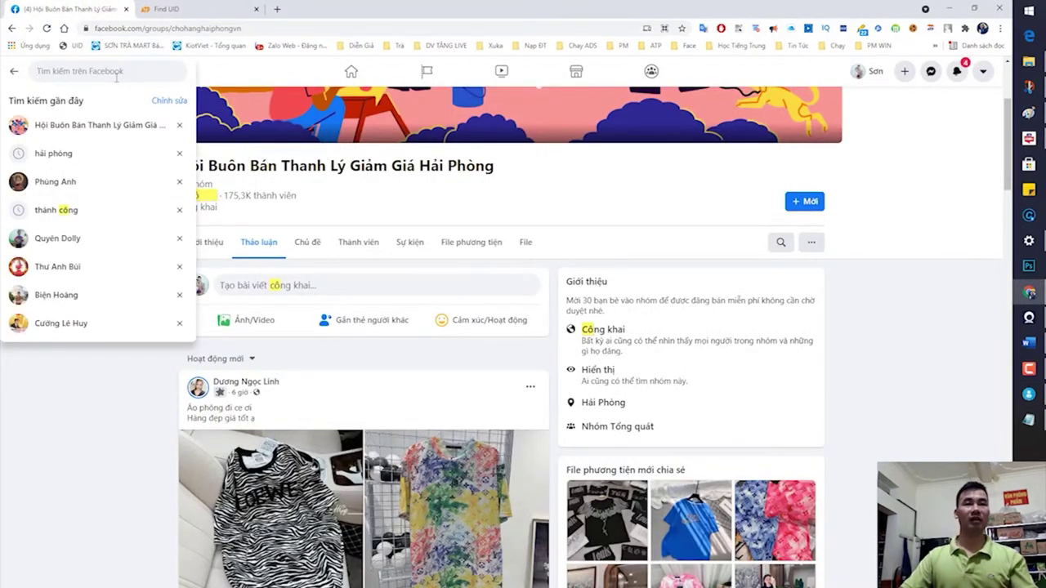
text(hải phòng)
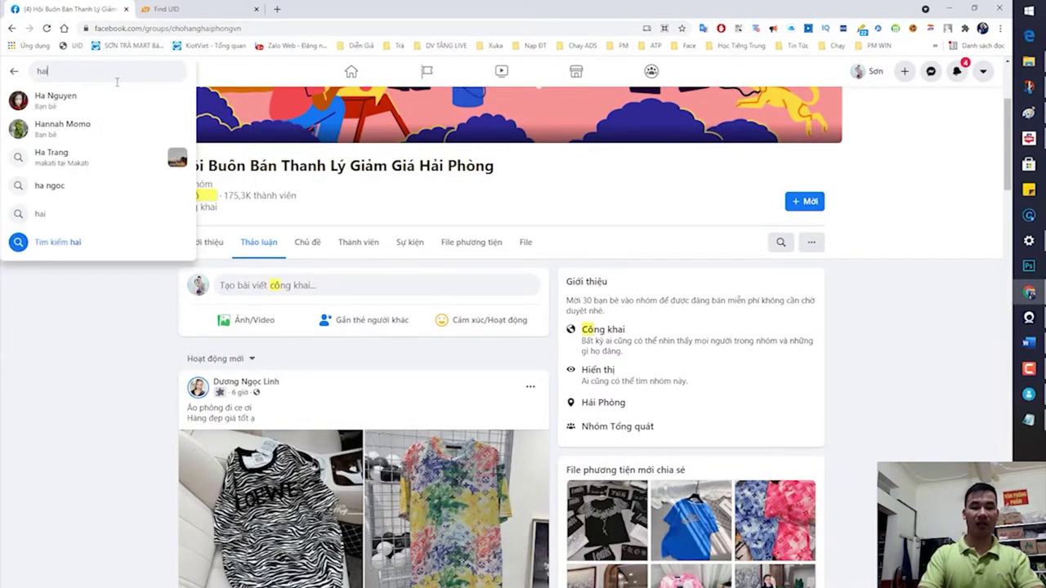
key(Return)
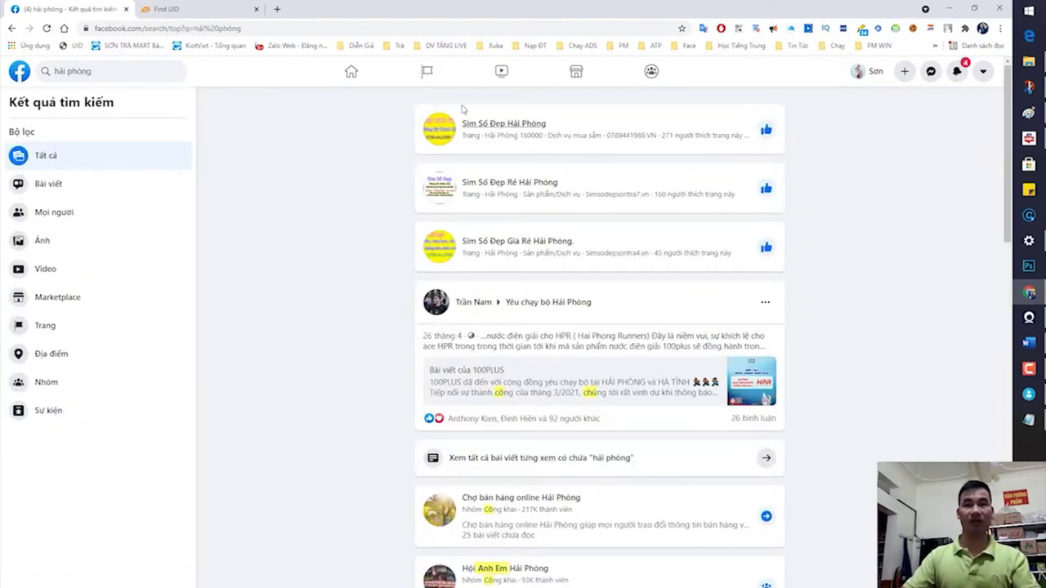
click(427, 71)
click(111, 71)
click(95, 125)
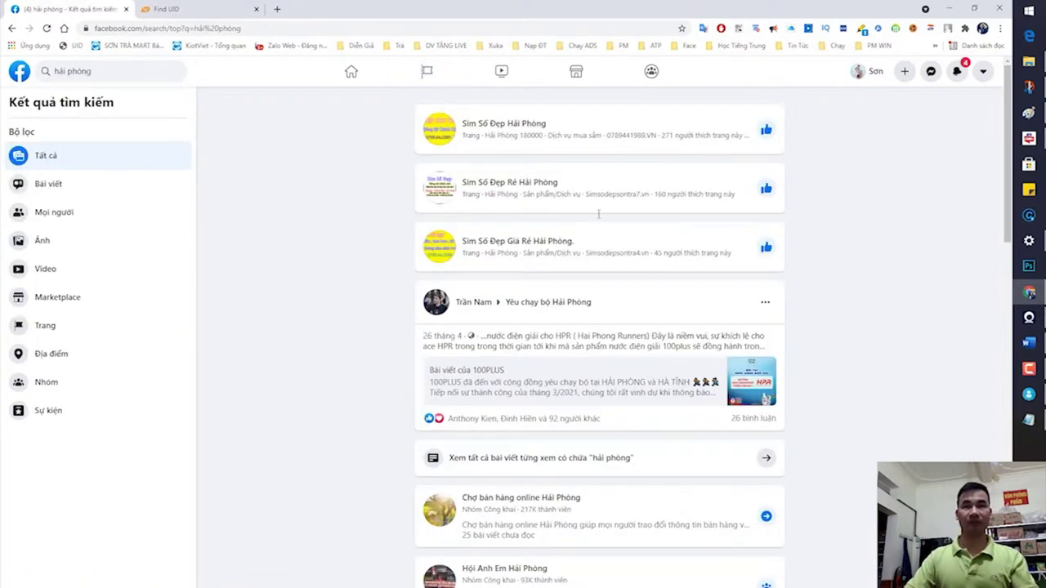
scroll(630, 253, down, 2)
scroll(659, 292, down, 2)
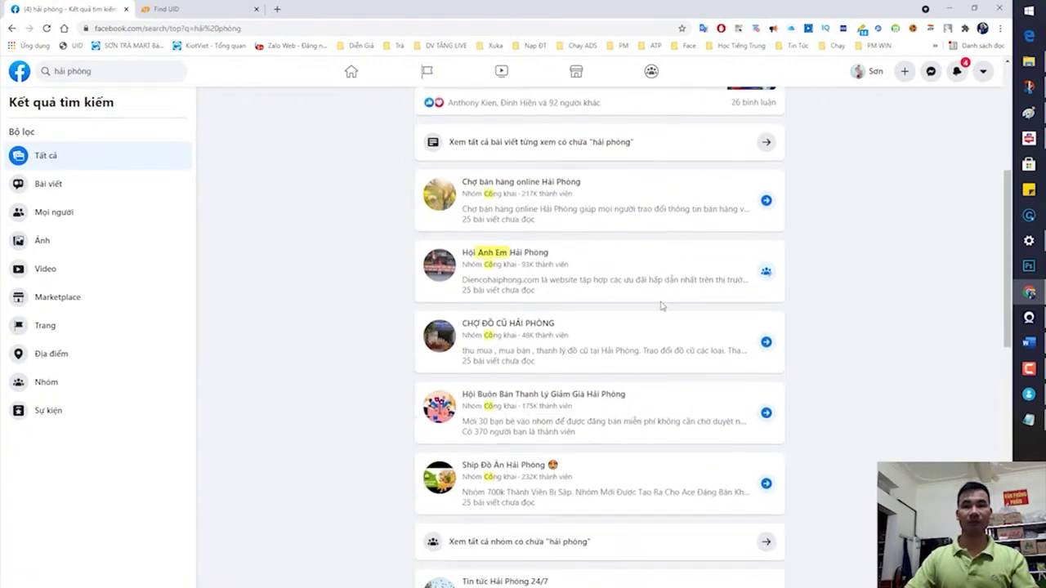
scroll(660, 304, down, 2)
scroll(660, 303, up, 3)
click(436, 72)
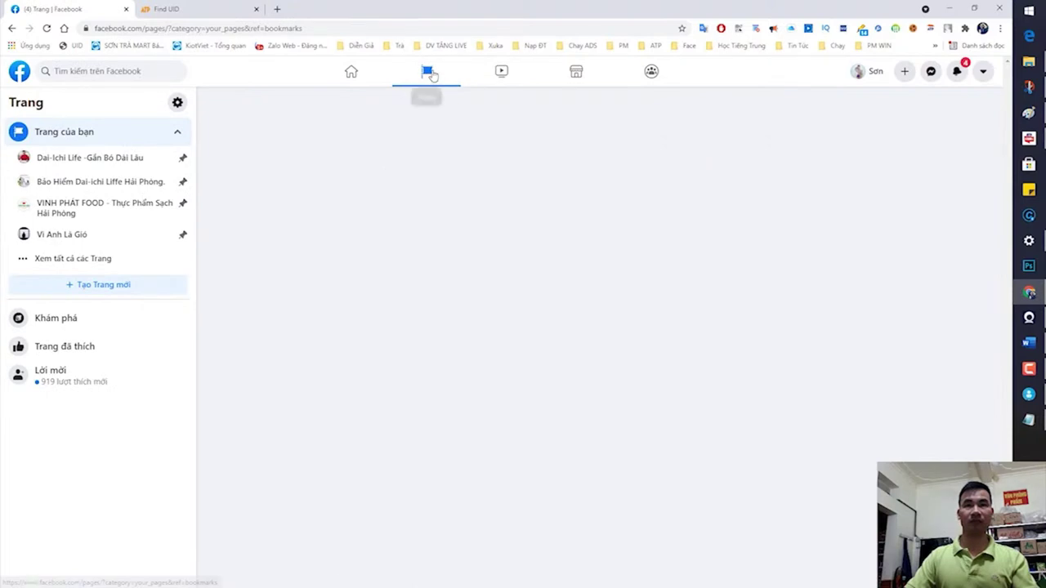
click(18, 73)
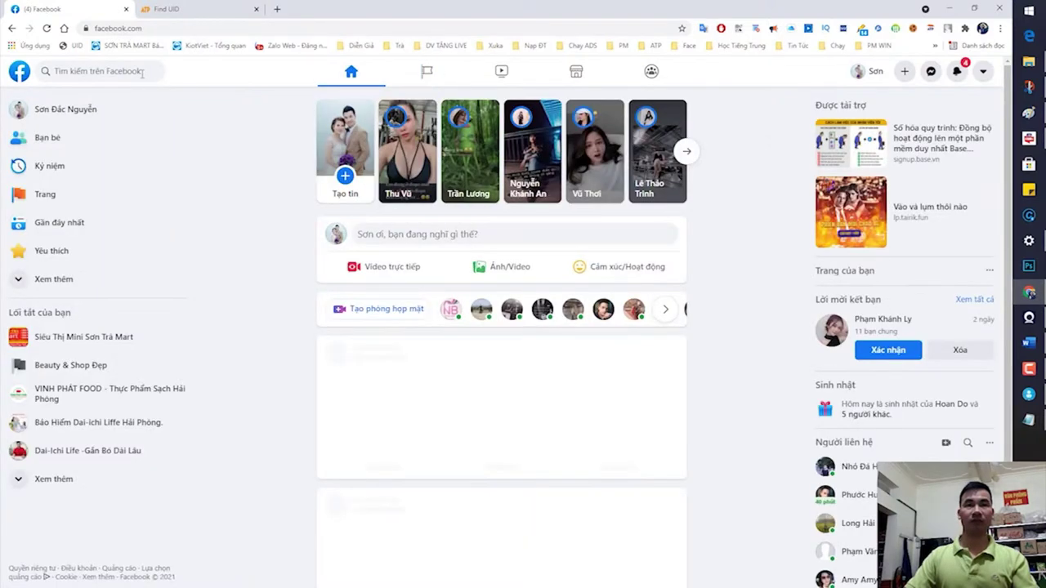
click(426, 71)
Rerun the 'hải phòng' search and pick Hải Phòng from the suggestions.
click(131, 71)
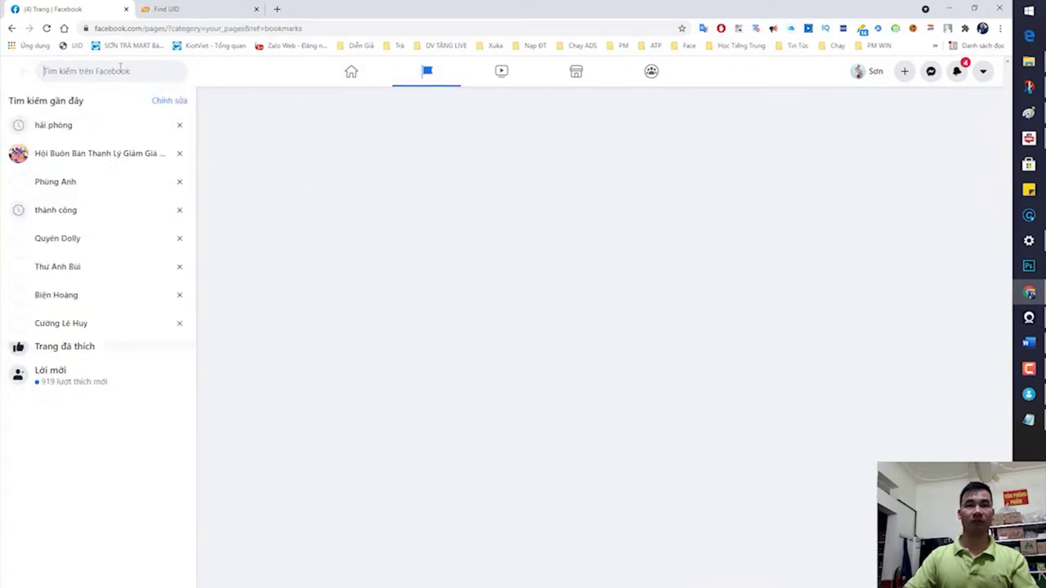
text(hải phòng)
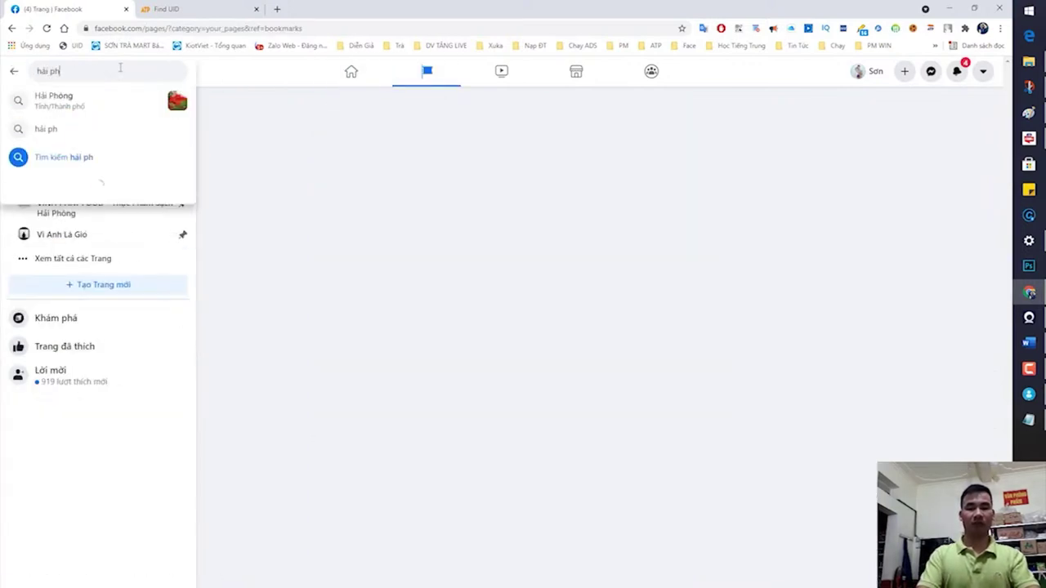
key(Return)
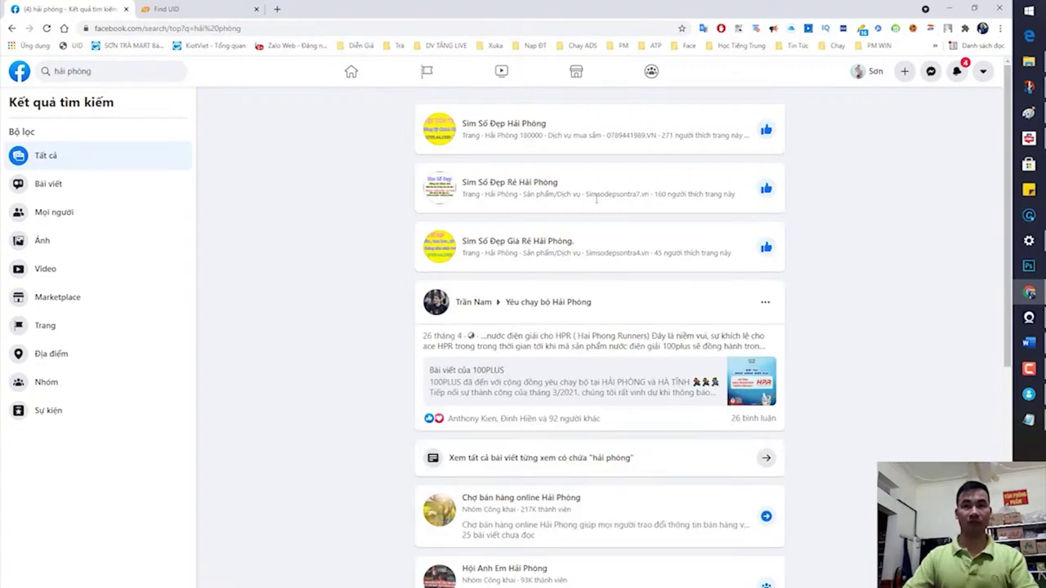
scroll(655, 307, down, 3)
scroll(654, 306, down, 10)
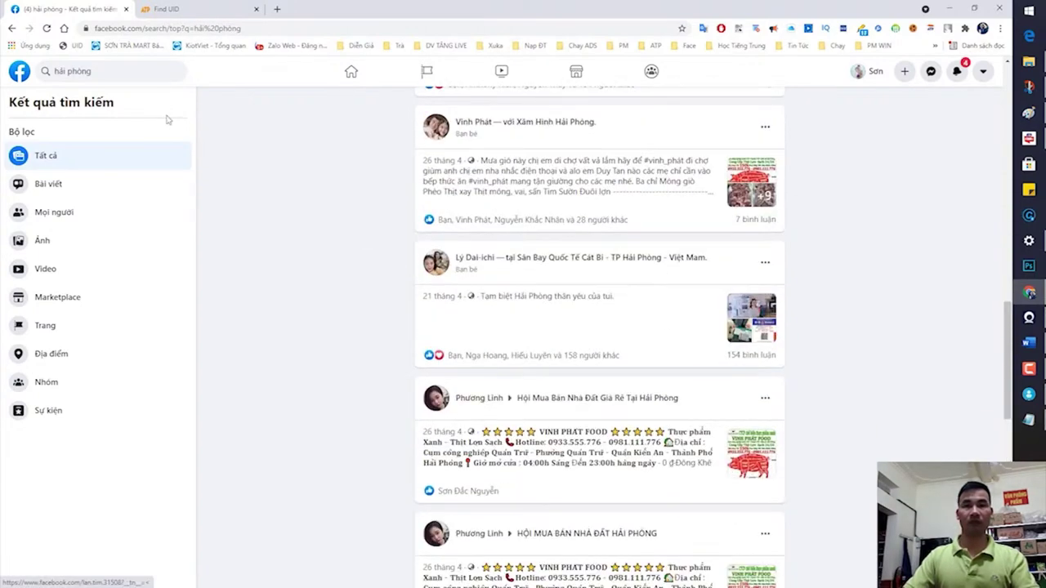
click(116, 72)
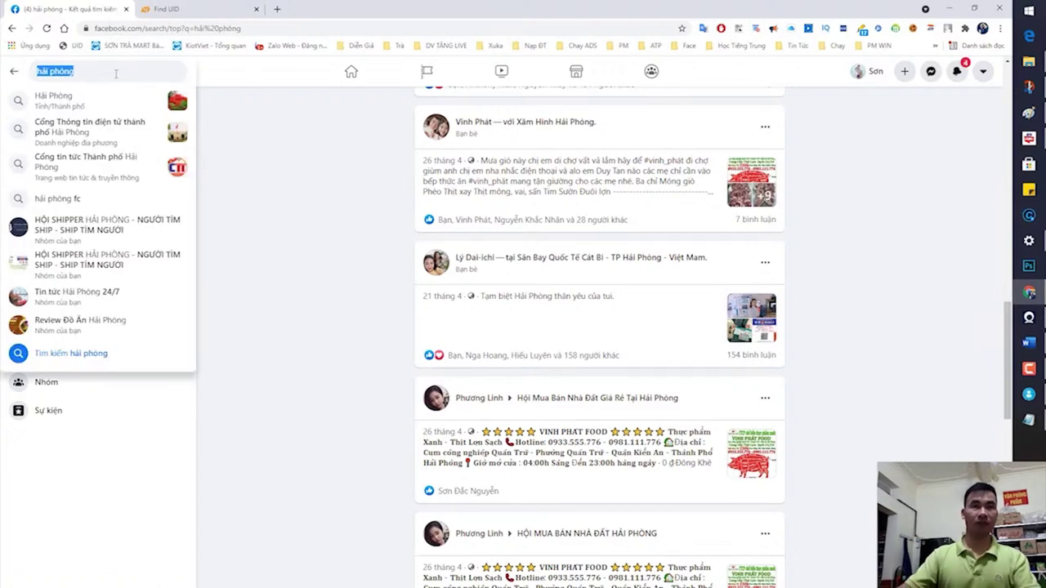
click(117, 102)
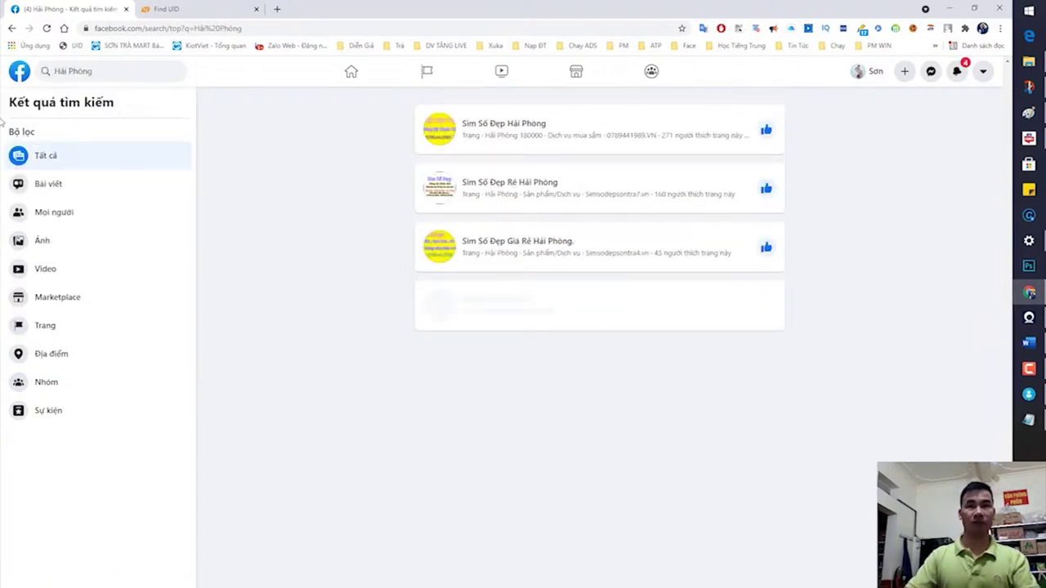
Search for the city portal and open the Cổng Thông tin điện tử thành phố Hải Phòng page.
click(118, 71)
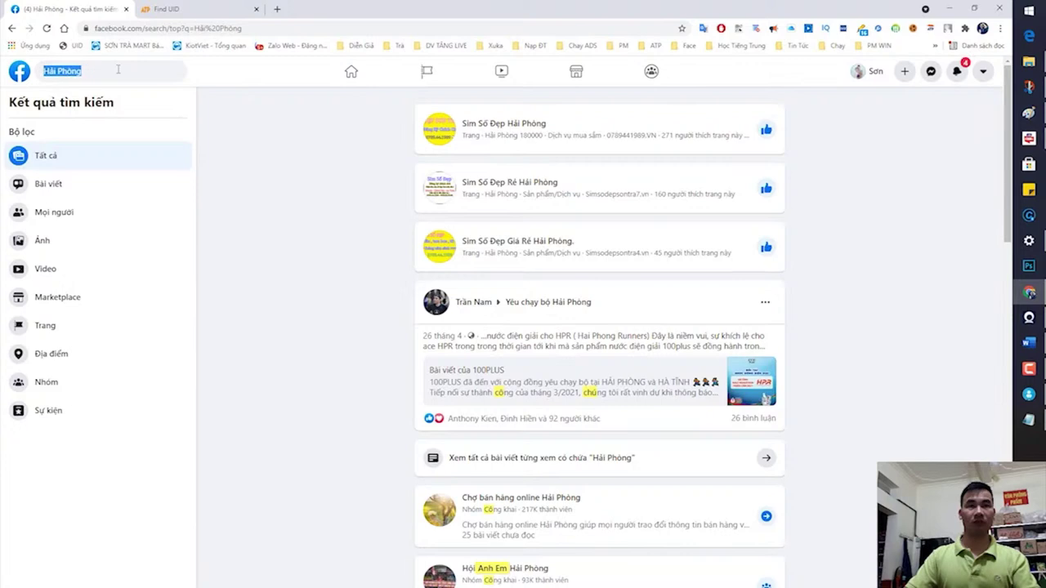
text(công th)
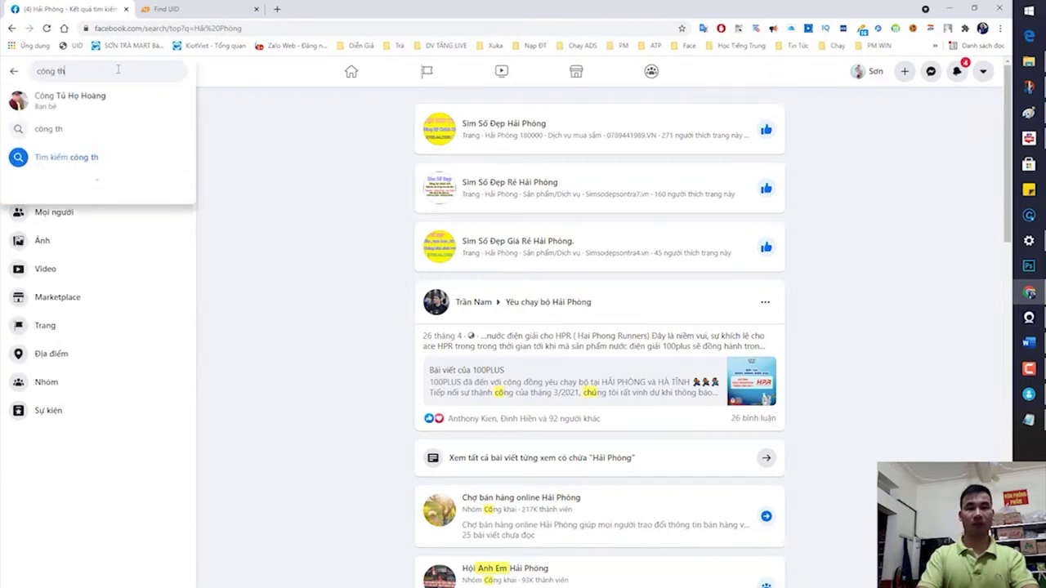
text(ờng)
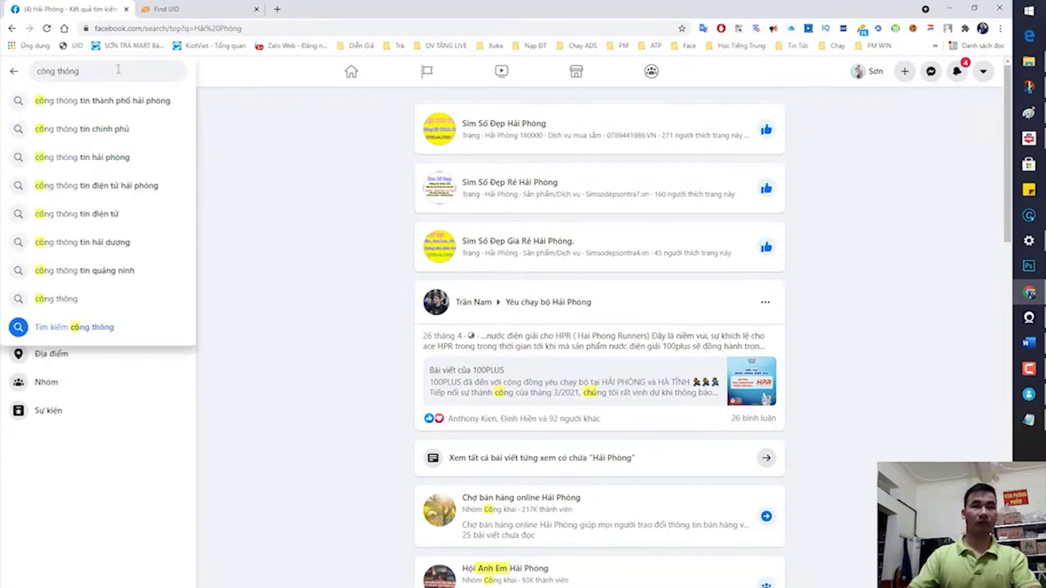
click(158, 100)
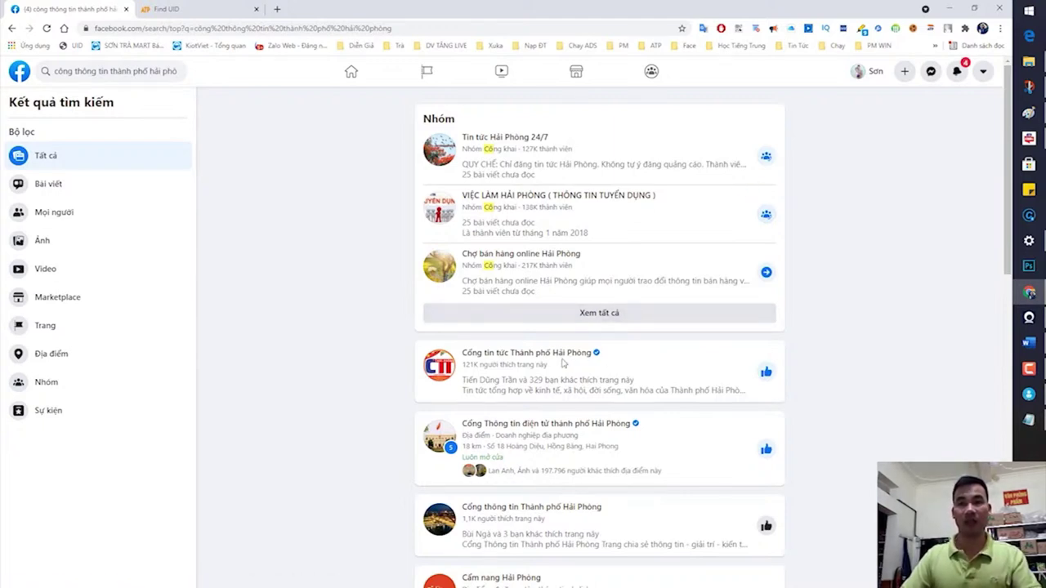
click(536, 423)
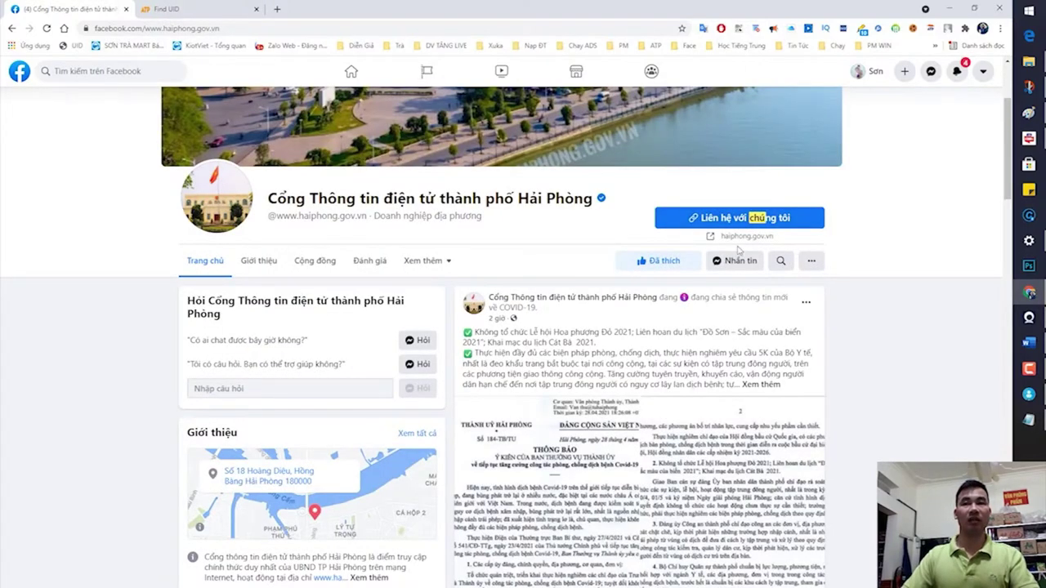
scroll(740, 253, down, 3)
scroll(739, 253, down, 3)
scroll(490, 204, up, 3)
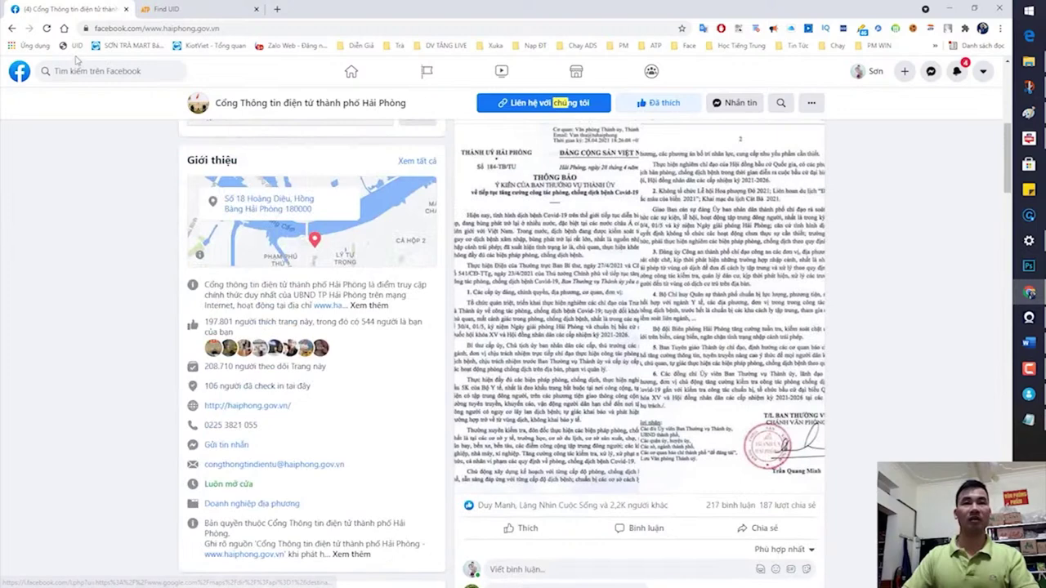
Copy the portal page's numeric ID with the UID bookmarklet and return to Simple UID V2.
click(74, 45)
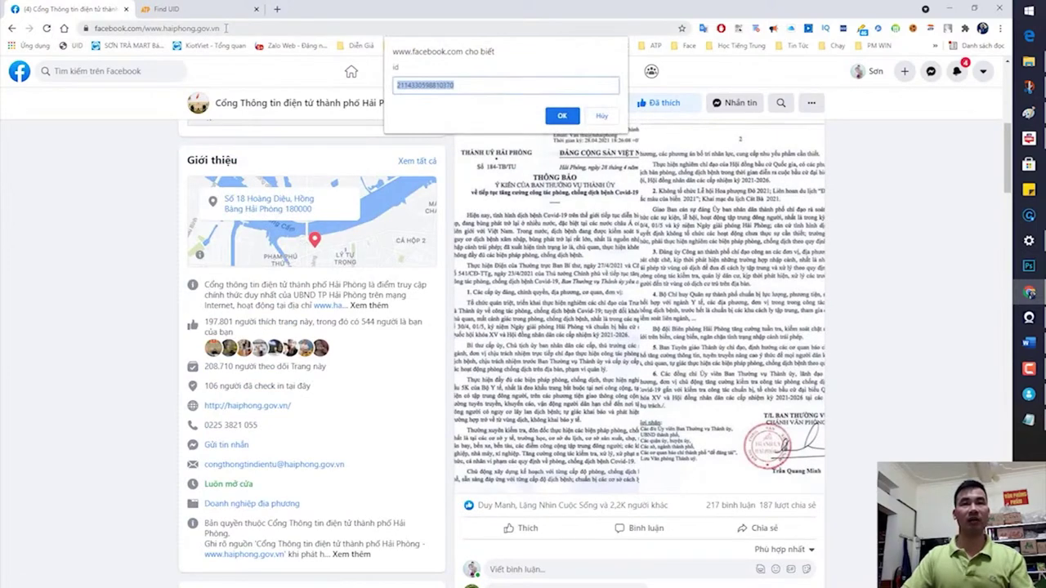
click(456, 90)
double_click(456, 88)
key(ctrl+c)
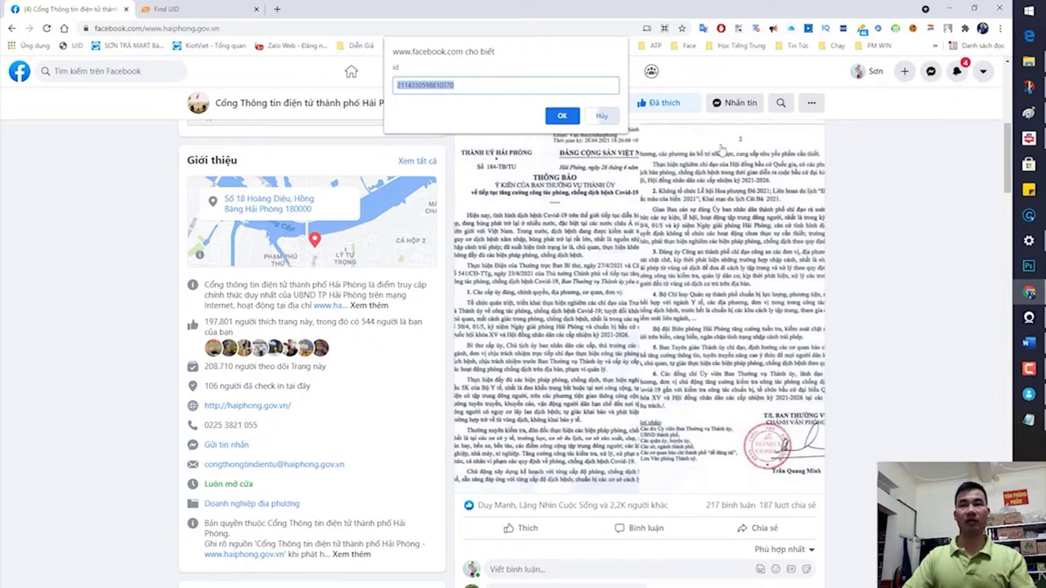
click(601, 116)
click(1029, 394)
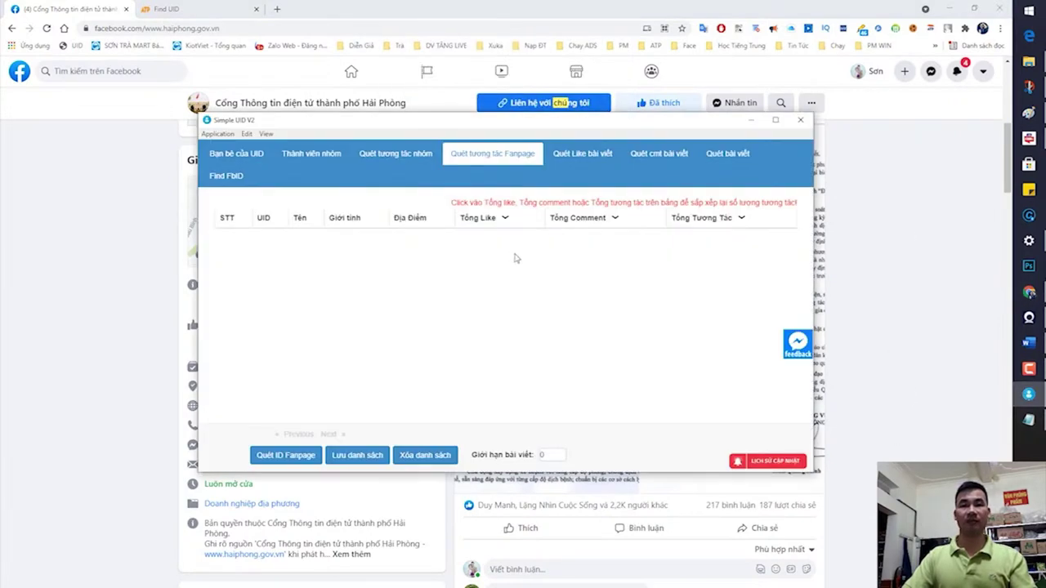
Start a fanpage interaction scan using the pasted page ID.
click(285, 456)
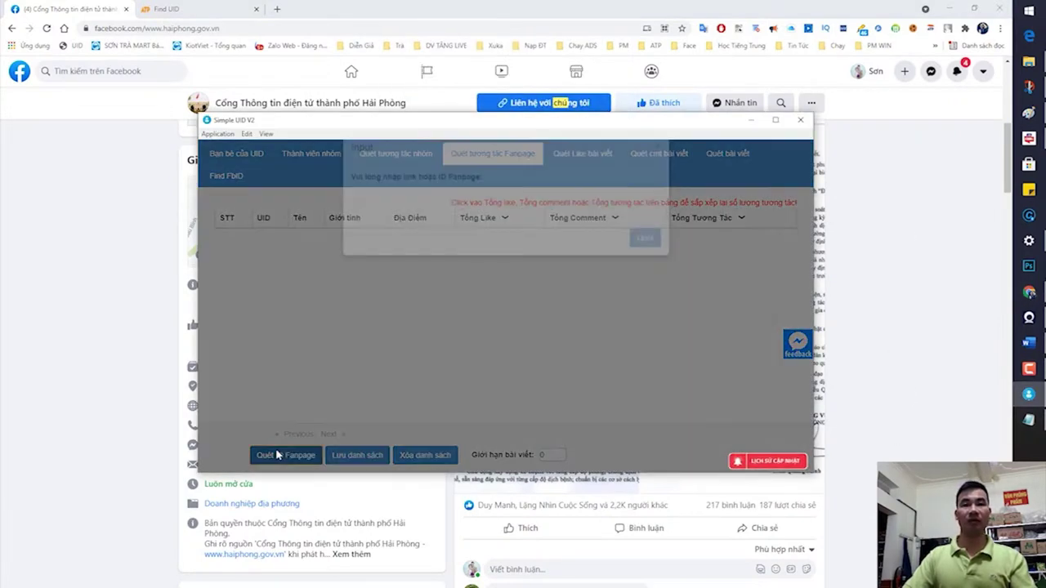
click(463, 219)
key(ctrl+v)
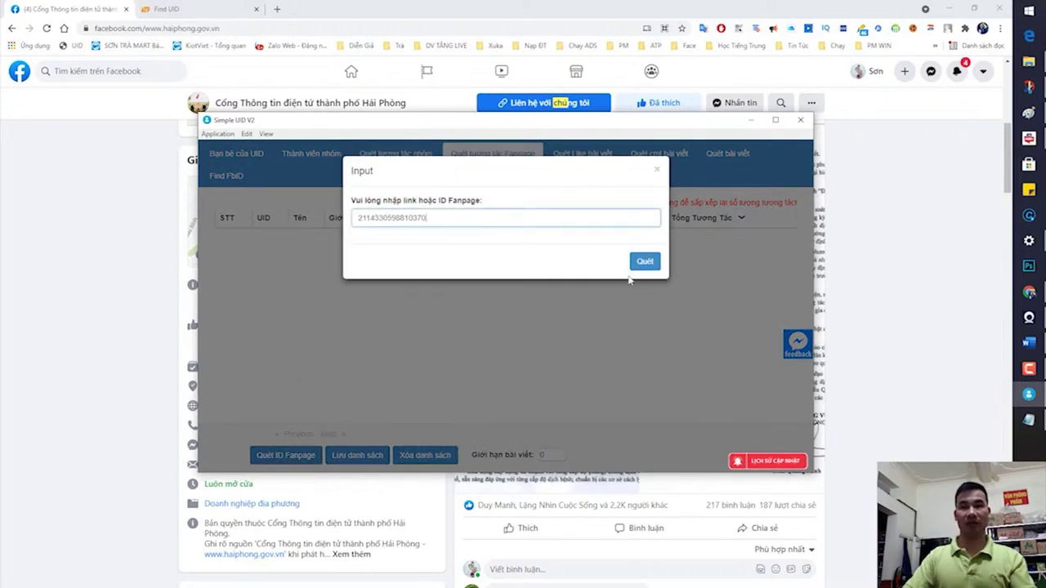
click(645, 261)
click(588, 299)
Set the post limit to 50 and rerun the fanpage scan.
click(543, 455)
text(5)
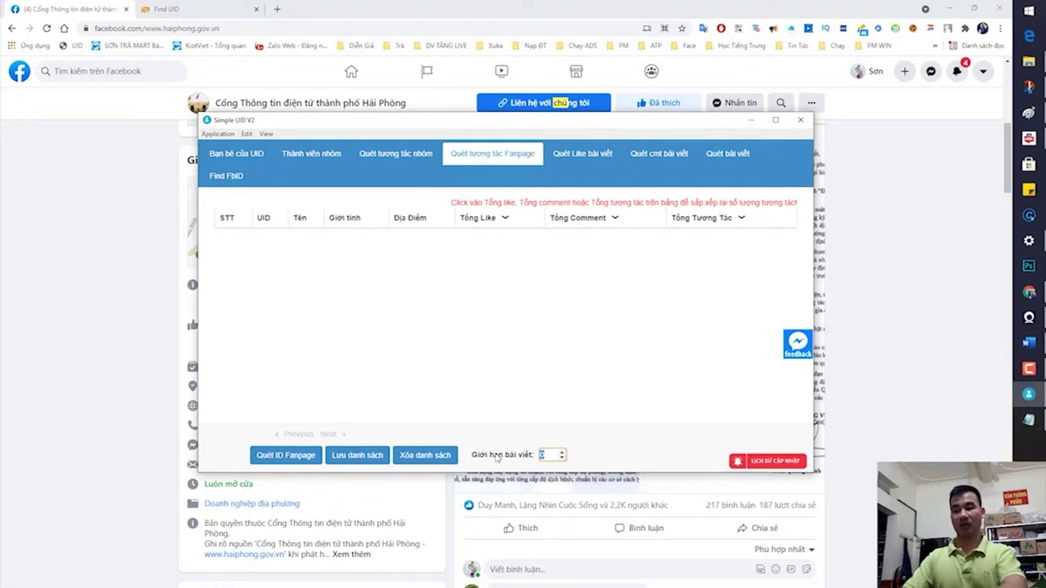
text(0)
click(298, 456)
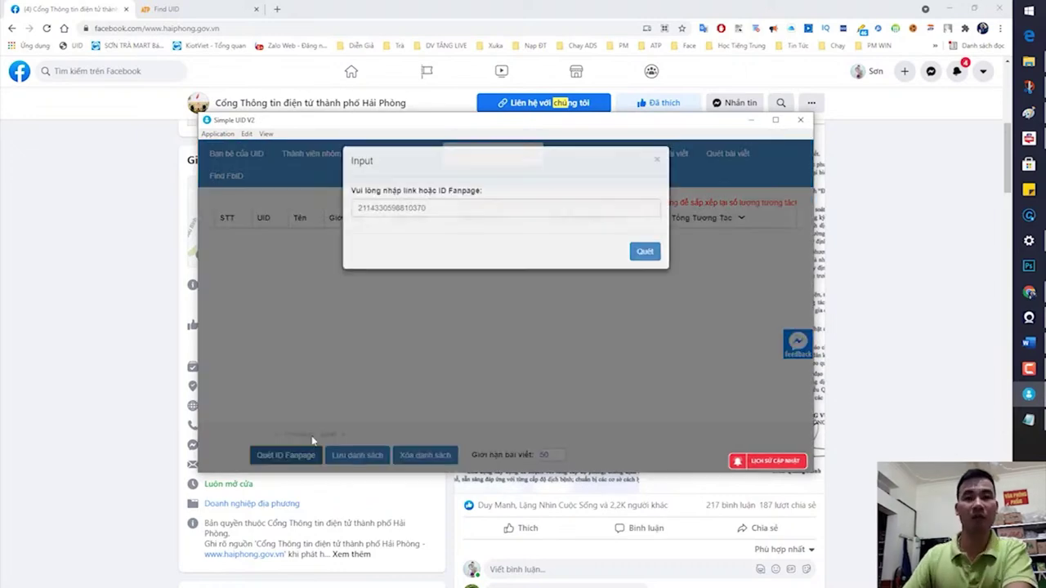
click(644, 262)
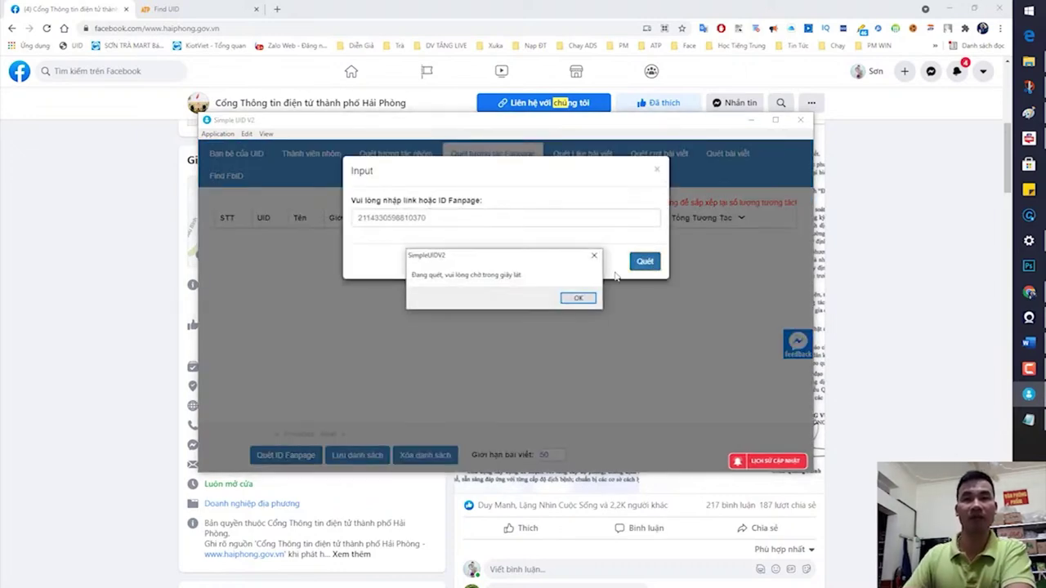
click(576, 300)
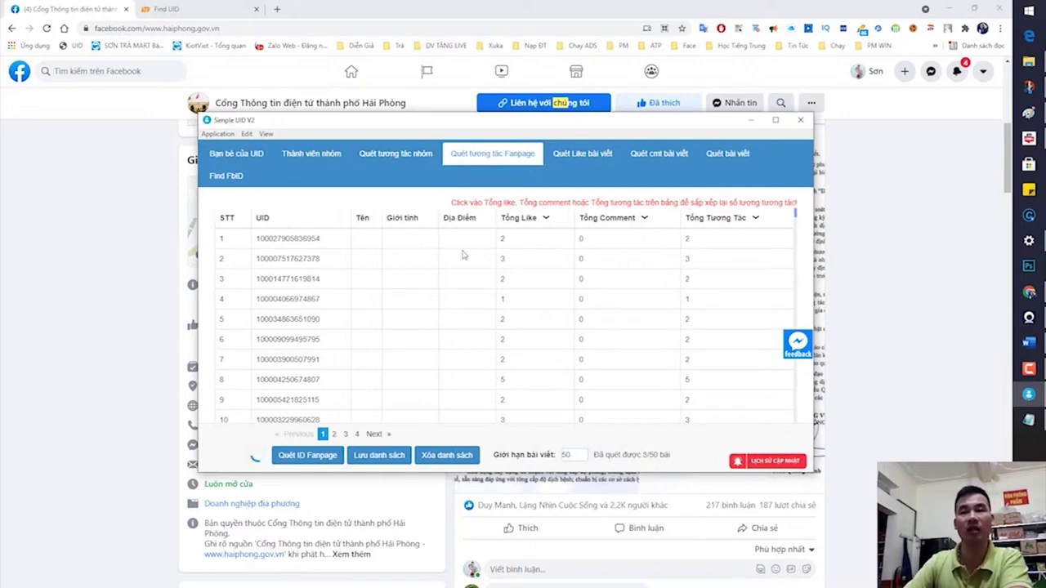
Scroll the filling results table, then browse the portal page's posts on Facebook.
scroll(392, 392, down, 15)
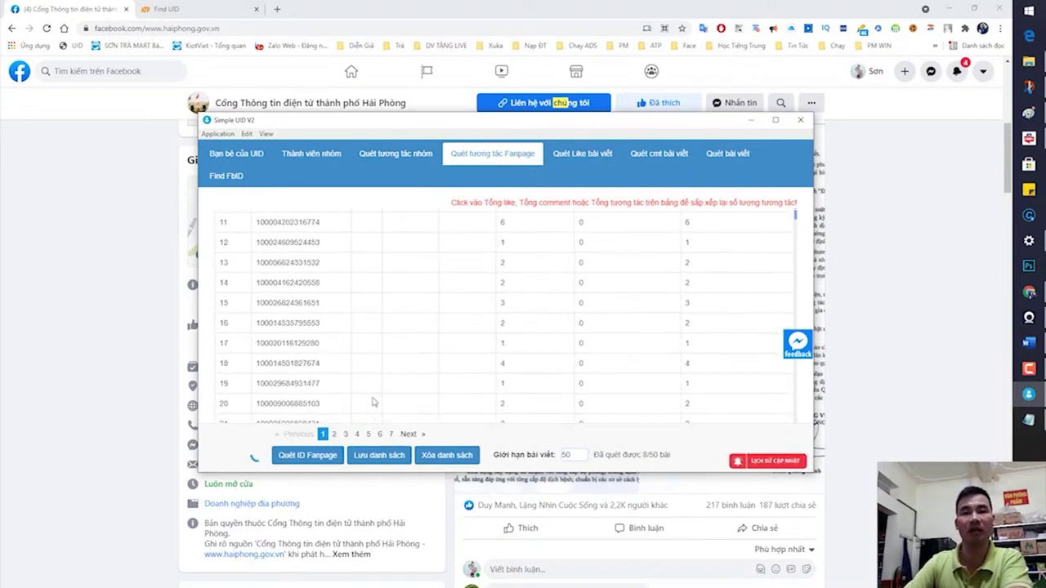
scroll(347, 363, down, 6)
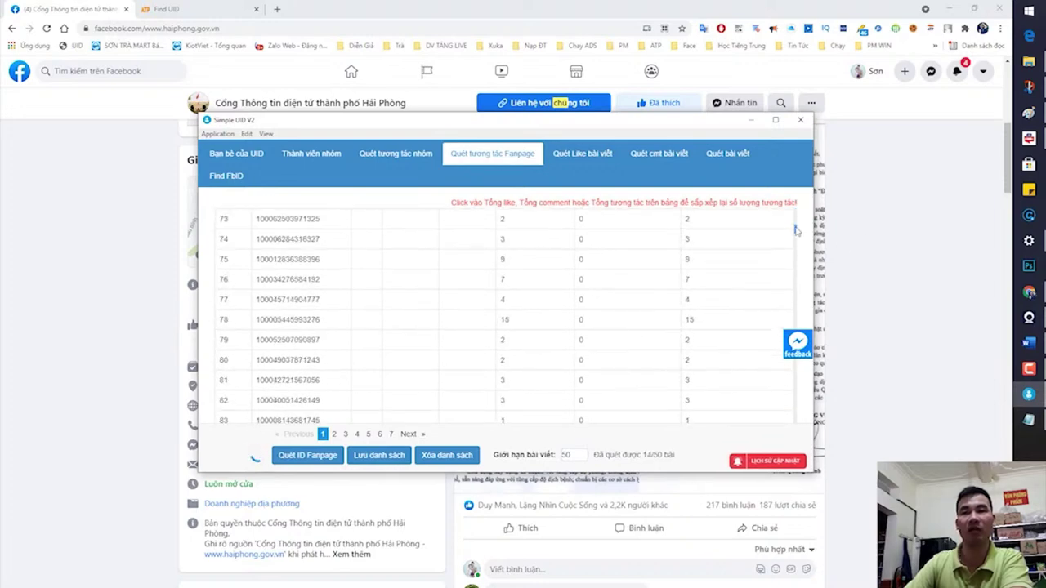
drag(797, 237, 801, 433)
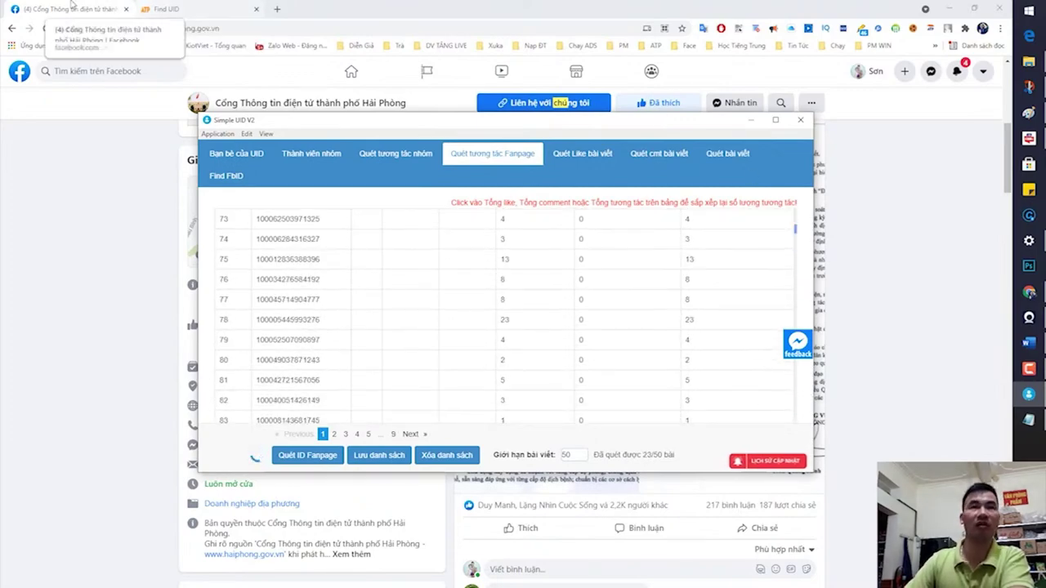
click(95, 6)
scroll(697, 315, down, 3)
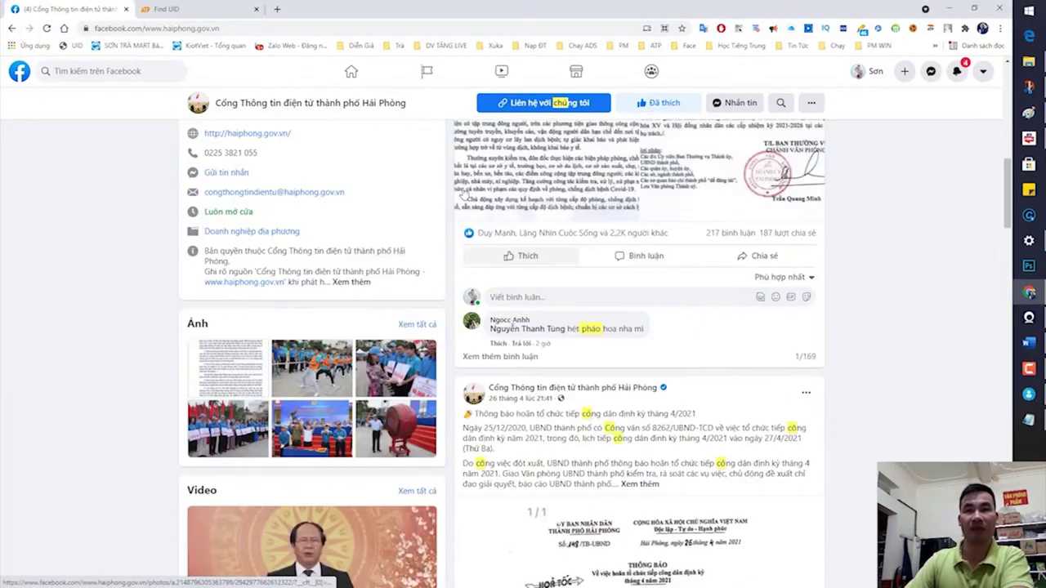
scroll(645, 333, down, 4)
scroll(645, 333, down, 4)
scroll(824, 191, down, 10)
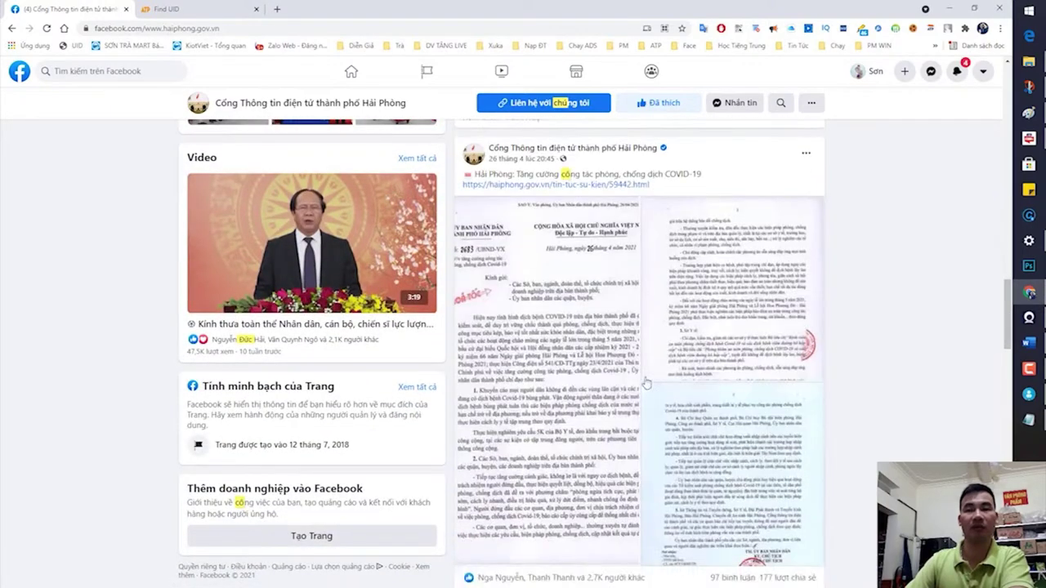
scroll(824, 191, down, 3)
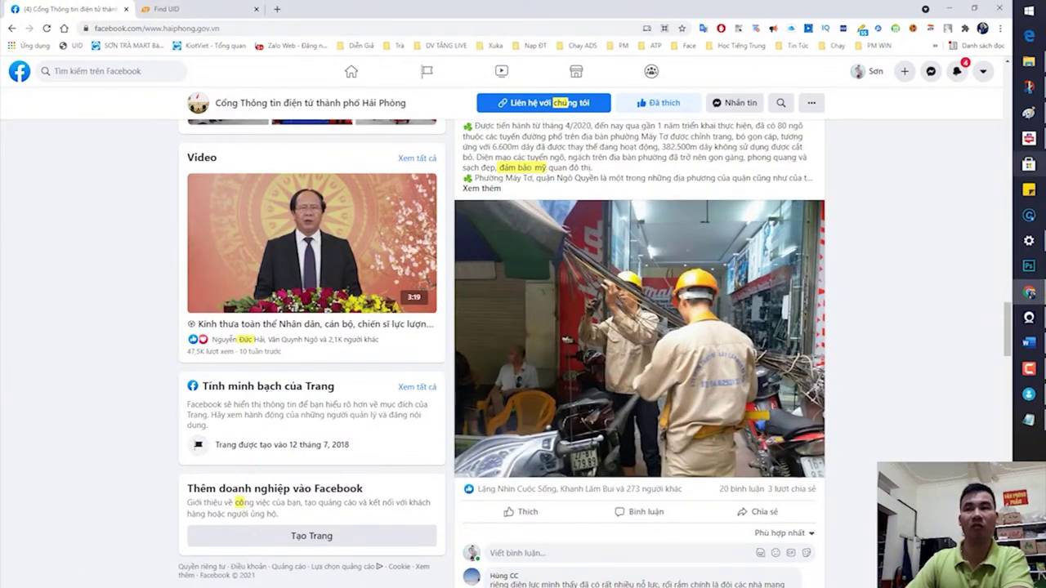
mouse_move(1031, 294)
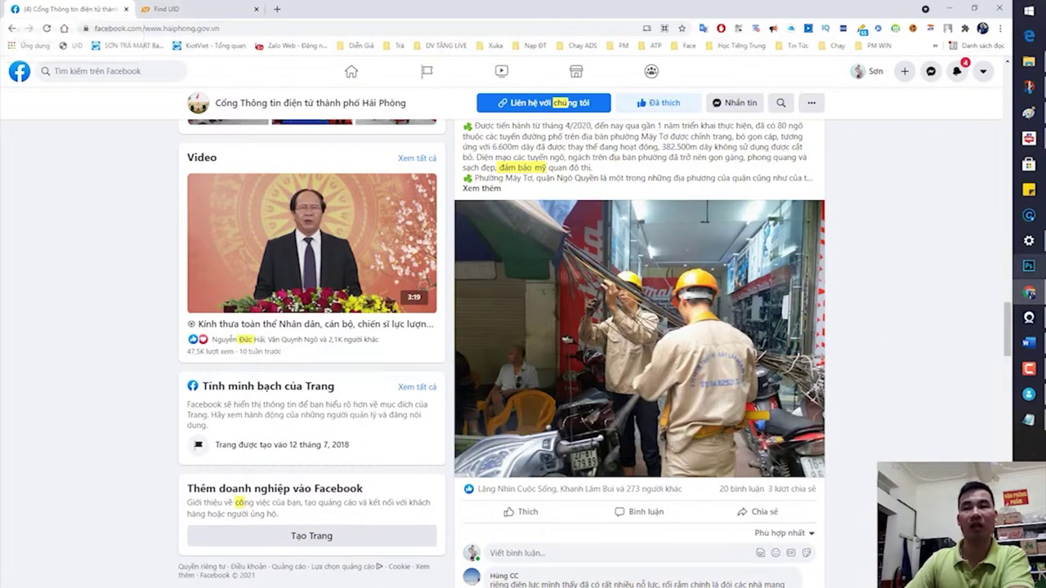
mouse_move(1018, 315)
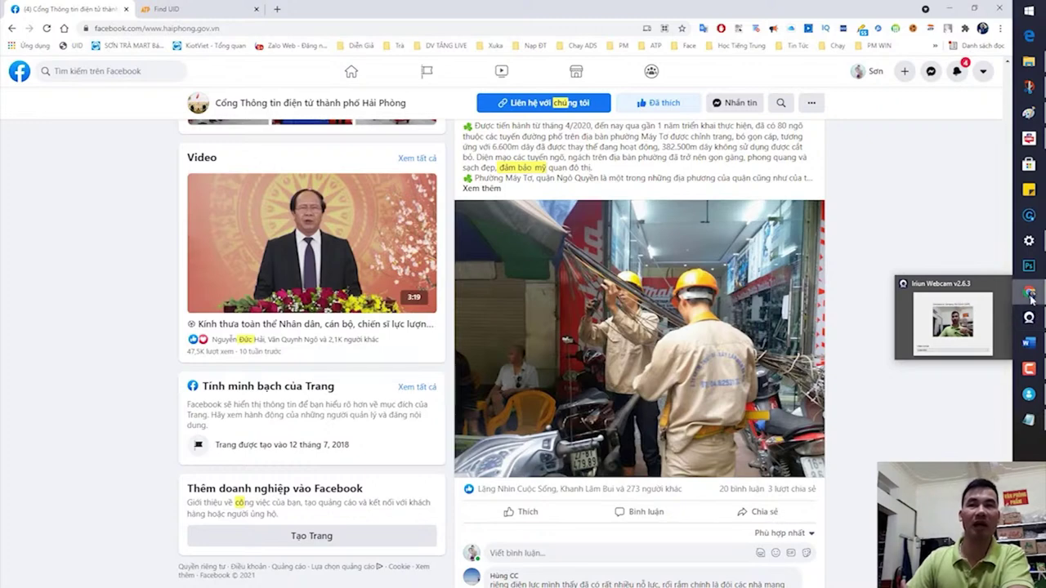
mouse_move(1041, 292)
mouse_move(1034, 329)
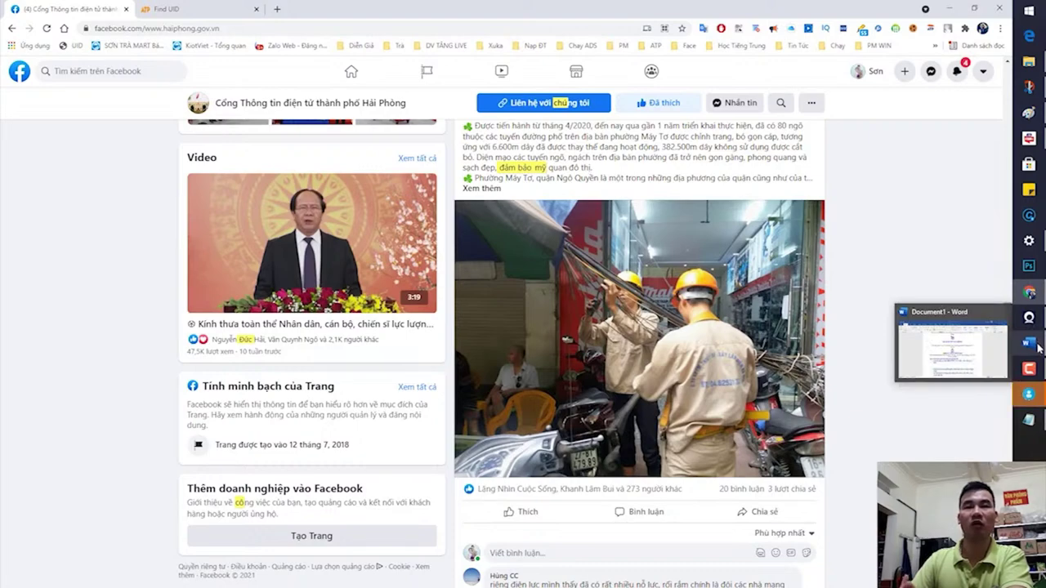
mouse_move(952, 327)
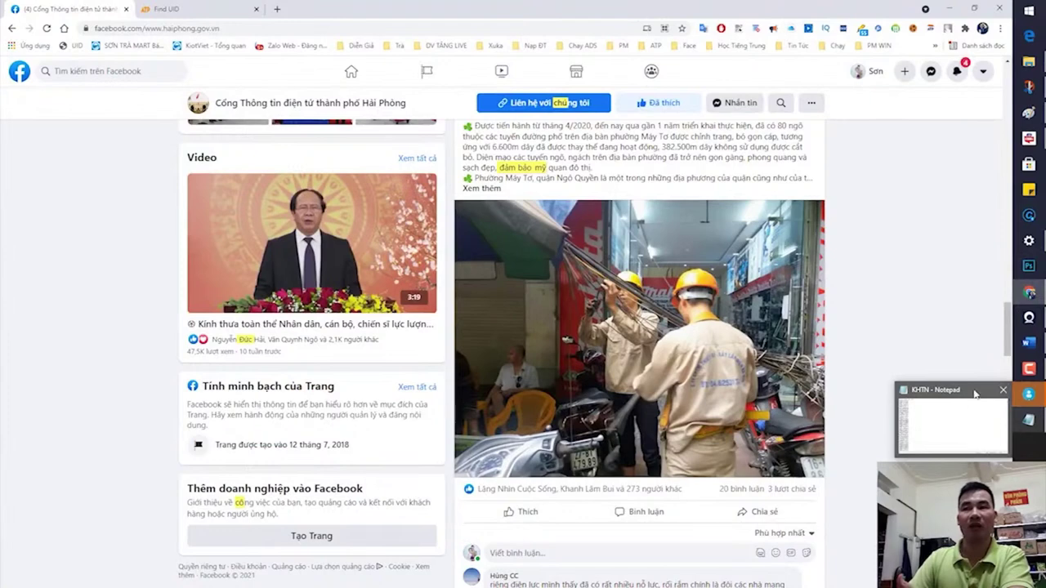
Dismiss the scan-finished message and scroll through the fanpage interaction results.
mouse_move(1020, 373)
click(1029, 394)
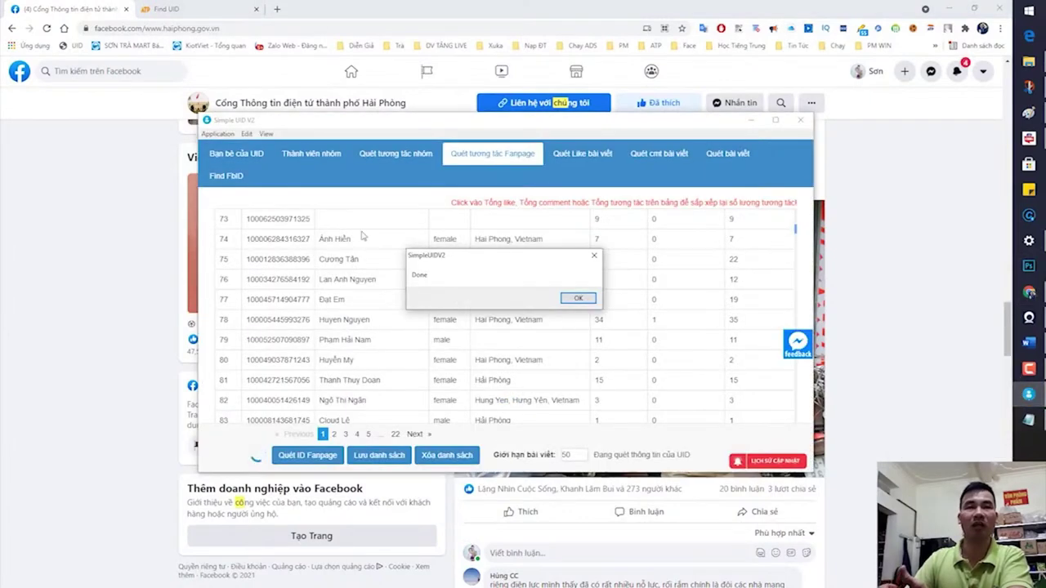
click(576, 300)
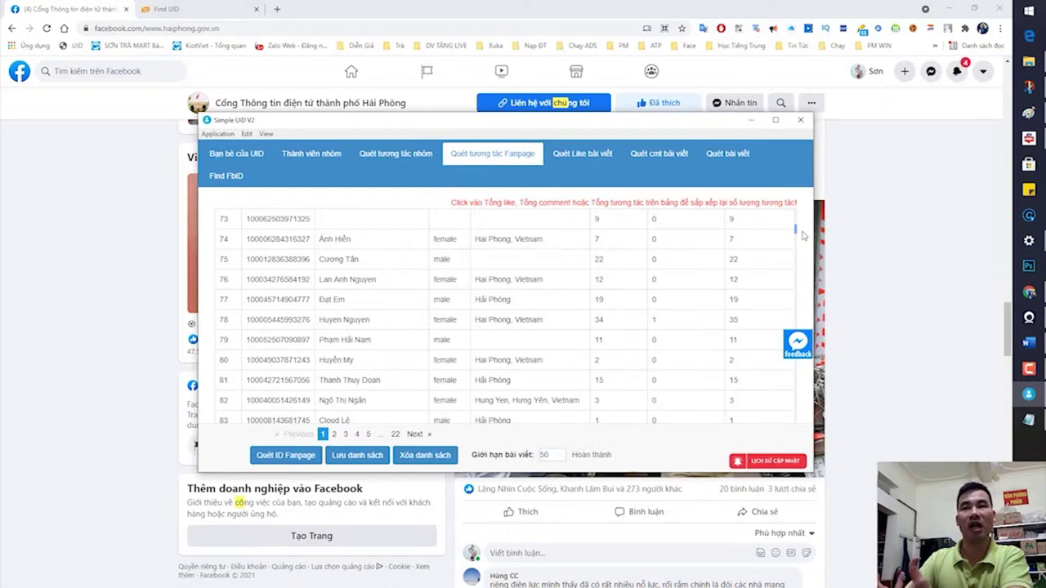
drag(797, 233, 799, 418)
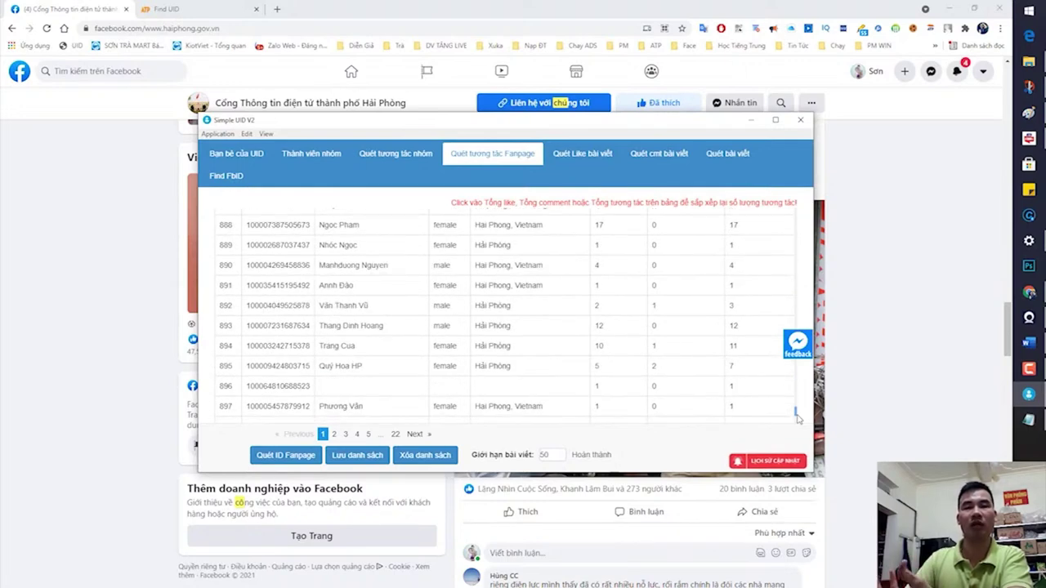
scroll(798, 419, down, 1)
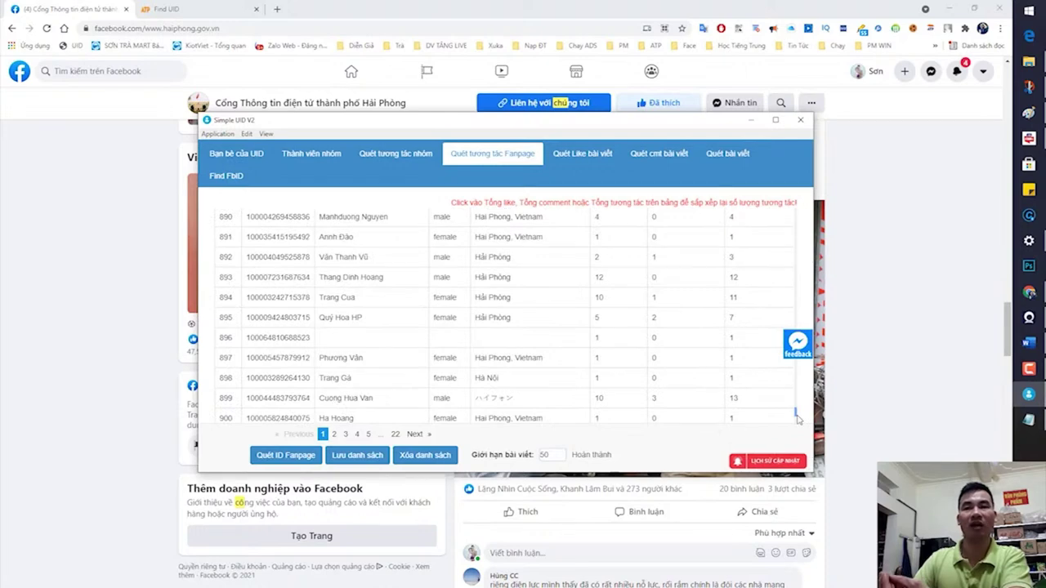
scroll(799, 418, down, 4)
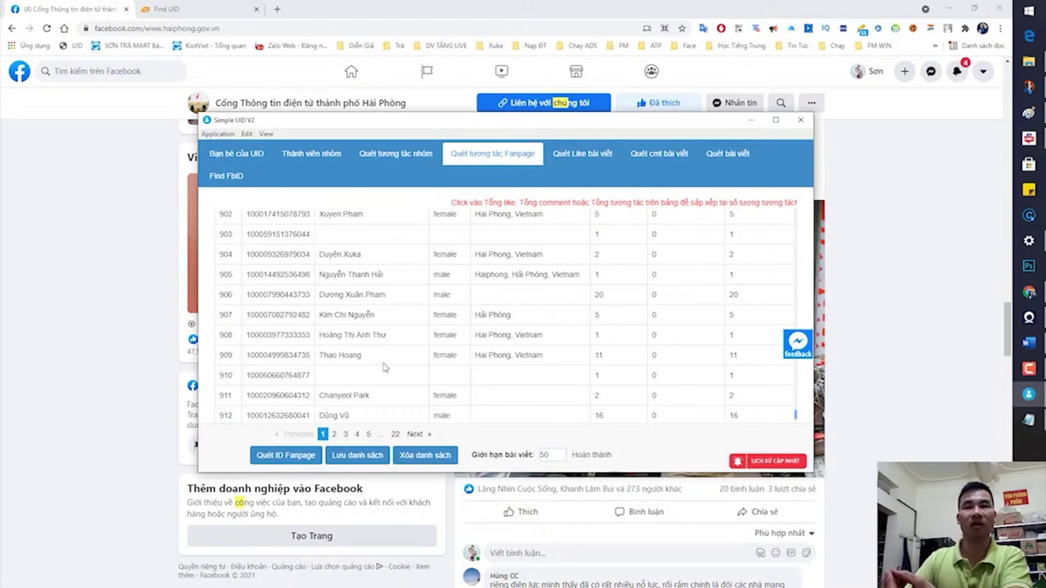
scroll(574, 324, down, 6)
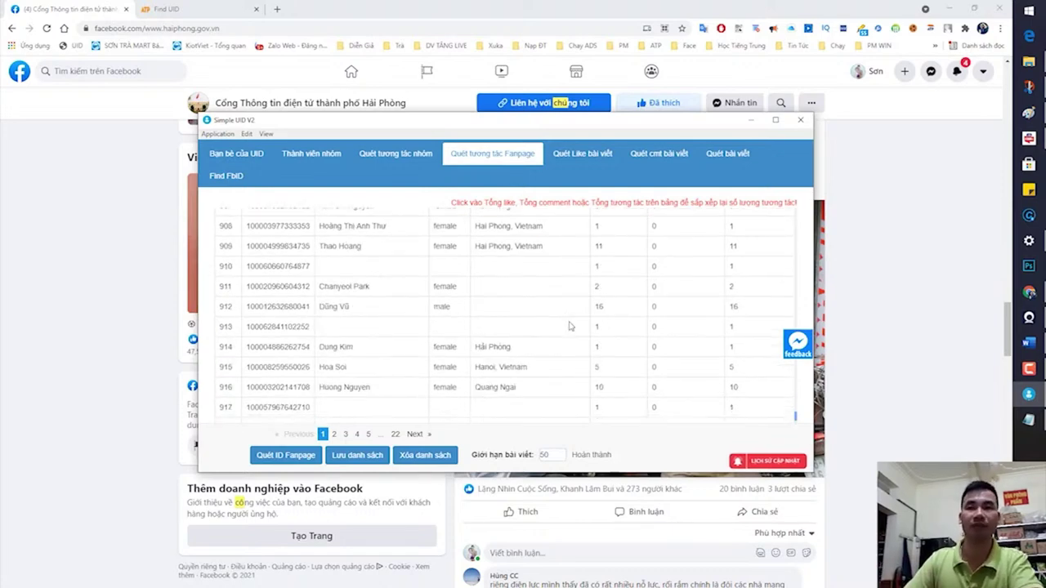
scroll(596, 315, up, 8)
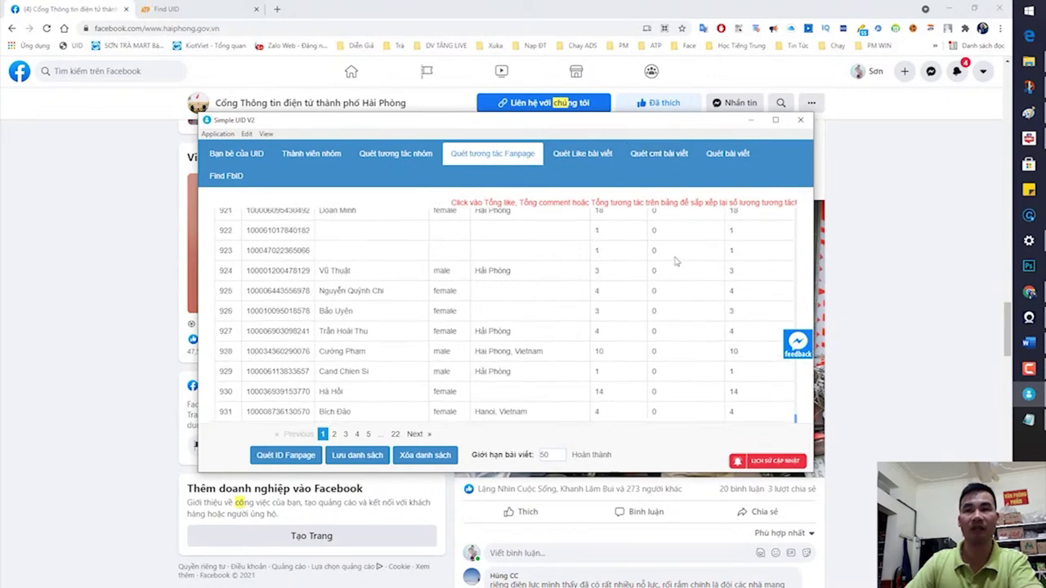
scroll(675, 261, up, 20)
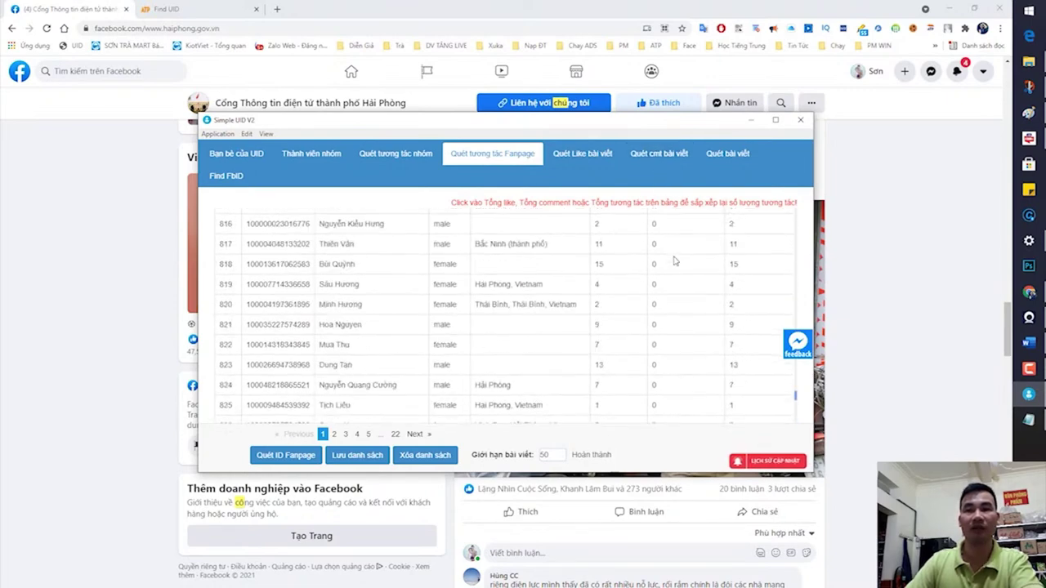
scroll(675, 260, up, 20)
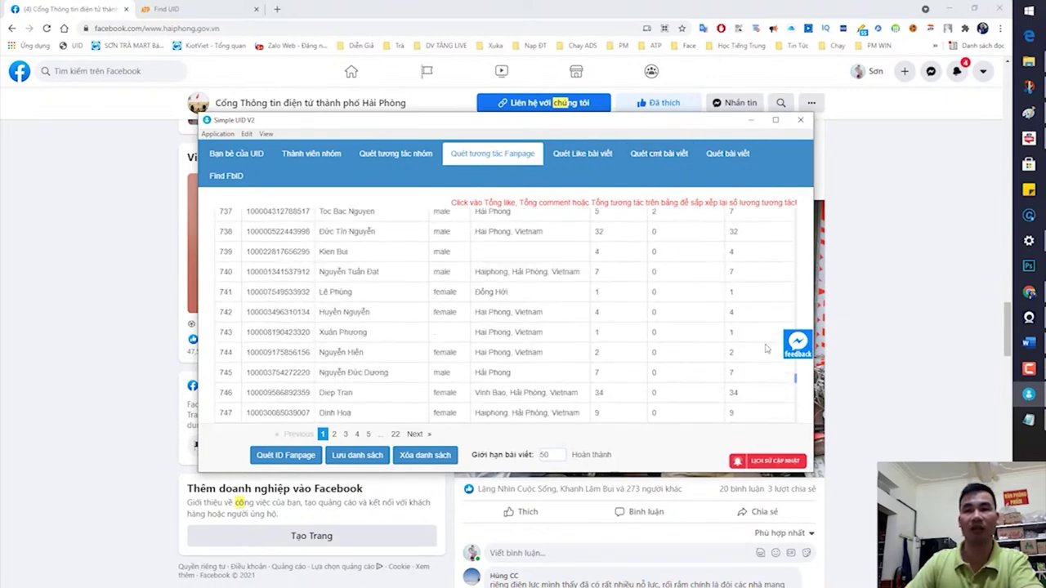
drag(797, 380, 806, 194)
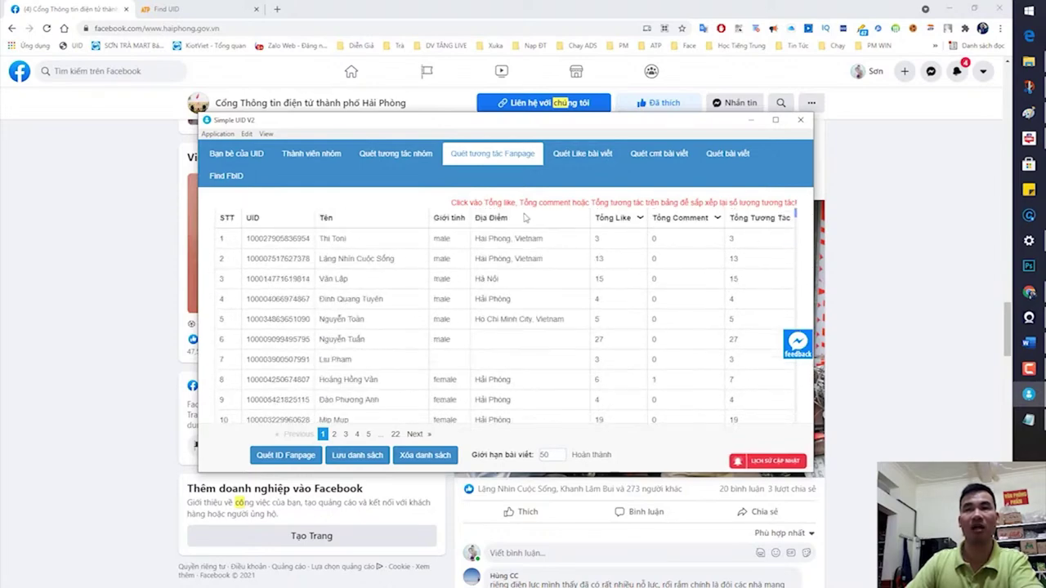
Sort the results by Tổng Like and Tổng Comment, then open the post-like scan view.
click(606, 220)
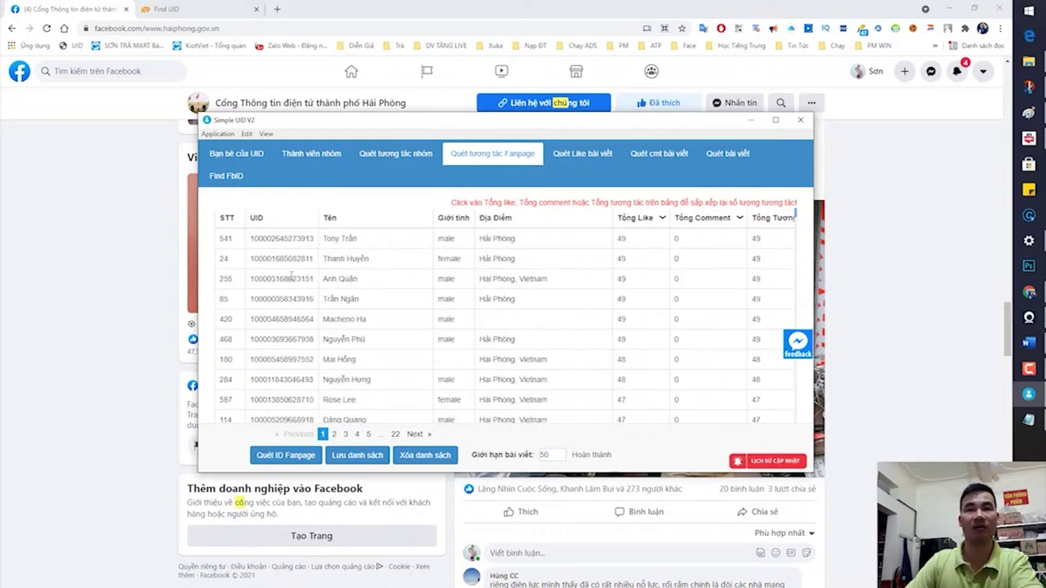
click(644, 225)
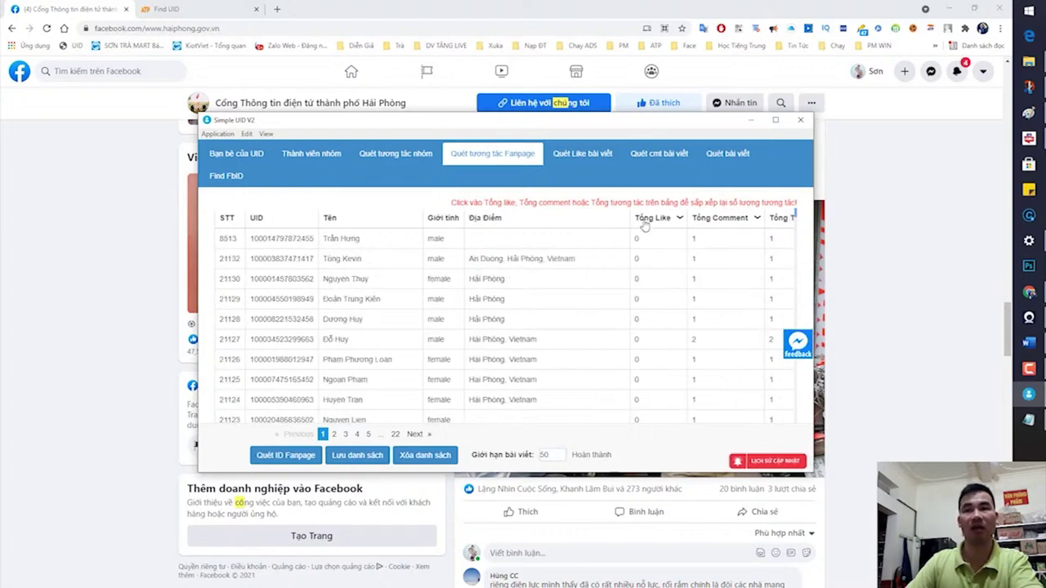
click(647, 226)
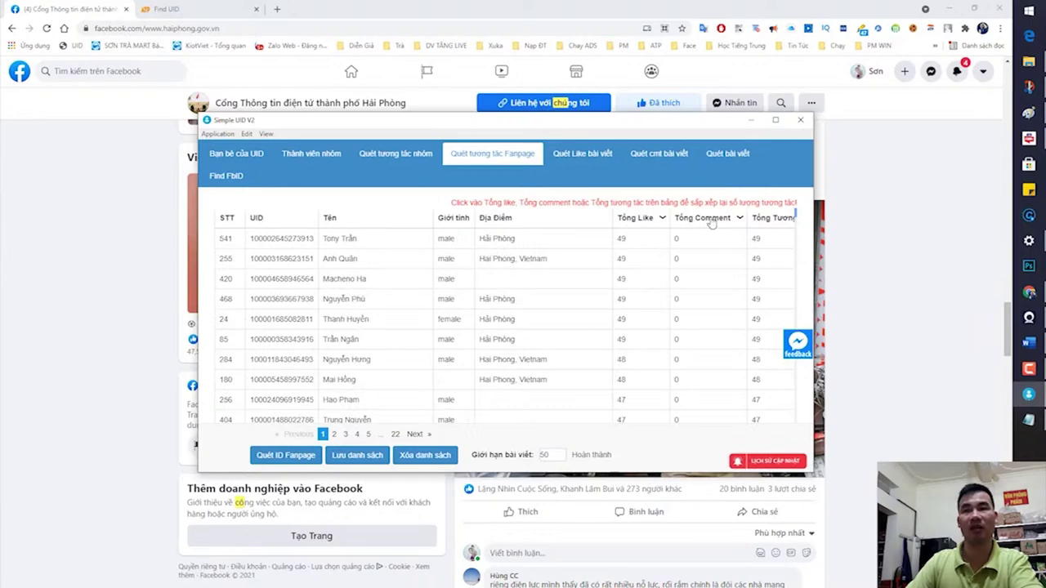
click(711, 223)
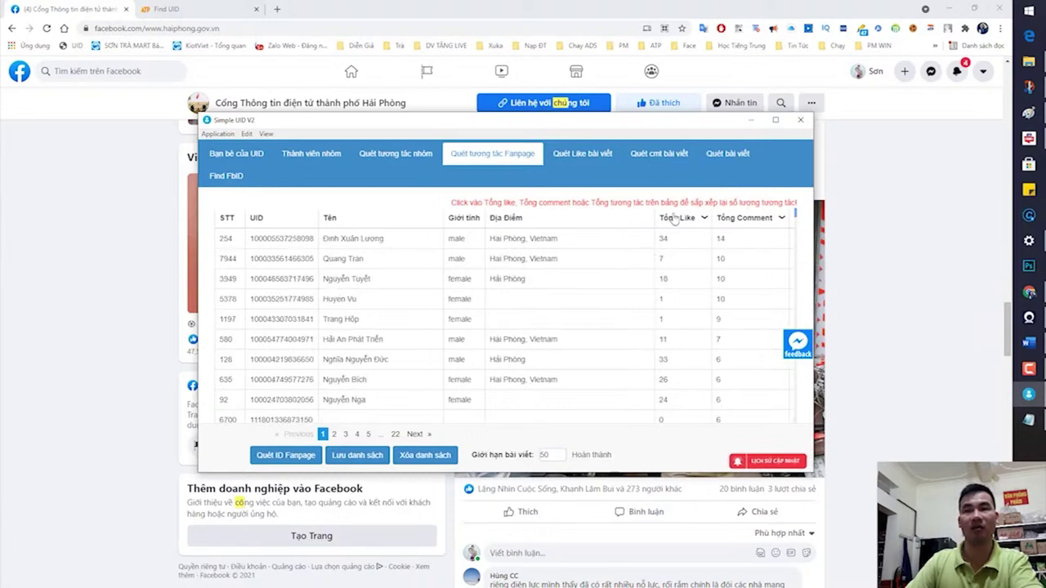
click(582, 154)
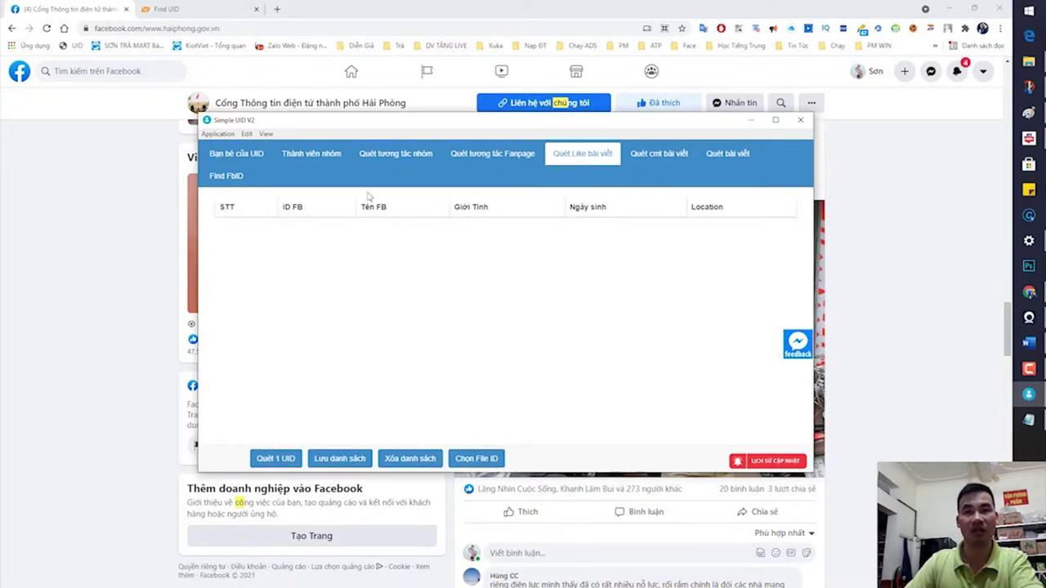
Scan the portal page's ID with Quét 1 UID and list its posts' likes, comments and shares.
click(276, 459)
click(459, 218)
key(ctrl+v)
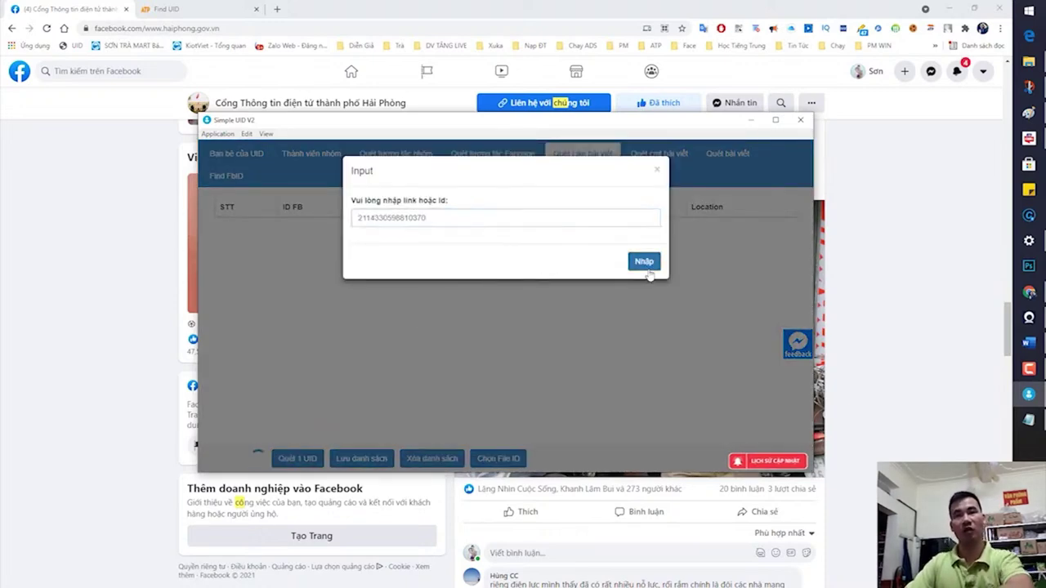
click(639, 262)
click(730, 155)
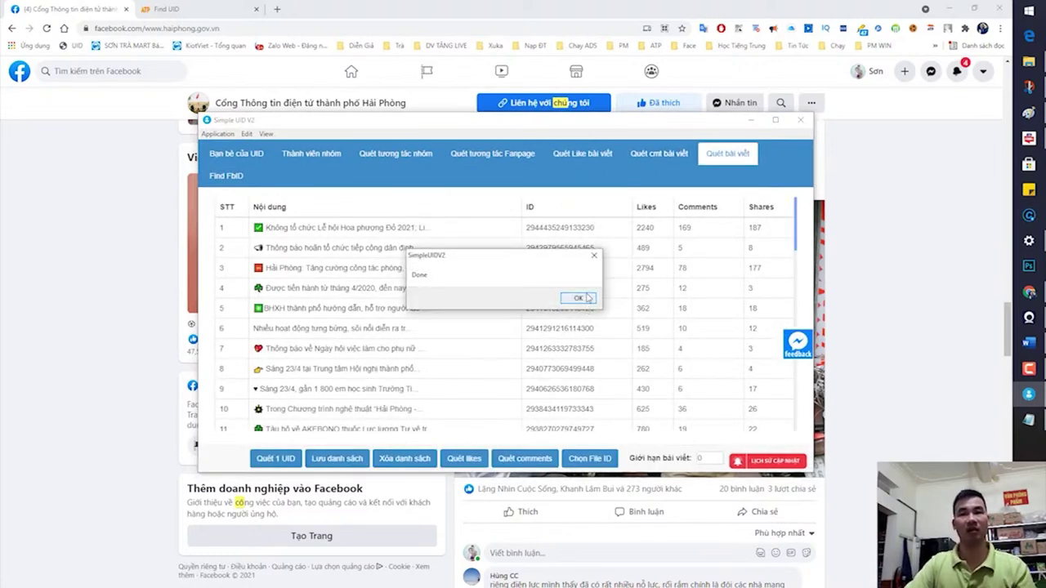
click(580, 299)
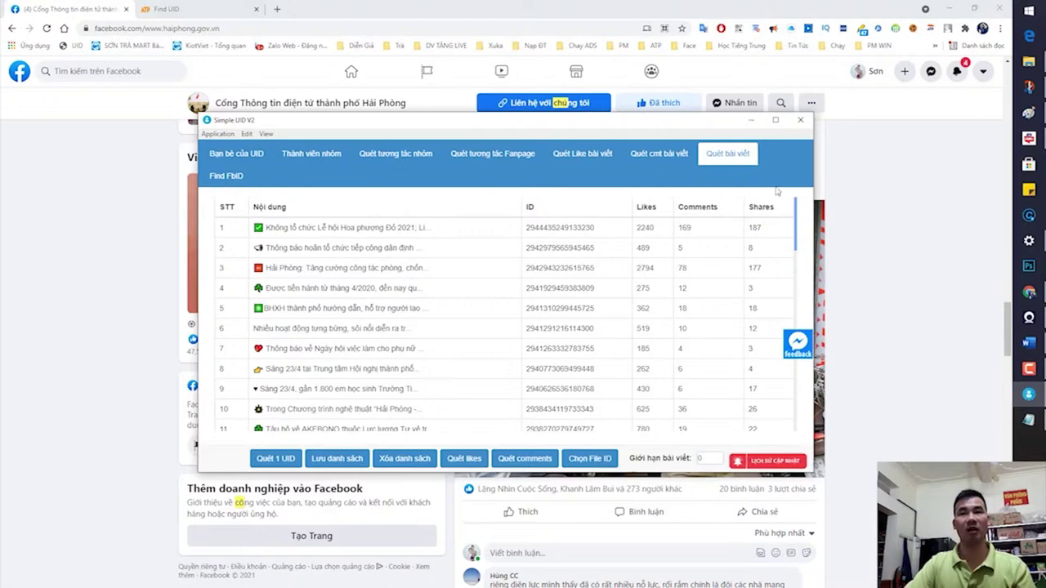
scroll(367, 245, down, 1)
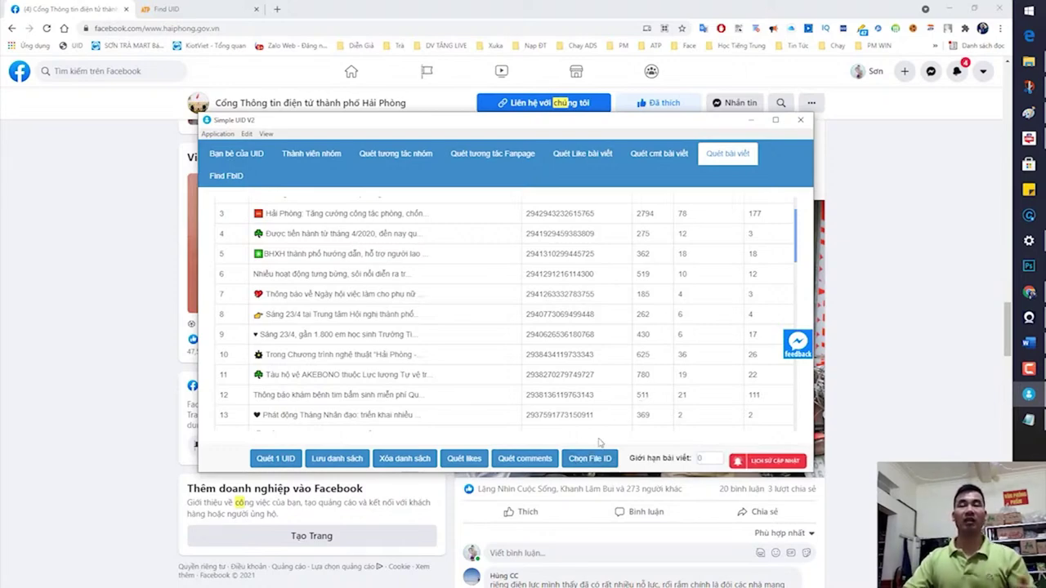
scroll(601, 327, up, 2)
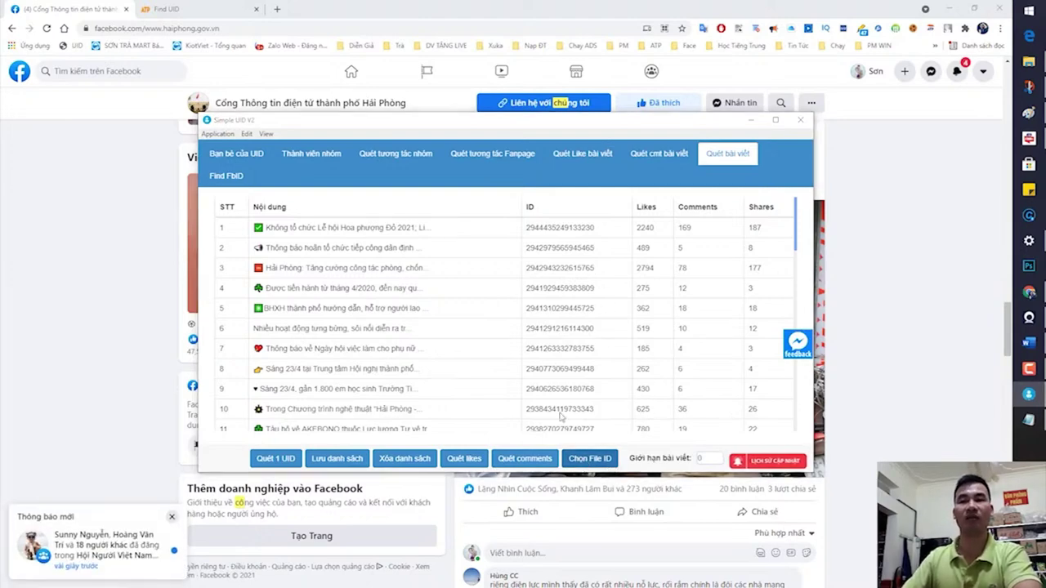
Cancel the ID file chooser and scan the comments on the selected post.
click(589, 458)
click(486, 276)
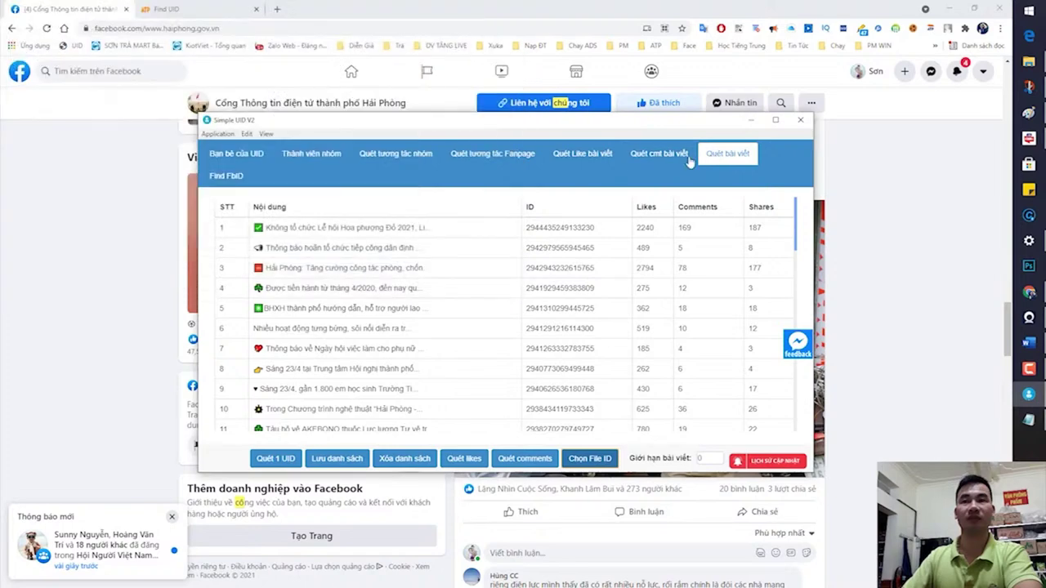
click(671, 157)
click(727, 153)
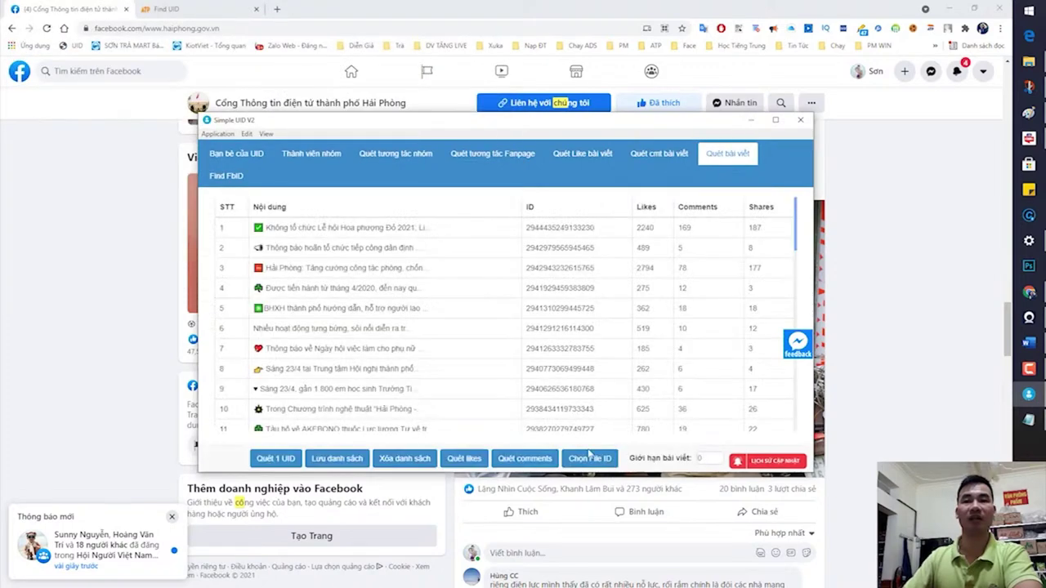
click(527, 459)
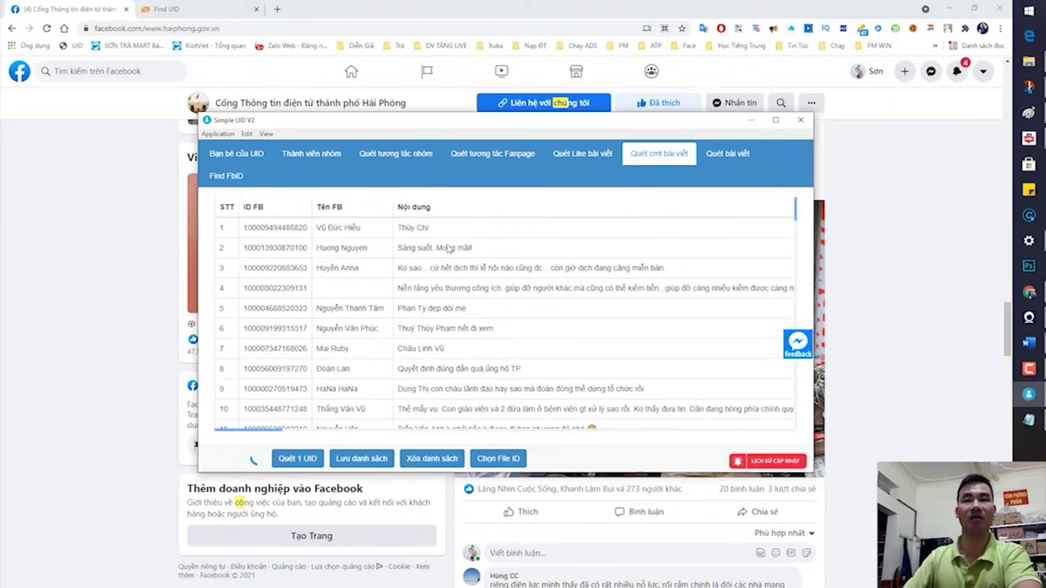
scroll(491, 265, down, 5)
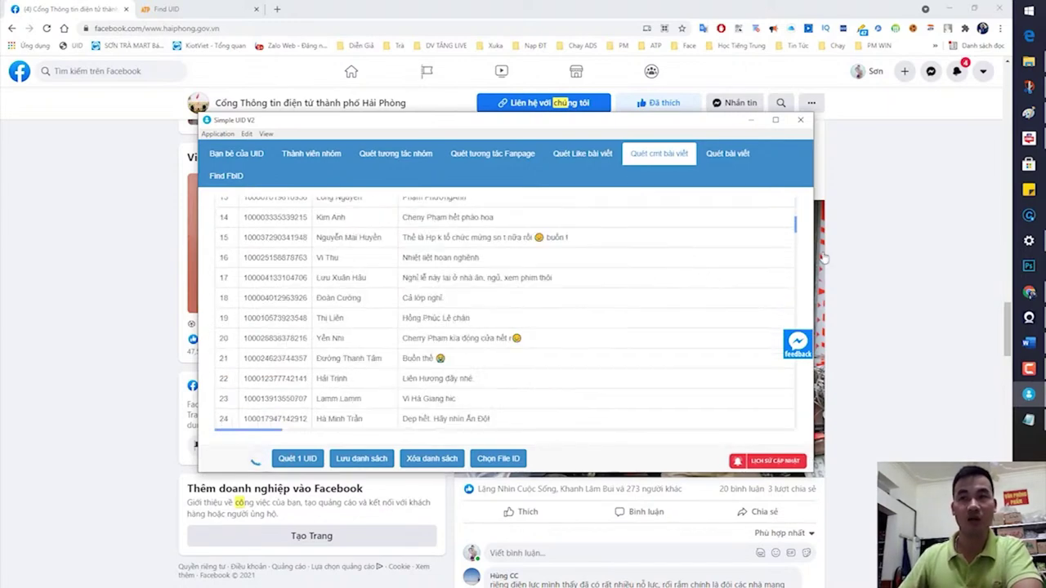
drag(797, 231, 804, 420)
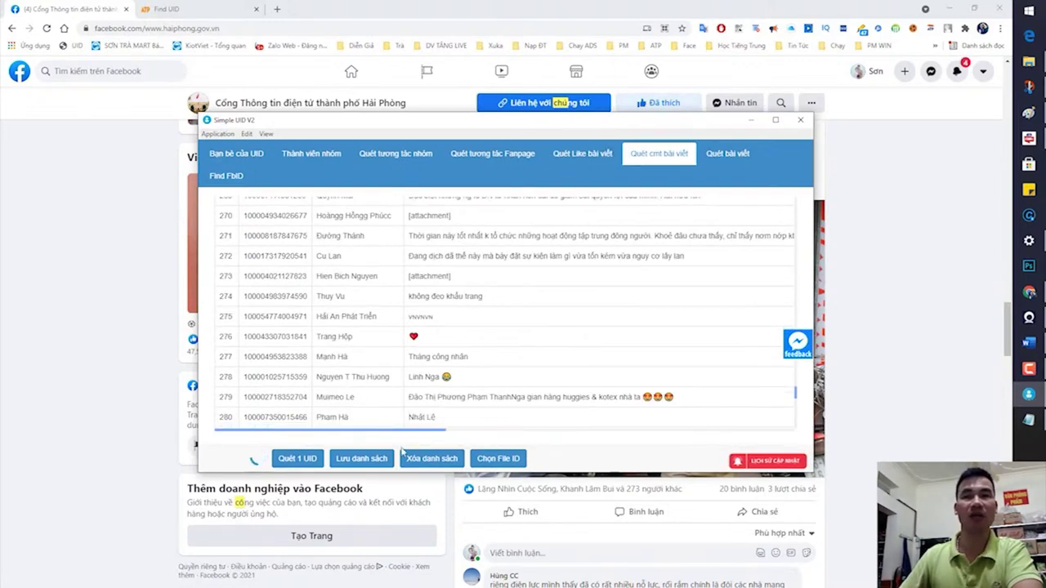
Scan the likes on the same post, then review the comment results.
click(714, 154)
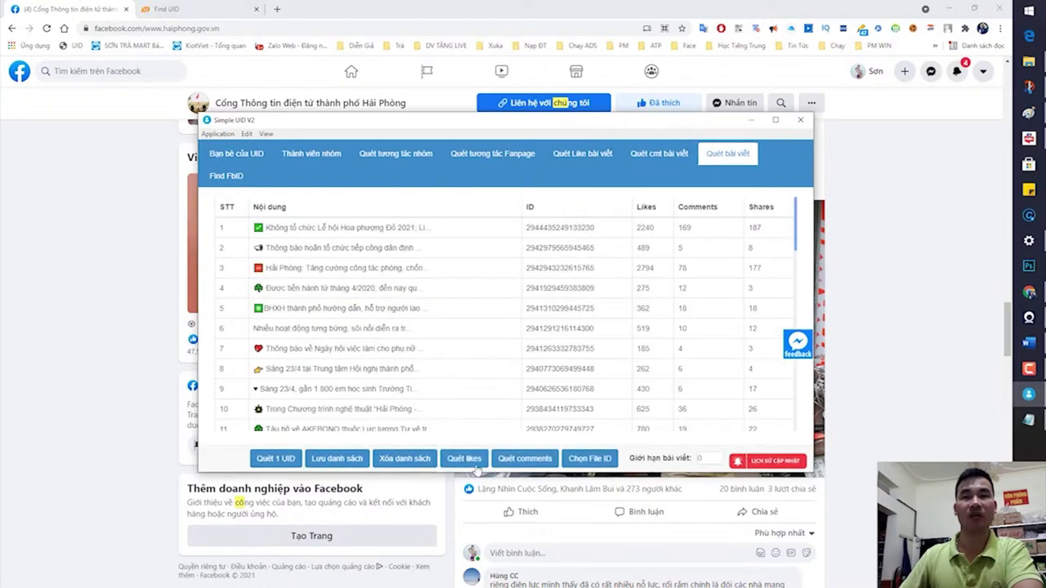
click(464, 460)
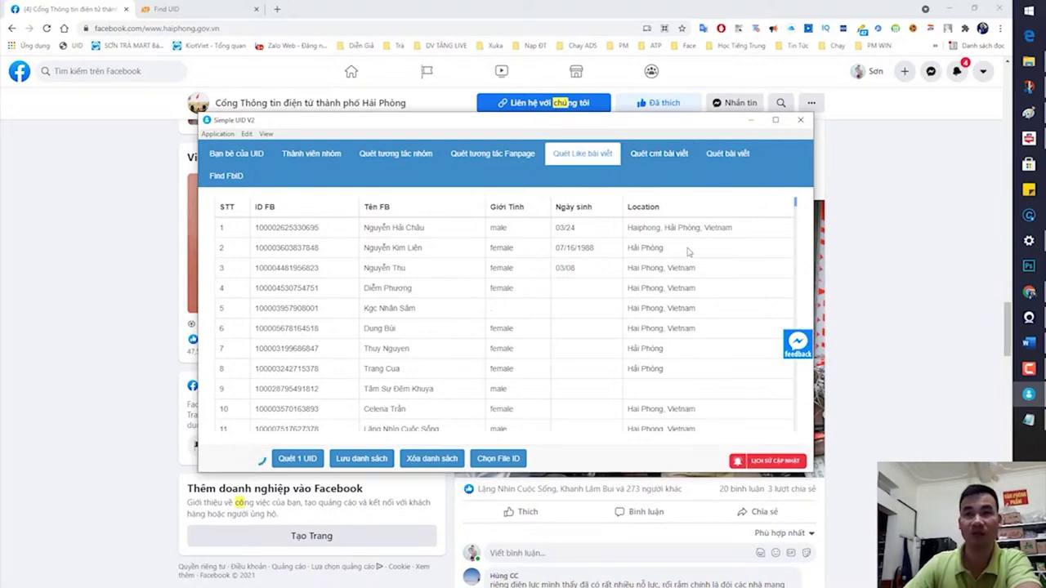
scroll(687, 249, down, 15)
scroll(681, 247, down, 20)
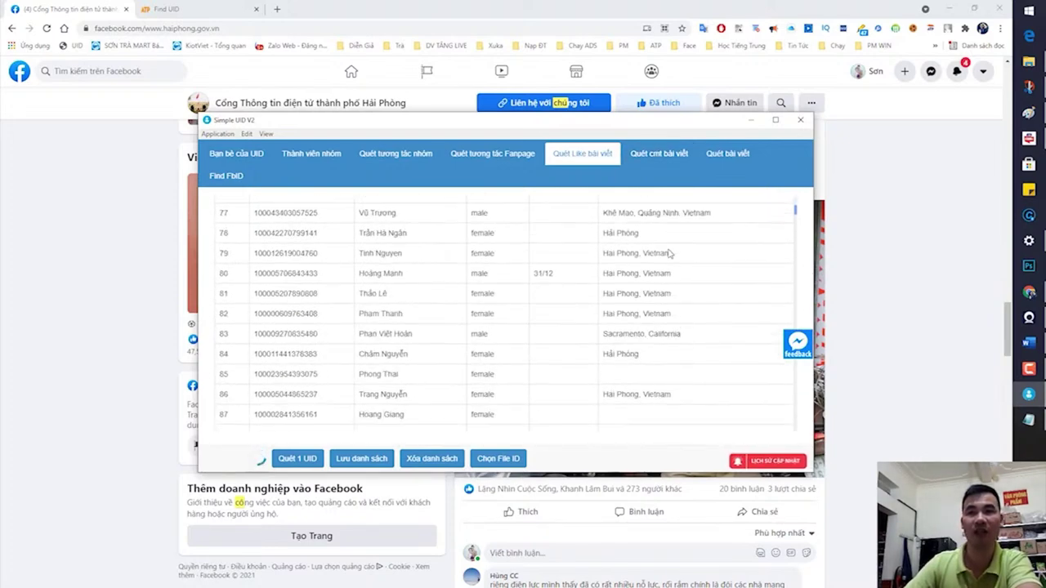
scroll(644, 244, down, 14)
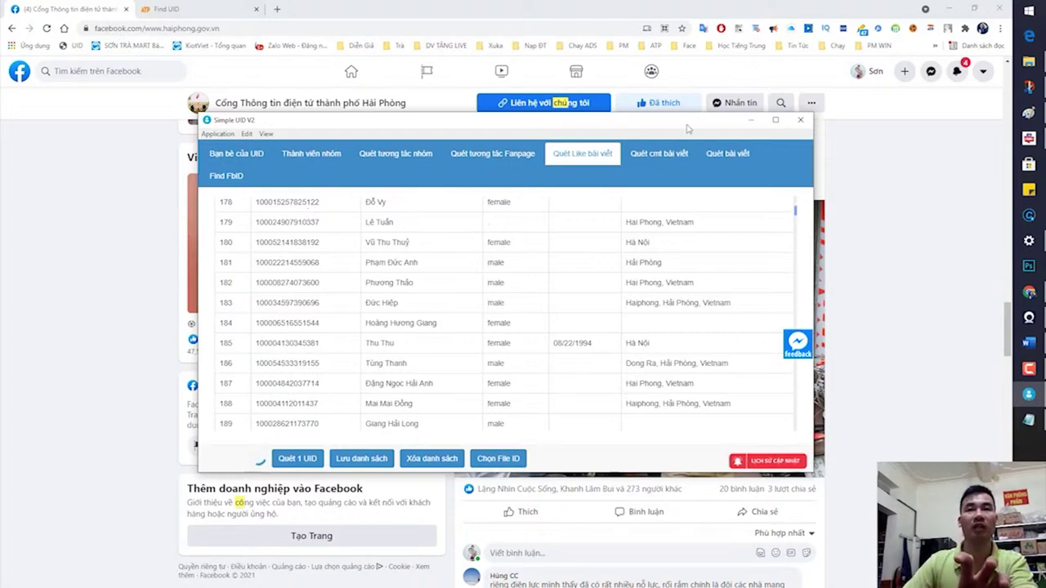
click(676, 156)
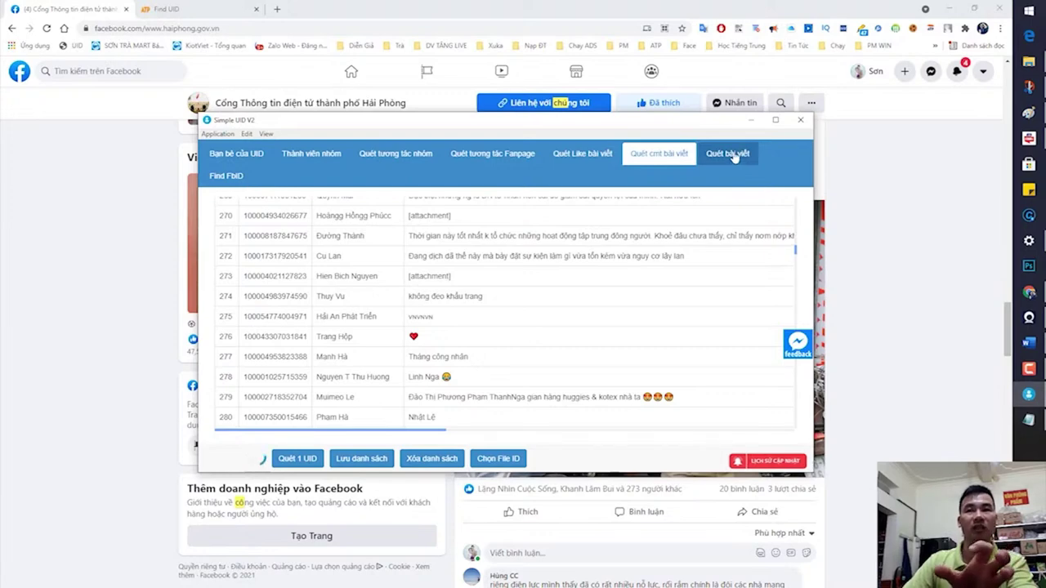
Try saving the posts list as IDs only under the name KHTN.
click(734, 157)
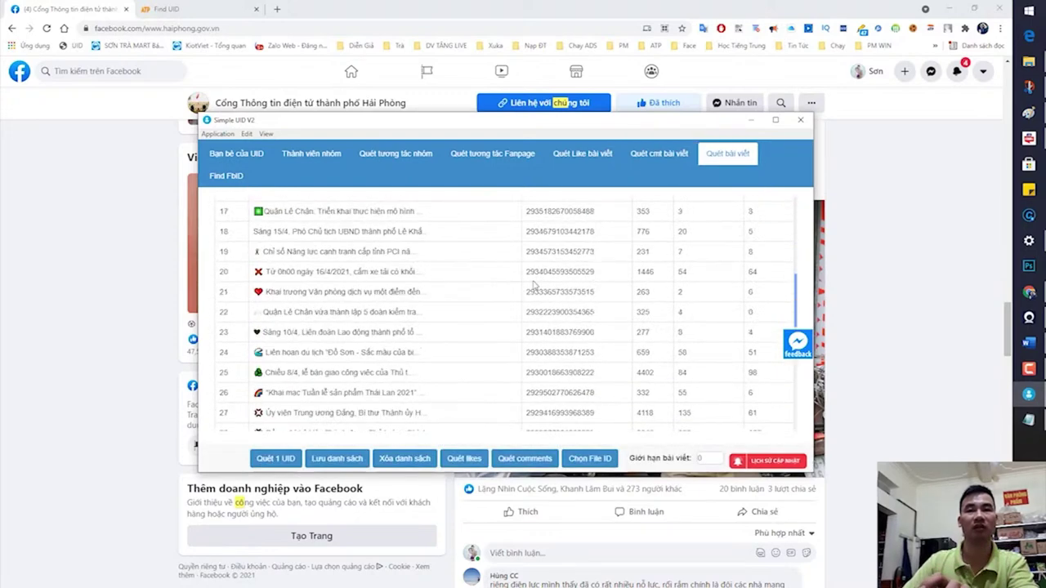
click(330, 458)
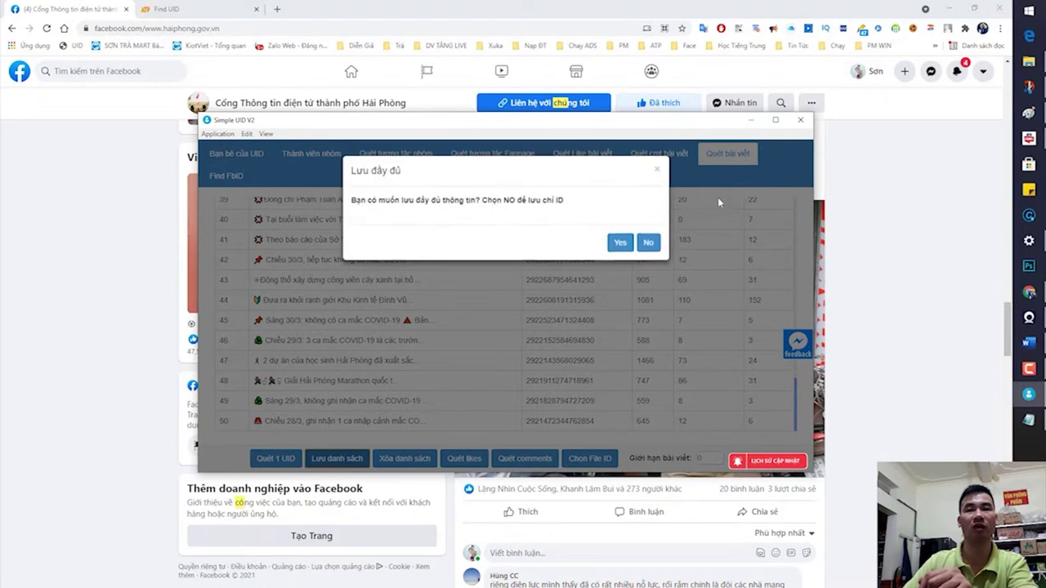
click(648, 243)
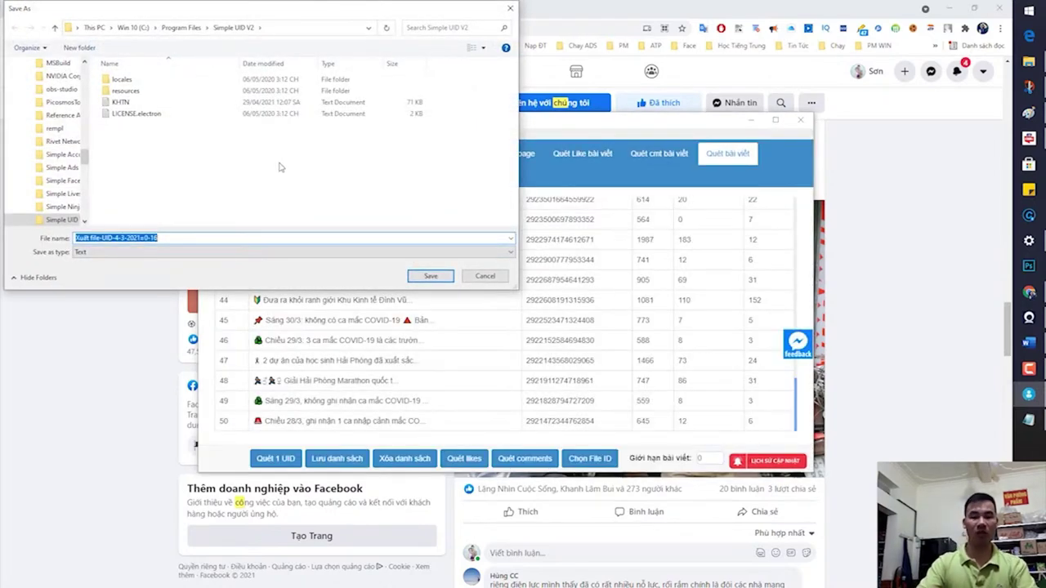
text(KH)
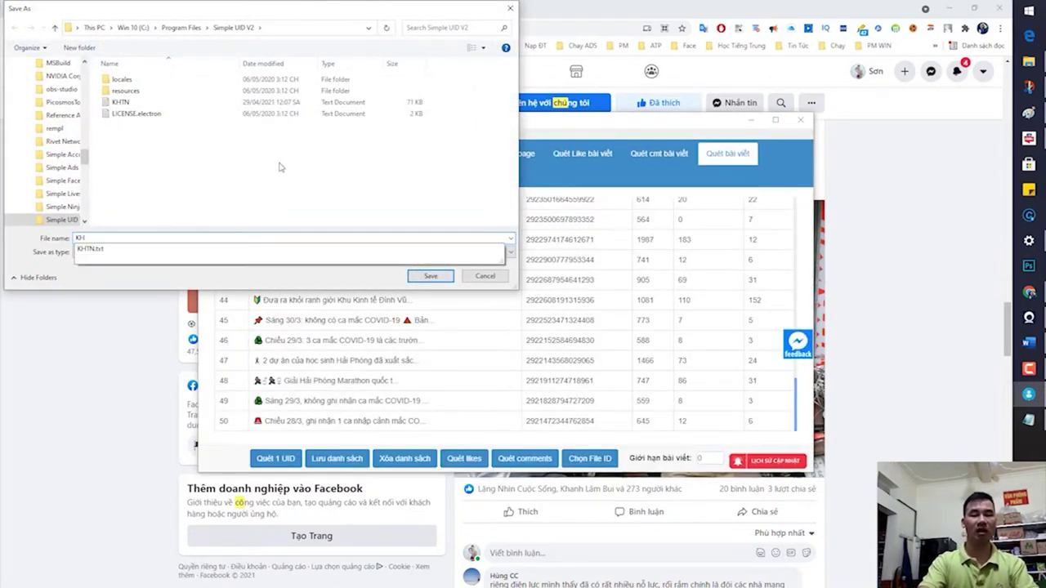
text(TN)
key(Escape)
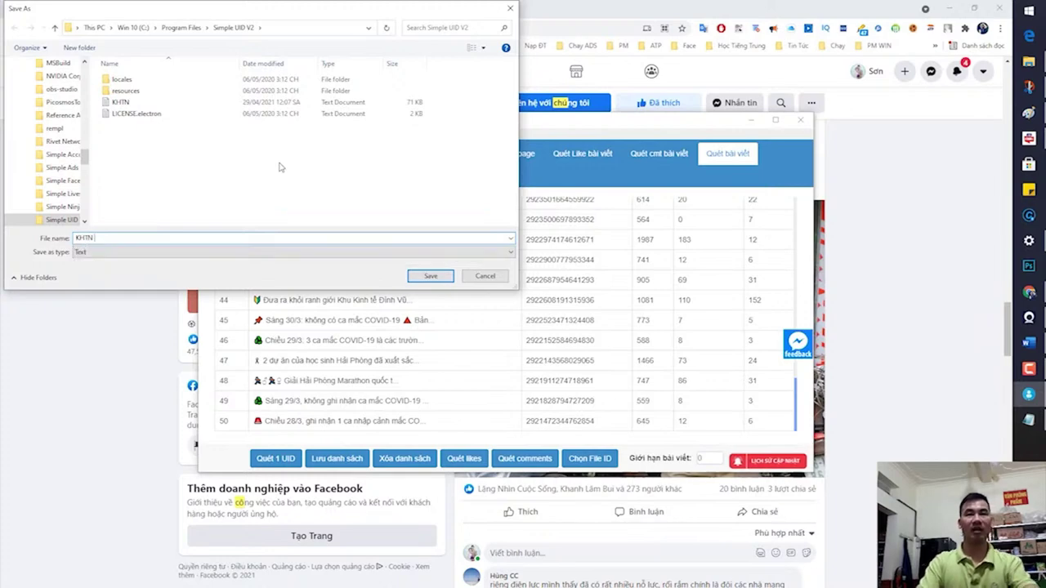
key(F1)
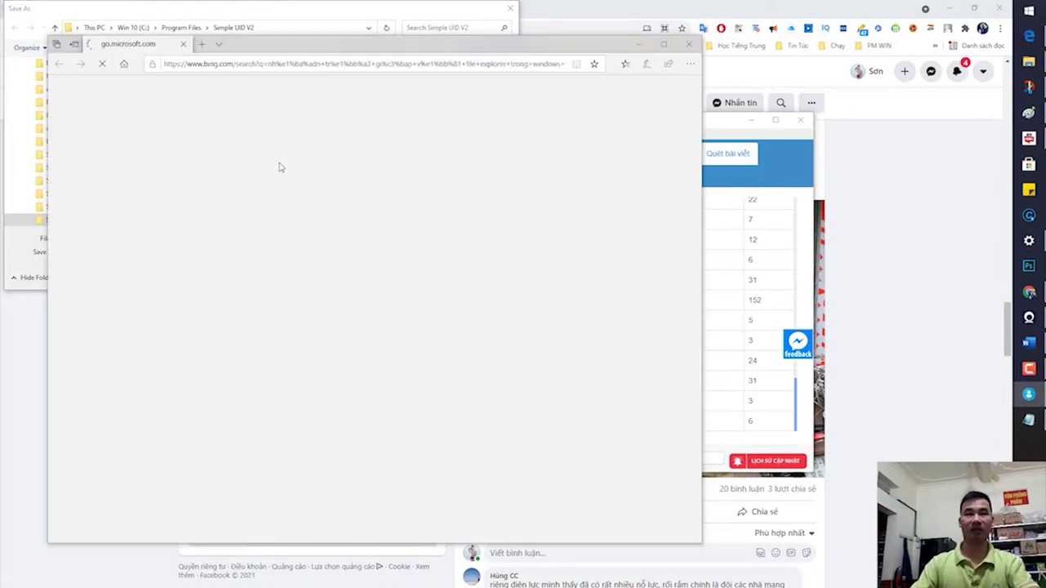
click(696, 48)
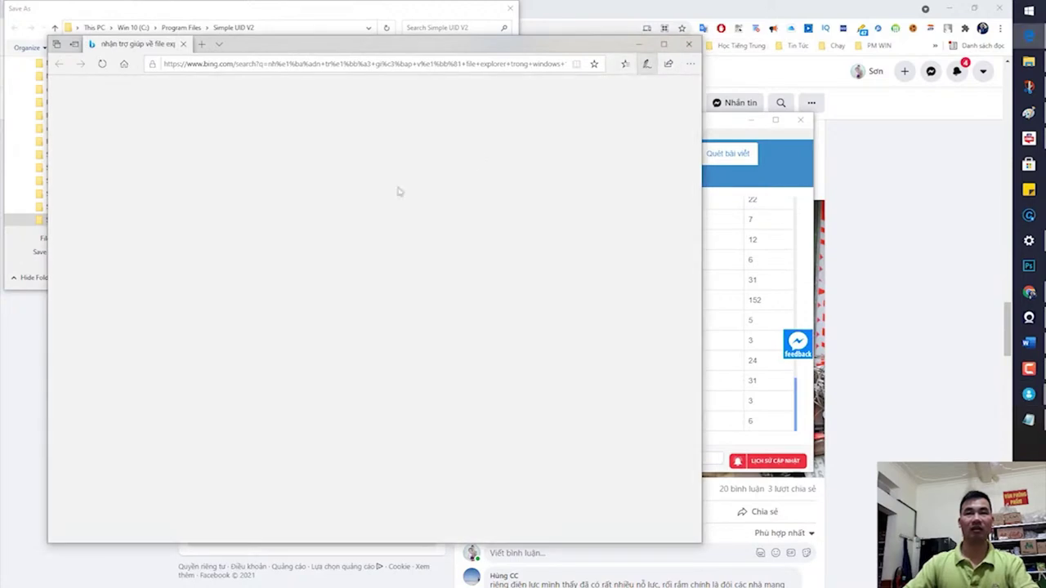
click(577, 299)
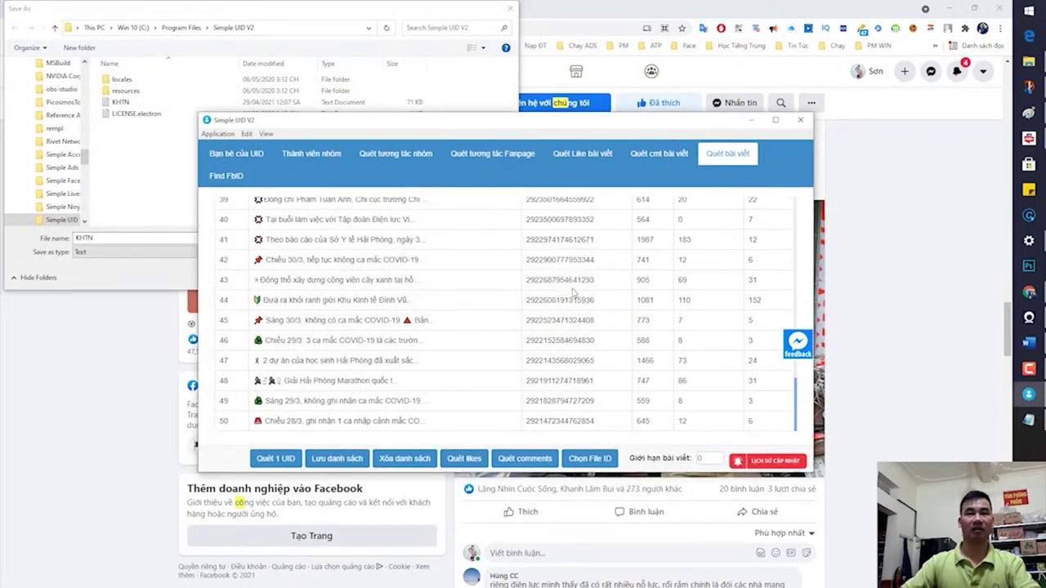
Save the post-liker list as the text file KHTN 2 and minimize Simple UID V2.
click(527, 458)
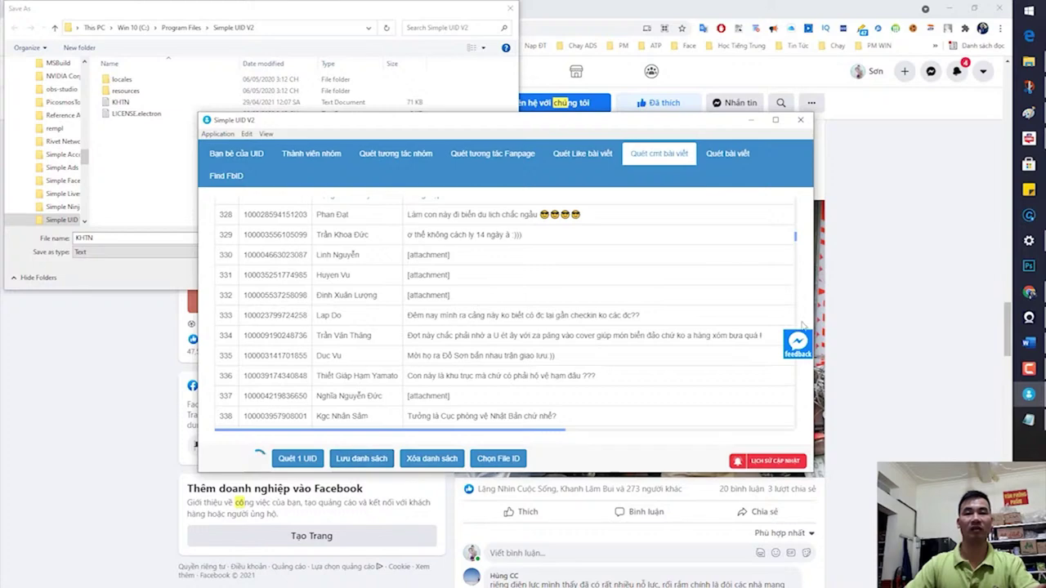
click(583, 157)
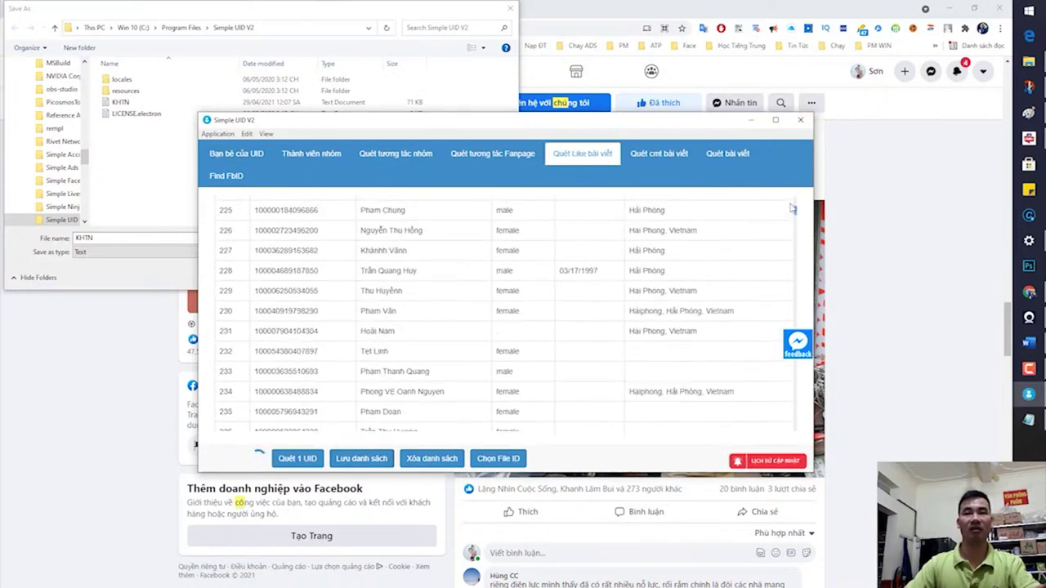
mouse_move(801, 214)
mouse_down()
mouse_move(809, 435)
mouse_move(805, 196)
mouse_up()
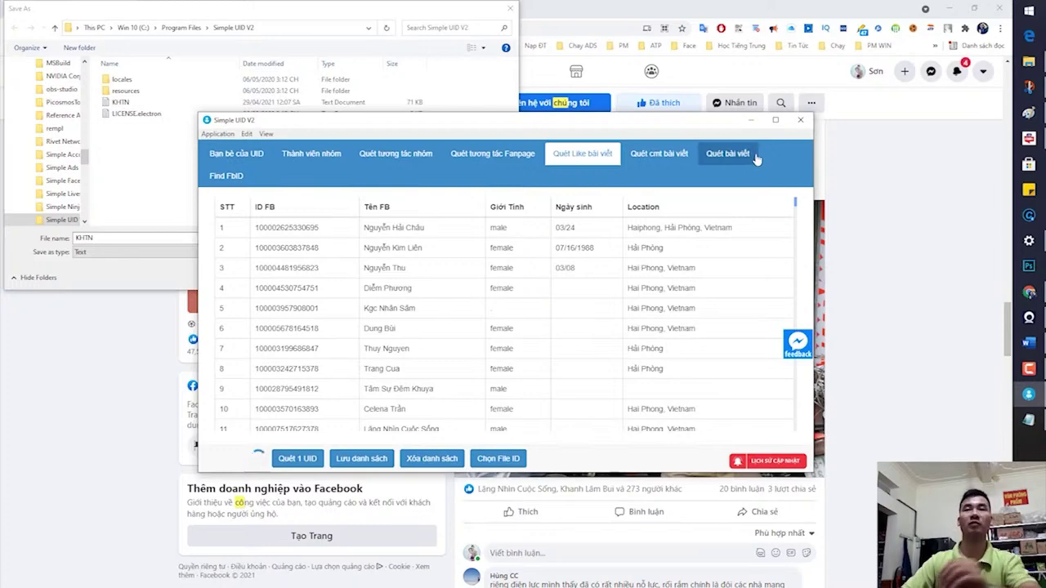
click(162, 238)
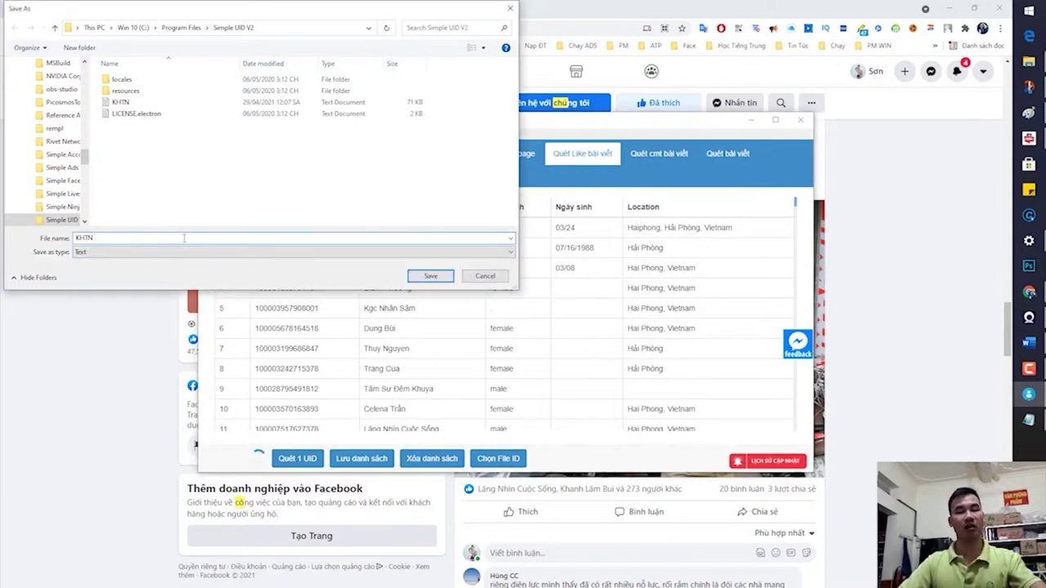
click(429, 276)
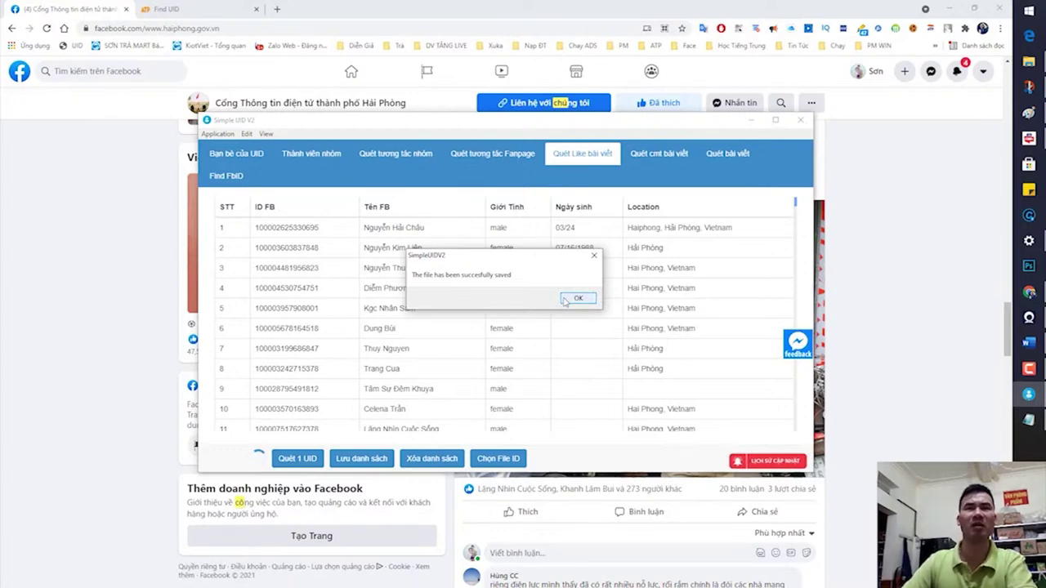
click(566, 300)
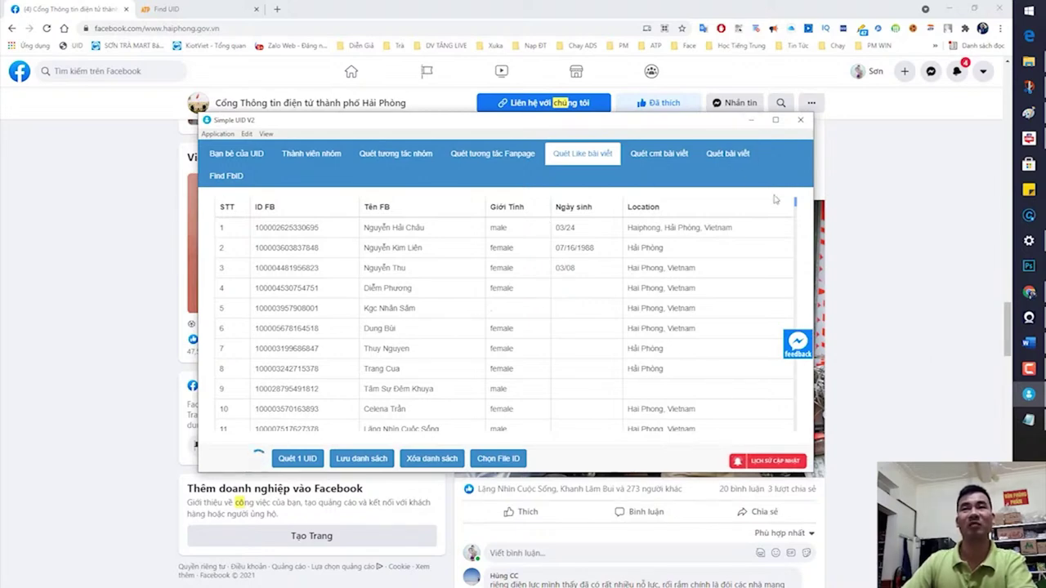
click(751, 120)
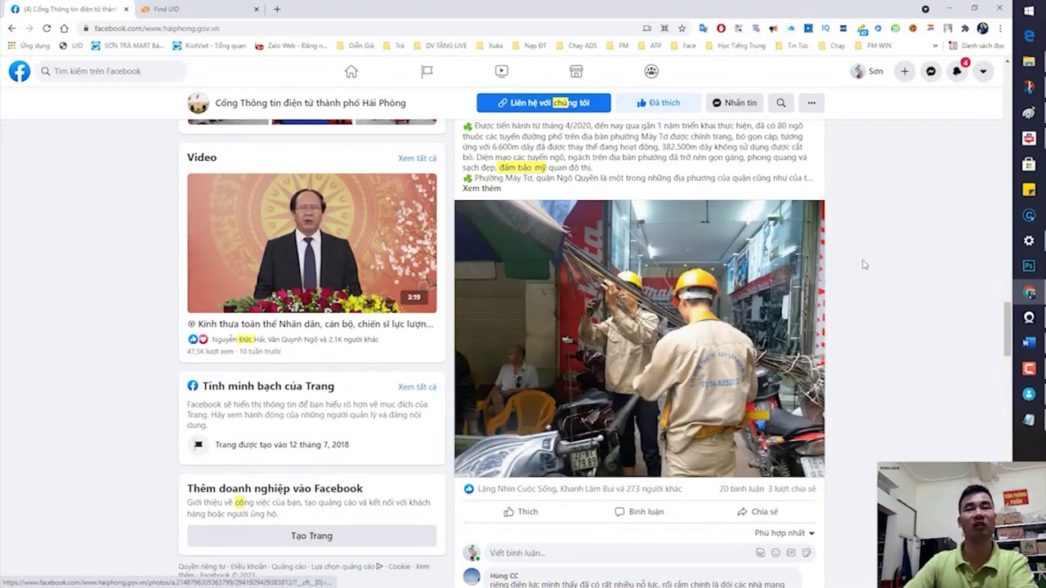
Open and scroll the account's own Facebook profile, then bring Simple UID V2 back.
click(858, 73)
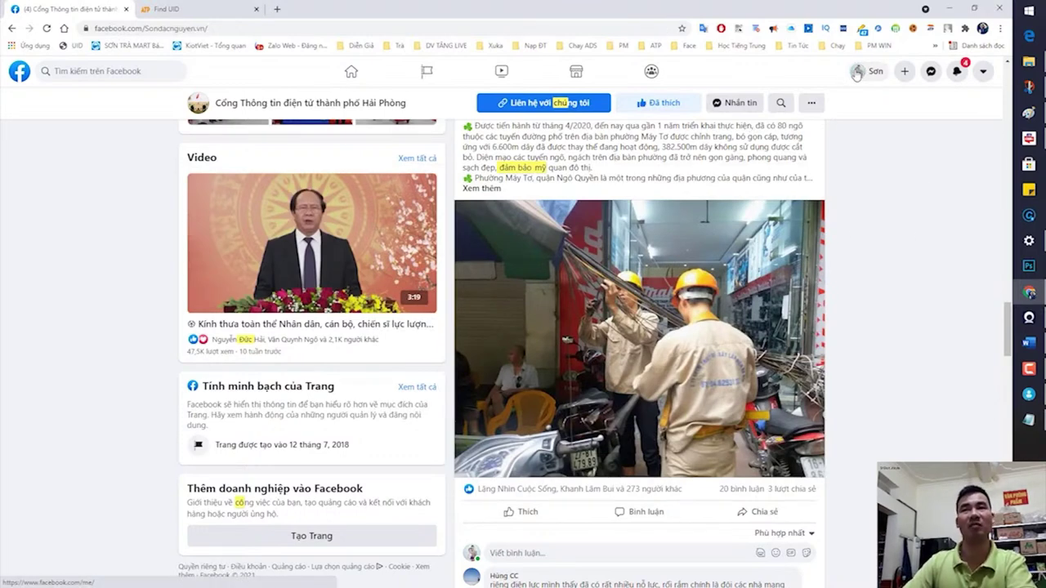
scroll(694, 311, down, 3)
scroll(701, 284, down, 3)
scroll(709, 274, up, 8)
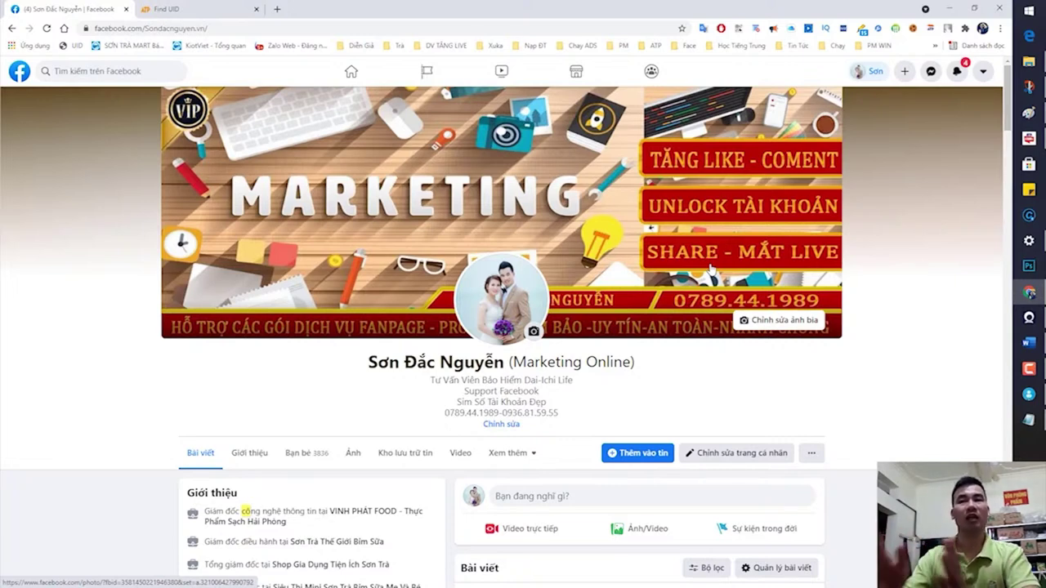
click(1029, 394)
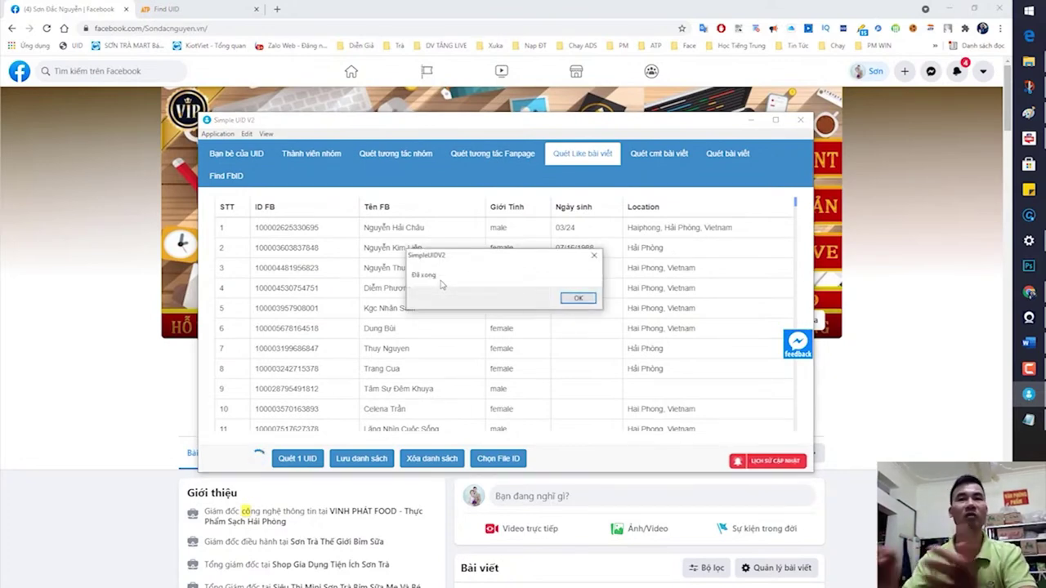
Dismiss the 'Đã xong' notice and view the KHTN UID list in Notepad.
click(576, 300)
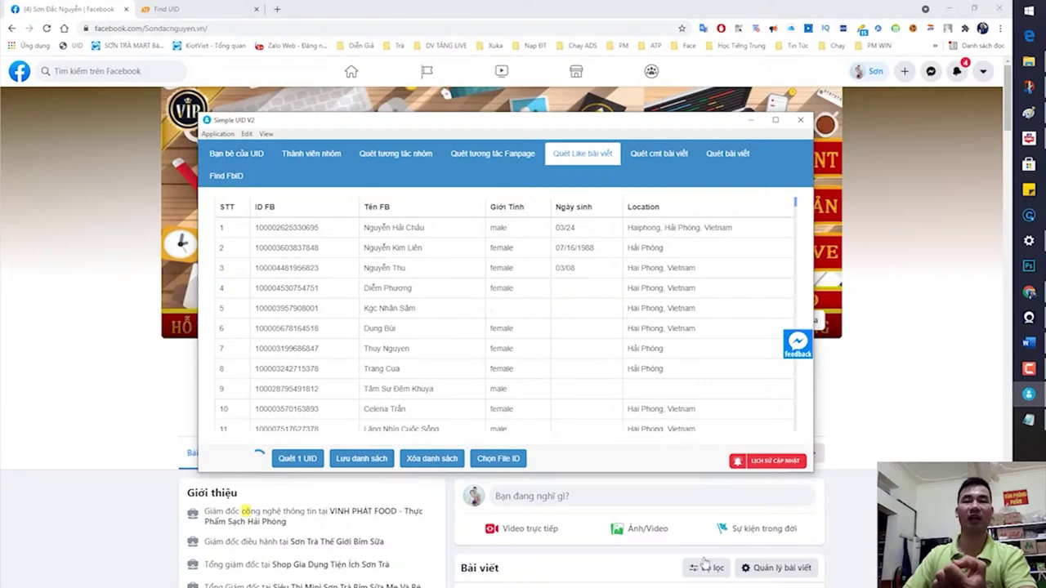
click(1029, 420)
scroll(97, 155, down, 20)
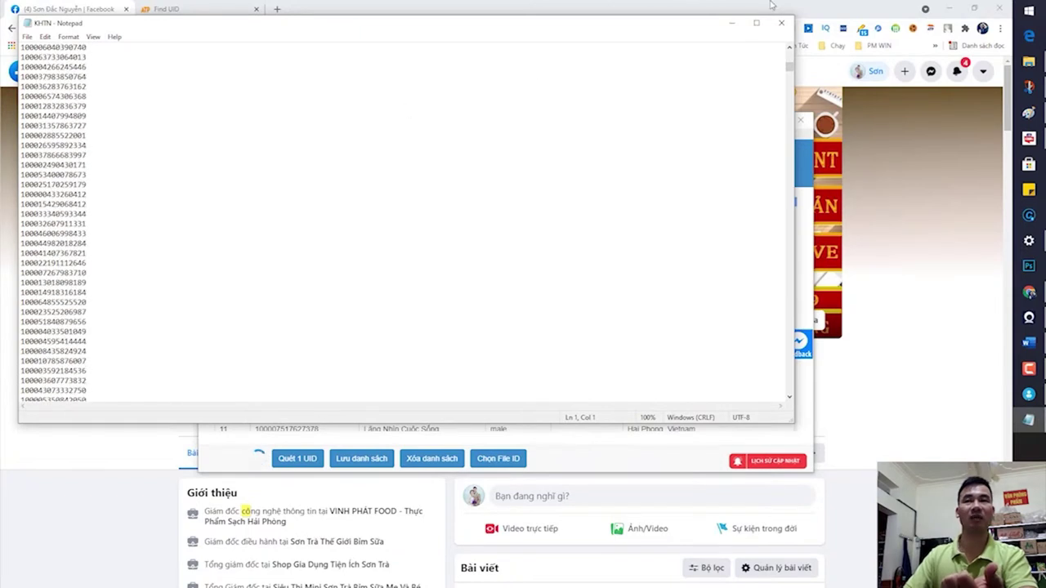
Minimize the KHTN Notepad window and bring up the Combo ATP catalogue.
click(731, 23)
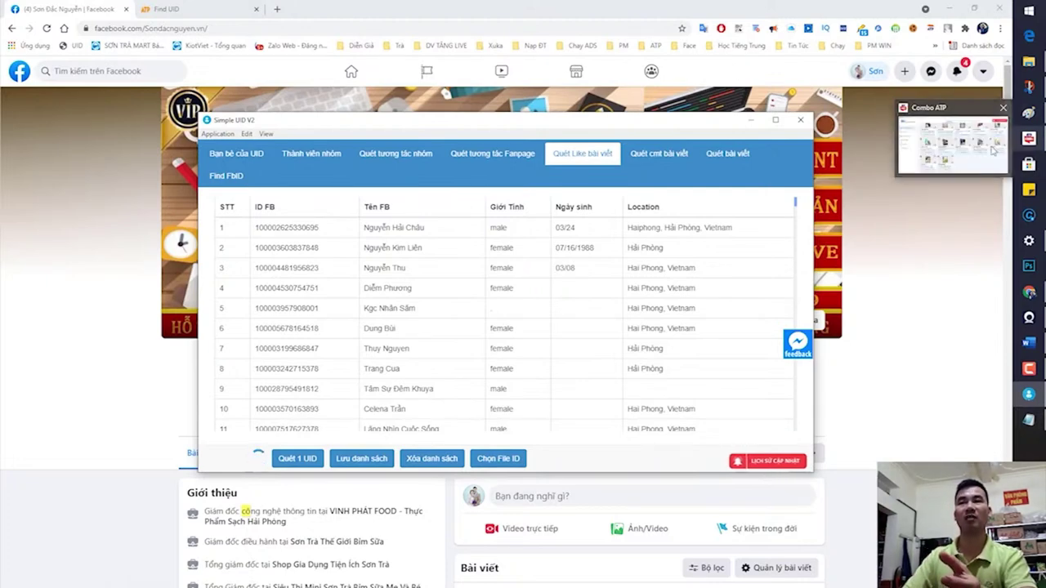
click(1024, 145)
scroll(351, 185, up, 1)
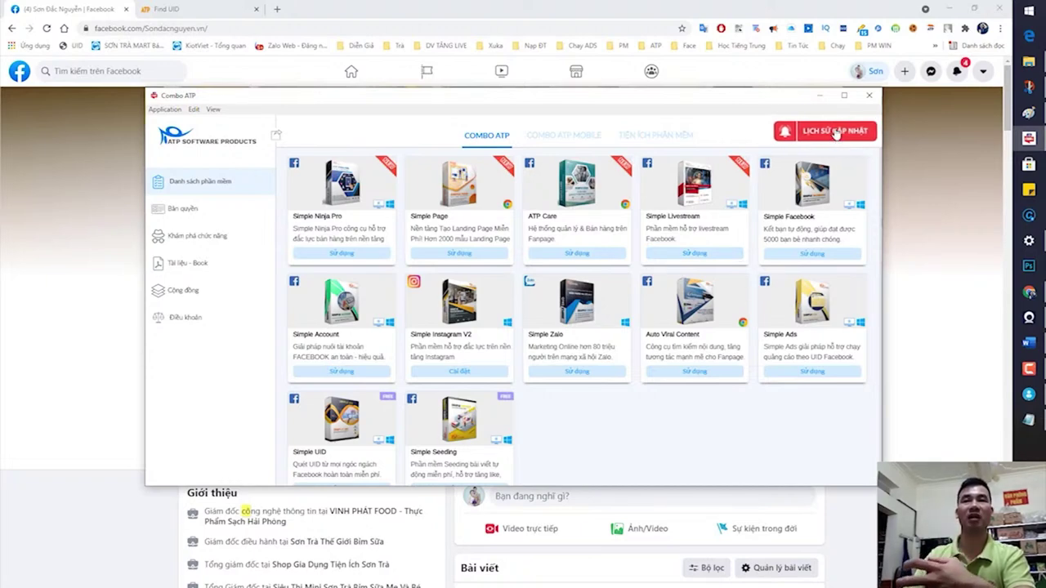
Minimize the ATP software catalogue and Simple UID V2, then scroll the Facebook profile page.
click(820, 96)
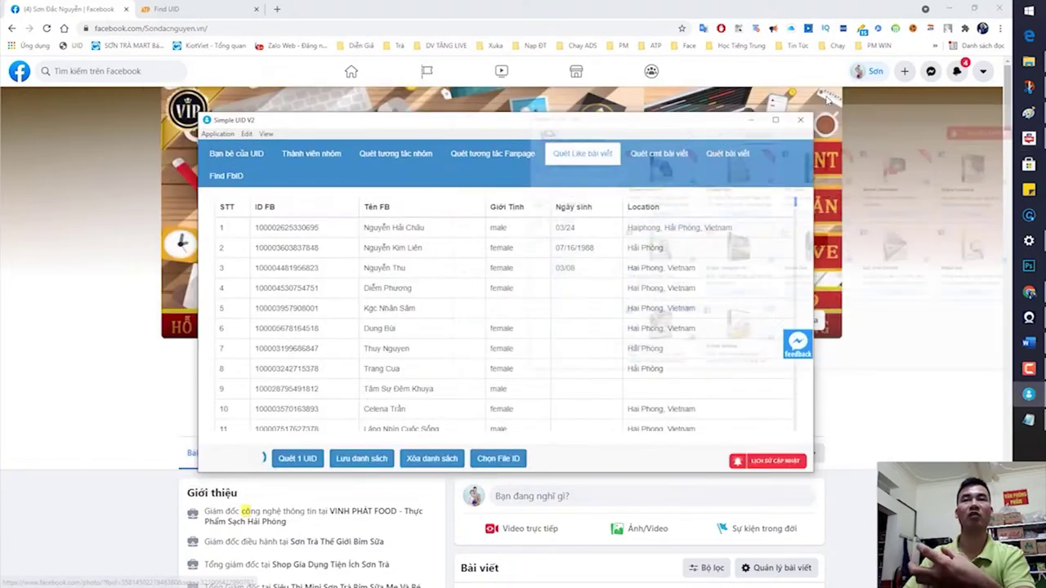
click(751, 120)
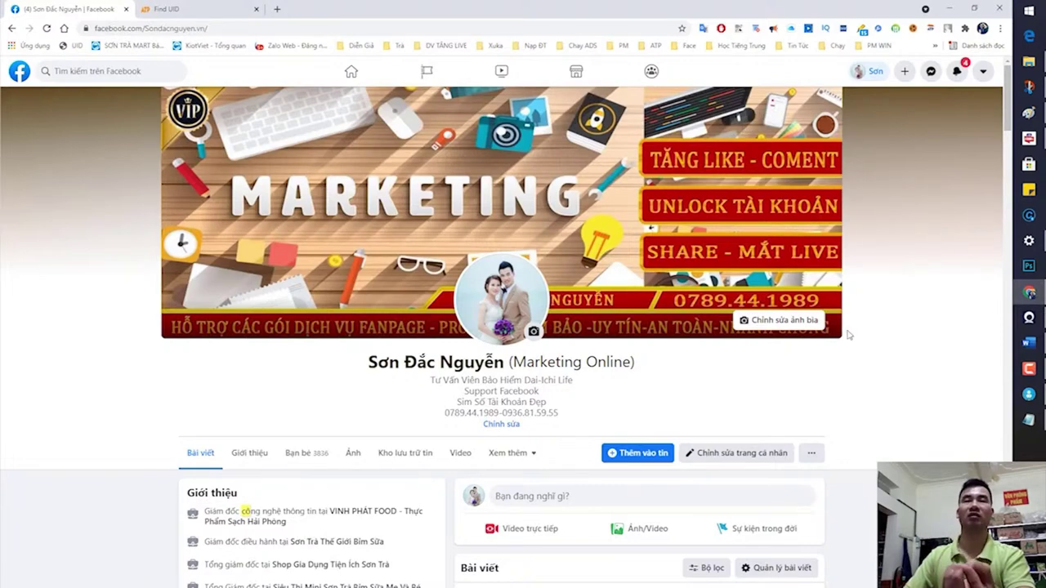
scroll(719, 372, down, 4)
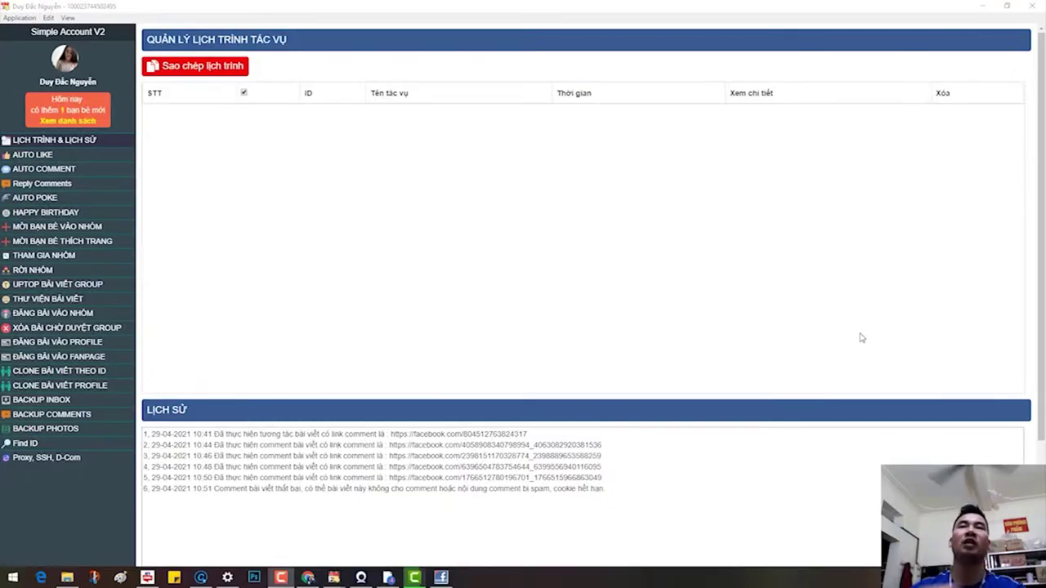
Hide Simple Account V2, the VIDEO DUY folder, Chrome and Simple Facebook V2, and close the ATP Token tab.
click(985, 6)
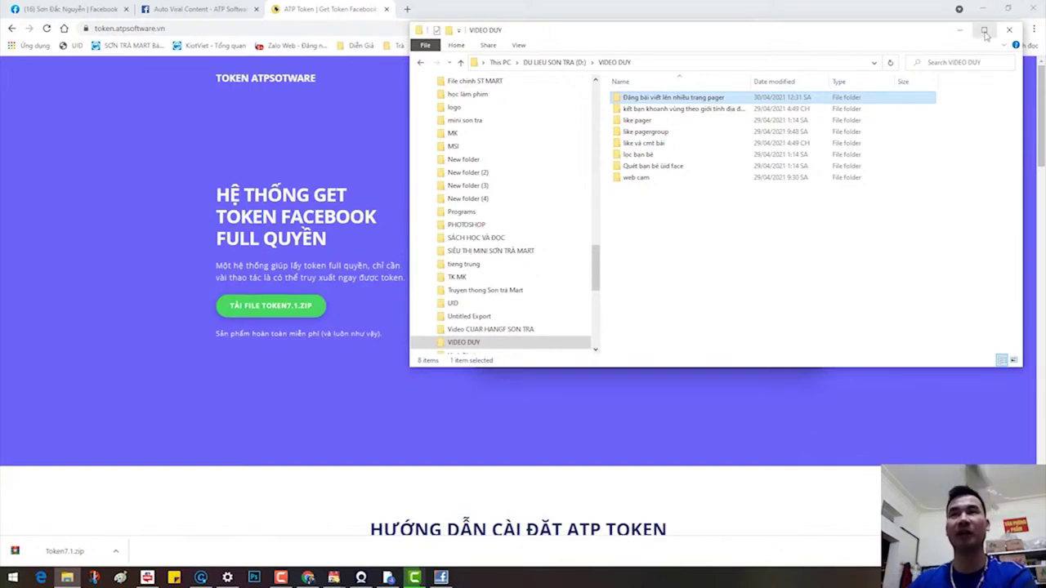
click(959, 30)
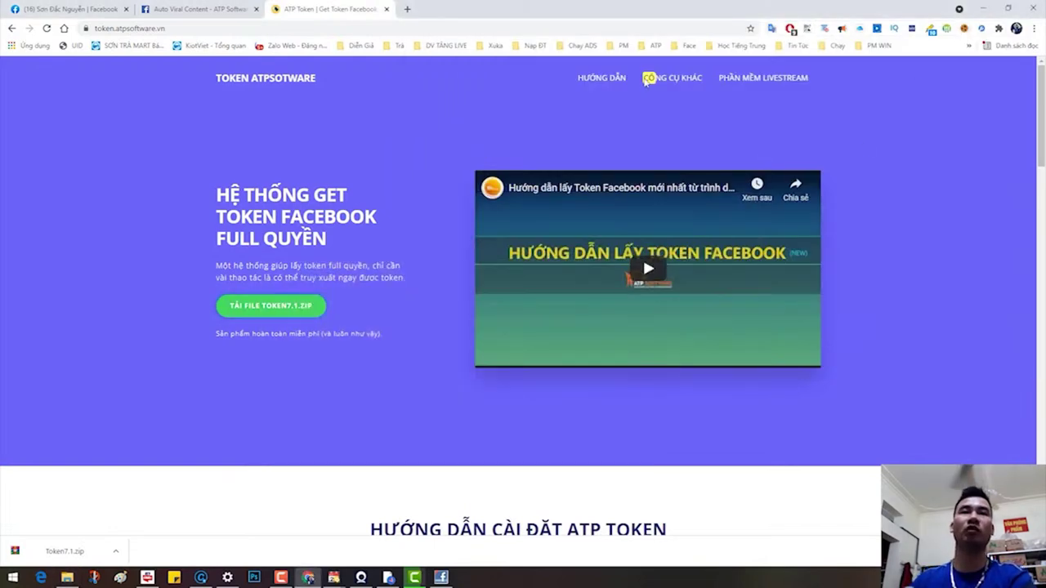
click(386, 9)
click(985, 10)
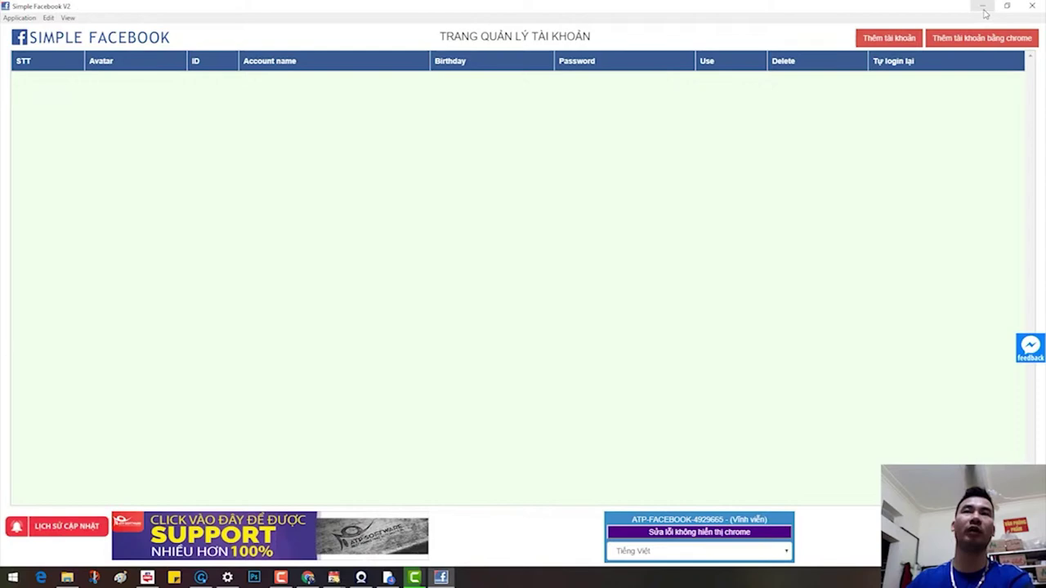
click(994, 7)
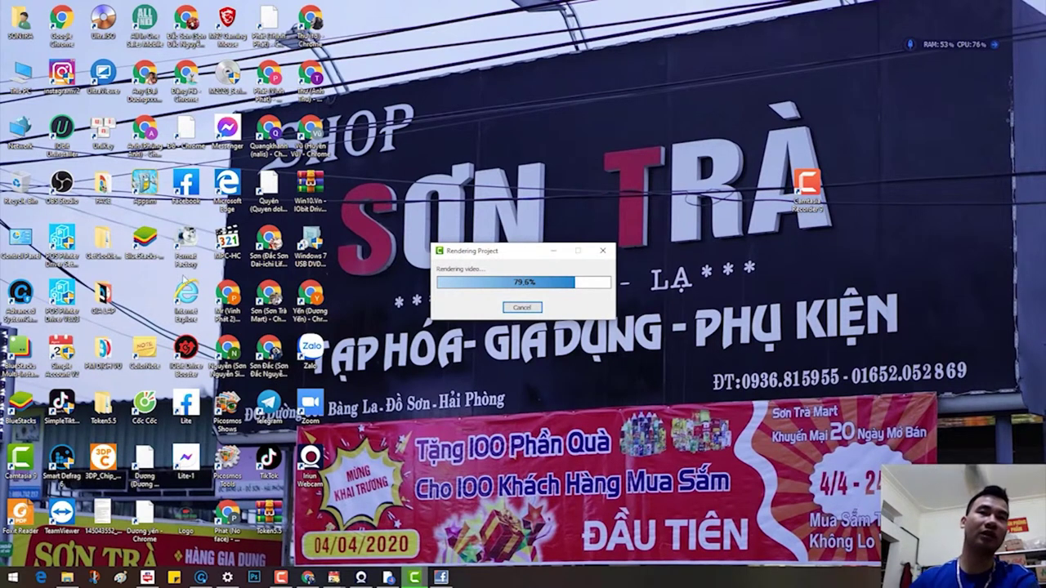
Open Format Factory from the desktop, minimize it, and return Chrome to the Auto Viral Content tab.
click(187, 243)
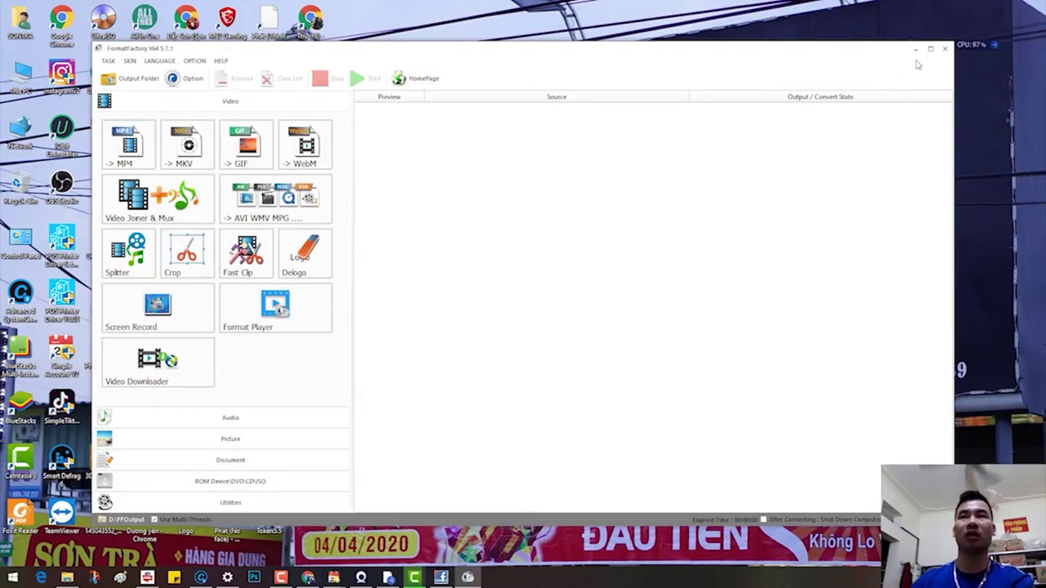
click(916, 54)
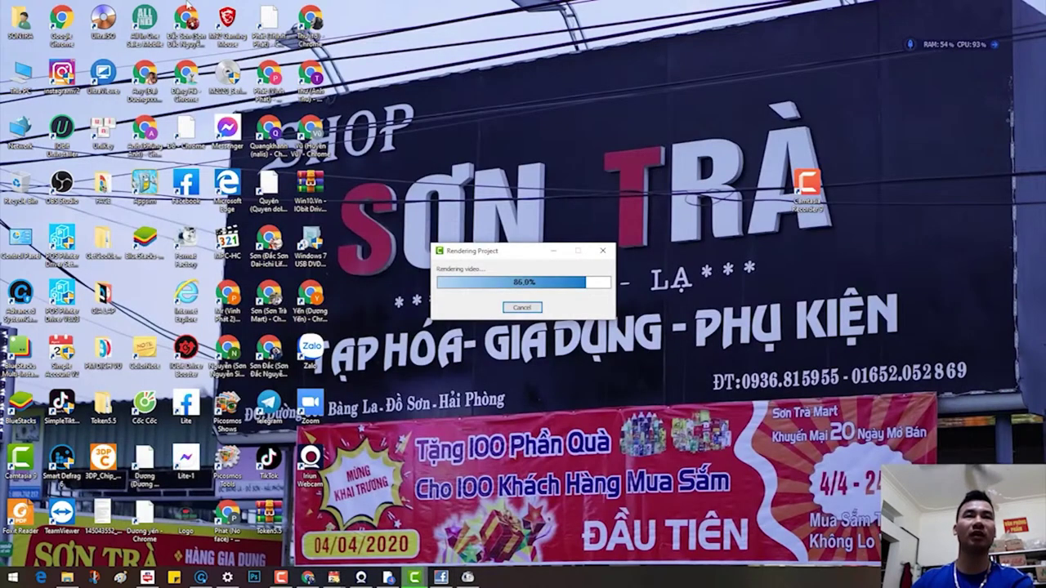
click(309, 577)
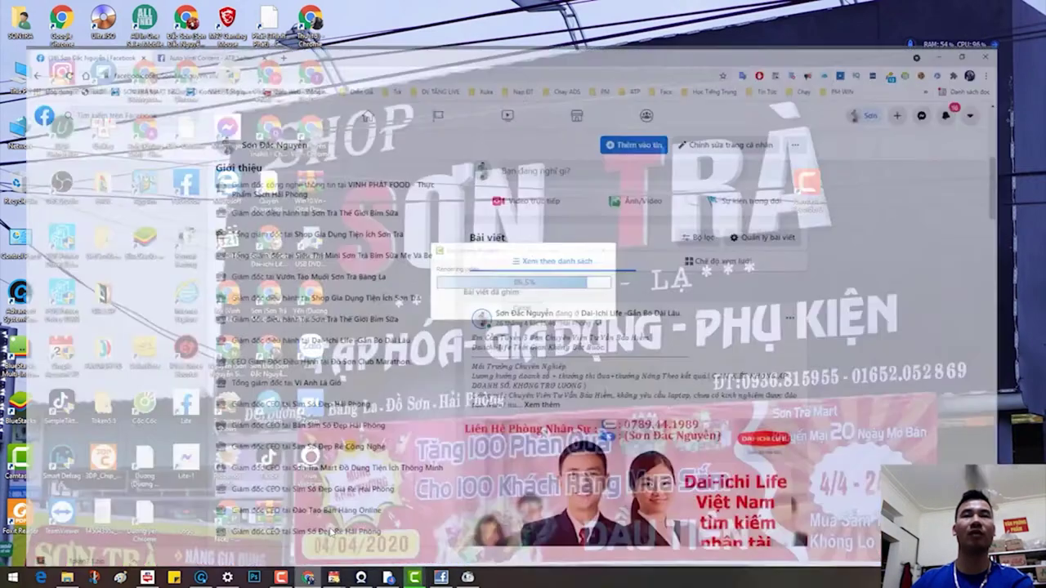
click(225, 8)
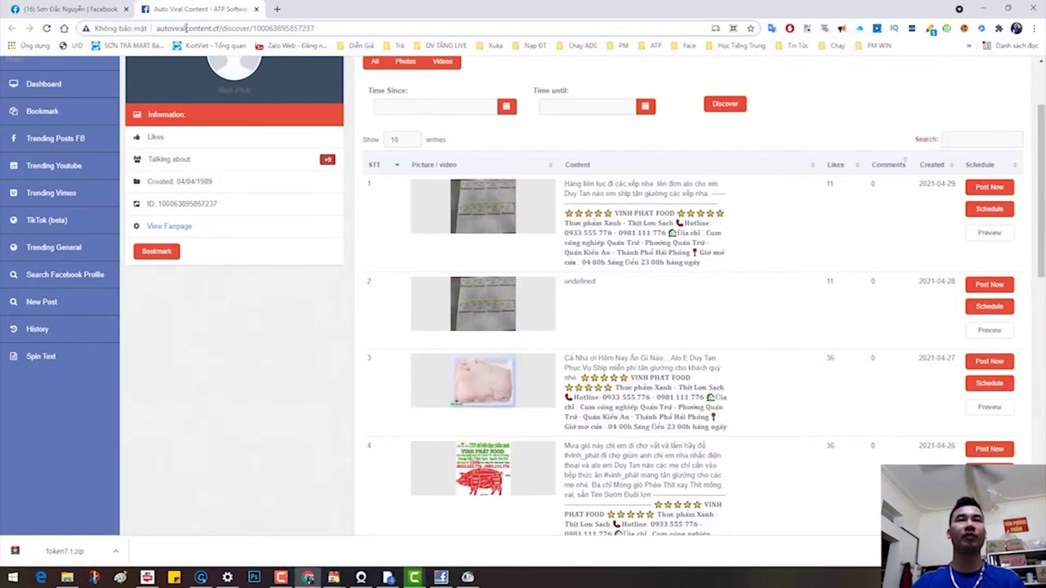
Search Google for 'format factory', correcting the mistyped 'fomat face too' via the suggestion.
click(186, 27)
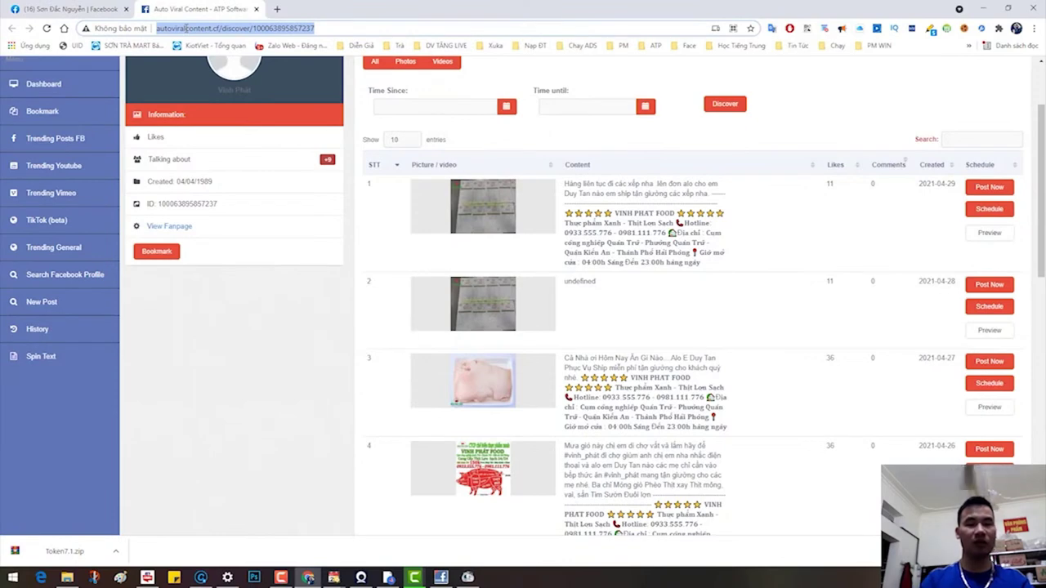
text(fomat )
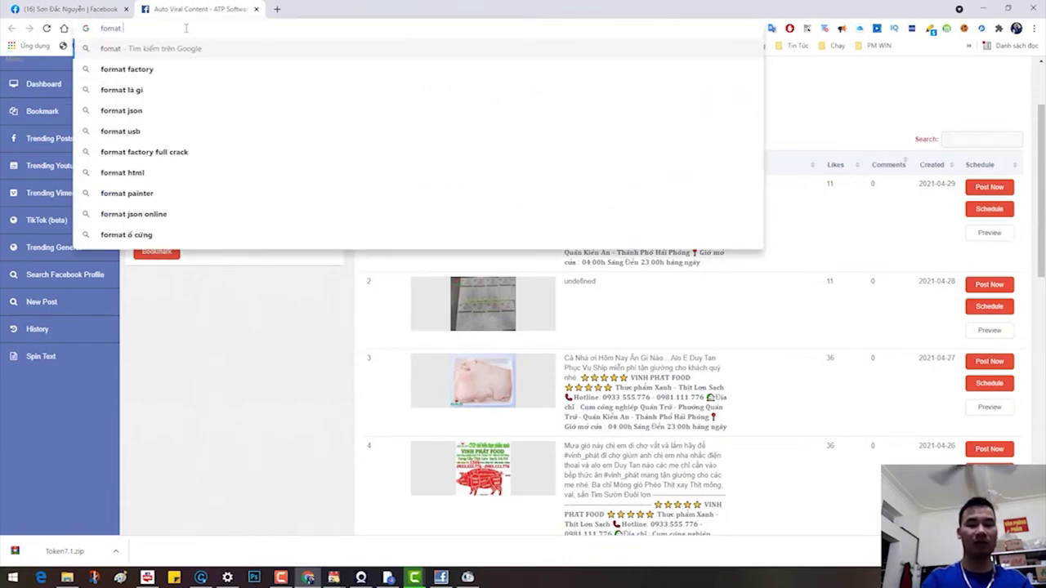
text(face to)
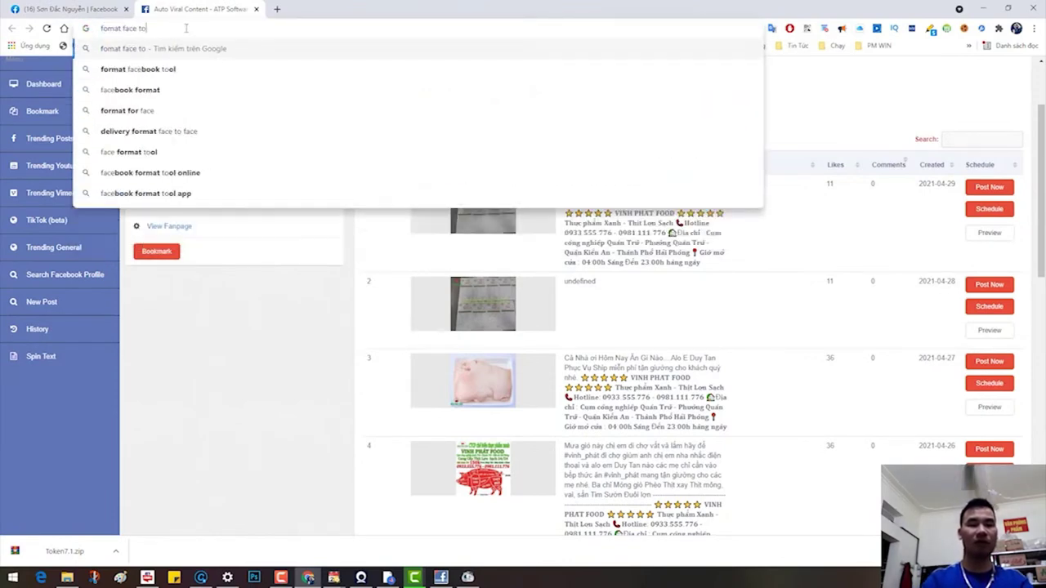
text(o)
key(BackSpace)
key(BackSpace)
key(BackSpace)
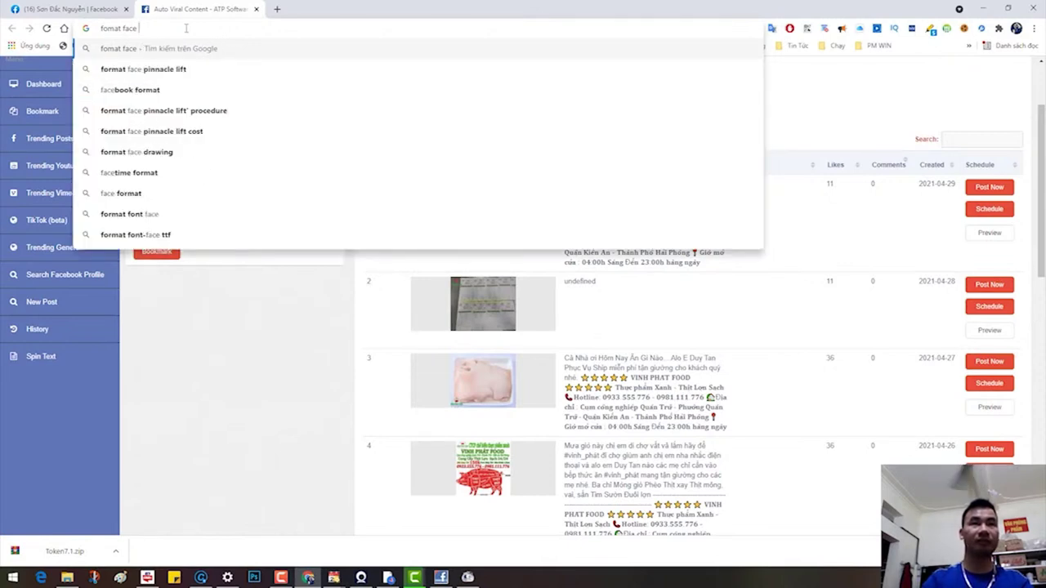
key(BackSpace)
key(BackSpace)
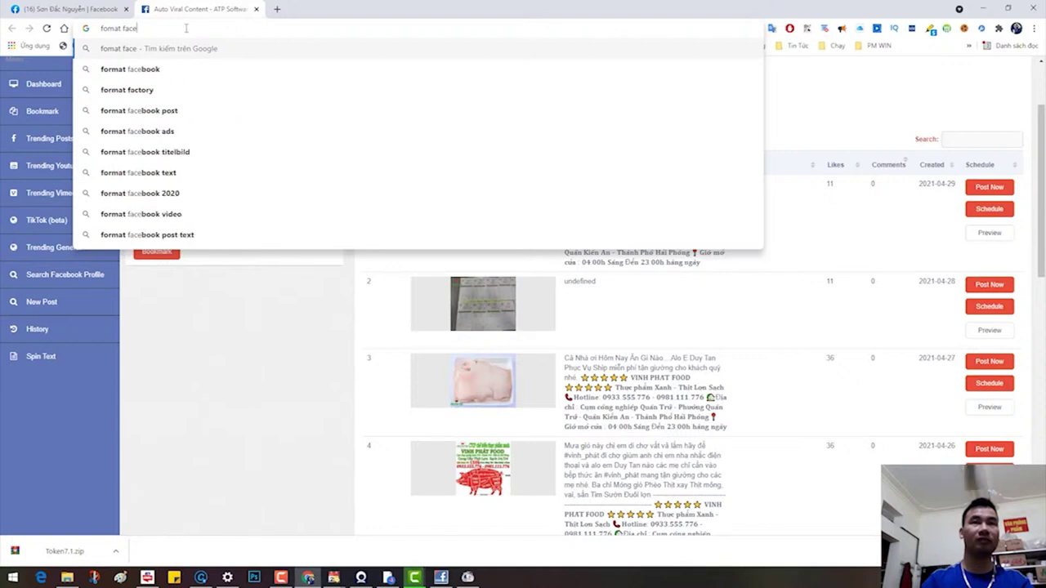
key(Down)
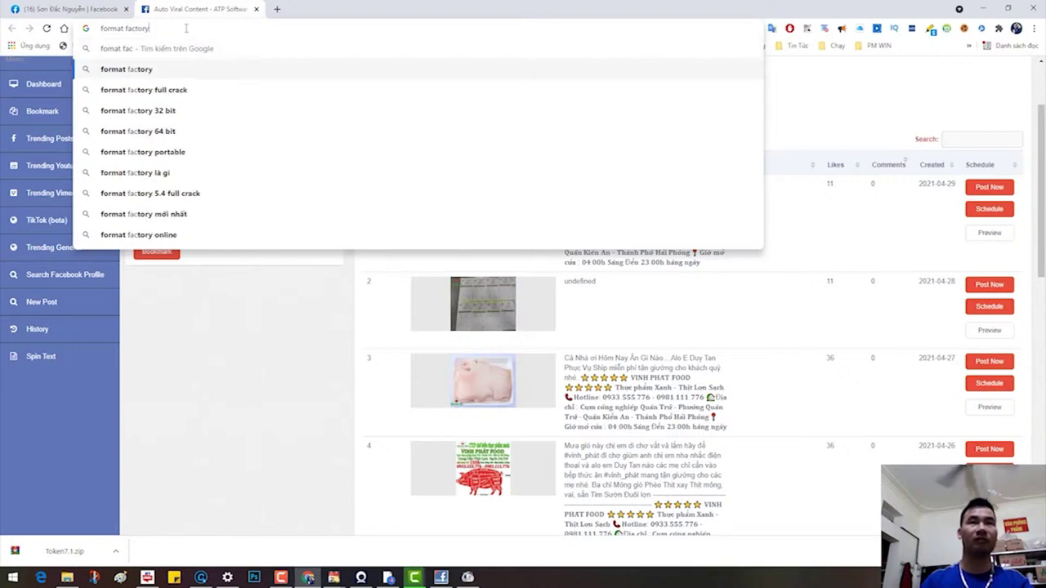
key(Return)
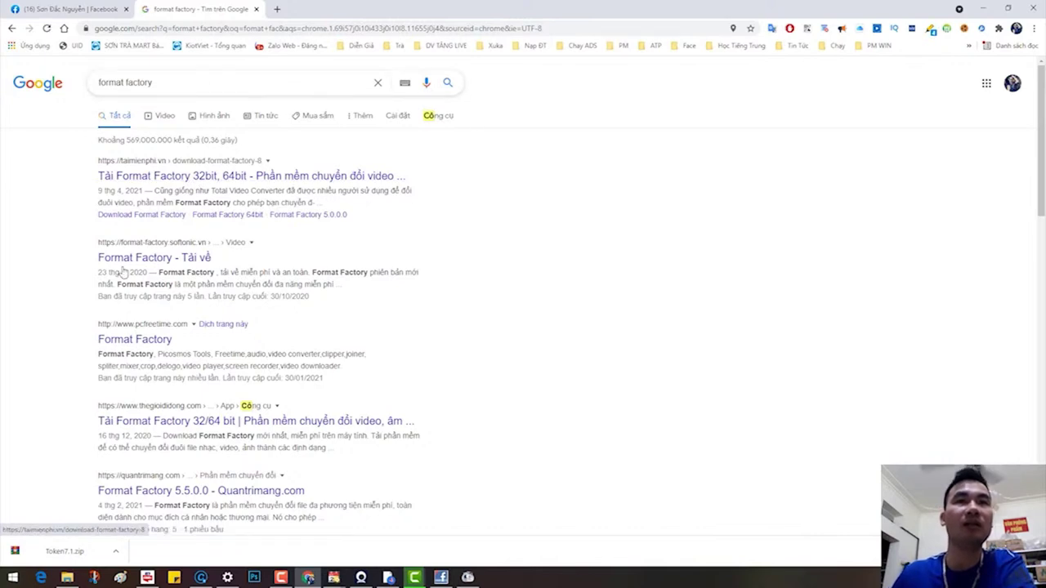
Open Softonic's Format Factory page, close the Opera ad, and start the free download.
click(179, 256)
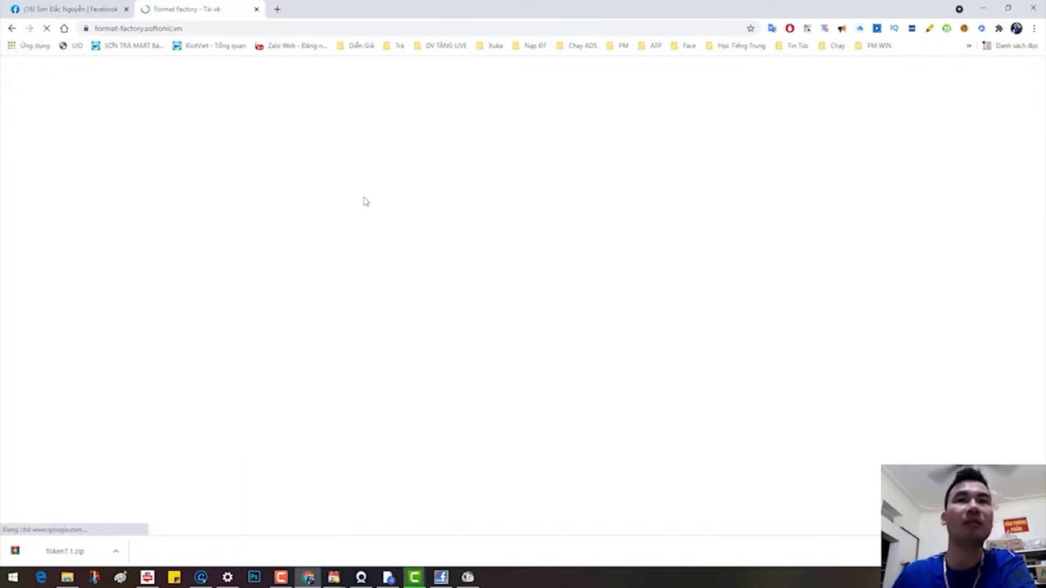
click(599, 325)
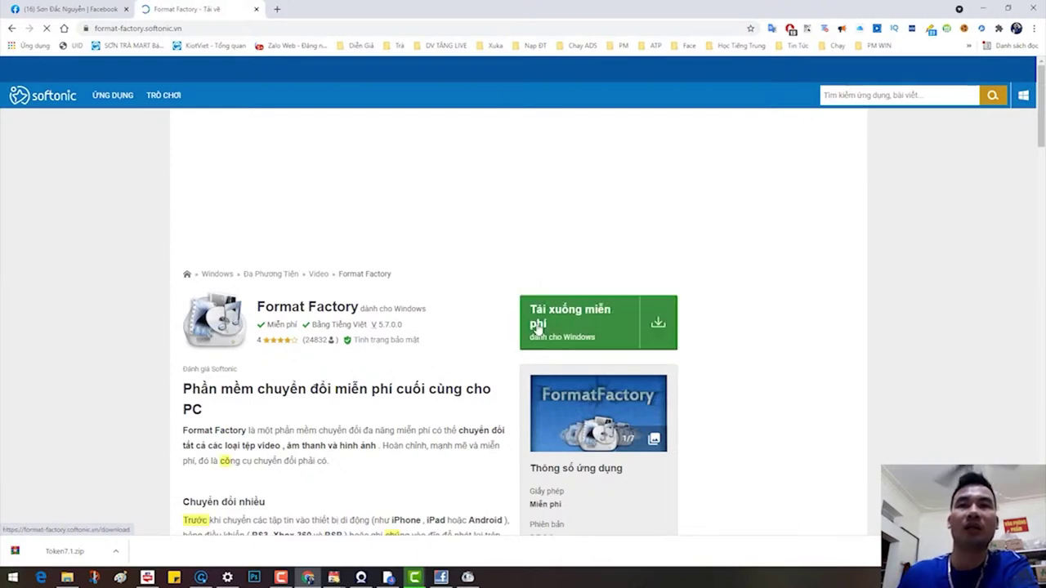
click(589, 319)
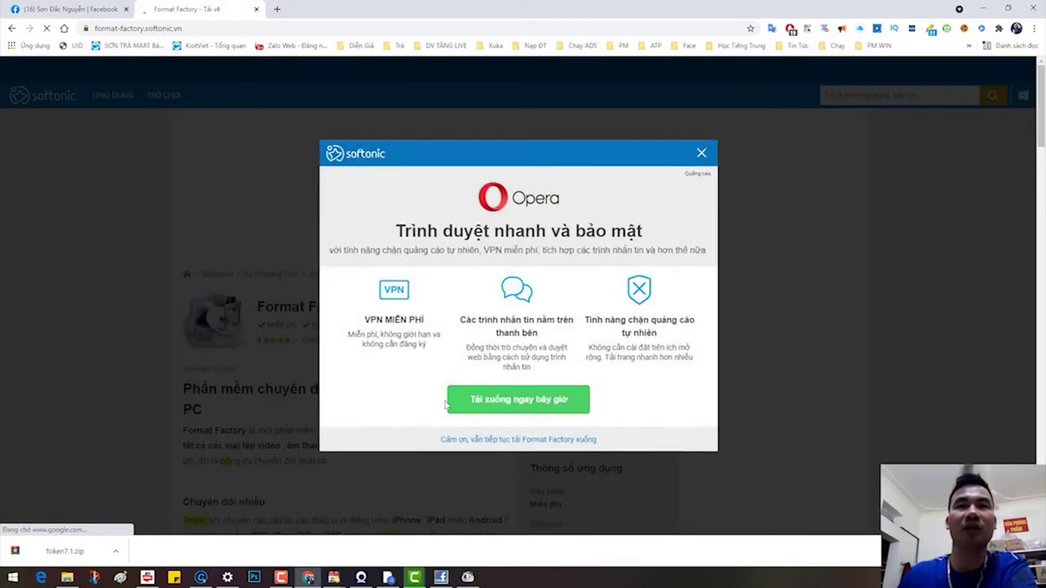
click(704, 153)
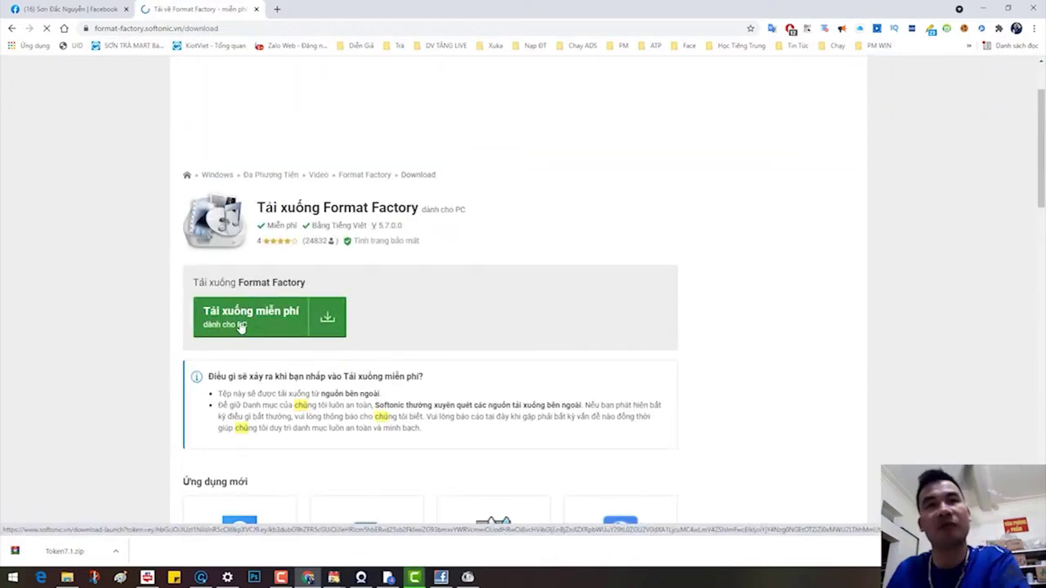
click(240, 326)
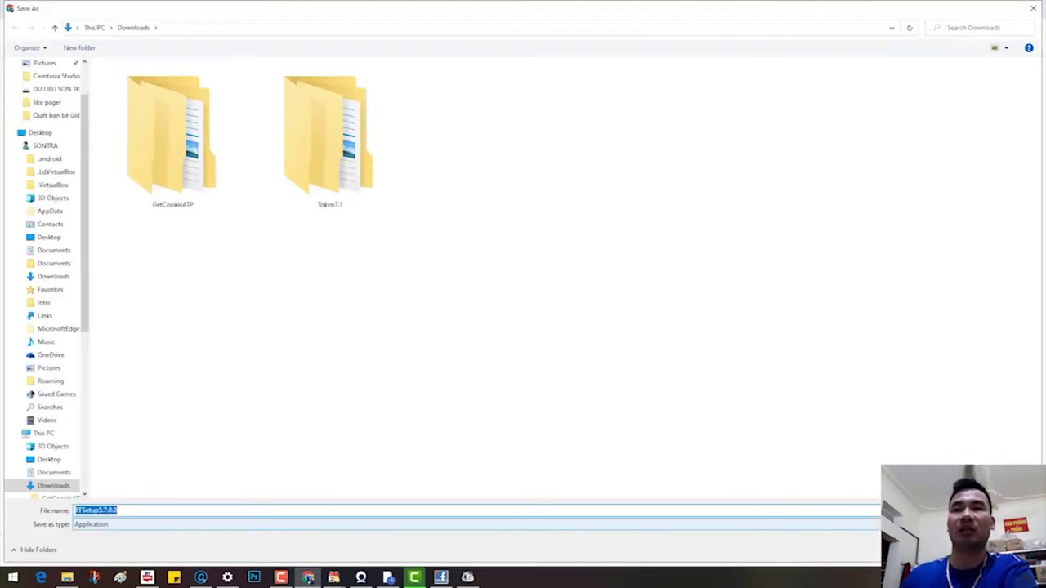
Save FFSetup5.7.0.0 to Downloads and close the stray 'Created by Camtasia 9' tab.
click(876, 551)
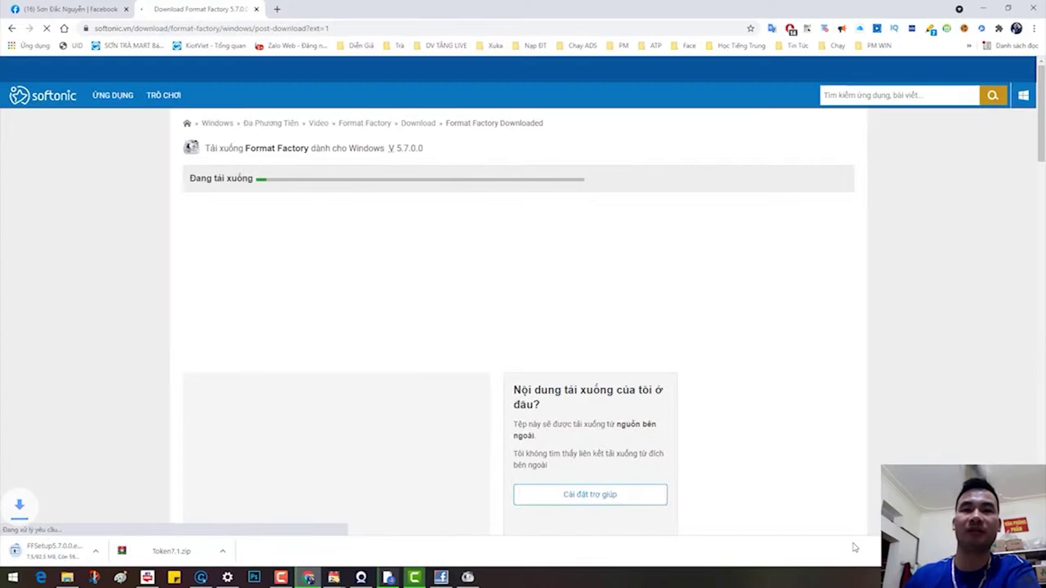
mouse_move(408, 578)
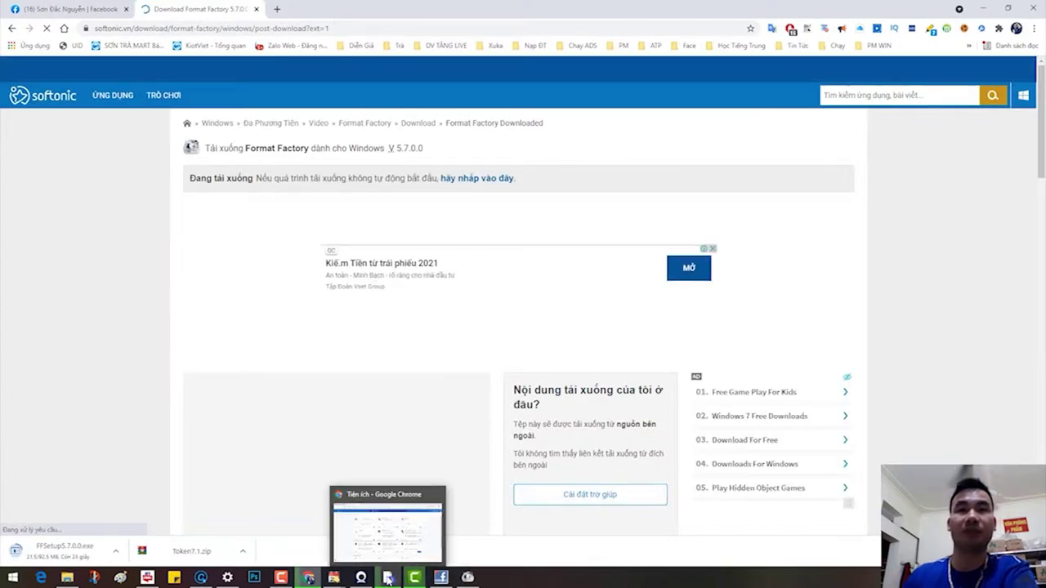
click(384, 531)
click(1034, 8)
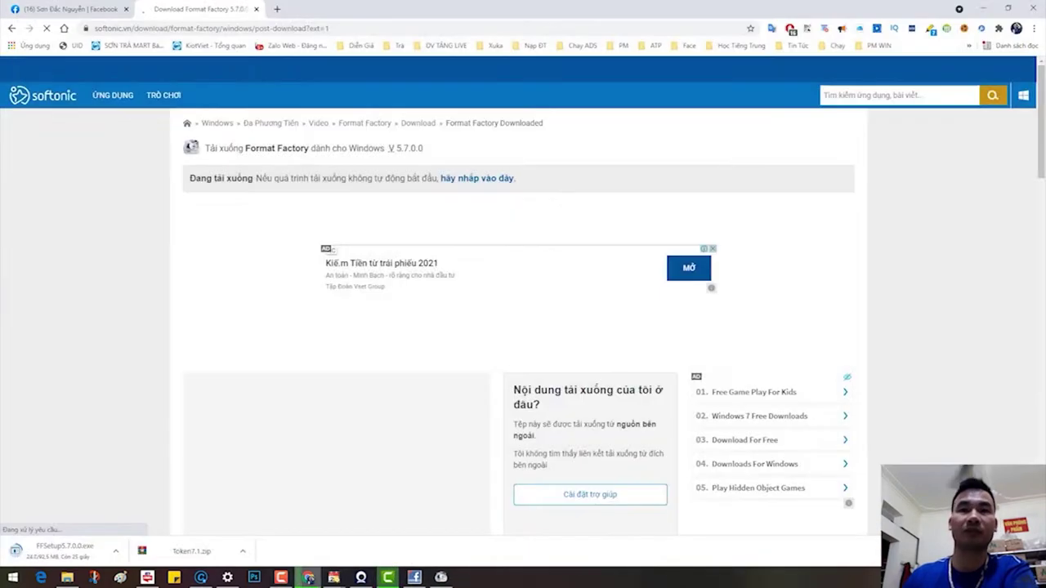
mouse_move(352, 546)
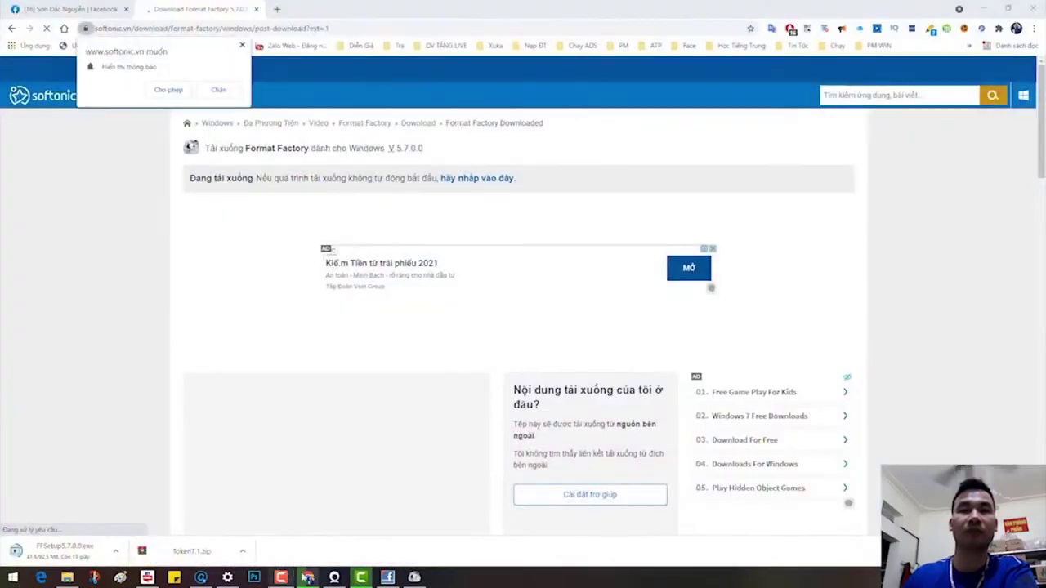
click(335, 527)
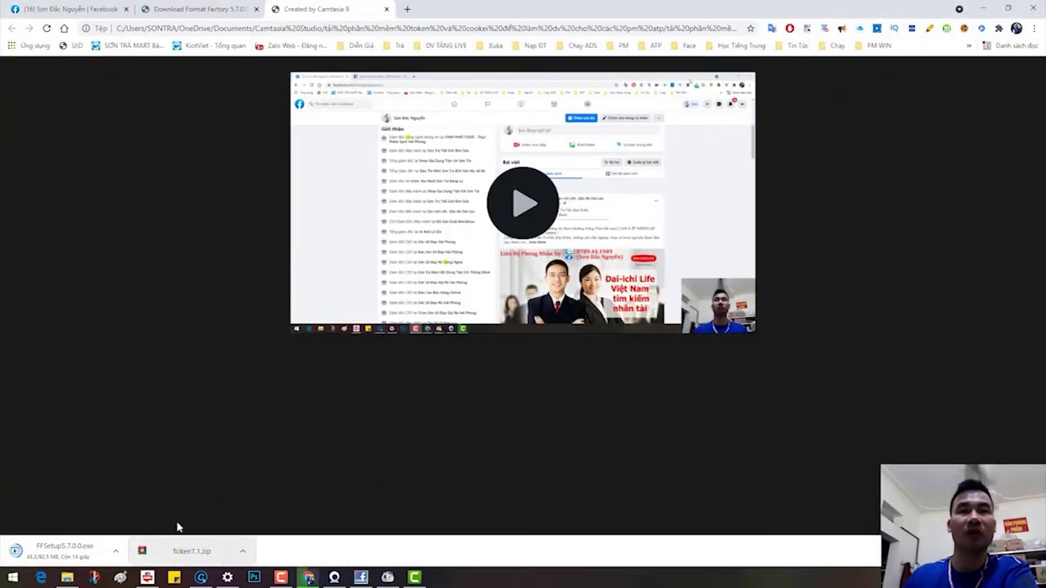
click(387, 9)
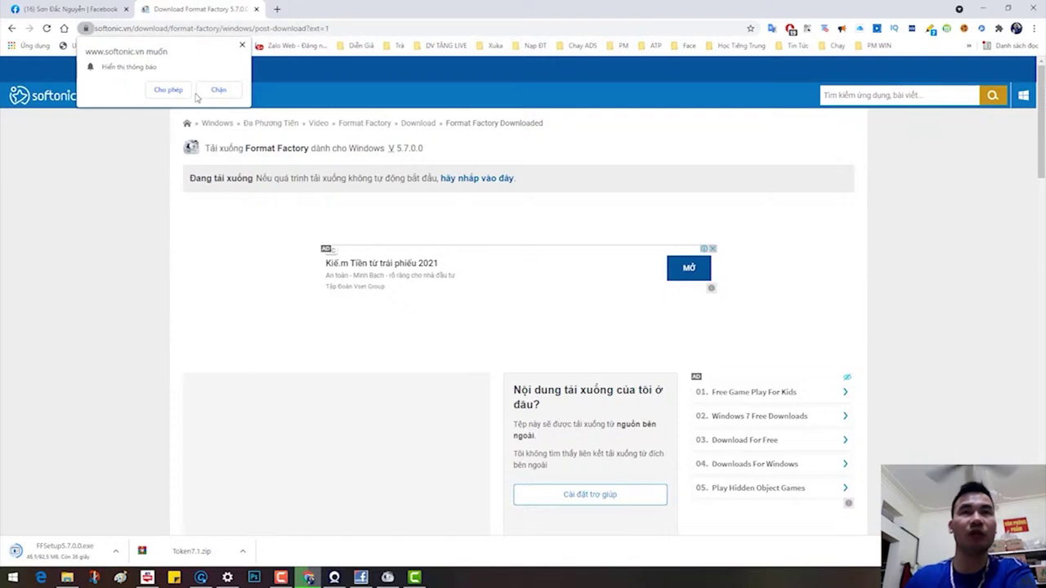
Block the site's notification request and bring Camtasia's production results to the front.
click(242, 46)
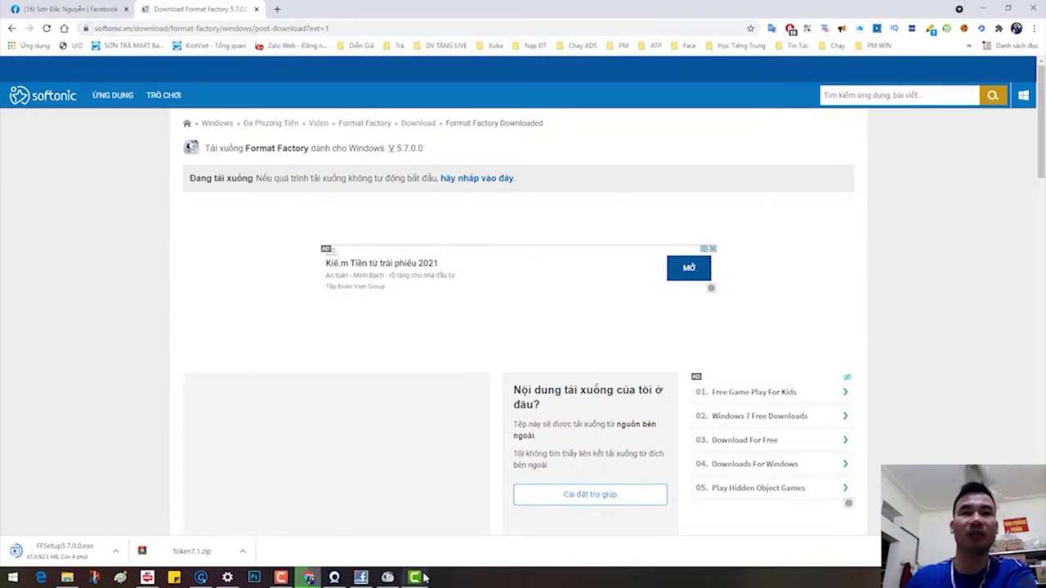
mouse_move(365, 578)
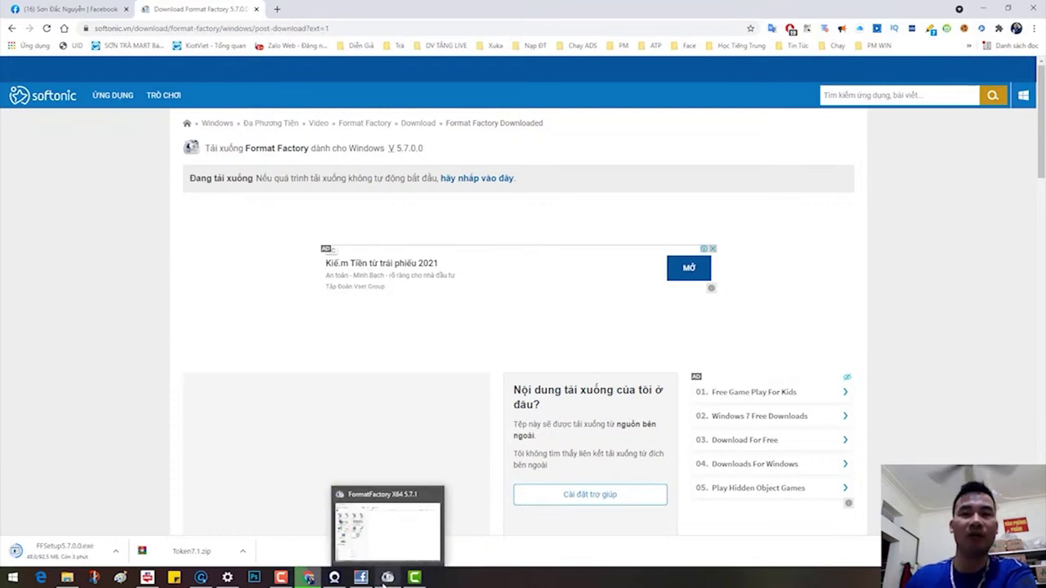
click(387, 578)
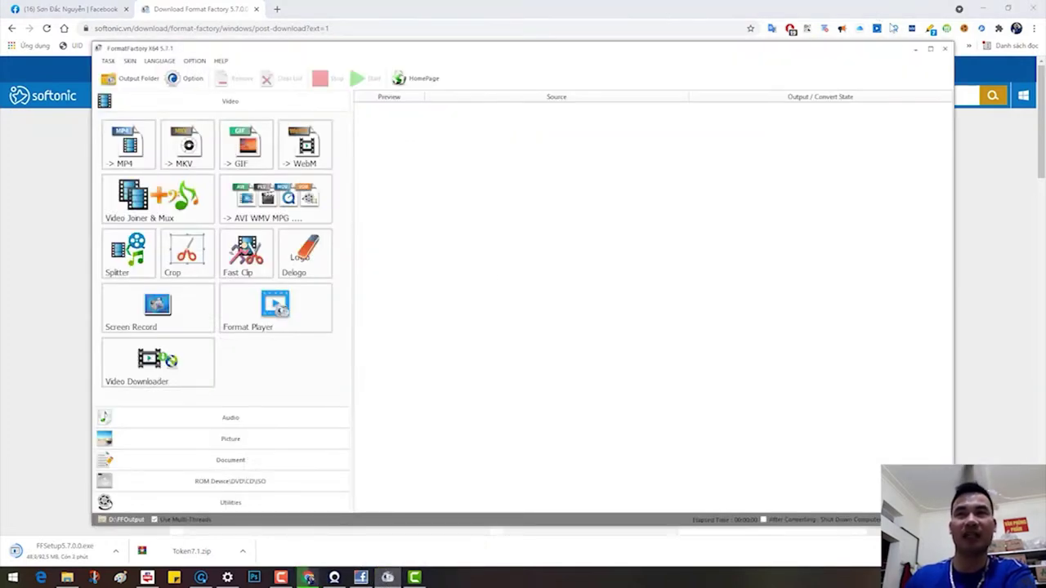
click(916, 50)
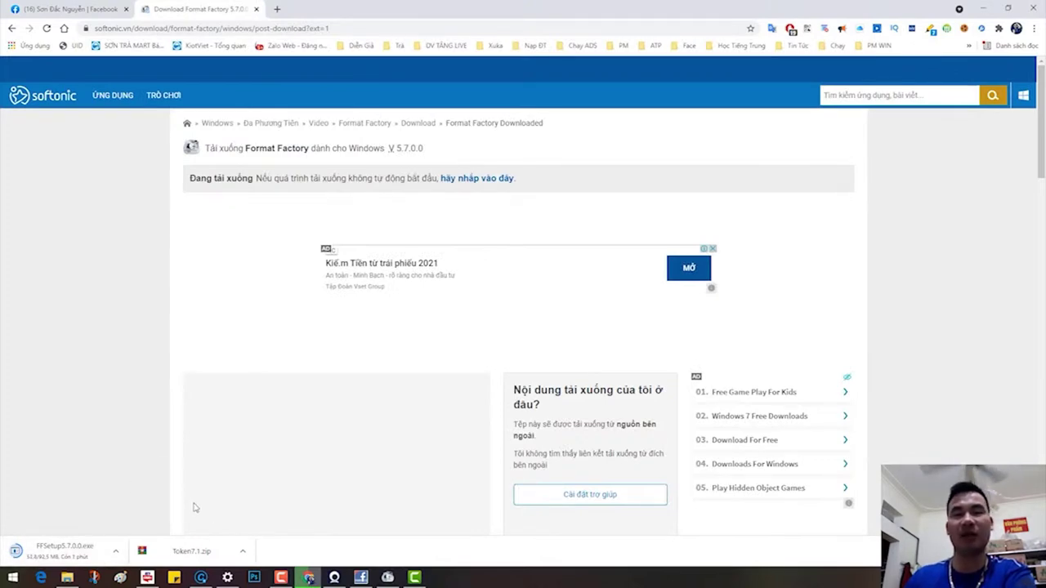
click(416, 578)
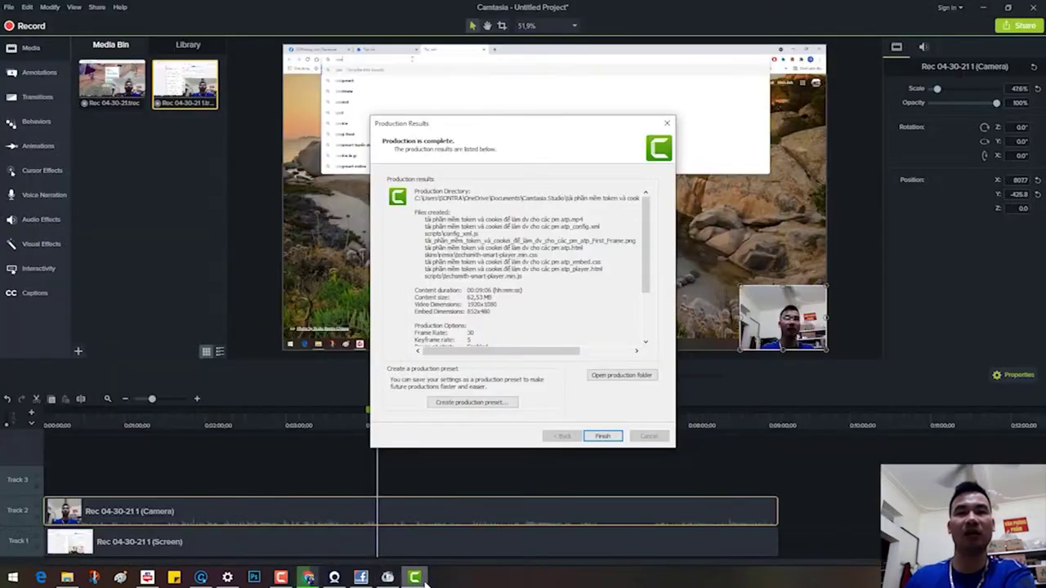
Finish Camtasia's production and close Camtasia without saving the project.
click(608, 436)
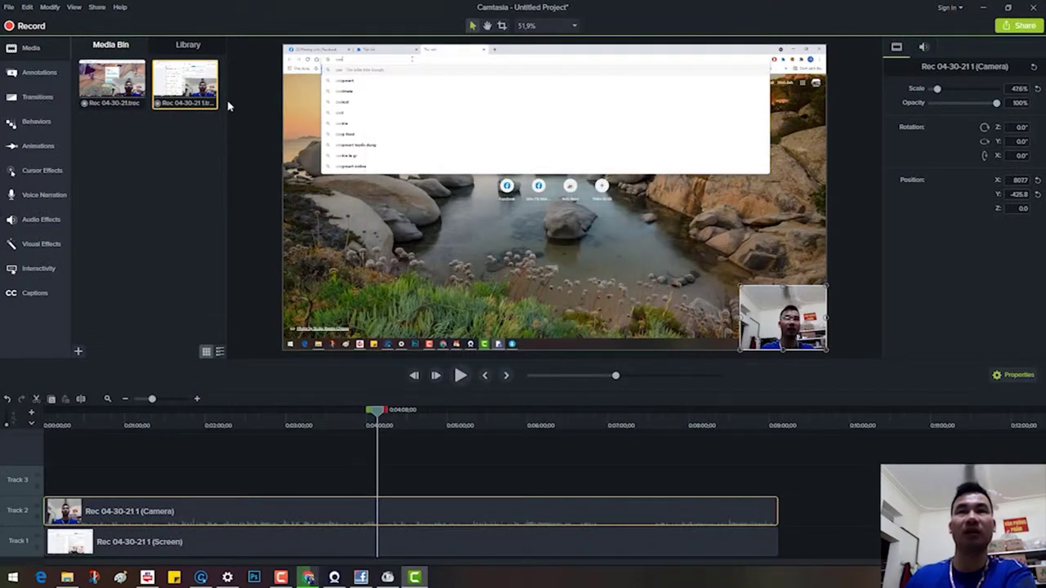
click(1036, 7)
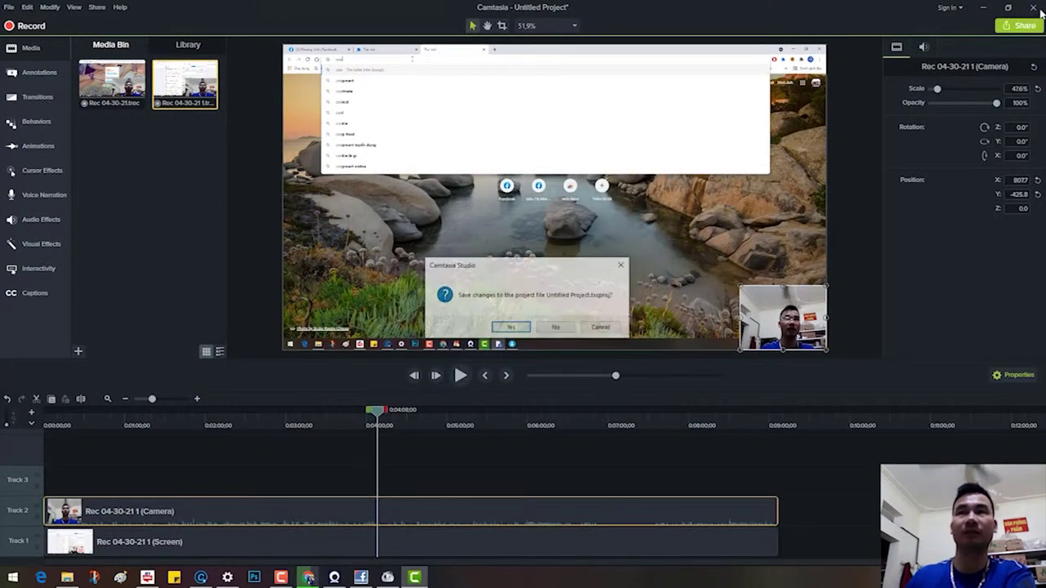
click(557, 327)
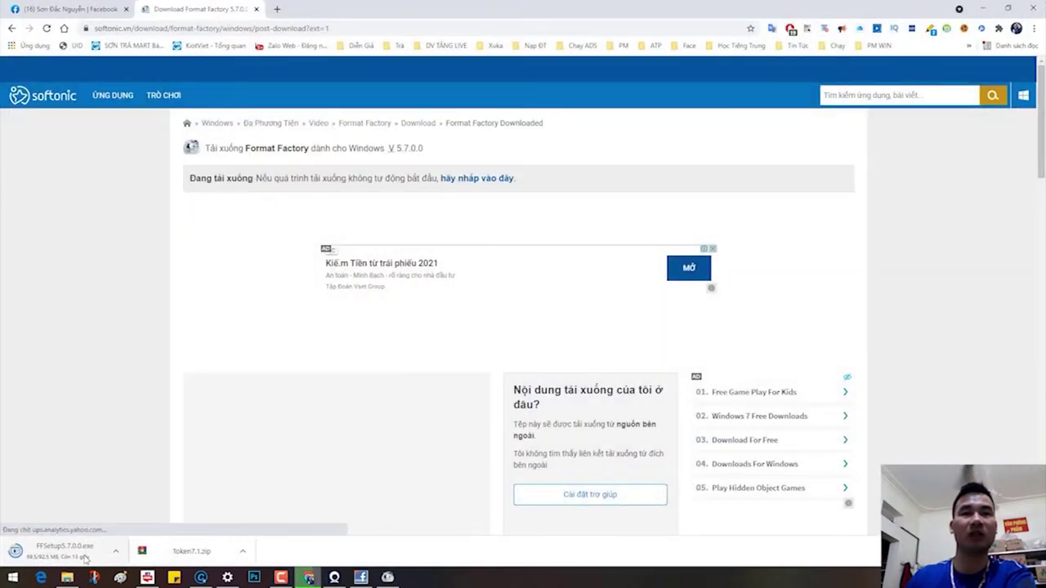
Minimize Chrome, close Format Factory, and open This PC in File Explorer.
mouse_move(67, 577)
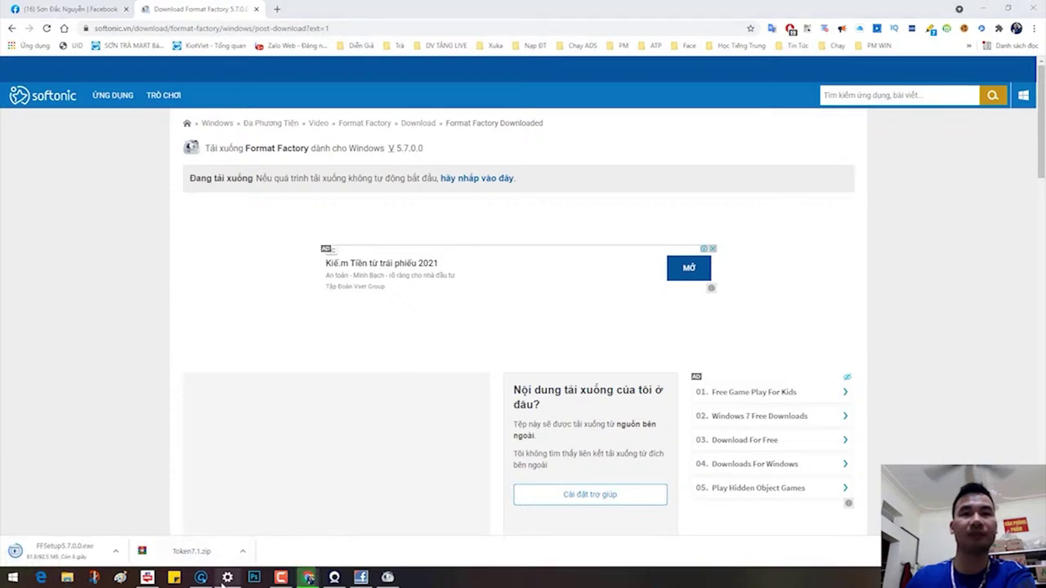
mouse_move(227, 578)
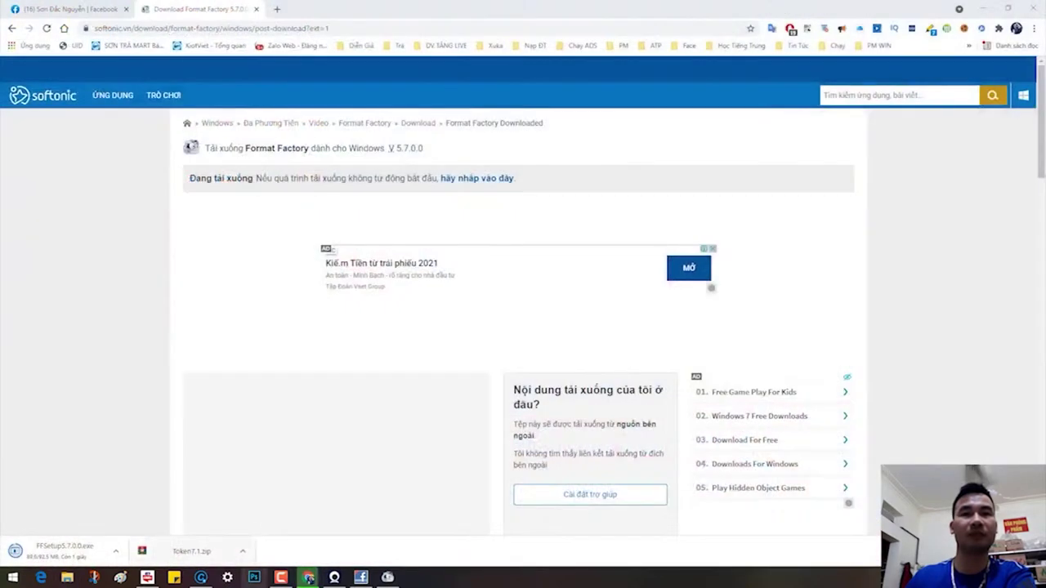
mouse_move(283, 578)
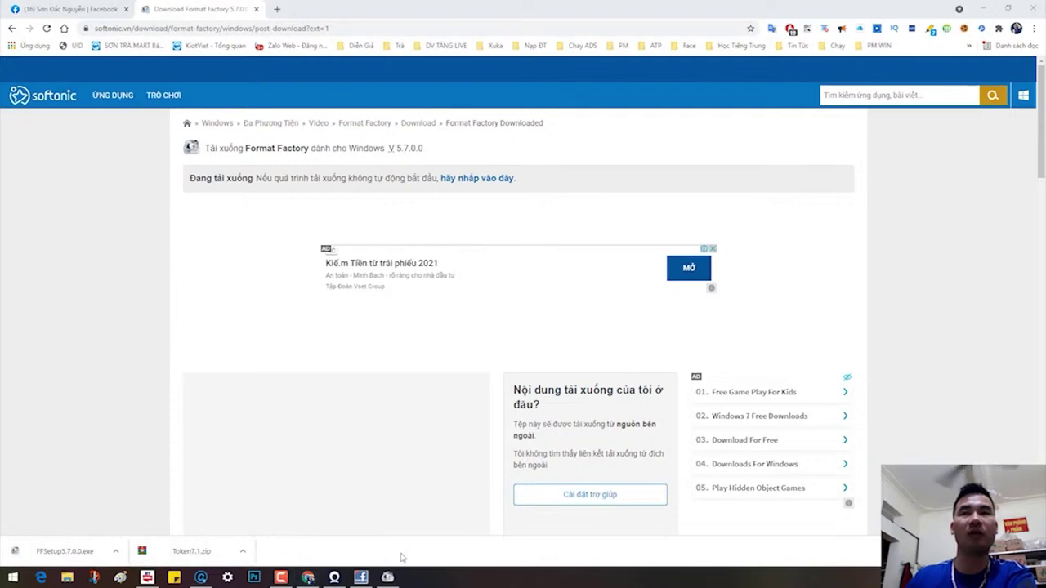
click(983, 8)
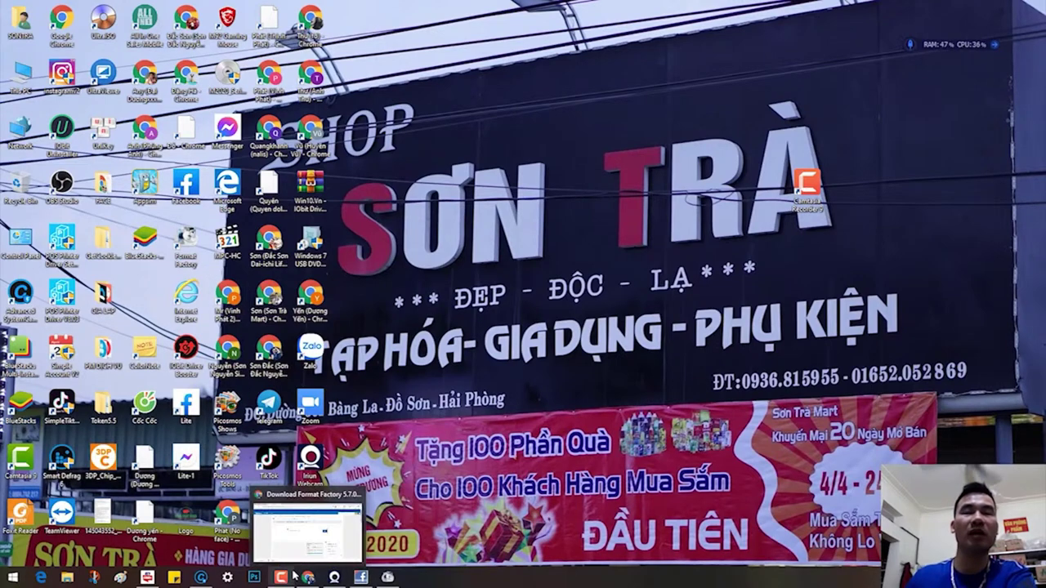
mouse_move(387, 577)
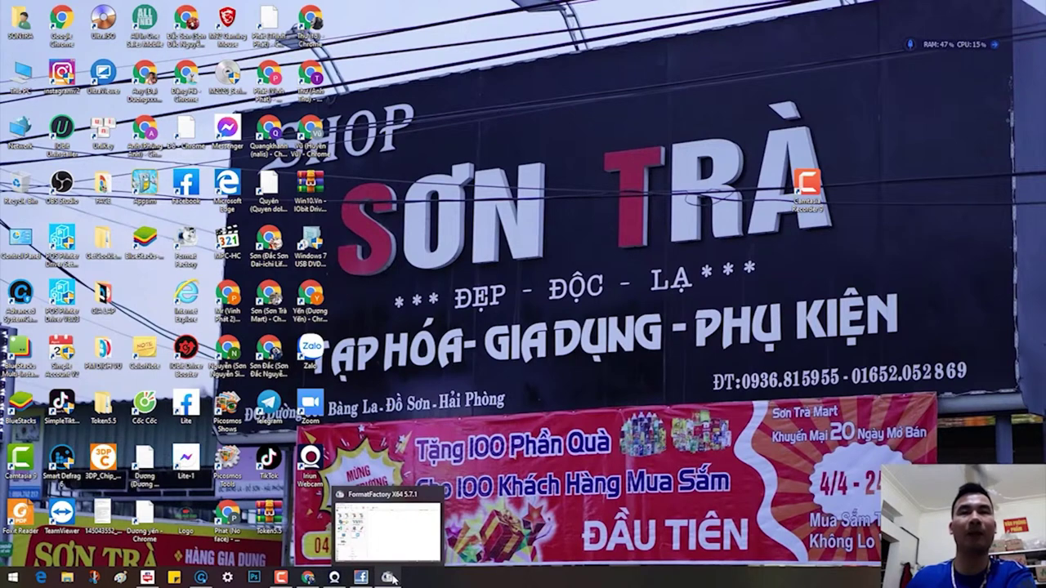
click(388, 578)
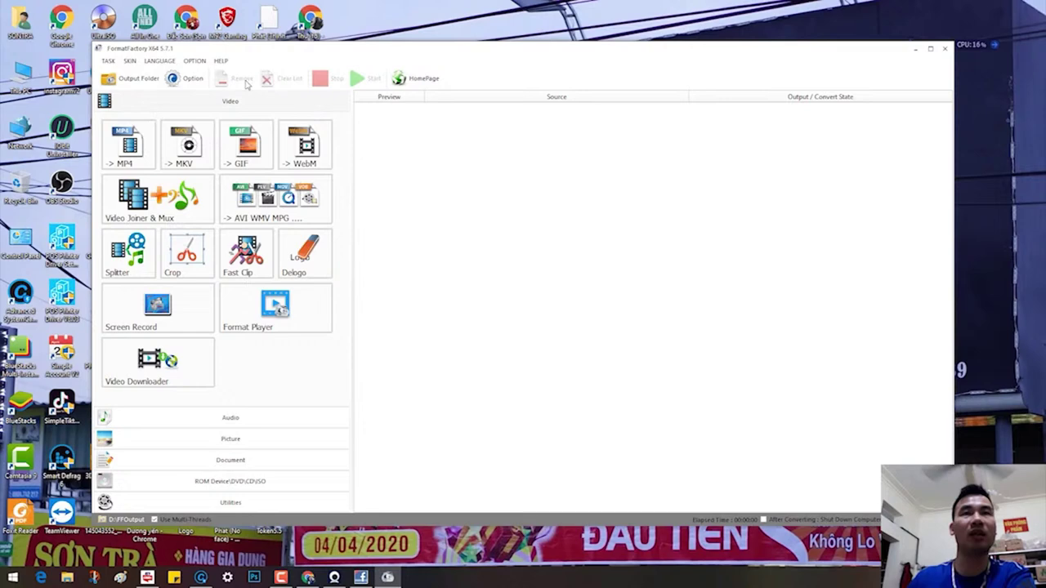
click(945, 50)
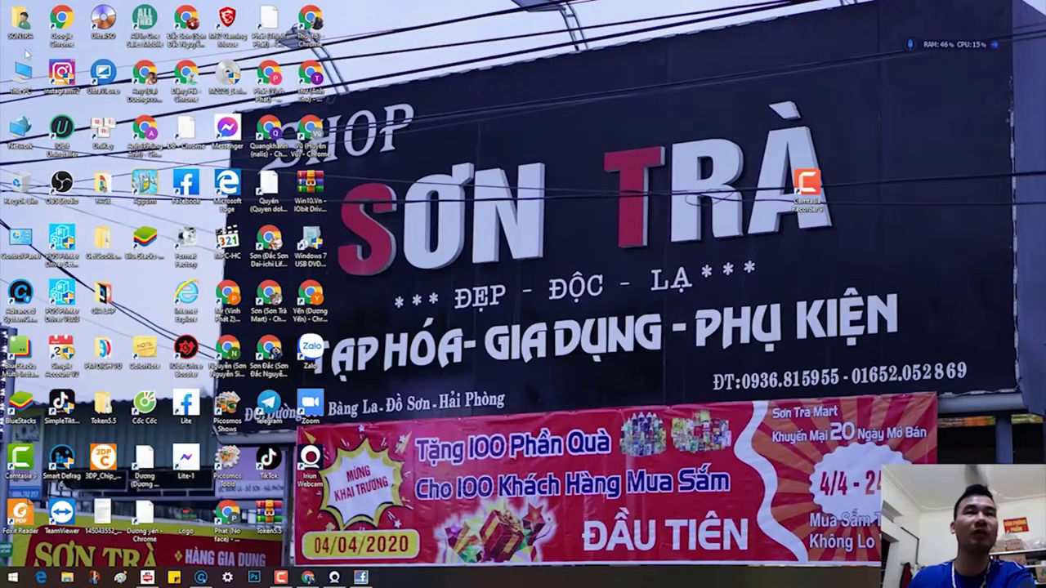
double_click(23, 75)
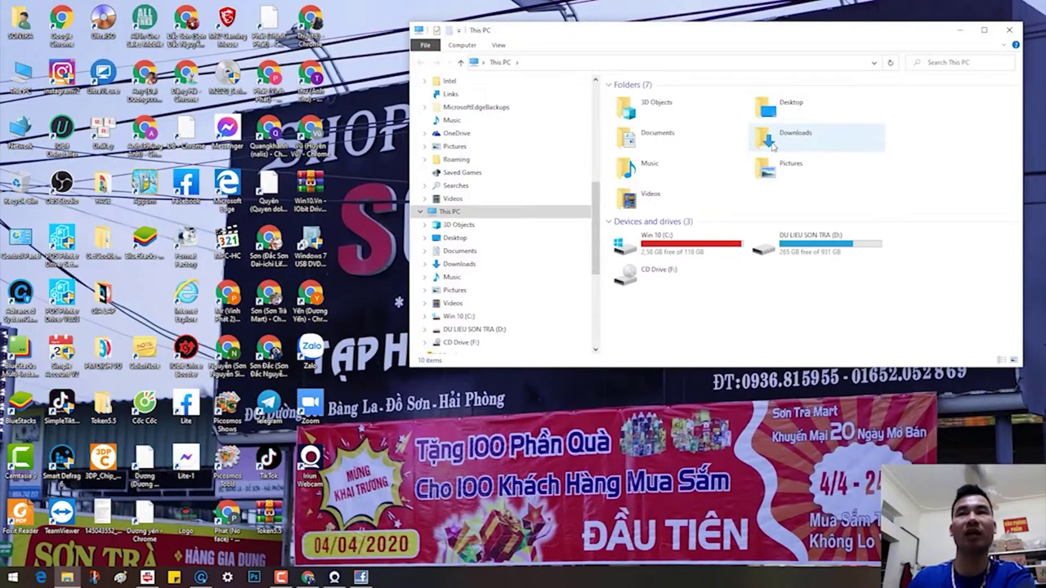
Launch the FFSetup5.7.0.0 installer from Downloads and minimize the Explorer window.
double_click(773, 139)
click(647, 156)
double_click(648, 155)
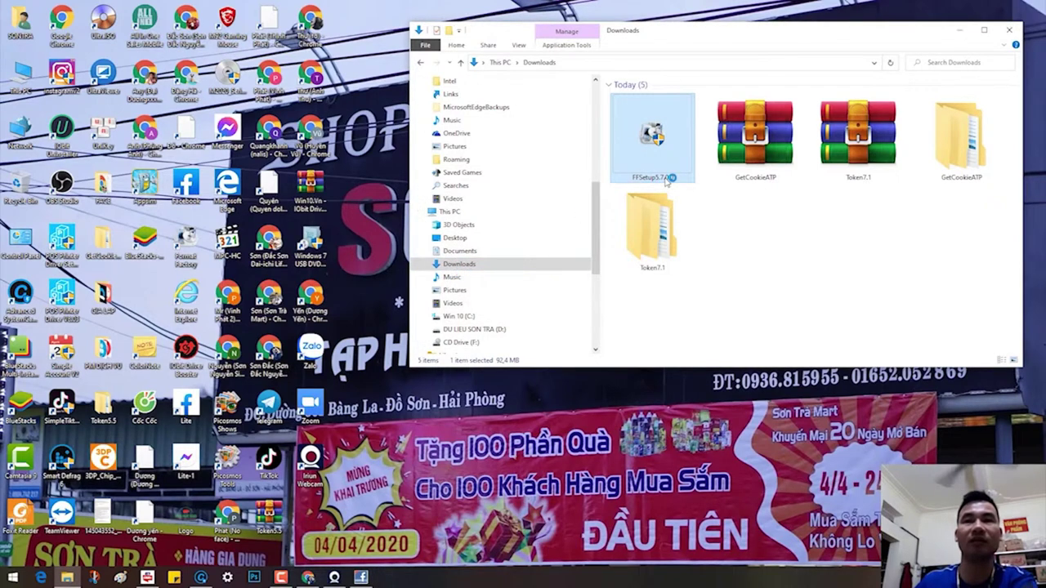
click(961, 31)
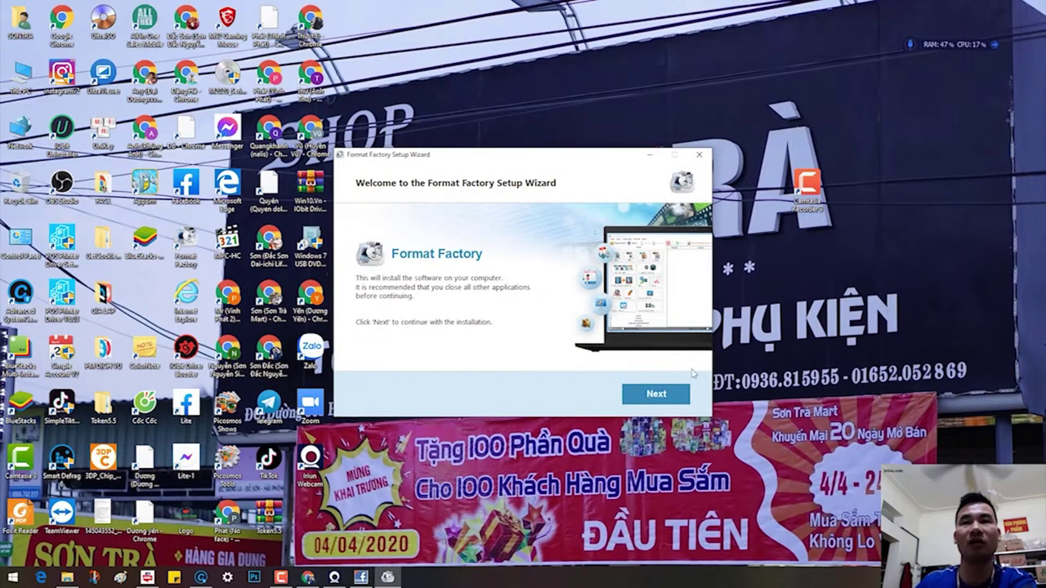
Accept the licence and keep the default destination in the Format Factory setup wizard.
click(681, 397)
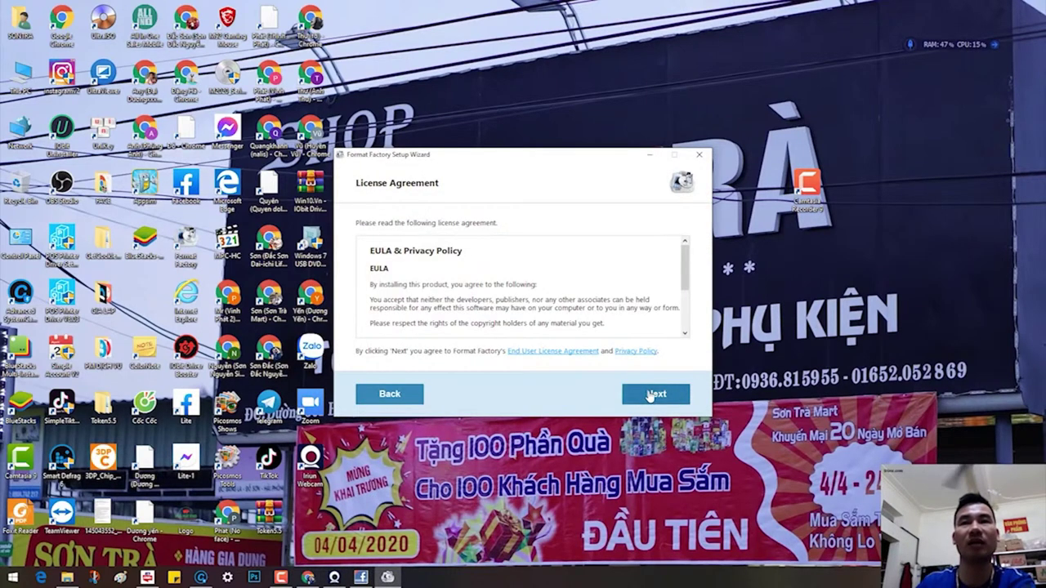
click(651, 395)
click(651, 395)
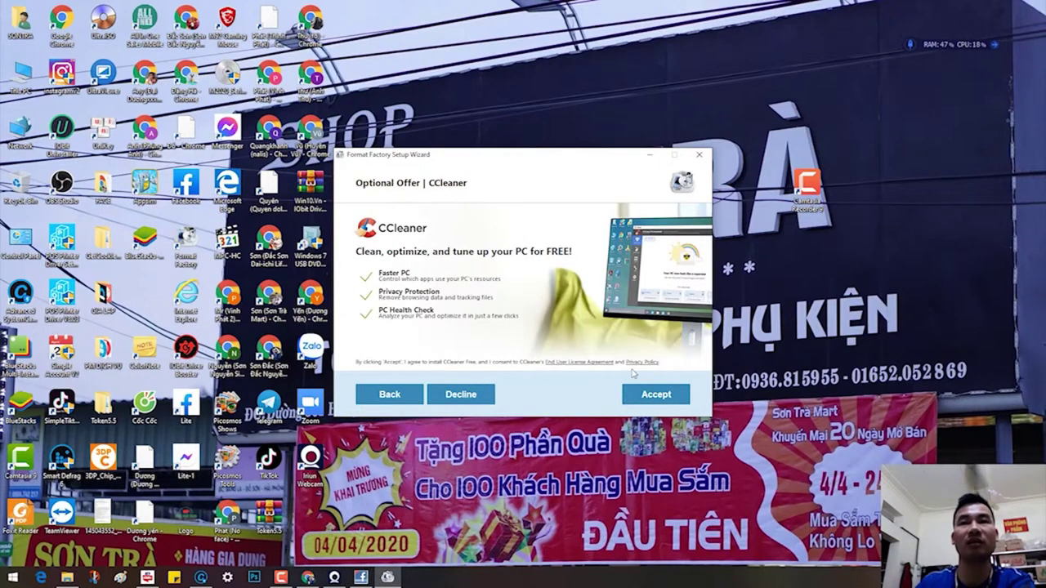
Decline the CCleaner and Paltalk optional offers so installation begins.
click(634, 364)
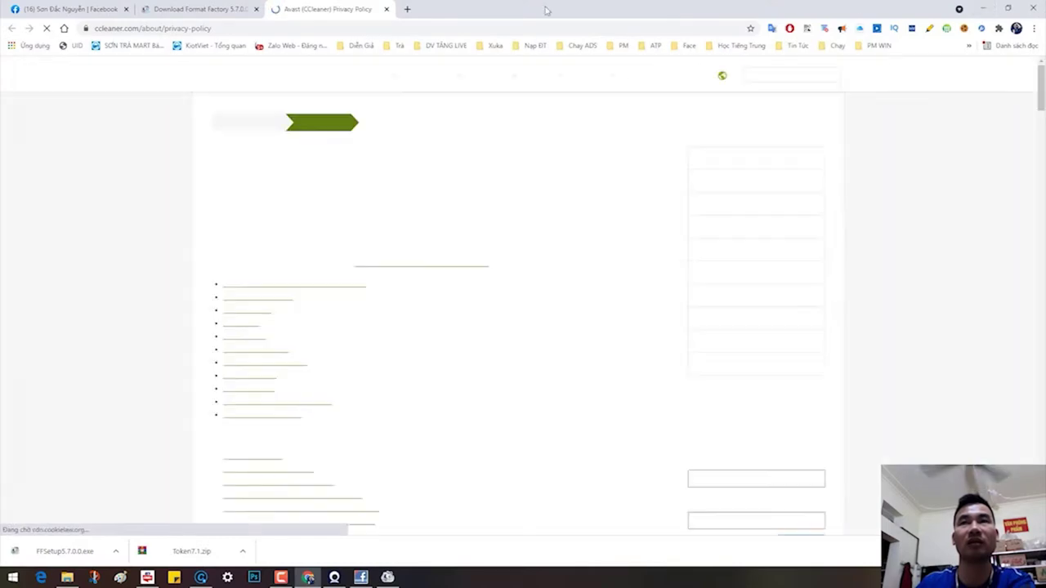
click(388, 9)
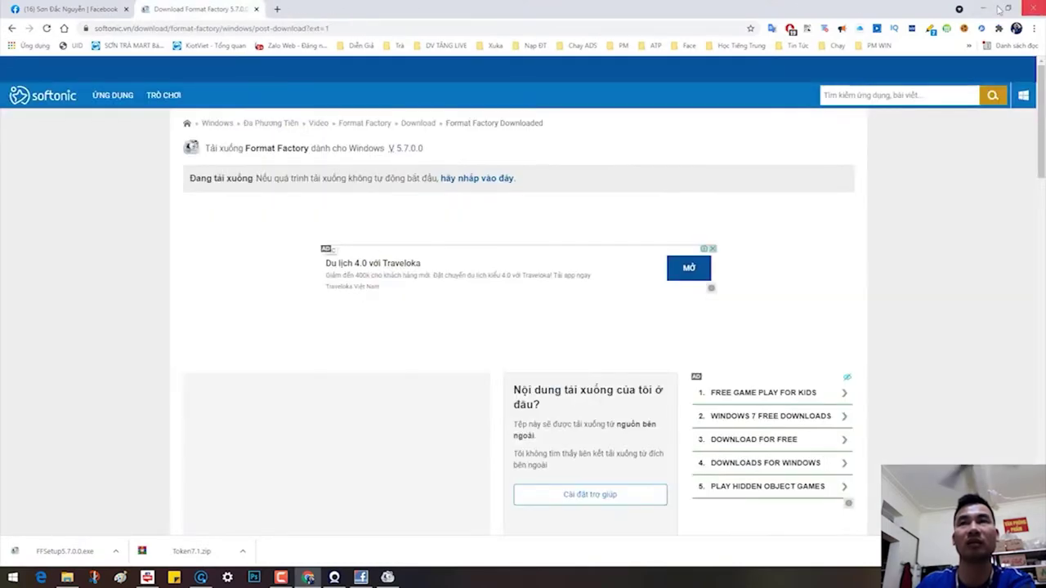
click(983, 8)
click(489, 400)
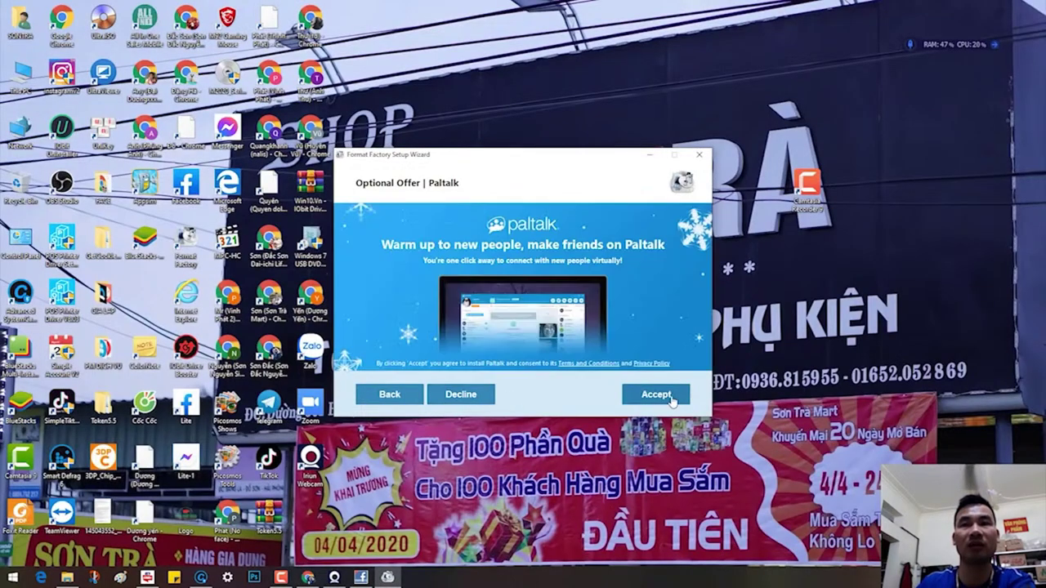
click(462, 401)
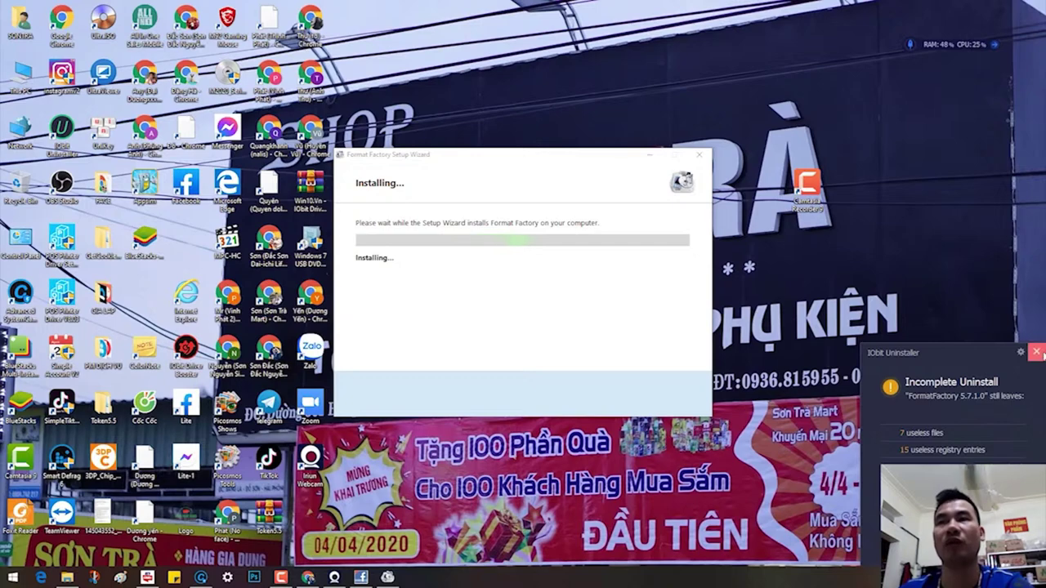
Dismiss the IObit notification, move the installer window up, and look over the Softonic download page.
click(1037, 353)
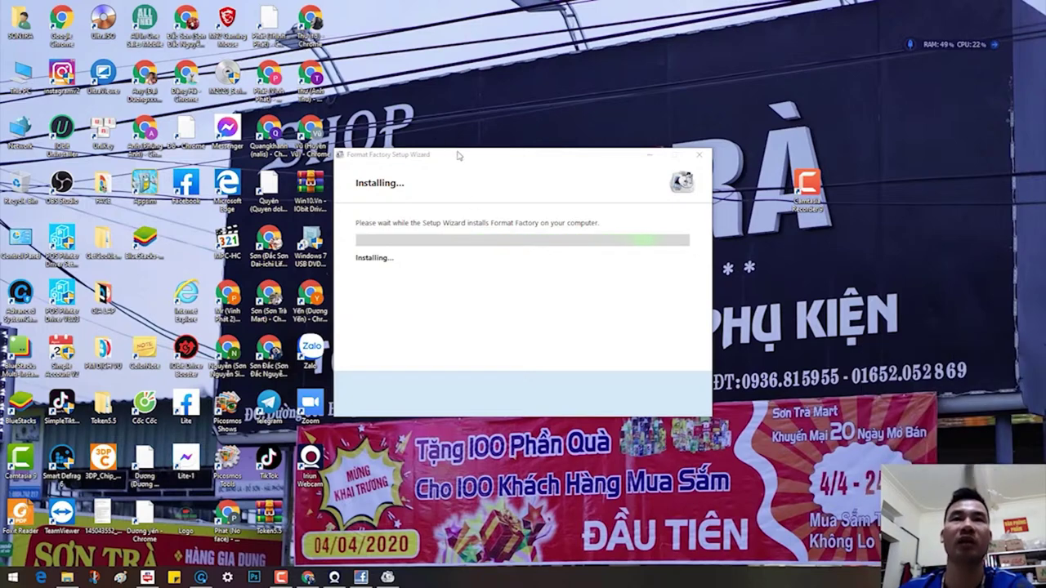
drag(470, 161, 550, 49)
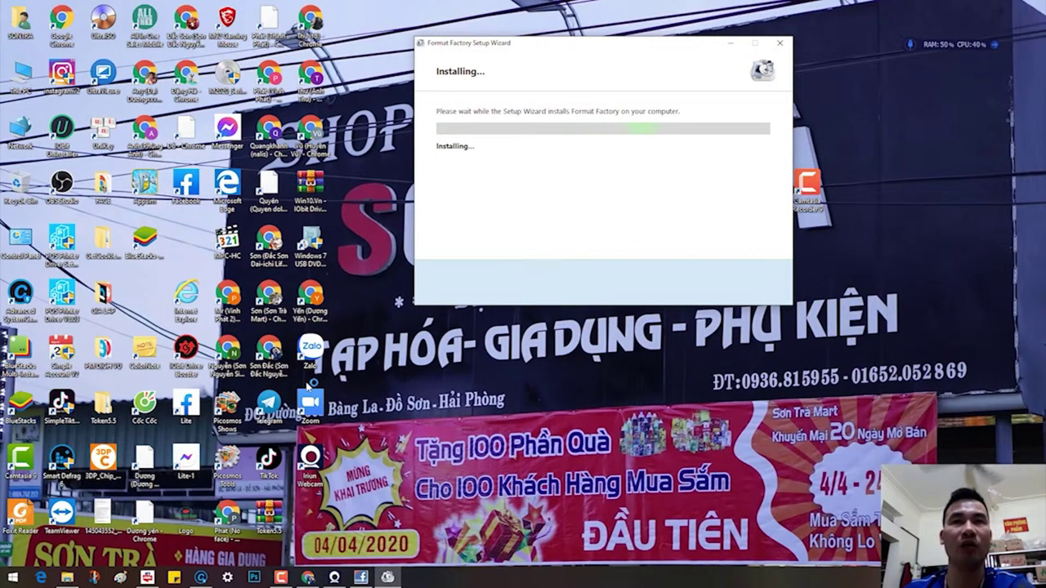
mouse_move(335, 578)
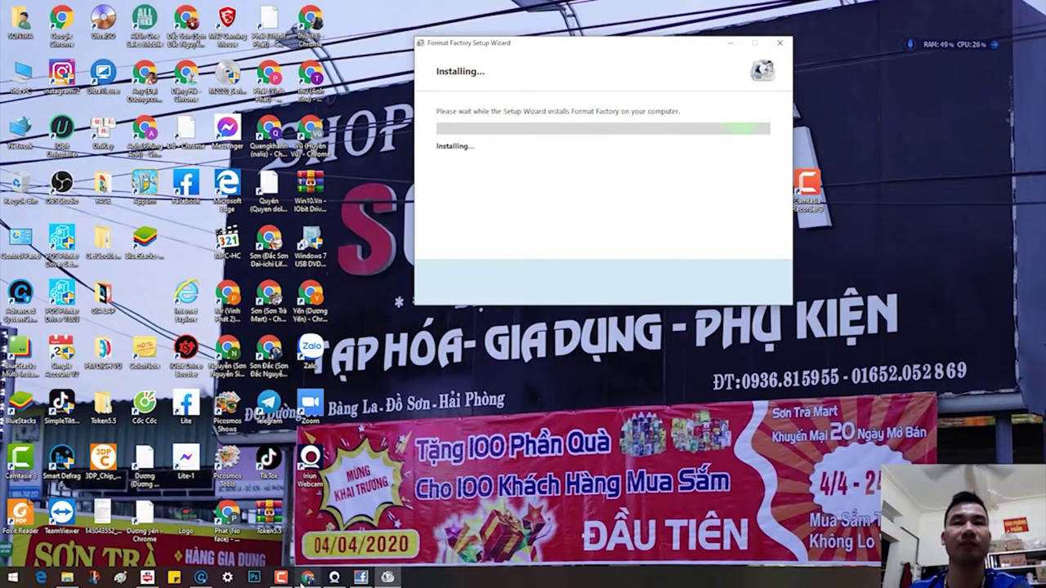
click(308, 576)
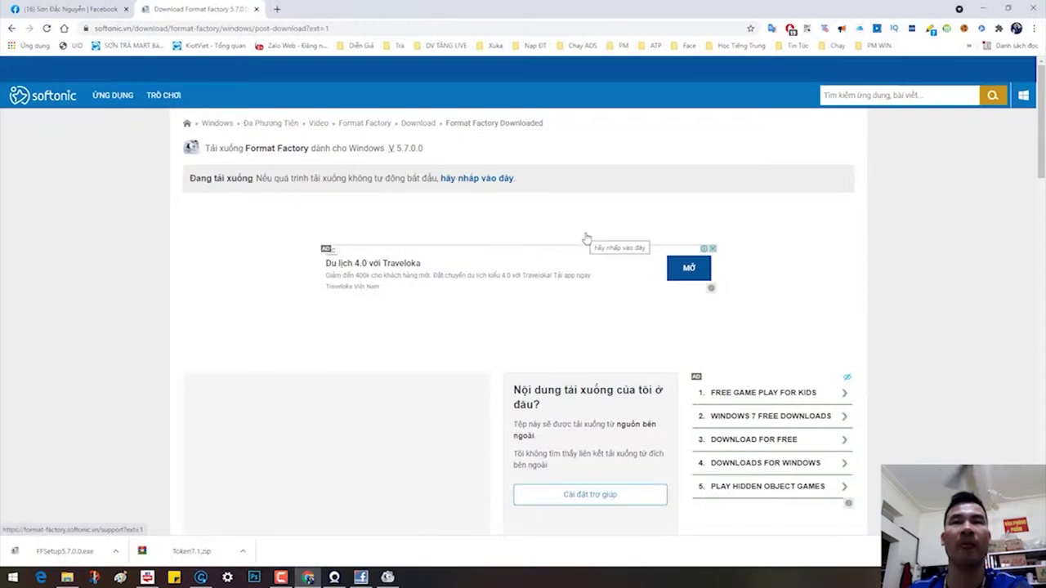
scroll(460, 219, down, 1)
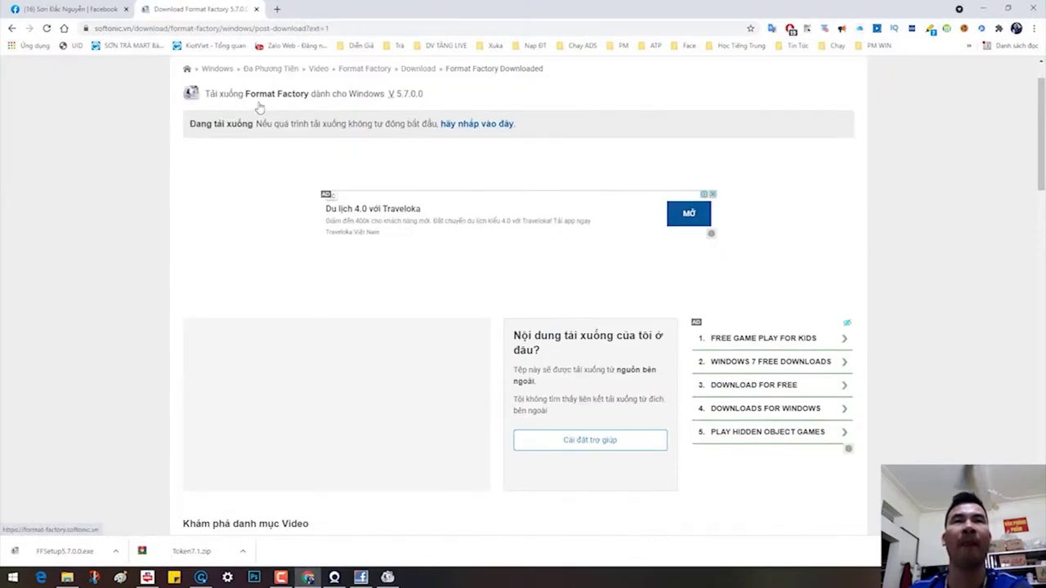
Return Chrome to the format factory search results, then finish the wizard to launch Format Factory 5.7.0.
click(11, 28)
click(13, 28)
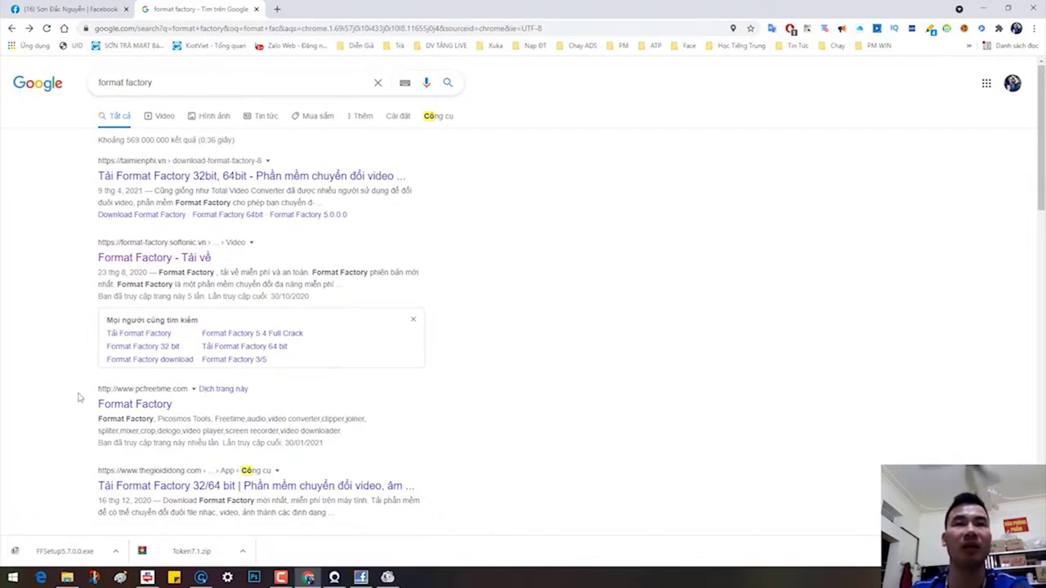
click(983, 8)
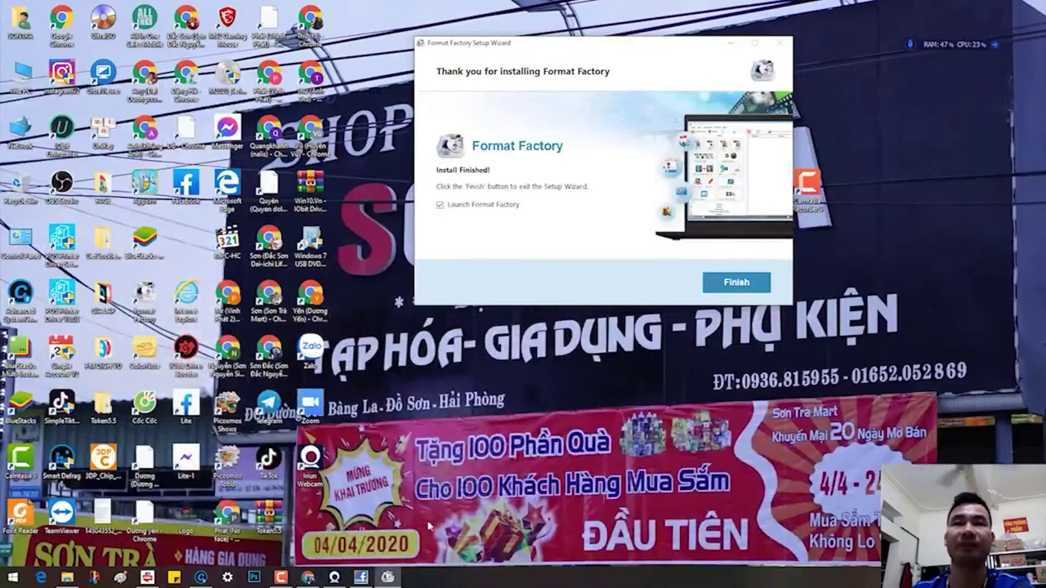
click(746, 284)
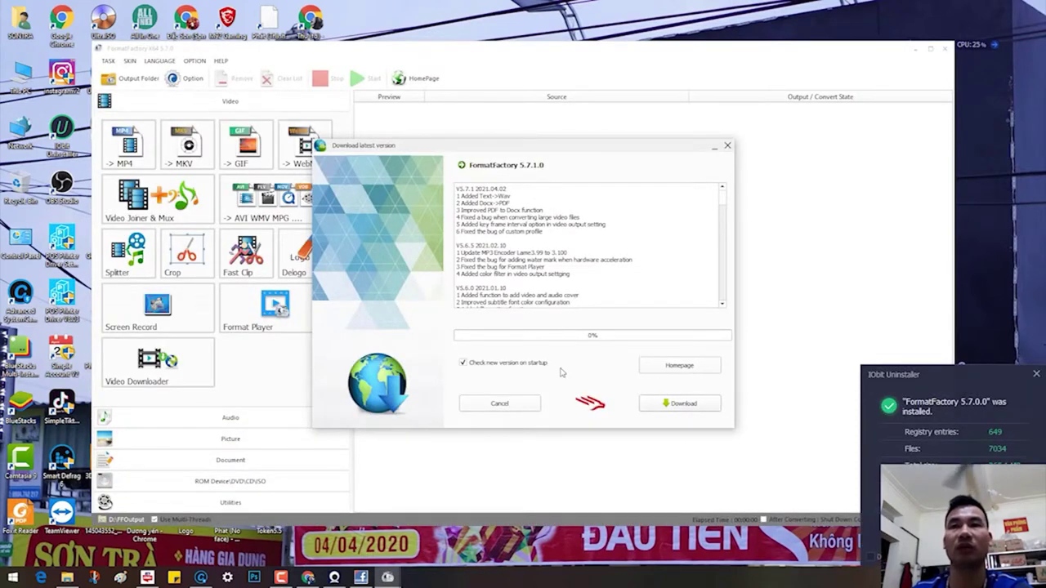
Cancel the newer-version download offer and switch Format Factory's interface language to Vietnamese.
click(502, 405)
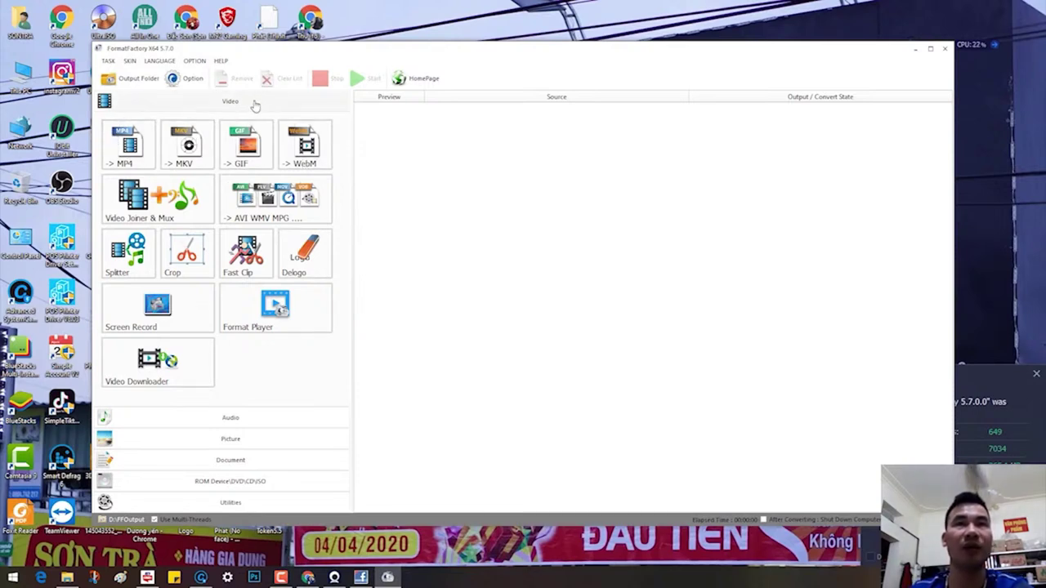
click(160, 61)
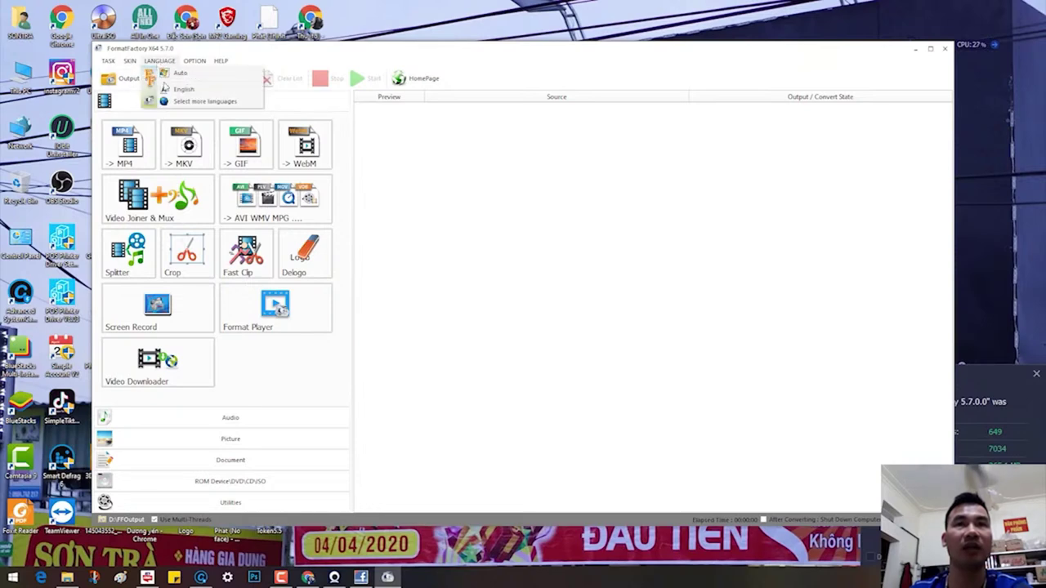
click(176, 101)
scroll(483, 273, down, 11)
scroll(489, 283, down, 5)
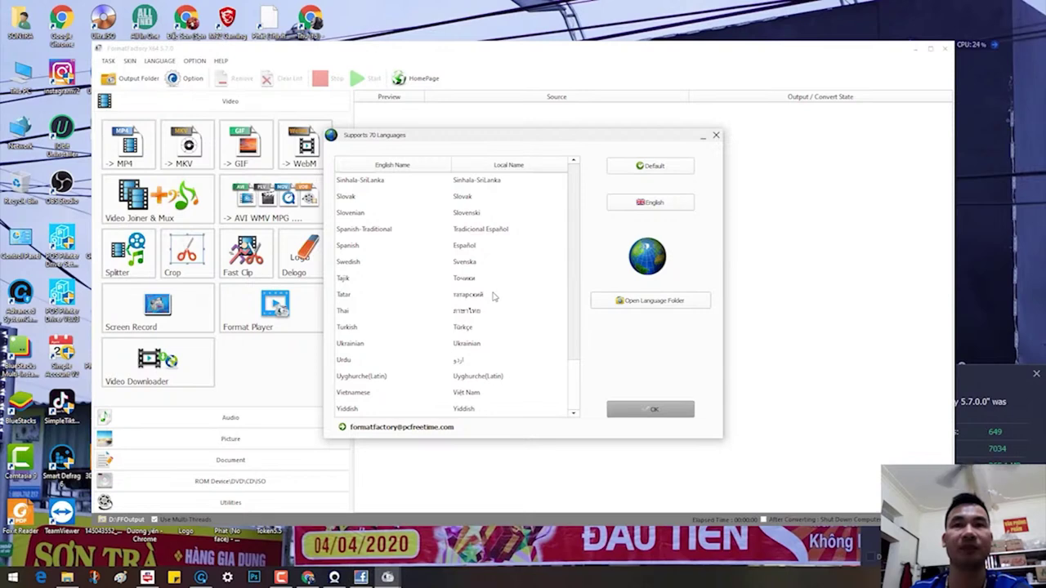
click(467, 397)
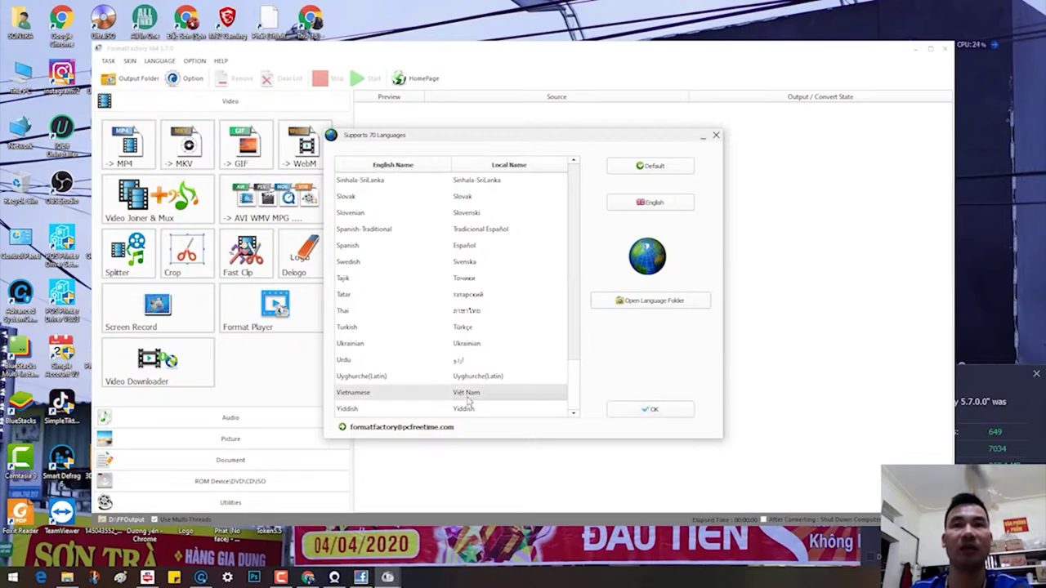
click(650, 409)
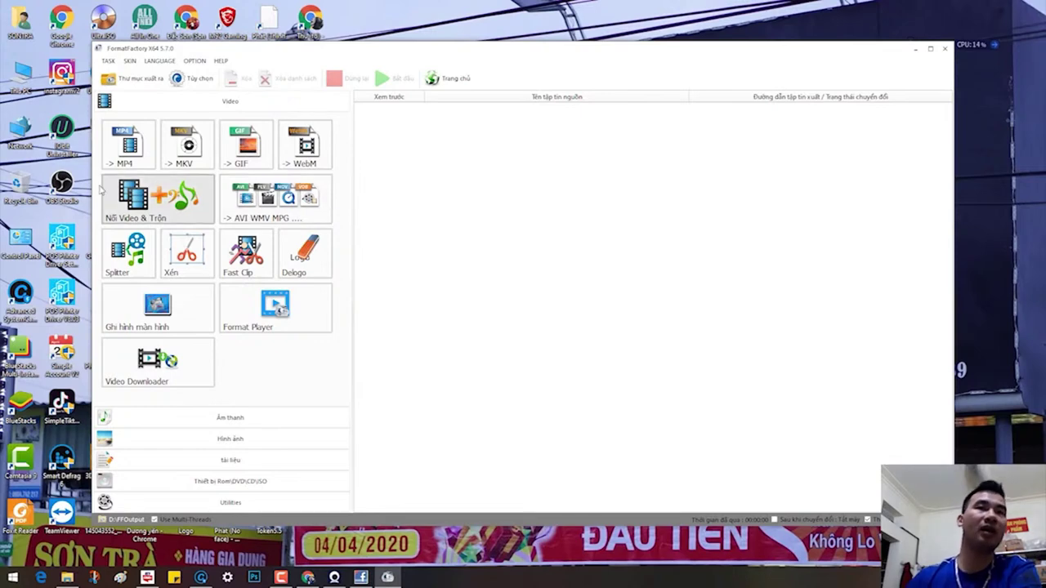
Browse the Âm thanh, Hình ảnh and tài liệu conversion categories in turn.
click(108, 250)
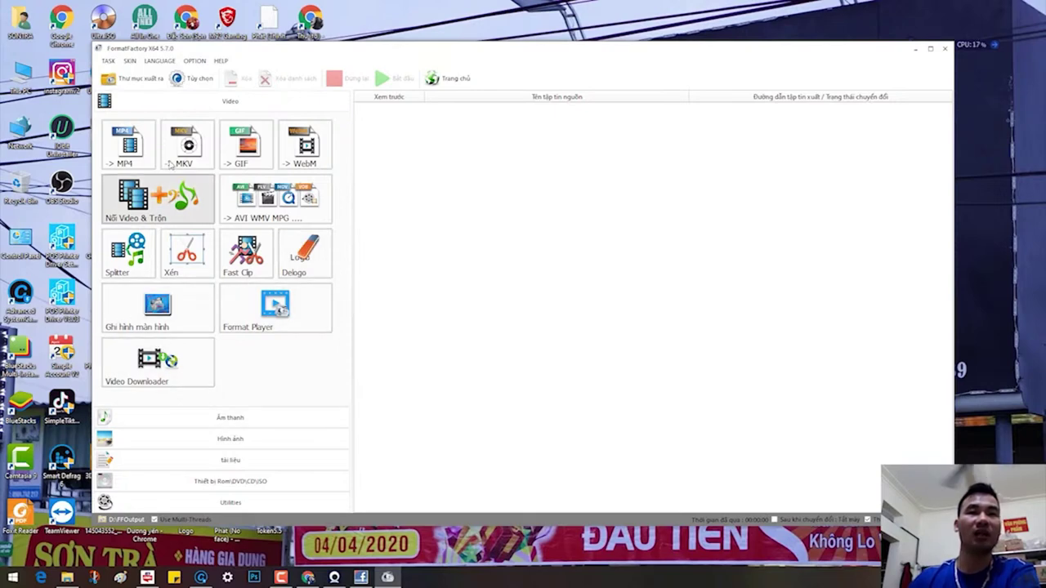
click(223, 418)
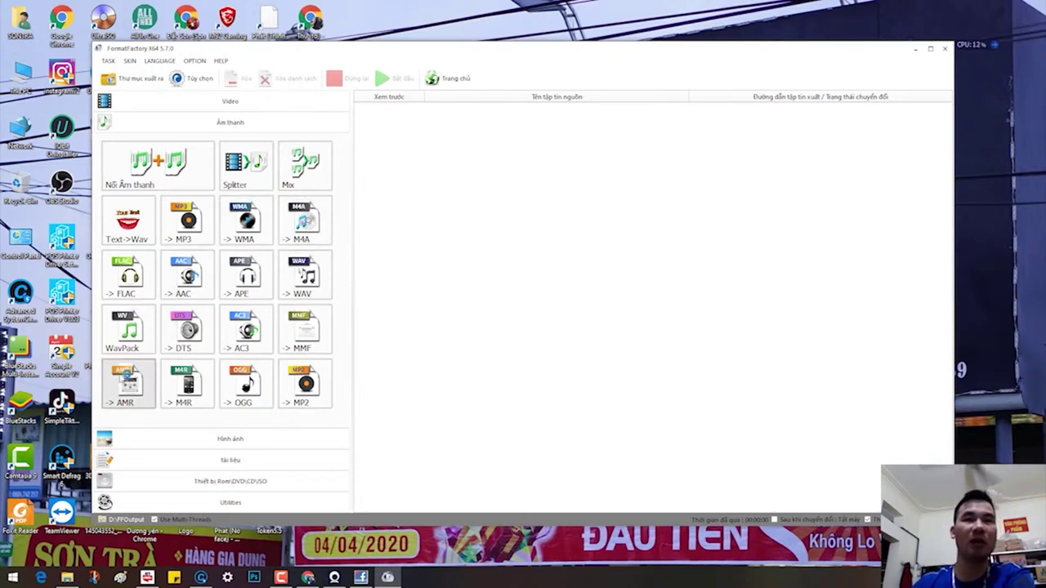
click(152, 442)
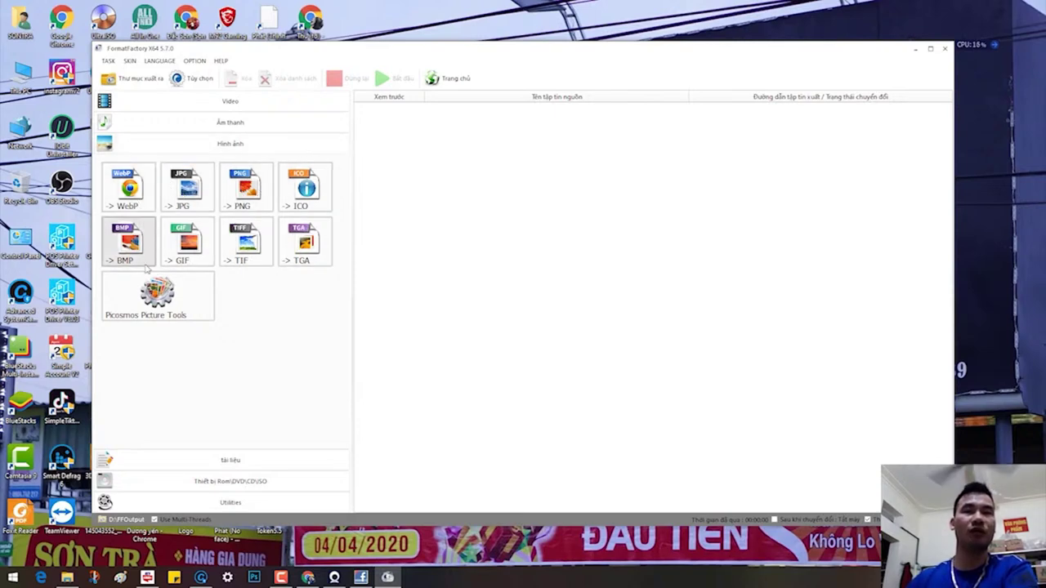
click(190, 462)
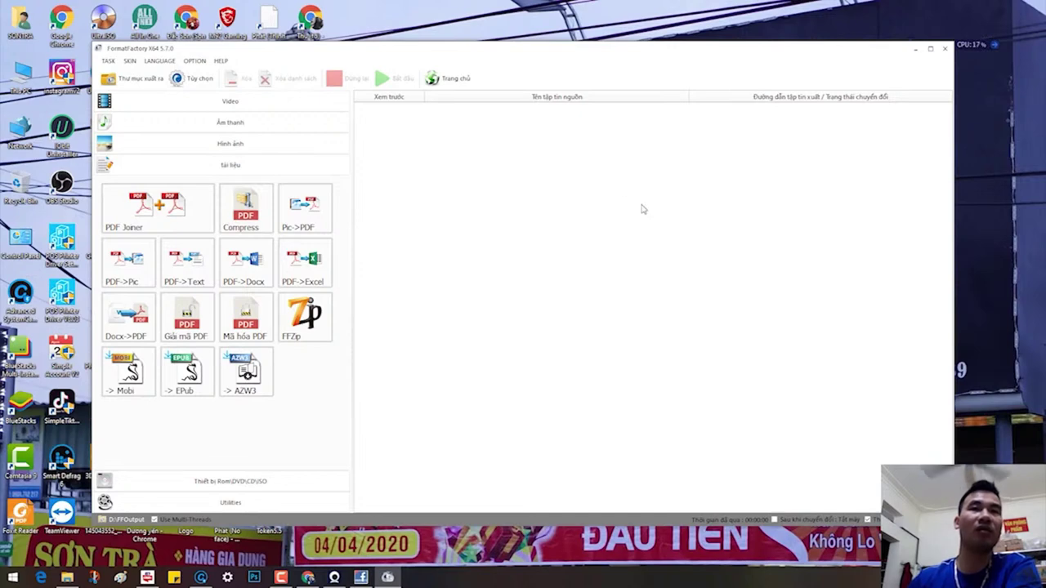
Browse the ROM/DVD, Utilities, Âm thanh and Video categories, ending on Hình ảnh formats.
click(279, 579)
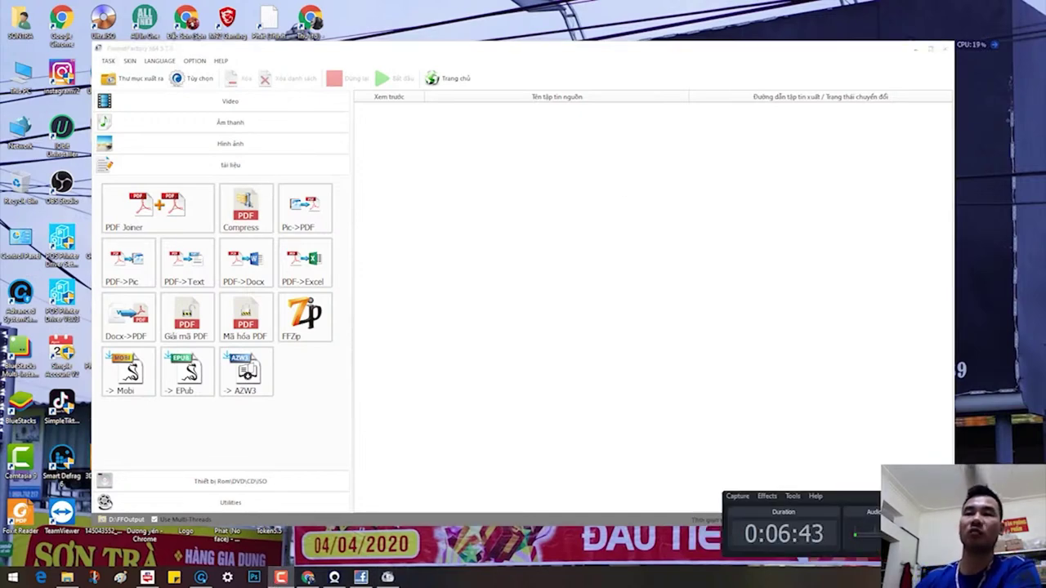
click(280, 579)
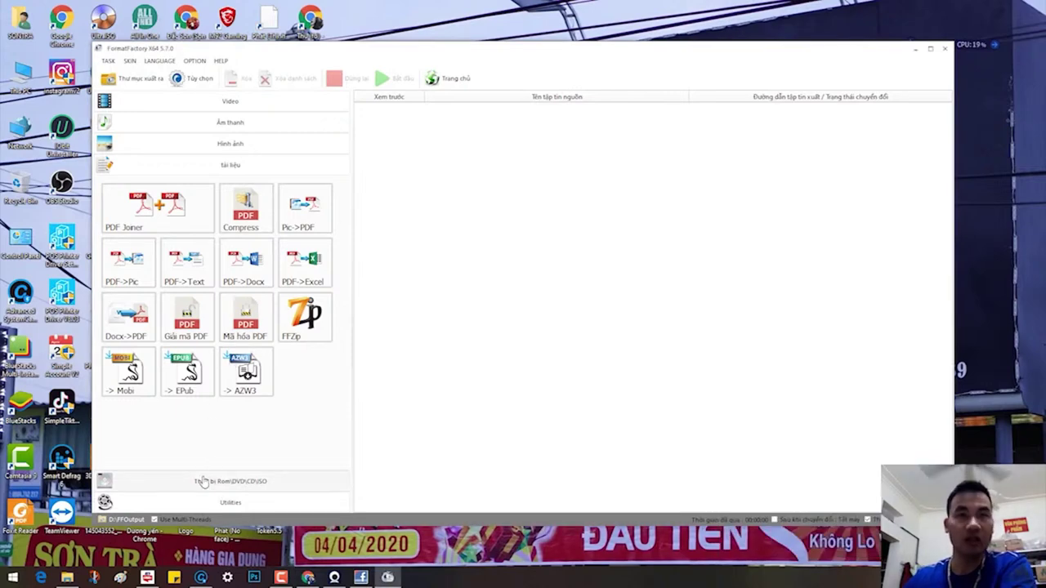
click(134, 484)
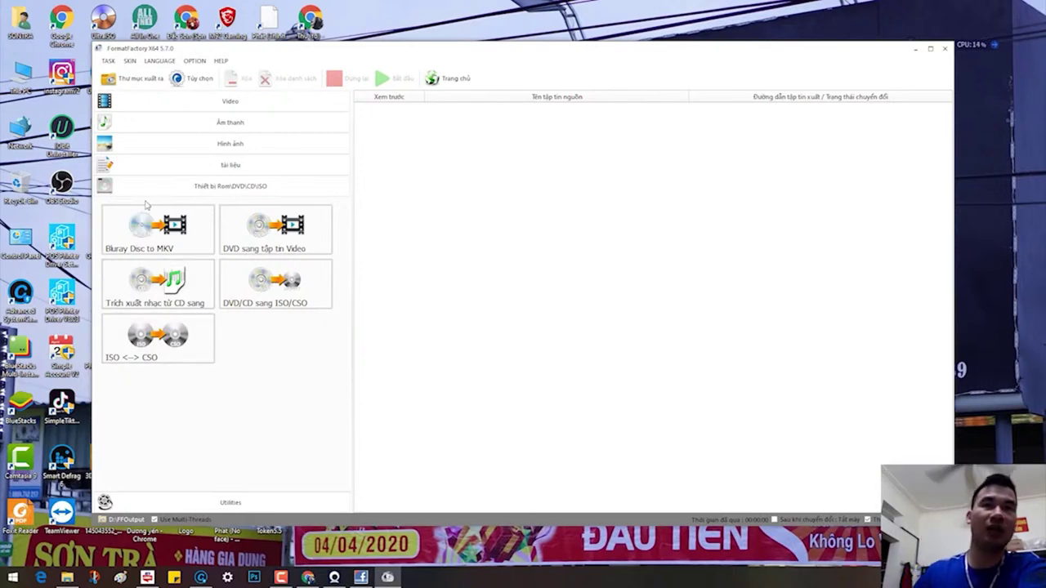
click(194, 507)
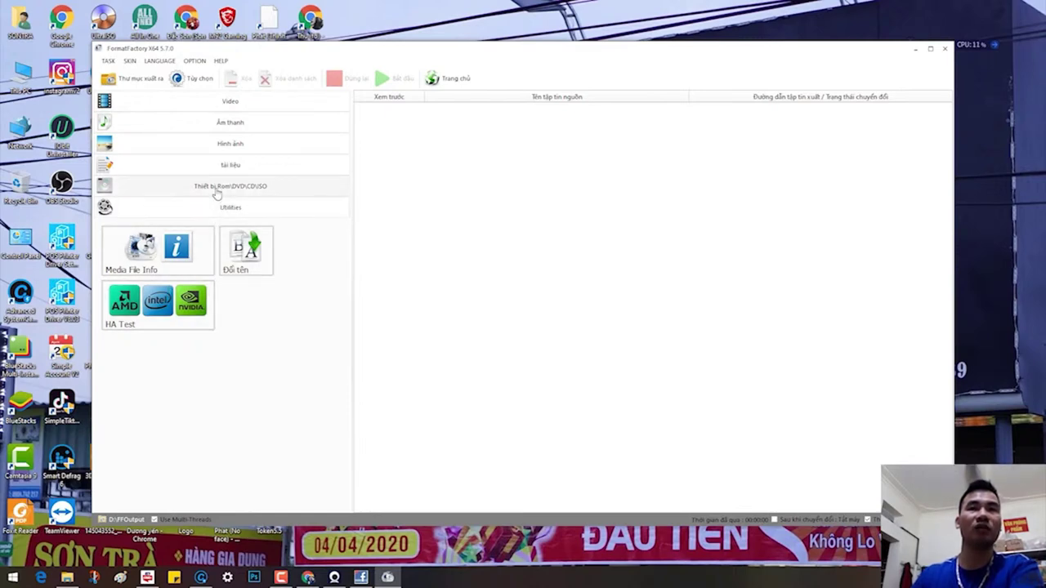
click(238, 123)
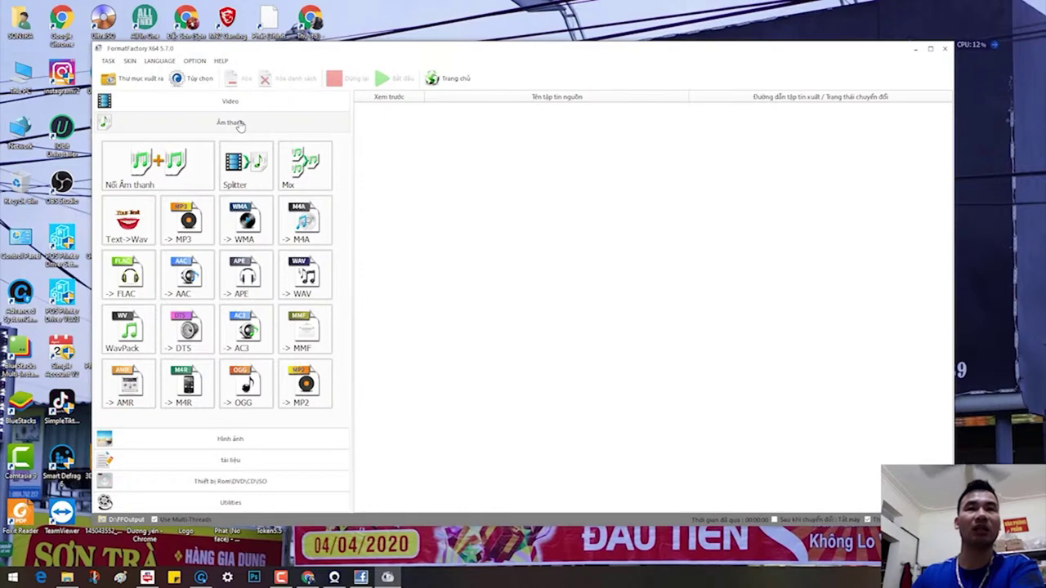
click(236, 104)
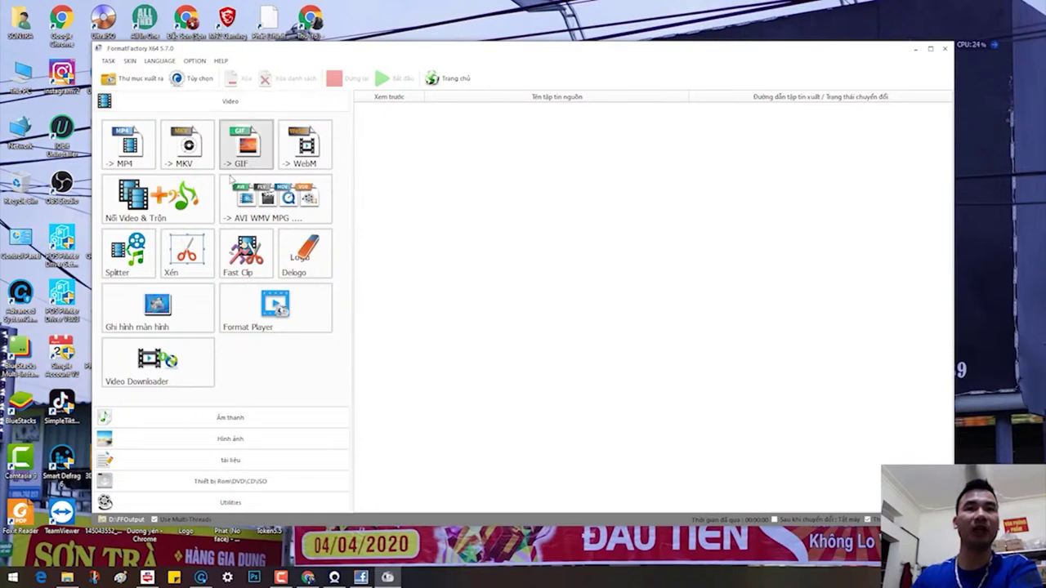
click(246, 438)
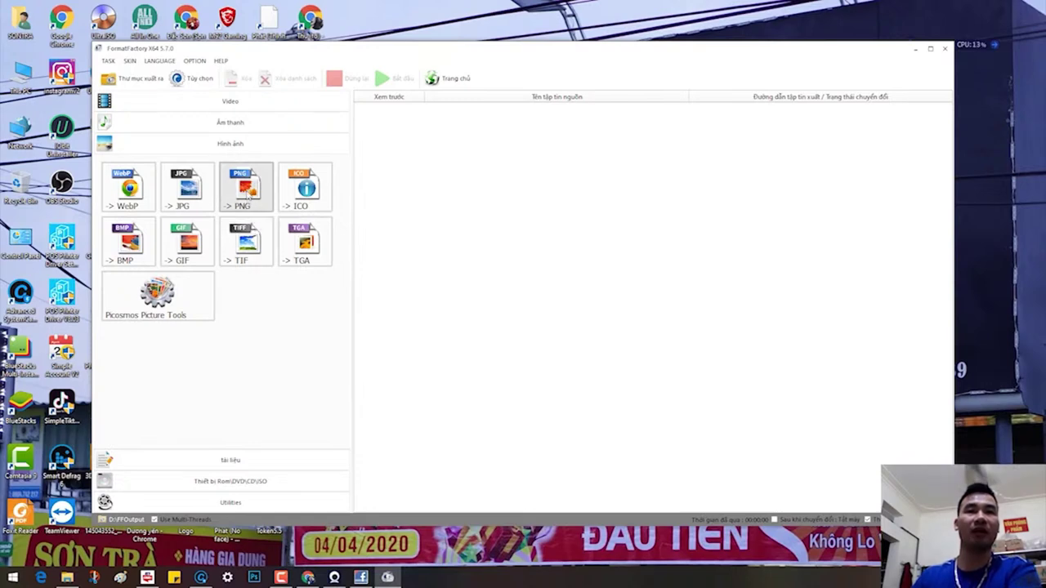
Queue bánh gao nhat.jpg from folder 1 on drive D: for conversion to PNG.
click(248, 190)
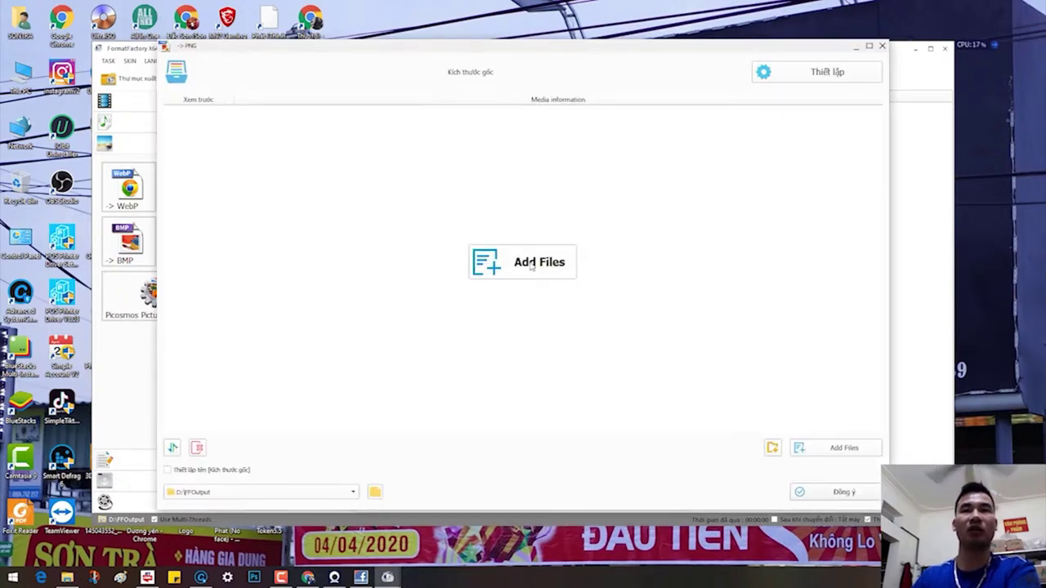
click(504, 260)
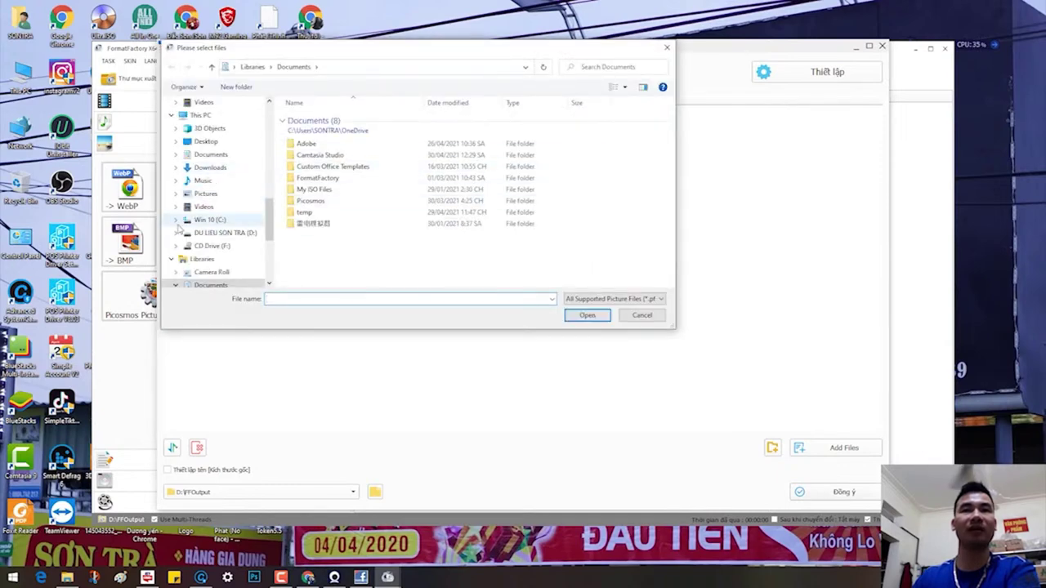
click(222, 234)
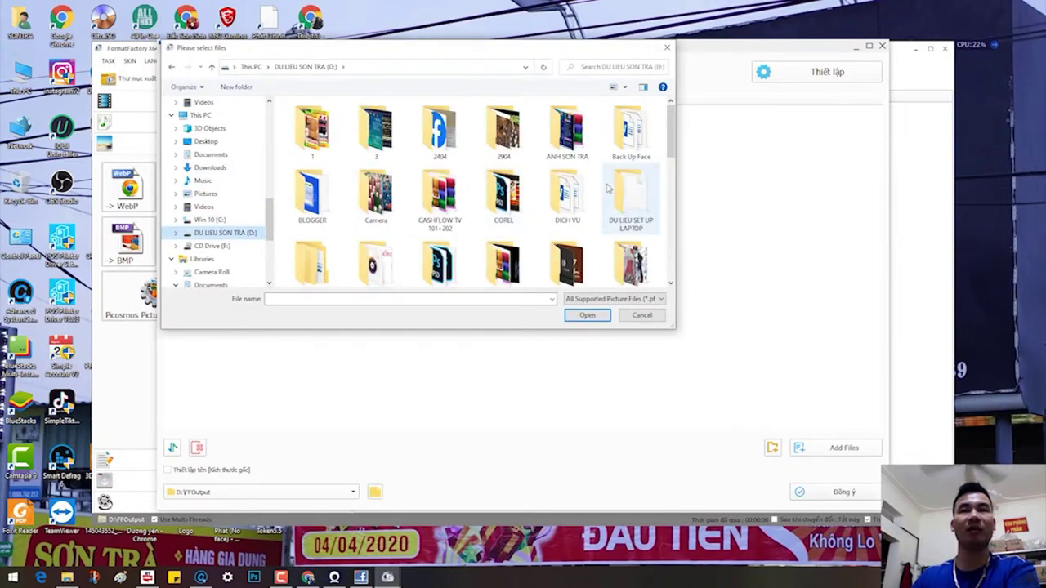
double_click(311, 131)
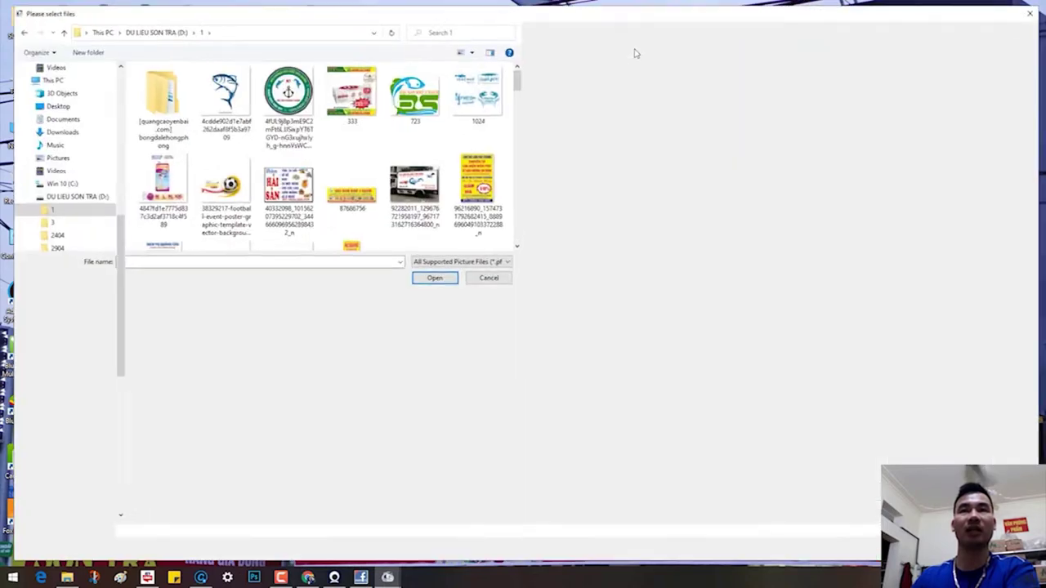
double_click(633, 48)
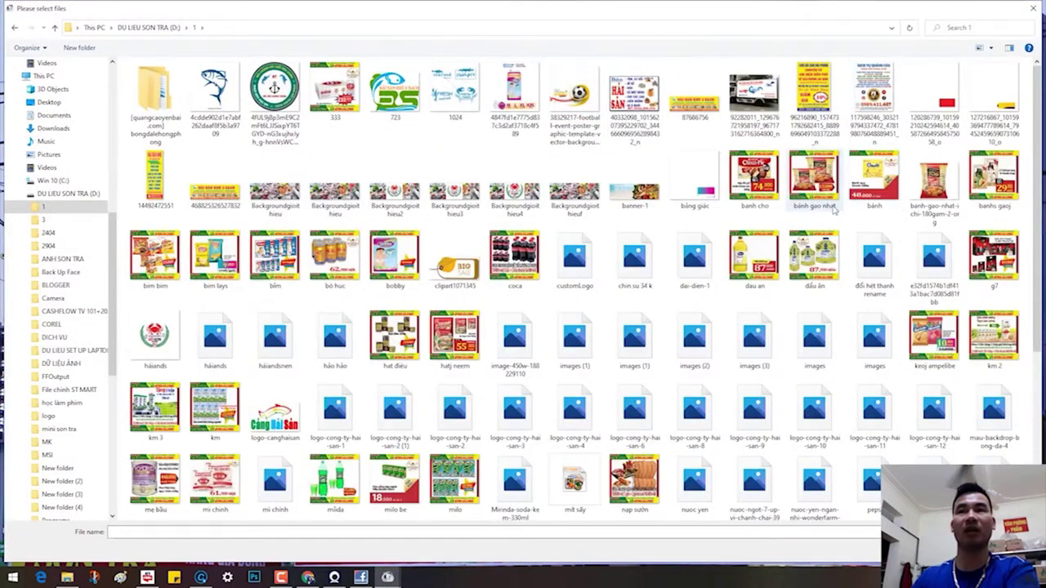
double_click(814, 177)
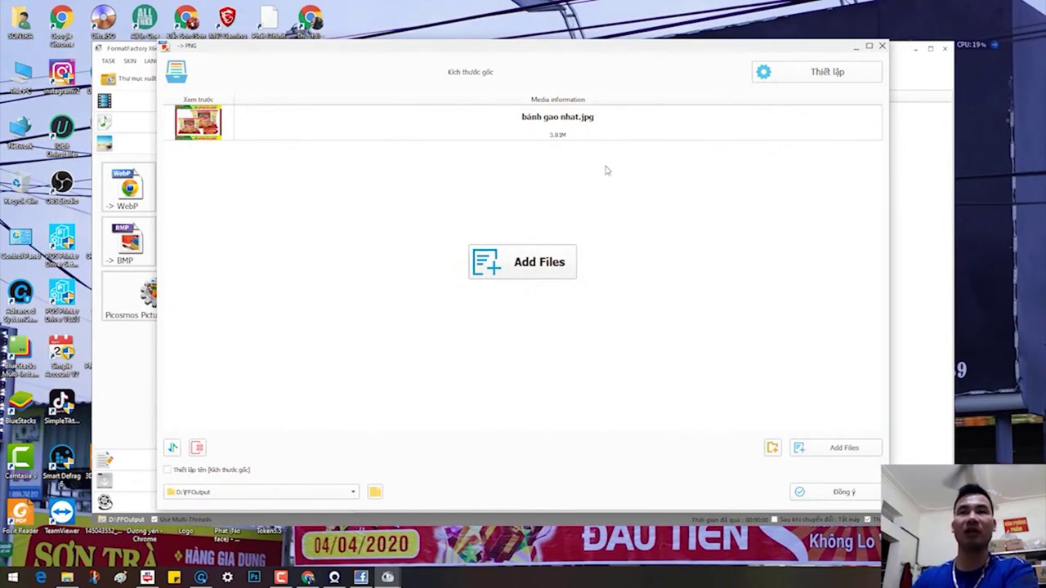
click(842, 492)
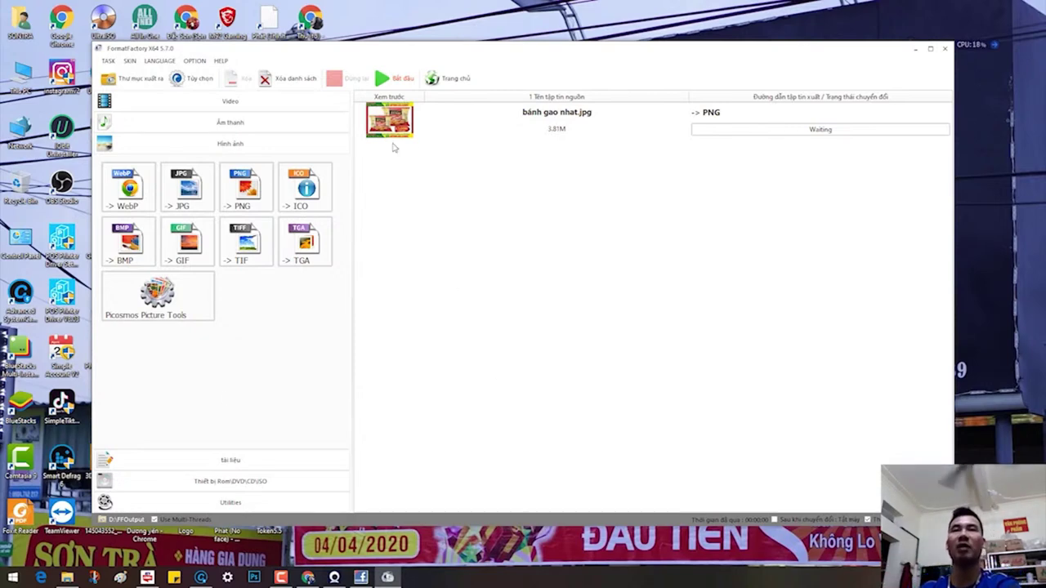
Run the queued PNG conversion of bánh gao nhat.jpg.
click(407, 78)
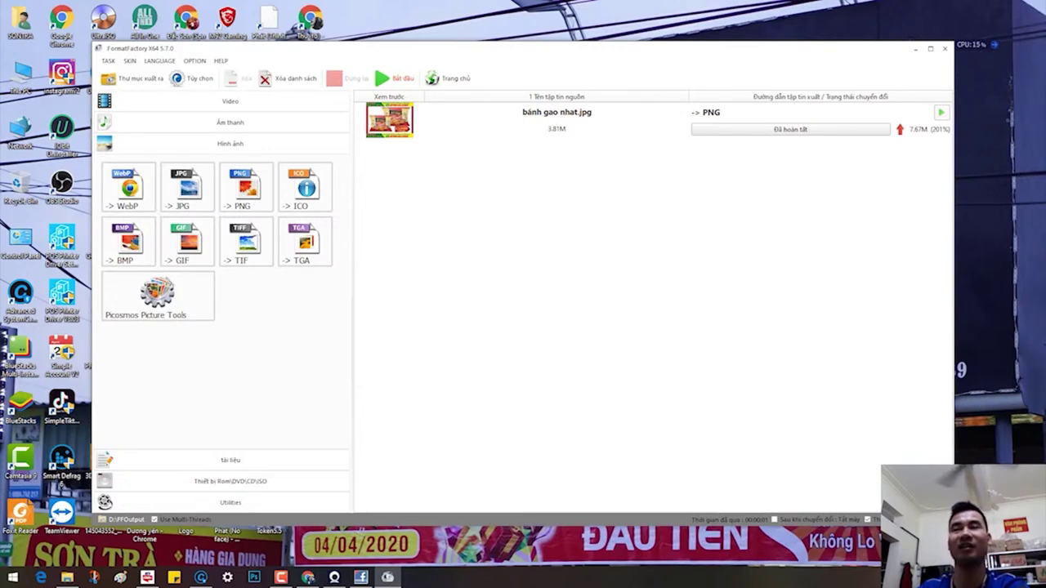
right_click(486, 137)
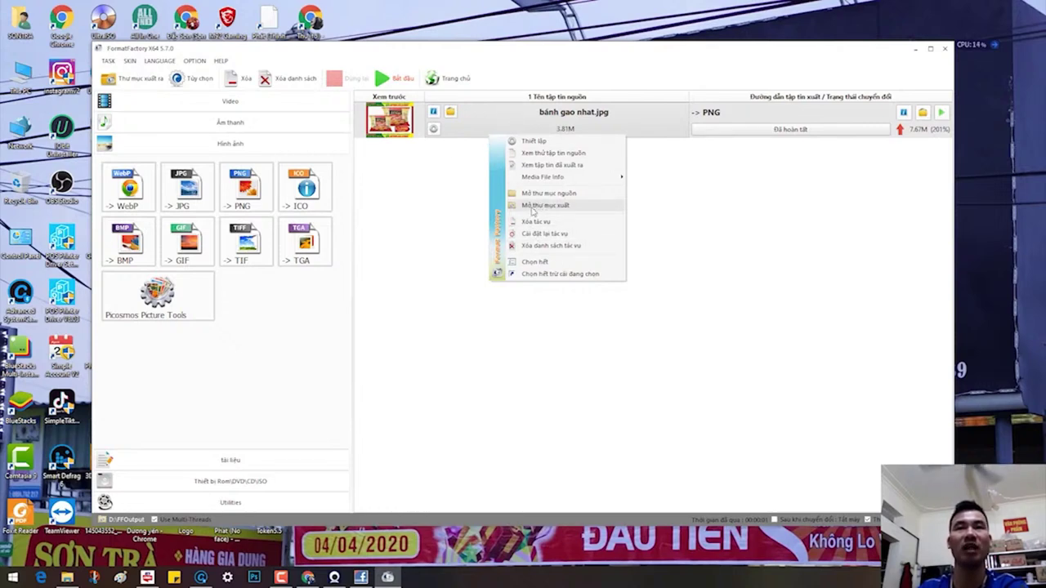
click(532, 206)
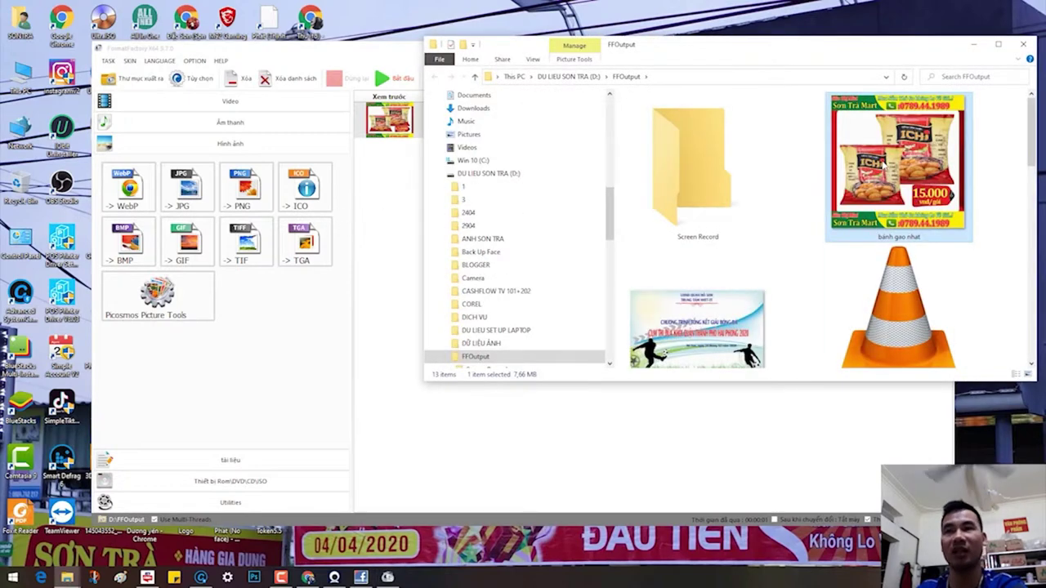
right_click(859, 155)
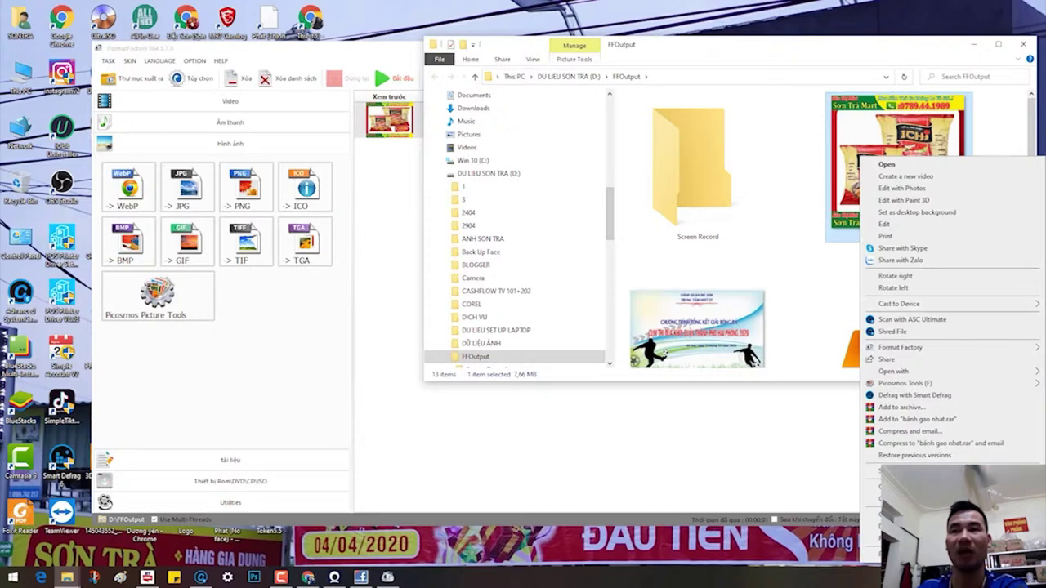
click(848, 148)
right_click(846, 146)
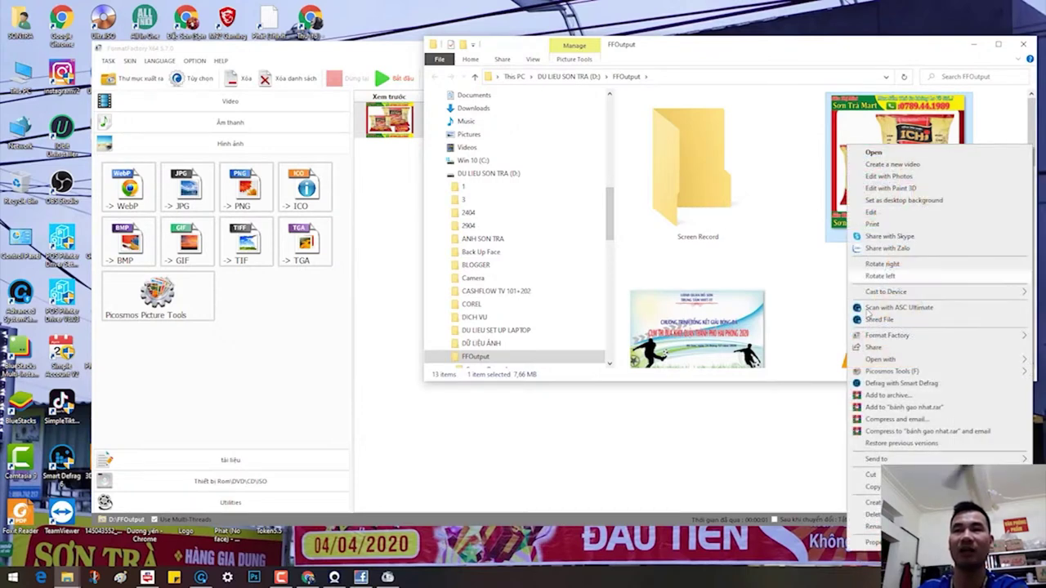
click(873, 542)
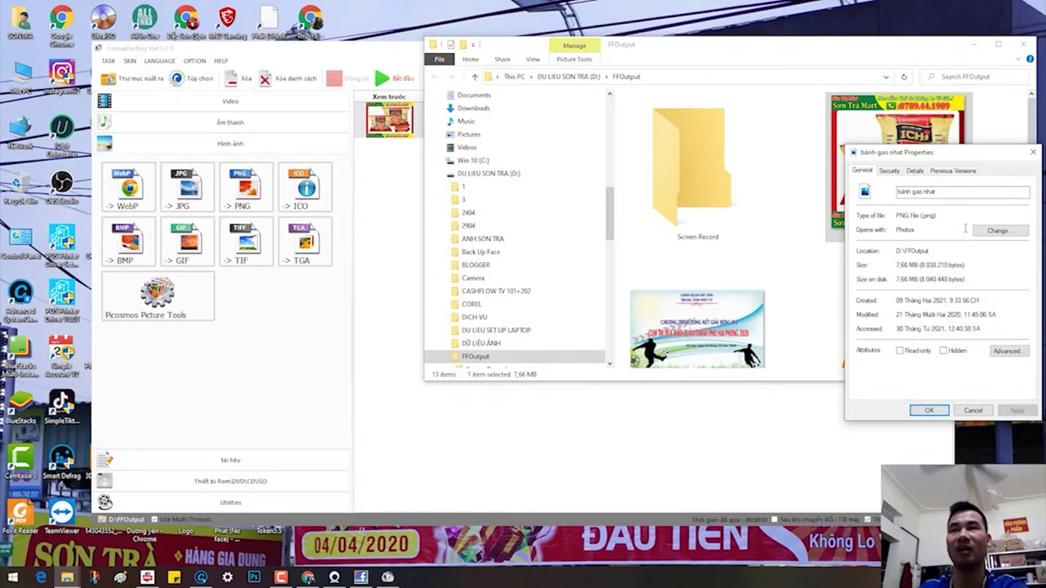
drag(944, 217, 882, 215)
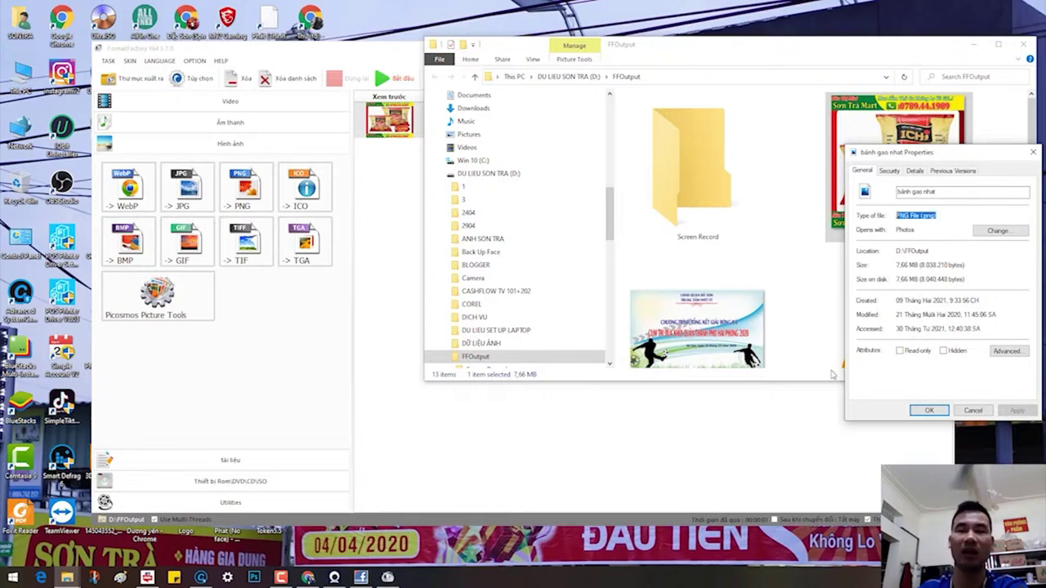
click(282, 580)
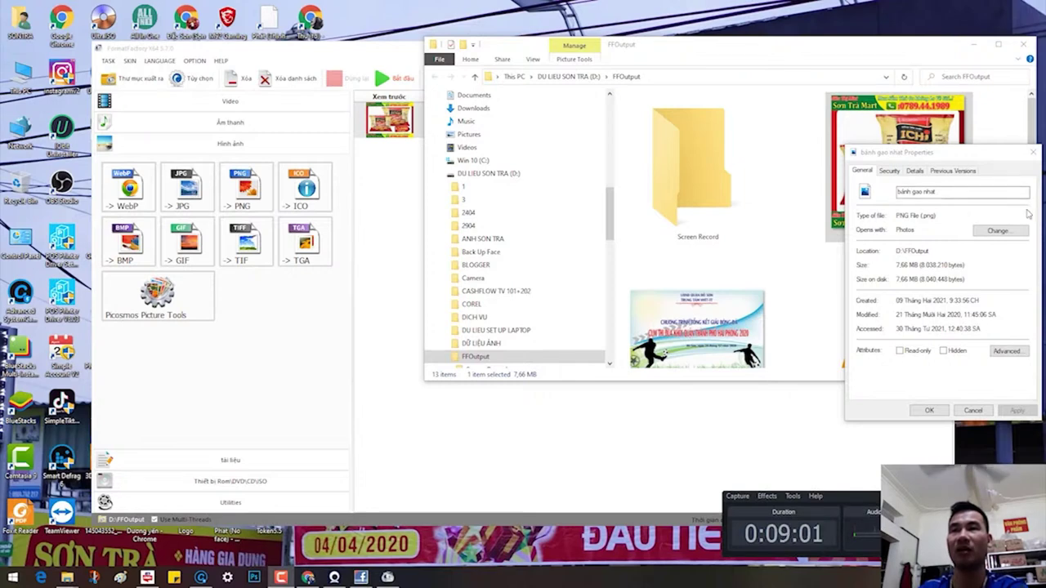
click(976, 411)
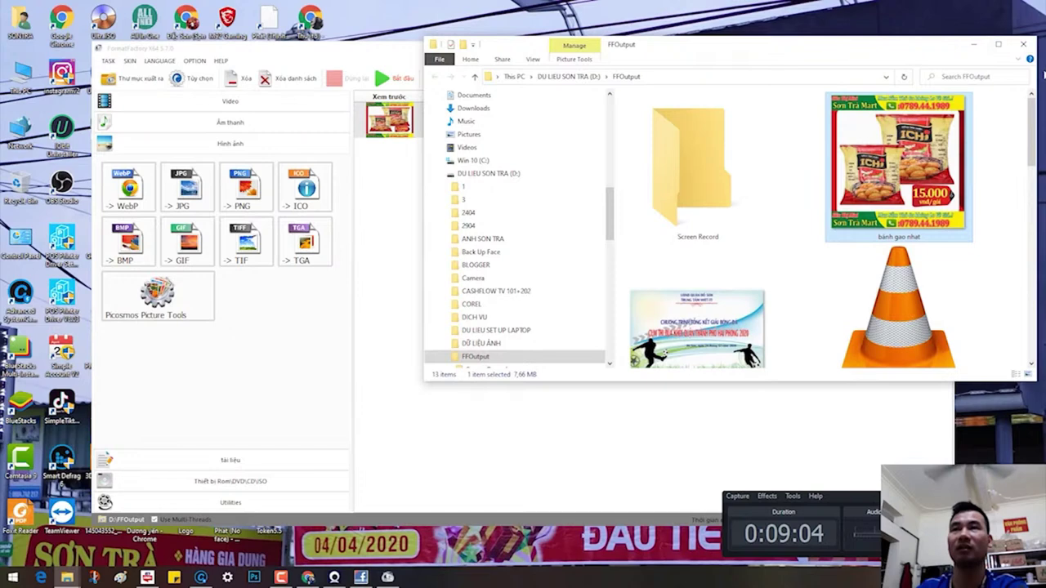
click(1023, 44)
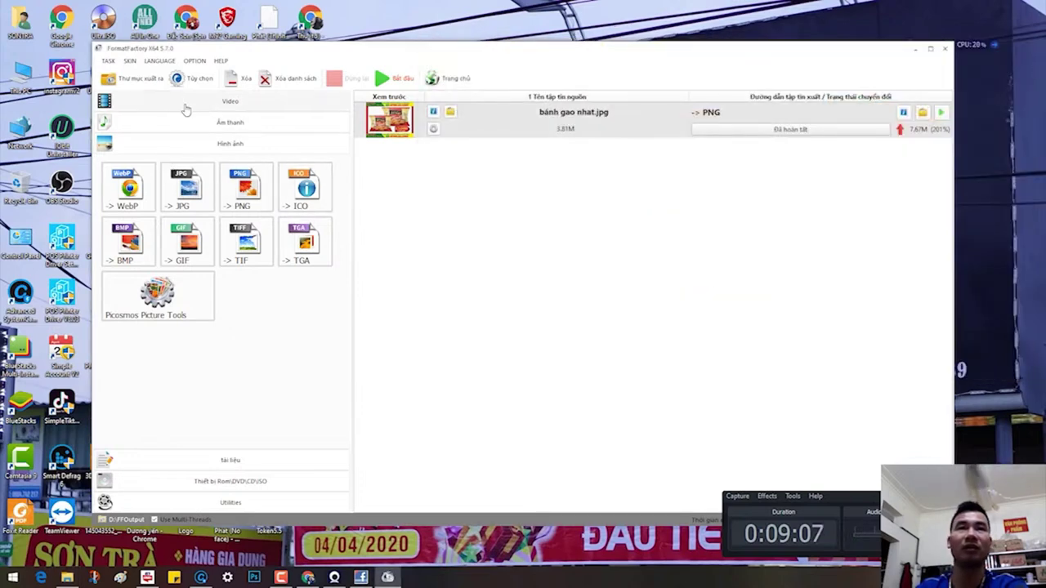
Queue the Thăm chợ cá Ngọc Hải video for MP3 conversion, then minimize Format Factory.
click(221, 101)
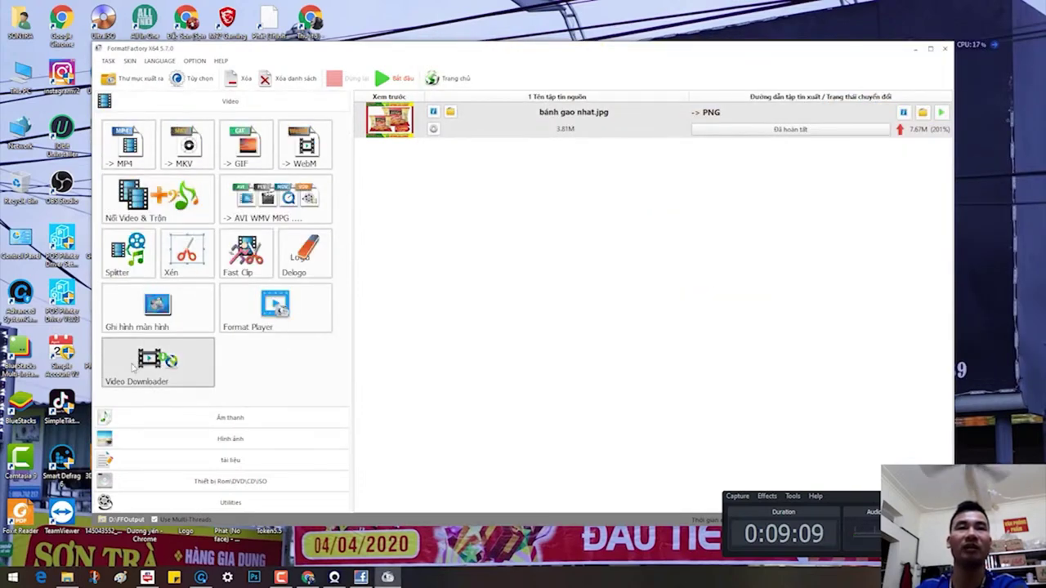
click(229, 418)
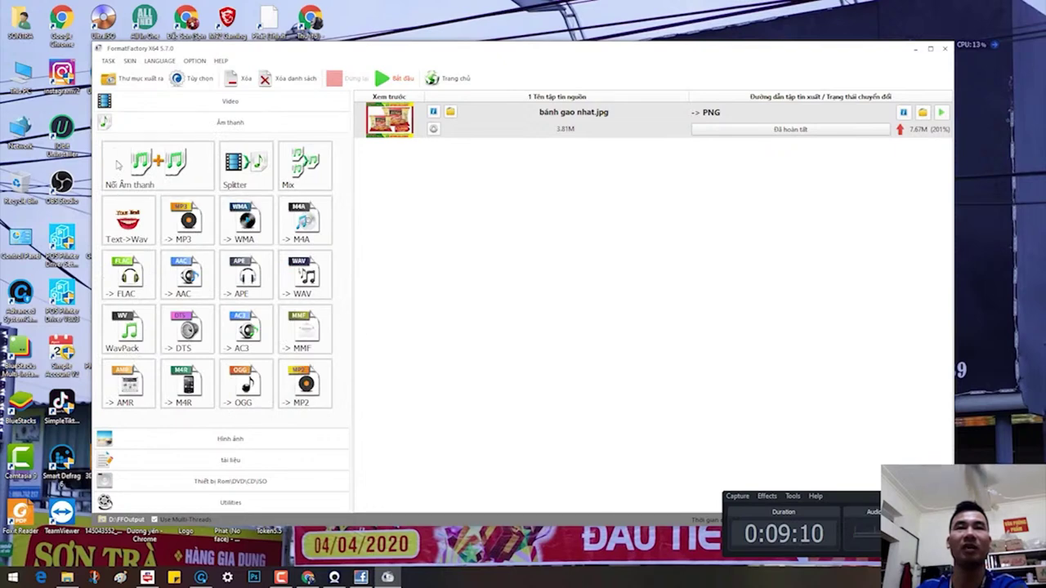
click(187, 221)
click(518, 271)
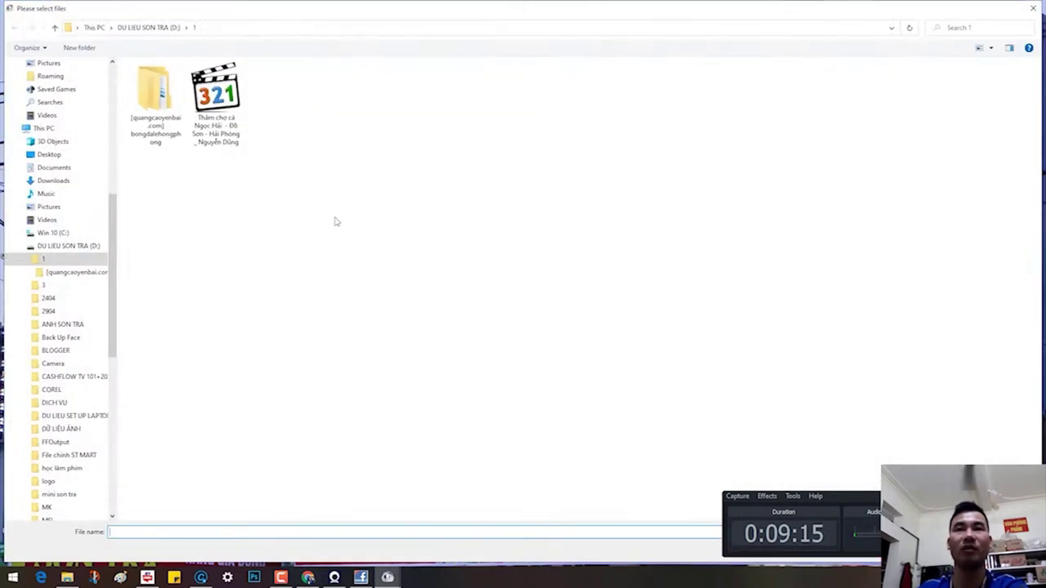
double_click(230, 100)
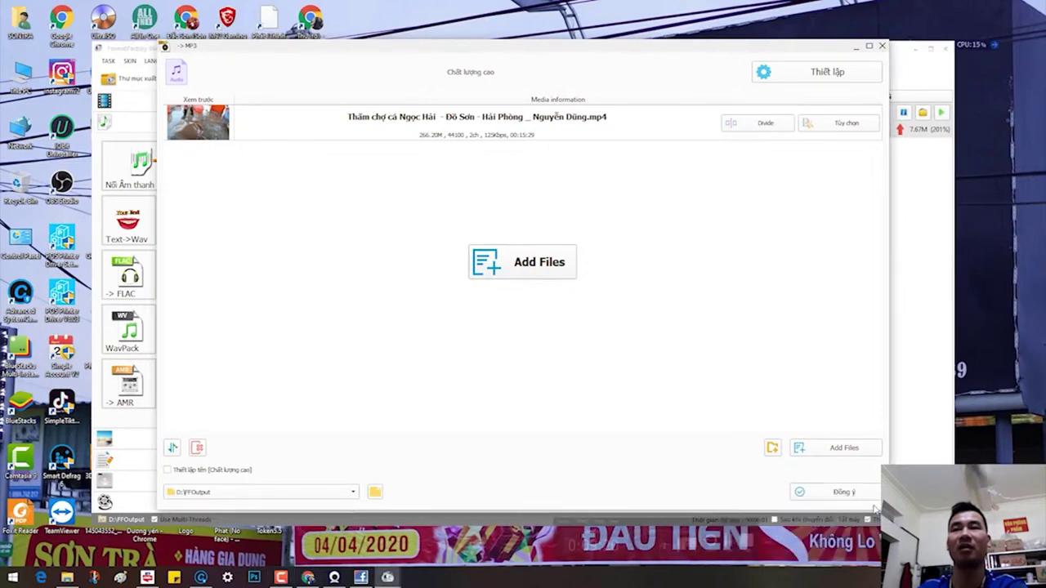
click(842, 493)
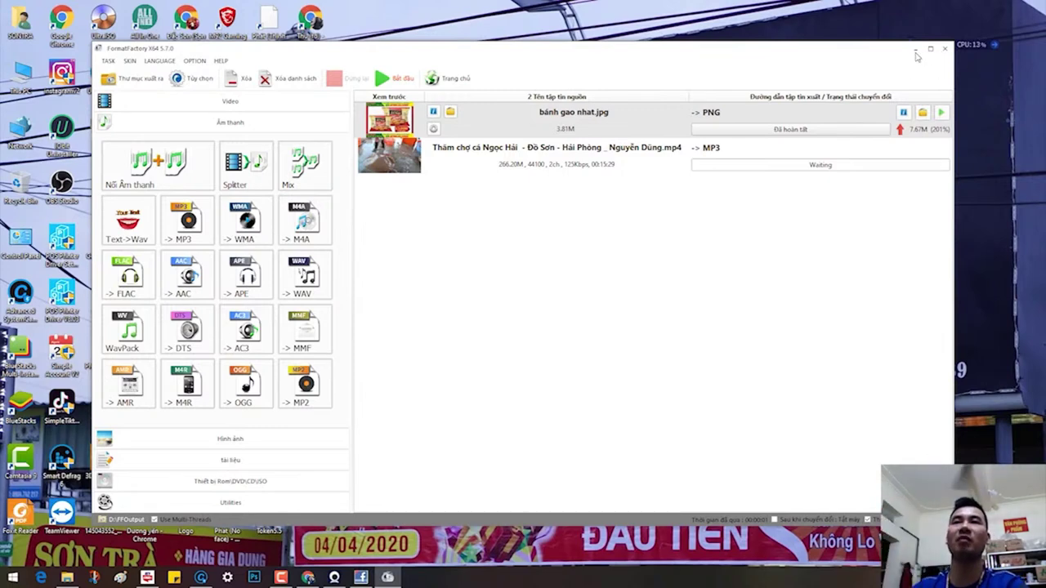
click(917, 49)
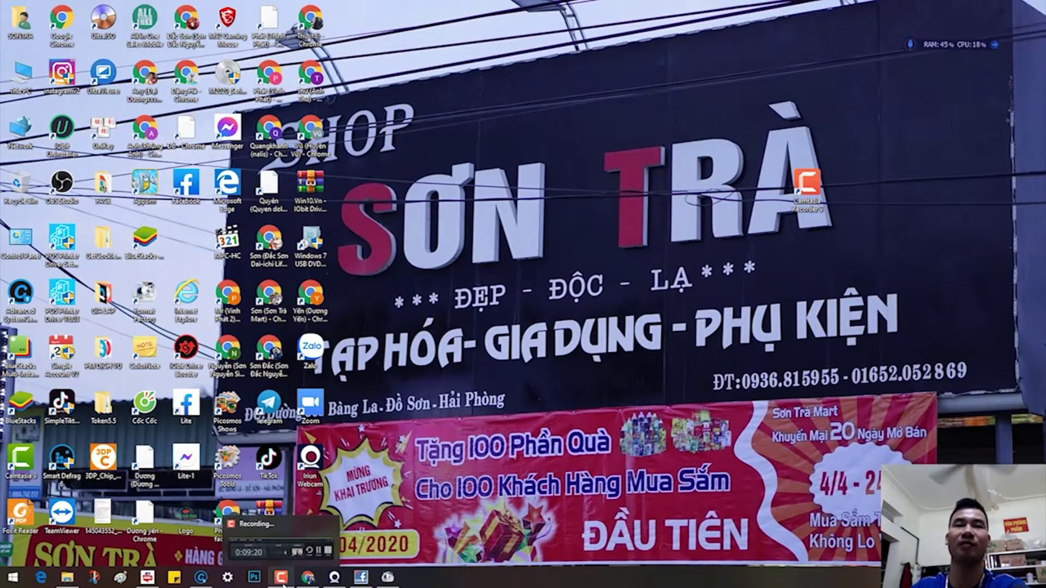
Bring up the screen recorder controls from the taskbar.
click(324, 552)
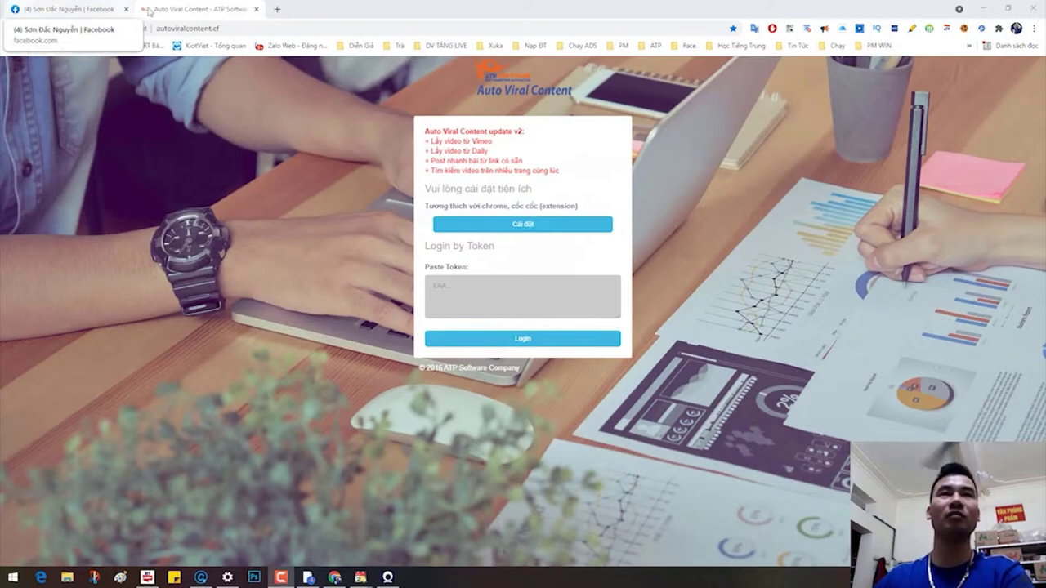
Log into Auto Viral Content by pasting the access token copied from the token tab.
click(238, 30)
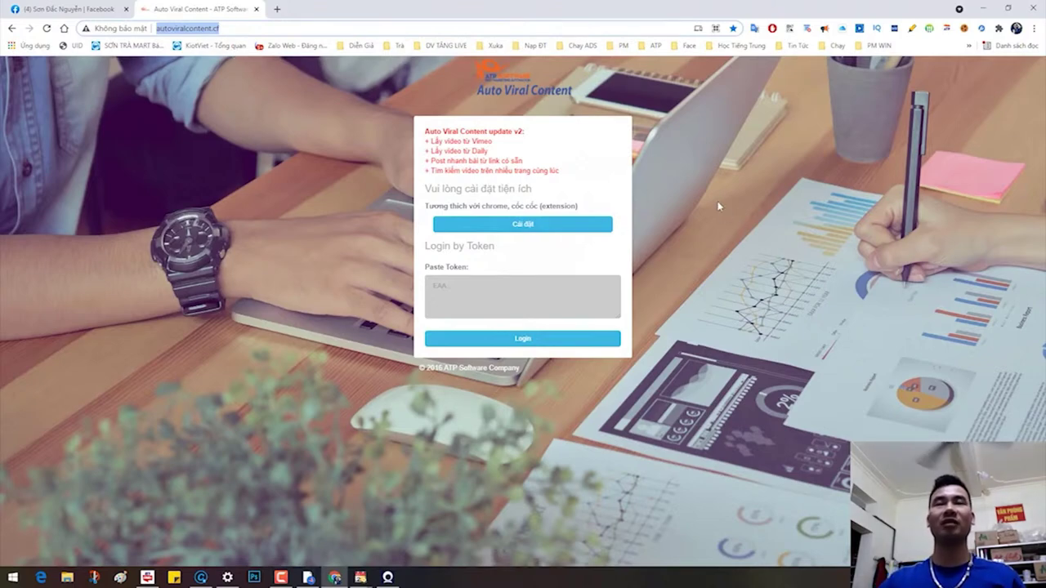
click(62, 9)
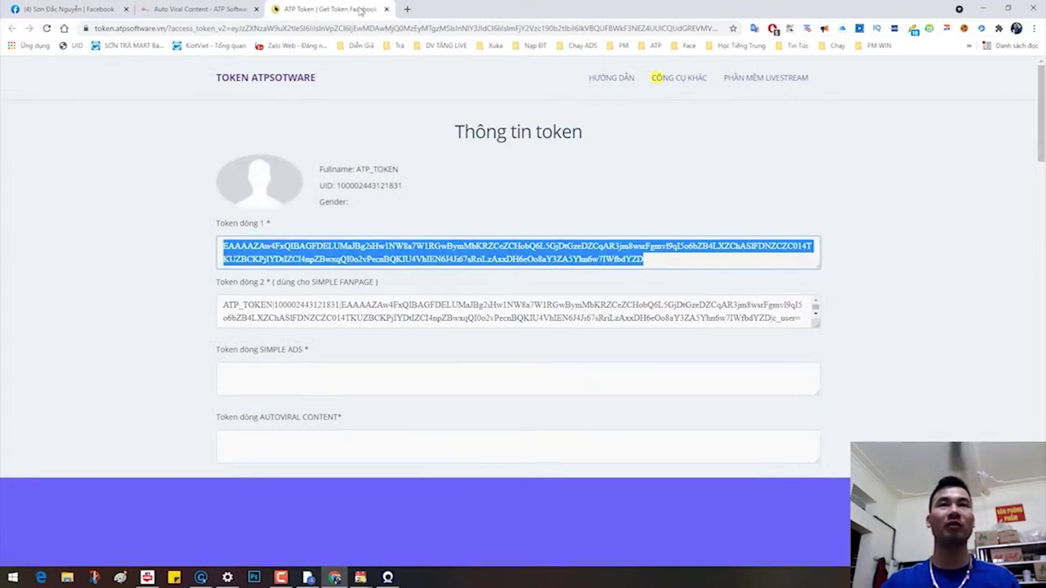
click(387, 9)
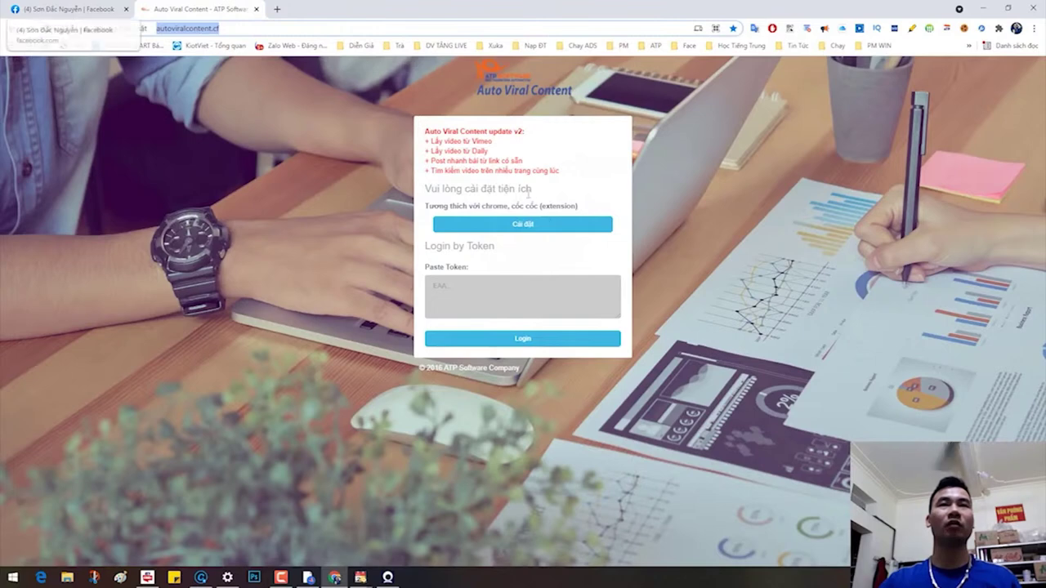
click(498, 305)
key(ctrl+v)
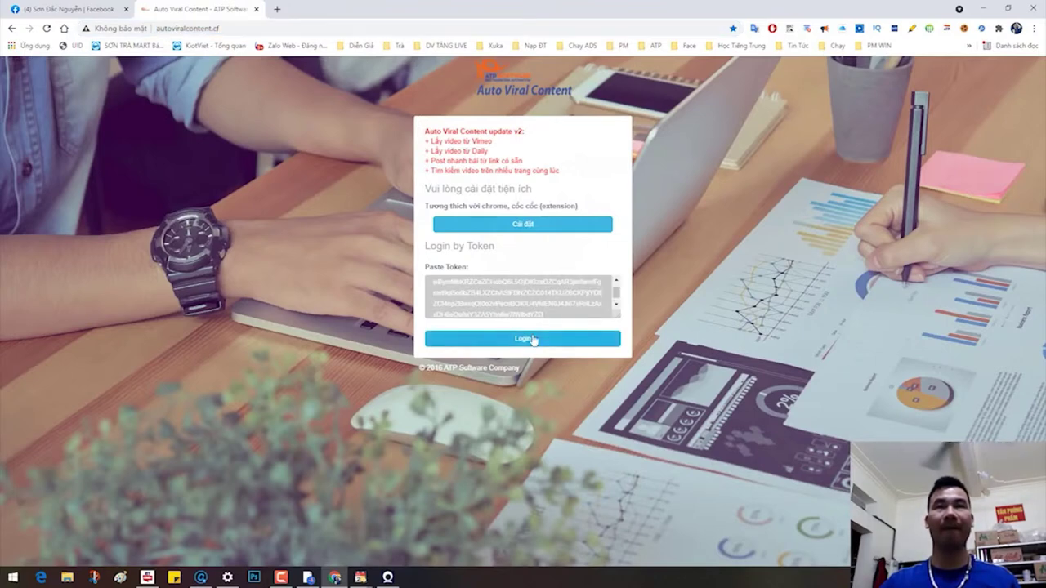
click(530, 340)
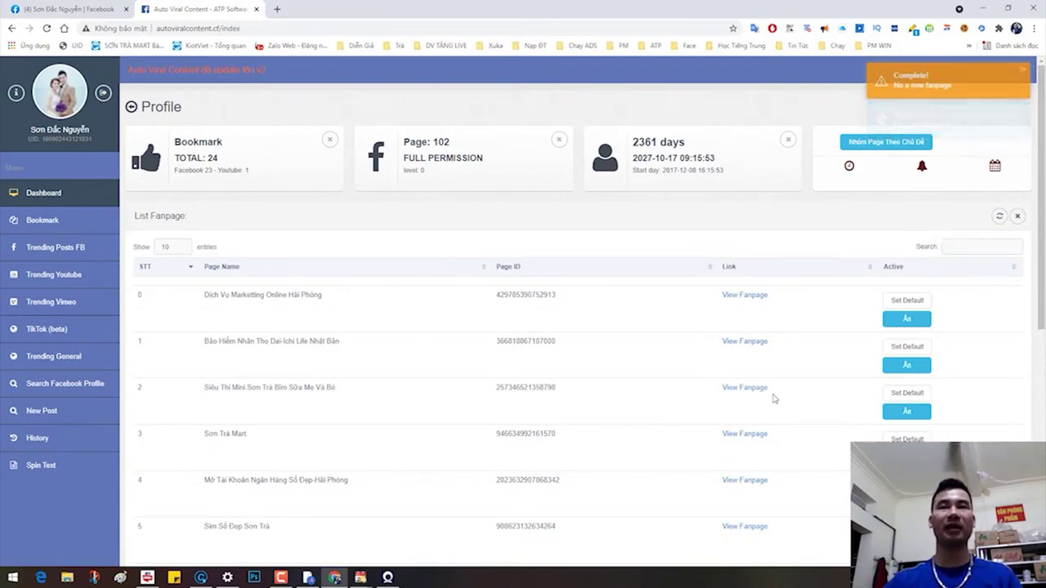
Show 100 fanpages per page in the dashboard list.
scroll(660, 373, down, 2)
scroll(691, 313, up, 3)
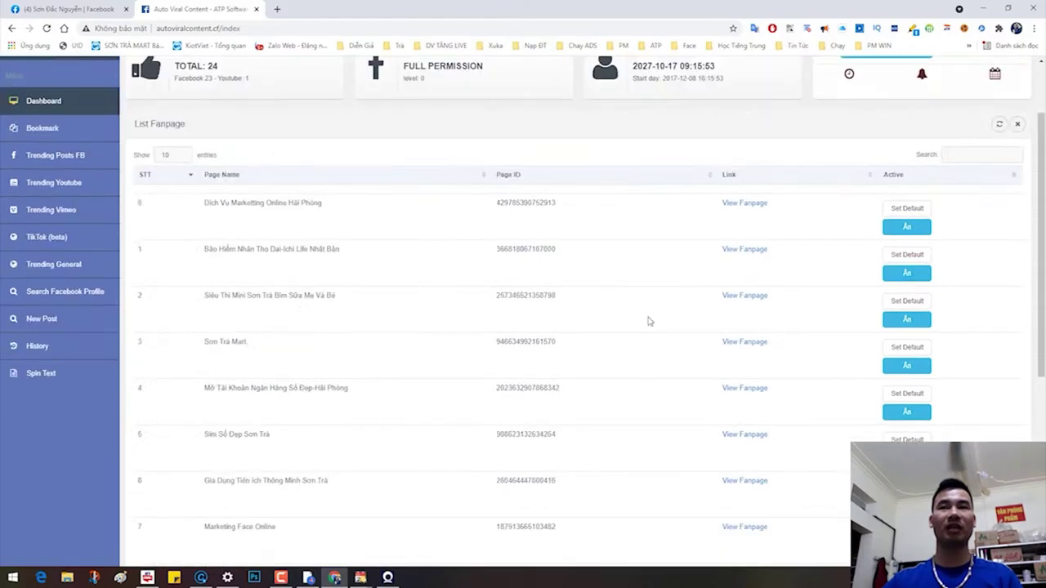
click(181, 250)
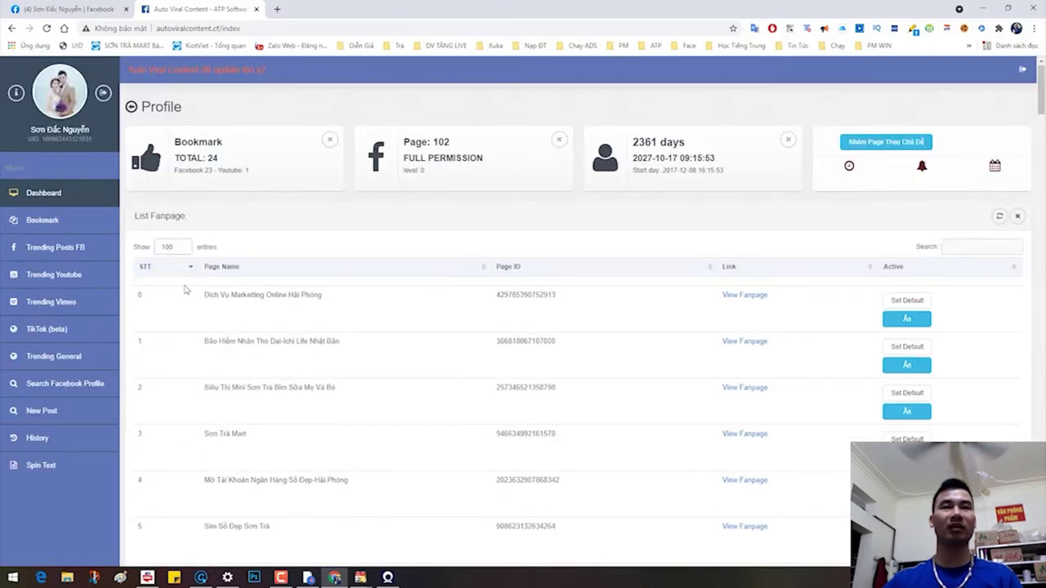
click(169, 283)
Scroll through the fanpage list and translate the dashboard into Vietnamese.
scroll(678, 350, down, 5)
scroll(735, 360, down, 10)
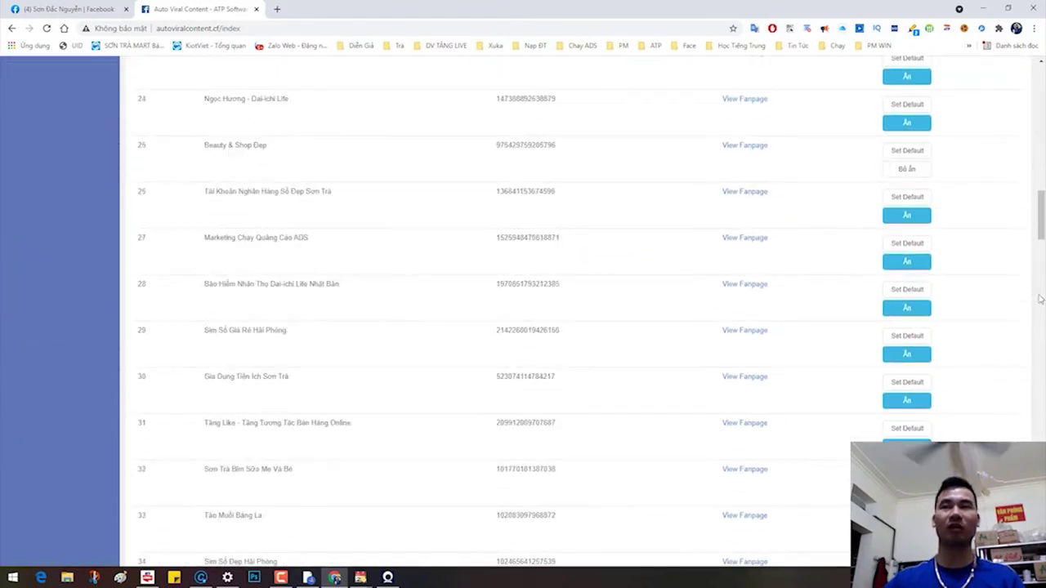
scroll(1016, 245, down, 15)
scroll(1016, 131, up, 20)
scroll(1016, 131, up, 4)
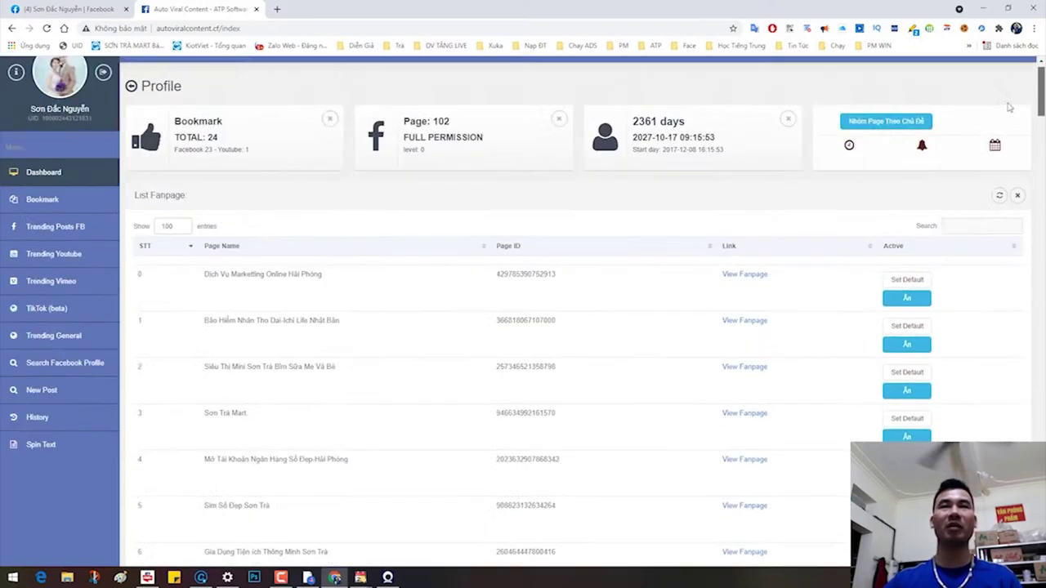
right_click(65, 510)
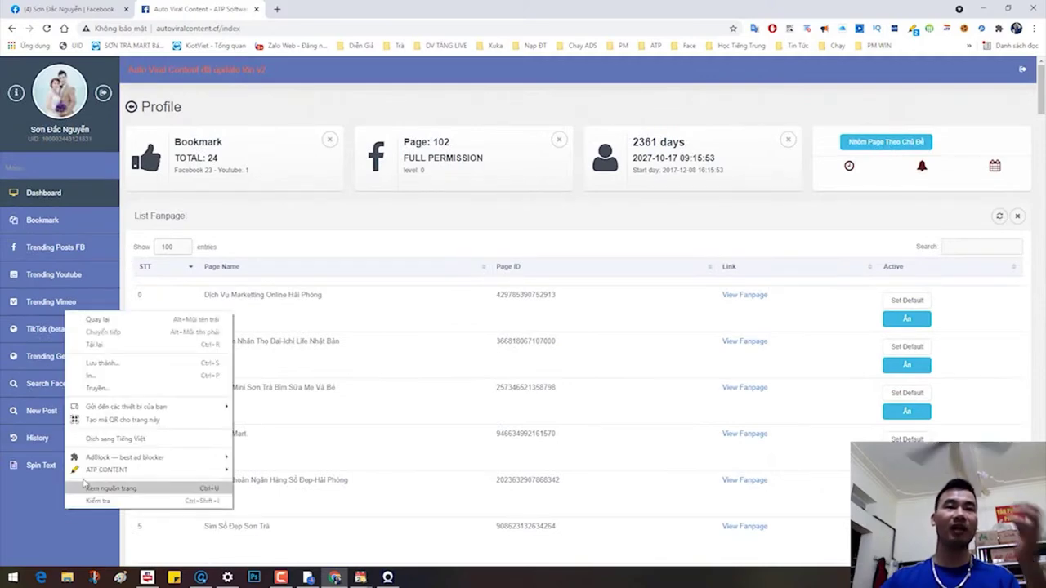
click(113, 440)
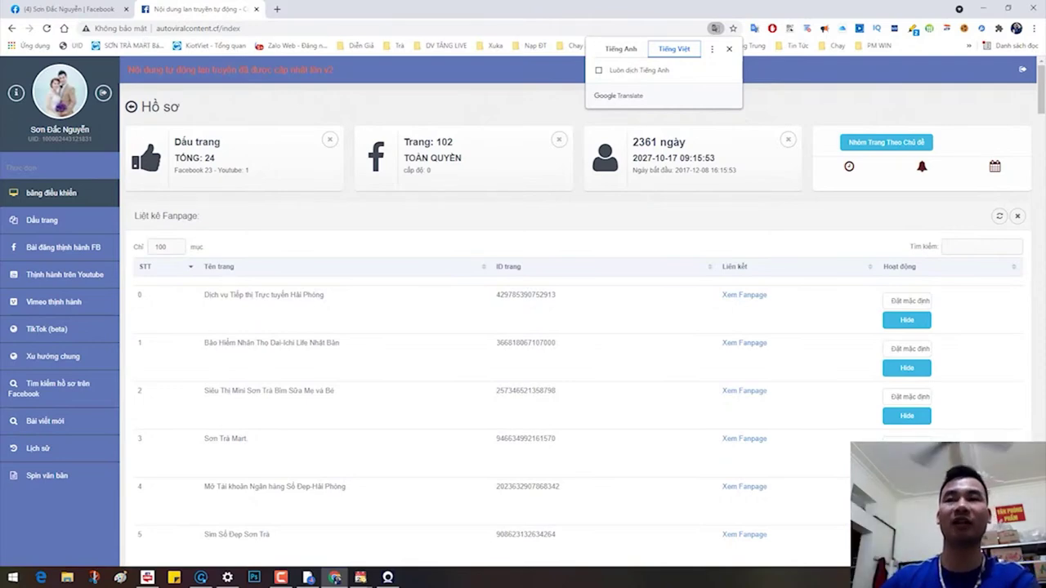
Open the Bookmark fanpage list, translate it into Vietnamese, then go to Search Facebook Profile.
click(282, 578)
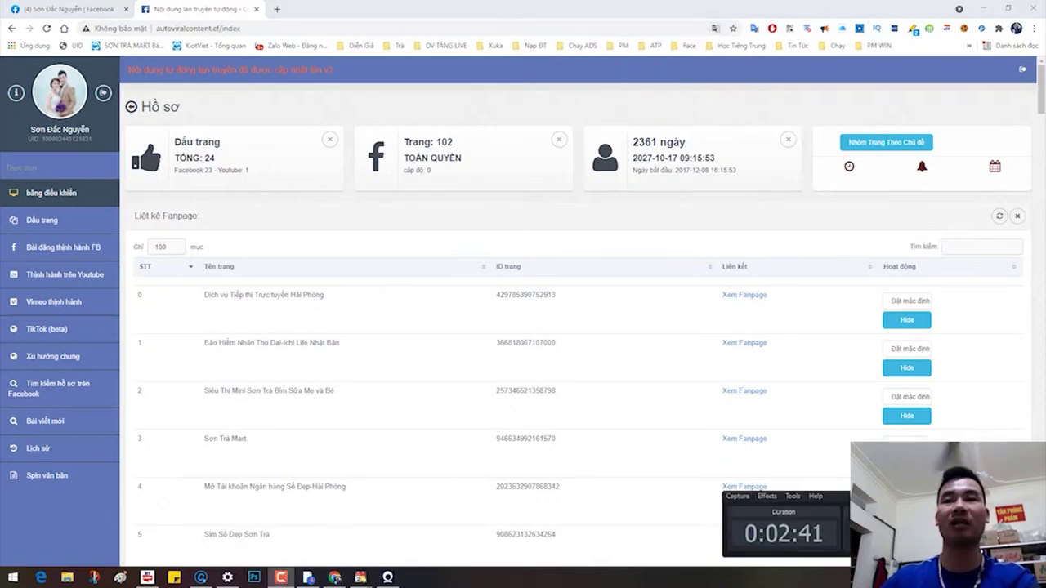
click(335, 578)
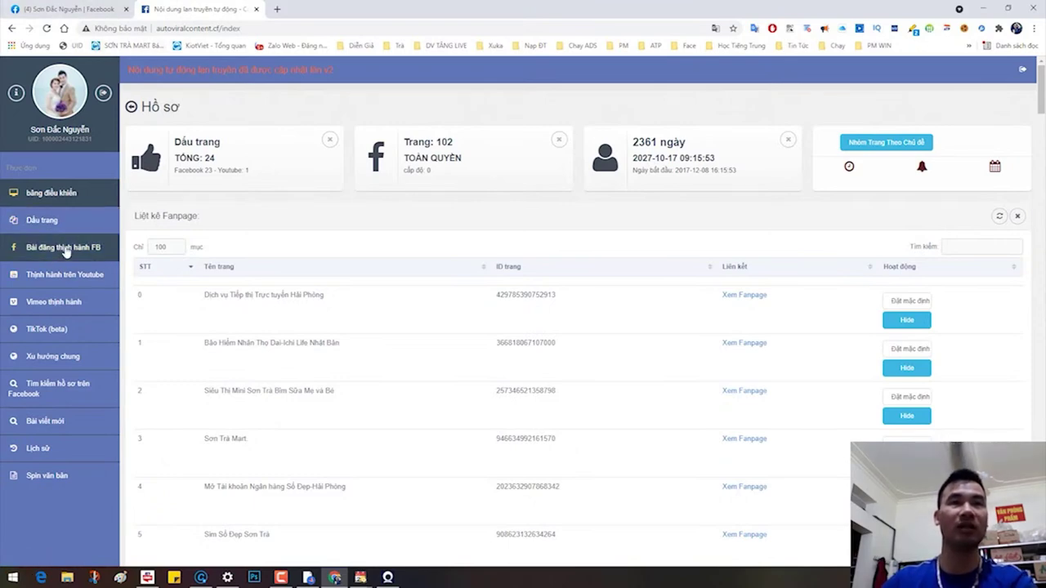
click(51, 220)
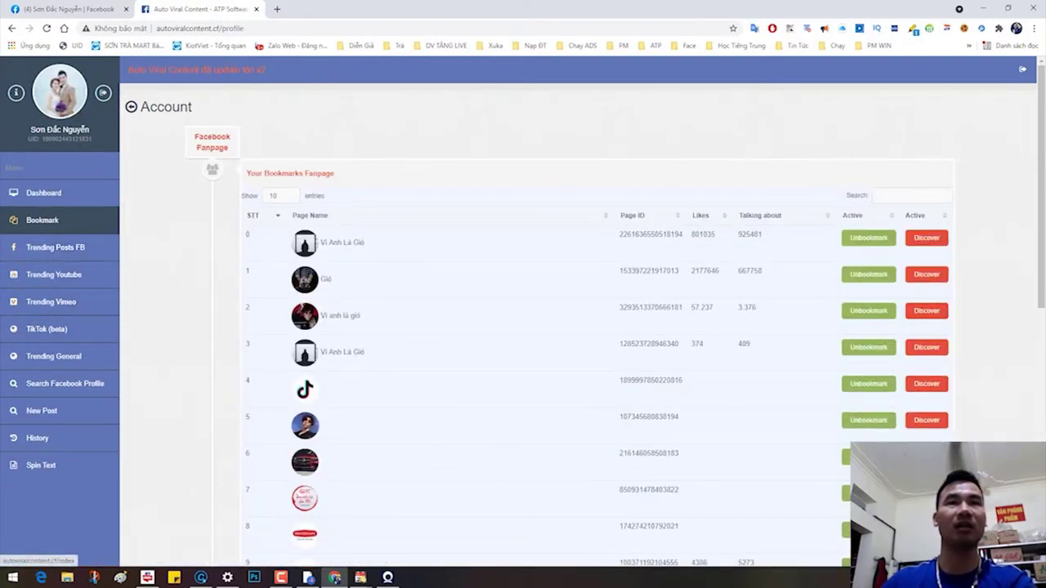
right_click(151, 182)
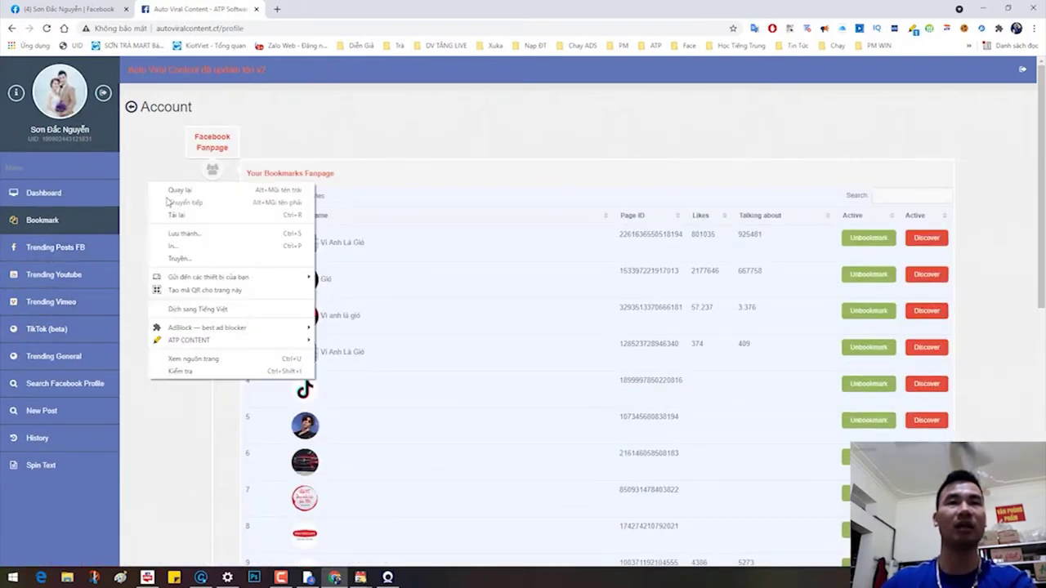
click(198, 309)
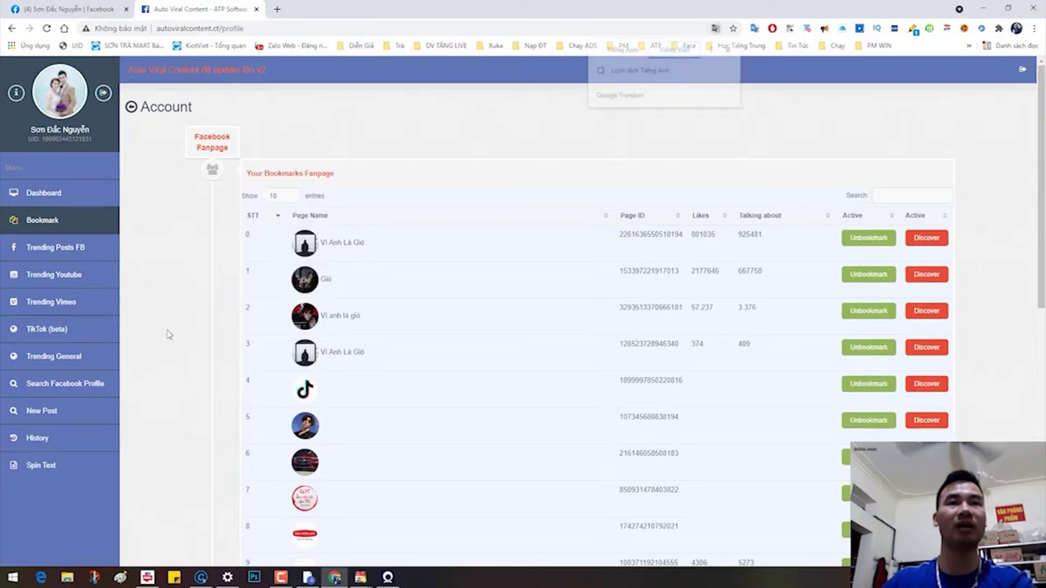
click(53, 400)
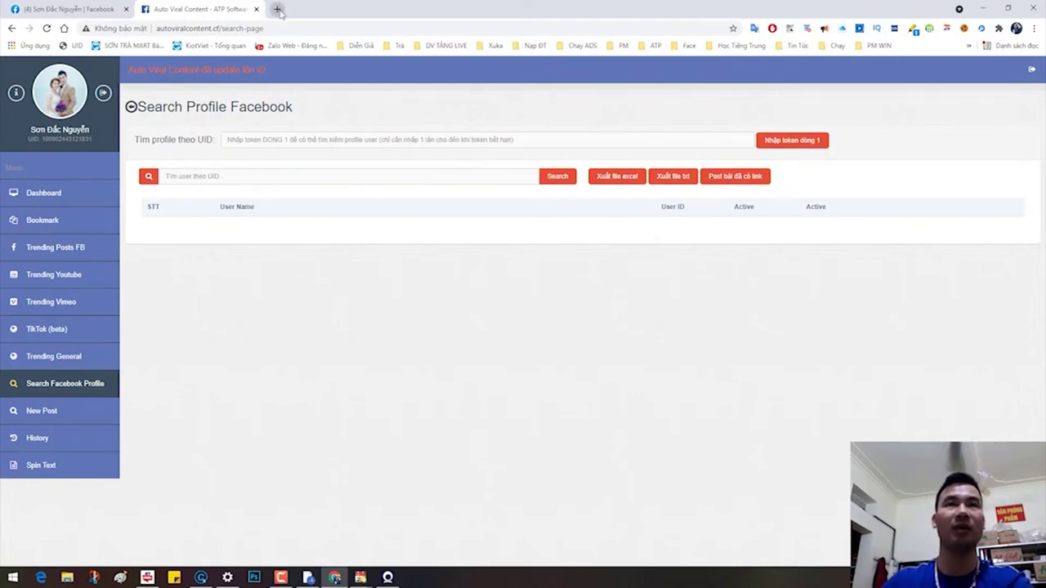
Add an empty new tab, then search Facebook for 'vinh phát' and open the Vinh Phát Food profile.
click(278, 8)
click(74, 9)
click(116, 75)
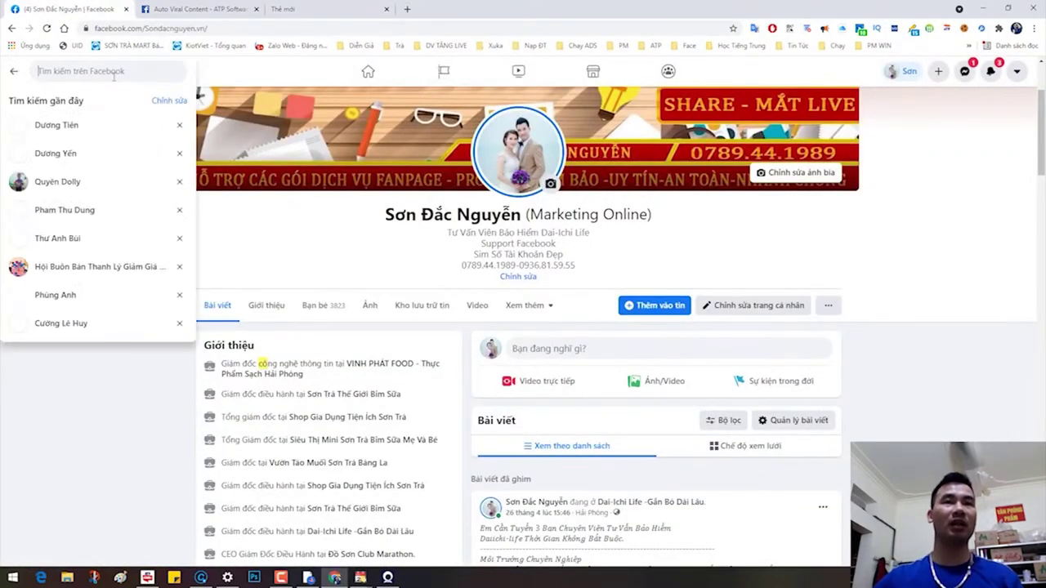
text(vinh phát)
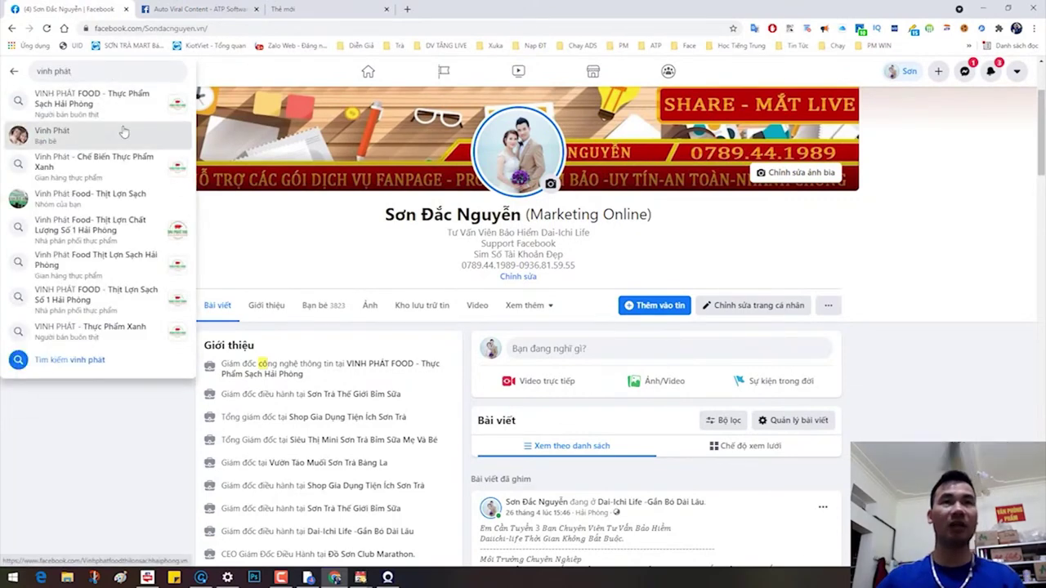
click(73, 135)
Browse the Vinh Phát Food profile's contact details and posts, then return to Auto Viral Content.
scroll(735, 373, down, 4)
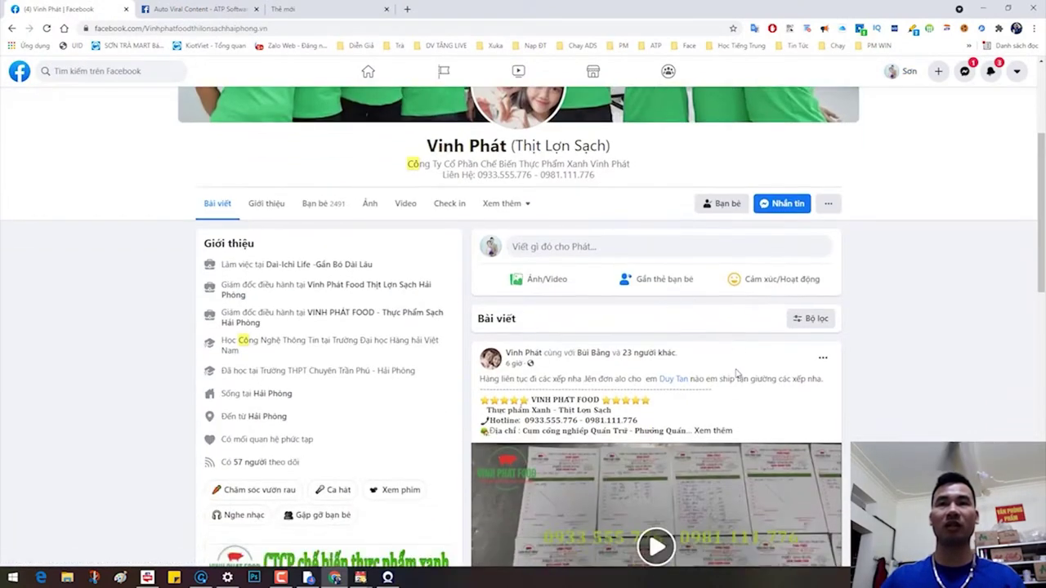
scroll(824, 415, up, 3)
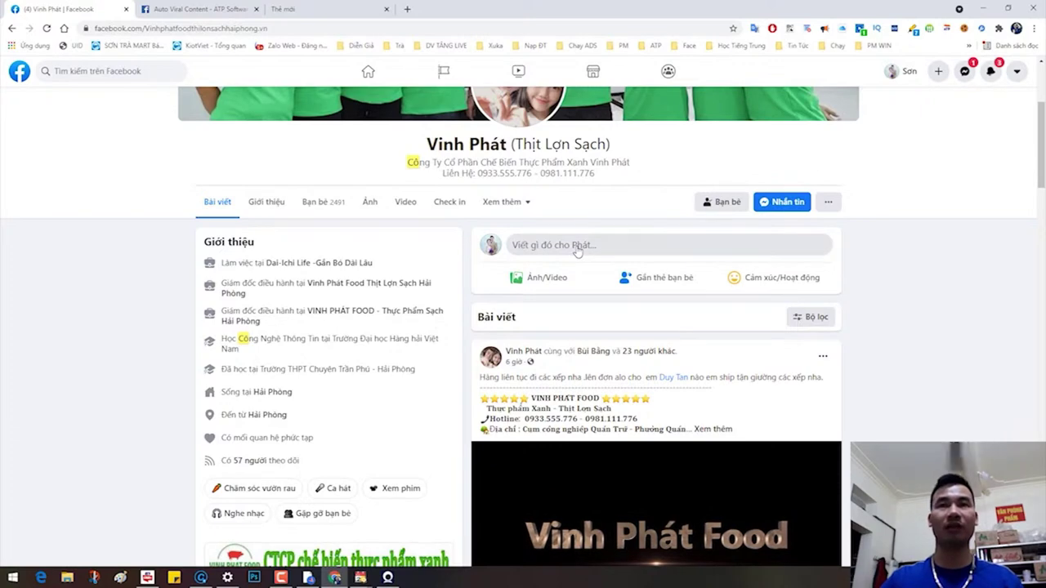
scroll(546, 305, down, 2)
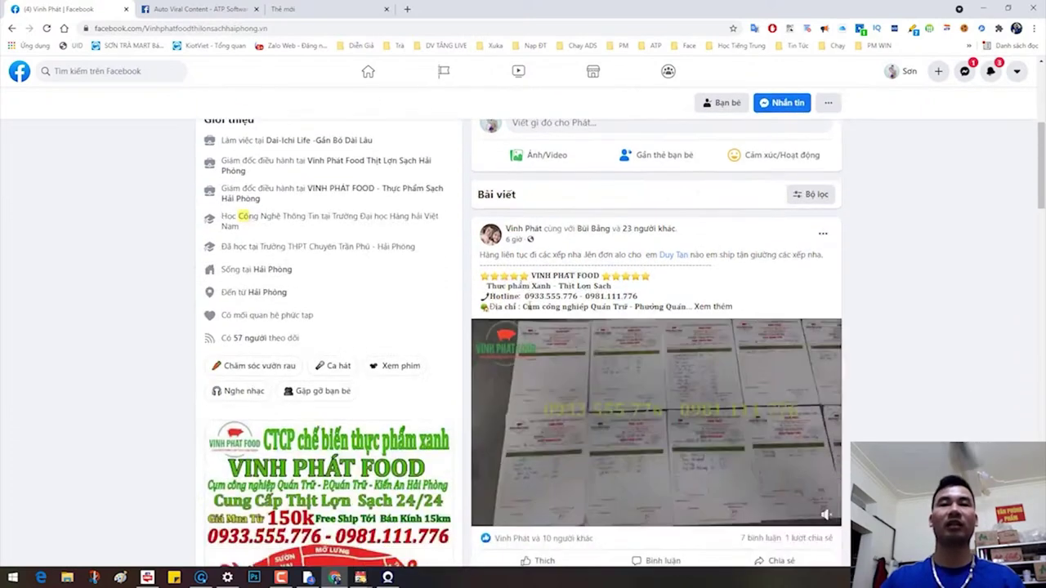
scroll(550, 309, up, 2)
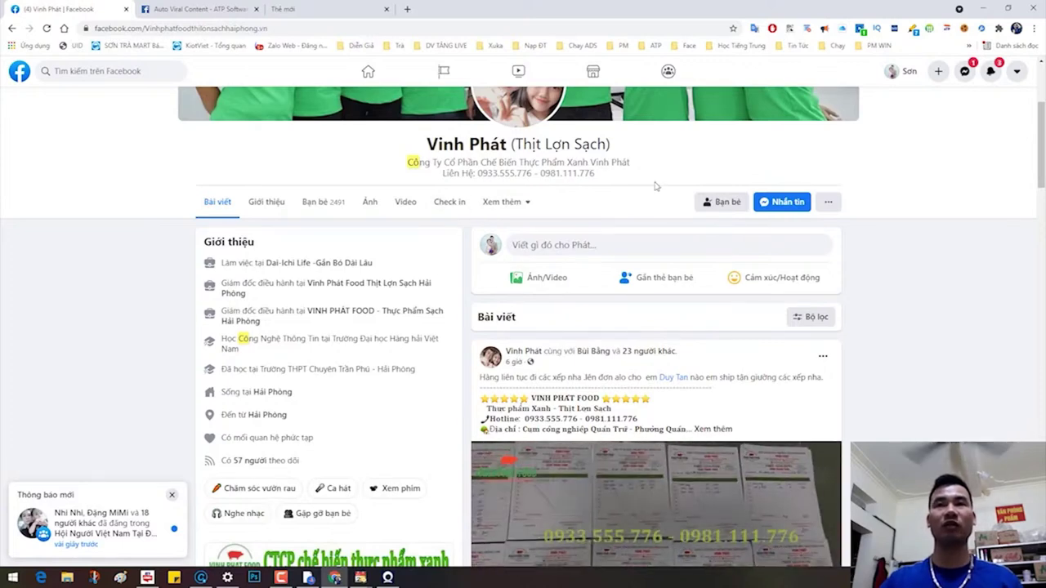
drag(624, 173, 472, 186)
scroll(233, 290, down, 3)
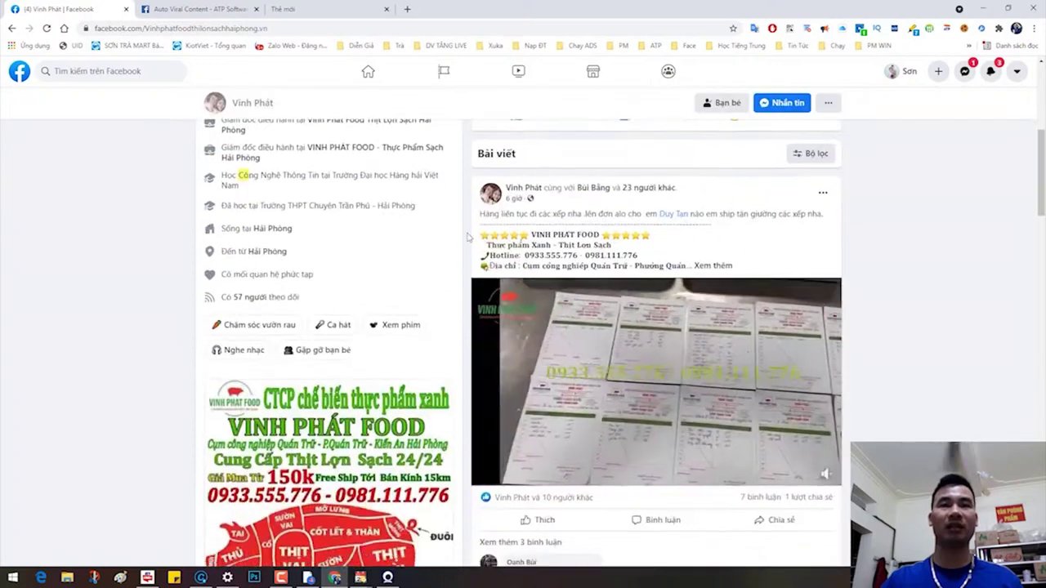
mouse_move(810, 292)
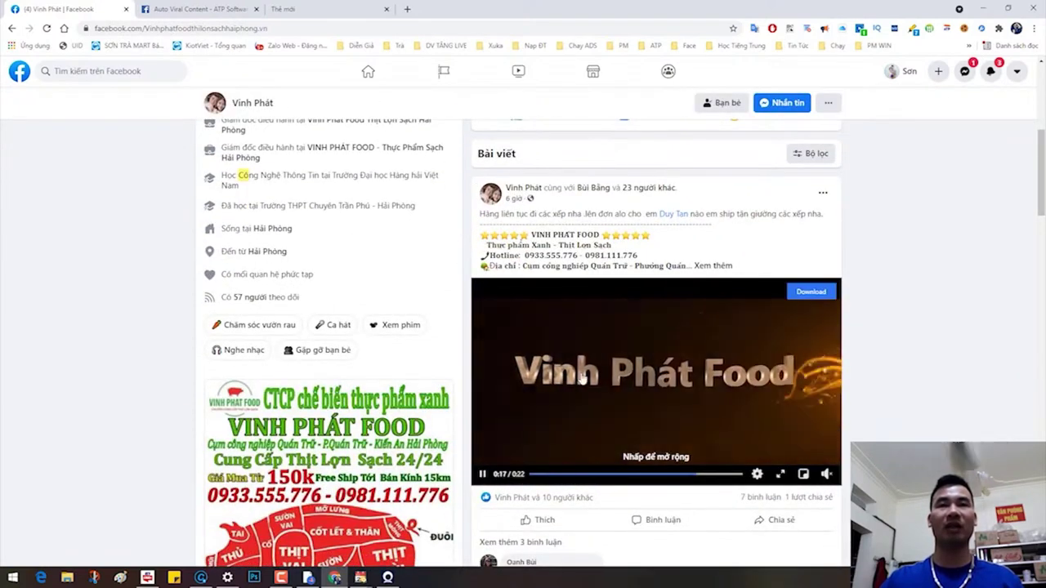
scroll(812, 292, up, 1)
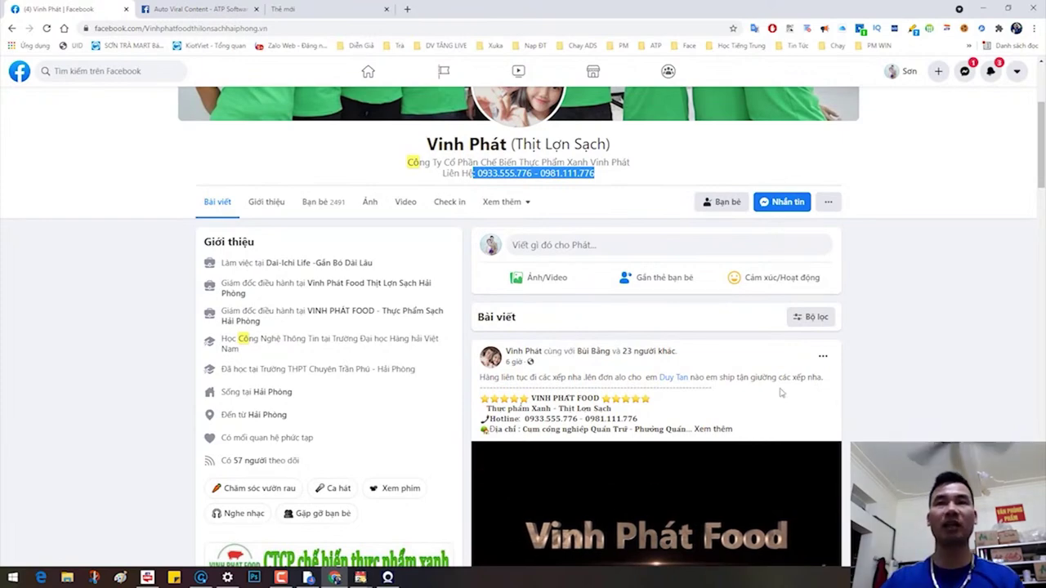
scroll(678, 310, down, 2)
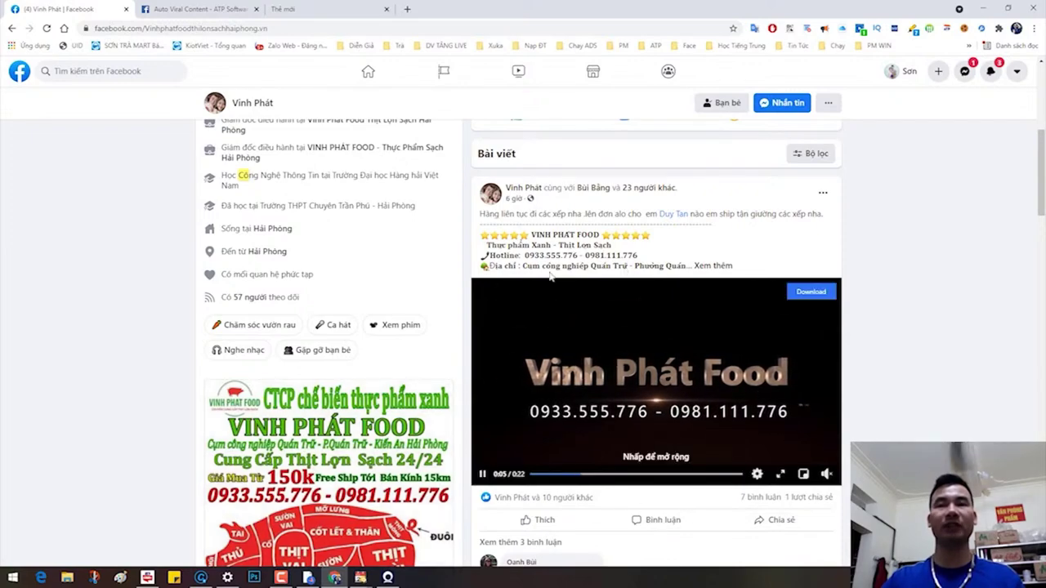
scroll(570, 287, down, 10)
scroll(712, 378, down, 6)
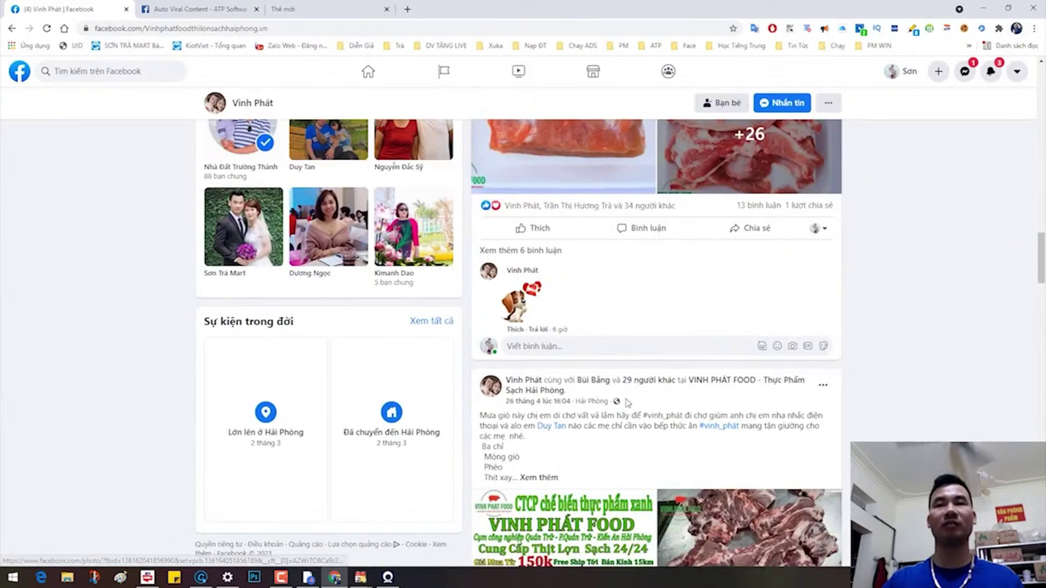
scroll(627, 402, down, 15)
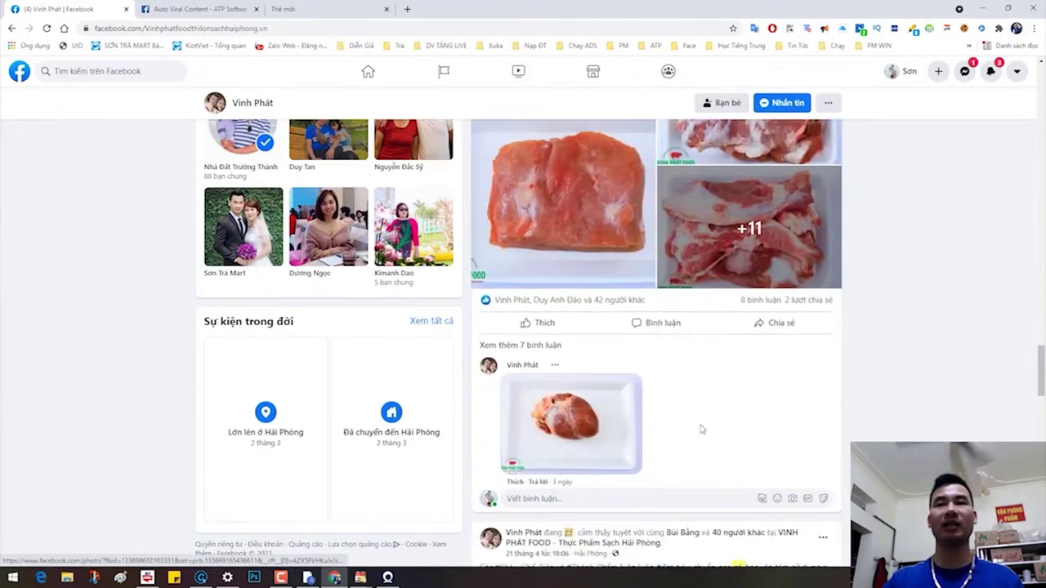
scroll(700, 429, down, 3)
click(200, 9)
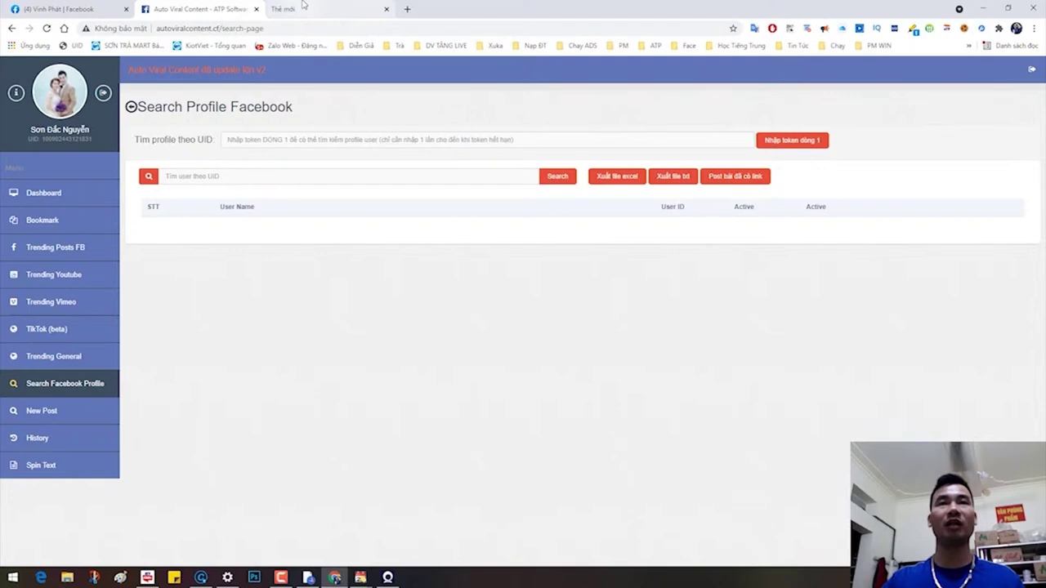
Fill the token field with a saved token and submit it as the line-1 token.
click(400, 140)
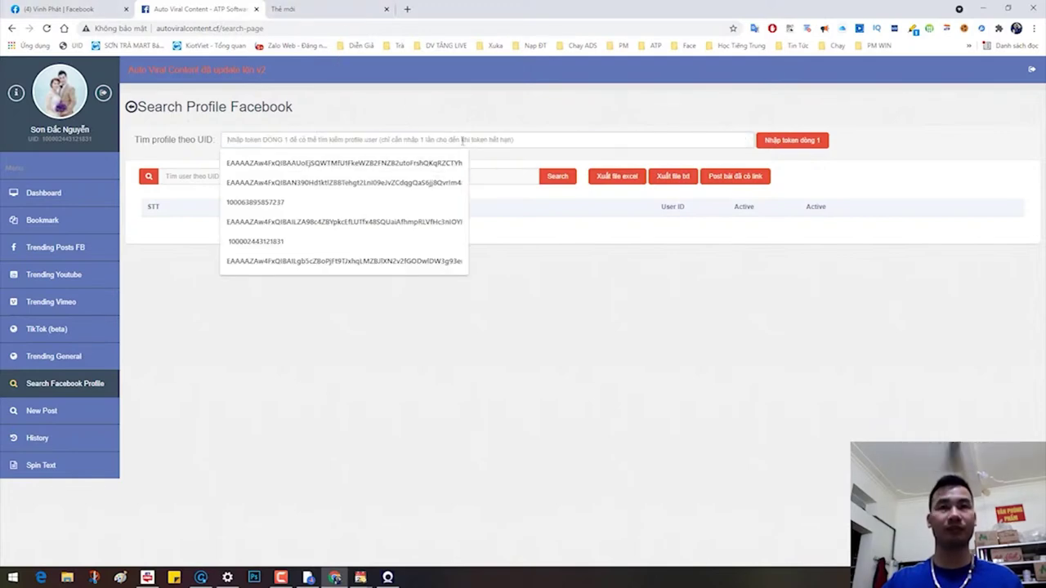
click(457, 163)
click(797, 144)
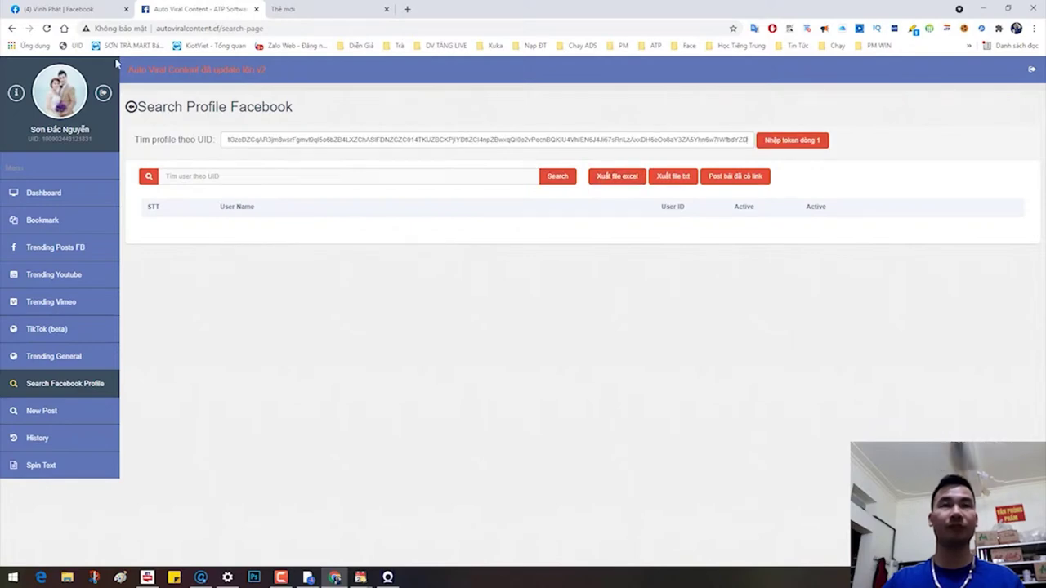
Copy a fresh Token dòng 1 from token.atpsoftware.vn and submit it with Nhập token dòng 1.
click(73, 8)
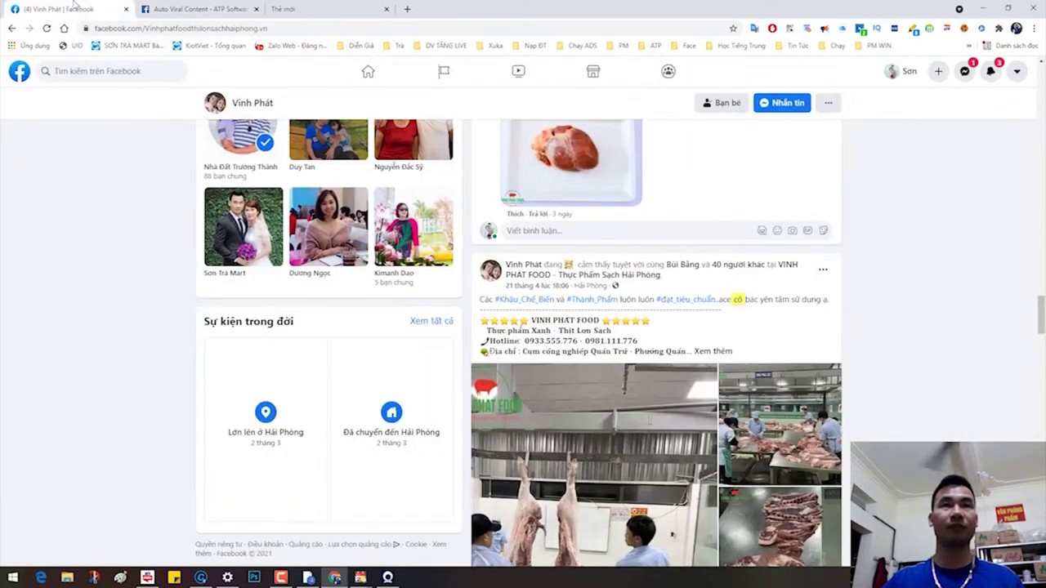
click(947, 29)
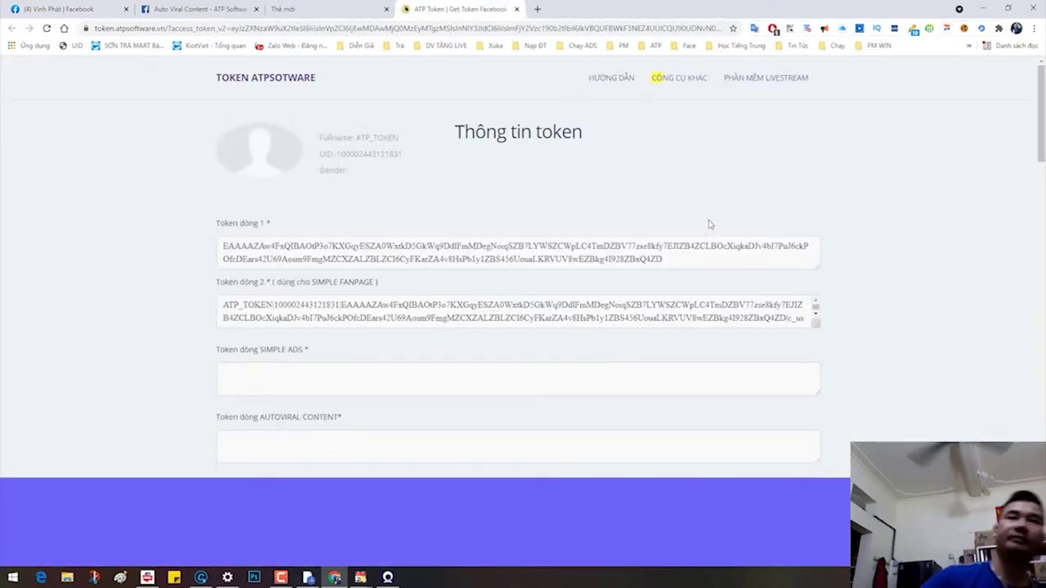
click(568, 256)
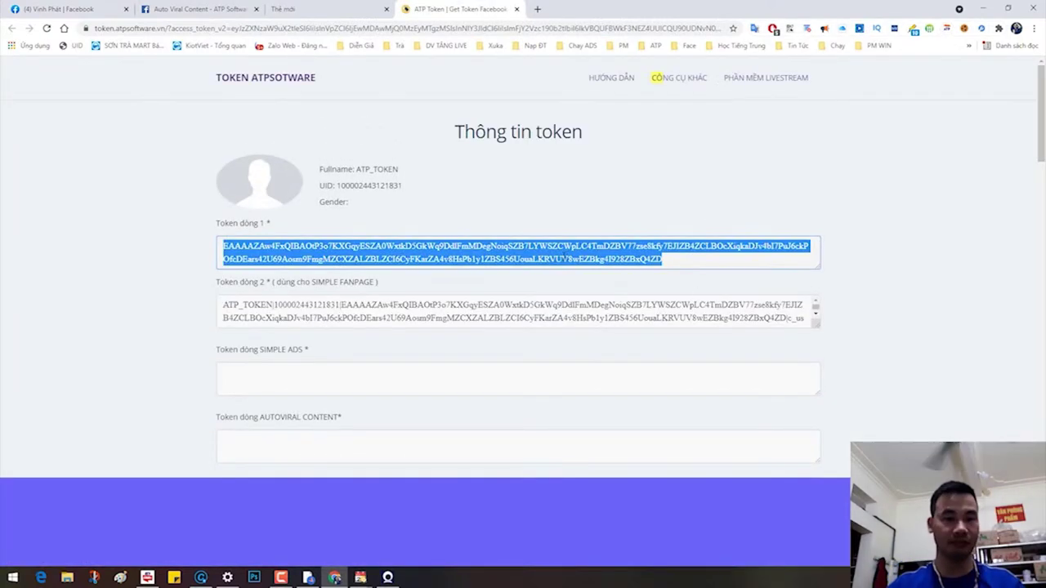
click(239, 6)
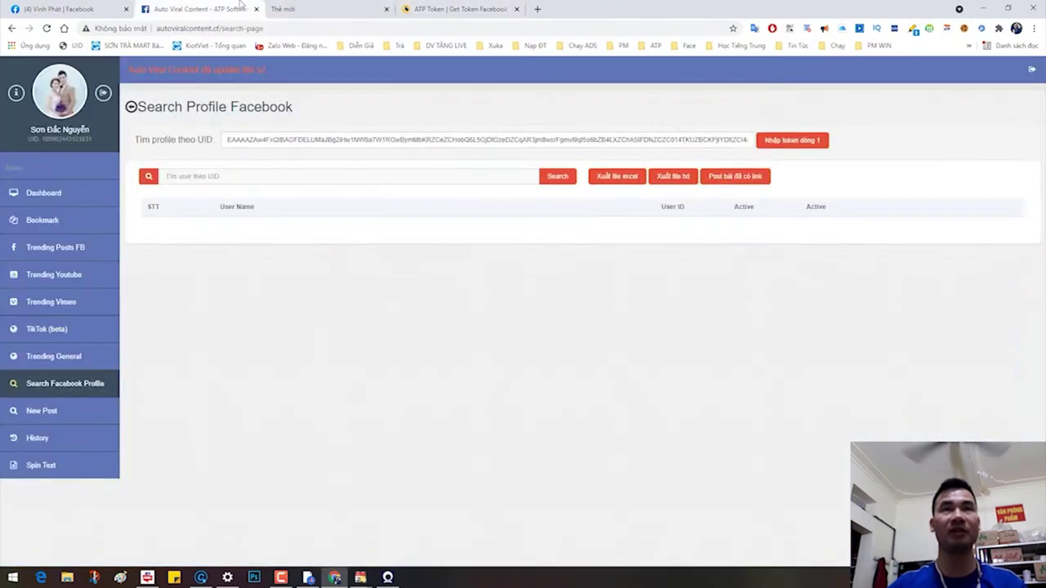
double_click(385, 139)
key(ctrl+v)
click(778, 146)
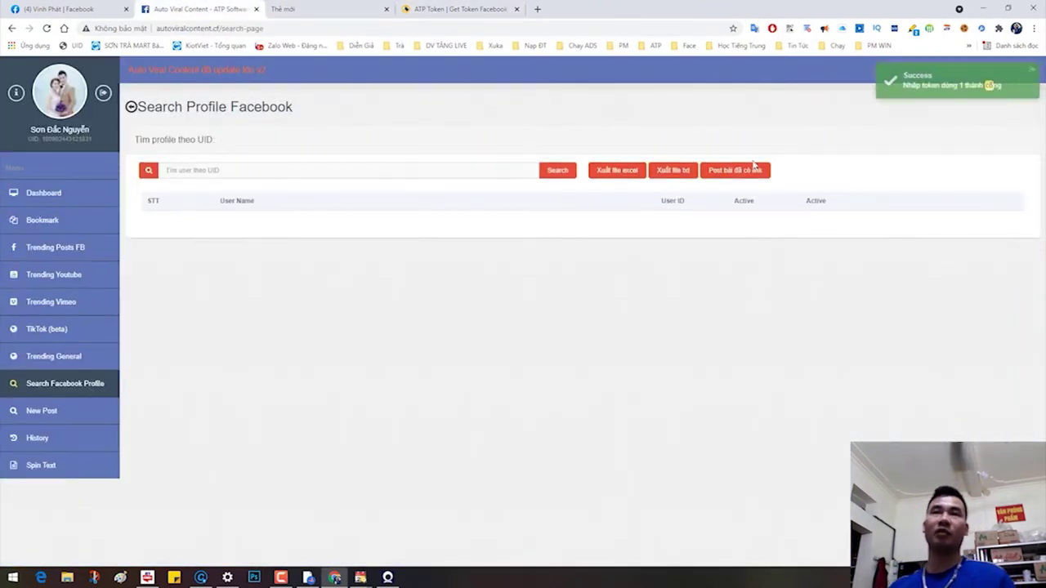
click(114, 9)
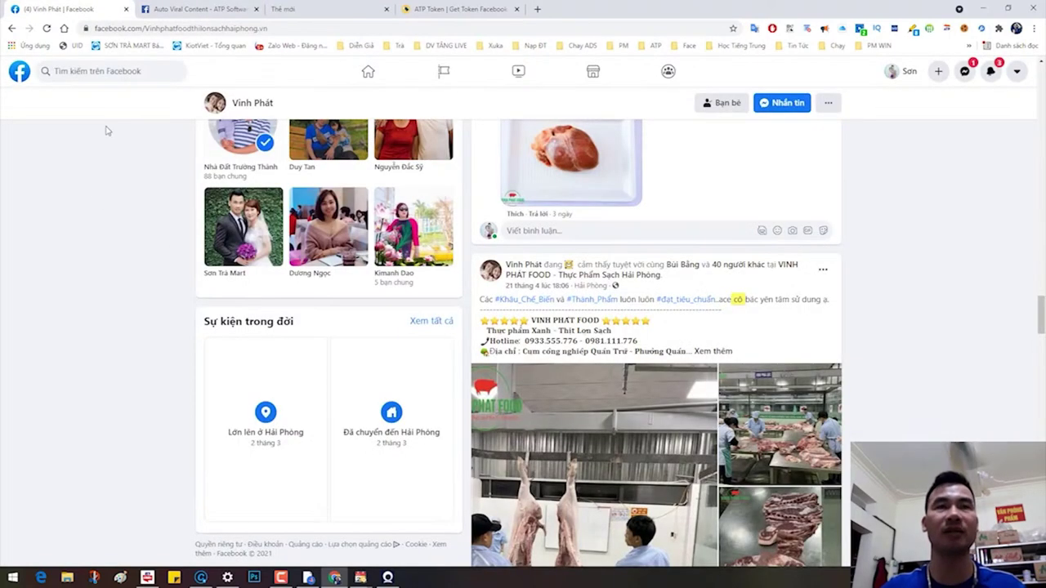
Get the Vinh Phát profile's UID via the bookmarklet and search for it in Auto Viral Content.
click(72, 44)
key(ctrl+c)
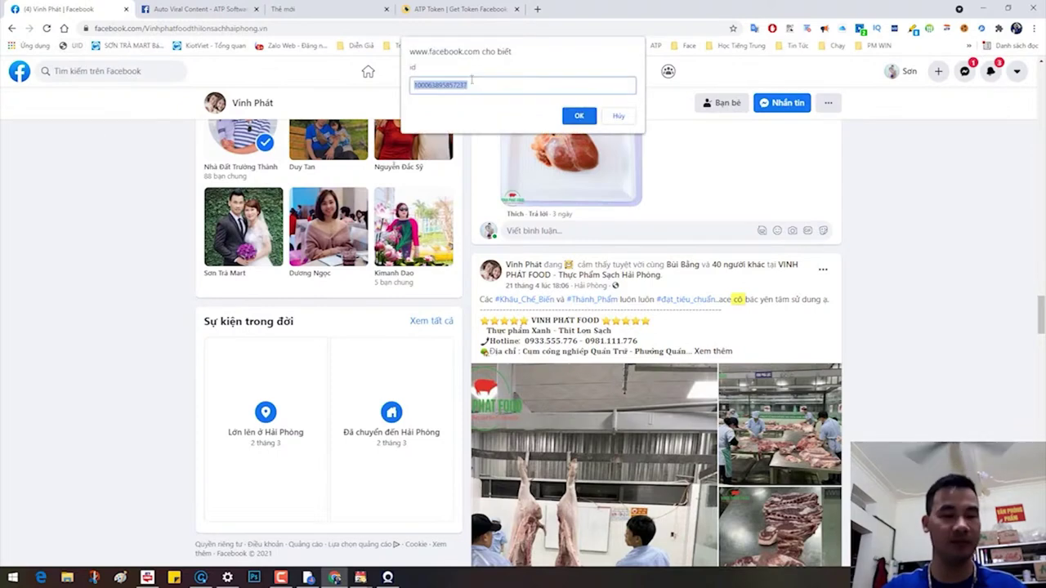
click(202, 9)
click(347, 171)
key(ctrl+v)
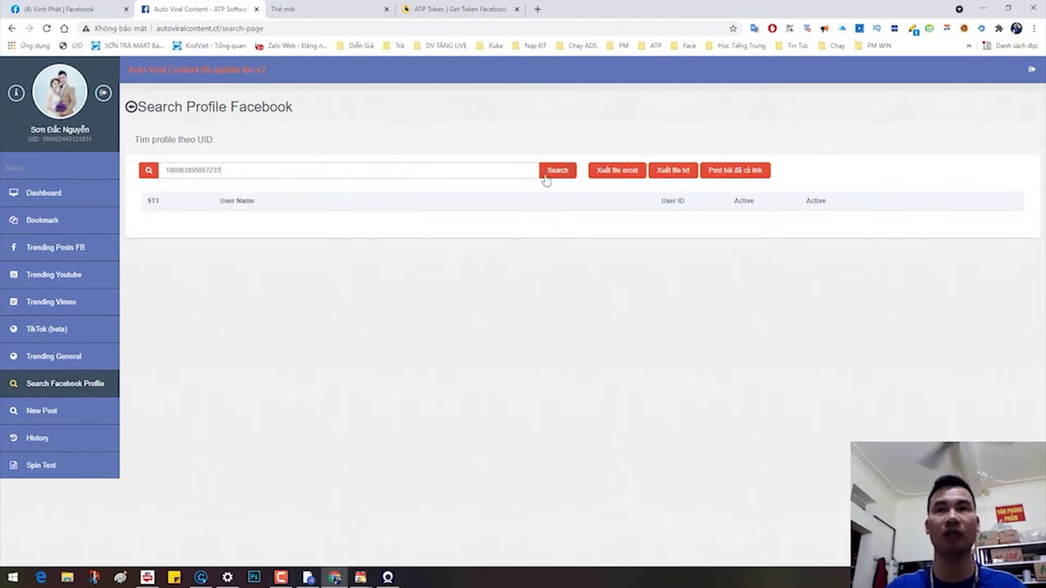
click(546, 174)
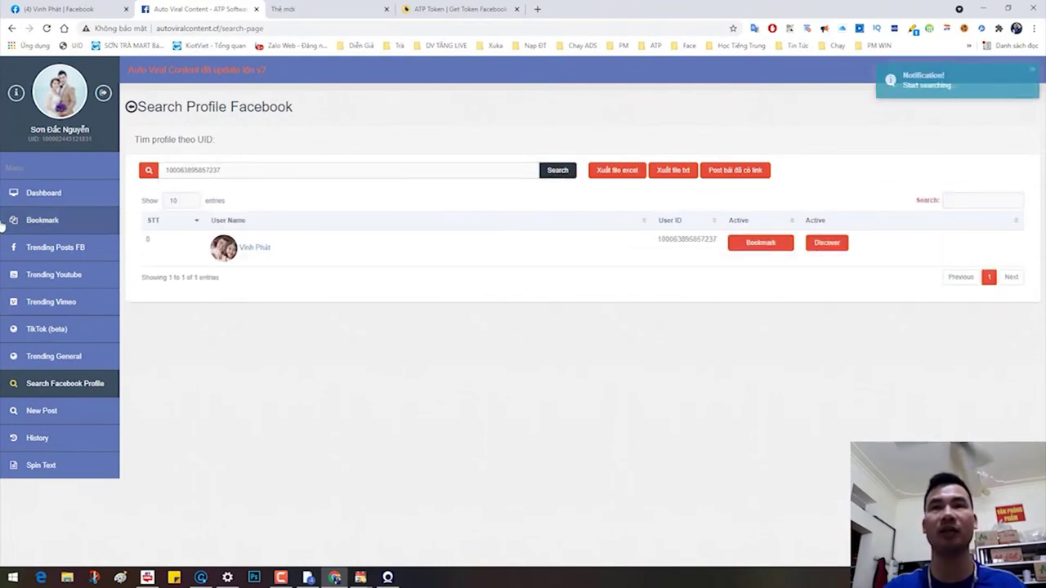
Open the profile's Discover page in a new tab and translate the page into Vietnamese.
right_click(822, 245)
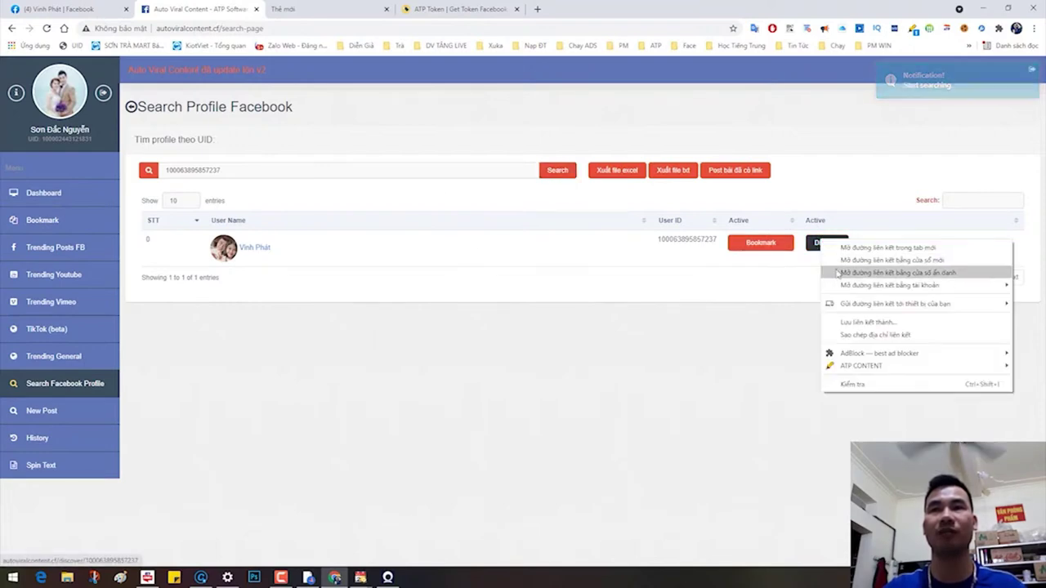
click(850, 249)
right_click(763, 357)
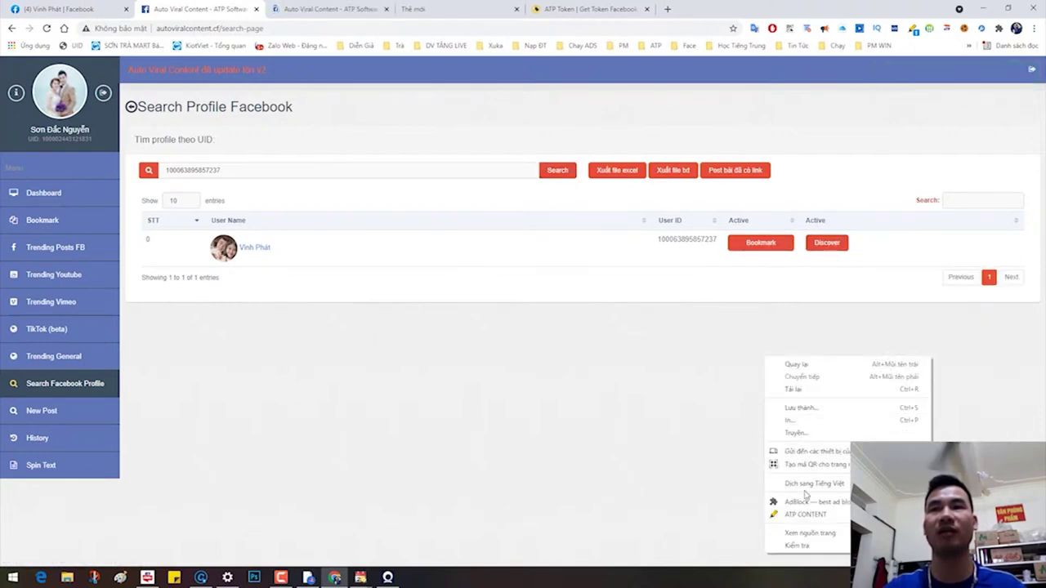
click(813, 484)
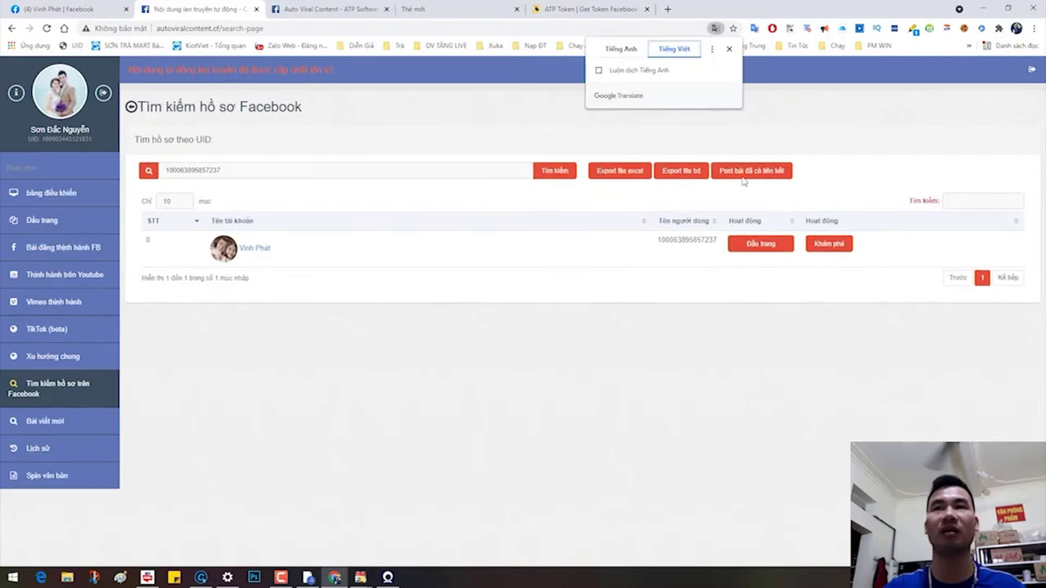
click(327, 9)
scroll(290, 203, down, 1)
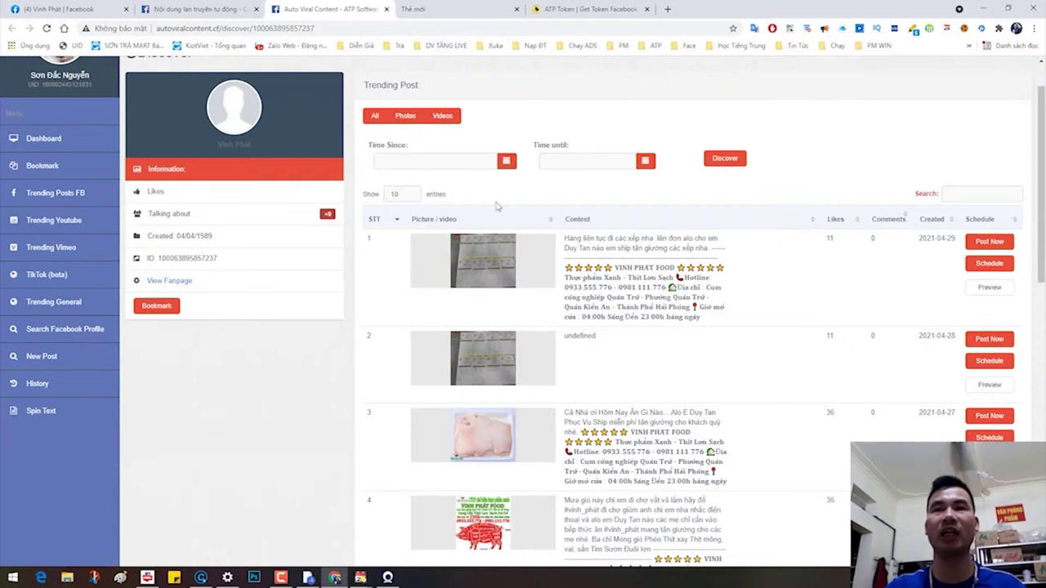
scroll(562, 381, down, 9)
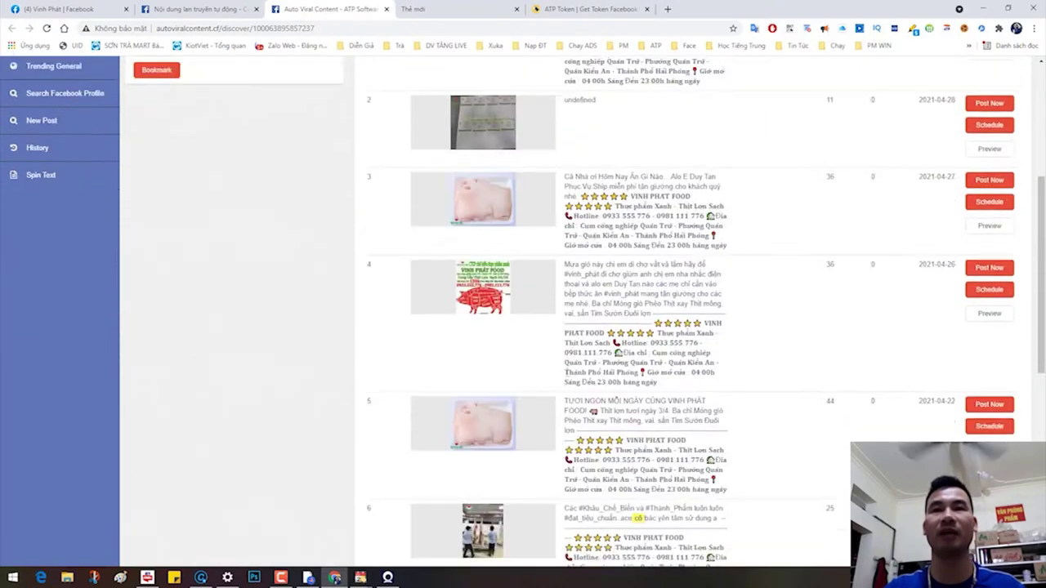
key(ctrl+1)
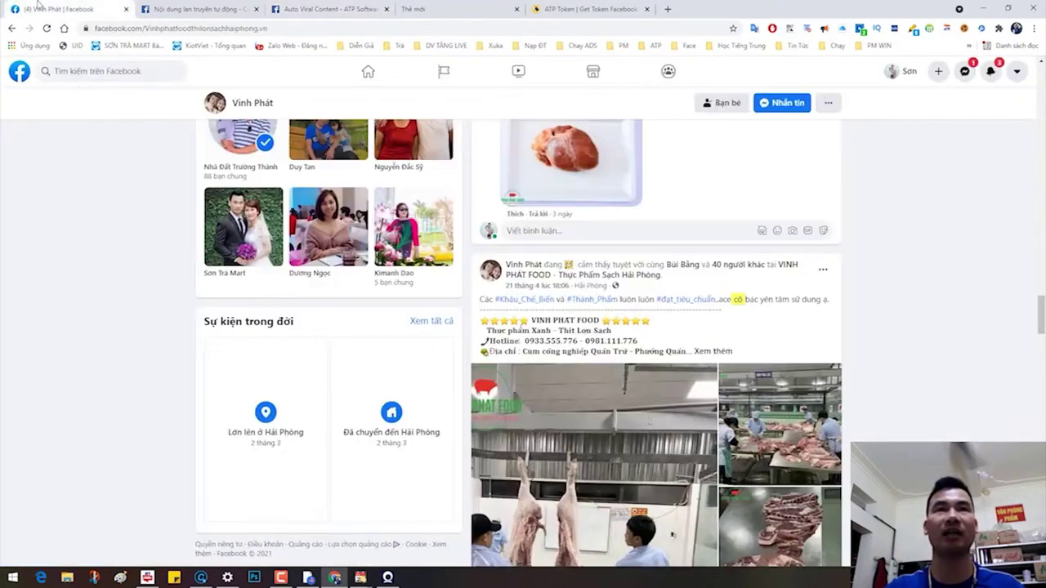
scroll(625, 363, down, 3)
scroll(625, 363, down, 10)
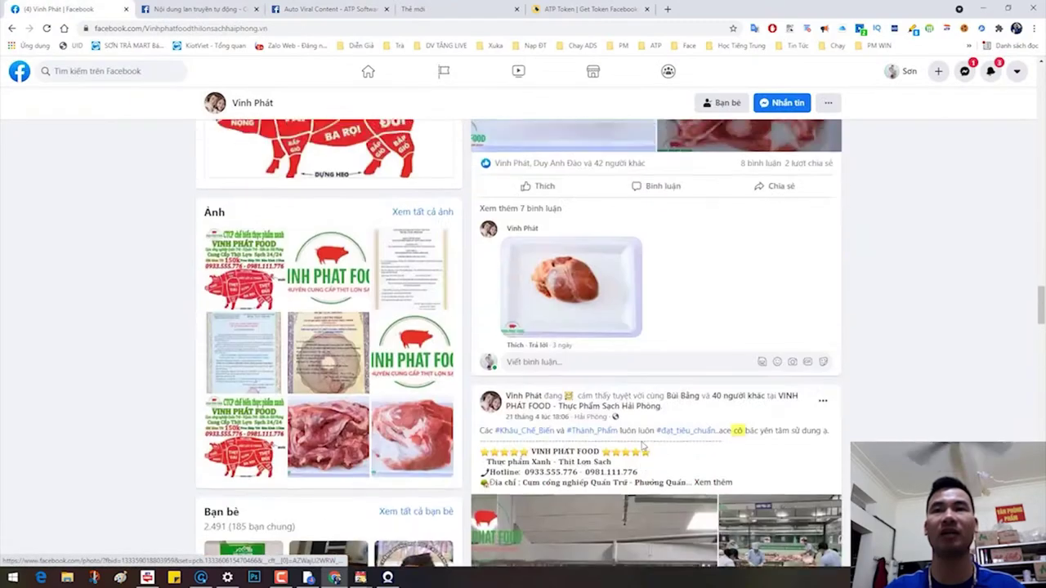
scroll(644, 448, up, 15)
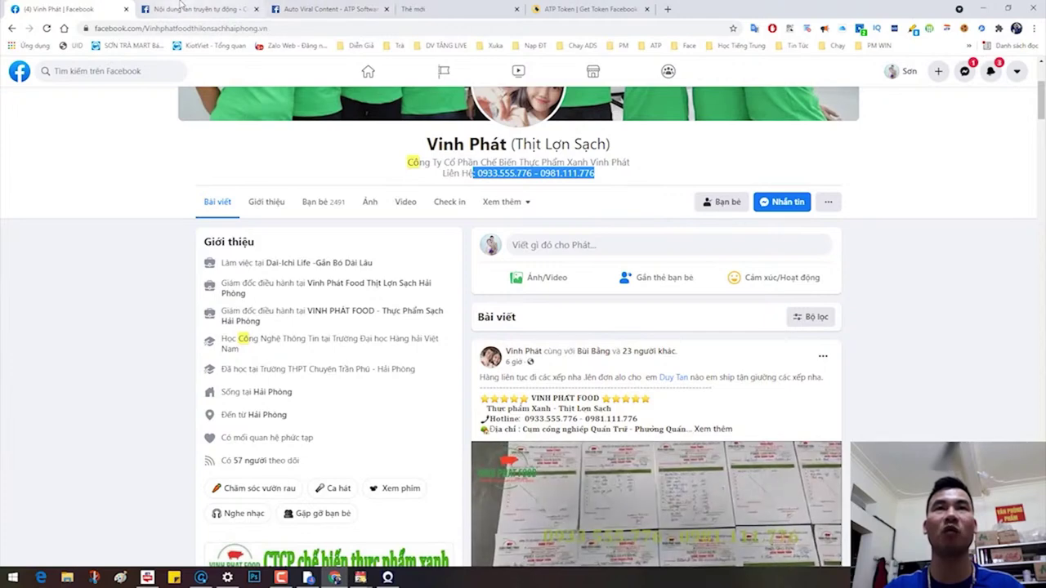
click(268, 9)
click(817, 249)
scroll(916, 392, up, 10)
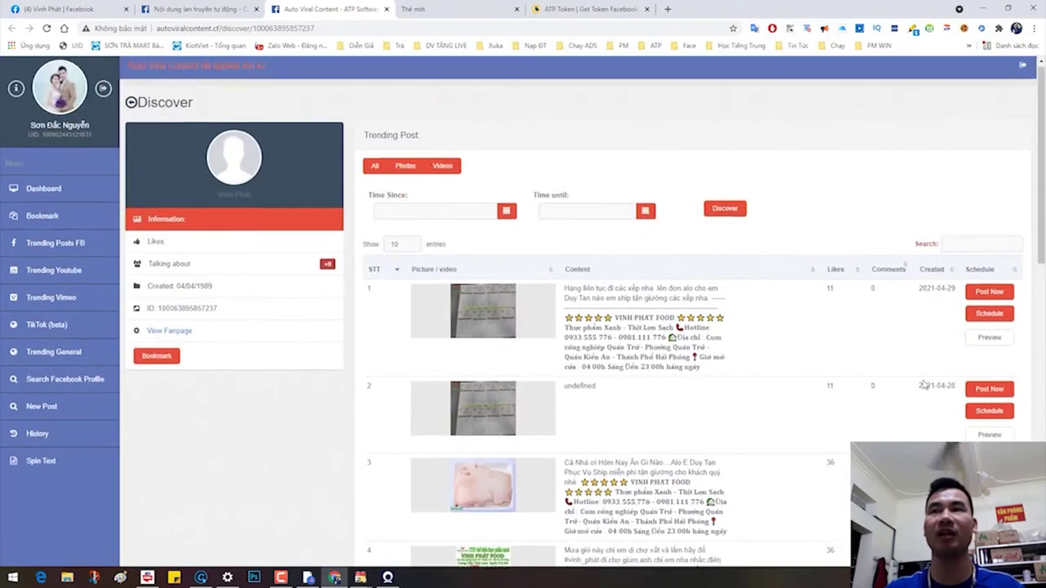
Translate the trending posts page into Vietnamese and start Đăng ngay on the third post.
right_click(875, 135)
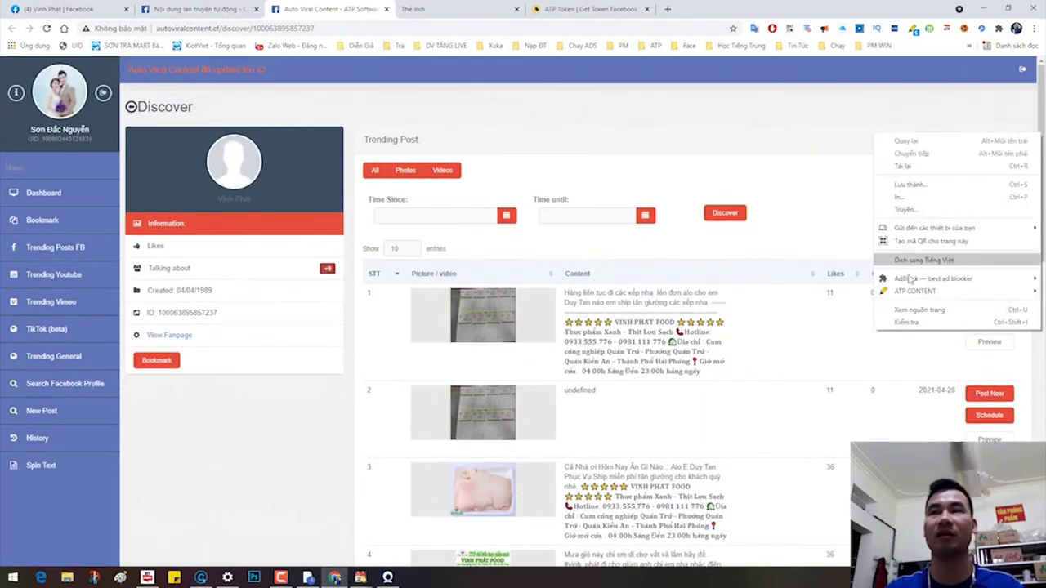
click(920, 260)
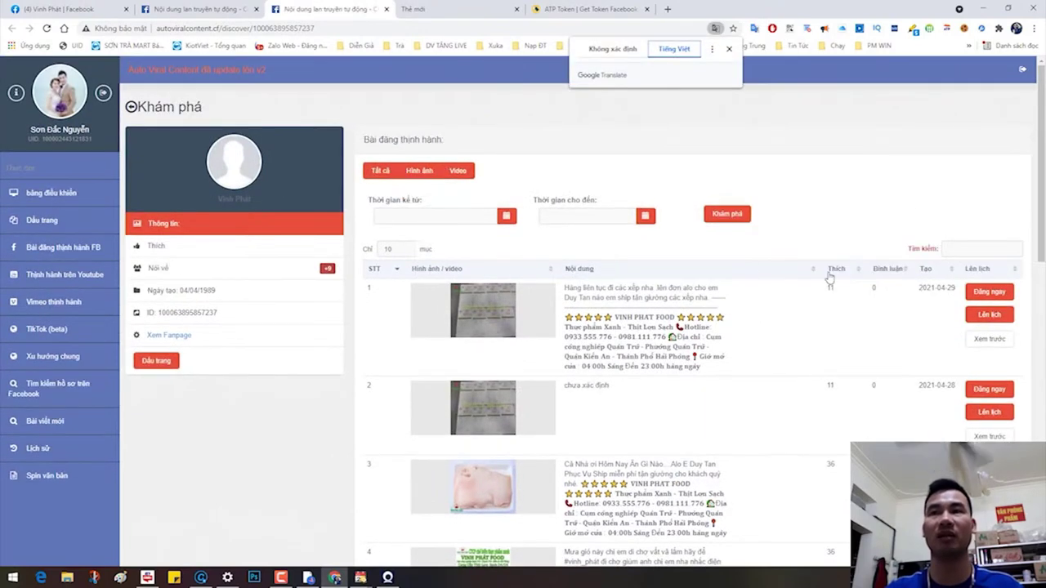
scroll(870, 358, down, 2)
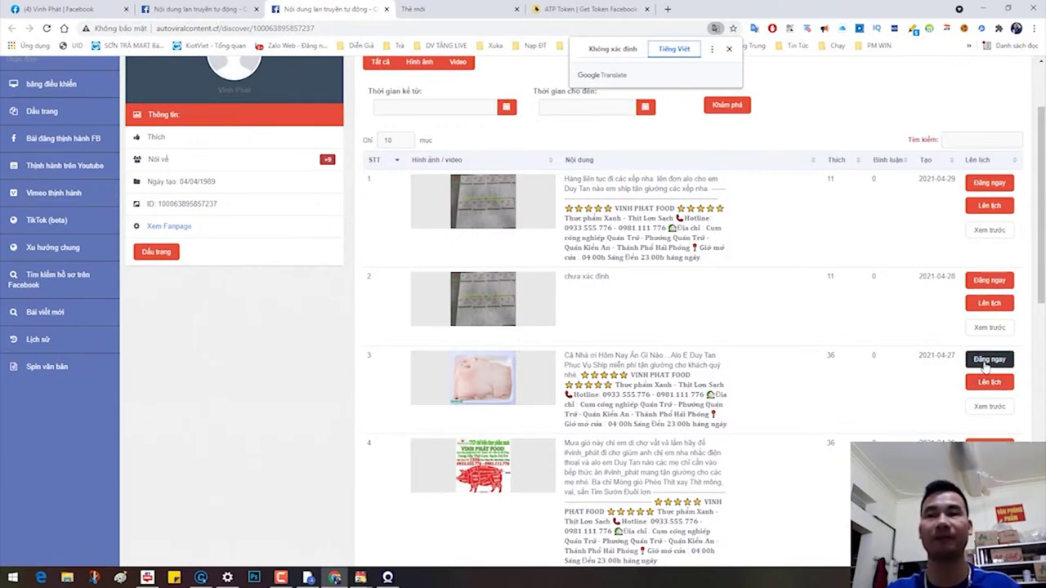
click(987, 360)
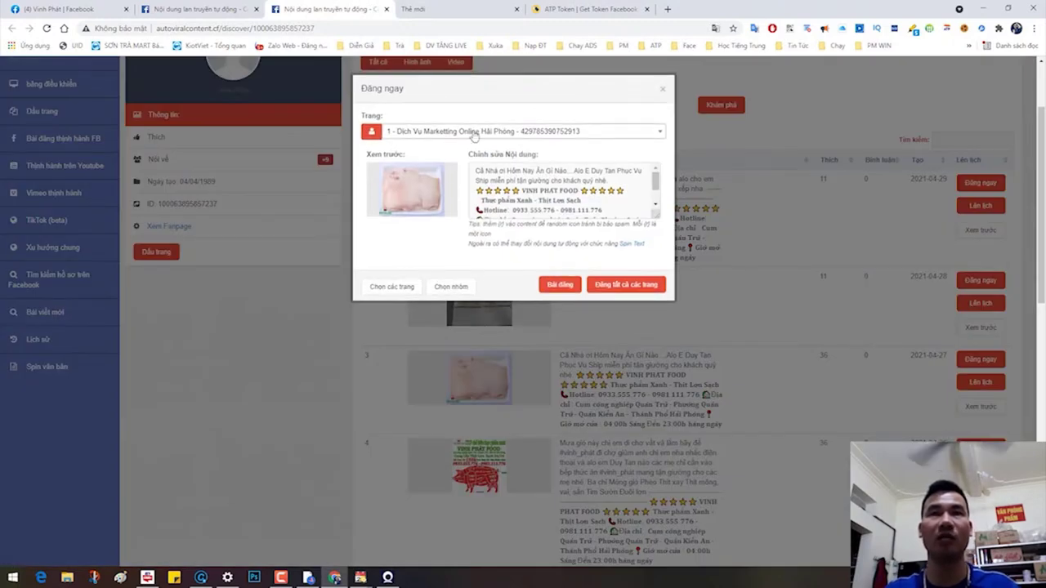
Check the Trang page list, then switch to Chọn các trang for multi-page posting.
click(607, 136)
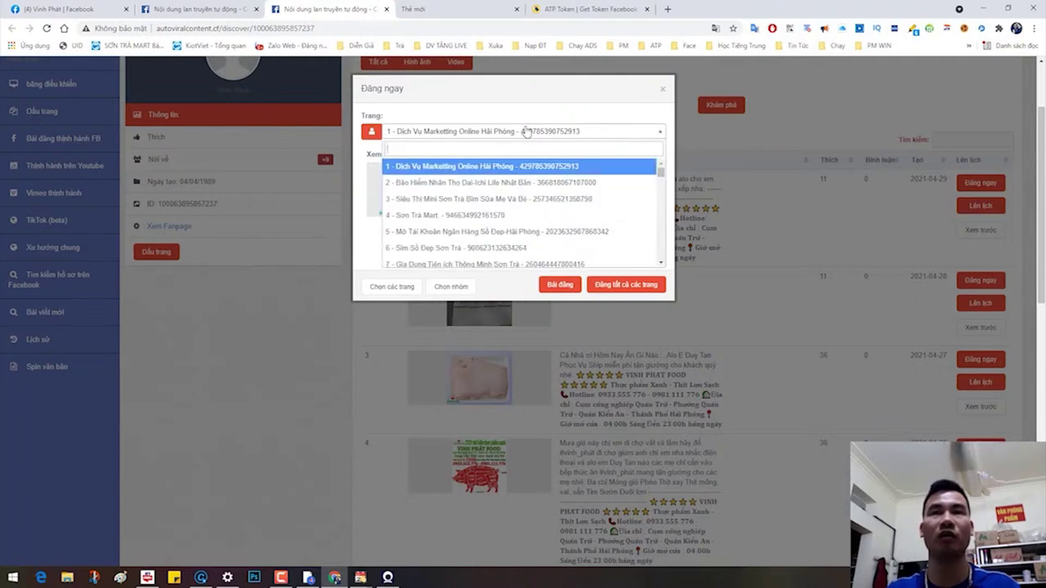
click(539, 94)
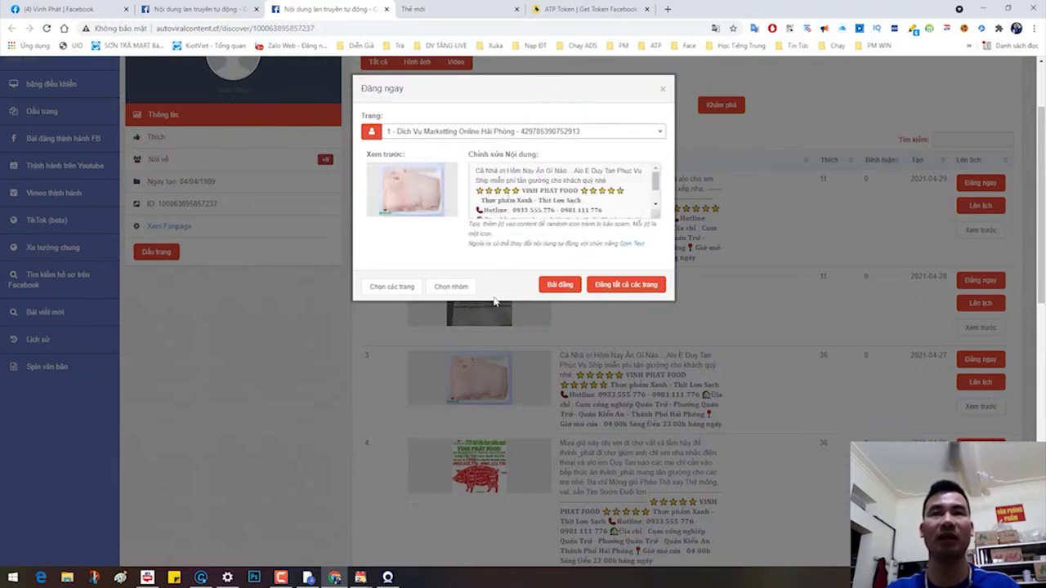
click(455, 286)
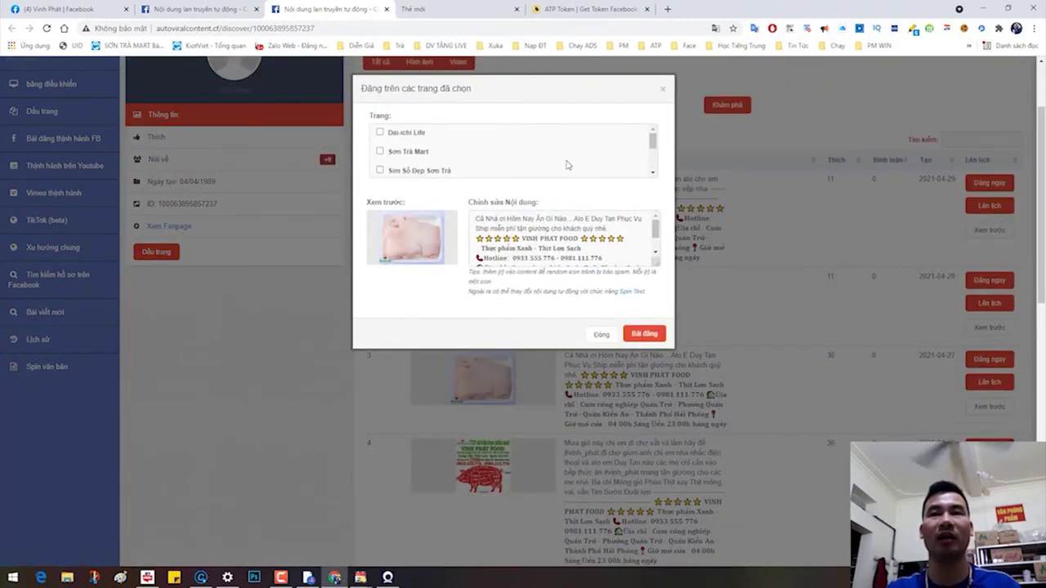
Review the listed pages and the post's text, hotline, opening hours and pork image.
scroll(555, 167, down, 5)
scroll(484, 166, up, 5)
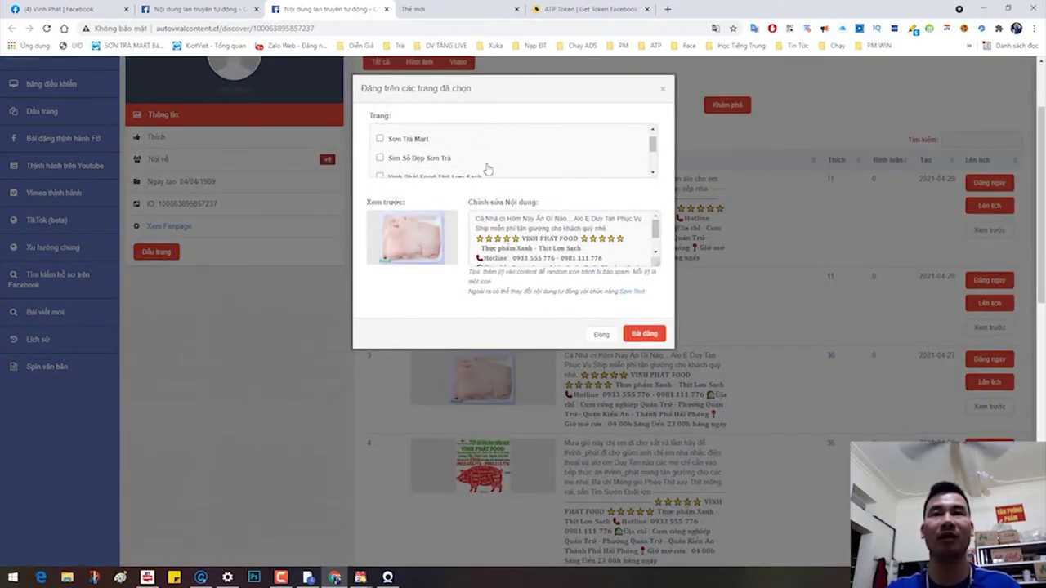
scroll(465, 176, down, 1)
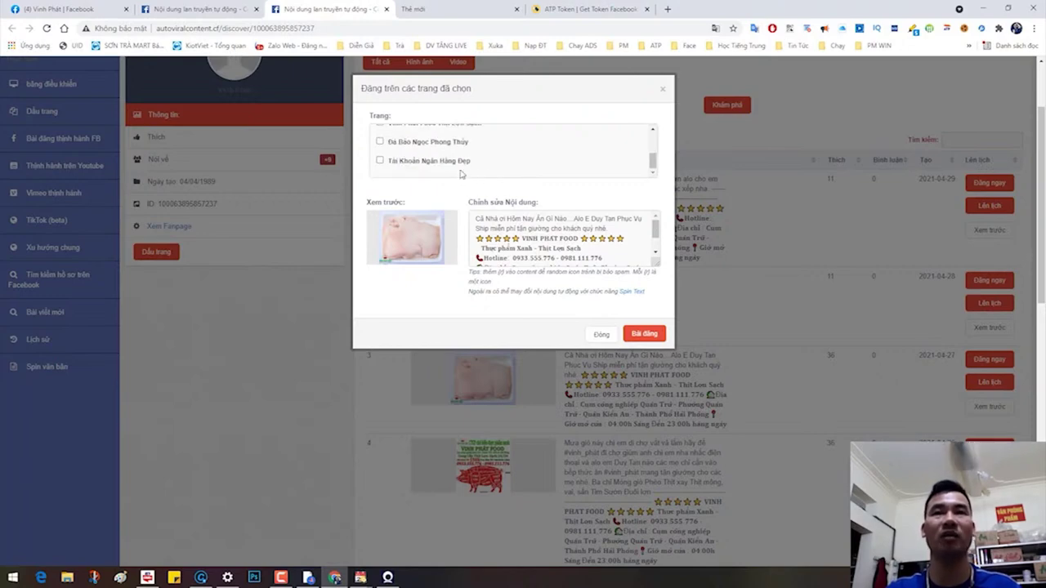
scroll(433, 167, up, 2)
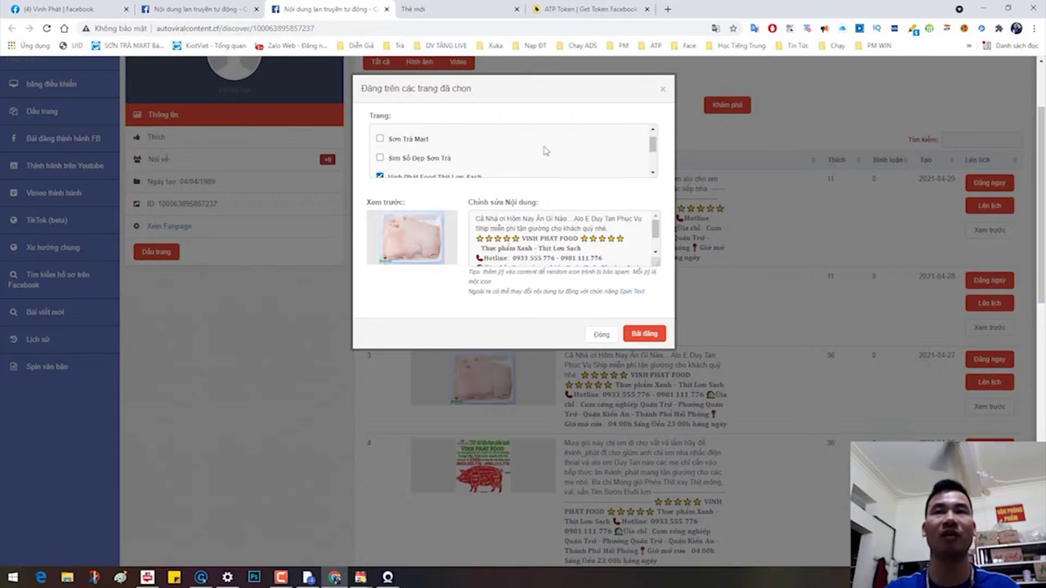
scroll(652, 151, down, 3)
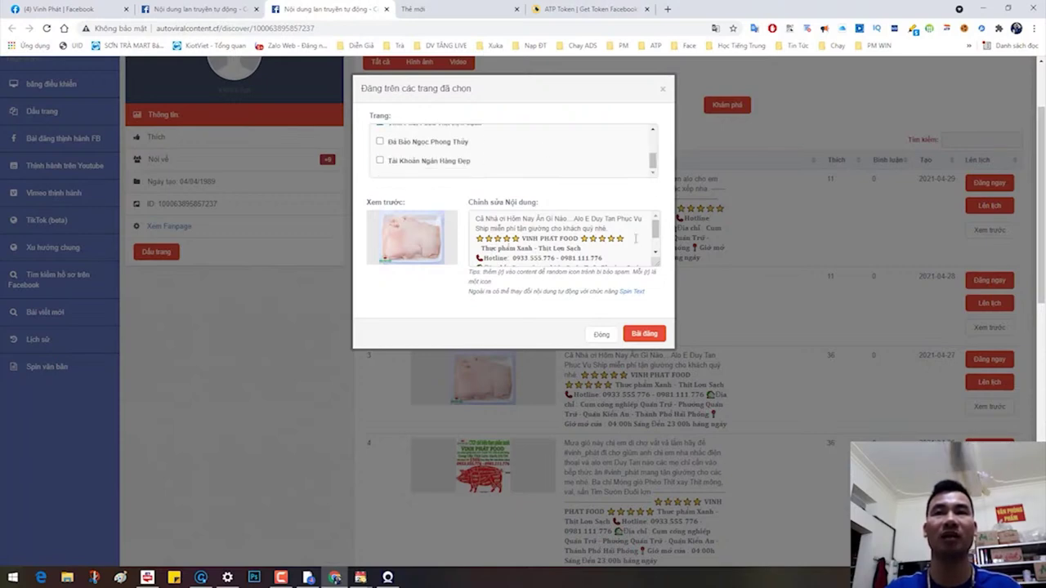
scroll(627, 260, down, 1)
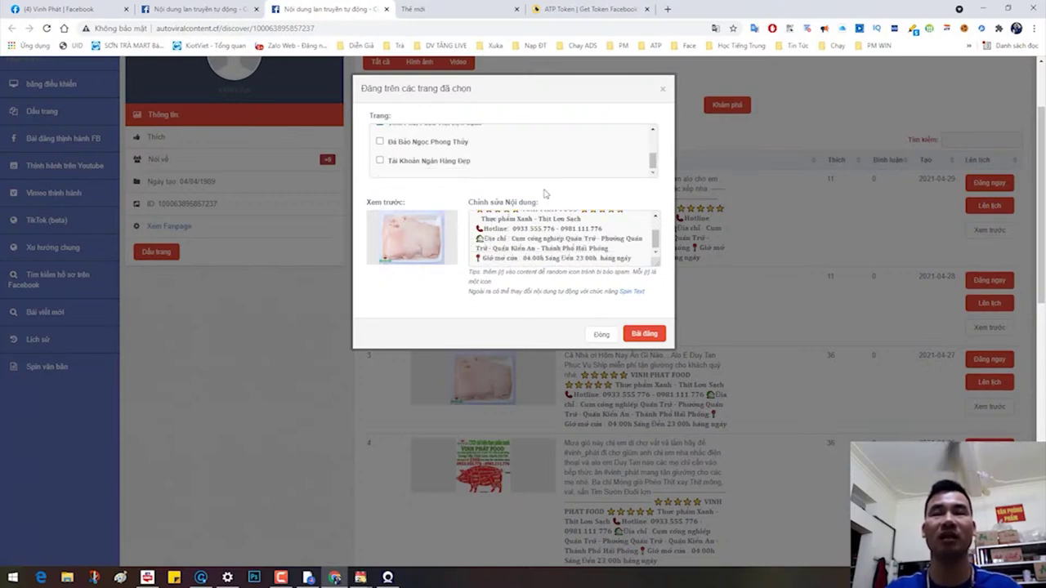
scroll(613, 238, up, 2)
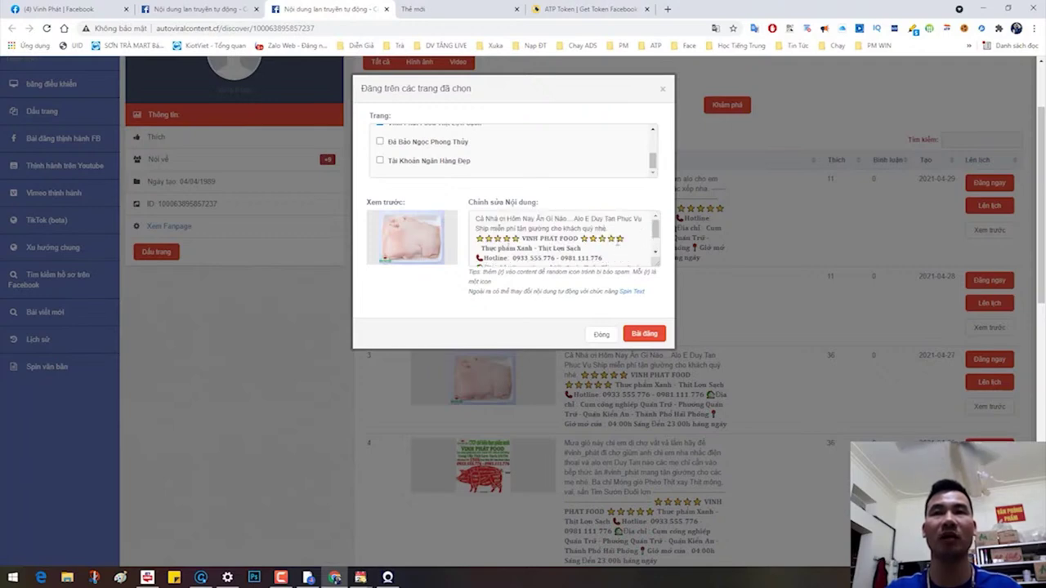
scroll(610, 246, down, 2)
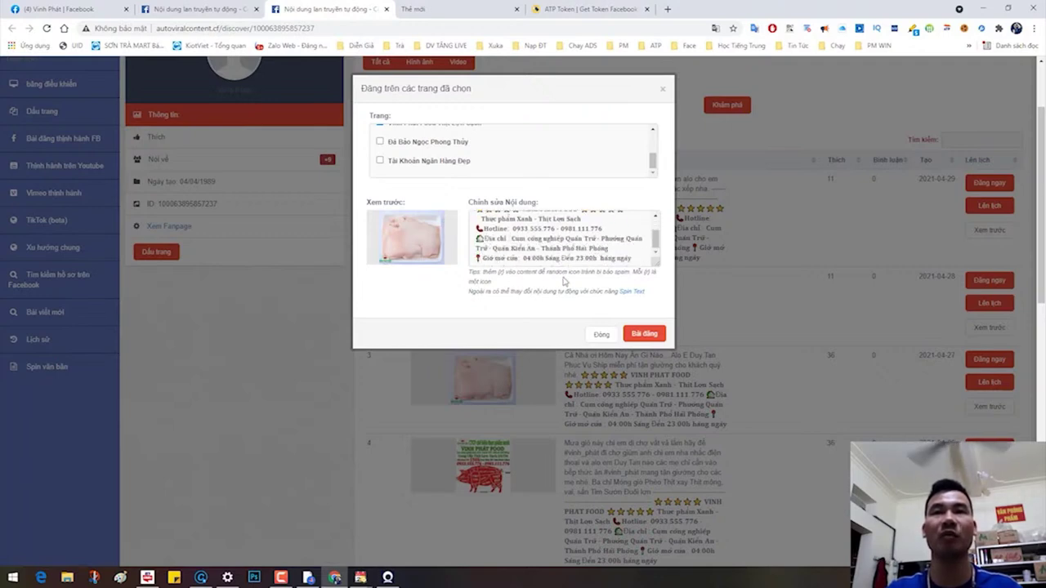
drag(467, 274, 656, 302)
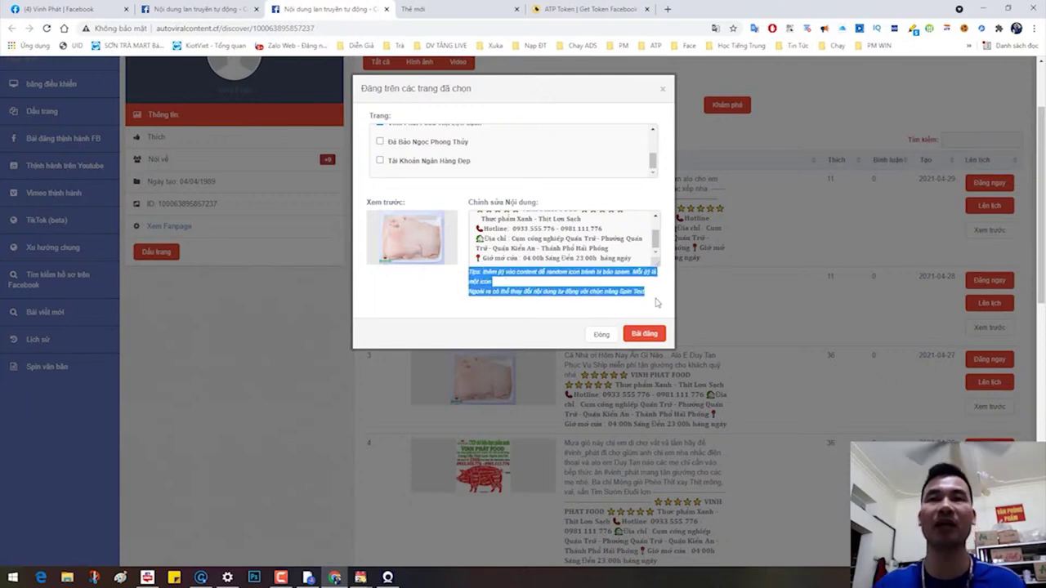
click(648, 286)
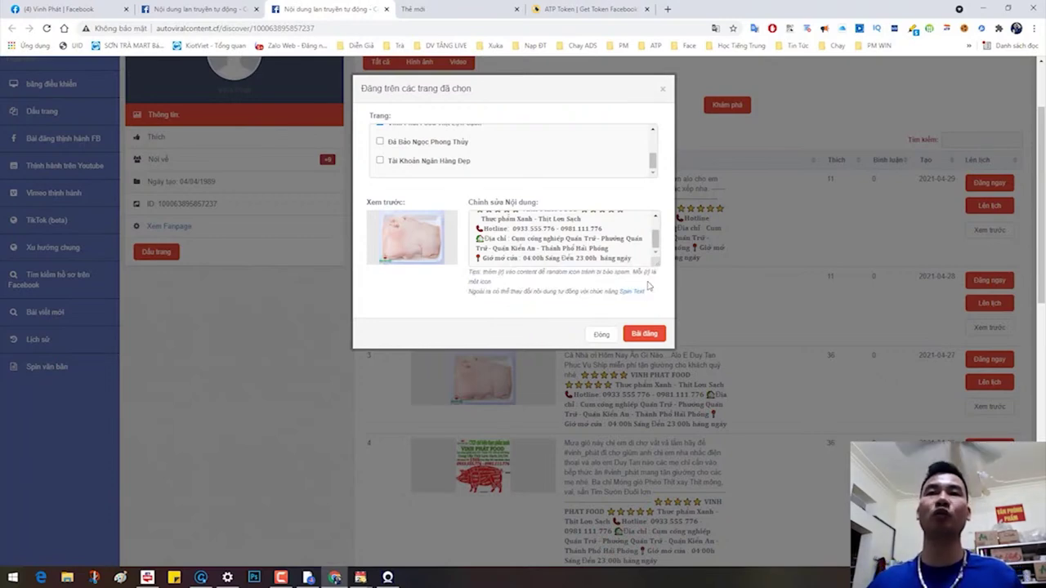
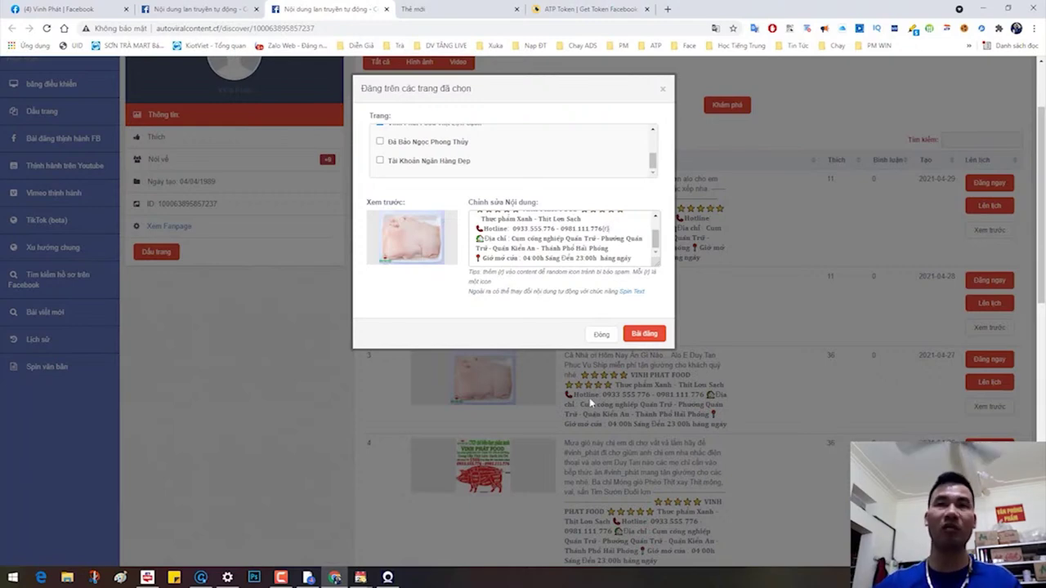
Start publishing the earlier post to the checked page with Bài đăng.
scroll(597, 178, down, 1)
scroll(598, 178, up, 5)
click(634, 331)
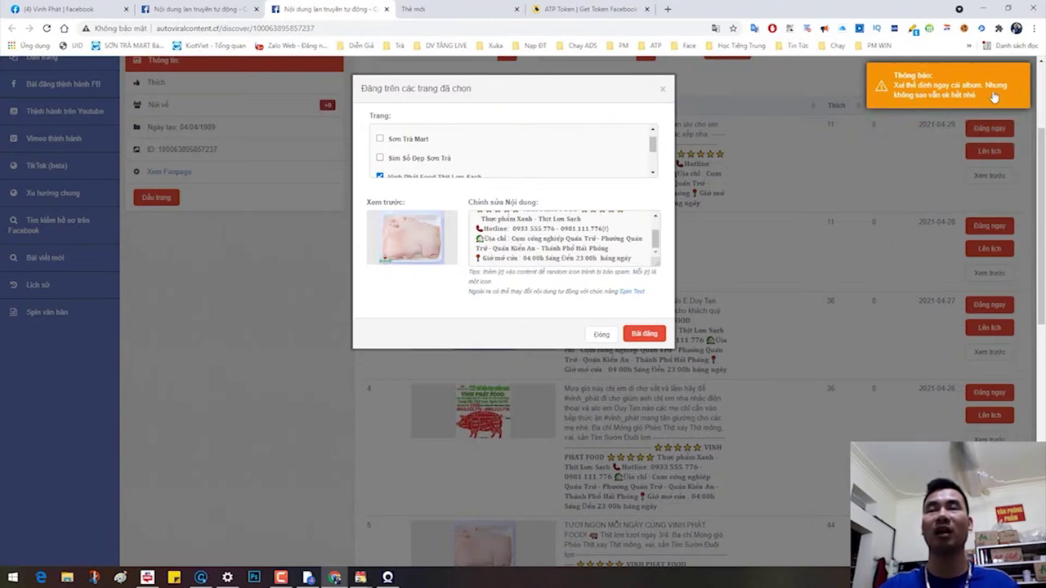
Close the 'Đăng trên các trang đã chọn' dialog to return to the post list.
scroll(433, 159, down, 3)
scroll(444, 155, up, 3)
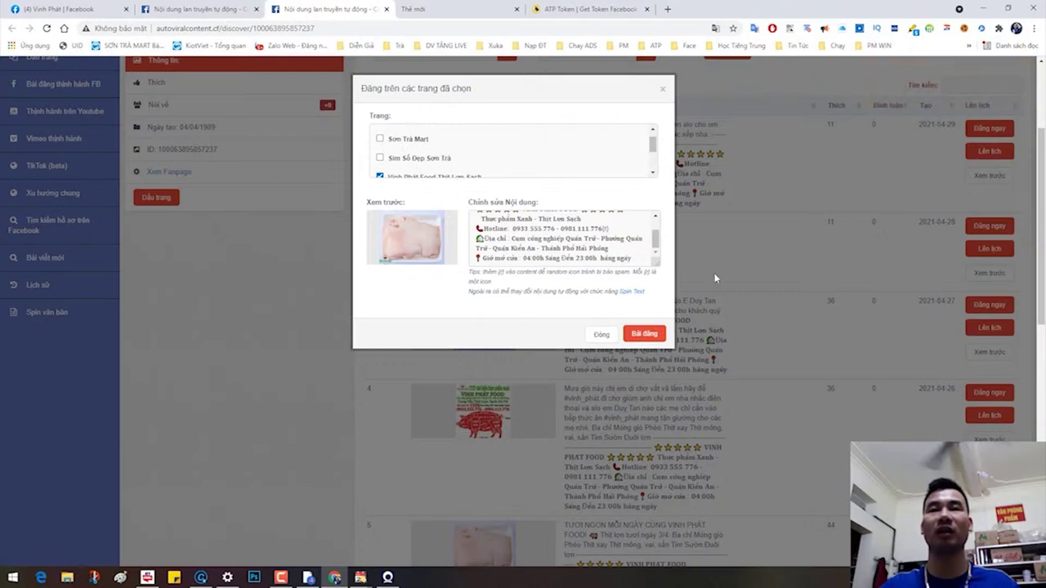
click(602, 334)
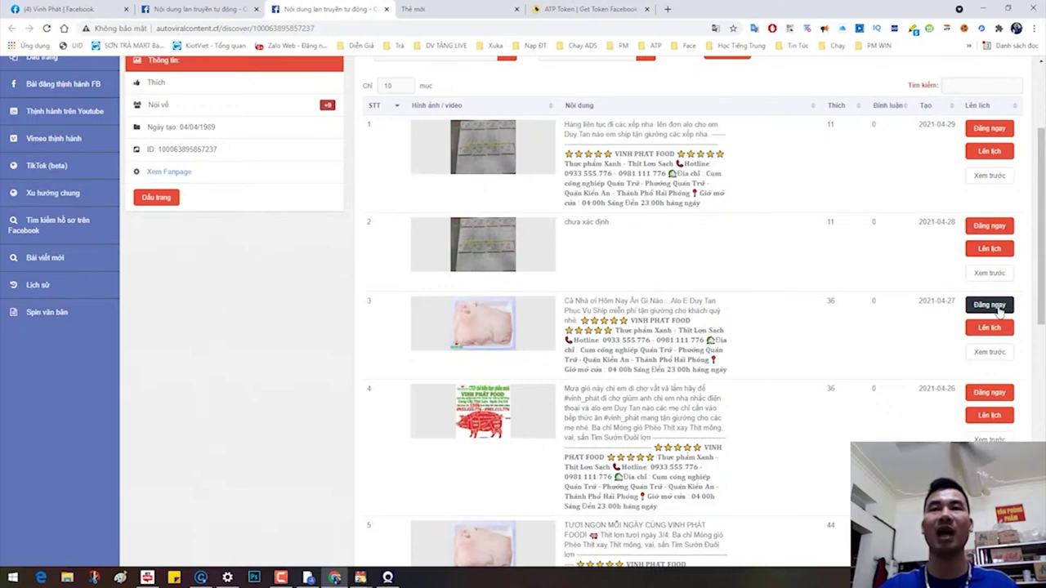
Start posting the row 3 pork post and tick the Vinh Phát - Chế Biến Thực Phẩm Xanh page.
click(989, 305)
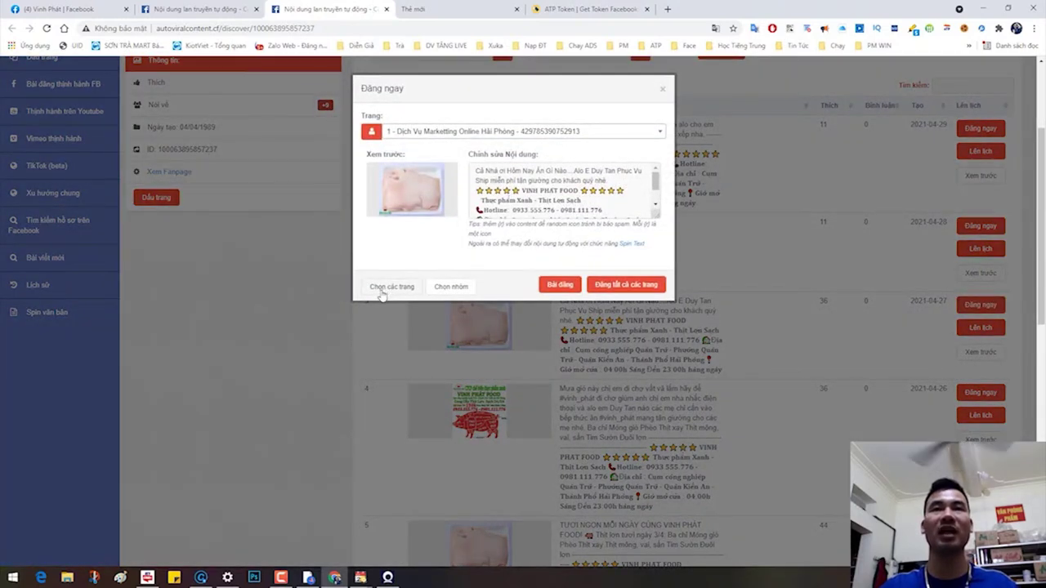
click(383, 290)
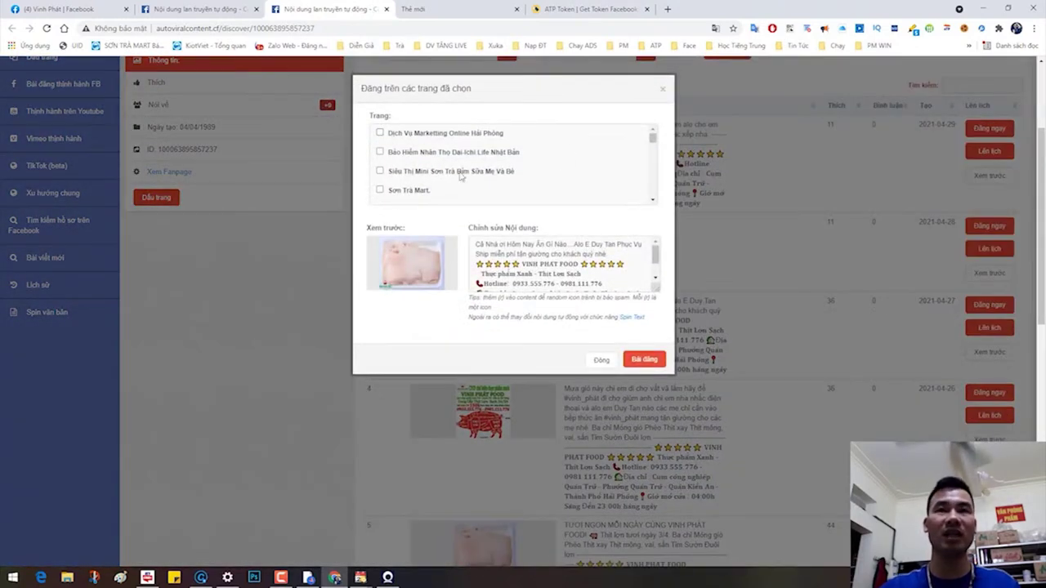
scroll(461, 176, down, 5)
scroll(469, 186, down, 2)
scroll(470, 188, down, 5)
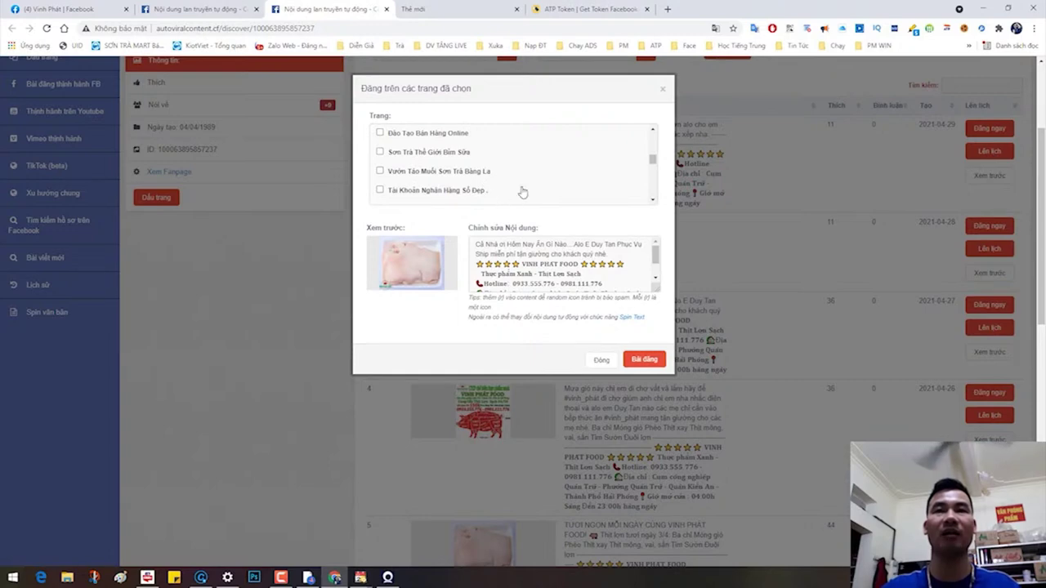
scroll(523, 192, down, 2)
scroll(523, 188, down, 6)
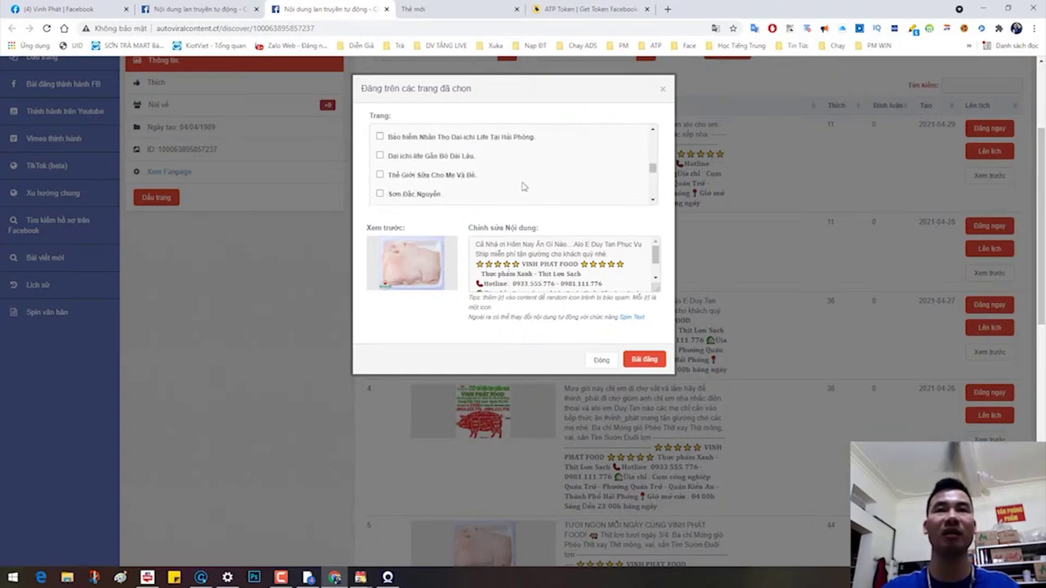
scroll(522, 183, down, 3)
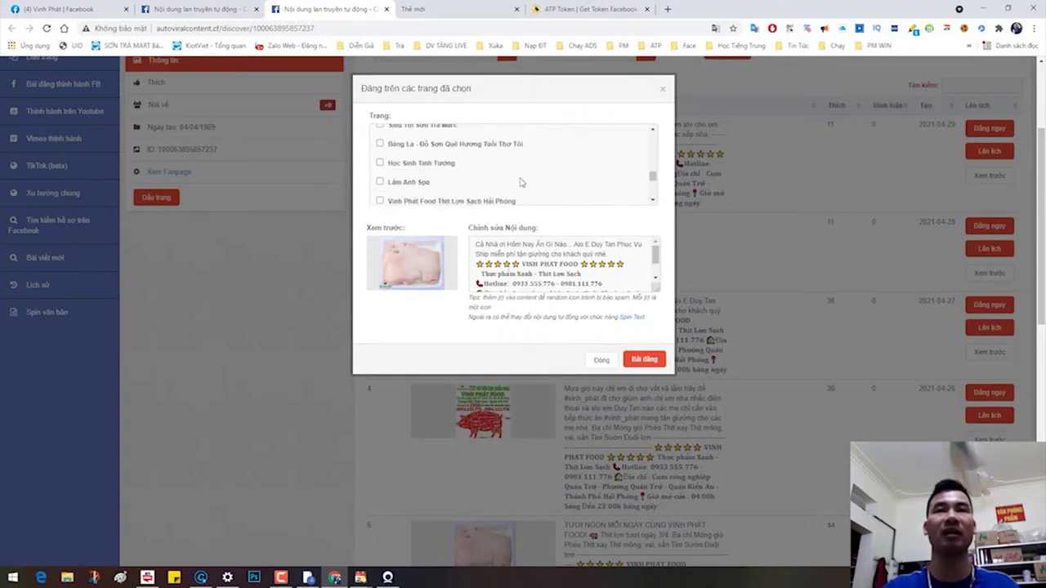
scroll(517, 178, down, 2)
scroll(508, 166, up, 1)
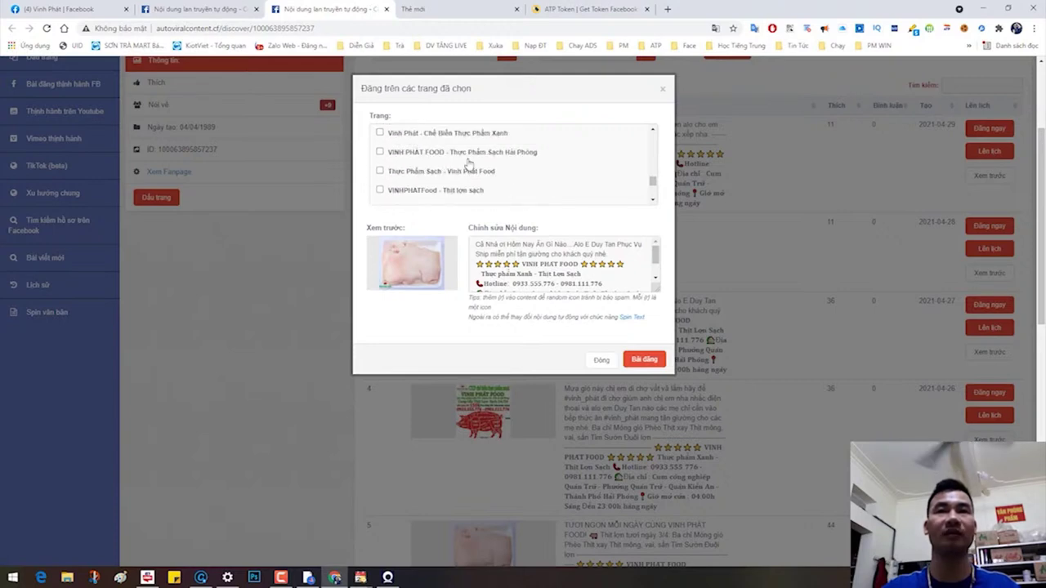
scroll(392, 143, up, 1)
scroll(397, 154, up, 2)
scroll(394, 149, down, 1)
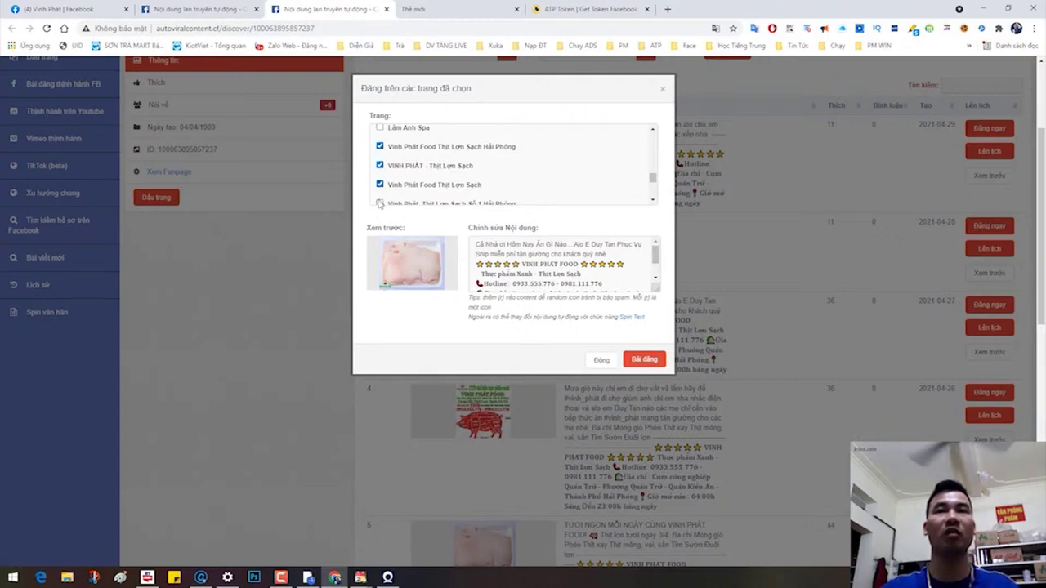
scroll(384, 196, down, 1)
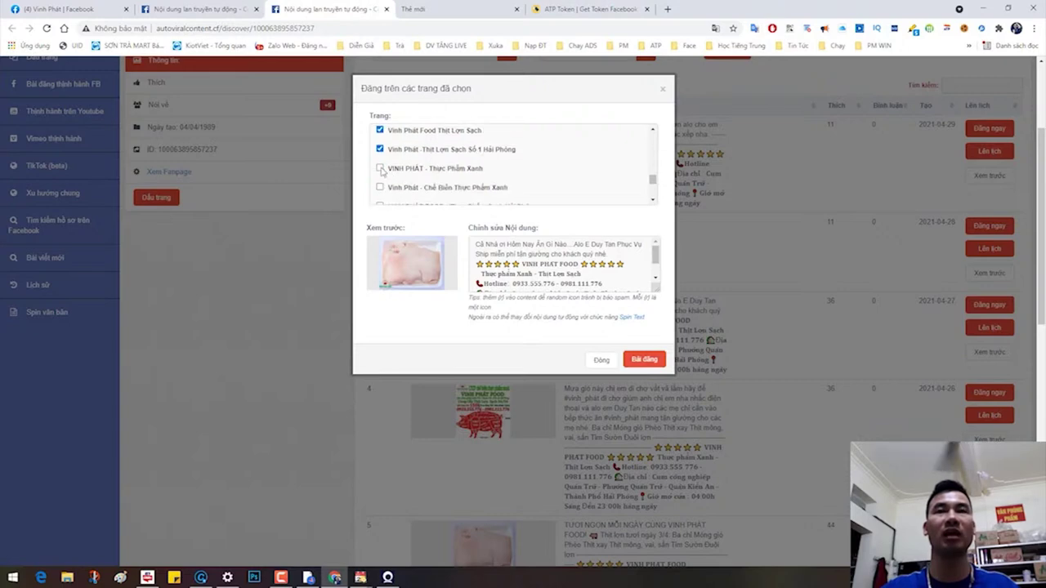
click(381, 188)
Publish the row 3 post to all checked Vinh Phát pages.
scroll(384, 172, down, 1)
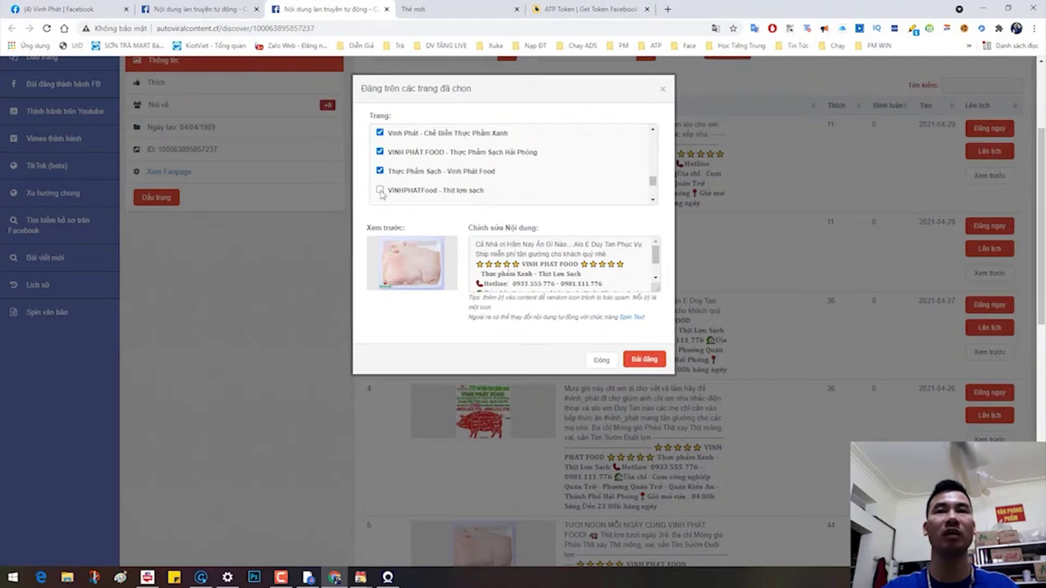
scroll(421, 168, down, 1)
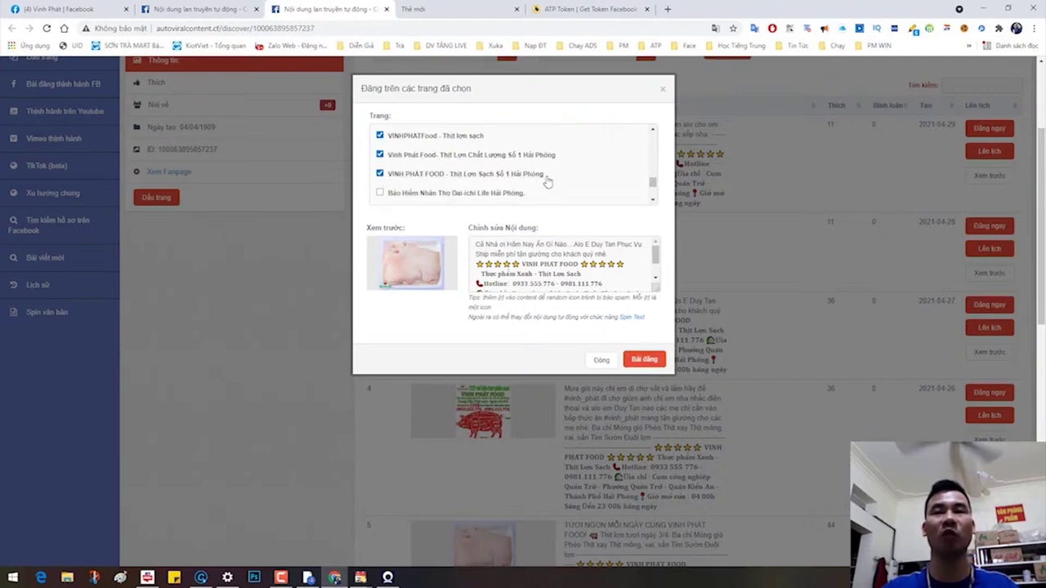
scroll(565, 180, down, 8)
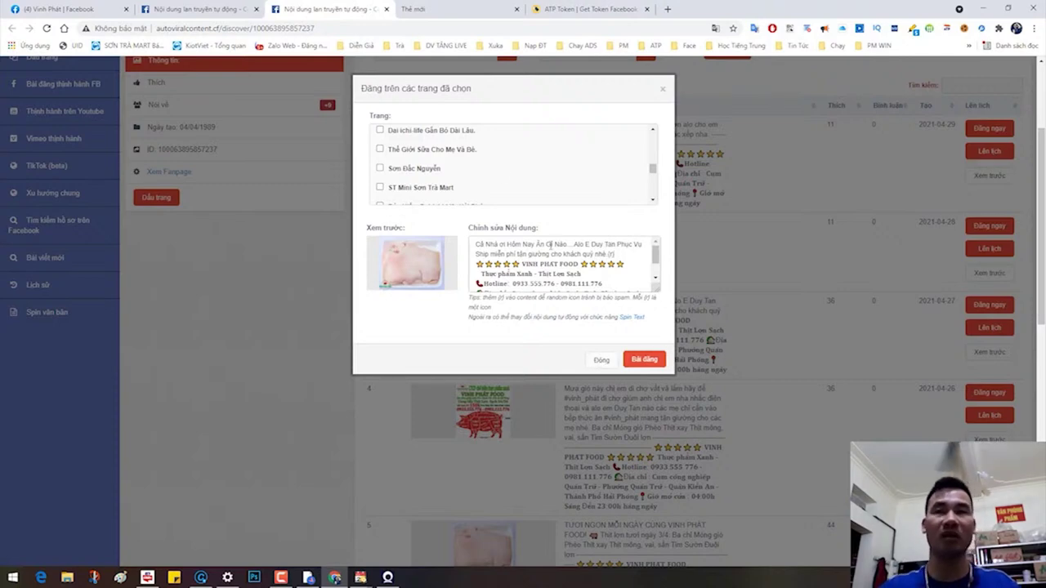
scroll(519, 172, down, 6)
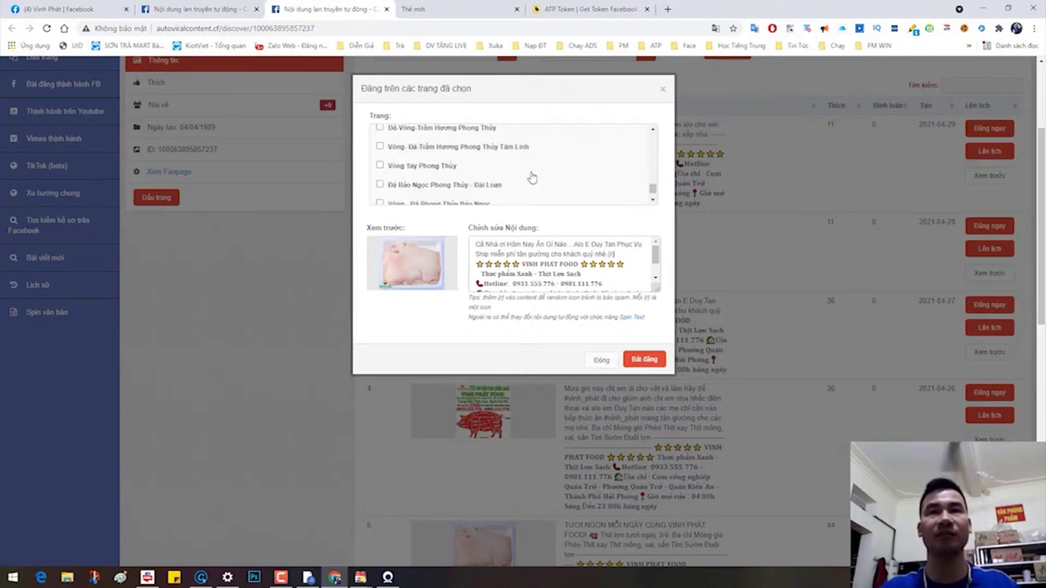
scroll(533, 179, down, 8)
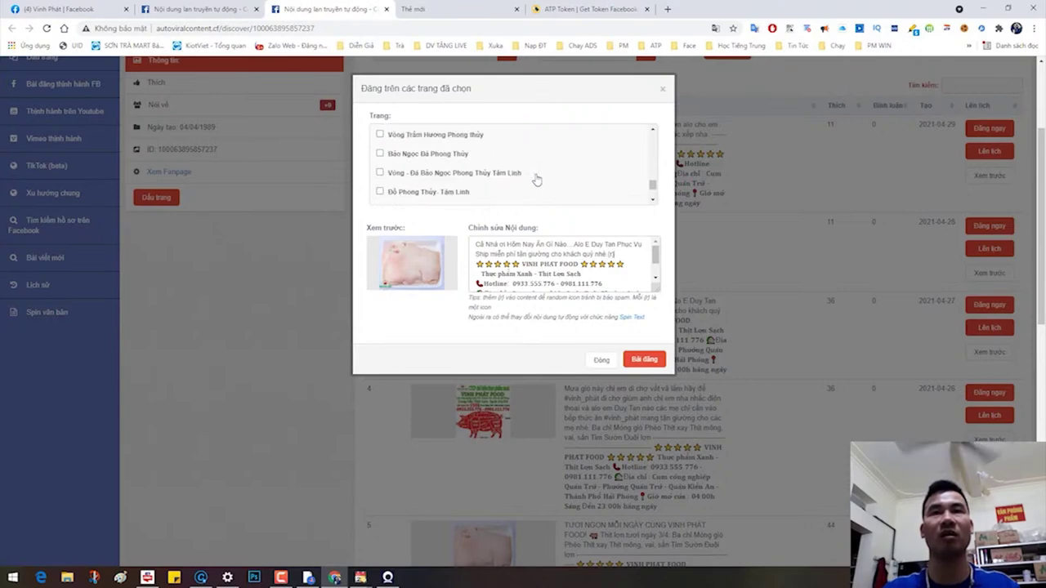
scroll(537, 179, up, 2)
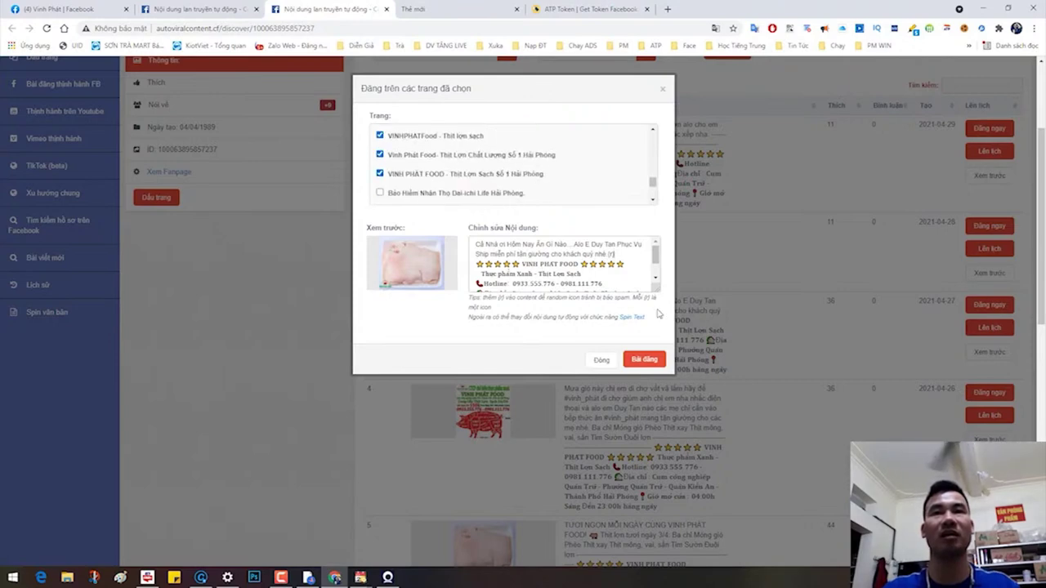
click(653, 365)
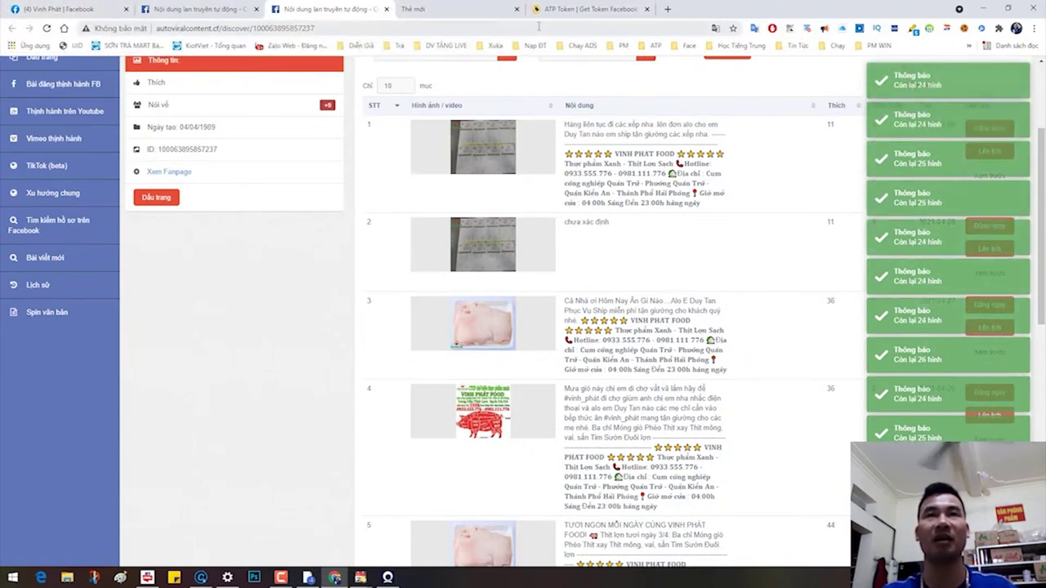
click(244, 7)
Open the VINH PHÁT FOOD page from the managed Facebook pages and reload it.
key(ctrl+shift+Tab)
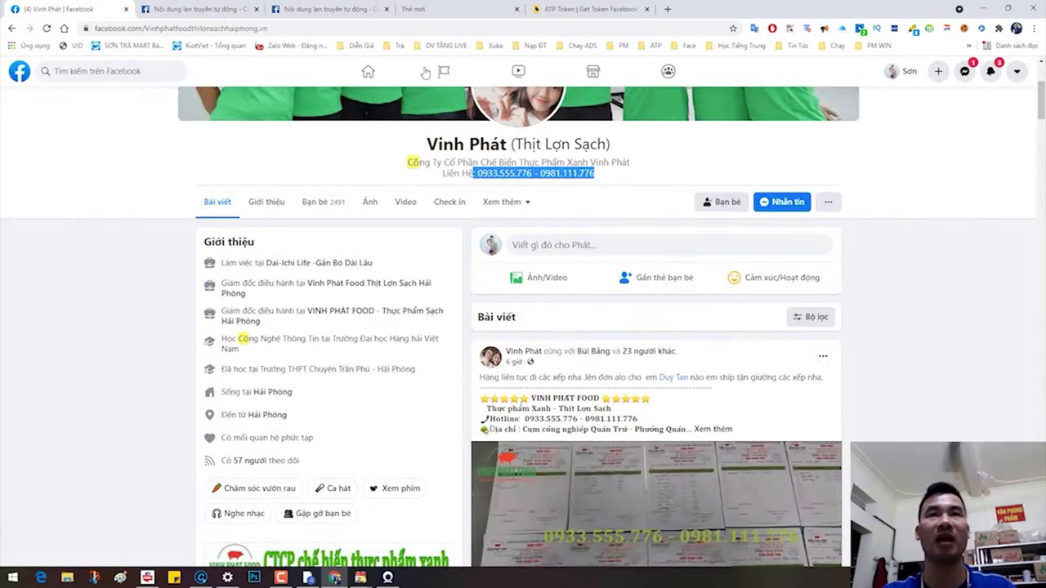
click(440, 72)
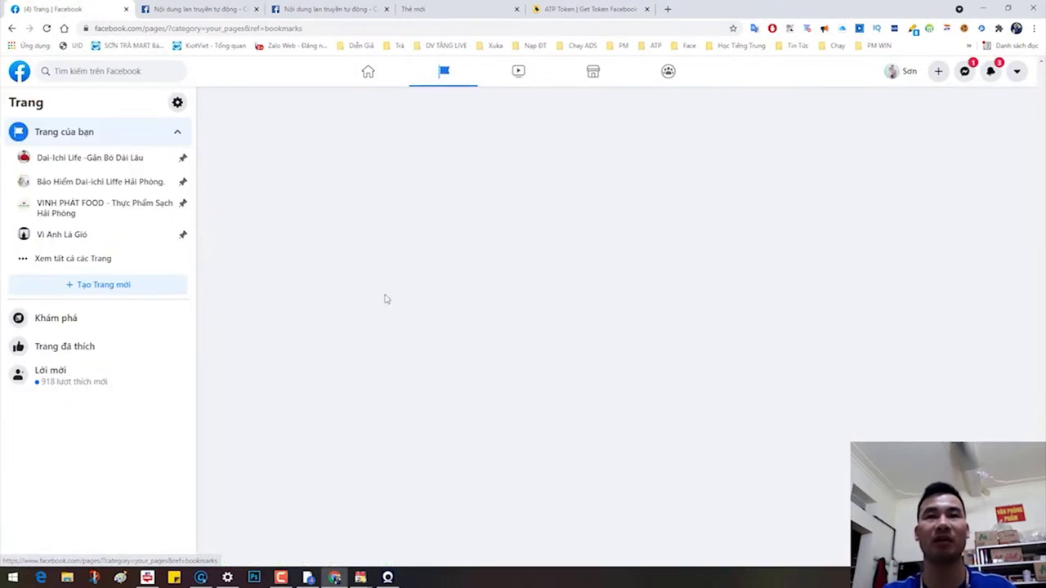
click(106, 208)
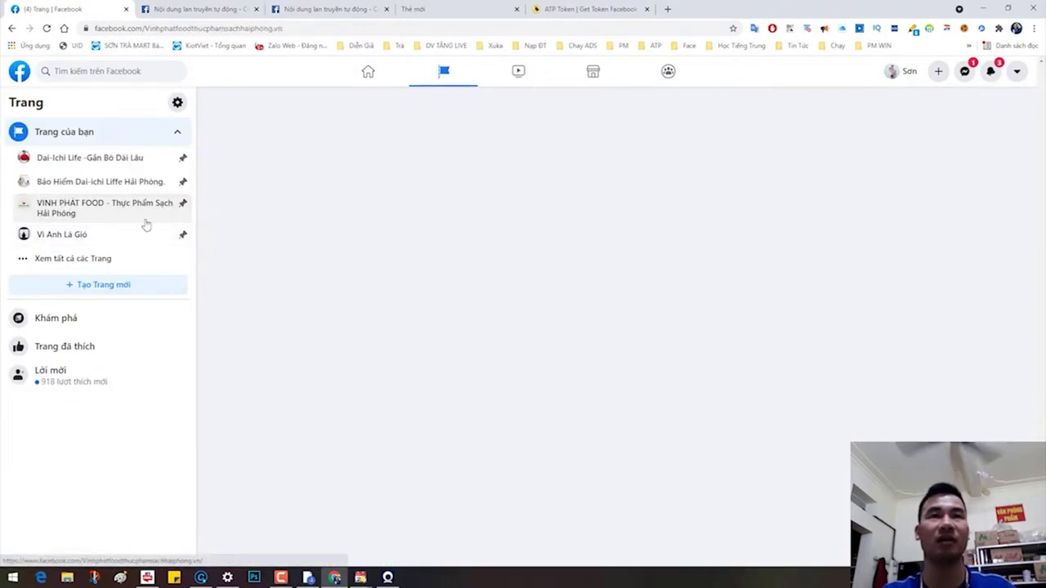
scroll(626, 355, down, 2)
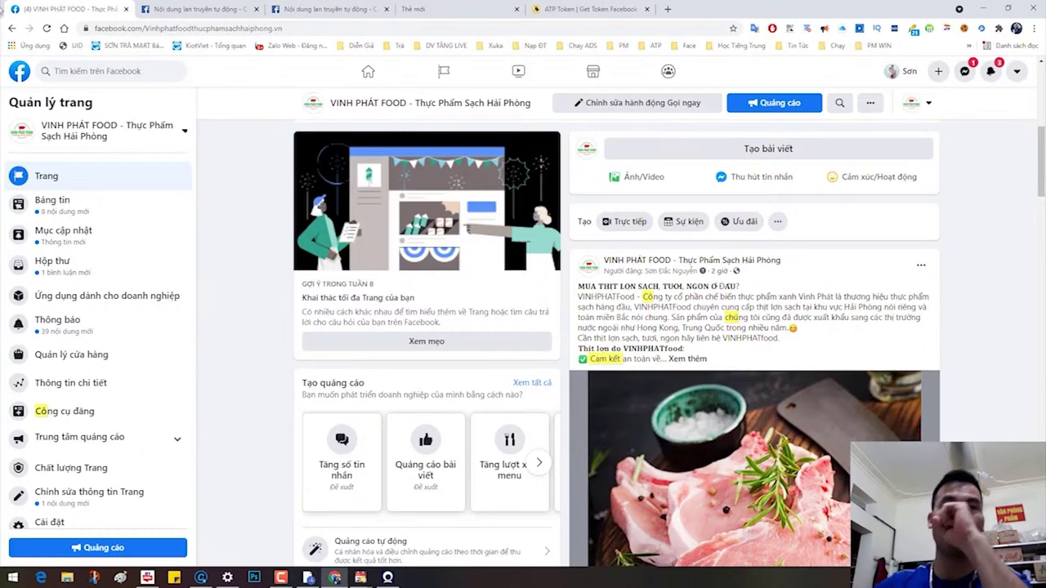
click(48, 28)
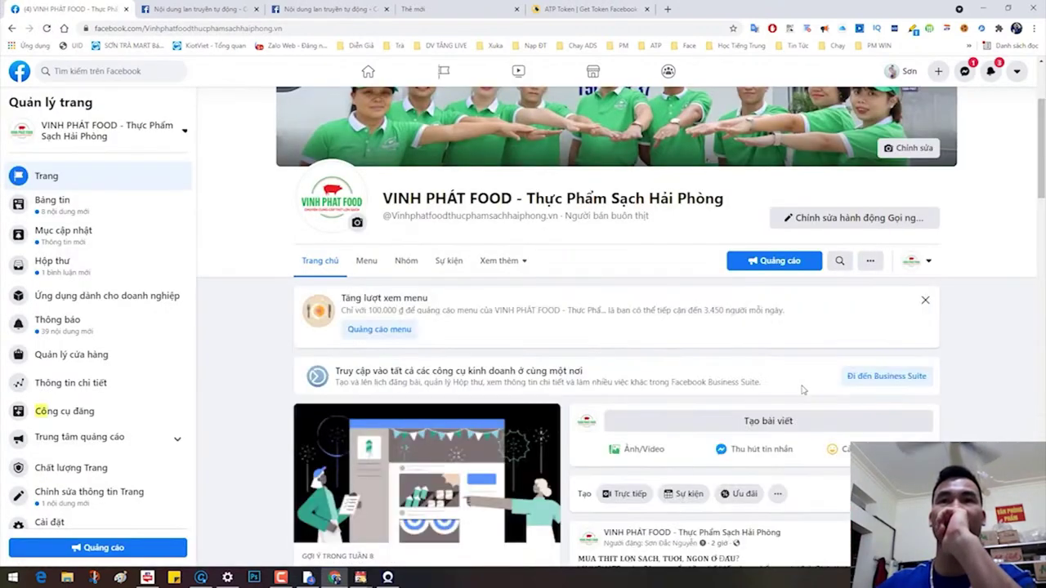
scroll(802, 391, down, 2)
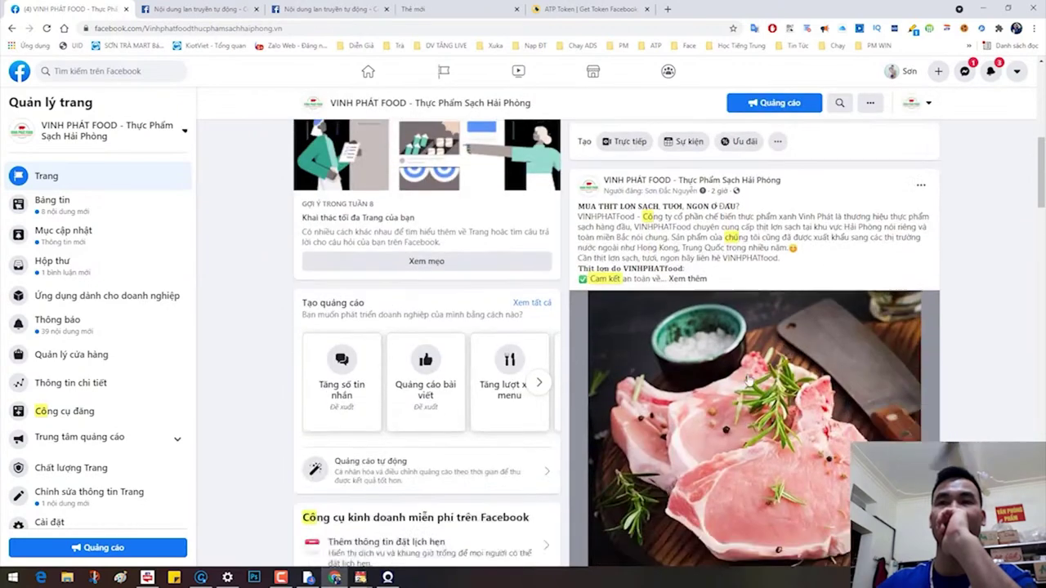
Reload the VINH PHÁT FOOD page and scroll through its recent pork posts.
click(296, 7)
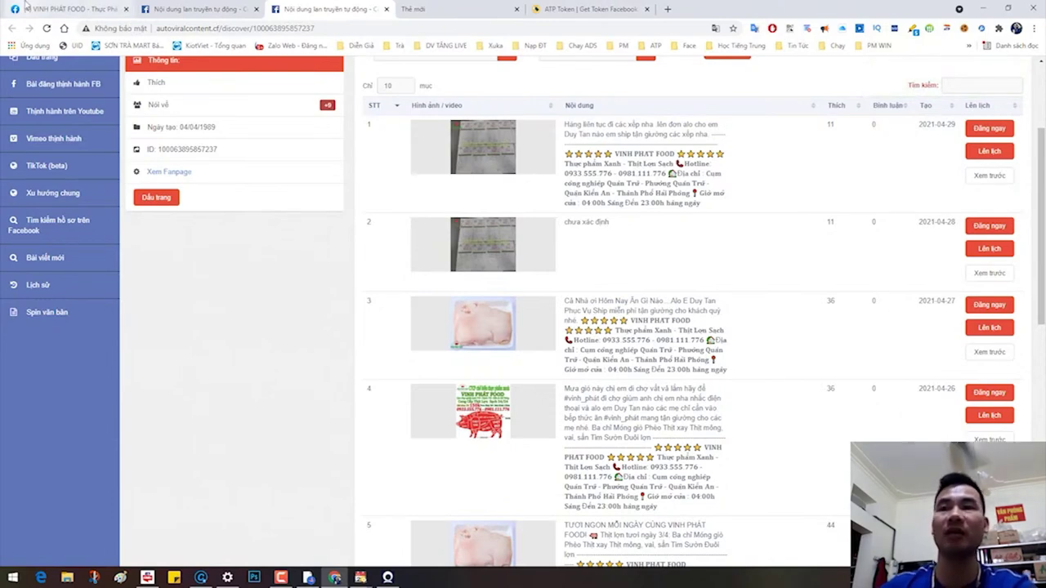
click(26, 7)
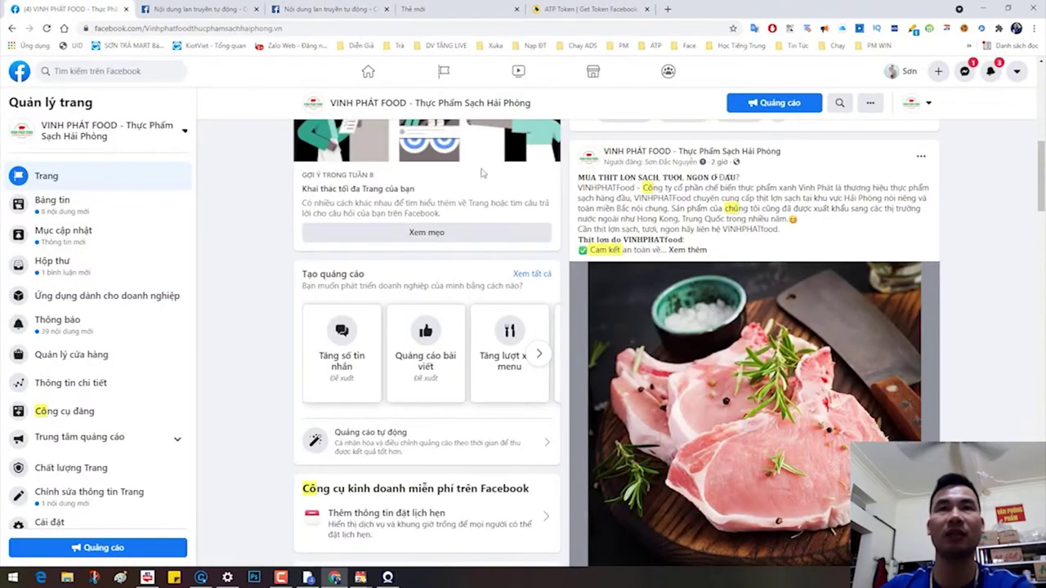
click(44, 30)
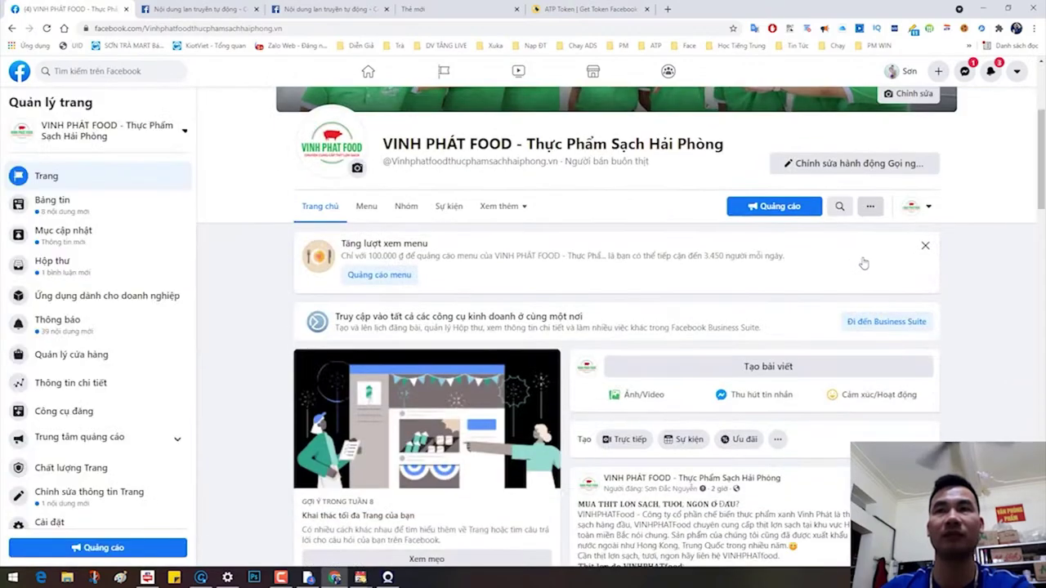
scroll(864, 263, down, 5)
scroll(864, 263, down, 5)
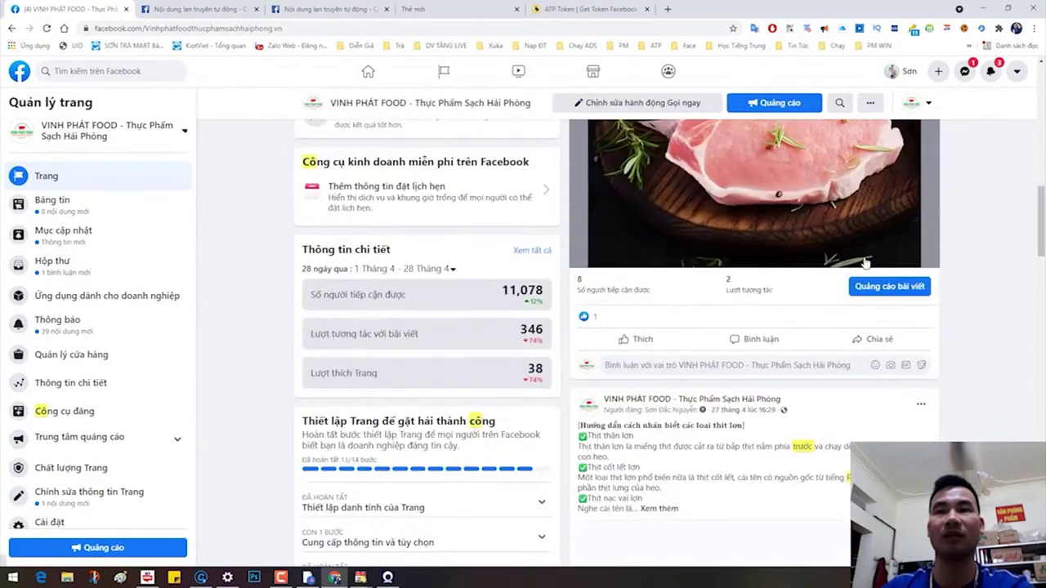
scroll(866, 260, down, 1)
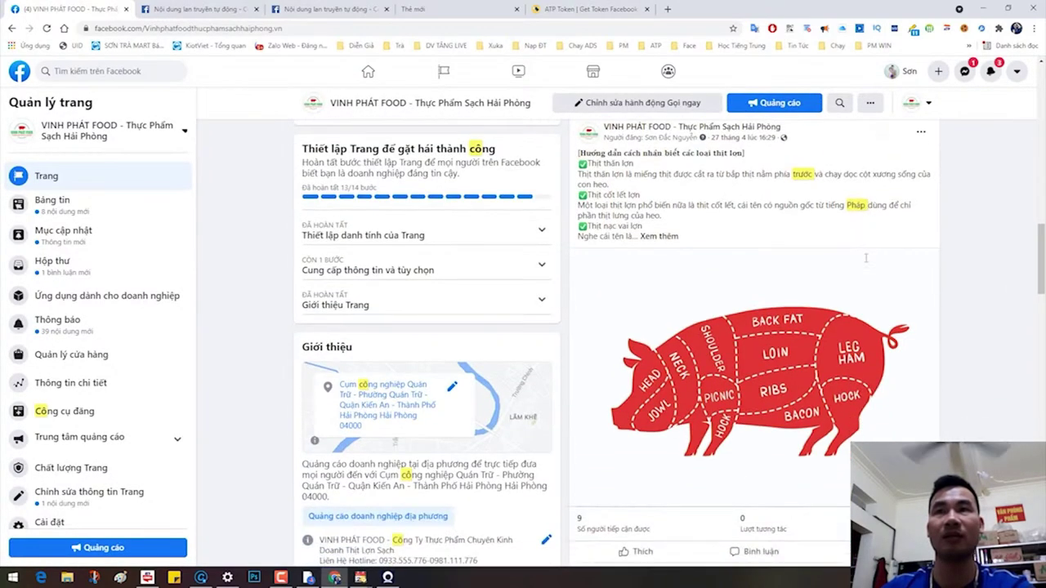
scroll(865, 259, up, 2)
scroll(866, 263, down, 4)
scroll(867, 262, down, 3)
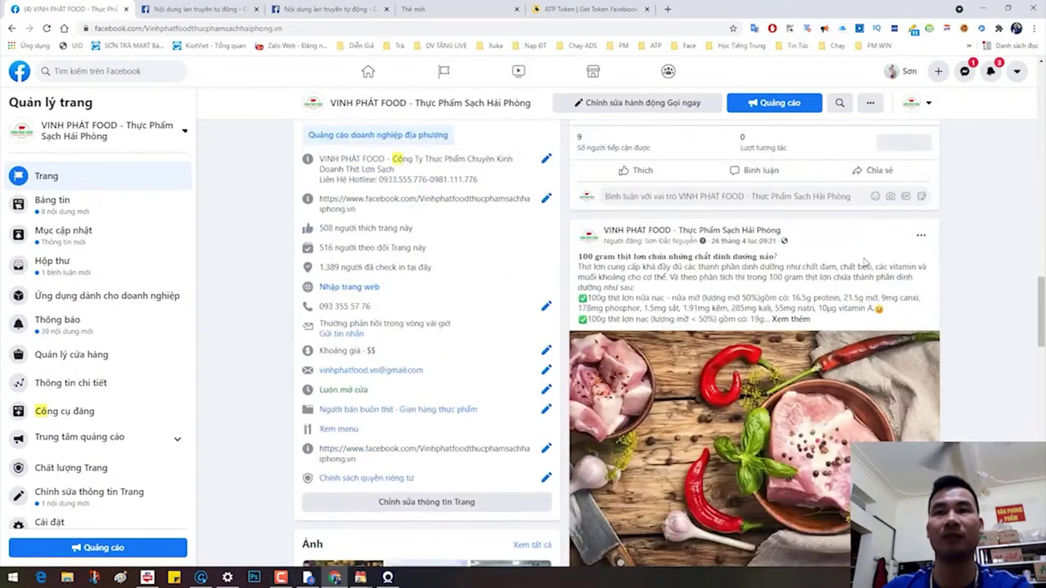
scroll(864, 262, down, 2)
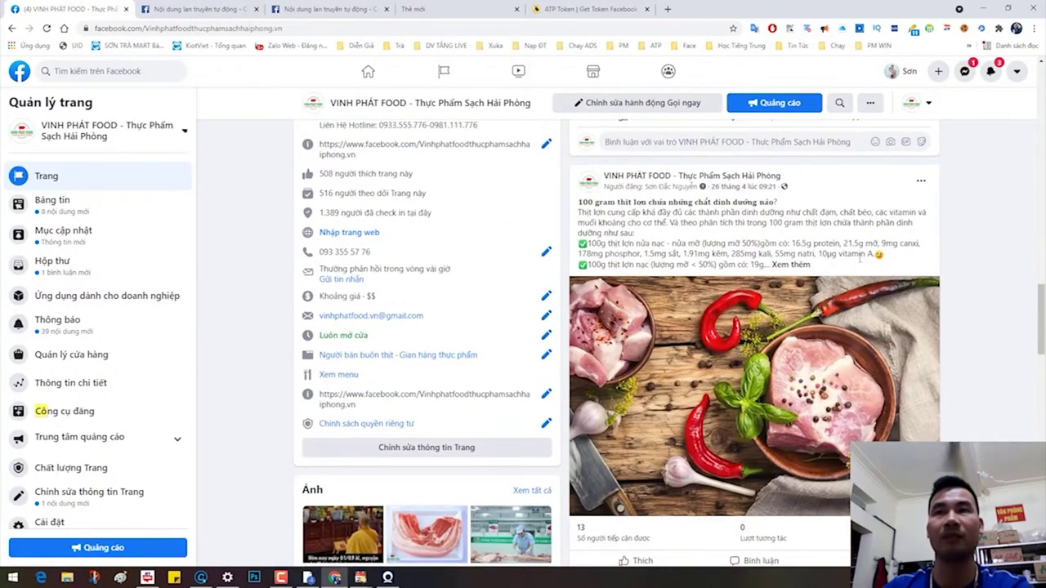
scroll(863, 261, up, 8)
scroll(826, 249, up, 10)
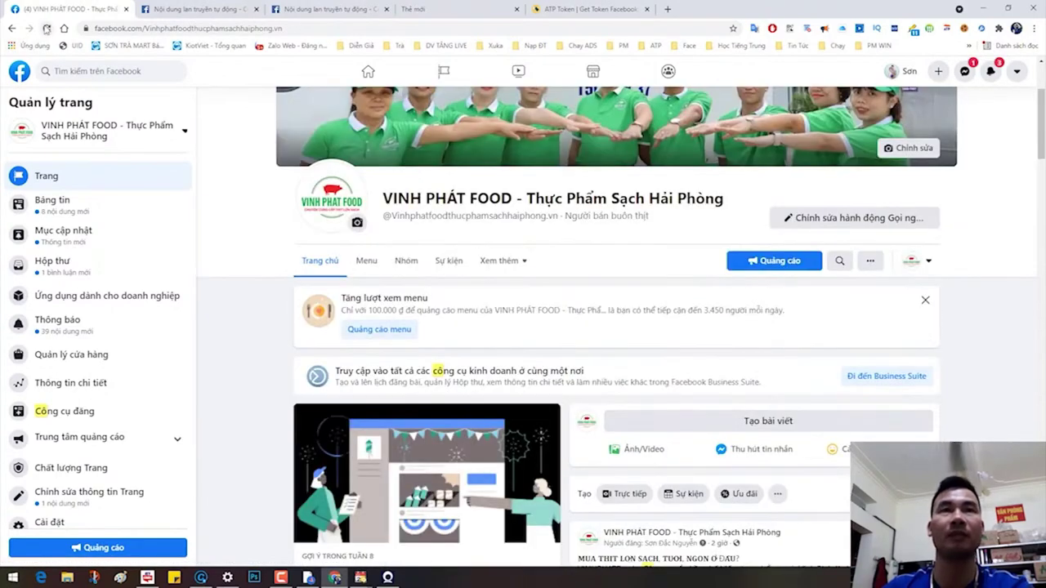
Reload Facebook, check the post list and profile search, then browse the VINH PHÁT FOOD feed.
click(47, 27)
click(321, 8)
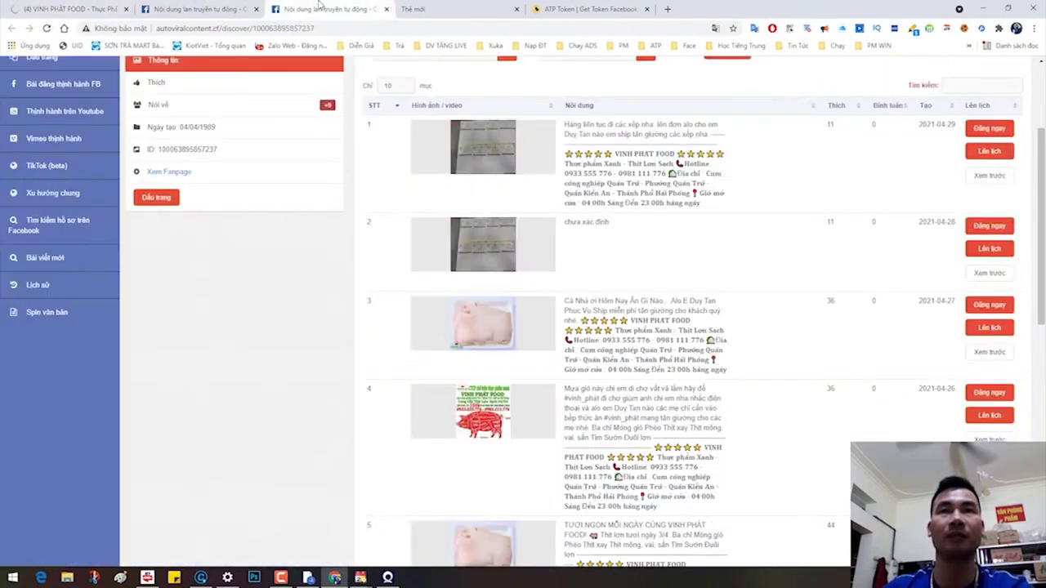
scroll(785, 210, up, 2)
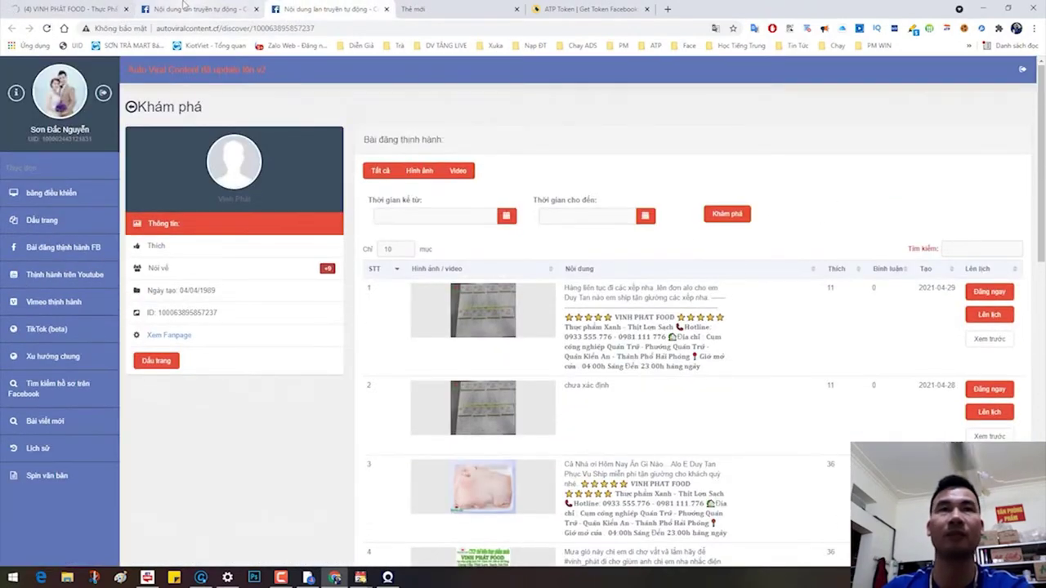
click(221, 11)
click(54, 7)
scroll(842, 256, down, 3)
scroll(842, 256, down, 6)
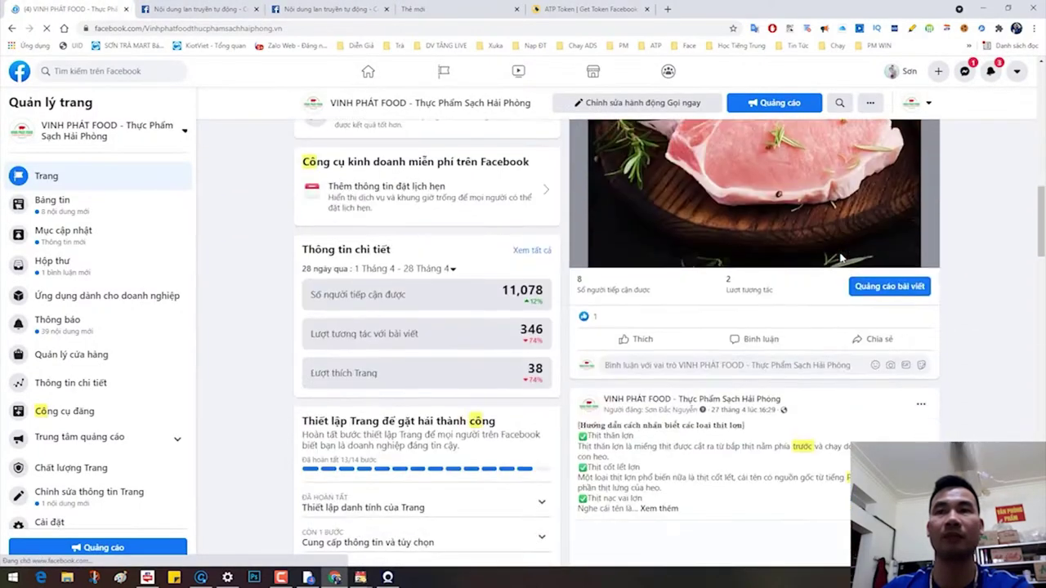
scroll(842, 258, down, 5)
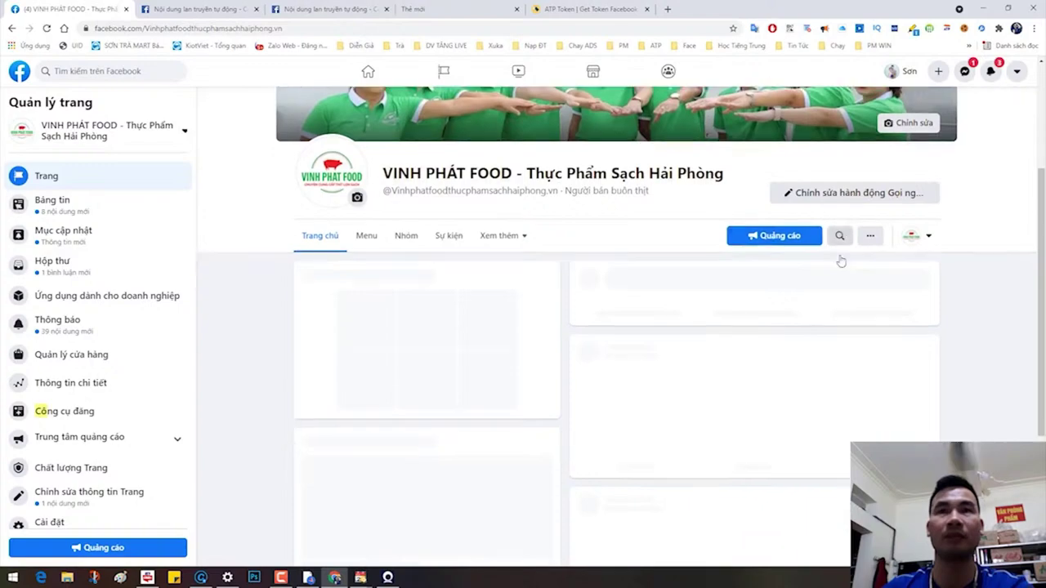
scroll(841, 259, down, 6)
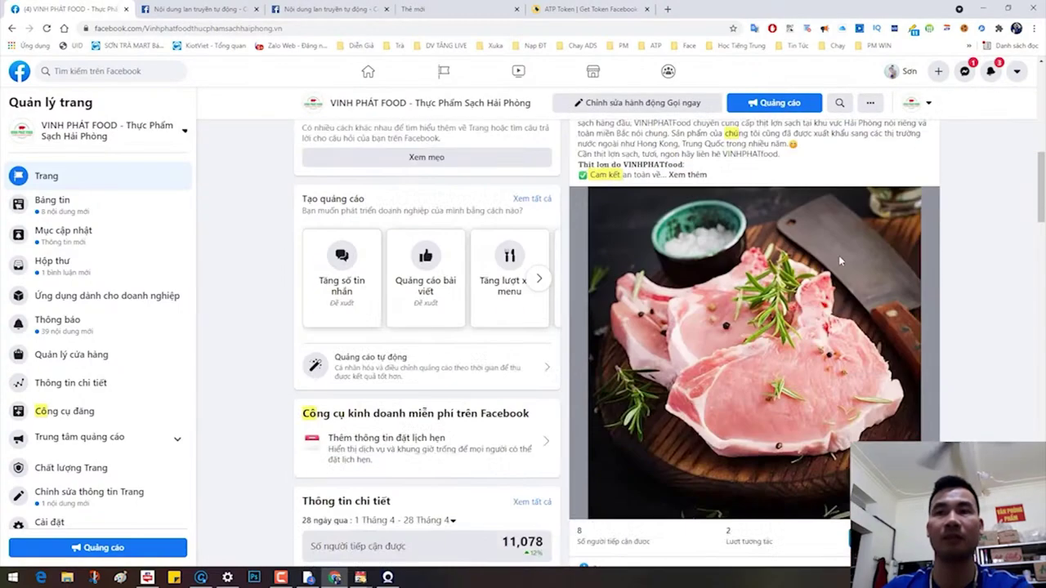
scroll(841, 260, down, 4)
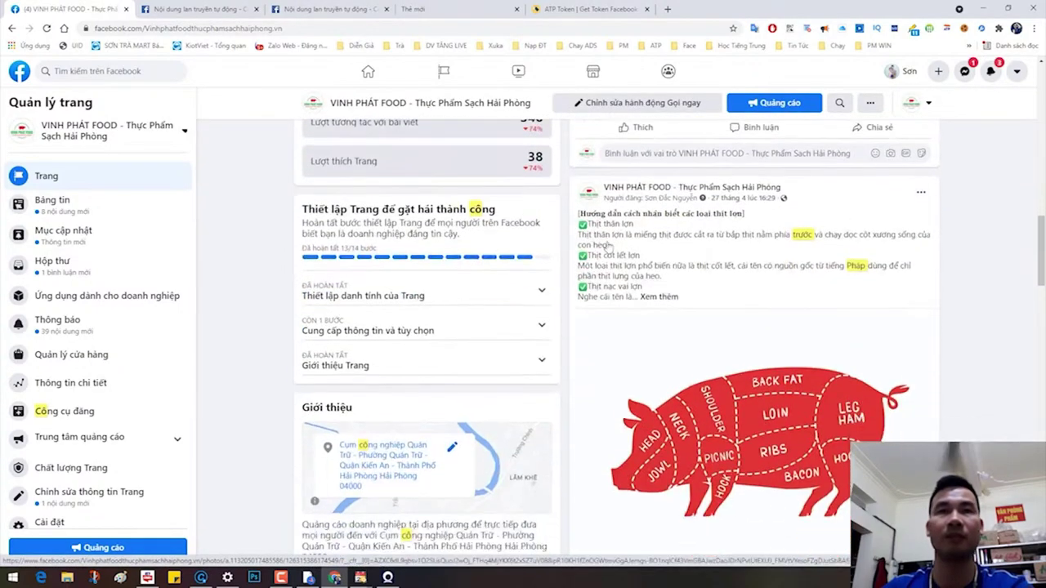
scroll(226, 196, up, 3)
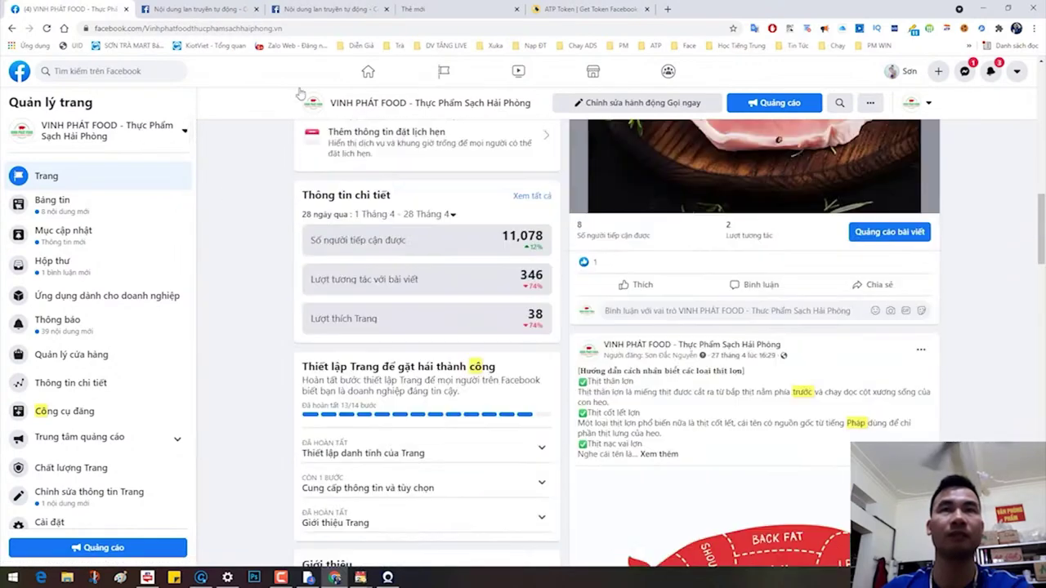
Reload the Discover page and VINH PHÁT FOOD page, then open the Your Pages overview.
click(327, 8)
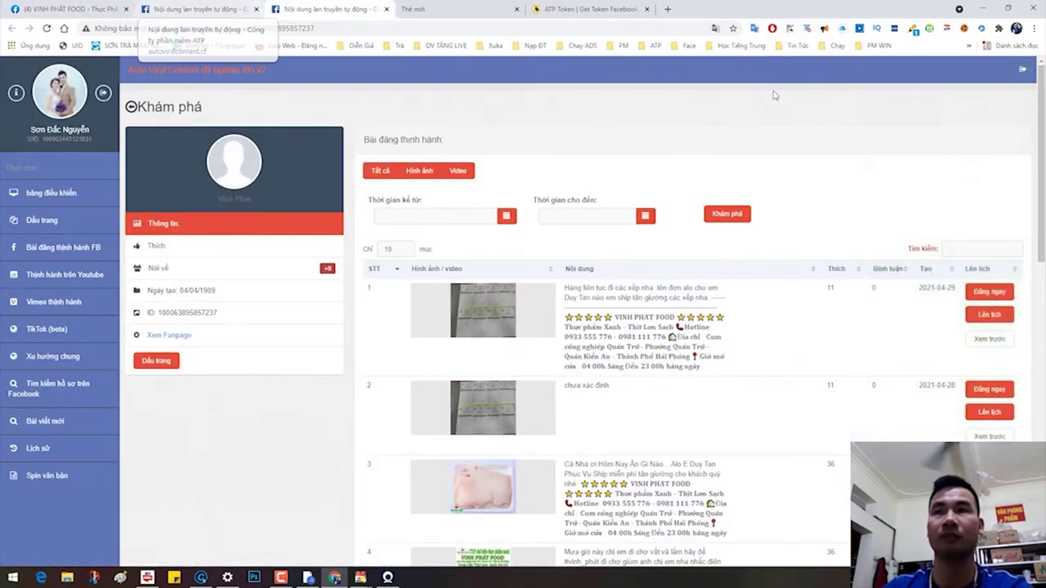
click(47, 28)
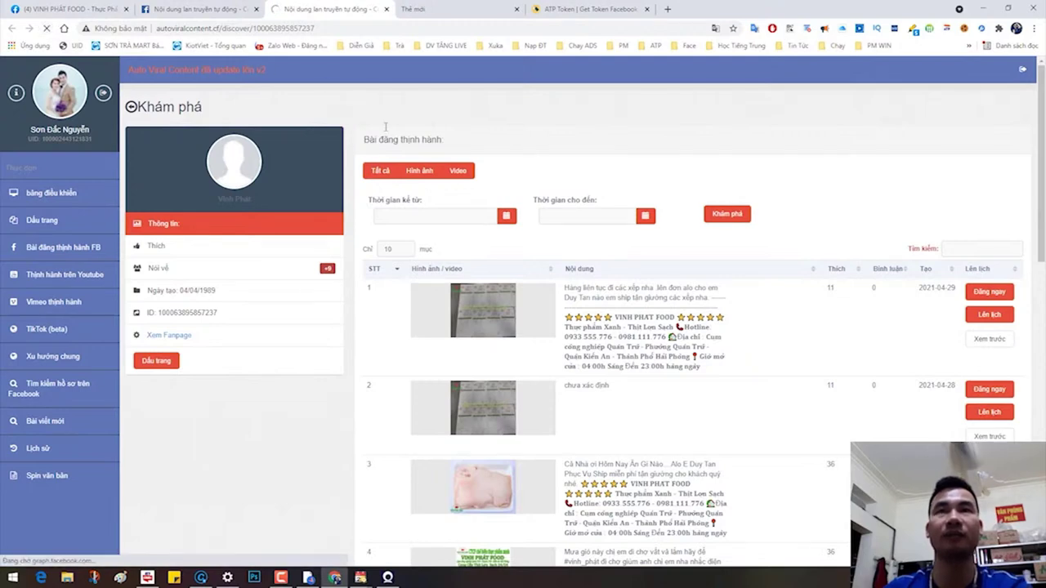
click(57, 9)
click(46, 29)
scroll(854, 196, down, 3)
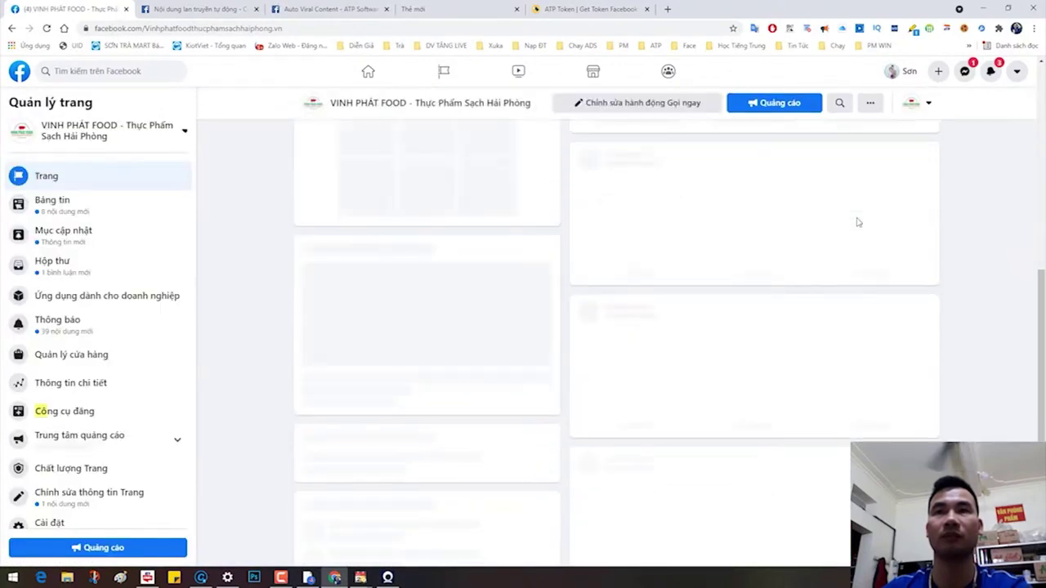
scroll(858, 225, down, 5)
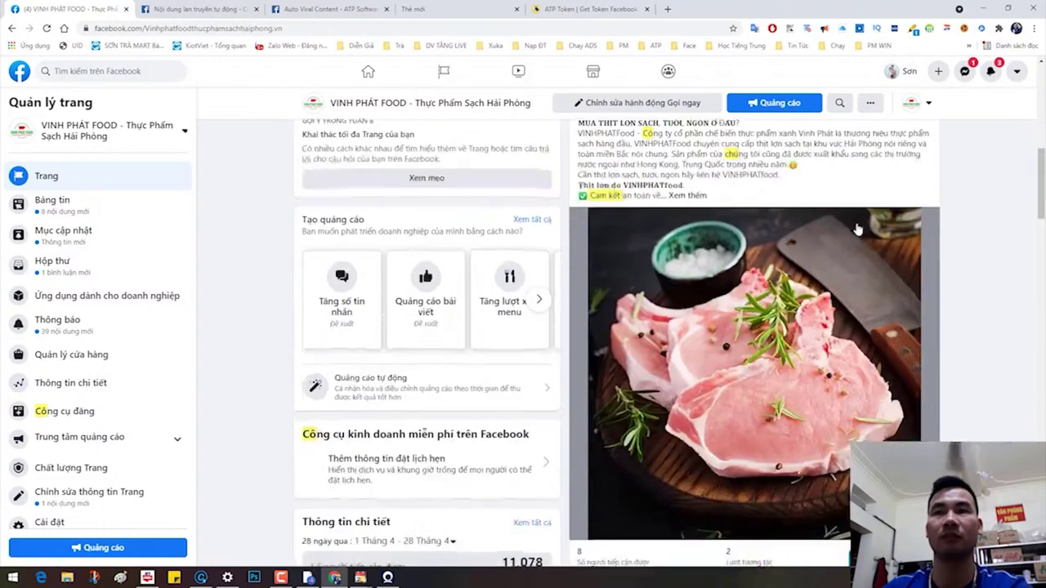
scroll(858, 233, down, 10)
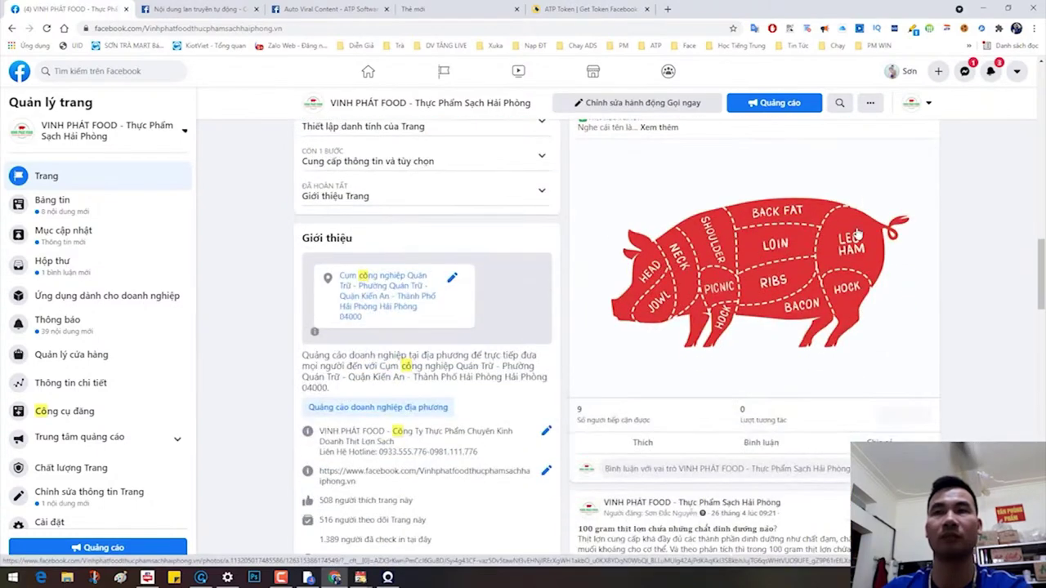
scroll(857, 234, down, 2)
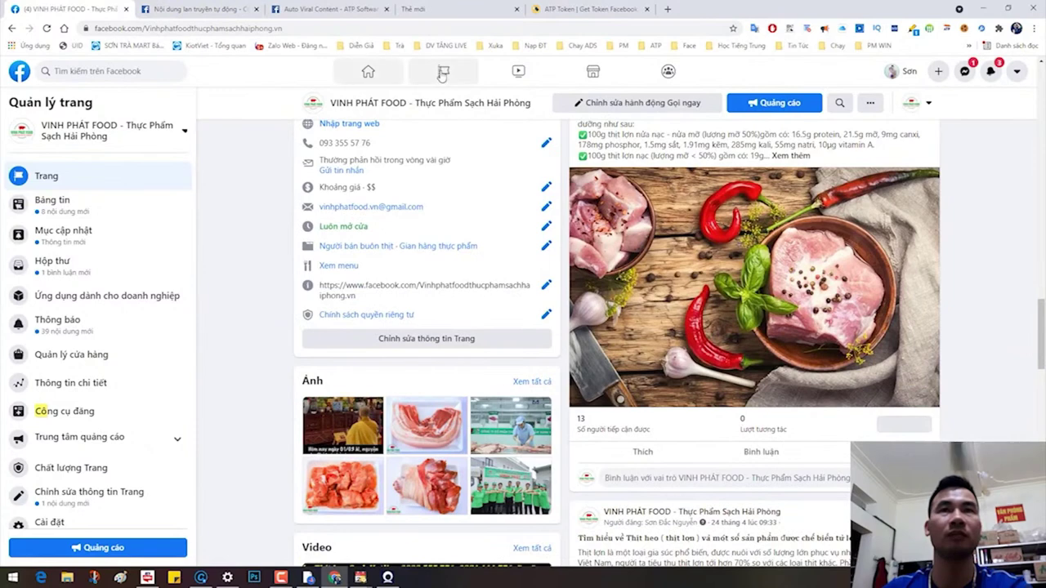
click(442, 75)
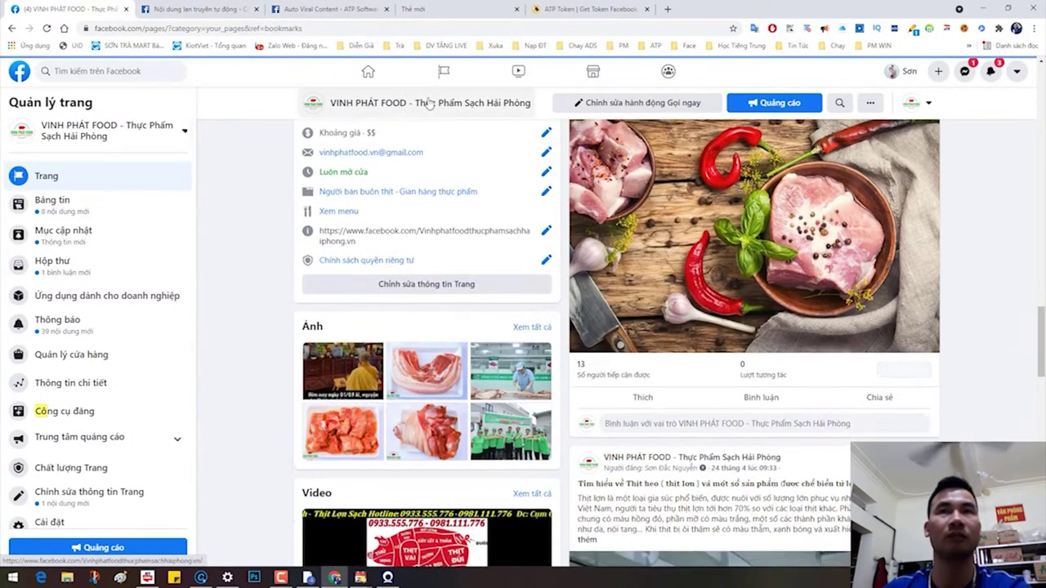
click(444, 71)
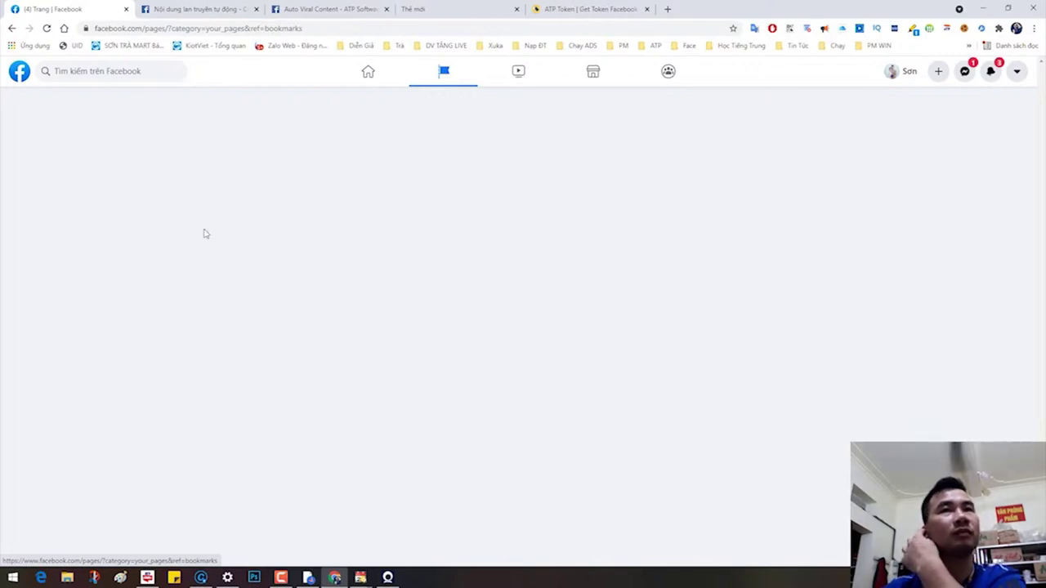
Show all your Pages and open VINH PHÁT - Thịt Lợn Sạch.
click(47, 29)
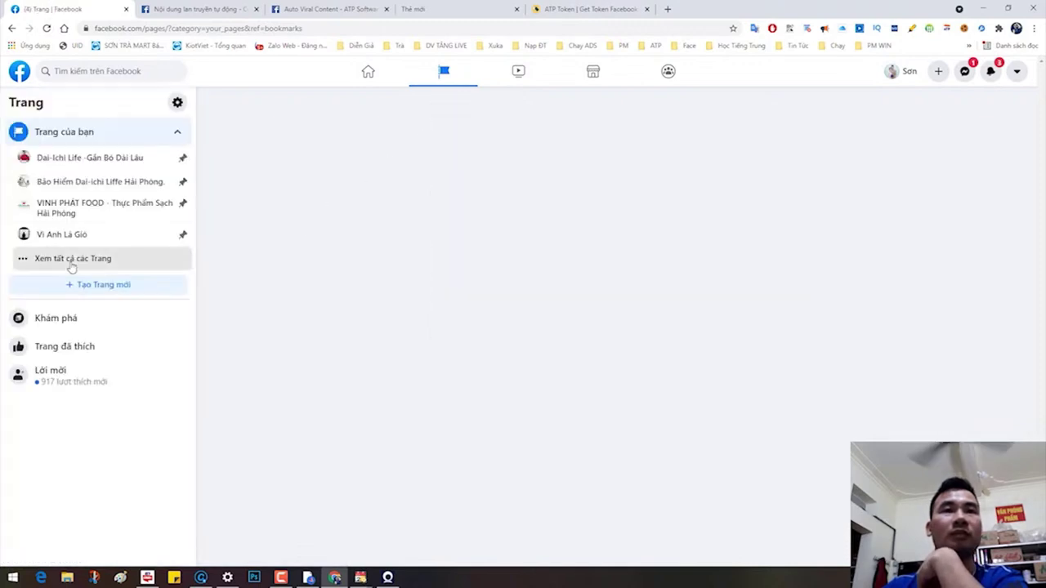
click(73, 258)
scroll(131, 270, down, 4)
scroll(137, 281, down, 10)
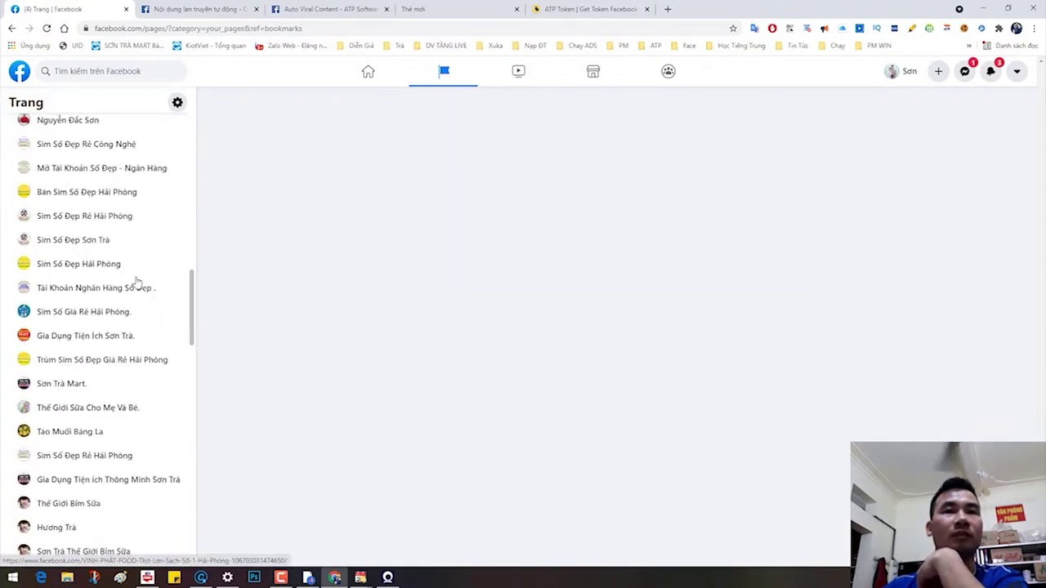
scroll(136, 281, up, 4)
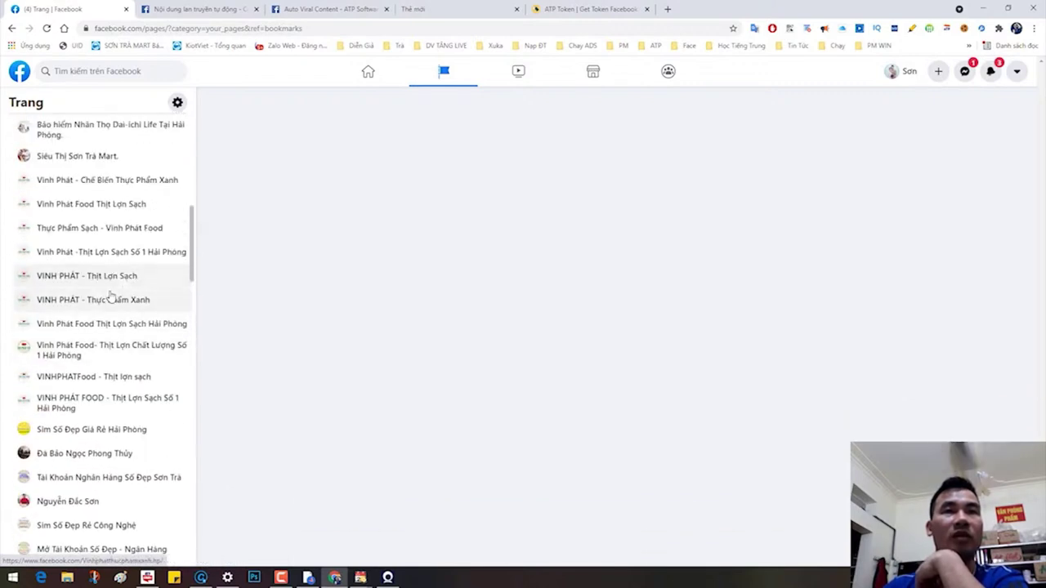
click(99, 279)
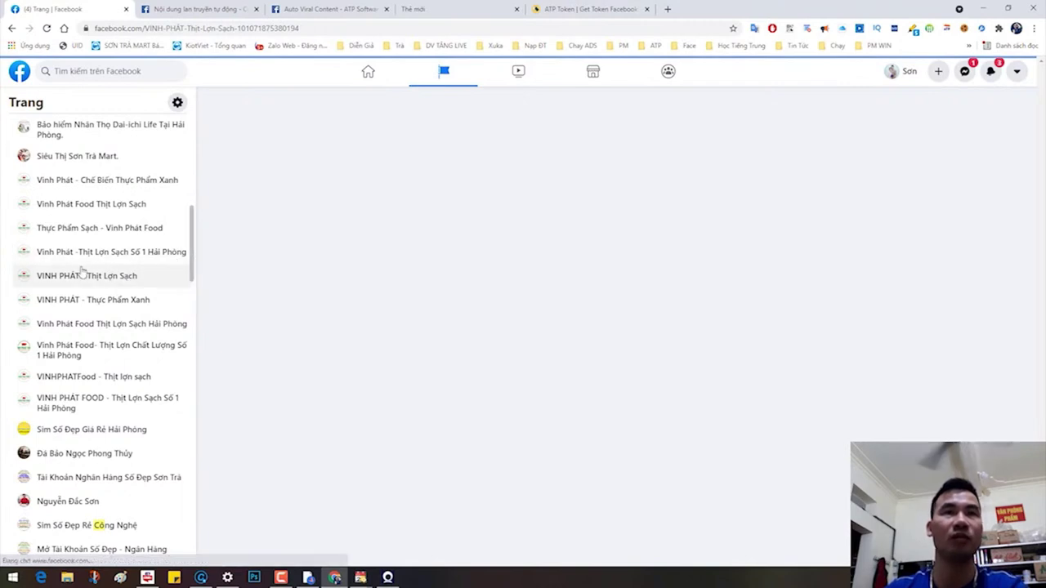
Scroll through the VINH PHÁT - Thịt Lợn Sạch page's pork posts.
scroll(703, 298, down, 4)
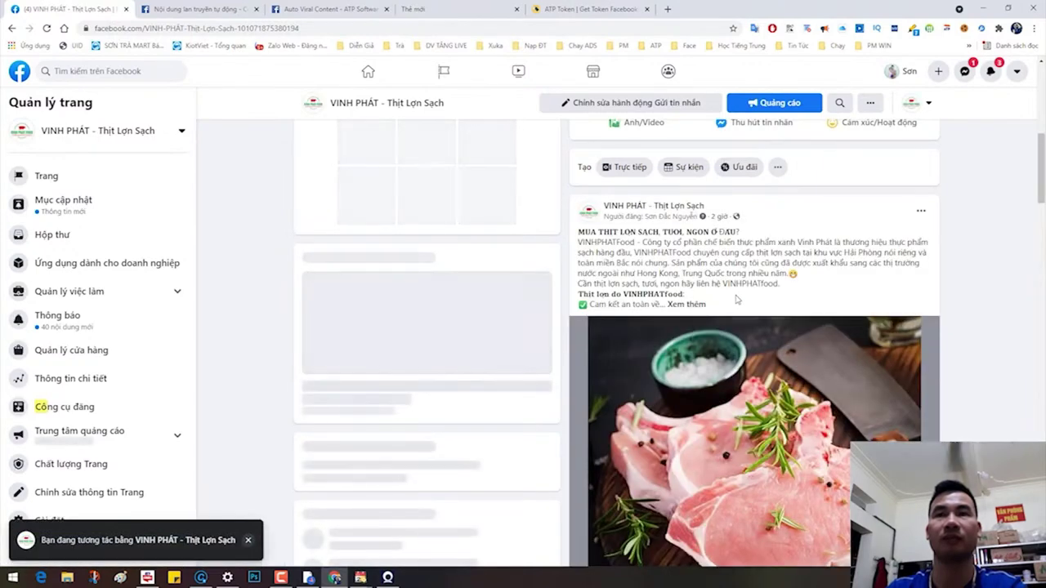
scroll(752, 301, down, 6)
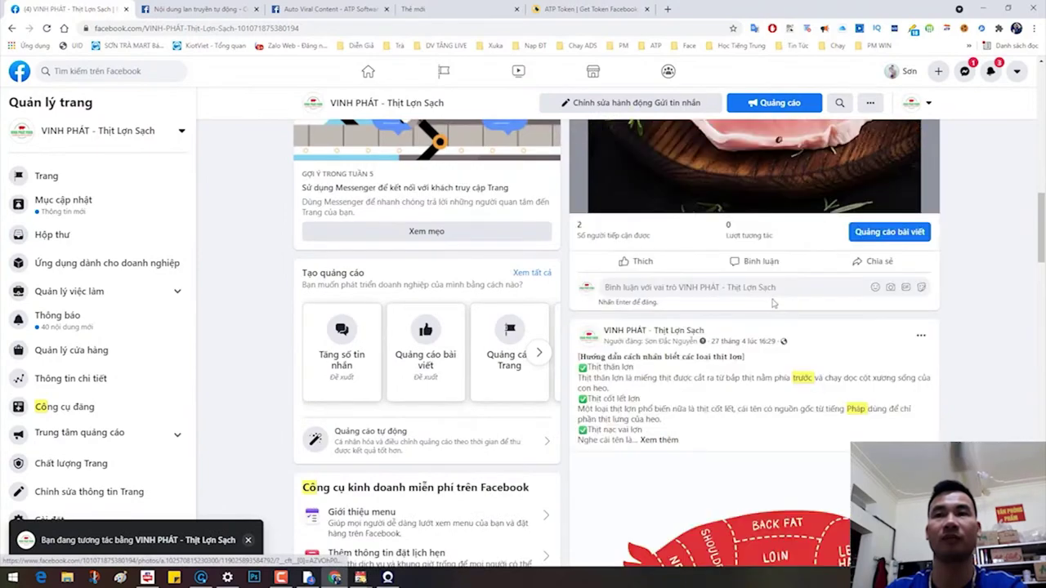
scroll(773, 303, down, 15)
scroll(789, 305, down, 4)
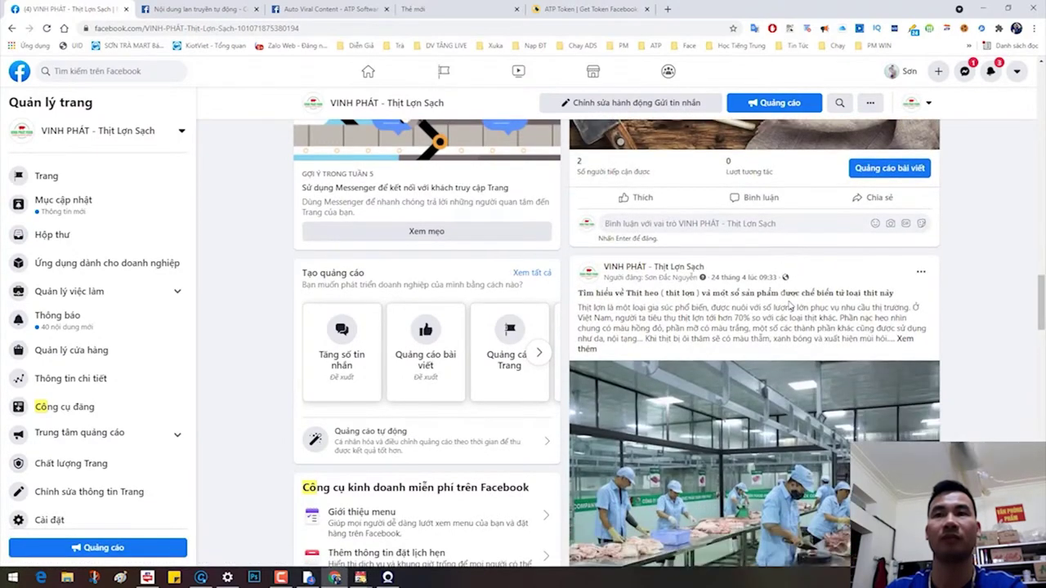
scroll(790, 305, down, 5)
scroll(801, 307, up, 5)
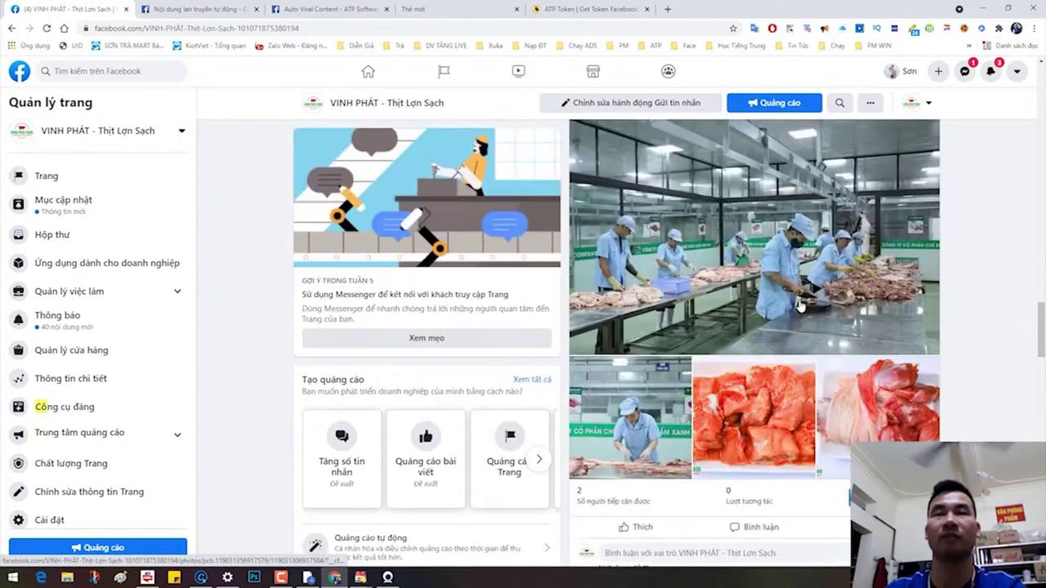
click(323, 7)
Browse the Discover page's trending posts table and start Post Now on the top Vinh Phát post.
click(240, 7)
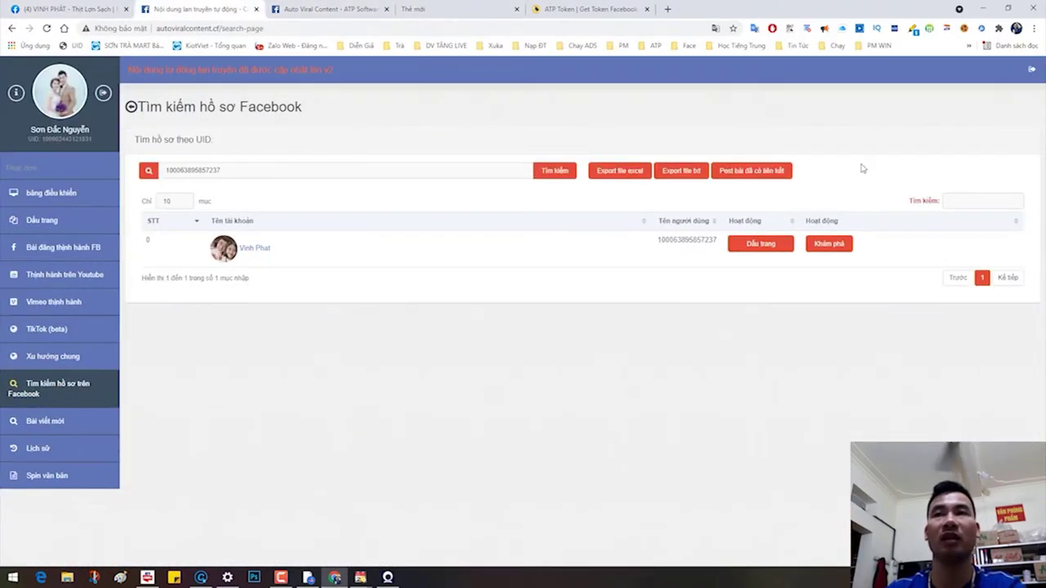
click(323, 8)
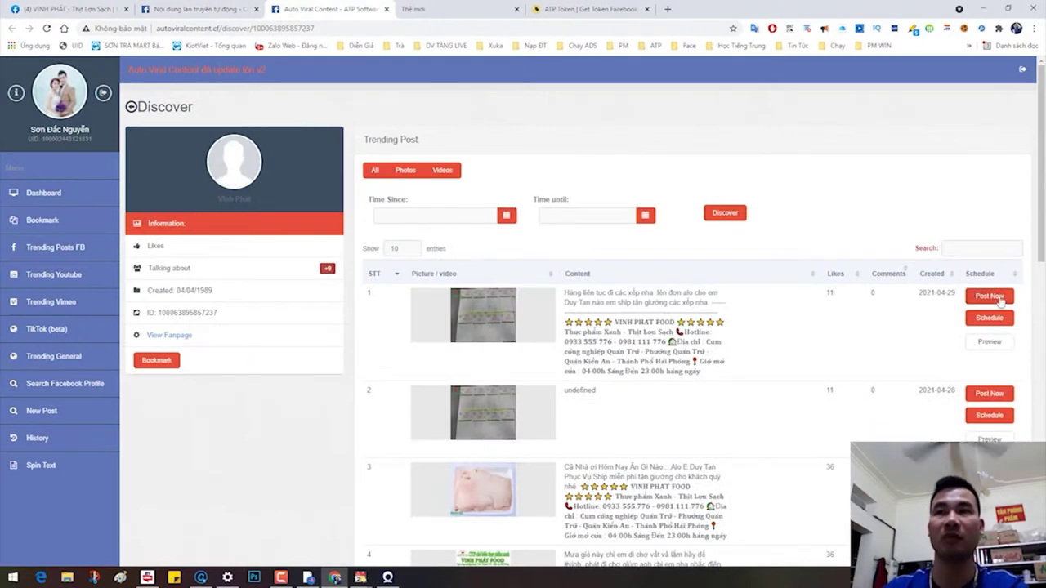
scroll(924, 364, down, 1)
scroll(928, 355, down, 1)
scroll(989, 353, down, 3)
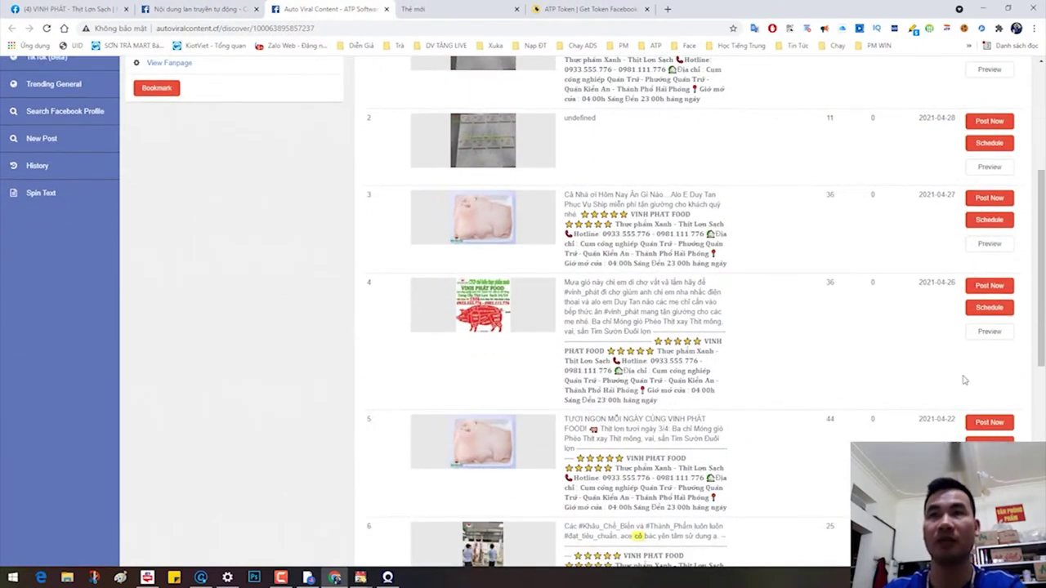
scroll(964, 380, up, 2)
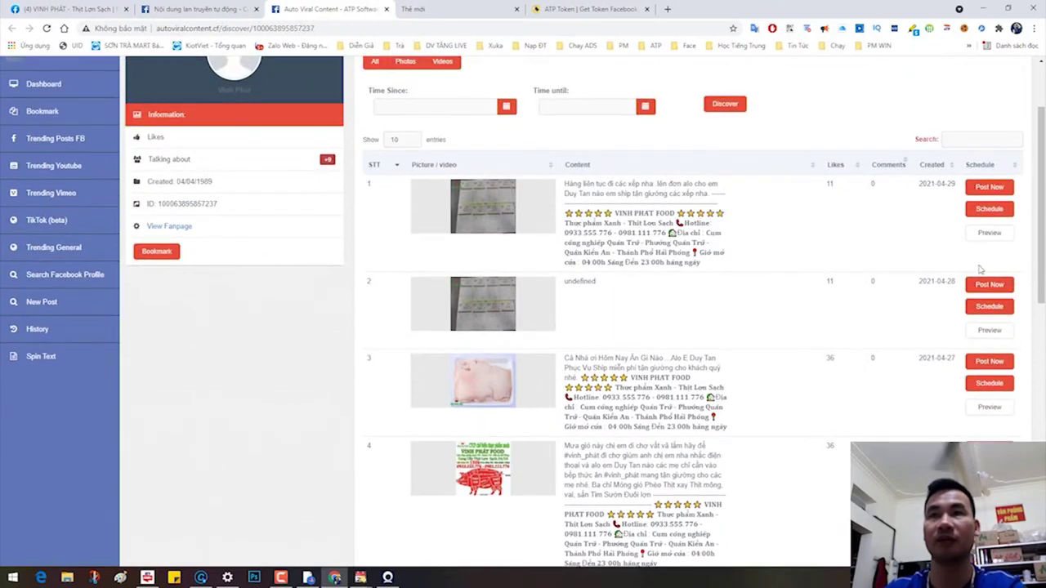
click(996, 190)
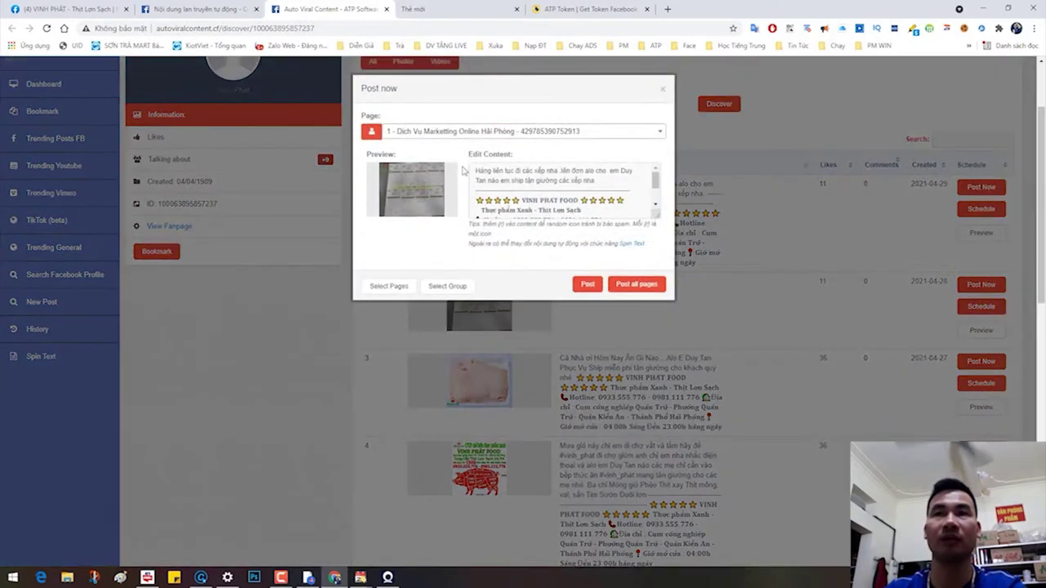
In Select Pages, tick the Vinh Phát - Chế Biến Thực Phẩm Xanh page.
click(382, 289)
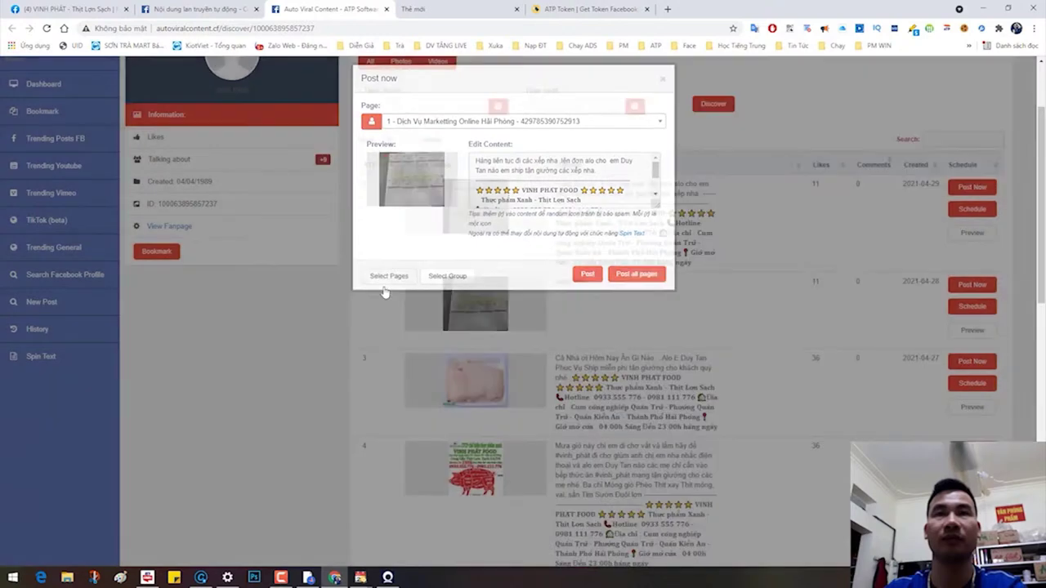
scroll(466, 187, down, 4)
scroll(466, 186, down, 5)
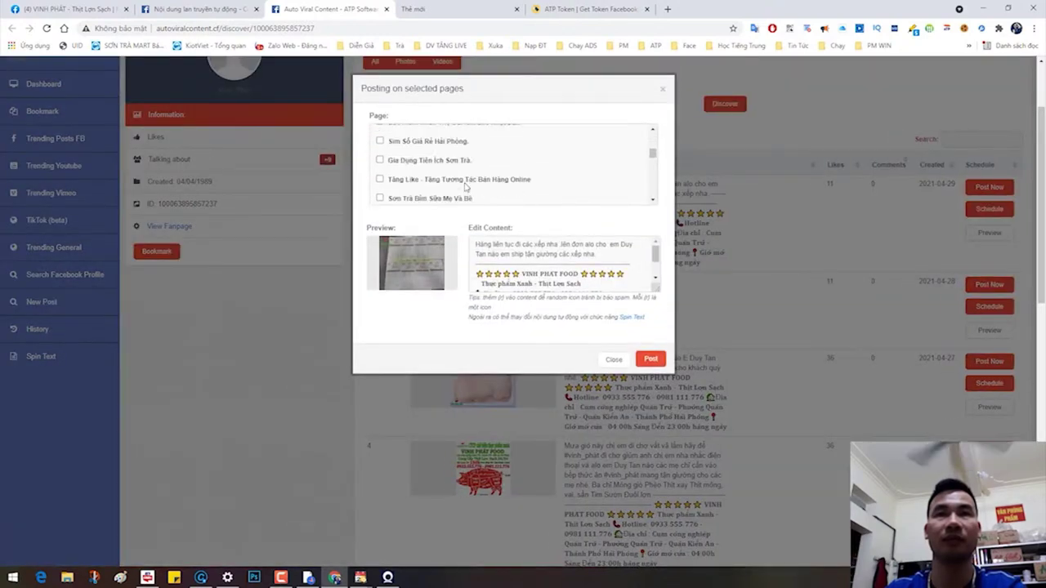
scroll(465, 188, down, 6)
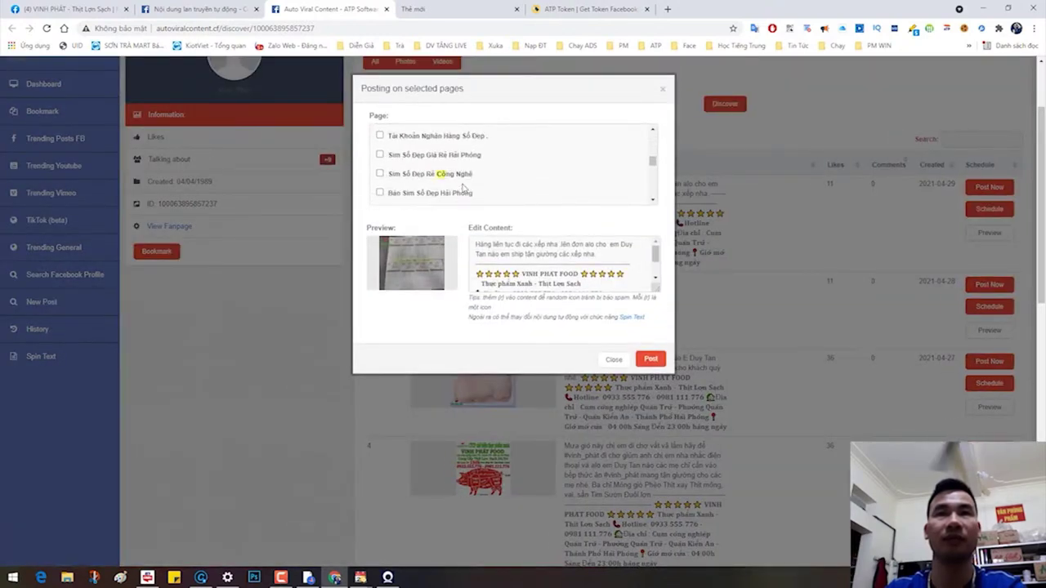
scroll(462, 188, down, 6)
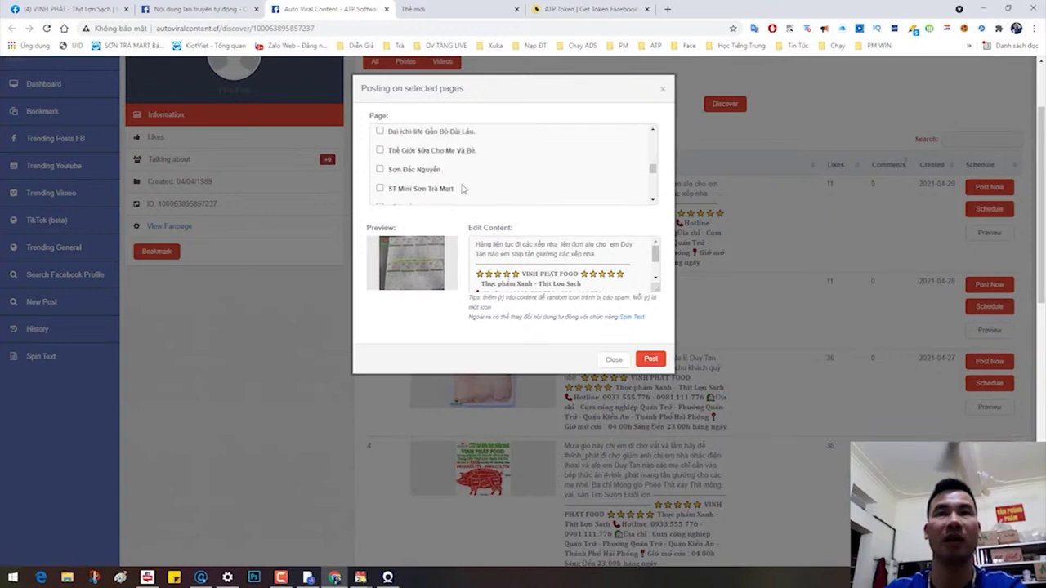
scroll(458, 190, down, 5)
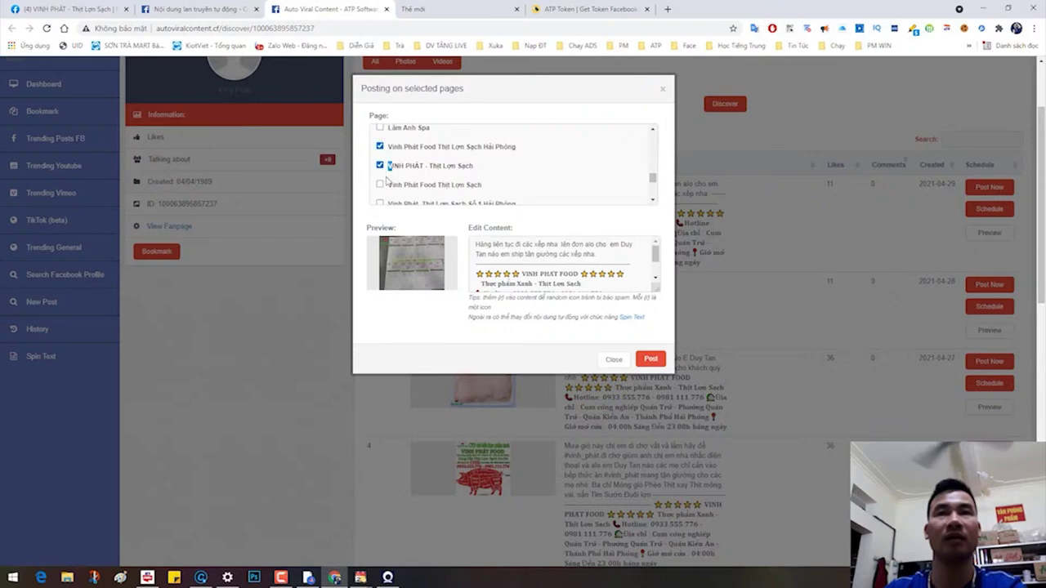
scroll(401, 200, down, 3)
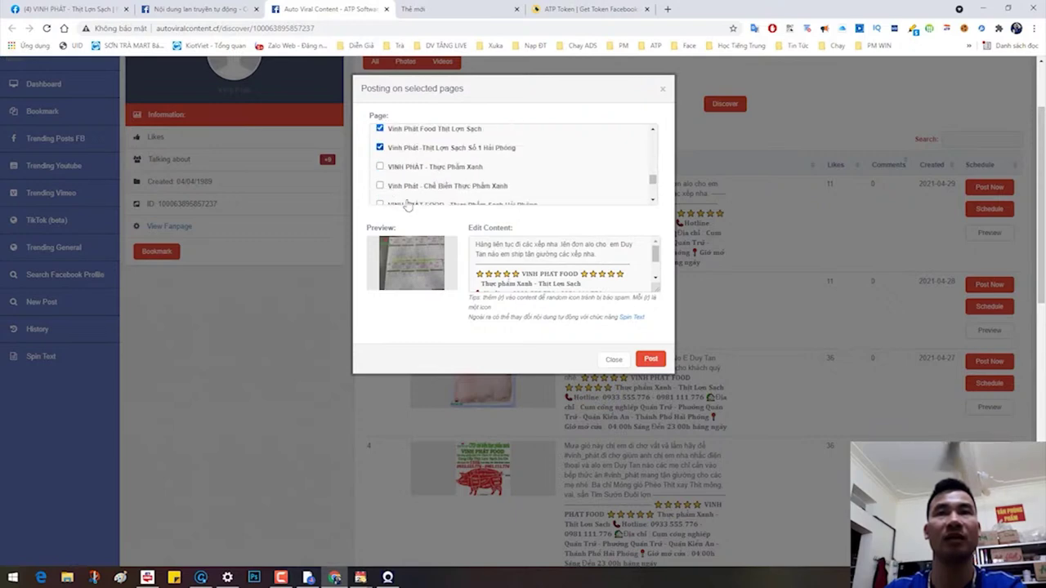
click(411, 186)
Publish the trending post to the checked Vinh Phát pages.
scroll(415, 175, down, 3)
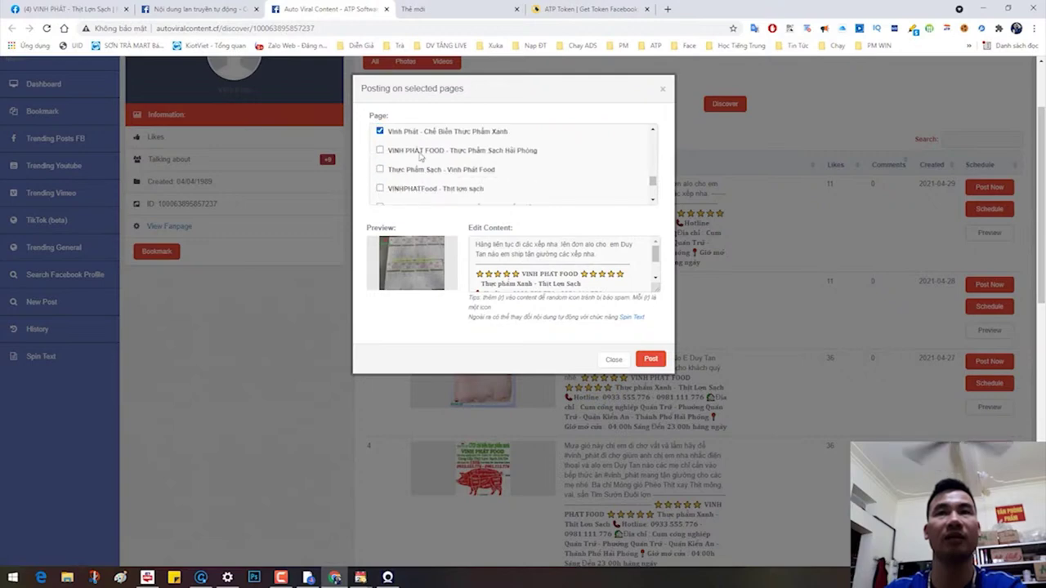
scroll(420, 187, down, 3)
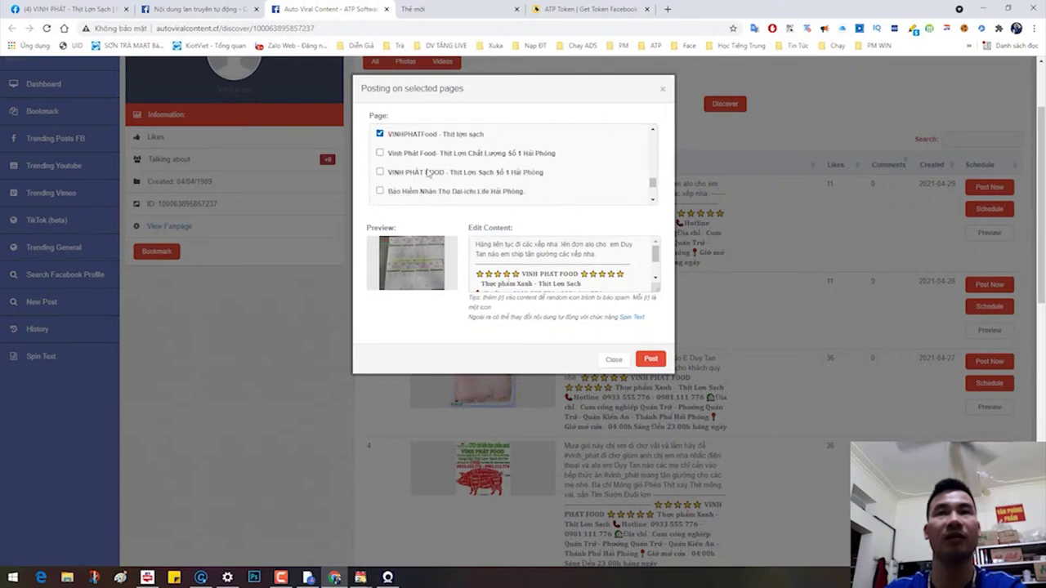
scroll(453, 171, down, 2)
scroll(506, 183, up, 2)
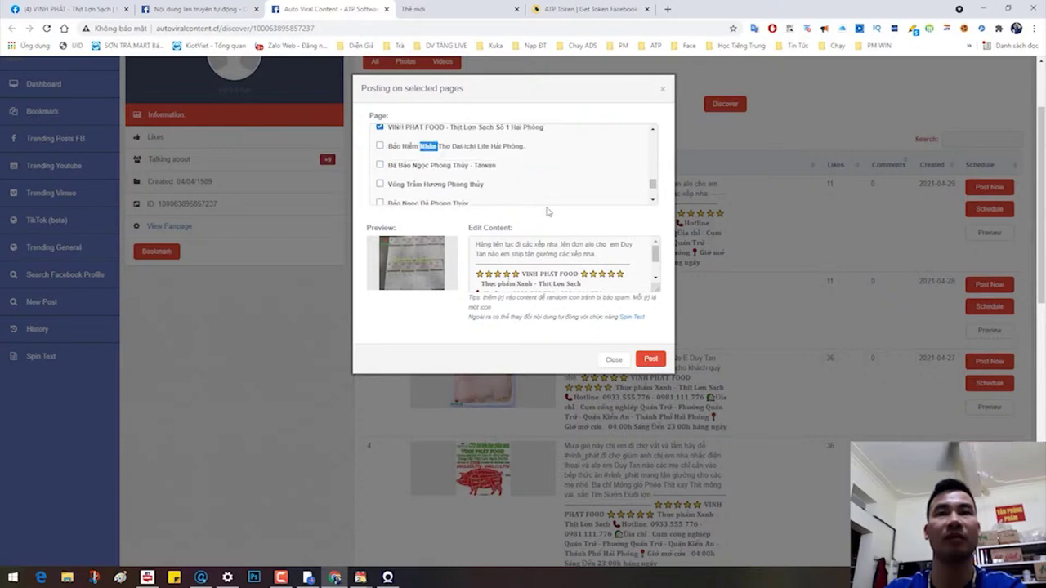
click(607, 253)
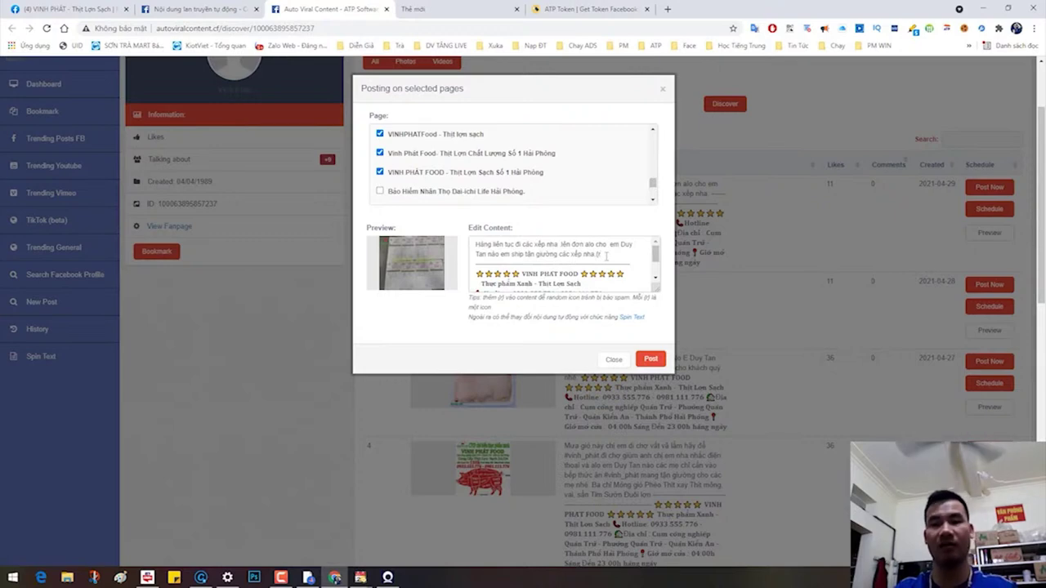
click(658, 360)
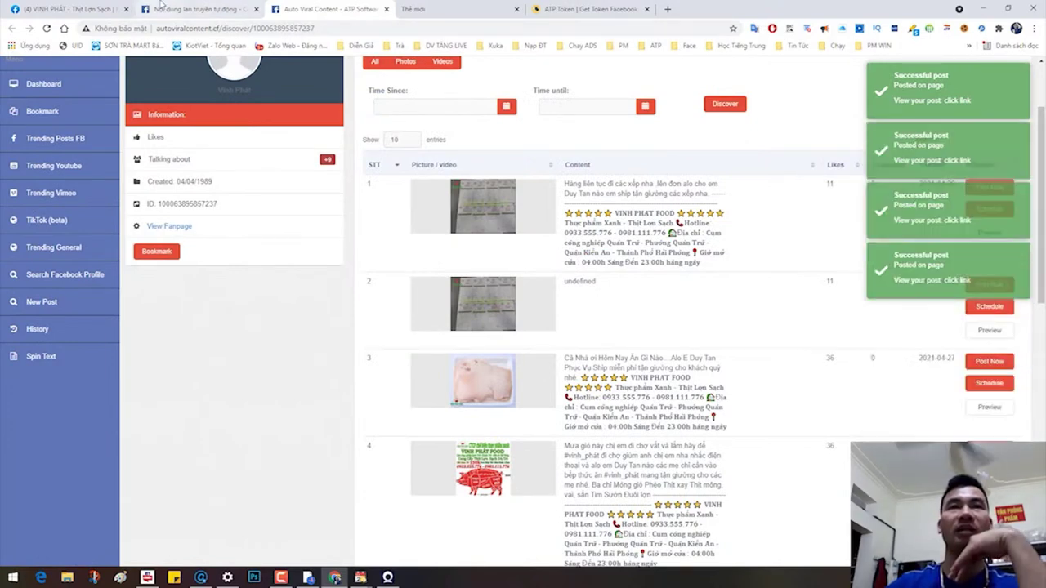
Reload the VINH PHÁT - Thịt Lợn Sạch page and look for the new post.
click(69, 9)
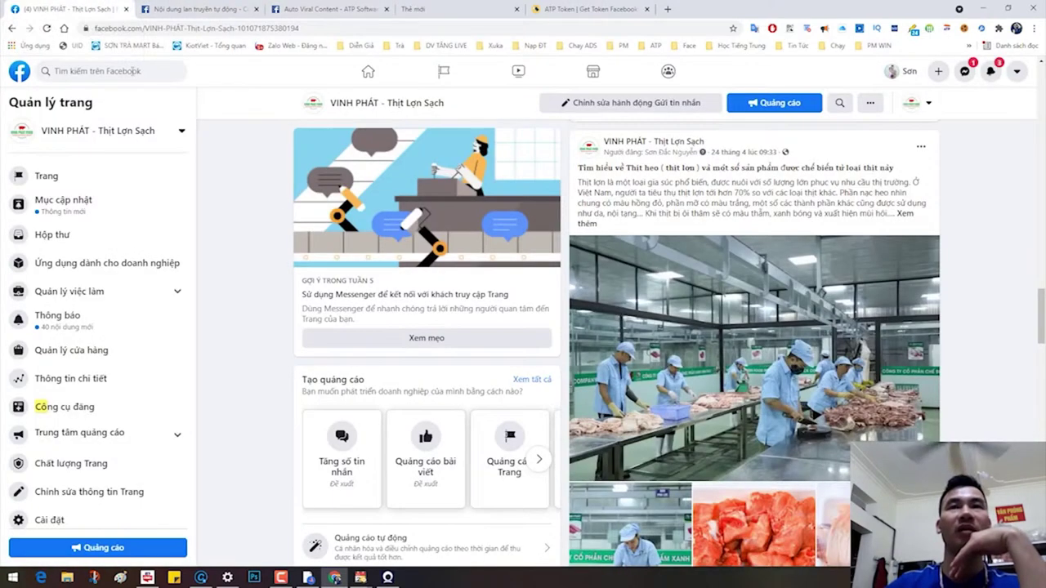
click(47, 29)
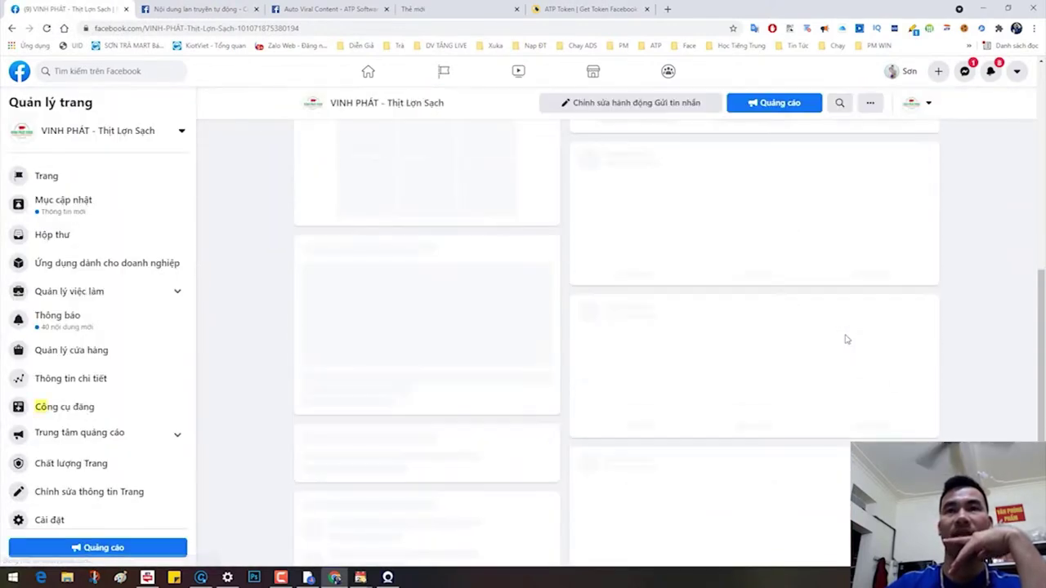
scroll(846, 339, down, 10)
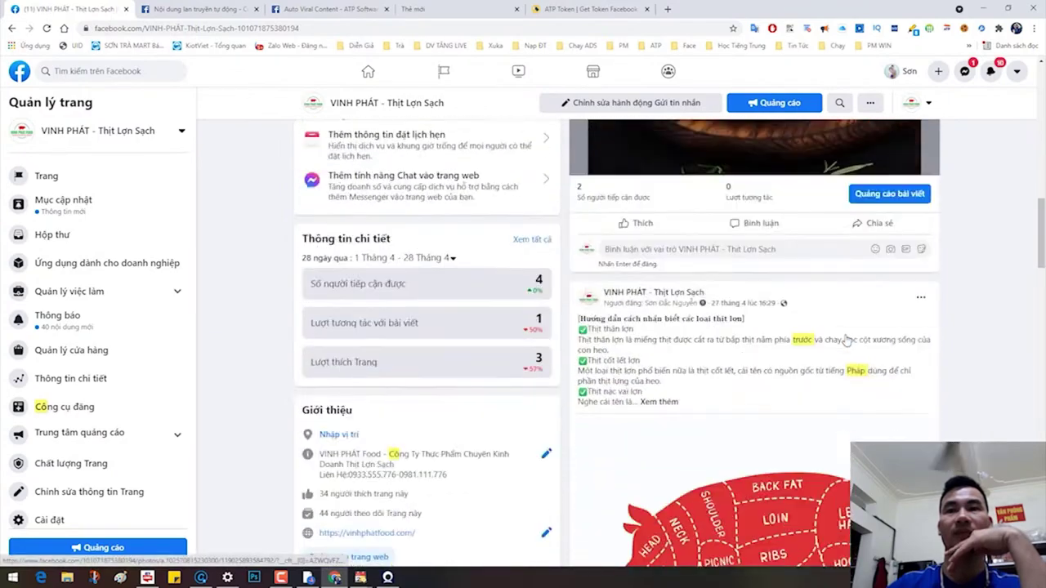
scroll(846, 339, down, 10)
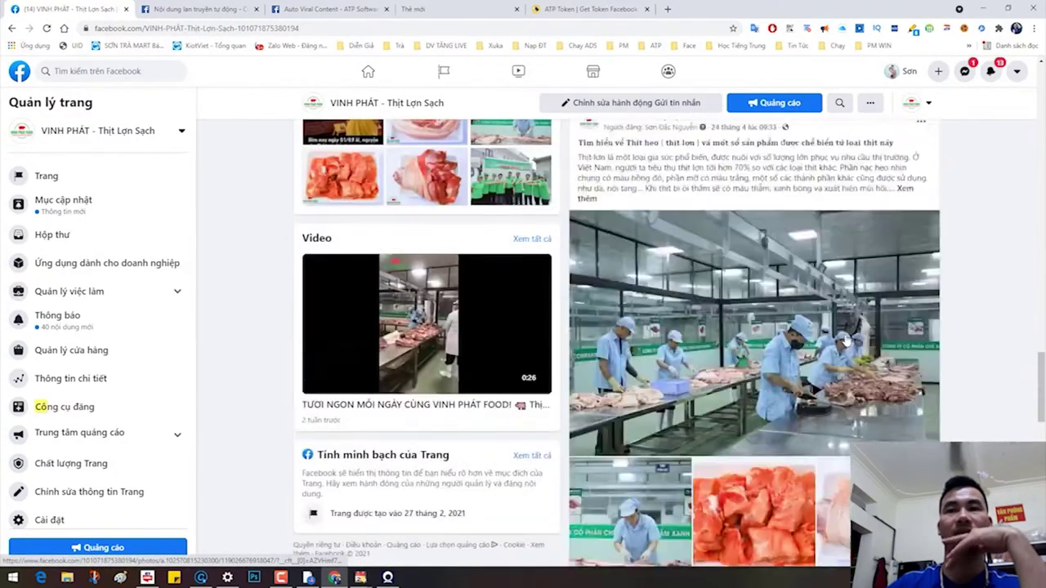
scroll(846, 339, down, 5)
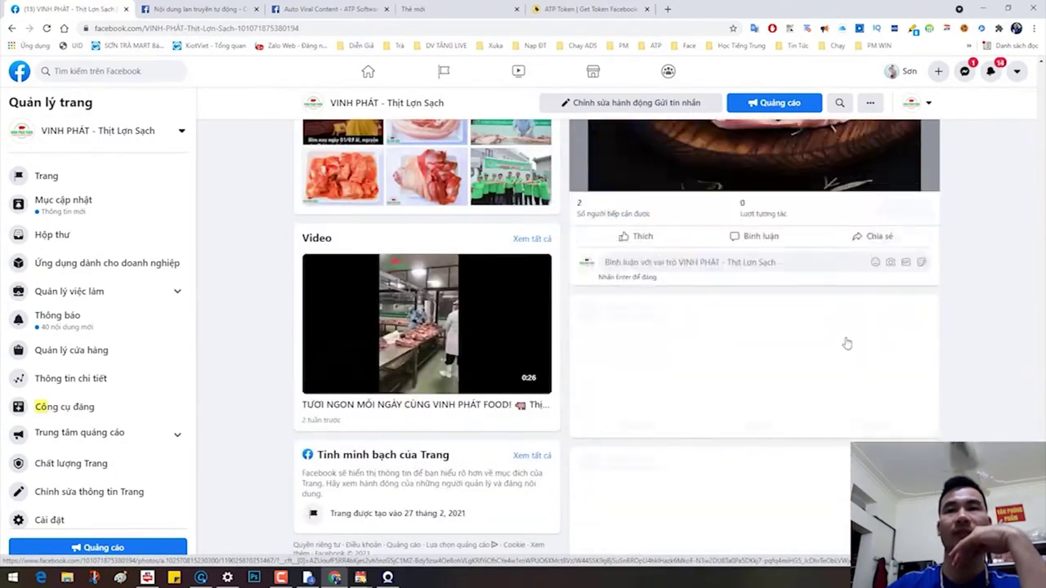
scroll(869, 268, up, 2)
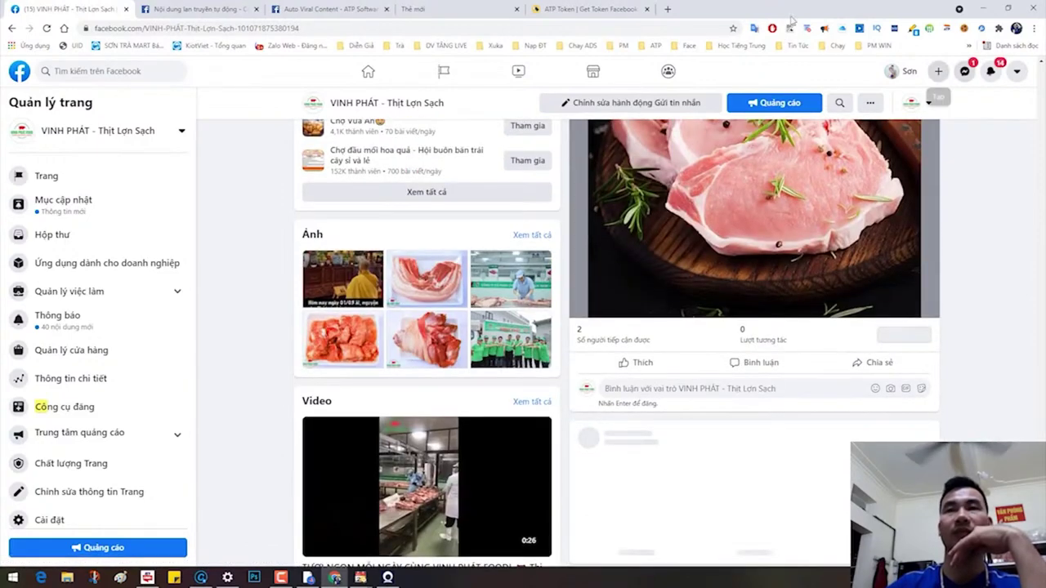
click(301, 8)
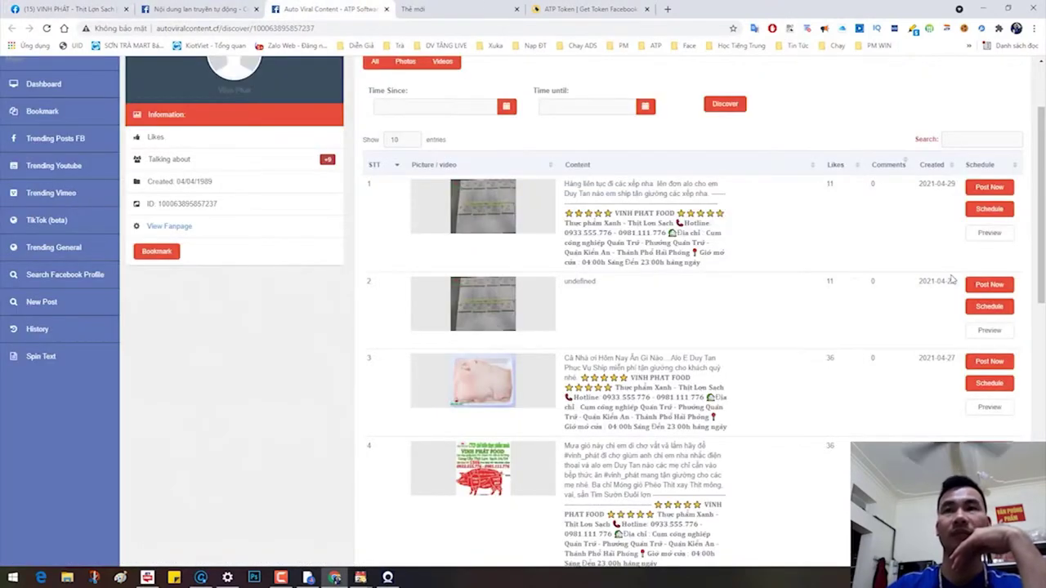
Reload the page's timeline and expand the new video post's caption with 'Xem thêm'.
click(66, 8)
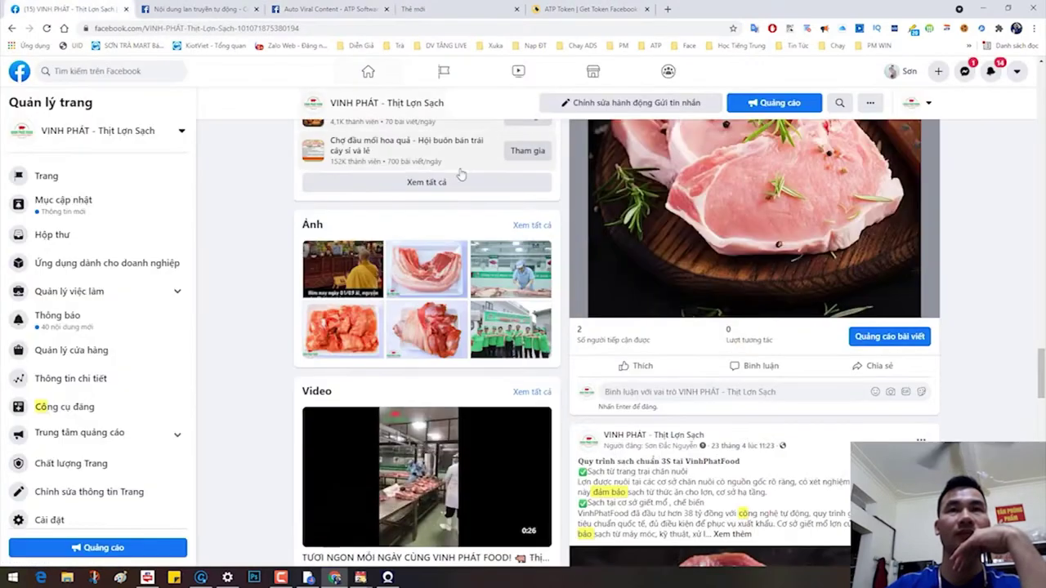
scroll(460, 172, up, 3)
click(50, 176)
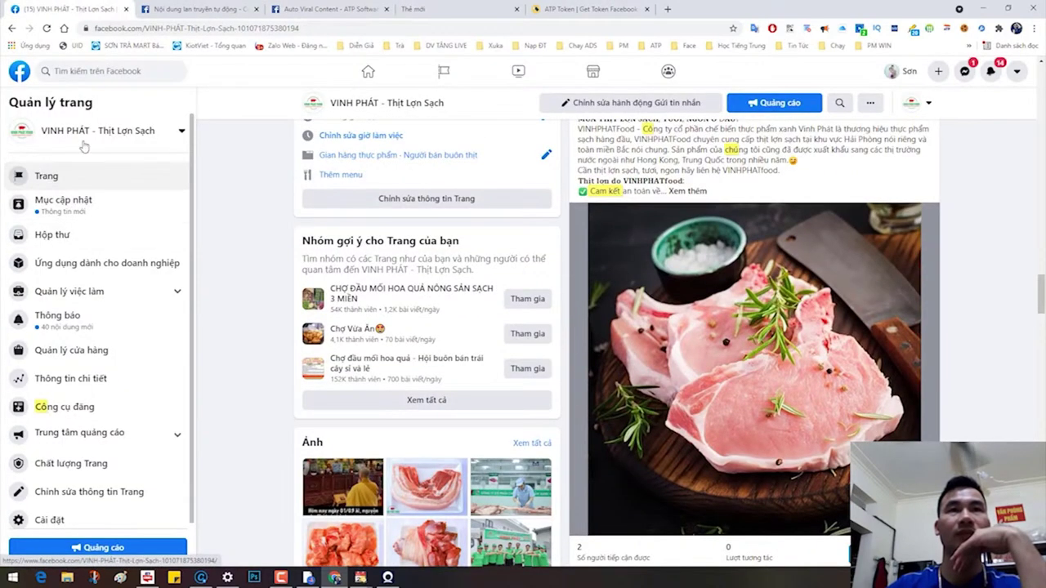
click(47, 28)
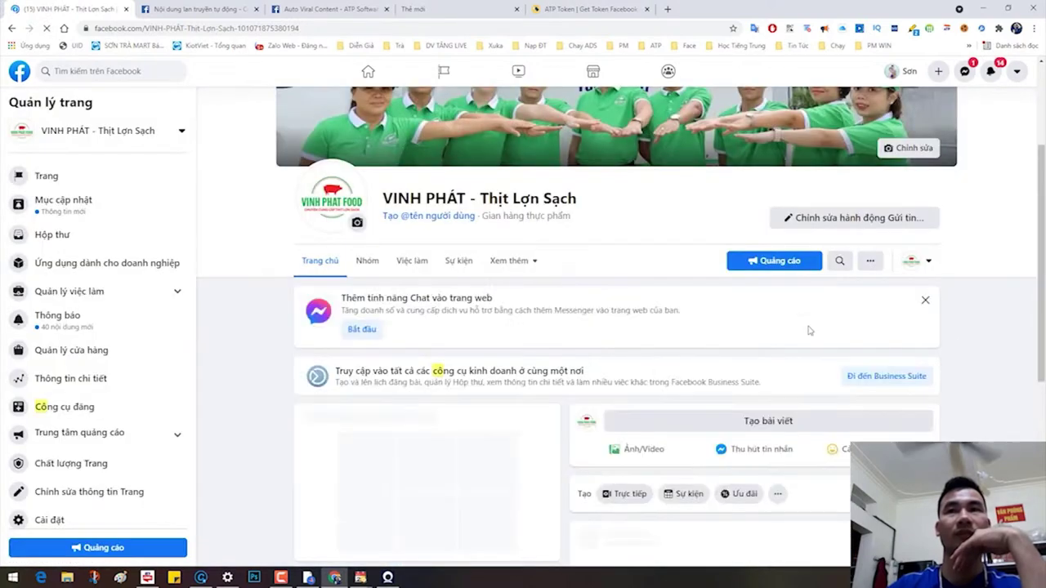
scroll(809, 330, down, 2)
scroll(809, 330, down, 2)
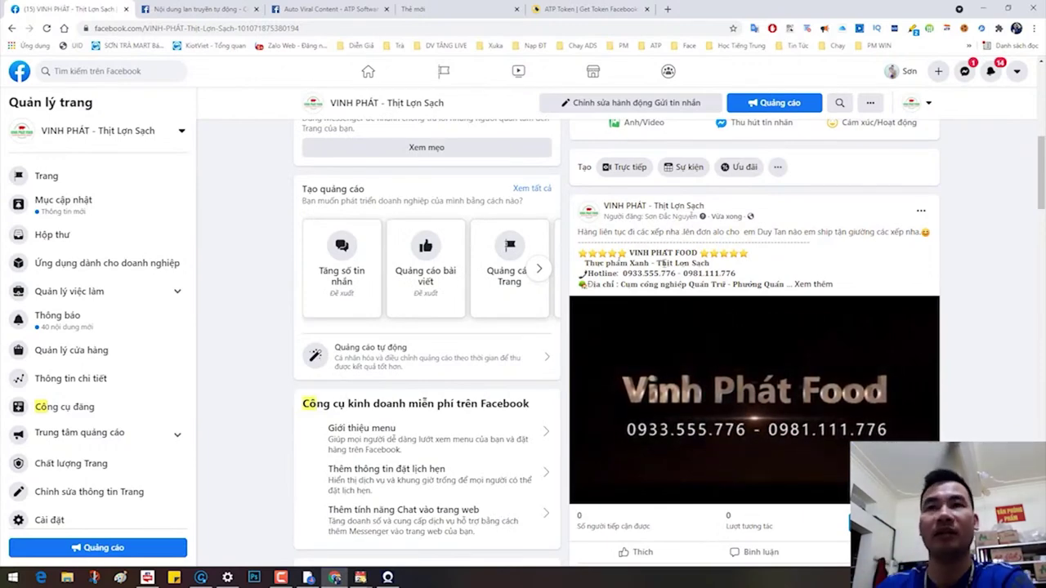
scroll(666, 268, down, 5)
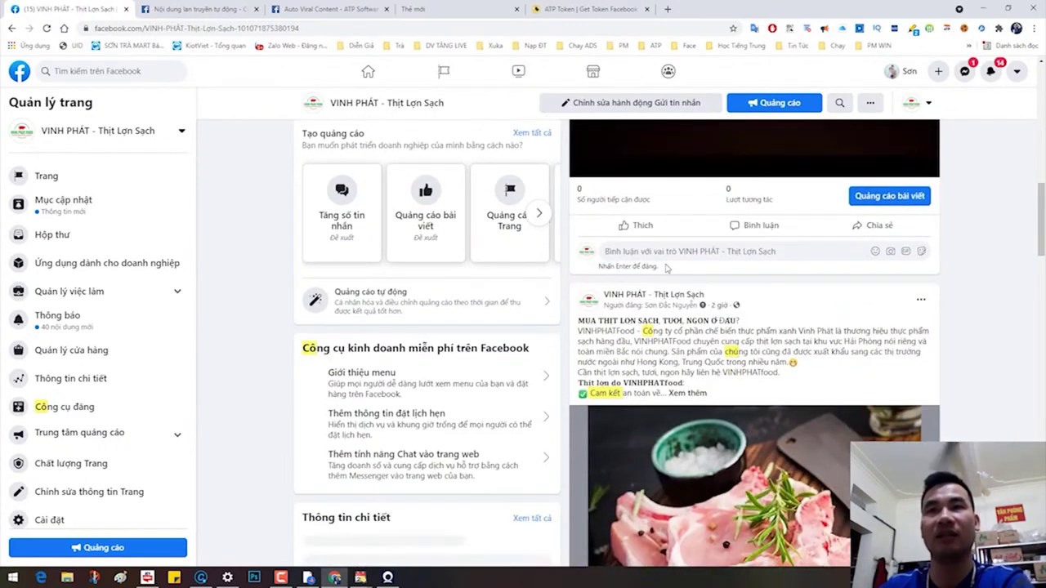
scroll(667, 268, up, 3)
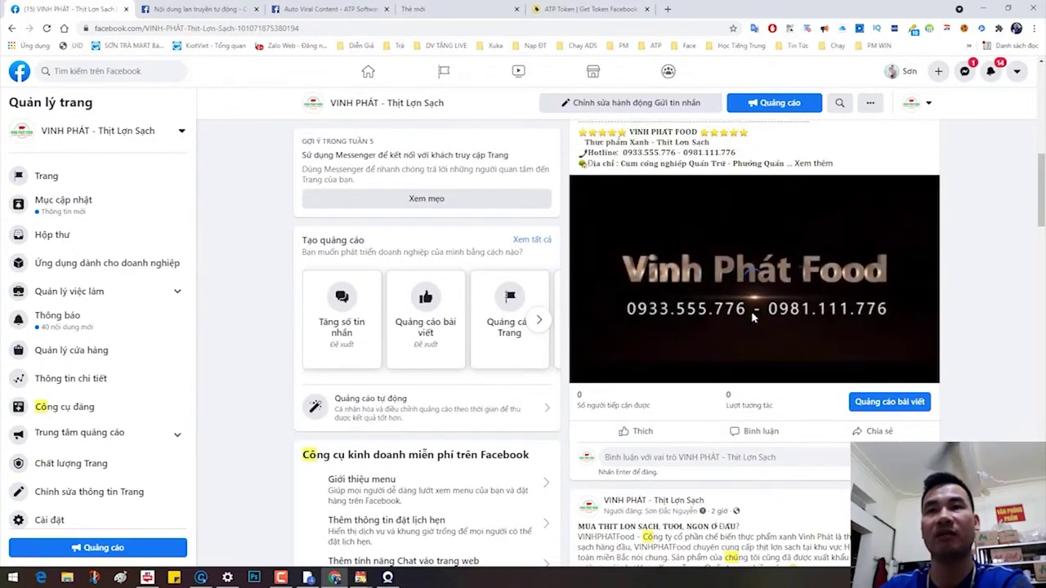
click(814, 283)
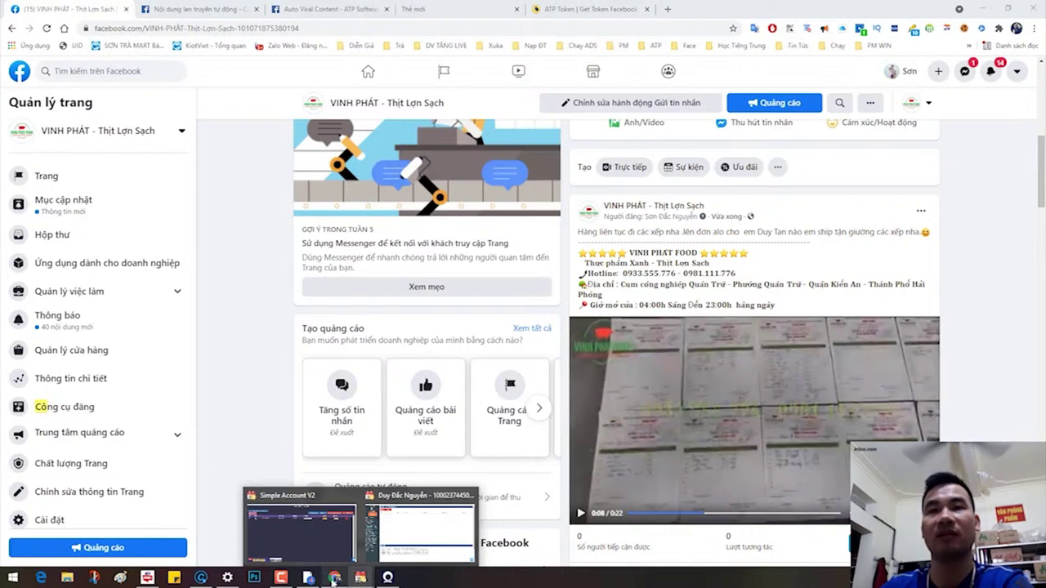
click(281, 577)
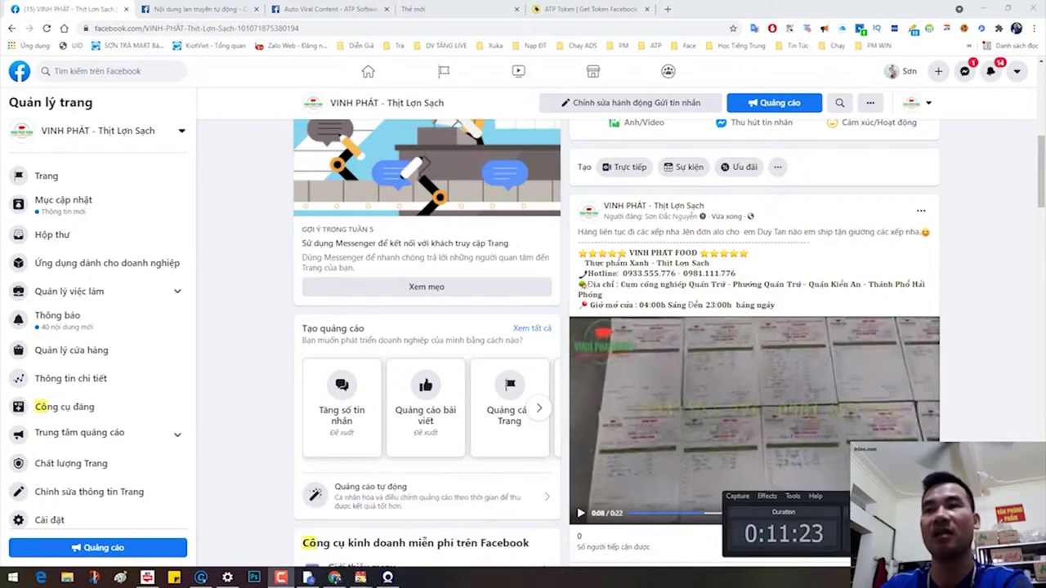
Hide the recorder, Iriun Webcam and file browser windows to reveal the desktop.
click(737, 286)
scroll(738, 286, down, 2)
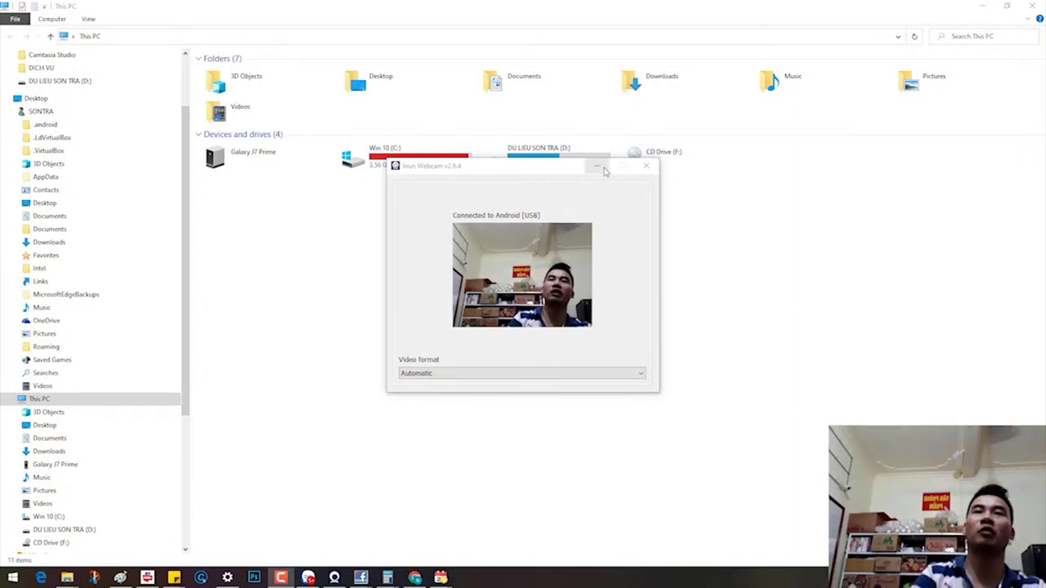
click(596, 168)
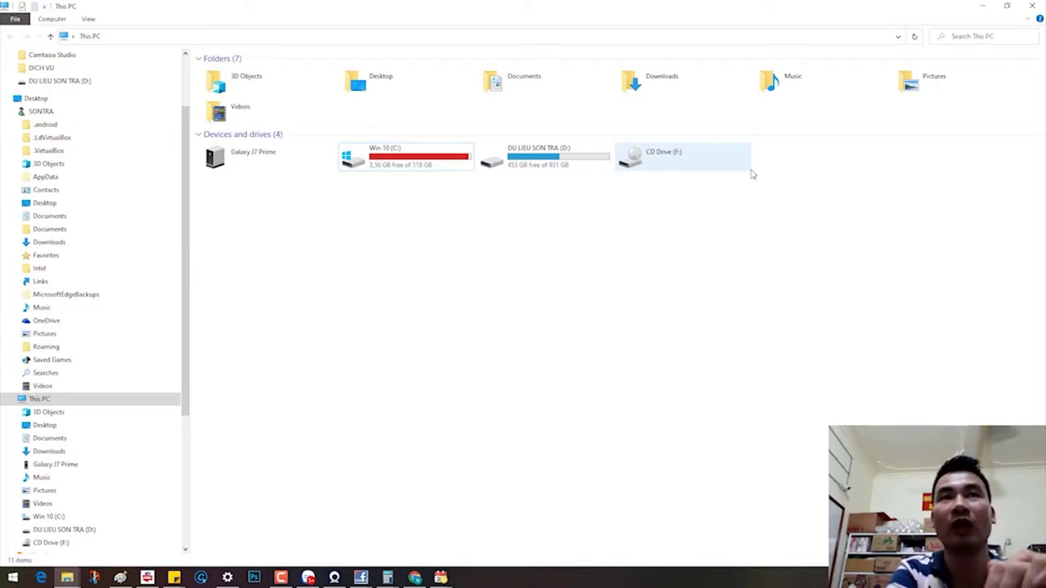
click(982, 5)
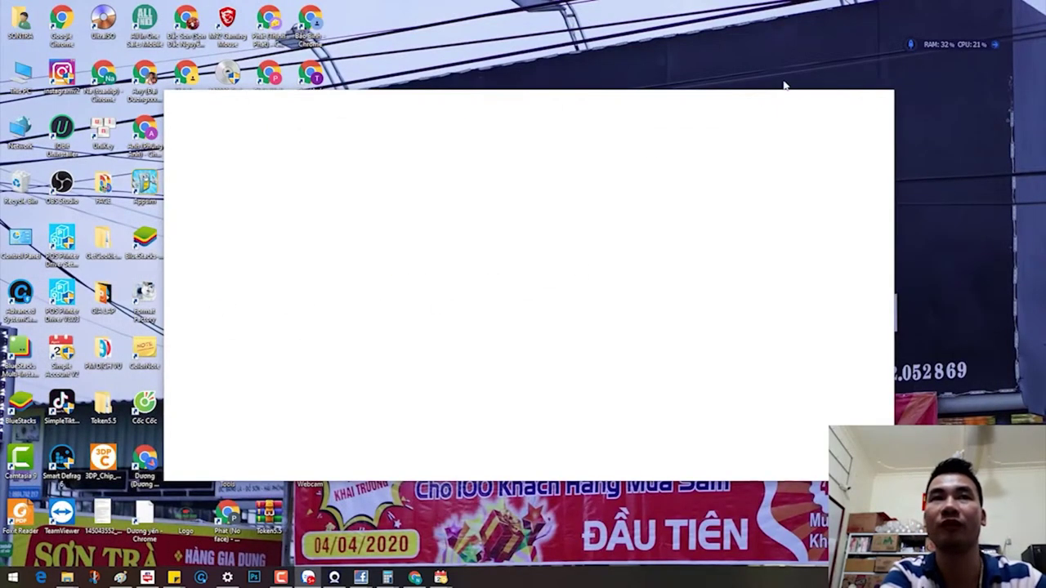
Empty the Recycle Bin, confirming with Yes, and bring Chrome to the front.
mouse_move(441, 578)
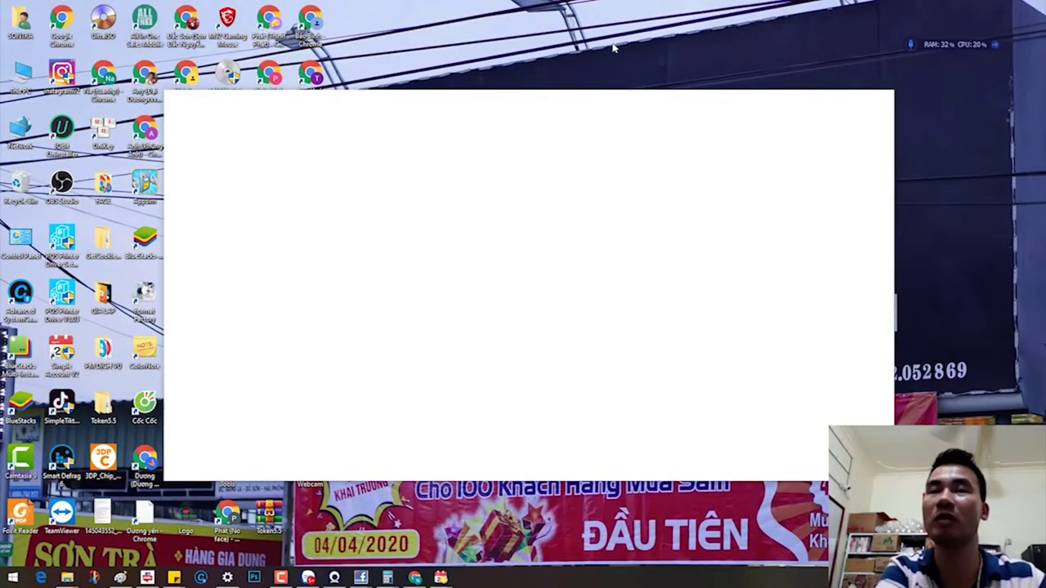
right_click(35, 190)
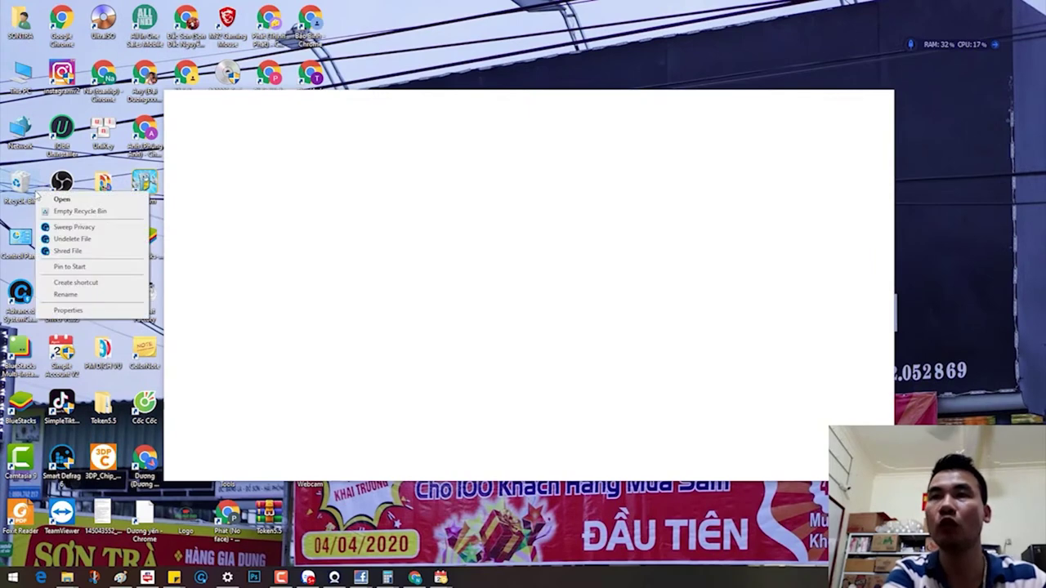
click(73, 210)
click(564, 296)
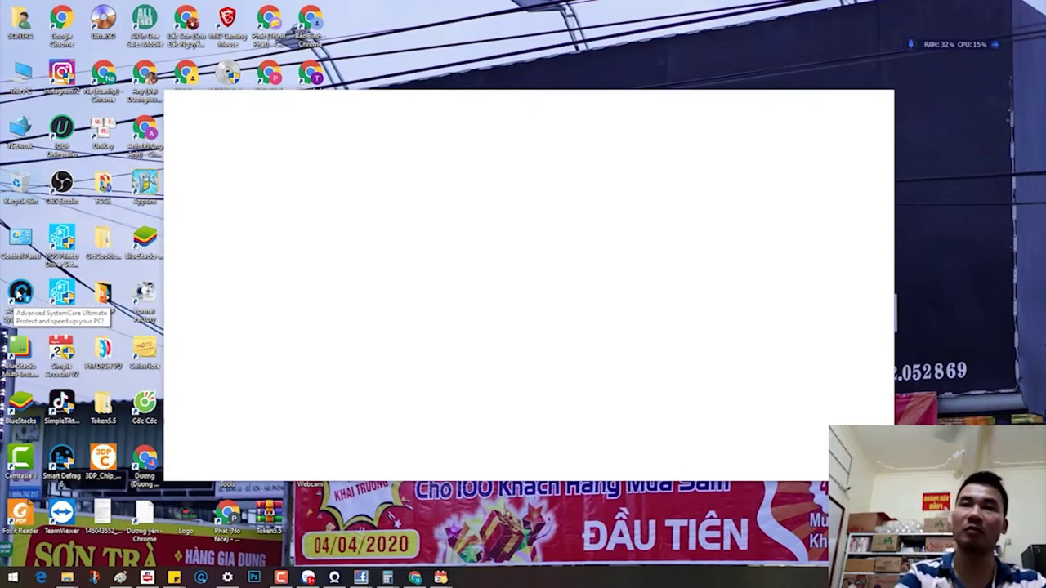
click(27, 291)
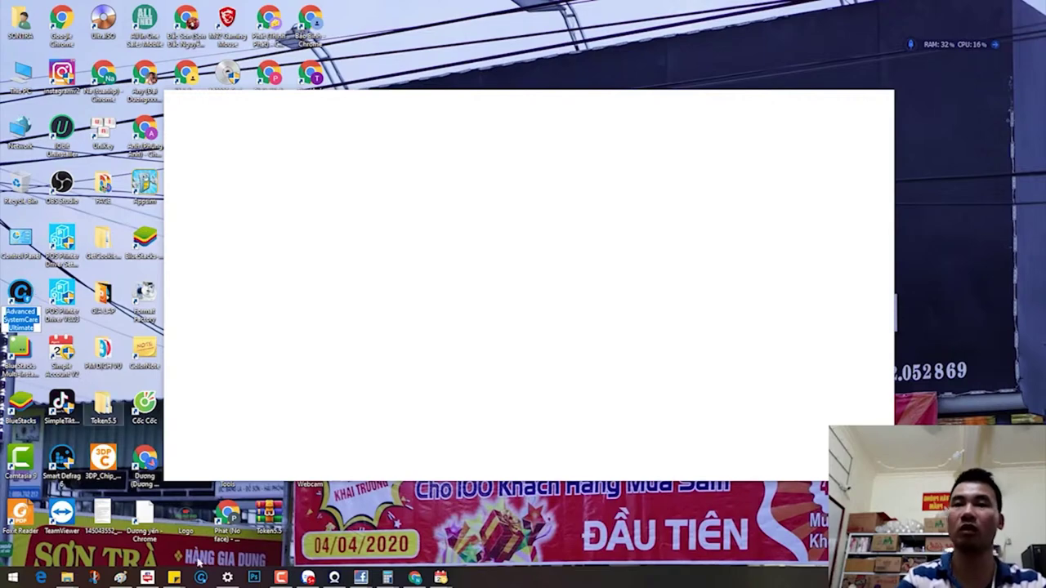
click(415, 578)
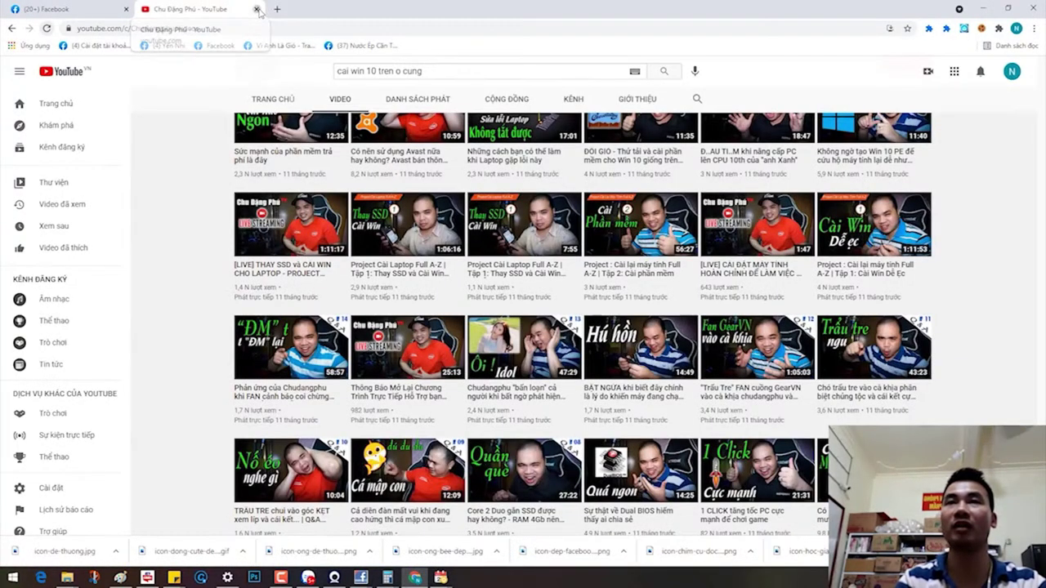
Close the YouTube tab, search Google for Advanced SystemCare Ultimate and open the IObit result.
click(256, 9)
click(138, 28)
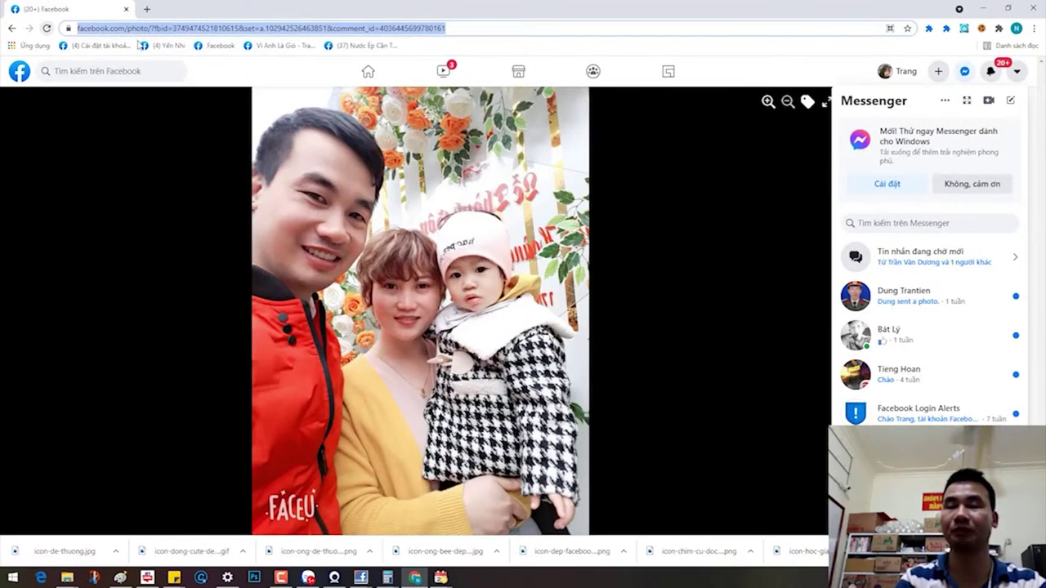
text(Advanced SystemCare Ultimate)
key(Return)
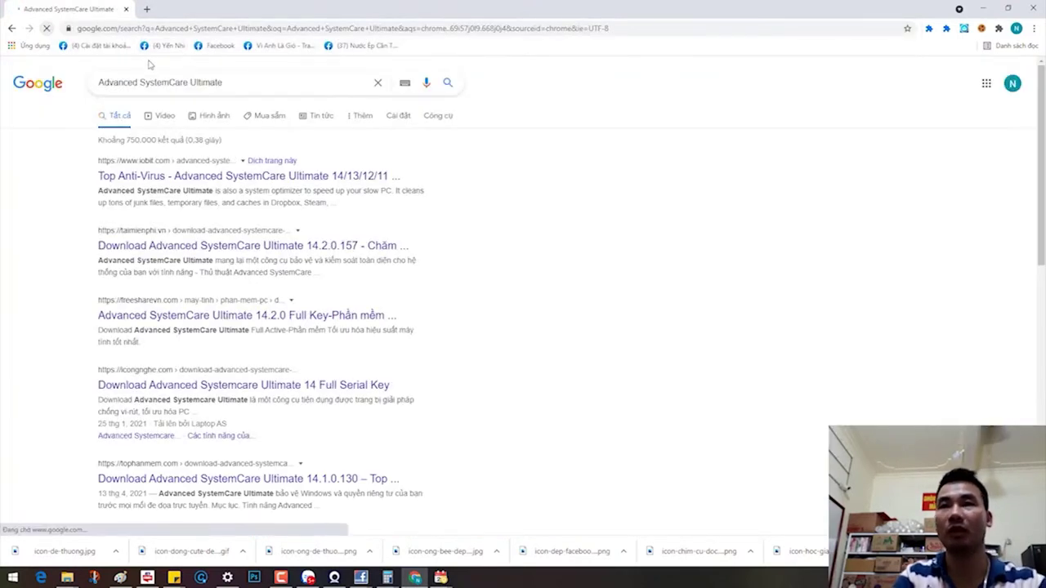
click(224, 176)
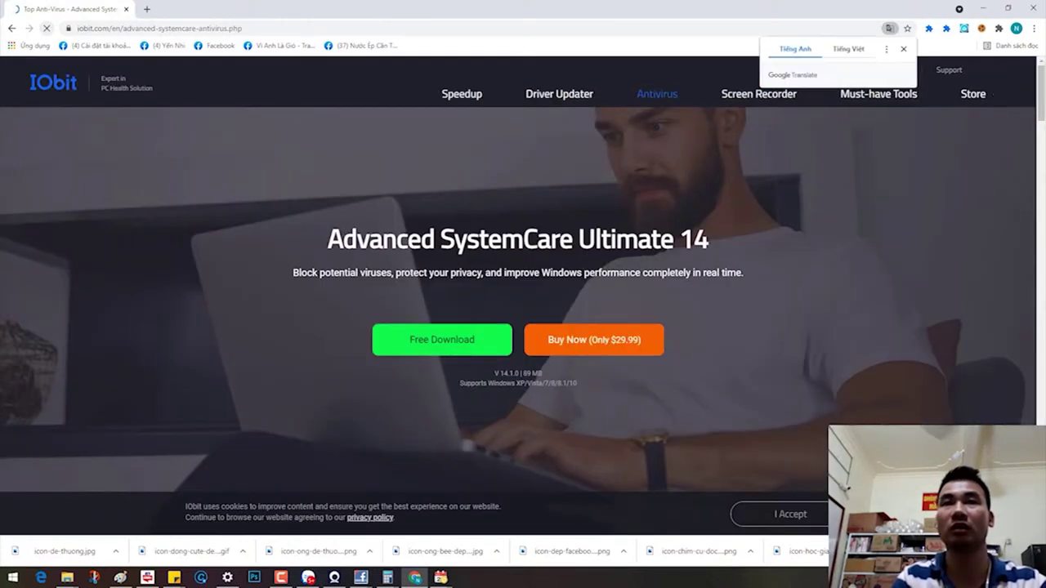
Download the asc-ultimate-setup.exe installer via Softonic and show it in its folder.
click(463, 343)
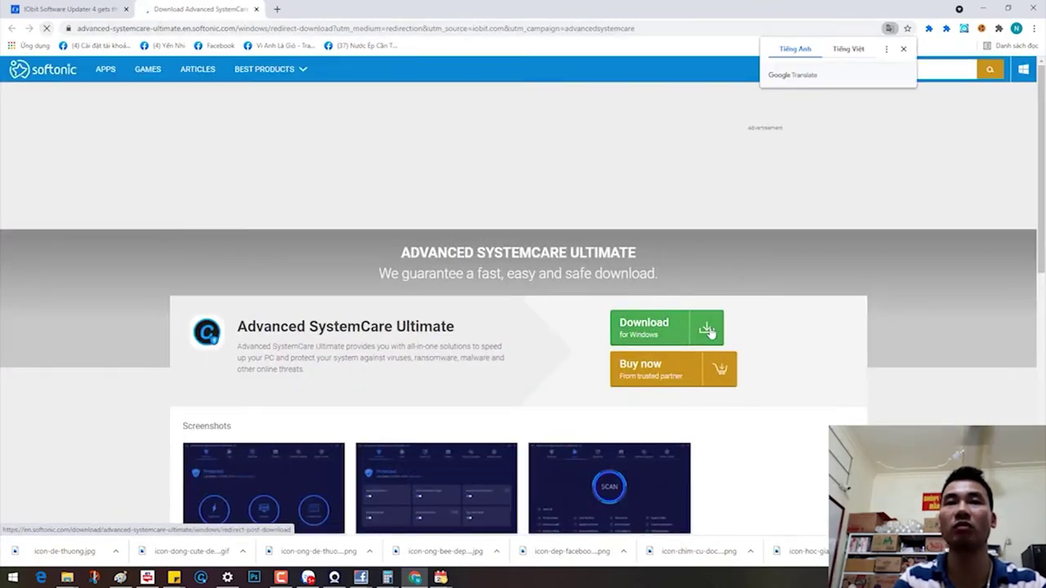
click(683, 327)
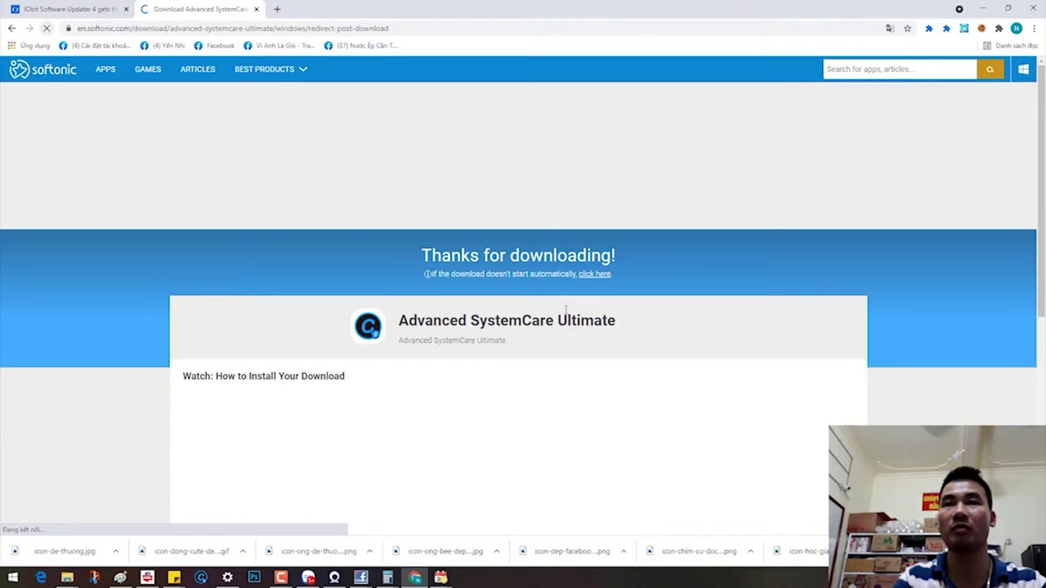
scroll(566, 309, down, 1)
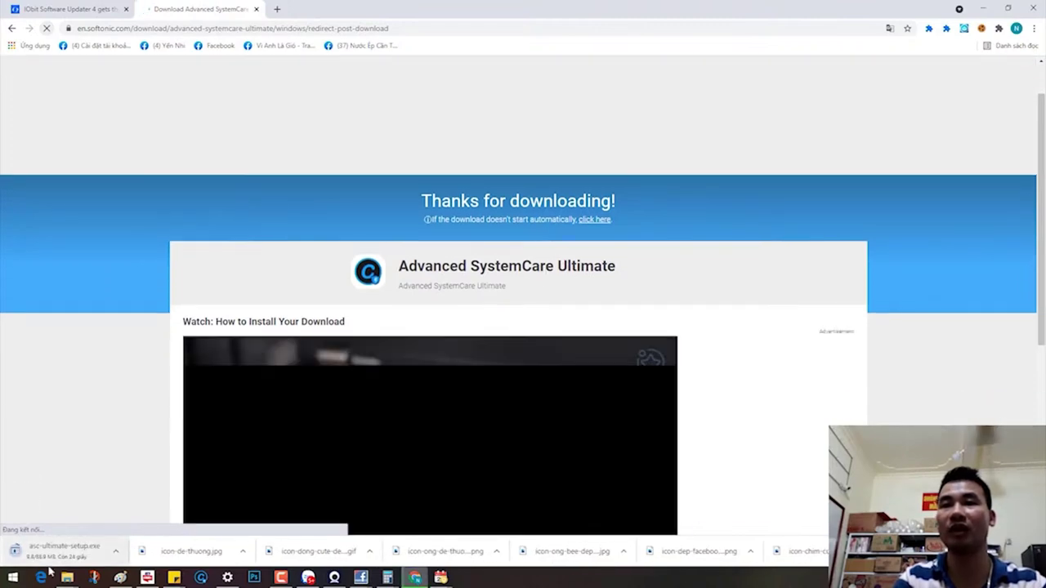
click(115, 551)
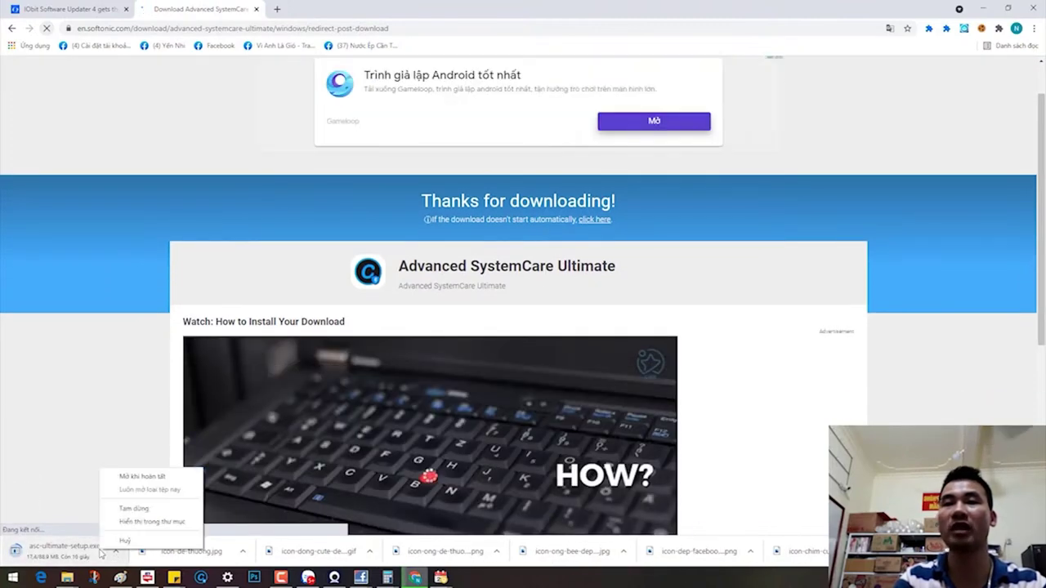
click(137, 524)
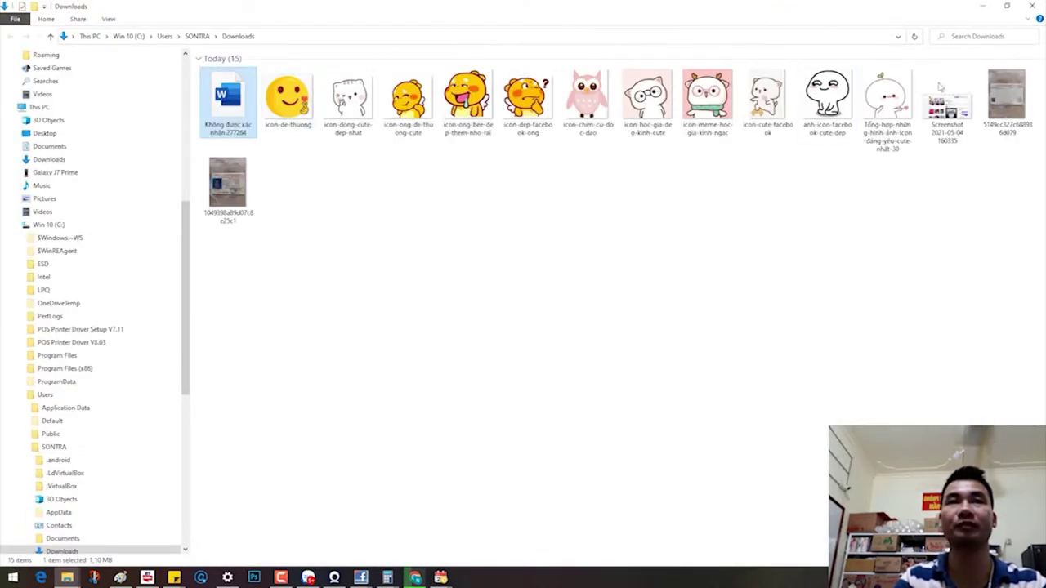
Close the Softonic download tab and bring the Downloads folder back to the front.
click(987, 14)
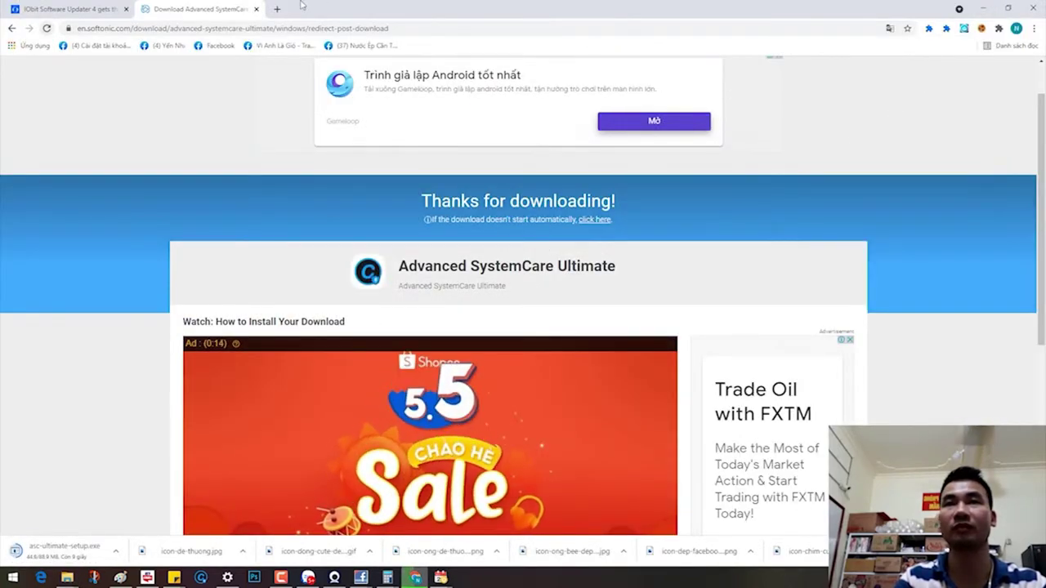
click(256, 9)
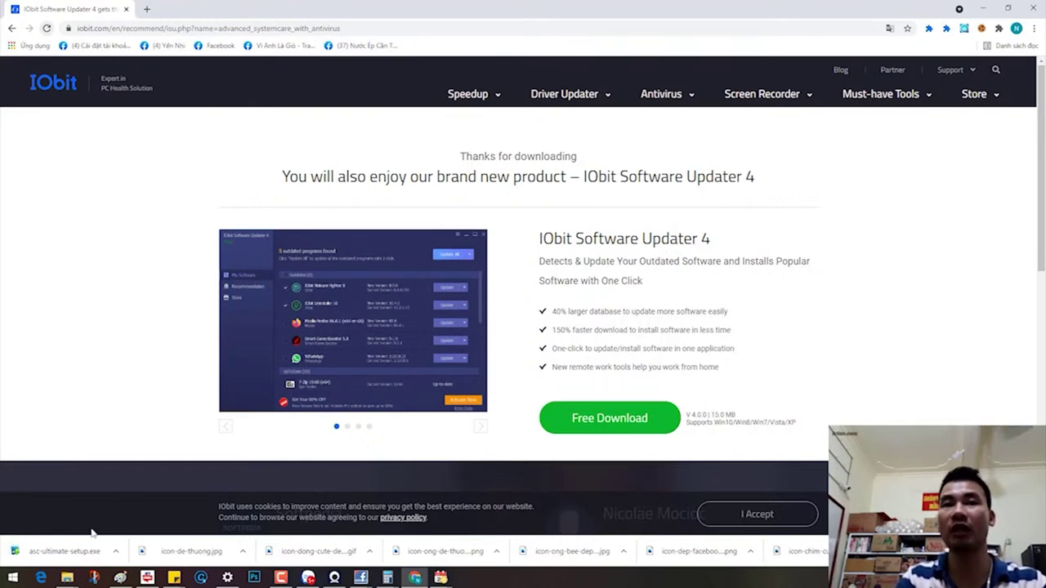
mouse_move(67, 576)
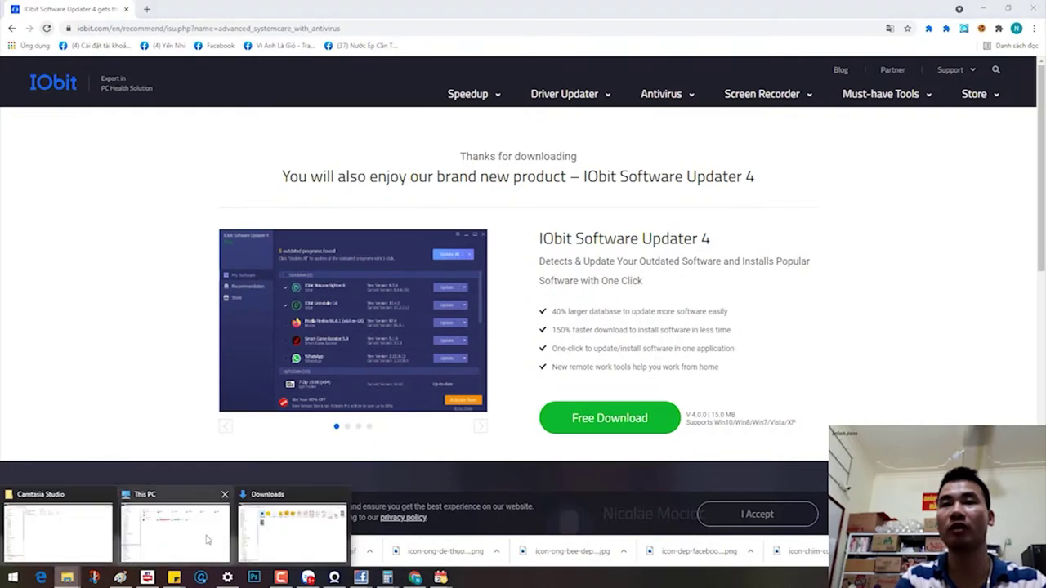
click(281, 534)
Refresh the Downloads folder and launch the asc-ultimate-setup installer.
right_click(328, 394)
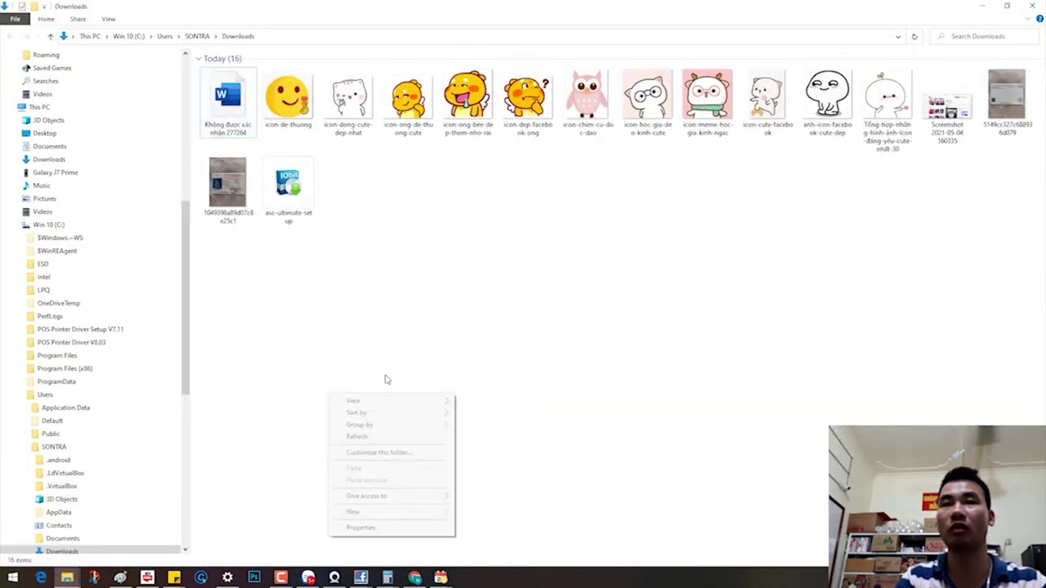
click(379, 436)
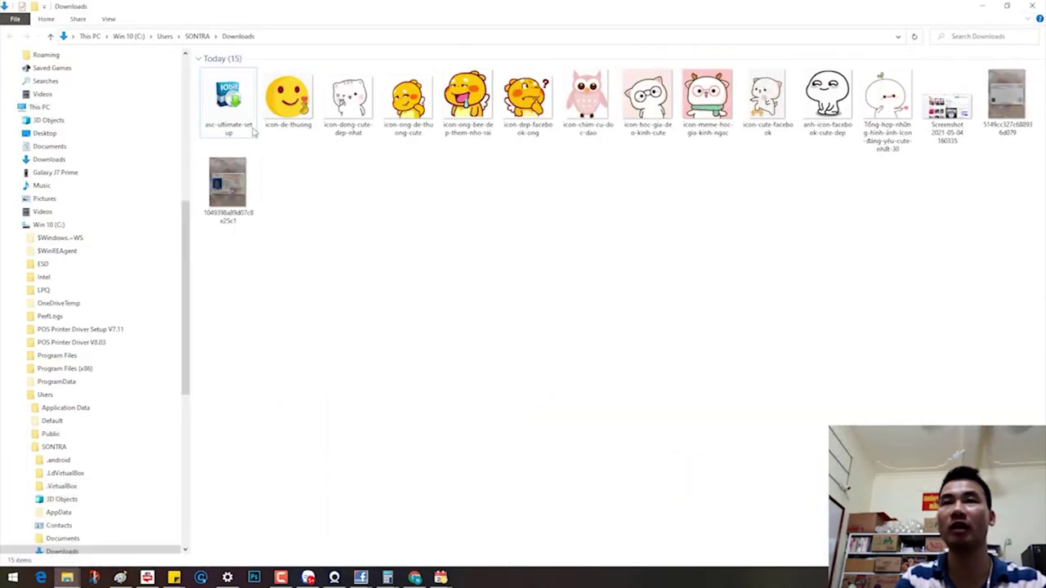
double_click(233, 113)
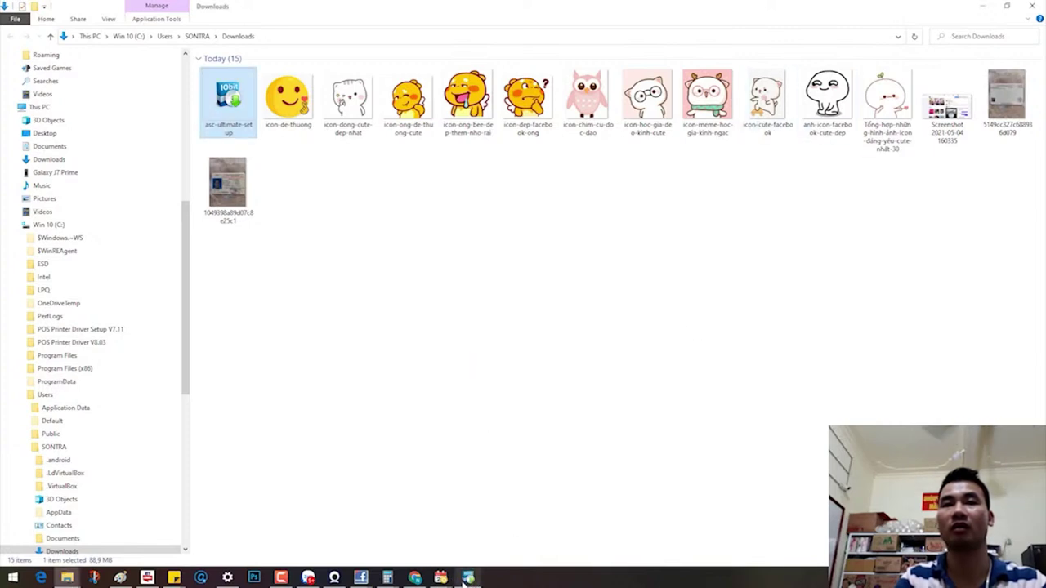
Cancel the Advanced SystemCare installer and minimize the Downloads folder.
click(467, 578)
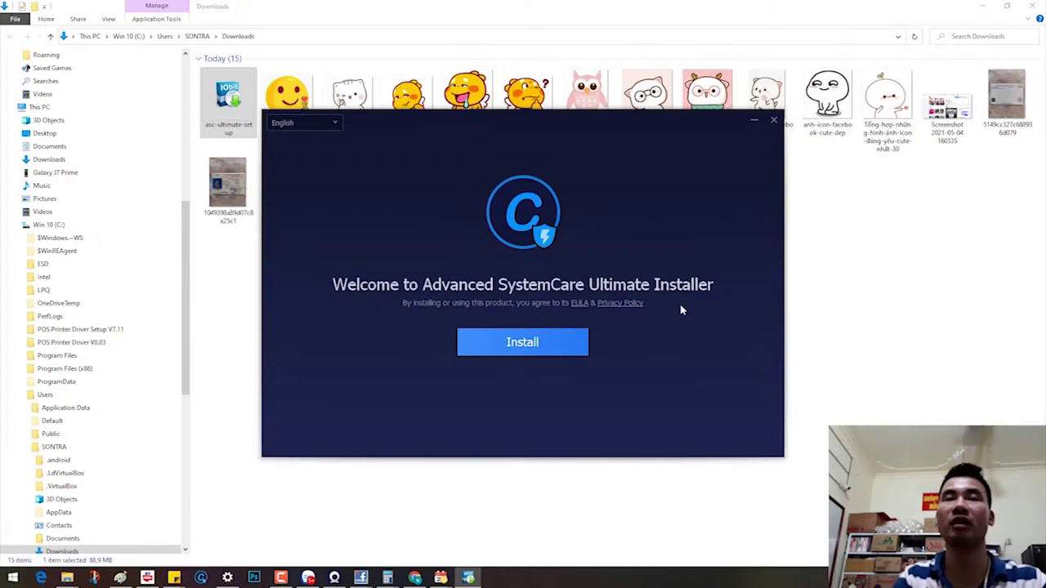
click(774, 120)
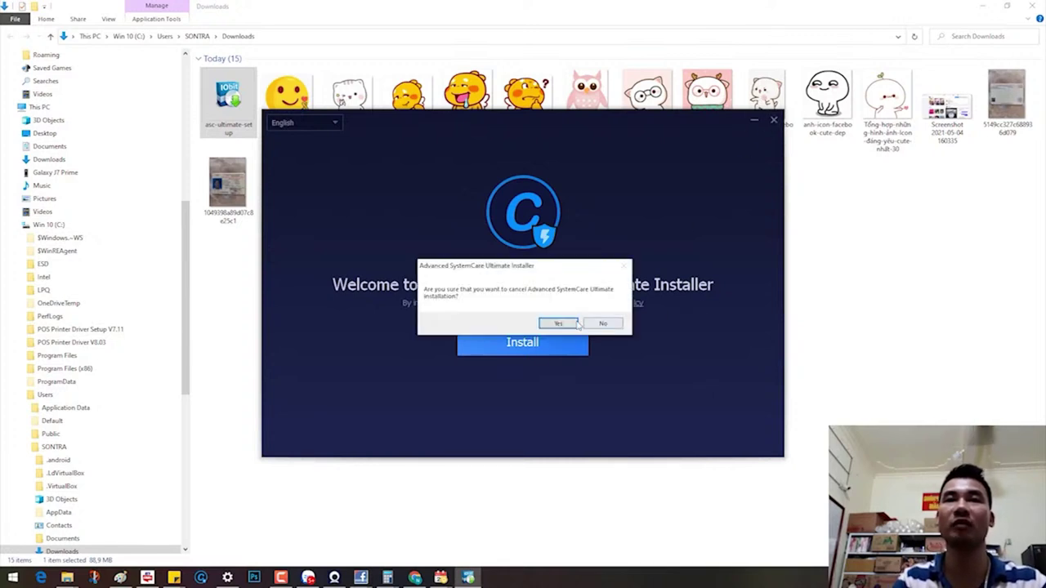
click(572, 324)
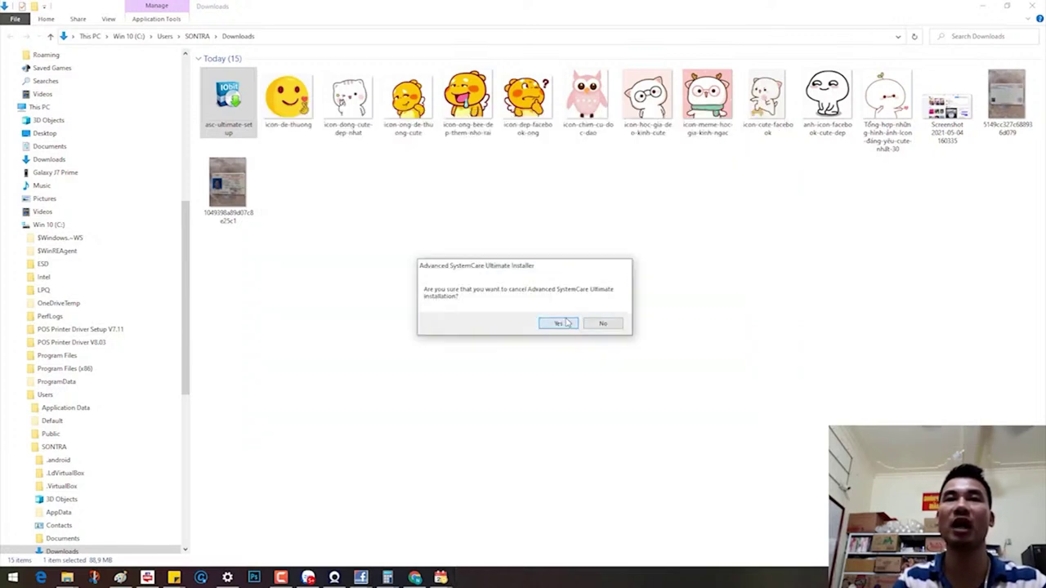
click(983, 6)
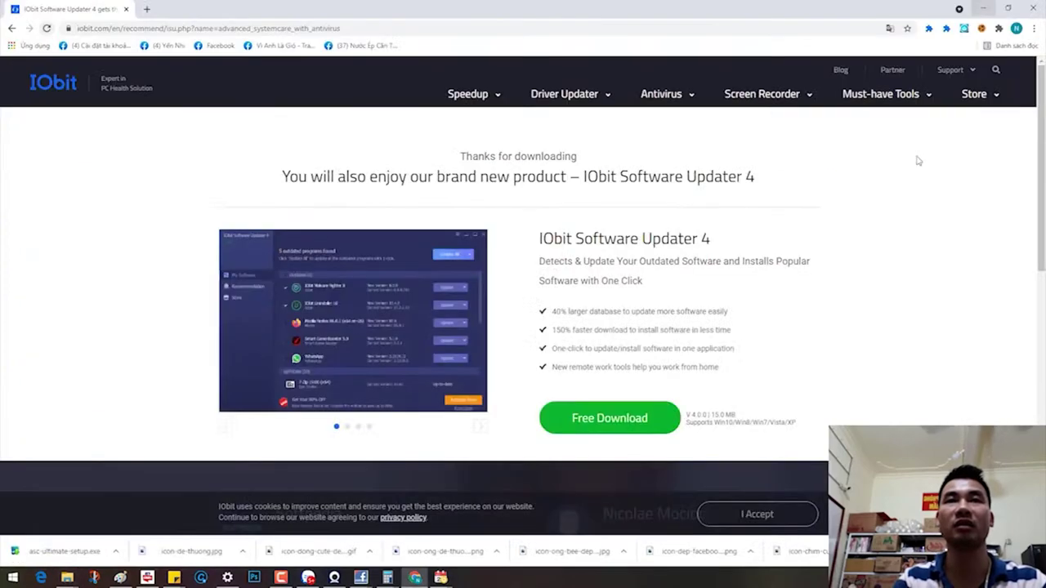
Minimize Chrome and launch Advanced SystemCare Ultimate 14 from the taskbar.
click(983, 9)
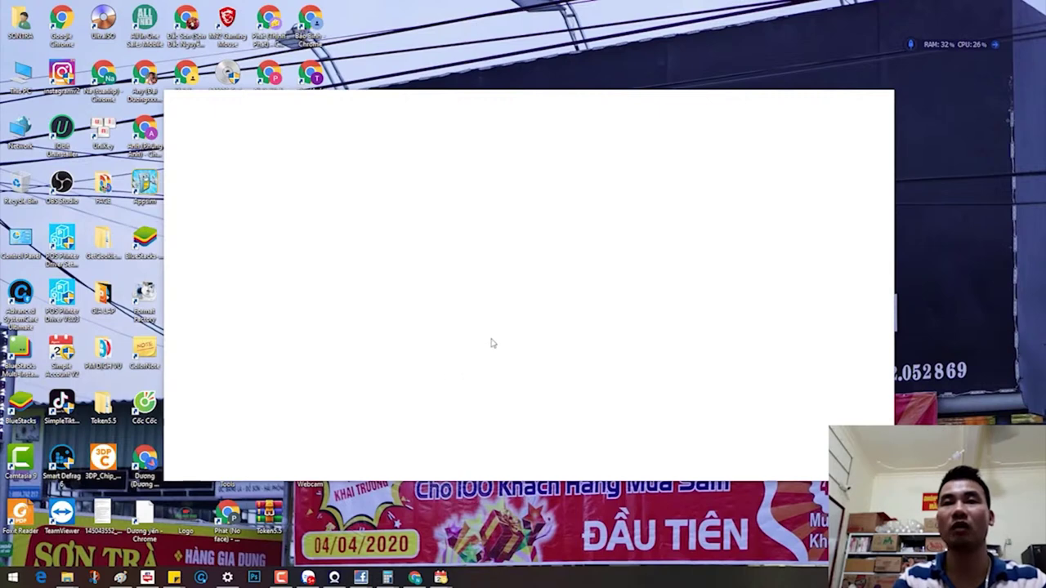
mouse_move(440, 578)
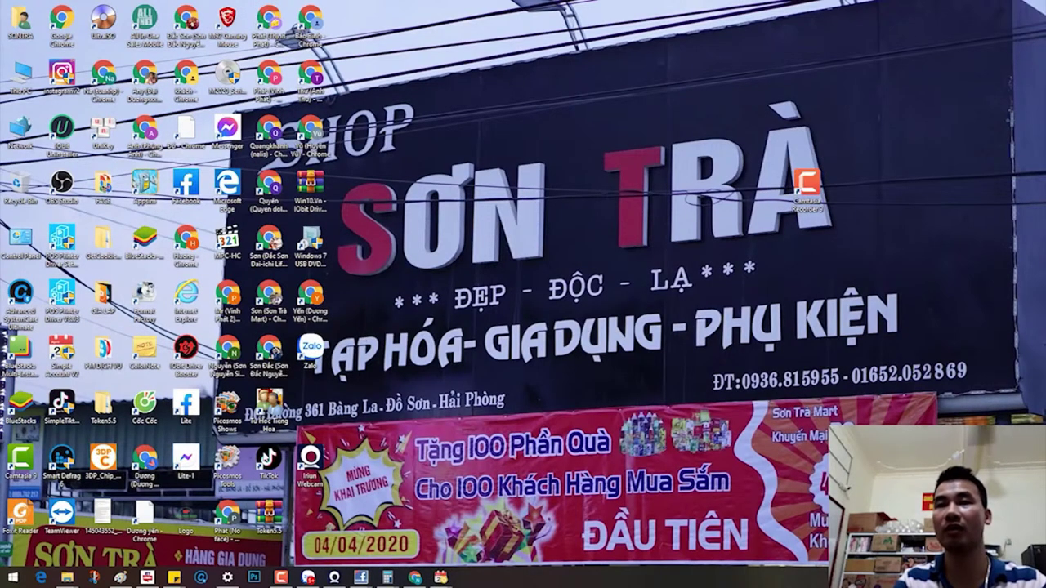
click(200, 578)
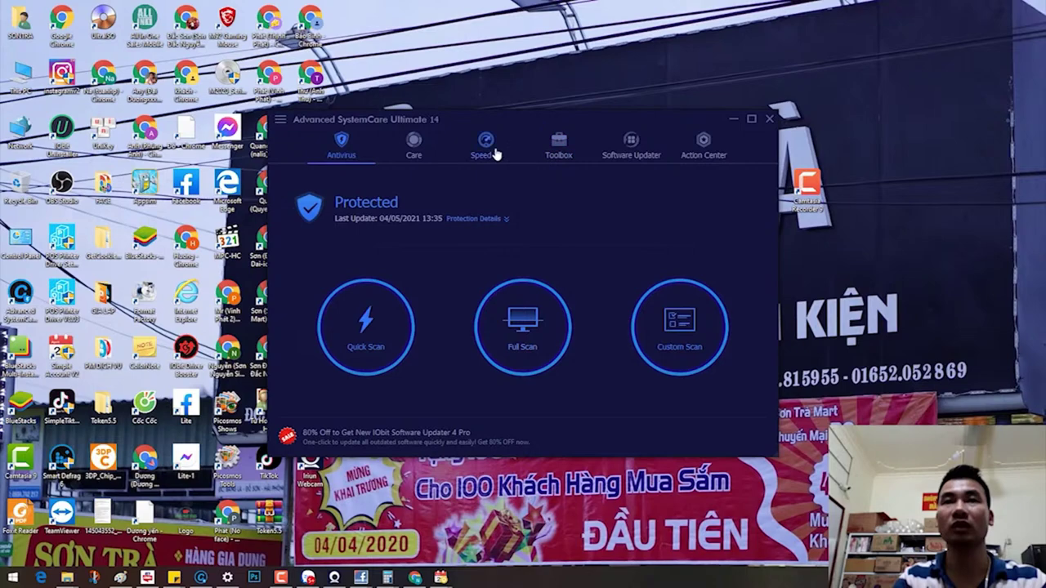
On the Care page, start a trial scan of all twelve items, then stop it.
click(417, 146)
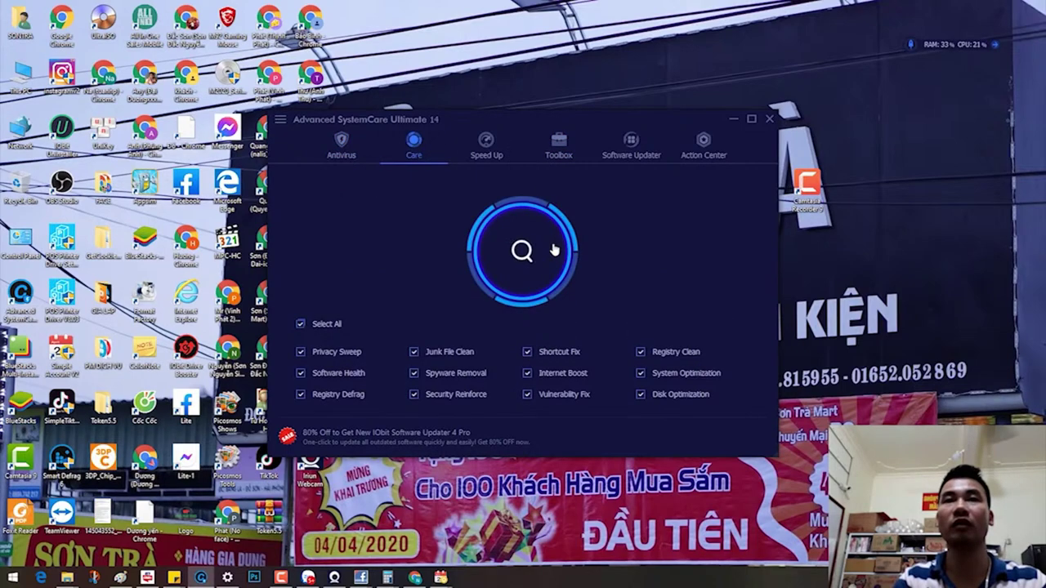
click(528, 249)
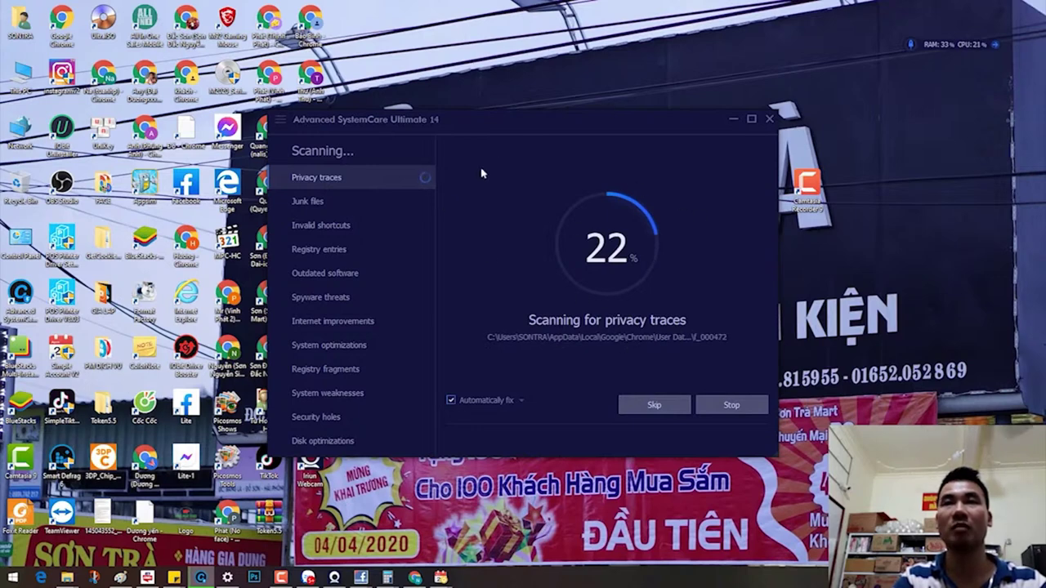
click(730, 410)
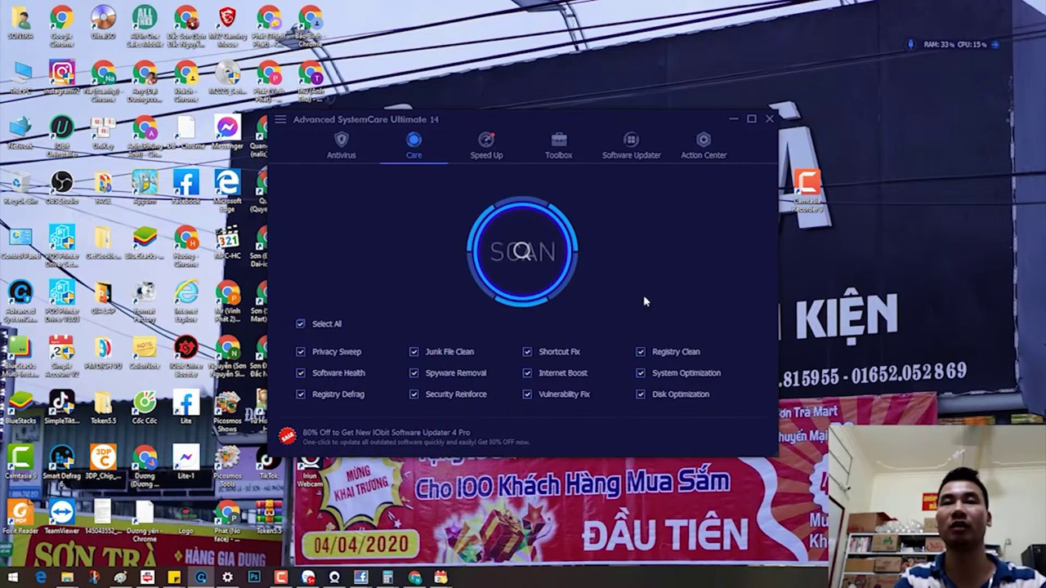
Rerun the Care scan to completion: 115 privacy traces, 385 junk files, 1 shortcut, 55 registry entries fixed.
click(537, 272)
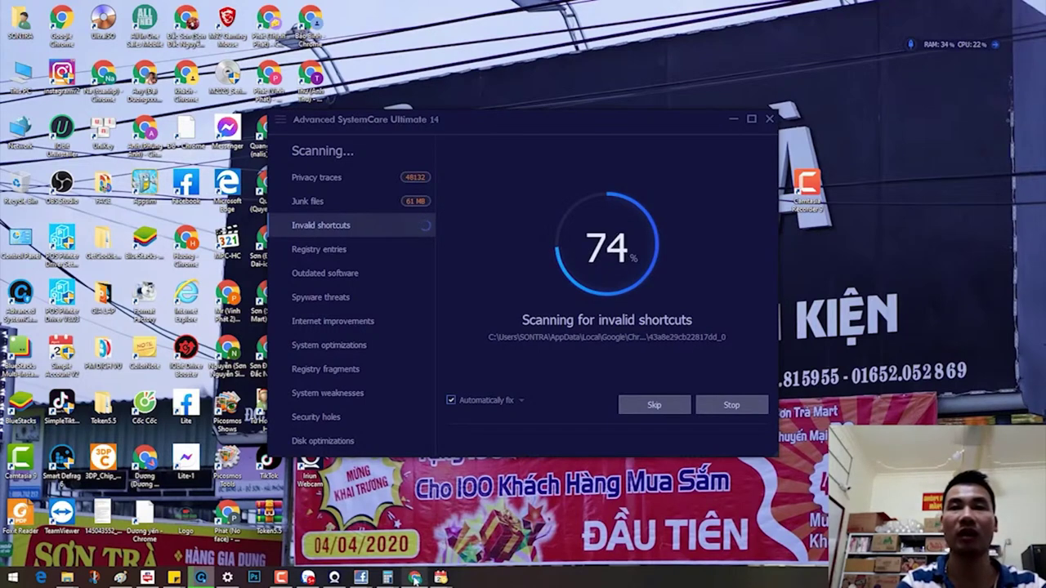
mouse_move(350, 582)
mouse_move(286, 574)
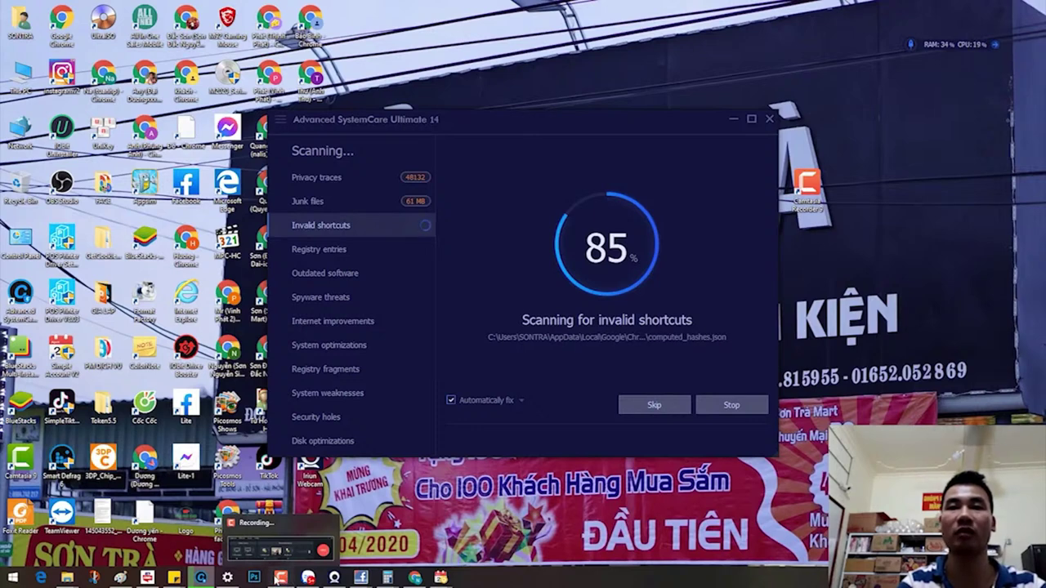
click(280, 577)
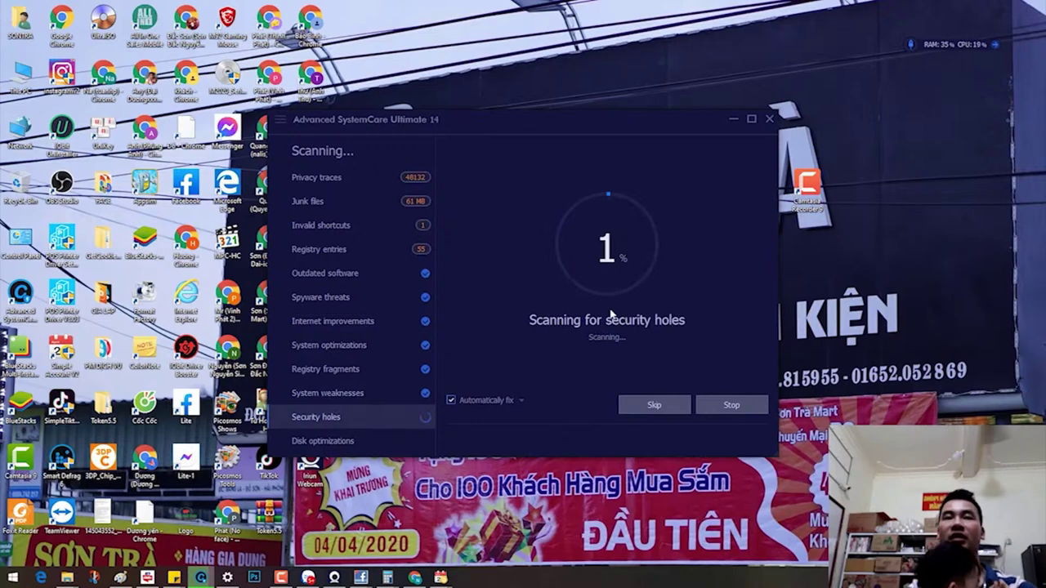
click(731, 118)
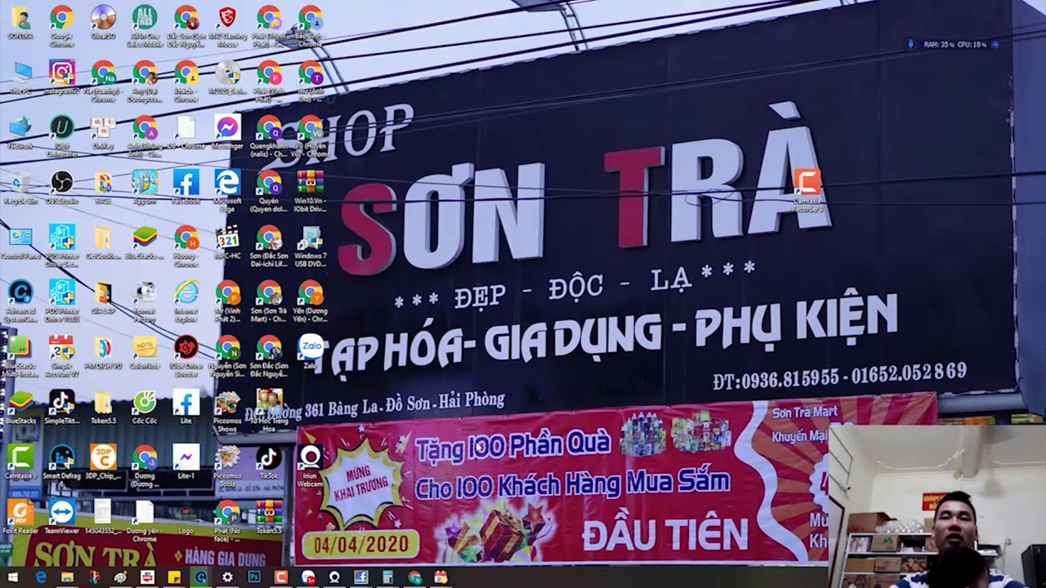
mouse_move(309, 578)
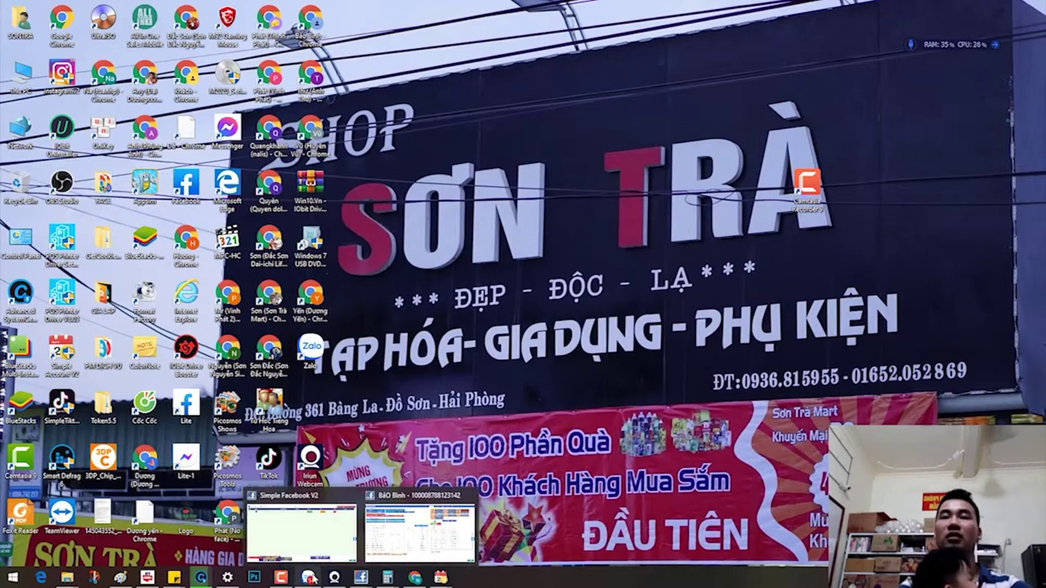
click(200, 578)
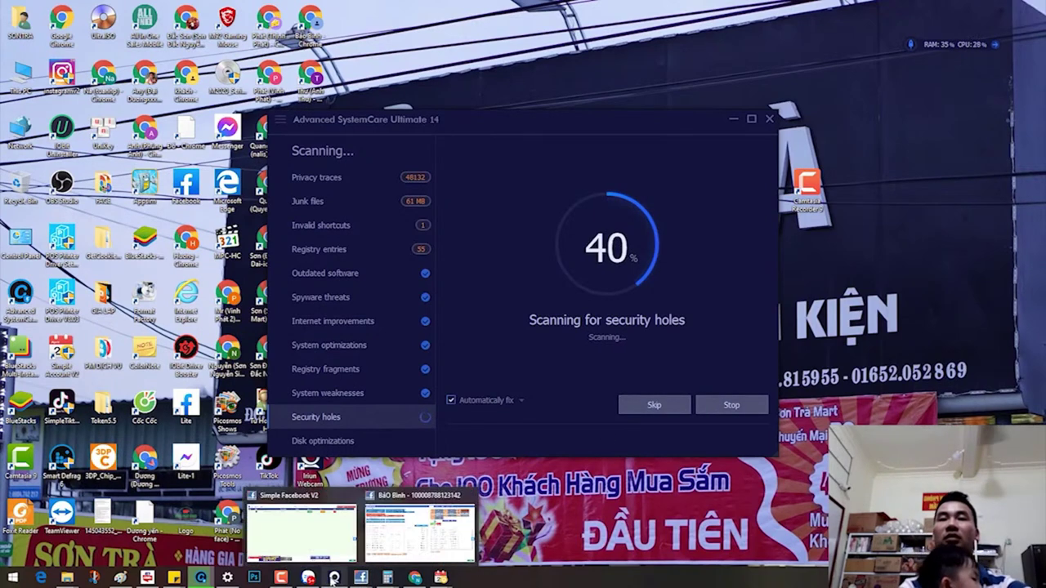
click(288, 579)
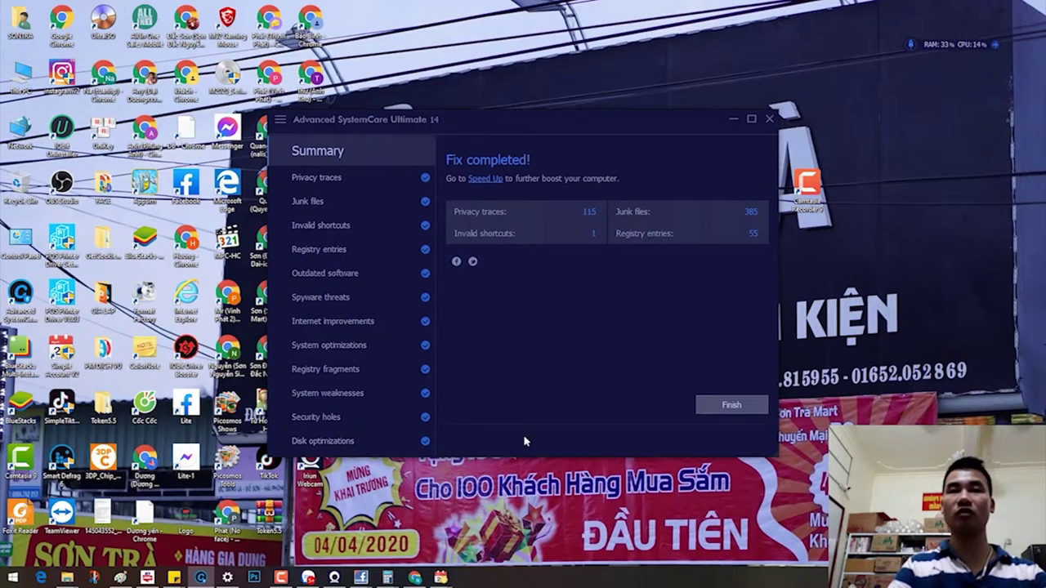
Finish the fix summary and launch Registry Cleaner from the Toolbox's System Clean section.
click(741, 409)
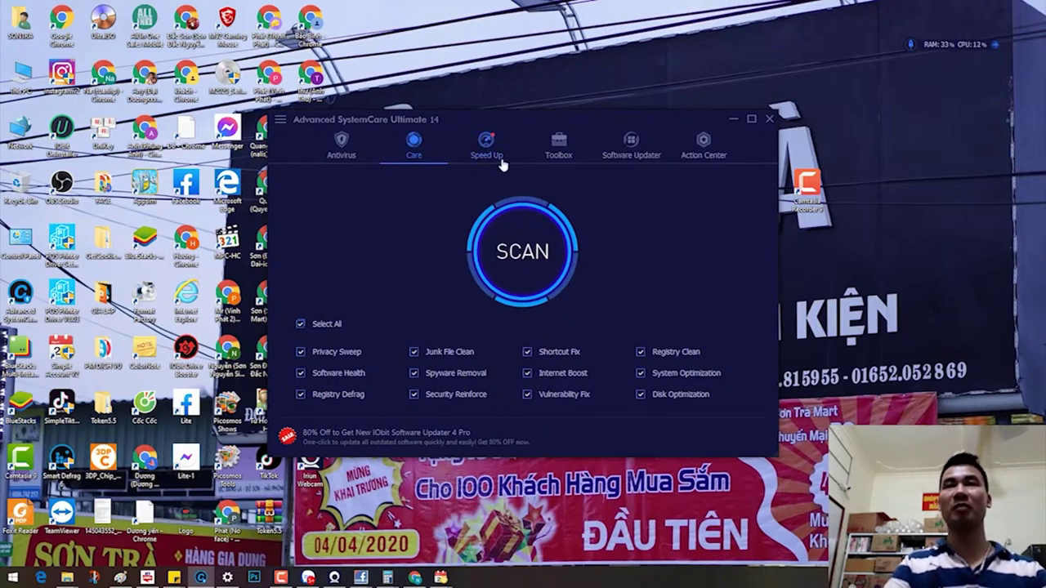
click(557, 150)
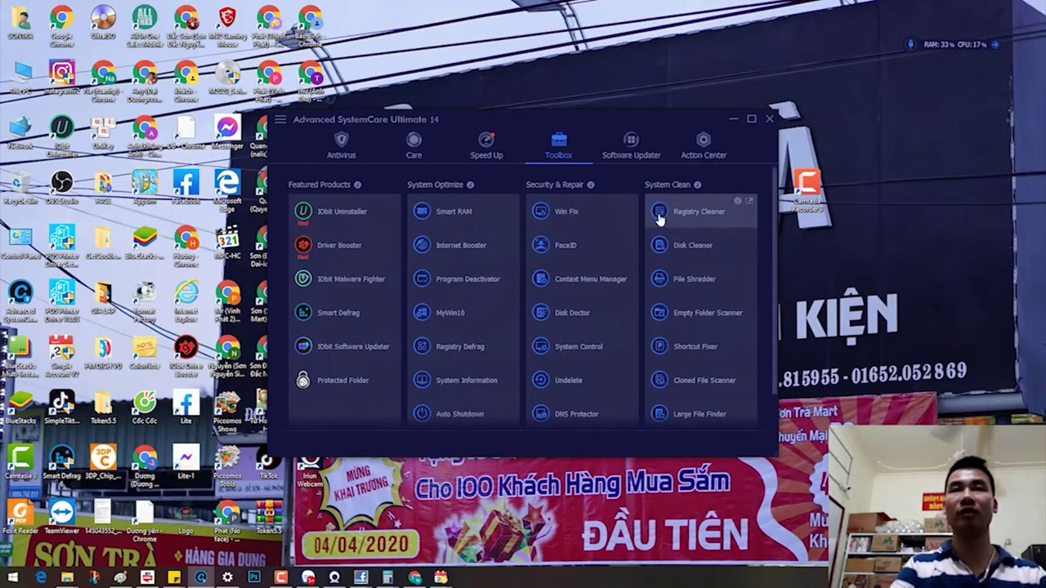
click(652, 216)
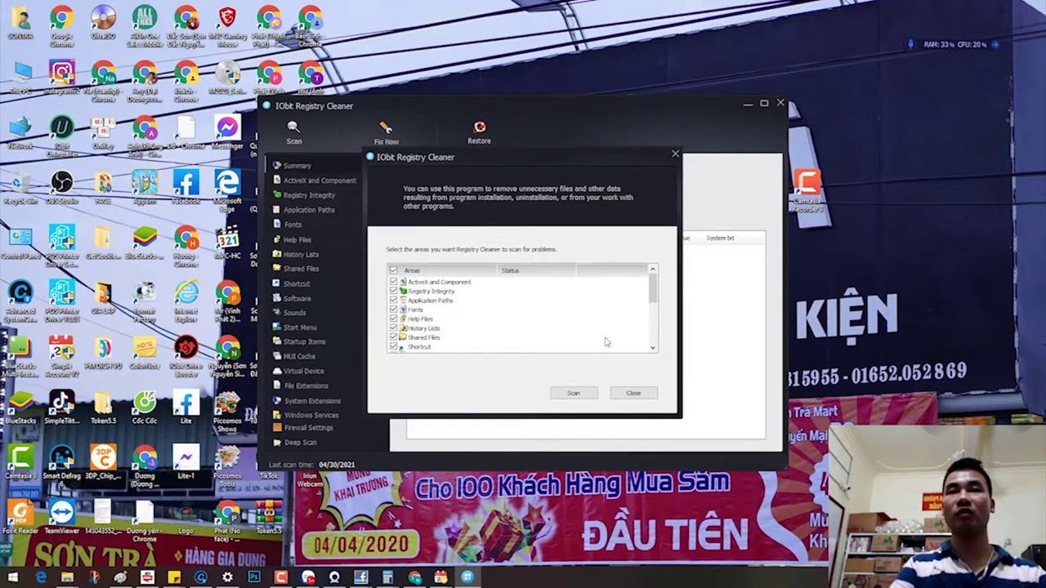
Start the Registry Cleaner scan, move its dialog aside, and open Disk Cleaner from the Toolbox.
click(580, 393)
drag(496, 157, 641, 122)
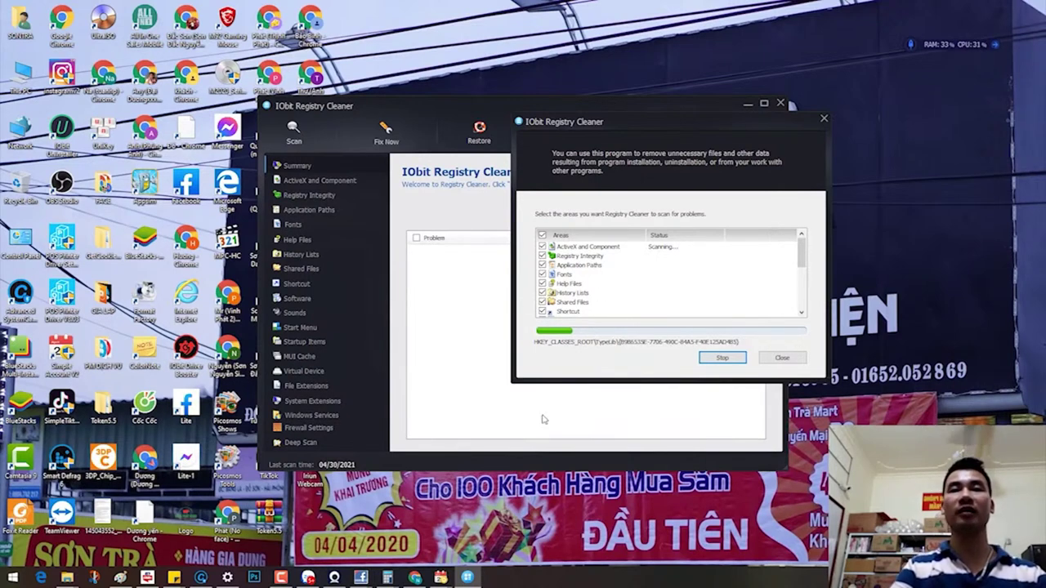
mouse_move(334, 577)
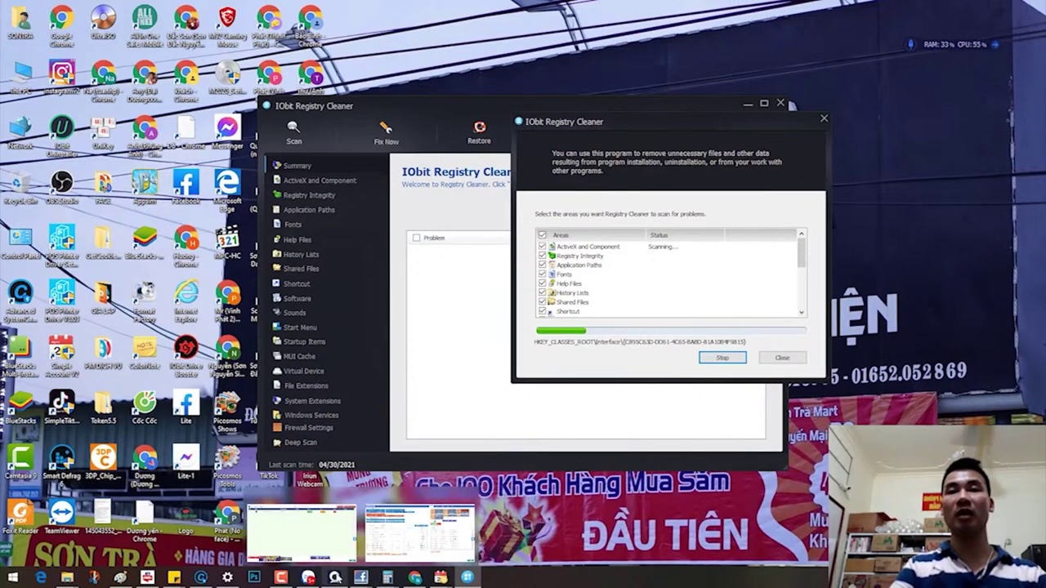
click(203, 579)
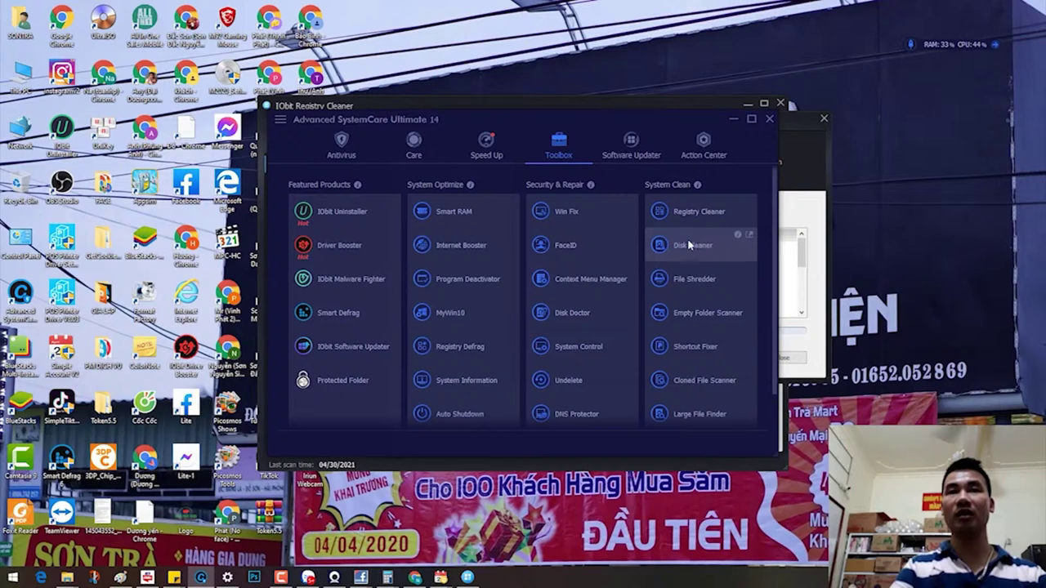
click(738, 245)
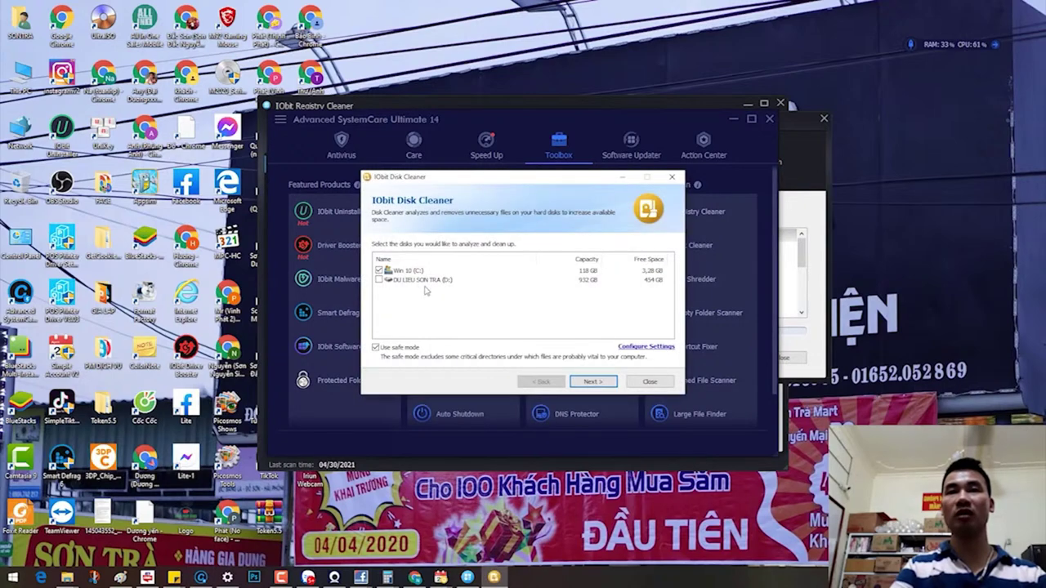
Scan both C: and D: drives in Disk Cleaner, then return to the SystemCare Toolbox.
click(378, 280)
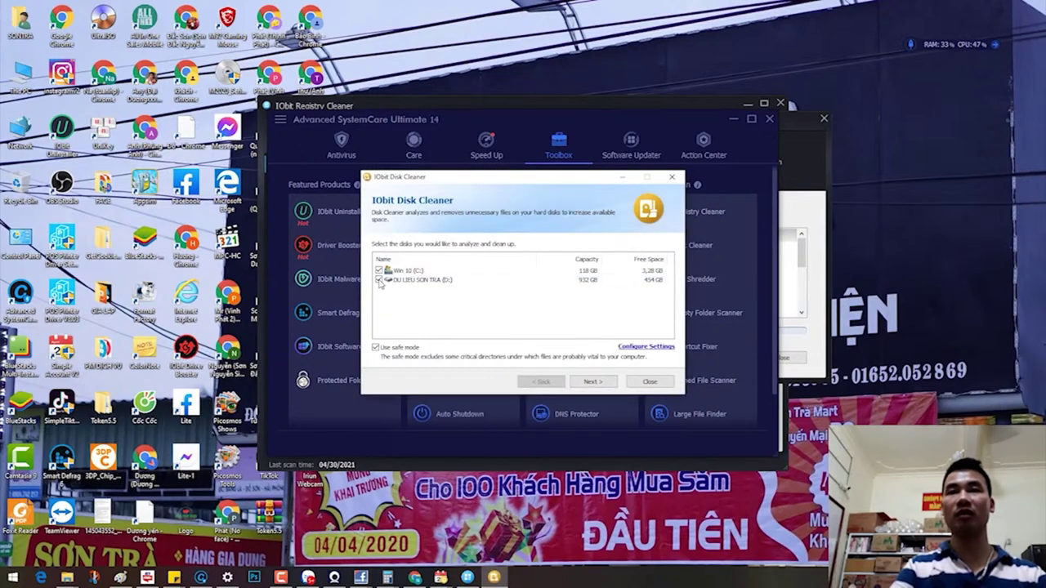
click(602, 382)
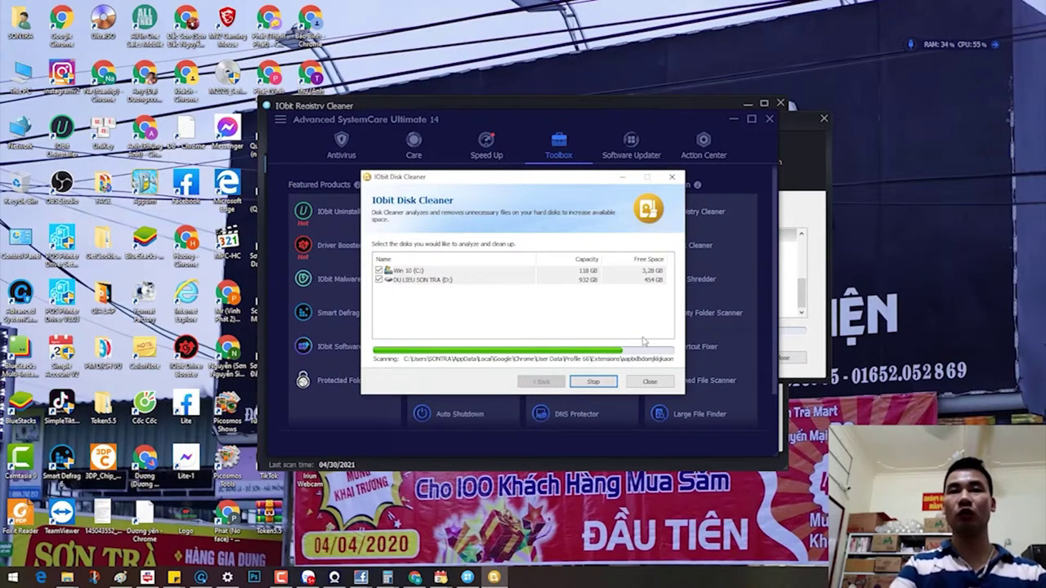
click(281, 579)
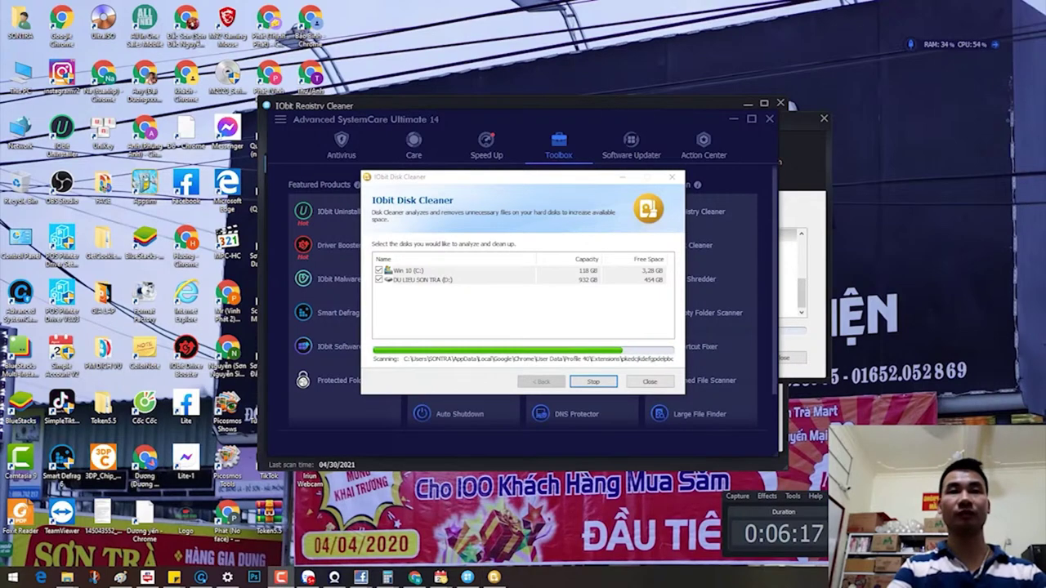
click(666, 127)
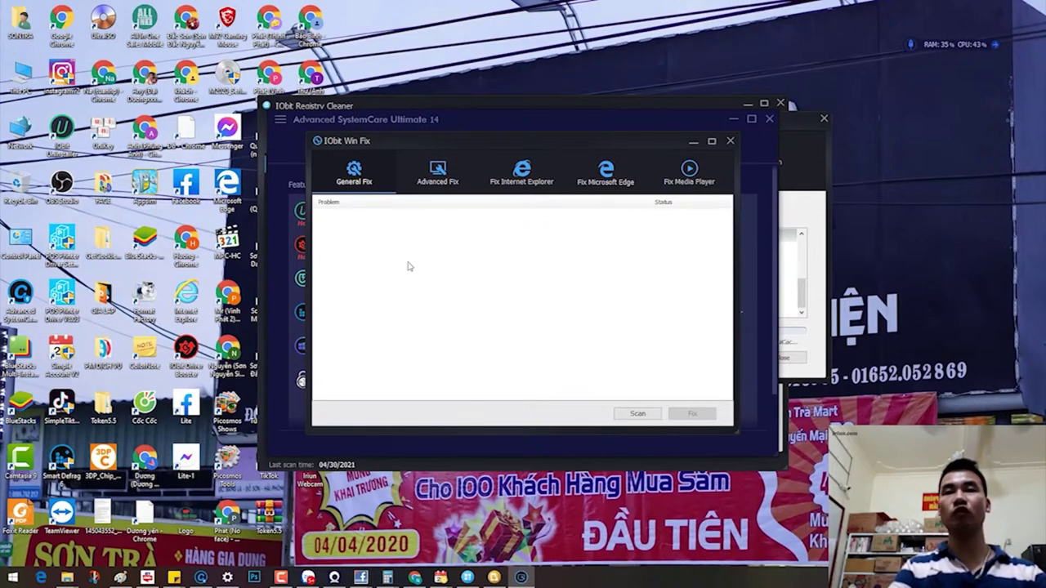
Run Win Fix's General Fix scan, dismiss 'No problems', and view the Advanced Fix desktop list.
click(639, 414)
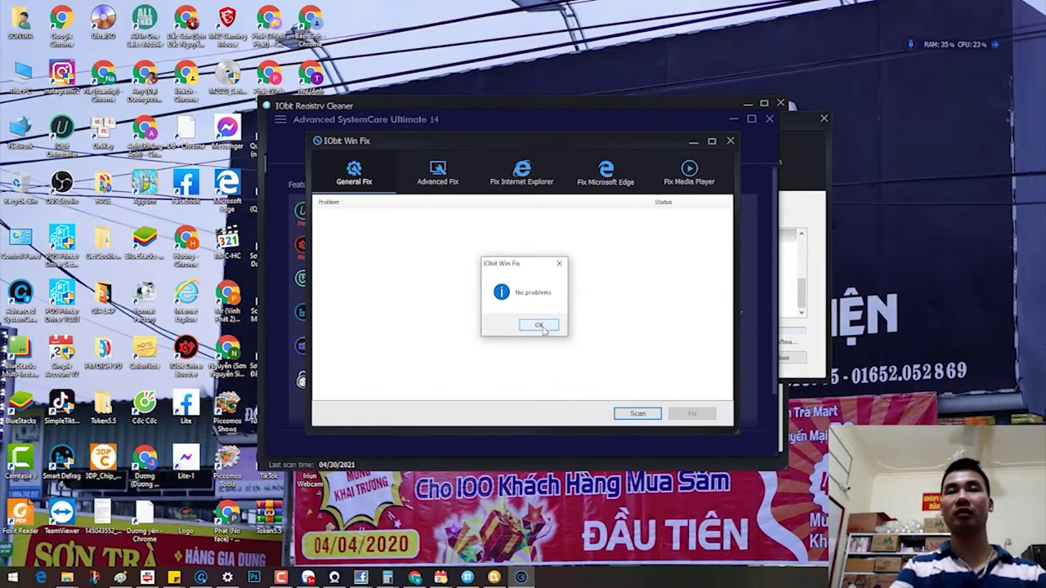
click(540, 326)
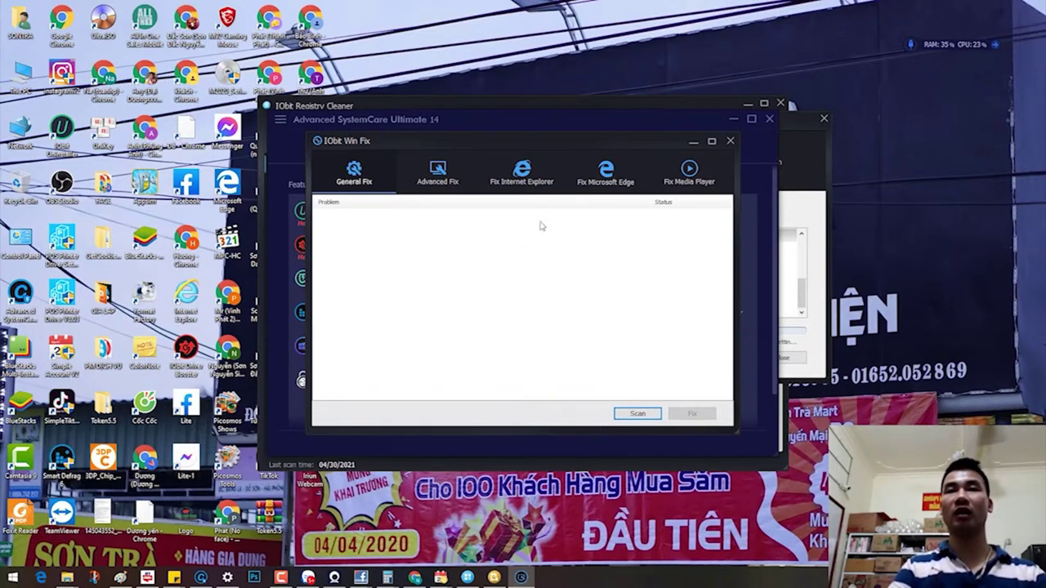
click(437, 173)
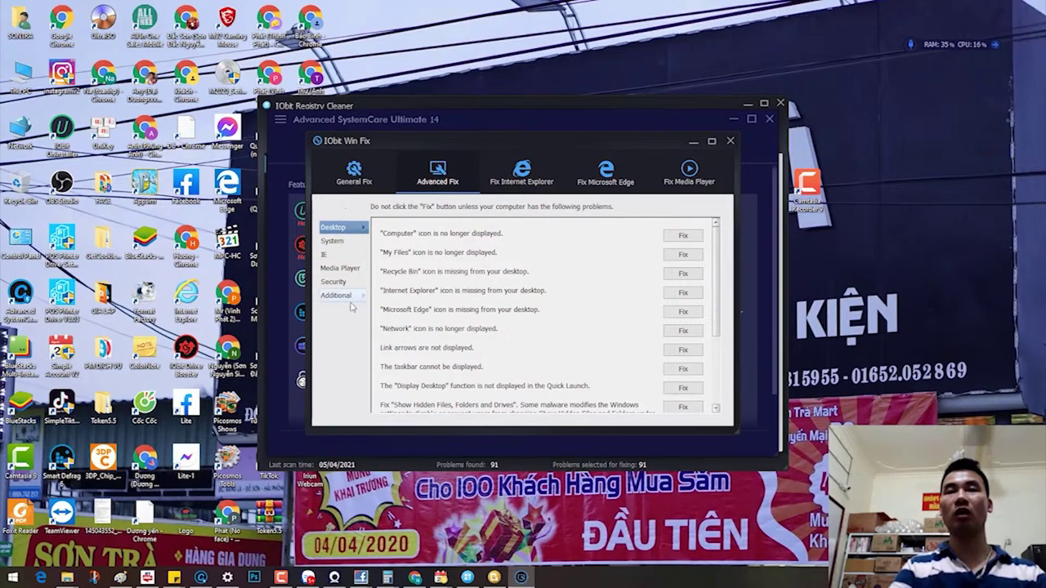
Restore the Computer, My Files, Recycle Bin and Internet Explorer desktop icons.
click(685, 236)
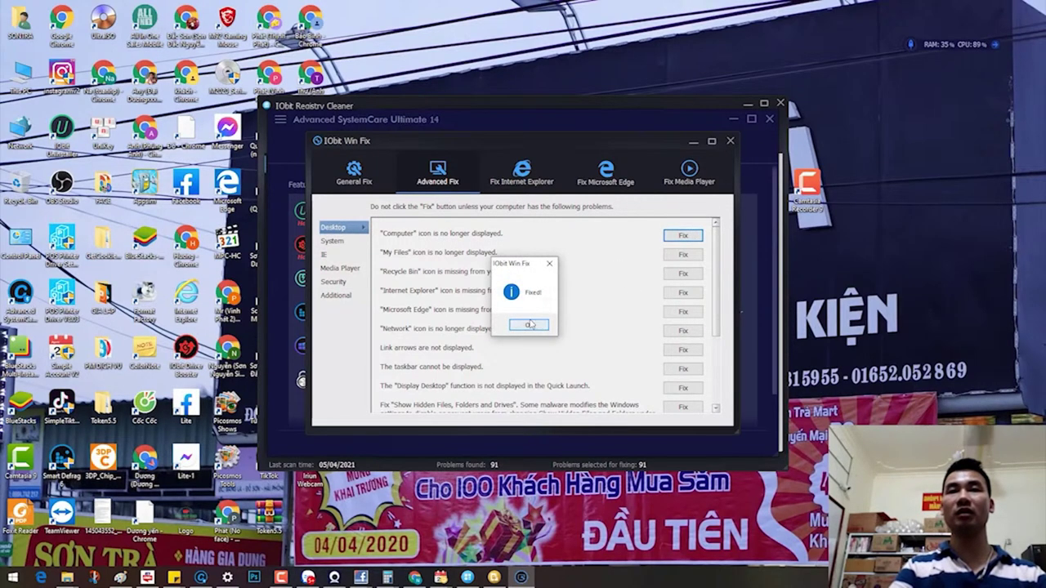
click(529, 326)
click(684, 255)
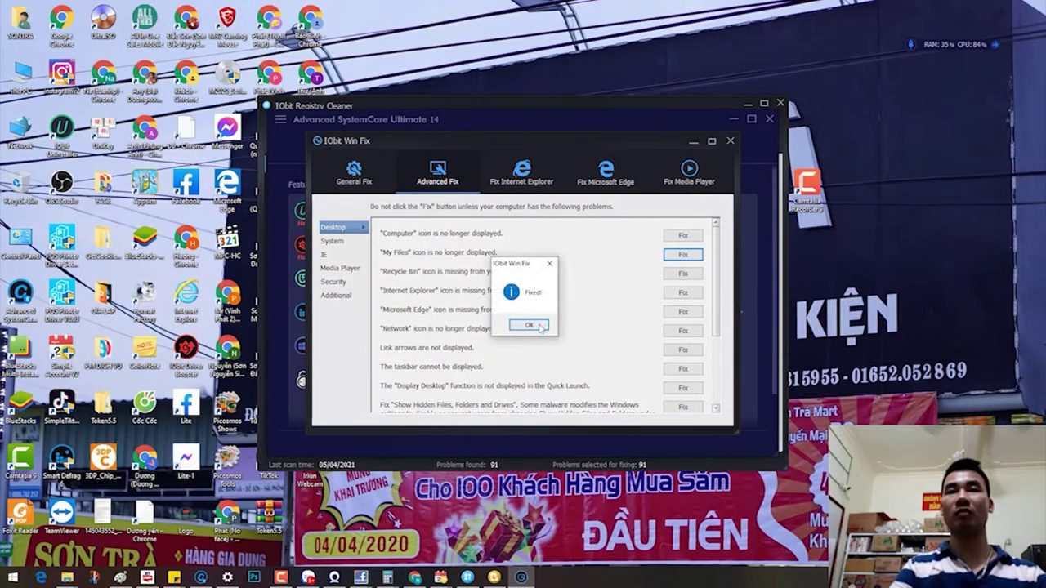
click(529, 326)
click(685, 273)
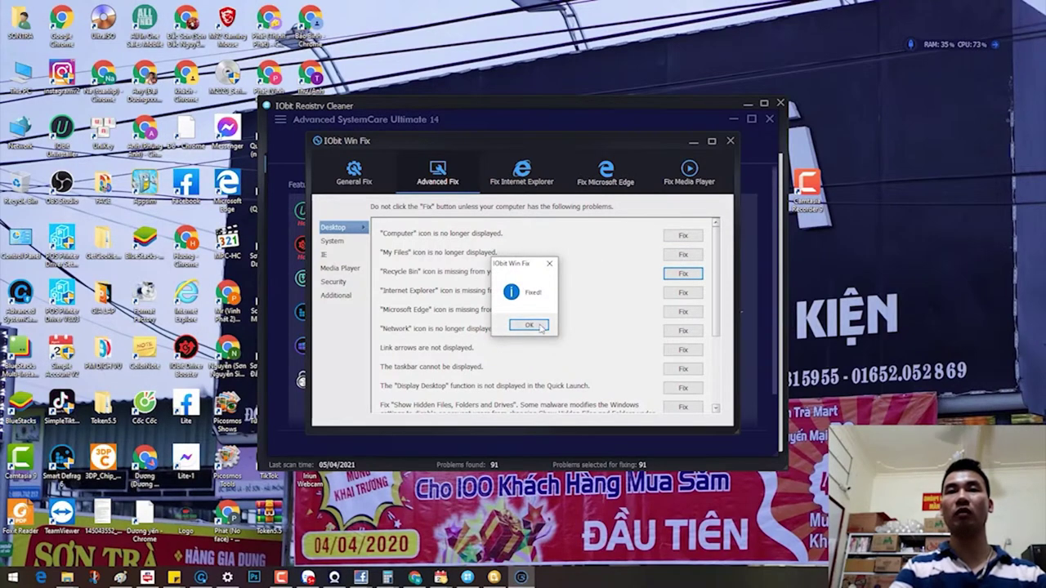
click(529, 325)
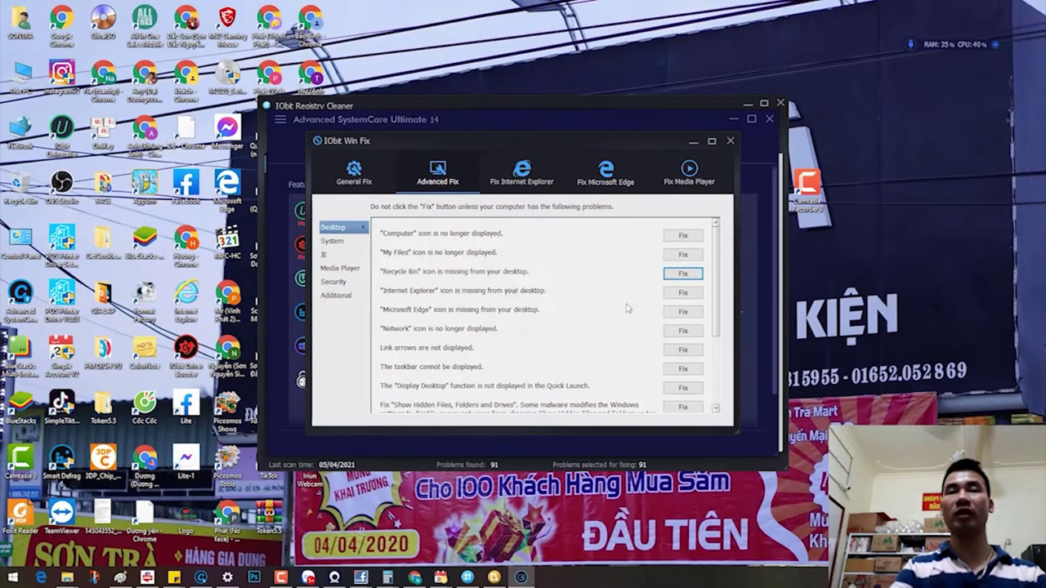
click(684, 293)
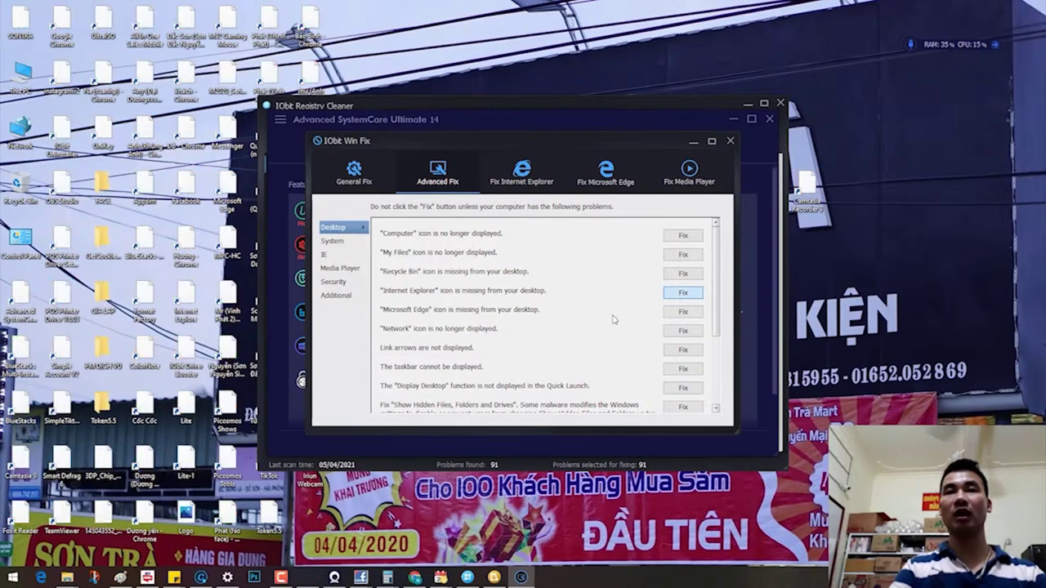
click(529, 326)
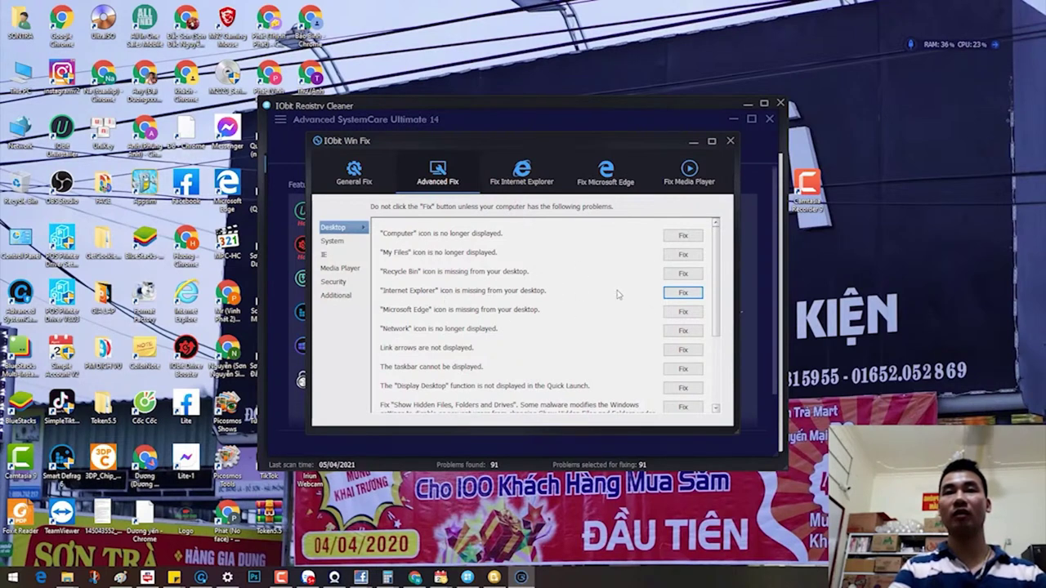
Restore the Edge and Network icons, shortcut arrows, and fix the taskbar not displaying.
click(668, 317)
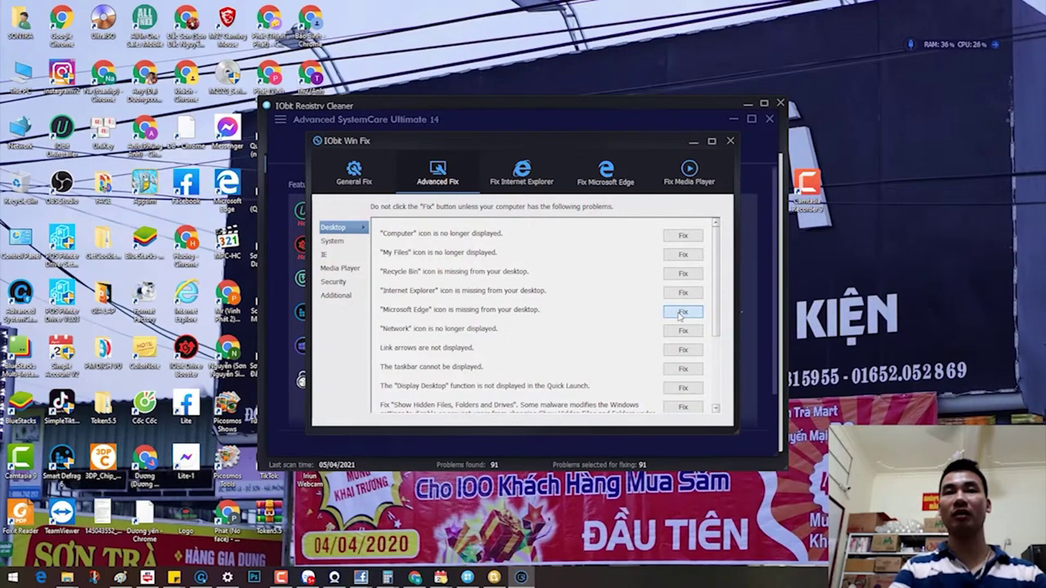
click(529, 325)
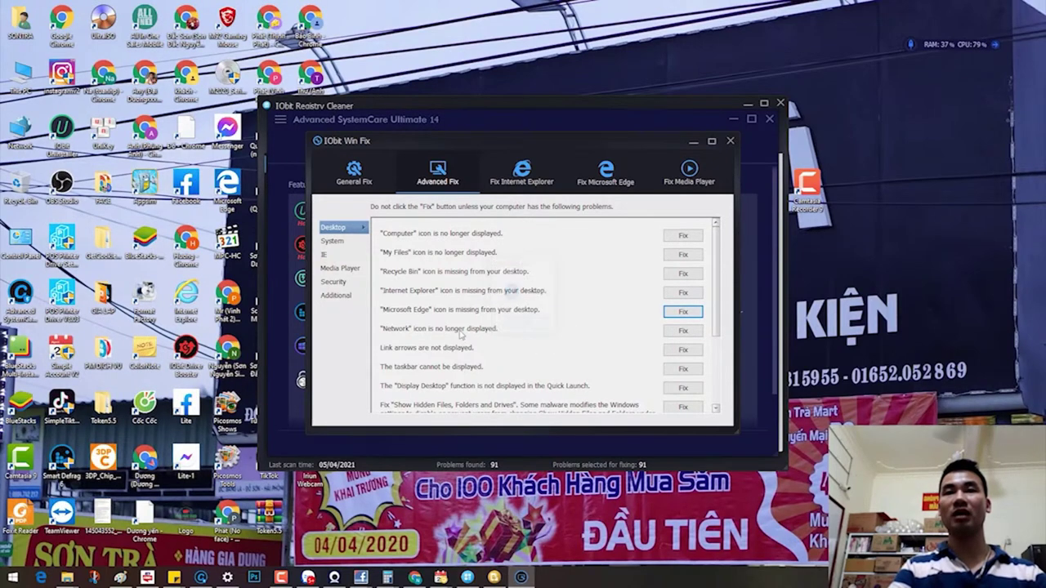
click(685, 330)
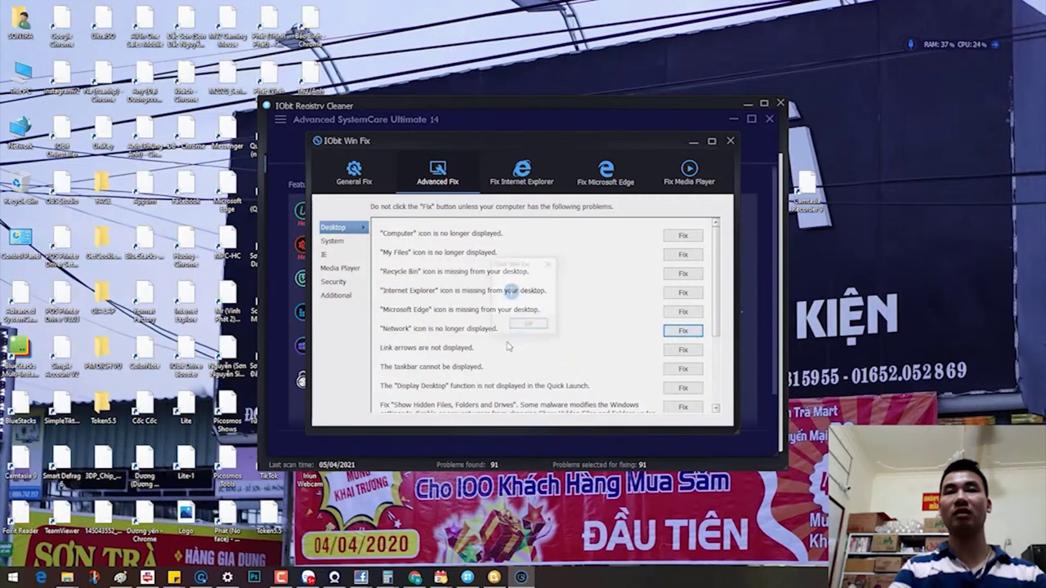
click(529, 326)
click(696, 349)
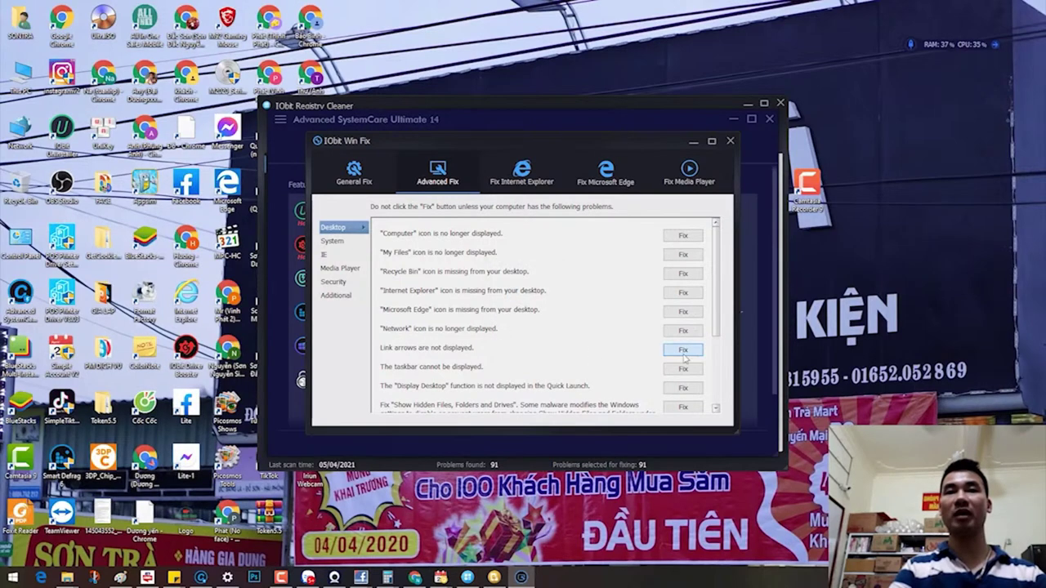
click(529, 326)
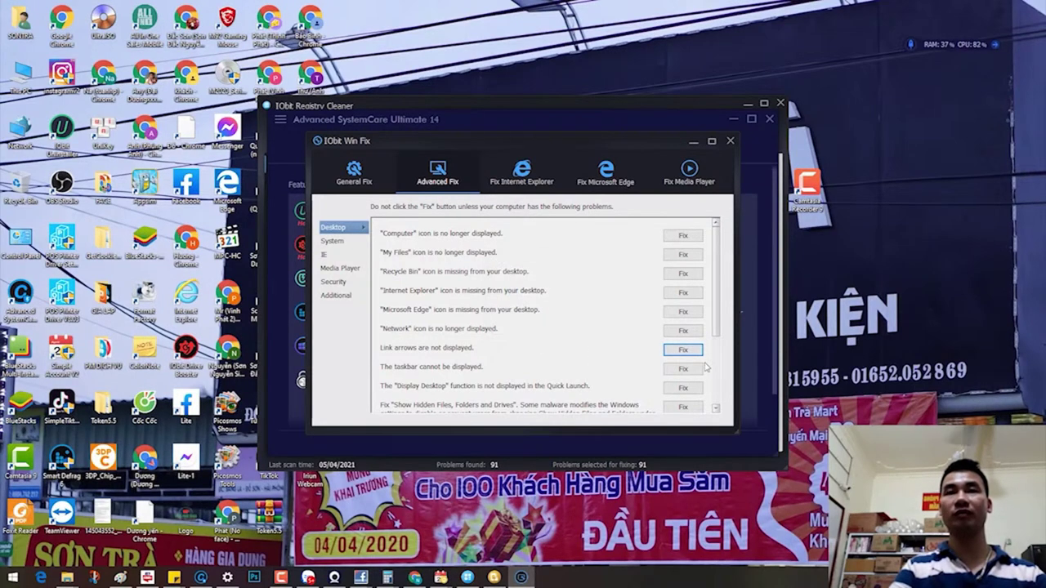
click(691, 368)
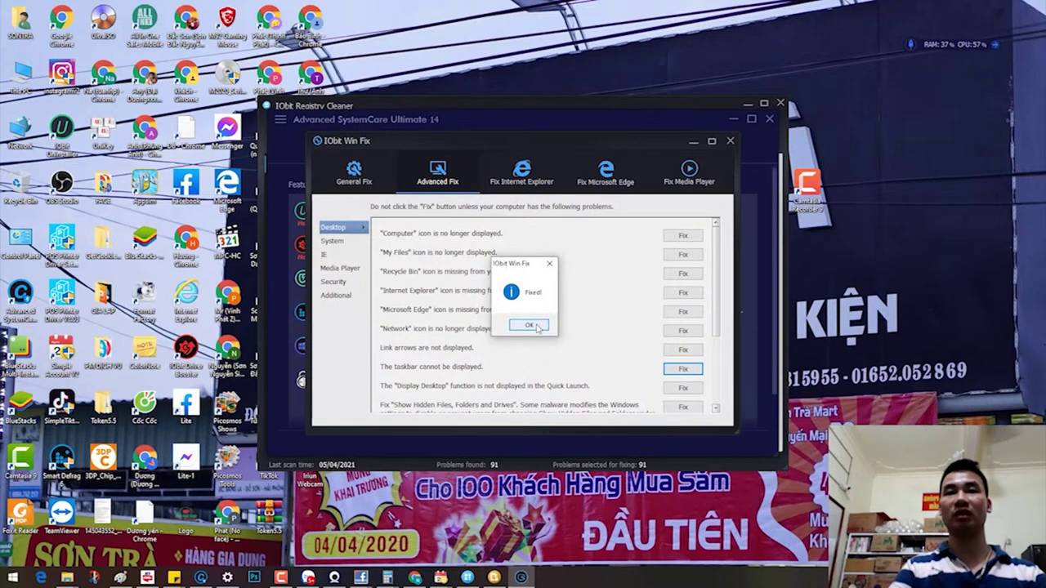
key(Return)
Browse the System, Media Player and Security problem lists in Advanced Fix.
scroll(590, 350, down, 1)
scroll(609, 352, down, 1)
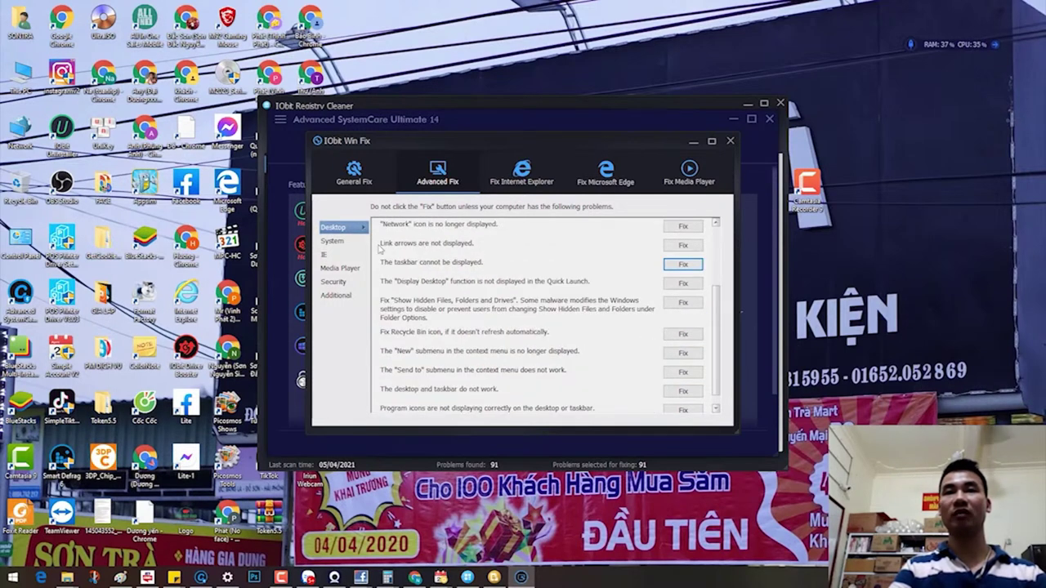
click(362, 244)
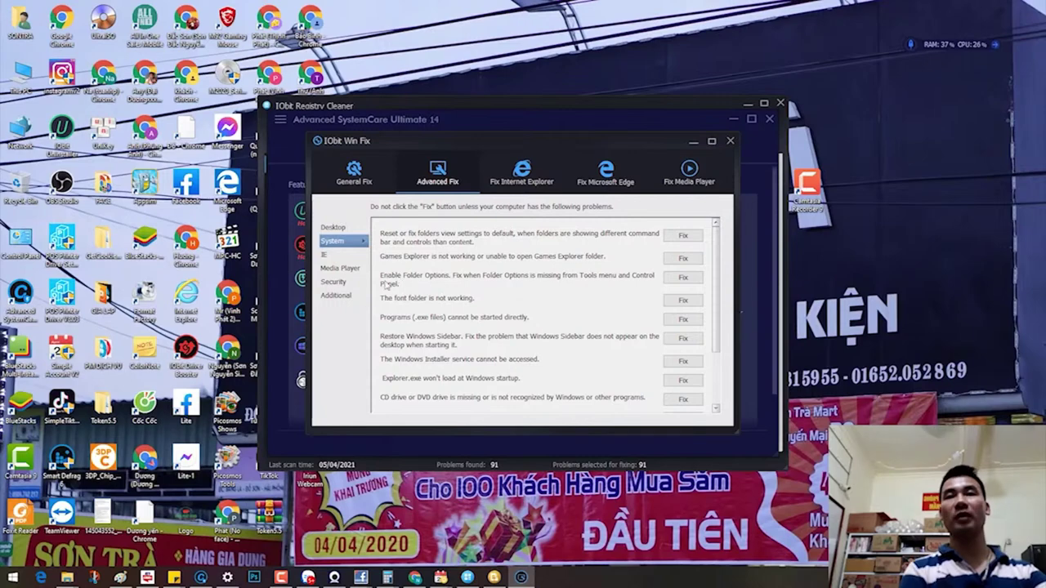
click(344, 269)
click(339, 283)
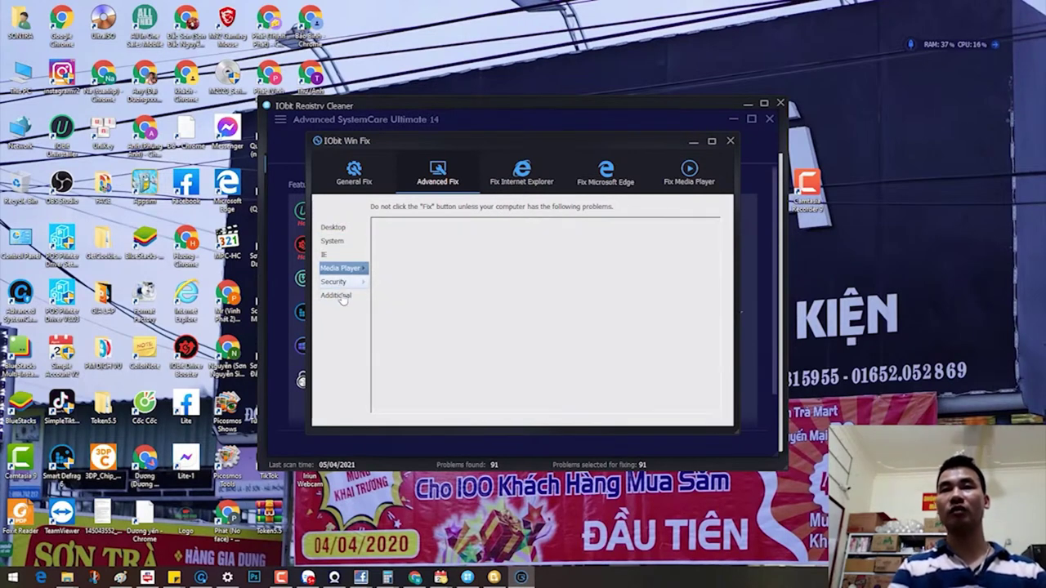
View the Internet Explorer, Edge and Media Player repair pages, then close Win Fix.
click(520, 172)
click(622, 179)
click(696, 178)
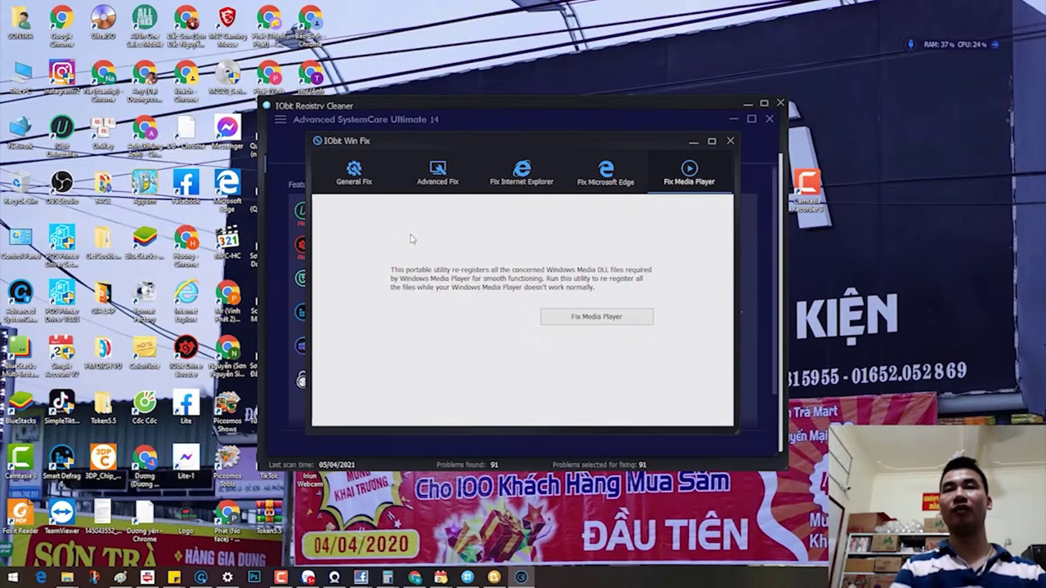
click(353, 175)
click(734, 142)
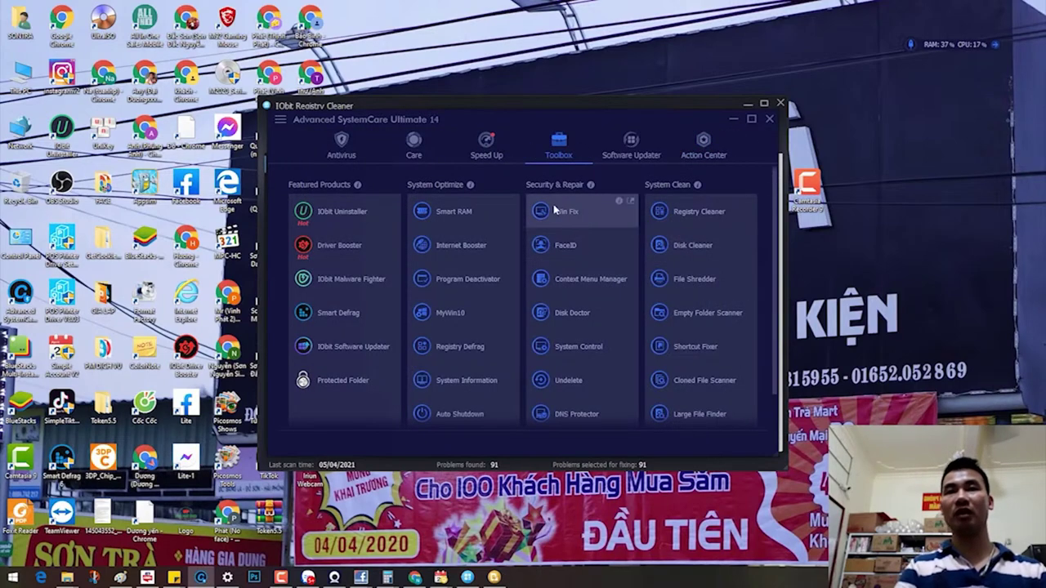
Run a Smart Clean of memory from Toolbox's Smart RAM.
click(442, 214)
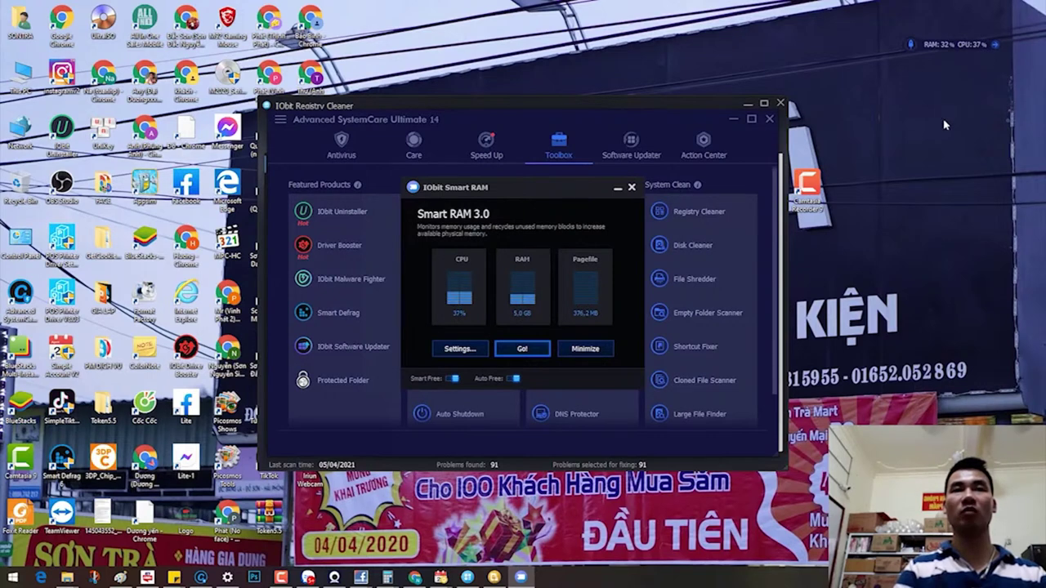
click(524, 350)
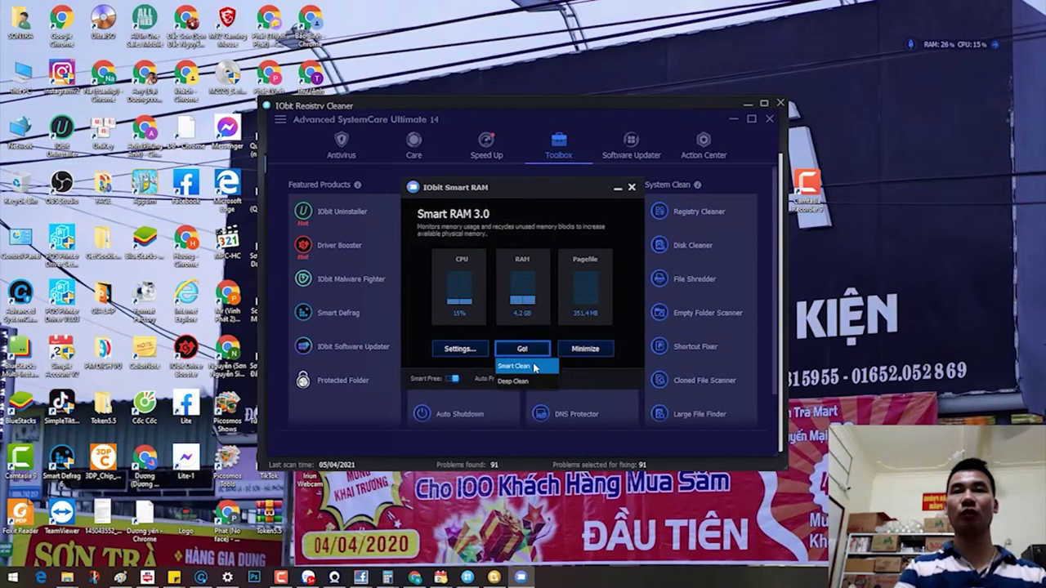
click(527, 367)
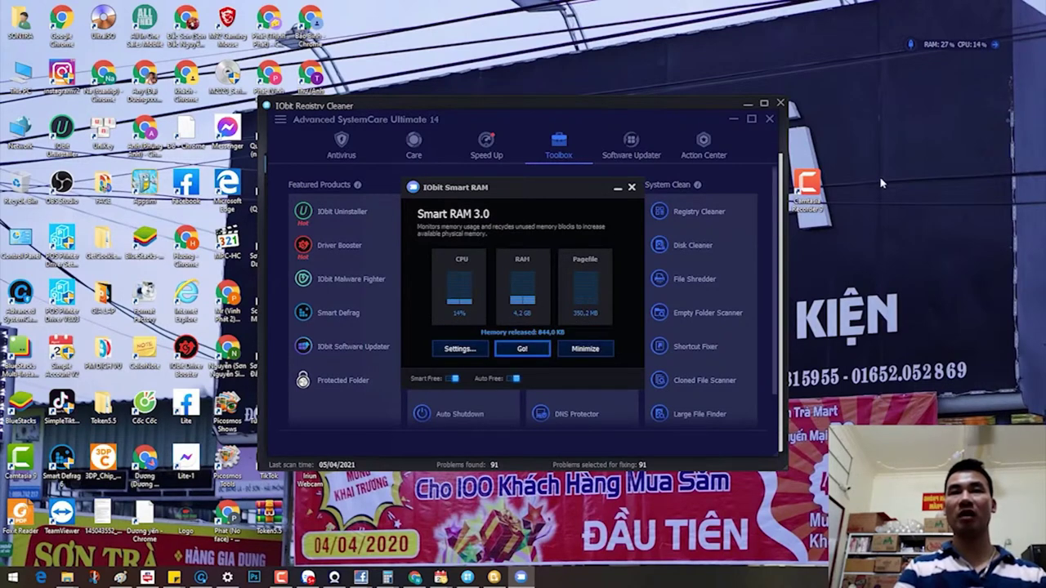
Run a Deep Clean of memory, check RAM and CPU status, then close Smart RAM.
click(535, 350)
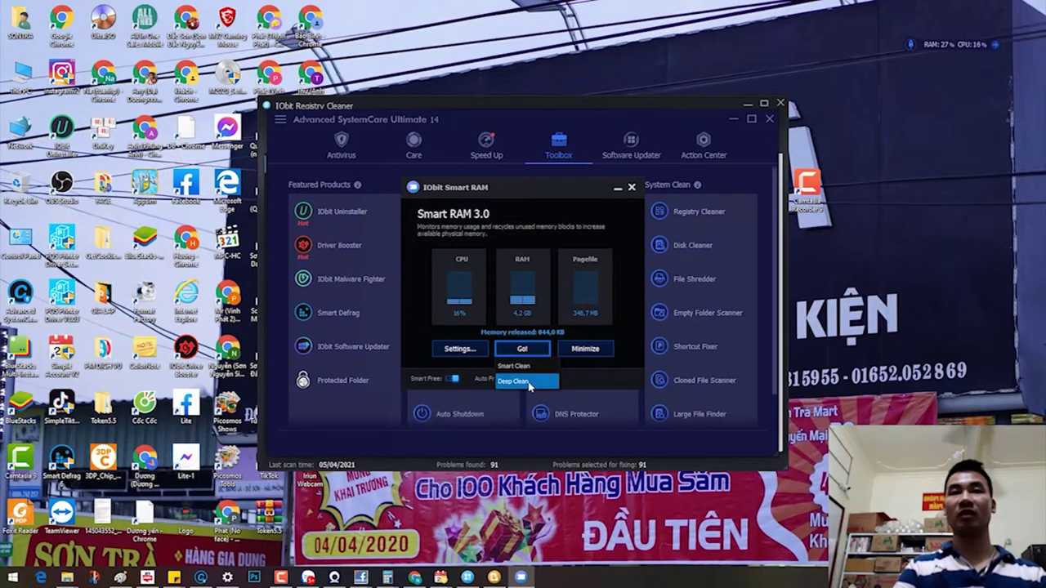
click(527, 382)
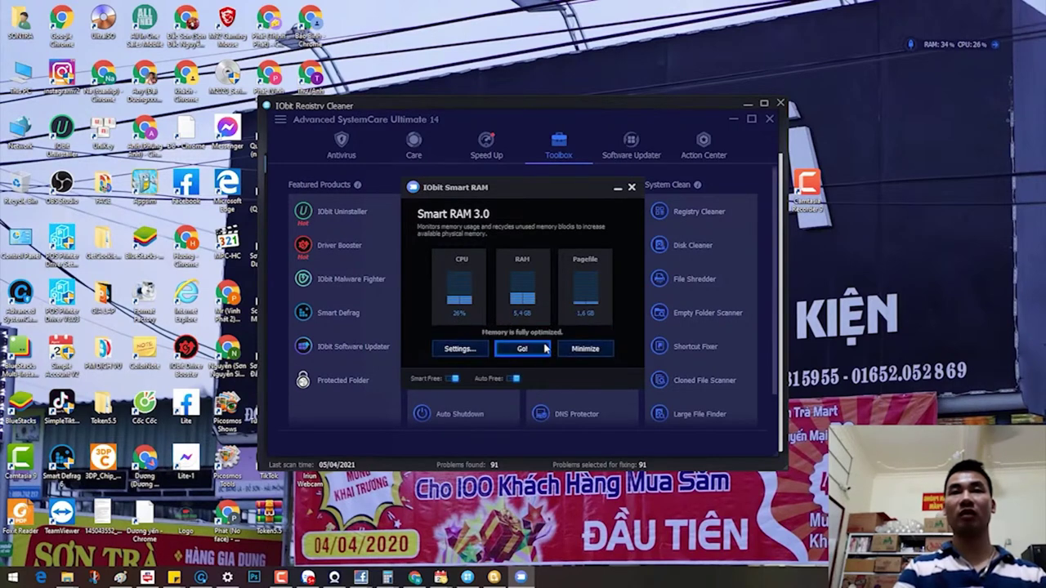
click(536, 349)
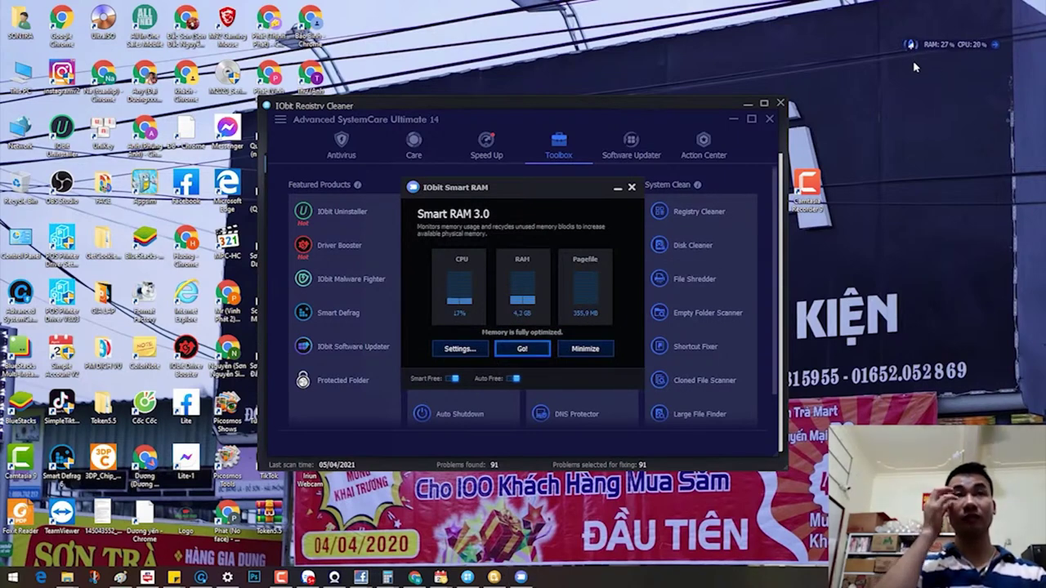
click(911, 45)
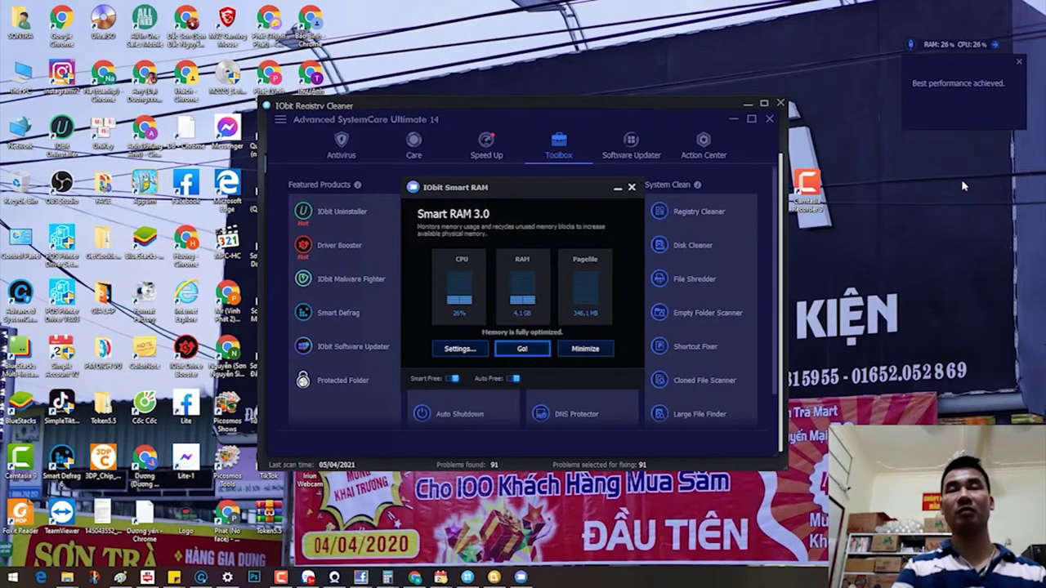
click(632, 188)
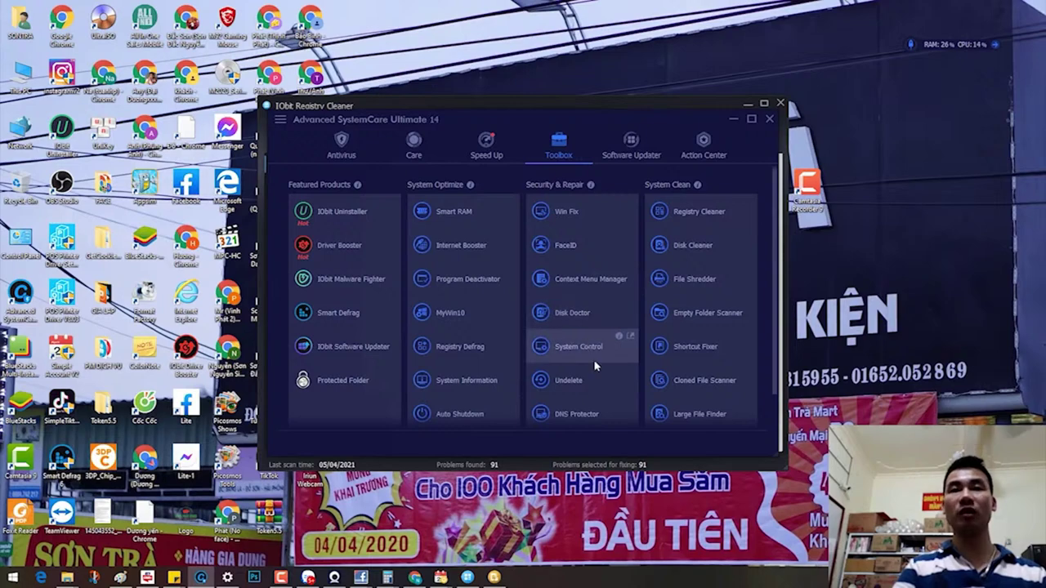
scroll(634, 391, down, 1)
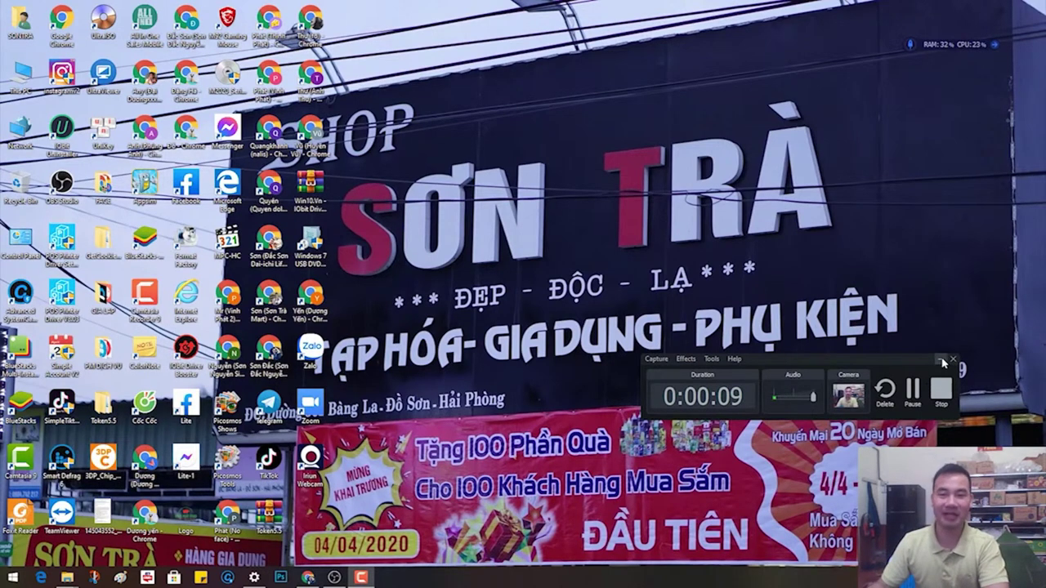
Bring Chrome forward, showing Softpedia's WebCam downloads listing.
click(942, 361)
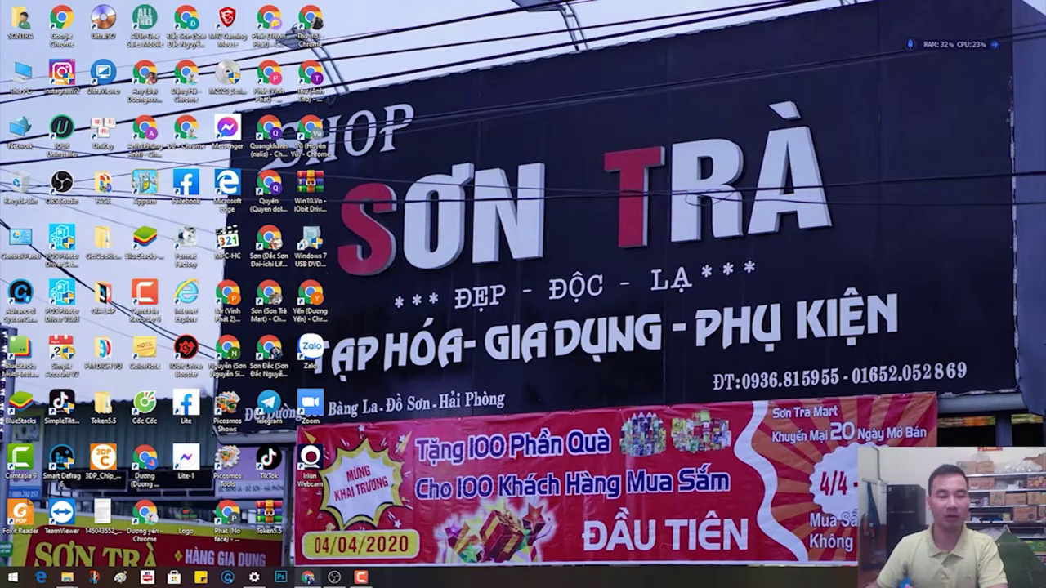
click(312, 578)
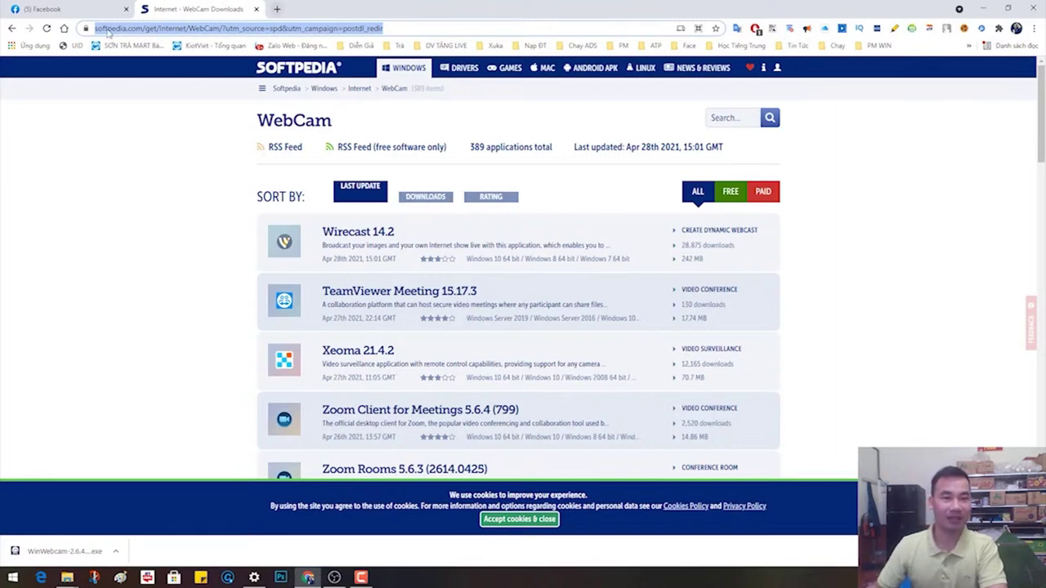
click(11, 28)
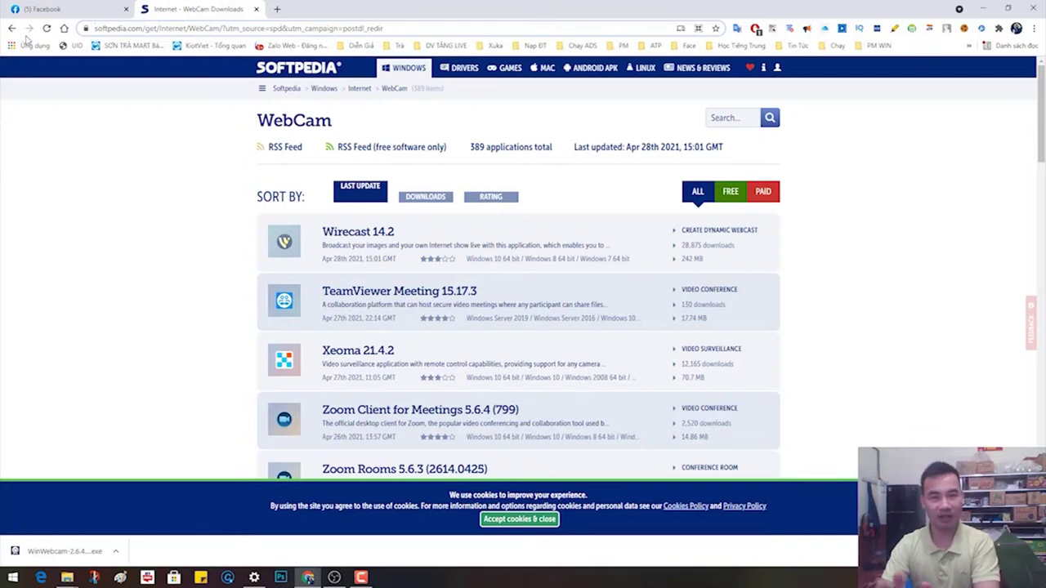
click(172, 28)
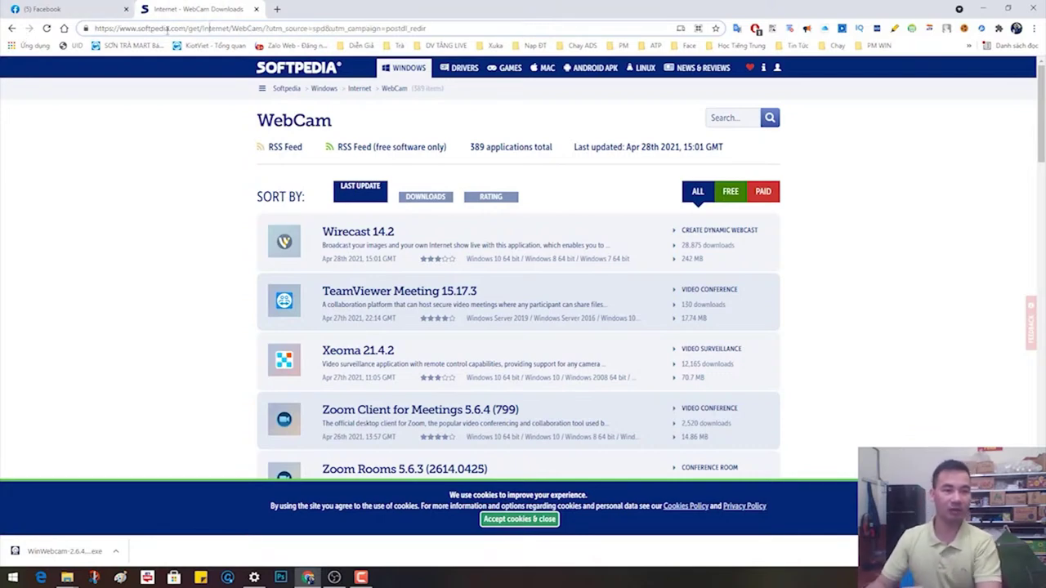
click(171, 28)
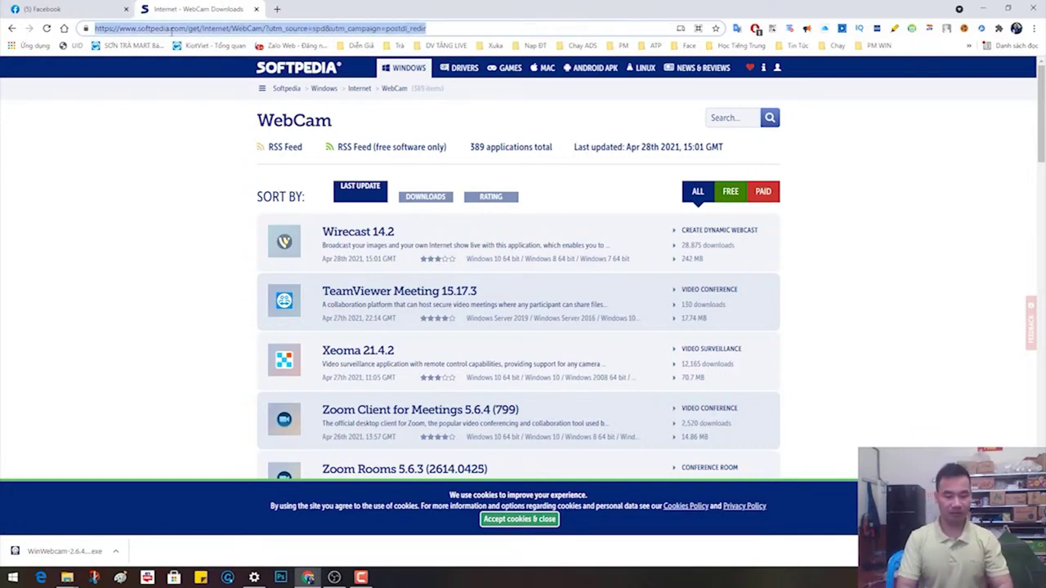
text(i)
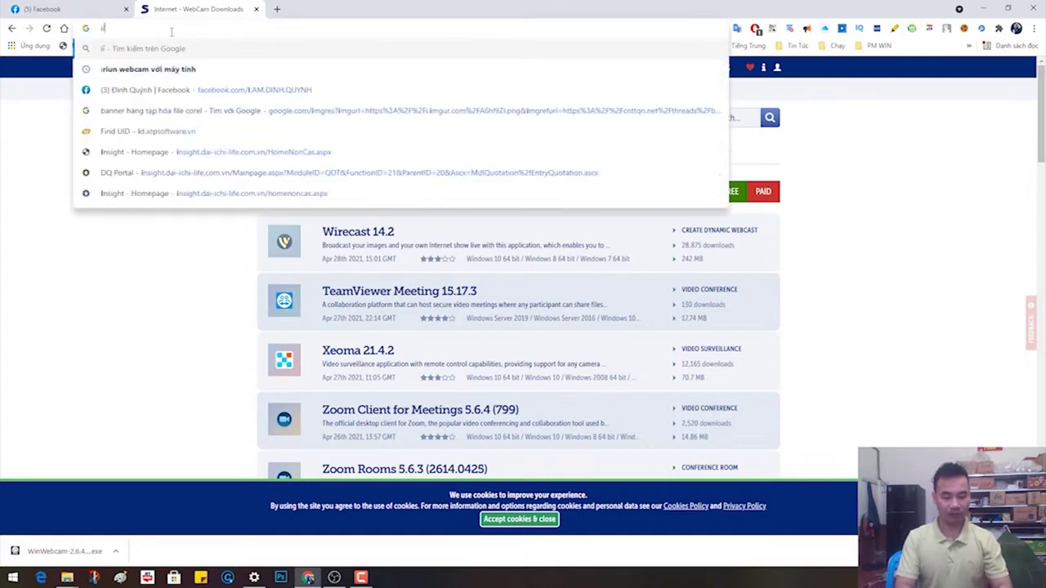
text(riun)
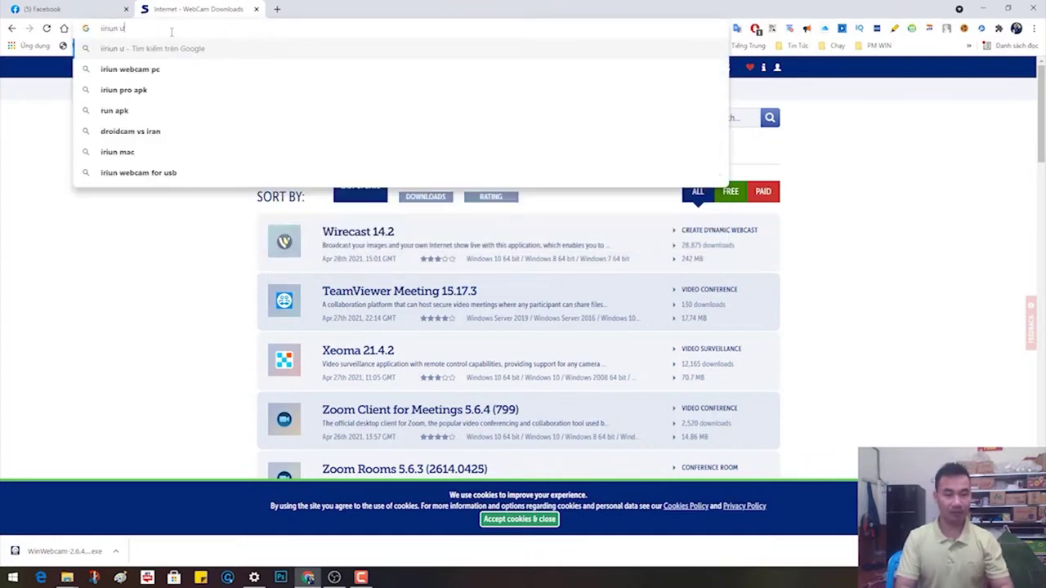
text( we)
Search Google for 'iriun webcam pc', open iriun.com and download Webcam for Windows.
key(Down)
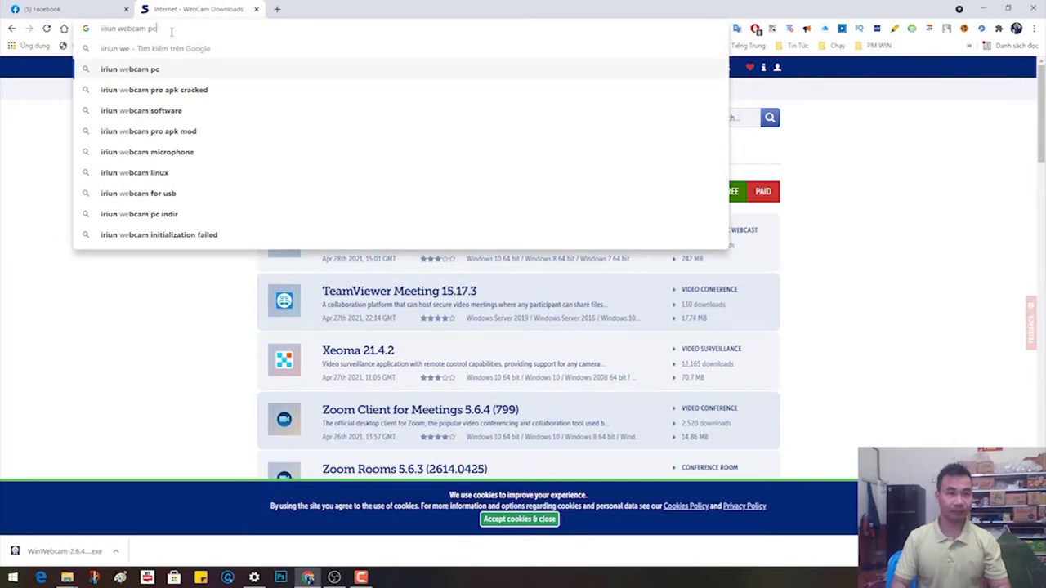
key(Return)
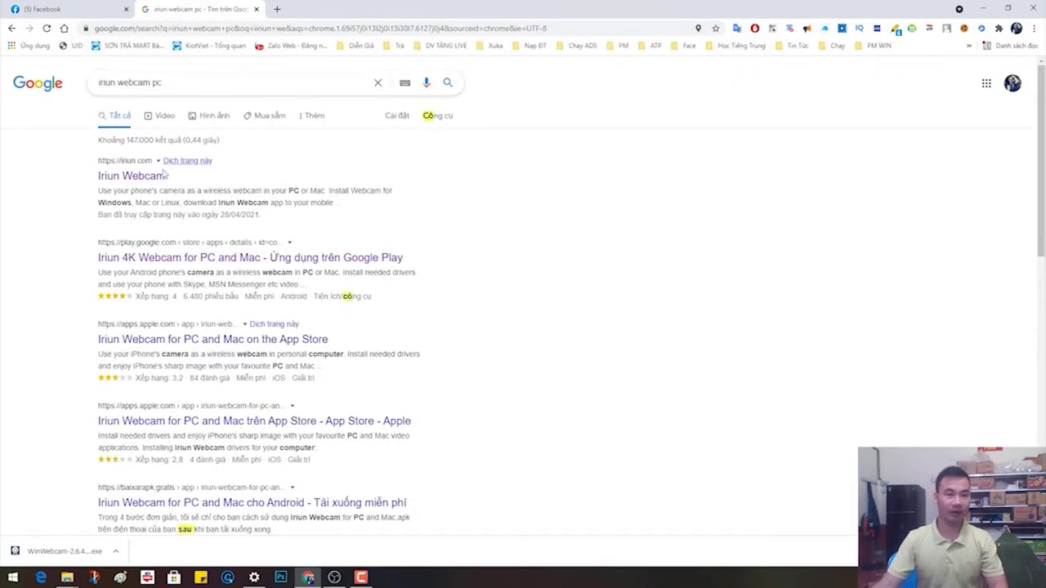
click(152, 181)
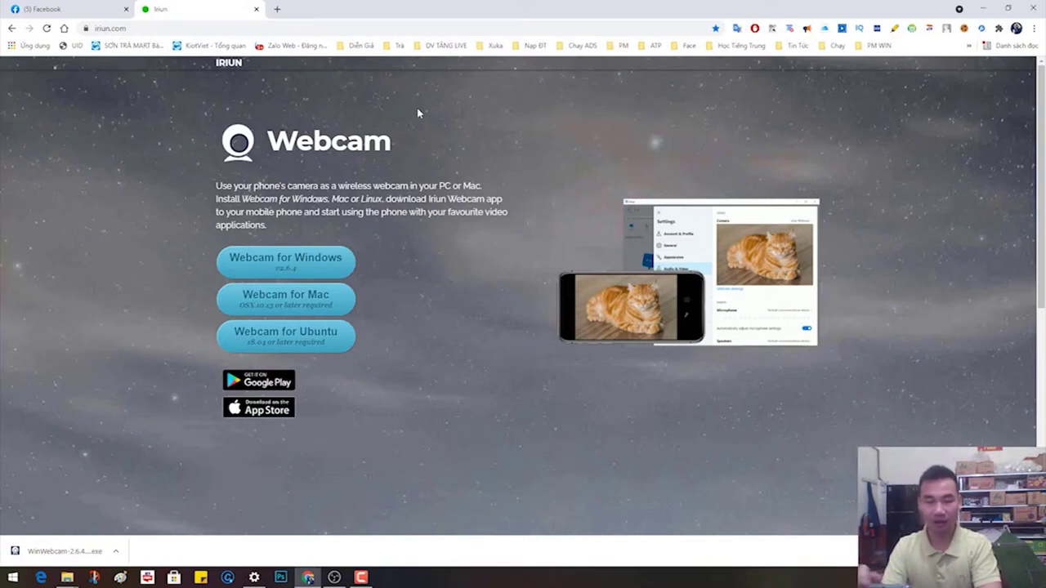
click(266, 269)
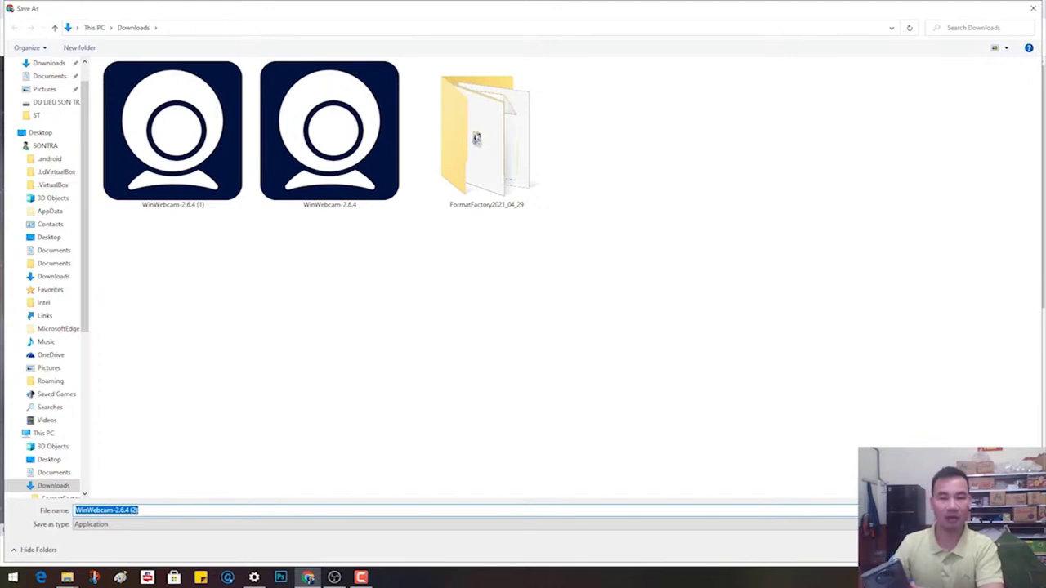
Save WinWebcam-2.6.4 to Downloads and launch the installer from the downloads list.
key(Return)
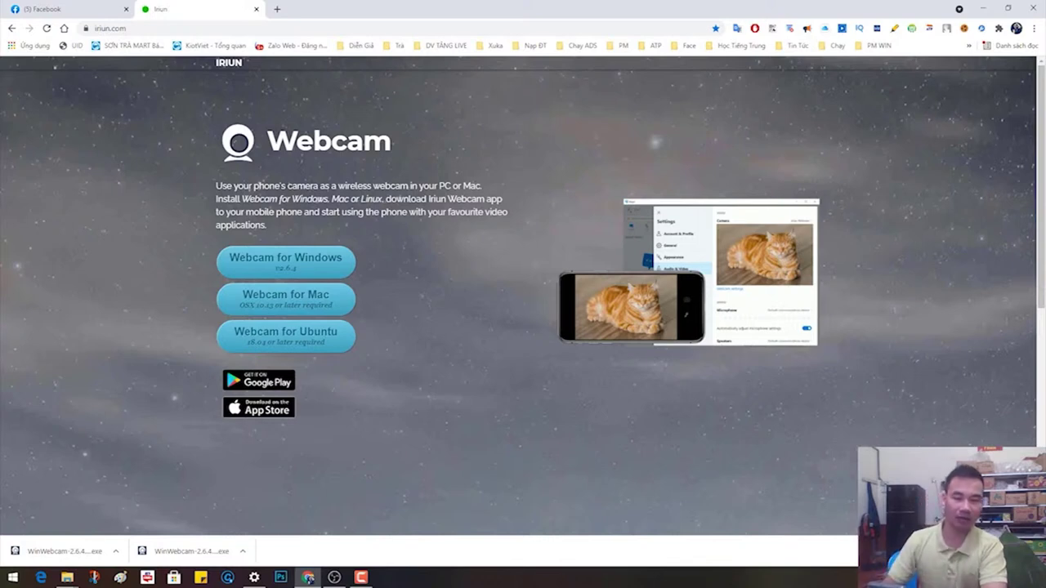
key(ctrl+j)
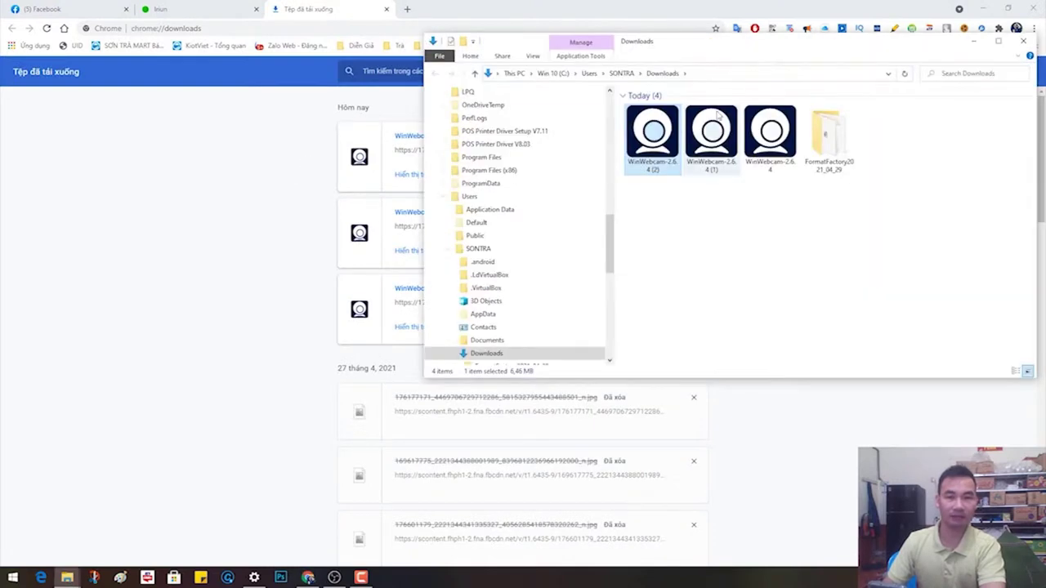
click(771, 132)
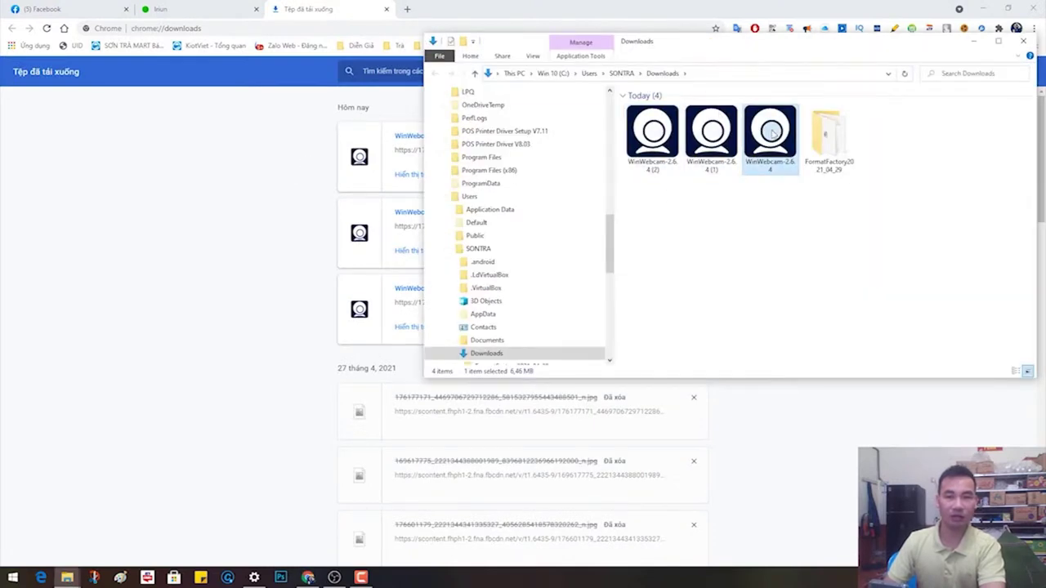
double_click(772, 132)
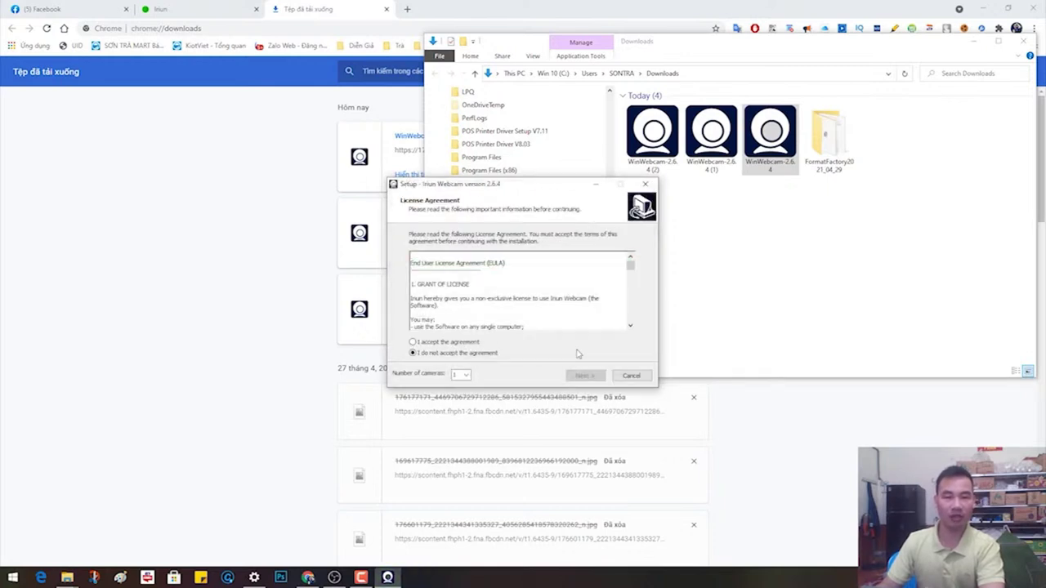
Accept the licence, keep the default folder, install Iriun Webcam 2.6.4 and finish setup.
click(414, 341)
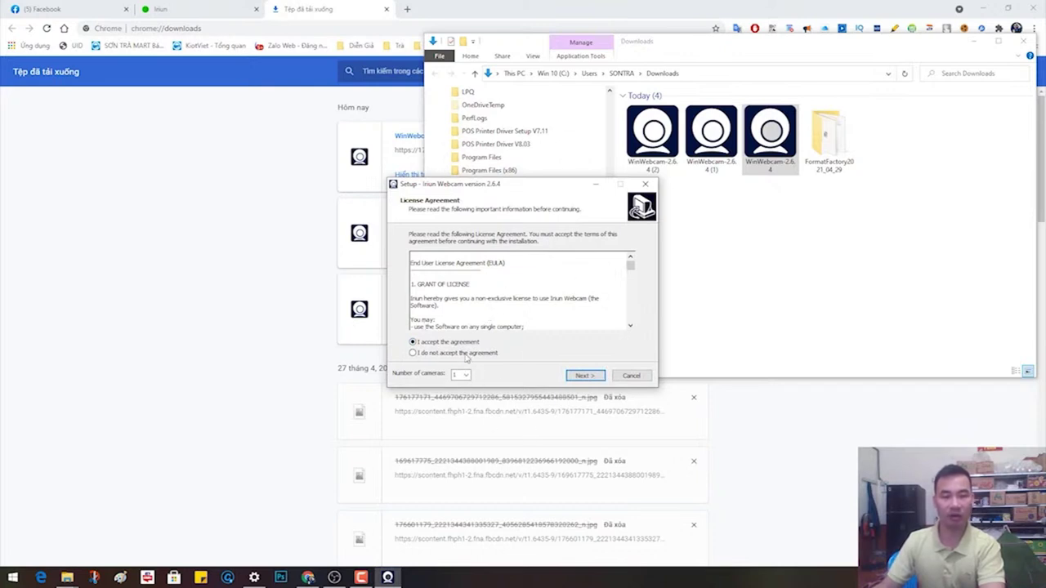
click(466, 375)
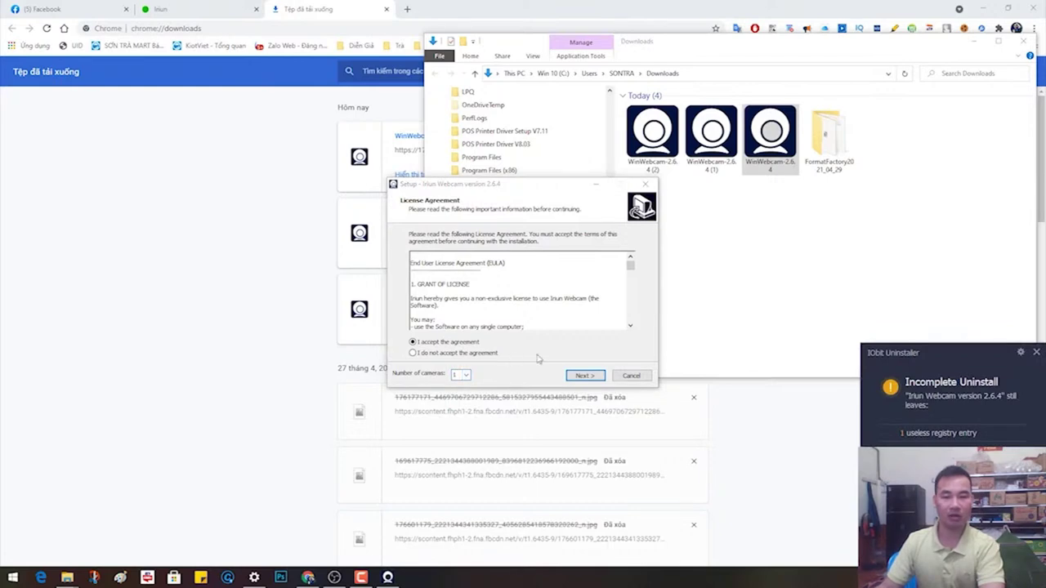
click(1036, 353)
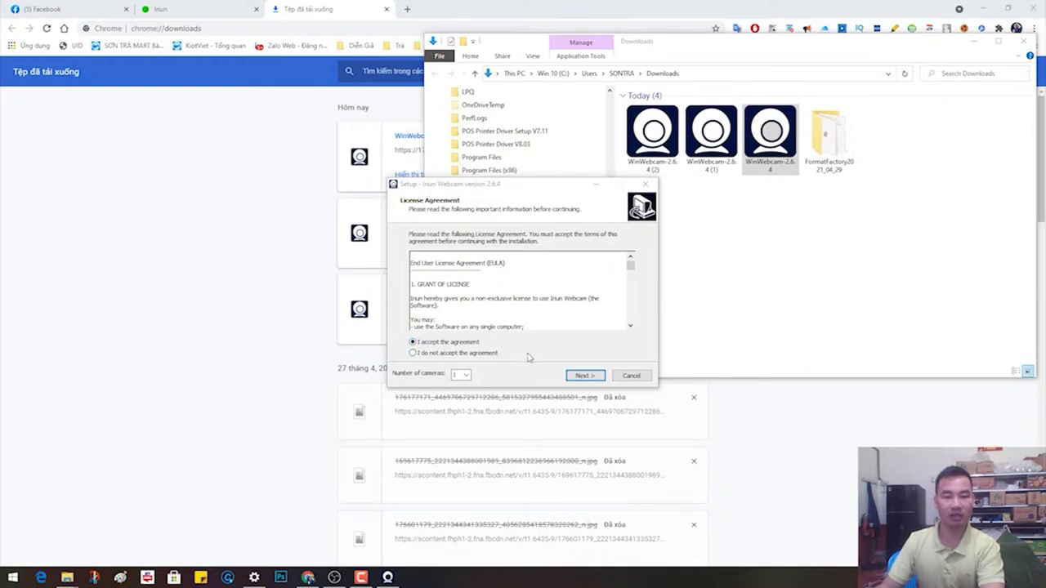
click(585, 378)
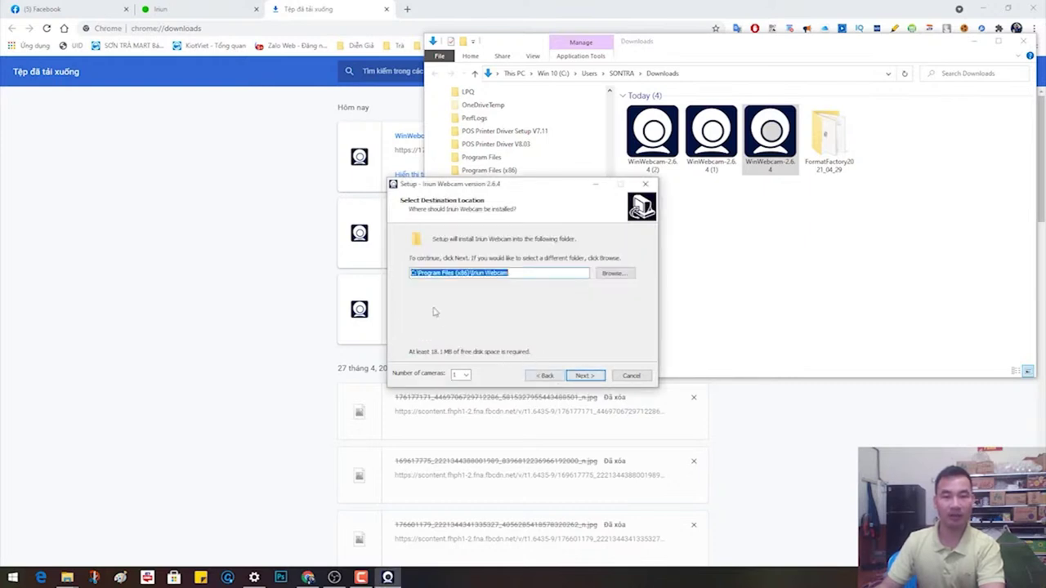
click(590, 376)
click(586, 376)
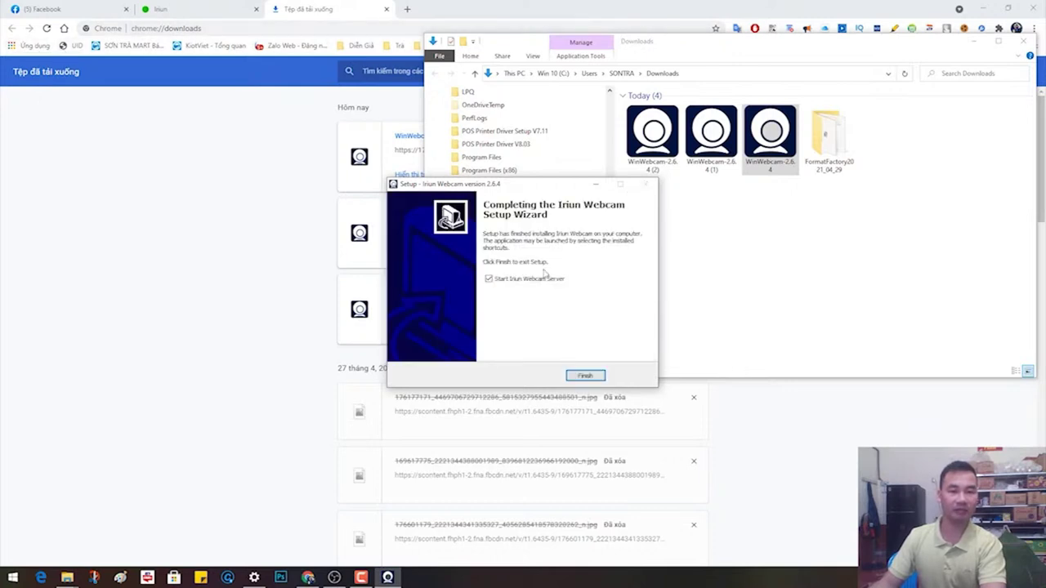
click(585, 376)
click(231, 31)
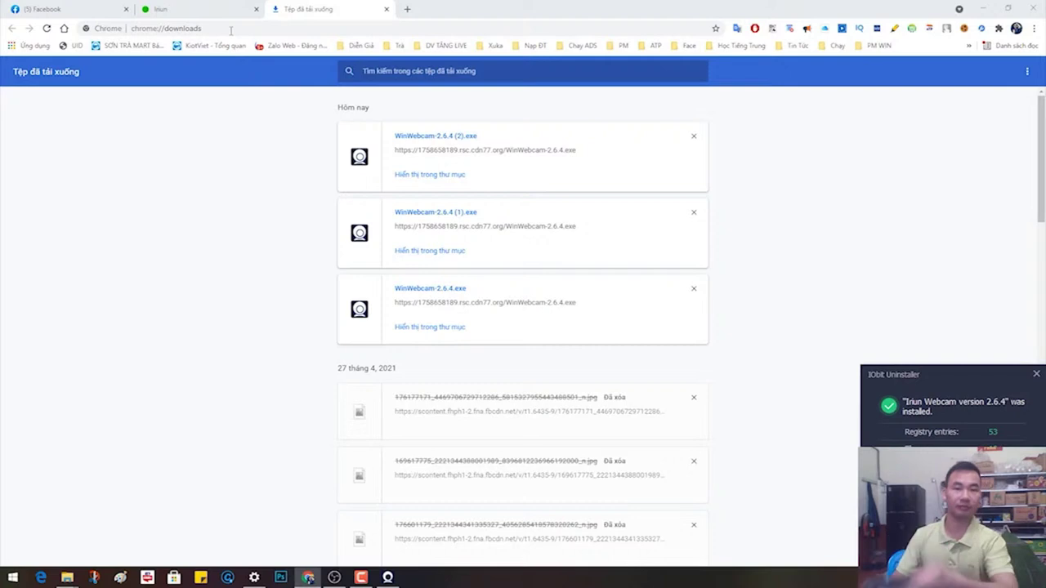
Search 'chplay' to reach Google Play, then search the store for 'iriun webcam android'.
drag(231, 30, 2, 11)
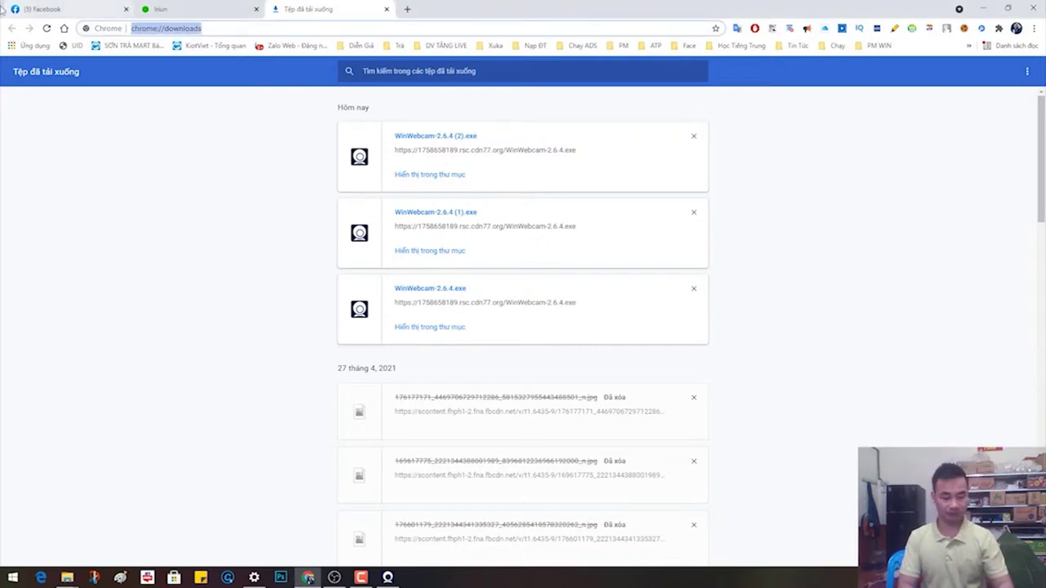
text(chplay)
key(Return)
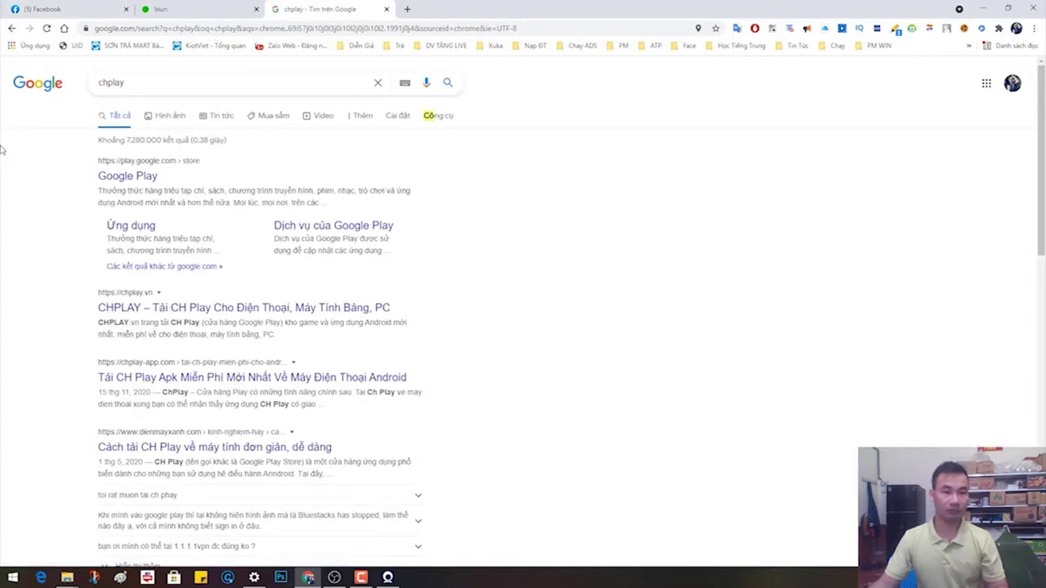
click(143, 172)
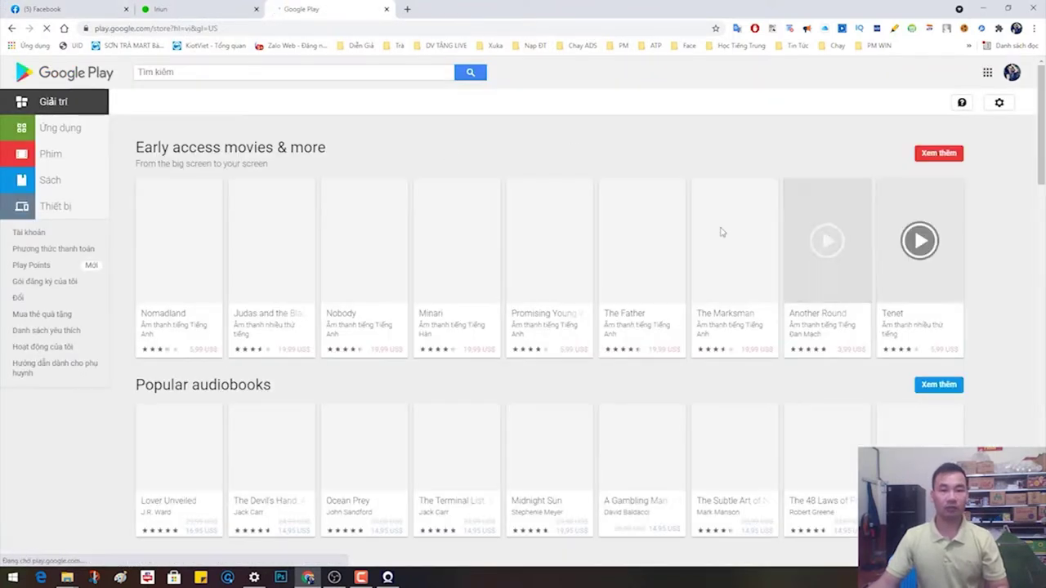
click(305, 73)
text(iriu)
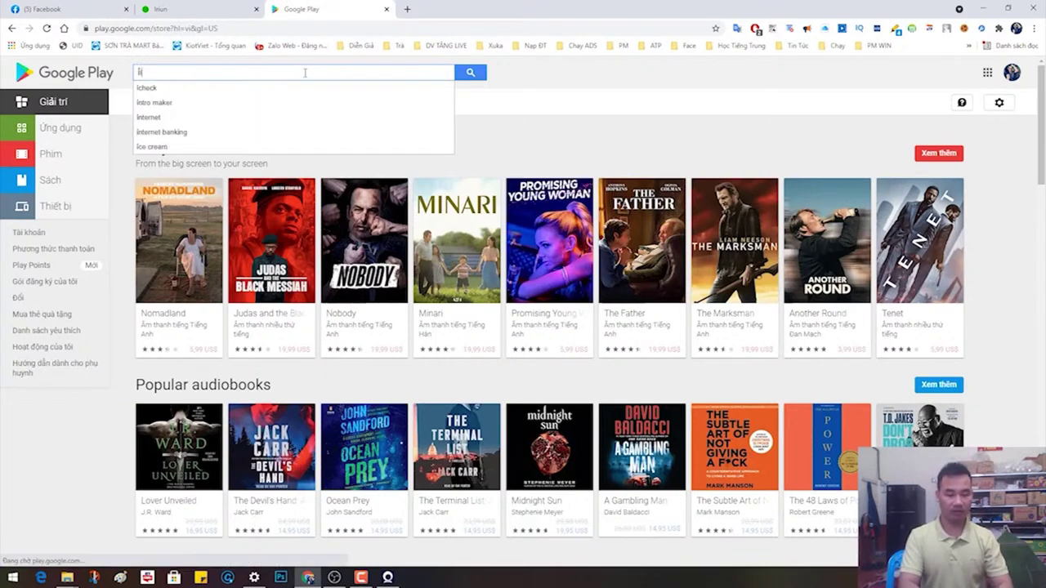
text(n we)
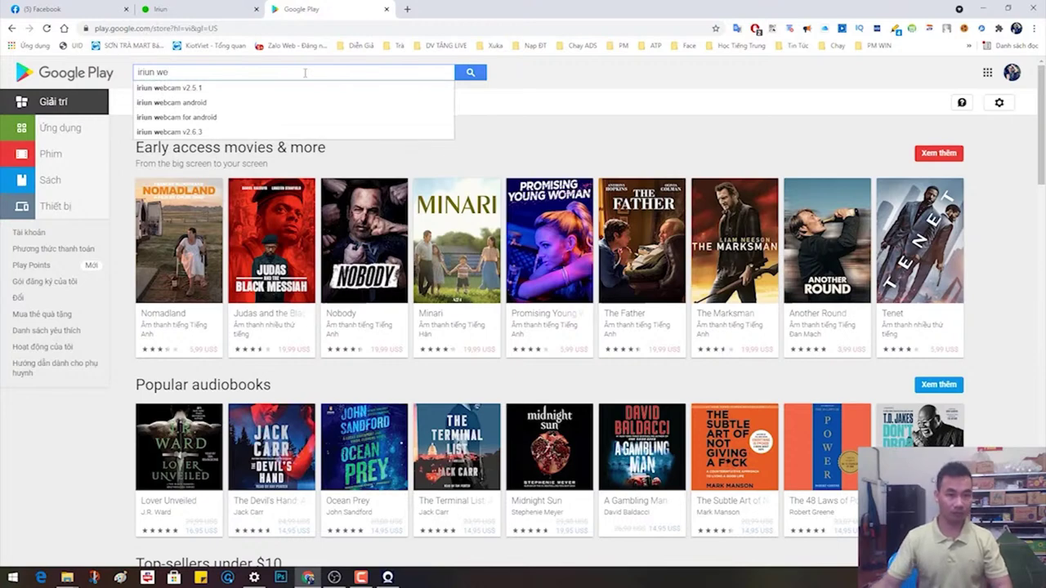
click(266, 103)
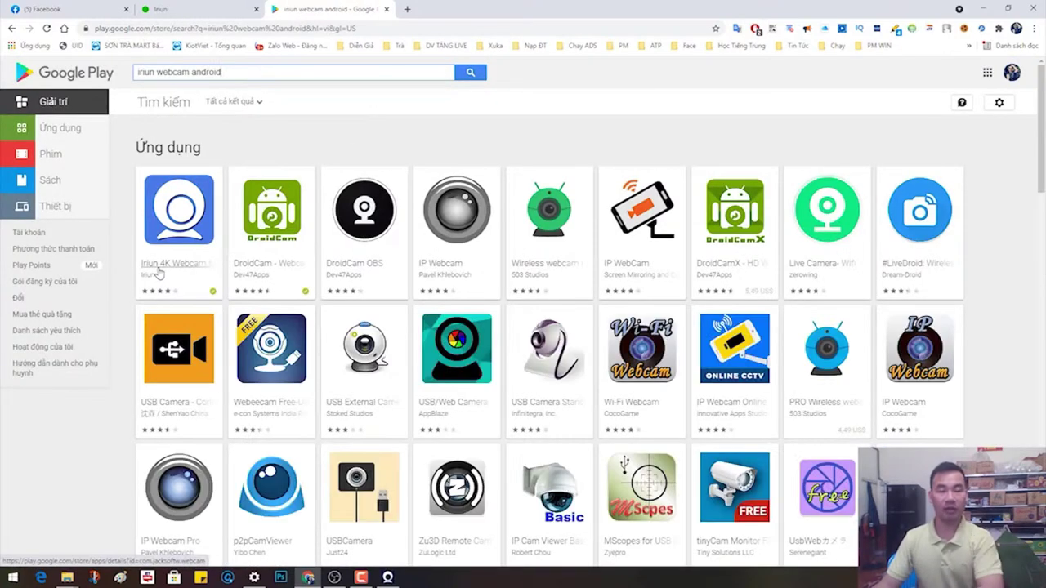
Open the Iriun 4K Webcam page, expand its description and translate it into Vietnamese.
click(161, 270)
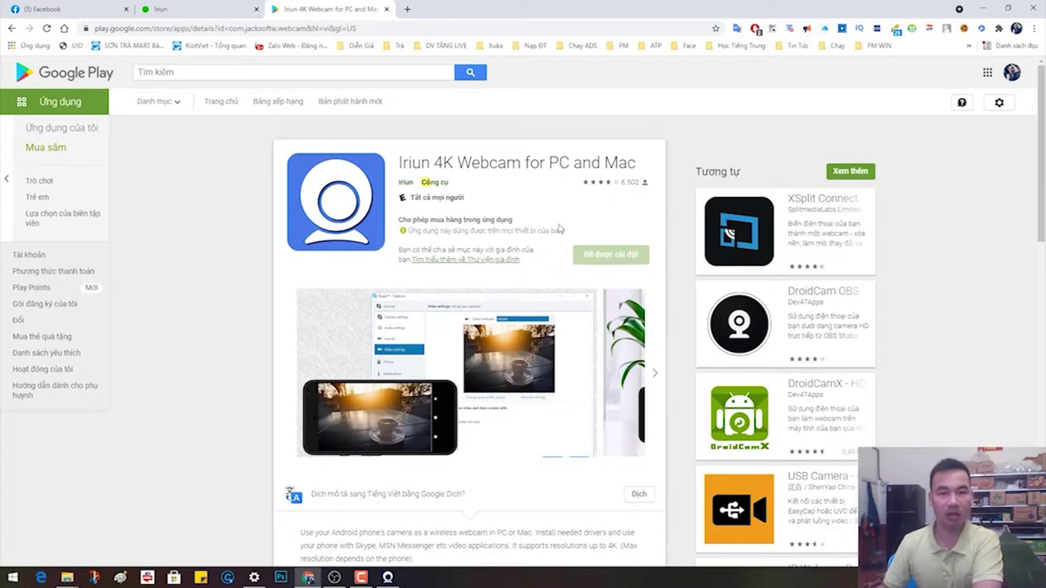
scroll(557, 233, down, 2)
scroll(557, 232, down, 1)
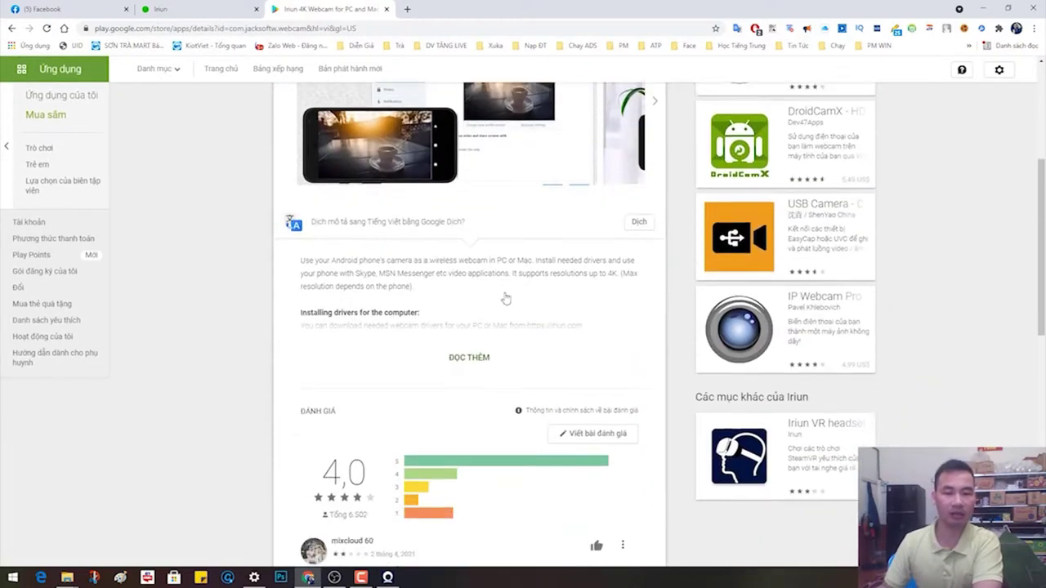
click(471, 356)
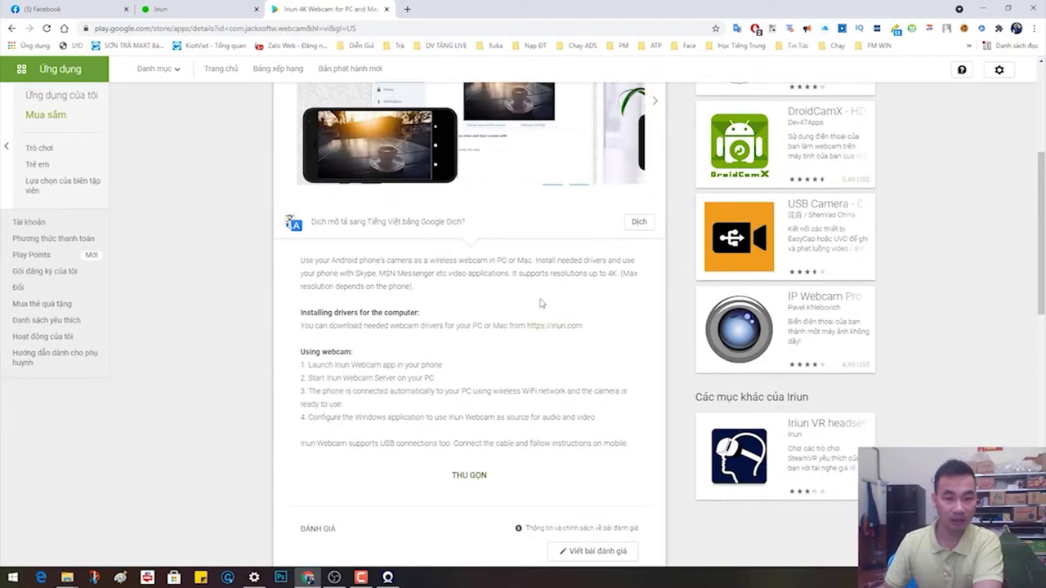
right_click(597, 321)
click(635, 449)
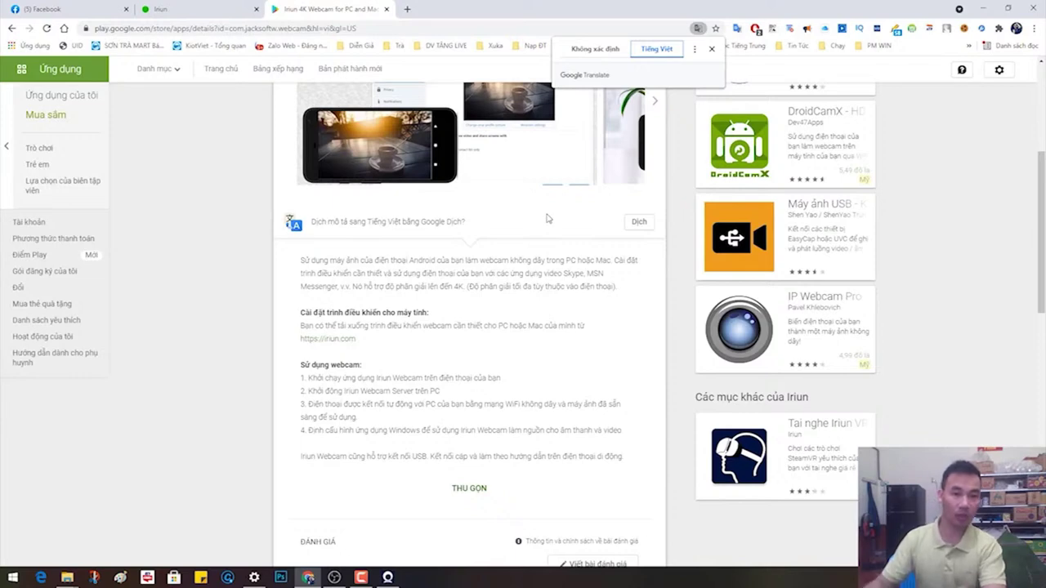
Read through the translated Iriun 4K Webcam description, then return to the Iriun Webcam window.
scroll(443, 407, up, 1)
scroll(443, 408, up, 4)
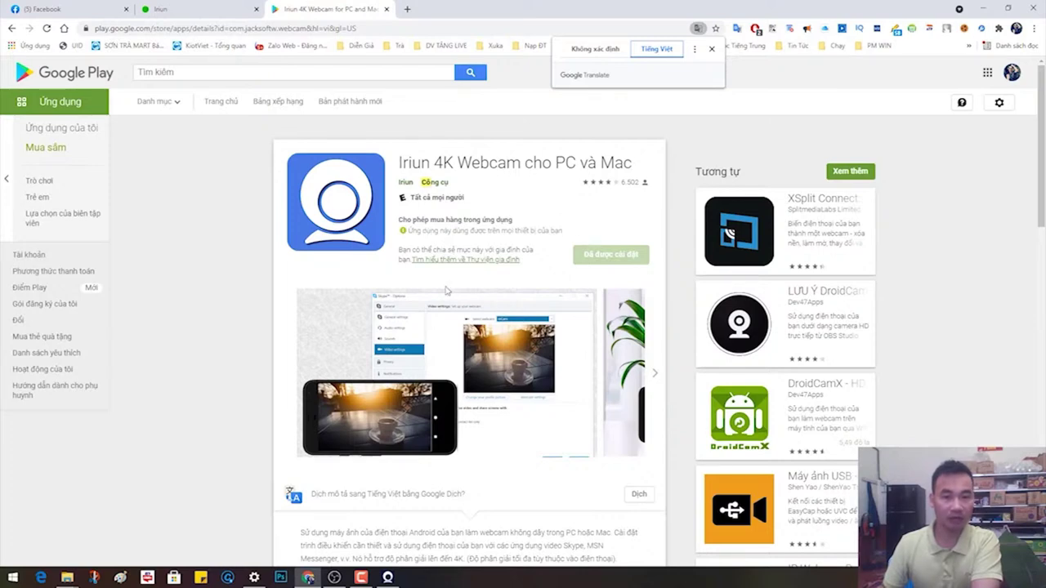
scroll(445, 283, down, 8)
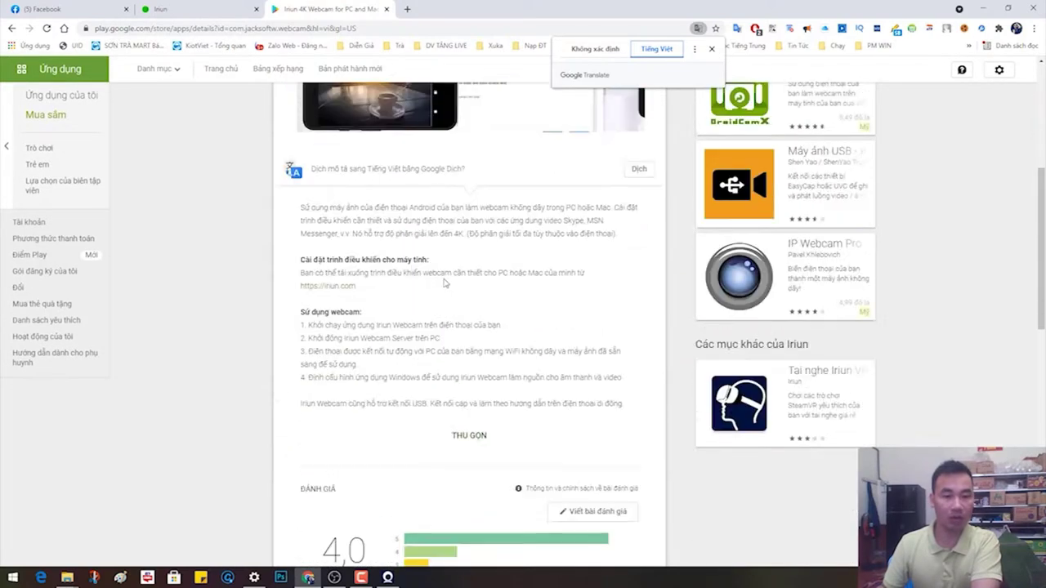
scroll(446, 283, down, 2)
scroll(448, 280, up, 2)
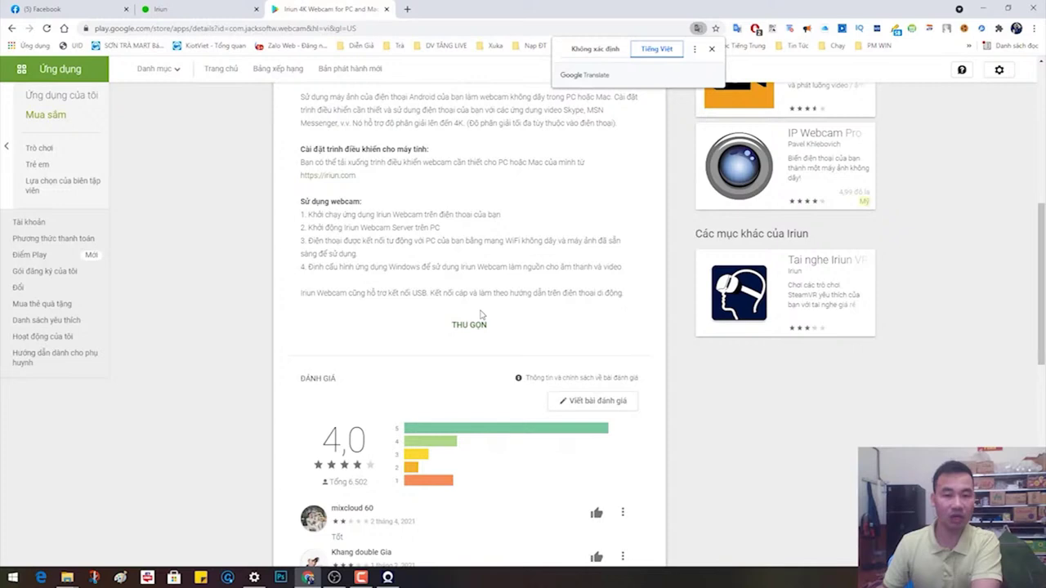
scroll(483, 315, up, 1)
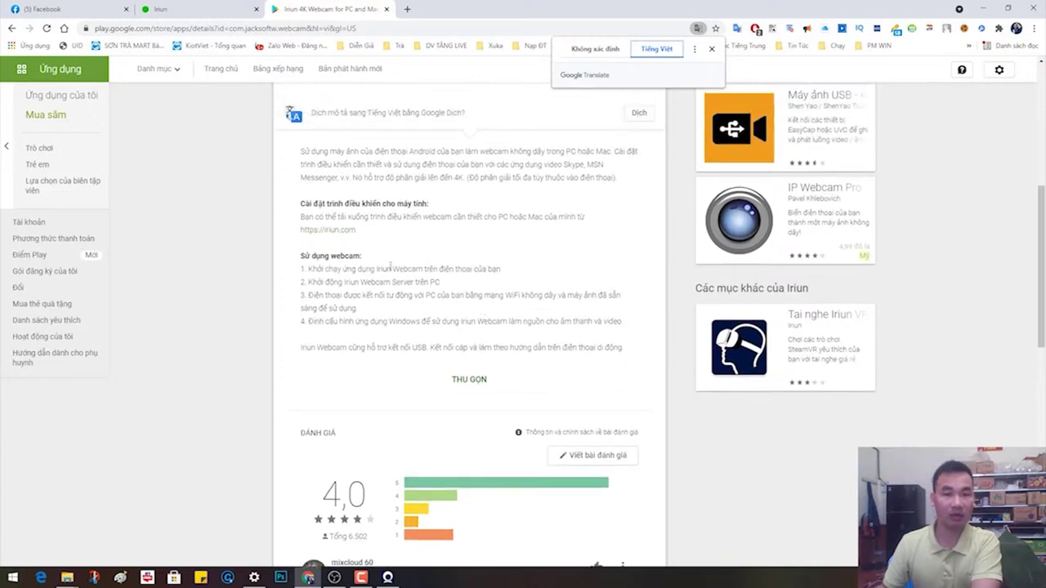
scroll(544, 216, up, 3)
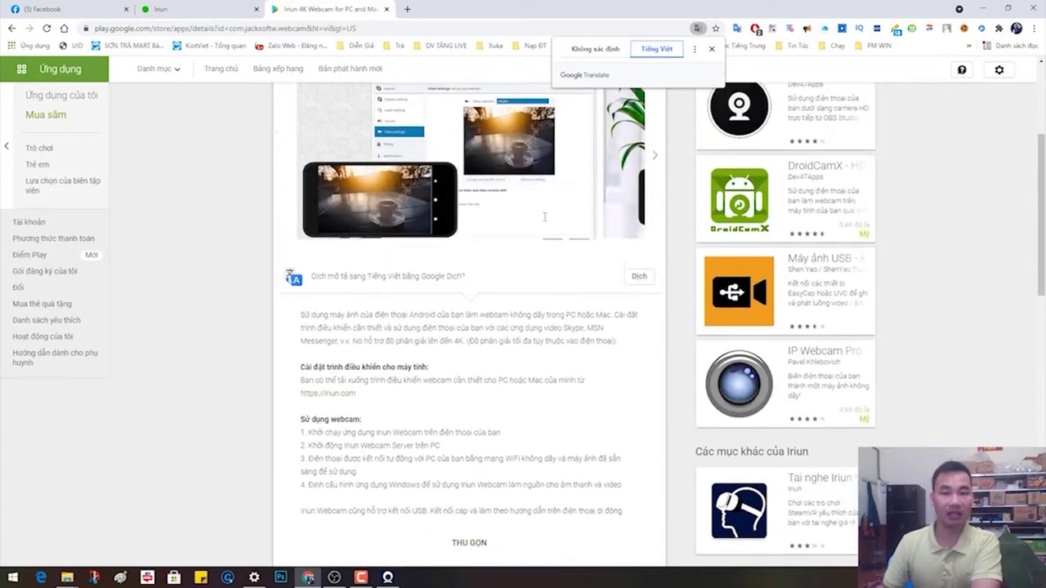
scroll(545, 229, up, 3)
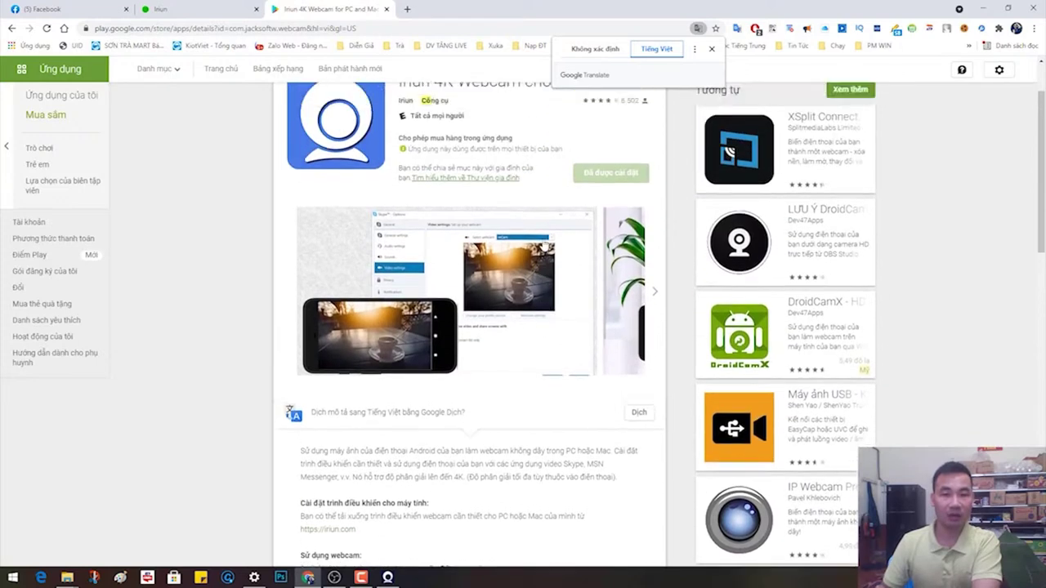
scroll(544, 245, up, 2)
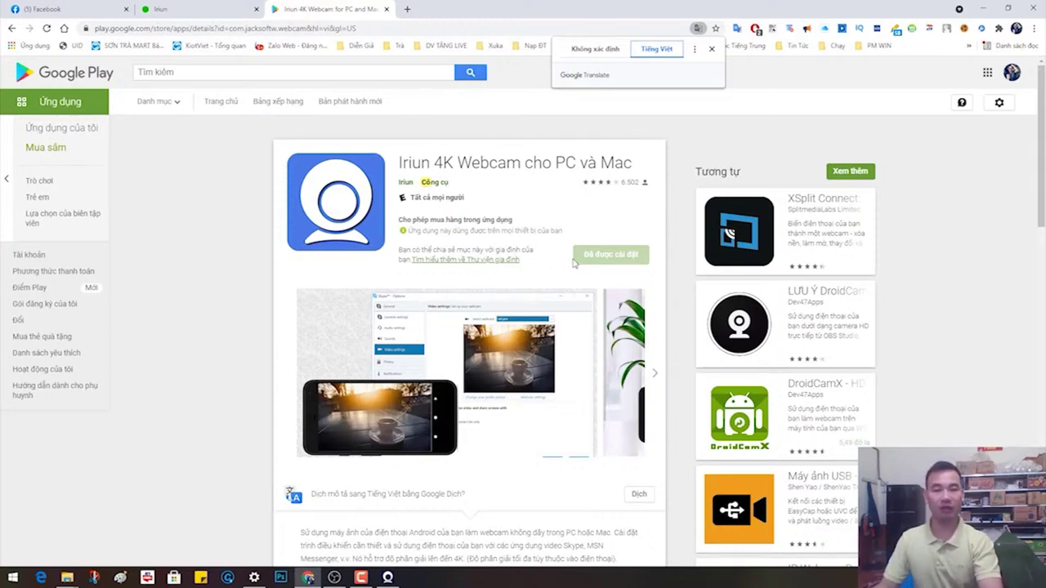
scroll(532, 415, down, 2)
scroll(532, 415, down, 4)
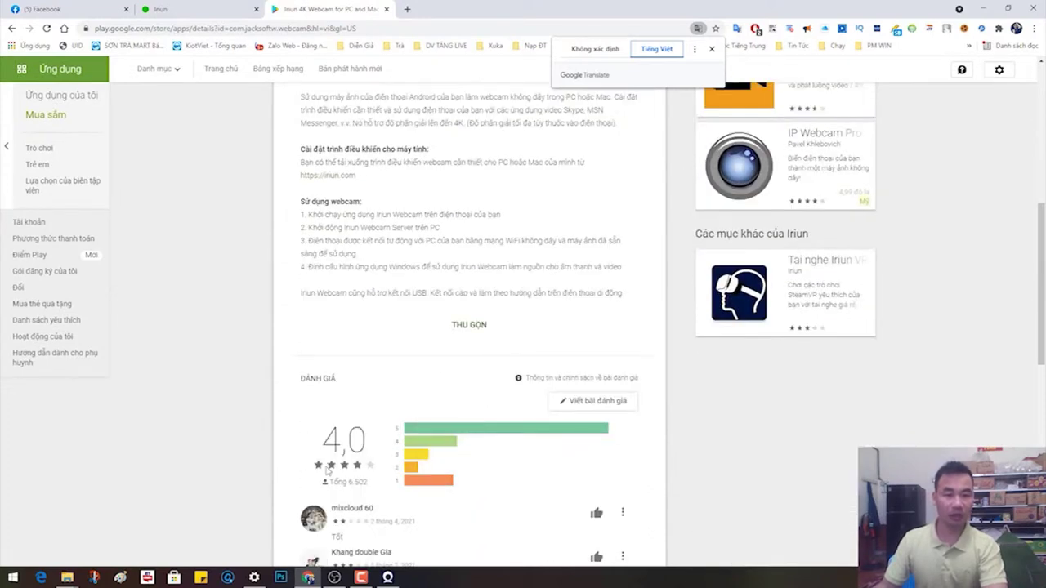
click(387, 578)
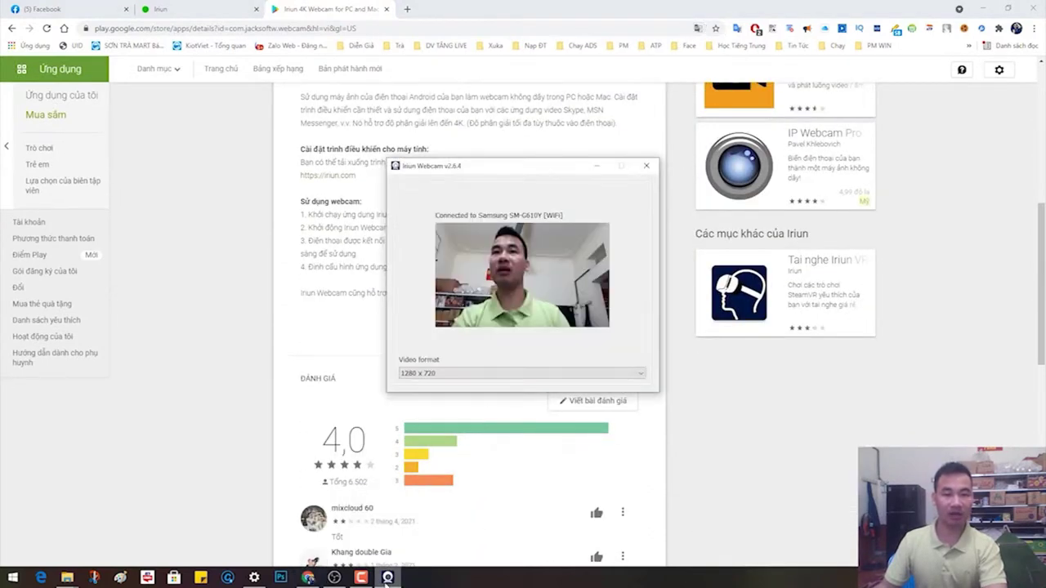
Reopen Iriun Webcam from the desktop shortcut and close the Downloads folder window.
click(648, 168)
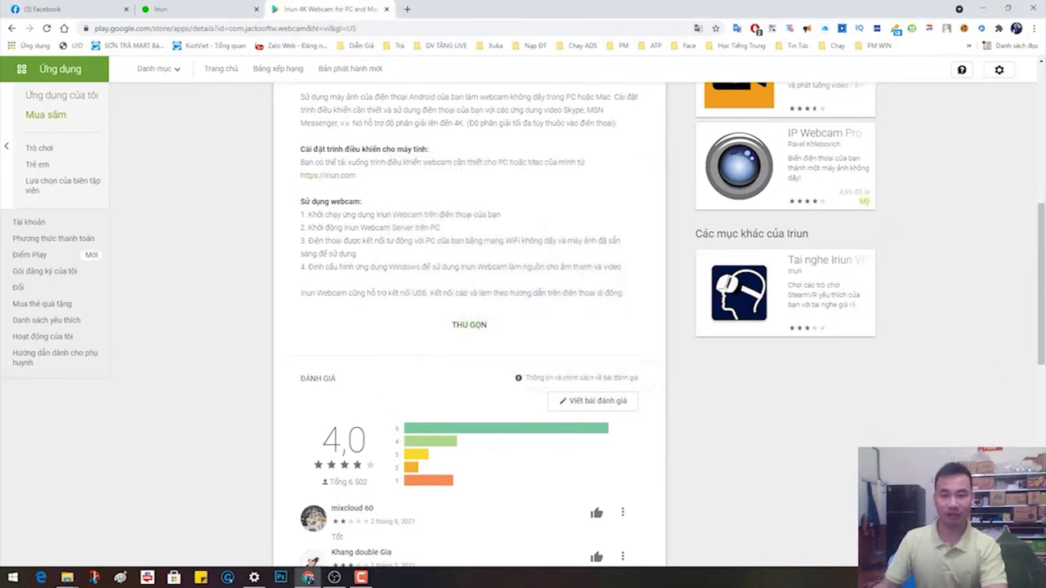
click(984, 8)
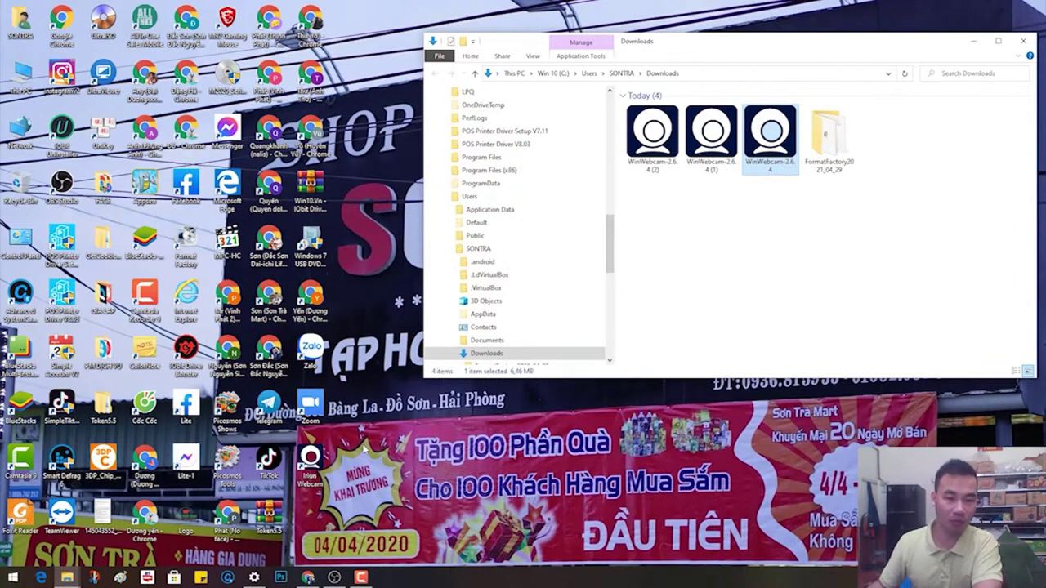
click(311, 464)
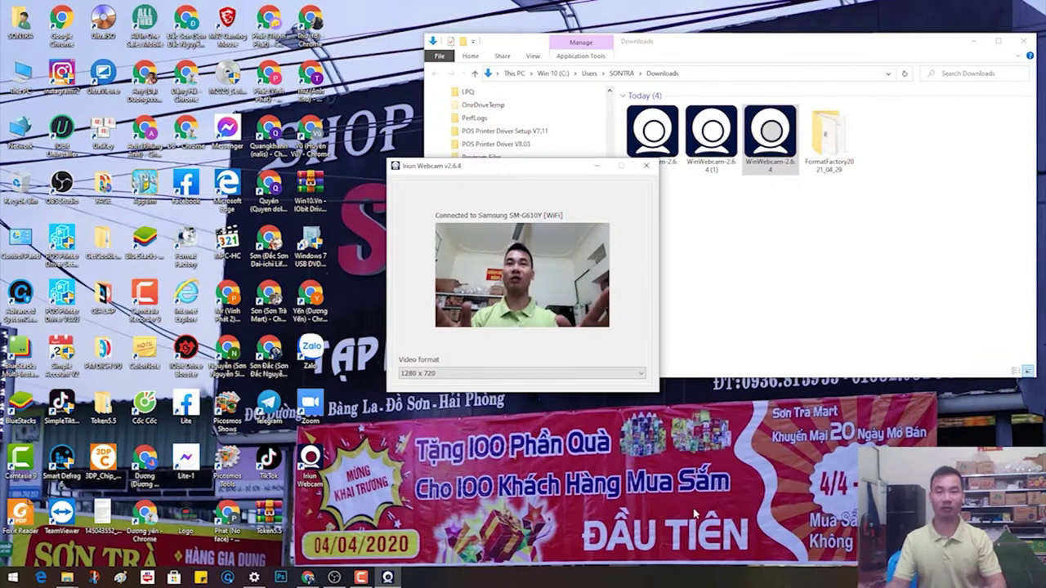
click(368, 578)
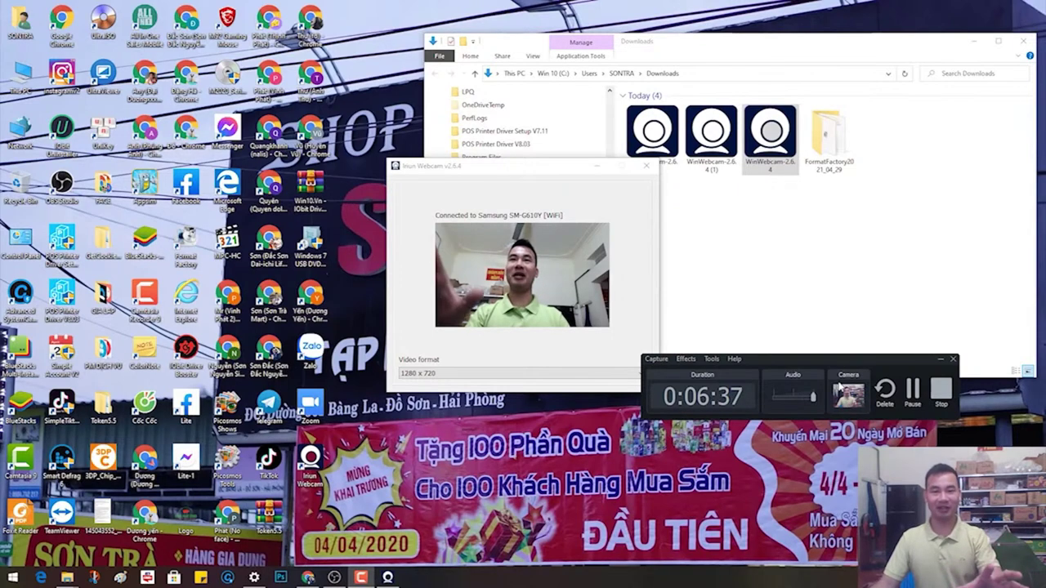
click(940, 360)
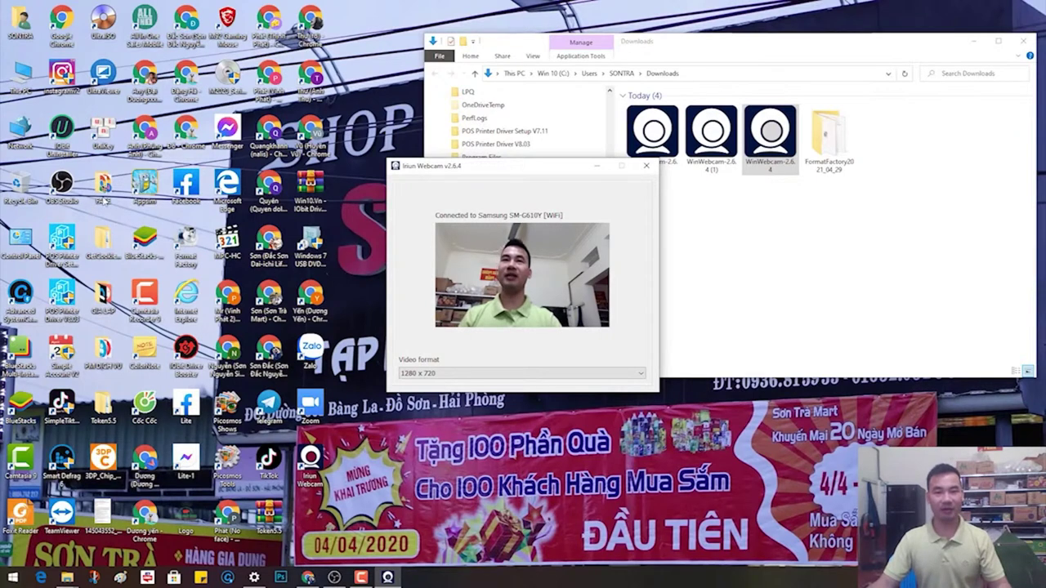
click(1021, 39)
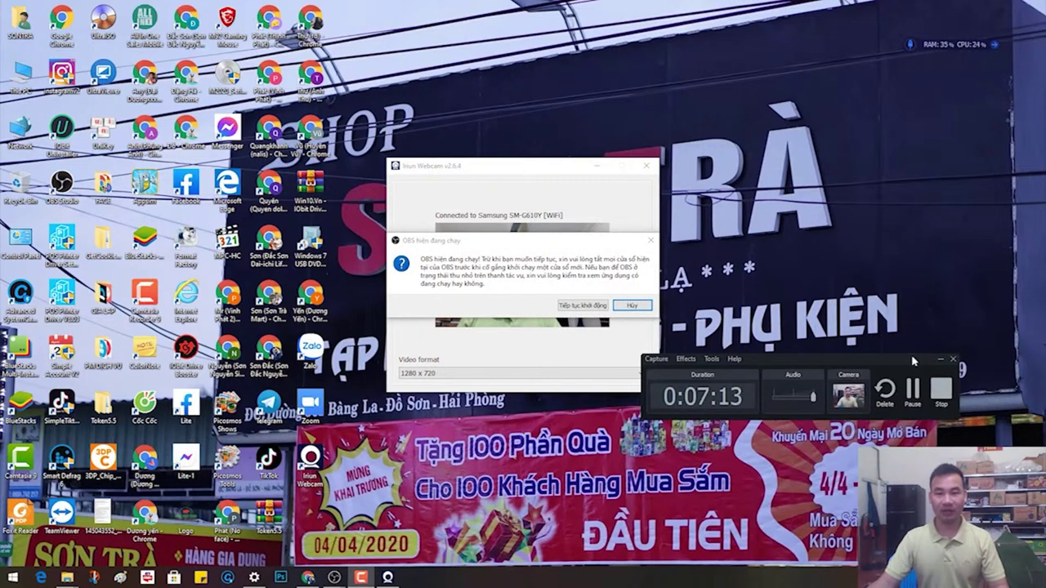
Dismiss the OBS warning and open the Video Capture Device properties to check the Iriun Webcam device.
click(939, 364)
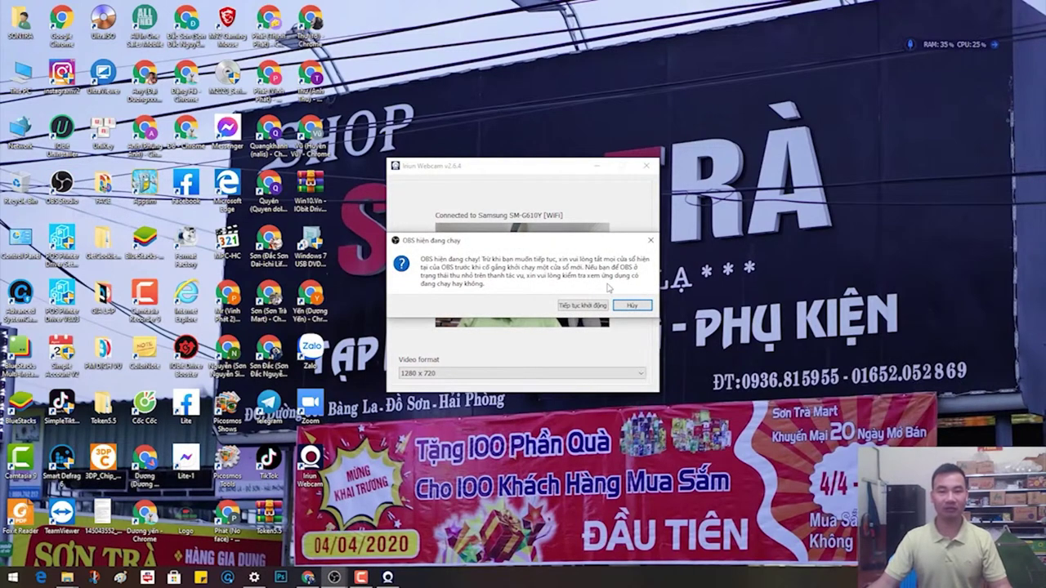
click(645, 305)
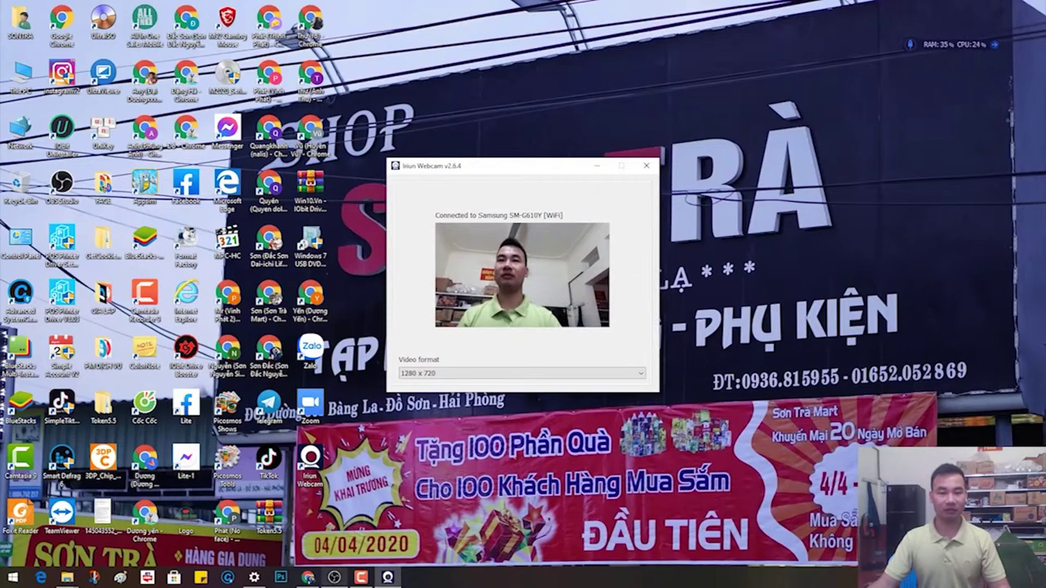
click(334, 577)
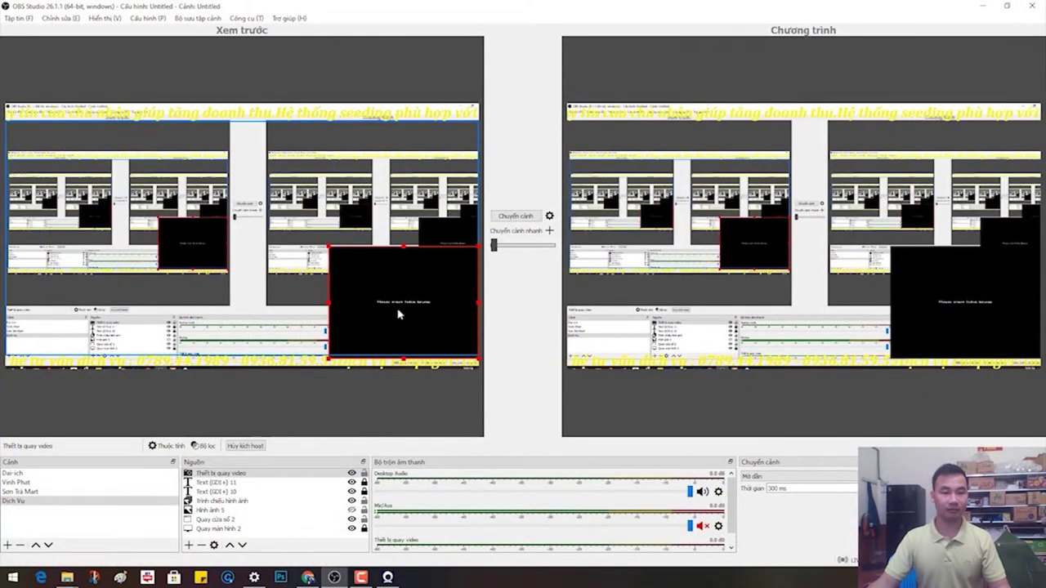
click(399, 315)
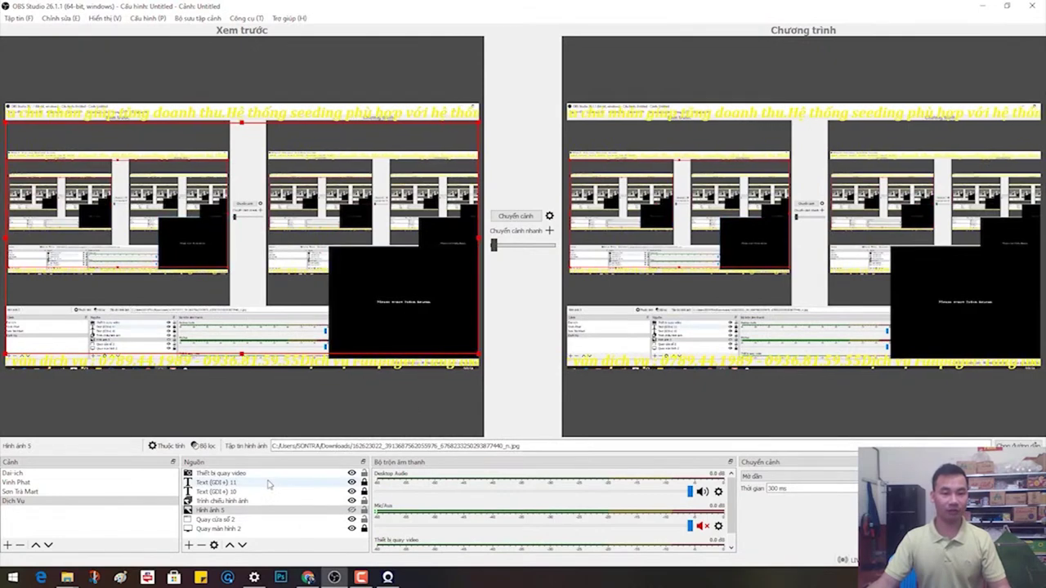
double_click(219, 474)
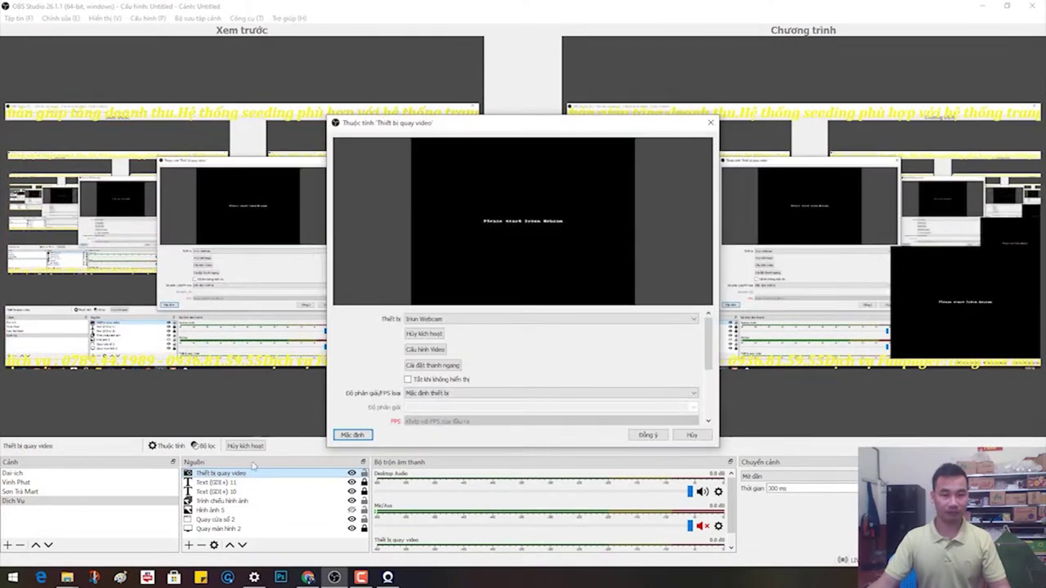
click(465, 320)
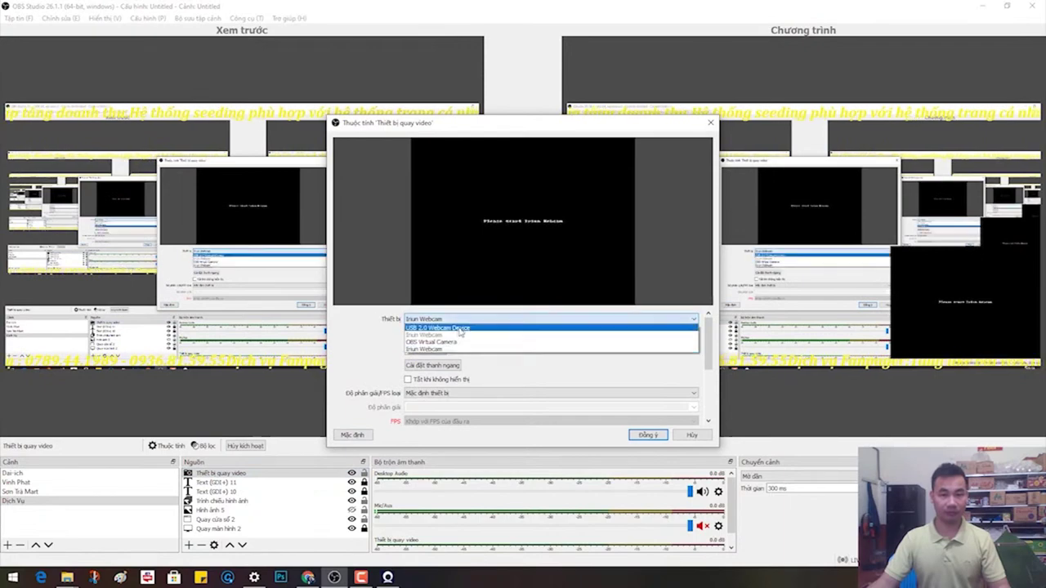
click(702, 434)
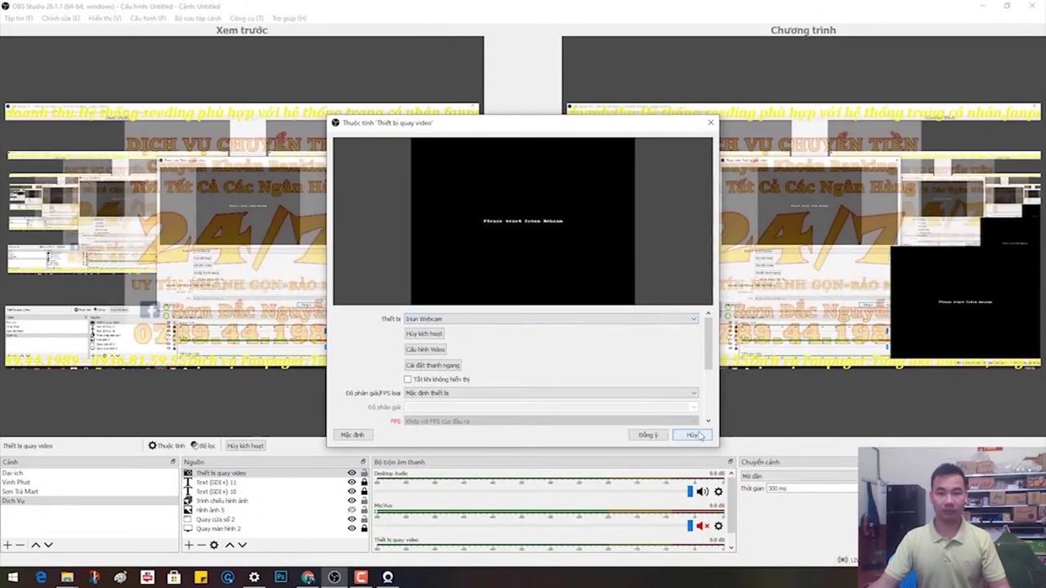
click(693, 435)
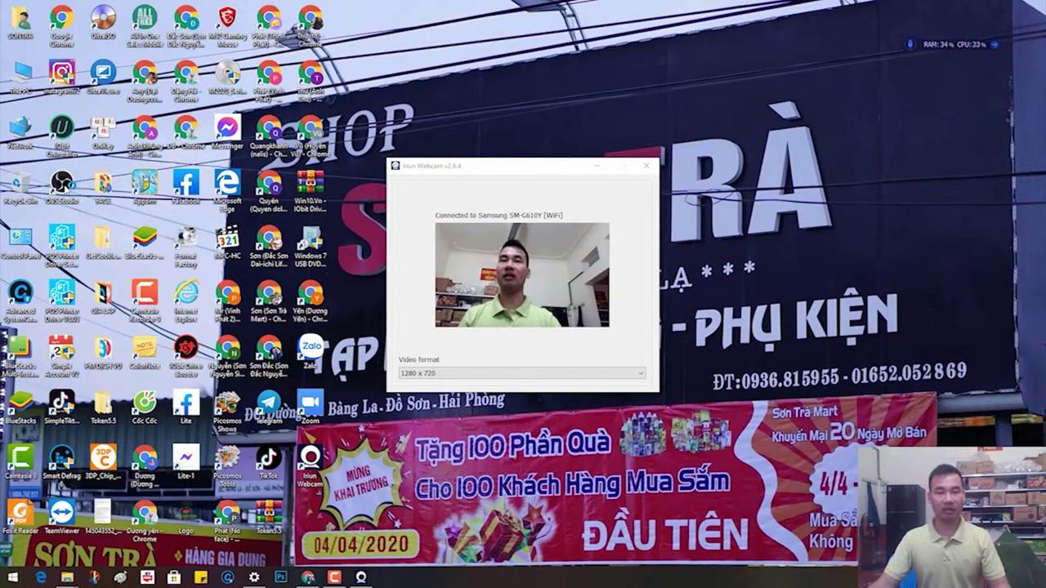
Start another OBS instance and choose Iriun Webcam as the capture device.
double_click(65, 186)
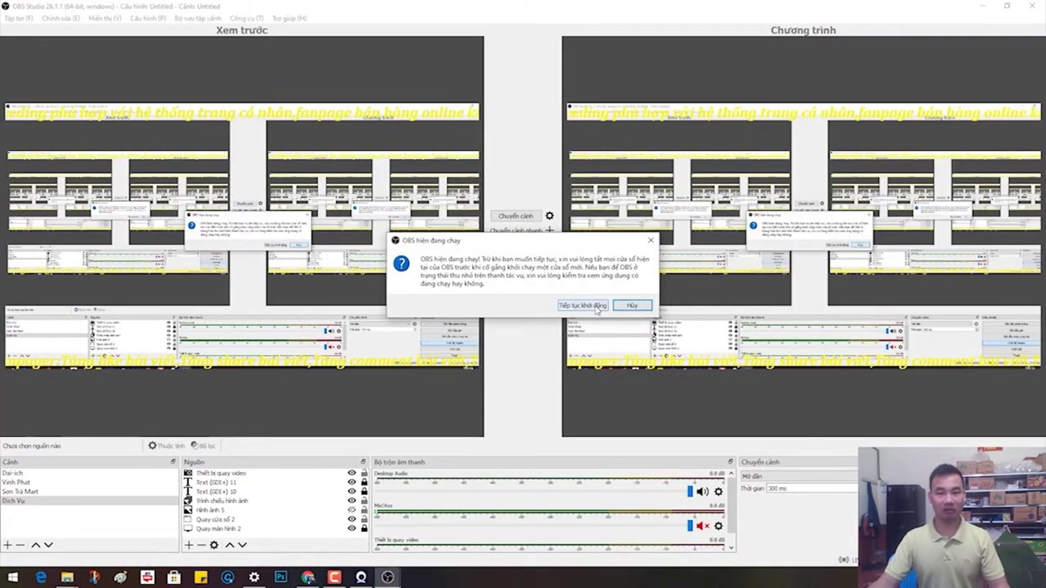
click(582, 306)
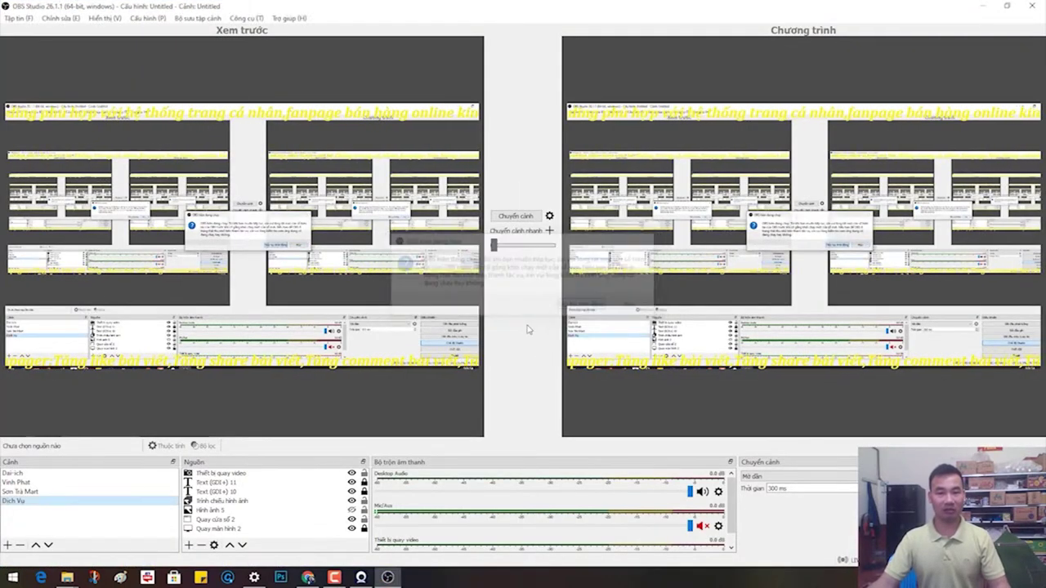
double_click(296, 473)
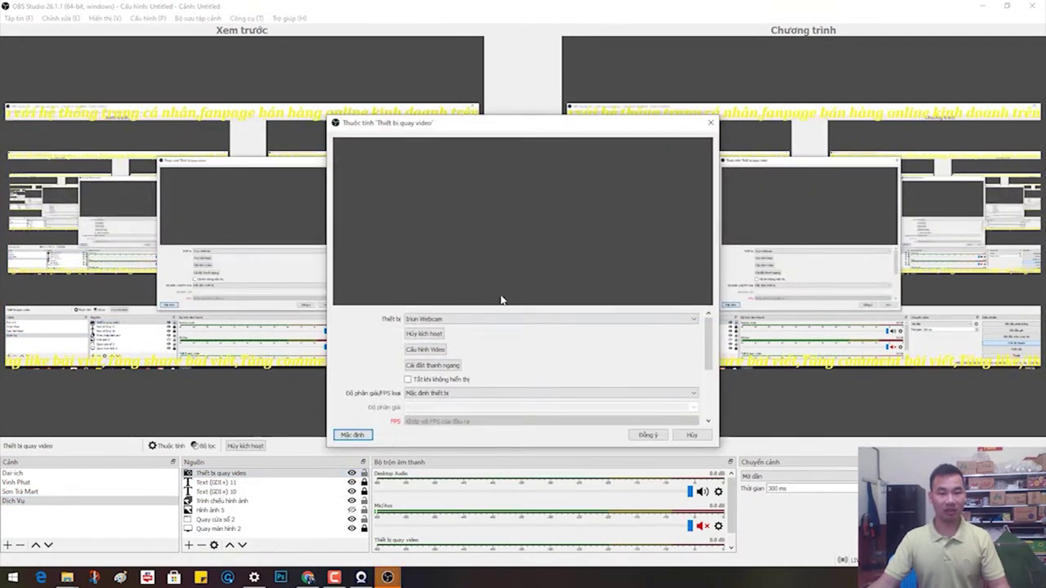
click(488, 320)
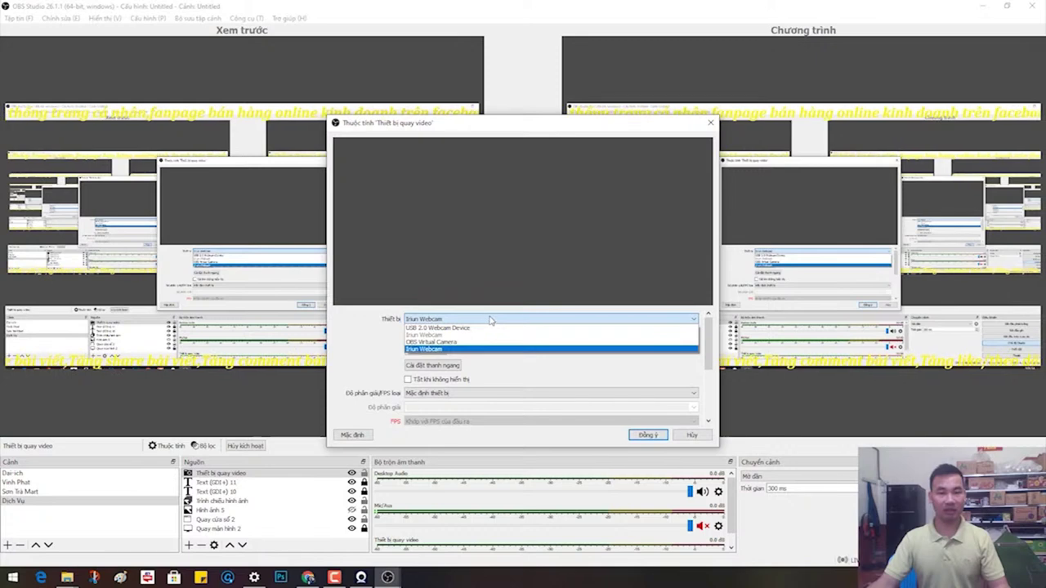
click(458, 349)
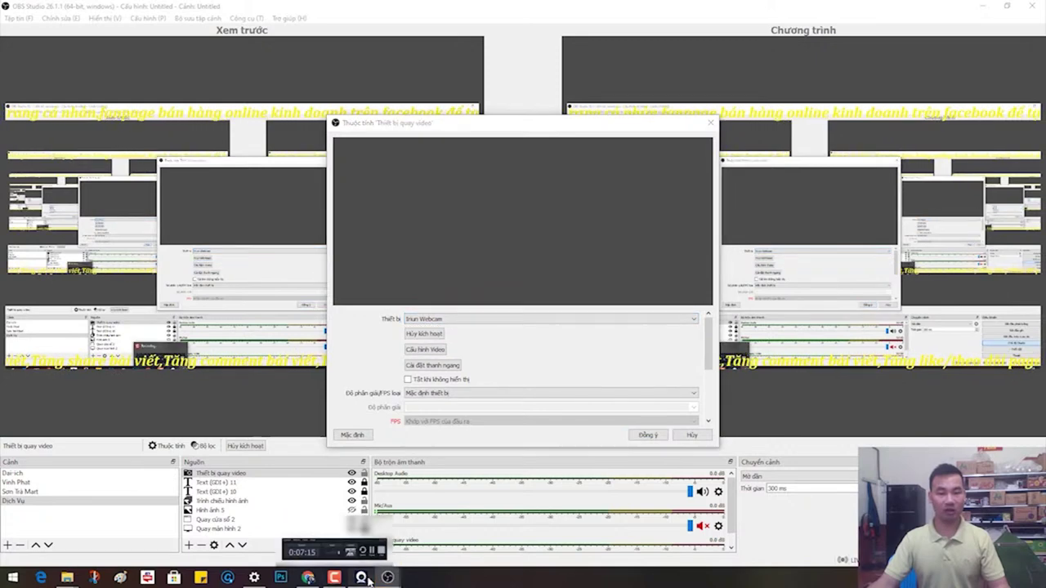
Set Iriun's video format to Automatic, reselect Iriun Webcam and confirm with OK.
click(361, 578)
click(460, 373)
click(434, 389)
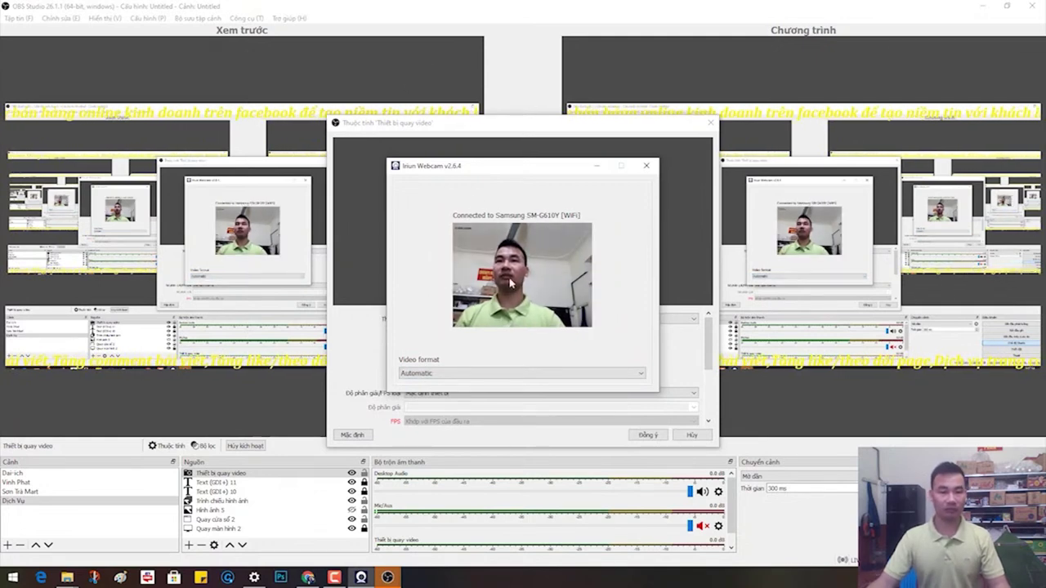
click(345, 343)
click(352, 434)
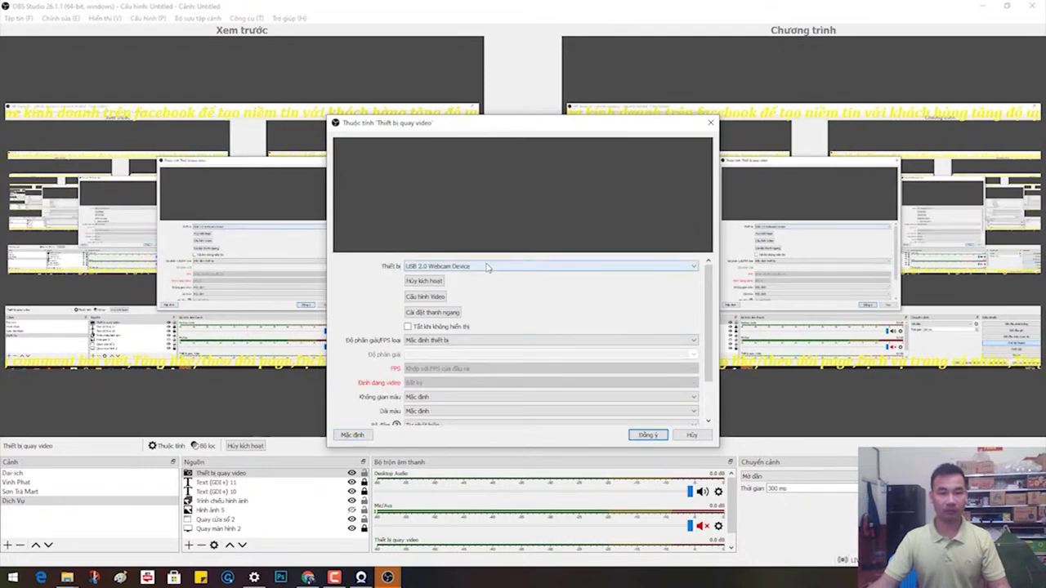
click(618, 267)
click(446, 283)
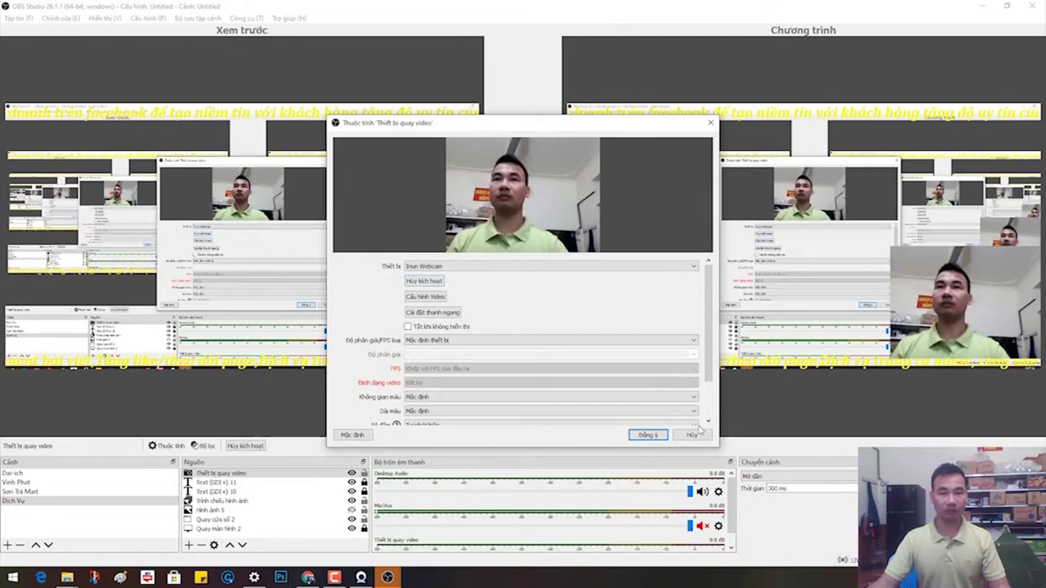
click(647, 436)
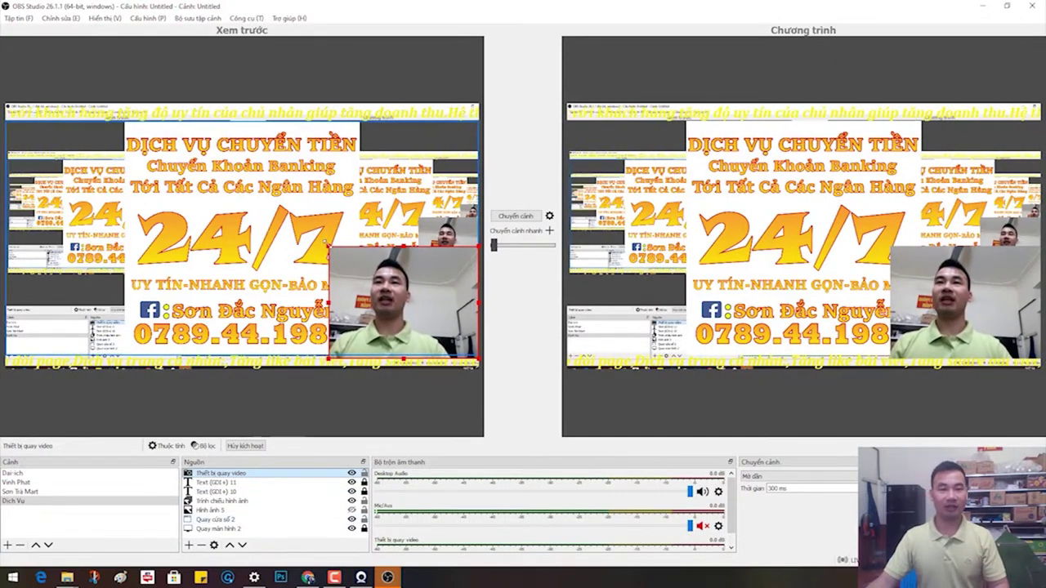
Enlarge the webcam, transition to Program, shrink it to a lower-right box and transition again.
drag(331, 249, 150, 110)
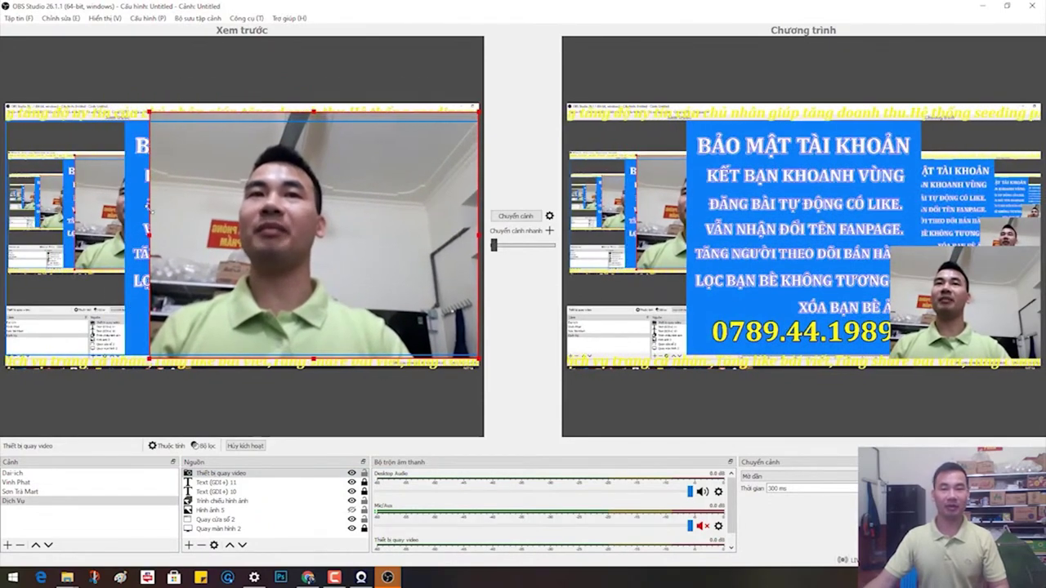
click(532, 219)
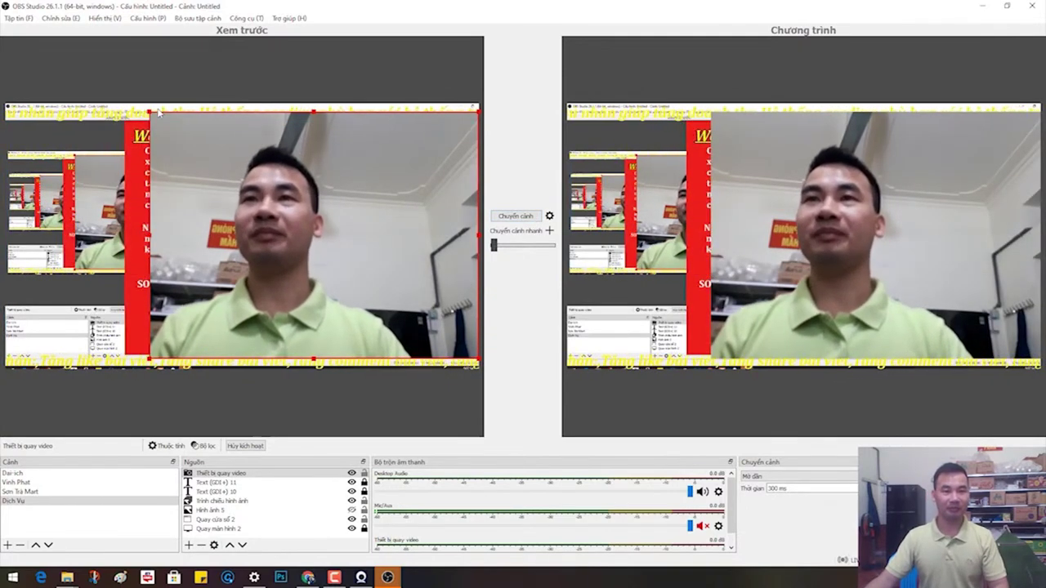
drag(150, 111, 357, 283)
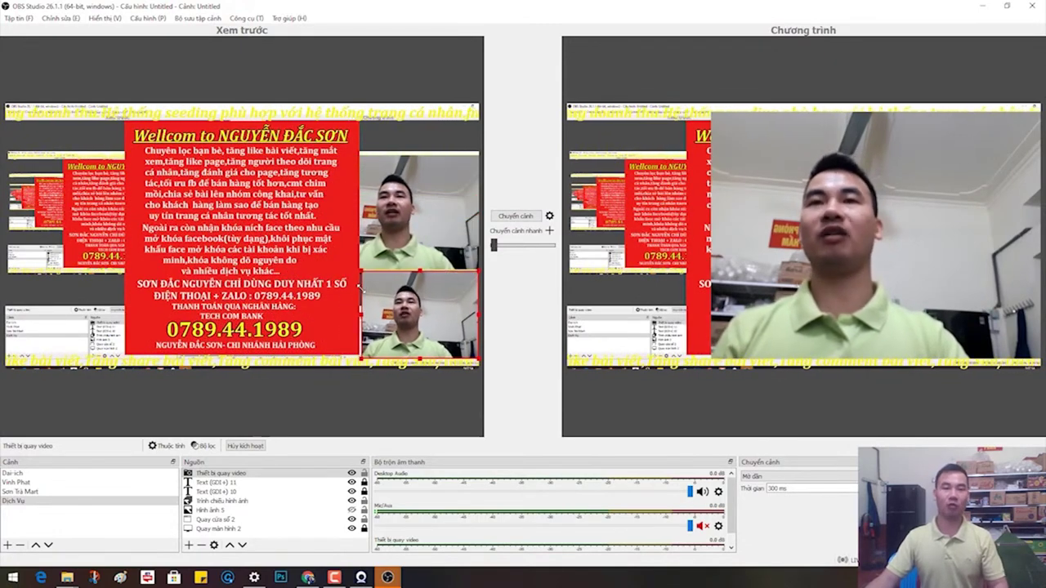
click(514, 216)
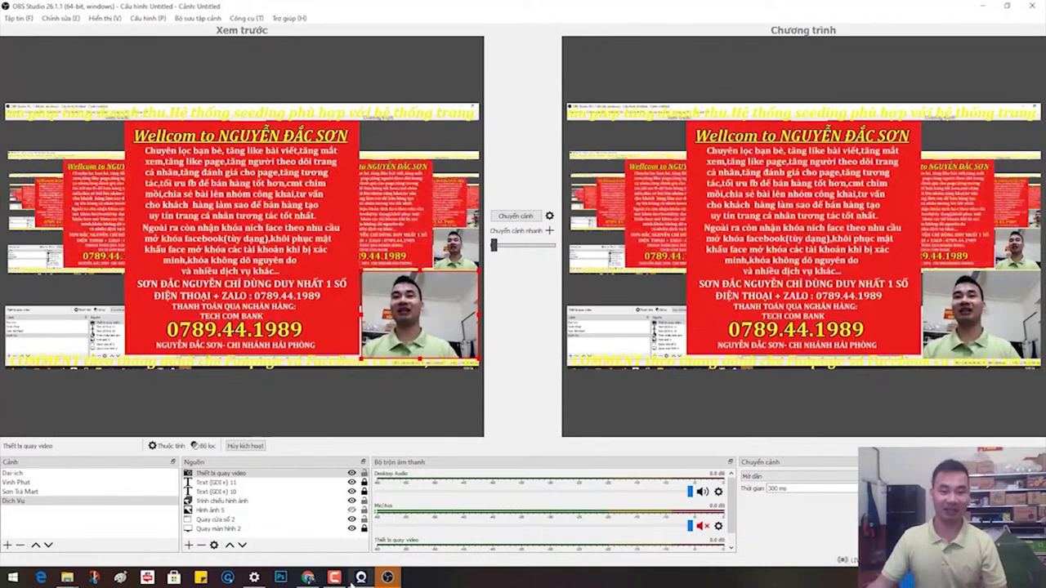
mouse_move(378, 579)
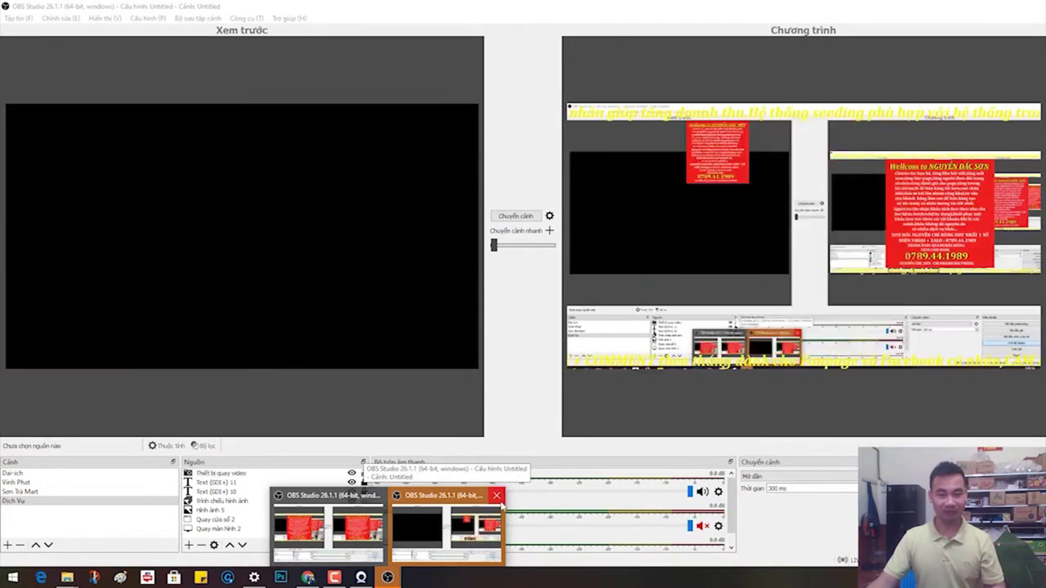
Close the second OBS Studio window and bring up Chrome on the Facebook tab.
click(496, 496)
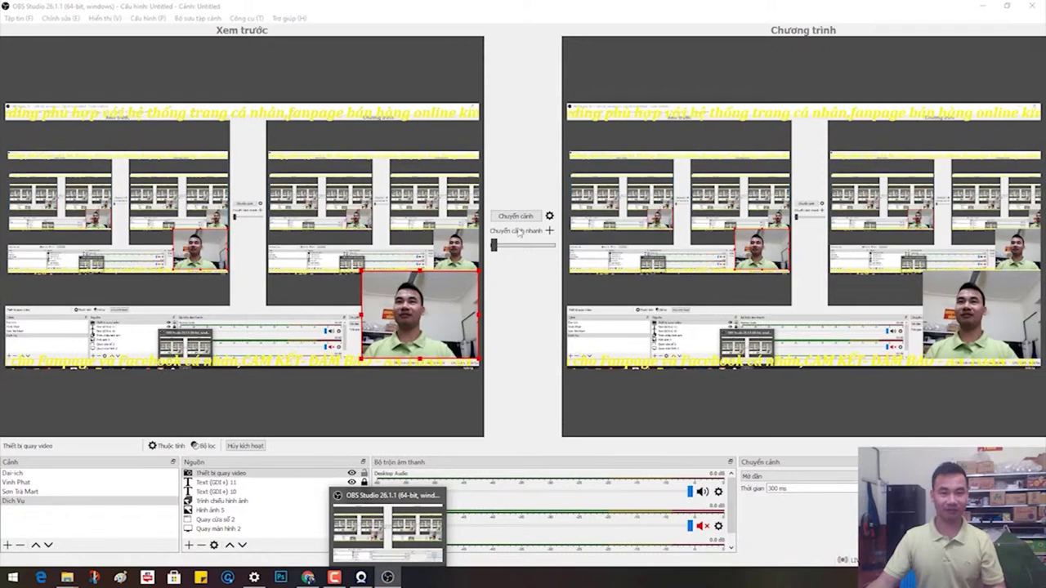
mouse_move(417, 533)
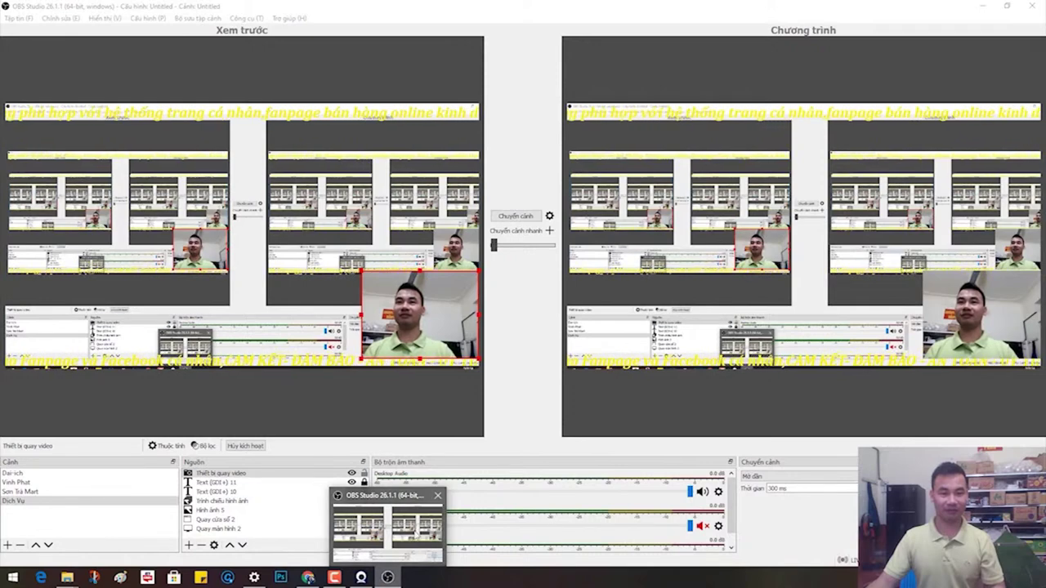
click(309, 578)
scroll(412, 211, up, 5)
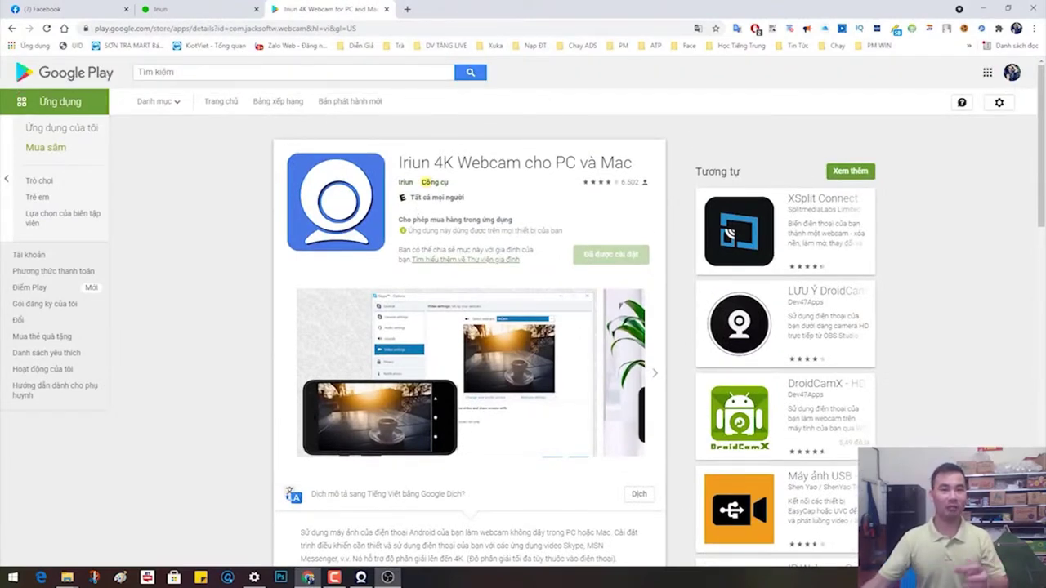
click(39, 5)
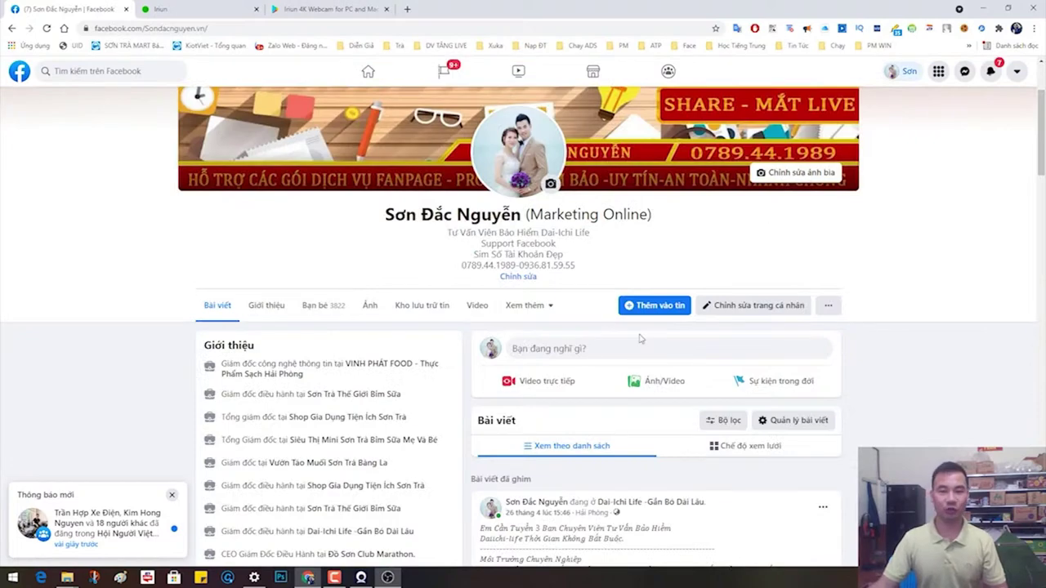
Minimize Chrome, the screen recorder controls and OBS to reveal the Iriun Webcam window.
click(983, 7)
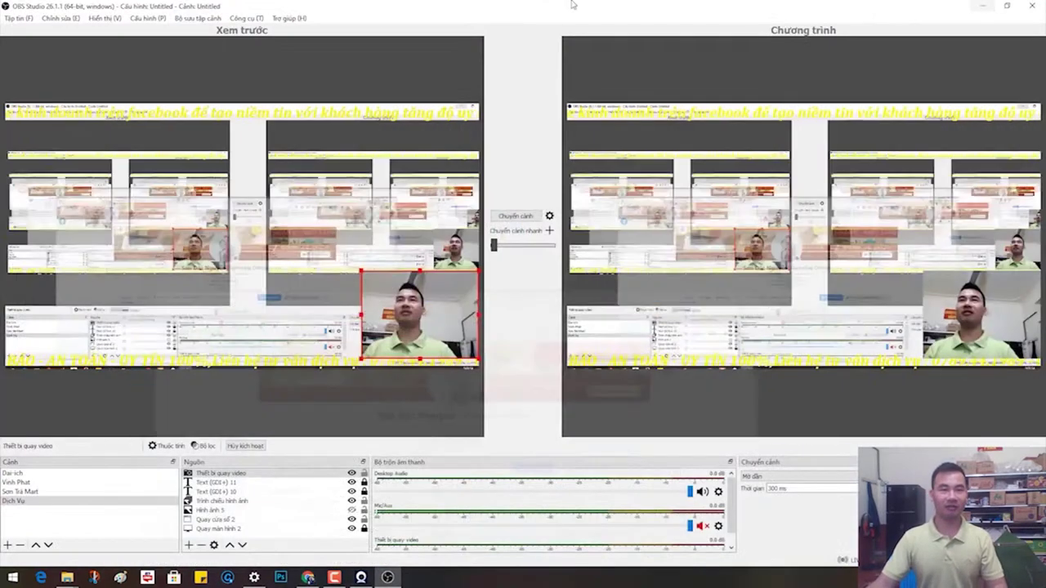
click(361, 577)
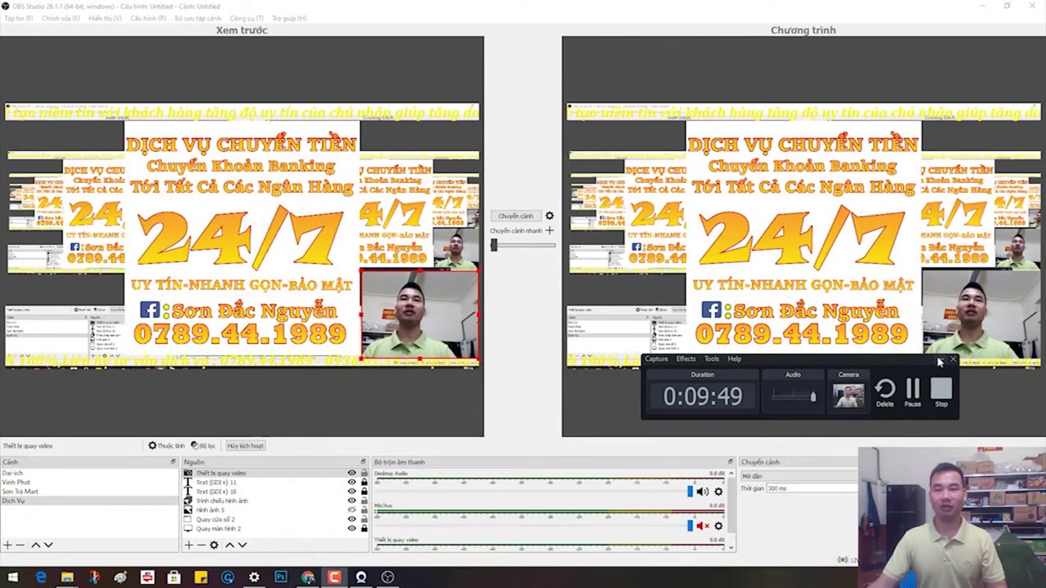
click(940, 359)
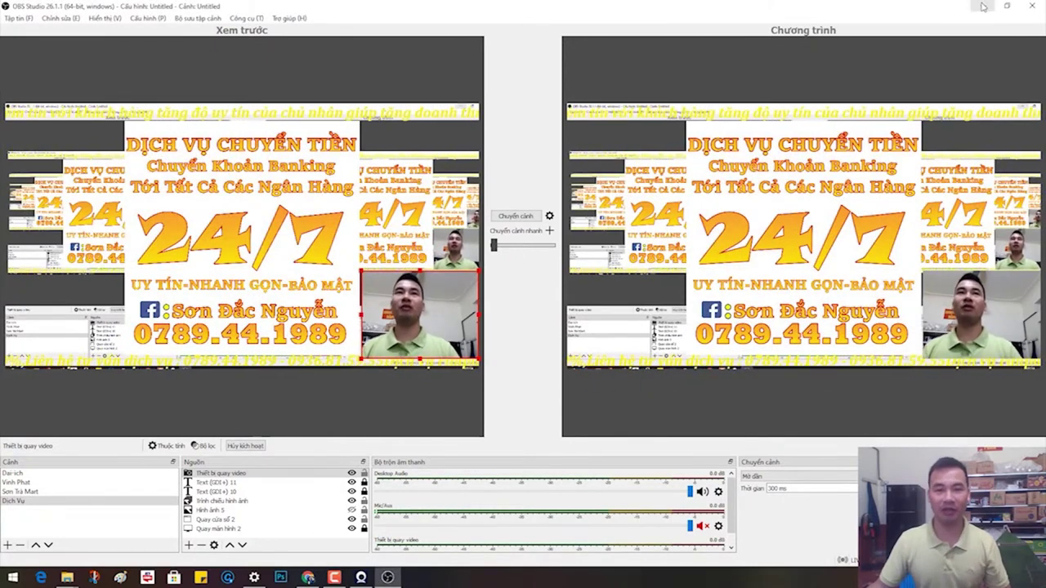
click(978, 7)
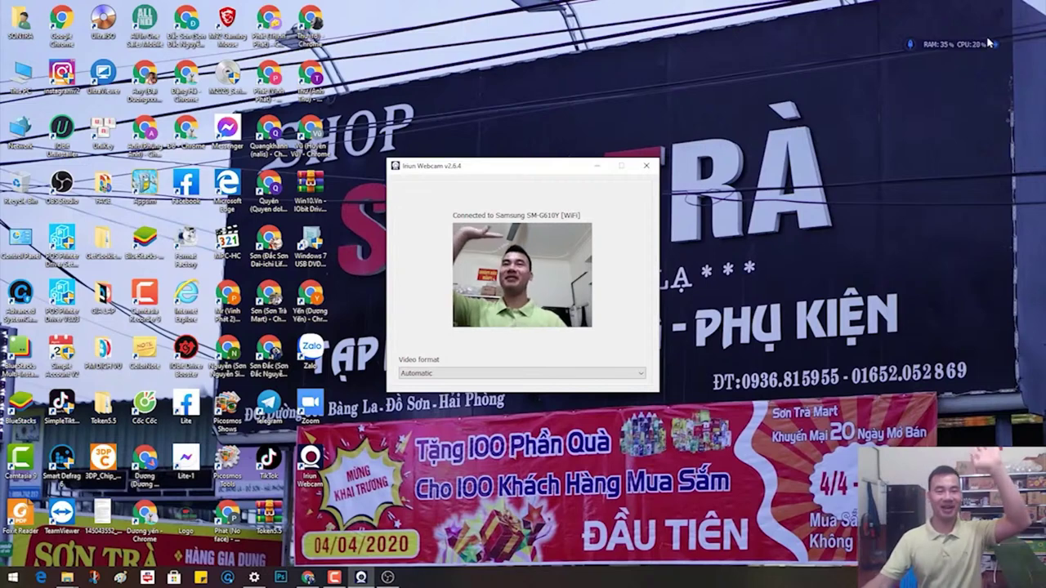
Bring up the recorder controls, then restore Chrome on the Zalo Help article tab.
click(334, 578)
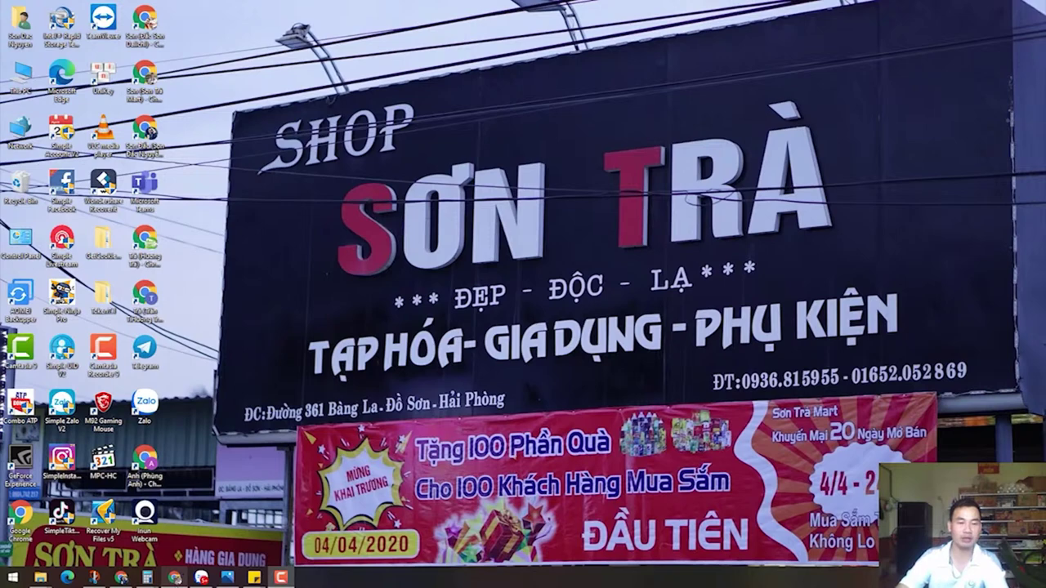
click(174, 577)
click(233, 9)
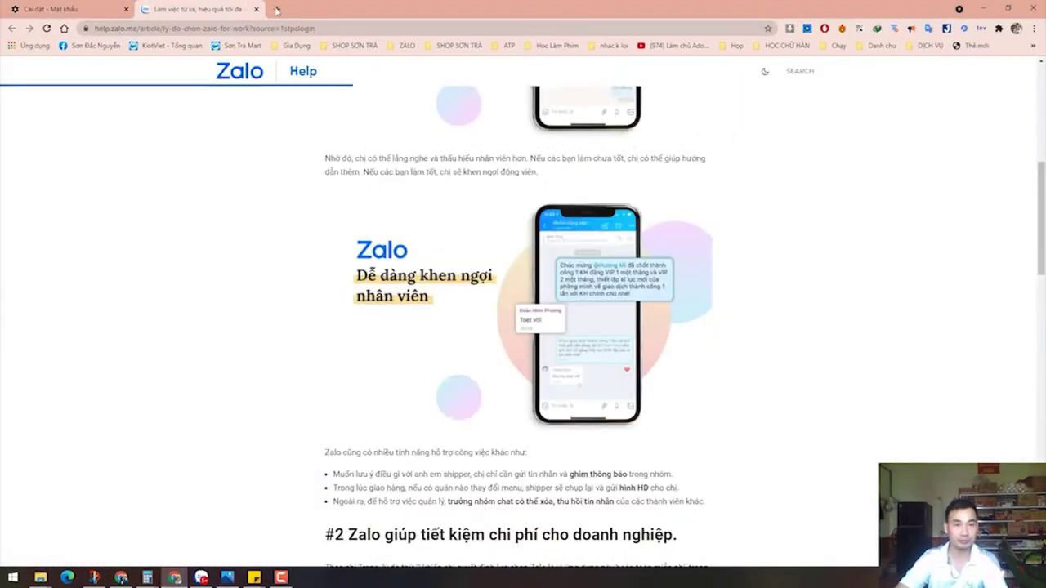
Close the Zalo tab and Google search for 'phần mềm giả lập'.
click(255, 9)
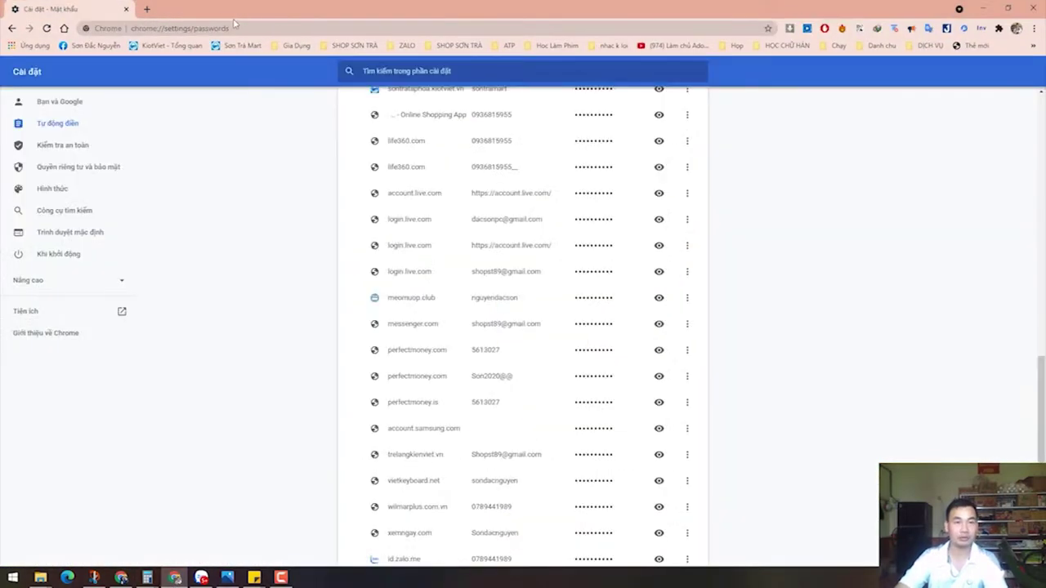
click(172, 28)
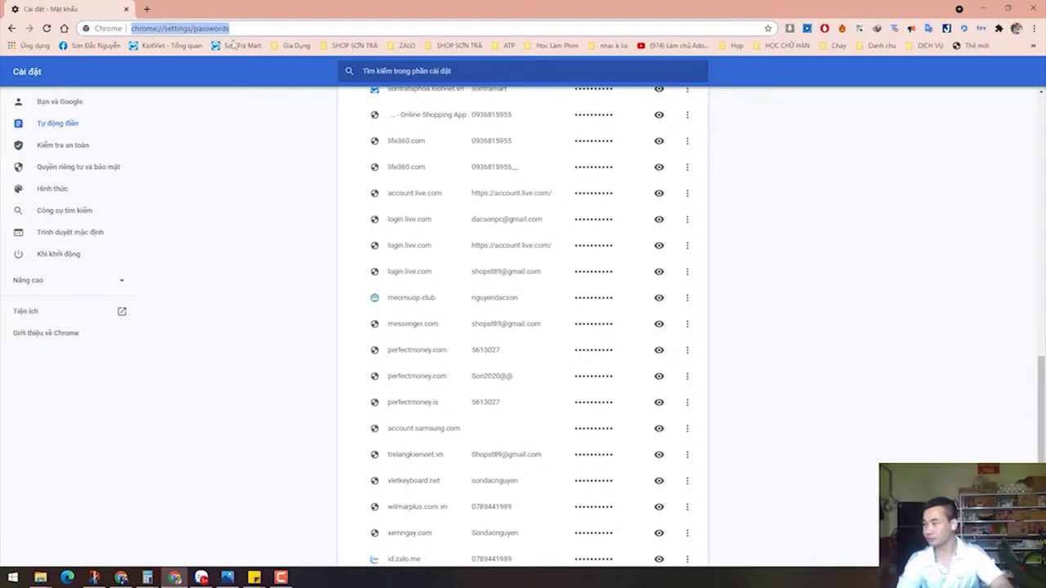
text(phần mr)
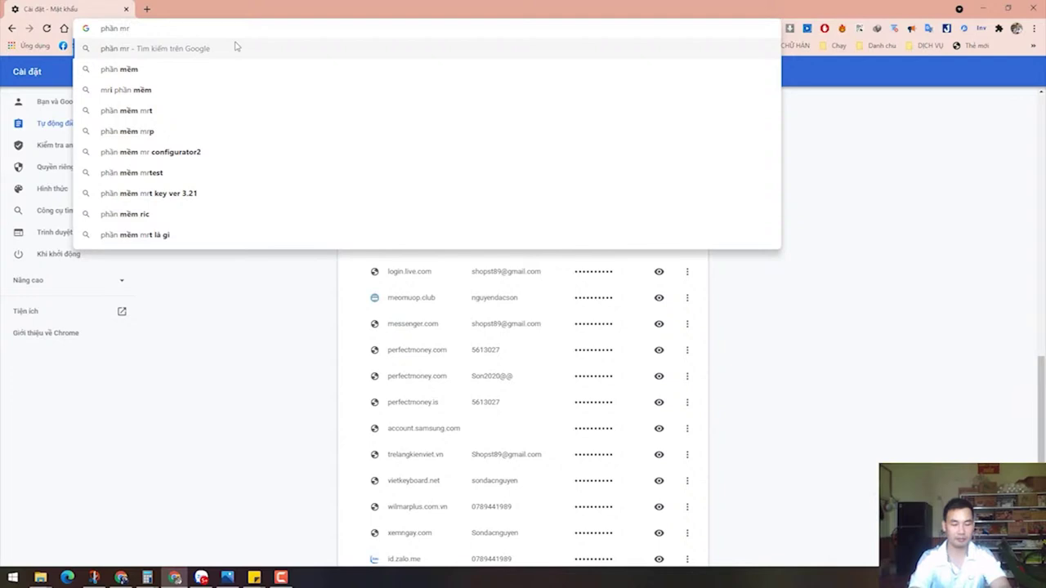
key(BackSpace)
text(ềm)
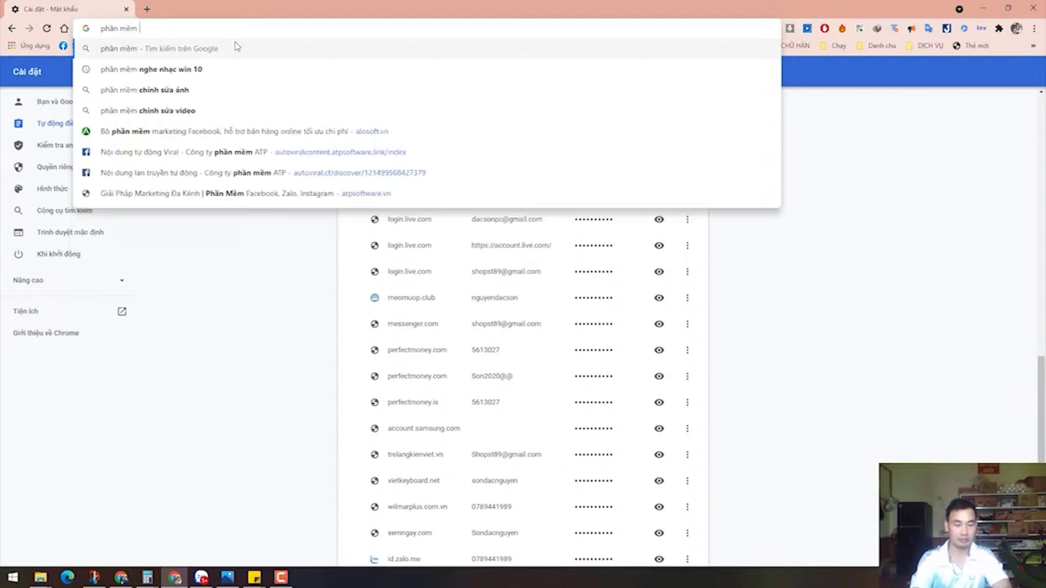
text( giả lập)
key(Return)
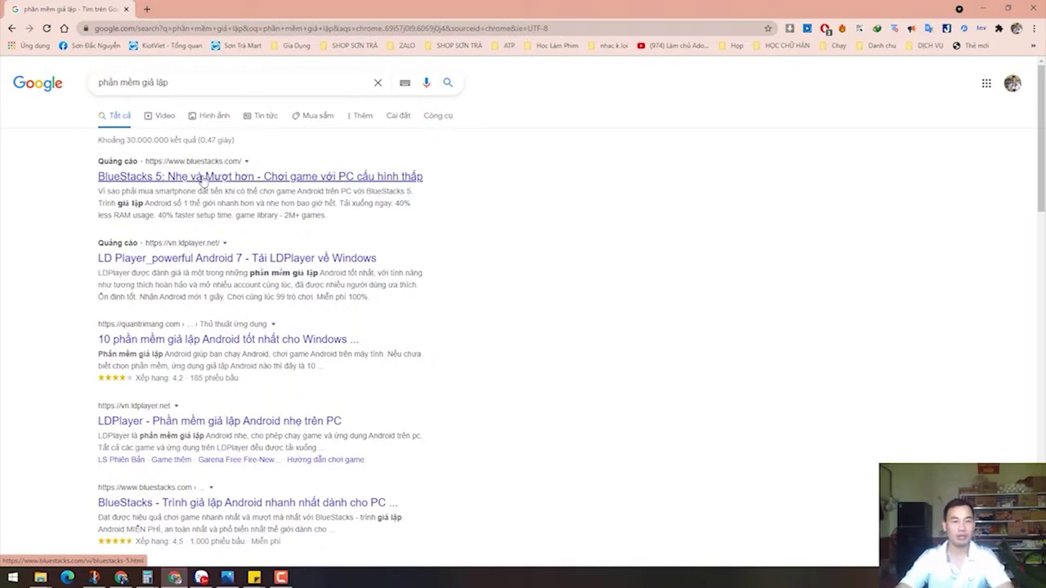
Open the BlueStacks 5 search result.
click(202, 177)
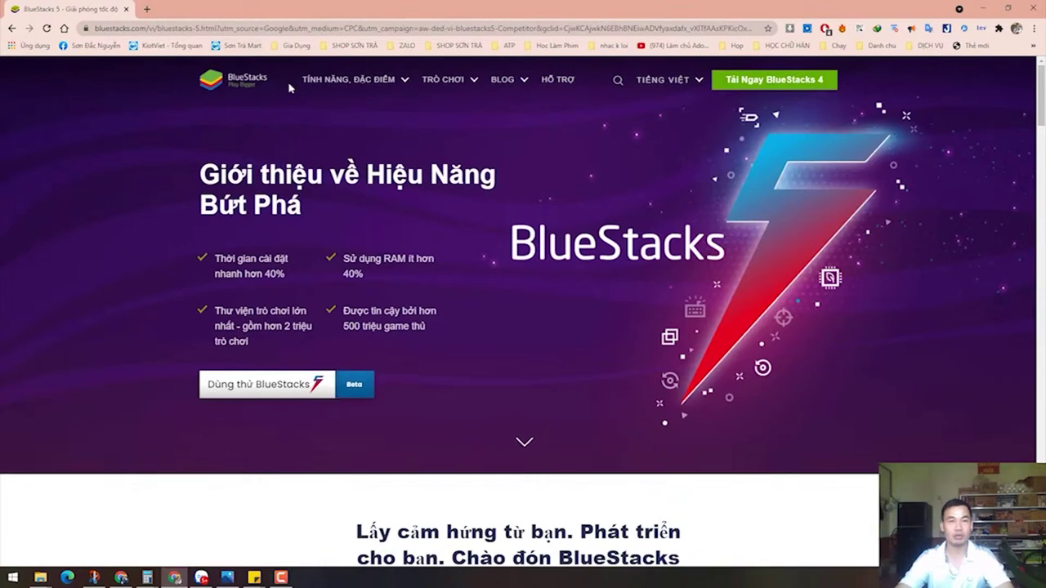
mouse_move(487, 90)
mouse_move(383, 82)
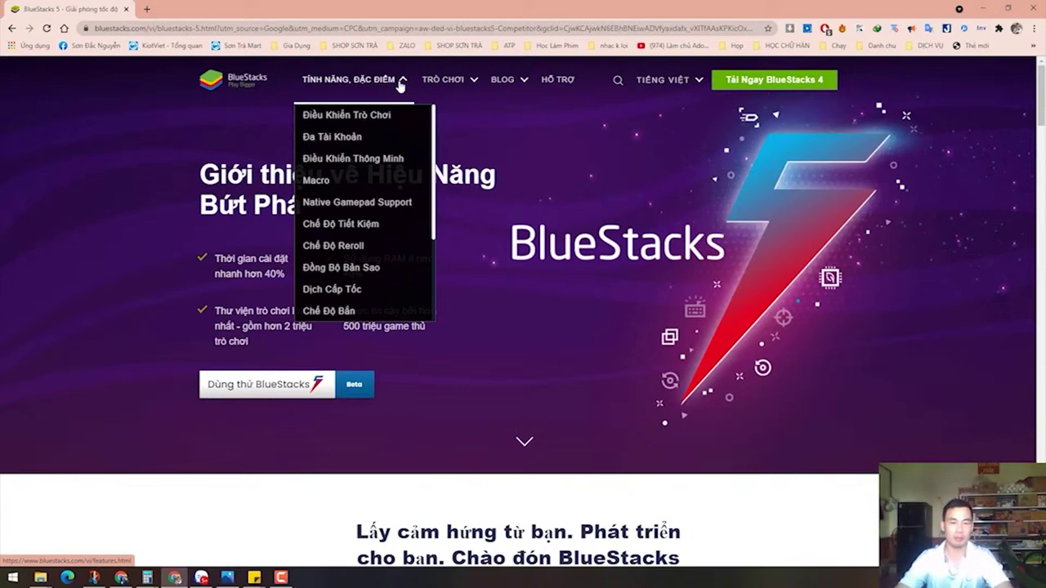
mouse_move(445, 85)
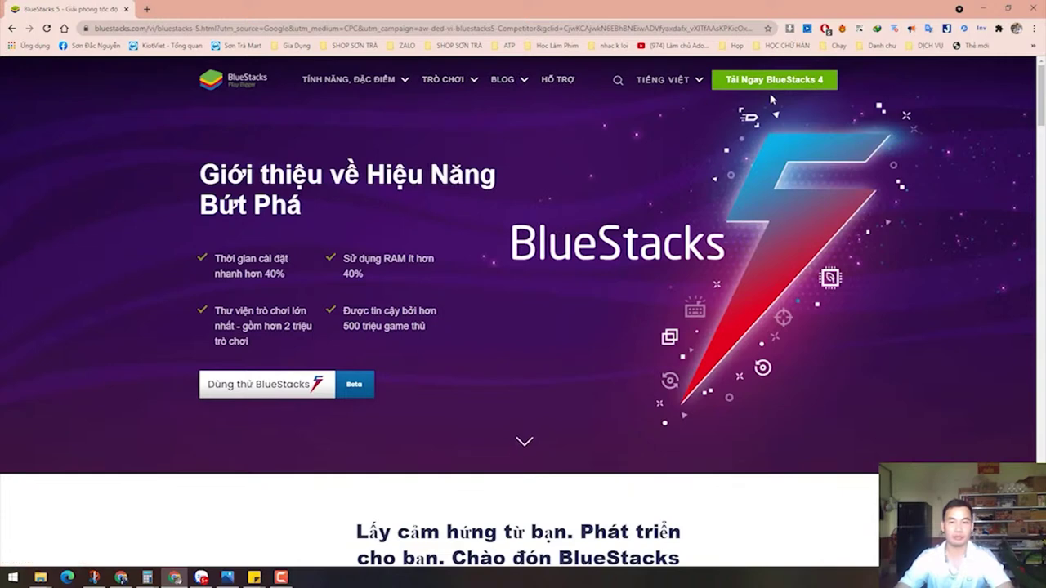
Go to the BlueStacks Vietnamese homepage and save the BlueStacks 4 installer to Downloads.
mouse_move(423, 99)
click(245, 89)
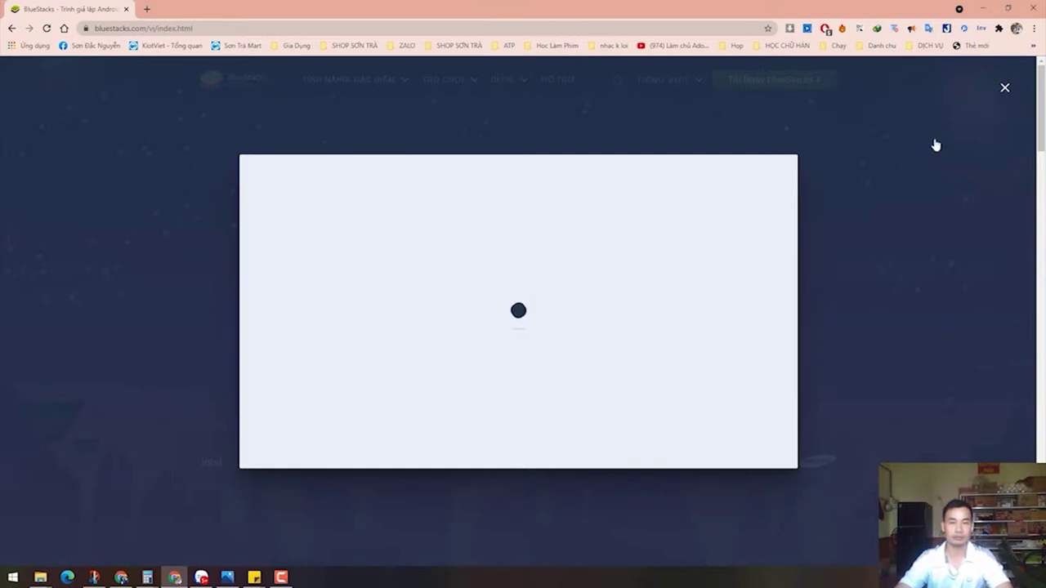
click(47, 28)
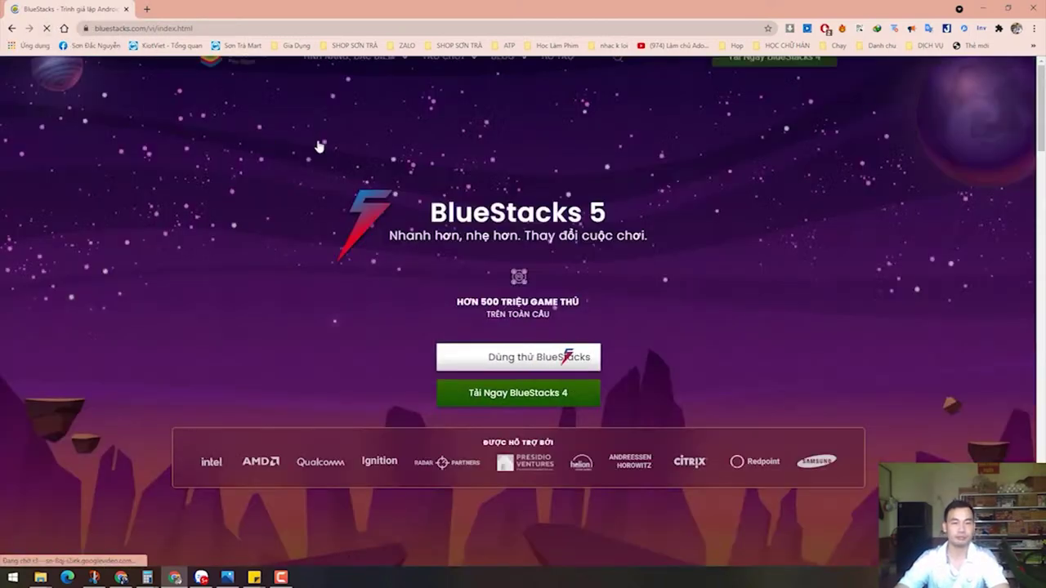
click(539, 393)
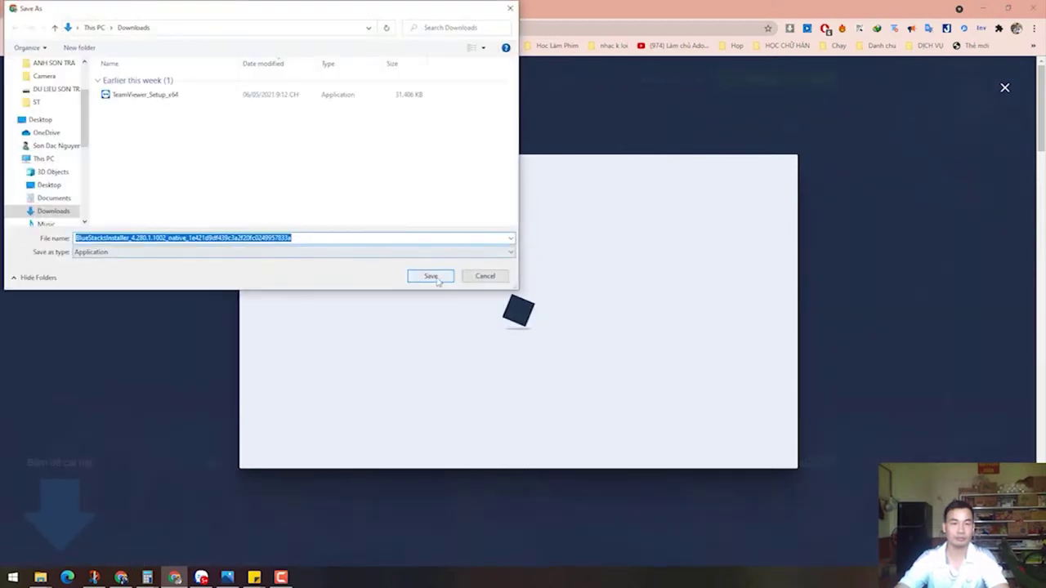
click(431, 276)
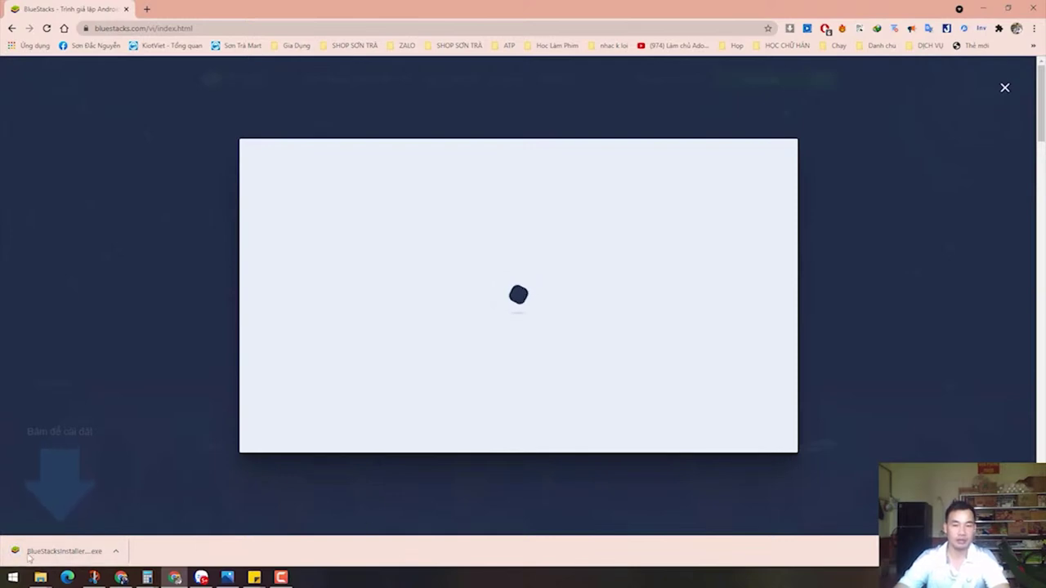
Run the downloaded BlueStacks installer as administrator from its Downloads folder.
right_click(64, 552)
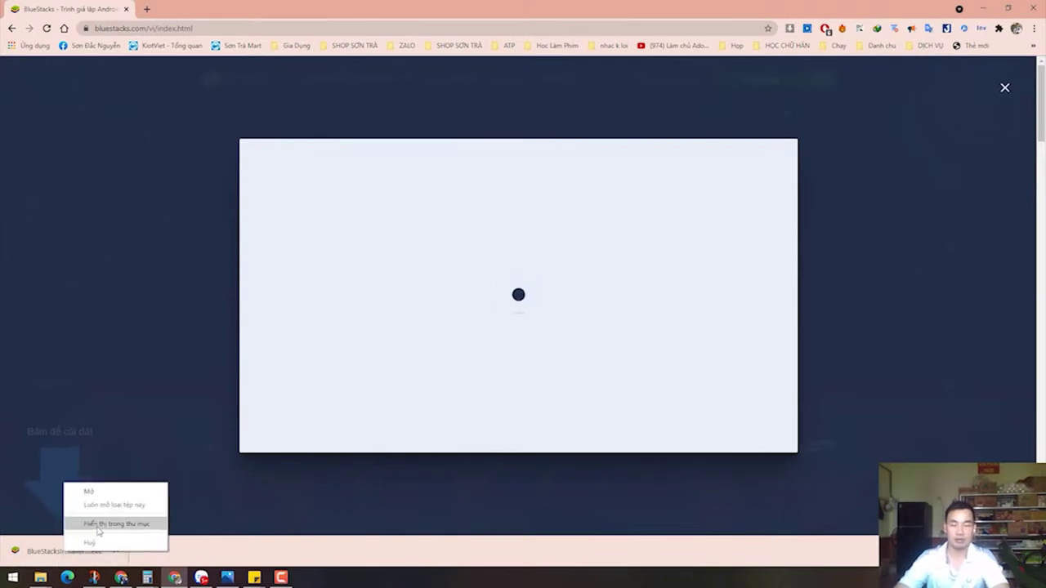
click(96, 530)
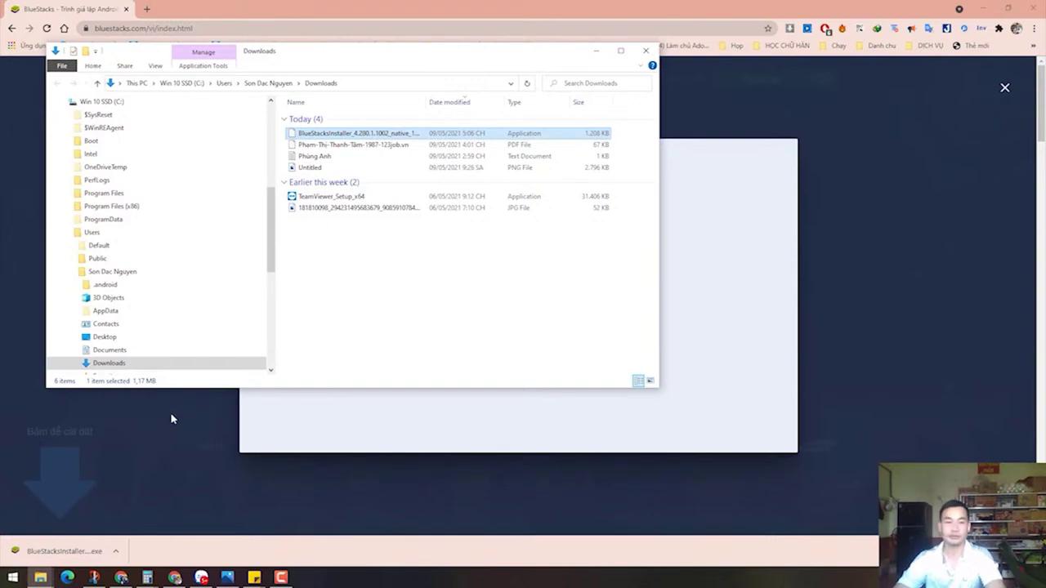
right_click(361, 133)
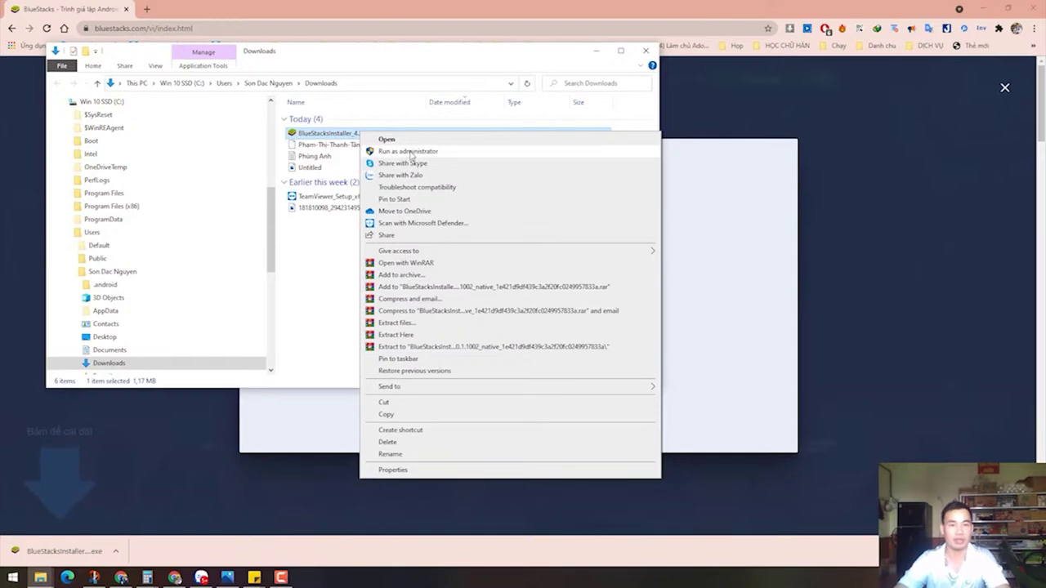
click(410, 152)
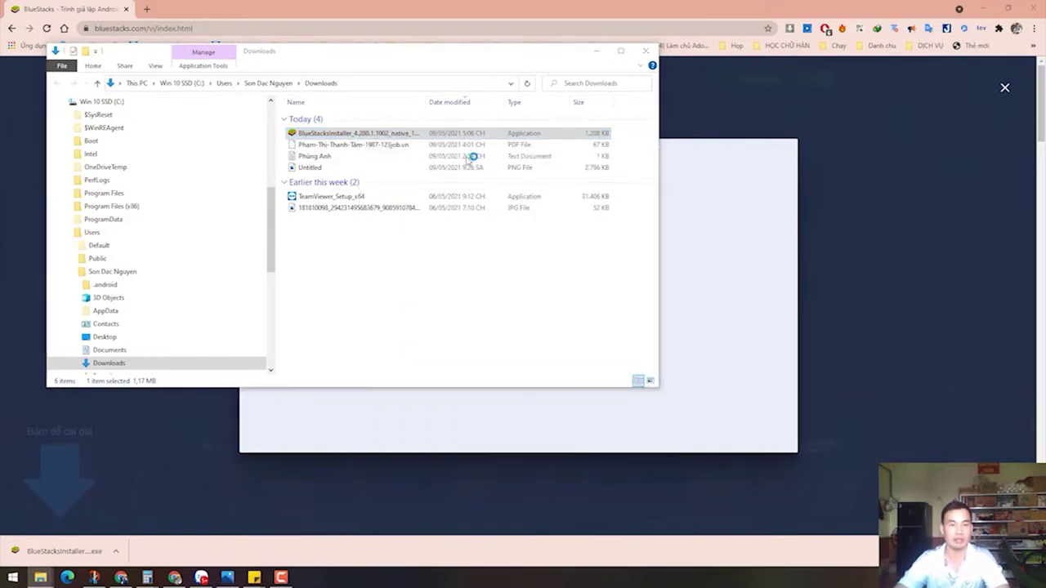
click(597, 51)
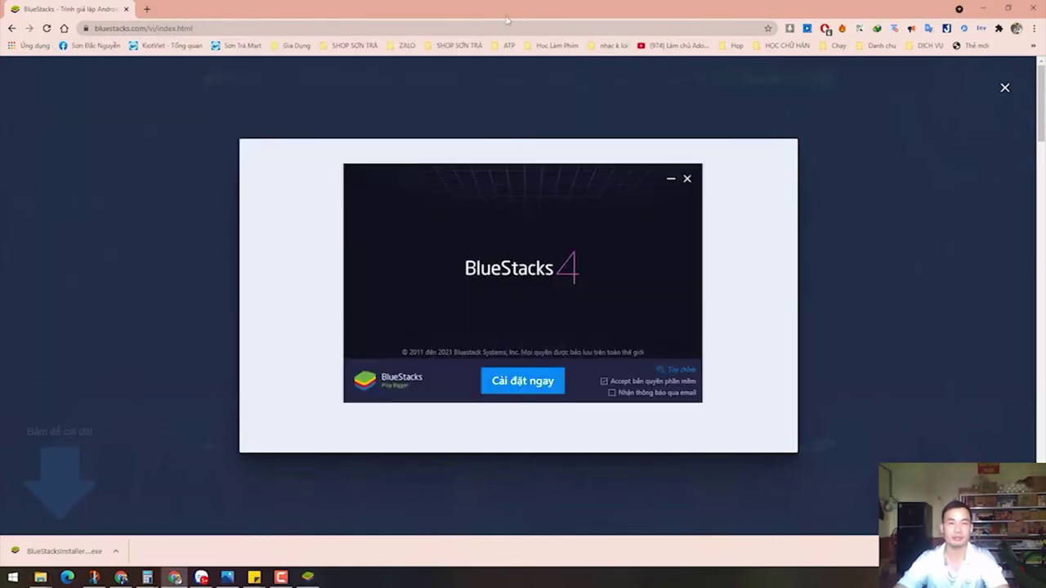
Accept the software licence in the BlueStacks 4 installer and start installing with Cài đặt ngay.
click(174, 578)
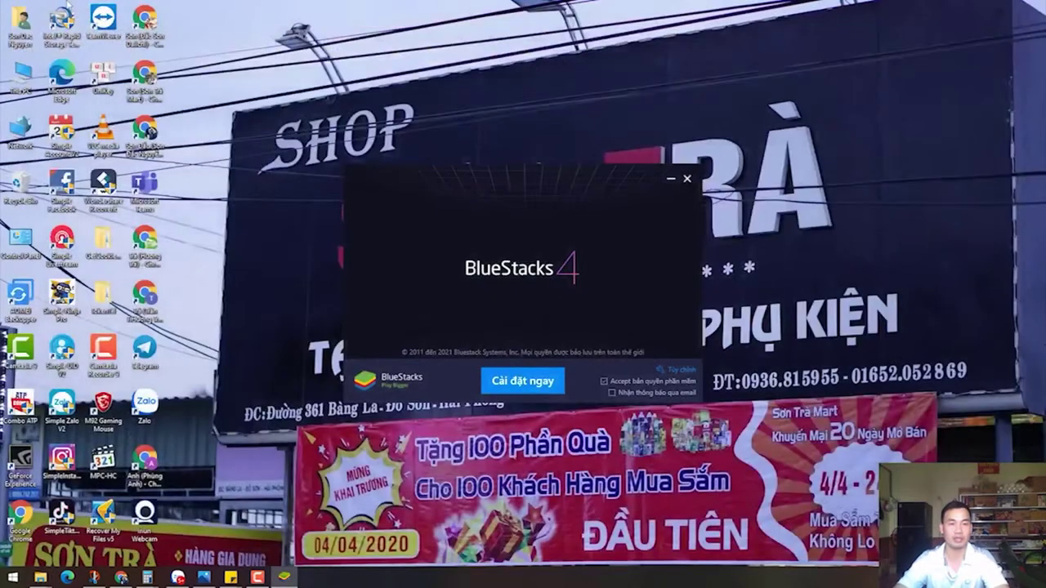
click(604, 382)
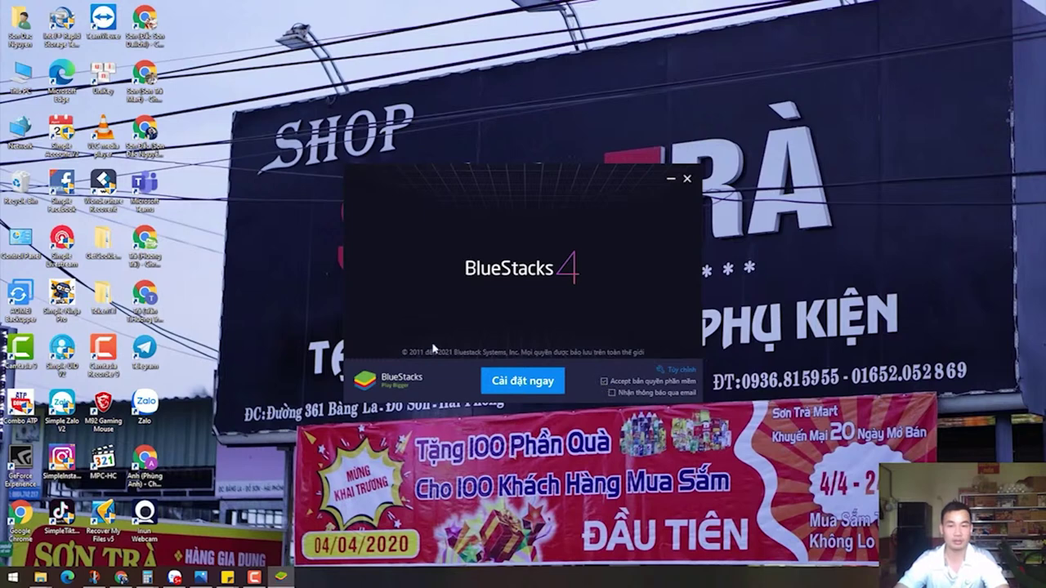
click(604, 382)
click(606, 382)
click(544, 382)
click(577, 311)
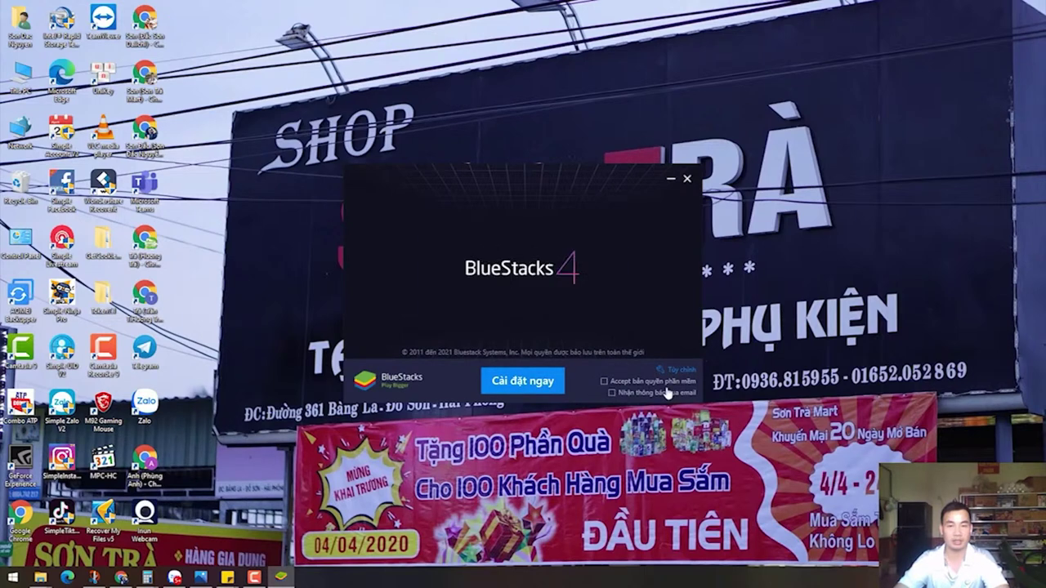
click(604, 381)
click(532, 380)
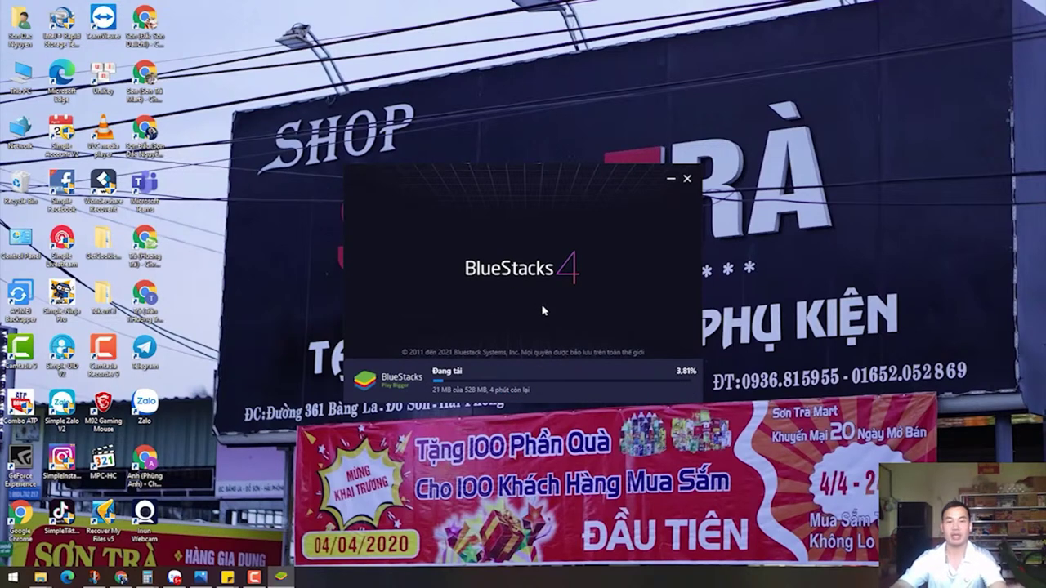
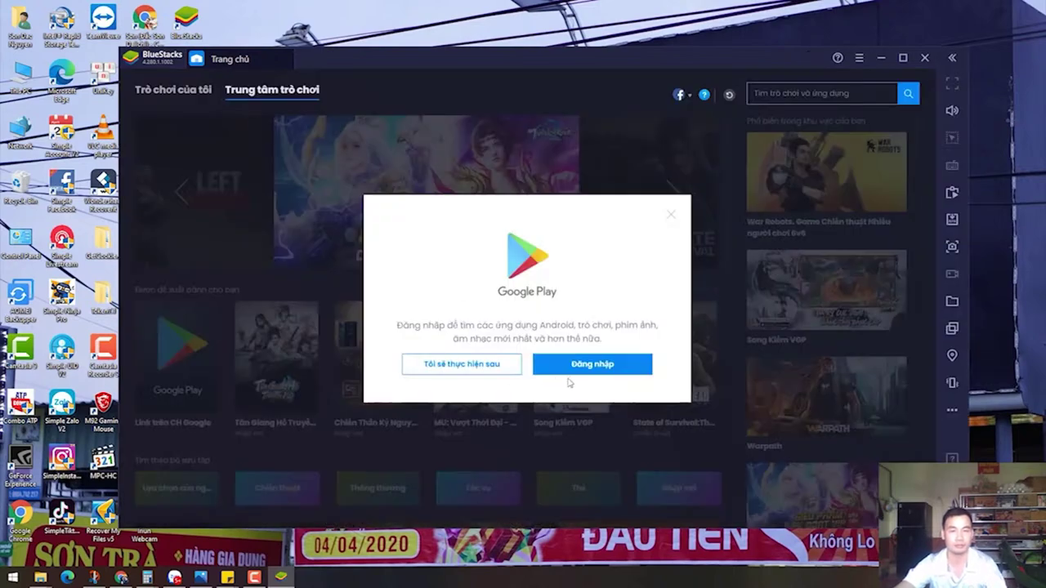
Open Google Play in BlueStacks and go to the Google sign-in email field.
click(579, 367)
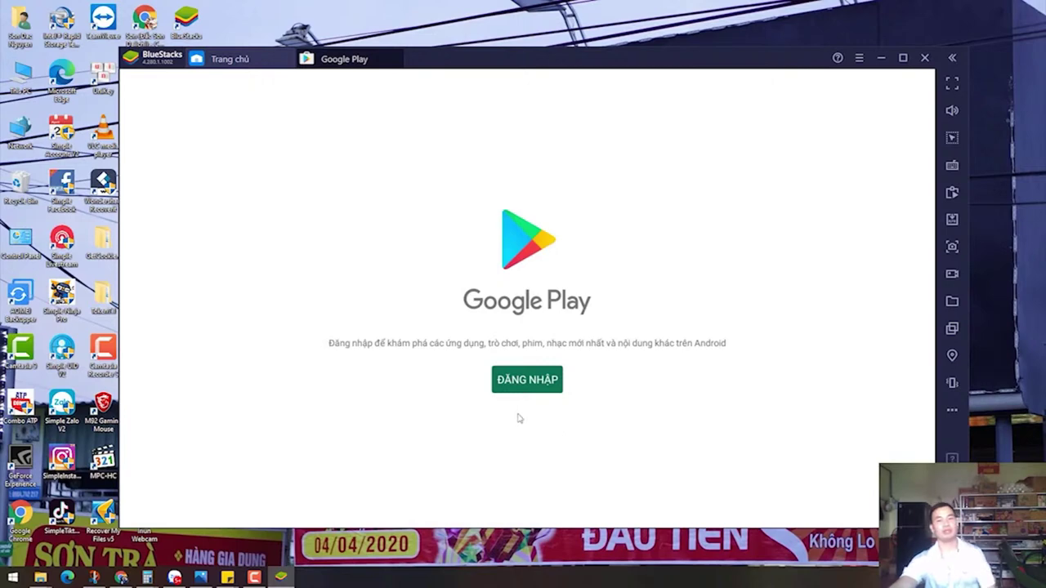
click(532, 380)
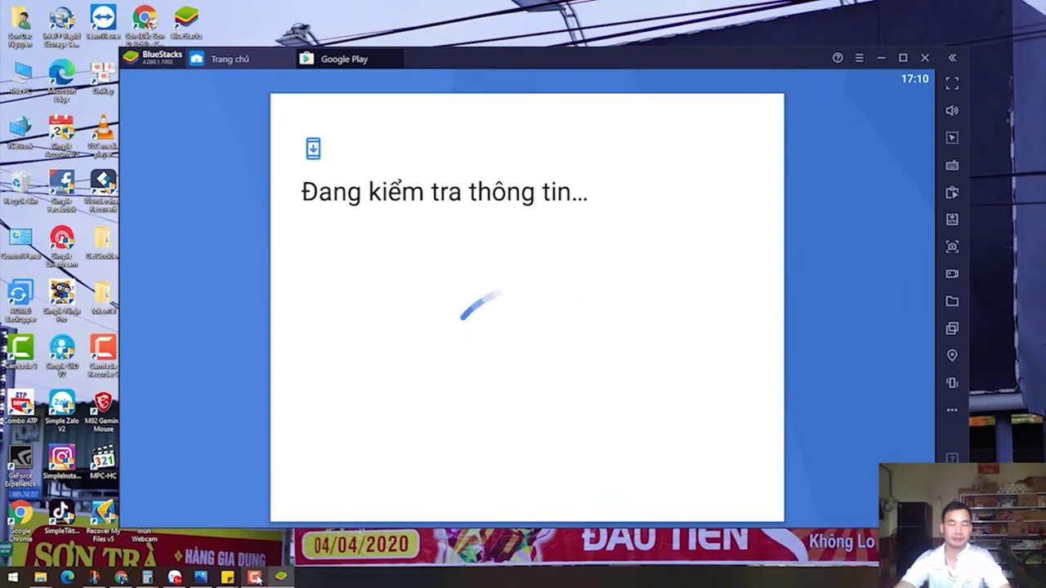
click(360, 265)
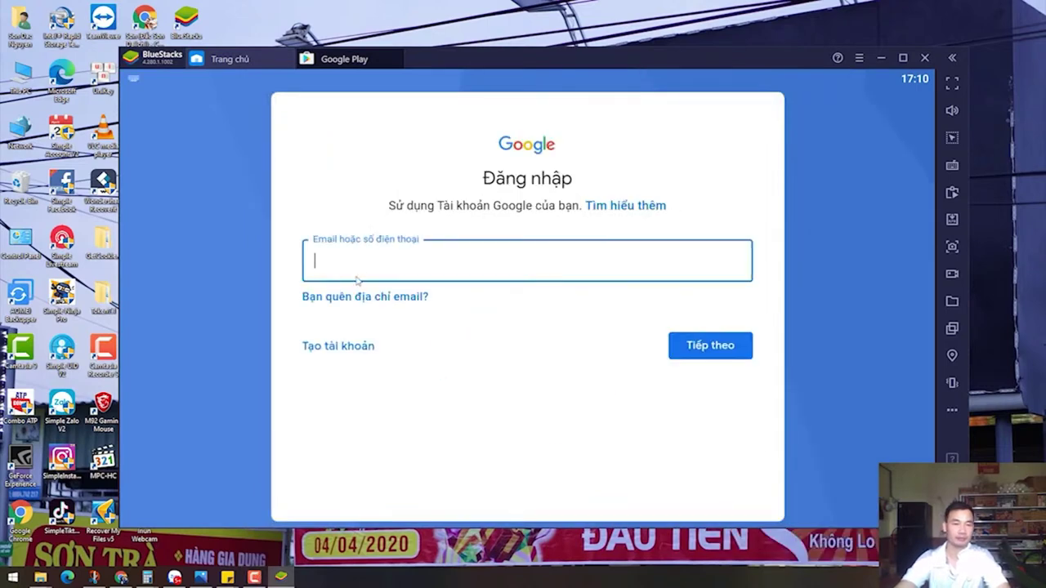
Type the account email, try to correct it, then abandon and restart Google Play sign-in.
mouse_move(282, 577)
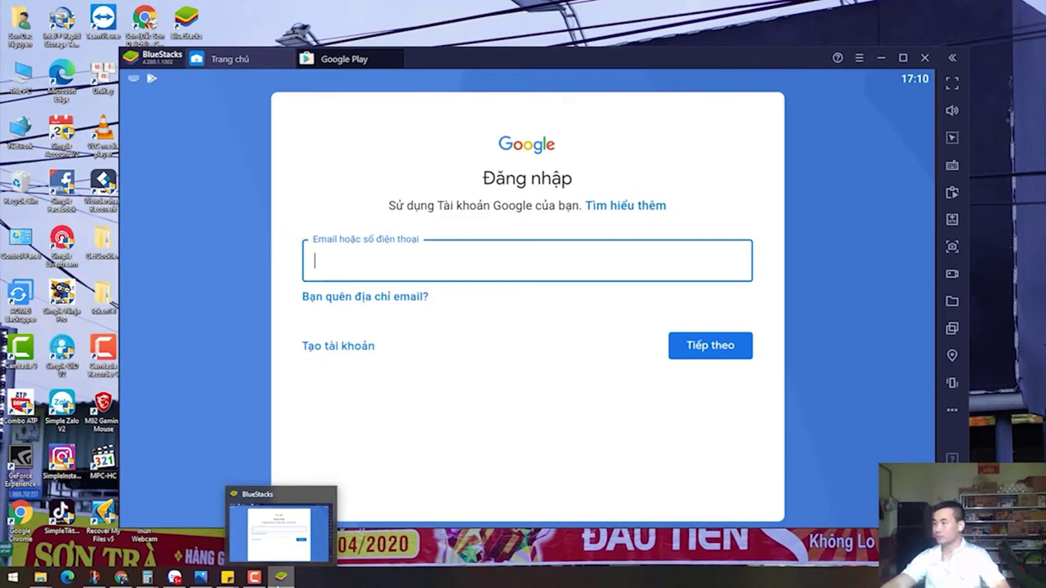
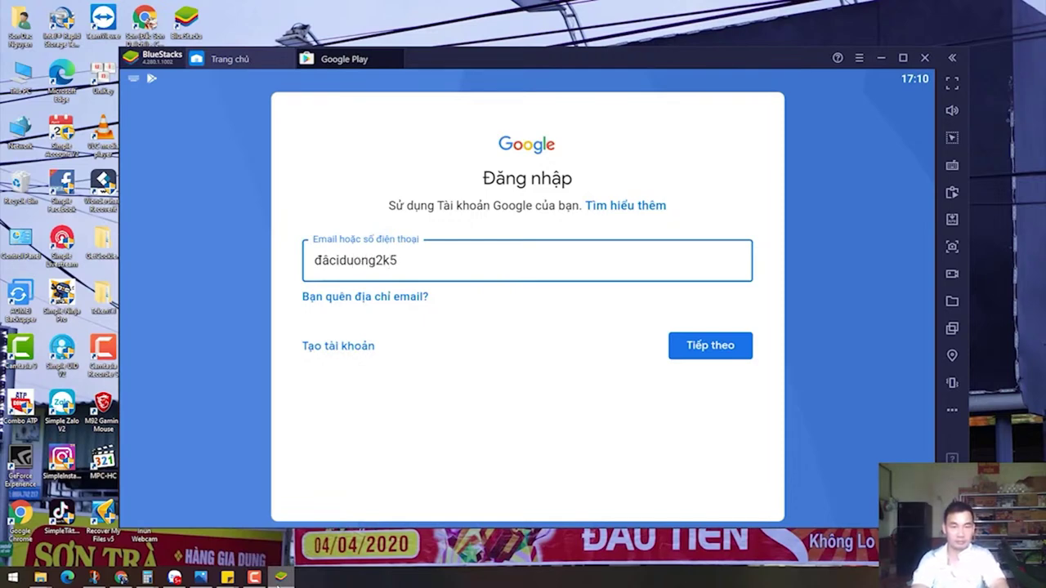
click(330, 265)
key(BackSpace)
key(BackSpace)
key(Escape)
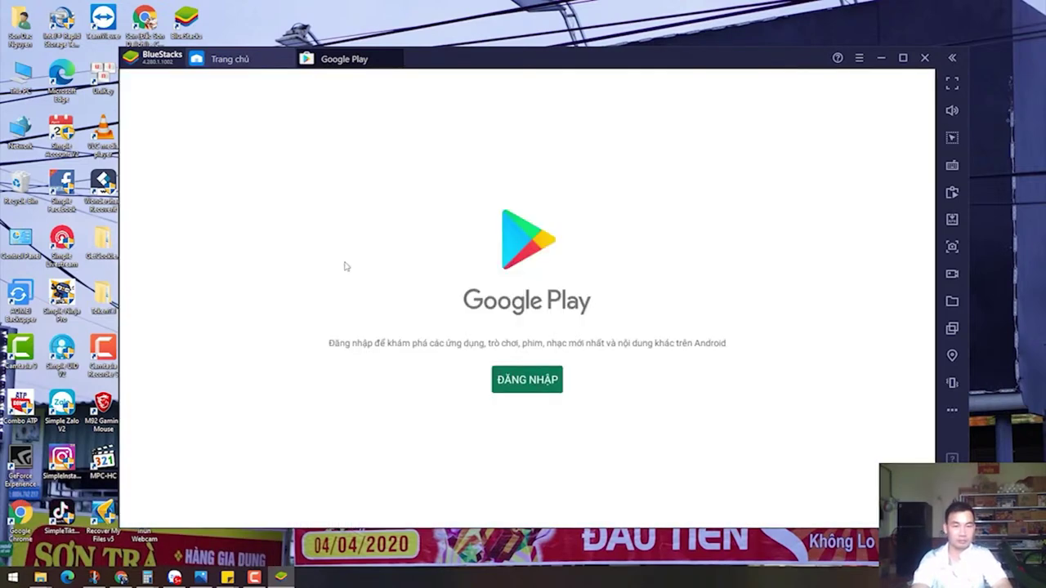
click(510, 388)
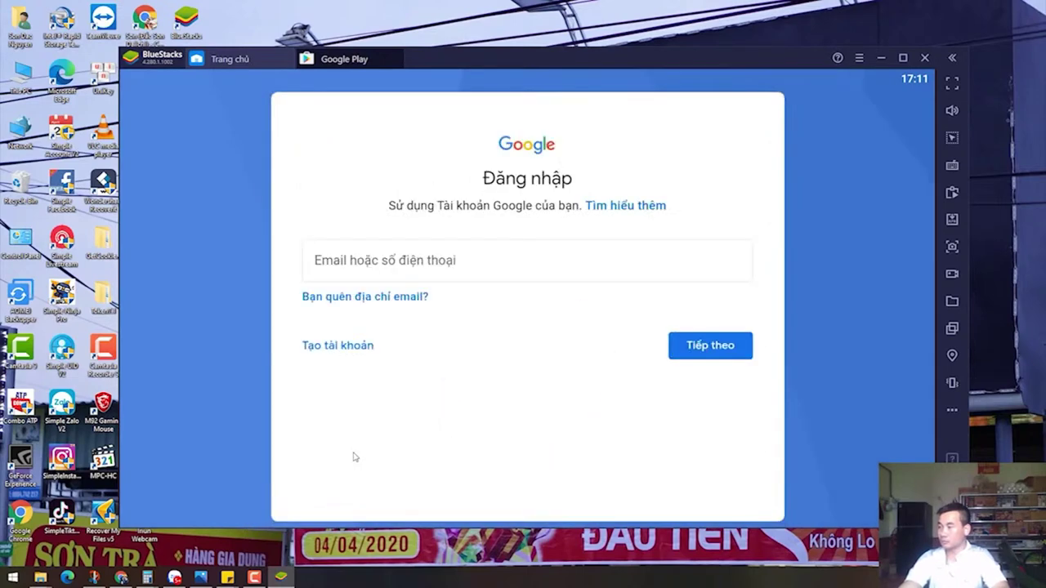
Enter the Google account email, then the account password, and submit the sign-in.
click(365, 265)
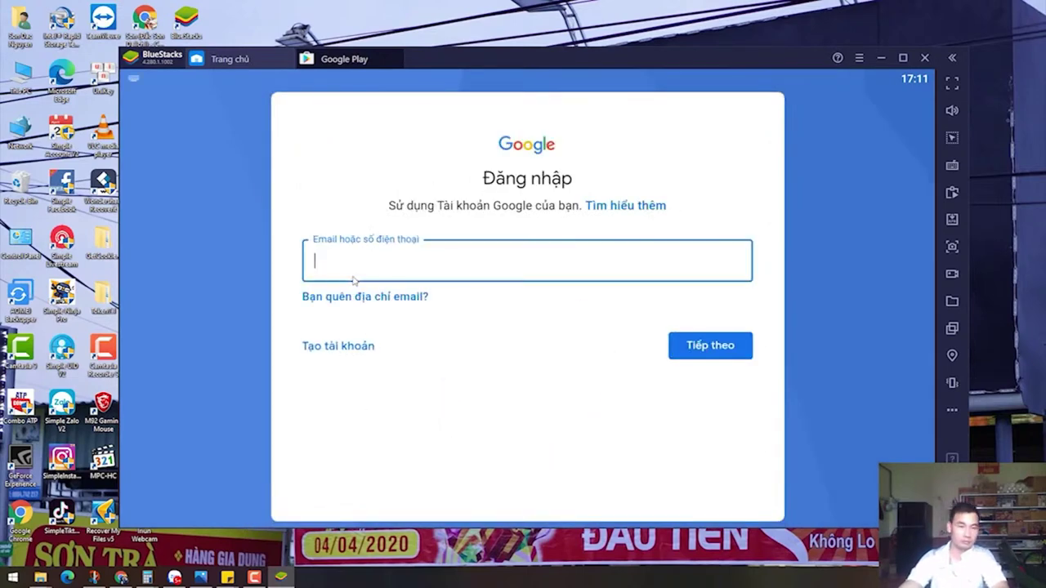
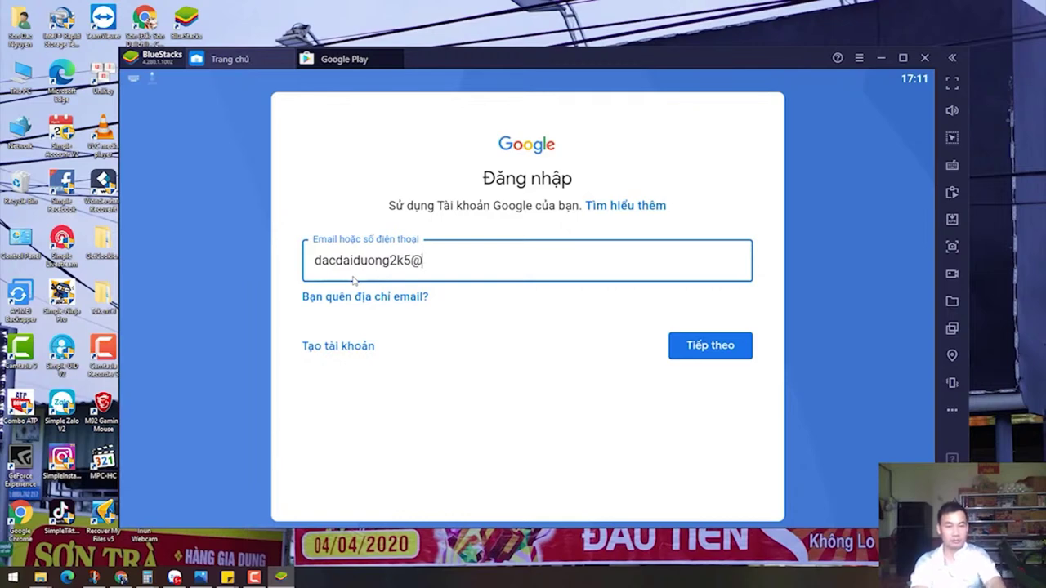
key(Return)
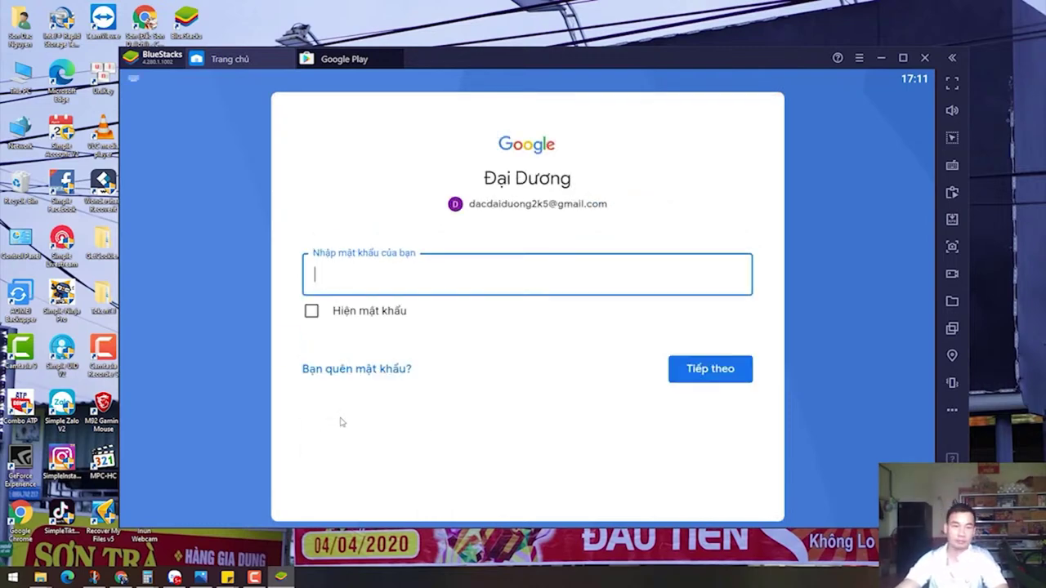
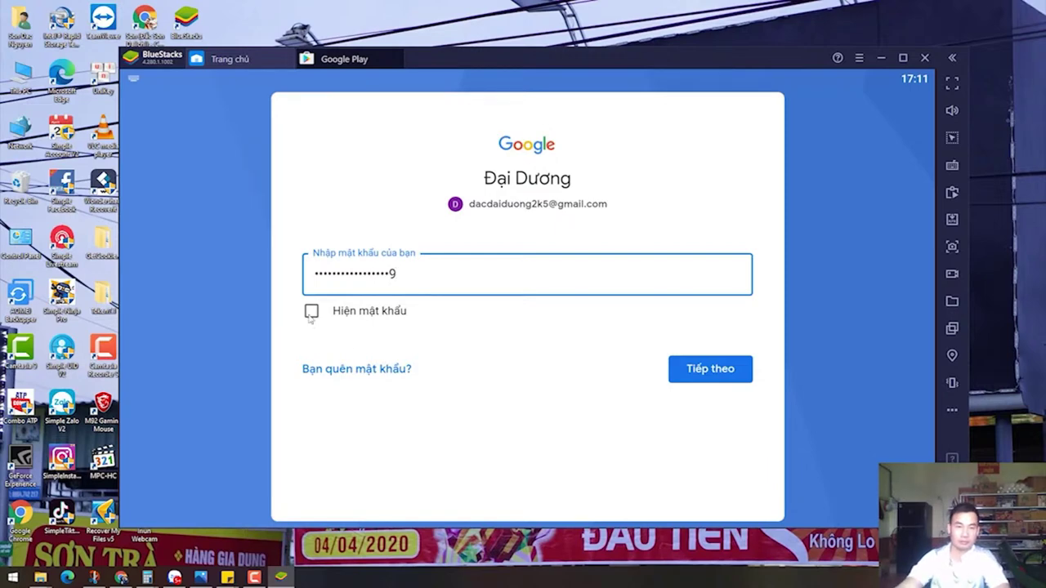
click(677, 372)
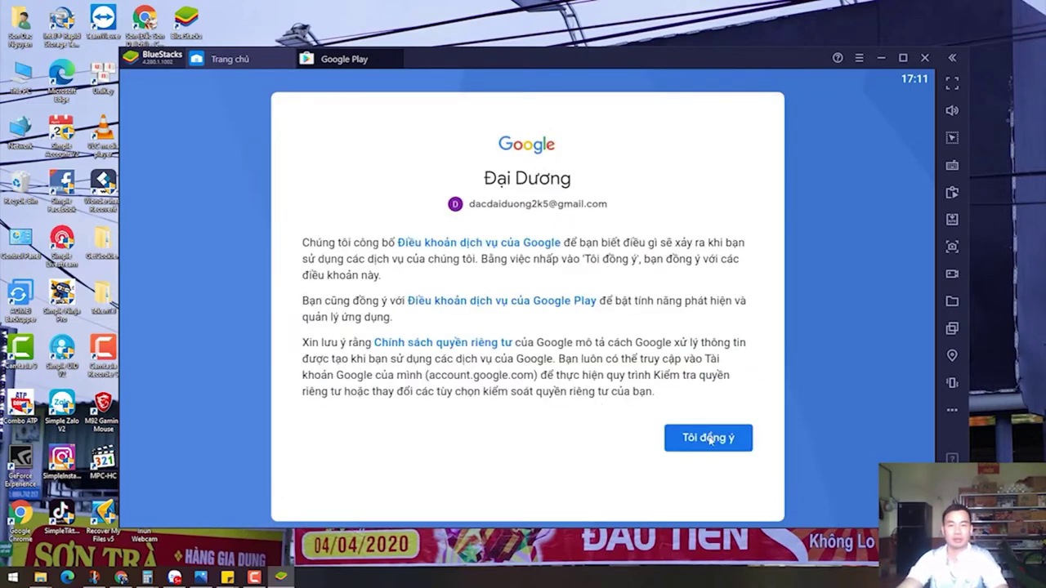
Agree to Google's terms of service and accept the Google services settings.
click(708, 440)
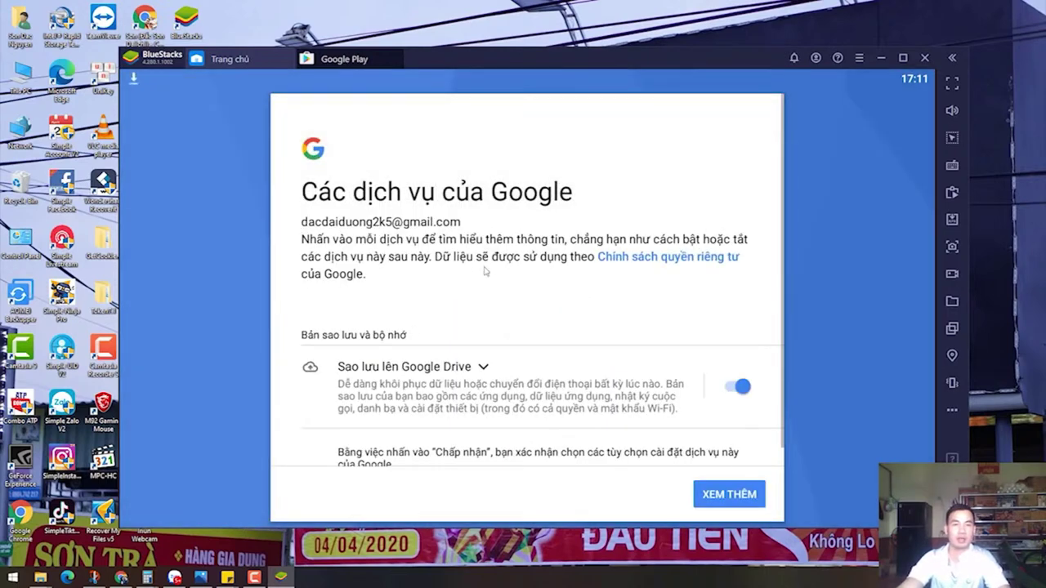
click(728, 500)
click(728, 500)
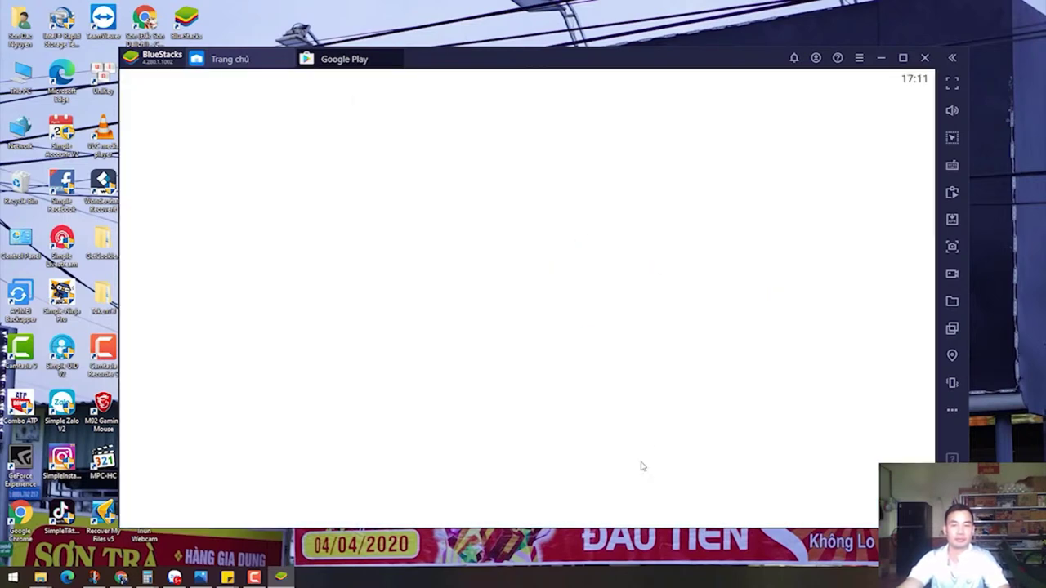
scroll(595, 435, down, 1)
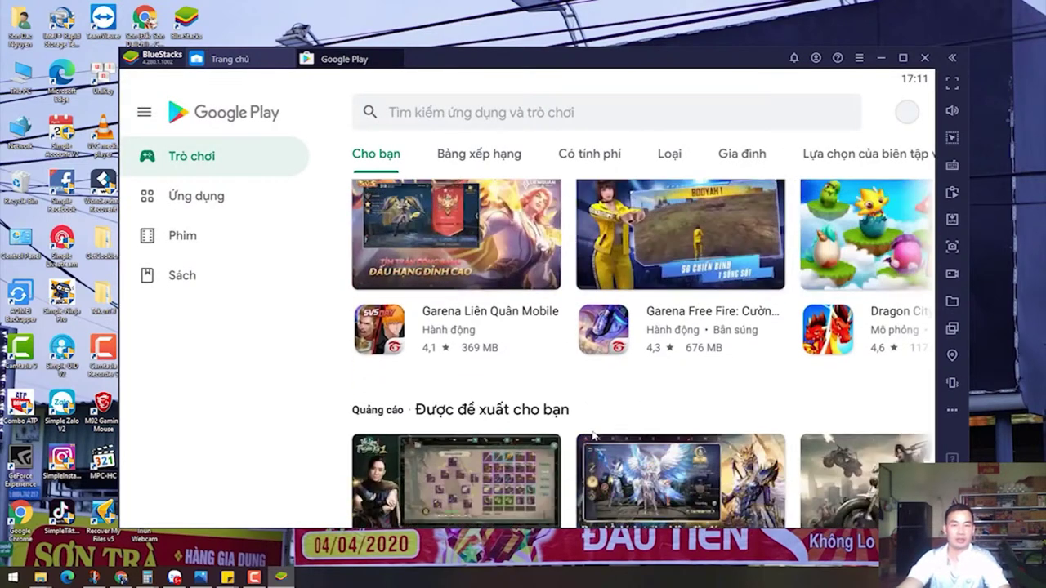
Switch Google Play to the Apps section and install Facebook.
scroll(594, 436, down, 6)
scroll(378, 281, down, 7)
scroll(484, 350, down, 7)
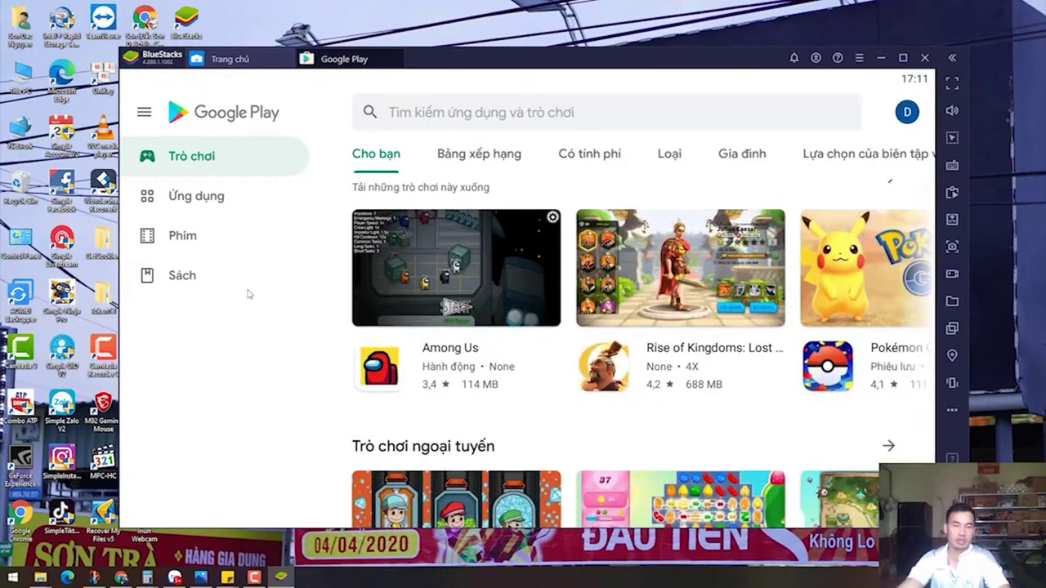
click(171, 201)
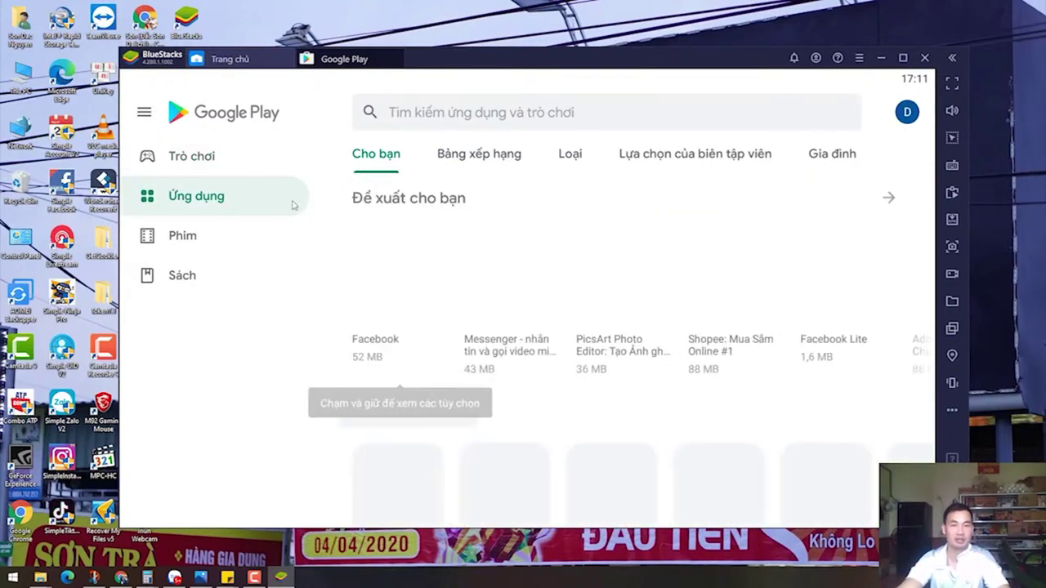
click(401, 278)
click(817, 173)
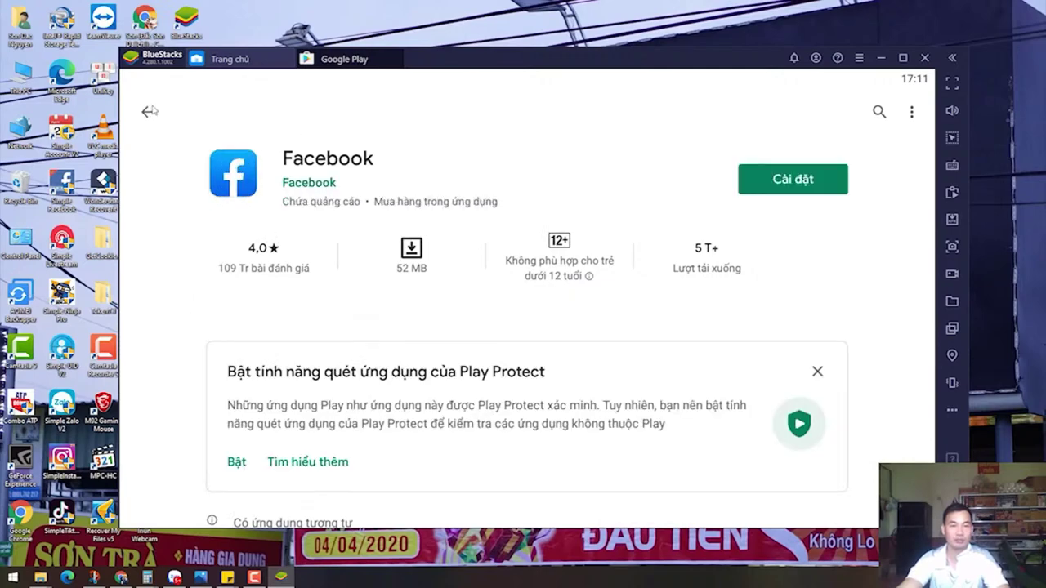
Install Messenger and return to the Apps home list.
click(148, 113)
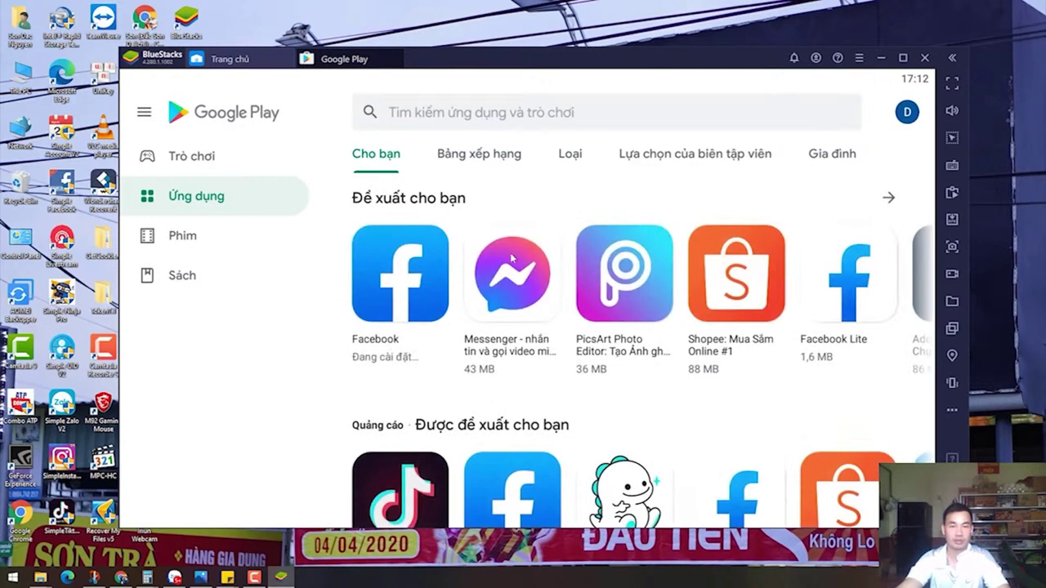
click(513, 293)
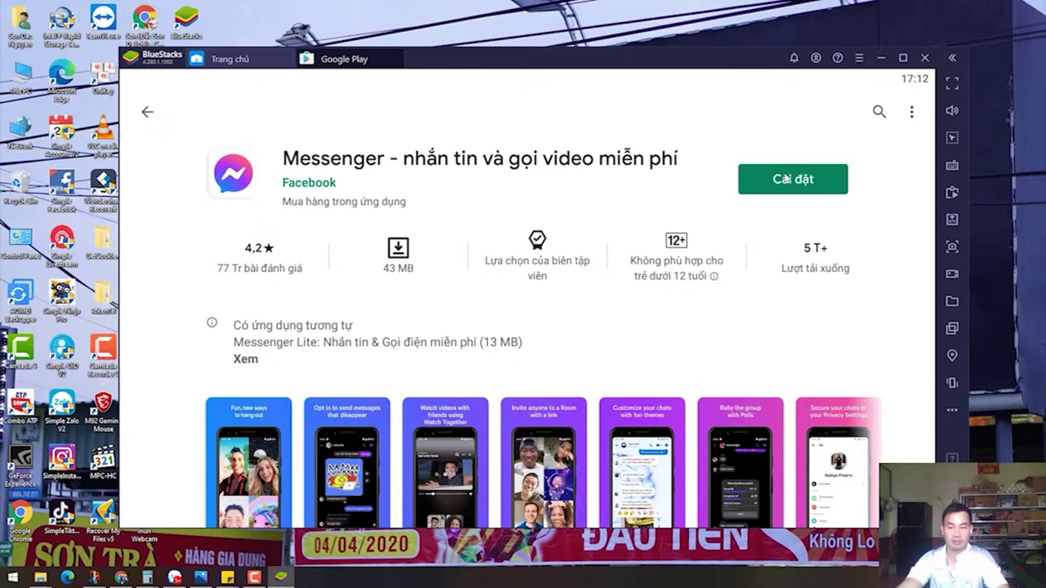
click(785, 179)
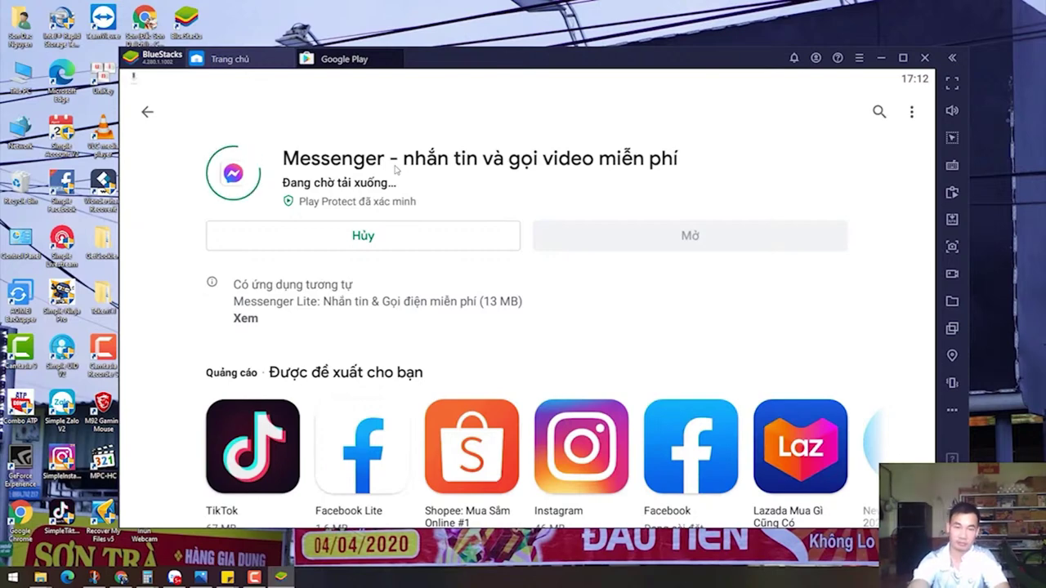
click(147, 112)
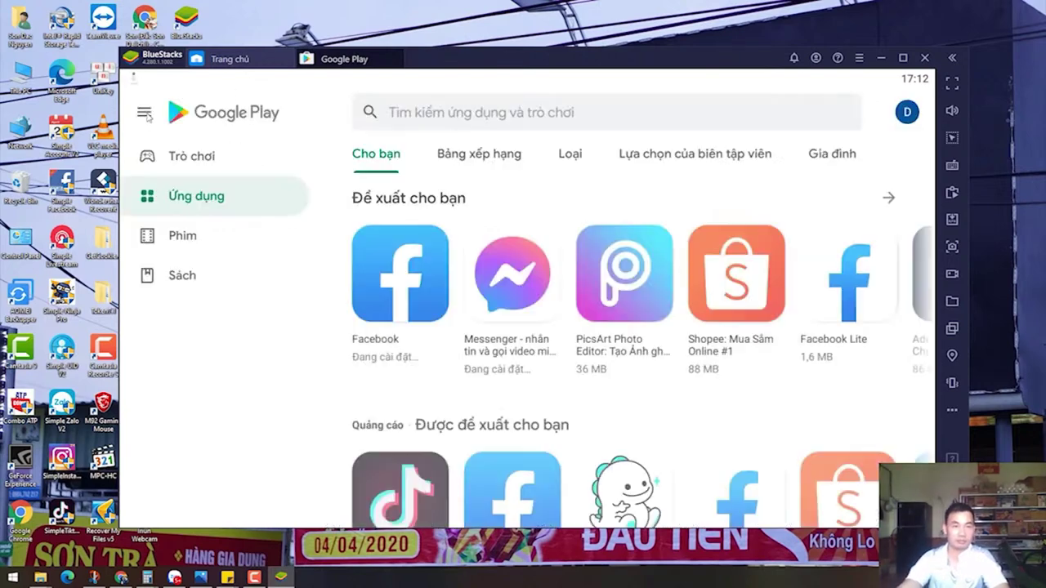
Install Facebook Lite from the Google Play Apps home.
scroll(722, 259, down, 2)
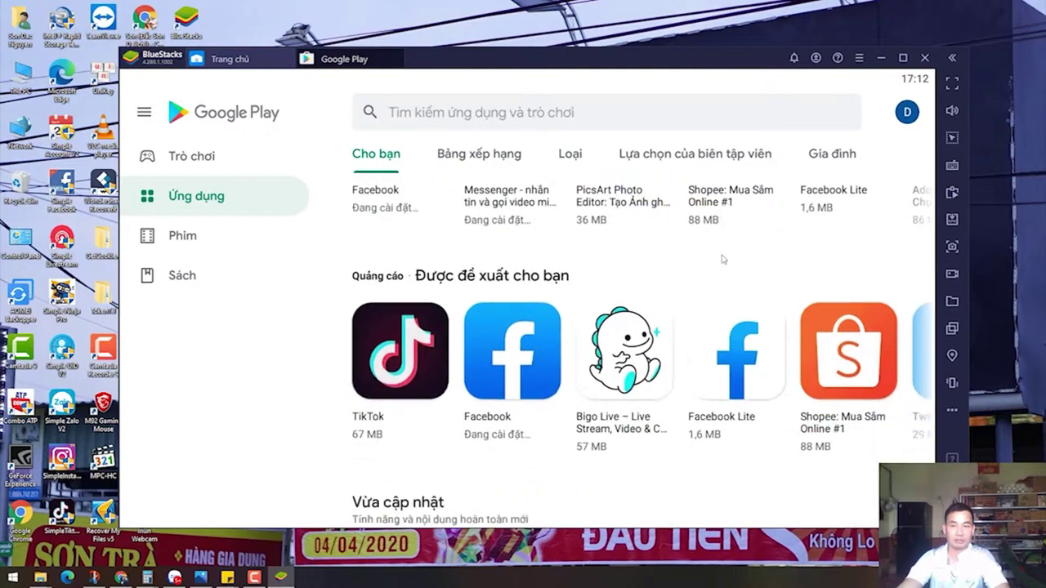
scroll(723, 259, up, 2)
click(736, 441)
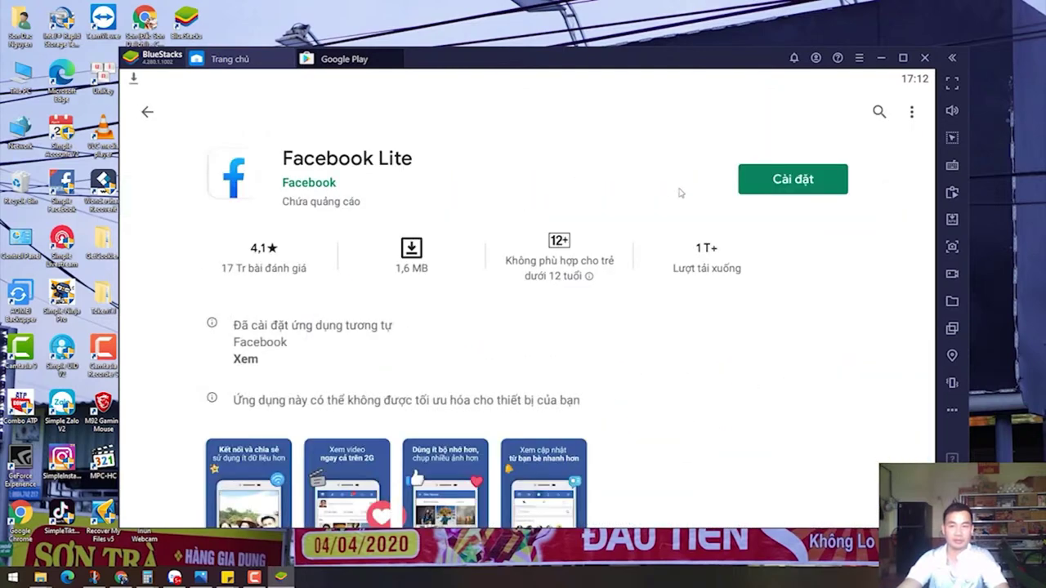
click(779, 181)
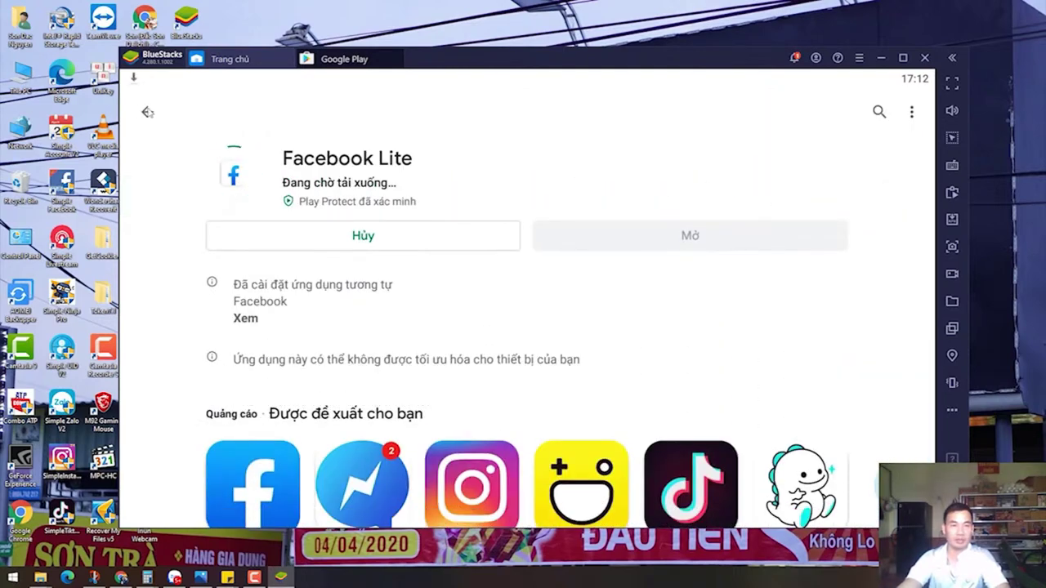
click(147, 113)
Install TikTok and Instagram, then bring up the Play Store search page.
scroll(889, 362, down, 5)
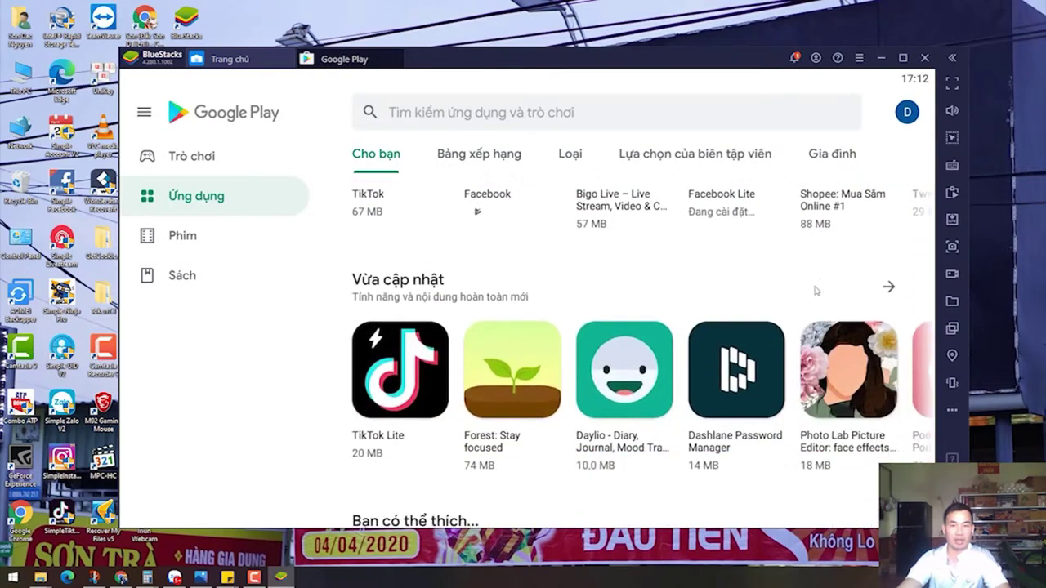
scroll(527, 301, up, 2)
click(428, 273)
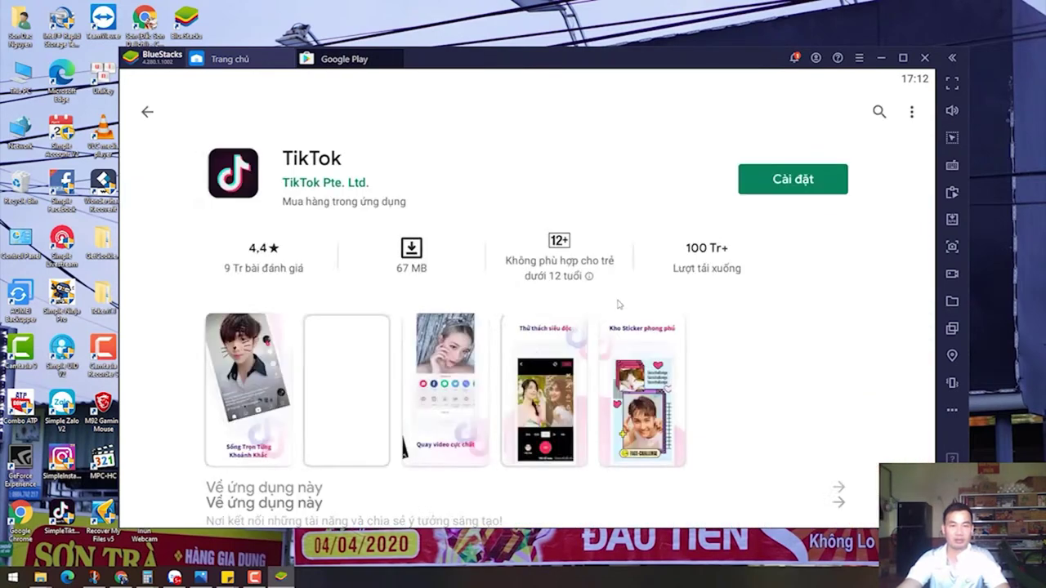
click(807, 179)
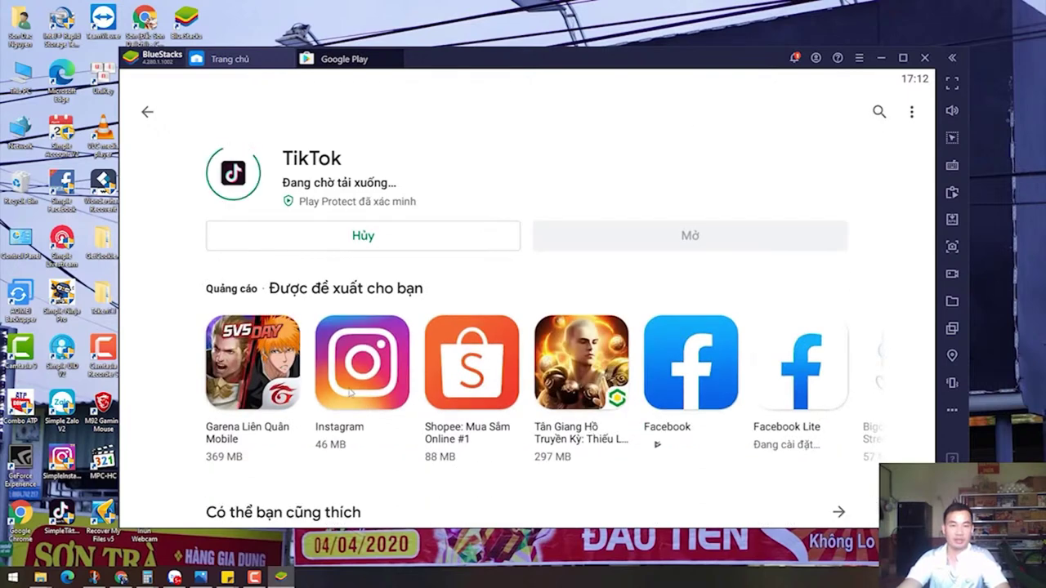
click(365, 378)
click(770, 190)
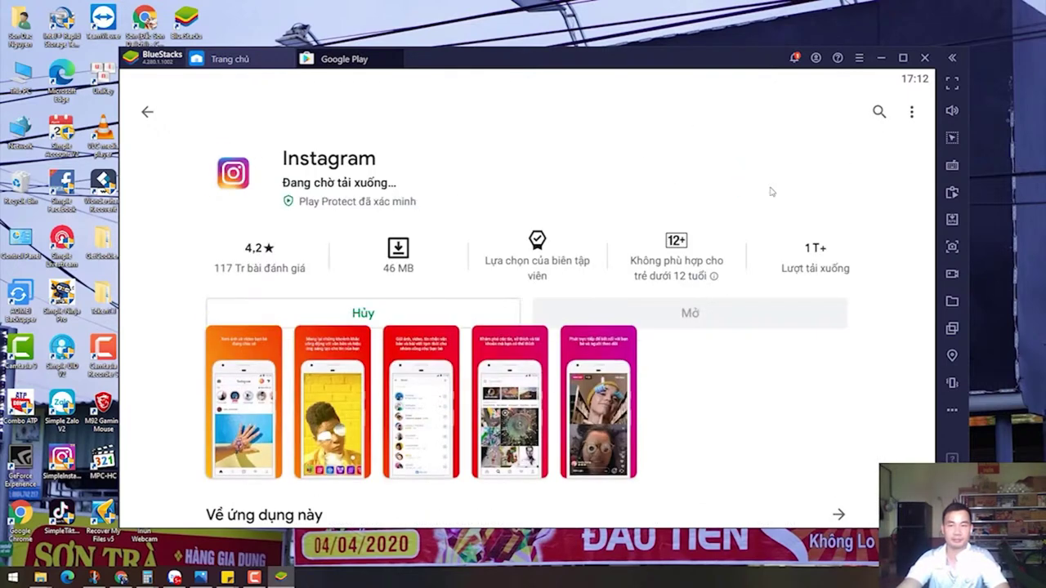
click(879, 112)
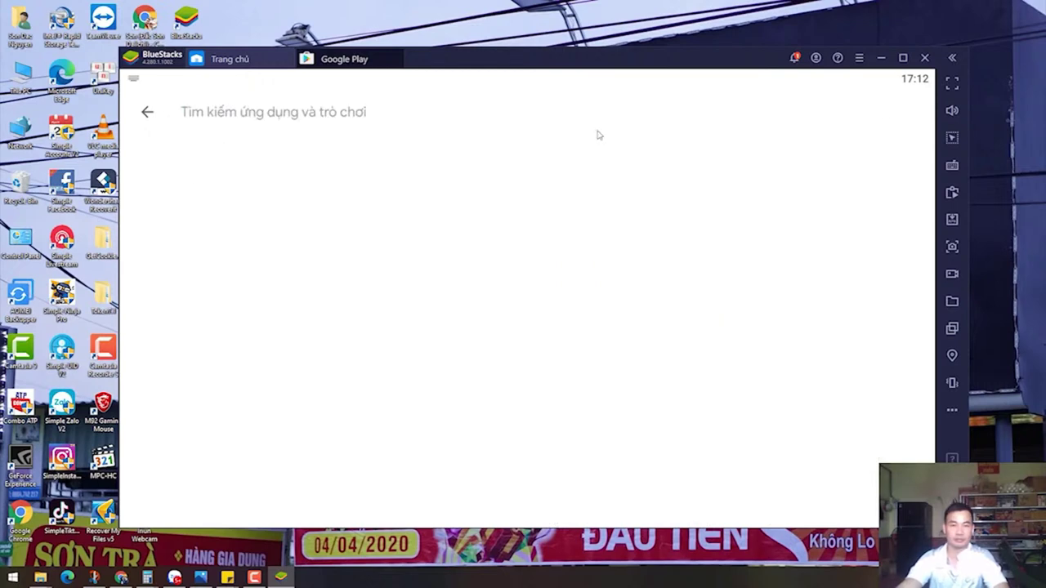
Search Google Play for 'mytv' and scroll through the VNPT MyTV results.
text(my ti)
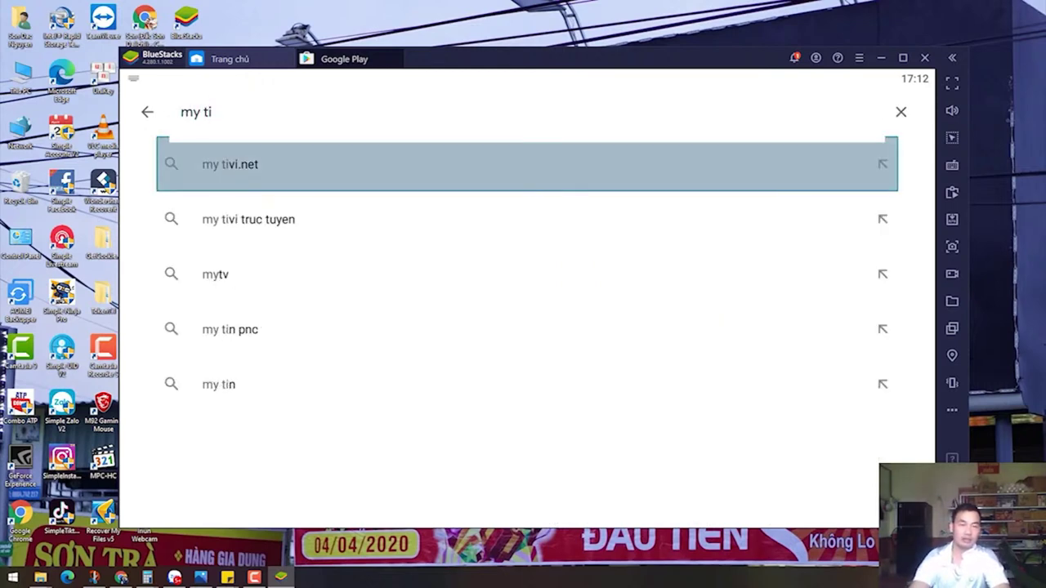
click(215, 274)
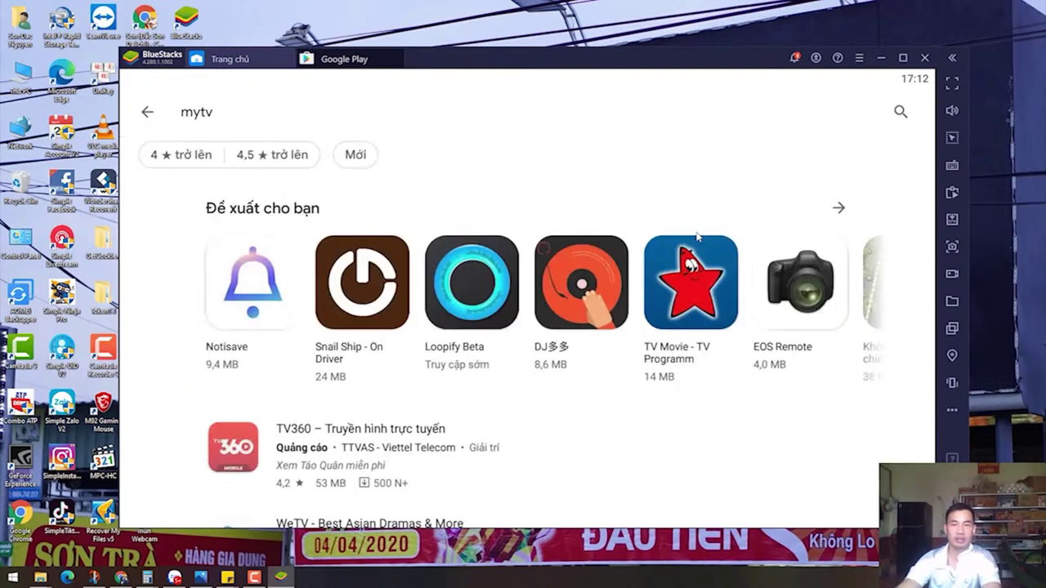
scroll(500, 348, down, 5)
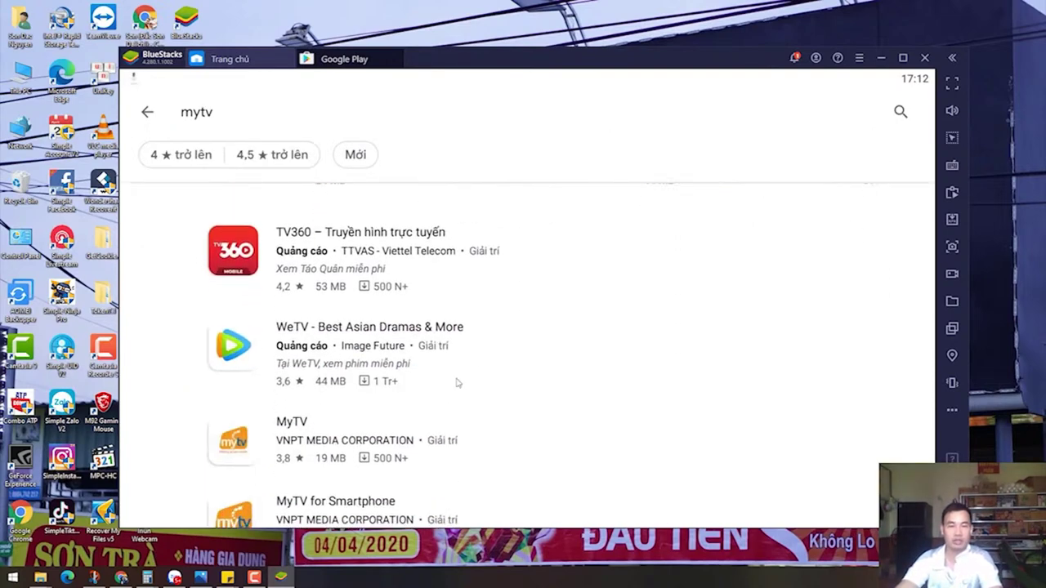
scroll(470, 413, down, 1)
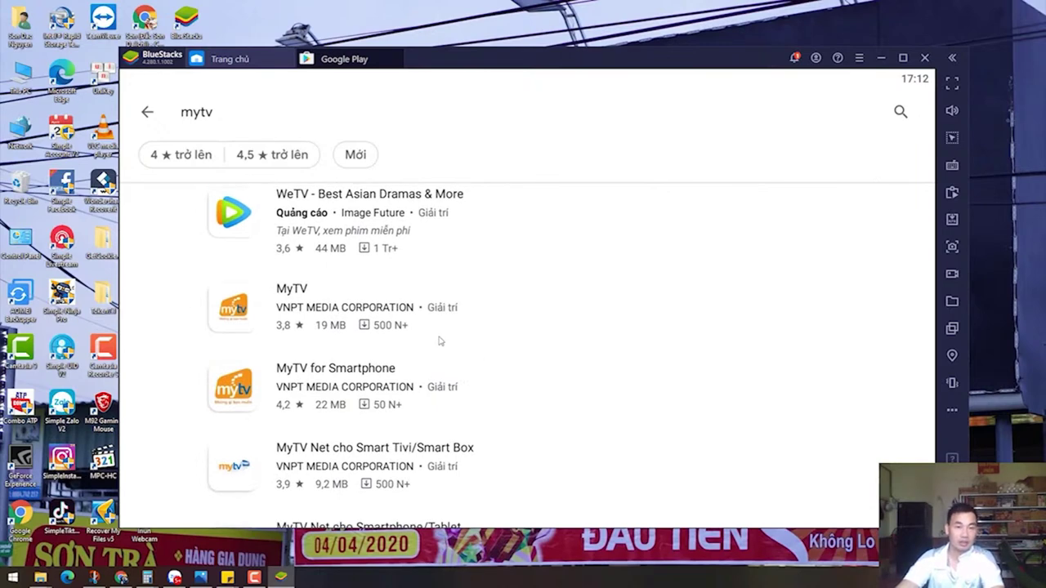
scroll(516, 363, down, 3)
scroll(517, 367, down, 3)
Dismiss the game-finder tutorial and launch Google Play from the installed apps list.
scroll(517, 367, up, 5)
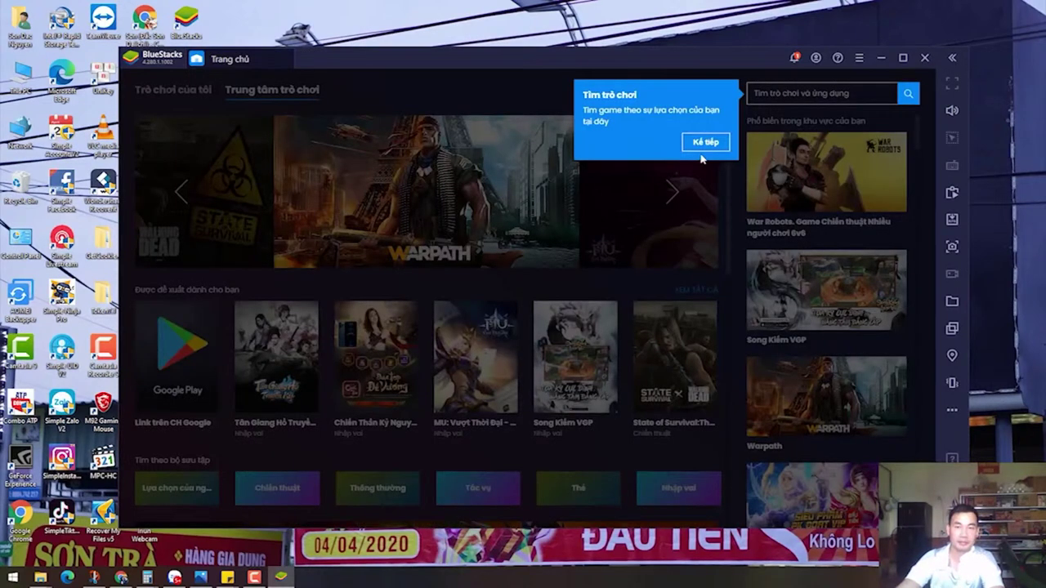
click(702, 147)
click(198, 370)
click(170, 92)
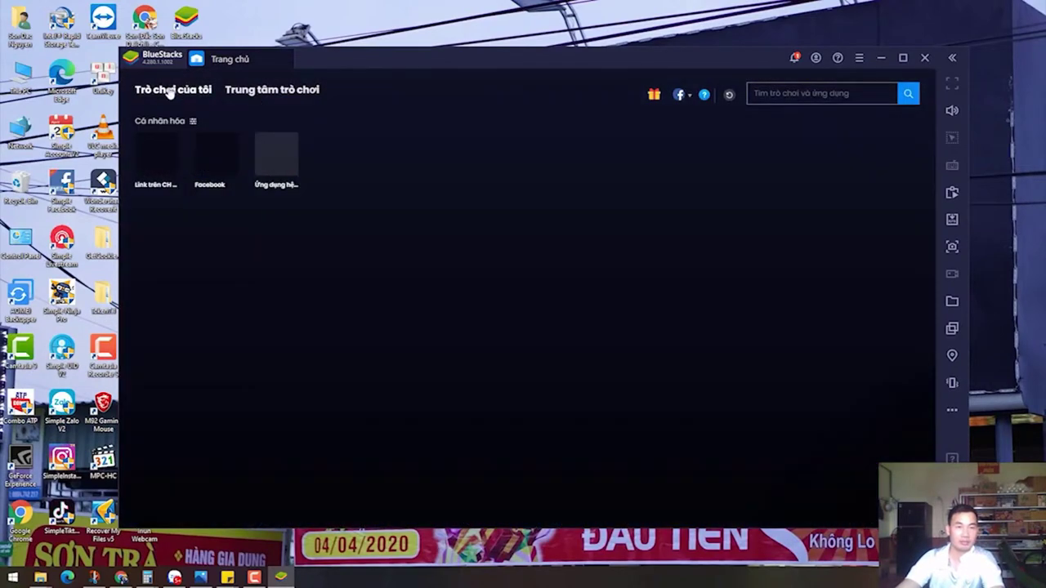
click(177, 155)
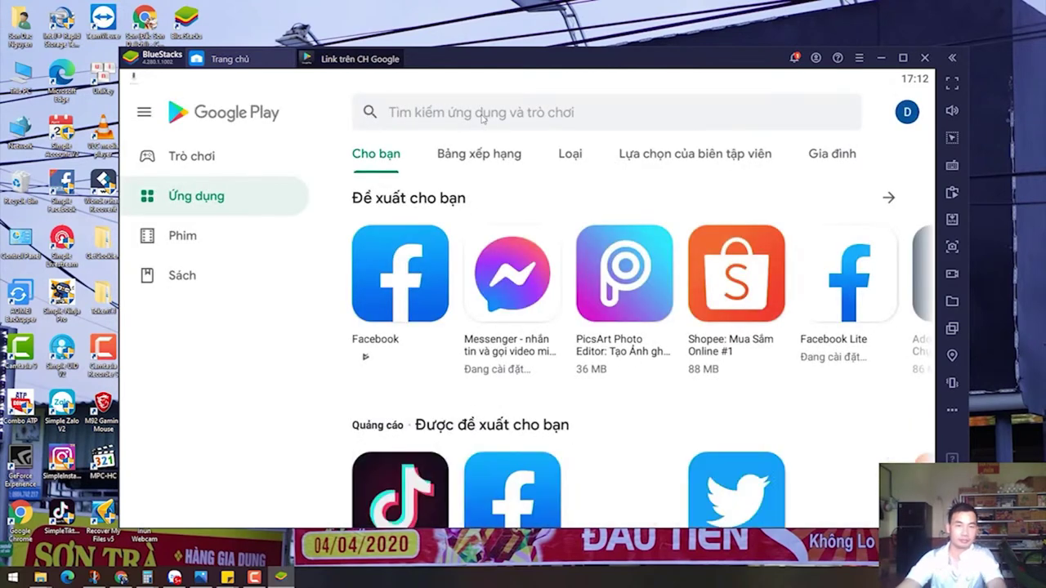
Search 'my tv', install the VNPT MyTV app, and return to BlueStacks home.
click(482, 119)
text(my tv)
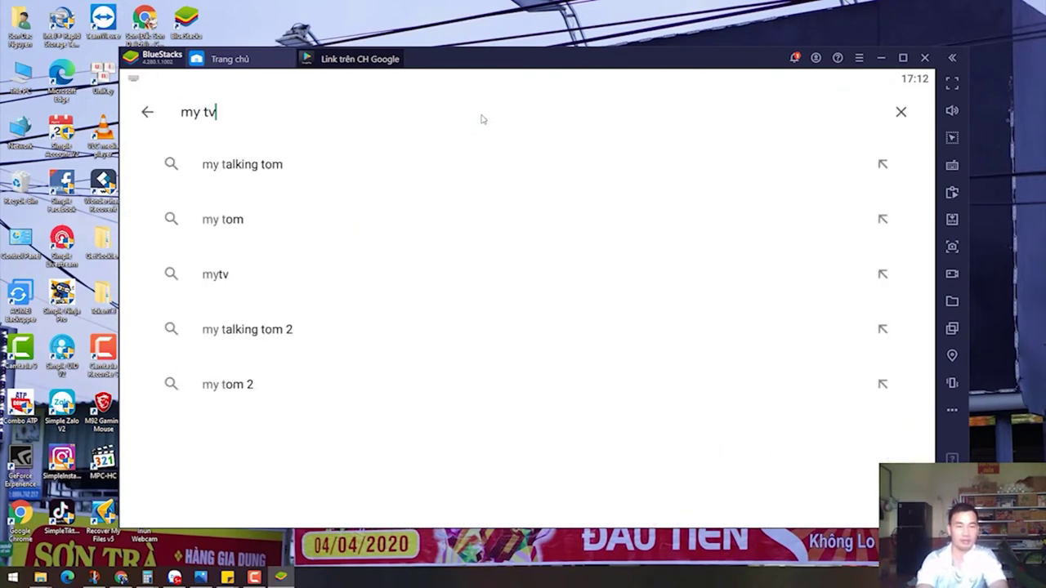
key(Return)
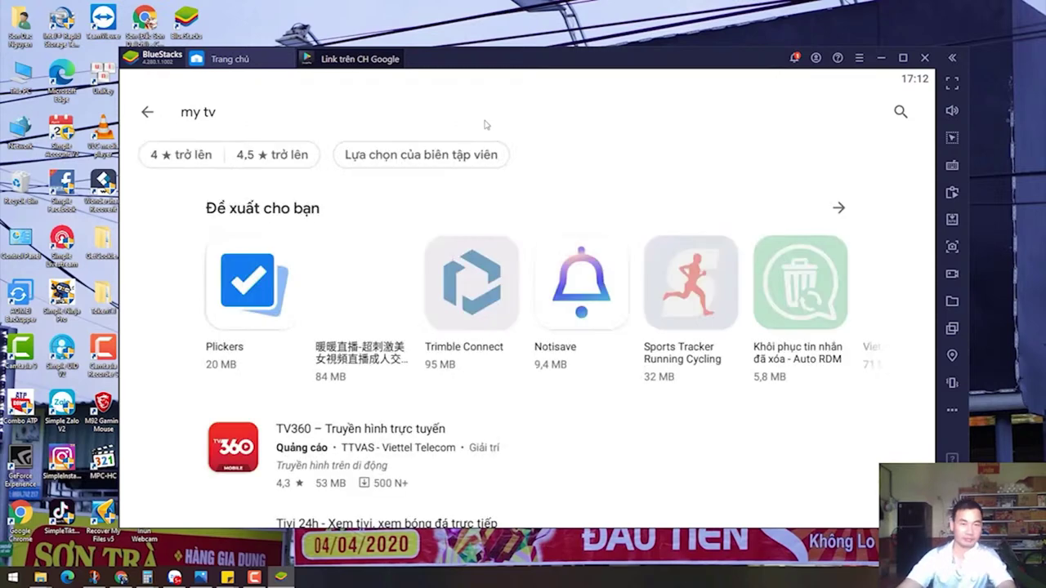
scroll(470, 254, down, 2)
scroll(470, 254, down, 5)
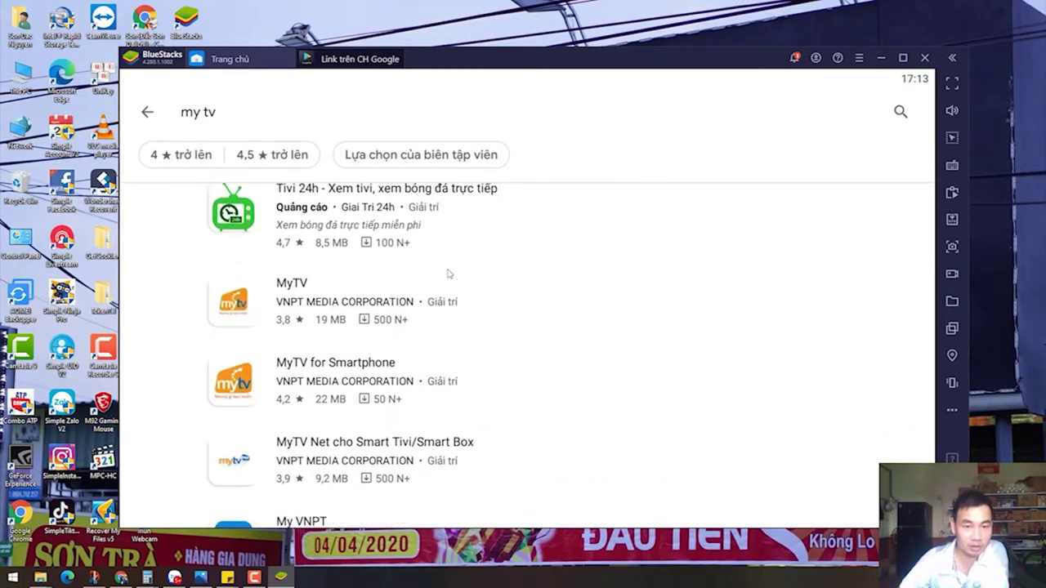
click(289, 287)
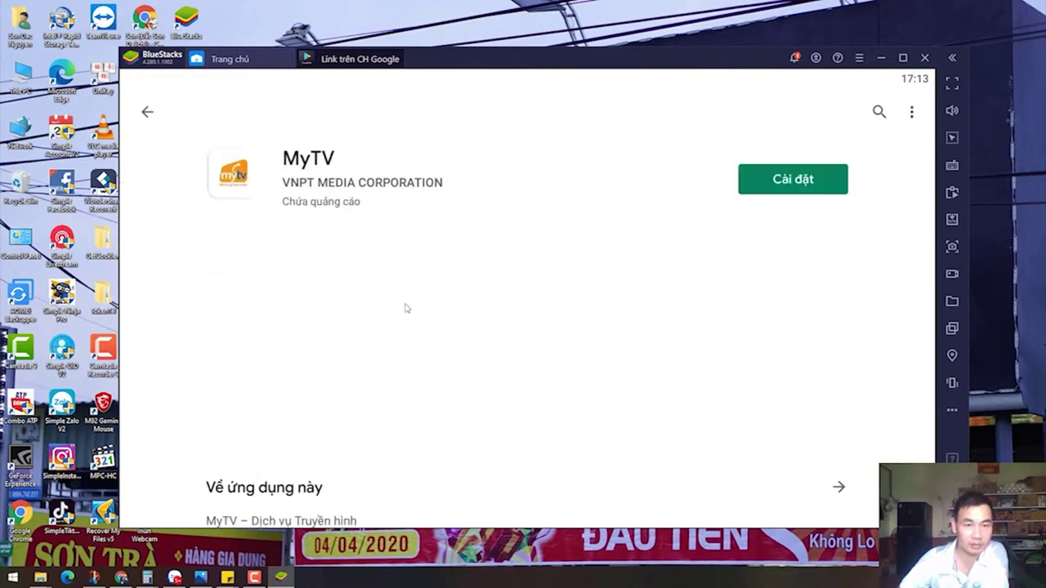
click(797, 180)
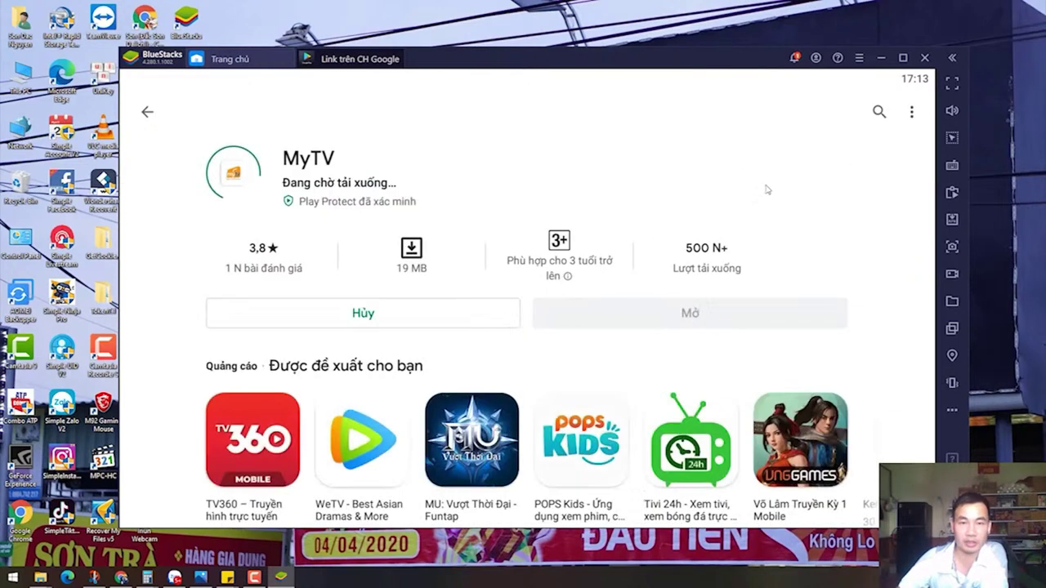
scroll(643, 274, down, 5)
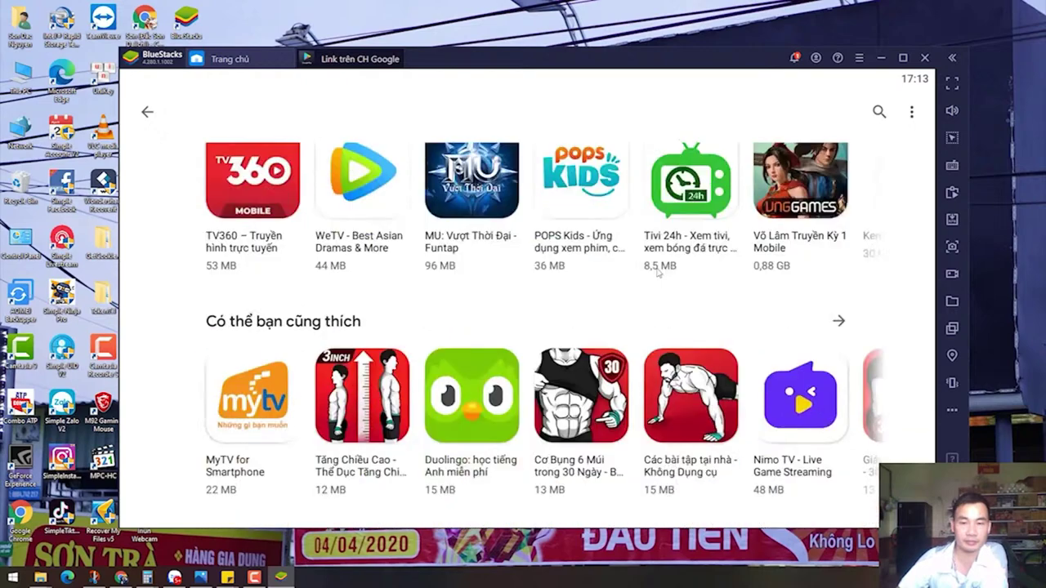
scroll(622, 246, down, 3)
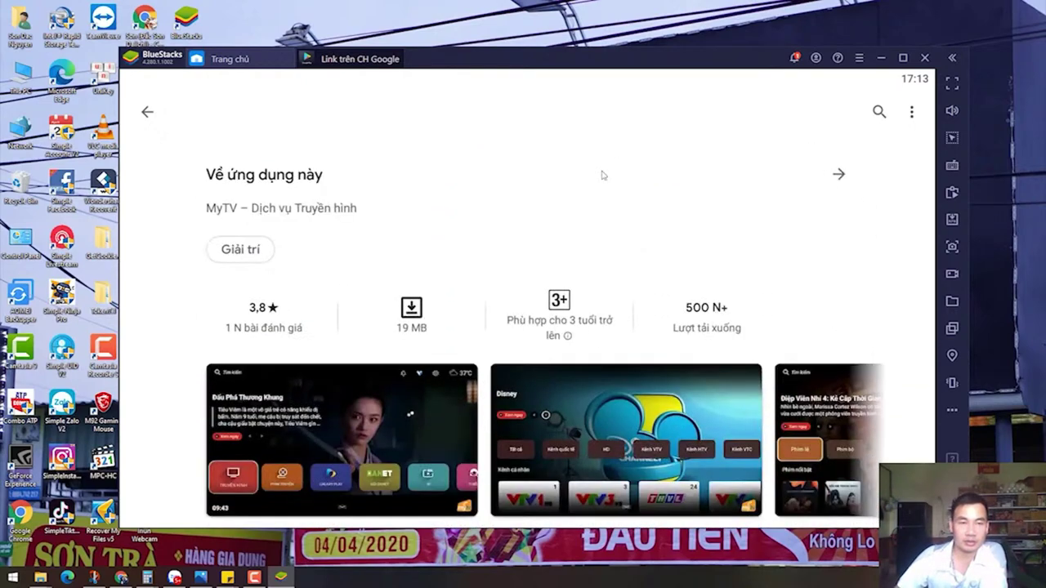
click(220, 59)
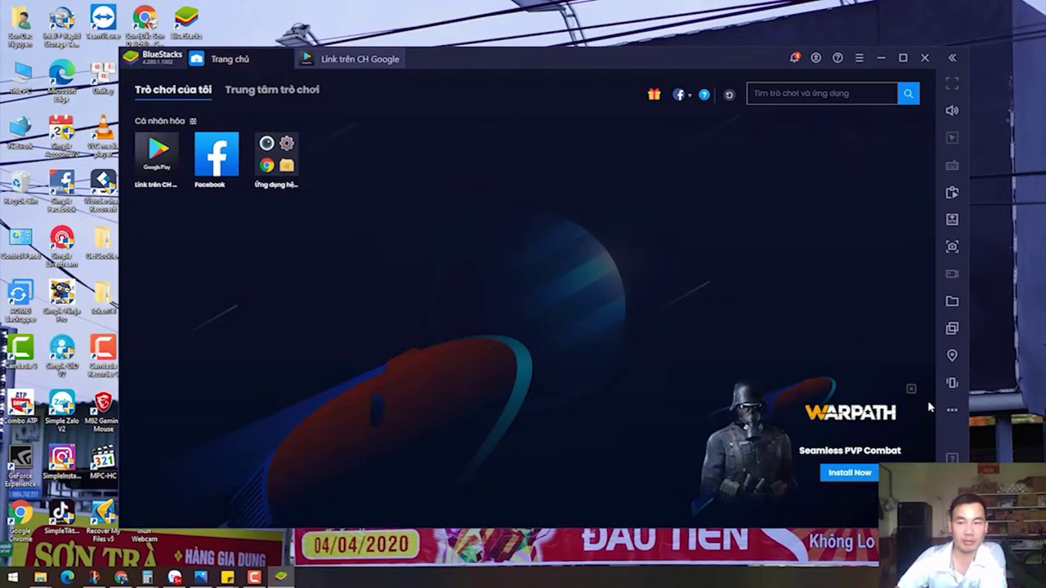
Close the Warpath ad, view the account page, then open BlueStacks Settings with Ctrl+Shift+I.
click(912, 391)
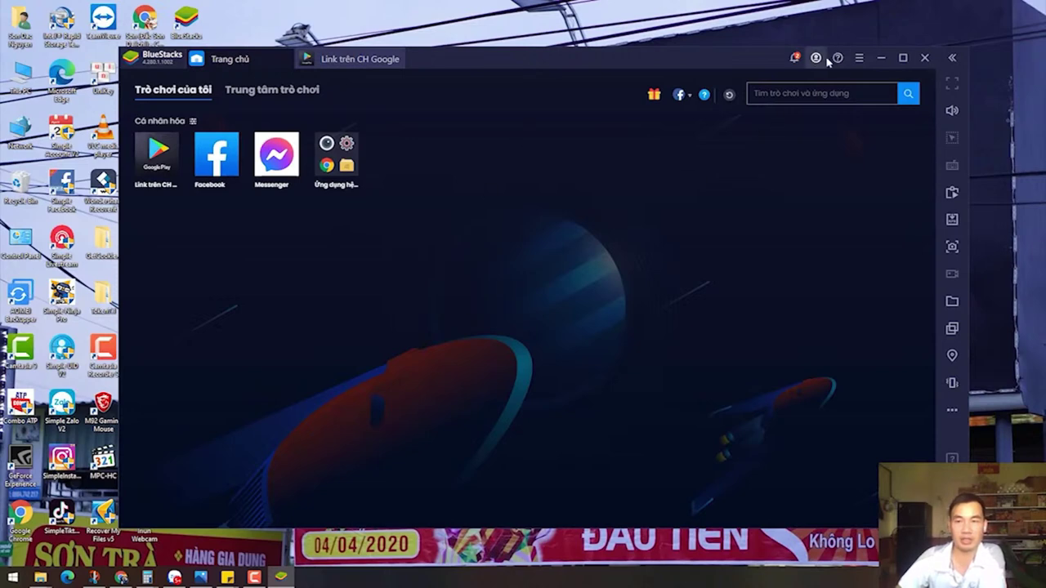
click(255, 578)
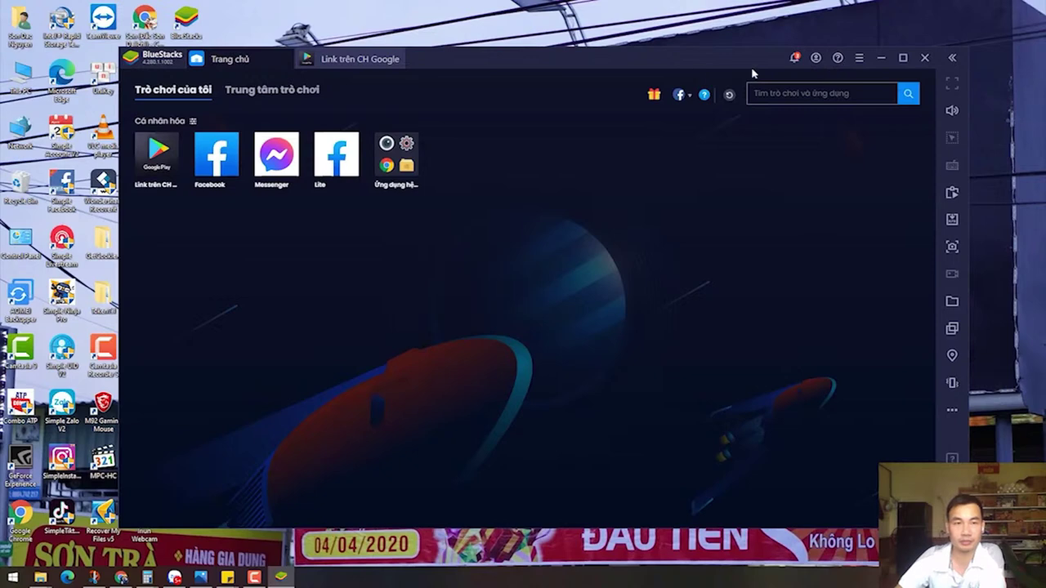
click(815, 57)
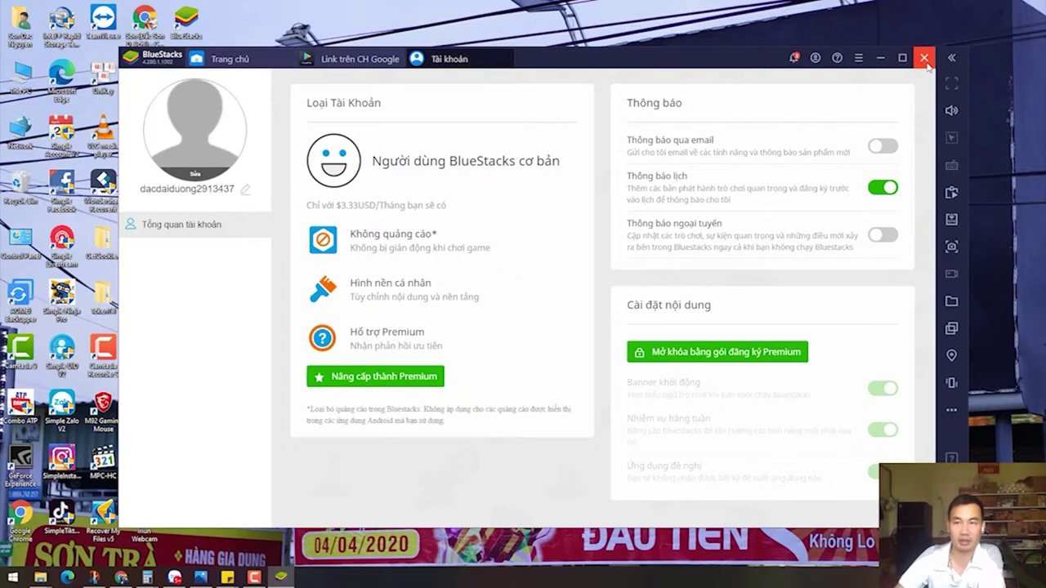
click(506, 58)
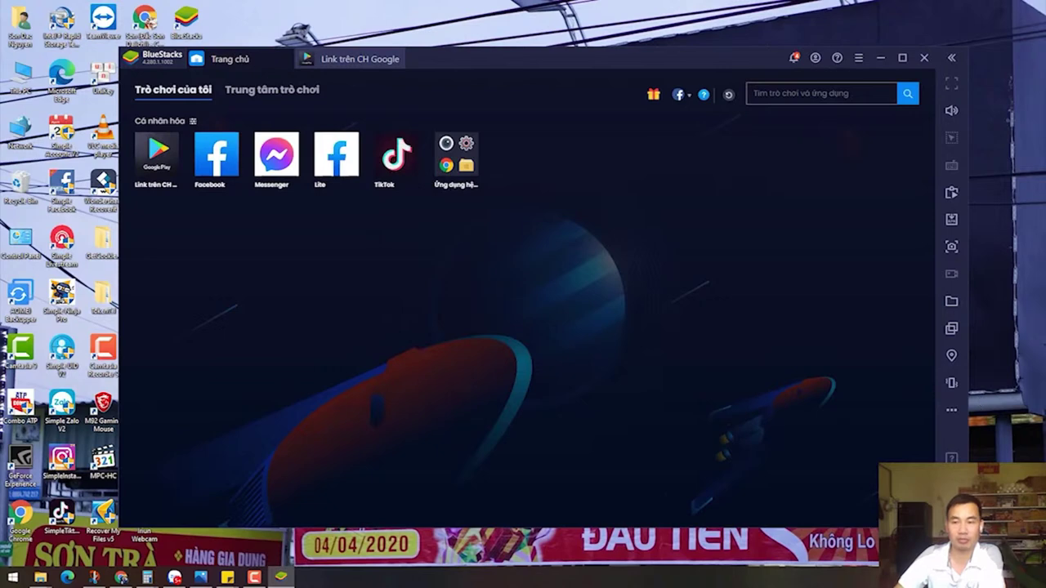
key(ctrl+shift+i)
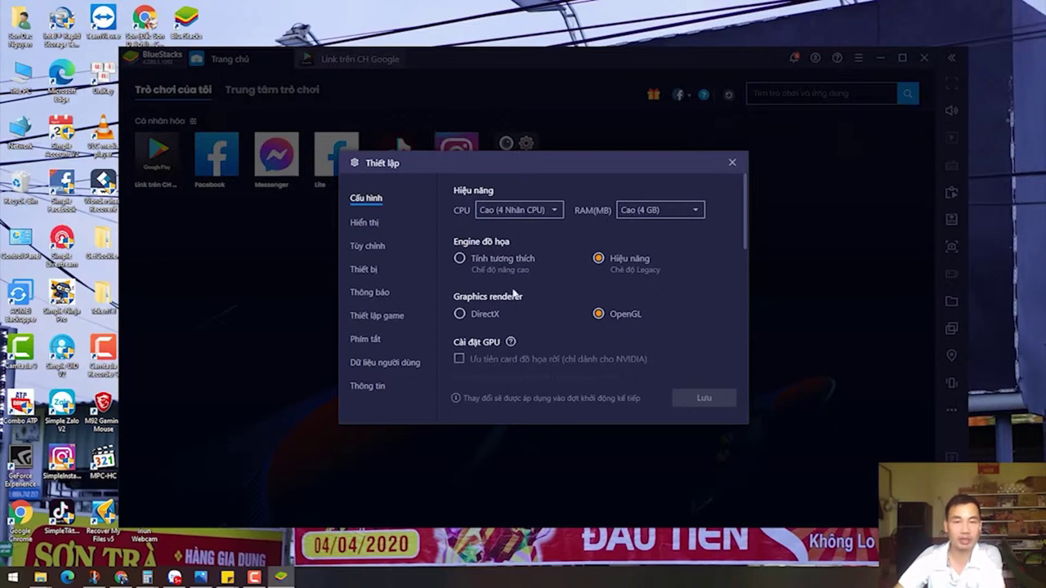
Browse the display, customisation, device and notification settings pages, ending on Device settings.
click(362, 224)
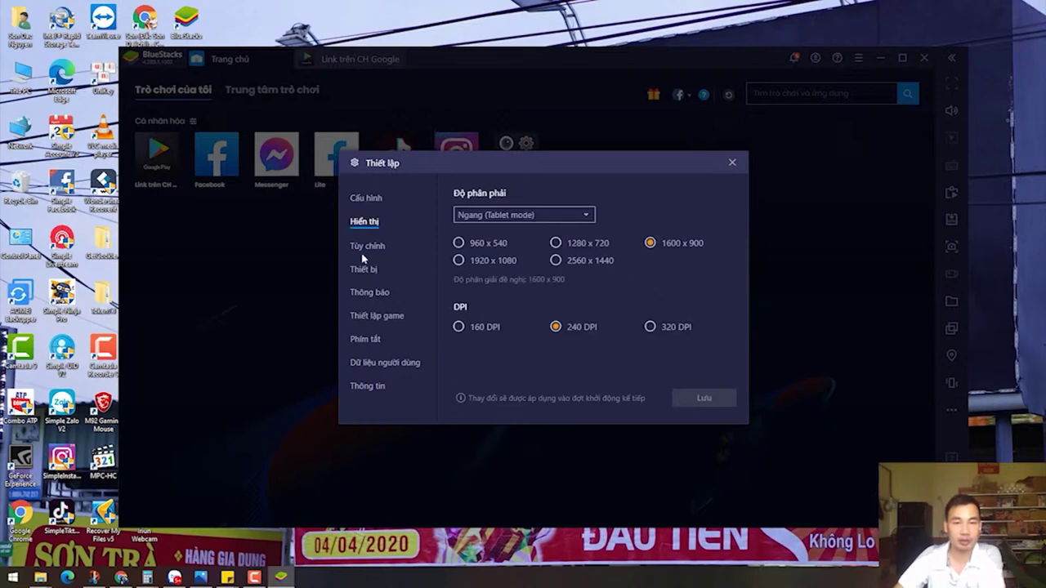
click(362, 253)
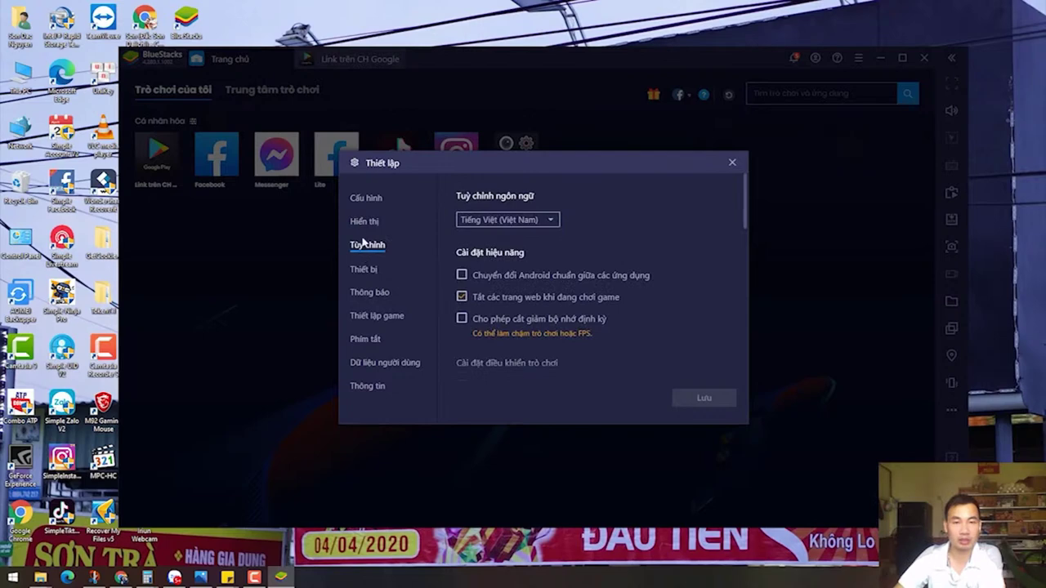
click(366, 226)
click(527, 216)
click(390, 255)
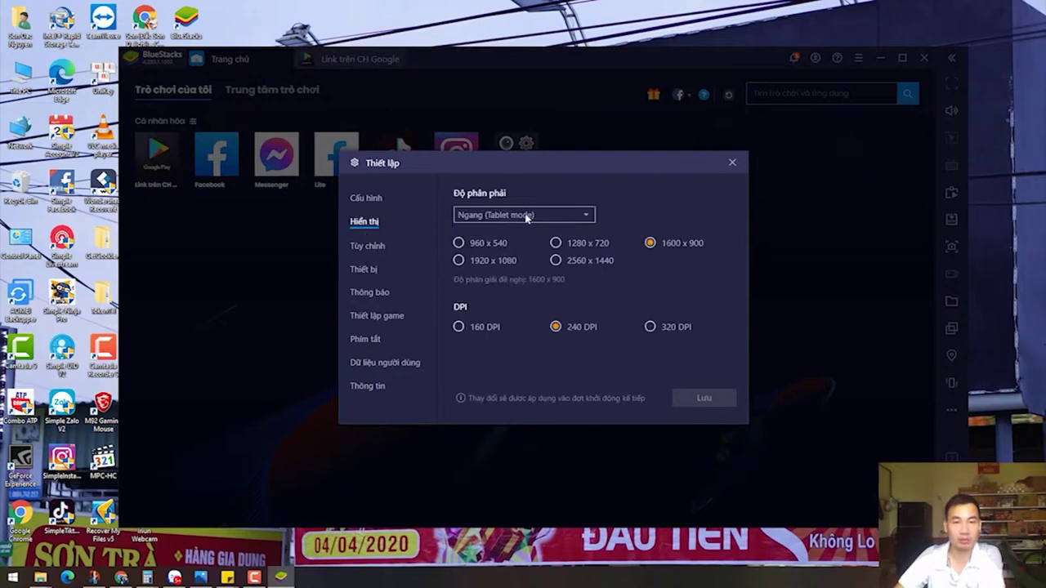
click(381, 253)
click(365, 269)
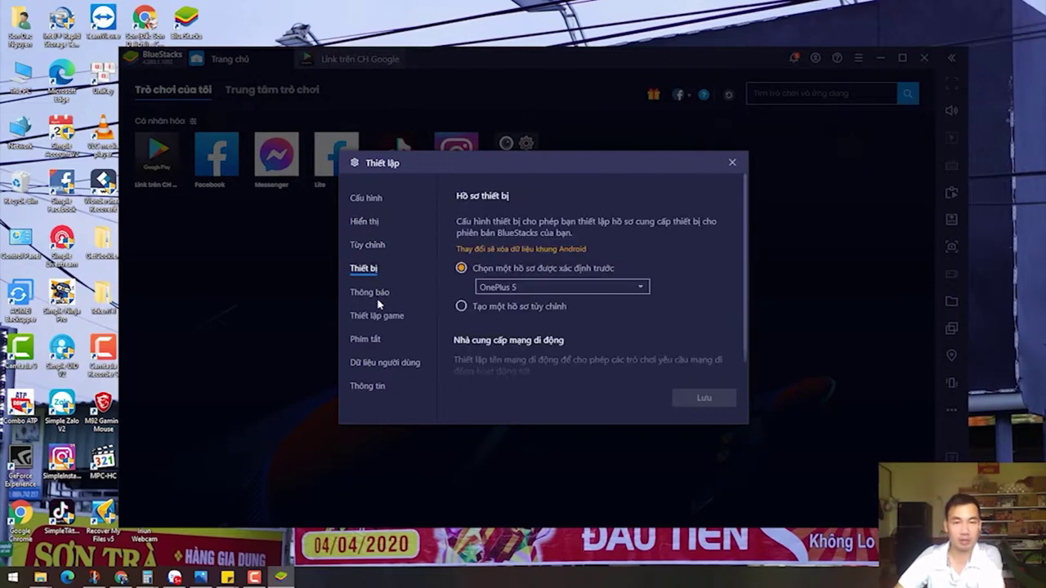
click(372, 296)
click(374, 271)
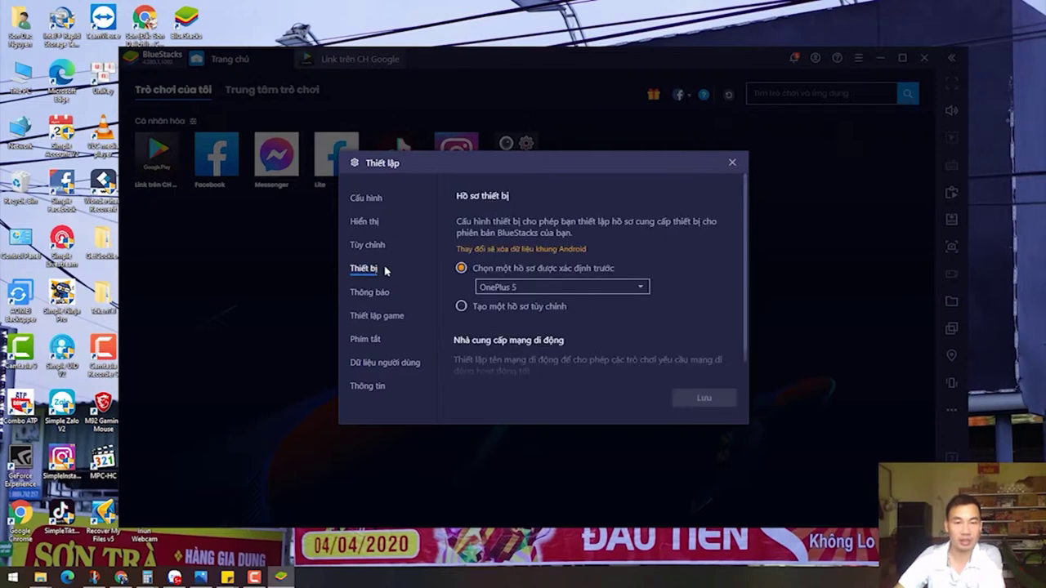
Open the predefined device profile list and scroll to the Samsung Galaxy models.
click(617, 288)
scroll(629, 322, down, 1)
scroll(629, 323, down, 1)
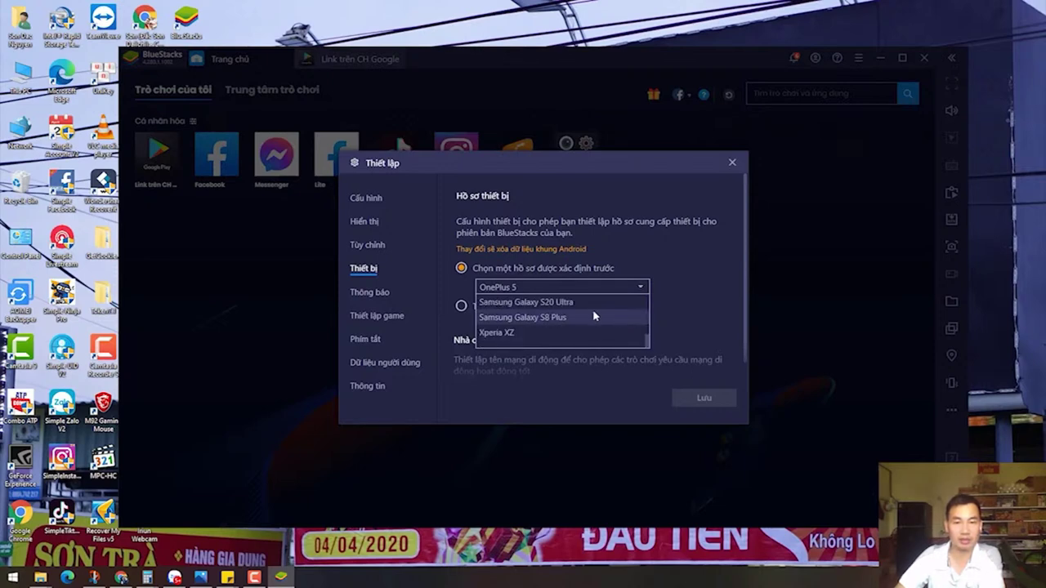
scroll(600, 314, up, 3)
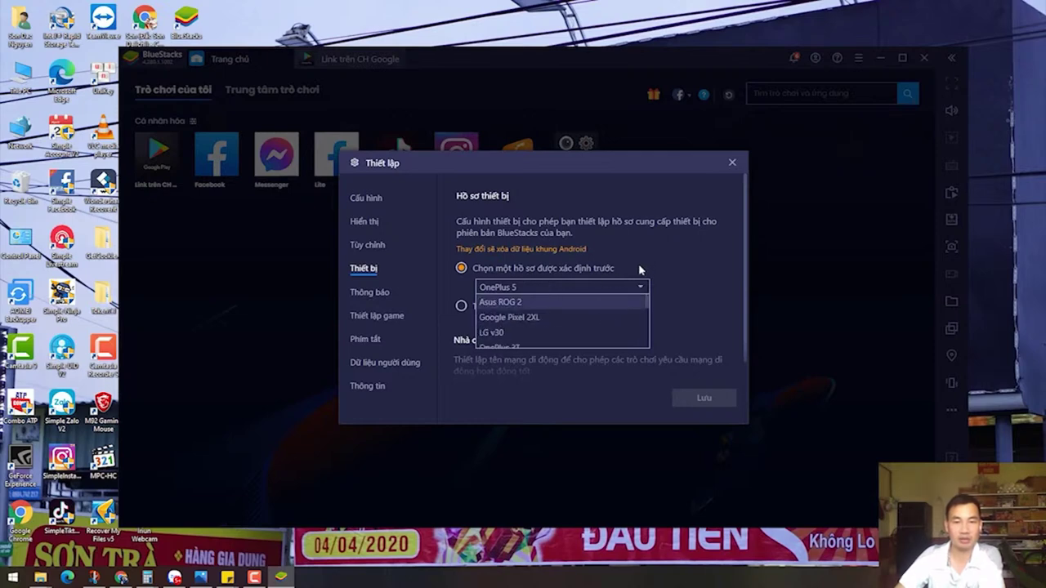
scroll(561, 329, down, 5)
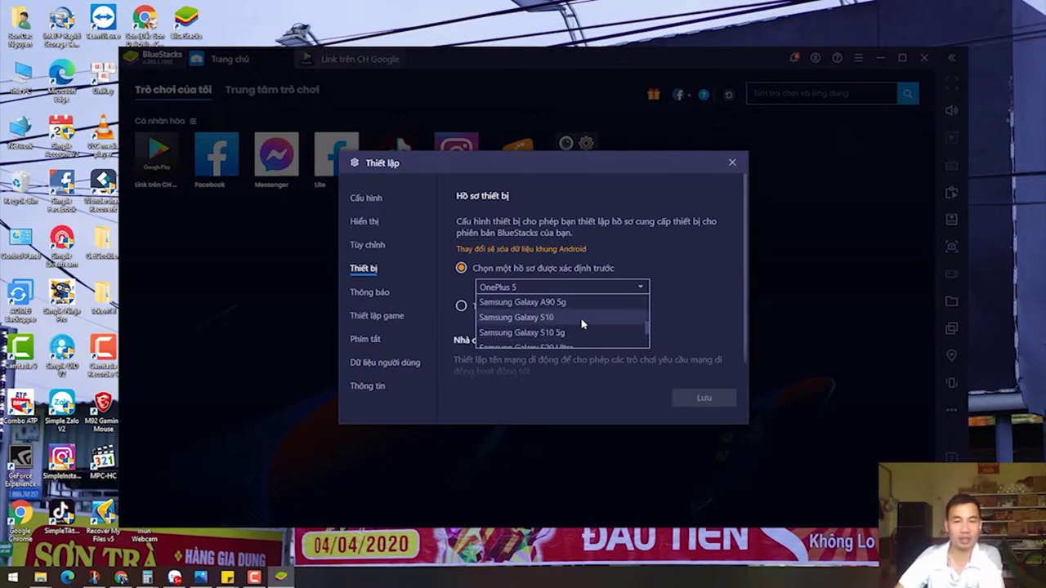
scroll(570, 332, down, 1)
scroll(572, 302, up, 1)
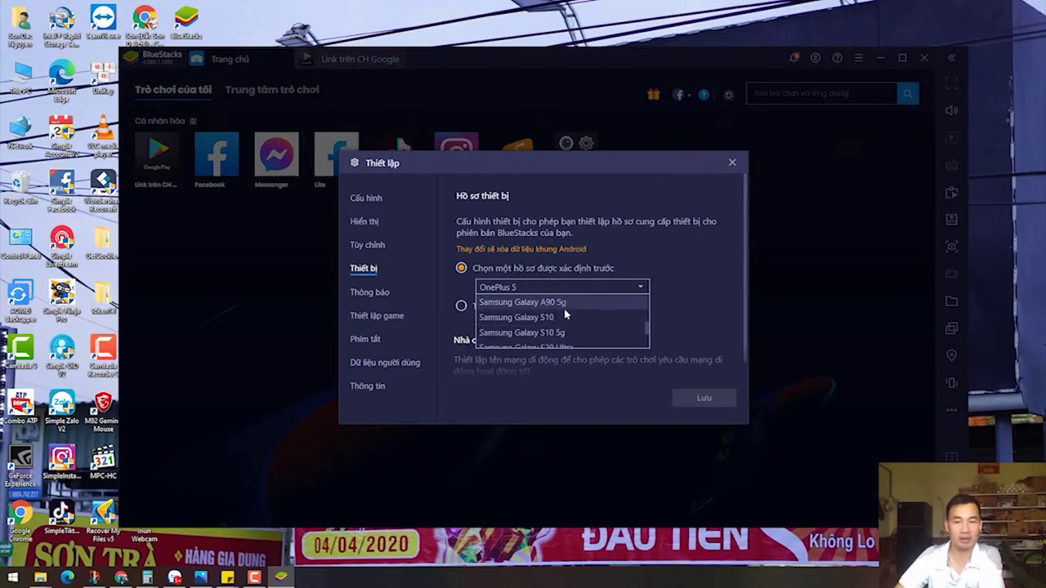
Save Samsung Galaxy S10 5g as the device profile, then view the notification and game settings.
click(562, 334)
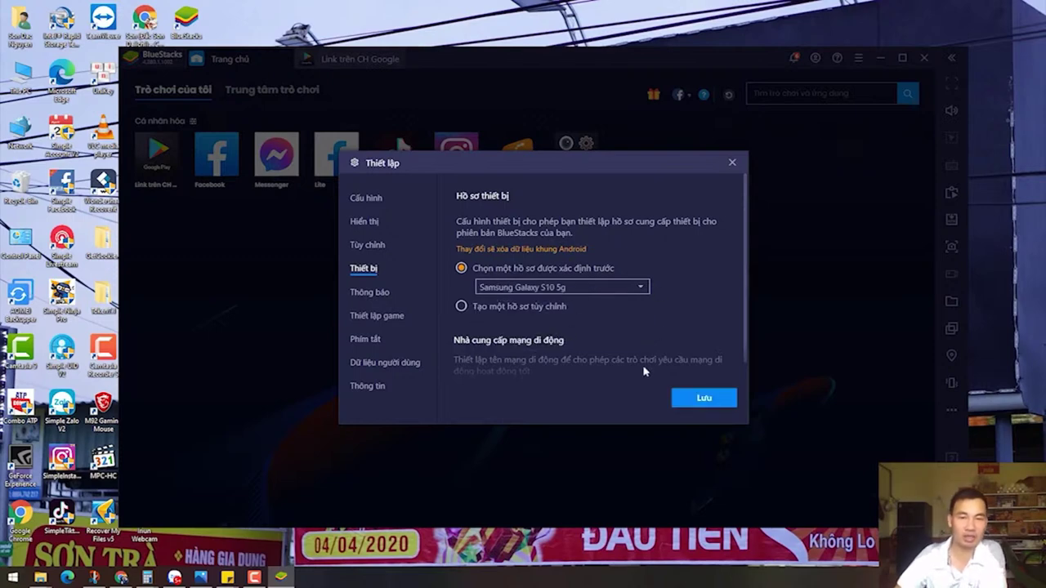
click(709, 400)
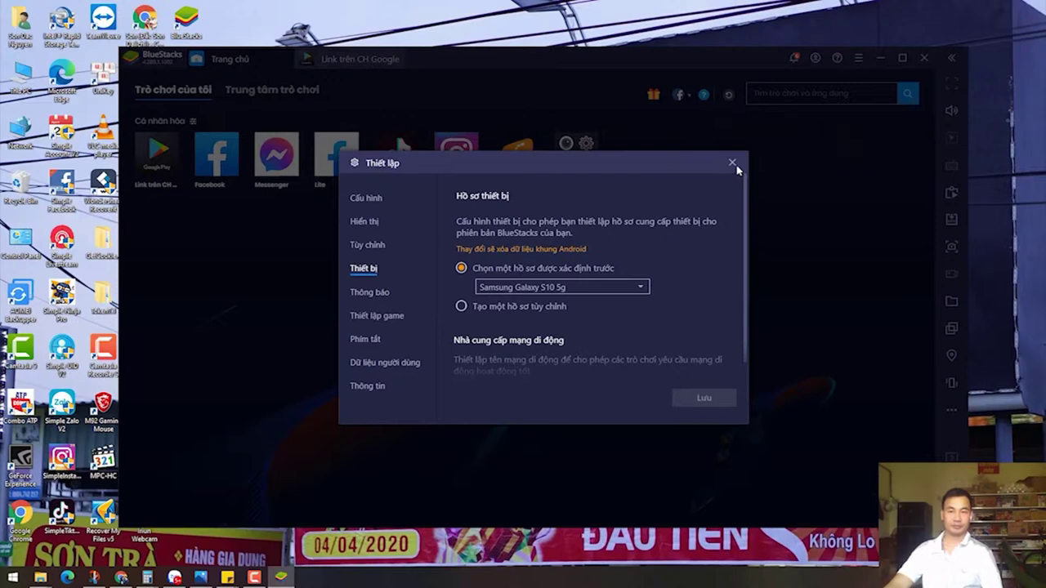
click(375, 295)
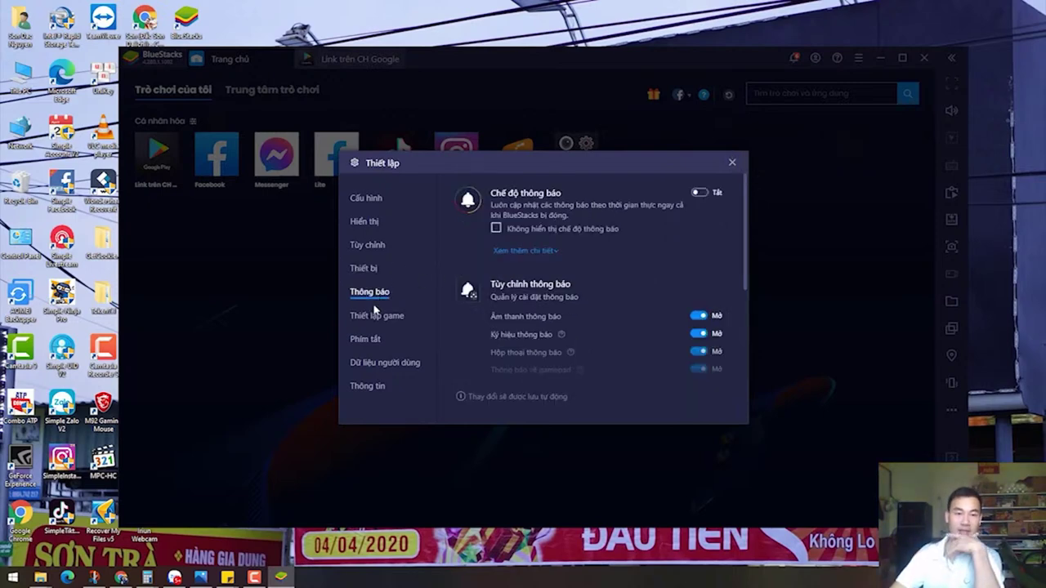
click(376, 315)
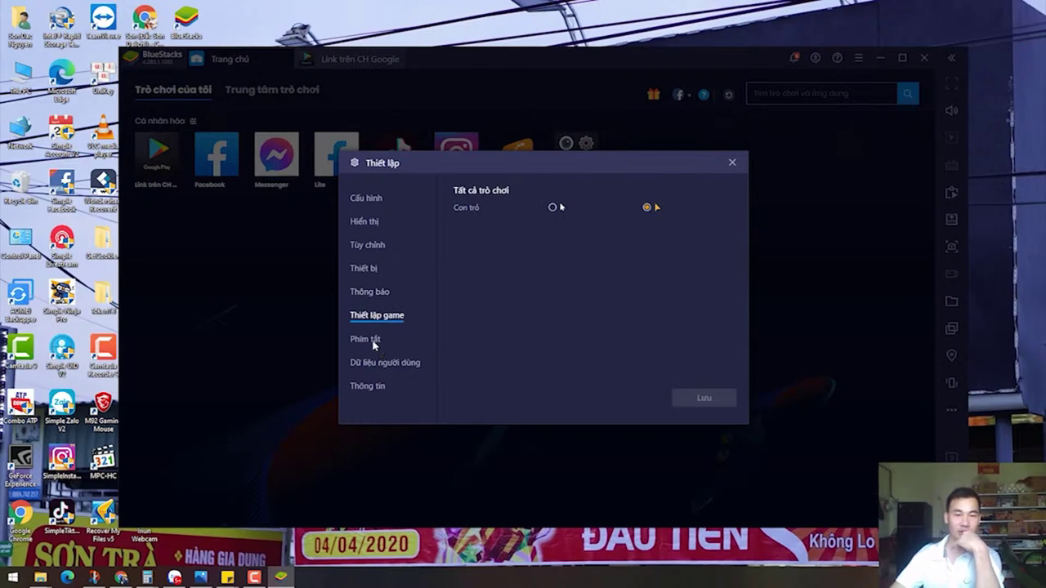
Review the shortcut, user data and About pages, check for updates, then close Settings.
click(375, 343)
click(381, 363)
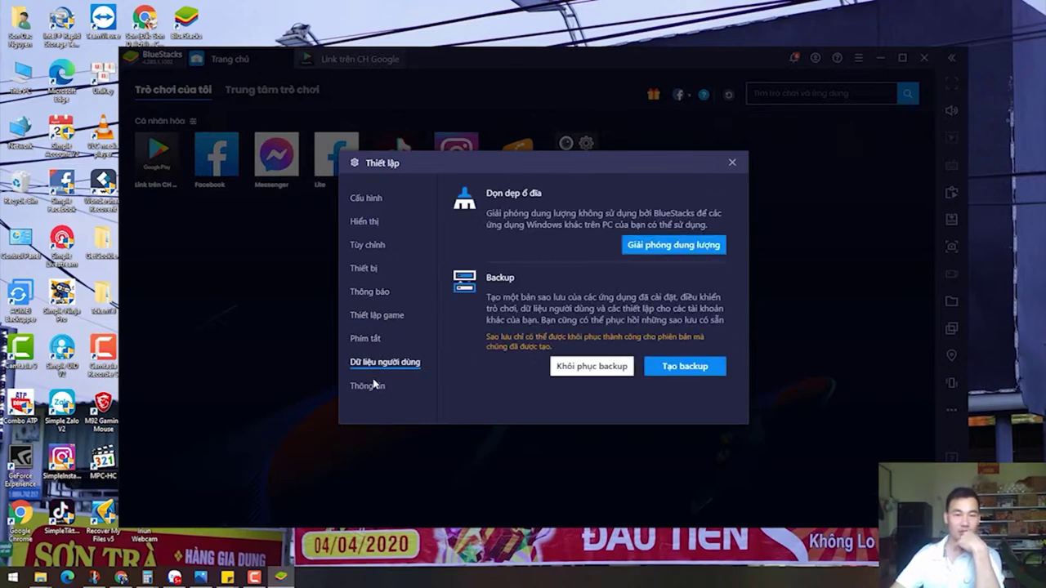
click(375, 384)
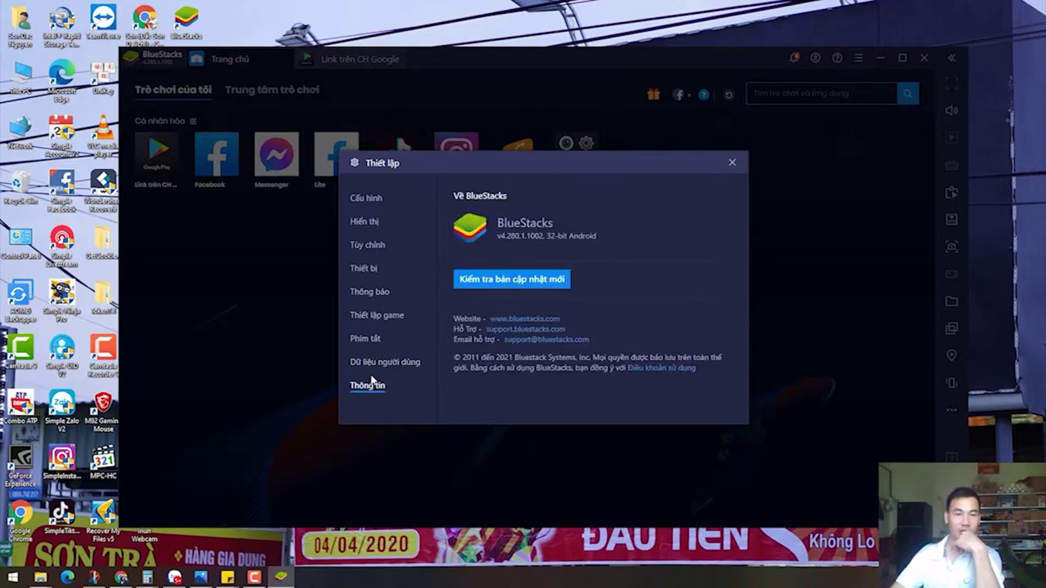
click(483, 282)
click(374, 198)
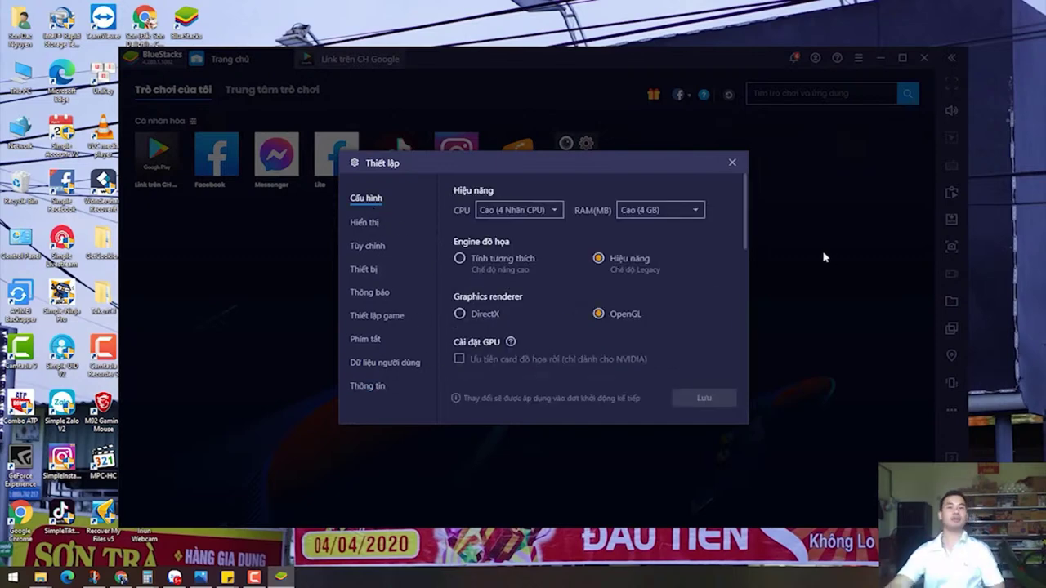
click(733, 162)
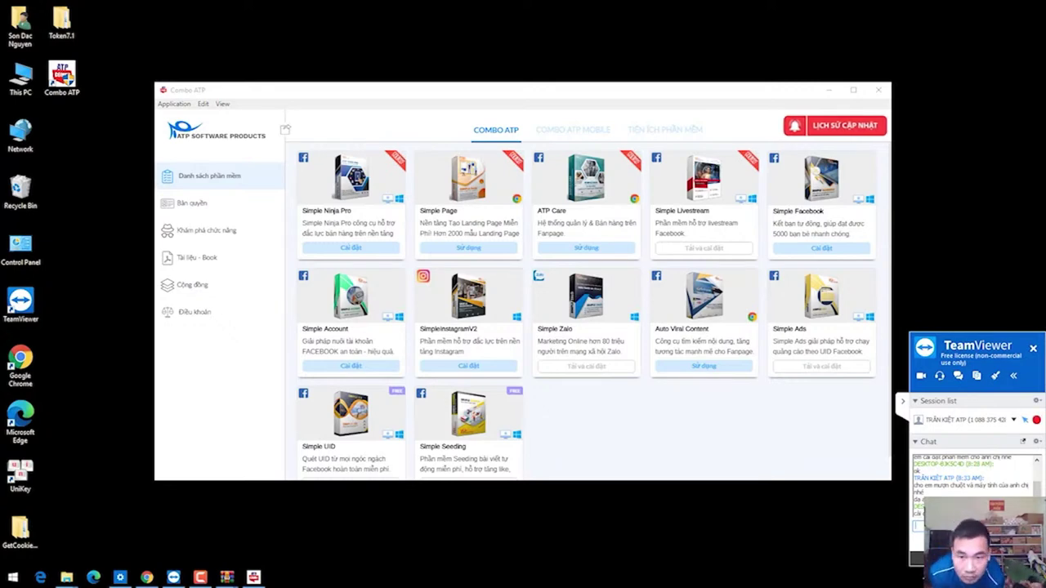
Start installing Simple Facebook and begin downloading Simple UID and Simple Seeding.
click(815, 250)
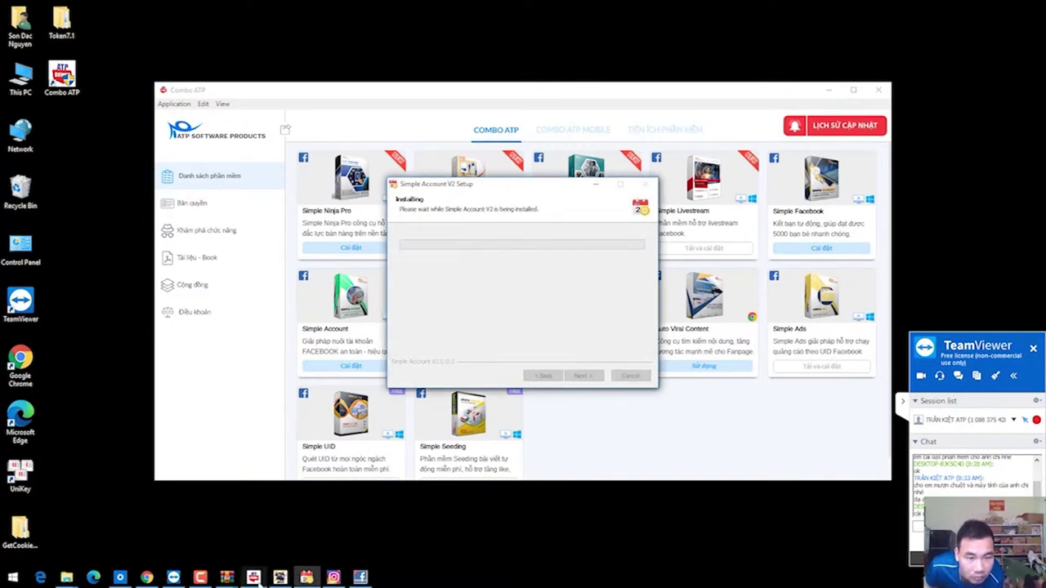
click(360, 578)
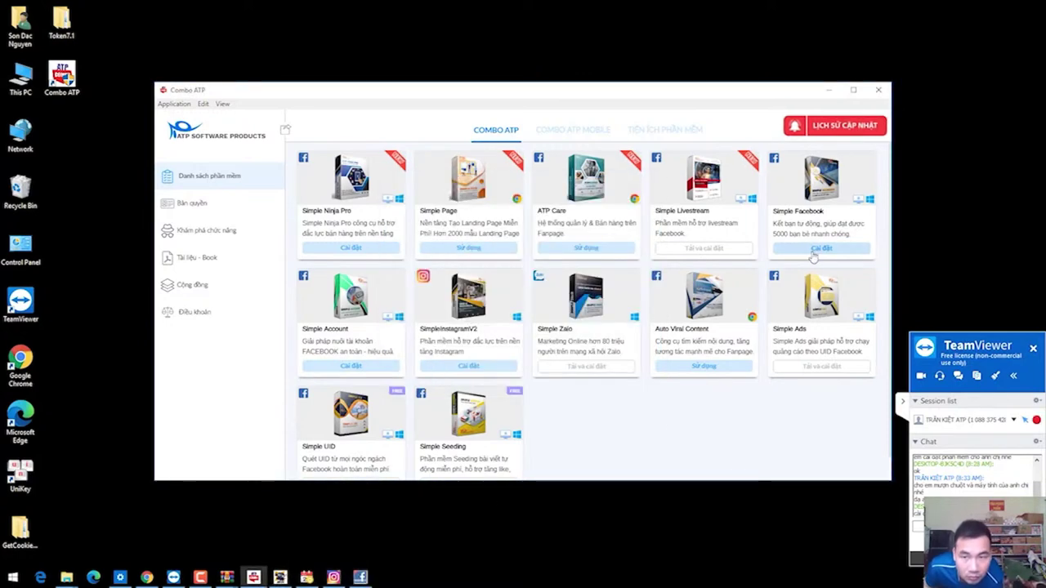
click(360, 578)
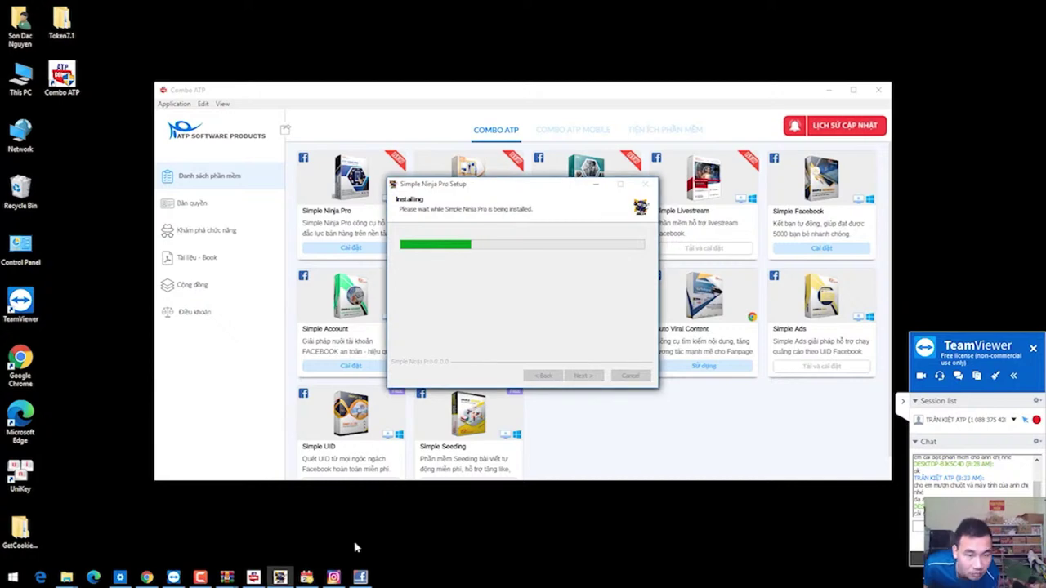
scroll(645, 443, down, 1)
click(474, 460)
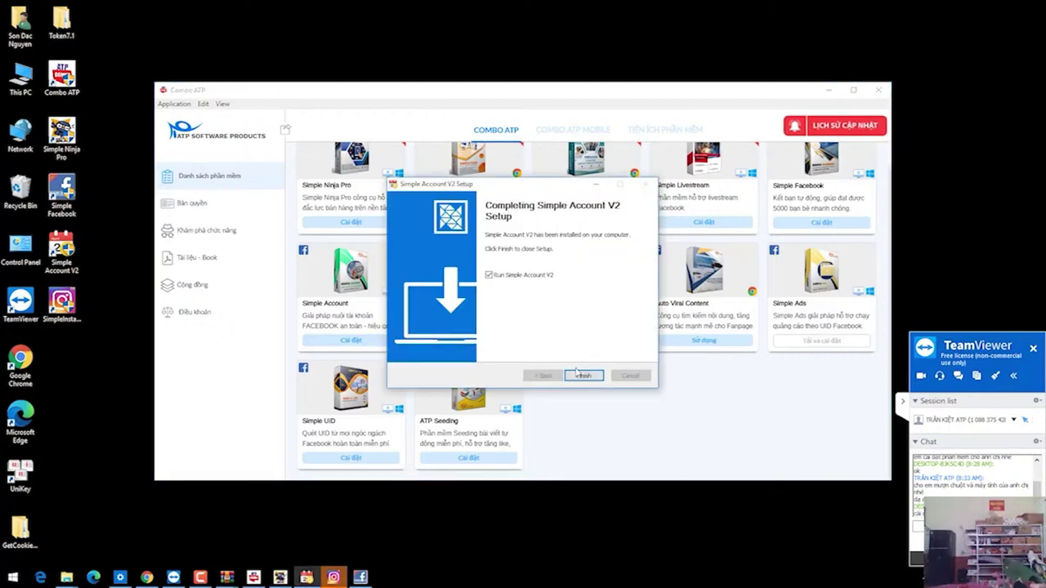
Finish the Simple Account V2 setup and dismiss the two Simple Ninja Pro firewall alerts.
click(578, 372)
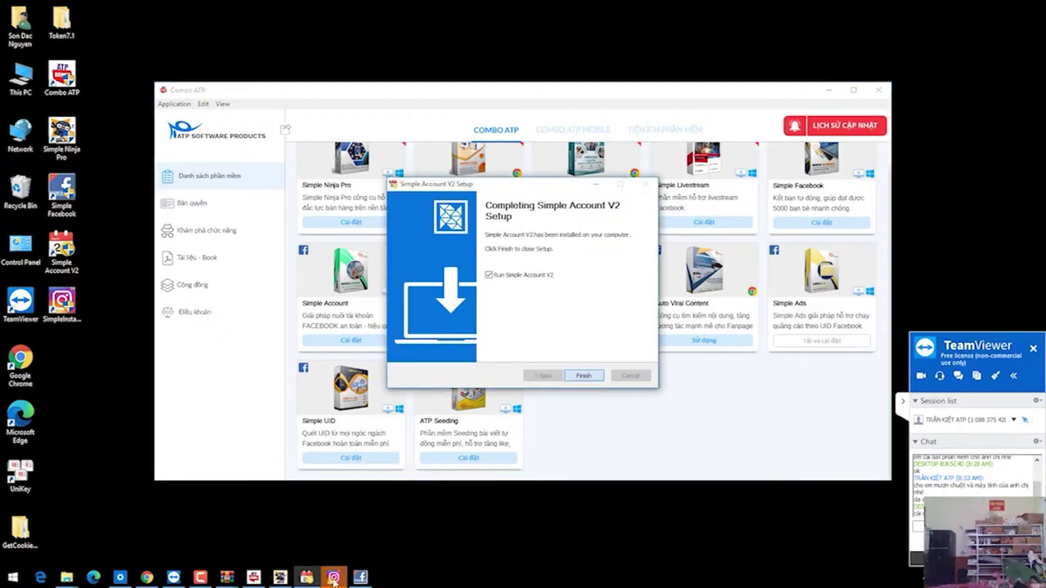
click(578, 375)
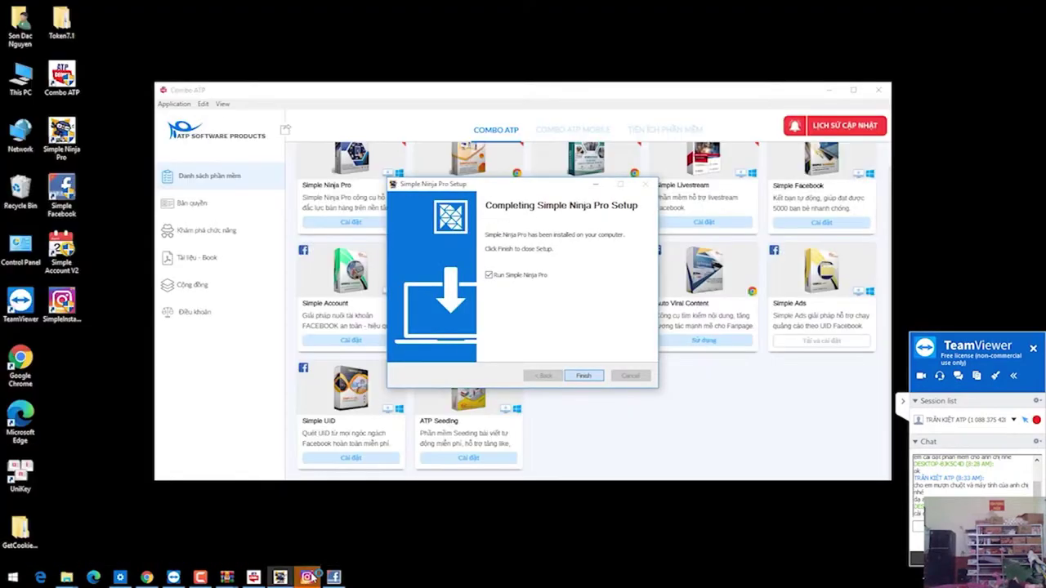
mouse_move(253, 577)
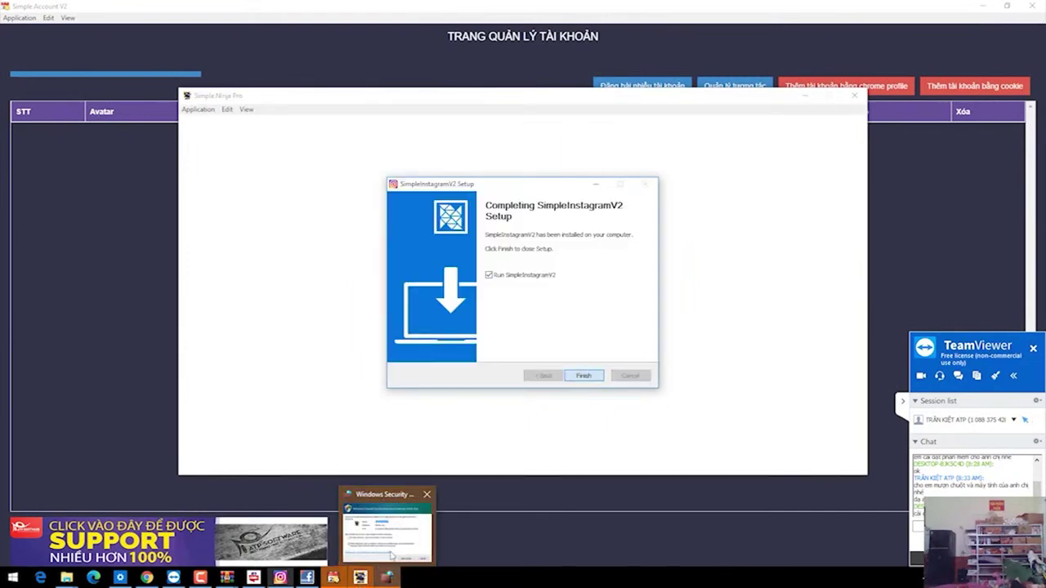
click(584, 385)
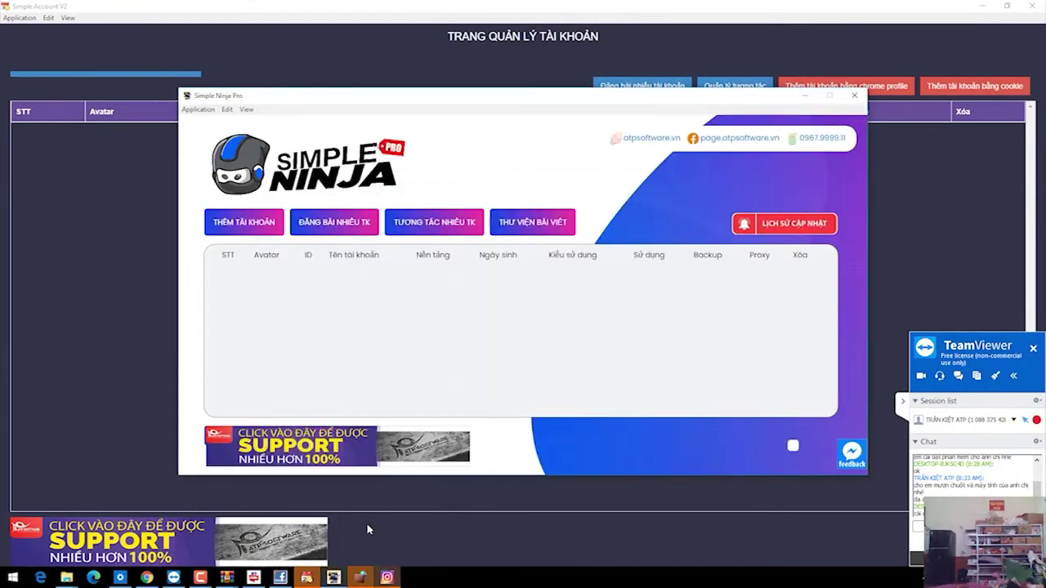
click(584, 385)
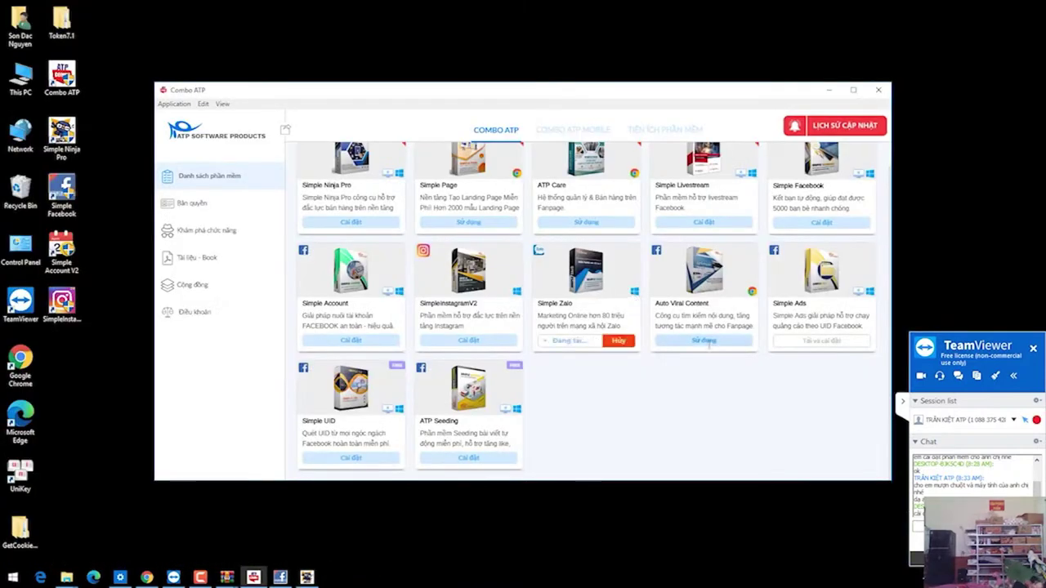
Start the Simple Ads install, finish Simple Facebook setup, and allow it through the firewall on private networks.
click(822, 340)
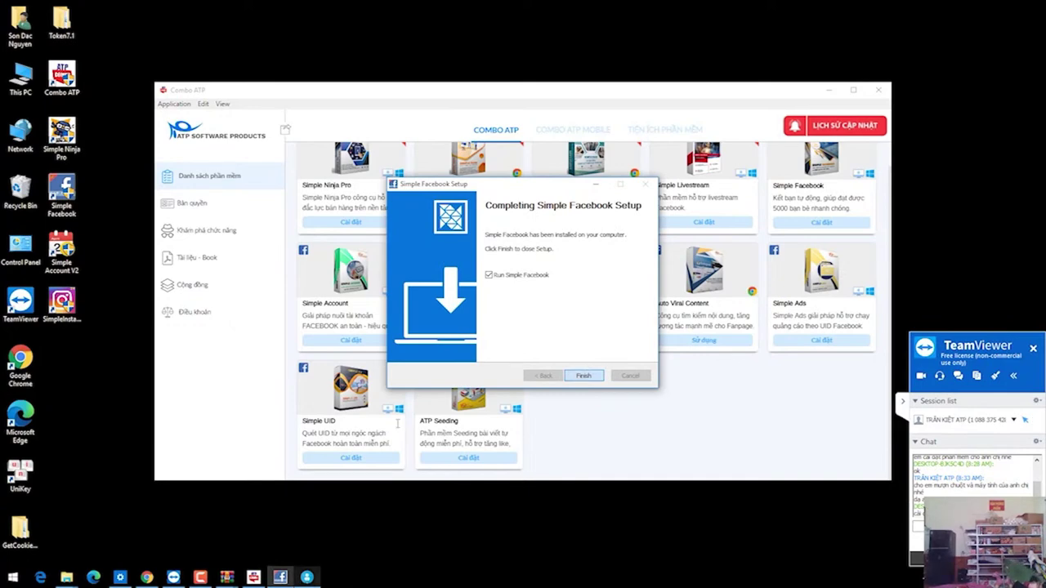
click(583, 375)
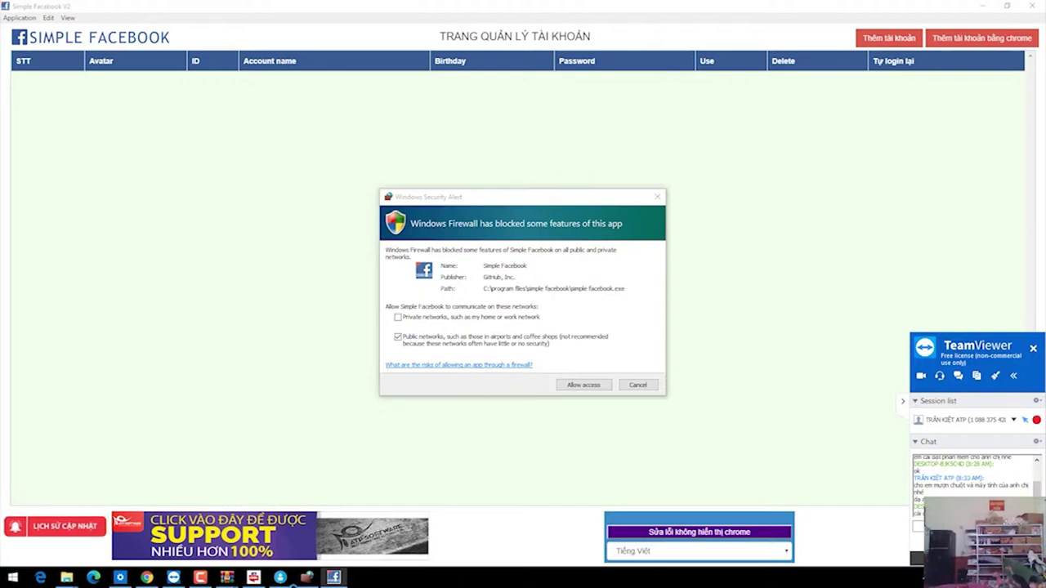
click(401, 318)
click(587, 385)
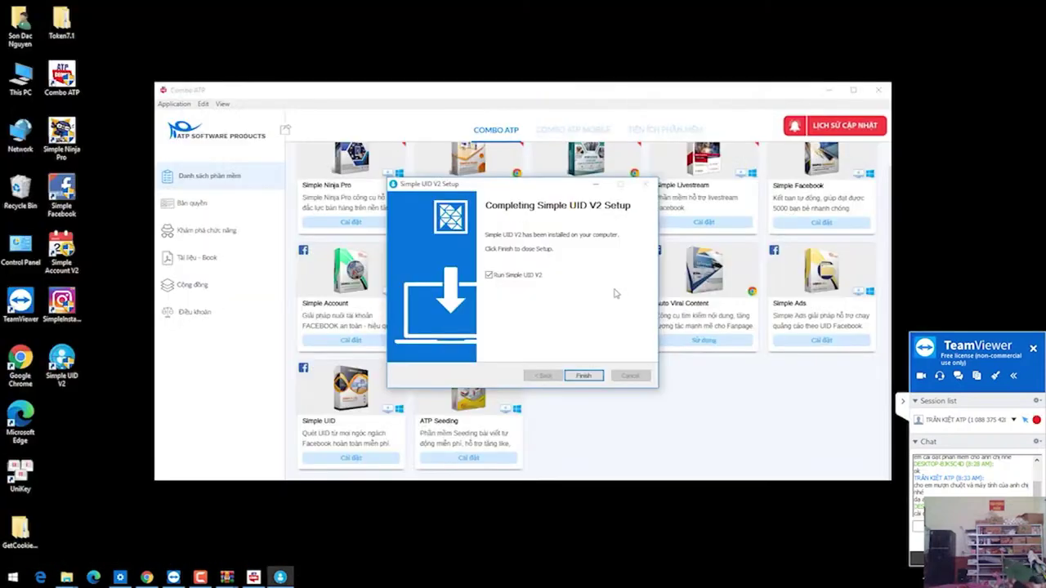
click(605, 374)
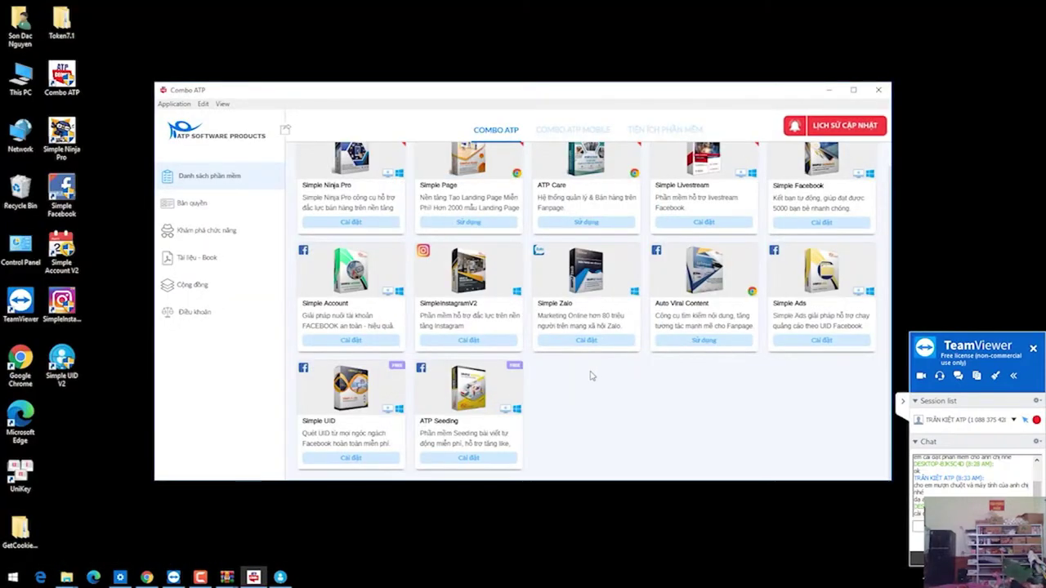
Finish the Simple UID V2 setup and start the Simple Zalo installation.
click(281, 577)
click(584, 375)
click(617, 345)
click(584, 374)
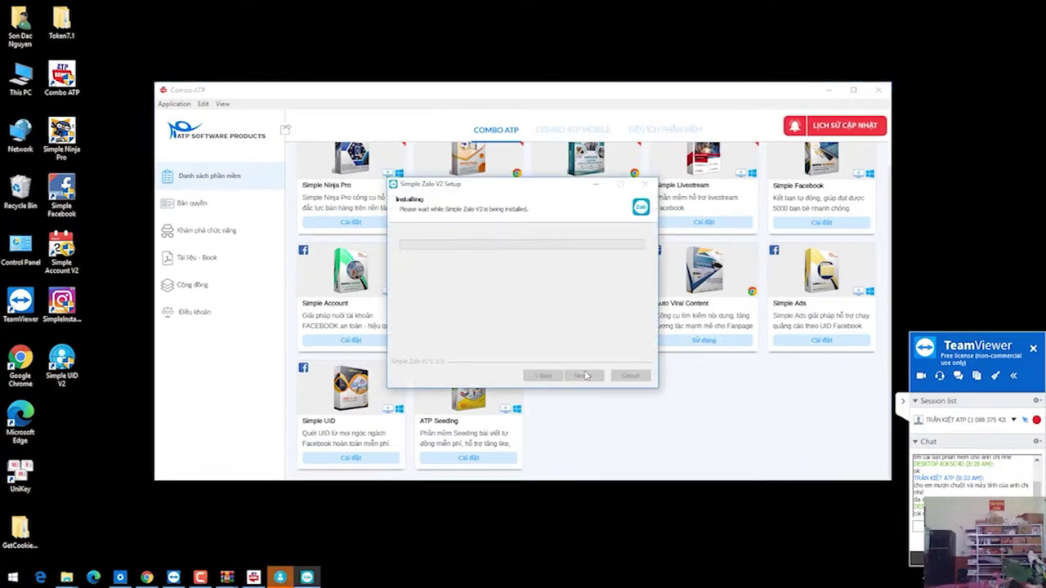
click(281, 577)
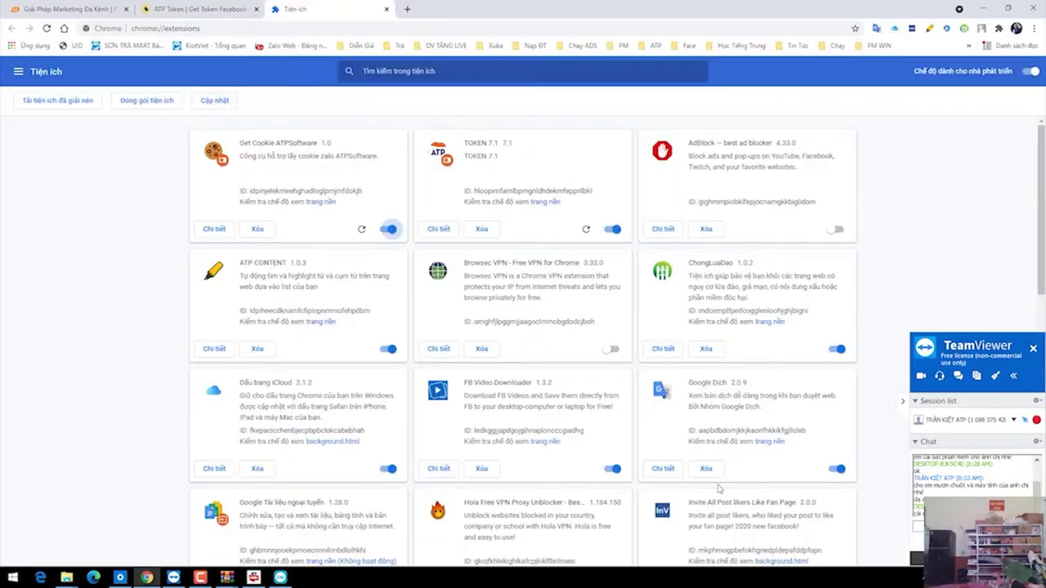
right_click(538, 419)
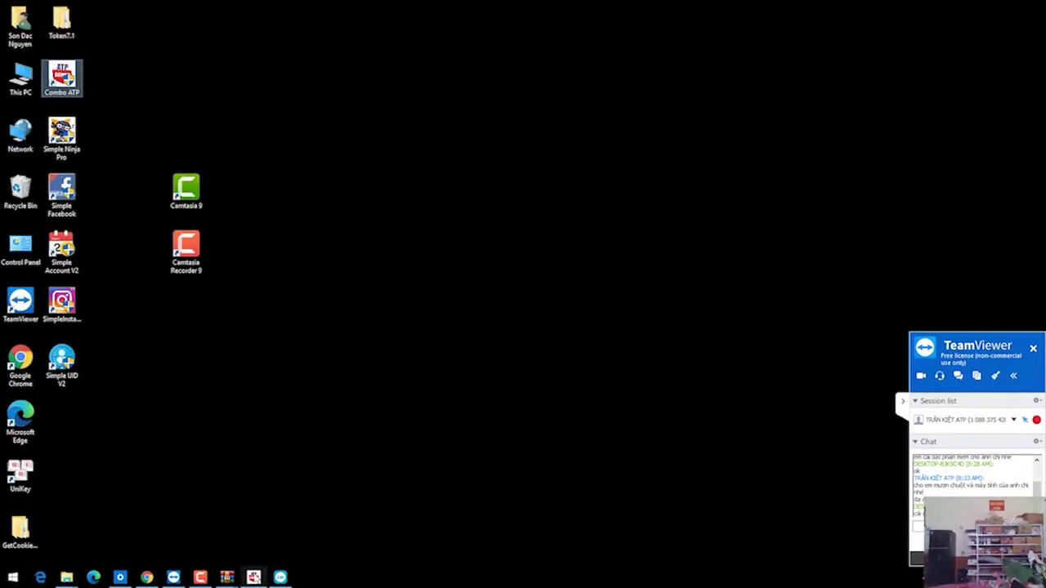
Load the Simple TikTok download page in a new tab and run the downloaded SimpleTiktokV2 installer.
click(280, 577)
mouse_move(257, 570)
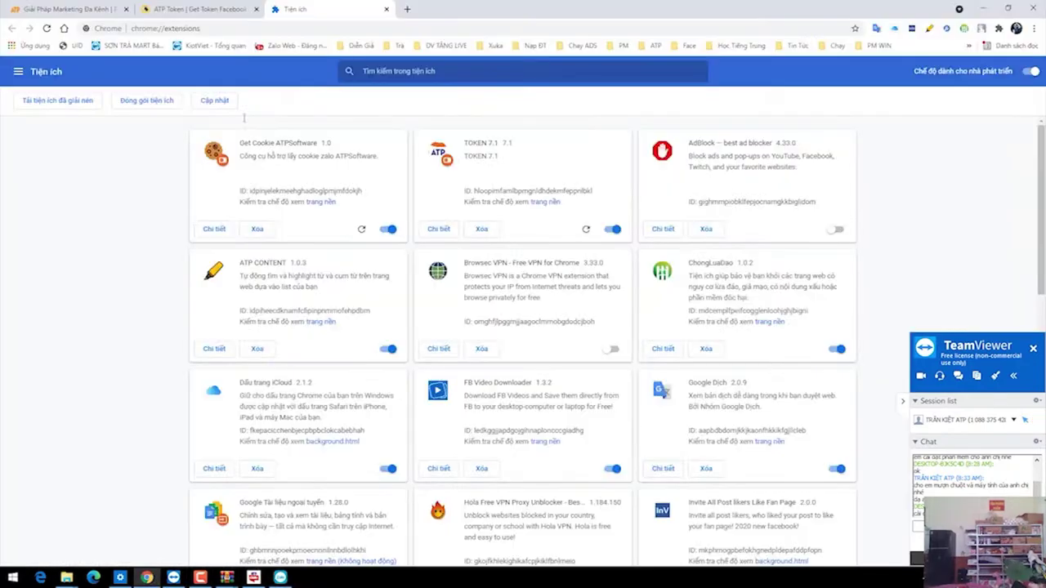
key(ctrl+t)
click(409, 29)
text(https://crm.alosoft.vn/downloadsimpletiktok.html)
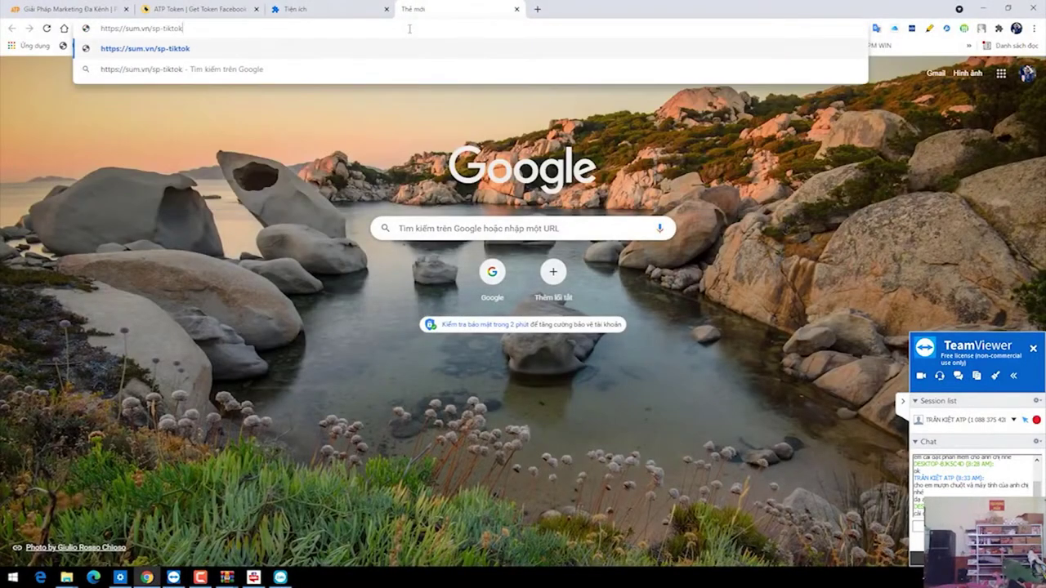
key(Return)
key(Return)
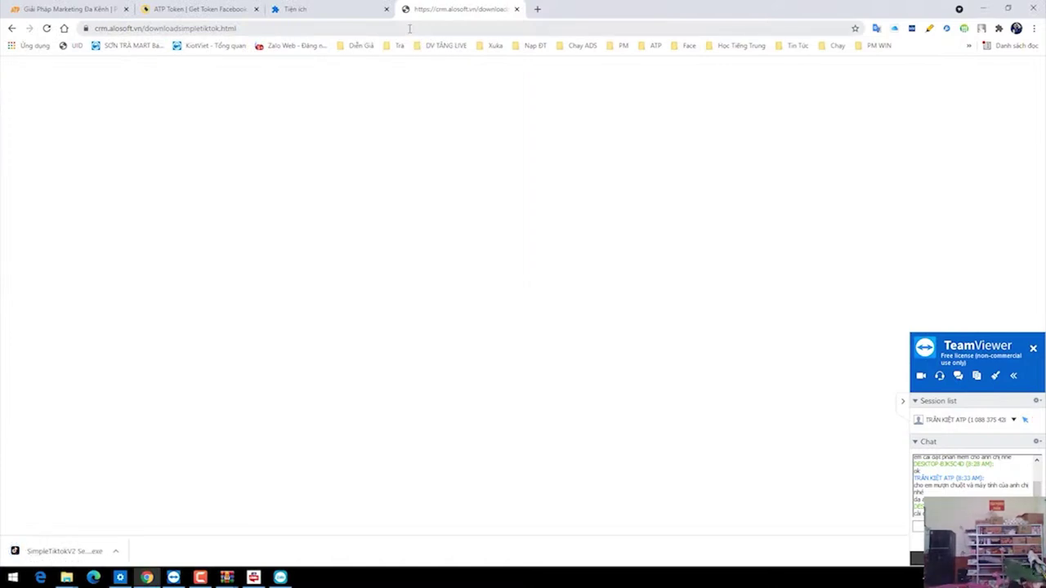
click(49, 558)
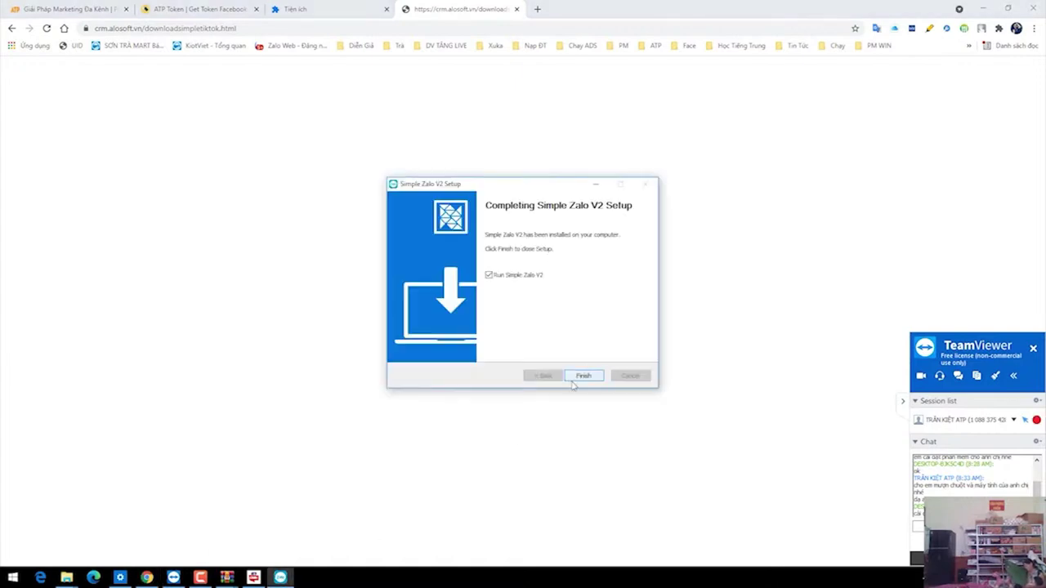
Finish the Simple Zalo V2 setup, close Combo ATP, and return to the browser.
click(577, 378)
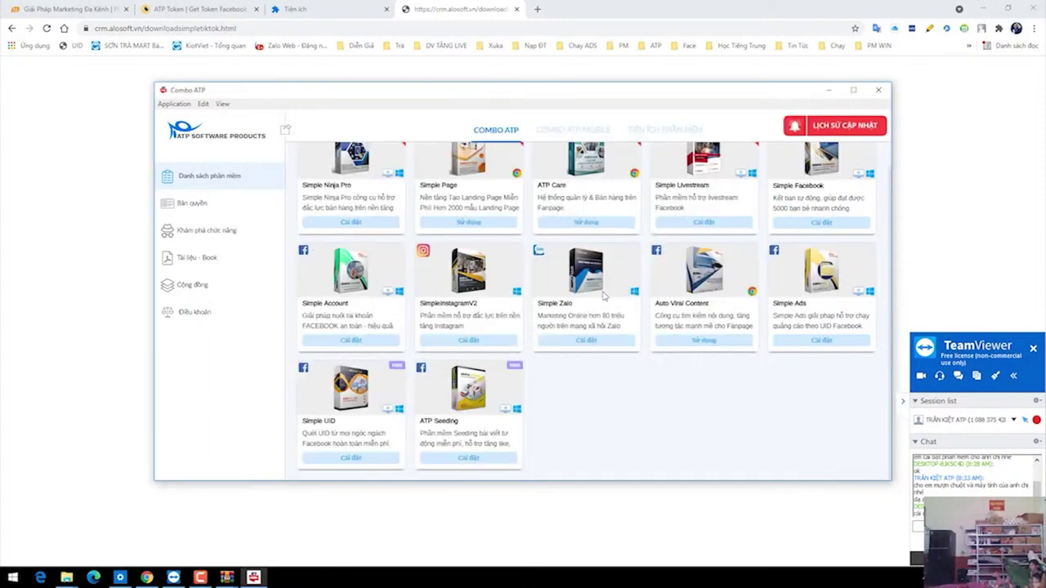
click(834, 91)
right_click(582, 577)
click(617, 523)
click(146, 578)
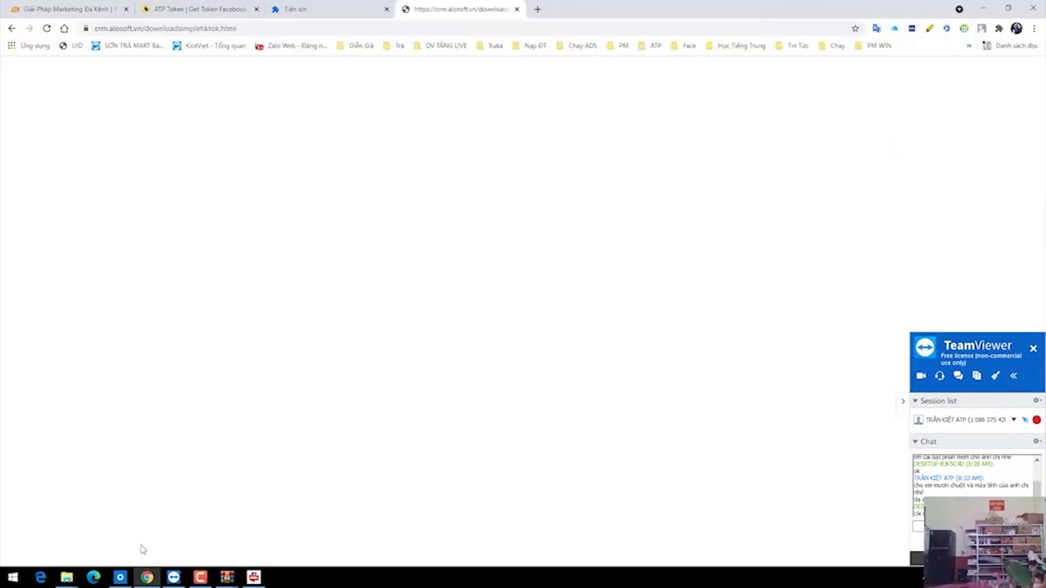
Open Chrome's list of downloaded files from the main menu.
click(1034, 28)
click(1034, 28)
click(1034, 28)
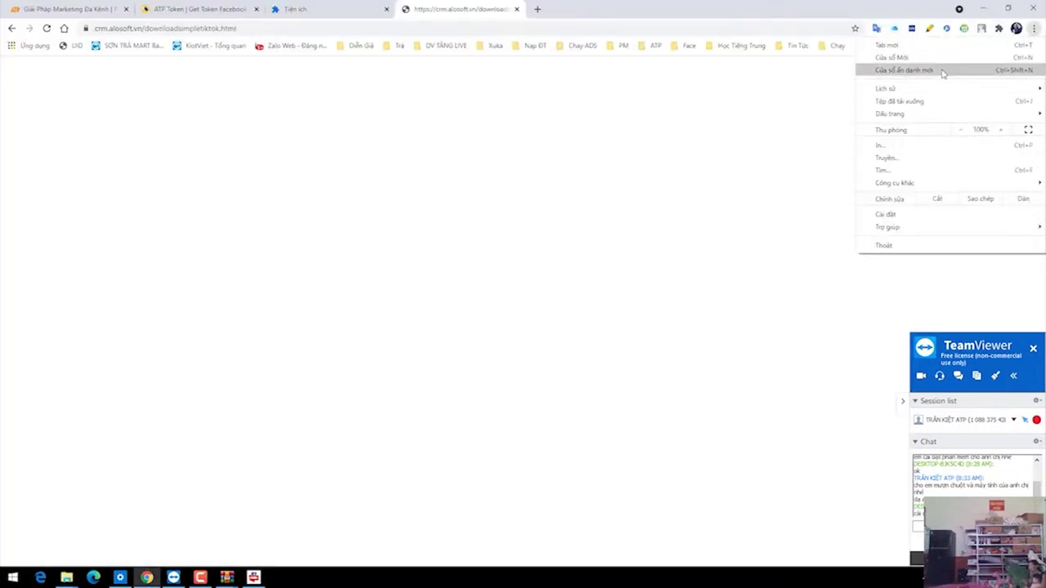
click(940, 97)
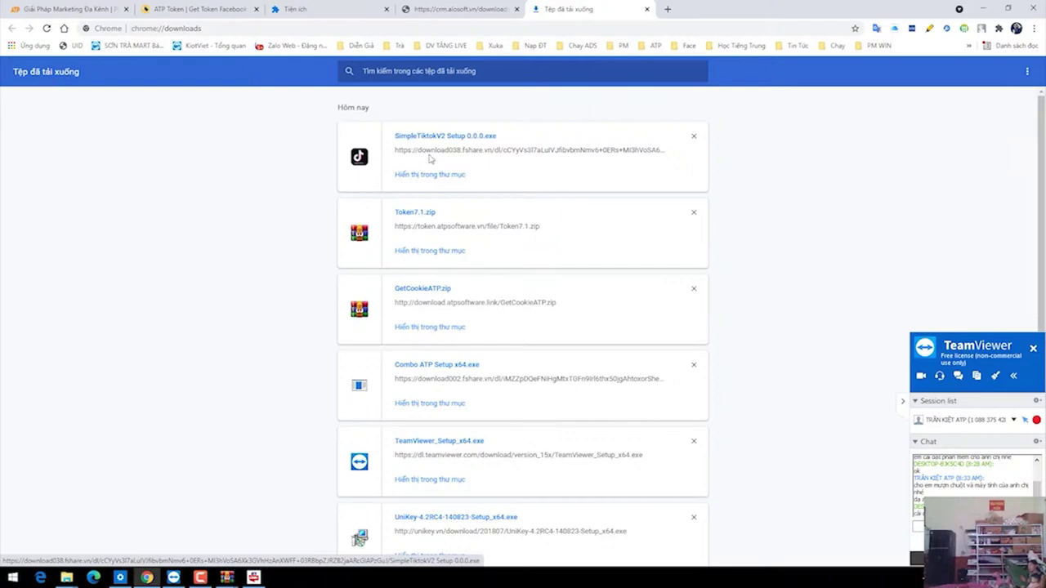
Save the customer license details on the Combo ATP license page, then close Combo ATP.
click(254, 577)
click(200, 204)
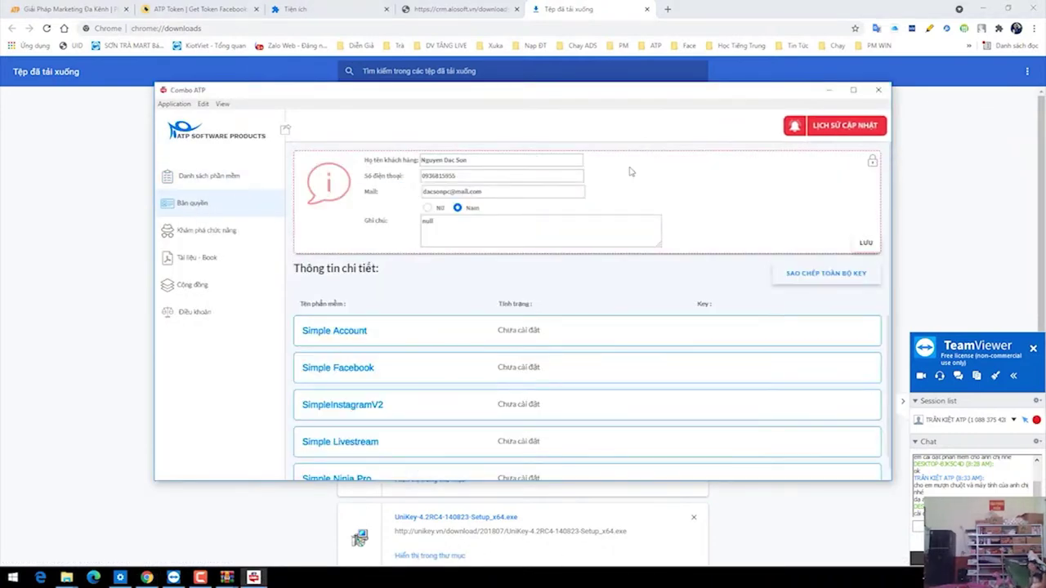
click(865, 243)
click(593, 287)
click(878, 89)
Run the SimpleTiktokV2 installer from the Downloads folder, bypassing the SmartScreen warning with Run anyway.
right_click(439, 571)
right_click(444, 577)
click(66, 578)
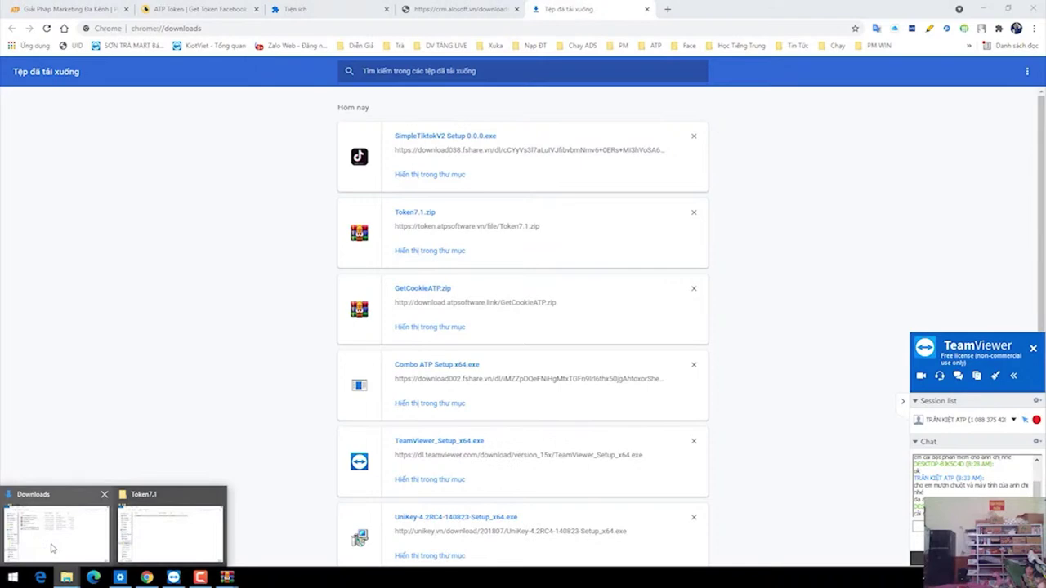
click(56, 532)
click(454, 378)
double_click(454, 378)
click(350, 271)
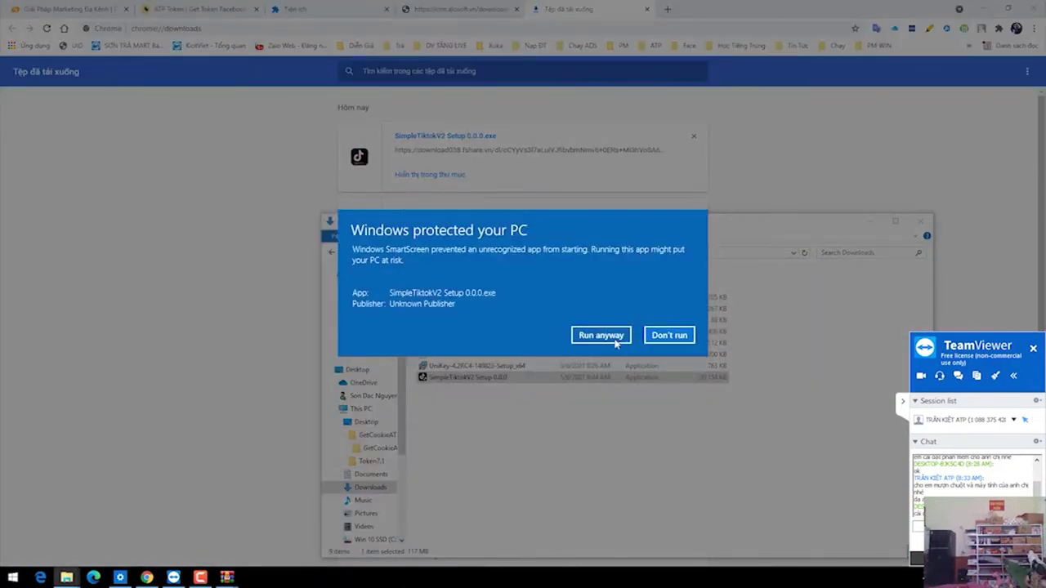
click(602, 335)
Finish the SimpleTiktokV2 setup, launch it, allow firewall access, and show the desktop.
right_click(488, 578)
right_click(489, 562)
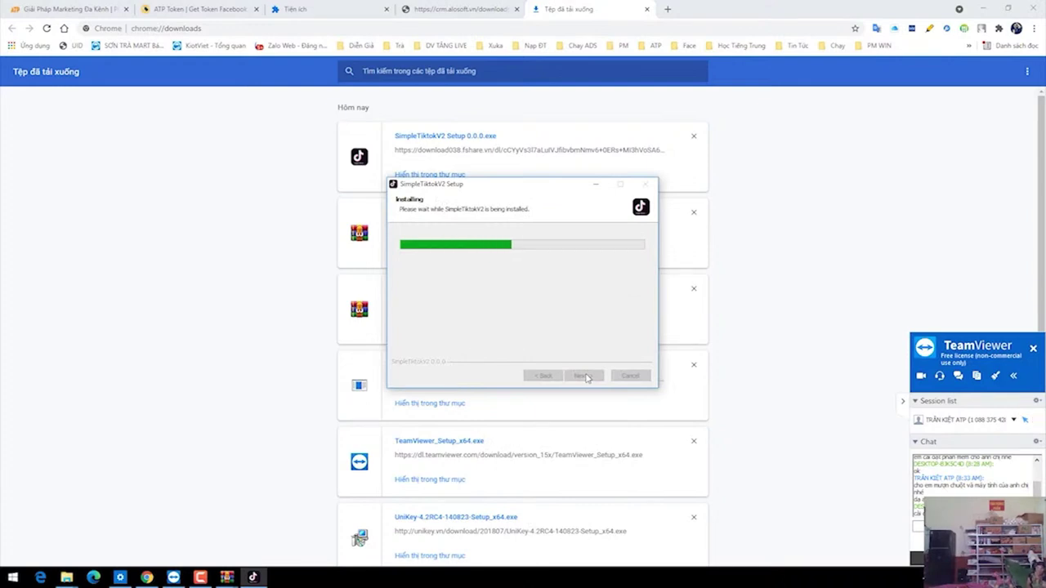
mouse_move(173, 577)
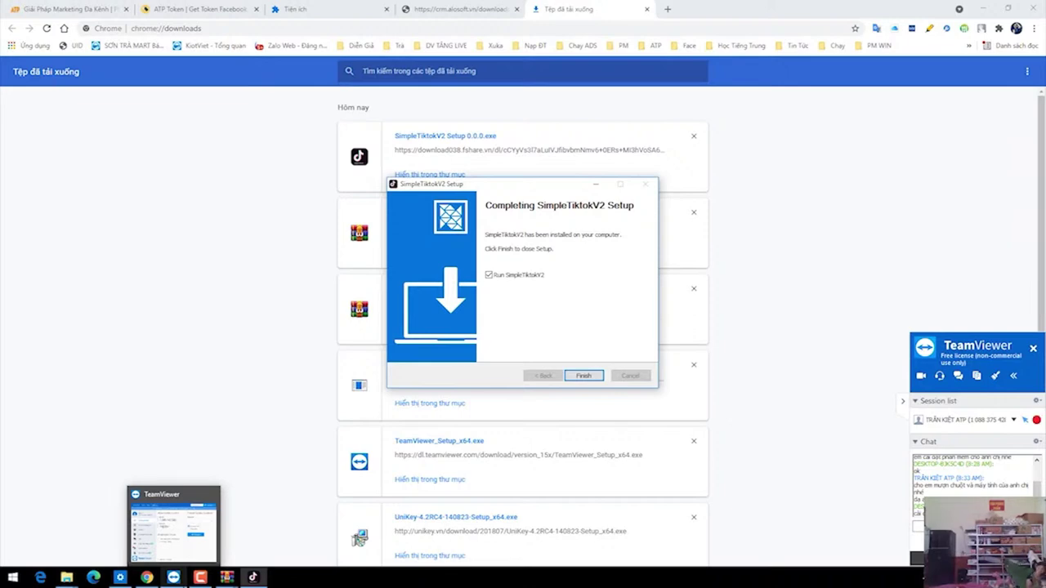
click(583, 376)
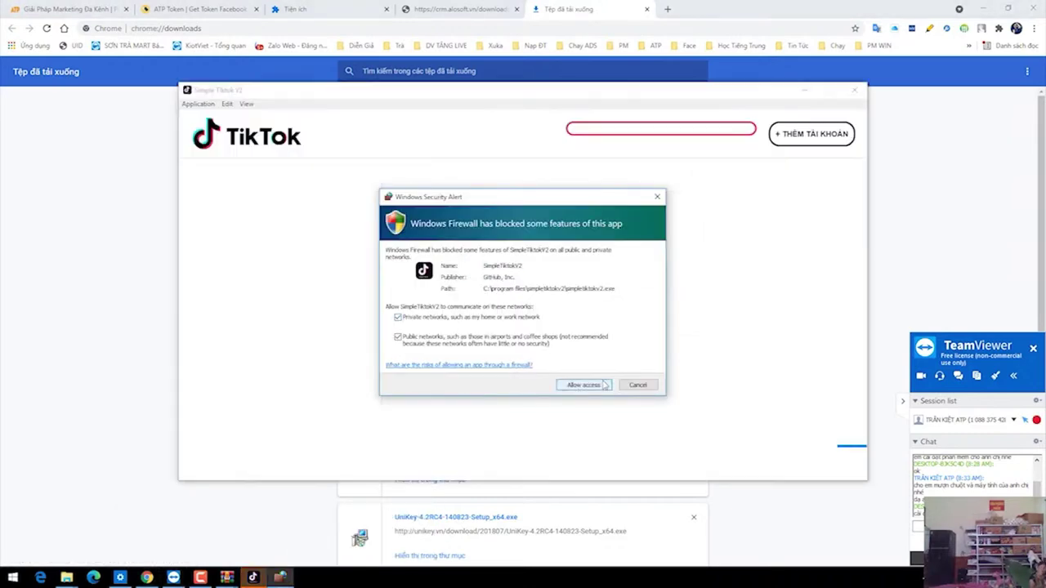
click(583, 385)
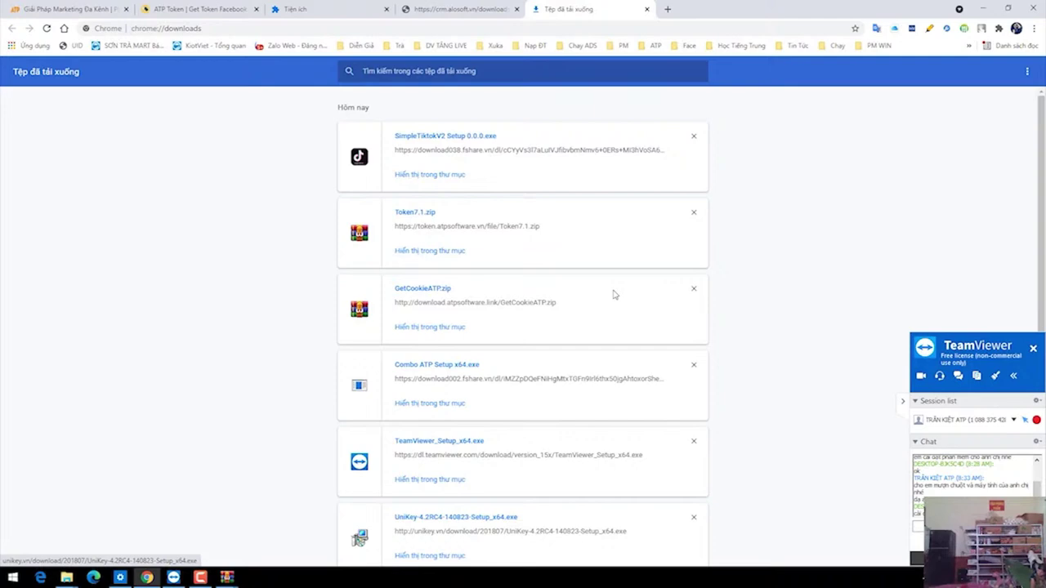
right_click(332, 577)
click(359, 523)
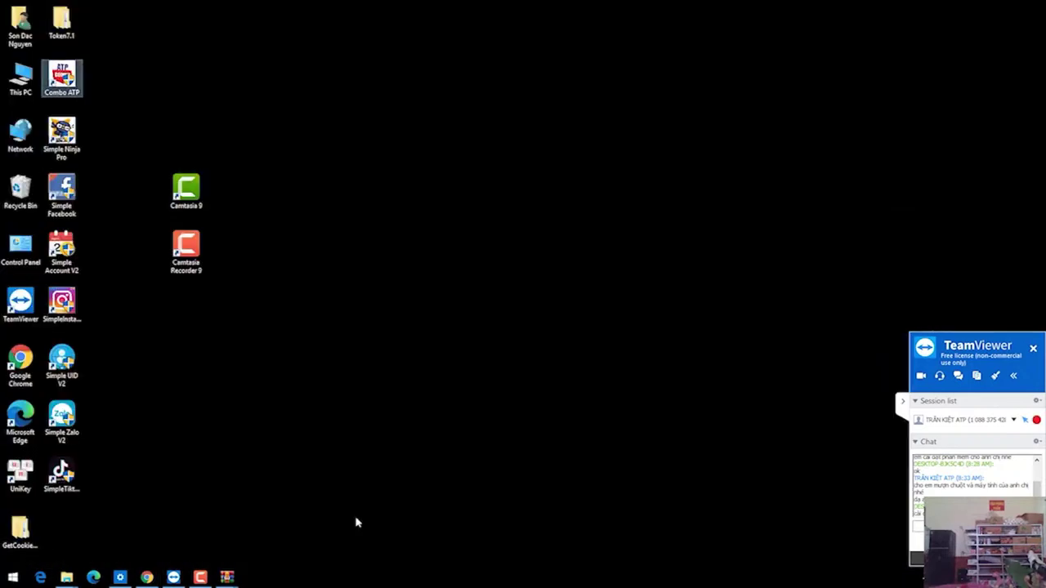
Run the selected ATP desktop shortcuts, including SimpleTiktokV2, as administrator.
click(63, 482)
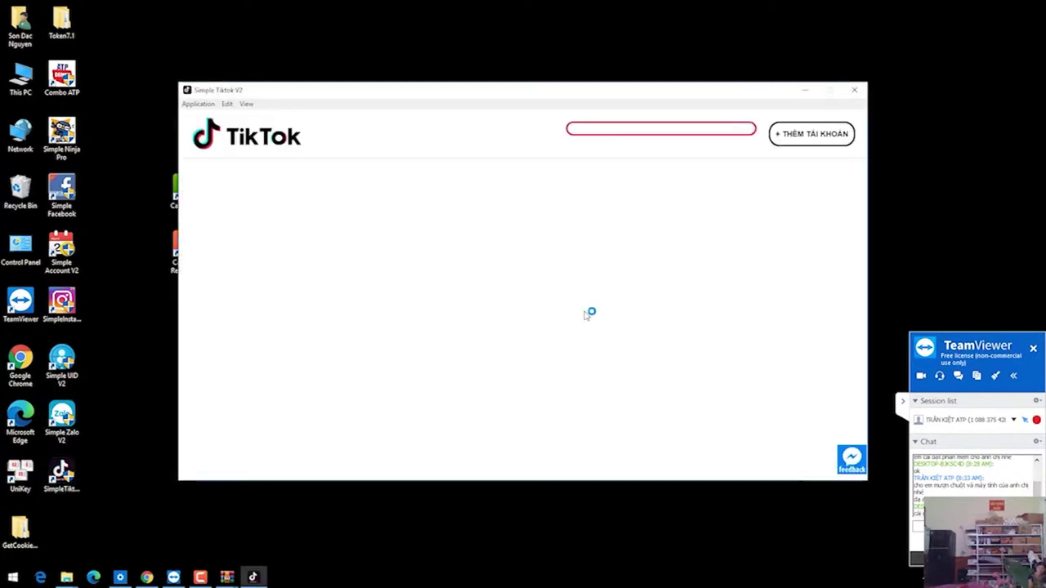
drag(39, 93, 112, 320)
right_click(112, 317)
click(160, 384)
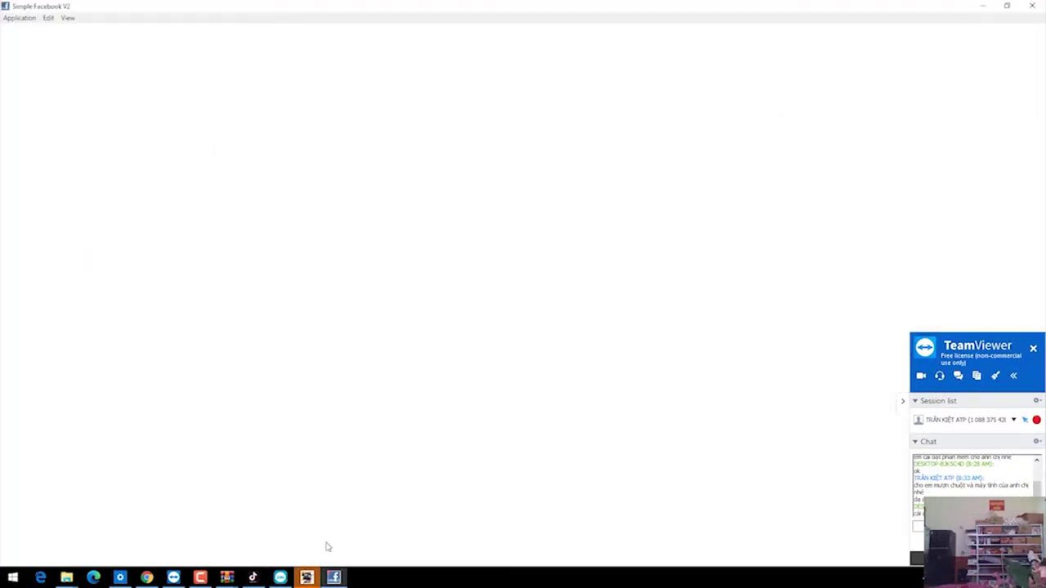
Close the Simple Facebook, Simple Account, TikTok and Zalo windows, then launch Combo ATP.
click(334, 577)
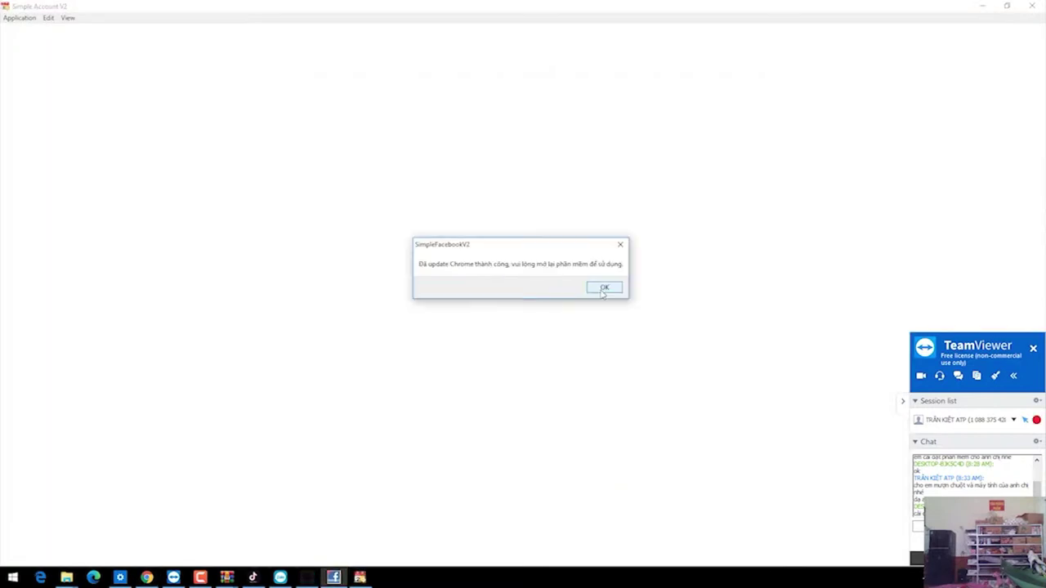
click(603, 287)
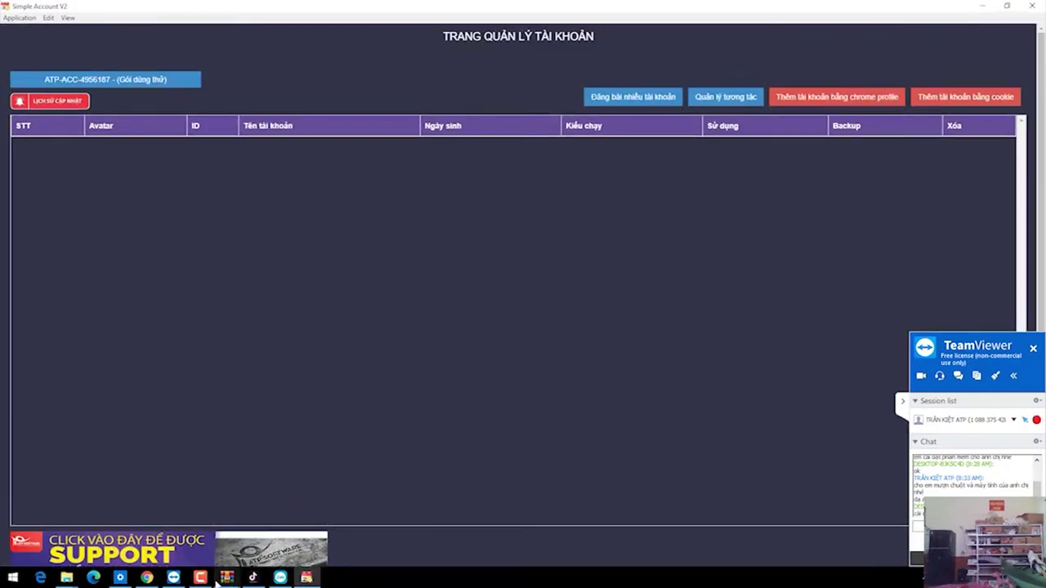
mouse_move(227, 578)
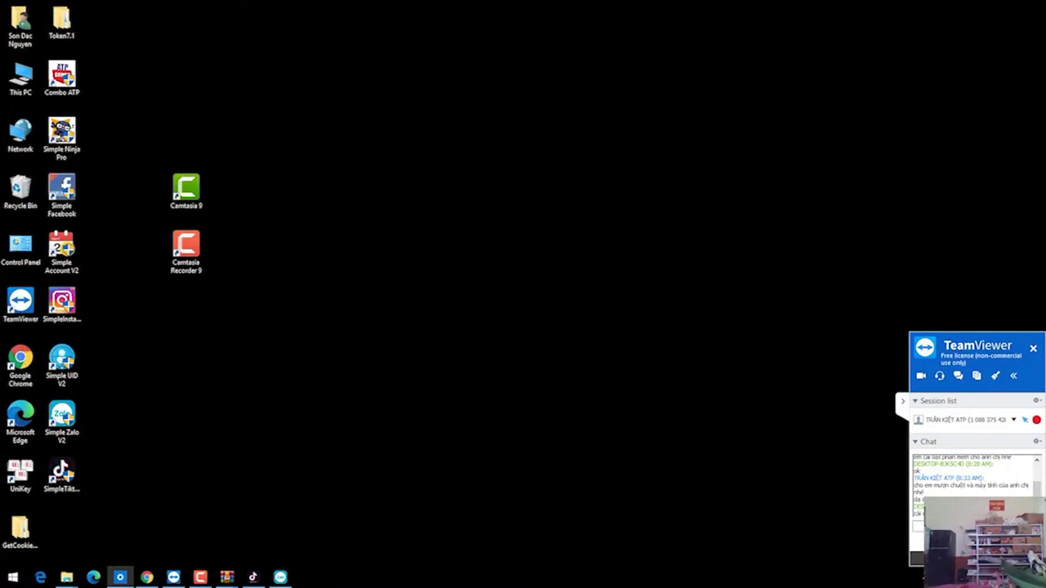
click(280, 578)
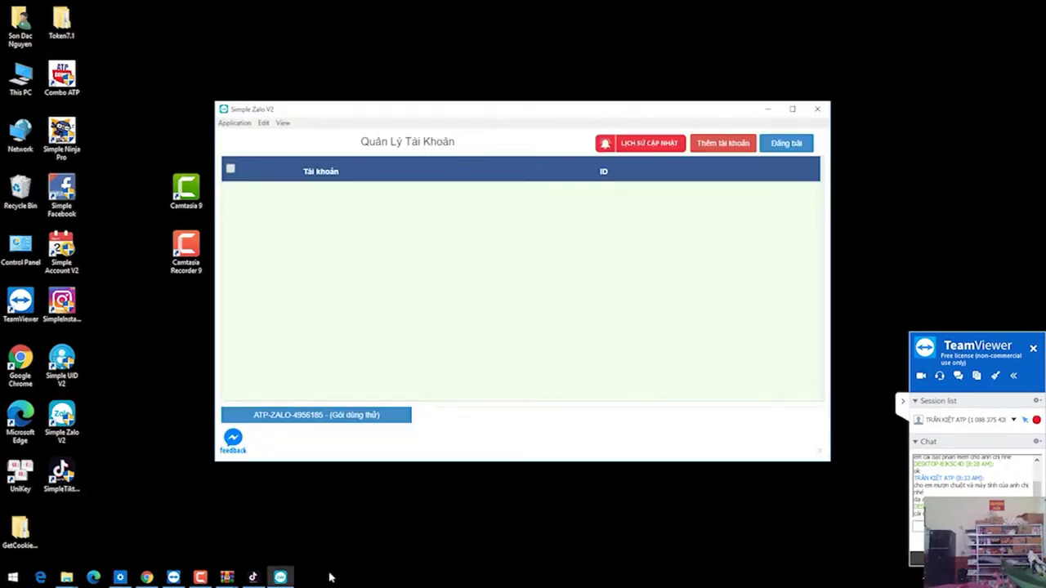
click(280, 577)
click(279, 578)
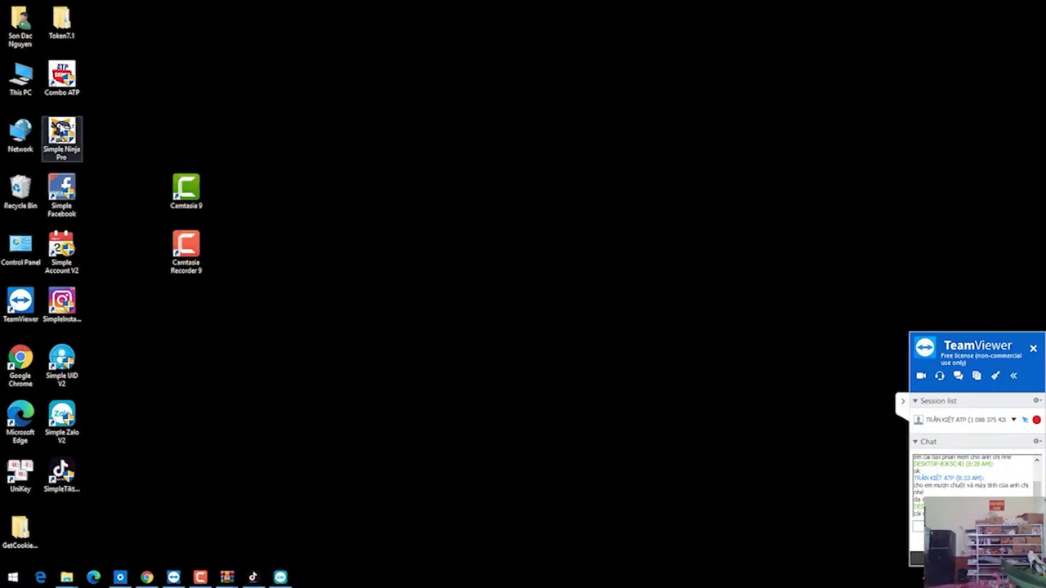
double_click(61, 78)
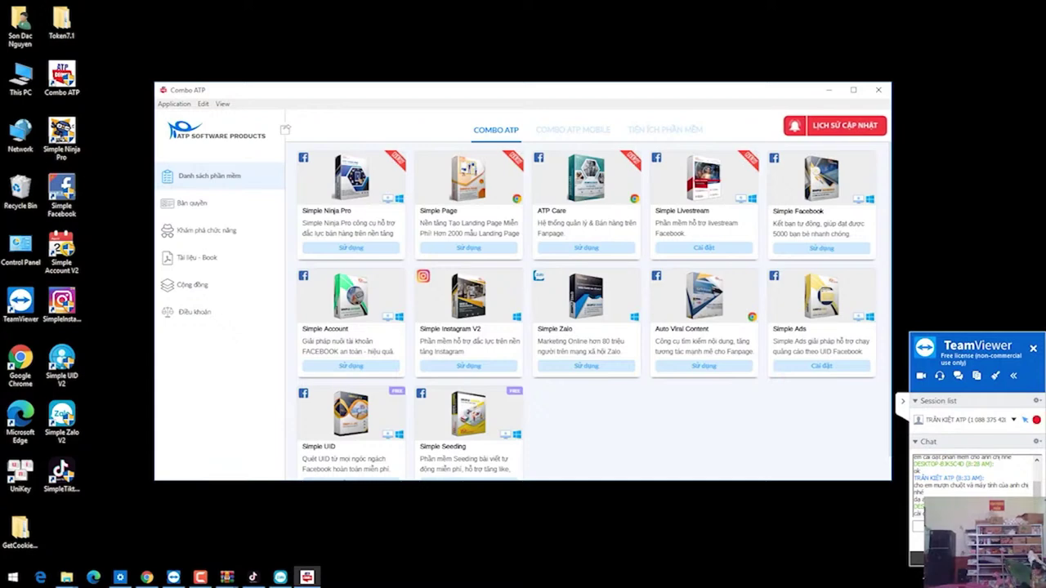
View the product keys on the license page and launch SimpleInstagramV2 from the desktop.
click(196, 203)
scroll(556, 416, down, 1)
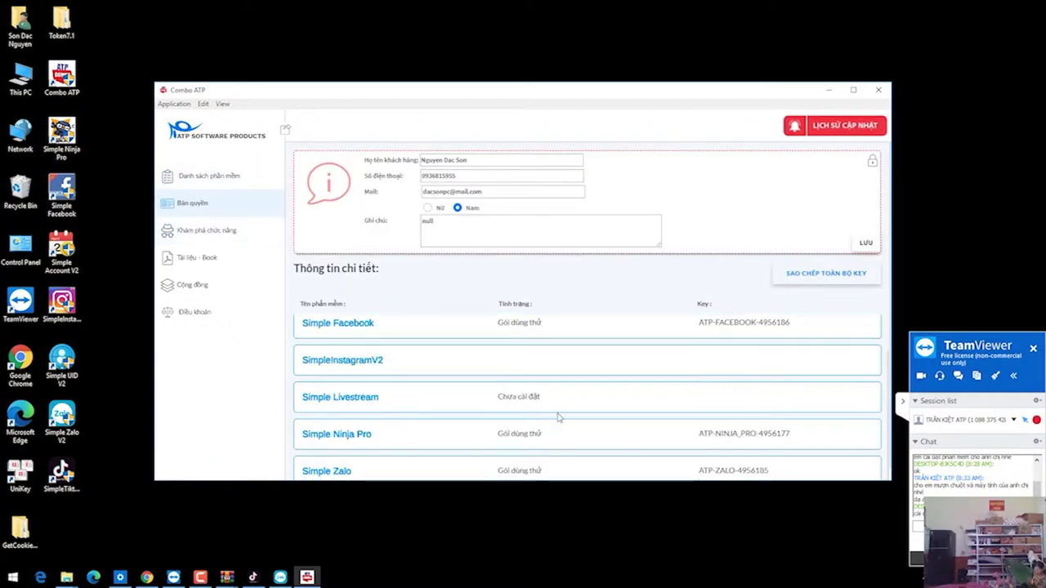
double_click(61, 304)
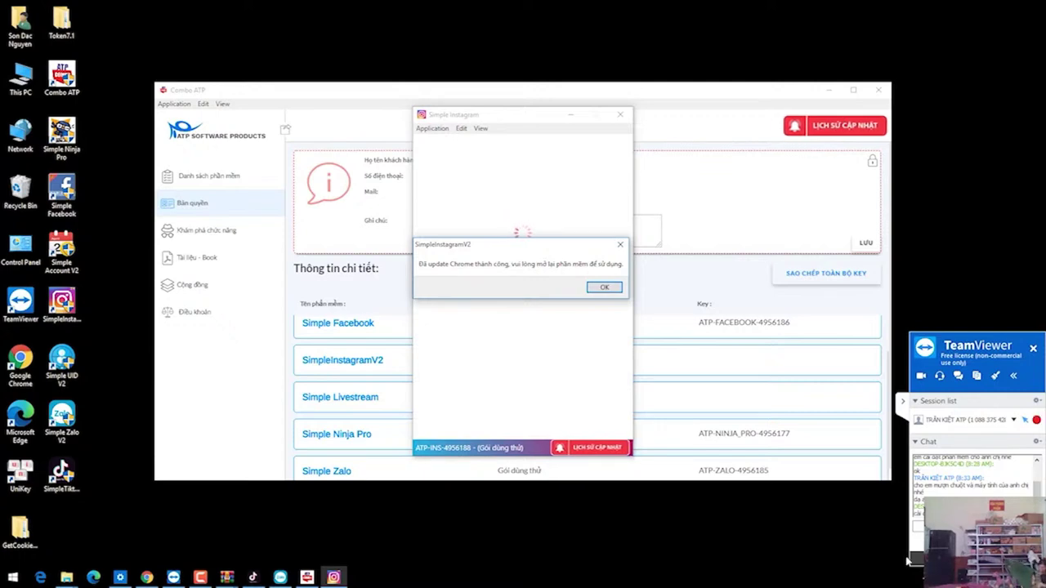
click(612, 283)
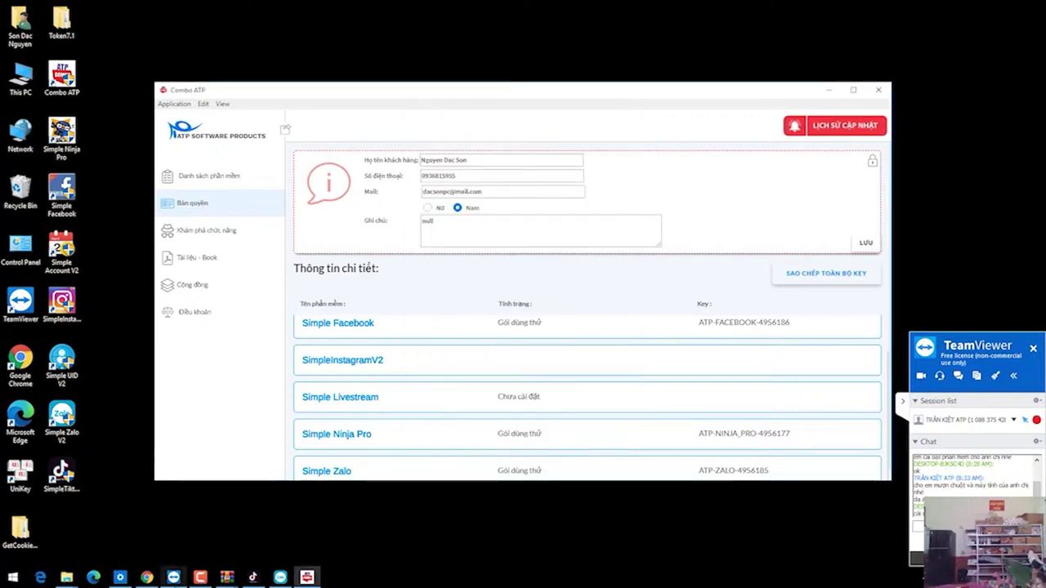
key(alt+Tab)
double_click(61, 306)
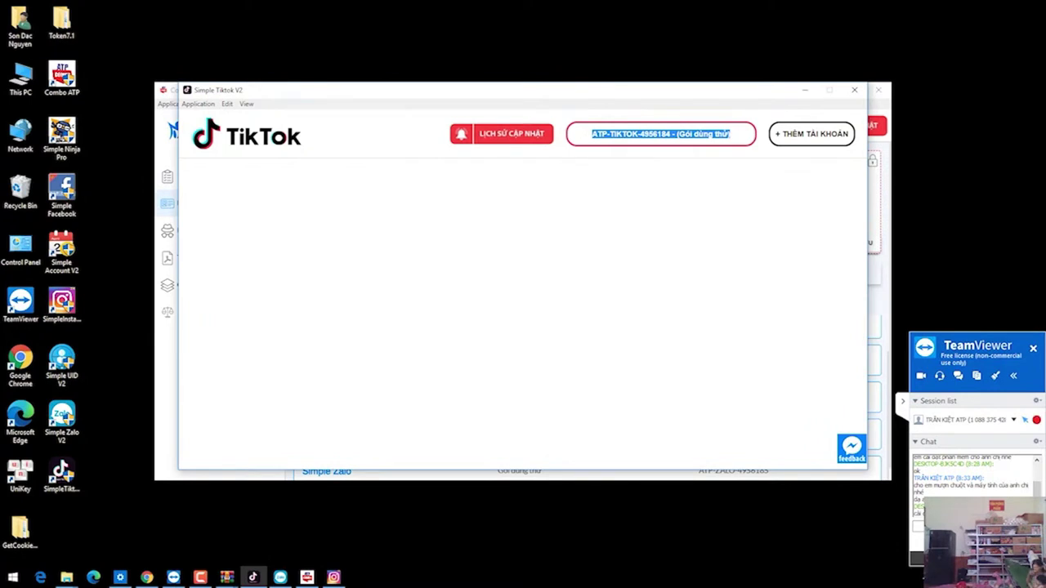
Launch Simple Ninja Pro, then close it to return to Combo ATP.
mouse_move(146, 577)
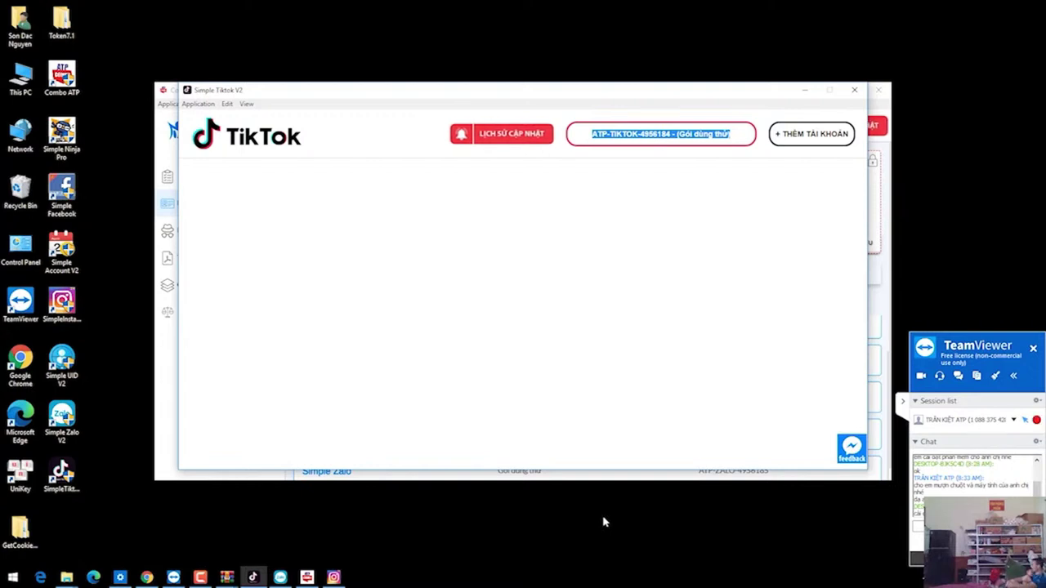
mouse_move(200, 577)
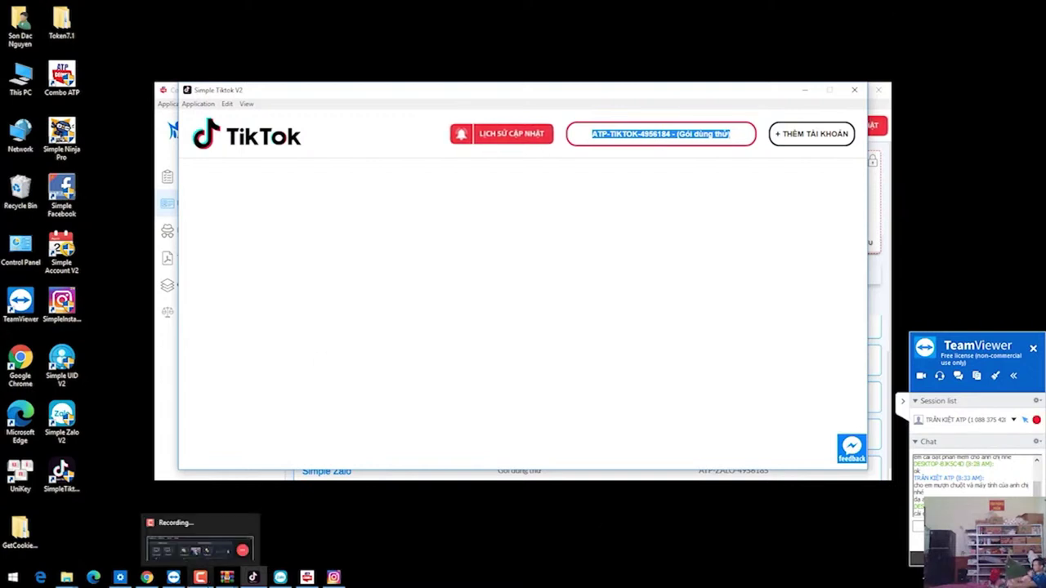
double_click(61, 137)
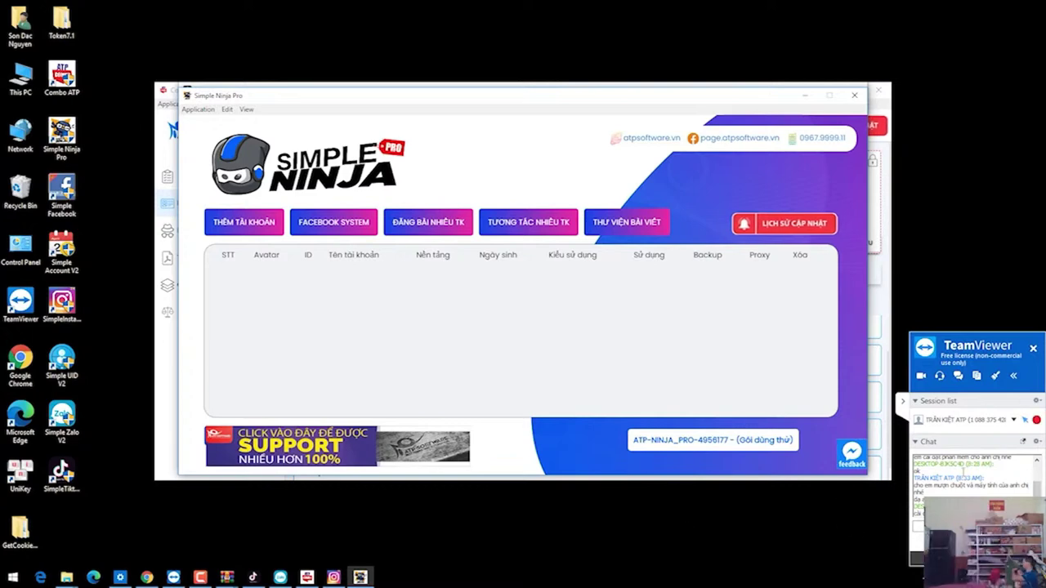
click(712, 440)
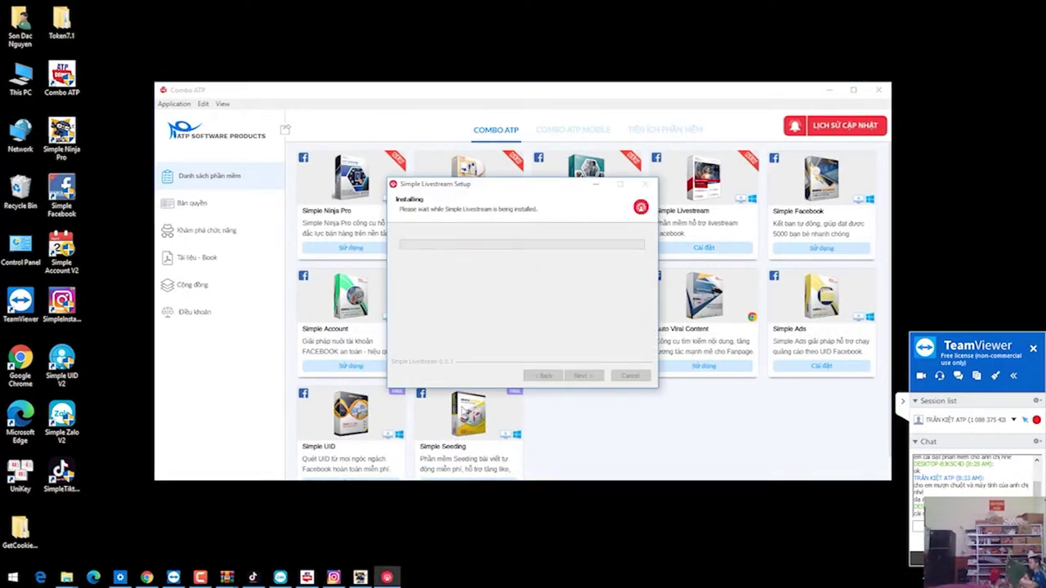
Finish the Simple Livestream setup, acknowledge the update notice, and reopen Simple Livestream.
mouse_move(333, 578)
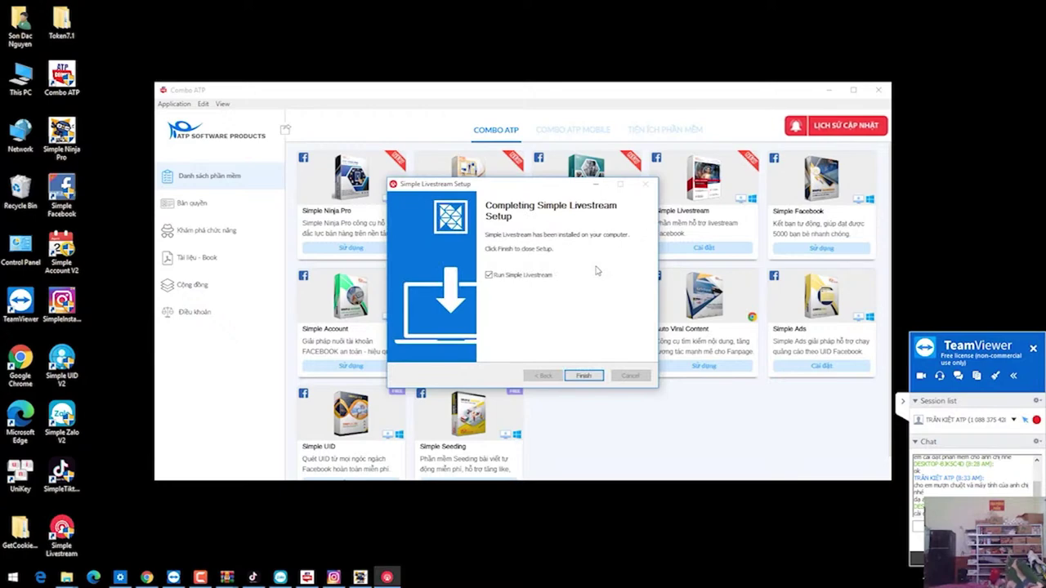
click(585, 376)
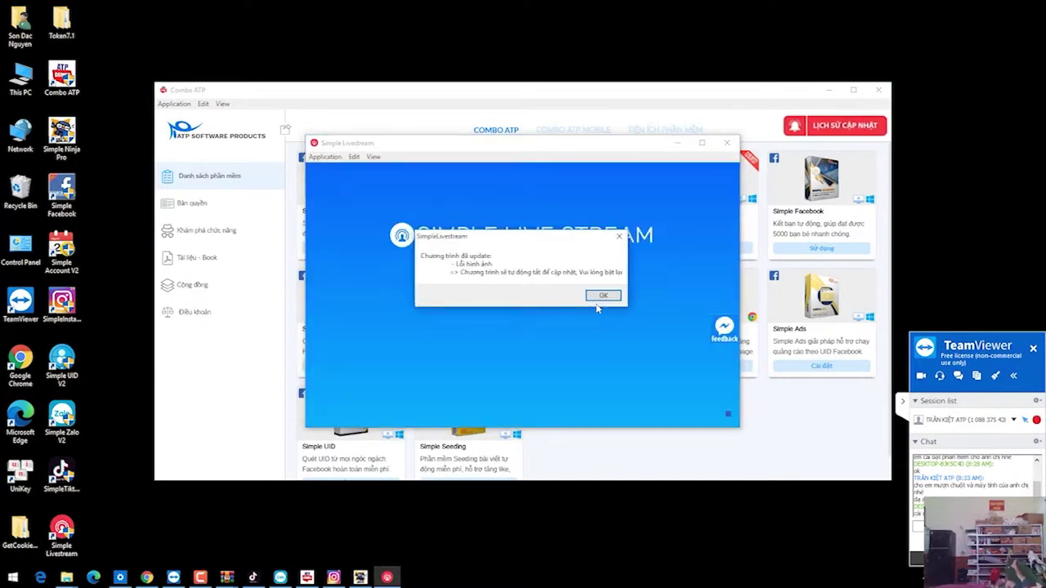
click(600, 296)
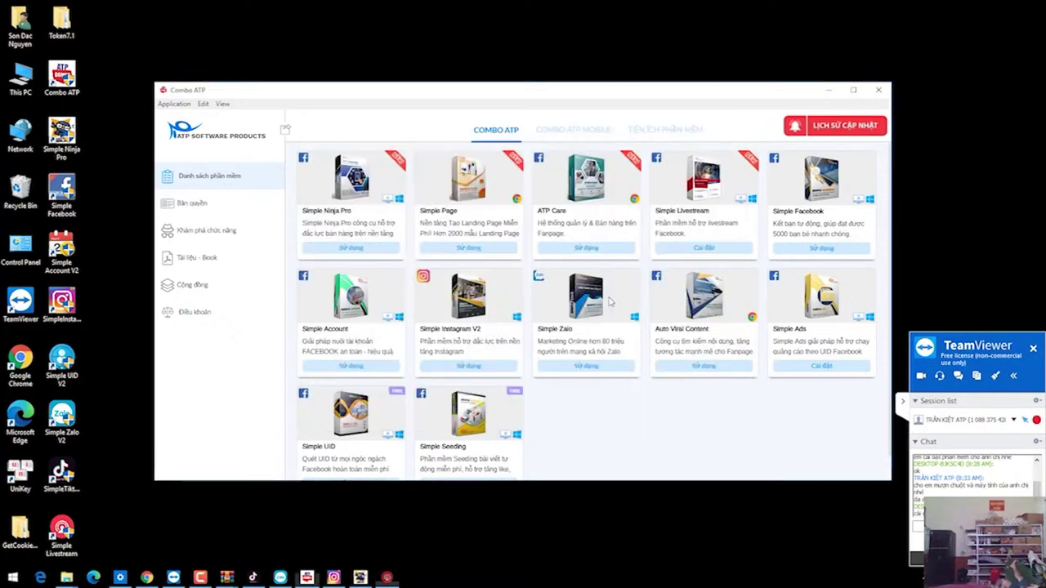
double_click(65, 531)
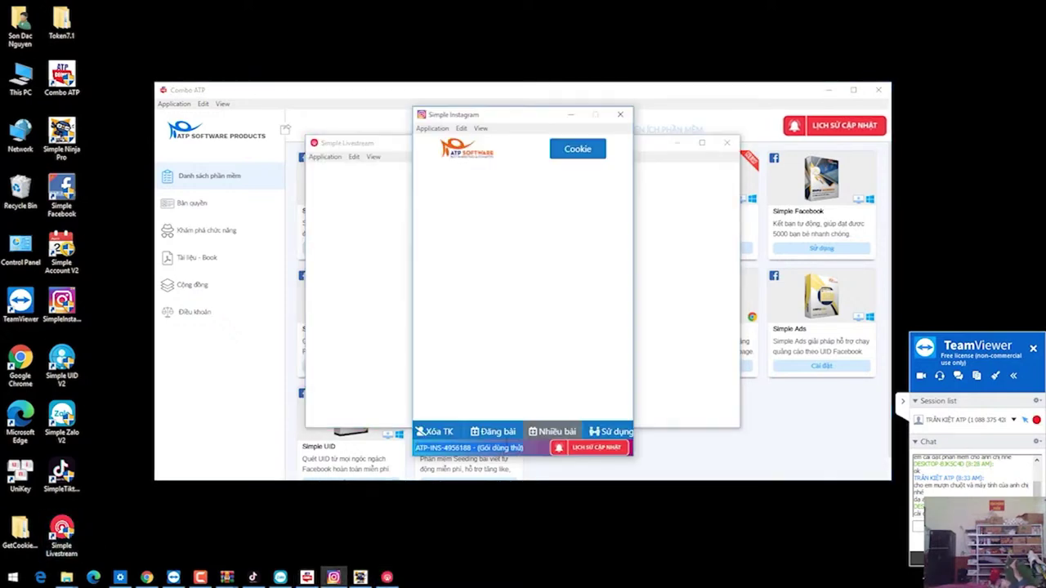
Show the Combo ATP license page, then bring Simple Livestream in front of it.
click(307, 578)
click(192, 202)
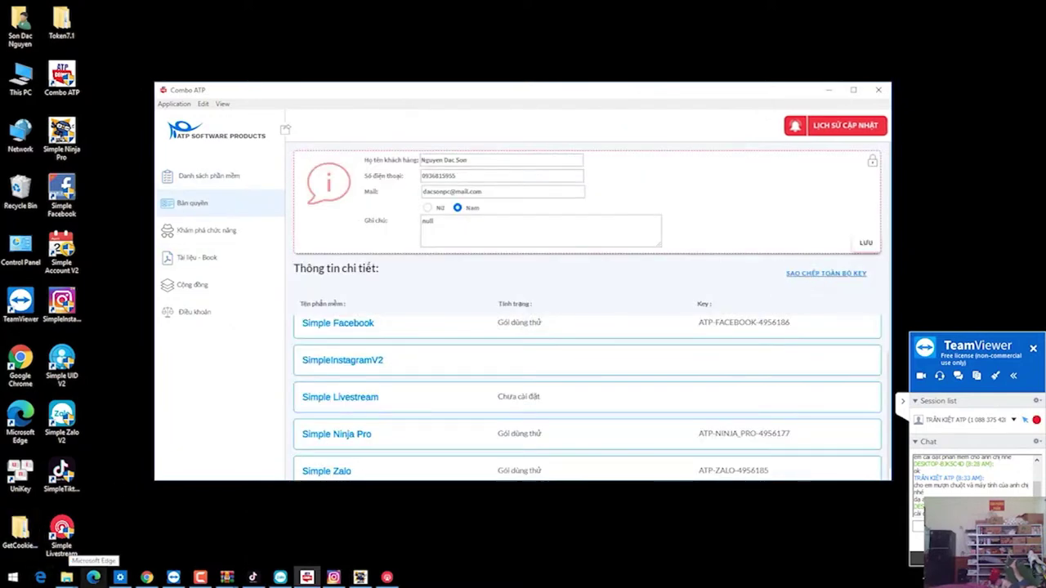
click(386, 577)
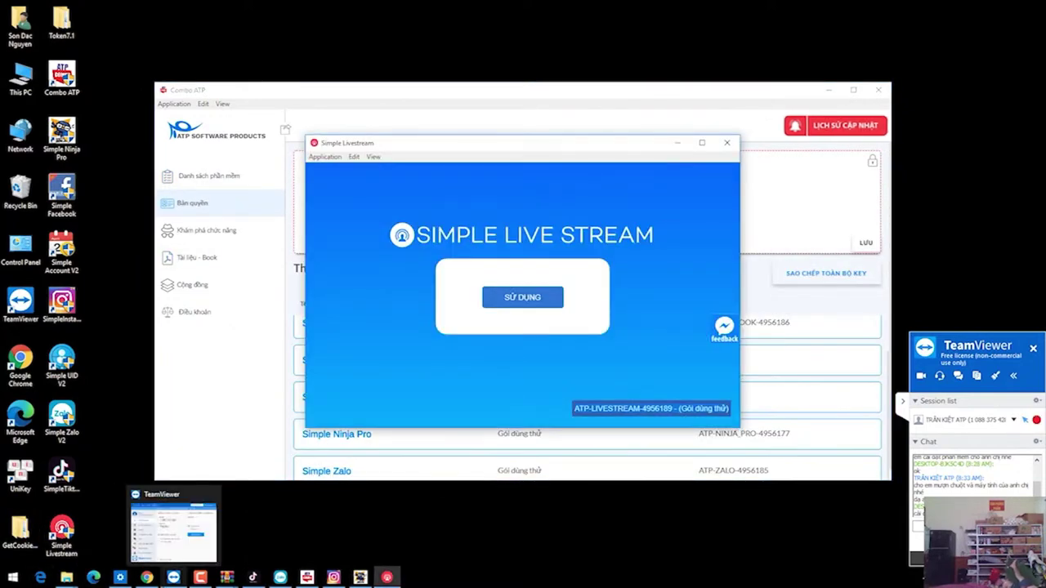
mouse_move(307, 577)
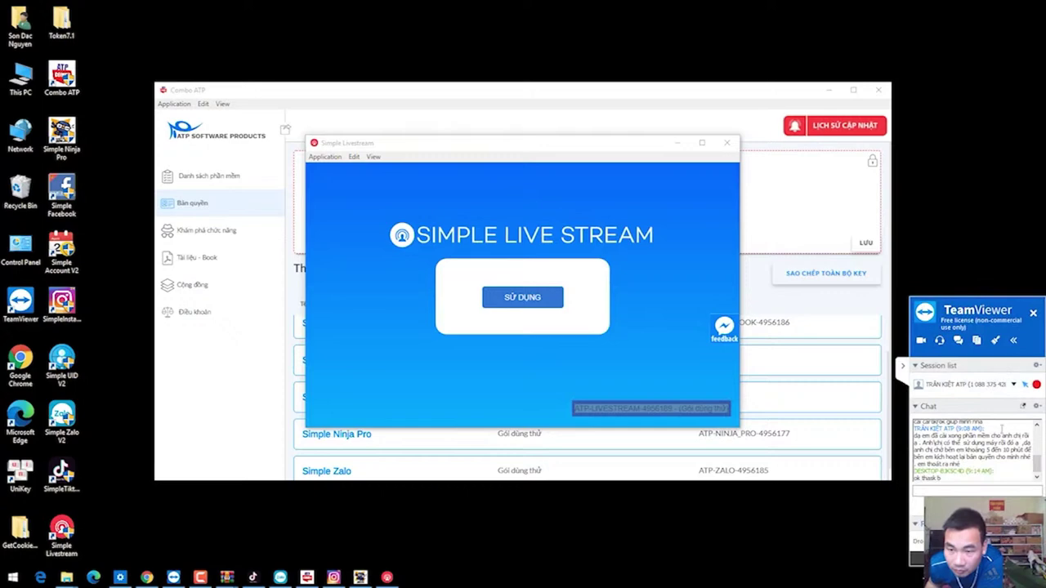
click(1034, 348)
click(625, 317)
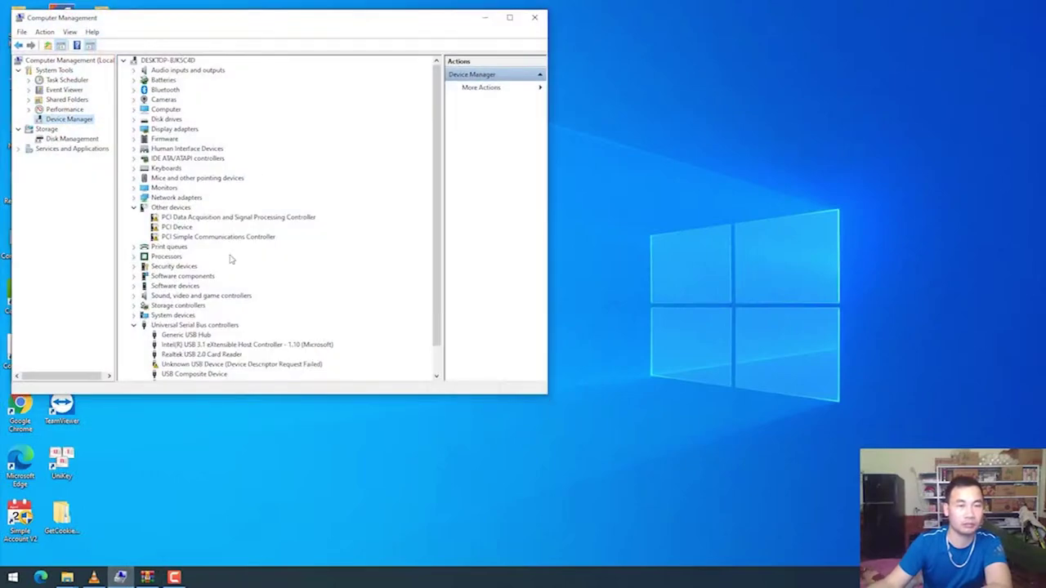
Minimize Computer Management, close the 179FEMS1.105.zip archive, and open the MSI folder.
scroll(242, 263, down, 1)
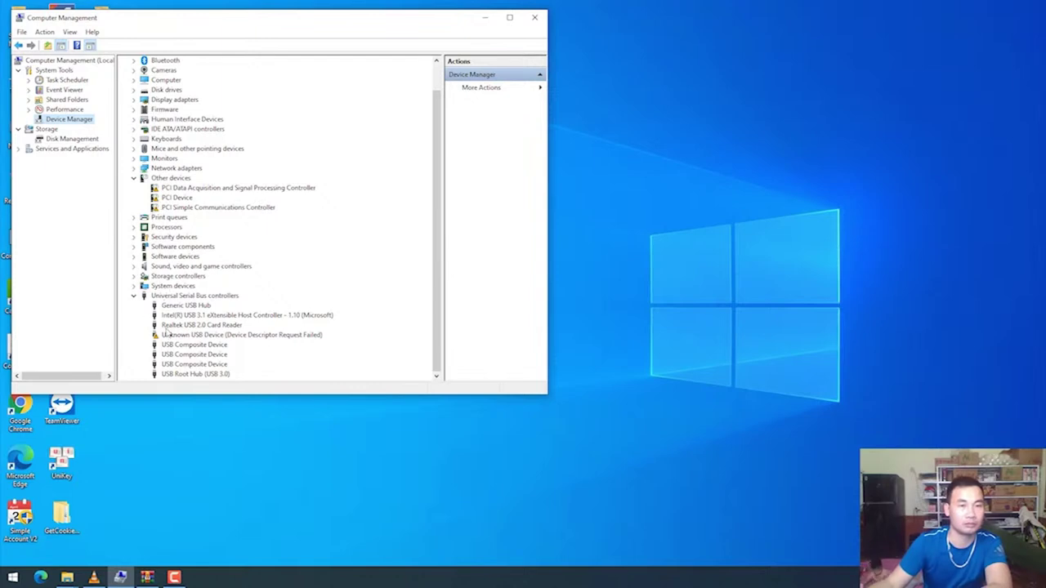
click(486, 18)
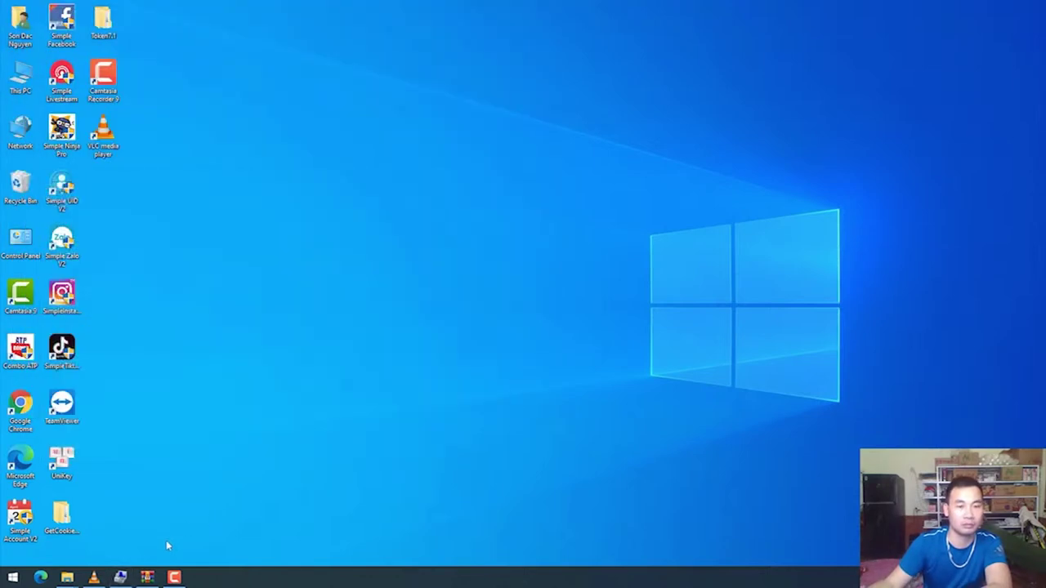
click(147, 577)
click(810, 50)
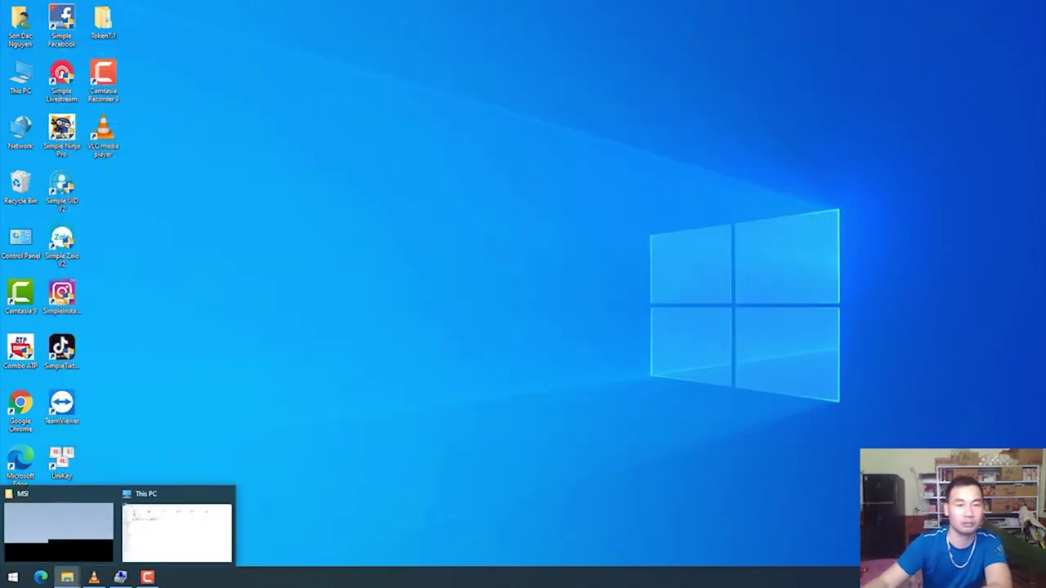
click(57, 527)
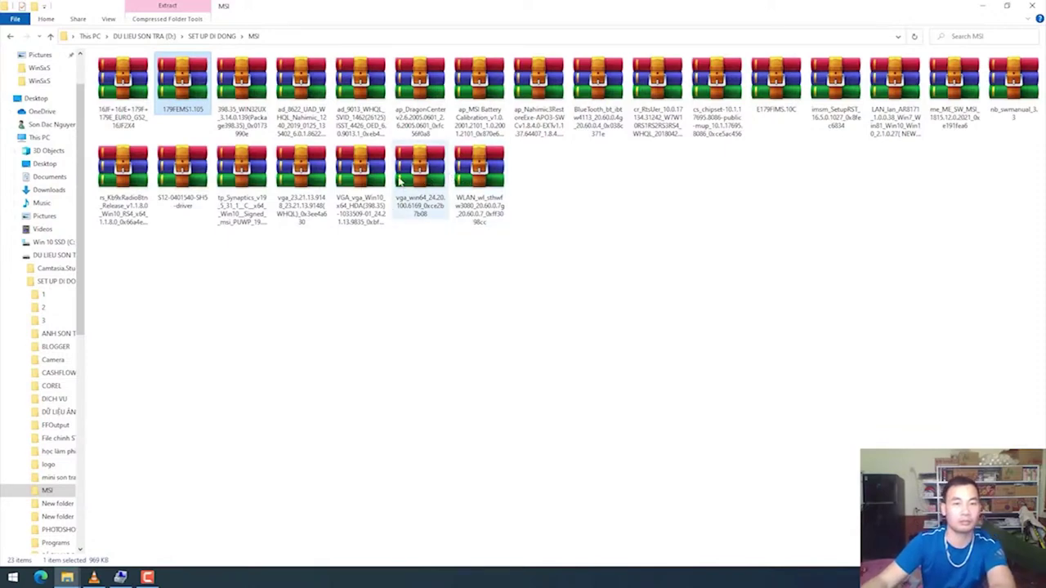
Open the 179FEMS1.105.zip archive, select EcFlashWin, and minimize the archive window.
double_click(196, 79)
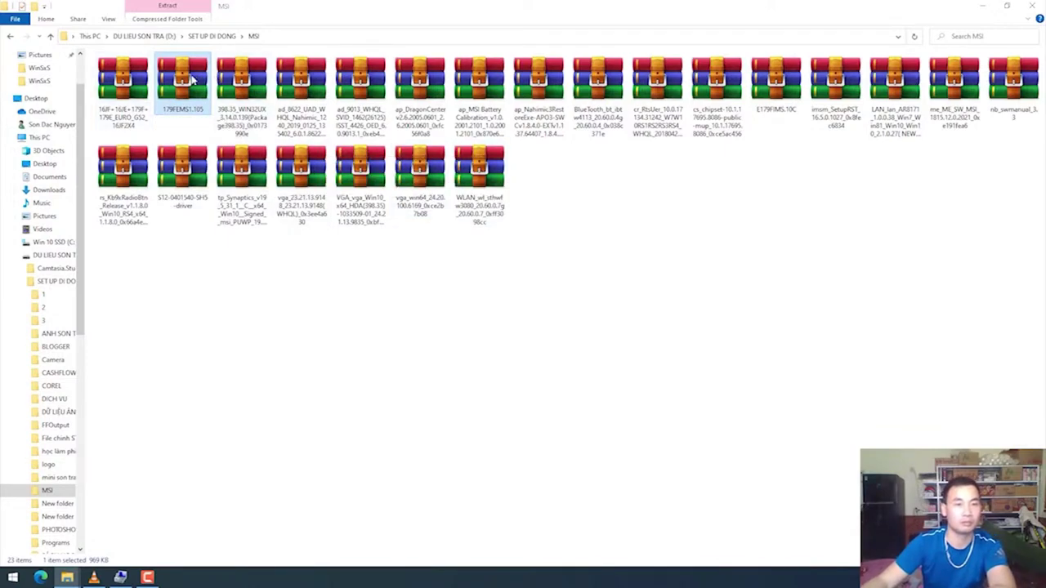
click(81, 181)
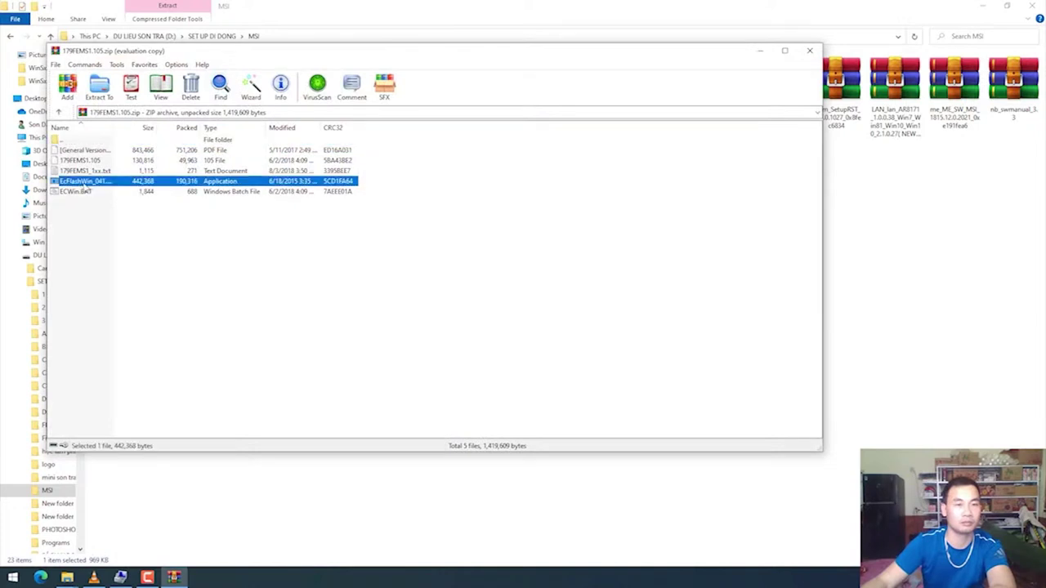
click(761, 54)
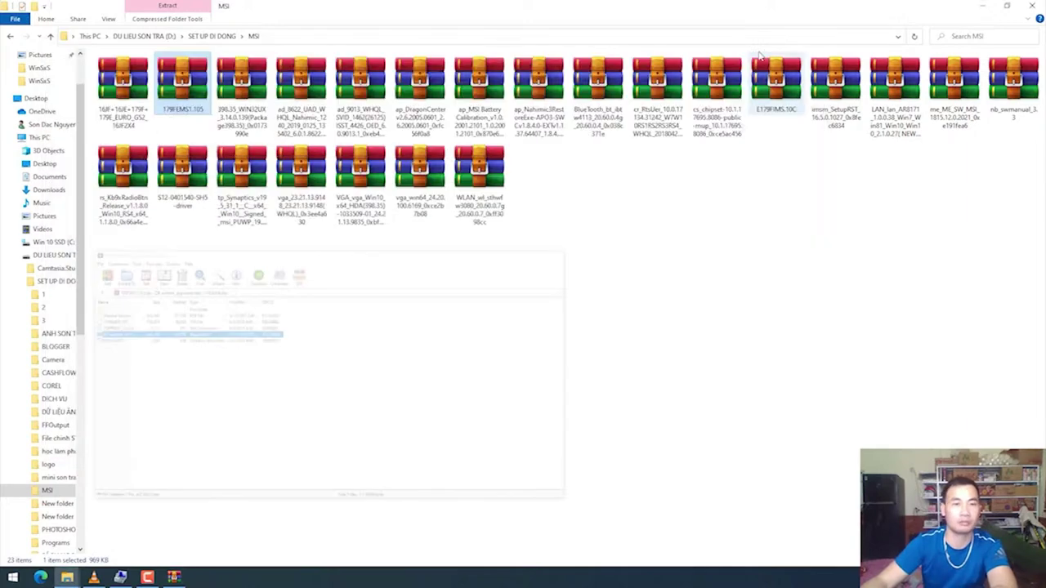
Run the NVIDIA 398.35 setup from the 398.35_WIN32UX archive, accepting the license with Express install.
click(245, 90)
double_click(249, 92)
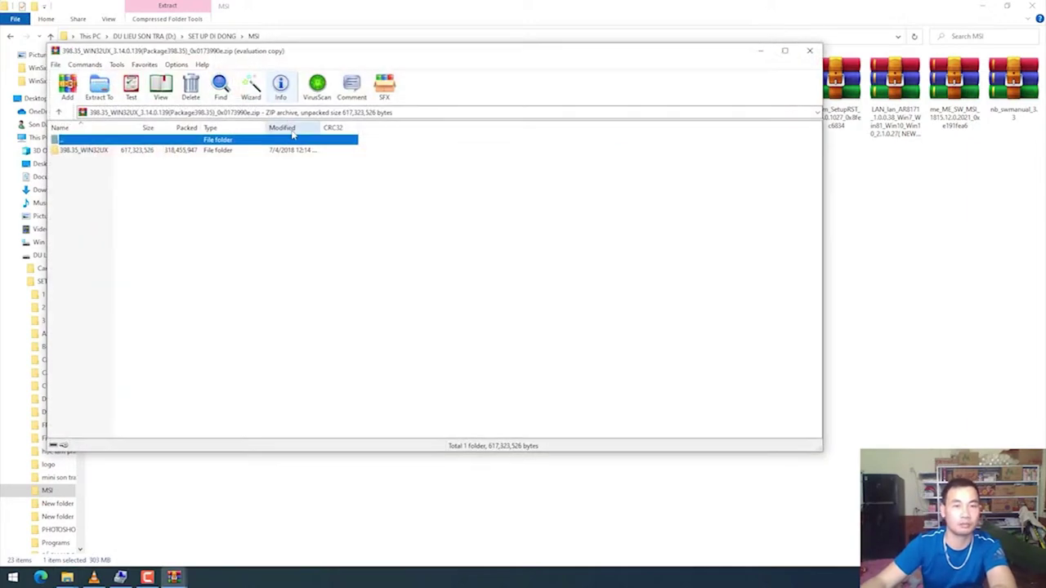
double_click(84, 152)
double_click(85, 153)
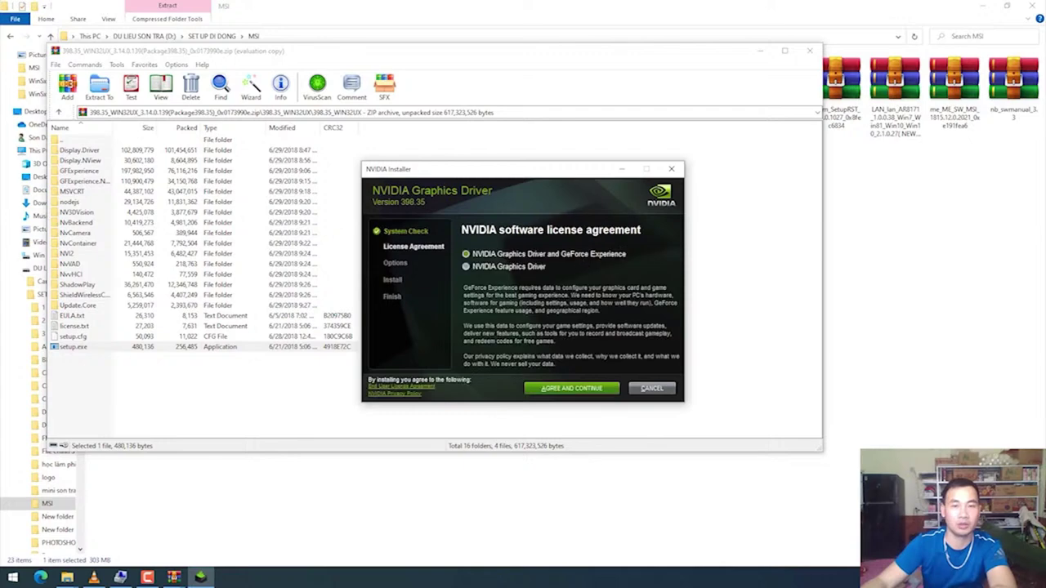
click(586, 390)
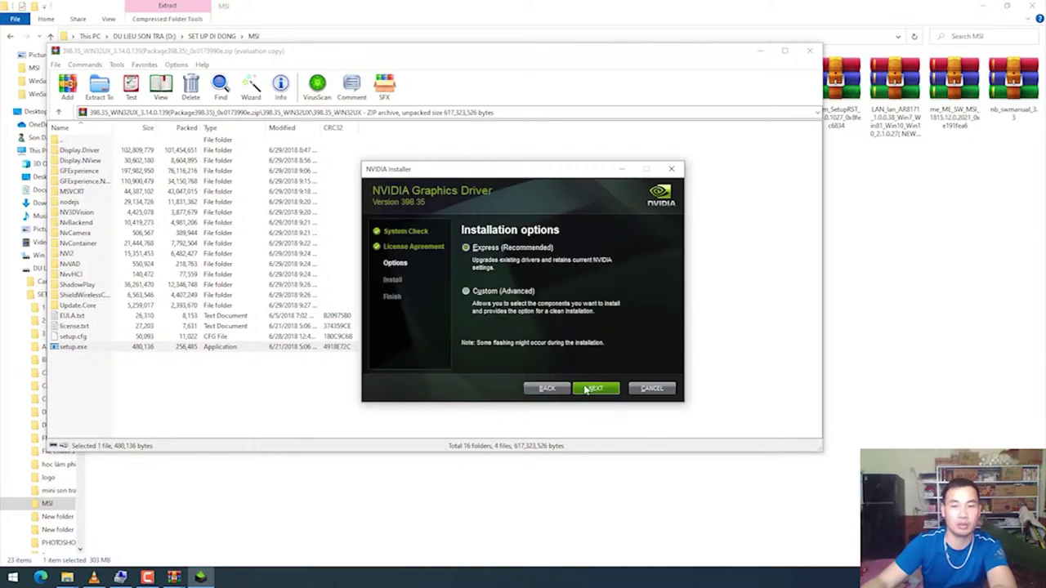
click(593, 390)
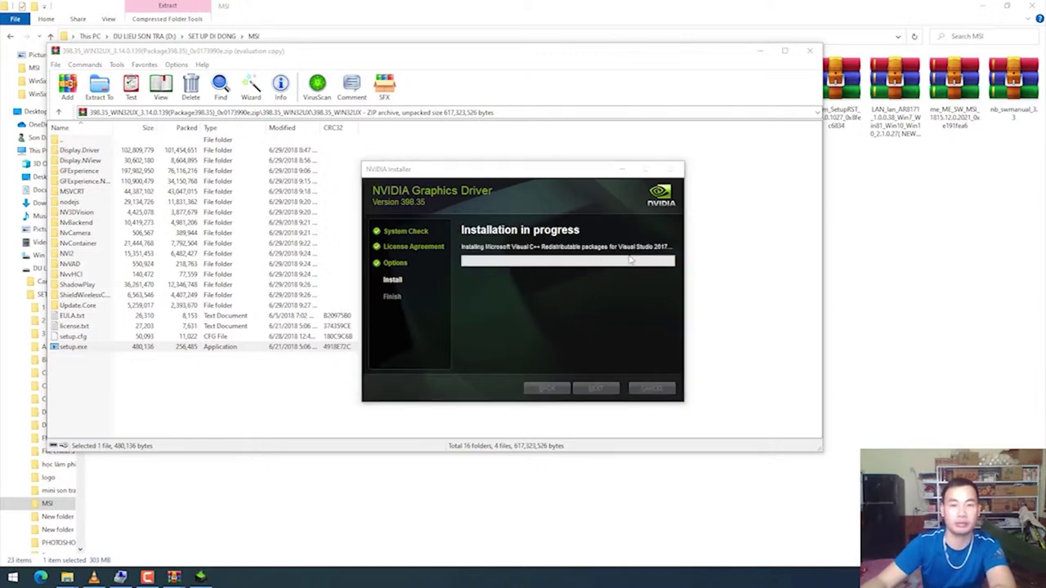
click(762, 50)
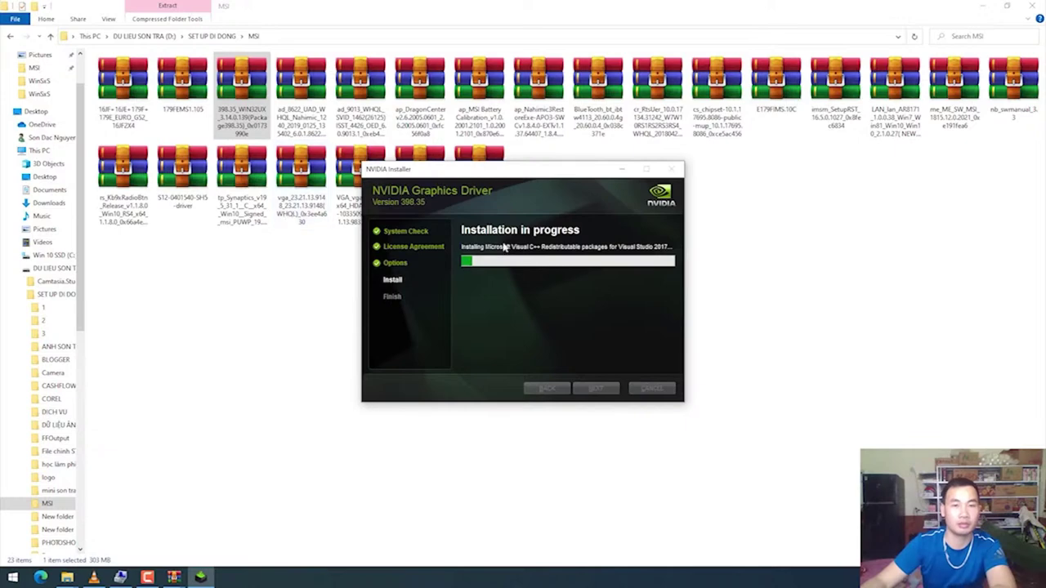
double_click(278, 90)
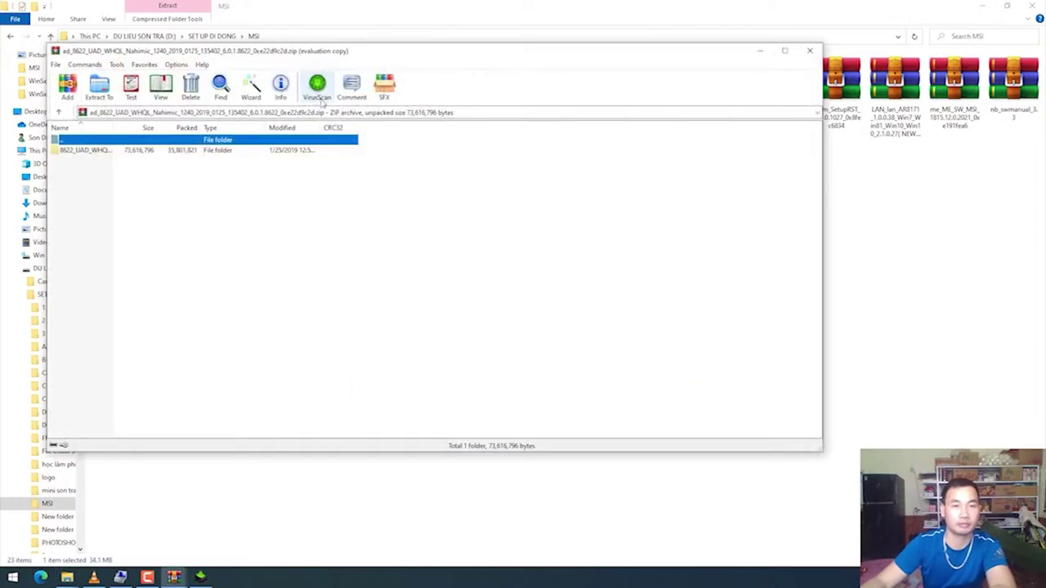
Run RtlUpd64.exe from the ad_8622 driver archive.
double_click(104, 155)
scroll(90, 220, down, 6)
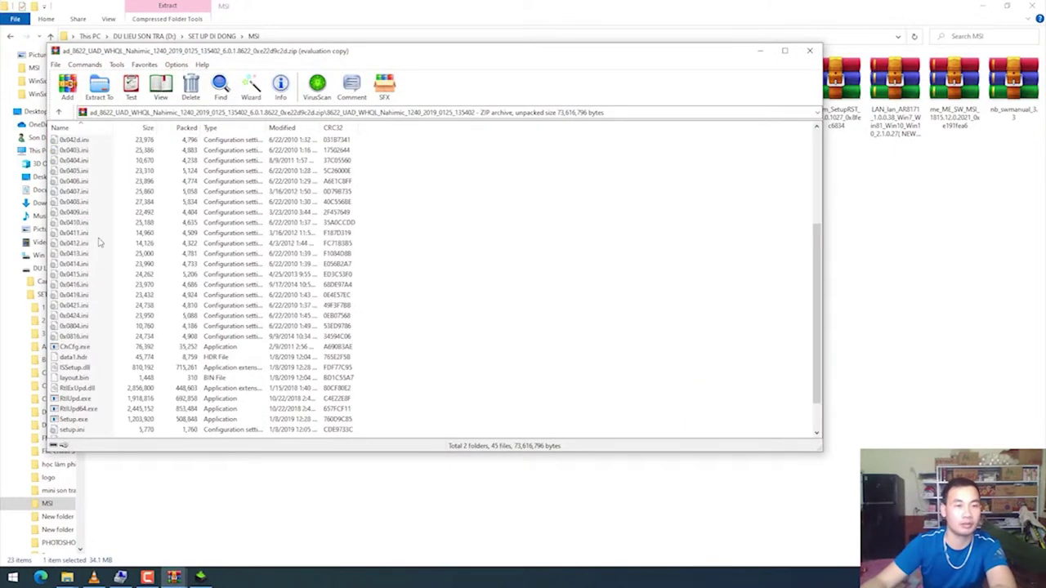
double_click(90, 368)
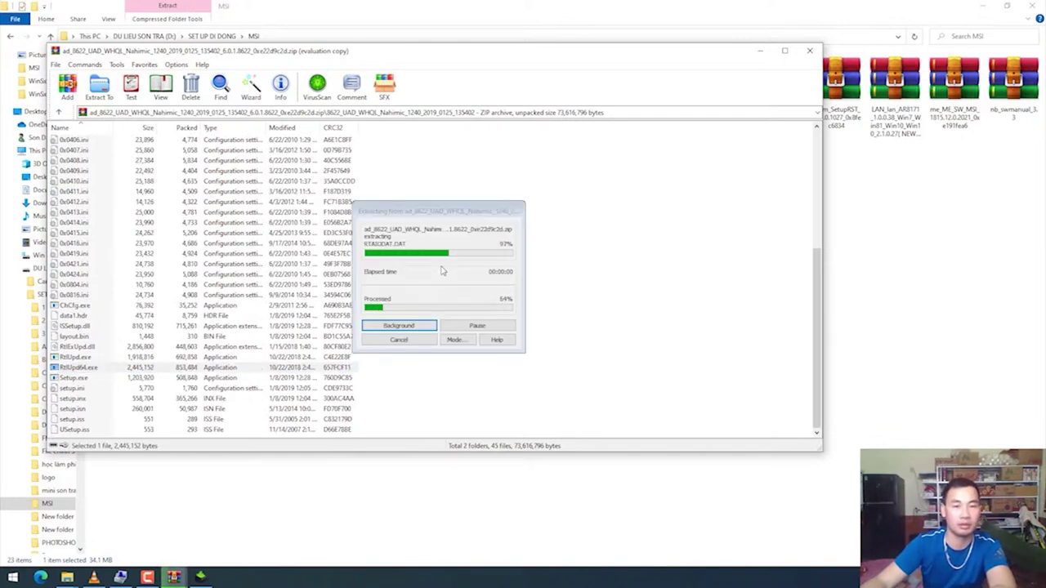
click(761, 53)
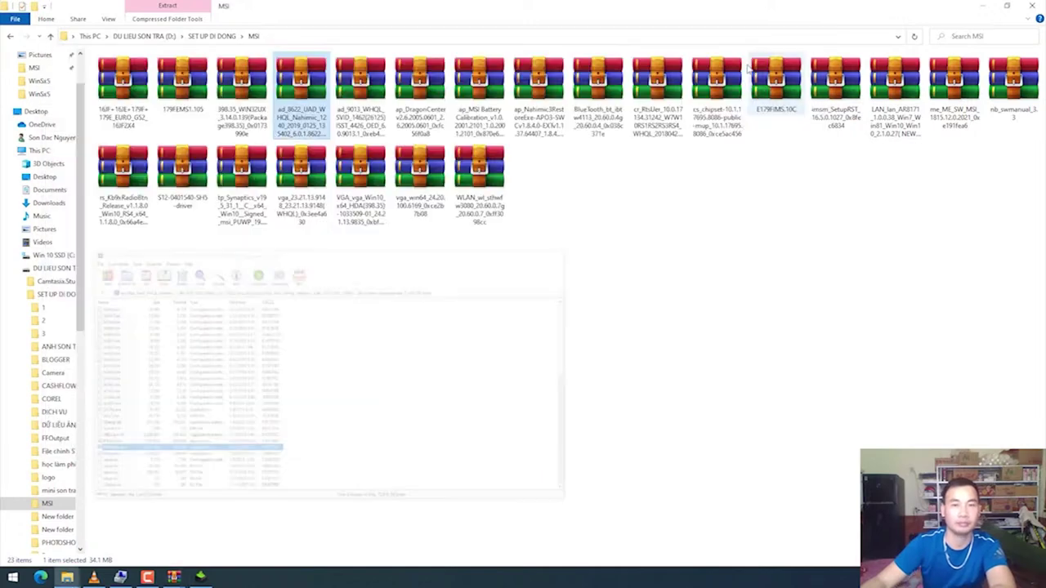
Run RtlUpd64.exe from the ad_9013 archive, then return to the 179FEMS1.105.zip window.
click(360, 72)
double_click(359, 72)
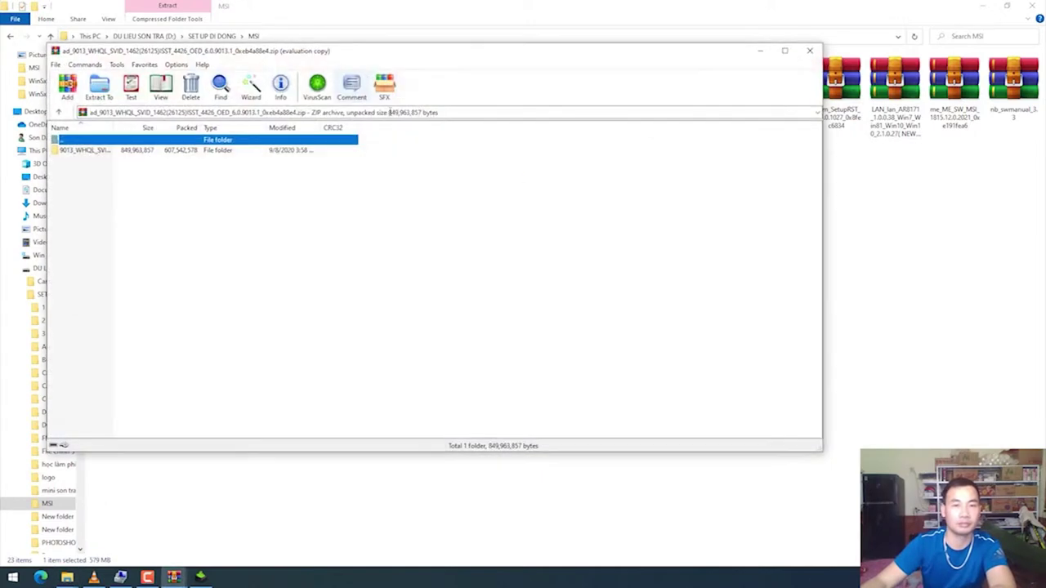
double_click(93, 151)
scroll(77, 196, down, 7)
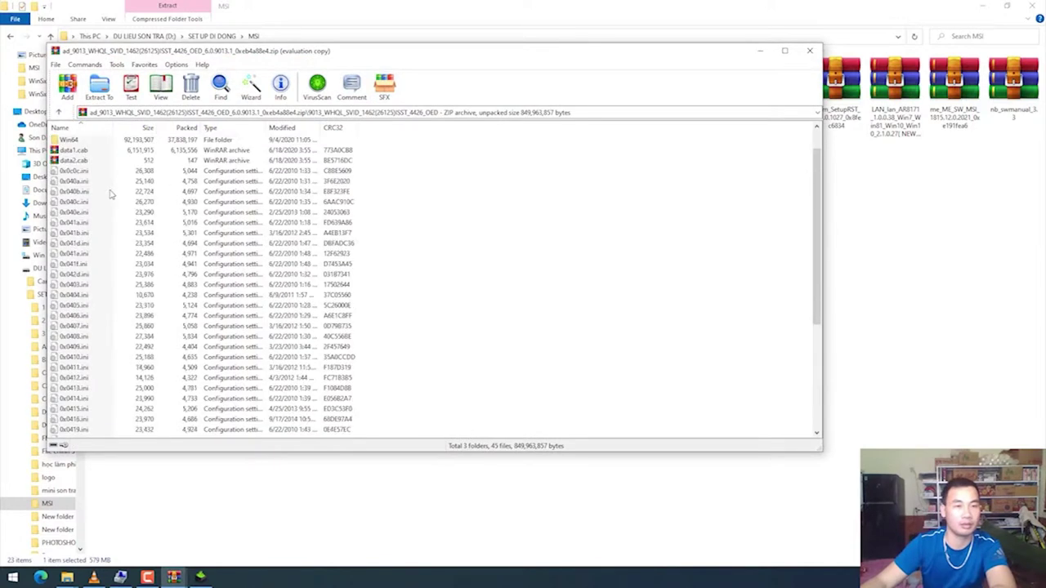
double_click(92, 369)
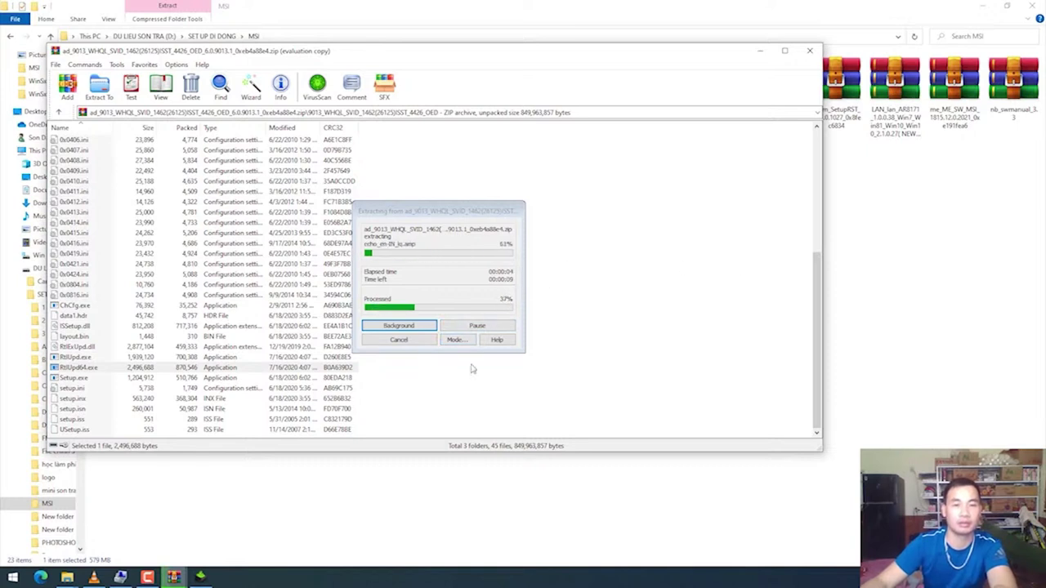
mouse_move(178, 579)
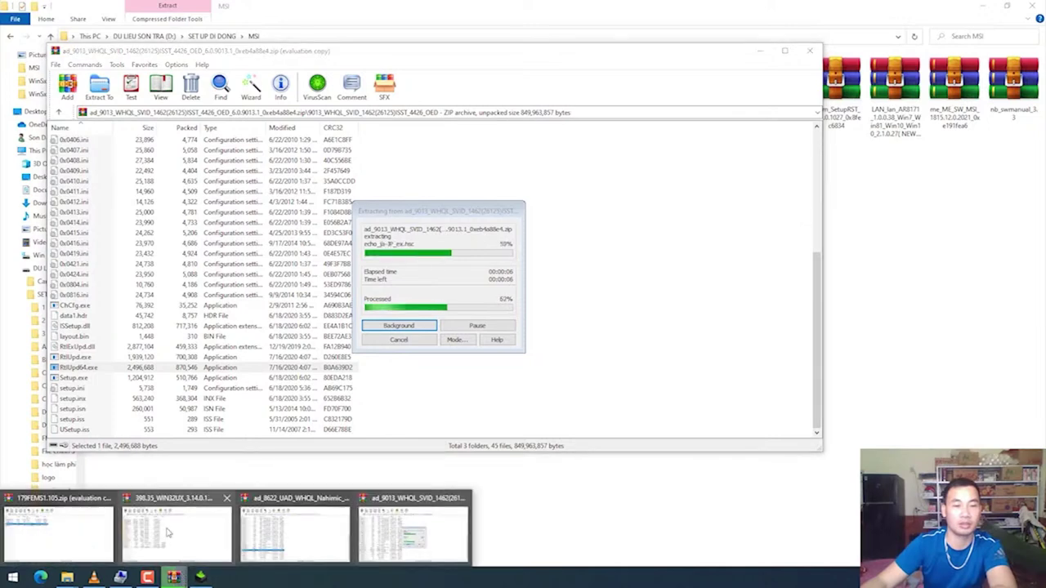
click(45, 530)
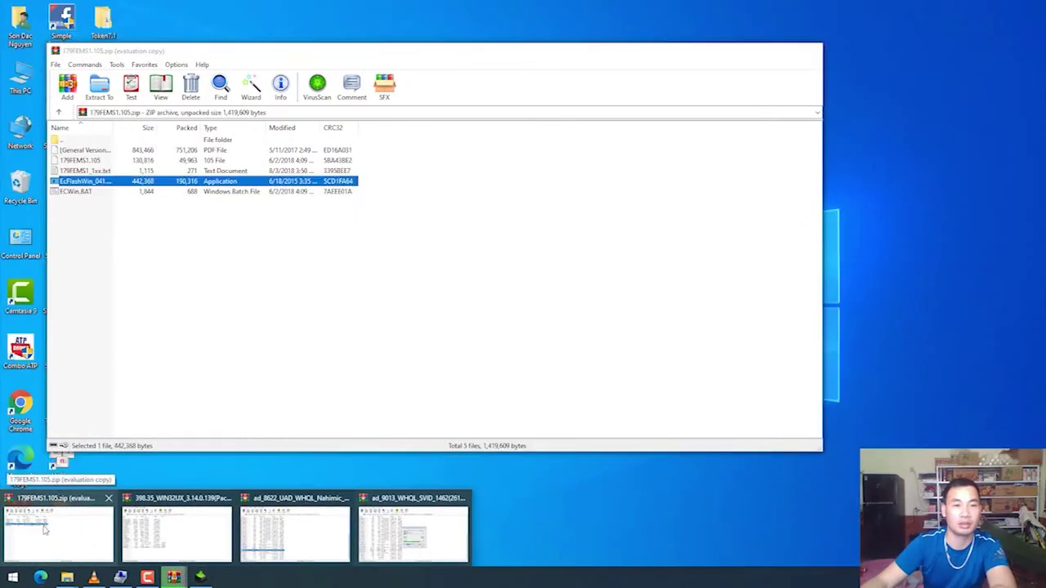
Run ECWin.BAT from the 179FEMS1.105 archive, answer its prompt, and close it without flashing the EC.
click(44, 529)
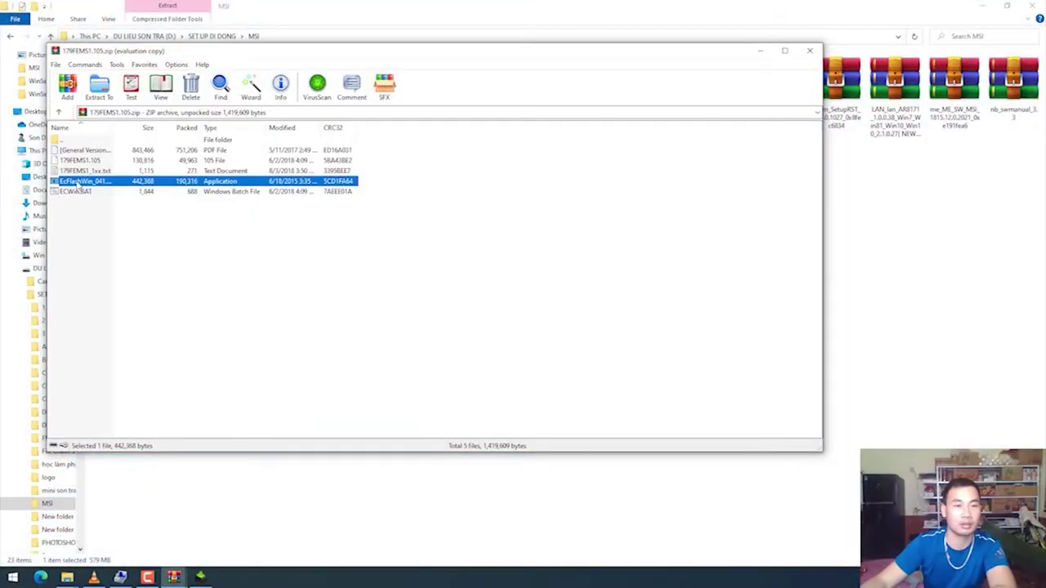
double_click(83, 192)
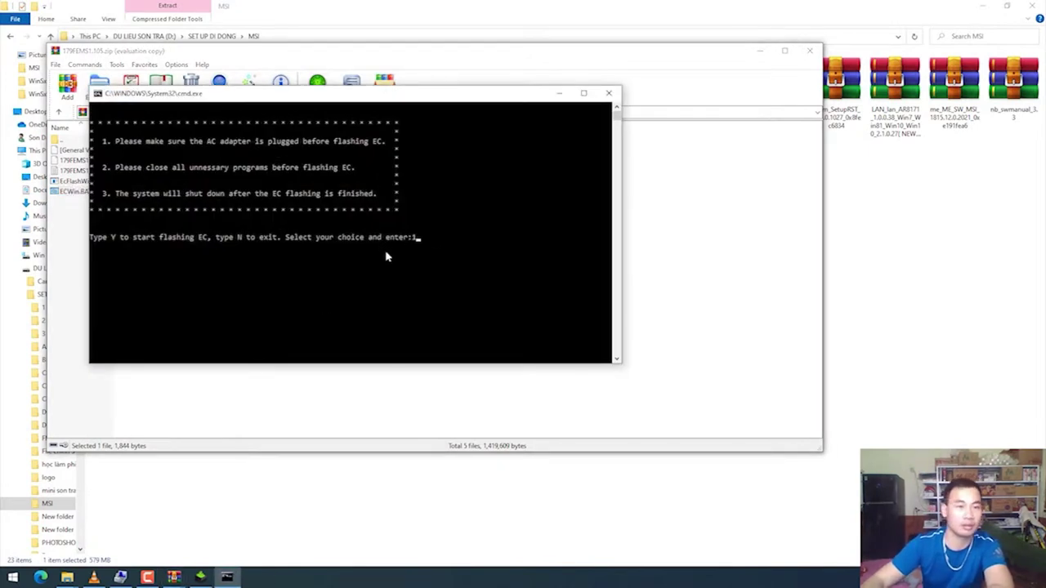
key(Return)
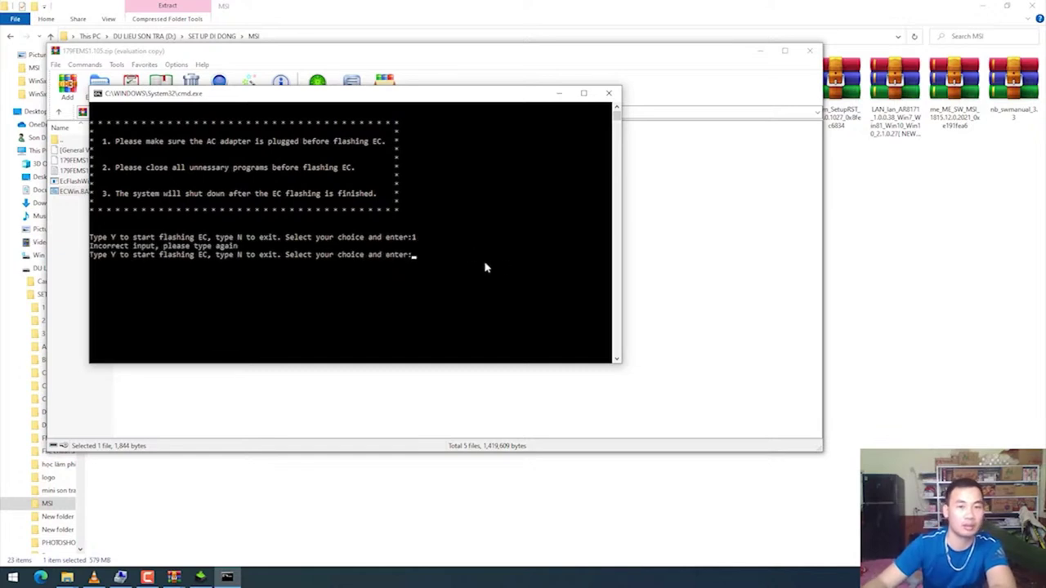
key(Return)
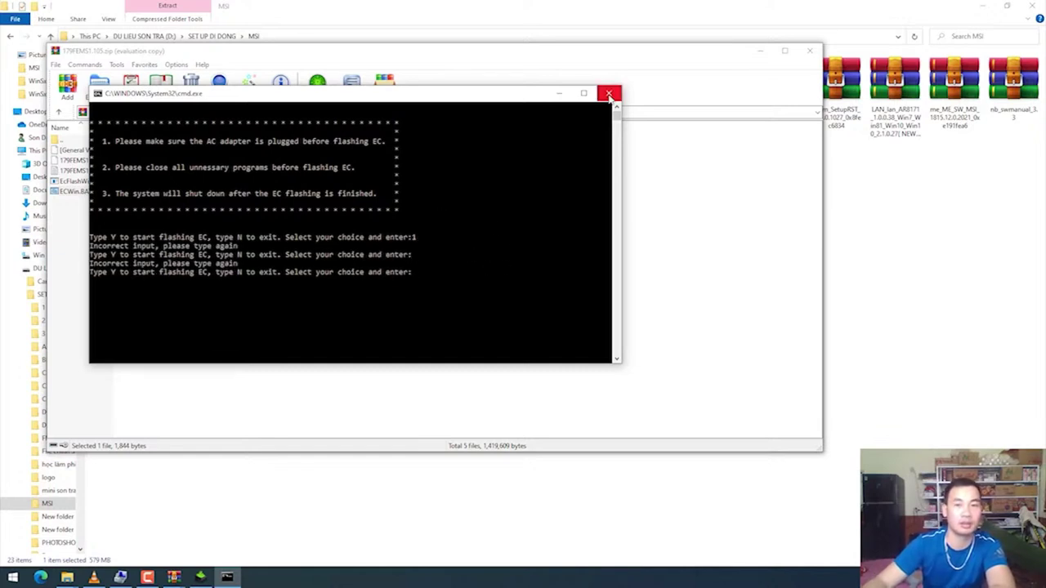
click(609, 92)
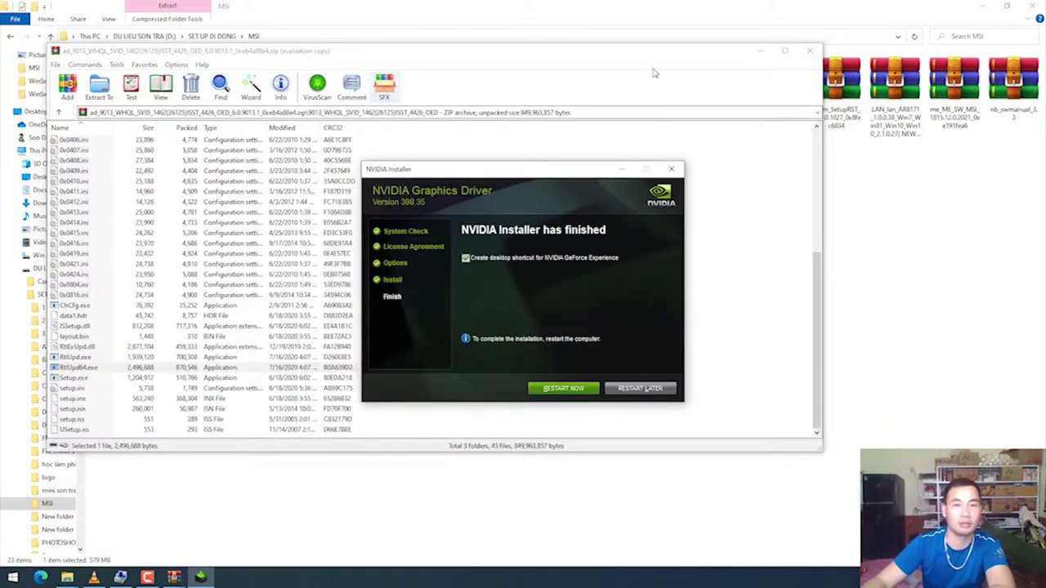
Postpone the NVIDIA restart, close ad_9013, and start the Dragon Center setup install.
click(631, 390)
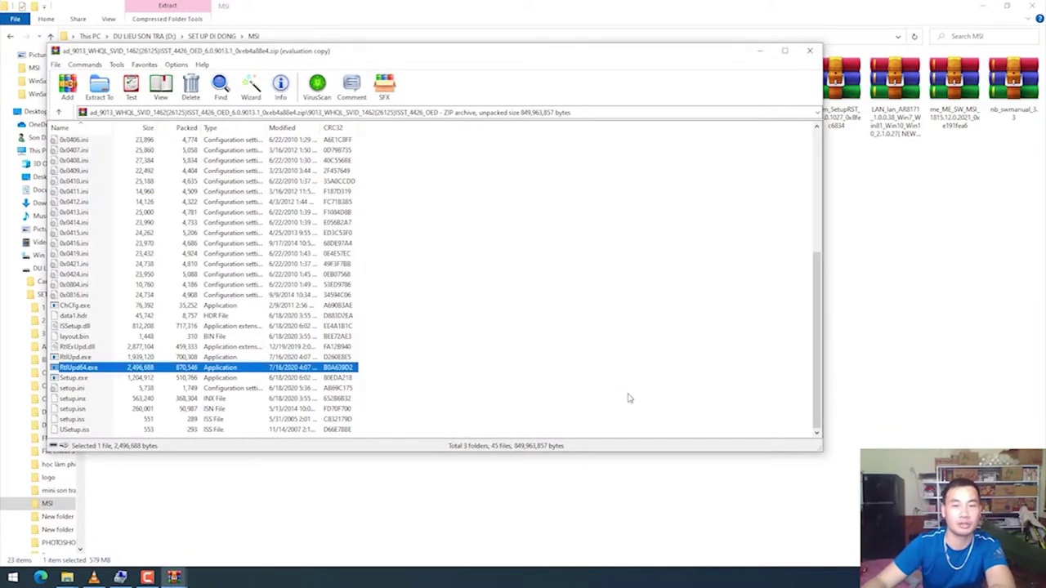
click(810, 51)
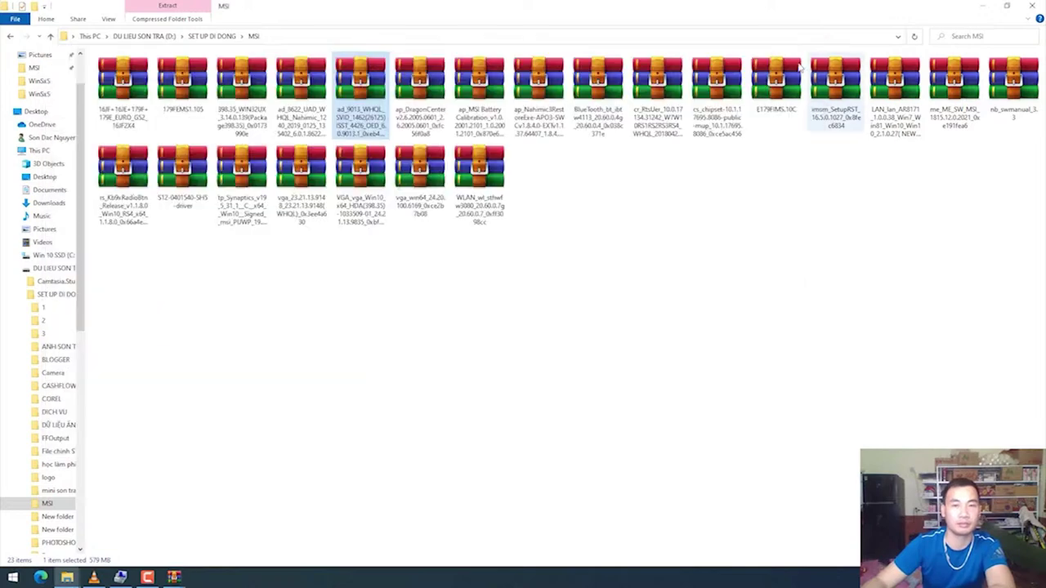
click(429, 84)
double_click(428, 85)
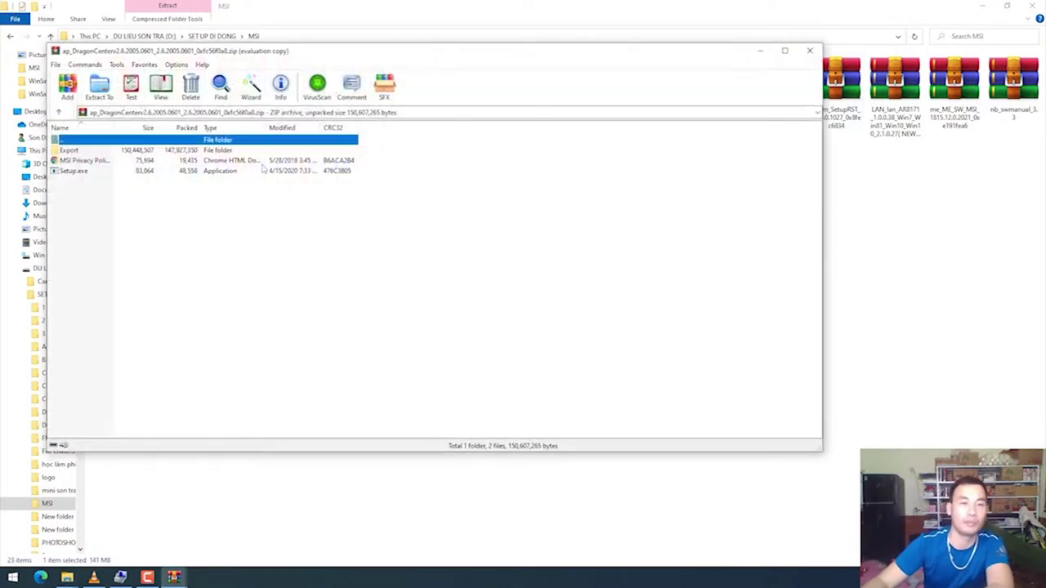
double_click(81, 170)
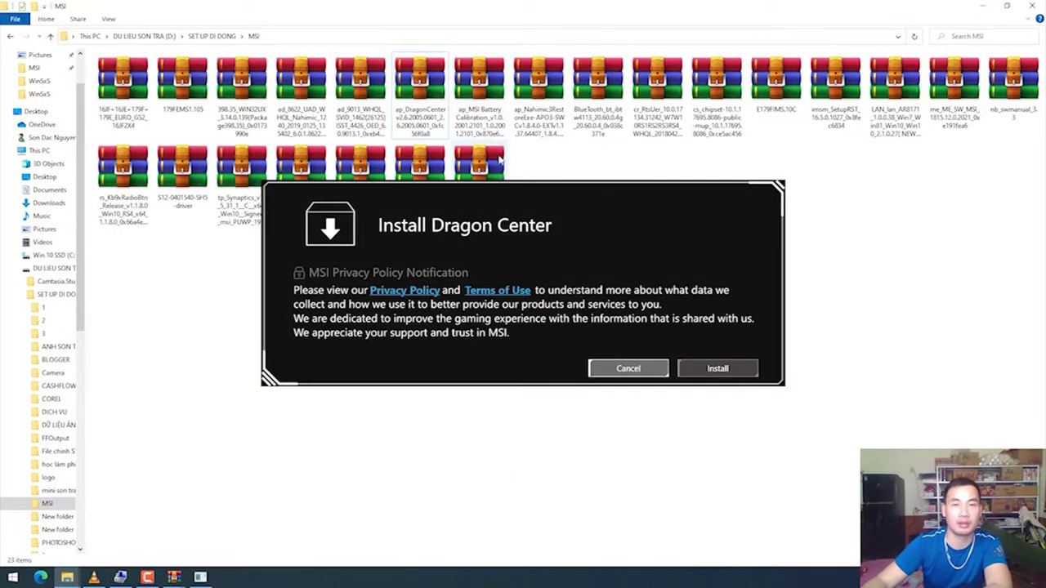
key(Return)
Launch the MSI Battery Calibration setup program from its archive.
double_click(496, 97)
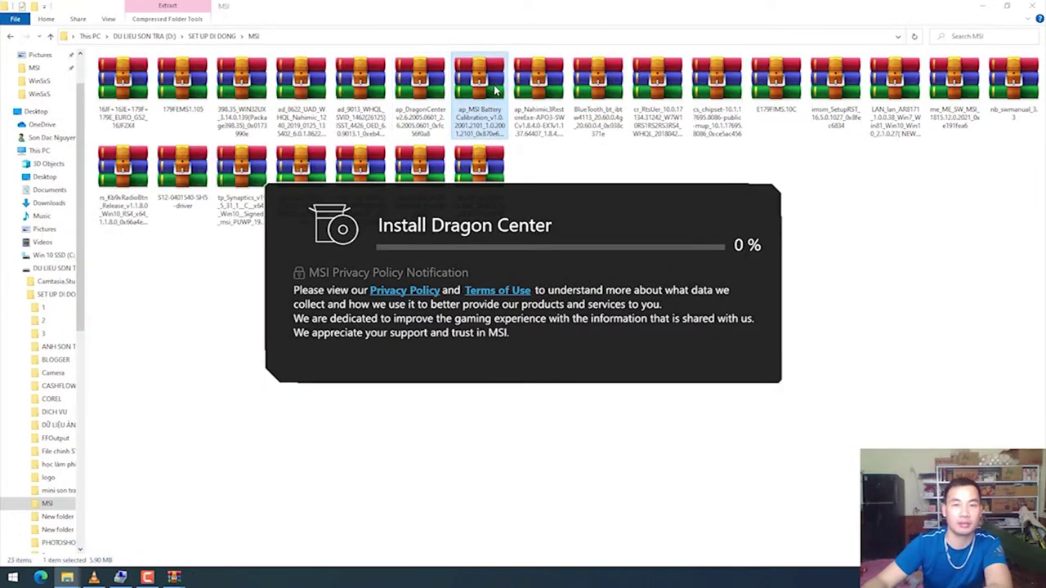
click(86, 155)
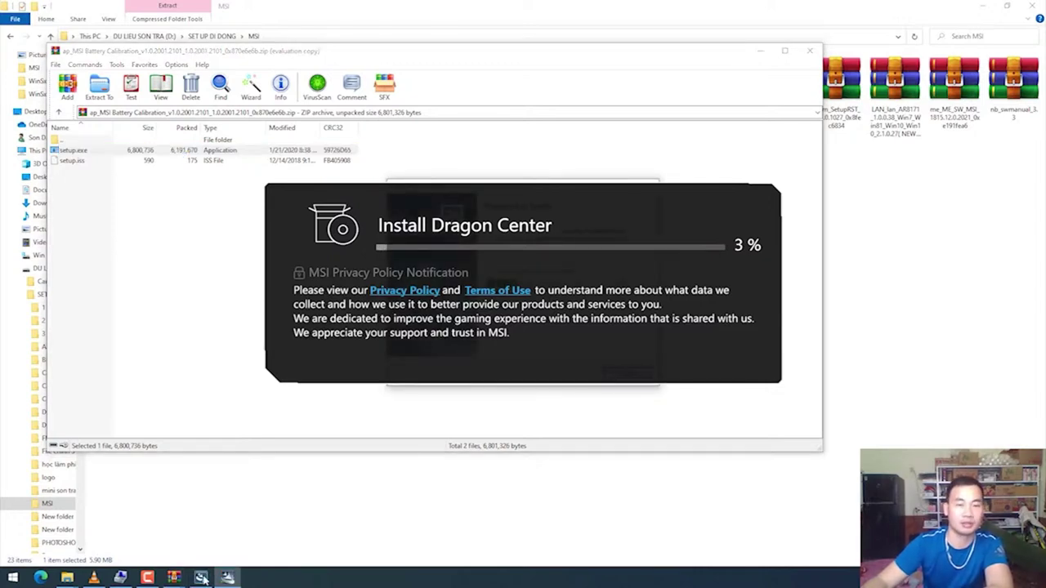
click(120, 578)
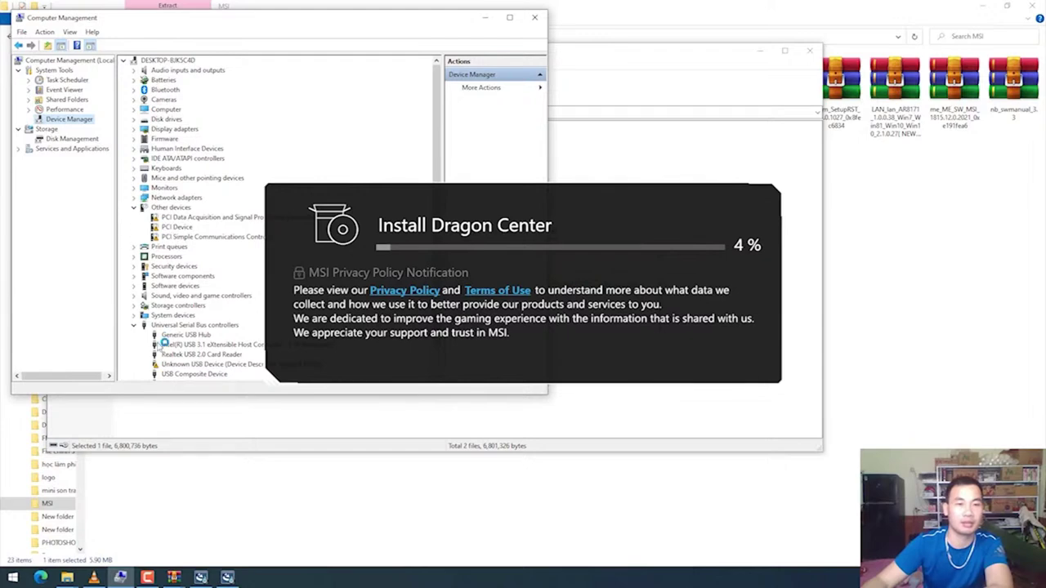
click(883, 198)
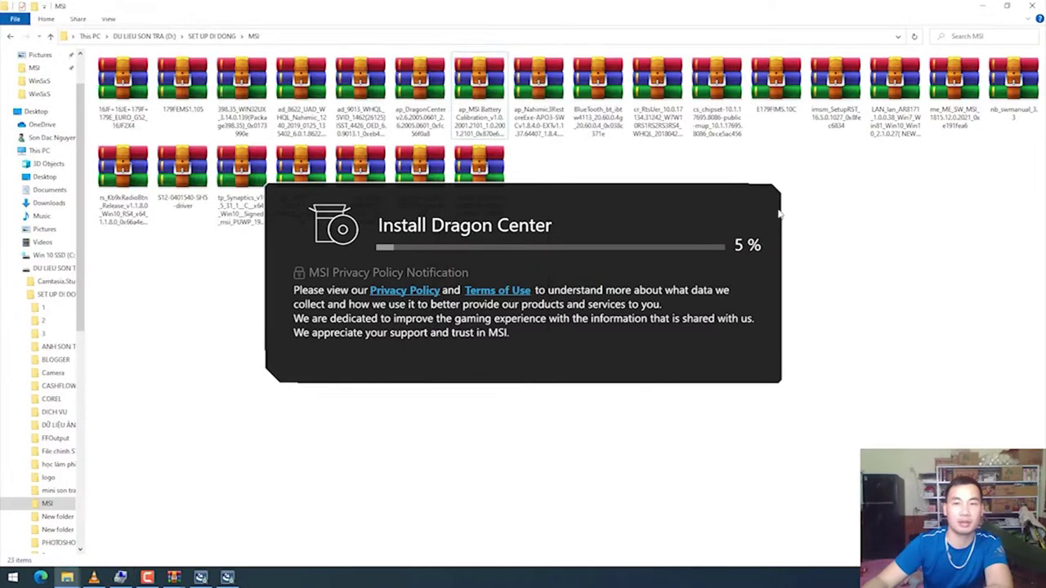
Run Nahimic3Restore from the Nahimic archive and the Bluetooth Autorun program from its archive.
click(552, 94)
double_click(551, 94)
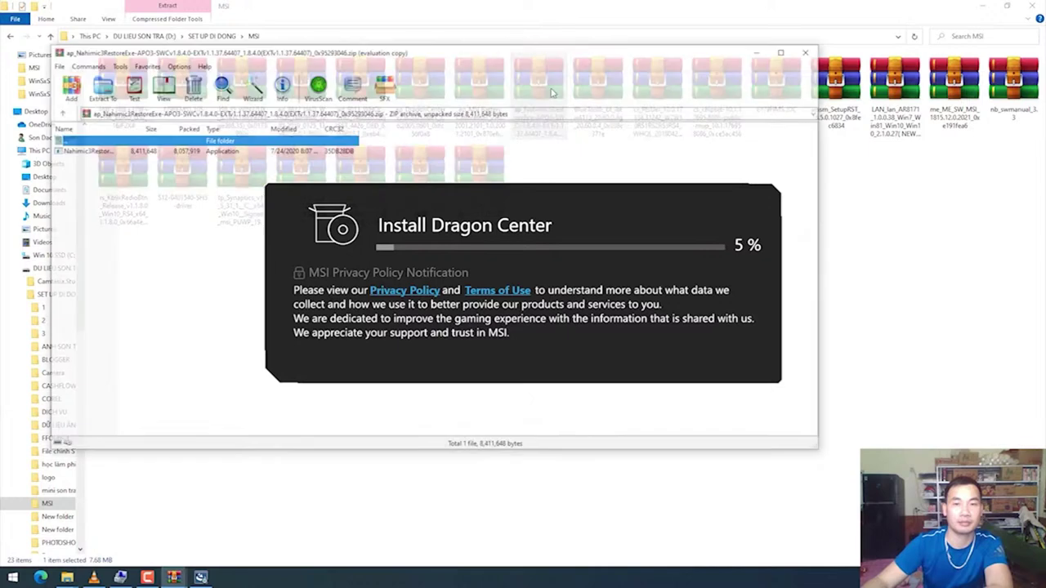
click(117, 150)
double_click(117, 150)
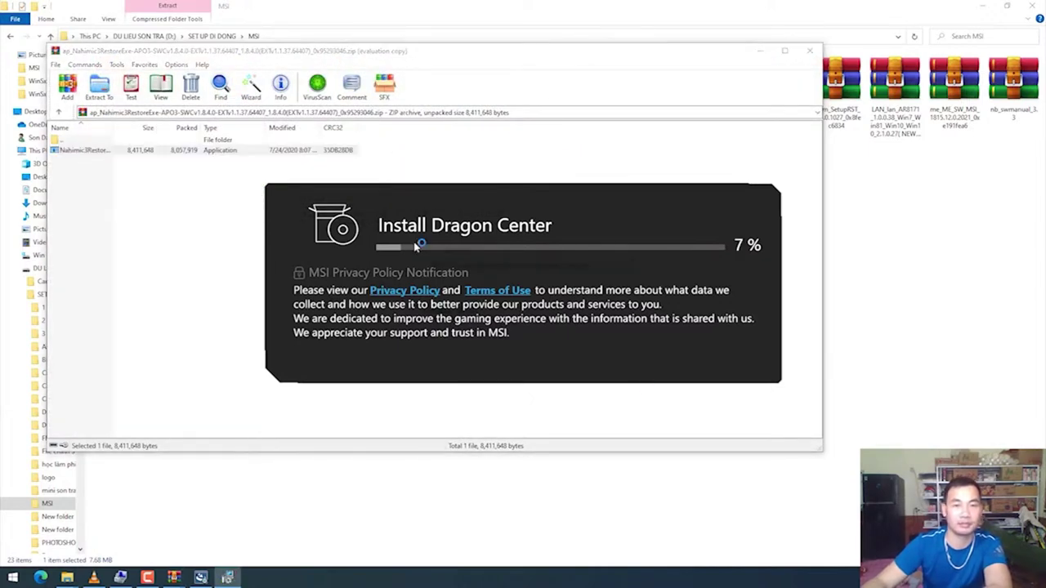
key(Escape)
double_click(596, 94)
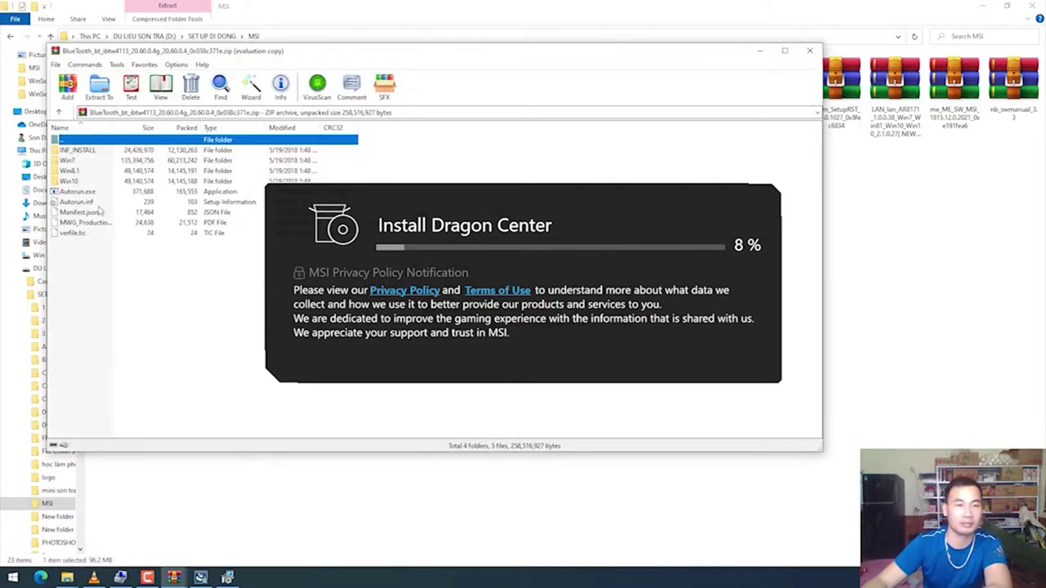
click(94, 193)
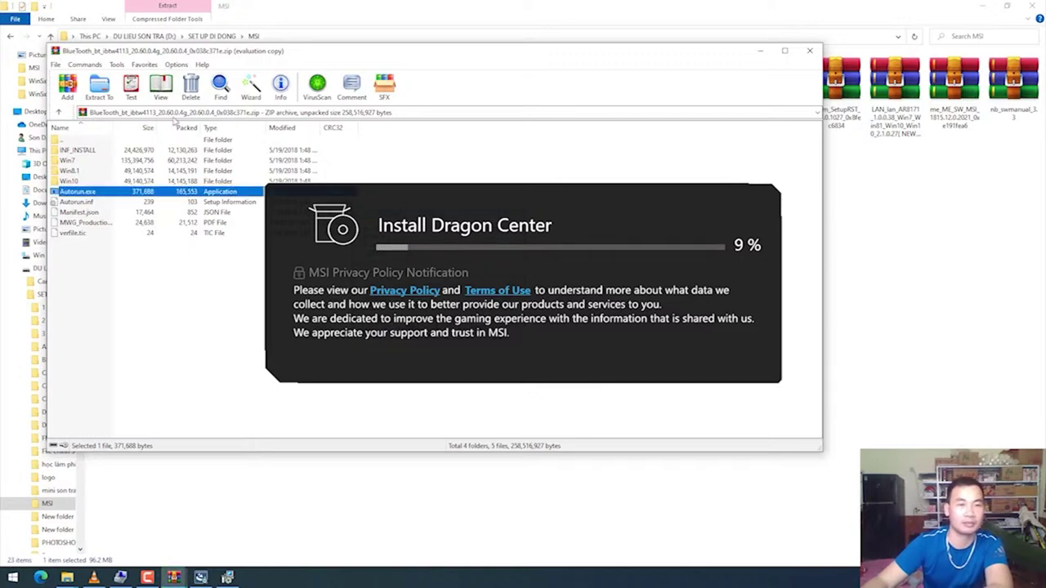
click(871, 196)
Start the Realtek card reader setup from the RtsUer folder in its archive.
click(675, 90)
double_click(675, 90)
double_click(72, 151)
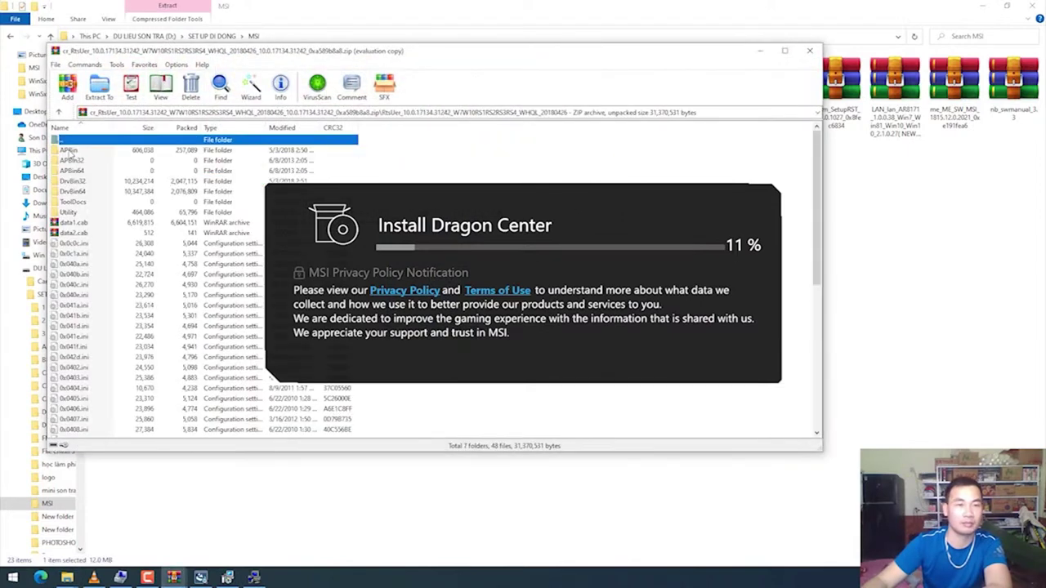
scroll(110, 288, down, 9)
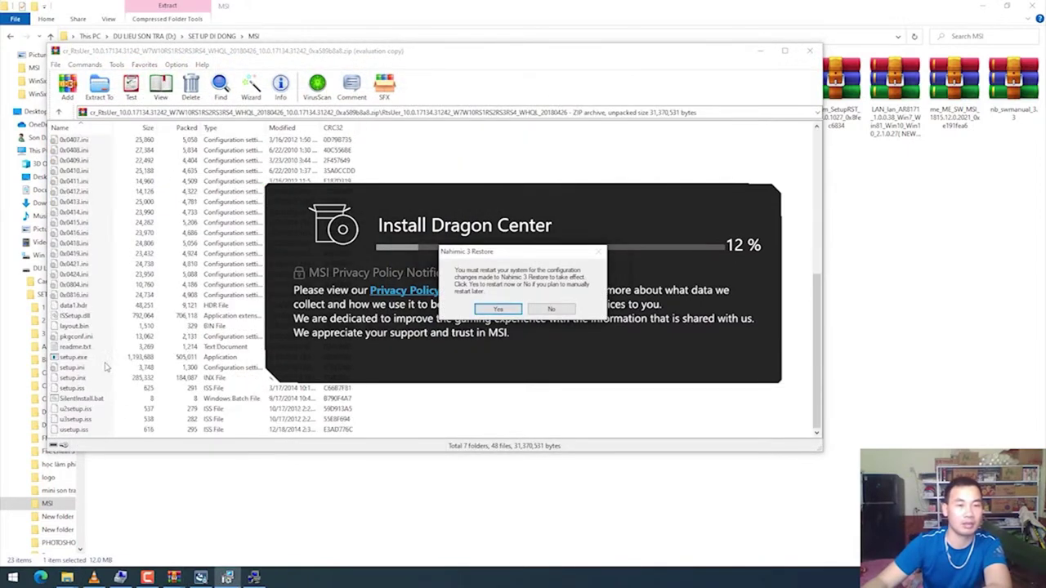
click(75, 358)
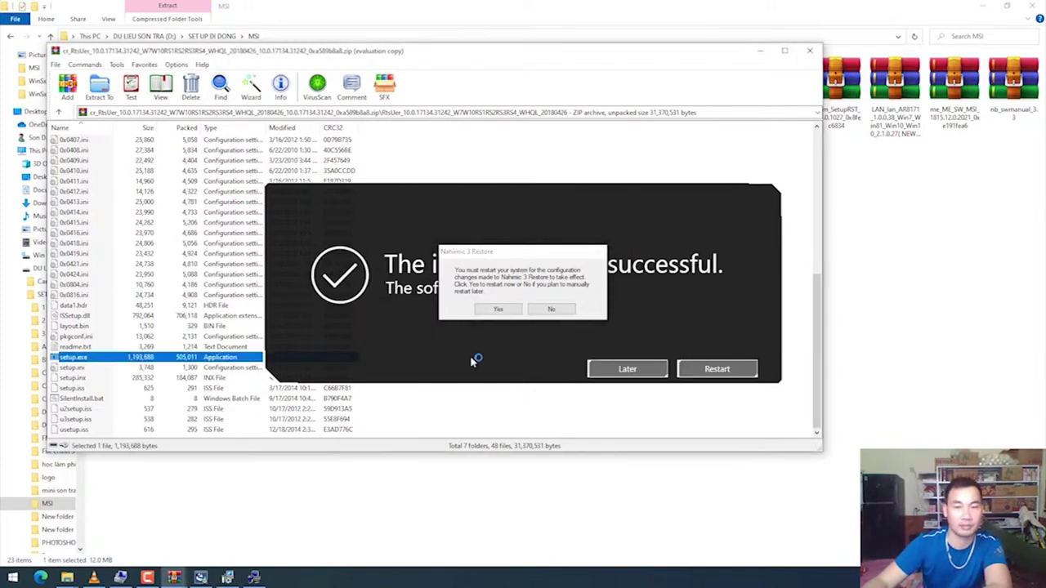
Decline the Nahimic restart, postpone the Dragon Center restart, and open the cs_chipset archive.
click(559, 314)
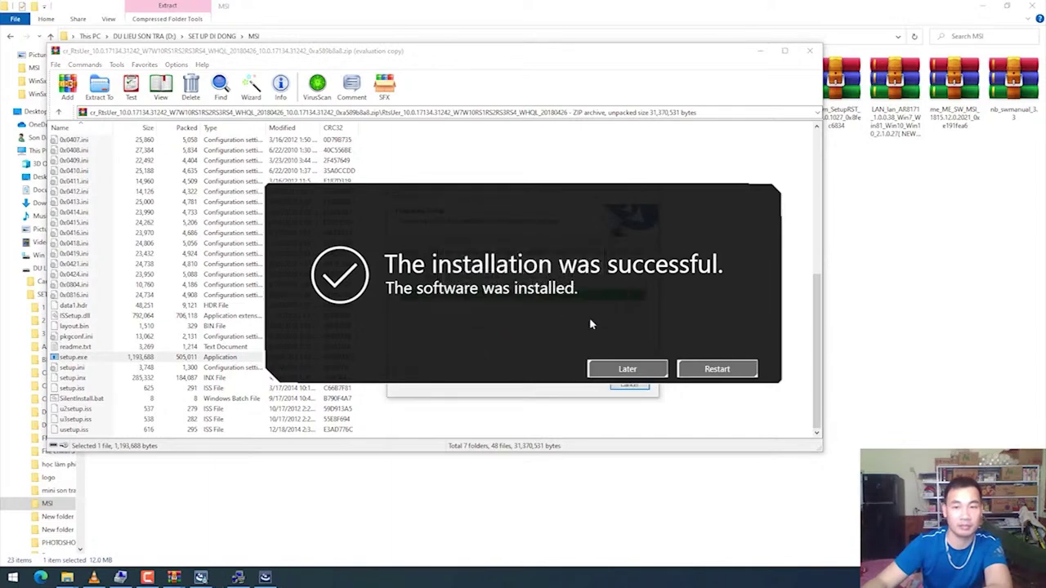
click(628, 370)
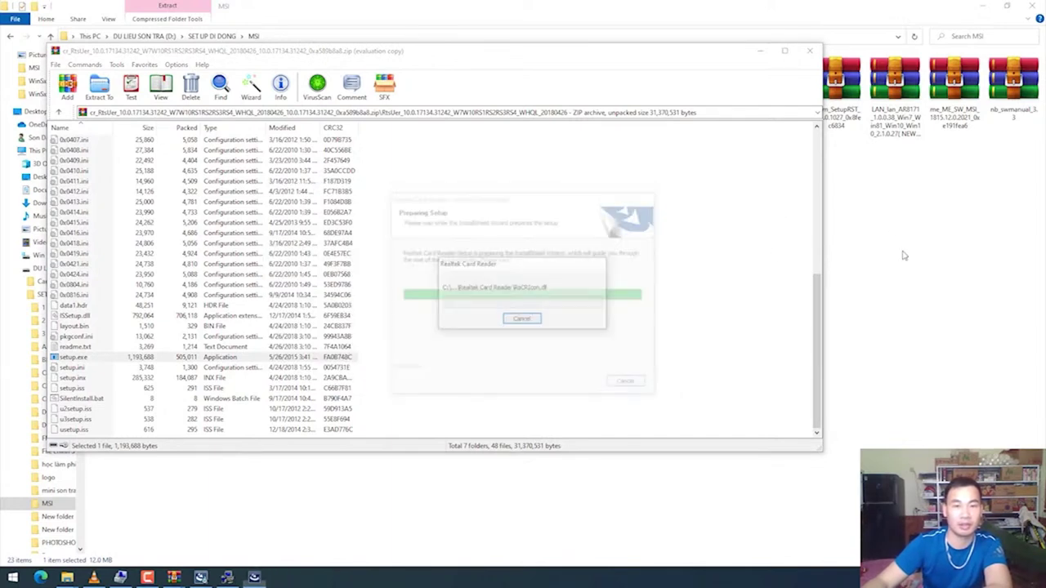
double_click(728, 98)
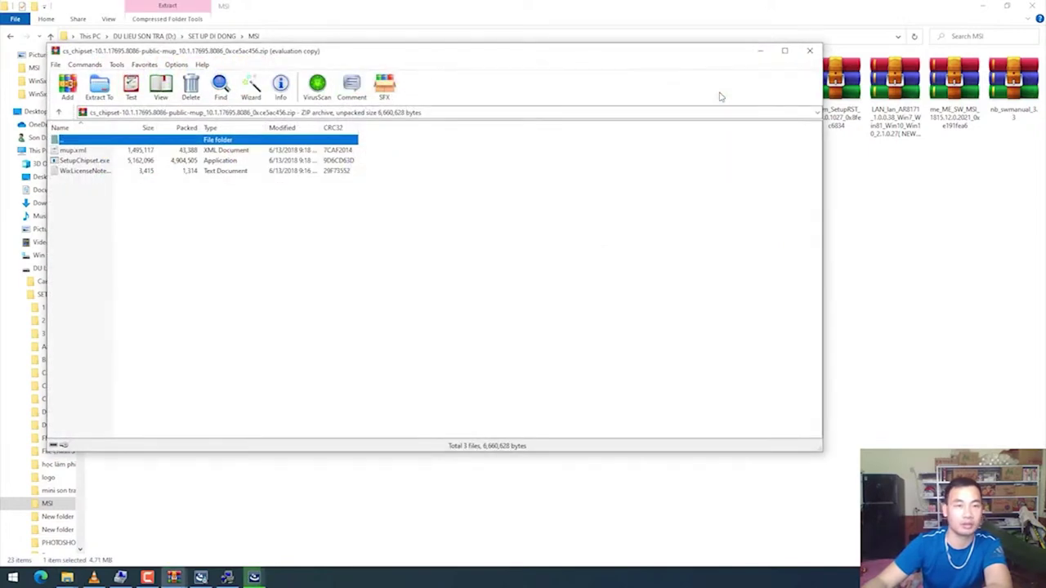
Install Intel Chipset Device Software from SetupChipset.exe, accepting the license and defaults.
double_click(108, 161)
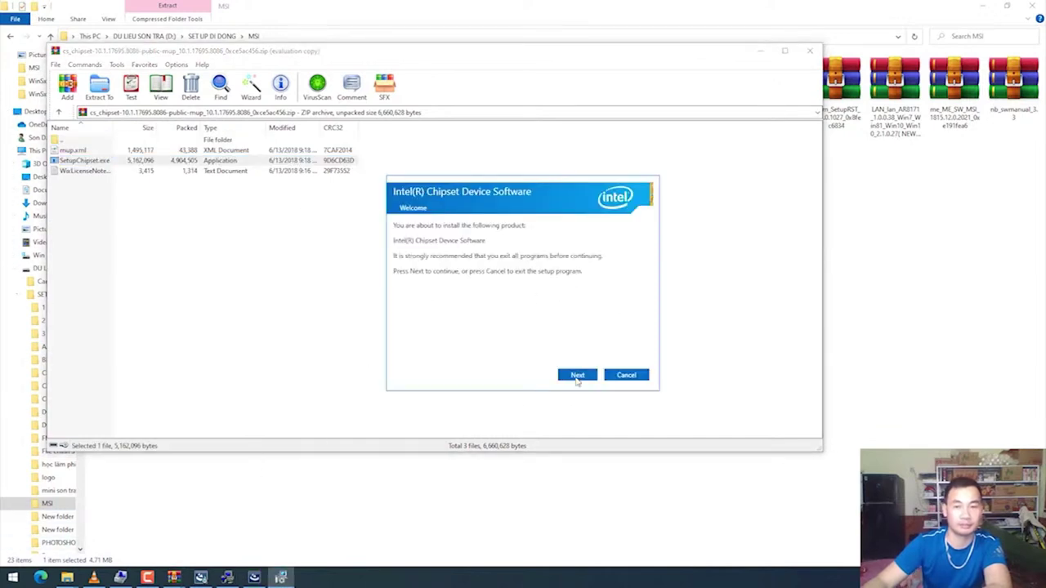
click(577, 376)
click(577, 376)
click(578, 376)
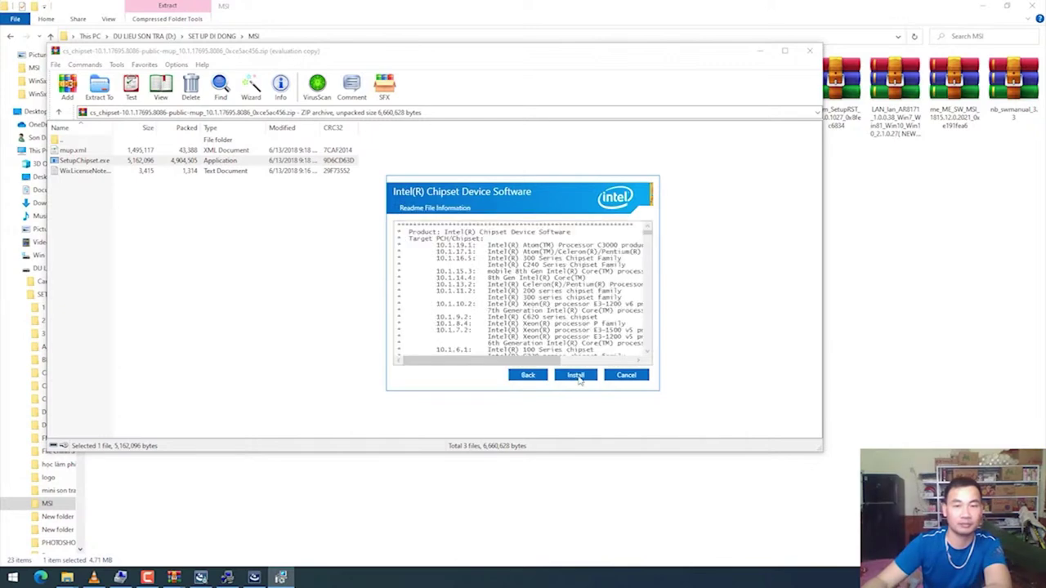
click(577, 374)
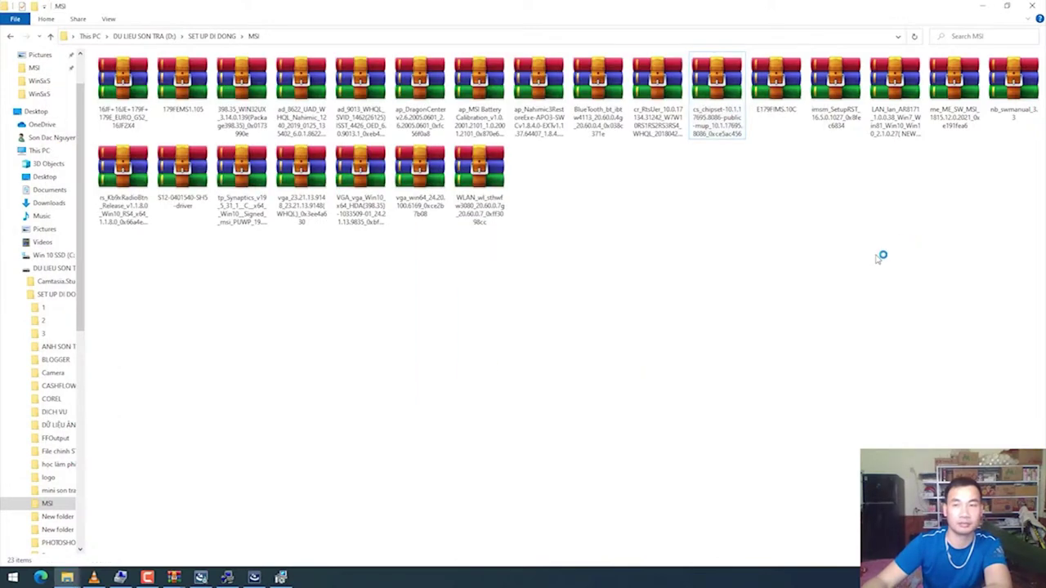
Inspect the PDF in the E179FIMS.10C archive, close it, and select imsm_SetupRST.
double_click(776, 81)
double_click(131, 151)
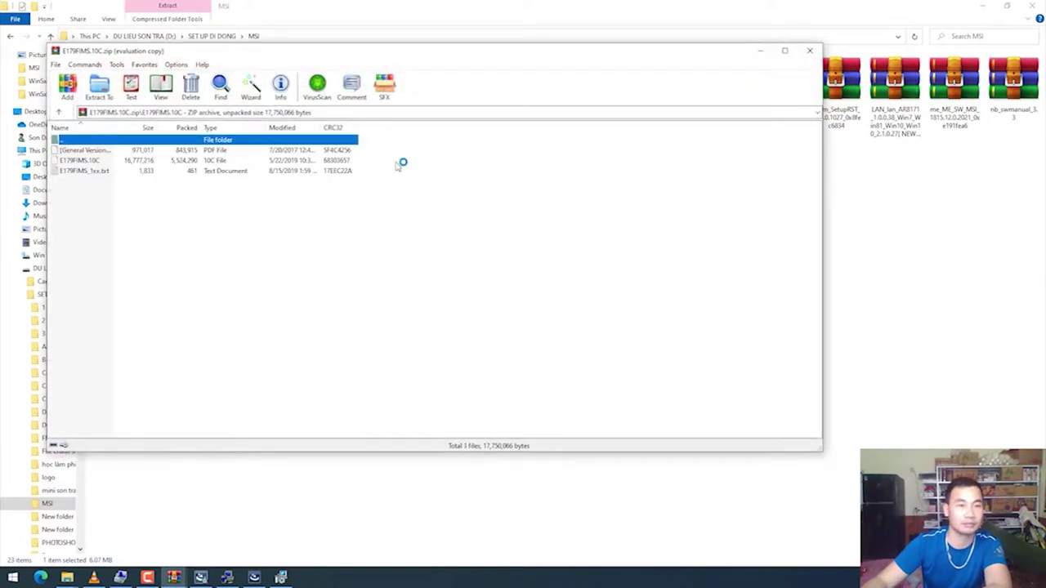
click(102, 155)
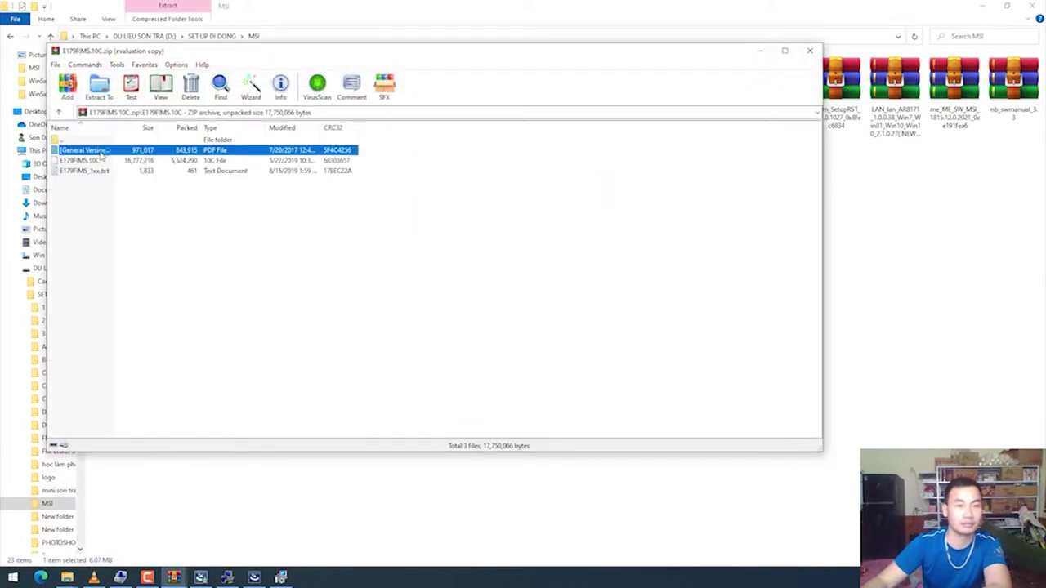
key(Escape)
click(833, 94)
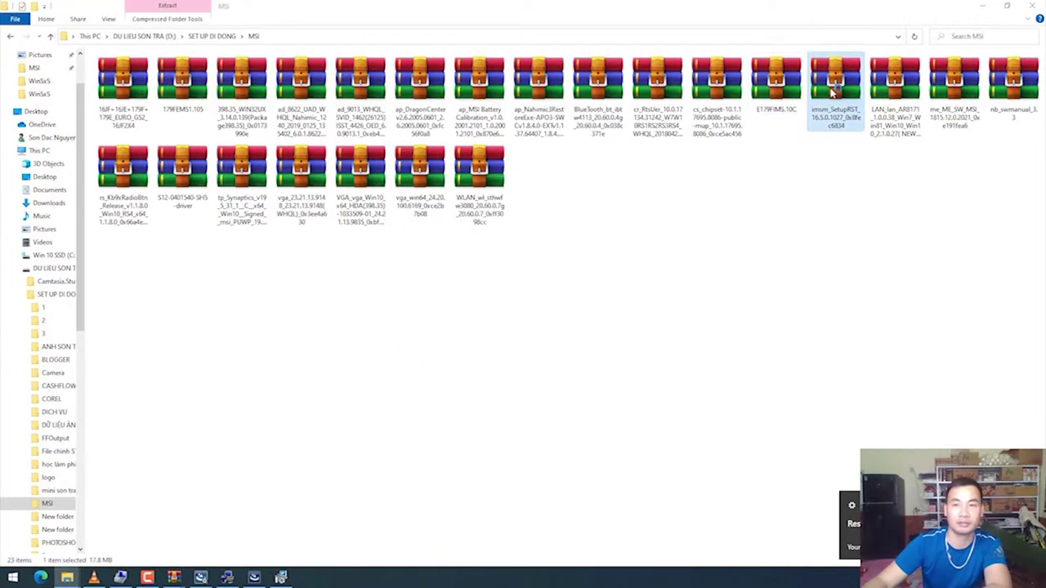
Finish the Realtek card reader wizard and install Intel Rapid Storage Technology with default settings.
double_click(834, 94)
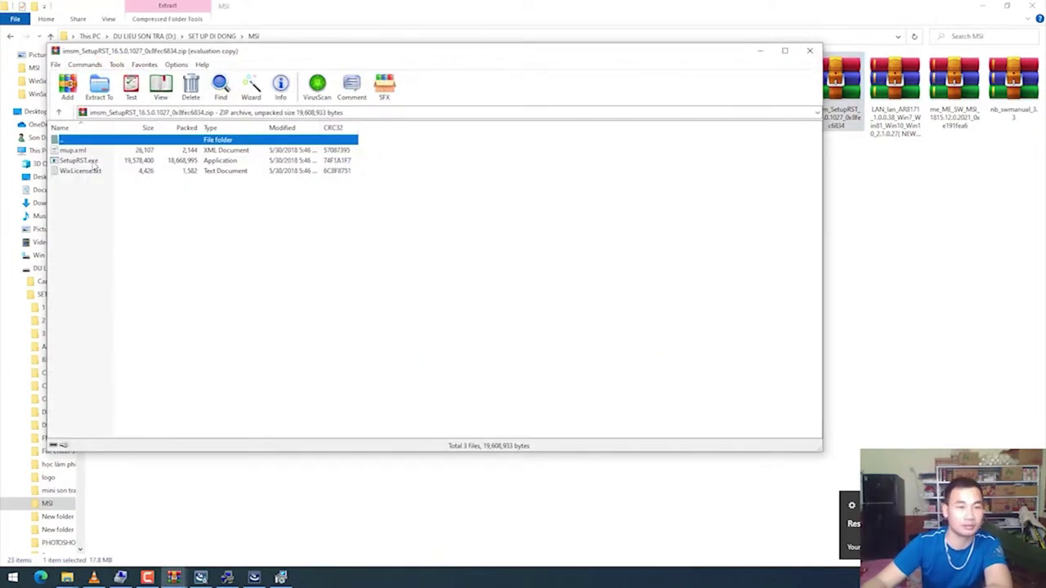
double_click(92, 161)
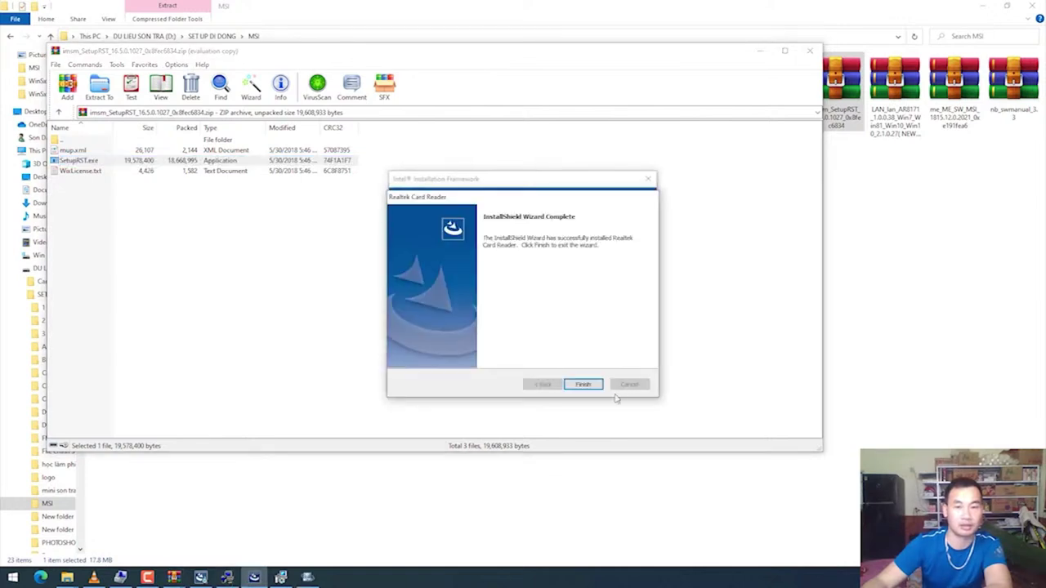
click(584, 385)
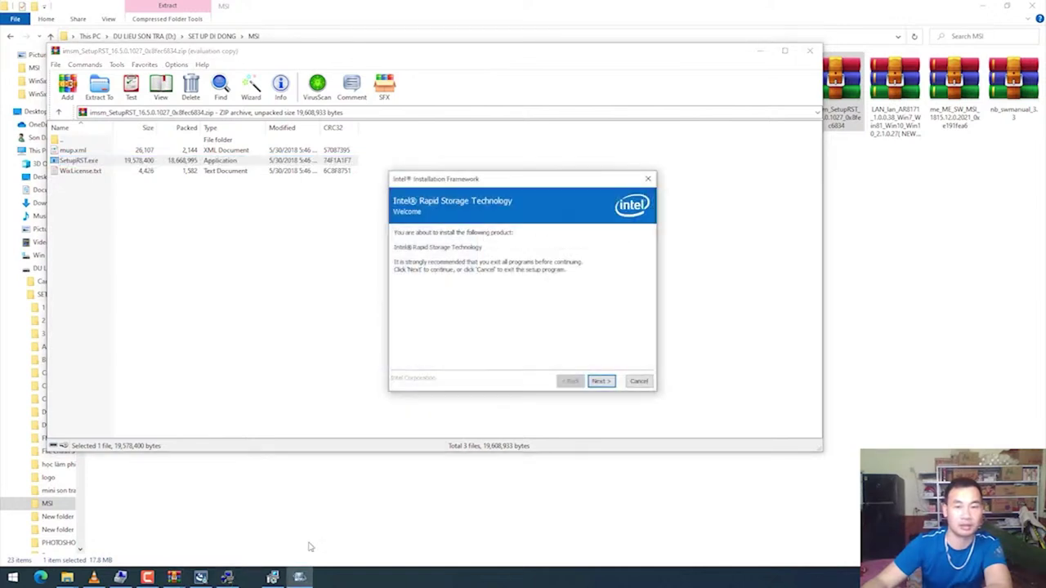
click(601, 382)
click(398, 362)
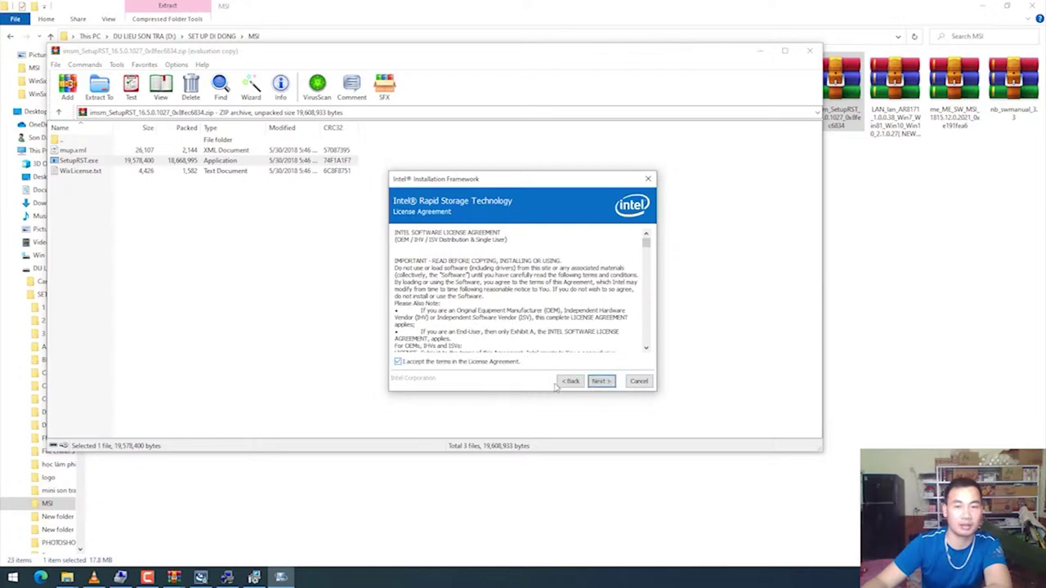
click(600, 382)
click(601, 381)
click(601, 382)
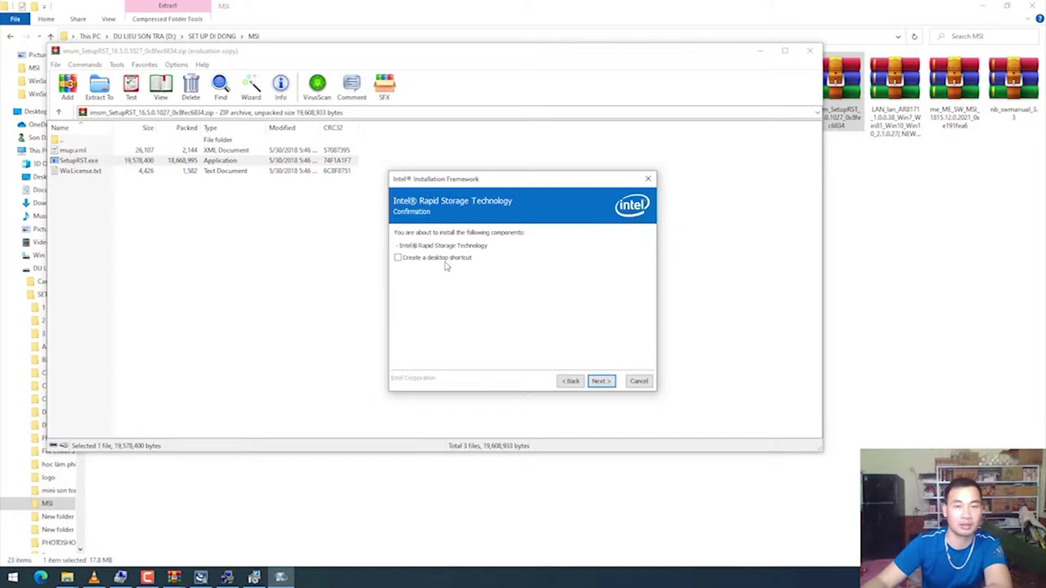
click(600, 382)
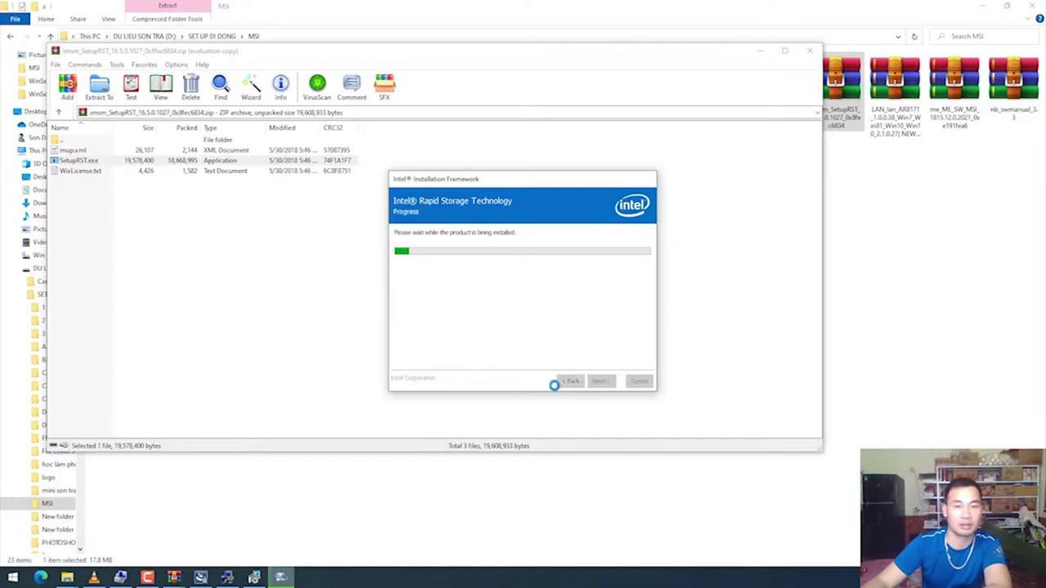
Advance the PROSet/Wireless wizard and start the Battery Calibration install.
click(228, 578)
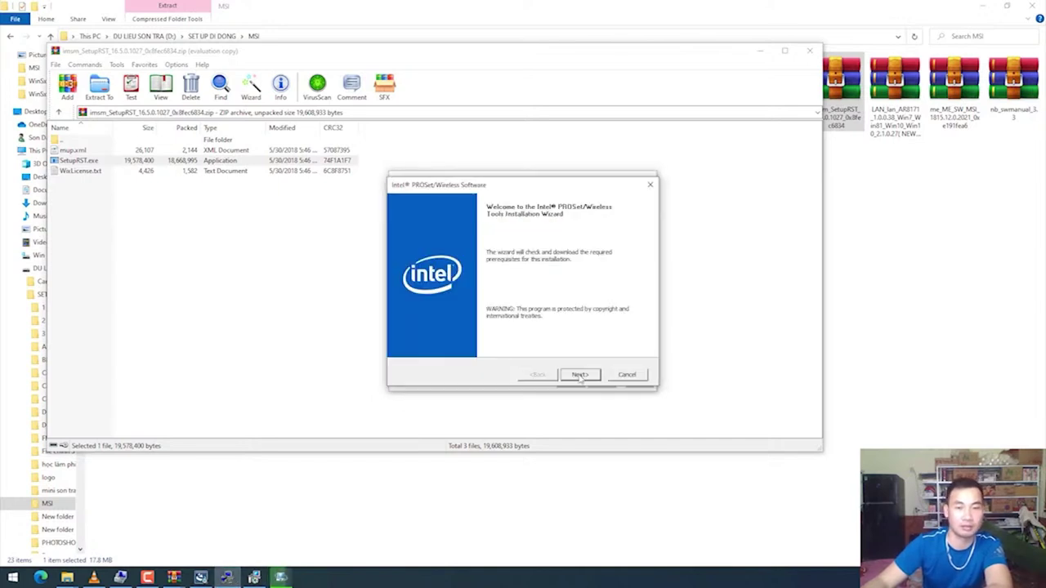
click(581, 375)
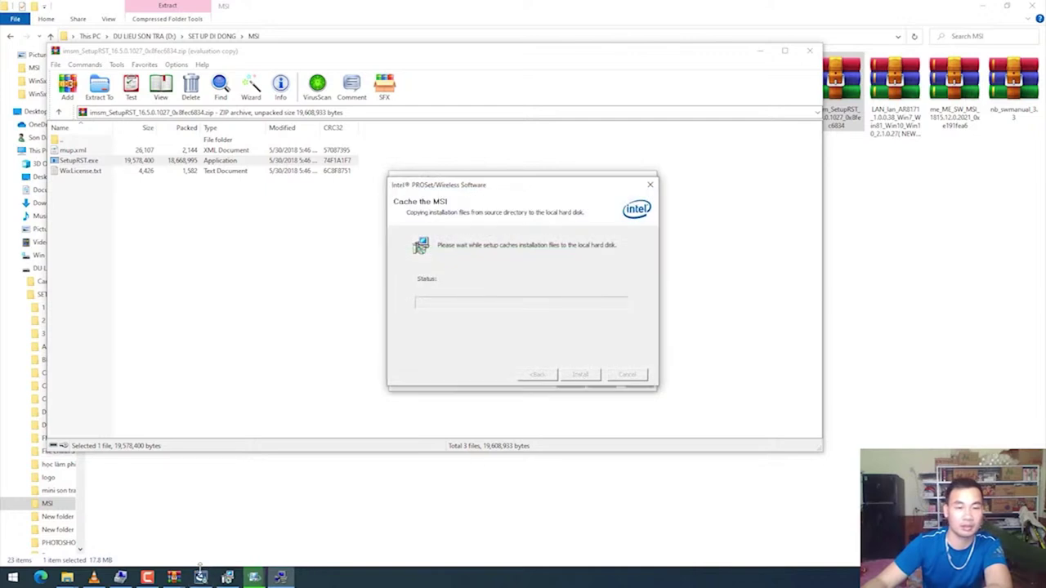
click(202, 578)
click(583, 384)
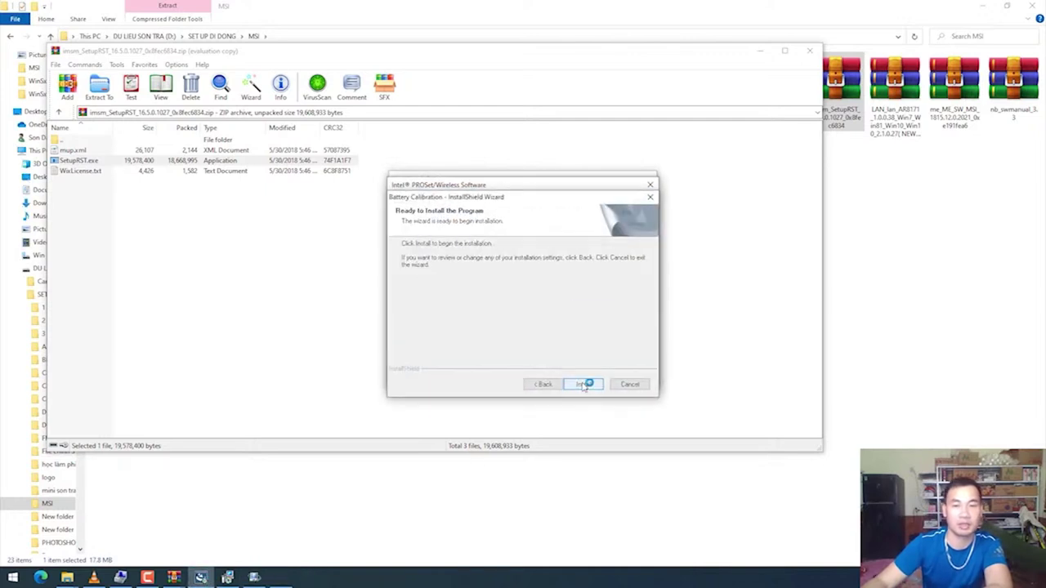
click(585, 384)
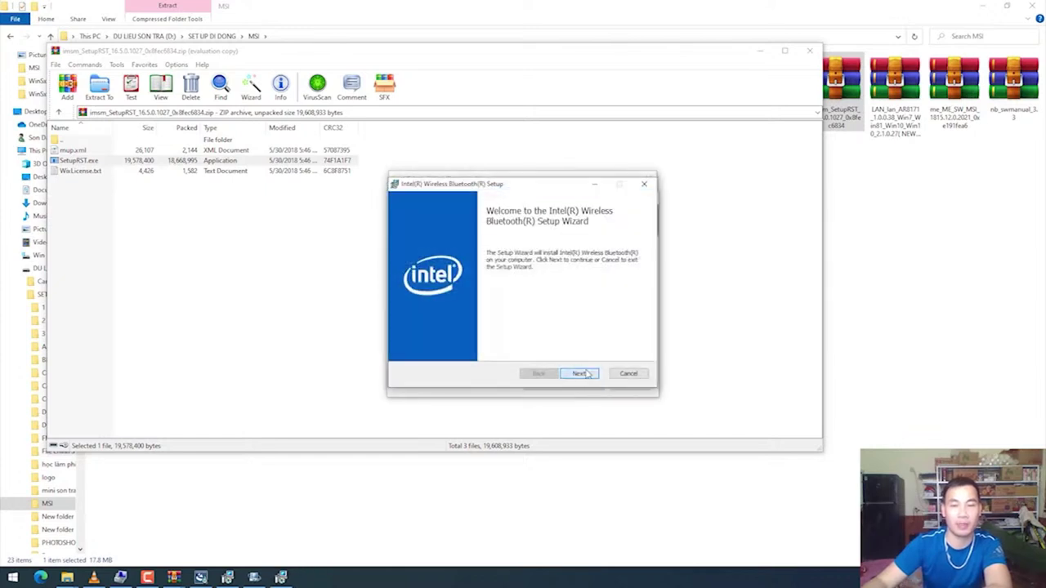
Install Intel Wireless Bluetooth with the license accepted and Typical setup type.
click(583, 375)
click(429, 350)
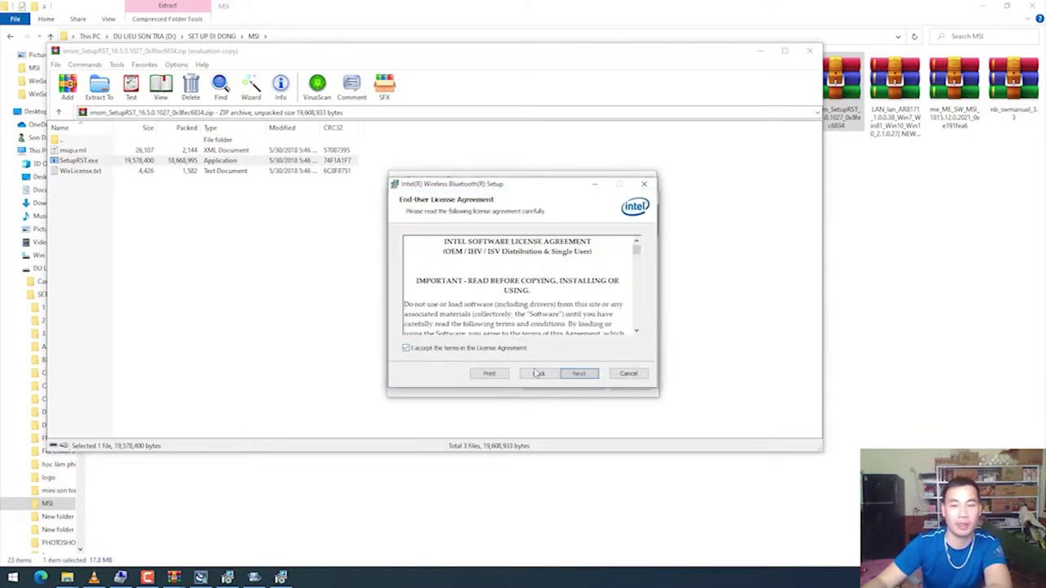
click(577, 375)
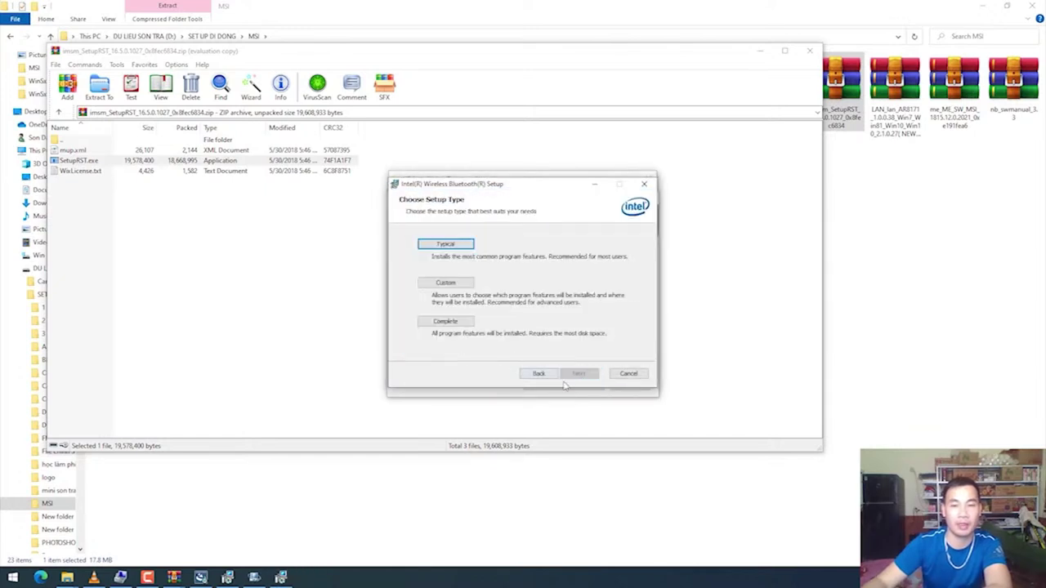
click(446, 244)
click(571, 375)
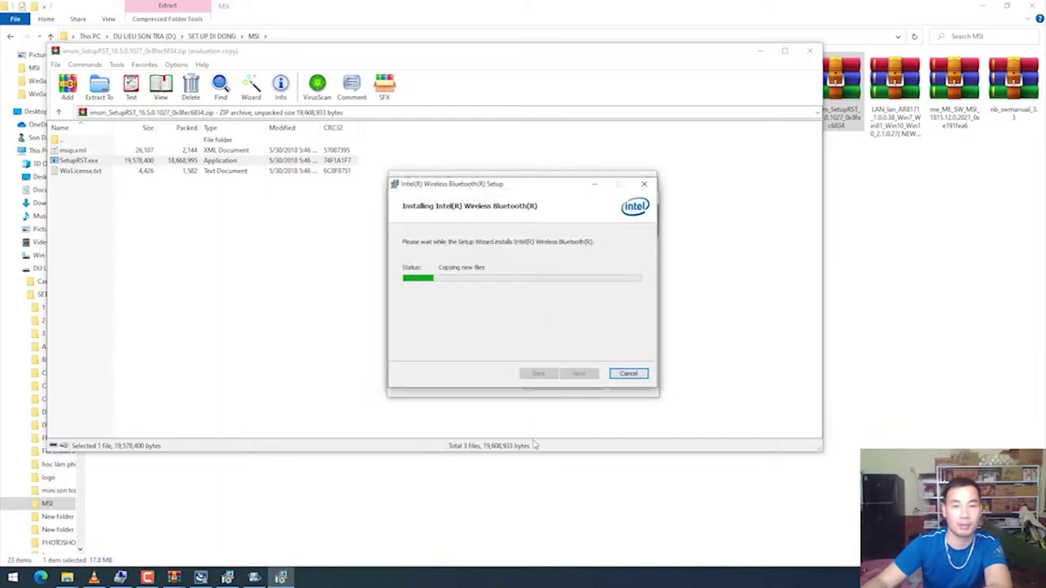
Finish Rapid Storage with restart later, finish Bluetooth, and continue Battery Calibration.
click(255, 578)
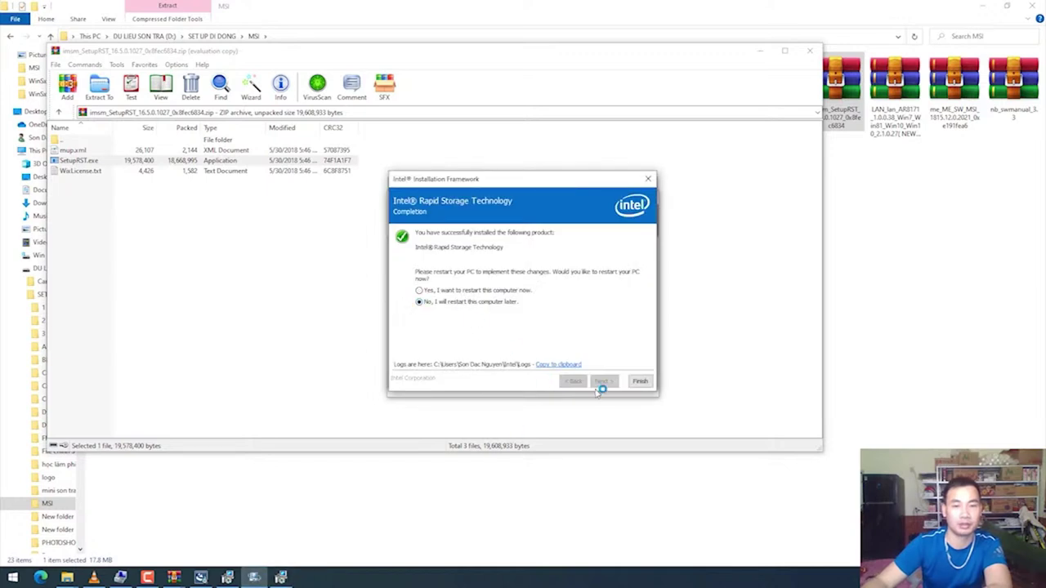
click(641, 382)
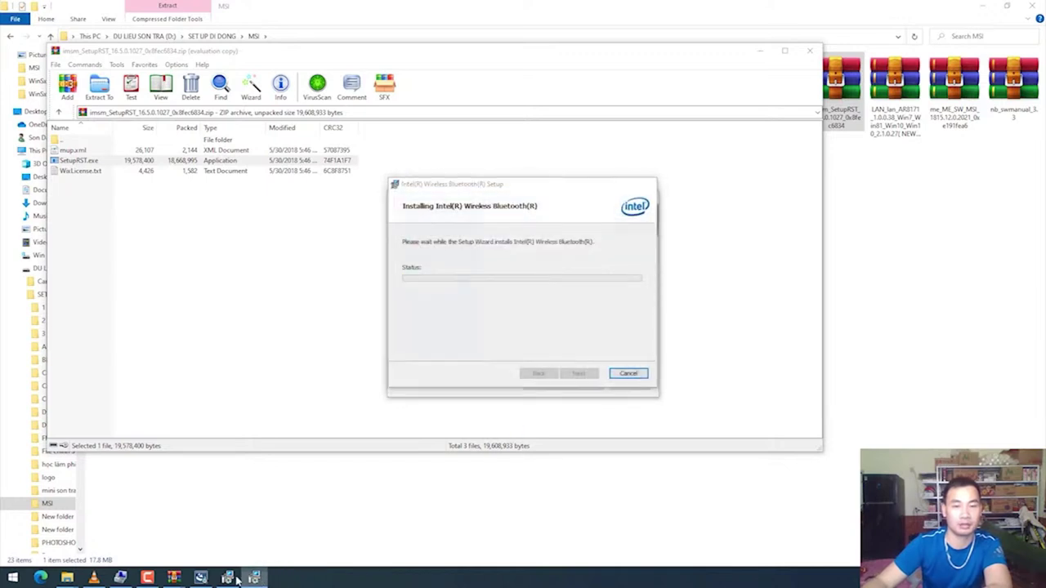
click(616, 377)
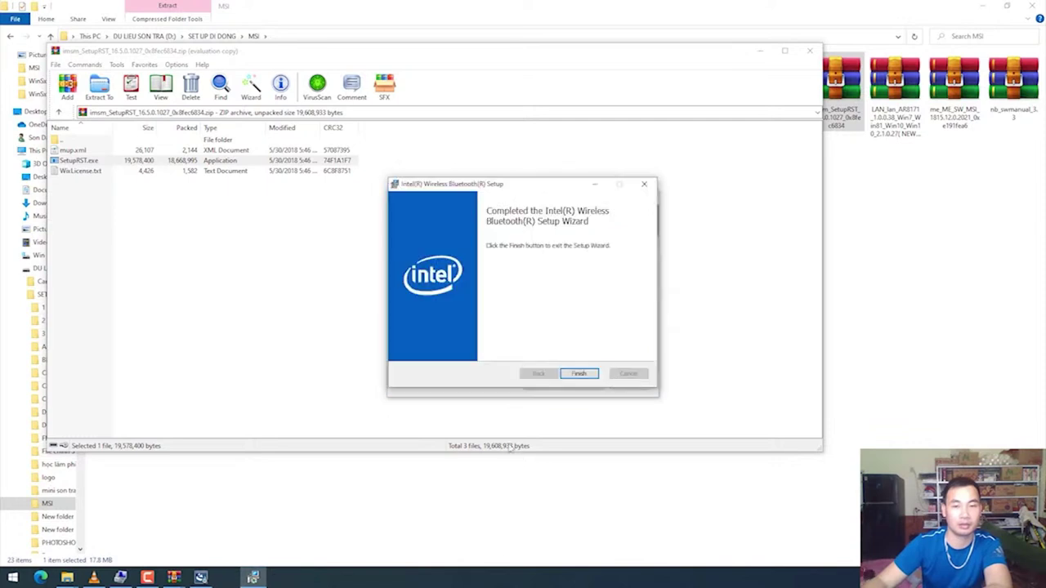
click(581, 374)
click(584, 384)
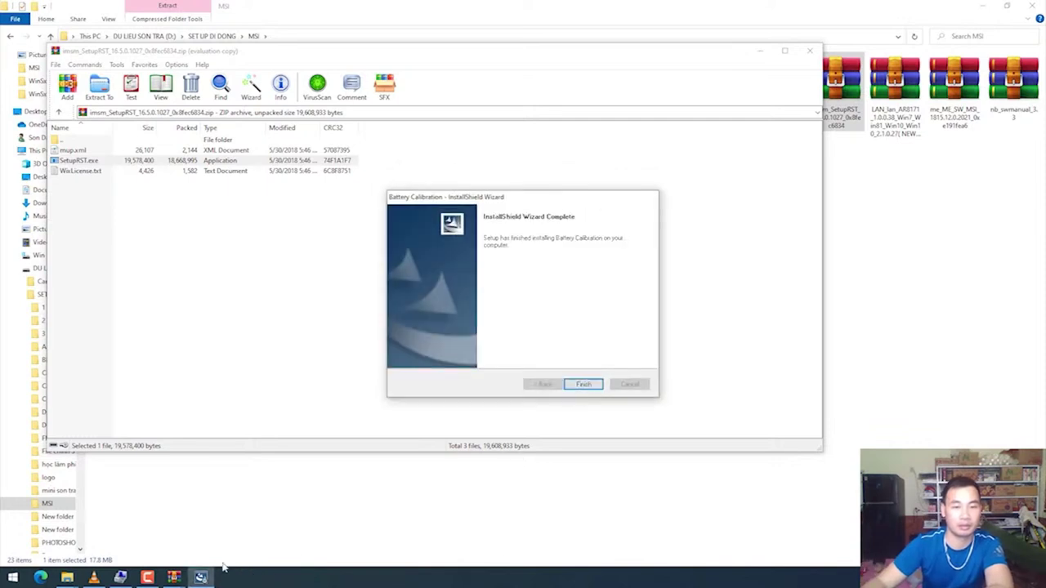
Close the finished archive window and run the LAN driver setup from its archive.
click(173, 578)
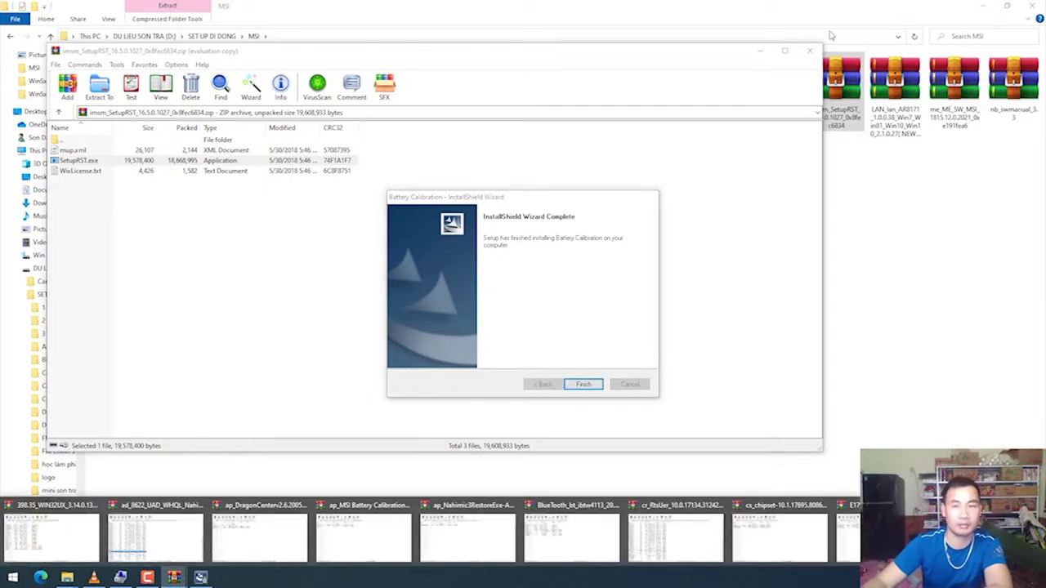
click(812, 51)
click(809, 51)
double_click(895, 90)
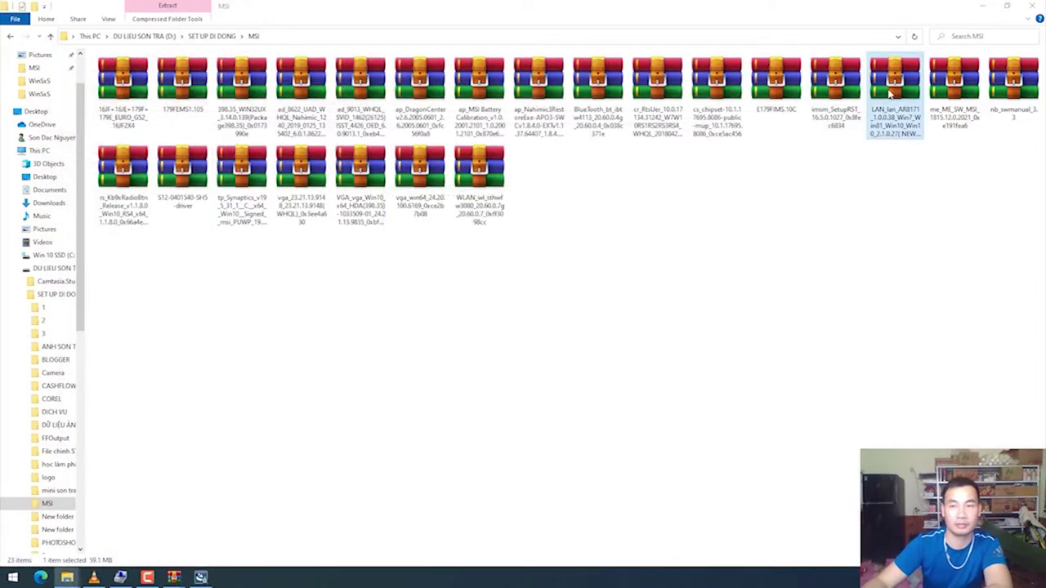
double_click(106, 161)
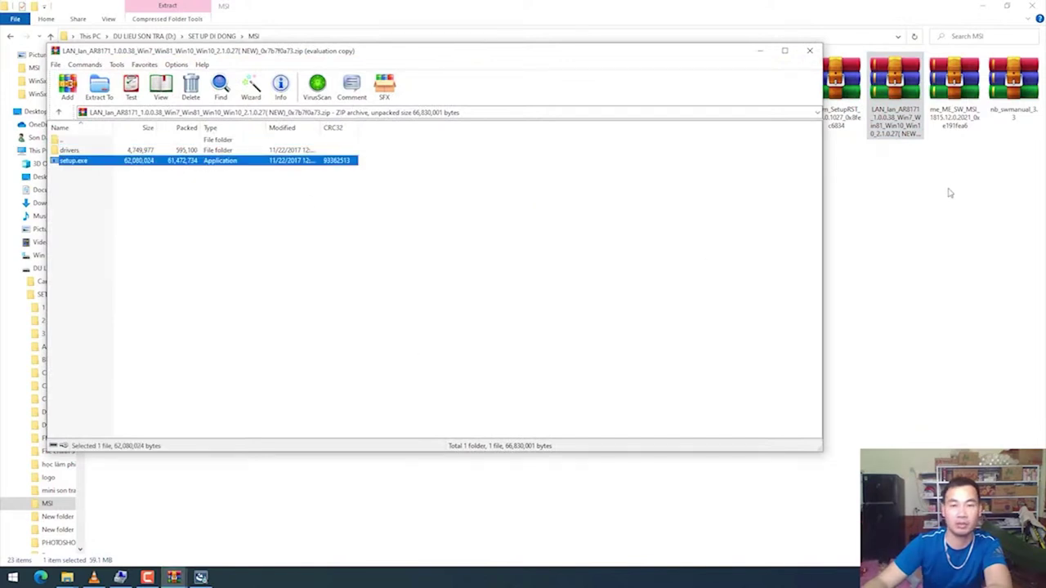
Run the Intel ME setup from ME_SW_MSI and check the notebook manual archive.
click(954, 122)
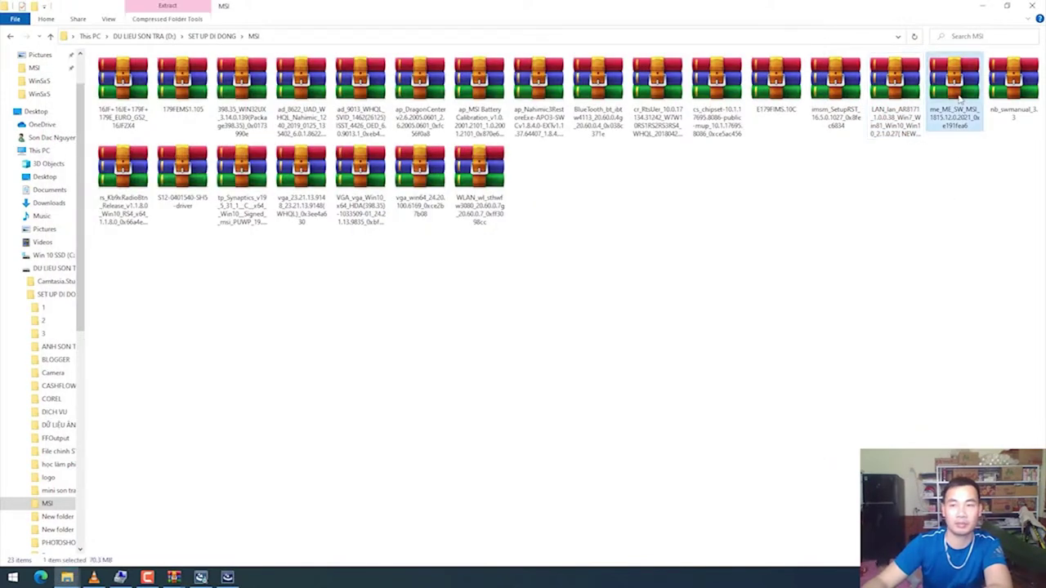
double_click(105, 155)
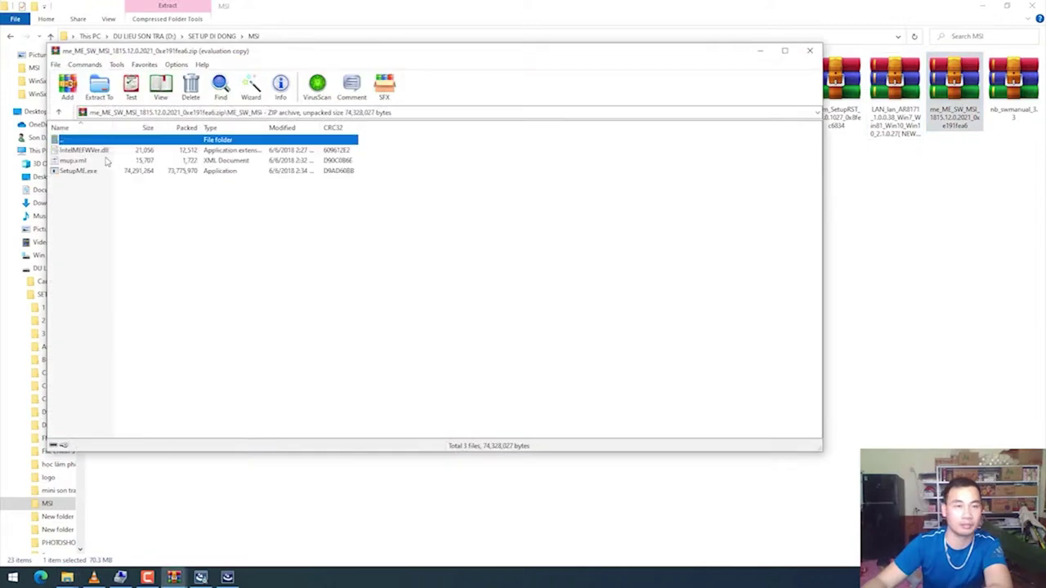
double_click(95, 172)
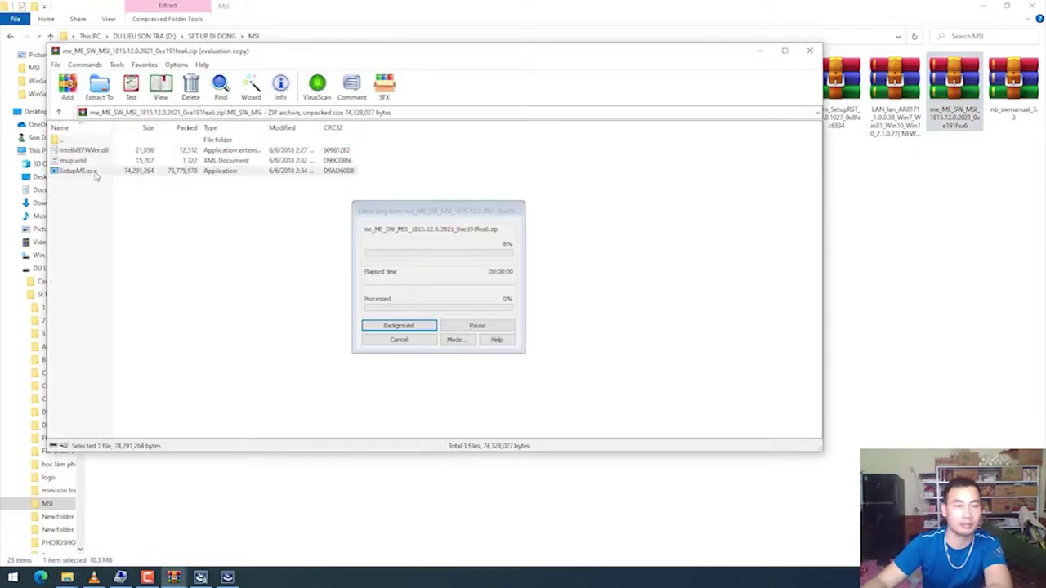
double_click(1014, 86)
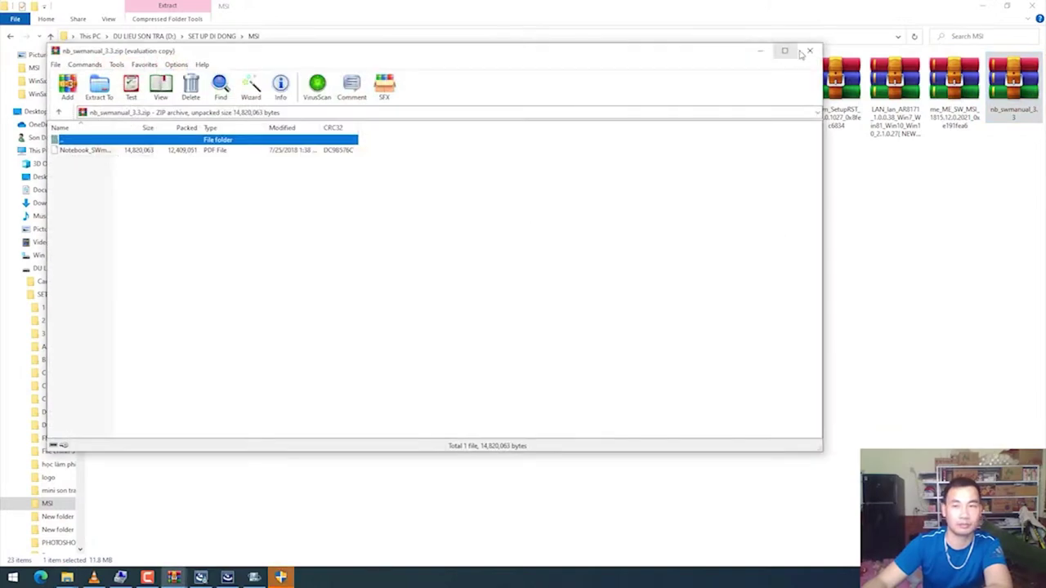
click(810, 51)
Install the KB9X Radio Switch driver from its archive and close the archive.
double_click(123, 173)
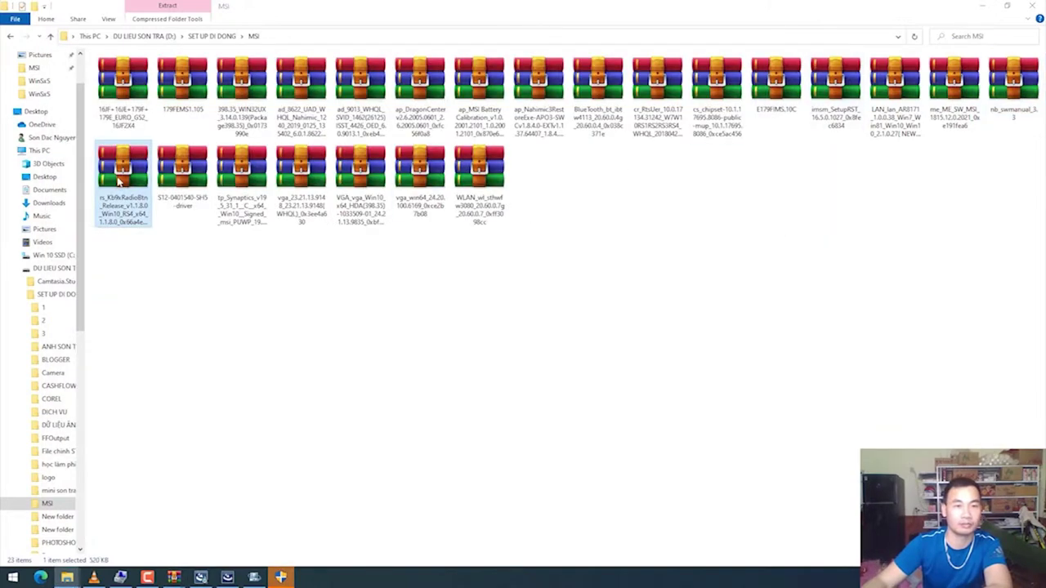
double_click(86, 151)
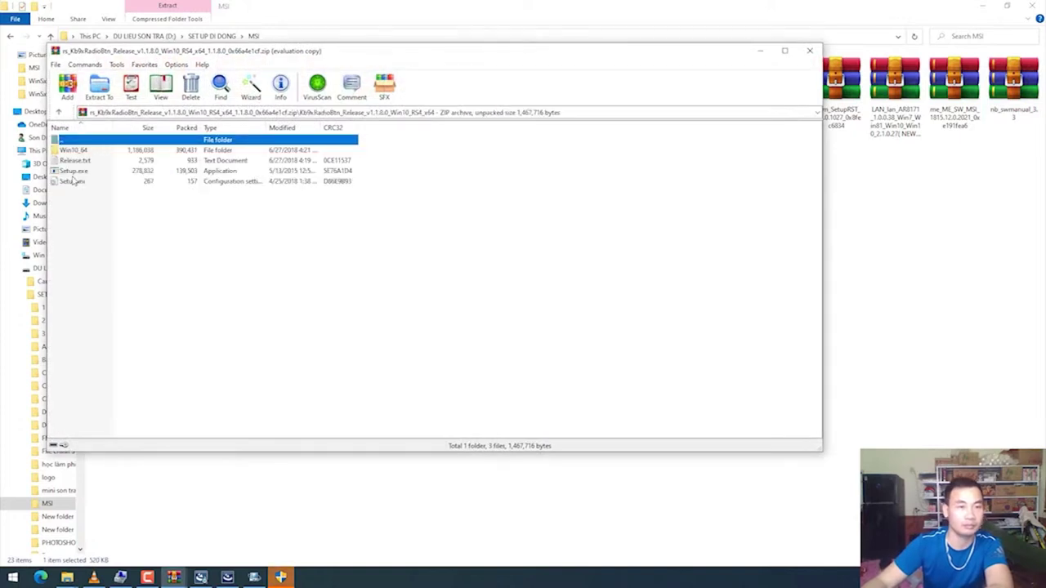
double_click(82, 171)
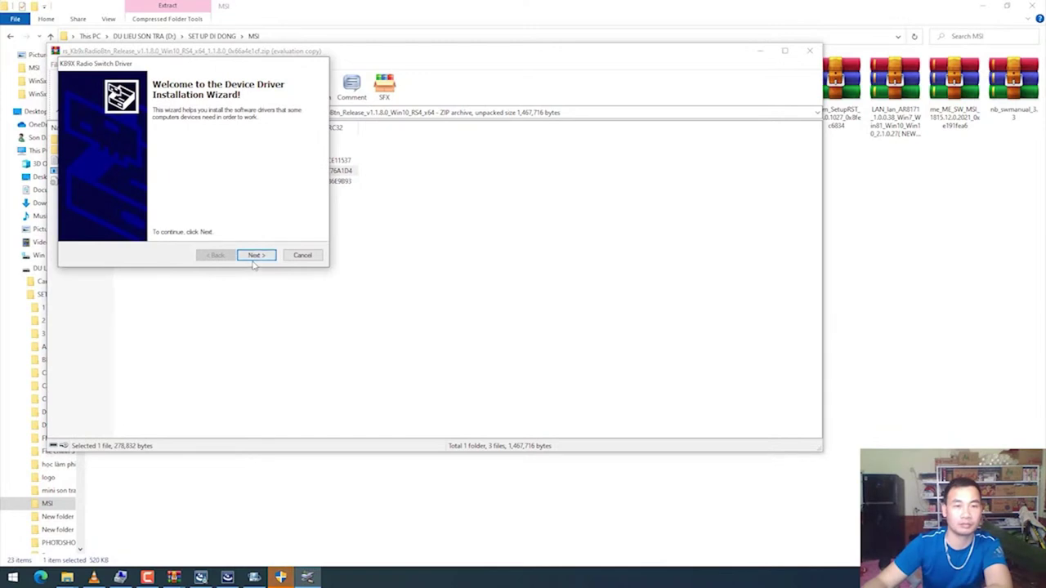
click(256, 255)
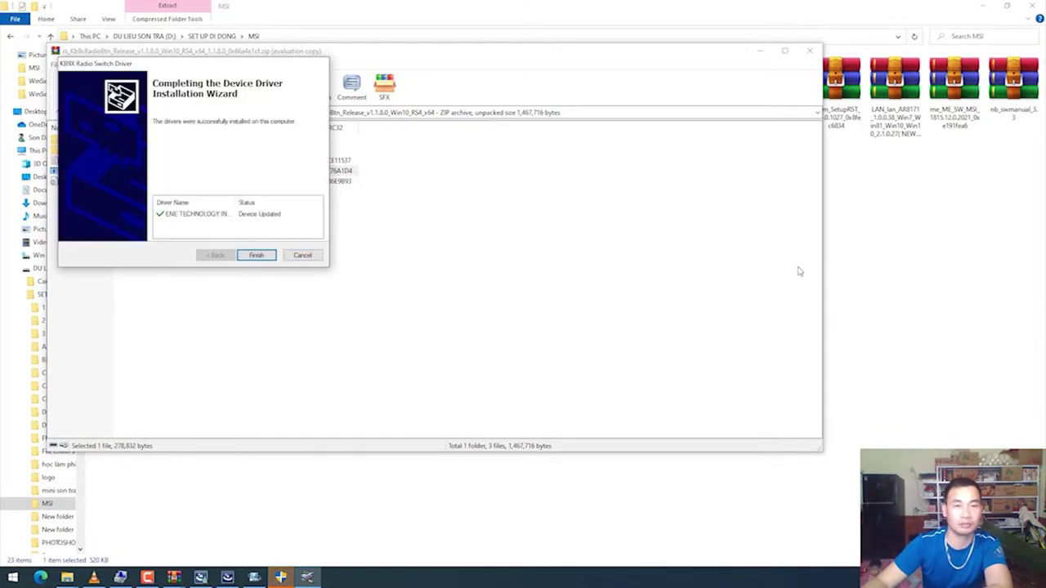
click(263, 255)
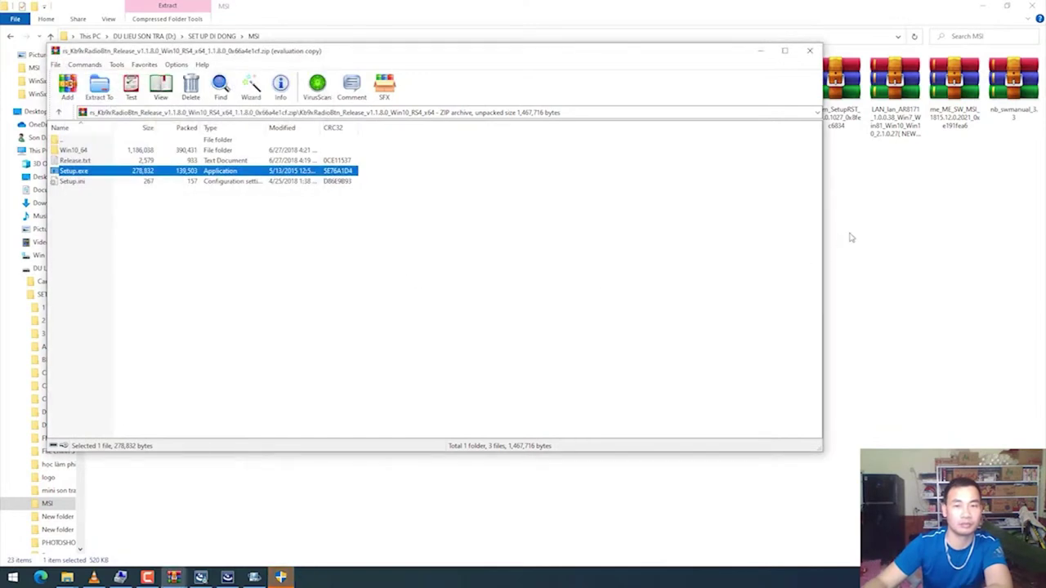
key(Escape)
Install M92 Gaming Mouse v1.0.6 with default location and Start Menu folder from S12-0401540-SH5.
double_click(182, 171)
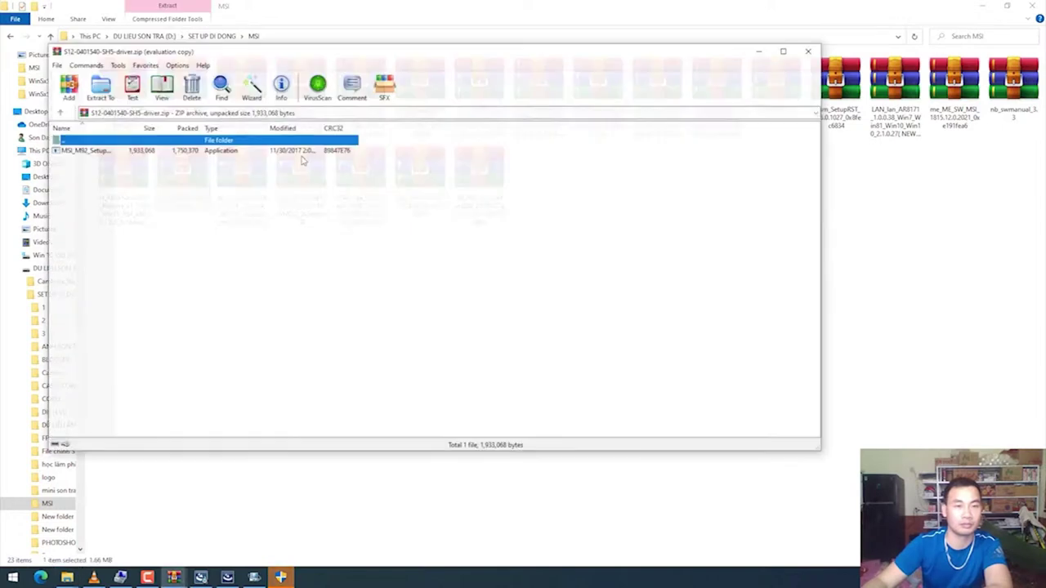
double_click(79, 151)
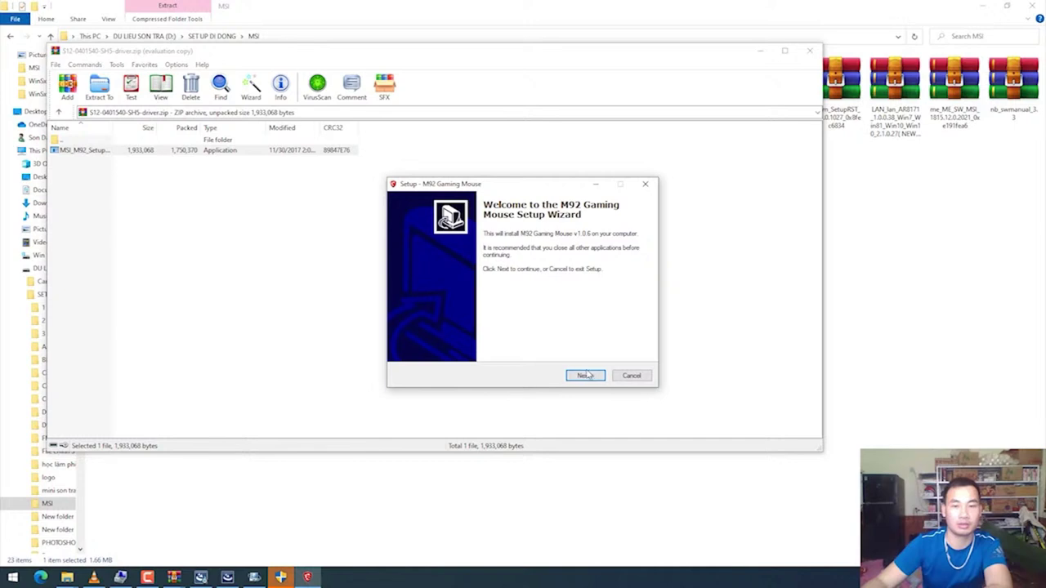
click(581, 375)
click(588, 376)
click(587, 376)
click(586, 376)
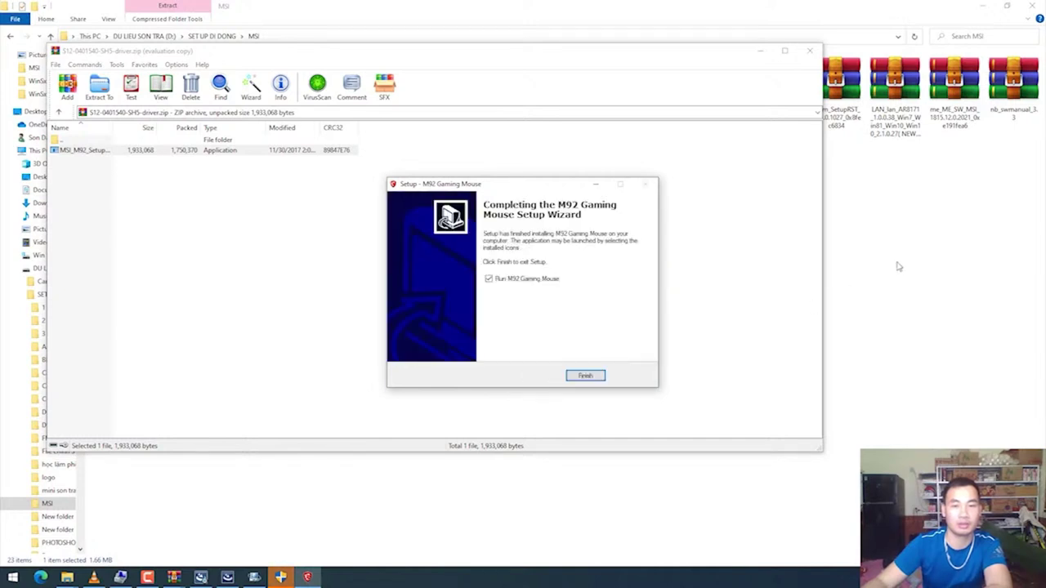
click(897, 267)
click(234, 182)
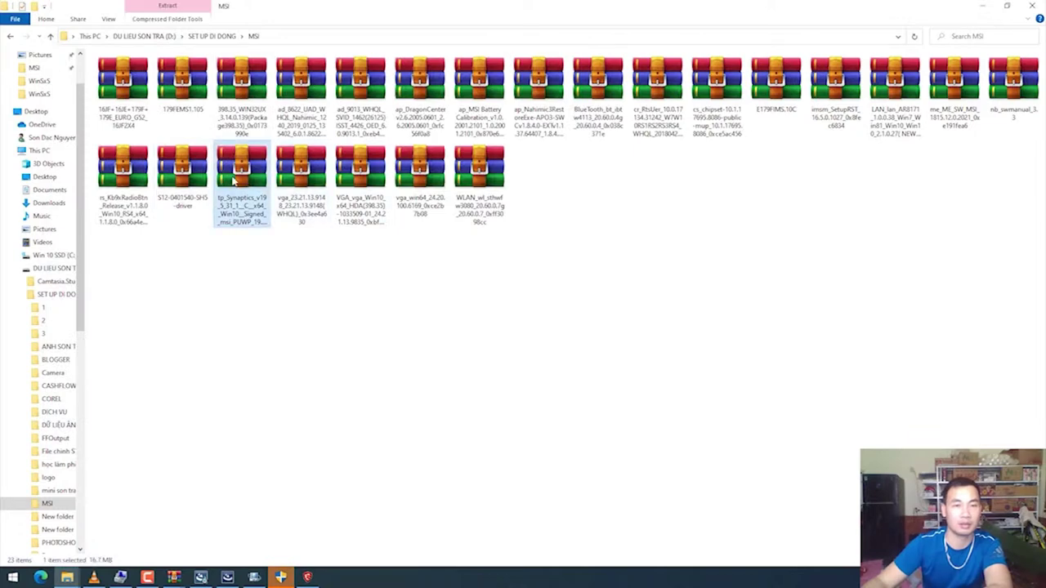
Run SynTPHelper.exe and SynUWPEnh.exe from the Synaptics archive and finish the M92 mouse setup.
double_click(235, 181)
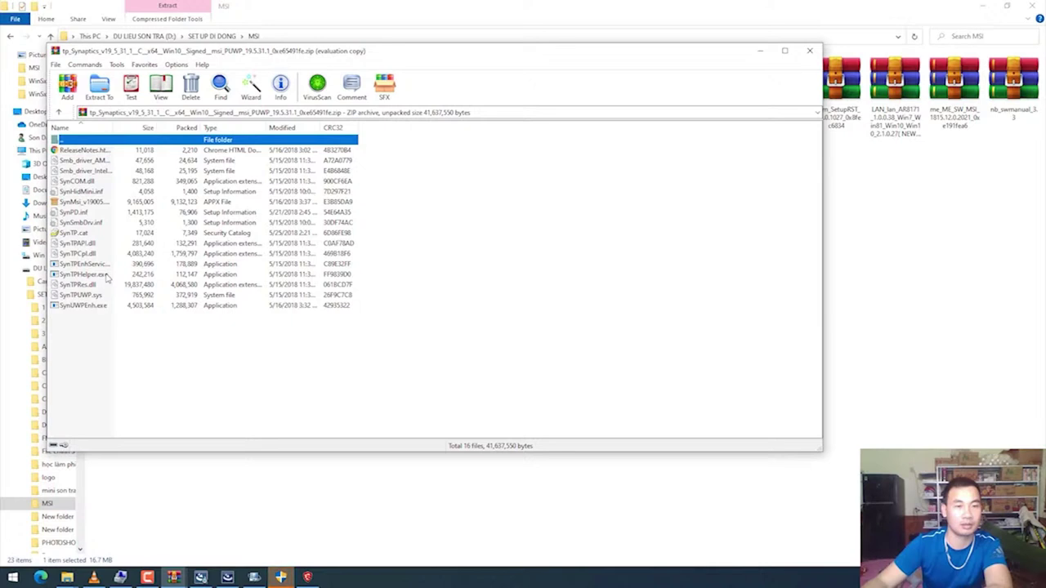
double_click(107, 276)
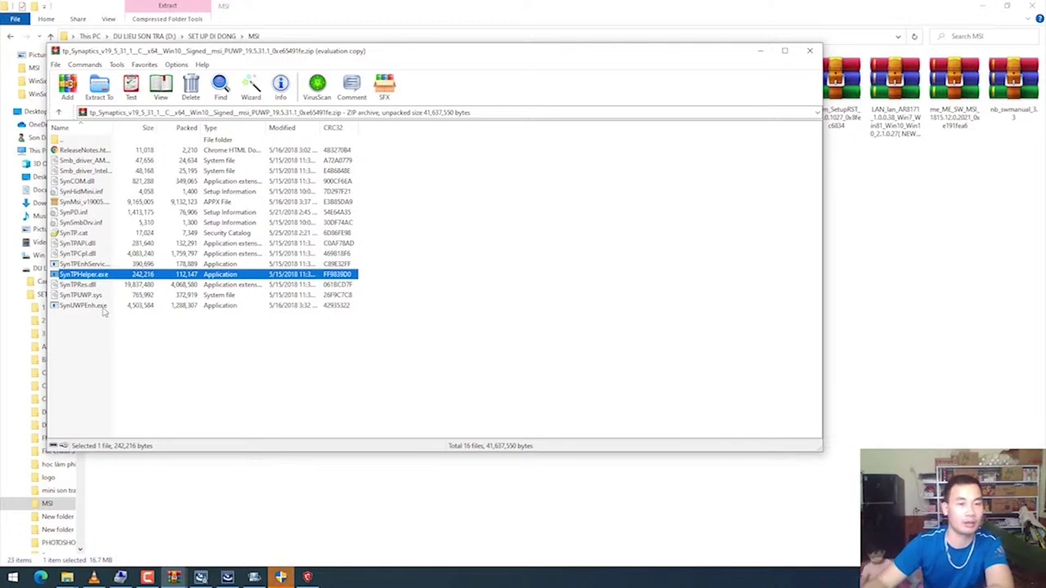
double_click(98, 307)
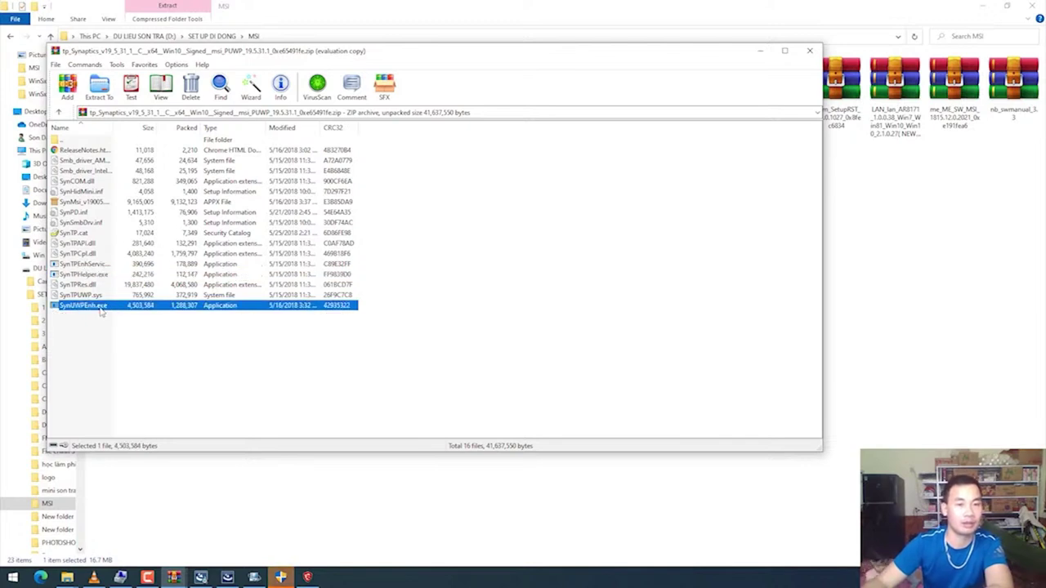
click(308, 578)
click(605, 375)
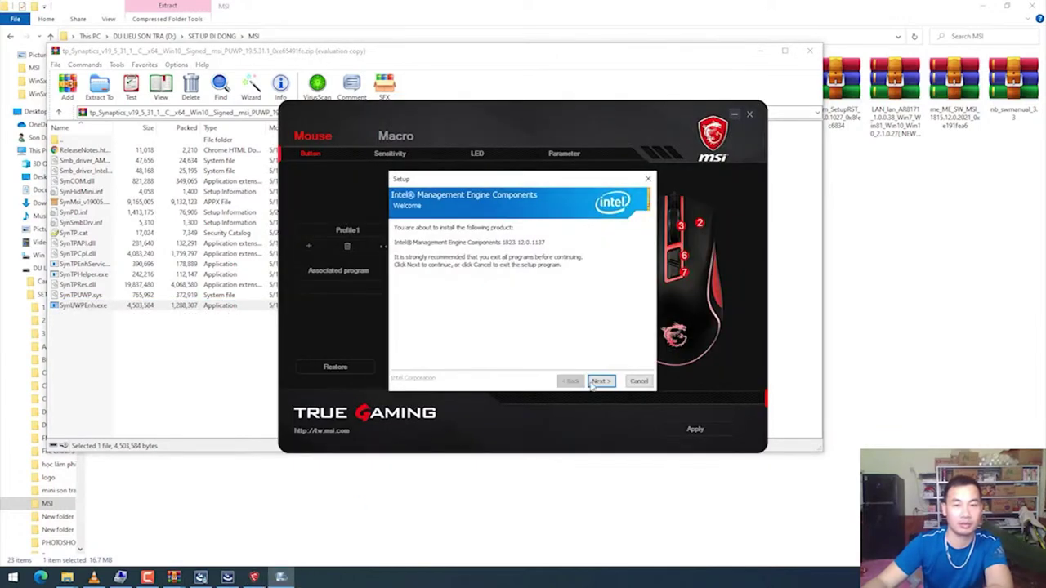
Install Intel Management Engine Components with the license accepted and default destination folder.
click(599, 381)
click(446, 362)
click(599, 382)
click(599, 381)
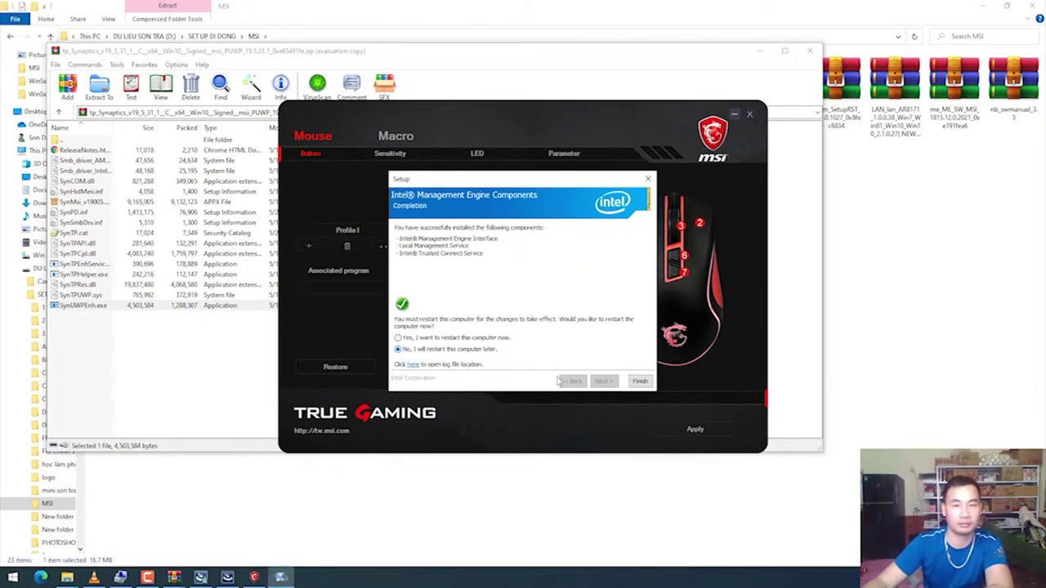
click(640, 382)
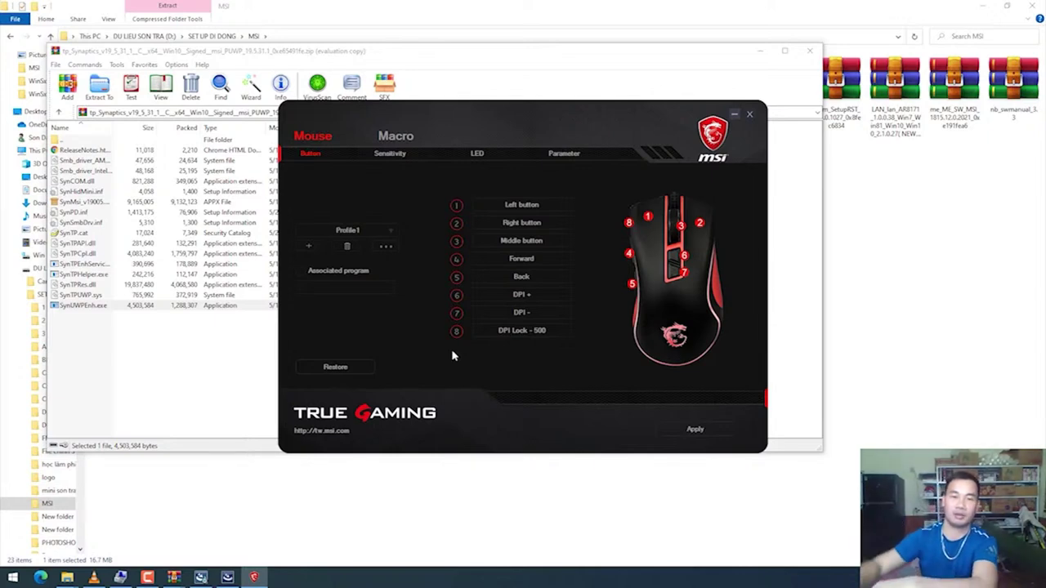
Restore the mouse button settings to defaults and apply them.
click(337, 368)
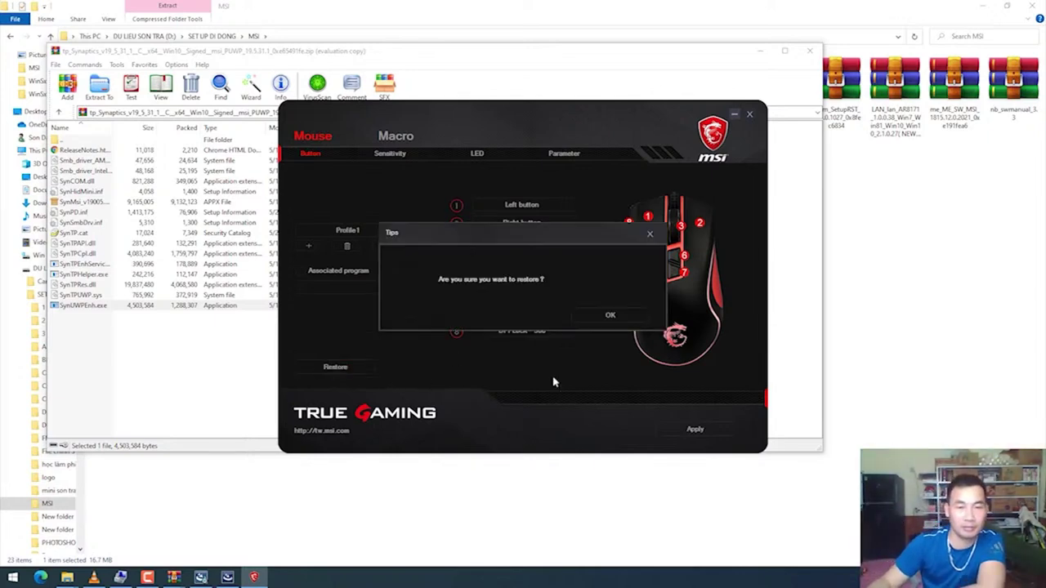
click(610, 316)
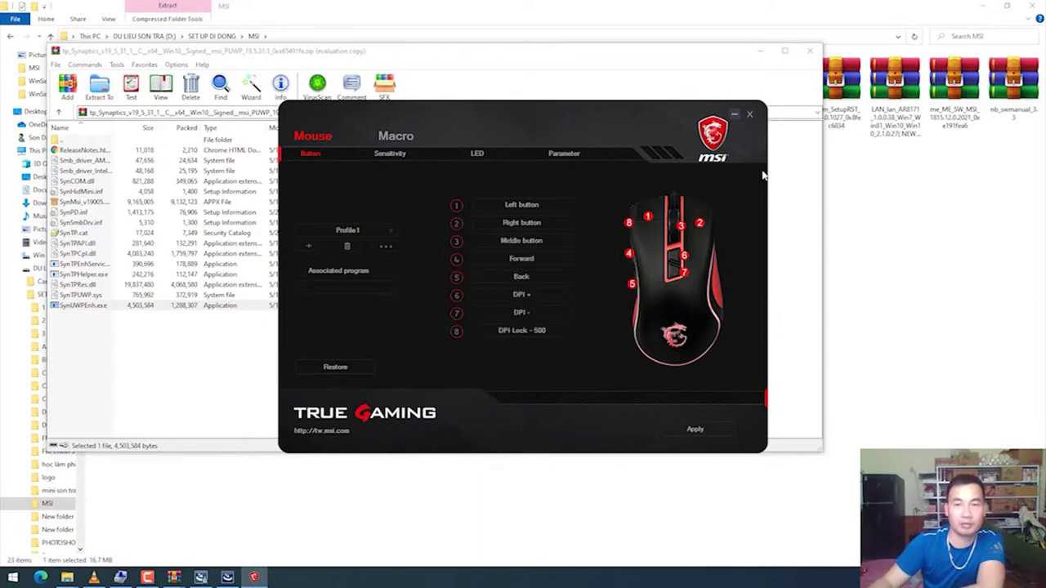
click(693, 430)
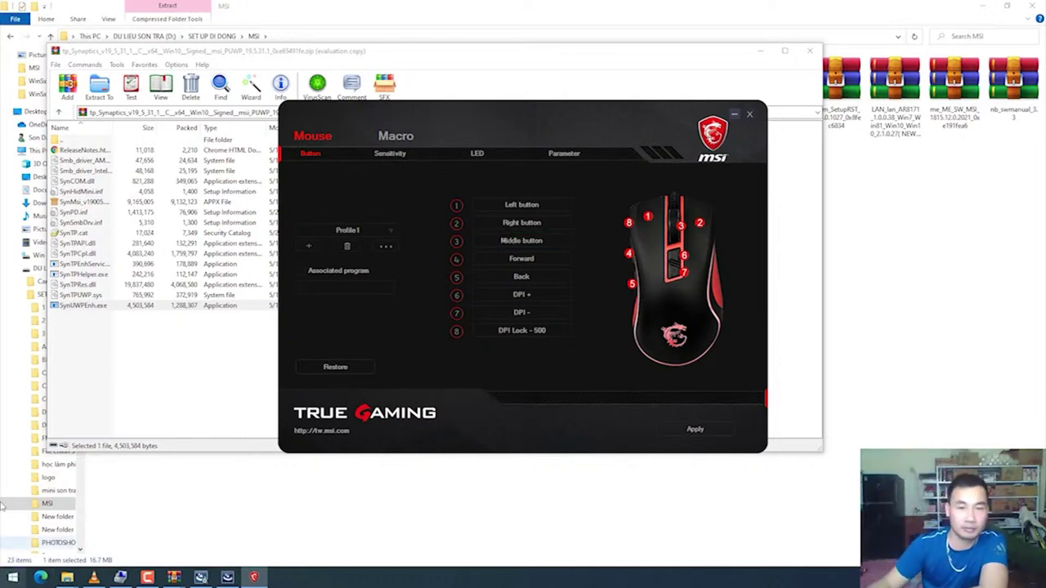
click(331, 370)
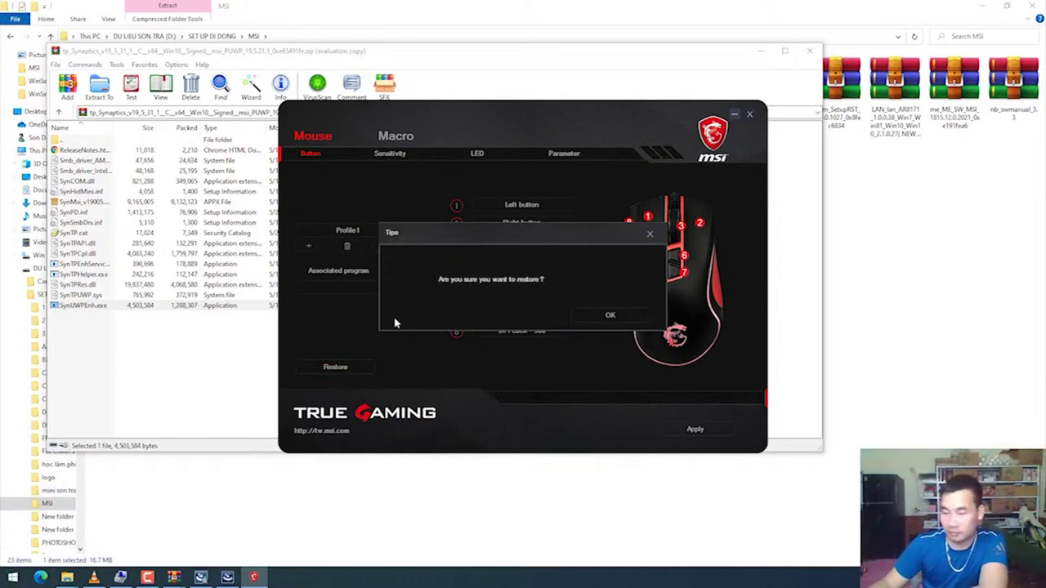
click(611, 315)
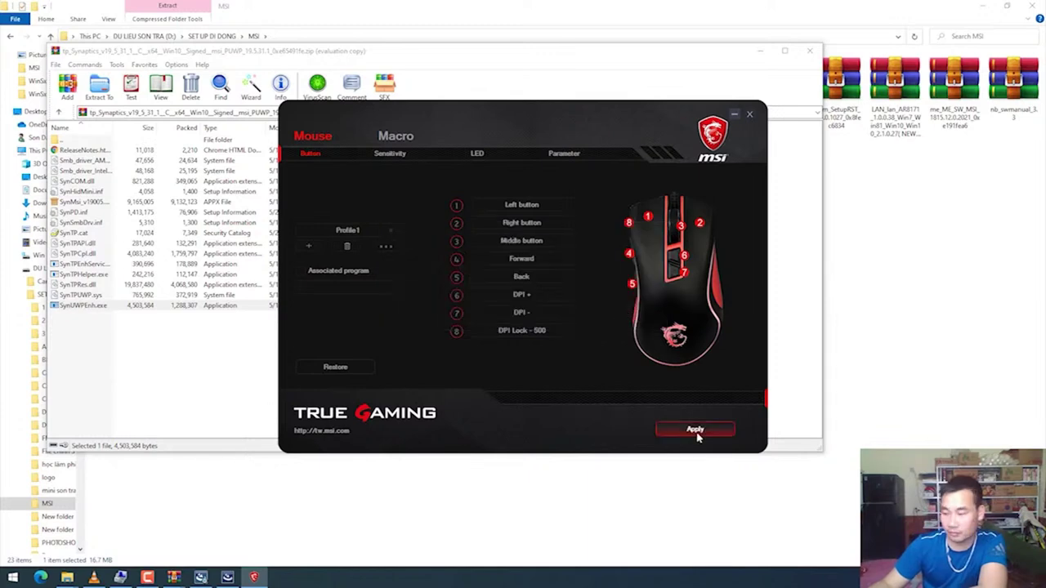
click(695, 433)
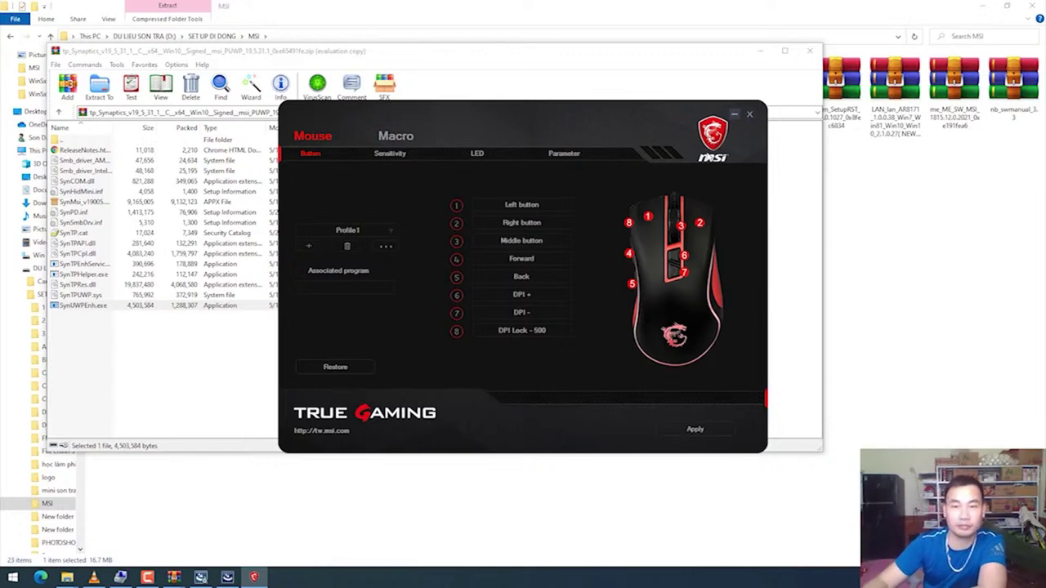
Review the Sensitivity, LED and Parameter tabs, then close the mouse software.
click(391, 155)
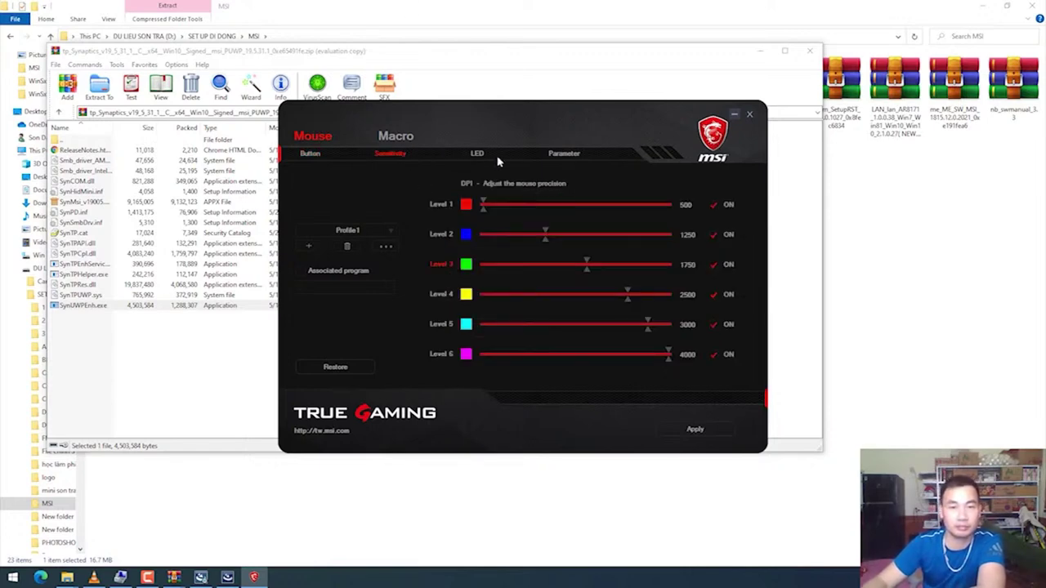
click(470, 153)
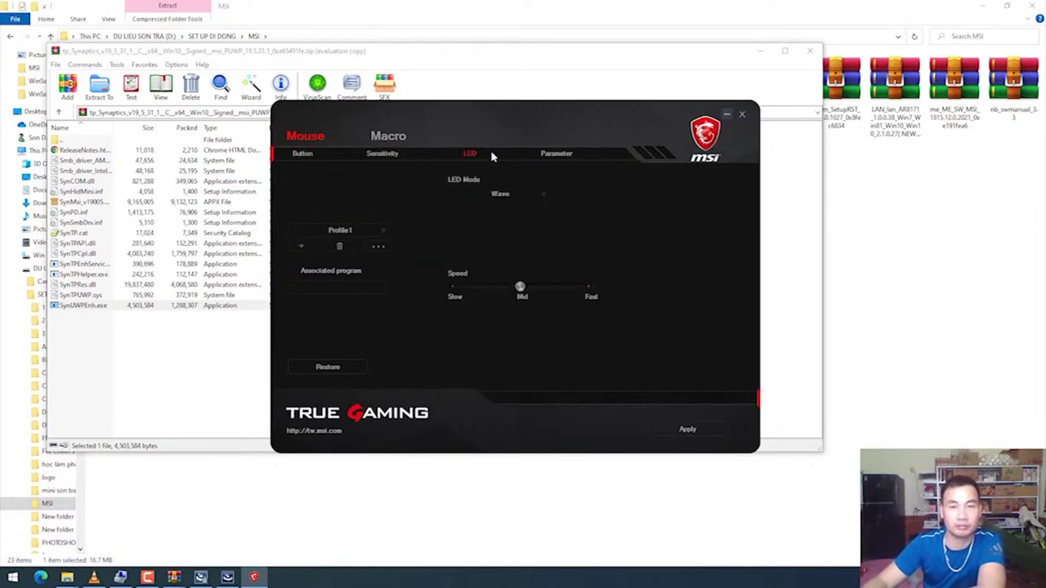
click(559, 155)
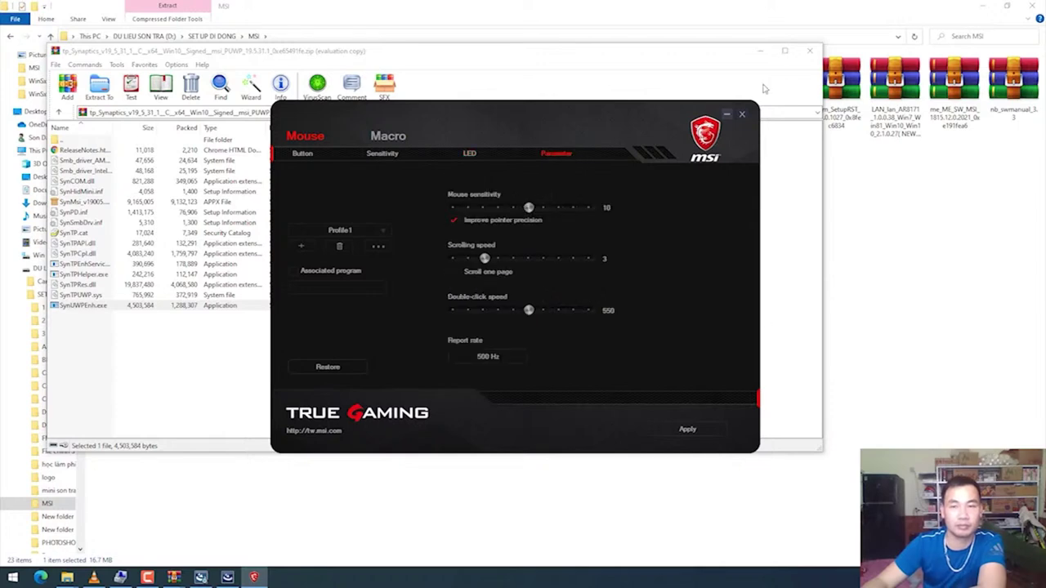
click(745, 116)
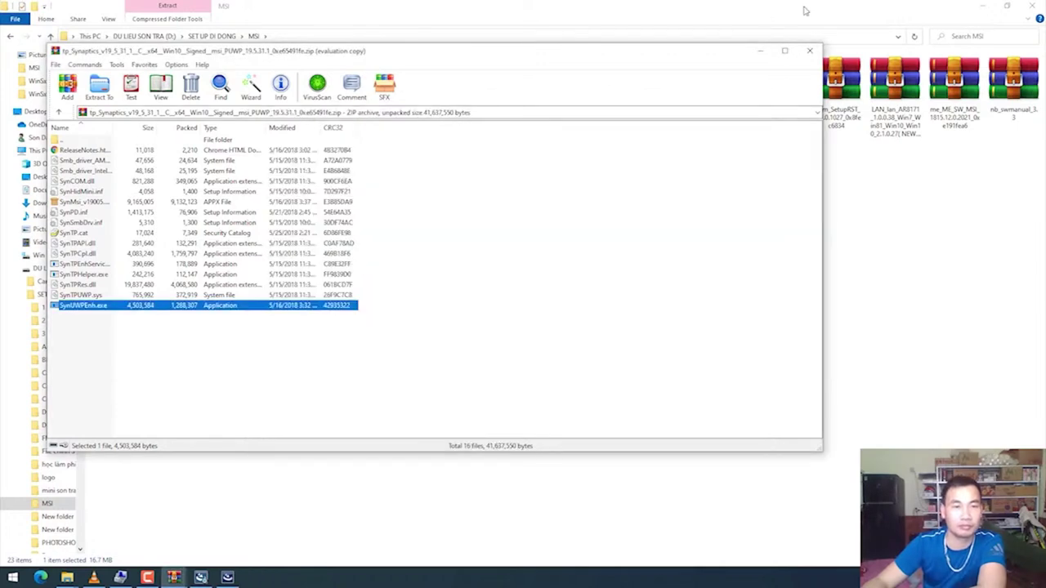
Launch the NVIDIA 391.48 setup.exe from the vga_23.21.13.9148 archive.
click(810, 51)
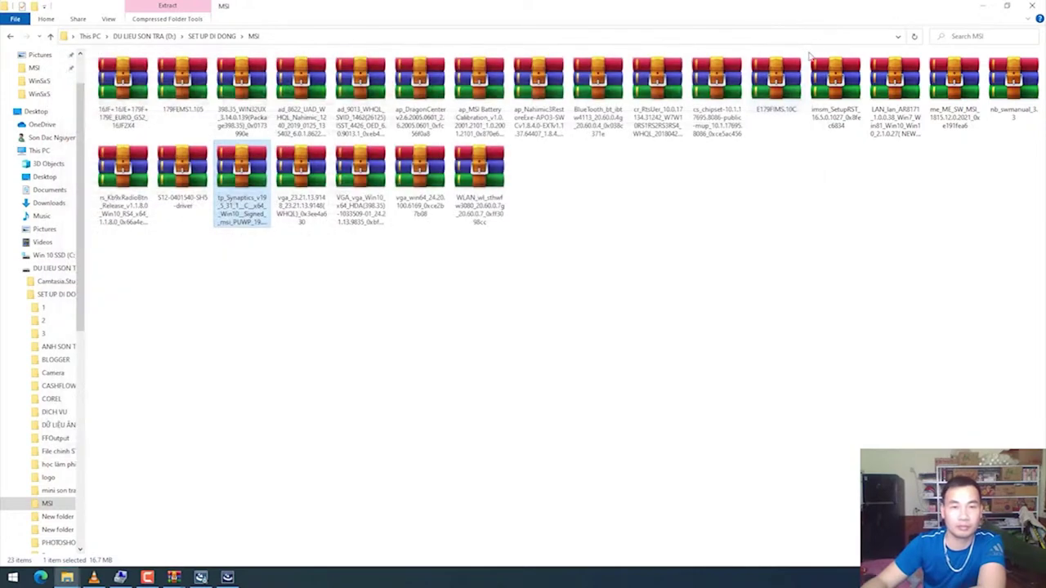
double_click(305, 185)
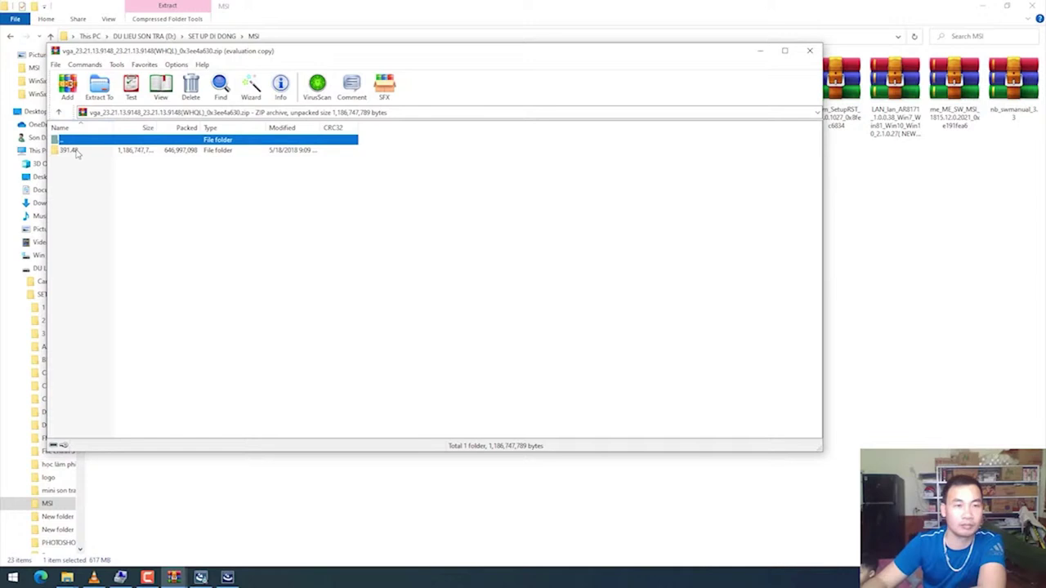
double_click(77, 151)
double_click(74, 408)
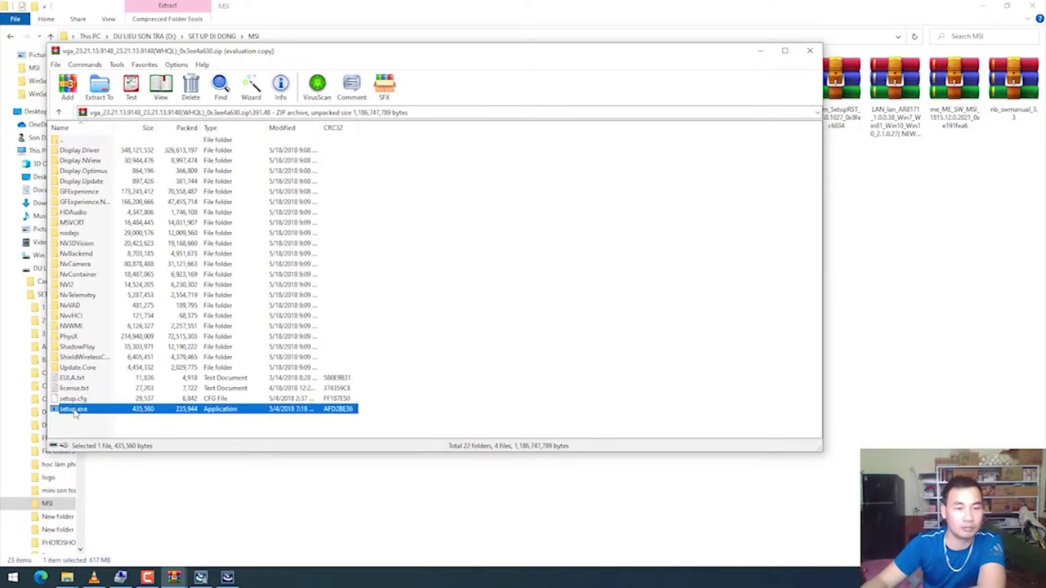
click(942, 288)
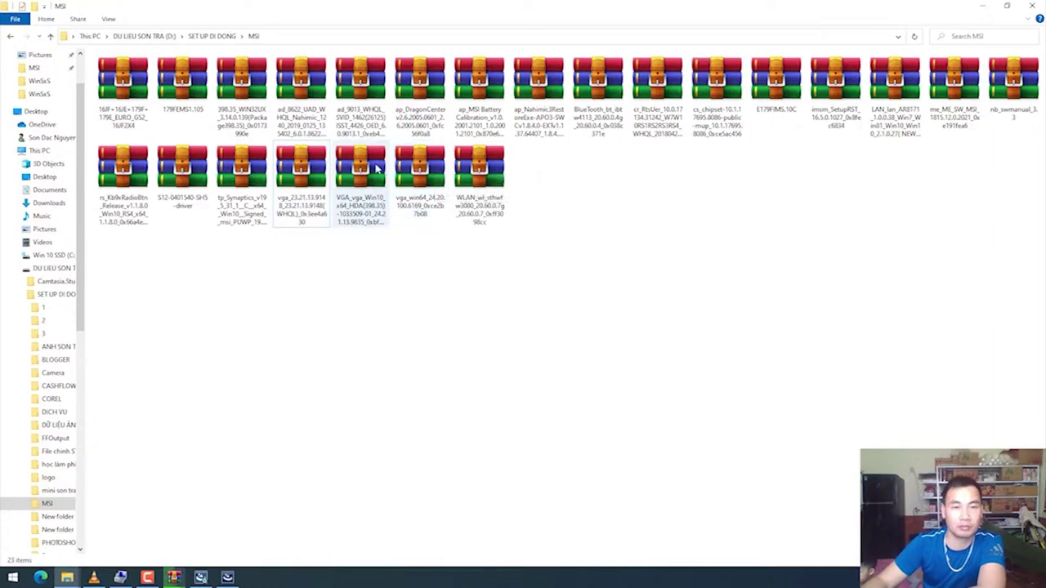
Run HDA setup.exe from VGA_vga_Win10, igxpin.exe from vga_win64, and the WLAN Autorun.exe.
double_click(376, 168)
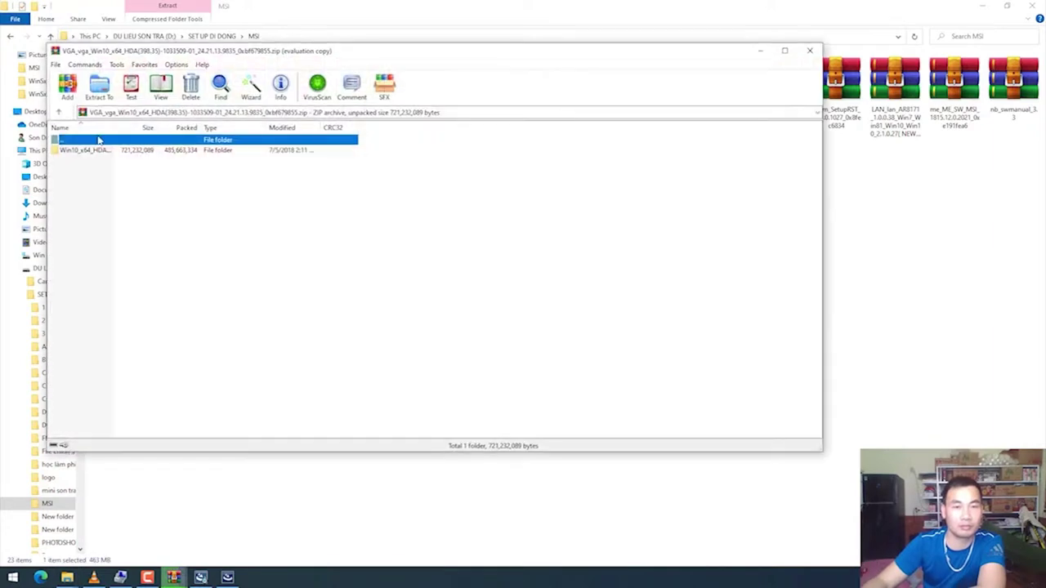
double_click(59, 152)
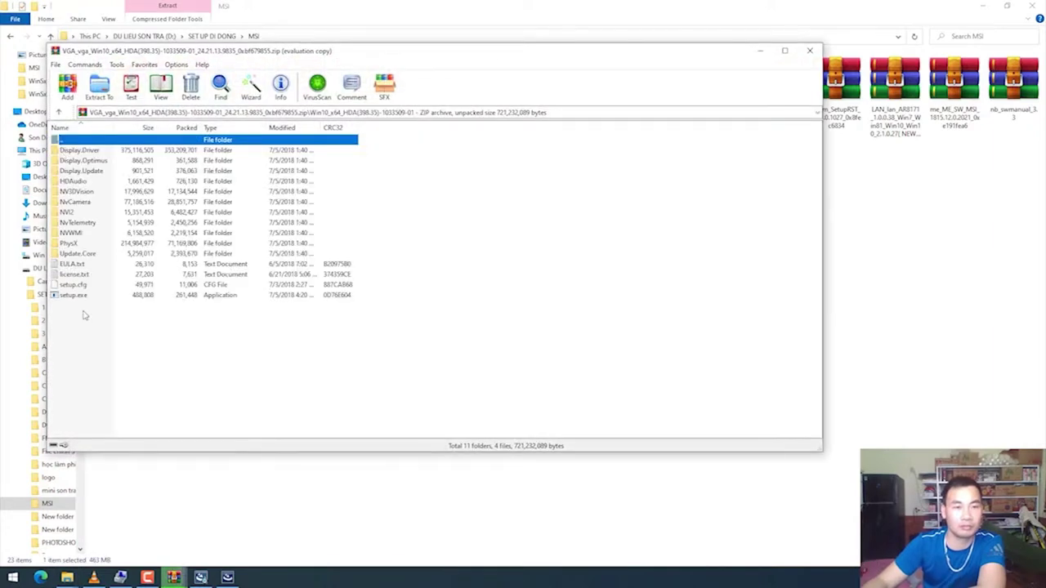
double_click(84, 296)
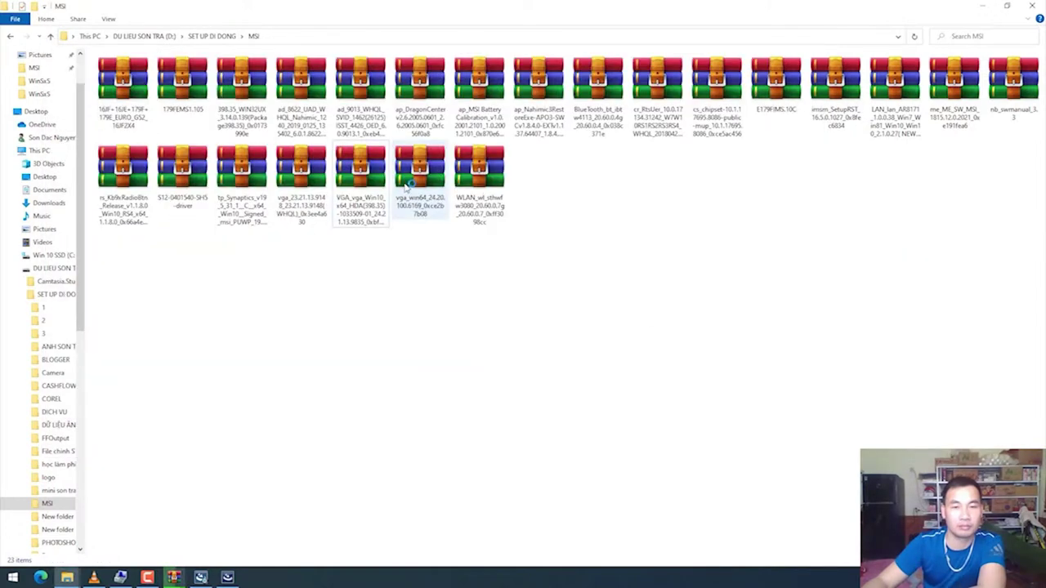
double_click(406, 187)
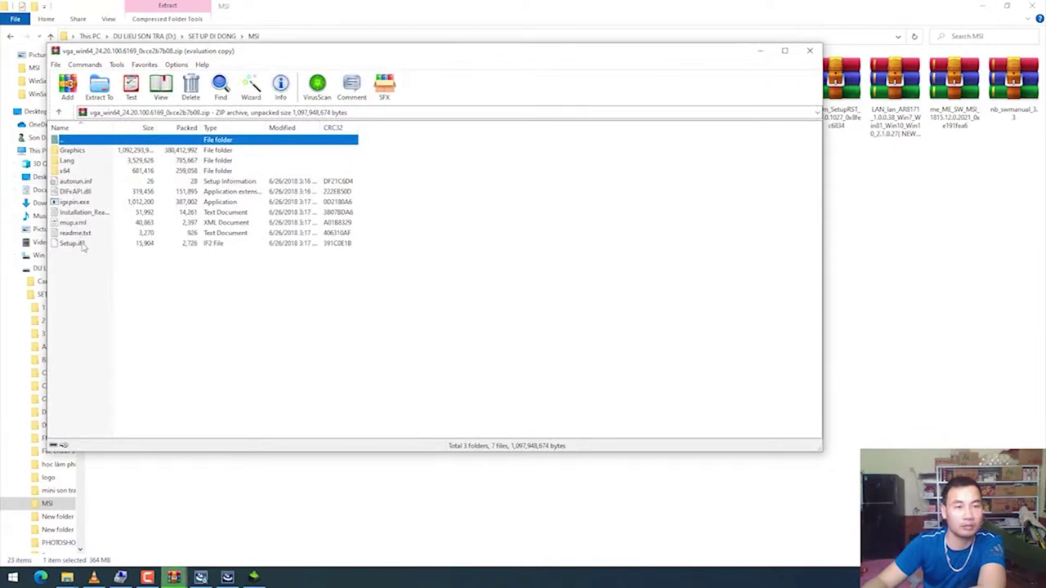
double_click(92, 202)
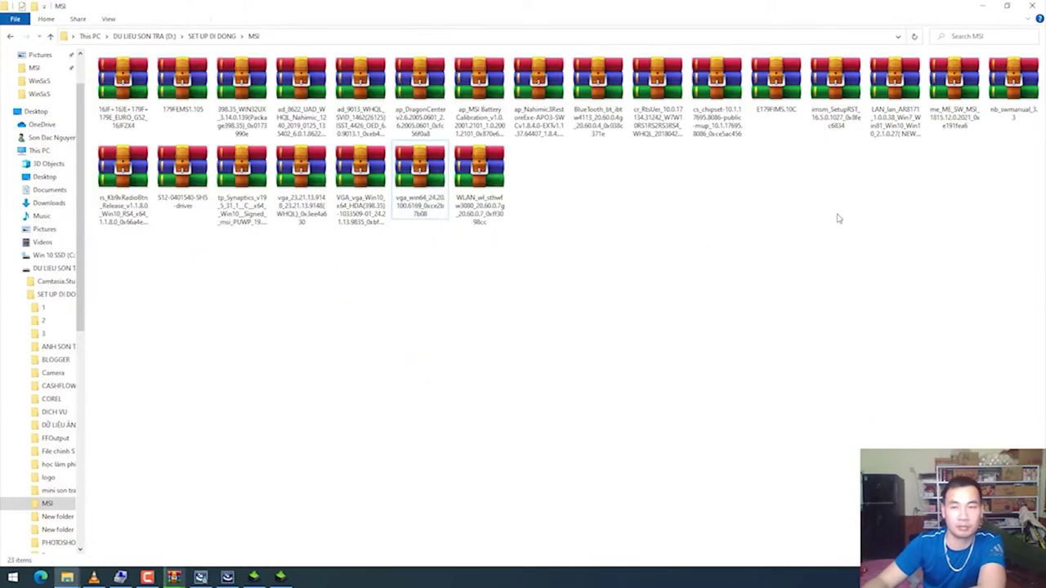
key(Return)
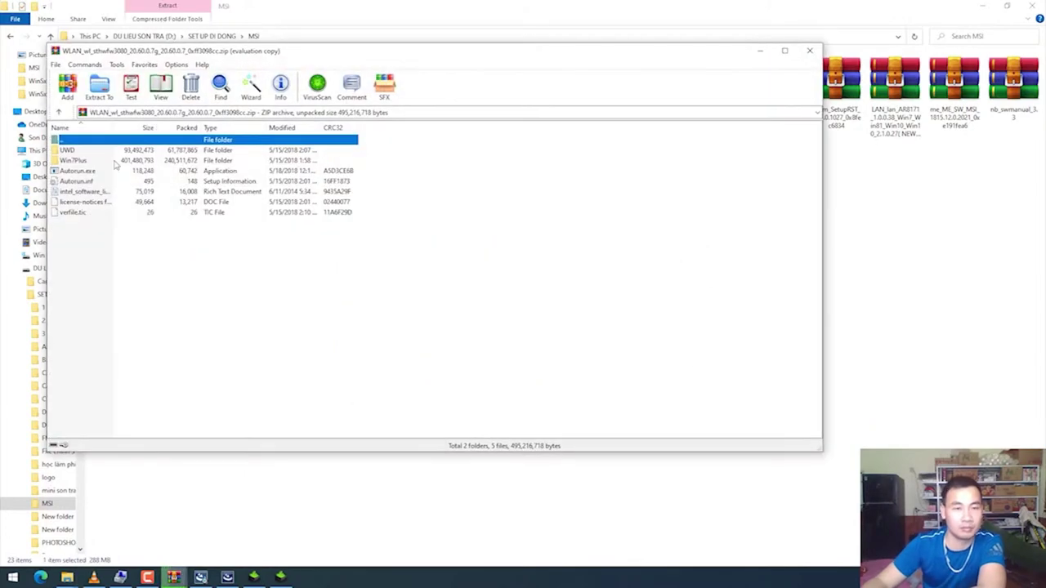
double_click(89, 173)
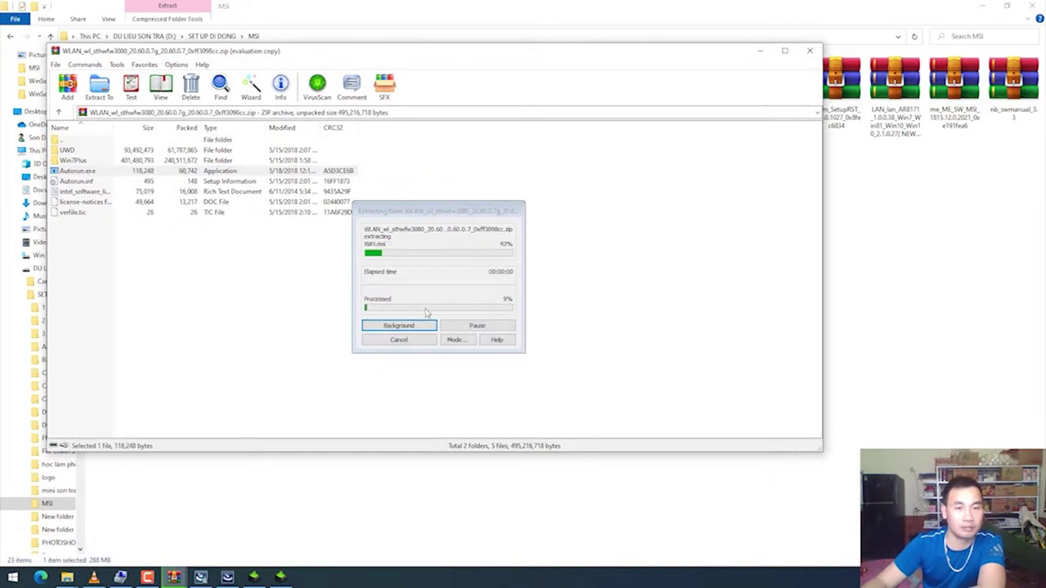
Allow overwriting newer graphics drivers and start the Intel Graphics Driver installation.
click(120, 578)
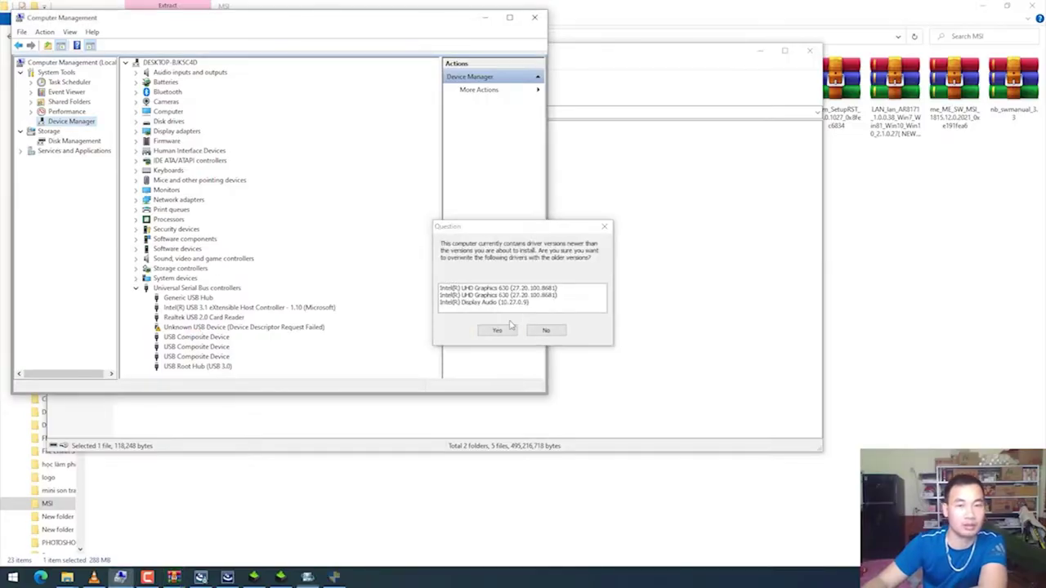
click(490, 331)
click(585, 368)
click(590, 369)
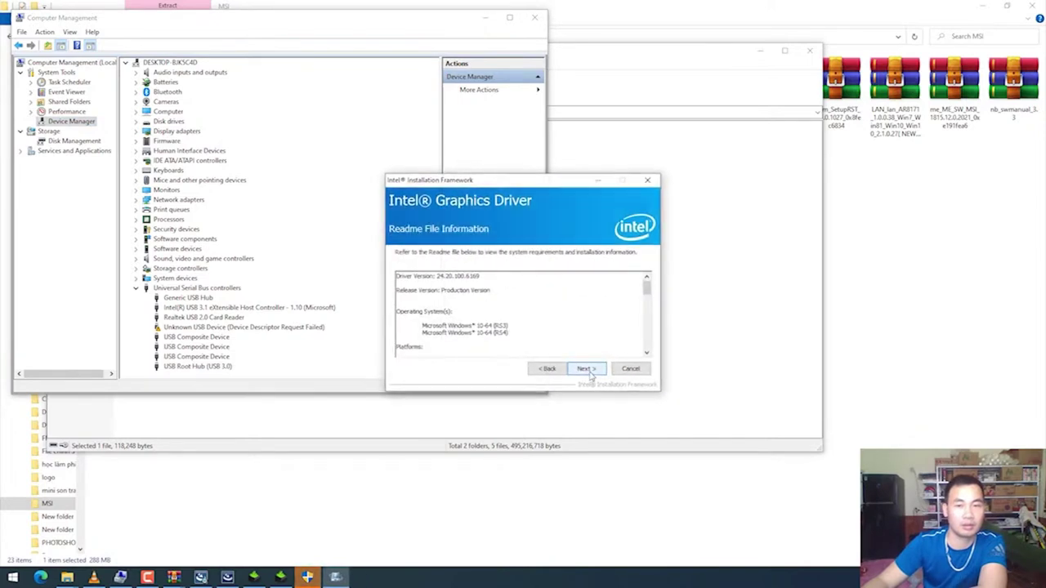
click(590, 371)
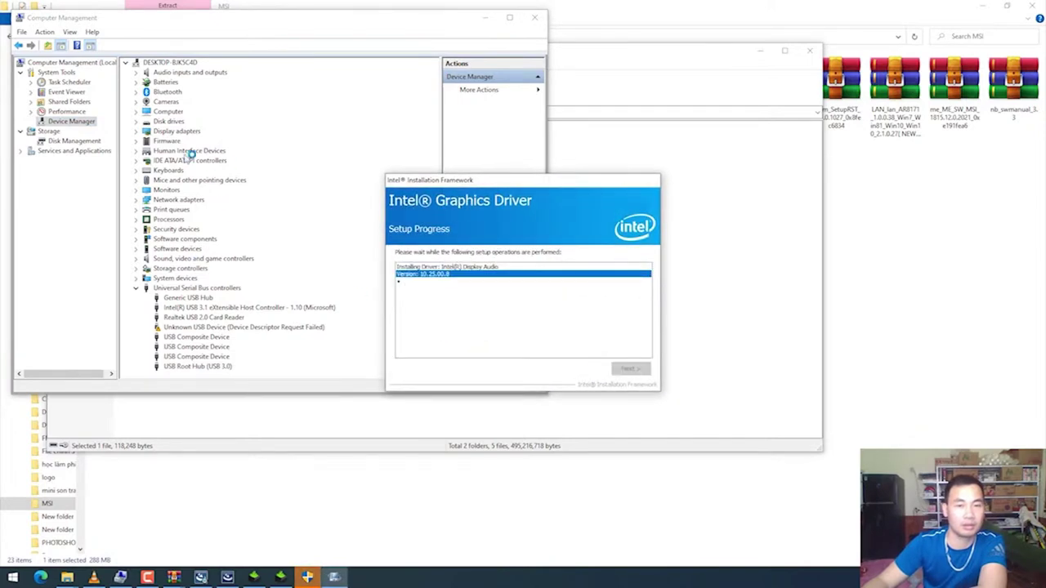
Select the Unknown USB Device, then expand Cameras, Computer, Disk drives, Display adapters and Human Interface Devices.
click(136, 229)
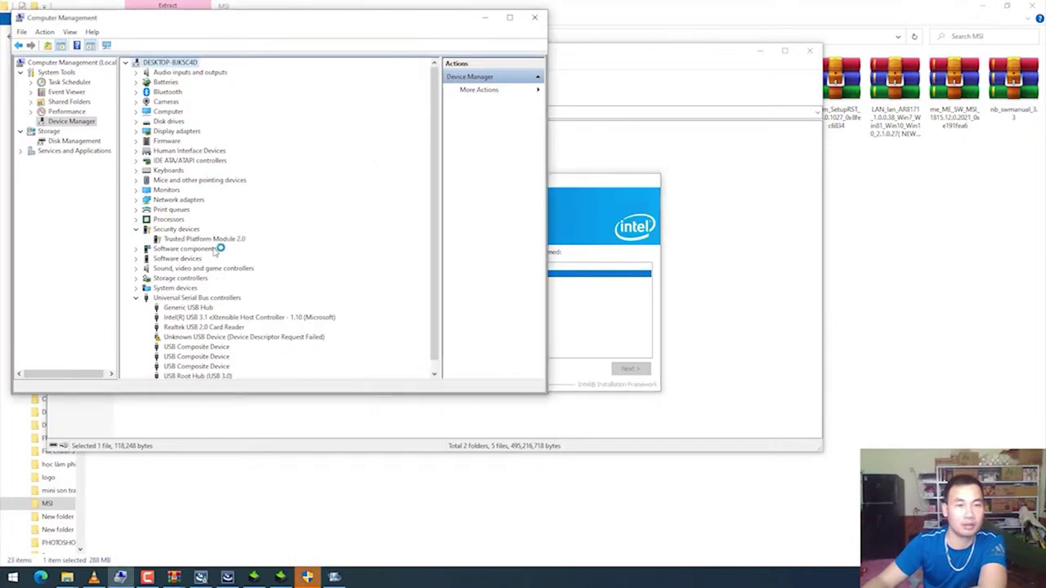
scroll(214, 317, down, 1)
click(190, 328)
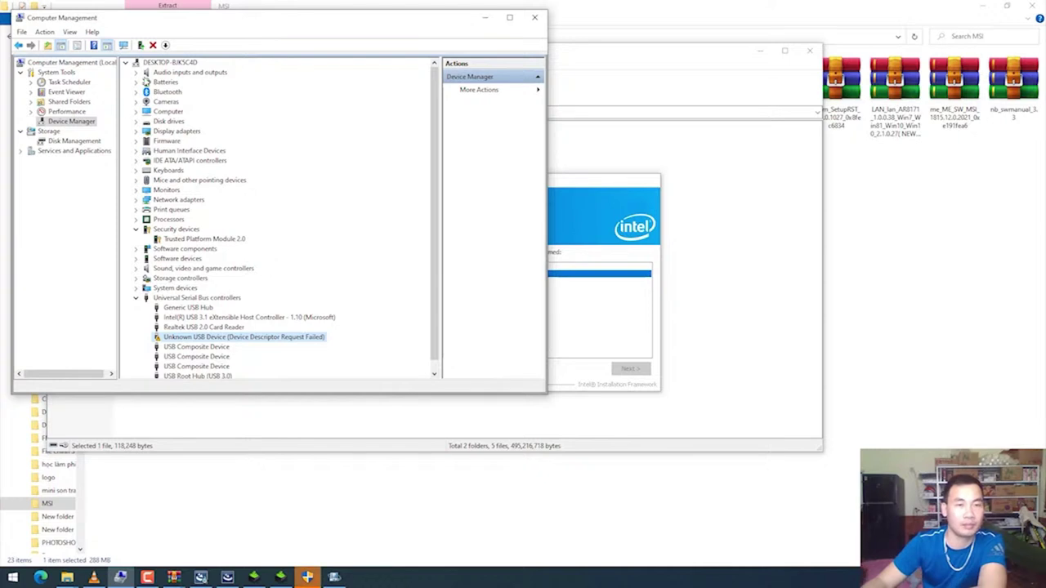
click(136, 101)
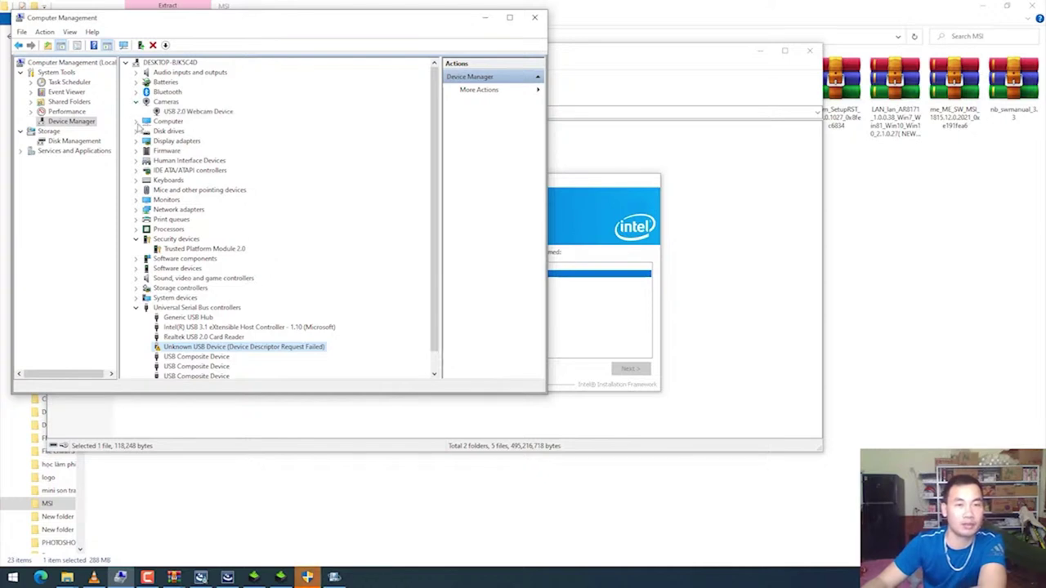
click(136, 121)
click(136, 140)
double_click(146, 171)
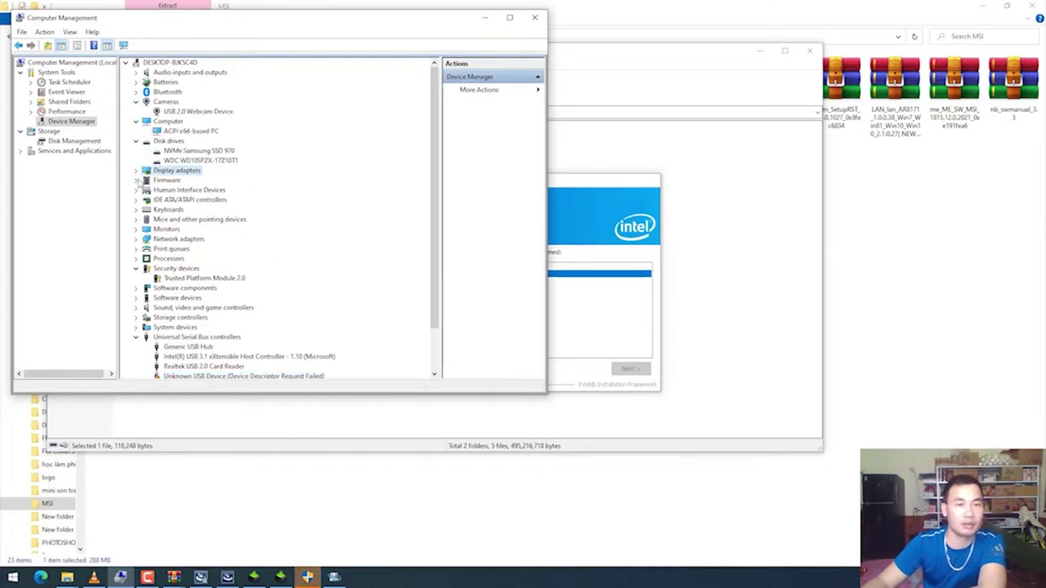
click(135, 210)
scroll(173, 247, down, 6)
Expand Security devices, IDE ATA/ATAPI, Mice, Print queues, Network adapters and Processors, then close Computer Management.
double_click(179, 266)
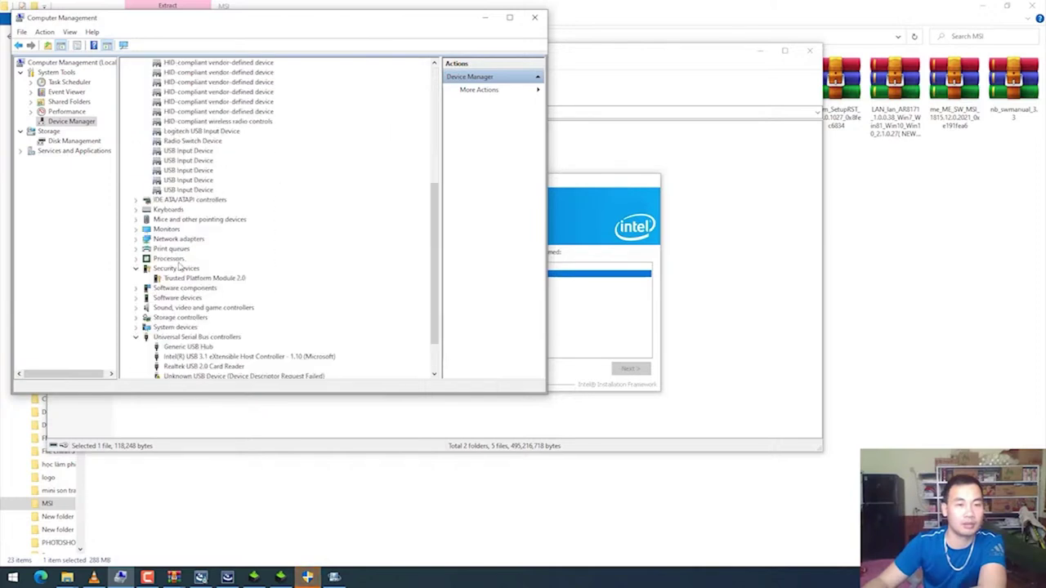
click(136, 199)
click(136, 229)
click(136, 287)
click(135, 278)
scroll(136, 274, down, 7)
click(135, 260)
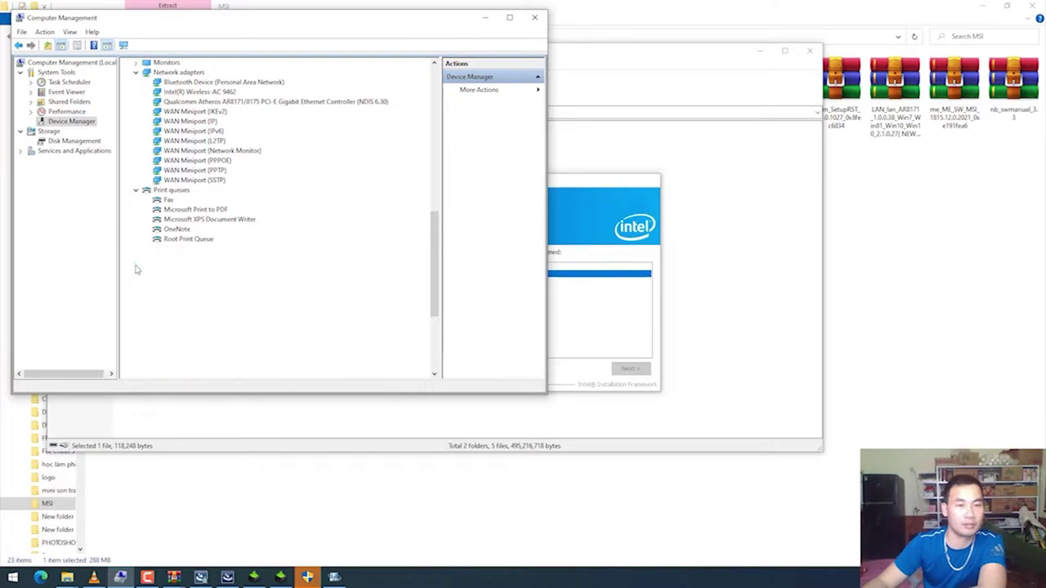
scroll(151, 245, down, 5)
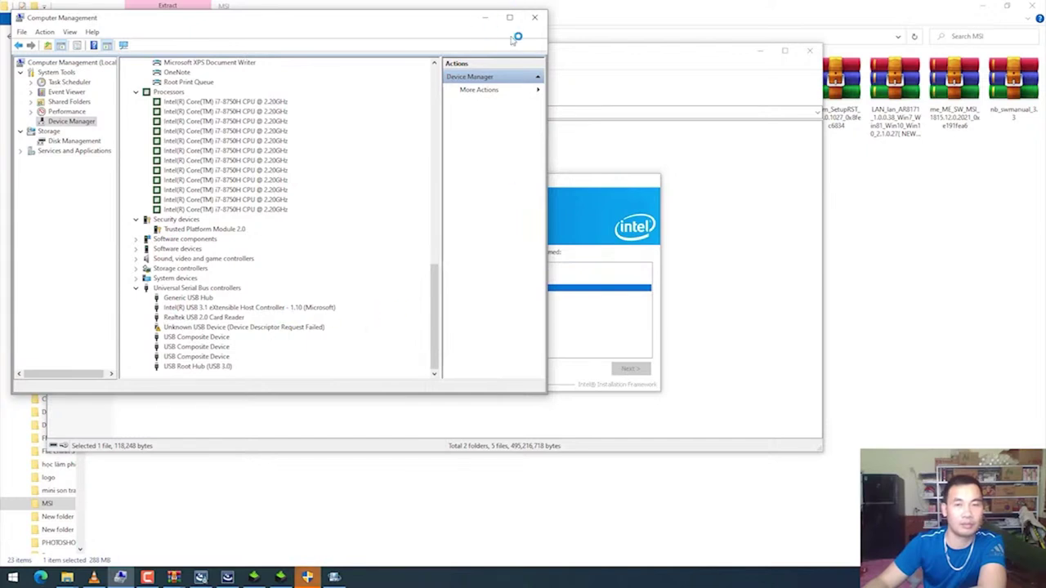
click(534, 17)
click(280, 578)
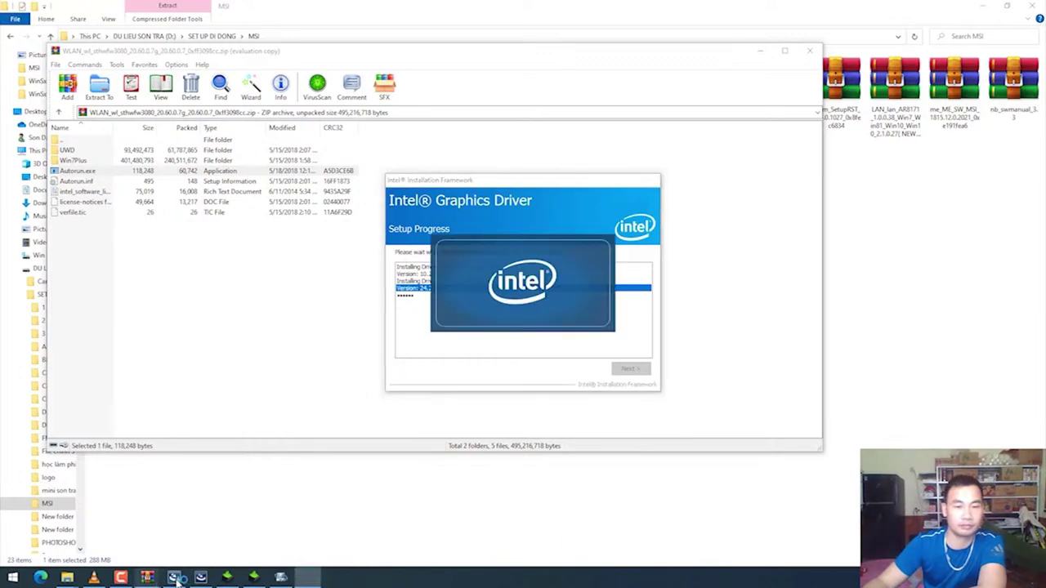
Dismiss the NVIDIA installer error, accept the Intel PROSet/Wireless license and start installing with defaults.
click(226, 578)
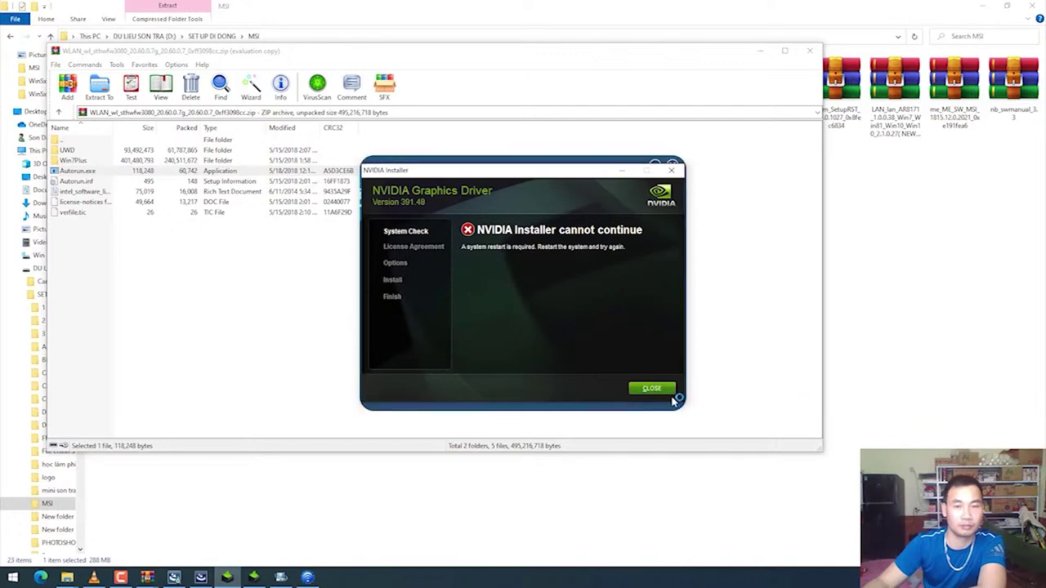
click(651, 389)
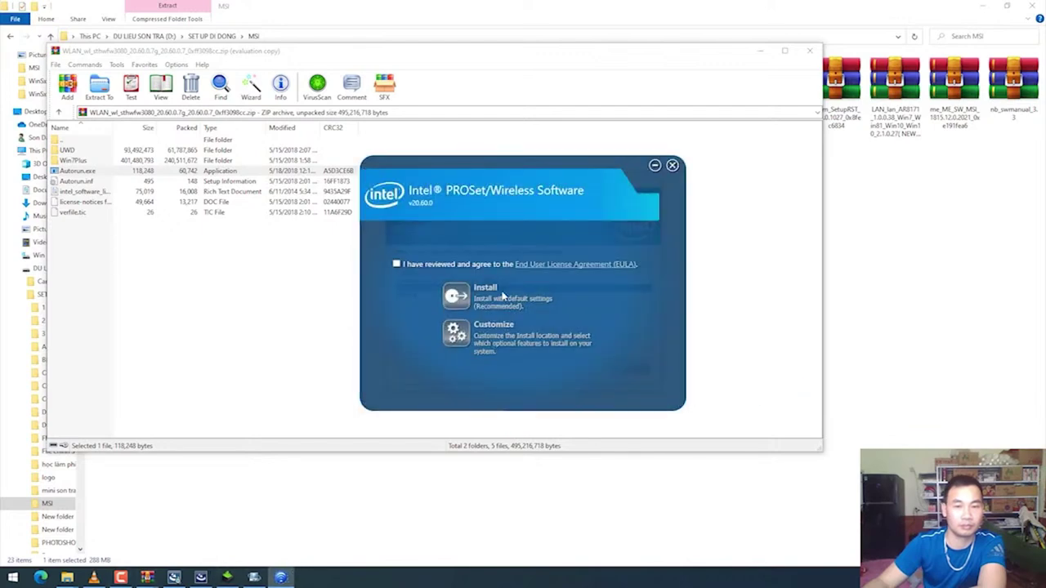
click(397, 264)
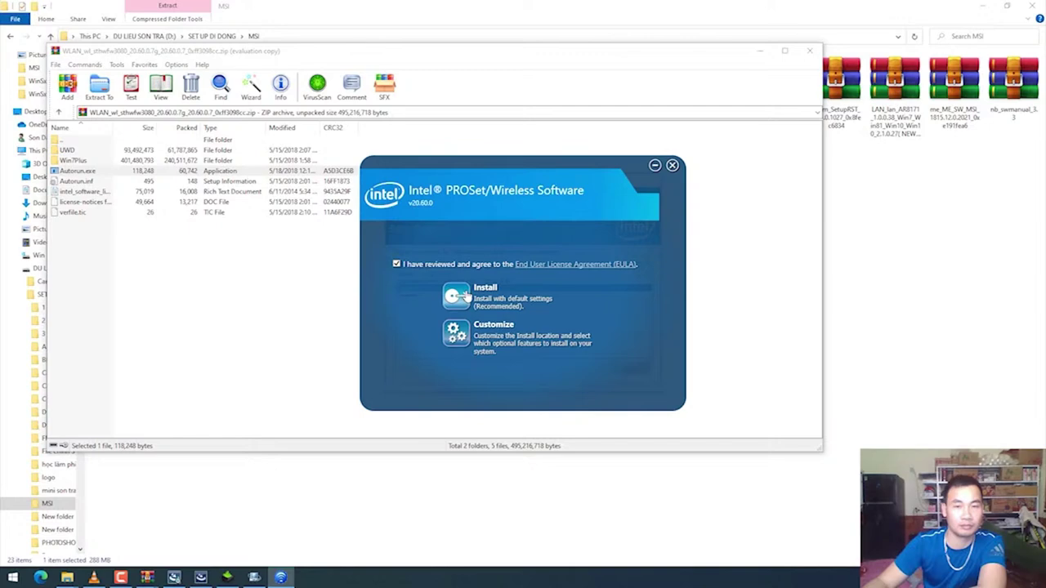
click(462, 296)
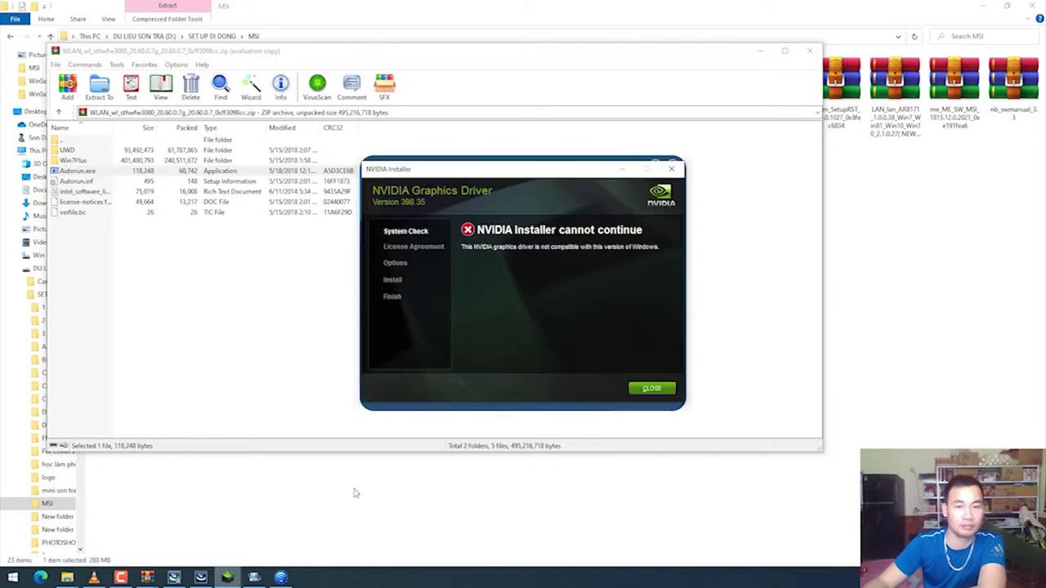
Dismiss the second NVIDIA error and finish all the Battery Calibration setup dialogs.
click(646, 391)
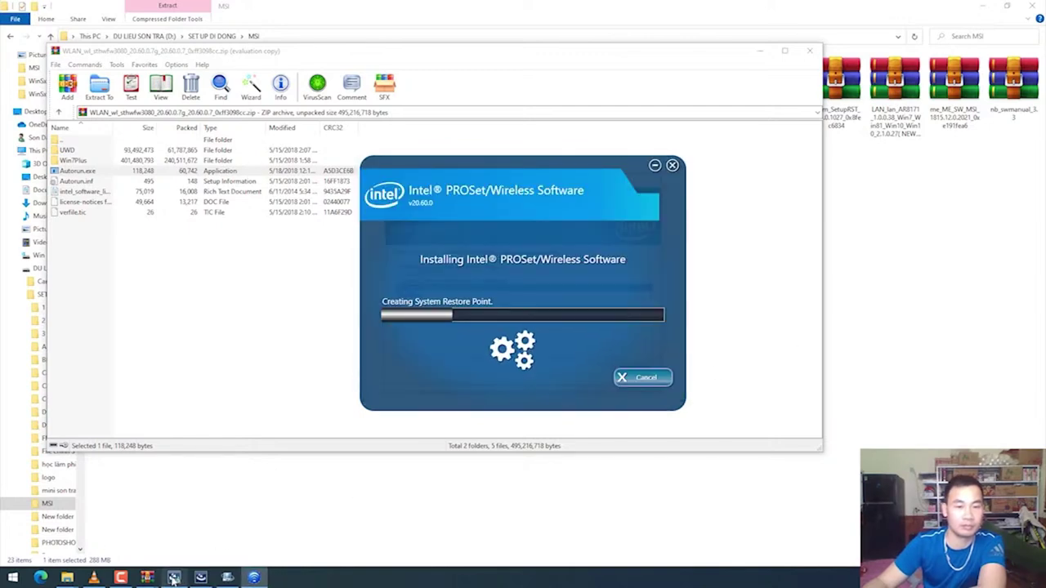
click(174, 579)
click(582, 386)
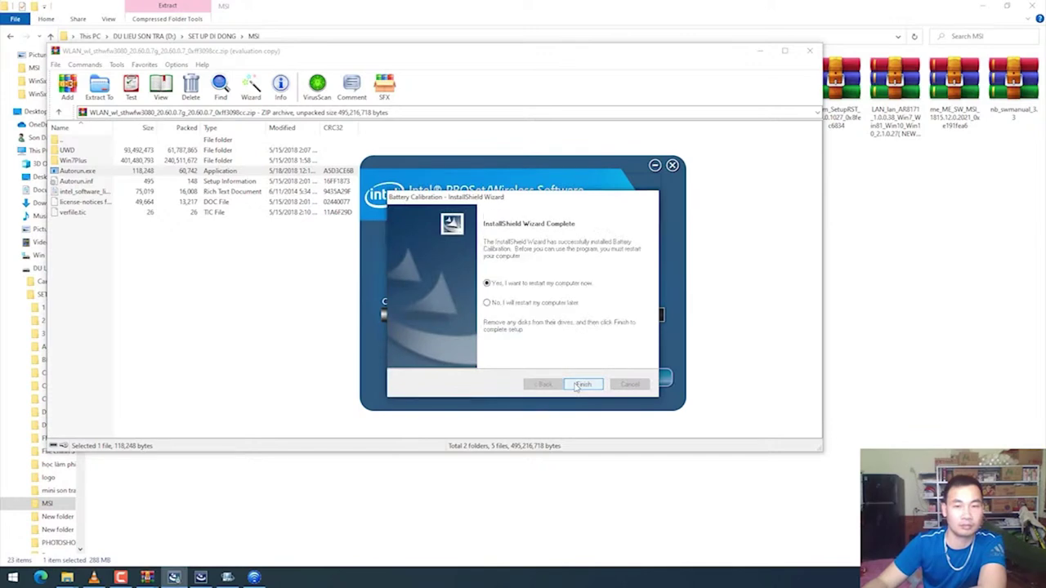
click(582, 384)
click(172, 579)
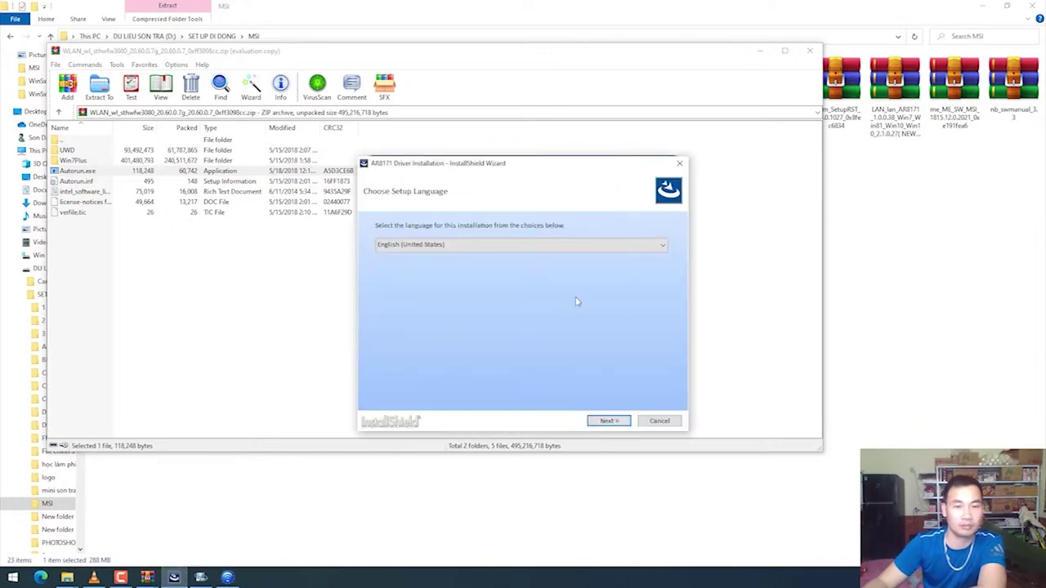
Install the AR8171 driver with default language and accepted license terms, then return to the MSI folder.
click(616, 423)
click(608, 422)
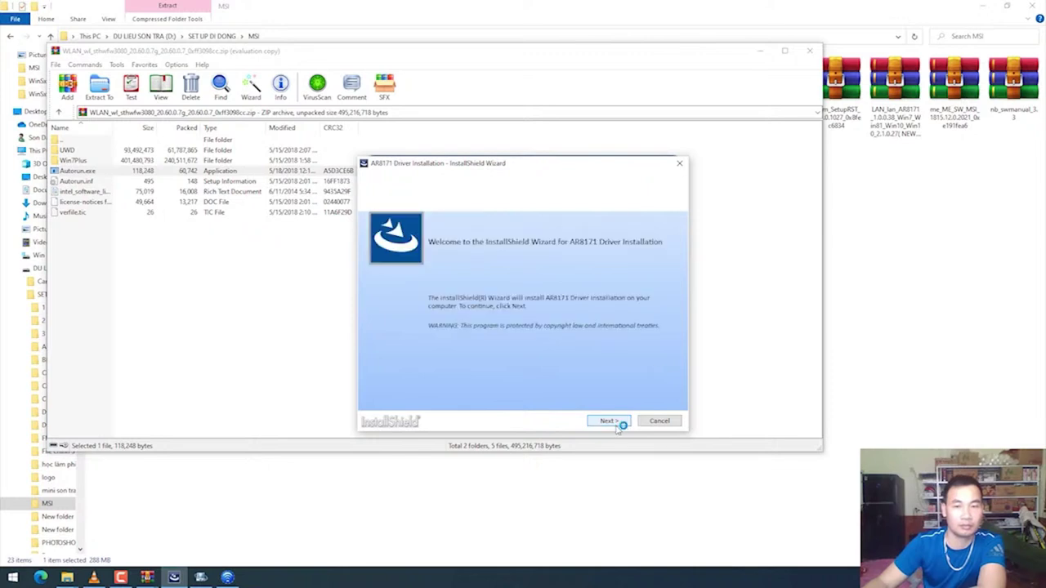
click(609, 421)
click(477, 397)
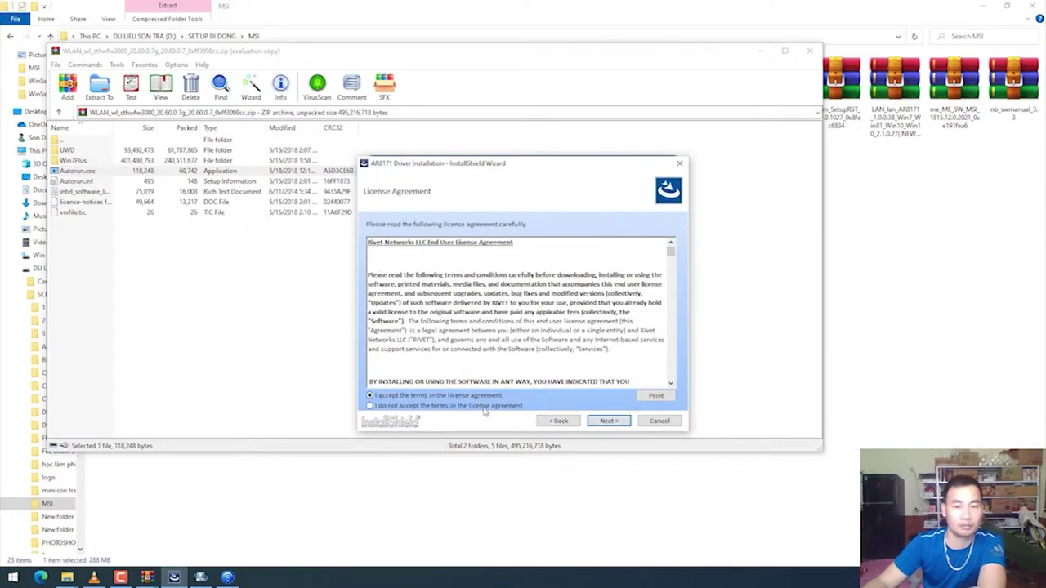
click(609, 422)
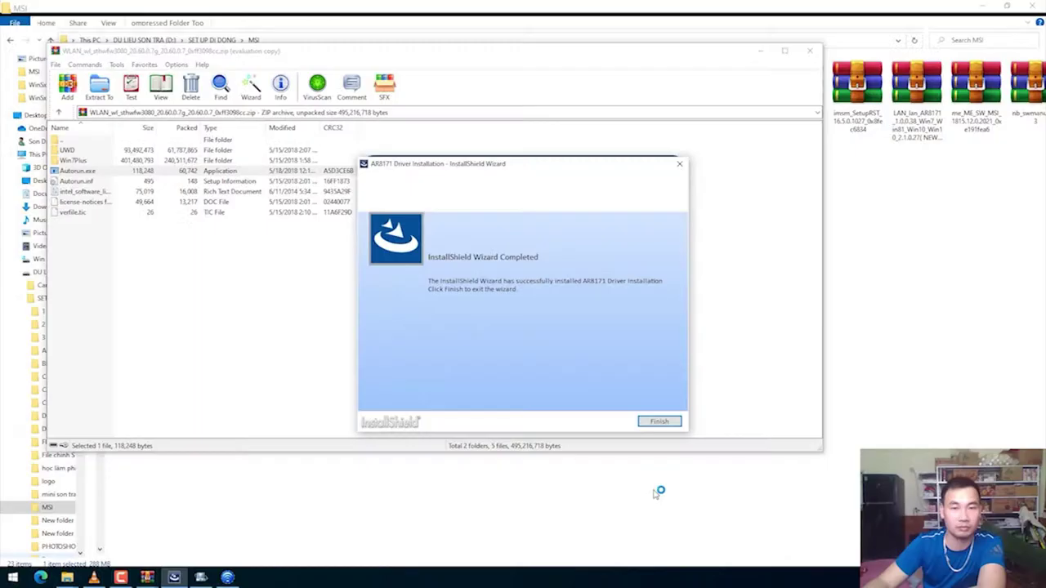
click(659, 421)
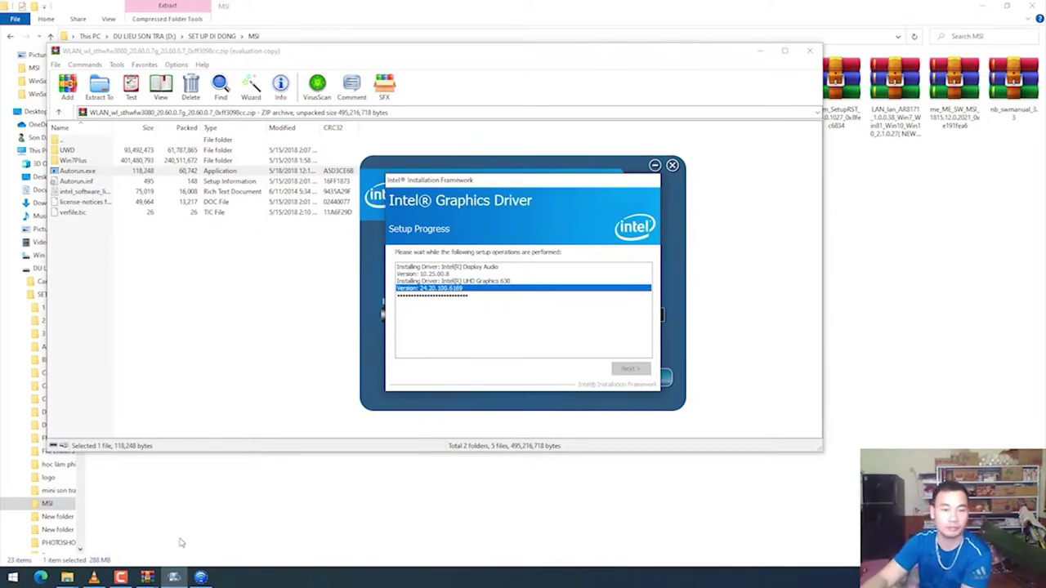
click(937, 416)
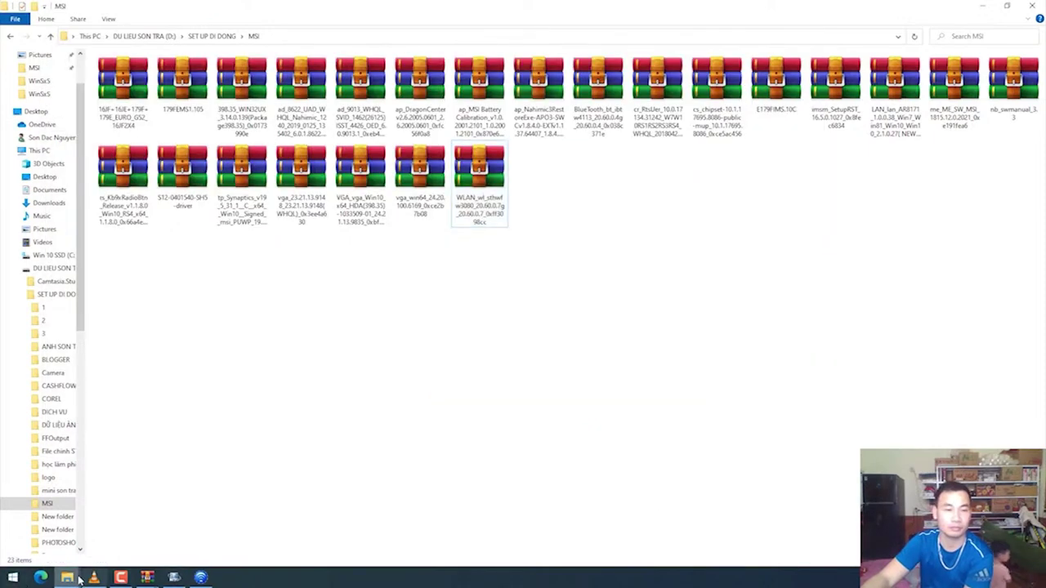
Open Computer Management from This PC, scroll through the Device Manager list, then close it.
mouse_move(67, 577)
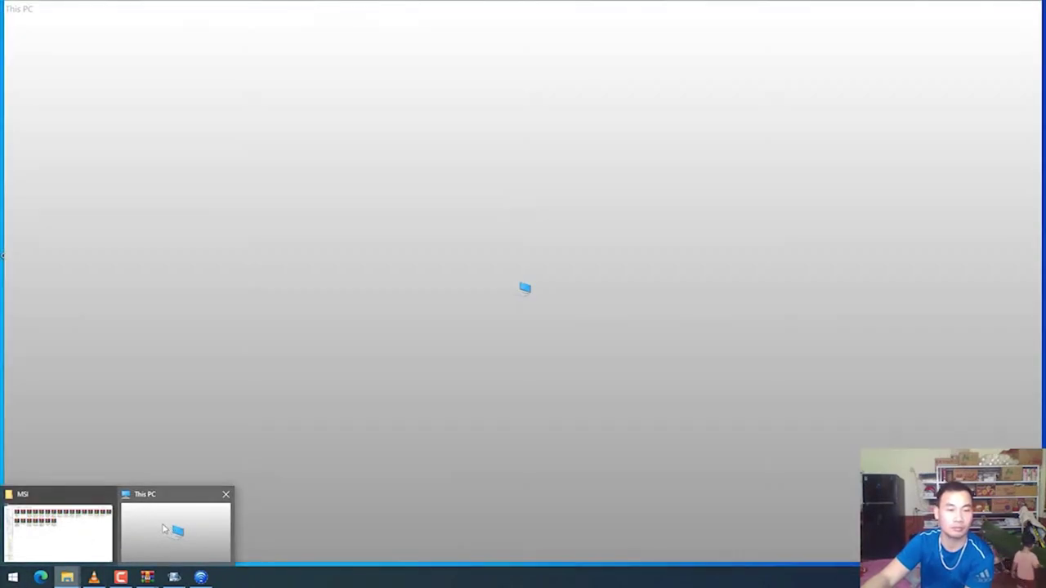
click(176, 531)
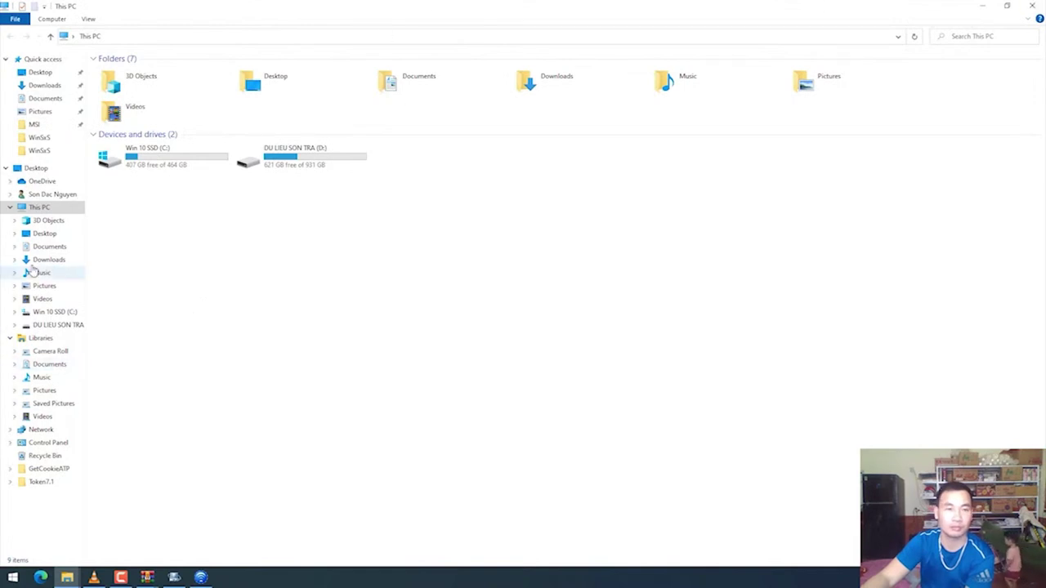
right_click(42, 208)
click(87, 233)
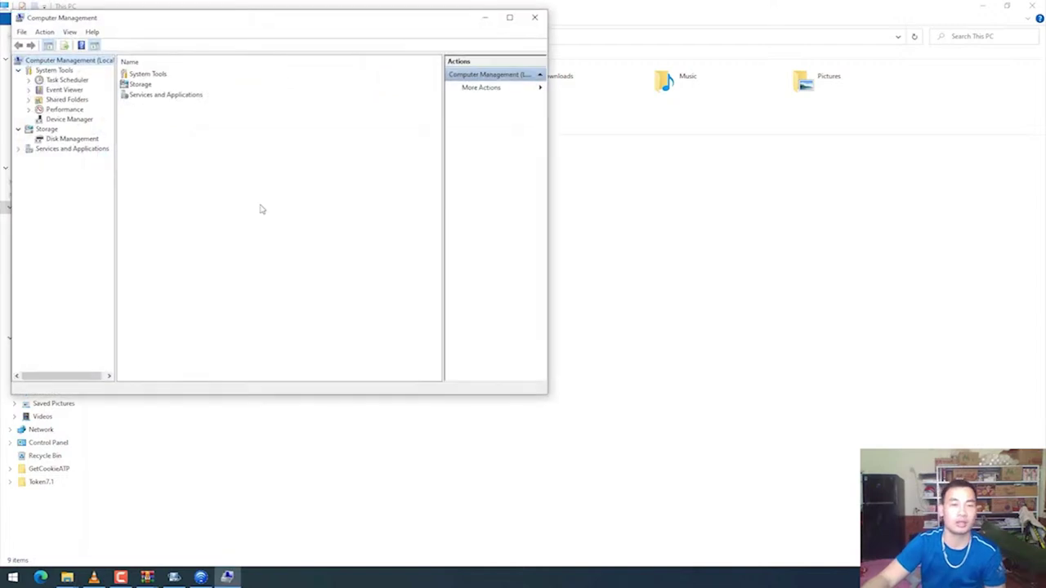
click(58, 120)
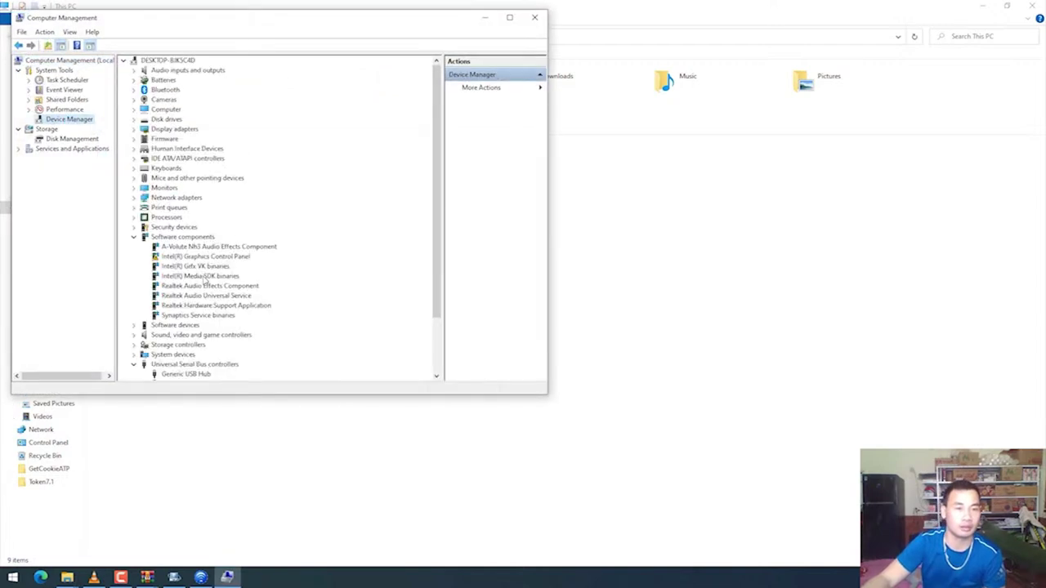
scroll(204, 281, down, 1)
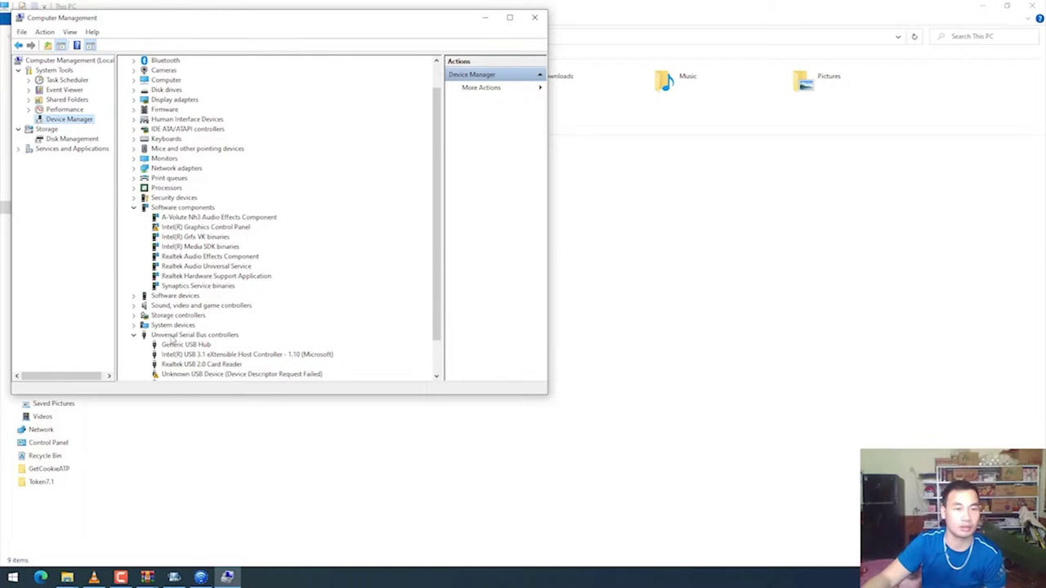
scroll(173, 338, down, 1)
click(535, 16)
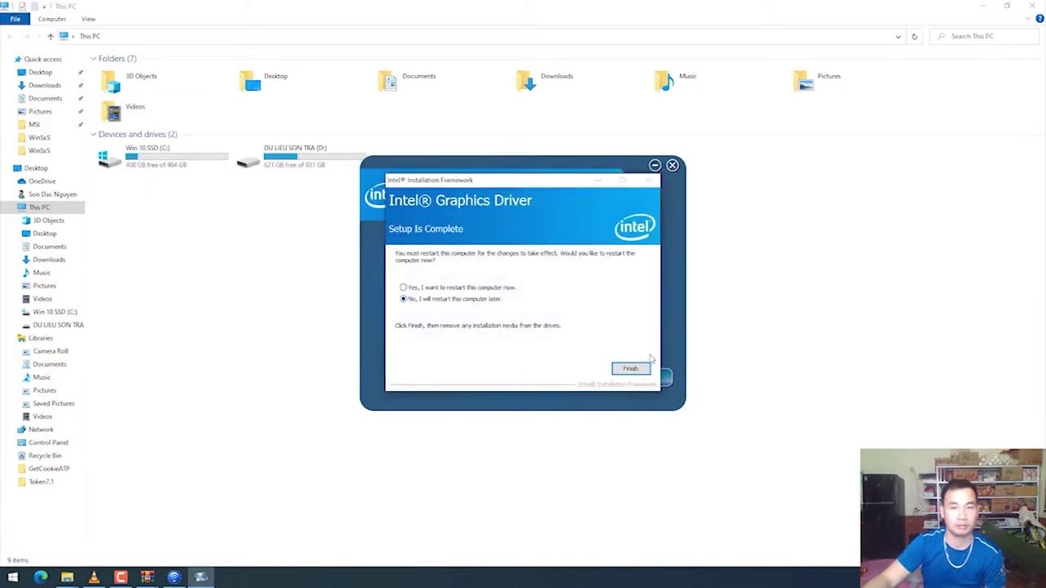
Finish the Intel Graphics Driver setup with restart deferred and close the leftover installer dialog.
click(631, 369)
click(642, 377)
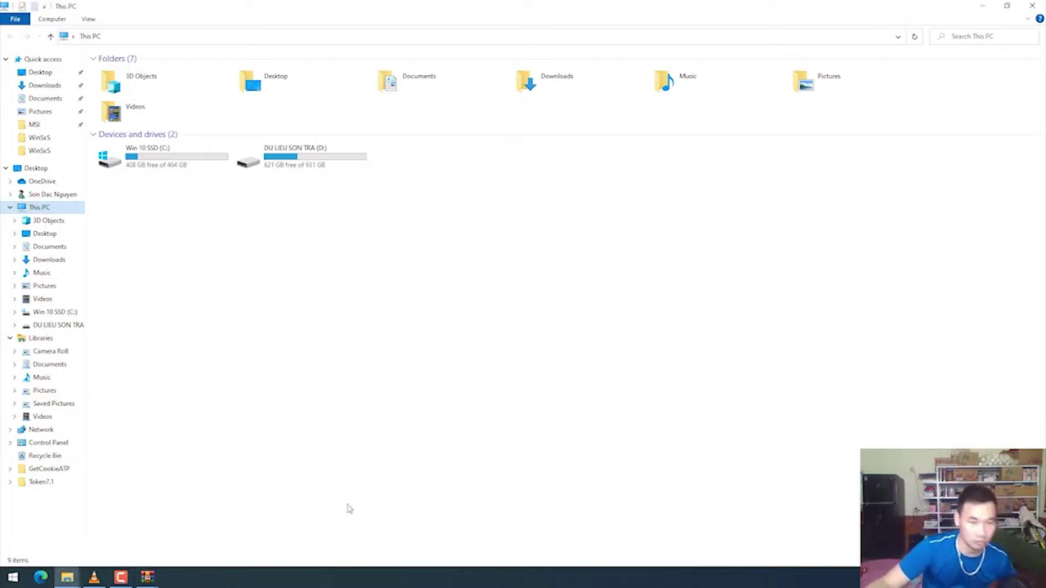
click(147, 577)
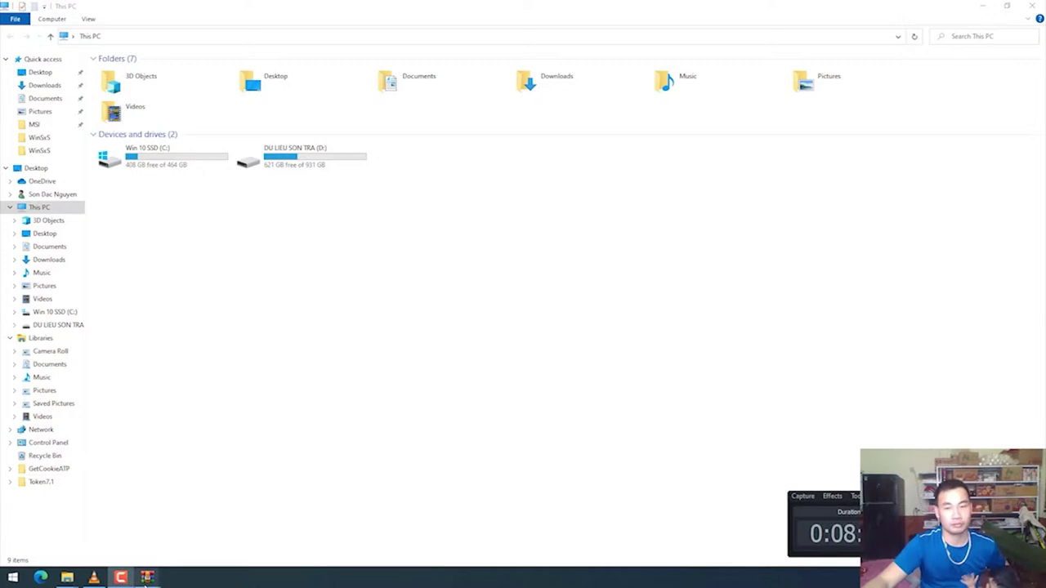
right_click(147, 577)
key(Escape)
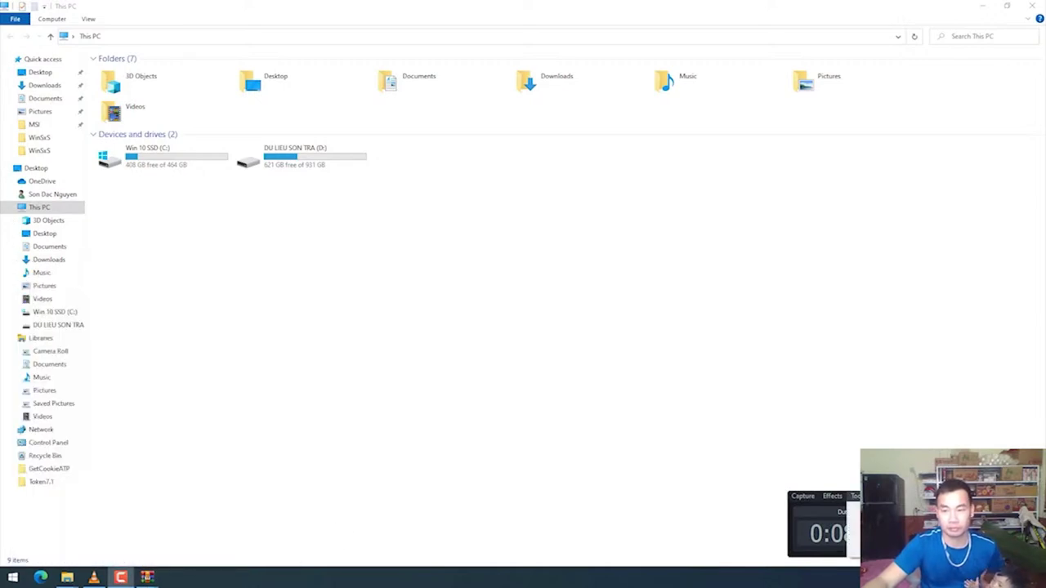
click(830, 496)
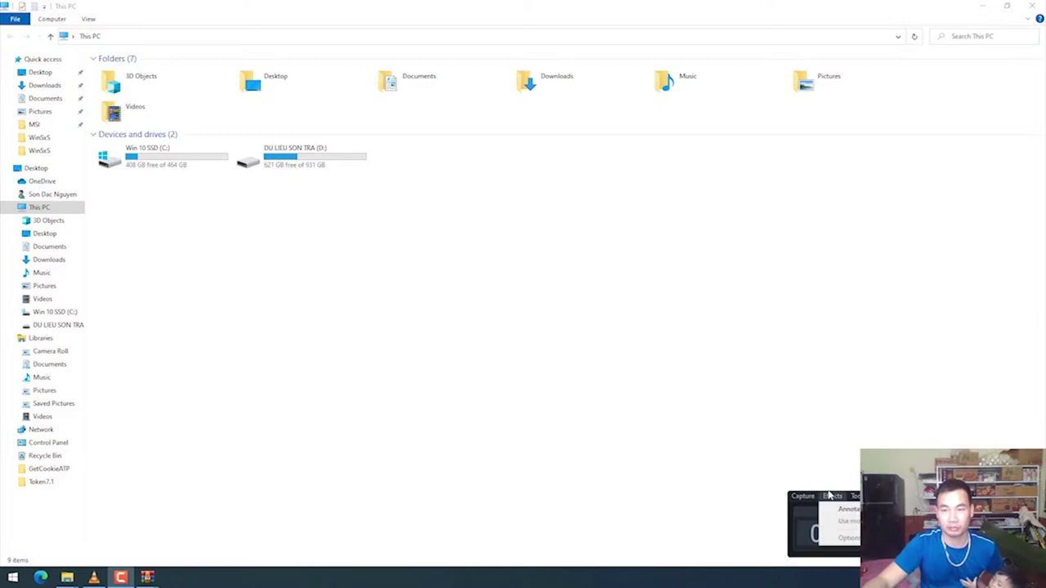
click(829, 496)
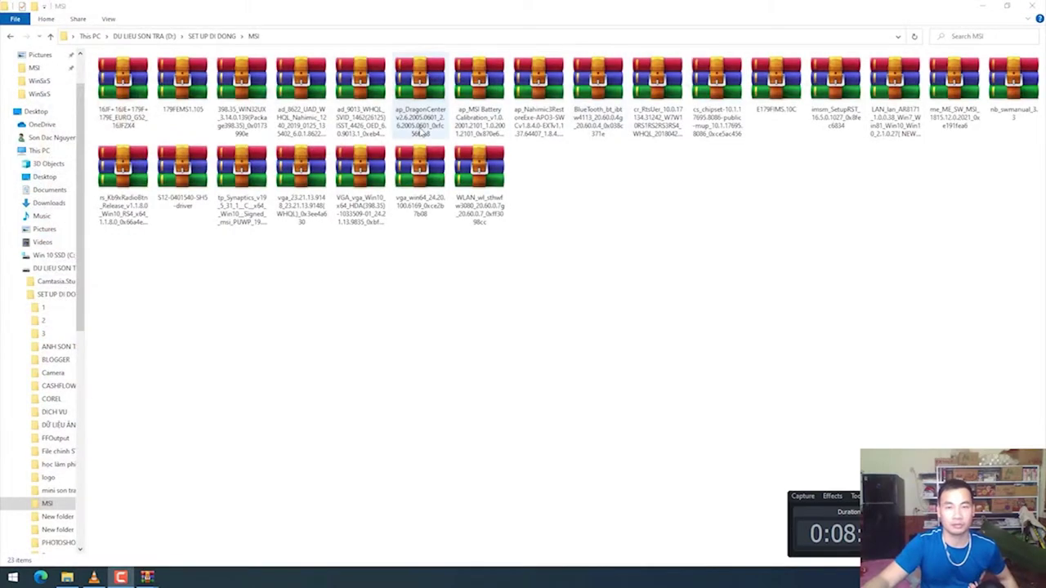
Close the MSI folder window and every open WinRAR driver archive, leaving a clear desktop.
click(1032, 6)
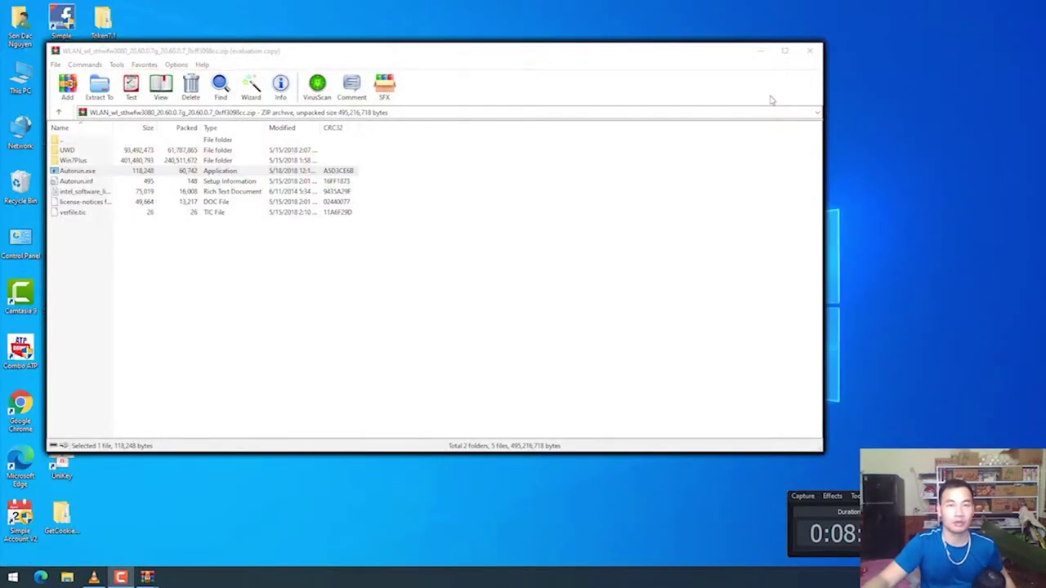
click(811, 51)
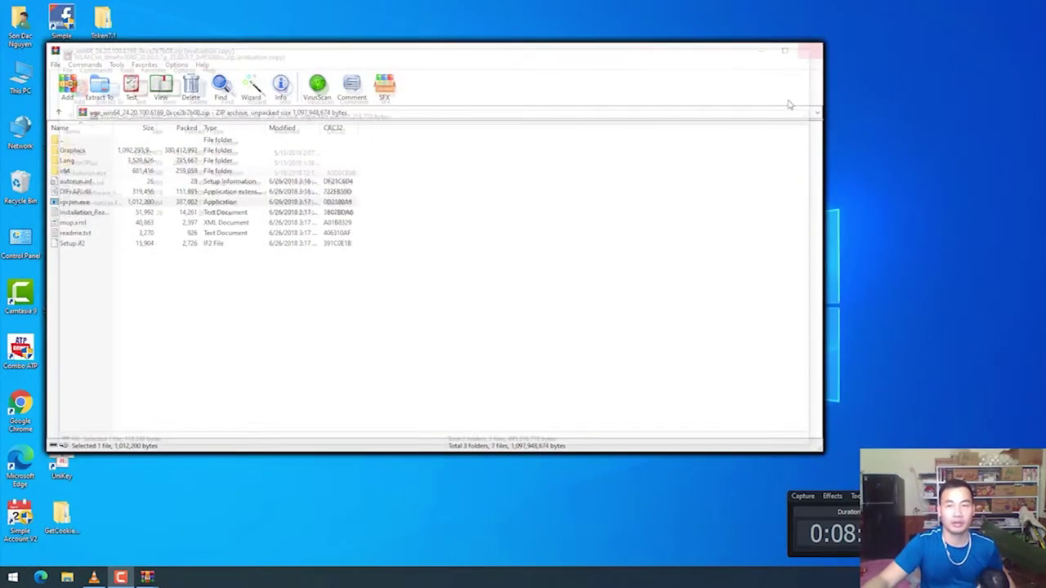
click(812, 52)
click(811, 52)
click(812, 51)
click(812, 51)
click(814, 51)
click(813, 52)
click(813, 52)
click(813, 52)
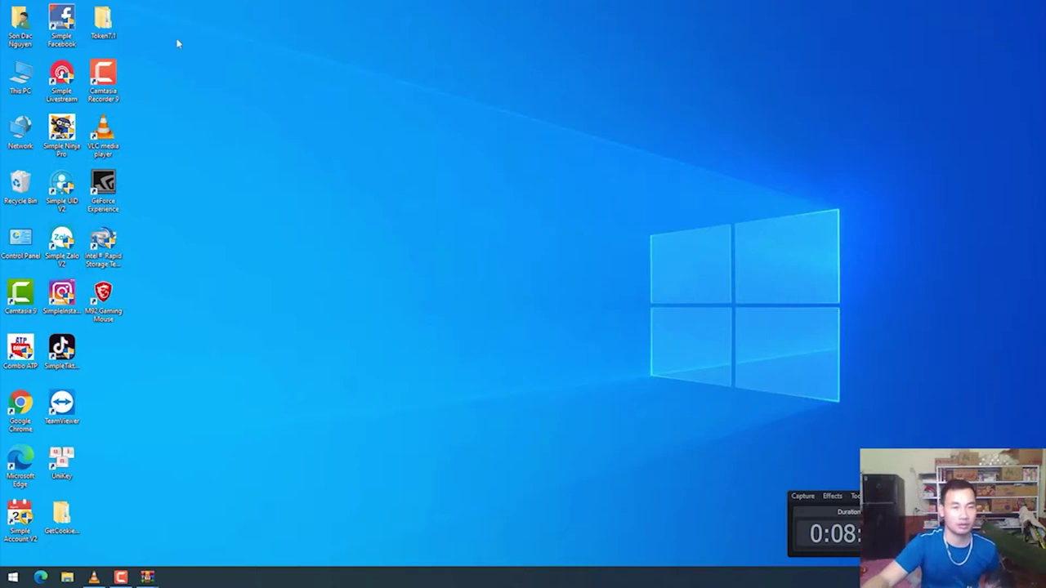
drag(198, 21, 2, 555)
click(371, 155)
Open Apps & features from This PC and scroll to find AR8171, Battery Calibration, Dragon Center and Intel Graphics.
click(22, 81)
double_click(6, 91)
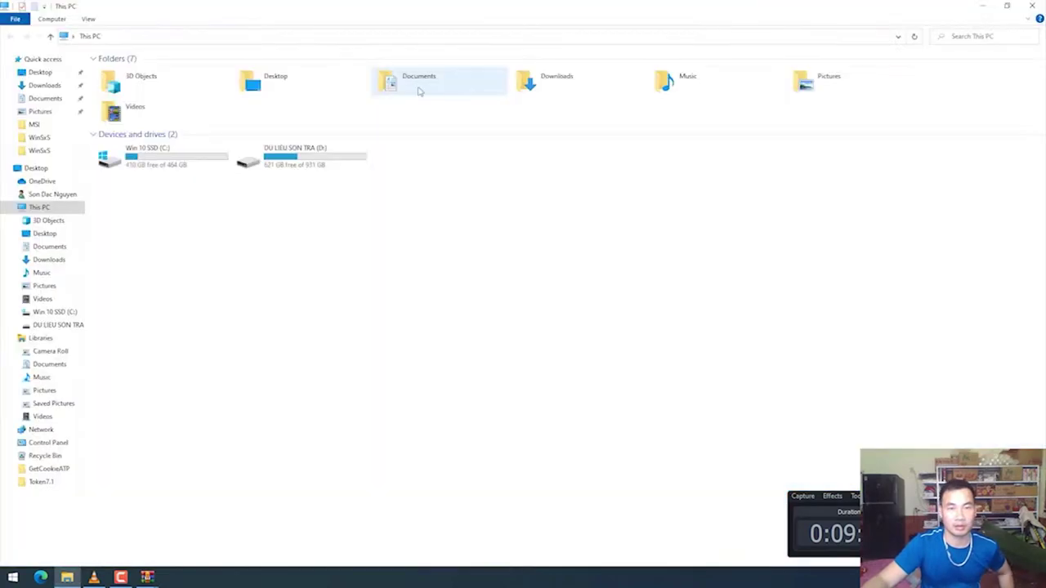
click(51, 18)
click(216, 40)
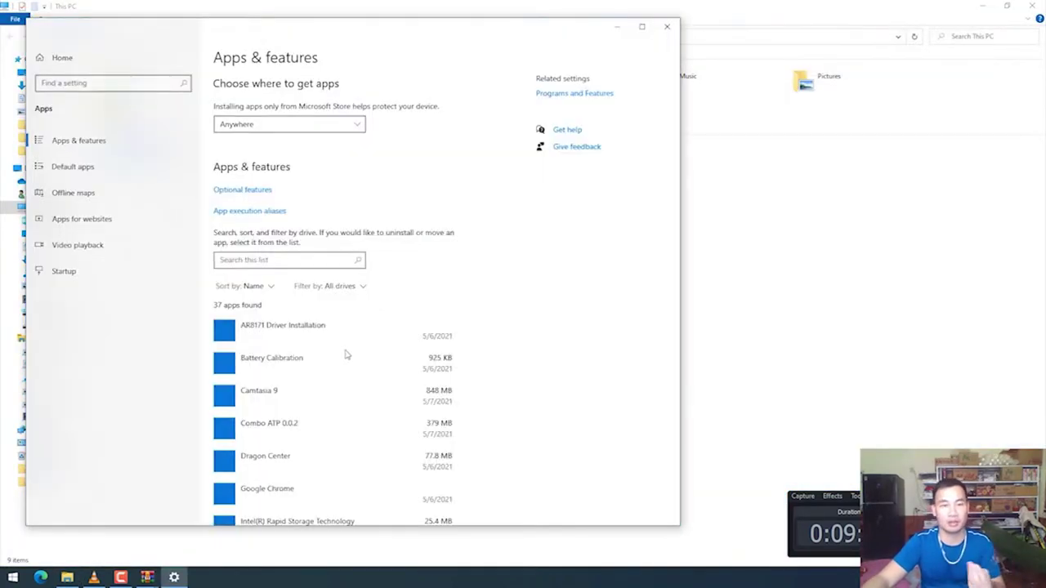
scroll(345, 352, down, 6)
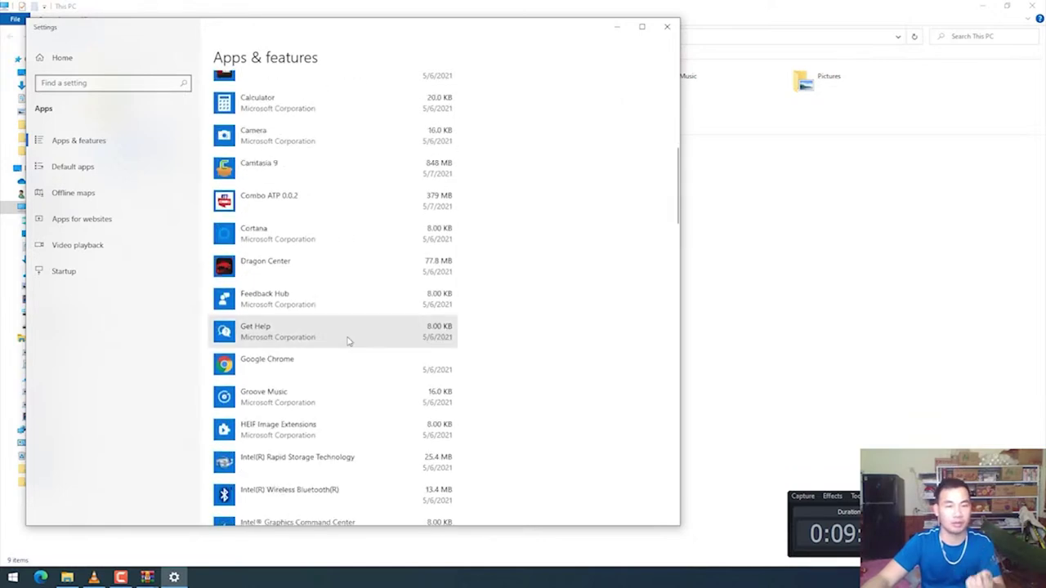
scroll(347, 340, down, 6)
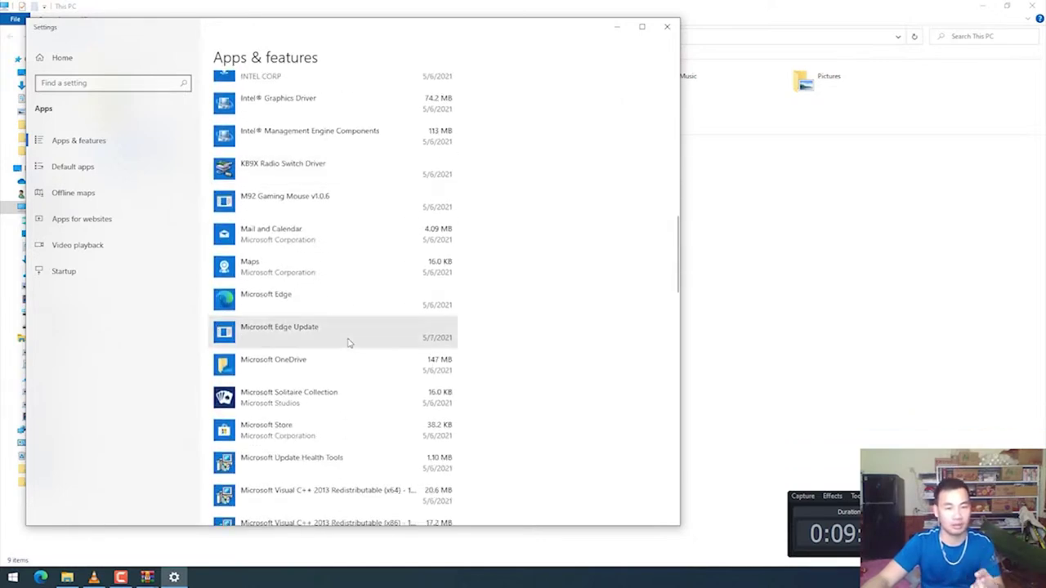
scroll(344, 348, down, 5)
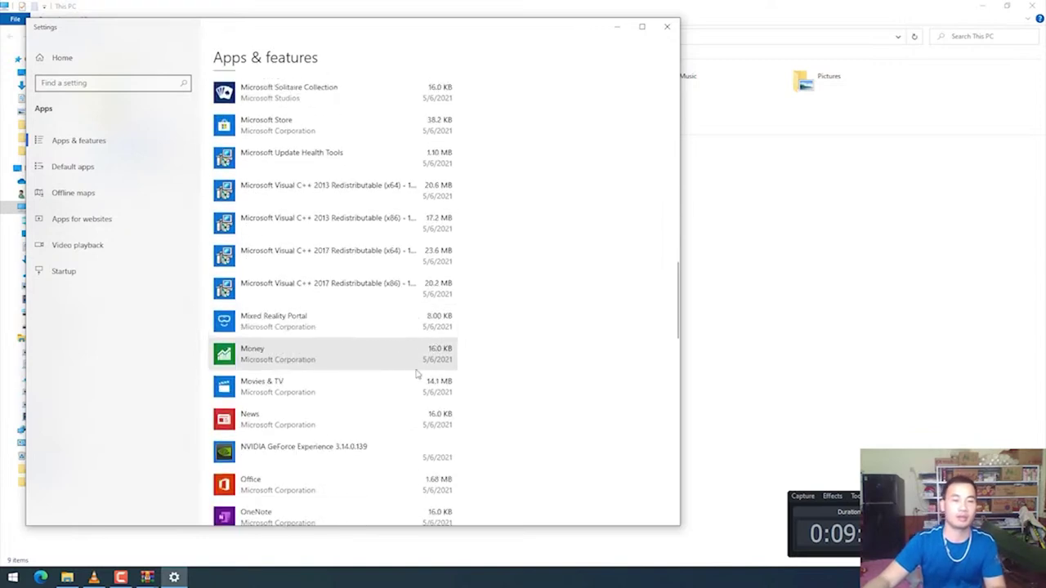
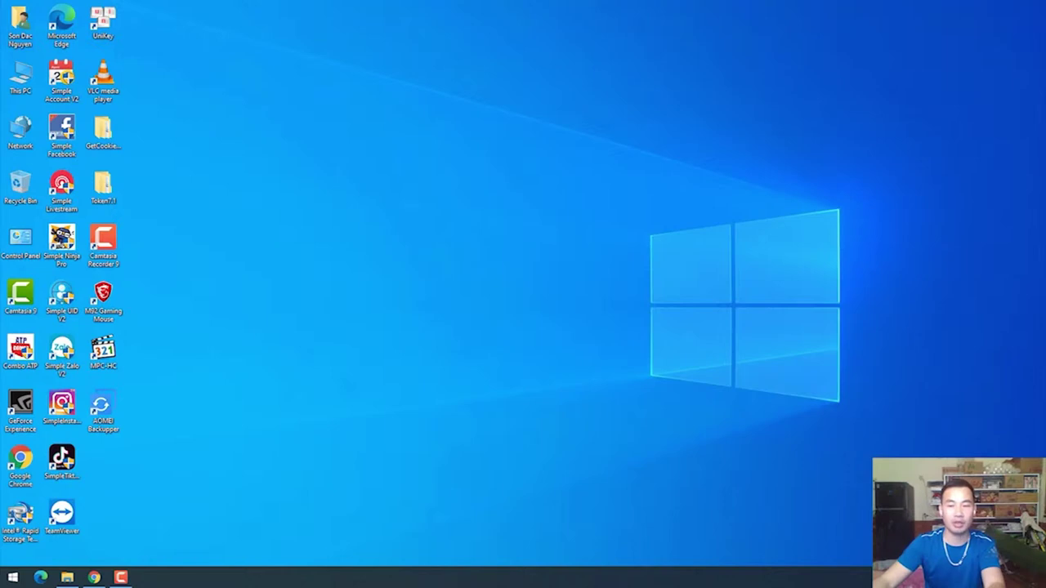
Switch to Chrome and close the Extensions tab.
mouse_move(125, 578)
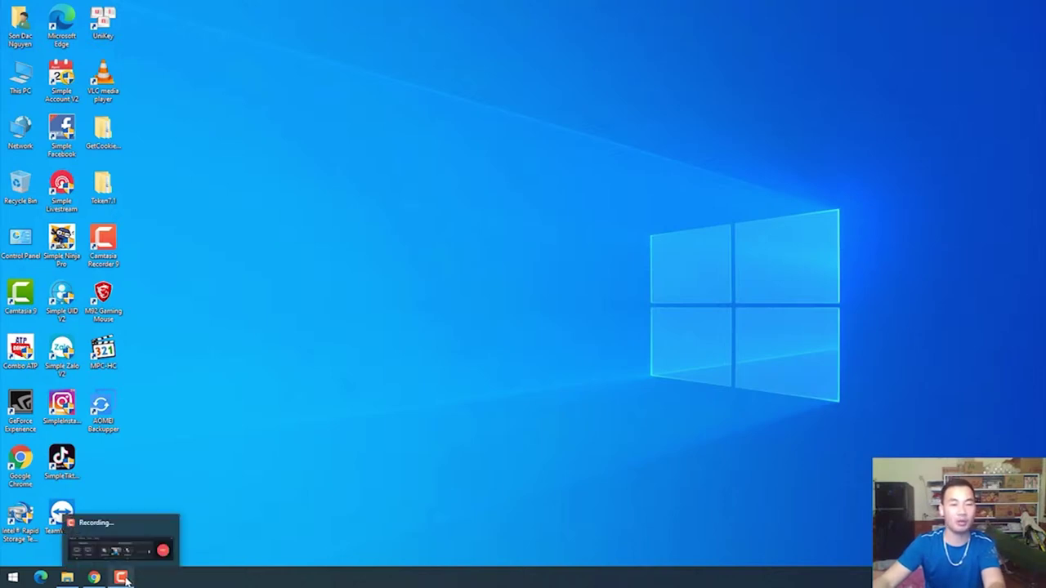
click(123, 541)
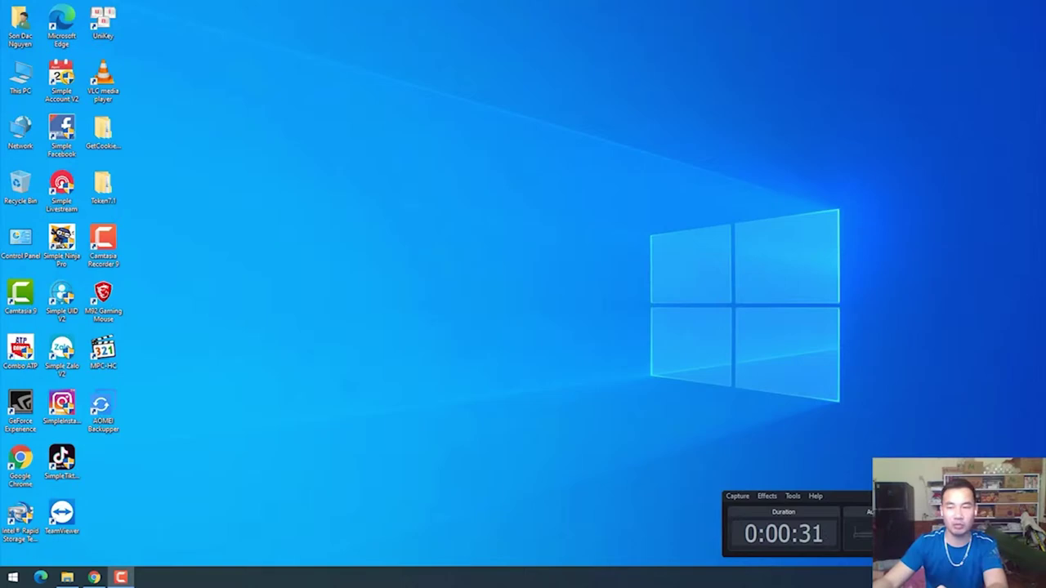
click(94, 578)
click(196, 9)
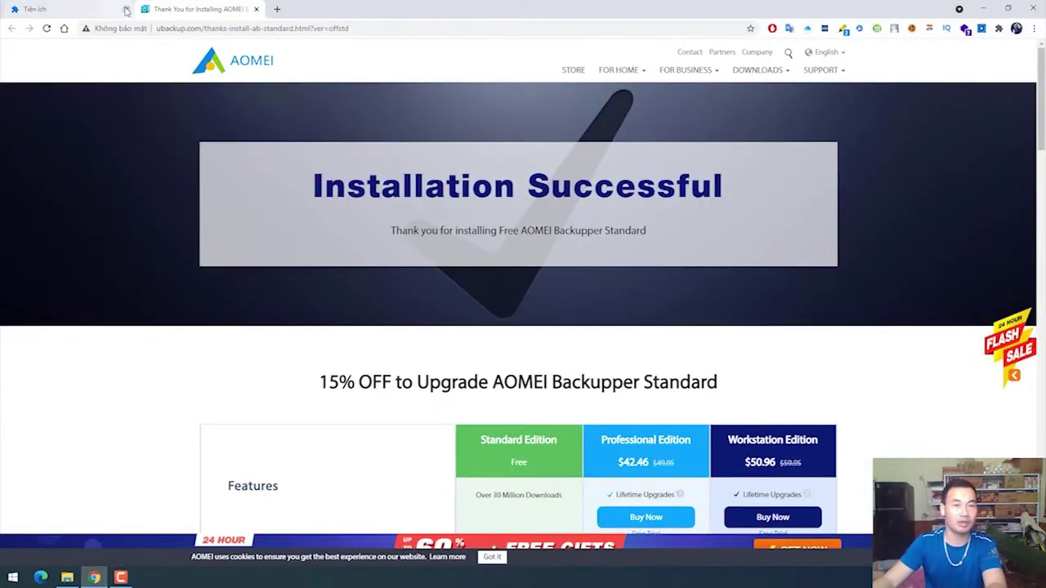
click(126, 9)
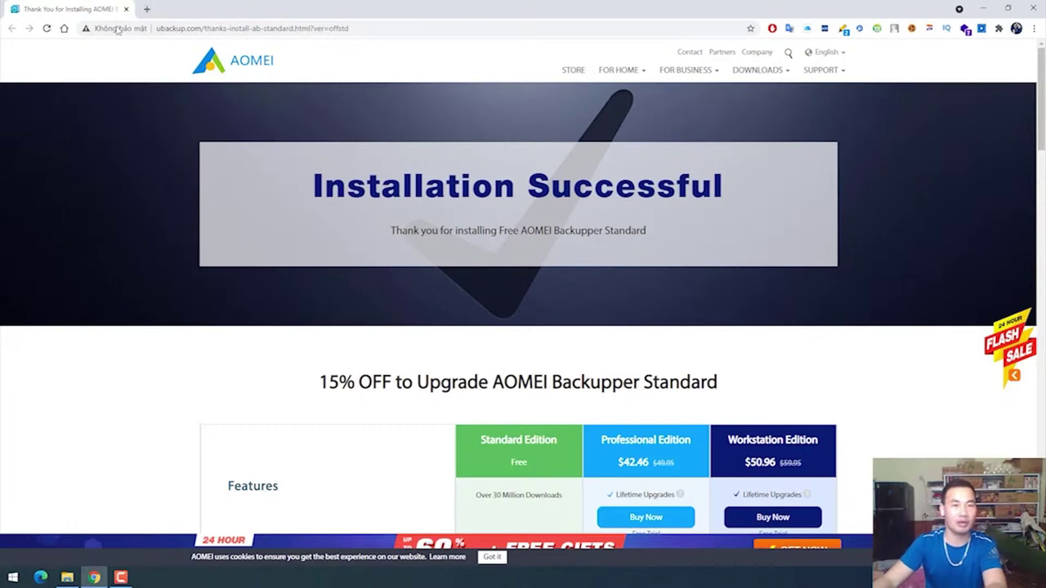
Go to the AOMEI Backupper downloads page and scroll through it.
click(164, 29)
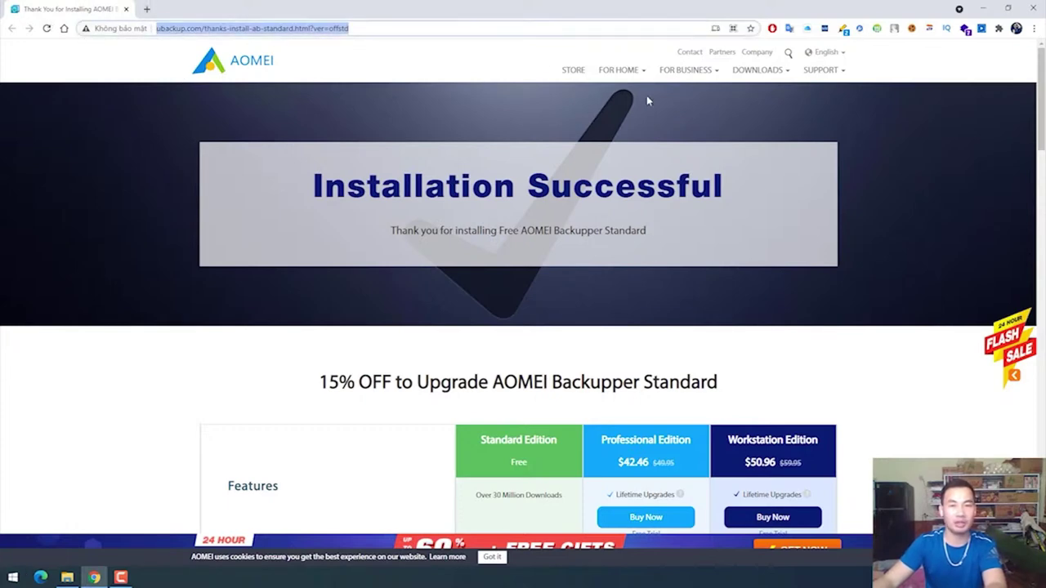
click(757, 73)
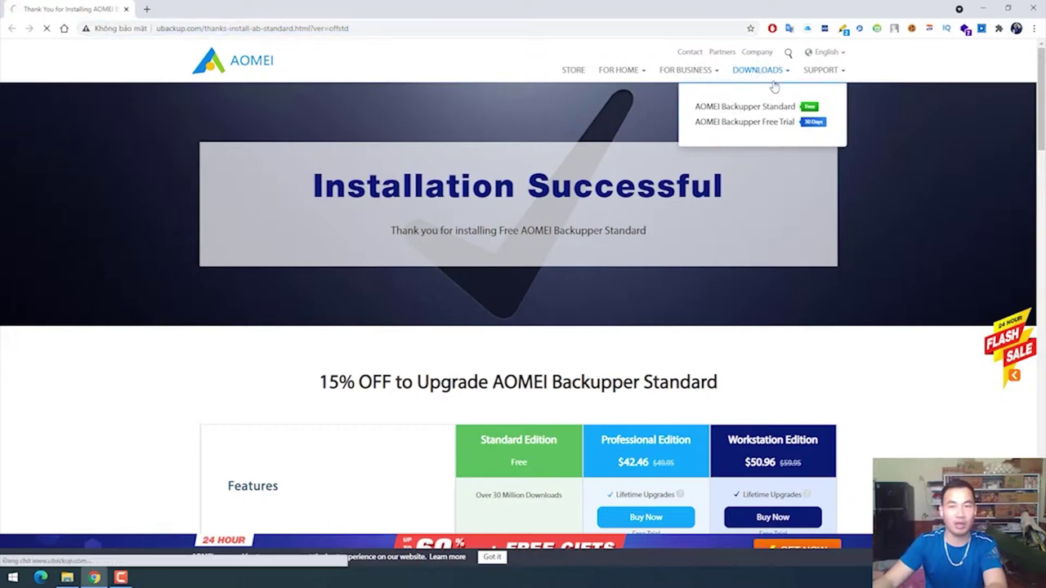
scroll(532, 269, down, 3)
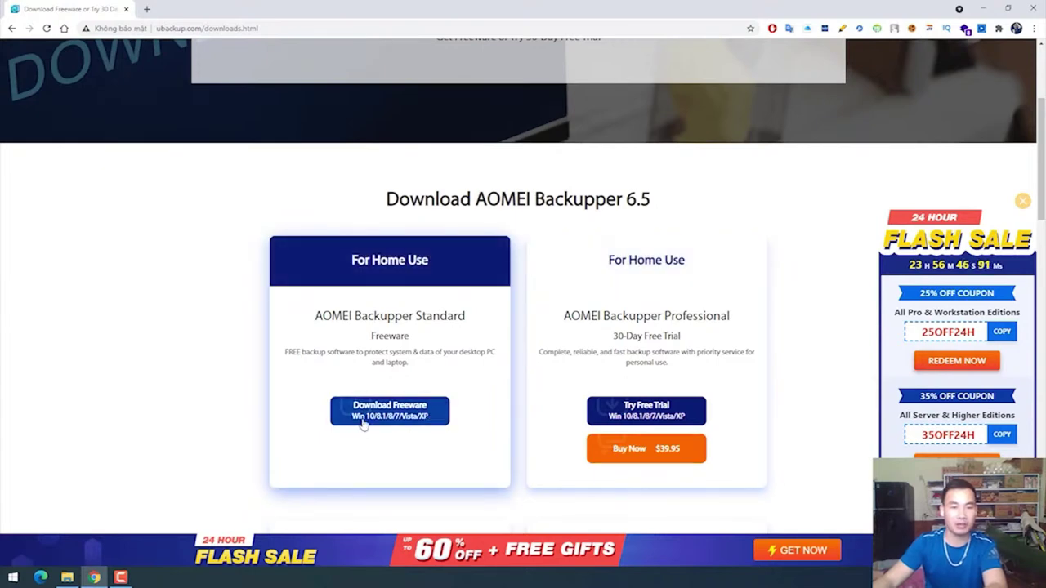
scroll(377, 416, down, 1)
scroll(377, 416, down, 4)
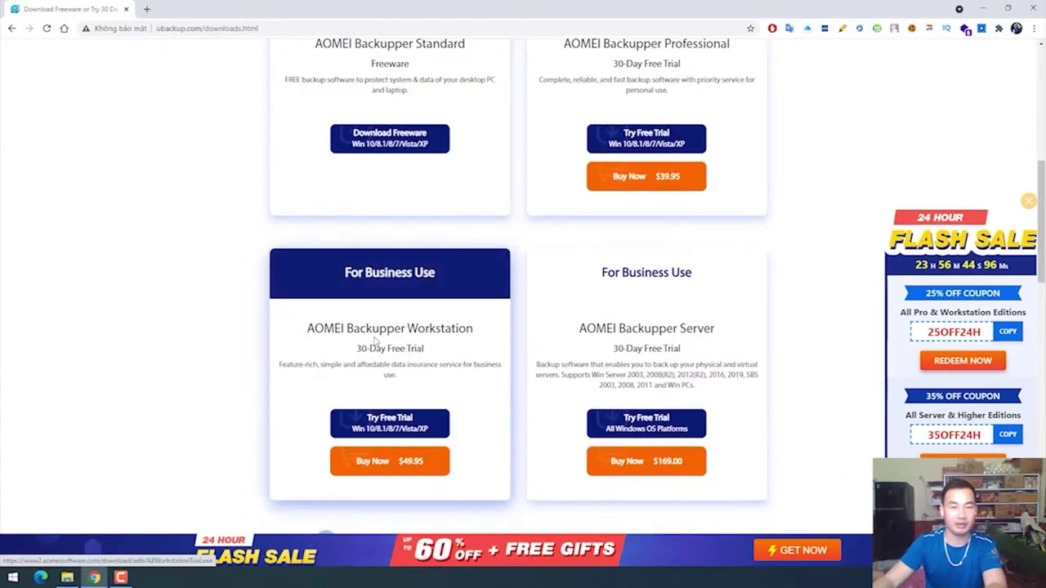
scroll(409, 367, up, 3)
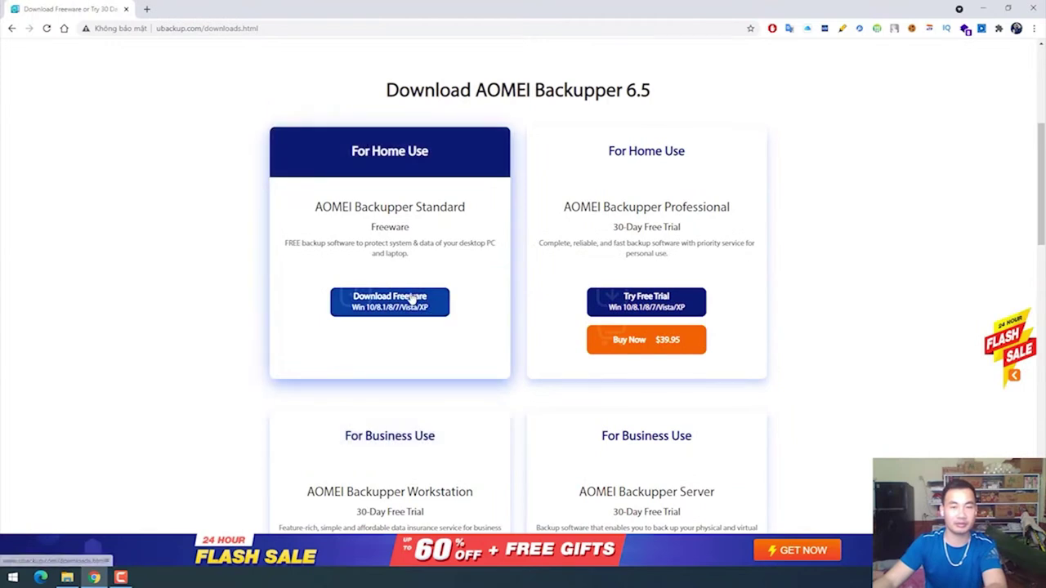
Try Download Freeware, cancel the duplicate save, dismiss the popup and minimize Chrome.
click(409, 297)
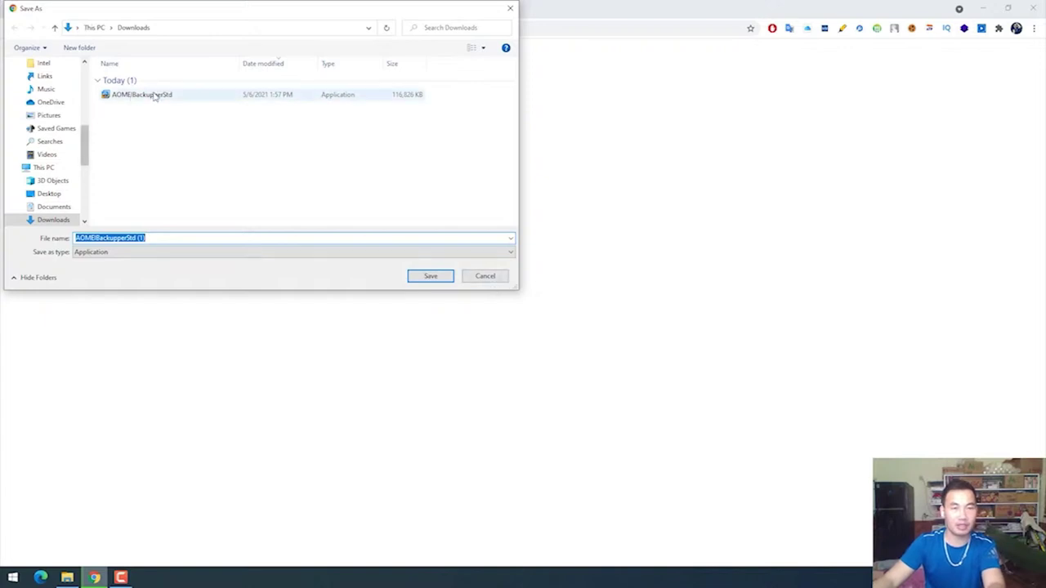
click(497, 280)
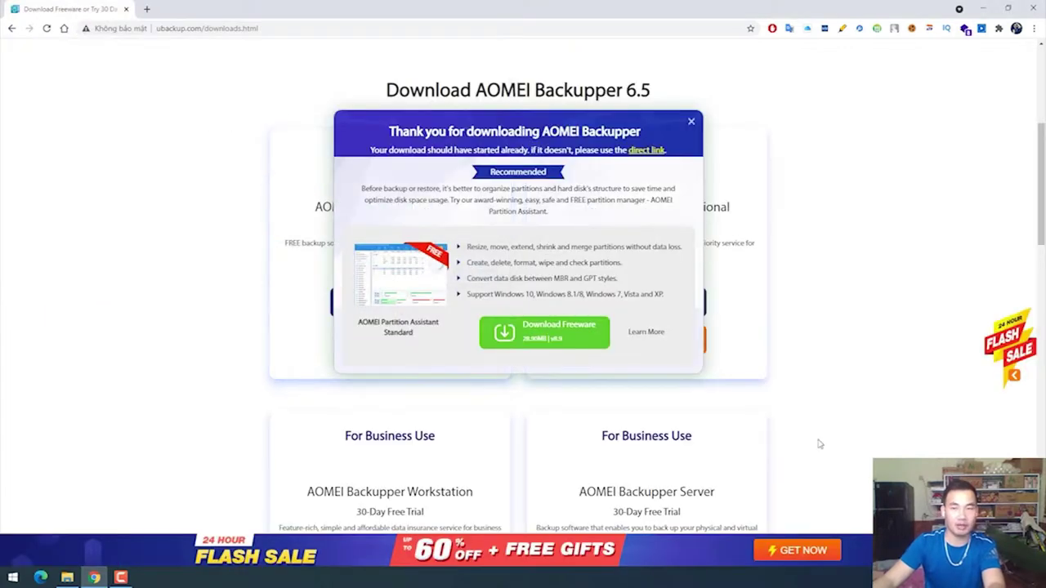
click(691, 122)
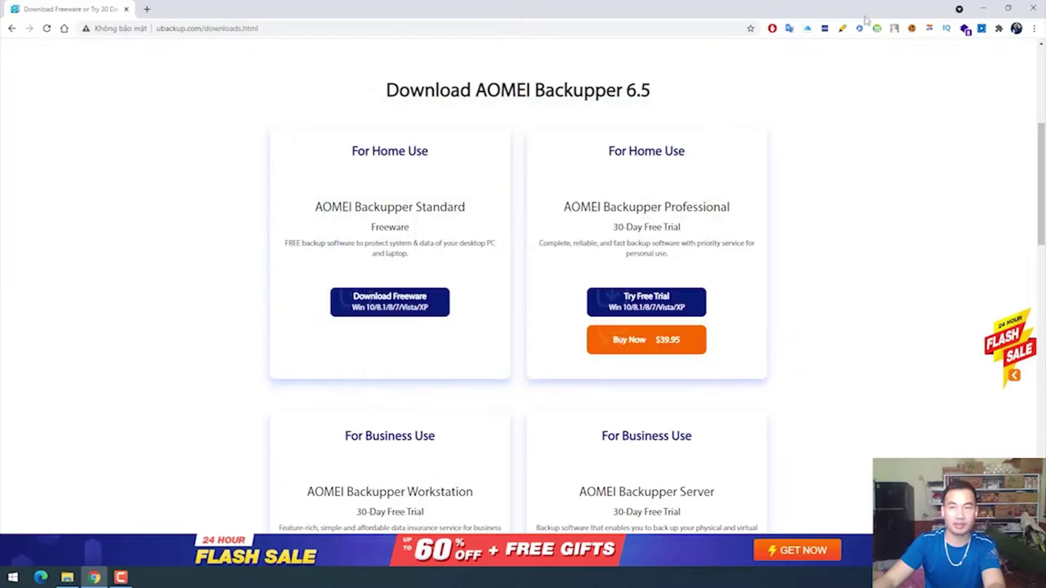
click(981, 8)
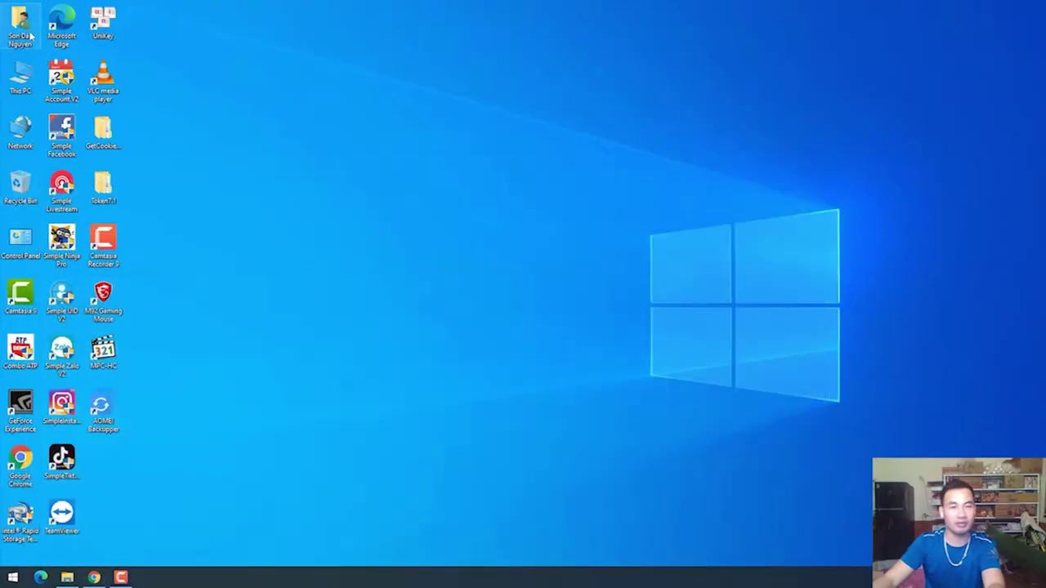
Open the Downloads folder and run AOMEIBackupperStd as administrator.
double_click(20, 31)
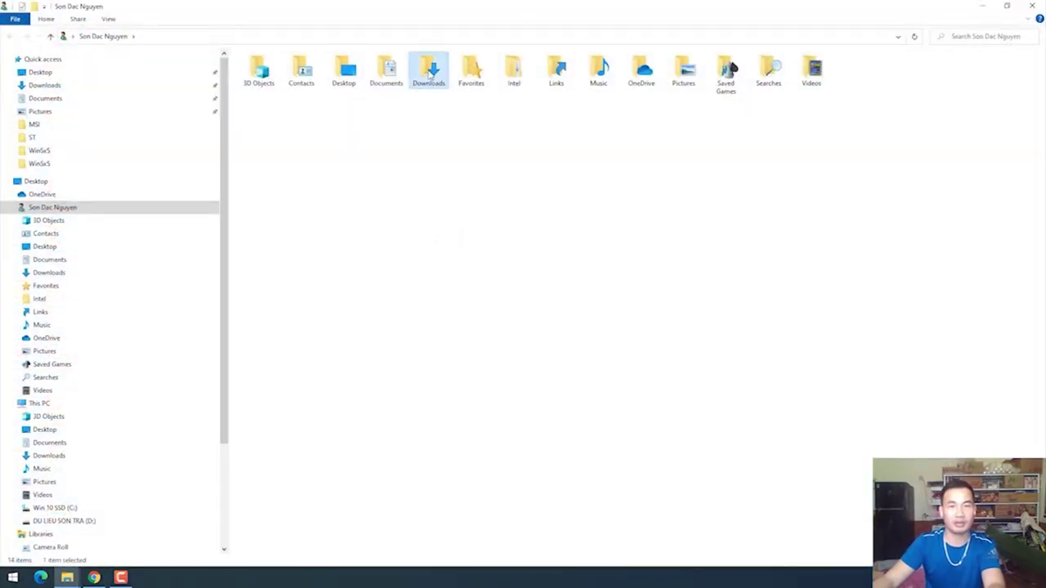
double_click(428, 72)
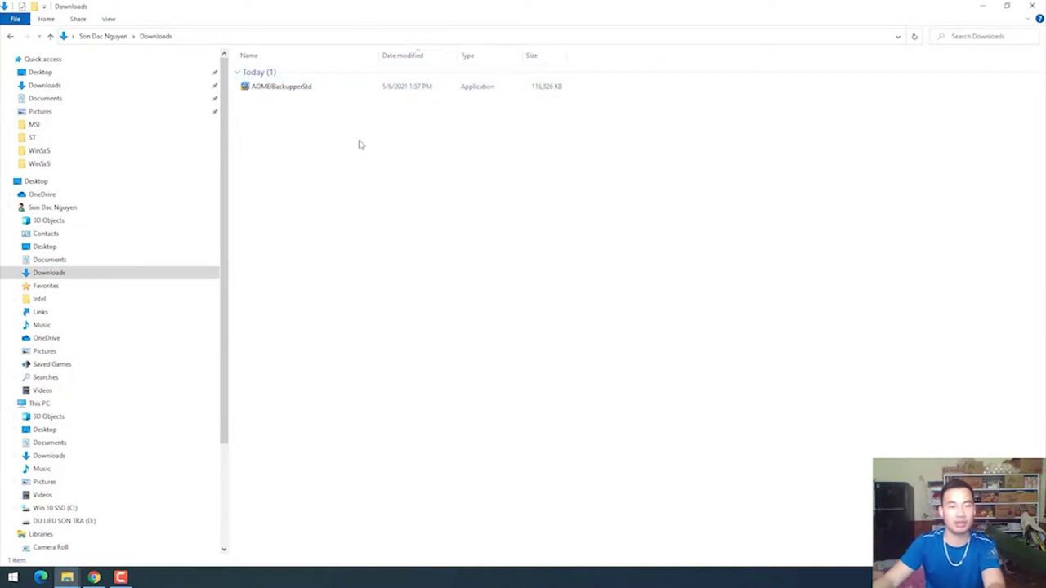
click(296, 88)
right_click(292, 85)
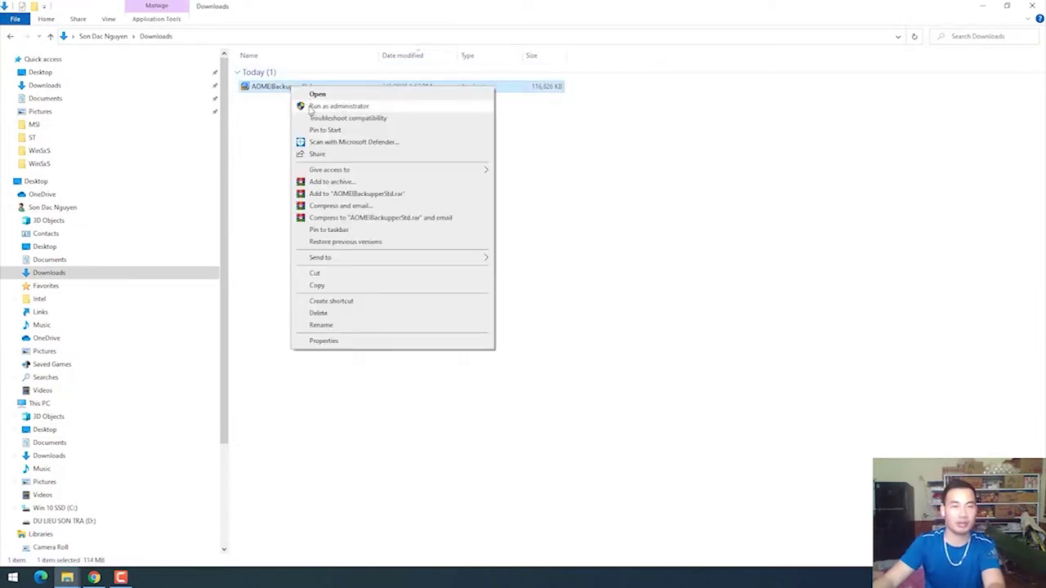
click(336, 106)
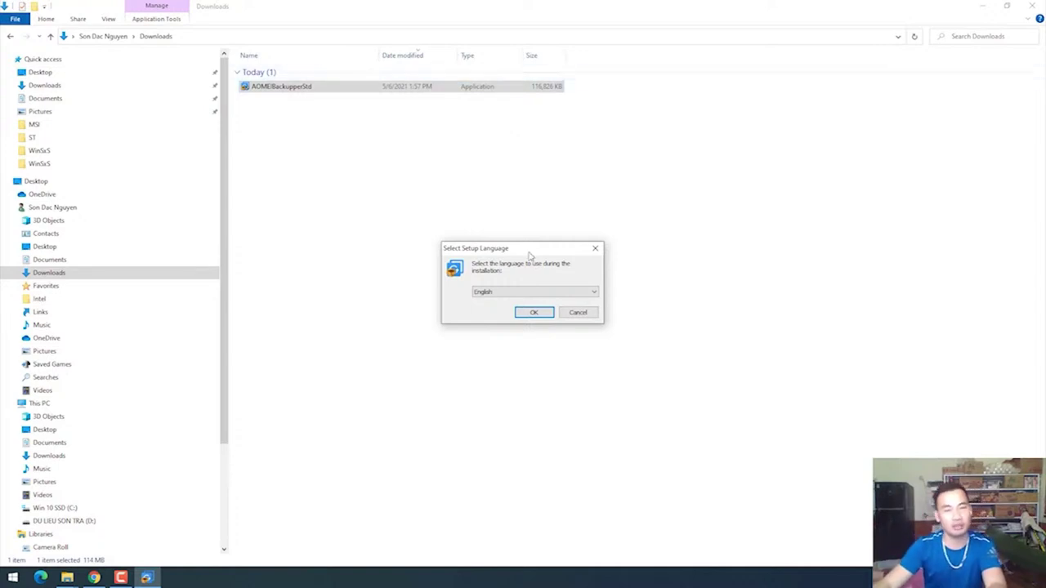
Install AOMEI Backupper Standard in English, skipping the Pro offer and the uninstall prompt.
click(524, 314)
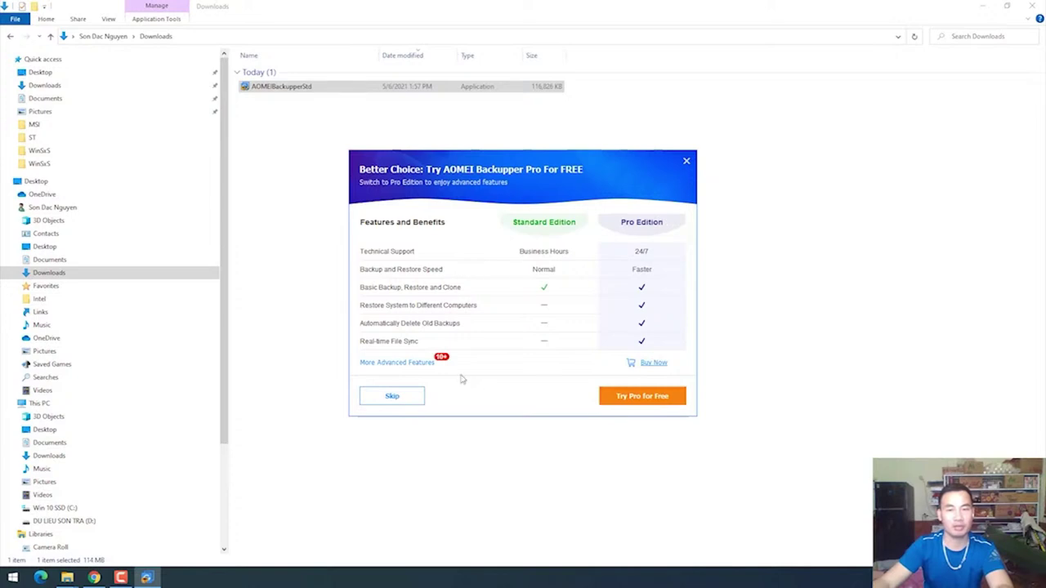
click(391, 399)
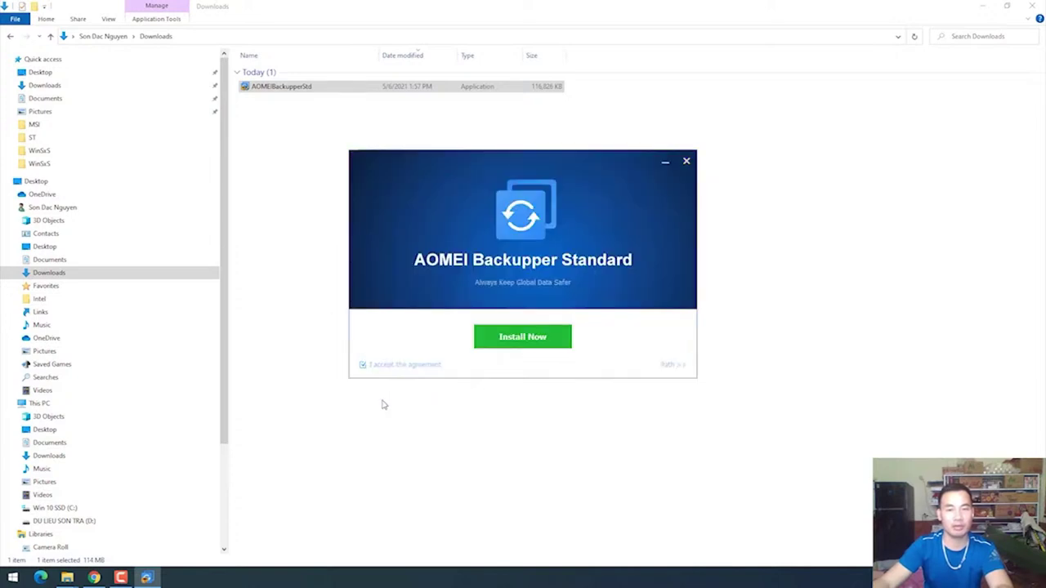
click(494, 339)
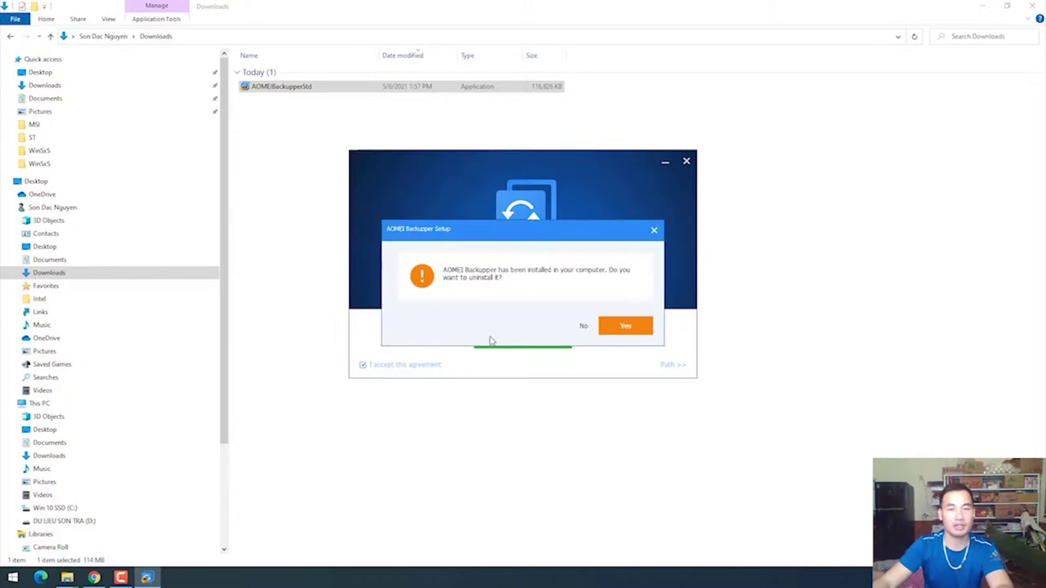
click(653, 229)
click(515, 345)
click(624, 326)
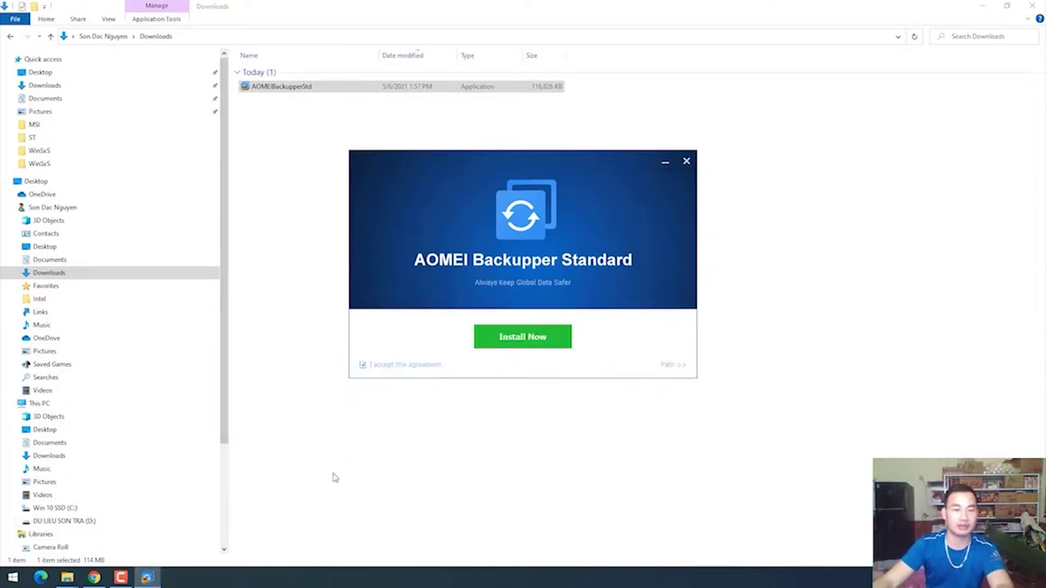
click(522, 337)
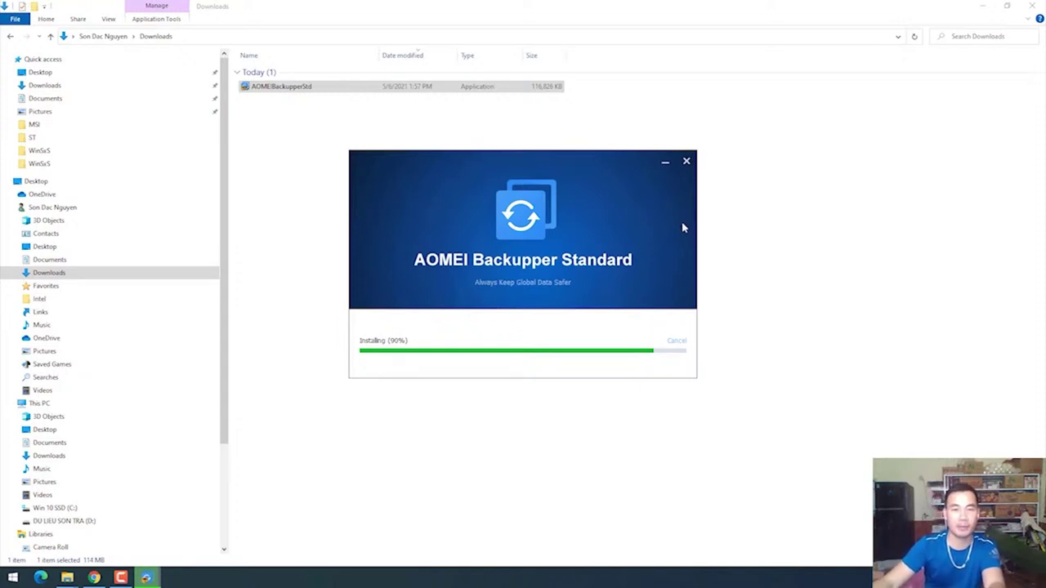
Clear Windows notifications, minimize File Explorer and move the installer window up-right.
key(super+a)
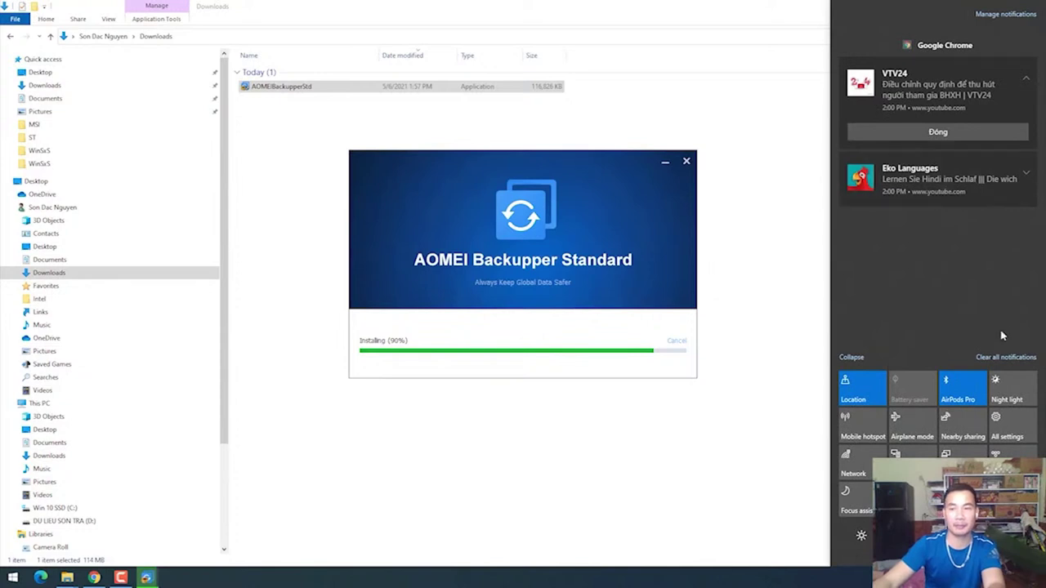
click(1002, 361)
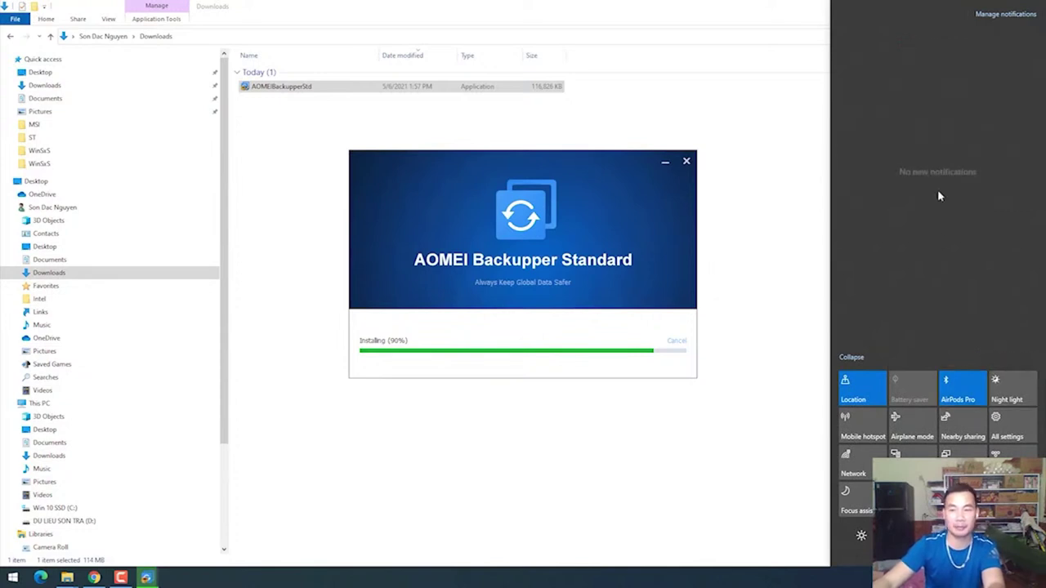
click(790, 107)
key(super+Down)
key(super+Down)
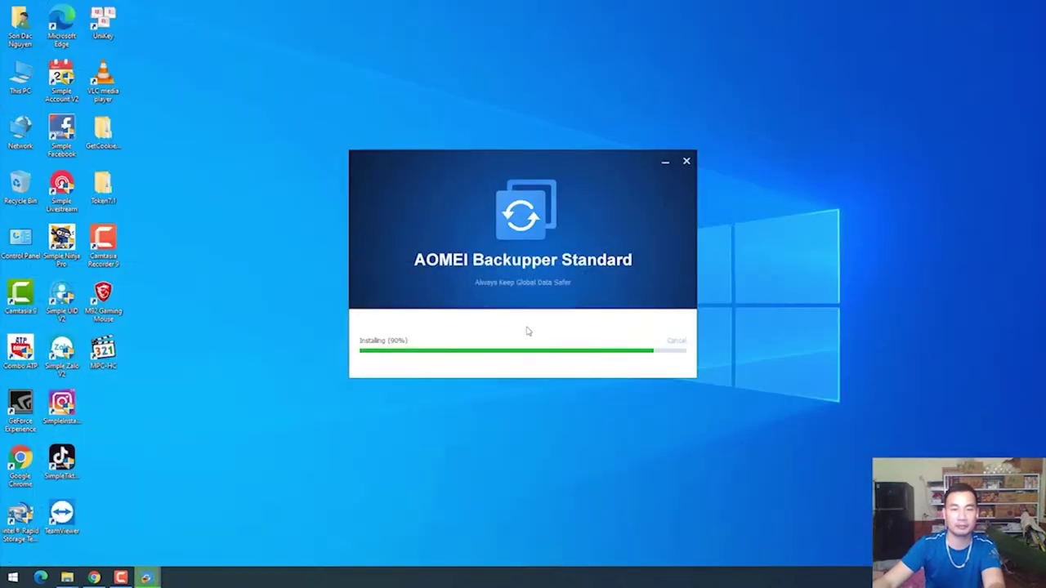
drag(604, 167, 713, 92)
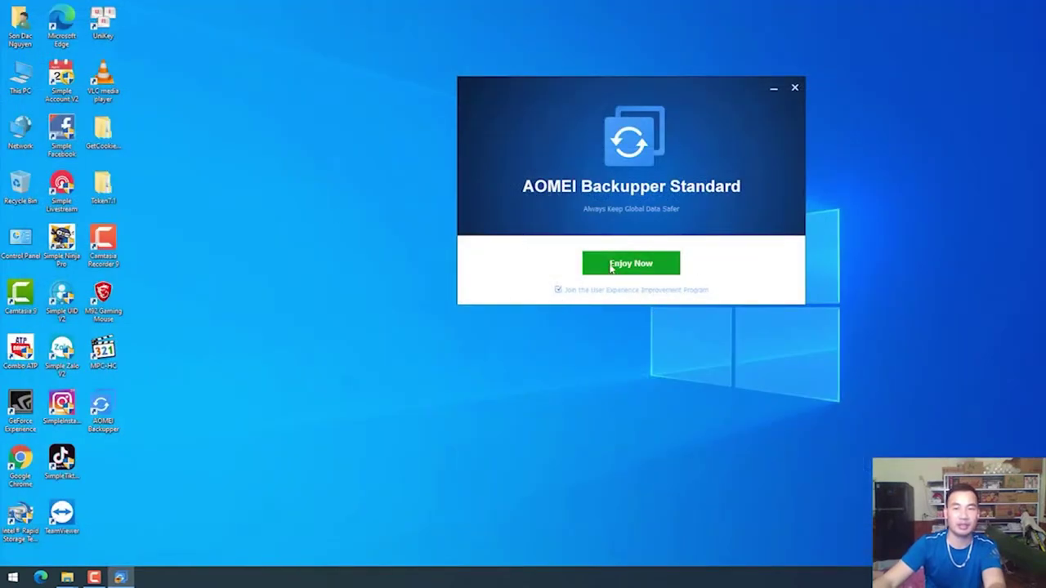
Launch AOMEI Backupper, view the Backup and Restore pages, and close the flash sale popup.
click(609, 265)
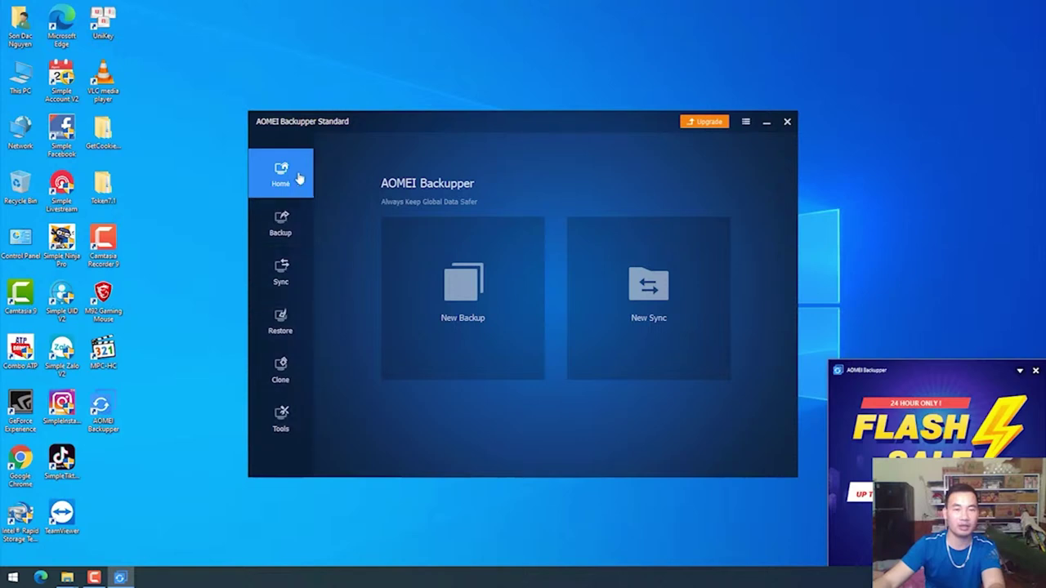
click(280, 228)
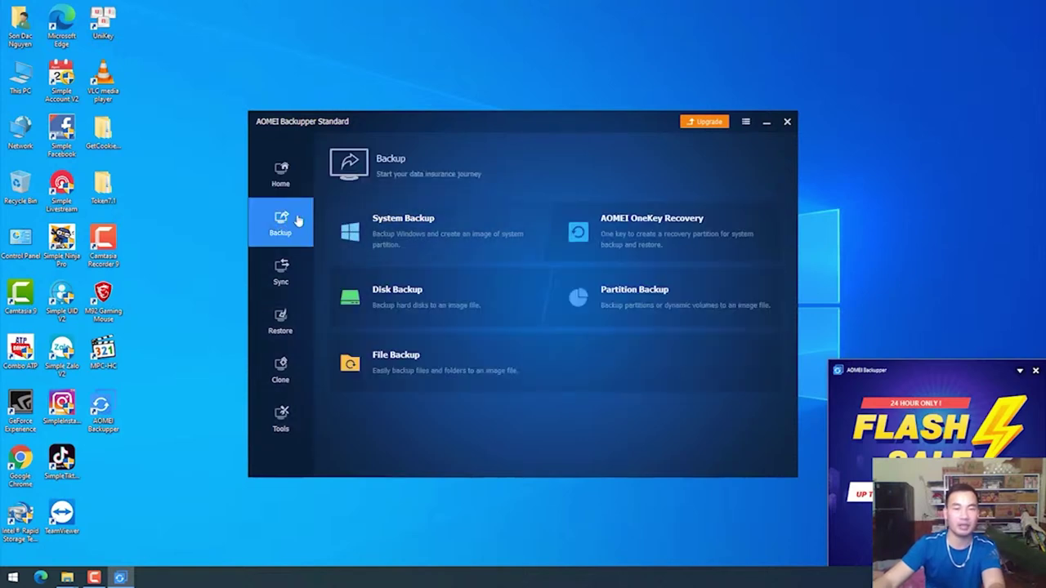
click(276, 327)
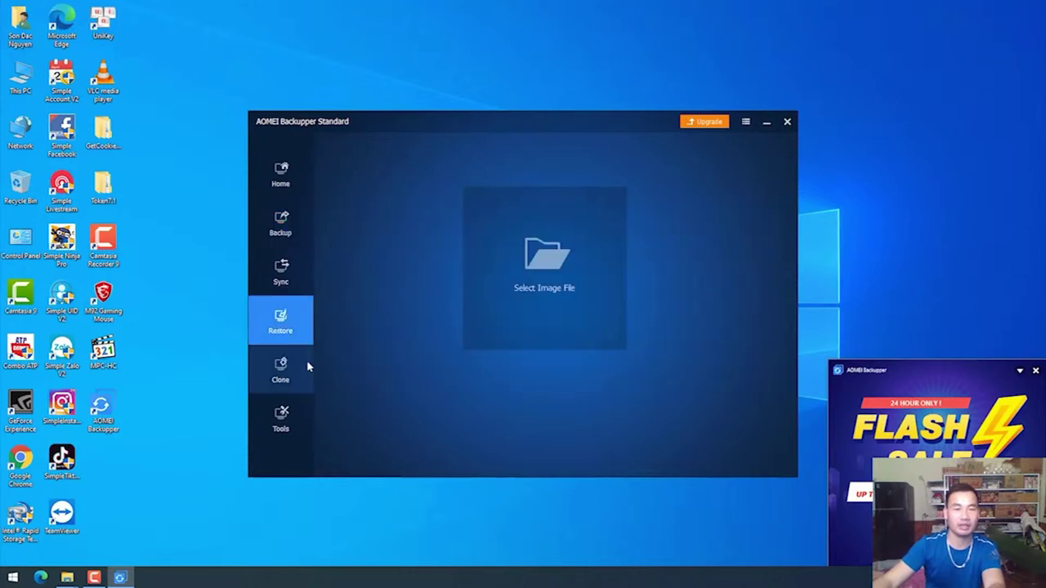
click(293, 226)
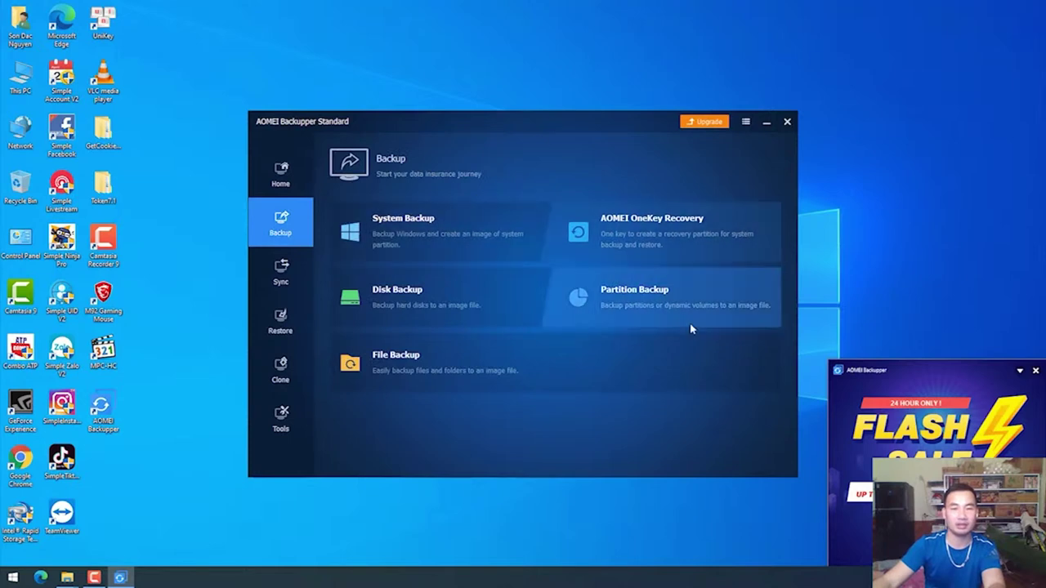
click(1037, 372)
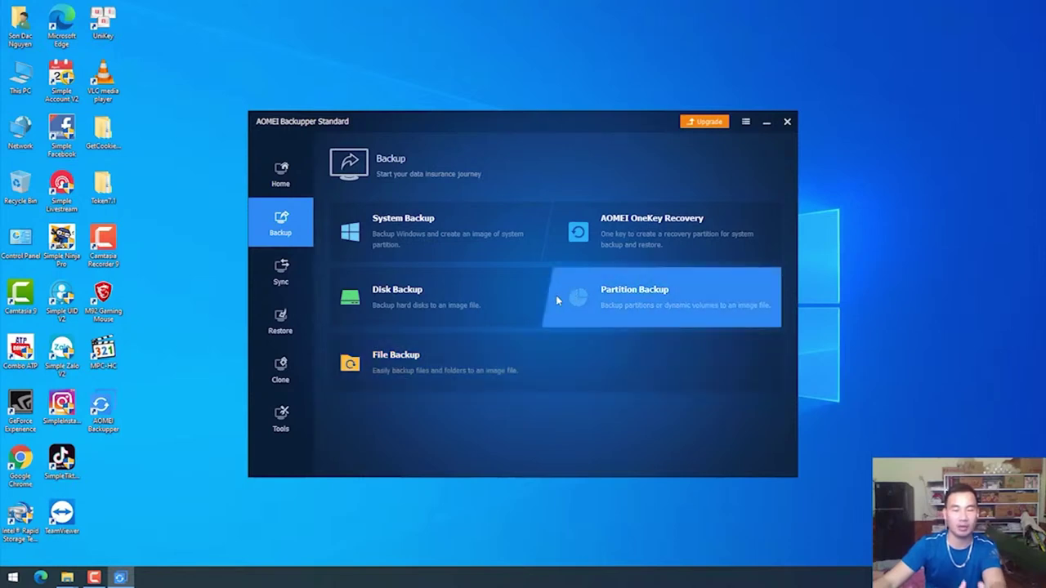
Look at the Restore section again, then return to the Backup type list.
click(288, 332)
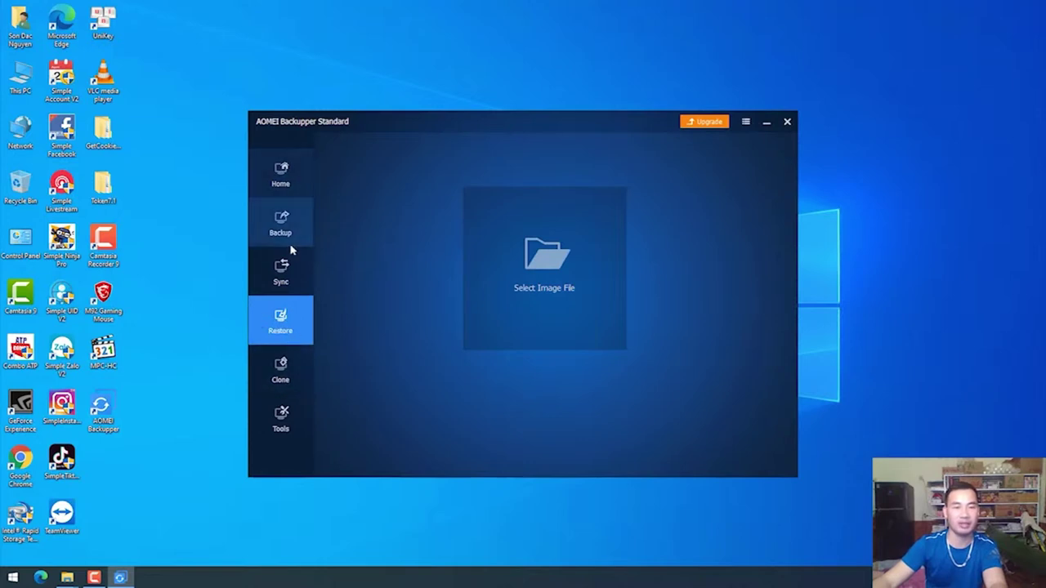
click(292, 219)
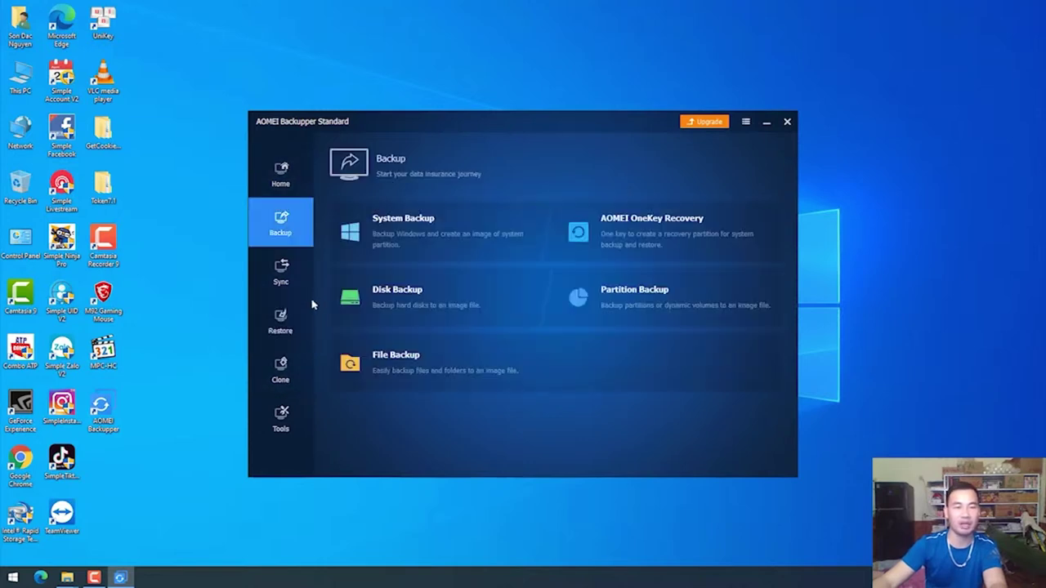
click(280, 330)
click(288, 226)
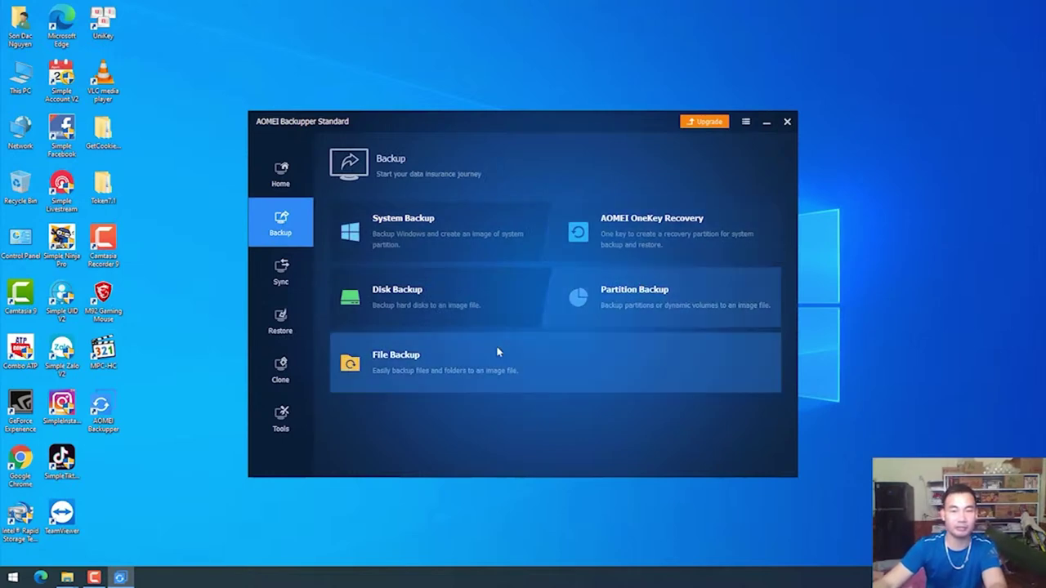
Start a System Backup and choose D:\ as the local destination path.
click(448, 232)
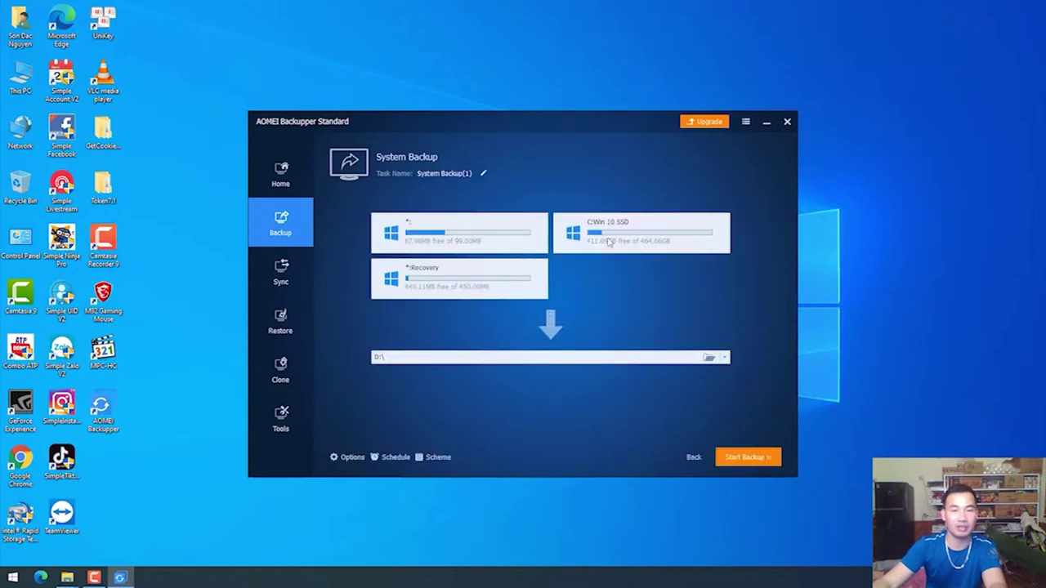
click(711, 358)
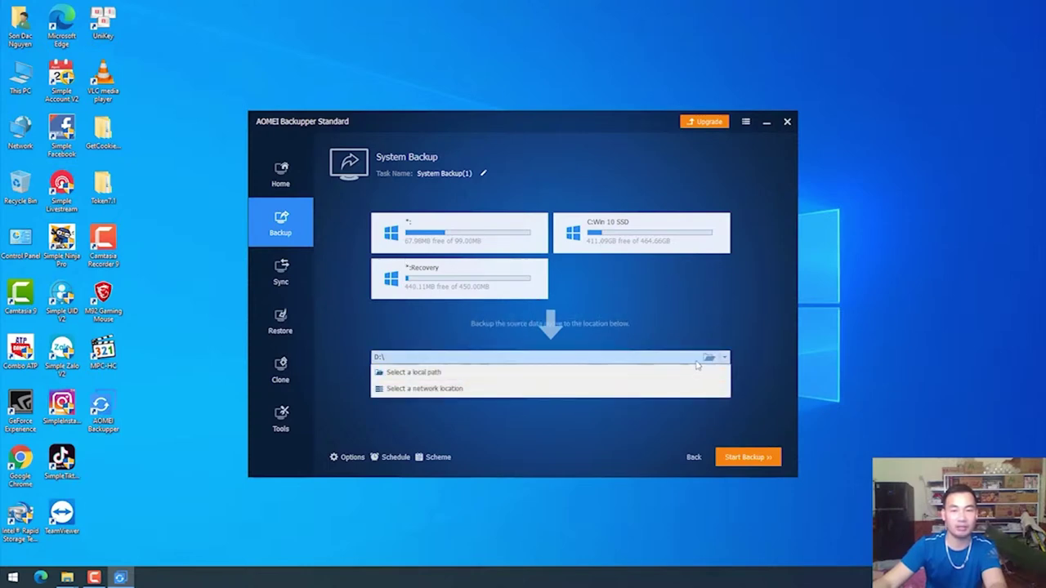
click(682, 372)
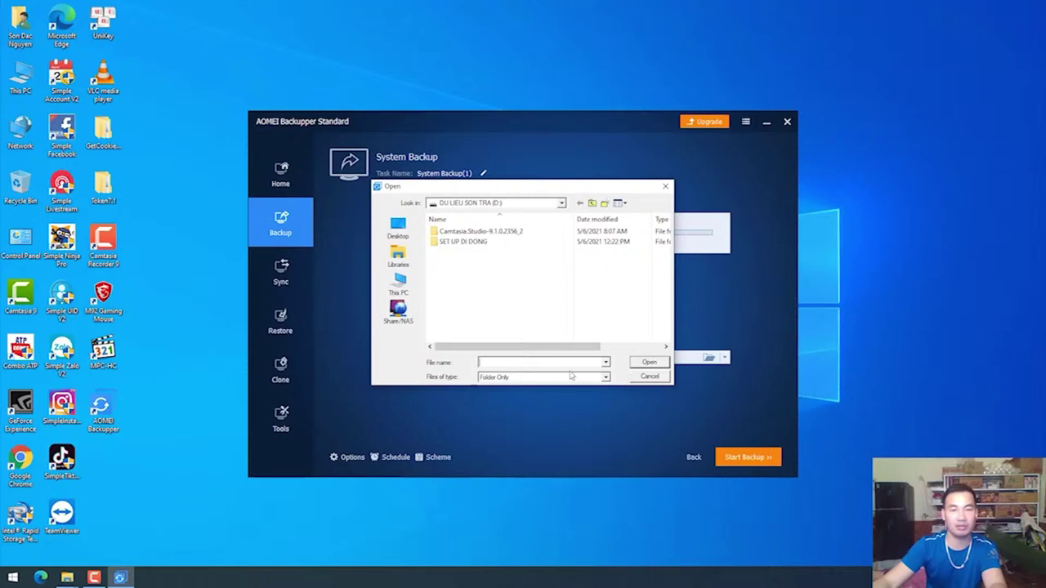
click(654, 378)
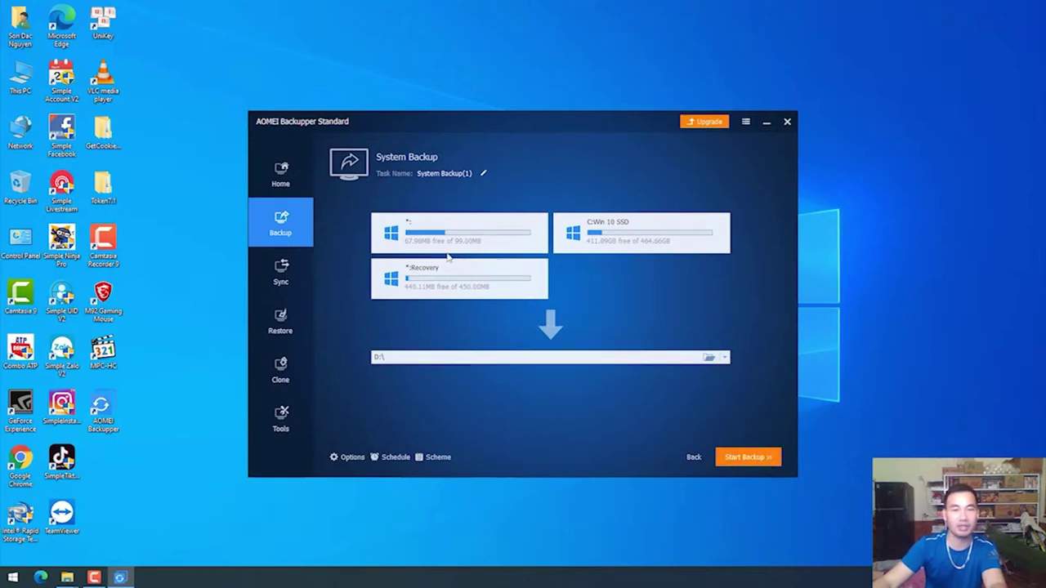
double_click(20, 77)
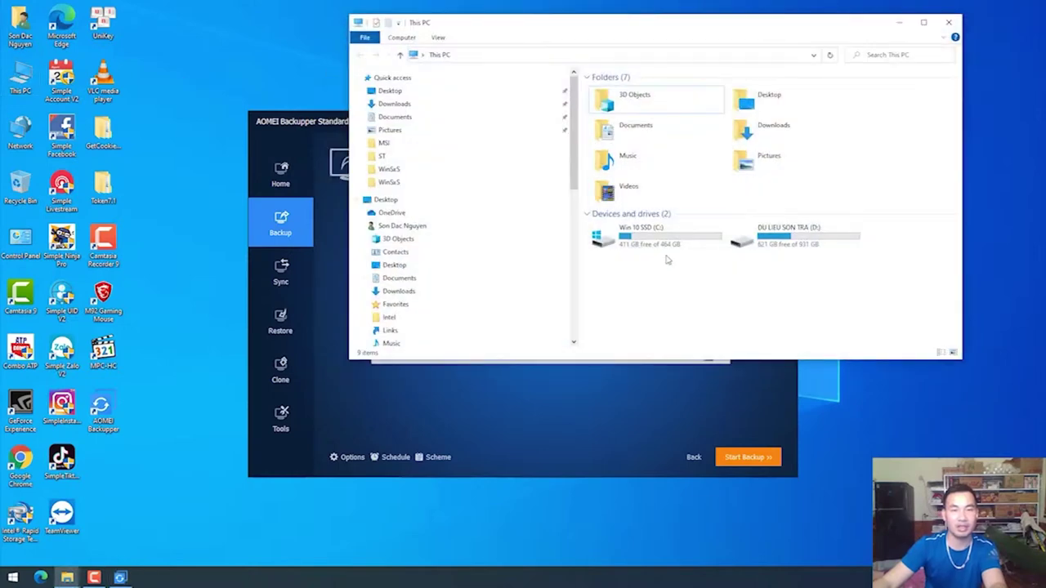
Open Downloads, delete the AOMEIBackupperStd installer, then undo the deletion.
click(646, 236)
right_click(643, 237)
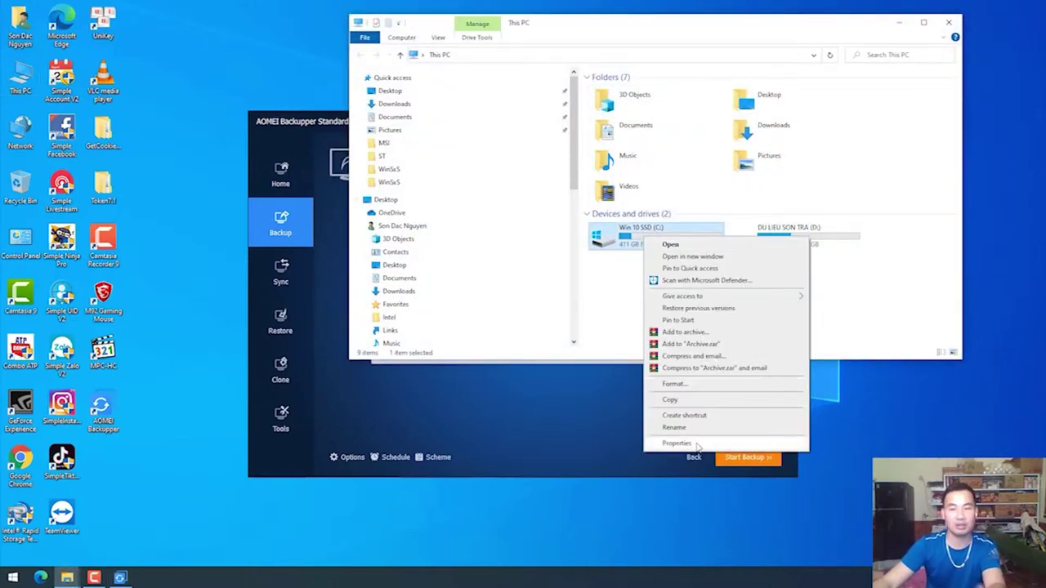
click(829, 321)
double_click(789, 138)
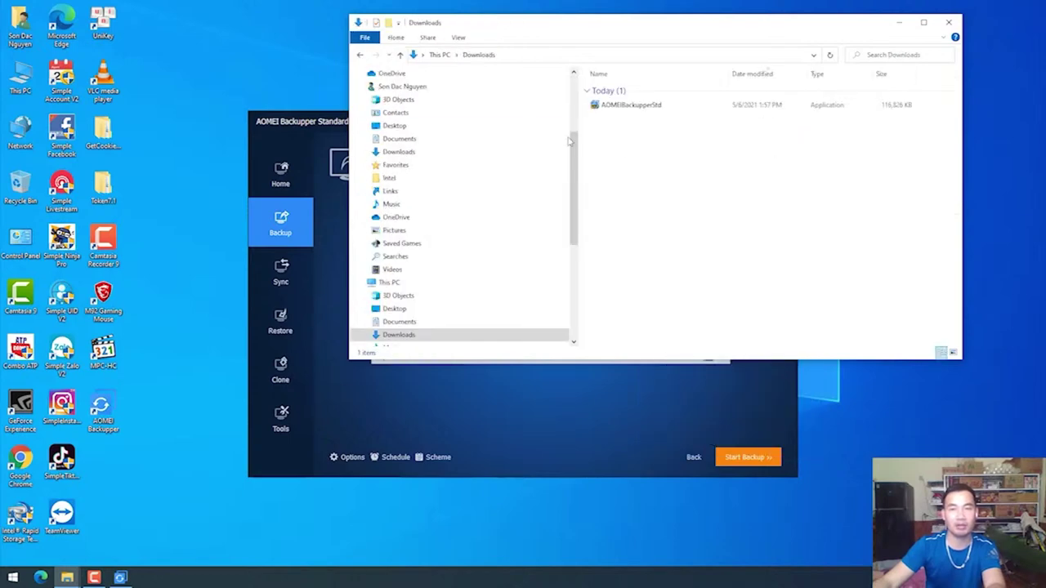
click(658, 106)
key(Delete)
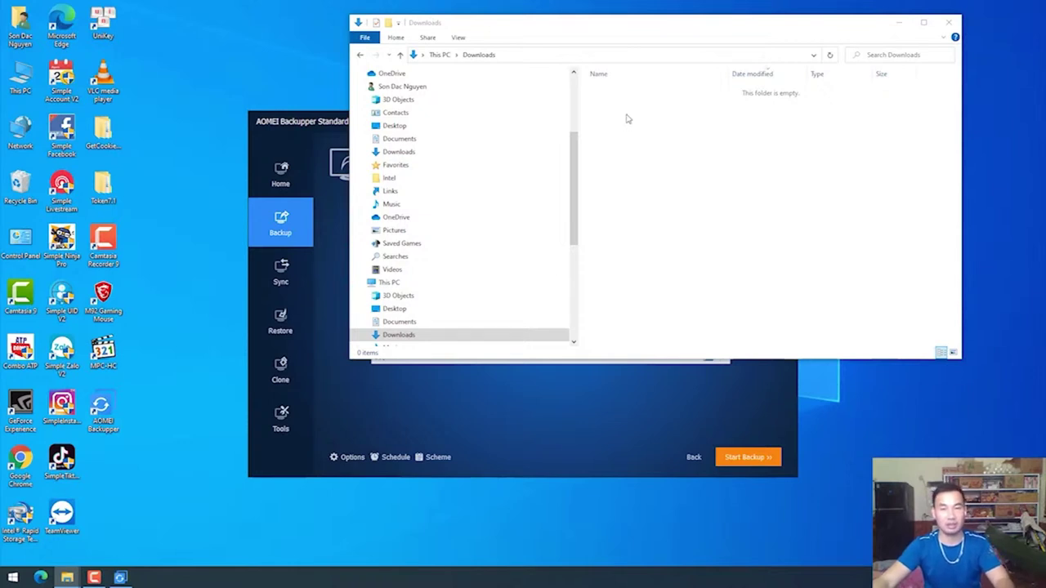
key(ctrl+z)
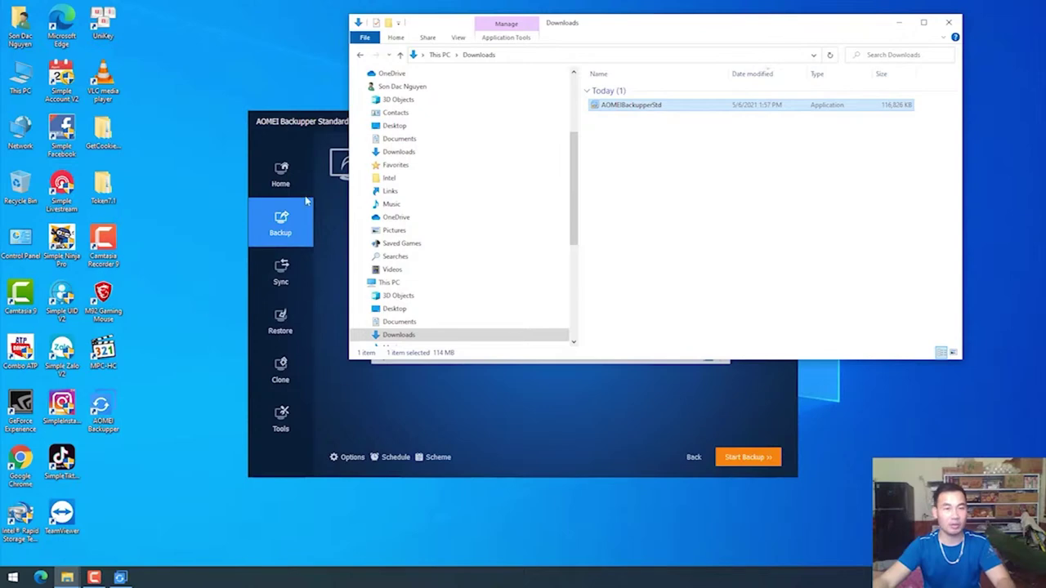
Paste the installer into drive DU LIEU SON TRA (D:) and close the Explorer windows.
double_click(24, 91)
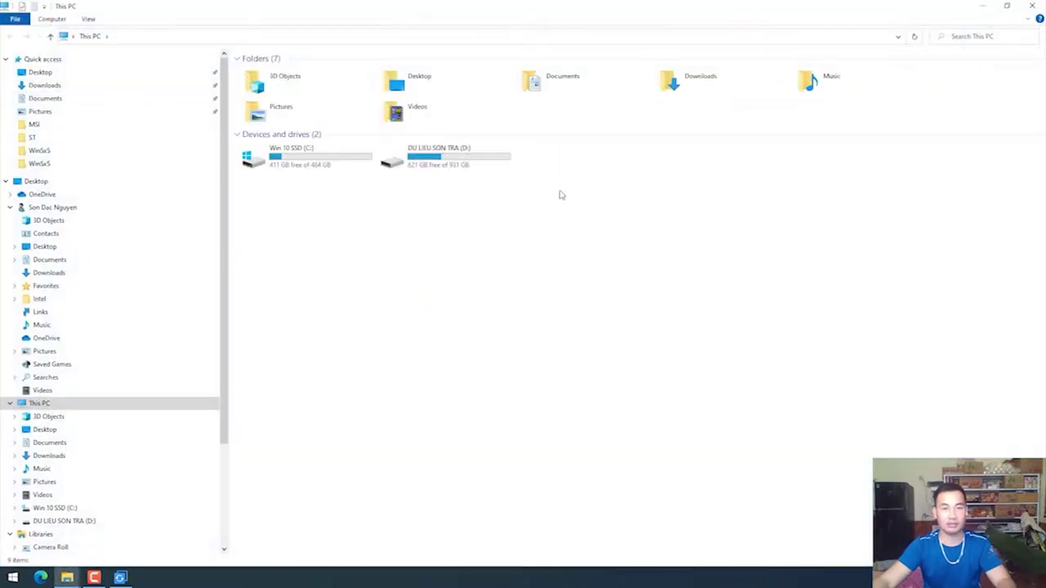
double_click(477, 169)
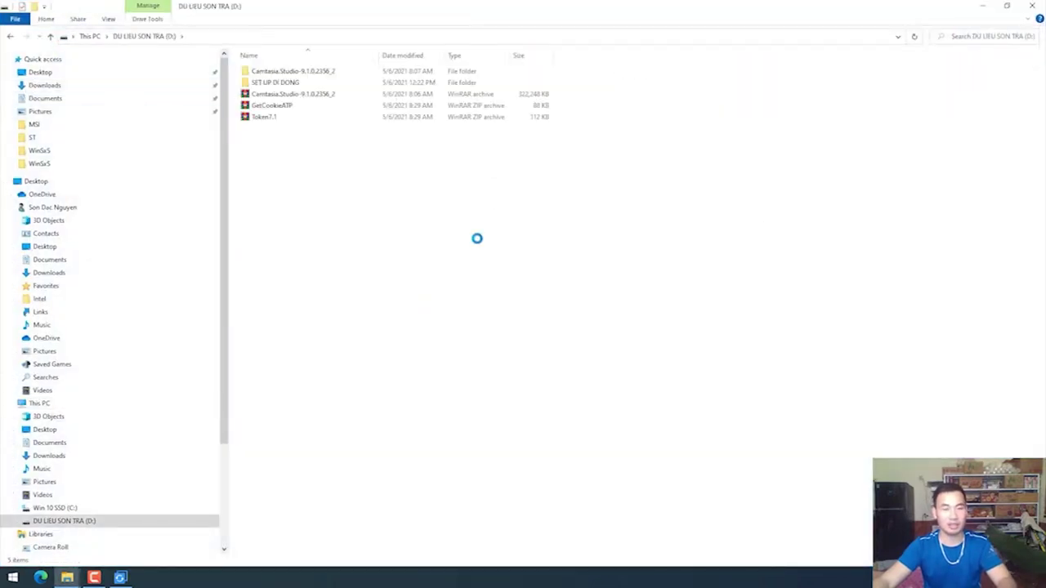
key(ctrl+v)
key(alt+F4)
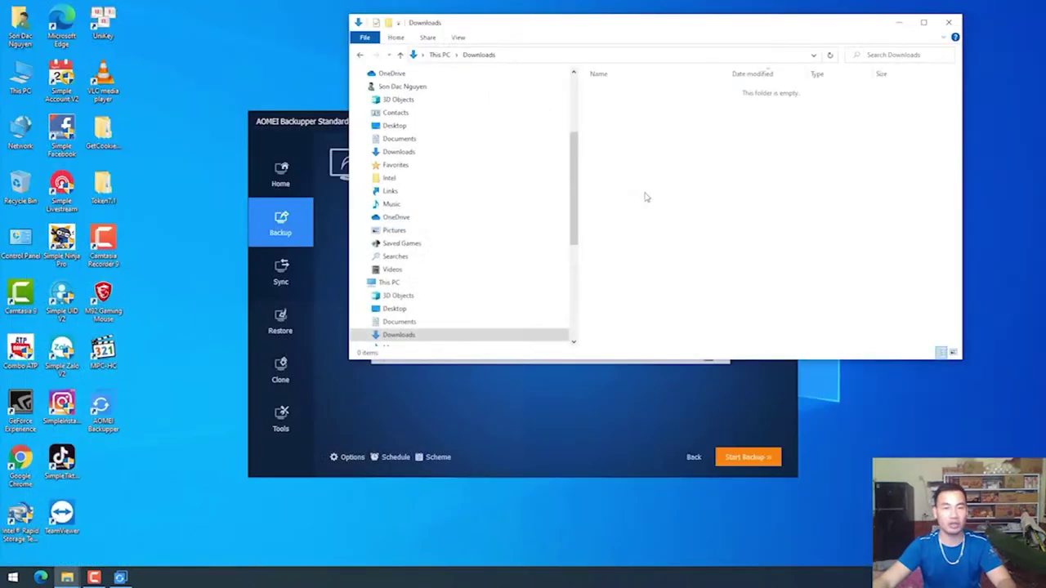
click(949, 22)
double_click(18, 77)
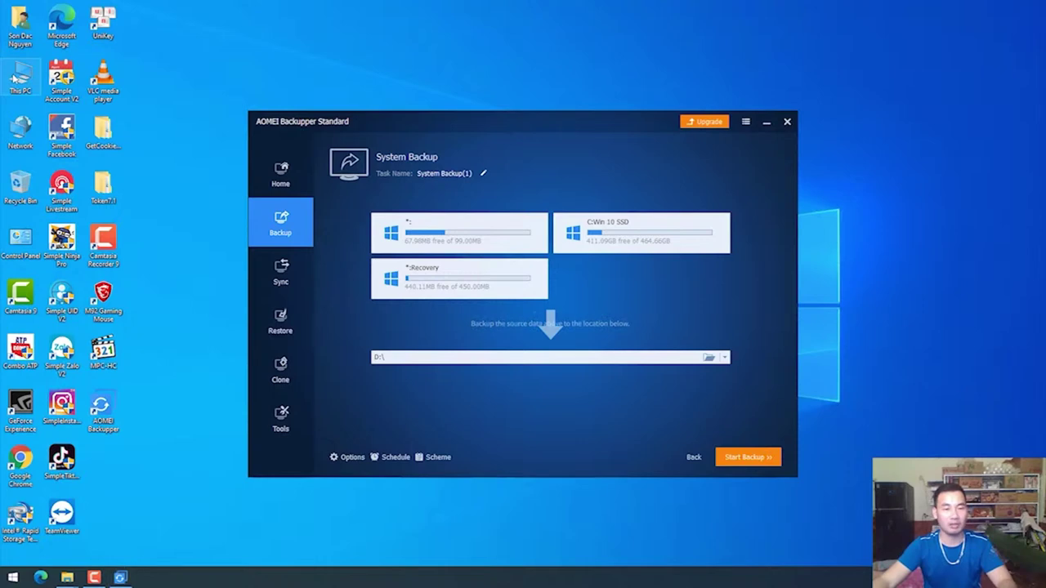
Start Disk Cleanup on Win 10 SSD (C:) including system files.
click(645, 236)
right_click(645, 236)
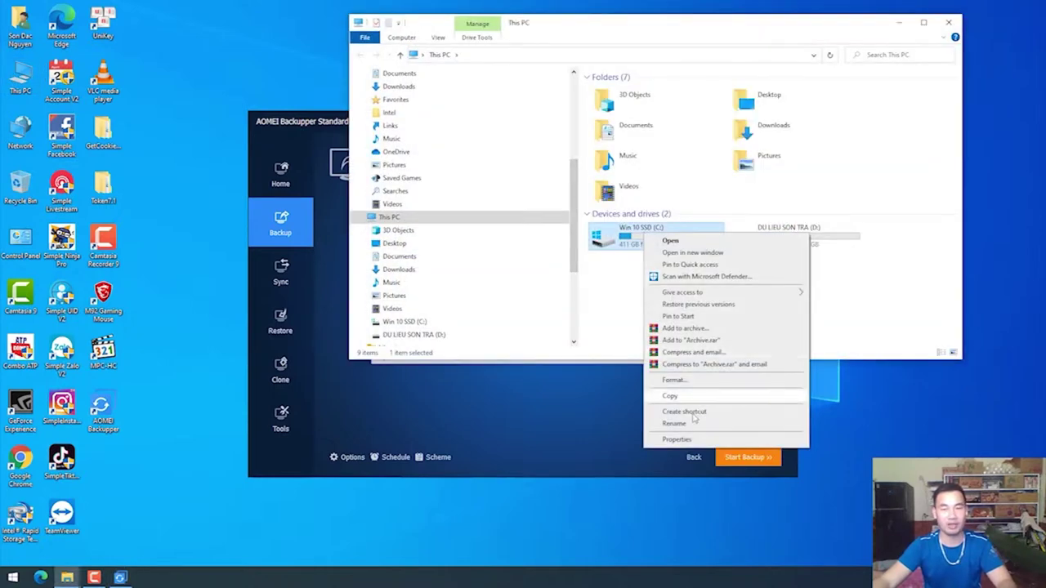
click(678, 442)
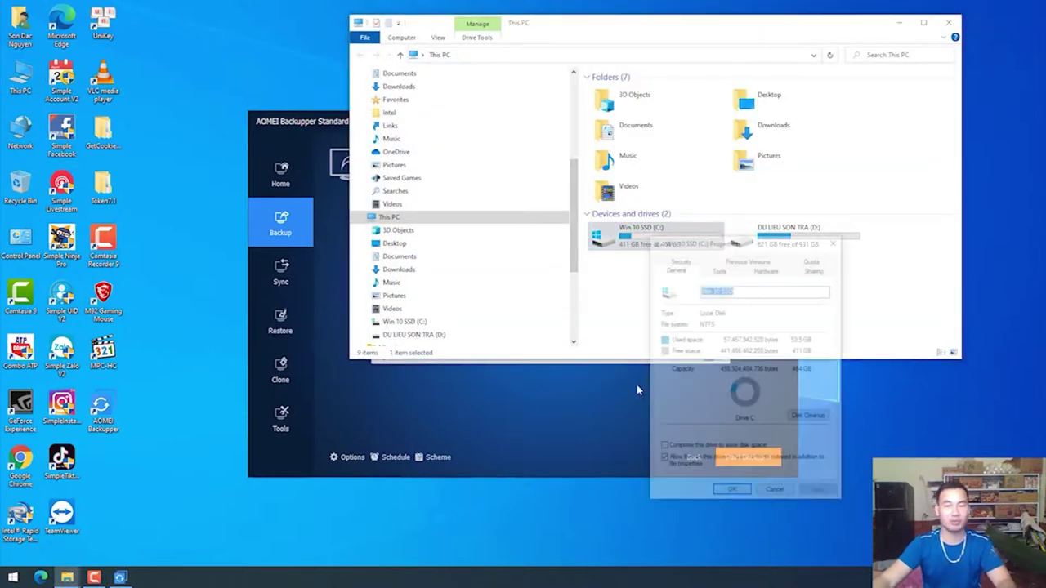
click(821, 419)
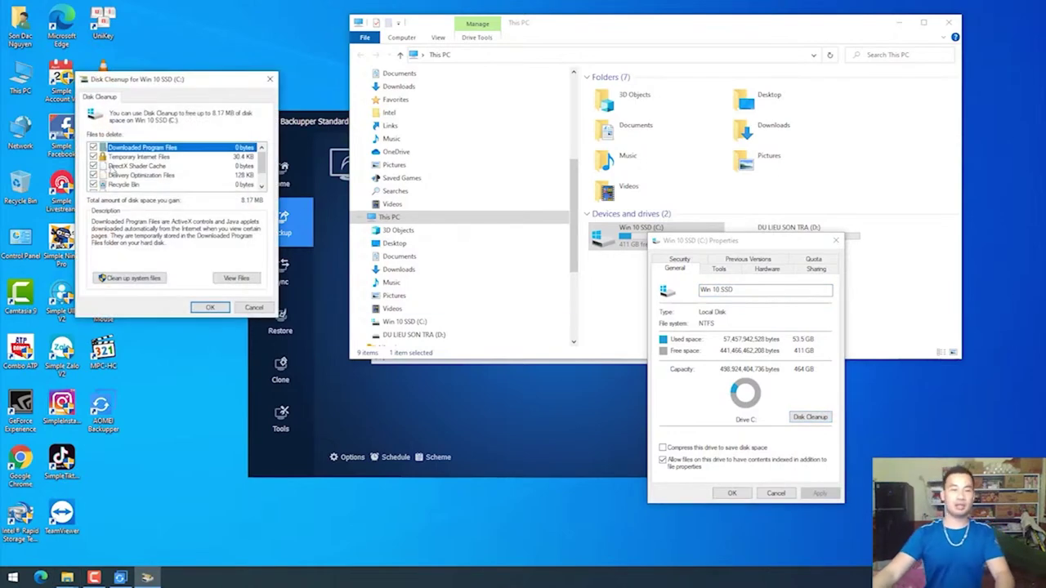
click(124, 278)
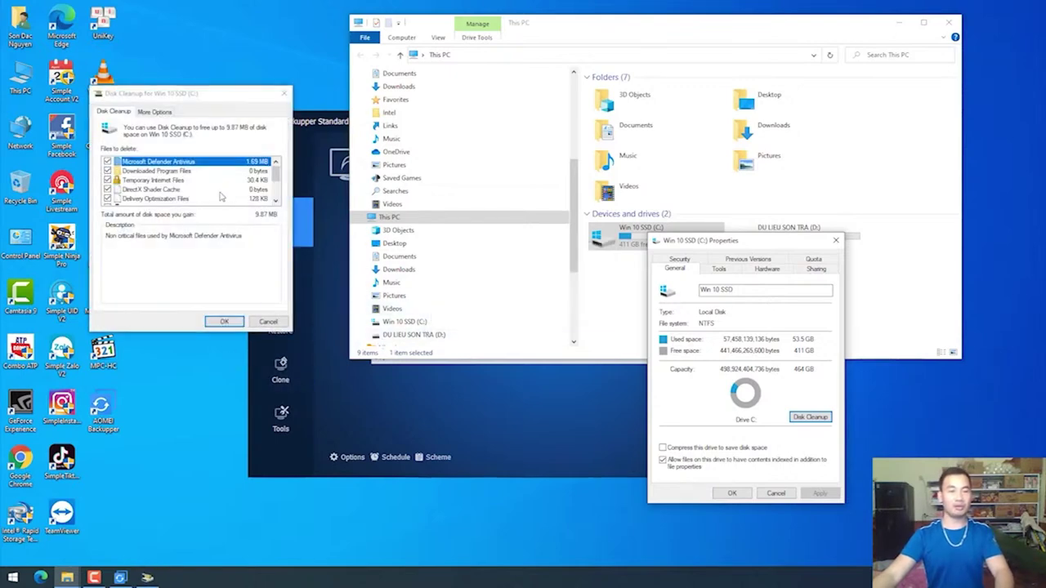
Clean up all but the latest restore point, delete the files and close C: Properties.
scroll(178, 194, down, 2)
click(162, 111)
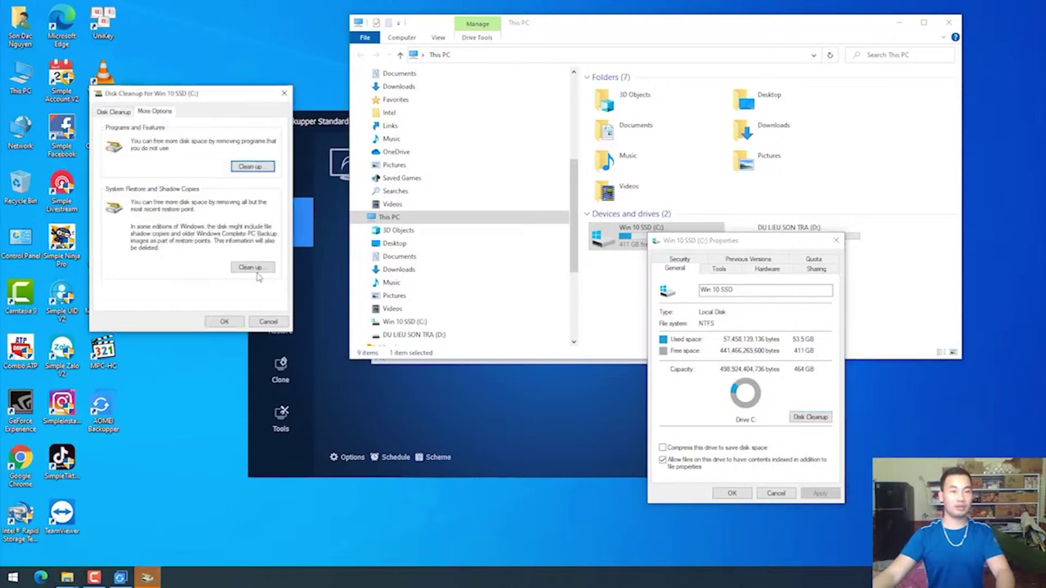
click(251, 267)
click(545, 303)
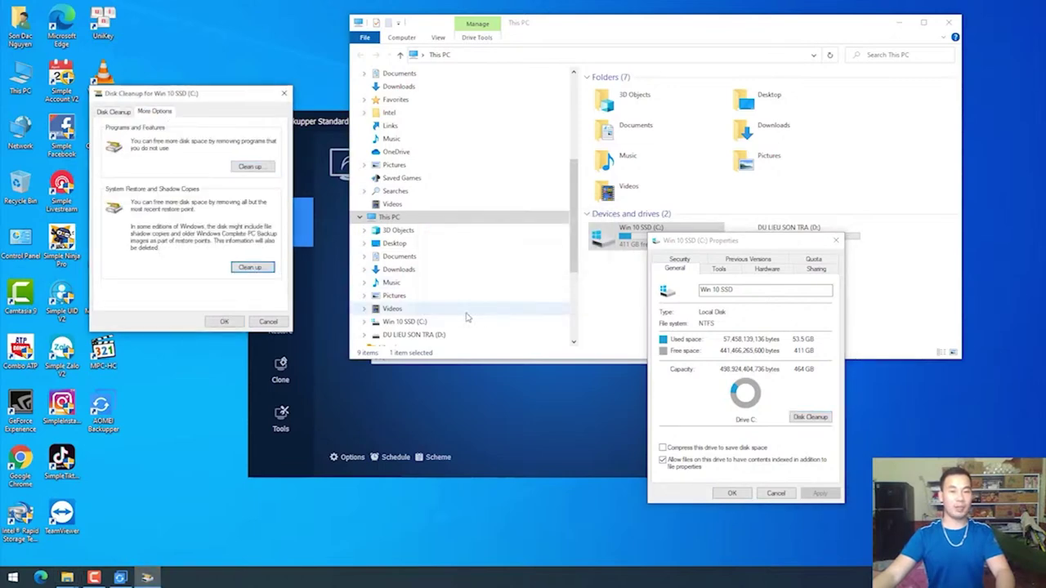
click(225, 322)
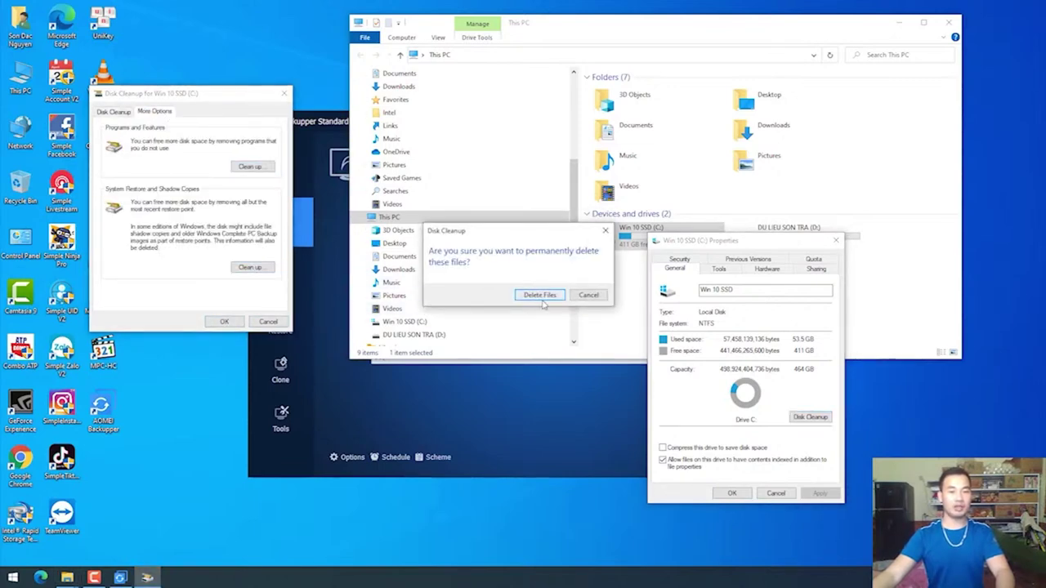
click(543, 299)
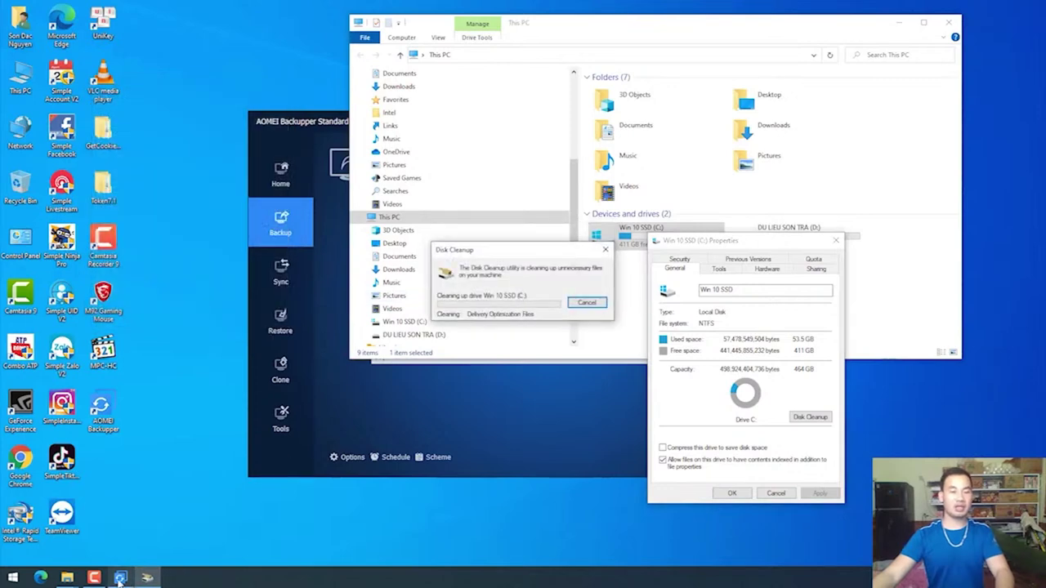
click(693, 394)
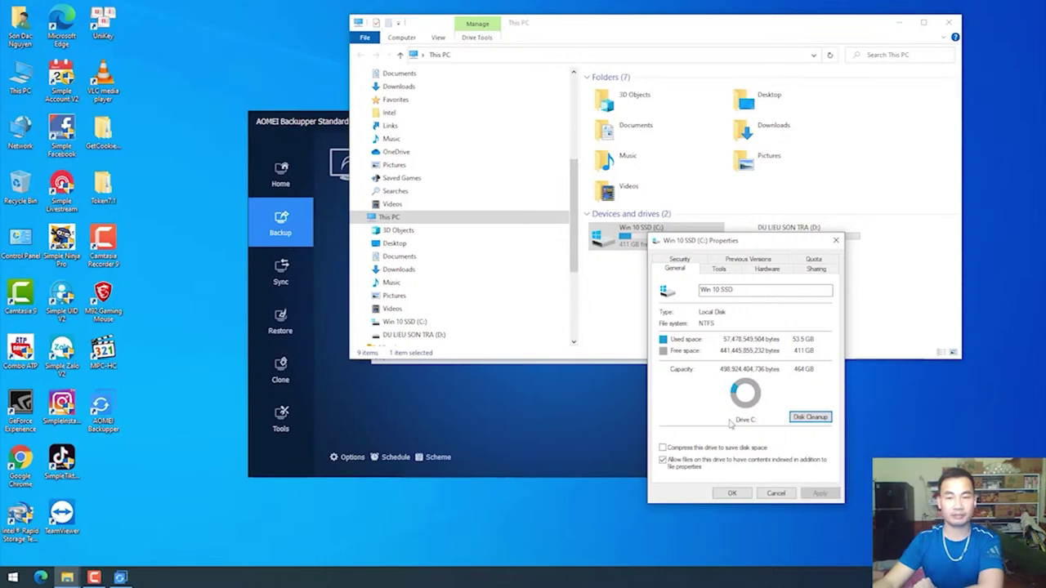
click(732, 493)
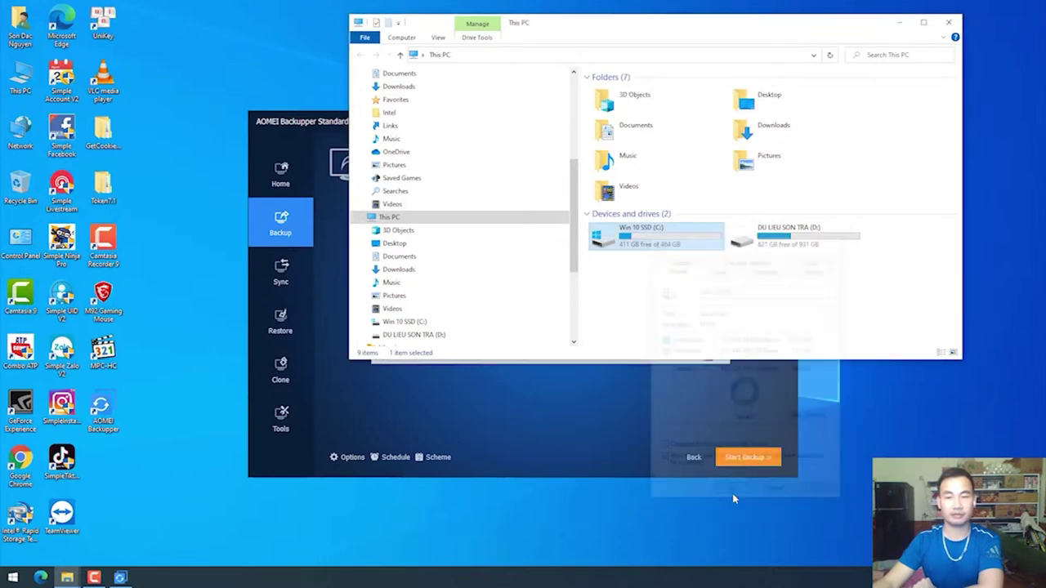
Close the This PC, D: and Downloads windows and start the system backup to D:.
click(899, 22)
click(120, 578)
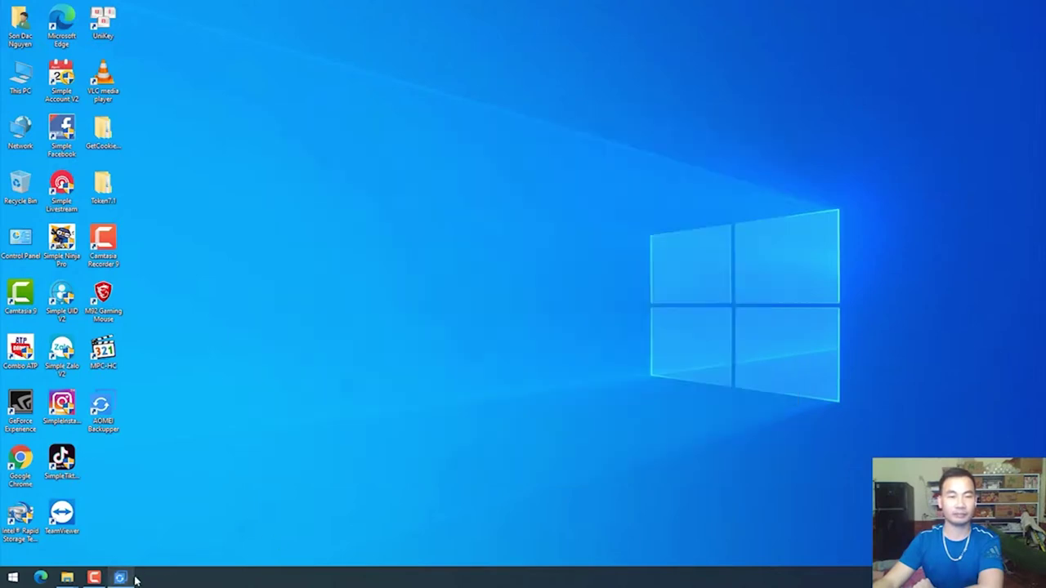
click(120, 578)
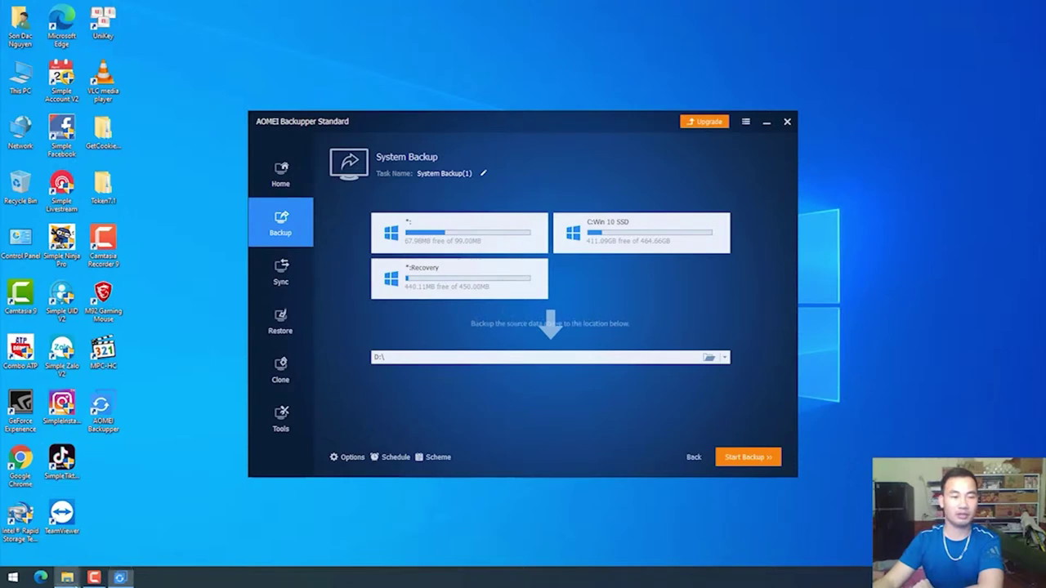
click(339, 496)
click(222, 495)
click(116, 495)
click(120, 577)
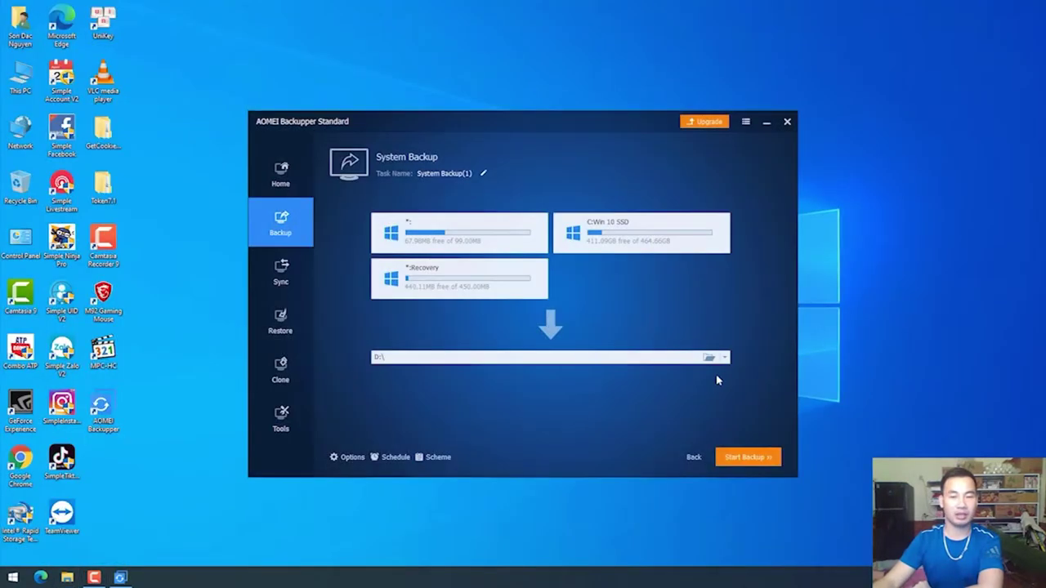
click(747, 460)
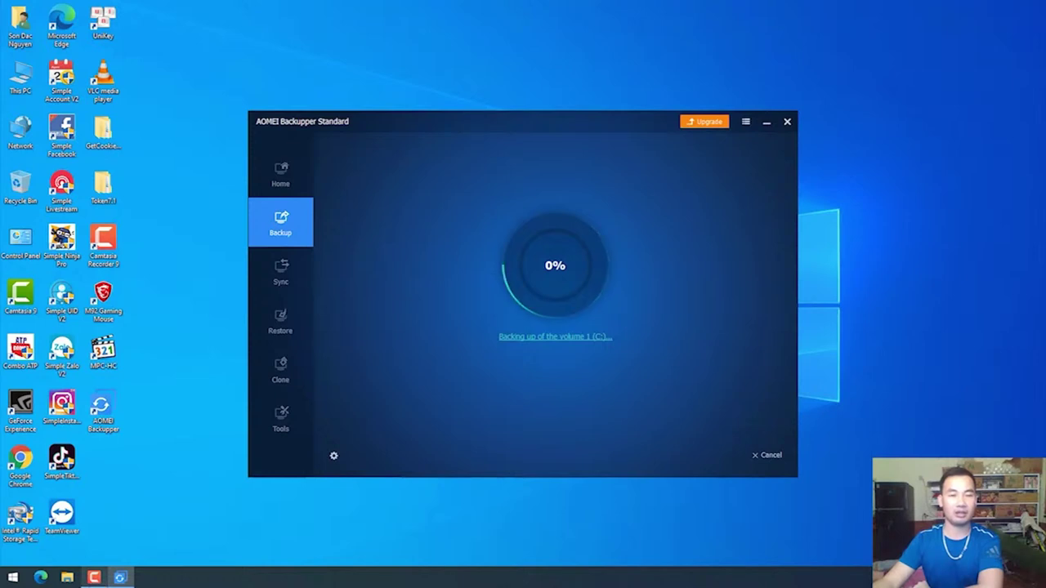
Open the System Backup(1) folder on drive D: and refresh it to see the image file.
click(94, 578)
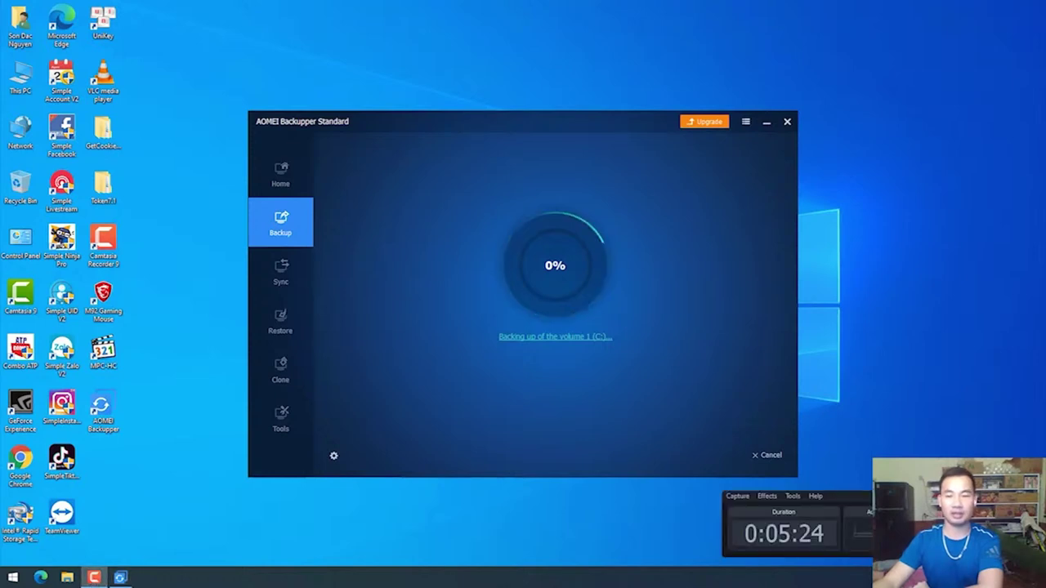
double_click(24, 78)
double_click(824, 251)
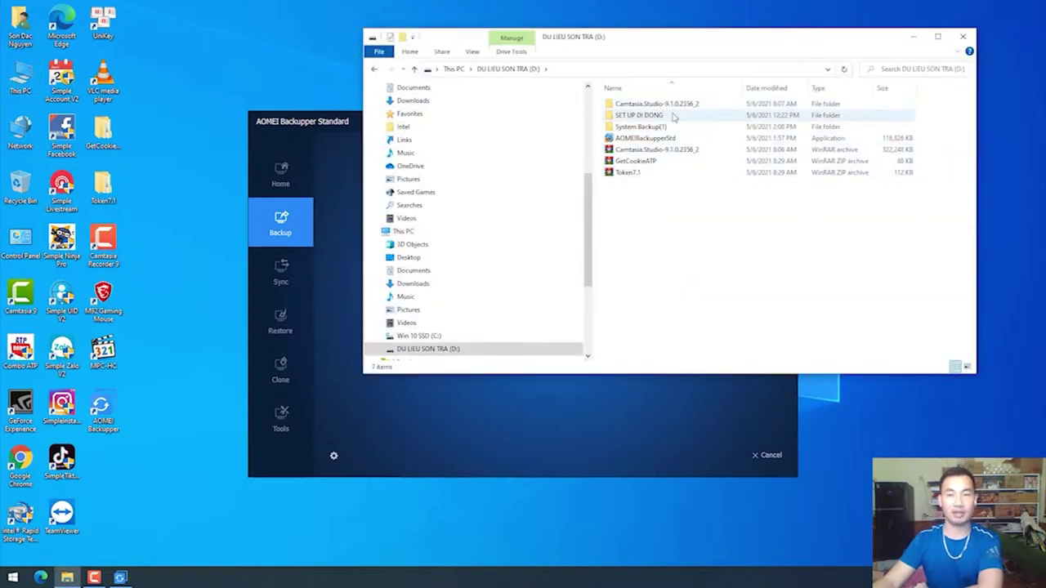
double_click(639, 127)
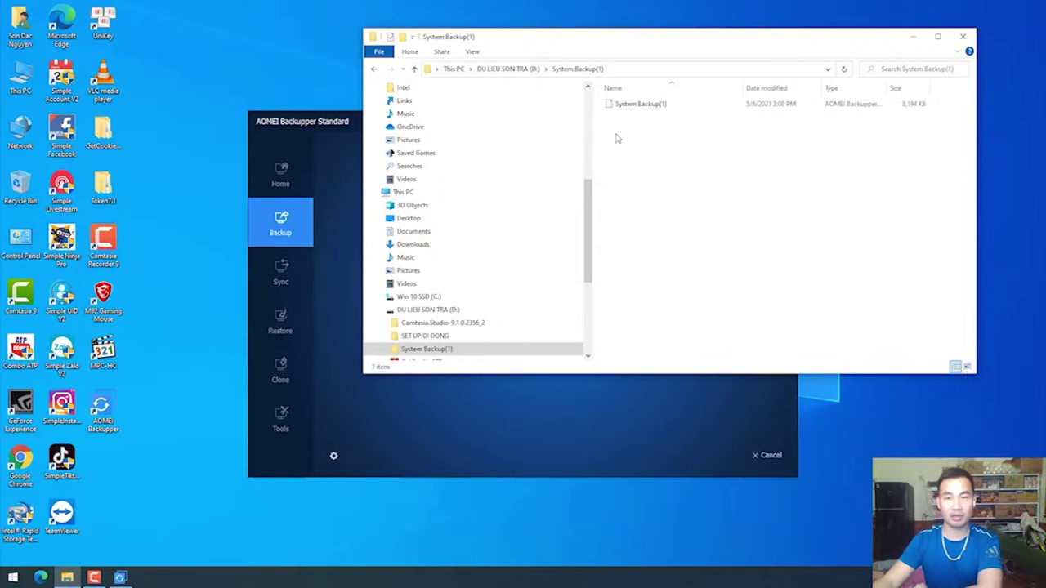
right_click(733, 187)
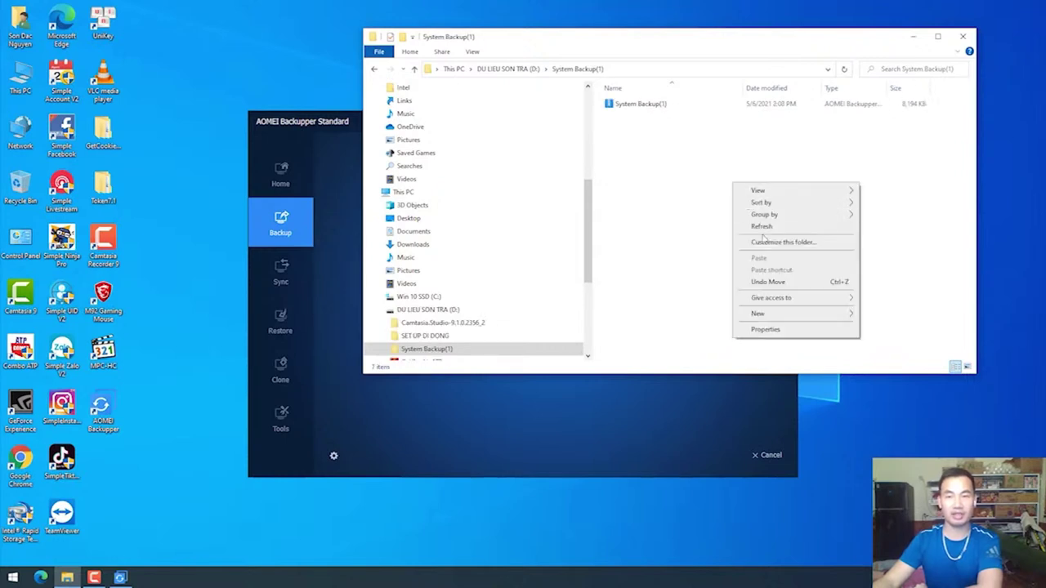
click(760, 229)
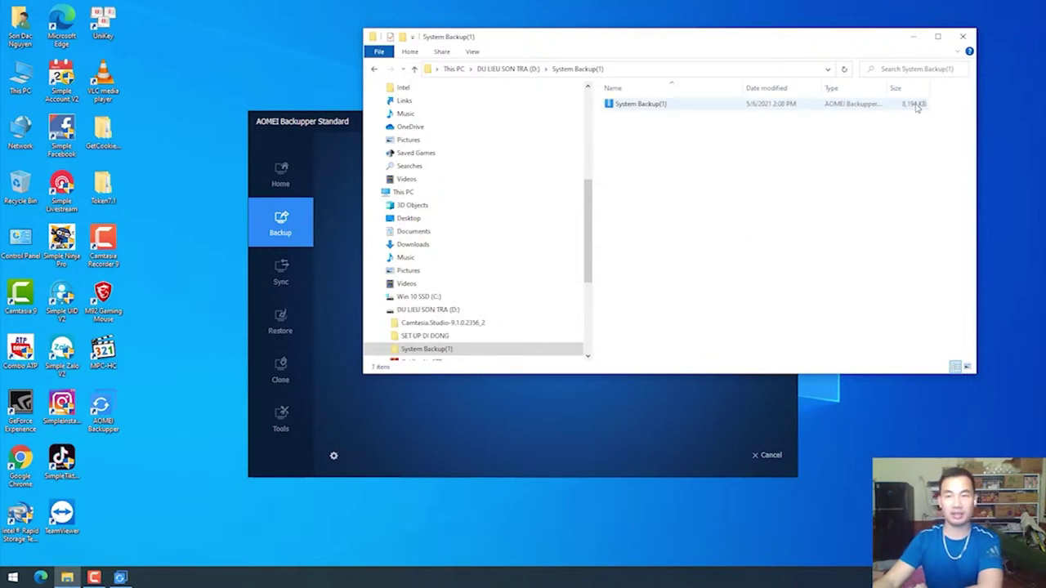
click(914, 36)
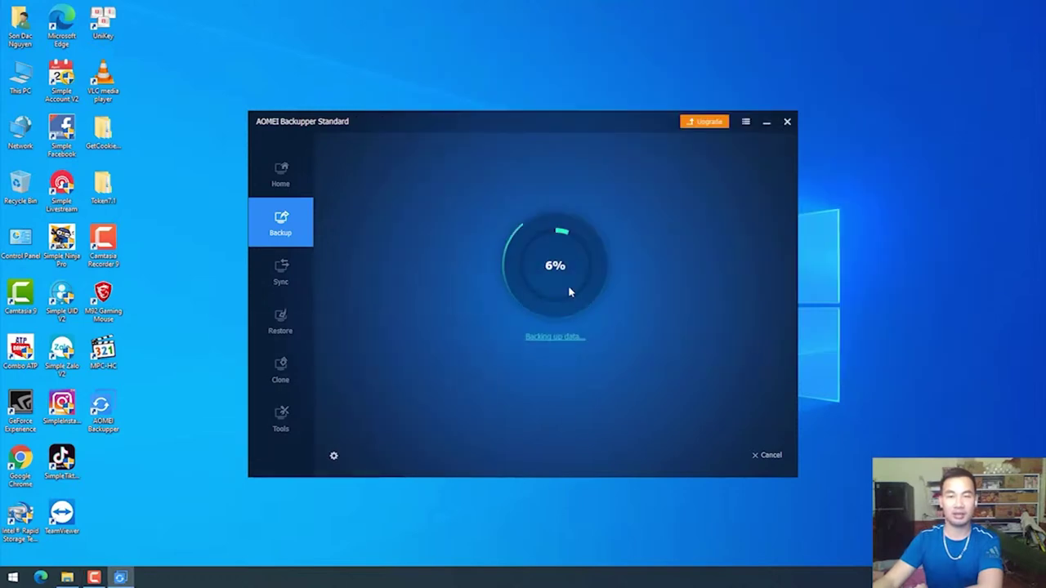
Refresh System Backup(1) again for the current size, then hide it to watch progress.
click(67, 578)
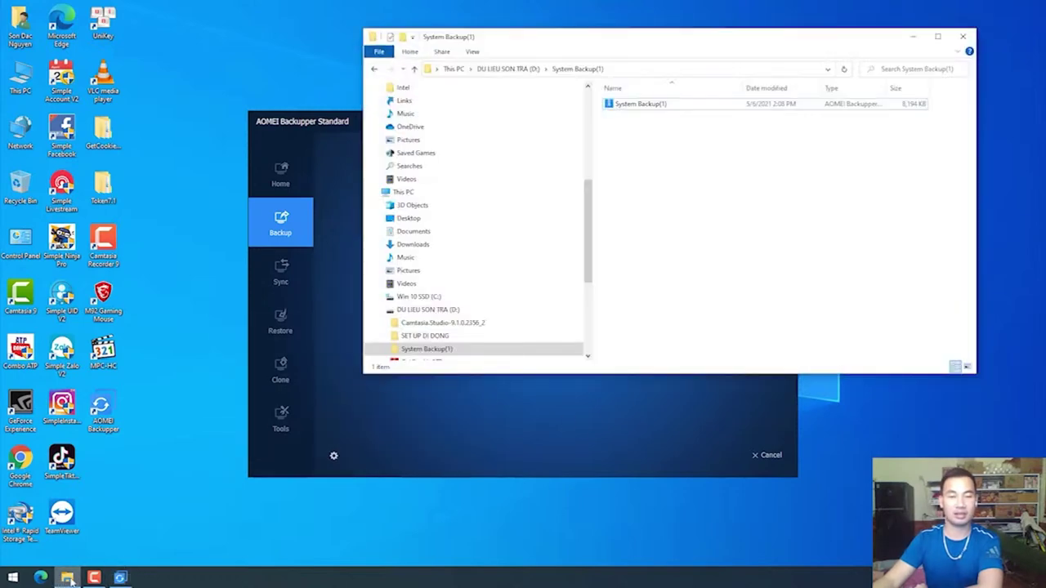
right_click(800, 197)
click(839, 228)
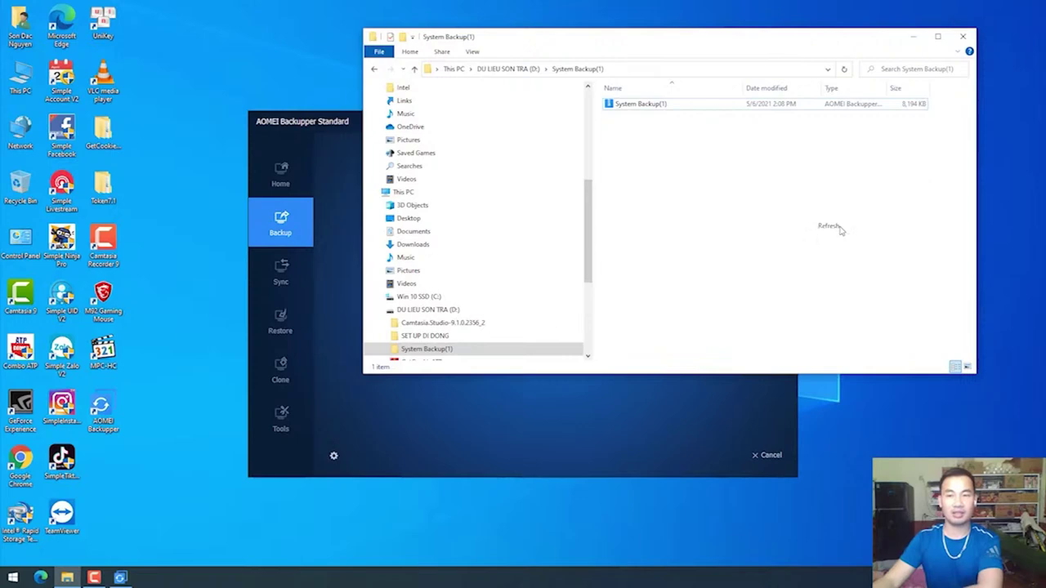
click(914, 36)
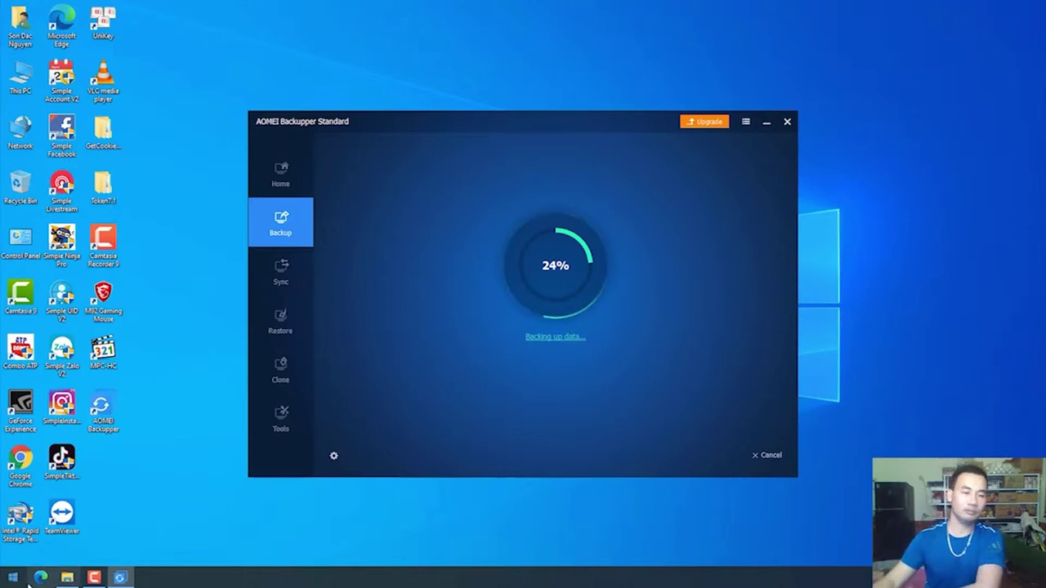
click(67, 577)
right_click(842, 143)
click(871, 187)
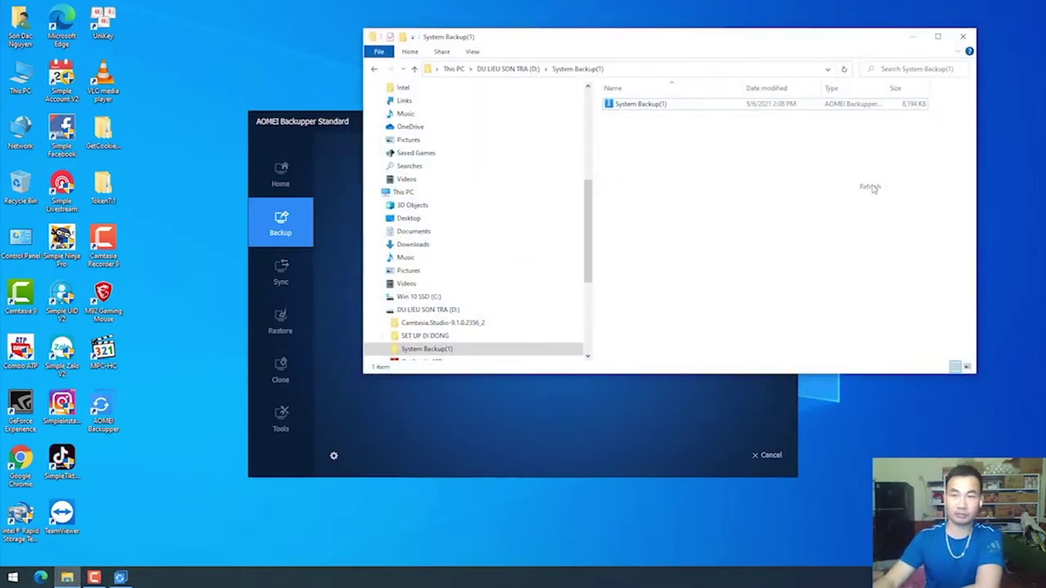
click(375, 70)
click(392, 70)
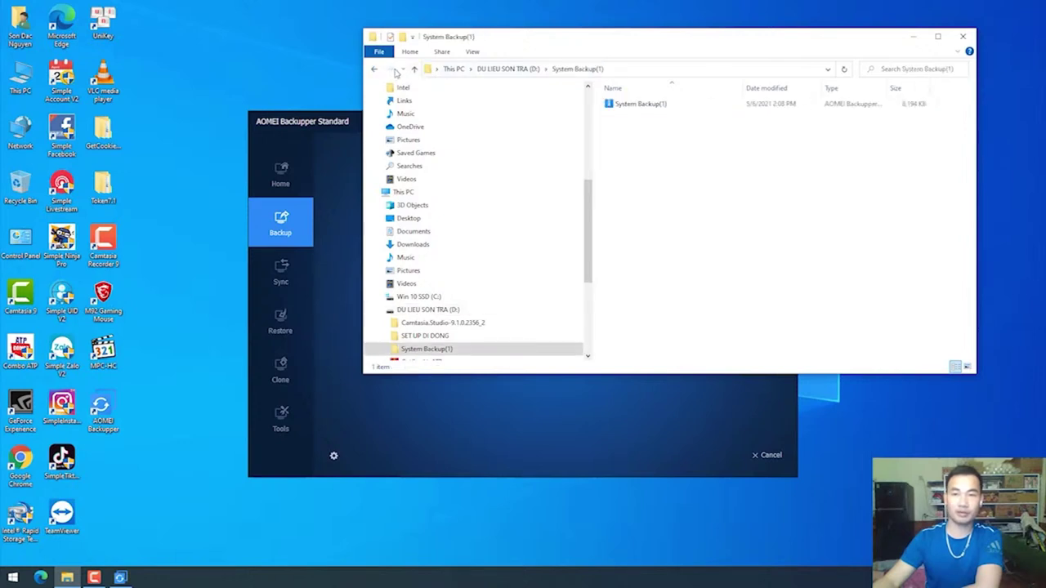
click(374, 69)
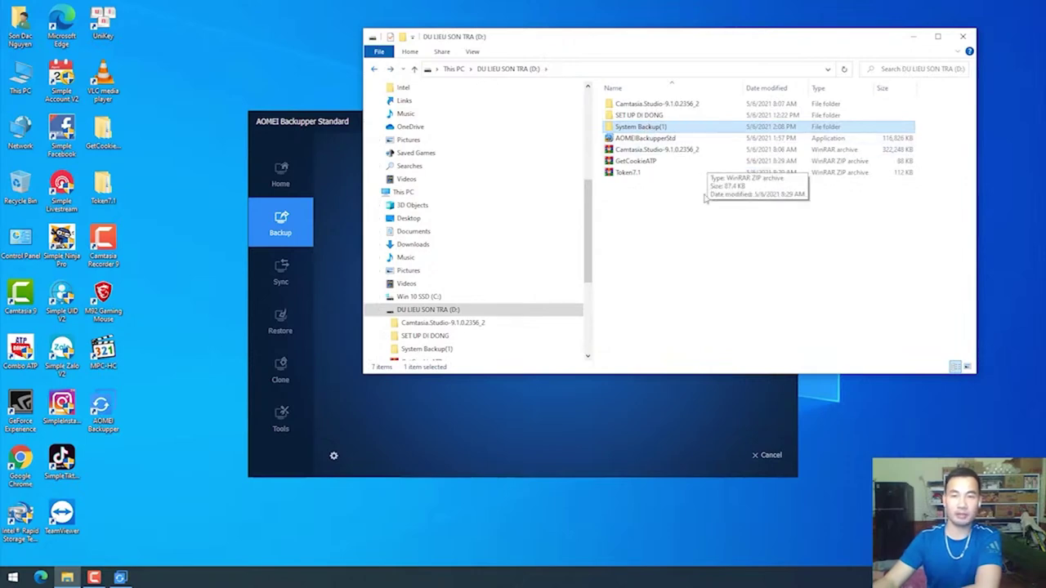
click(917, 36)
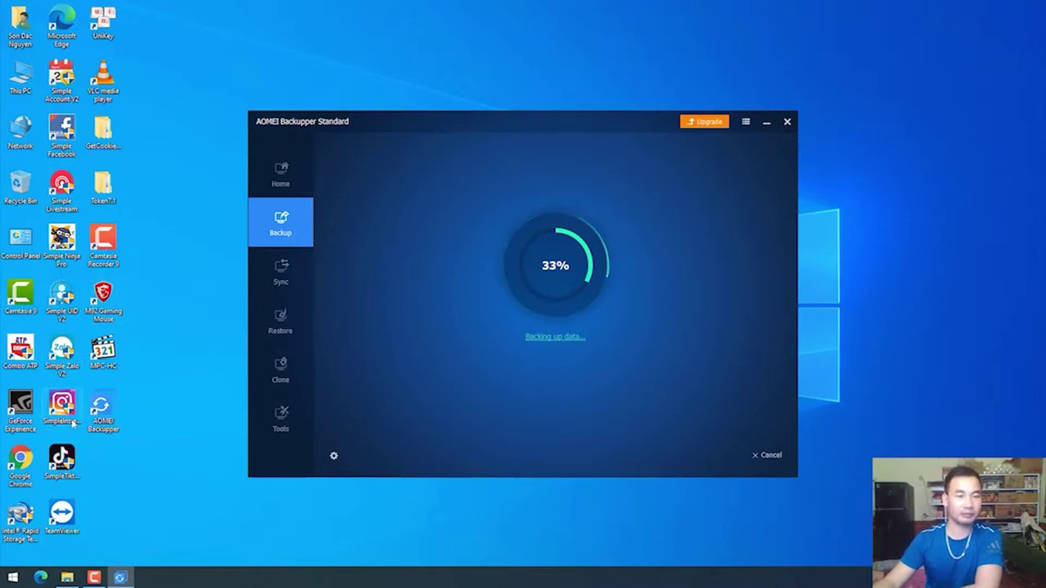
In Documents > Camtasia Studio, select the three Rec files and two folders.
double_click(23, 25)
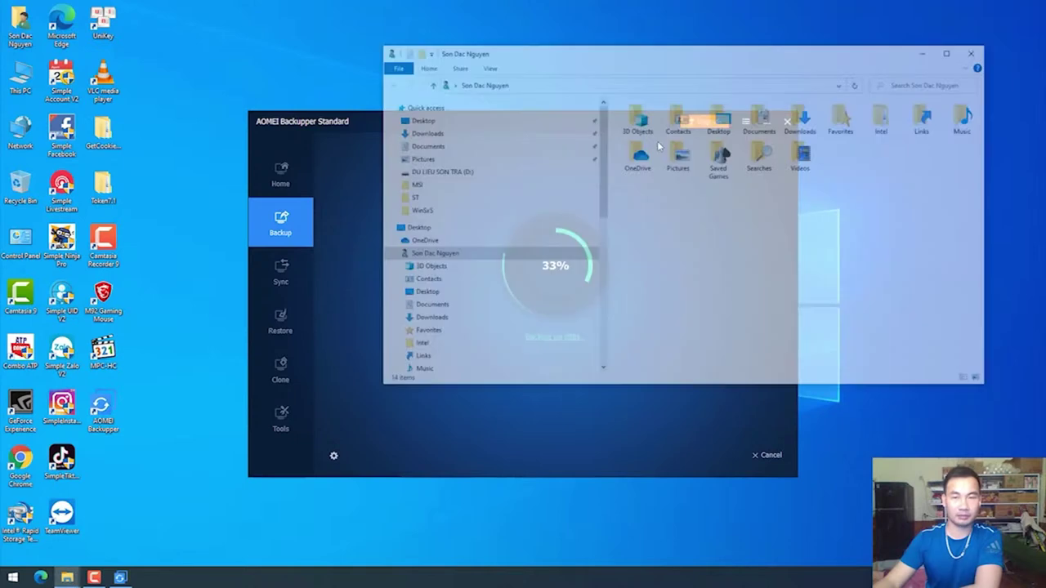
double_click(772, 114)
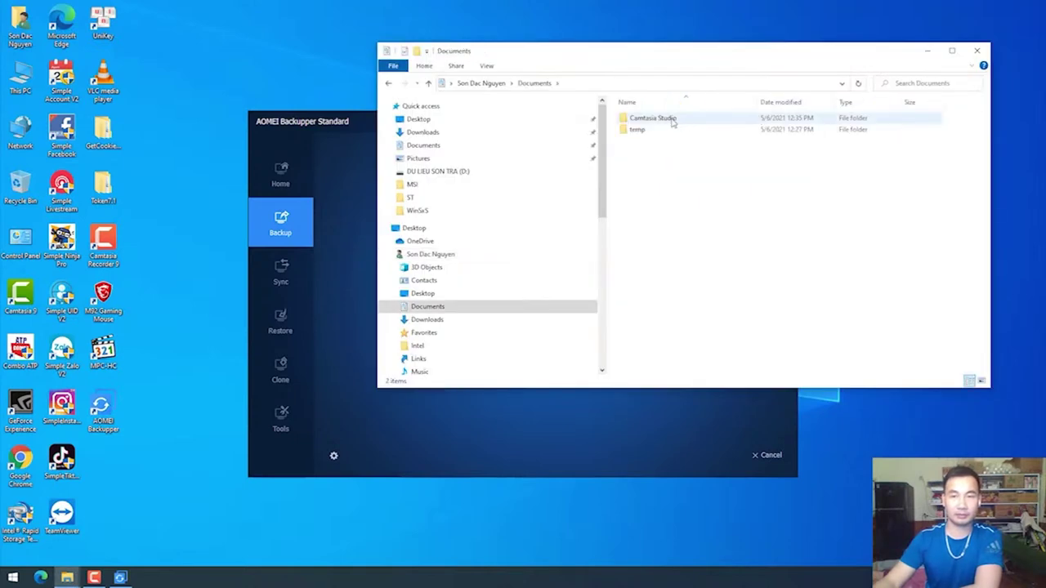
double_click(672, 119)
drag(734, 238, 635, 177)
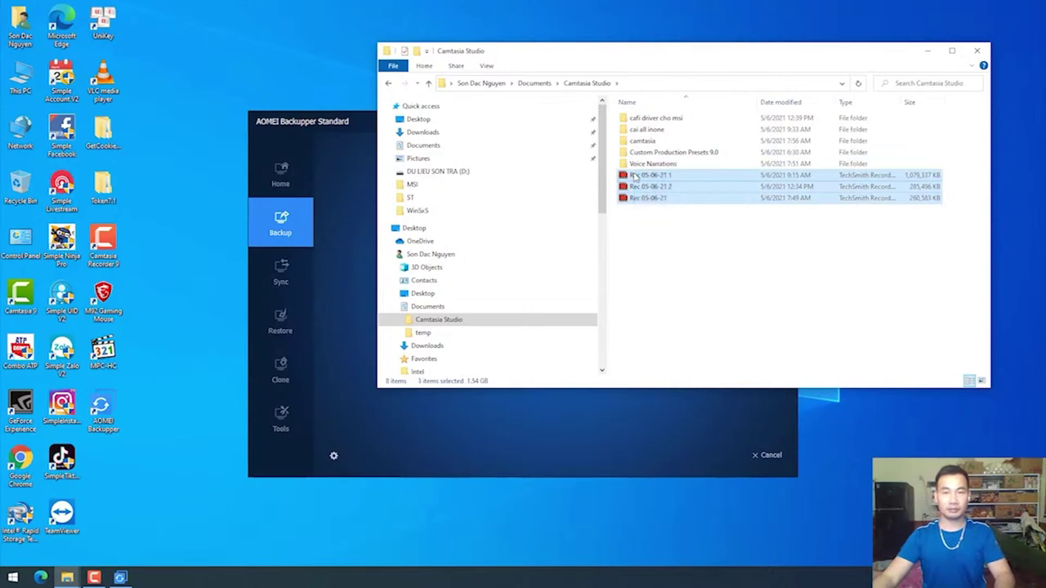
ctrl+click(654, 130)
ctrl+click(660, 120)
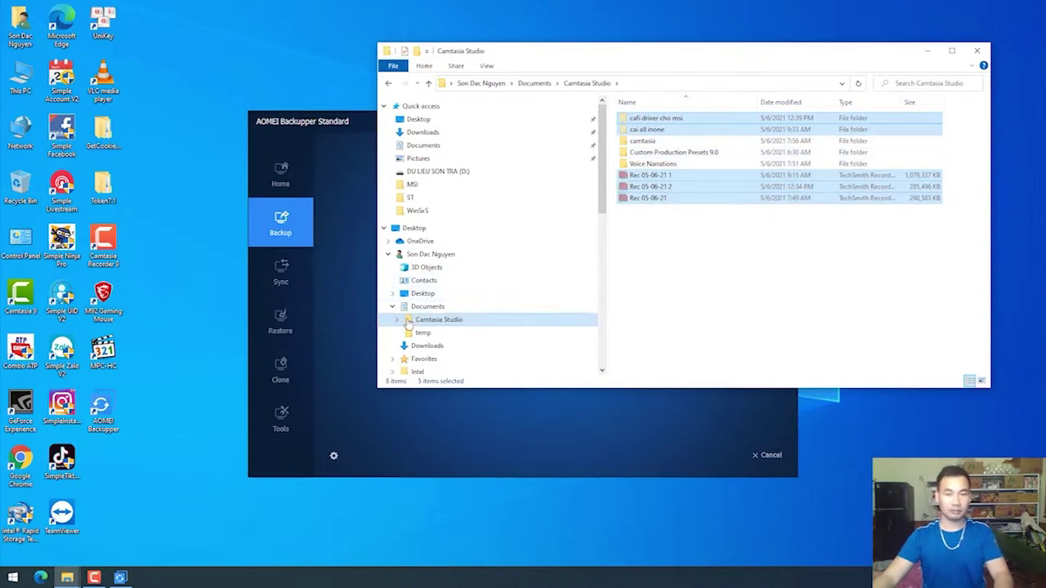
Move the selected recordings and folders into drive DU LIEU SON TRA (D:).
click(395, 320)
scroll(427, 326, down, 5)
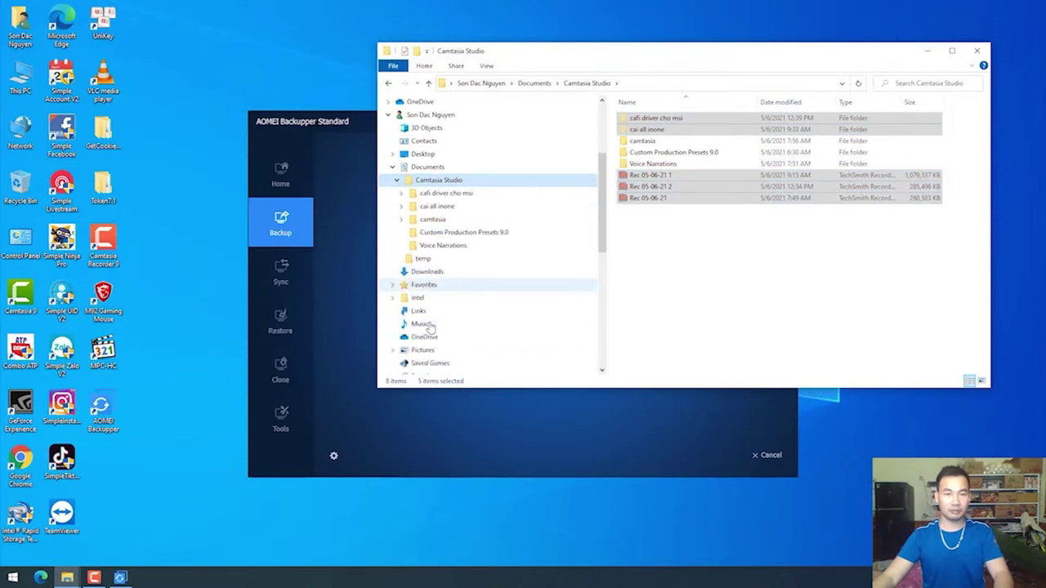
scroll(428, 319, down, 2)
click(420, 258)
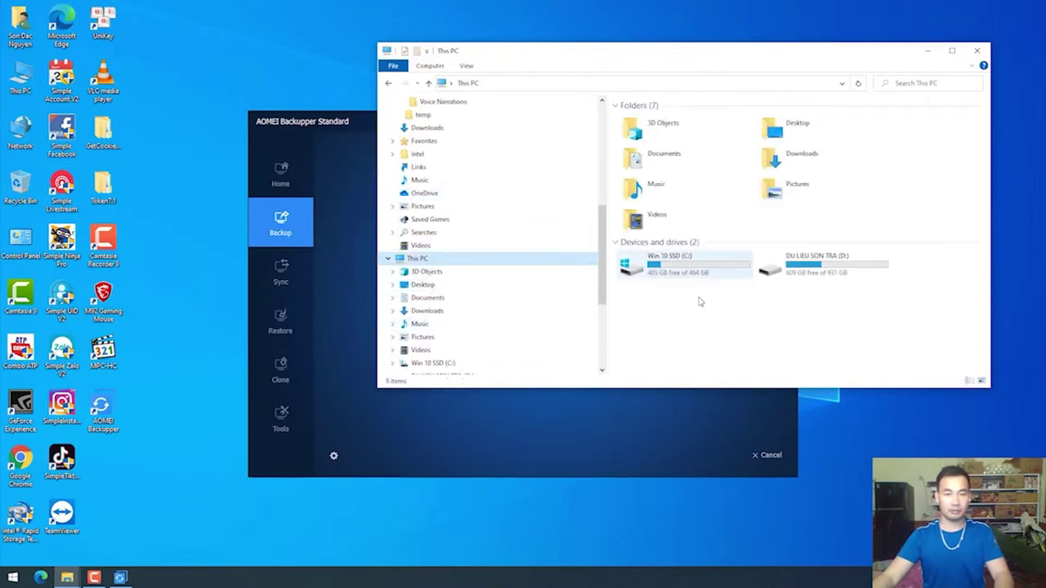
double_click(773, 268)
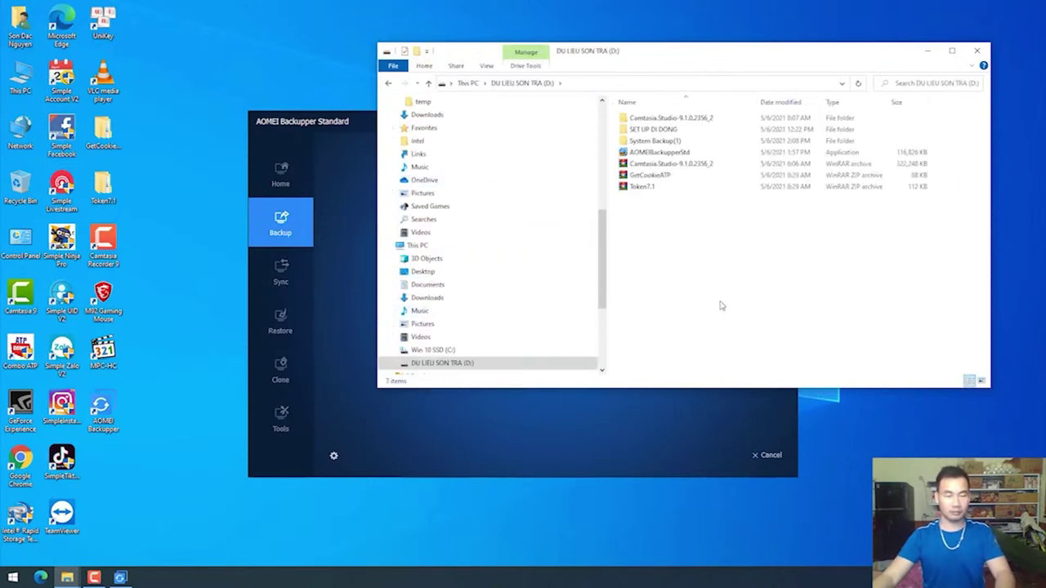
key(ctrl+v)
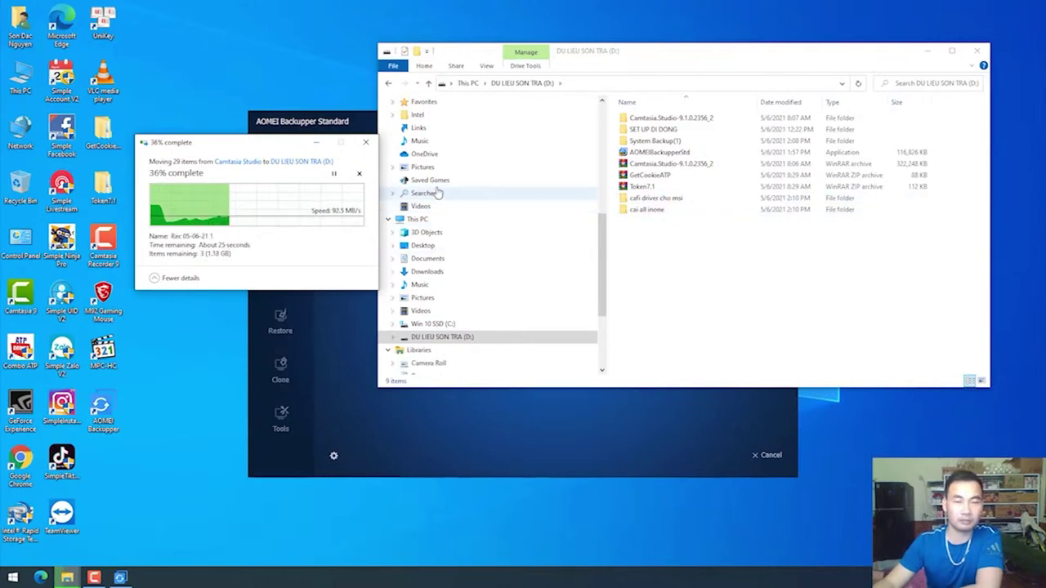
Check the camtasia folder, then refresh the Camtasia Studio listing.
scroll(433, 194, up, 4)
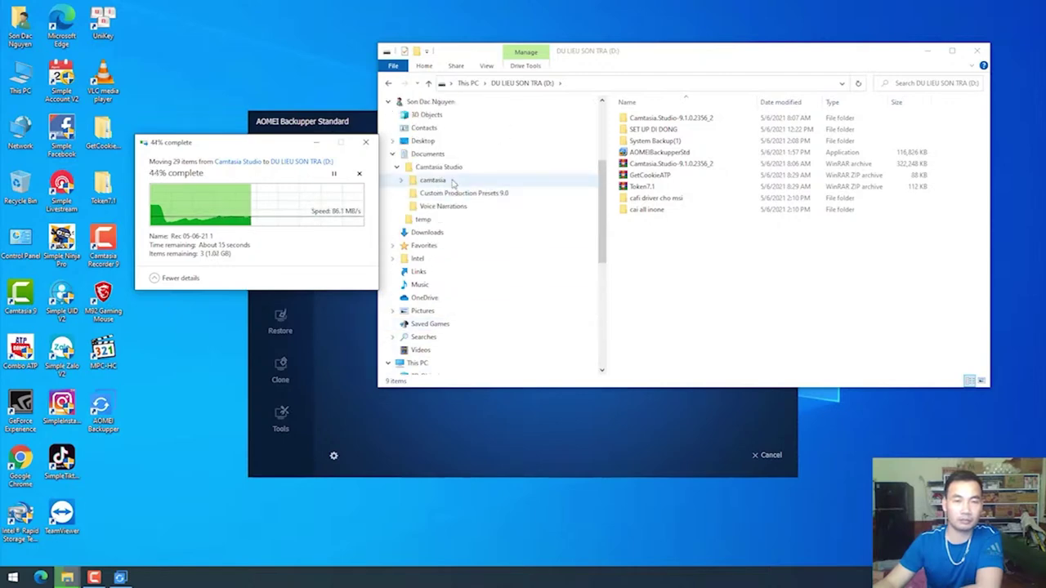
click(450, 181)
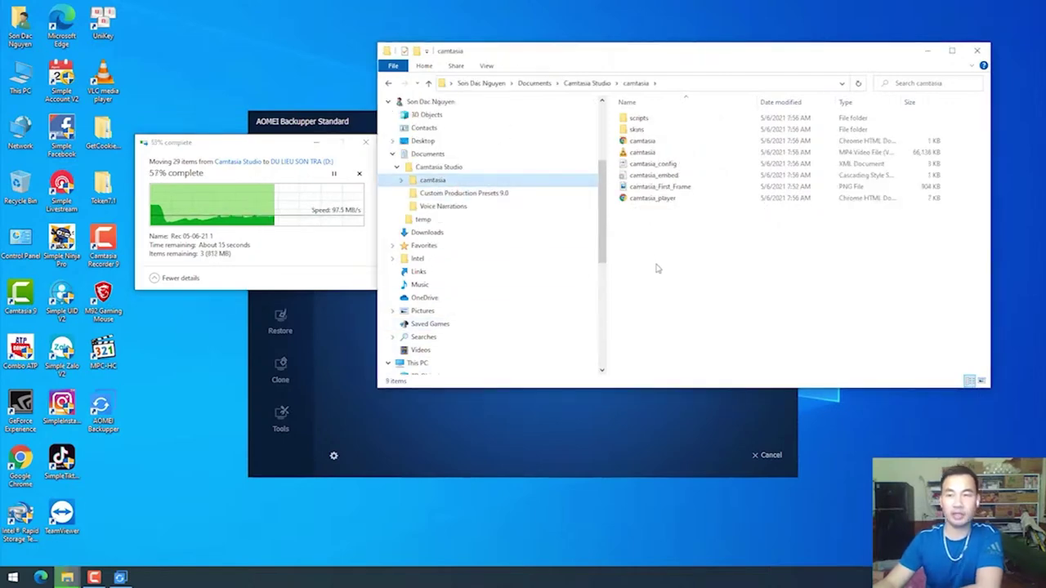
click(437, 169)
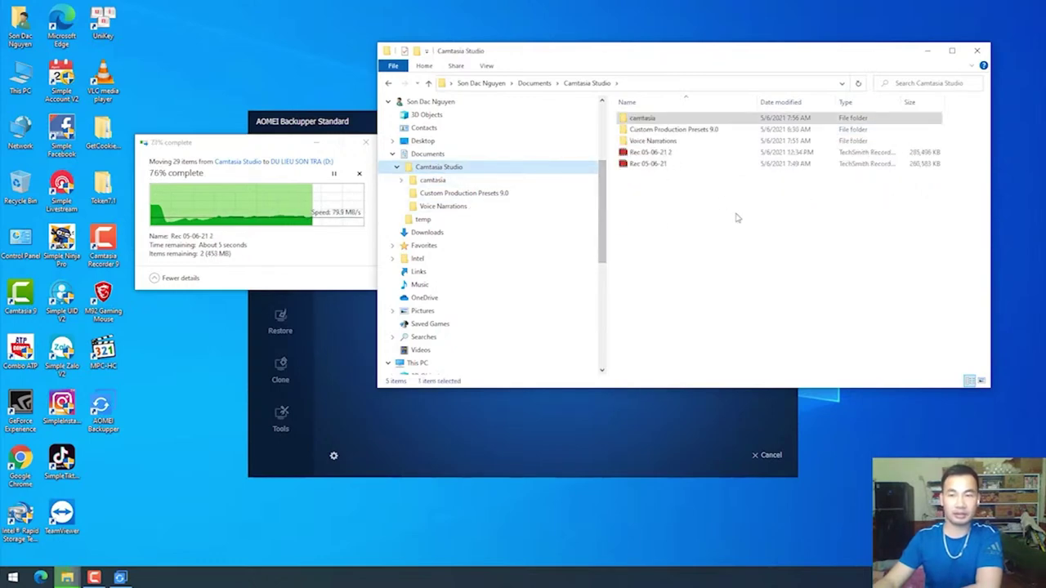
right_click(737, 243)
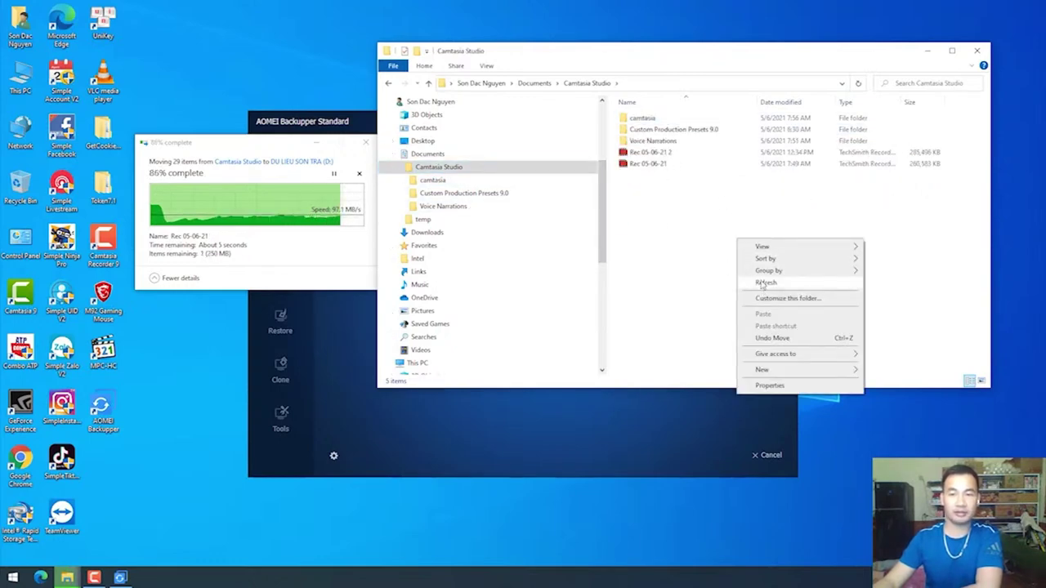
click(761, 283)
Open This PC and select Win 10 SSD (C:), now showing 407 GB free.
click(24, 78)
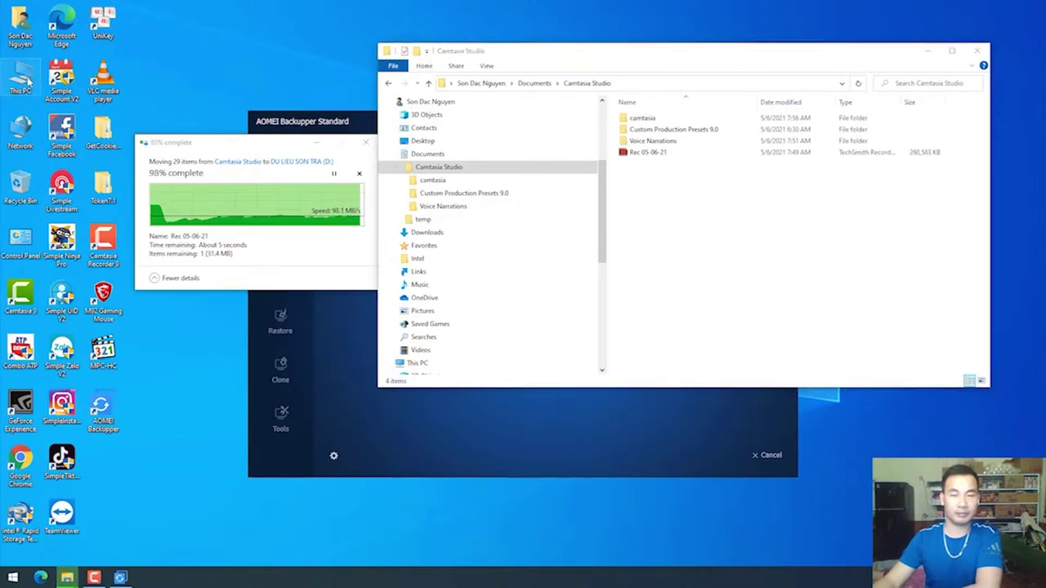
double_click(24, 78)
right_click(708, 330)
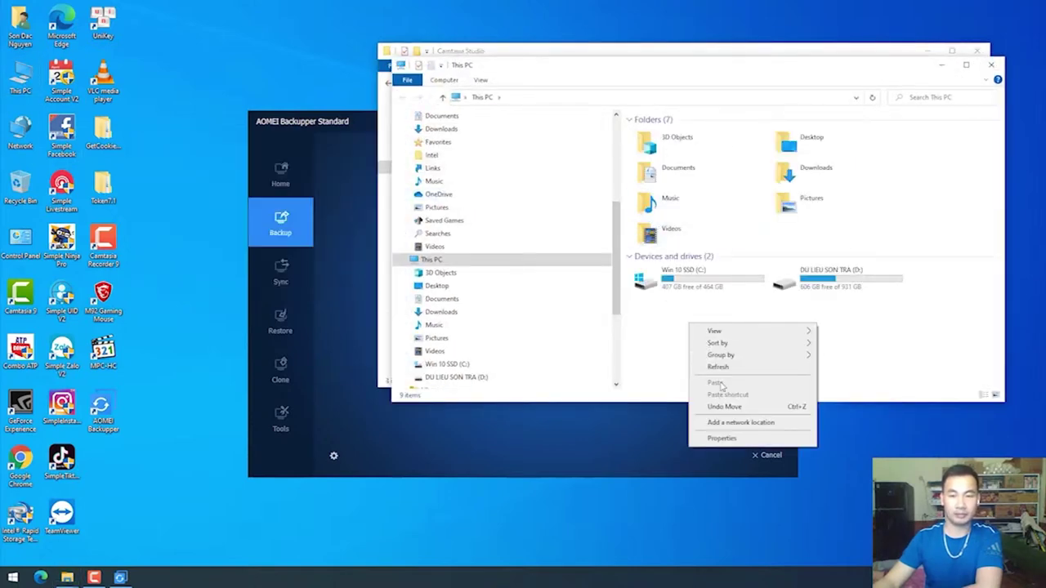
click(680, 282)
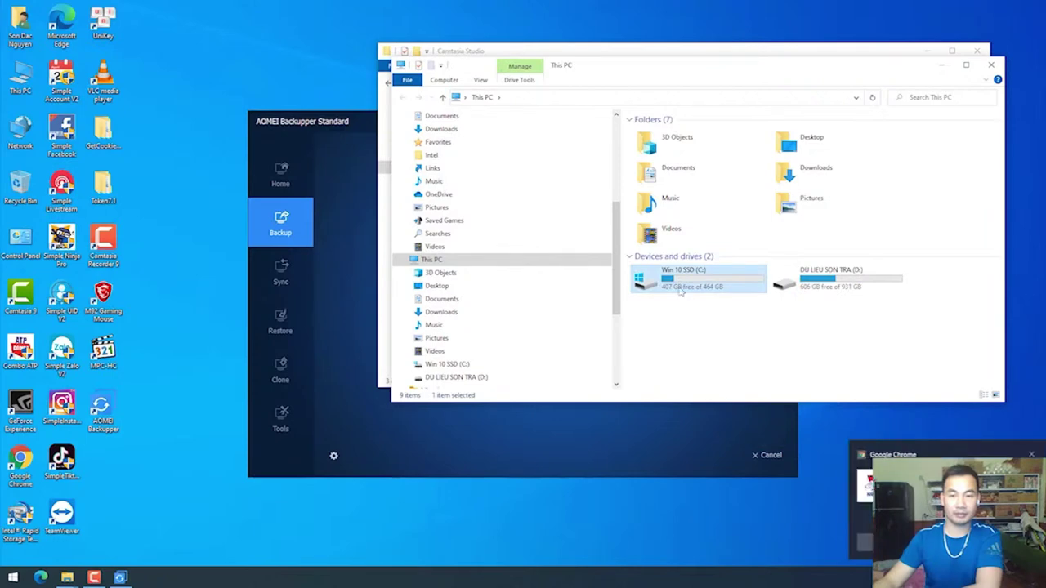
right_click(670, 274)
Look at drive C:'s properties and Disk Cleanup, then close both and refresh This PC.
click(723, 478)
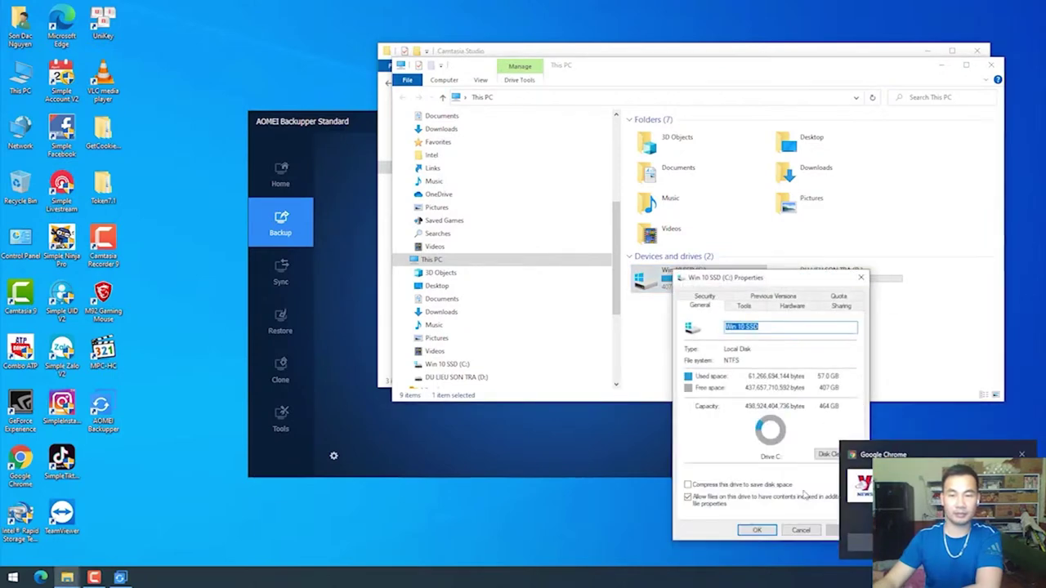
click(828, 455)
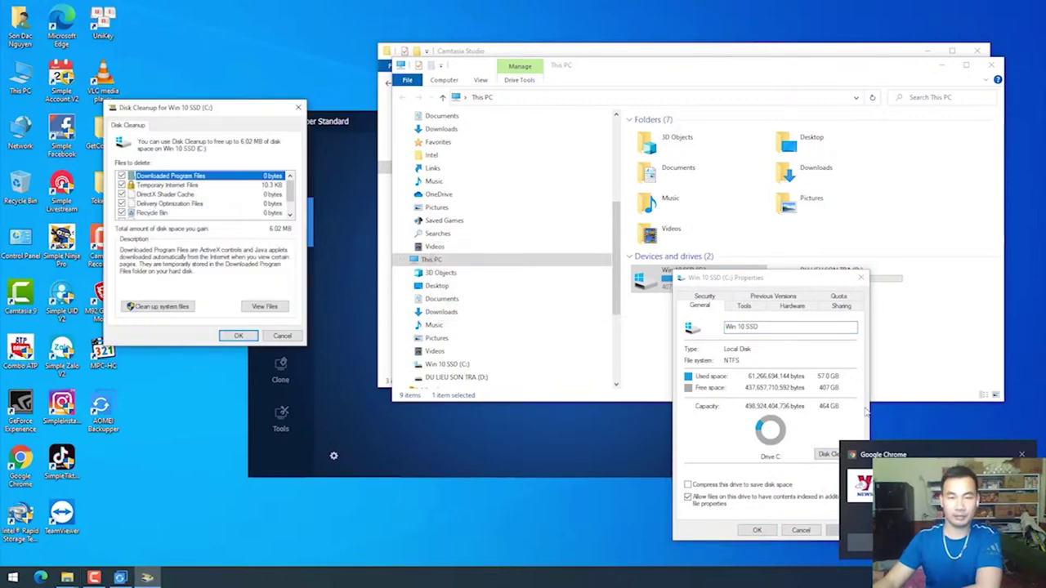
scroll(288, 201, down, 1)
click(299, 107)
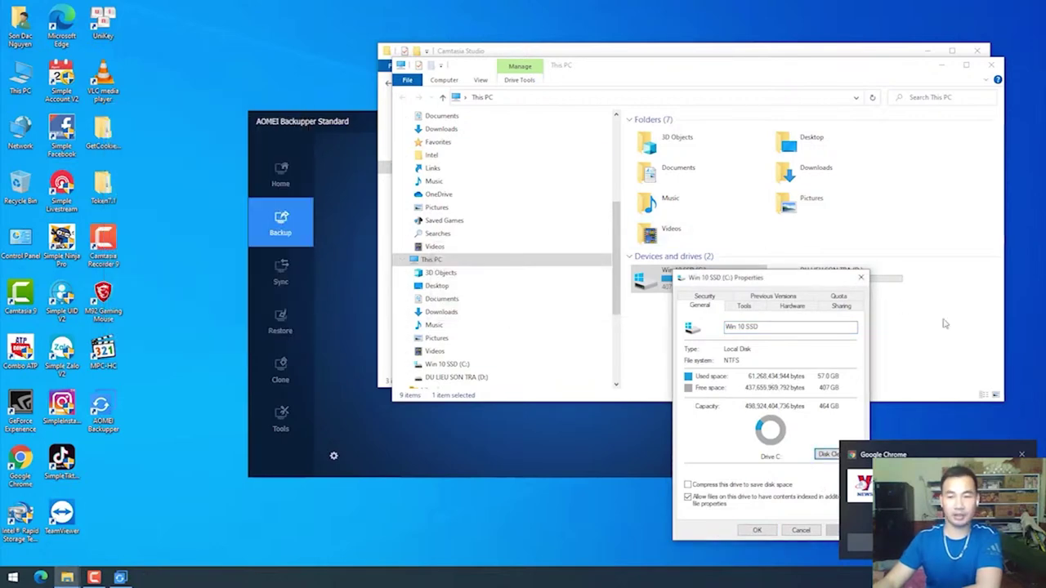
click(861, 279)
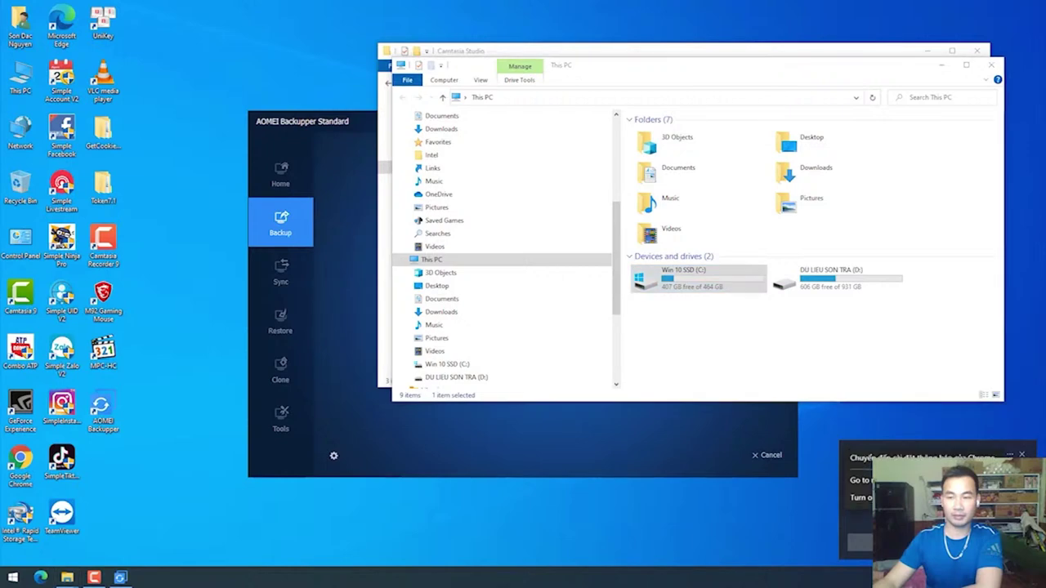
click(1022, 454)
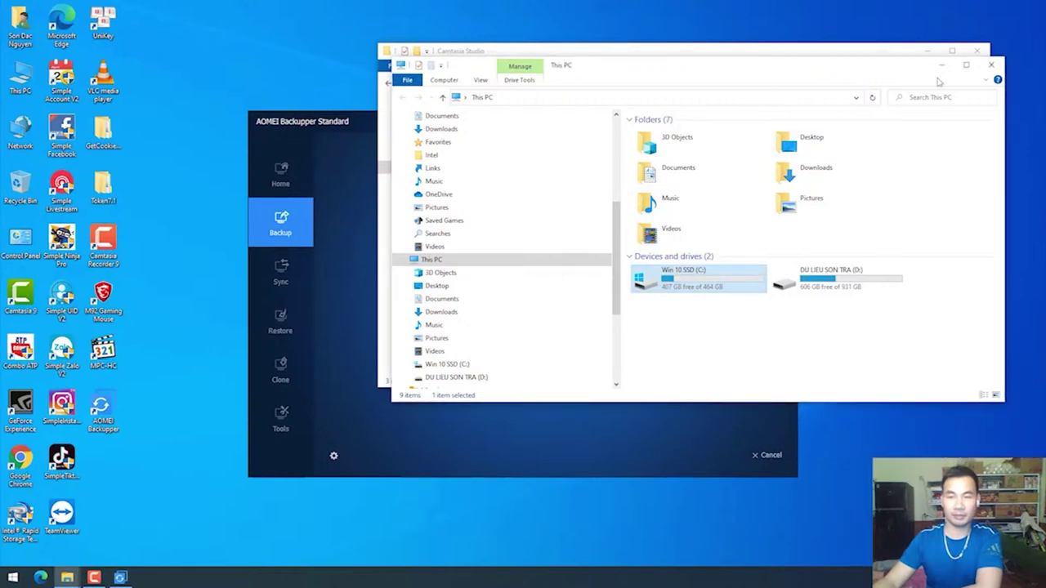
click(798, 374)
Browse the camtasia, Custom Production Presets 9.0 and Voice Narrations folders in Camtasia Studio.
click(942, 63)
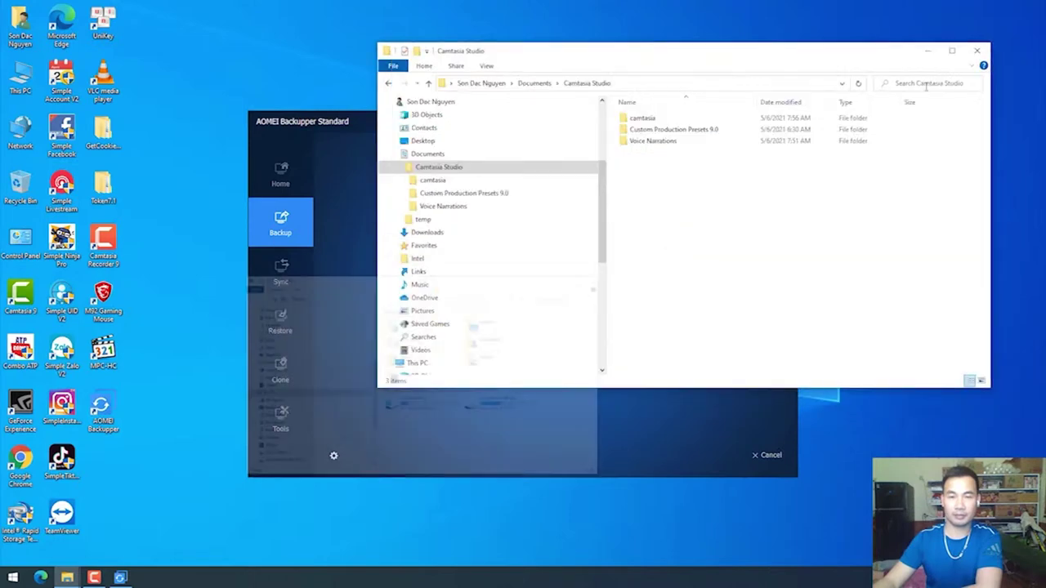
click(656, 119)
double_click(656, 120)
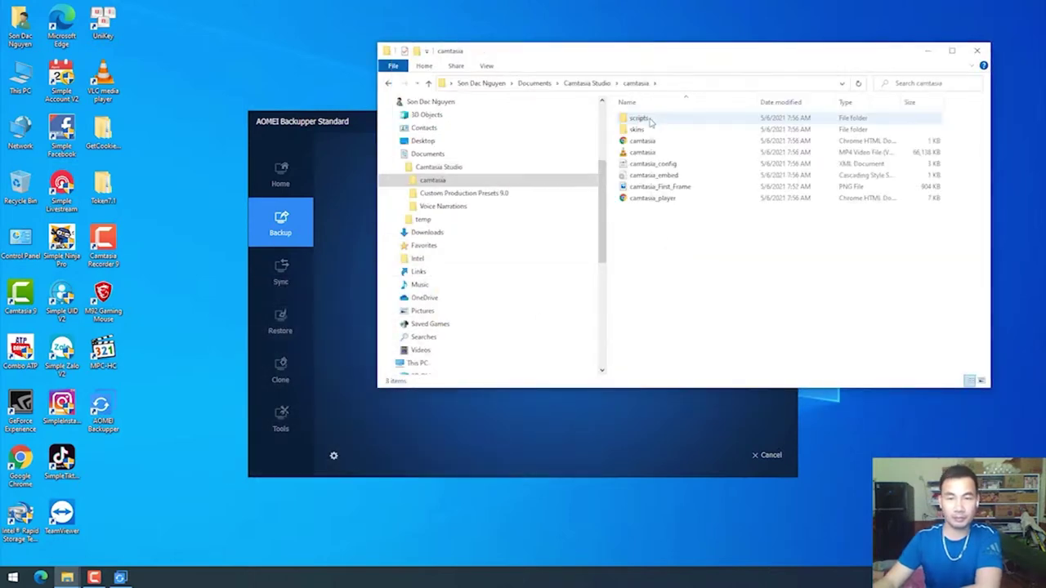
click(387, 84)
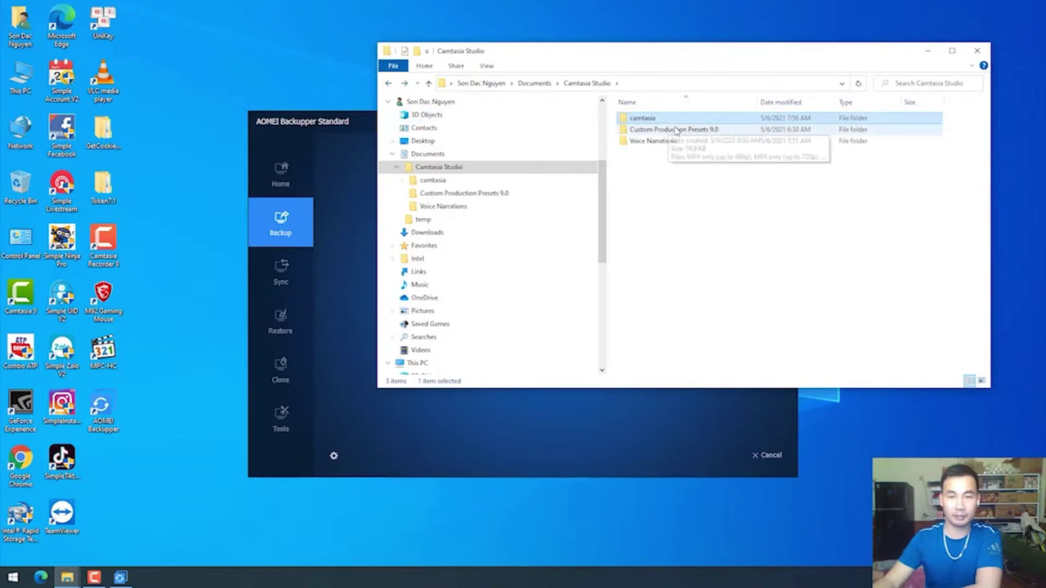
double_click(662, 129)
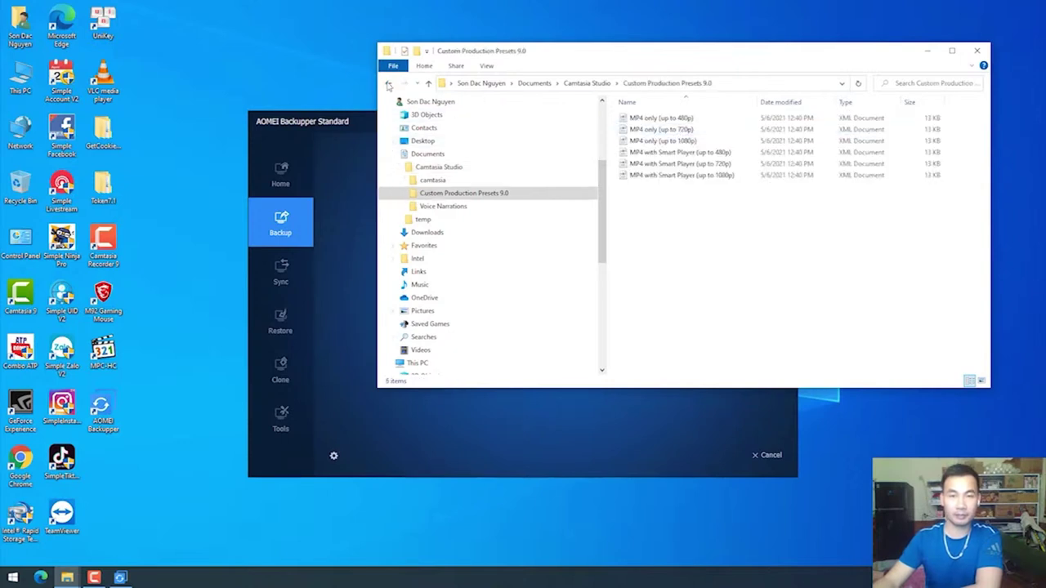
click(389, 85)
double_click(675, 144)
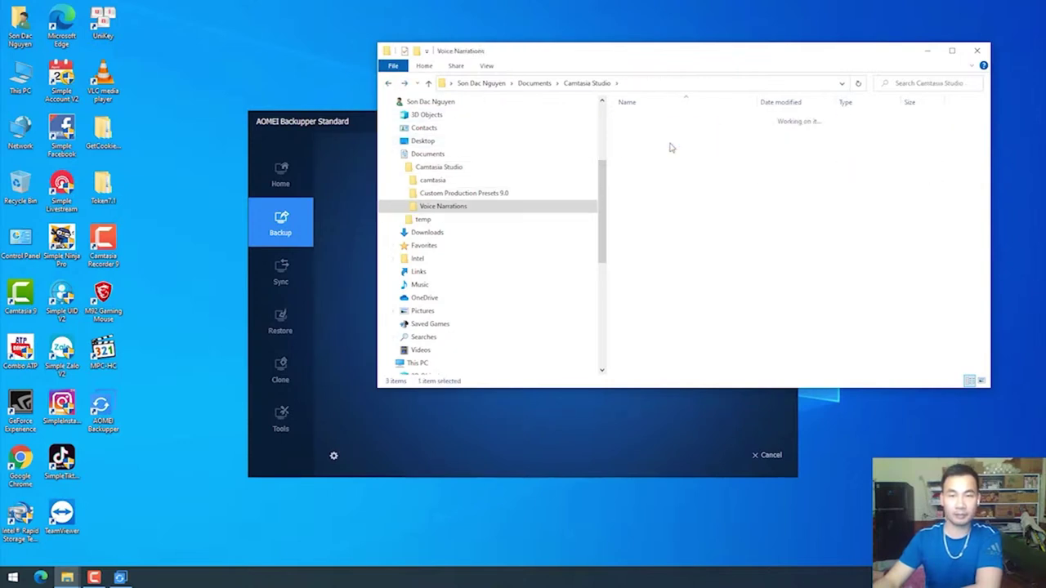
click(389, 84)
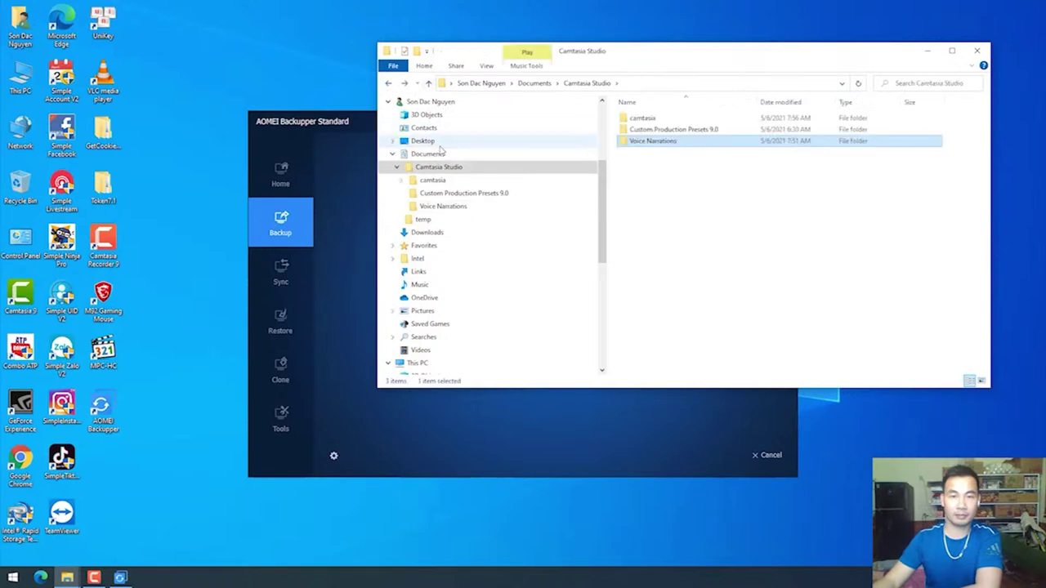
Look through Downloads and Documents, then close File Explorer to see the backup at 52%.
click(401, 168)
click(428, 154)
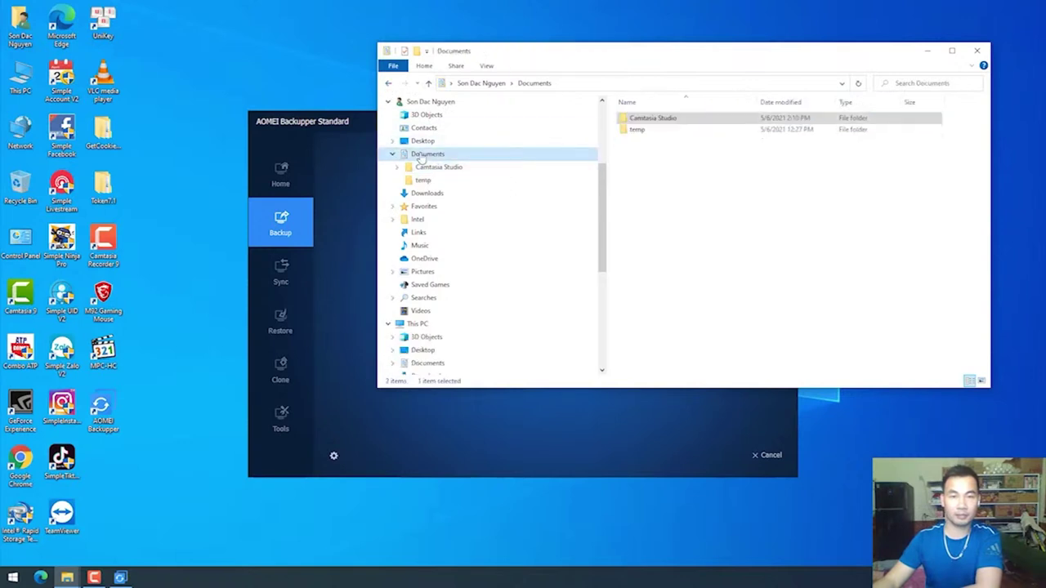
scroll(425, 147, up, 1)
scroll(425, 147, up, 3)
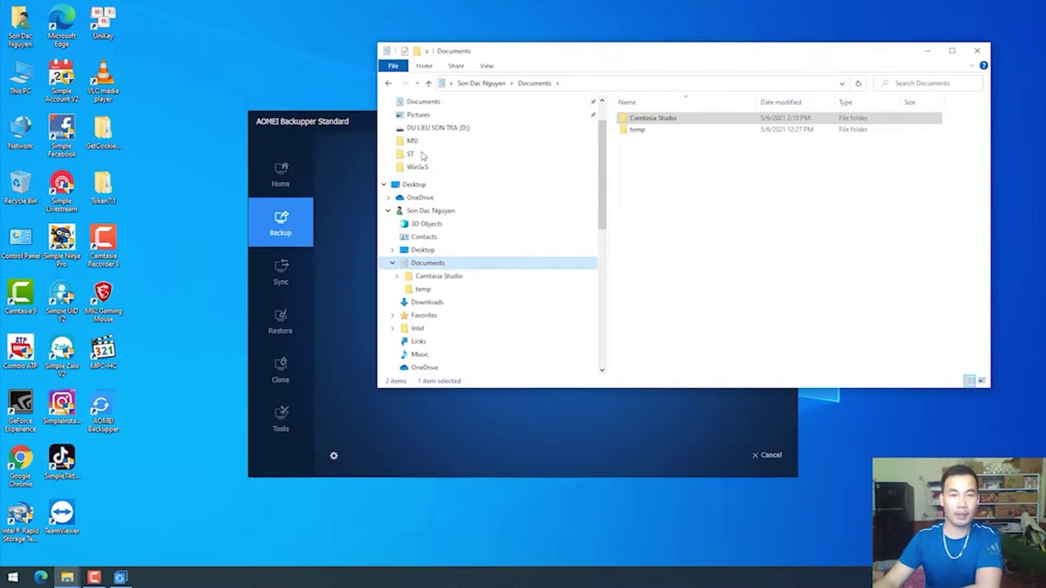
click(422, 131)
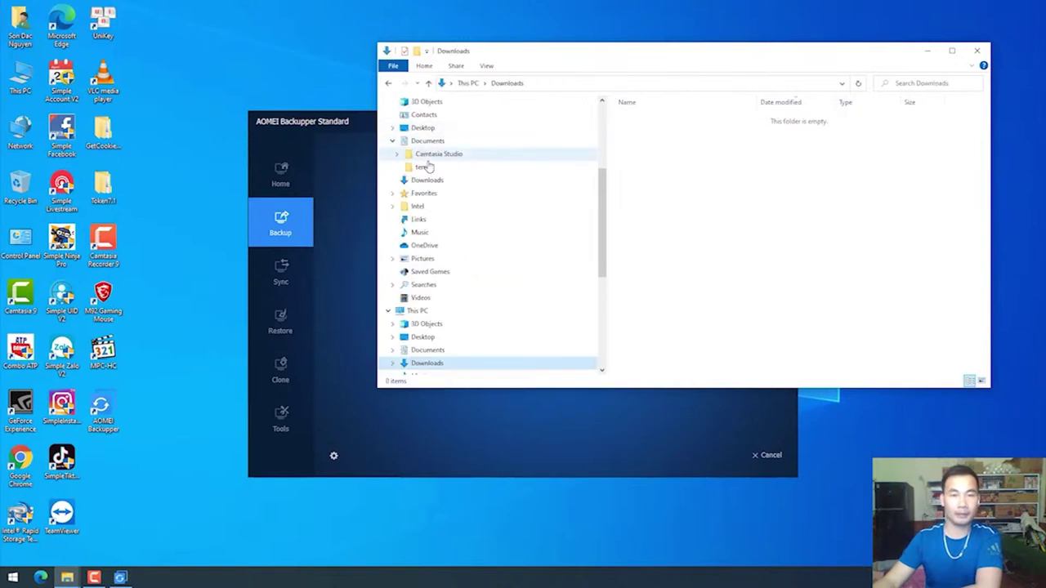
click(413, 141)
click(928, 54)
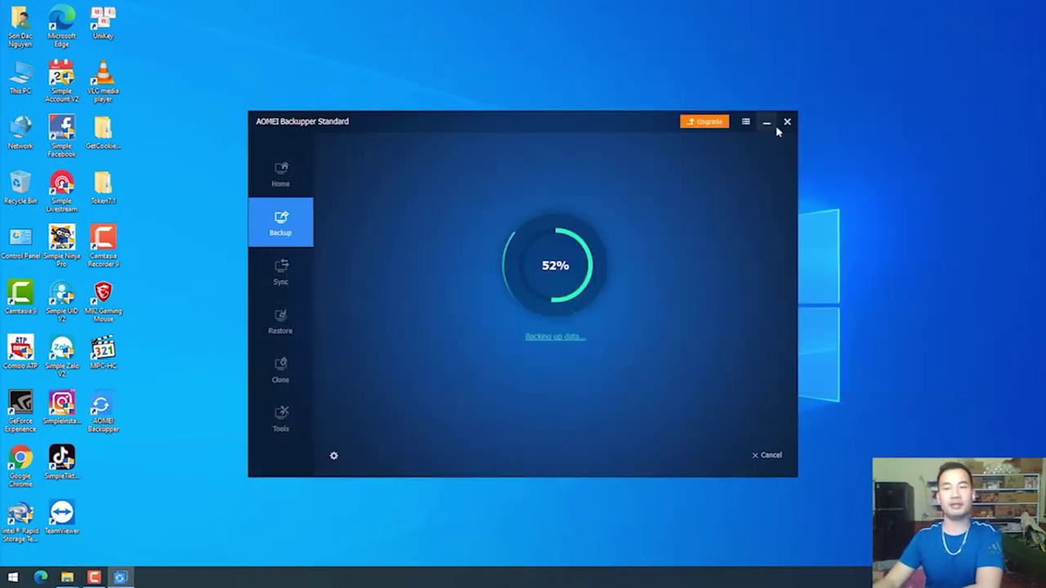
Set the beach and rock picture as desktop wallpaper, then move the AOMEI window aside.
right_click(911, 131)
click(922, 261)
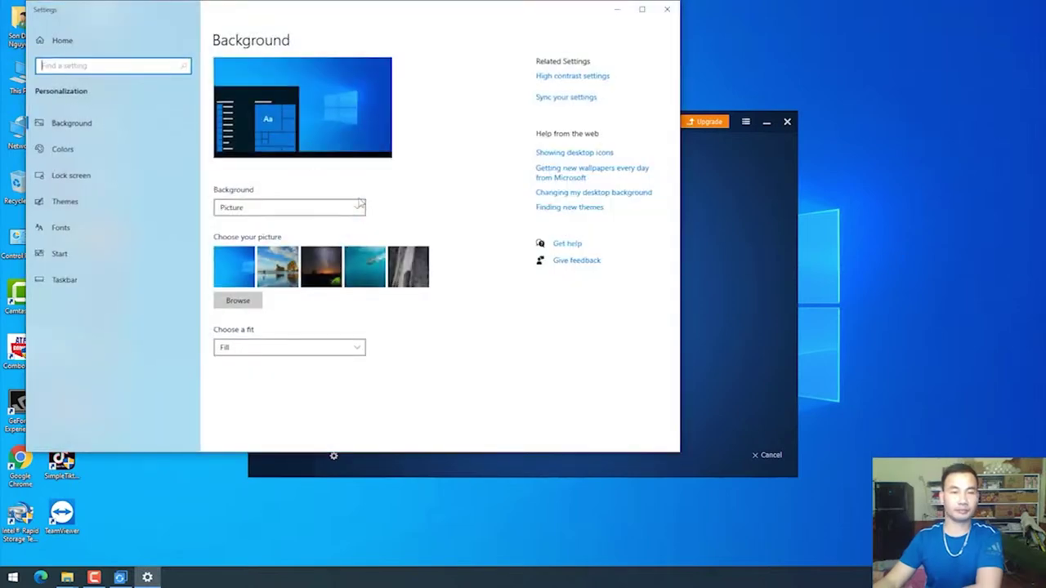
click(291, 268)
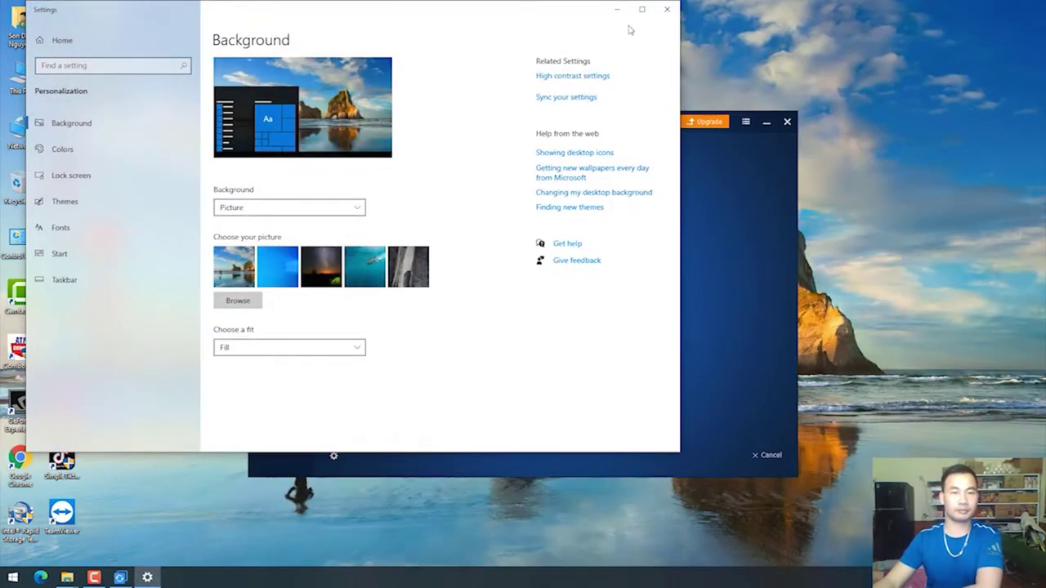
click(672, 11)
drag(613, 131, 677, 103)
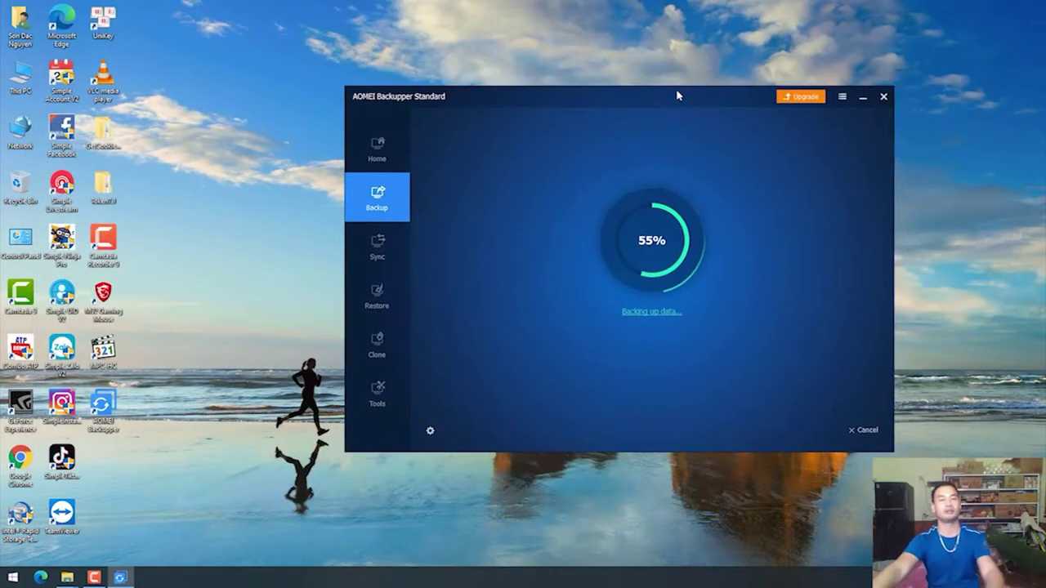
click(94, 577)
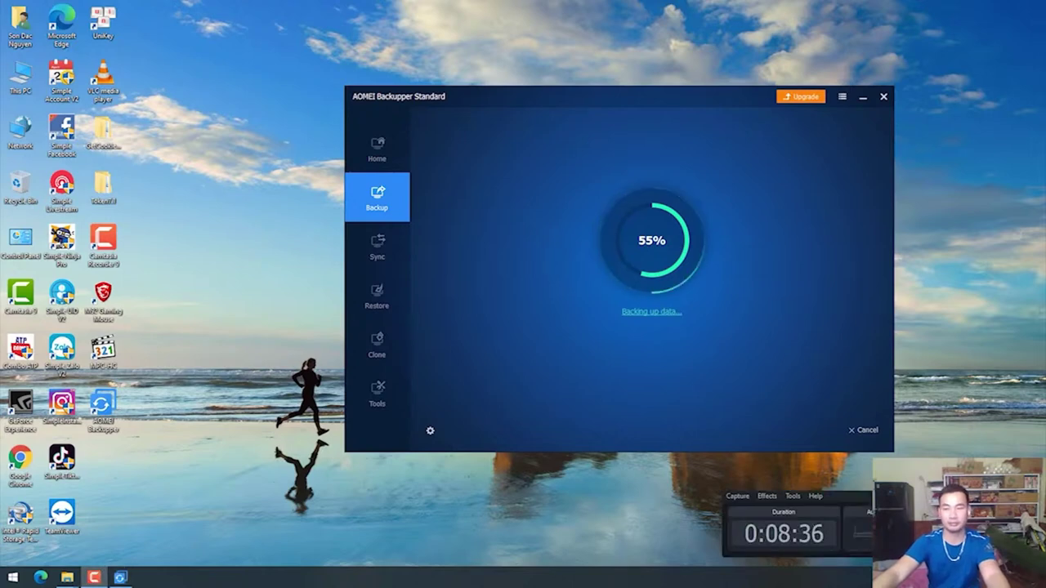
click(94, 577)
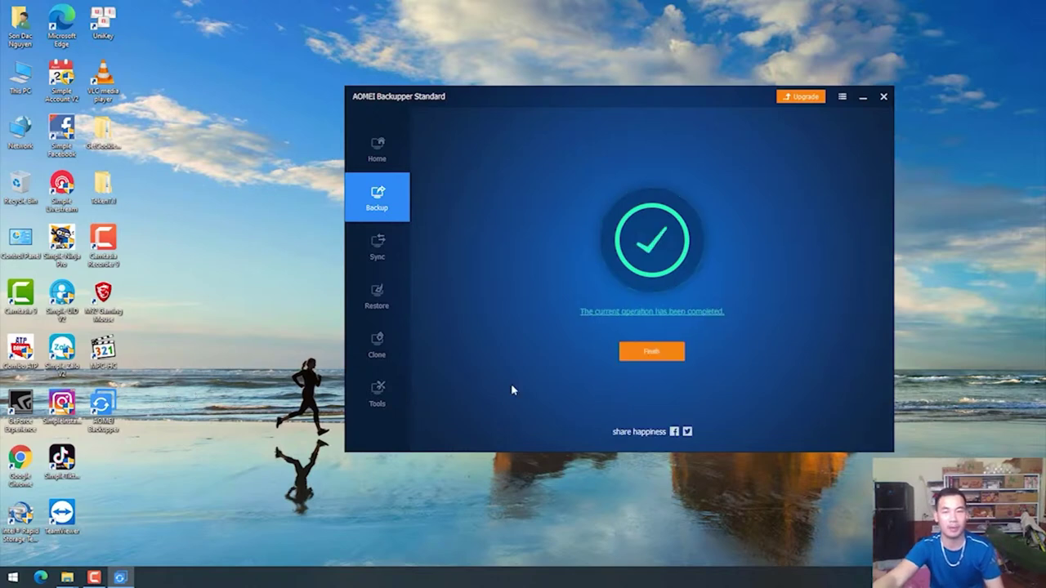
Finish the backup and open the D:\System Backup(1) image through Restore > Select Image File.
click(663, 353)
mouse_move(531, 216)
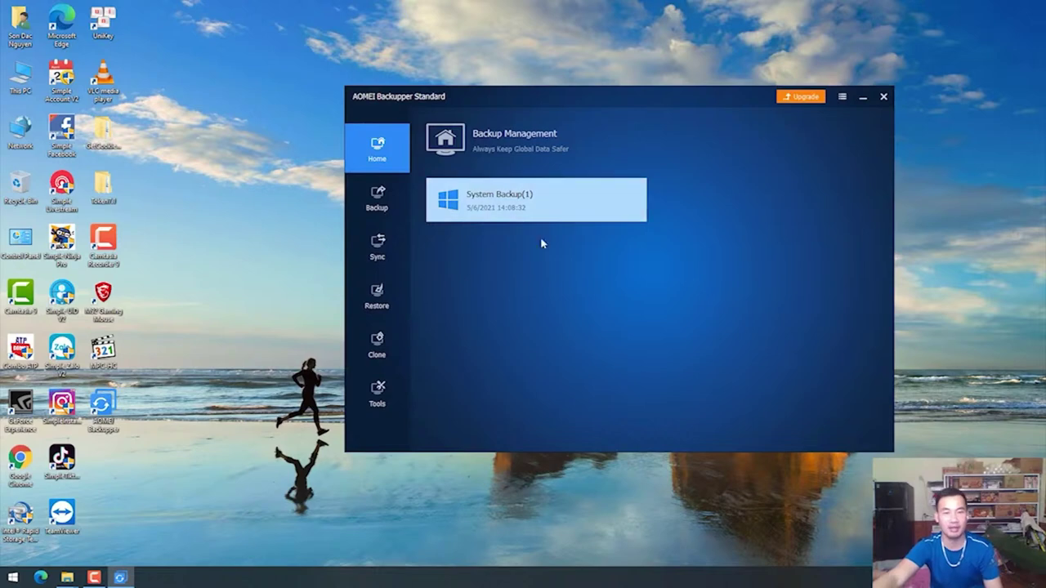
click(382, 306)
click(734, 276)
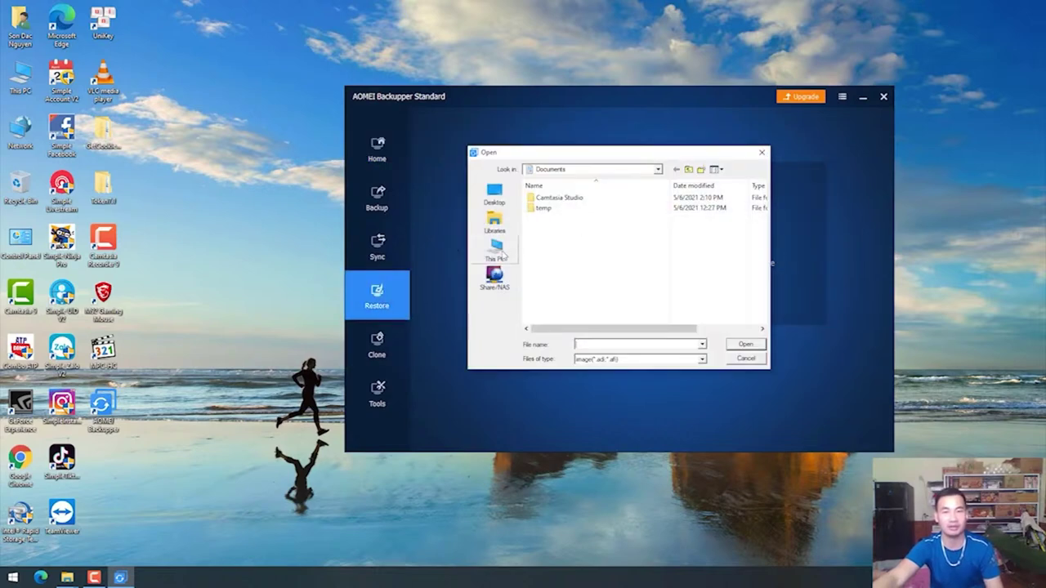
click(495, 251)
scroll(598, 286, down, 1)
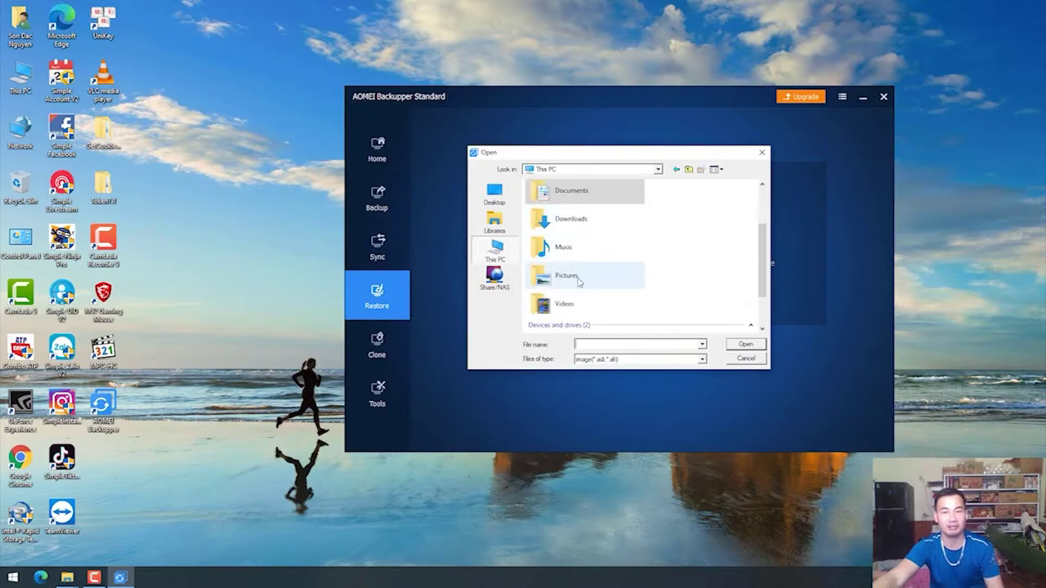
scroll(588, 295, down, 1)
double_click(566, 317)
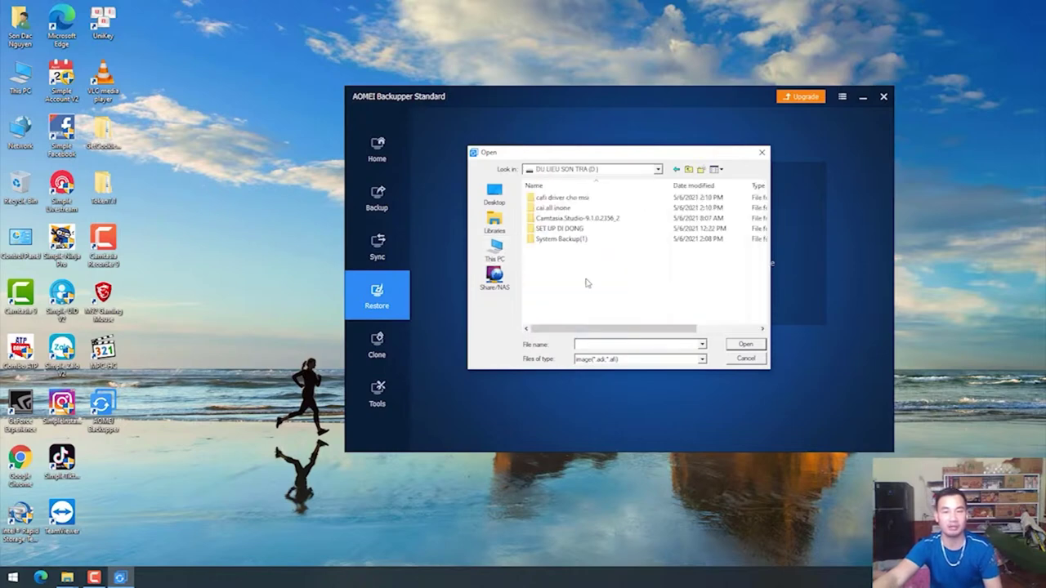
double_click(582, 240)
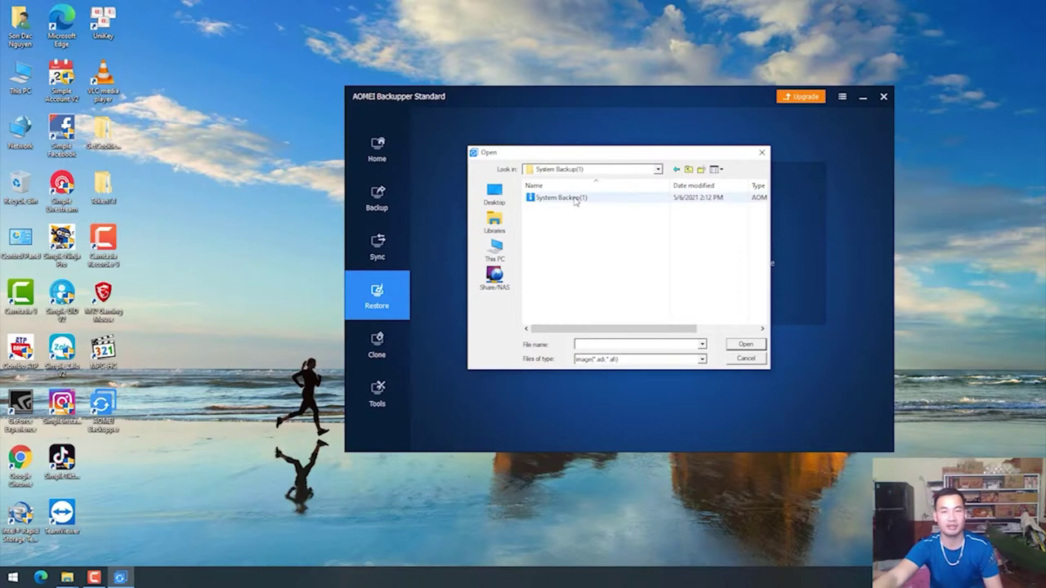
double_click(576, 200)
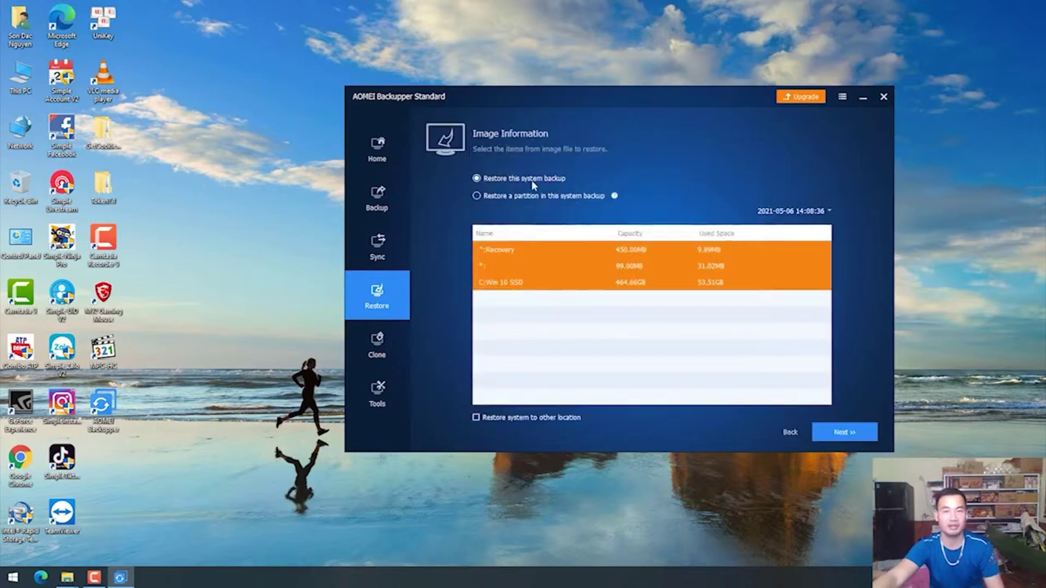
Review the Home, Backup and Sync pages in the sidebar.
click(377, 150)
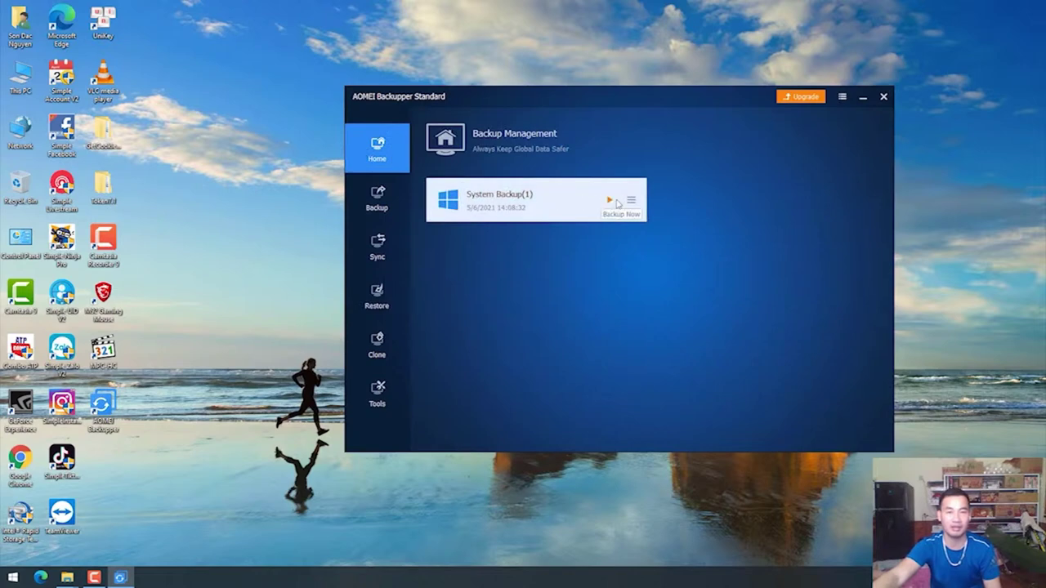
click(370, 203)
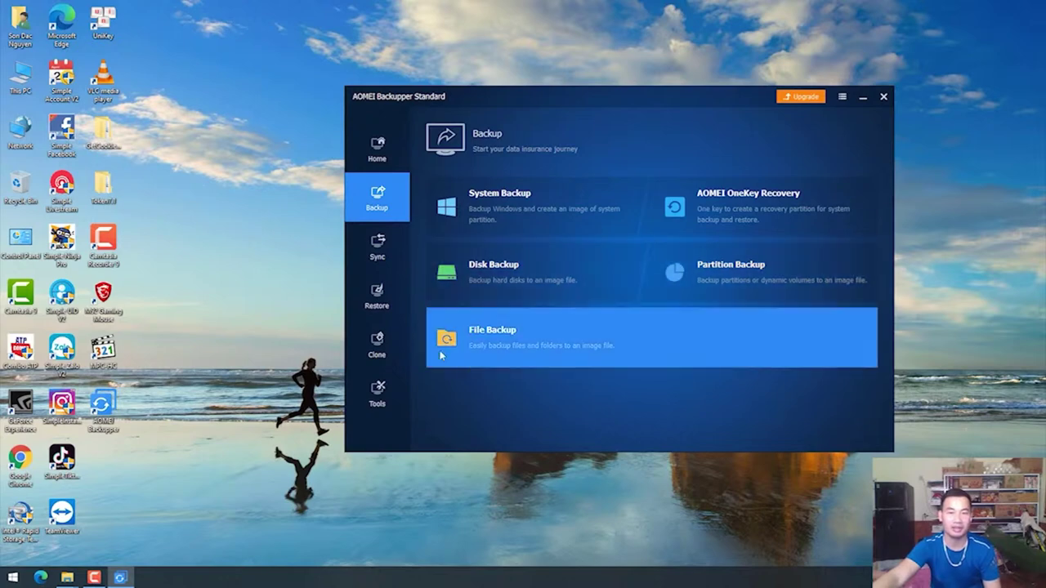
click(399, 242)
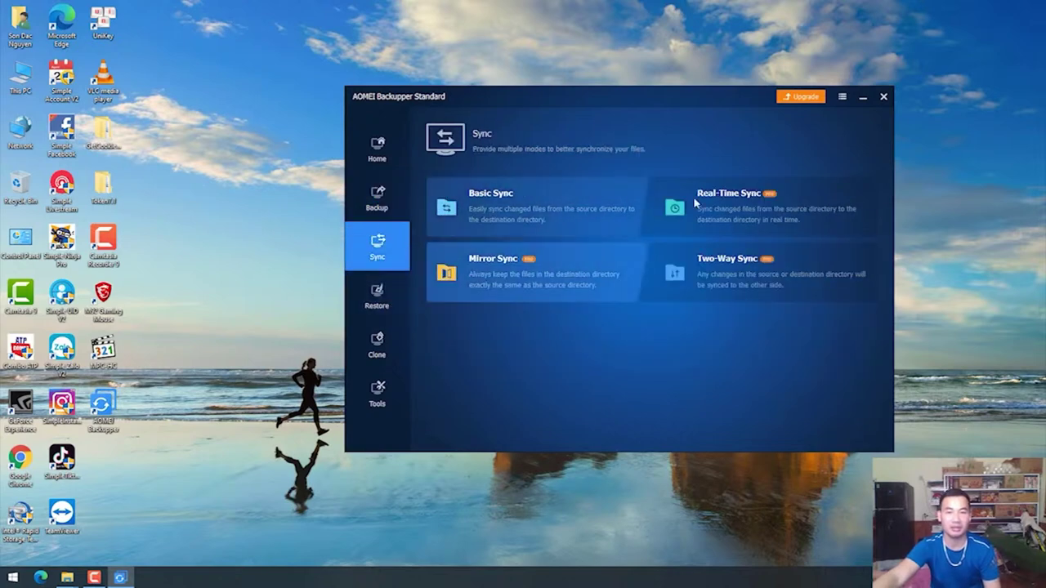
Step through the Restore, Clone and Tools pages, then close AOMEI Backupper.
click(396, 307)
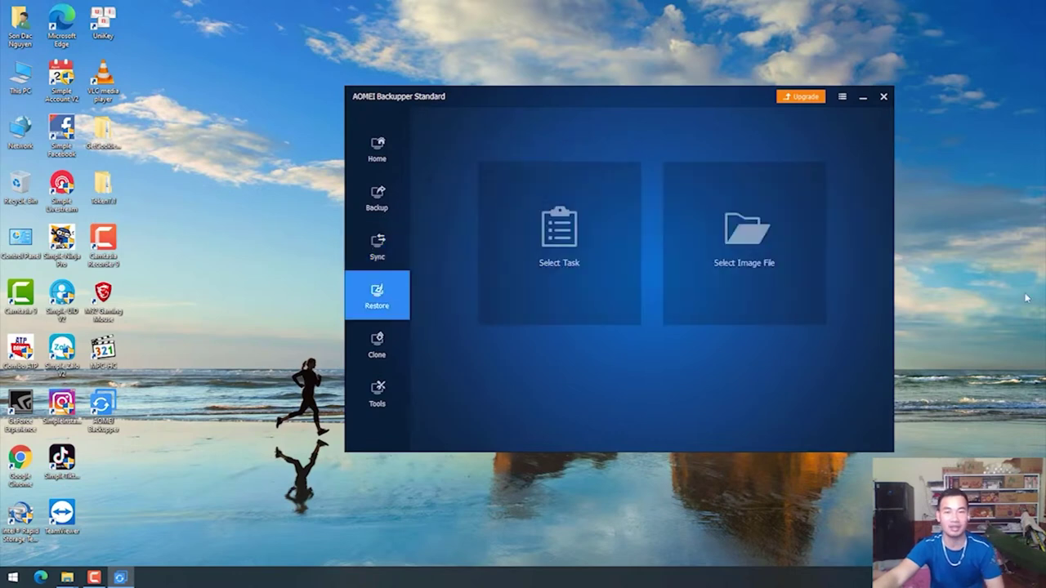
click(381, 347)
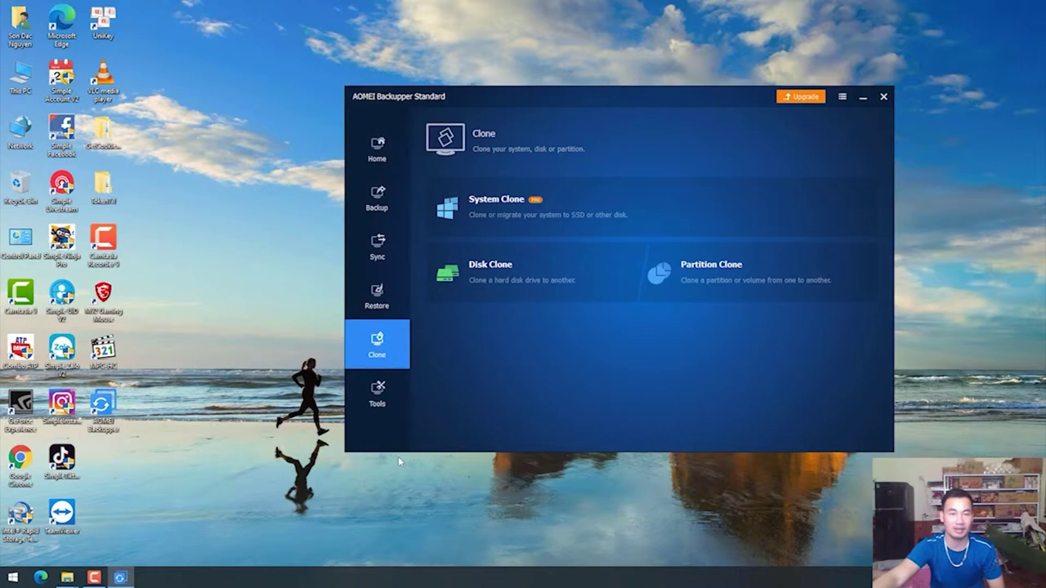
click(377, 395)
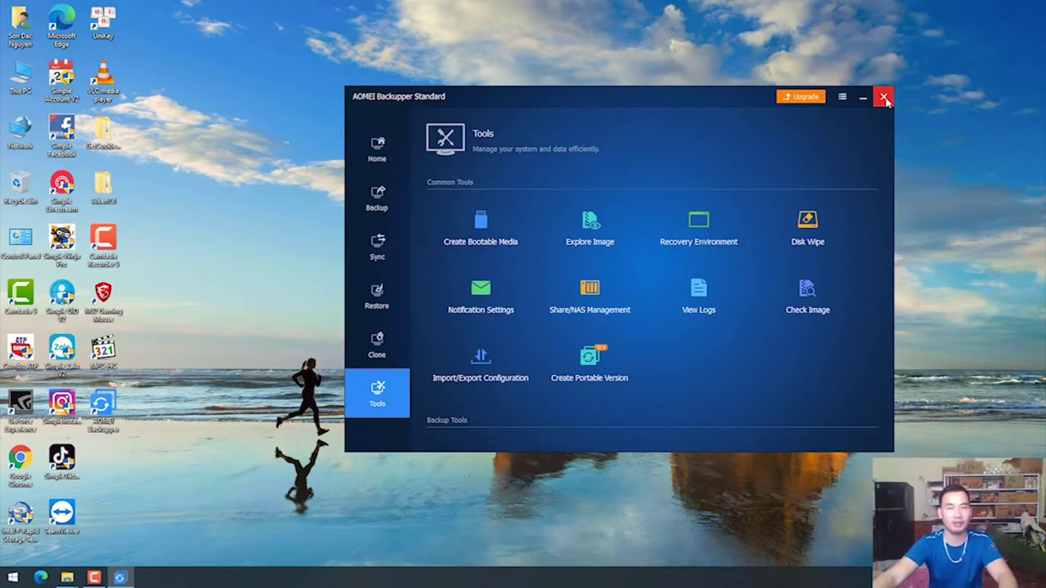
click(884, 97)
Open This PC, check drive D:'s free space (604 GB of 931 GB), and open it.
double_click(21, 75)
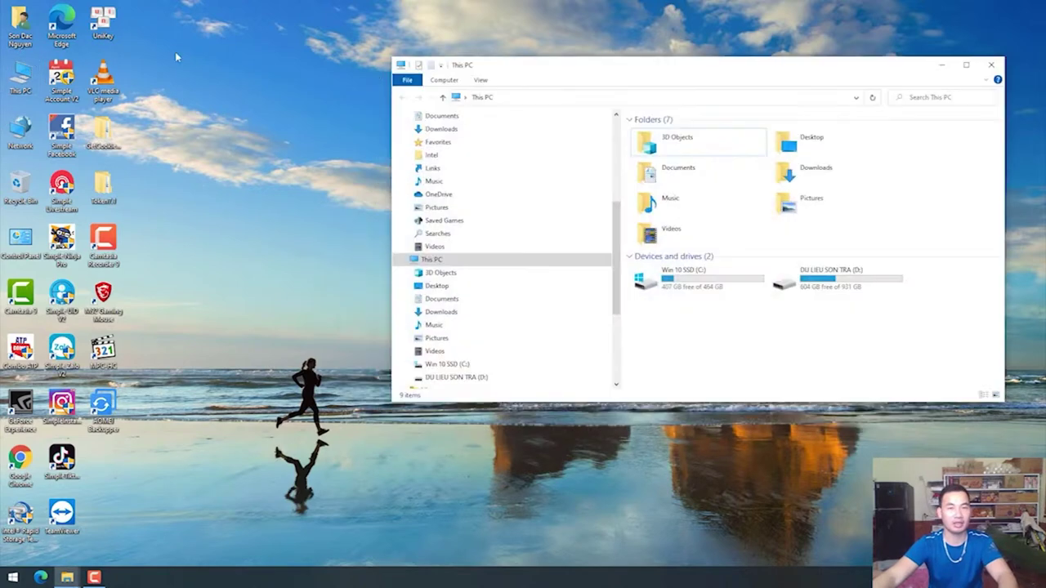
click(858, 289)
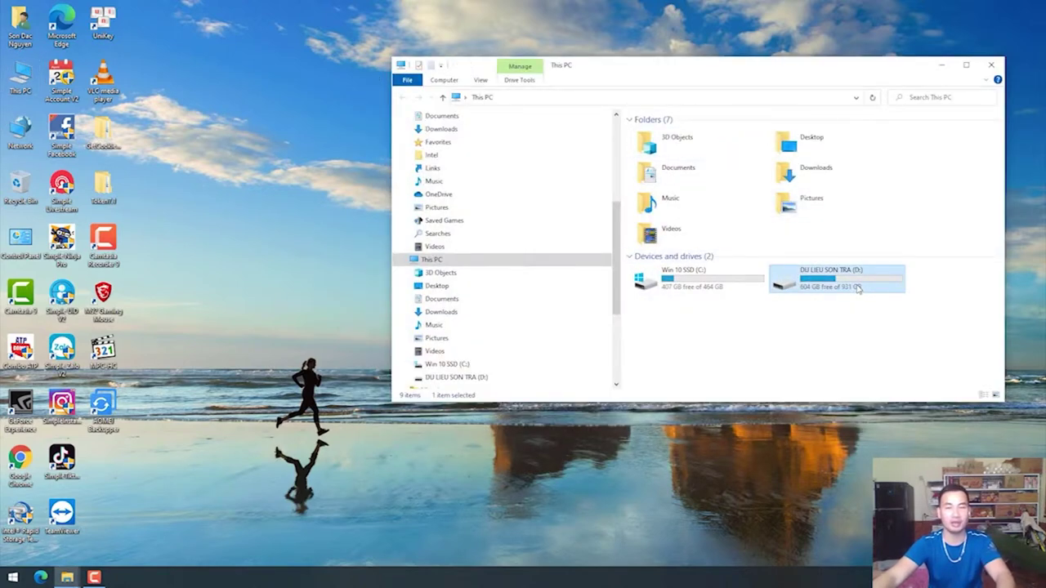
double_click(852, 284)
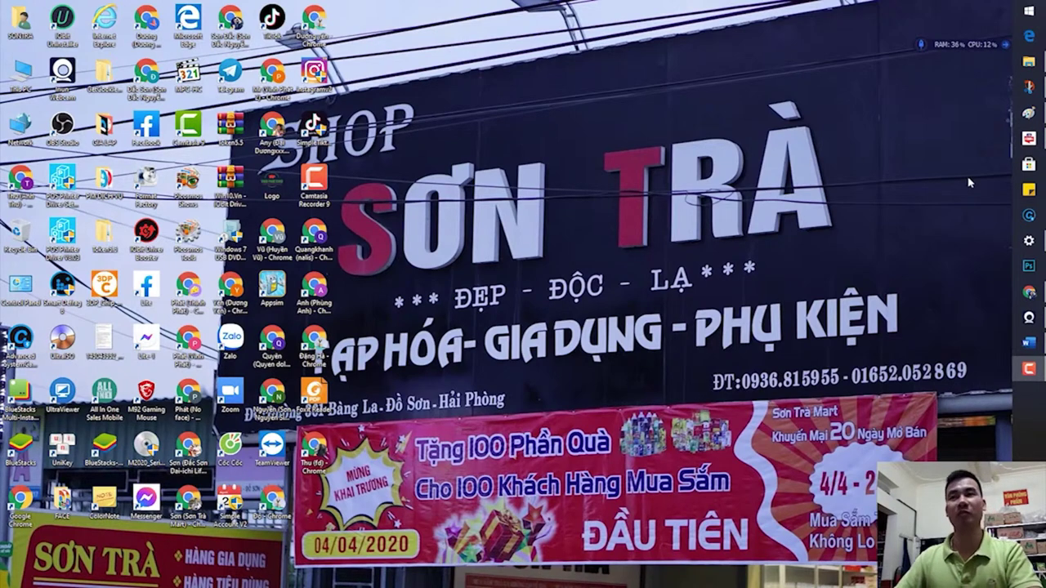
Bring back the Simple UID Word document, scroll through it, and minimize Word.
click(1029, 343)
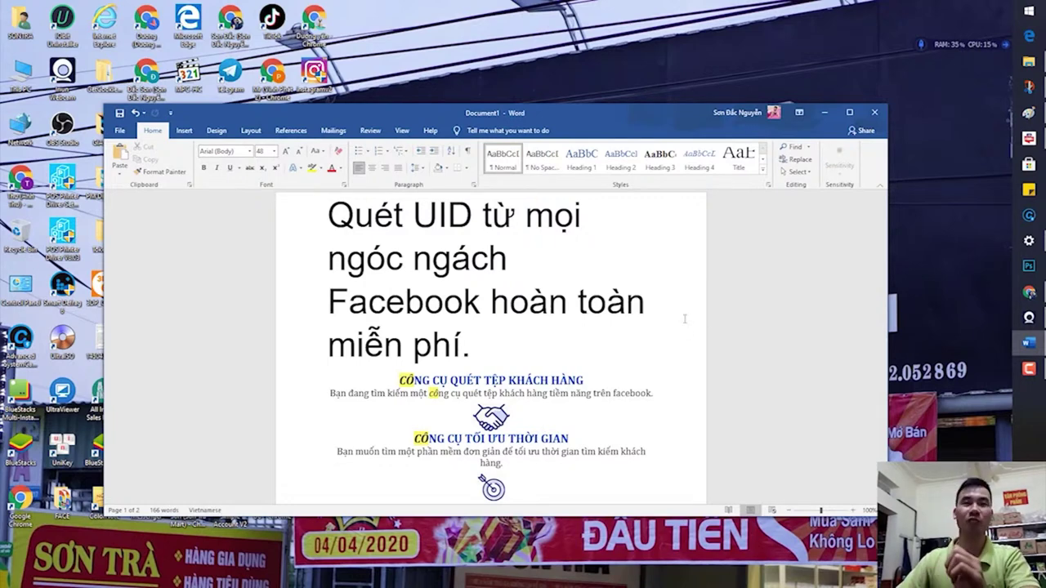
scroll(685, 319, down, 3)
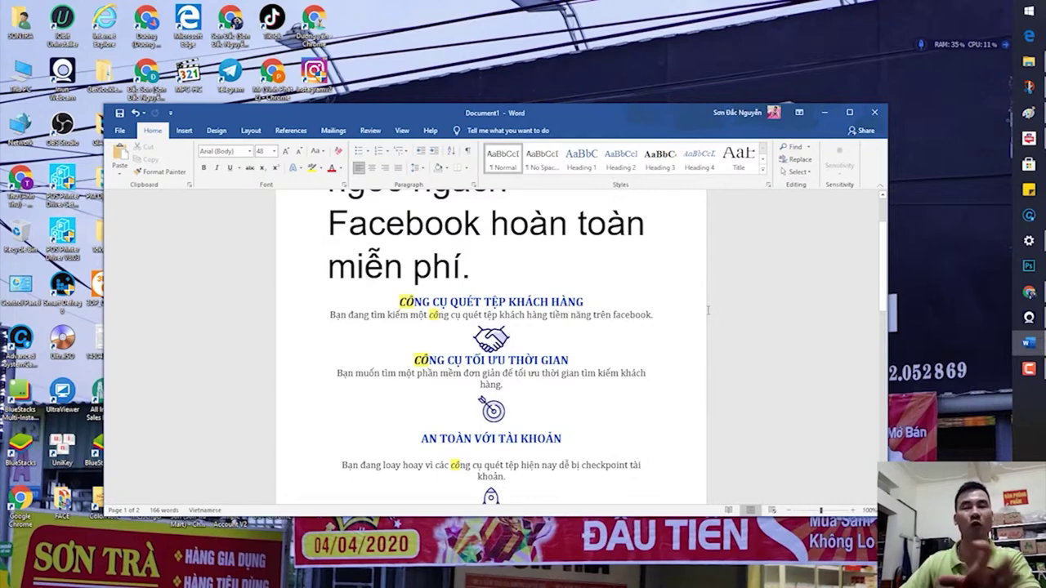
scroll(667, 252, down, 1)
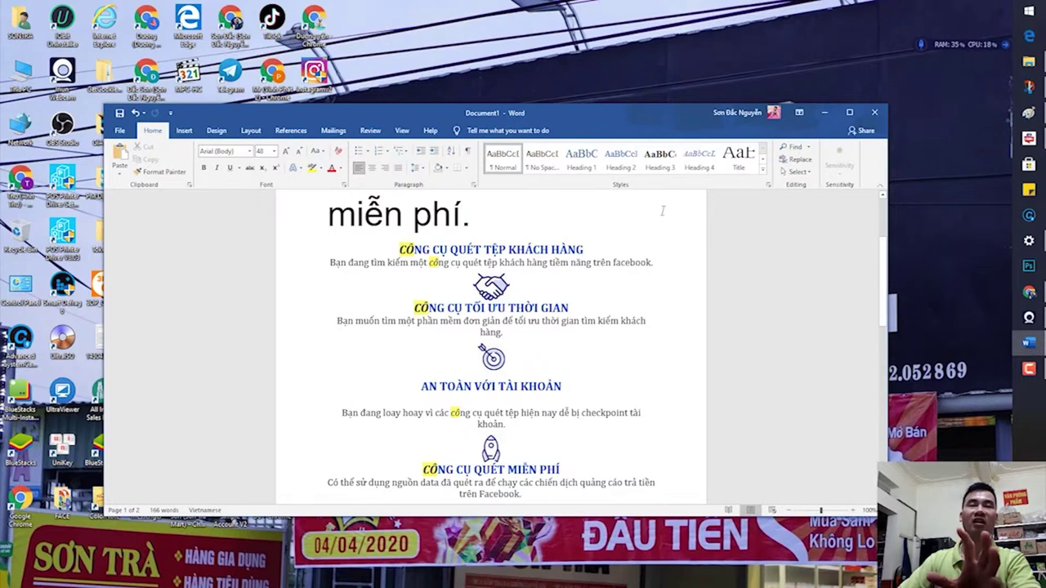
scroll(667, 239, up, 3)
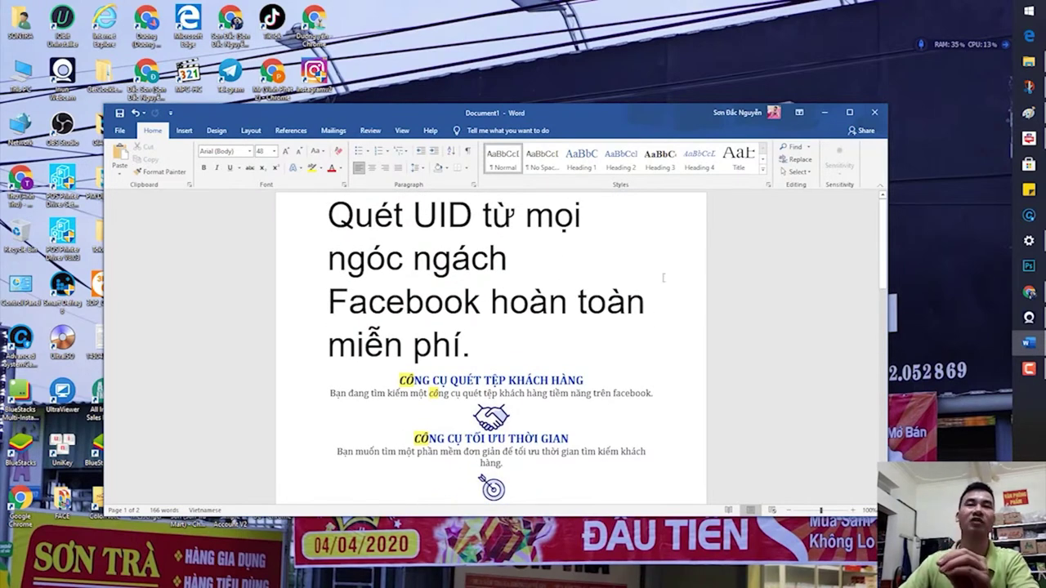
scroll(662, 277, down, 5)
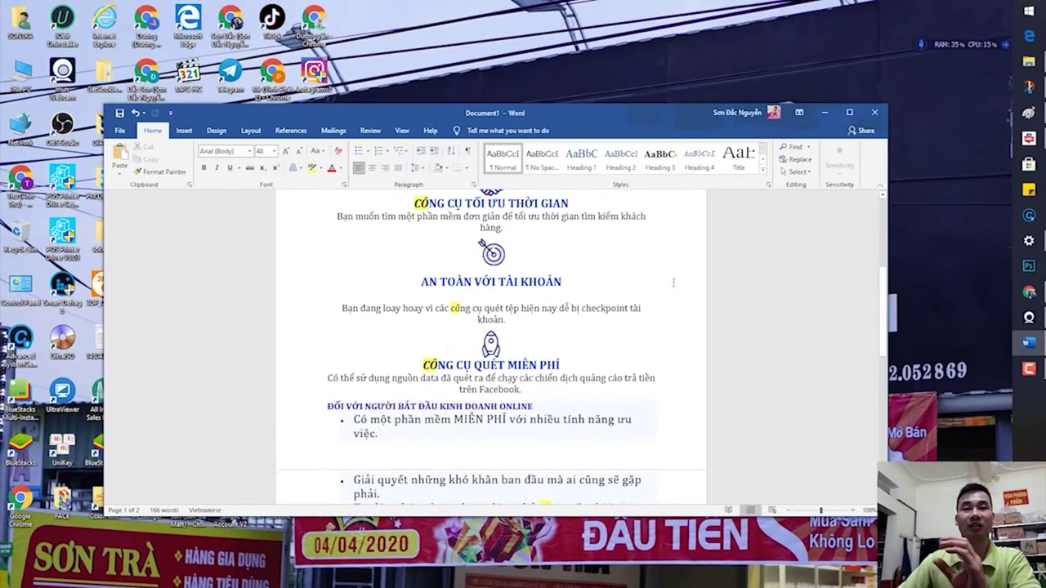
scroll(673, 283, down, 1)
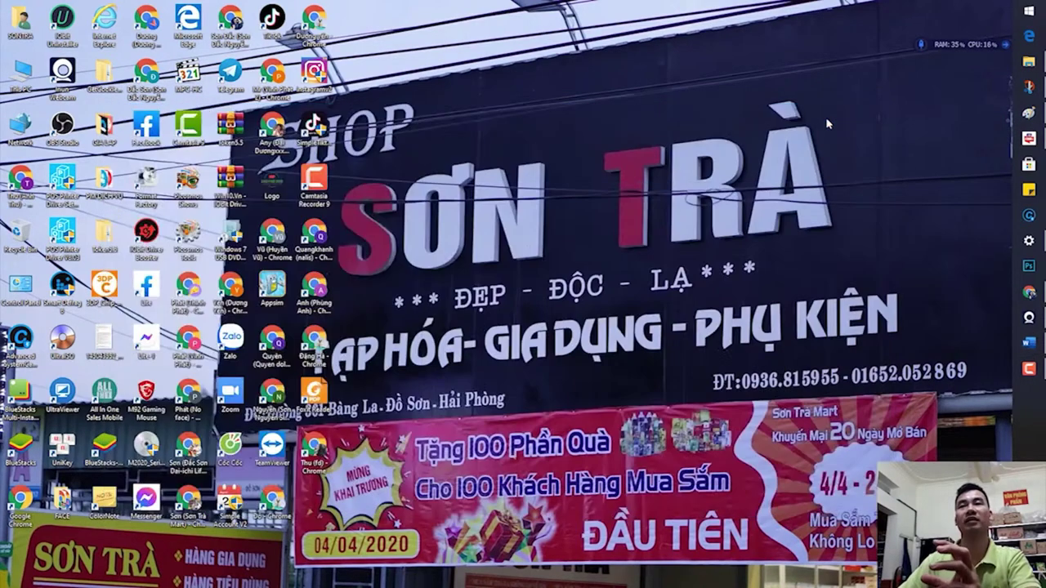
click(825, 113)
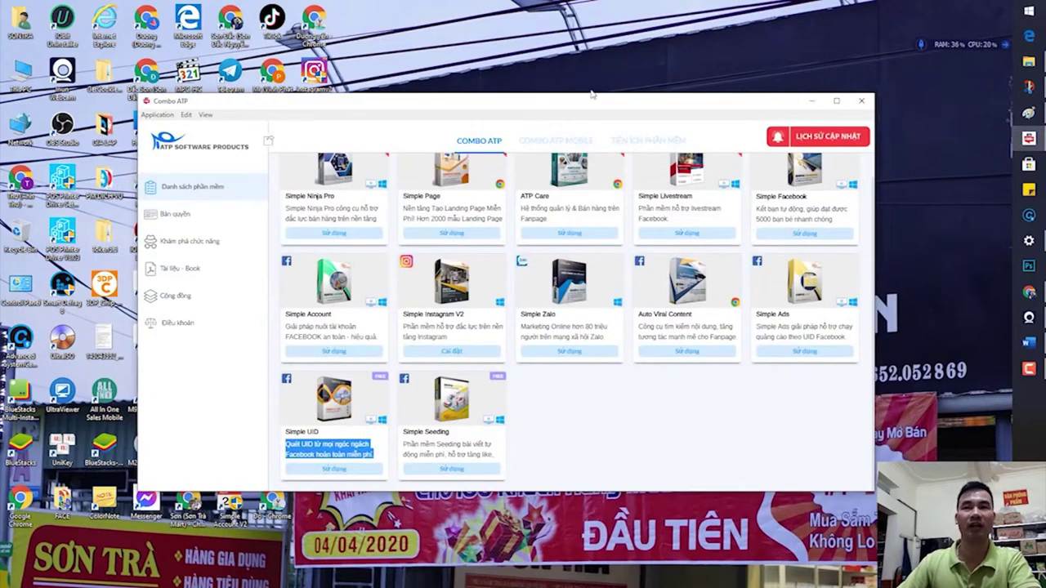
Minimize and restore Combo ATP, then launch Simple UID from its card.
click(1029, 139)
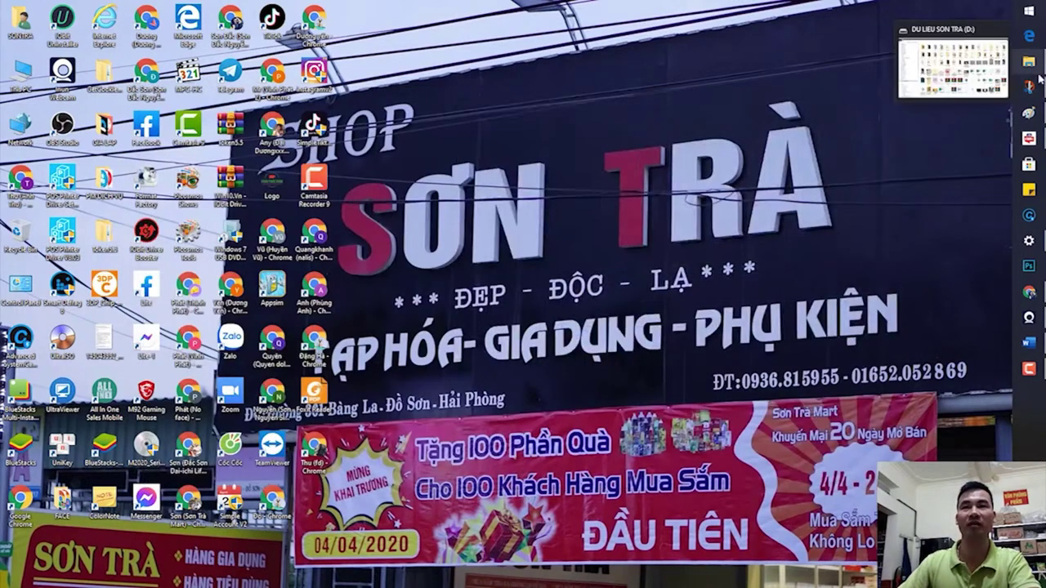
click(1029, 139)
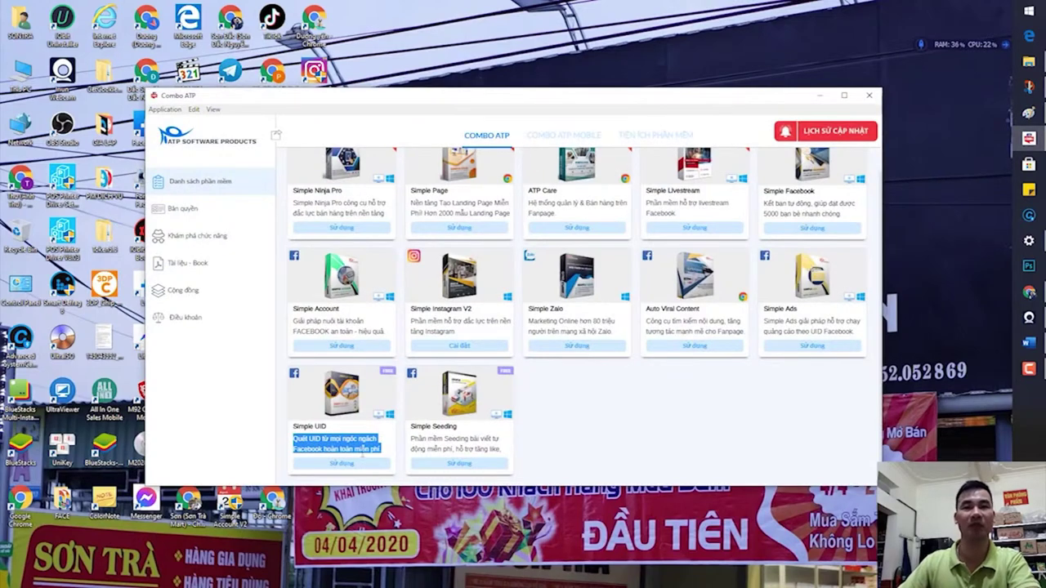
click(342, 462)
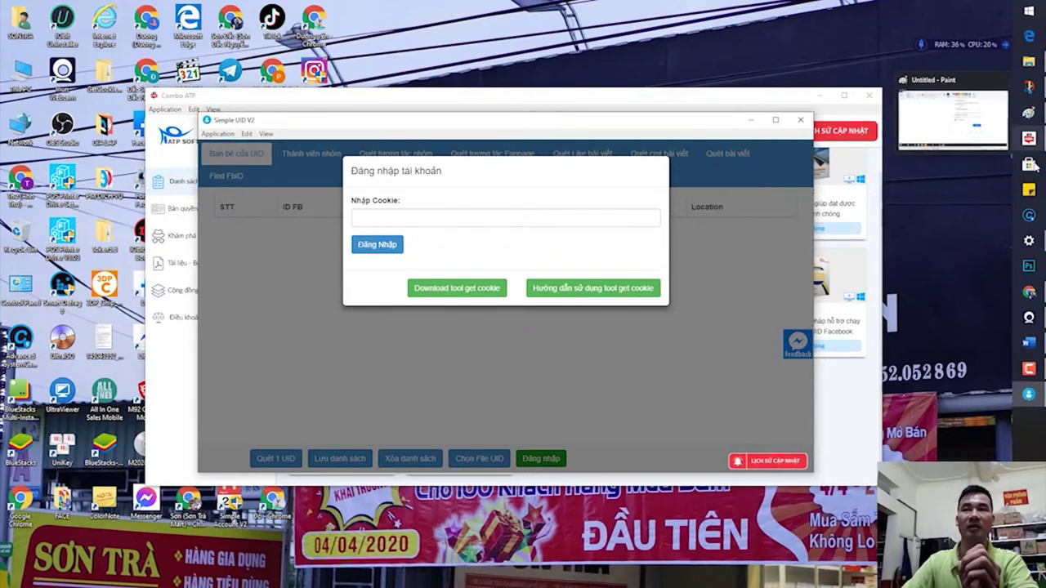
Close Simple UID, minimize Combo ATP, and open a new tab in the Facebook Chrome window.
click(1030, 292)
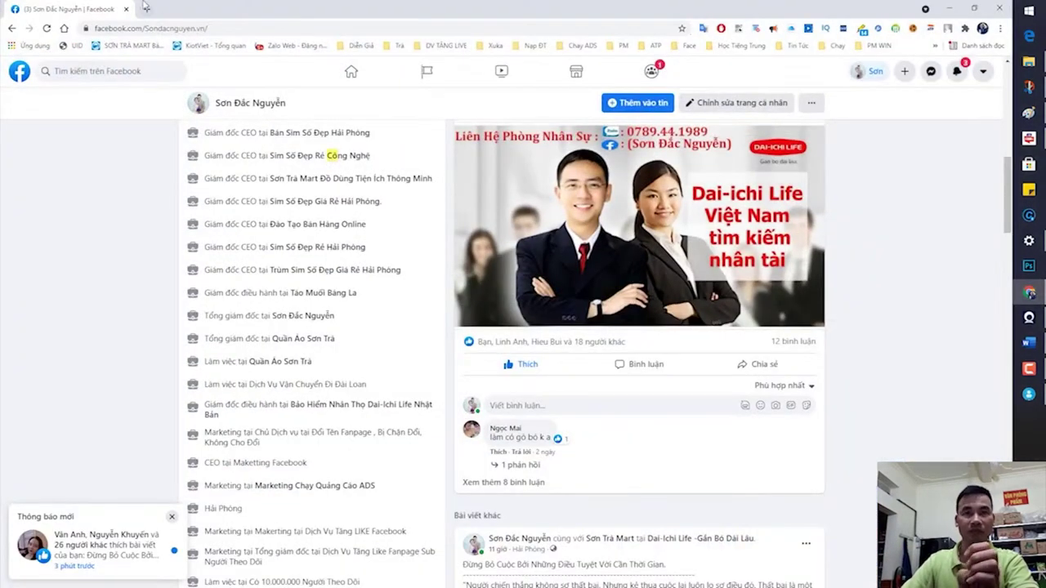
click(949, 9)
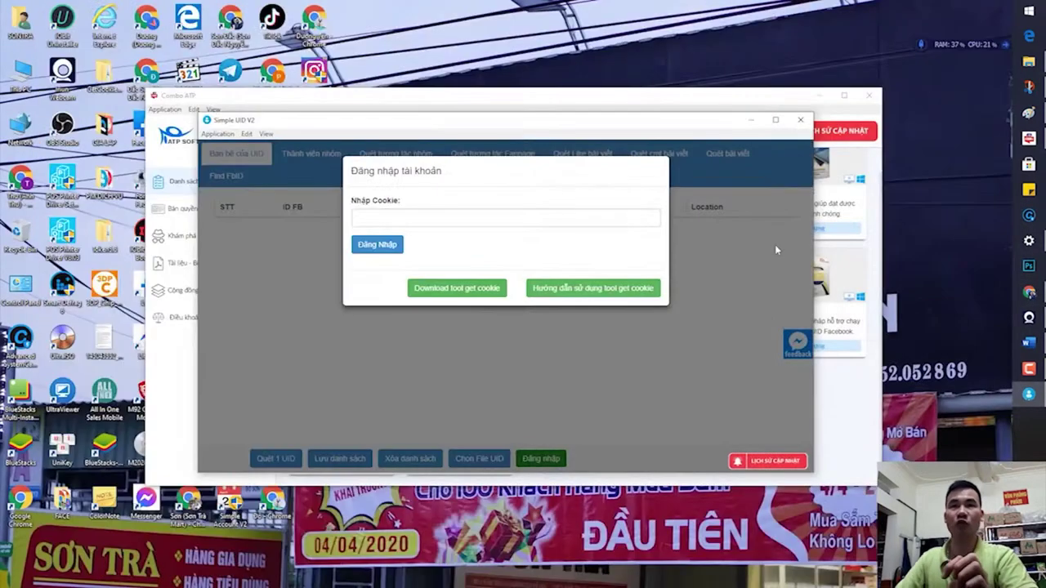
click(801, 119)
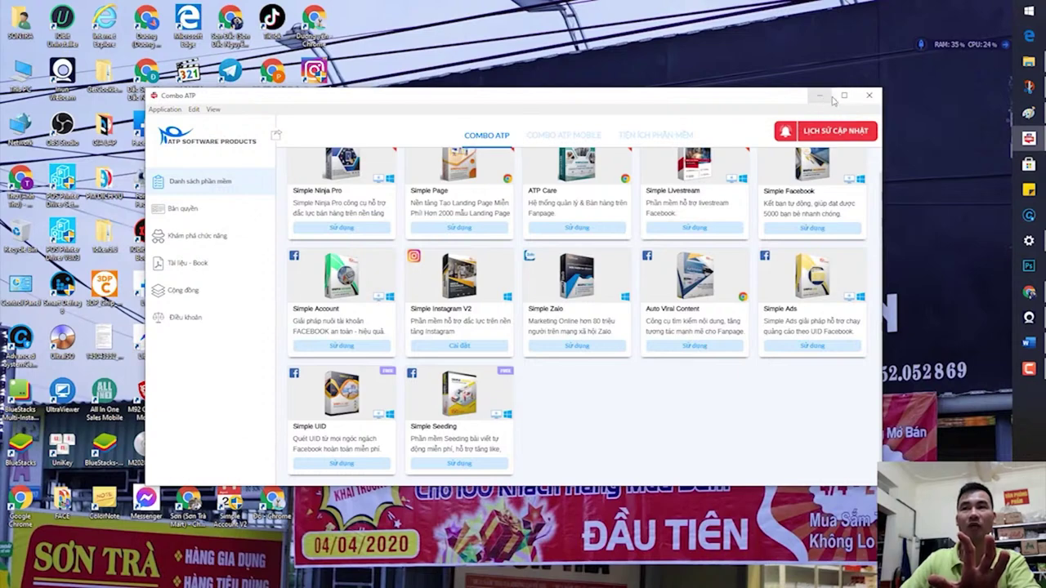
click(820, 97)
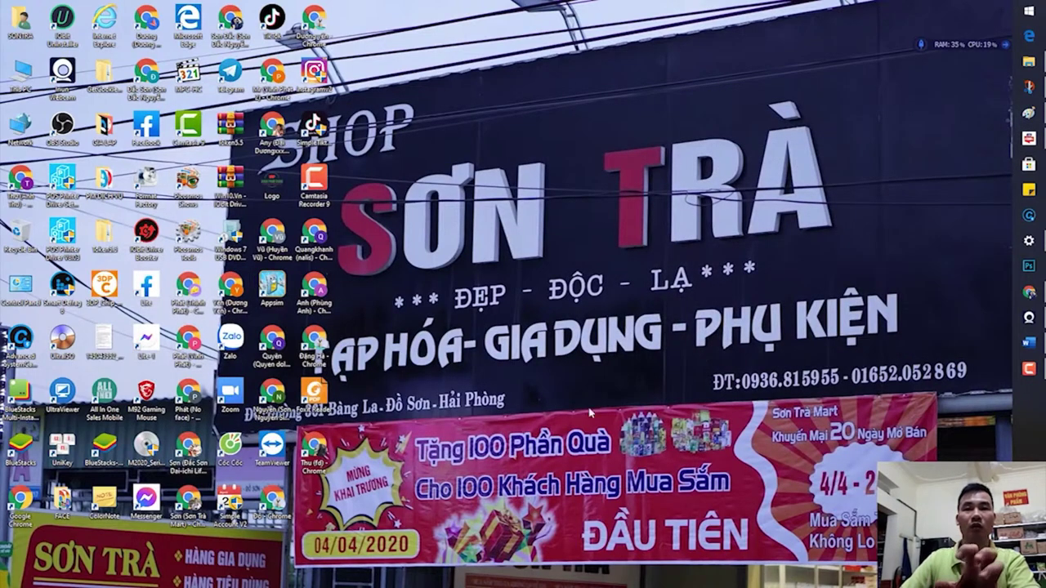
click(1029, 290)
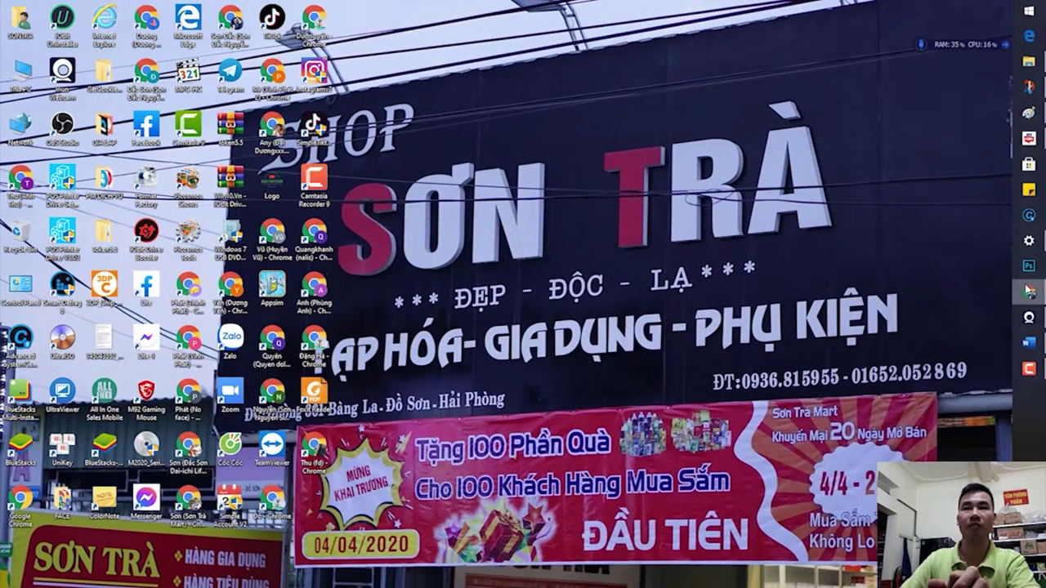
key(ctrl+t)
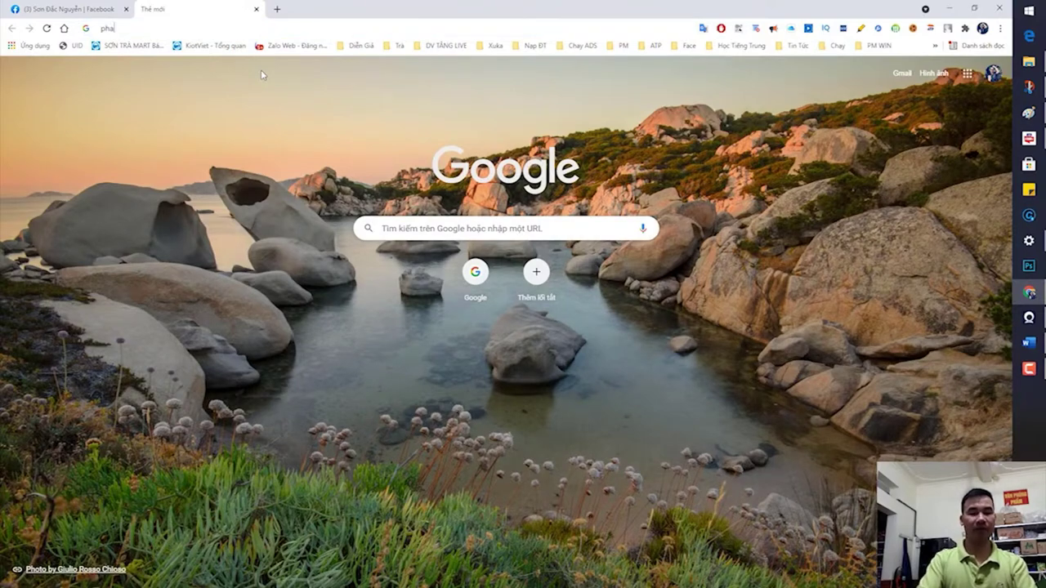
Search 'phâm uid atp' and open the ATP Software Simple UID result.
text(phâm uid)
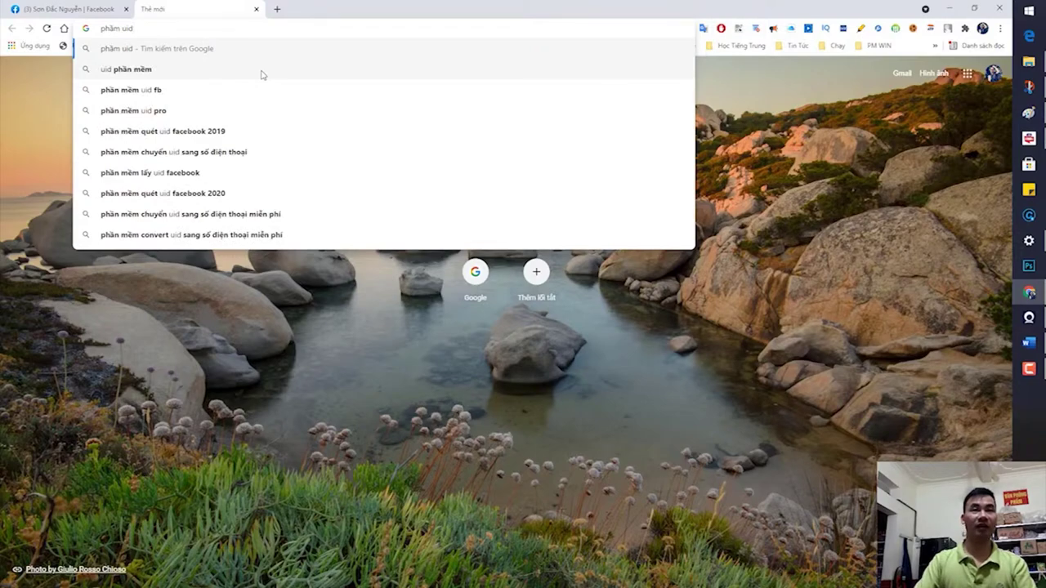
text( atp)
key(Return)
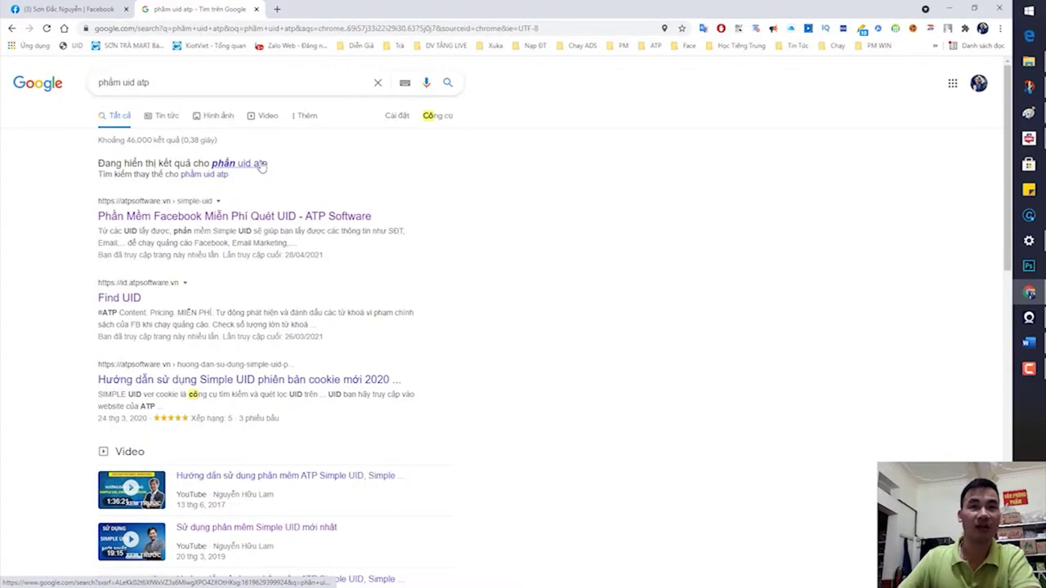
click(250, 215)
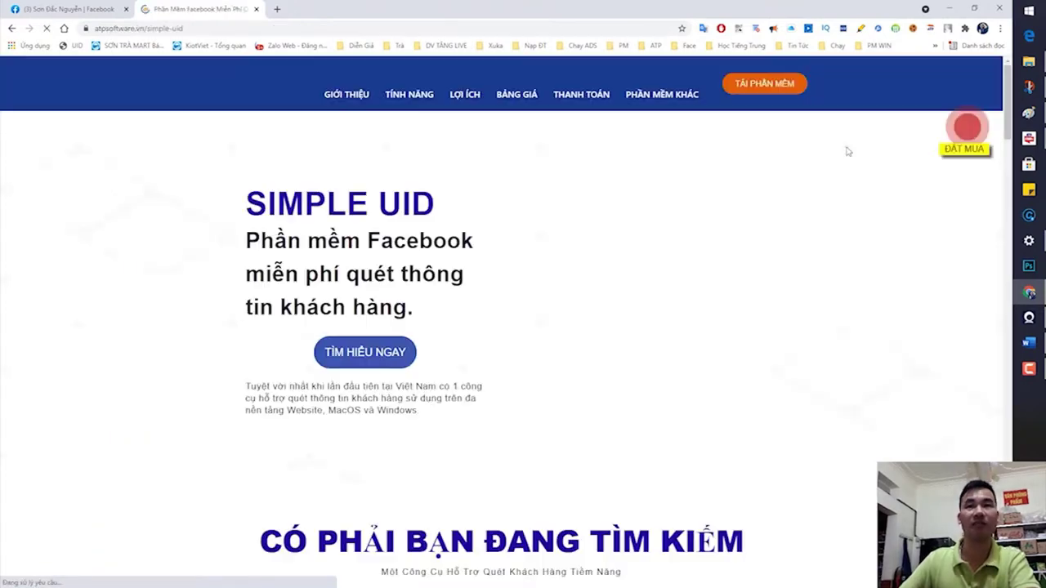
scroll(793, 172, down, 3)
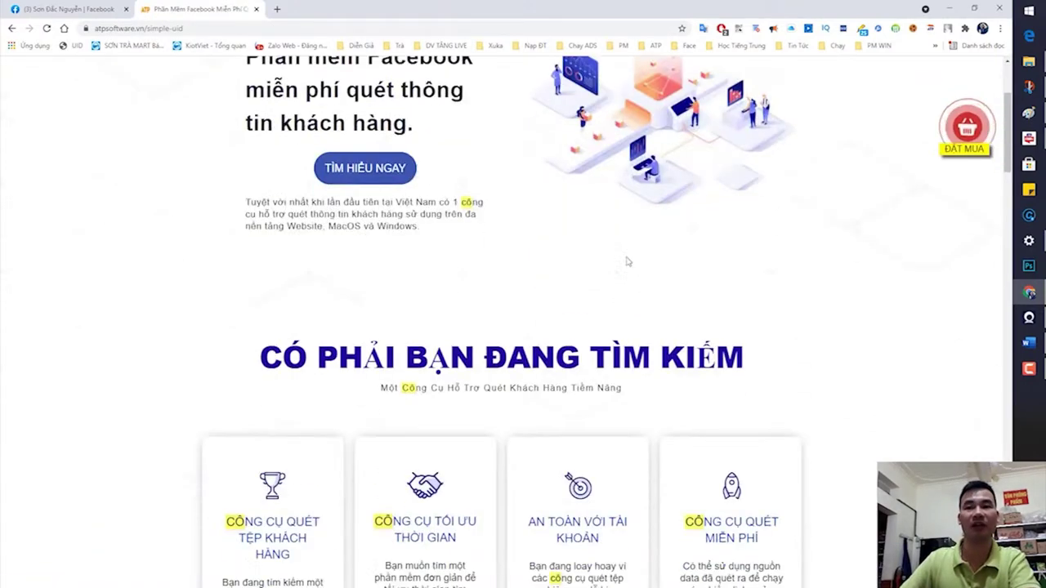
Switch back to the Facebook profile tab.
click(1028, 149)
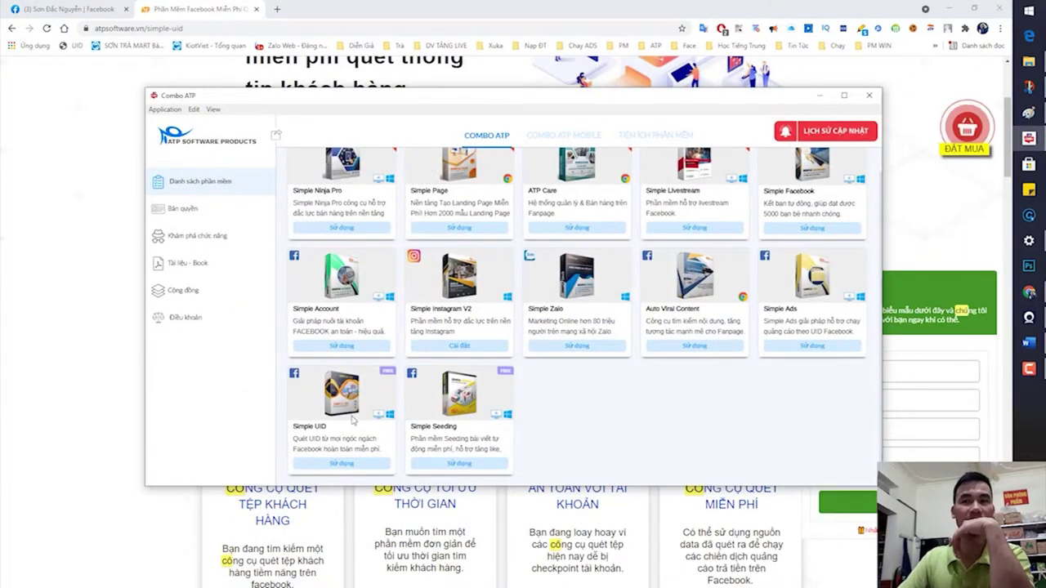
click(922, 244)
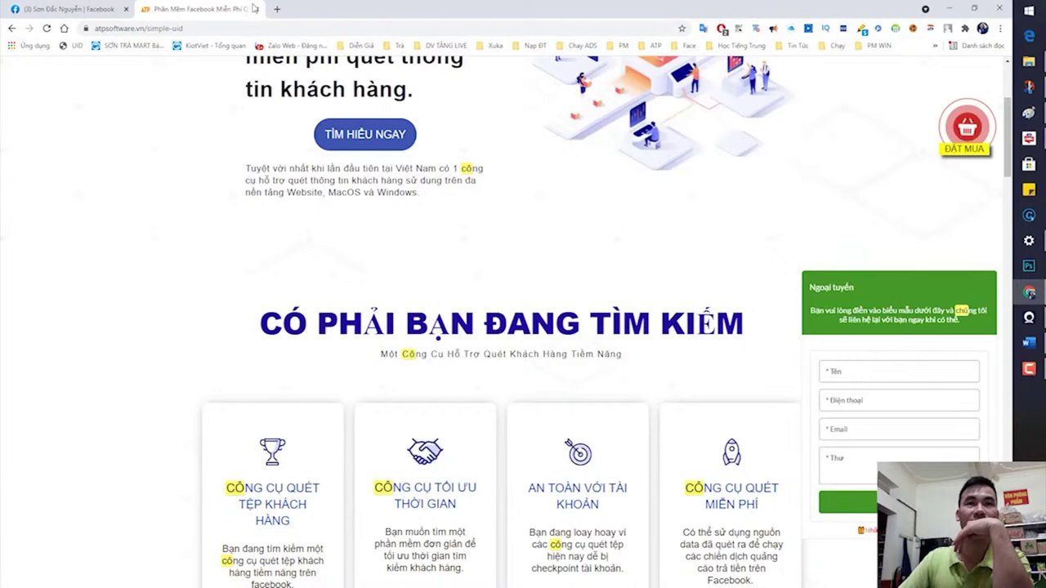
click(65, 9)
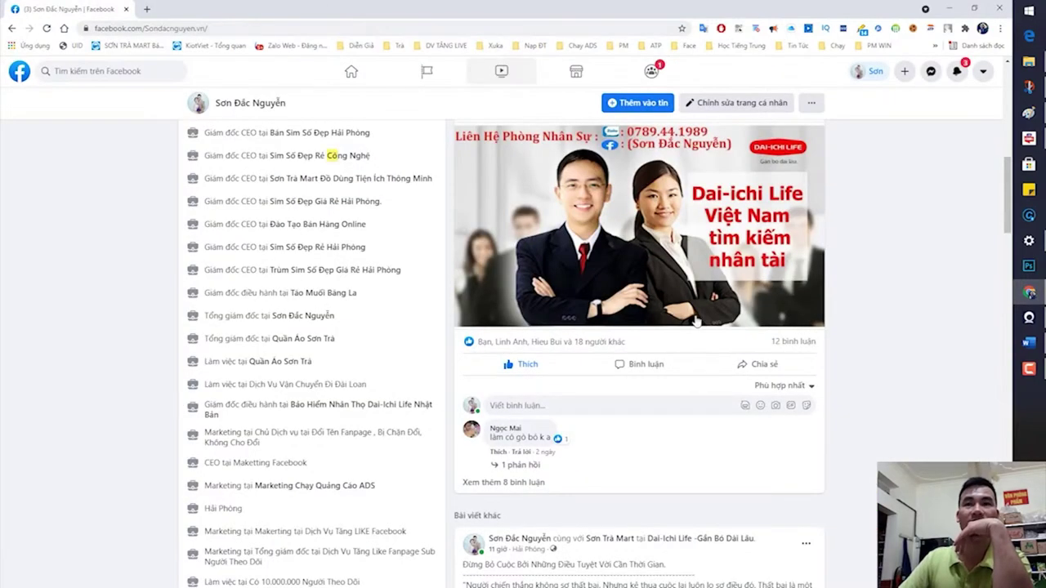
Launch Simple UID, then copy the Facebook cookie from the cookie extension.
scroll(515, 352, down, 1)
click(1029, 139)
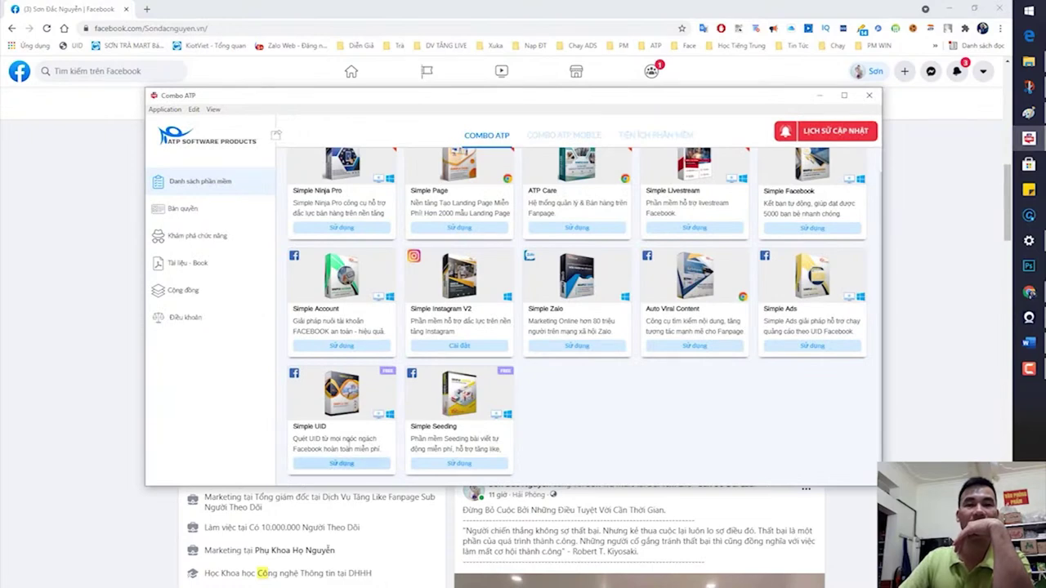
click(325, 463)
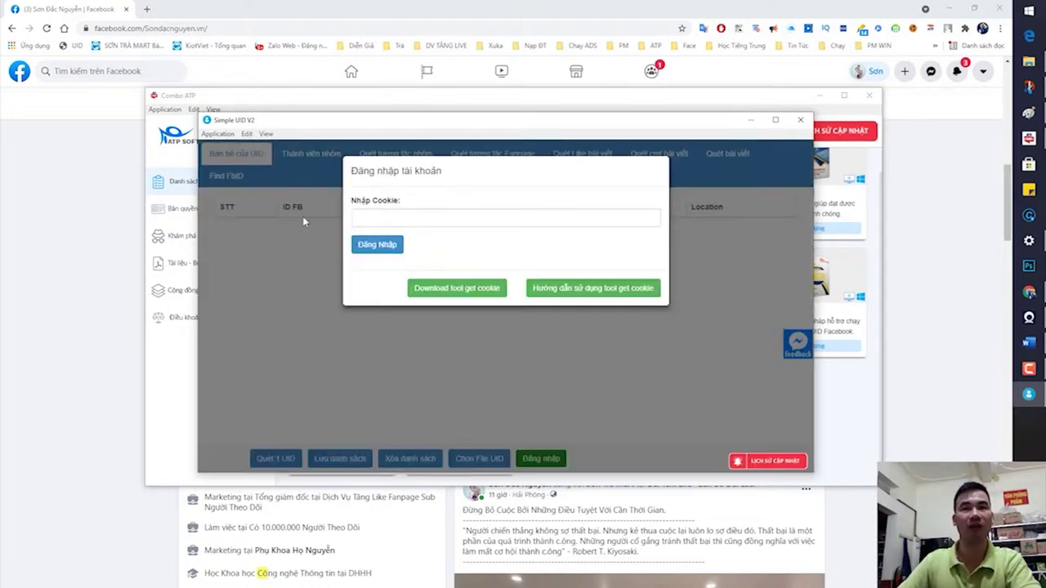
click(53, 6)
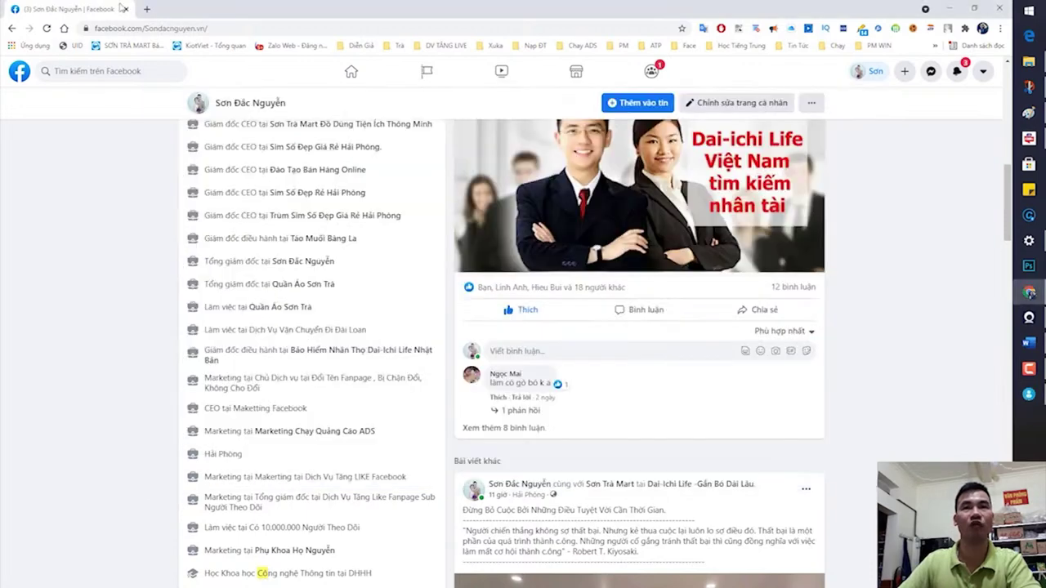
click(913, 28)
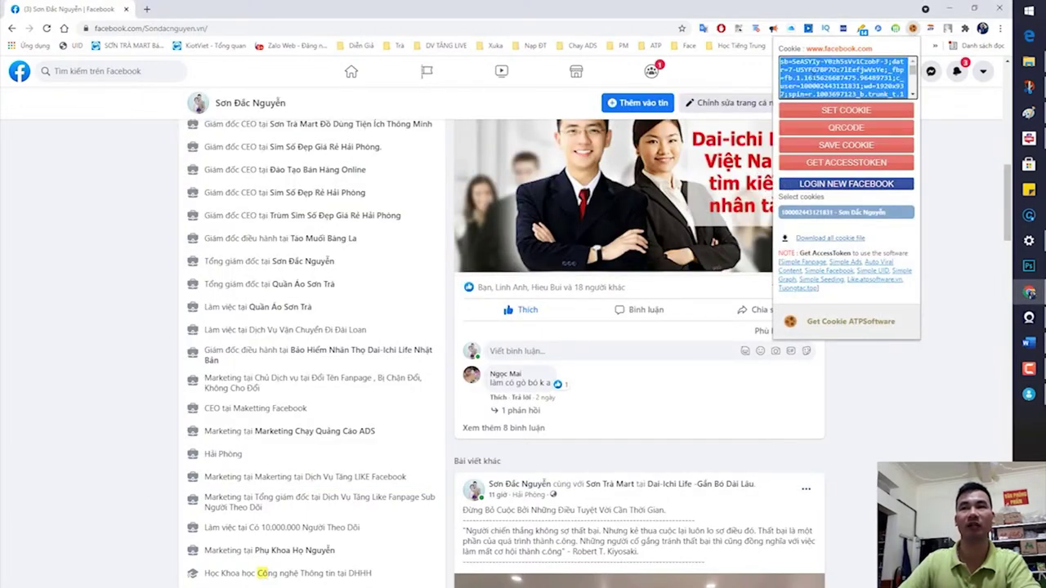
right_click(846, 78)
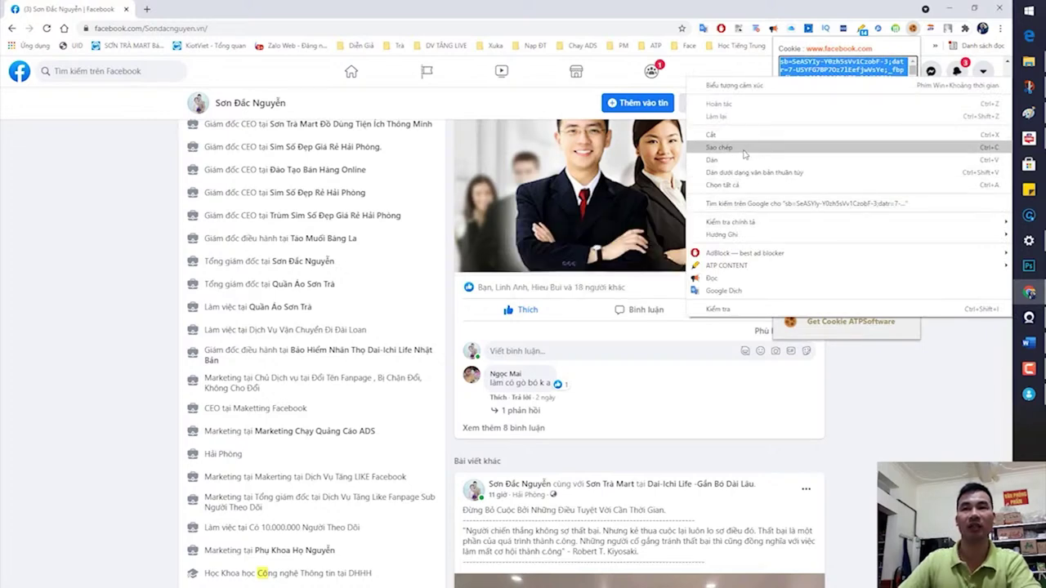
click(744, 148)
Relaunch Simple UID from the Combo ATP window.
scroll(884, 390, down, 2)
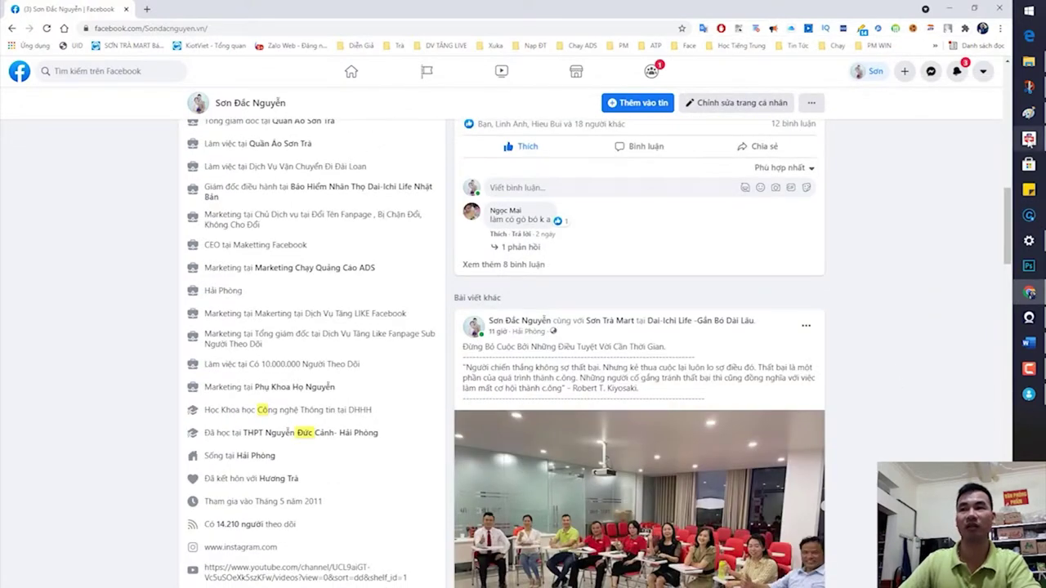
click(1029, 138)
click(340, 464)
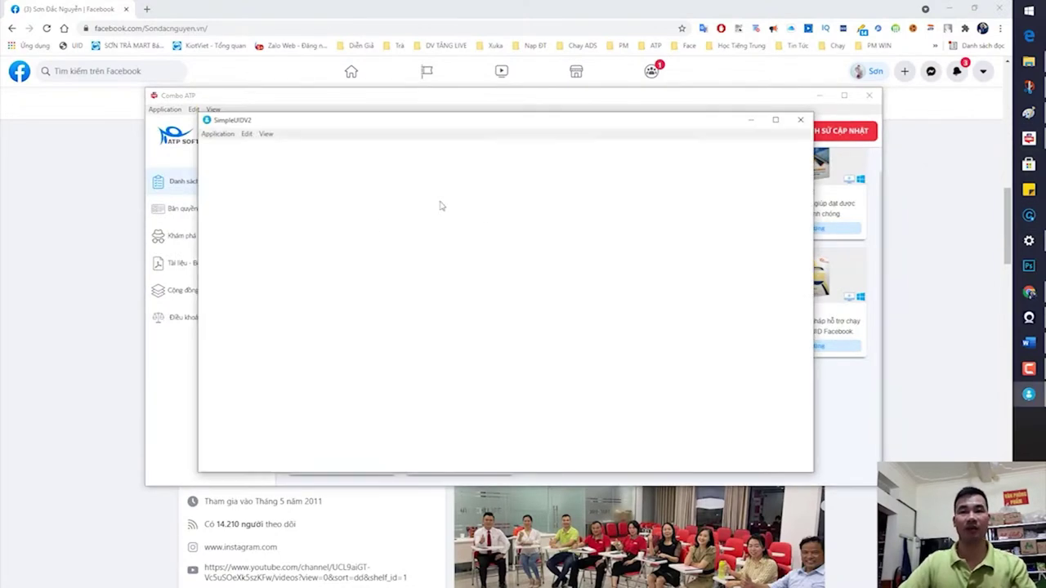
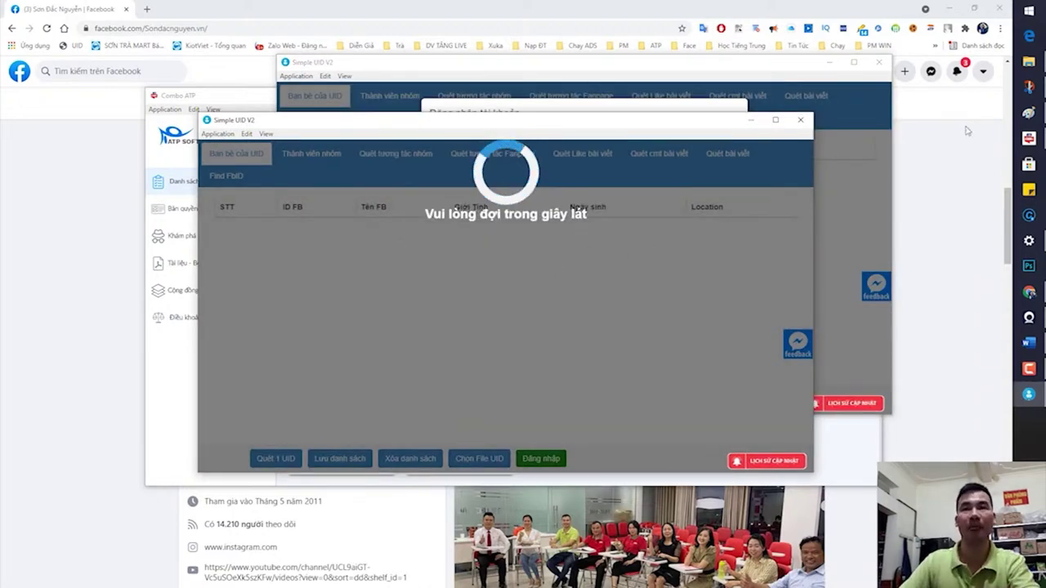
In a new Chrome tab, search 'cookie atp' and open the ATP COOKIE site at cookie.atpsoftware.vn.
click(941, 136)
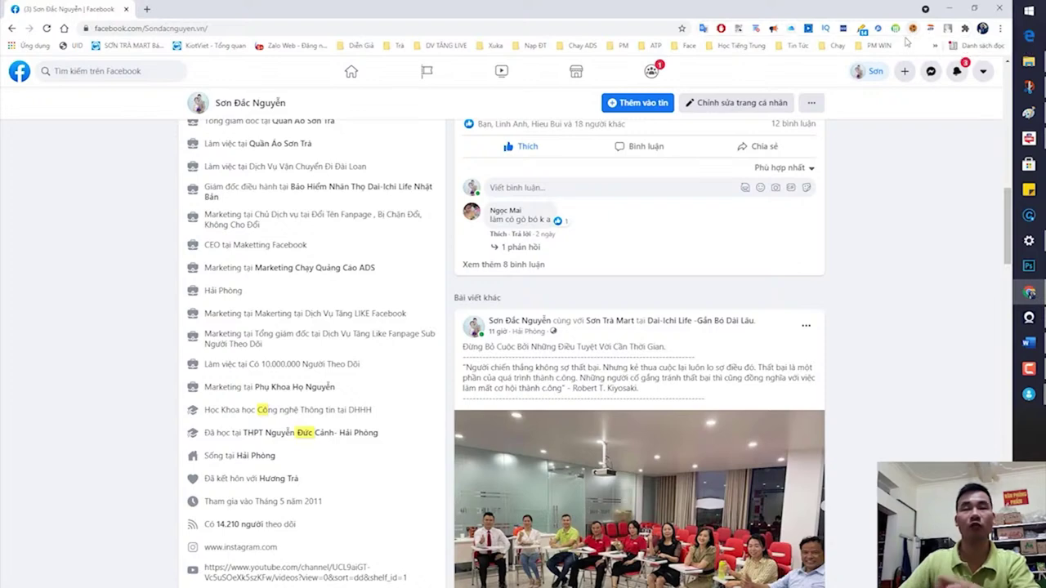
click(147, 9)
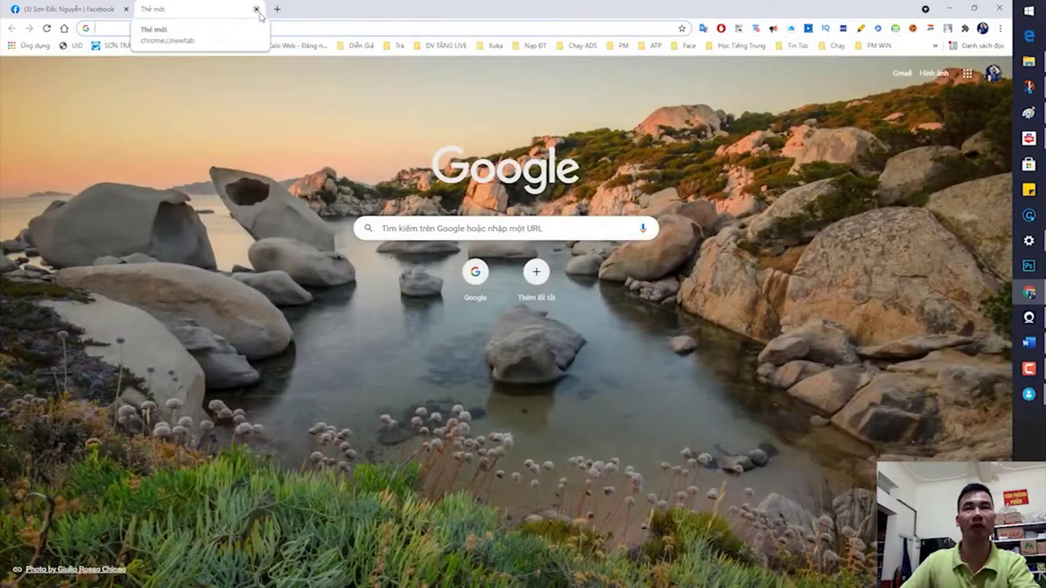
click(255, 29)
text(co)
key(BackSpace)
key(BackSpace)
text(o)
key(BackSpace)
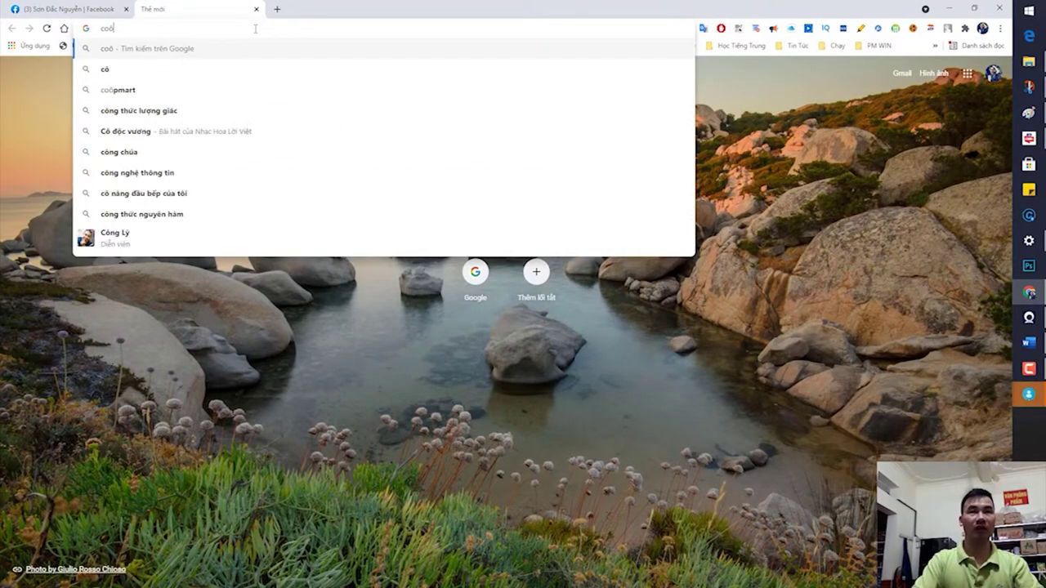
text(ook)
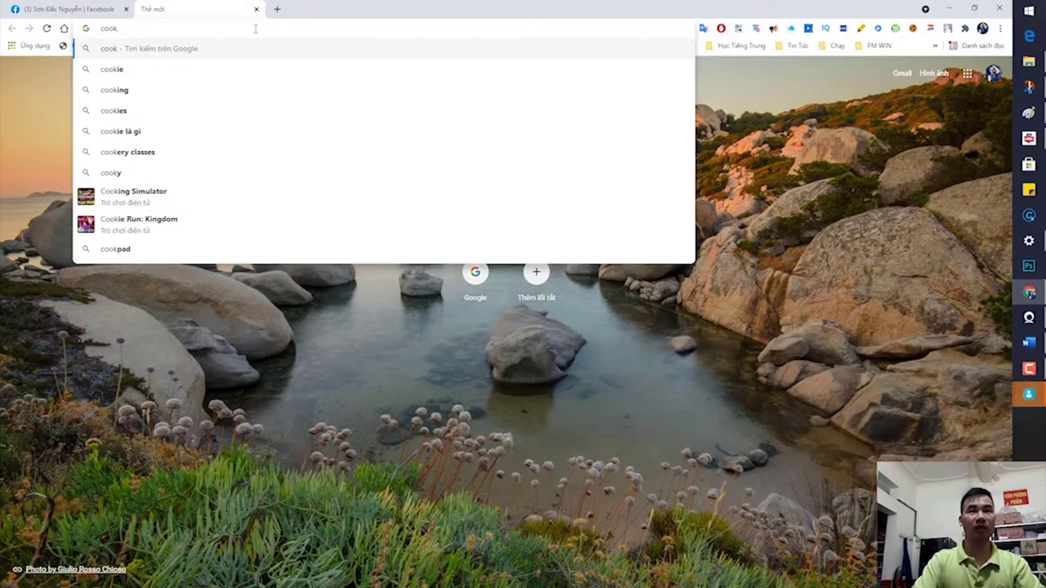
text(ie atp)
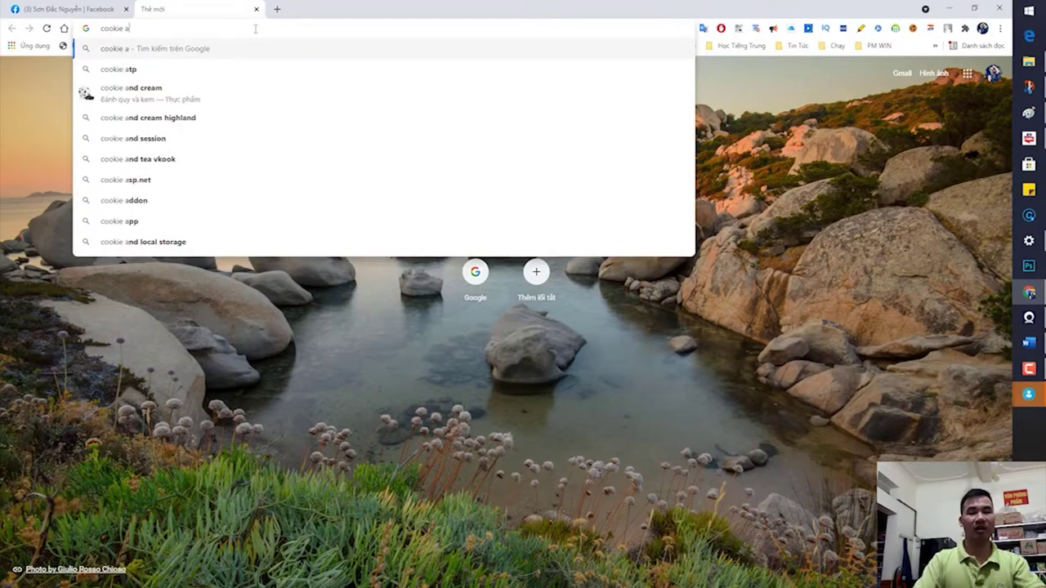
key(Return)
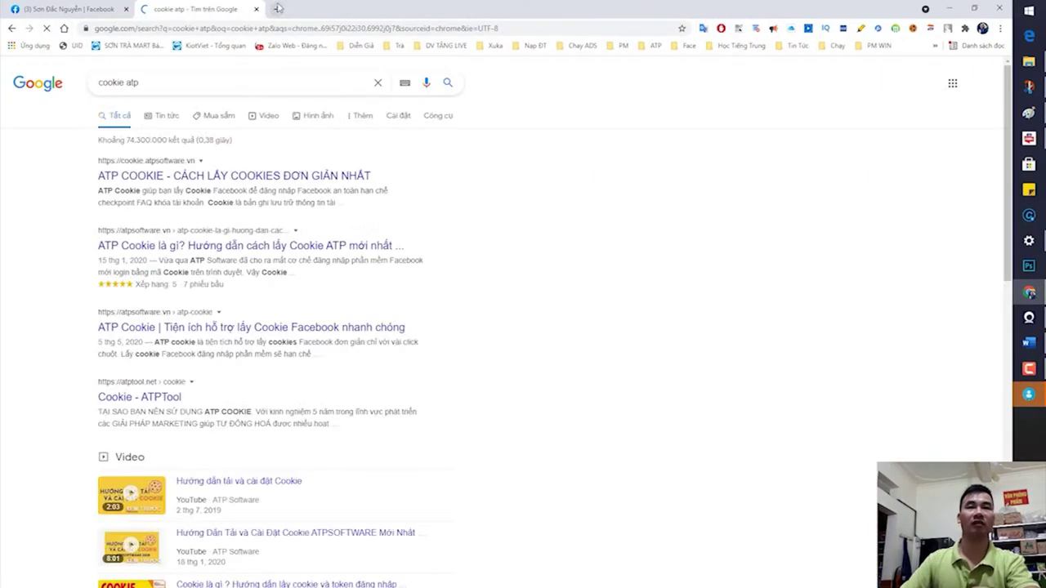
click(176, 177)
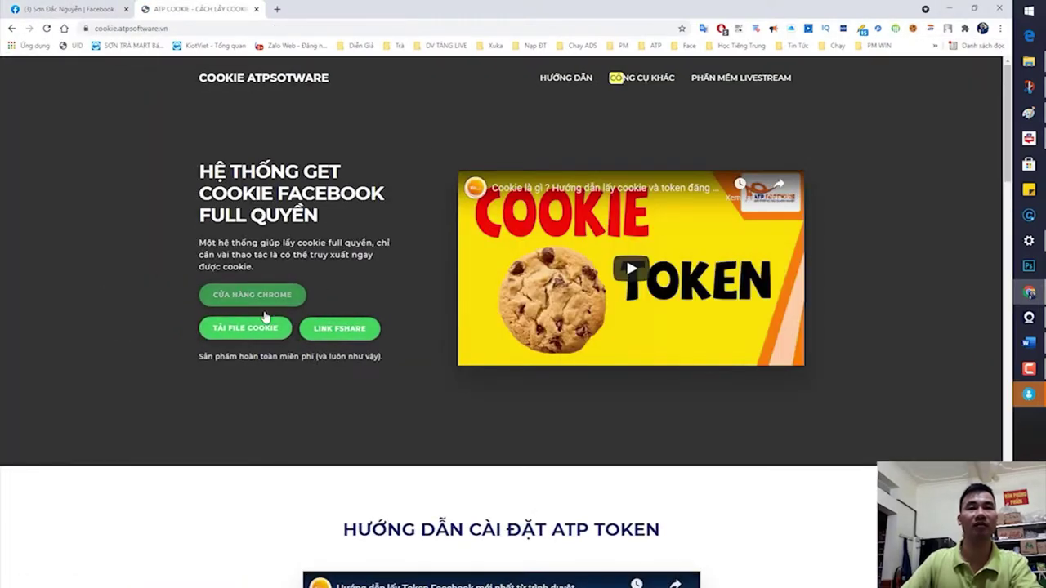
click(65, 9)
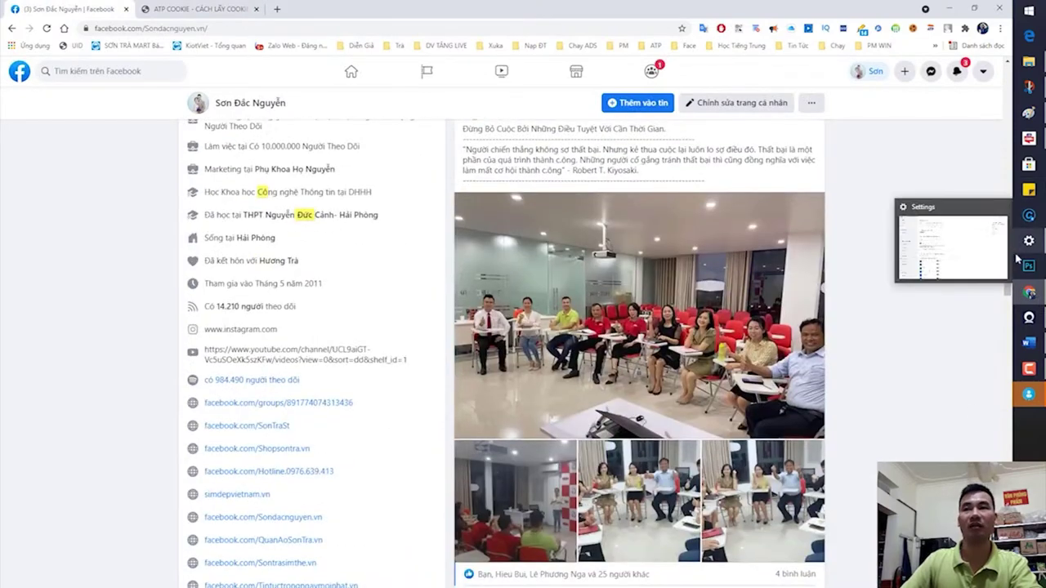
Close the duplicate Simple UID V2 window and dismiss the other window's login-success message.
mouse_move(1032, 415)
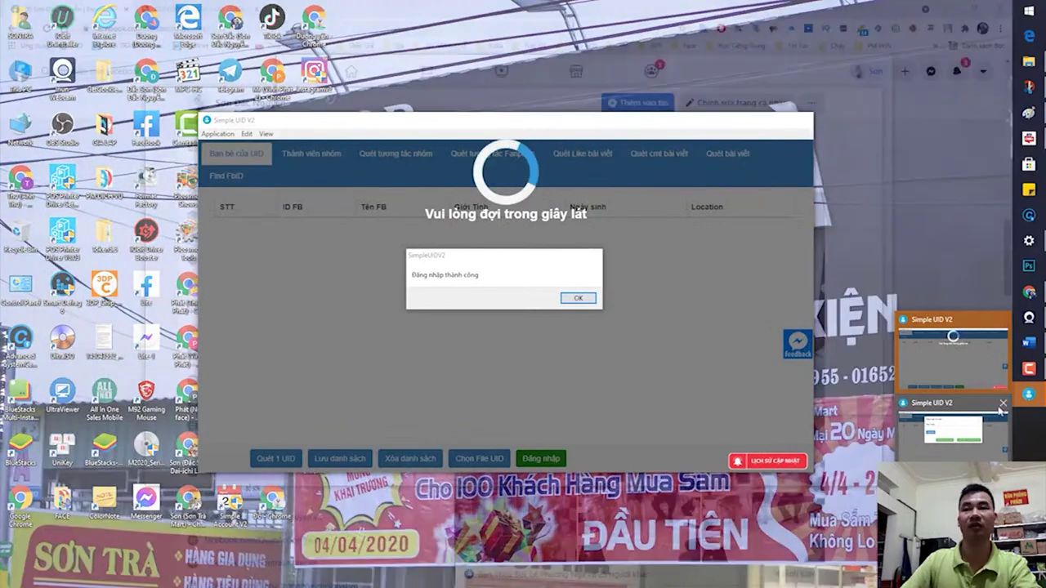
click(1003, 320)
click(968, 384)
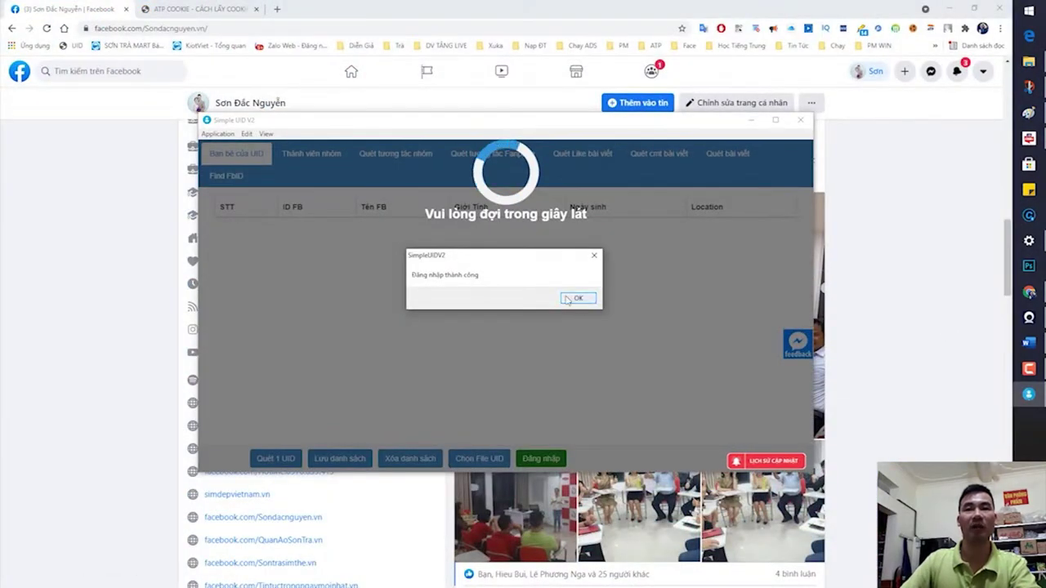
click(578, 298)
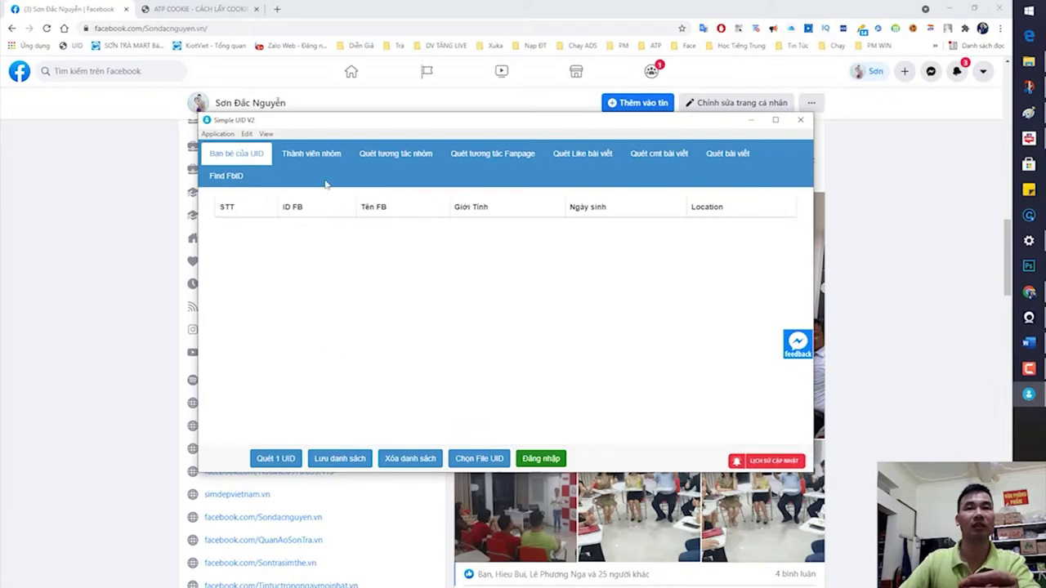
Open the Facebook profile's Friends list and filter it by Current City.
click(870, 175)
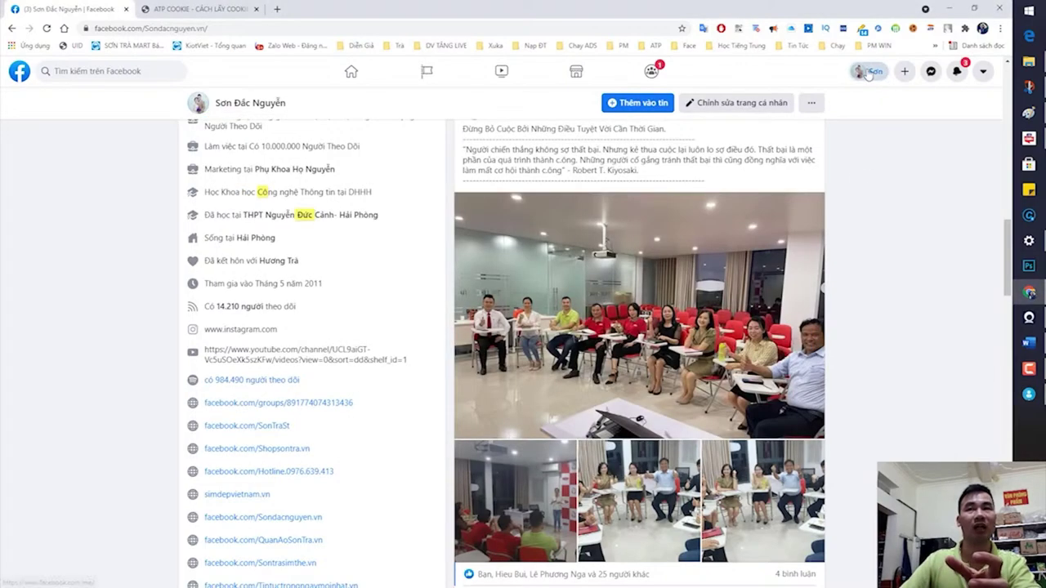
scroll(452, 255, down, 1)
scroll(452, 255, down, 15)
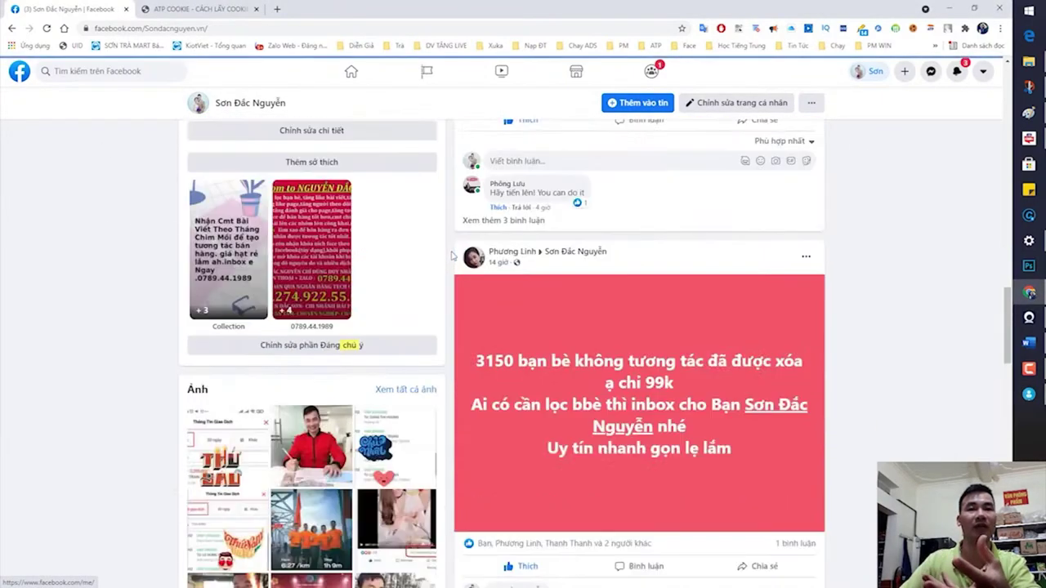
scroll(452, 255, up, 4)
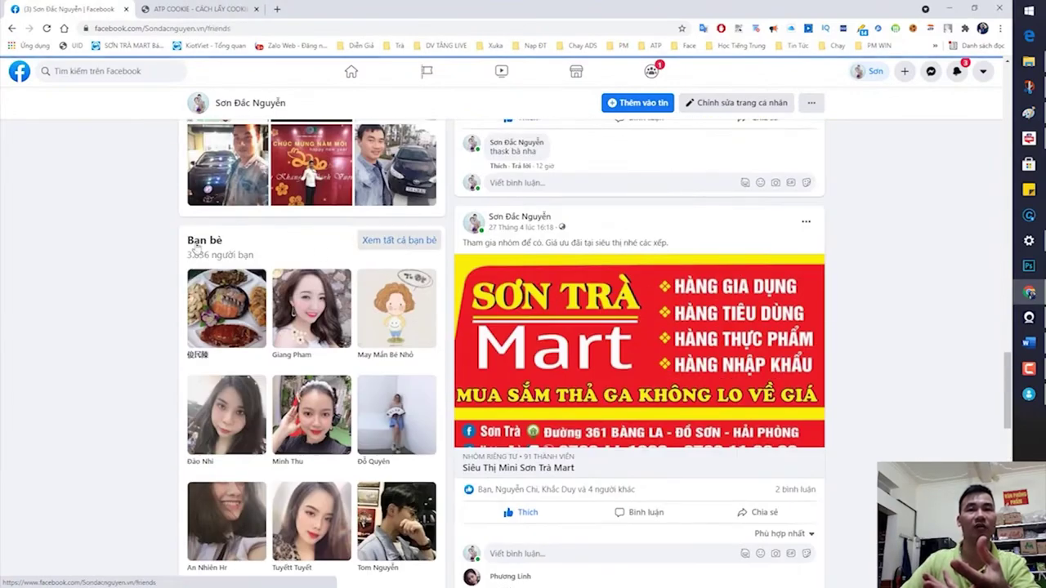
click(195, 245)
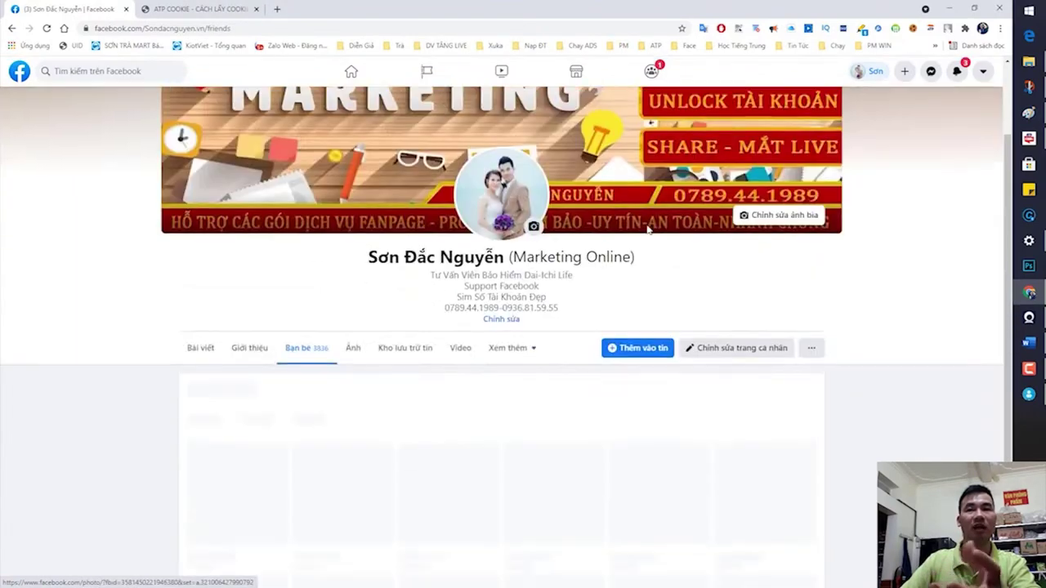
scroll(626, 231, down, 3)
scroll(625, 230, up, 3)
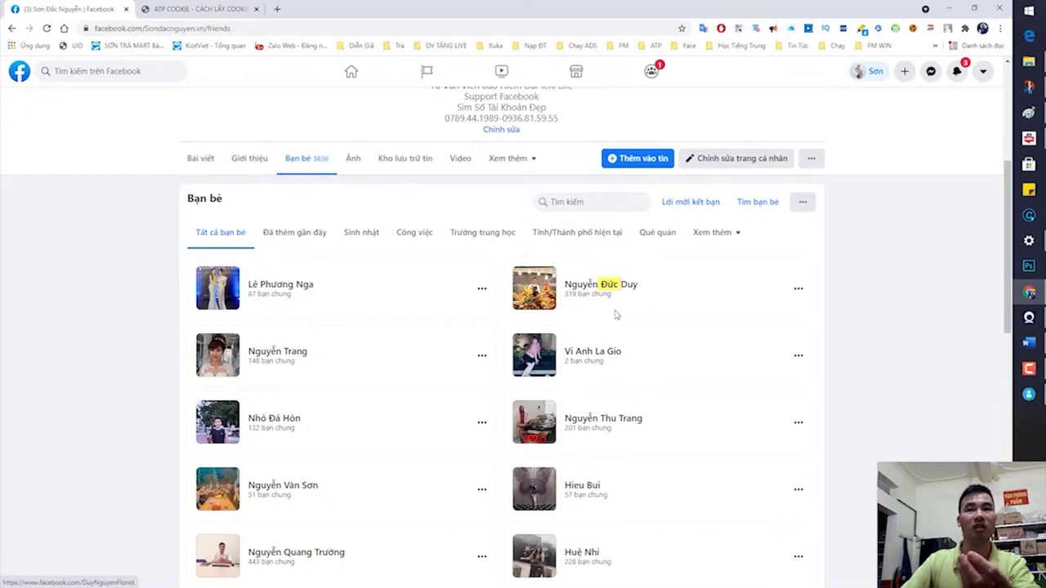
scroll(645, 316, down, 3)
scroll(722, 326, up, 3)
scroll(705, 329, down, 1)
click(577, 178)
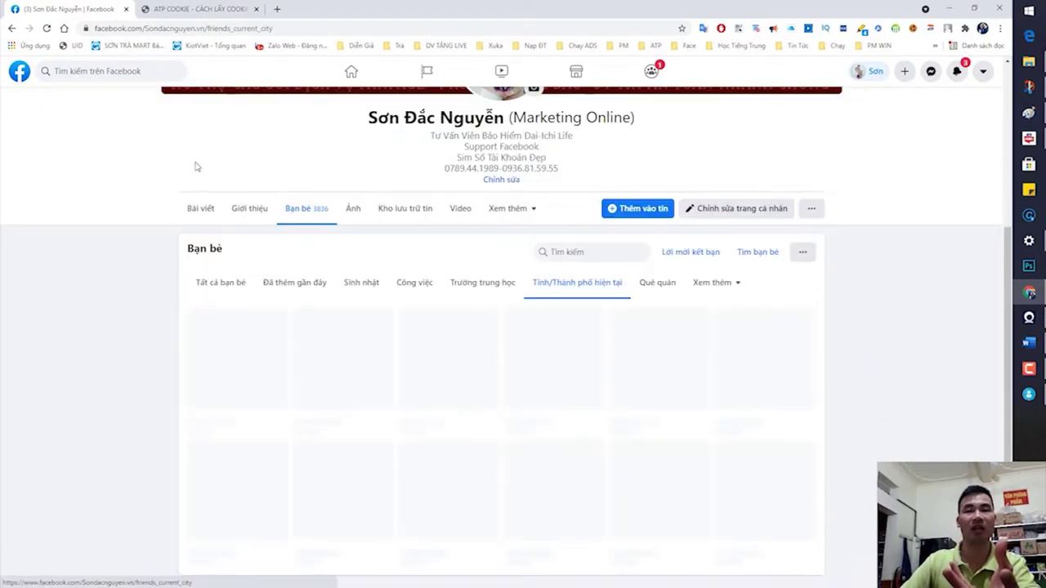
scroll(692, 318, down, 3)
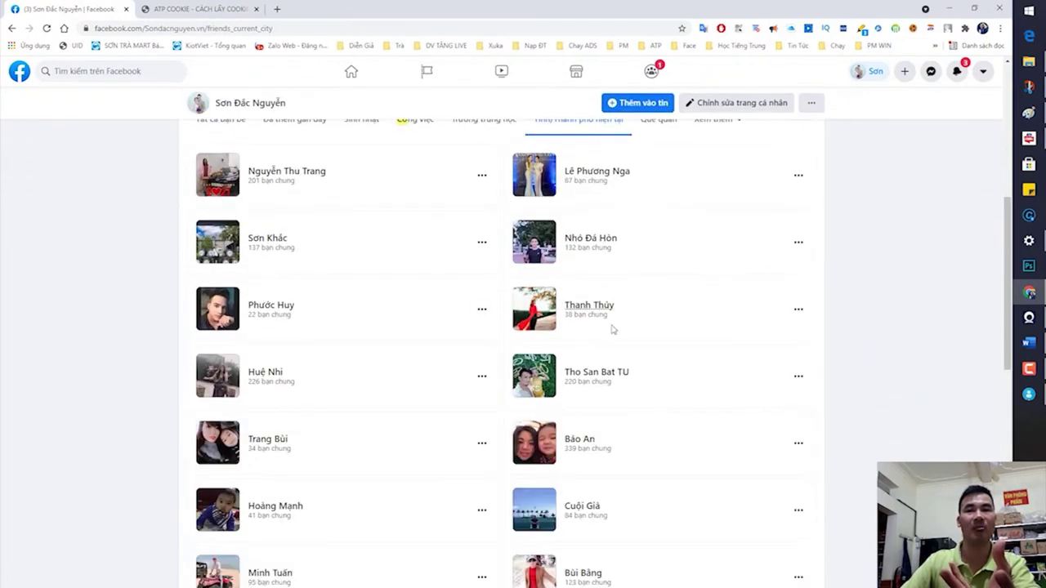
scroll(704, 342, down, 2)
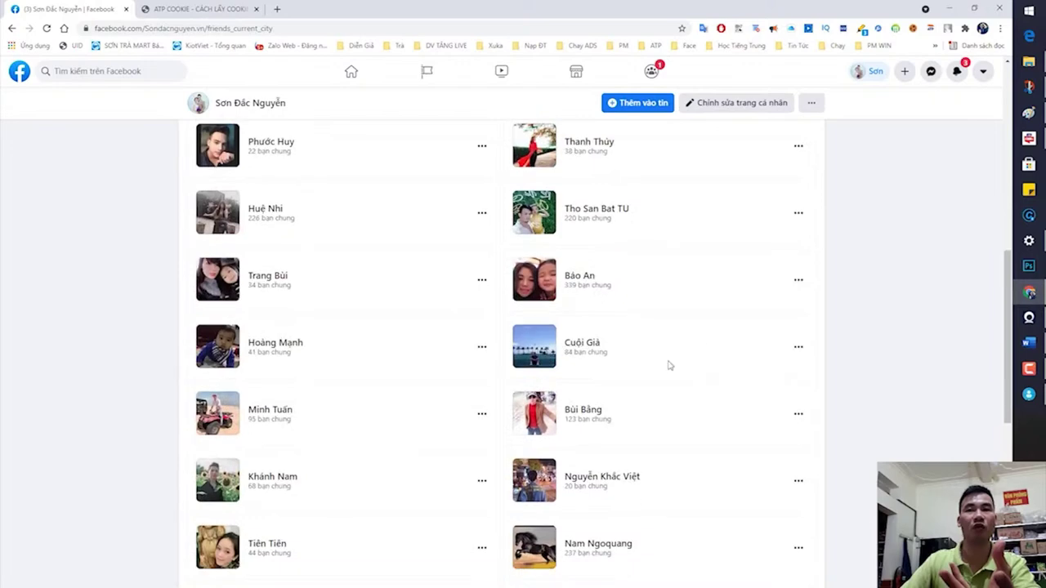
scroll(551, 310, up, 3)
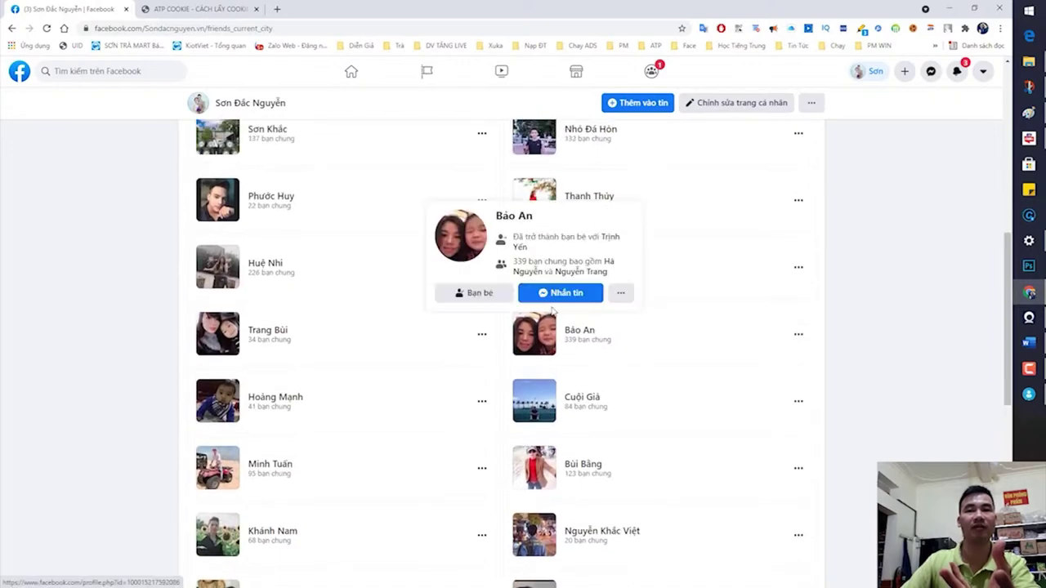
scroll(482, 244, up, 3)
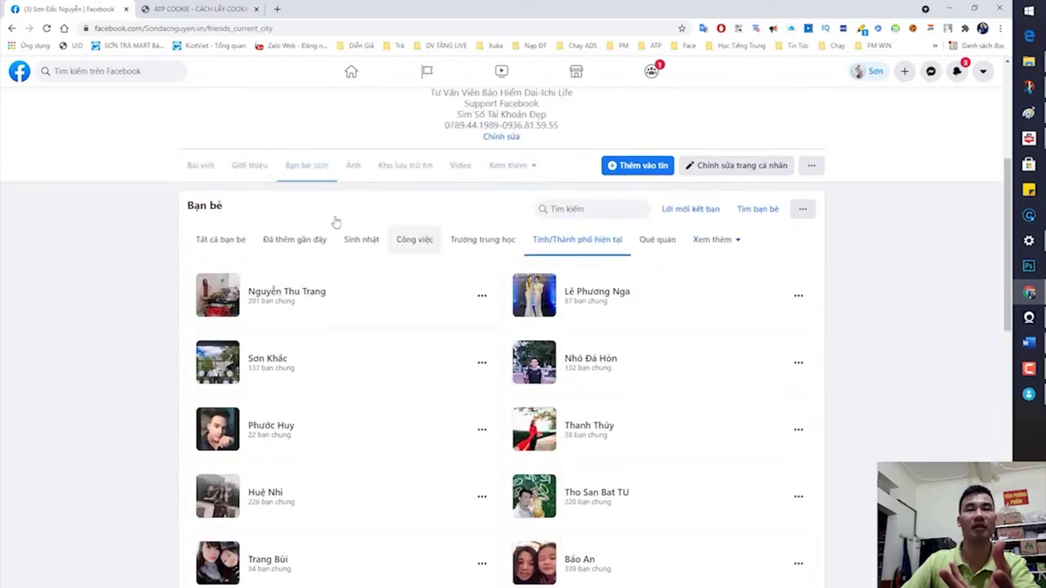
Open a friend's profile from recent searches, select its web address, and open a blank tab.
click(118, 71)
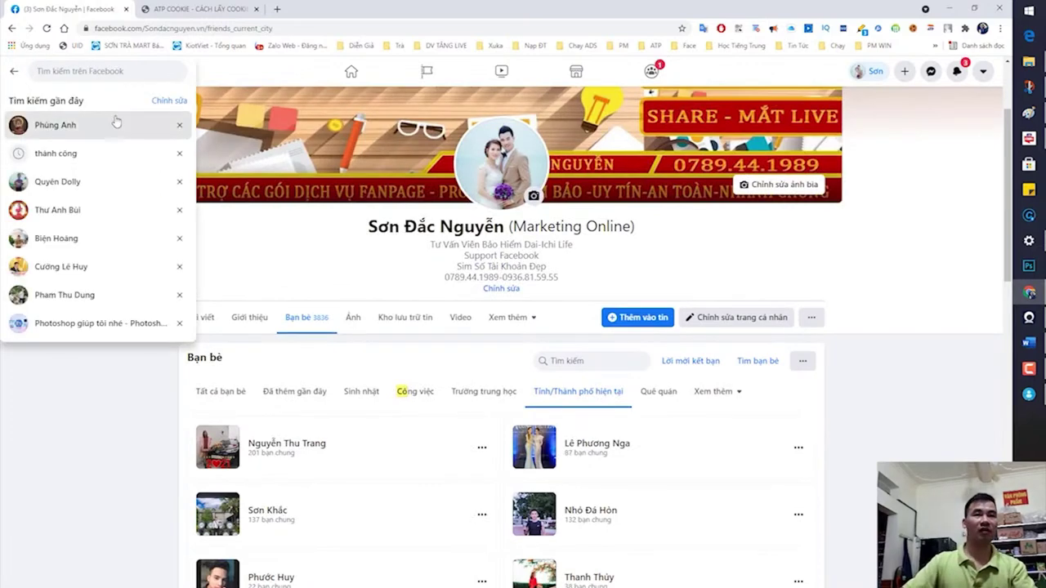
click(94, 128)
scroll(546, 169, down, 1)
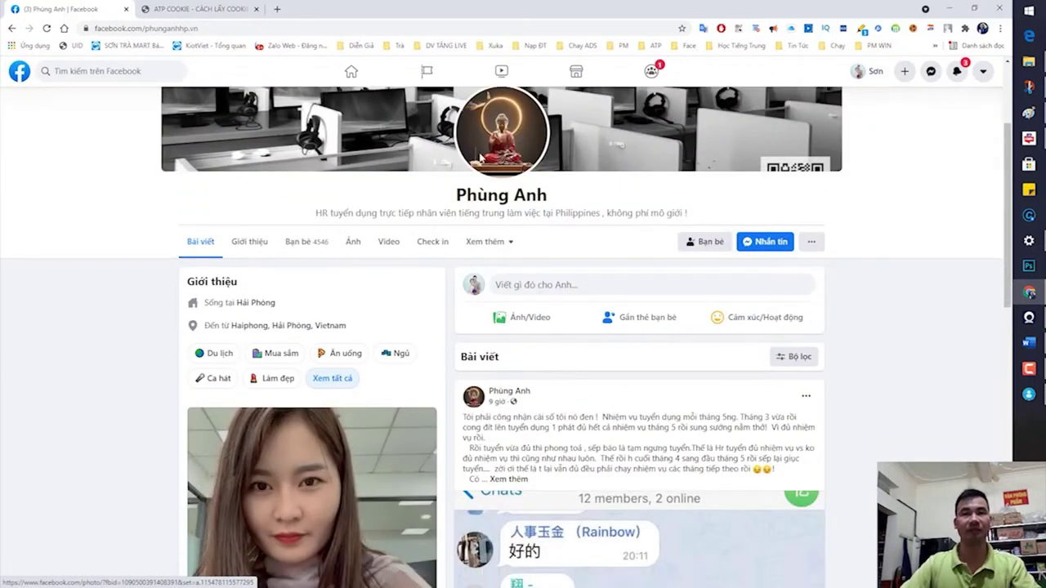
click(227, 28)
key(ctrl+c)
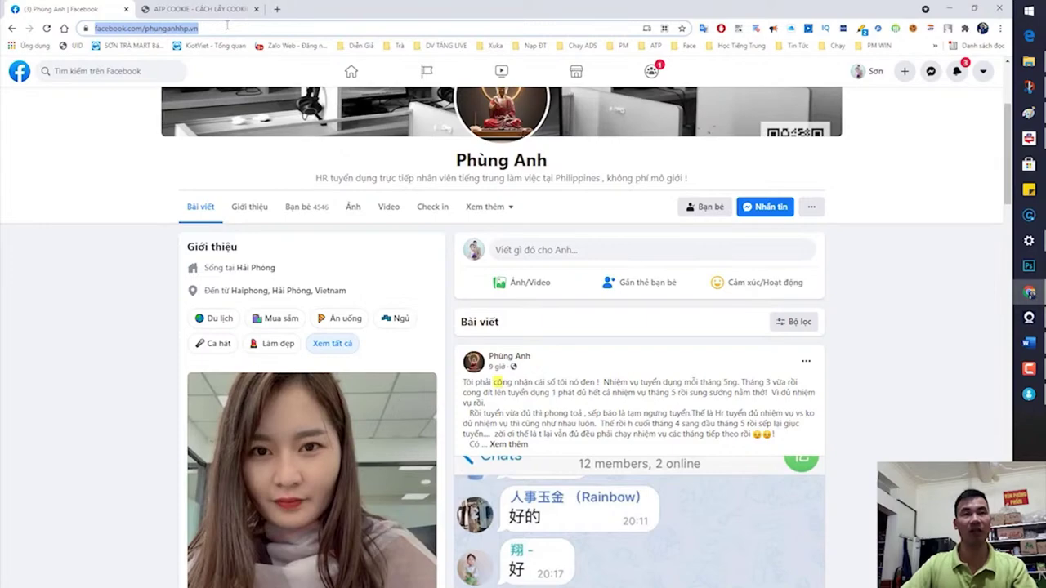
click(276, 8)
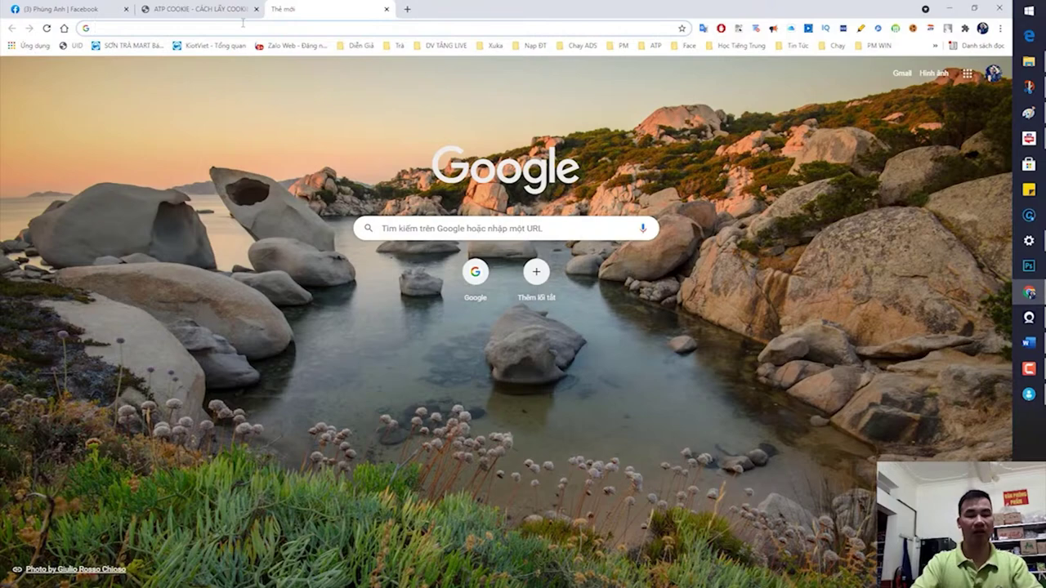
Look up the friend profile's numeric UID on Find UID by pasting its address.
text(uid)
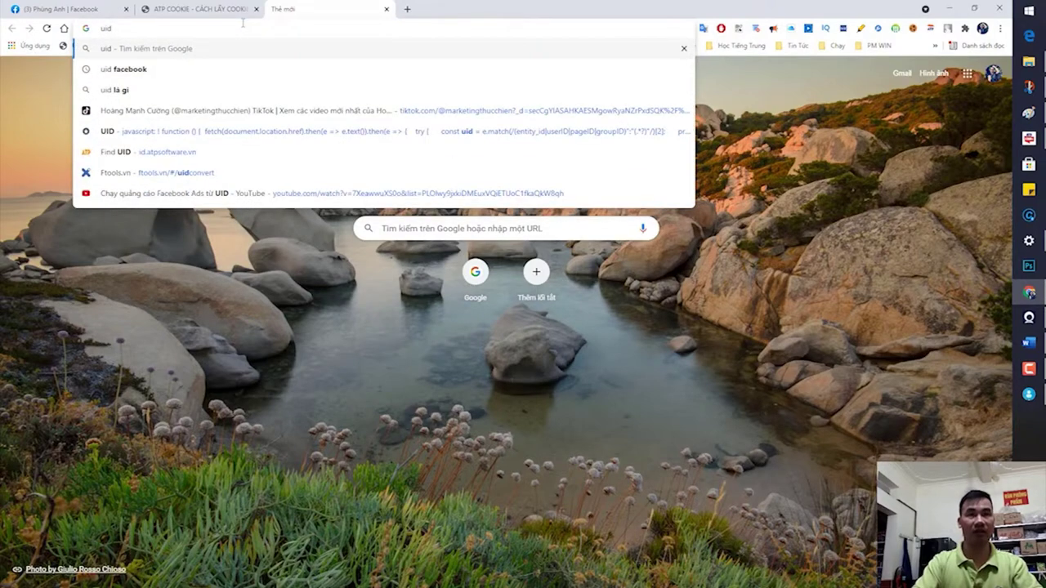
key(Down)
key(Down)
key(Up)
key(Return)
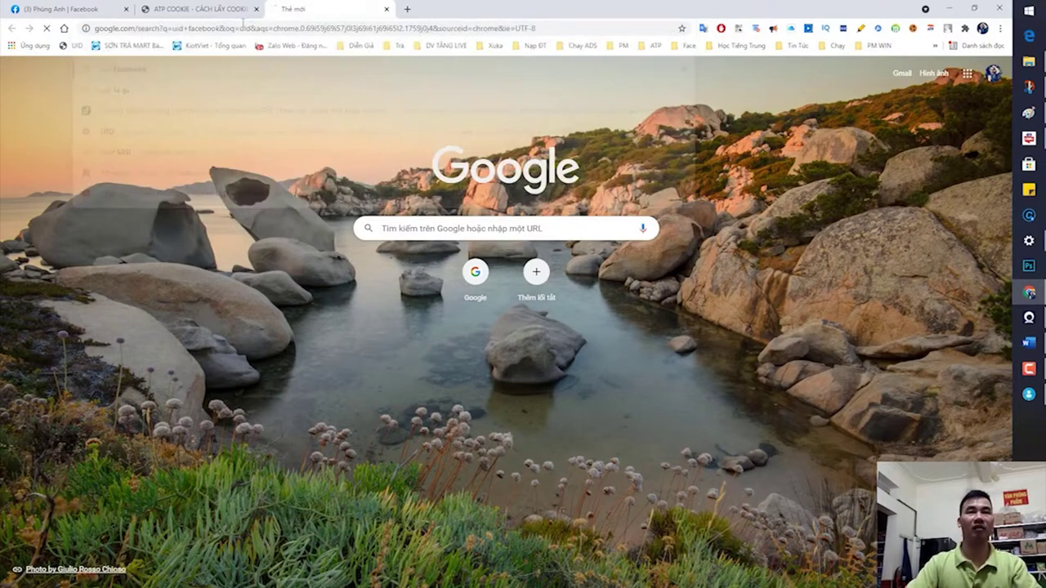
click(124, 184)
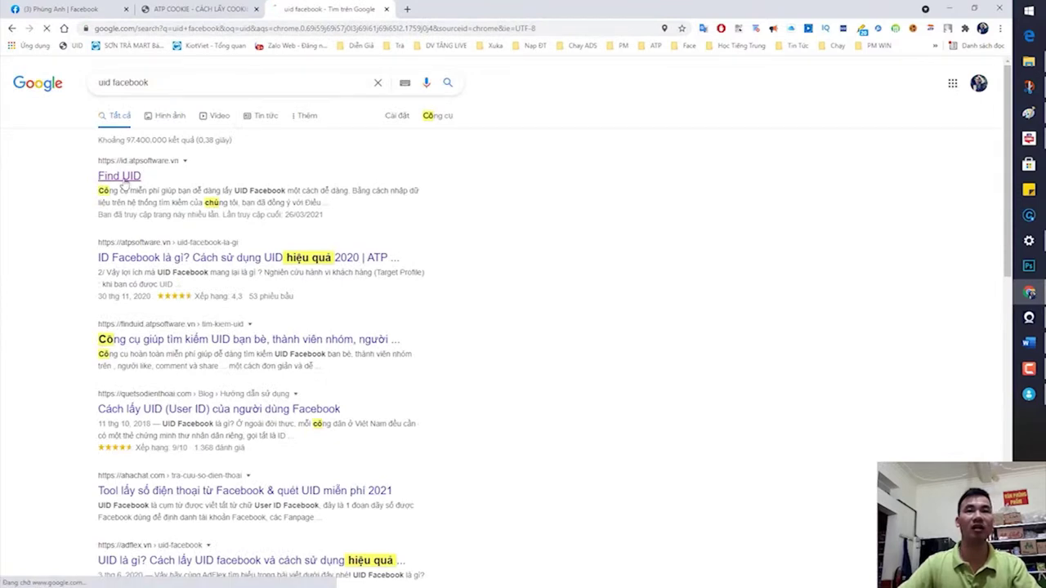
click(483, 381)
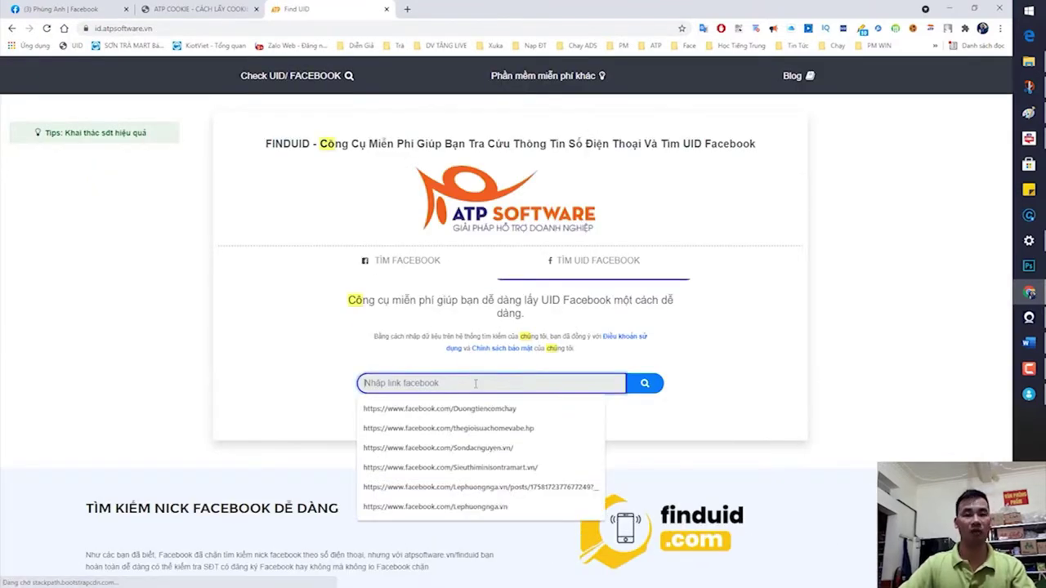
key(ctrl+v)
click(645, 383)
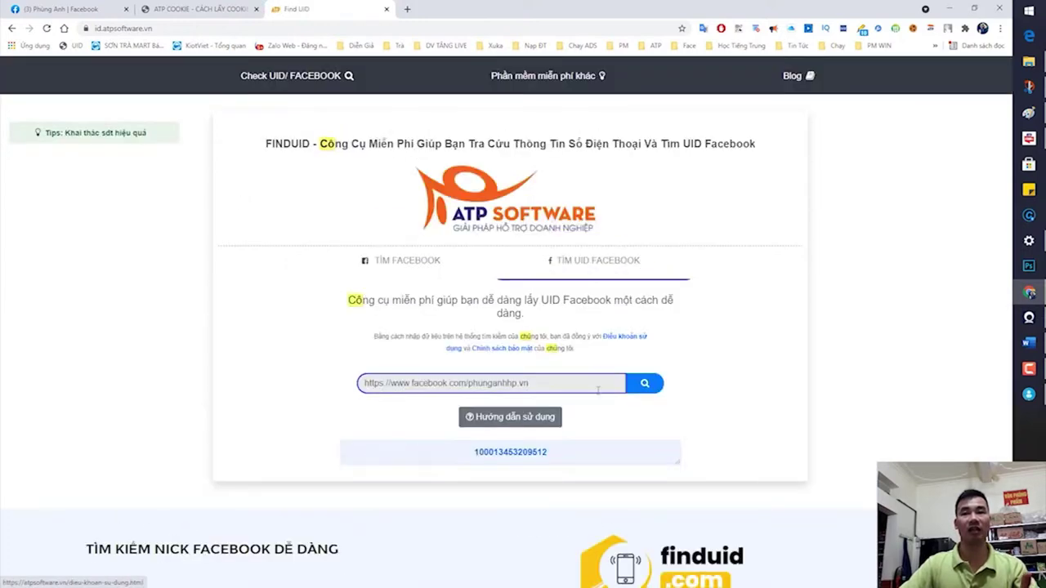
drag(552, 400, 455, 402)
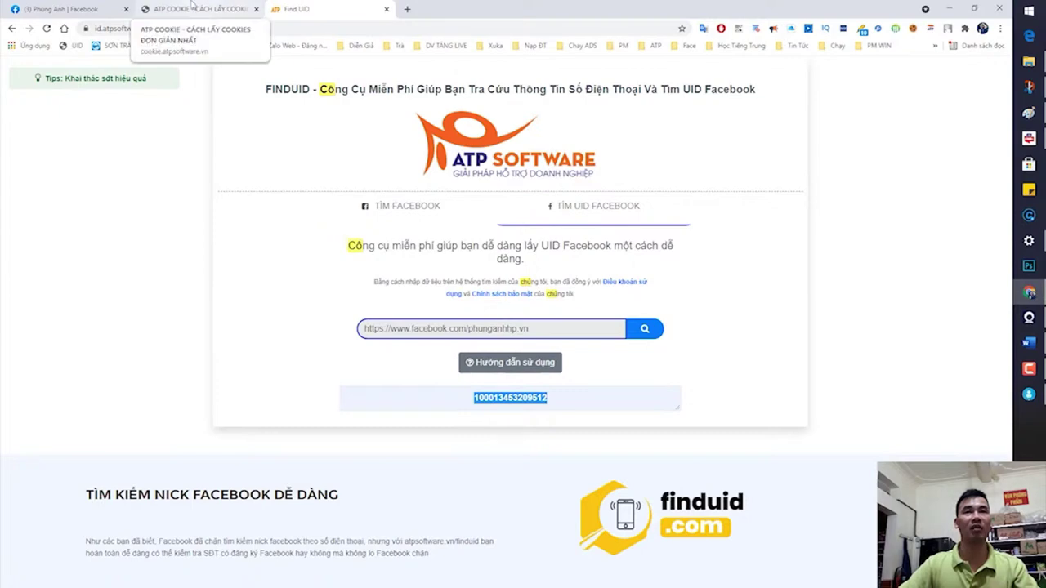
Cross-check the UID with the Facebook tab's UID bookmarklet, then view the ATP cookie page.
click(73, 9)
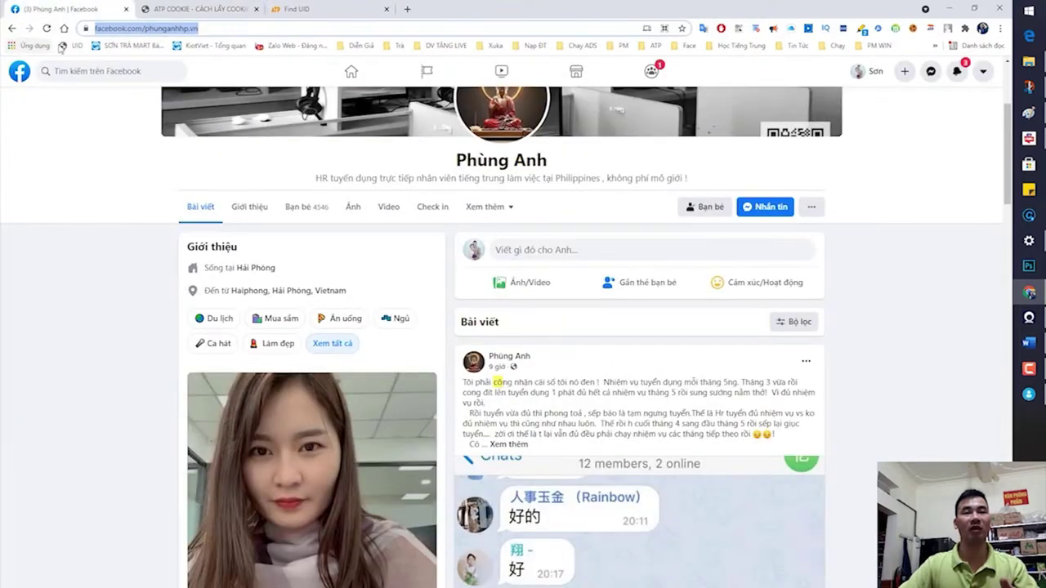
click(74, 46)
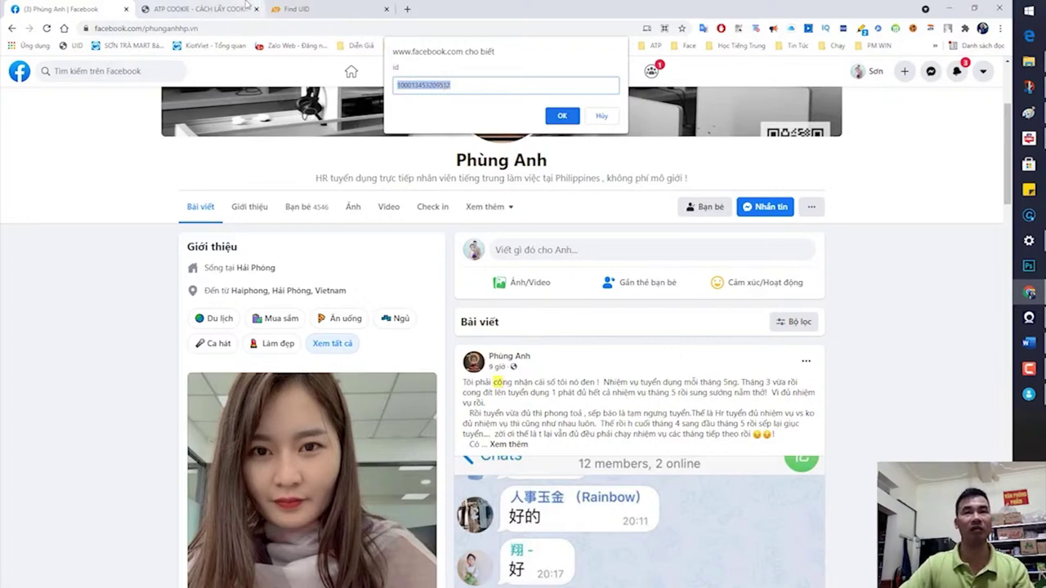
click(211, 9)
scroll(663, 402, down, 5)
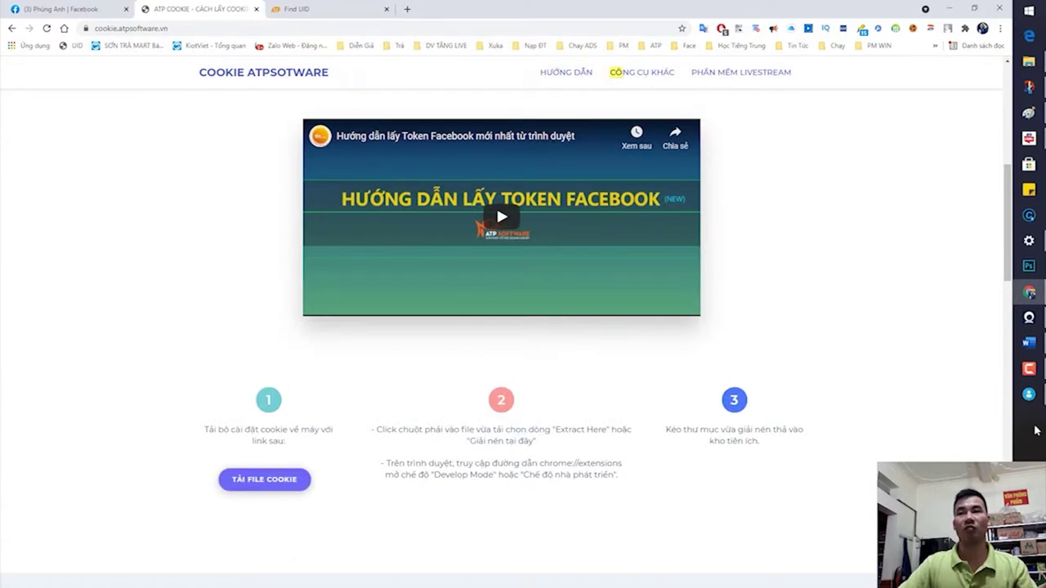
Enter the friend's UID in Simple UID V2's Quét 1 UID prompt, close the ATP cookie tab, and start the scan.
key(alt+Tab)
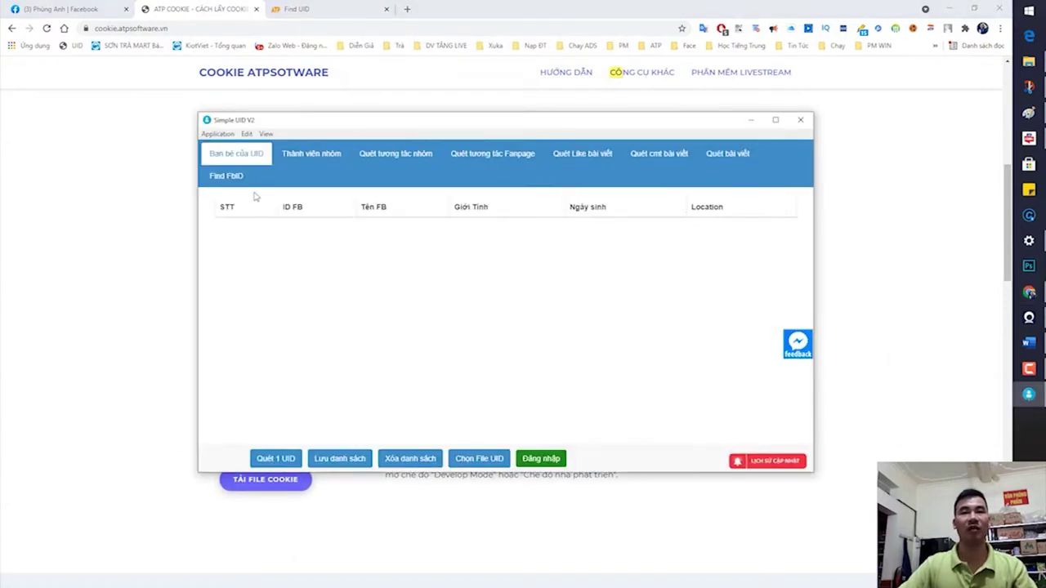
click(279, 459)
click(433, 220)
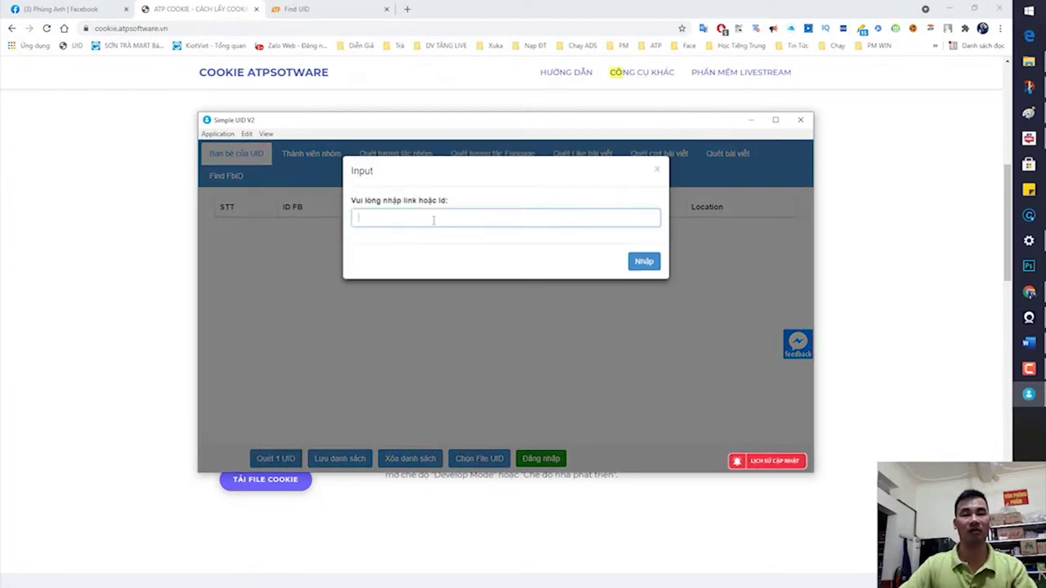
click(50, 8)
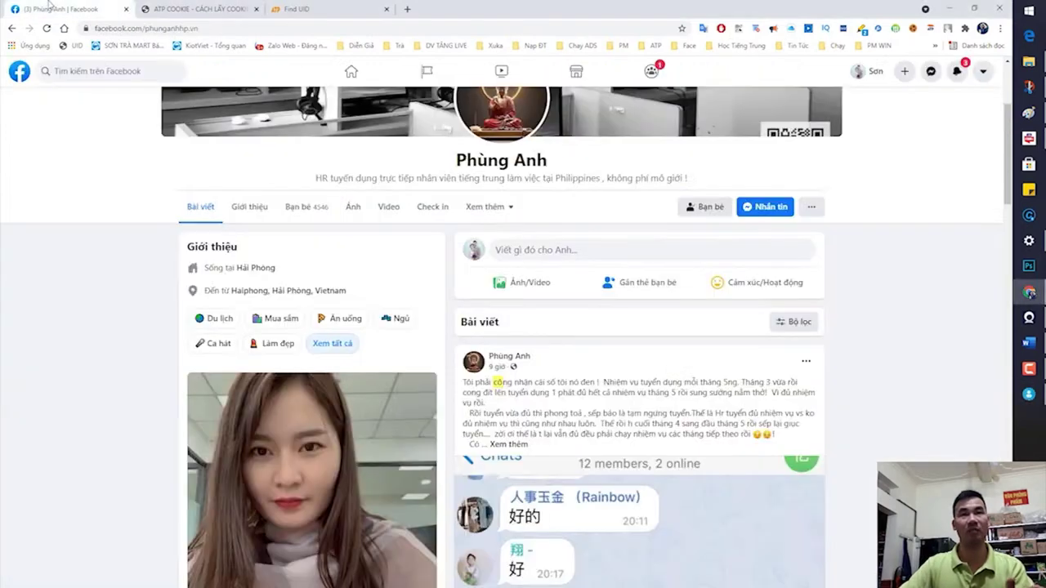
click(213, 28)
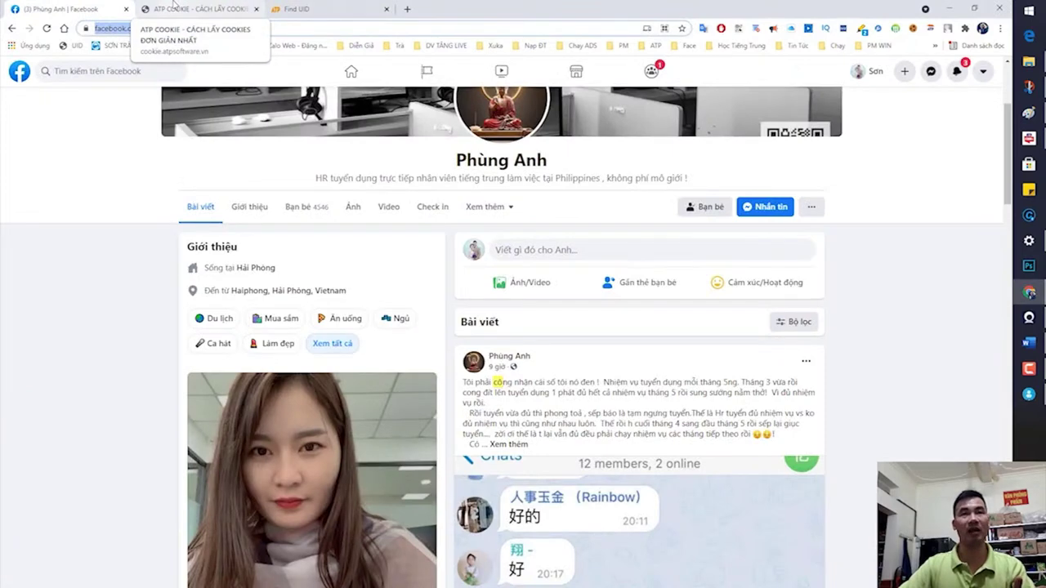
click(175, 7)
click(290, 9)
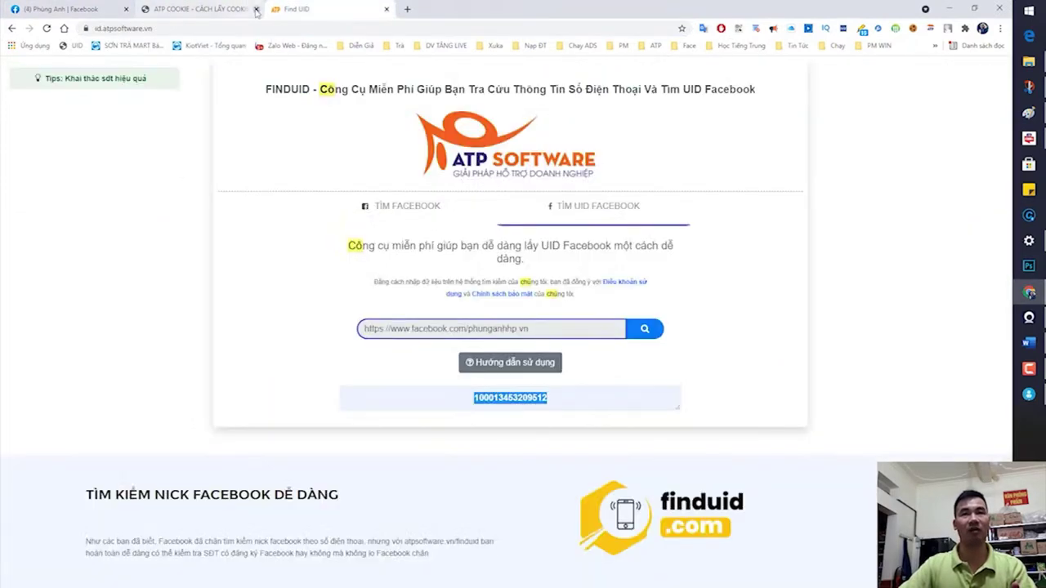
click(257, 9)
click(1029, 394)
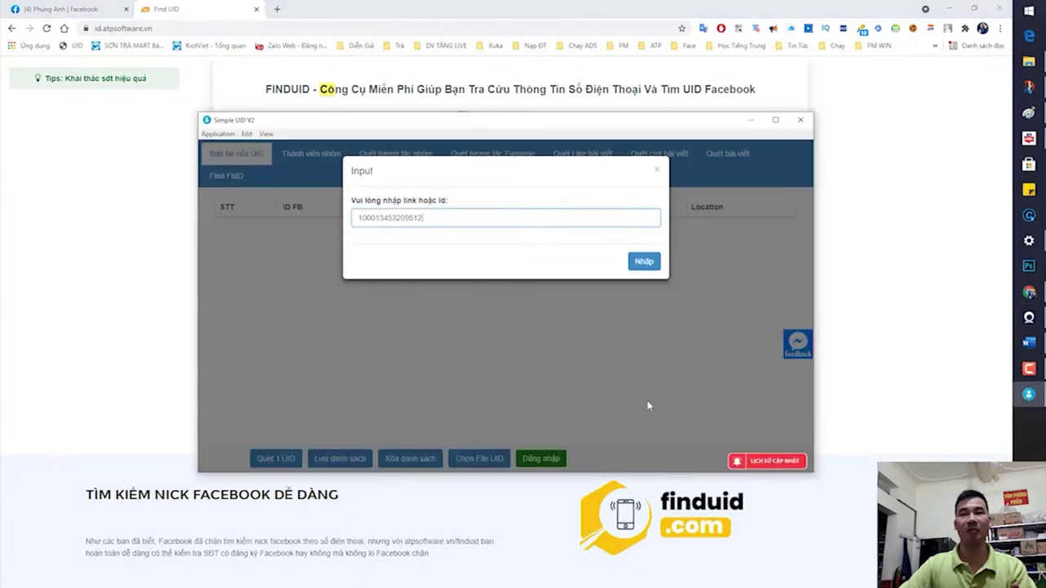
click(652, 269)
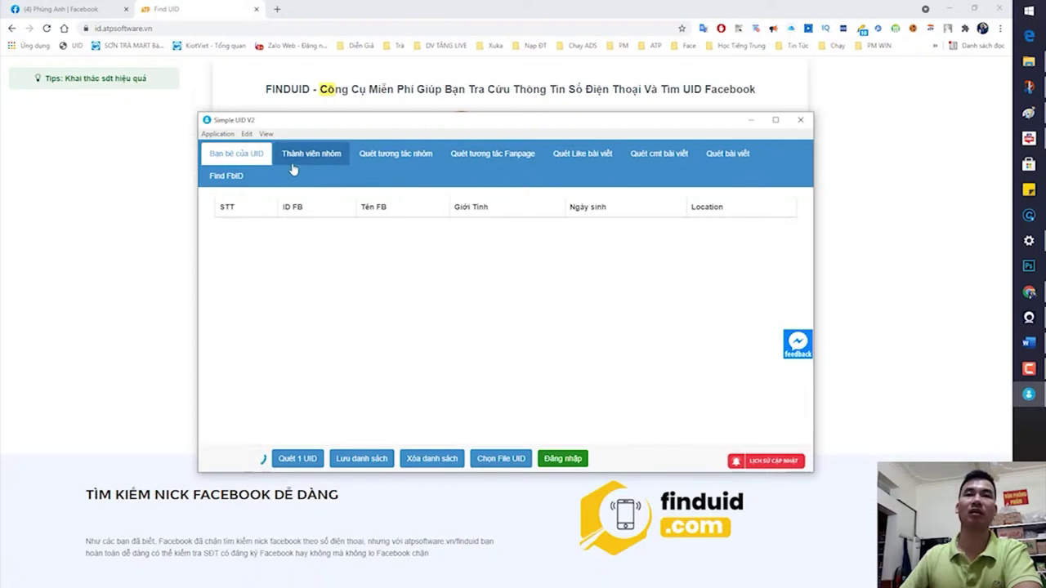
Dismiss the Done message, review the 4,224 scanned friends, and choose Lưu danh sách.
scroll(662, 335, down, 5)
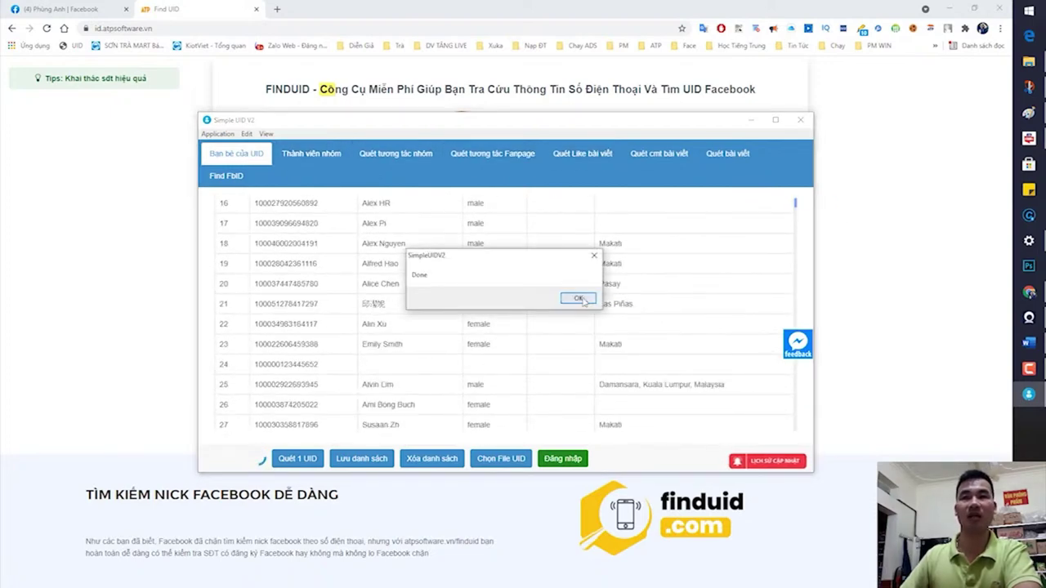
click(593, 297)
drag(796, 204, 807, 455)
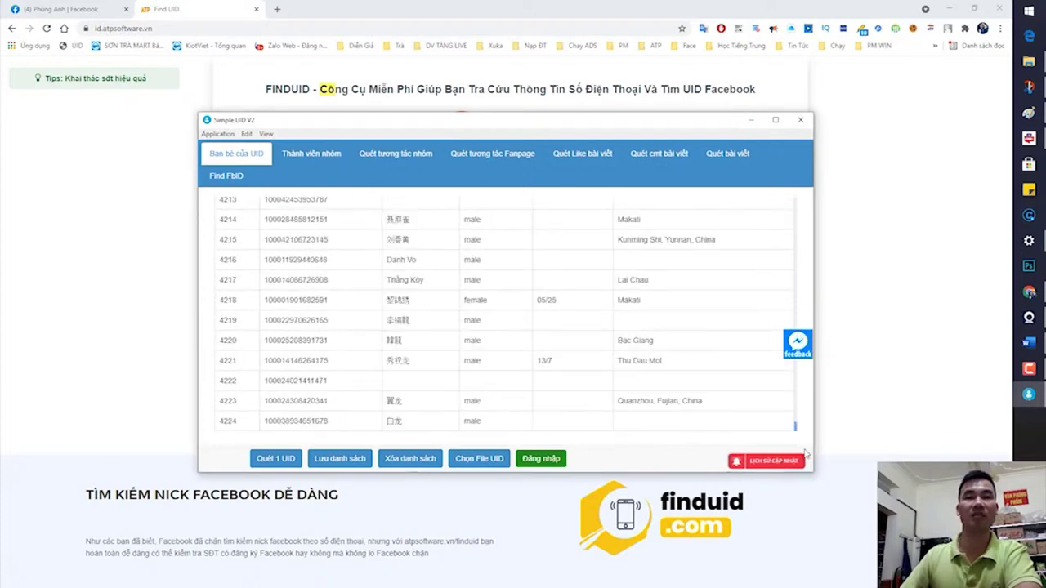
scroll(528, 379, up, 20)
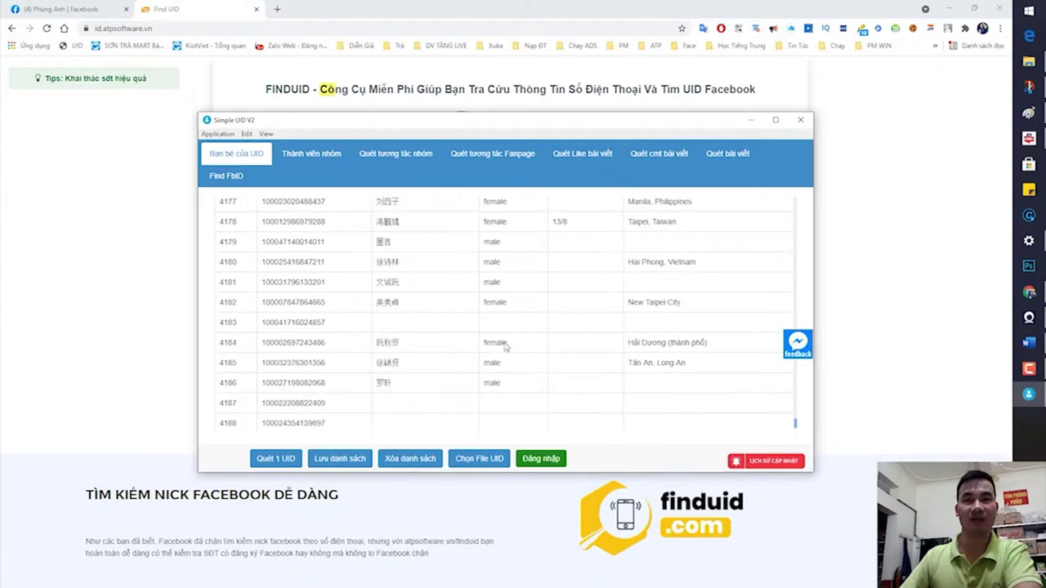
scroll(723, 308, up, 1)
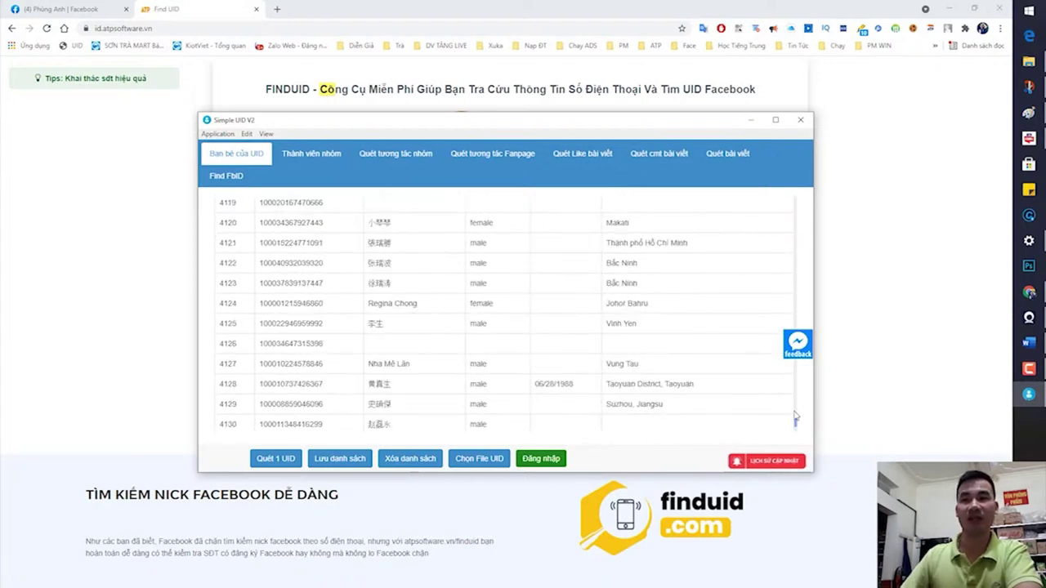
drag(797, 426, 792, 201)
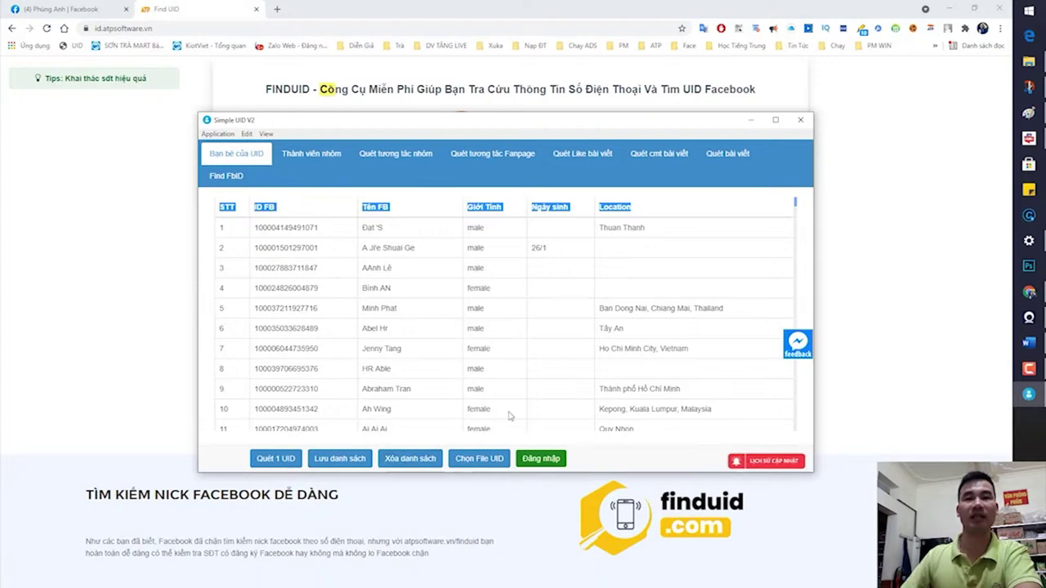
click(339, 458)
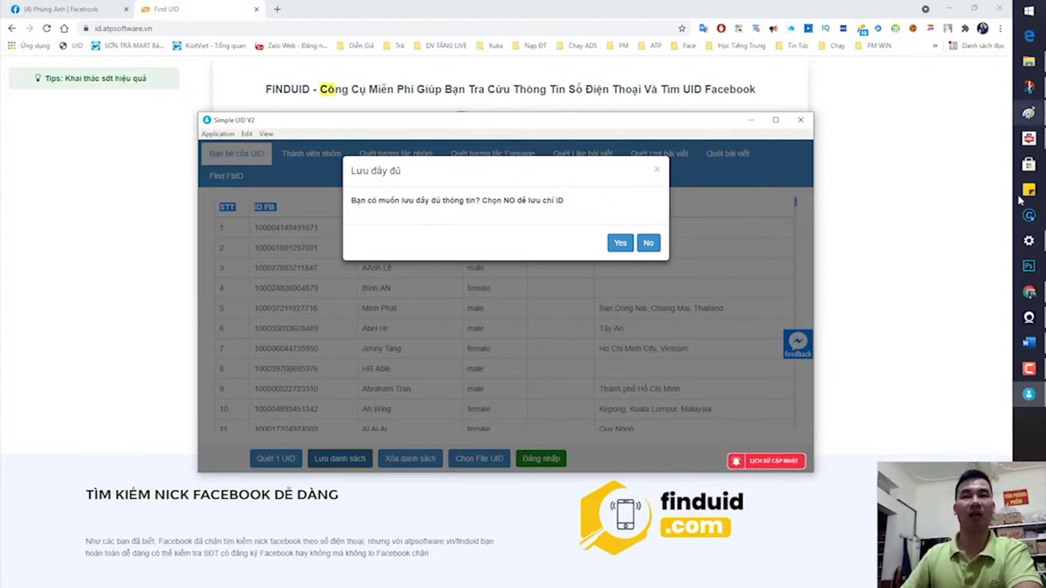
Decline full details and save the friend IDs as a file named KHTN.
mouse_move(1029, 113)
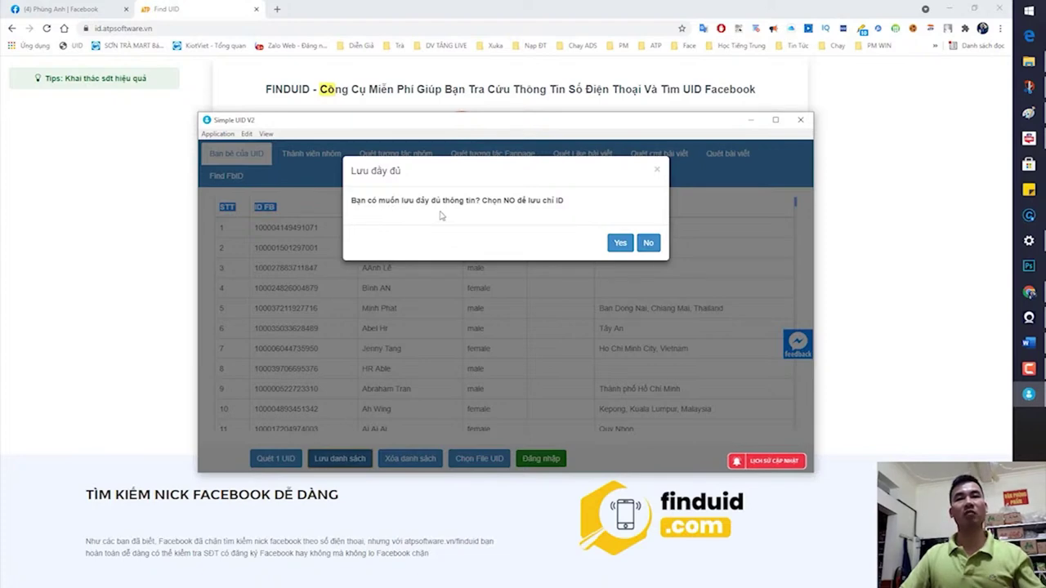
click(649, 244)
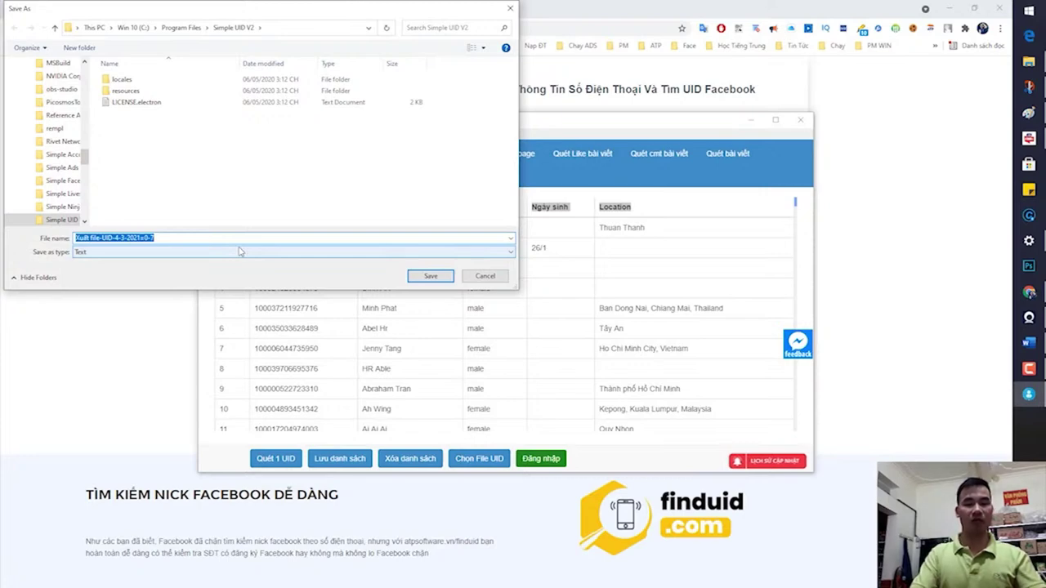
text(KHTN)
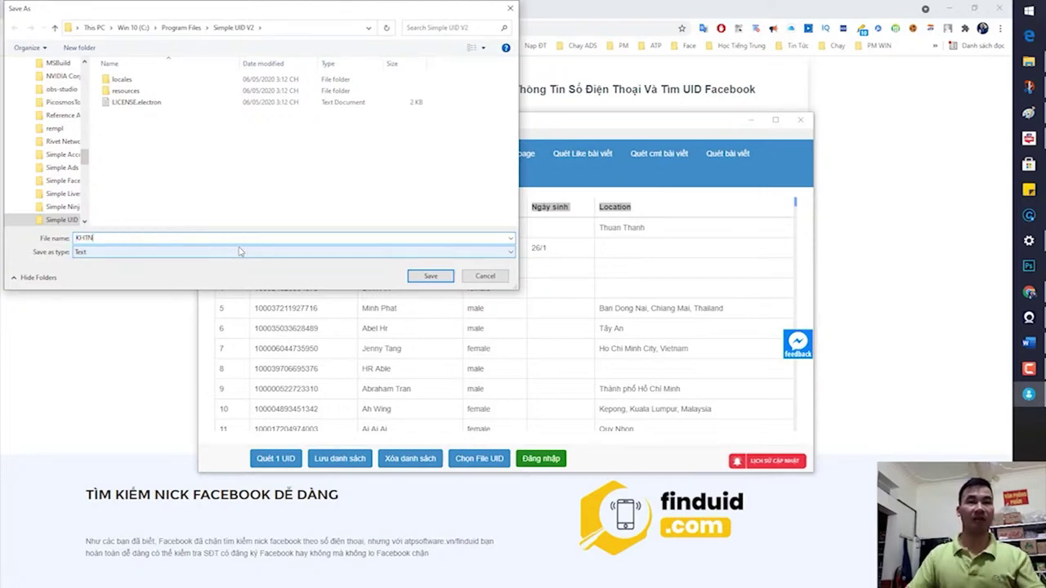
click(413, 277)
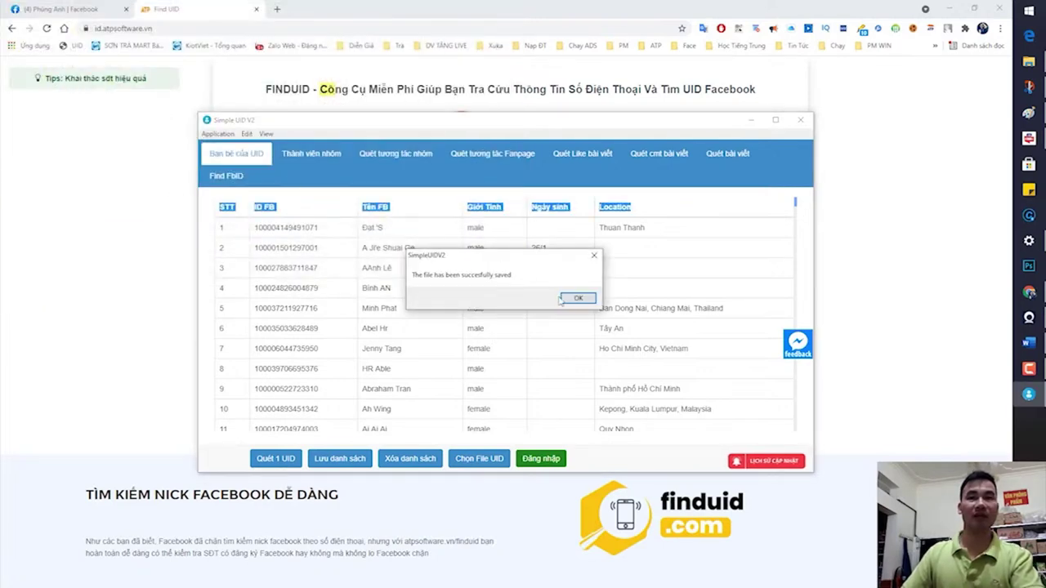
click(564, 299)
Navigate File Explorer to Win 10 (C:) > Program Files > Simple UID V2.
click(1029, 62)
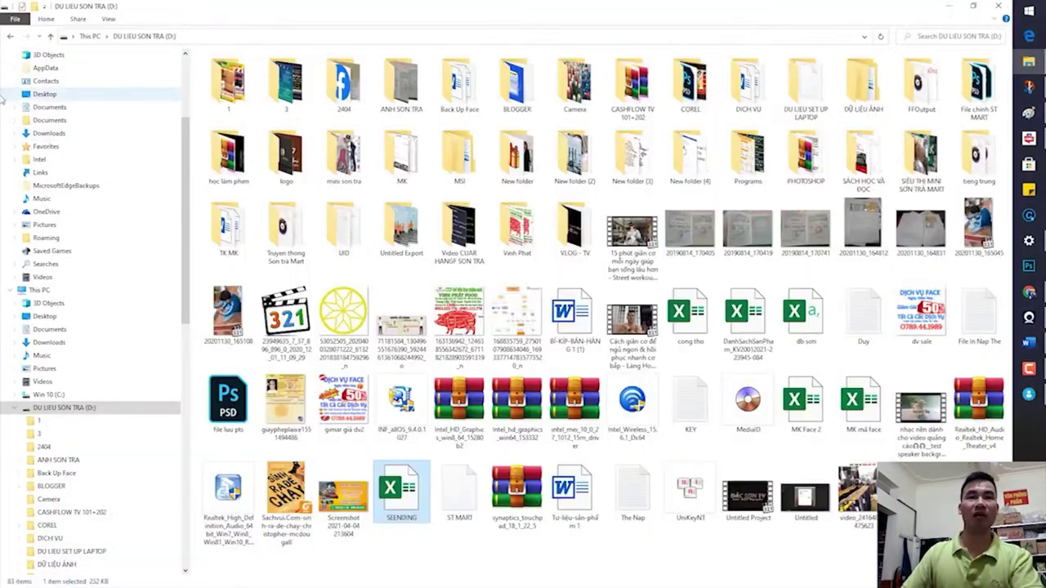
scroll(21, 210, down, 1)
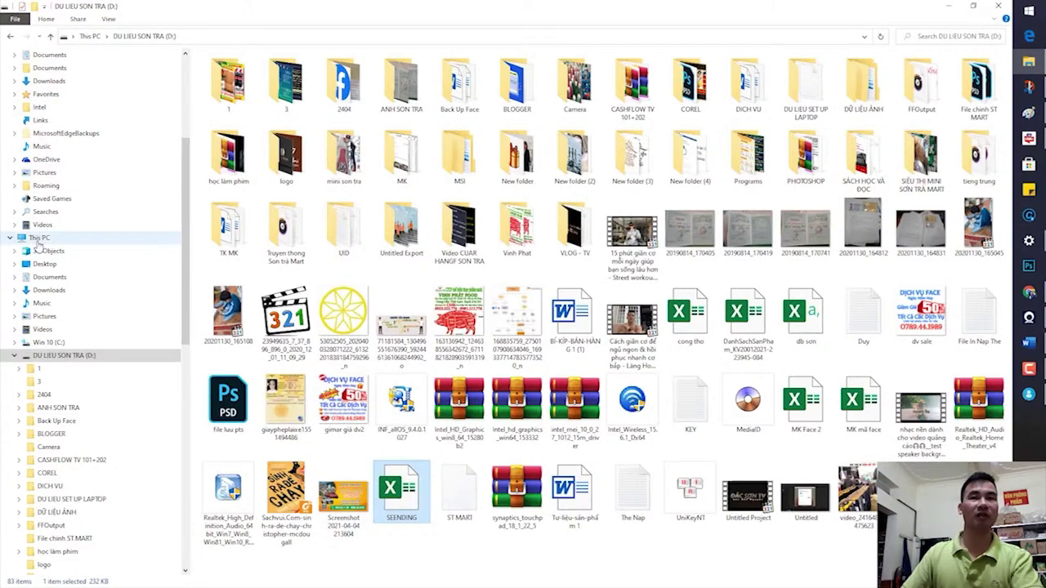
click(39, 239)
double_click(258, 160)
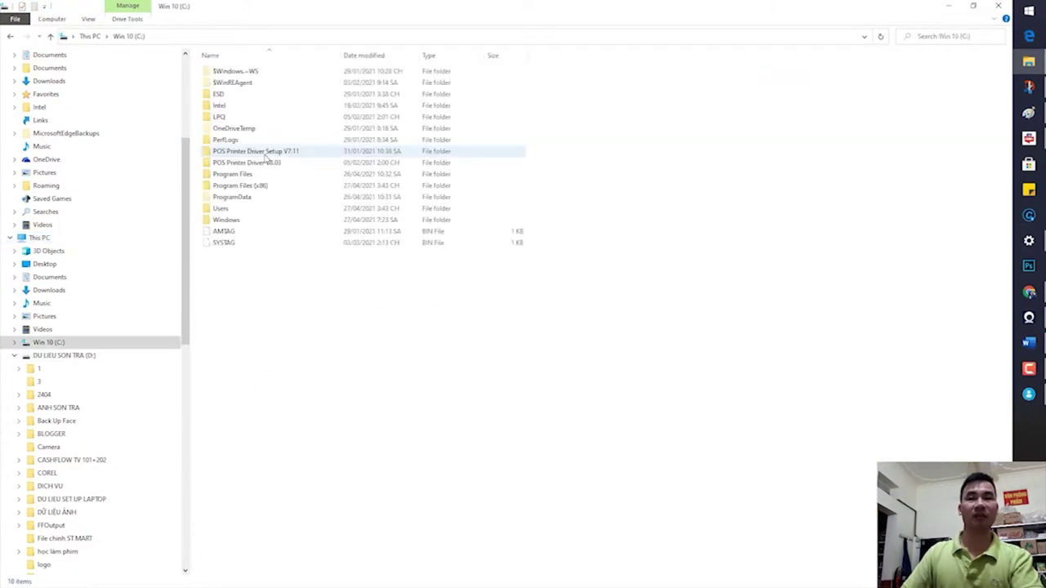
click(249, 176)
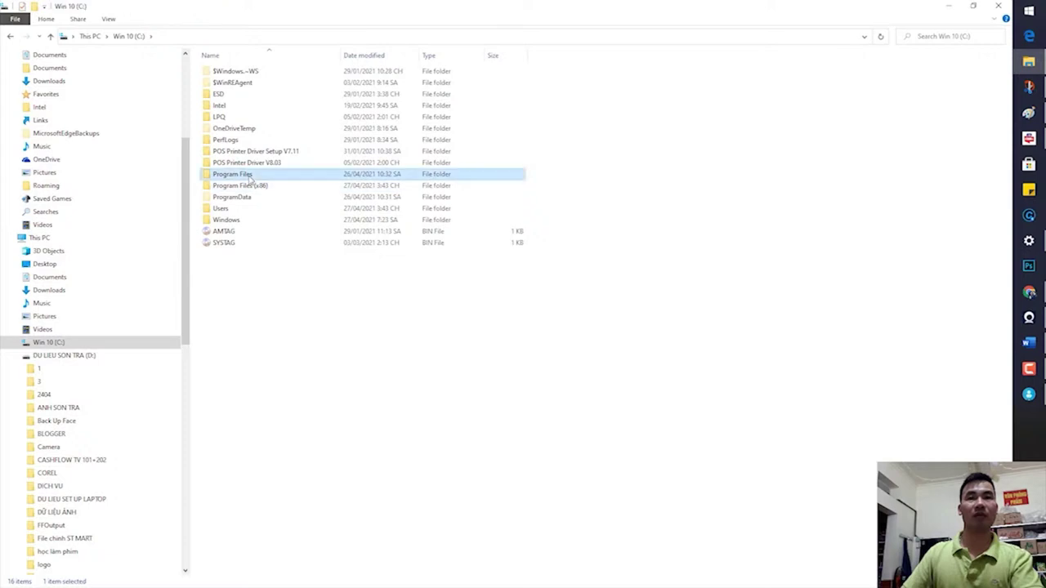
double_click(248, 177)
scroll(357, 251, down, 1)
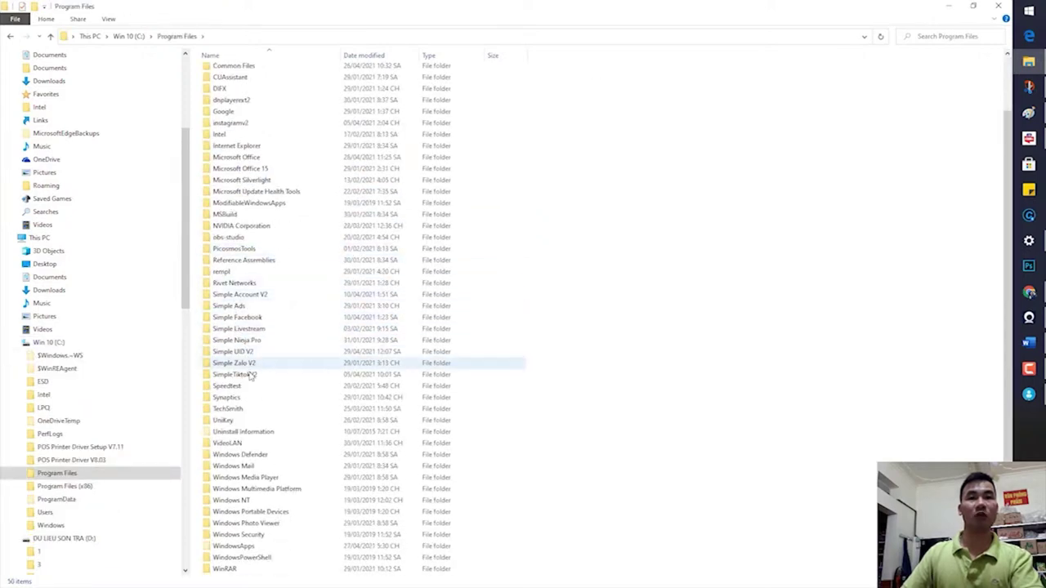
click(255, 353)
double_click(255, 352)
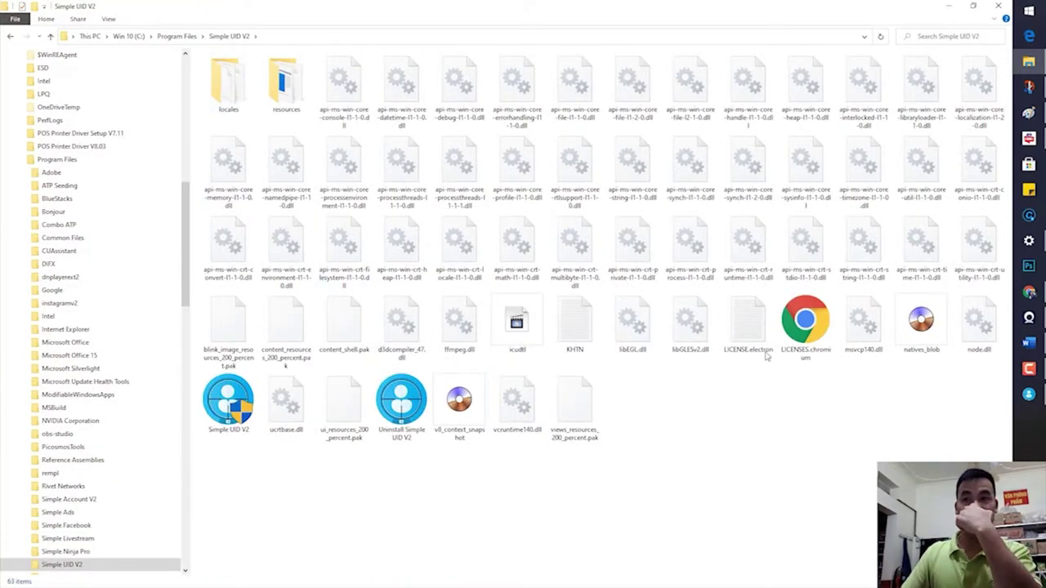
Open KHTN in Notepad to check its one-UID-per-line list, then minimize Notepad and Explorer.
click(572, 328)
double_click(575, 327)
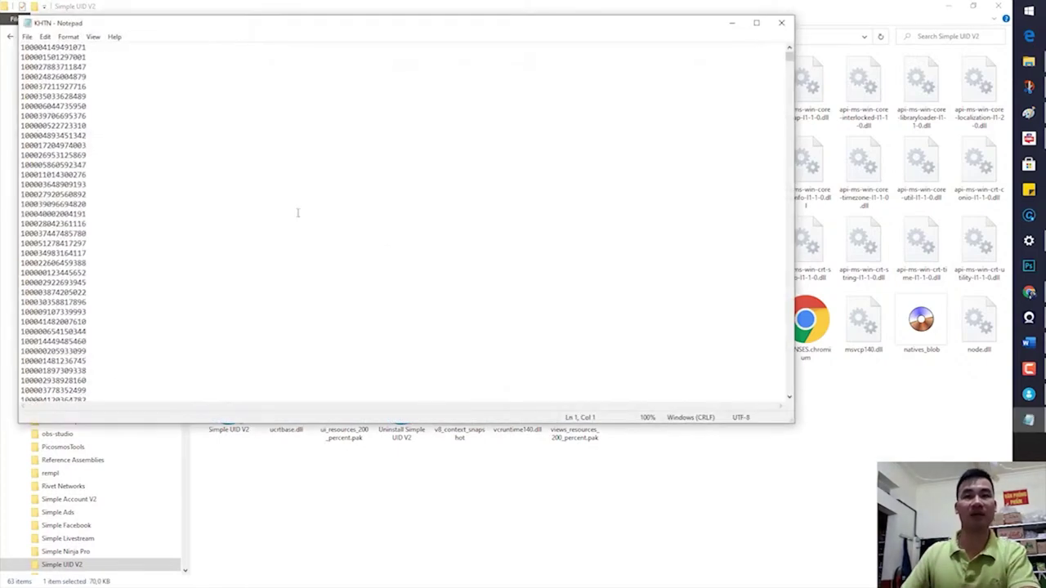
drag(791, 64, 756, 38)
click(732, 23)
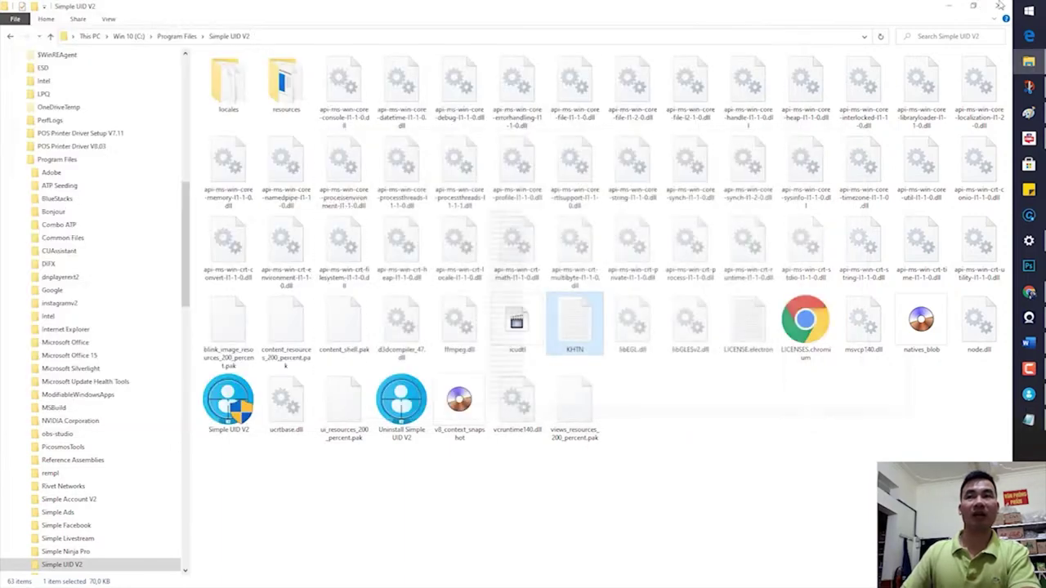
click(948, 6)
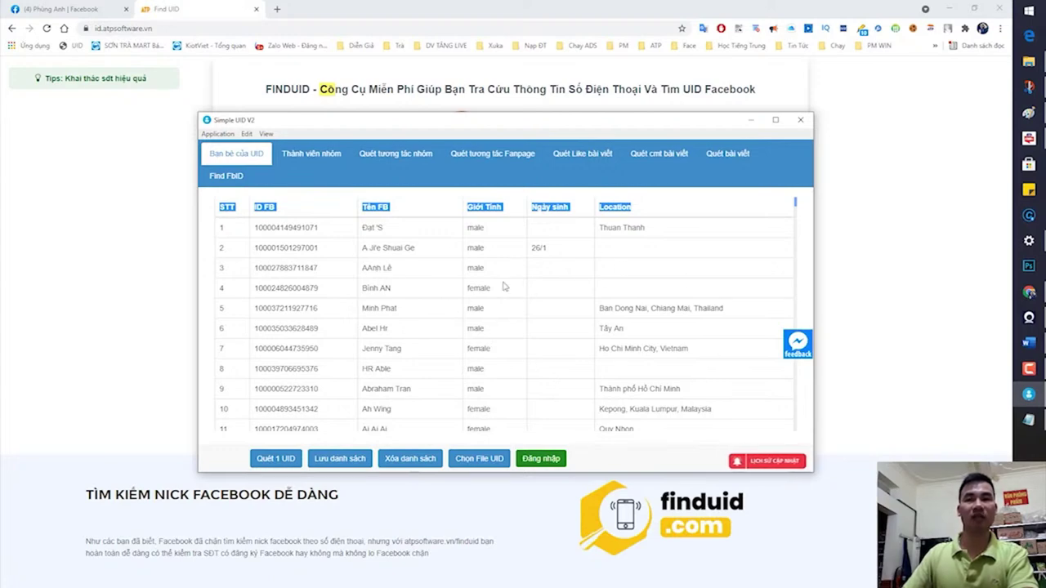
Scroll through Simple UID V2's scanned friend results table.
scroll(502, 285, down, 1)
scroll(514, 286, up, 1)
scroll(710, 394, up, 1)
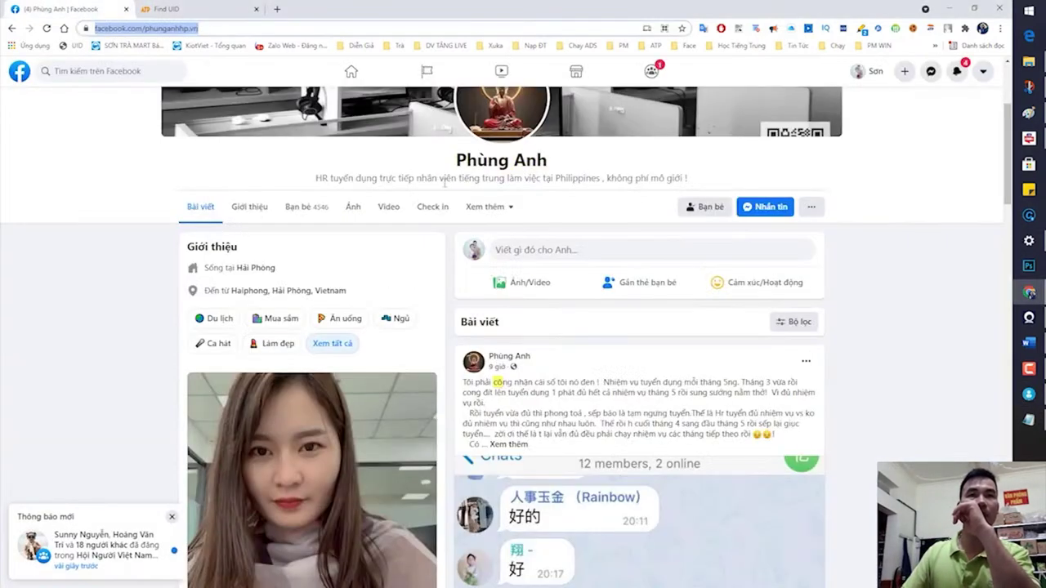
Browse Facebook's recent searches, then search Facebook for 'hải phong'.
click(151, 79)
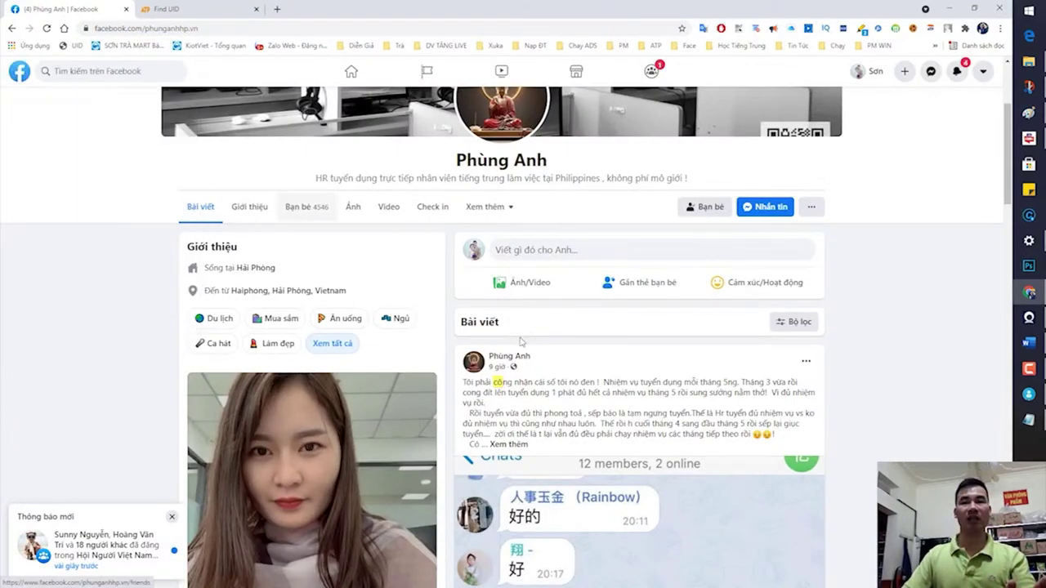
scroll(645, 411, down, 3)
scroll(646, 410, down, 10)
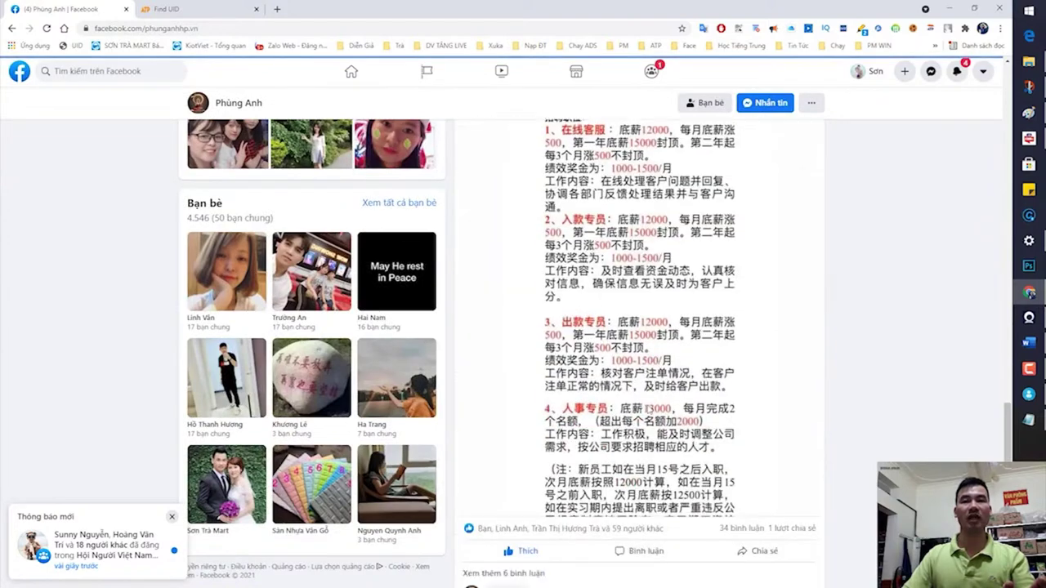
scroll(648, 413, up, 15)
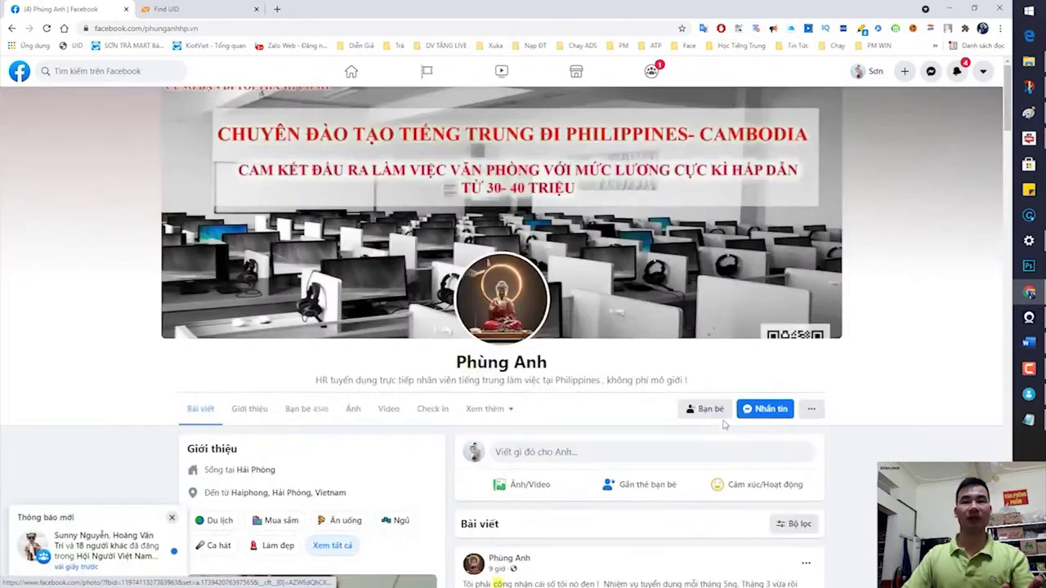
scroll(724, 426, down, 4)
scroll(724, 426, down, 3)
scroll(736, 421, up, 6)
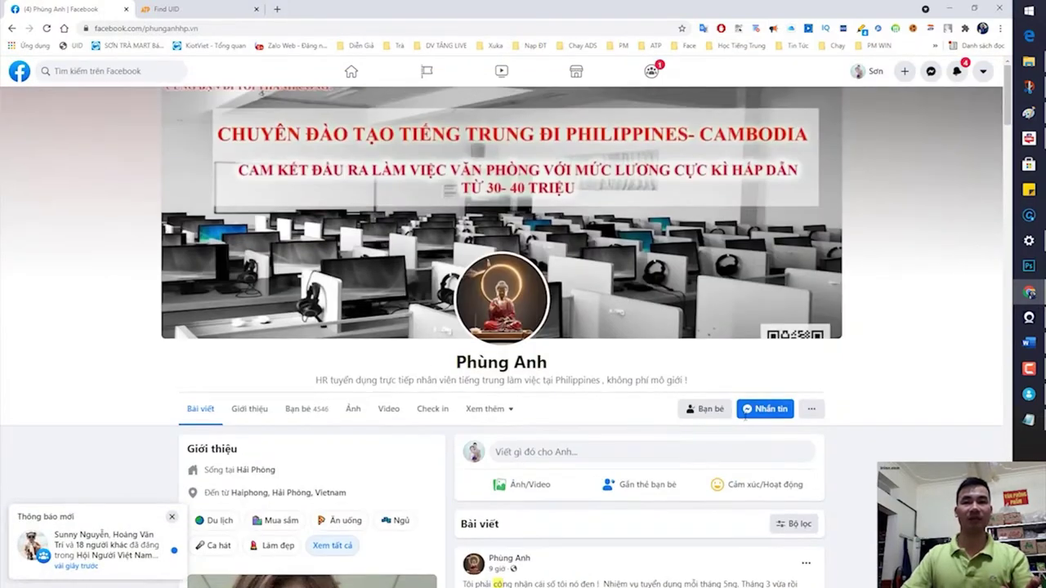
scroll(746, 418, down, 12)
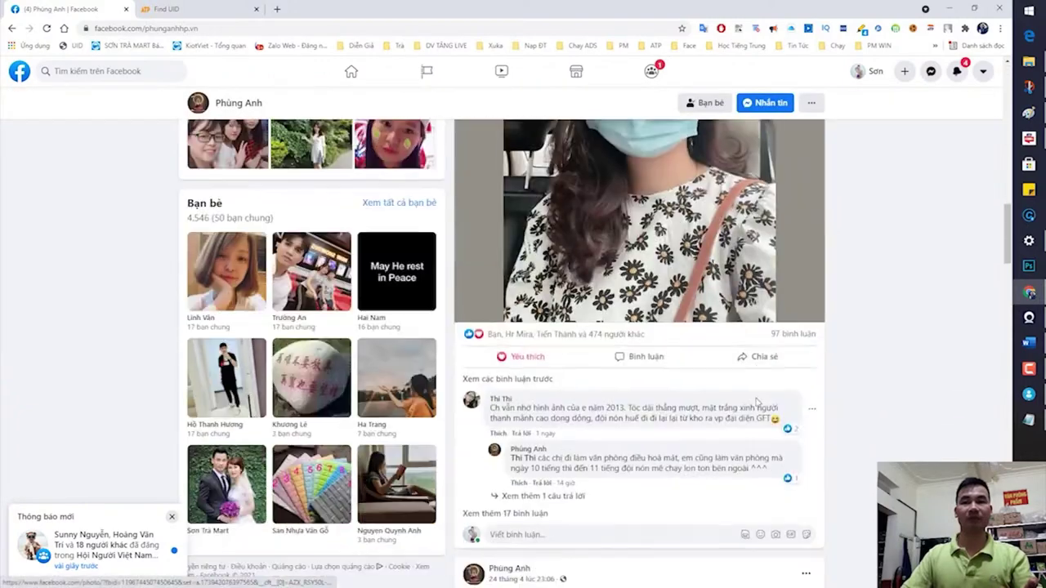
scroll(760, 403, down, 15)
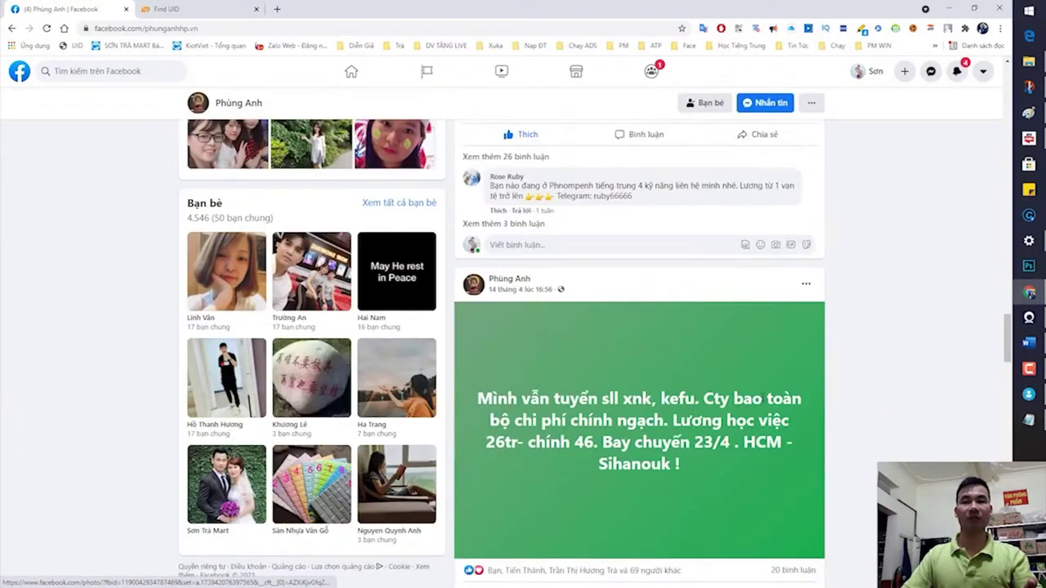
scroll(762, 401, down, 5)
click(122, 71)
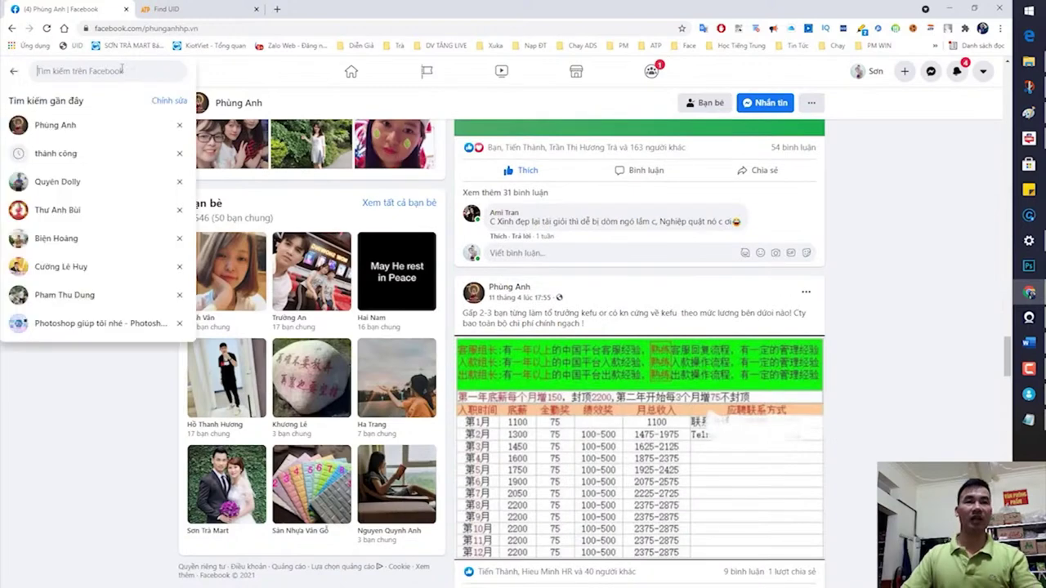
text(hải phong)
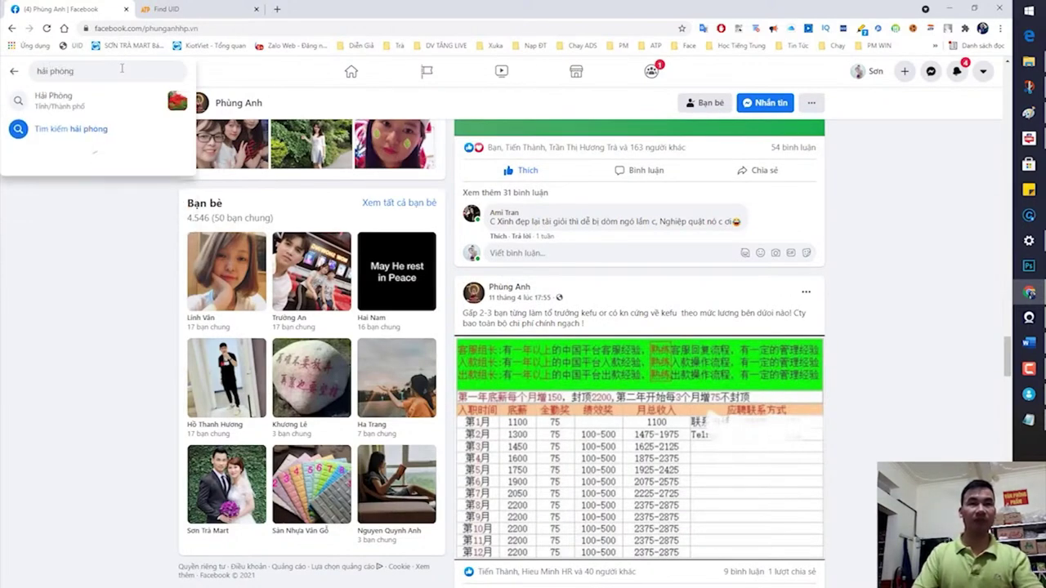
key(Return)
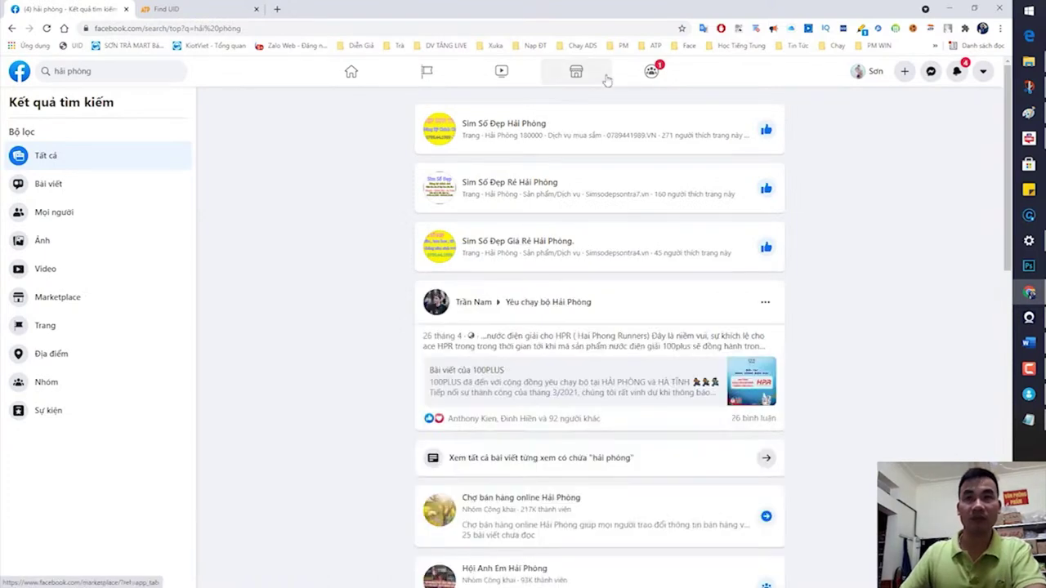
Search Facebook Groups for 'buôn bán hải phong'.
click(652, 72)
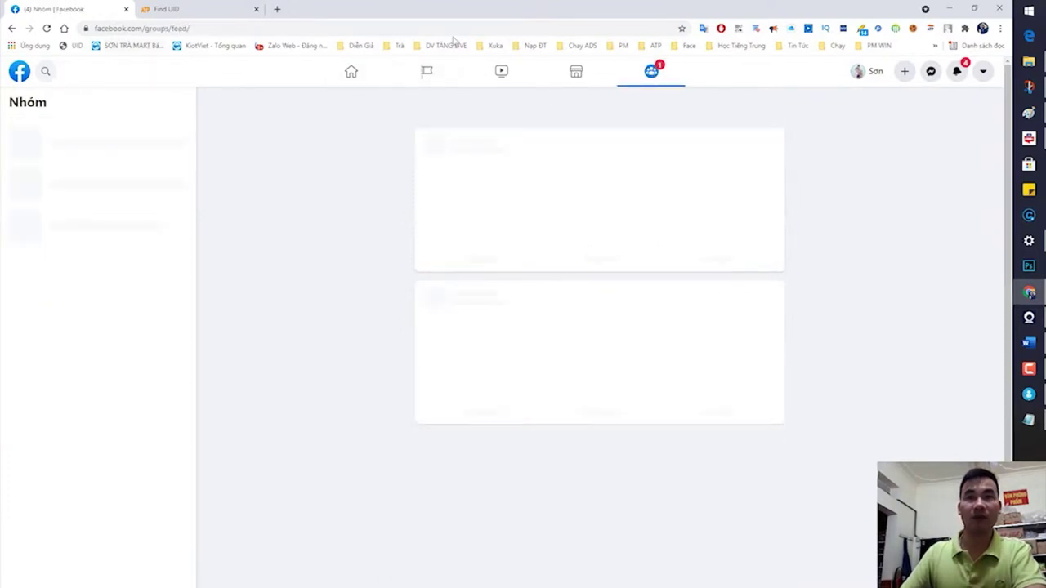
scroll(403, 200, down, 2)
scroll(403, 200, up, 2)
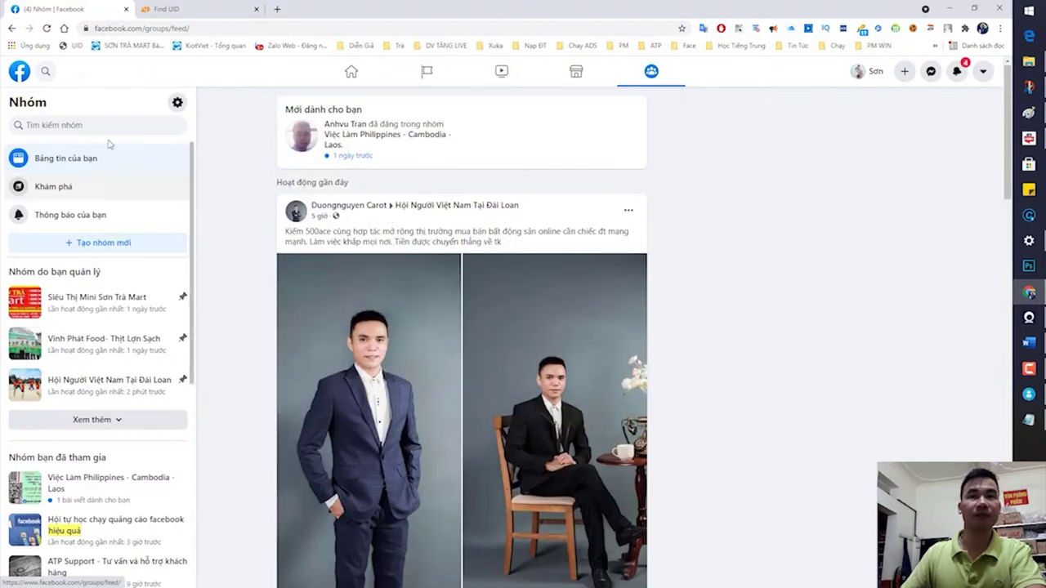
click(100, 125)
text(bu)
key(BackSpace)
key(BackSpace)
text(buôn)
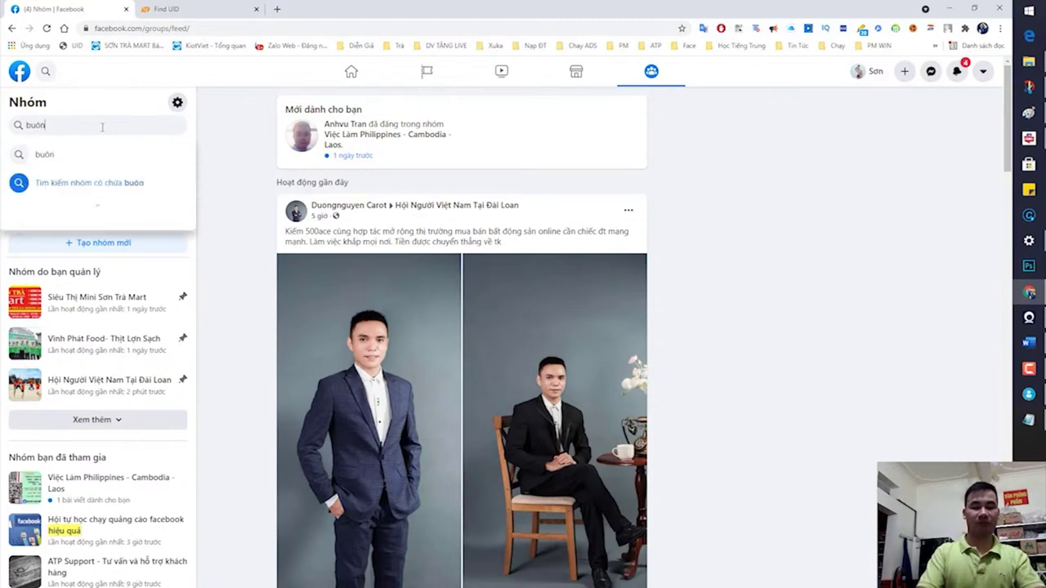
text( bán hải phong)
key(Return)
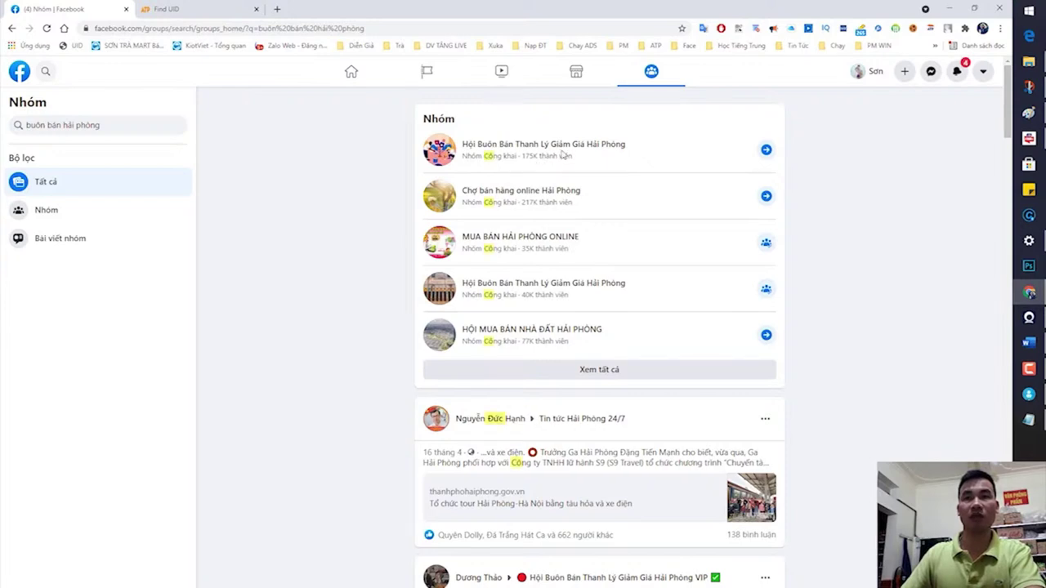
Open the Hội Buôn Bán Thanh Lý Giảm Giá Hải Phòng group and copy its web address.
click(590, 146)
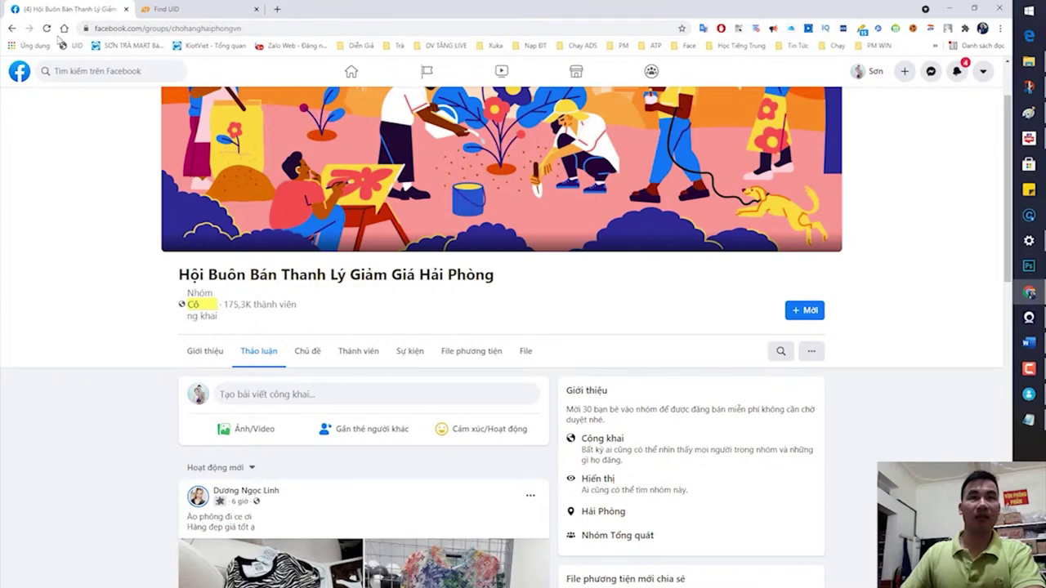
click(167, 28)
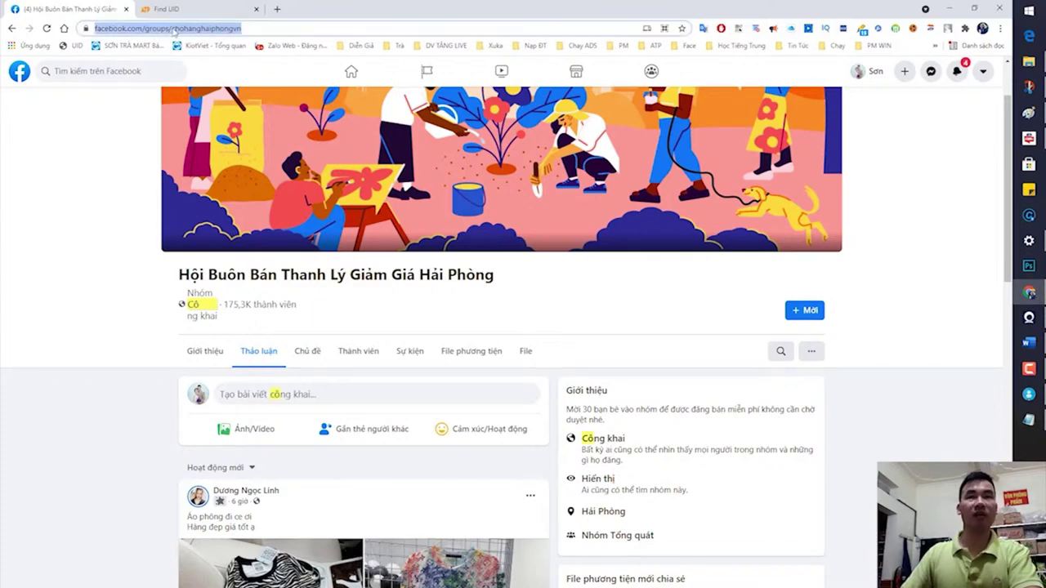
key(ctrl+v)
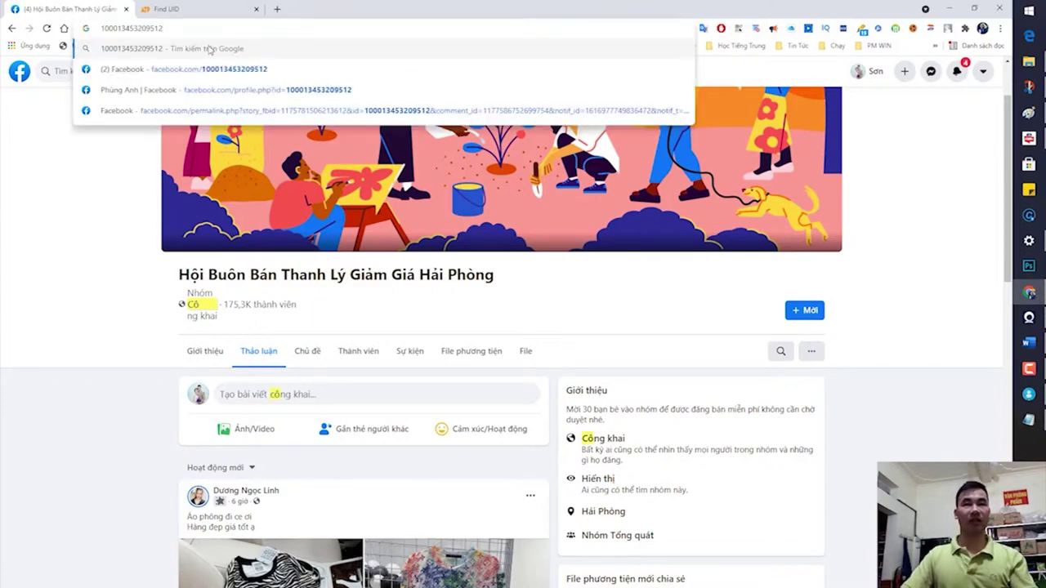
key(ctrl+z)
key(ctrl+c)
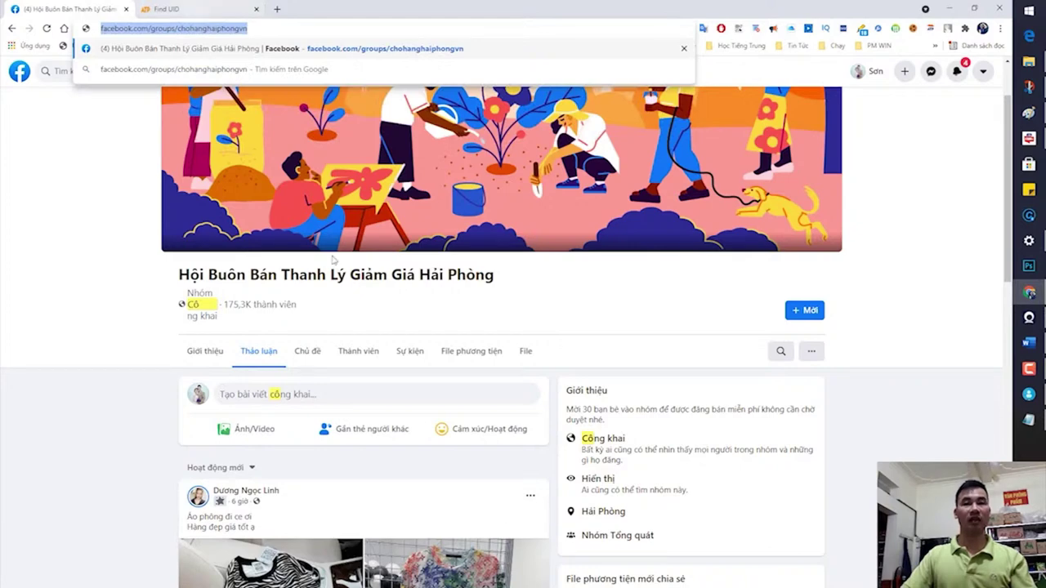
click(1029, 394)
Run a Quét 1 UID group-member scan on the pasted Hải Phòng group link.
click(309, 155)
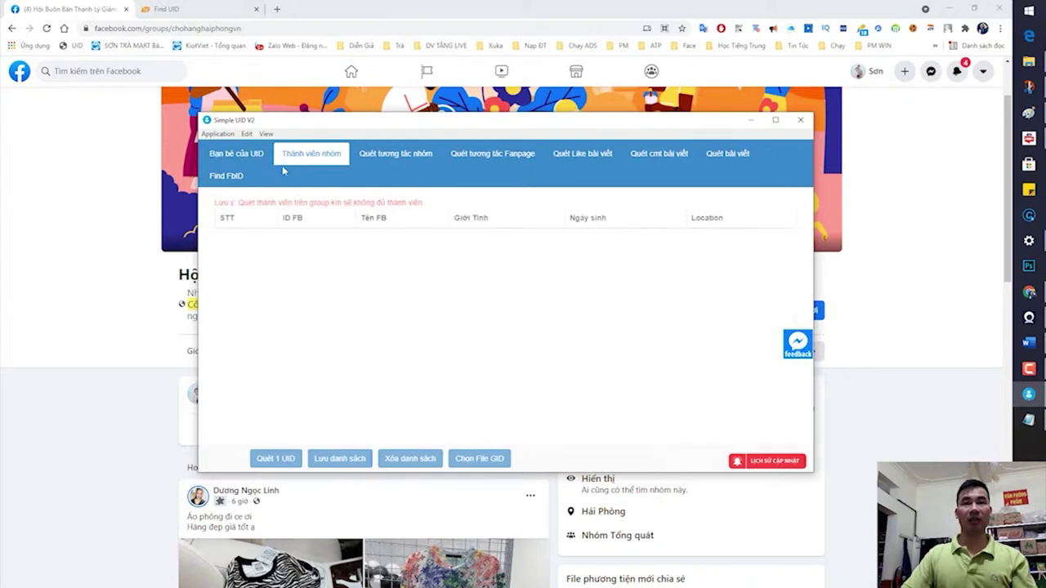
click(277, 460)
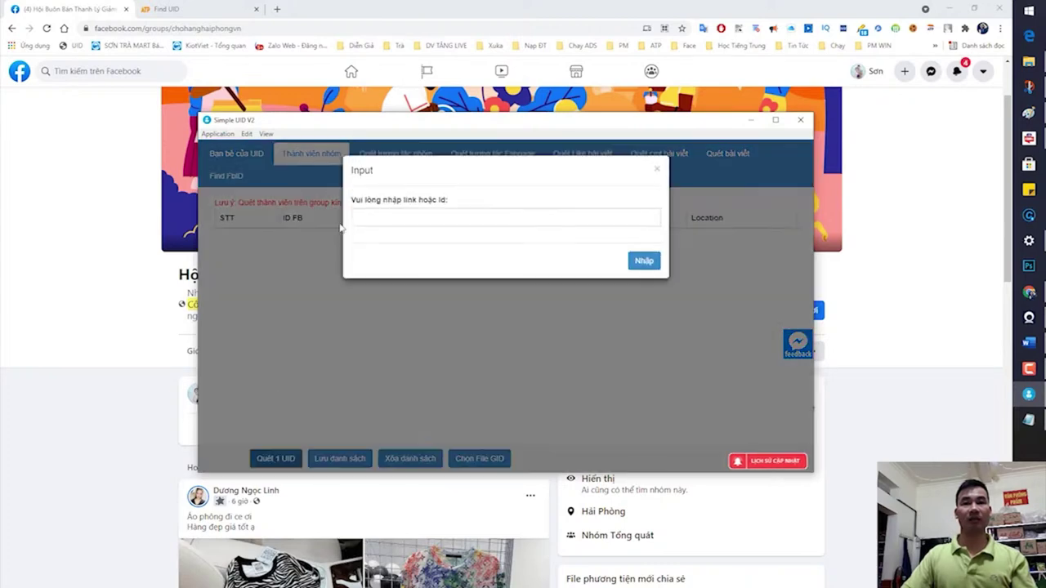
click(404, 217)
key(ctrl+v)
click(646, 261)
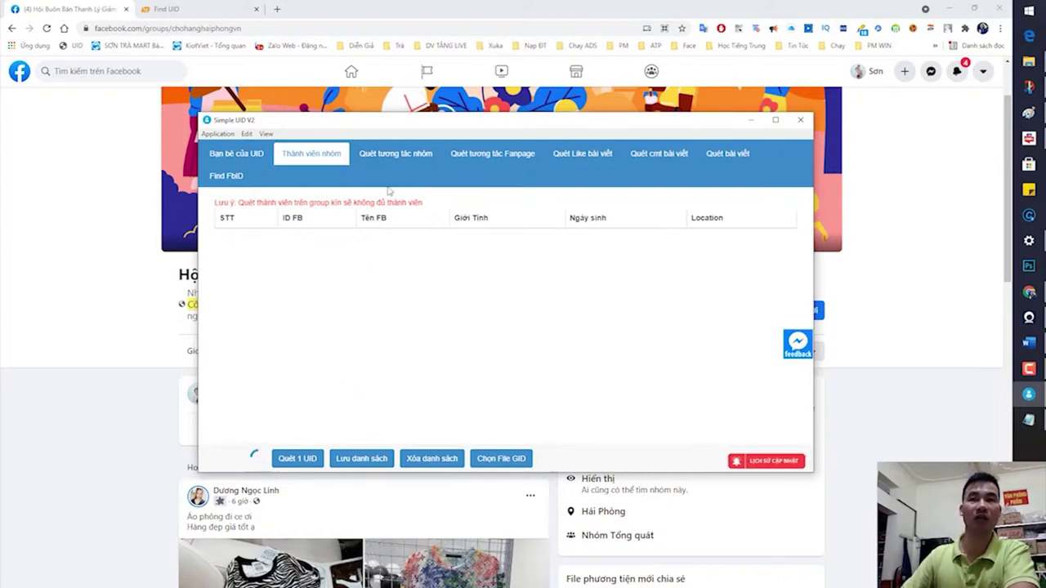
Launch a group-interaction scan of the pasted group link with a 50-post limit.
click(397, 151)
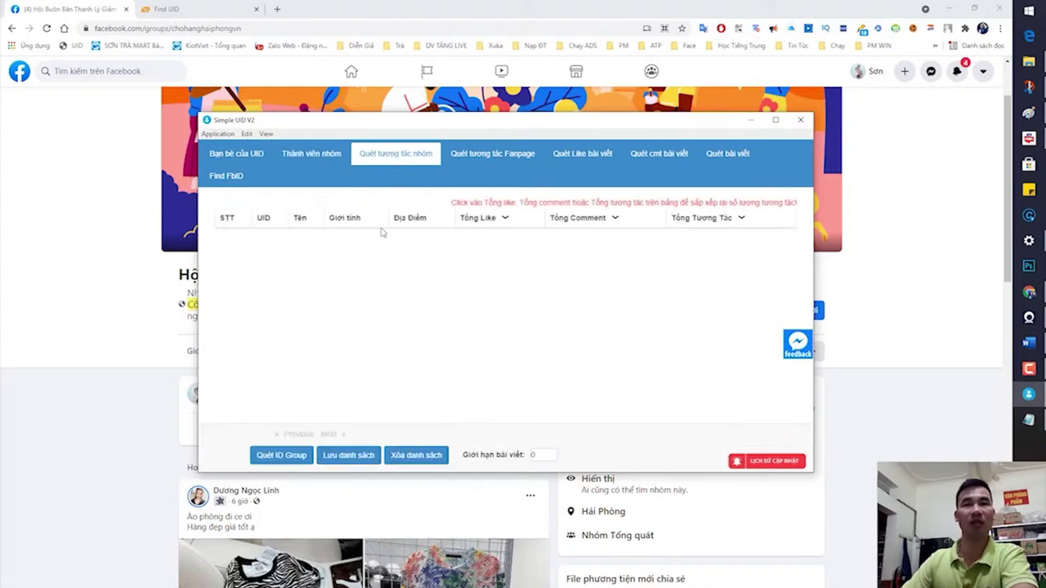
click(281, 455)
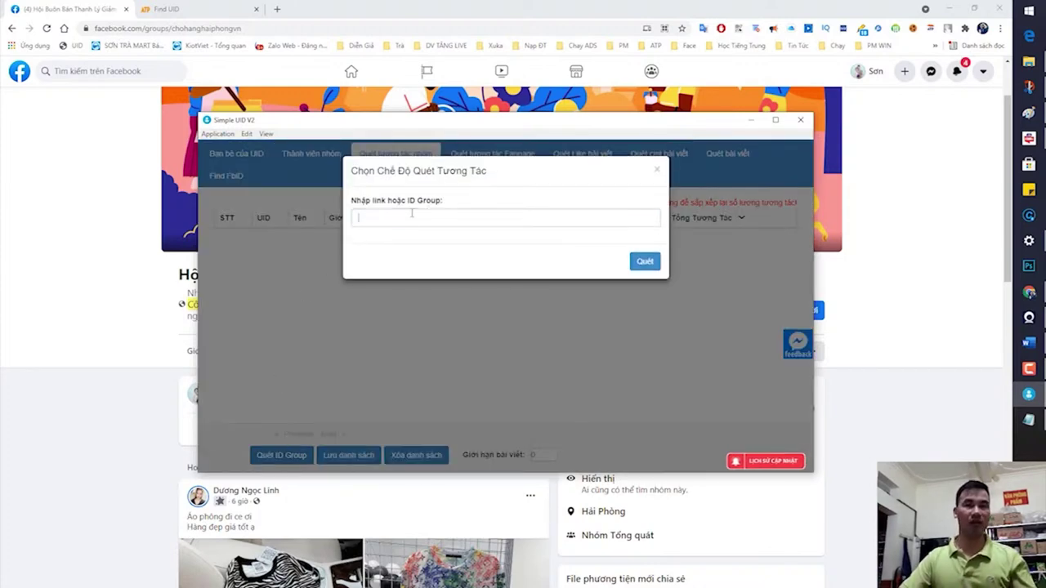
click(412, 215)
text(facebook.com/groups/chohanghaiphongvn)
click(645, 263)
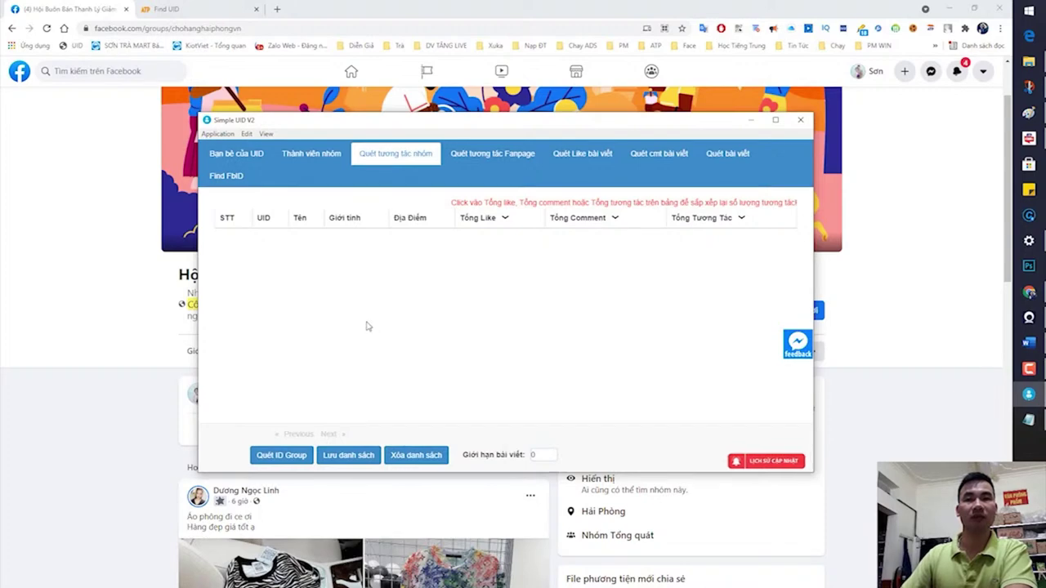
click(540, 455)
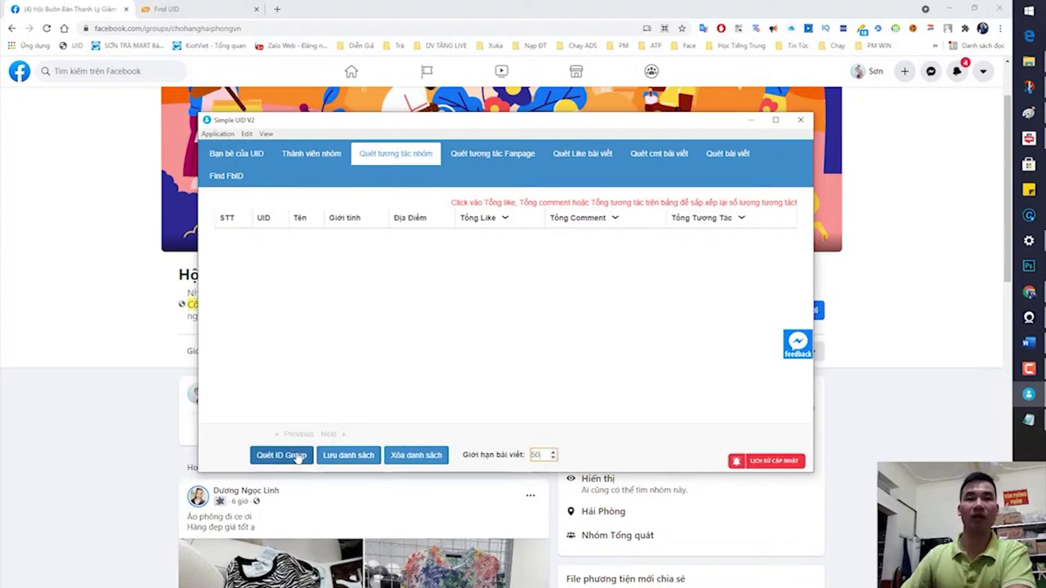
click(288, 456)
click(643, 260)
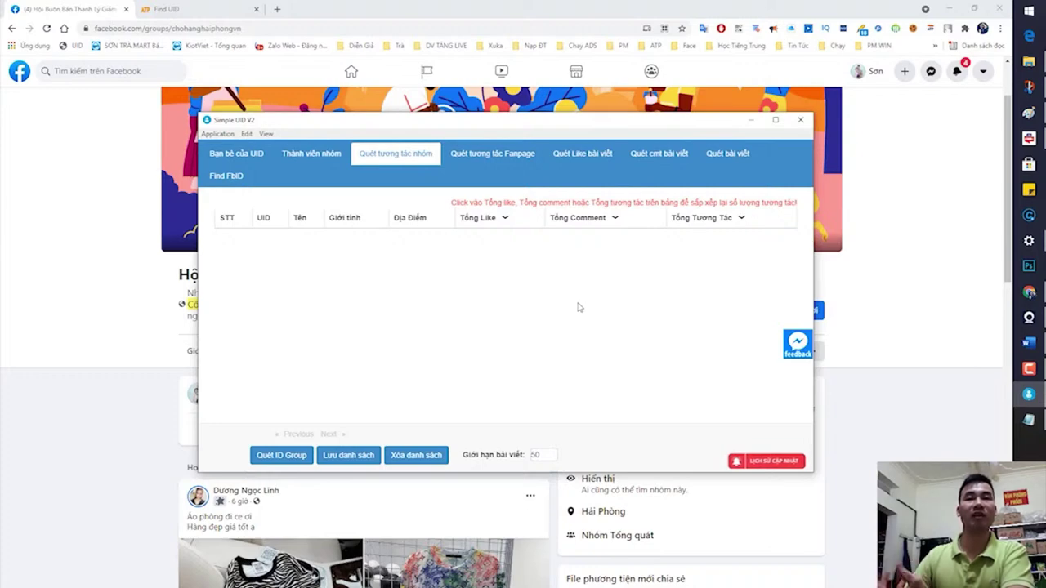
click(78, 8)
Check Simple UID V2's group-member and fanpage-interaction scan tabs.
scroll(454, 327, down, 3)
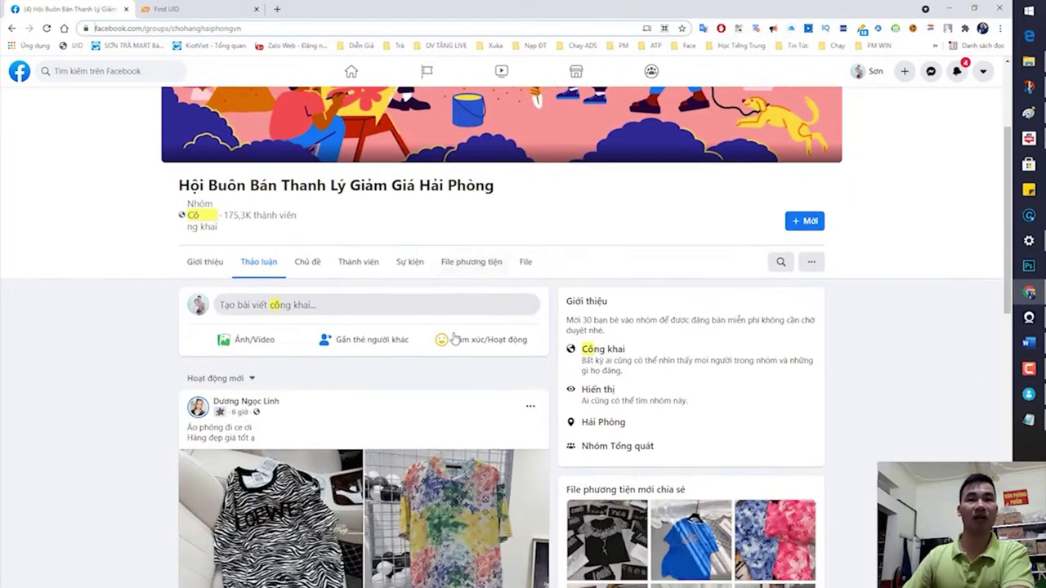
click(160, 8)
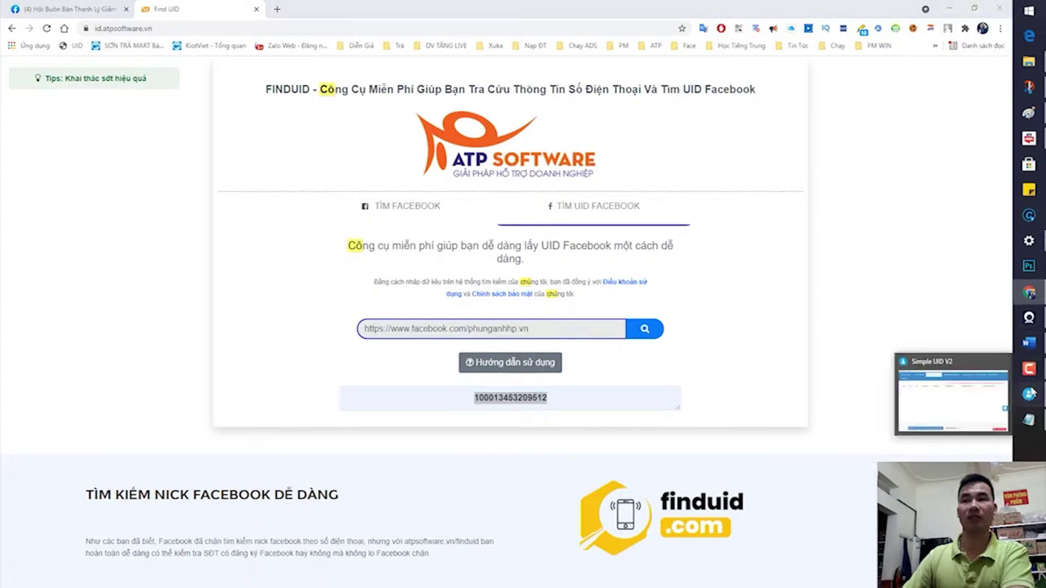
click(1030, 394)
click(311, 153)
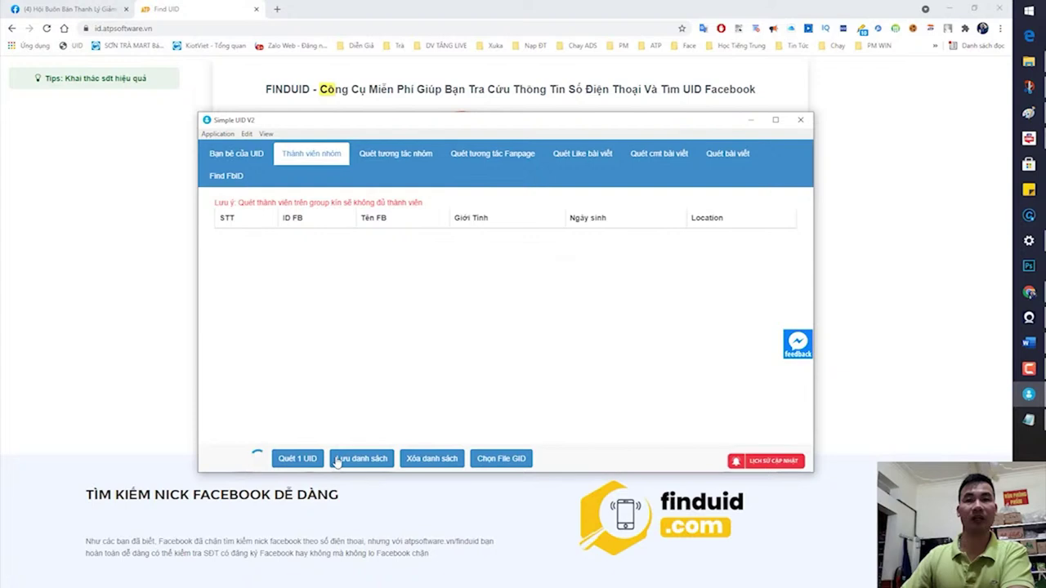
click(506, 163)
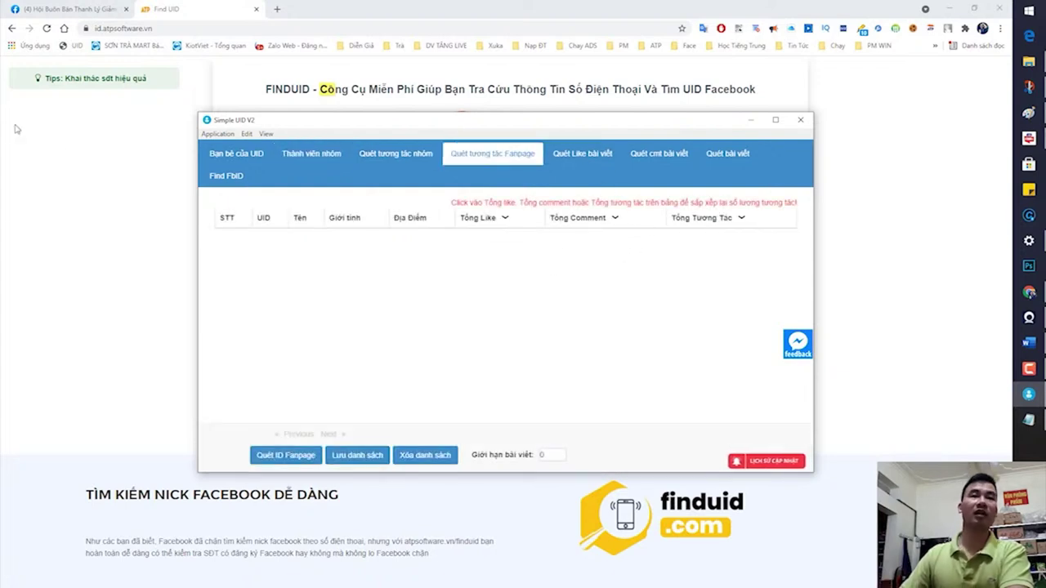
Search Facebook for 'hải phòng'.
click(71, 9)
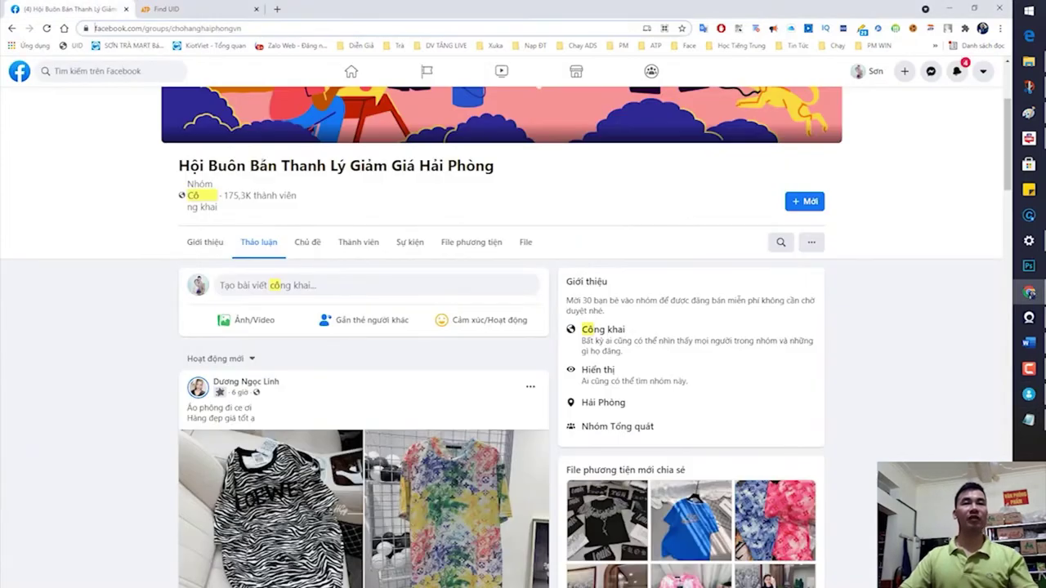
click(106, 72)
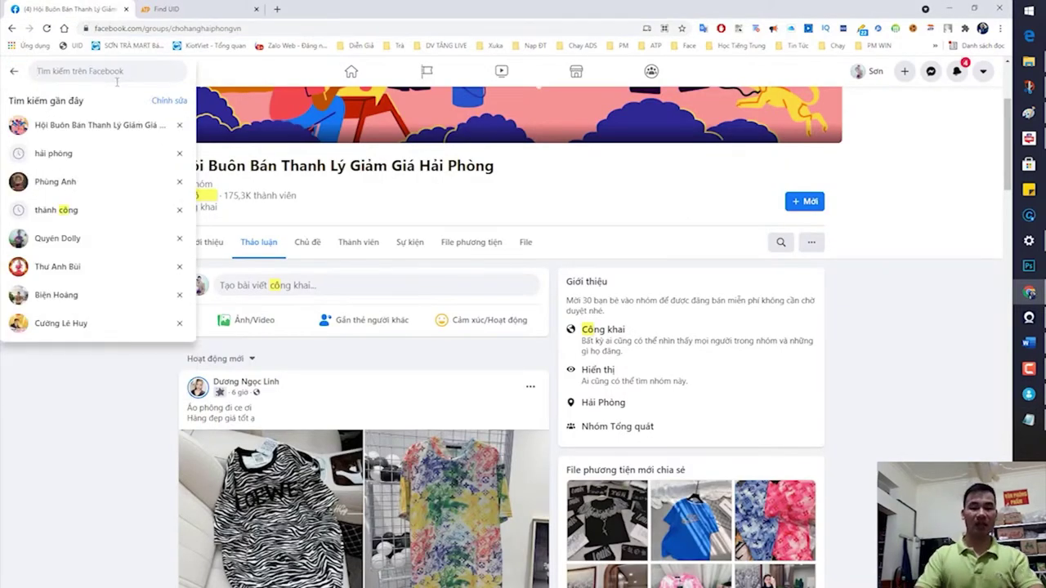
text(hải phòng)
key(Return)
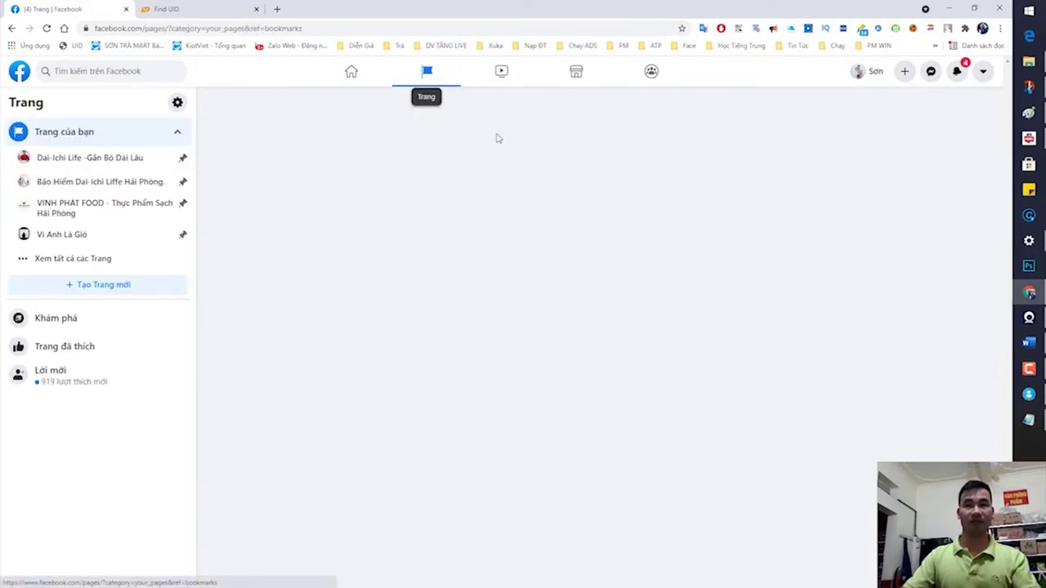
Rerun the recent 'hải phòng' search and move between the Pages section and News Feed.
click(110, 71)
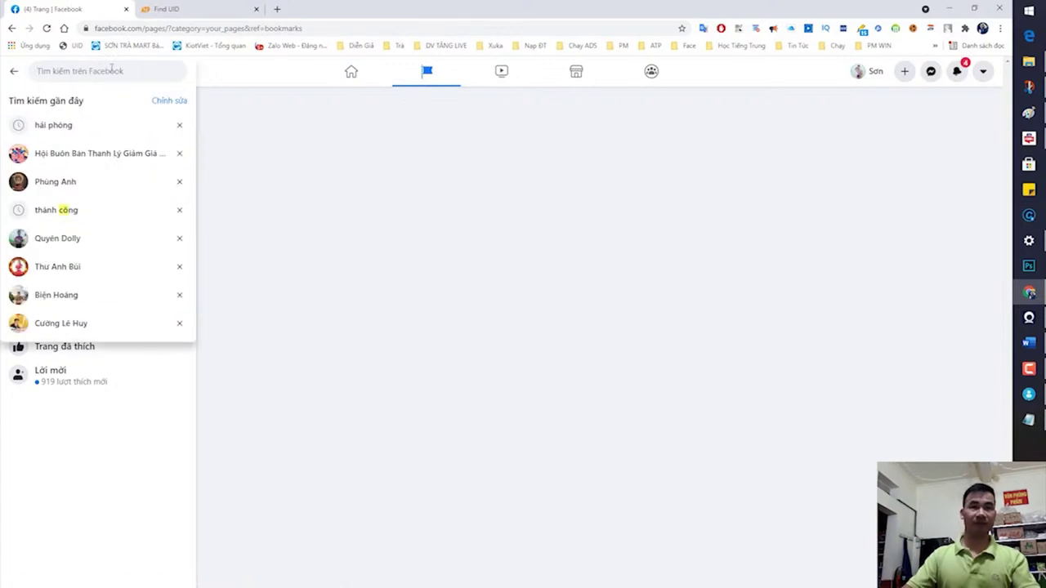
click(92, 127)
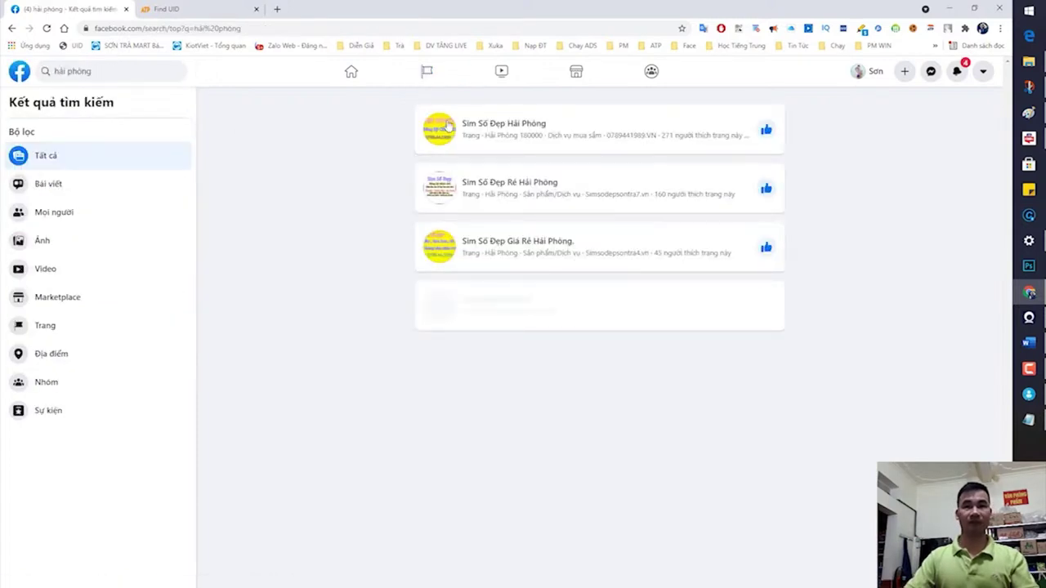
scroll(653, 286, down, 6)
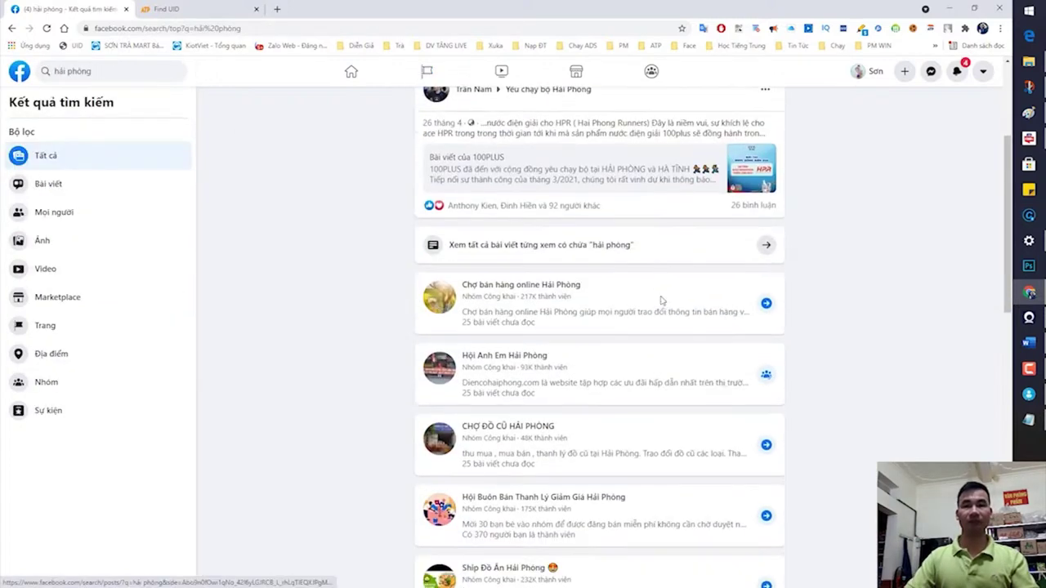
scroll(660, 303, up, 3)
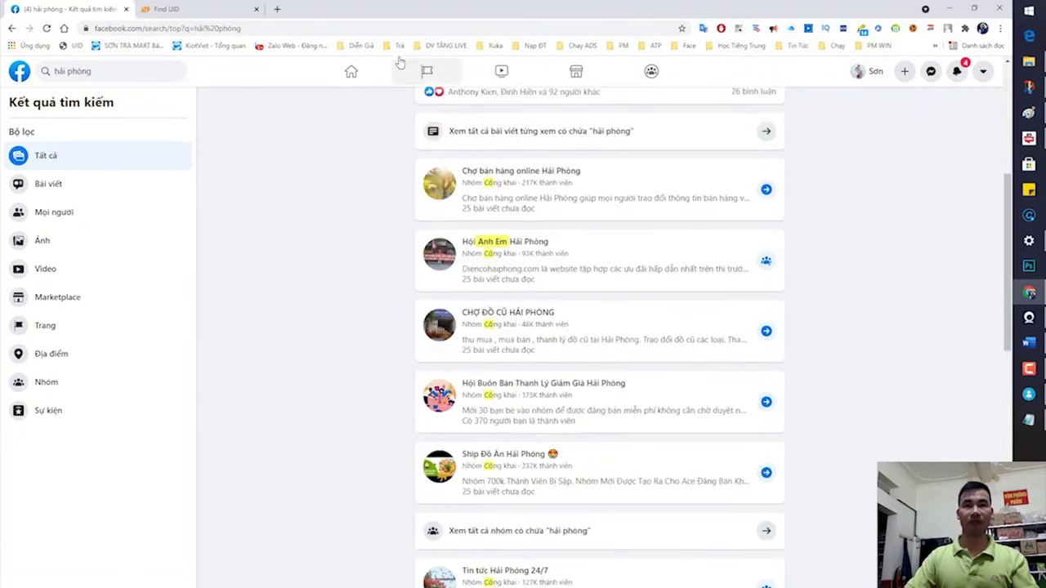
click(444, 76)
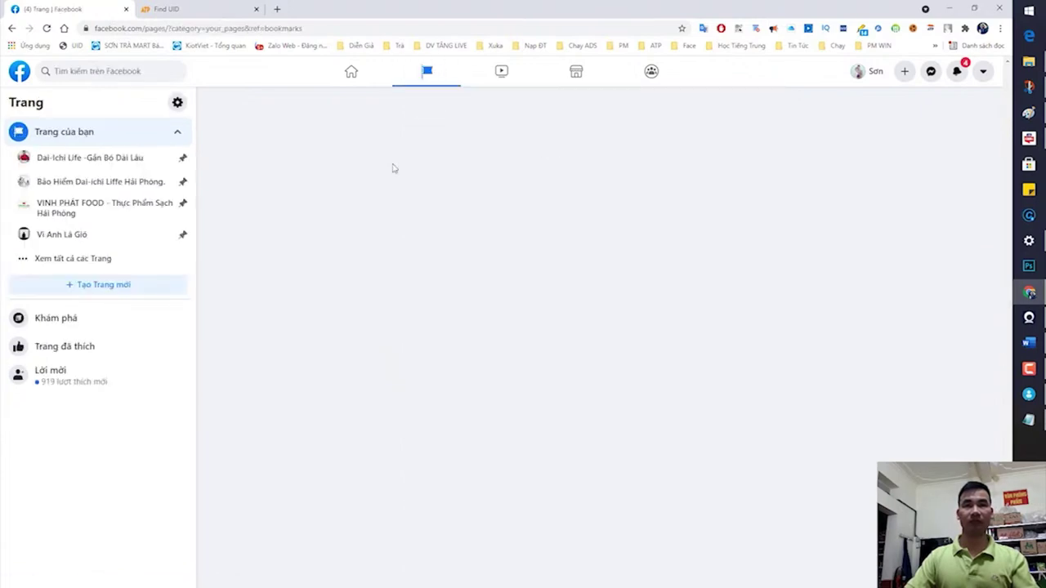
click(20, 73)
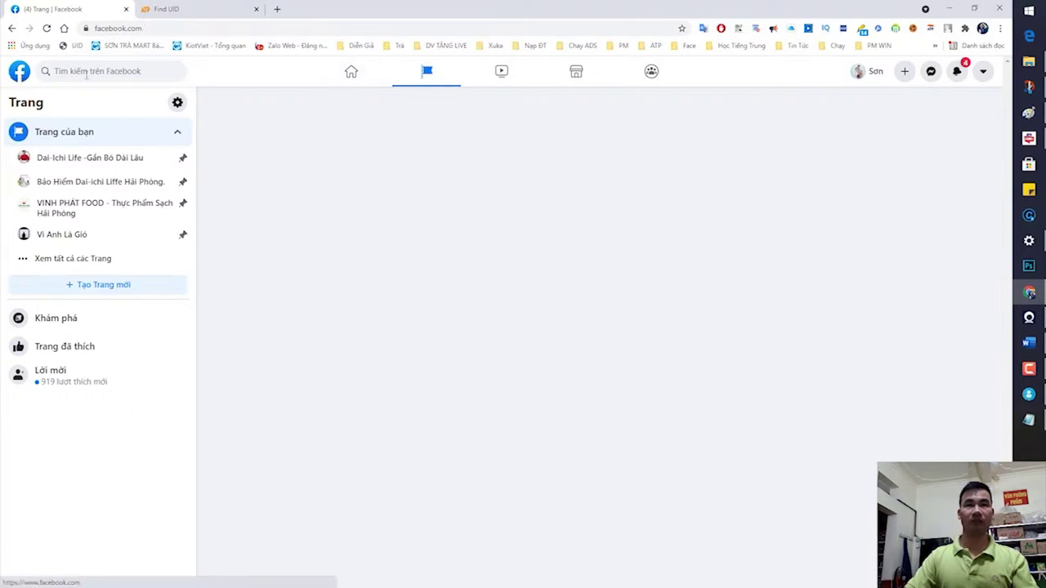
click(425, 76)
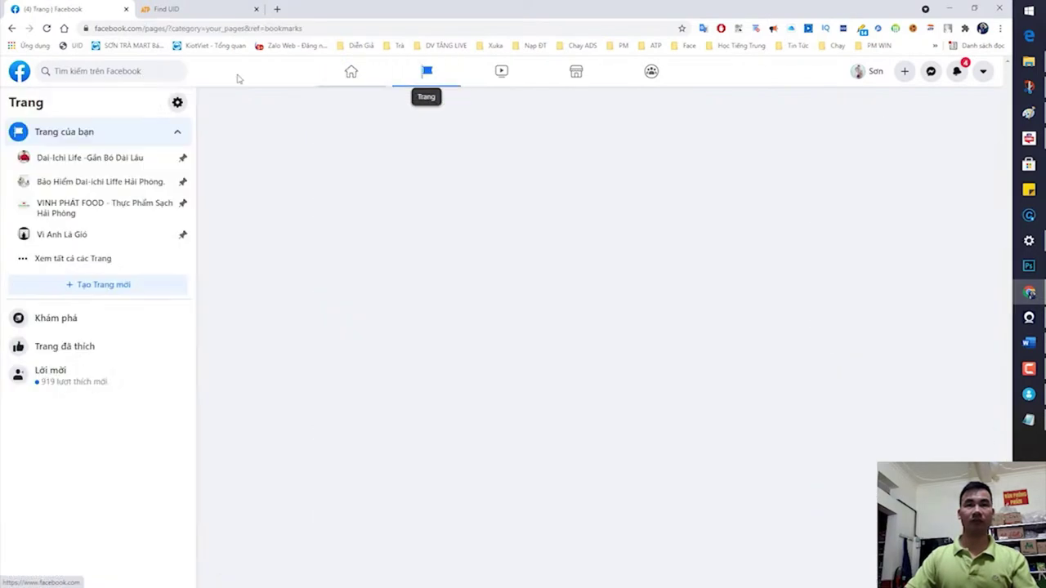
Search Facebook again for 'hải phòng' and scroll through the results.
click(120, 70)
text(hải p)
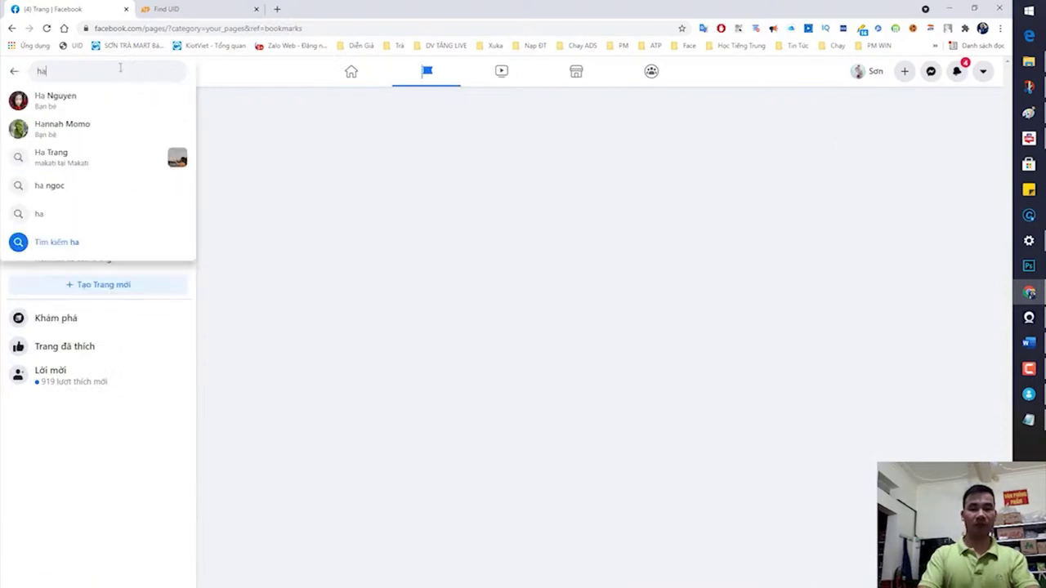
text(hòng)
key(Return)
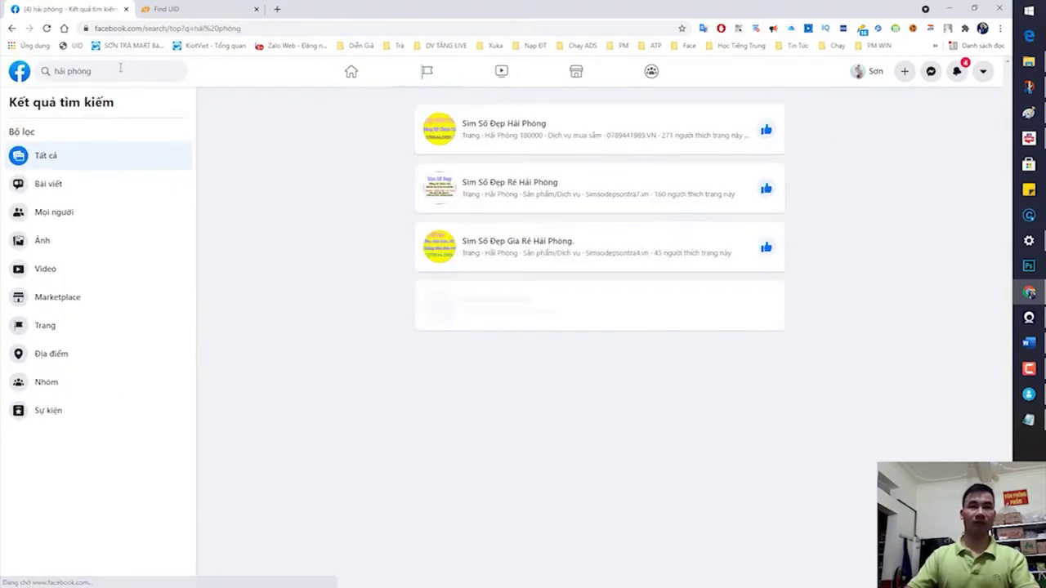
scroll(646, 278, down, 7)
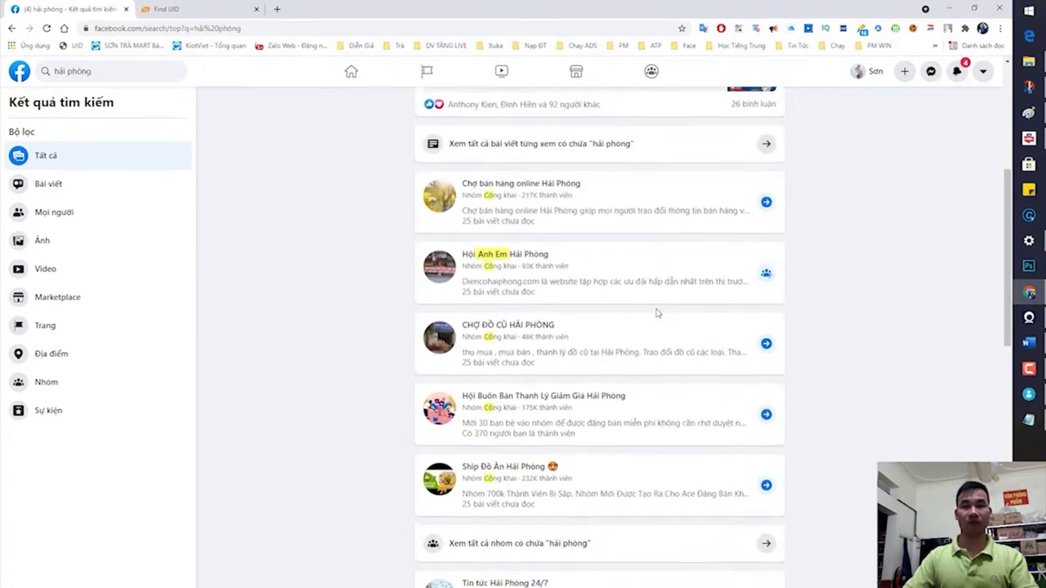
scroll(662, 319, down, 5)
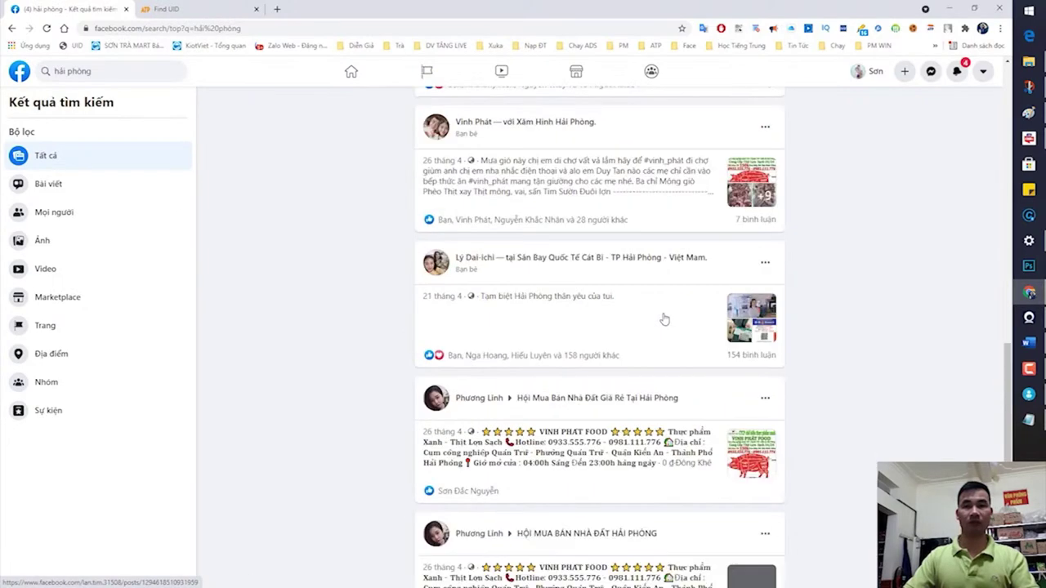
Search 'công thông' and pick the suggestion 'công thông tin thành phố hải phòng'.
click(121, 74)
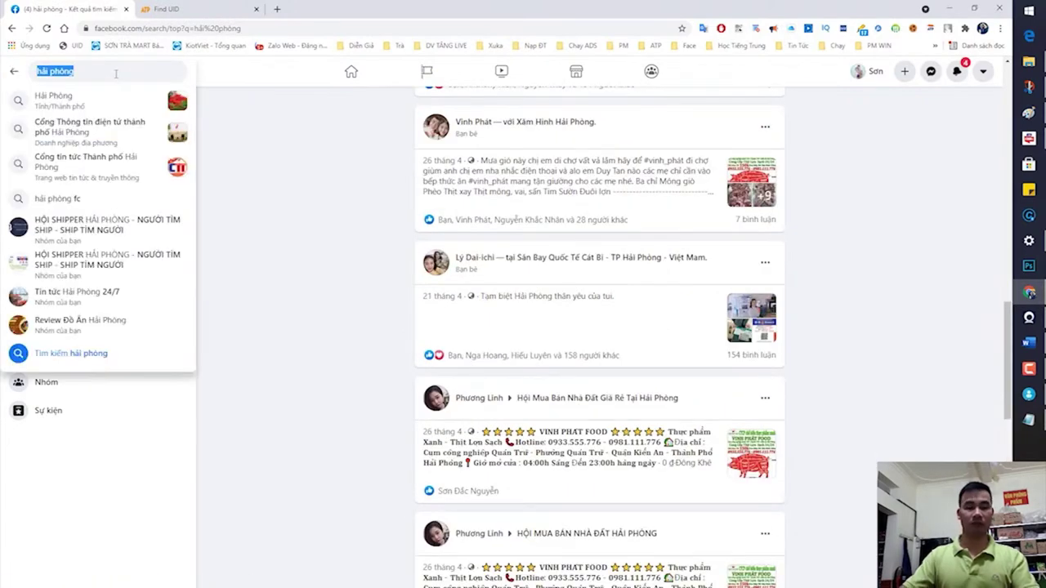
click(117, 107)
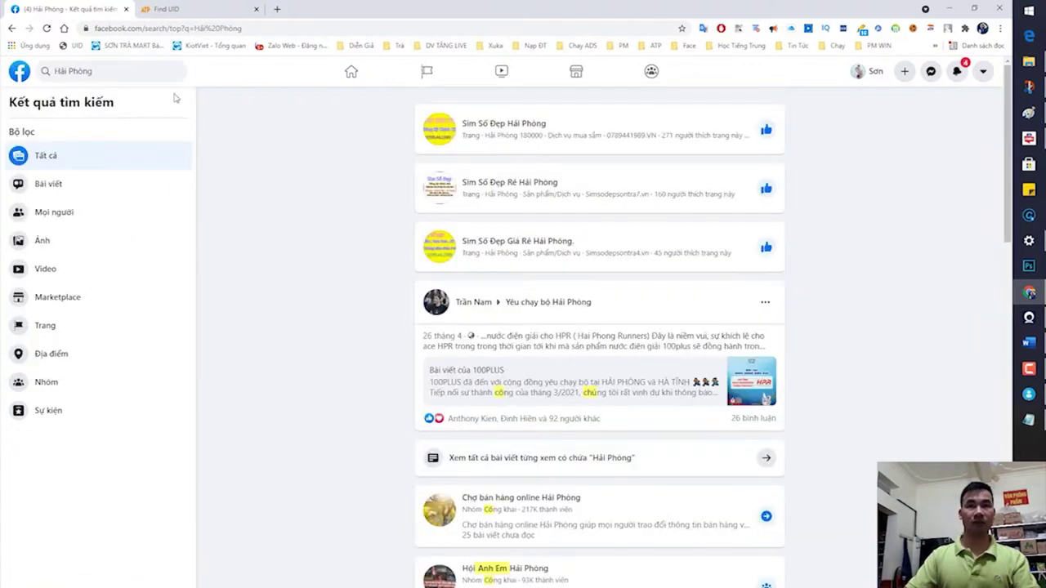
click(118, 70)
text(công )
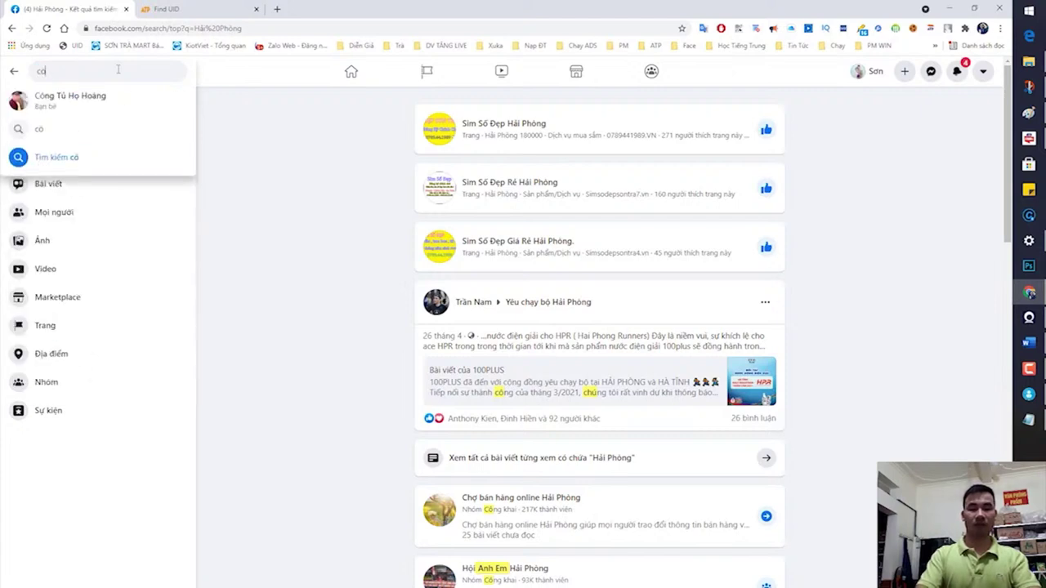
text(thông)
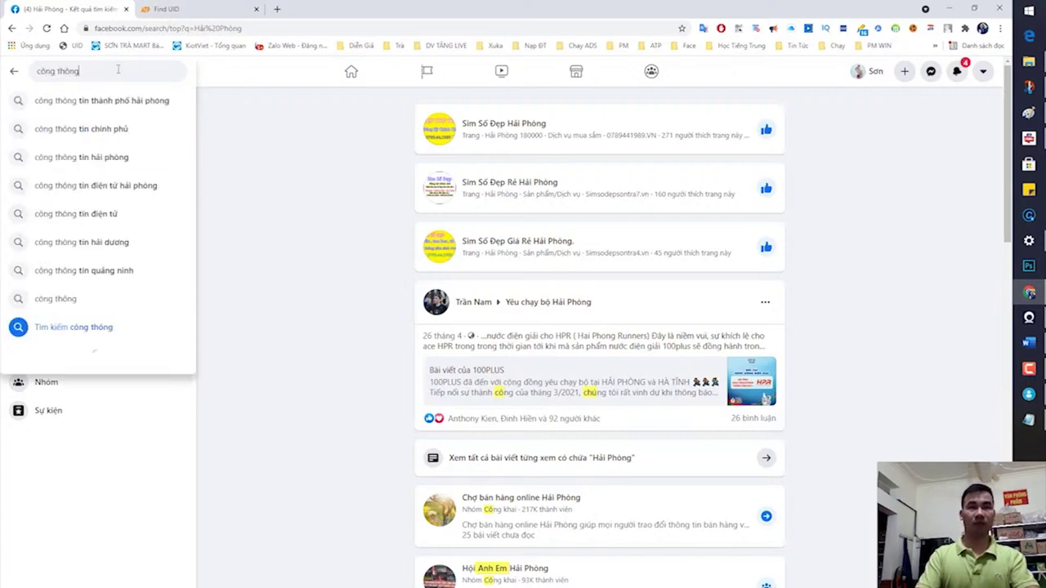
click(157, 103)
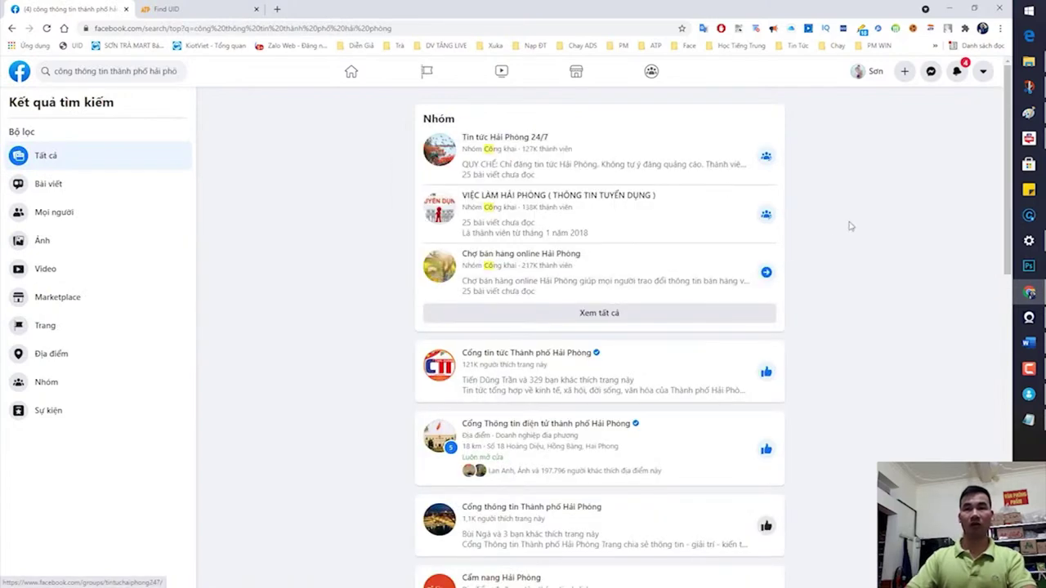
Open the Cổng Thông tin điện tử thành phố Hải Phòng page, reveal its page ID, then switch to Simple UID V2.
click(621, 301)
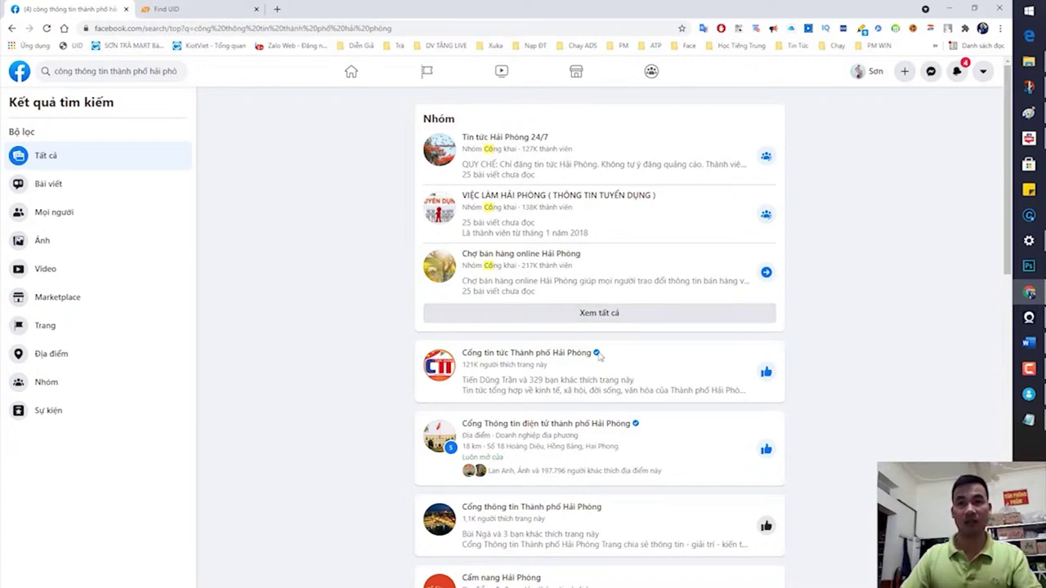
click(546, 422)
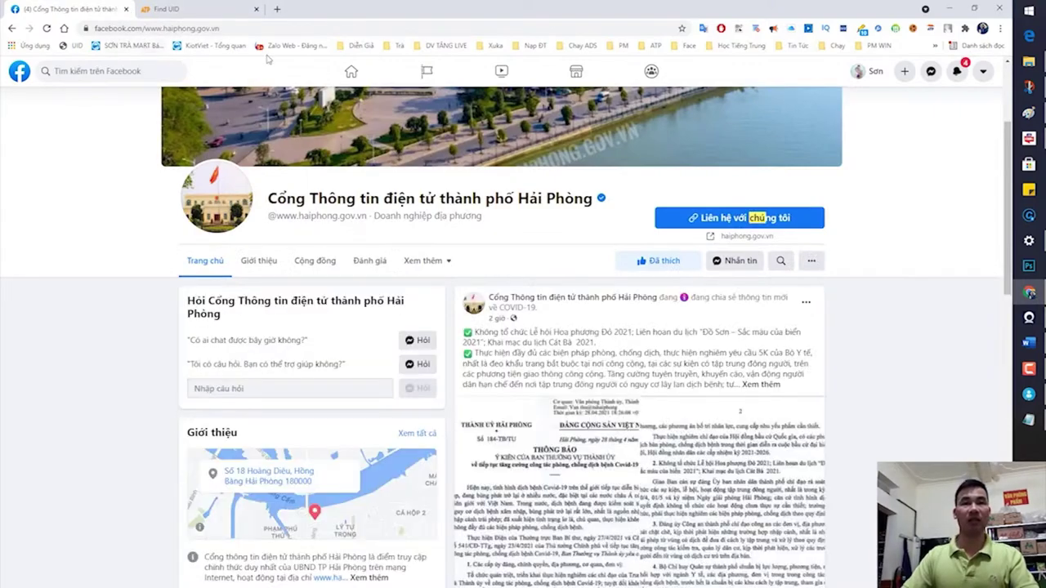
scroll(740, 254, down, 3)
scroll(738, 252, down, 3)
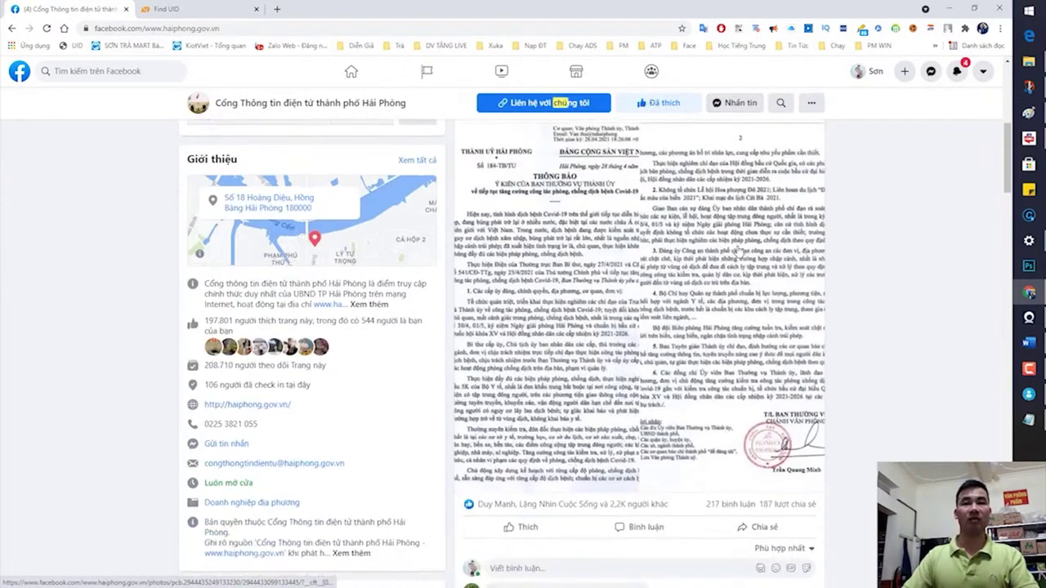
scroll(738, 252, up, 2)
click(72, 46)
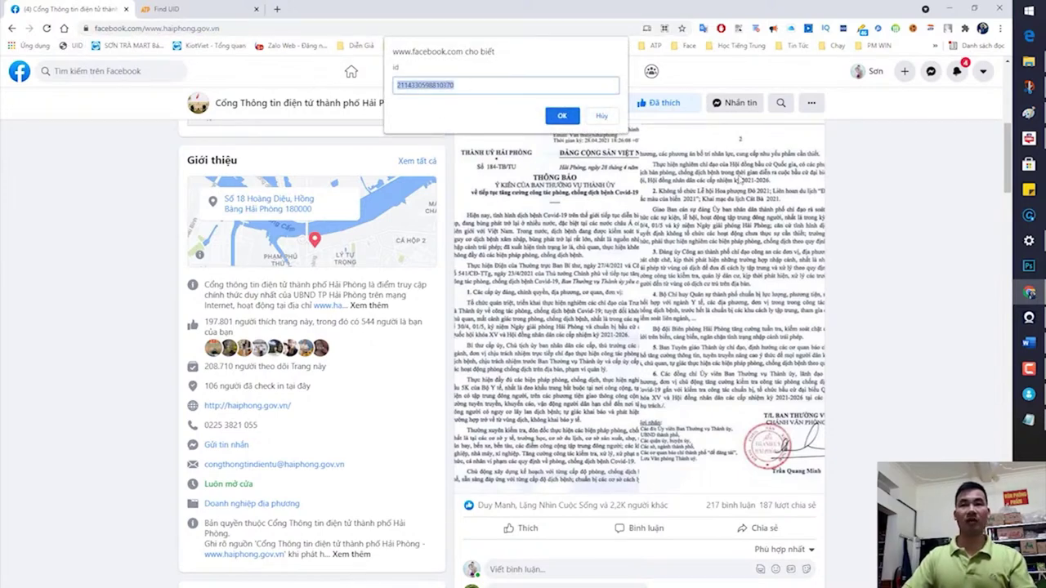
click(605, 116)
click(1029, 394)
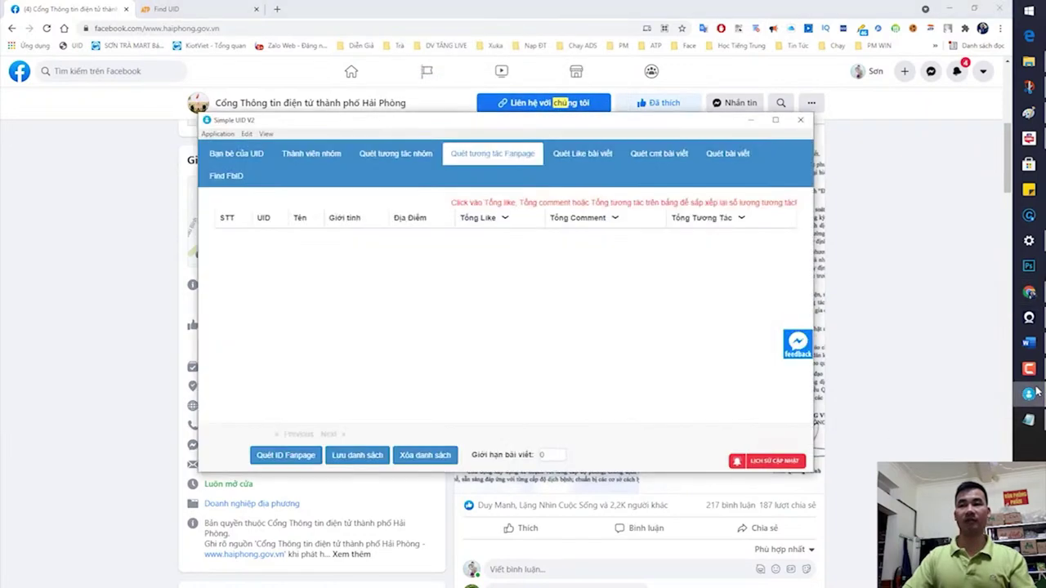
Paste the Hải Phòng page ID into Quét ID Fanpage and submit it.
click(285, 455)
click(460, 219)
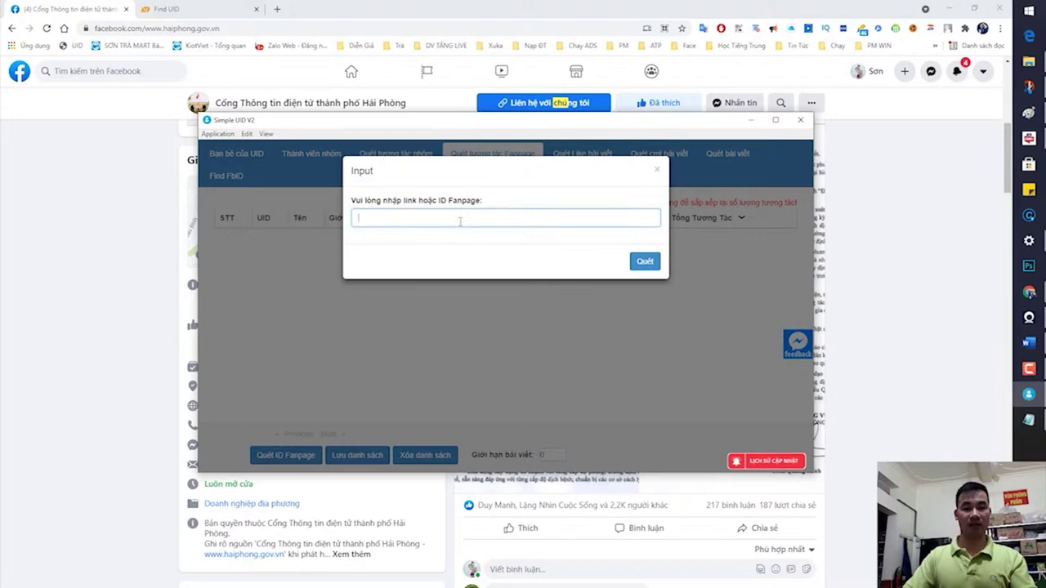
key(ctrl+v)
click(641, 262)
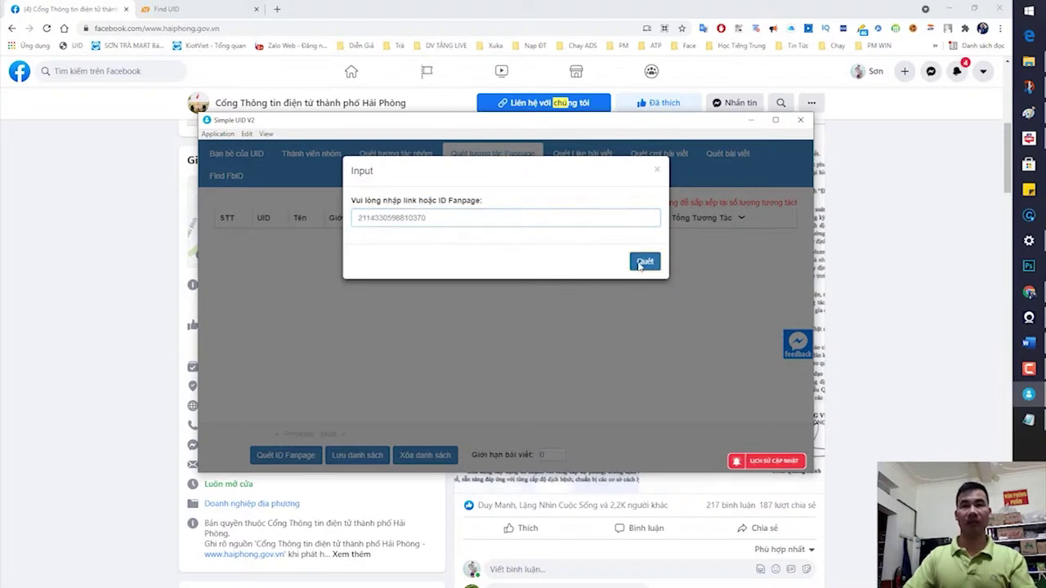
click(578, 299)
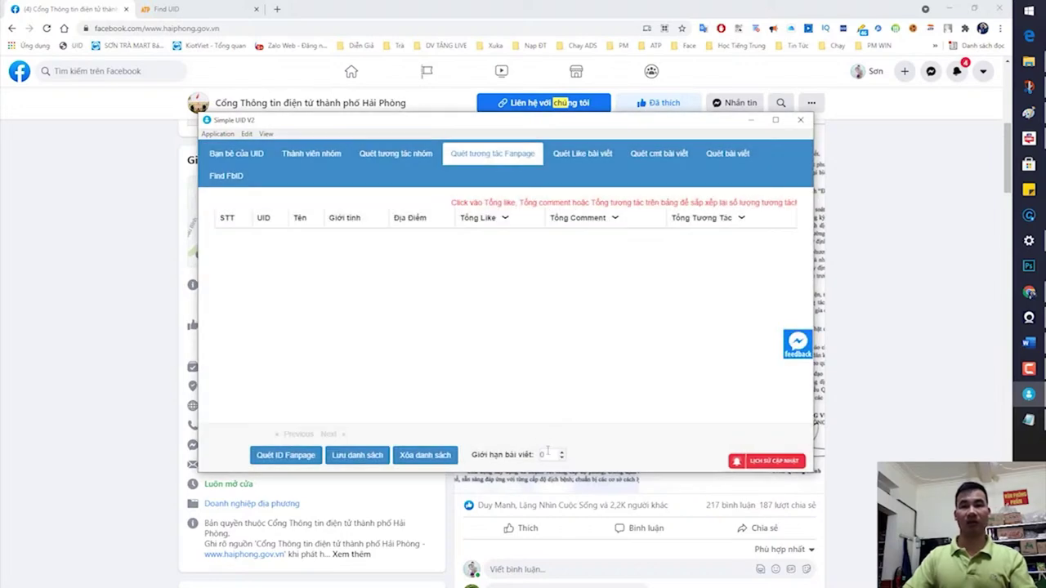
Set the post limit to 50, relaunch the fanpage interaction scan, and scroll the UID results.
text(5)
click(302, 456)
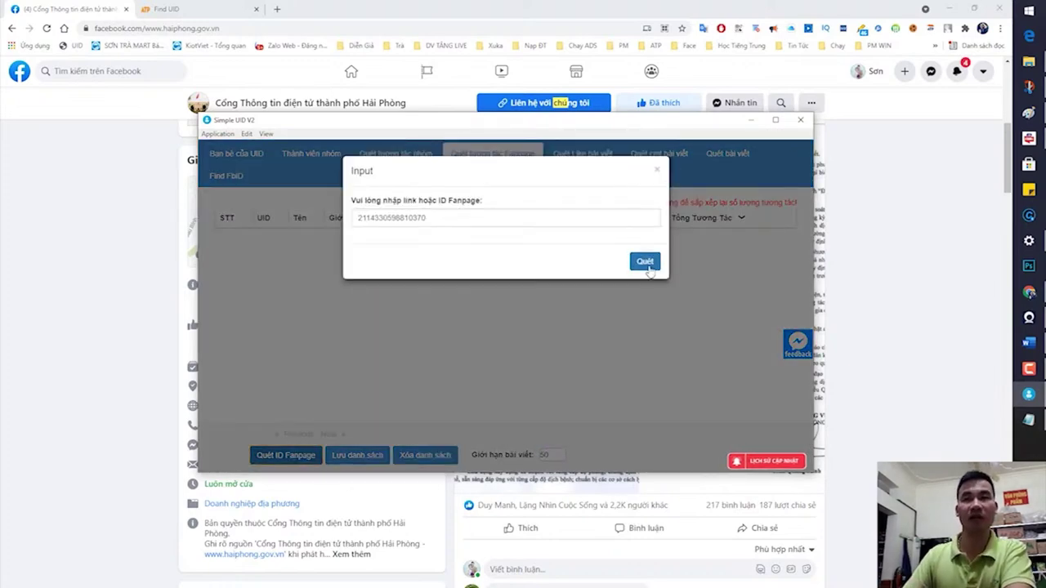
click(644, 263)
click(576, 299)
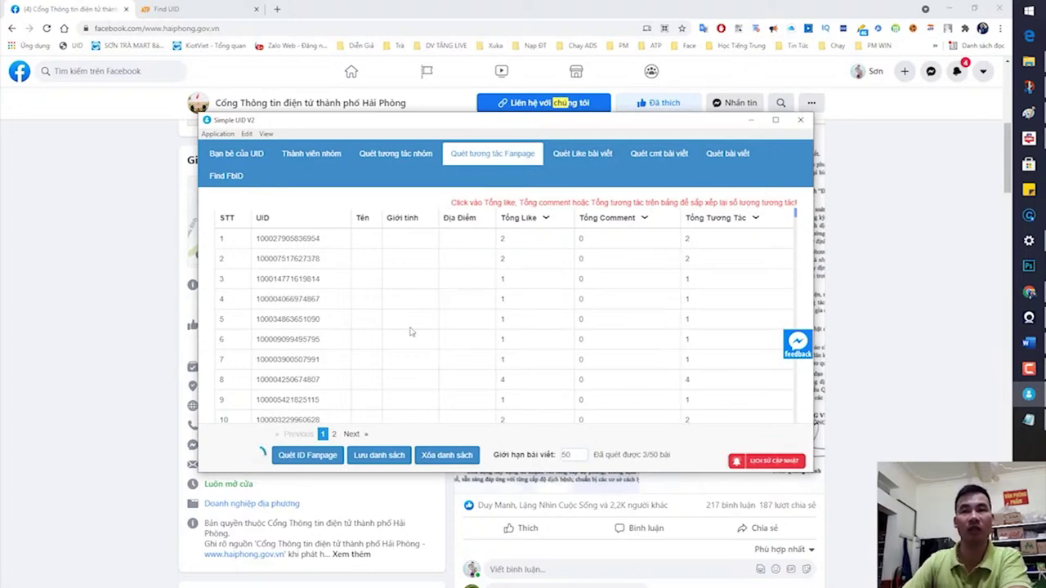
scroll(425, 367, down, 5)
scroll(352, 384, down, 15)
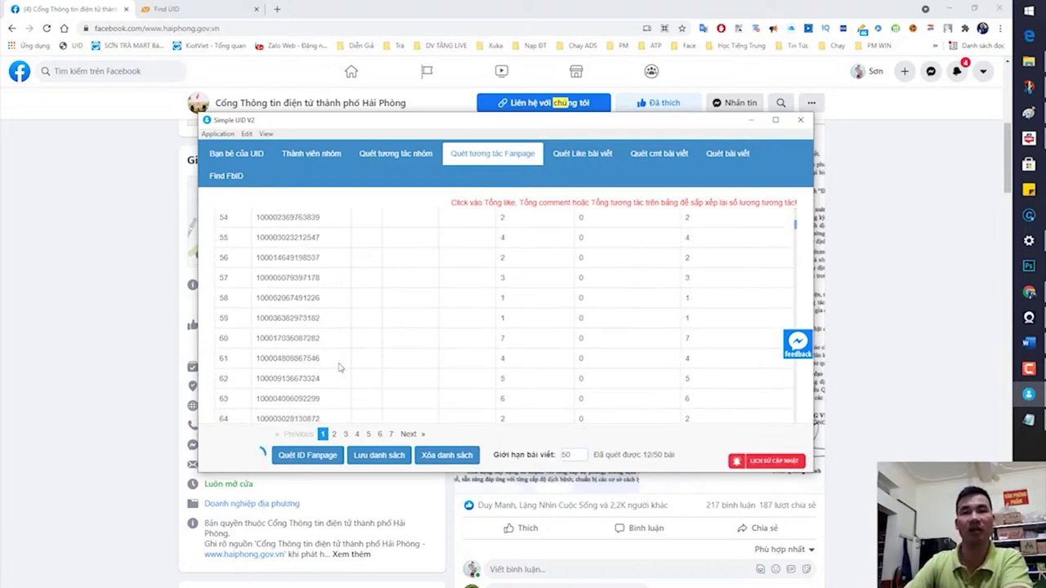
drag(797, 237, 802, 434)
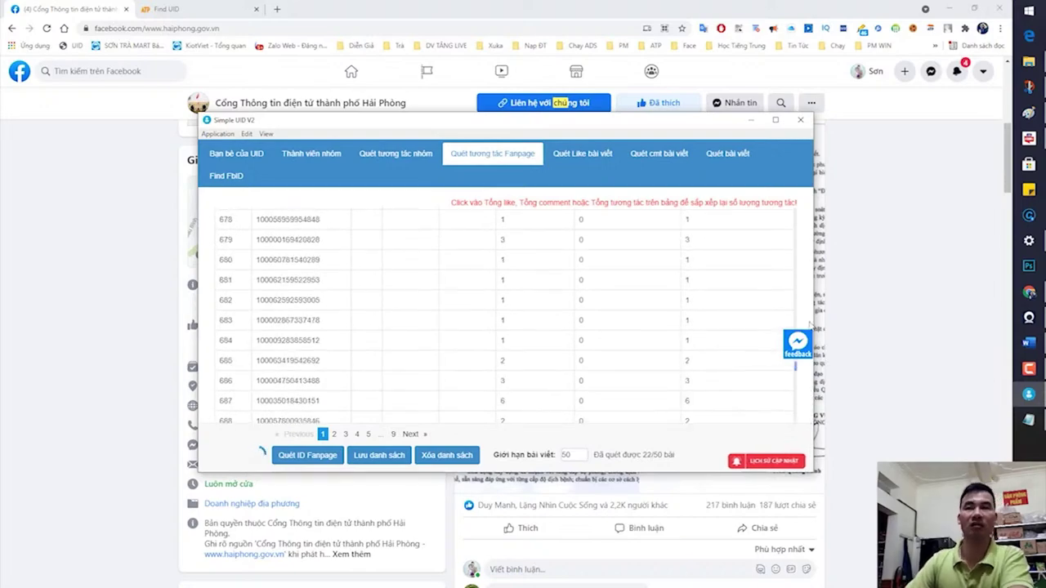
Scroll the Hải Phòng city page feed to the post showing workers in hard hats handling cables.
click(72, 8)
scroll(697, 303, down, 5)
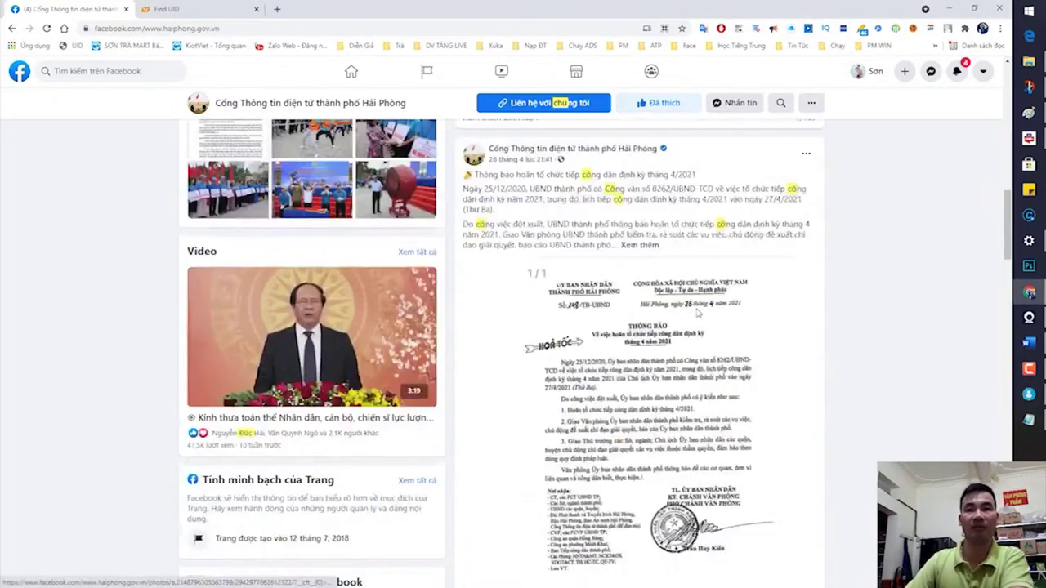
scroll(698, 307, up, 2)
scroll(672, 237, down, 5)
scroll(678, 353, down, 3)
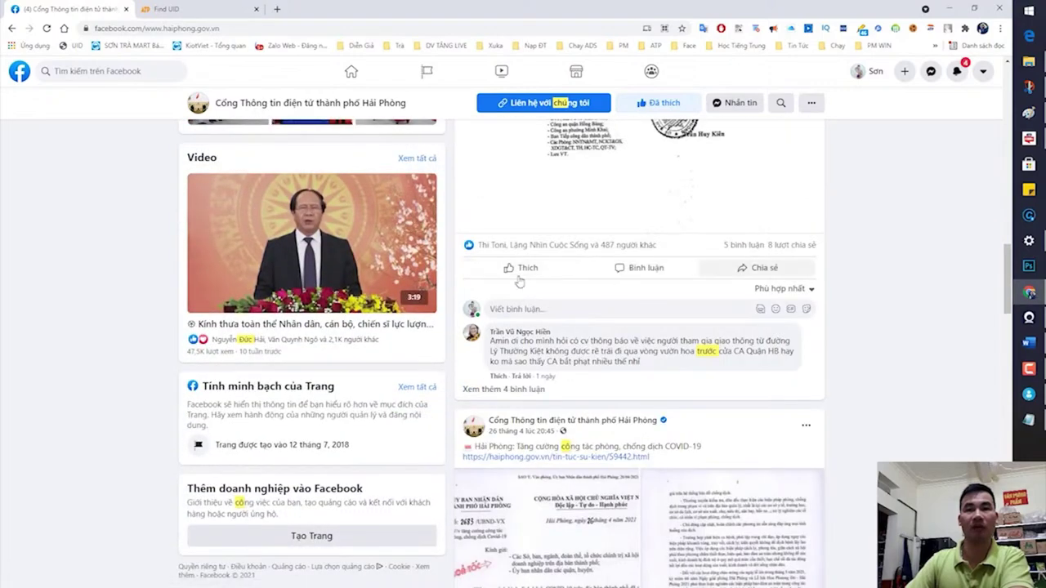
scroll(645, 419, down, 5)
scroll(646, 419, down, 5)
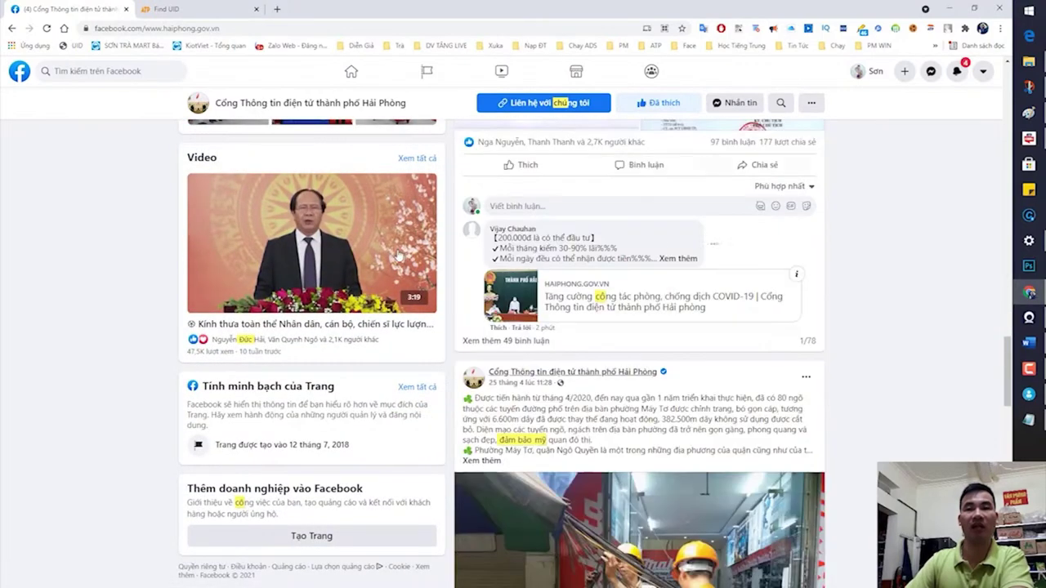
scroll(793, 374, down, 3)
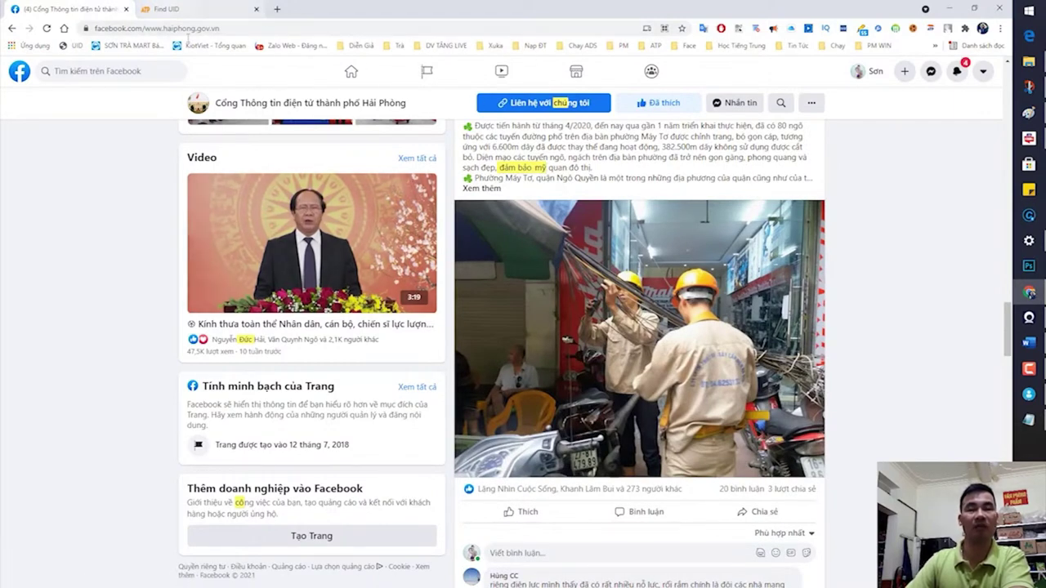
mouse_move(1030, 293)
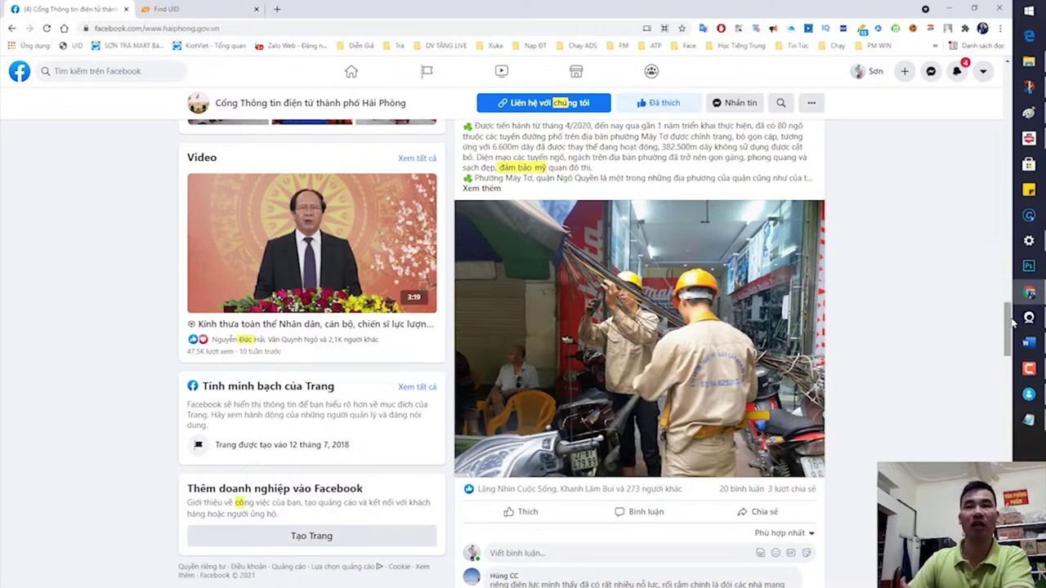
mouse_move(1021, 317)
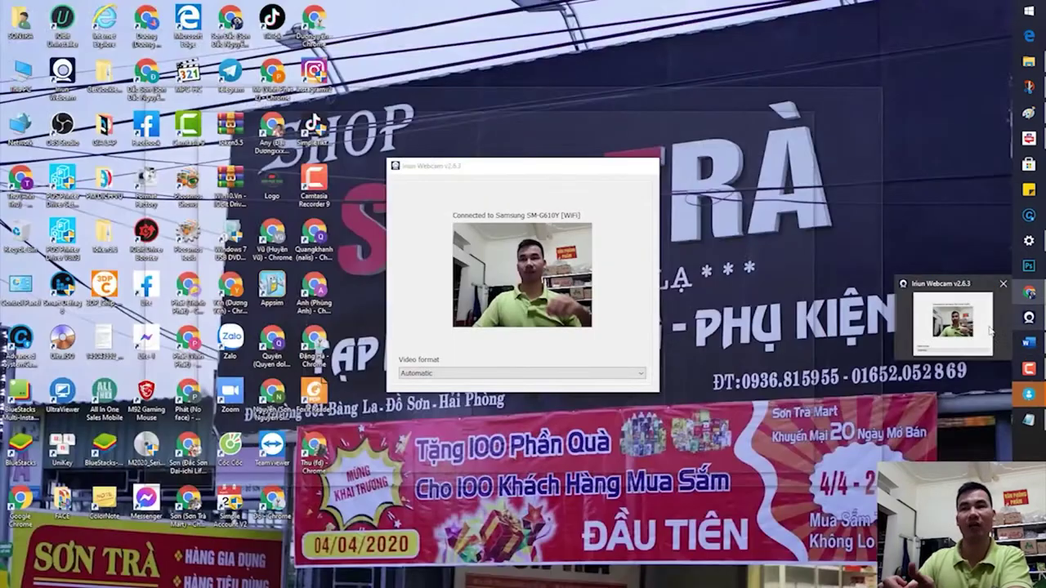
click(978, 308)
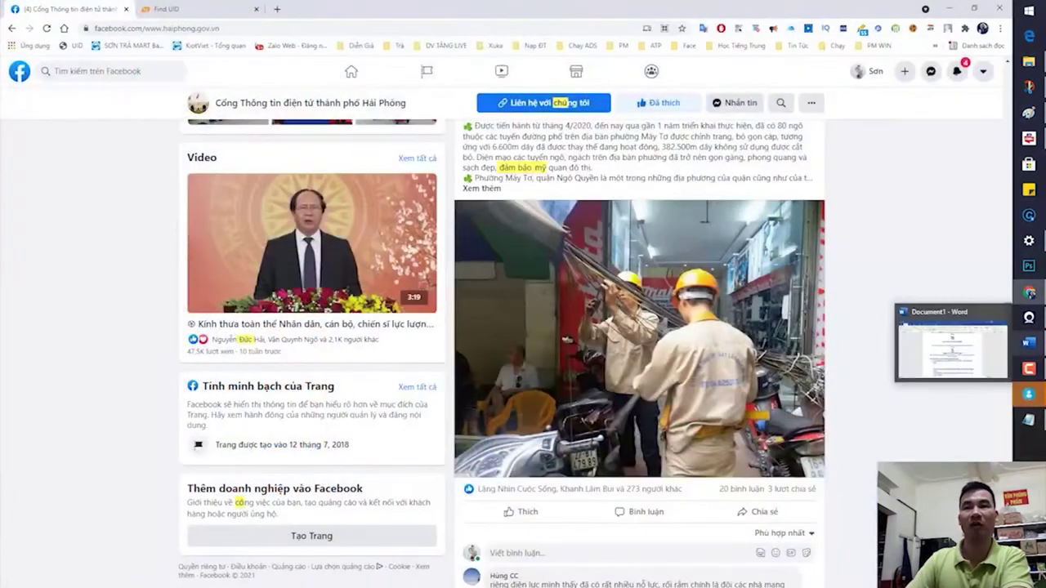
Dismiss the scan-finished message in Simple UID V2 and scroll through the fanpage interactor table.
click(1032, 394)
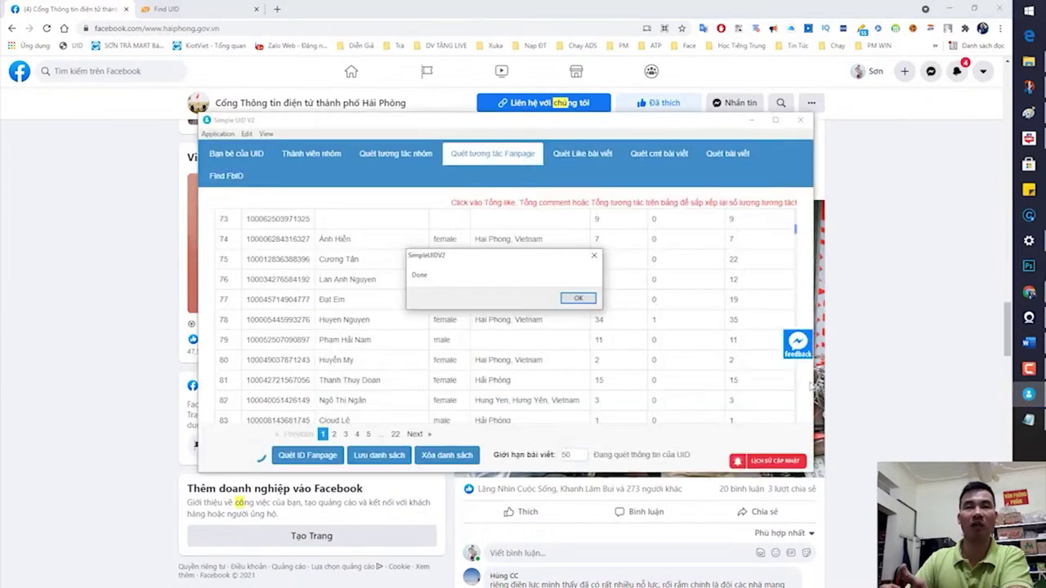
click(575, 300)
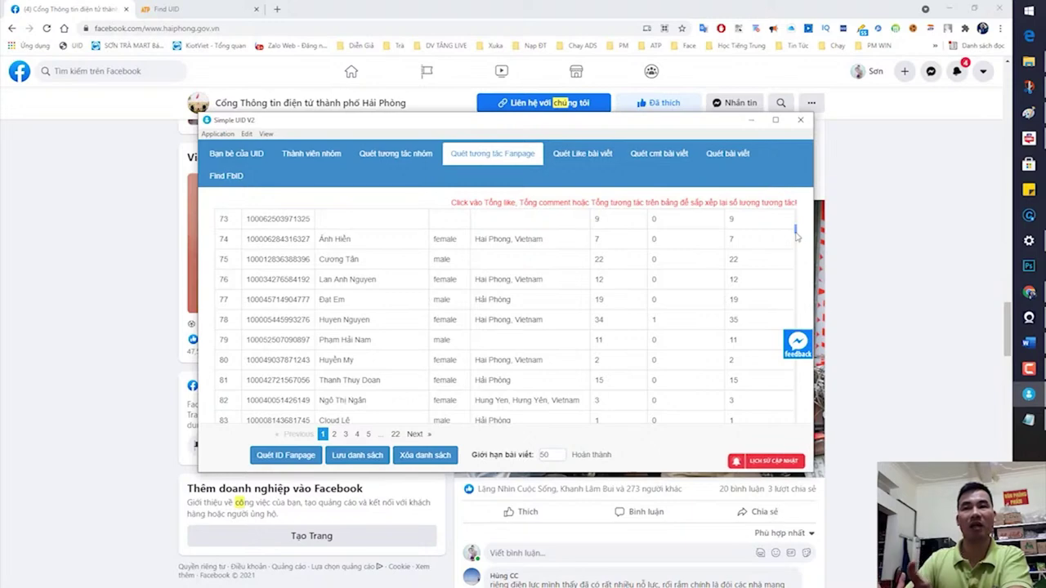
drag(797, 233, 799, 419)
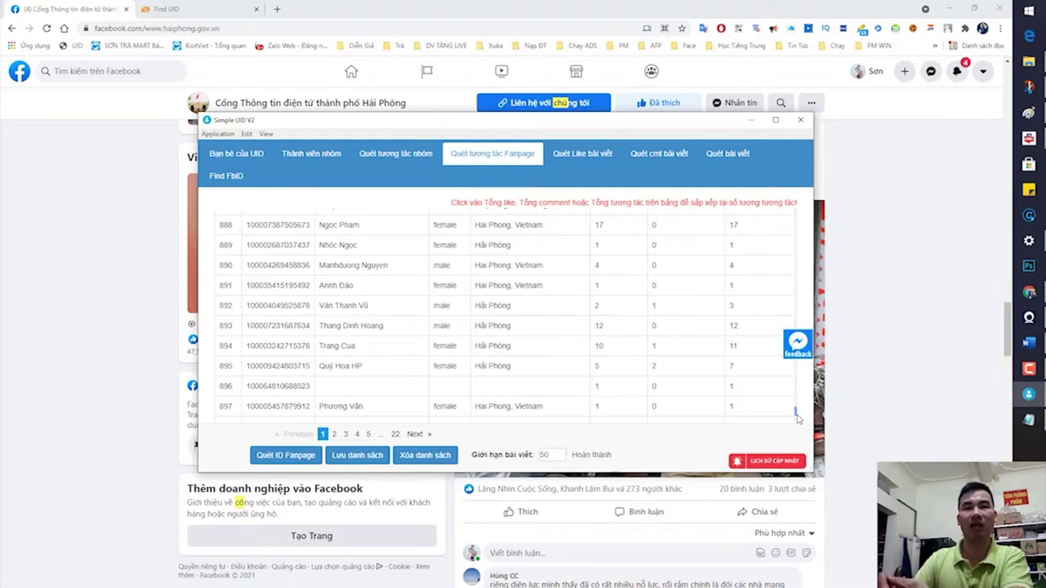
scroll(798, 419, down, 2)
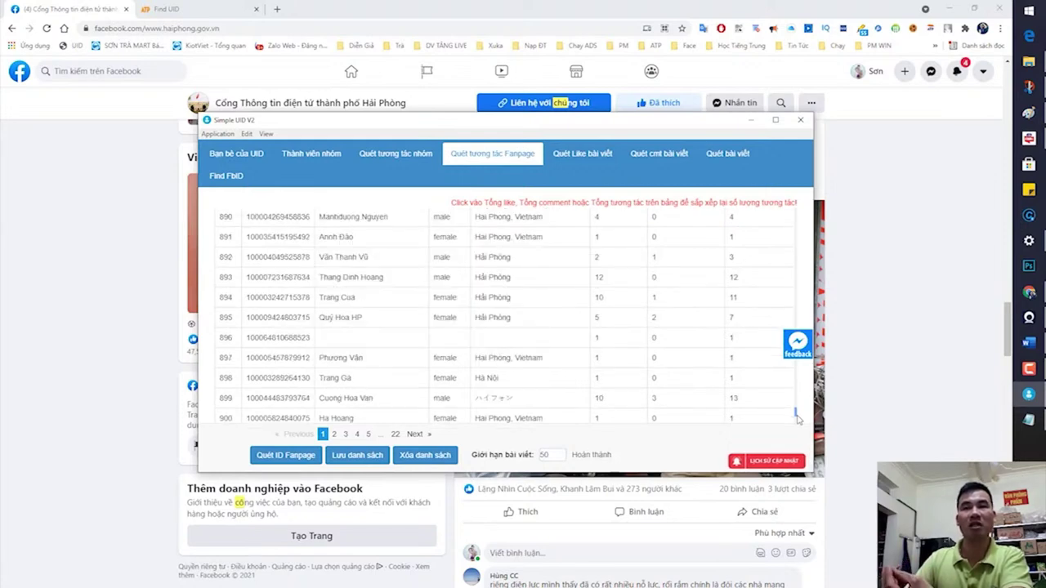
scroll(799, 418, down, 3)
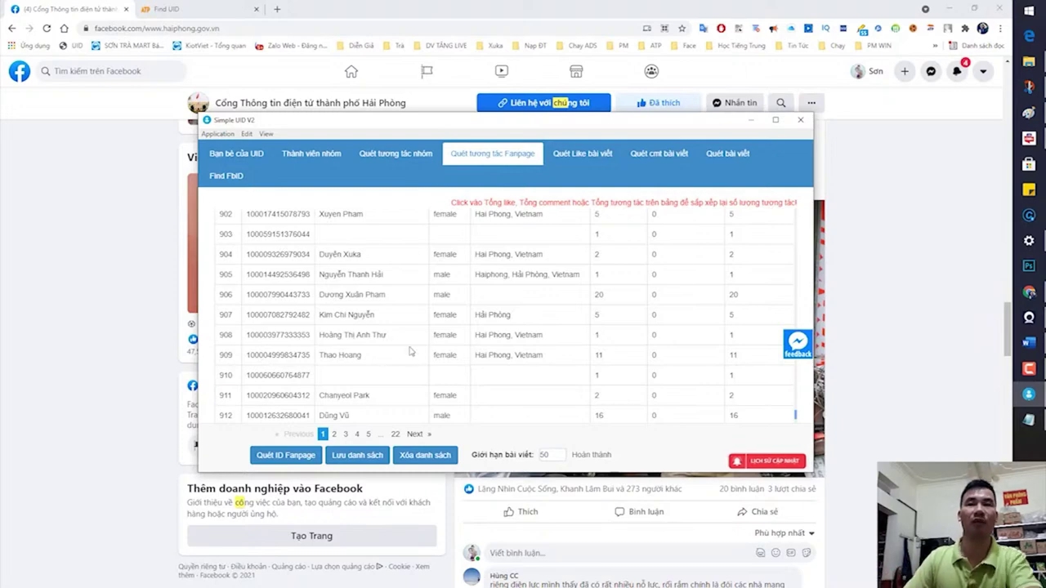
scroll(572, 324, down, 5)
scroll(574, 324, up, 10)
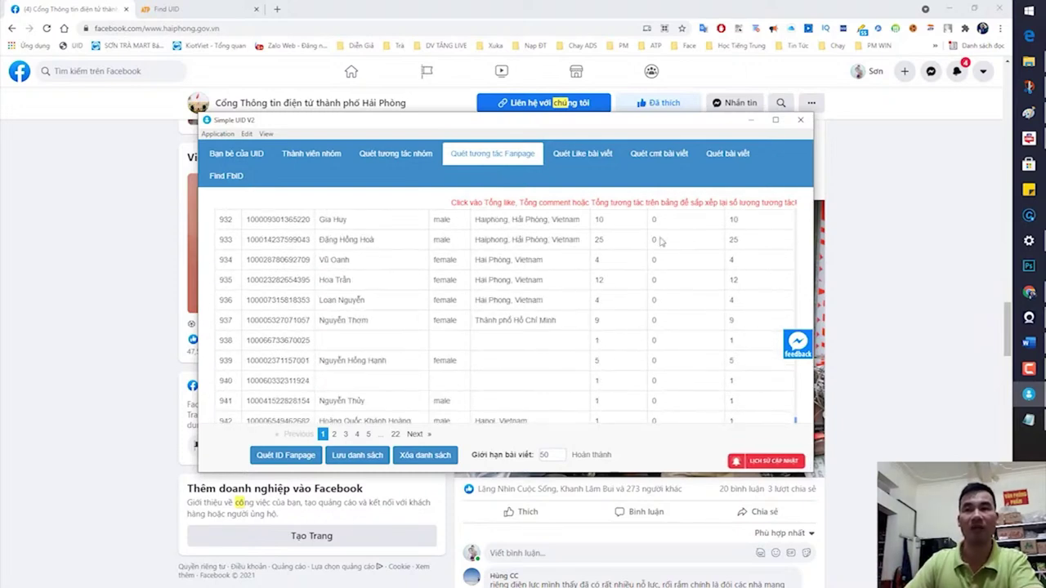
scroll(674, 260, up, 20)
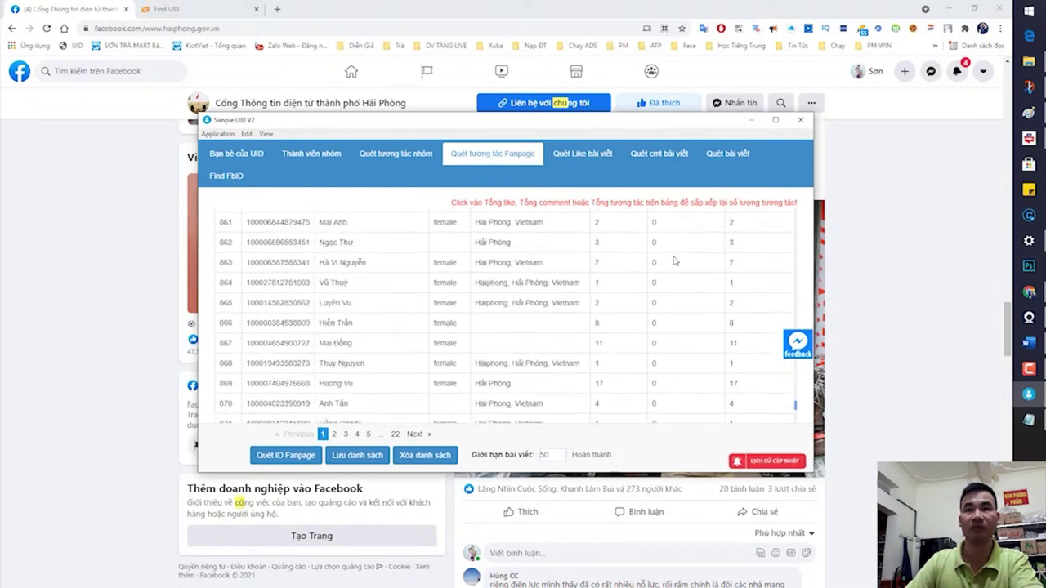
scroll(674, 260, up, 13)
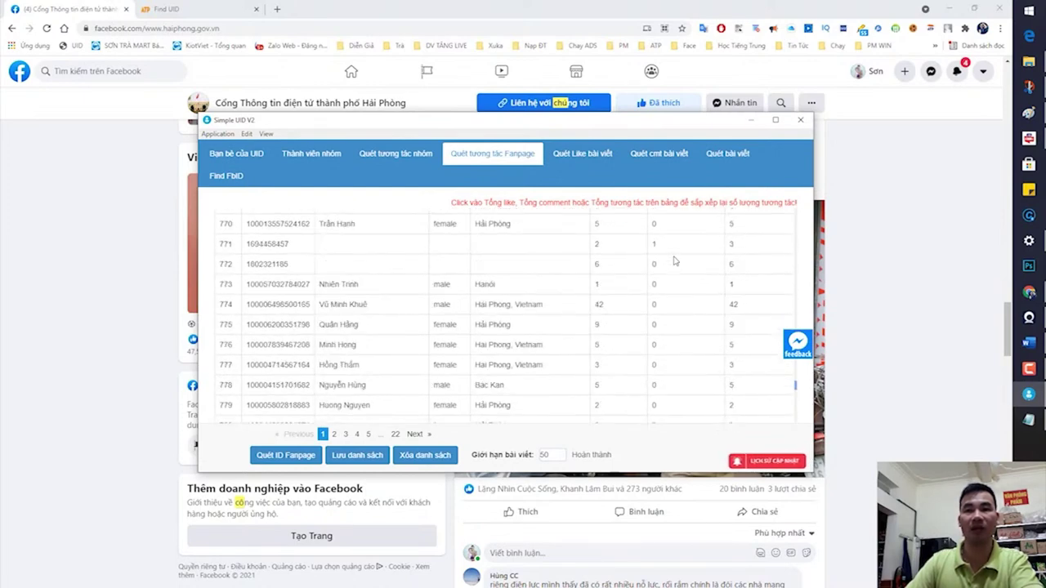
drag(797, 374, 805, 195)
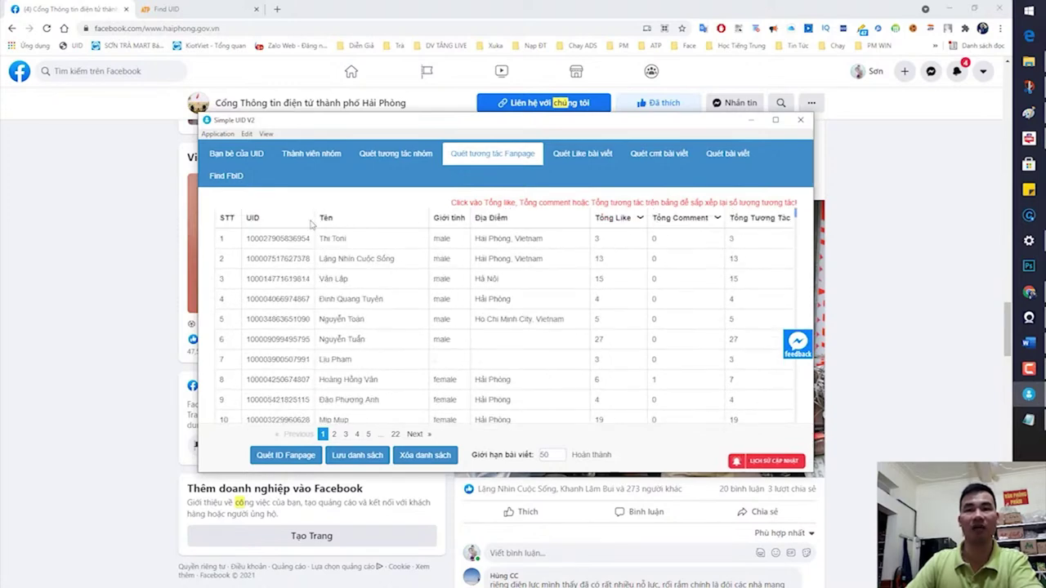
Sort the interactor table by Tổng Like, then by Tổng Comment.
click(605, 219)
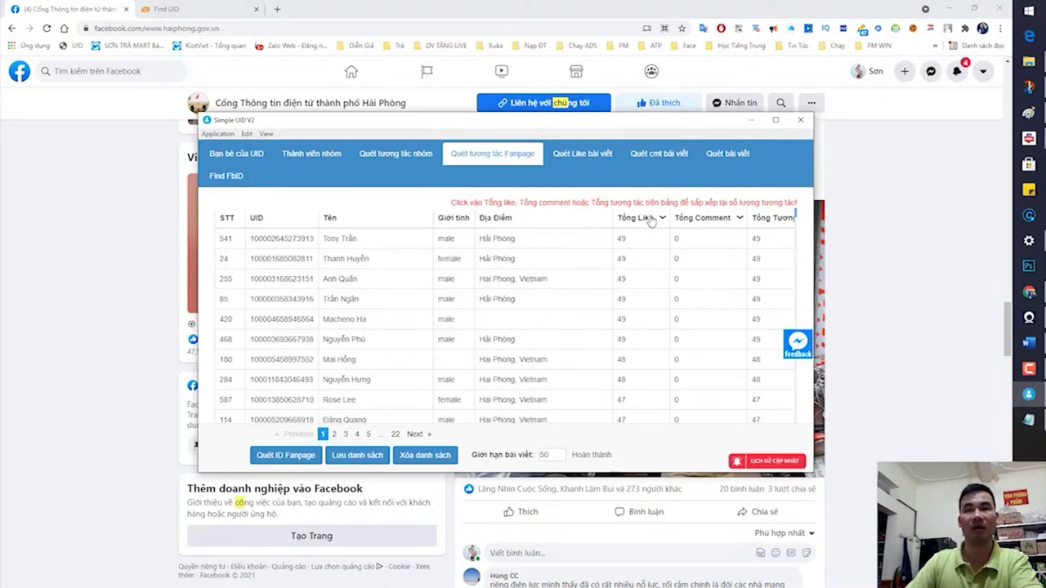
click(644, 225)
click(654, 228)
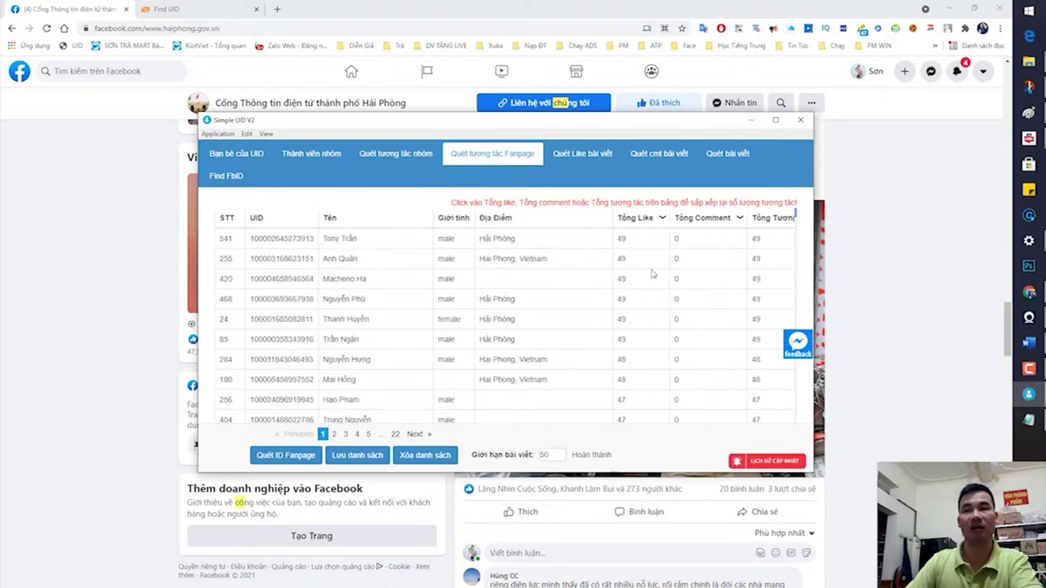
click(711, 221)
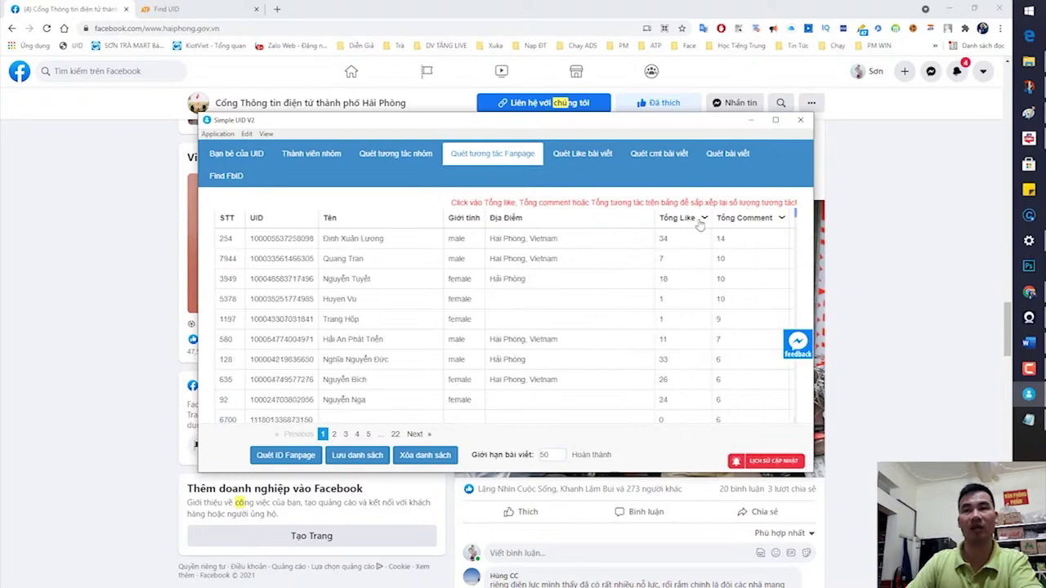
click(556, 160)
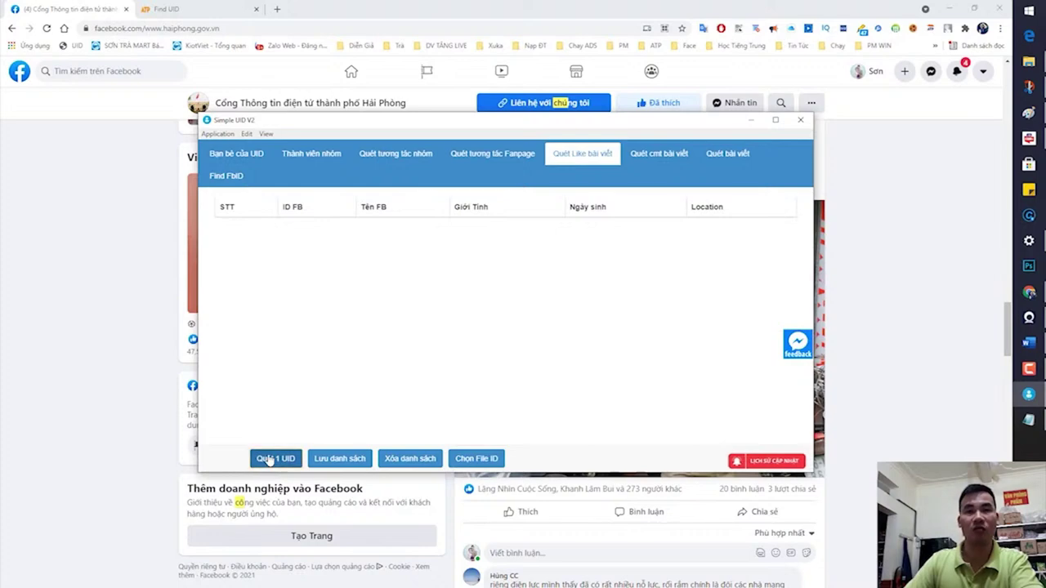
Scan the pasted Hải Phòng page ID and review its posts with IDs, likes, comments and shares.
click(276, 458)
click(460, 217)
key(ctrl+v)
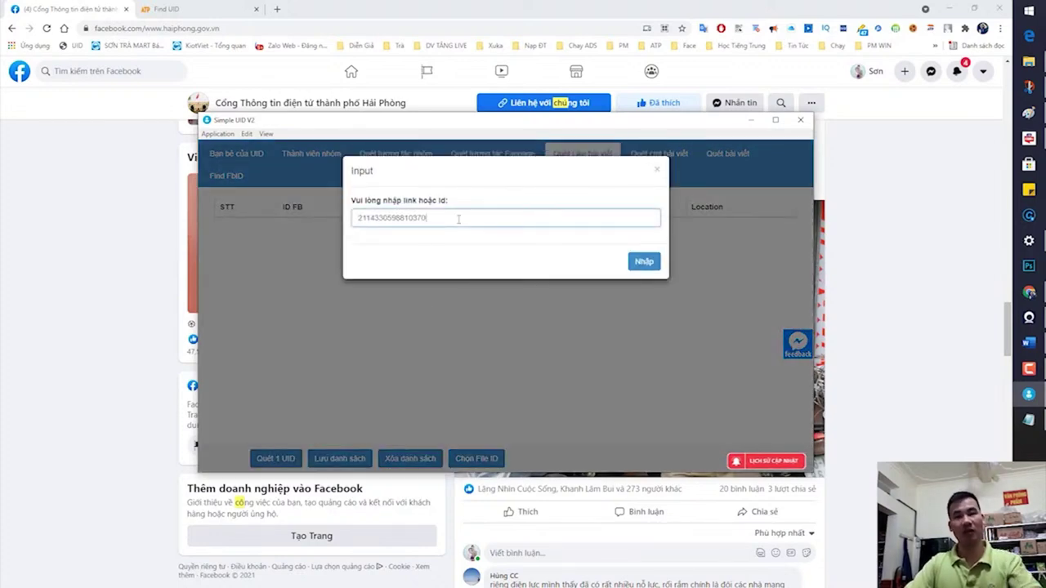
click(646, 272)
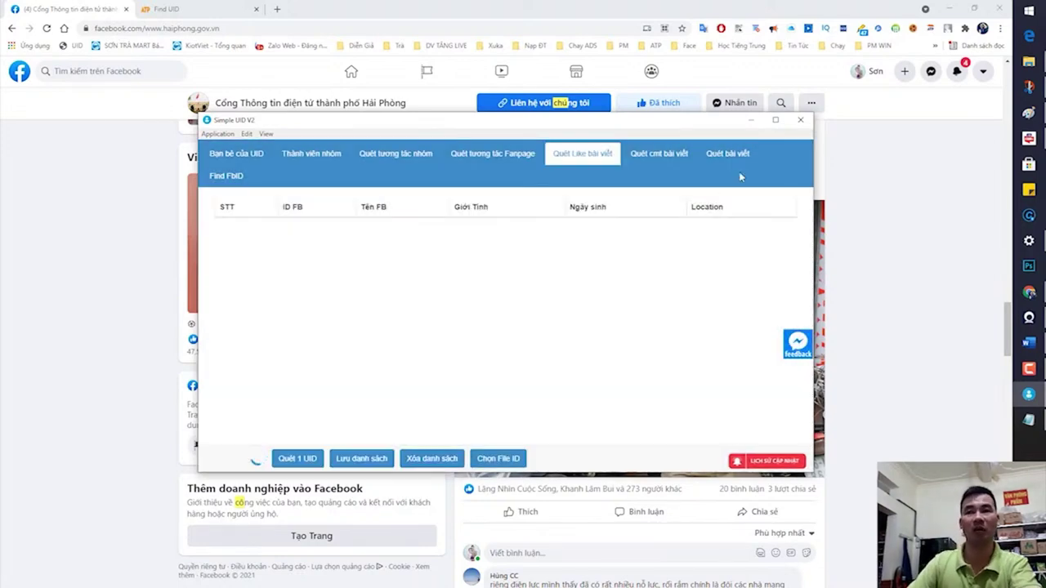
click(730, 155)
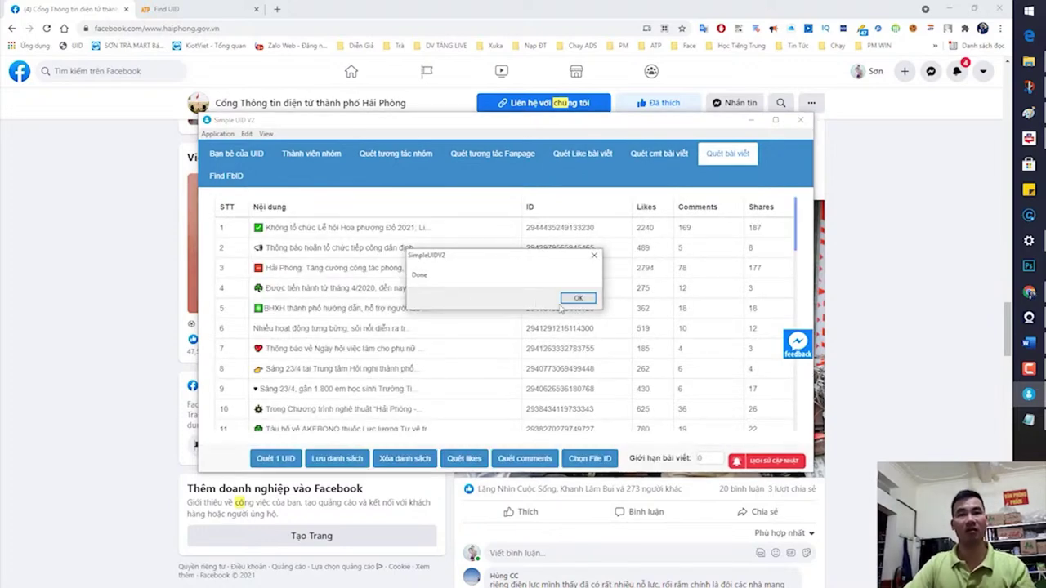
click(581, 300)
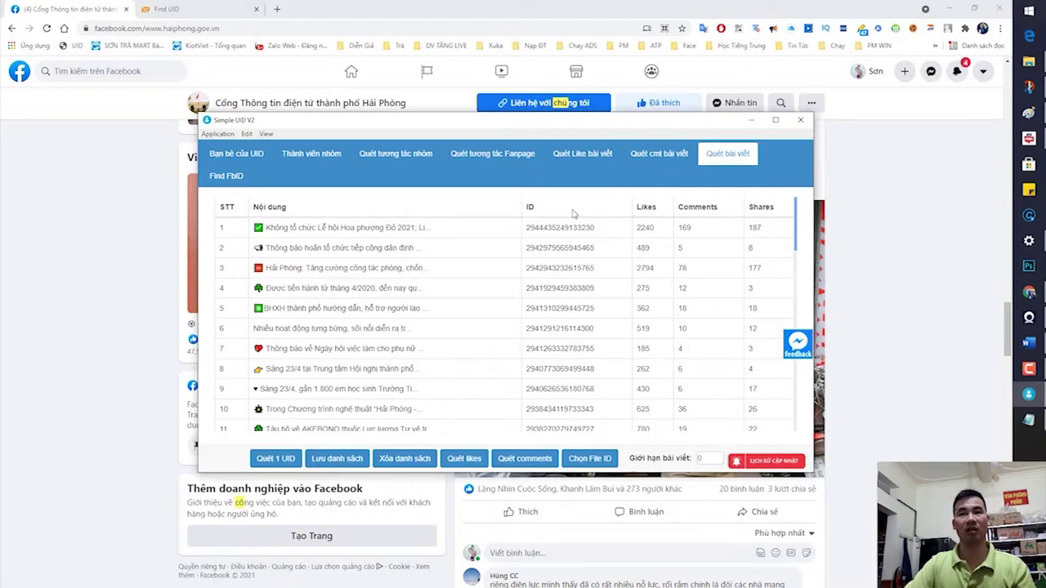
scroll(376, 222, down, 2)
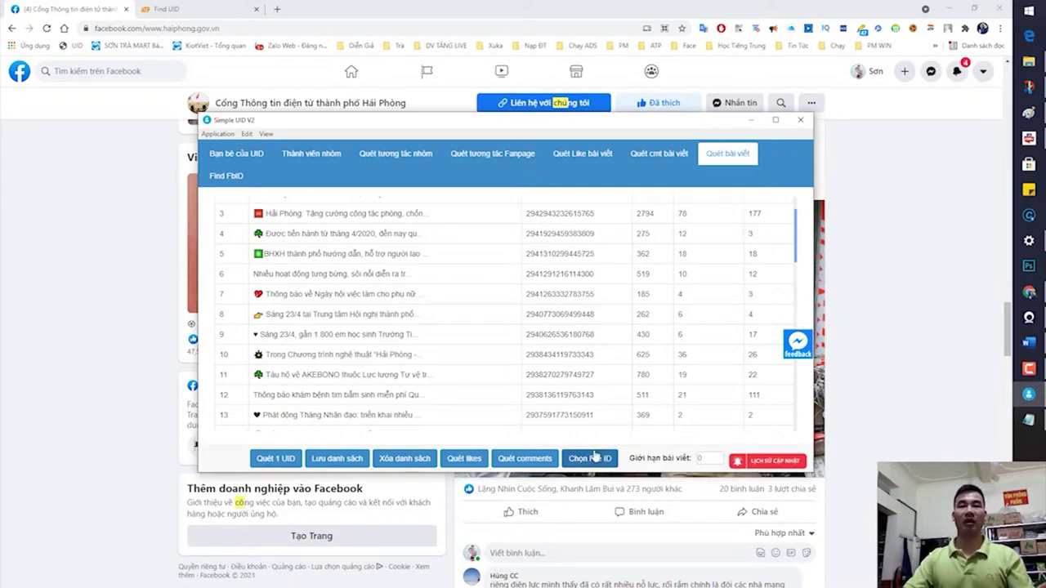
scroll(600, 324, up, 2)
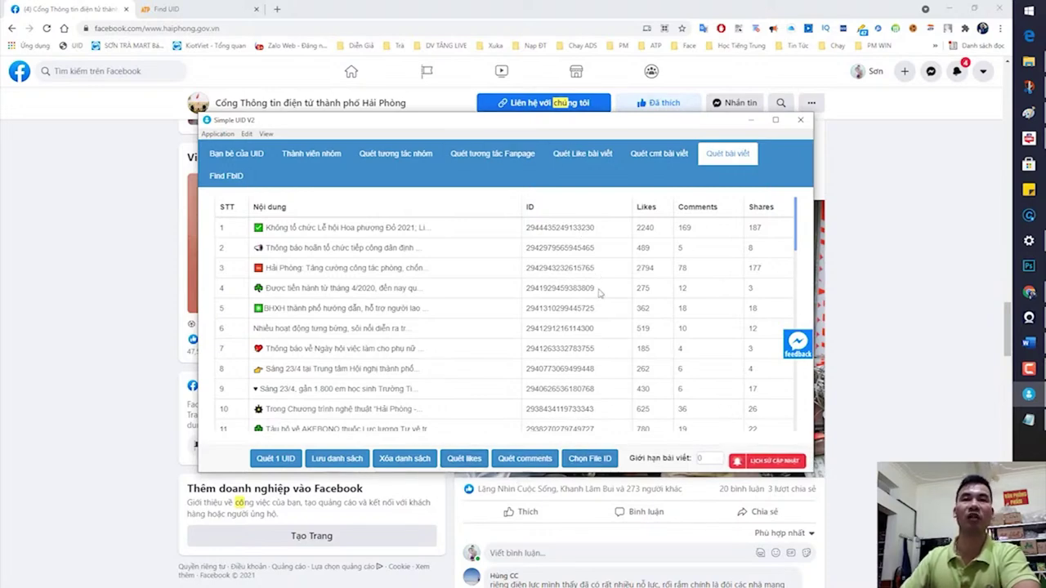
Cancel choosing an ID file, then scan the comments on the page's posts.
click(589, 463)
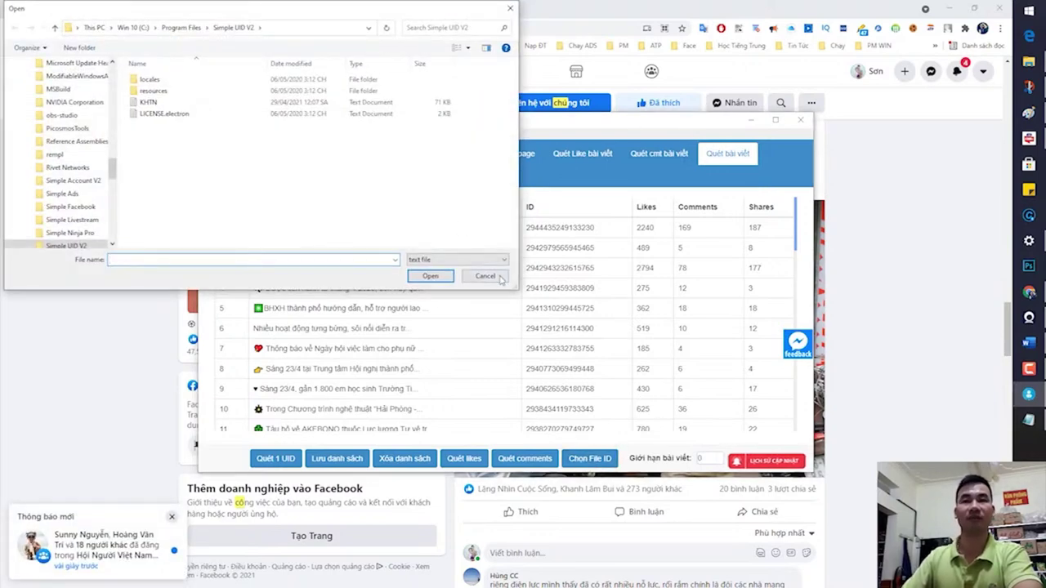
click(499, 278)
click(661, 157)
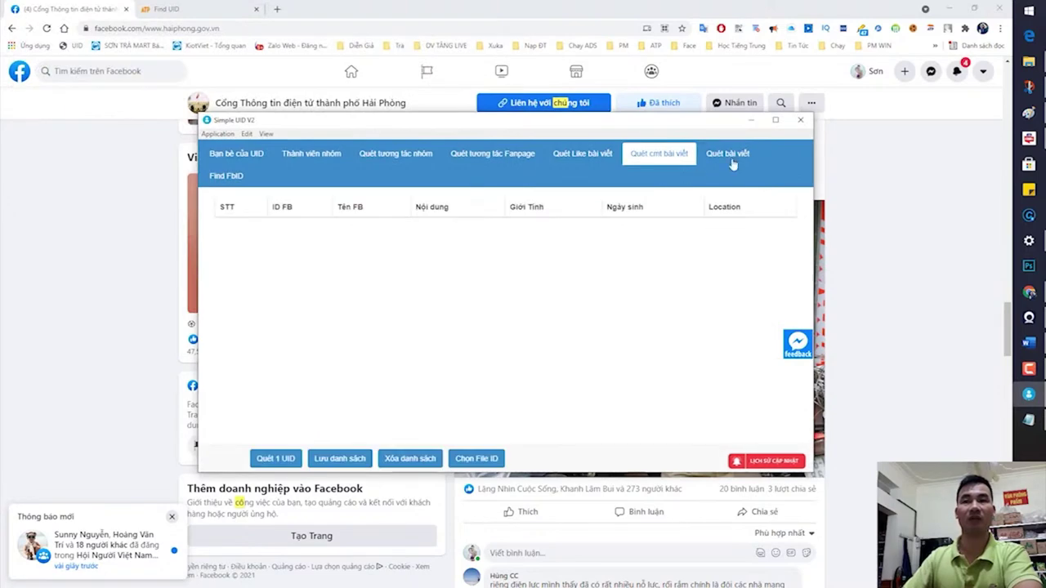
click(526, 459)
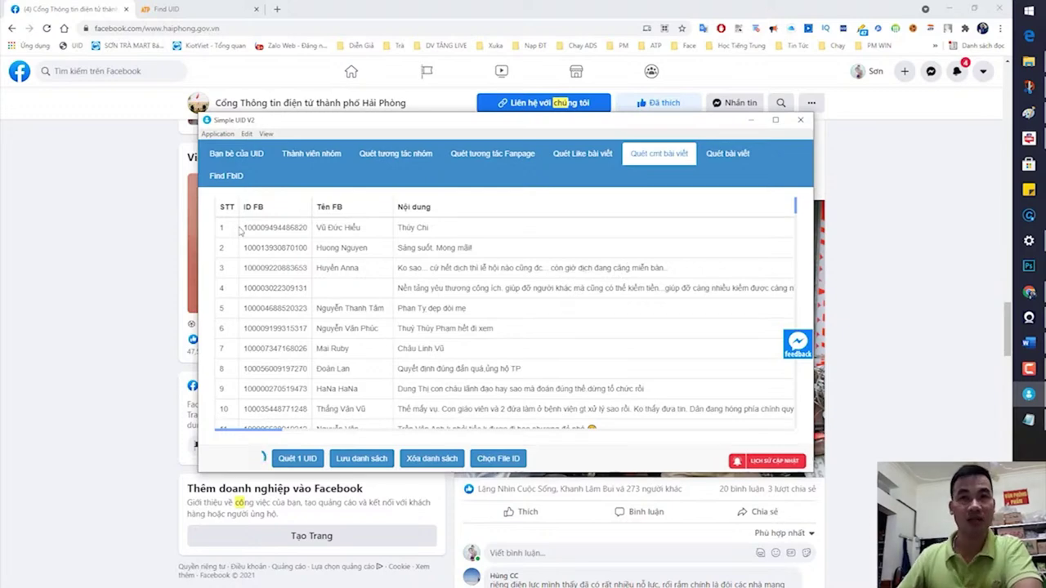
scroll(684, 273, down, 5)
drag(797, 231, 803, 445)
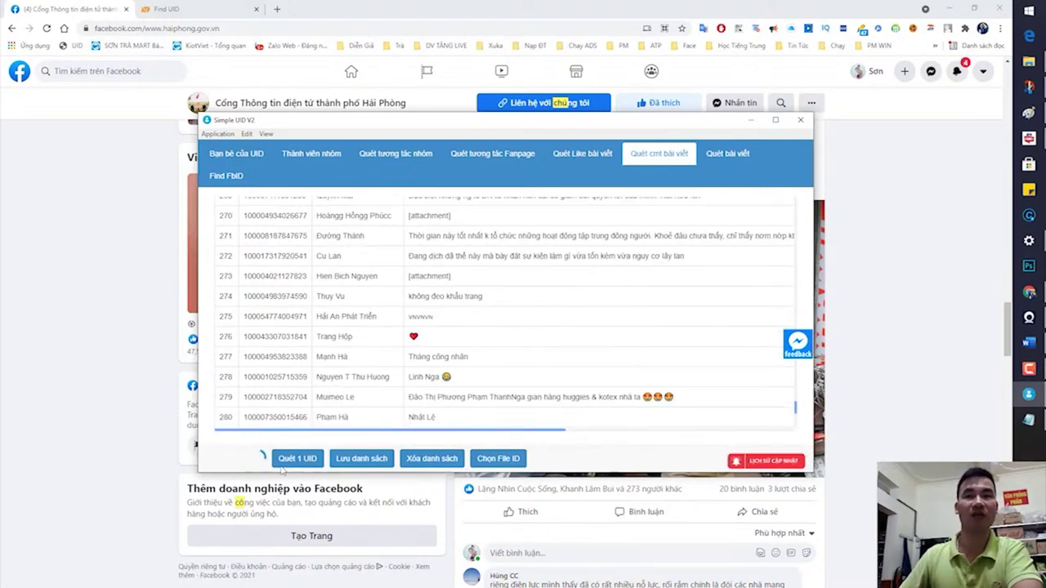
Return to the posts list, scan the likes on the posts, and scroll the results.
click(721, 157)
click(463, 458)
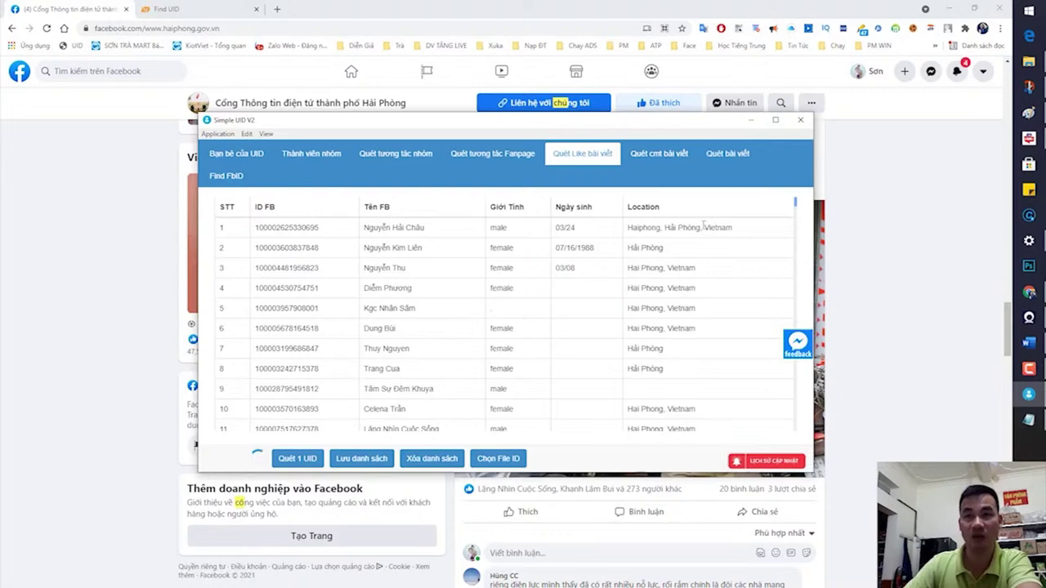
scroll(686, 246, down, 15)
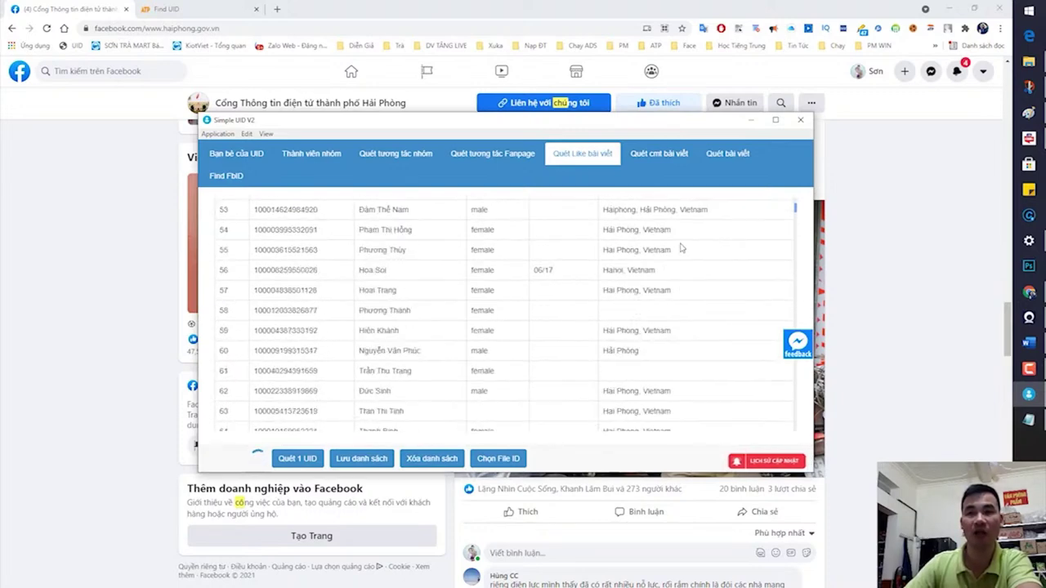
scroll(677, 257, down, 20)
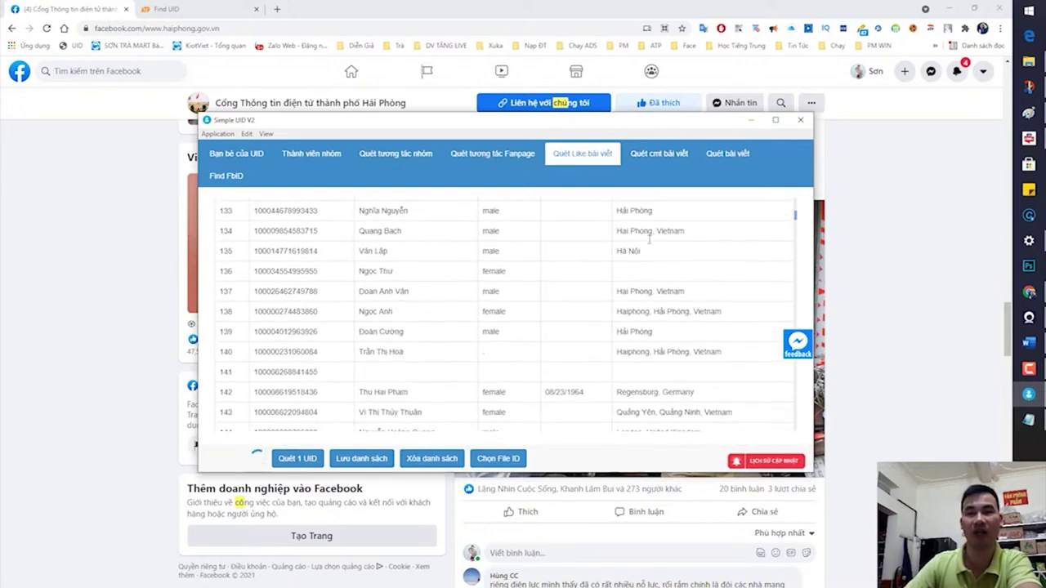
scroll(644, 242, down, 12)
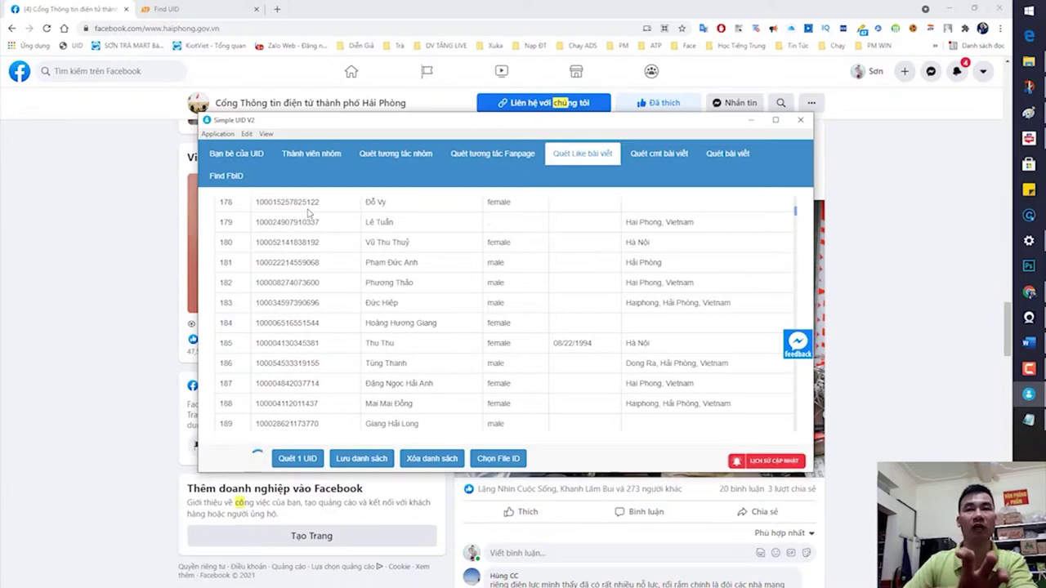
View the scanned comments, then scroll the 50-post Quét bài viết list to the bottom.
click(677, 160)
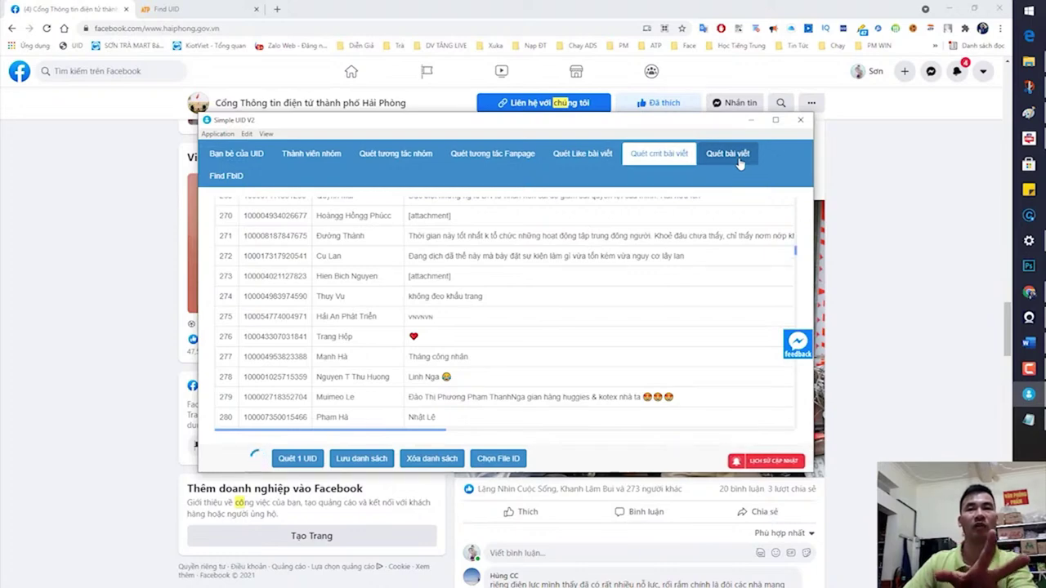
click(734, 156)
scroll(497, 280, down, 10)
scroll(570, 404, down, 3)
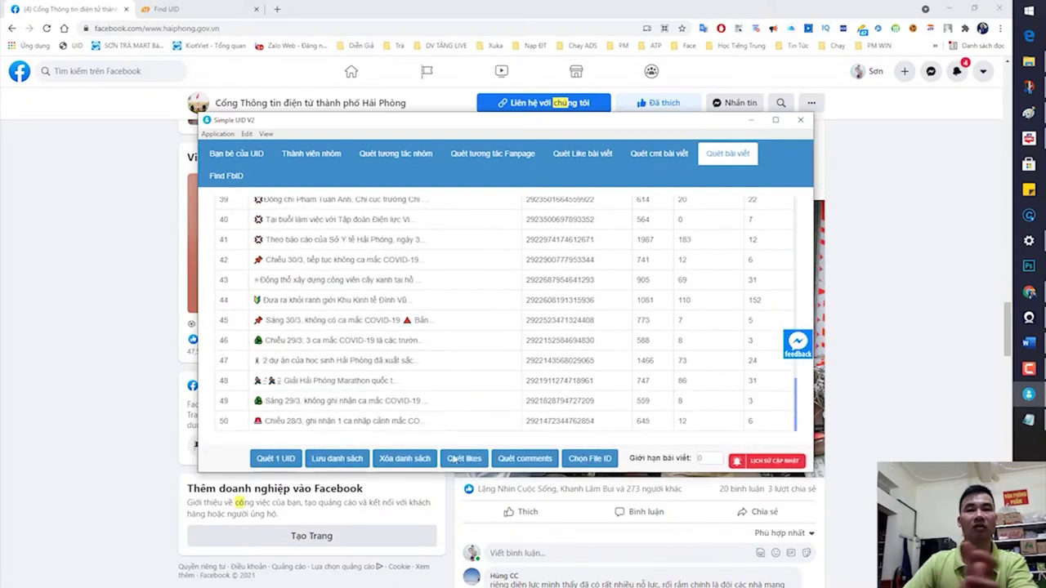
Begin saving the list as IDs only under 'KHTN.', closing the help popup and checking results.
click(335, 458)
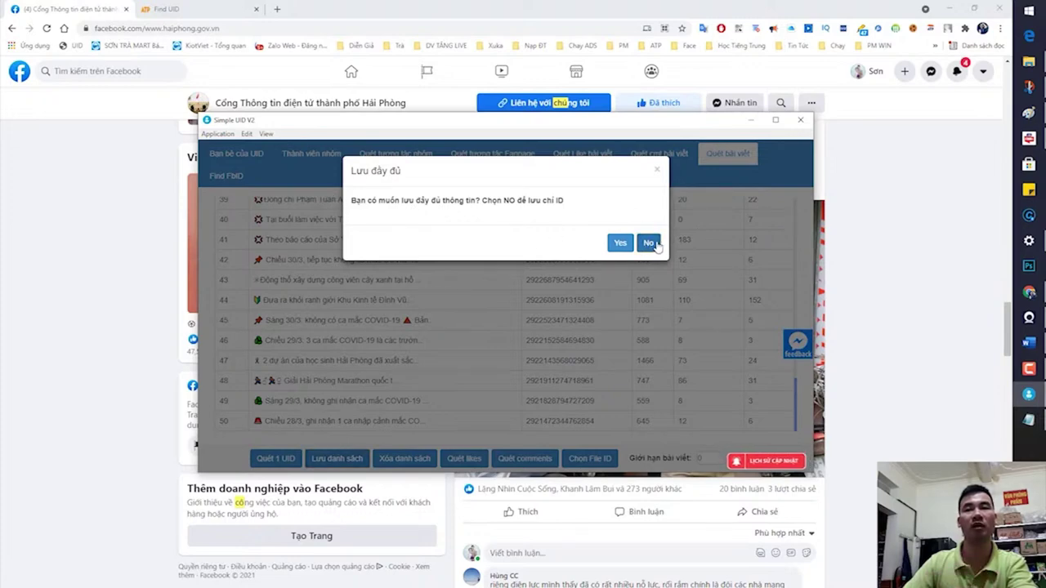
click(650, 244)
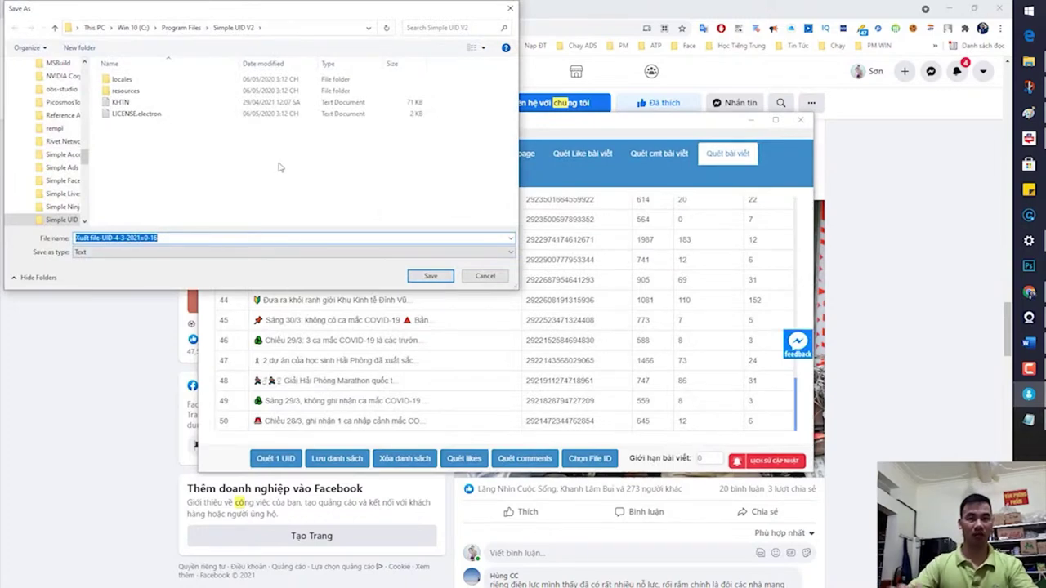
text(K)
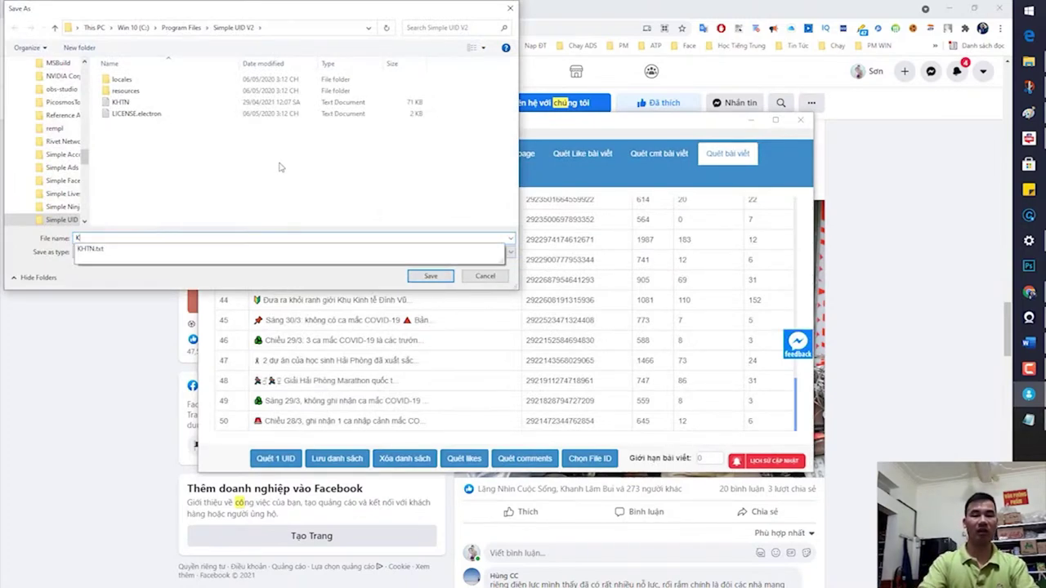
text(HTN)
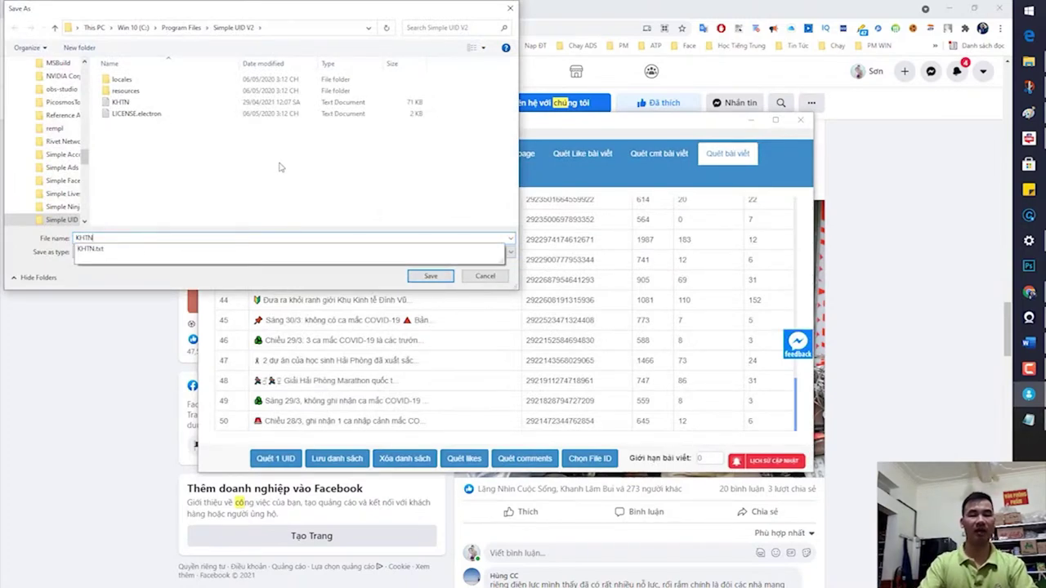
text(.)
key(Return)
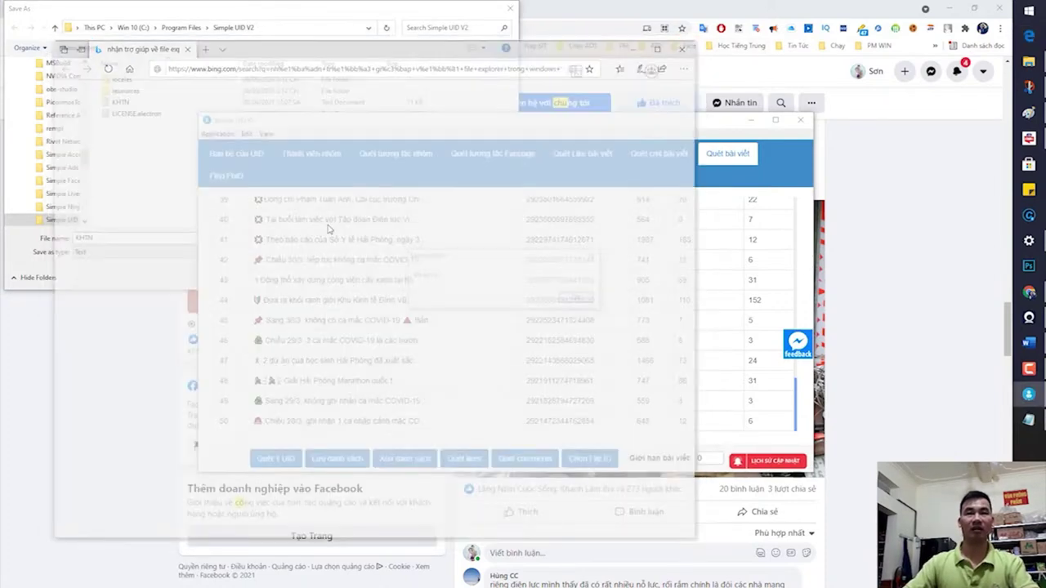
click(689, 43)
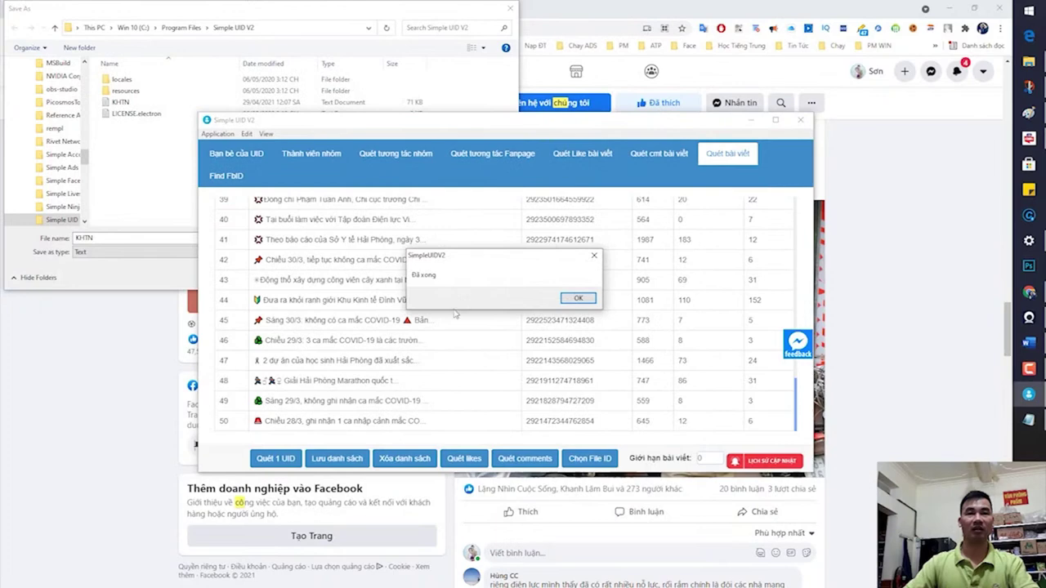
click(576, 299)
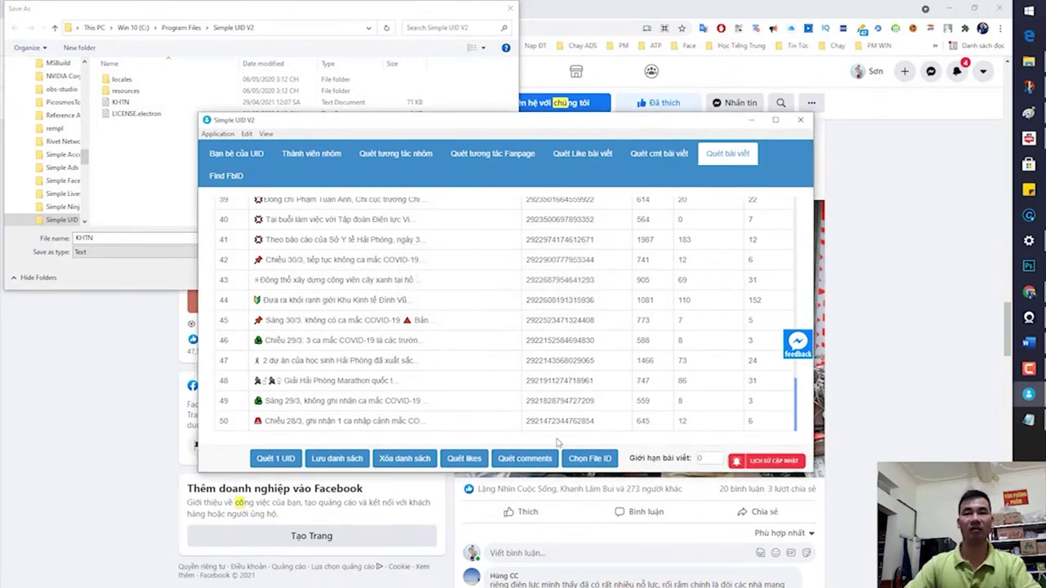
click(524, 458)
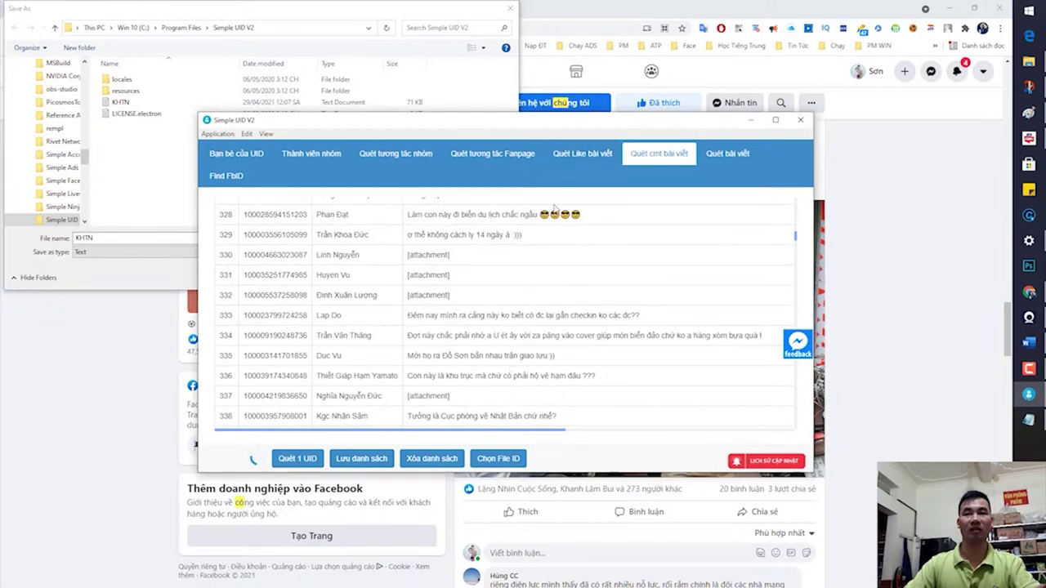
click(583, 154)
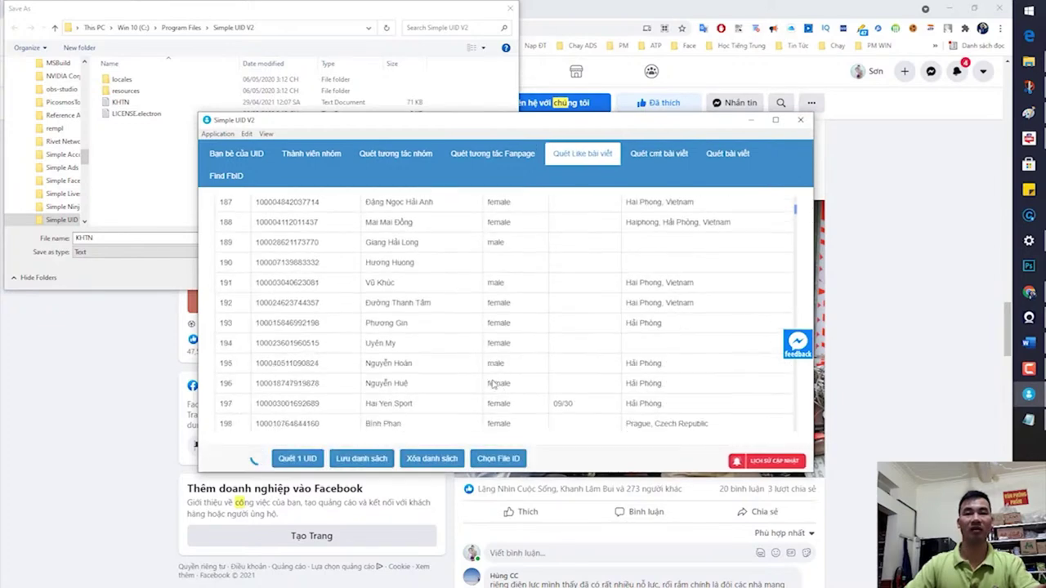
mouse_move(796, 210)
mouse_down()
mouse_move(807, 433)
mouse_move(806, 197)
mouse_up()
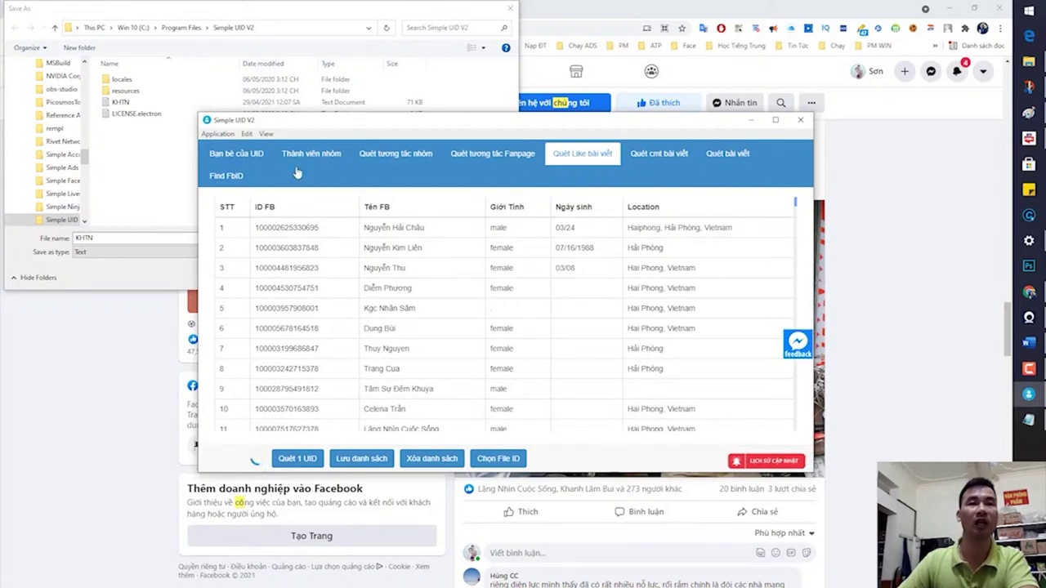
Save the list as the text file 'KHTN 2' and minimize Simple UID V2.
click(173, 238)
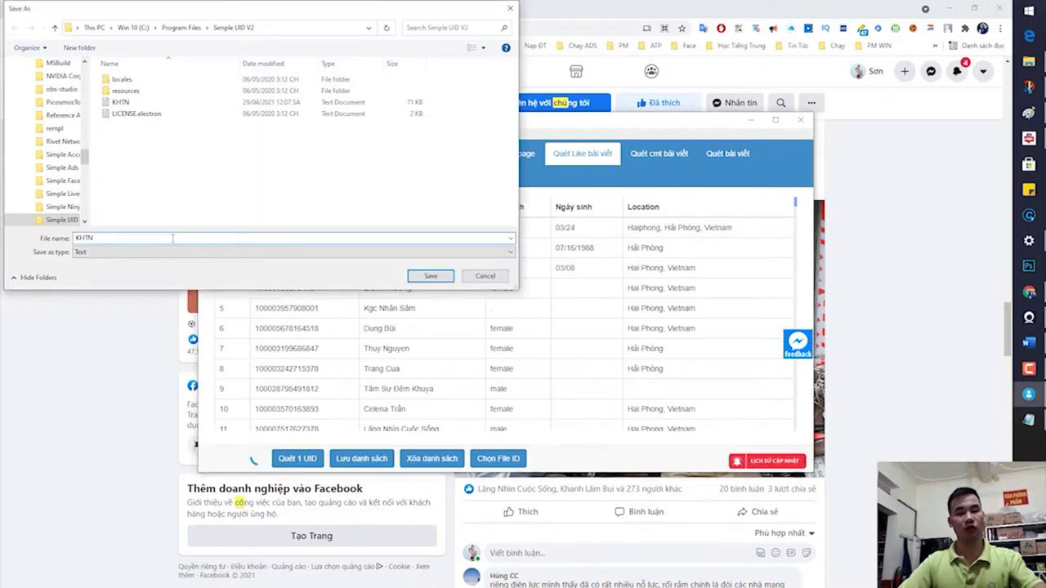
text(2)
click(431, 276)
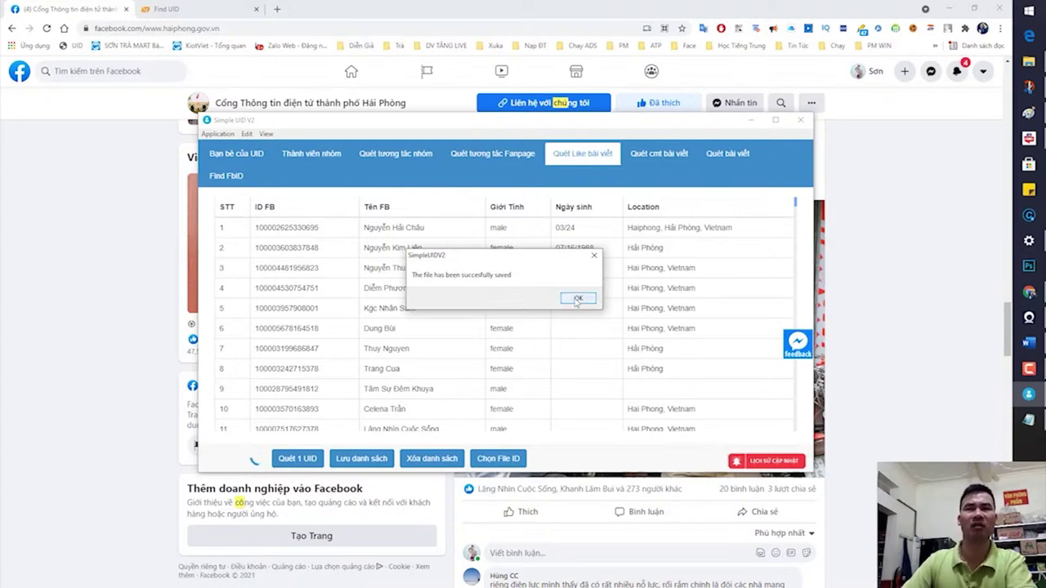
click(566, 300)
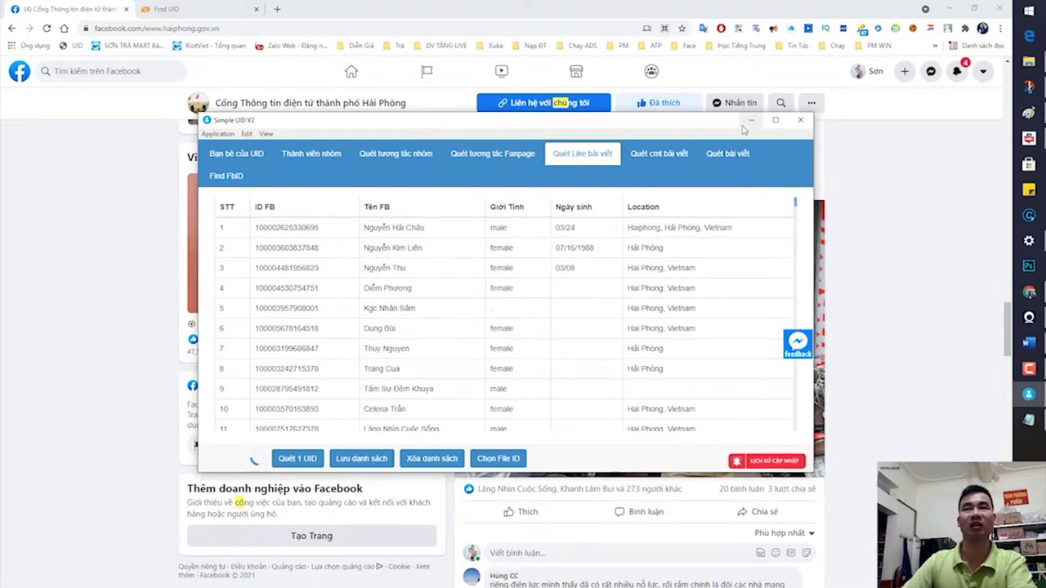
click(750, 120)
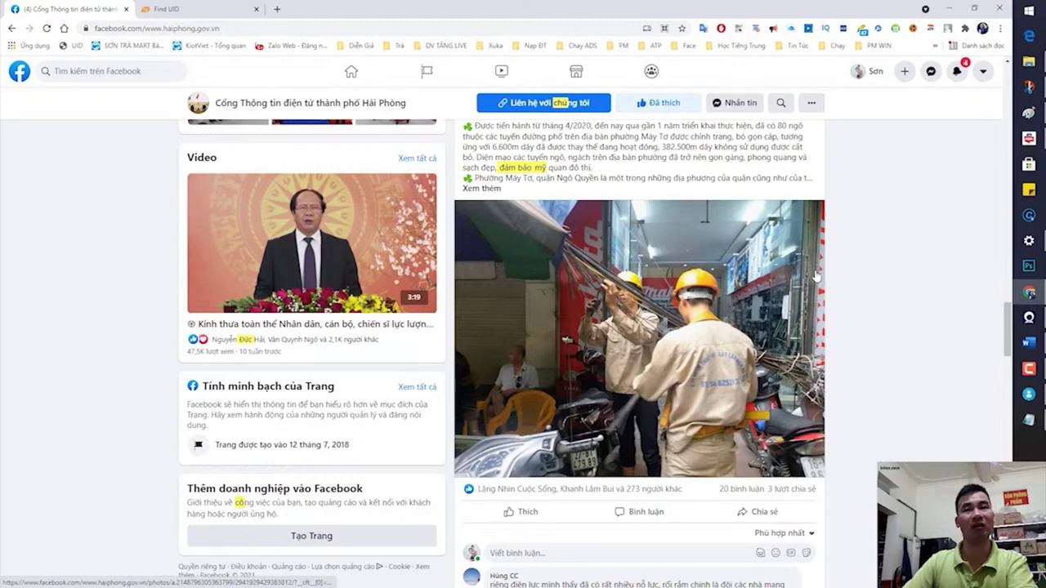
Open the account's own Facebook profile at its cover photo and bring Simple UID V2 back in front.
click(852, 76)
scroll(705, 311, down, 10)
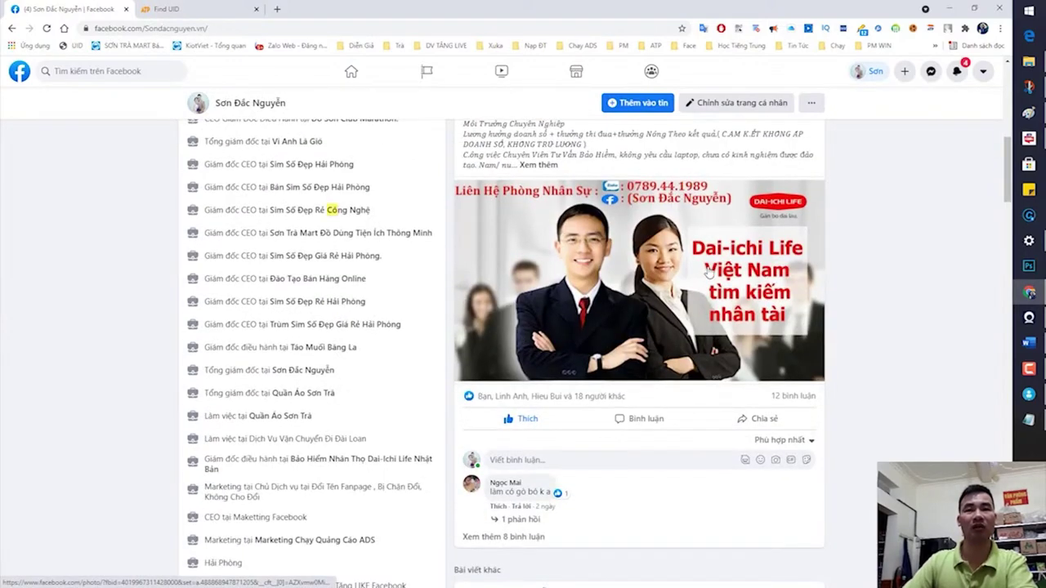
scroll(704, 274, up, 10)
scroll(709, 272, up, 2)
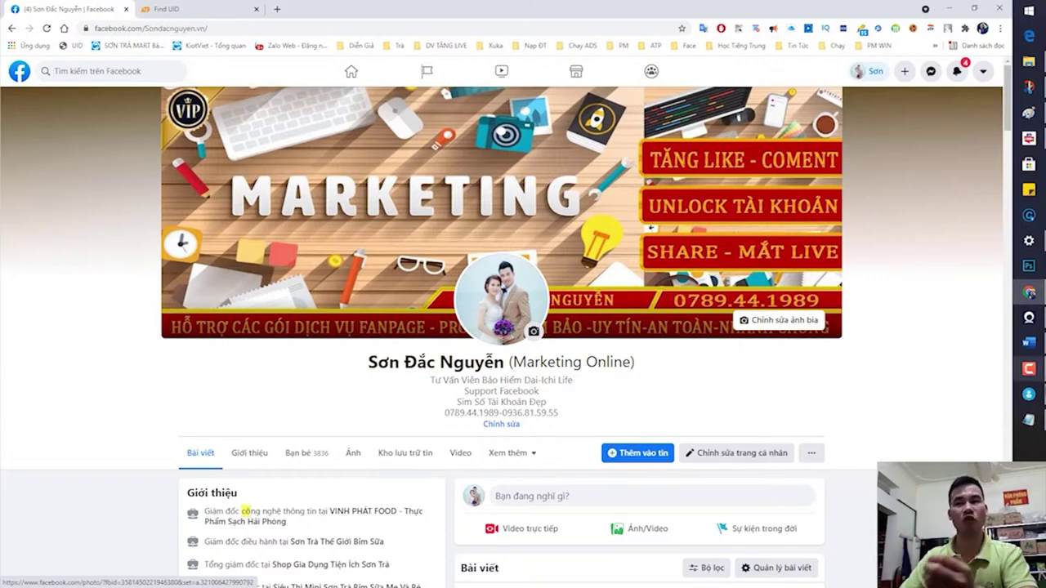
click(1029, 395)
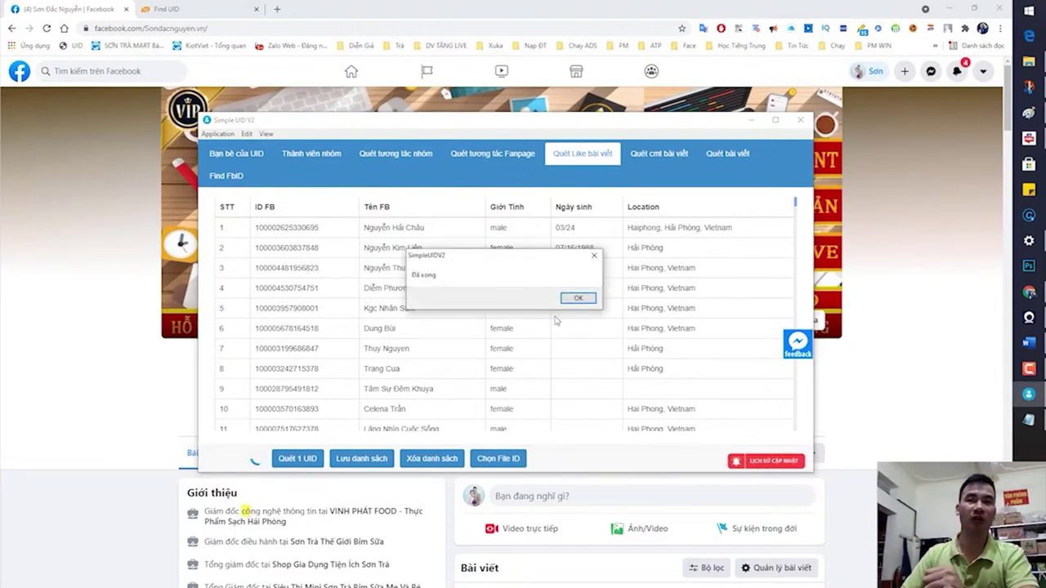
Dismiss the 'Đã xong' message and review the saved KHTN UID list in Notepad, then minimize it.
click(577, 297)
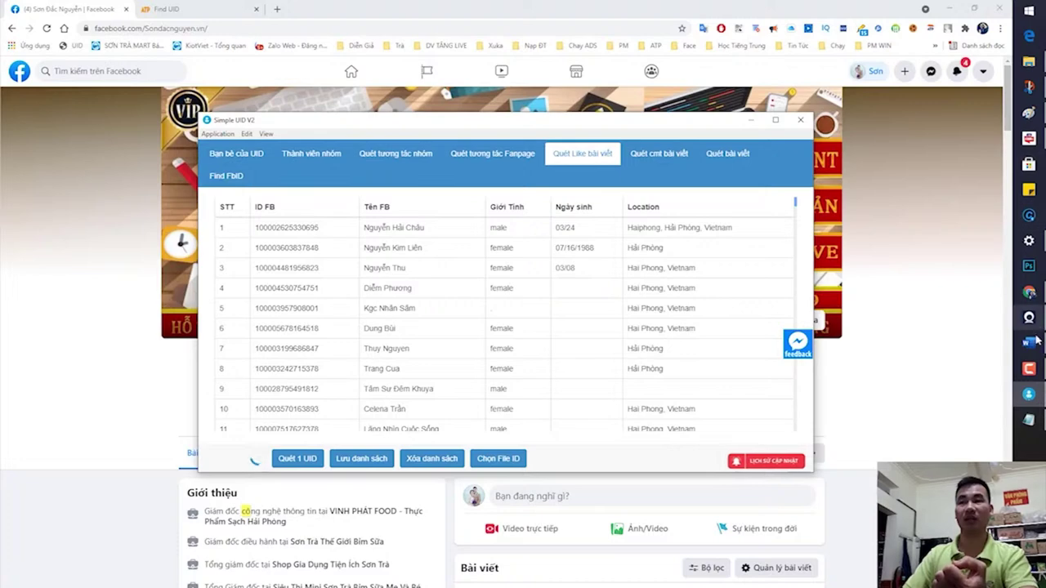
click(1029, 420)
scroll(96, 169, down, 10)
scroll(96, 169, down, 7)
click(733, 23)
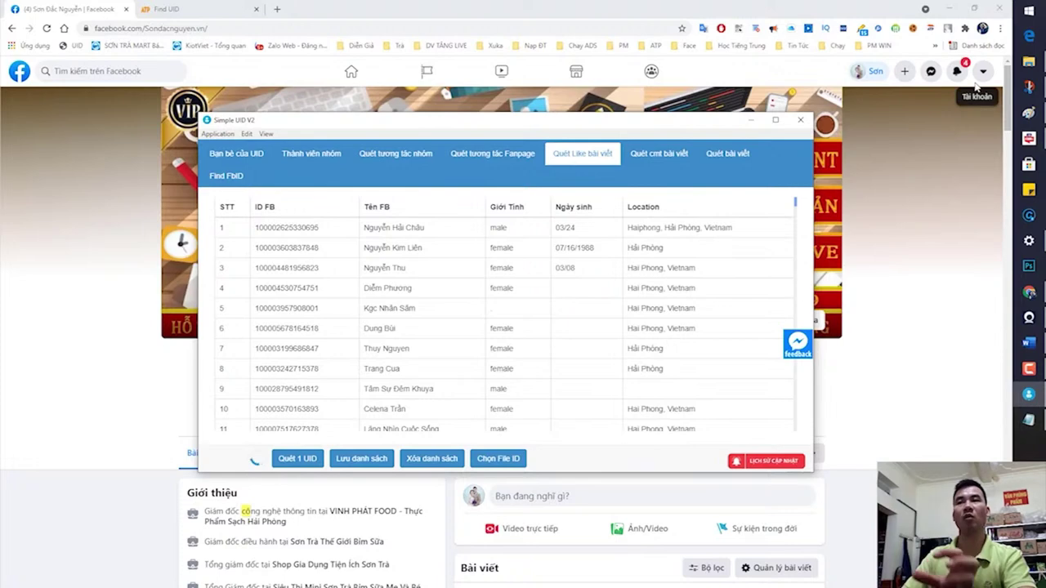
Glance at the Combo ATP launcher, then minimize it and Simple UID V2.
mouse_move(1029, 137)
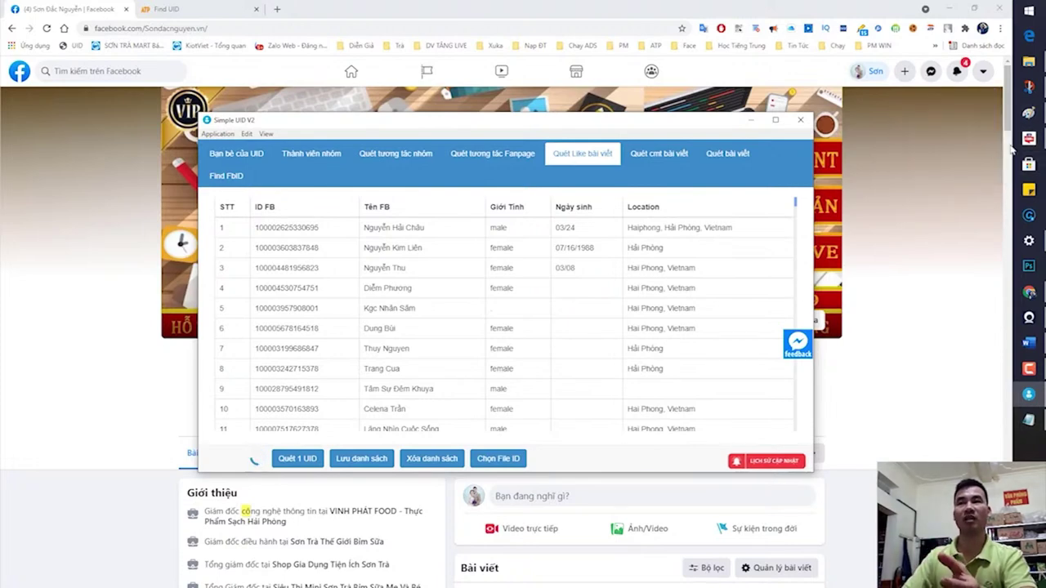
click(993, 144)
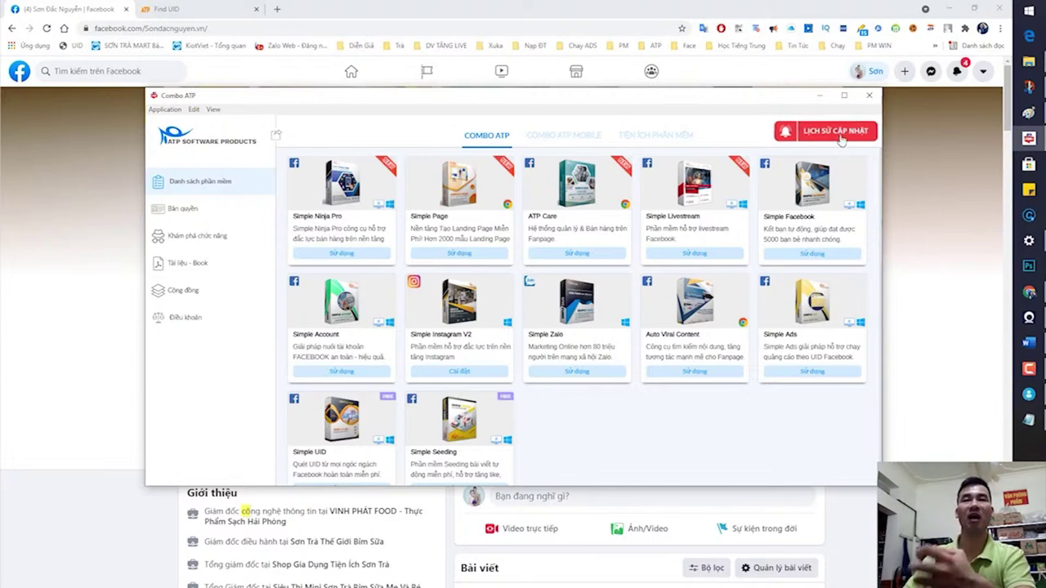
click(820, 95)
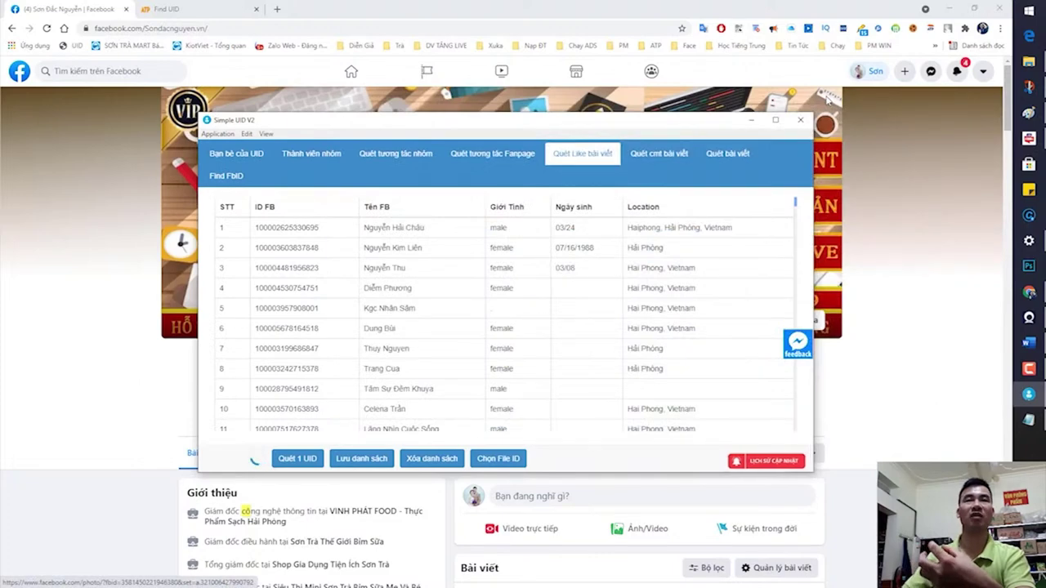
click(751, 121)
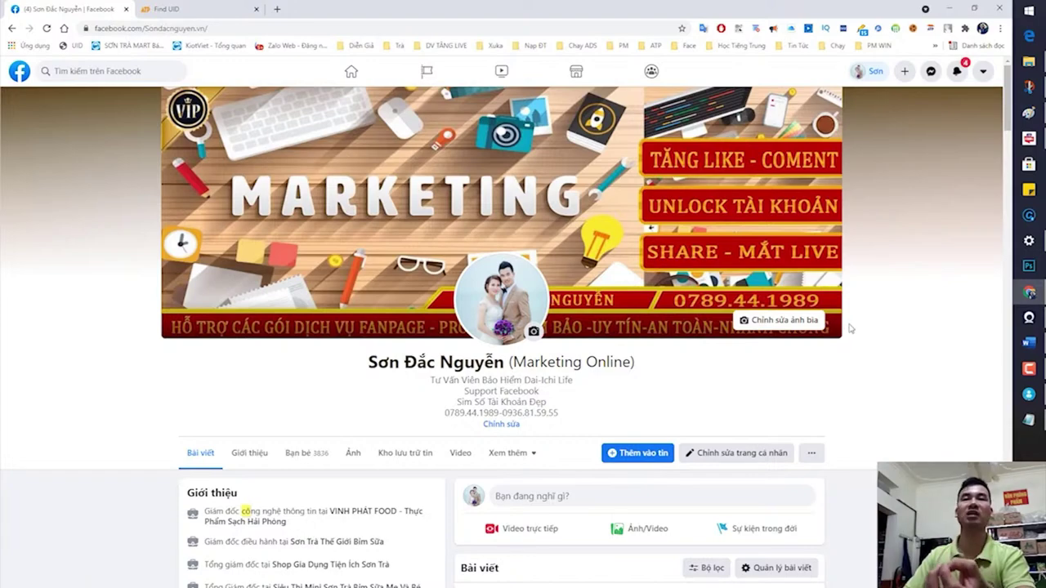
scroll(718, 376, down, 4)
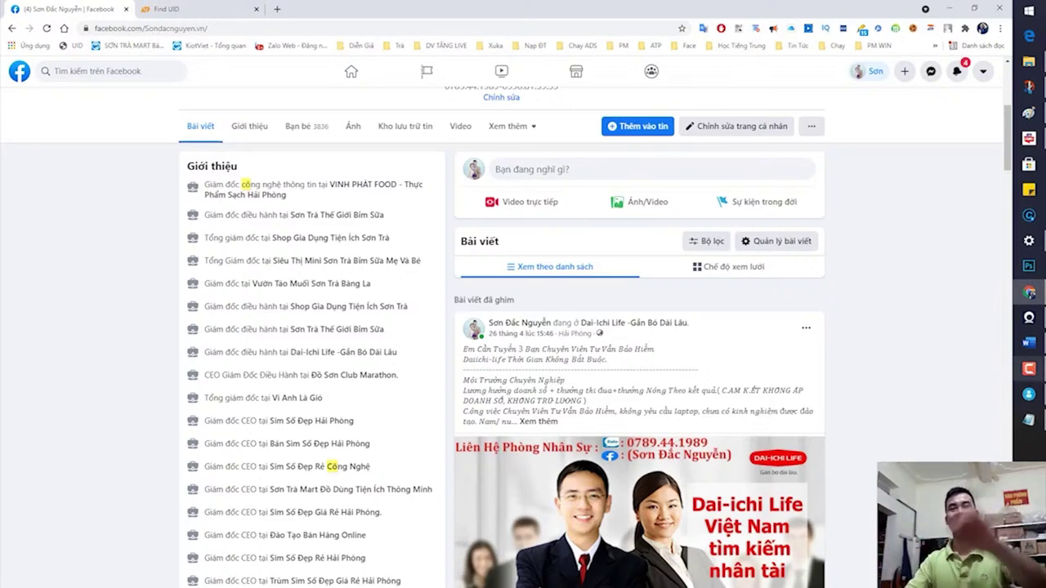
click(1029, 369)
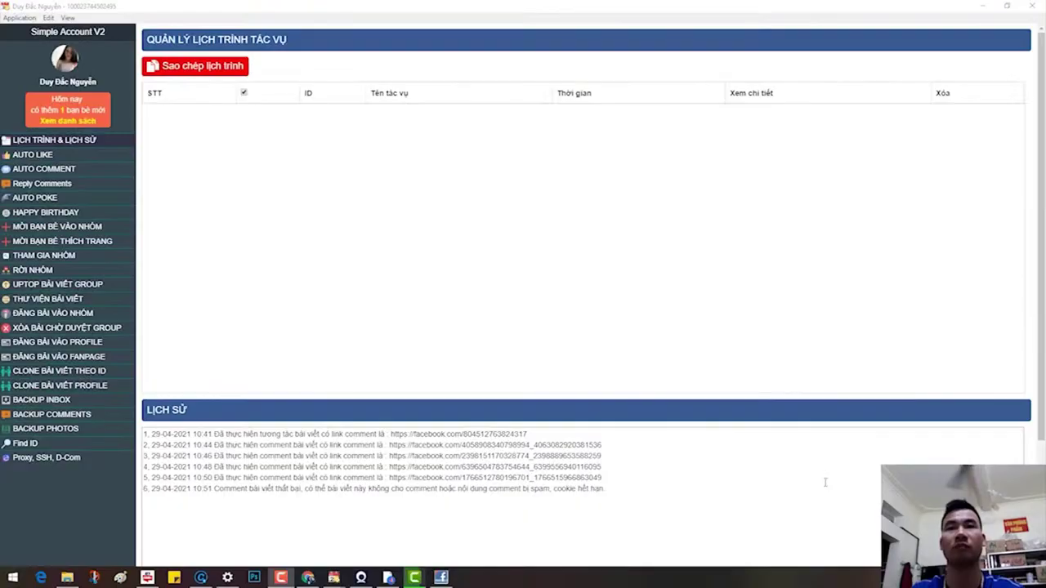
Minimize the file browser, browser and Simple Facebook V2, closing the ATP Token page along the way.
click(984, 5)
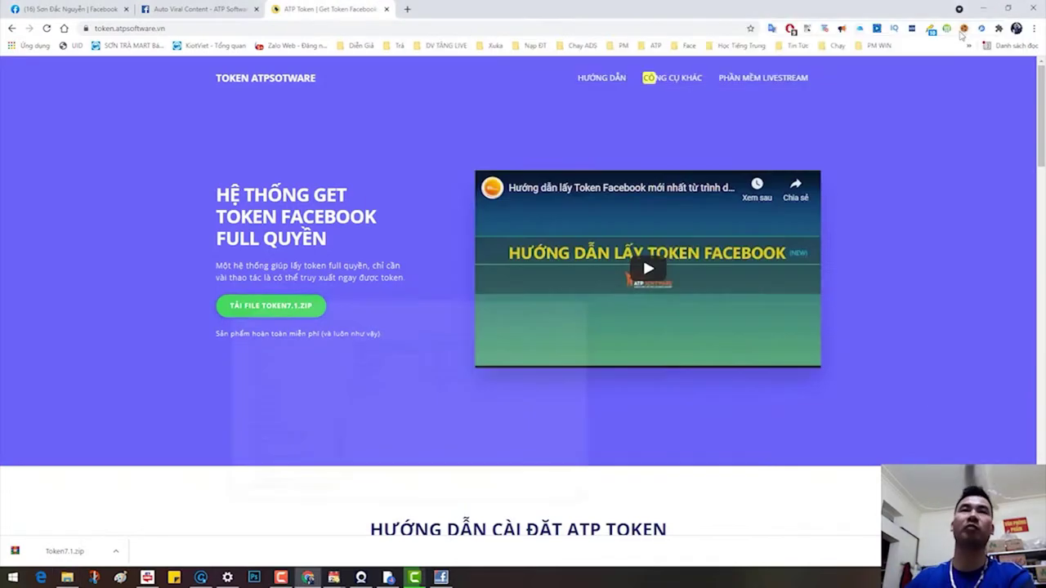
click(959, 30)
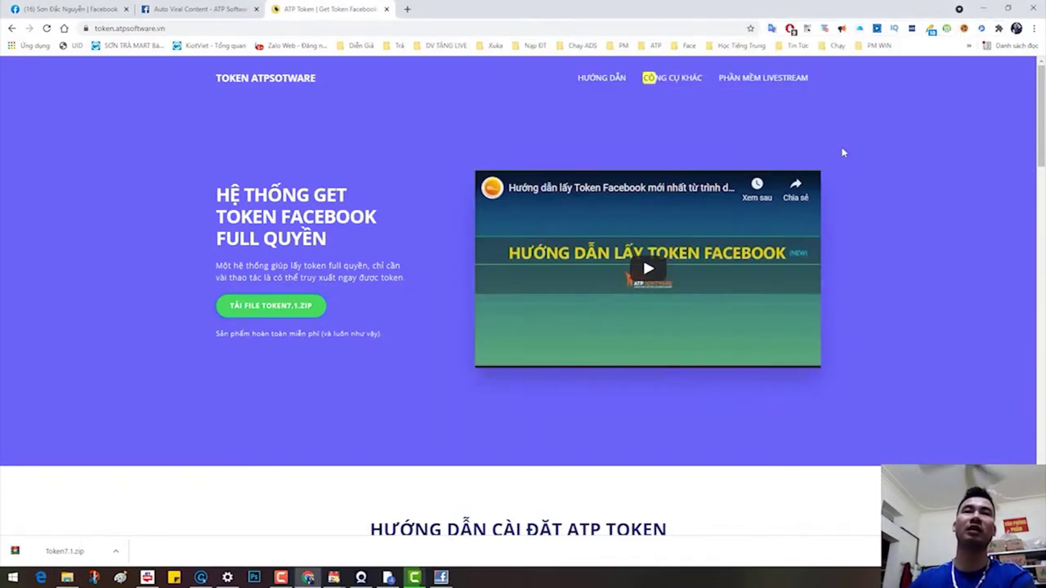
click(386, 9)
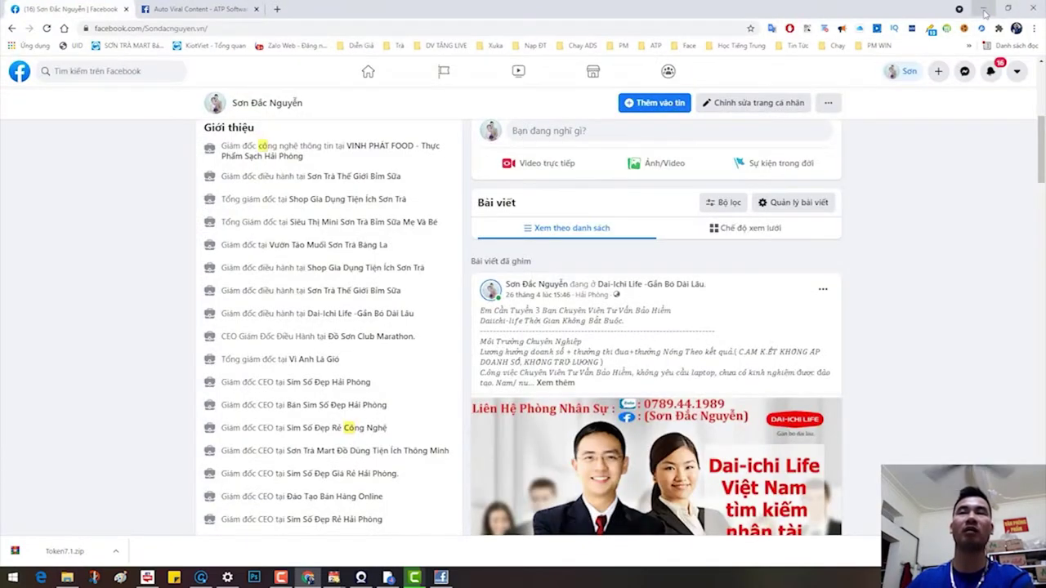
click(984, 10)
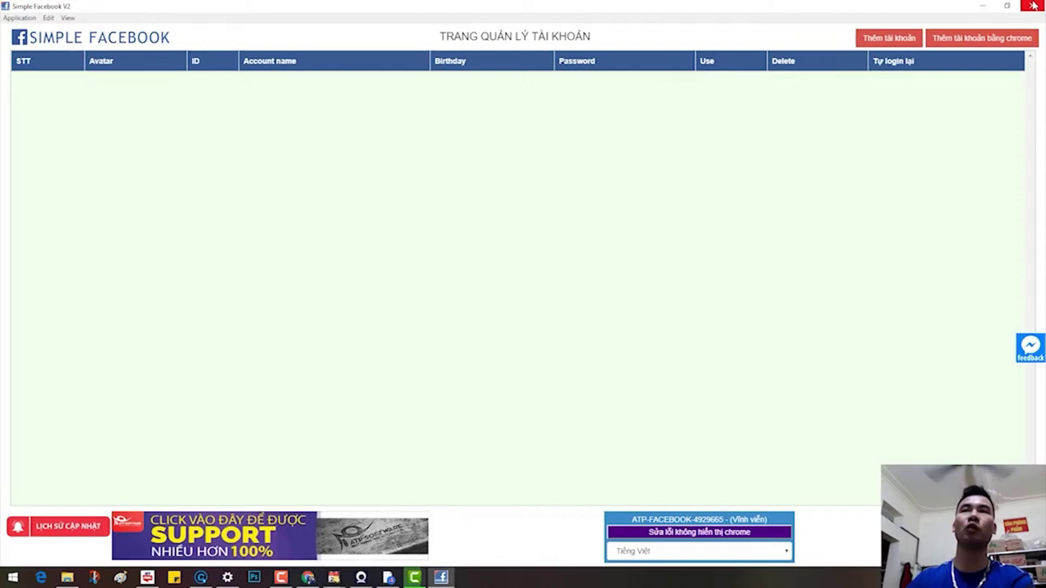
click(985, 8)
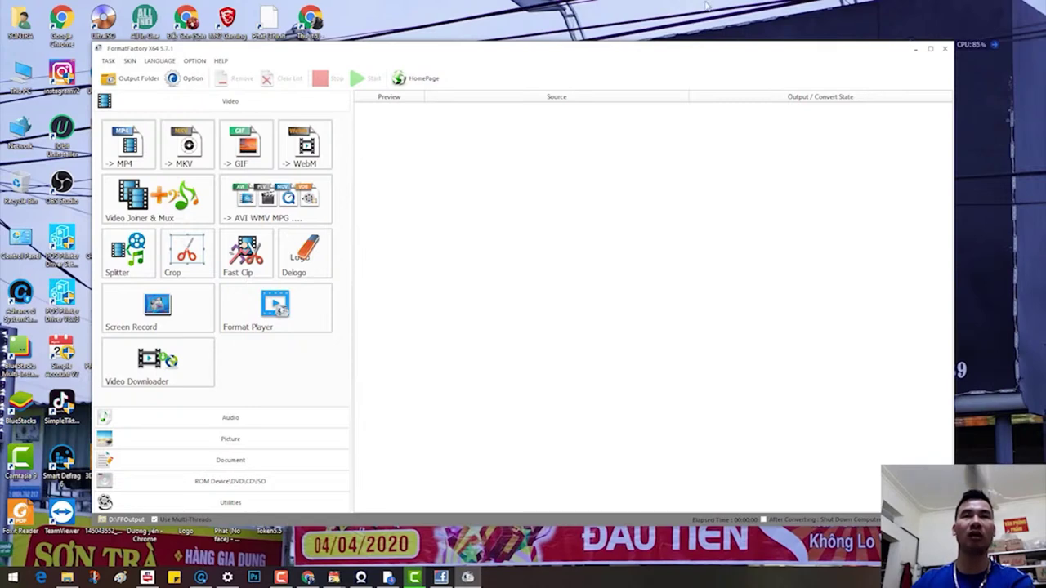
Search Google for 'format factory' from Chrome's Auto Viral Content tab, fixing the typo.
click(916, 51)
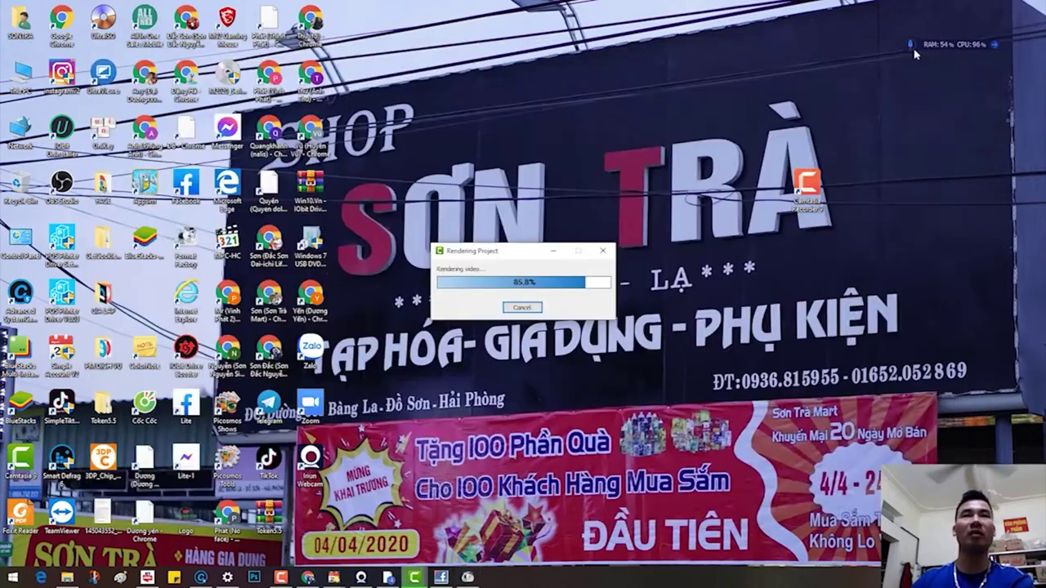
click(308, 577)
click(196, 9)
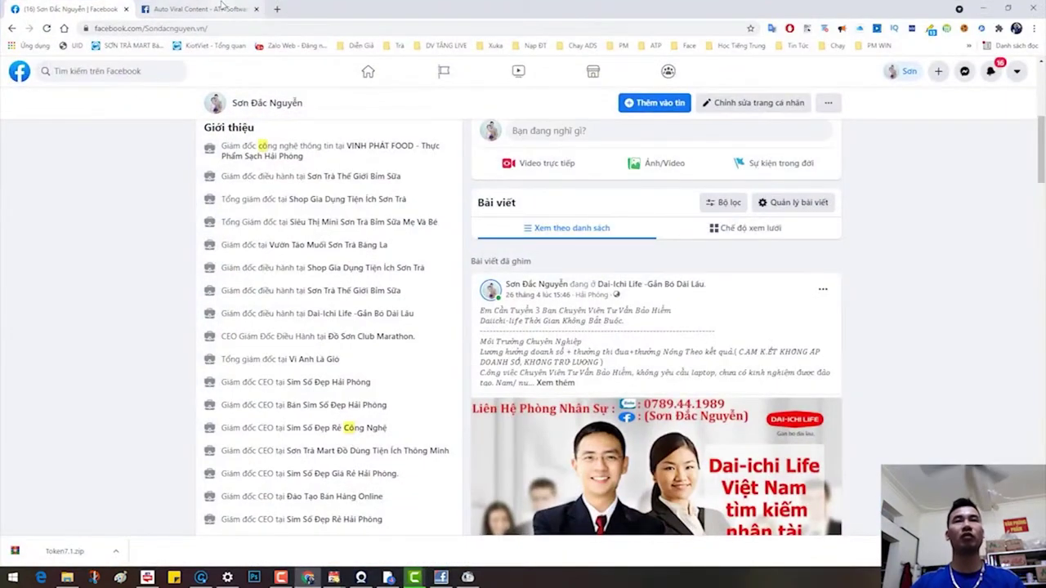
click(185, 28)
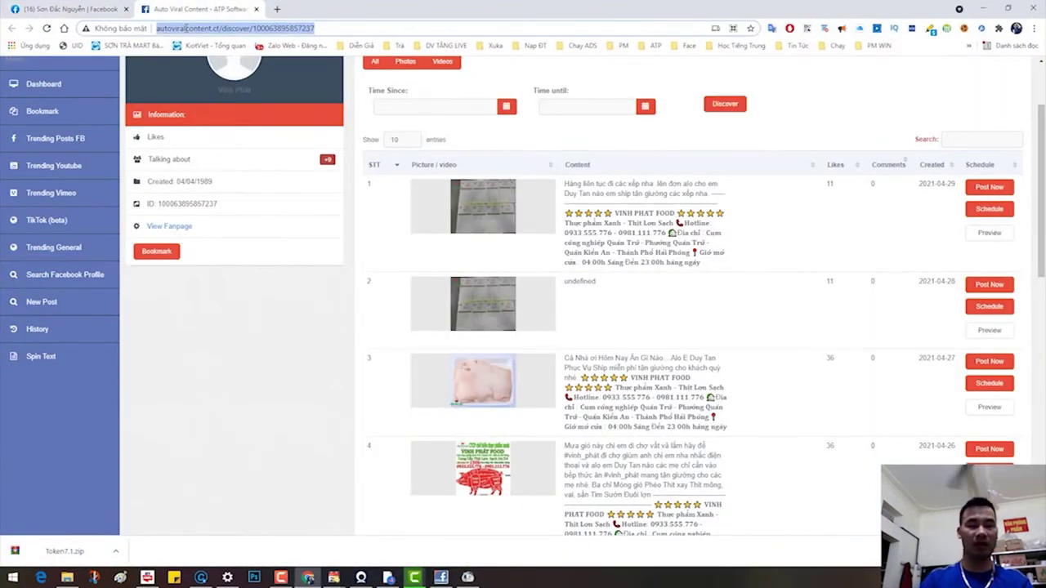
text(fo)
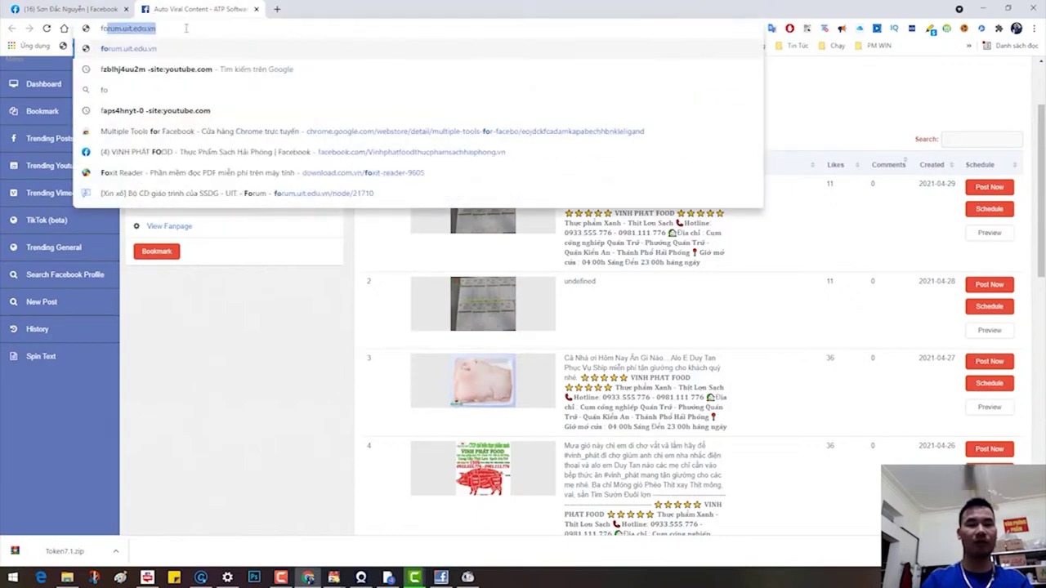
text(mat face )
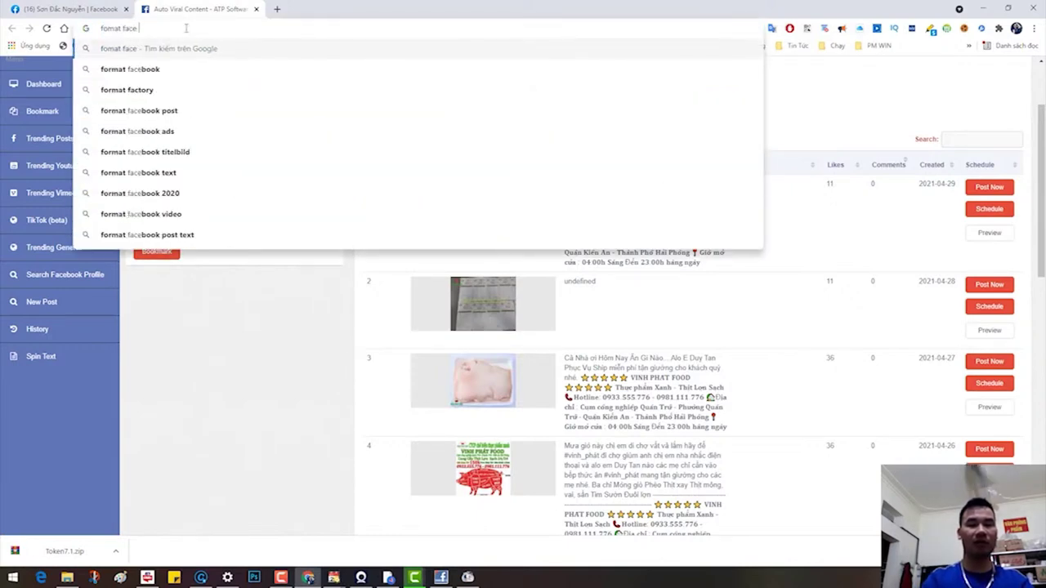
text(tooy)
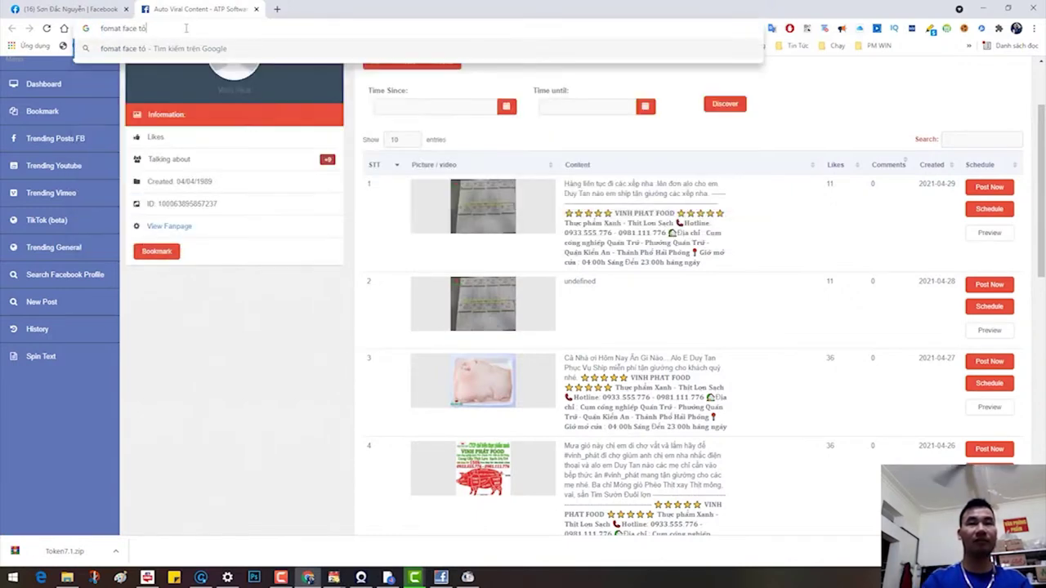
key(BackSpace)
key(BackSpace)
key(BackSpace)
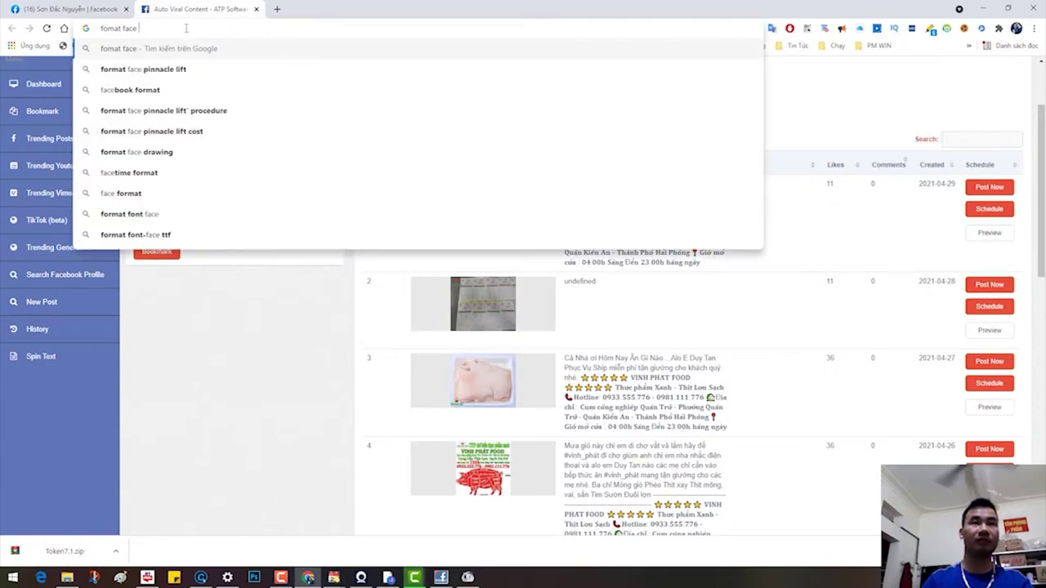
key(BackSpace)
key(BackSpace)
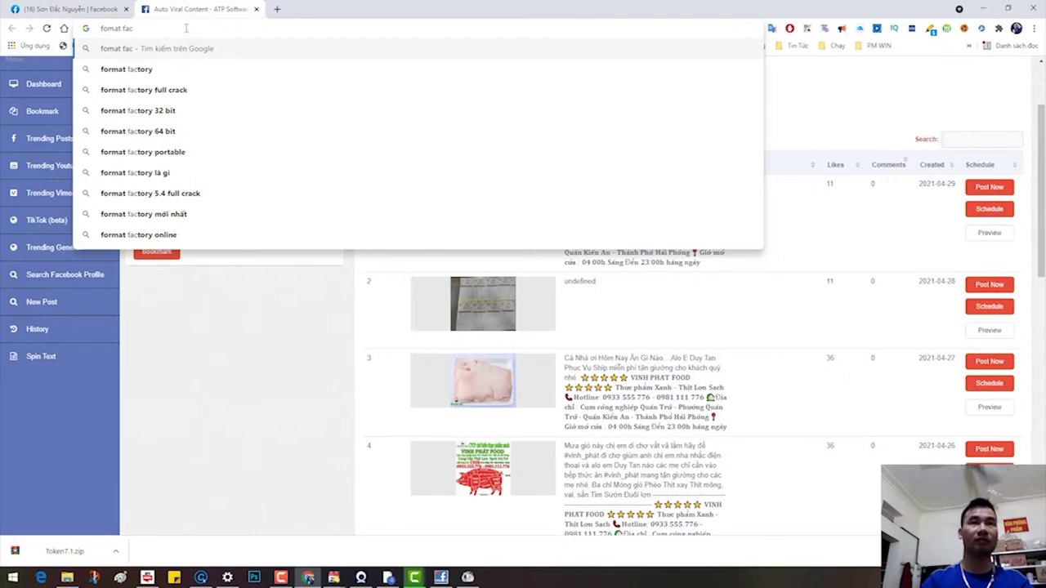
click(222, 69)
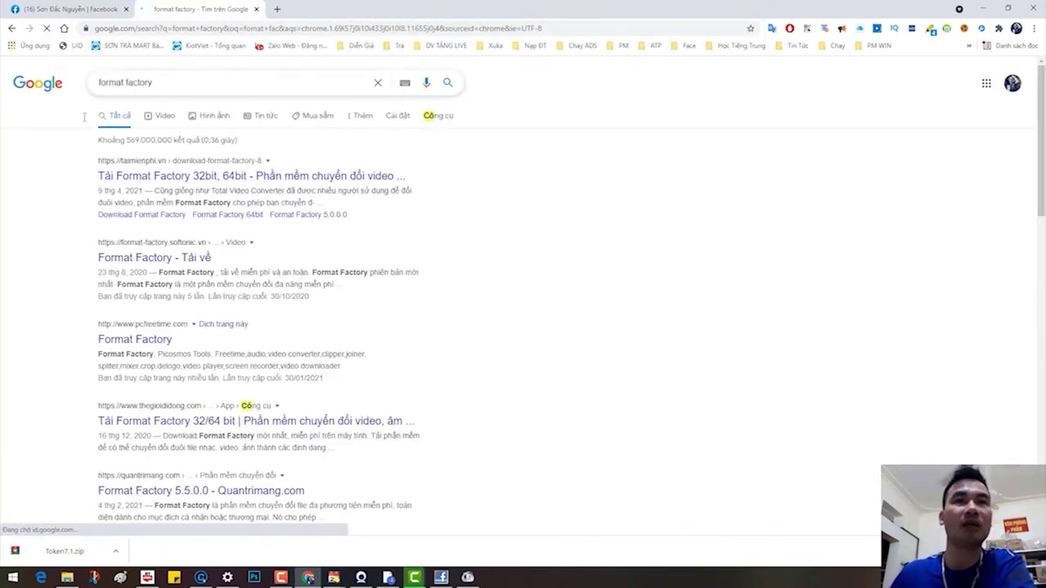
Download FFSetup5.7.0.0 from Softonic's Format Factory page, skipping the Opera offer and saving the file.
click(197, 258)
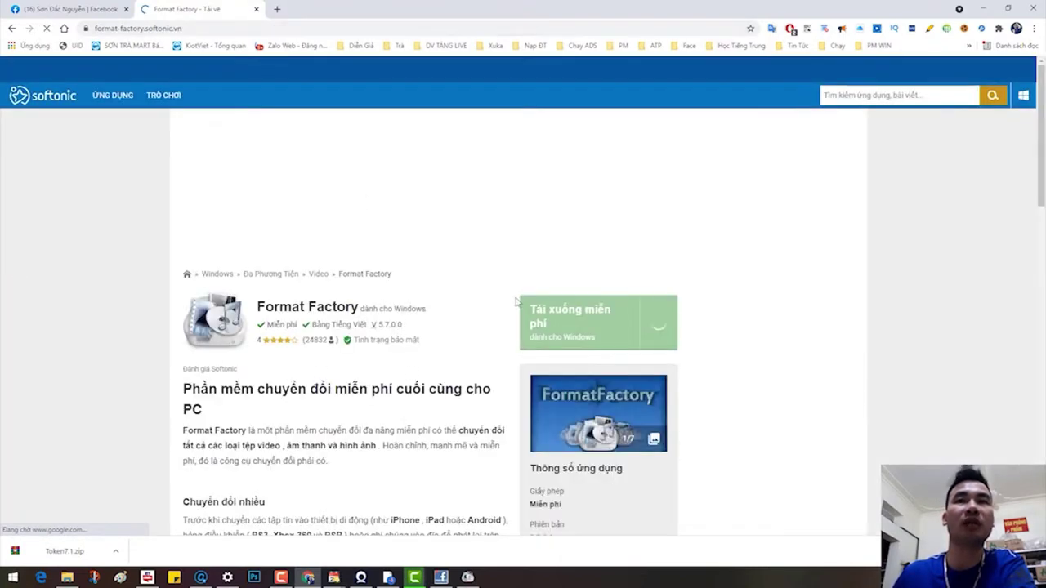
click(588, 323)
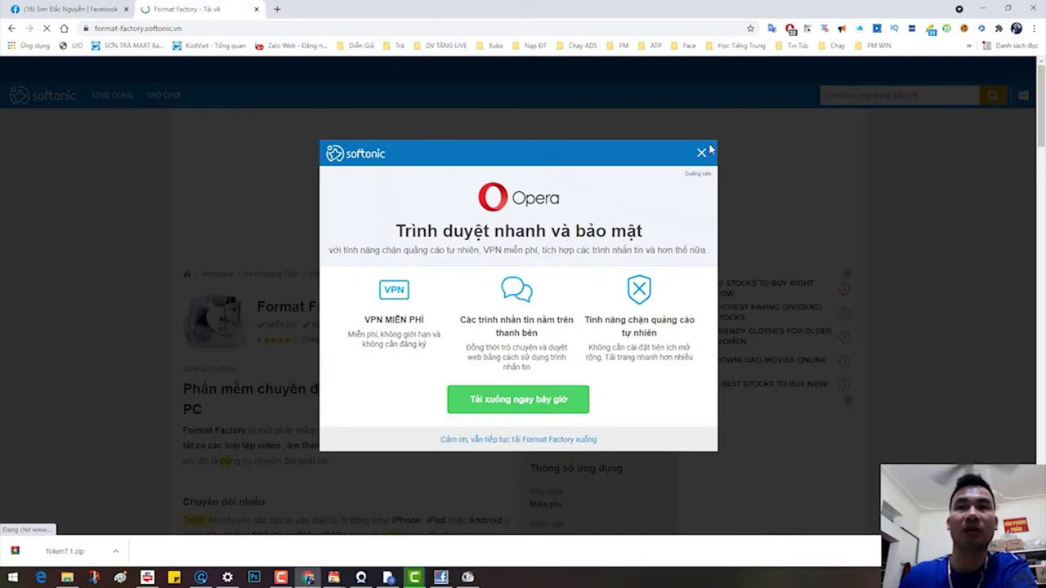
click(702, 155)
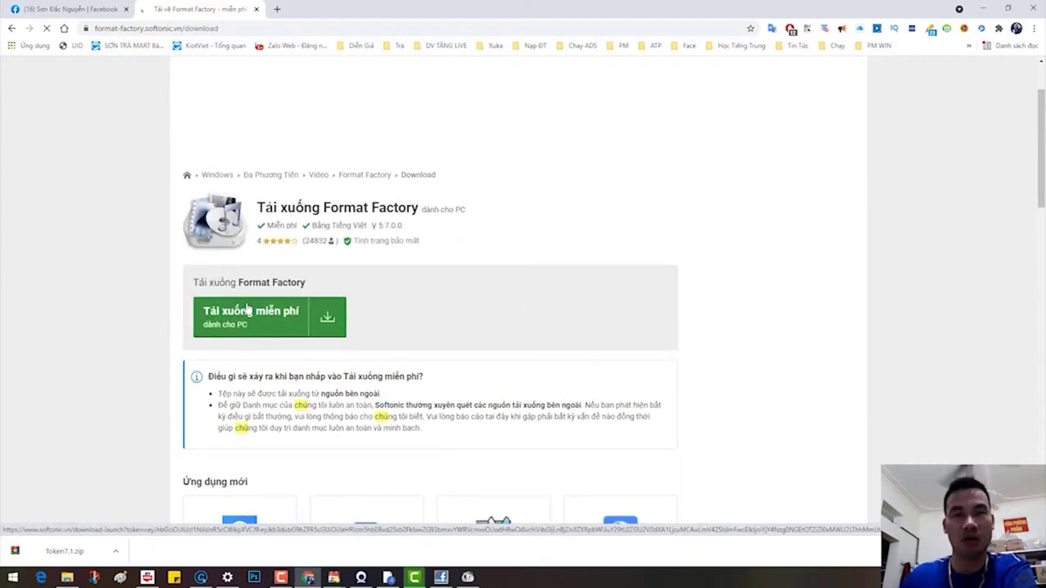
click(241, 324)
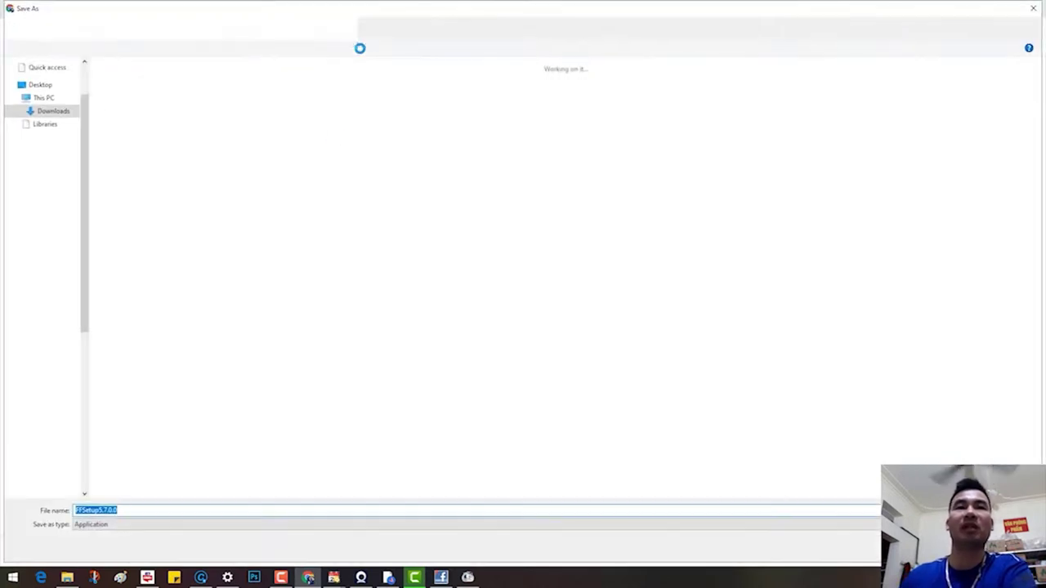
click(854, 548)
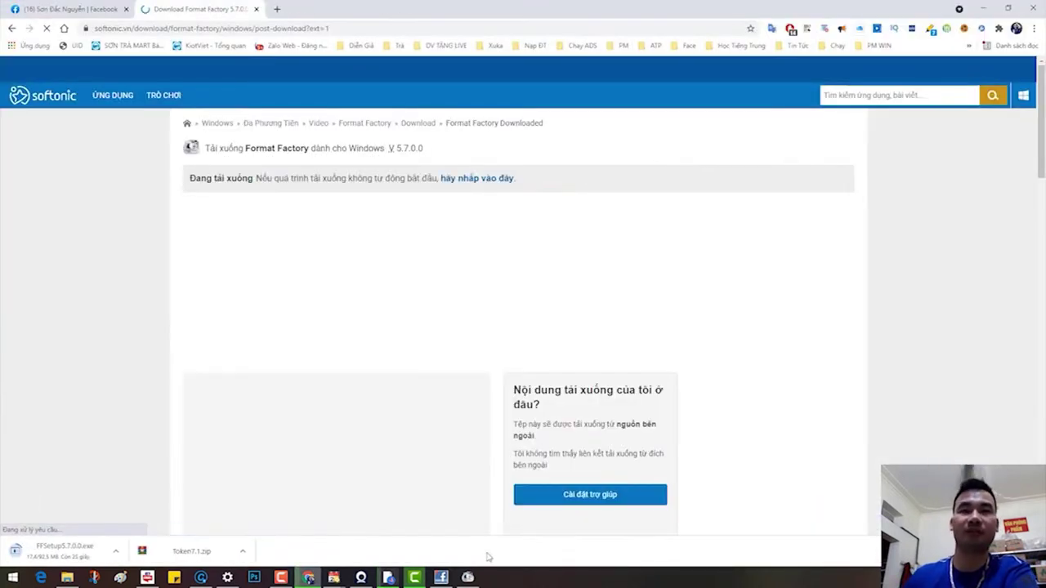
Close the Simple Account V2 windows and the Camtasia tab, and dismiss the notification request.
mouse_move(389, 578)
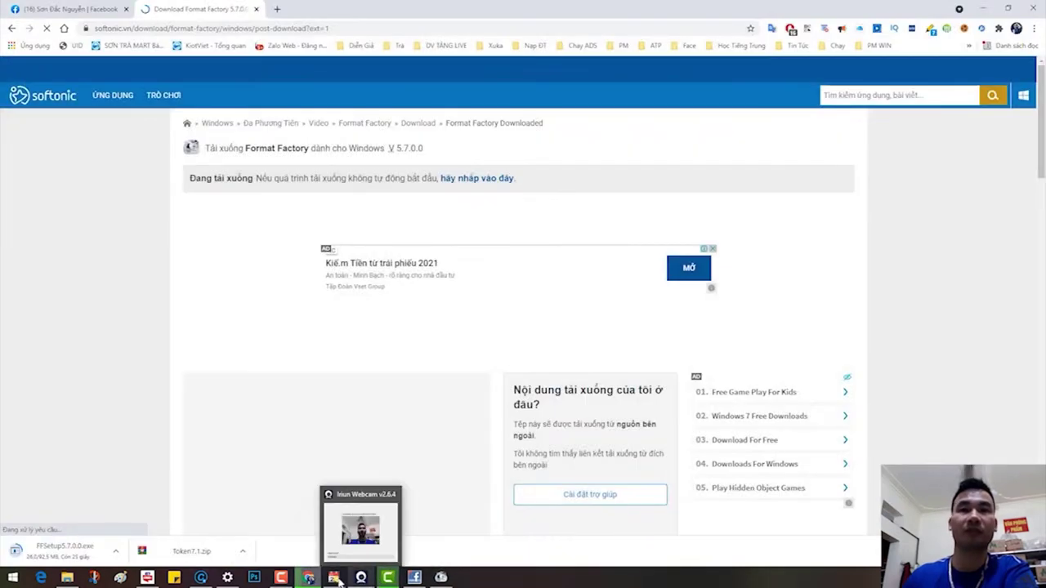
mouse_move(333, 578)
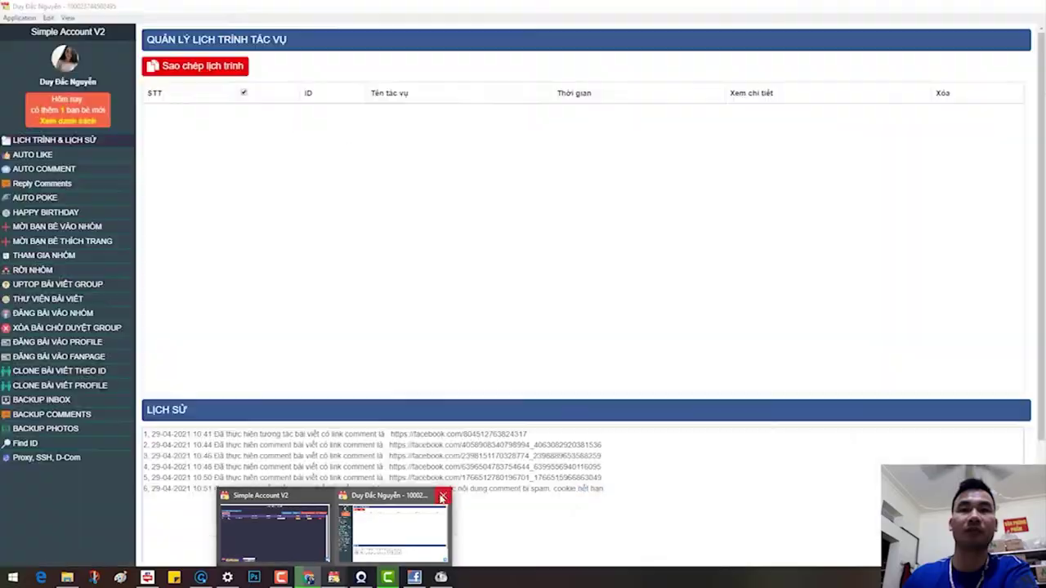
click(443, 495)
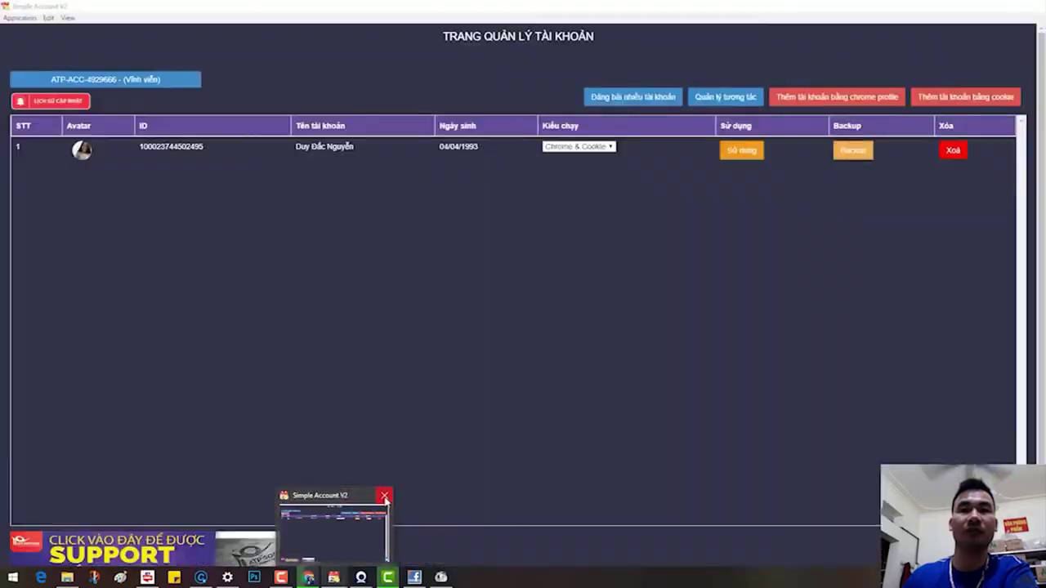
click(384, 495)
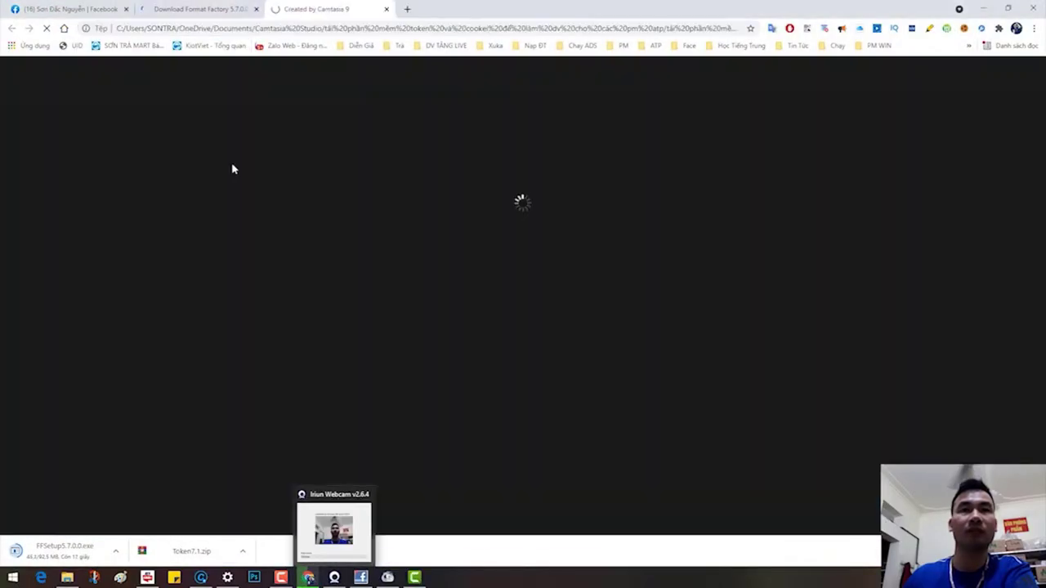
click(387, 8)
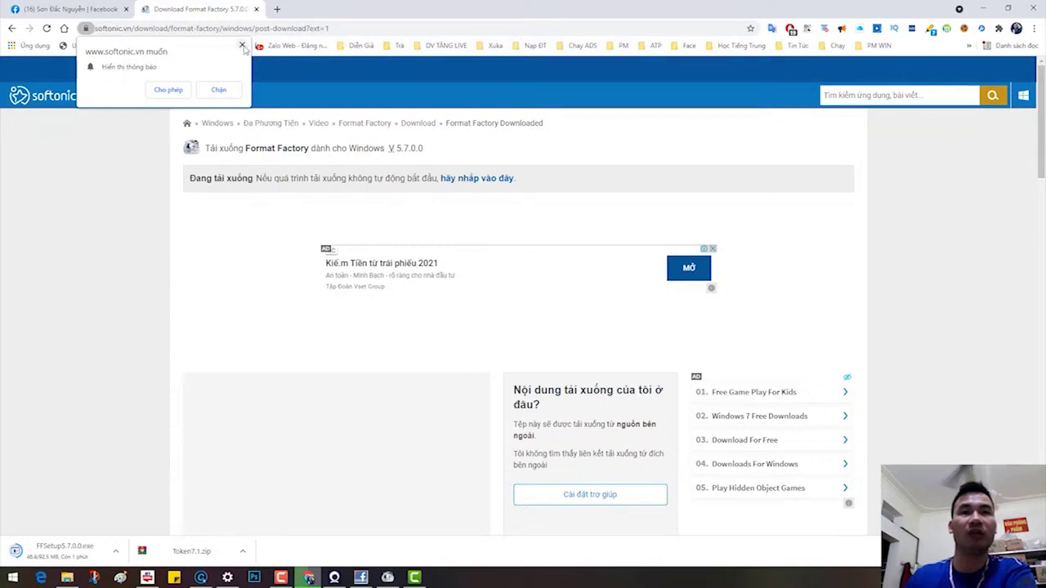
click(241, 45)
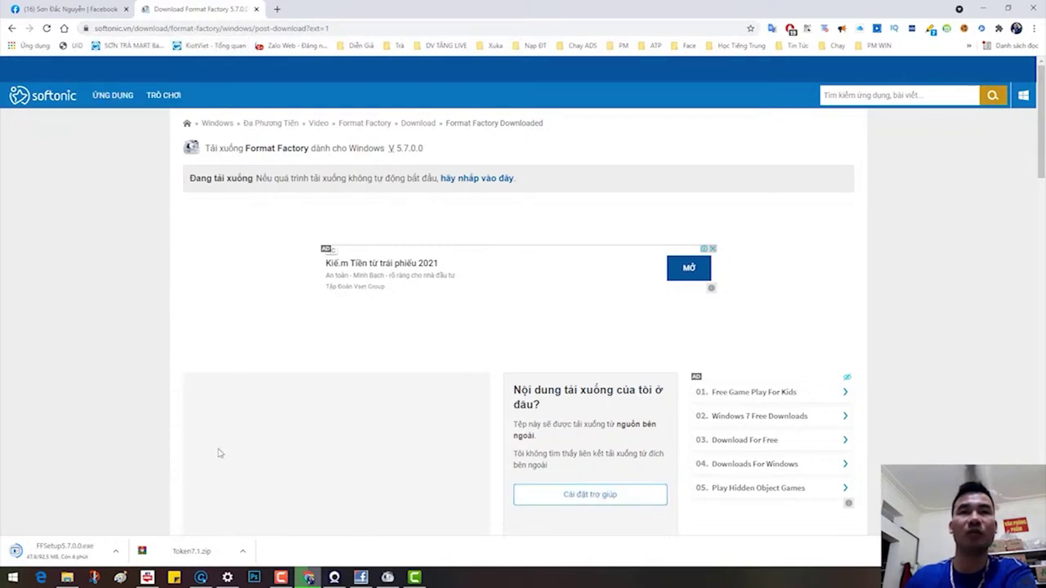
Dismiss Camtasia's production results and quit Camtasia without saving the project.
mouse_move(366, 578)
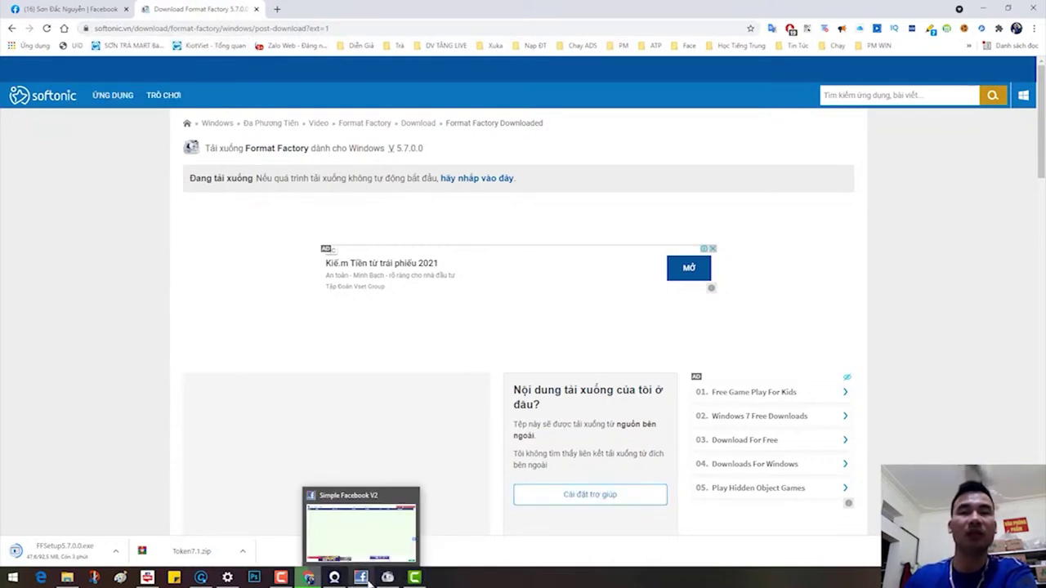
click(387, 579)
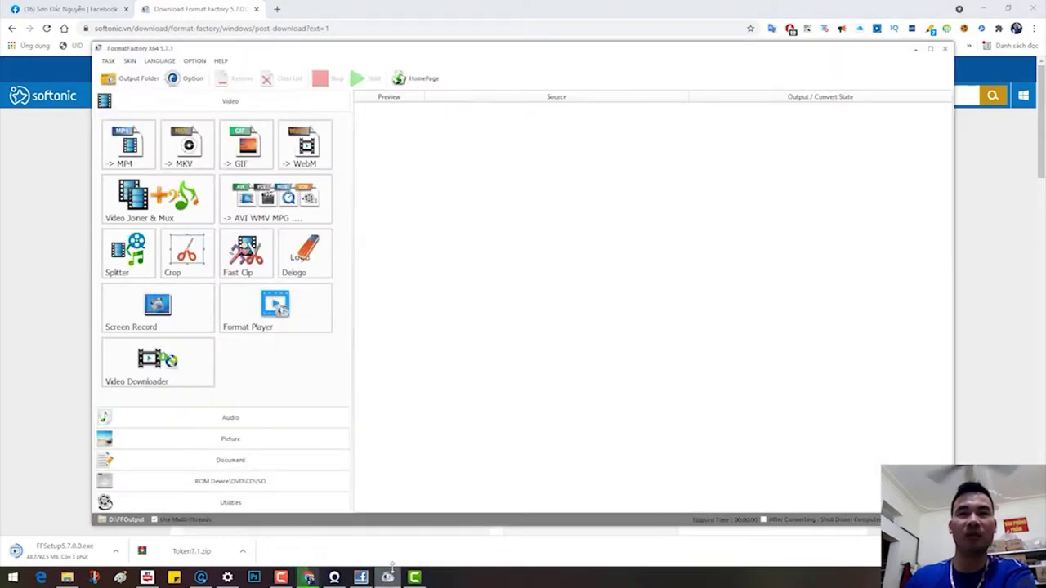
click(917, 52)
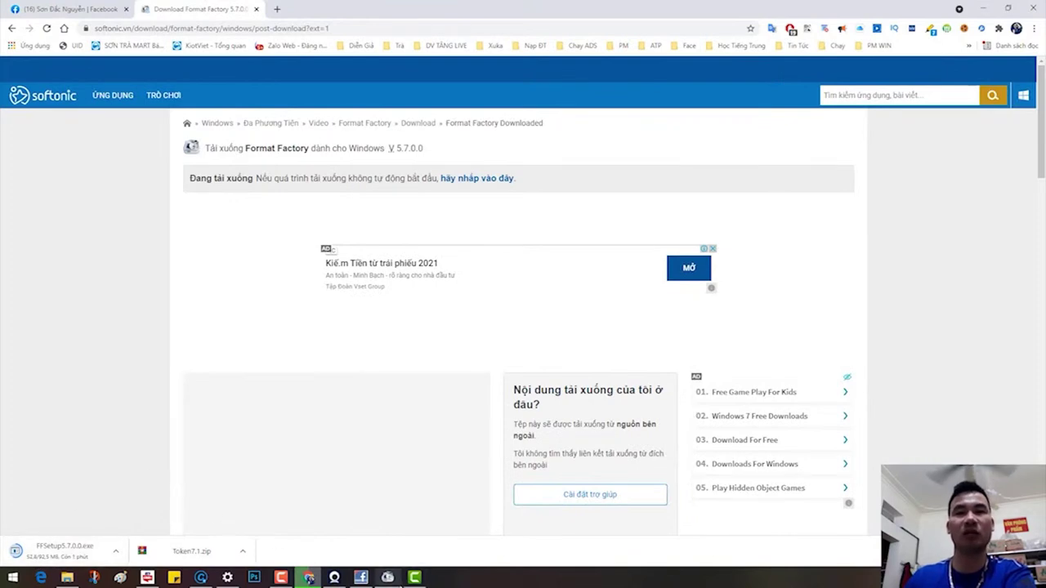
click(419, 578)
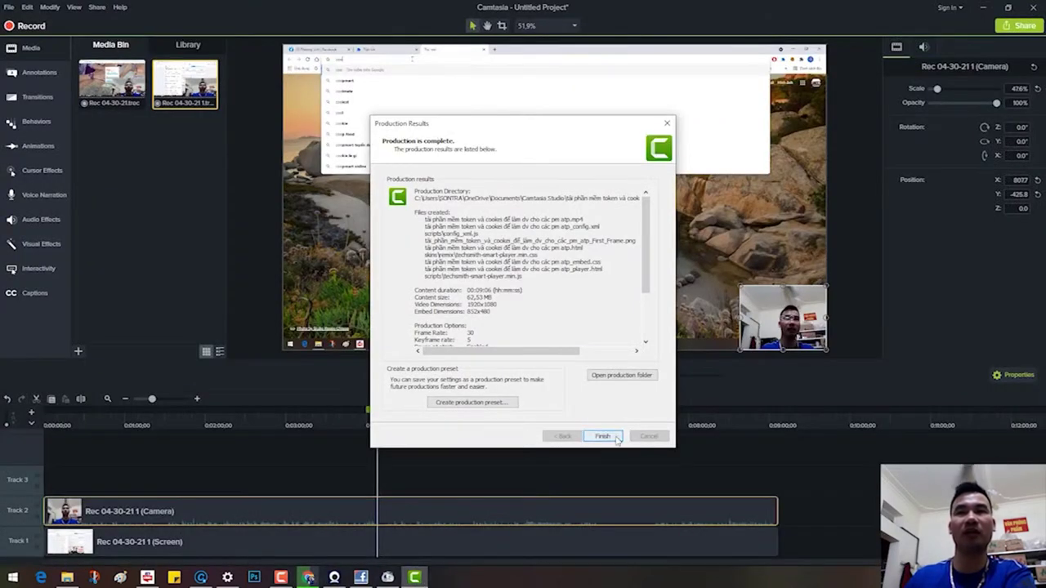
click(618, 438)
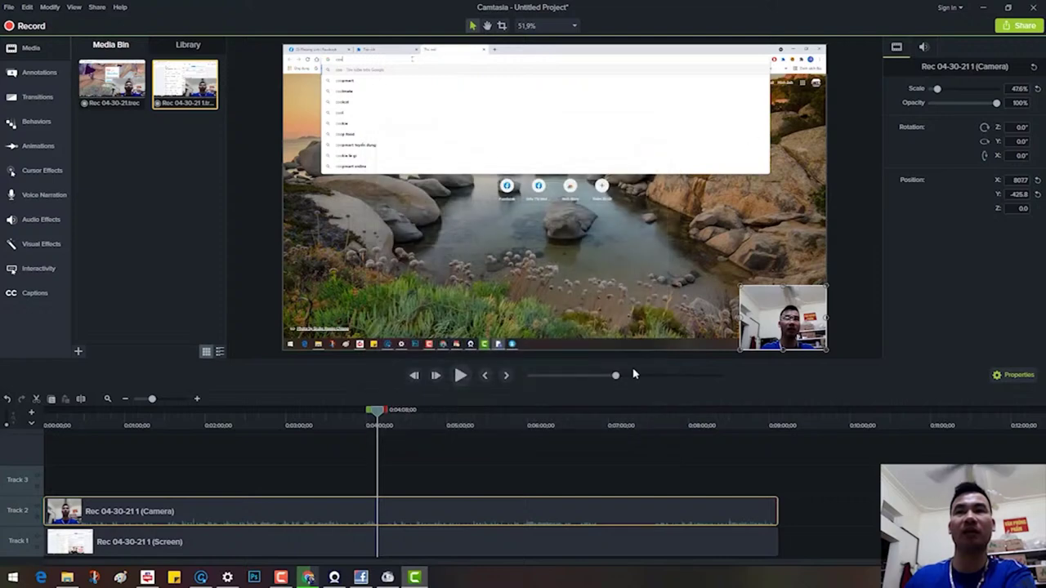
click(1029, 7)
click(556, 327)
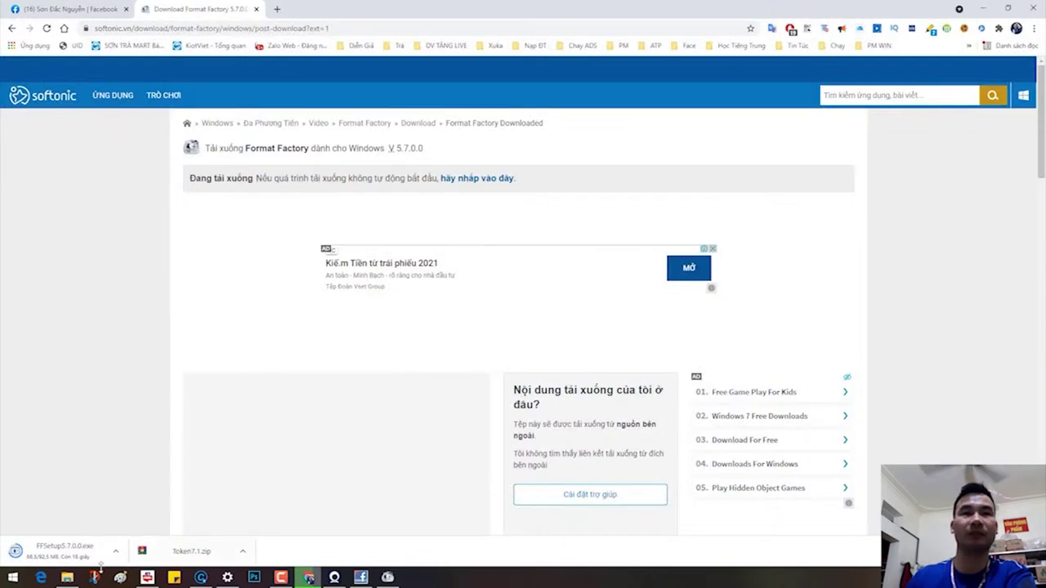
Close the Settings window and minimize Chrome to reveal the desktop.
mouse_move(67, 577)
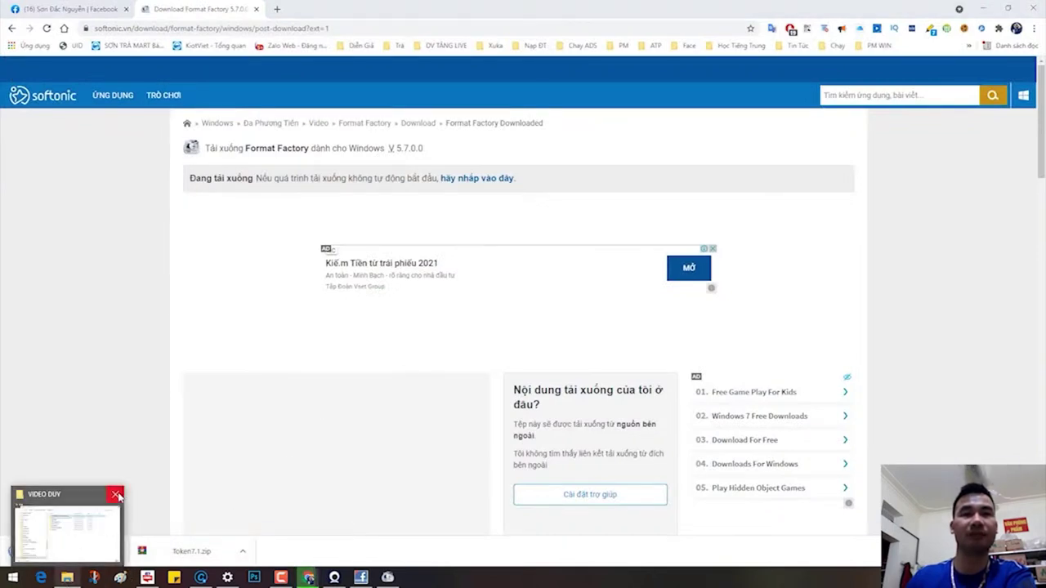
mouse_move(227, 577)
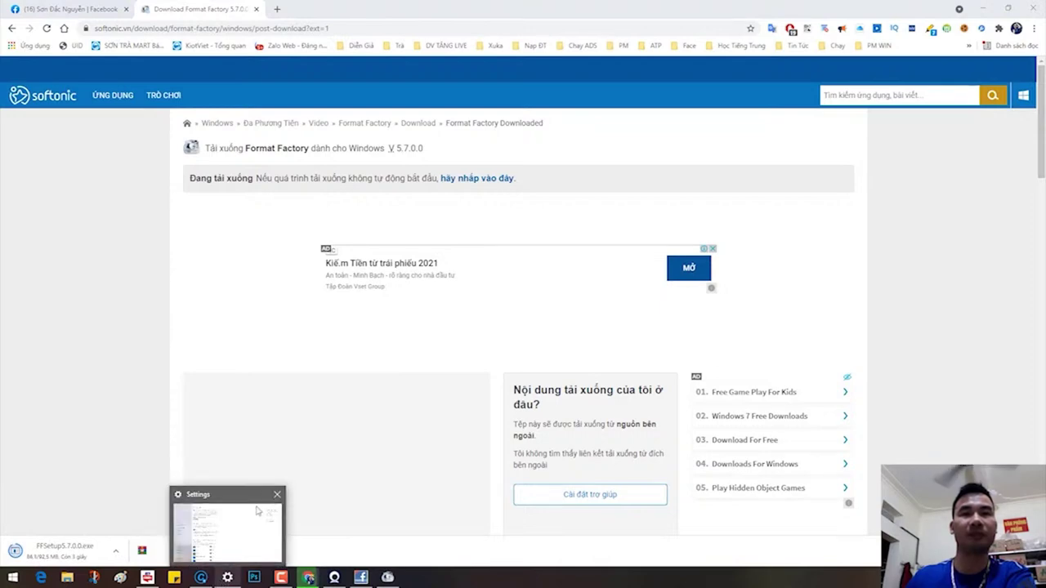
click(275, 496)
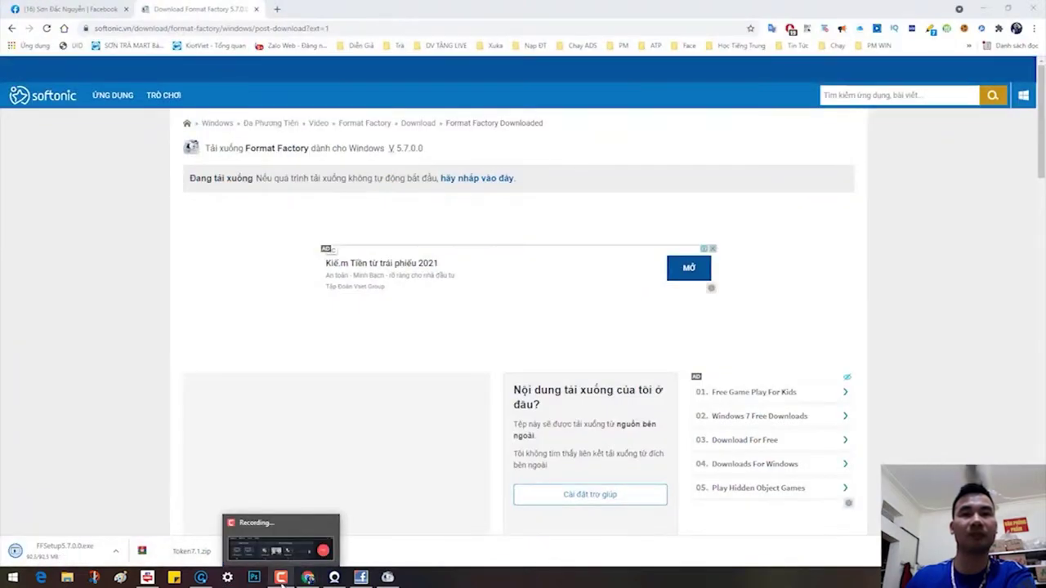
mouse_move(308, 578)
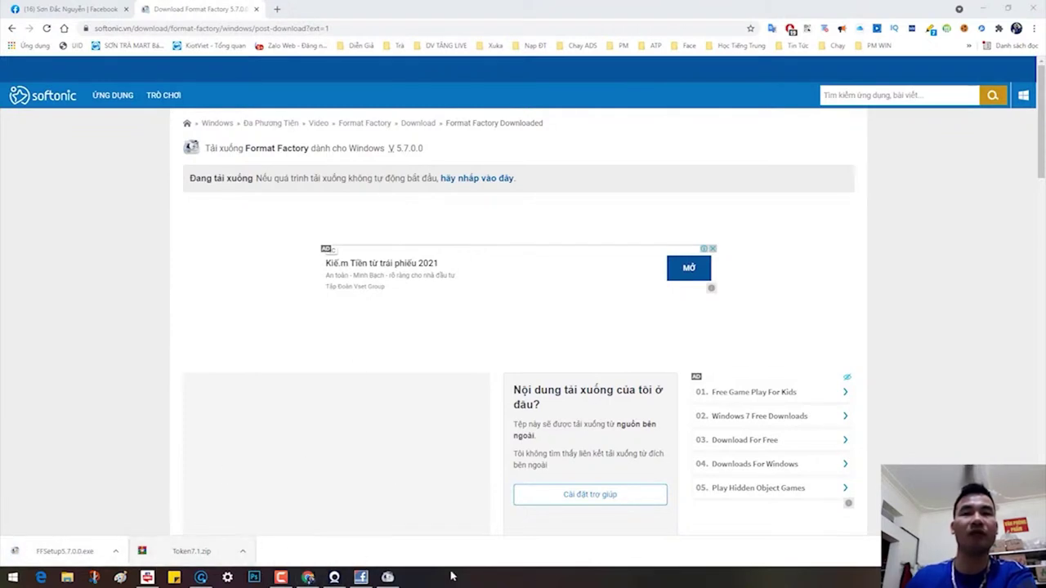
click(983, 8)
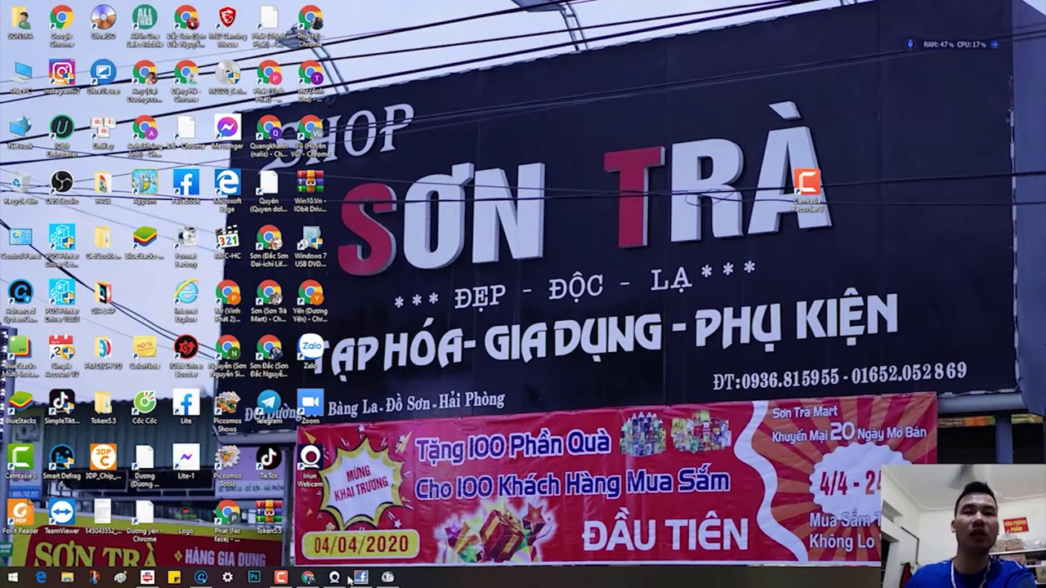
Close the already-running old Format Factory window.
mouse_move(387, 577)
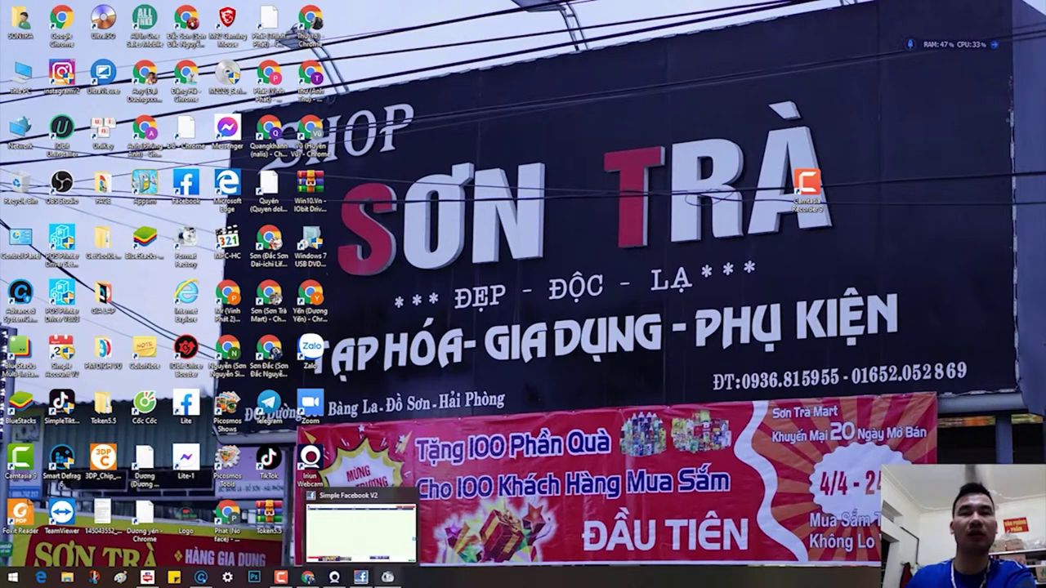
click(389, 577)
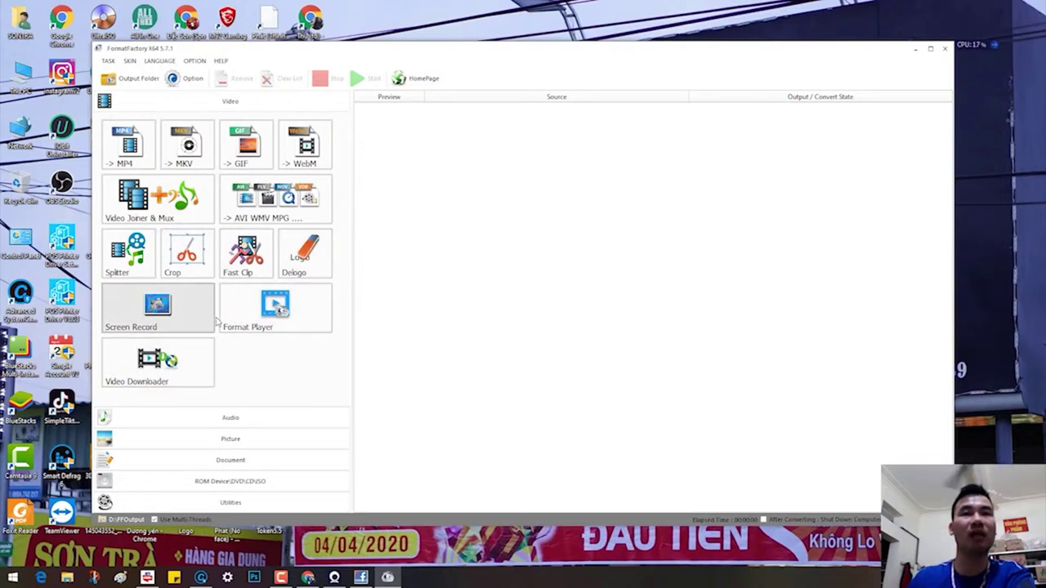
click(948, 51)
Launch FFSetup5.7.0.0 from This PC > Downloads and minimize Explorer.
double_click(22, 80)
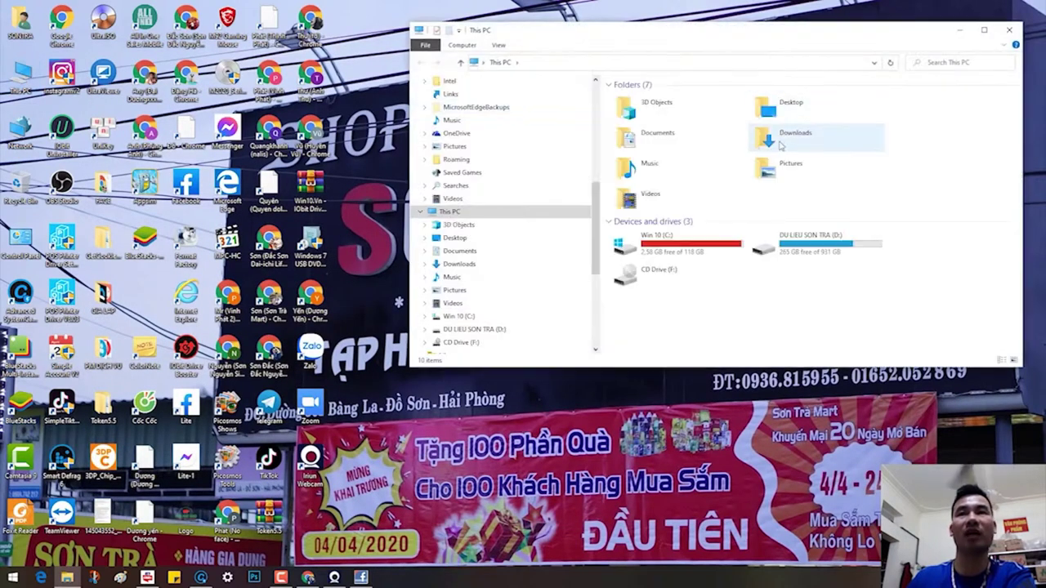
double_click(781, 144)
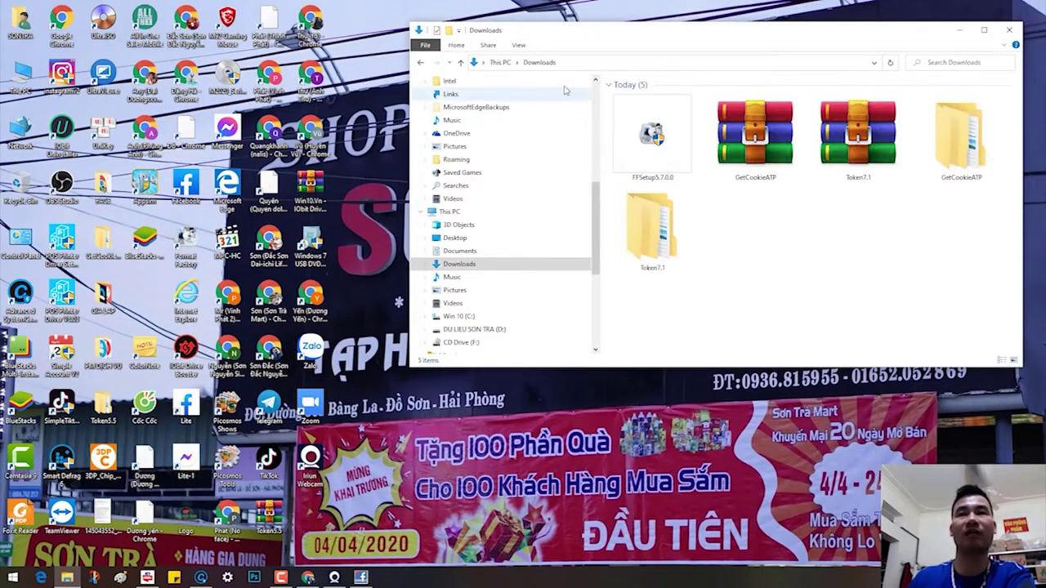
double_click(651, 154)
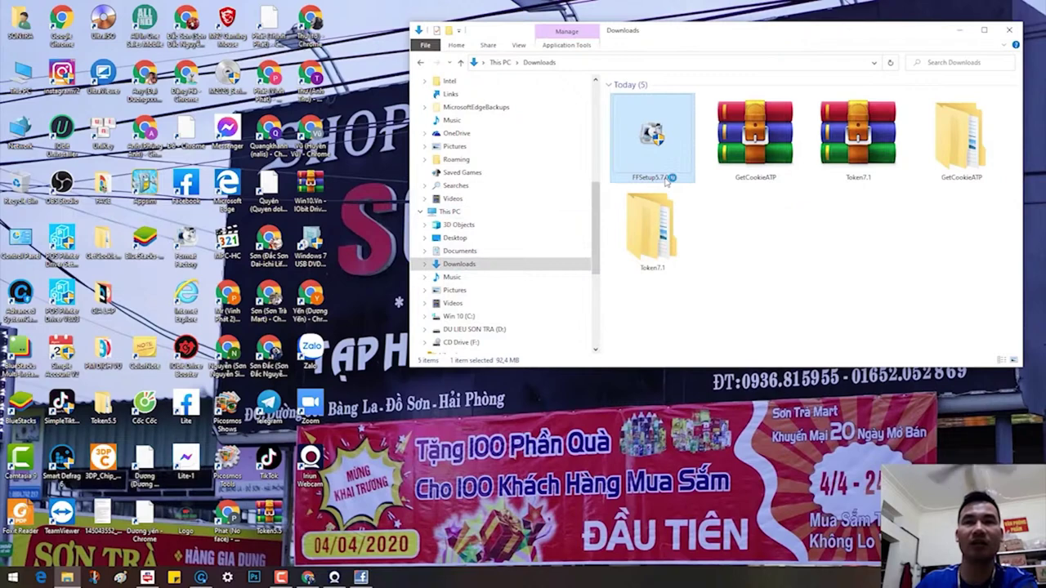
click(959, 31)
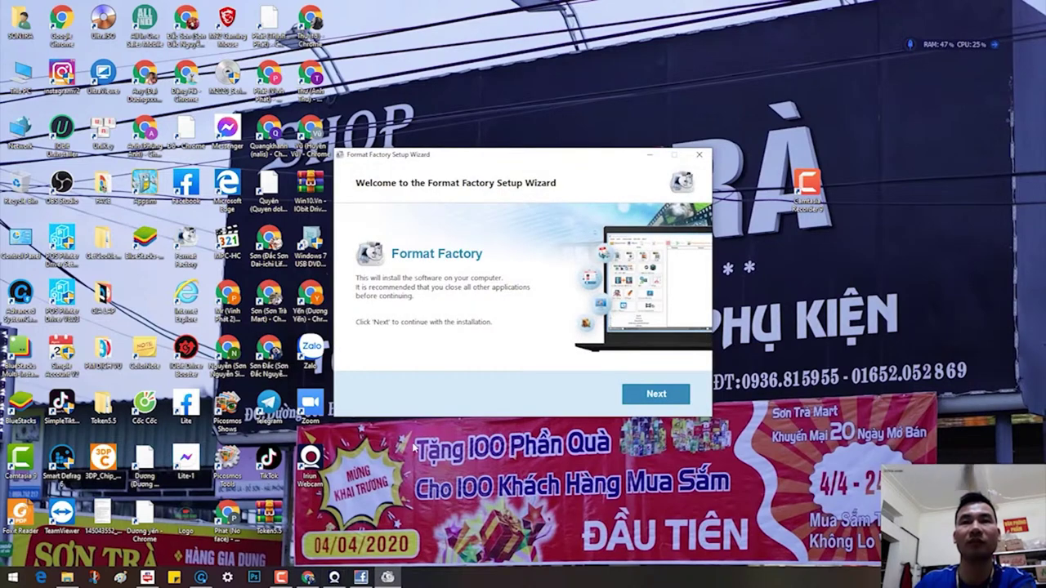
Accept the license and default install folder, and decline the CCleaner and Paltalk offers.
click(683, 393)
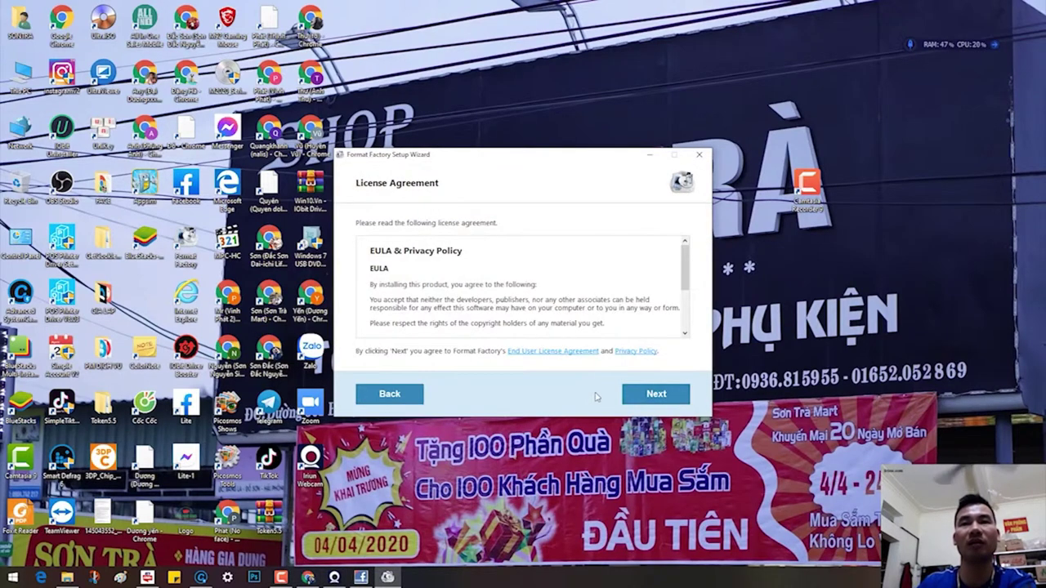
click(650, 396)
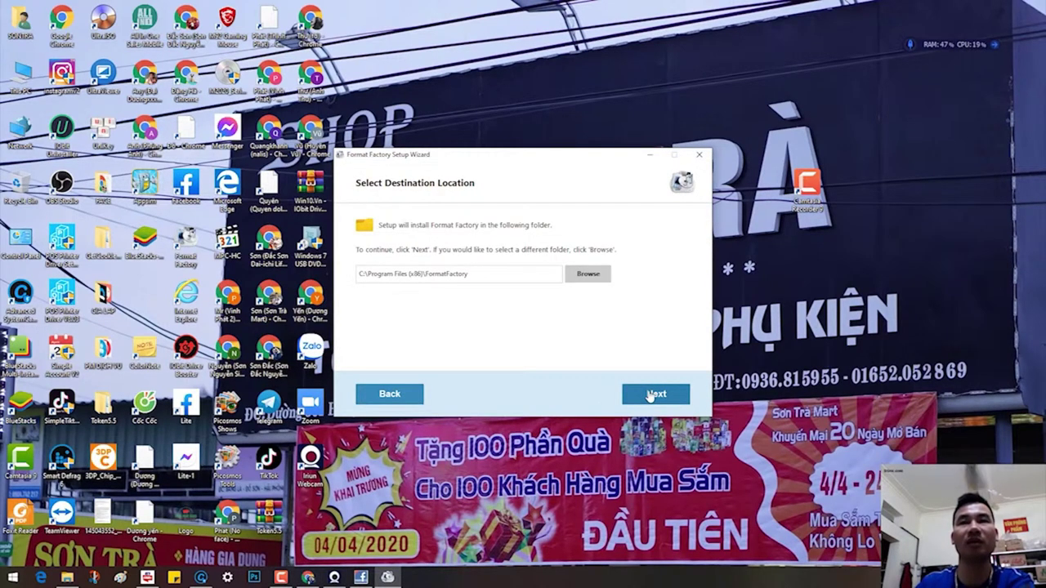
click(651, 395)
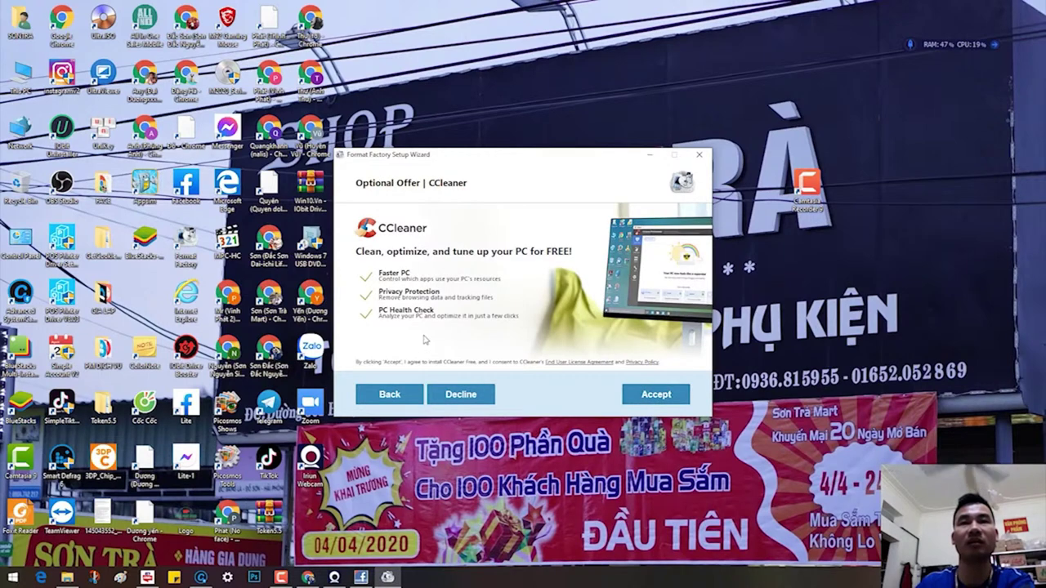
click(641, 362)
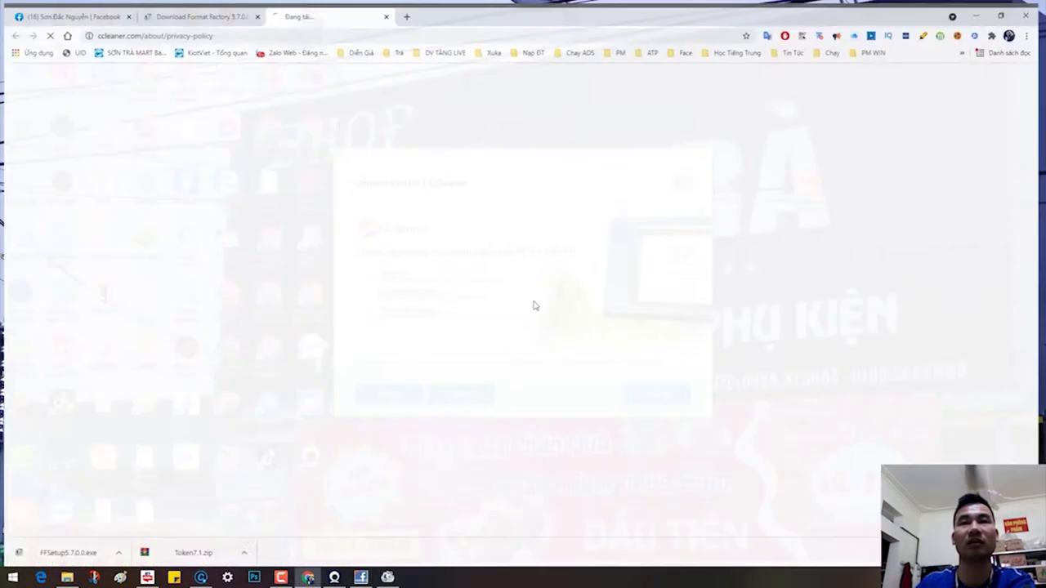
click(386, 9)
click(993, 9)
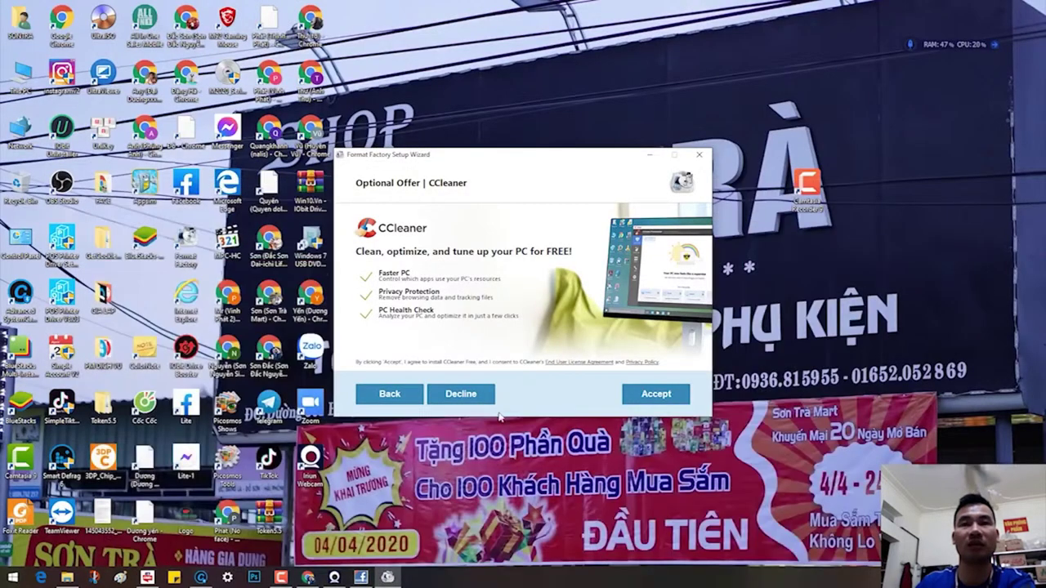
click(489, 400)
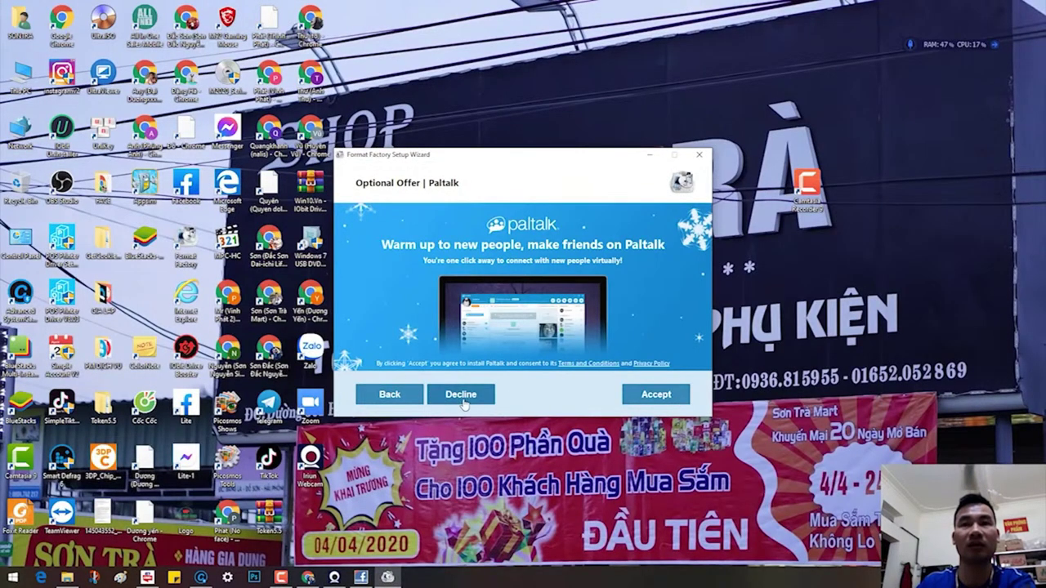
click(463, 399)
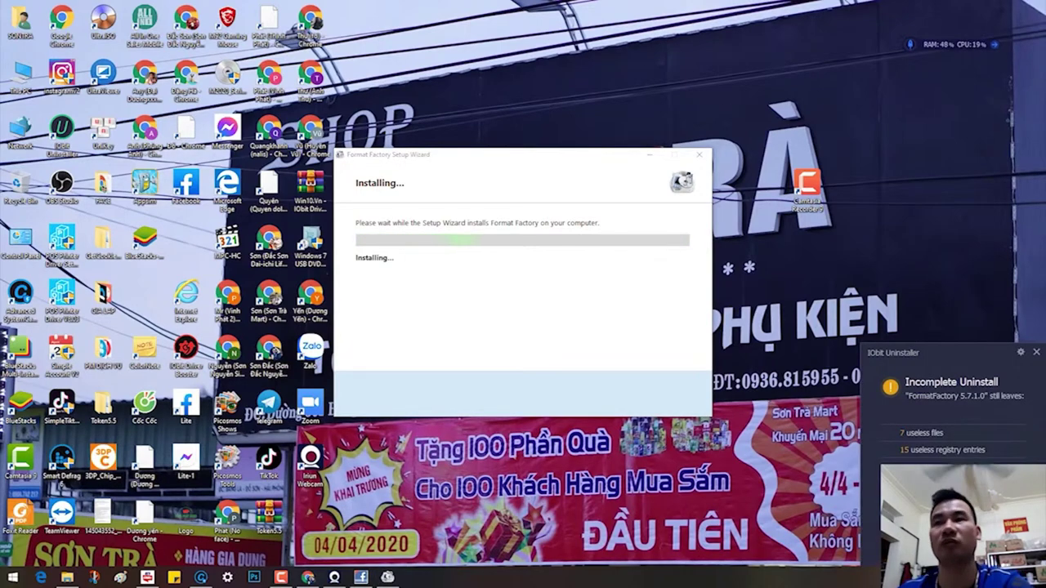
Once installation completes, finish setup to launch Format Factory.
click(1035, 352)
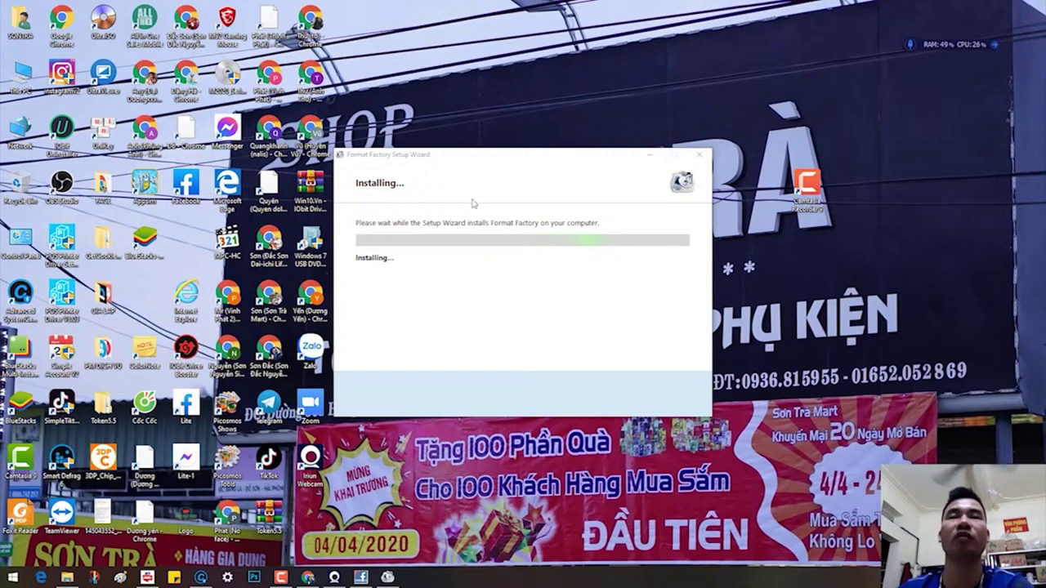
drag(462, 158, 549, 49)
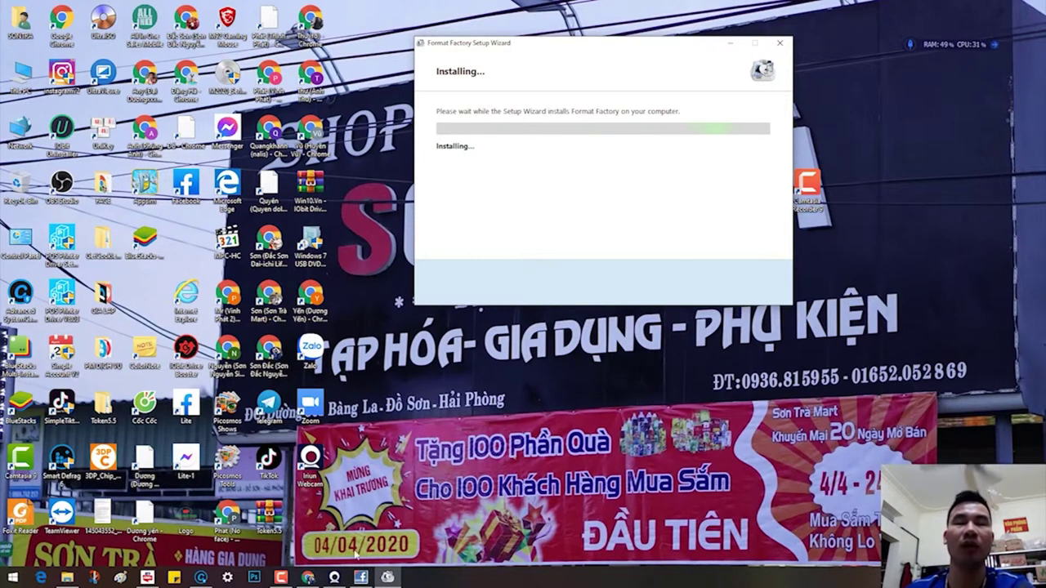
mouse_move(379, 583)
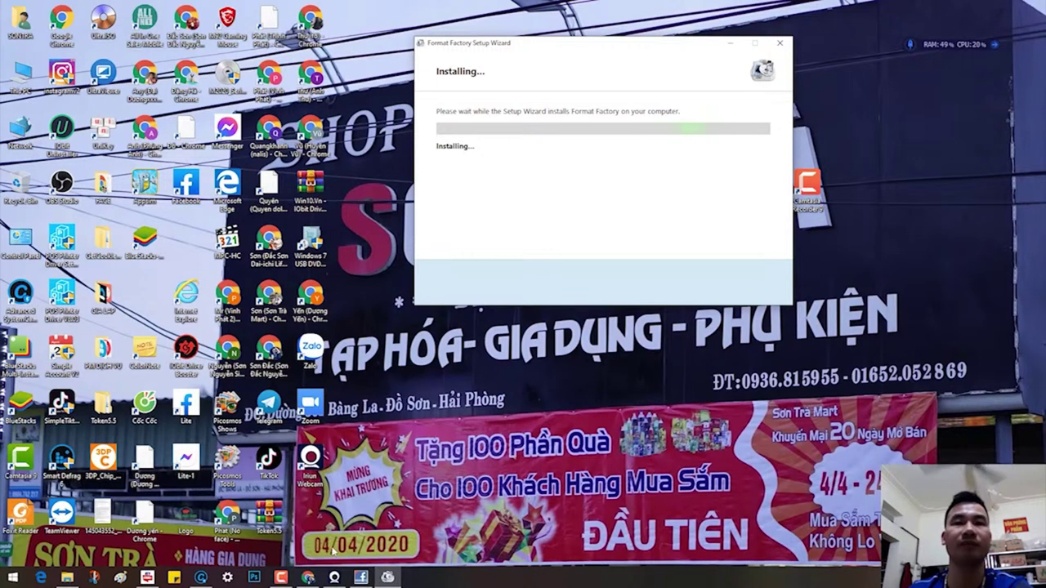
click(308, 577)
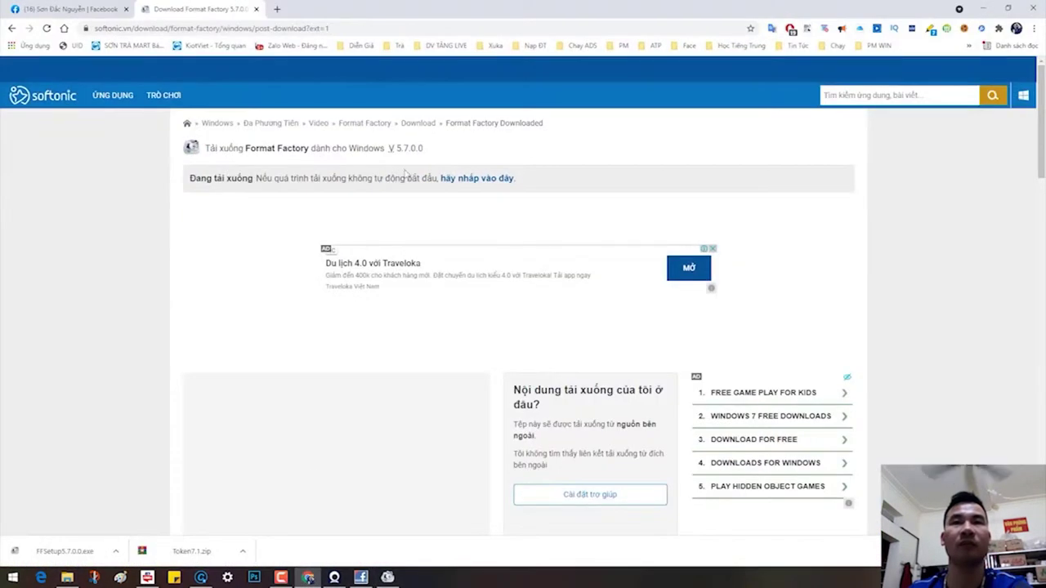
scroll(255, 74, down, 1)
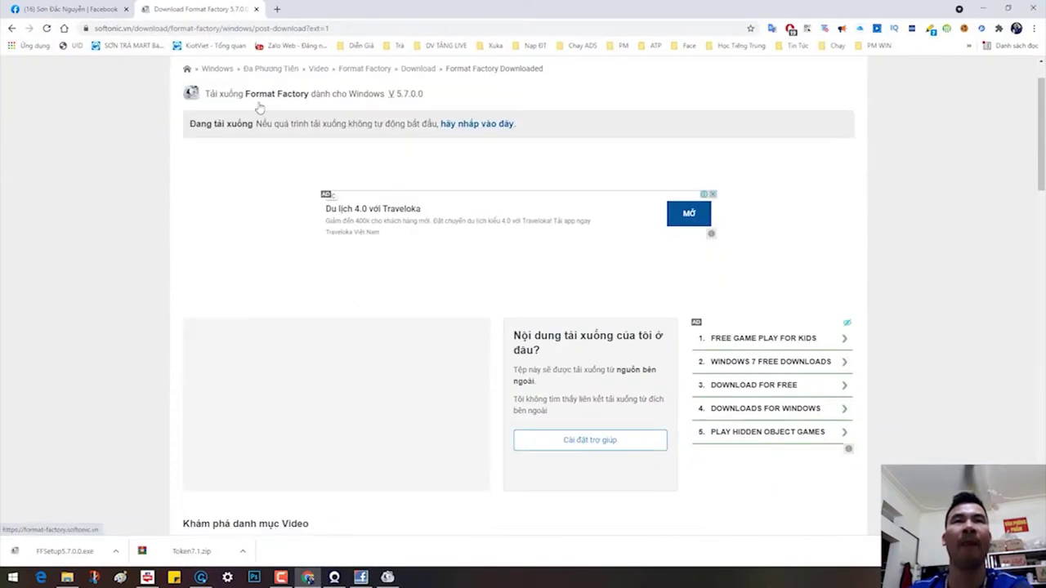
click(11, 28)
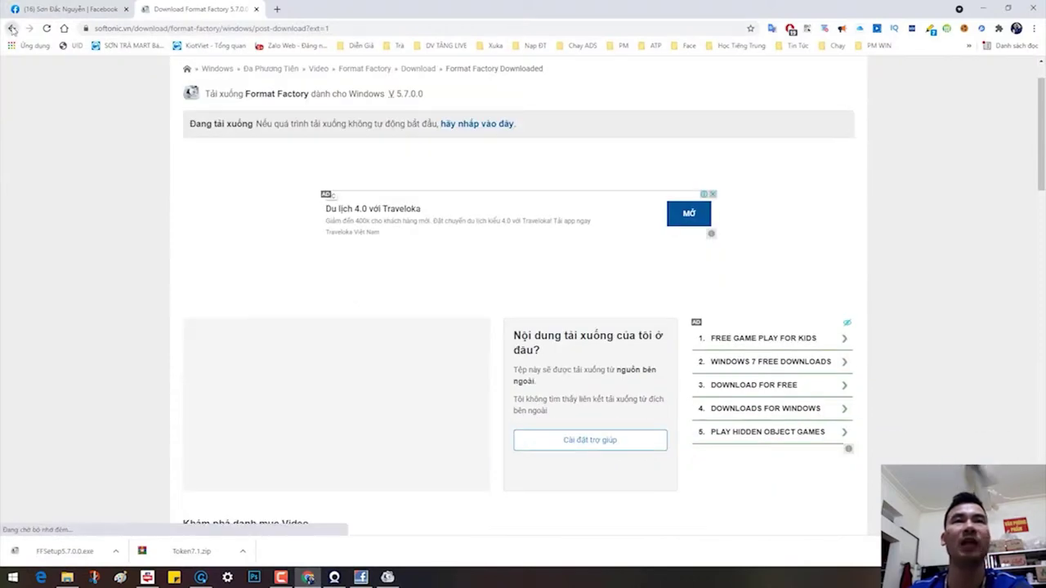
click(10, 29)
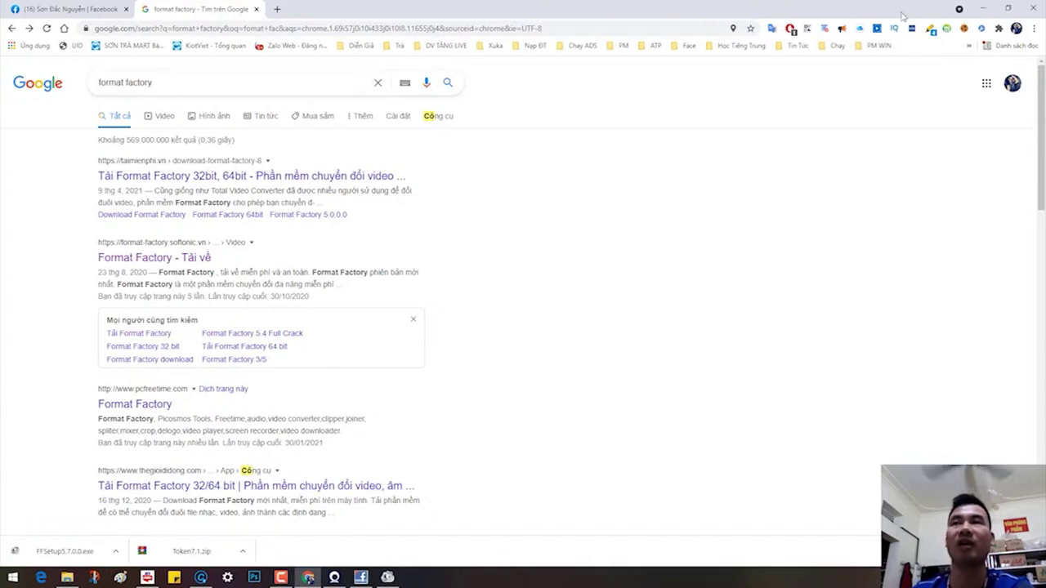
click(983, 8)
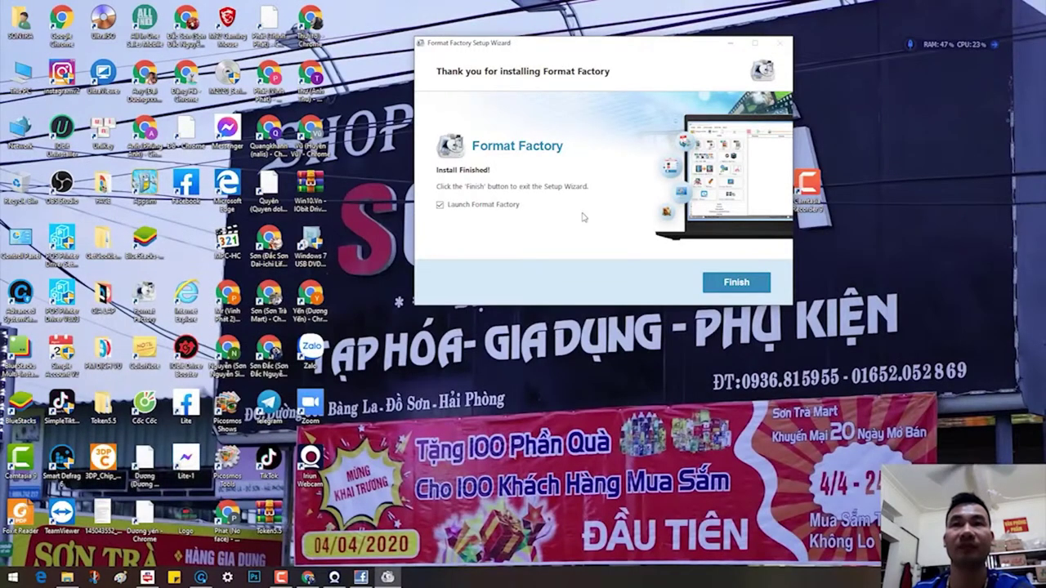
click(745, 287)
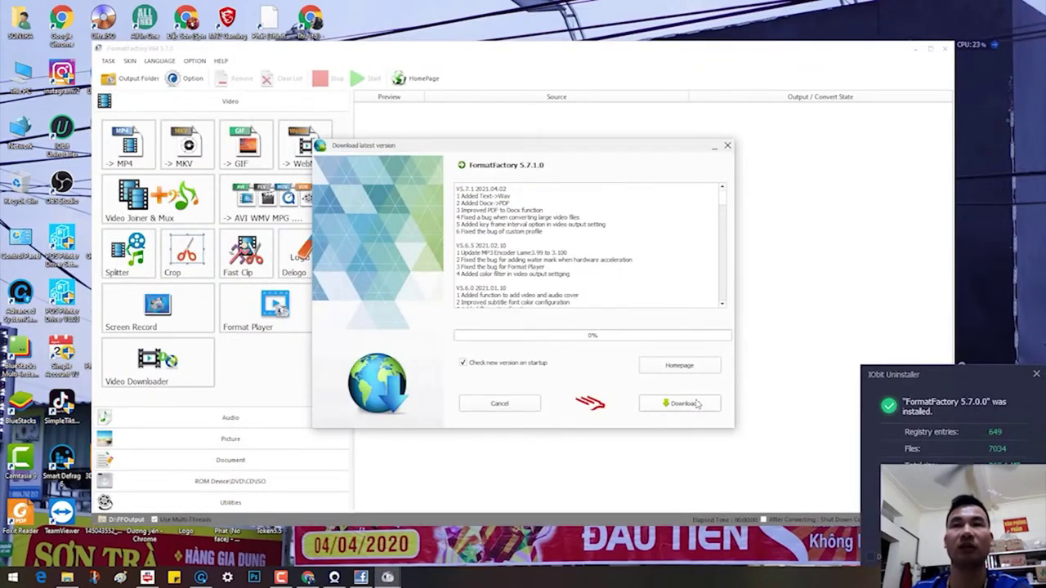
Cancel the update offer and set the interface language to Vietnamese via Select more languages.
click(507, 400)
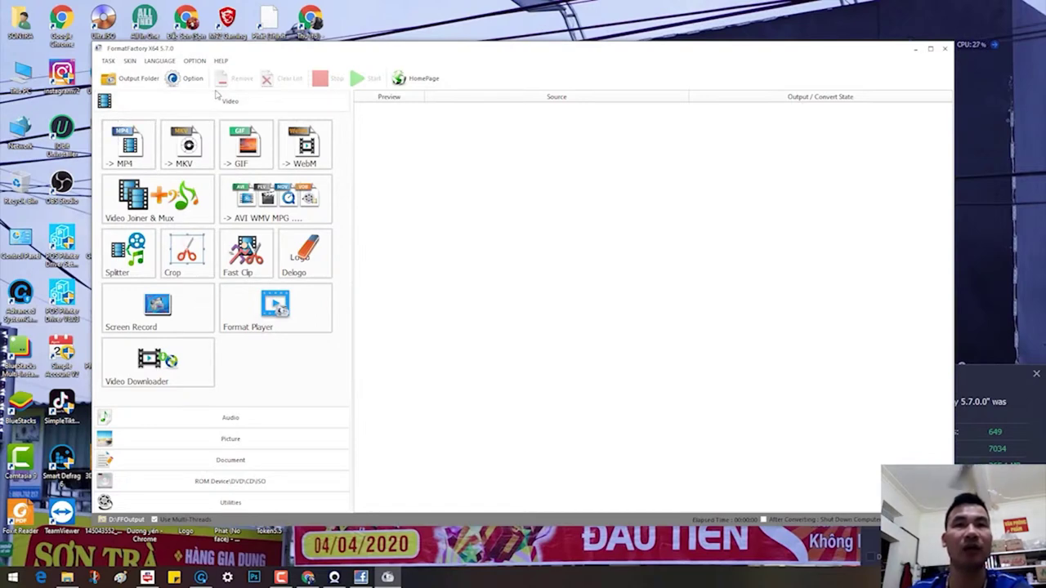
click(159, 60)
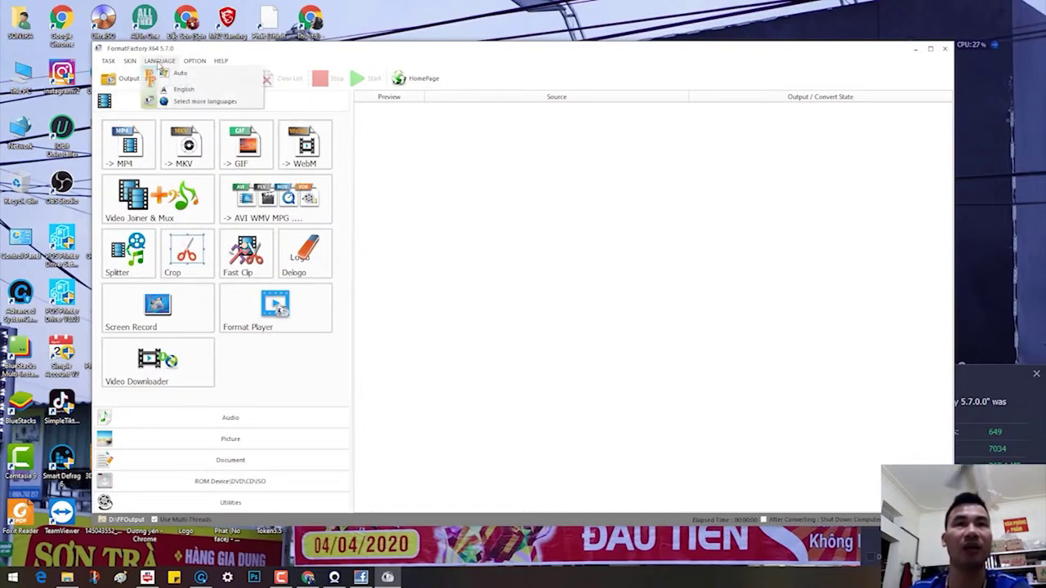
click(174, 100)
scroll(482, 282, down, 10)
scroll(491, 288, down, 5)
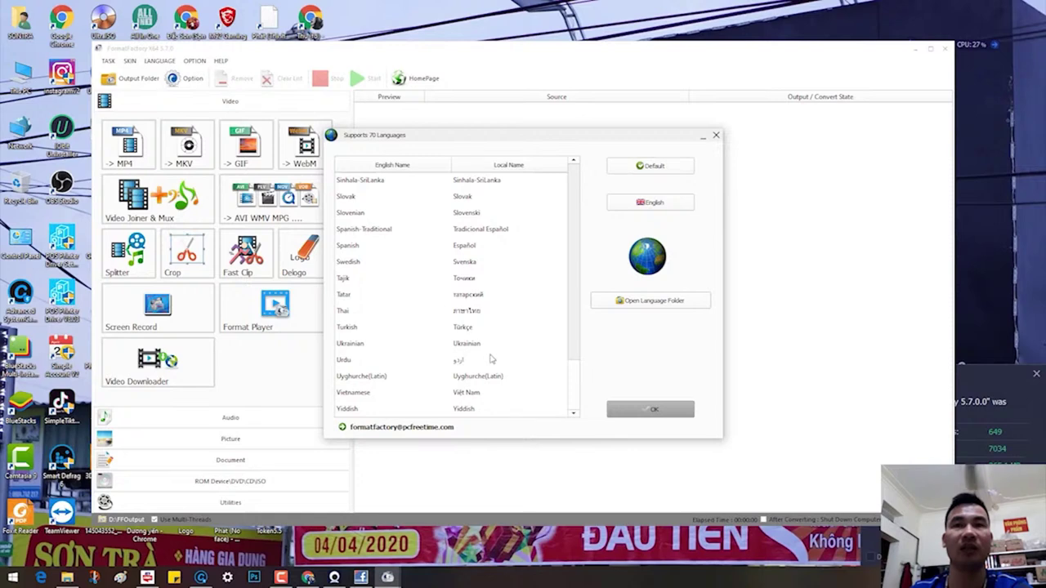
click(485, 392)
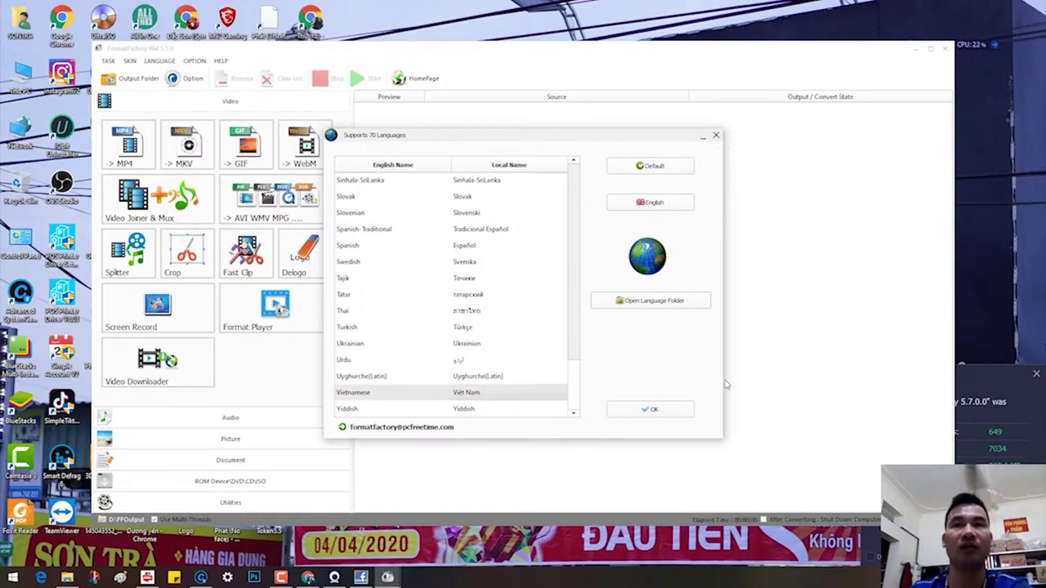
click(649, 411)
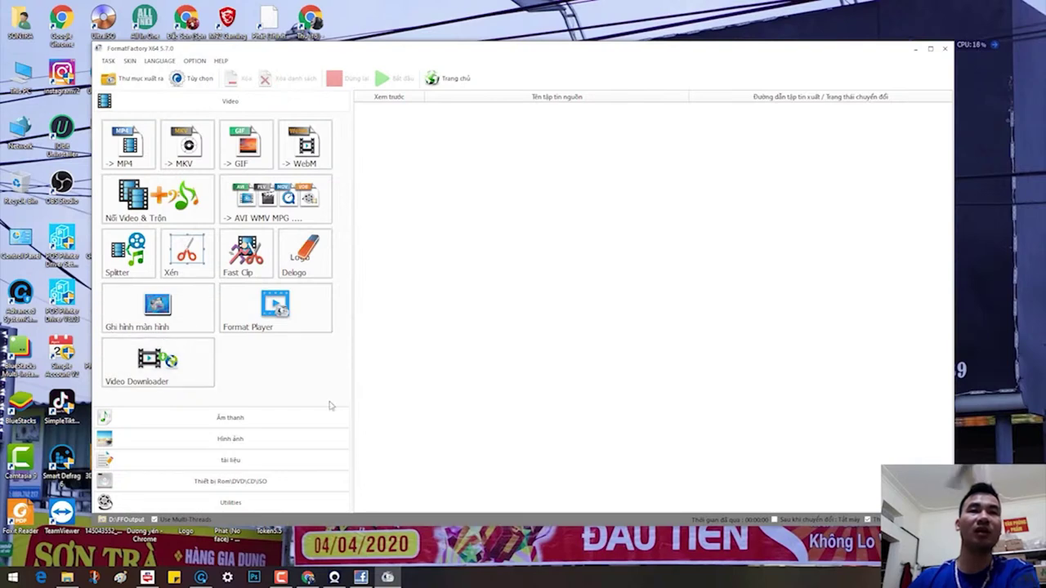
Browse the Âm thanh and Hình ảnh categories, then expand Tài liệu to list PDF Joiner and PDF->Docx.
click(224, 417)
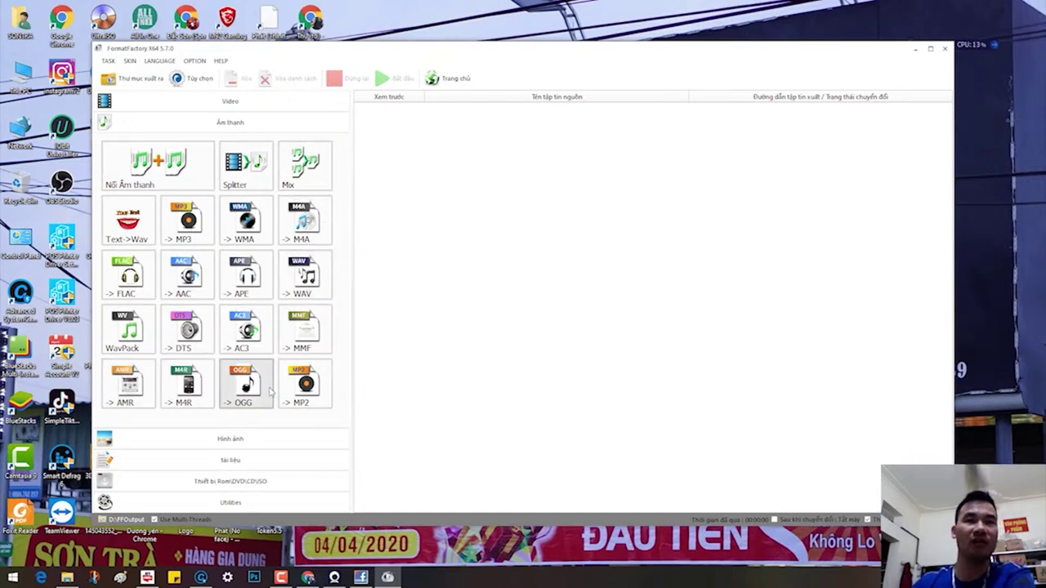
click(152, 445)
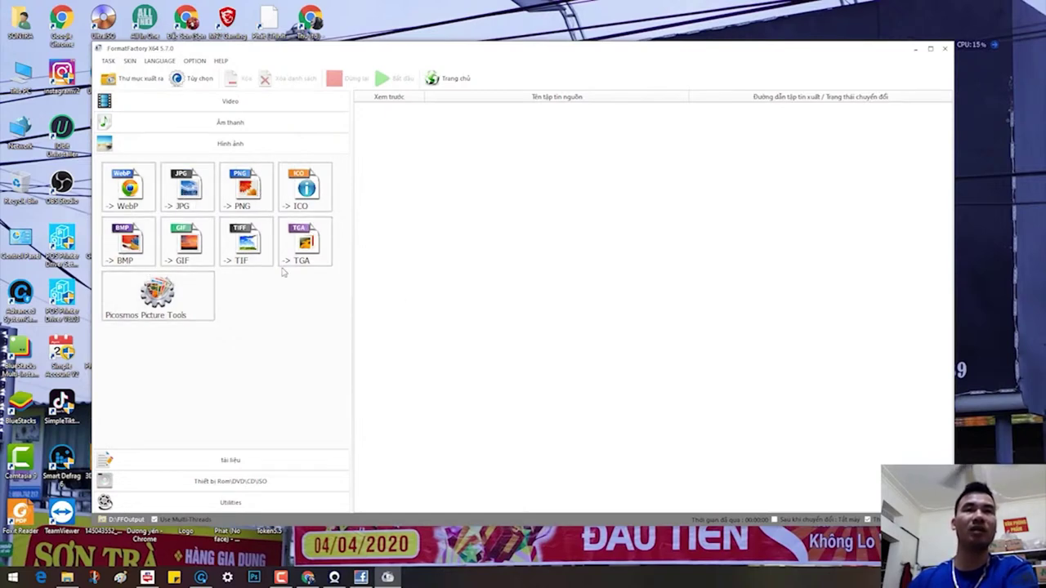
click(190, 463)
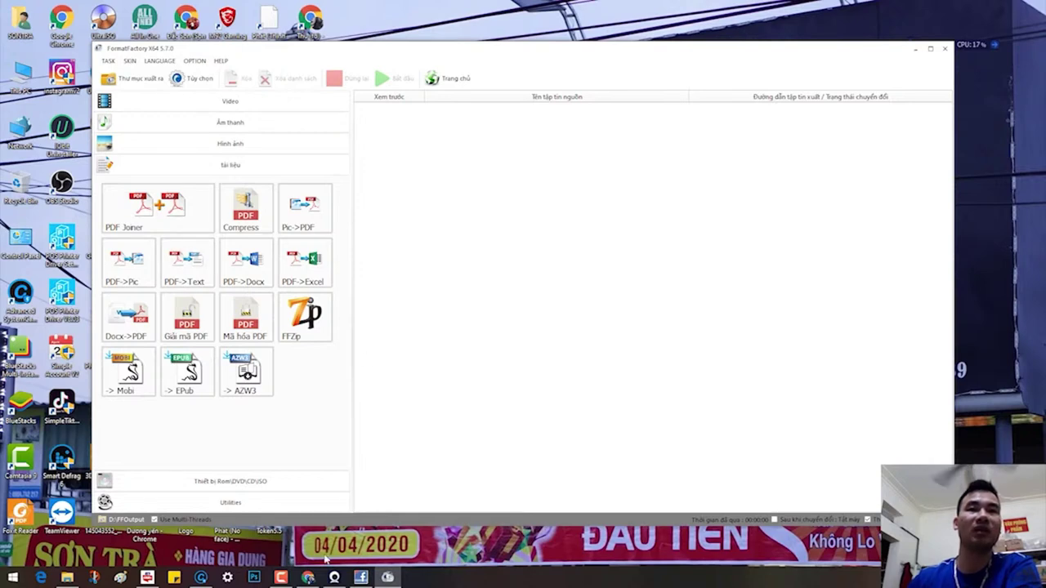
click(281, 578)
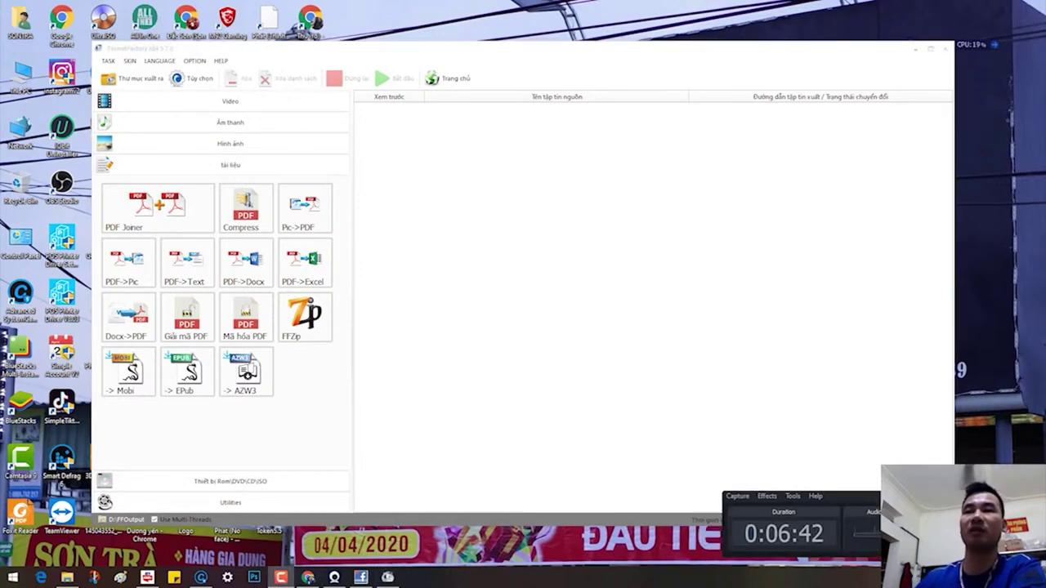
Cycle through the Rom/DVD, Utilities, Âm thanh and Video categories, ending on the Hình ảnh image tools.
click(565, 479)
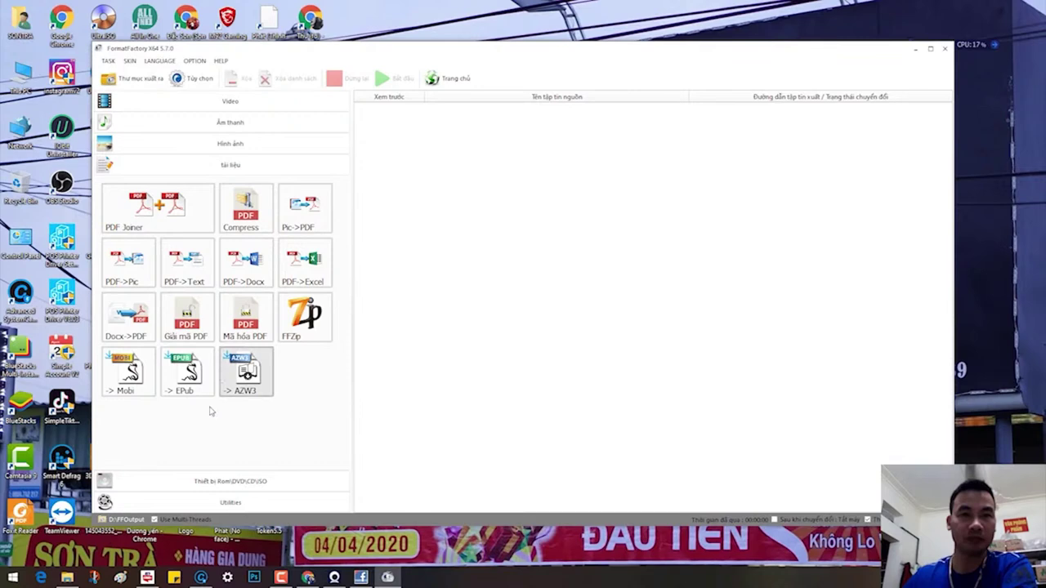
click(134, 483)
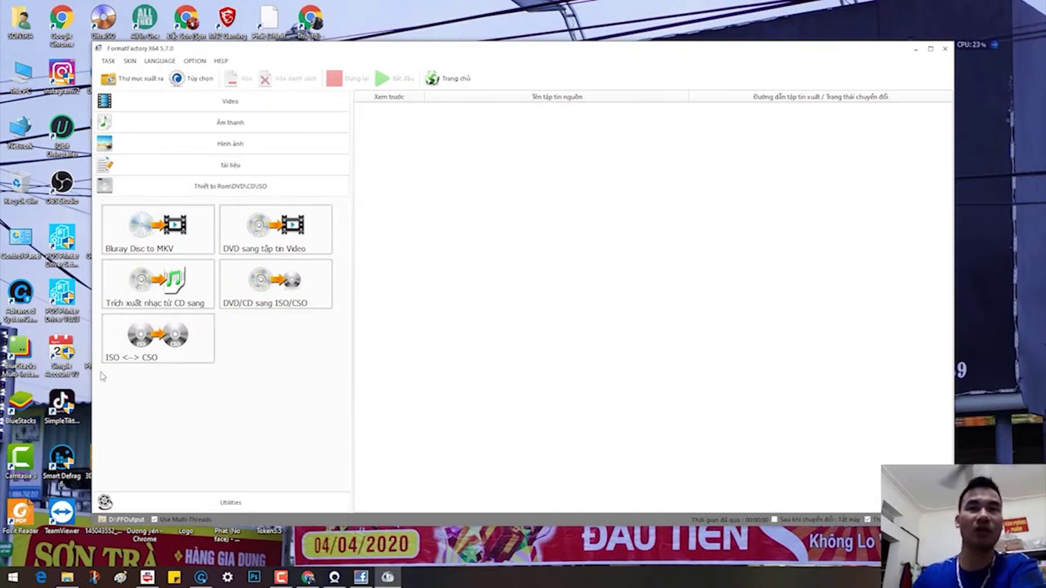
click(192, 506)
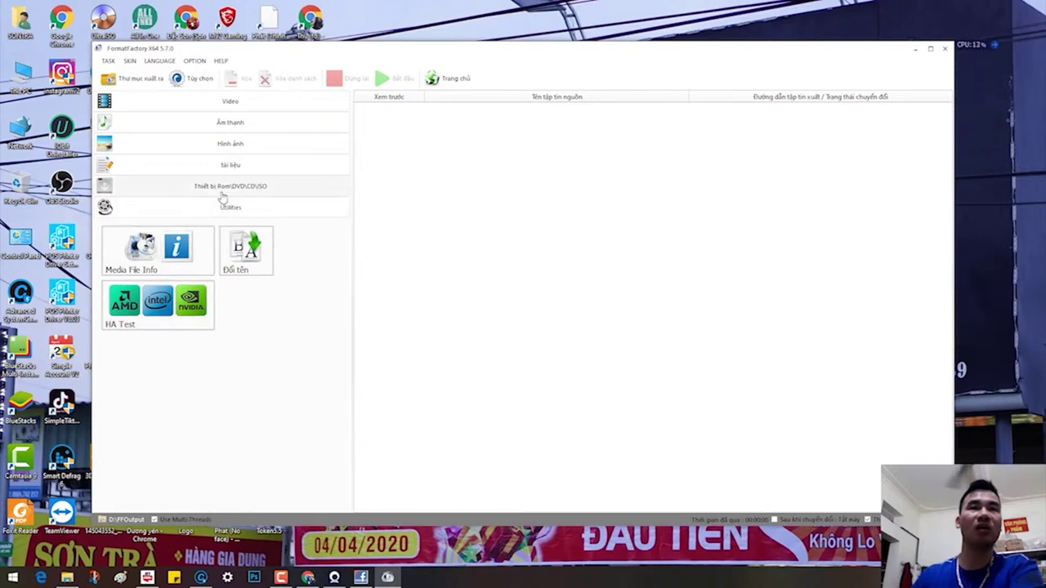
click(240, 124)
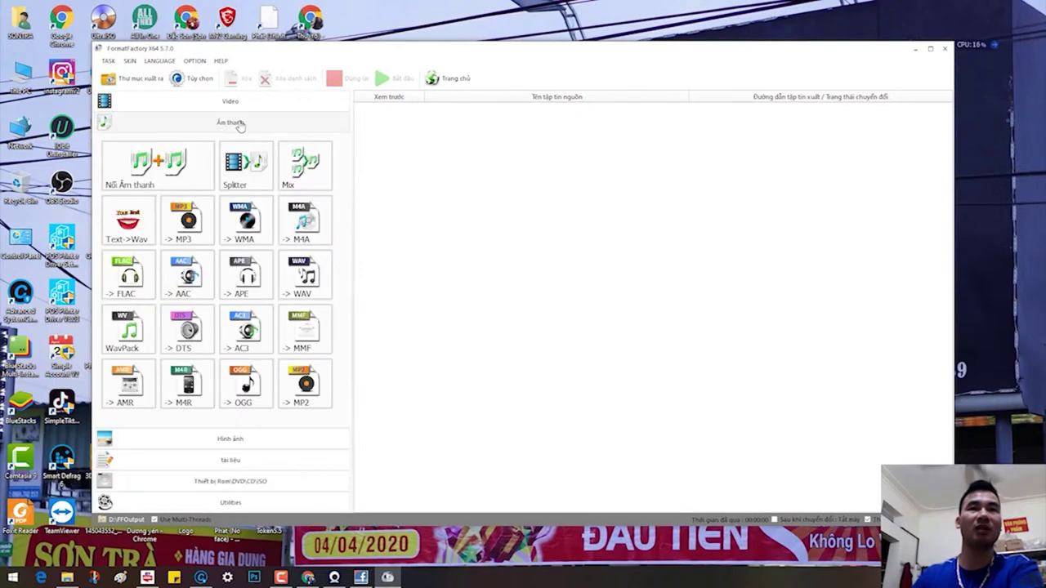
click(234, 102)
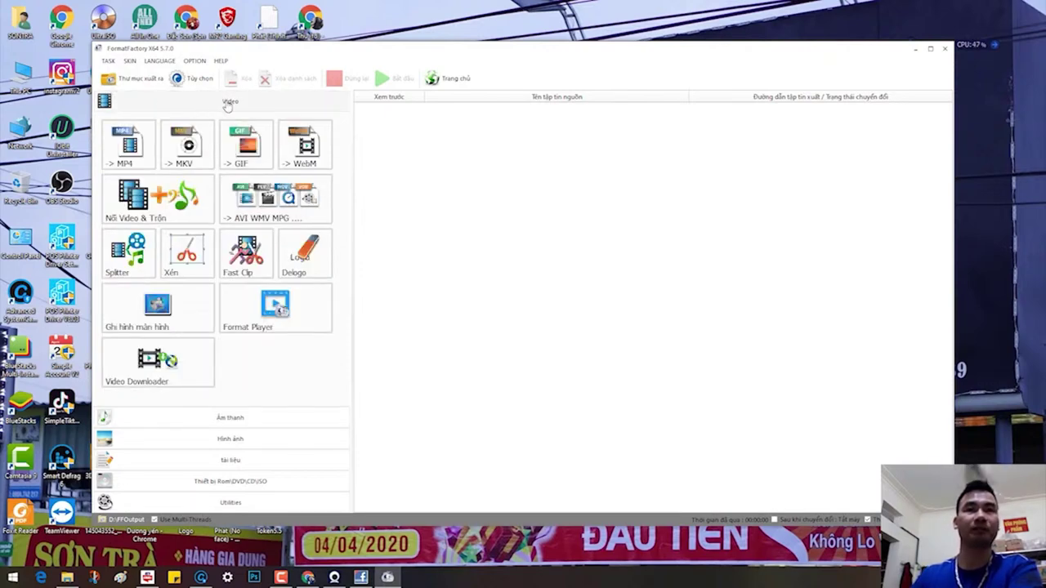
click(248, 439)
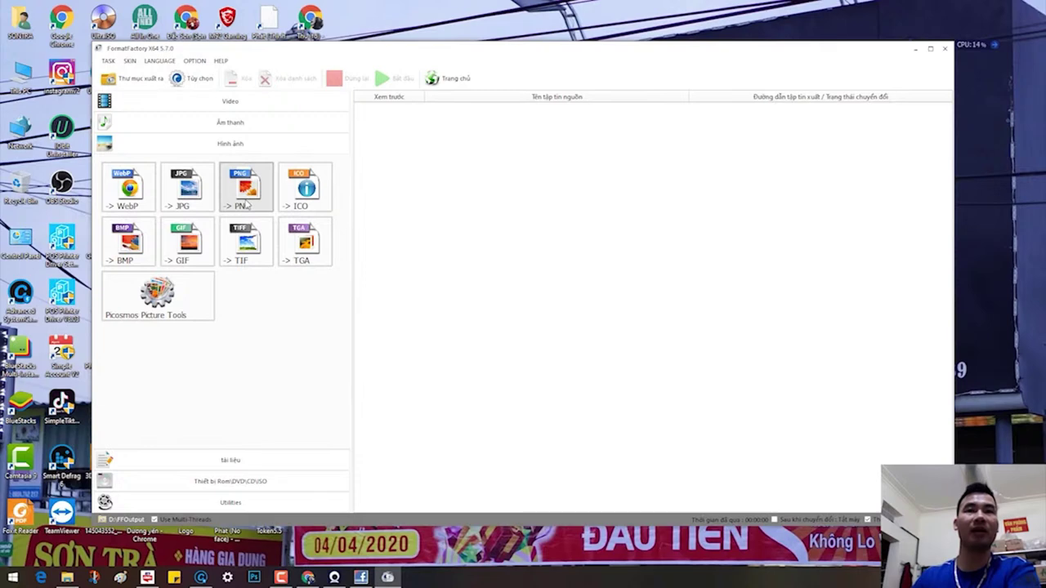
Add bánh gao nhat.jpg from D:\1 as a -> PNG task and start the conversion.
click(246, 189)
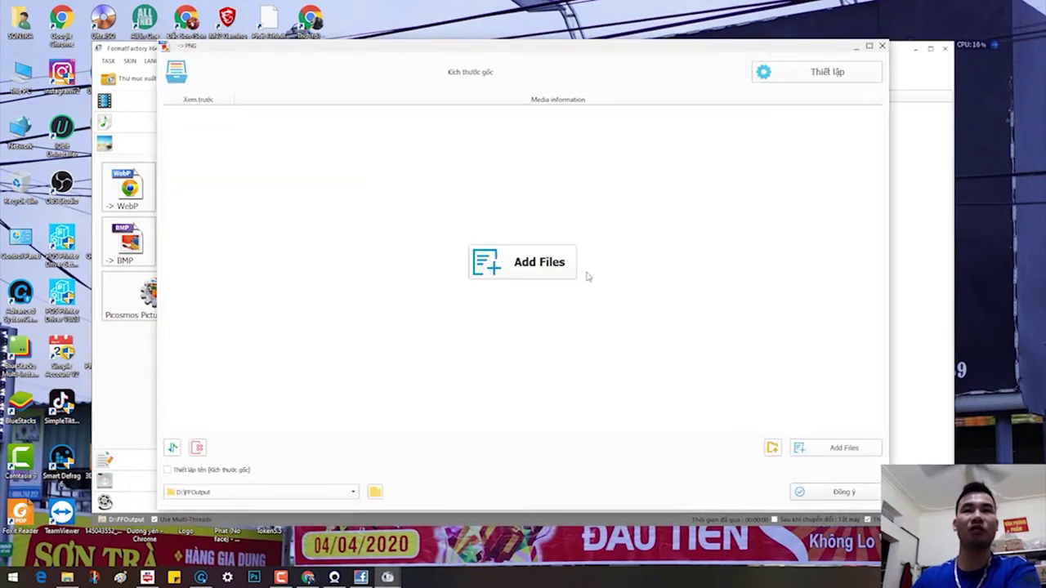
click(502, 258)
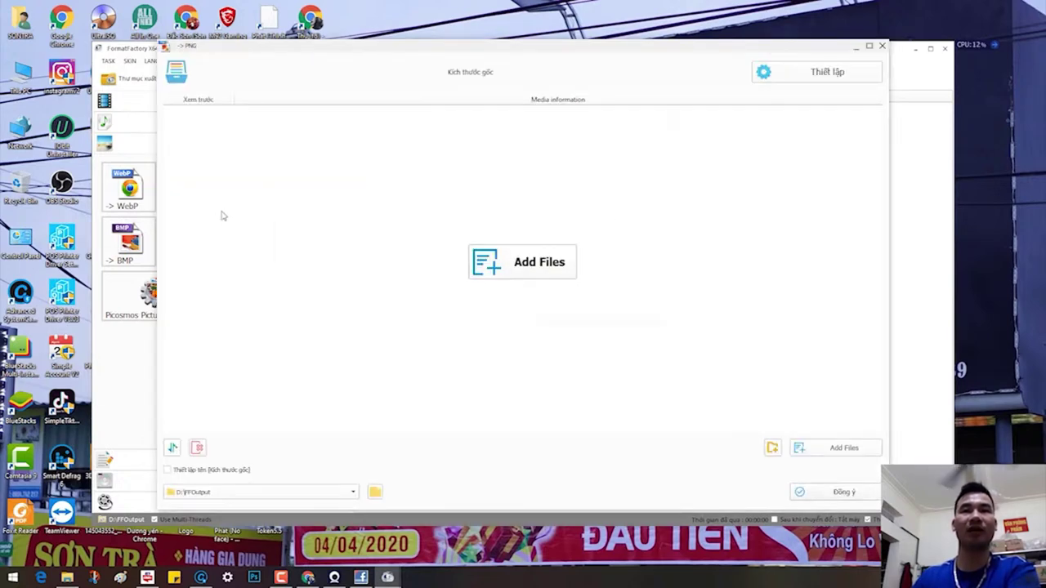
click(224, 232)
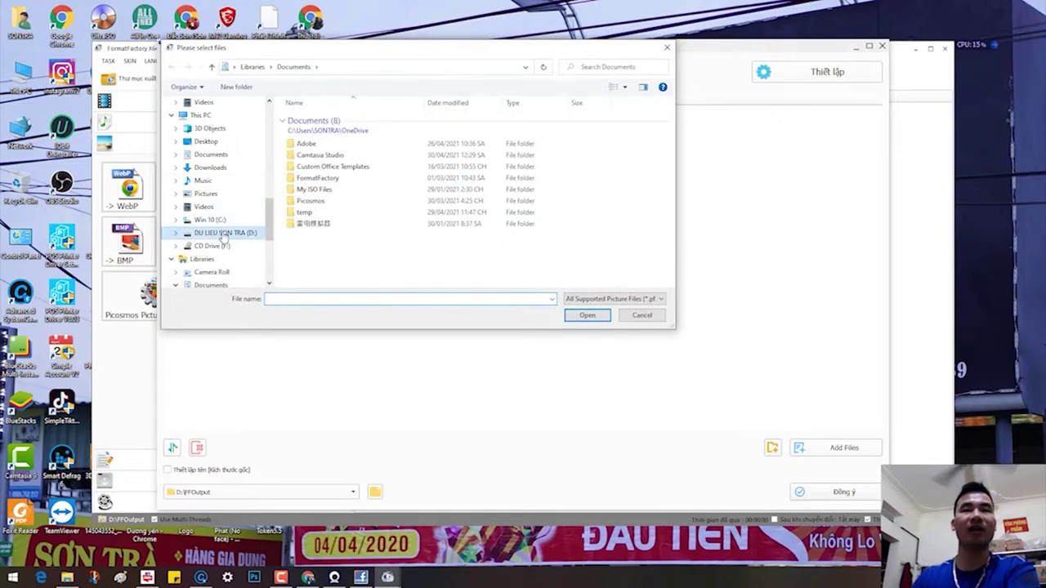
double_click(322, 155)
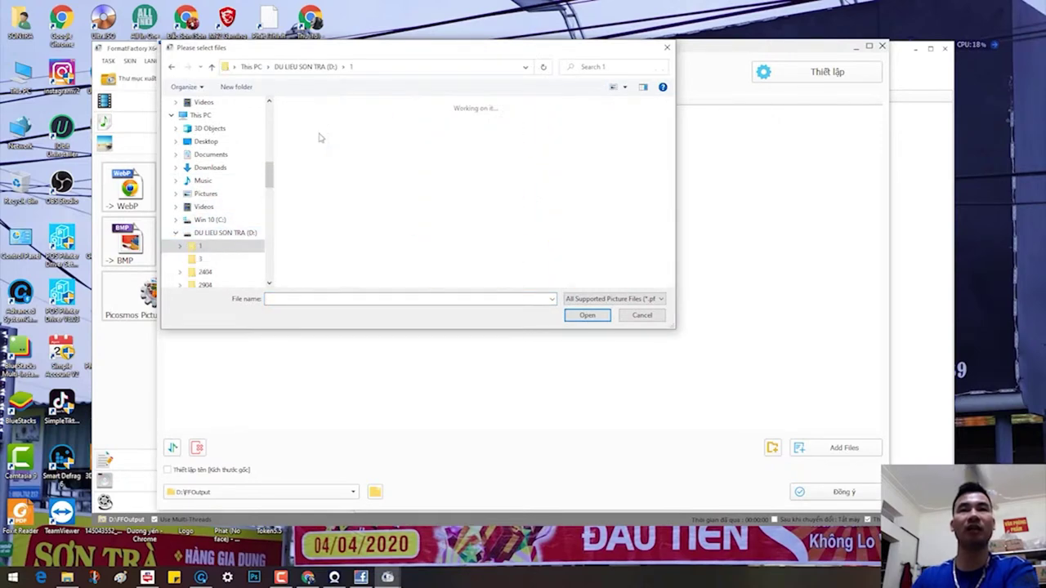
double_click(636, 53)
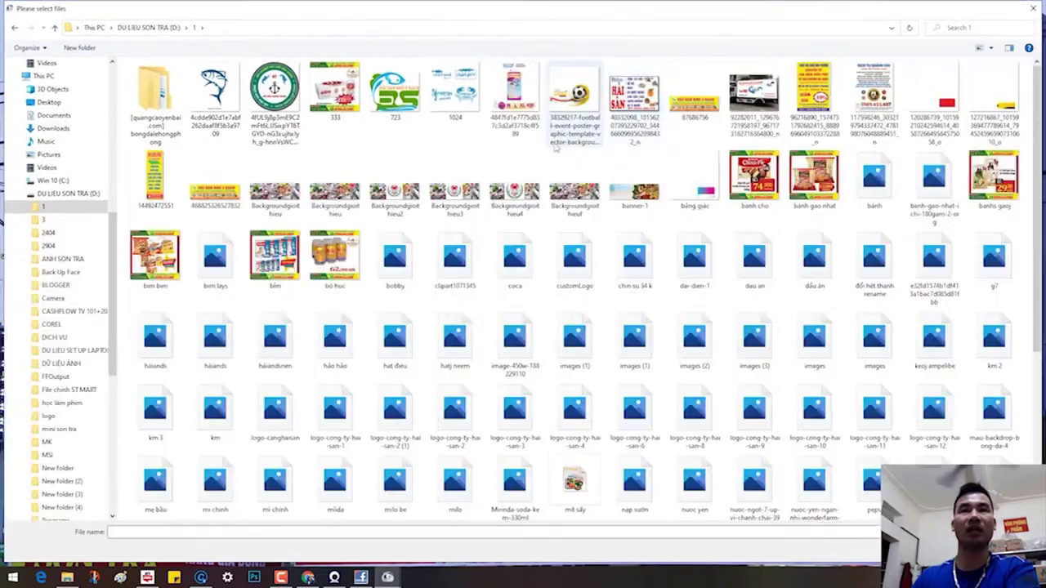
double_click(814, 176)
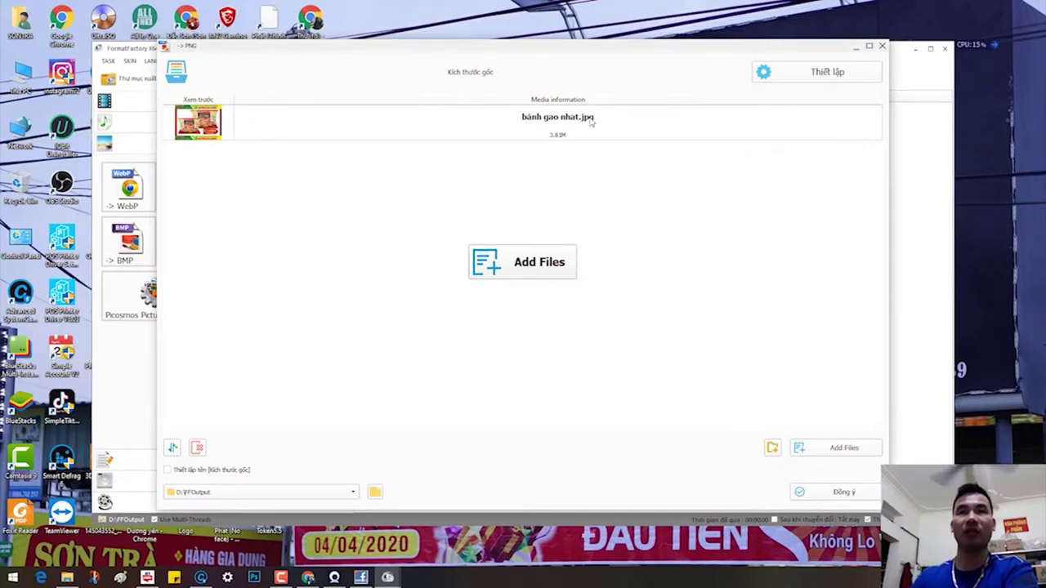
click(843, 493)
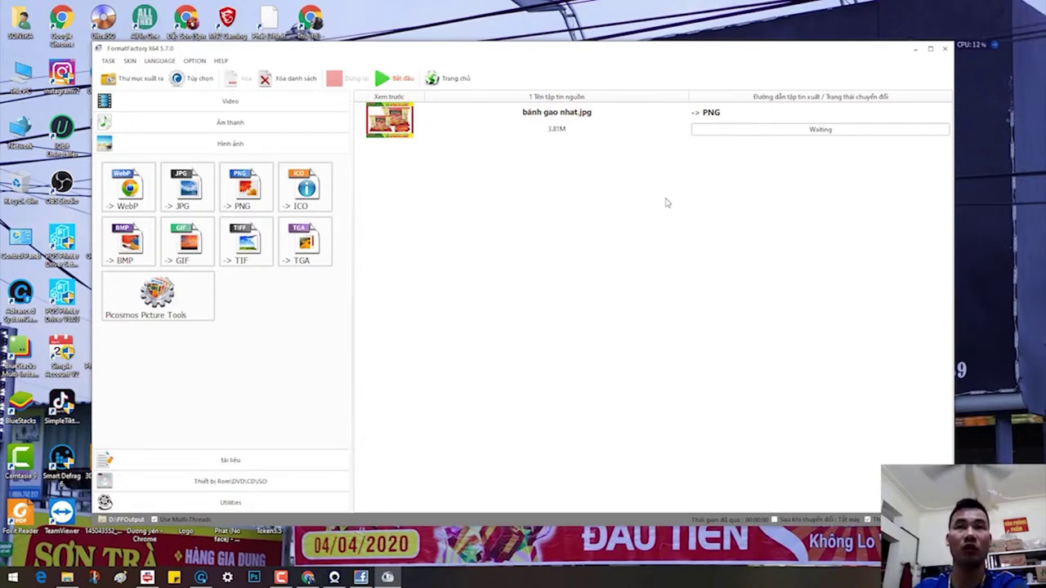
click(408, 78)
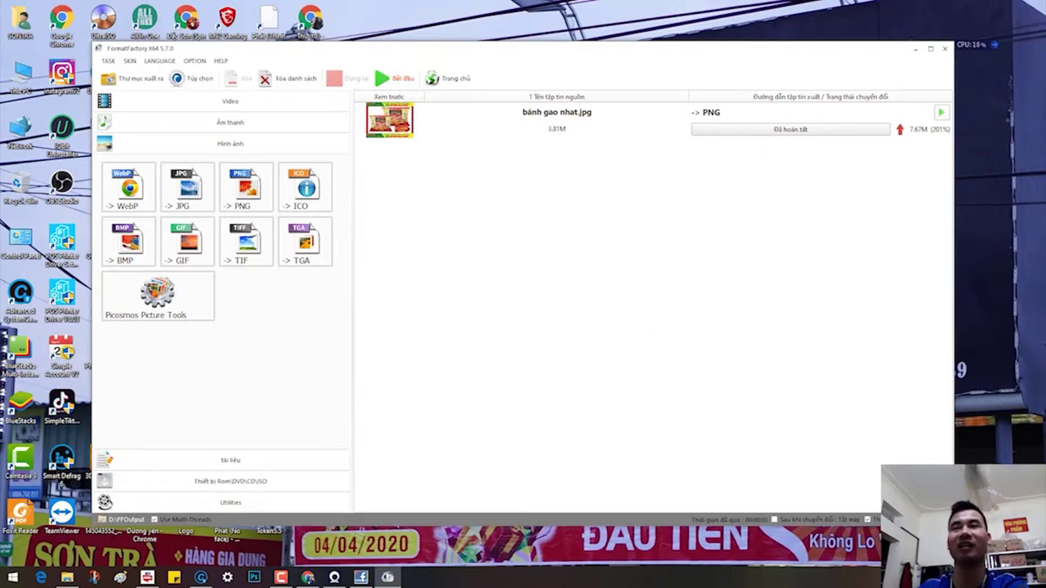
Open the task's output folder, D:\FFOutput, and show the converted image's Properties.
right_click(490, 137)
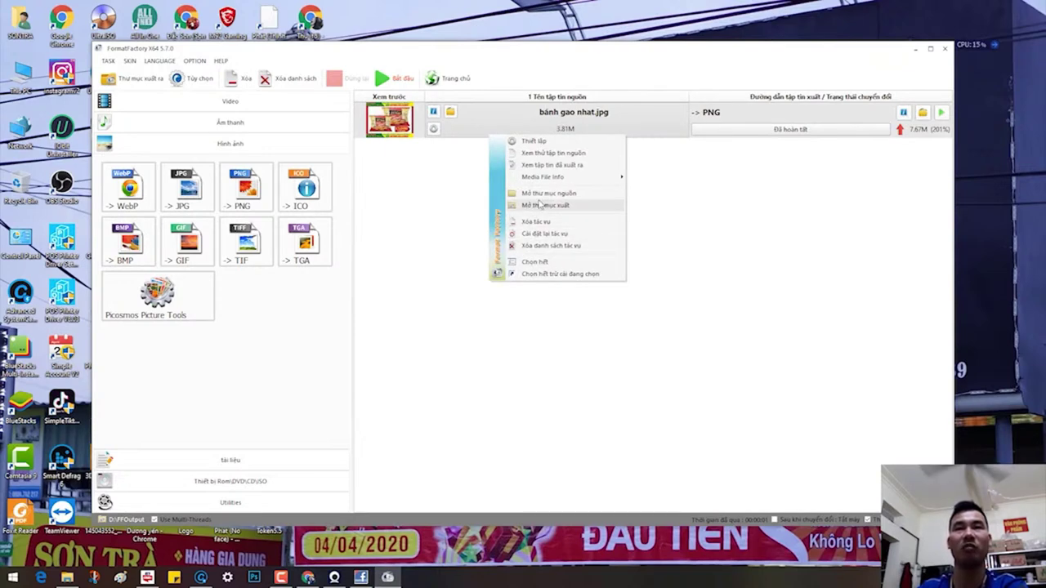
click(540, 206)
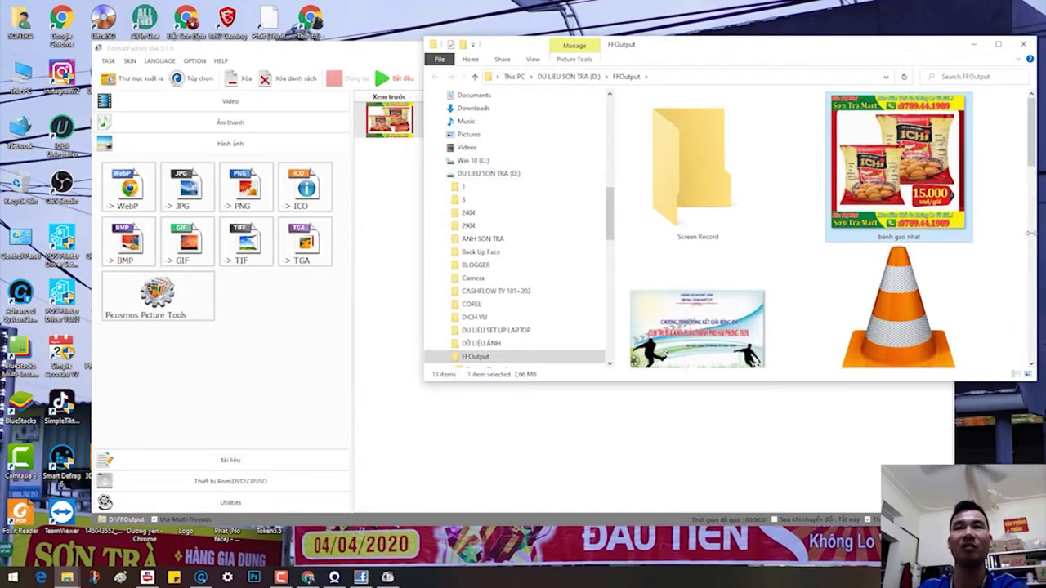
right_click(869, 172)
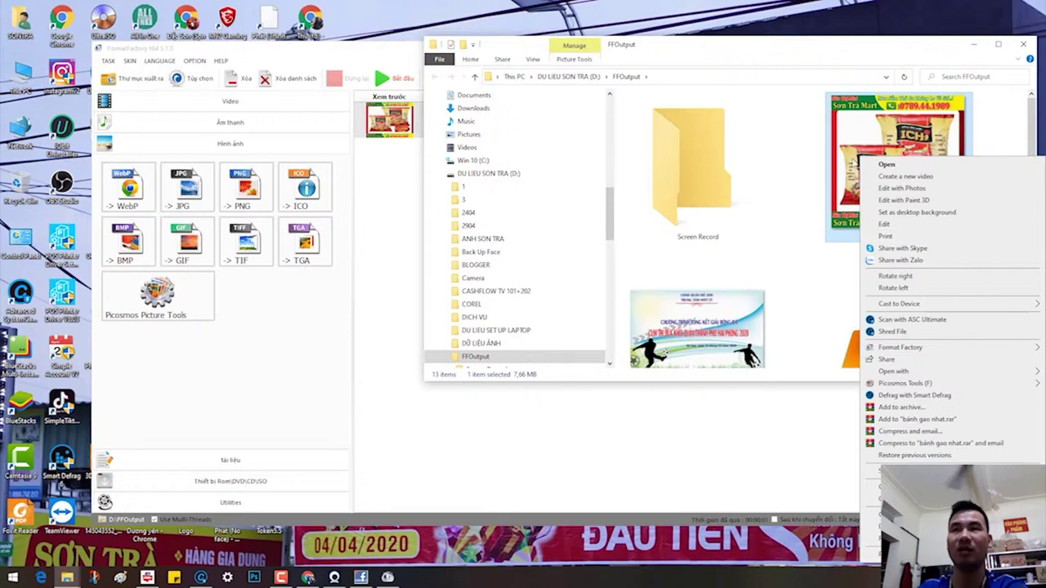
right_click(848, 148)
click(871, 542)
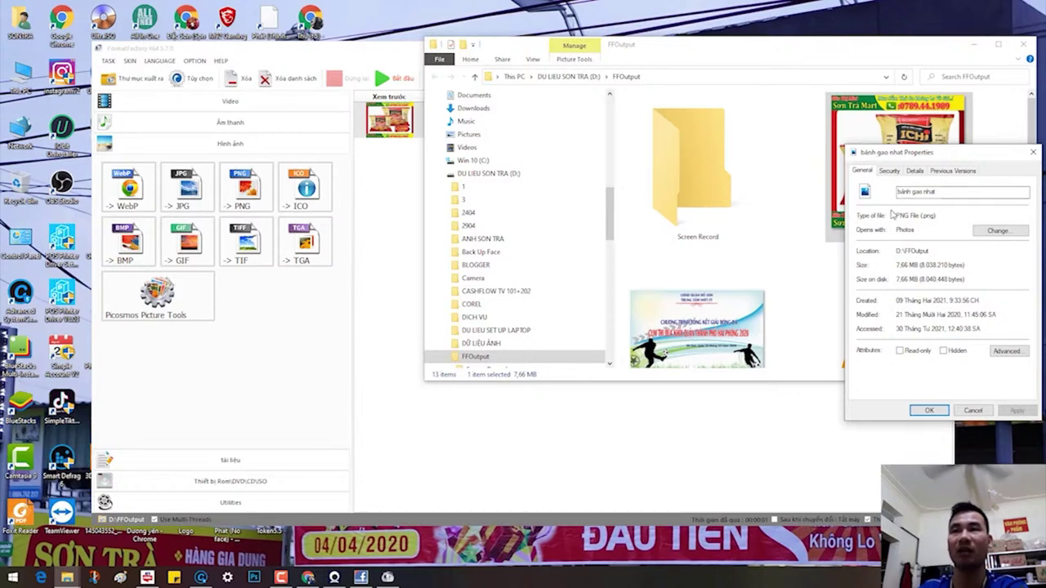
Confirm bánh gao nhat is a 7.66 MB PNG, then close Properties and Explorer.
drag(946, 218, 876, 220)
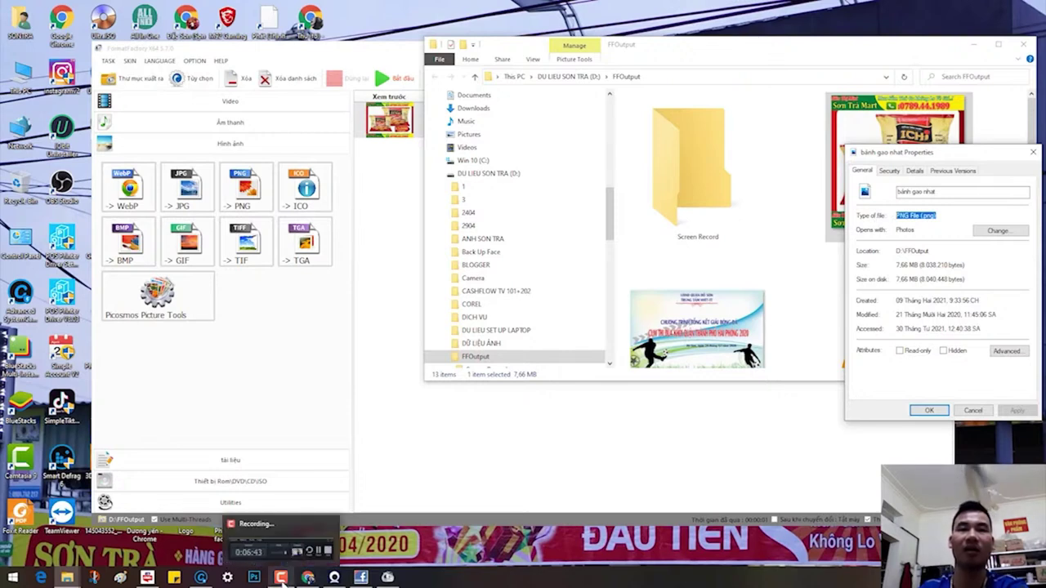
click(282, 578)
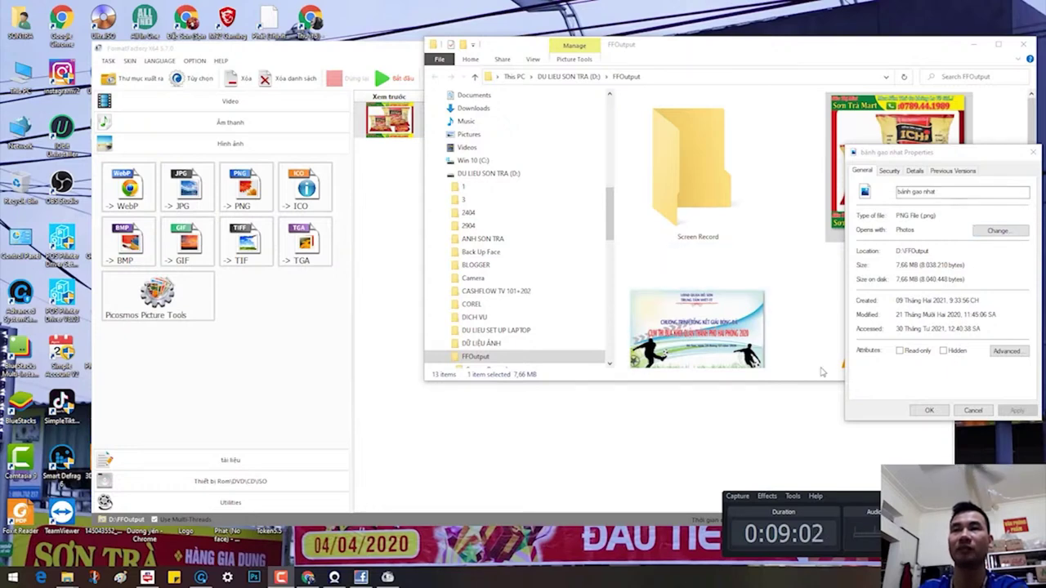
click(973, 410)
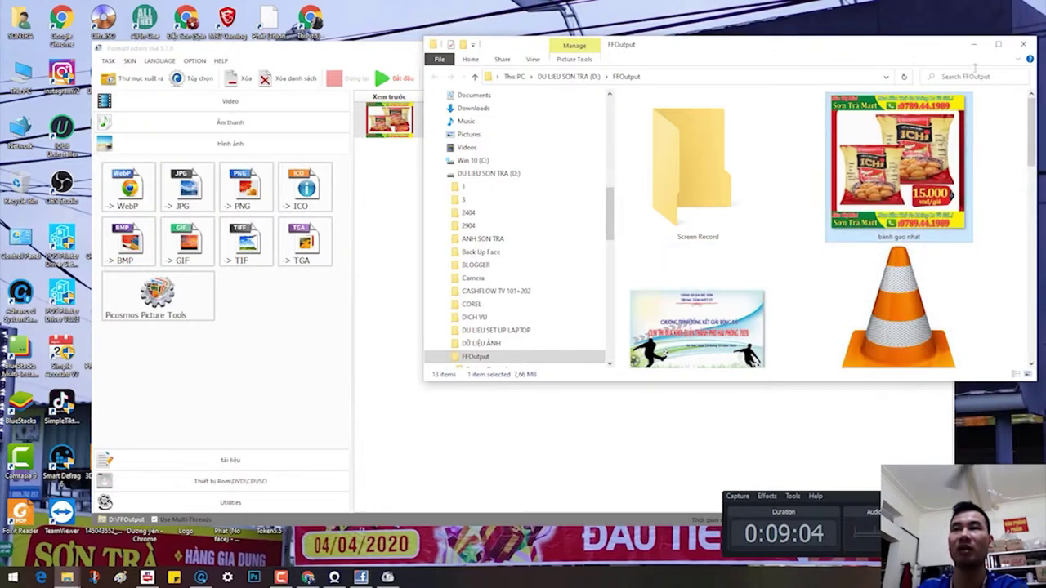
key(alt+F4)
Add the Ngọc Hải fish-market MP4 as a -> MP3 task, then minimize Format Factory.
click(167, 100)
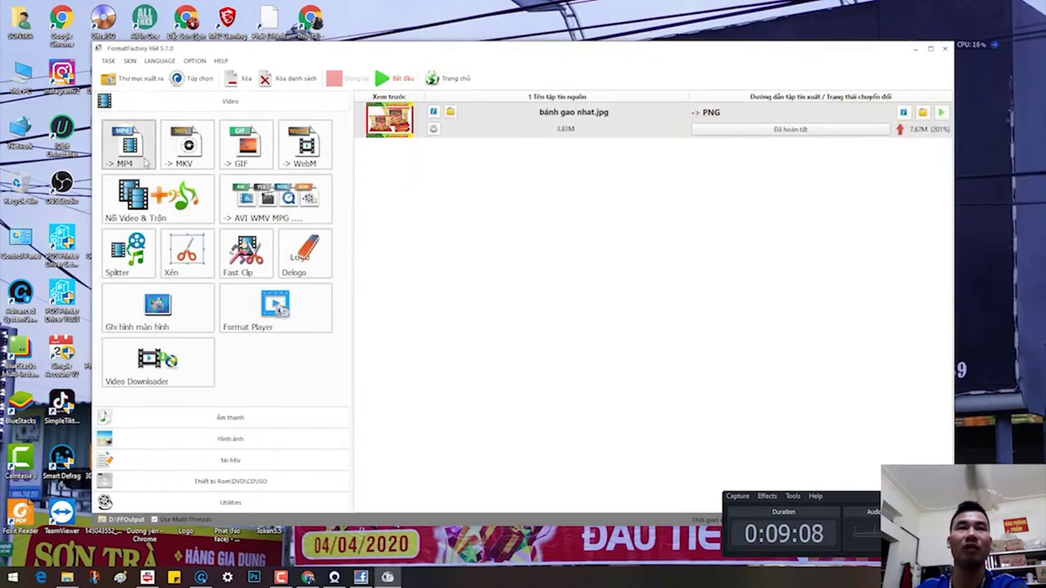
click(232, 419)
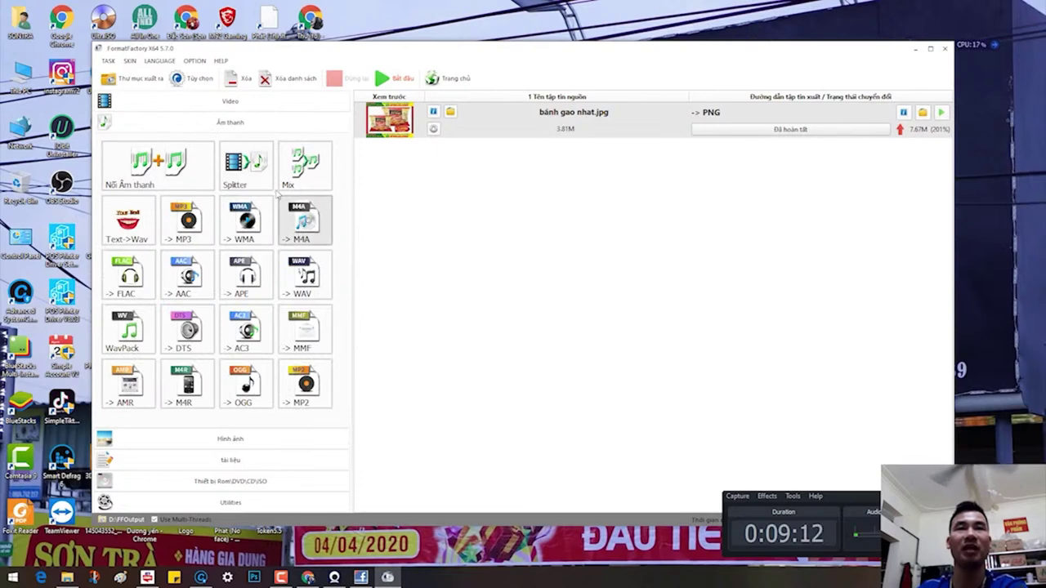
click(196, 237)
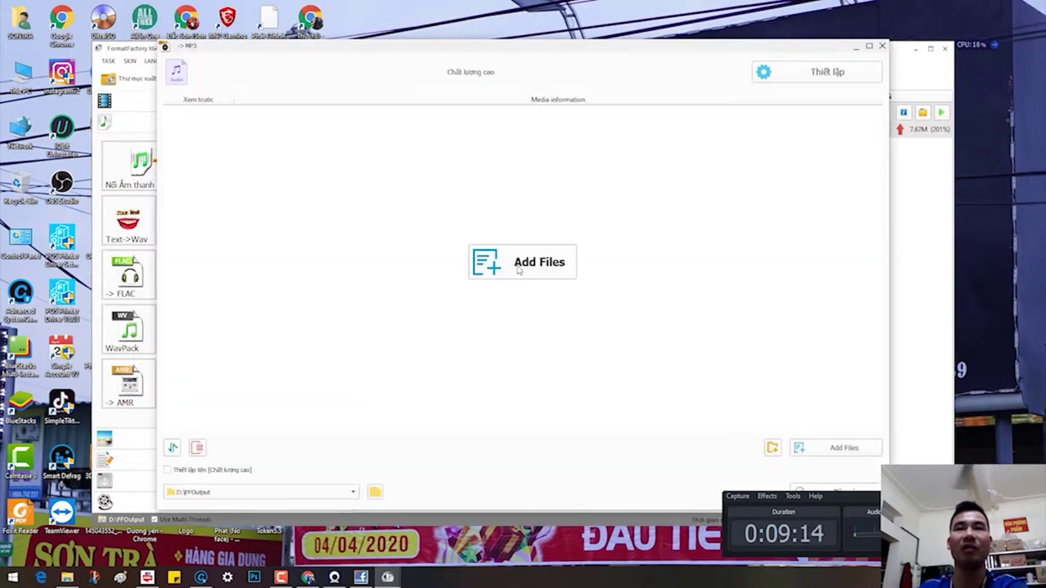
click(518, 271)
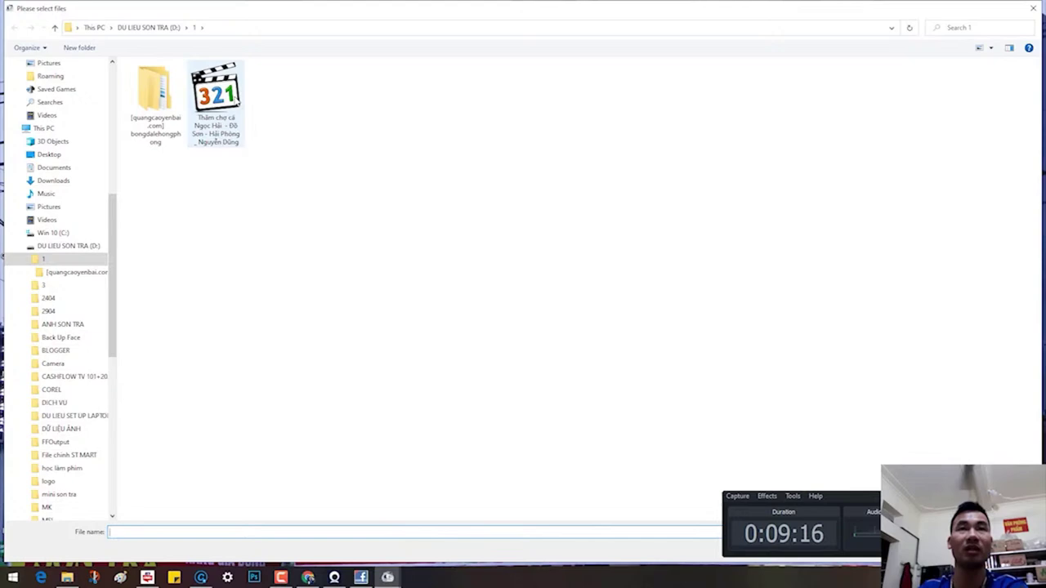
double_click(230, 98)
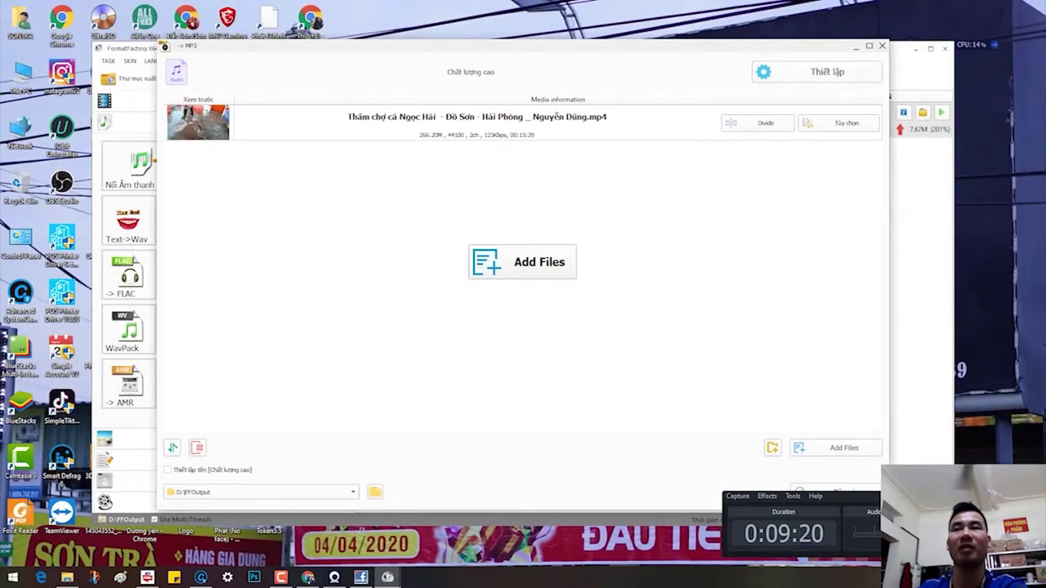
click(836, 498)
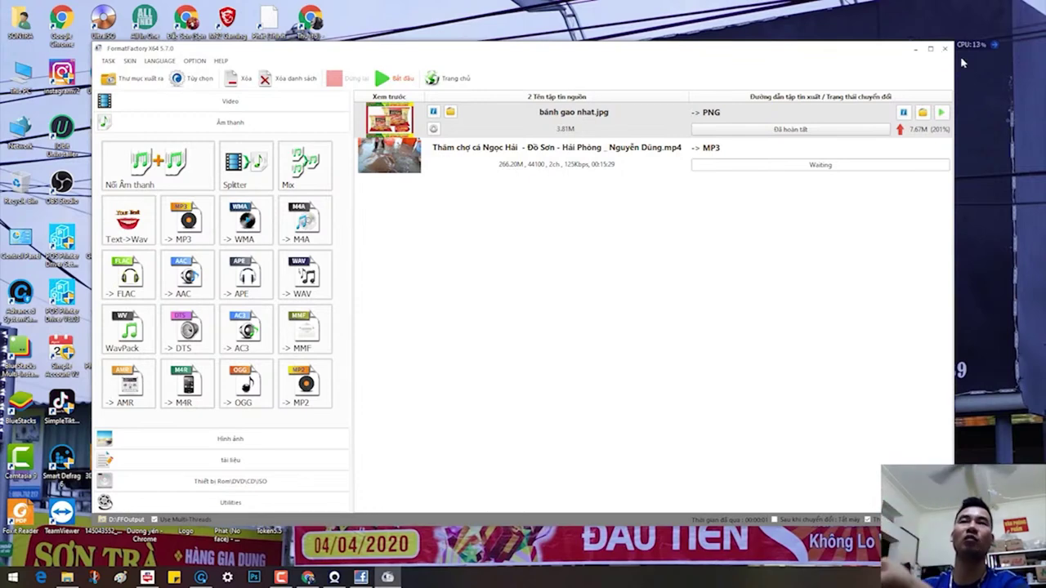
click(918, 54)
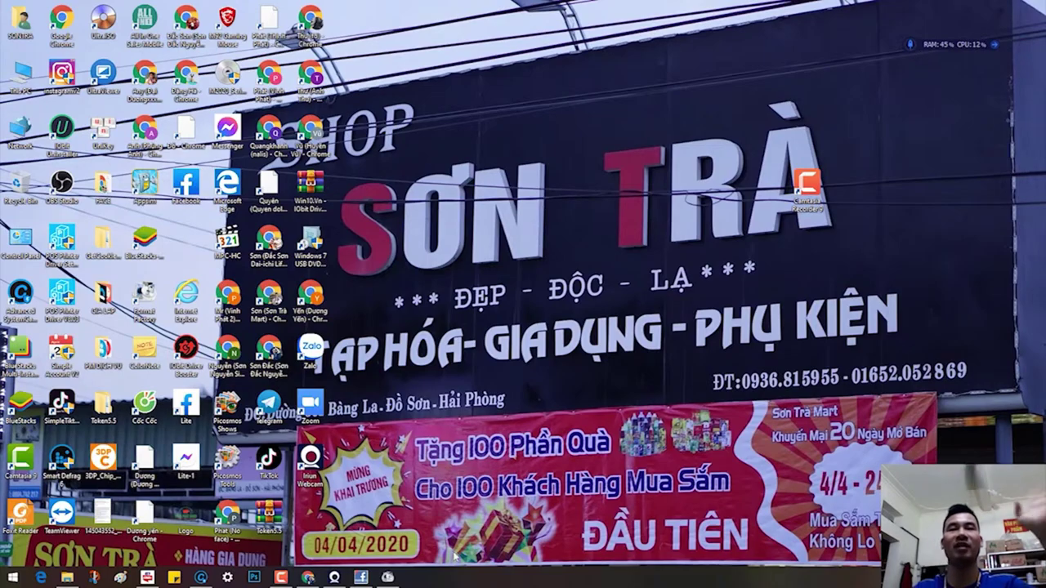
click(280, 577)
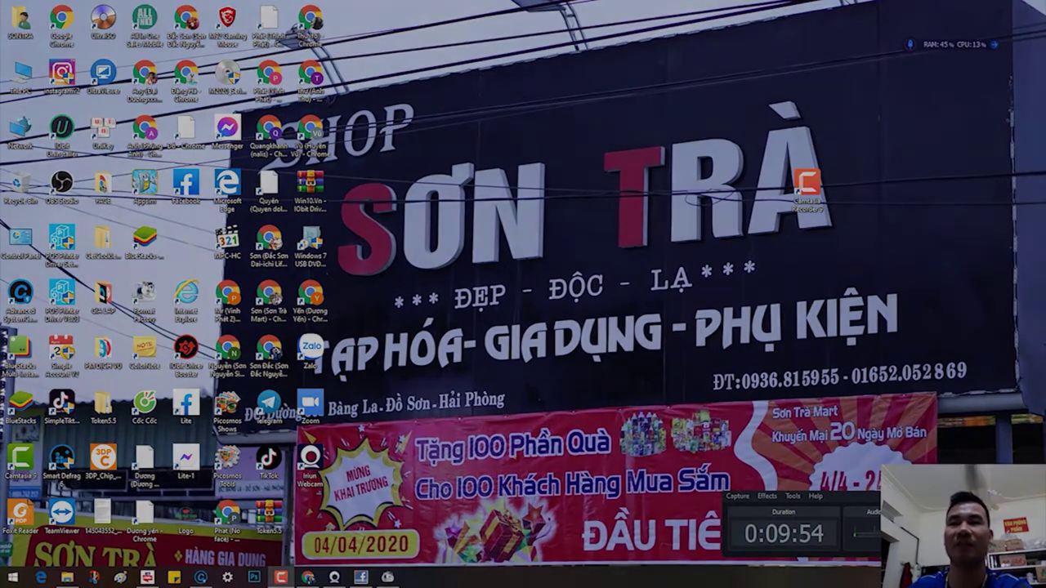
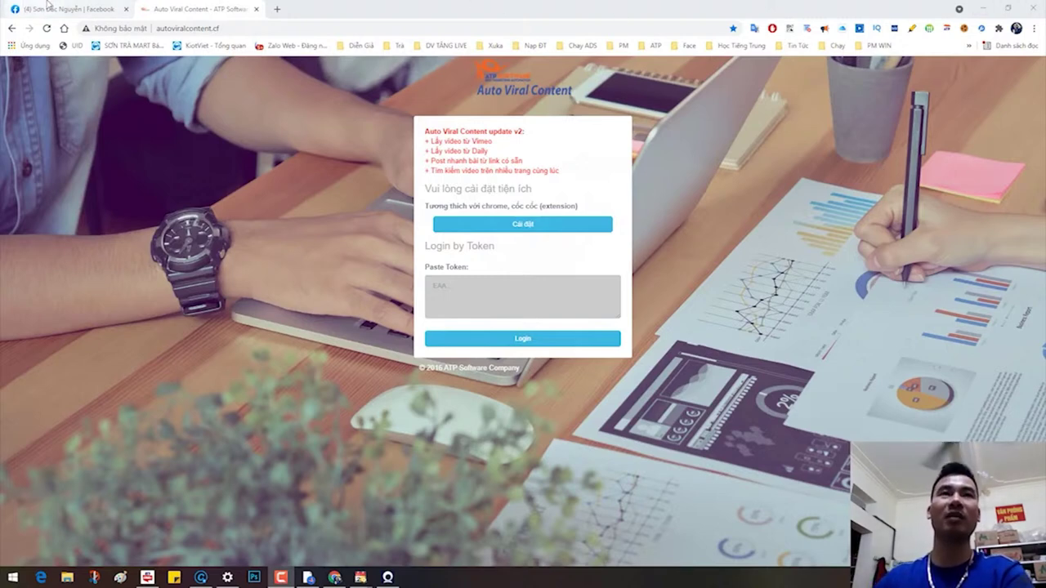
Copy the Token dòng 1 access token from the ATP Token site and log in to Auto Viral Content with it.
click(238, 31)
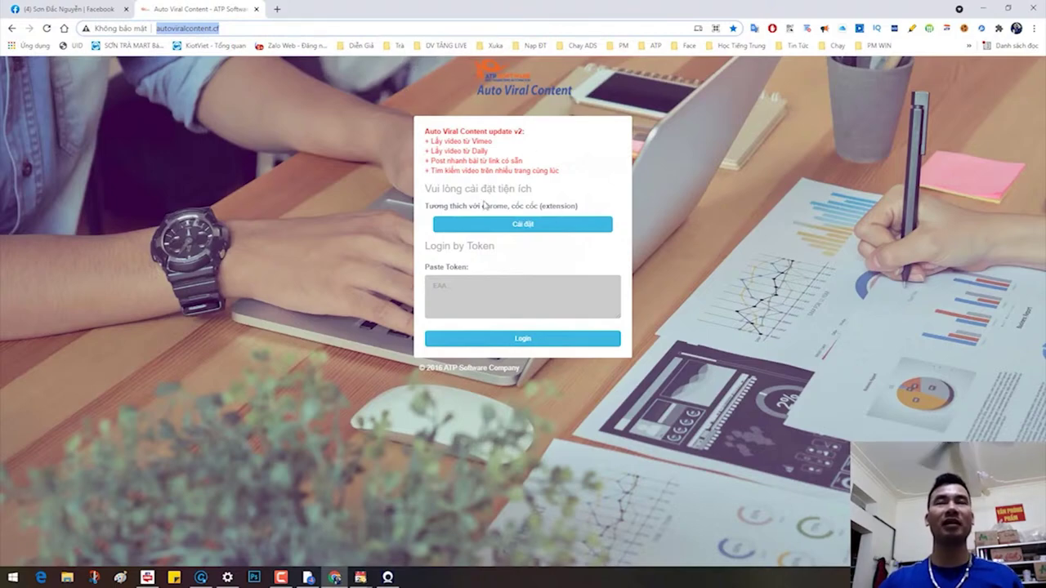
click(49, 9)
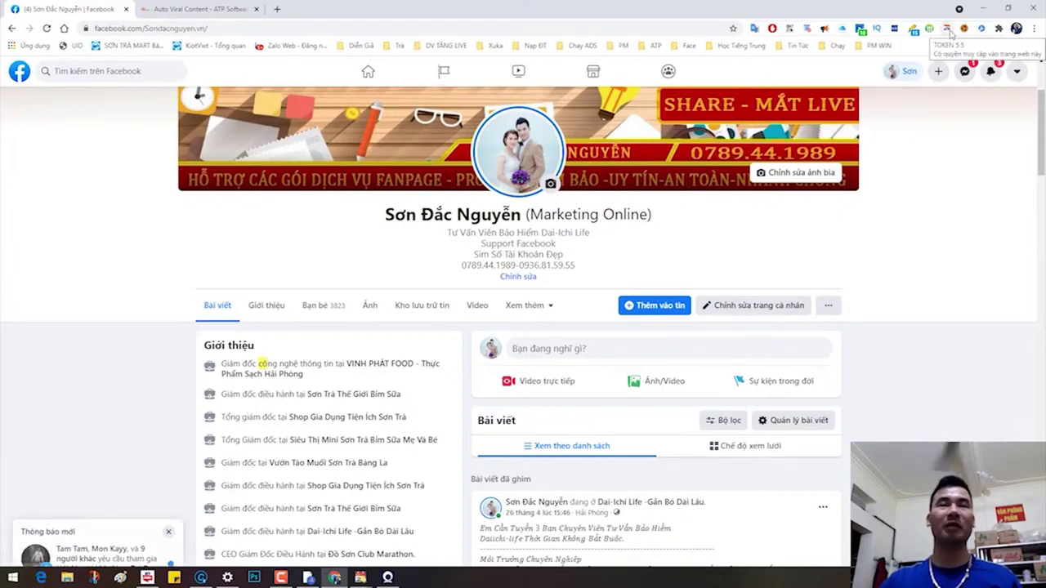
click(948, 30)
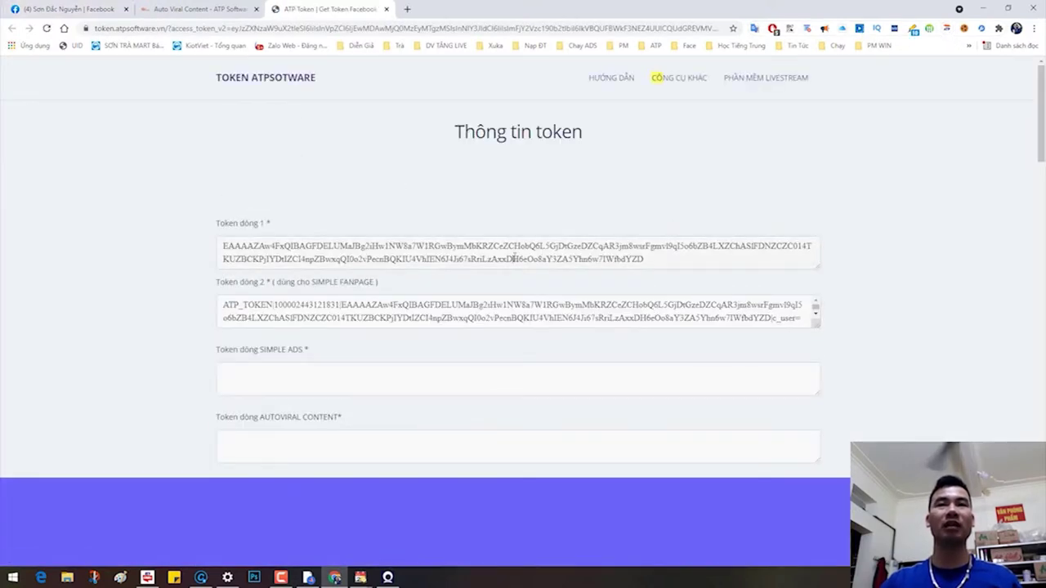
triple_click(515, 259)
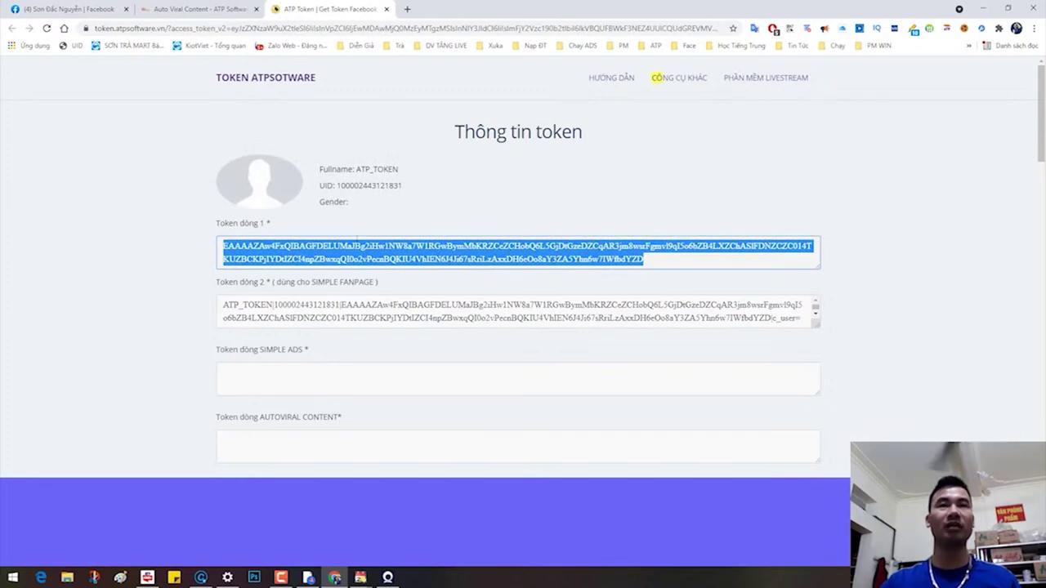
click(388, 10)
click(486, 300)
key(ctrl+v)
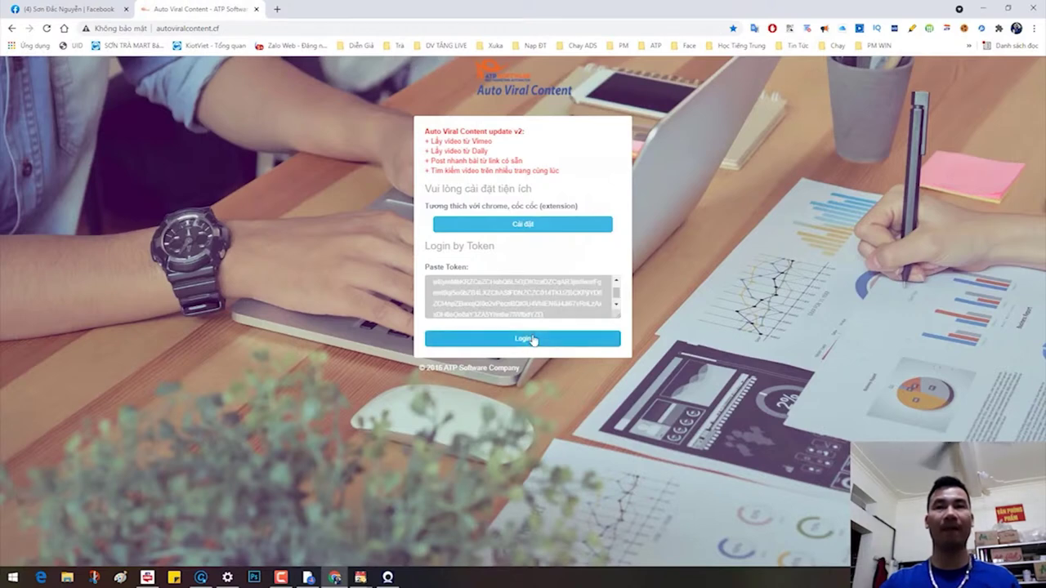
click(532, 340)
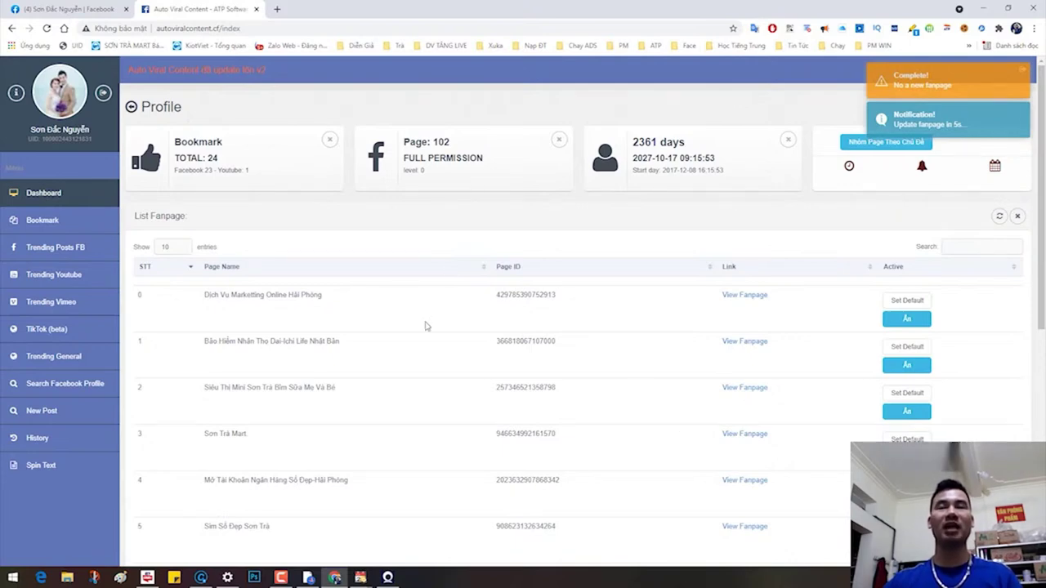
Set the fanpage list to show 100 entries per page.
scroll(659, 373, down, 3)
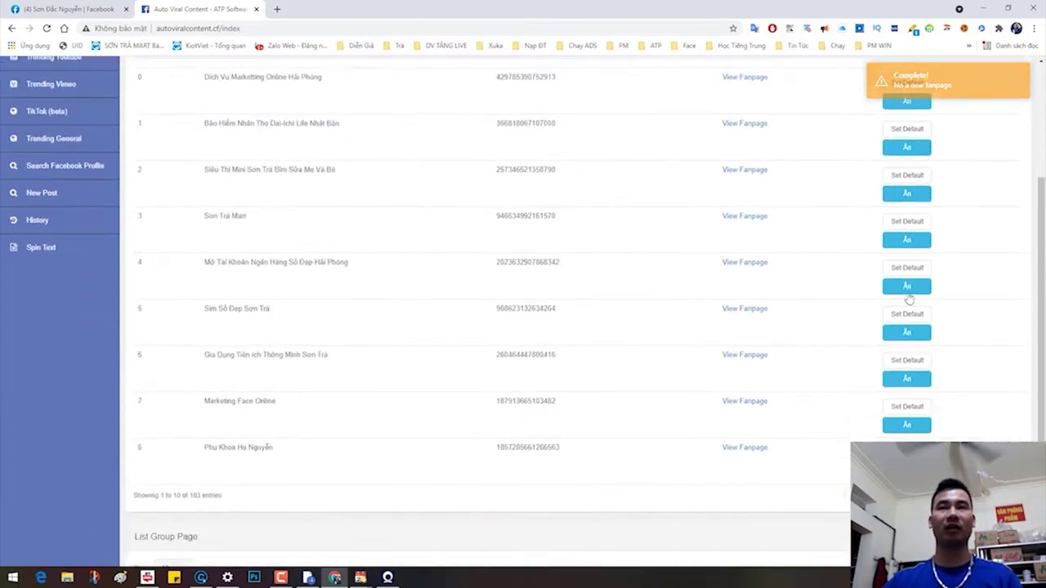
scroll(409, 310, up, 3)
click(182, 247)
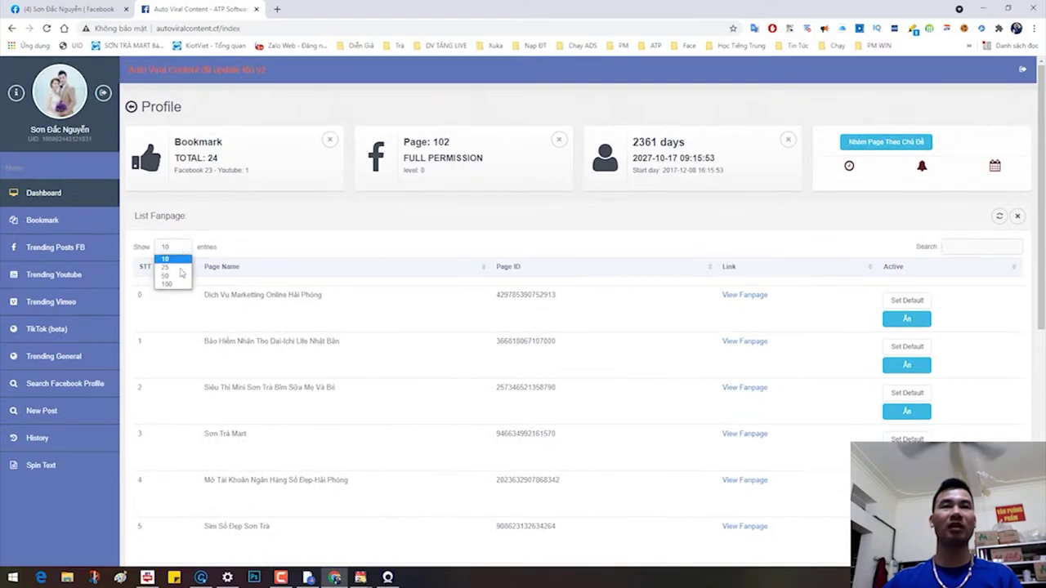
click(168, 279)
Scroll through the fanpage list and translate the dashboard into Vietnamese.
scroll(666, 346, down, 3)
scroll(666, 345, down, 15)
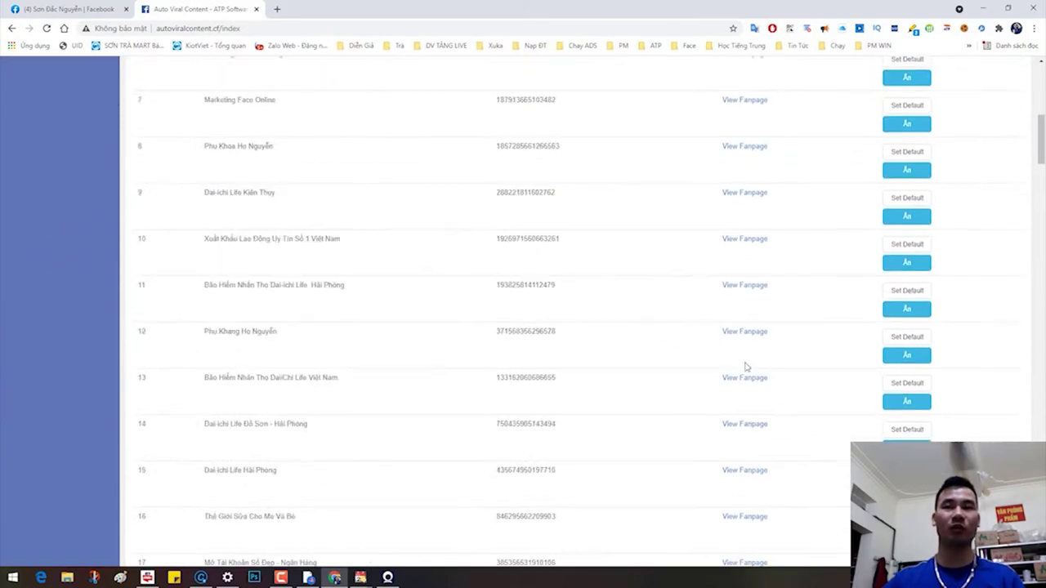
scroll(1016, 245, down, 10)
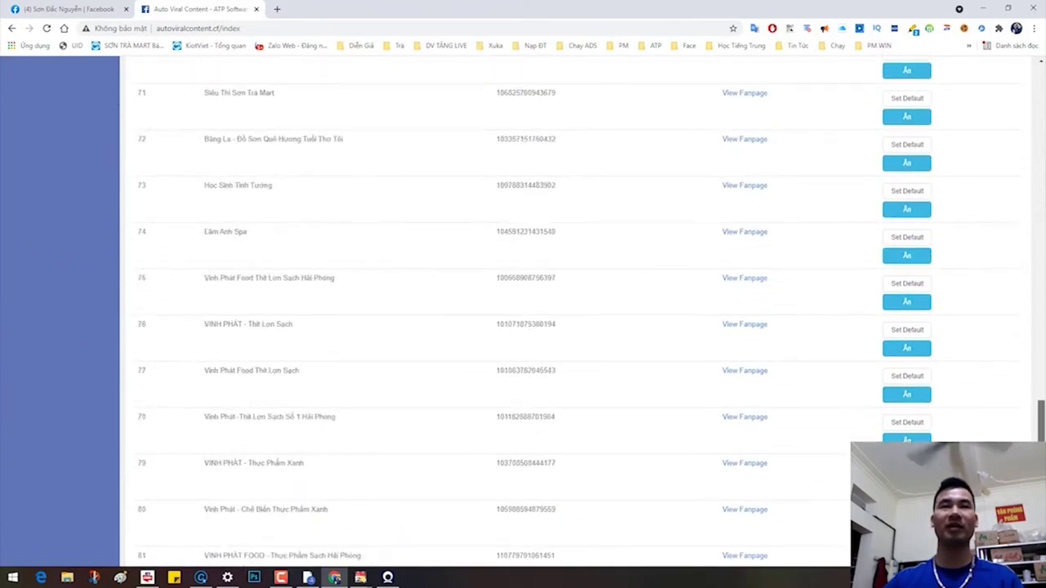
scroll(1016, 121, up, 20)
scroll(1016, 121, up, 3)
scroll(1005, 127, down, 3)
scroll(997, 131, up, 3)
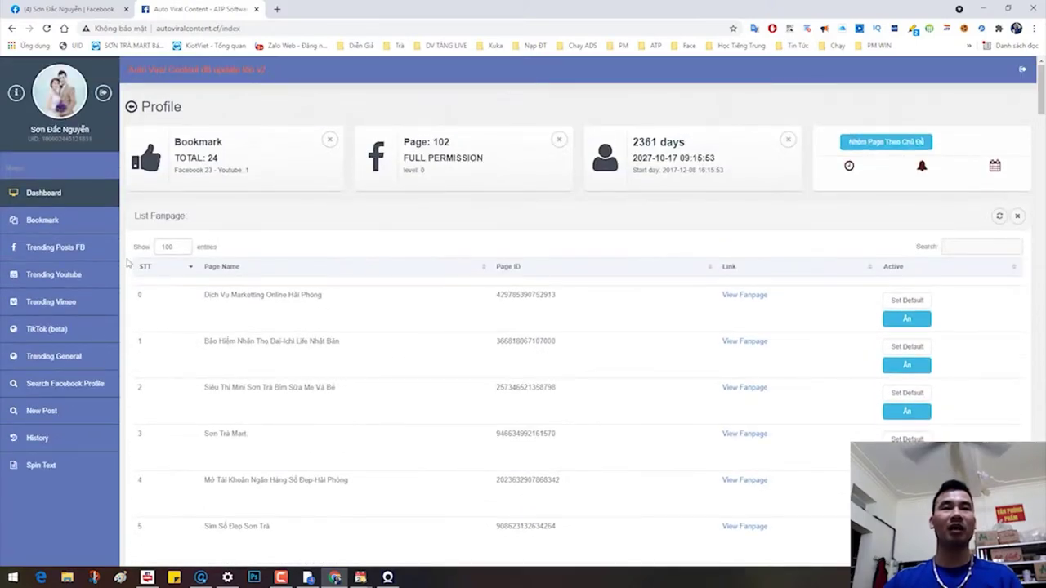
right_click(65, 513)
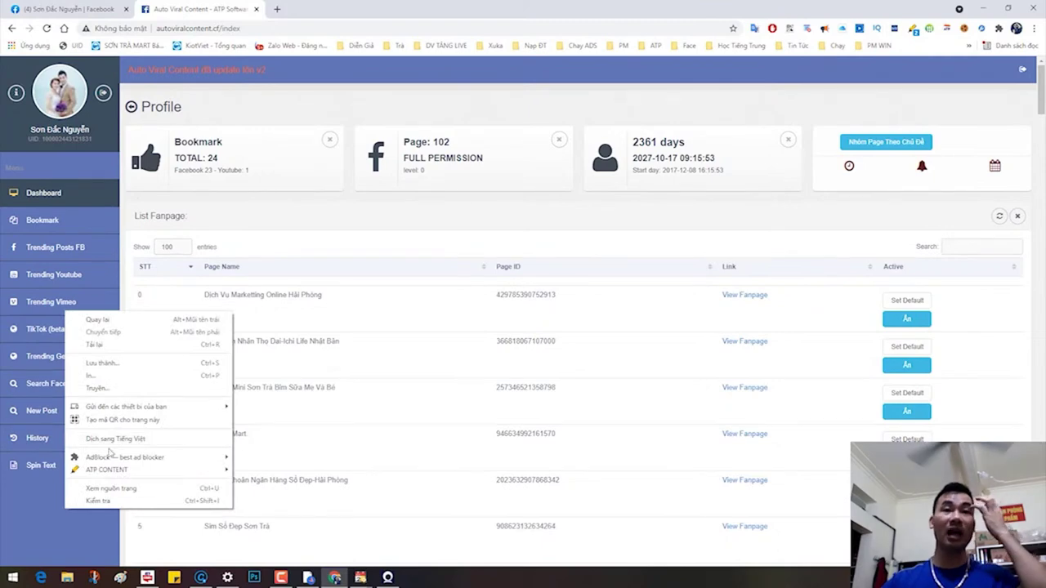
click(113, 442)
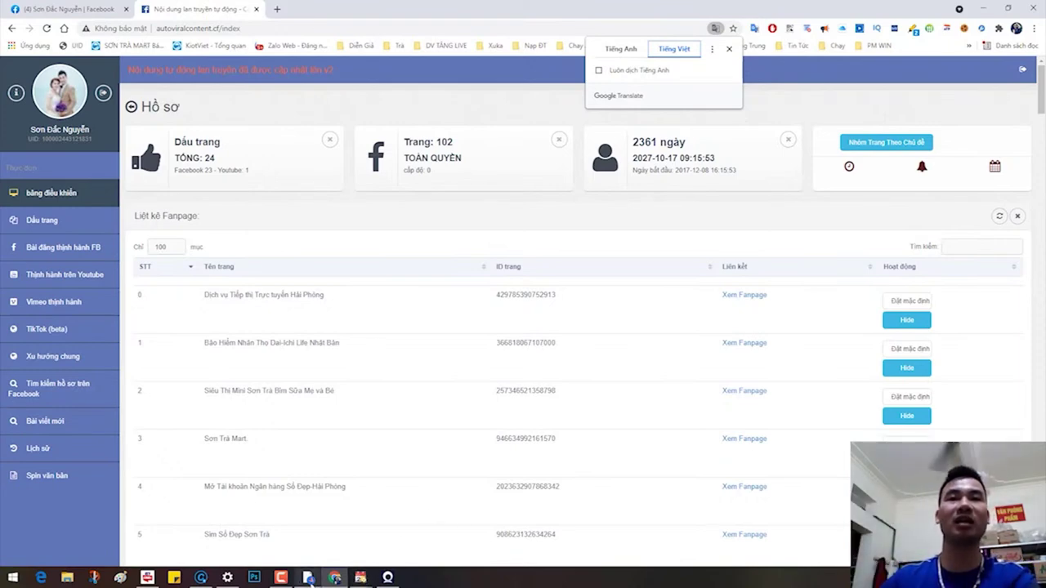
Open the bookmarked fanpages list from the sidebar.
click(283, 578)
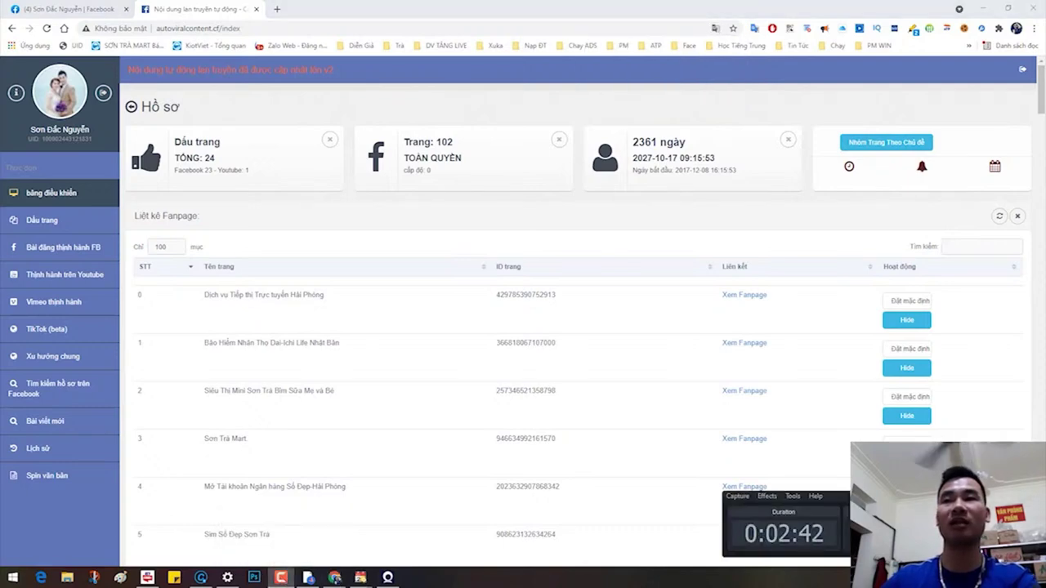
click(530, 477)
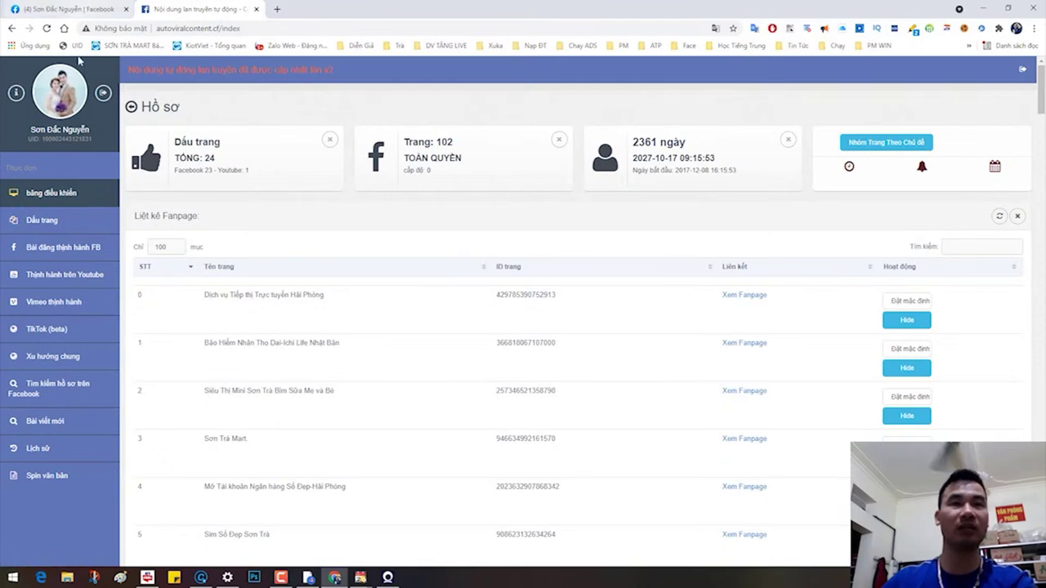
click(51, 220)
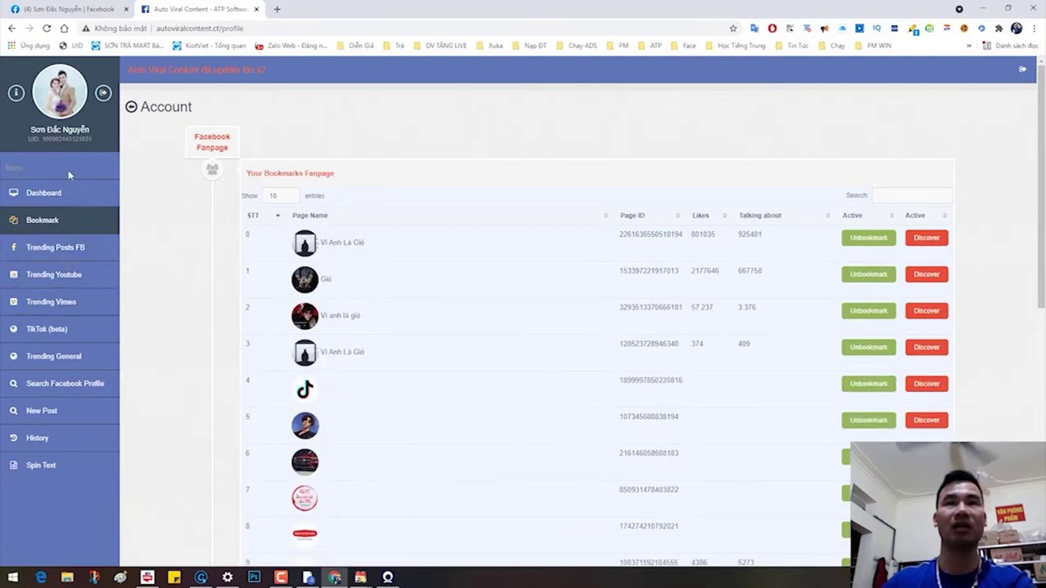
Translate the bookmarks page into Vietnamese and go to Search Facebook Profile.
right_click(148, 182)
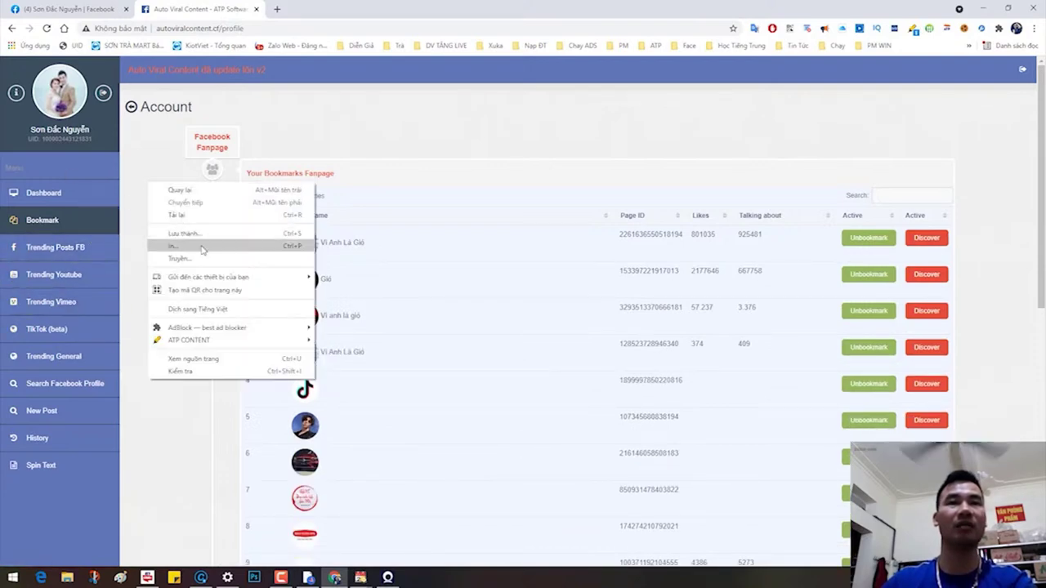
click(204, 309)
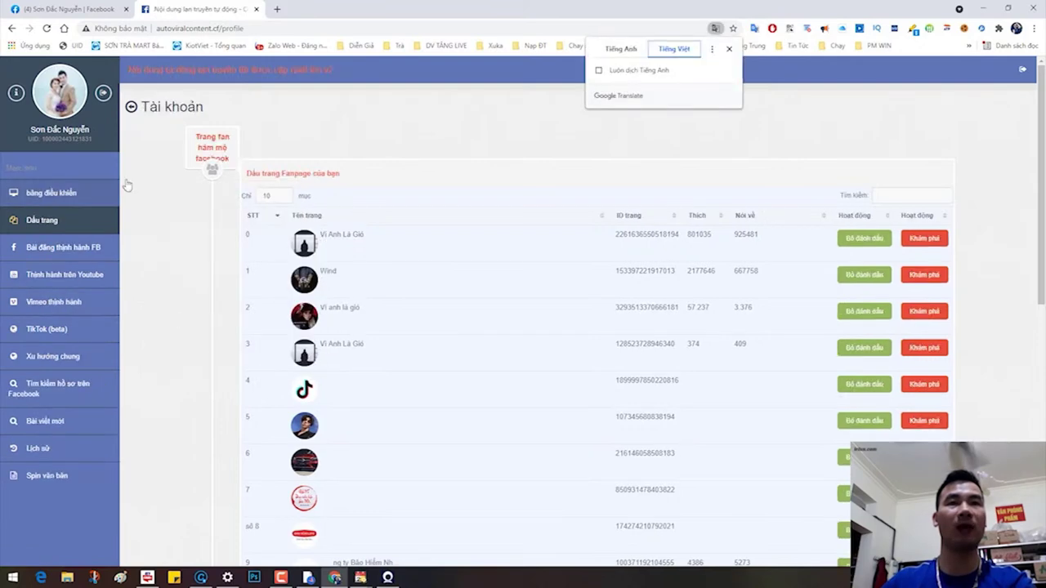
click(52, 399)
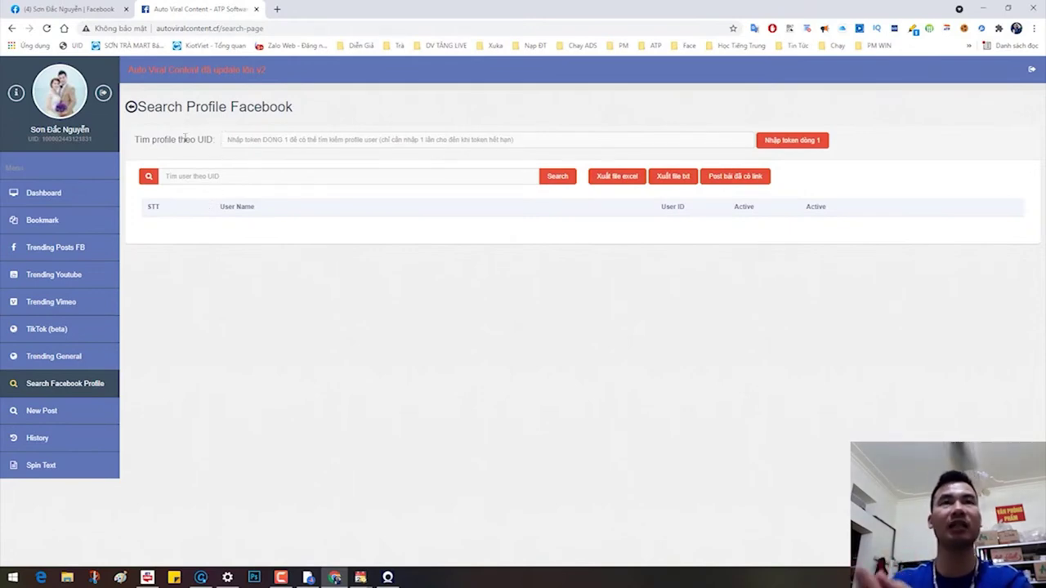
click(277, 8)
click(66, 9)
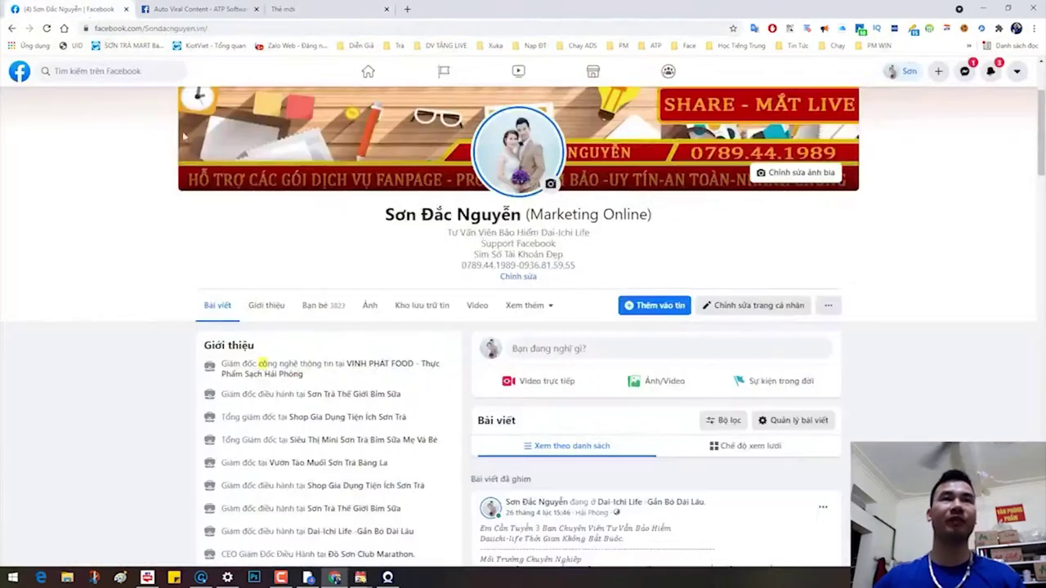
click(113, 72)
text(vinh phát)
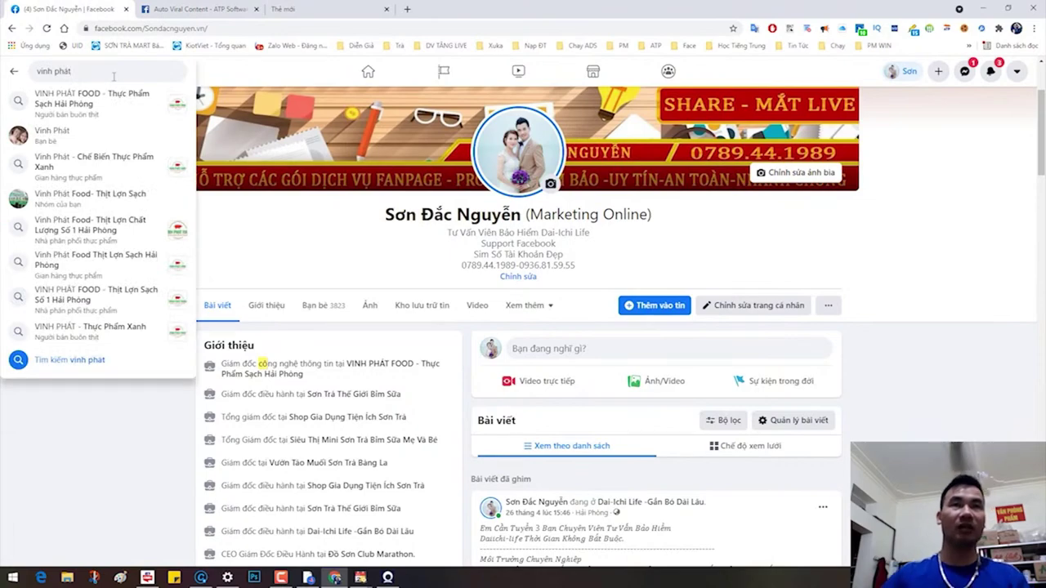
click(123, 133)
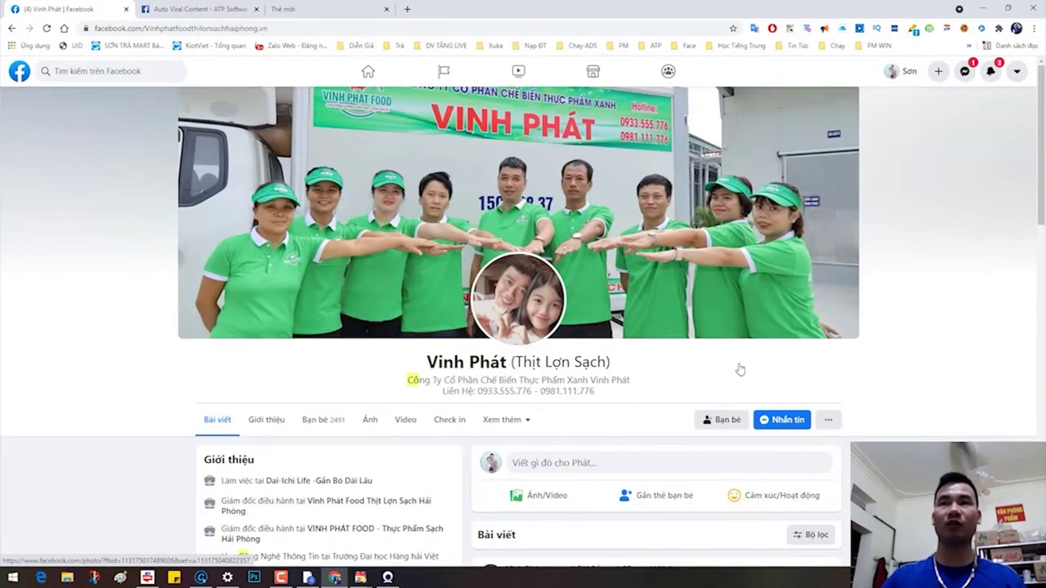
Look over the Vinh Phát profile and select its contact phone numbers.
scroll(738, 369, down, 5)
scroll(822, 415, up, 3)
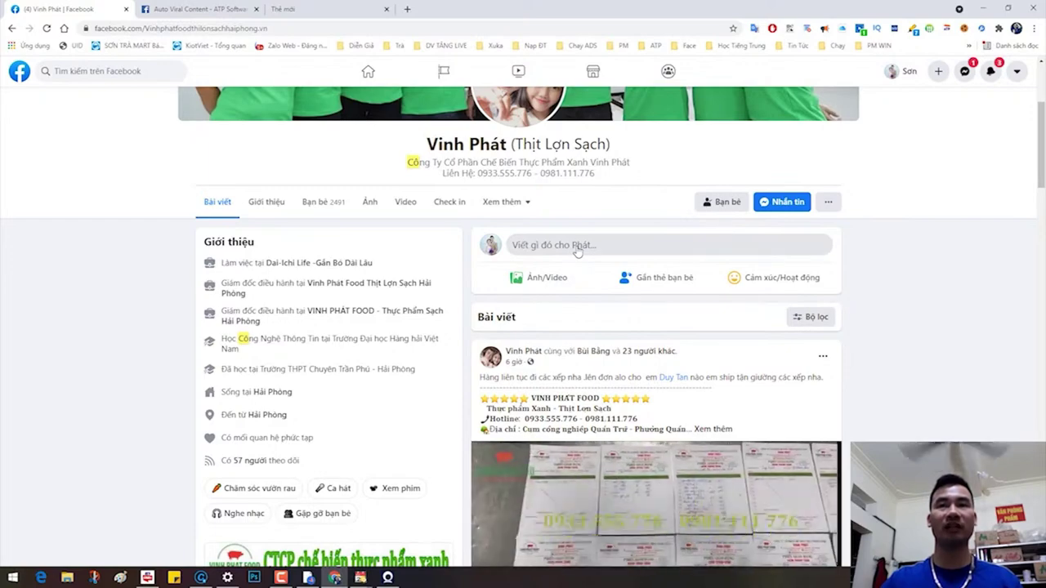
scroll(544, 304, down, 2)
scroll(549, 311, up, 2)
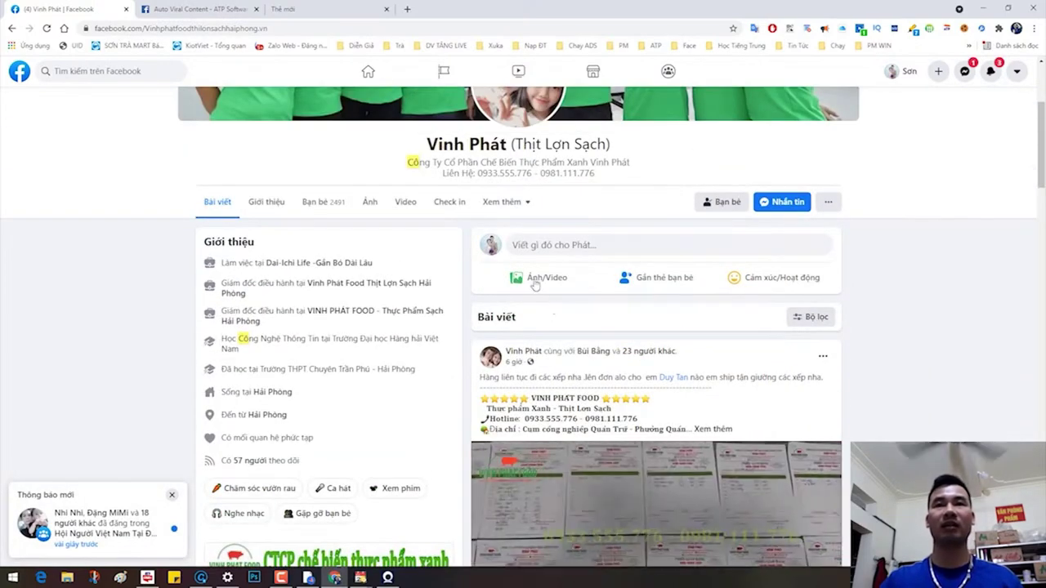
drag(596, 174, 473, 185)
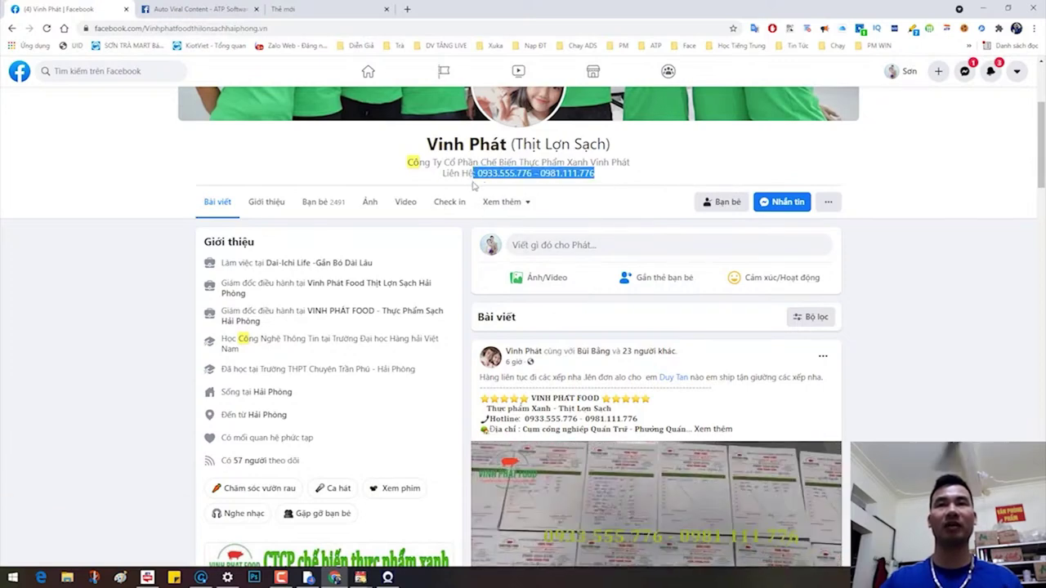
Scroll through the profile's food posts, then return to the Auto Viral Content tab.
scroll(479, 210, down, 2)
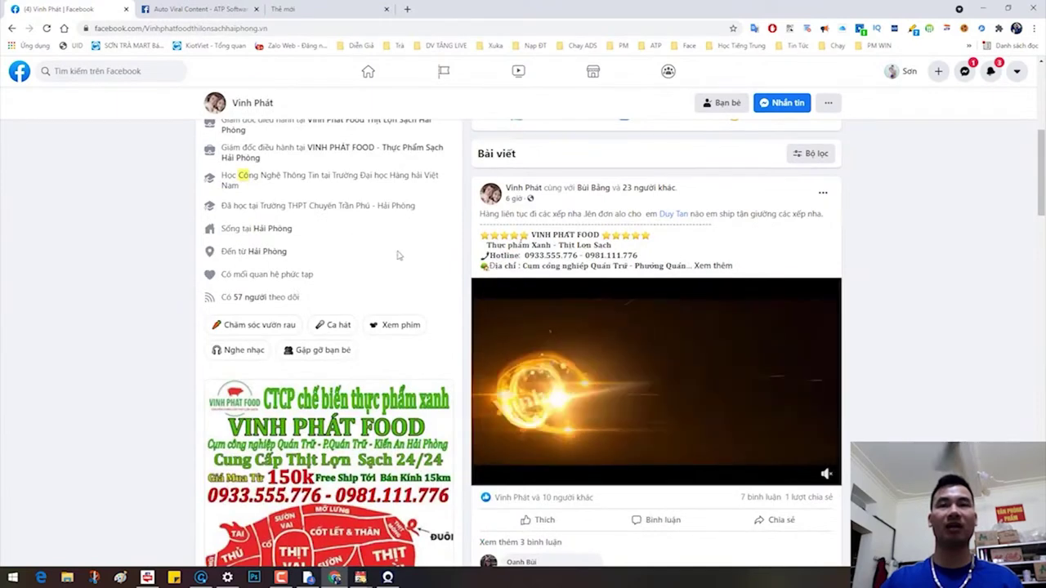
scroll(812, 395, up, 2)
scroll(812, 395, up, 1)
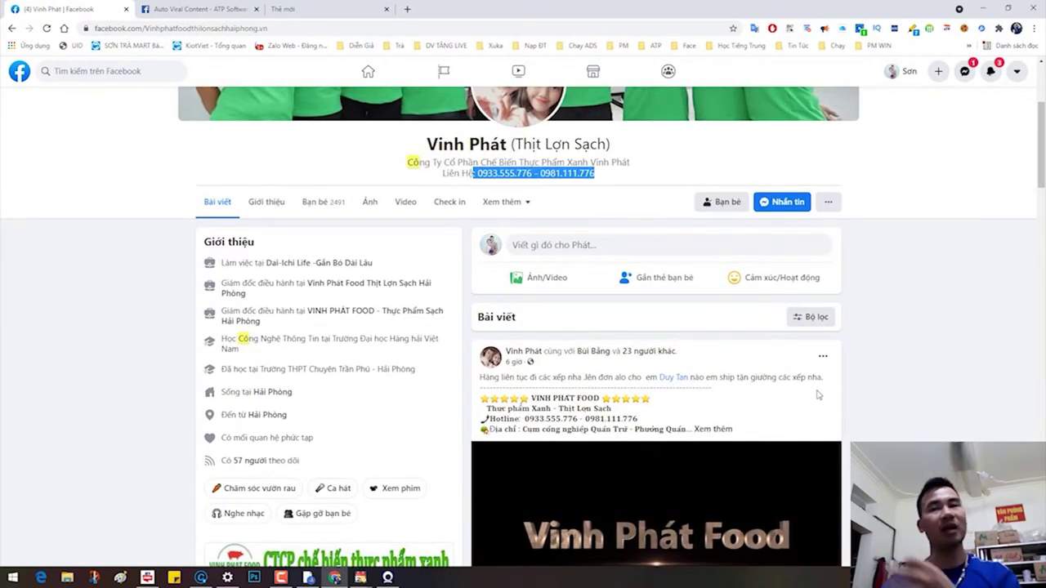
scroll(573, 331, down, 2)
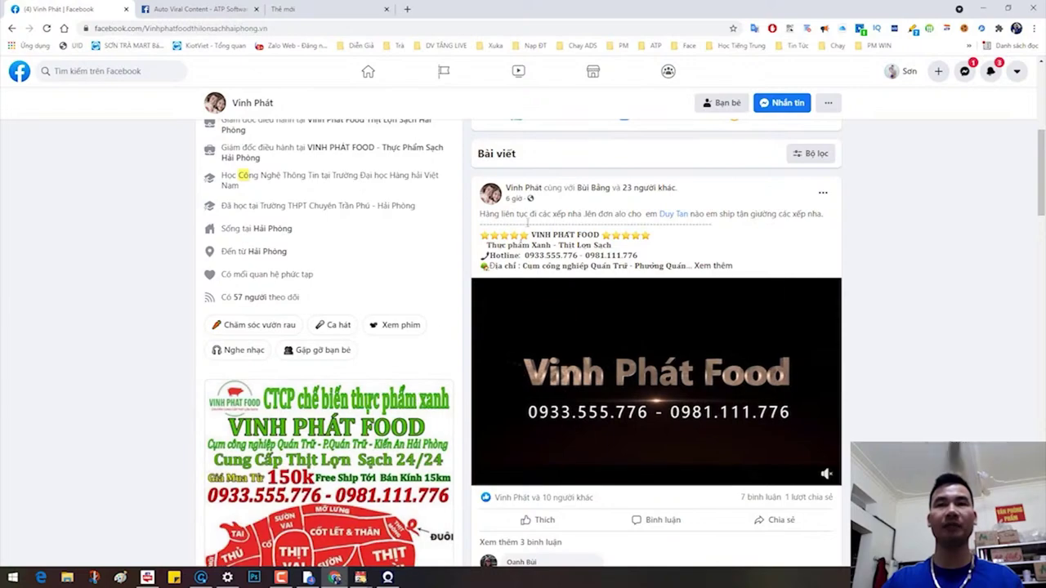
scroll(726, 260, down, 3)
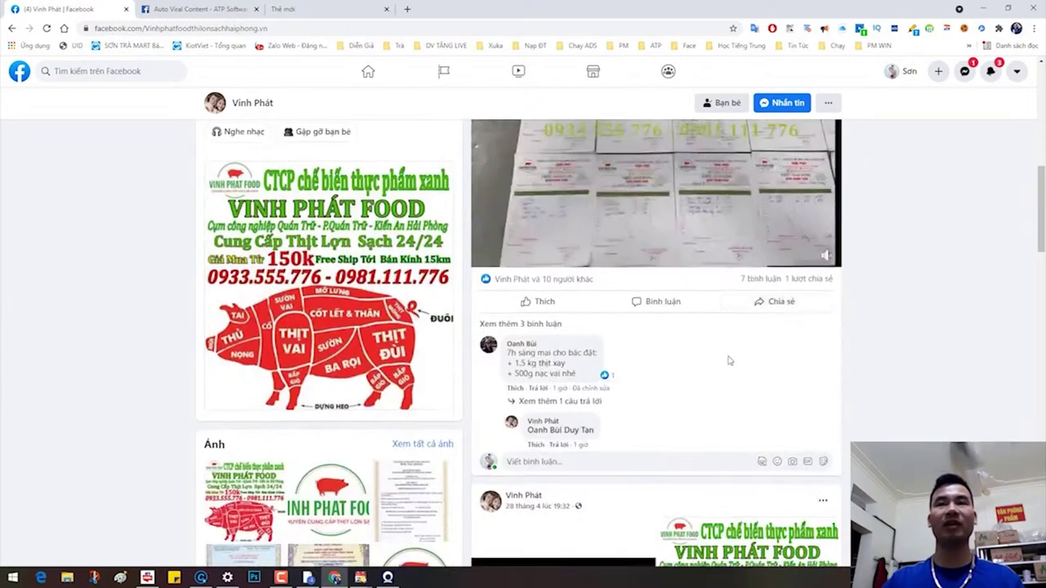
scroll(731, 348, down, 10)
scroll(773, 258, down, 15)
scroll(662, 417, down, 10)
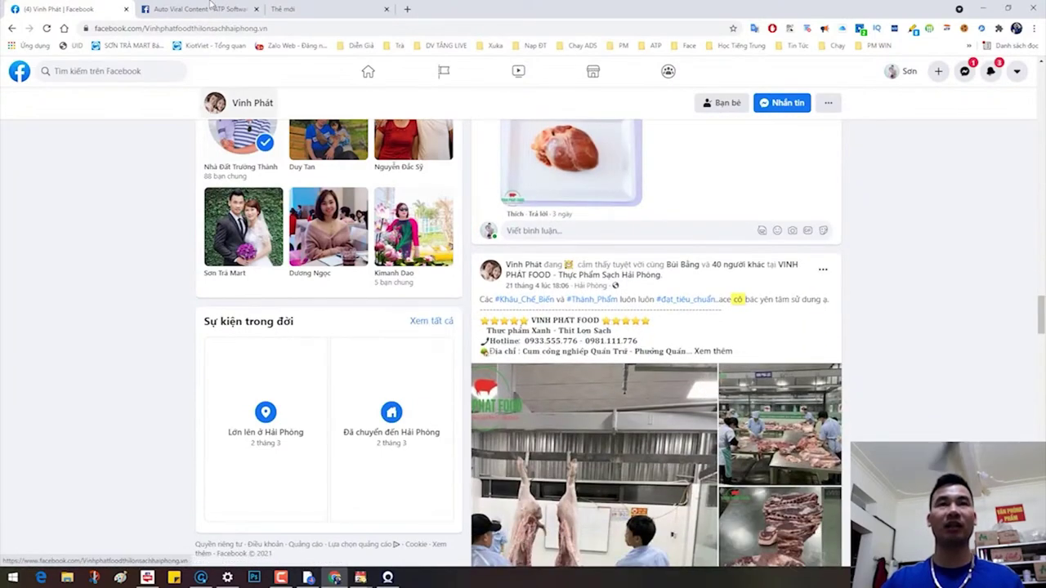
click(210, 7)
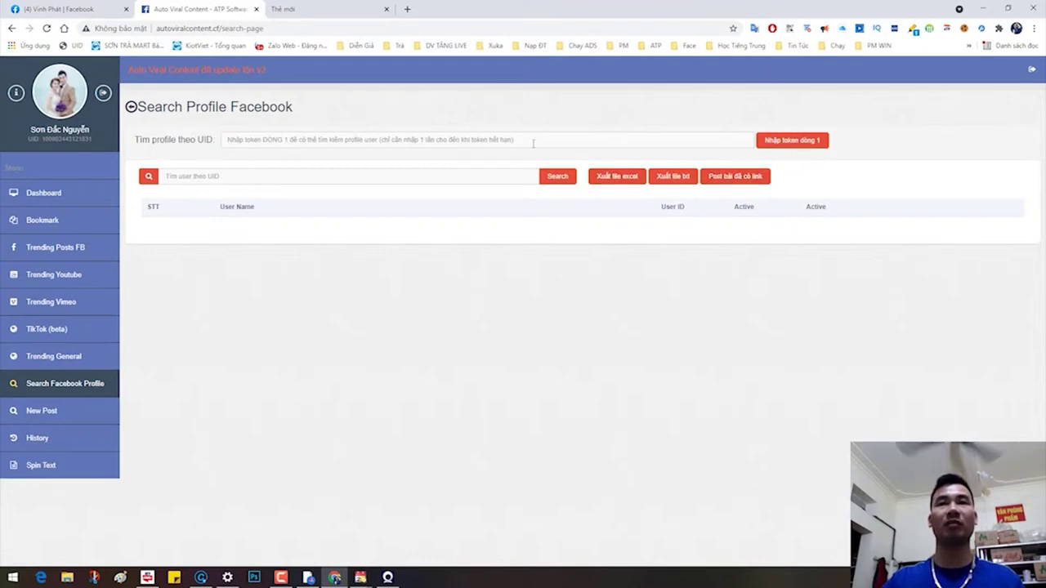
Paste a fresh Token dòng 1 into the profile search and import it as the row-1 token.
click(401, 140)
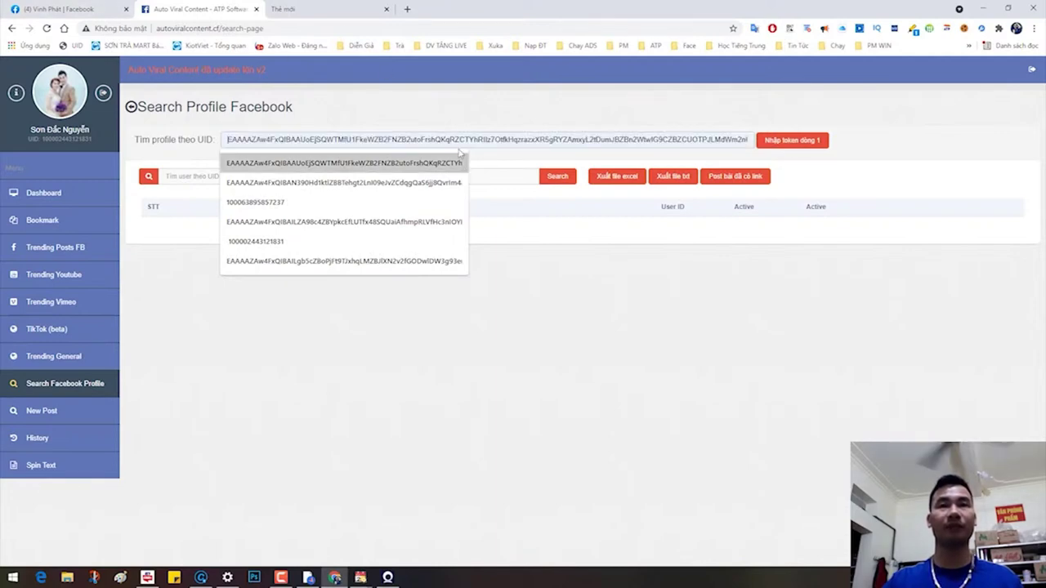
key(ctrl+v)
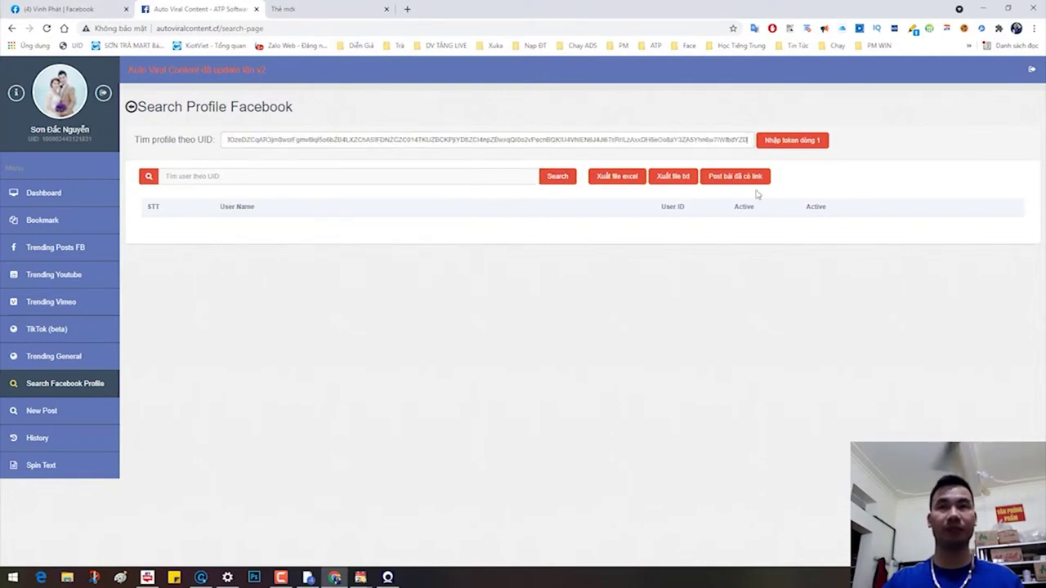
click(65, 9)
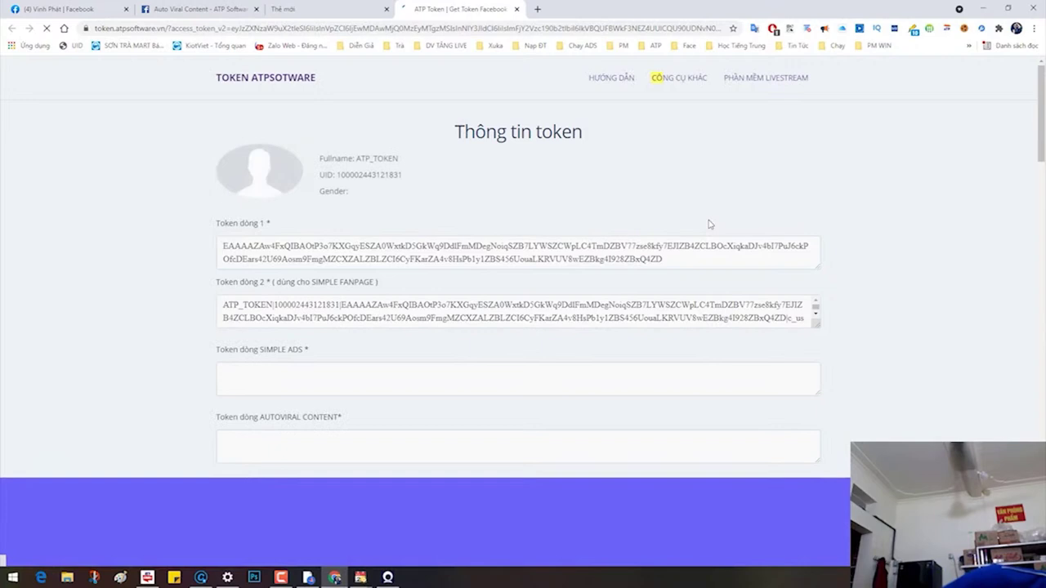
click(568, 257)
key(ctrl+a)
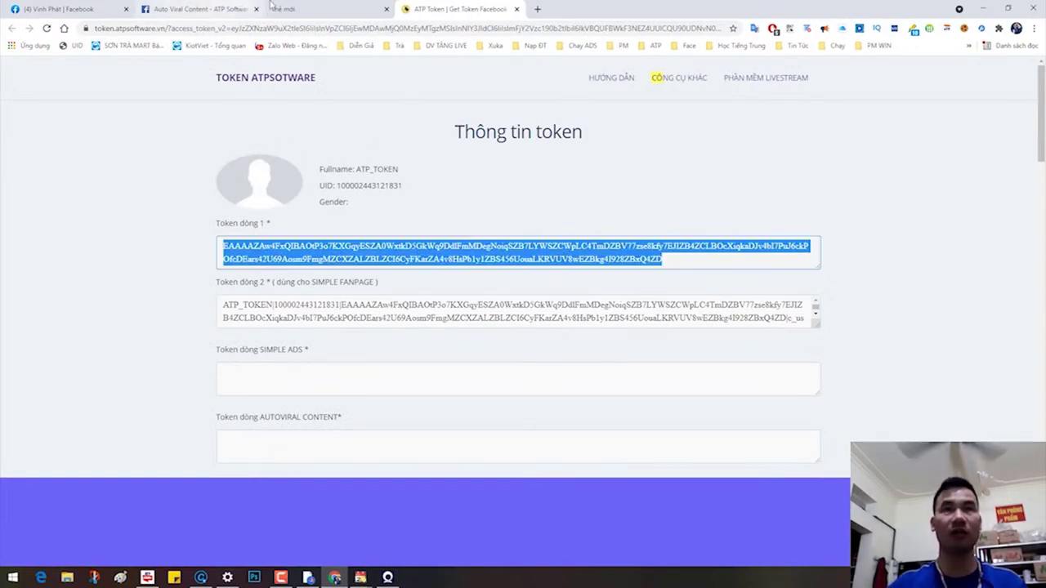
click(192, 9)
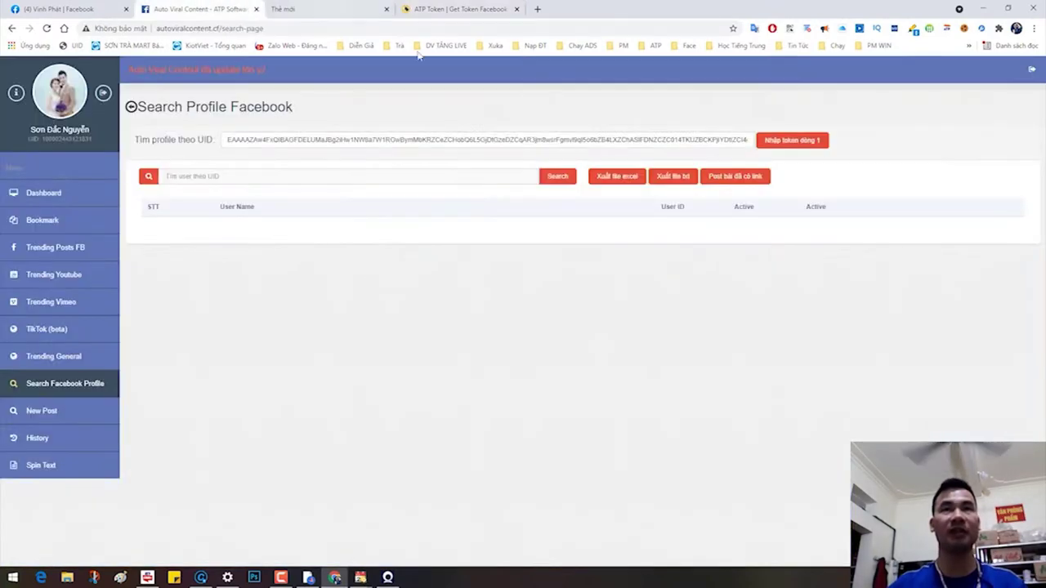
click(384, 139)
key(ctrl+a)
key(ctrl+v)
click(790, 140)
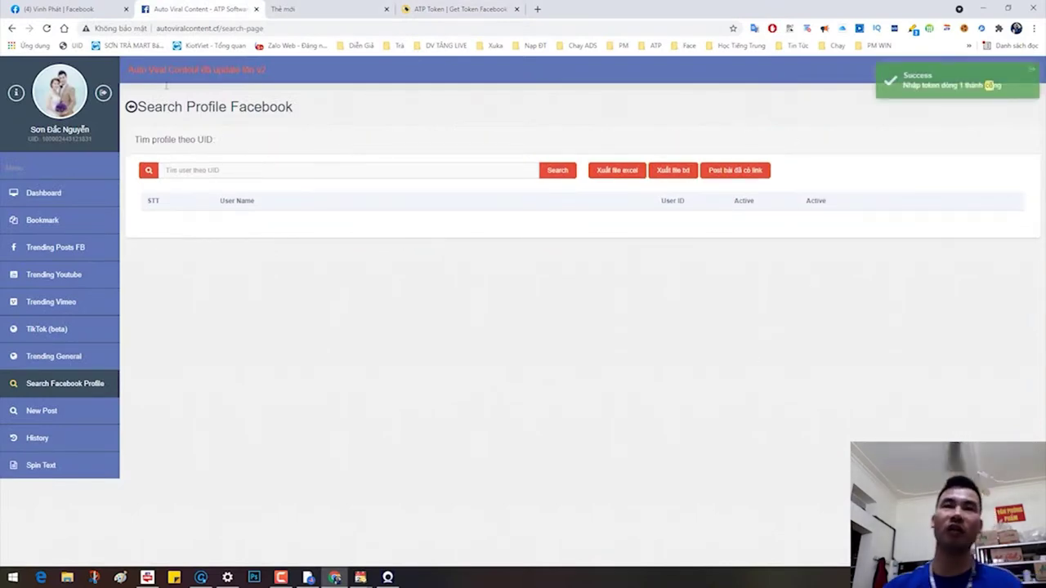
click(90, 9)
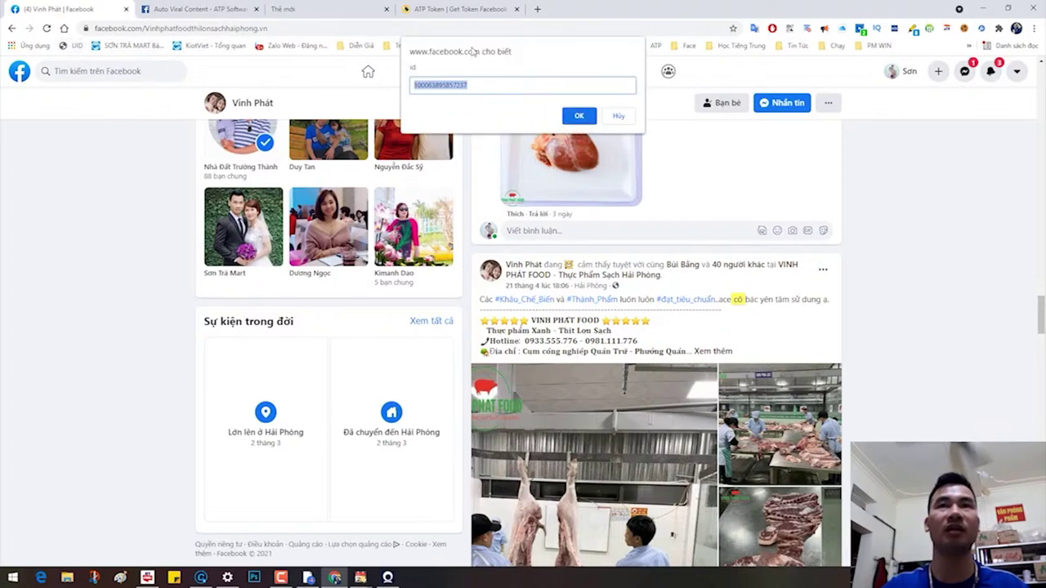
click(246, 8)
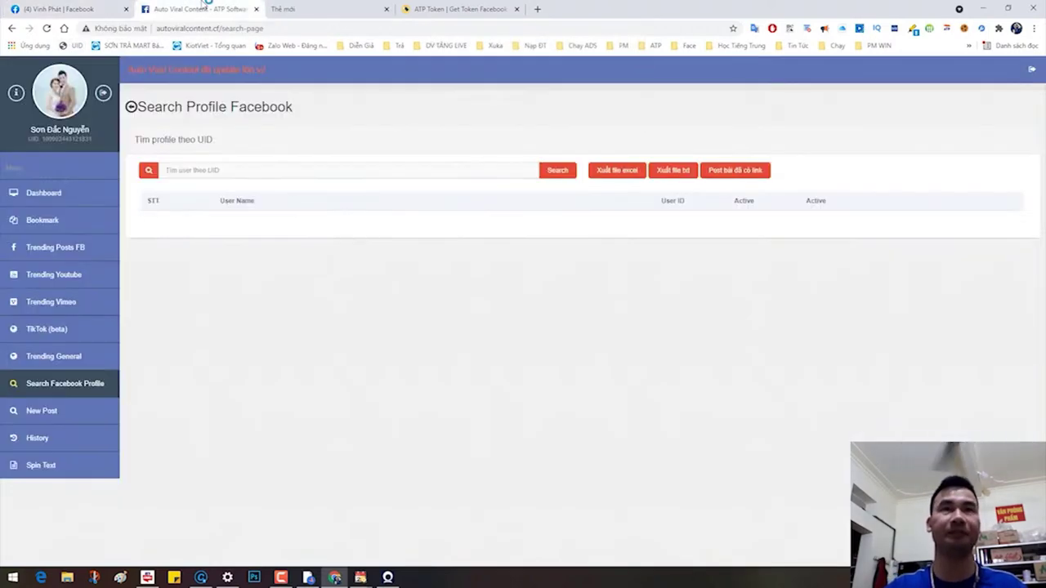
click(347, 170)
key(ctrl+v)
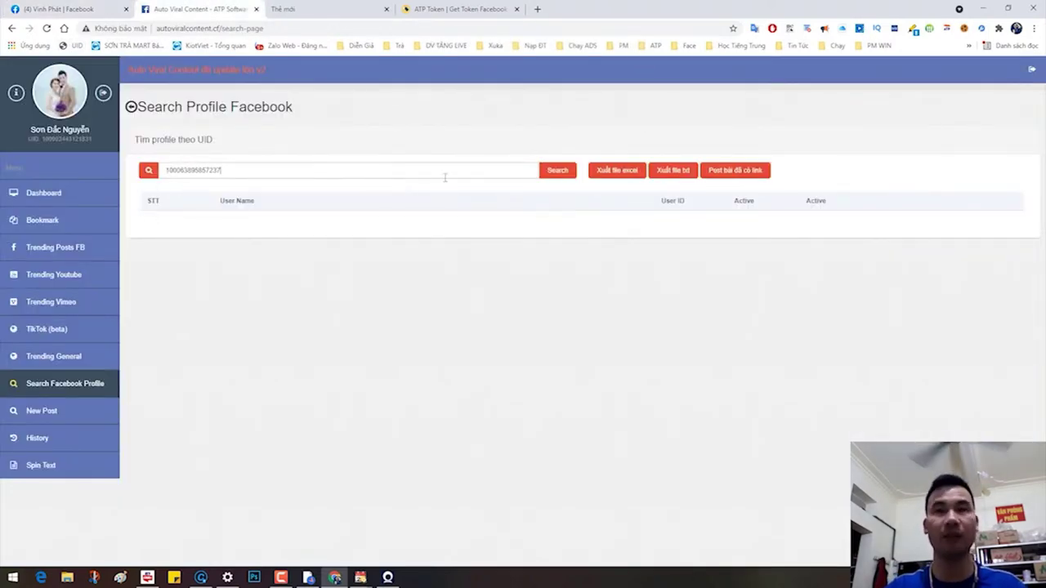
click(558, 171)
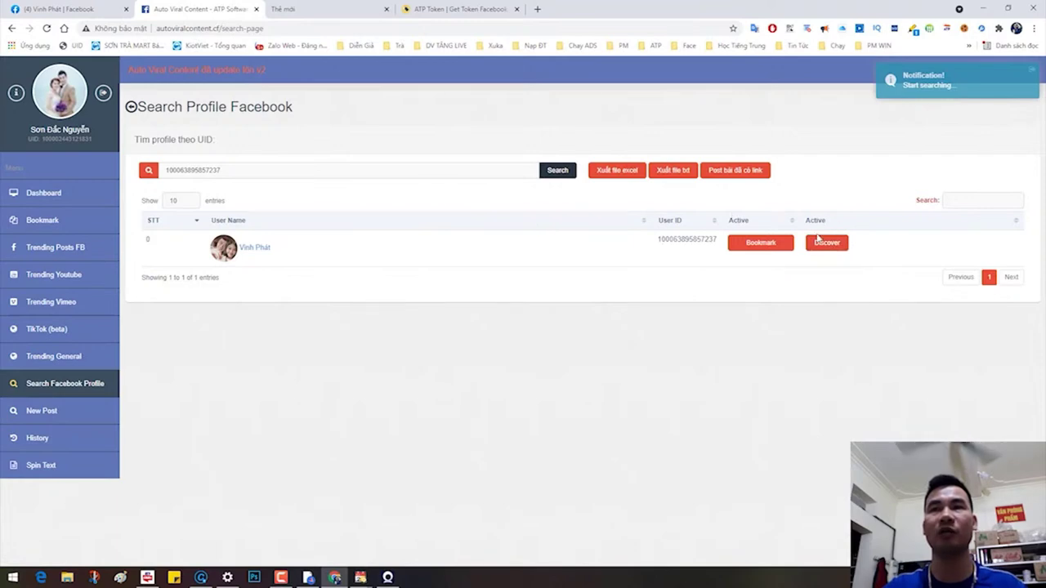
Open the profile's Discover page in a new tab.
right_click(817, 238)
click(850, 247)
right_click(765, 360)
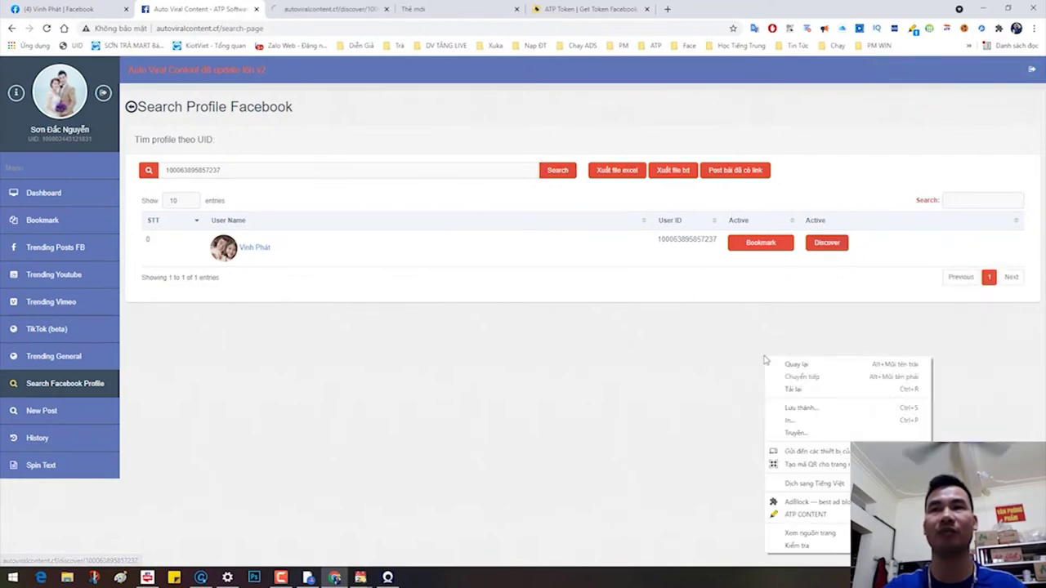
Translate the search page into Vietnamese, then browse the new Discover tab and the Facebook page.
click(807, 484)
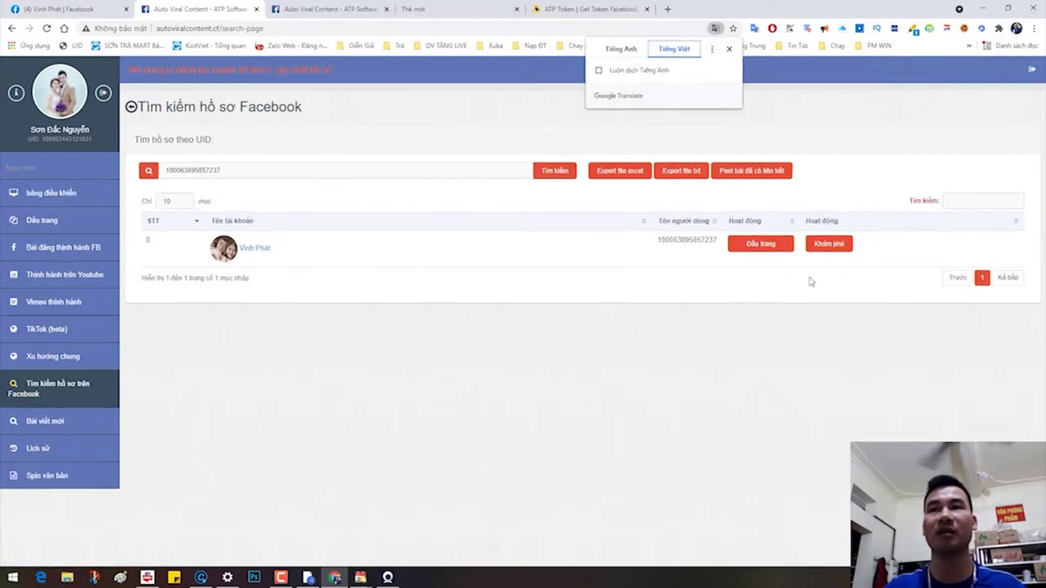
click(326, 7)
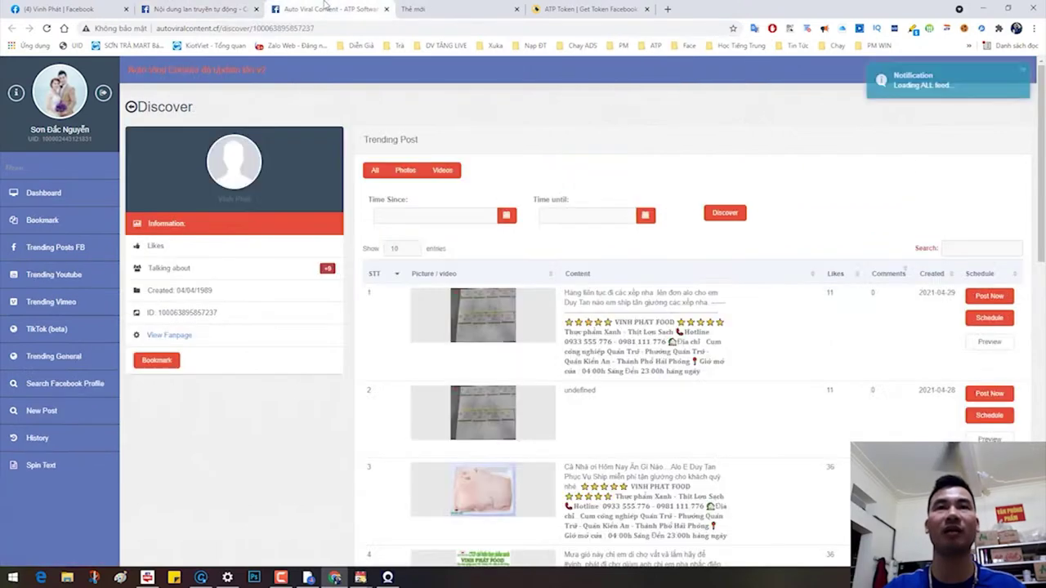
scroll(325, 262, down, 1)
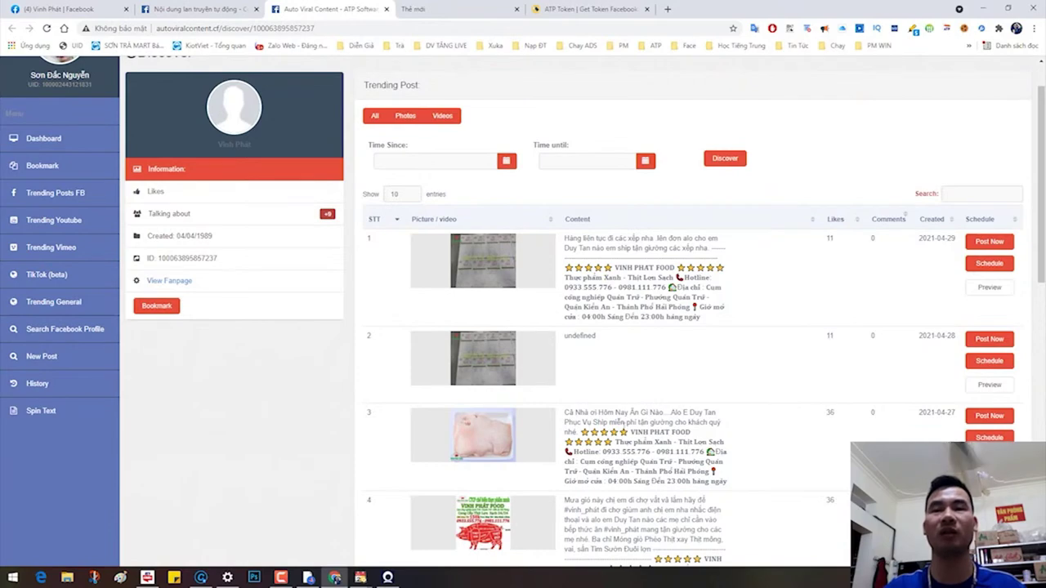
scroll(562, 381, down, 10)
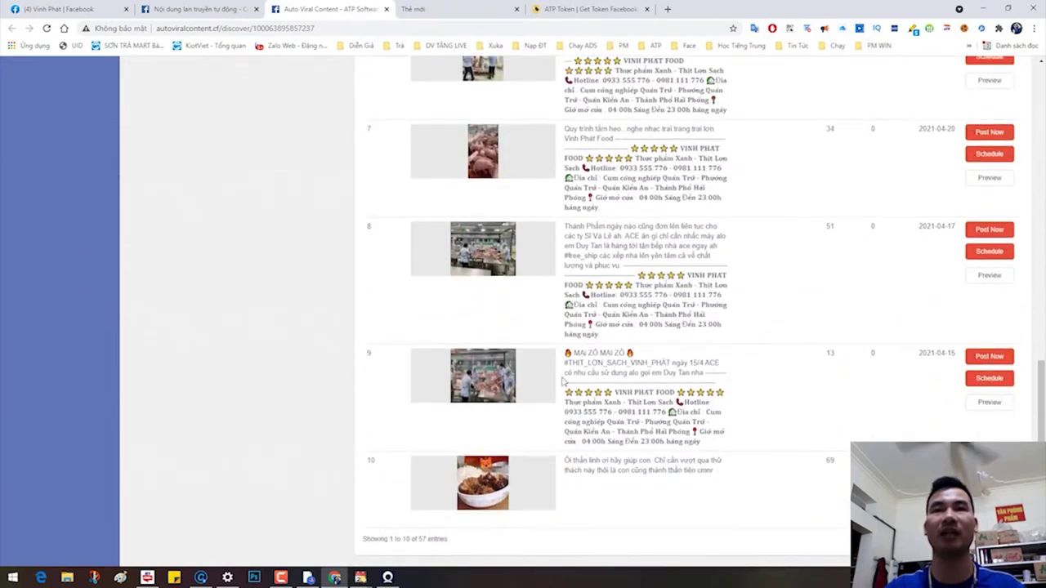
key(ctrl+1)
scroll(625, 363, down, 3)
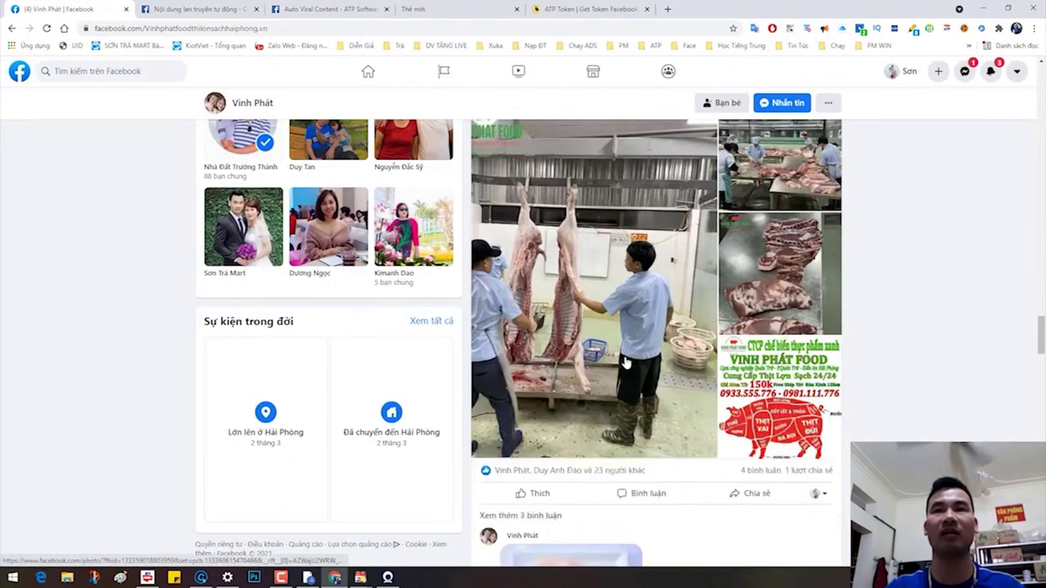
scroll(625, 363, up, 10)
scroll(644, 448, up, 6)
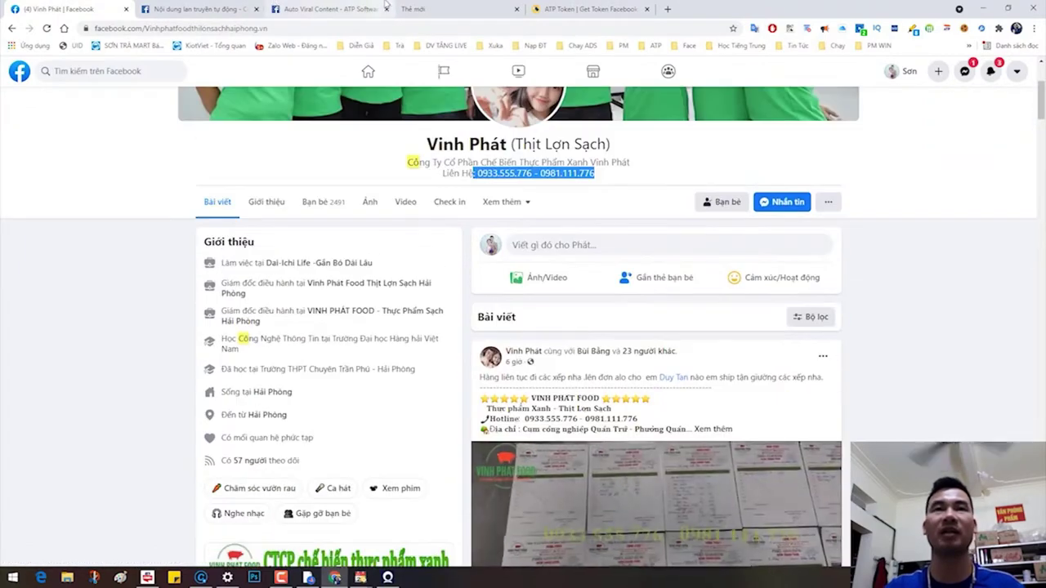
Reopen the profile's Discover page from the search results and translate it into Vietnamese.
click(182, 7)
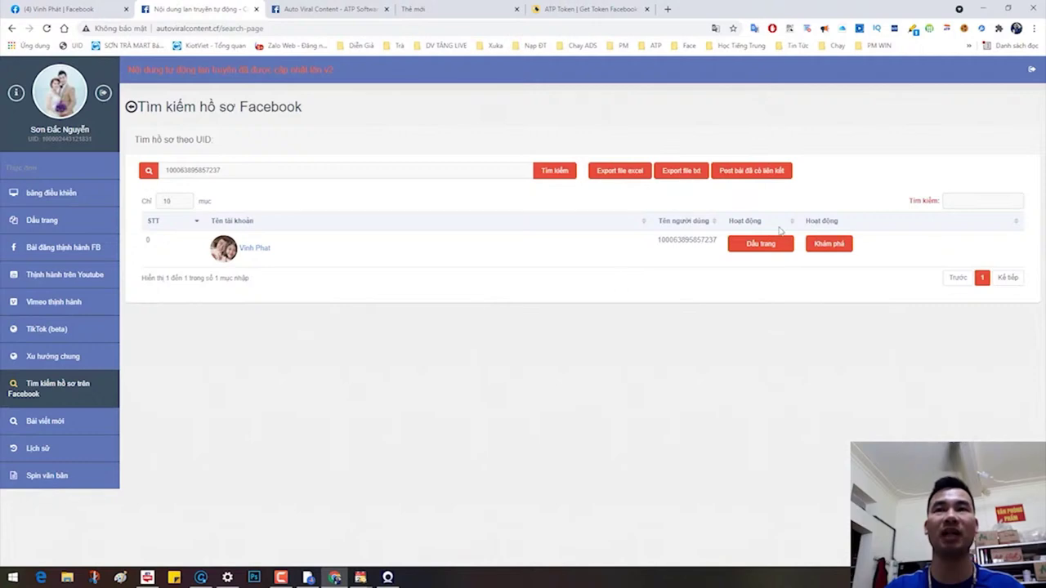
click(829, 244)
scroll(906, 399, down, 10)
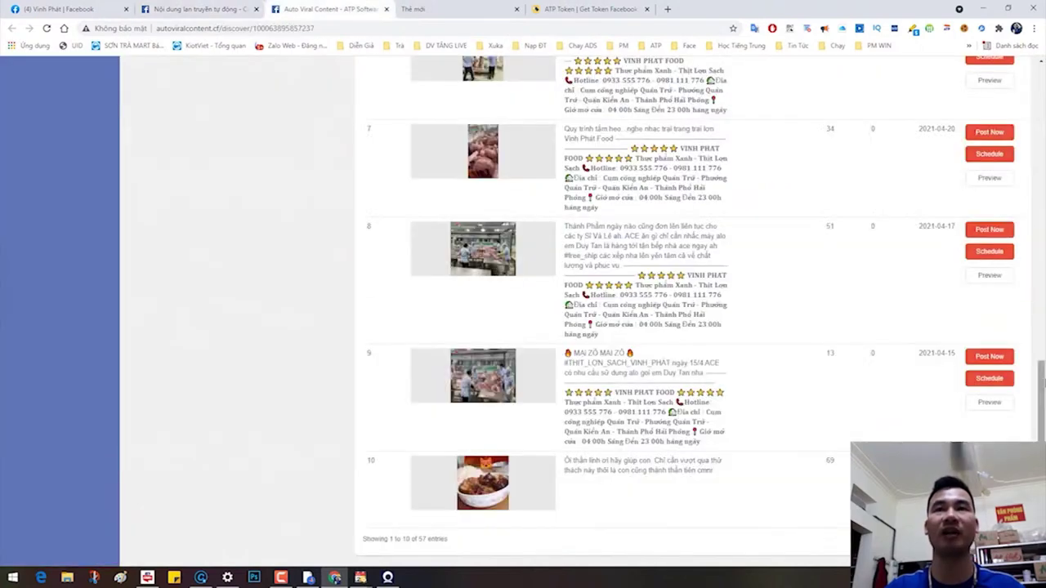
scroll(905, 398, up, 10)
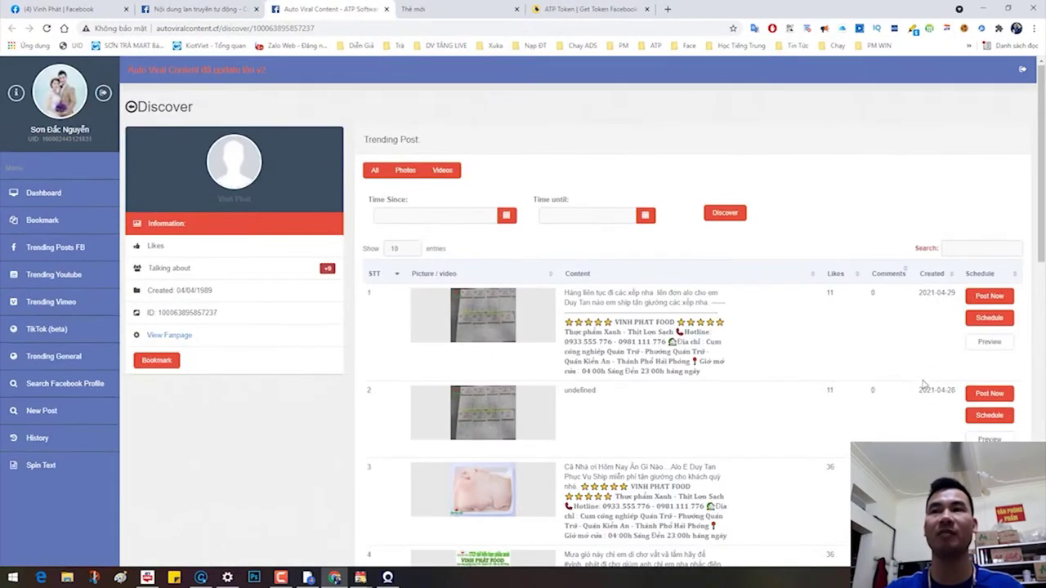
right_click(875, 137)
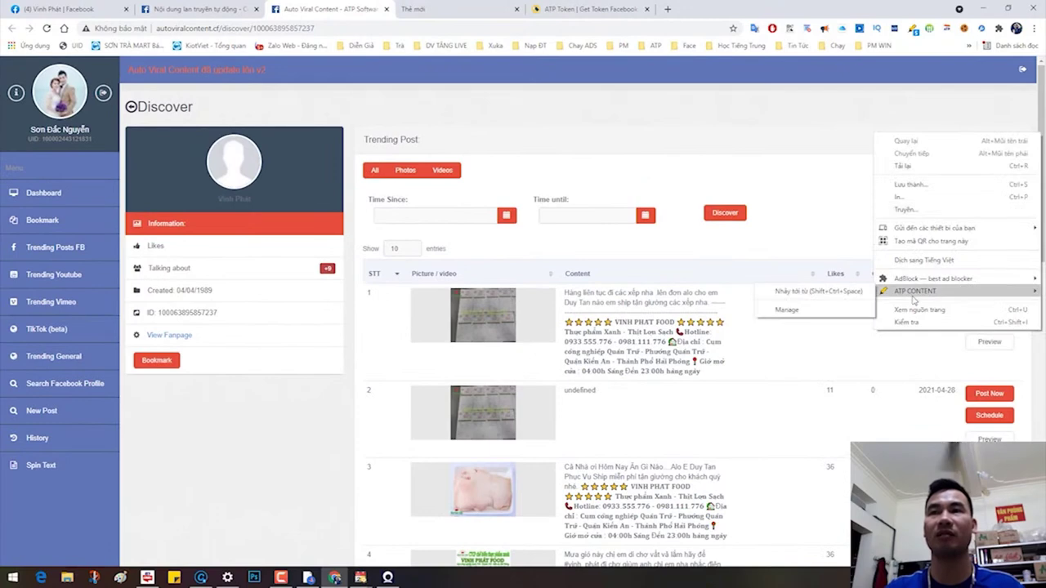
click(893, 258)
scroll(870, 358, down, 2)
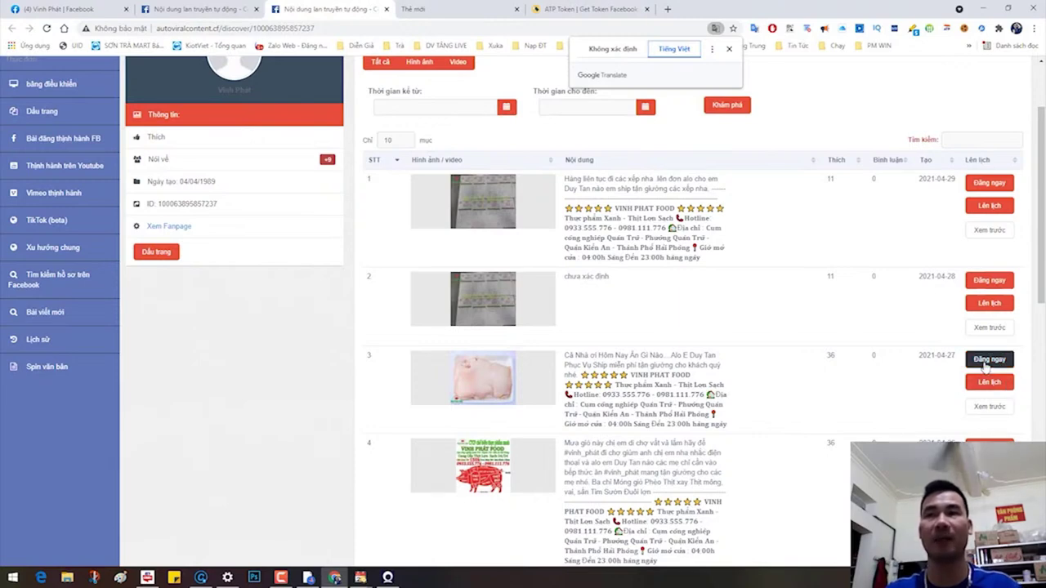
Start Post Now for trending post 3 and switch to posting on several chosen pages.
click(985, 366)
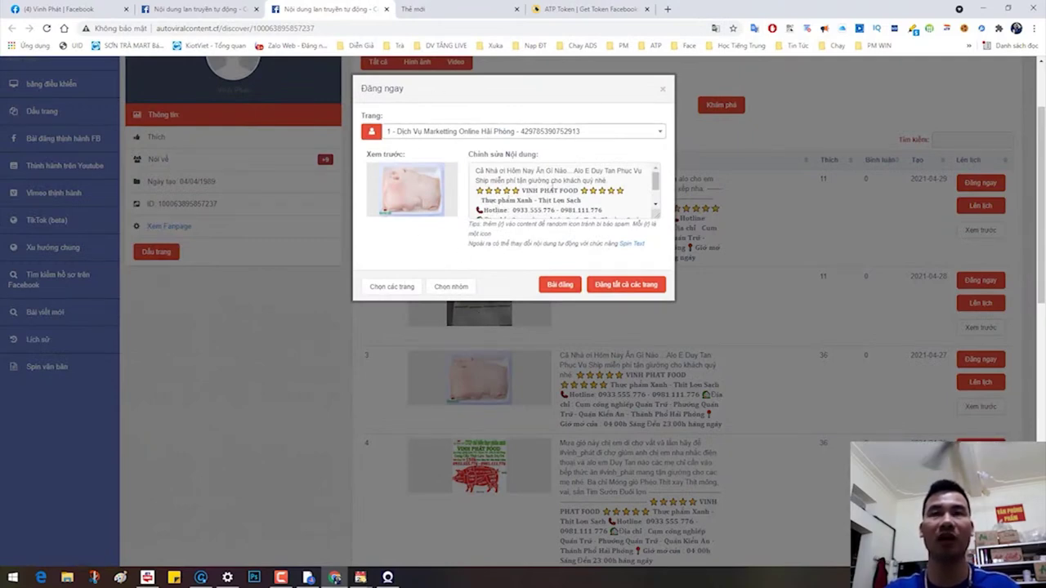
click(608, 133)
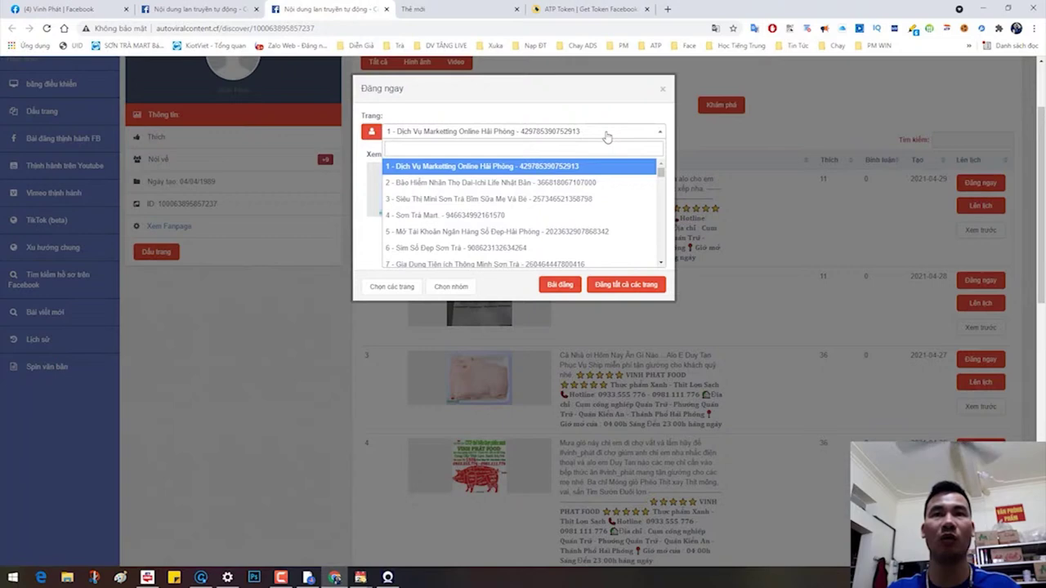
click(540, 95)
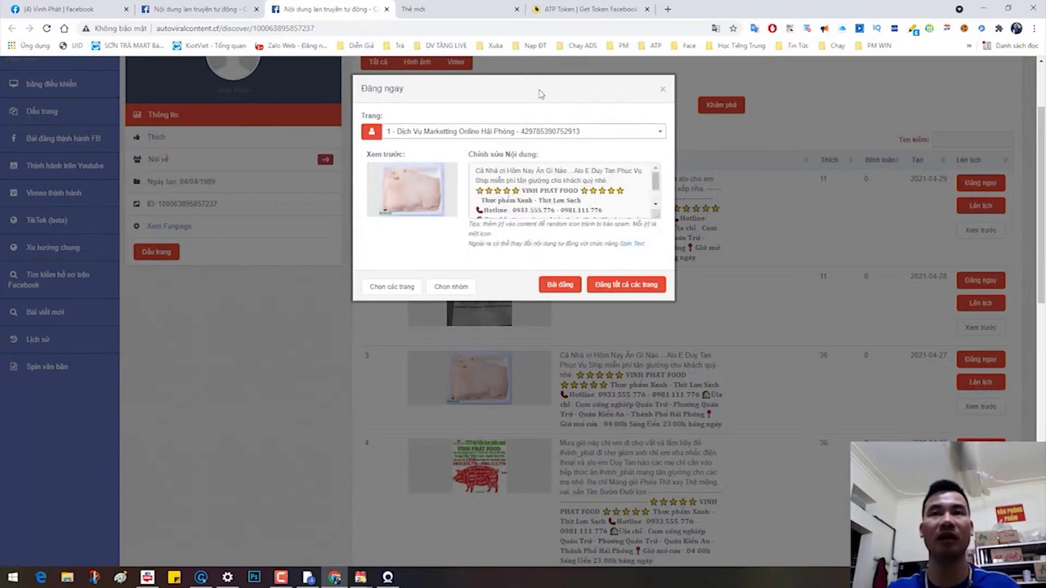
click(457, 287)
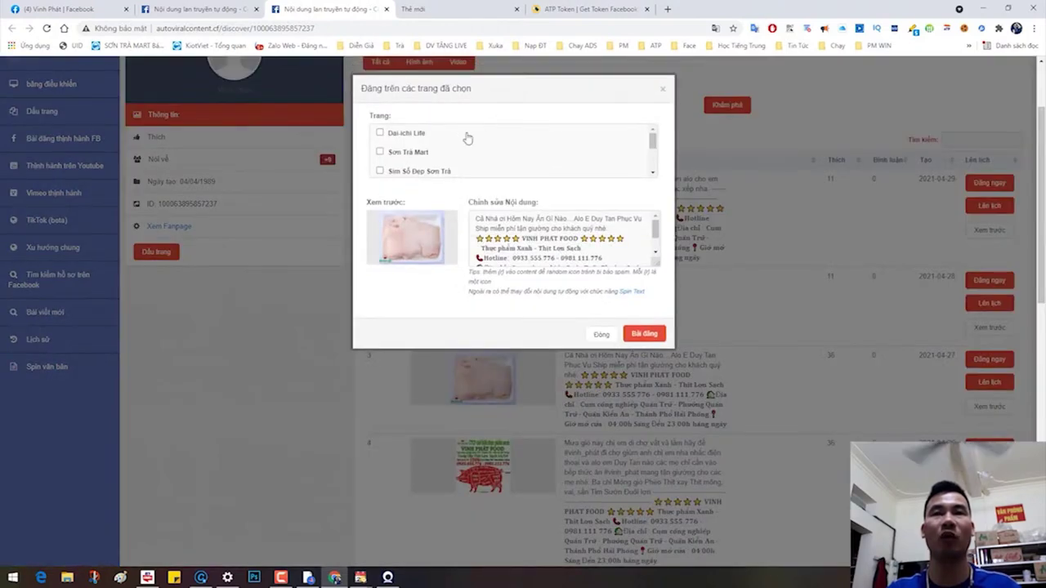
Review the target page list and post content, briefly highlighting the tips text.
scroll(523, 164, down, 3)
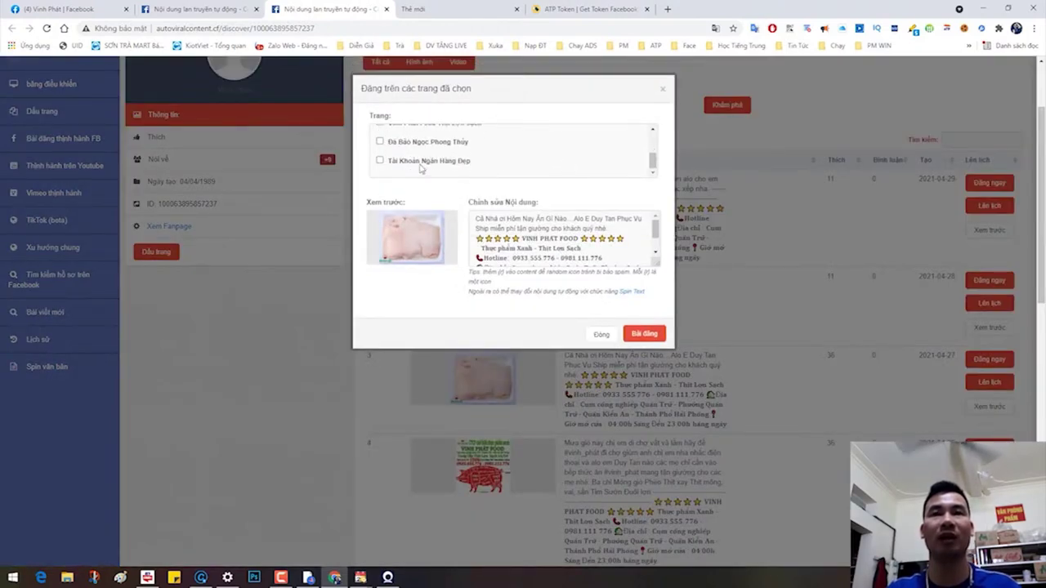
scroll(486, 170, up, 5)
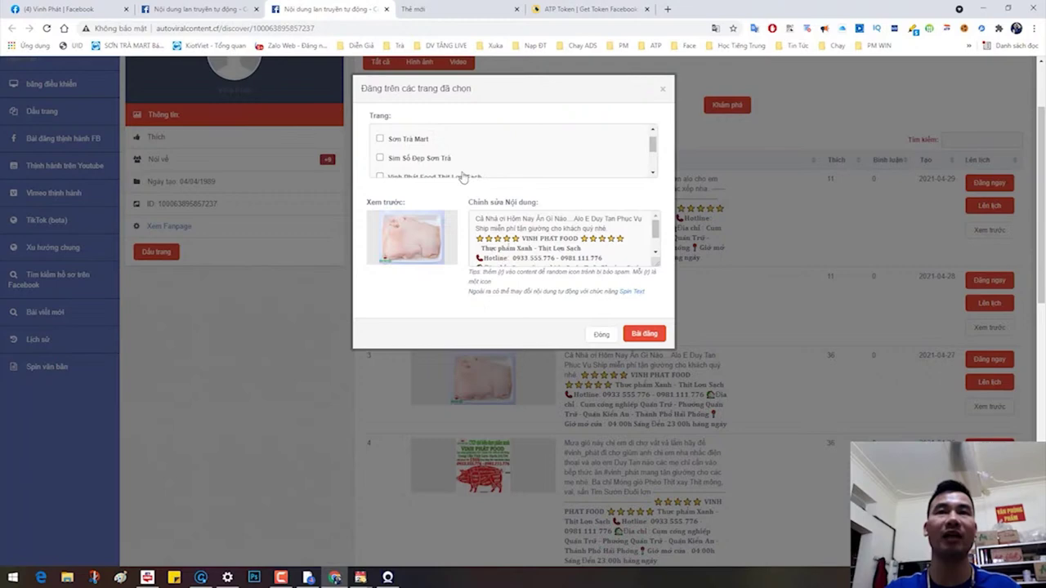
scroll(462, 172, down, 5)
scroll(449, 168, up, 5)
scroll(425, 173, down, 5)
scroll(413, 159, up, 5)
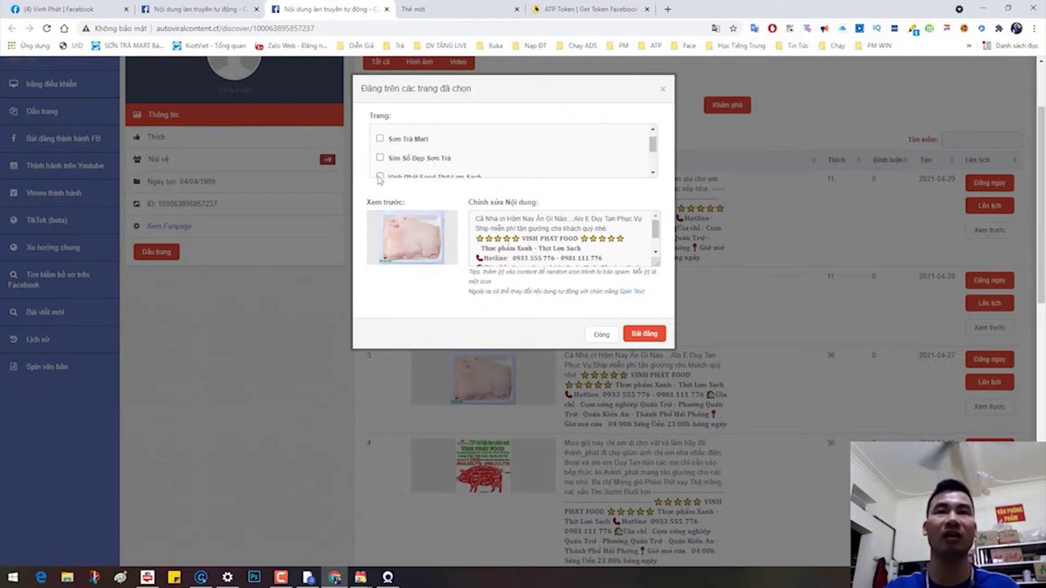
drag(653, 146, 654, 166)
scroll(630, 245, down, 2)
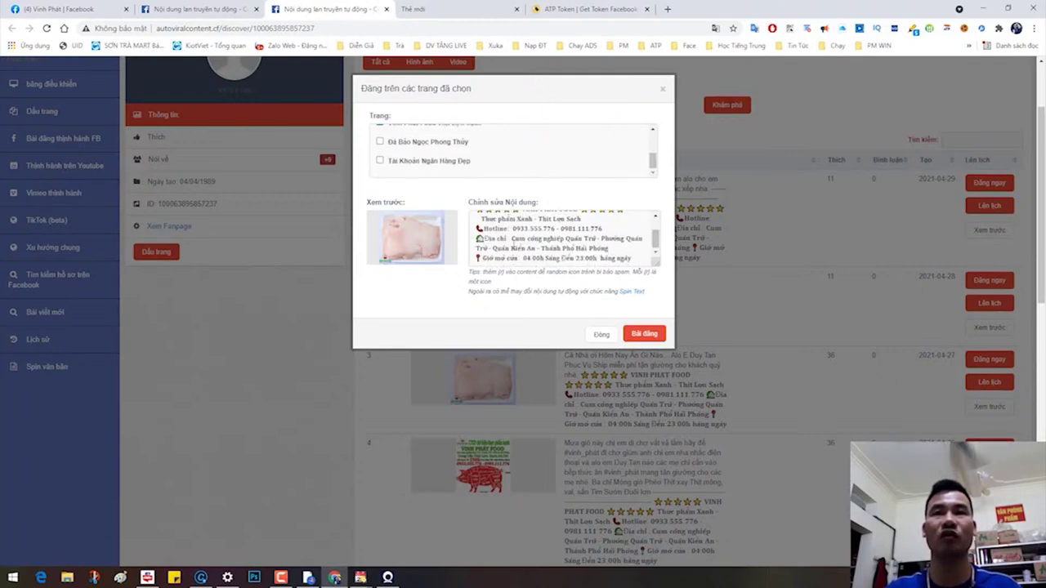
scroll(619, 241, up, 3)
scroll(608, 246, down, 2)
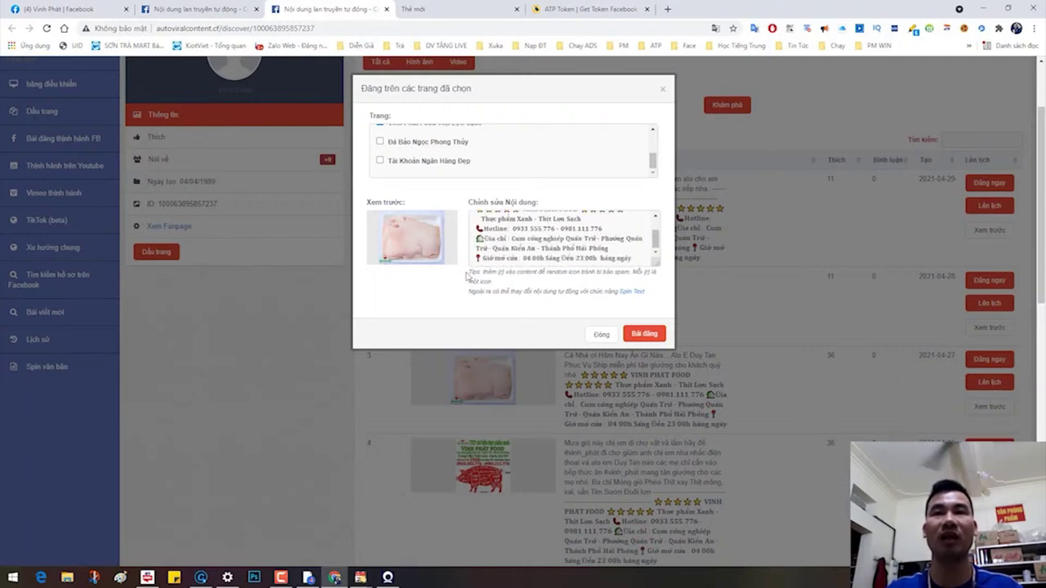
drag(470, 271, 657, 302)
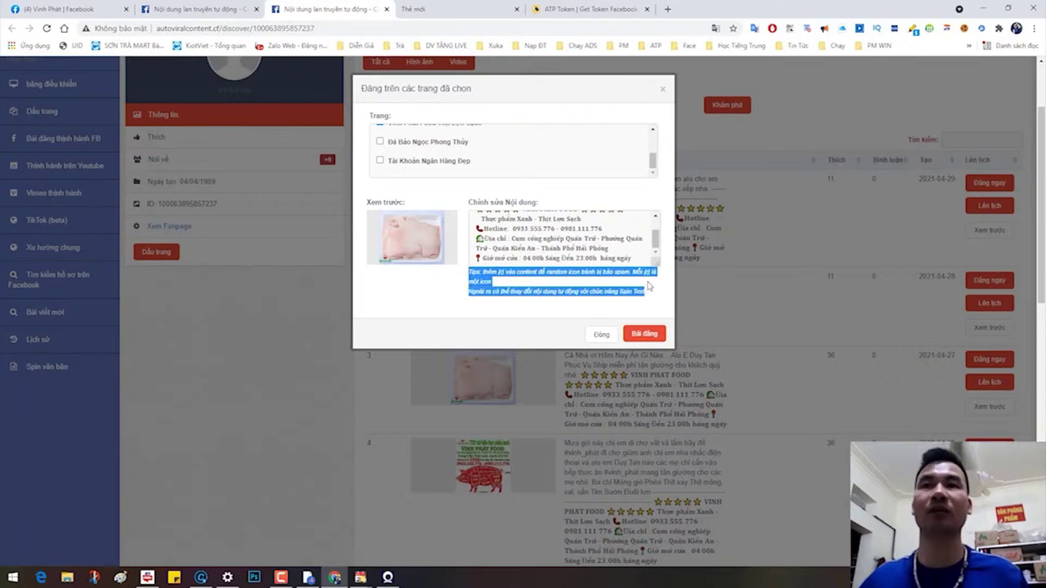
click(648, 285)
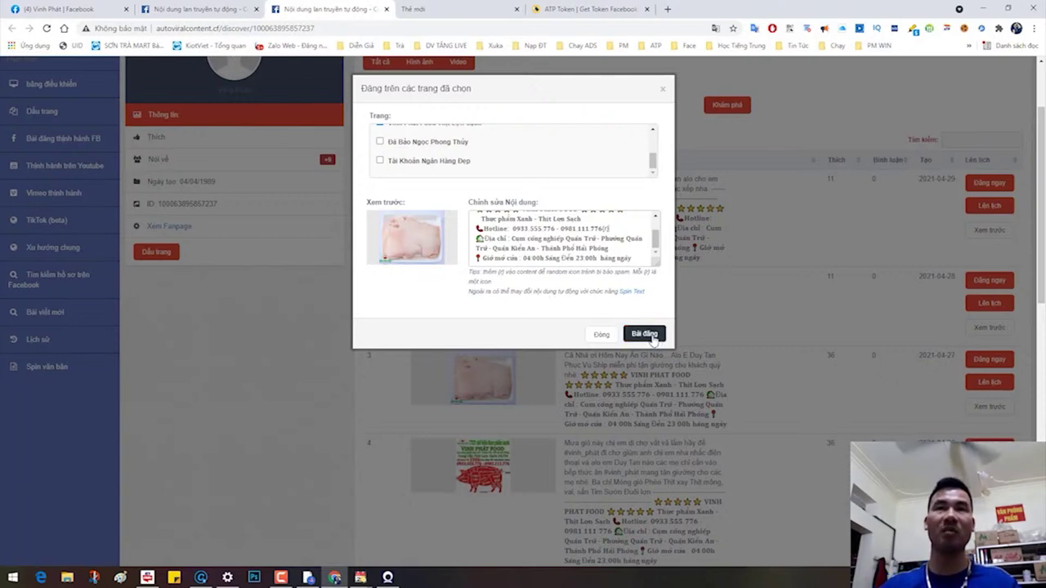
Post the pork content to the checked Vinh Phát Food pages.
scroll(645, 327, down, 1)
scroll(598, 178, up, 1)
scroll(598, 177, up, 1)
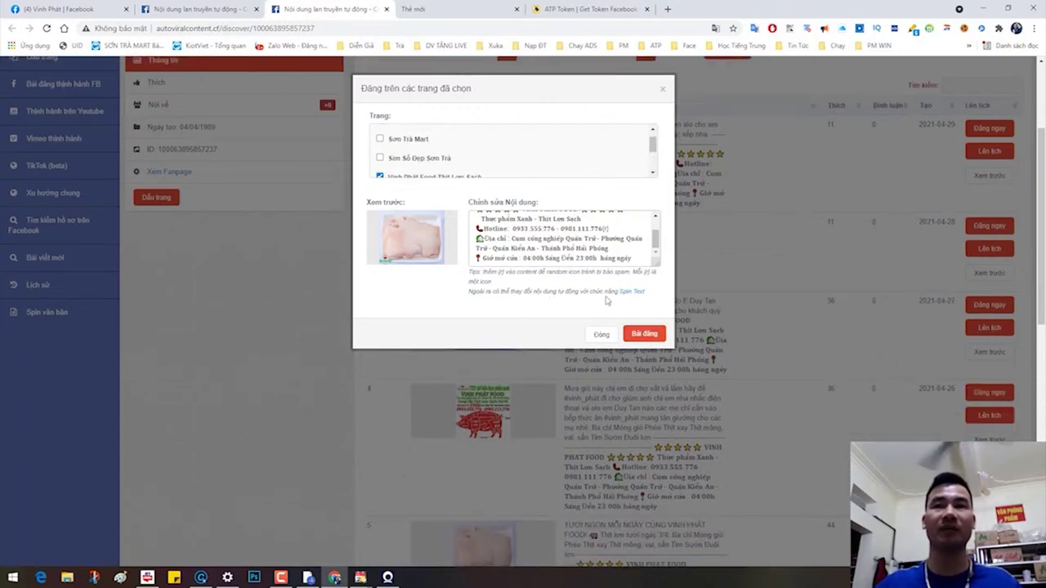
click(643, 333)
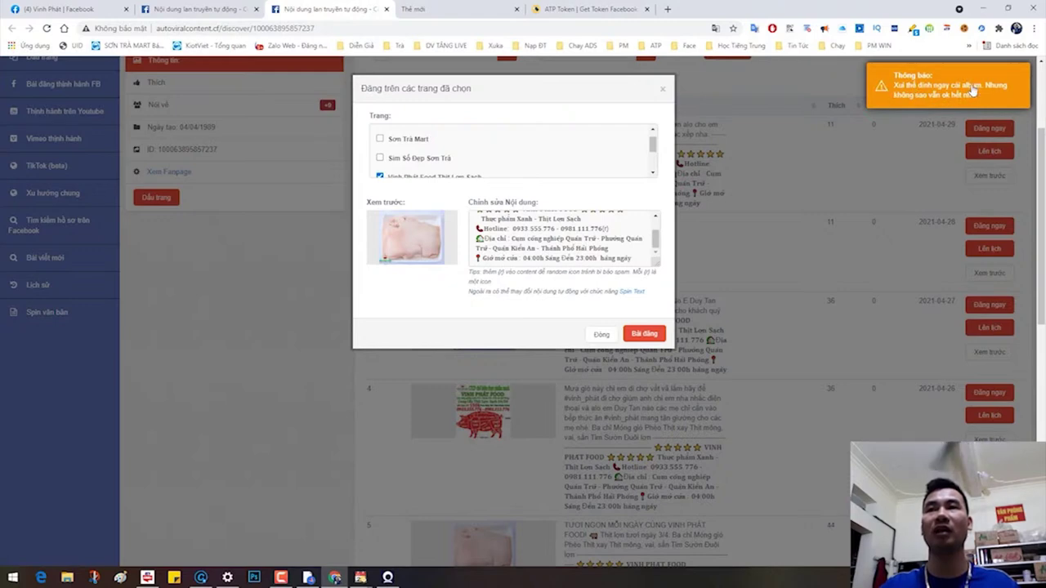
Close the page-selection window and reopen Post Now for row 3.
scroll(433, 155, down, 3)
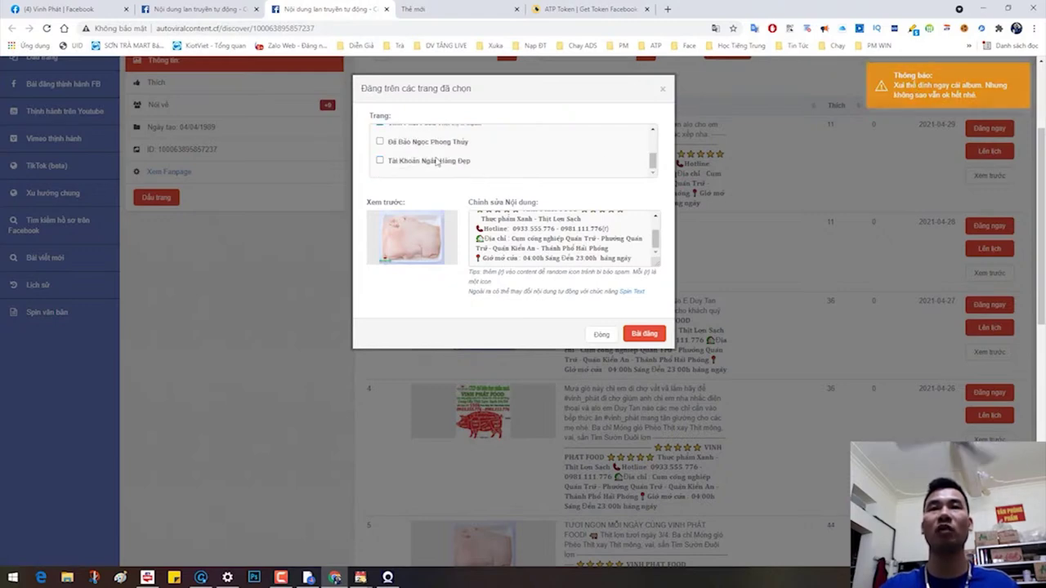
scroll(441, 160, up, 3)
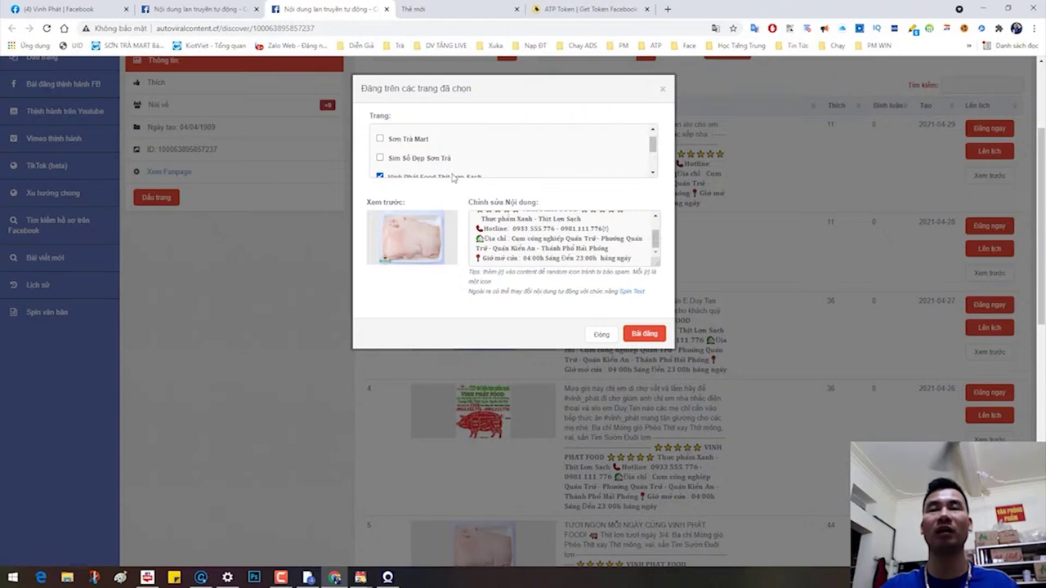
click(602, 335)
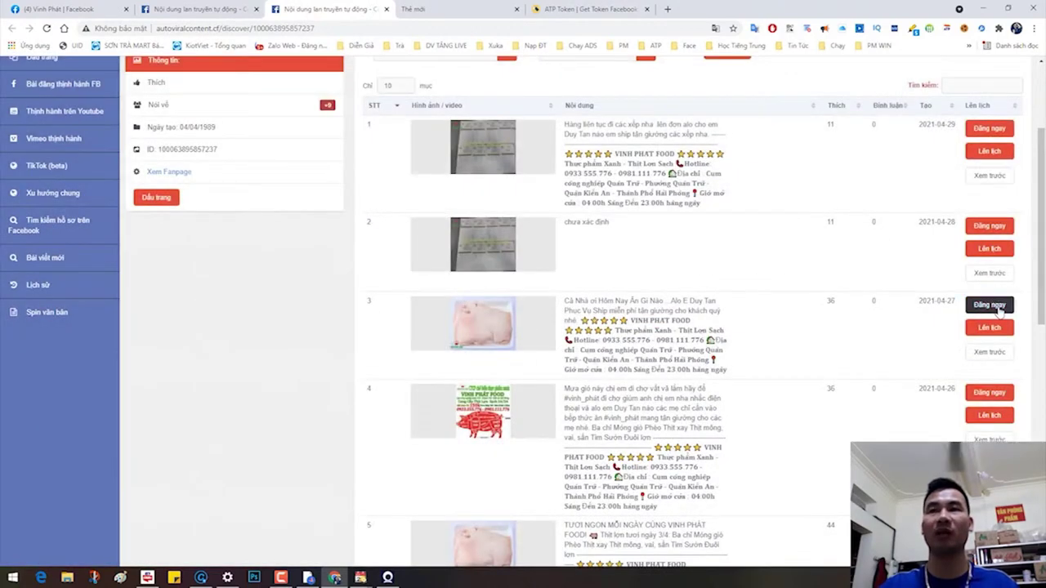
click(997, 307)
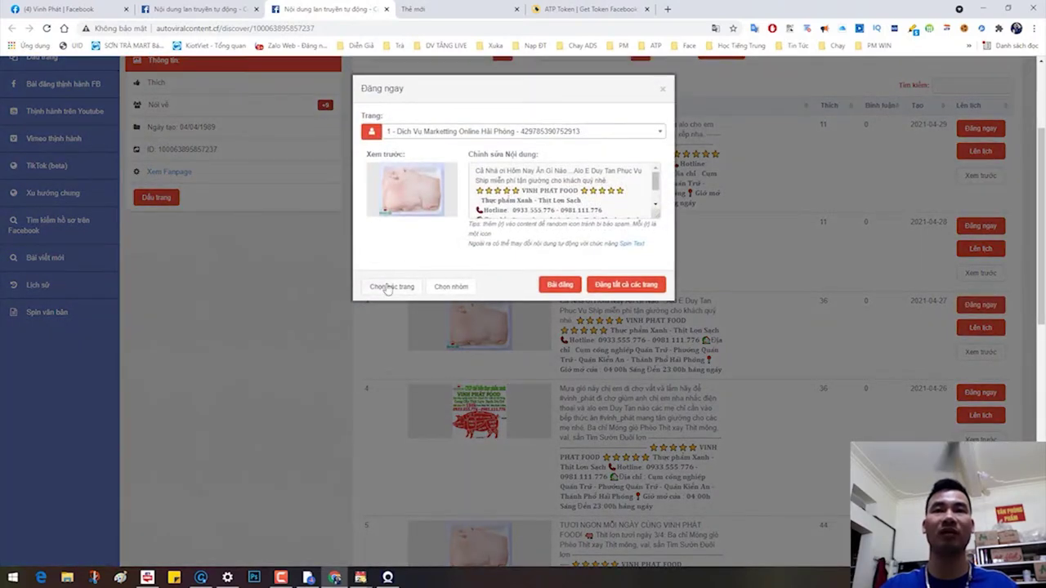
Choose several pages and tick VINH PHÁT FOOD - Thực Phẩm Sạch Hải Phòng and VINHPHATFood - Thịt lợn sạch.
click(383, 290)
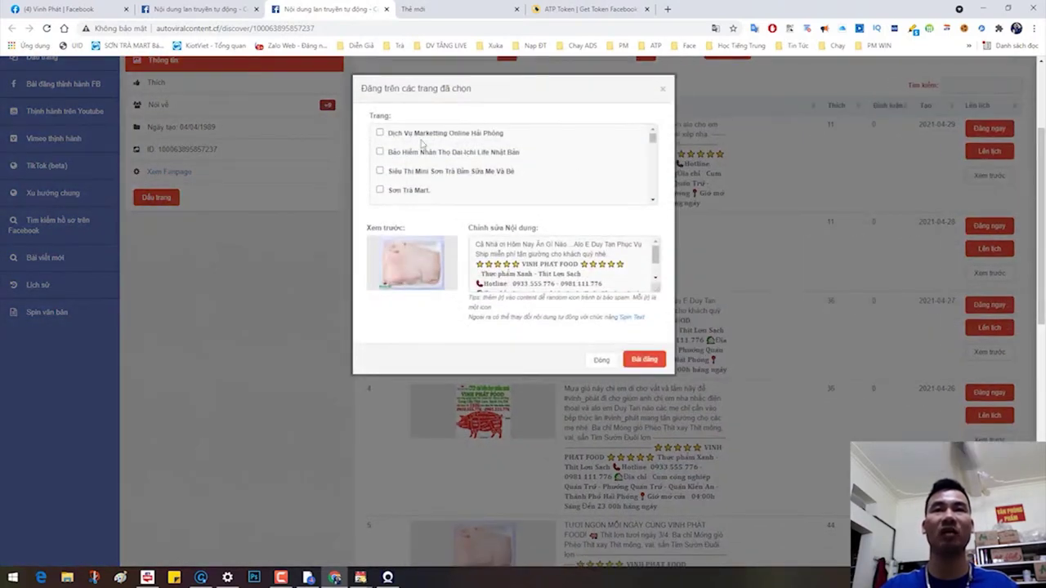
scroll(463, 181, down, 5)
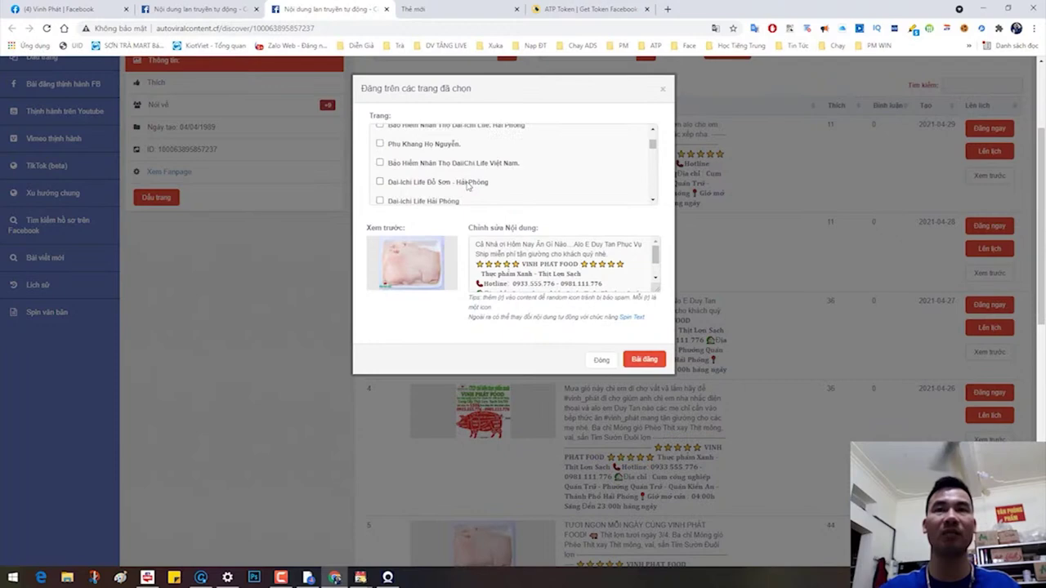
scroll(469, 188, down, 2)
scroll(468, 187, down, 4)
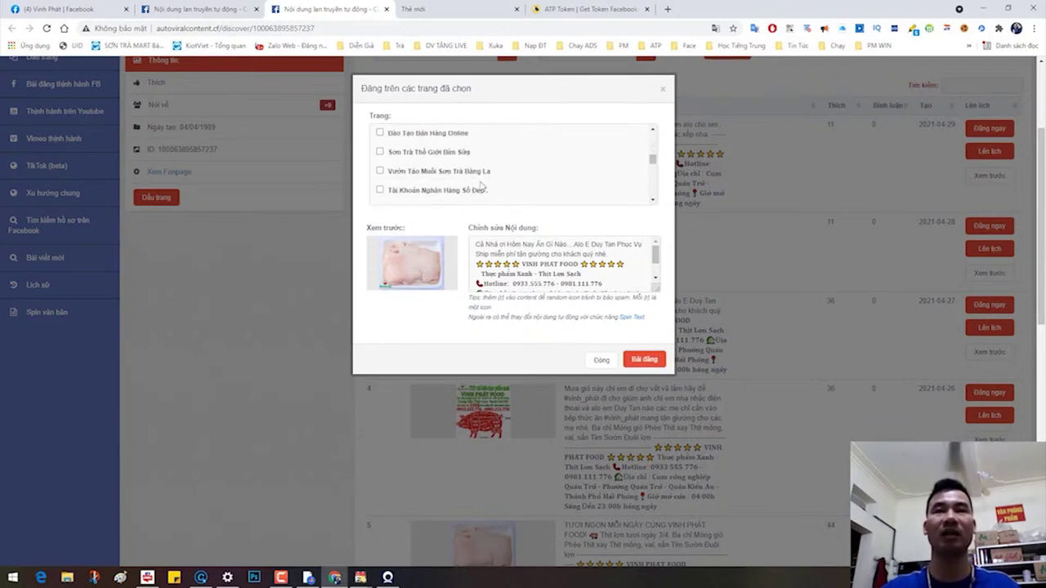
scroll(519, 193, down, 4)
scroll(523, 187, down, 5)
scroll(519, 179, down, 6)
scroll(515, 173, down, 4)
scroll(394, 147, up, 6)
scroll(395, 156, down, 2)
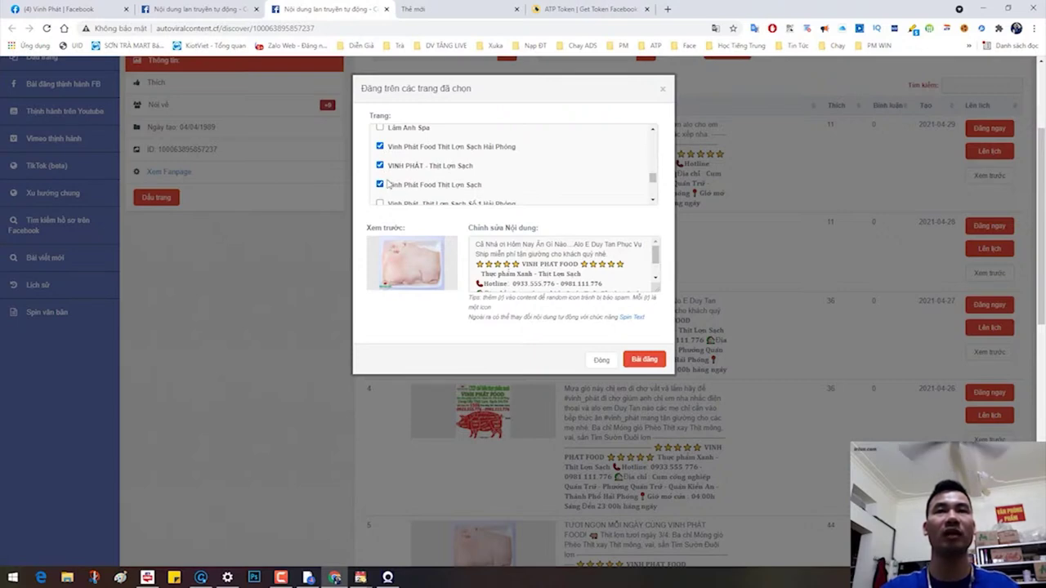
scroll(401, 193, down, 2)
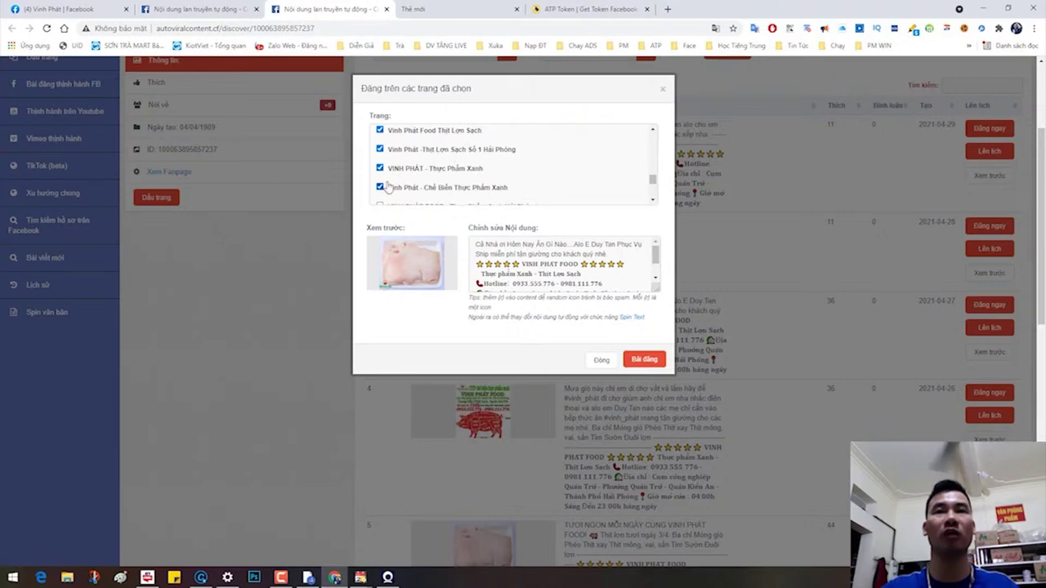
scroll(391, 186, down, 2)
click(381, 152)
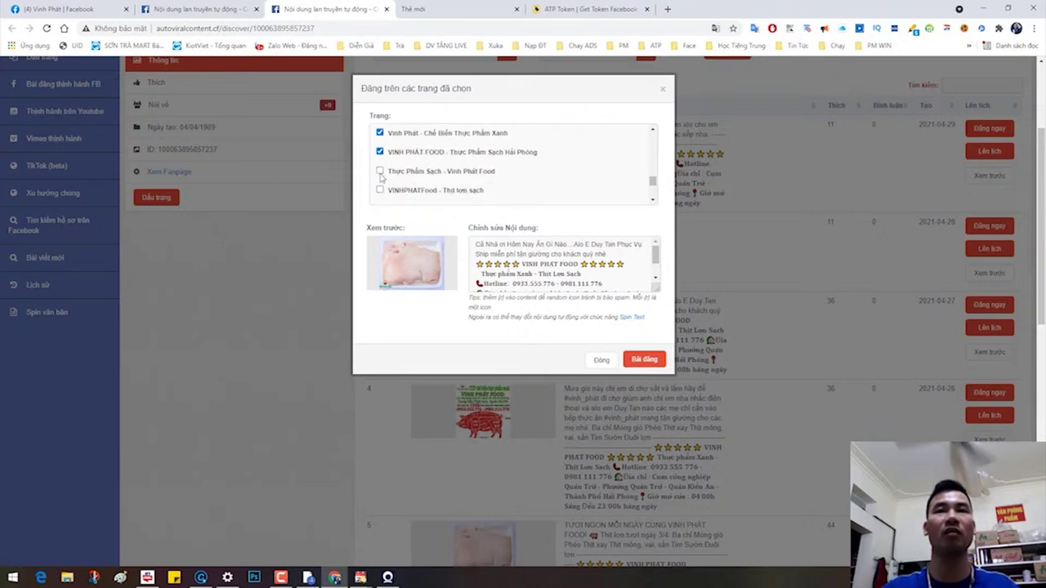
click(380, 190)
Check the selected pages and post row 3's pork content to all of them.
scroll(420, 168, down, 2)
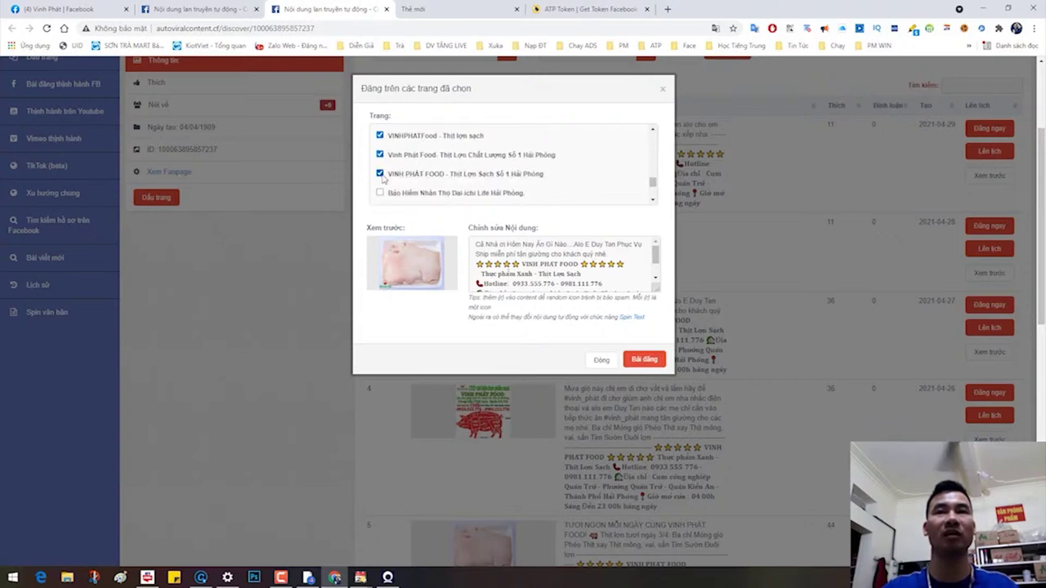
scroll(565, 180, up, 2)
scroll(564, 179, up, 5)
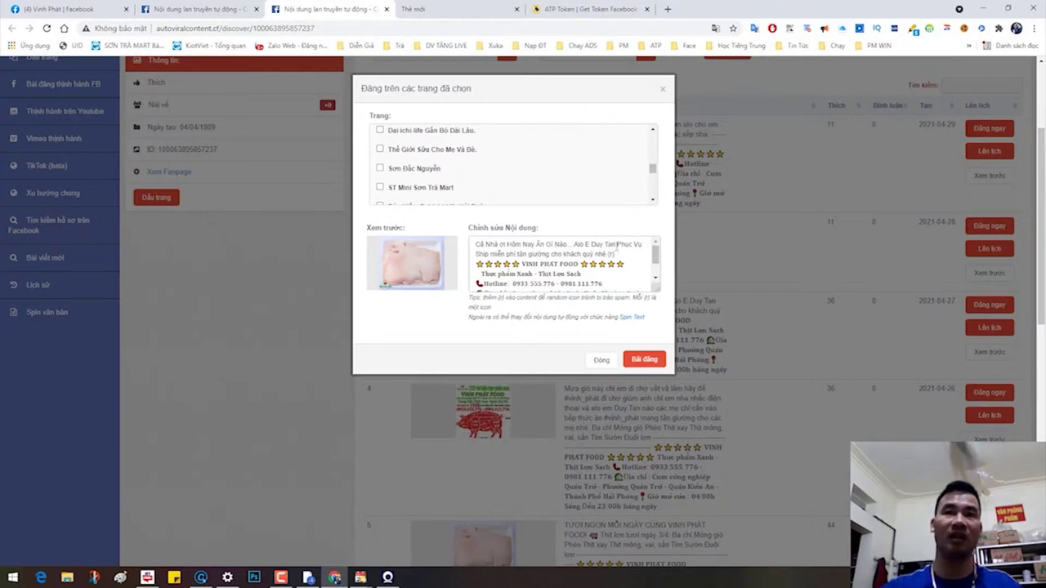
scroll(507, 175, down, 8)
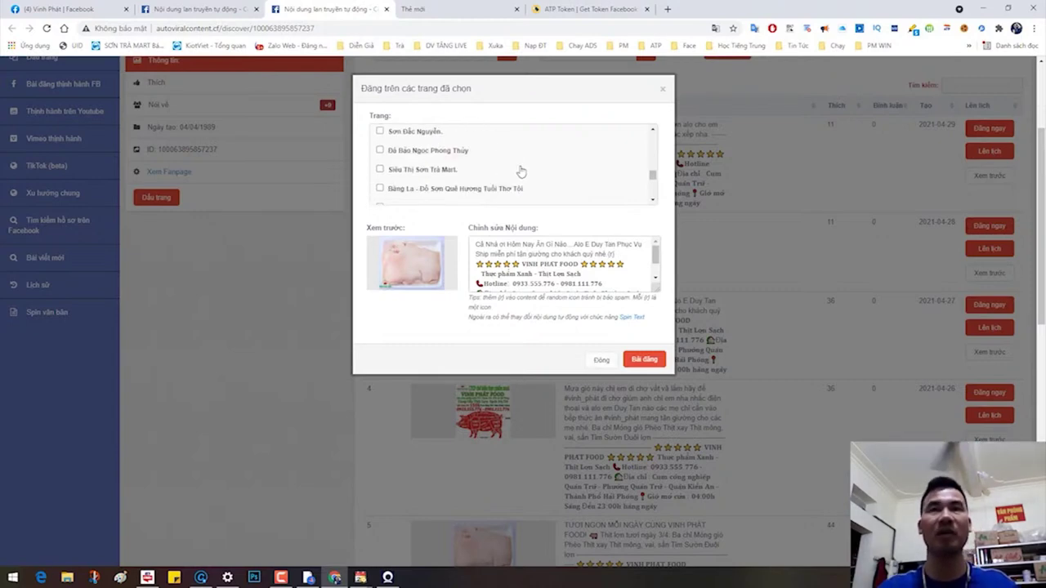
scroll(535, 178, up, 3)
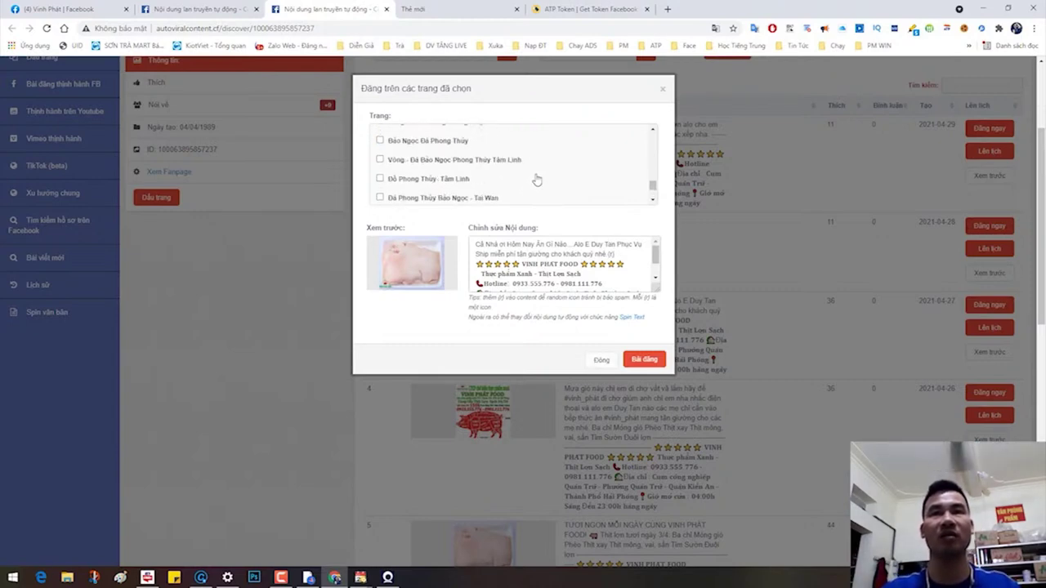
scroll(536, 179, up, 2)
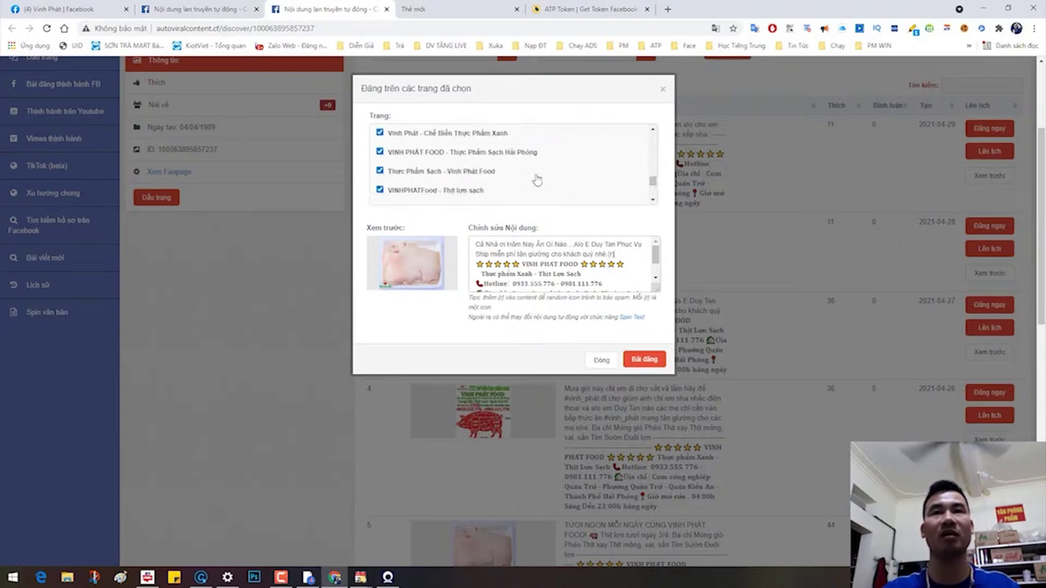
click(644, 361)
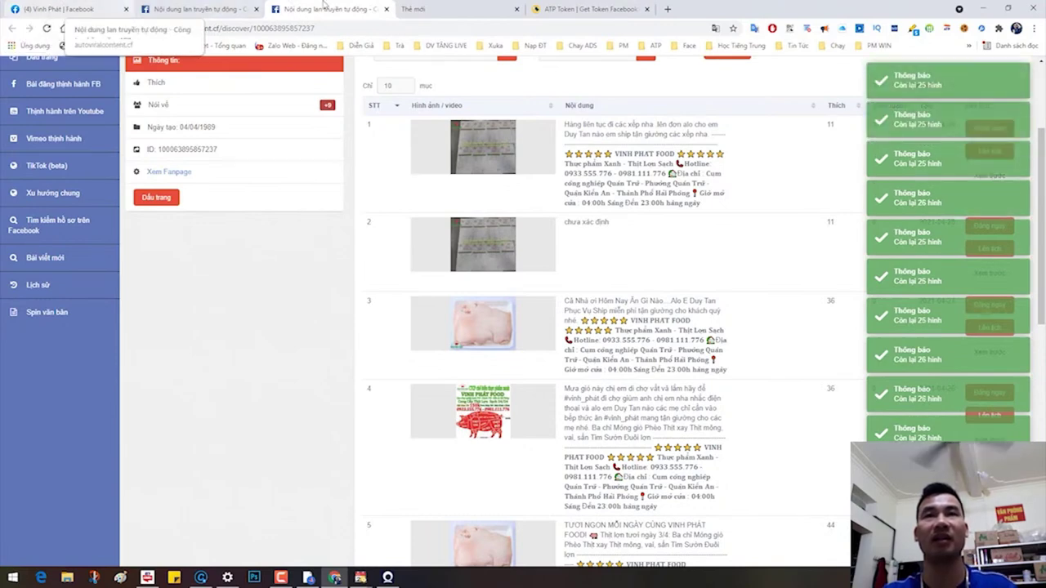
Open the VINH PHÁT FOOD page from the managed Pages list and reload its feed.
click(196, 8)
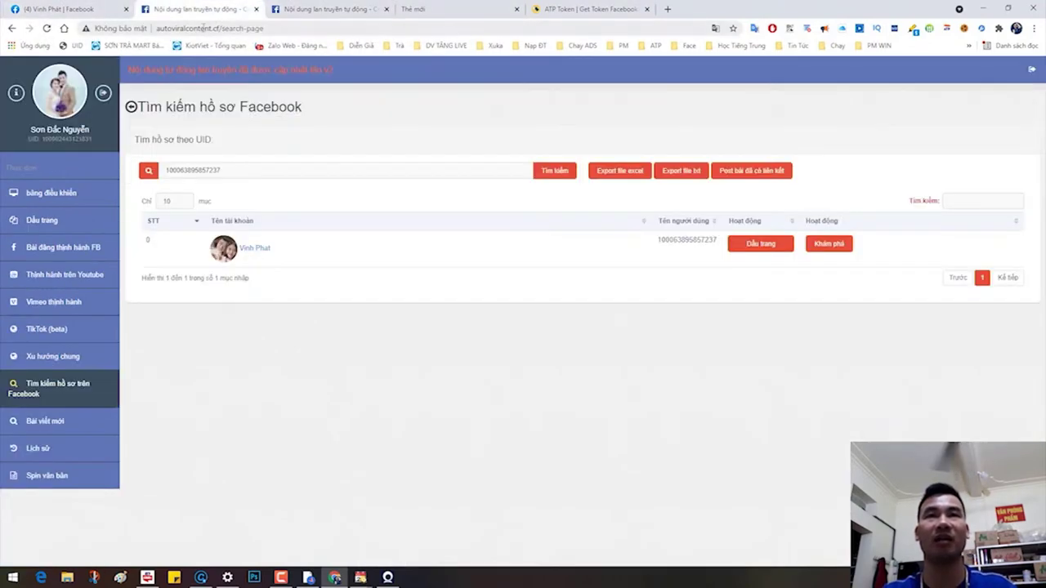
click(65, 8)
click(444, 71)
click(70, 210)
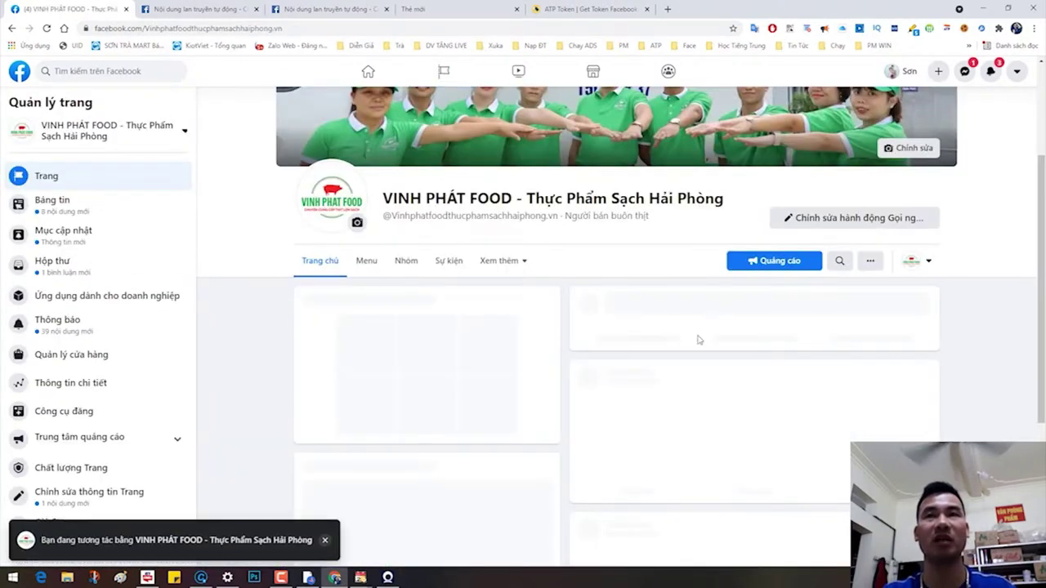
scroll(609, 327, down, 3)
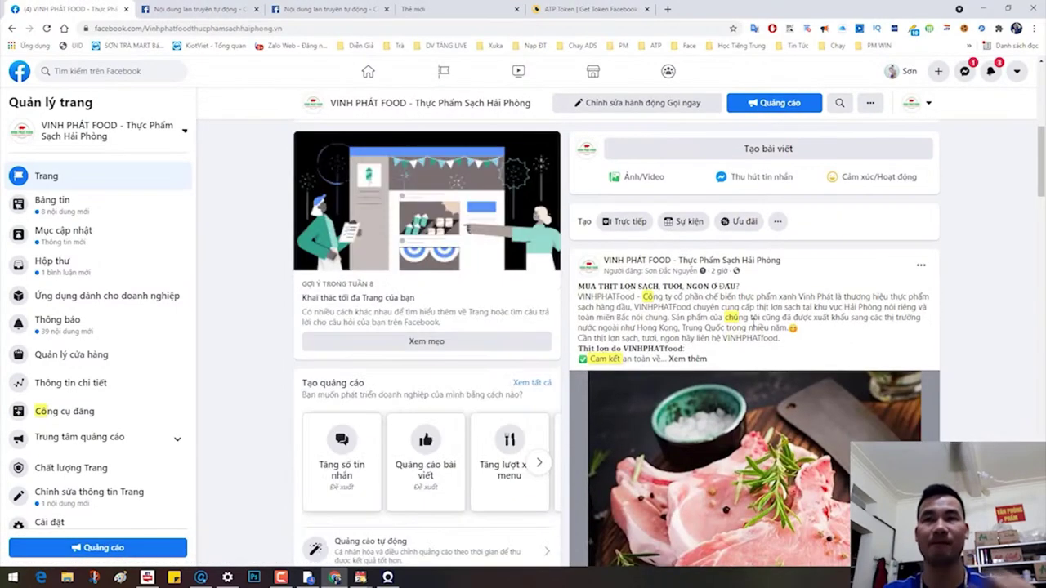
click(48, 28)
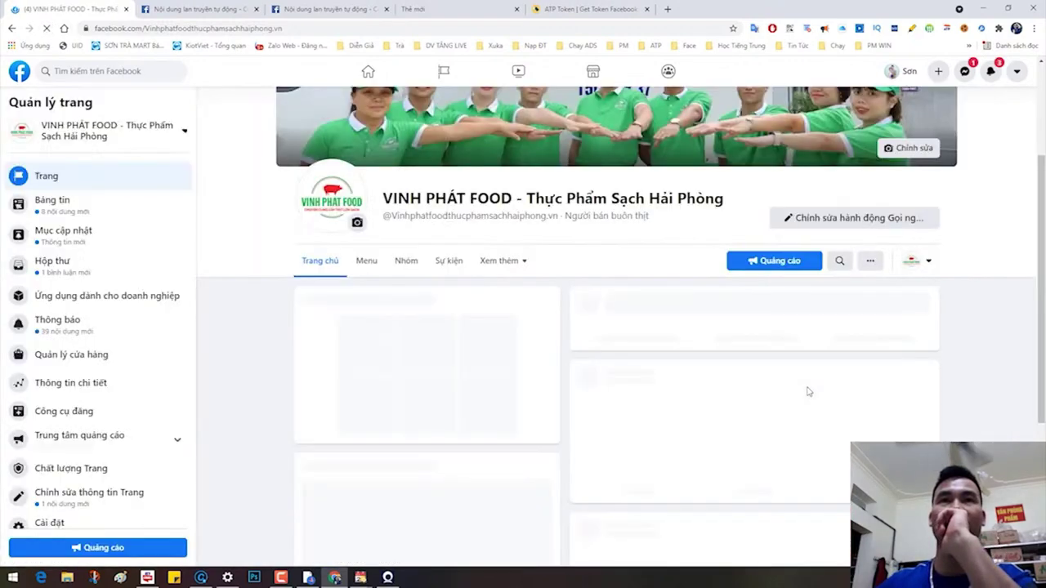
scroll(802, 390, down, 4)
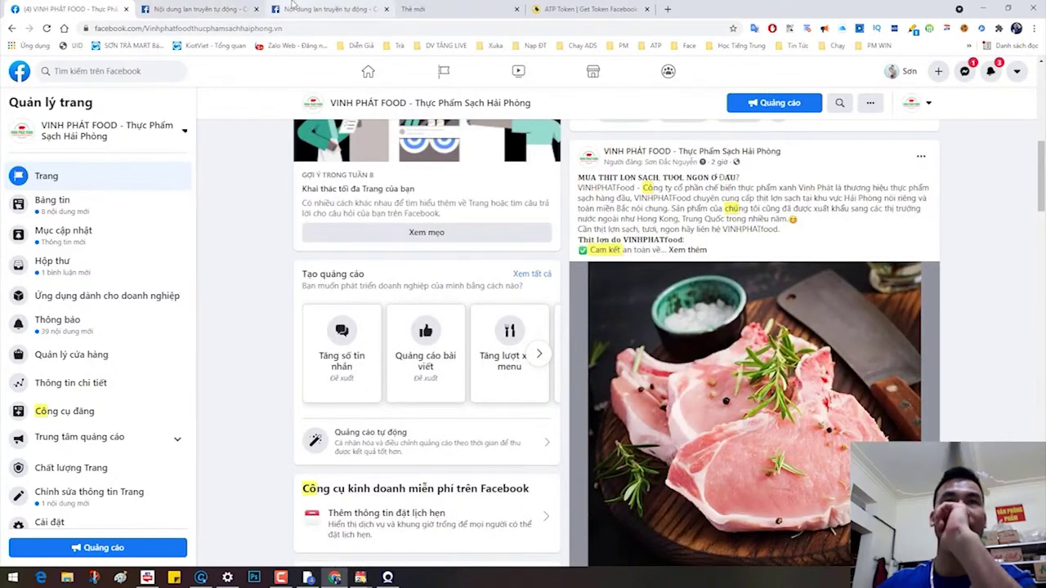
Reload the VINH PHÁT FOOD page twice, scrolling its feed to check for new posts.
click(278, 8)
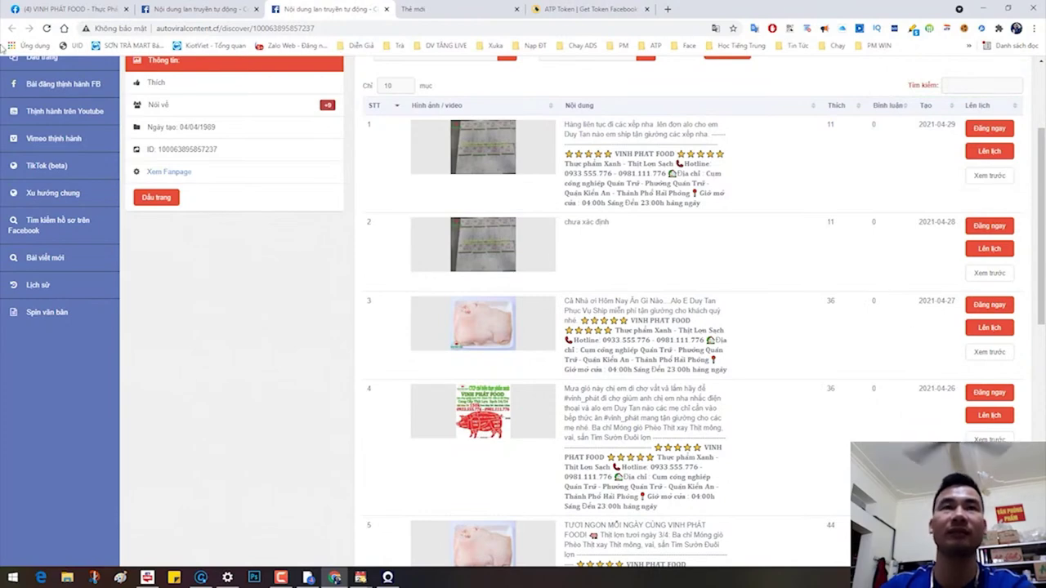
click(32, 7)
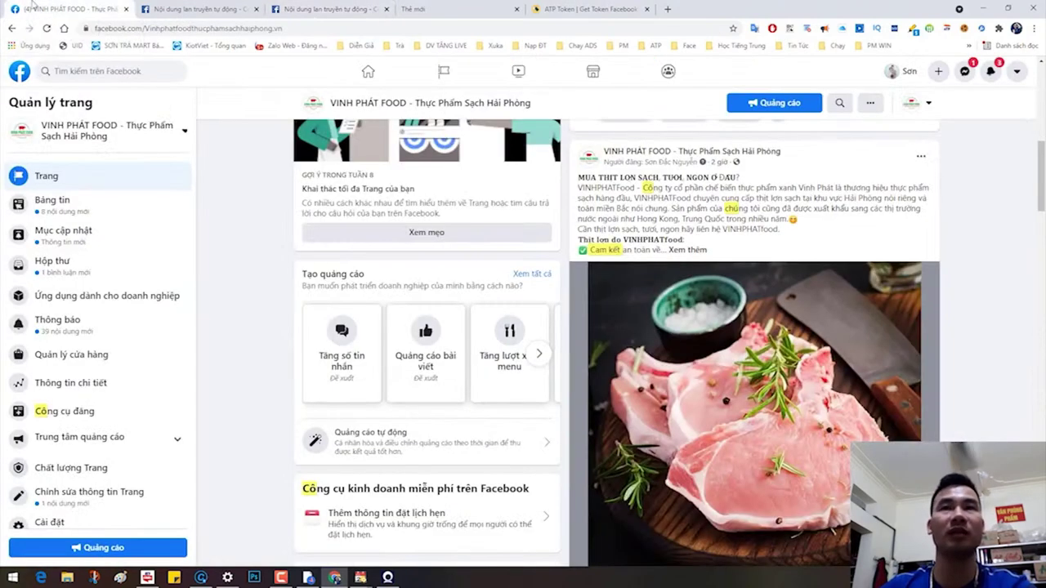
click(46, 28)
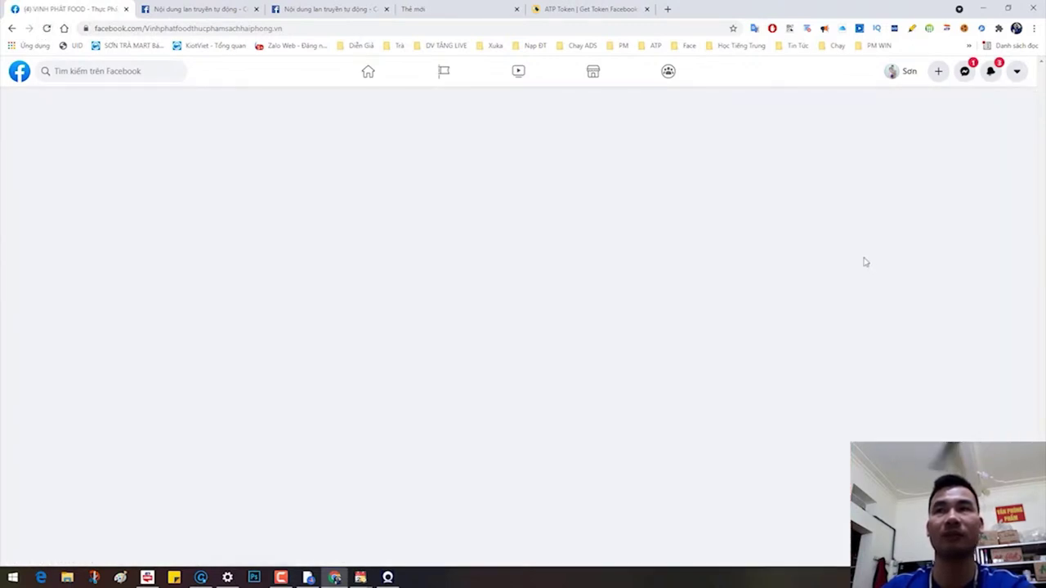
scroll(863, 260, down, 2)
scroll(864, 260, down, 8)
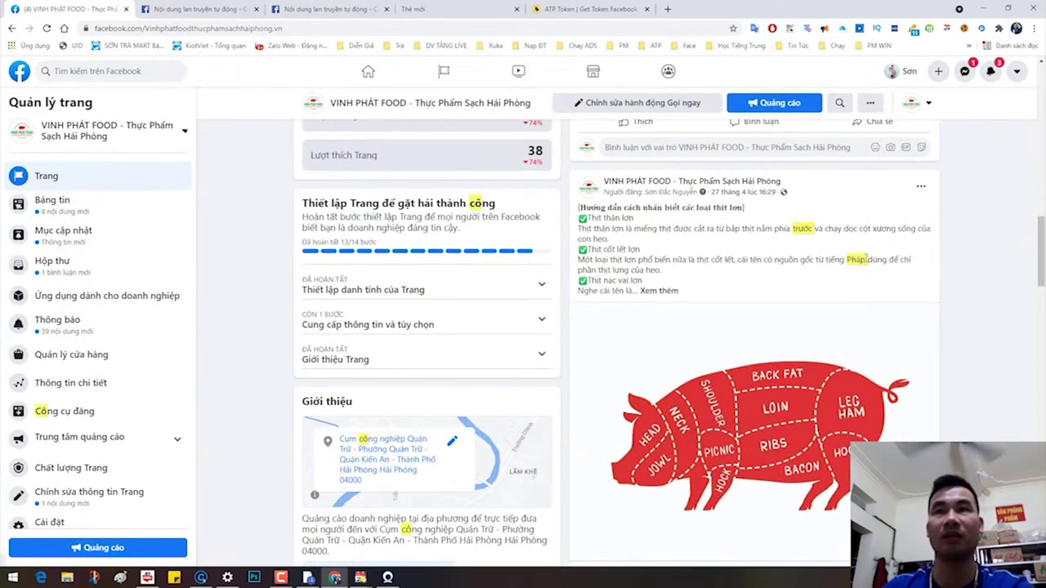
scroll(868, 262, down, 1)
scroll(868, 262, up, 1)
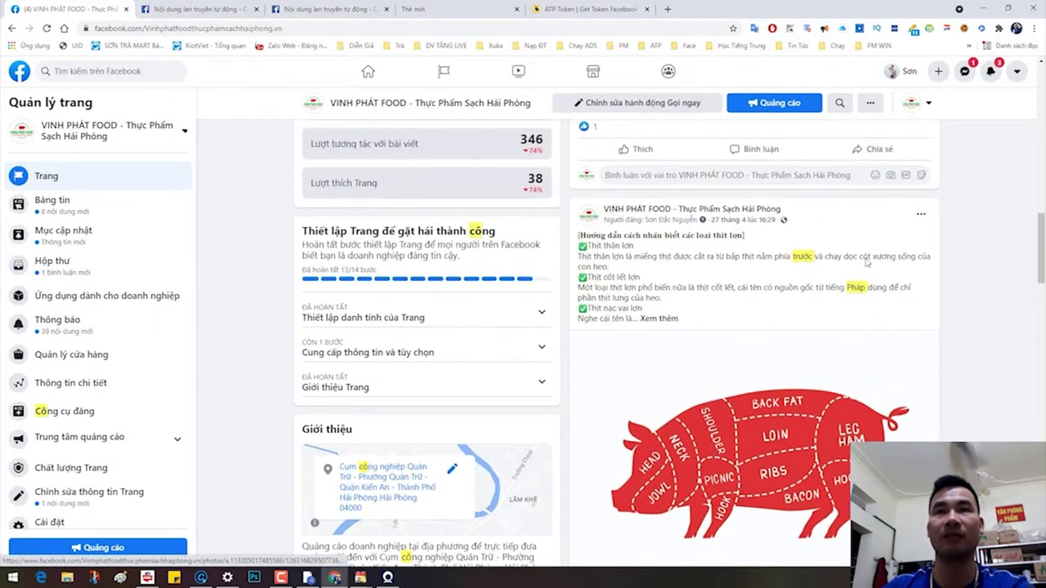
scroll(868, 261, down, 5)
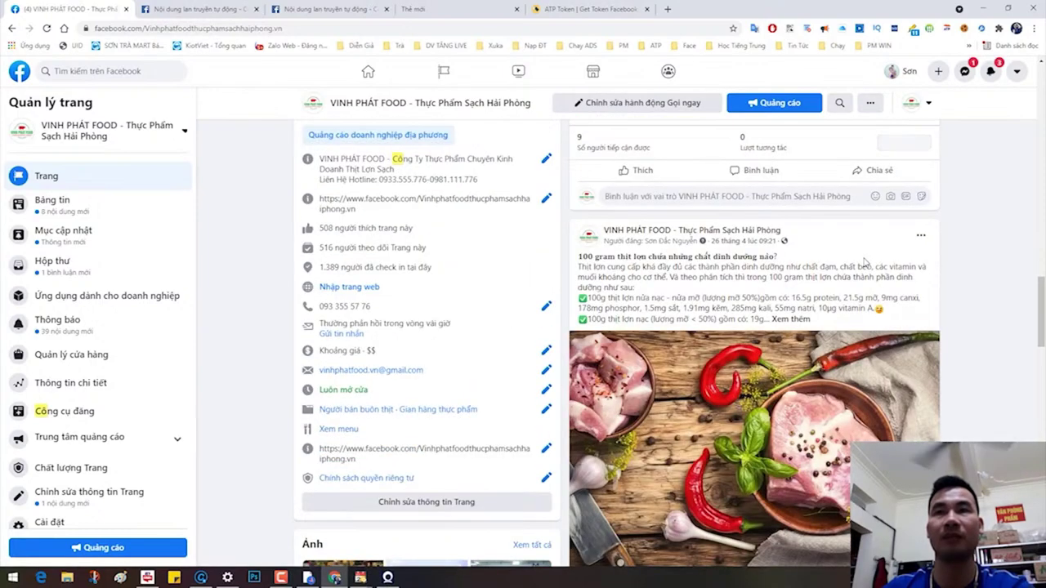
scroll(865, 262, down, 1)
scroll(860, 259, up, 15)
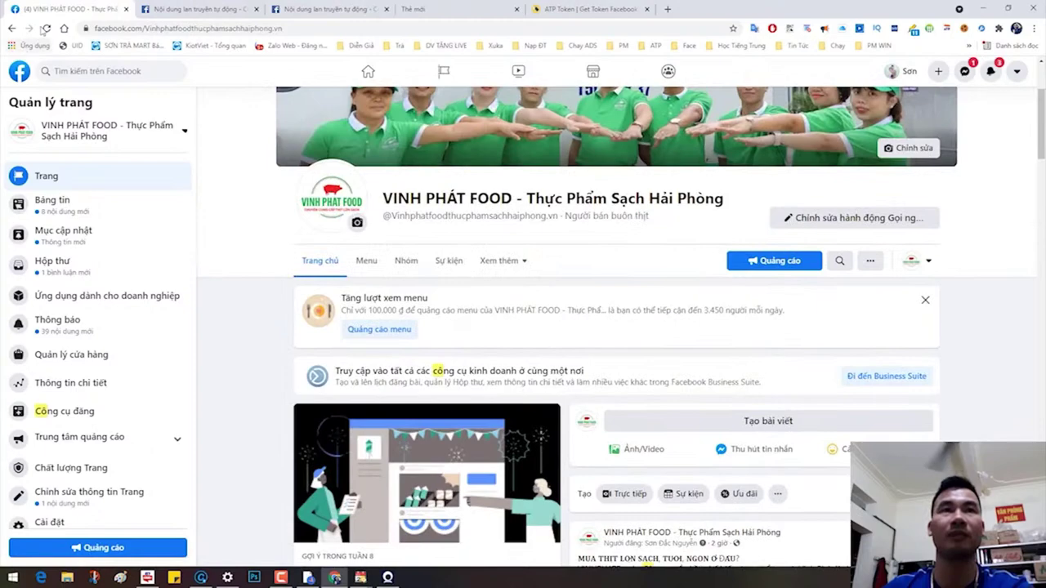
click(47, 28)
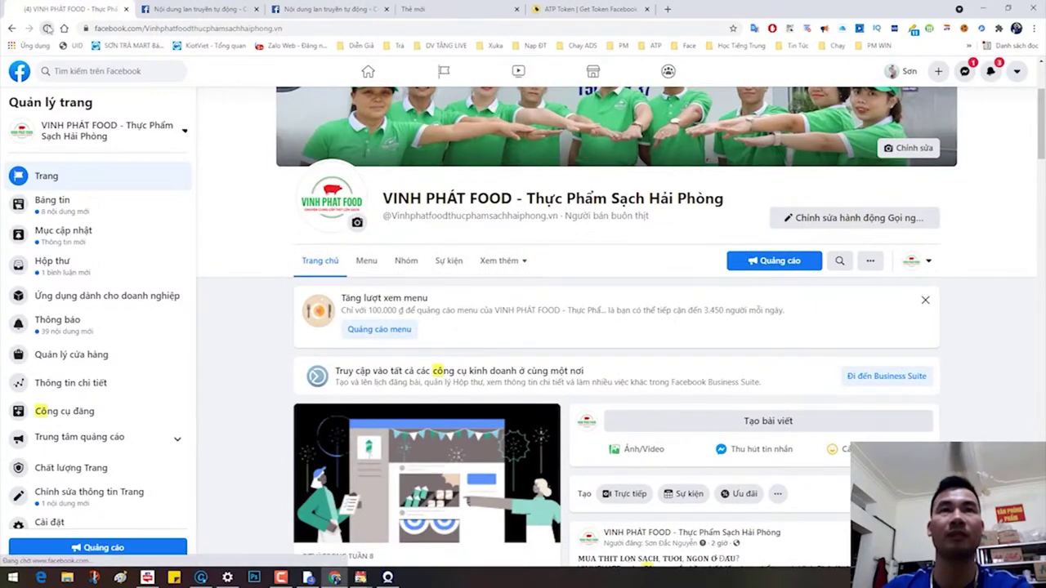
Check the auto-posting list, then scroll back through the VINH PHÁT FOOD pork posts.
click(331, 9)
scroll(793, 223, up, 5)
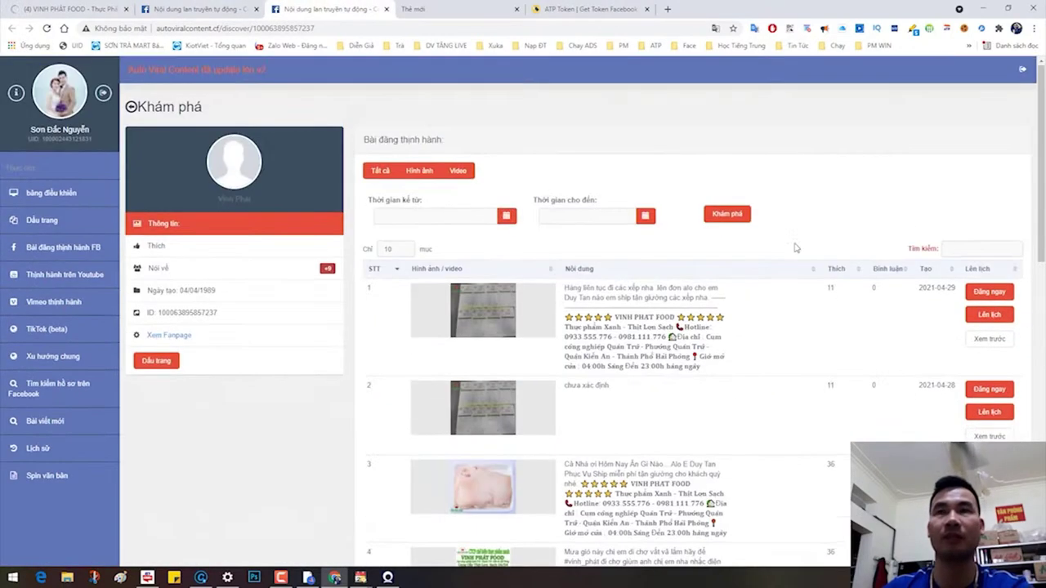
click(185, 8)
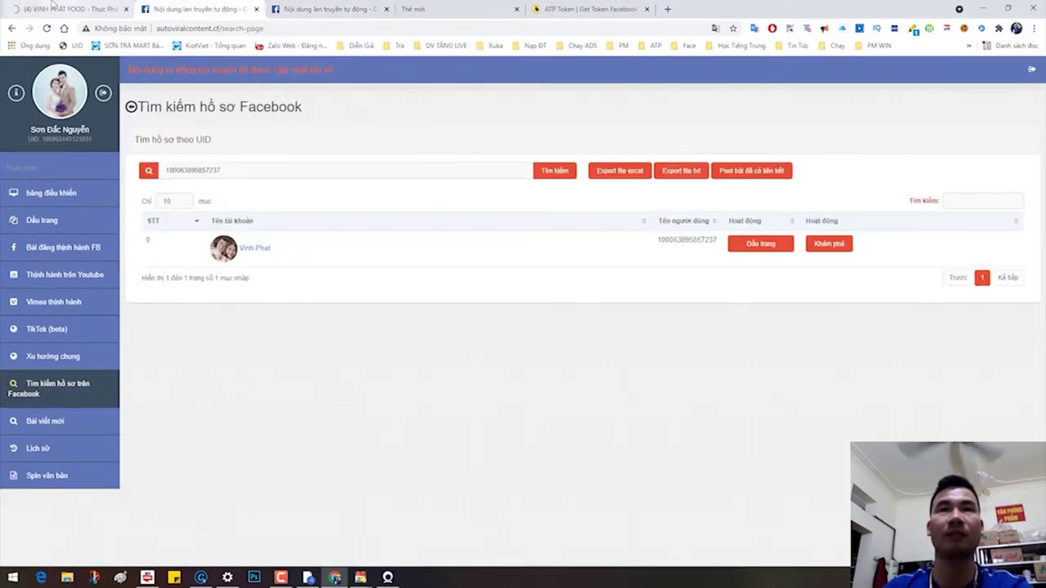
click(54, 8)
scroll(842, 256, down, 4)
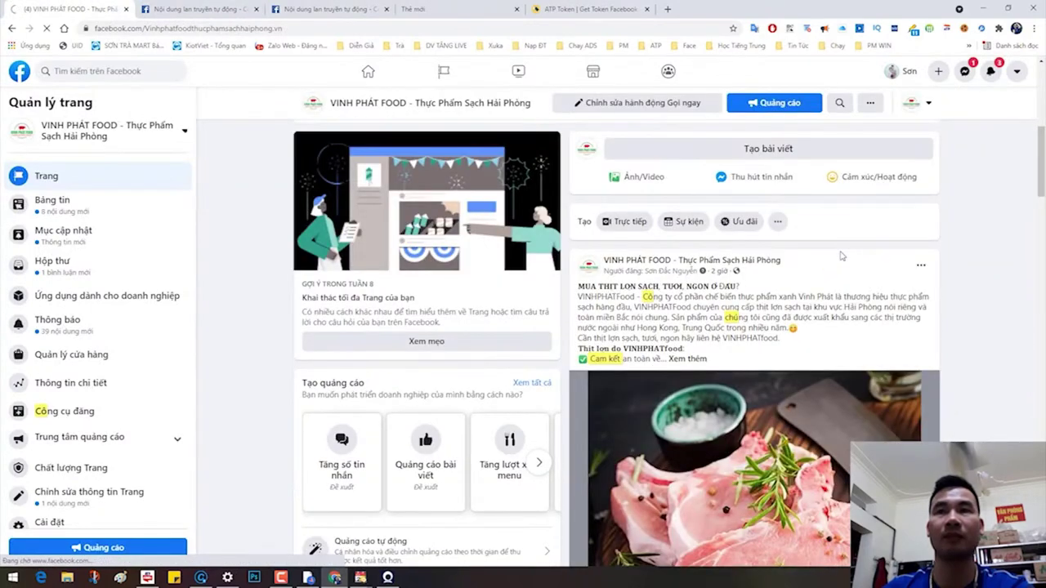
scroll(842, 256, down, 6)
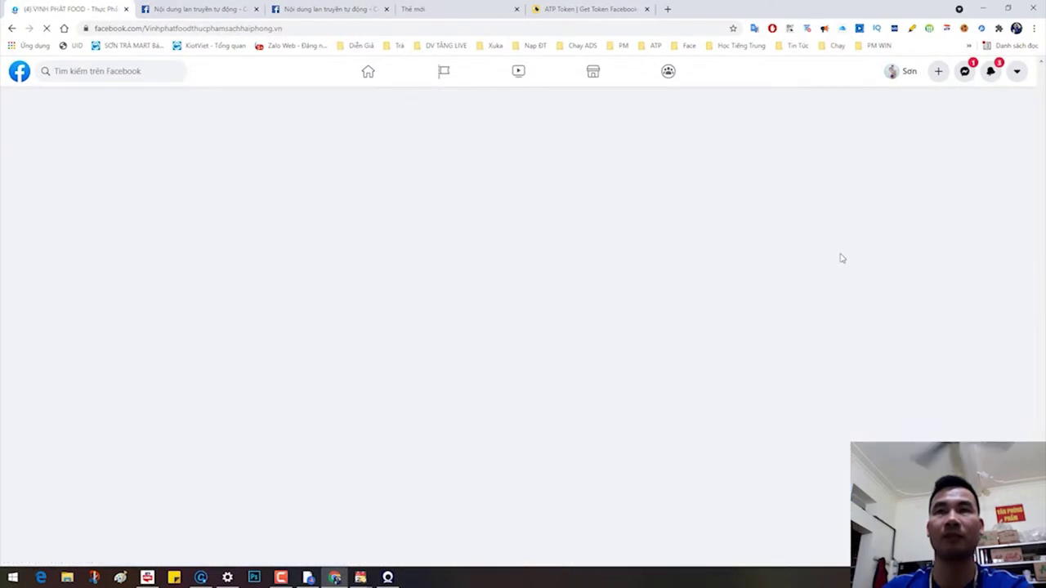
scroll(842, 259, down, 5)
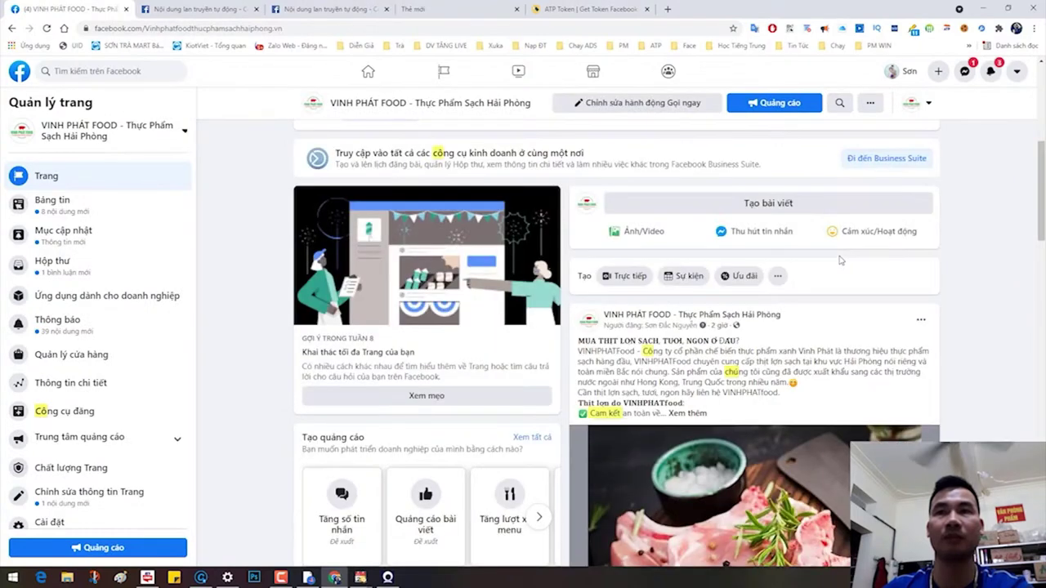
scroll(841, 260, down, 6)
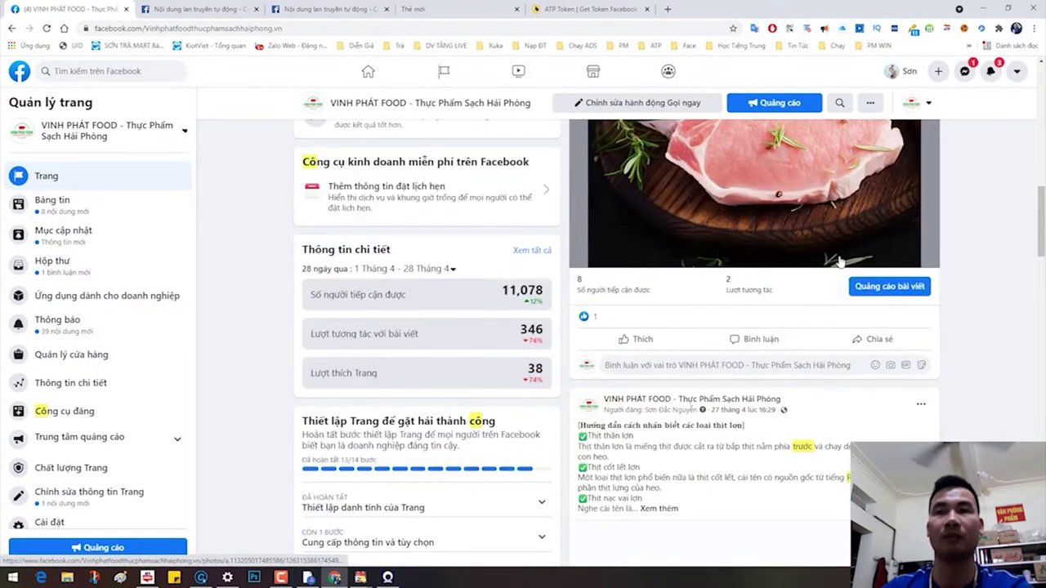
scroll(842, 260, down, 5)
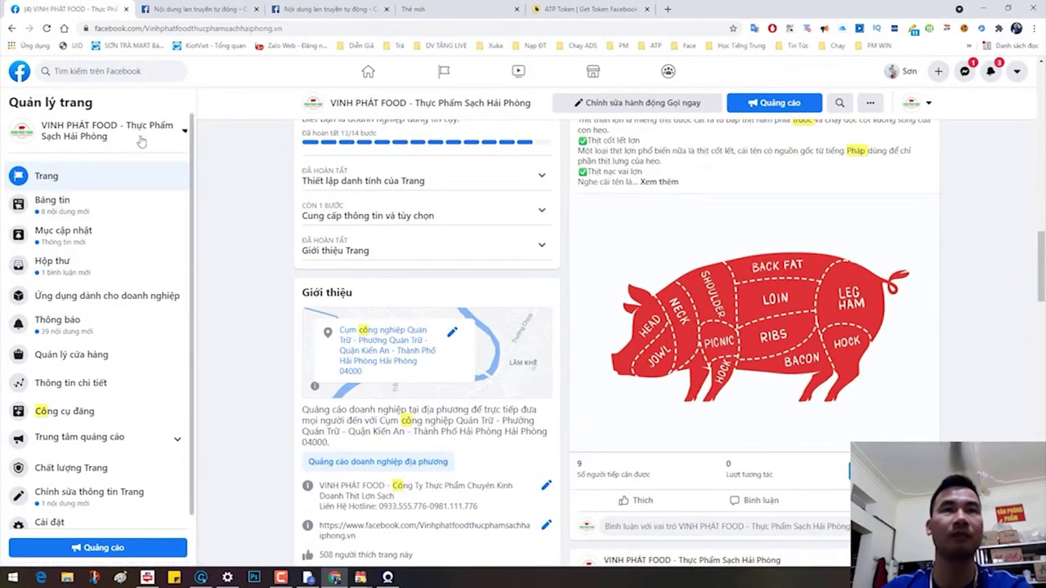
scroll(169, 162, up, 3)
Reload the trending-posts page, browse VINH PHÁT FOOD down to the pig-cuts diagram, then open the Pages hub.
click(327, 9)
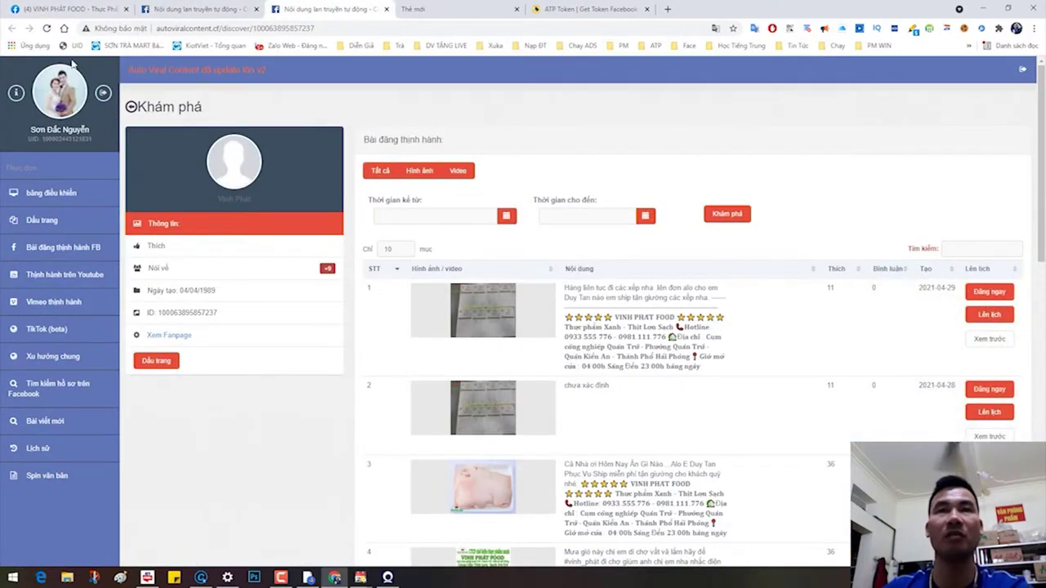
click(47, 28)
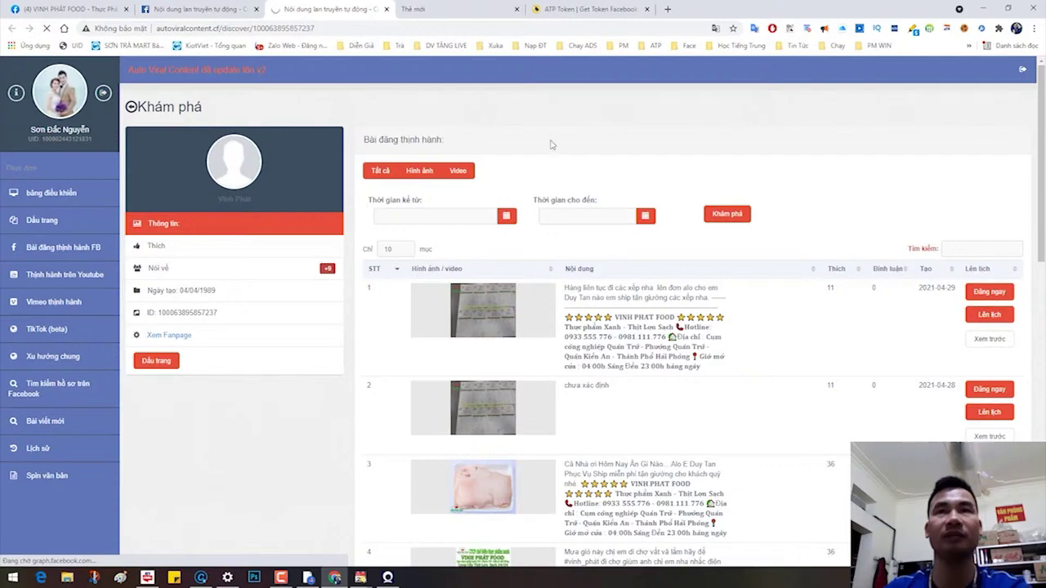
click(82, 9)
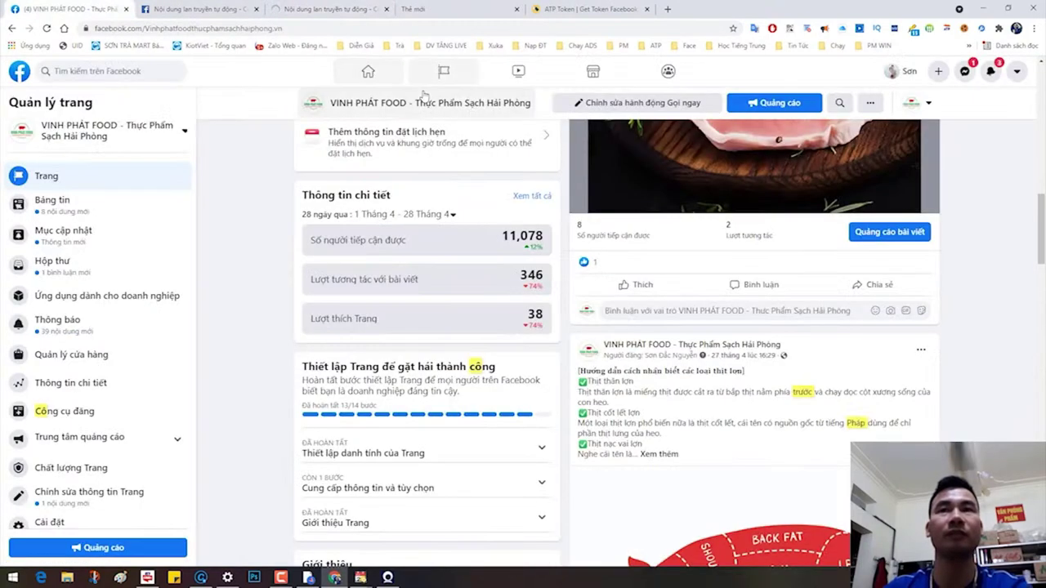
scroll(850, 189, down, 3)
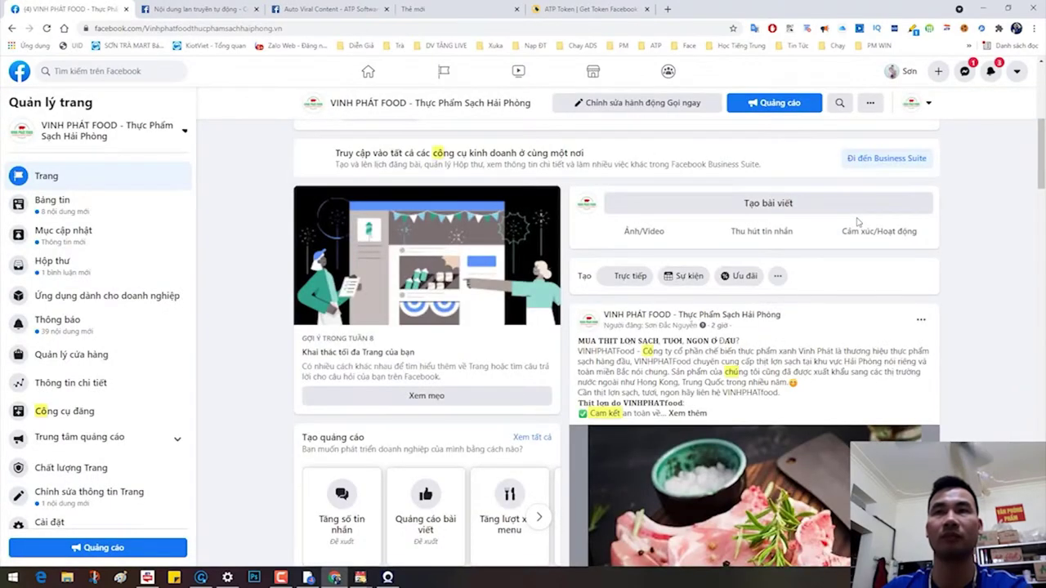
scroll(858, 229, down, 4)
scroll(857, 234, down, 10)
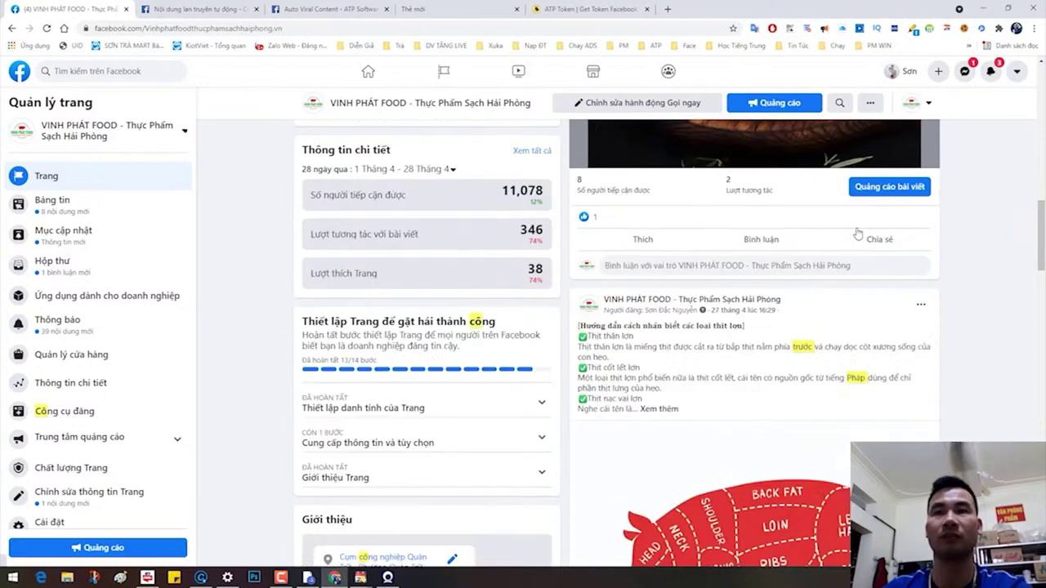
scroll(858, 234, down, 5)
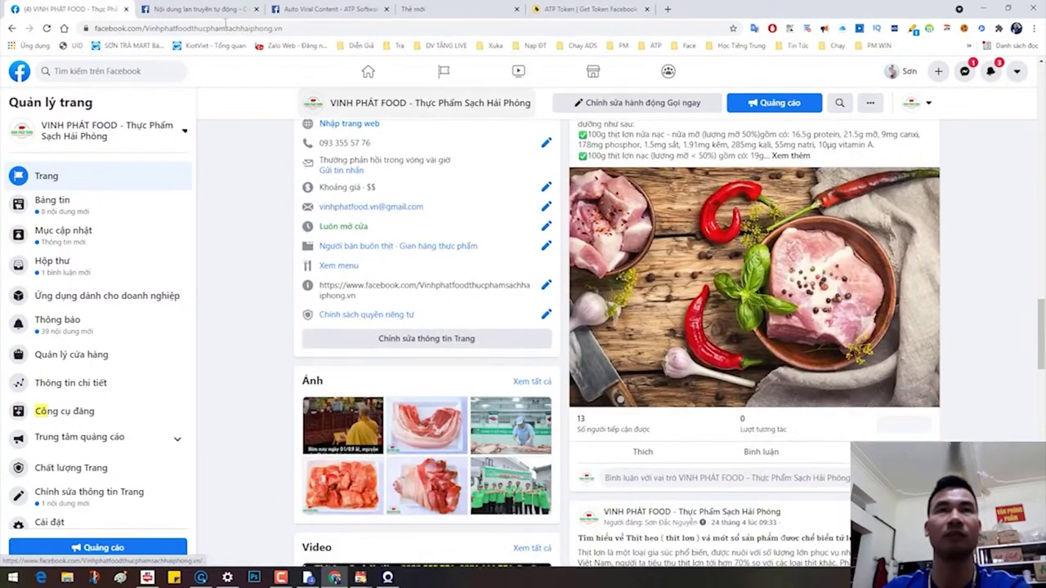
click(444, 71)
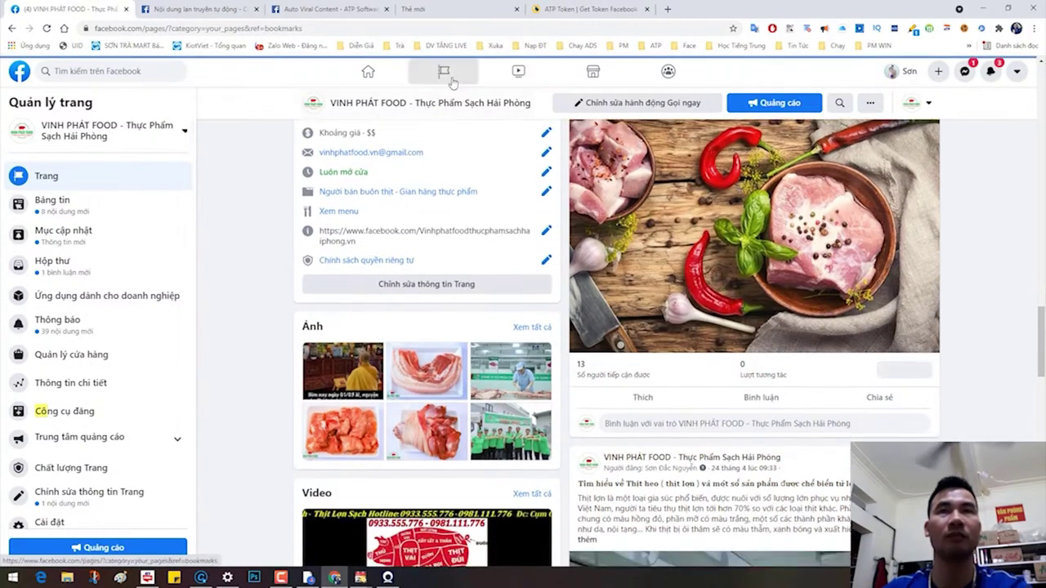
click(452, 78)
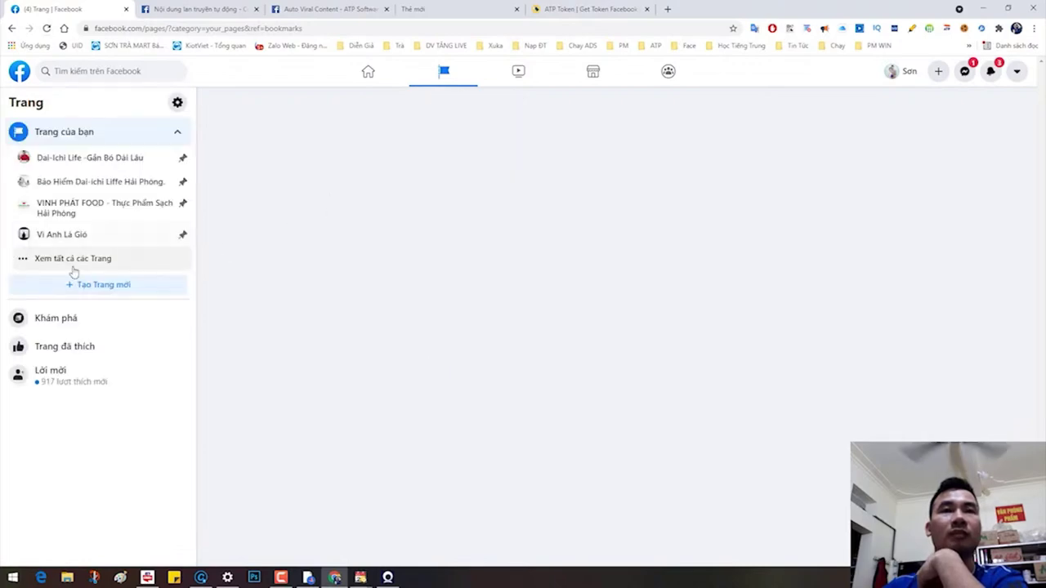
Show all managed Pages and open VINH PHÁT - Thịt Lợn Sạch.
click(72, 260)
scroll(122, 245, down, 10)
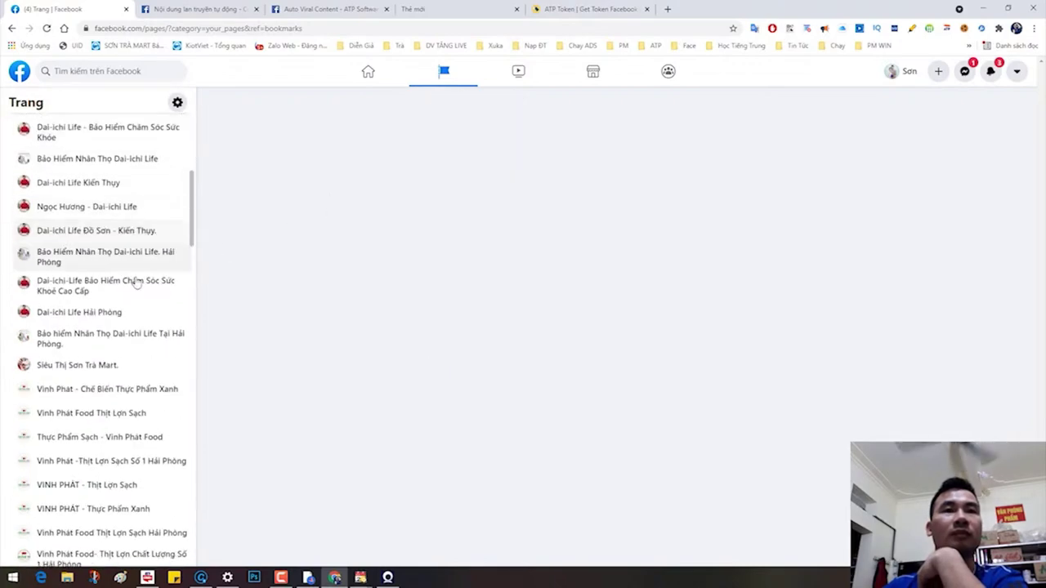
scroll(137, 282, down, 3)
scroll(138, 282, up, 8)
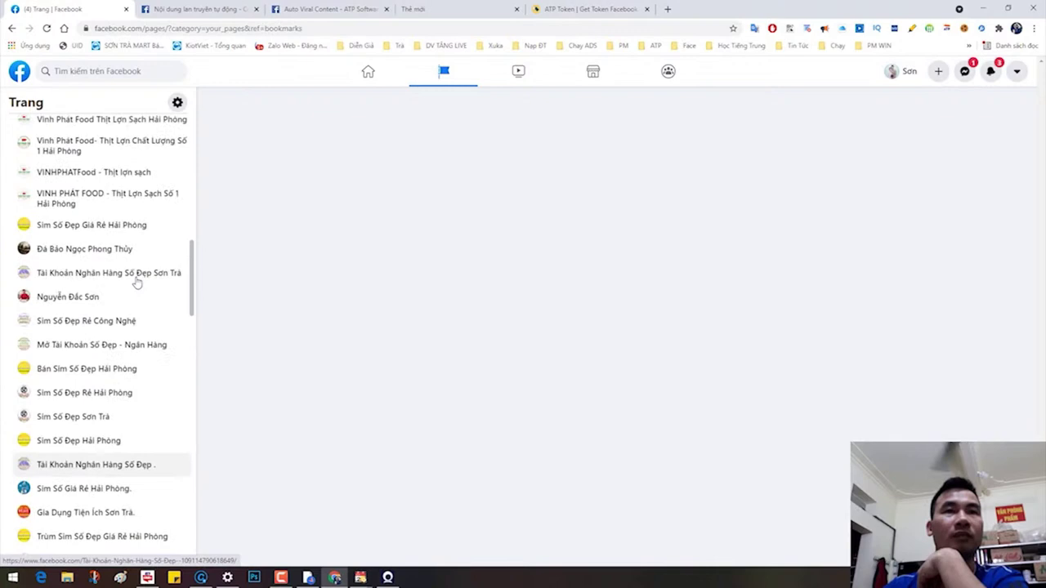
click(129, 278)
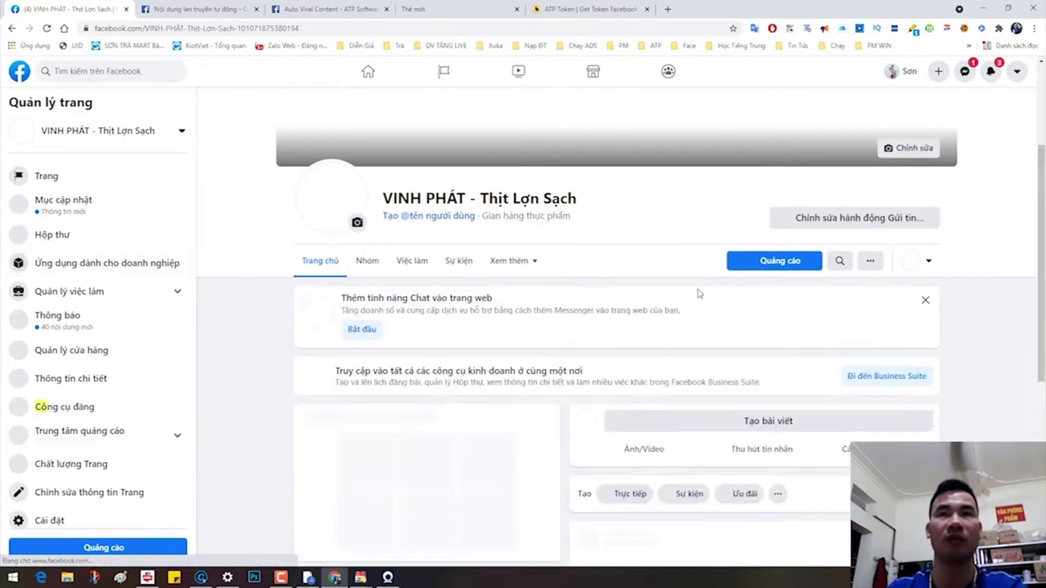
Review the Thịt Lợn Sạch pork posts, then return to Auto Viral Content's trending list.
scroll(719, 296, down, 4)
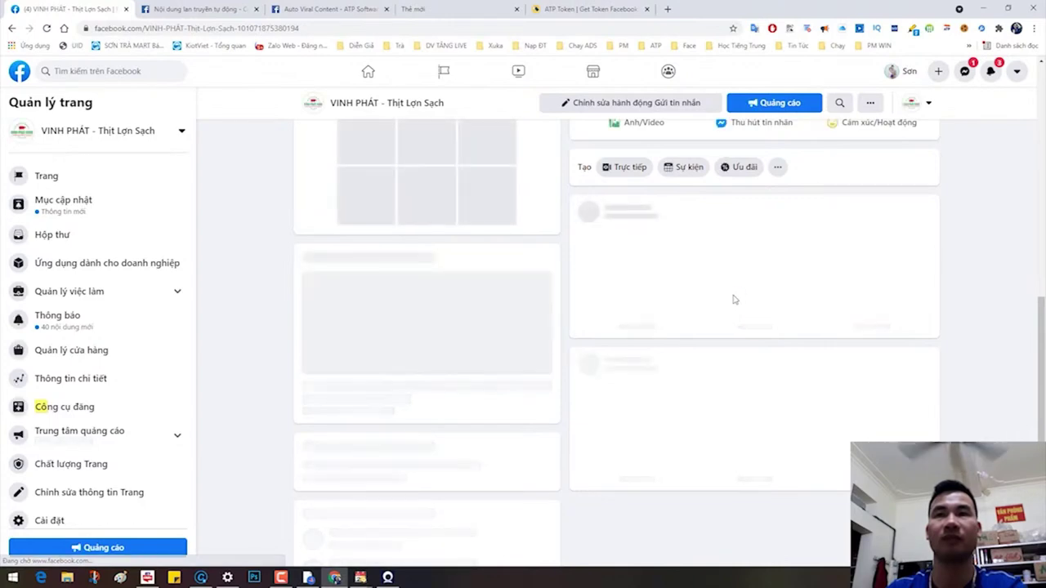
scroll(743, 301, down, 5)
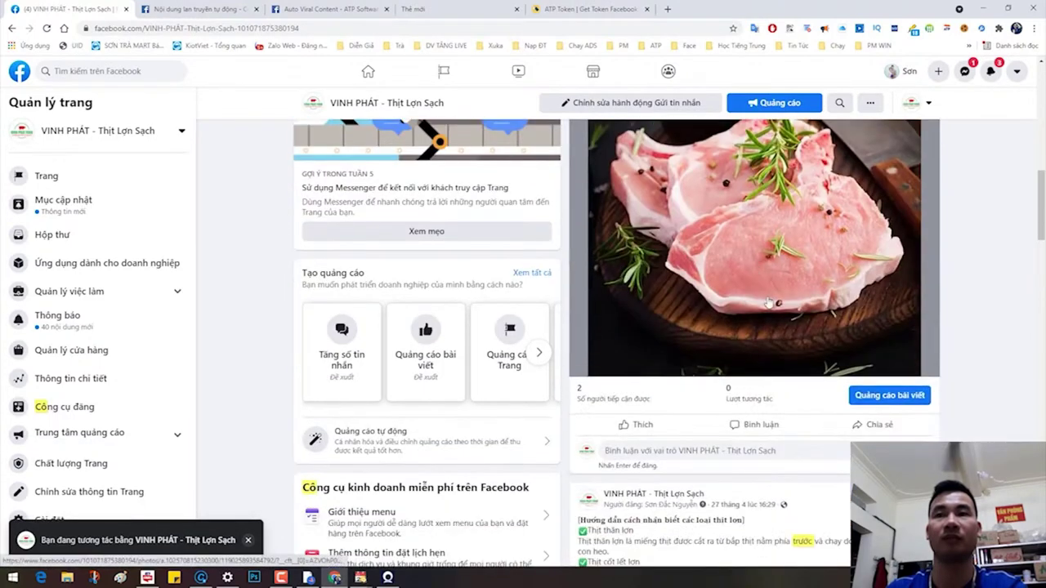
scroll(774, 303, down, 10)
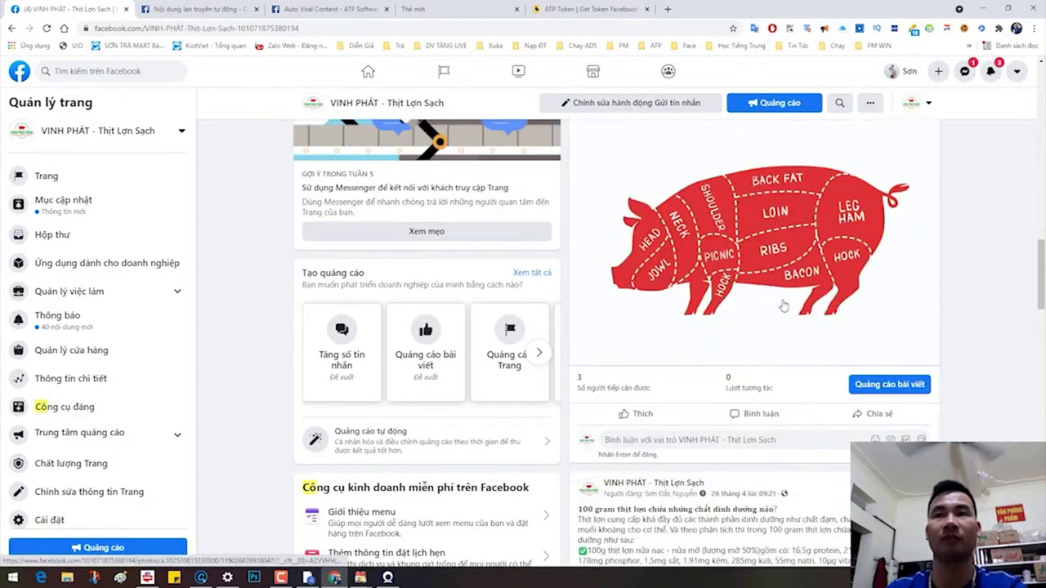
scroll(788, 304, down, 3)
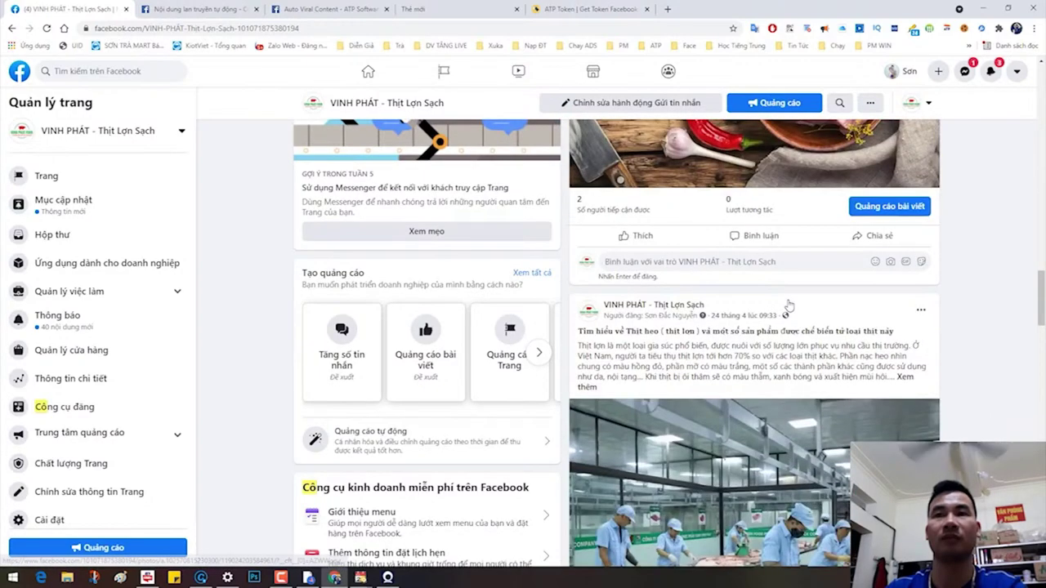
scroll(788, 304, down, 5)
scroll(794, 307, down, 2)
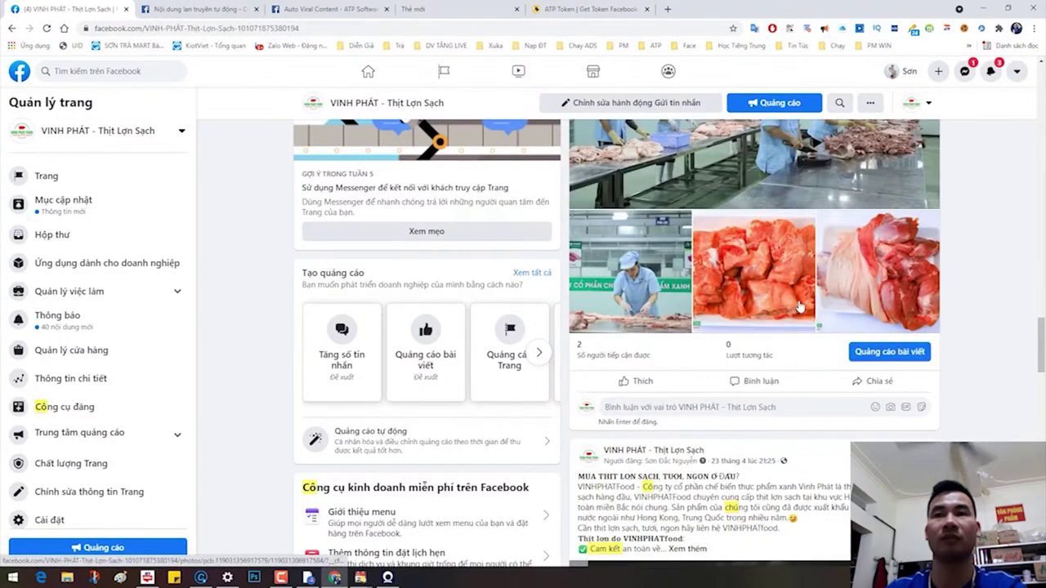
scroll(800, 306, up, 4)
click(324, 8)
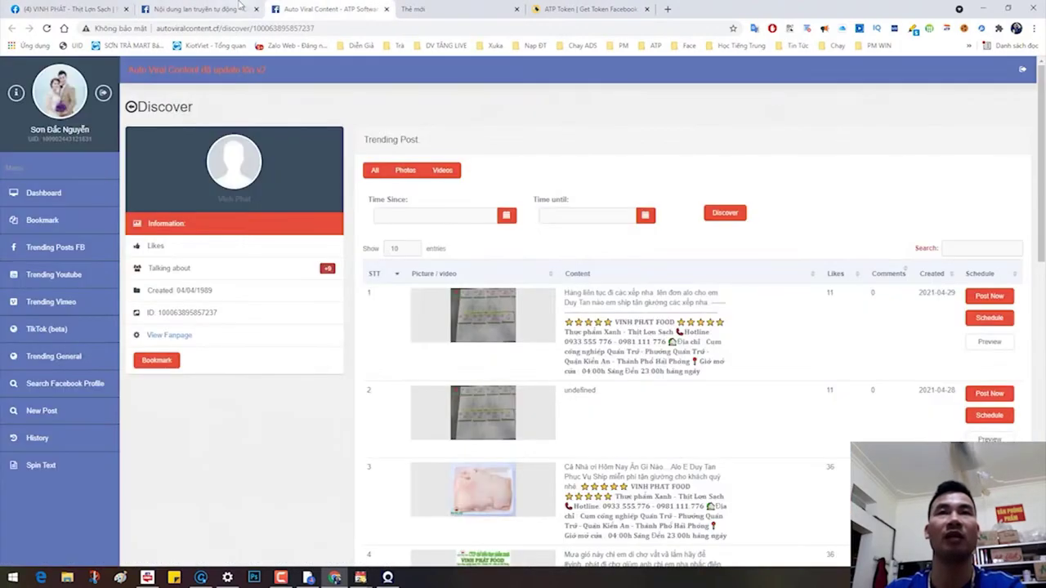
Start posting the first trending post now, targeting specific selected pages.
click(245, 9)
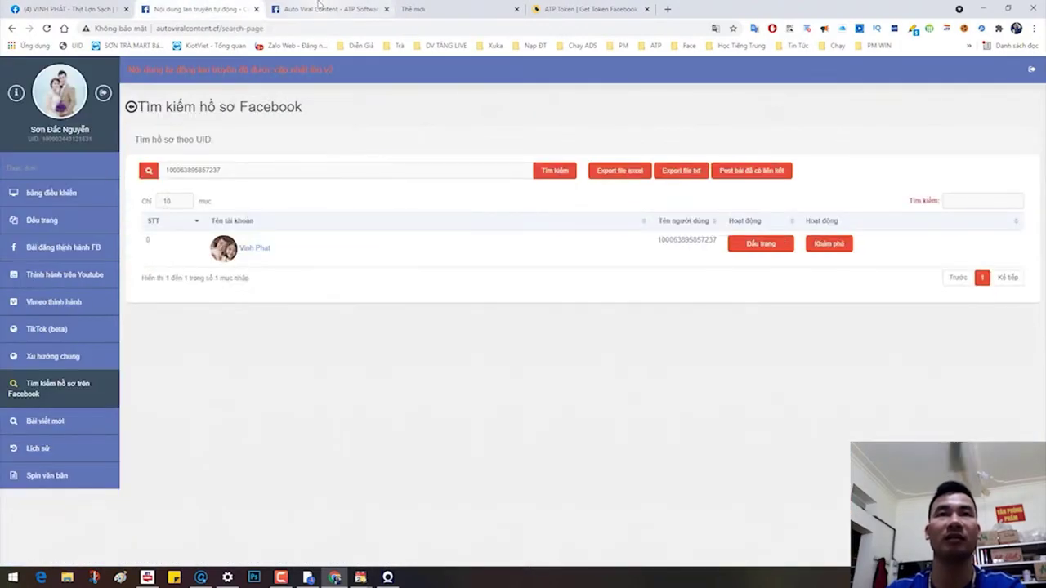
click(319, 7)
scroll(921, 363, down, 1)
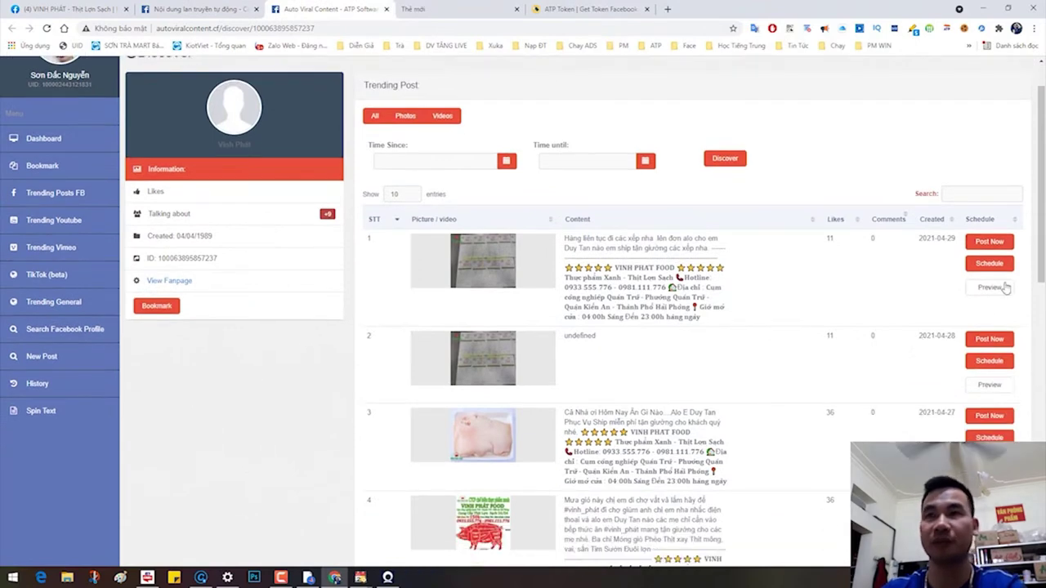
scroll(997, 319, down, 4)
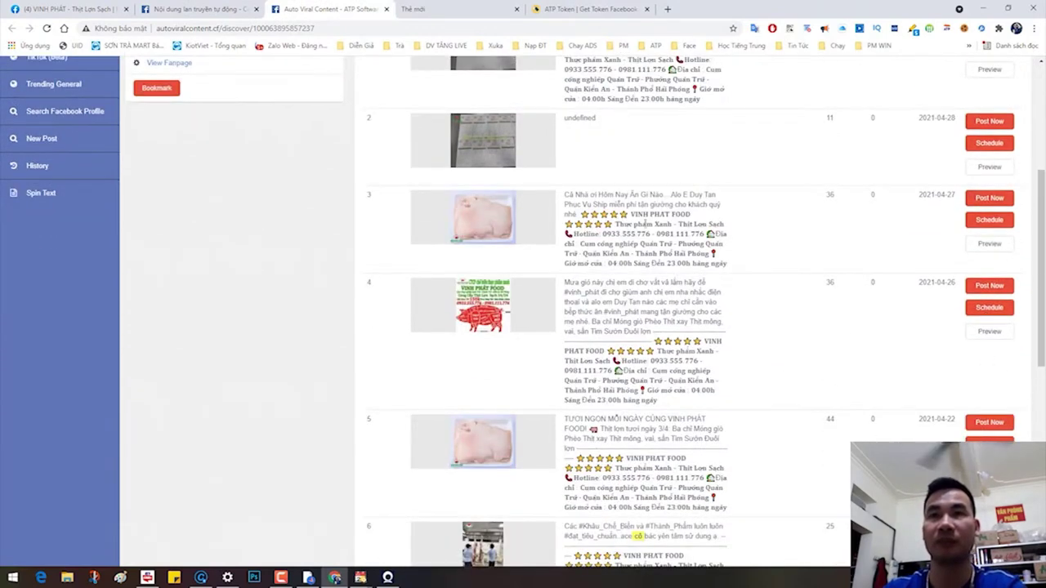
scroll(962, 379, up, 3)
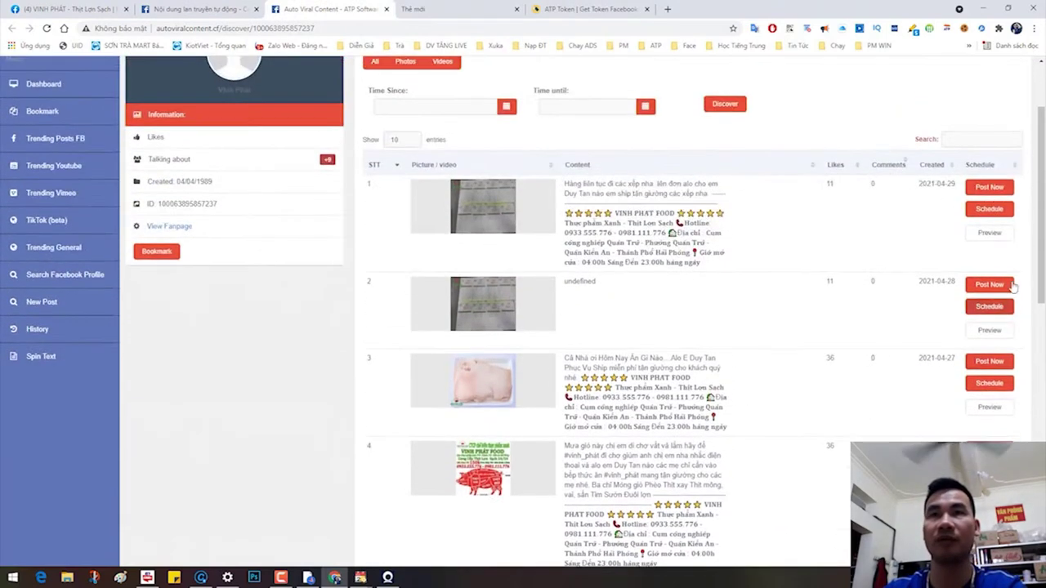
click(991, 188)
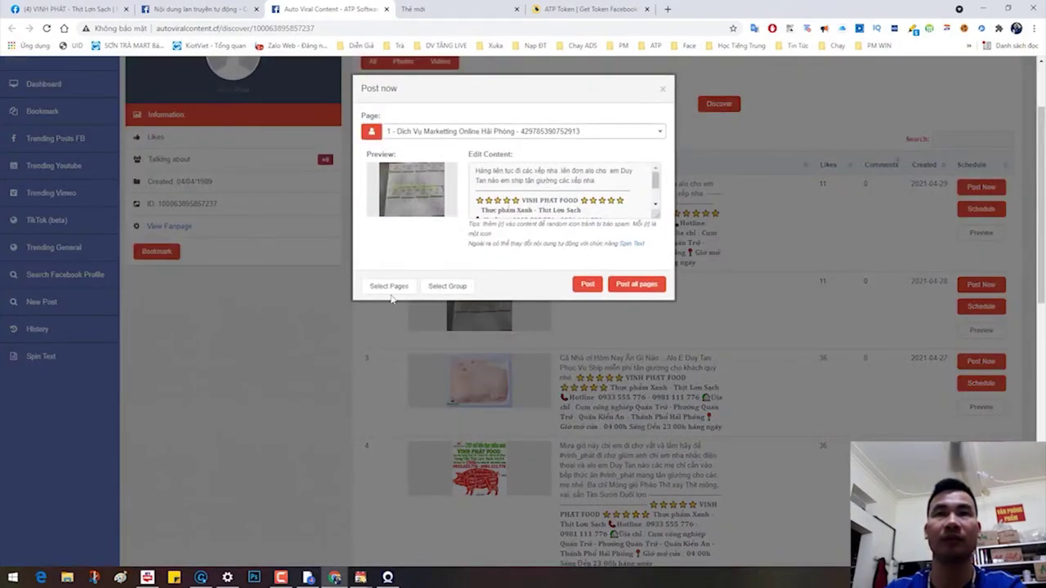
click(387, 287)
Tick the Vinh Phát - Chế Biến Thực Phẩm Xanh and VINHPHATFood - Thịt lợn sạch pages.
scroll(466, 187, down, 3)
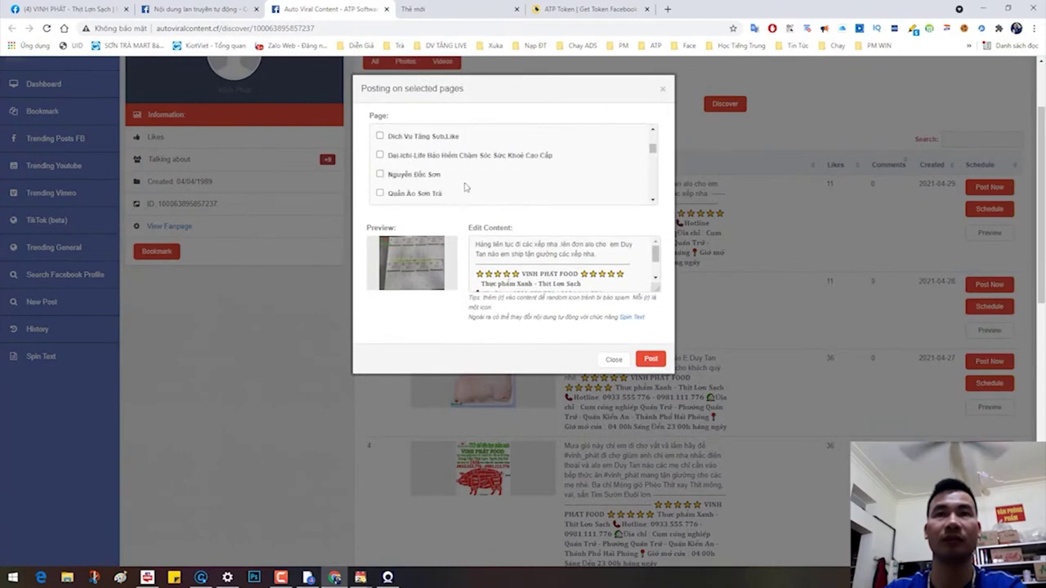
scroll(466, 188, down, 5)
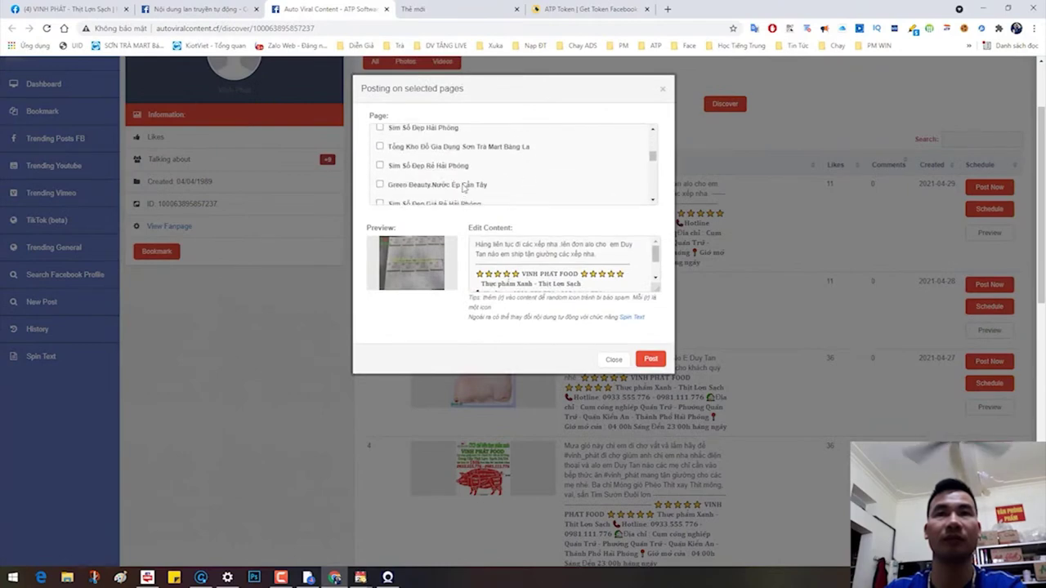
scroll(464, 187, down, 6)
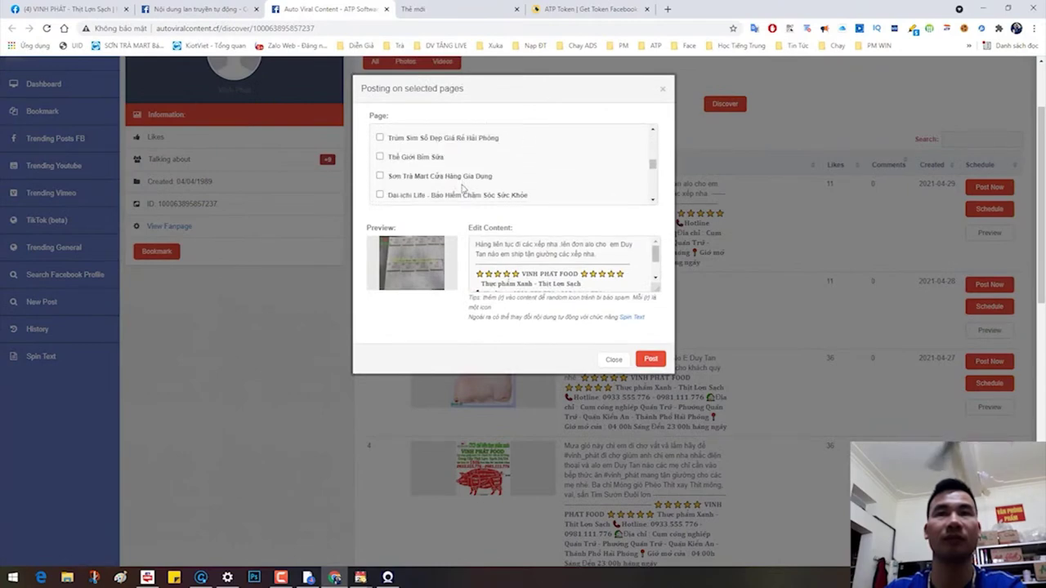
scroll(463, 188, down, 6)
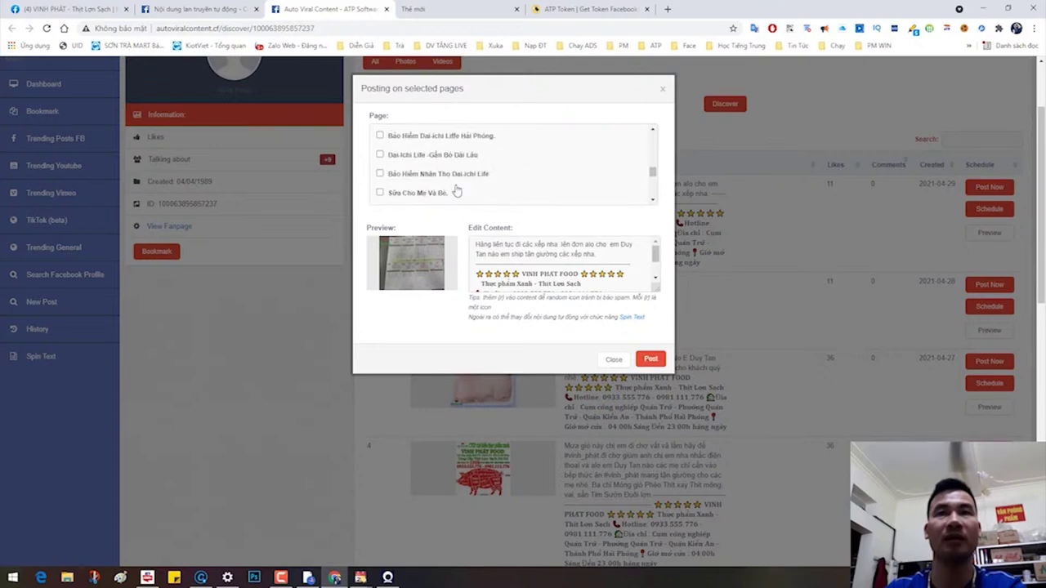
scroll(457, 190, down, 5)
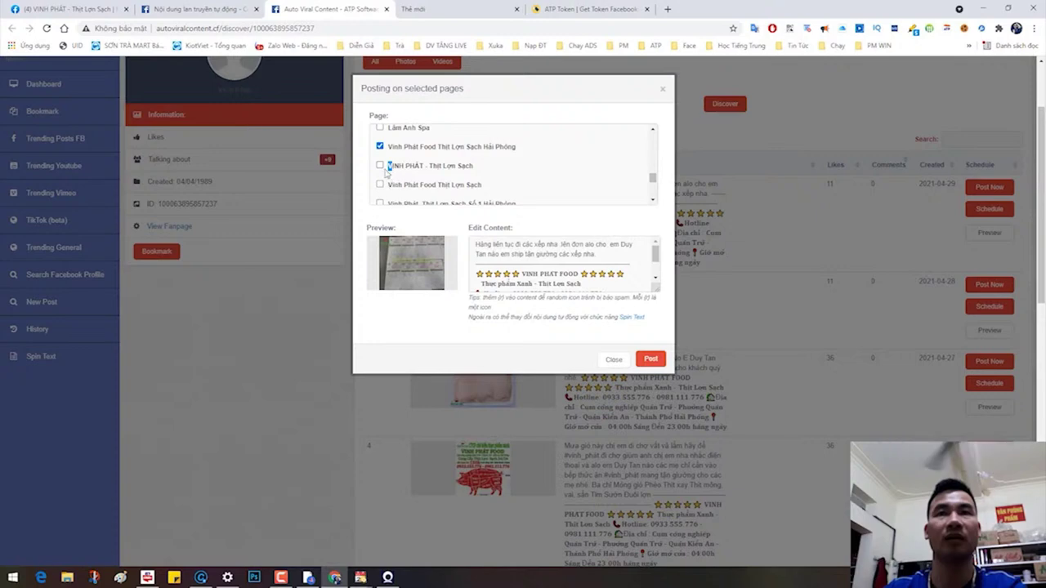
scroll(405, 192, down, 2)
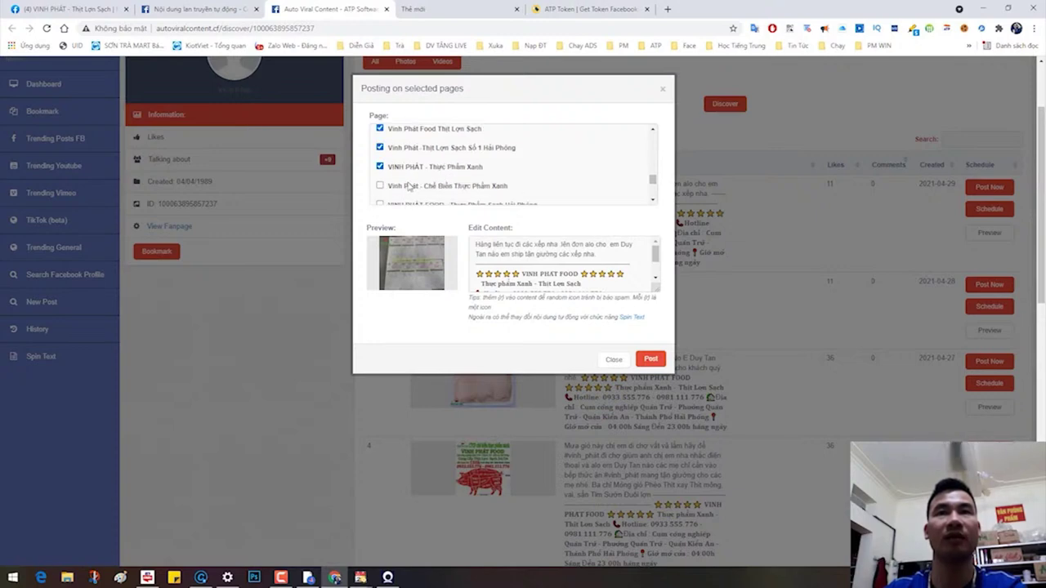
click(410, 186)
scroll(415, 171, down, 1)
click(413, 190)
scroll(415, 184, down, 1)
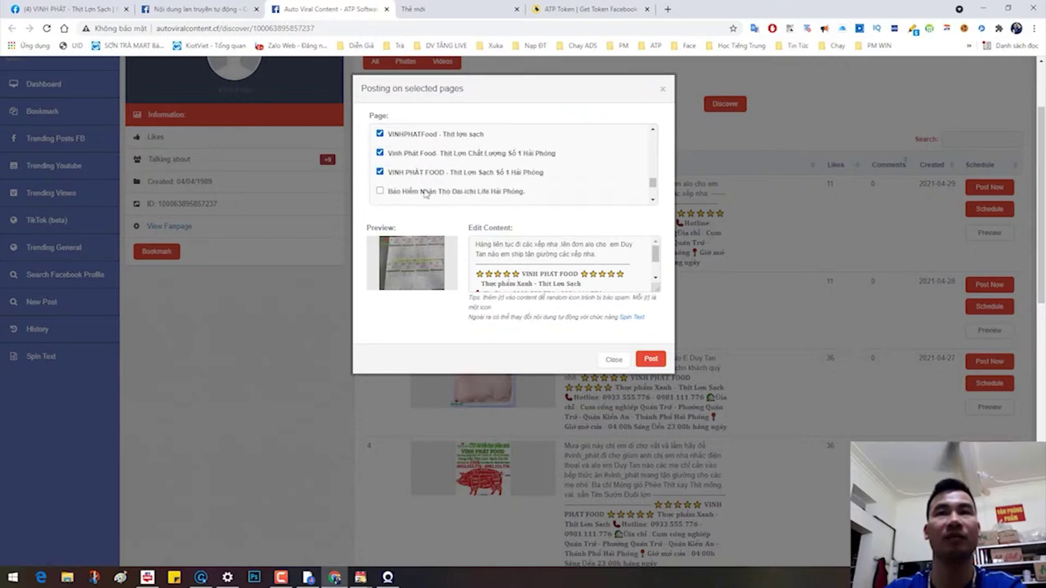
scroll(467, 166, down, 2)
scroll(468, 172, up, 2)
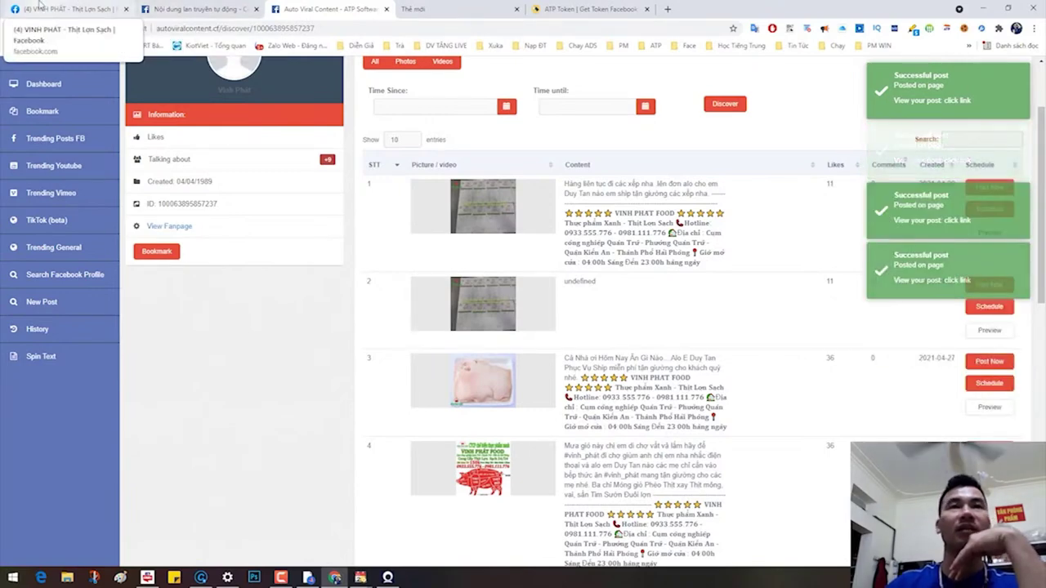
Reload the VINH PHÁT Facebook page and scroll its feed for the new post.
click(140, 8)
click(49, 28)
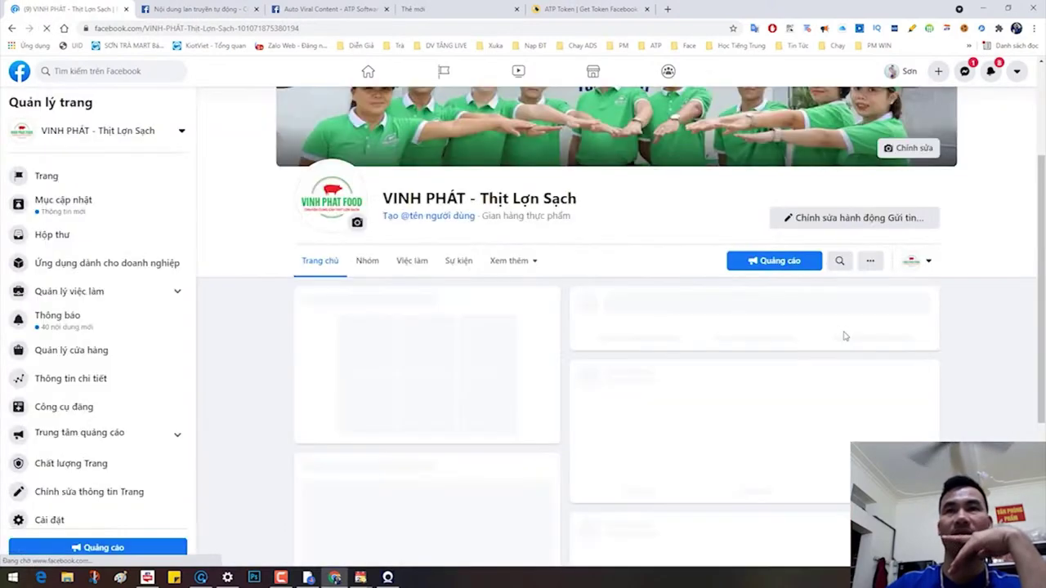
scroll(846, 339, down, 10)
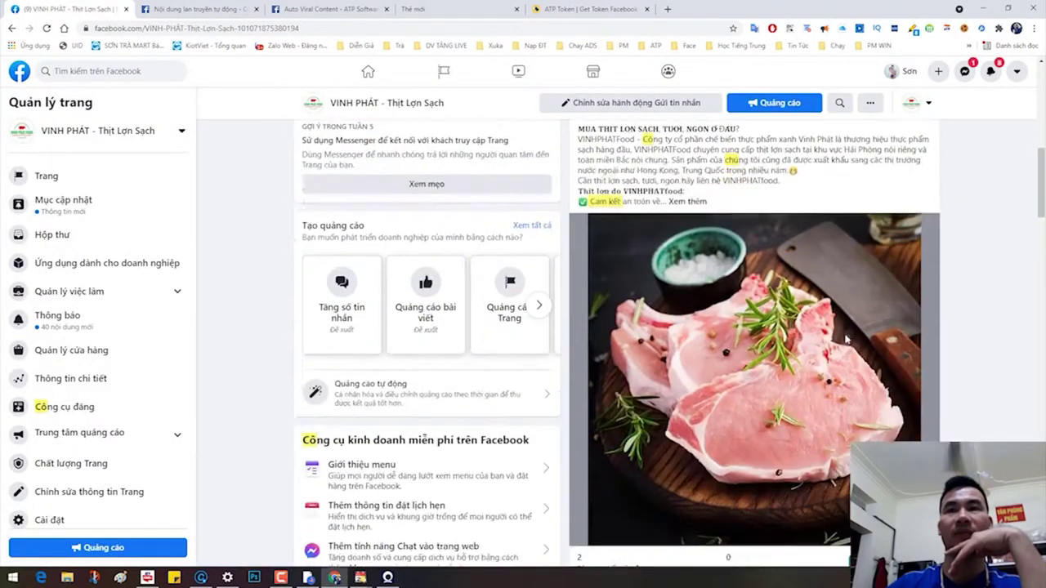
scroll(846, 339, down, 8)
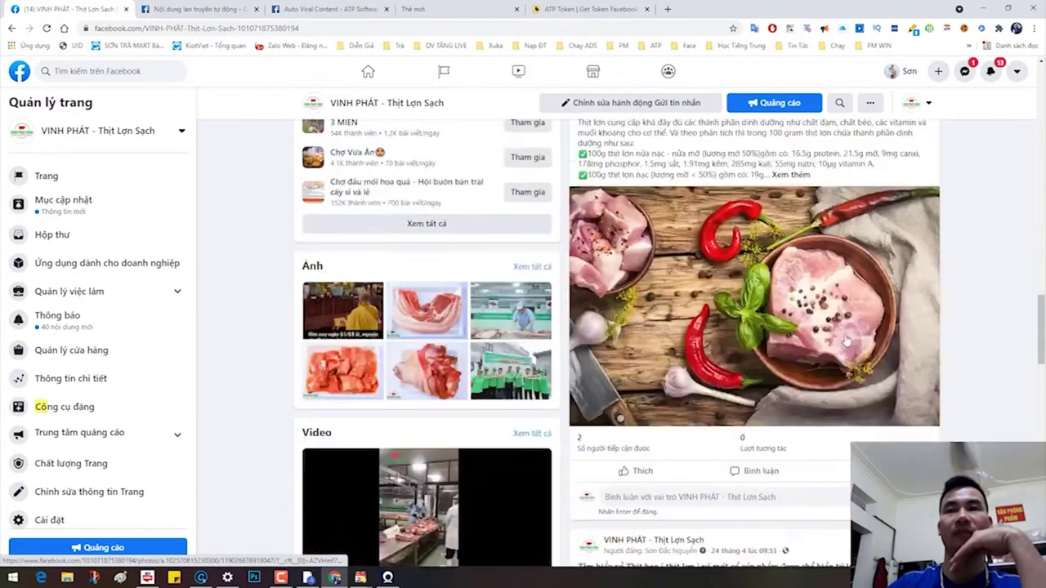
scroll(846, 339, down, 10)
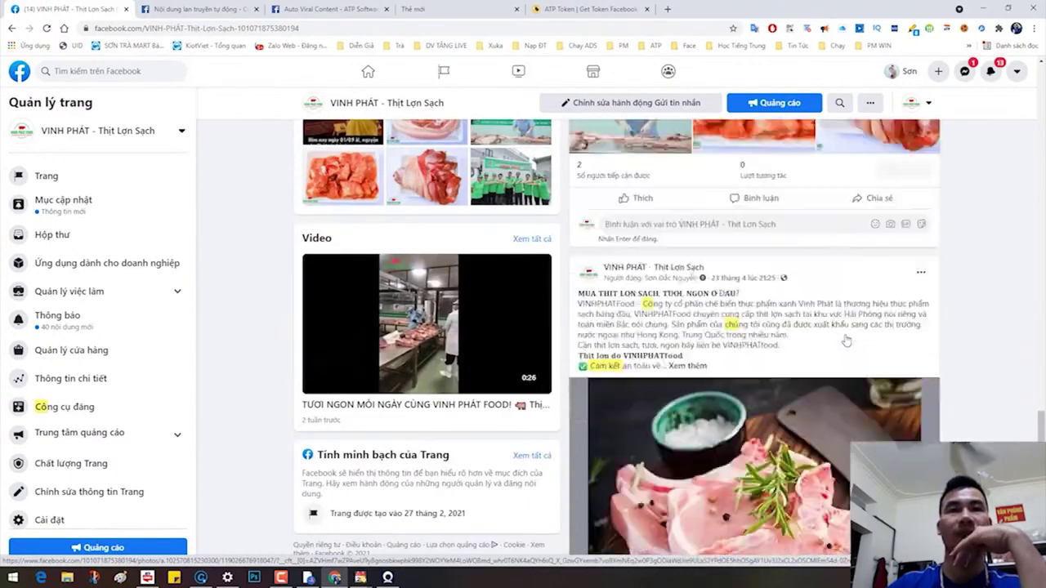
scroll(842, 290, up, 2)
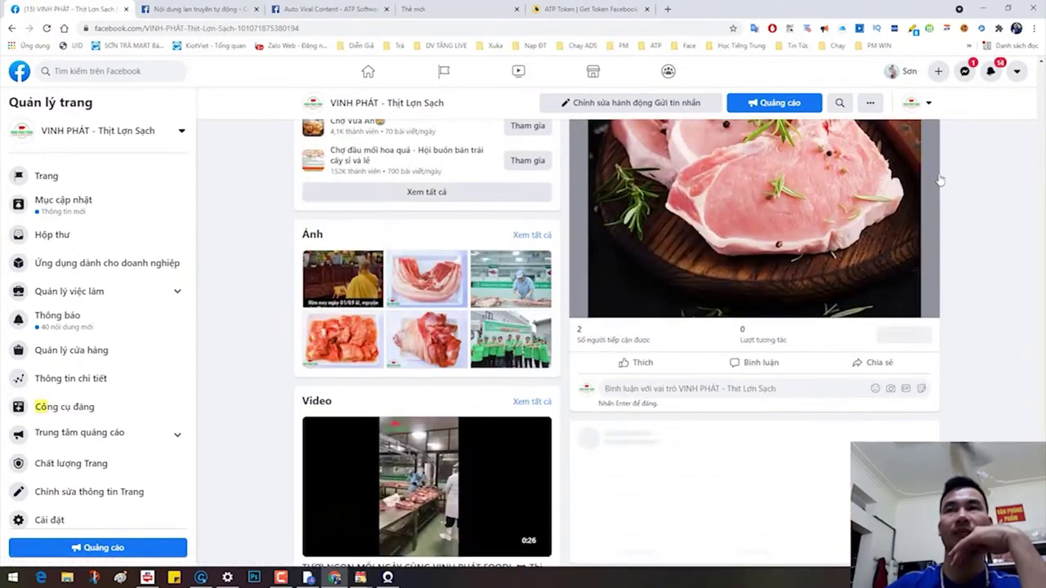
click(286, 8)
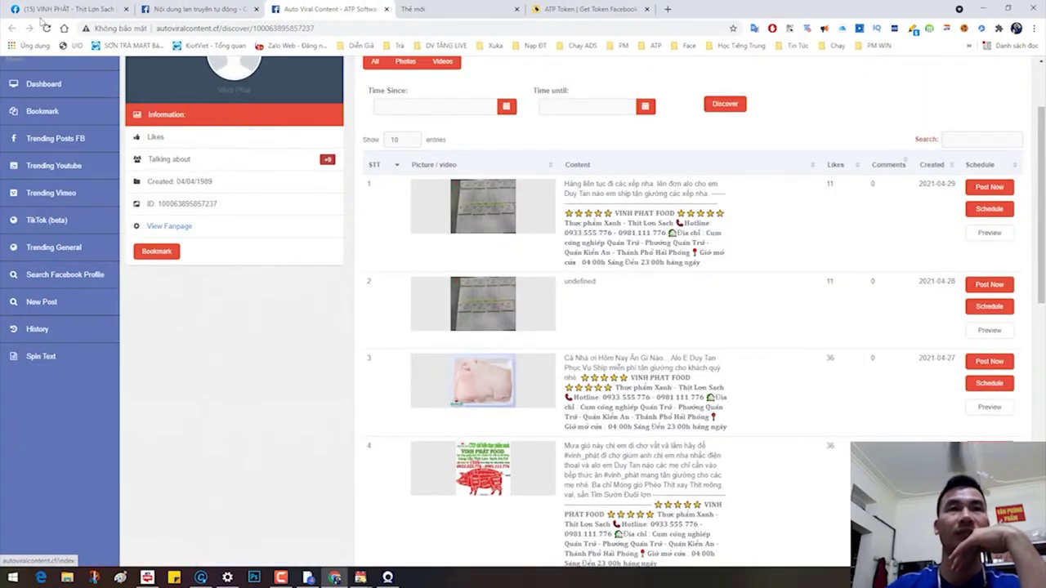
Reload the page's main feed and scroll to the reposted Vinh Phát Food video.
click(65, 8)
scroll(67, 194, up, 3)
click(47, 176)
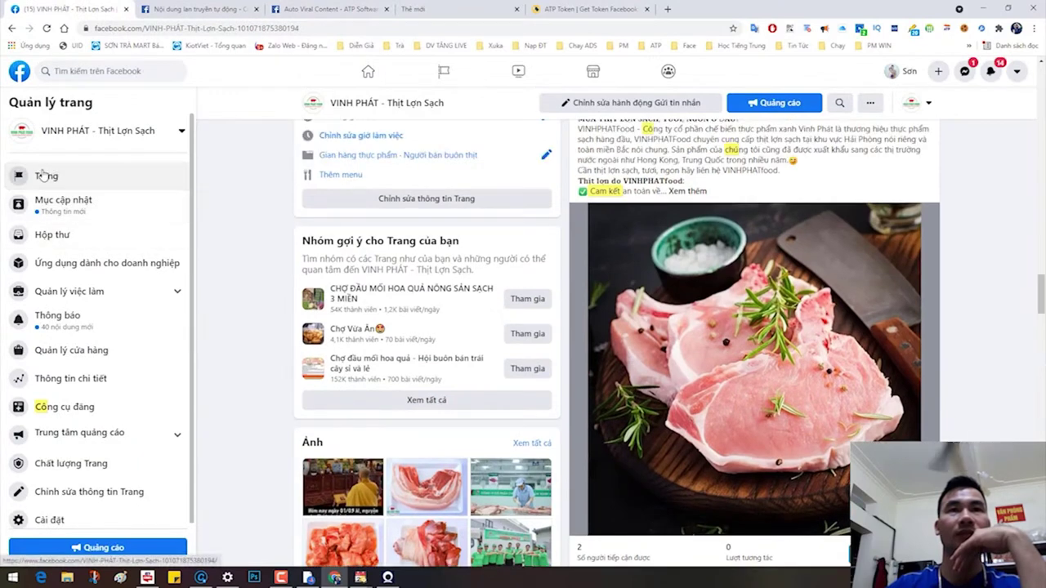
click(47, 28)
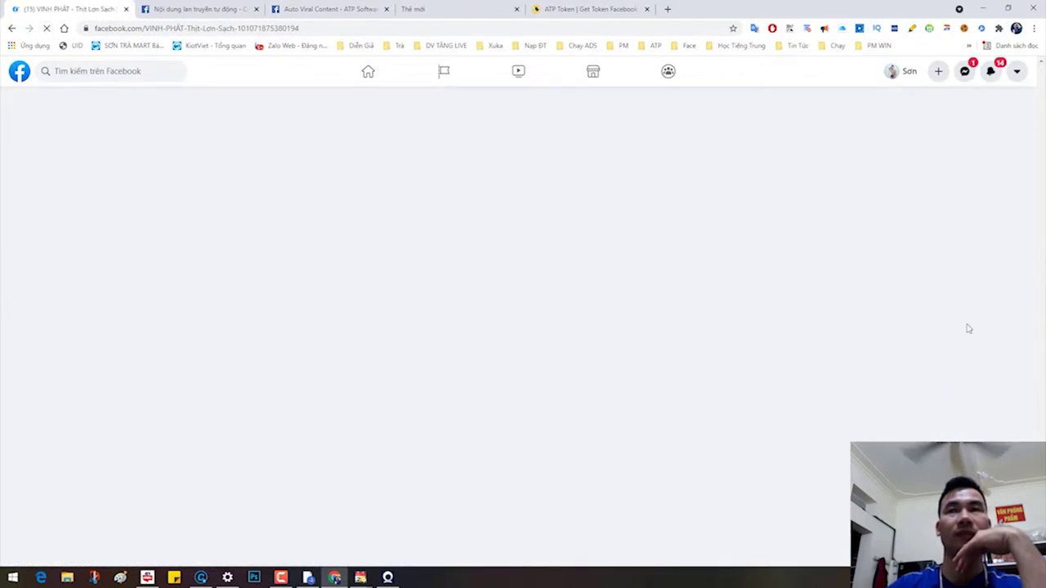
scroll(810, 329, down, 4)
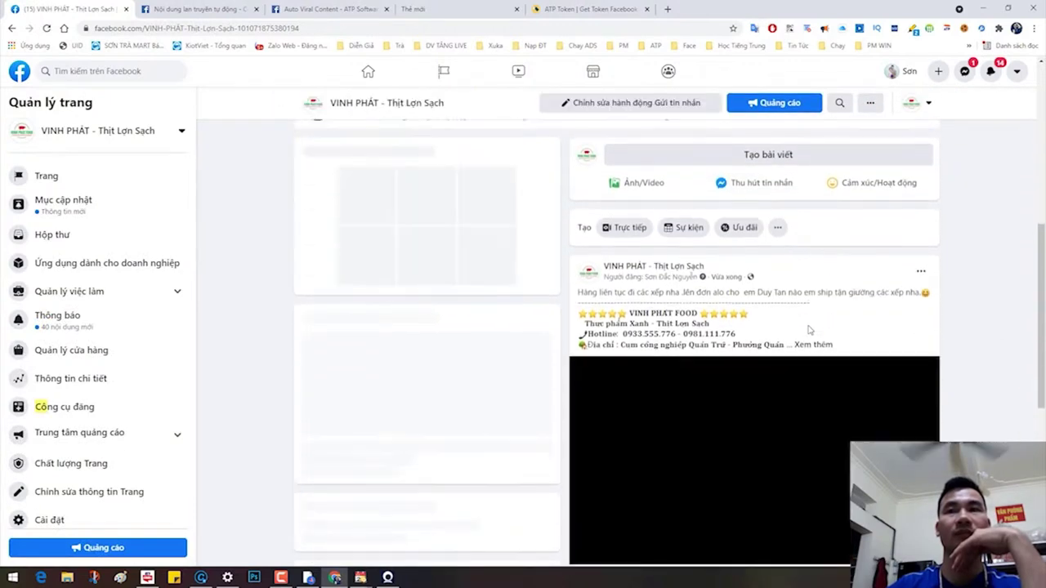
scroll(809, 329, down, 1)
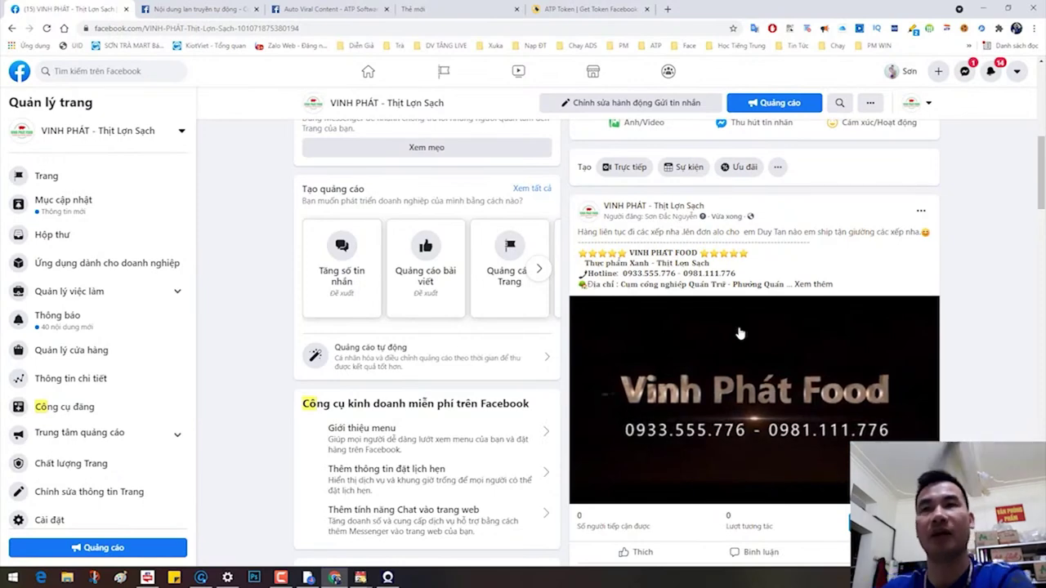
scroll(666, 268, down, 4)
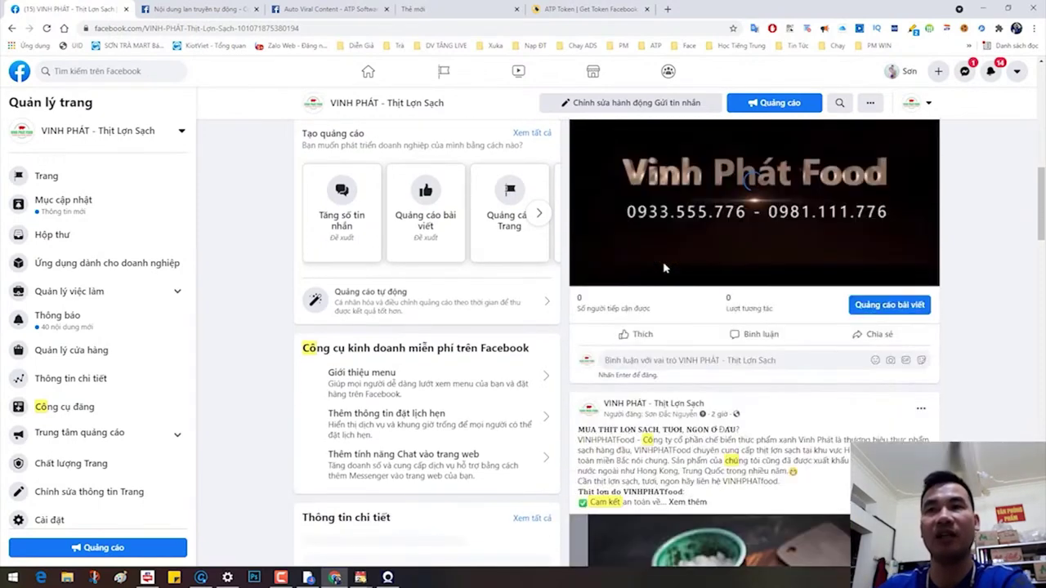
scroll(668, 270, up, 3)
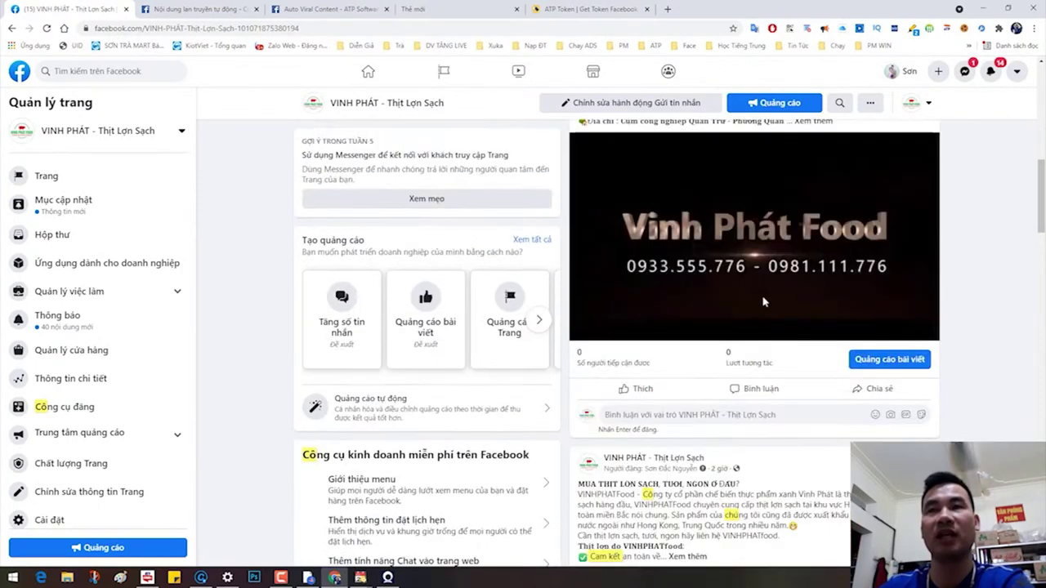
scroll(793, 310, up, 2)
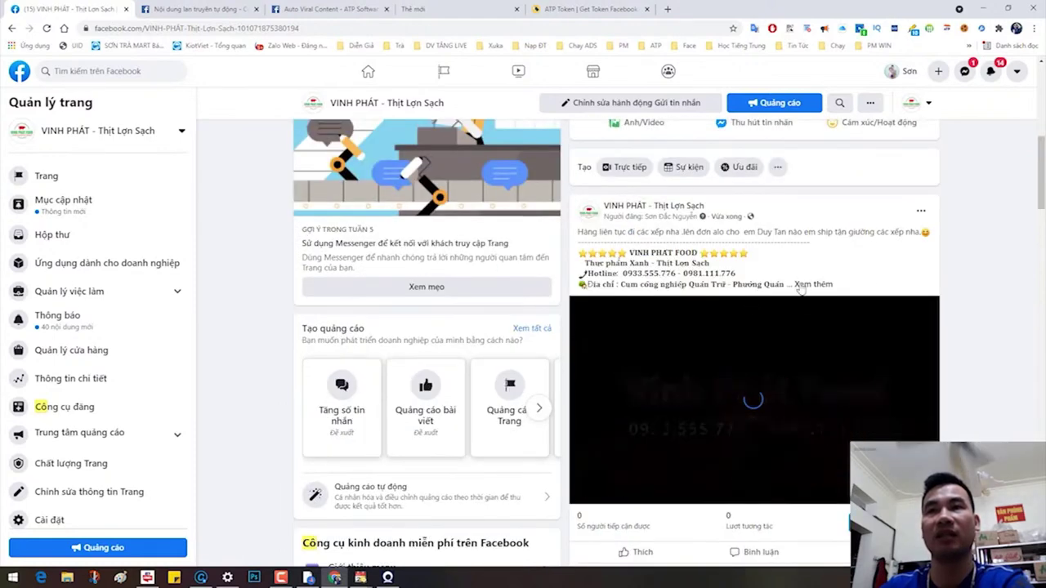
mouse_move(361, 578)
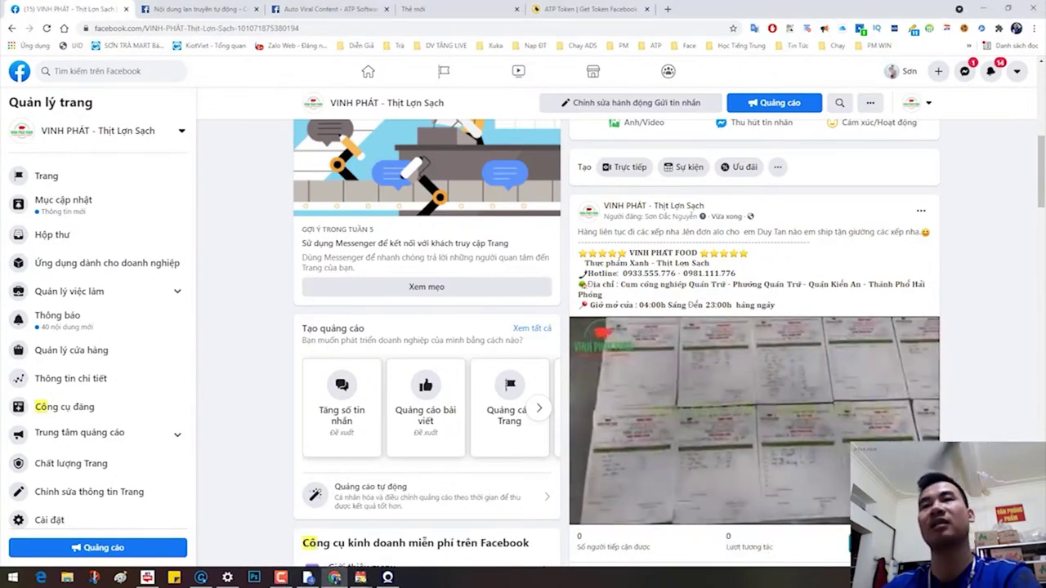
scroll(738, 286, down, 2)
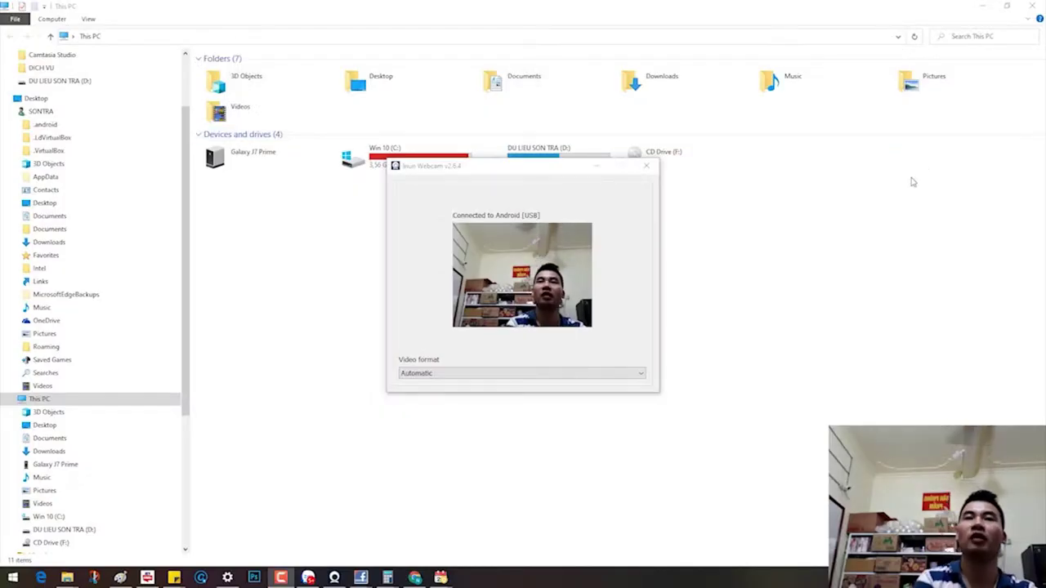
Minimize the Iriun Webcam window and the This PC File Explorer window.
click(601, 169)
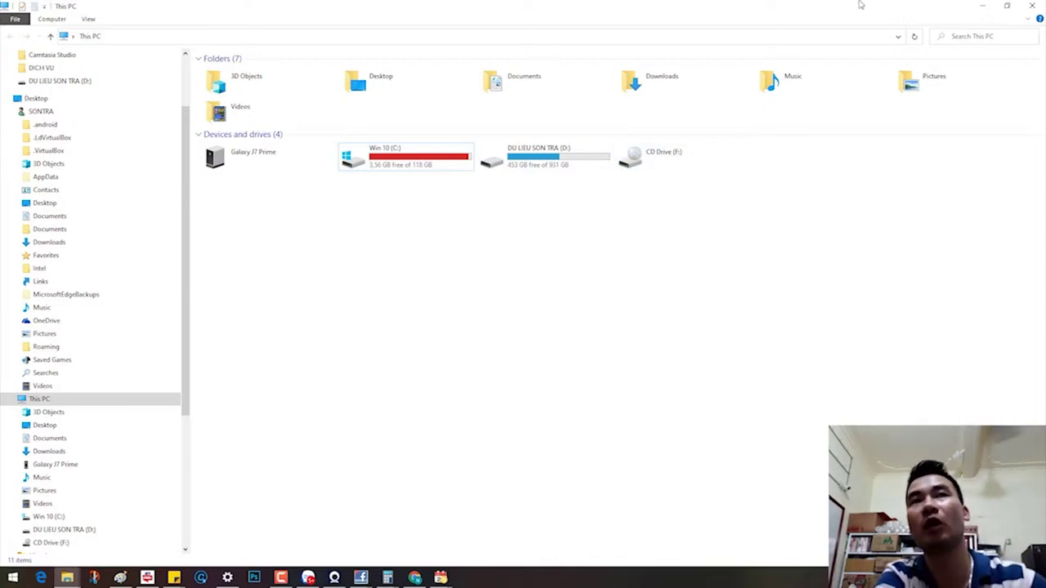
click(981, 7)
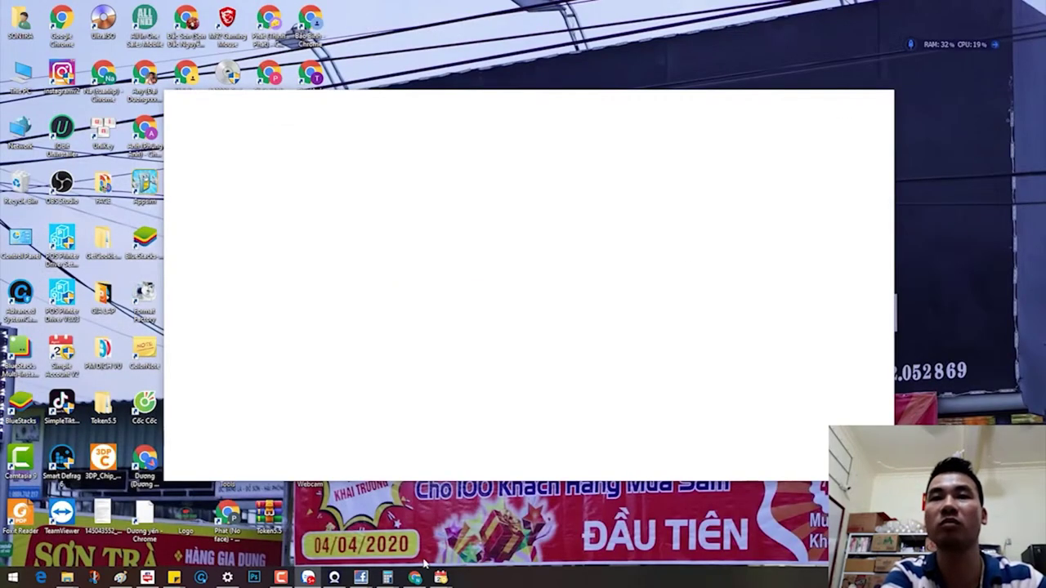
Empty the Recycle Bin, confirming permanent deletion, then select the Advanced SystemCare Ultimate shortcut.
mouse_move(441, 577)
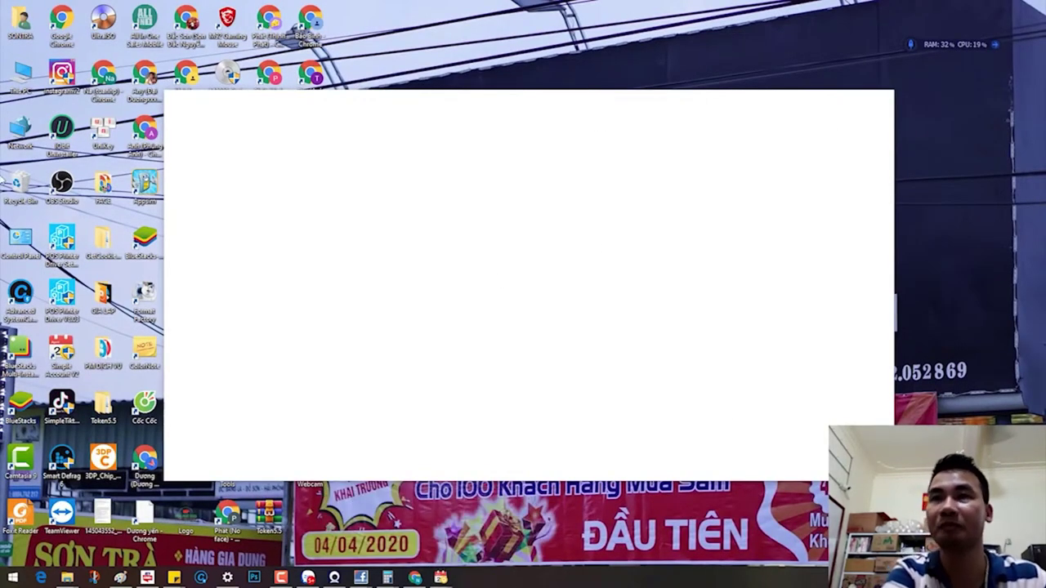
right_click(34, 192)
click(58, 214)
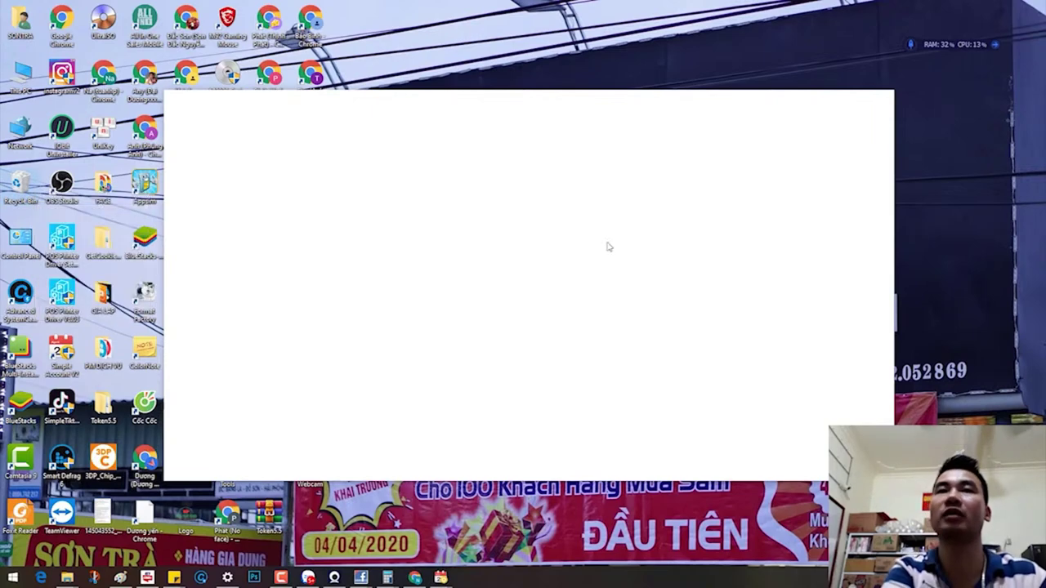
click(556, 301)
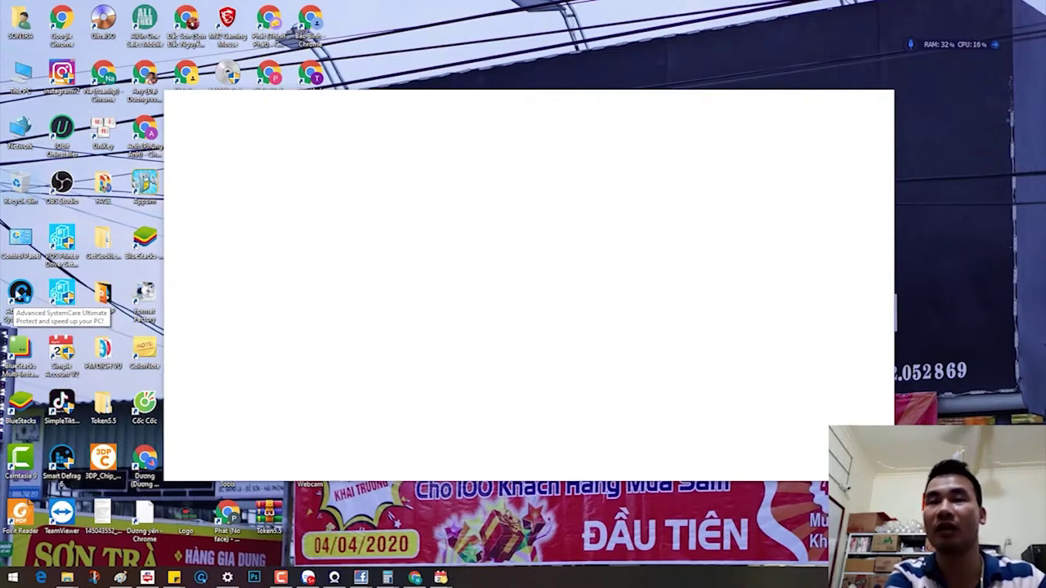
click(18, 294)
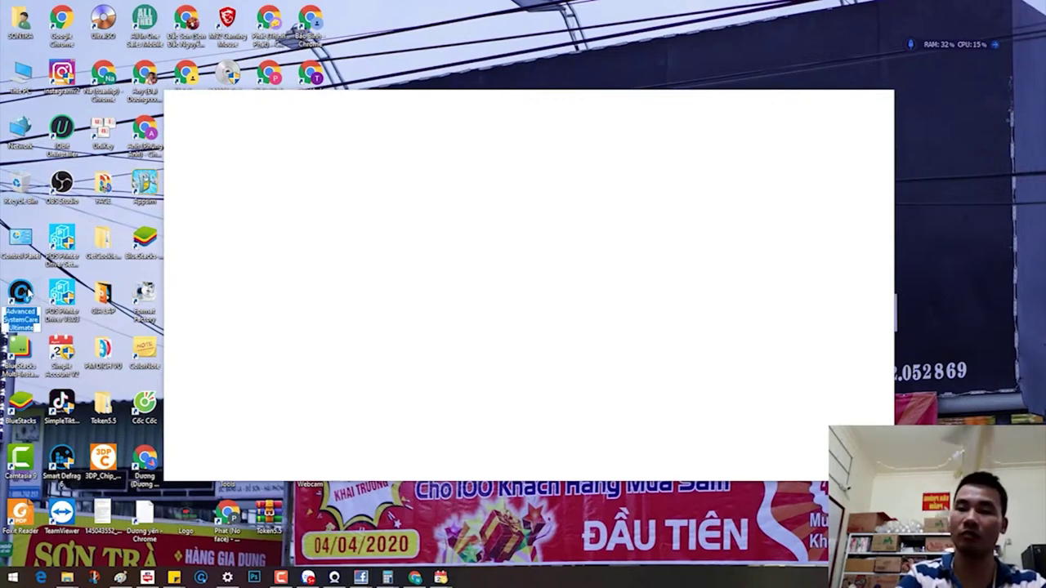
Search the web for Advanced SystemCare Ultimate and open its download page.
click(415, 578)
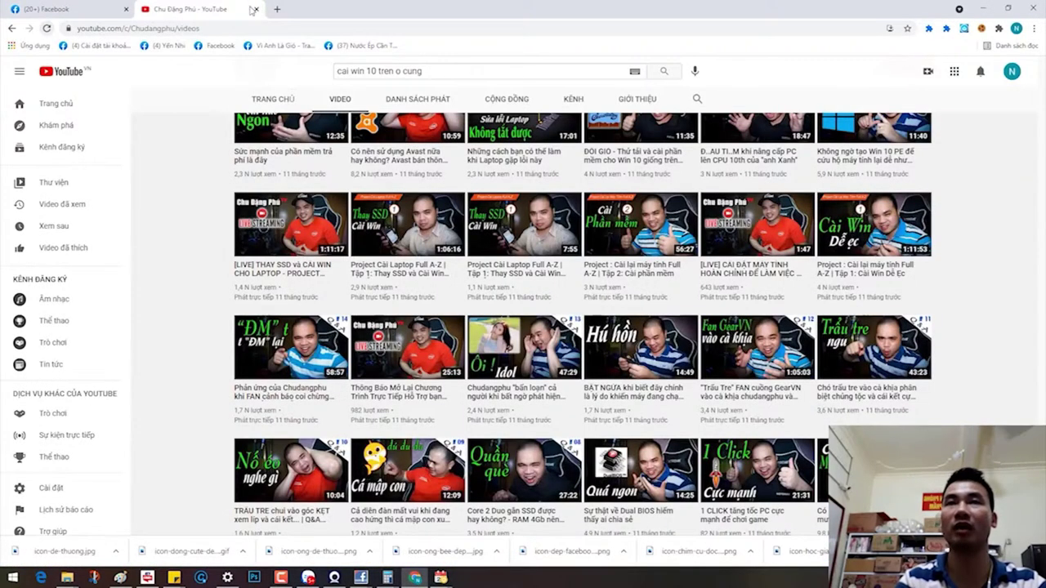
click(255, 9)
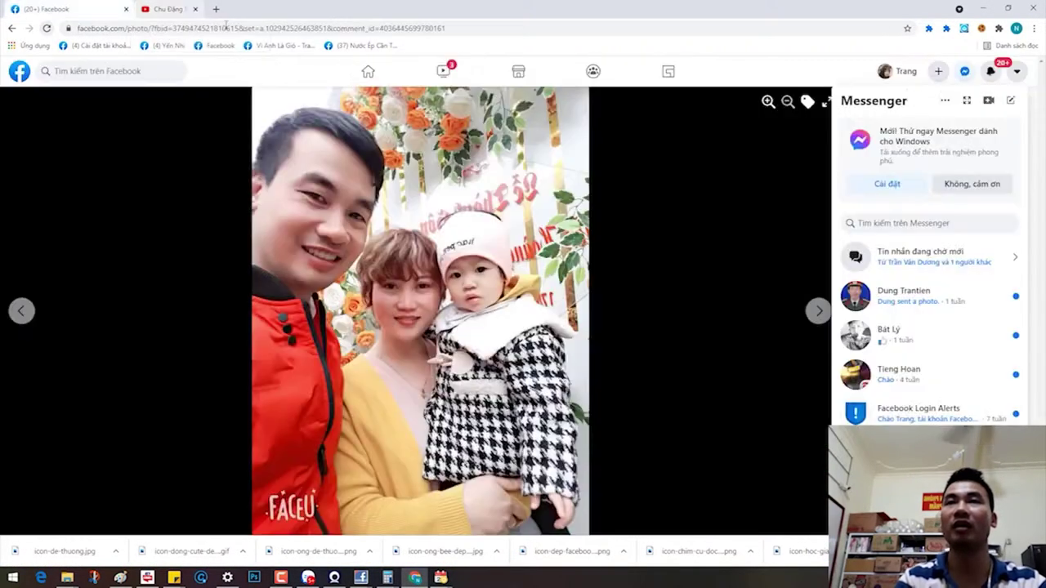
click(137, 28)
text(Advanced SystemCare Ultimate)
key(Return)
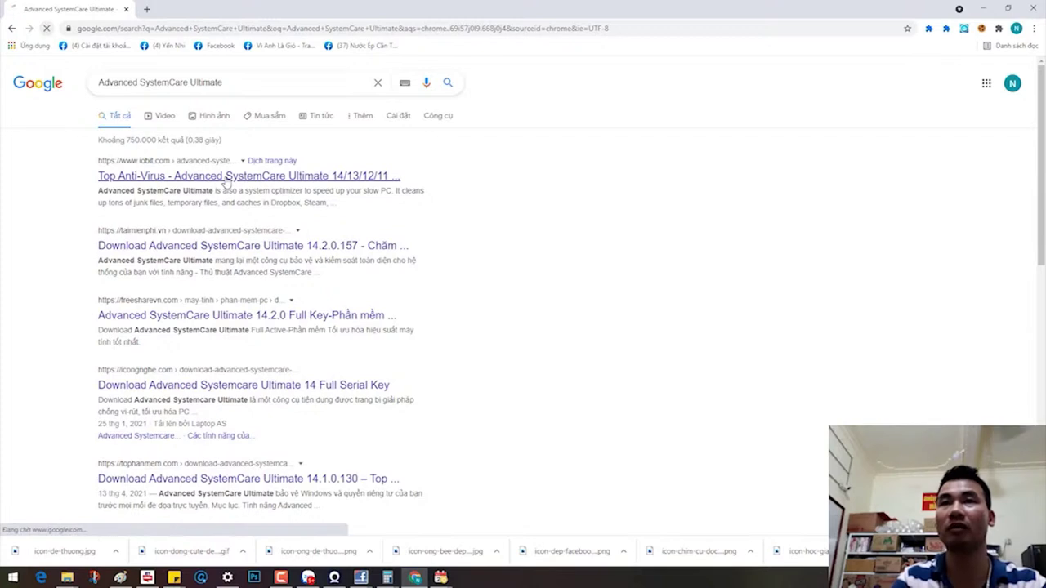
click(226, 178)
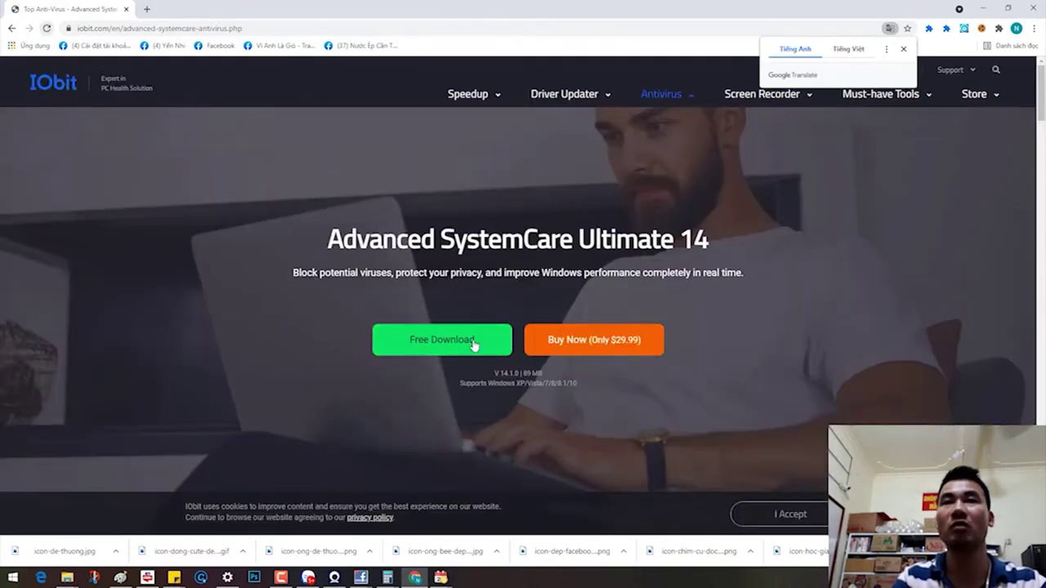
Download the Advanced SystemCare Ultimate installer and show it in its folder.
click(473, 346)
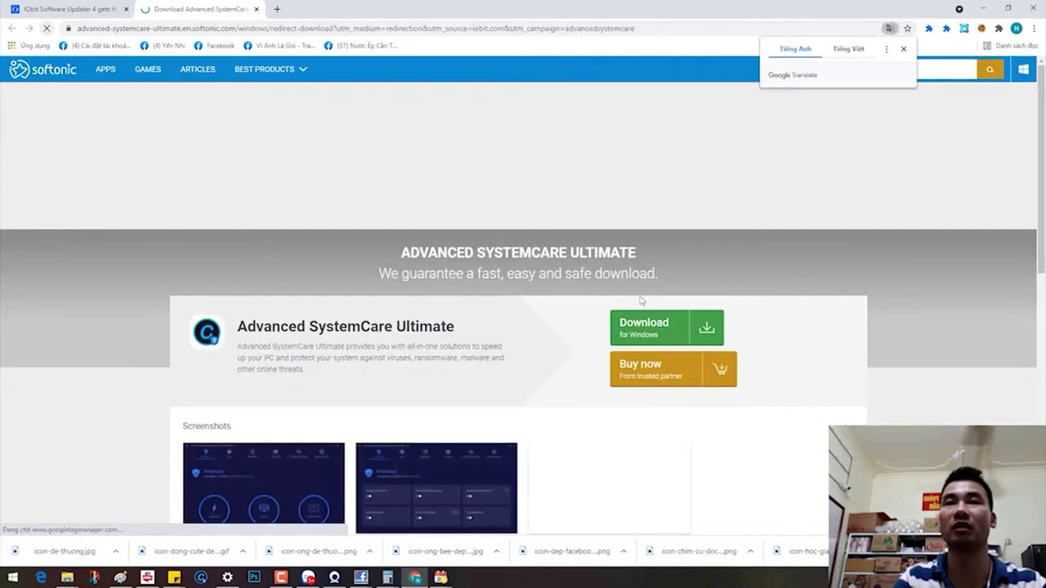
click(683, 327)
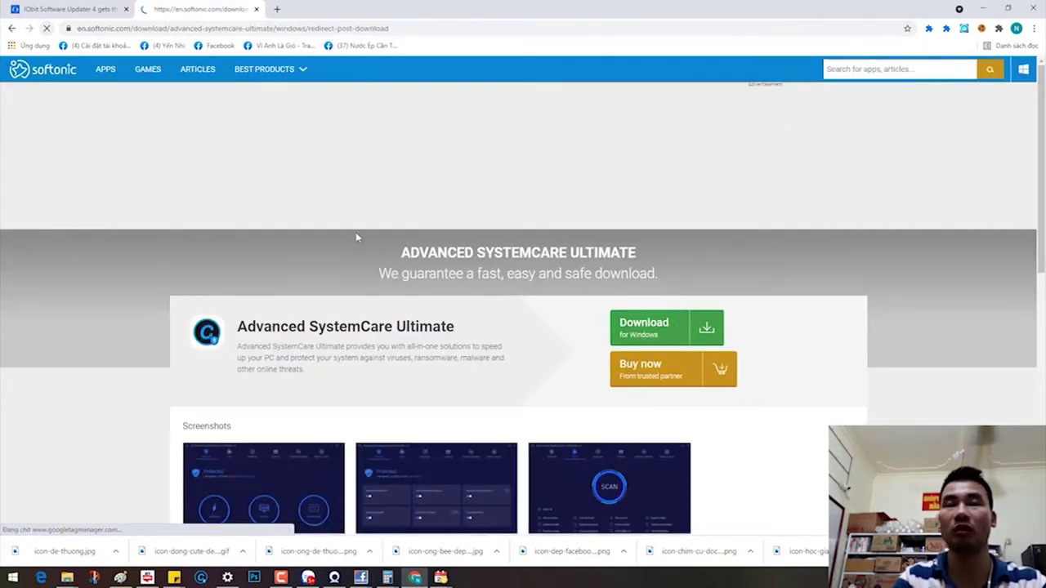
scroll(509, 306, down, 1)
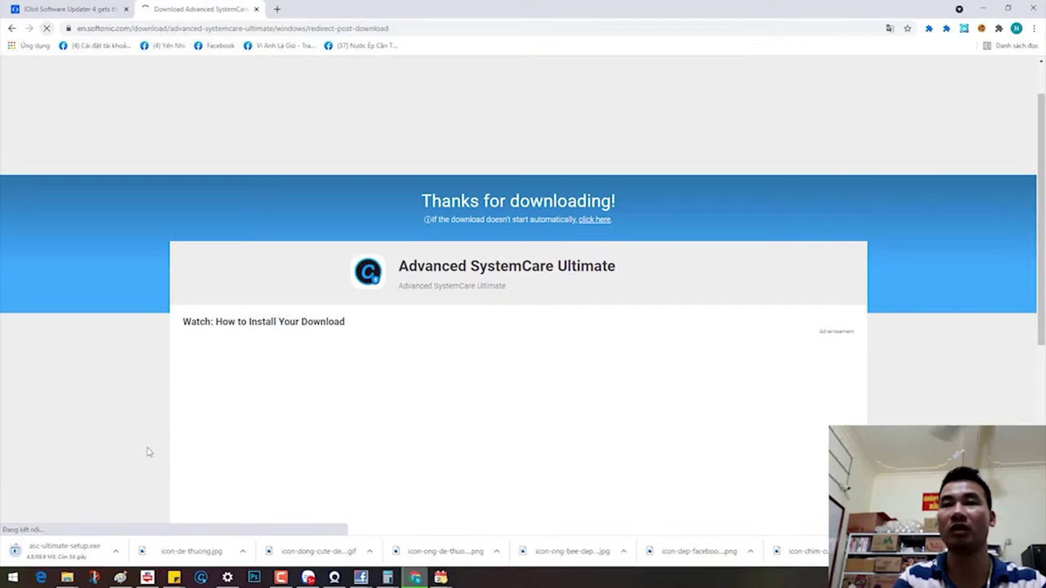
click(116, 553)
click(159, 480)
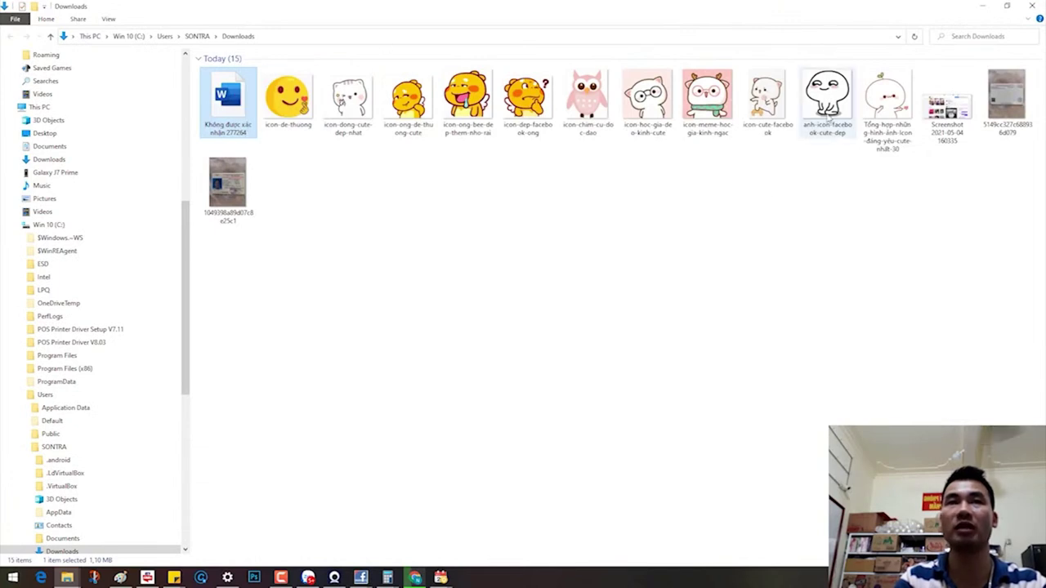
Close the Softonic thank-you tab and refresh the Downloads folder listing.
click(990, 6)
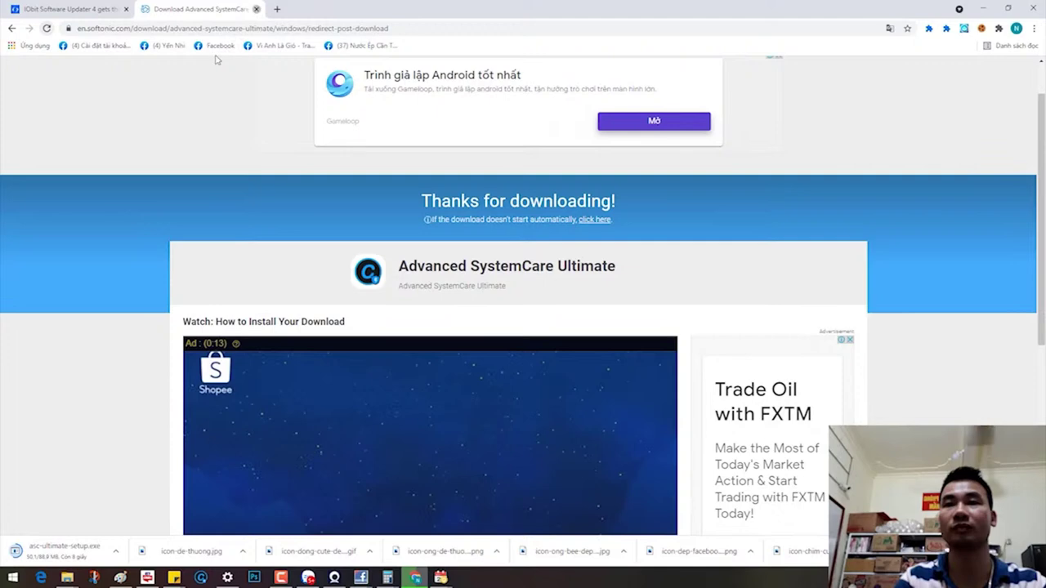
click(256, 9)
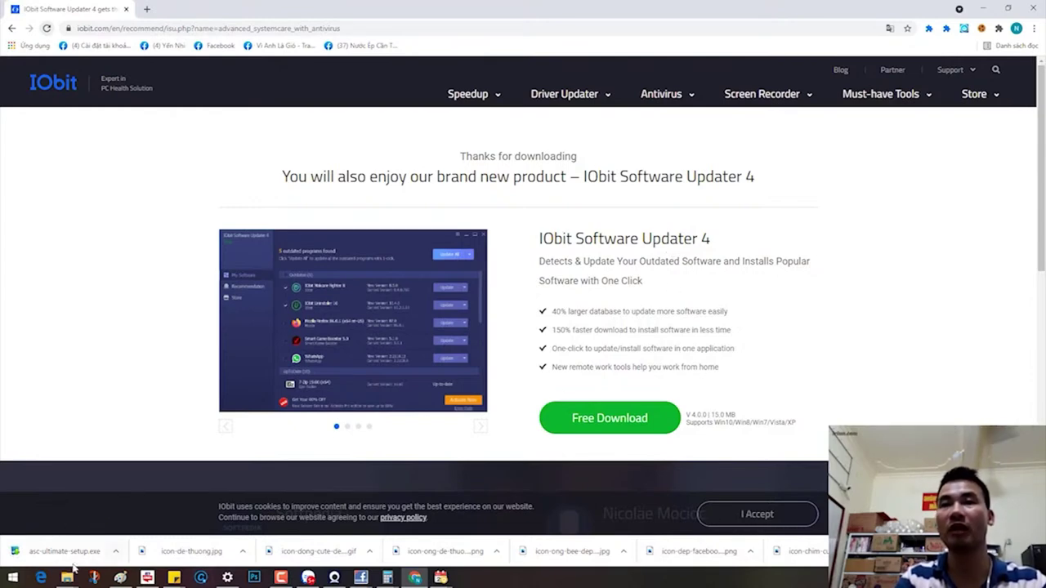
mouse_move(68, 577)
click(281, 534)
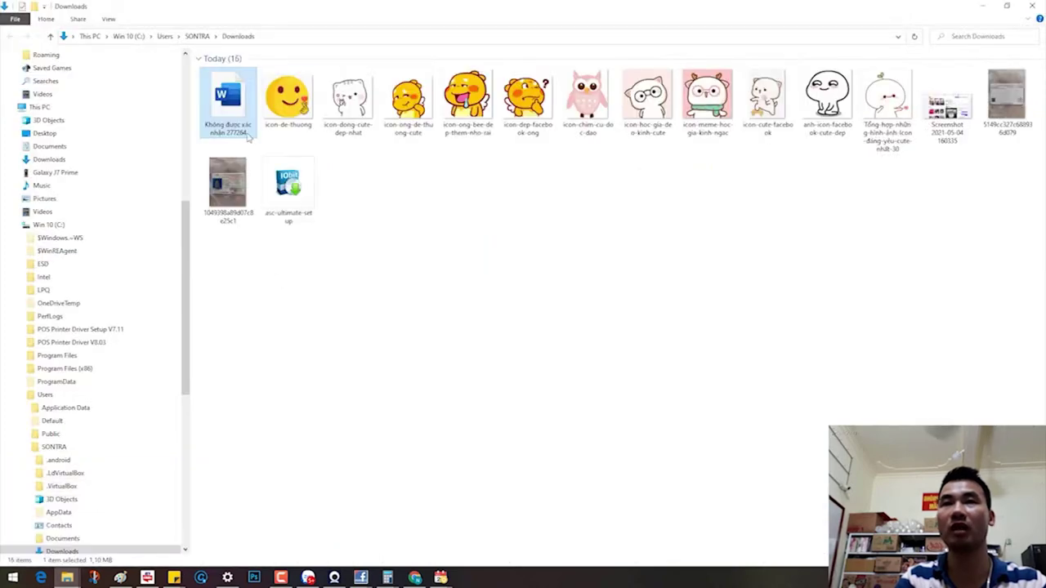
right_click(329, 395)
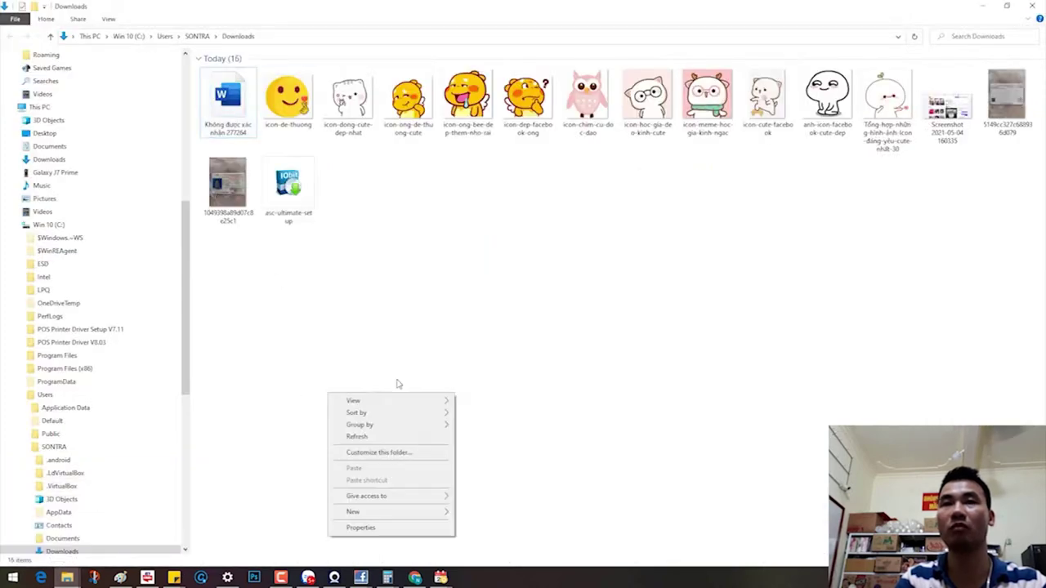
click(378, 441)
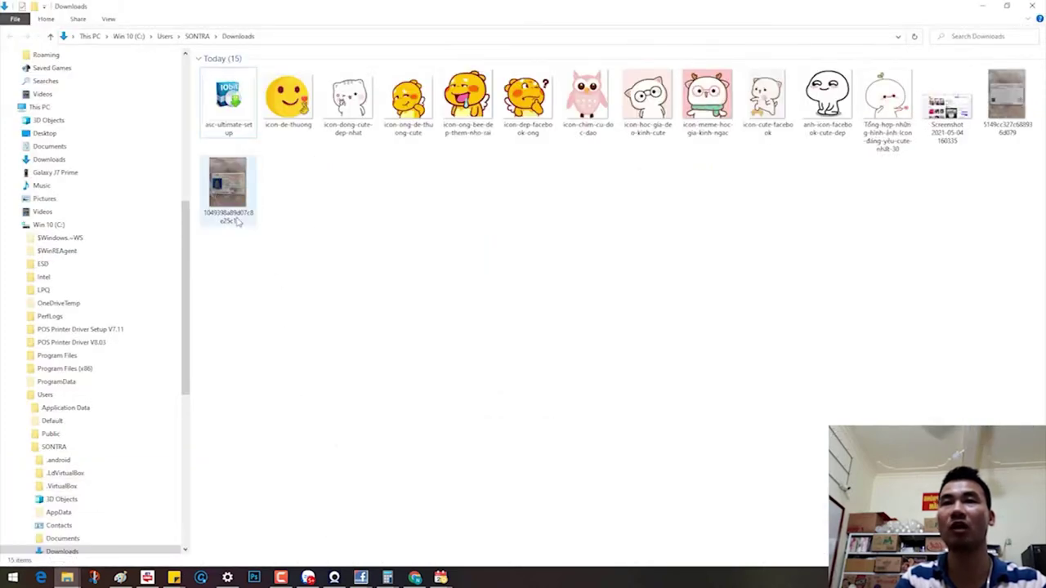
Launch asc-ultimate-setup, cancel its installation, and minimize Explorer and Chrome.
double_click(234, 115)
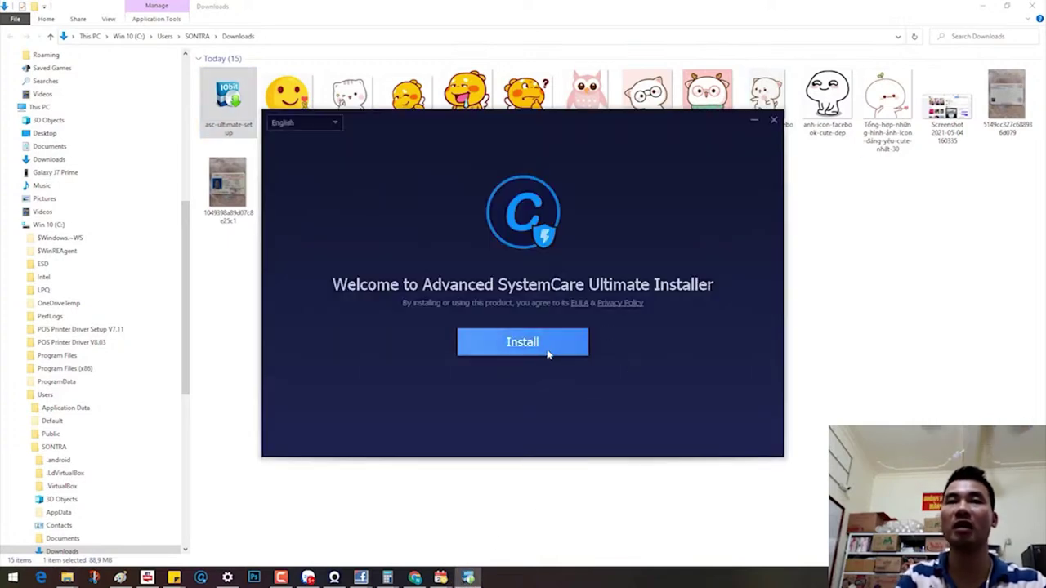
click(774, 120)
click(574, 325)
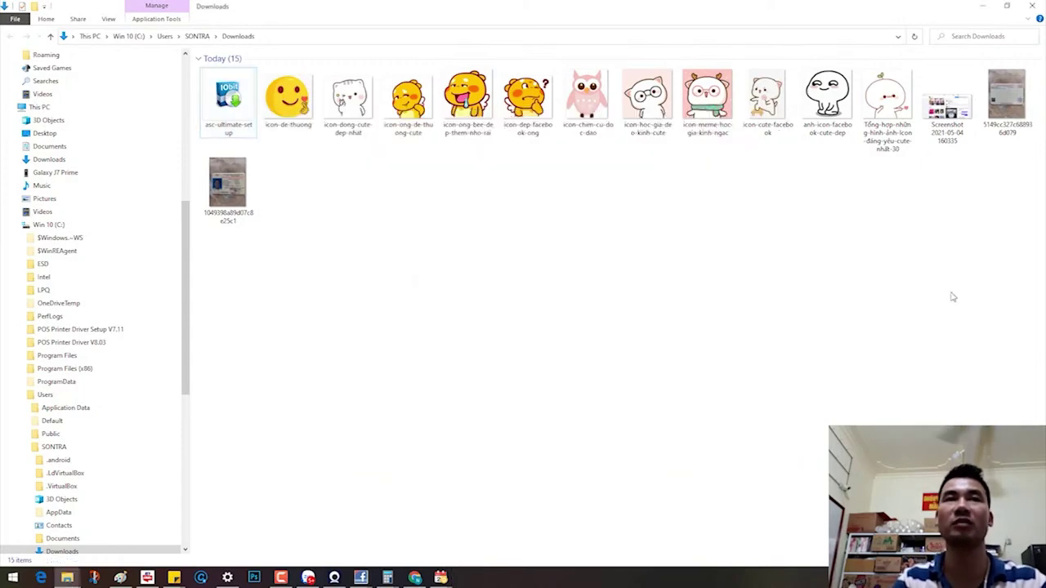
click(981, 6)
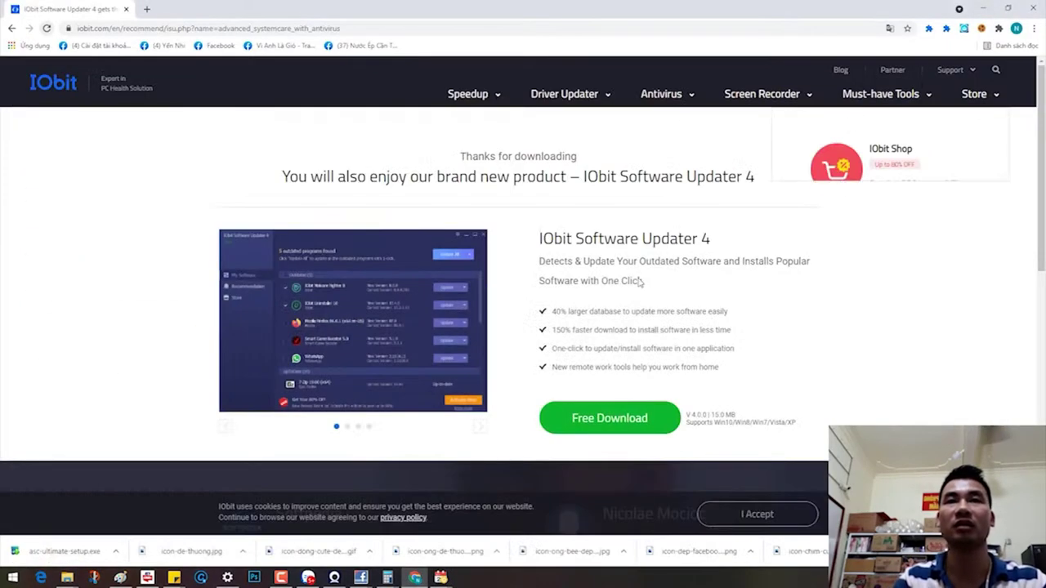
click(983, 9)
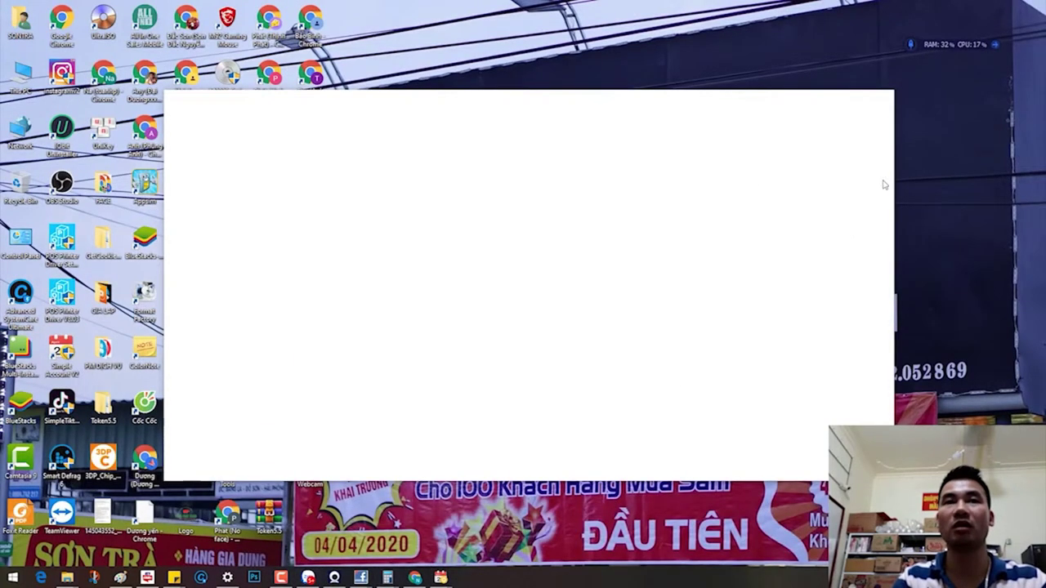
Bring up Advanced SystemCare Ultimate 14 on its Care page.
mouse_move(441, 578)
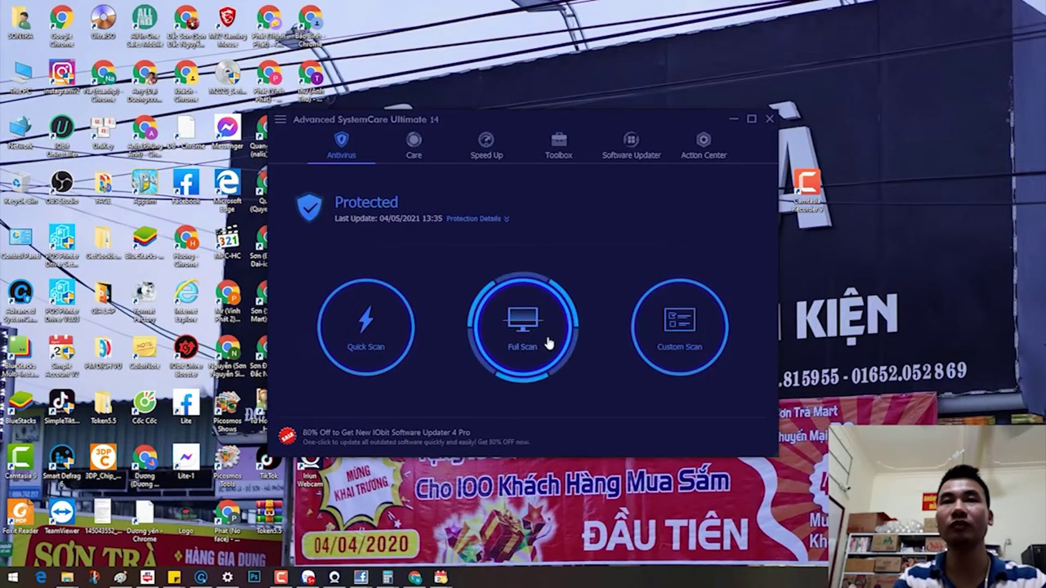
click(418, 147)
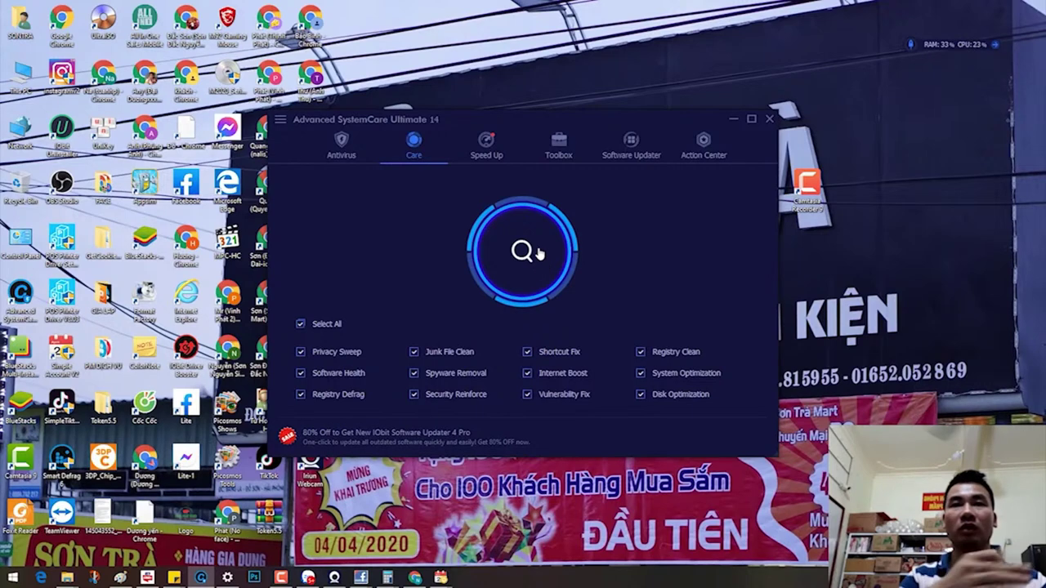
click(537, 251)
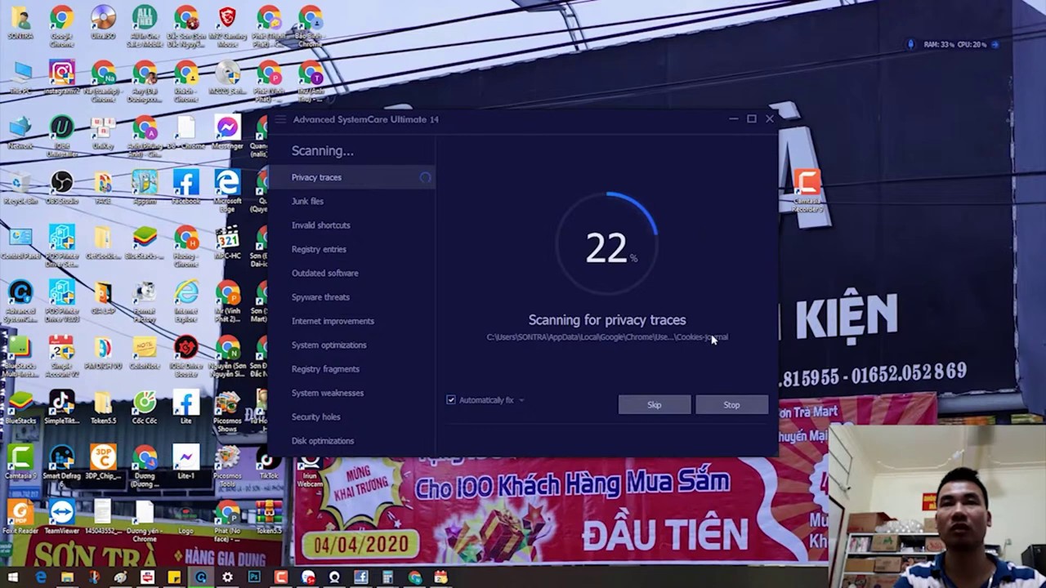
click(722, 409)
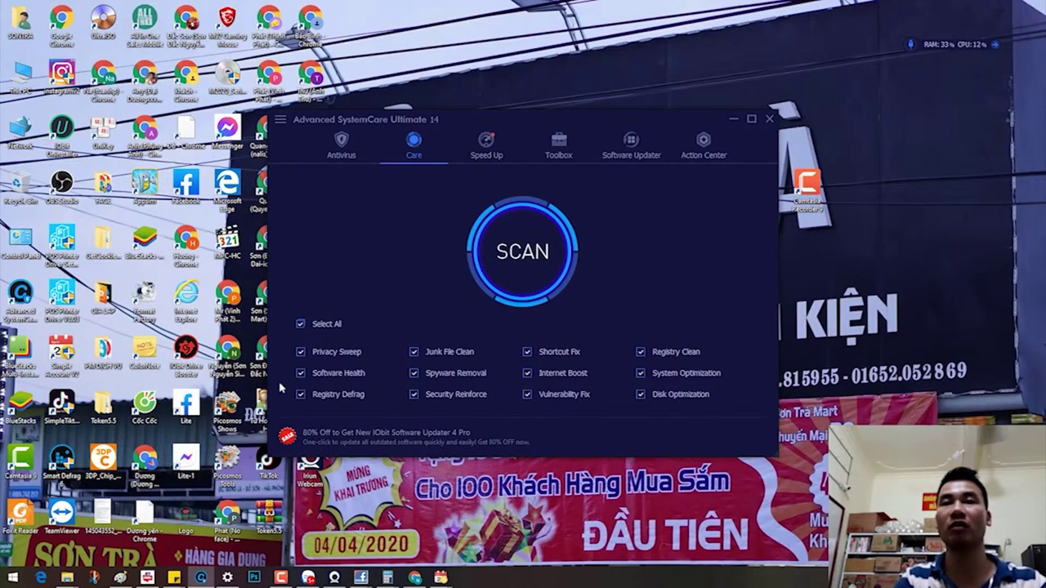
mouse_move(575, 378)
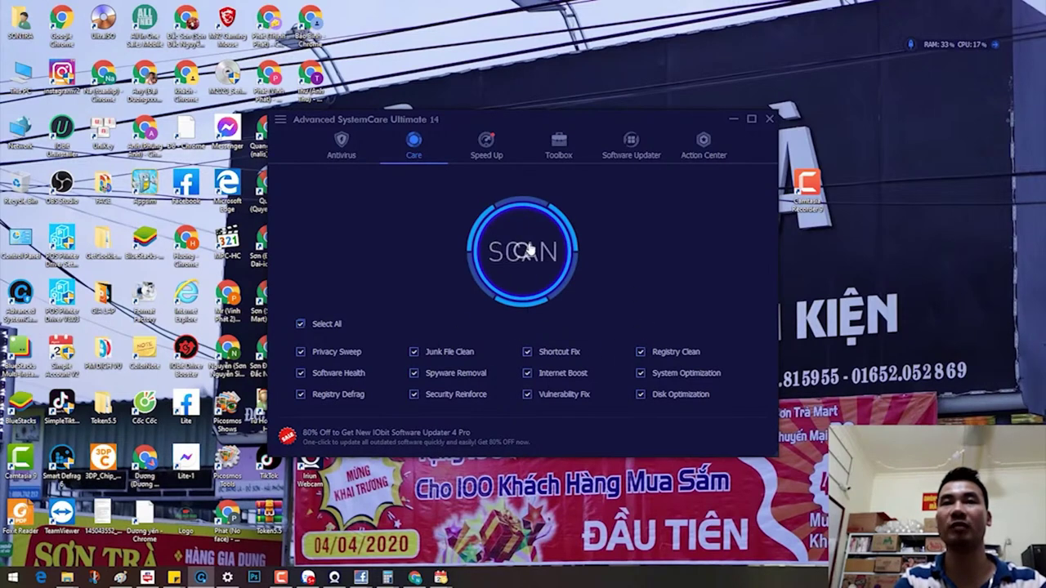
Run the Care scan, fixing 115 privacy traces, 385 junk files, 1 shortcut, 55 registry entries.
click(523, 252)
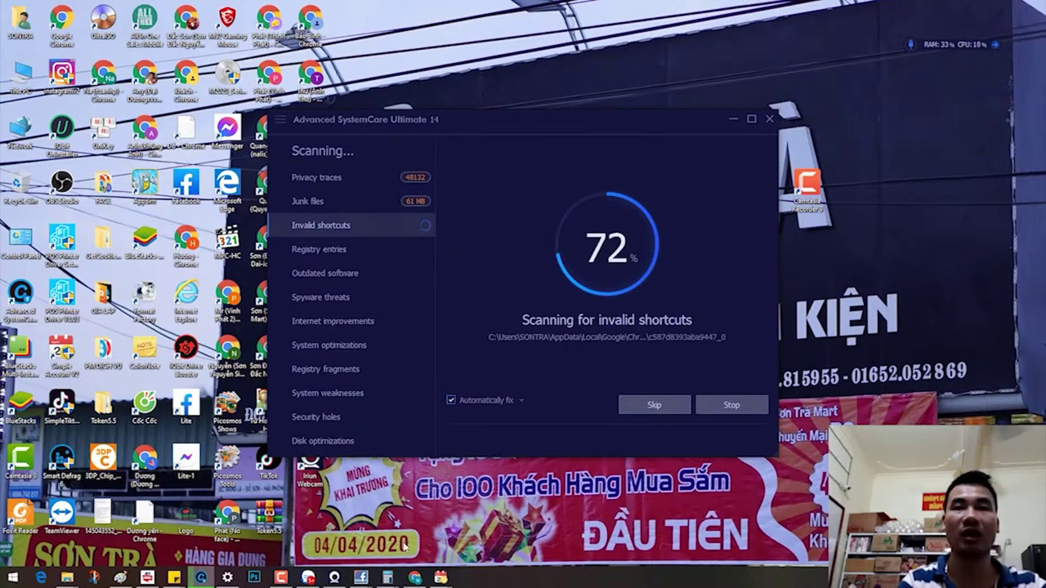
mouse_move(305, 578)
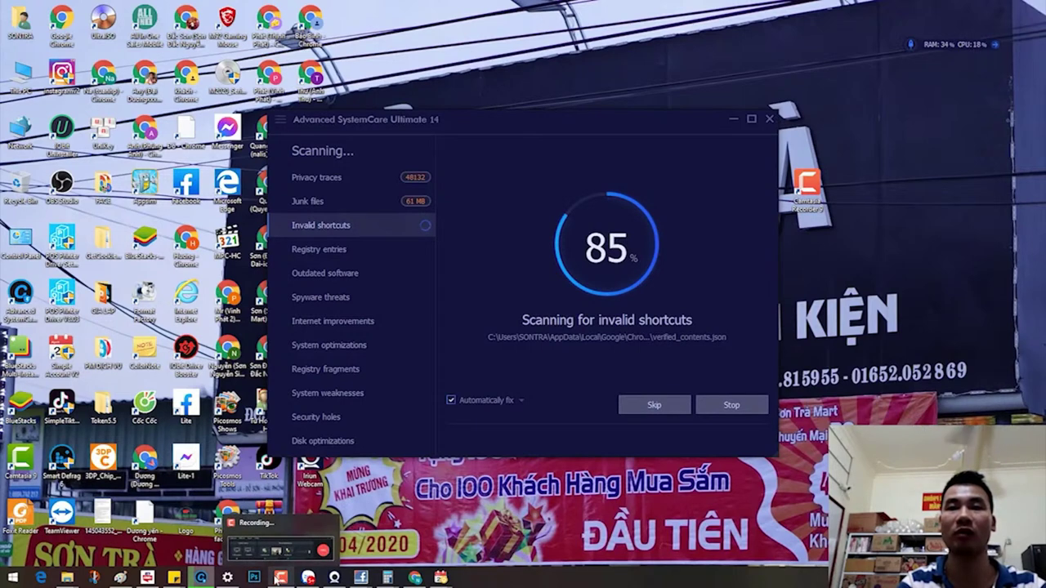
click(279, 578)
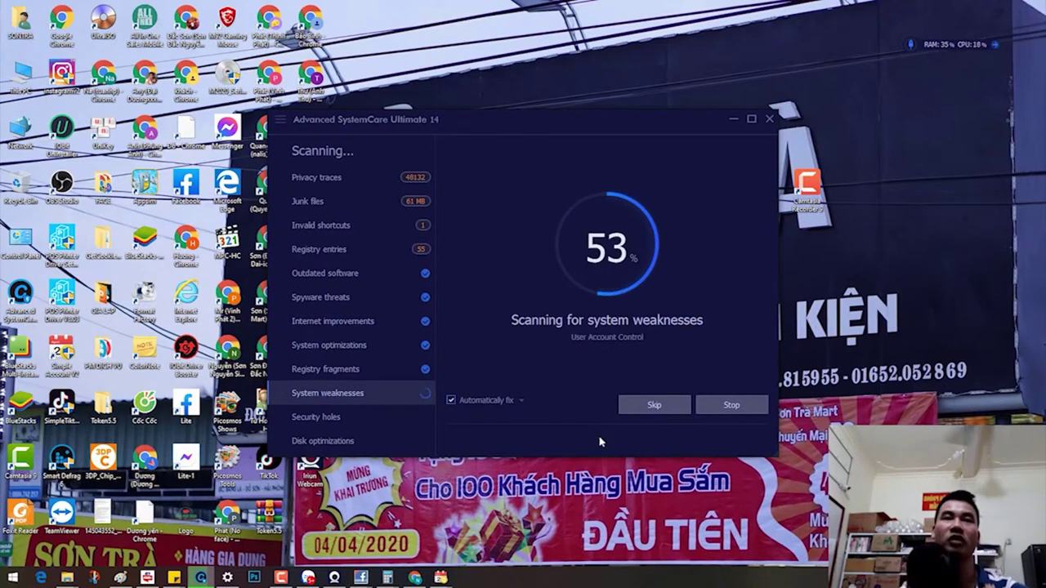
click(733, 120)
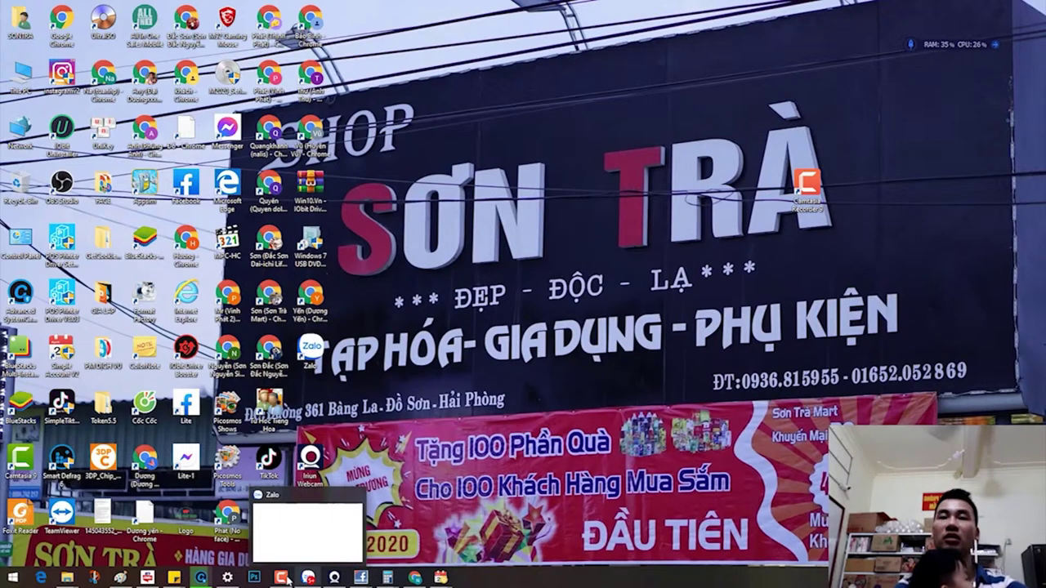
click(203, 582)
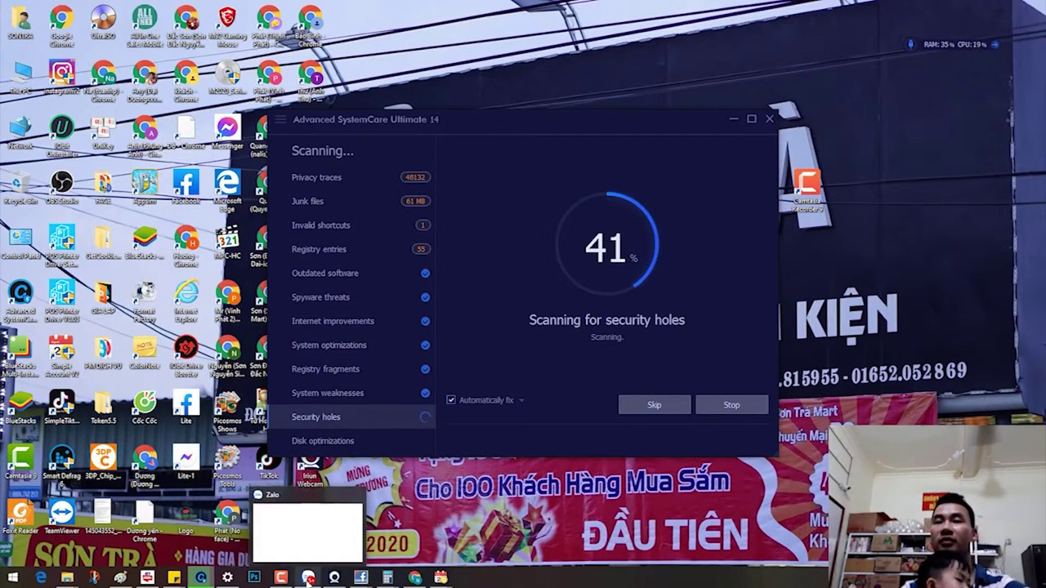
click(280, 578)
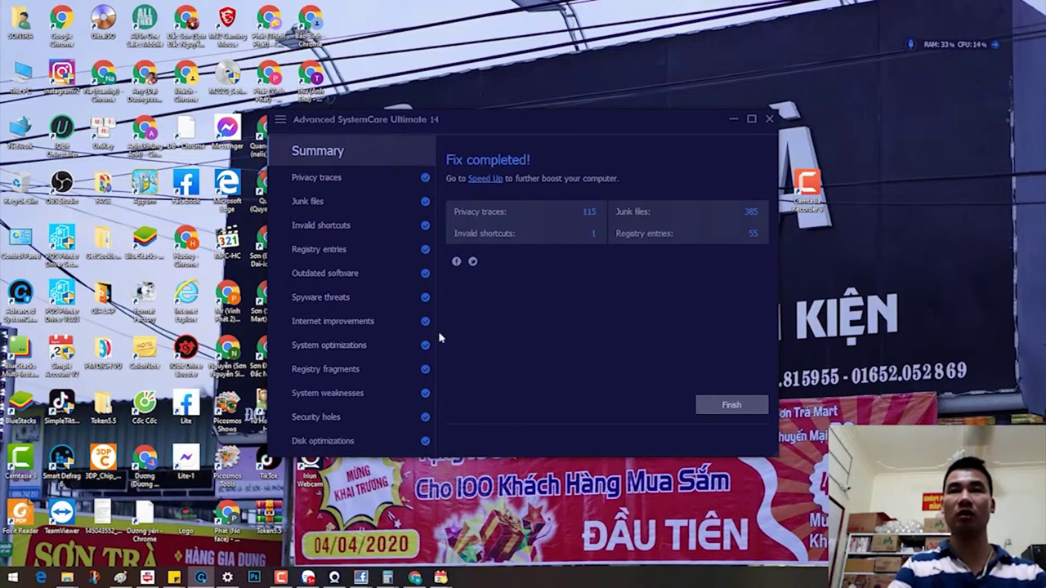
Close the fix-completed summary and switch to the Toolbox page of utilities.
click(732, 406)
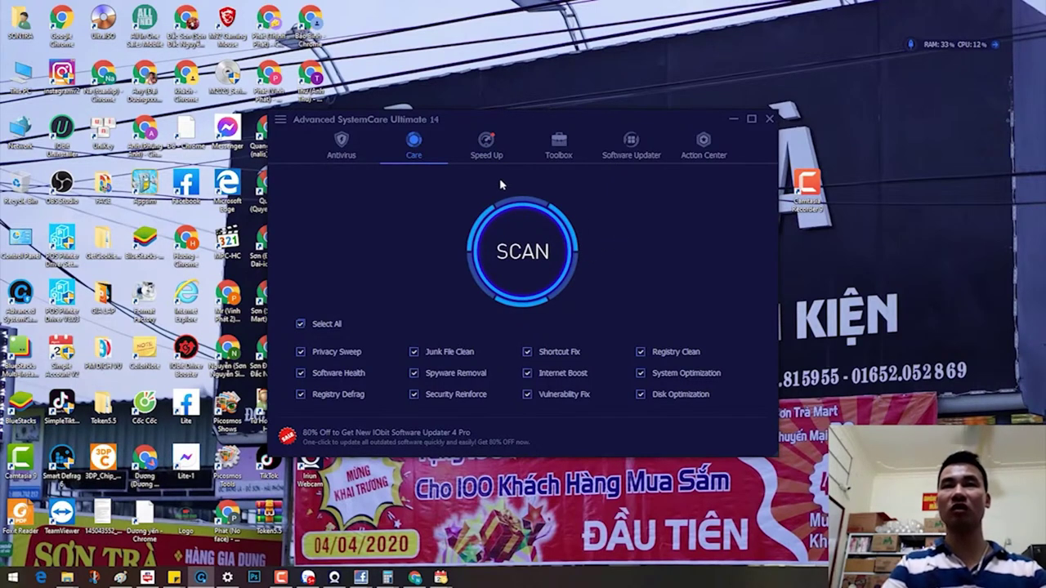
click(558, 147)
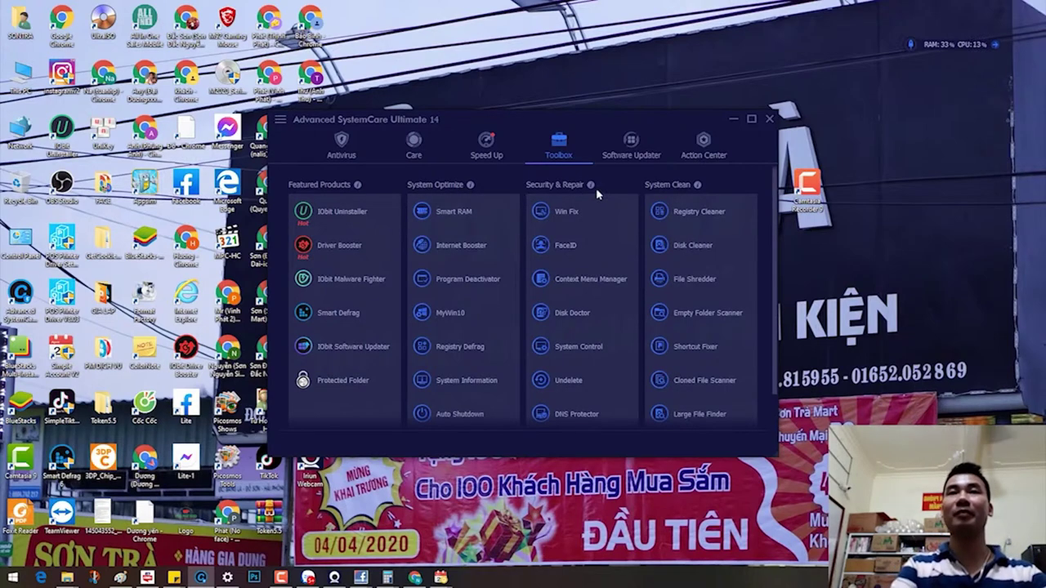
Start a Registry Cleaner scan of all checked registry areas, then bring the SystemCare Toolbox back.
click(680, 214)
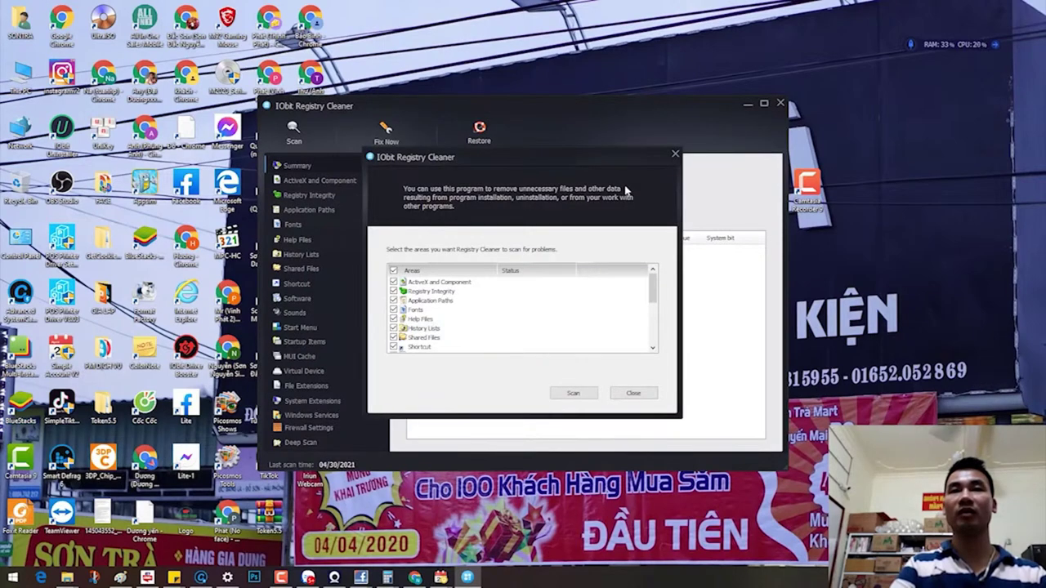
click(573, 393)
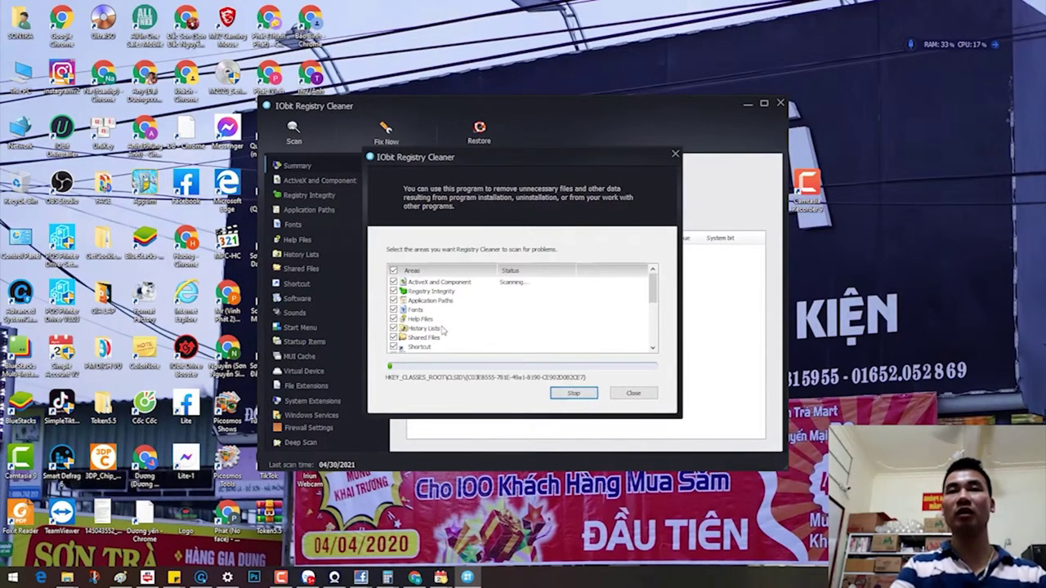
drag(491, 156, 641, 121)
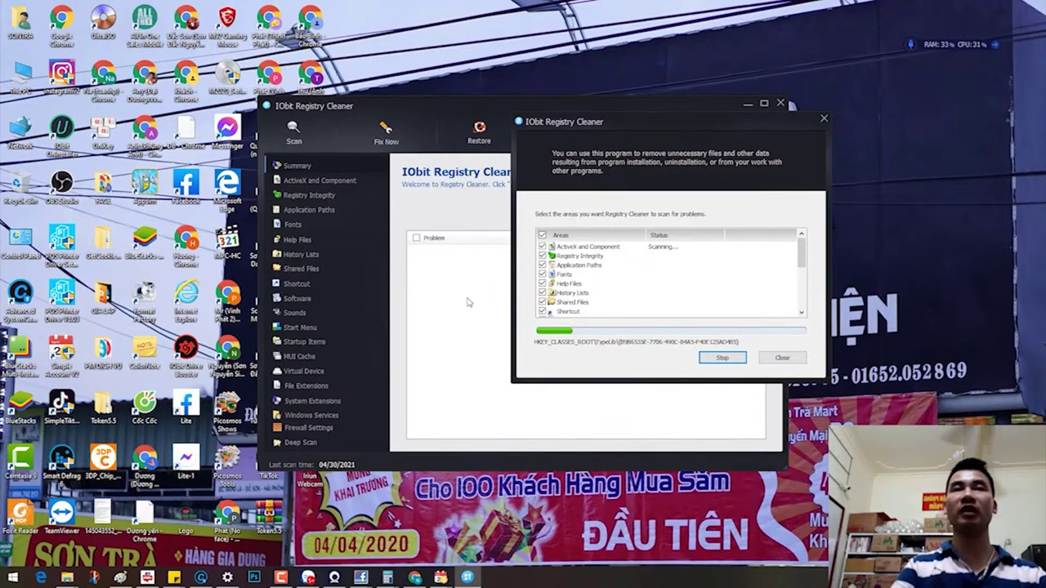
mouse_move(458, 578)
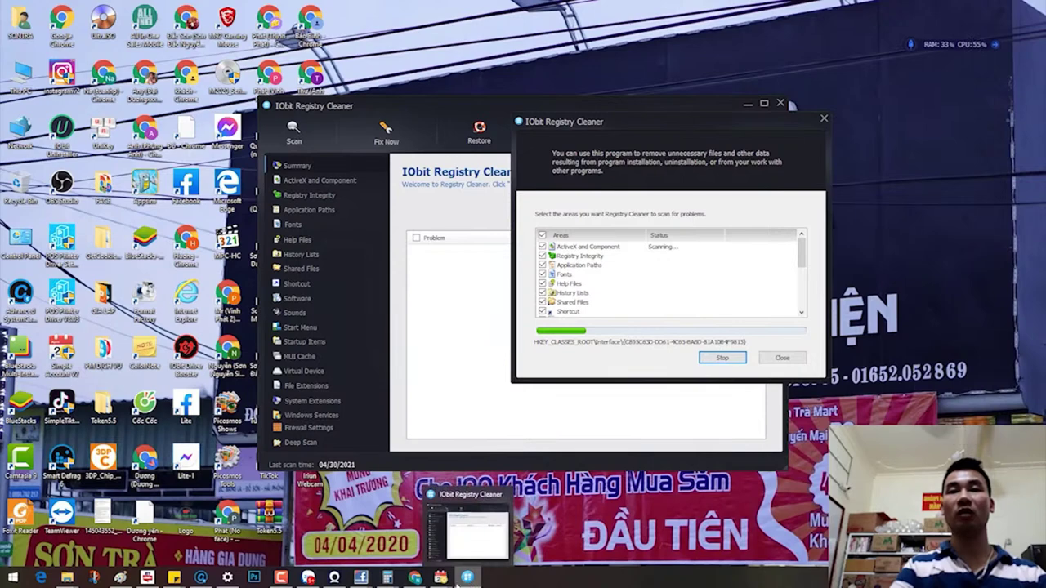
click(201, 578)
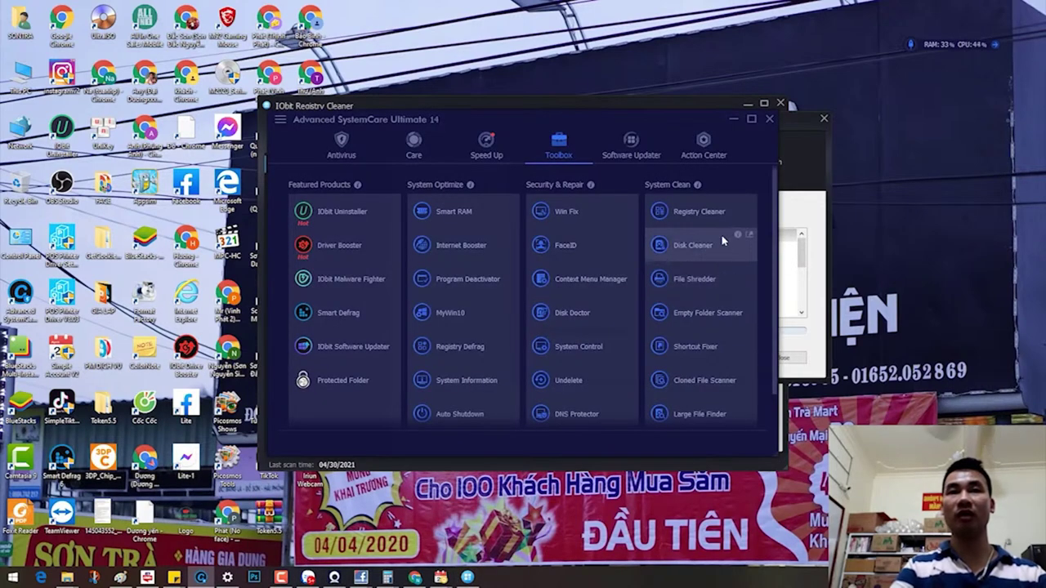
Scan both the C: and D: drives with Disk Cleaner, then return to the Toolbox.
click(689, 245)
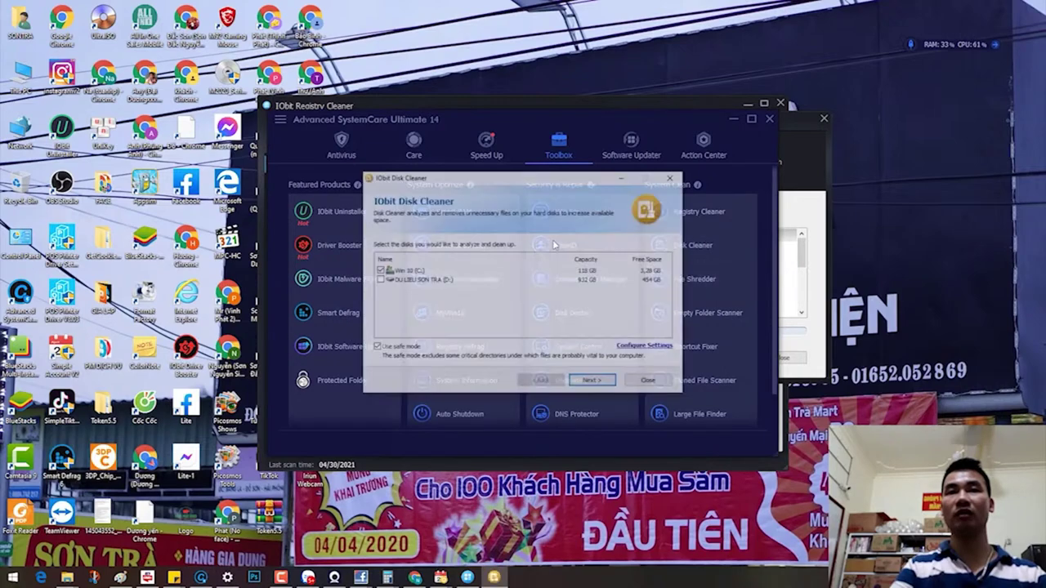
click(379, 281)
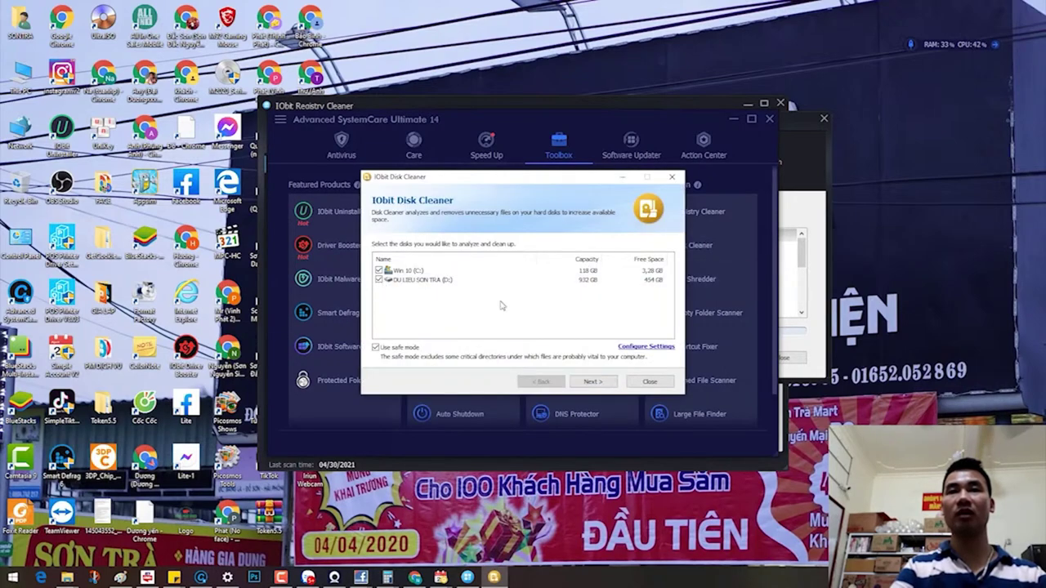
click(614, 382)
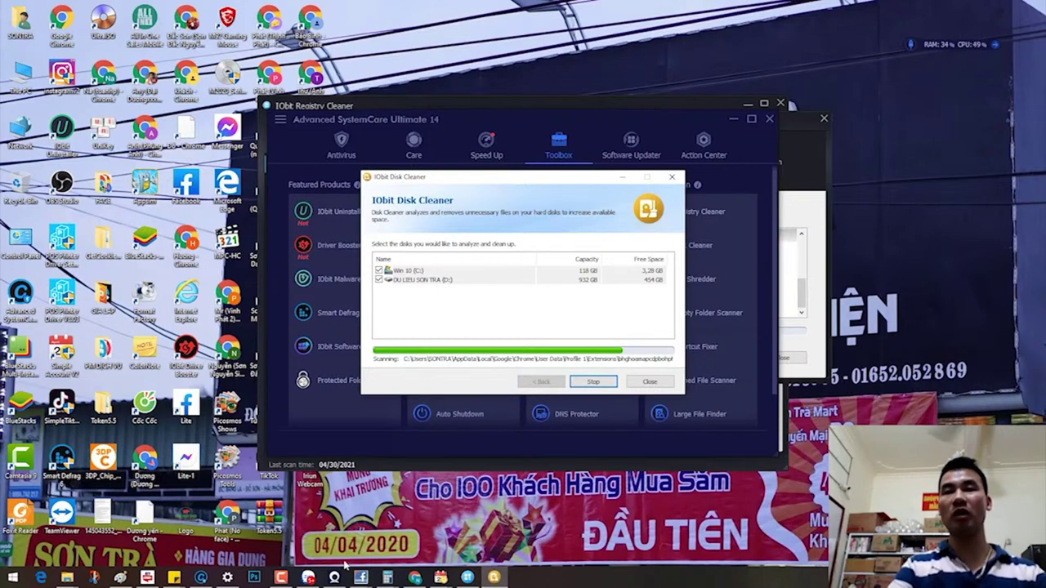
click(281, 577)
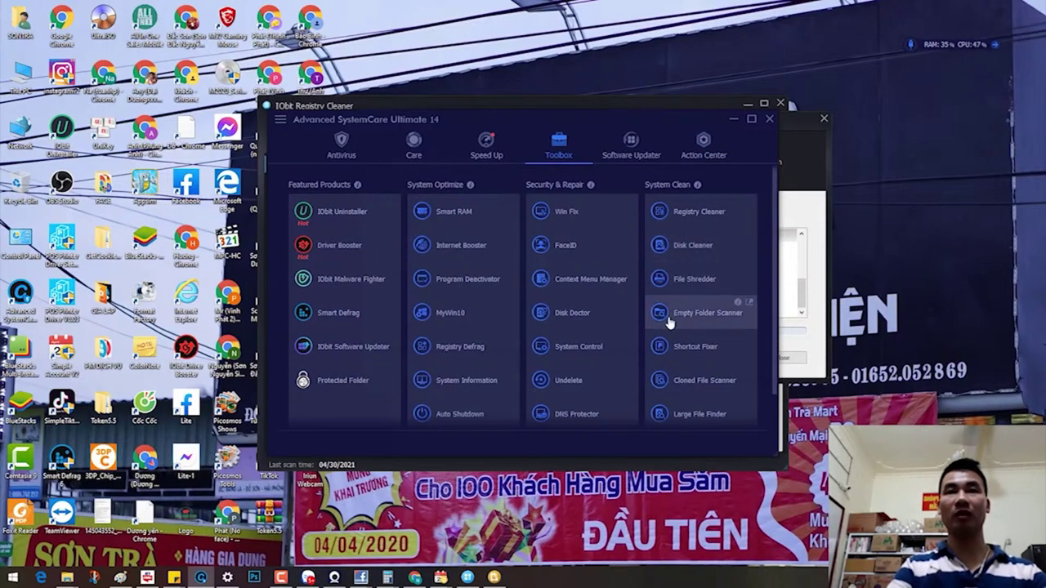
Run Win Fix's general scan, dismiss the no-problems notice, and view the Advanced Fix list.
click(564, 214)
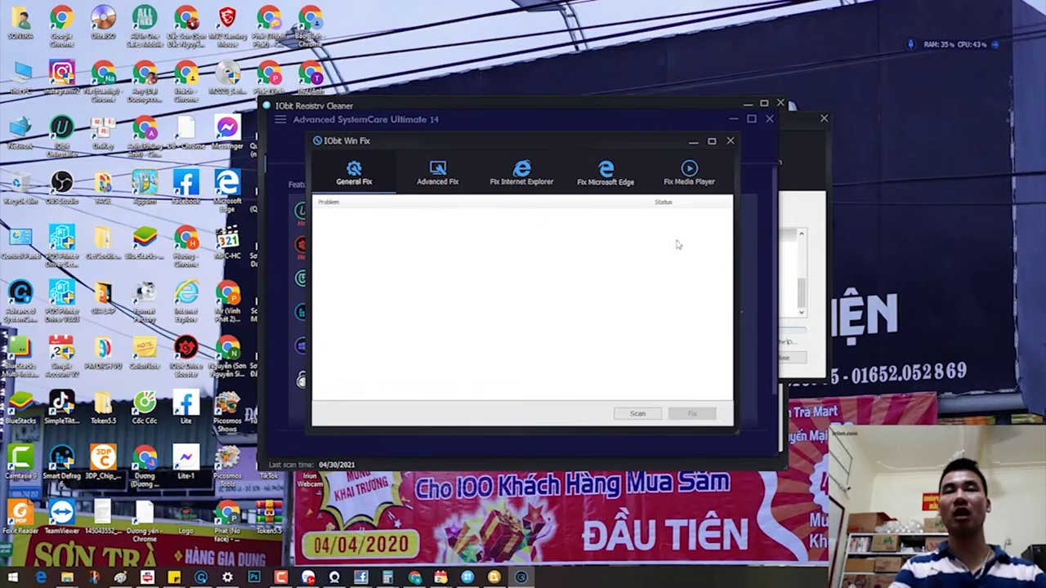
click(638, 414)
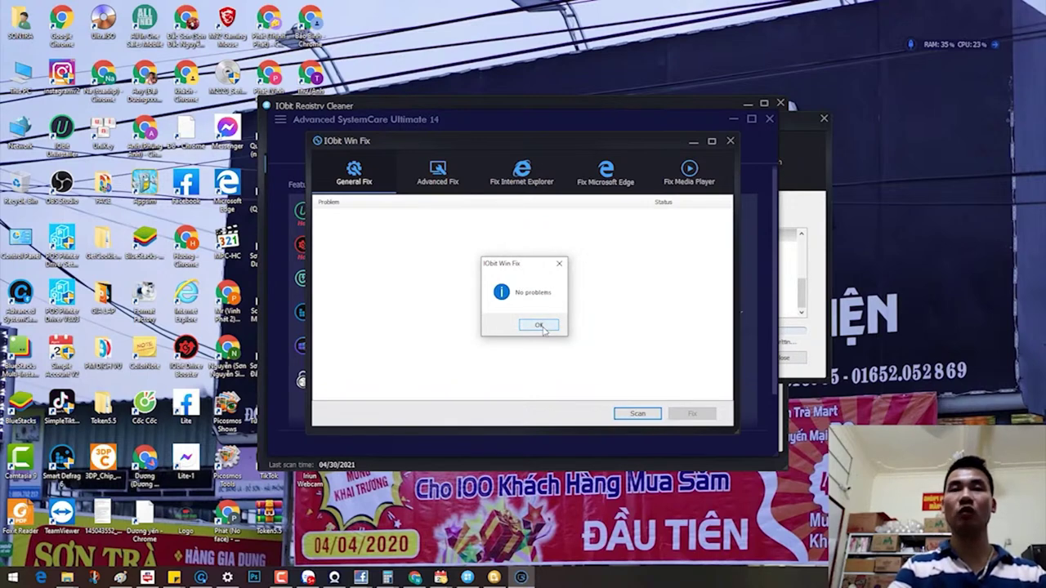
click(541, 326)
click(440, 170)
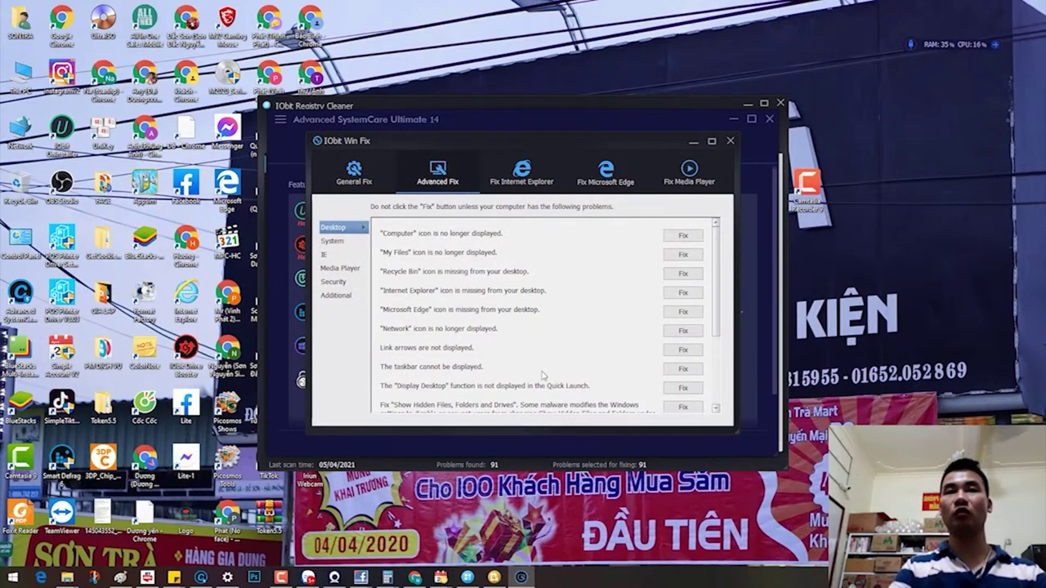
Fix the missing Computer, My Files, Recycle Bin, Internet Explorer and Edge desktop icons.
click(683, 235)
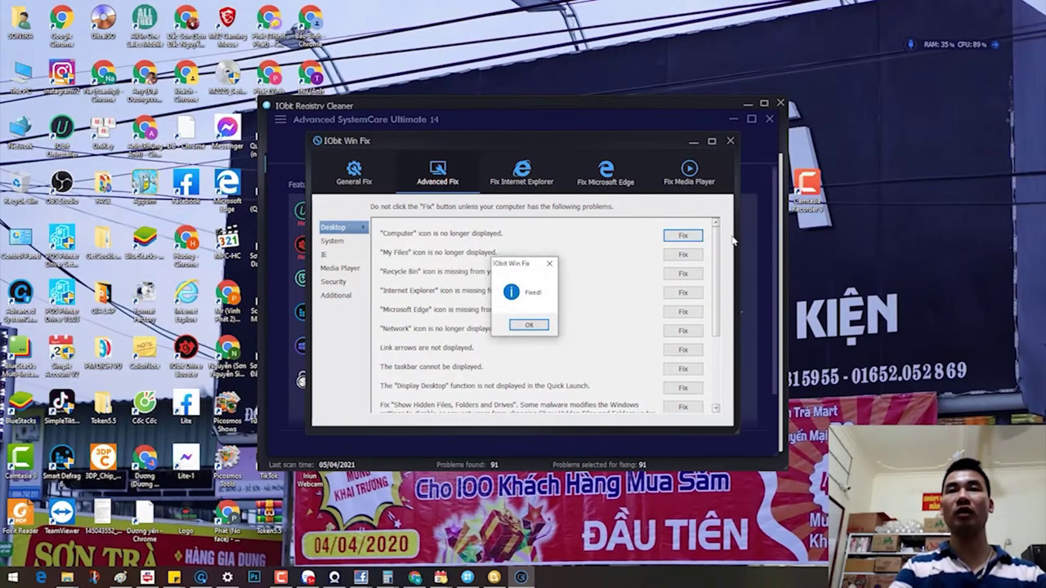
click(530, 327)
click(683, 254)
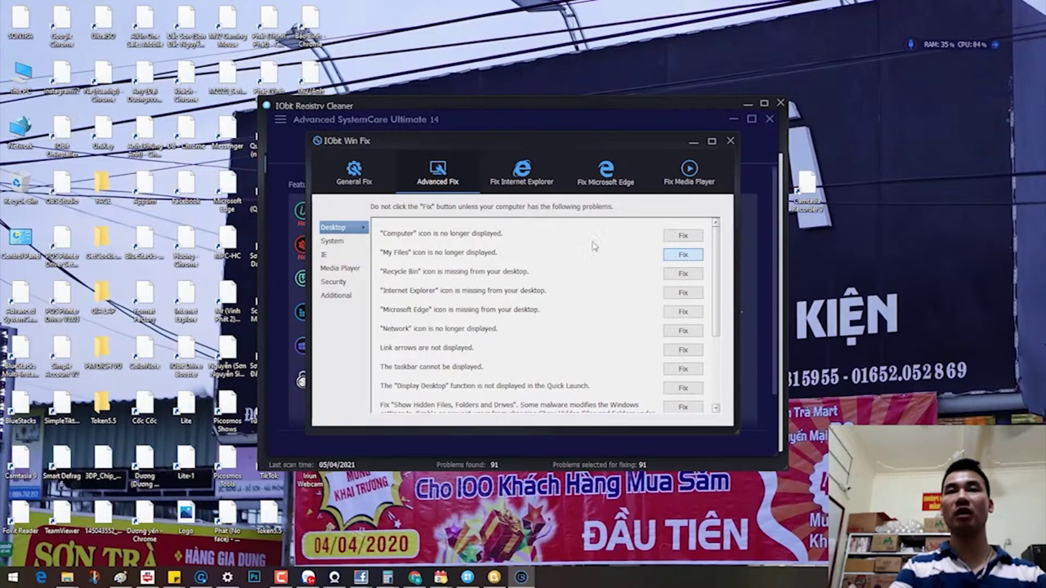
click(529, 326)
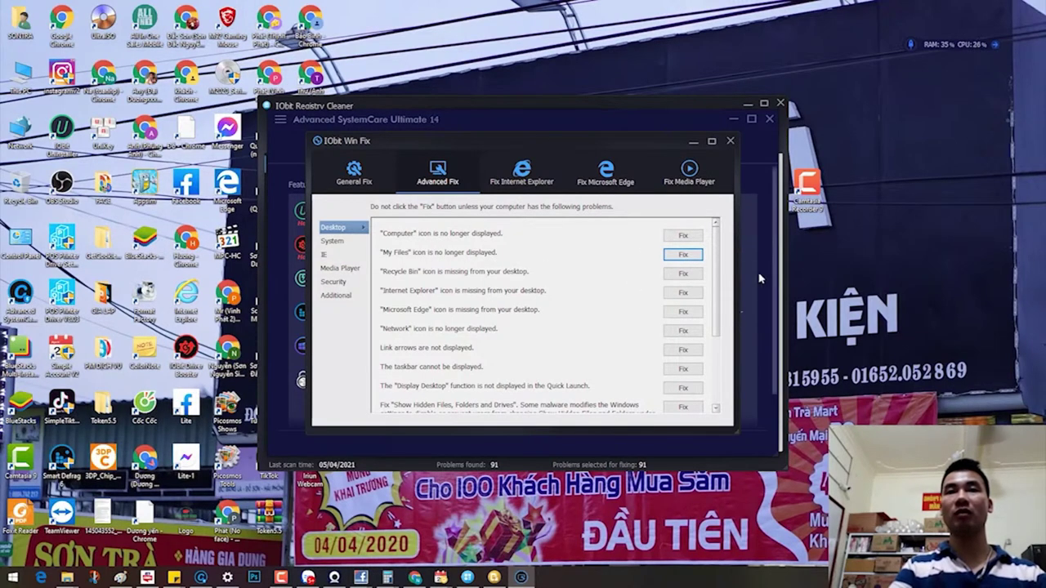
click(684, 273)
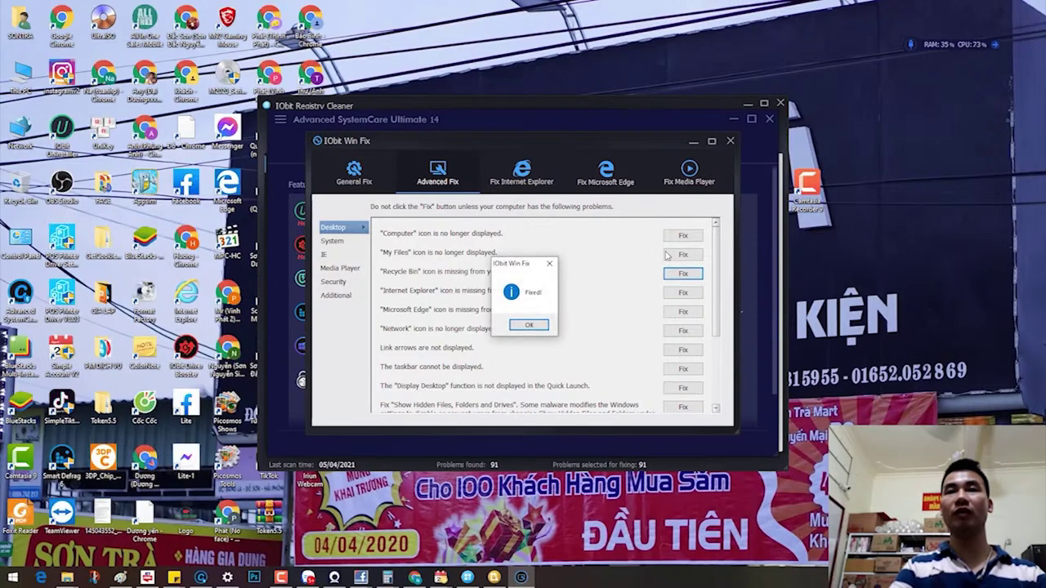
click(530, 327)
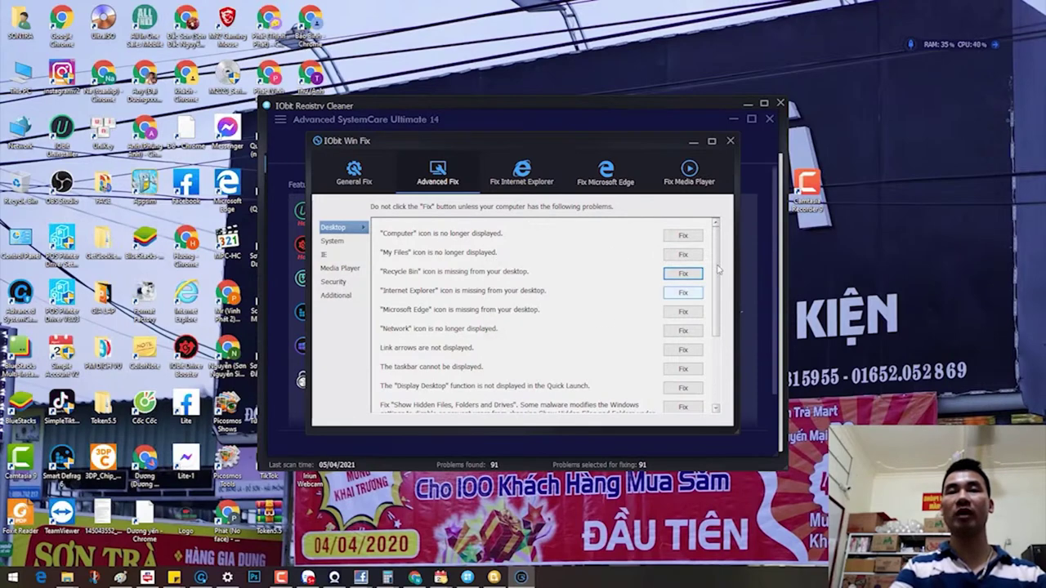
click(685, 292)
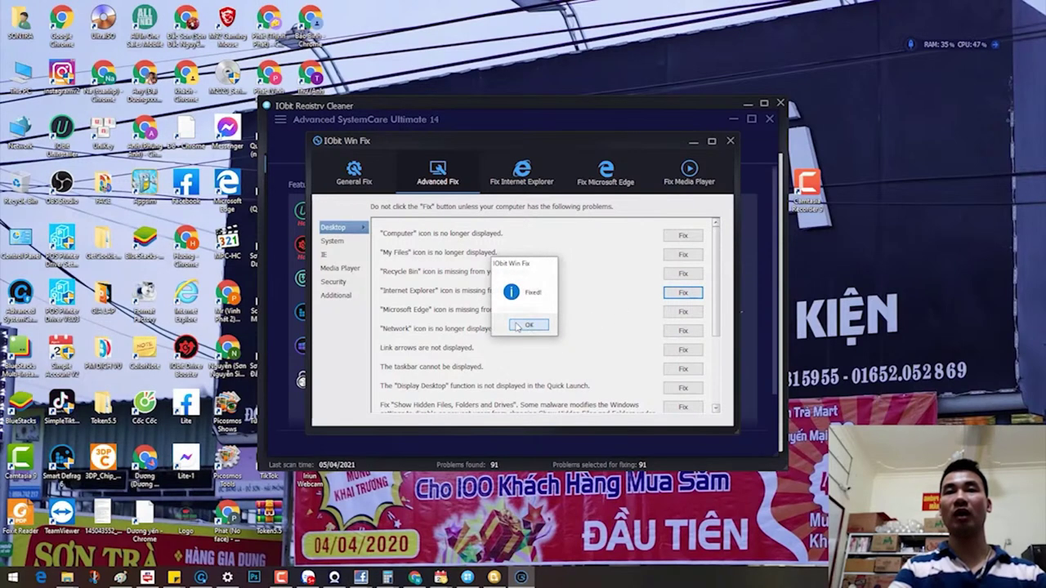
click(528, 326)
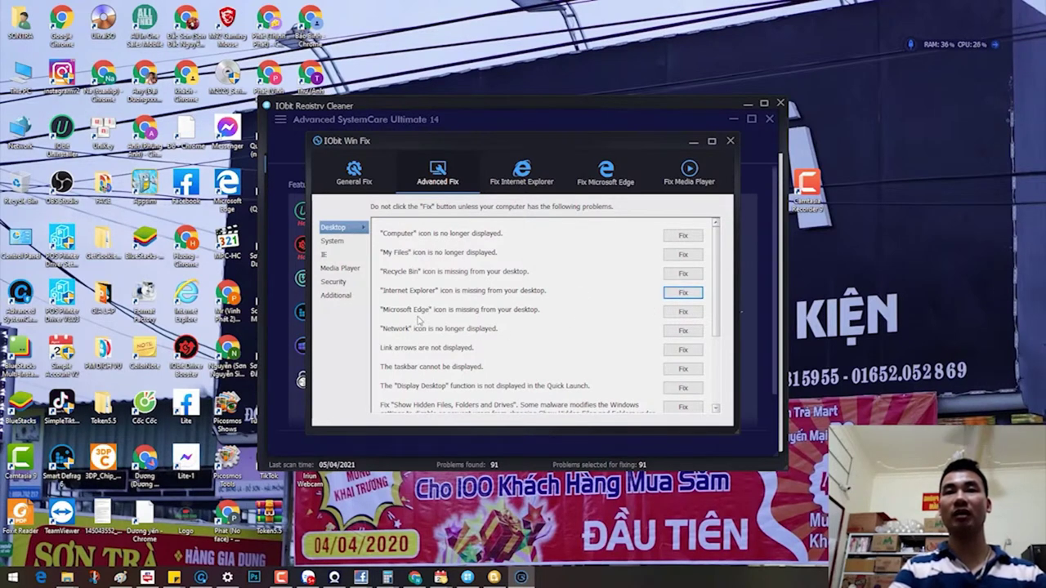
click(683, 311)
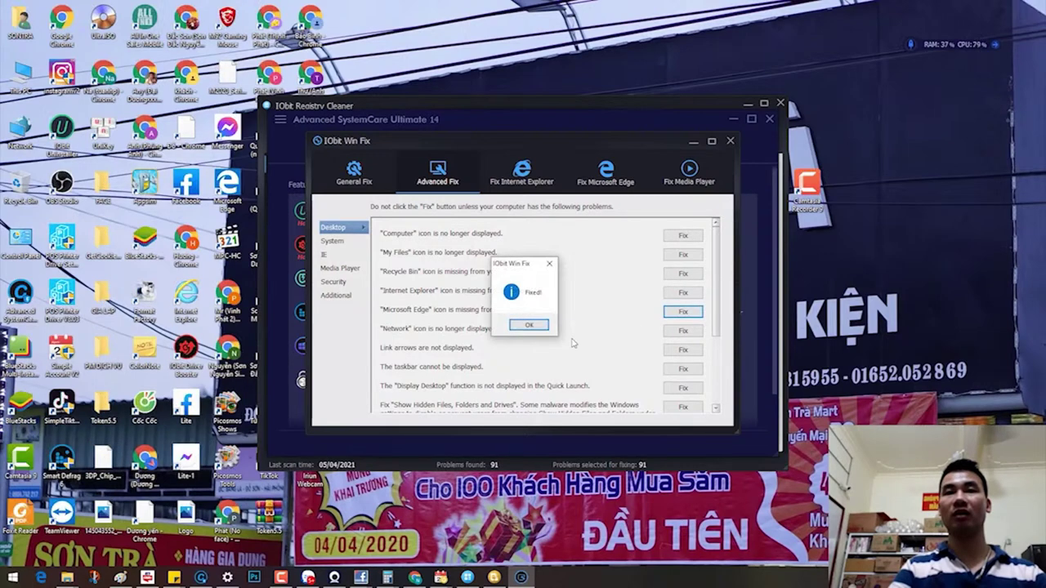
click(529, 325)
Fix the missing Network icon, shortcut link arrows and the hidden taskbar.
click(684, 331)
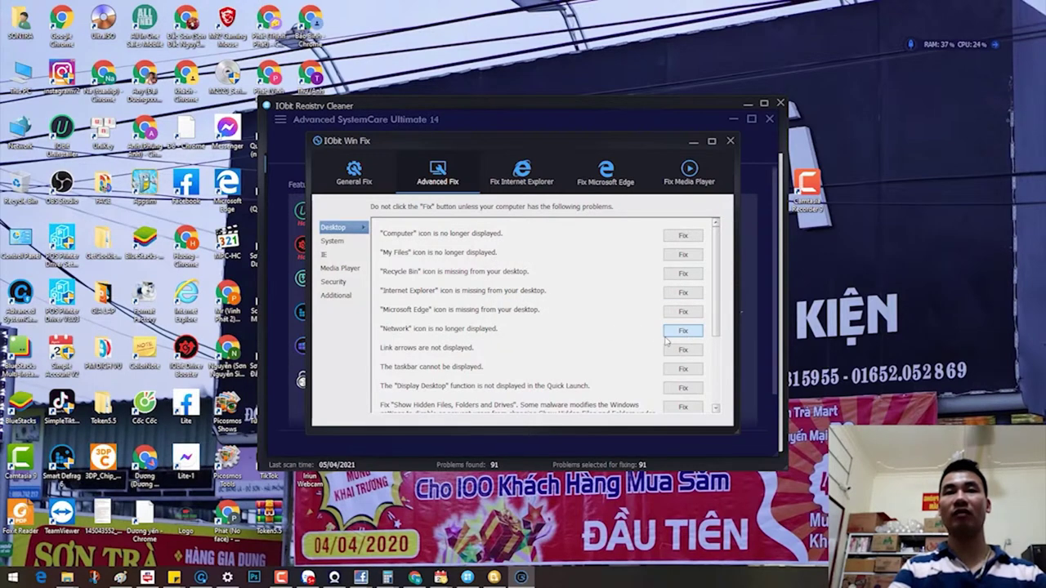
click(528, 325)
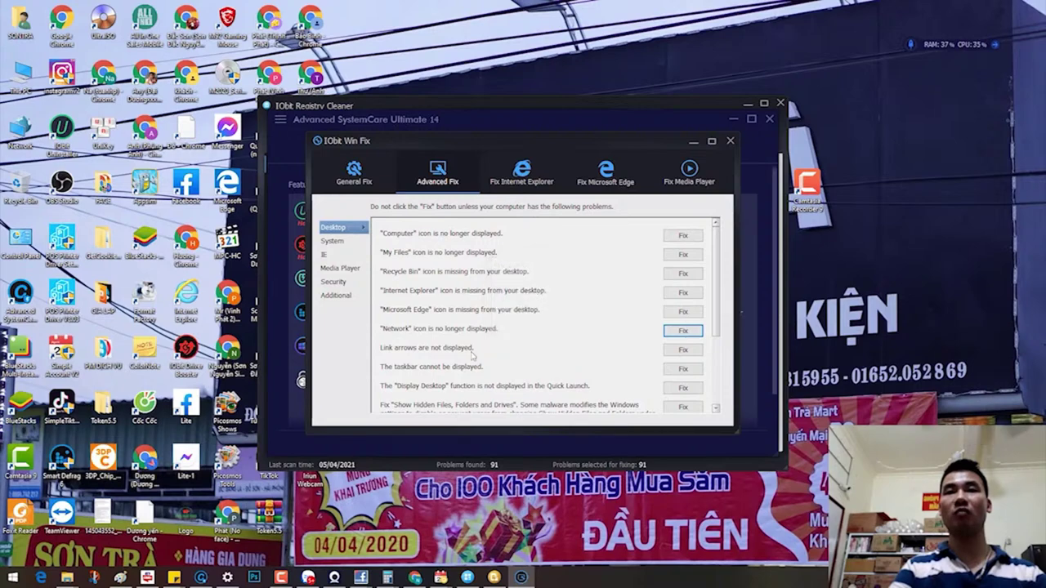
click(683, 350)
click(529, 326)
click(683, 369)
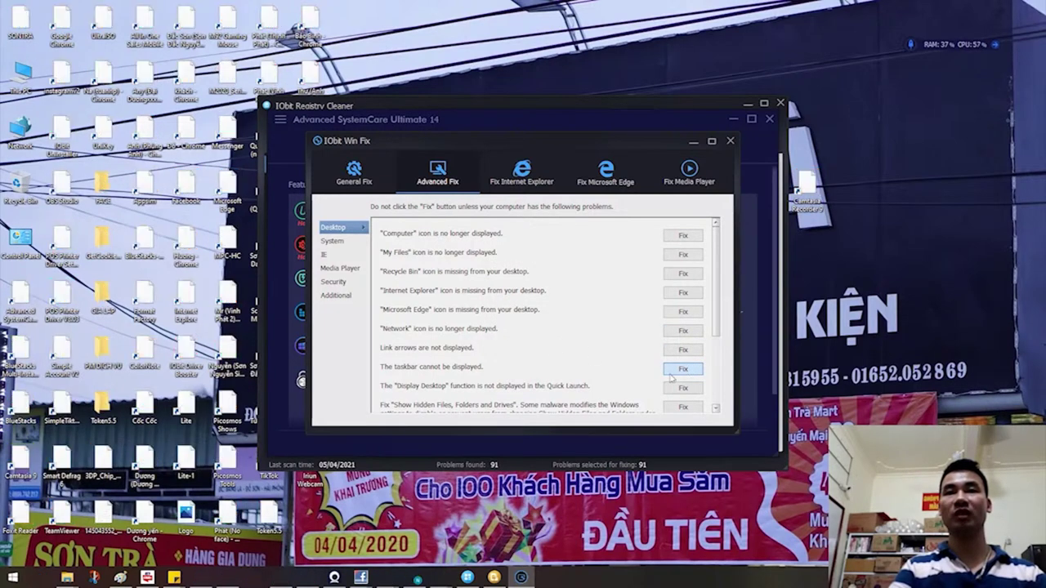
click(529, 325)
Browse the System, Media Player and Security fix categories and repair panels, then close Win Fix.
scroll(564, 343, down, 1)
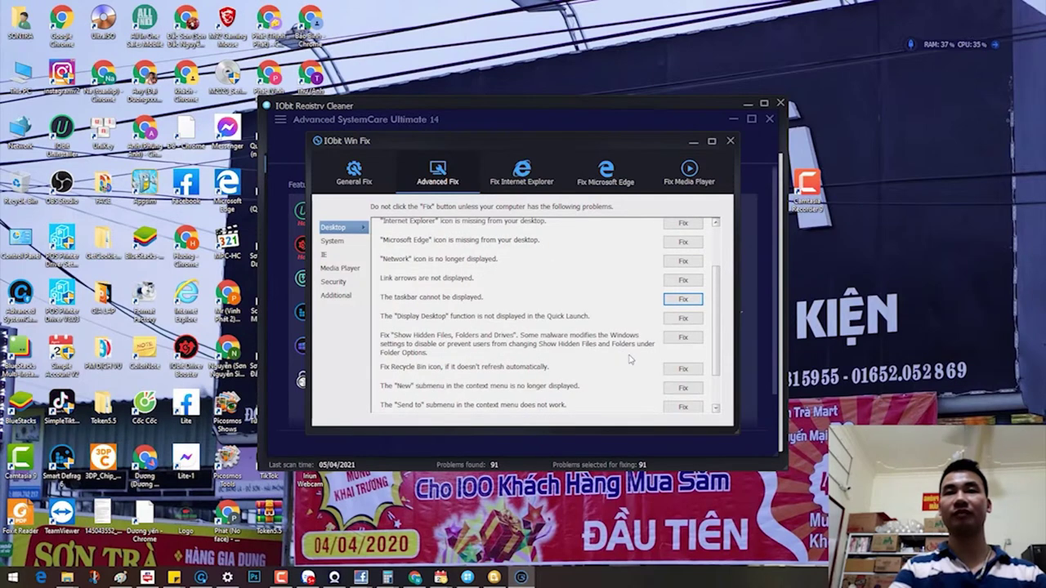
scroll(630, 360, down, 1)
click(350, 246)
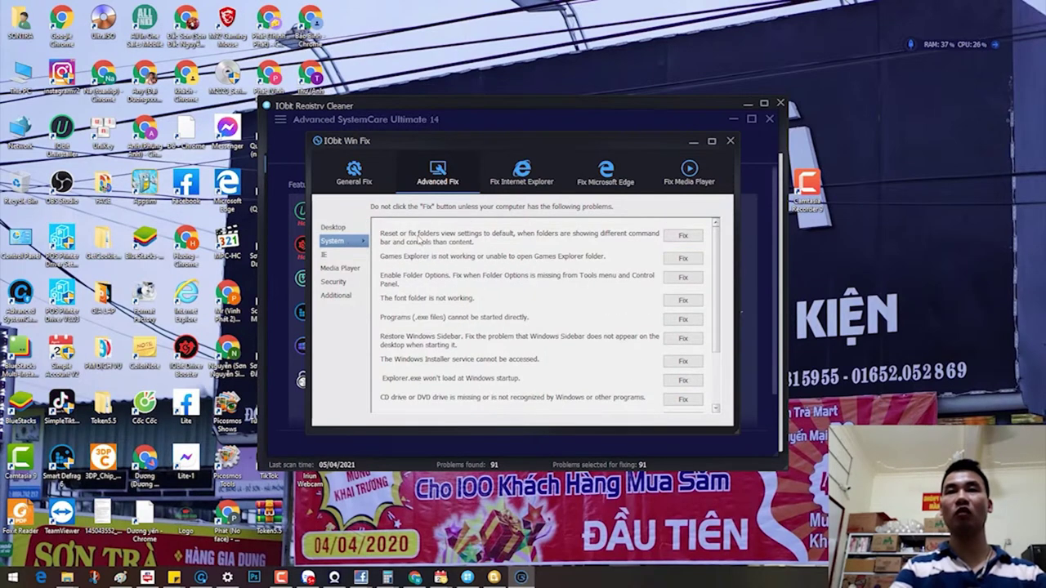
click(349, 276)
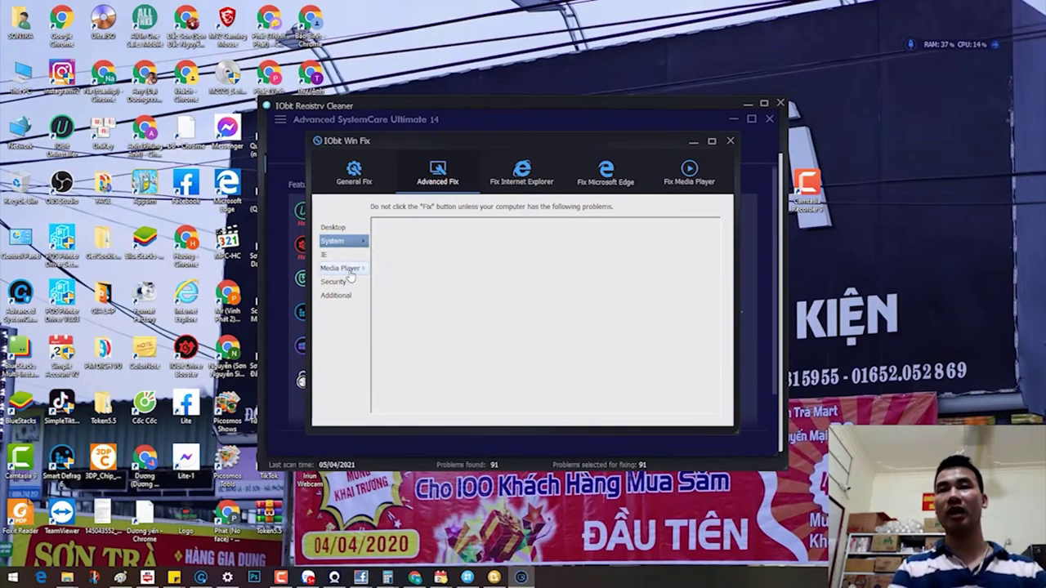
click(337, 282)
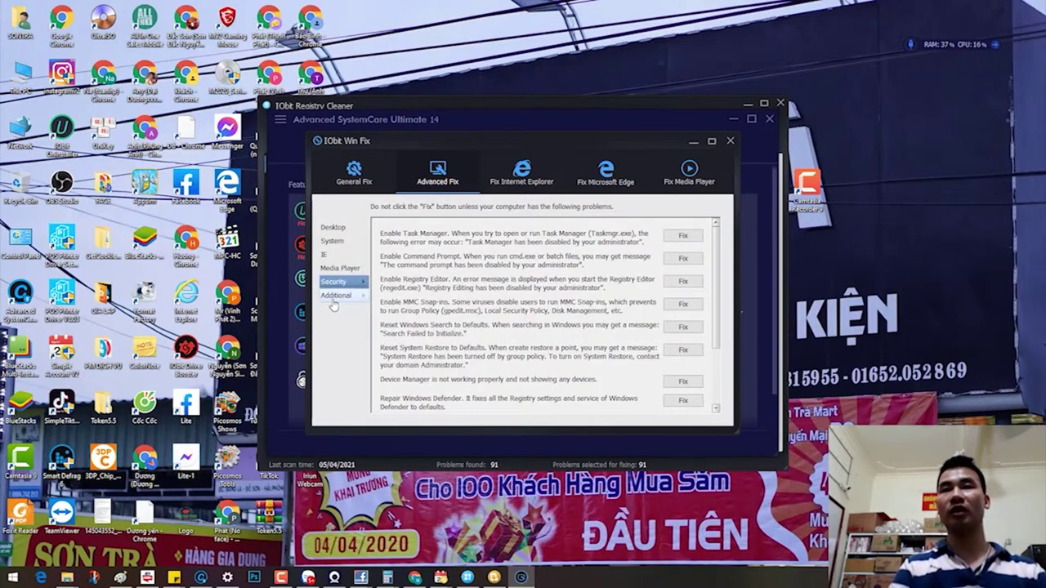
click(519, 174)
click(621, 180)
click(695, 178)
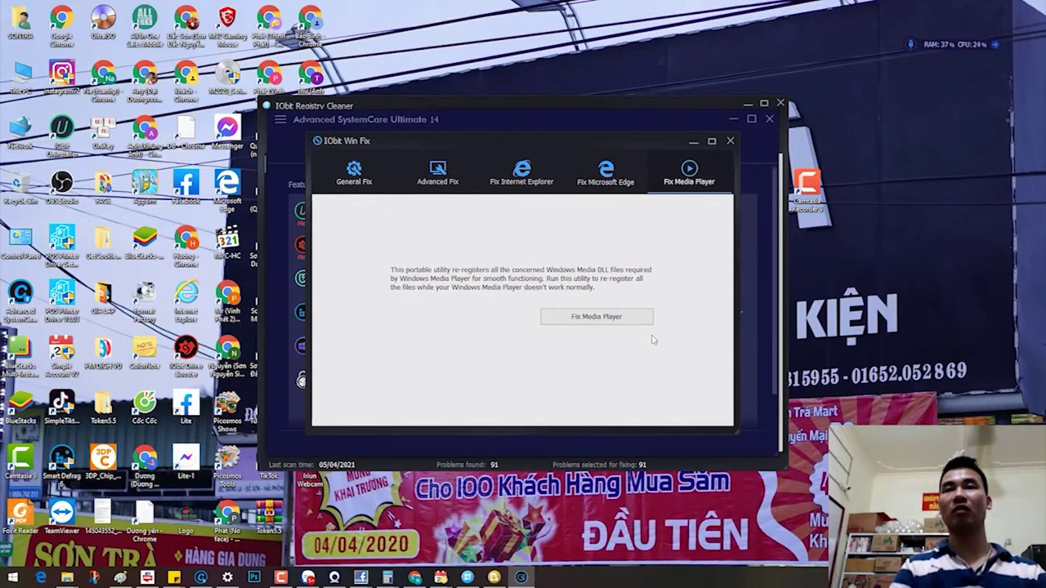
click(354, 181)
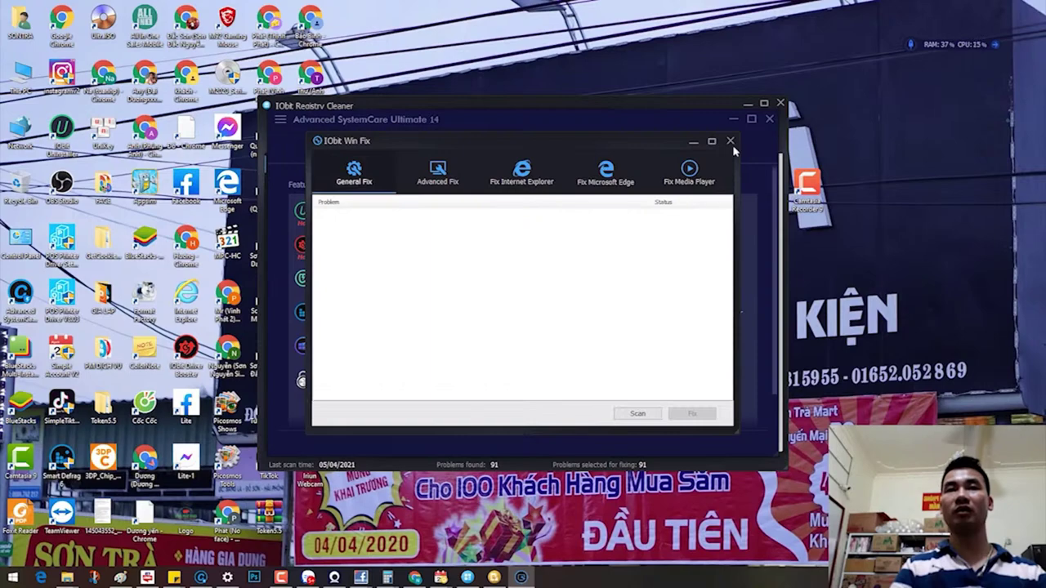
click(730, 141)
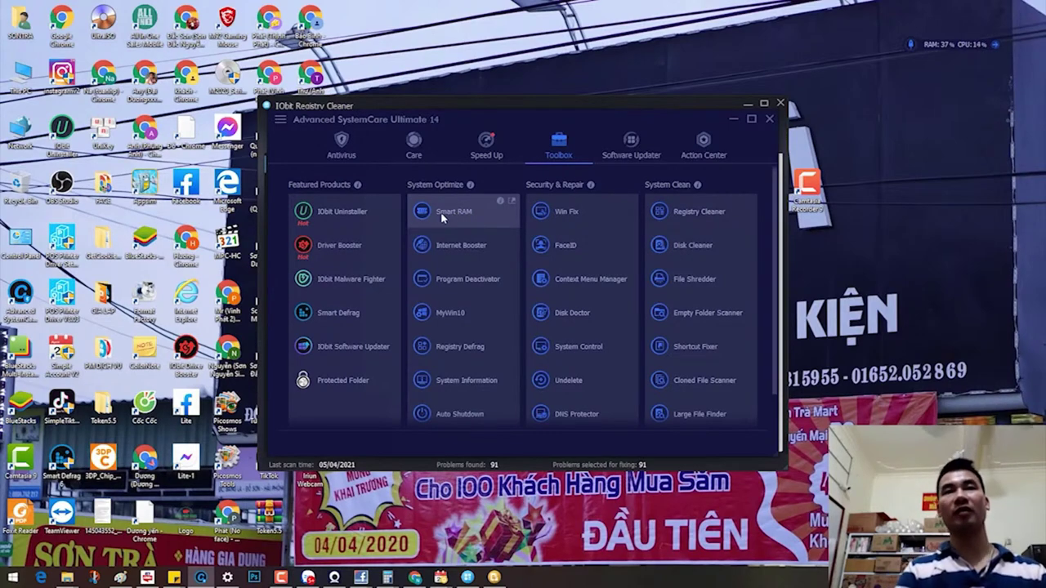
Run a Smart RAM deep memory clean, check the performance popup, then close Smart RAM.
click(442, 218)
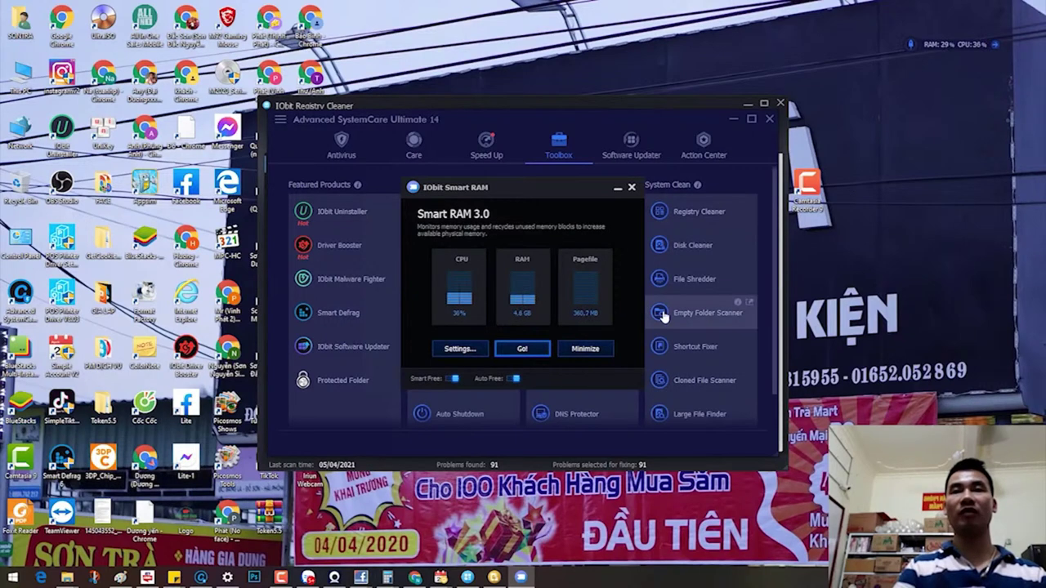
click(524, 350)
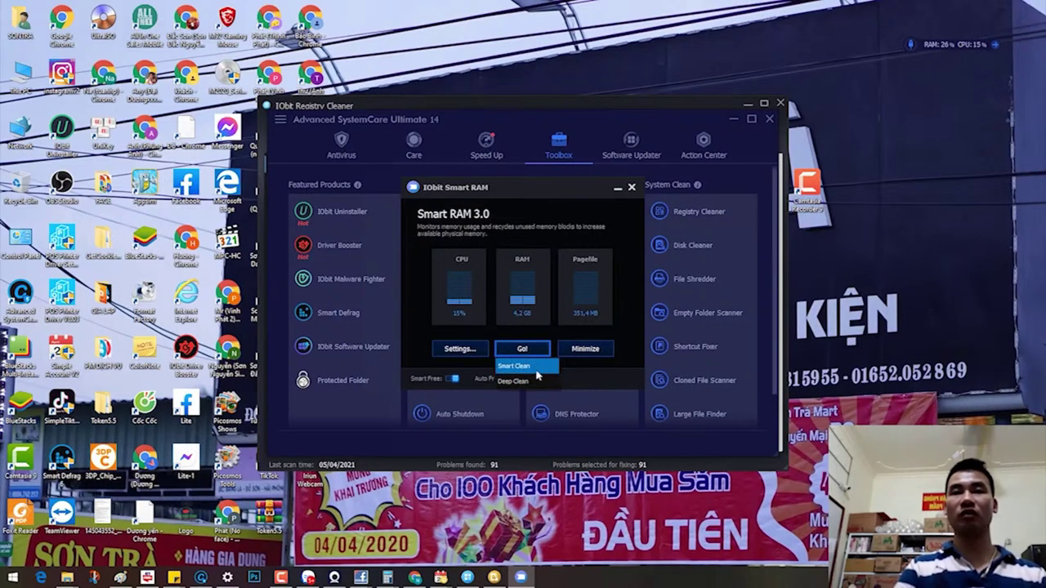
click(536, 381)
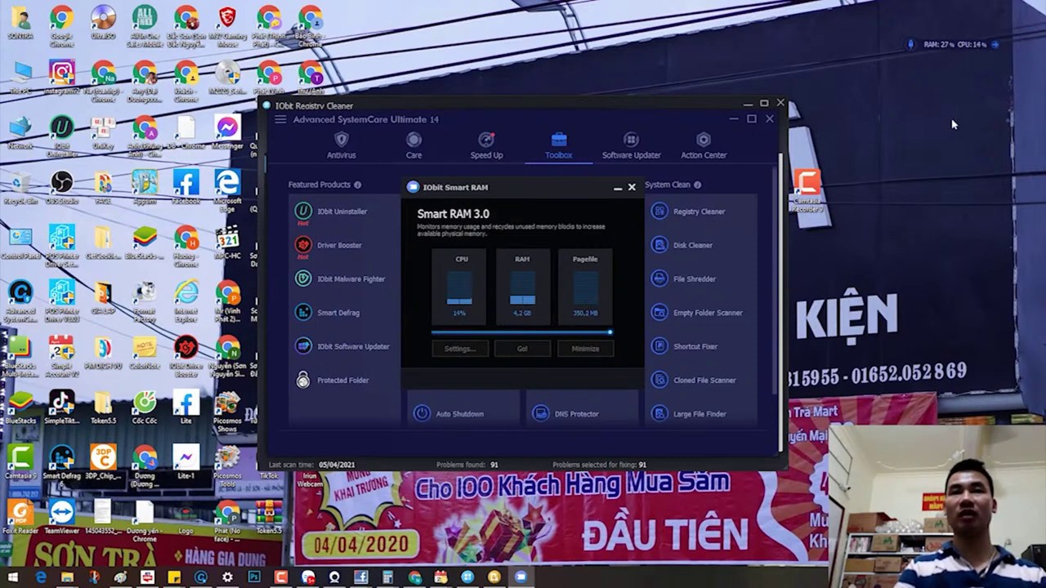
click(527, 348)
click(530, 382)
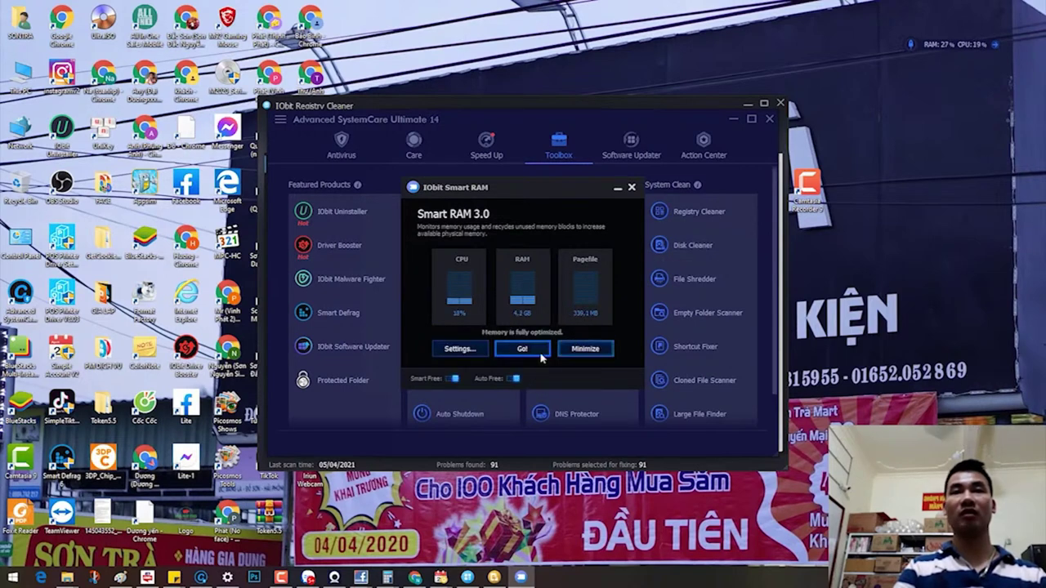
click(911, 44)
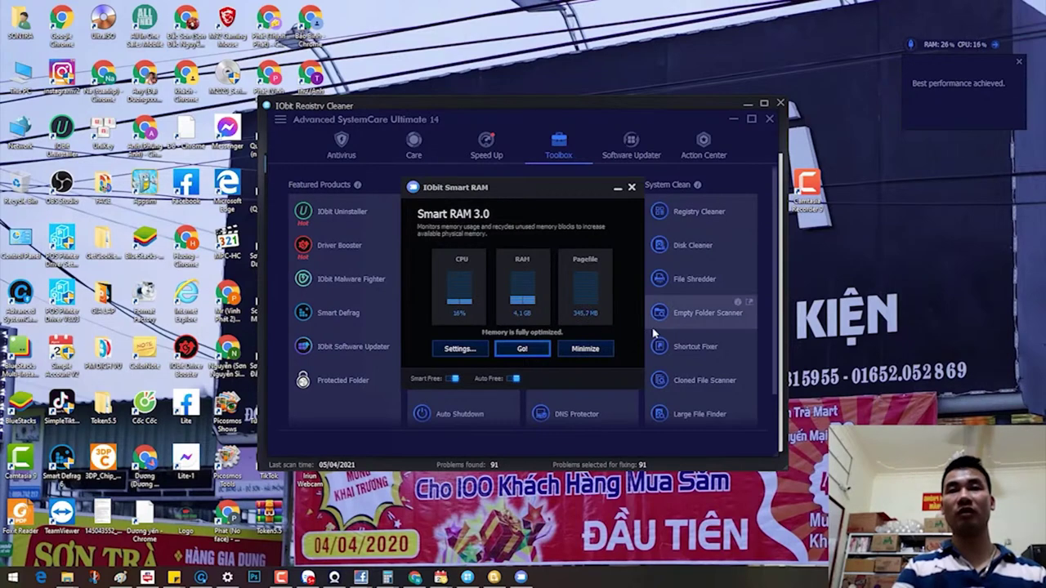
click(631, 189)
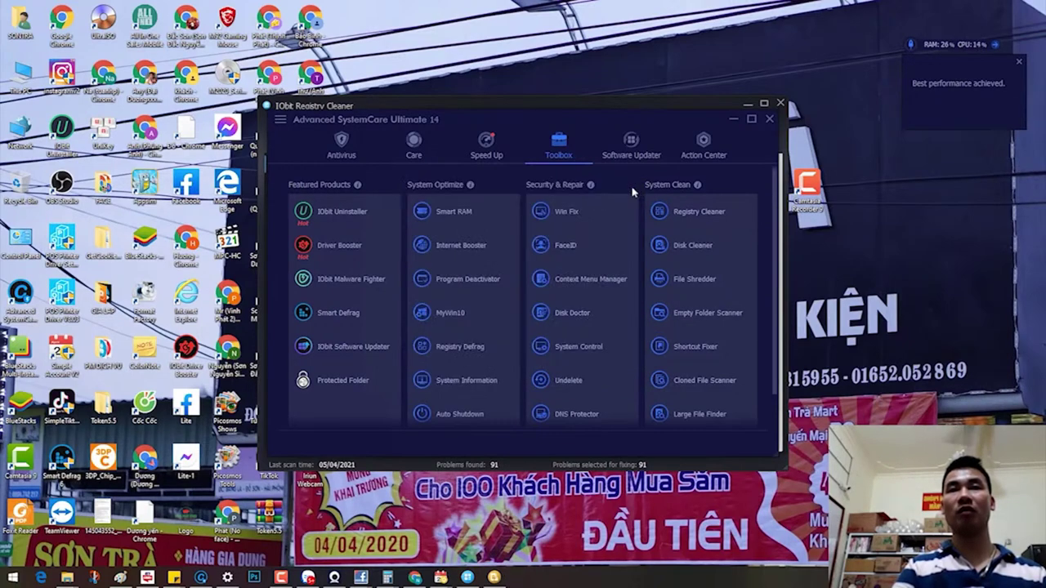
scroll(635, 393, down, 1)
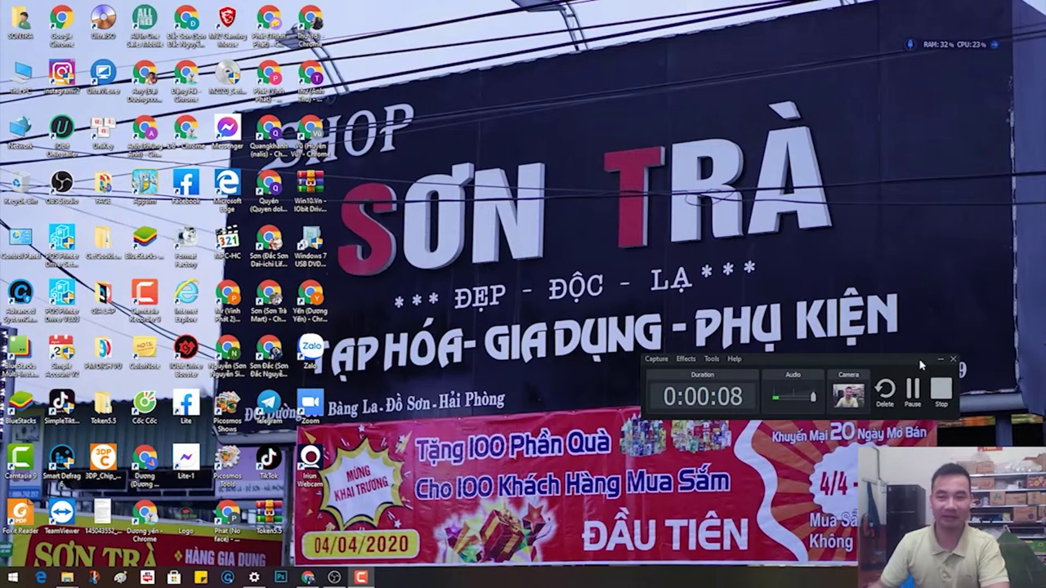
Bring the Chrome window with the Softpedia WebCam downloads page to the front.
click(939, 359)
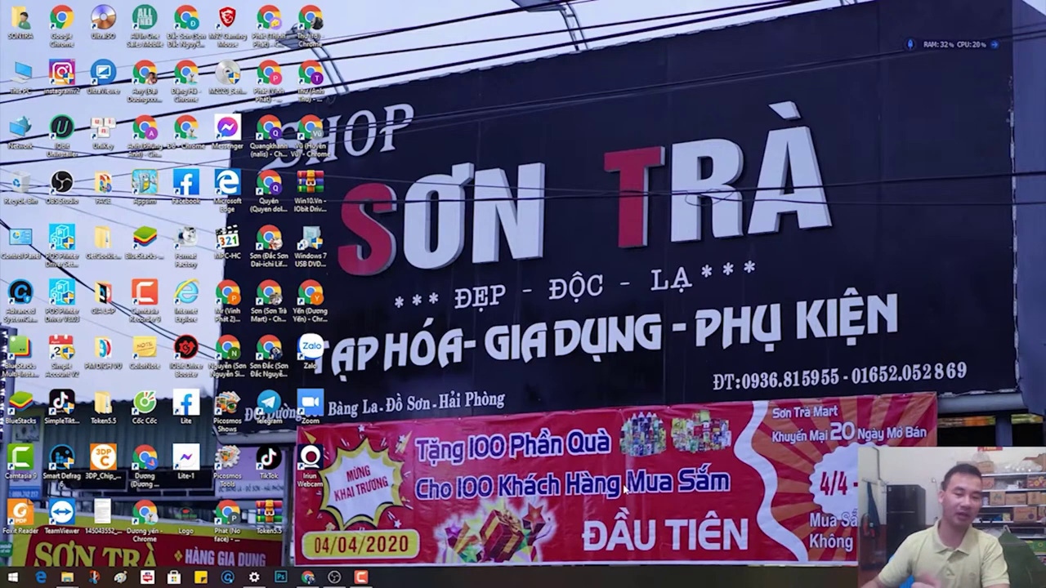
click(313, 578)
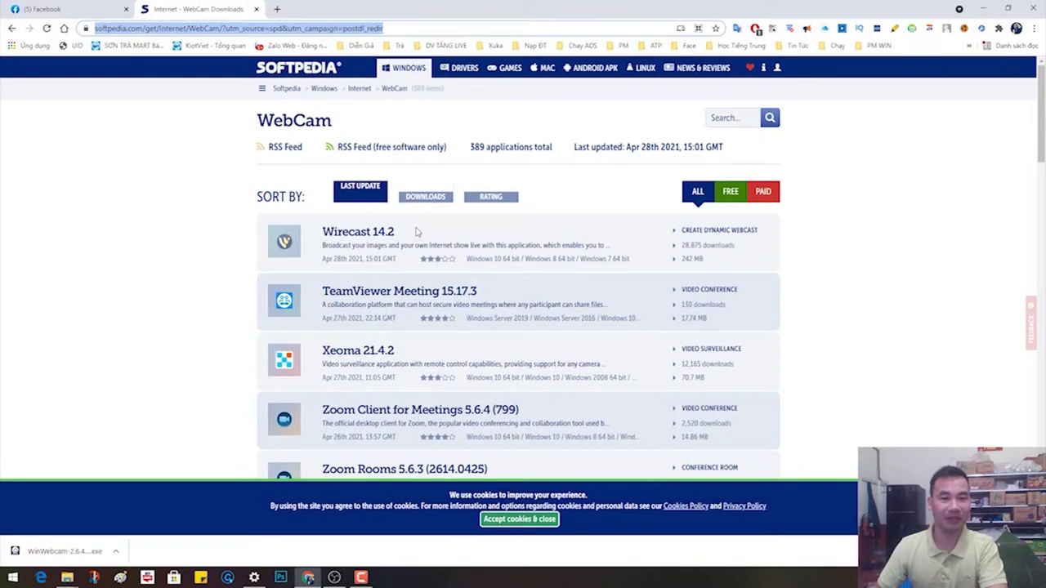
click(12, 28)
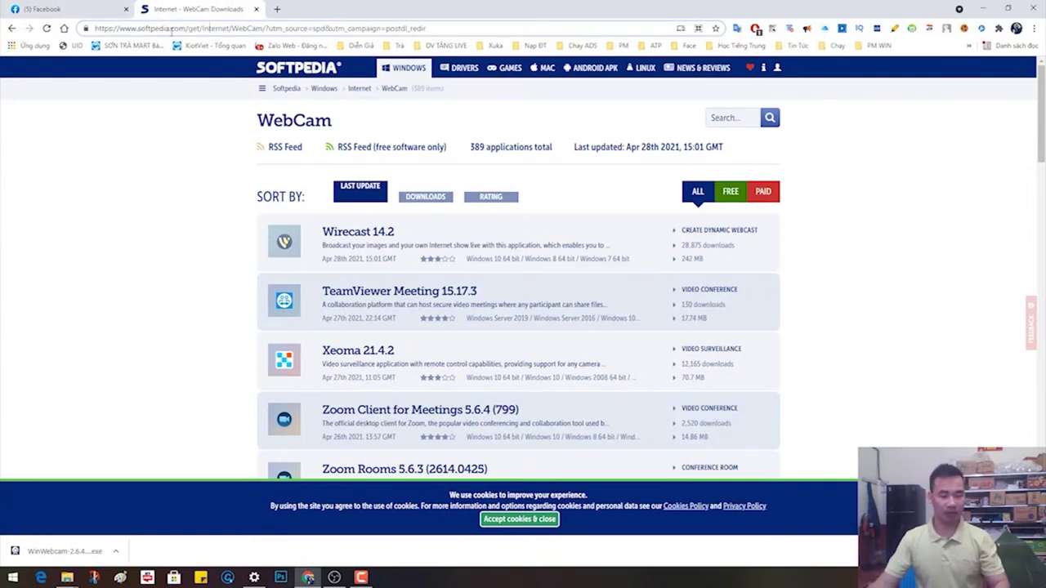
Search Google for 'iriun webcam pc' and open the Iriun Webcam website.
click(172, 29)
text(i)
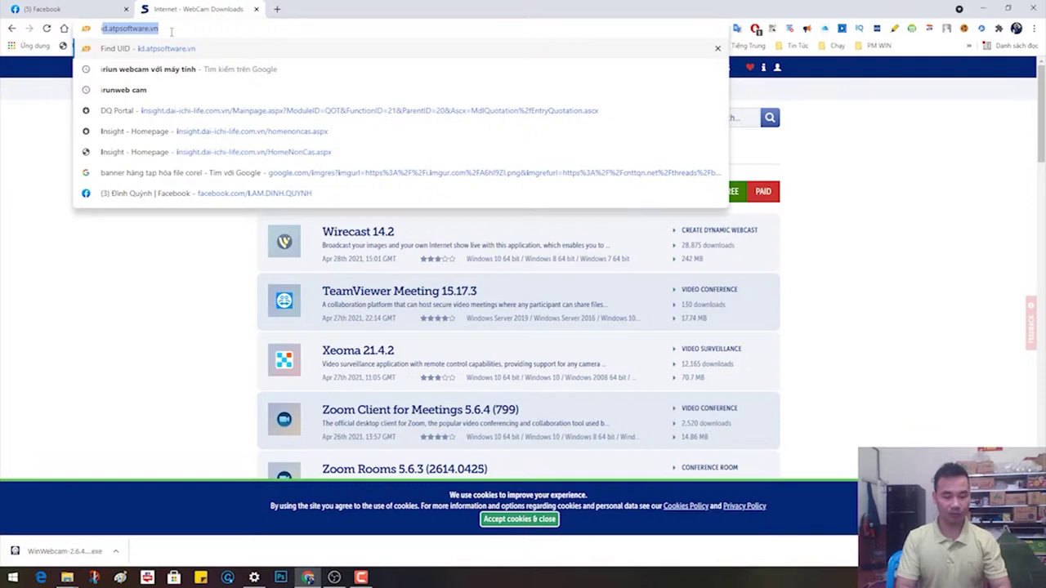
text(riun)
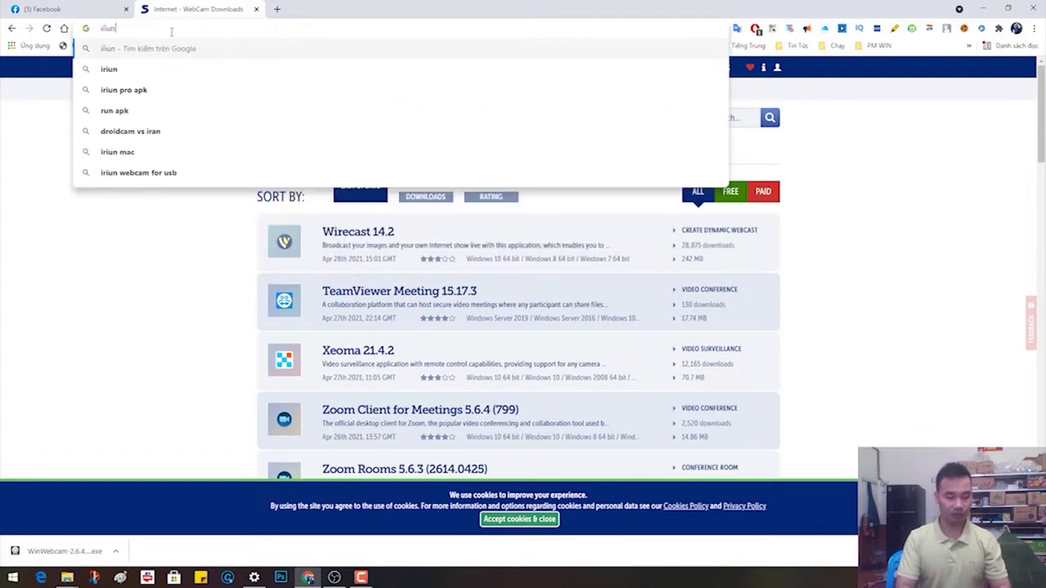
text( we)
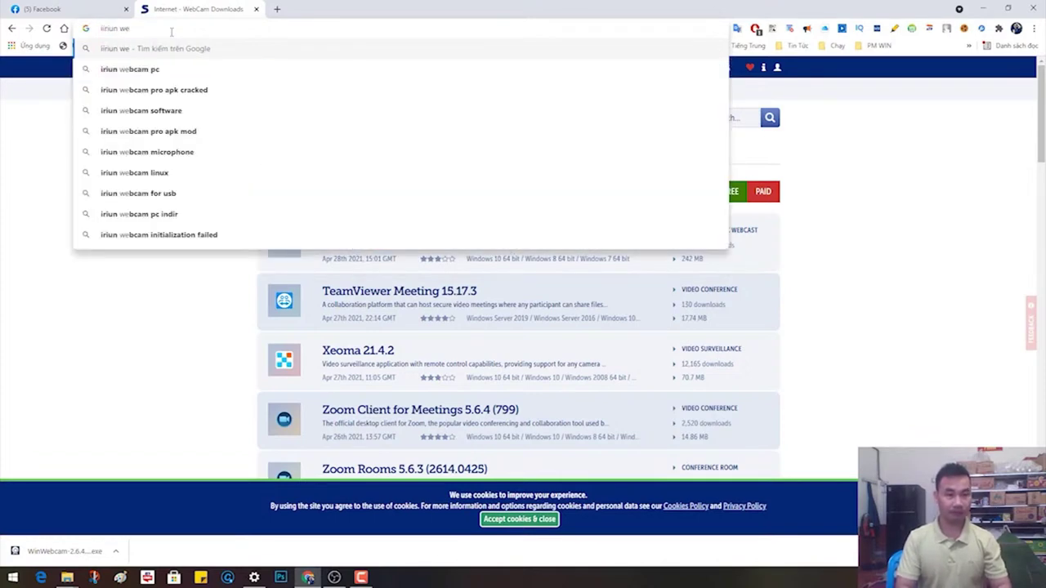
key(Down)
key(Return)
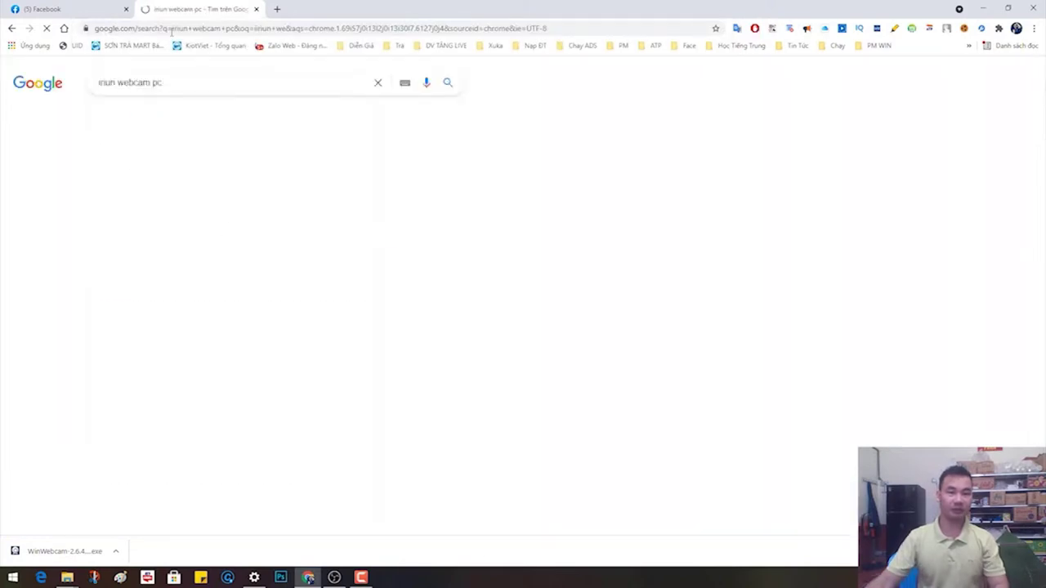
click(154, 182)
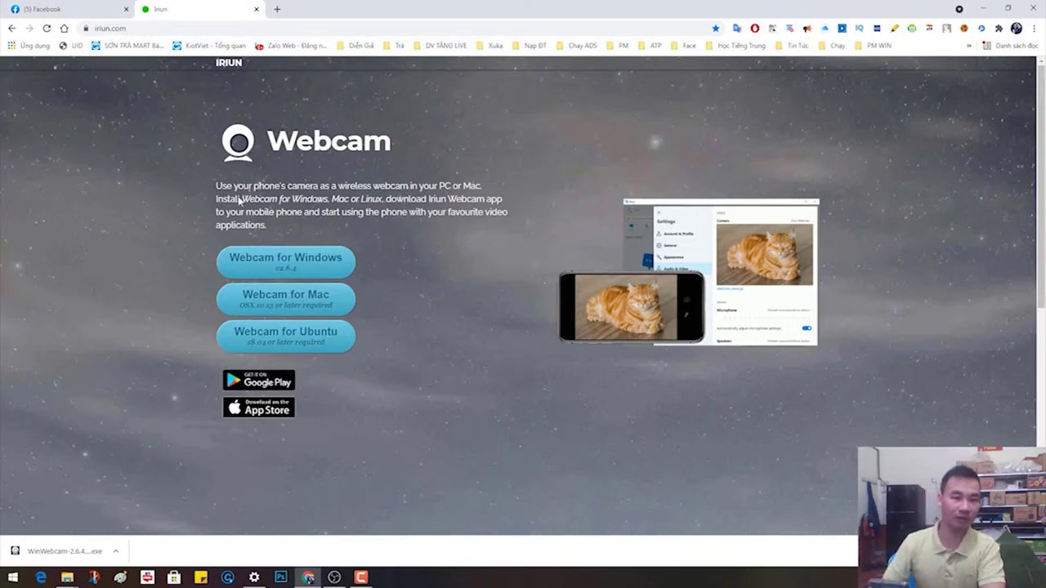
Save the Iriun Webcam for Windows installer to Downloads and open Chrome's downloads list.
click(266, 268)
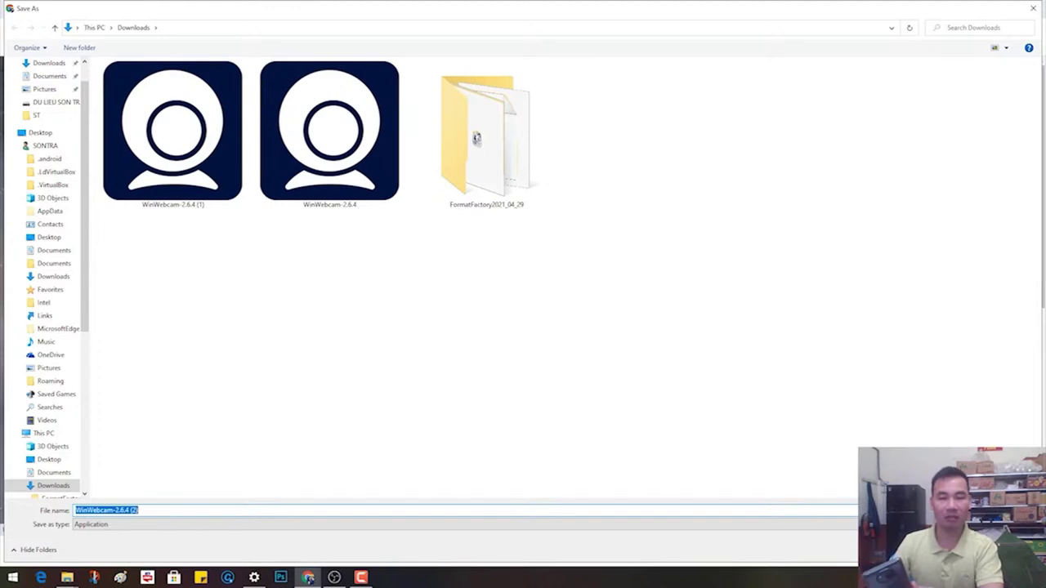
key(Return)
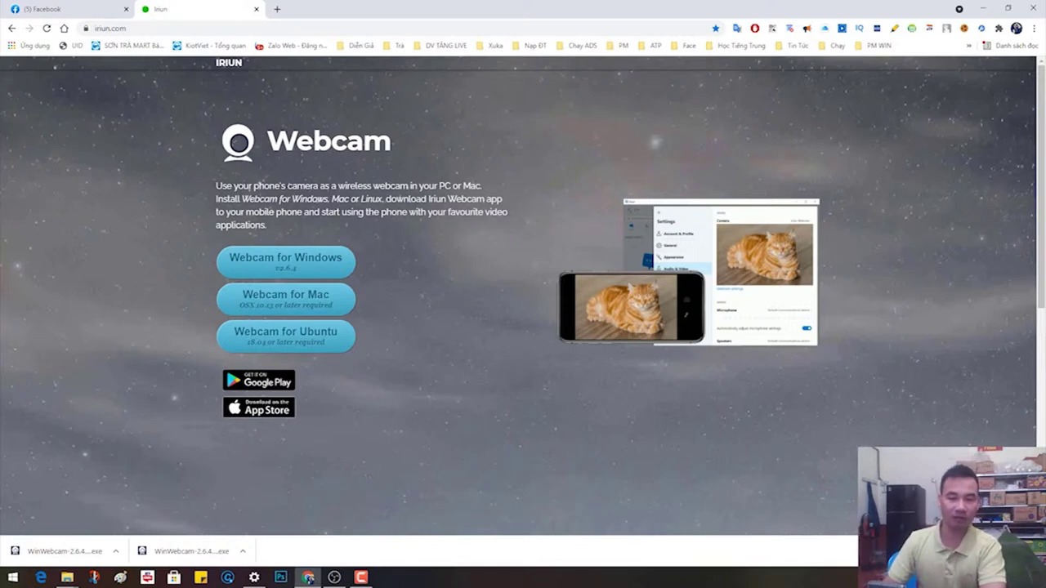
key(ctrl+j)
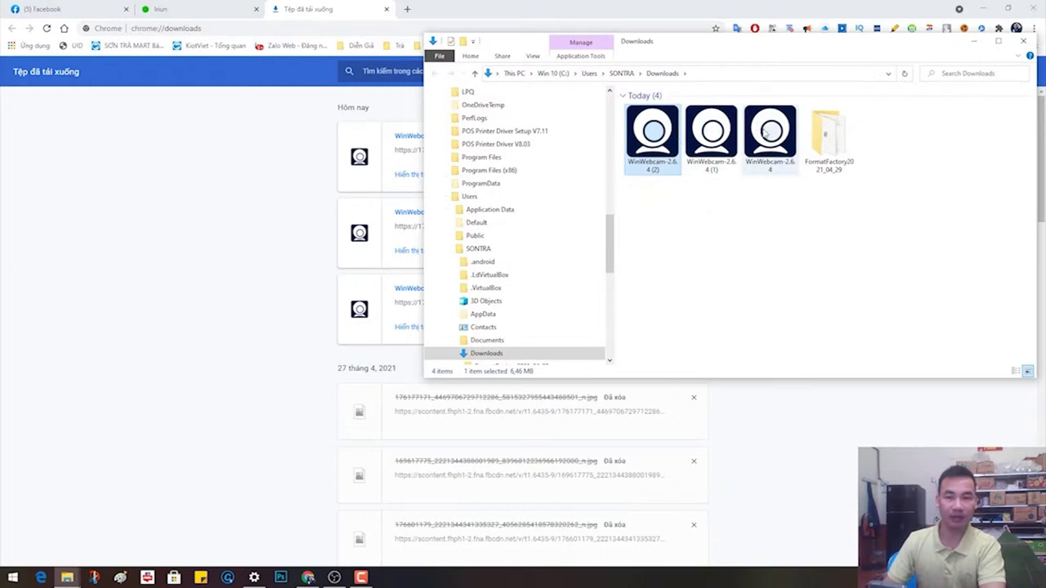
Install Iriun Webcam 2.6.4 from WinWebcam-2.6.4 with the license accepted and default location, then return to Chrome.
click(771, 134)
double_click(773, 133)
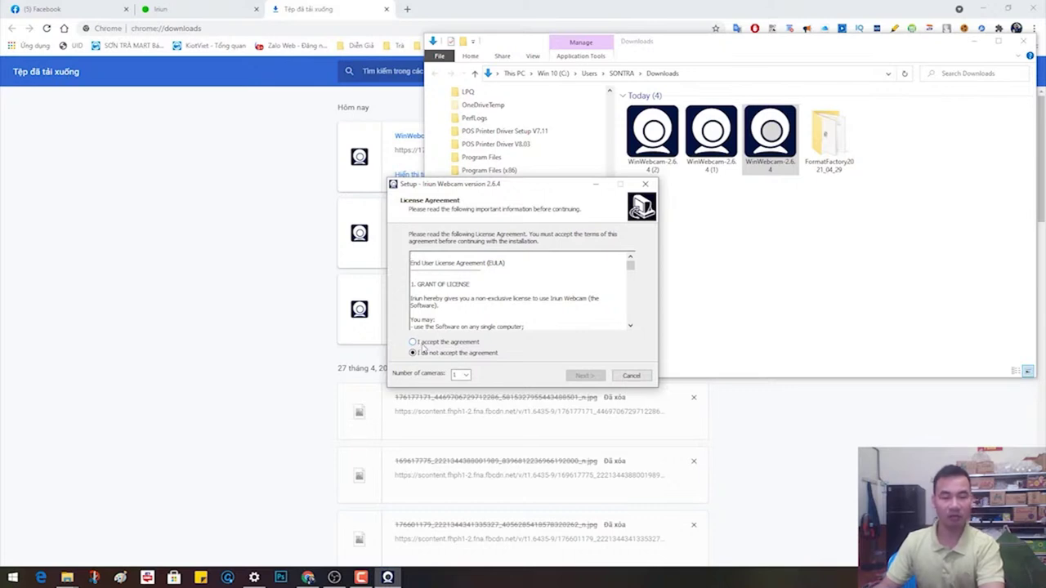
click(424, 341)
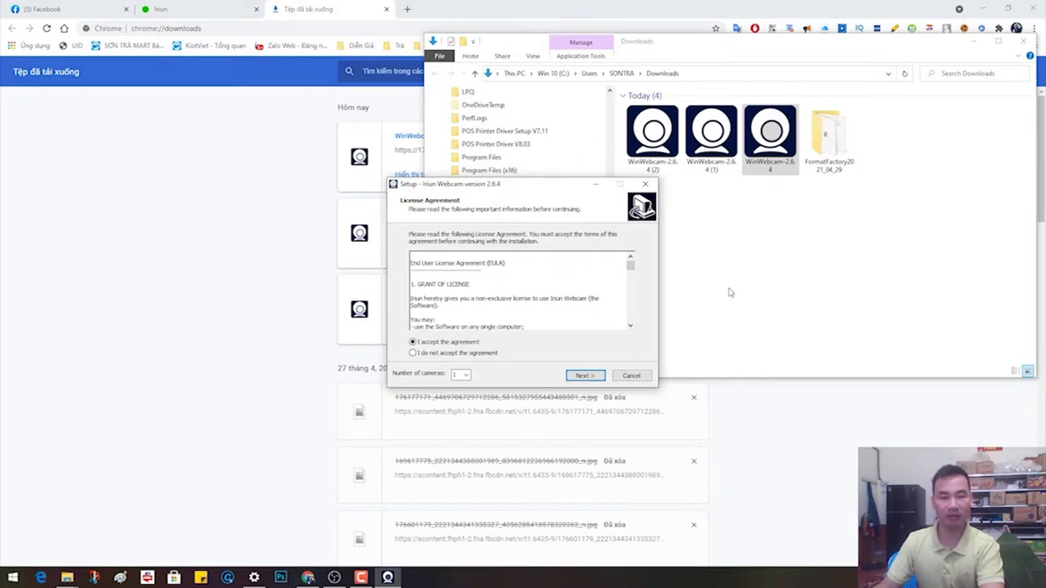
click(465, 375)
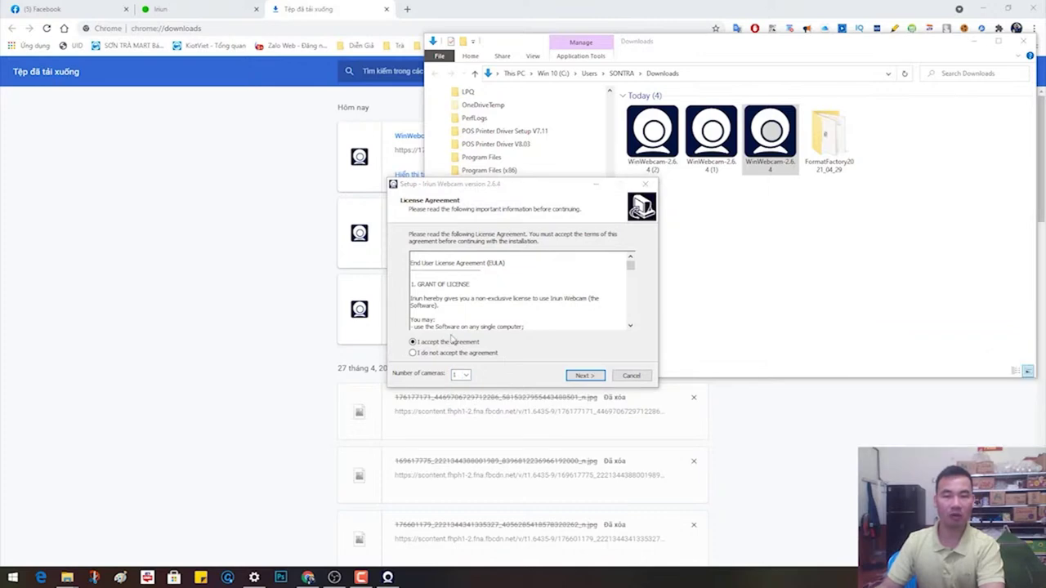
click(413, 343)
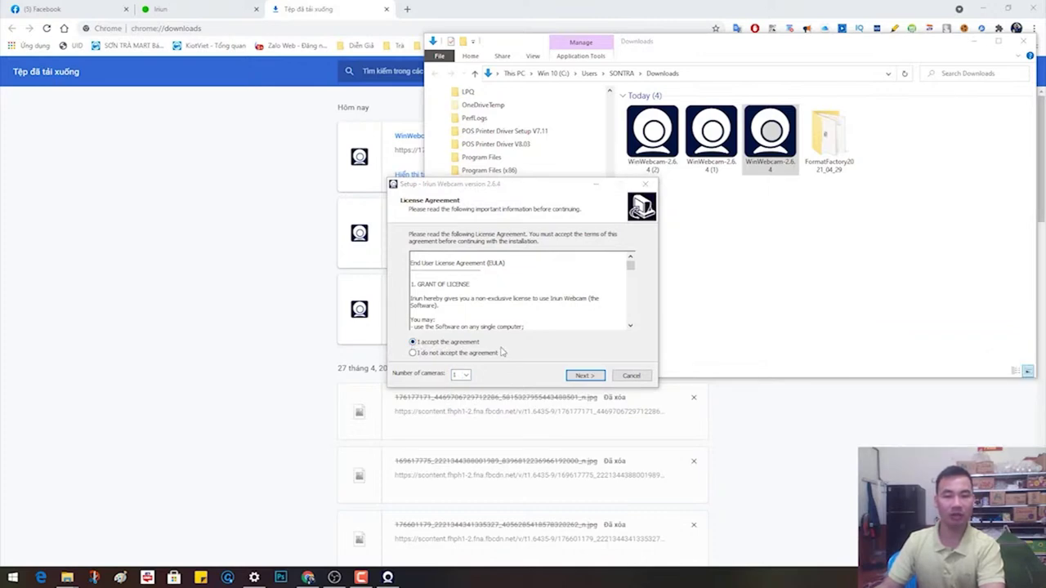
click(585, 377)
click(597, 376)
click(593, 375)
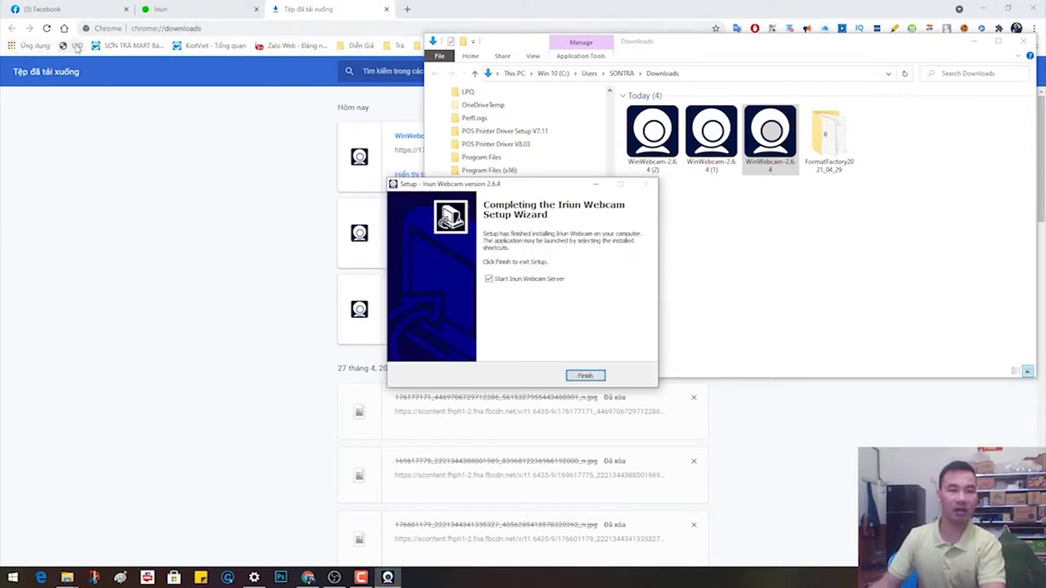
click(586, 376)
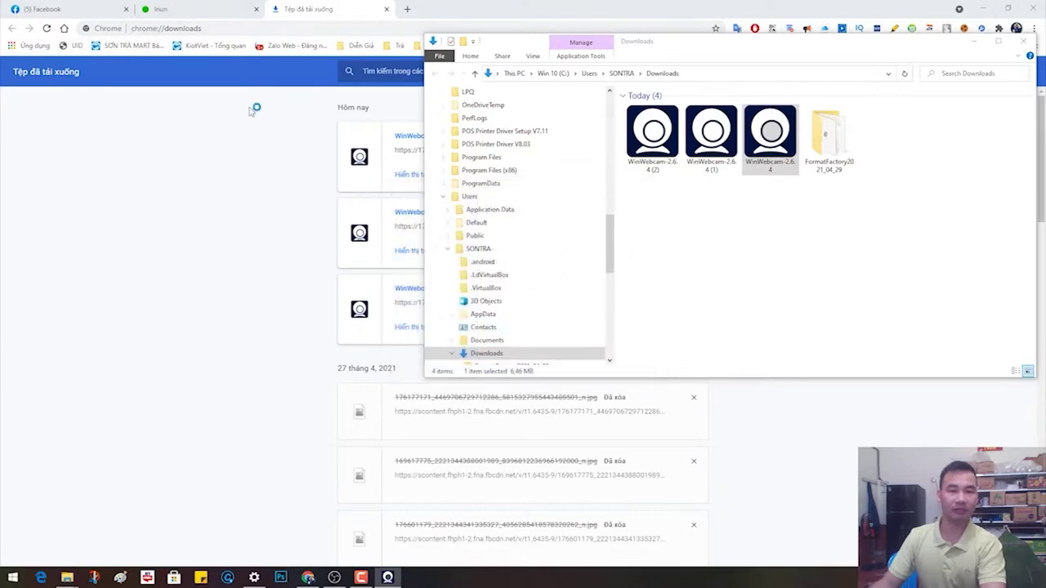
click(231, 31)
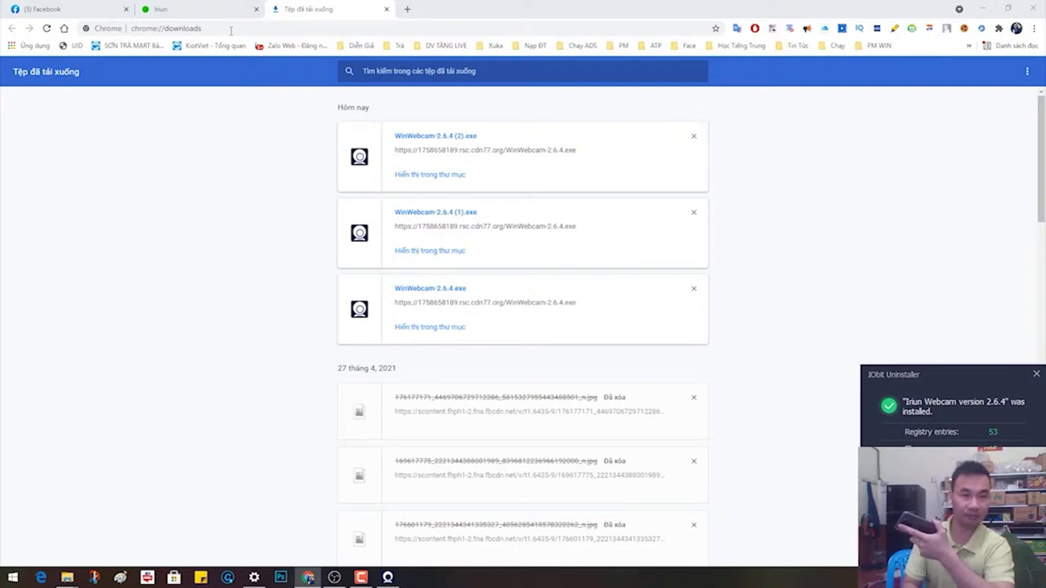
click(232, 31)
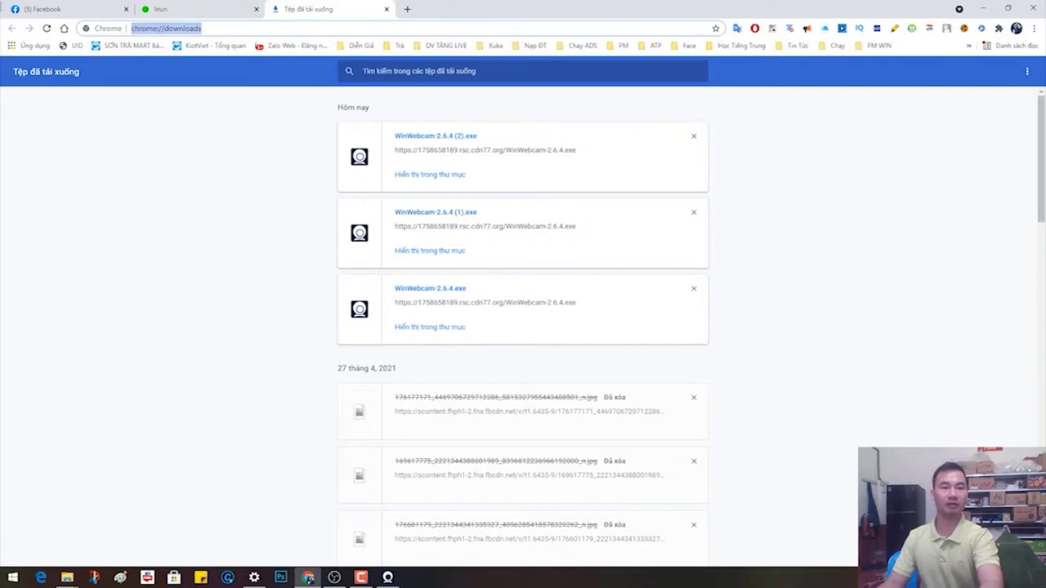
Search Google for 'chplay' and open the Google Play store.
text(ch)
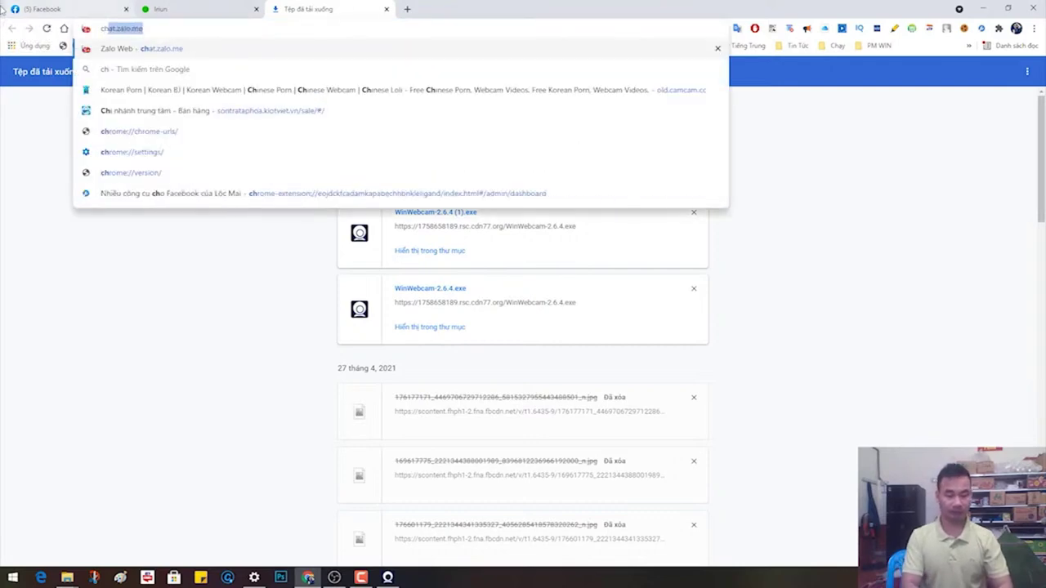
text(play)
key(Return)
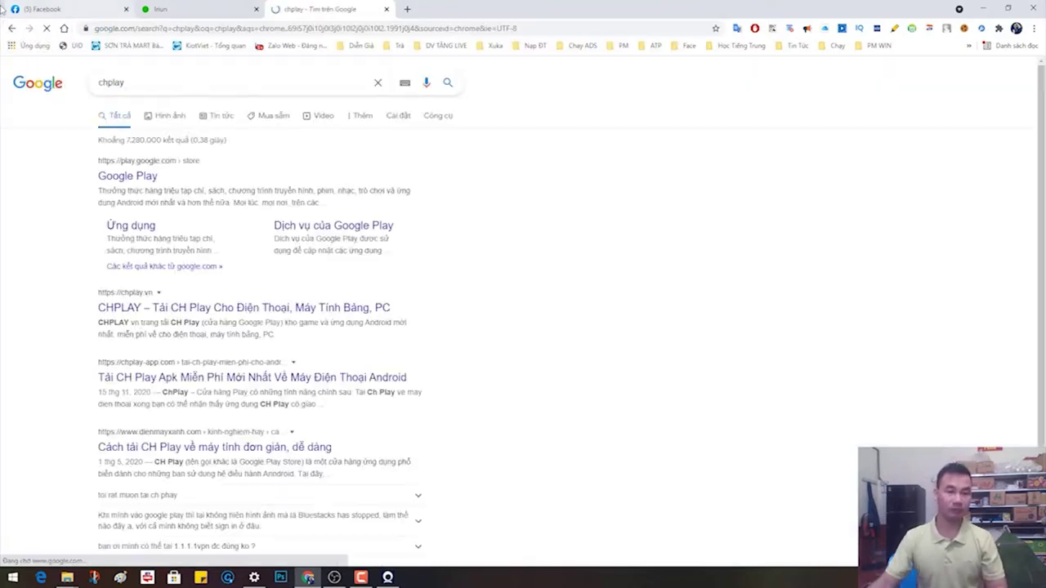
click(144, 169)
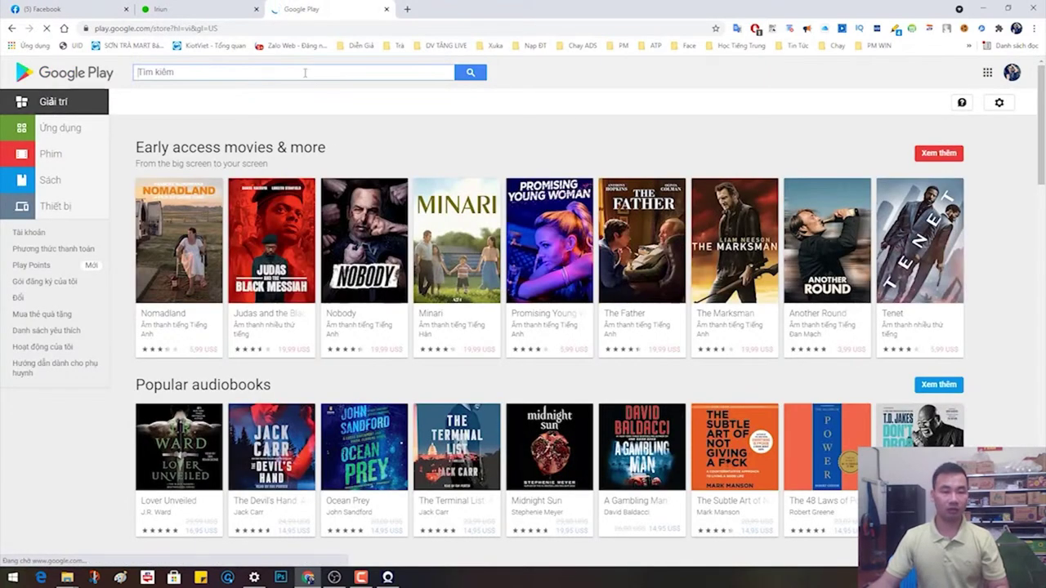
Search the Play store for 'iriun webcam android'.
click(305, 73)
text(i)
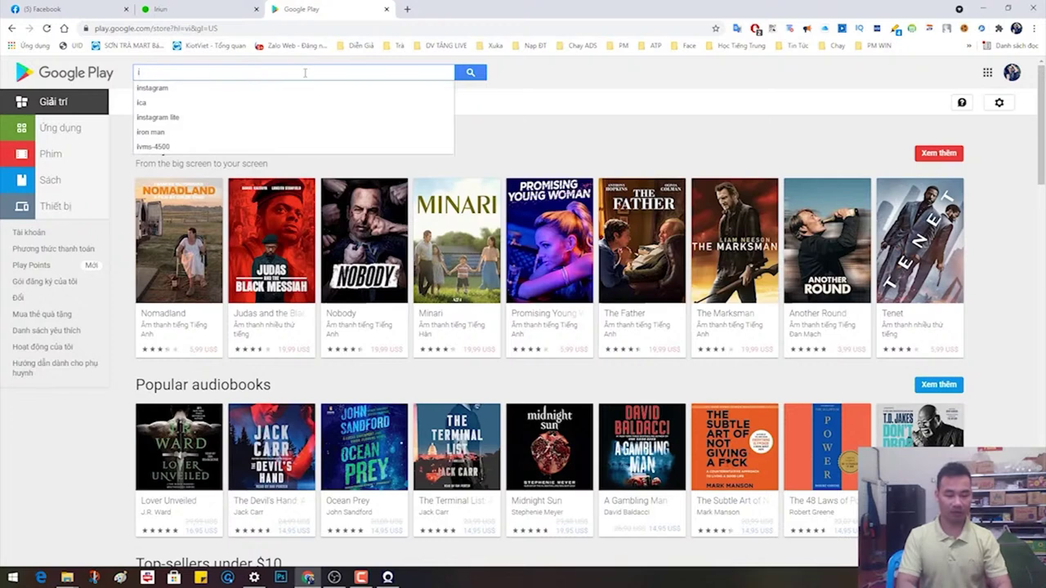
text(riun)
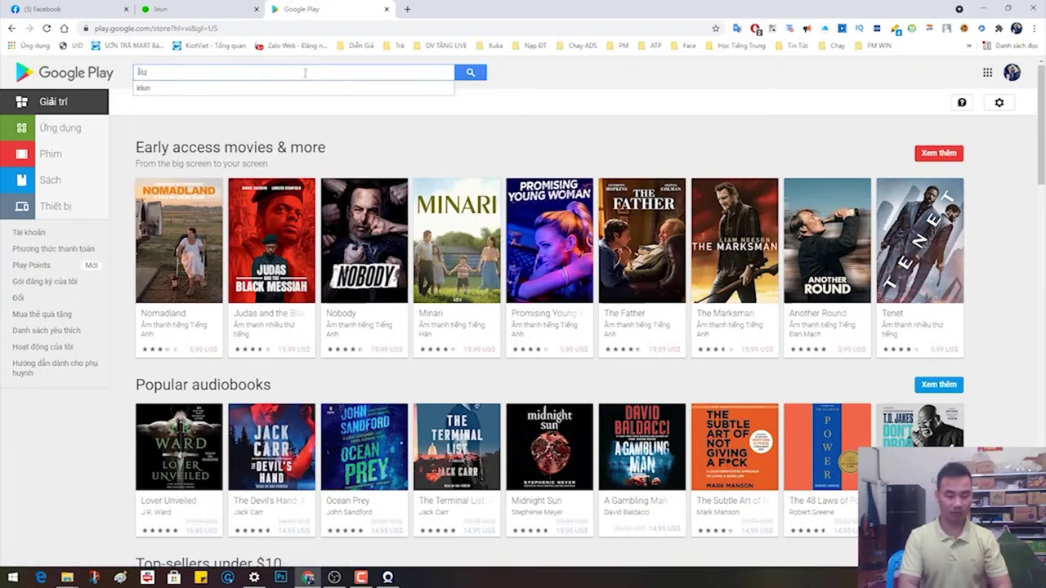
text( we)
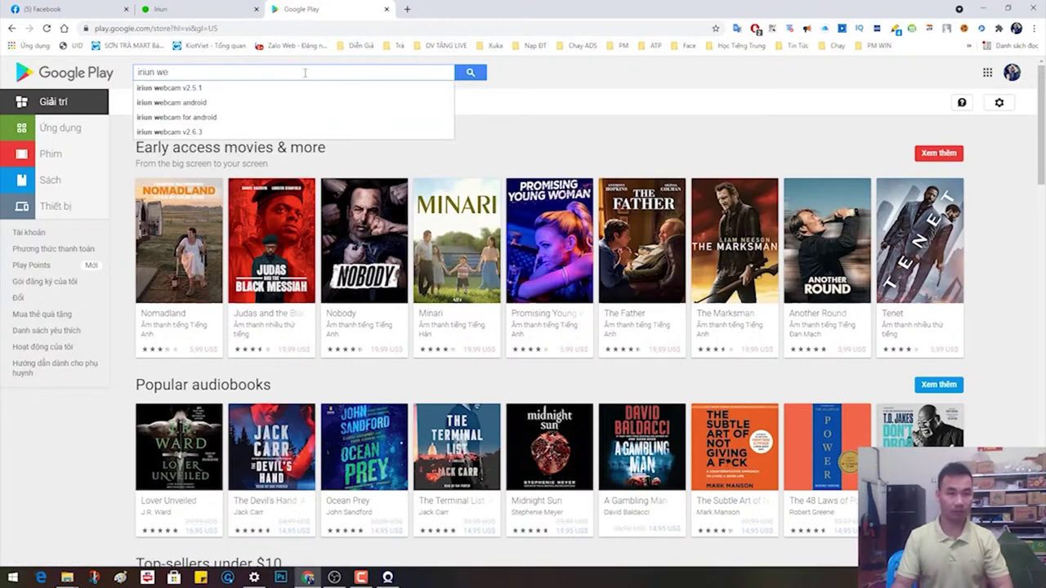
click(265, 103)
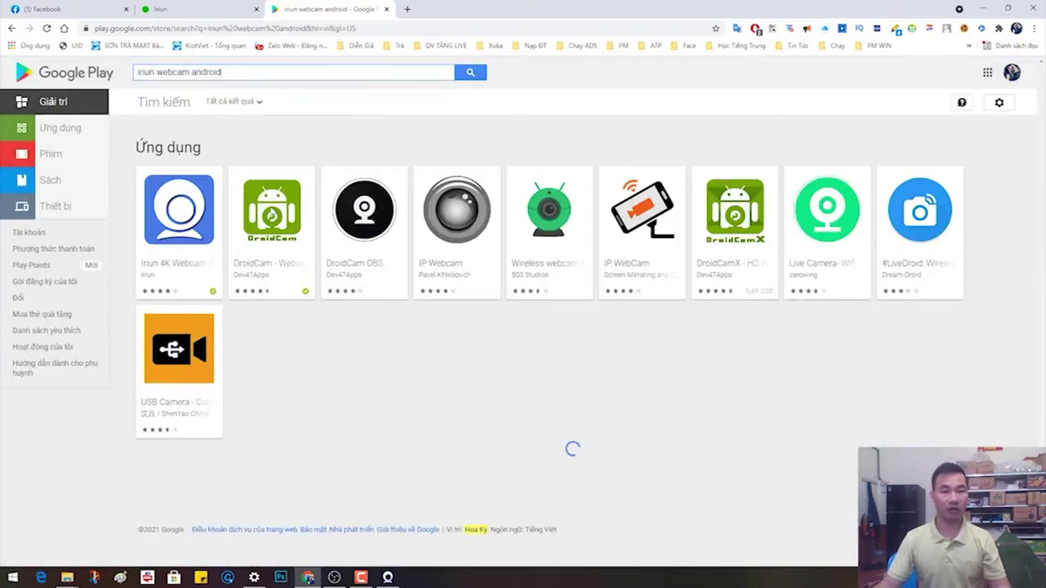
Open the Iriun 4K Webcam app page and expand its full description.
click(161, 272)
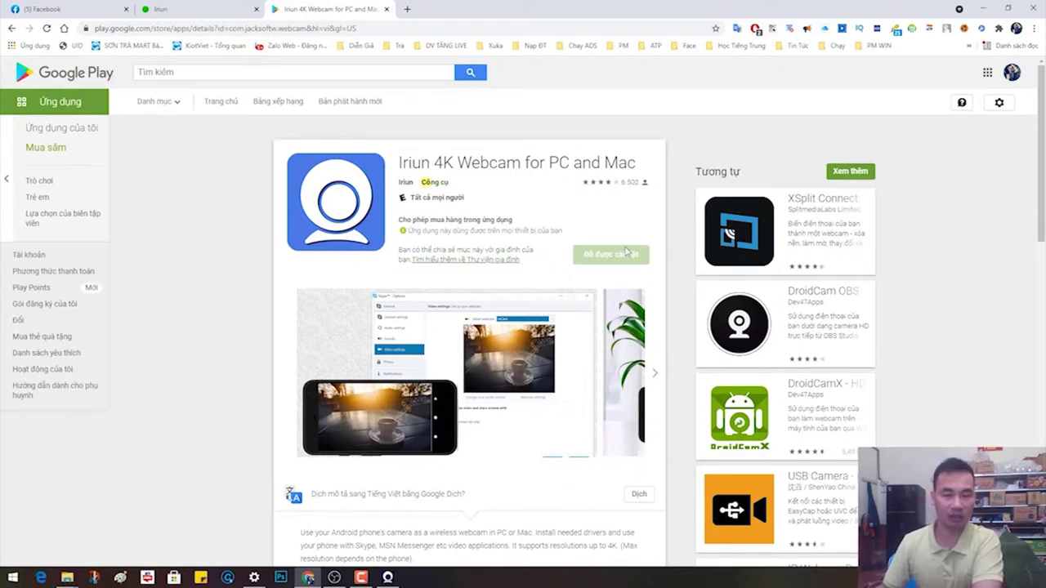
scroll(558, 232, down, 3)
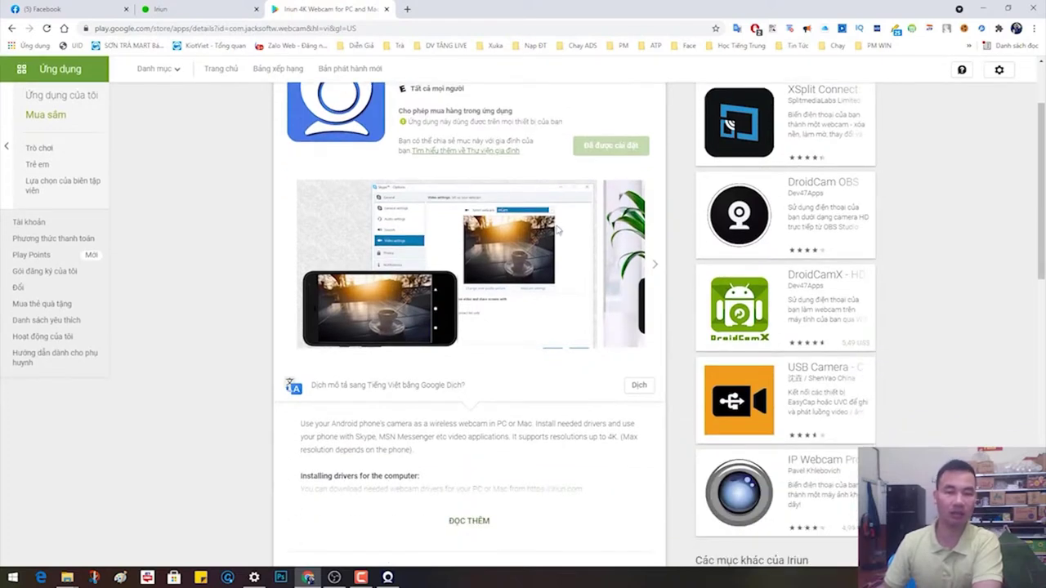
scroll(558, 231, down, 1)
click(469, 357)
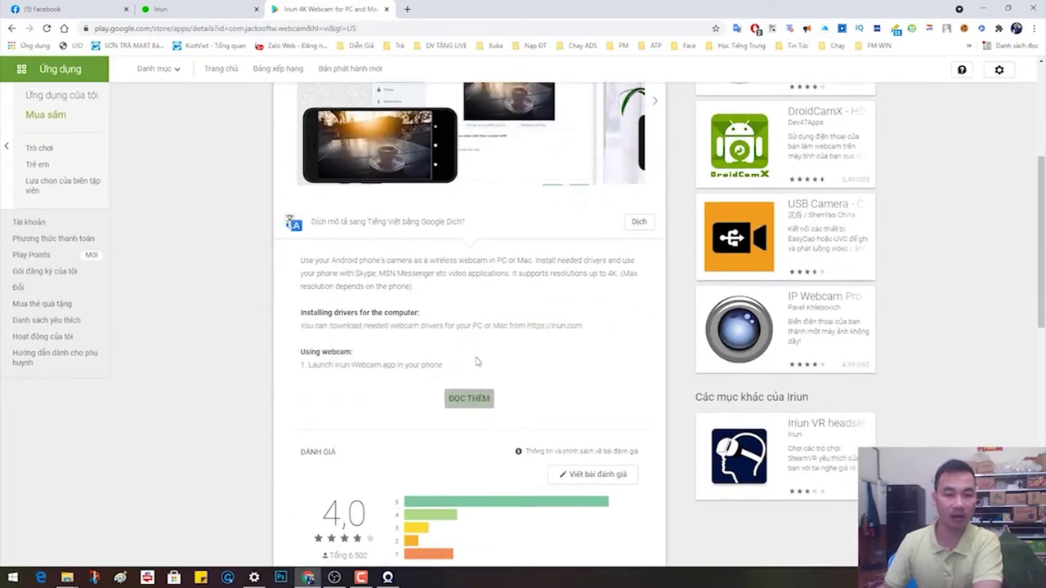
Translate the app page into Vietnamese and read through the description.
right_click(594, 324)
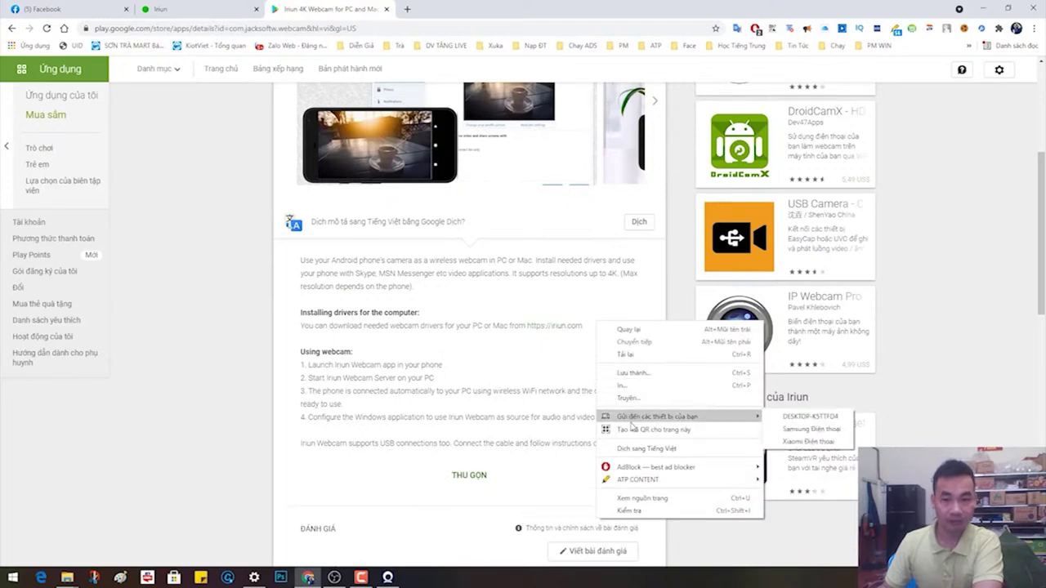
click(646, 449)
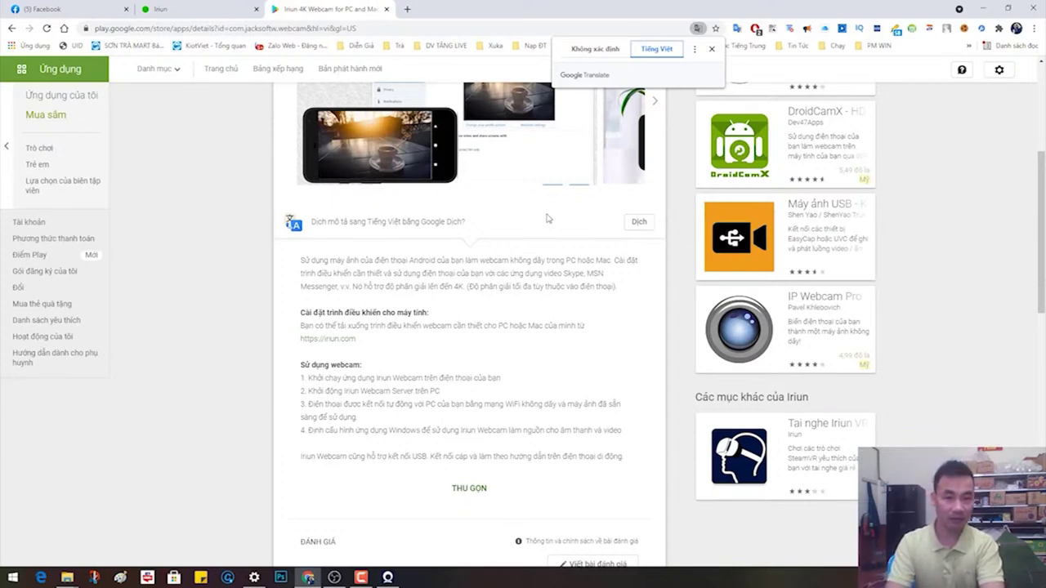
scroll(446, 397, up, 2)
scroll(446, 396, up, 3)
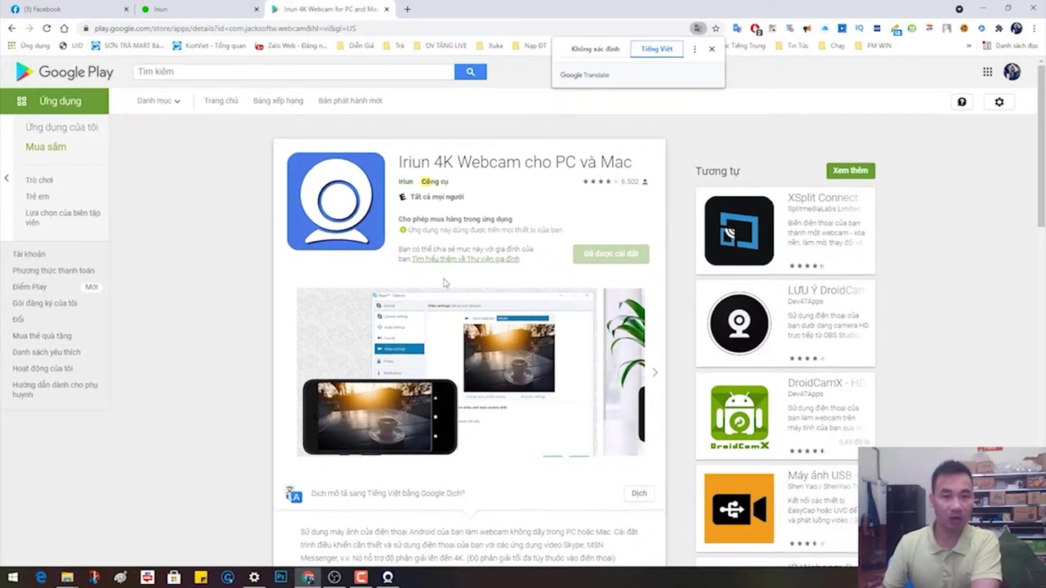
scroll(445, 283, down, 6)
scroll(445, 283, down, 2)
scroll(451, 283, up, 2)
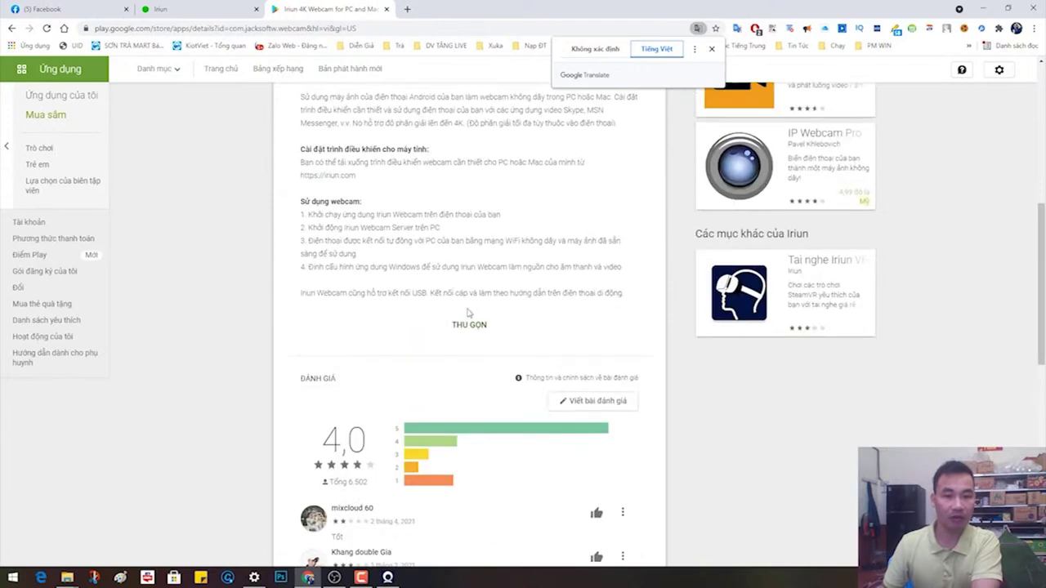